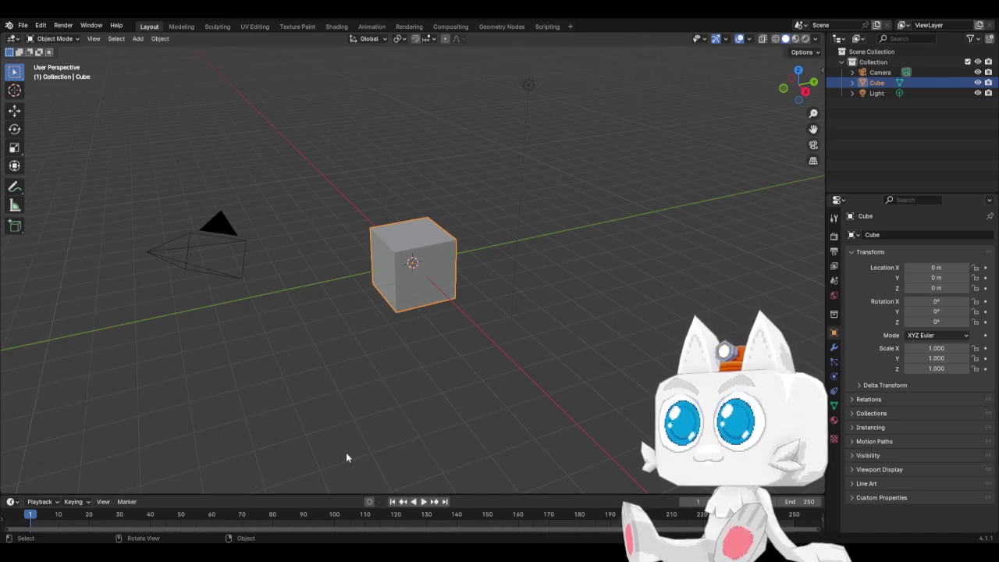
Delete all the default objects from the scene
key("KP_1")
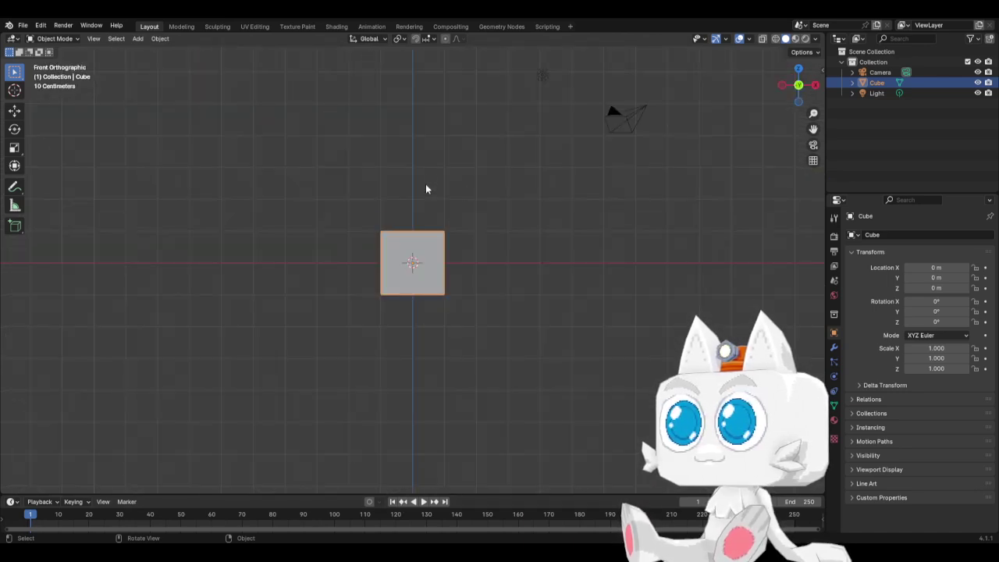
scroll(554, 196, "down", 3)
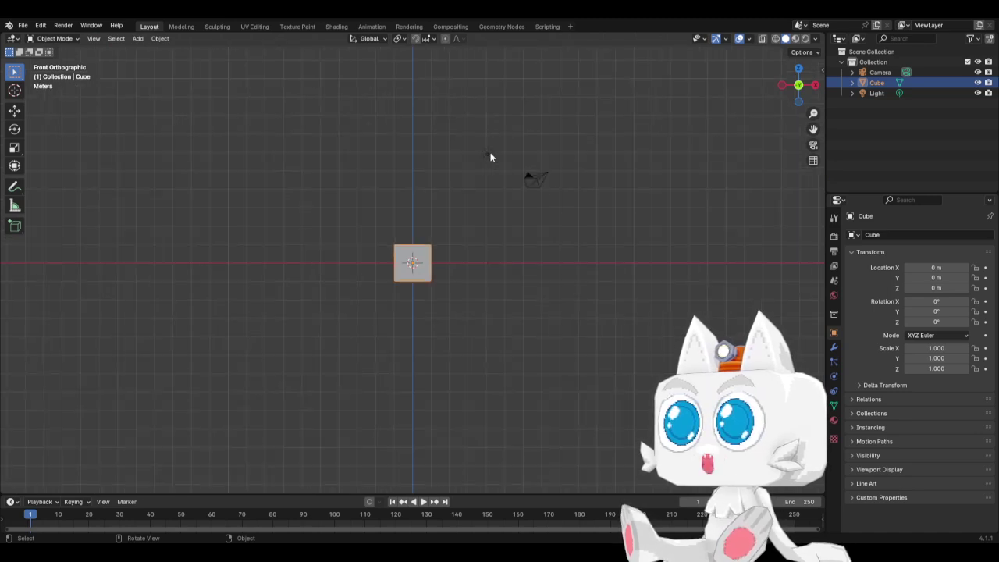
key("a")
key("x")
left_click(490, 178)
Add a new cube and, in Edit Mode, raise its mesh about 5 m along the Z axis
key("shift+a")
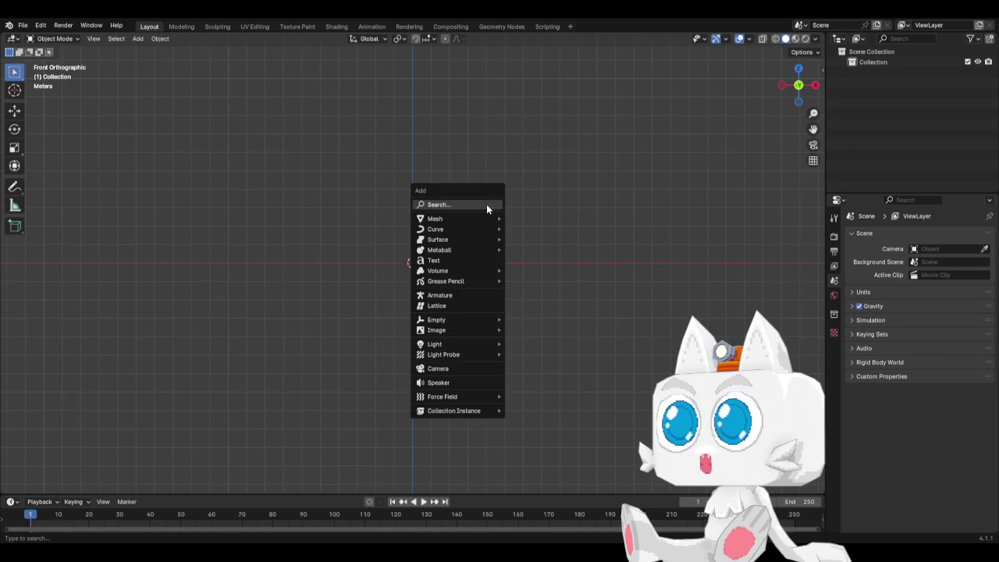
mouse_move(488, 219)
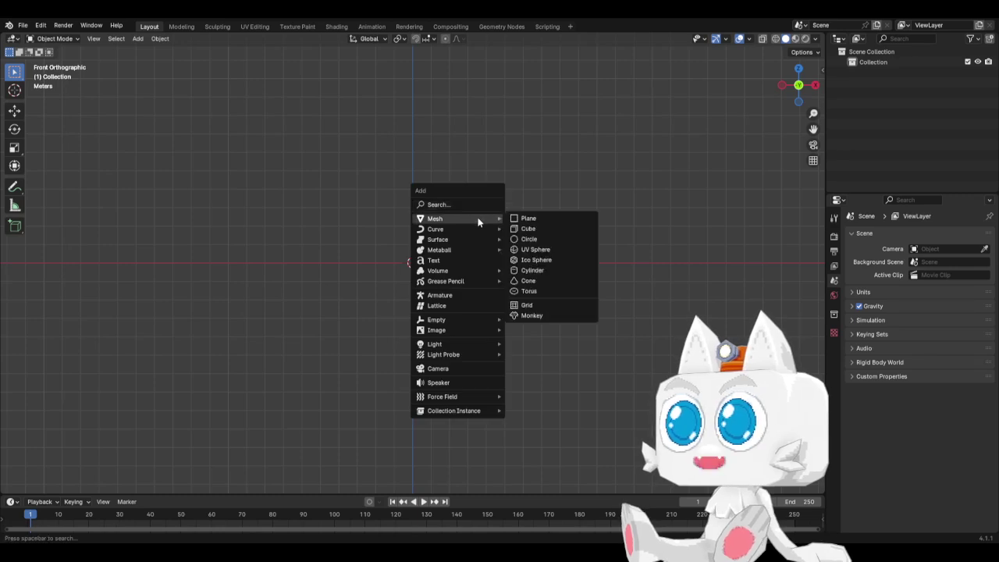
left_click(529, 229)
key("Tab")
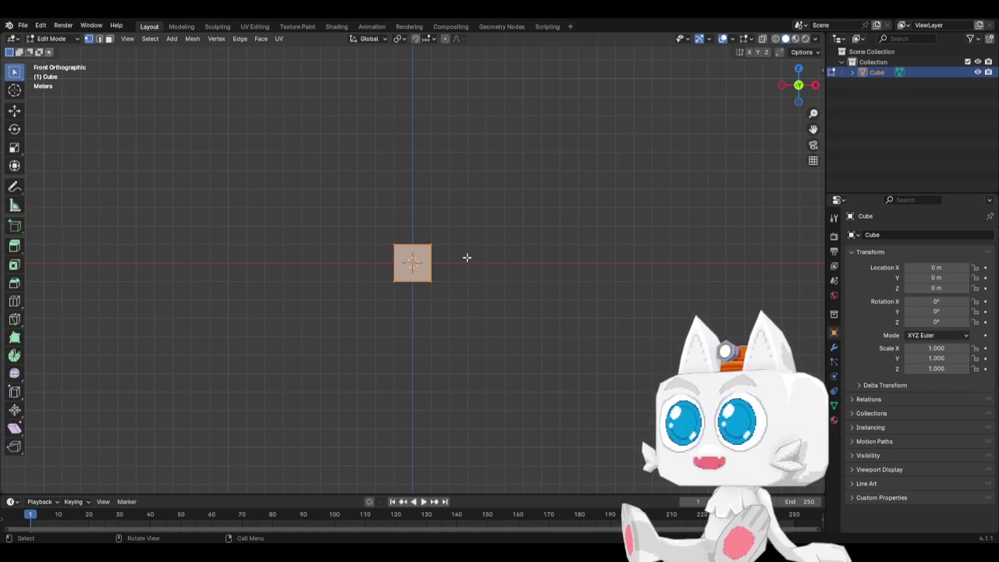
key("g")
key("z")
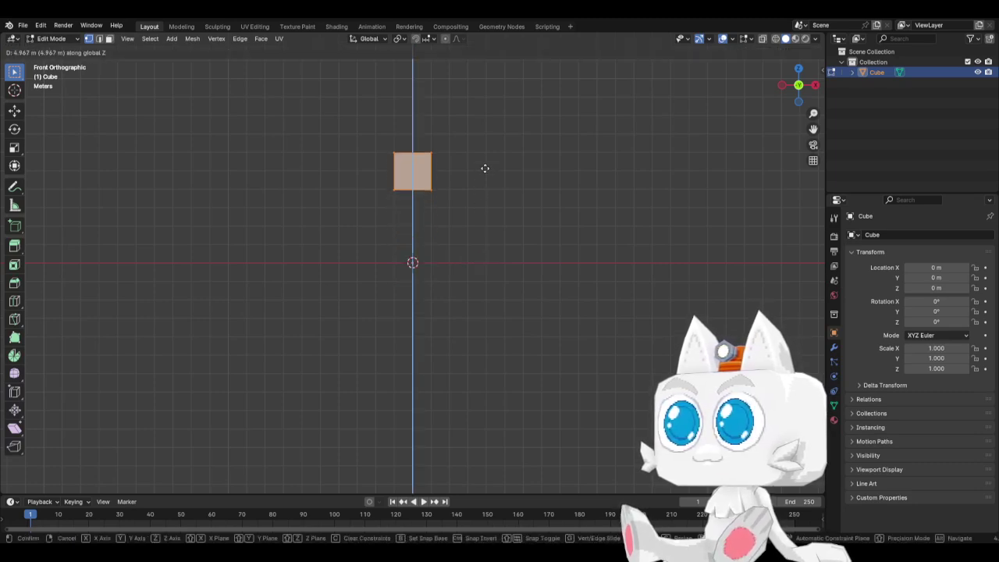
left_click(485, 167)
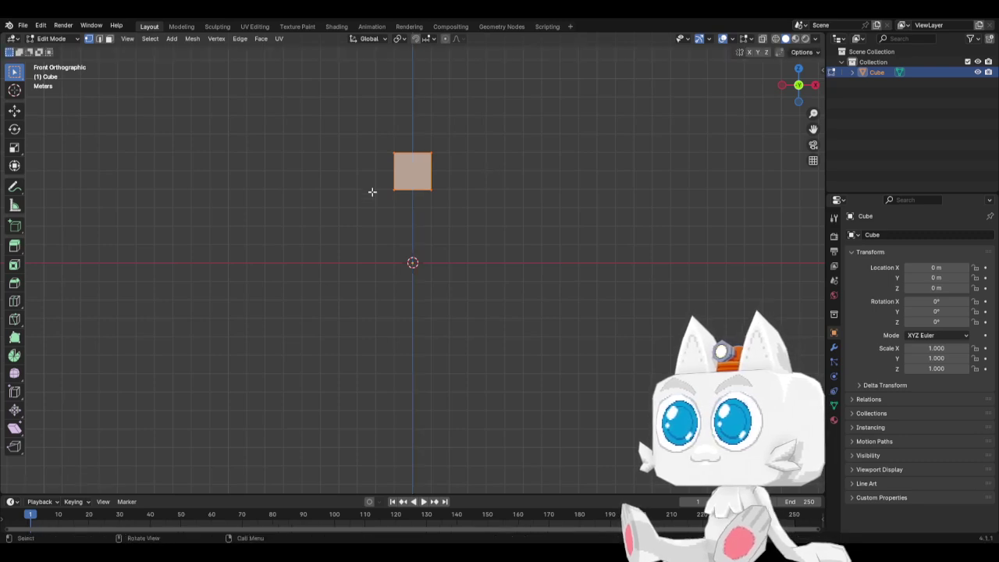
With X-ray enabled, select the cube's bottom vertices and scale them down to about 0.76 to taper the shape
left_click(377, 181)
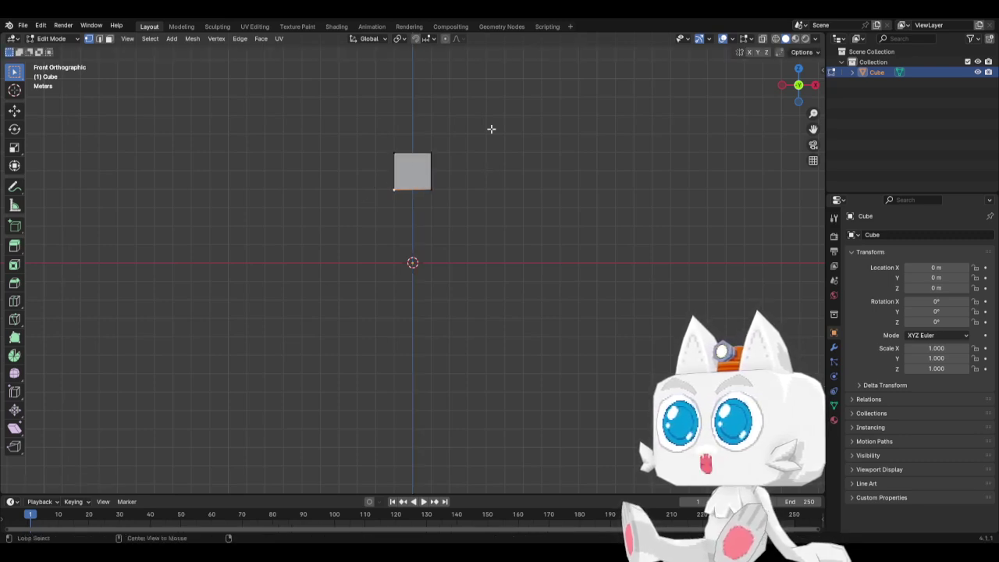
key("alt+z")
key("a")
left_click(346, 192)
left_click_drag(357, 179, 486, 229)
key("s")
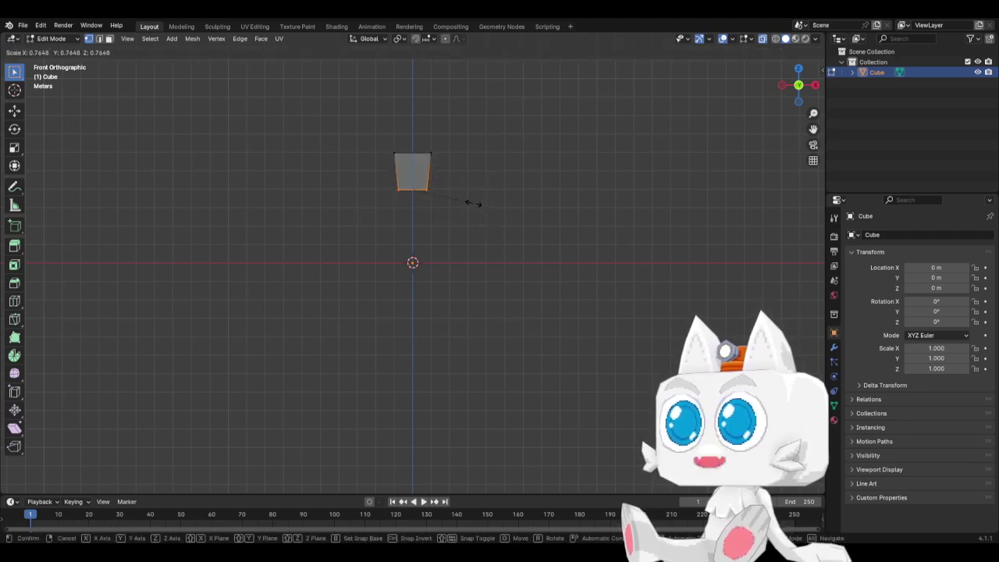
left_click(471, 203)
From the right view, shift the bottom face slightly toward negative Y
key("KP_3")
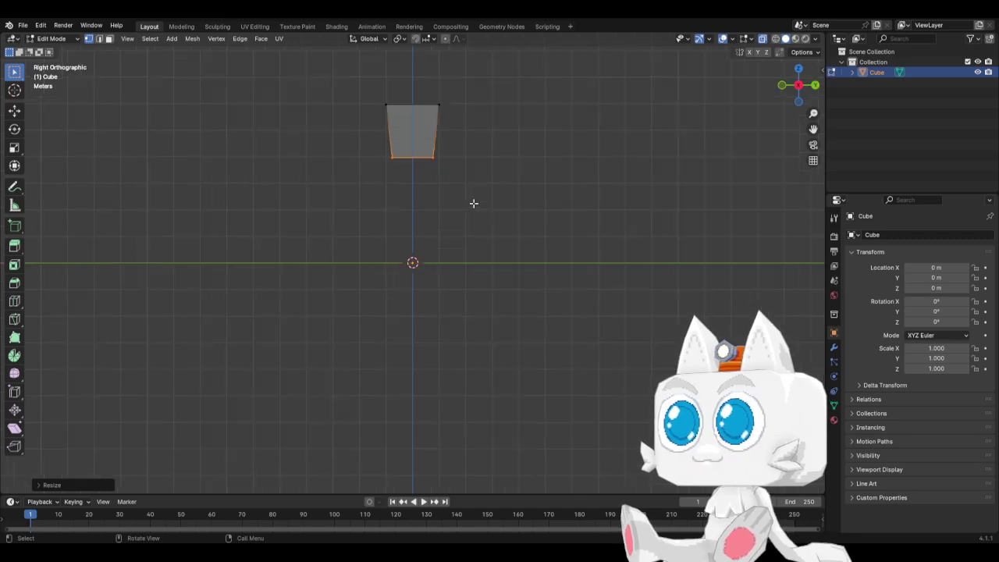
scroll(480, 185, "up", 2)
middle_click_drag(481, 186, 452, 276, "shift")
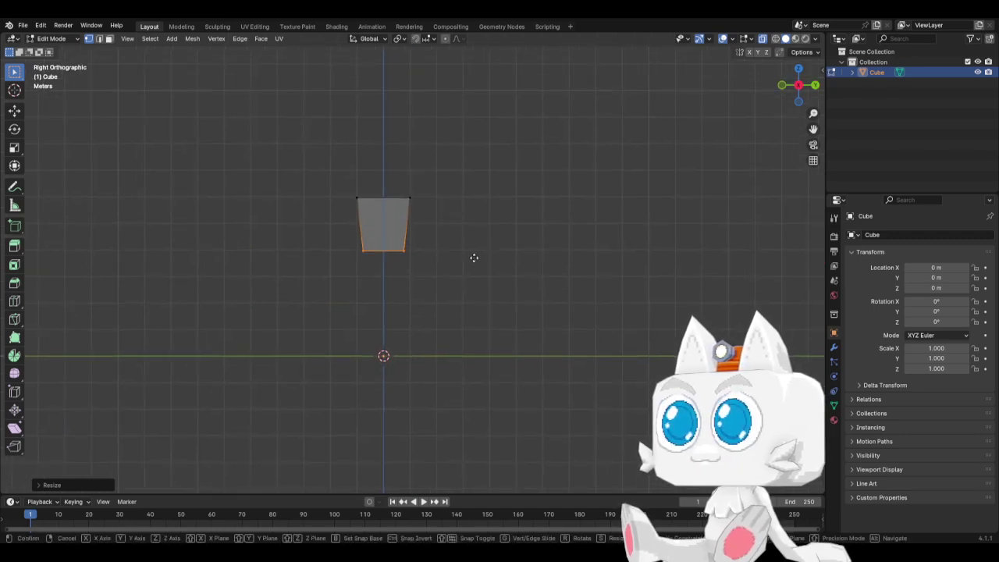
key("g")
key("y")
left_click(467, 257)
Scale the bottom face outward along Y so it is slightly deeper than the top face
key("s")
key("y")
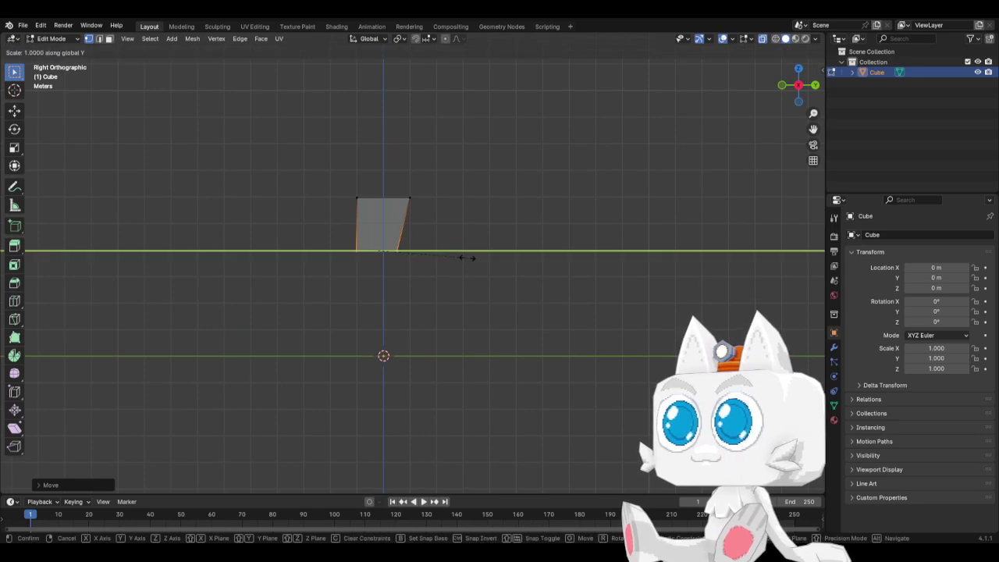
left_click(494, 258)
key("g")
key("y")
right_click(497, 258)
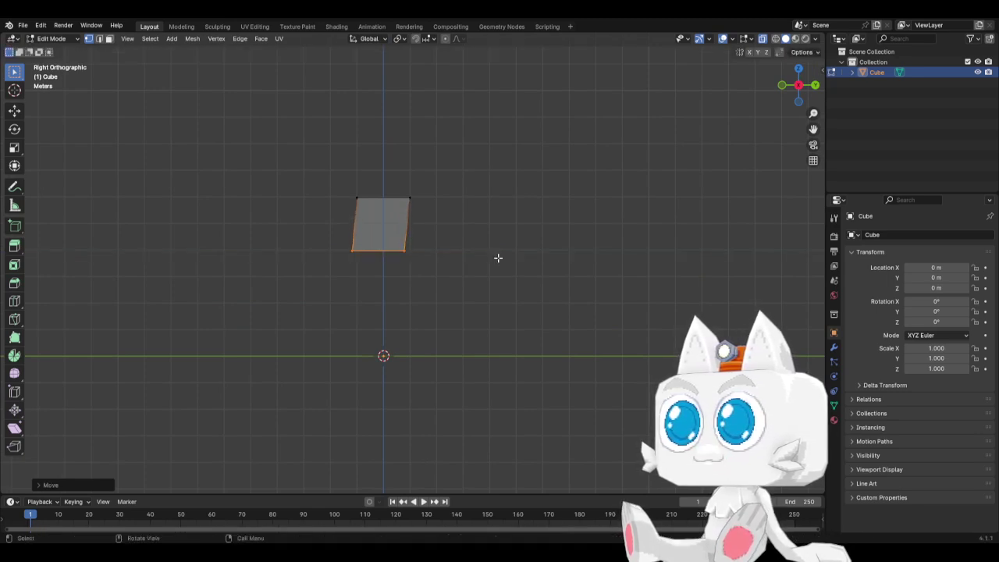
key("g")
key("y")
right_click(513, 257)
Extrude the bottom face downward along Z and shrink the new end to form a tapered lower segment
key("e")
key("z")
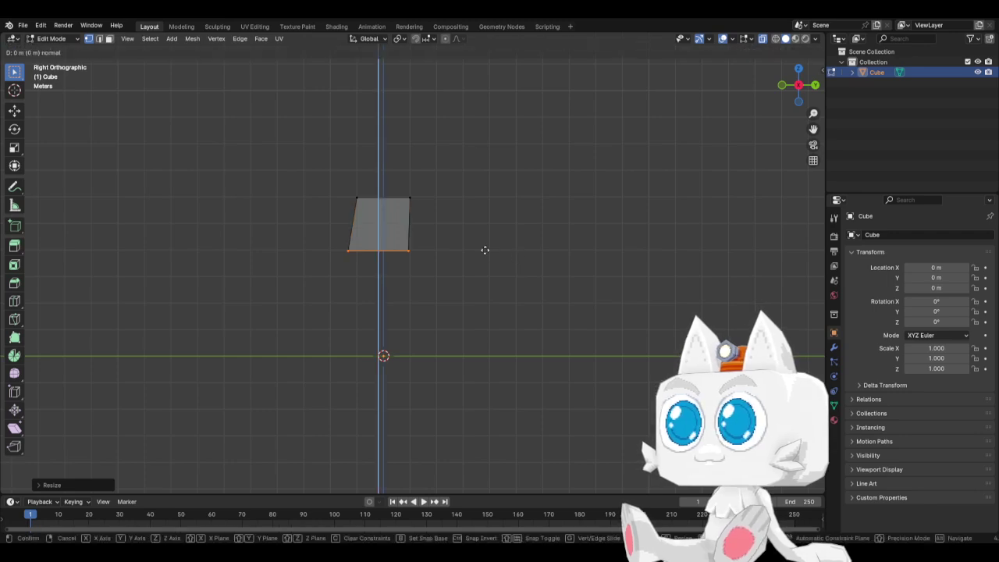
left_click(490, 295)
key("s")
left_click(463, 295)
key("g")
key("z")
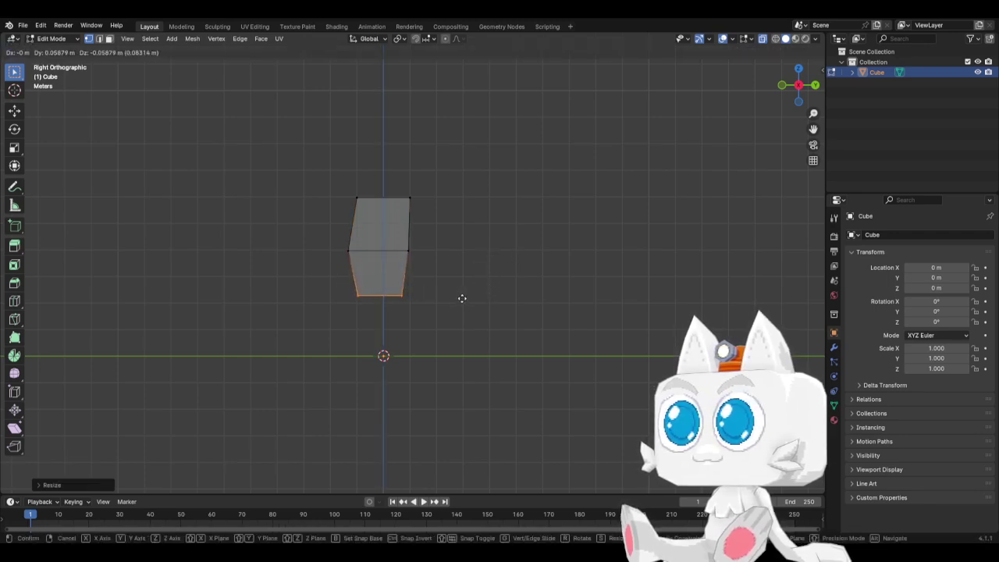
left_click(459, 303)
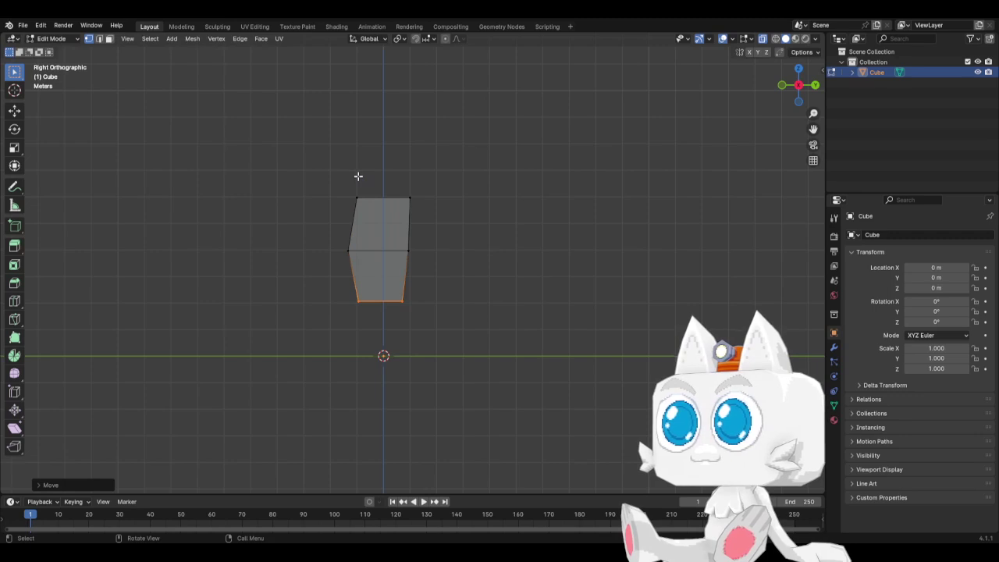
From the front view, widen the middle edge loop along X by a factor of about 1.7
key("a")
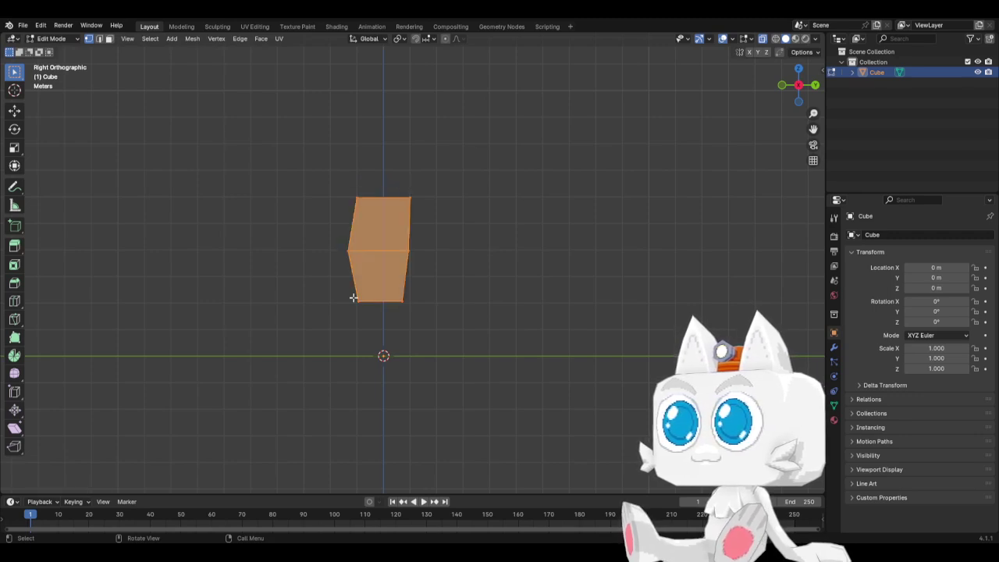
key("KP_1")
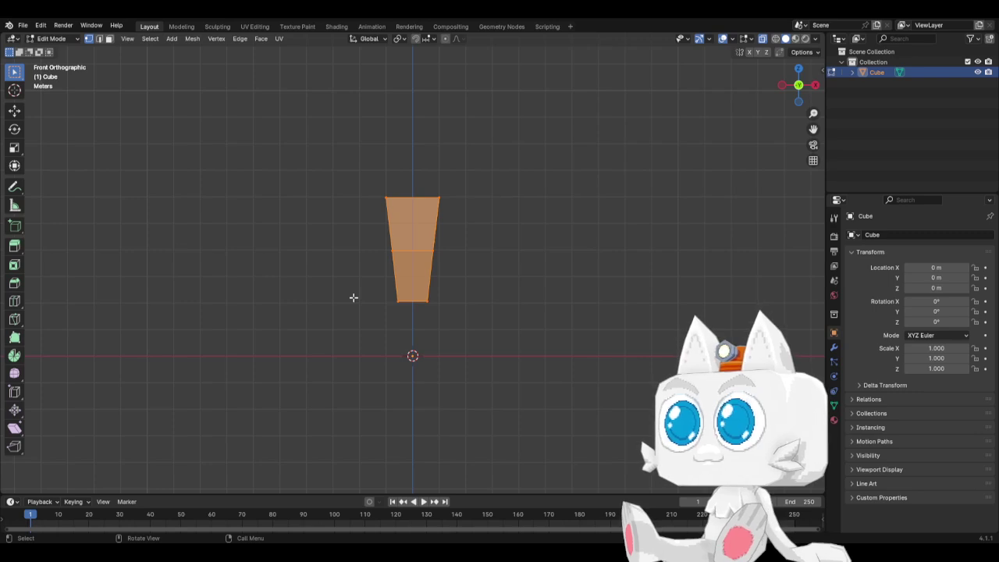
key("b")
key("Escape")
key("alt+a")
left_click_drag(340, 233, 468, 263)
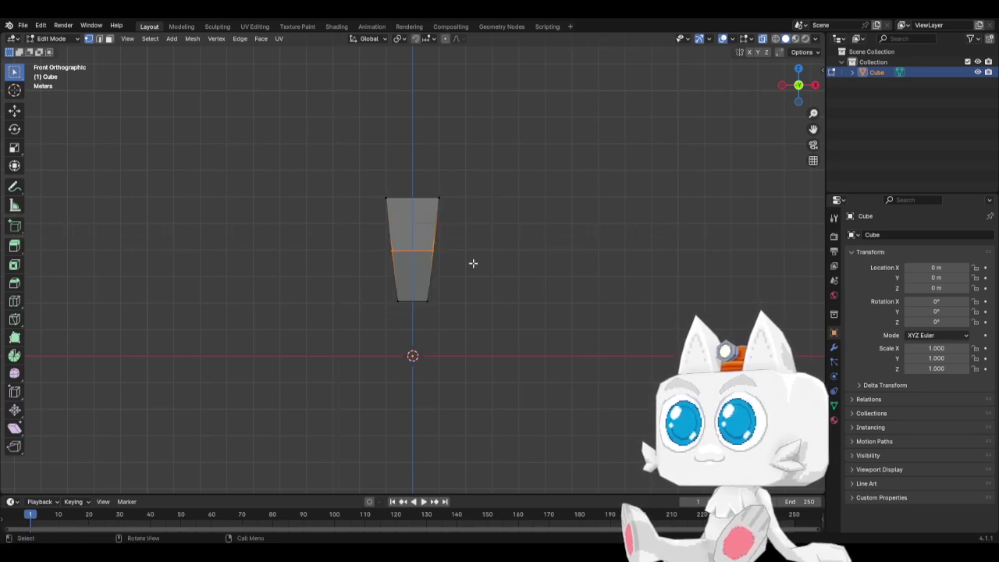
key("s")
key("x")
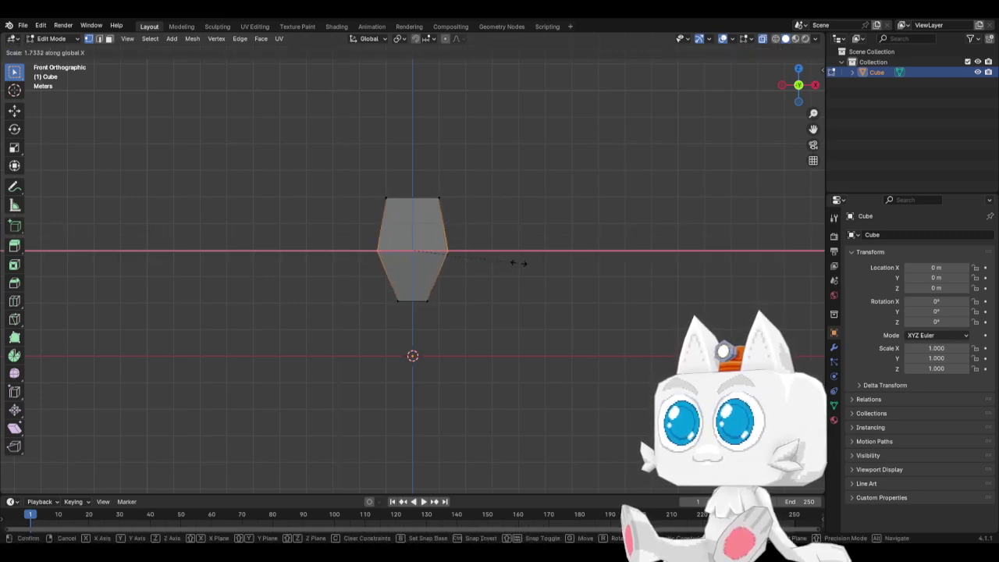
key("Escape")
Widen the entire mesh slightly along the X axis
key("a")
key("alt+a")
key("a")
key("s")
key("x")
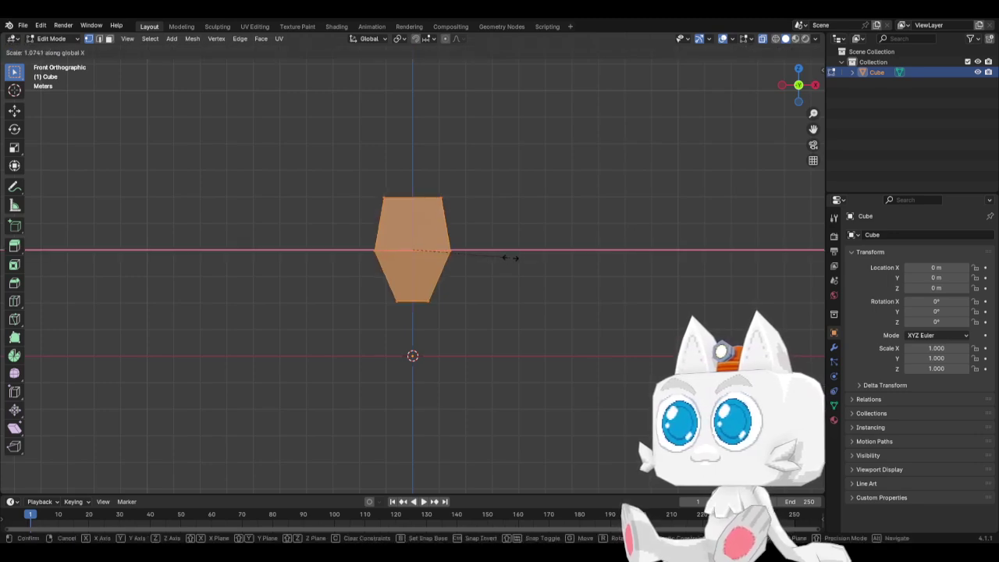
left_click(522, 257)
Narrow the middle edge loop along X so it is only slightly wider than the top face
key("b")
left_click_drag(328, 242, 477, 312)
key("alt+a")
key("s")
key("x")
left_click(539, 279)
Widen the bottom face along X, keeping it narrower than the top face
key("s")
key("x")
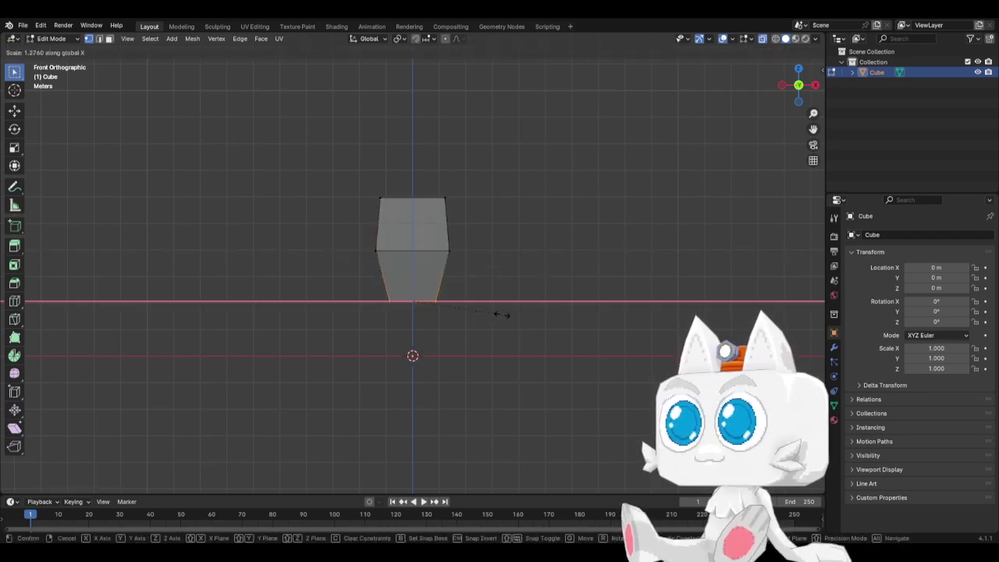
left_click(517, 313)
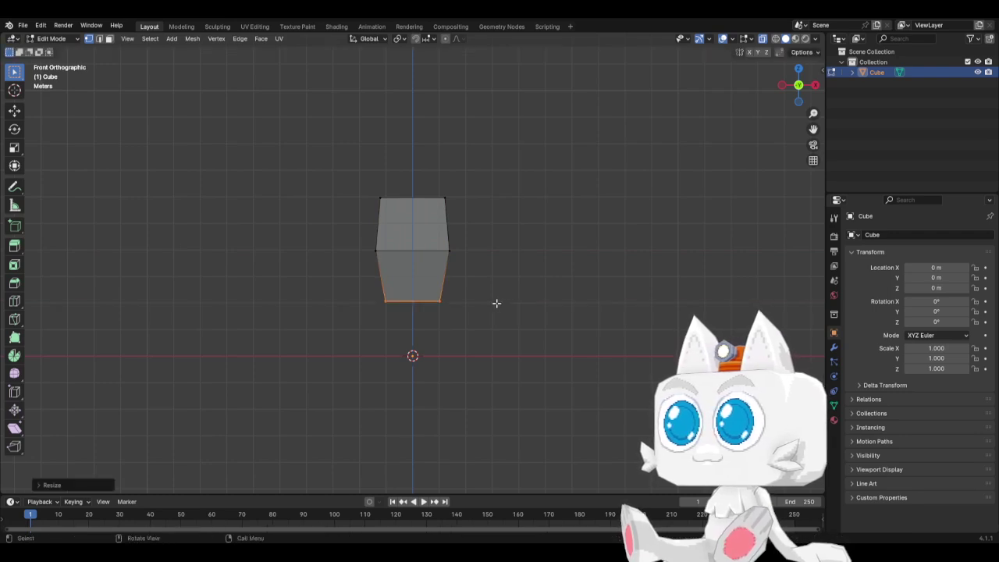
key("s")
key("x")
left_click(490, 303)
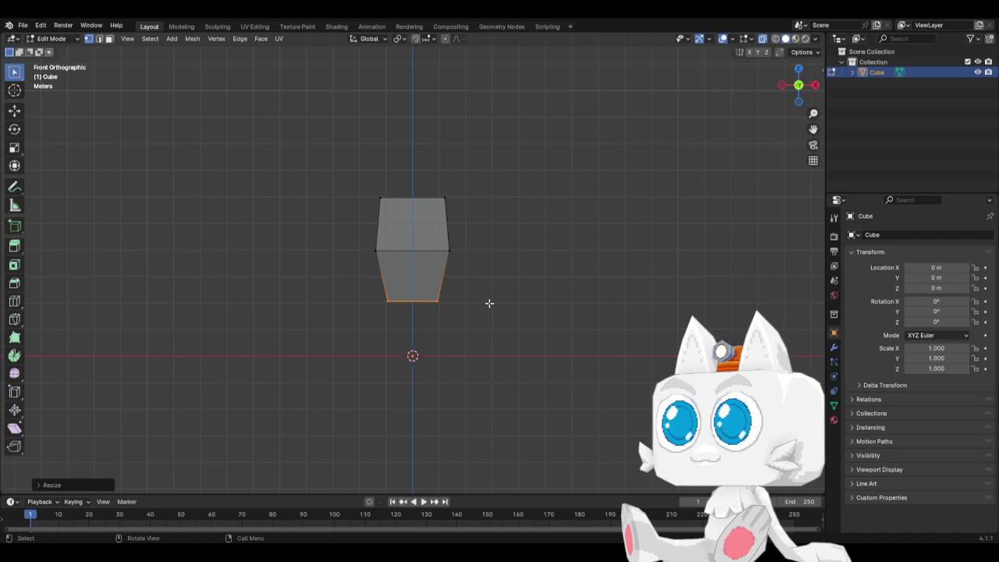
From the right view, move the top edge on the positive Y side slightly inward along Y
key("KP_3")
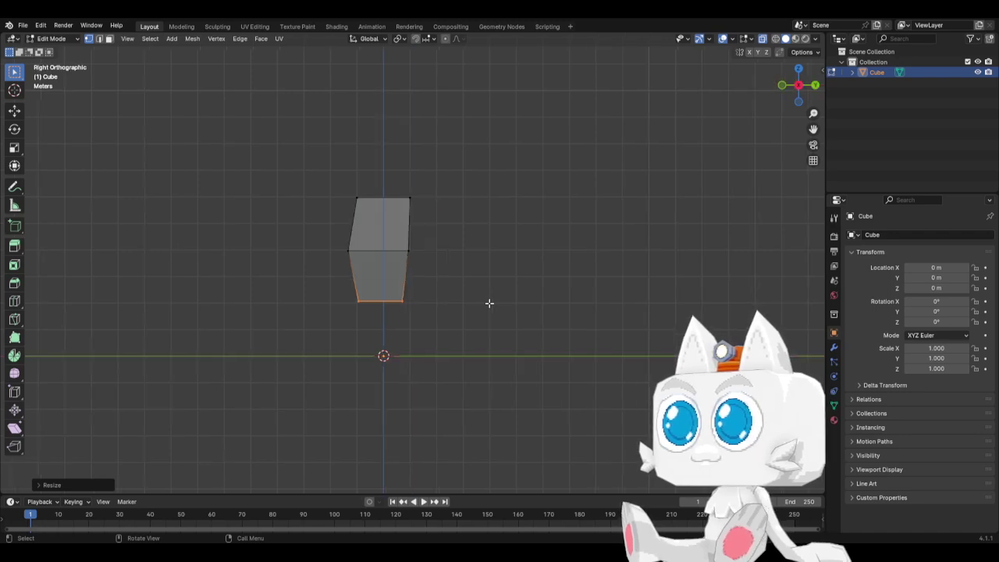
left_click_drag(390, 182, 433, 223)
key("g")
key("y")
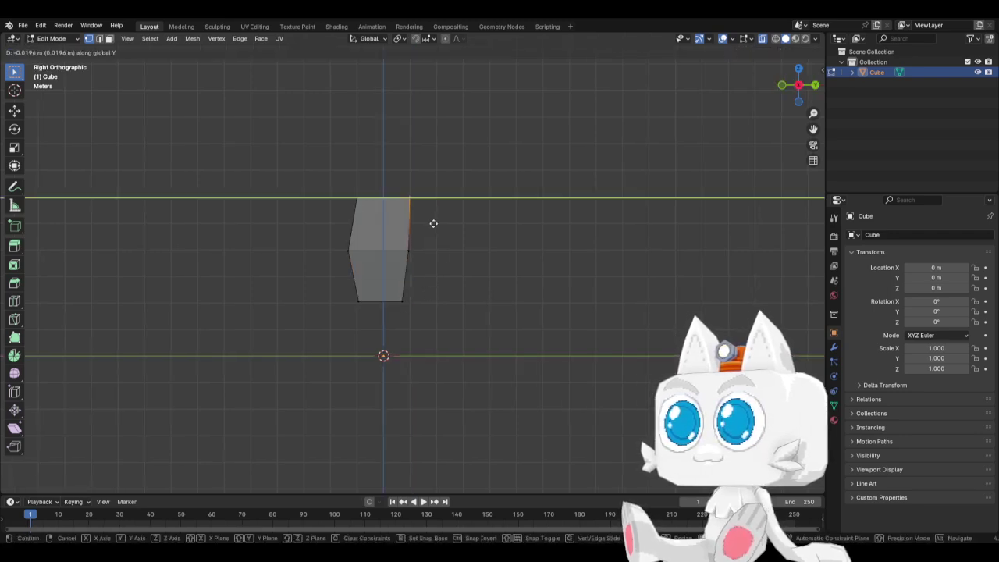
left_click(429, 223)
Shift the top face together with the positive-Y middle vertices slightly toward positive Y
left_click_drag(345, 175, 418, 228)
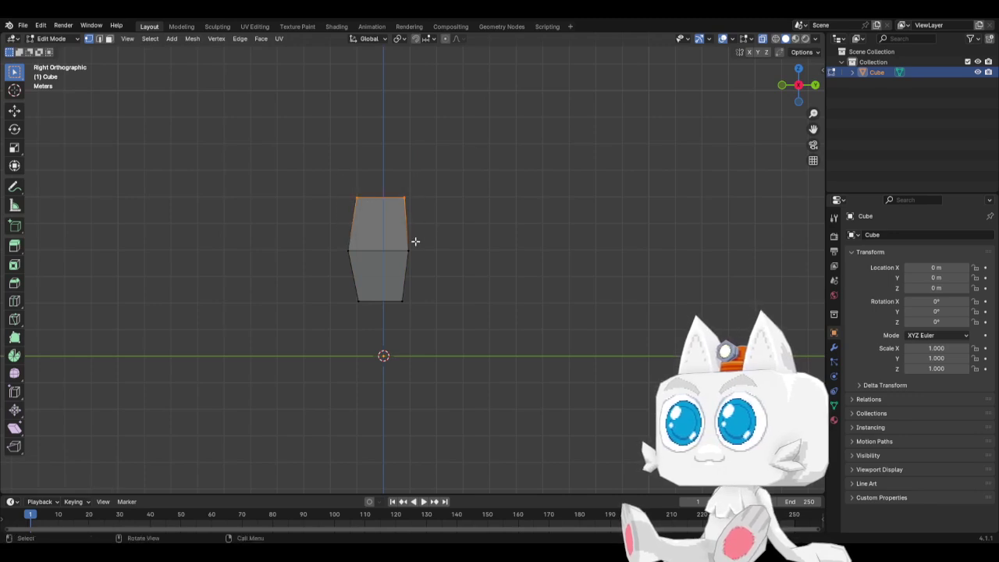
left_click(406, 249, "shift")
key("g")
key("y")
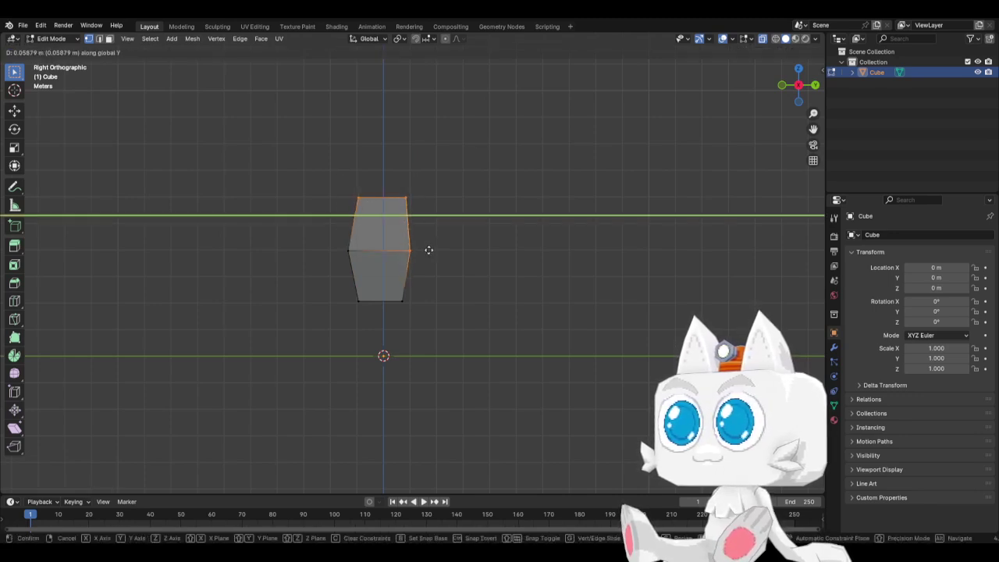
left_click(432, 250)
Select the whole mesh and raise it farther above the origin along Z
key("a")
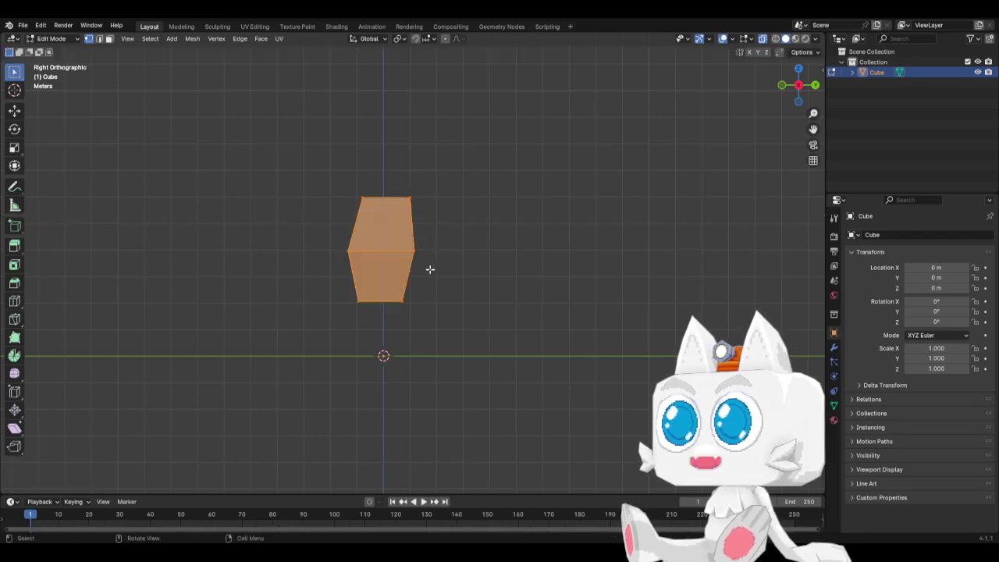
key("g")
key("y")
key("z")
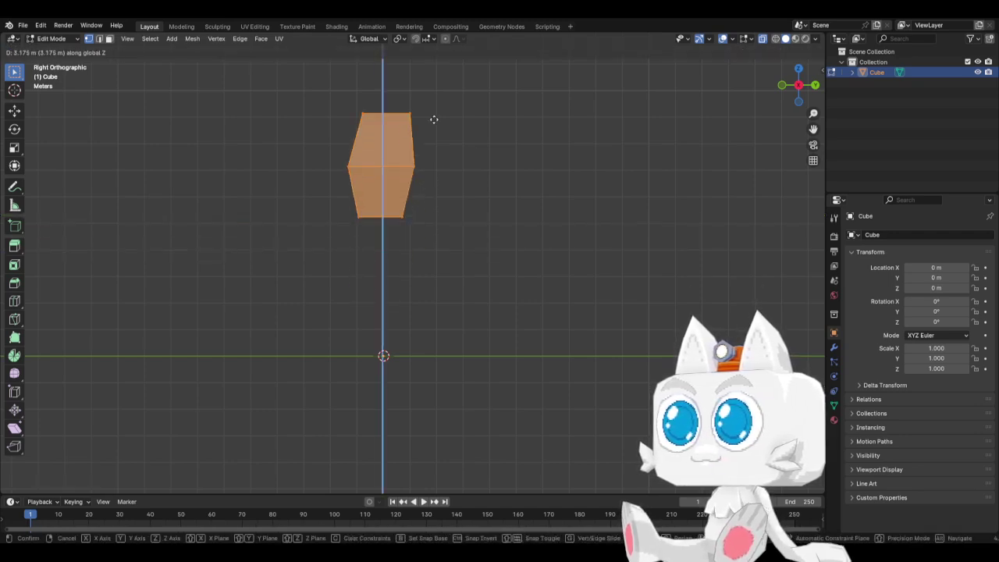
left_click(442, 122)
Add one centred vertical loop cut down the middle of the mesh, as seen from the front
key("KP_1")
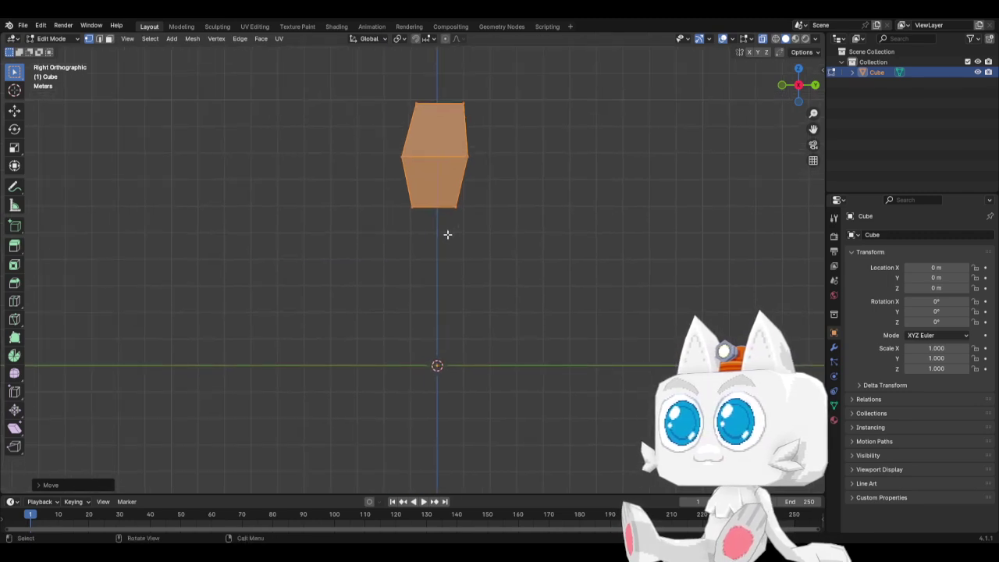
left_click(14, 300)
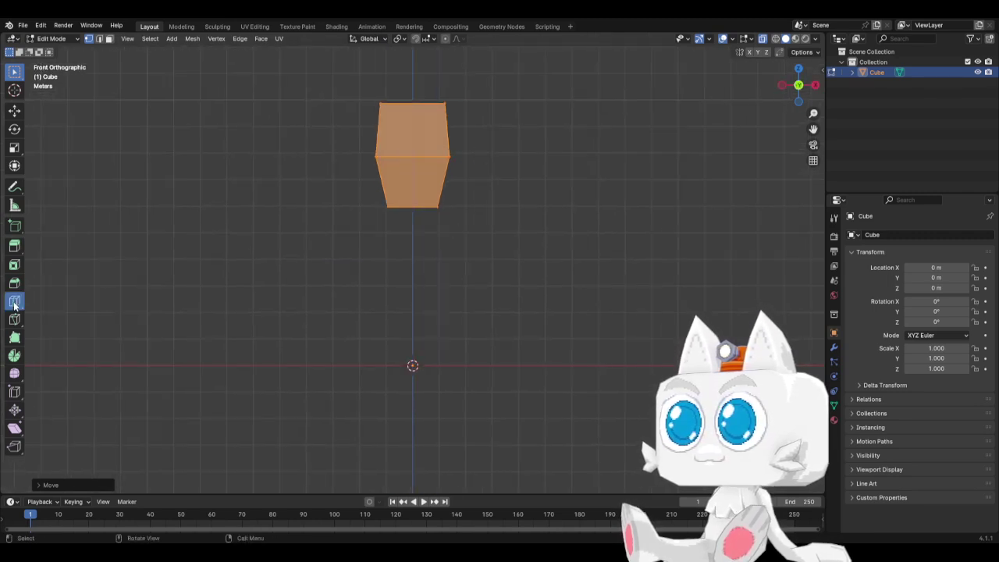
left_click(420, 216)
right_click(420, 217)
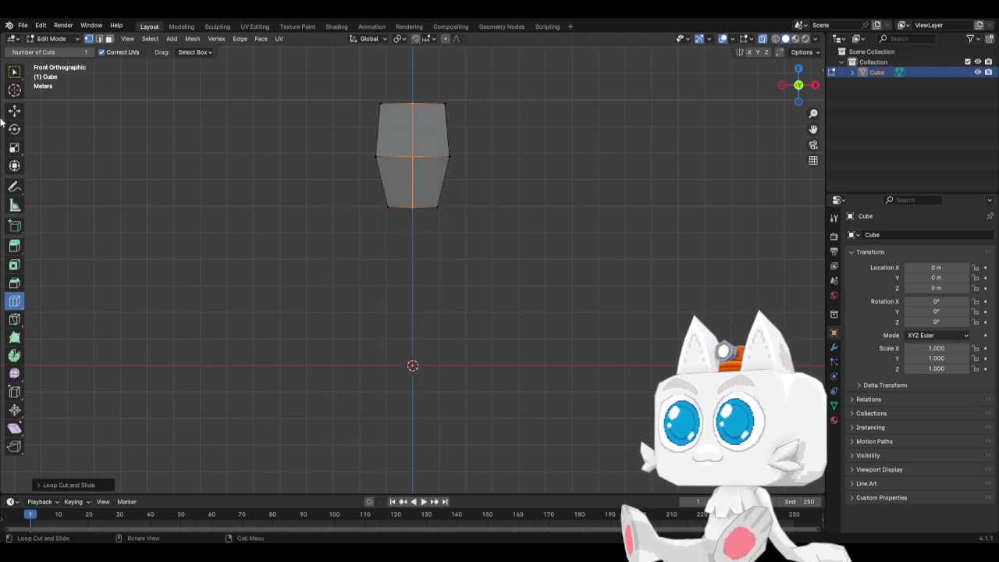
left_click(16, 72)
From the right view, scale the centre edge loop along Y to about 1.1 times so front and back bulge outward
key("KP_3")
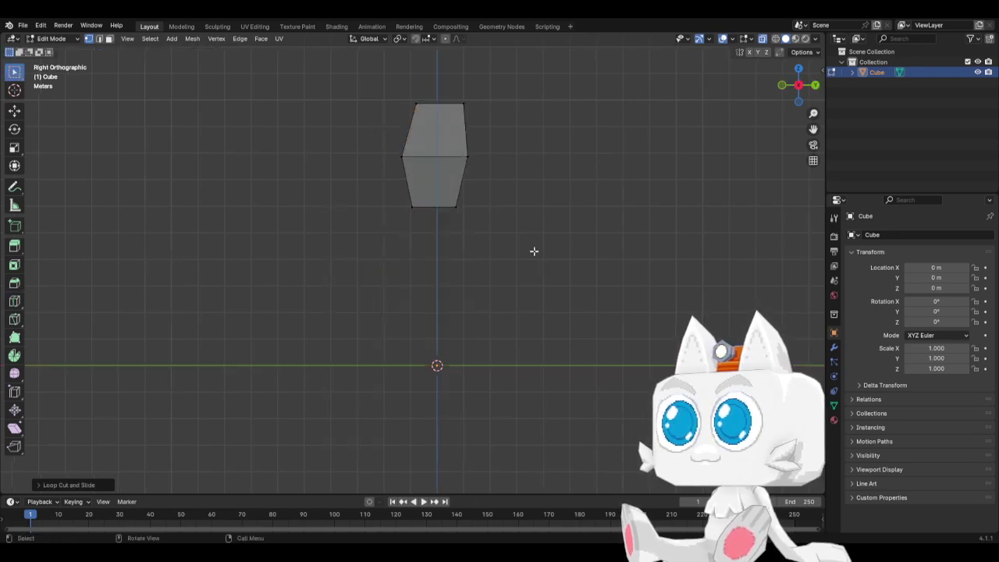
key("s")
key("y")
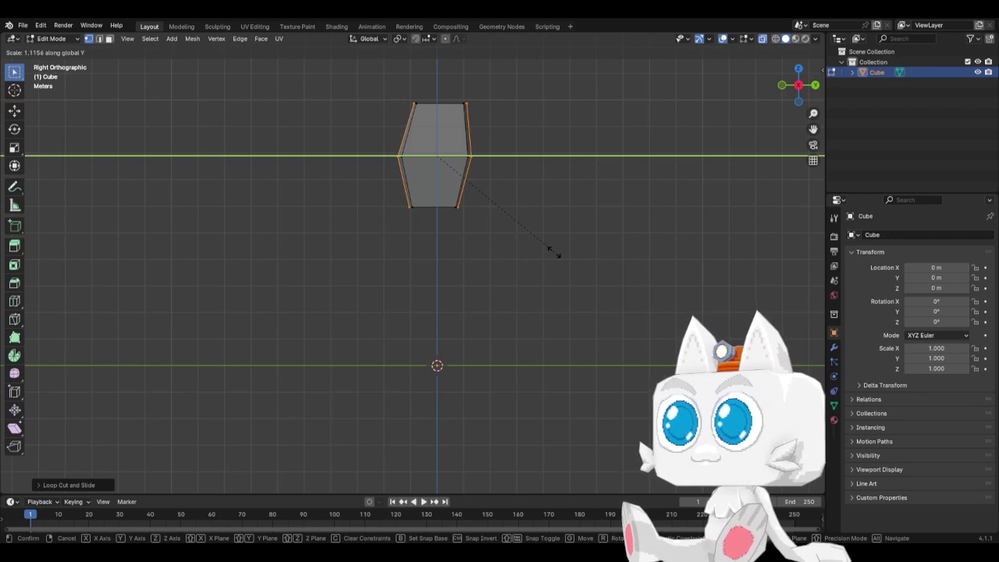
left_click(554, 252)
From the top view, add one loop cut across the mesh through the middle of its two sides
key("KP_7")
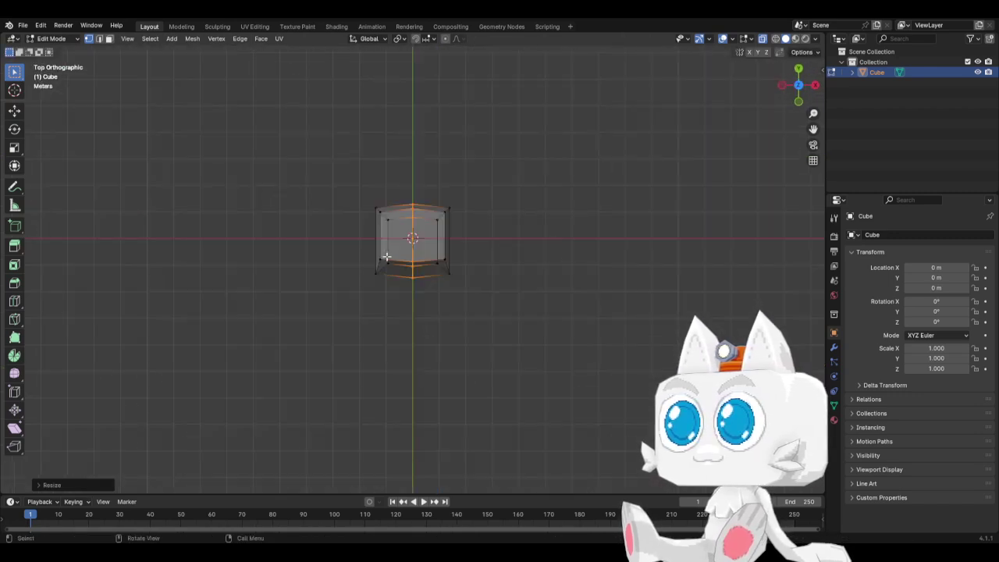
left_click(14, 300)
left_click(379, 248)
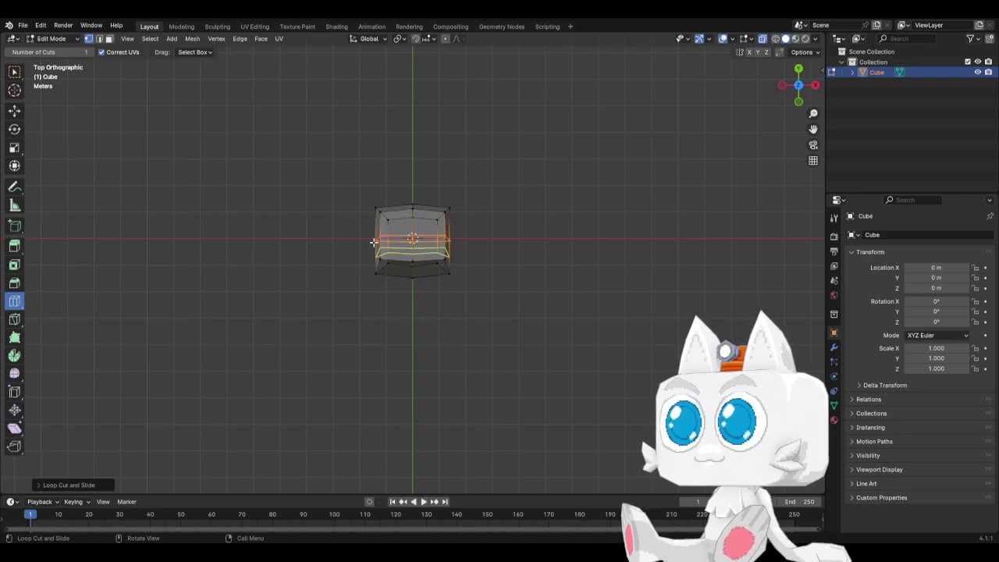
From the front view, scale the new side loop along X to about 1.14 times so the sides bulge outward
left_click(14, 75)
key("KP_1")
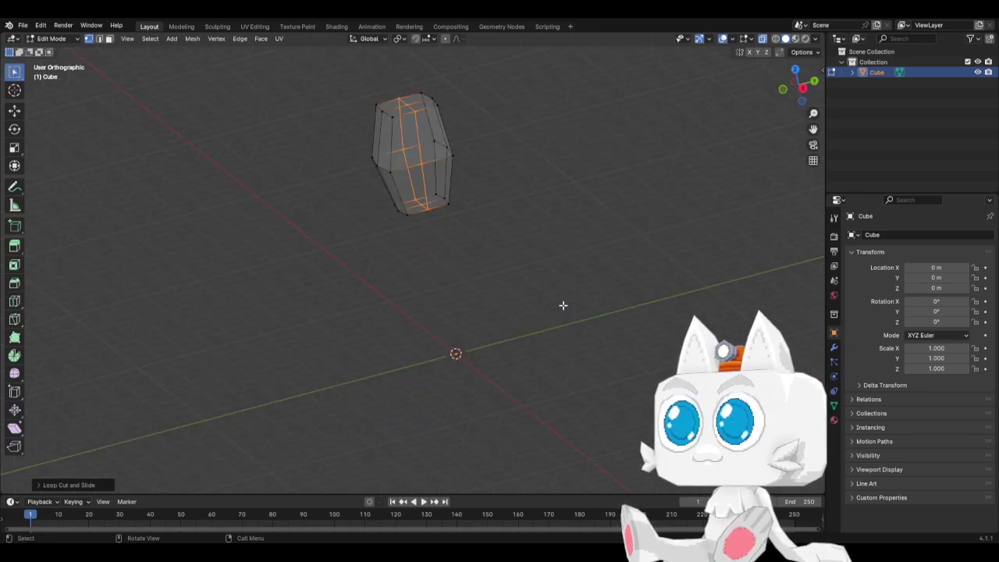
key("s")
key("x")
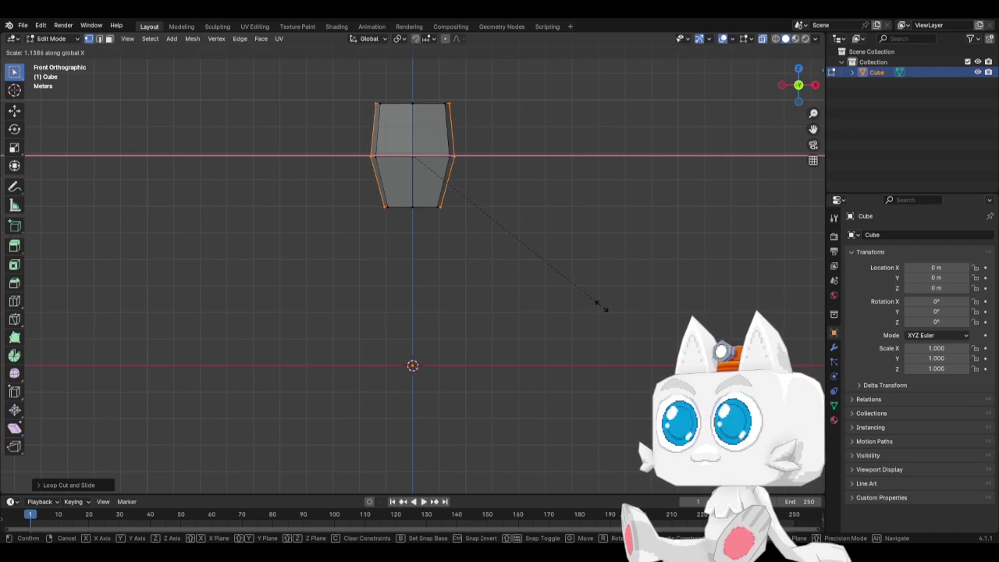
left_click(599, 304)
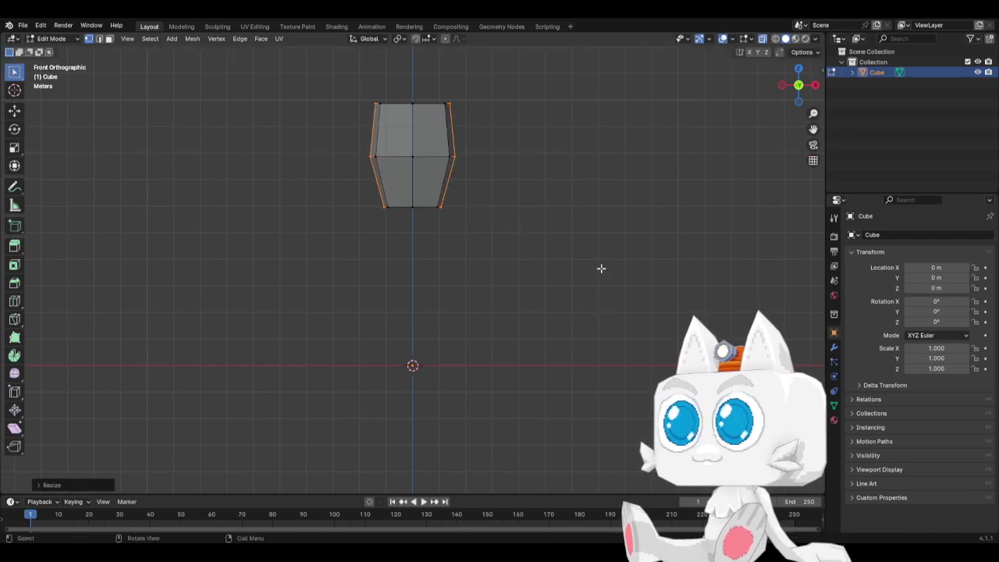
Select the row of vertices across the middle of the top face and raise it about 0.16 m along Z
left_click(450, 103)
left_click(375, 102, "shift")
middle_click_drag(437, 172, 424, 101)
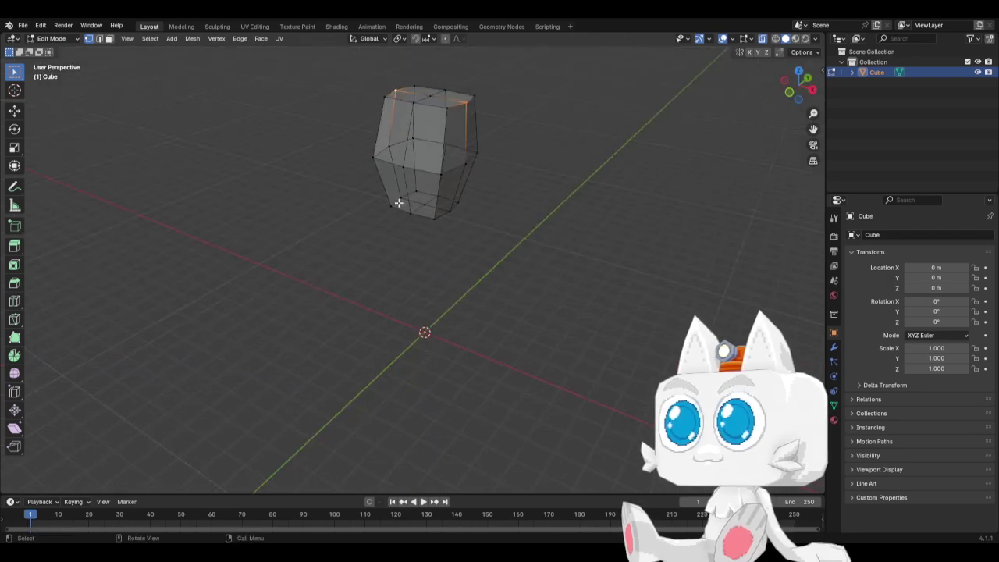
left_click(429, 96, "alt+shift")
key("KP_3")
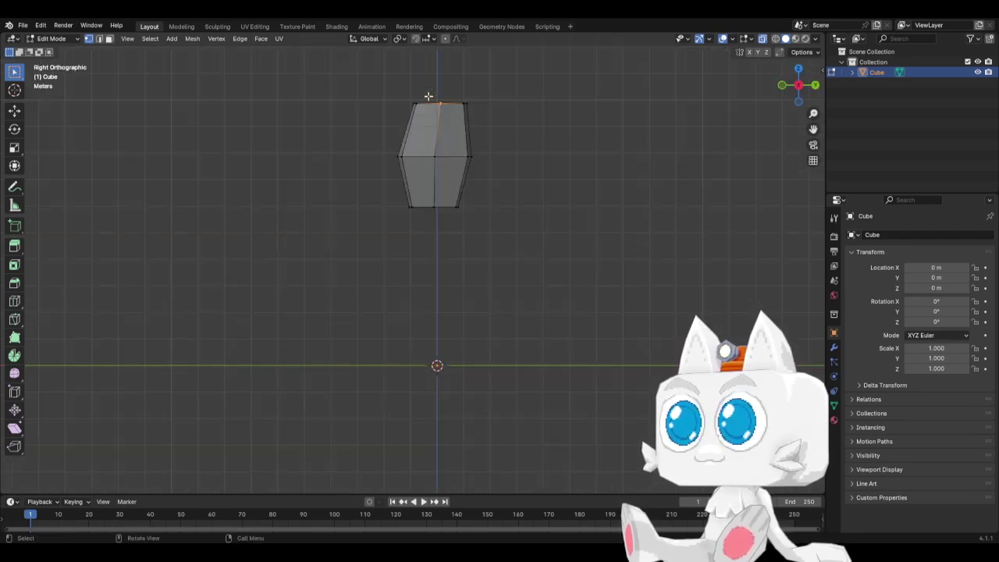
key("g")
key("z")
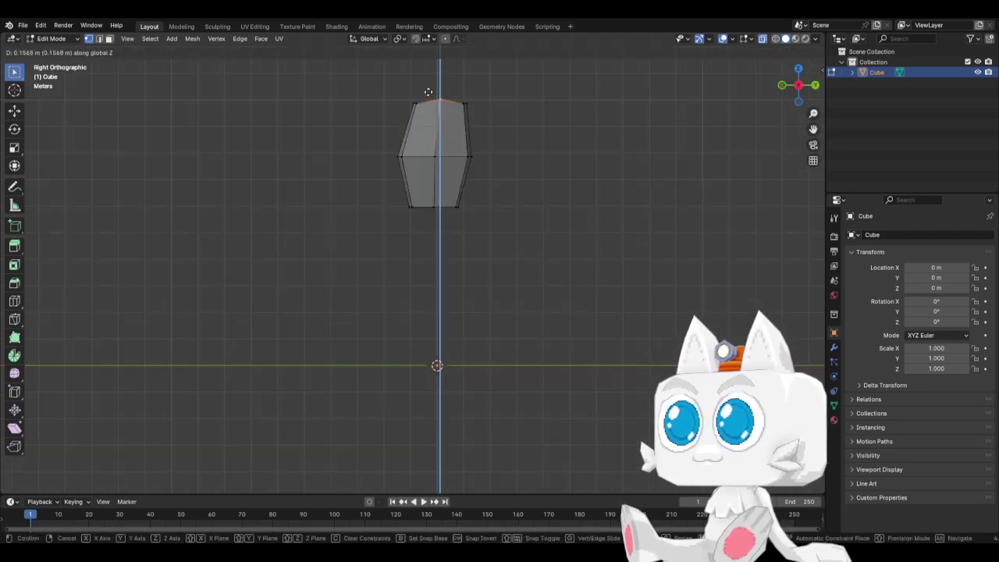
left_click(428, 92)
Raise only the centre vertex of the top face a little farther along Z to form a peak
middle_click_drag(397, 114, 423, 109)
left_click(406, 91)
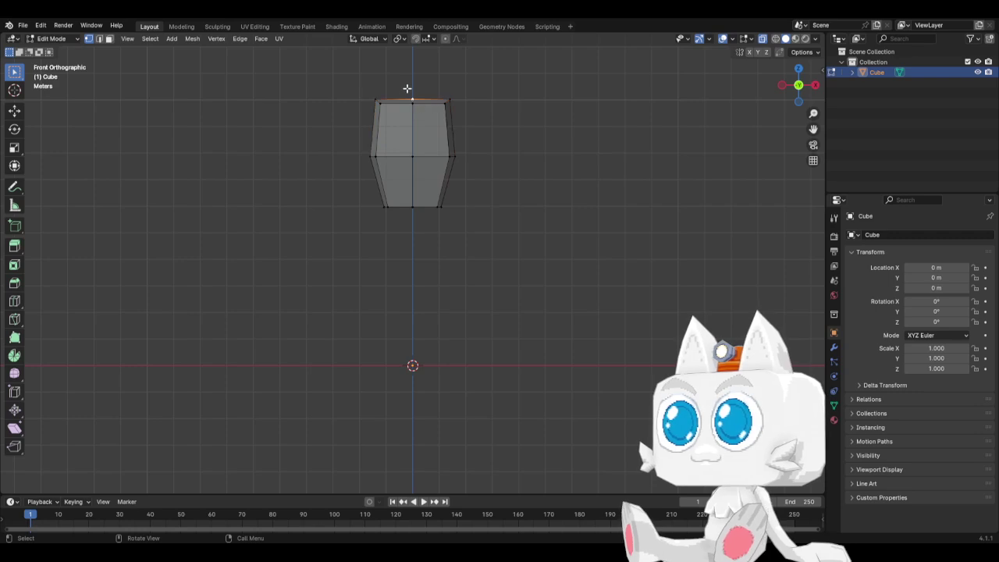
key("g")
key("z")
left_click(408, 82)
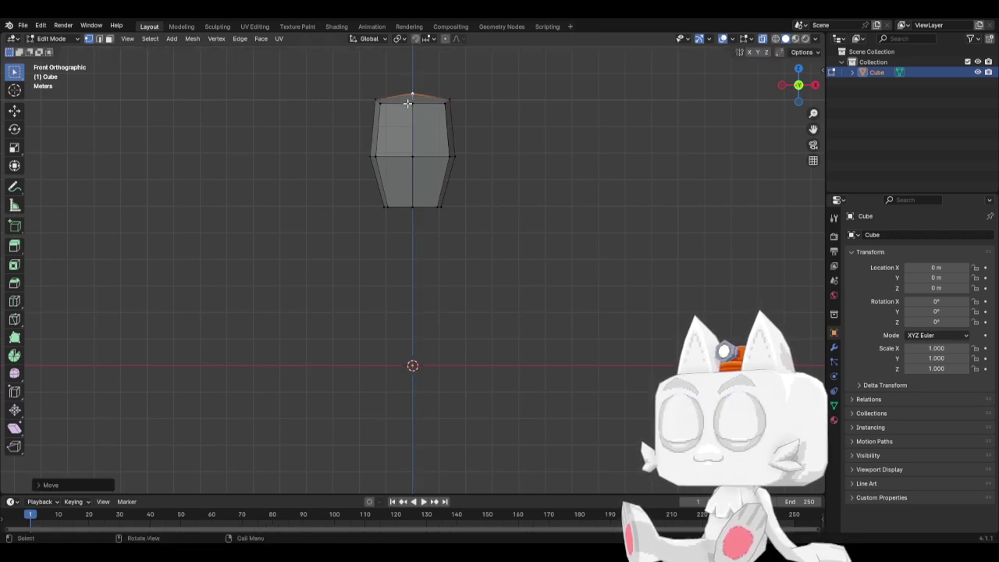
Select the corner vertices of the top face on both sides and lower them slightly along Z
left_click(443, 102)
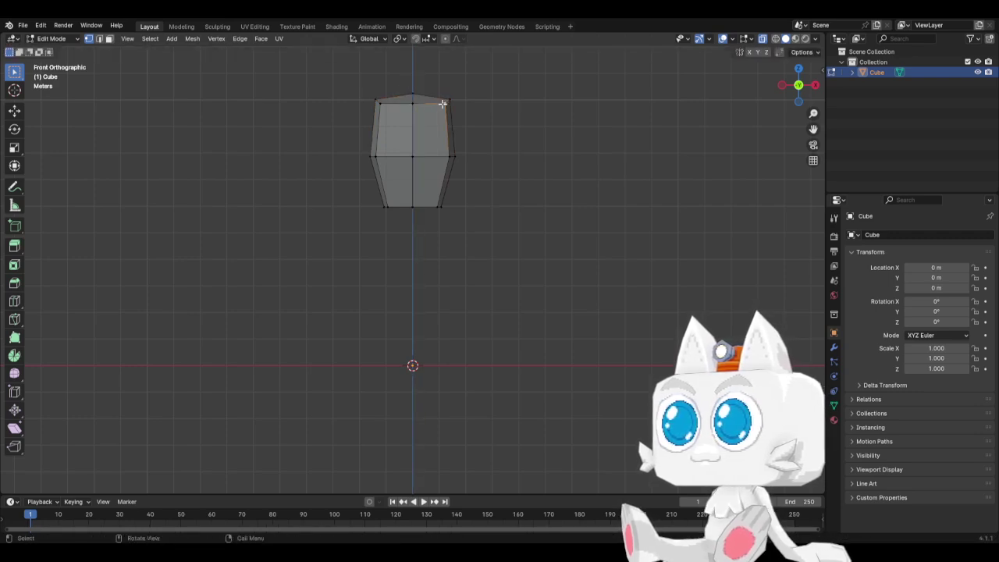
left_click(377, 102, "shift")
key("g")
key("z")
left_click(480, 115)
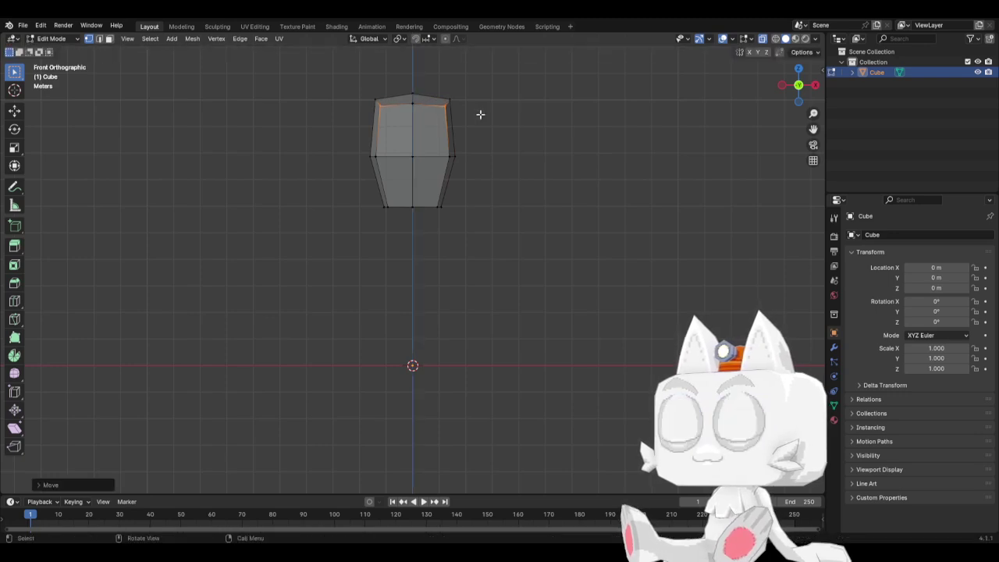
Select all vertices of the bottom face and extrude them straight down to add a lower body section
key("KP_3")
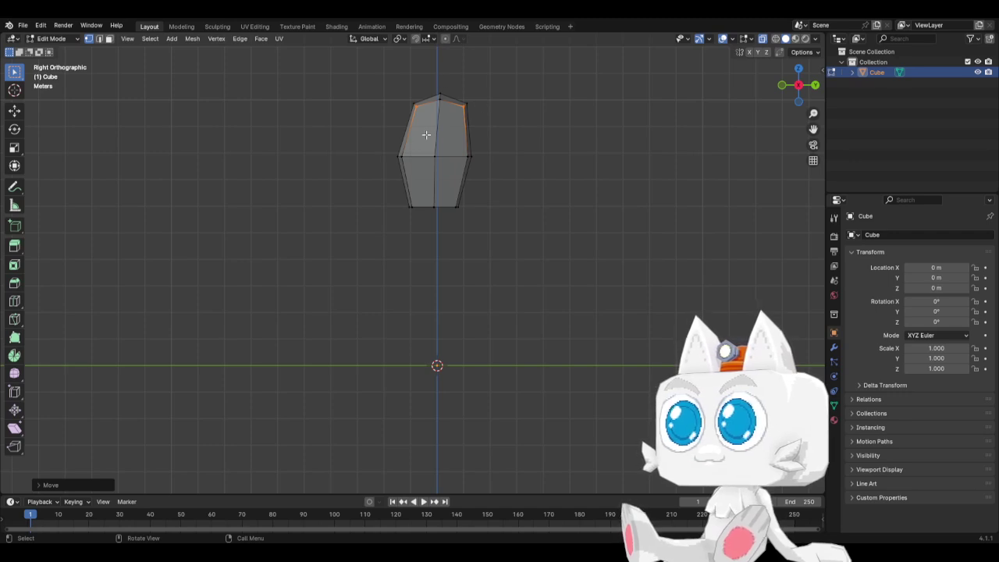
left_click_drag(391, 195, 486, 220)
key("KP_1")
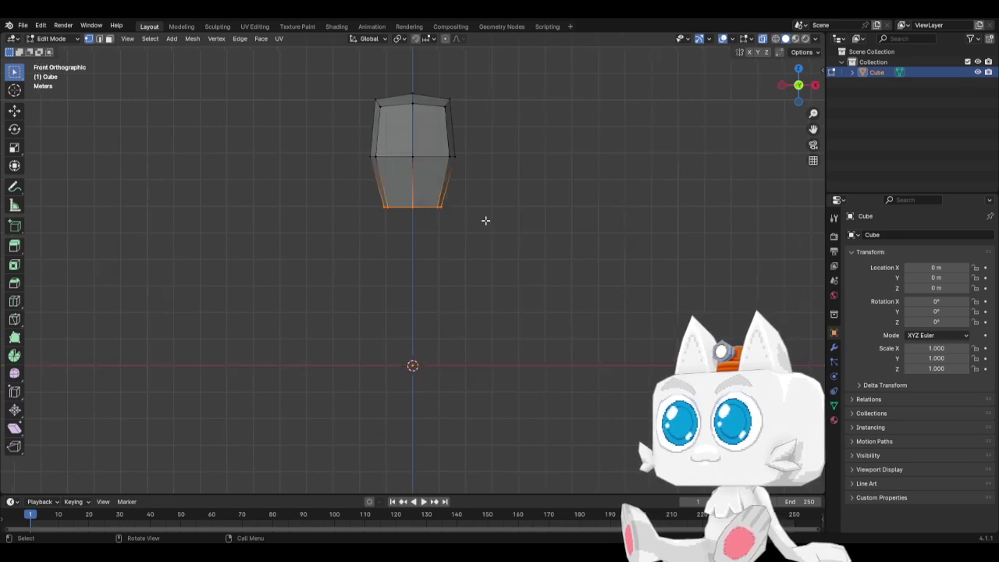
middle_click_drag(483, 151, 438, 238, "shift")
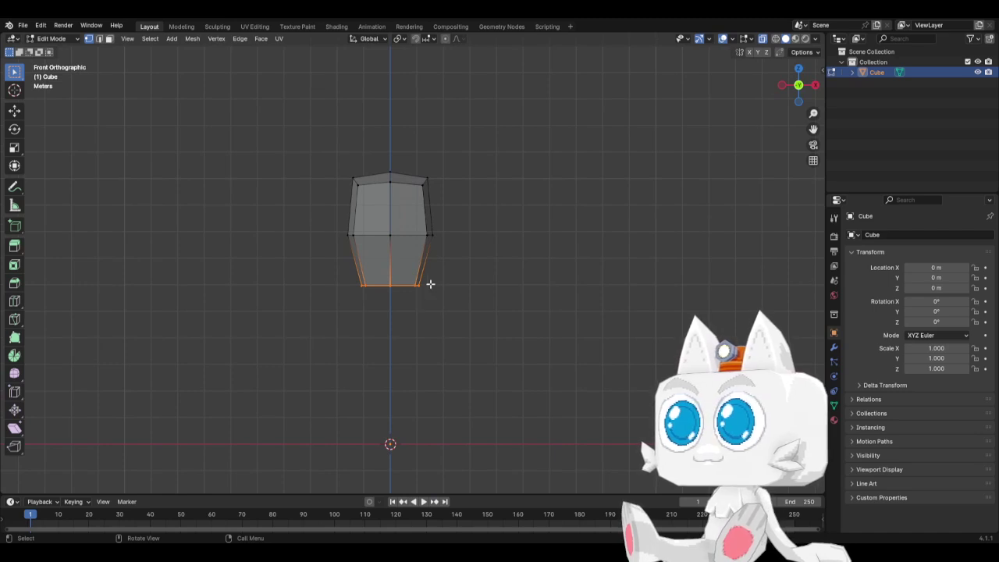
key("e")
left_click(422, 309)
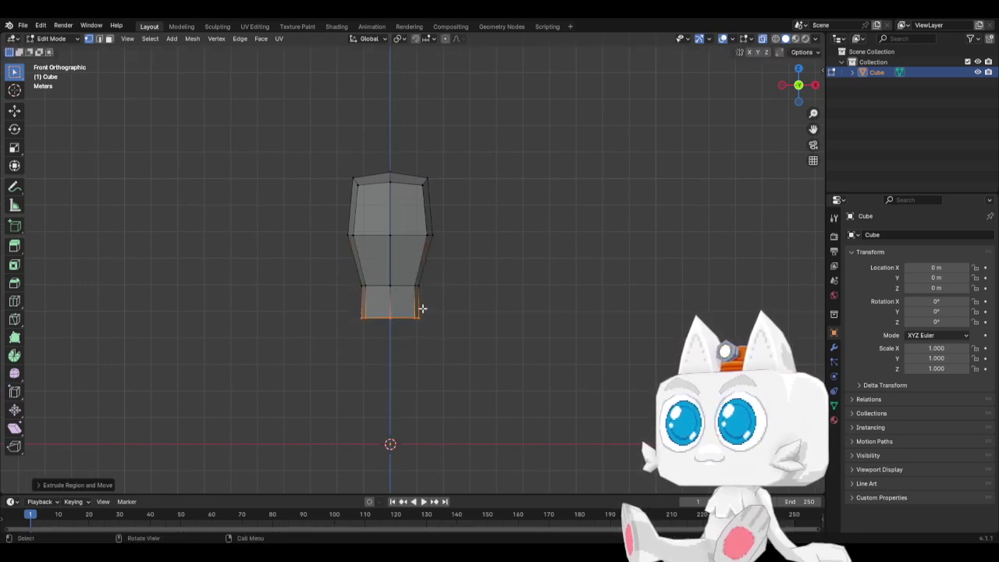
Select the whole extruded lower section and move it slightly up along Z
left_click_drag(339, 279, 460, 330)
key("g")
key("z")
left_click(465, 324)
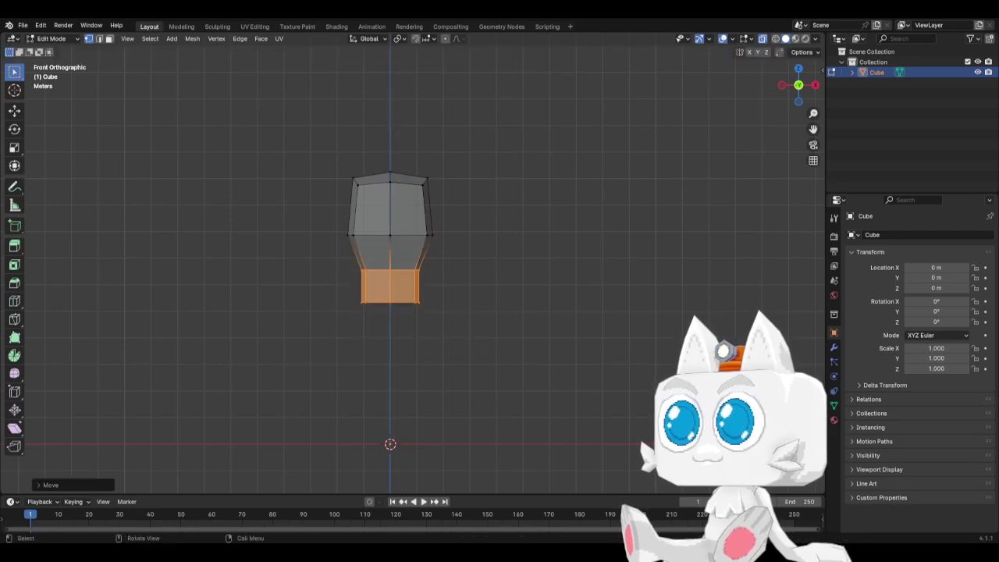
Scale the lower section up slightly and shift it a little downward along Z
key("s")
left_click(492, 298)
key("g")
key("z")
left_click(493, 308)
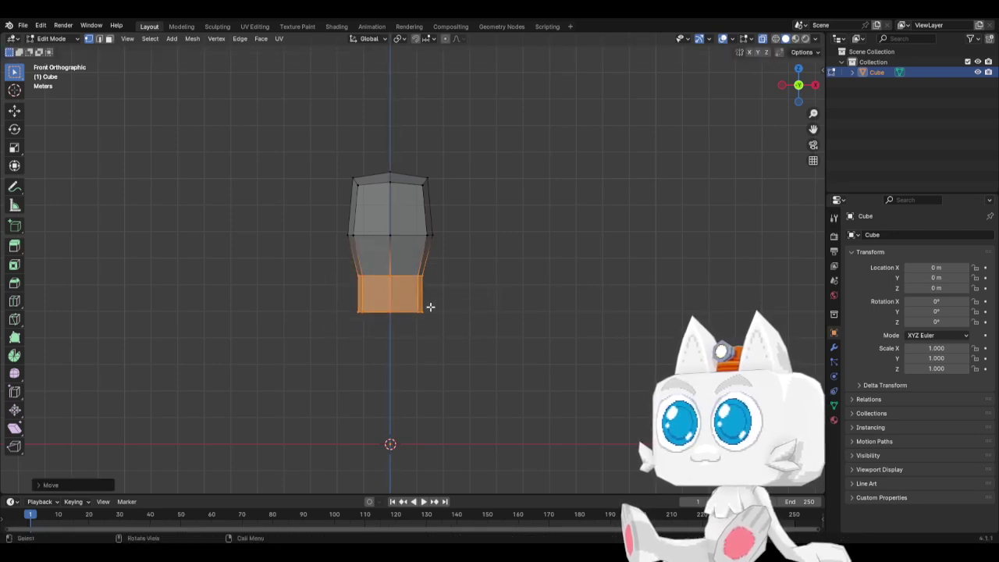
Extrude the bottom face down about 1 m from the right view to start the pelvis
left_click_drag(331, 307, 453, 333)
key("KP_3")
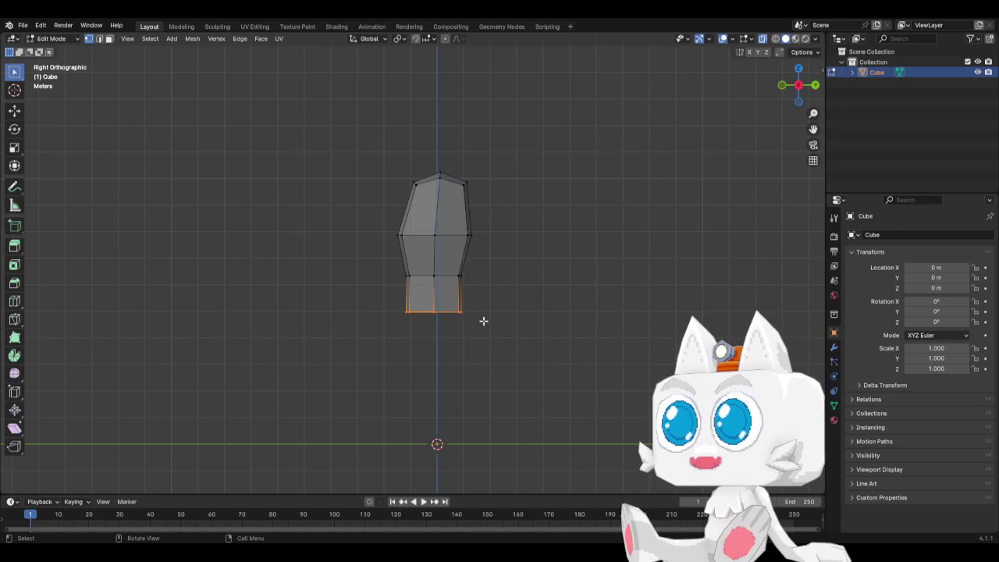
key("e")
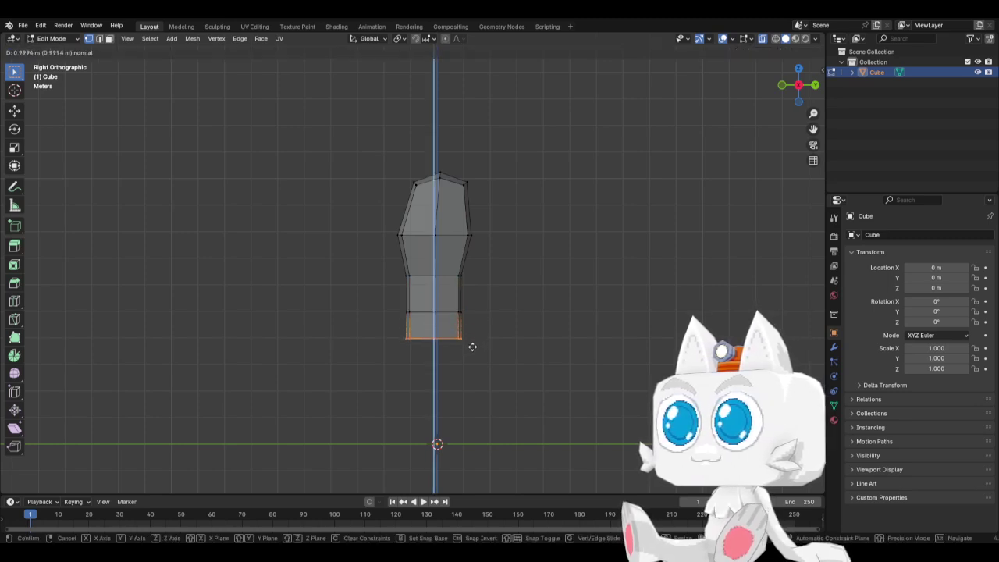
left_click(472, 347)
Delete the vertices at the middle of the new bottom section's sides, as seen from the right
left_click(433, 341)
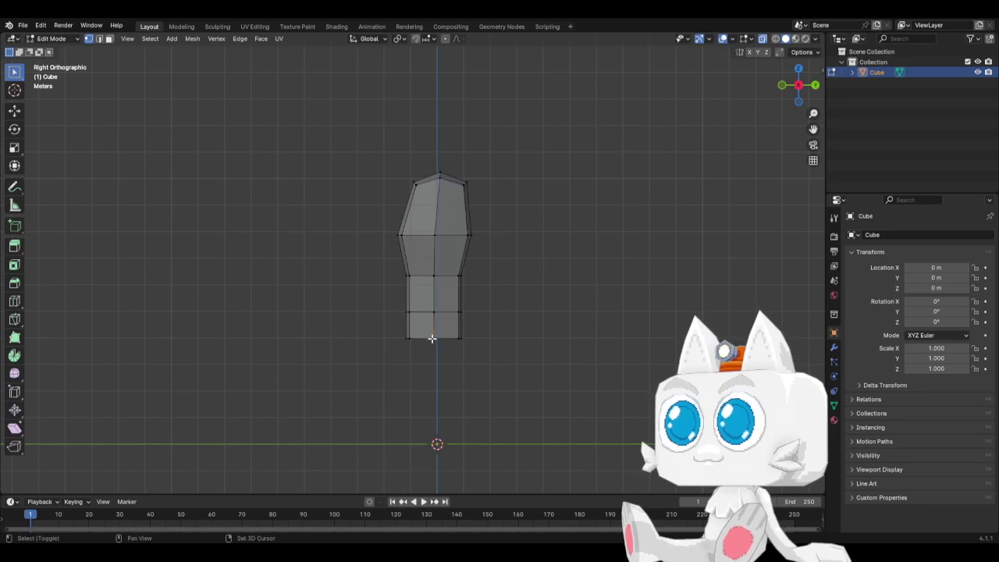
key("x")
left_click(432, 338)
From the front view, move the bottom corner vertices on the positive X side inward toward the centre line
key("KP_1")
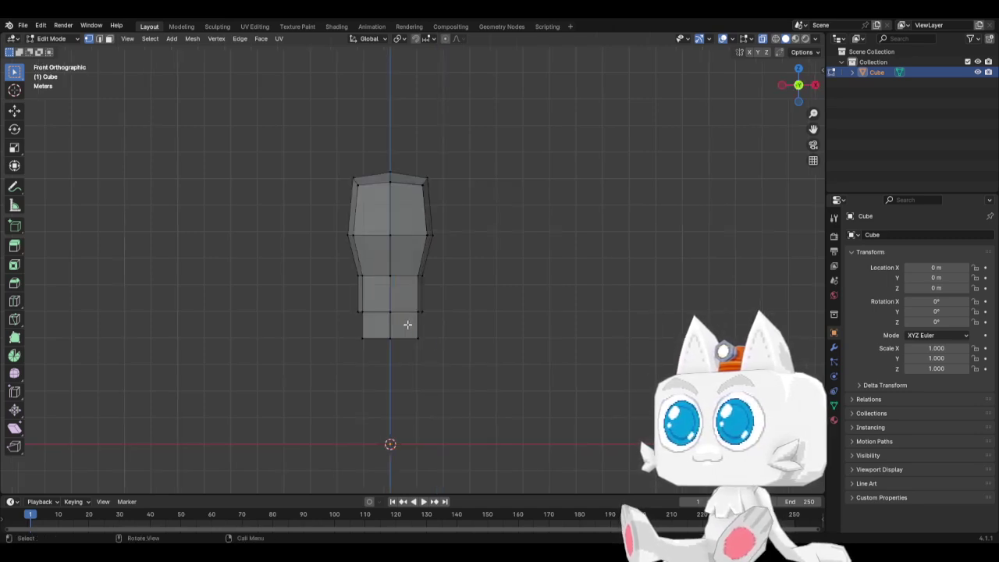
left_click(433, 342)
key("g")
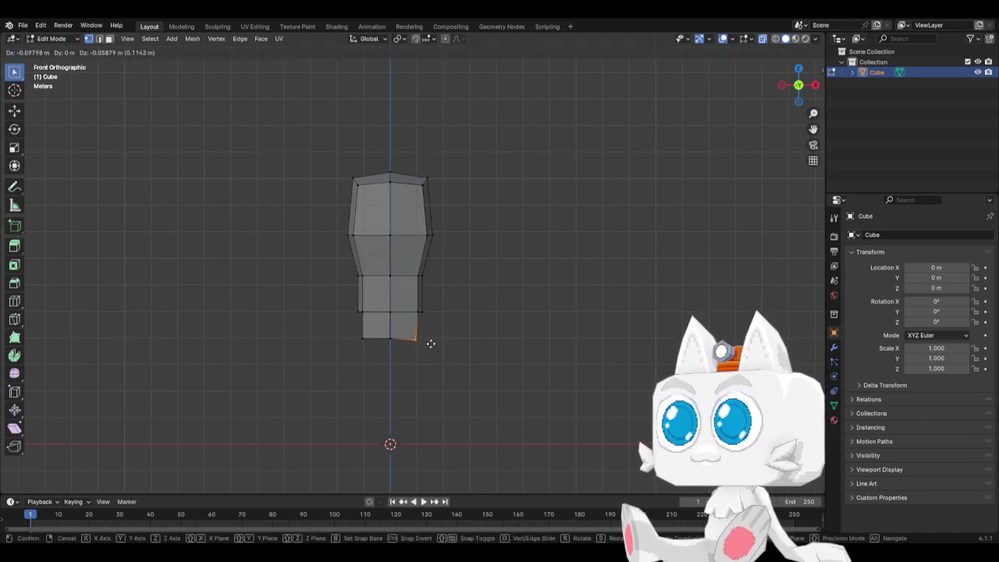
left_click(417, 344)
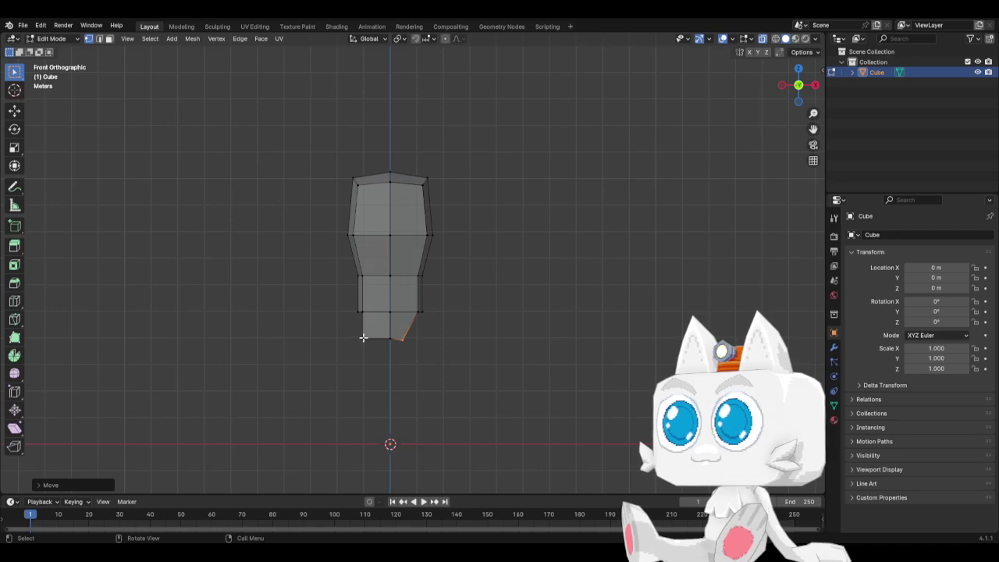
Select the vertices on the negative X side and delete them, leaving only half of the body
left_click(337, 354)
left_click_drag(313, 123, 363, 375)
key("x")
left_click(329, 251)
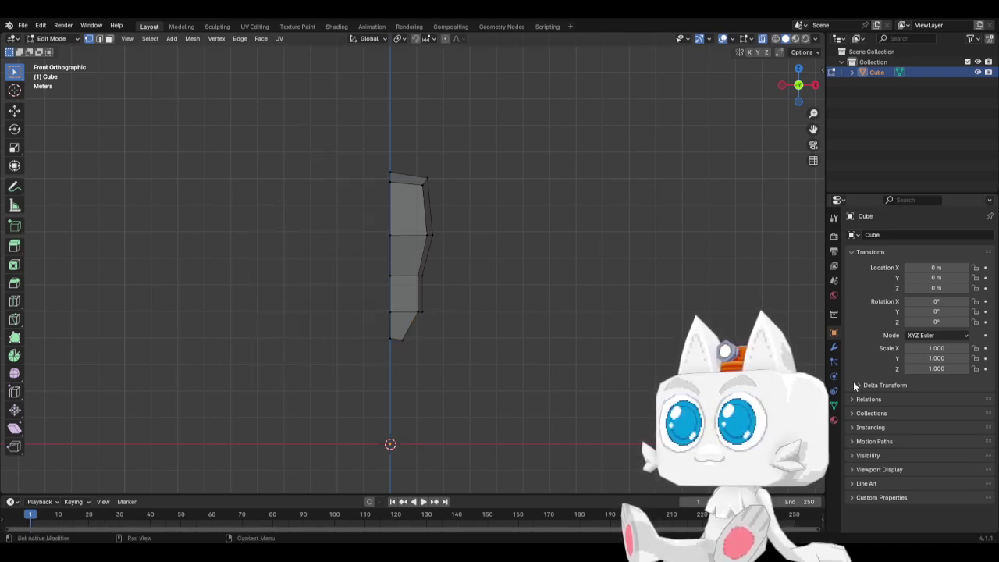
Add a Mirror modifier on the X axis and enable Clipping
left_click(834, 348)
left_click(885, 235)
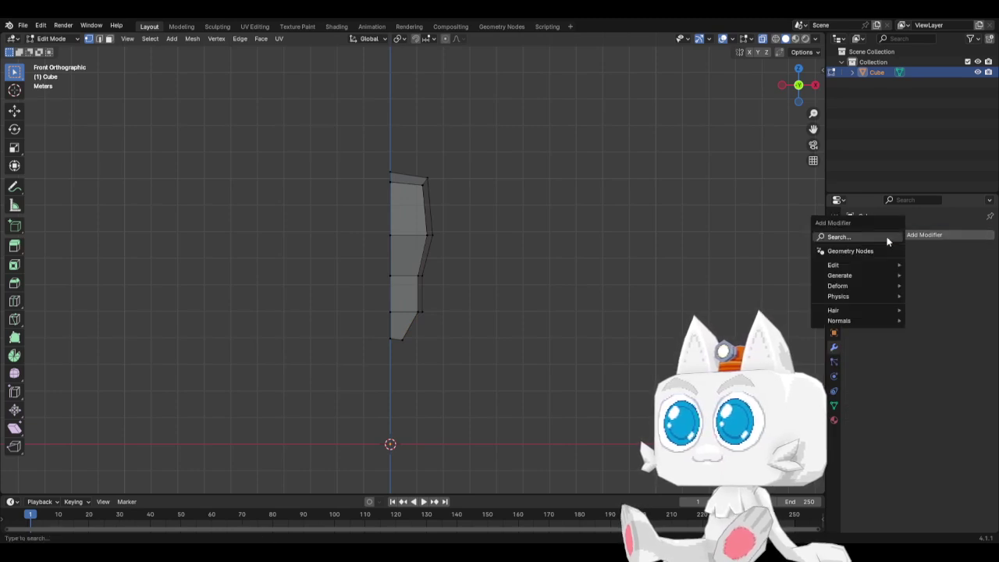
mouse_move(862, 276)
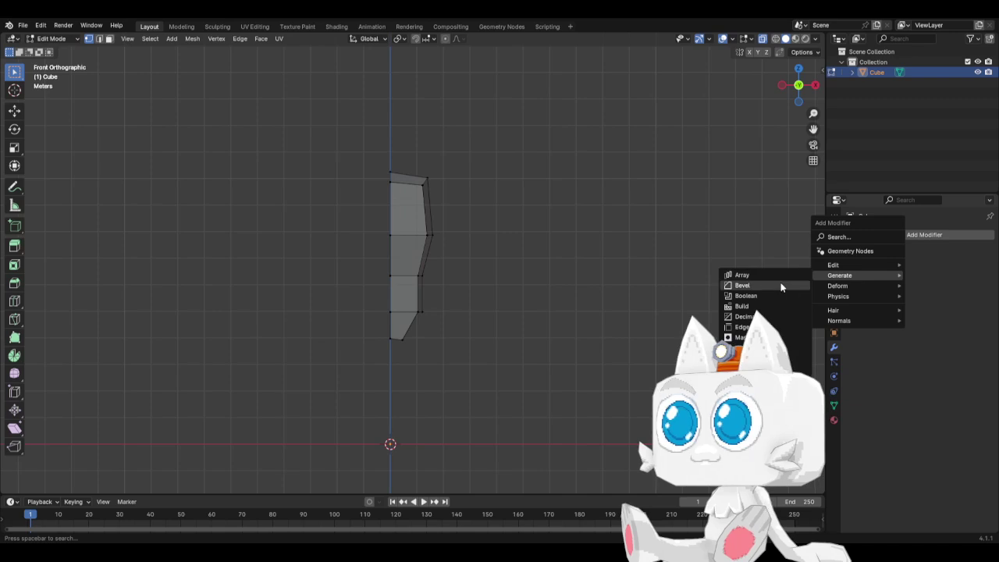
left_click(804, 347)
left_click(907, 317)
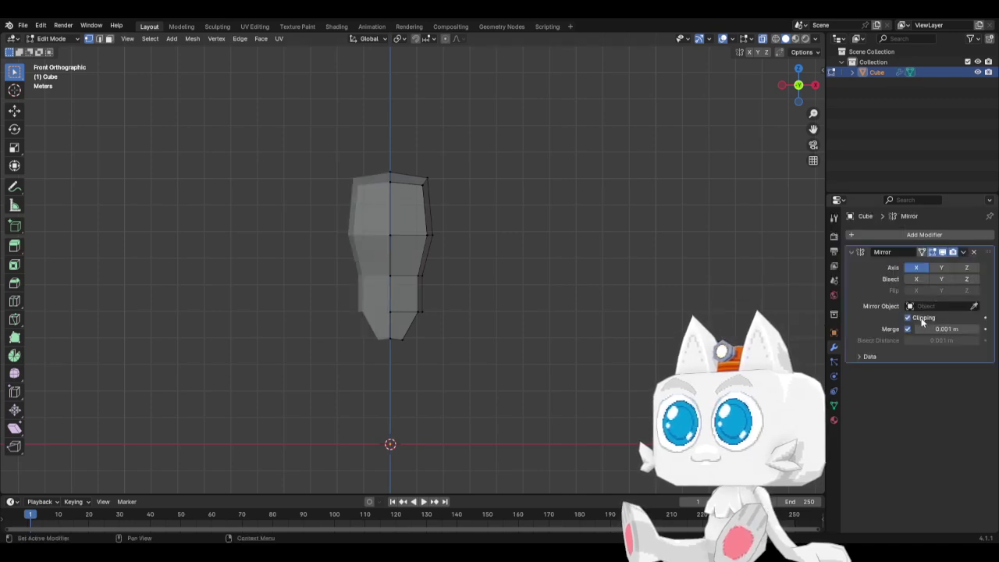
Move the outer hip vertex at the side of the lower section slightly outward and upward
scroll(416, 338, "up", 2)
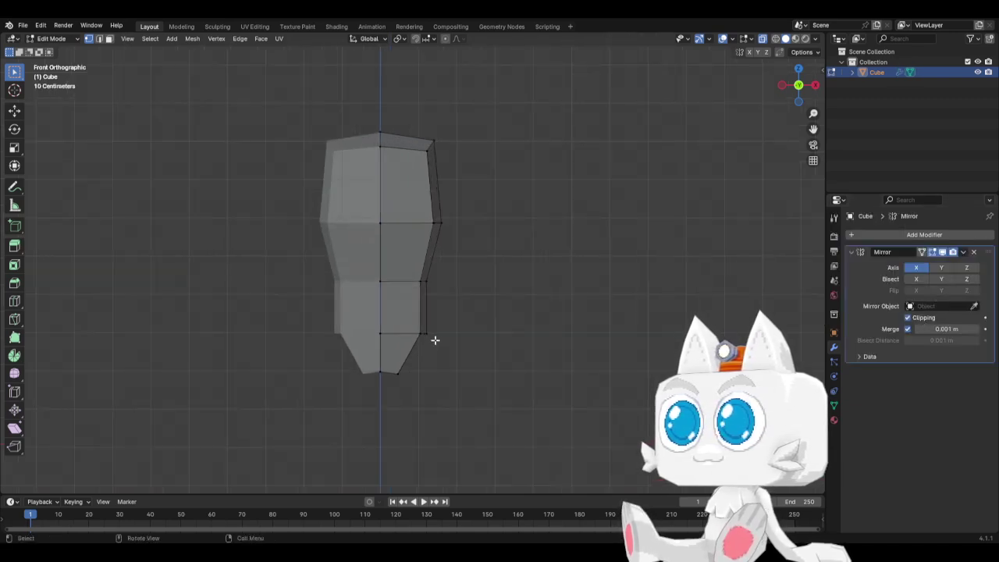
left_click(434, 336)
key("g")
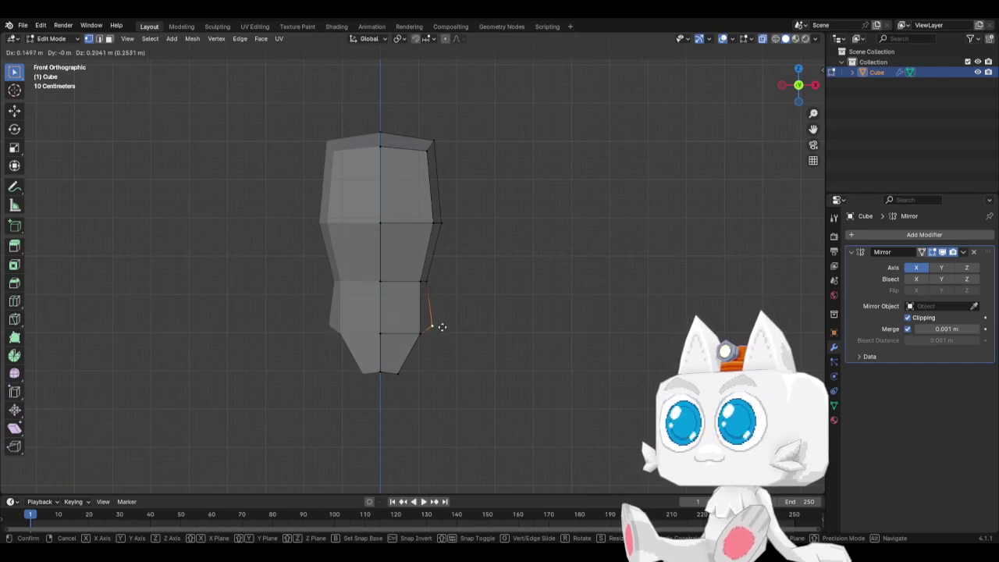
left_click(437, 329)
Select the bottom vertices of the lower body and scale them slightly along Y from the side view
middle_click_drag(456, 353, 484, 317, "shift")
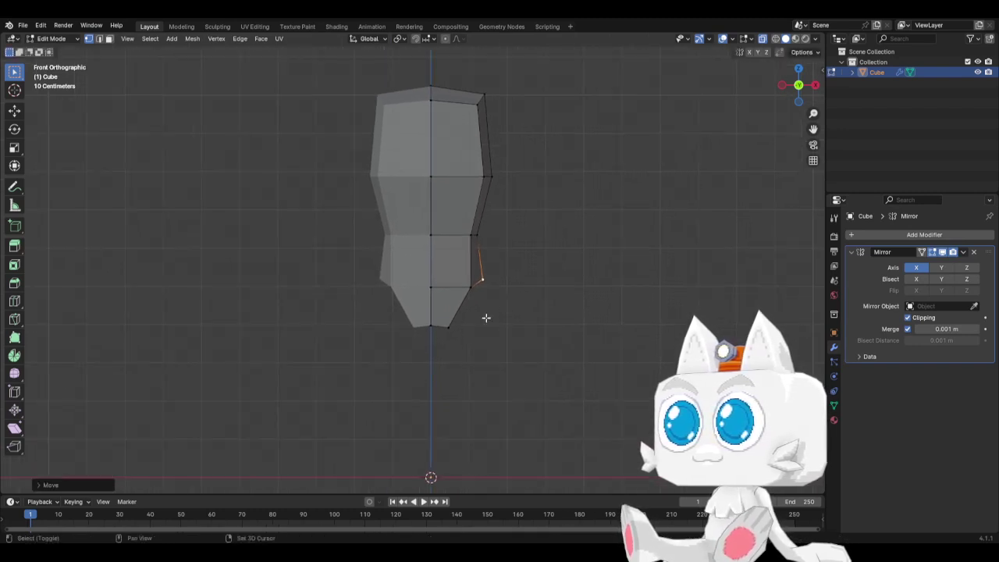
left_click(430, 327)
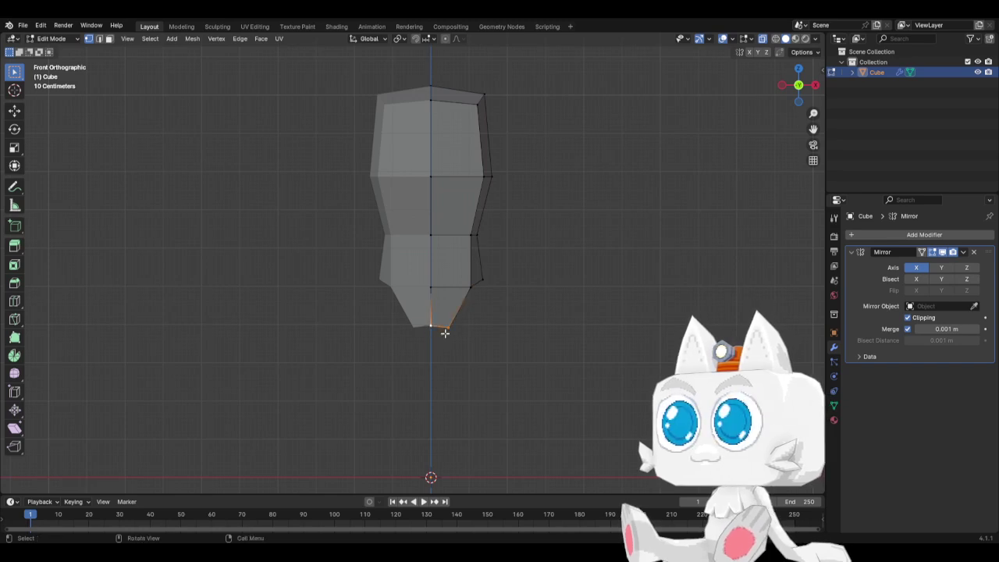
key("KP_3")
key("s")
key("y")
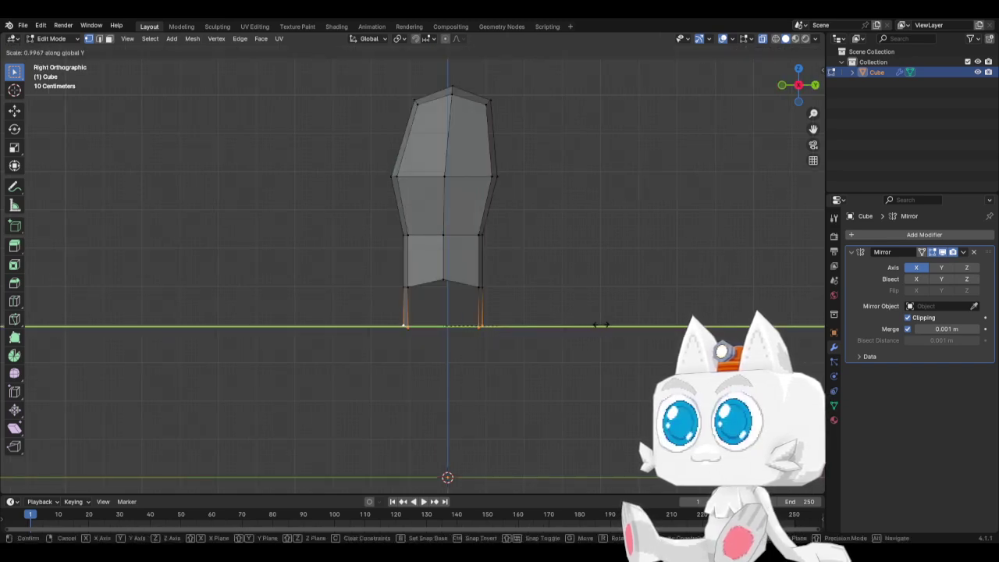
left_click(527, 306)
Extrude the bottom front and back edges downward and scale them to 0 along Y so they meet in the middle
key("e")
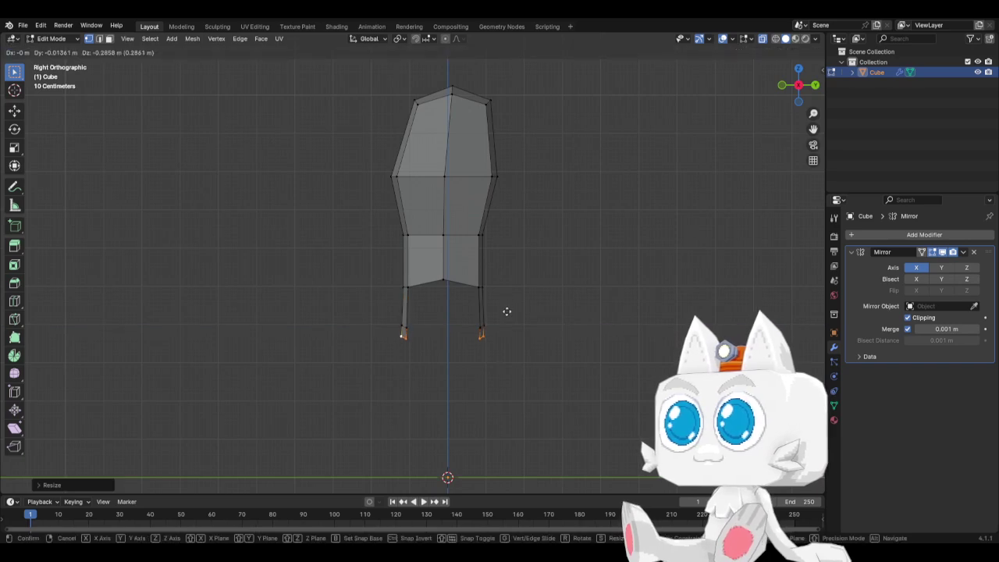
left_click(511, 321)
key("s")
key("y")
left_click(539, 359)
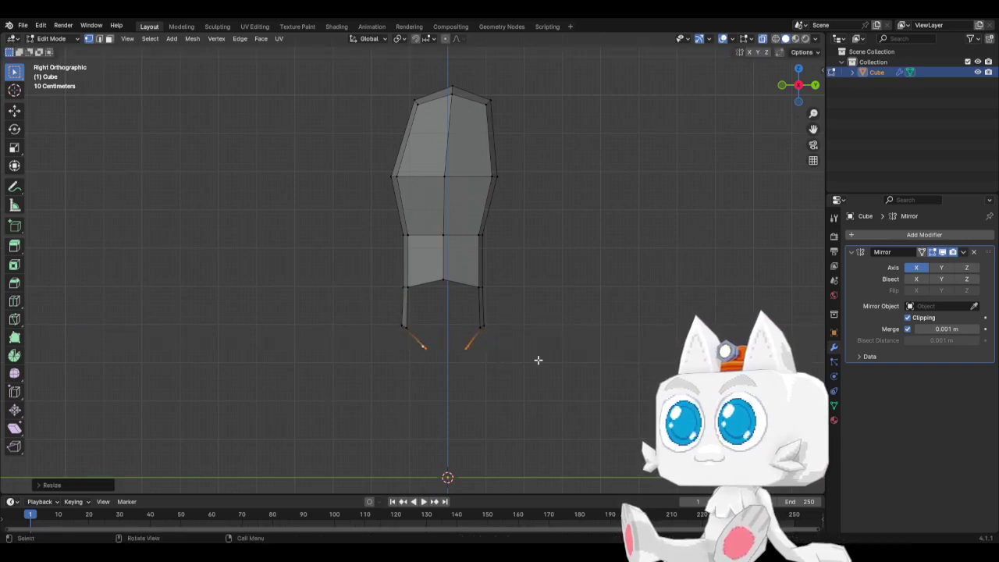
key("s")
key("y")
key("0")
key("Return")
key("KP_1")
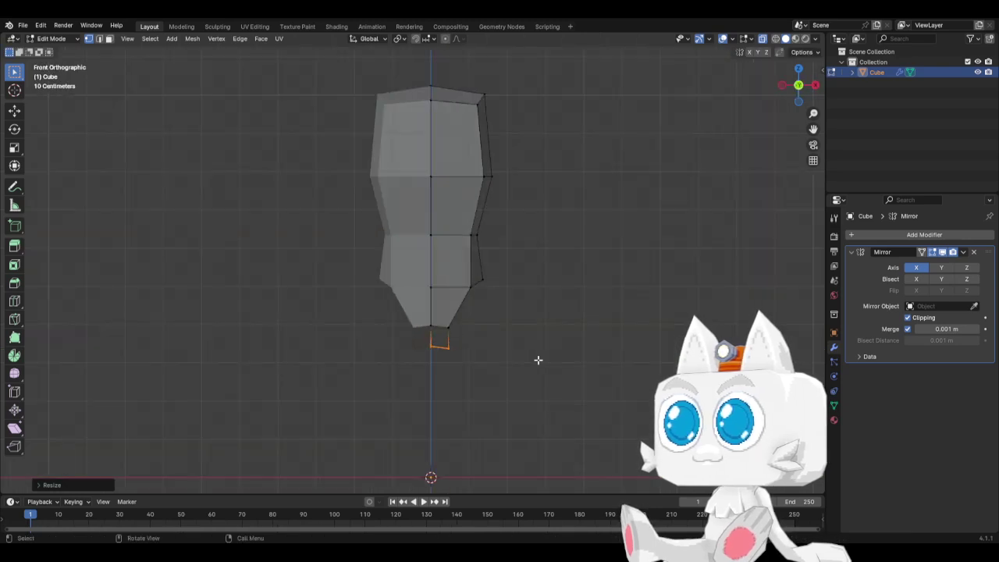
Move the bottommost vertices on the centre line slightly down along Z
left_click(424, 351)
key("g")
key("z")
right_click(424, 358)
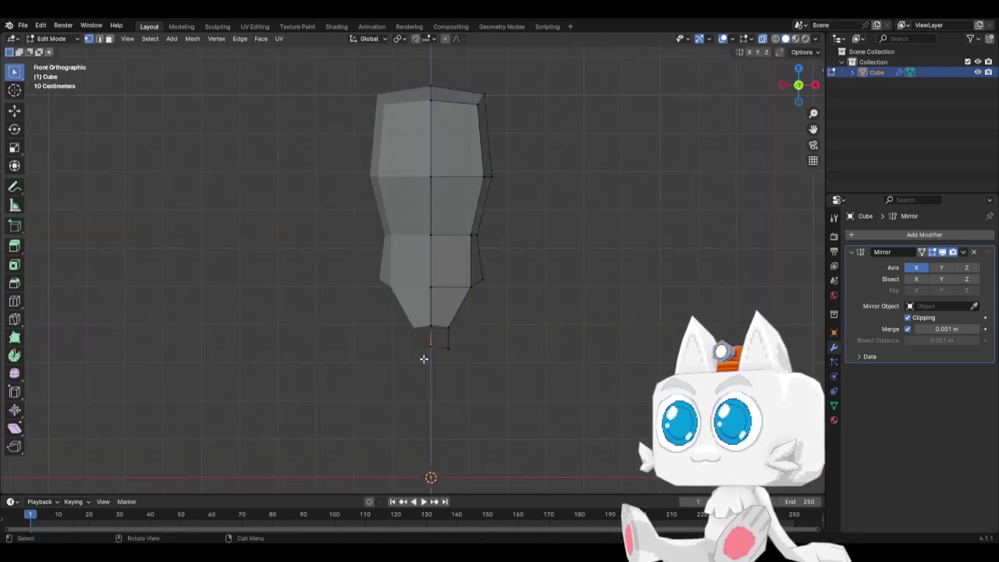
key("c")
left_click(428, 353)
right_click(428, 353)
key("g")
key("z")
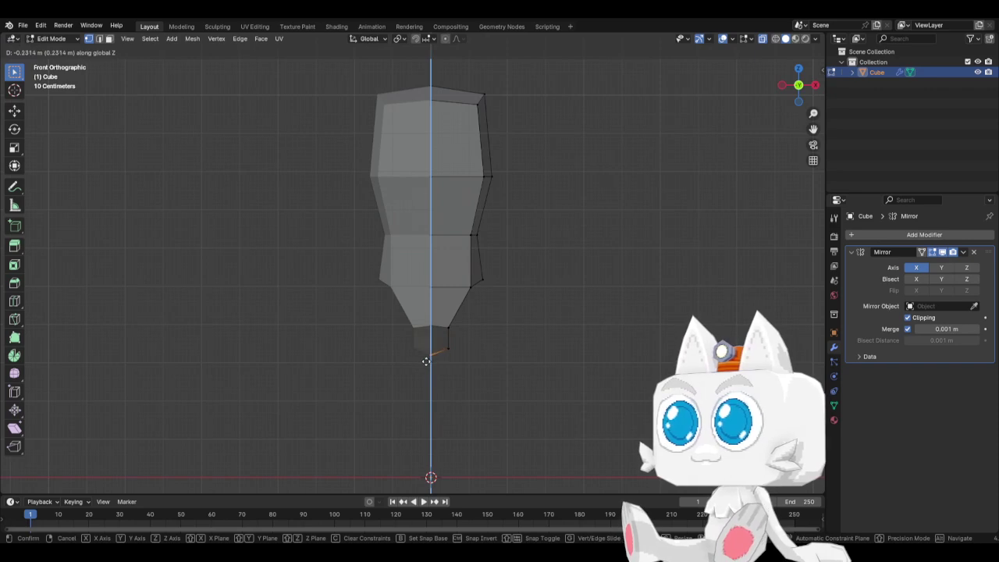
left_click(425, 358)
Move the outer vertices of the crotch tip inward and down toward the centre line
left_click_drag(442, 339, 458, 363)
key("g")
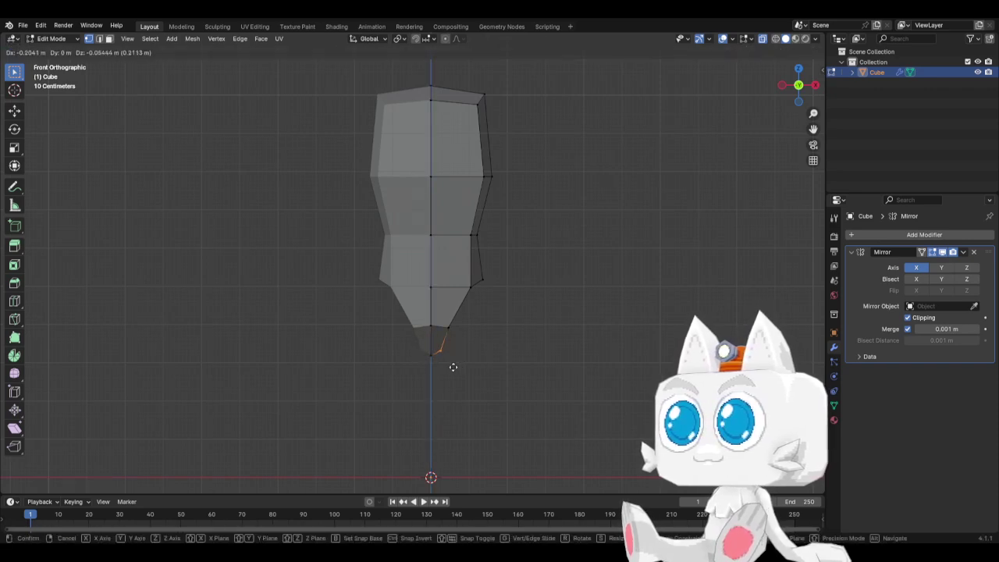
left_click(450, 371)
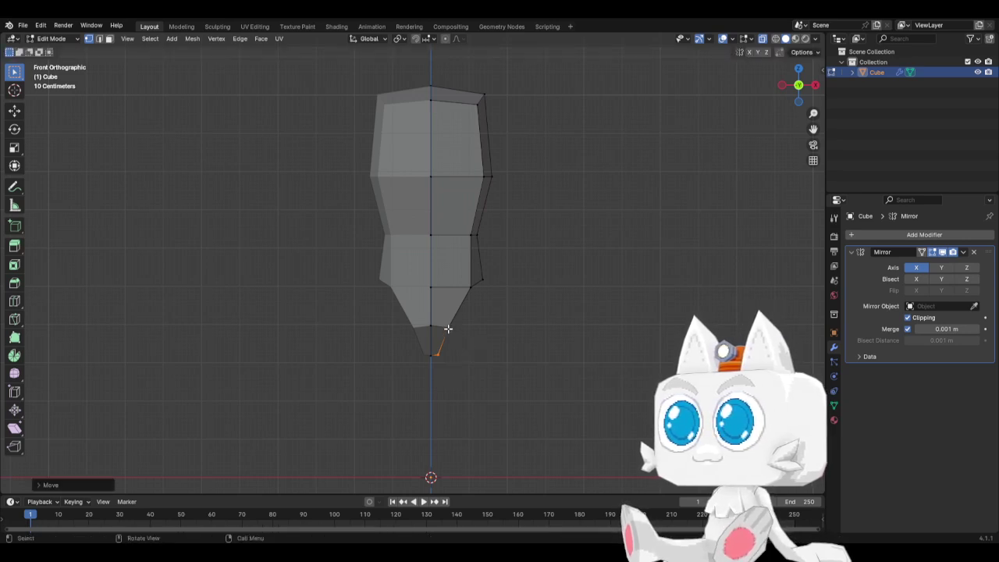
Extrude the slanted front and back leg-opening edges on the positive X side outward along X
left_click(489, 330)
key("c")
left_click_drag(470, 290, 452, 326)
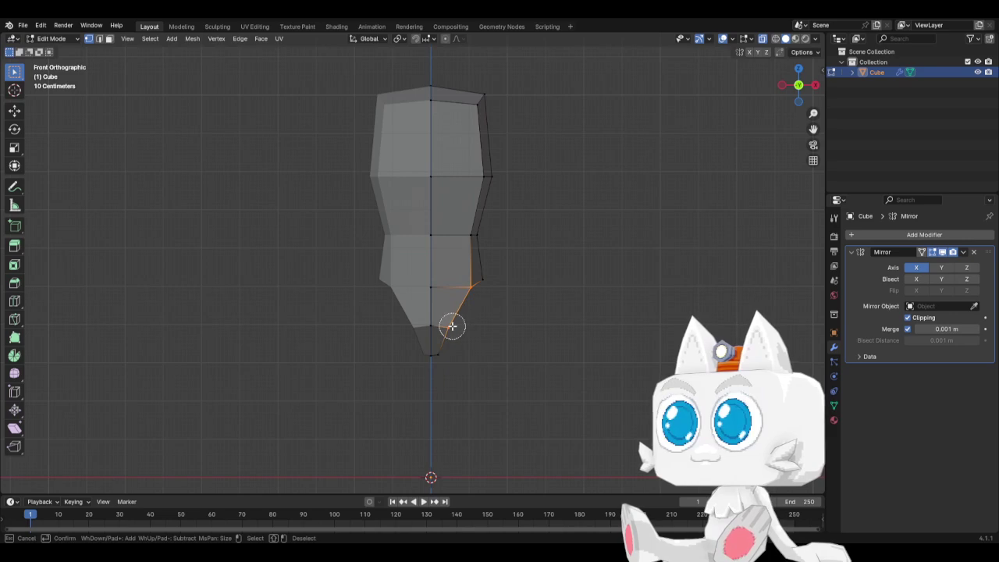
right_click(452, 327)
key("e")
key("x")
left_click(503, 328)
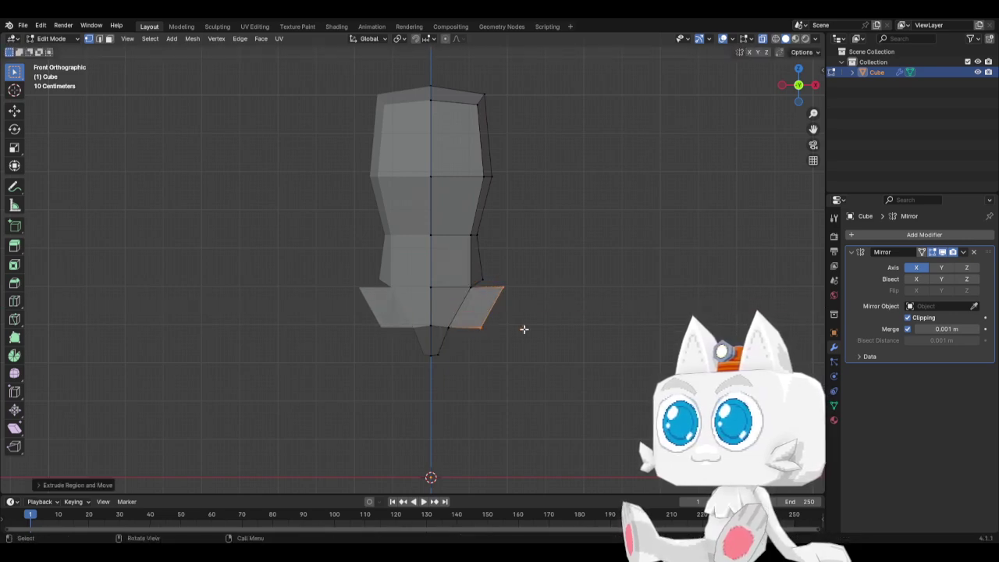
Scale the extruded hip edges to 0 along X so they line up vertically
key("s")
key("x")
key("0")
left_click(529, 329)
key("KP_7")
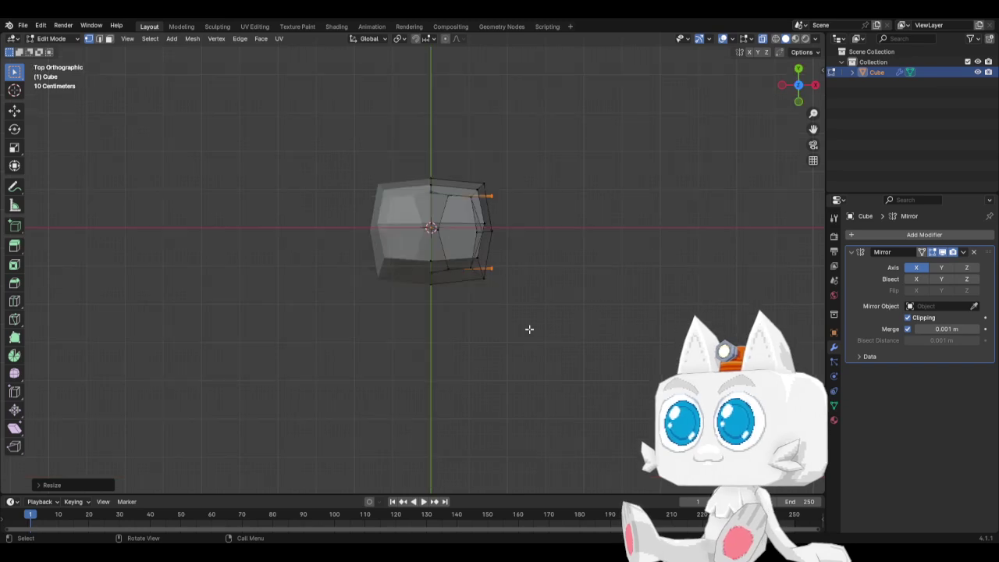
key("g")
right_click(562, 304)
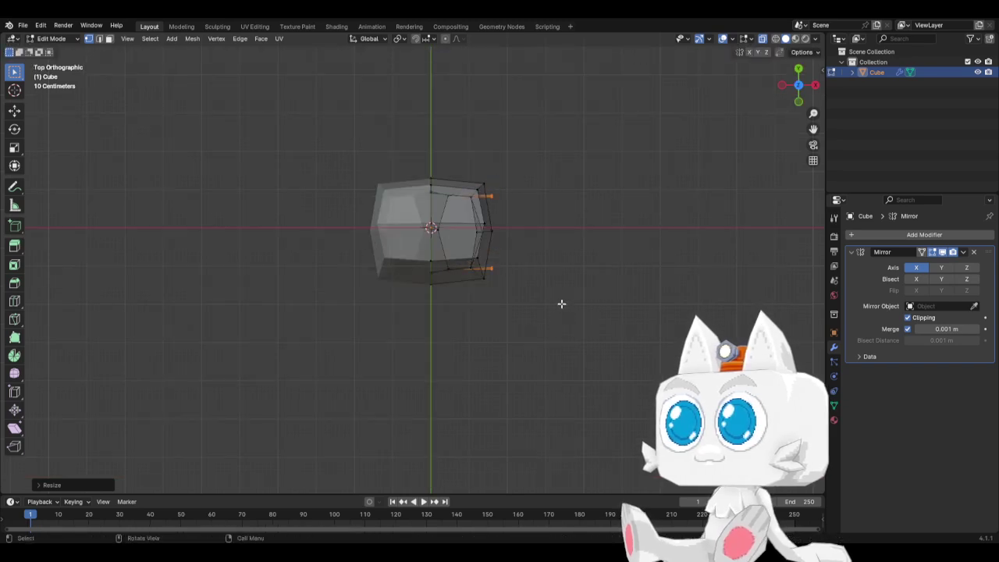
Scale the extruded hip edges to 0 along Y so front and back meet at the side of the hip
key("KP_3")
key("s")
key("y")
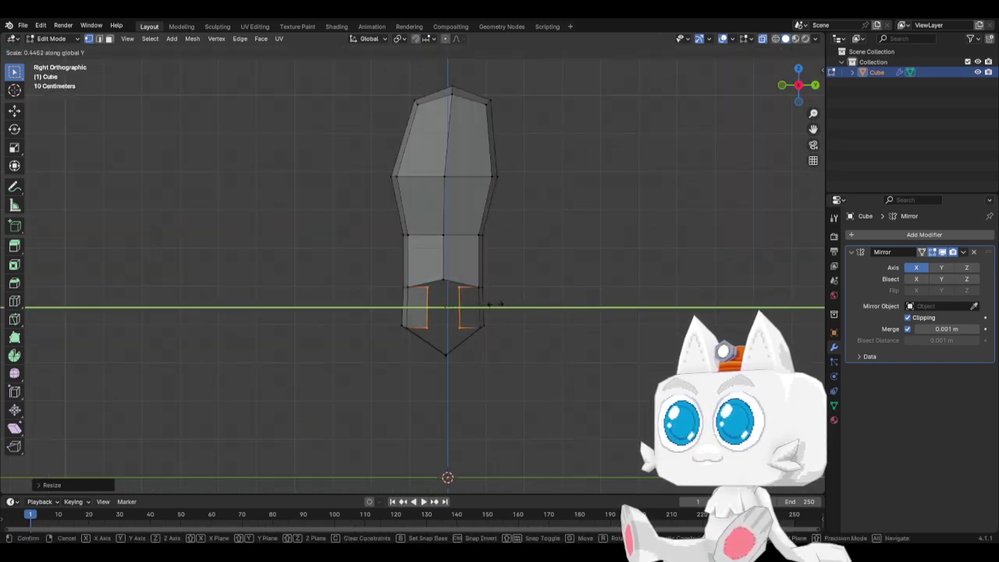
left_click(496, 304)
key("s")
key("y")
key("0")
key("Return")
key("KP_1")
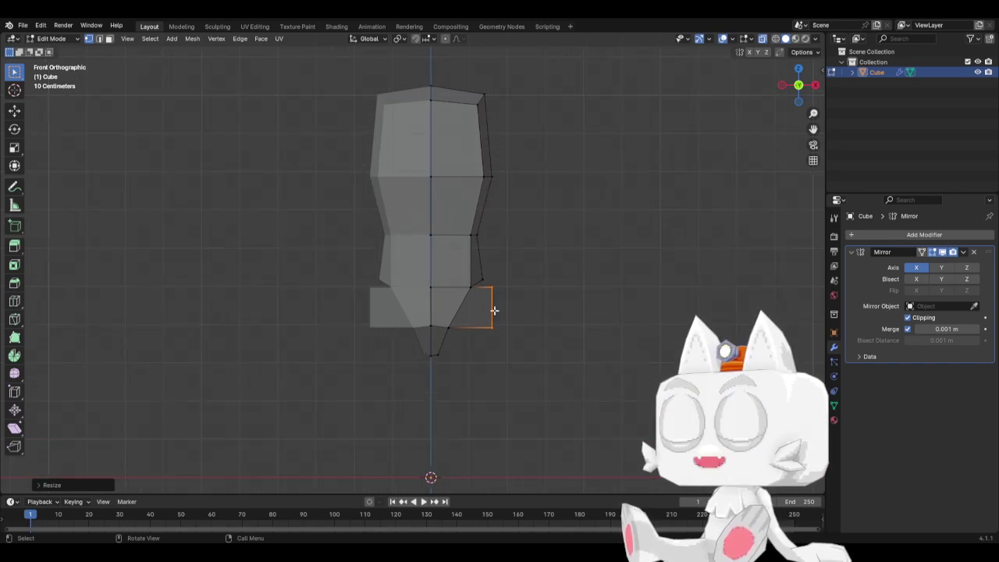
Reposition the side hip vertices from the front view, upper corner inward beneath the waist section and lower corner outward and up
scroll(494, 311, "up", 3)
left_click_drag(545, 293, 575, 309)
key("g")
left_click(568, 317)
left_click_drag(529, 357, 577, 398)
key("g")
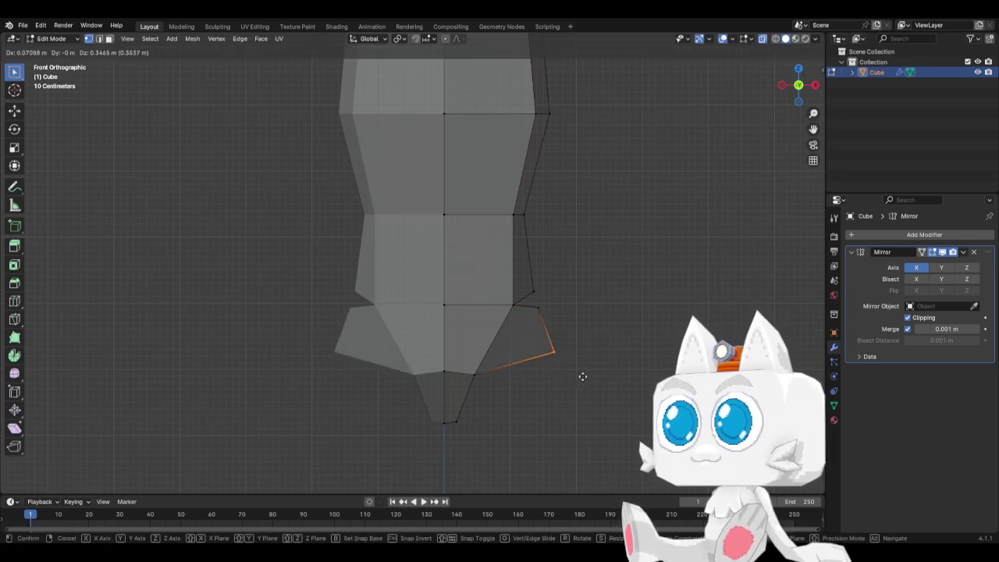
left_click(583, 376)
left_click_drag(527, 303, 562, 328)
key("g")
left_click(556, 312)
Select the whole mesh and merge its overlapping vertices by distance
middle_click_drag(537, 290, 483, 329)
left_click(544, 302)
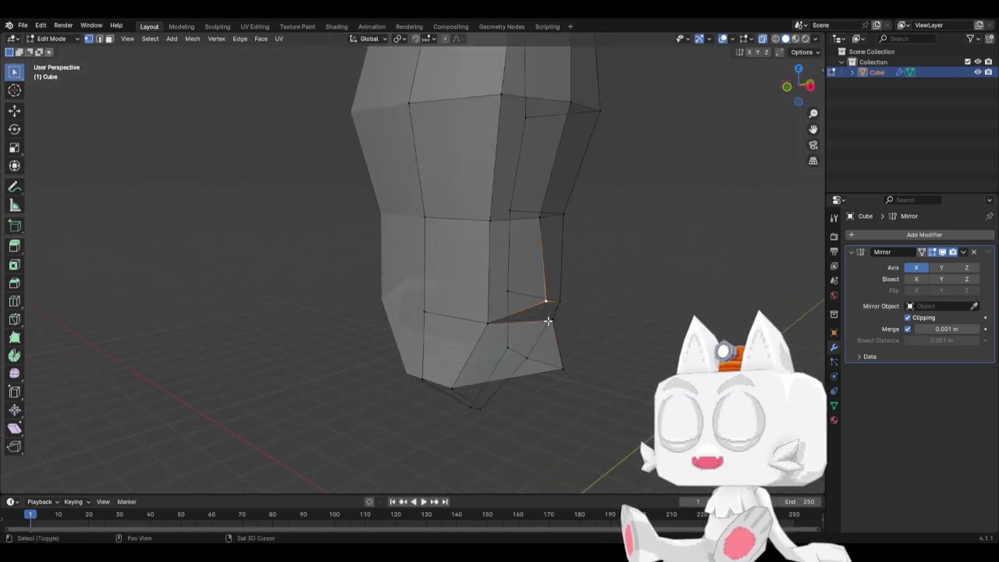
middle_click_drag(553, 350, 526, 364)
key("a")
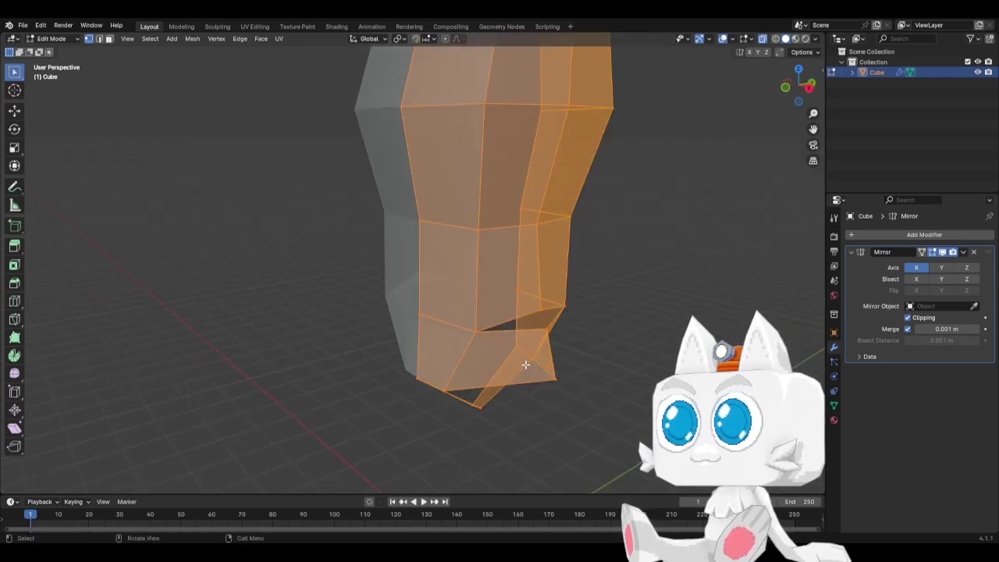
left_click(219, 39)
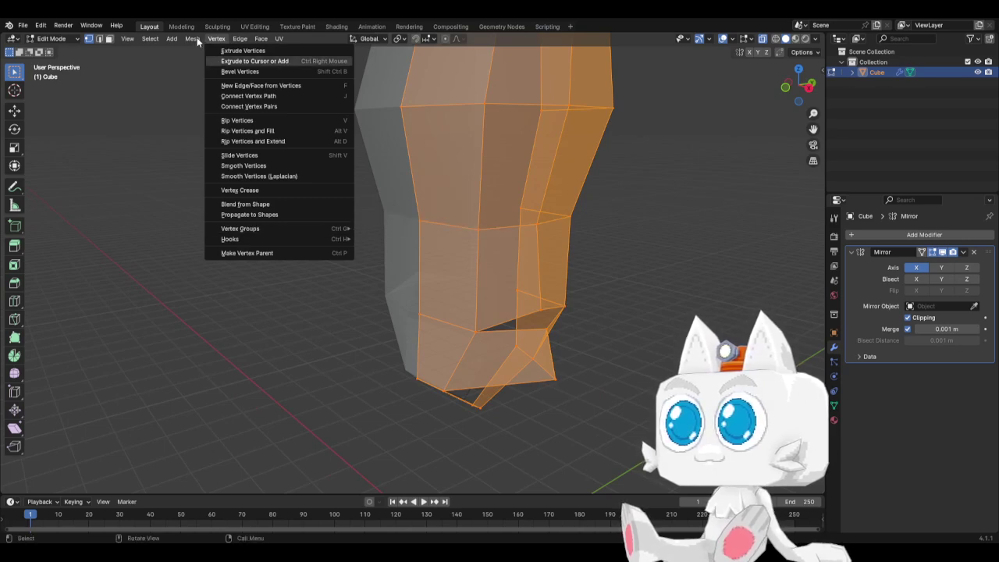
mouse_move(195, 39)
mouse_move(226, 280)
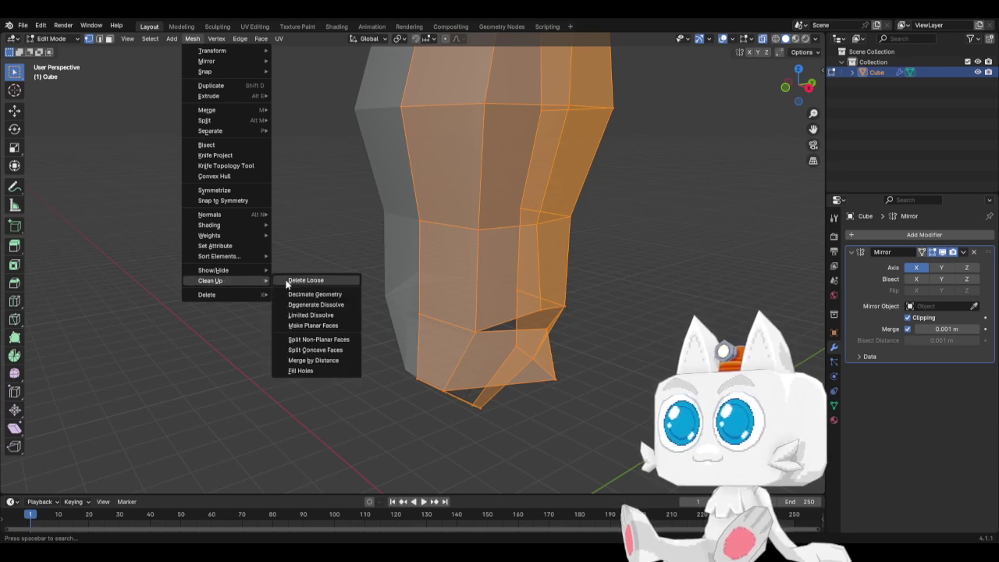
left_click(316, 361)
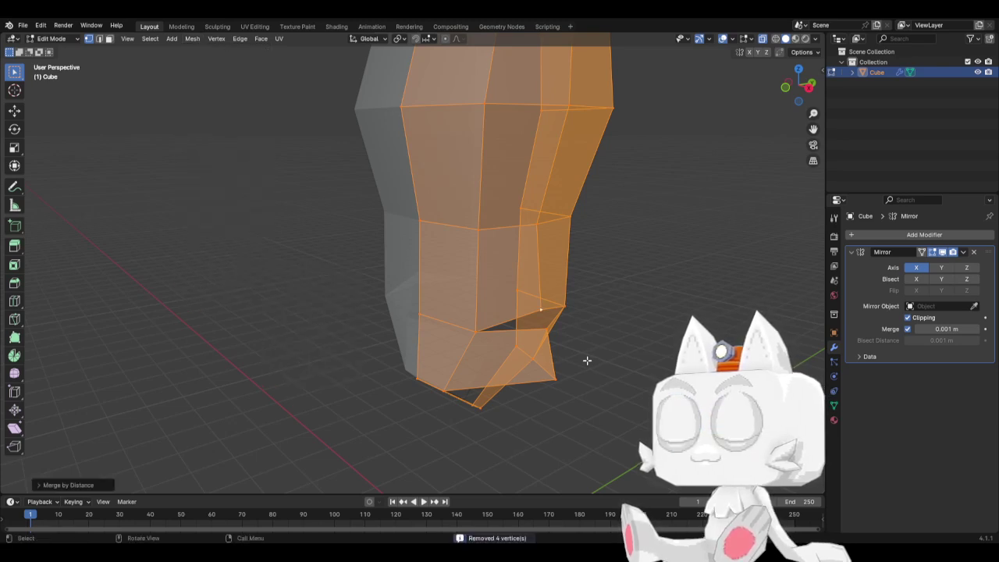
Fill the front and back triangular gaps at the side of the hip with faces
middle_click_drag(587, 360, 508, 358)
left_click(488, 351)
left_click(416, 340, "shift")
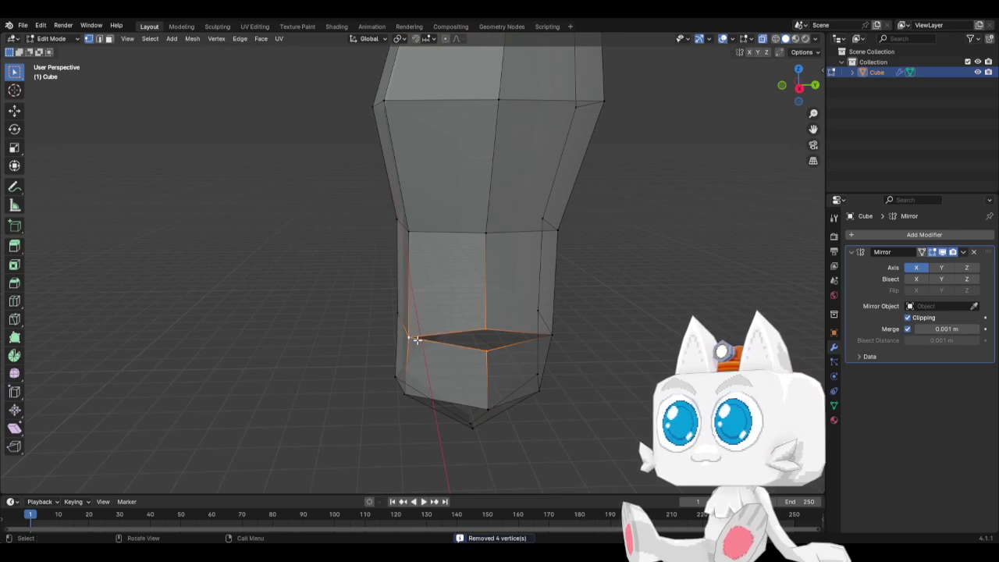
key("f")
left_click(486, 351)
left_click(485, 330, "shift")
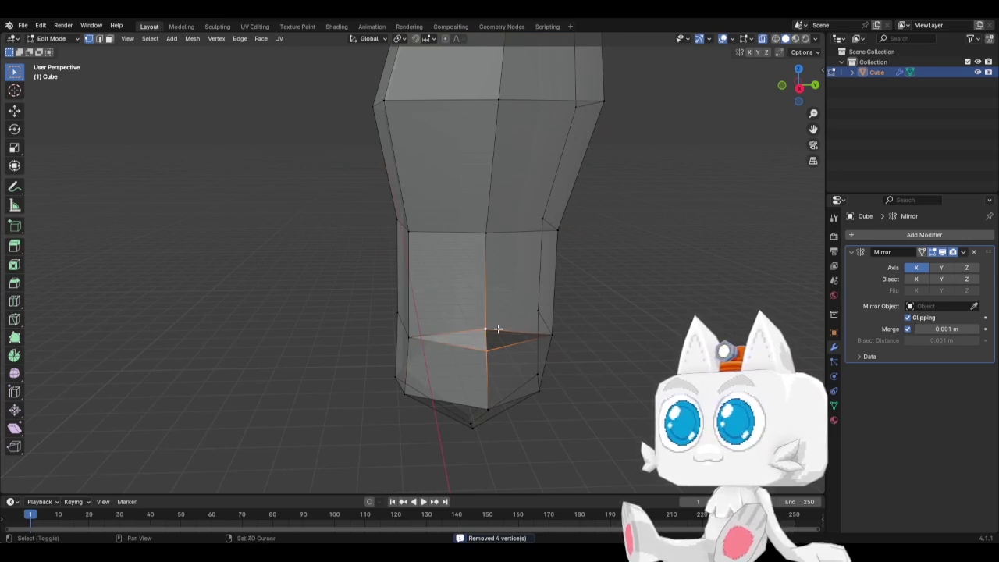
left_click(551, 335, "shift")
Knife-cut the front hip face from its upper inner corner down to the leg-opening edge
key("KP_1")
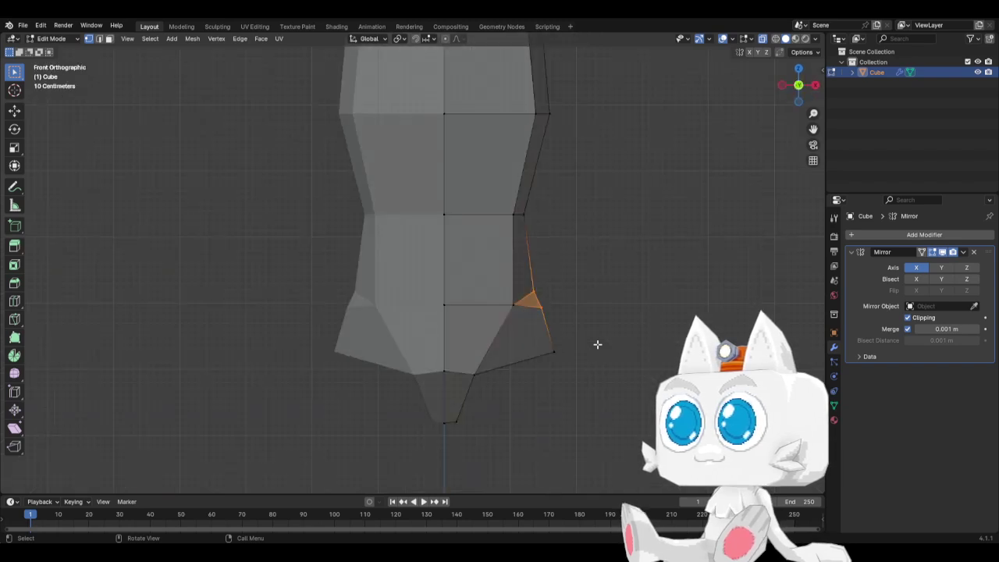
key("k")
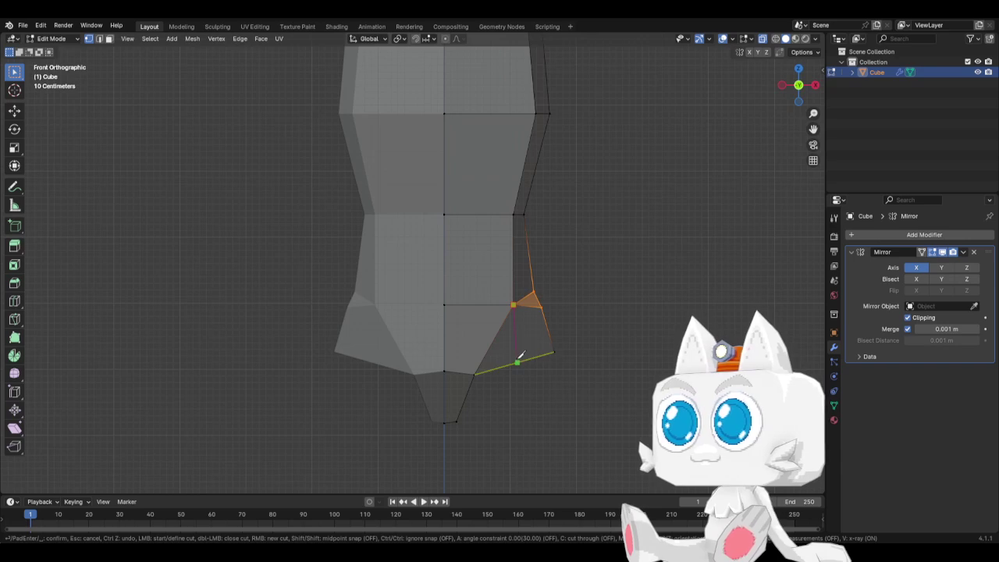
left_click(518, 359)
key("Return")
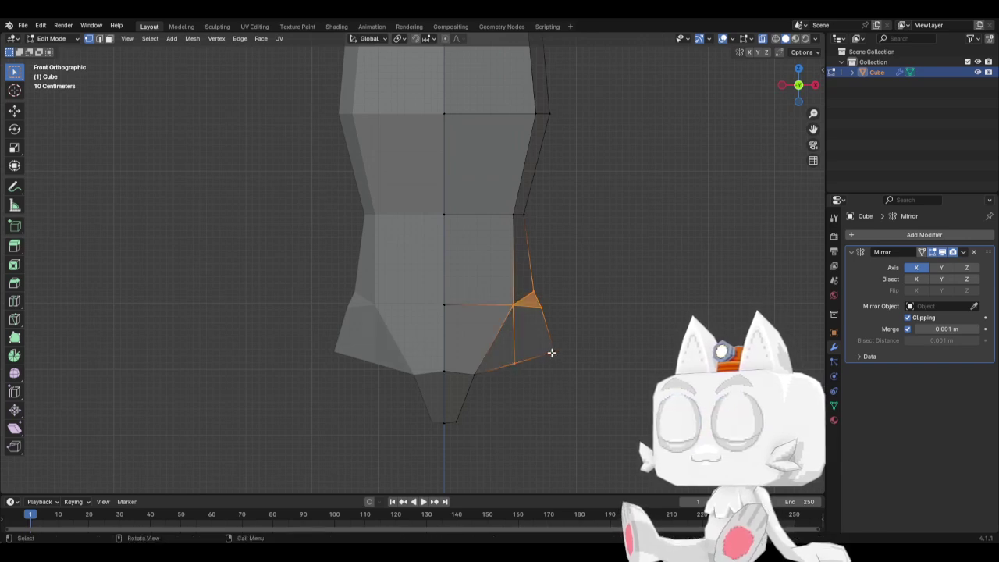
Knife-cut the back hip face from its upper inner corner down to the leg-opening edge
middle_click_drag(551, 353, 415, 346)
key("k")
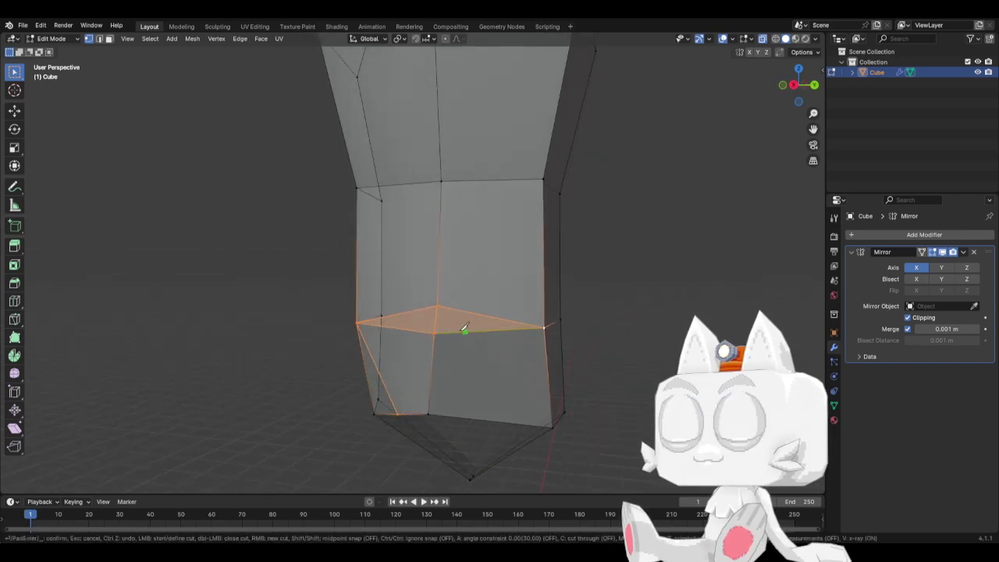
left_click(545, 326)
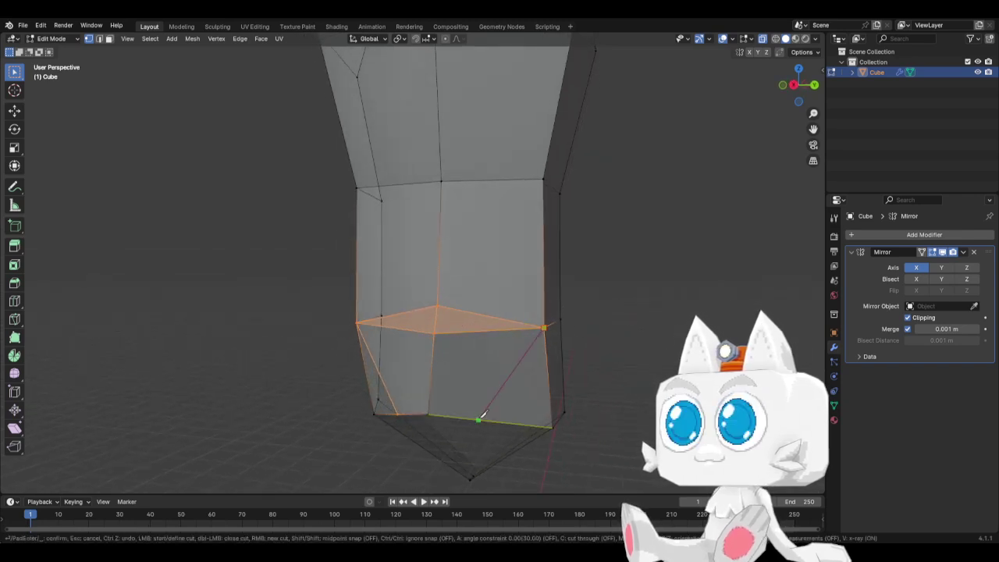
left_click(492, 416)
key("Return")
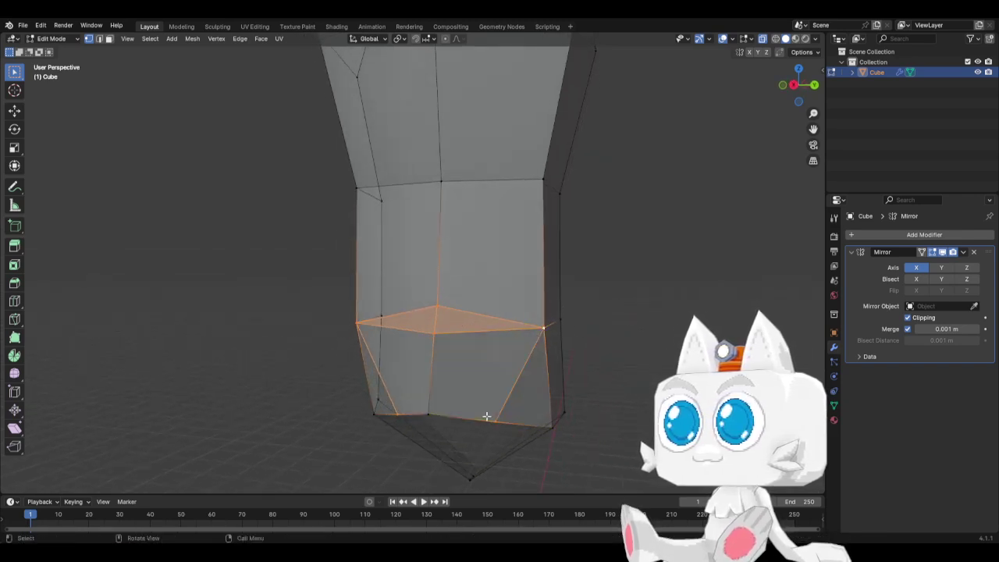
Select both new vertices on the leg-opening edge and move them about 0.26 m outward along X
left_click(493, 417)
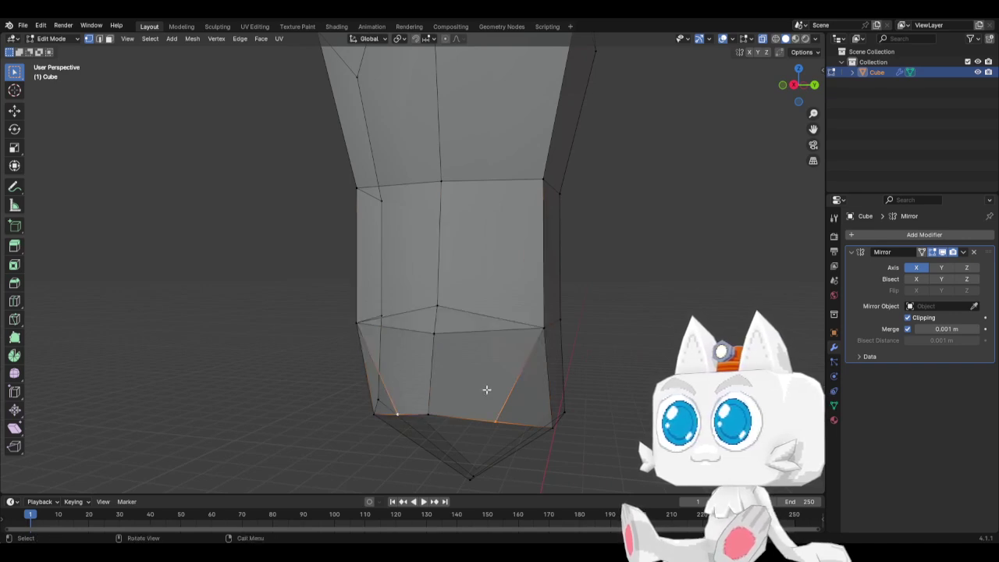
key("KP_1")
key("g")
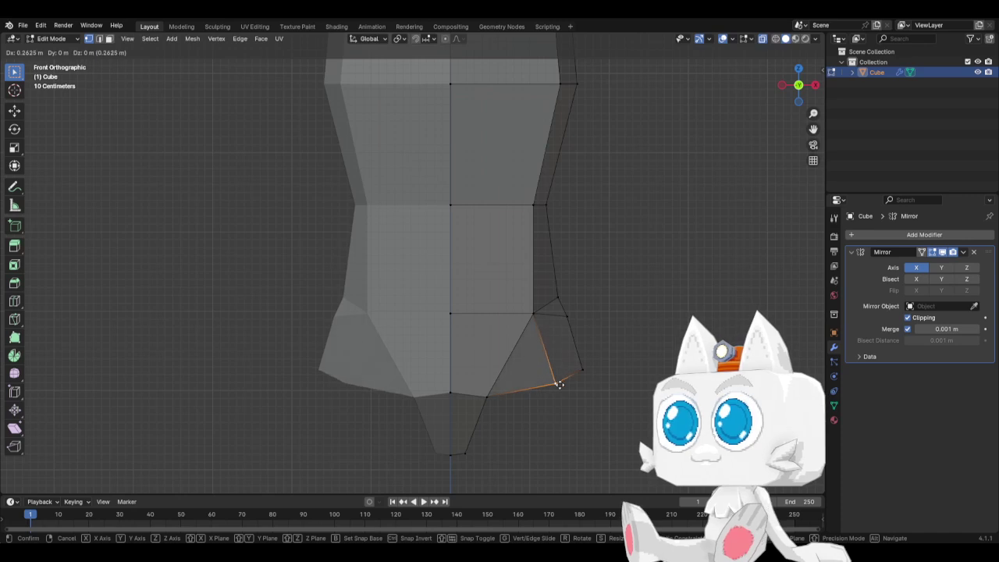
left_click(557, 384)
Scale the two leg-opening vertices apart along Y to round the hip from the side view
key("KP_3")
key("s")
key("y")
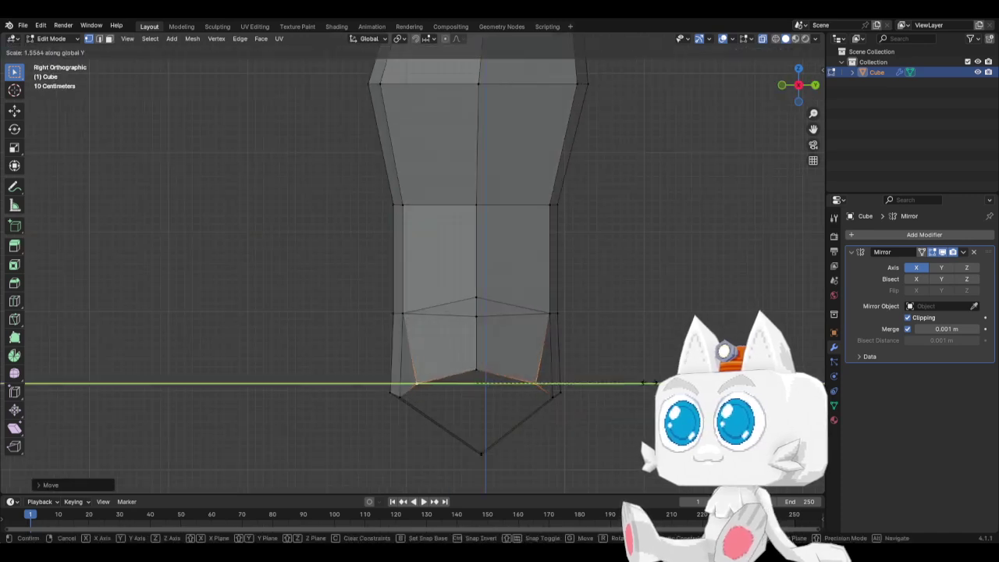
key("Return")
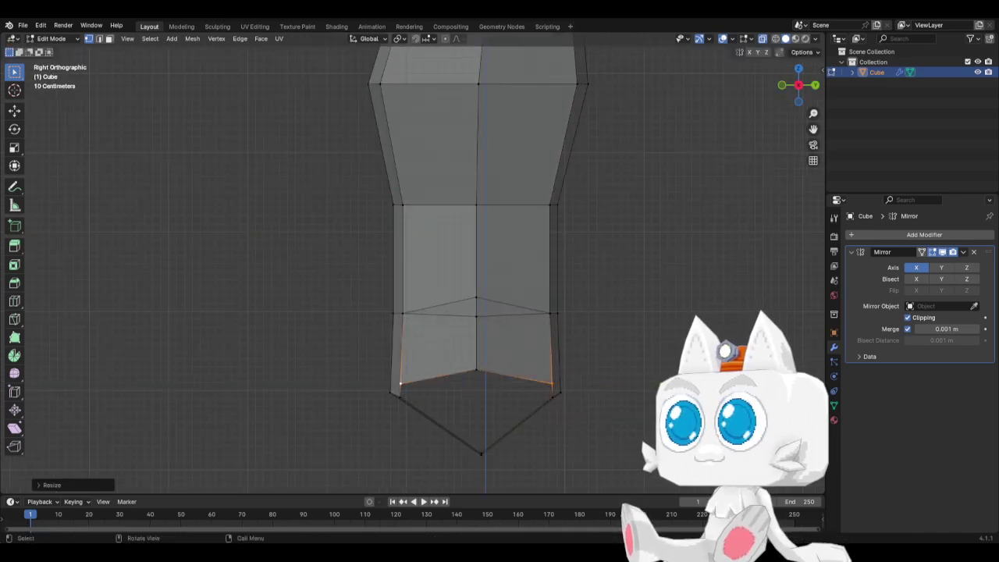
key("KP_1")
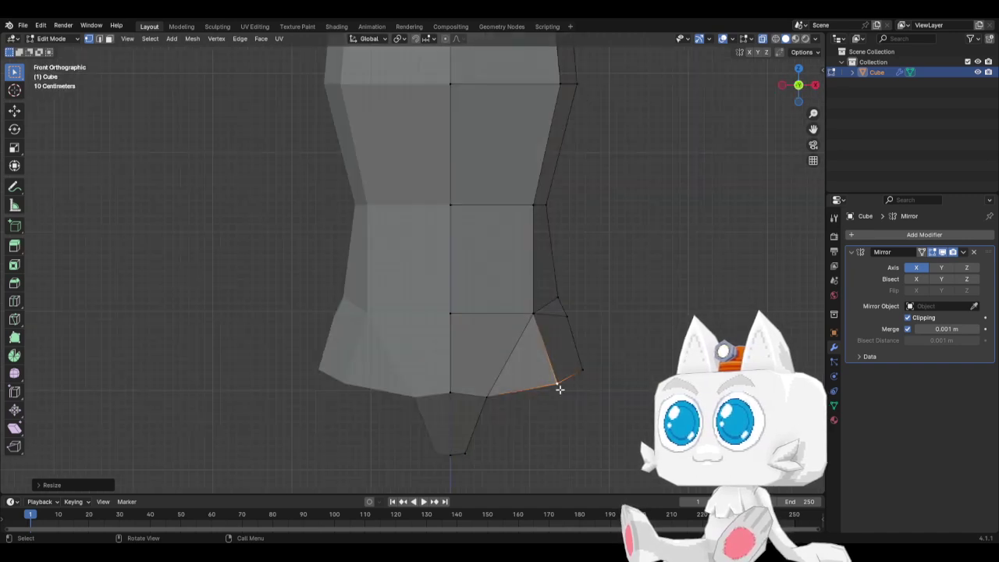
Slide the leg-opening corner vertices along their edge to straighten the opening's outline in front view
key("shift+v")
left_click(567, 381)
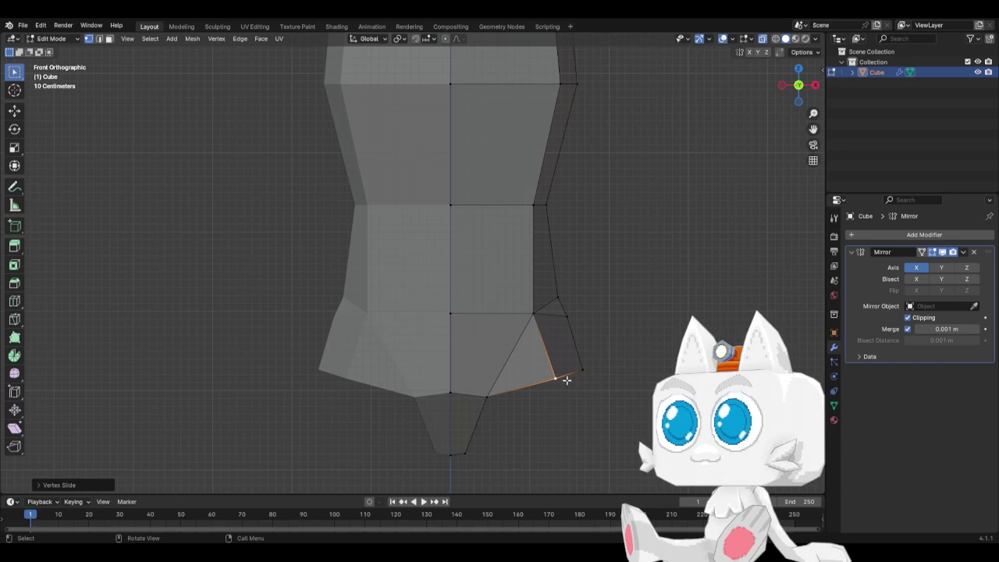
scroll(513, 421, "down", 2)
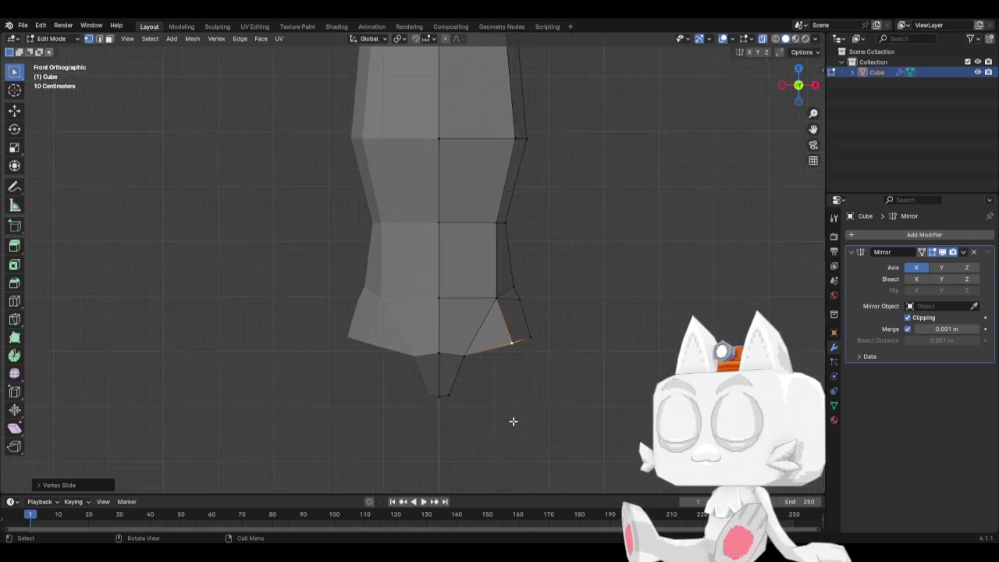
Select the whole leg-opening edge loop and extrude it downward and slightly outward to begin the upper leg
key("c")
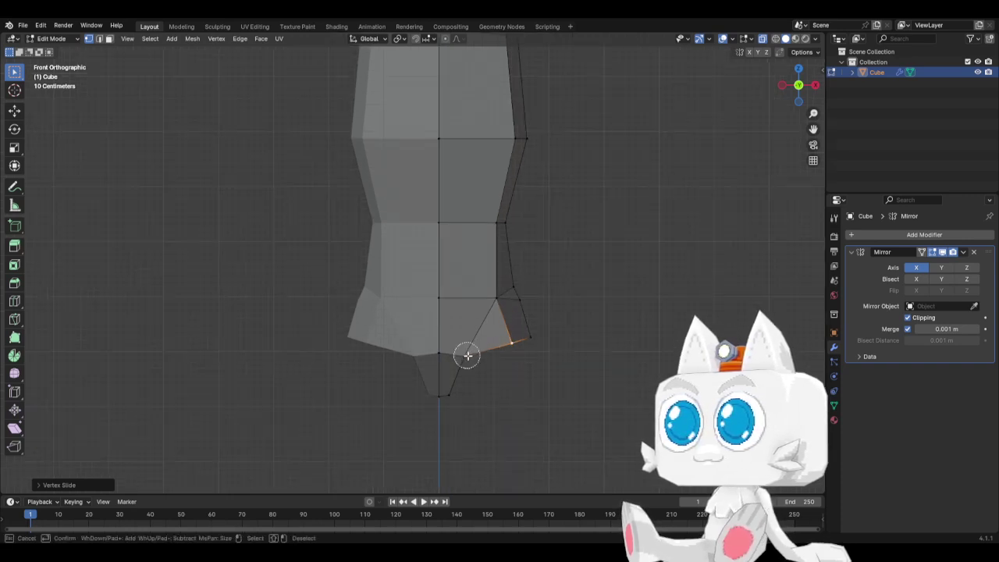
left_click_drag(466, 354, 536, 338)
right_click(536, 338)
key("e")
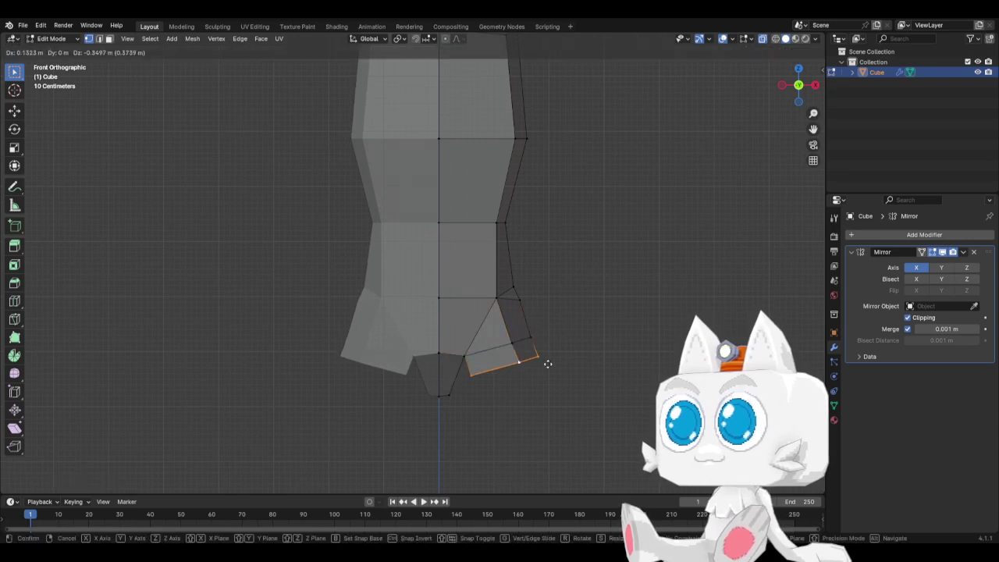
left_click(554, 393)
Rotate the extruded leg loop until it is level and shift it slightly inward
key("r")
left_click(610, 382)
key("g")
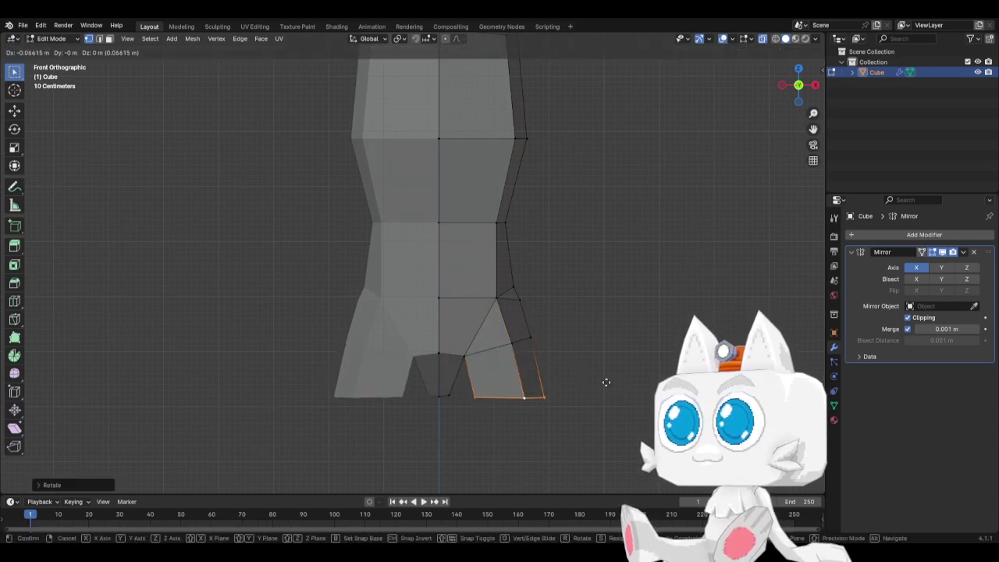
left_click(601, 379)
Scale the bottom leg loop along Y from the side view
middle_click_drag(401, 383, 485, 383)
key("KP_3")
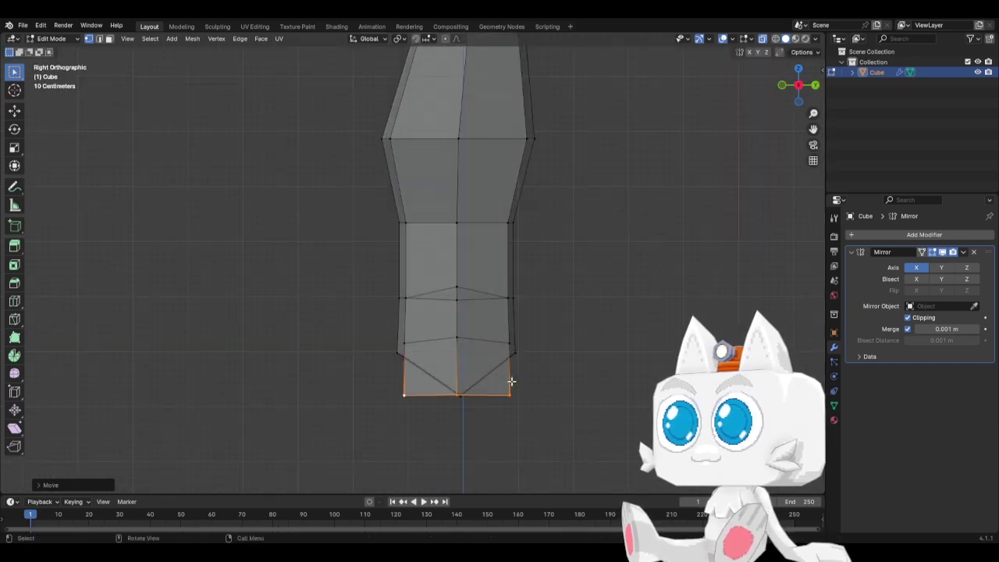
key("s")
key("y")
left_click(584, 383)
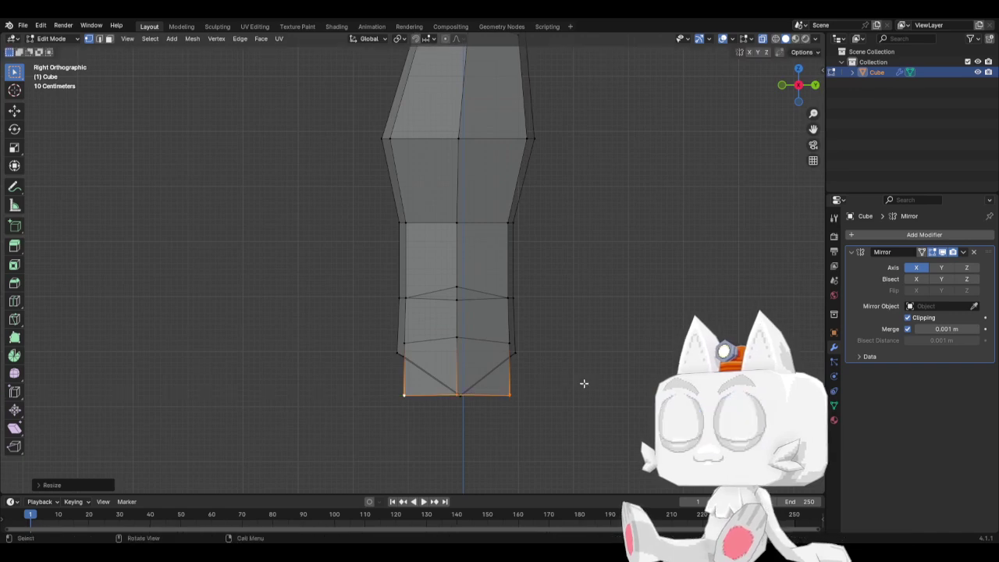
Fill the front gap between the crotch strip and the inner leg with a triangular face
middle_click_drag(300, 348, 430, 387)
left_click(430, 382)
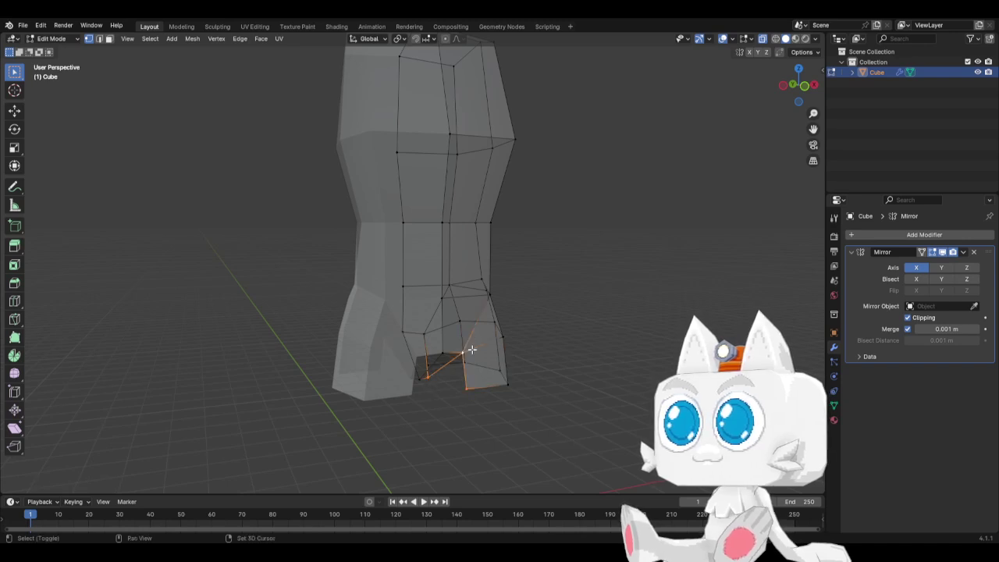
key("f")
Fill the matching back gap between the crotch strip and the inner leg with a triangular face
middle_click_drag(526, 393, 286, 380)
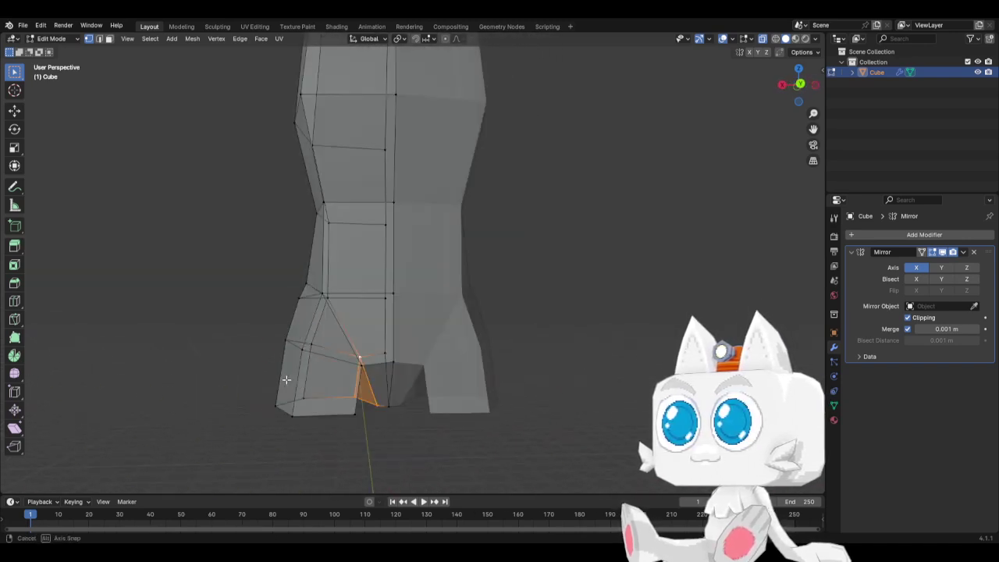
left_click(376, 402)
left_click(358, 409, "shift")
middle_click_drag(366, 390, 303, 363)
left_click(302, 360, "shift")
key("f")
key("KP_1")
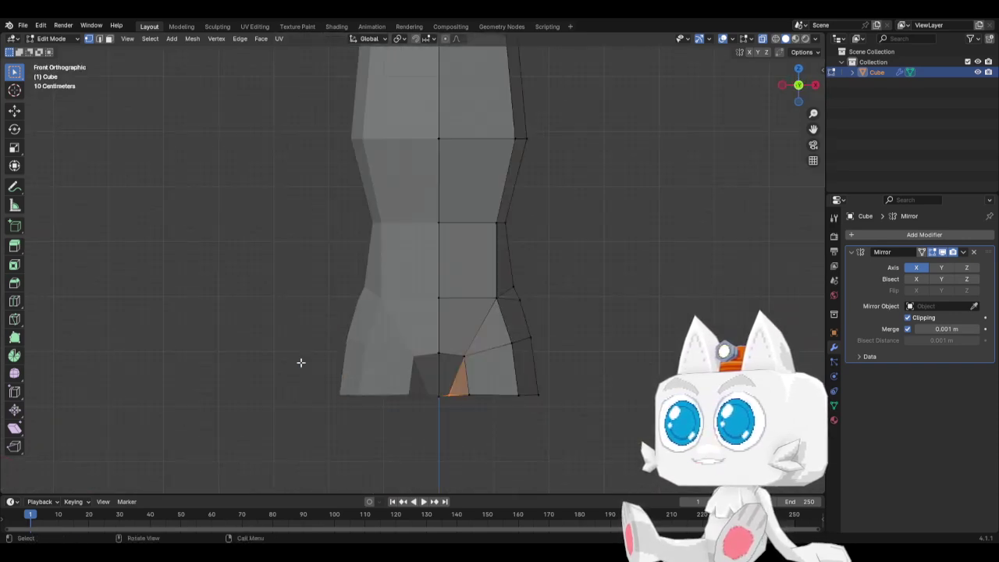
left_click(572, 336)
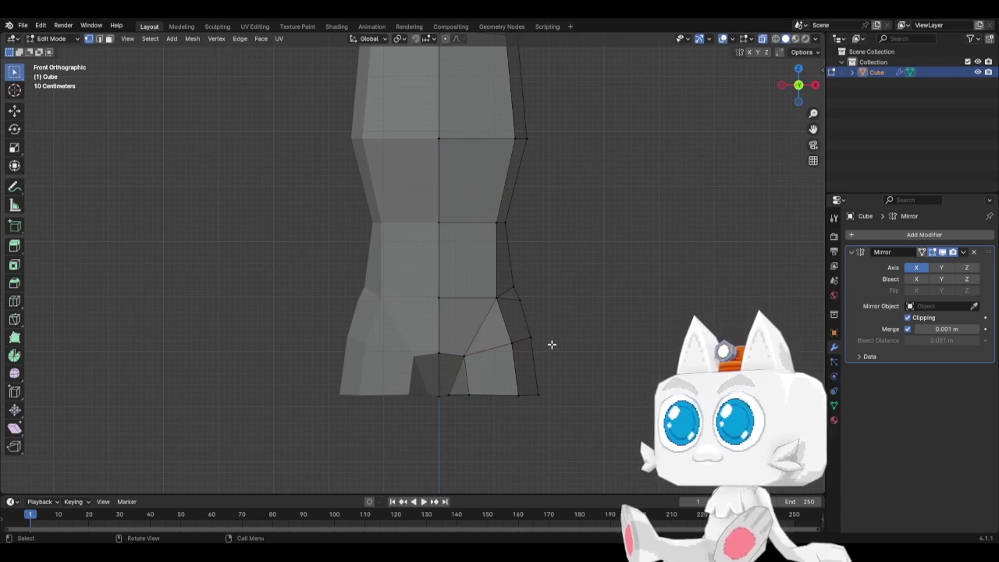
Select the upper crotch edges at front and back and edge-slide them down toward the crotch base
left_click_drag(399, 340, 471, 367)
key("g")
key("g")
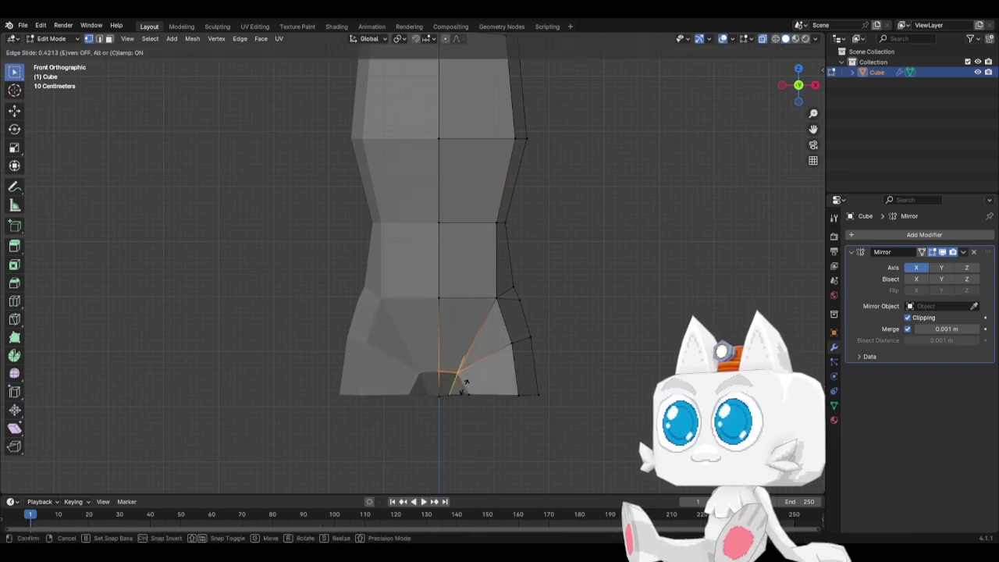
left_click(465, 390)
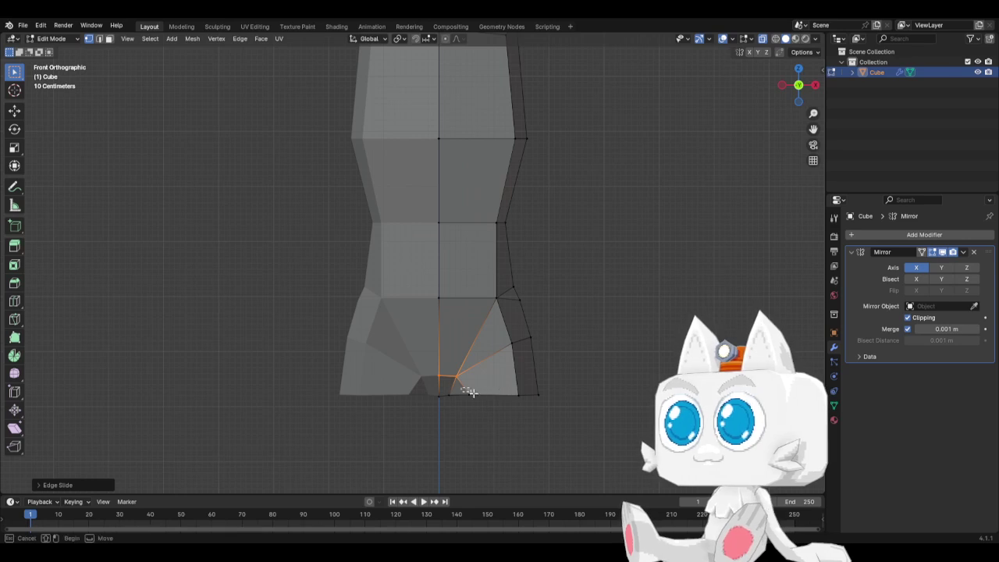
Select the bottom leg loop, shift it slightly inward and tilt its outer side slightly upward
left_click_drag(461, 386, 565, 413)
key("g")
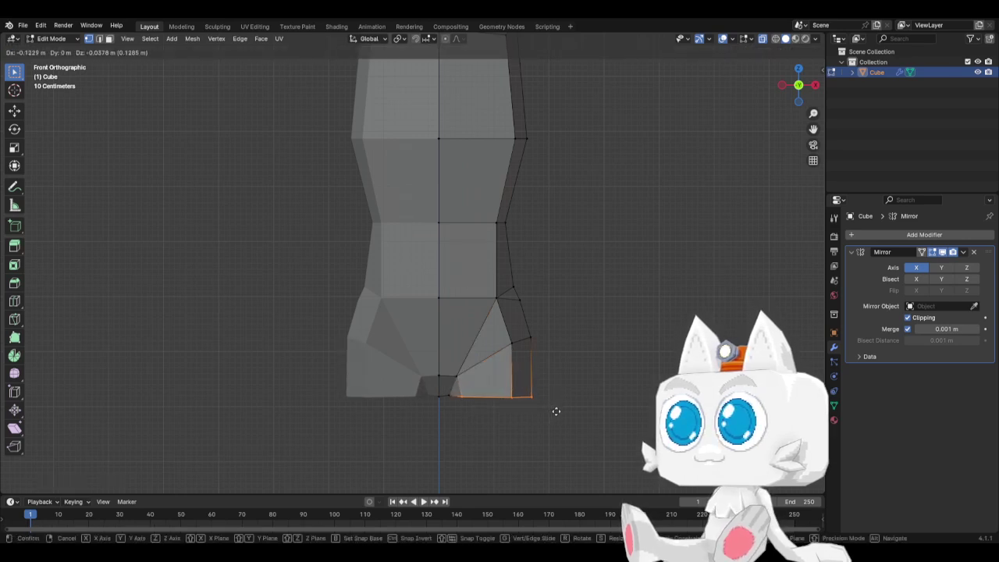
left_click(555, 411)
key("r")
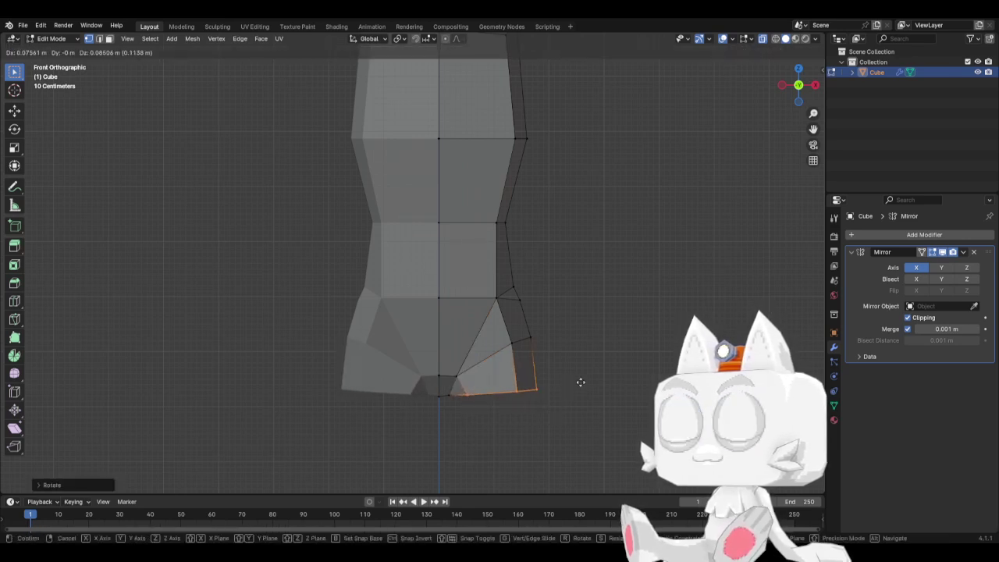
right_click(580, 382)
Select the front and back crotch vertices and scale them apart along Y by about 1.75 from the side view
key("KP_3")
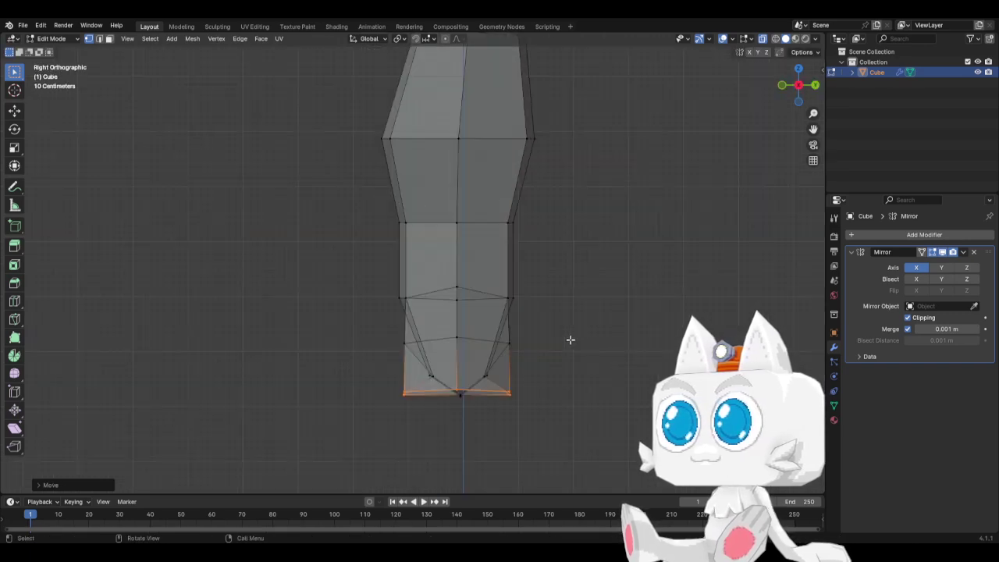
middle_click_drag(327, 374, 409, 366)
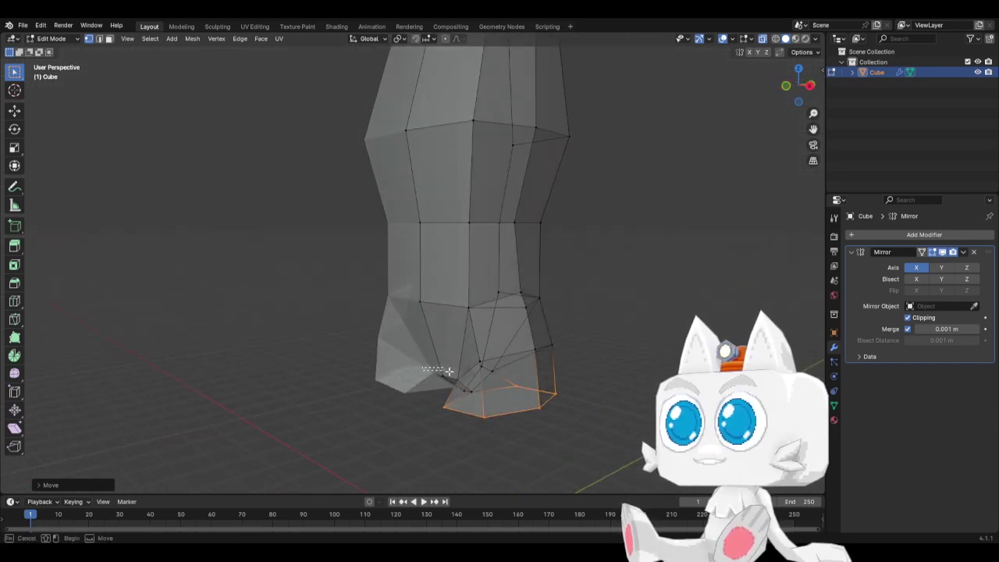
left_click(462, 380)
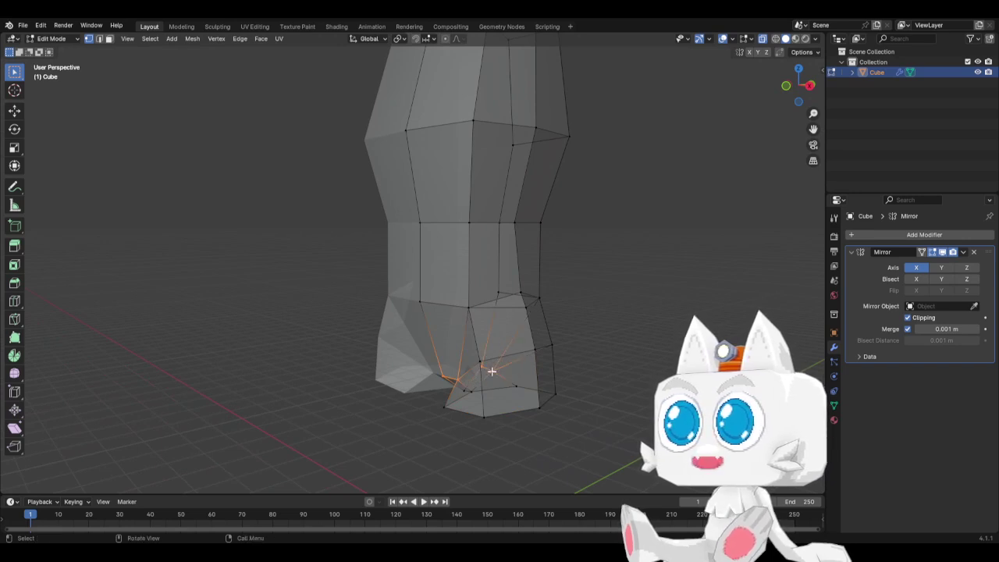
key("KP_3")
key("s")
key("y")
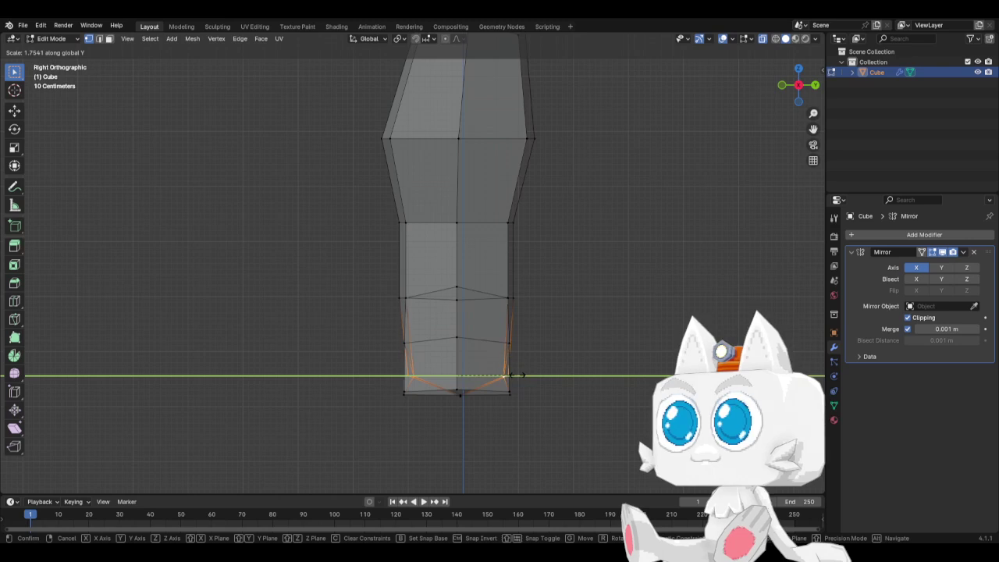
left_click(520, 376)
Select the upper crotch vertices in front view and raise them slightly along Z
key("KP_1")
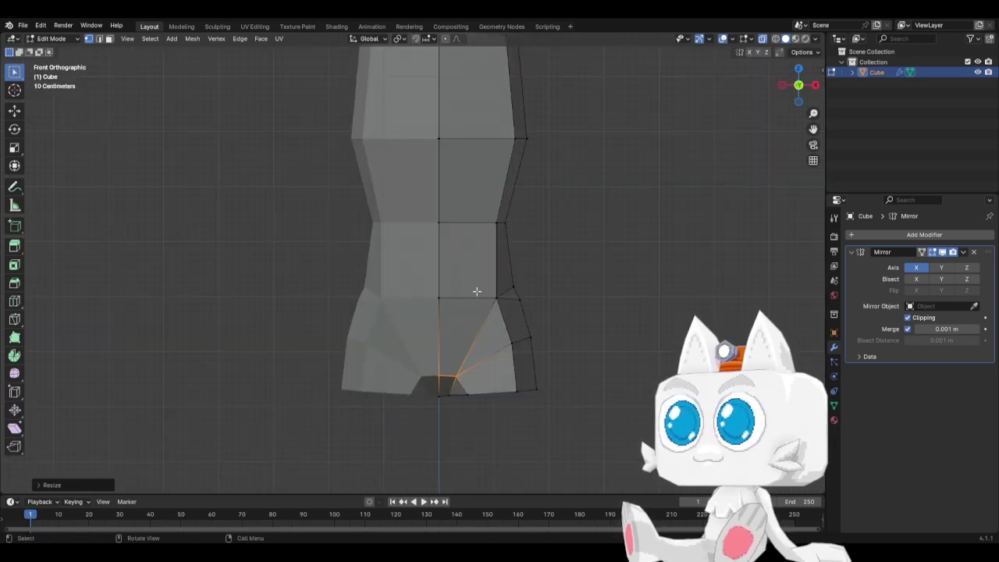
left_click_drag(406, 353, 472, 392)
key("g")
key("z")
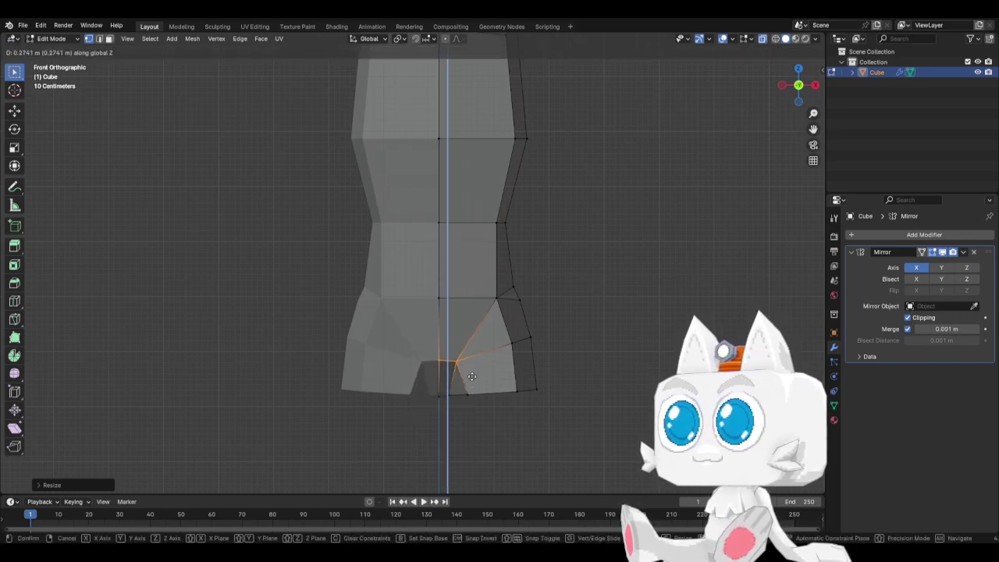
left_click(462, 369)
Select the whole lower leg and crotch section, flatten it along Z and move it slightly upward
key("b")
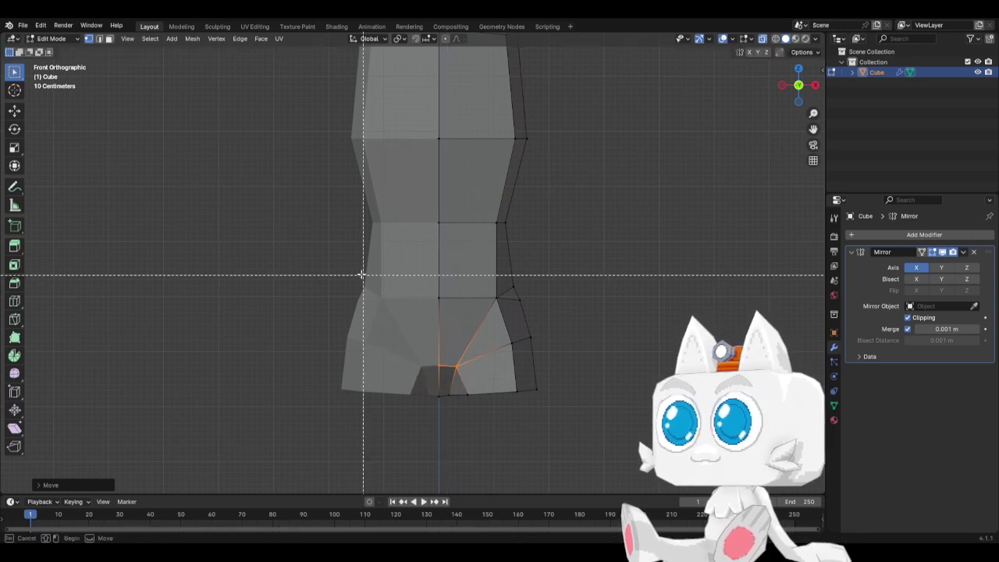
left_click_drag(382, 335, 548, 416)
key("s")
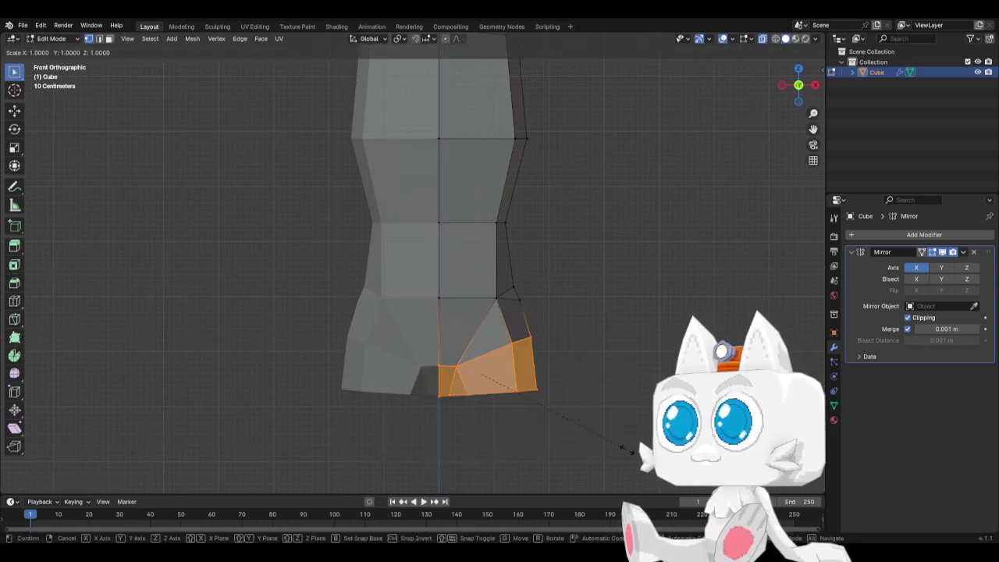
key("z")
left_click(584, 419)
key("g")
key("z")
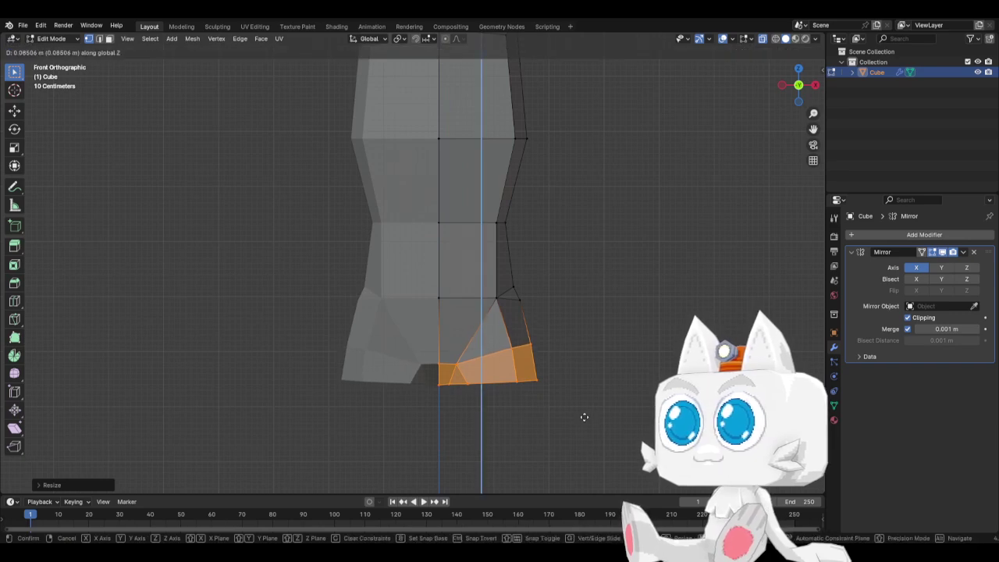
left_click(584, 413)
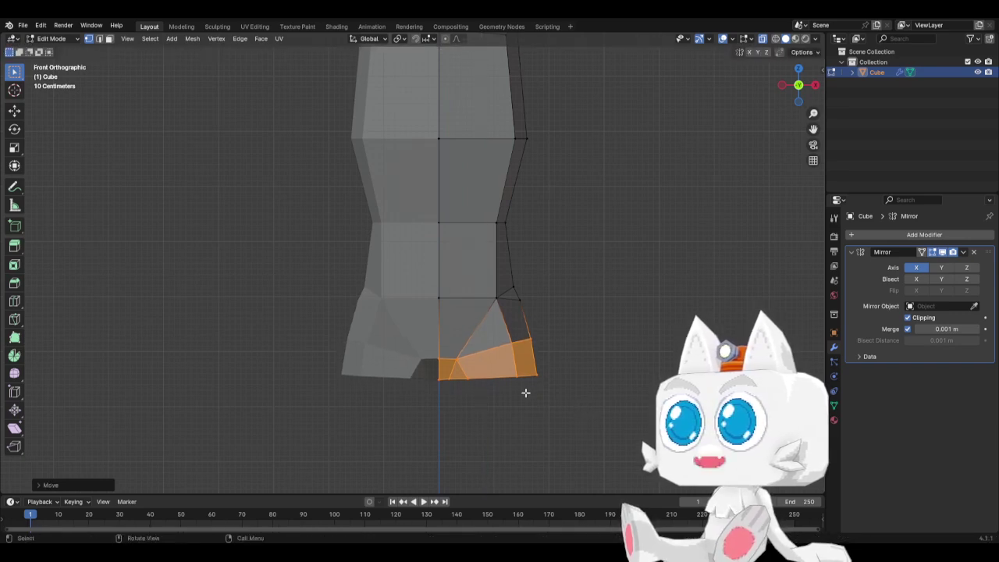
Select the front crotch vertices from the side view and adjust their position along Y
middle_click_drag(526, 393, 400, 372)
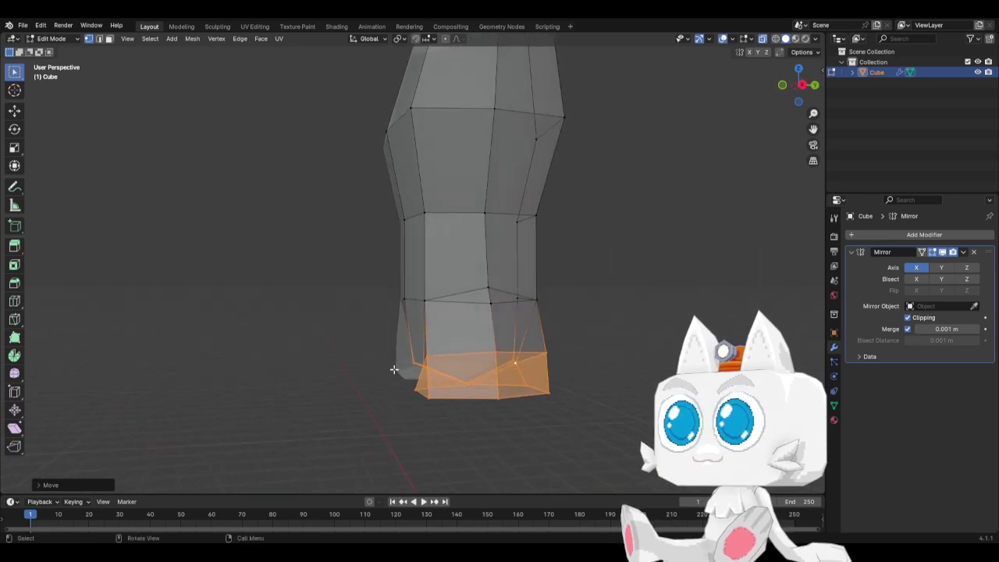
key("KP_3")
right_click(410, 361)
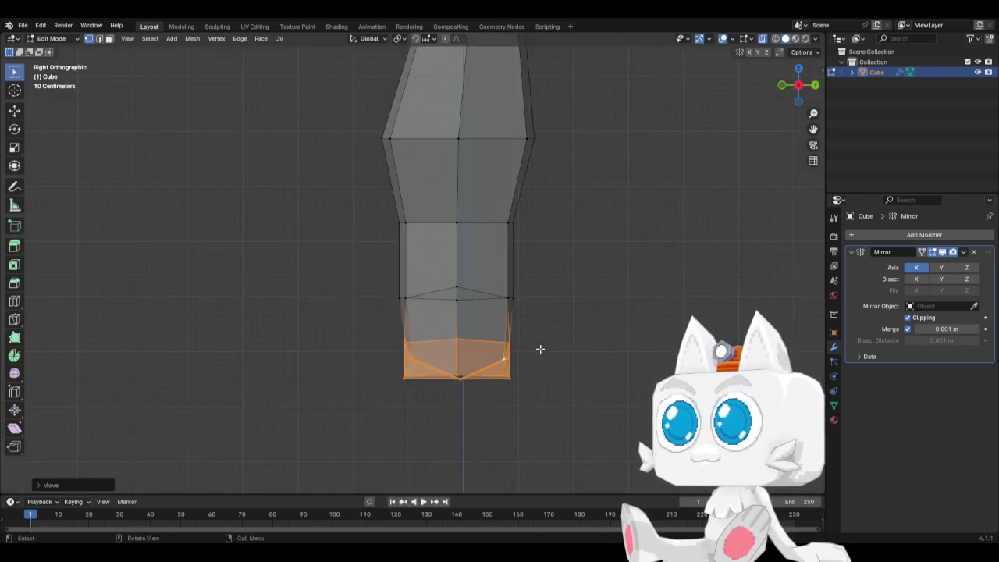
left_click(504, 361)
left_click(408, 356, "shift")
key("g")
key("y")
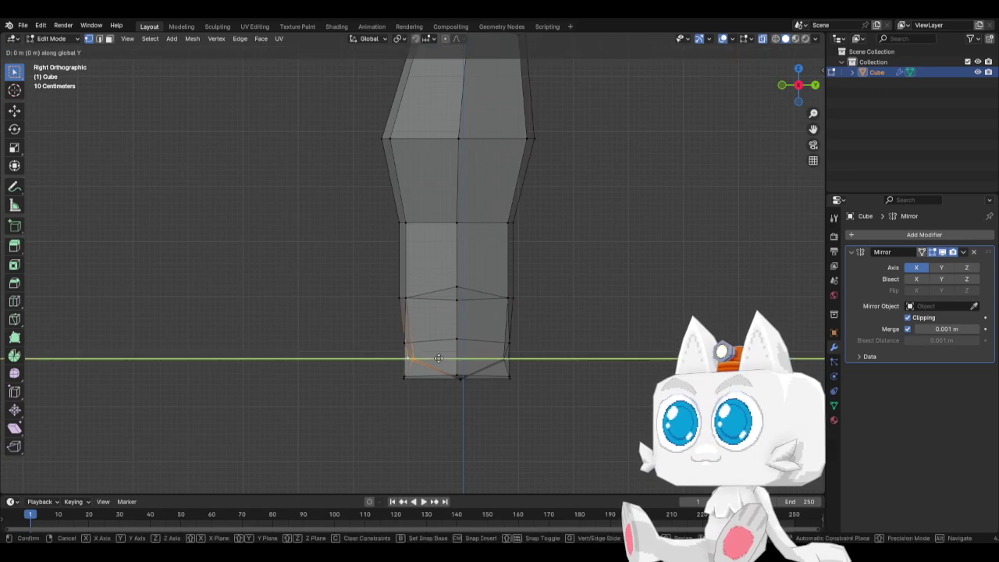
left_click(412, 355)
Move the centre and corner vertices of the front hip line slightly forward along Y
left_click(392, 293)
key("g")
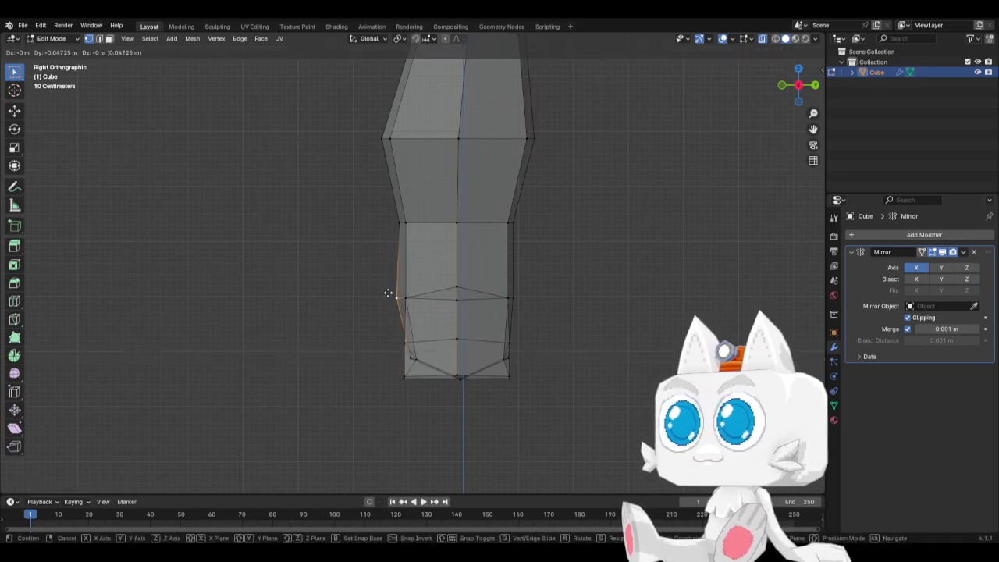
left_click(385, 293)
left_click(410, 295)
key("g")
left_click(402, 295)
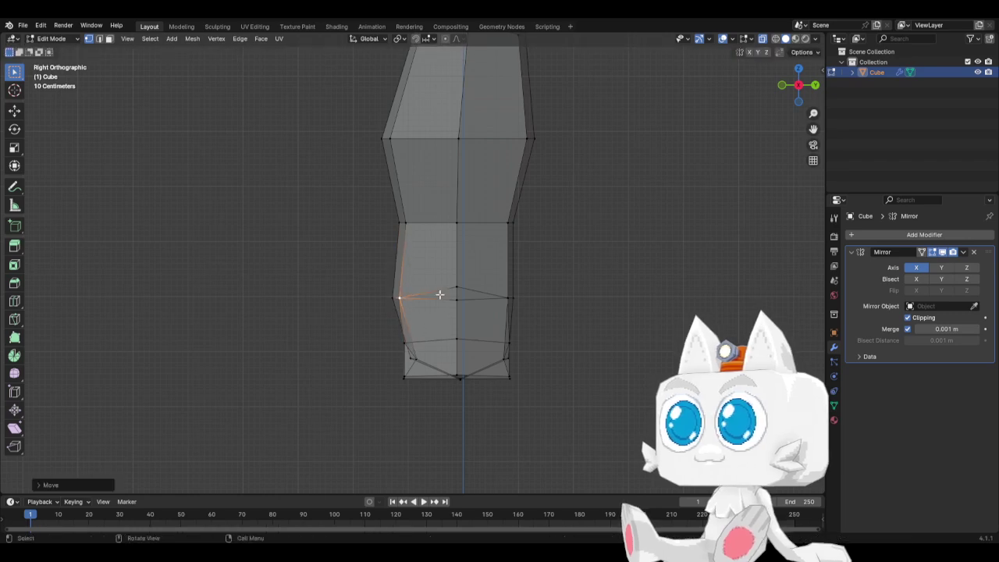
Select the back crotch vertices and move them backward along Y to bulge out the buttocks
middle_click_drag(551, 333, 442, 351)
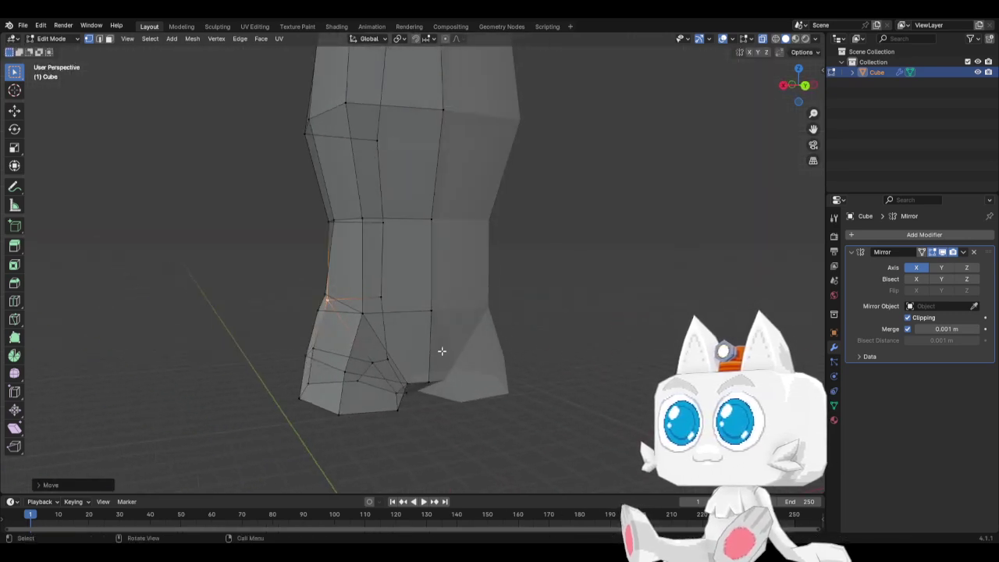
left_click(406, 380)
key("KP_3")
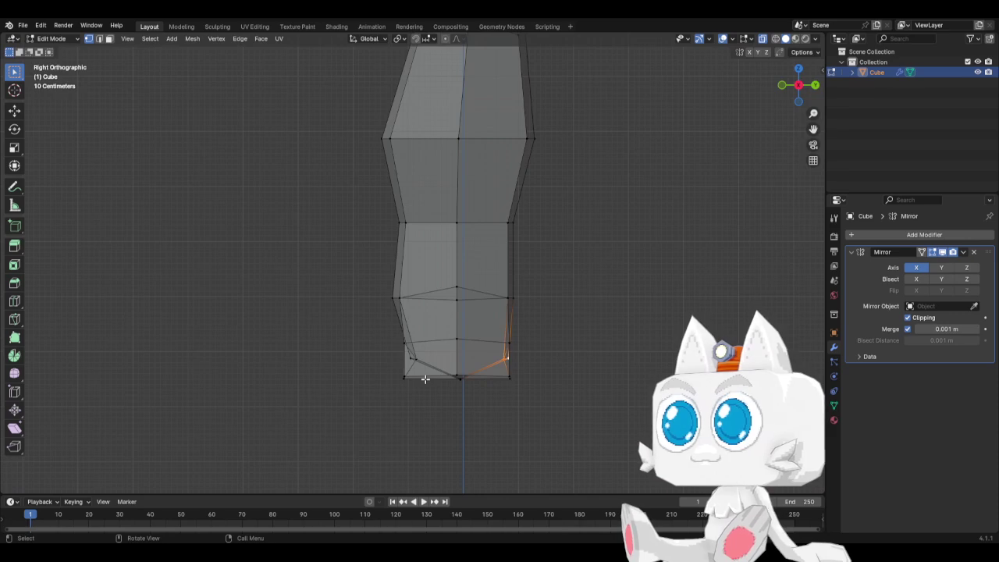
key("g")
left_click(484, 377)
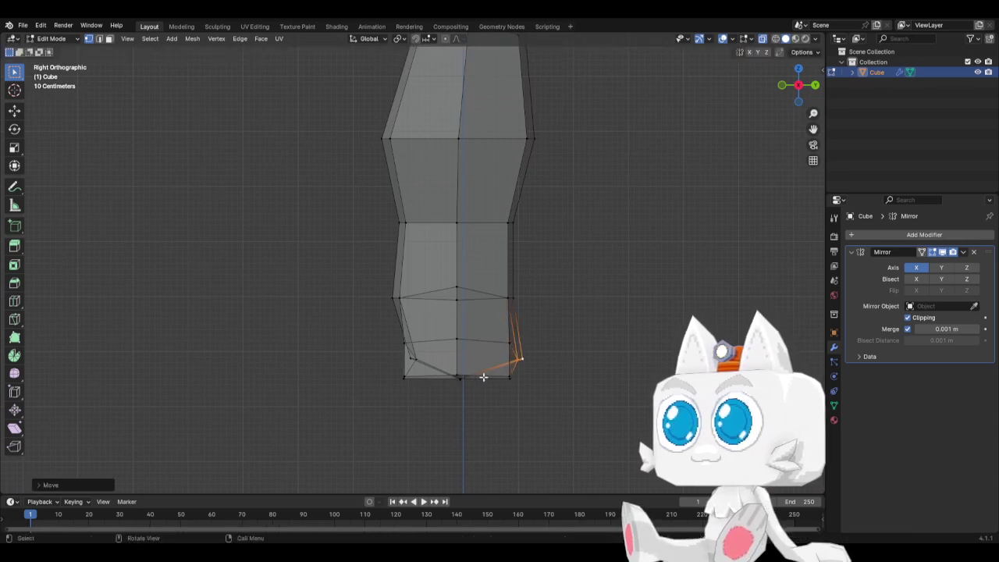
Knife-cut a new edge across the buttock faces at the back and move its vertices backward to bulge the buttocks
left_click(517, 302)
middle_click_drag(553, 324, 464, 360)
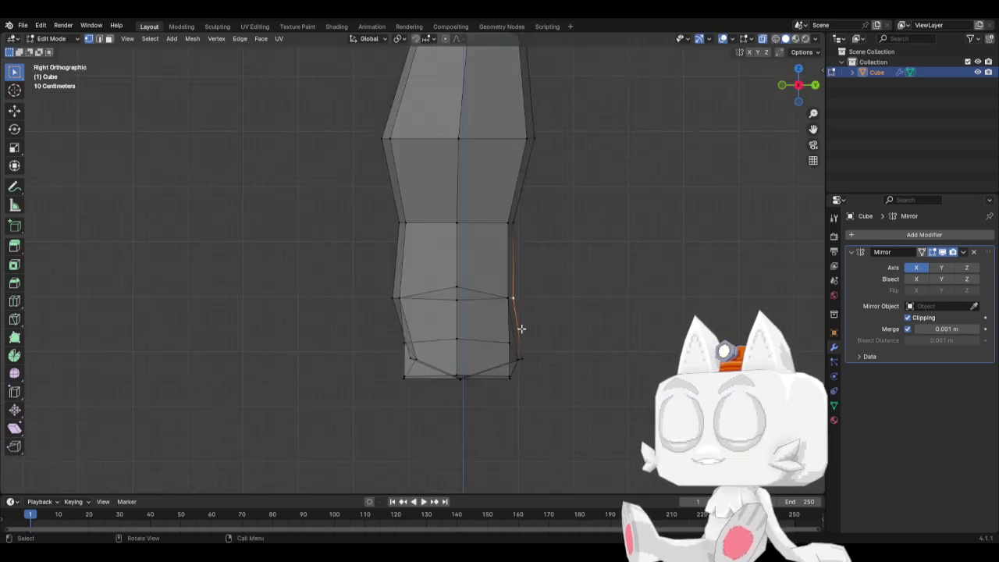
key("k")
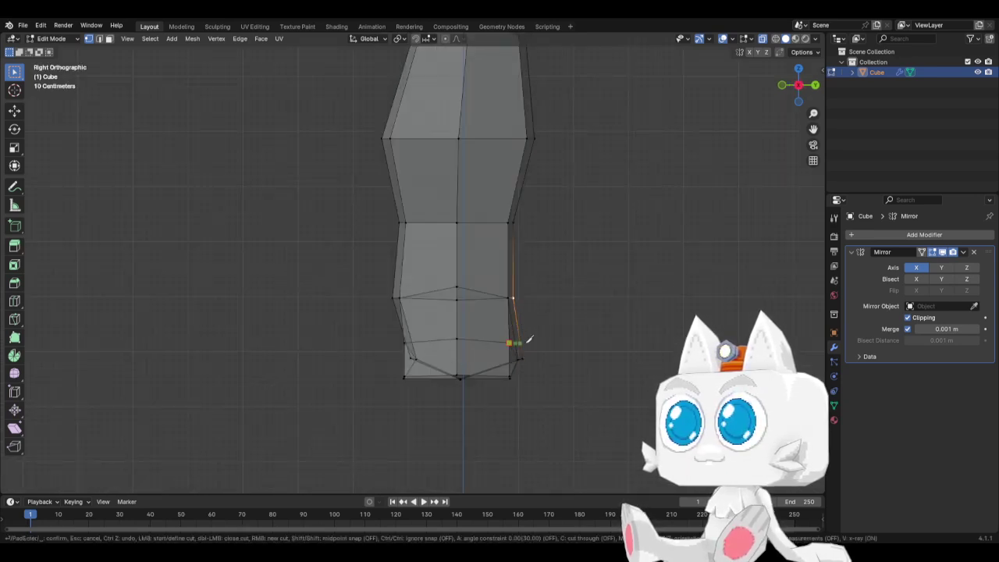
key("Return")
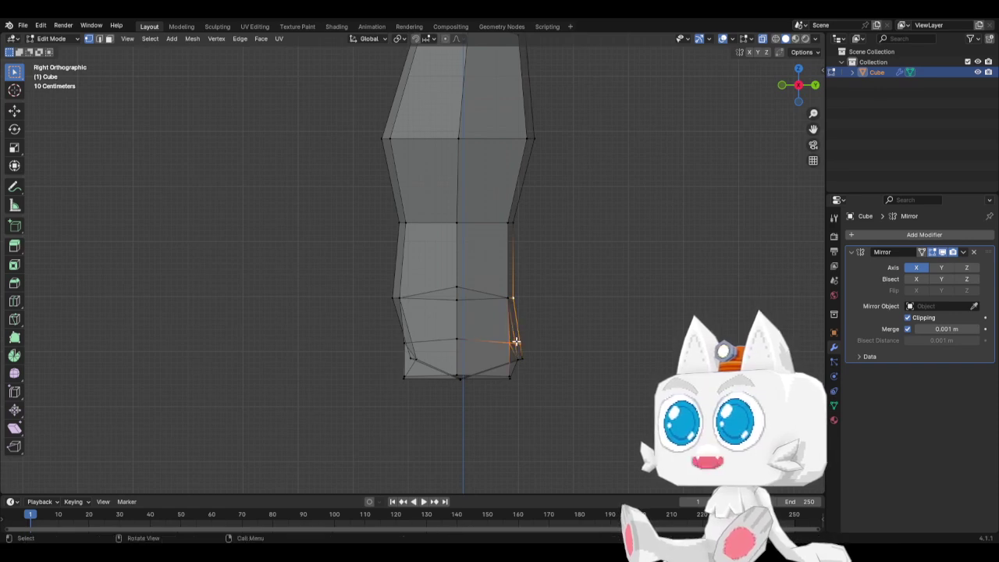
left_click(517, 341, "shift")
key("g")
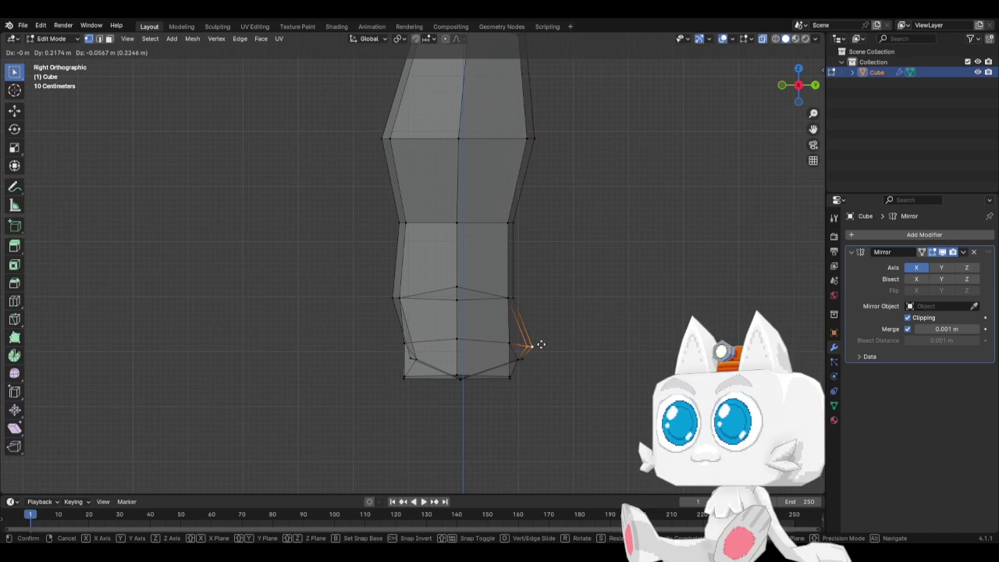
left_click(541, 344)
Move the new buttock vertex outward along X in the back view, about halfway up the buttock
key("ctrl+KP_1")
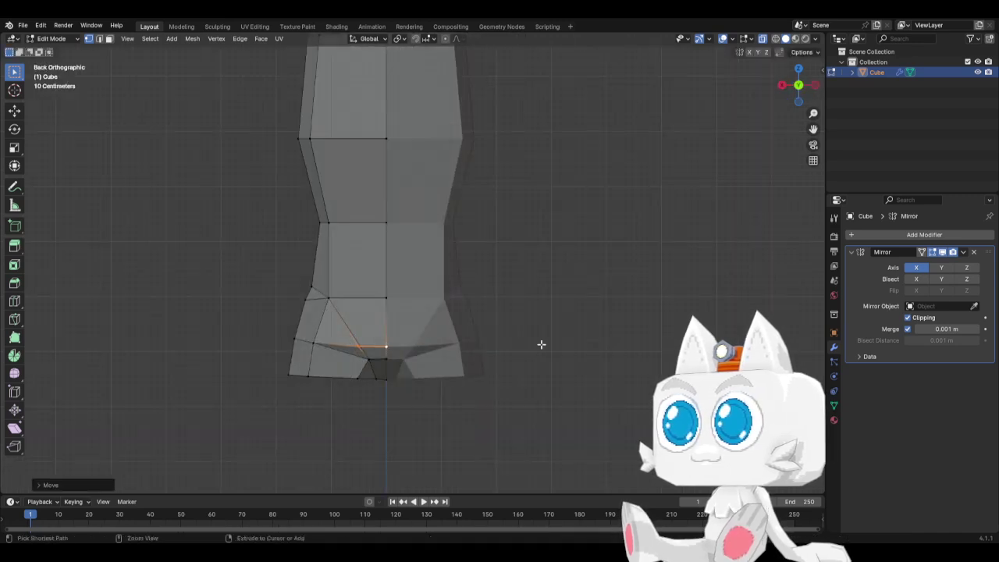
key("g")
key("x")
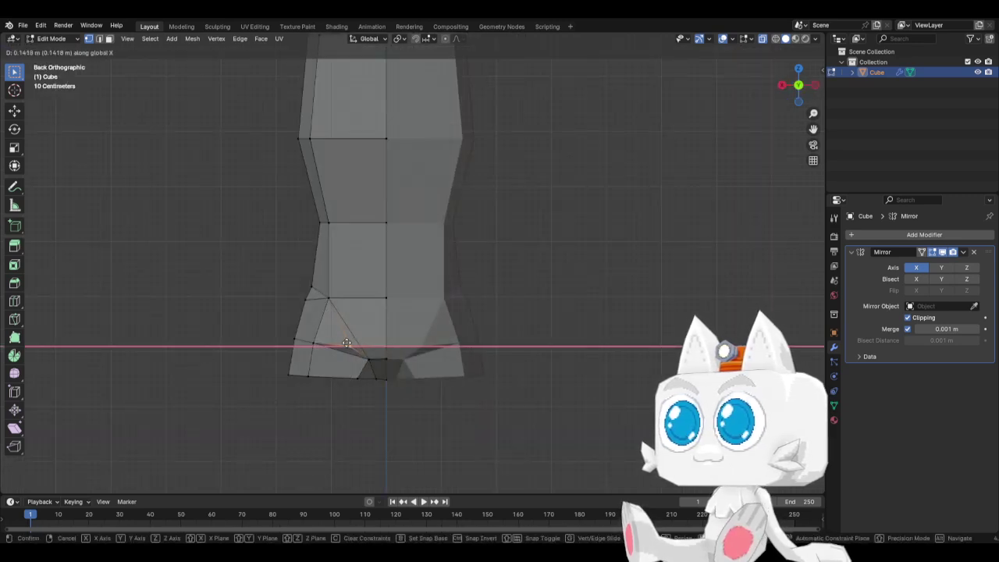
left_click(340, 344)
left_click(367, 356)
key("g")
key("x")
right_click(367, 357)
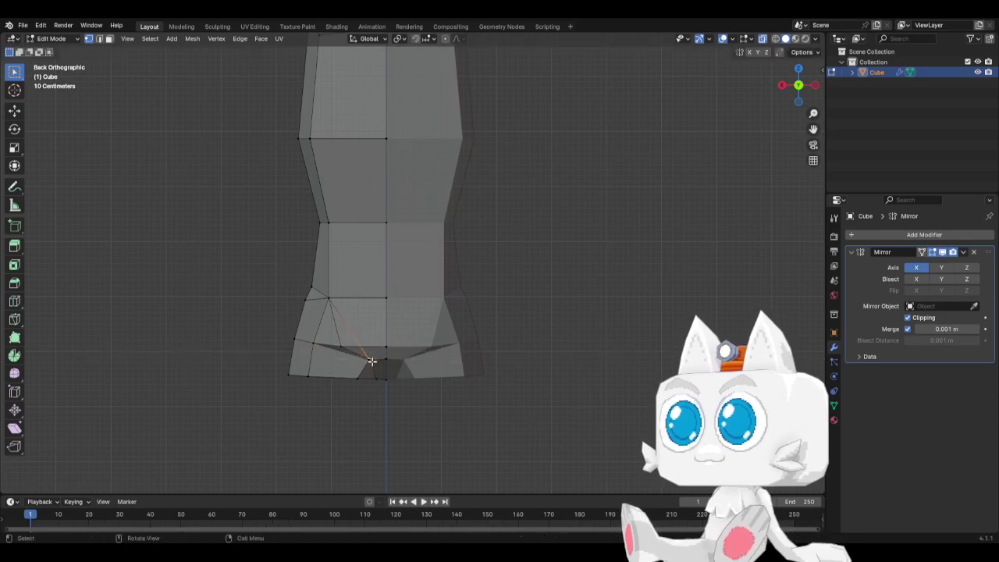
Move the lower buttock vertex beside the crotch outward along X to widen the underside of the buttock
left_click(371, 361)
key("g")
key("x")
key("x")
key("x")
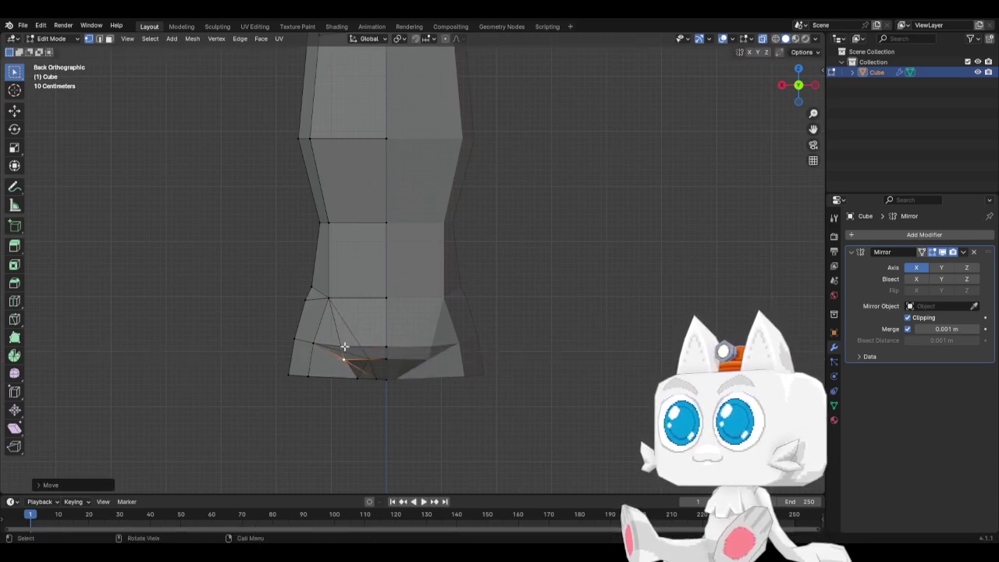
Move the rear outer corner vertex of the hip, level with the buttocks, slightly outward
left_click(306, 343)
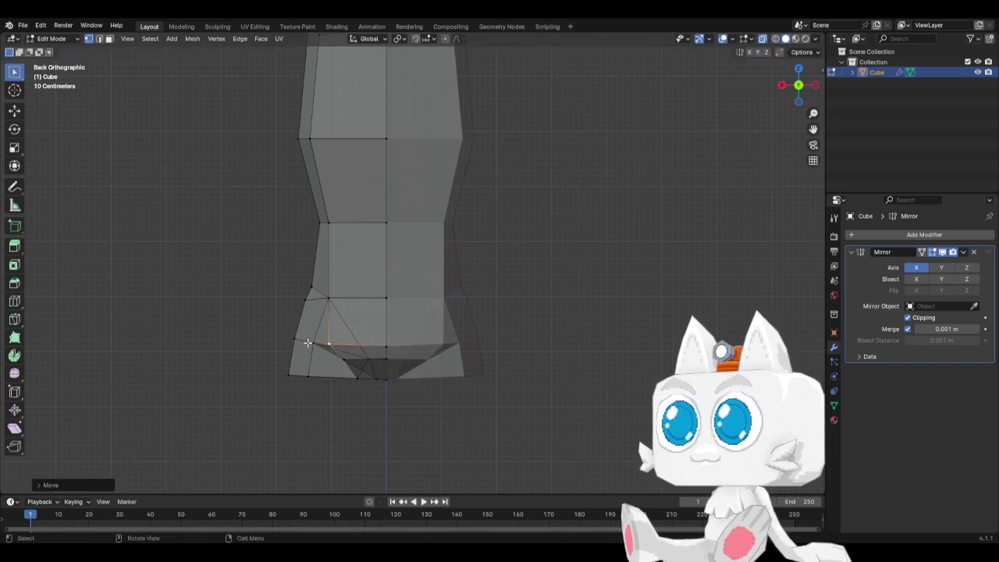
key("g")
left_click(314, 345)
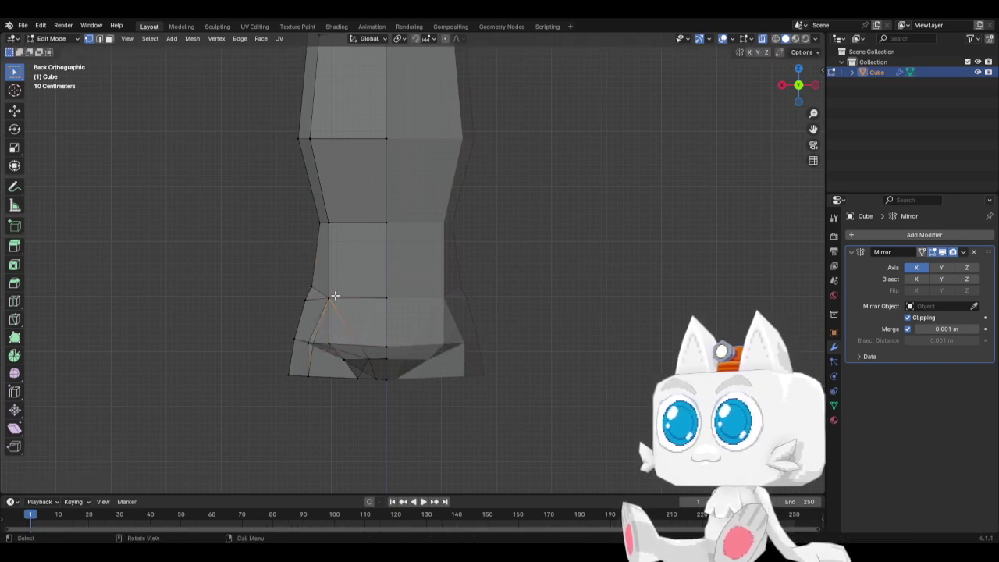
left_click(331, 296)
key("g")
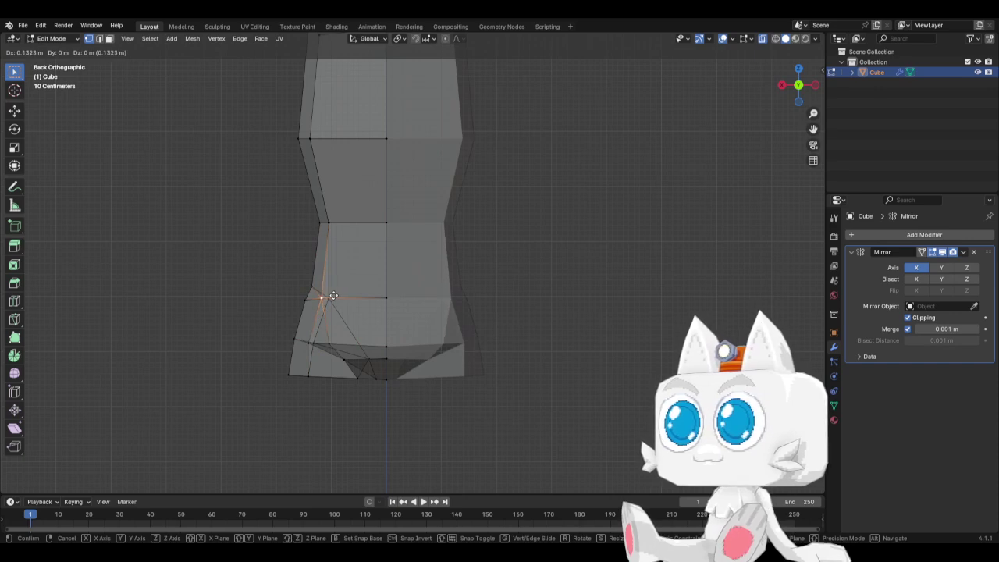
Adjust the inner bottom leg vertex and the neighbouring crotch vertex along X
middle_click_drag(328, 297, 348, 351, "alt")
key("x")
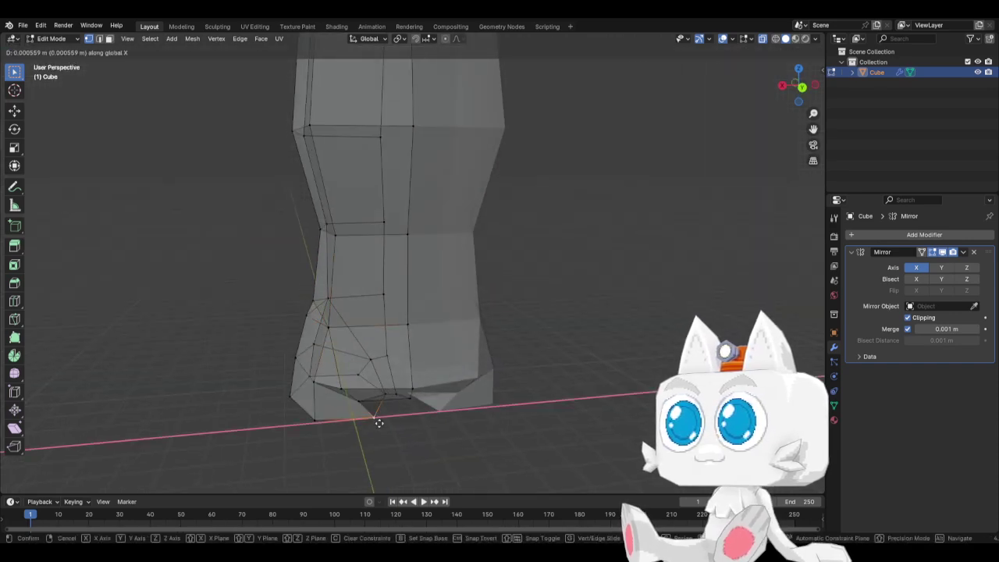
left_click(378, 422)
left_click(363, 406)
key("g")
key("x")
left_click(362, 402)
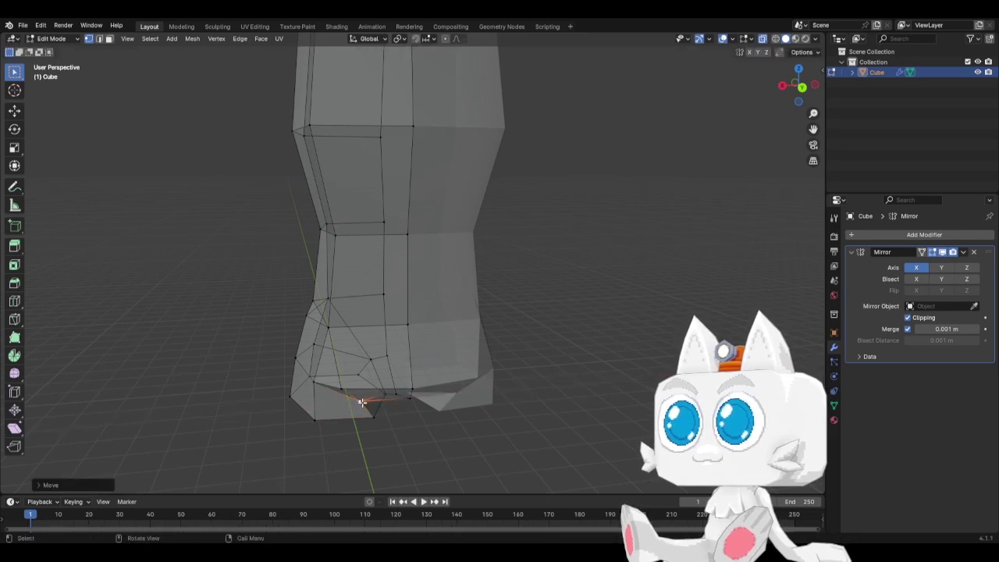
Select the bottom vertices of the leg stump in the front view and extrude them downward to form the upper leg
key("KP_1")
left_click_drag(444, 373, 576, 402)
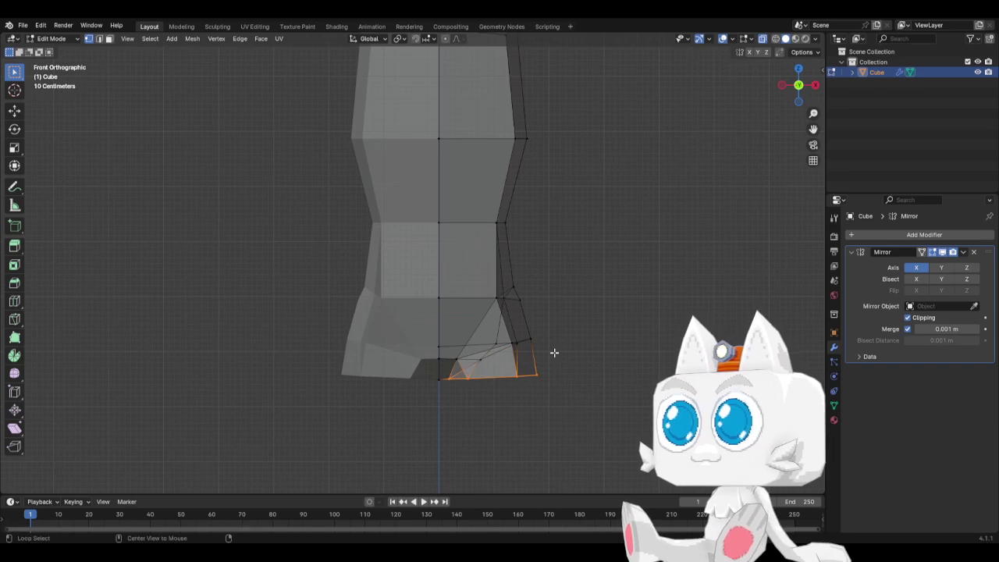
key("alt+z")
key("alt+z")
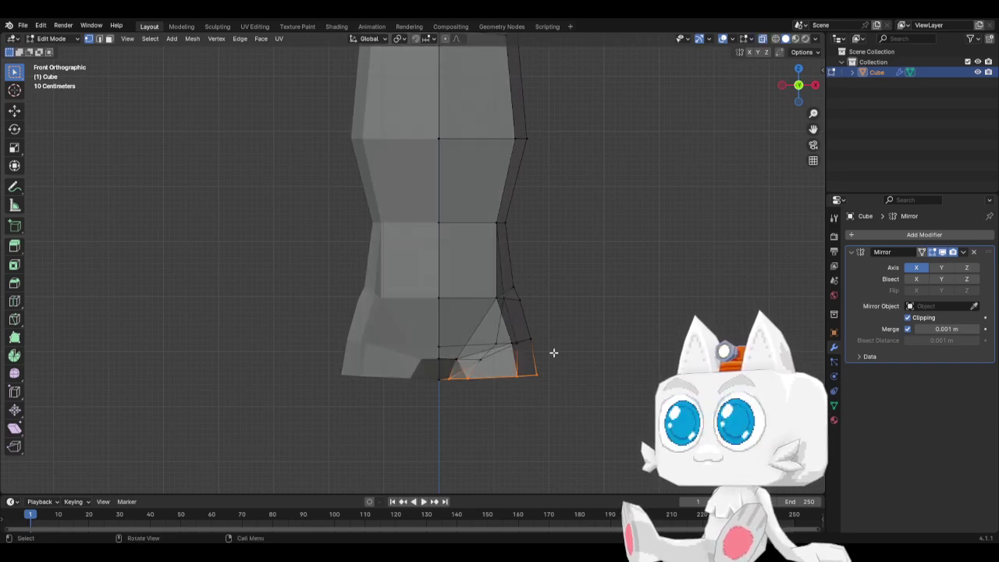
key("alt+z")
scroll(554, 353, "down", 1)
key("e")
left_click(561, 411)
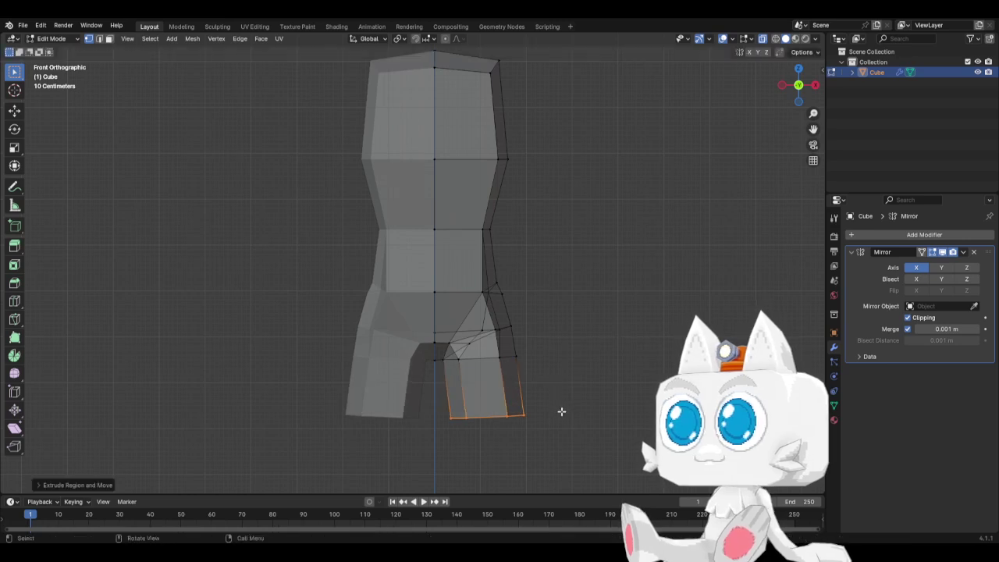
type("sz20")
key("Return")
key("ctrl+z")
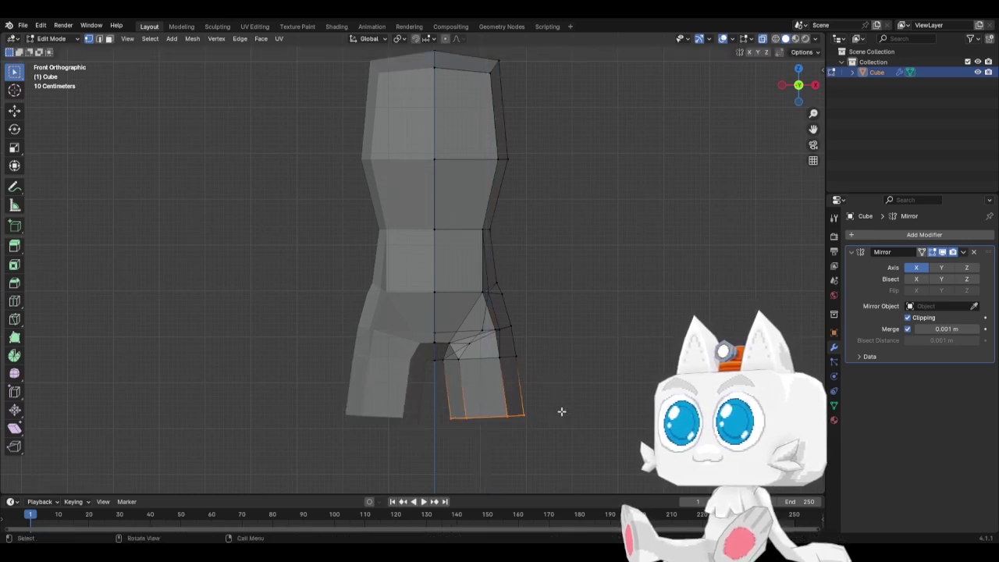
Flatten the bottom loop of the leg by scaling it to 0 along Z
type("sz0")
key("Return")
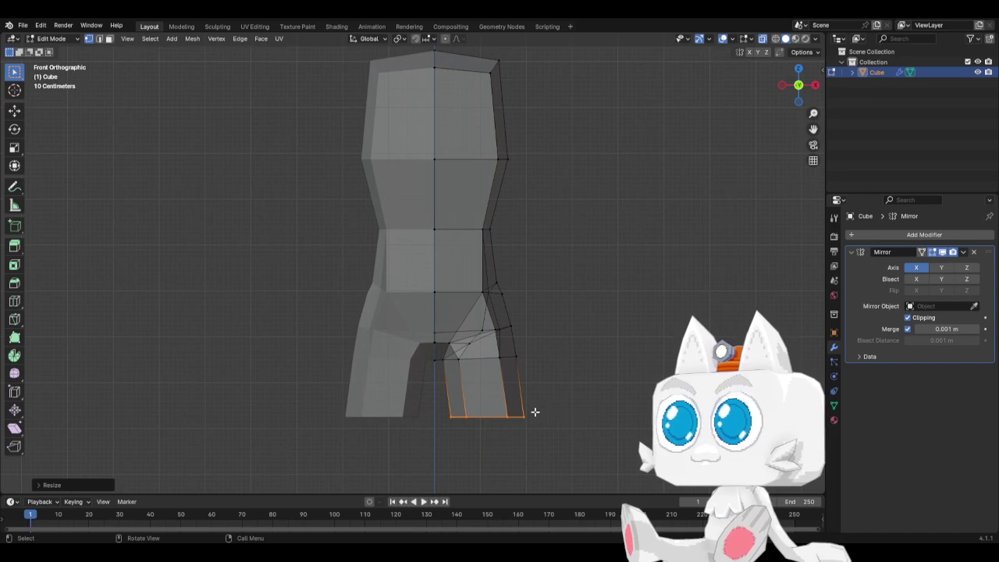
Scale down the bottom loop of the leg so the leg tapers
scroll(511, 405, "down", 1)
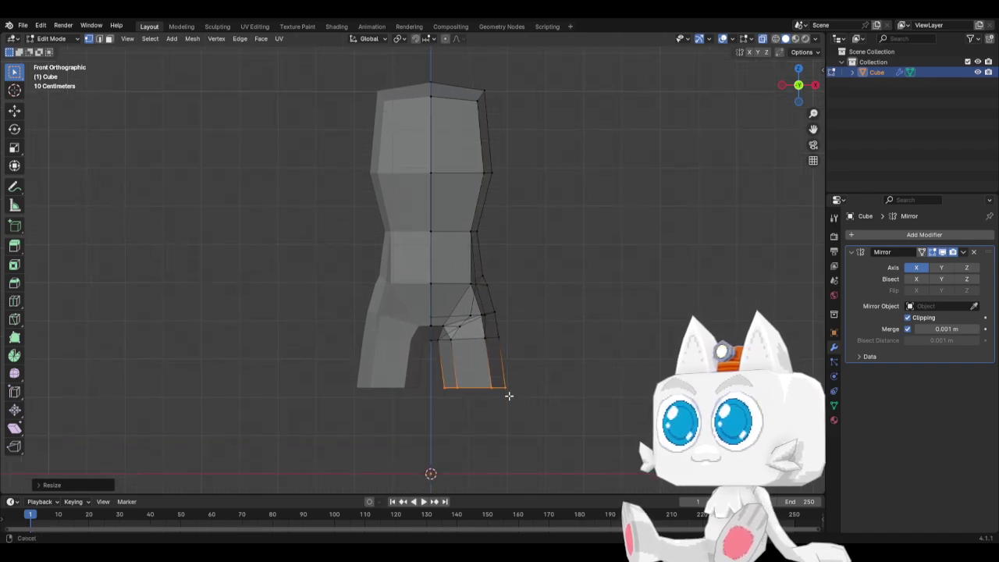
middle_click_drag(508, 404, 515, 270, "shift")
key("s")
left_click(533, 302)
Lengthen the leg by moving its bottom loop about 2.5 m down along Z, to just below the ground line
key("e")
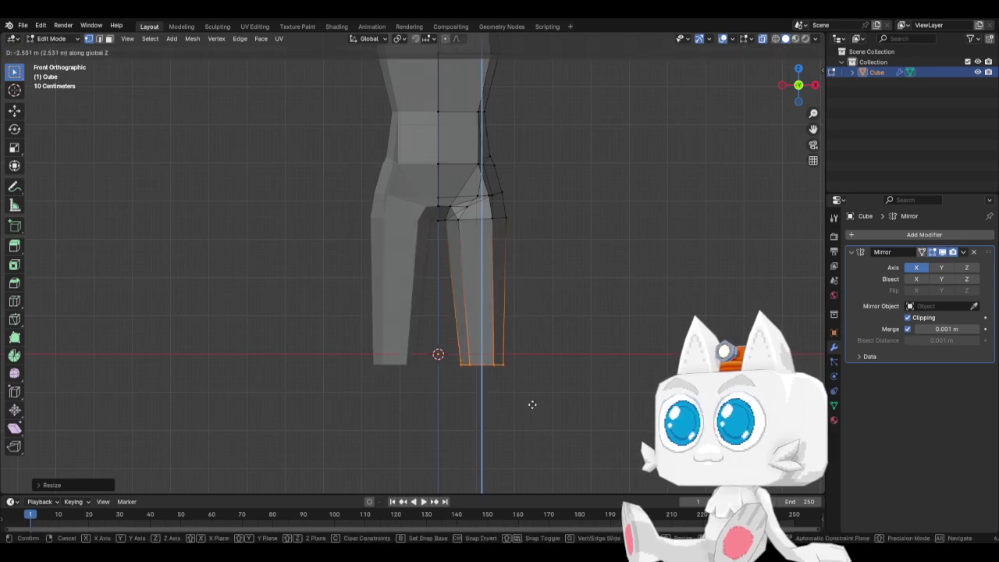
left_click(537, 471)
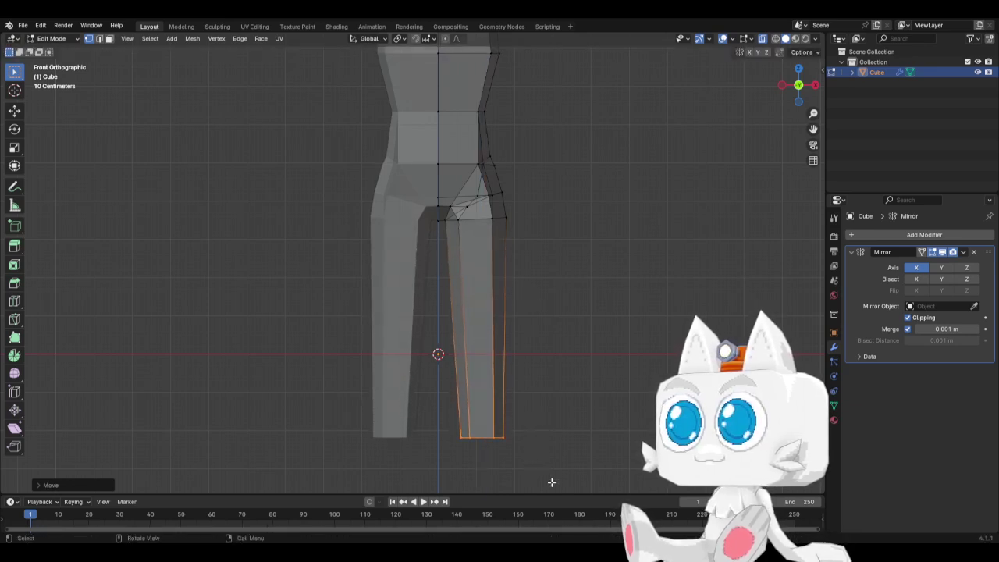
key("g")
key("z")
left_click(560, 348)
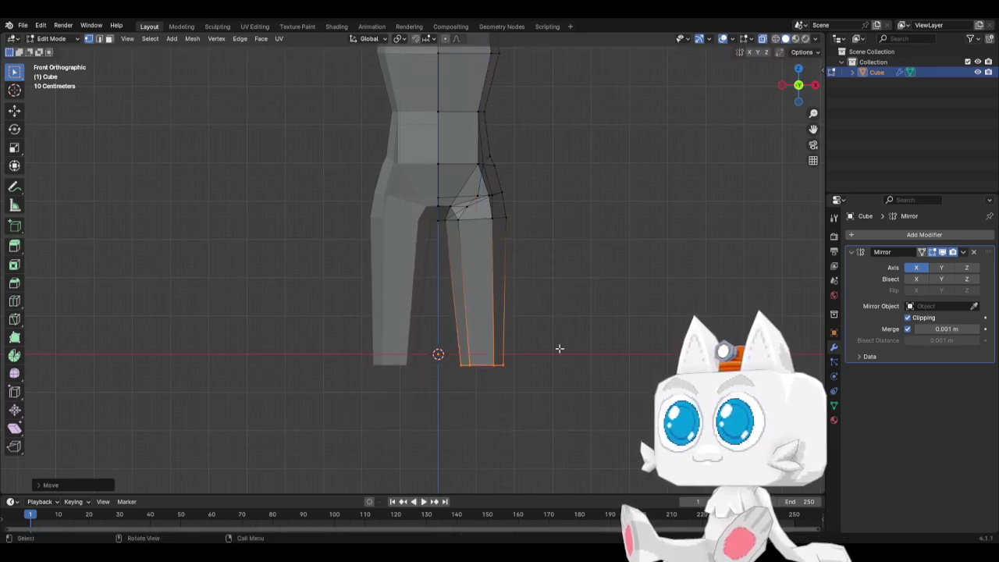
Select the crotch vertices on the centre line and snap the 3D cursor to them
scroll(551, 357, "down", 3)
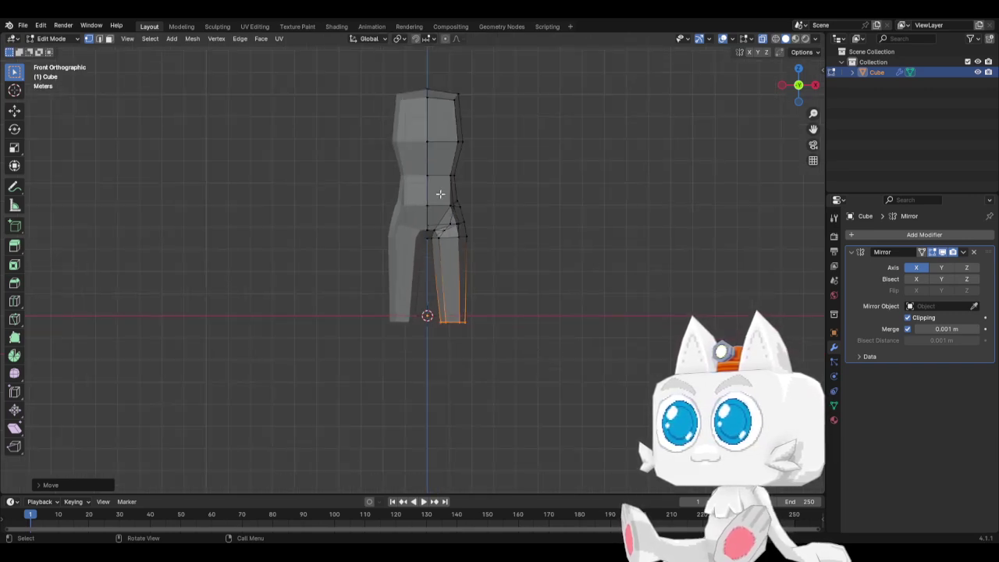
key("a")
key("alt+a")
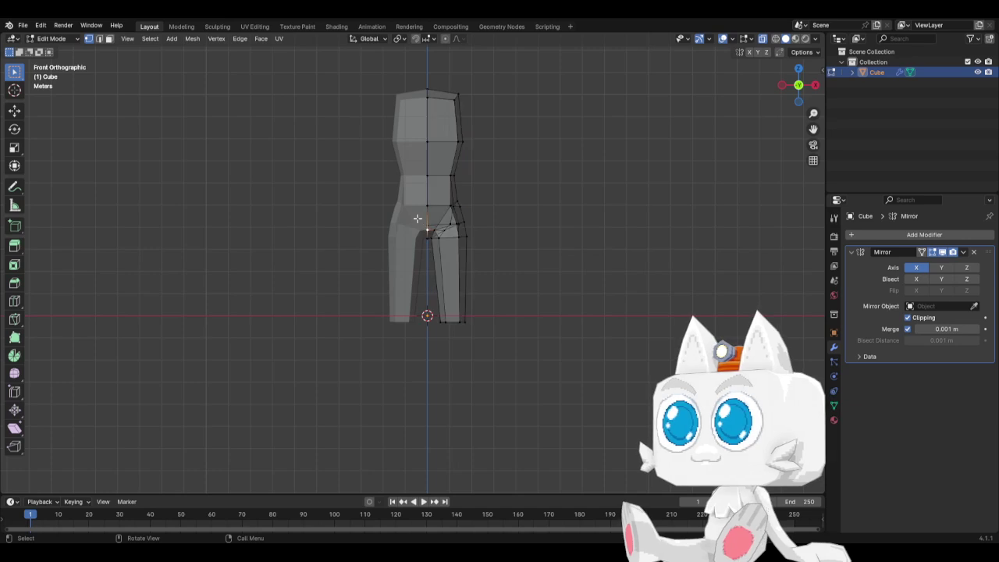
left_click_drag(417, 219, 432, 238)
key("shift+s")
left_click(429, 312)
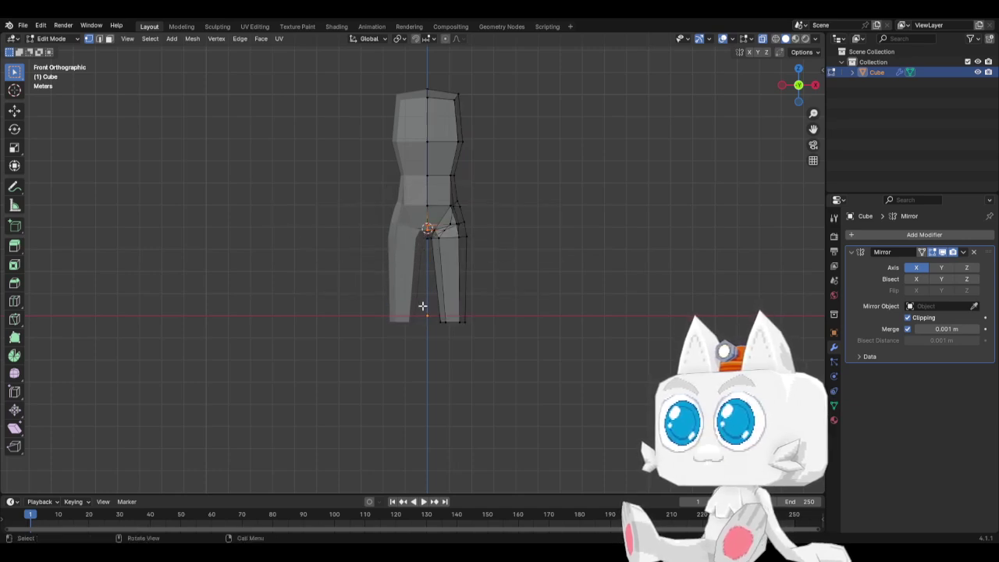
Box-select the hips and leg and set the transform pivot point to 3D Cursor
key("b")
left_click_drag(416, 196, 503, 366)
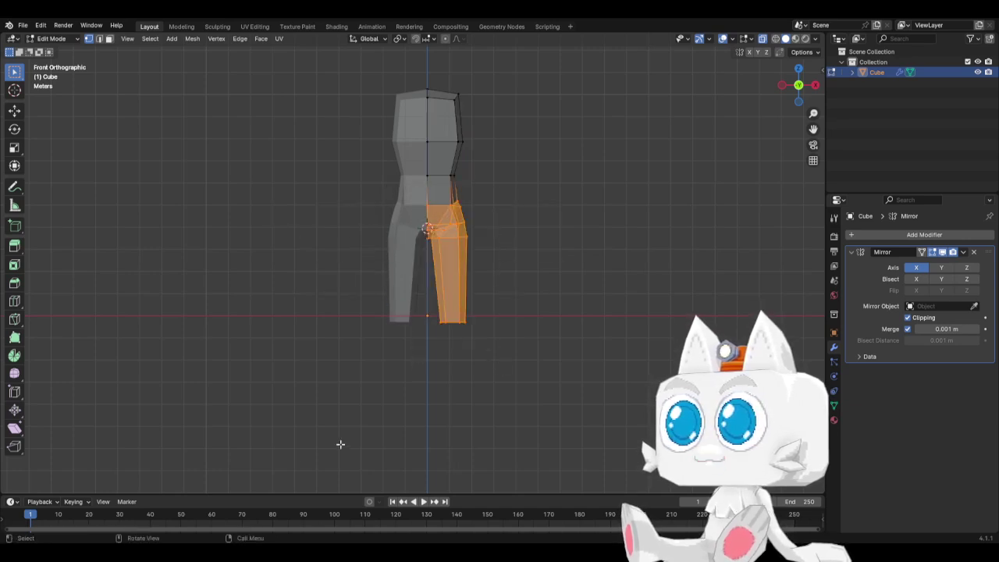
left_click(399, 38)
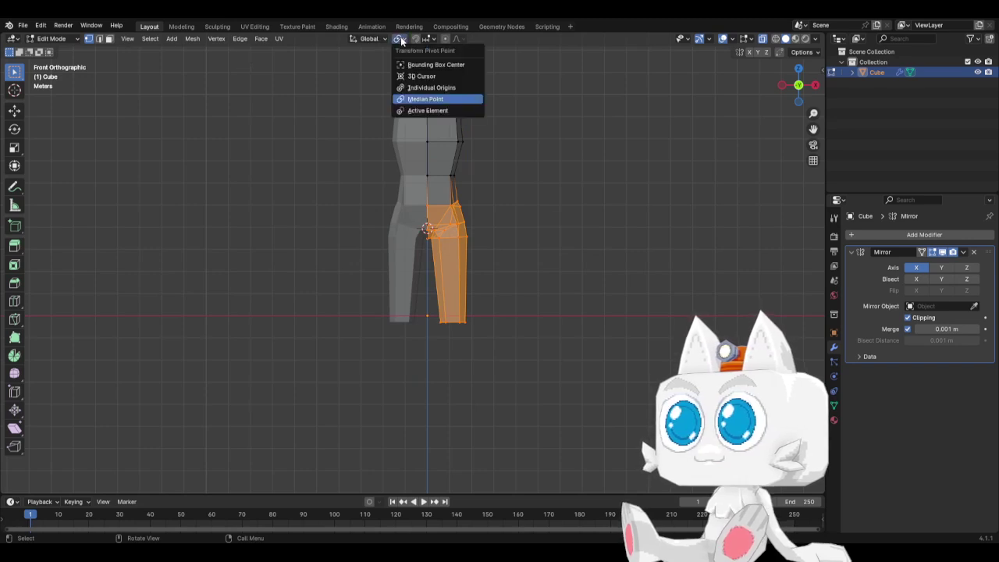
left_click(420, 76)
Scale the hips and leg up by about 1.14, stretch them along Z and move them slightly down
key("s")
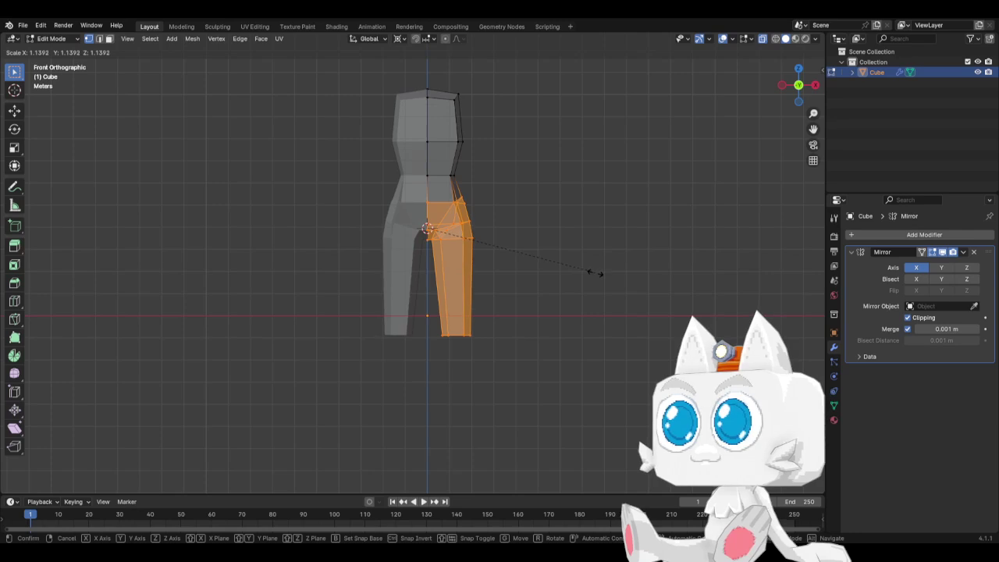
left_click(591, 272)
key("s")
key("z")
left_click(609, 278)
key("g")
key("z")
left_click(610, 288)
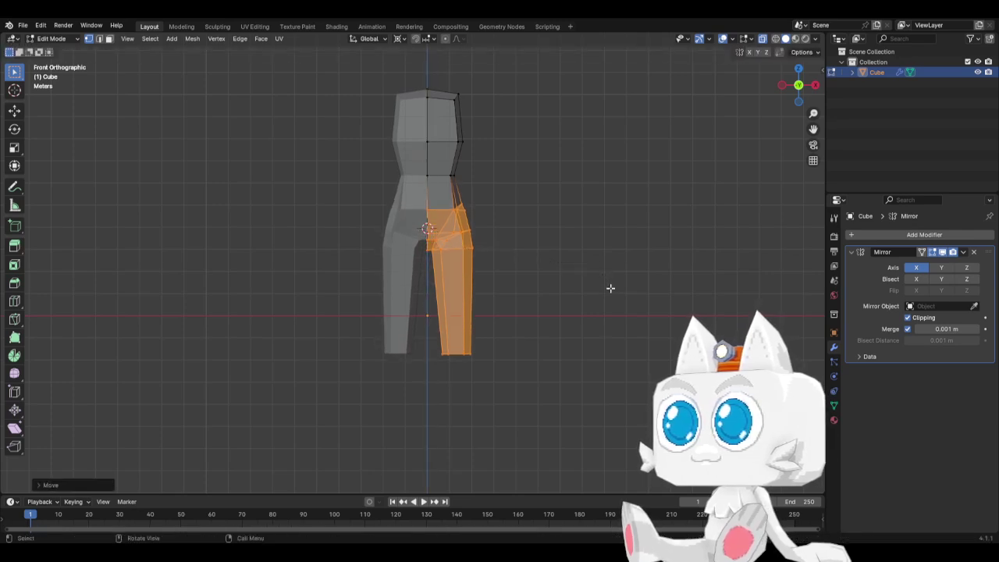
Scale the waist edge loop up by about 1.1 and lower it along Z
left_click(468, 184, "alt")
key("s")
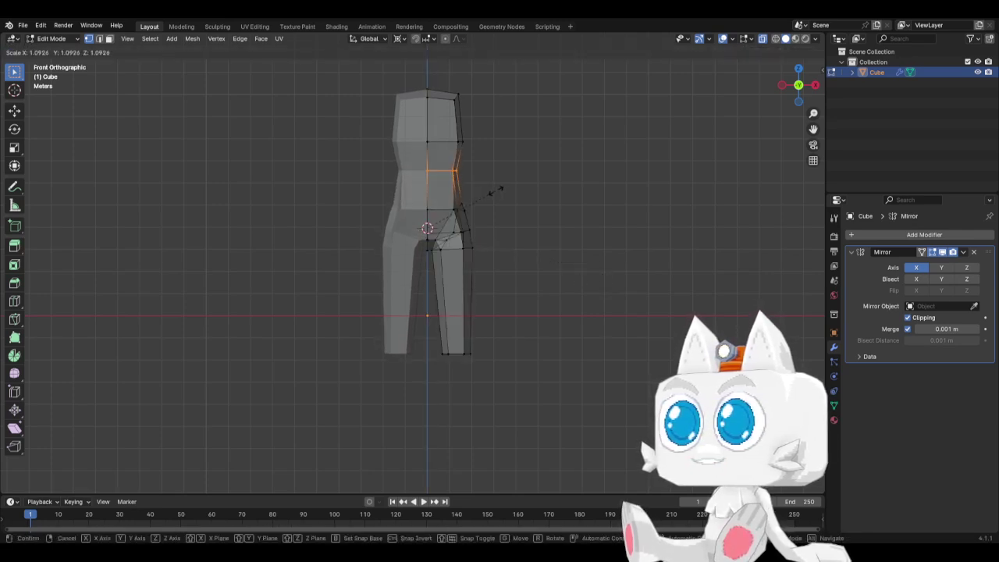
left_click(500, 190)
key("g")
key("z")
left_click(500, 203)
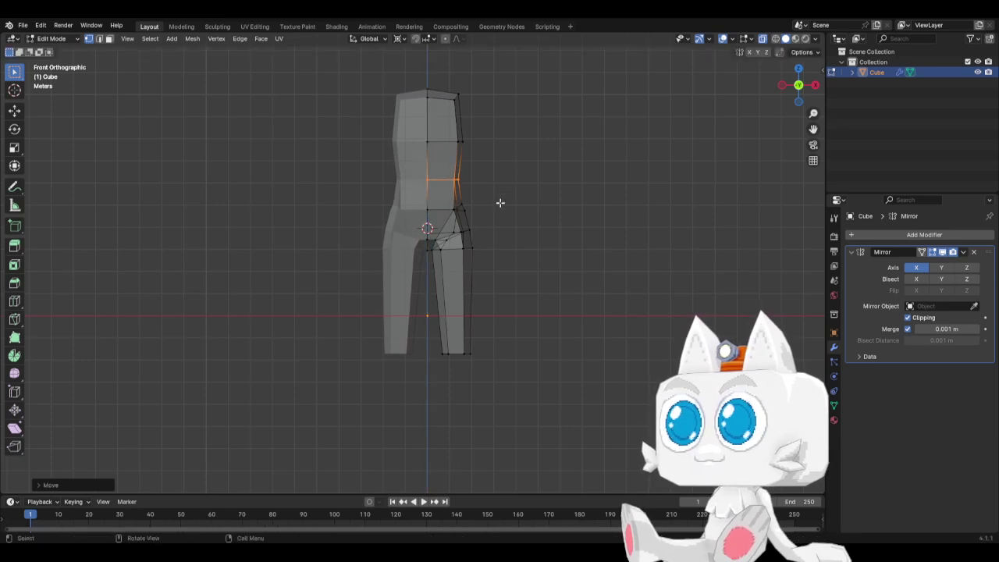
Check the proportions from the side and undo the scaling and moving of the waist, hips and leg
middle_click_drag(495, 250, 317, 263)
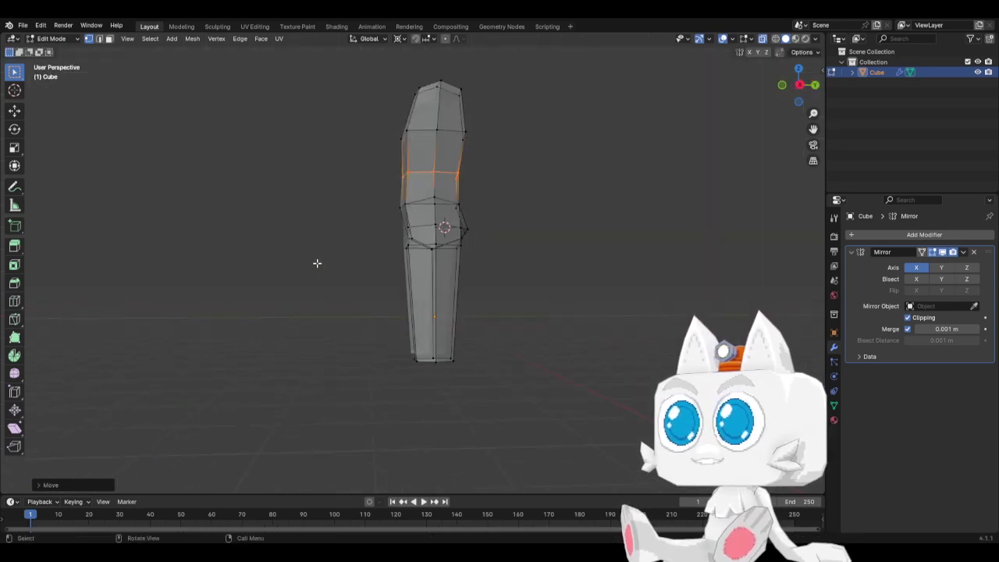
key("KP_3")
scroll(339, 254, "up", 3)
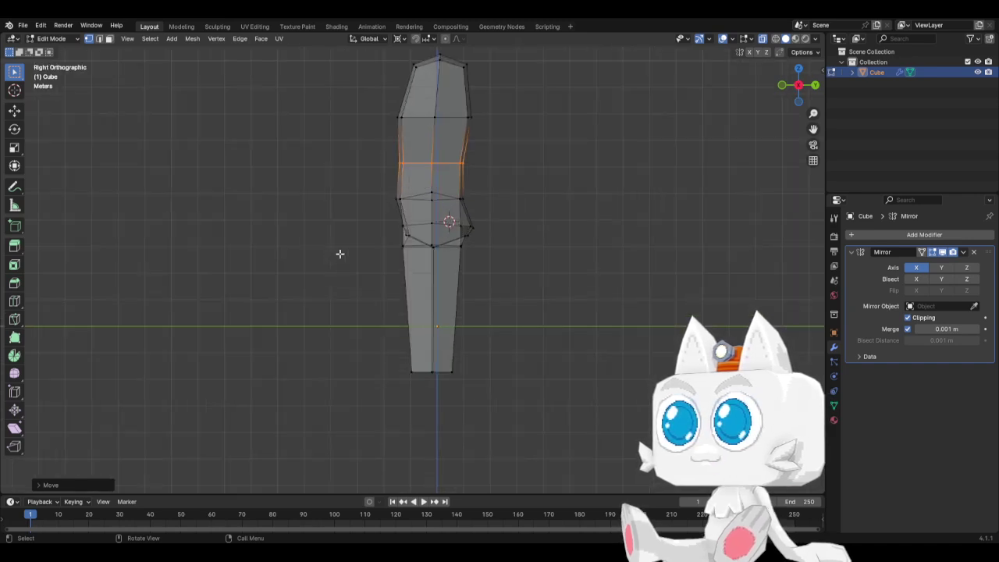
key("ctrl+z")
key("ctrl+z")
key("ctrl+z")
key("ctrl+z")
key("ctrl+z")
key("ctrl+z")
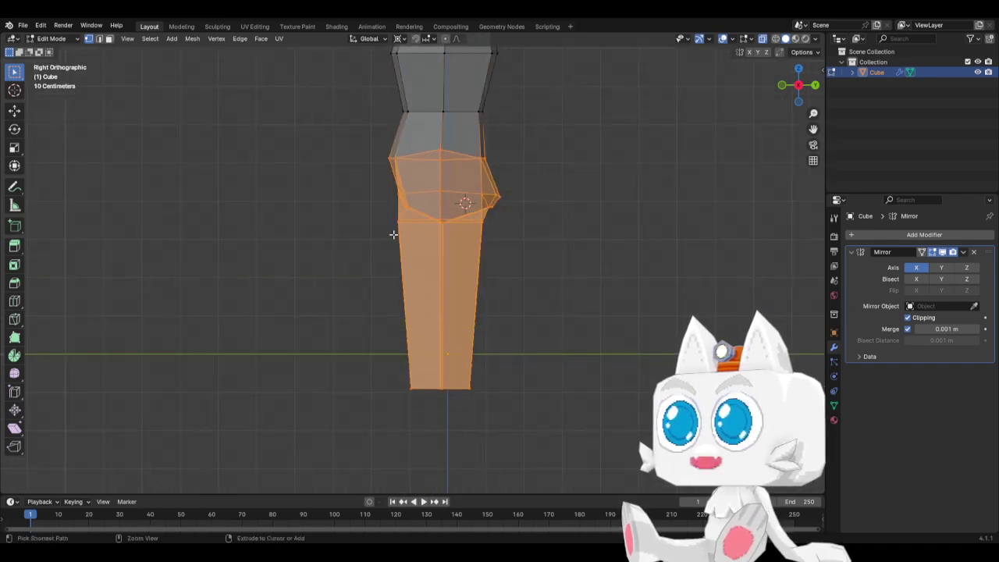
key("ctrl+z")
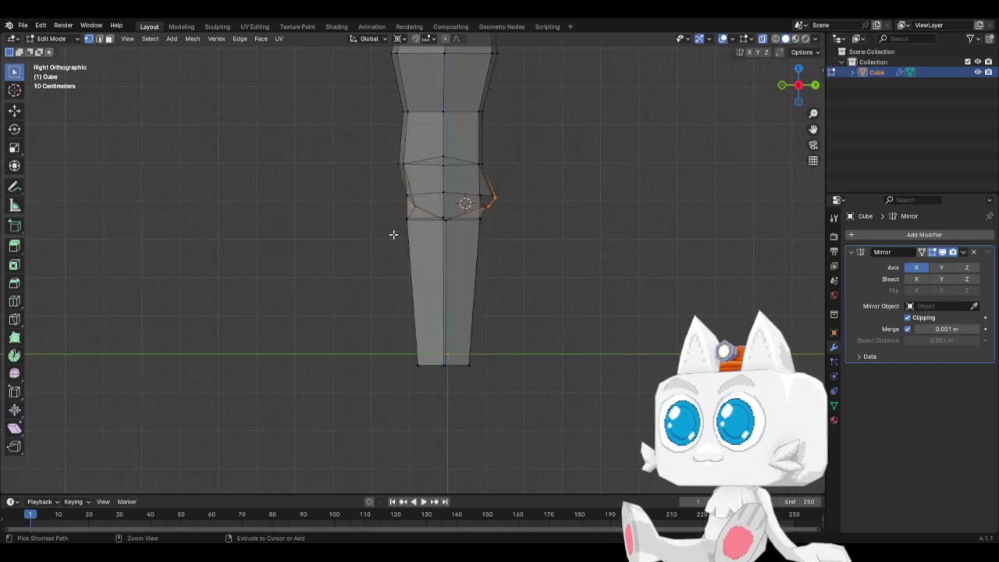
Undo the lengthening and narrowing of the leg's lower end, returning it to the short, untapered stub
key("a")
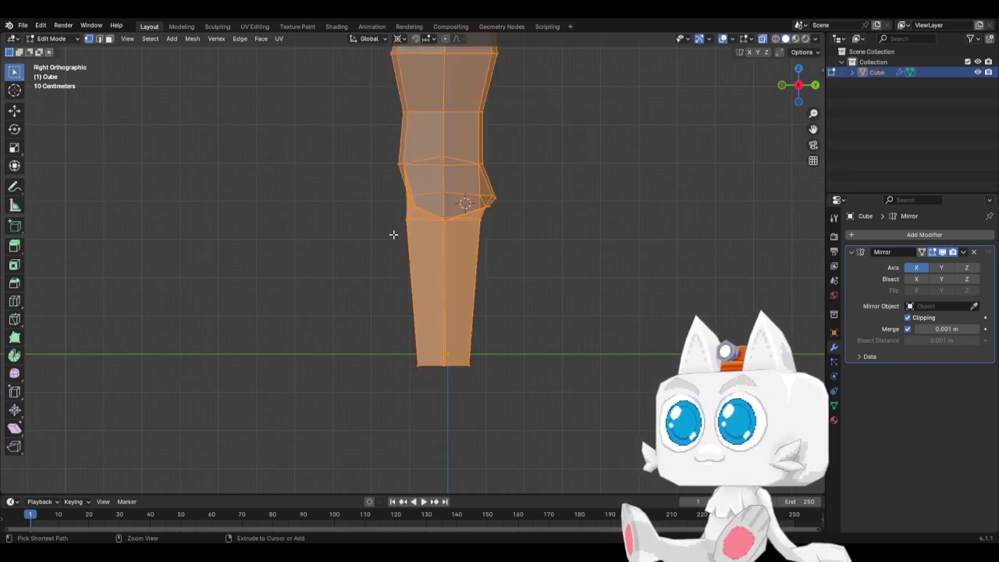
key("ctrl+shift+z")
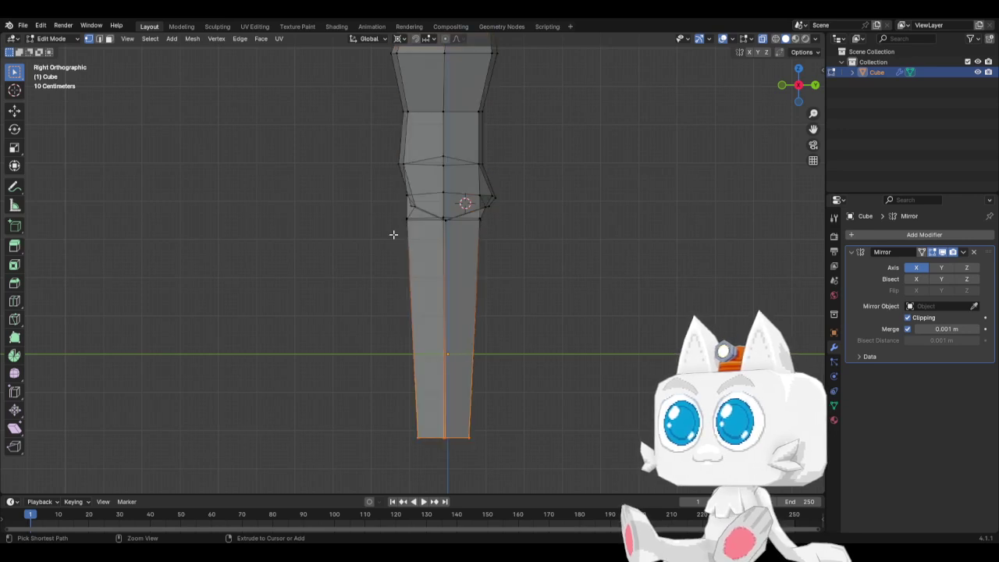
key("ctrl+z")
key("ctrl+z")
scroll(400, 205, "up", 1)
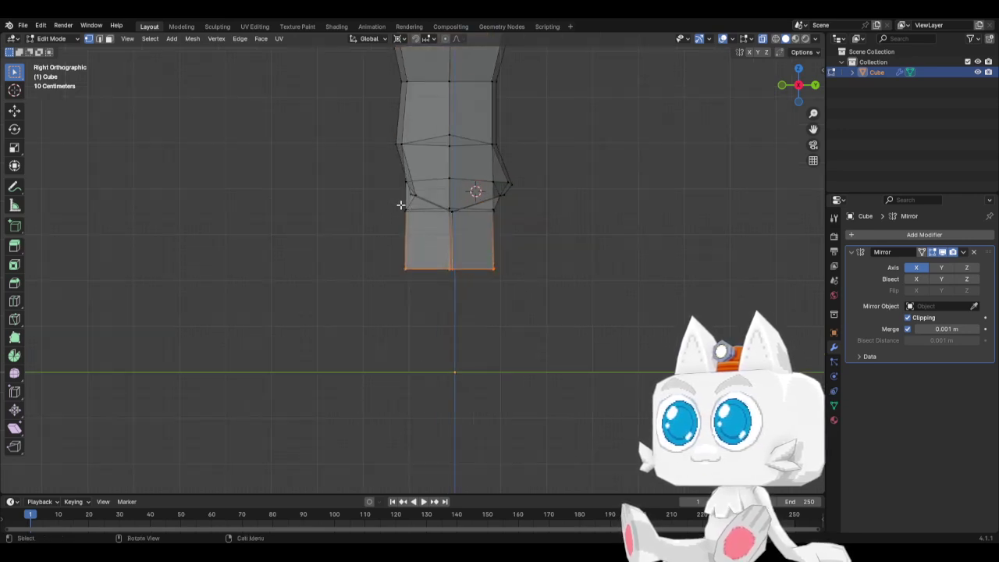
Move the front groin vertex outward to the front along Y
left_click(407, 189)
key("g")
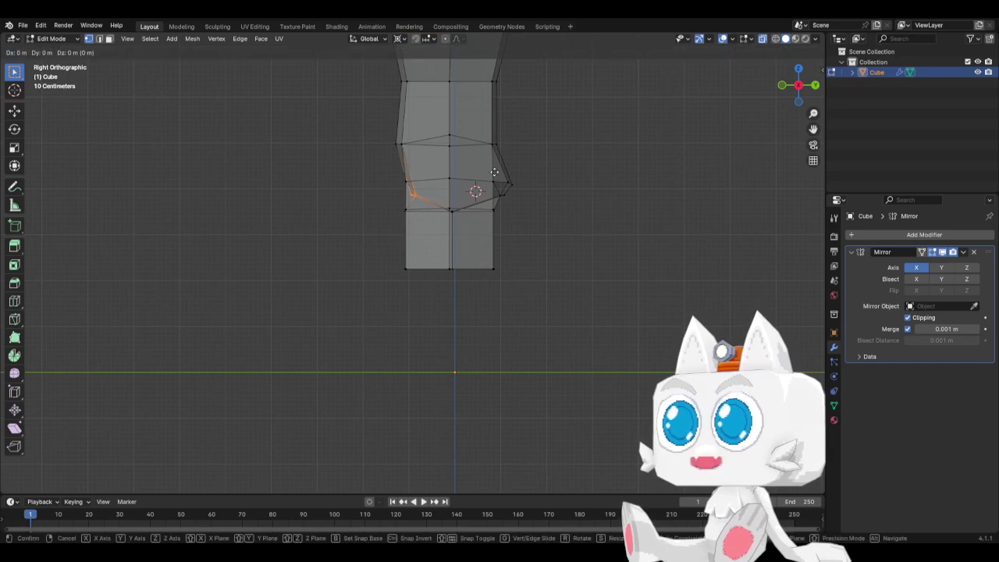
key("y")
left_click(489, 171)
Box-select the protruding buttock vertices and move them about 0.09 m forward along Y
key("a")
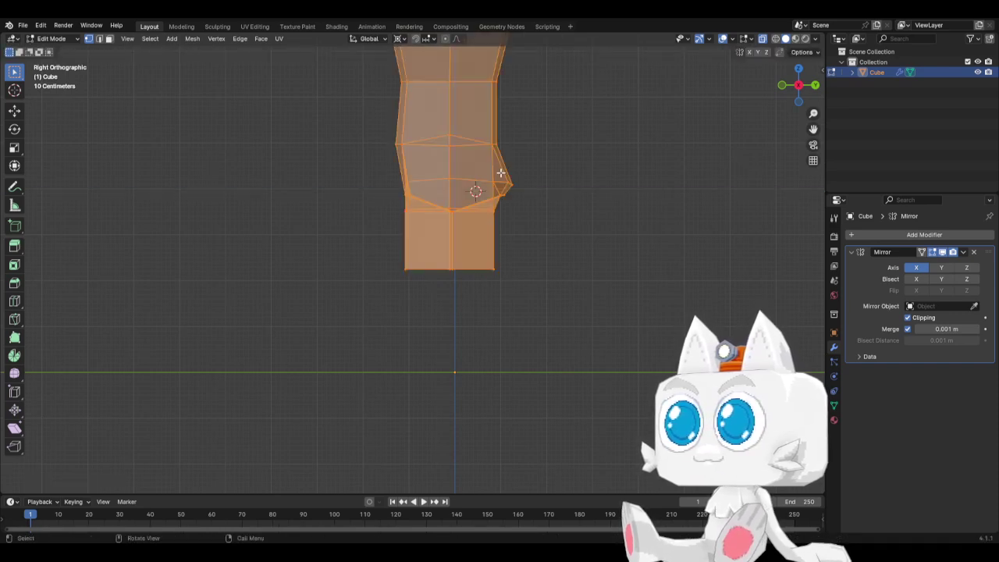
key("alt+a")
key("b")
left_click_drag(484, 165, 527, 196)
key("g")
key("y")
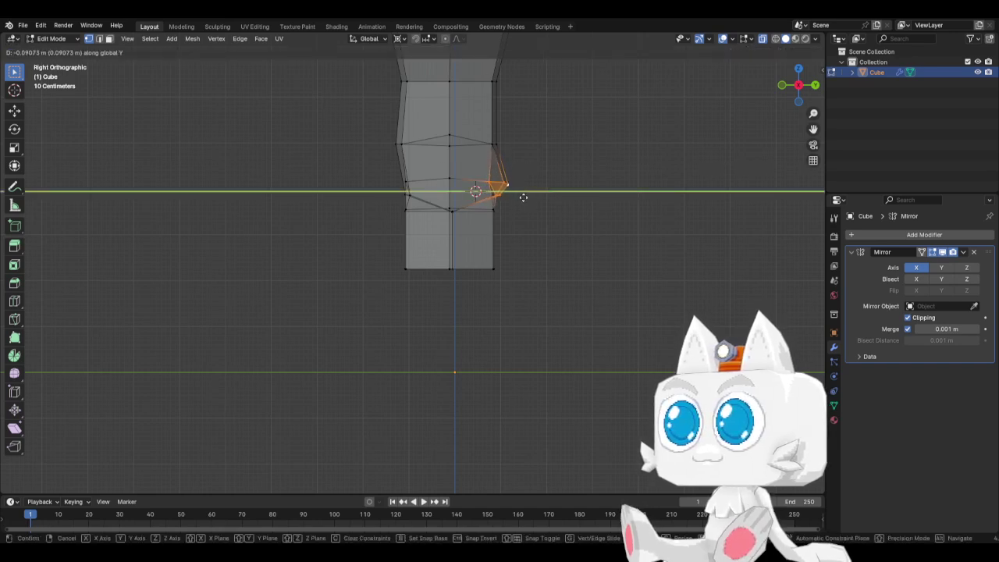
left_click(523, 198)
Edge-slide the front hip vertices down toward the groin by a factor of about 0.17
middle_click_drag(384, 179, 488, 228)
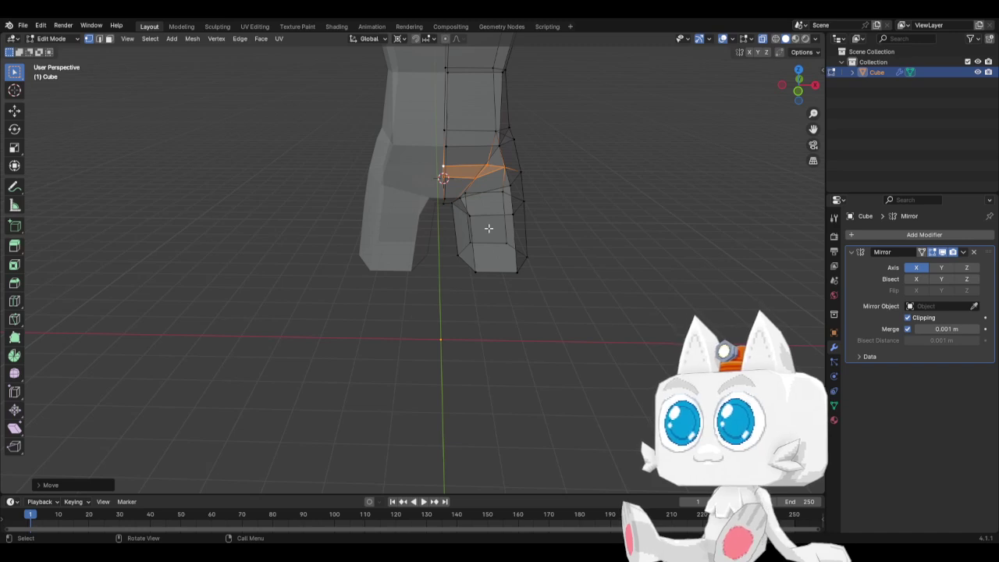
key("KP_1")
scroll(486, 226, "down", 4)
scroll(480, 257, "up", 3)
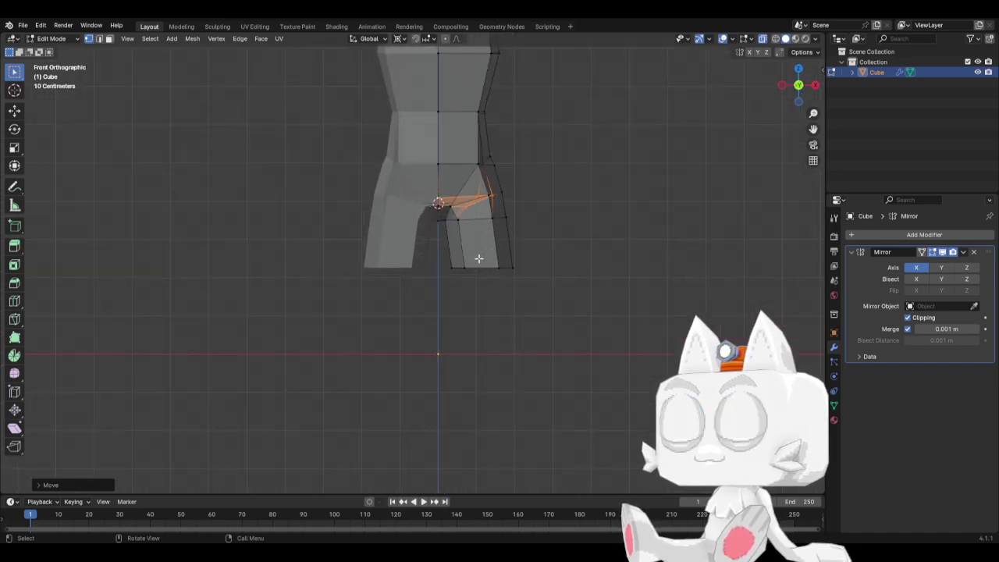
middle_click_drag(554, 179, 448, 164)
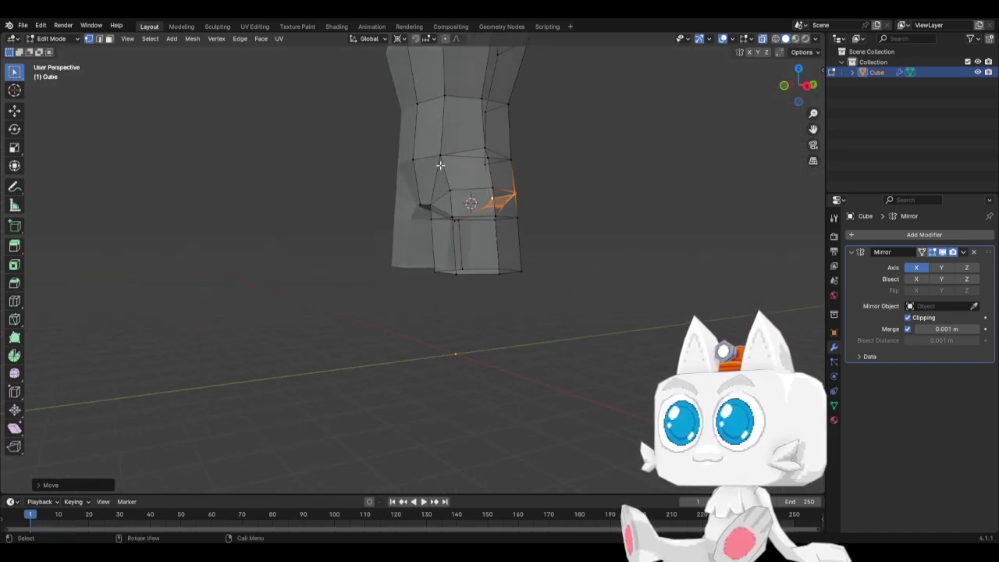
left_click(440, 162)
key("g")
key("g")
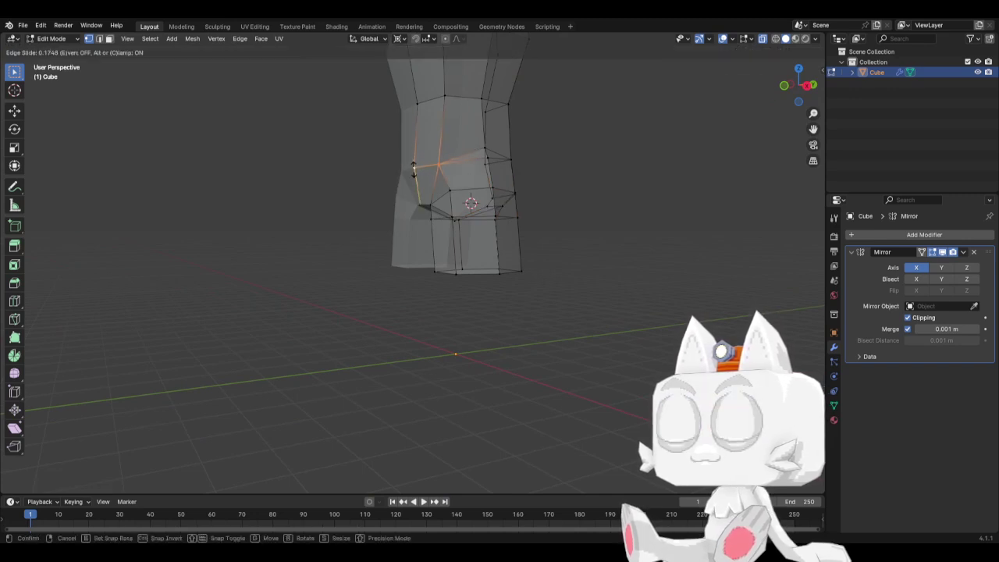
left_click(414, 169)
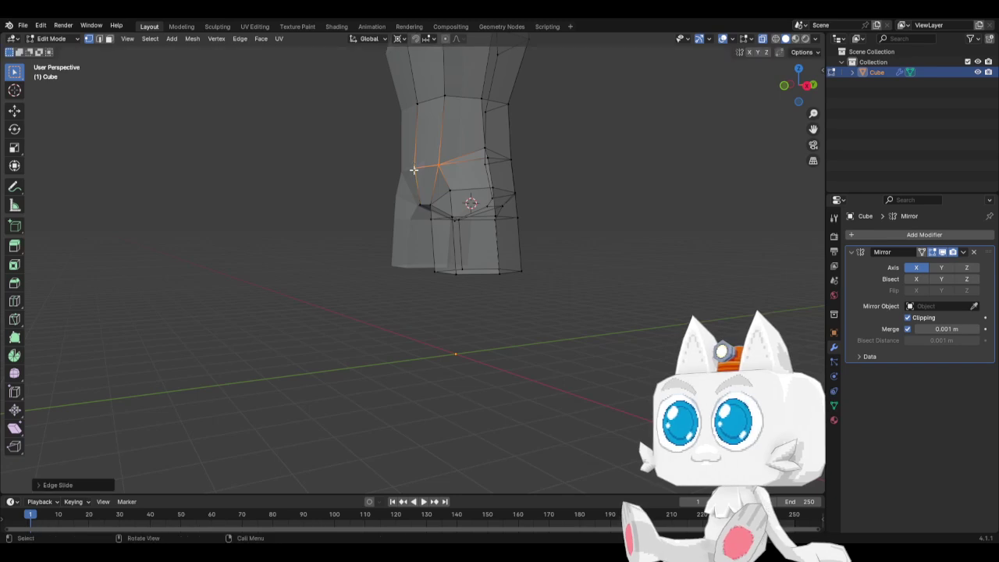
Raise the rear hip vertices above the buttocks slightly along Z
middle_click_drag(526, 210, 485, 224)
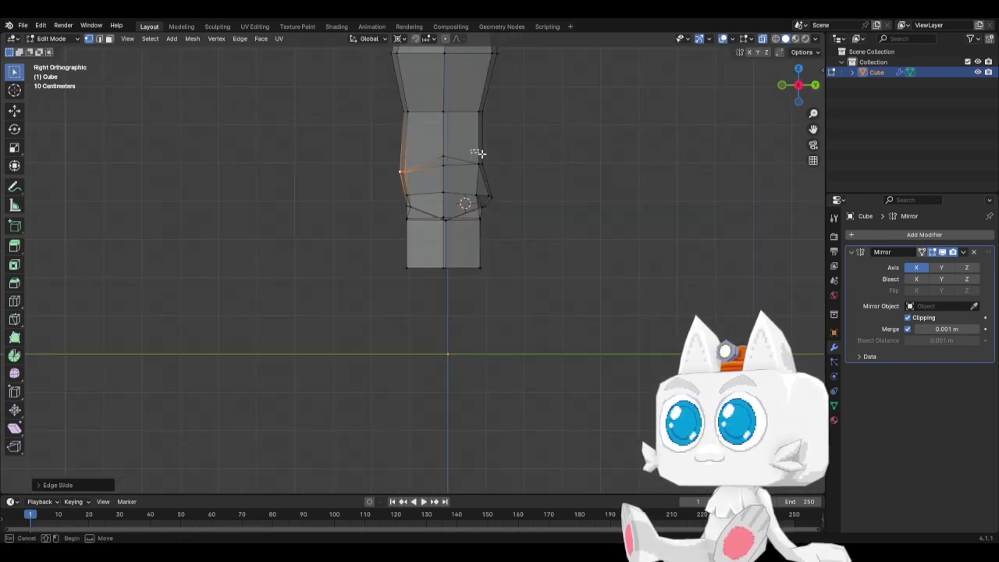
left_click(476, 154)
key("g")
key("z")
left_click(510, 164)
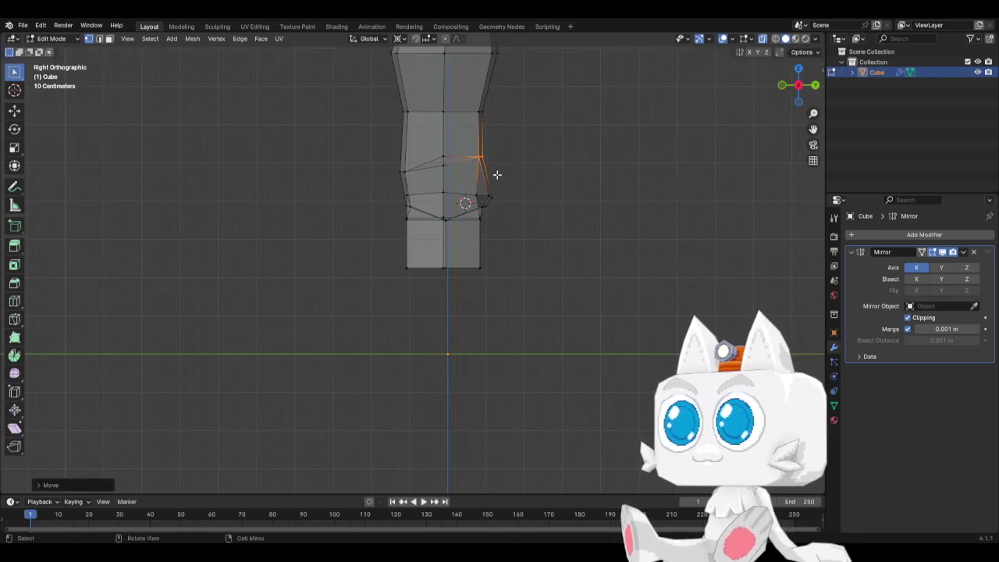
Slide the vertex under the buttock along its edge toward the inner thigh and adjust its height along Z
middle_click_drag(486, 178, 345, 199)
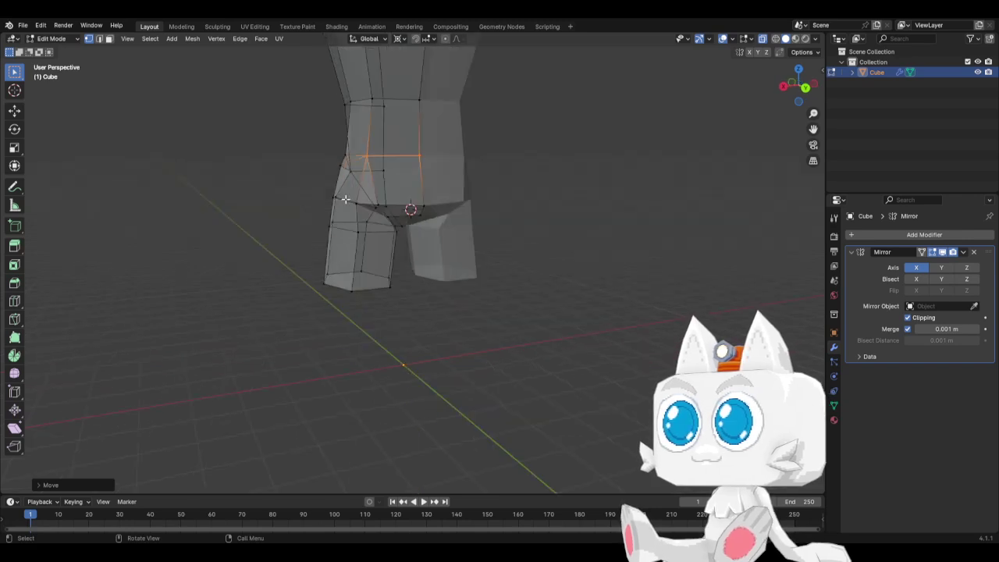
left_click(382, 217)
key("shift+v")
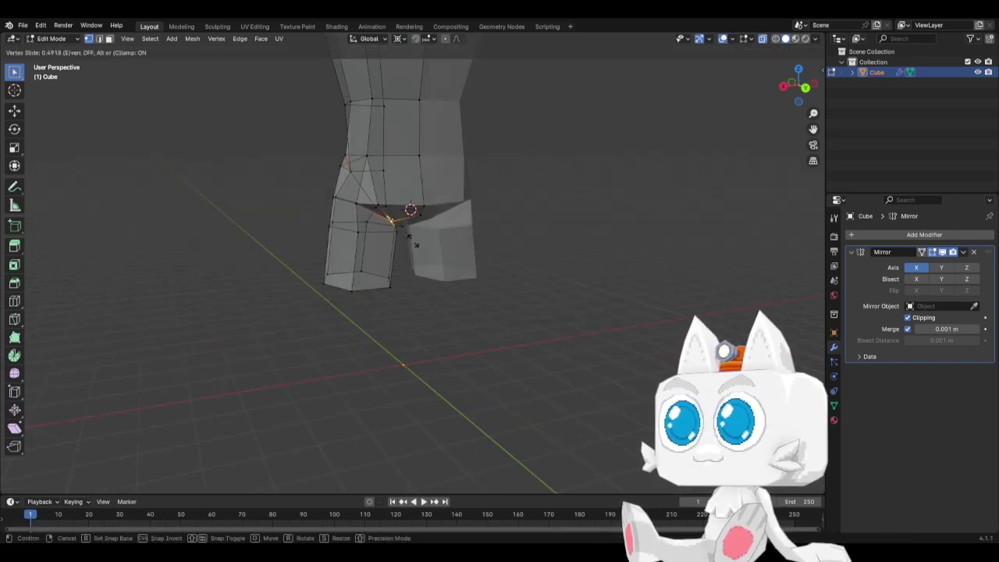
middle_click_drag(421, 234, 451, 228)
left_click(477, 239)
key("g")
key("z")
left_click(349, 215)
Reposition the vertex at the outer side of the buttock slightly in the side view
key("KP_3")
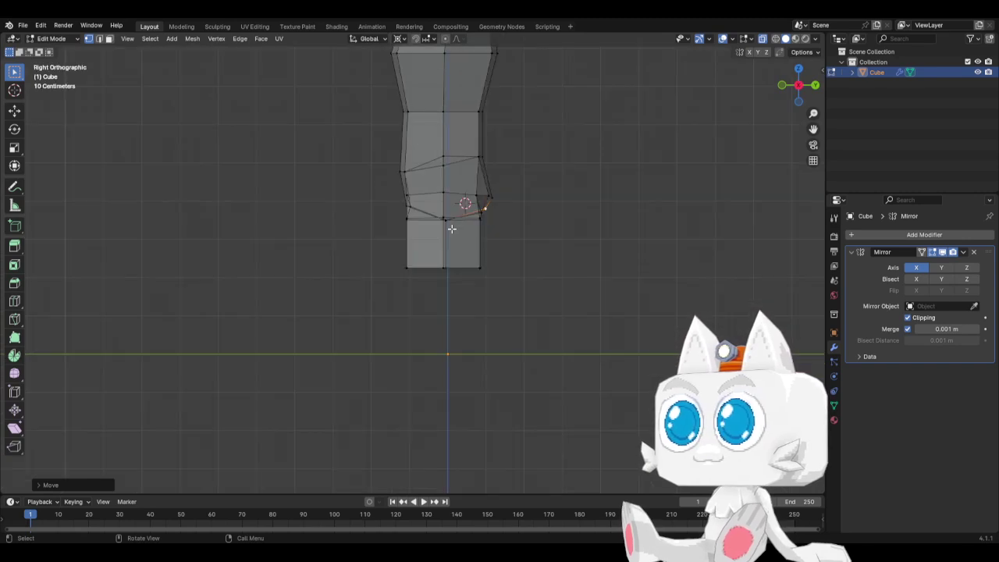
left_click(490, 181)
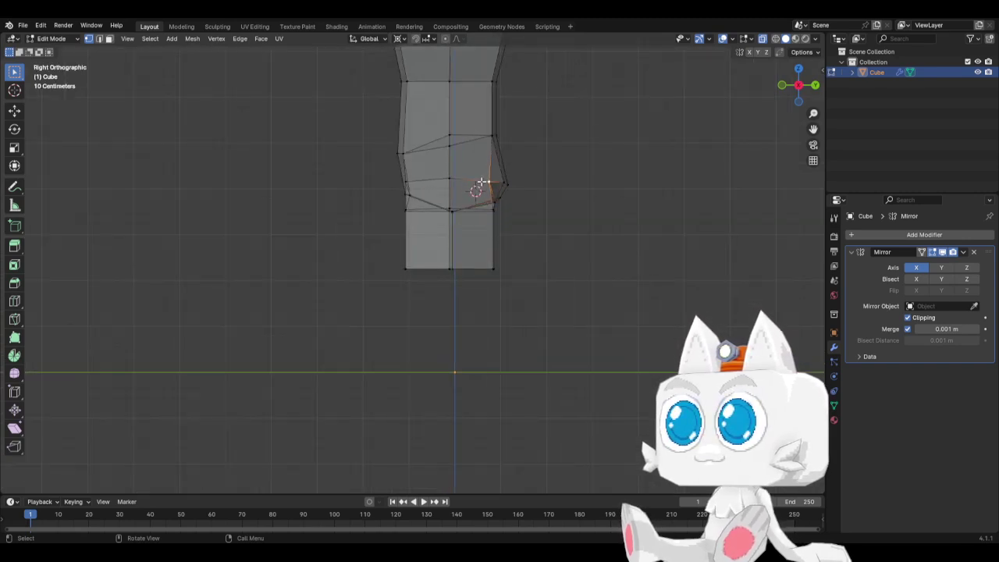
key("g")
left_click(489, 179)
Box-select the leg's bottom edge loop and move it down and slightly outward to lengthen the thigh
middle_click_drag(406, 207, 546, 221)
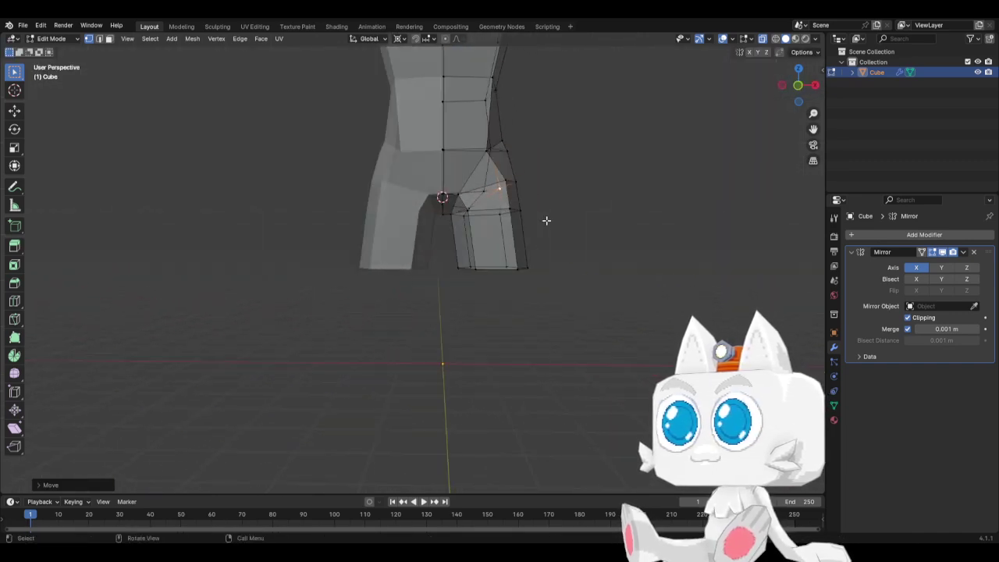
key("KP_1")
scroll(488, 232, "up", 1)
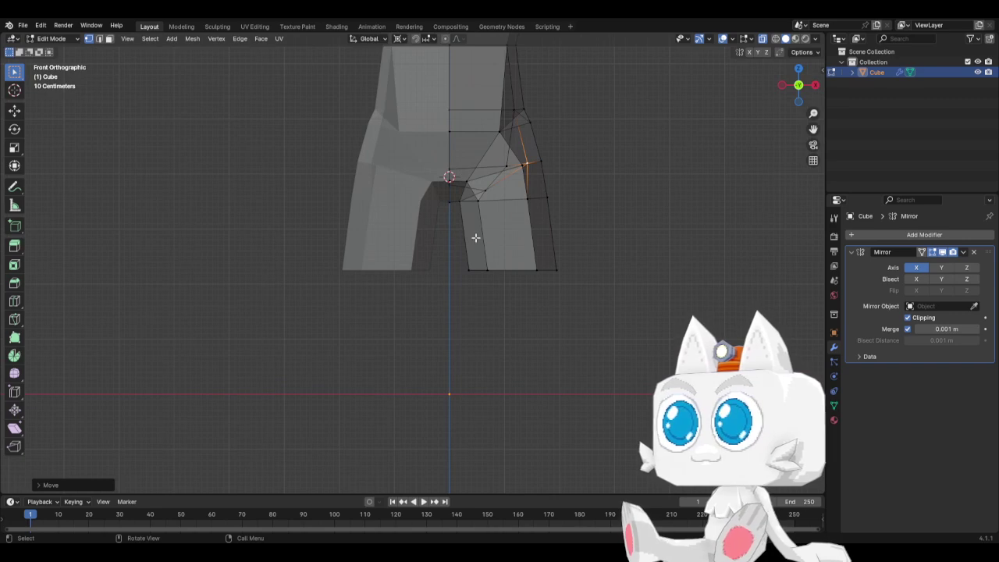
left_click_drag(455, 234, 582, 292)
key("g")
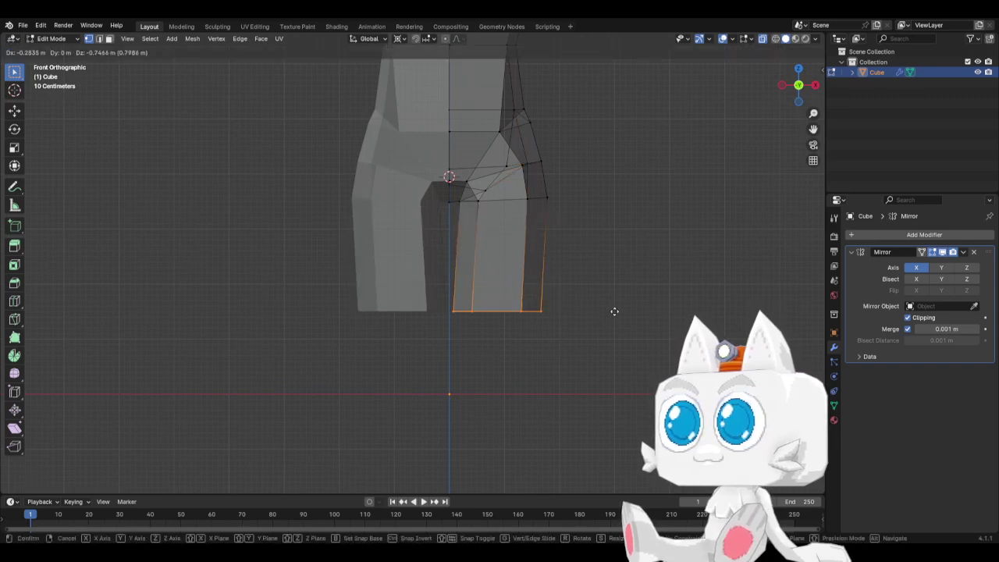
left_click(639, 342)
Set the transform pivot point to Individual Origins and scale the leg's bottom loop down to taper the thigh
key("s")
left_click(617, 336)
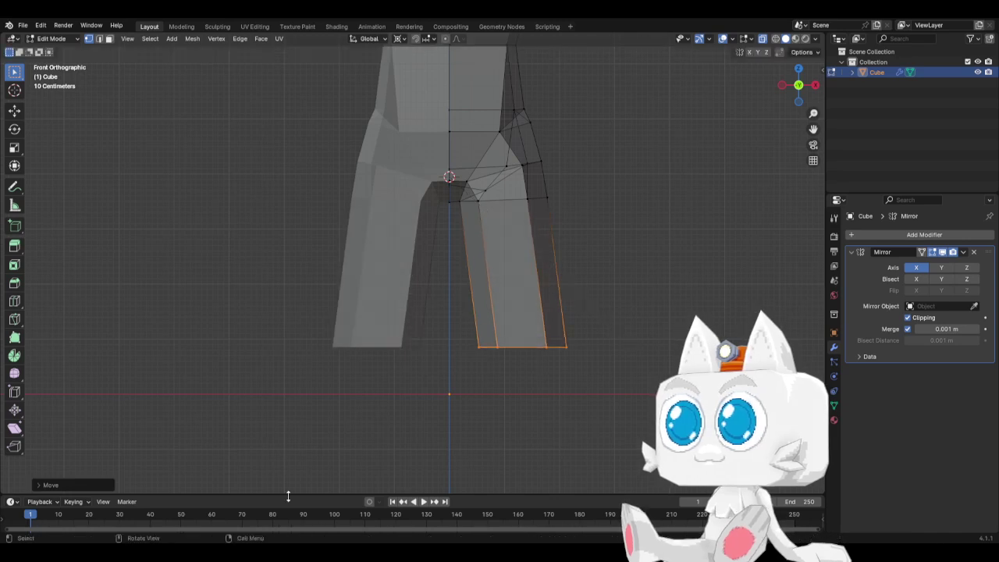
left_click(398, 39)
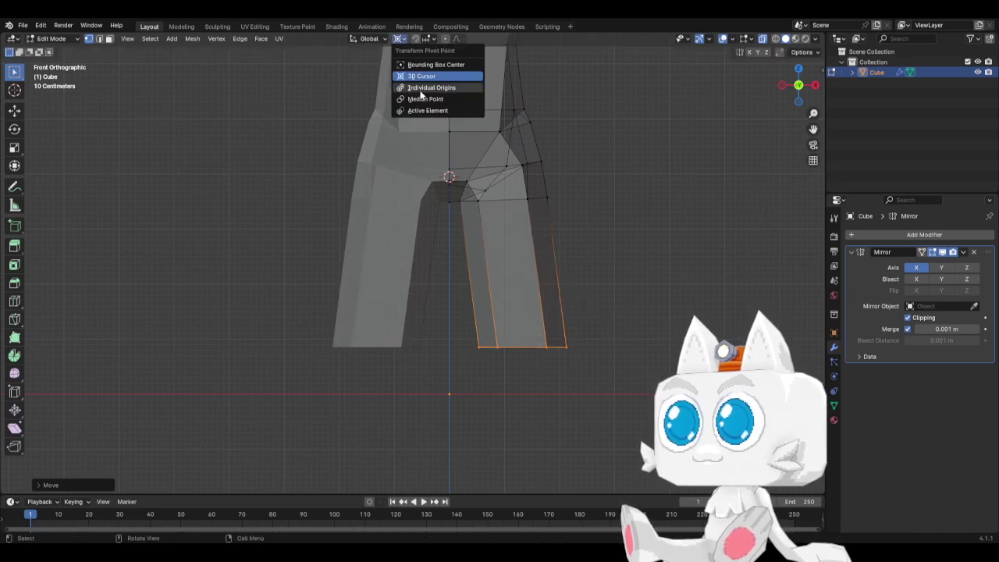
left_click(422, 86)
key("s")
left_click(602, 336)
Lower the tapered loop slightly inward to knee height and extrude a short knee segment straight down
key("g")
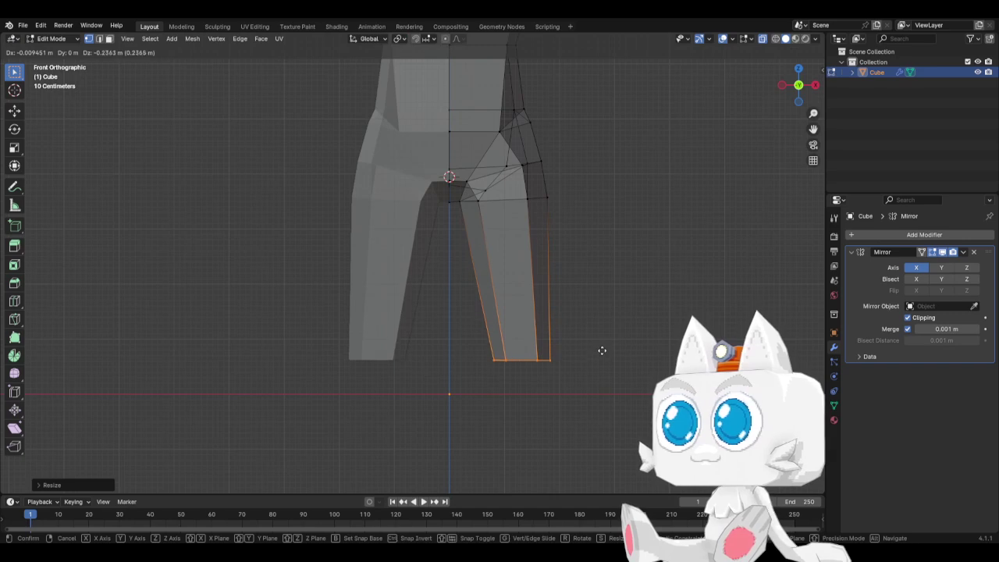
left_click(597, 363)
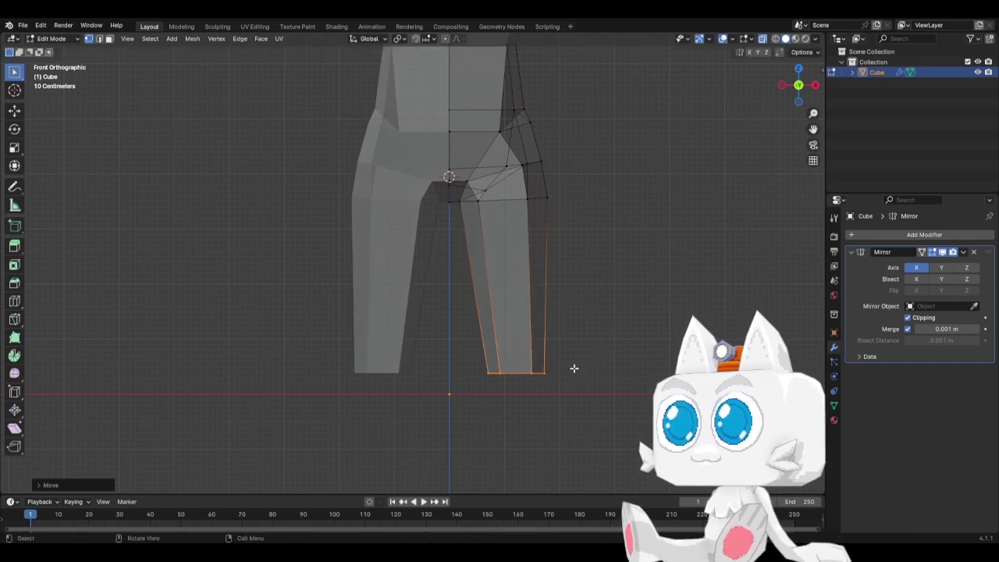
scroll(574, 368, "down", 1)
scroll(518, 302, "down", 1)
key("g")
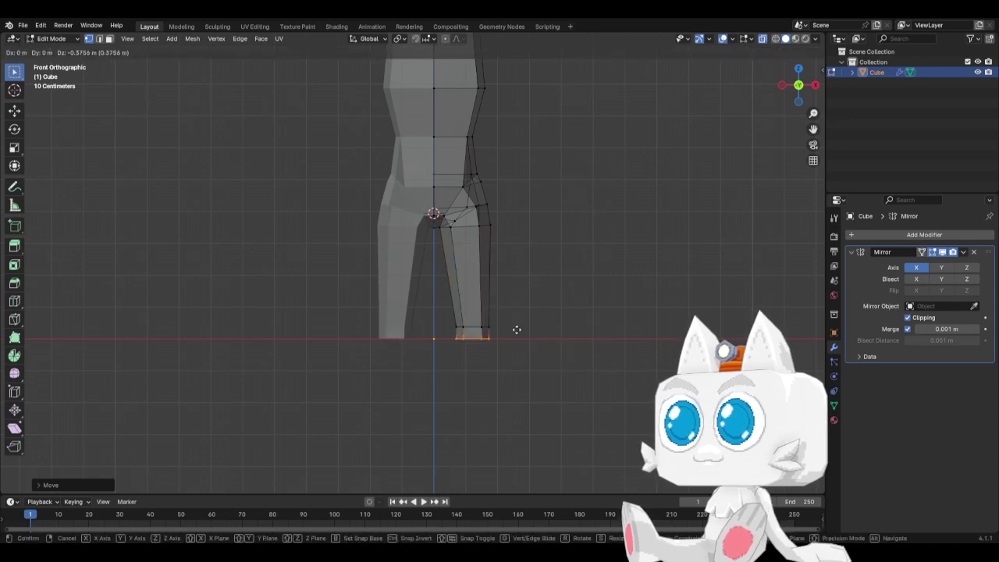
left_click(517, 334)
Extrude the lower leg down from the knee, scale its end to about 0.8 and adjust it along Z and X
key("e")
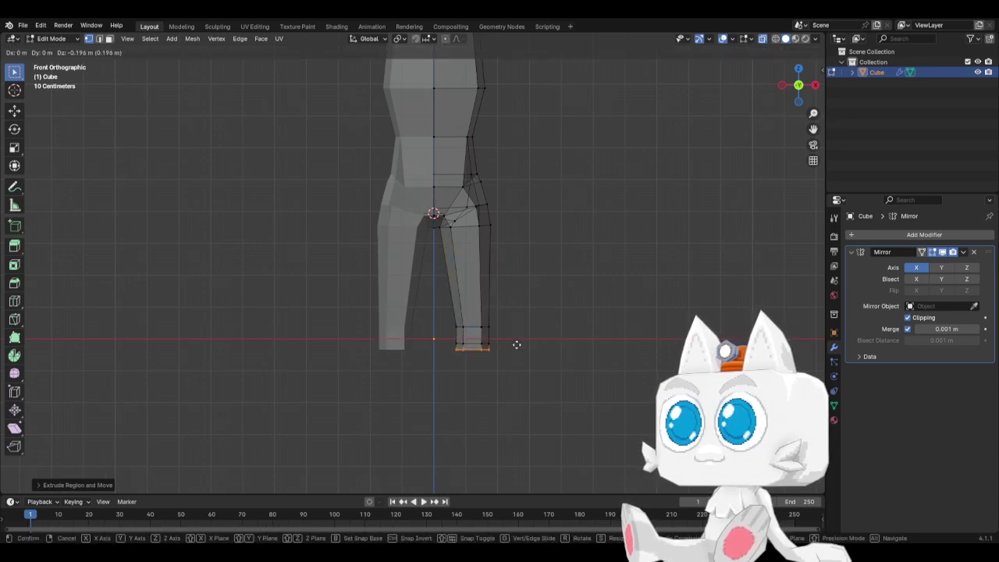
left_click(517, 439)
key("s")
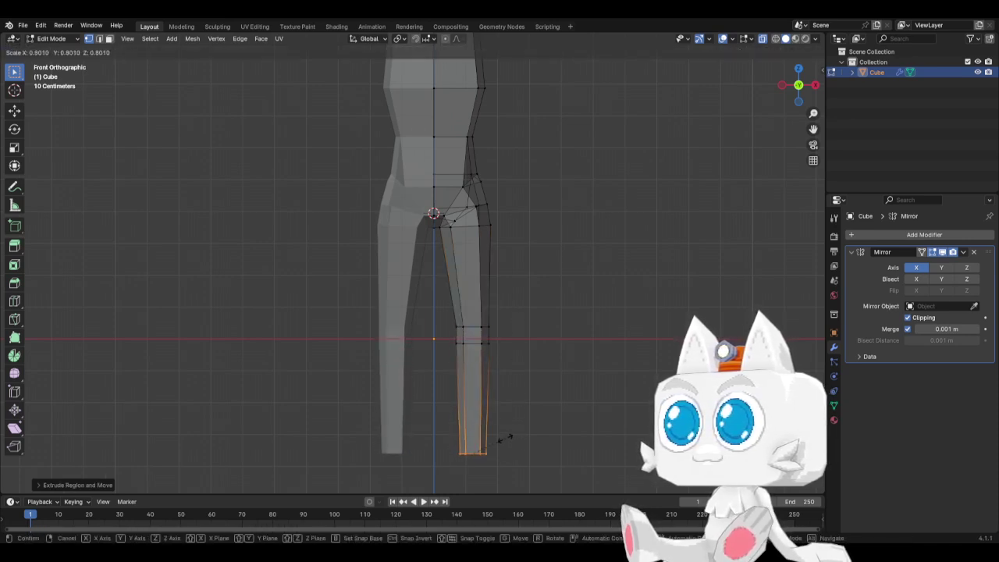
key("z")
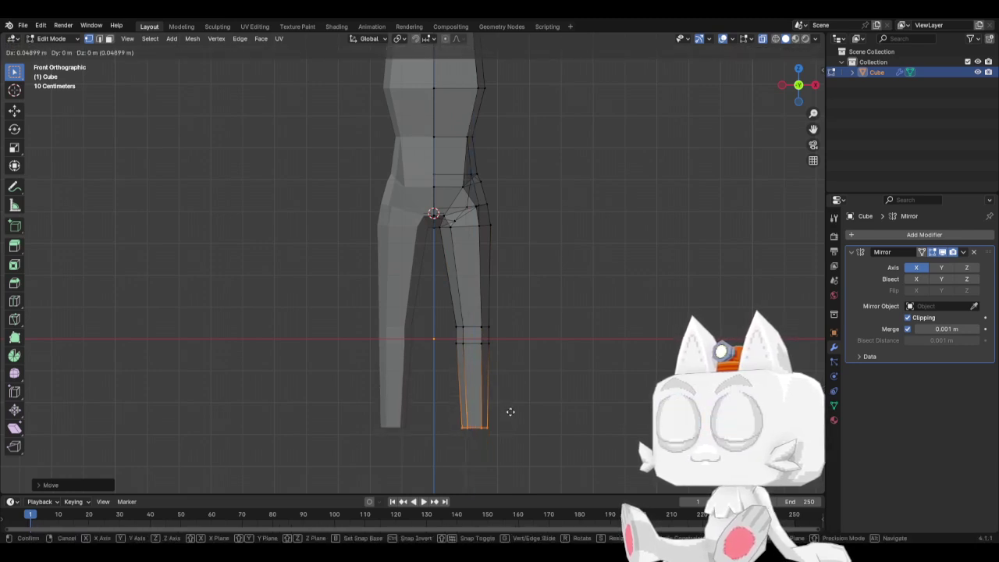
key("x")
left_click(507, 412)
Box-select the knee segment, move it slightly forward along Y and raise it about 0.3 m along Z
key("KP_3")
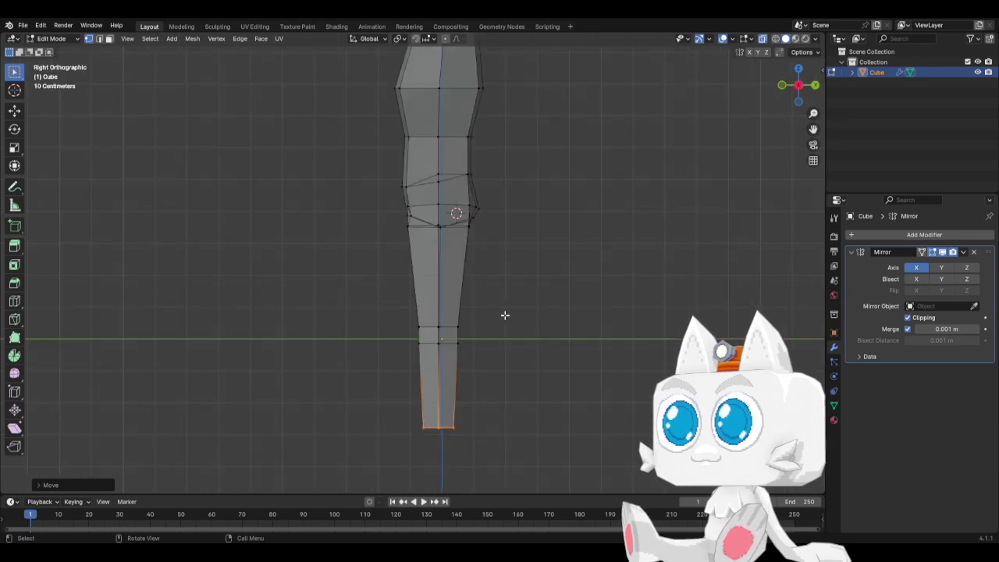
left_click_drag(361, 307, 511, 355)
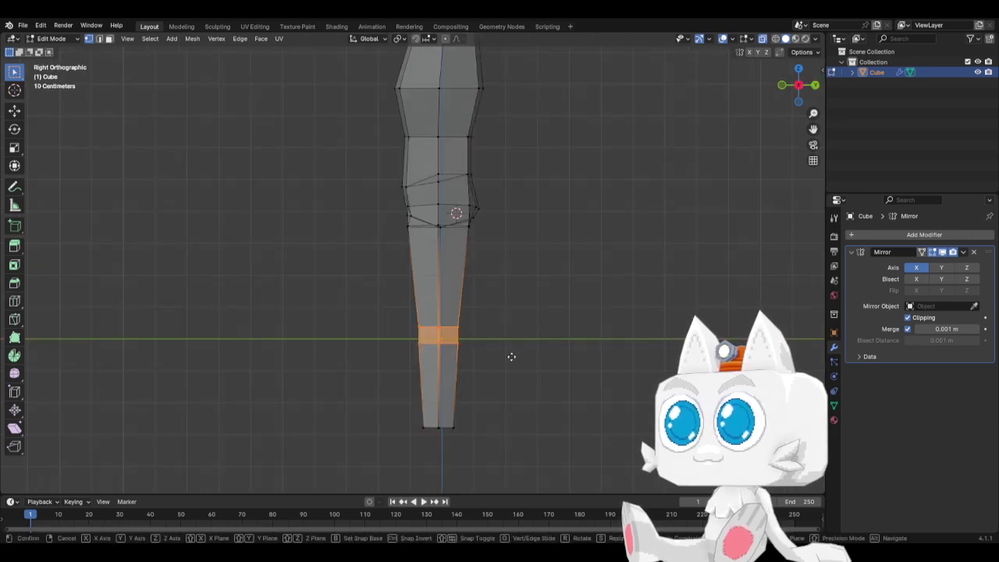
key("g")
key("y")
left_click(507, 357)
key("g")
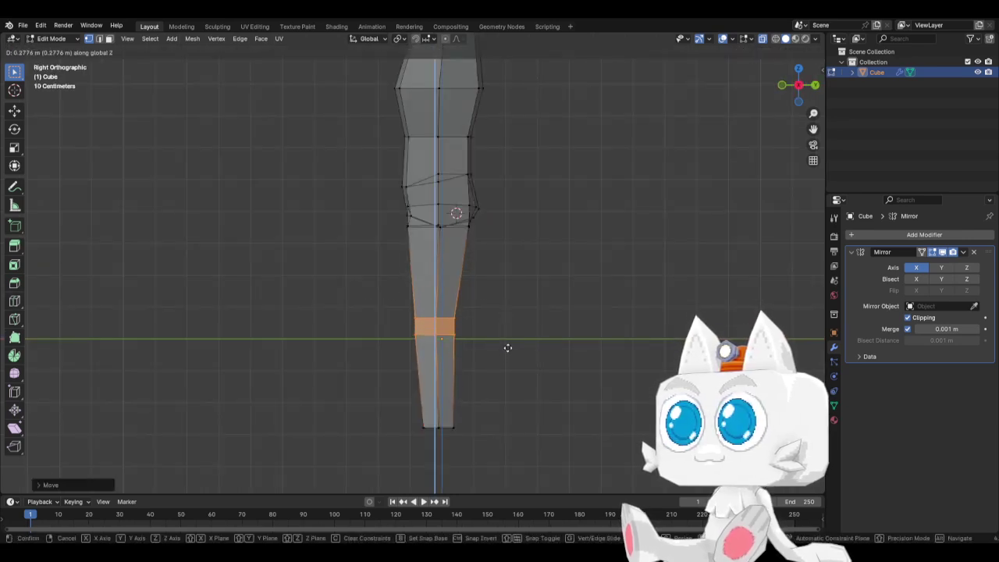
left_click(507, 347)
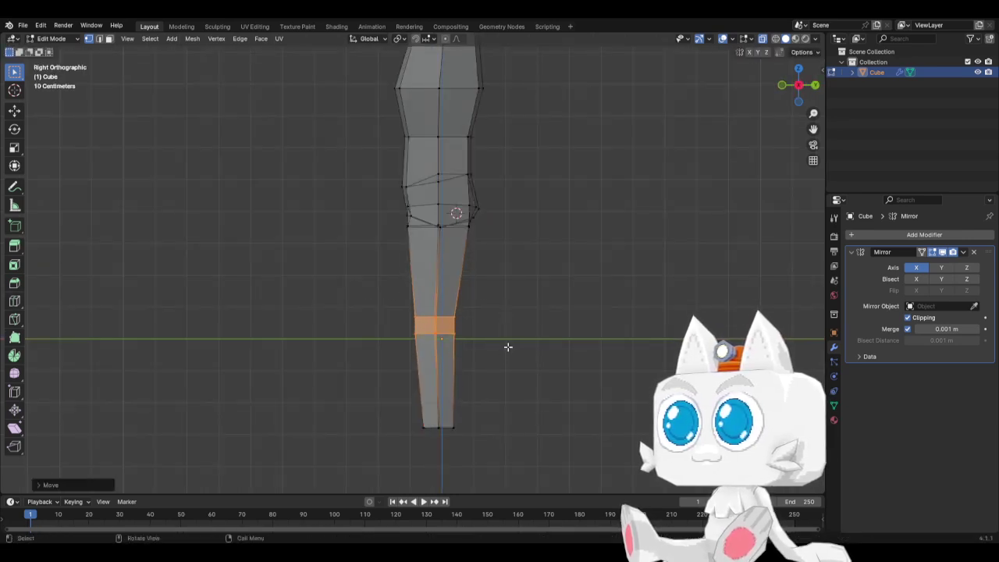
Add a loop cut midway down the lower leg and form the calf by scaling it about 1.1 in X and Y and shifting it backward
left_click(14, 302)
left_click(413, 365)
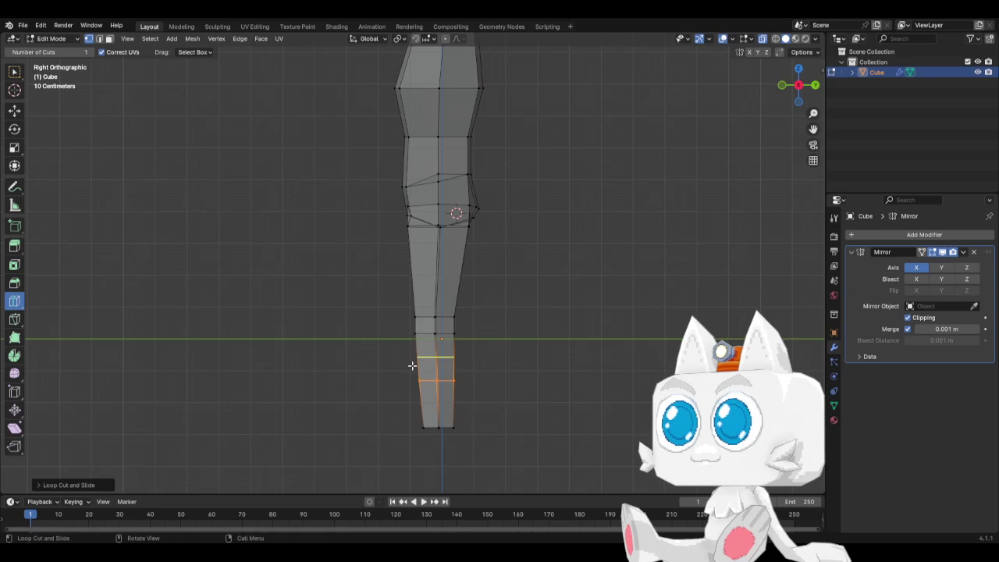
right_click(414, 367)
key("g")
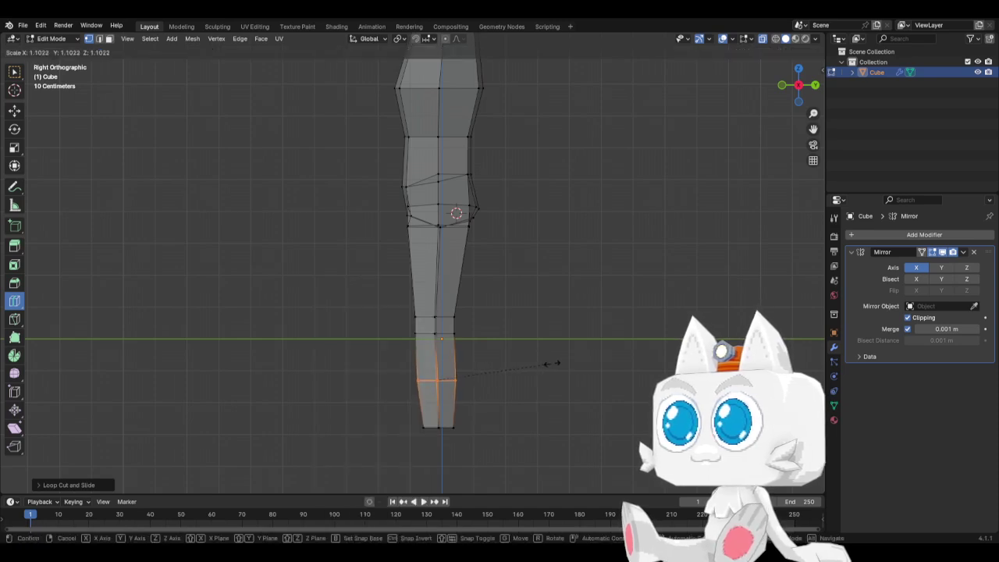
left_click(563, 364)
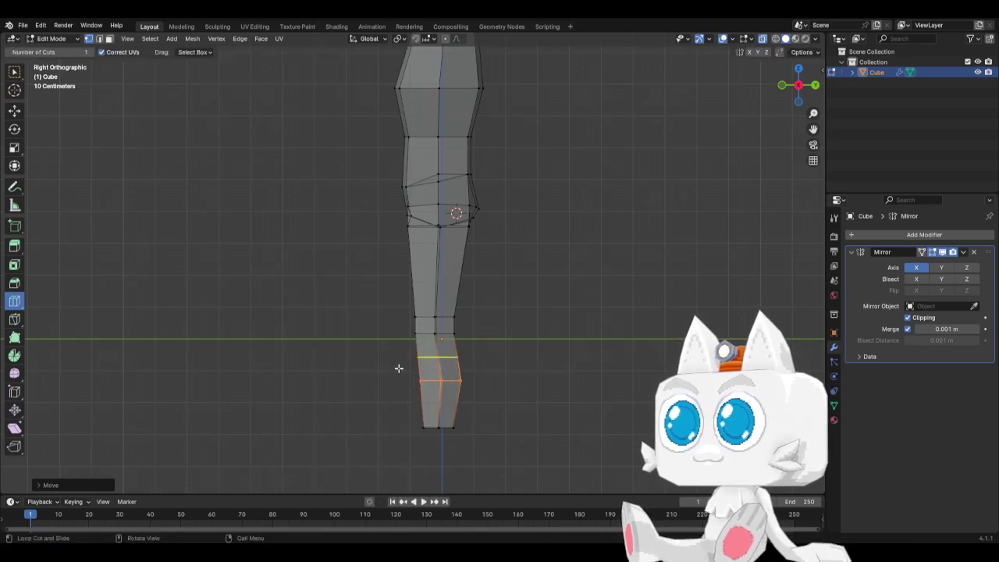
Box-select the knee segment, rotate it slightly and shift it about 0.11 m forward along Y
key("g")
key("Escape")
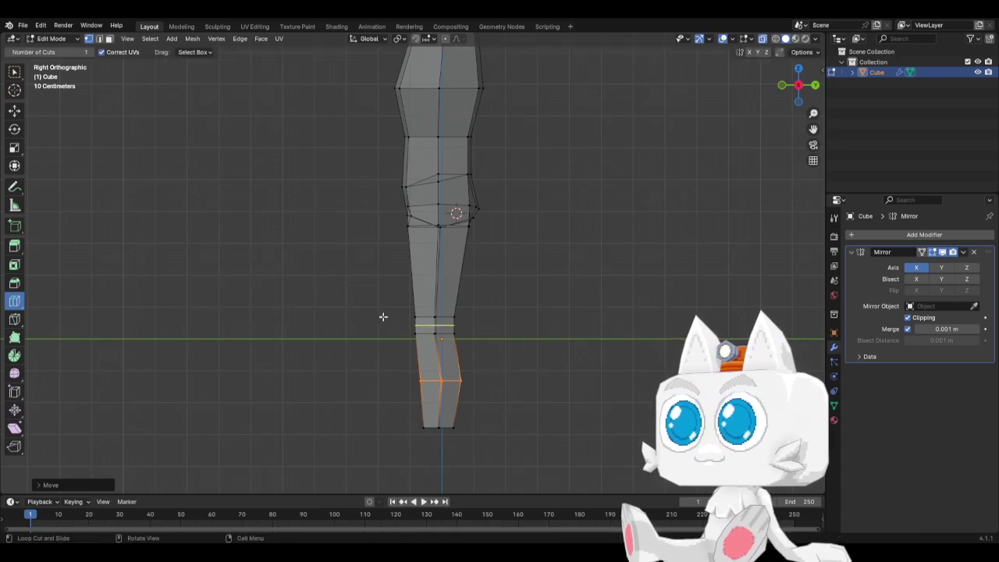
left_click(14, 72)
left_click_drag(388, 306, 493, 355)
key("r")
left_click(529, 326)
key("g")
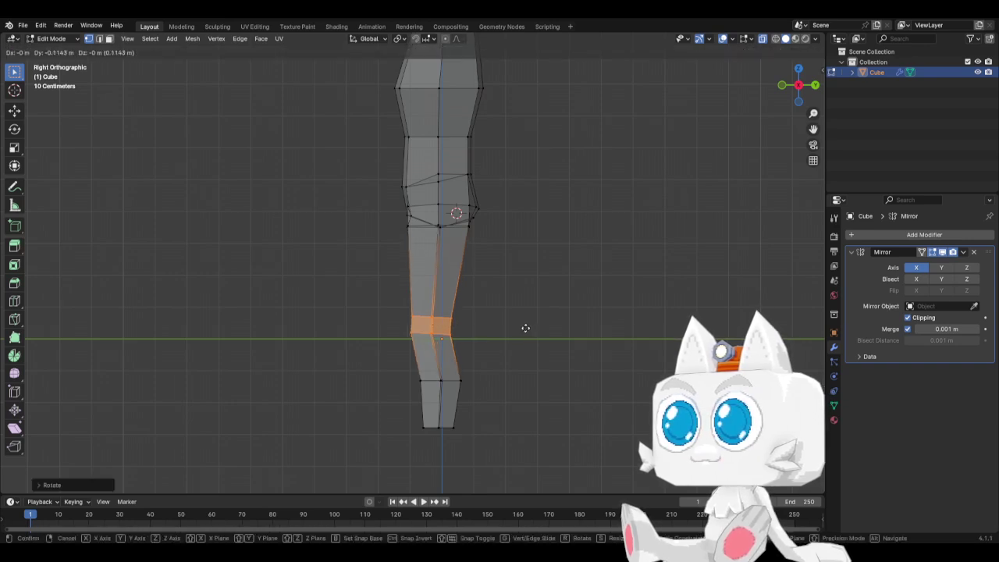
left_click(525, 328)
Box-select the calf loop and lower leg end and move them slightly forward along Y under the knee
left_click_drag(393, 370, 477, 431)
key("g")
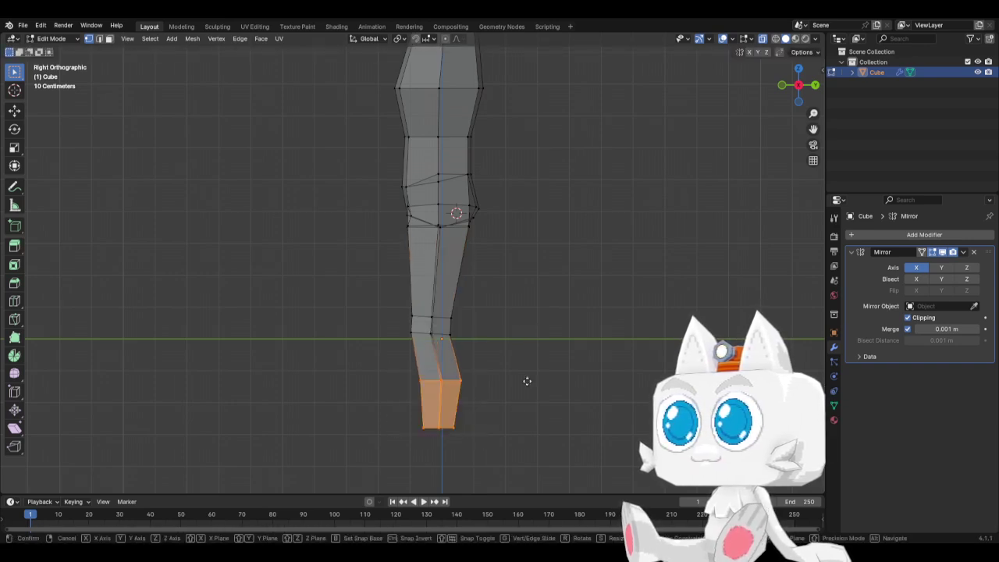
key("y")
left_click(521, 381)
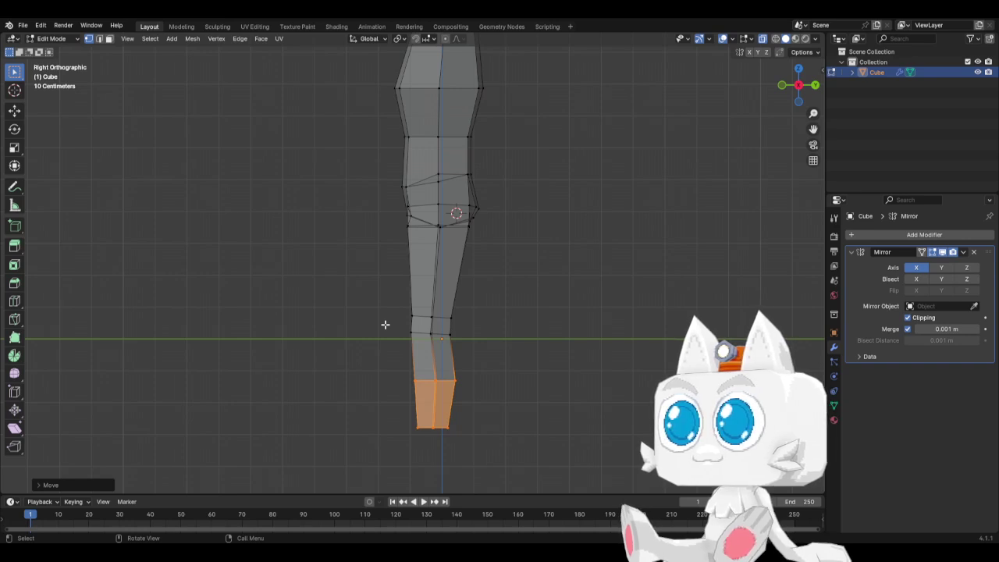
Shift the knee segment slightly inward along X, raise it about 0.08 m along Z and scale it up slightly
key("KP_1")
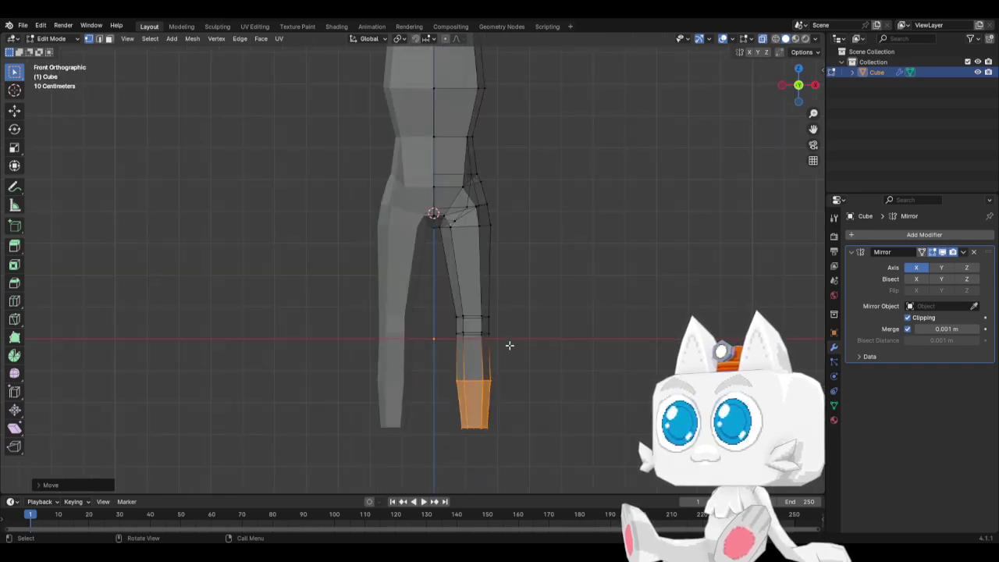
left_click_drag(444, 295, 523, 345)
key("g")
key("x")
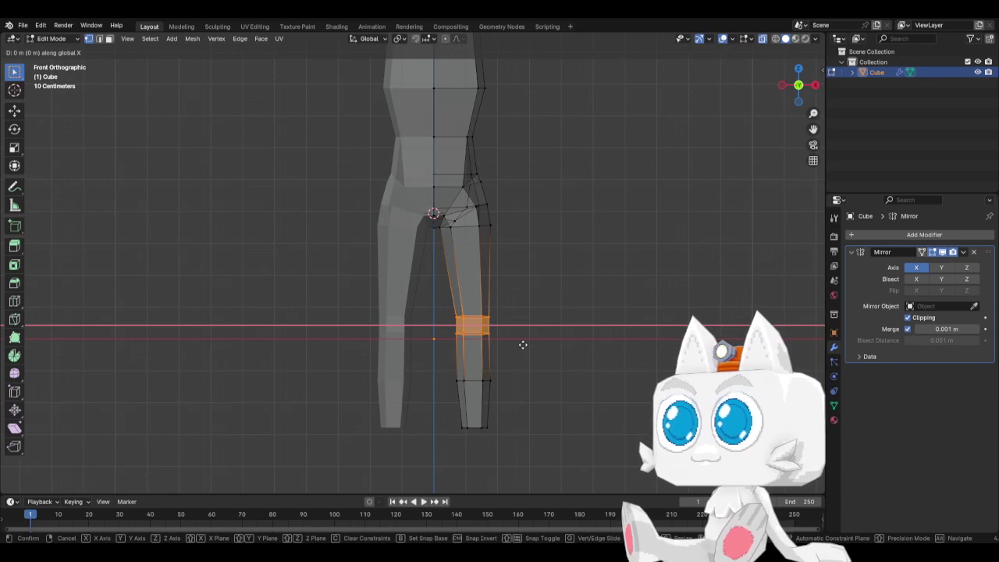
left_click(524, 341)
key("g")
key("z")
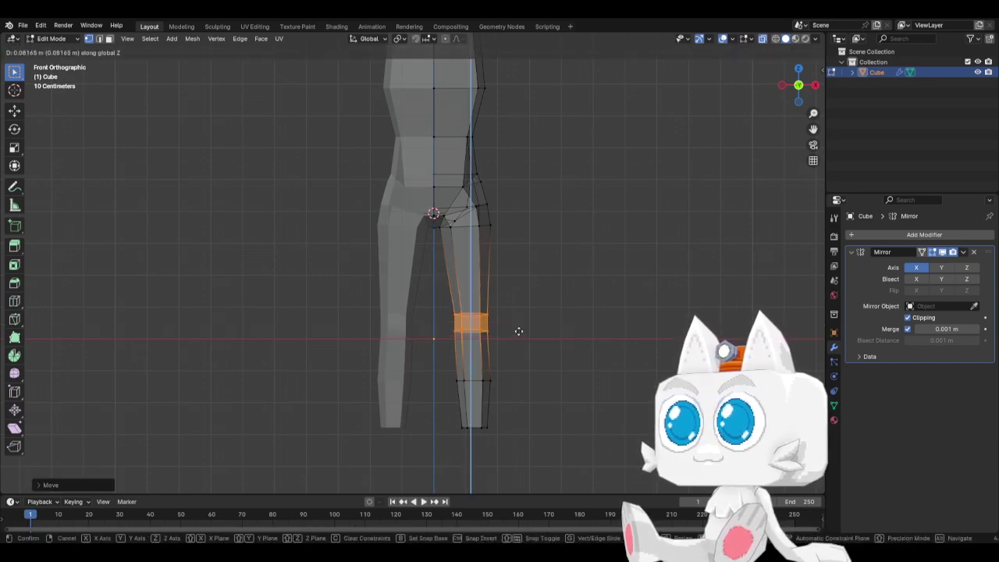
left_click(518, 331)
scroll(504, 365, "down", 2)
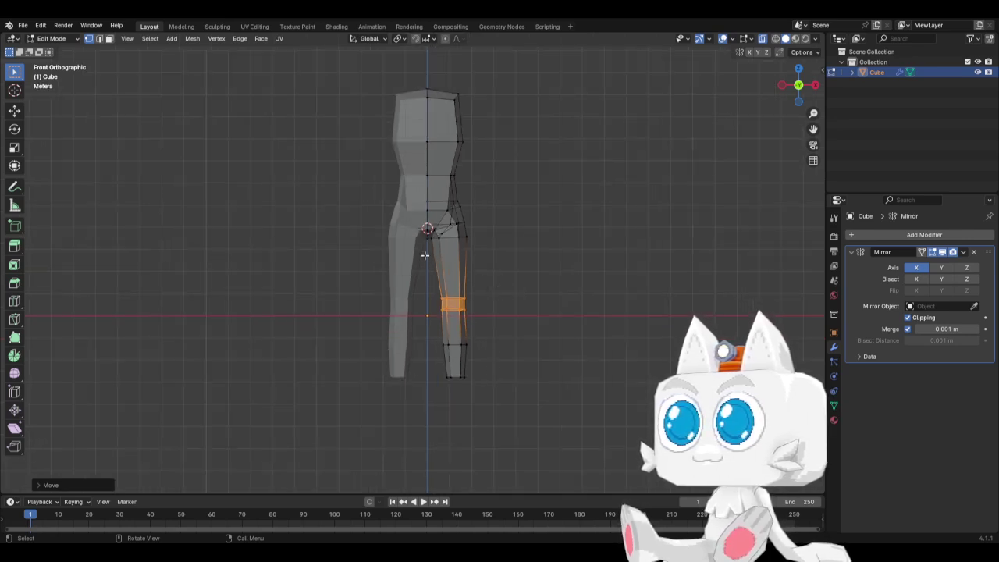
key("s")
left_click(522, 291)
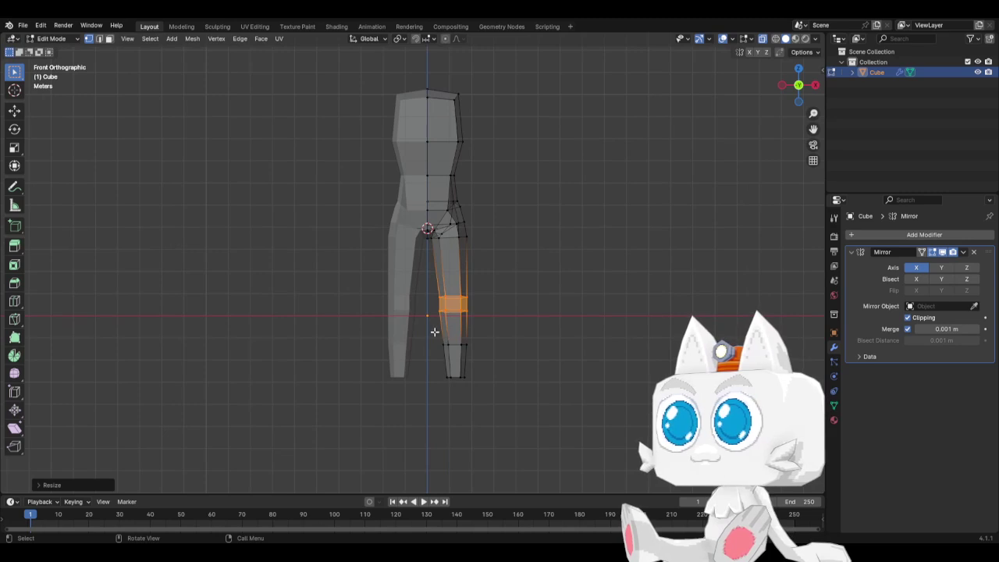
Box-select the calf and lower leg end and scale them up to about 1.29
left_click_drag(436, 332, 504, 415)
key("s")
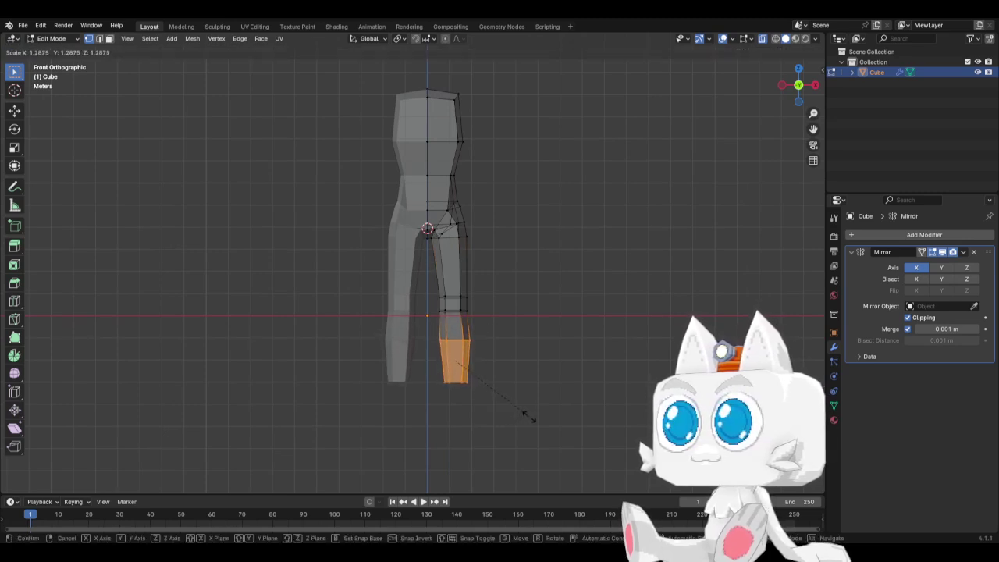
left_click(530, 418)
Box-select the upper torso loops and move them slightly inward and down
scroll(468, 219, "up", 5, "shift")
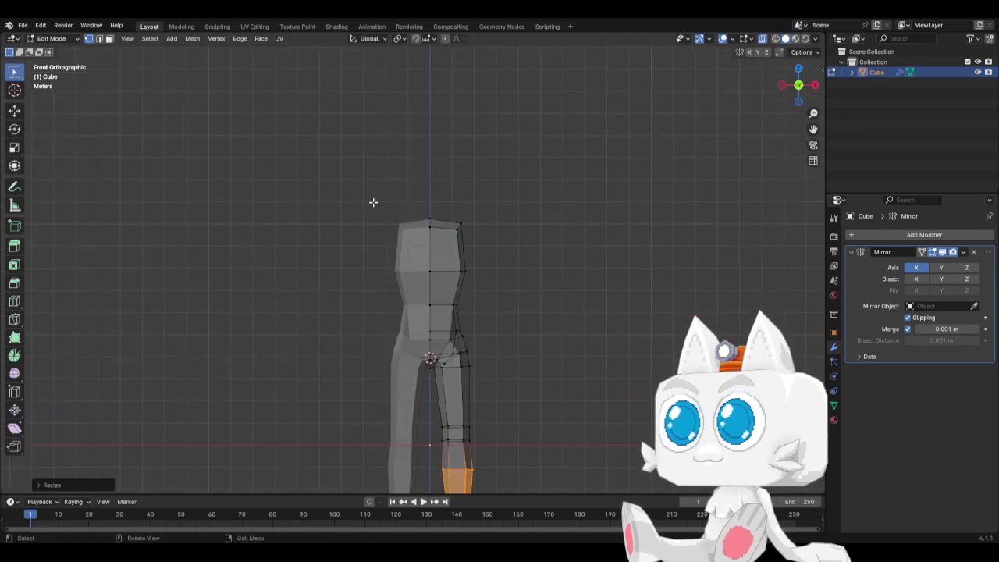
left_click_drag(355, 184, 478, 274)
key("g")
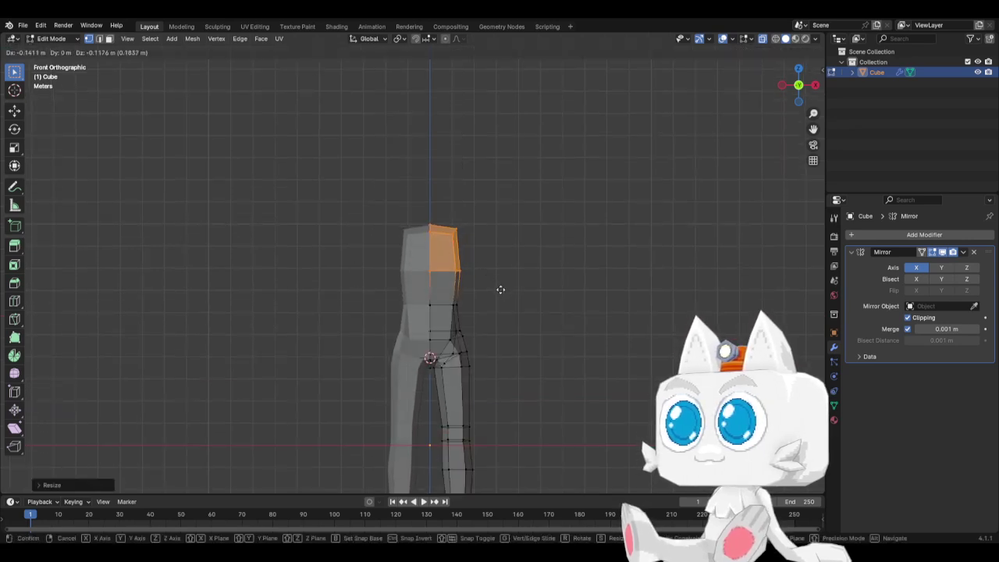
left_click(501, 293)
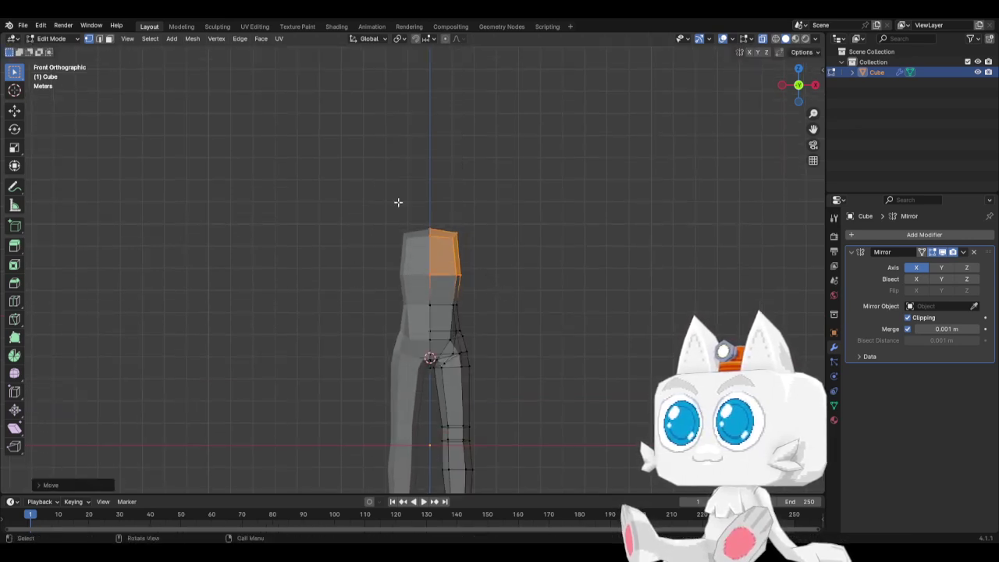
In side view, select the whole leg from the knee down, rotate it slightly and move it about 0.24 m backward
scroll(502, 319, "down", 4)
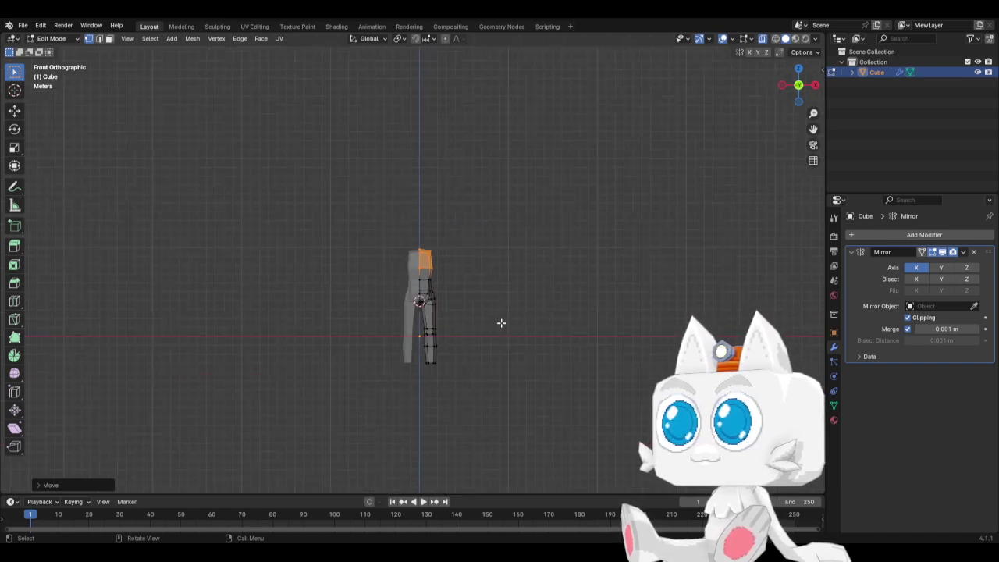
key("Tab")
key("KP_3")
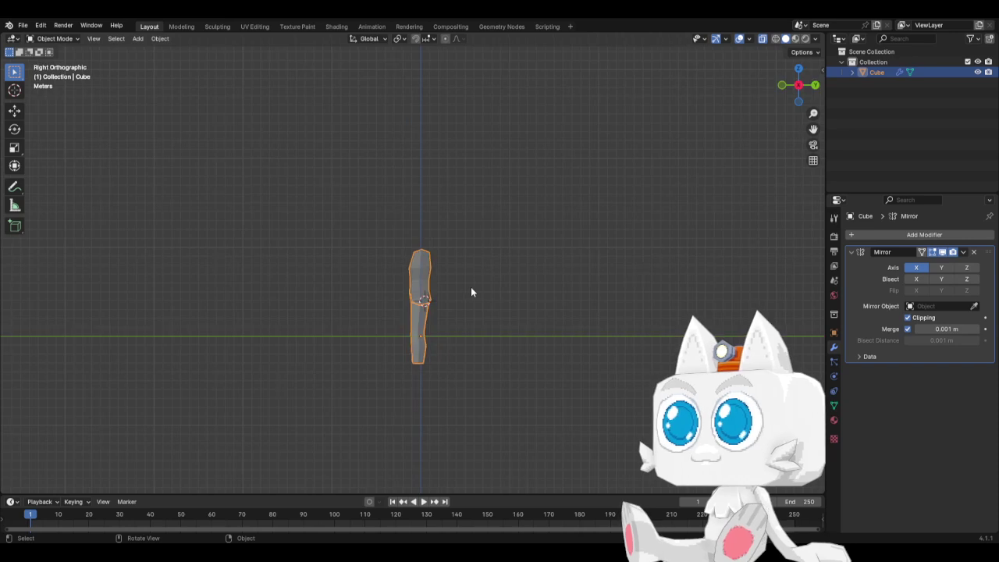
scroll(464, 312, "up", 2)
key("Tab")
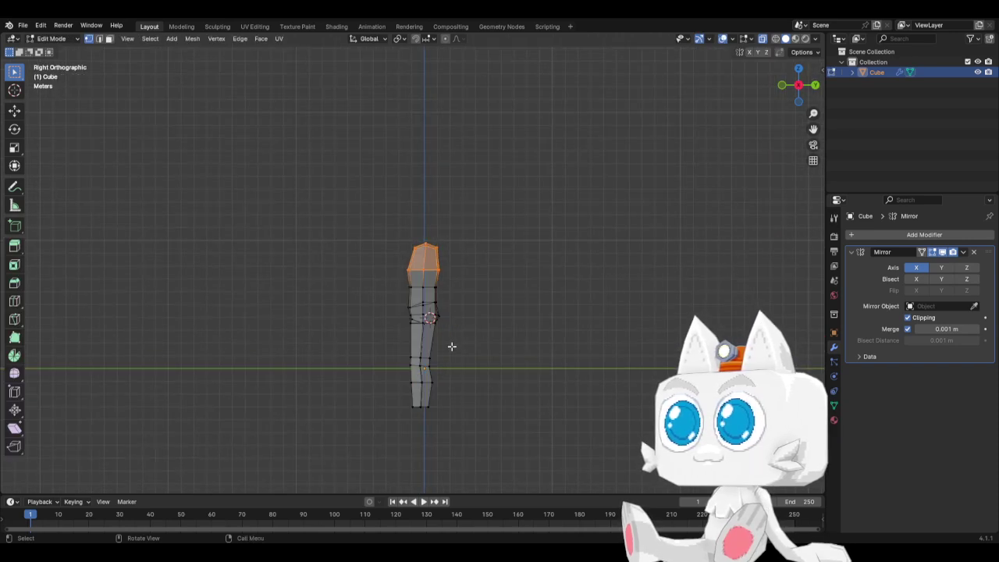
left_click(391, 353)
left_click_drag(391, 349, 439, 411)
key("r")
left_click(485, 432)
key("g")
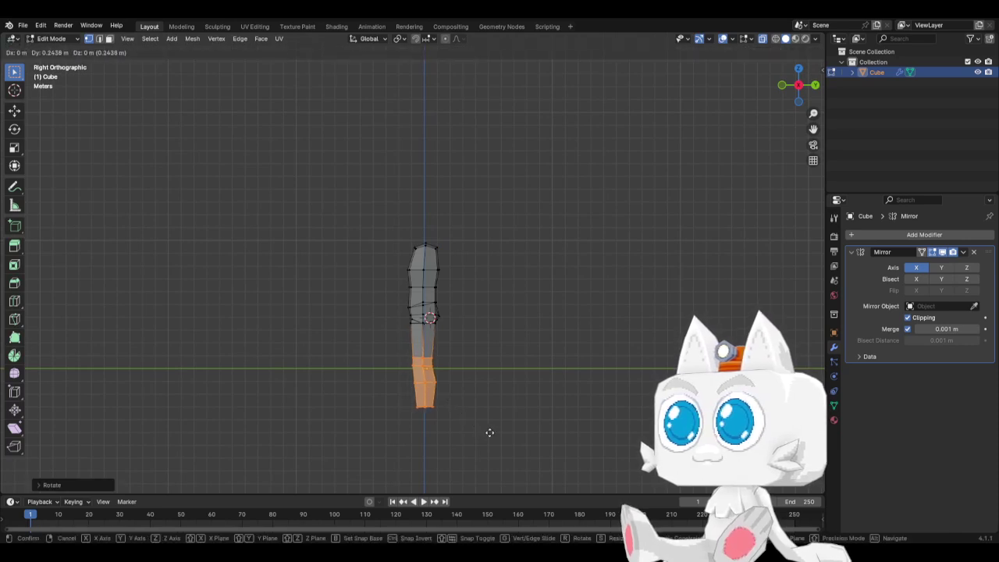
left_click(489, 431)
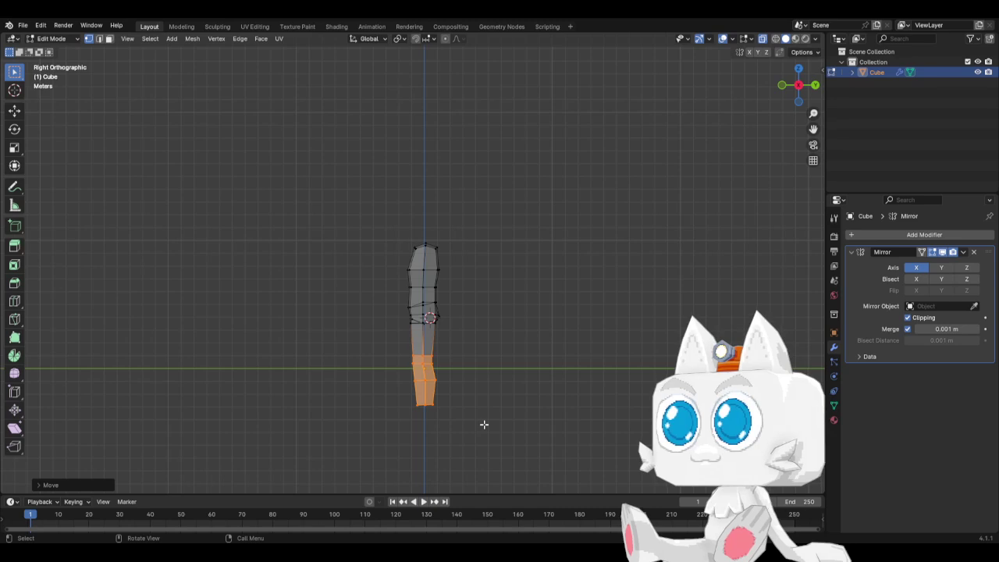
Add a loop cut around the middle of the thigh and scale it up slightly
key("KP_1")
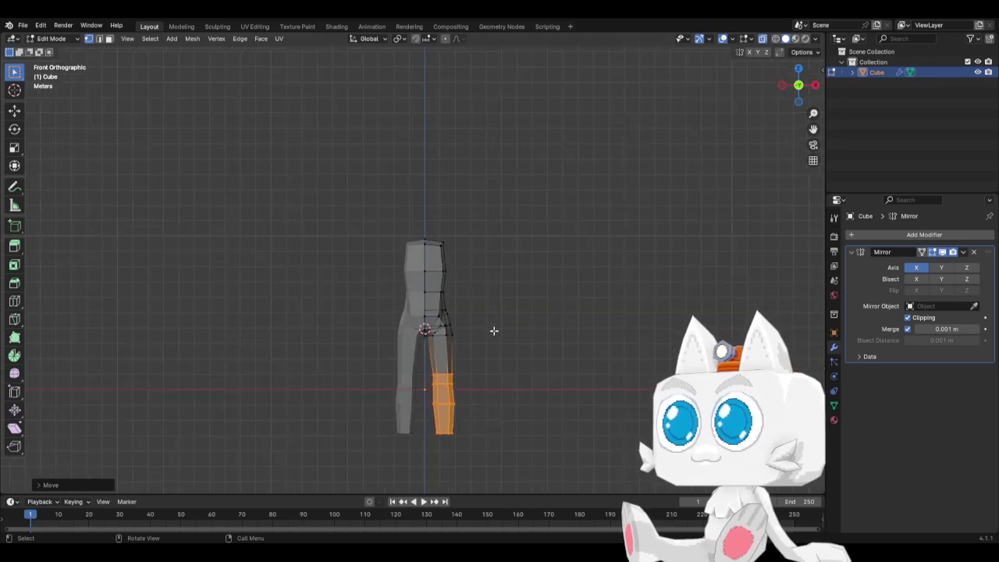
left_click(14, 301)
left_click(428, 348)
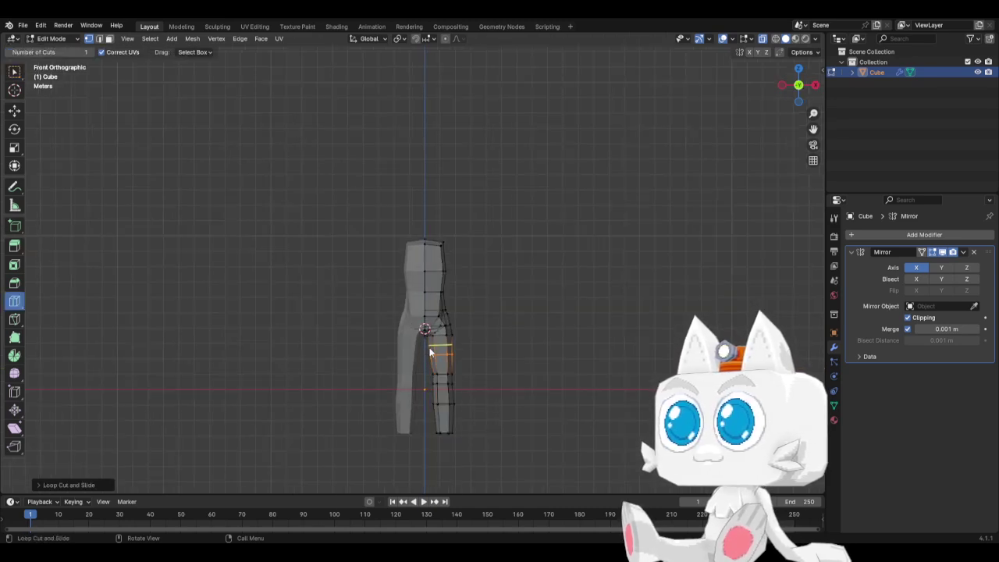
scroll(493, 368, "up", 3)
key("s")
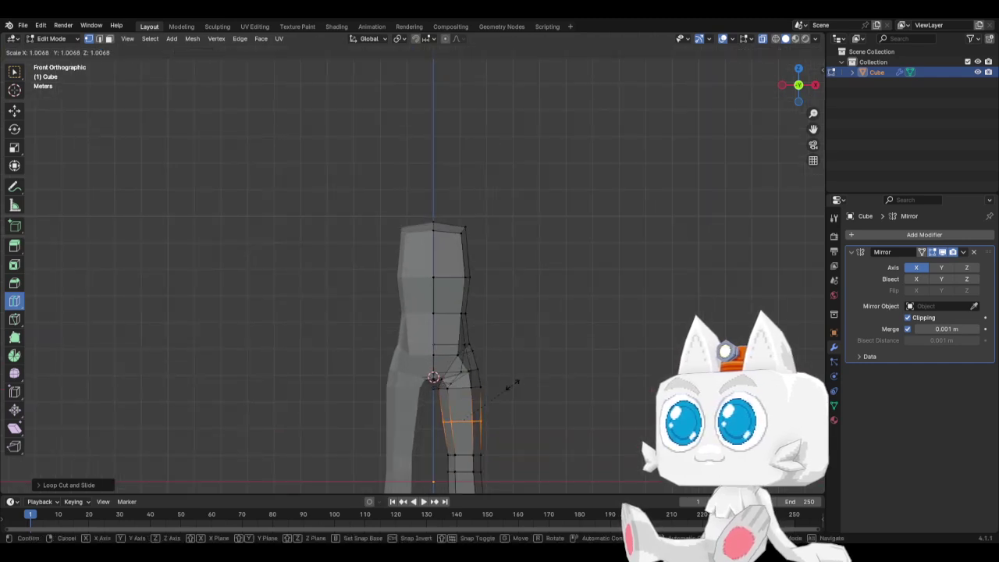
left_click(518, 385)
Nudge the mid-thigh loop outward along X, adjust its width in X and shift it slightly backward along Y
key("g")
key("x")
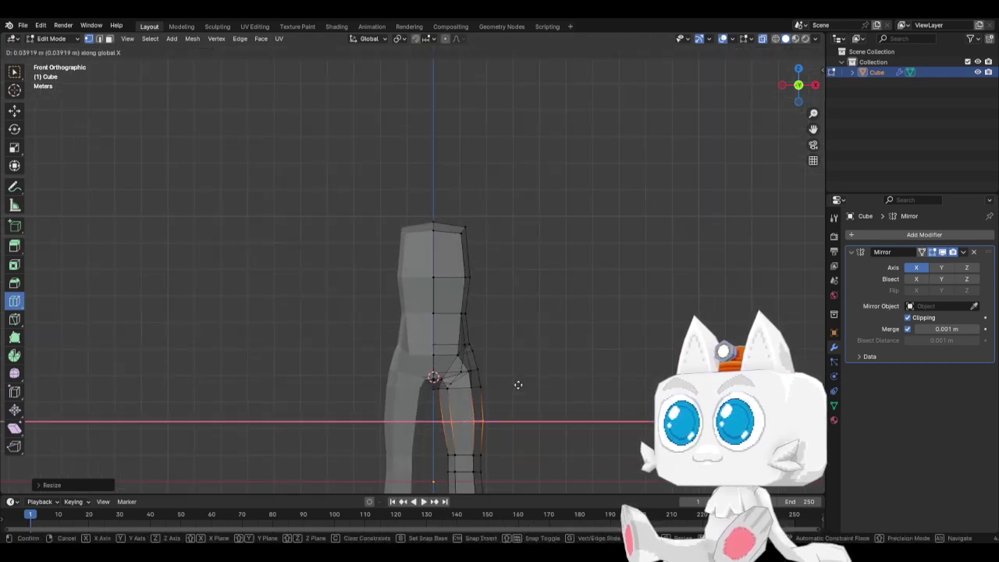
left_click(517, 385)
key("s")
key("x")
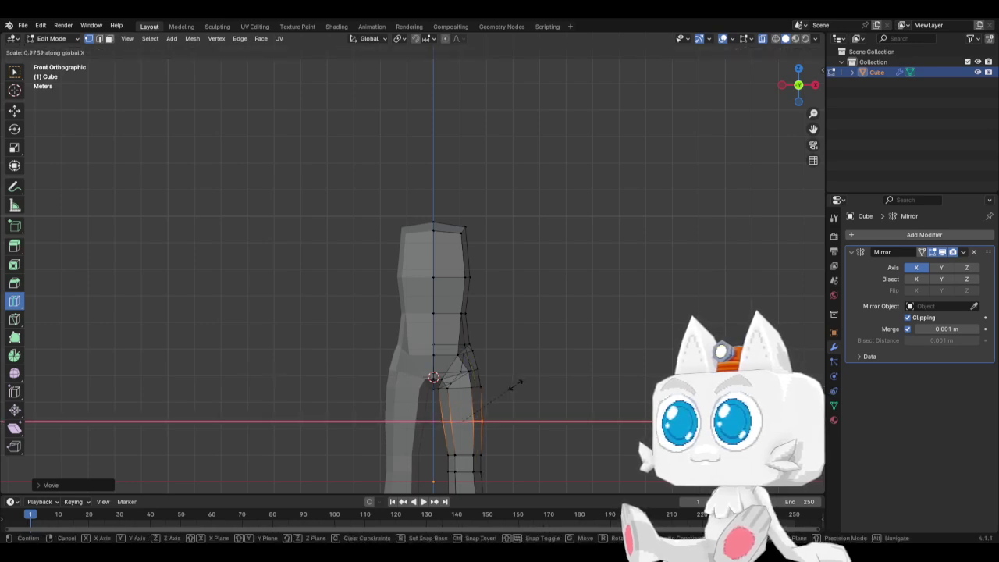
left_click(518, 384)
key("KP_3")
key("g")
key("y")
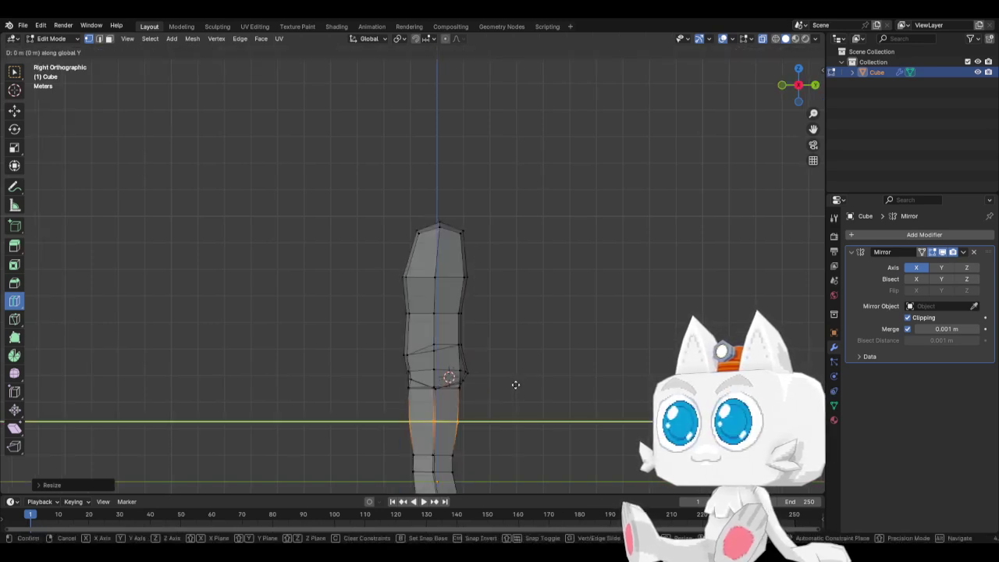
left_click(518, 384)
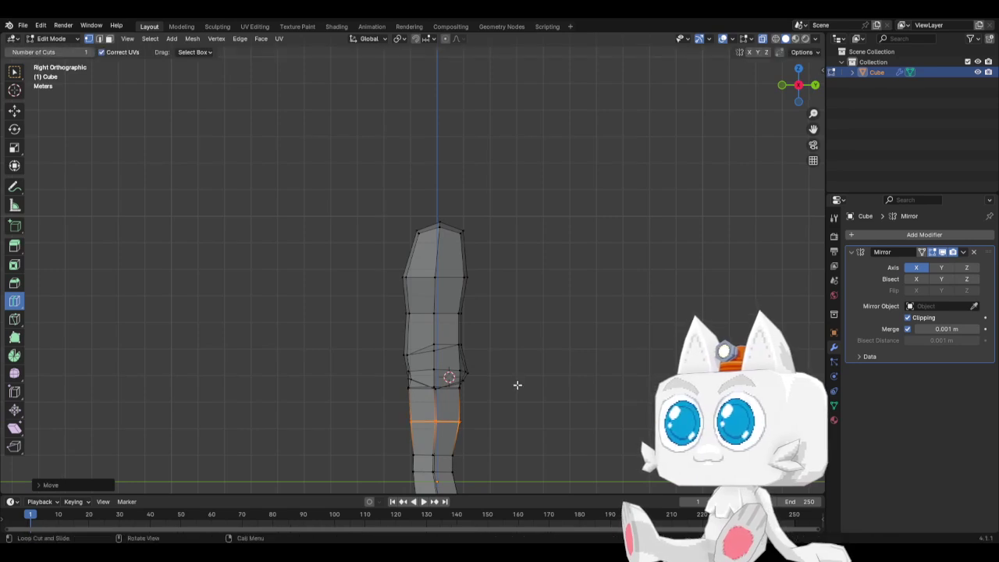
Box-select the vertices beneath the buttock at the back of the upper thigh and move them about 0.08 m backward
left_click(13, 74)
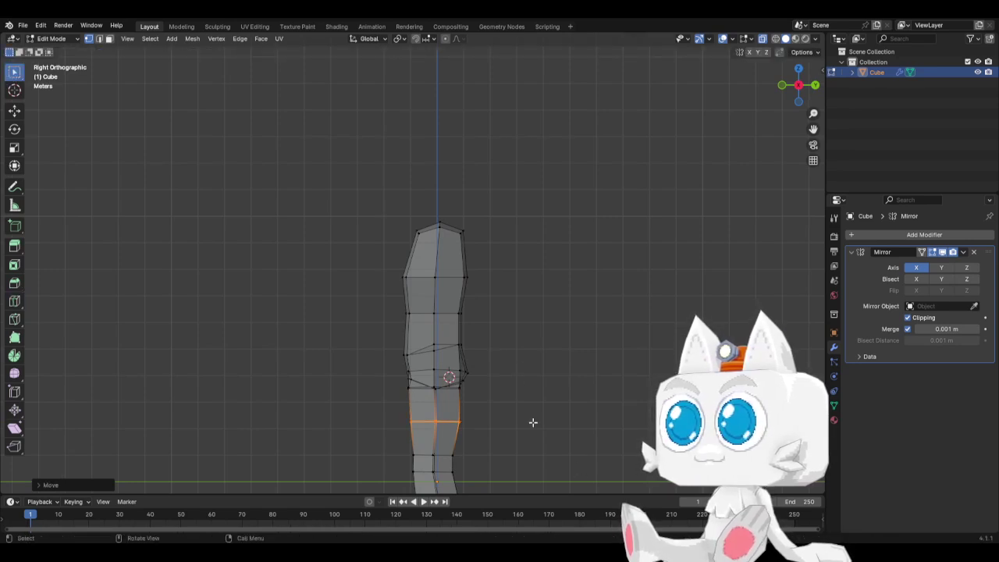
scroll(527, 414, "up", 3)
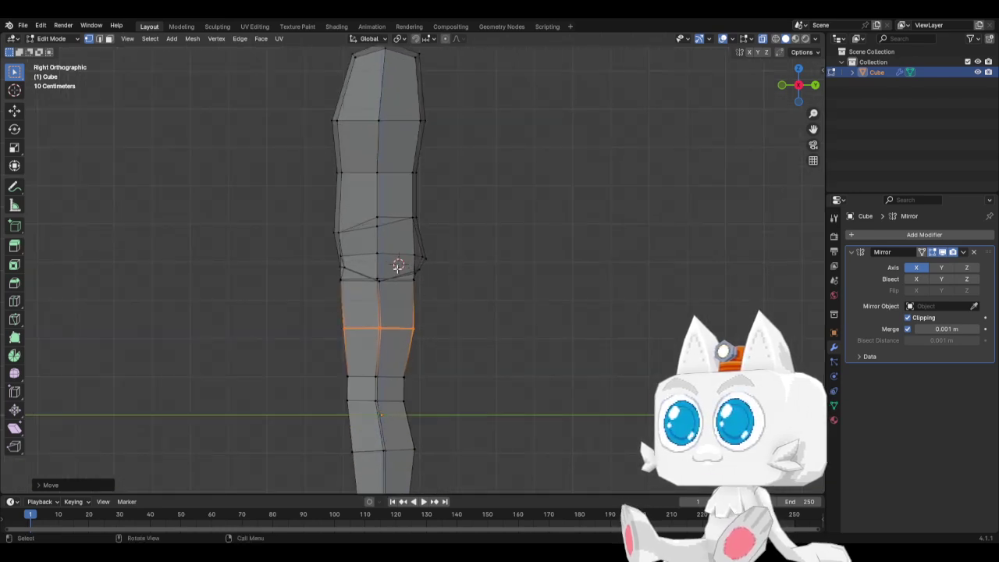
left_click_drag(396, 267, 432, 290)
key("g")
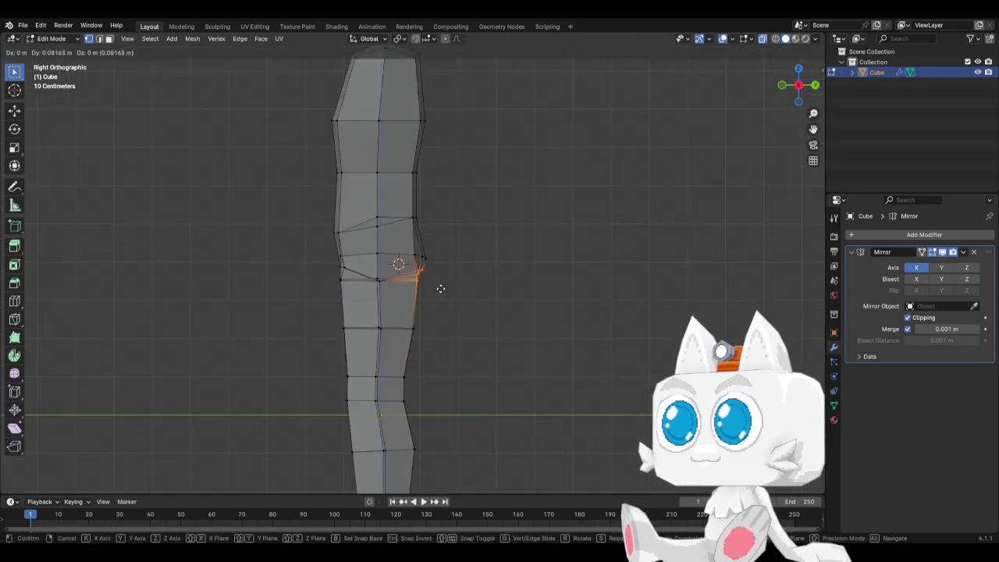
left_click(441, 289)
Select the crease vertex between the buttock and inner thigh and slide it along its edge
middle_click_drag(442, 289, 353, 274)
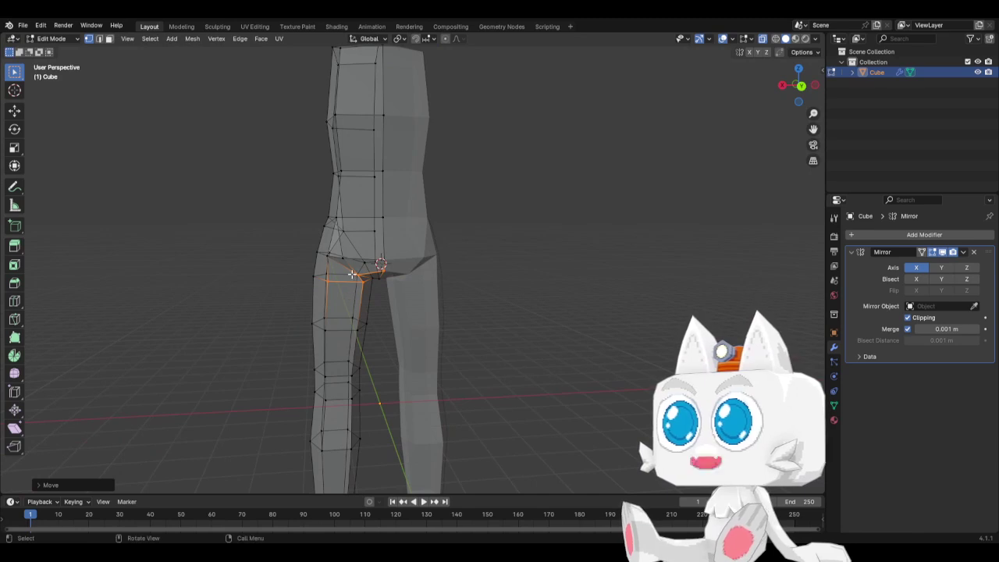
scroll(341, 291, "up", 2)
left_click(334, 278)
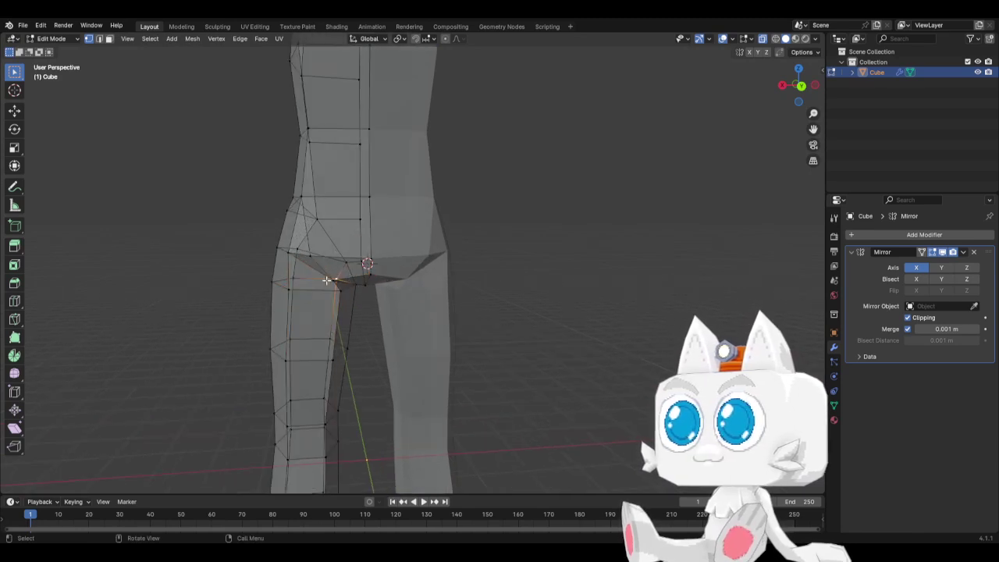
key("g")
key("g")
left_click(342, 290)
Select the centre vertex beneath the buttocks and move it slightly forward and down in side view
middle_click_drag(342, 290, 424, 285)
left_click(402, 272)
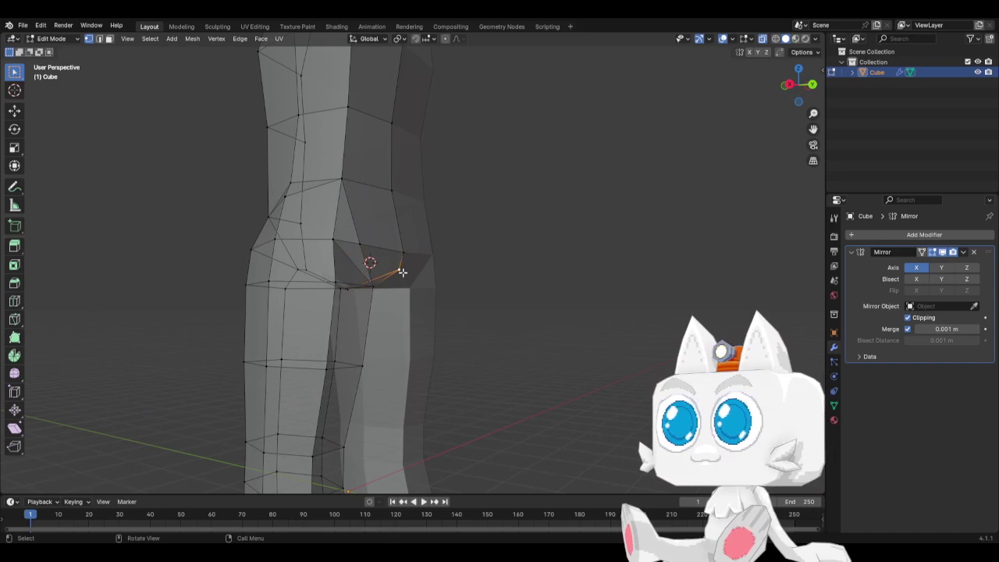
key("KP_3")
key("g")
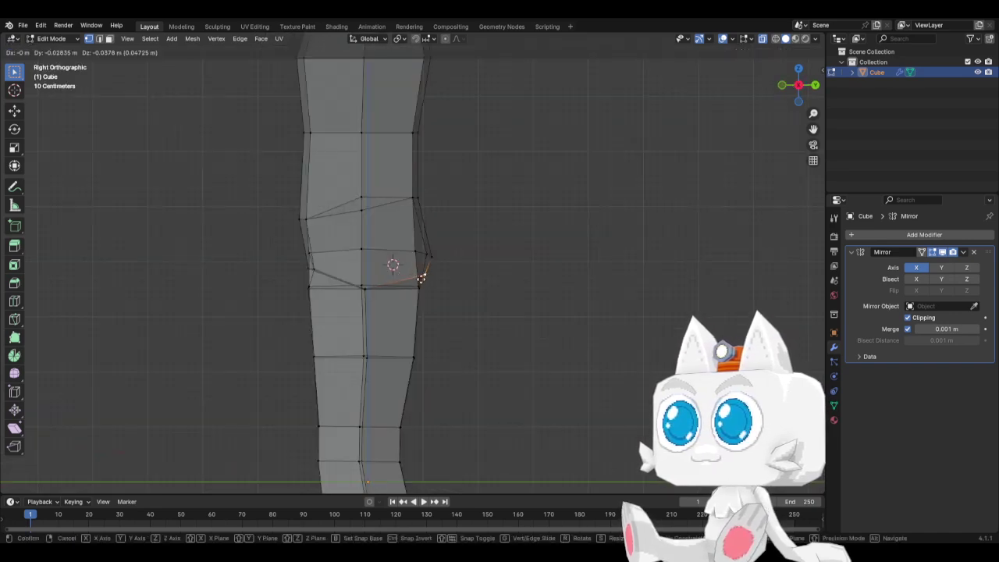
left_click(420, 283)
Select the two lower rear buttock vertices and move them about 0.12 m backward in side view
middle_click_drag(419, 284, 370, 295)
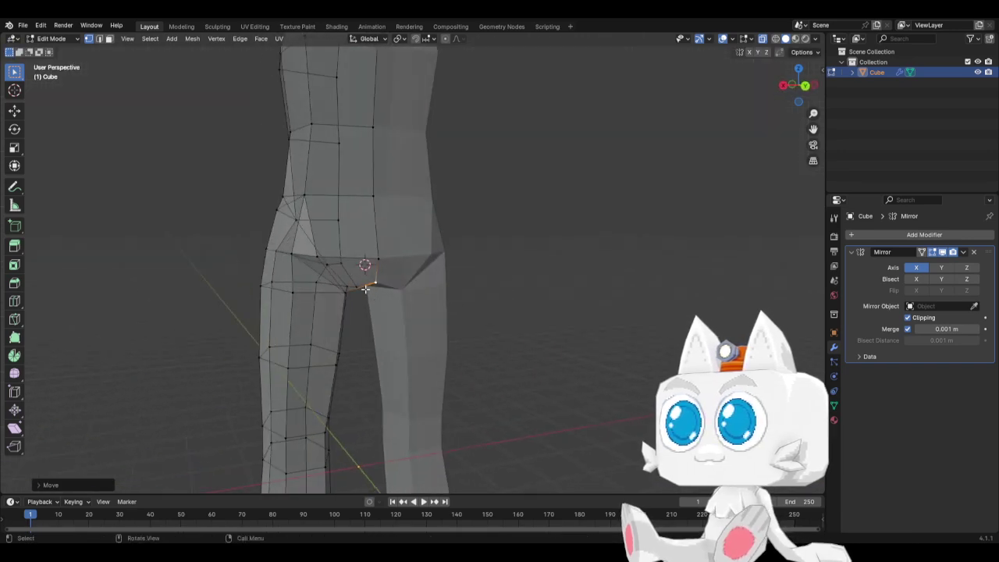
middle_click_drag(300, 273, 376, 298)
scroll(378, 296, "down", 1)
left_click(408, 263)
left_click(419, 260, "shift")
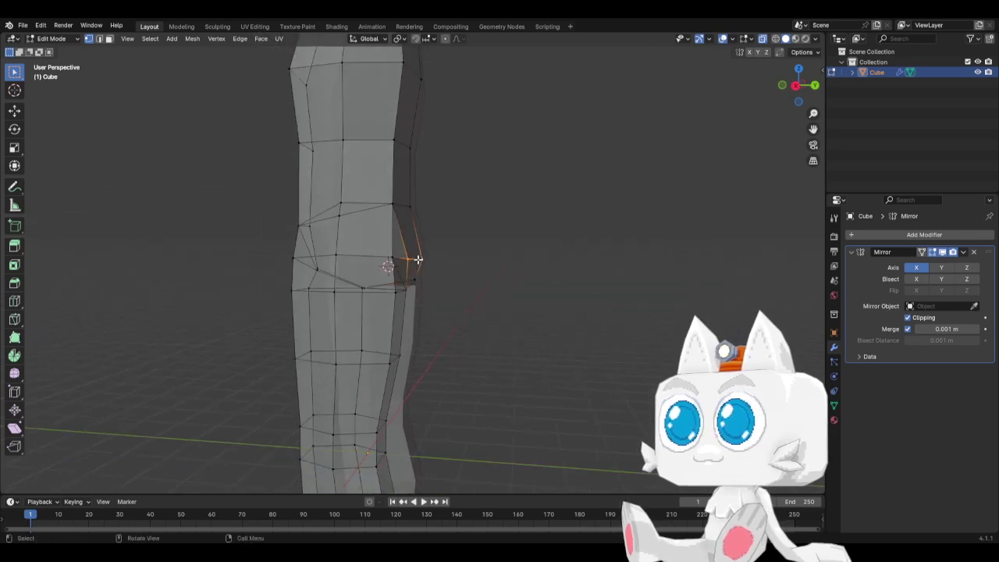
key("KP_3")
key("g")
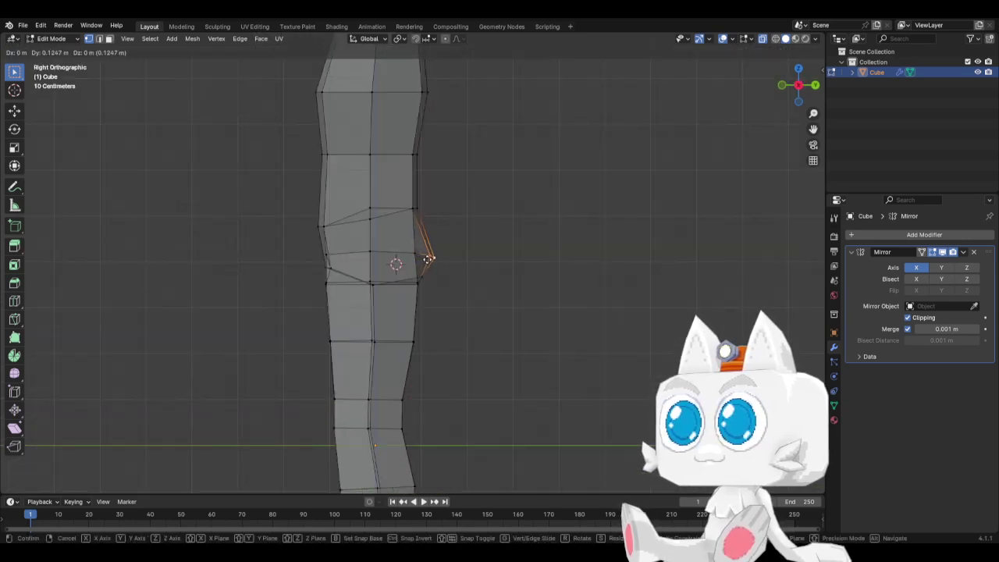
left_click(429, 258)
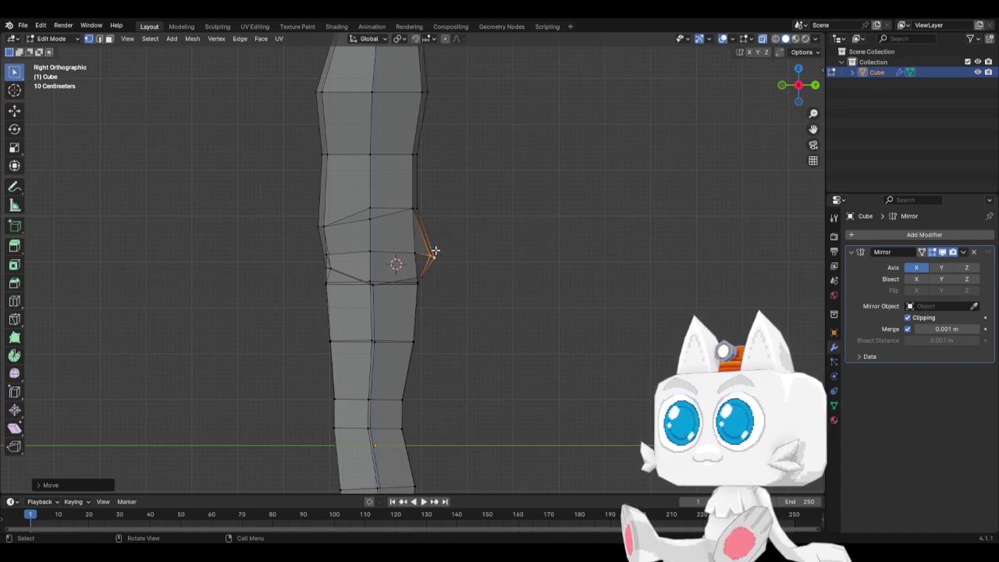
Knife-cut an edge across the back of the upper buttock and shift its vertices backward in side view to round the profile
key("k")
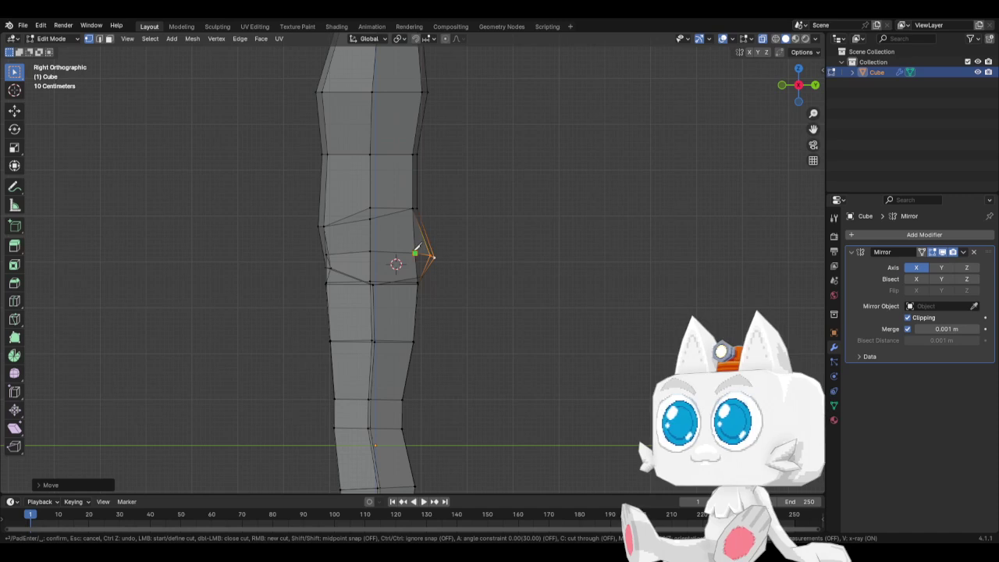
left_click(415, 209)
left_click(426, 232)
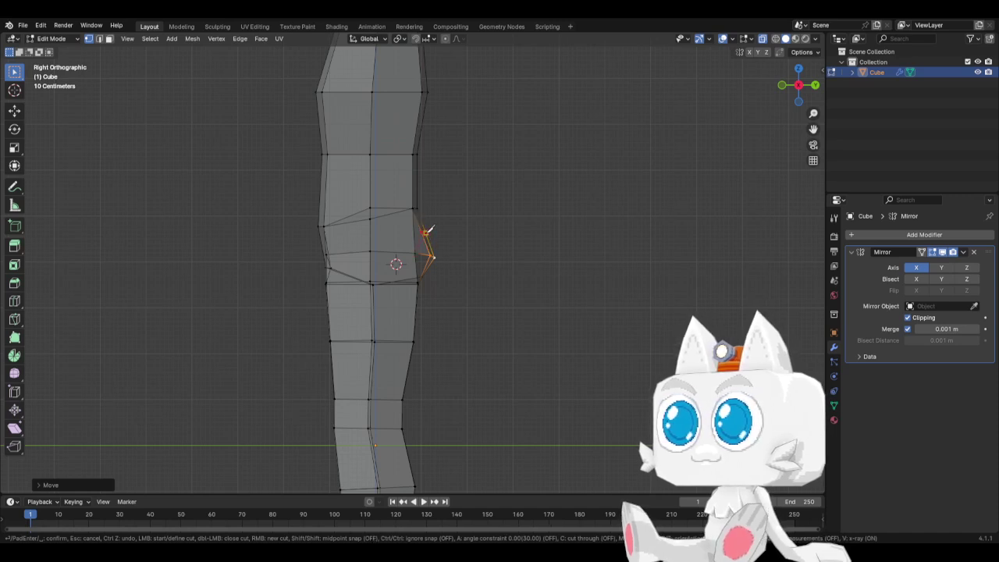
key("Return")
left_click(425, 232)
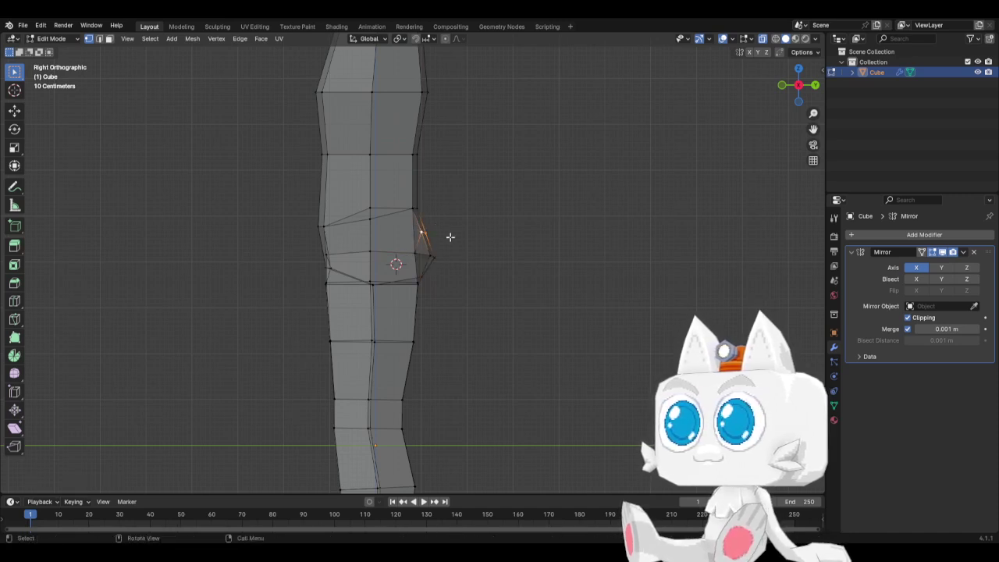
key("g")
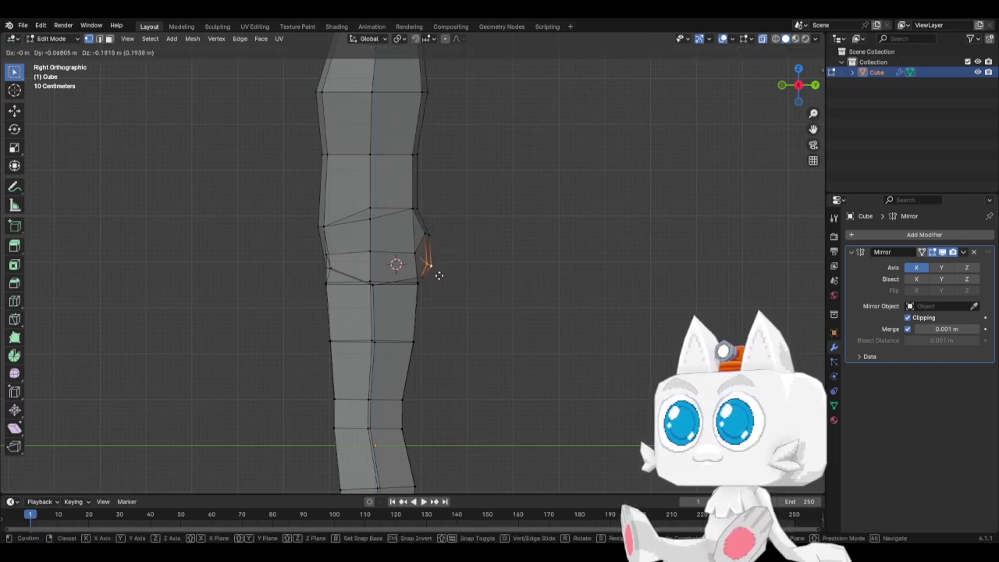
right_click(437, 278)
Knife-cut a diagonal edge from the side-hip vertex to the upper outer corner of the buttock
middle_click_drag(427, 253, 341, 286)
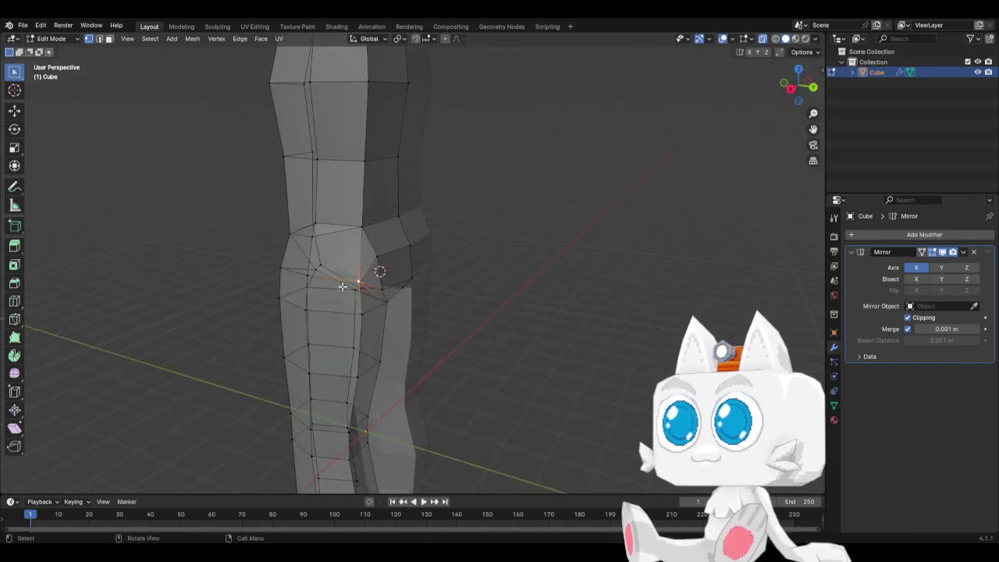
key("k")
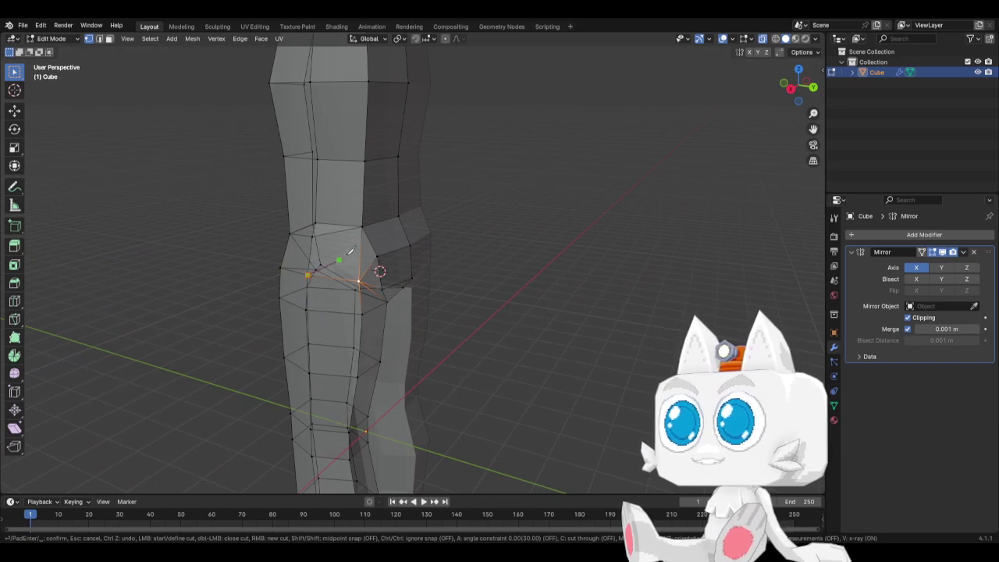
left_click(362, 226)
key("Return")
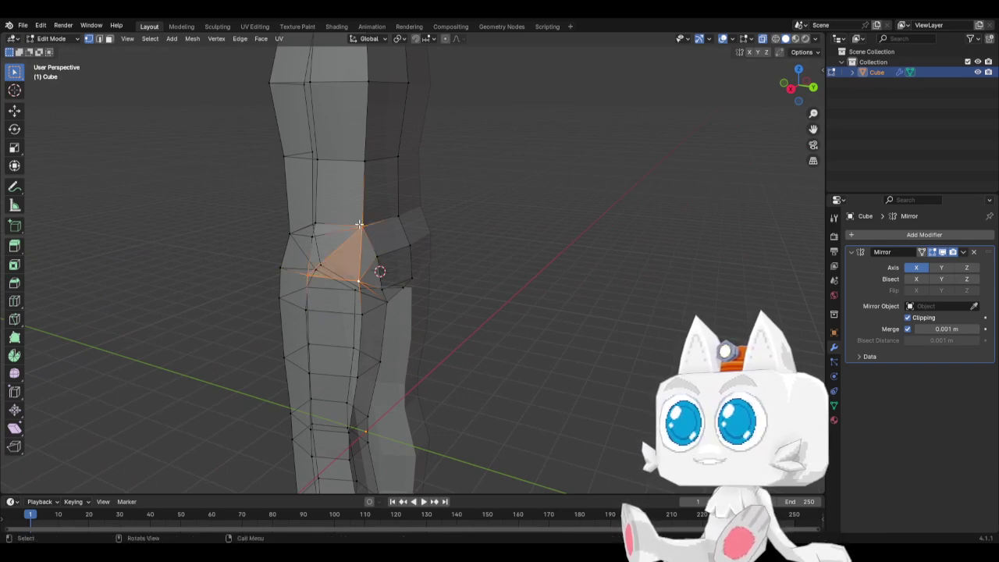
Knife-cut an edge from the inner crease beneath the buttock across its outer side to the side-hip vertex
middle_click_drag(319, 294, 389, 282)
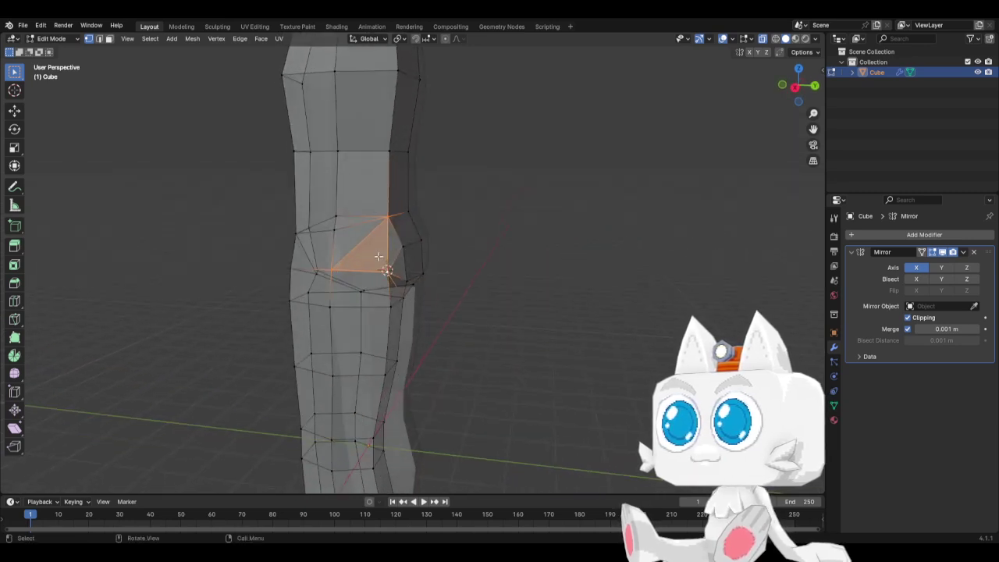
key("k")
left_click(404, 297)
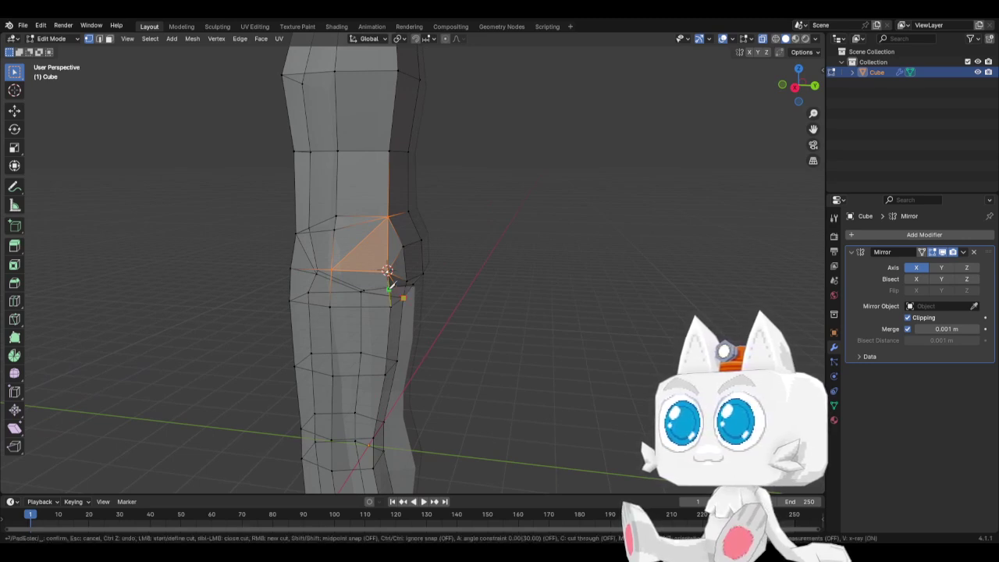
left_click(389, 289)
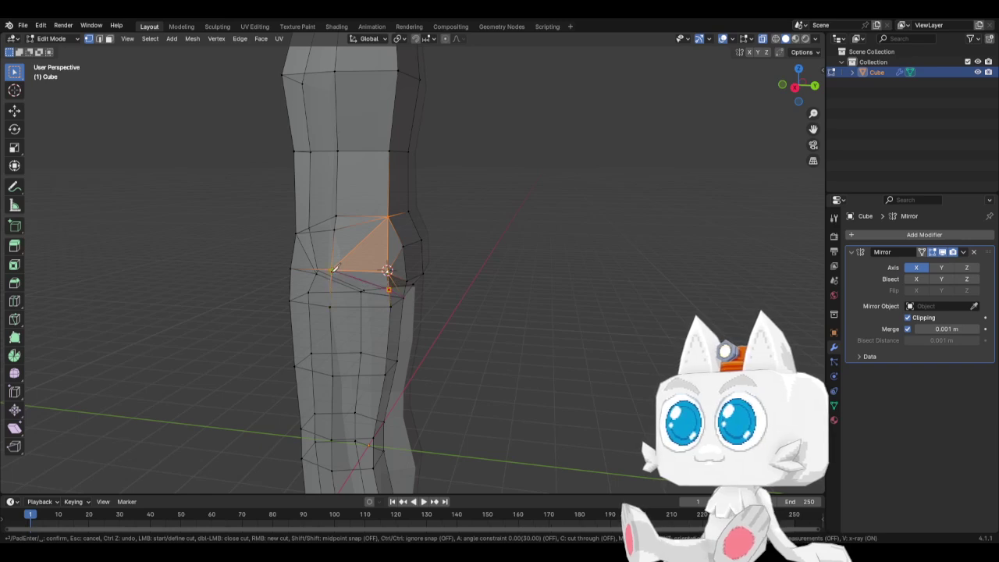
left_click(334, 269)
key("Return")
Dissolve the surplus edge at the lower outer corner of the buttock in edge selection mode
mouse_move(391, 283)
middle_mouse_down()
mouse_move(419, 281)
mouse_move(408, 283)
middle_mouse_up()
middle_click_drag(369, 340, 370, 309)
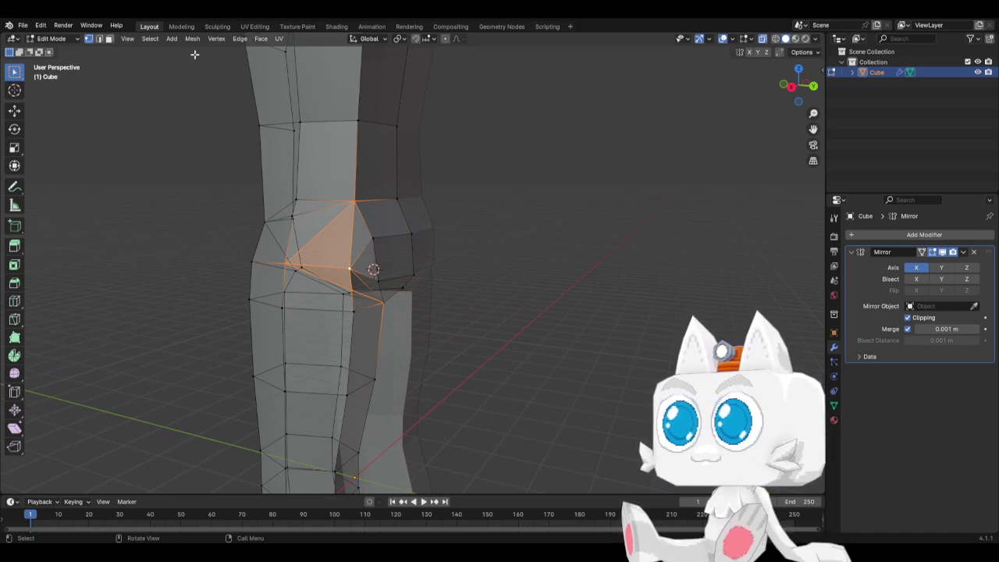
left_click(99, 38)
middle_click_drag(351, 290, 361, 285)
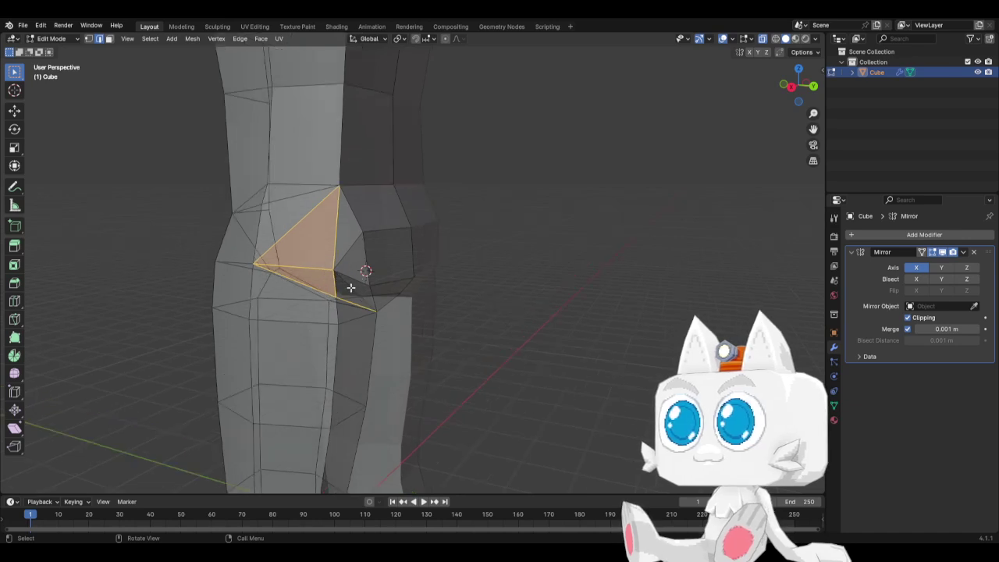
key("x")
left_click(326, 358)
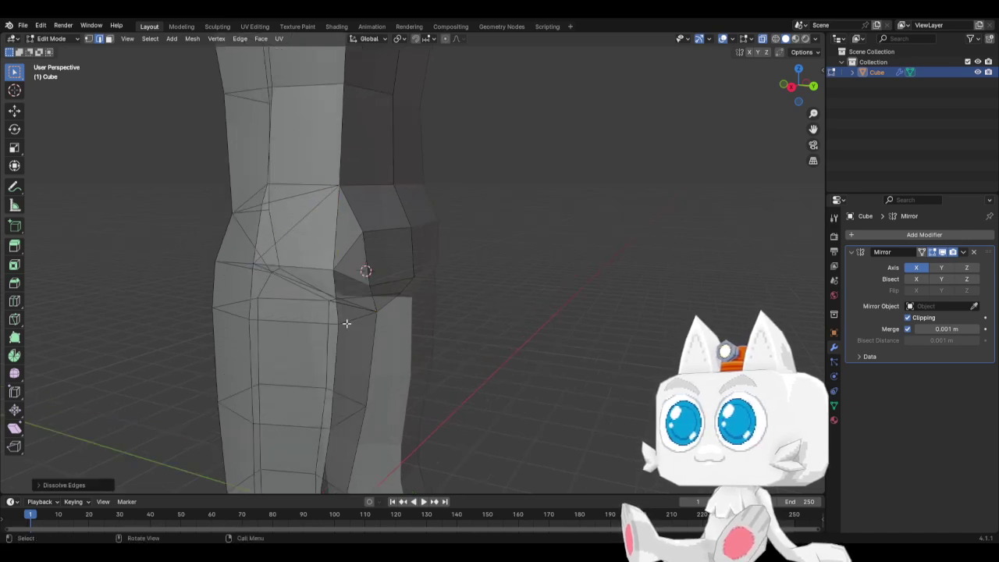
Knife-cut a short edge from the new crease point on the outer buttock to its lower rear vertex
middle_click_drag(347, 323, 398, 283)
key("k")
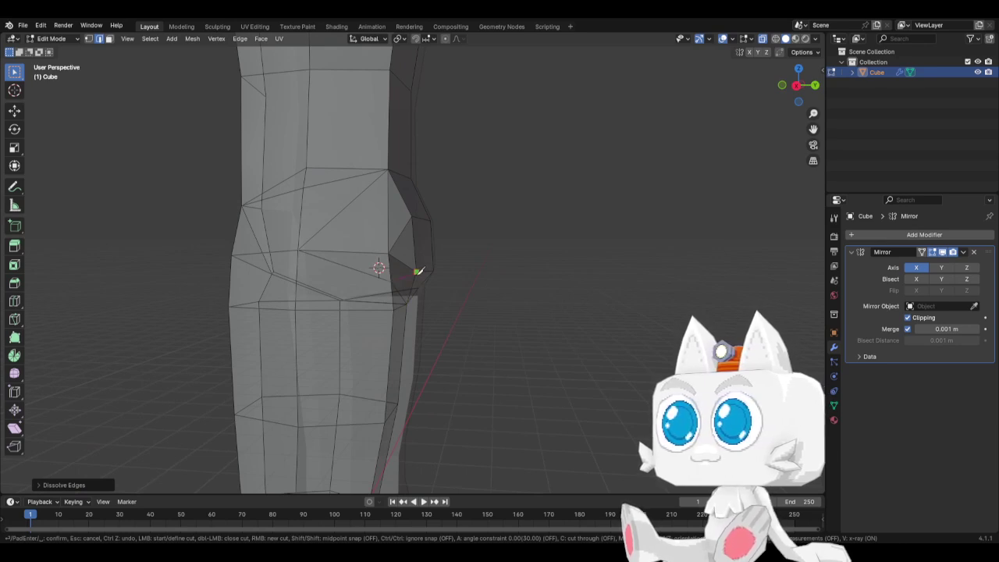
left_click(391, 279)
left_click(416, 275)
key("Return")
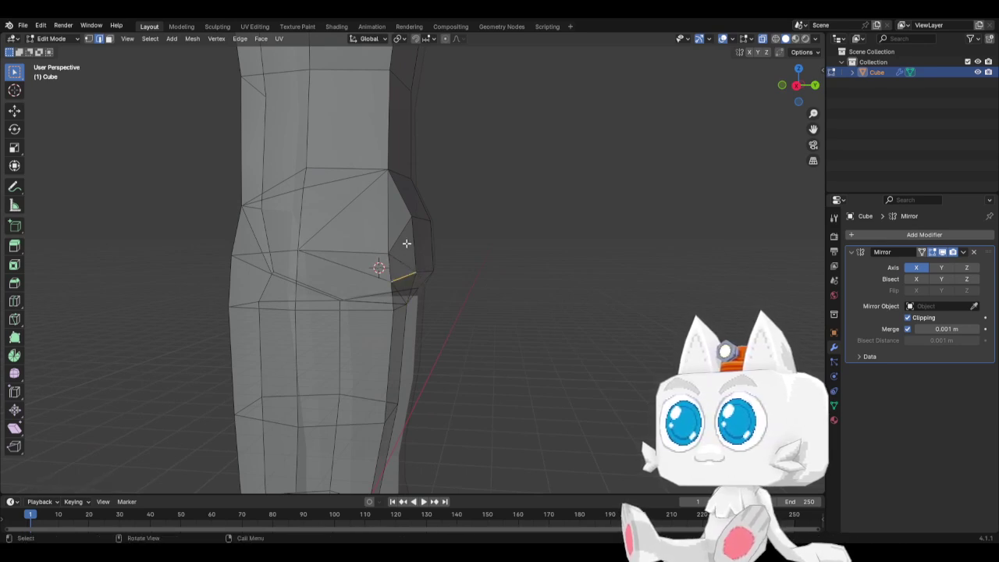
Move the lower rear buttock vertices downward in side view and adjust the vertex beneath them
left_click(88, 38)
left_click(417, 269)
key("KP_3")
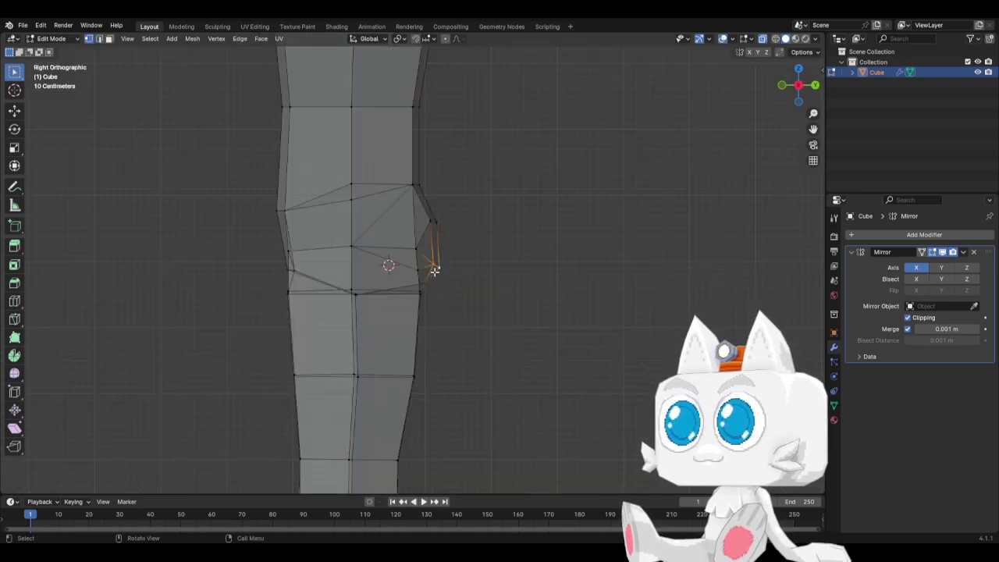
key("g")
left_click(438, 289)
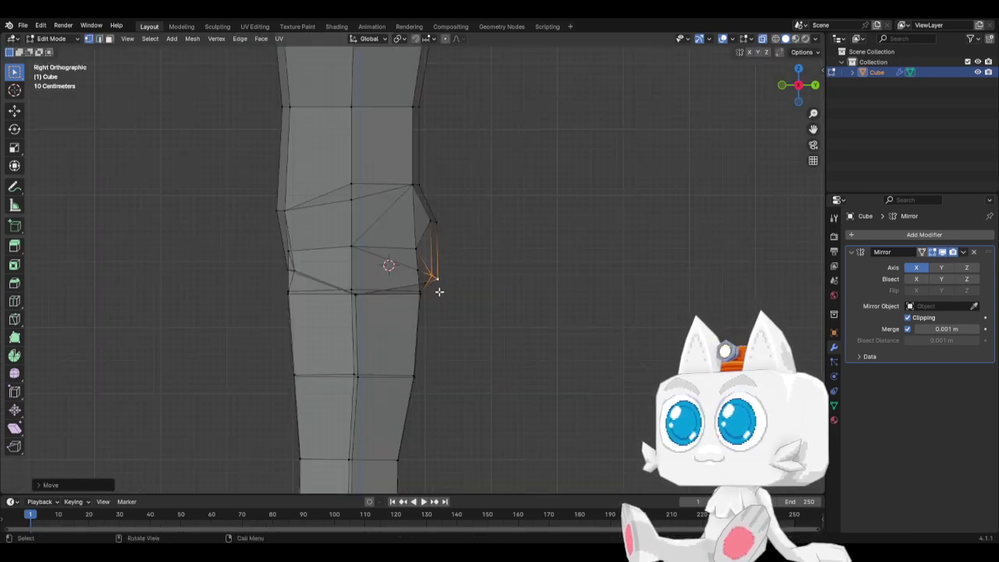
key("g")
left_click(431, 279)
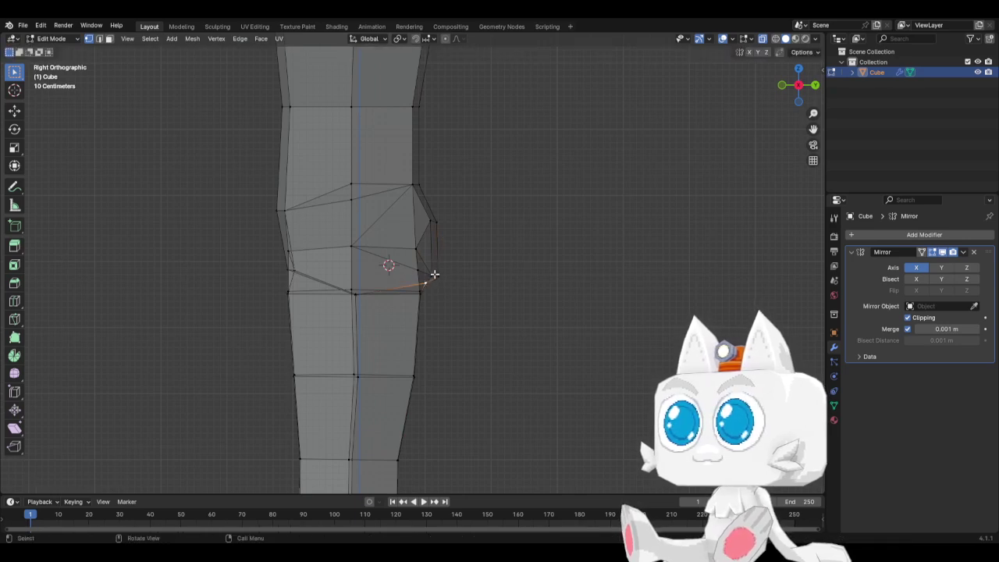
Raise the lower rear buttock vertices slightly, pull one of them forward and reposition the underside vertex in side view
left_click(430, 273, "shift")
key("g")
left_click(431, 275)
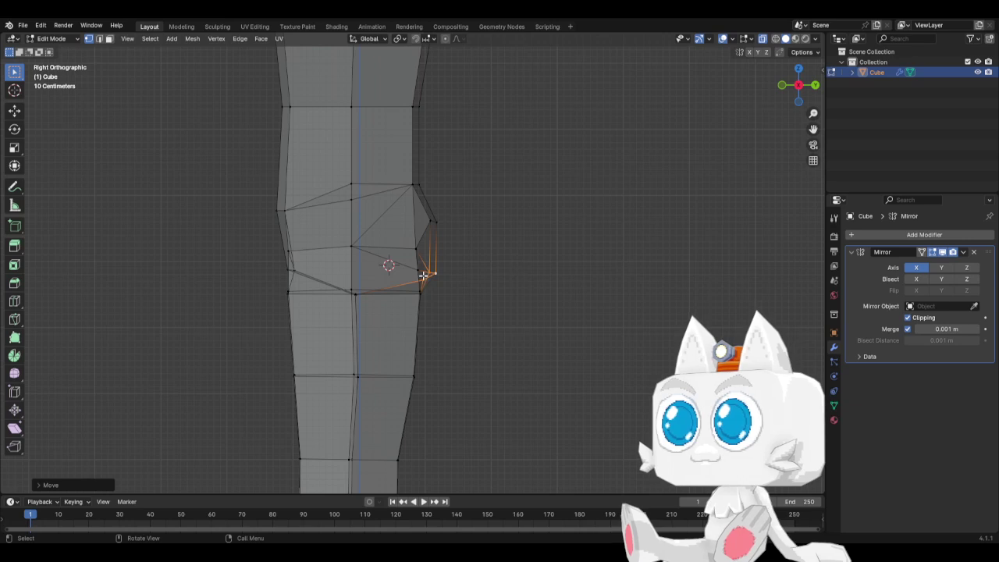
key("g")
left_click(459, 282)
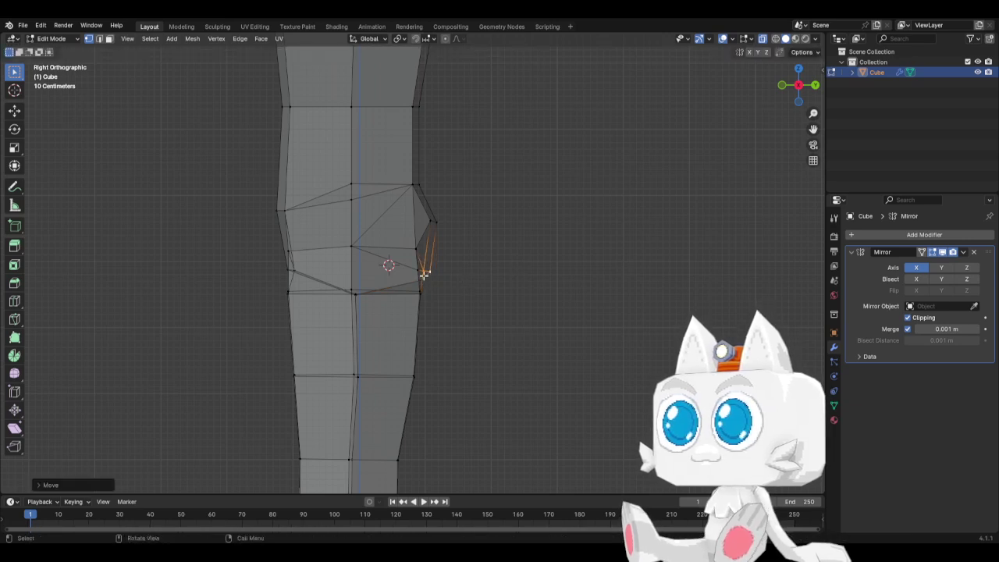
left_click(429, 281)
key("g")
left_click(436, 285)
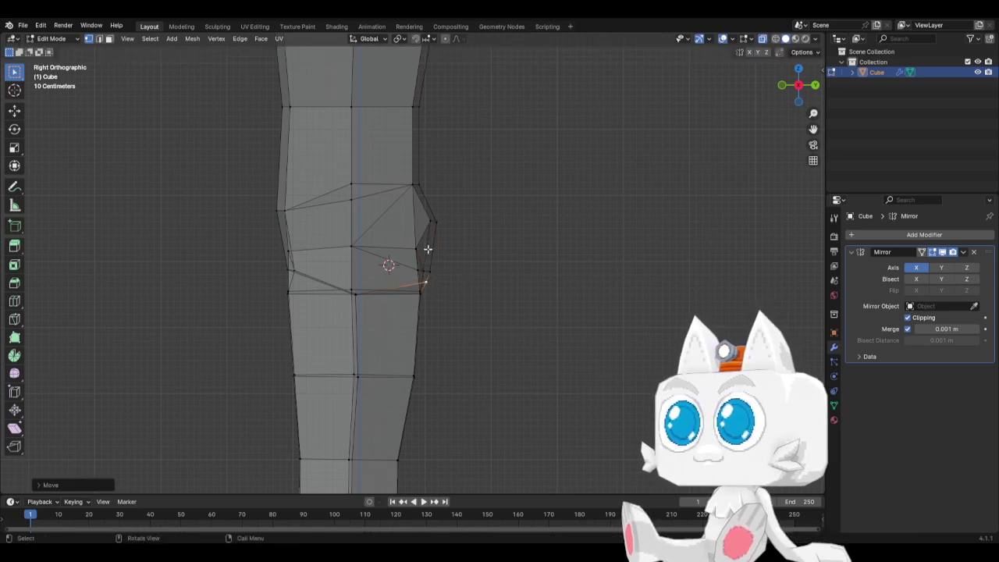
Shift the lower rear buttock vertex backward in side view and fine-tune the vertex just beneath it
left_click(426, 270)
key("g")
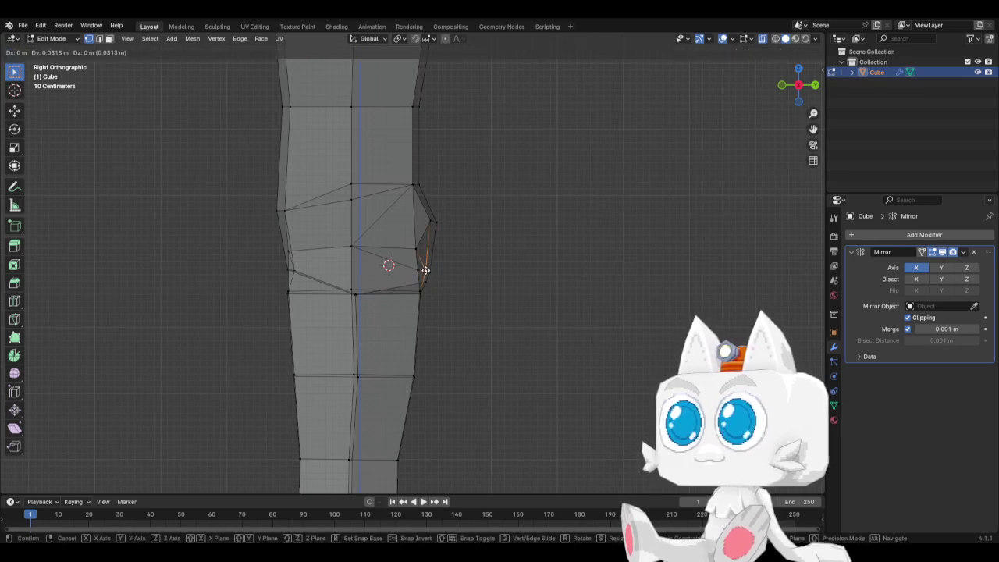
left_click(426, 271)
key("g")
left_click(434, 282)
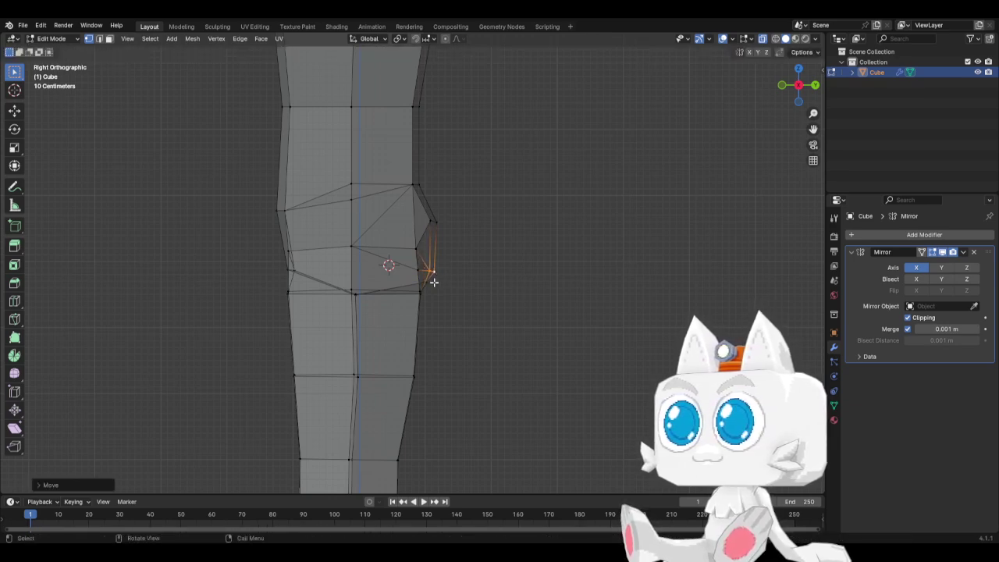
left_click(429, 283)
key("g")
left_click(428, 284)
Nudge the two vertices on the buttock's outer side backward in side view, the lower one by about 0.05 m
key("g")
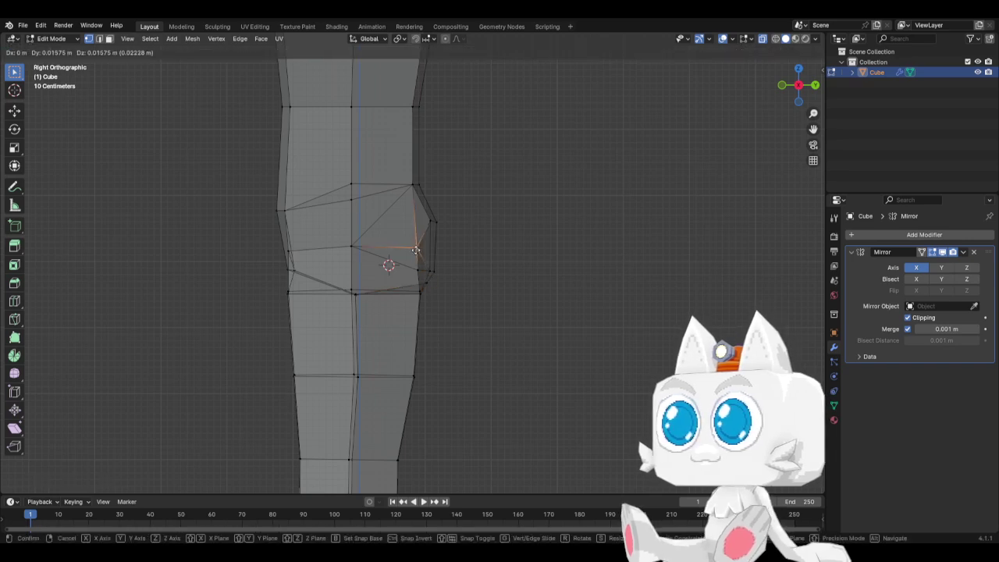
left_click(416, 262)
key("g")
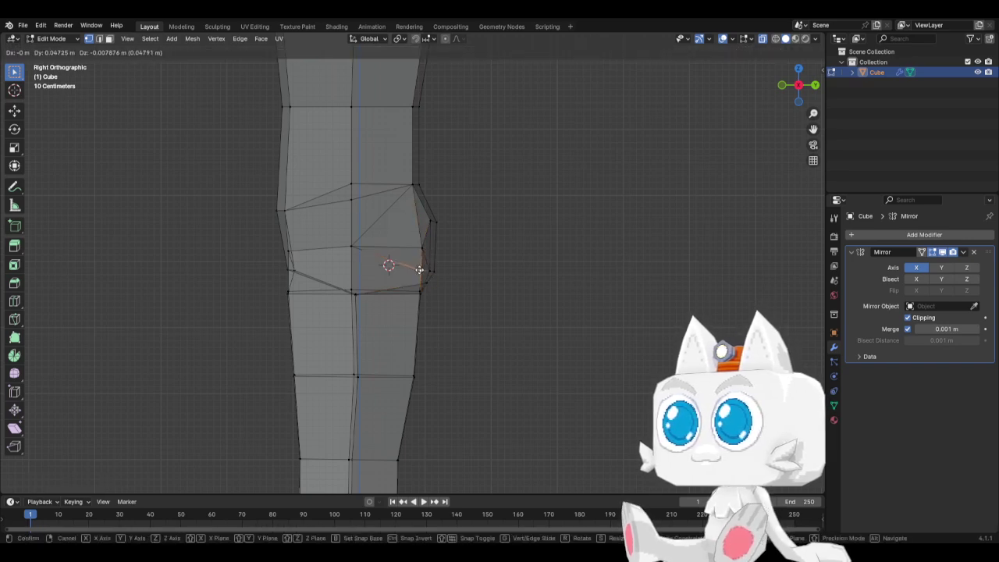
left_click(418, 268)
Move the outer buttock vertex about 0.09 m along X and adjust the front hip vertex along X
middle_click_drag(448, 227, 303, 254)
left_click(264, 256)
key("g")
key("x")
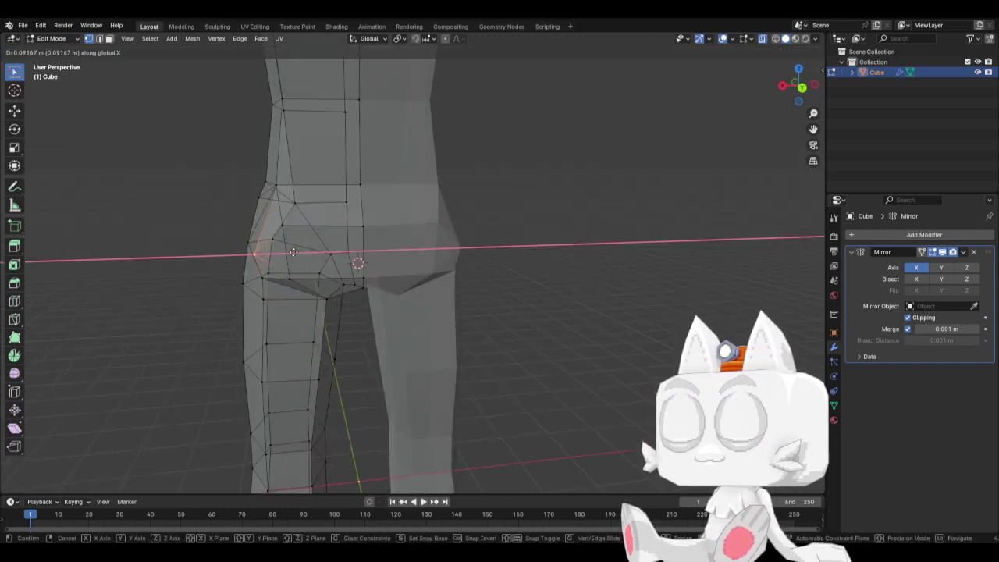
left_click(294, 253)
left_click(290, 202)
key("g")
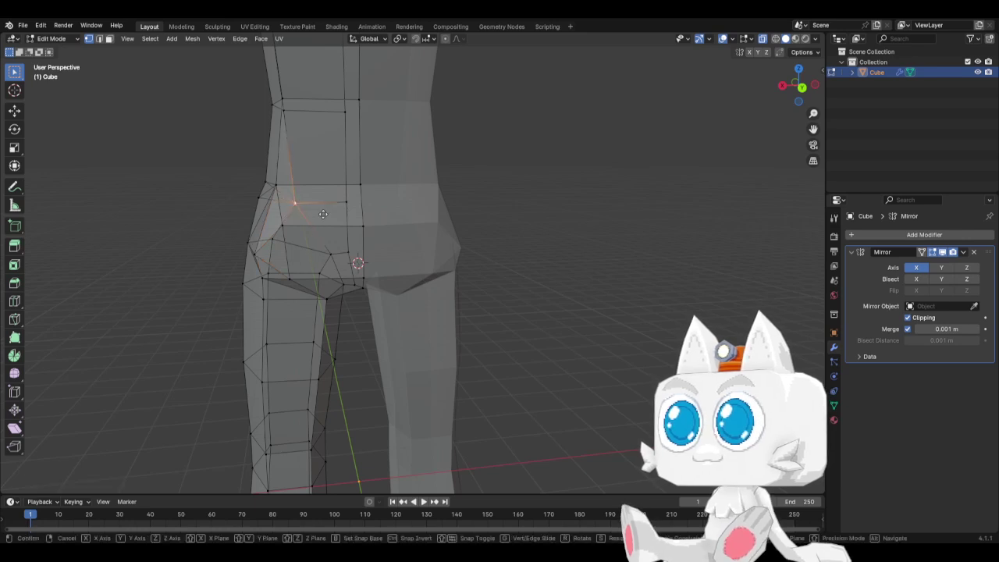
key("x")
left_click(289, 201)
Select the upper rear buttock vertices and adjust their position slightly in side view
middle_click_drag(288, 201, 366, 240)
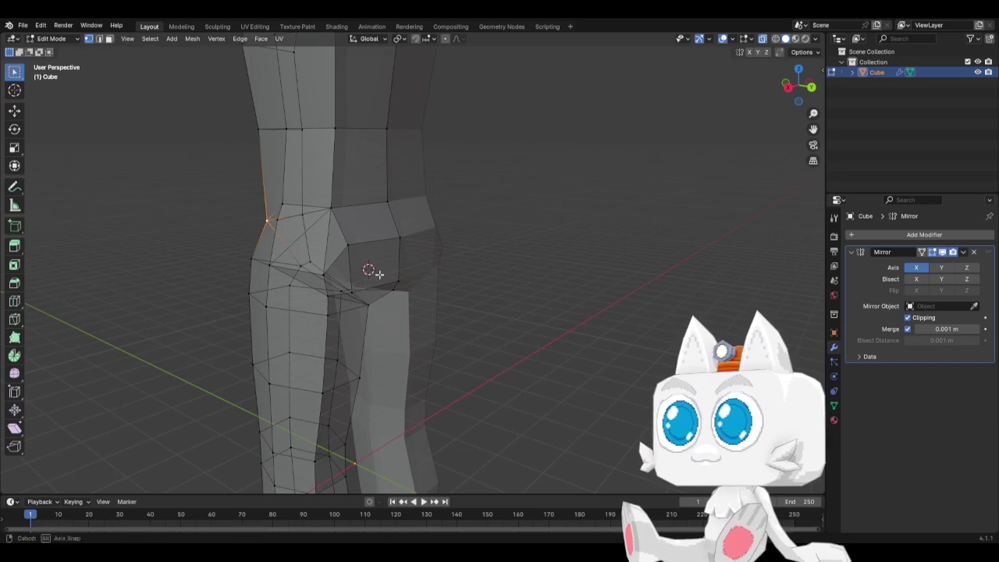
middle_click_drag(380, 274, 404, 257)
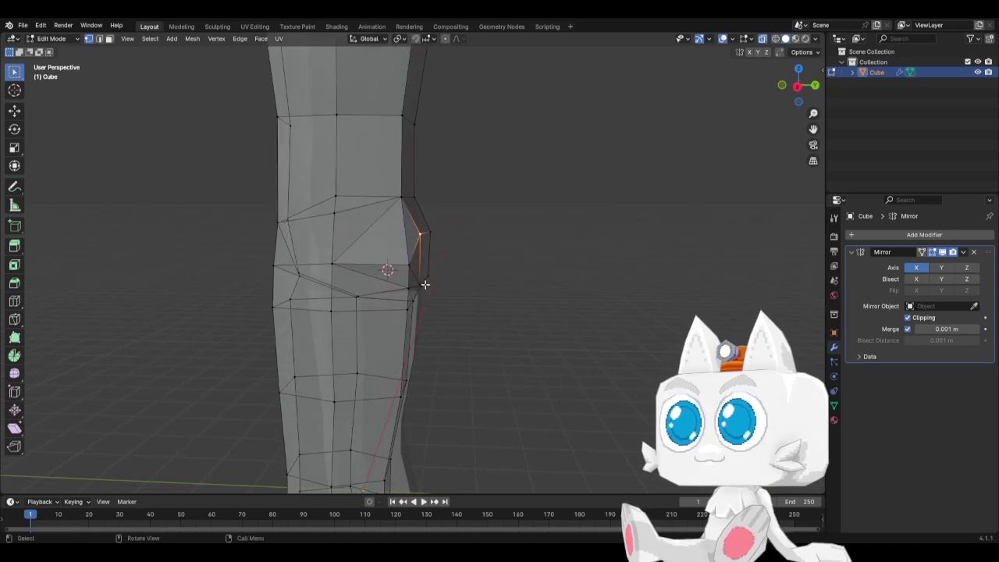
key("KP_3")
key("g")
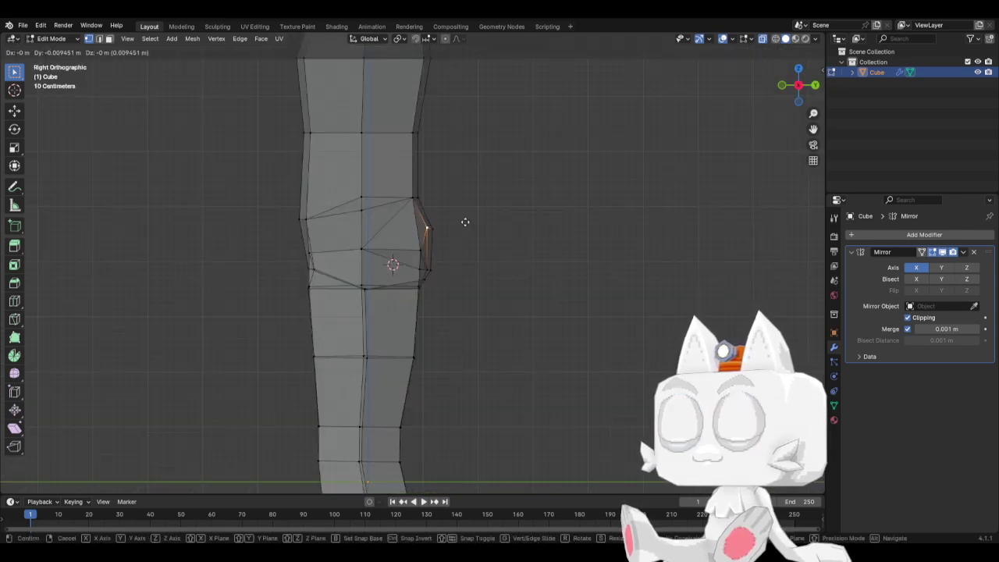
left_click(440, 227)
key("ctrl+z")
key("g")
left_click(451, 226)
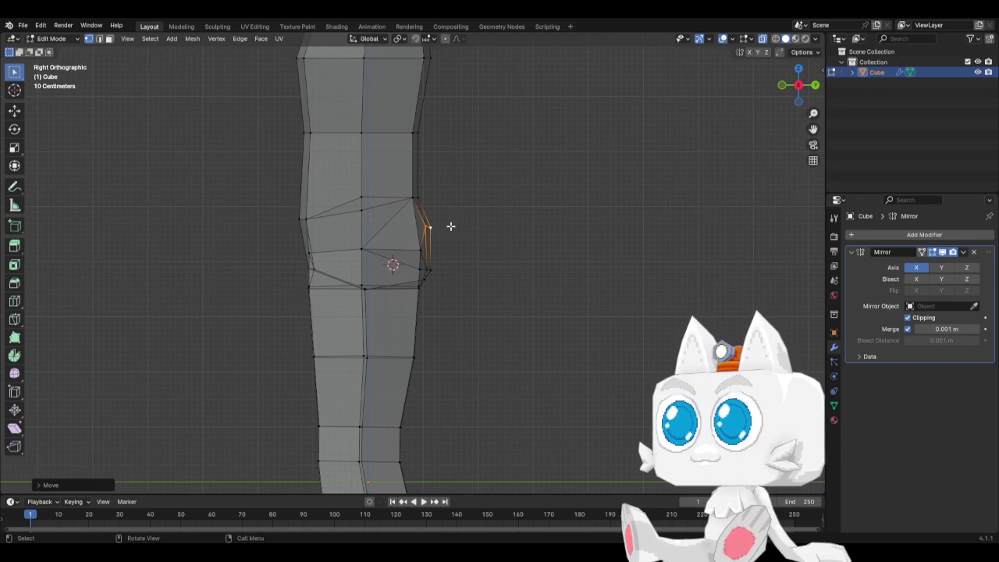
Nudge the lower rear buttock vertex backward by about 0.06 m in side view, and raise it slightly
left_click(429, 269)
key("g")
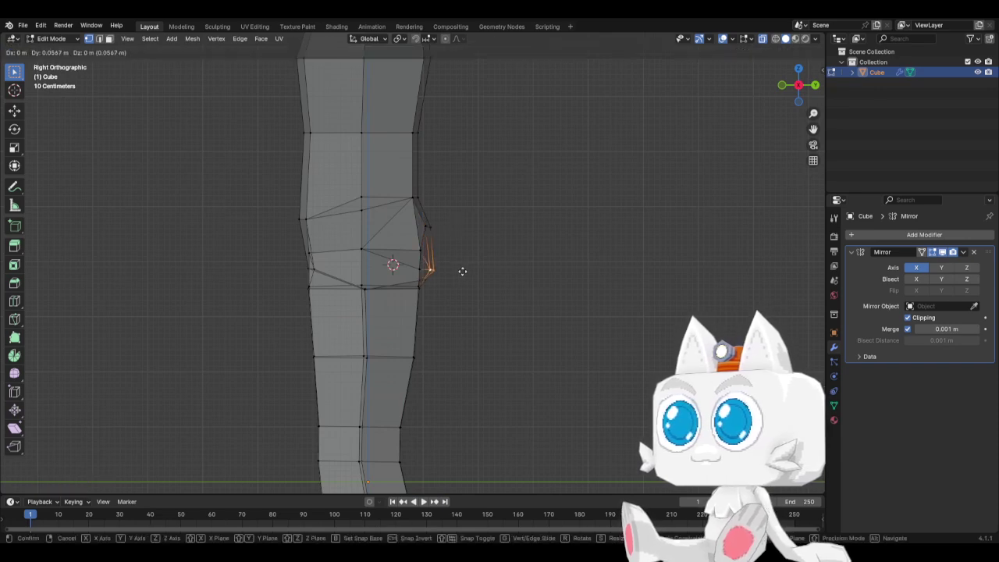
left_click(463, 273)
middle_click_drag(482, 311, 474, 290)
key("Tab")
key("KP_3")
key("Tab")
key("g")
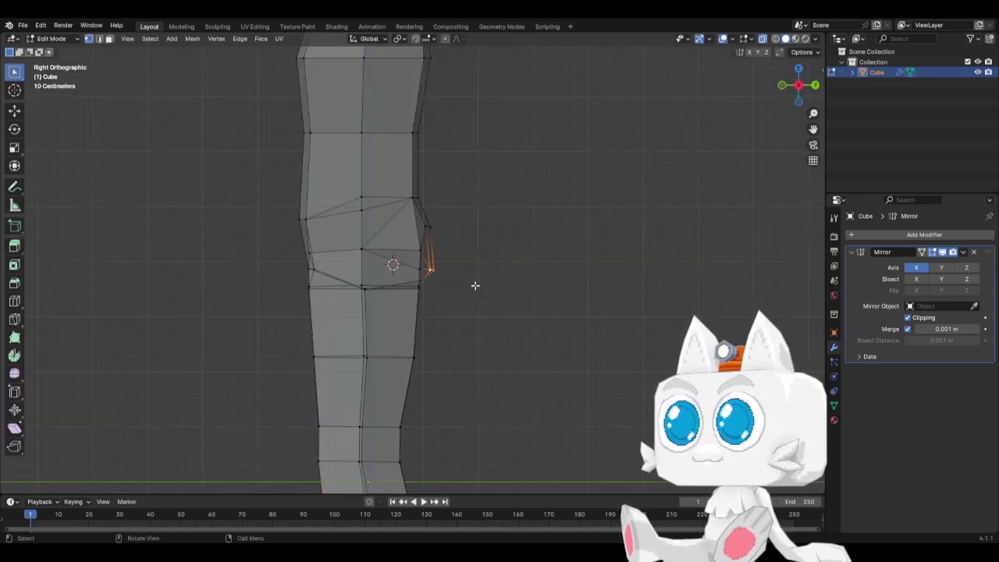
left_click(462, 252)
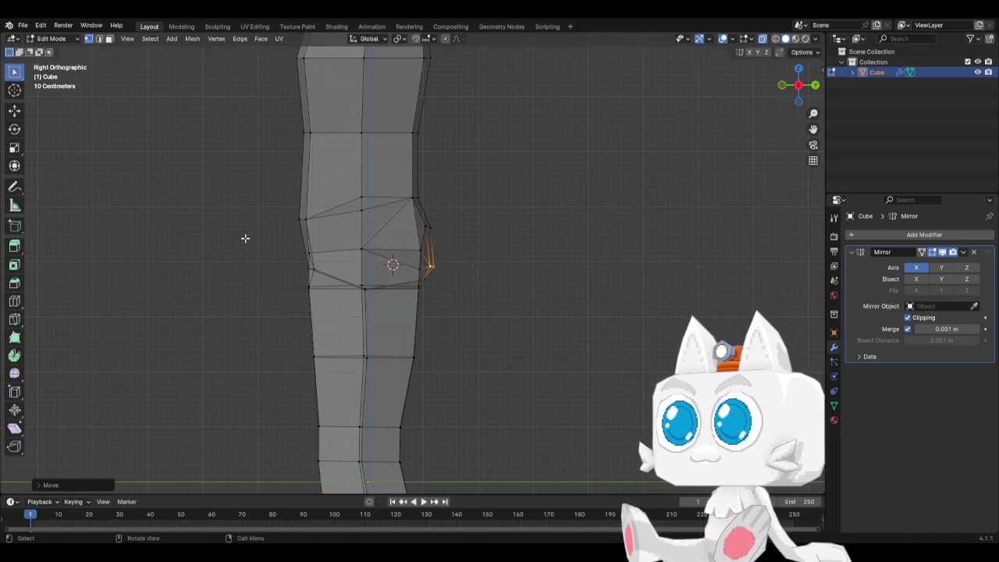
Move the front crotch vertex slightly forward in side view
scroll(245, 237, "down", 1)
scroll(316, 273, "up", 2)
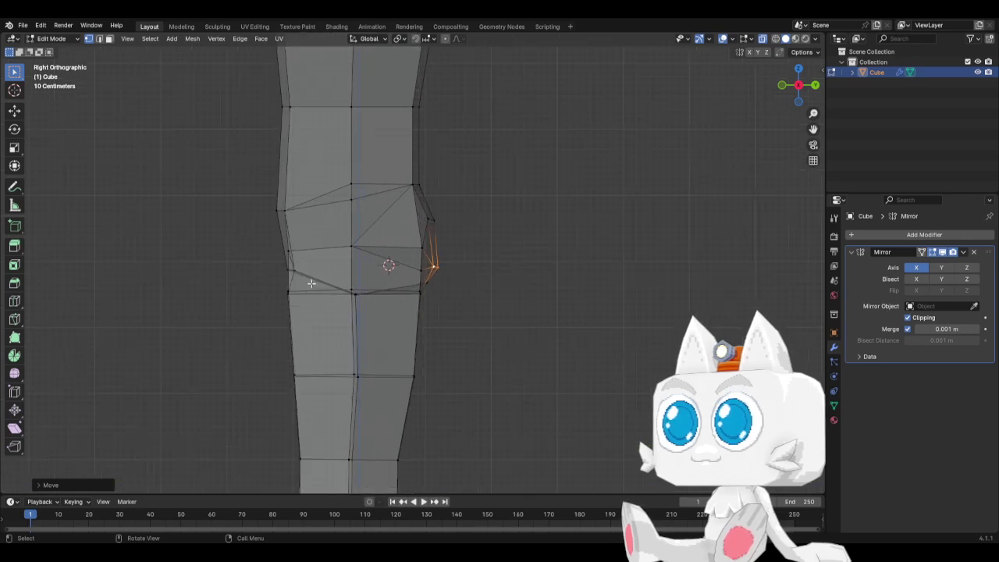
left_click(288, 269)
key("g")
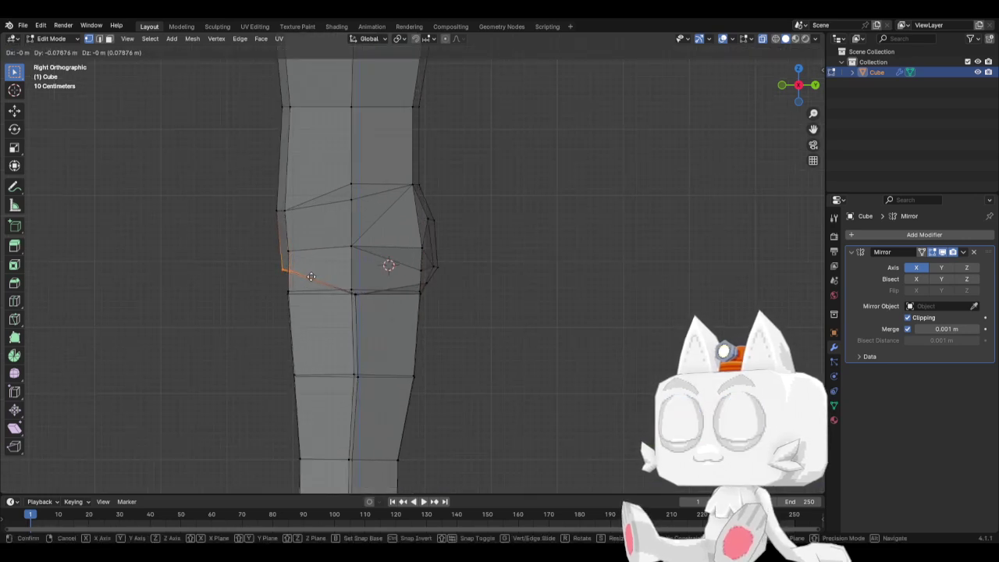
left_click(282, 267)
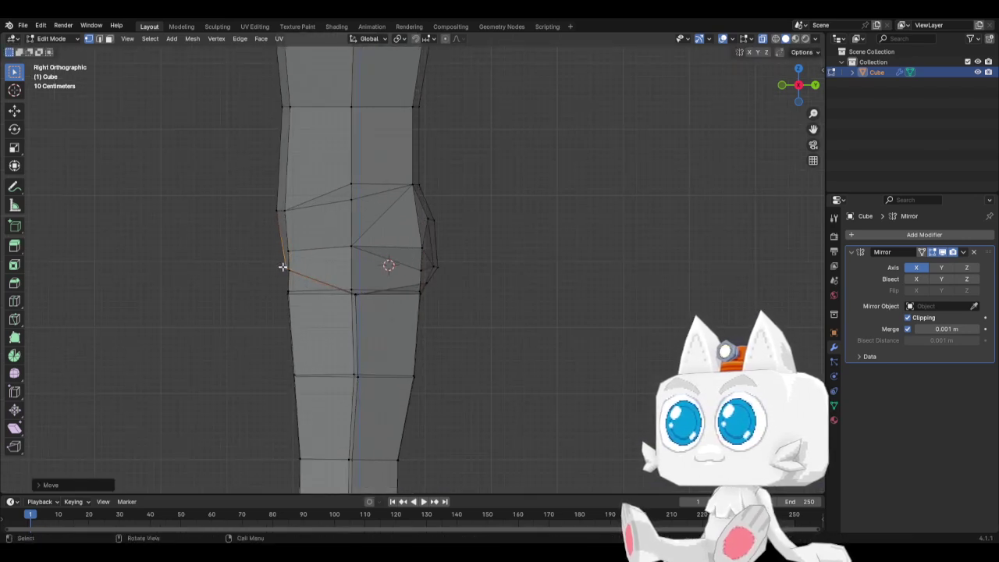
Pull an upper inner-thigh vertex inward along X in front view
middle_click_drag(283, 267, 489, 288)
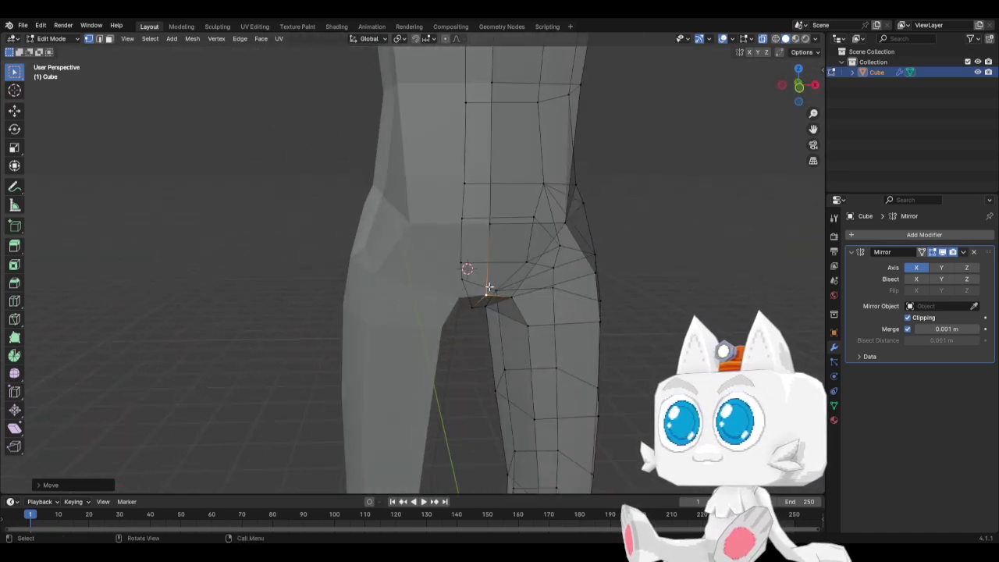
key("g")
key("x")
left_click(508, 298)
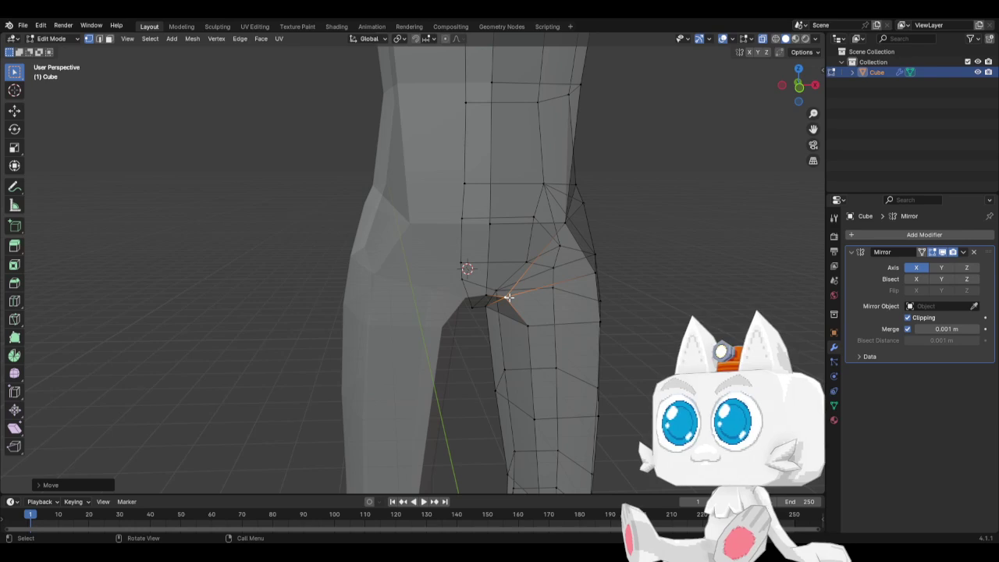
key("KP_1")
left_click(498, 296)
key("g")
key("x")
right_click(499, 297)
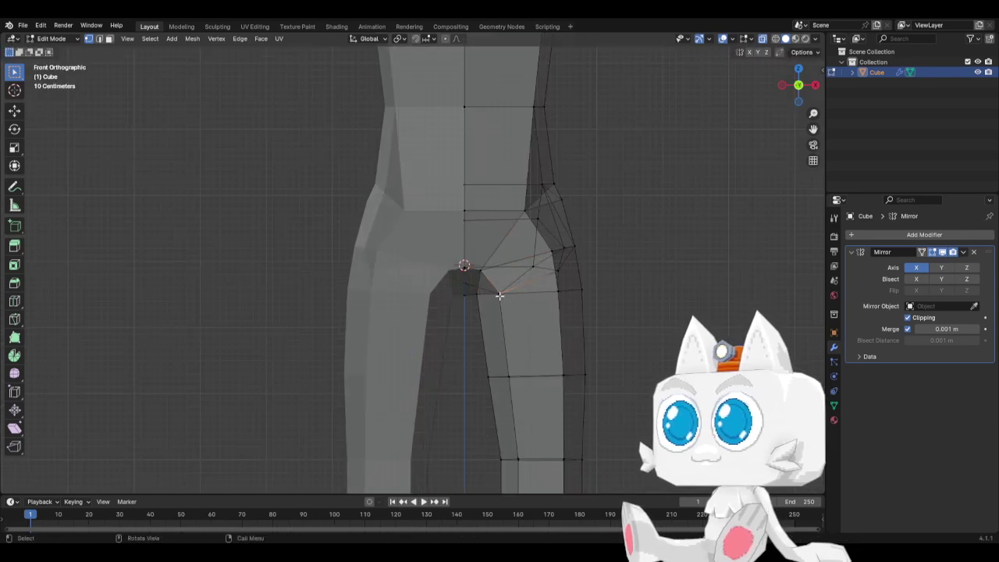
key("g")
key("x")
left_click(492, 295)
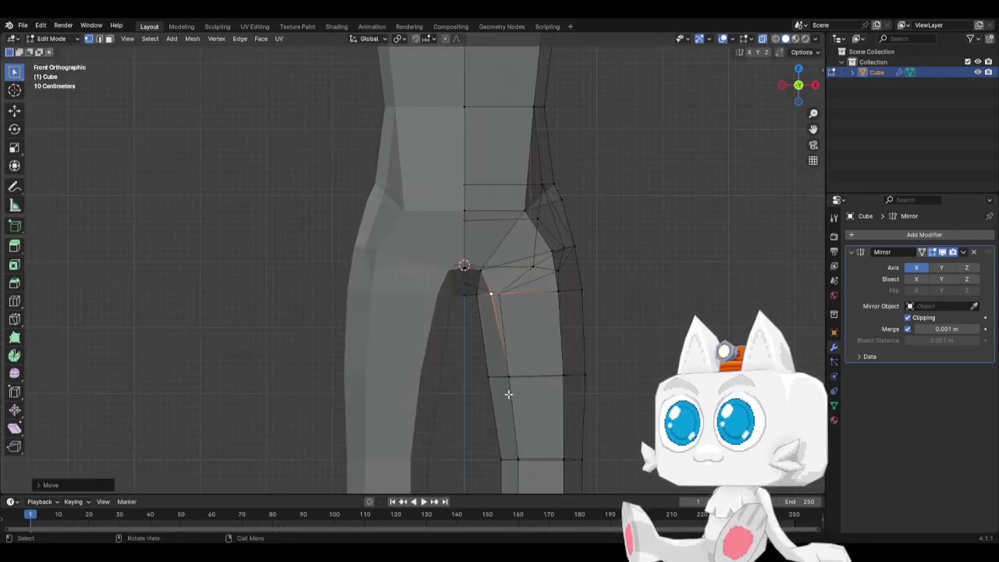
Move the mid-thigh inner vertex inward along X, and nudge the vertex at the top of the thigh inward too
left_click(518, 380)
key("g")
key("x")
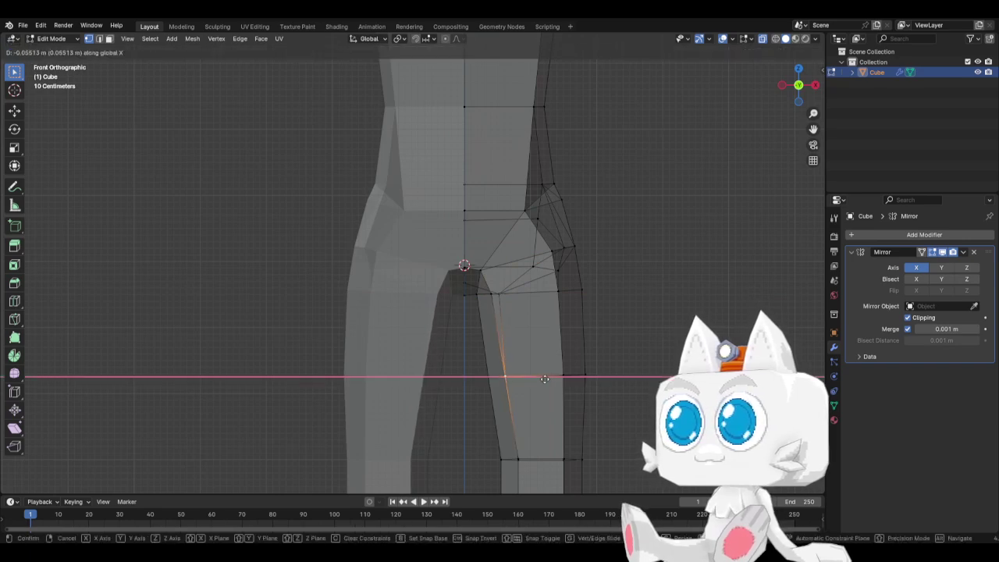
left_click(544, 379)
left_click(497, 294)
key("g")
key("x")
left_click(496, 294)
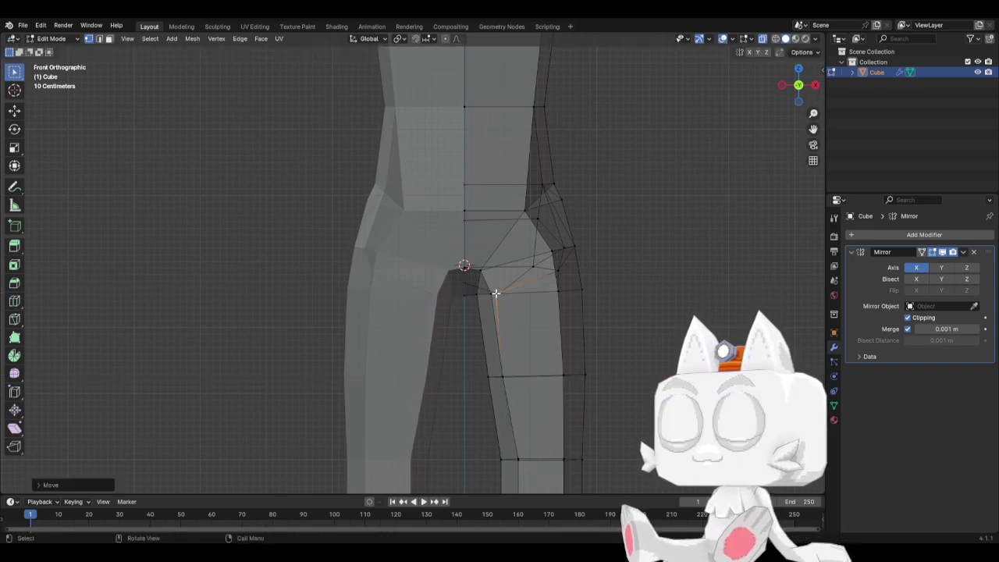
Tilt the lower knee edge loop in side view, and tilt and lower the upper knee loop the opposite way
scroll(536, 397, "down", 2)
key("KP_3")
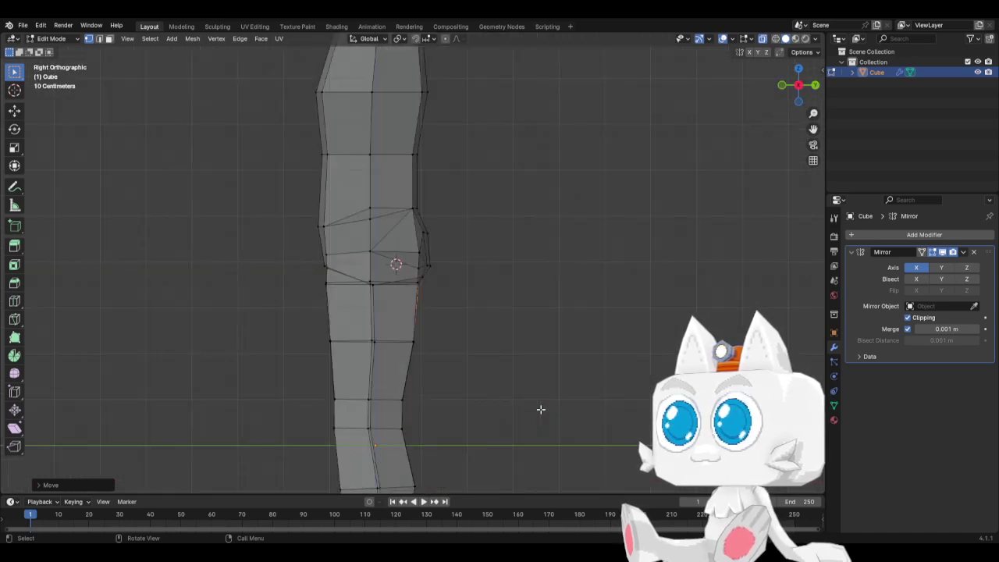
left_click_drag(320, 413, 431, 452)
key("r")
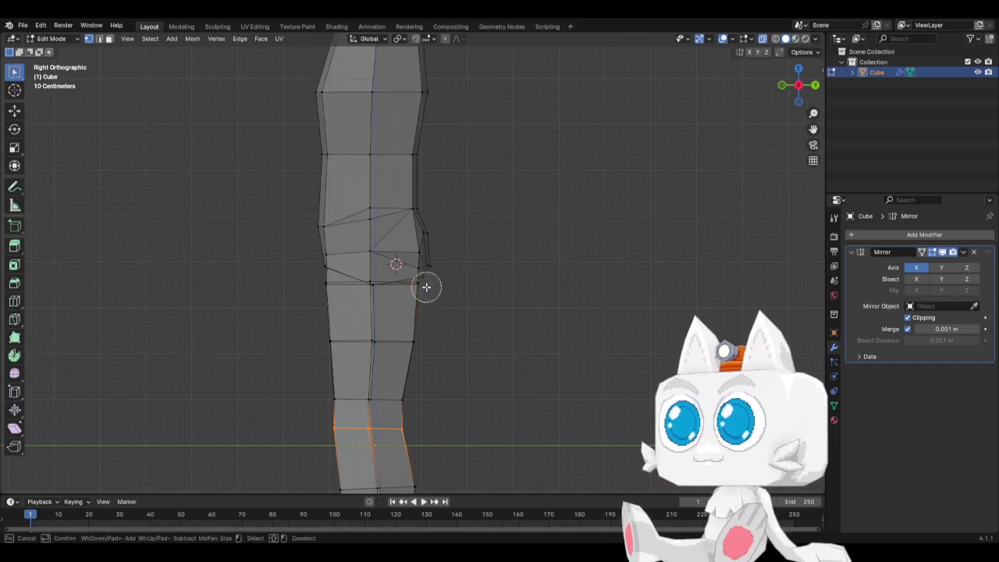
left_click(510, 386)
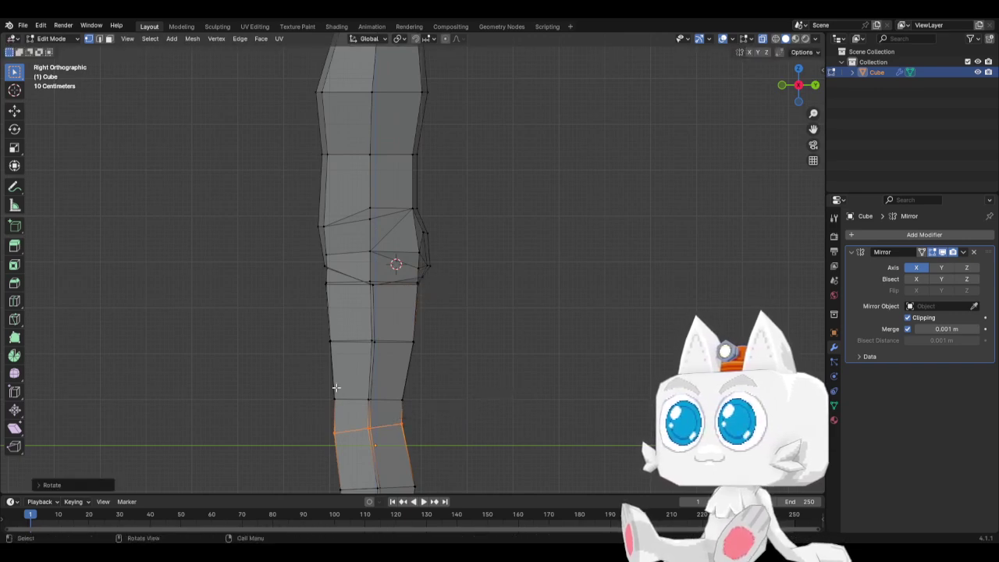
left_click_drag(314, 386, 419, 413)
key("g")
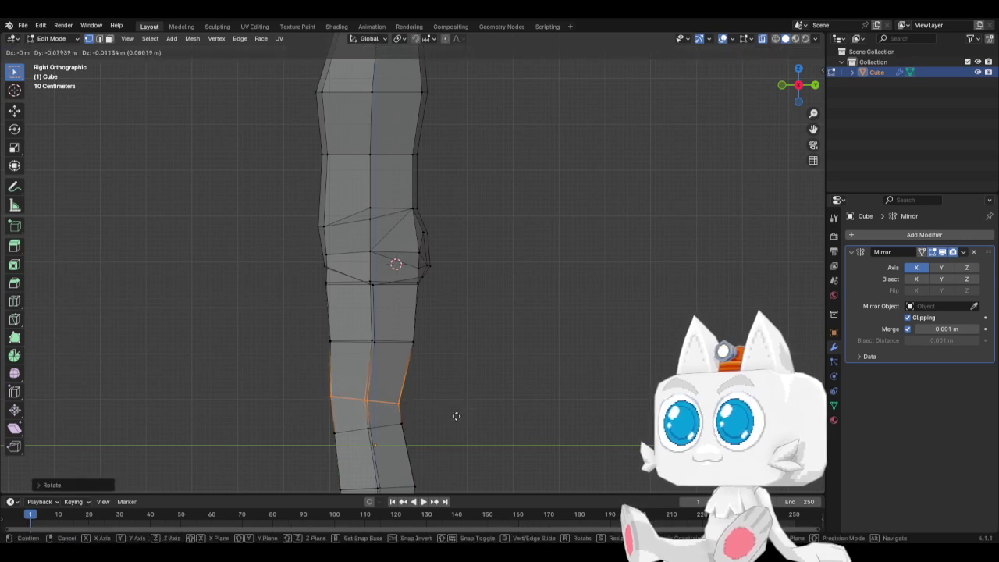
left_click(457, 420)
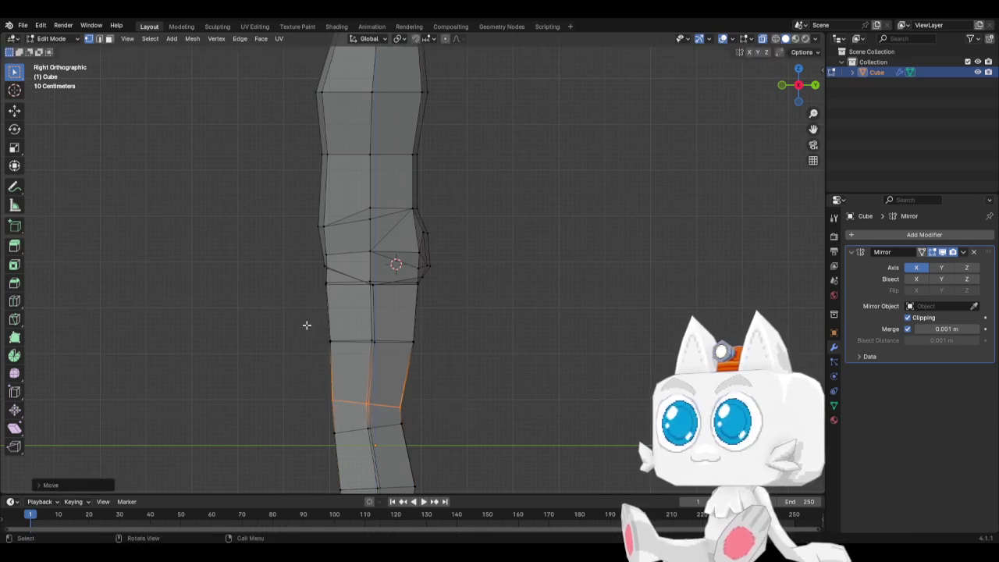
Shift both knee edge loops backward along Y by about 0.06 m
left_click_drag(295, 390, 419, 458)
key("g")
key("y")
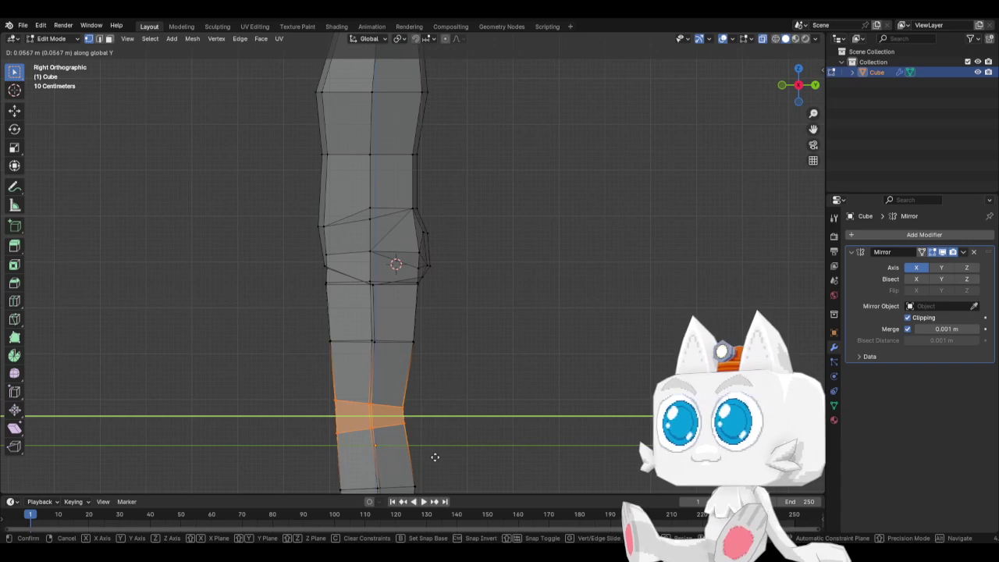
left_click(435, 456)
Widen the mid-thigh edge loop along Y and shift it slightly backward
left_click_drag(308, 321, 437, 359)
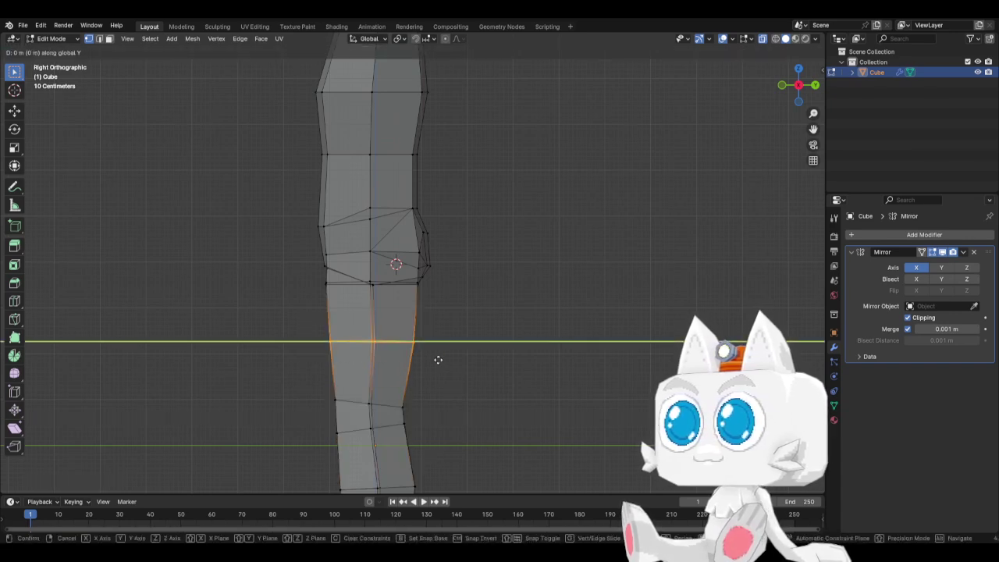
key("s")
key("y")
left_click(439, 360)
key("g")
key("y")
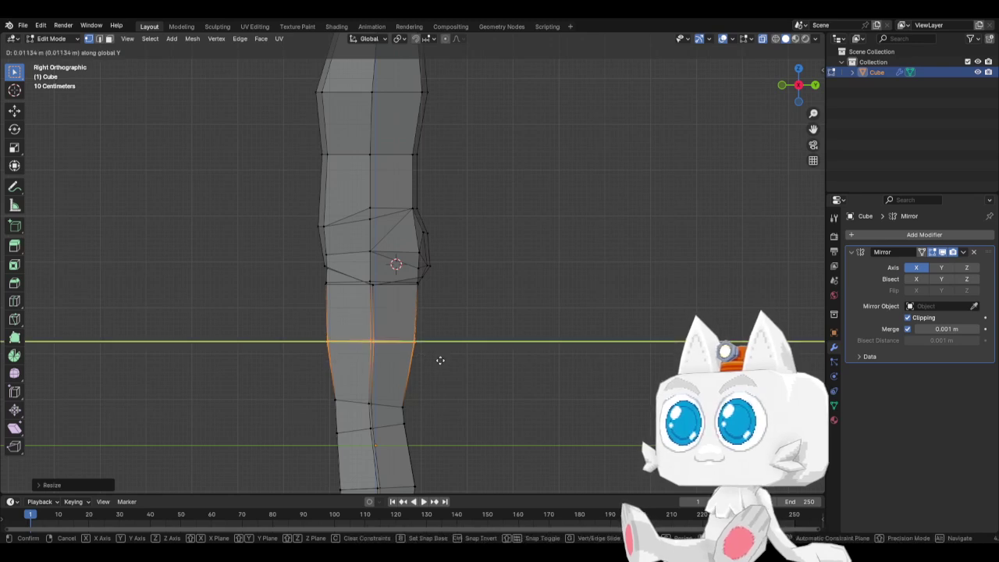
left_click(441, 360)
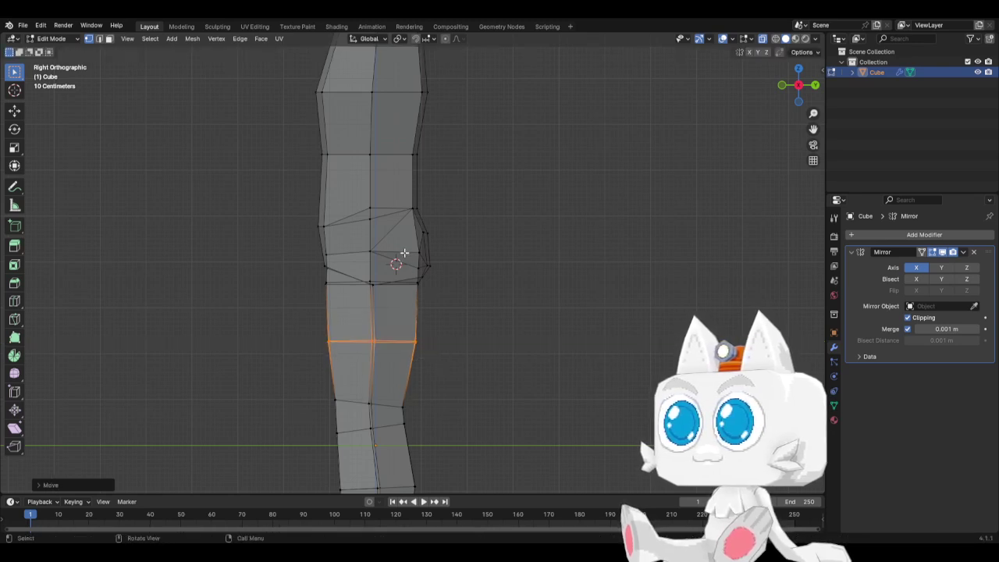
Push the lower rear buttock vertices backward along Y about 0.07 m, and move them farther together with the upper buttock vertices
left_click_drag(402, 250, 475, 302)
key("g")
key("y")
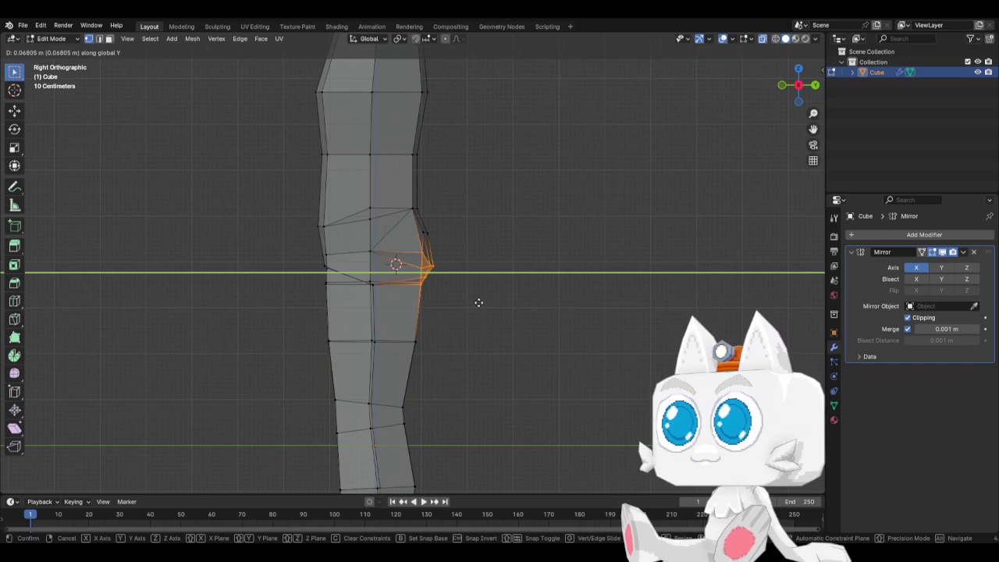
left_click(479, 302)
key("c")
left_click(428, 233)
right_click(428, 233)
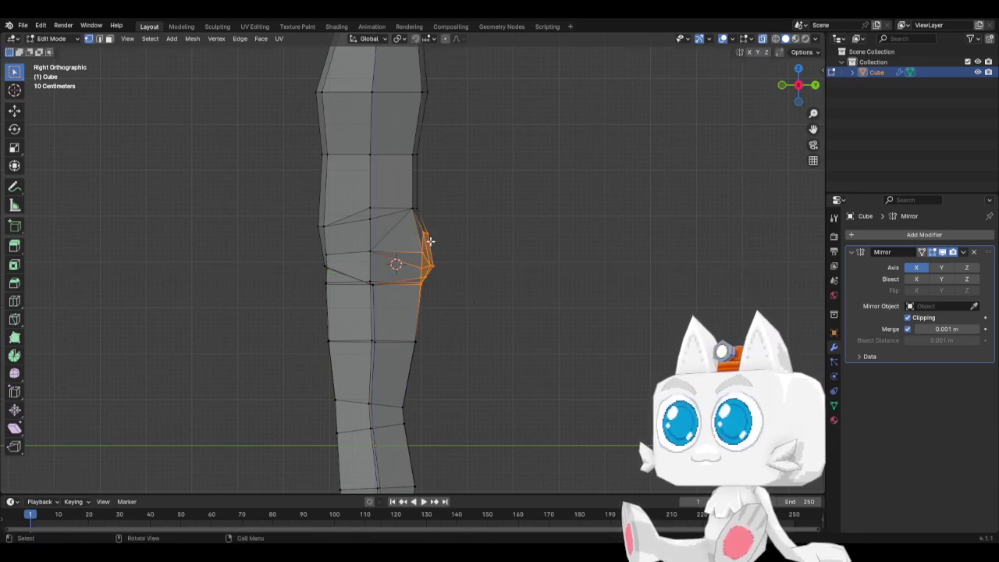
key("g")
key("y")
left_click(459, 241)
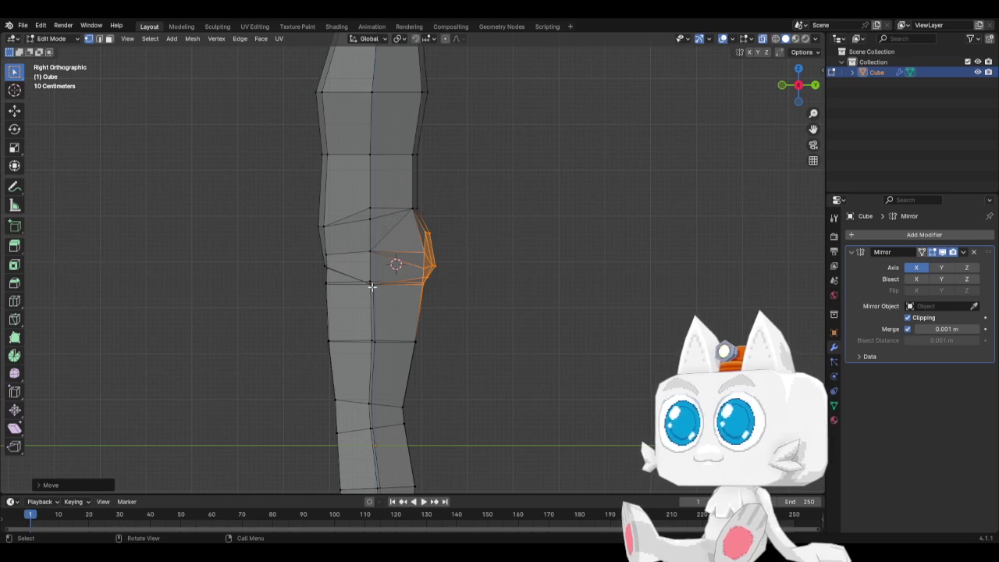
Return to Object Mode, check the whole body from the front, and save the file
scroll(373, 286, "down", 6)
key("Tab")
key("KP_1")
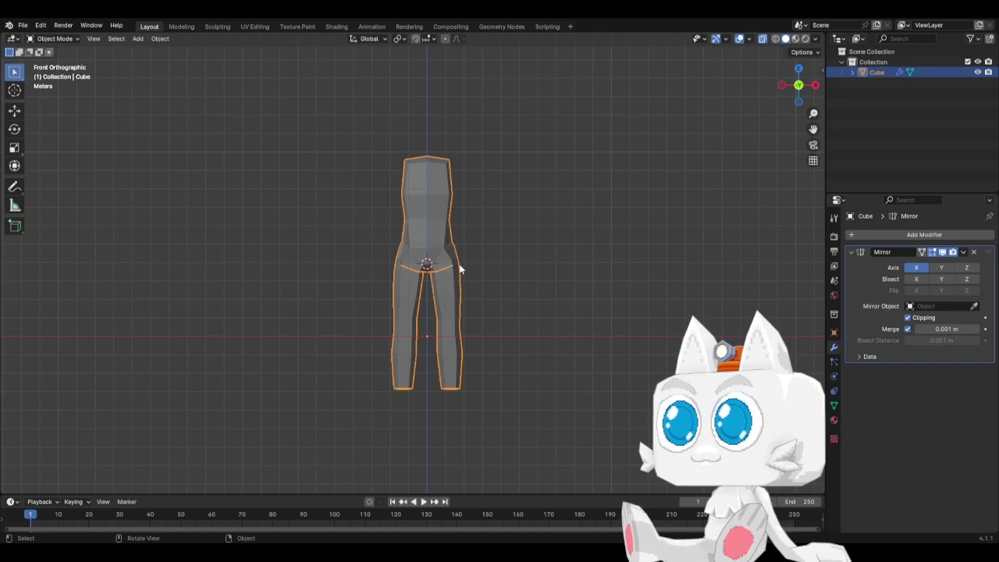
scroll(460, 269, "up", 1)
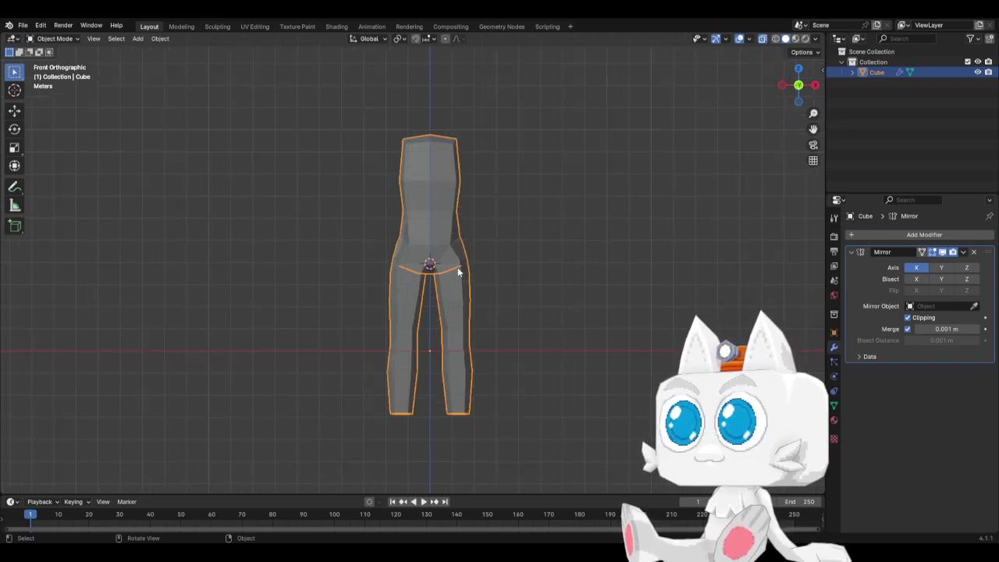
scroll(477, 274, "down", 2)
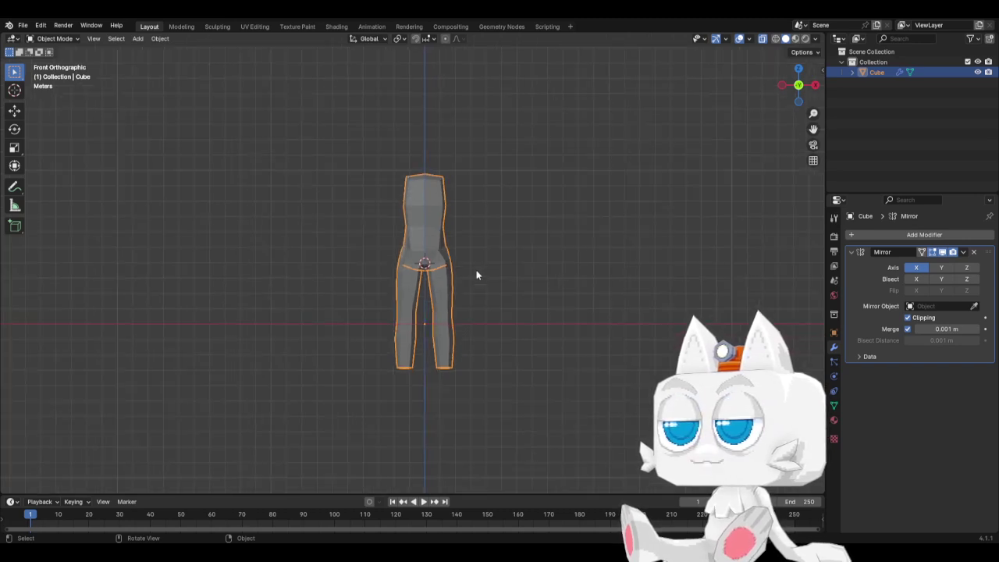
key("ctrl+s")
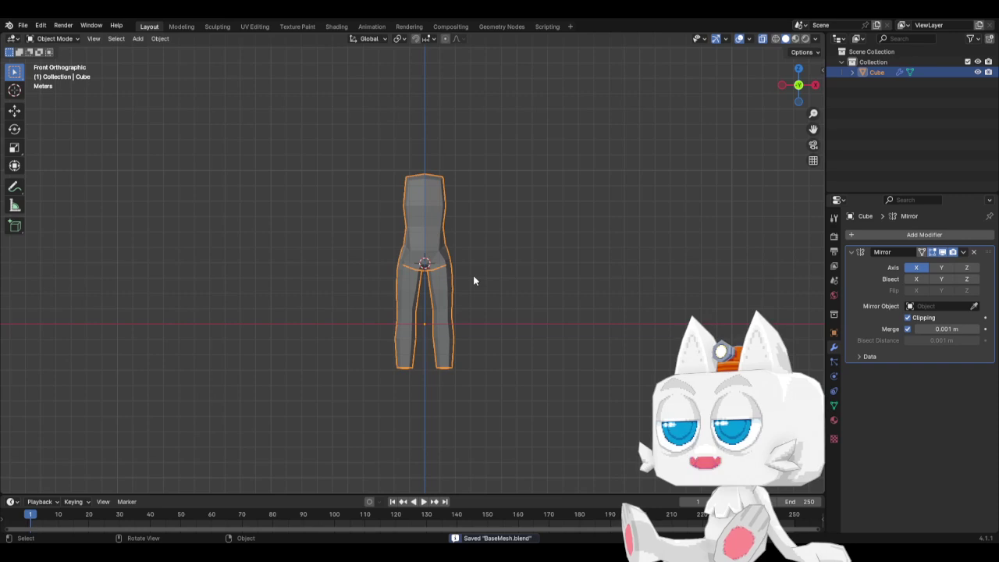
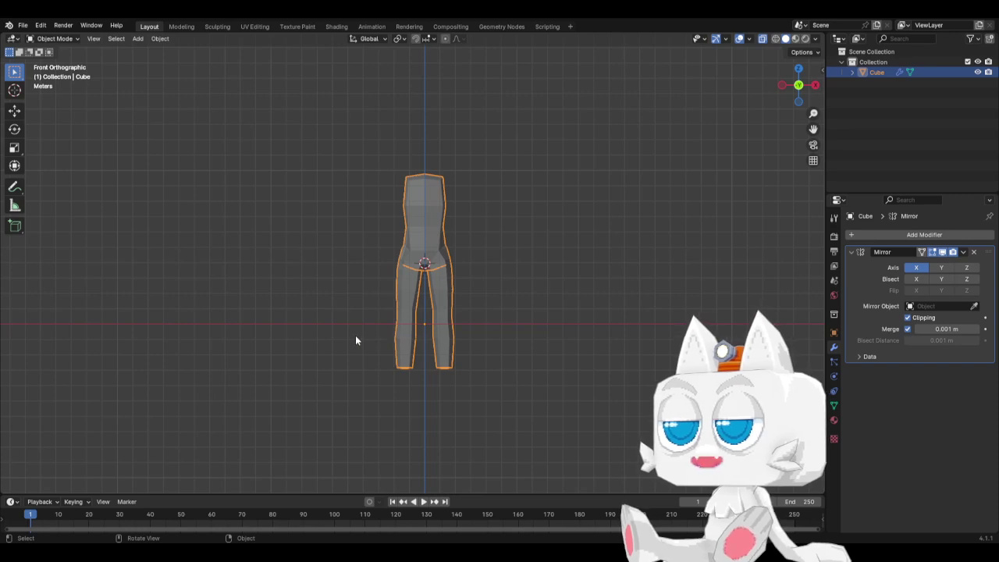
Resume mesh editing and move the front hip vertex slightly outward along X in front view
scroll(435, 306, "up", 2)
key("Tab")
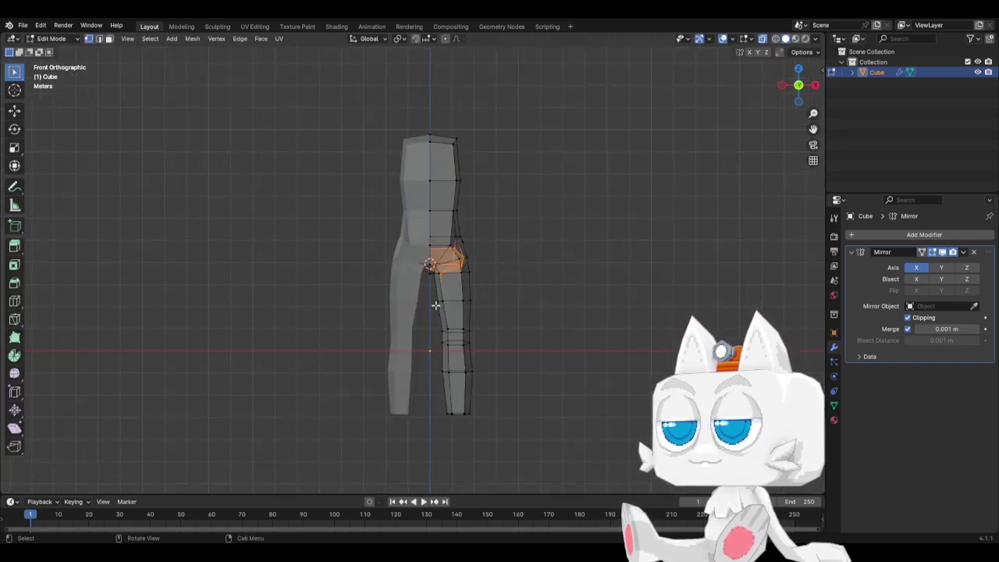
middle_click_drag(517, 258, 471, 366, "shift")
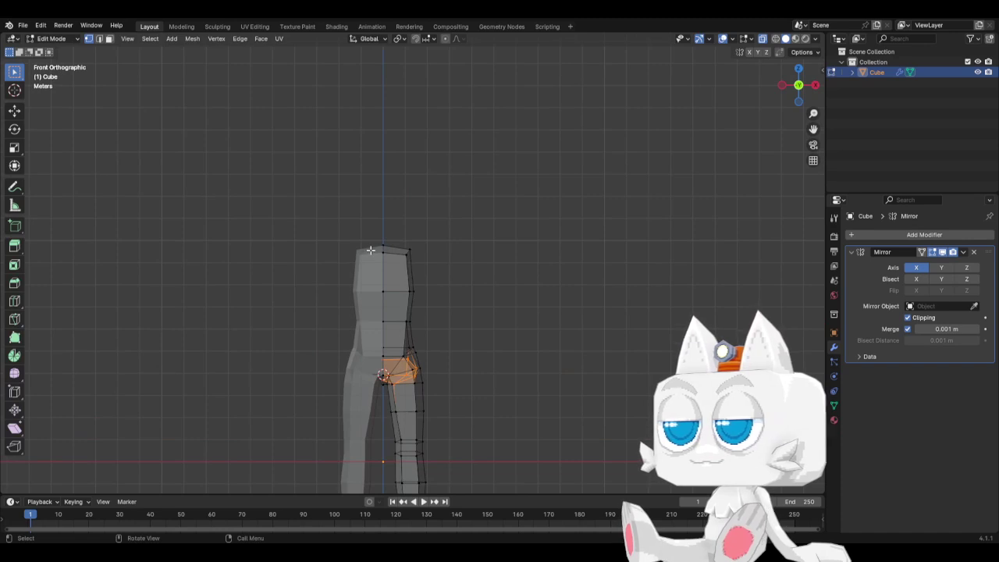
key("KP_3")
key("KP_1")
scroll(413, 295, "up", 3)
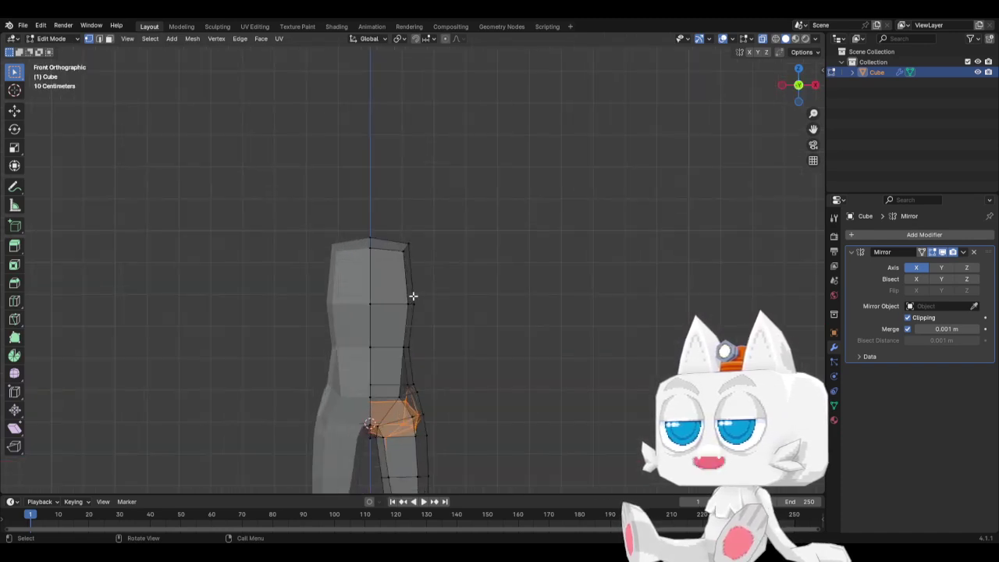
left_click(395, 423)
key("g")
key("x")
left_click(402, 407)
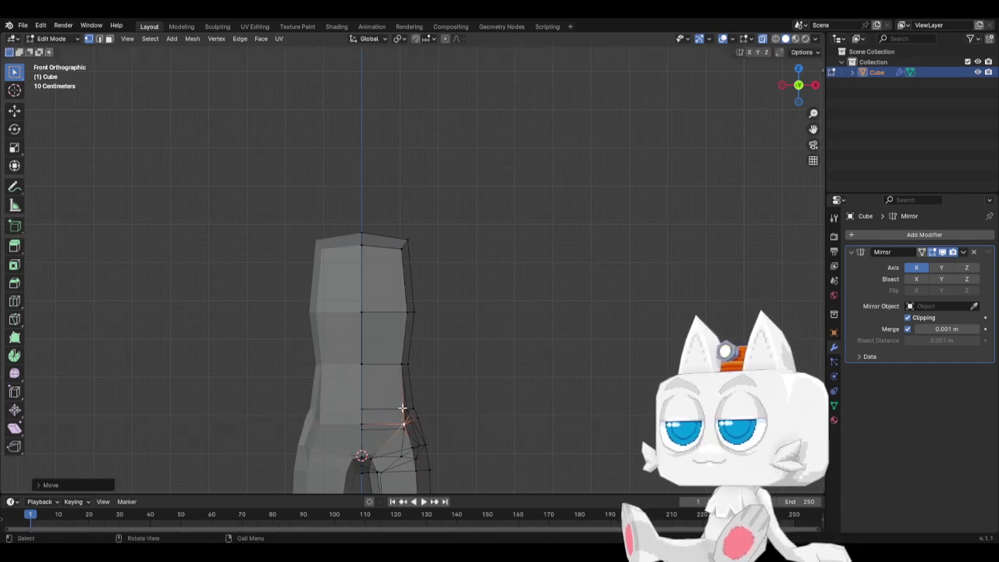
Add a horizontal loop cut around the upper chest, between the top shoulder vertices and the existing chest loop, in right side view
left_click(409, 250)
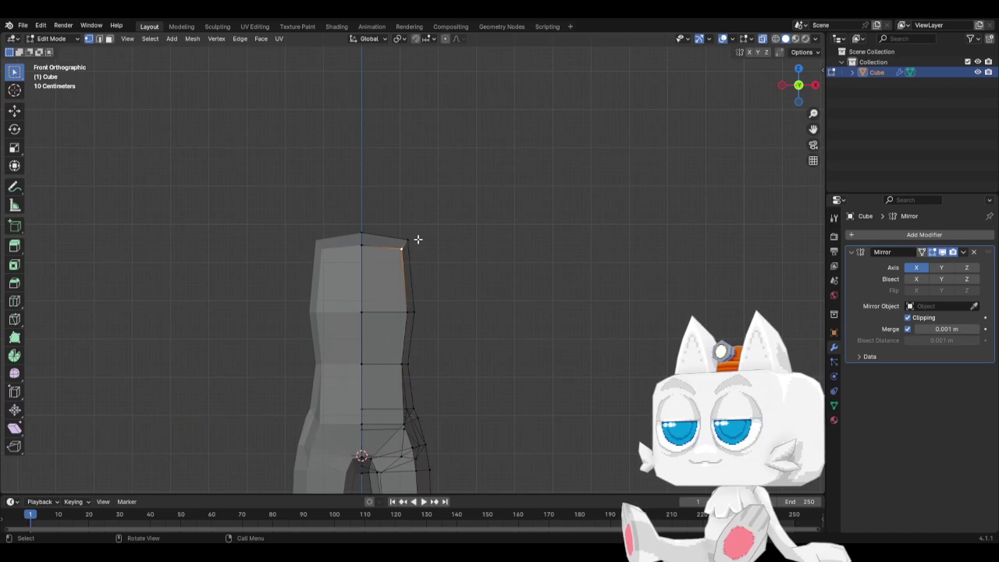
key("KP_3")
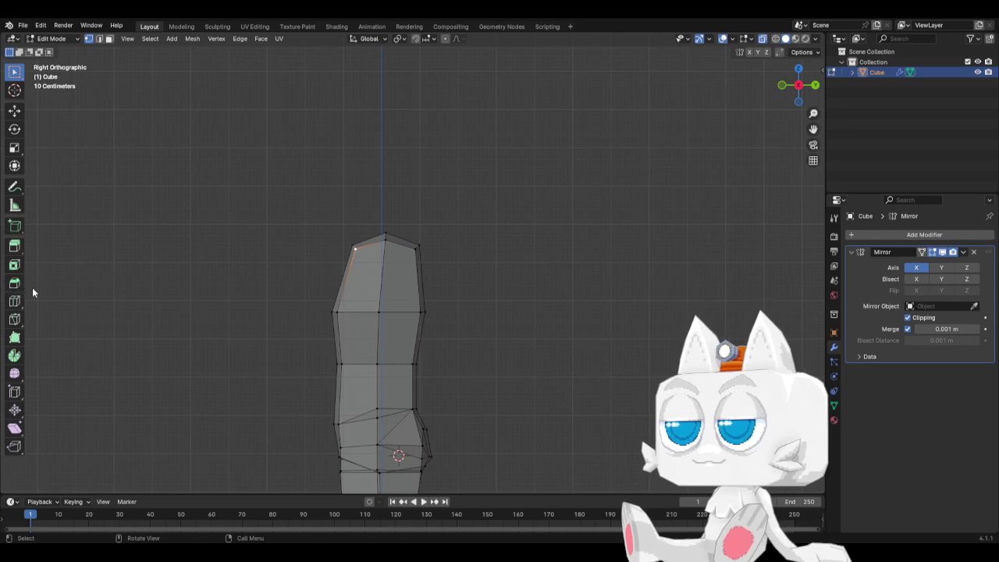
left_click_drag(170, 189, 277, 271)
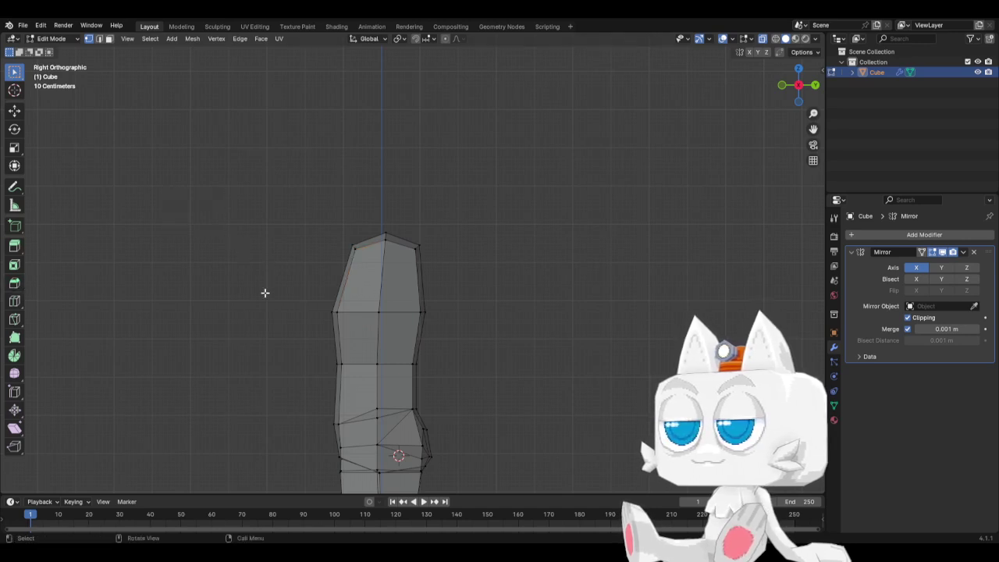
left_click(14, 301)
left_click(383, 279)
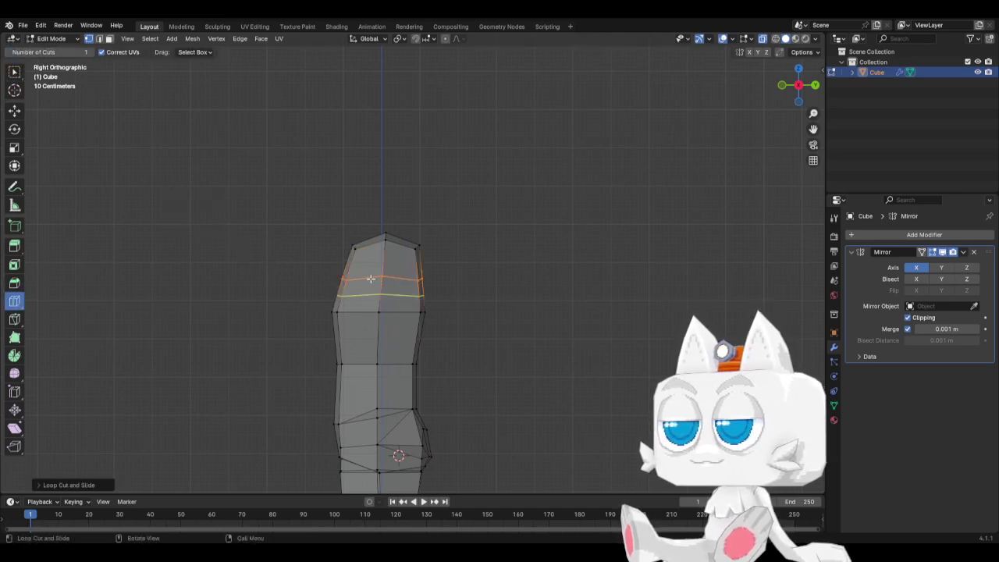
Select the whole new upper-chest loop, flatten it along Z, and raise it slightly along Z
key("w")
left_click_drag(321, 271, 460, 298)
key("s")
key("z")
left_click(398, 283)
key("g")
key("z")
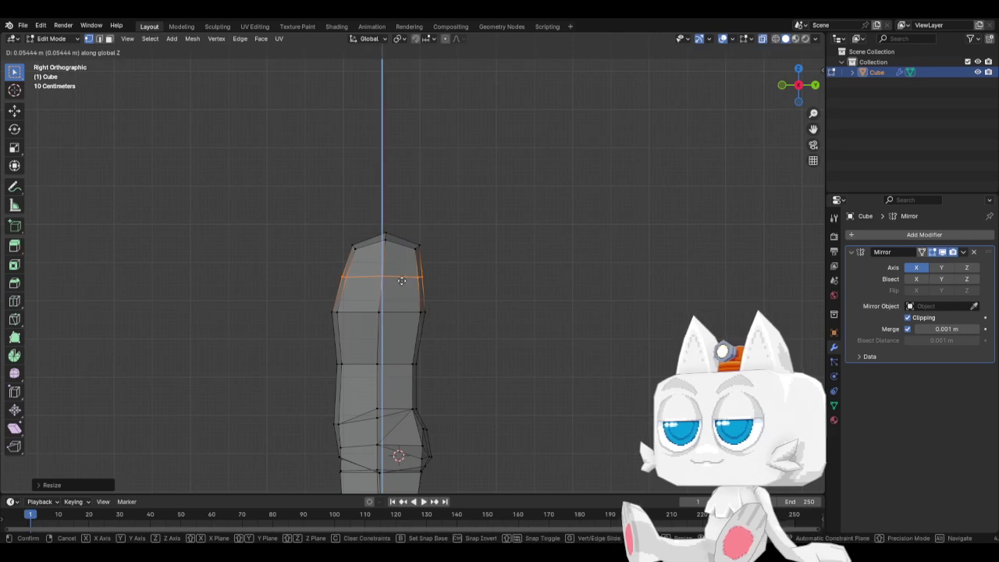
left_click(402, 277)
Round the upper-chest loop in side view by moving its rear vertices slightly backward and its front vertices slightly forward
left_click_drag(406, 266, 446, 289)
key("g")
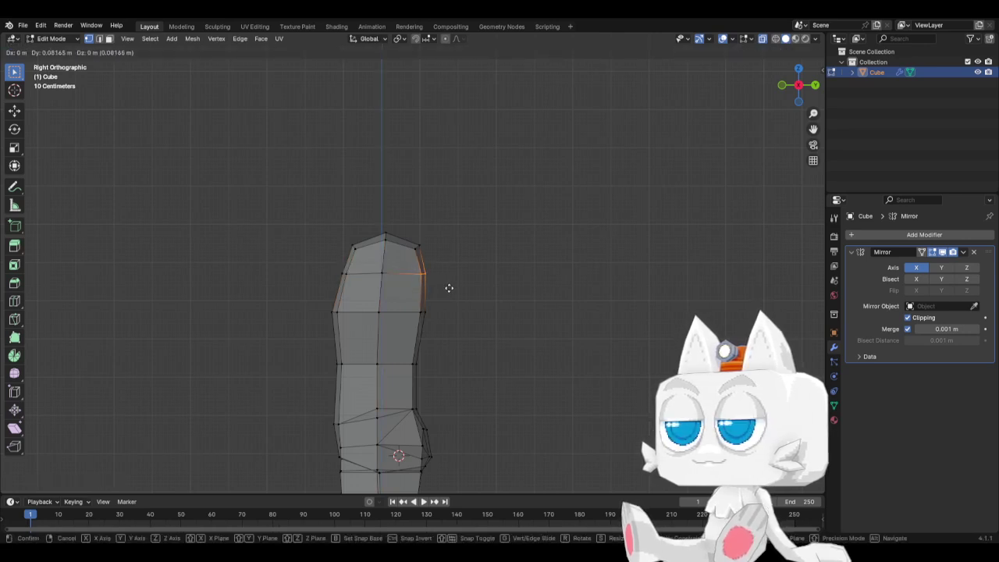
left_click(448, 287)
left_click_drag(329, 269, 361, 280)
key("g")
left_click(356, 281)
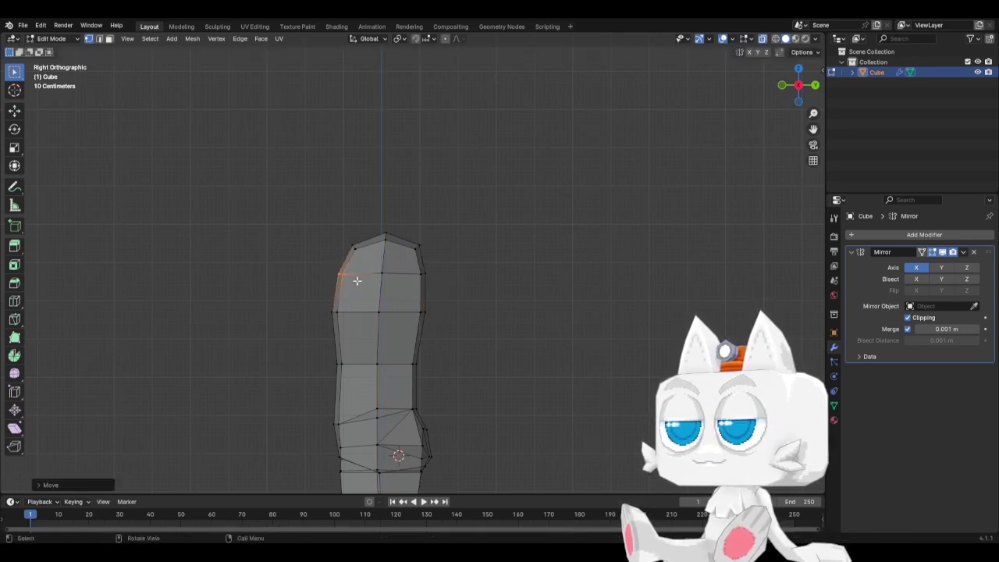
In front view, move the outer vertices of the upper-chest loop outward along X about 0.04 m
key("KP_1")
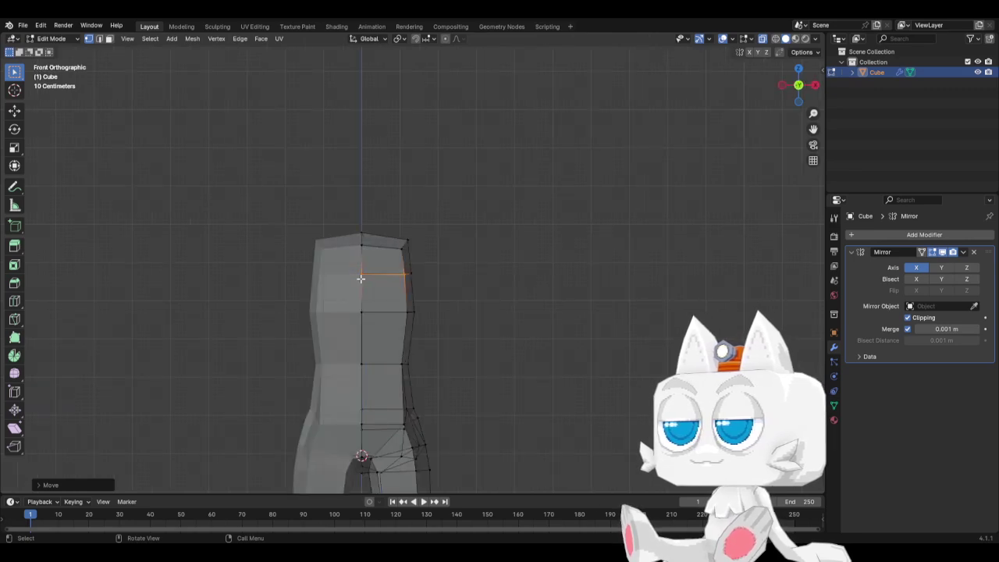
left_click(409, 269)
key("g")
key("x")
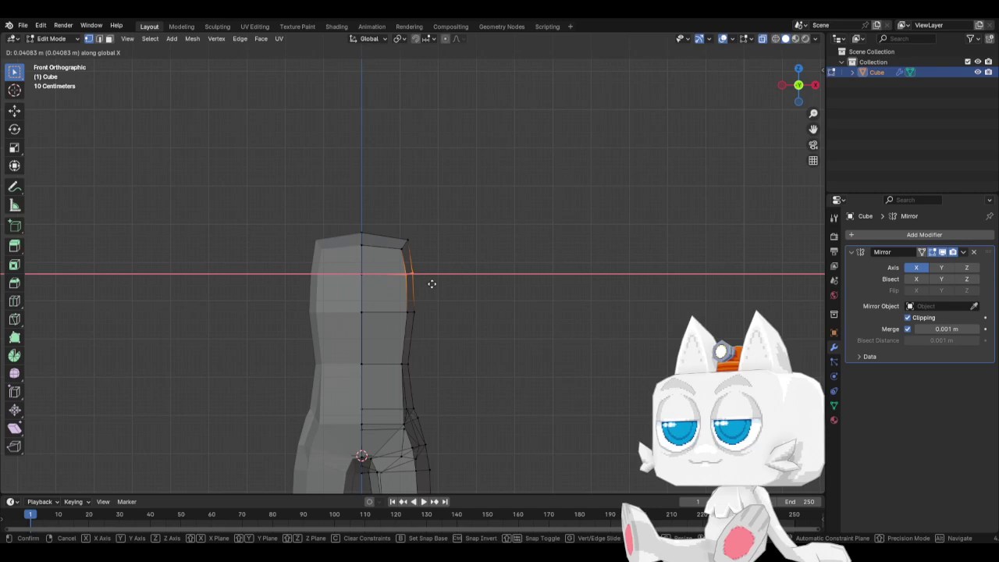
left_click(433, 283)
Lower the side vertex in the middle of the upper-chest loop along Z to form the armpit point
middle_click_drag(436, 262, 346, 274)
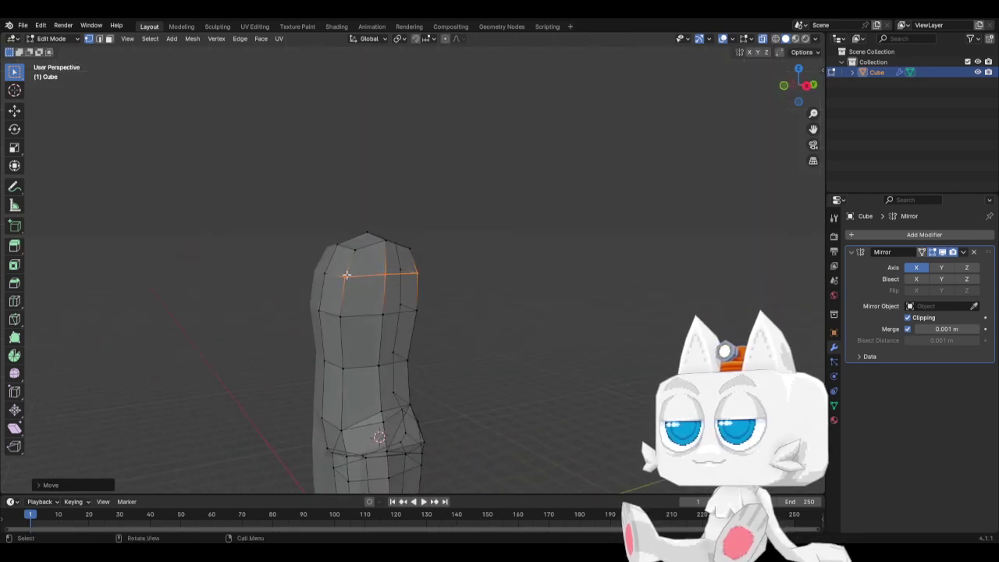
key("KP_3")
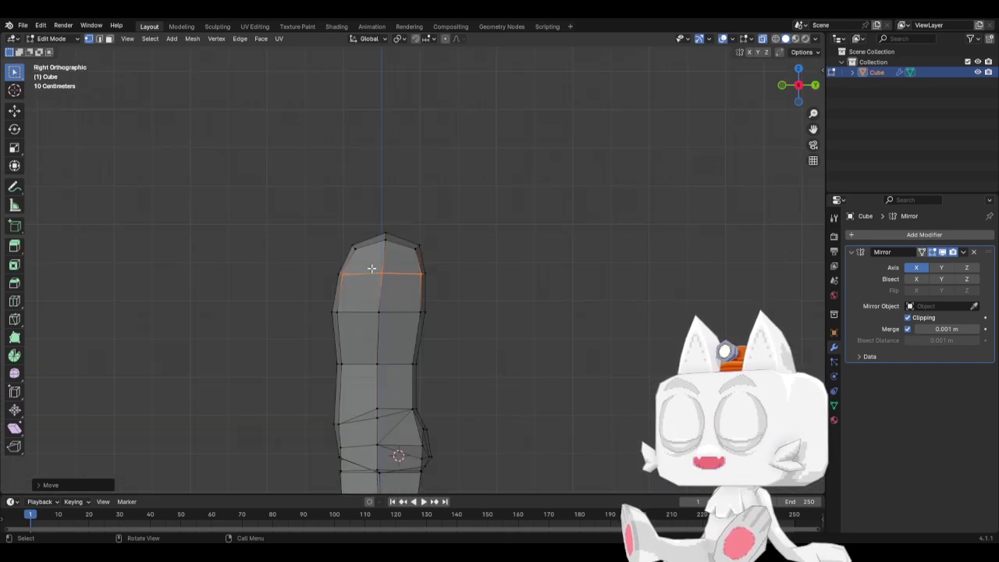
left_click(380, 273)
key("g")
key("z")
left_click(381, 290)
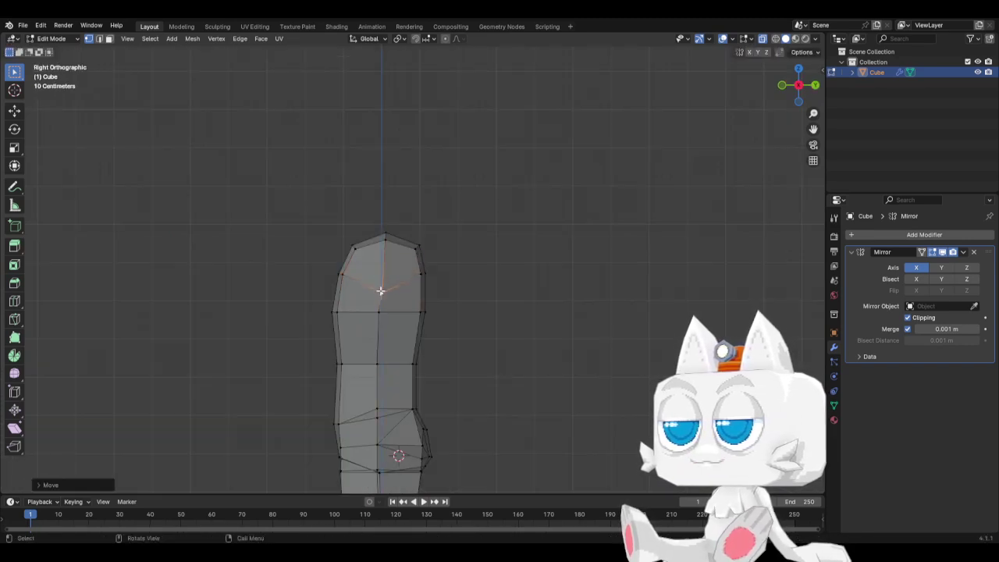
In front view, move the front shoulder vertex outward along X about 0.11 m and nudge the top shoulder vertex slightly outward
key("KP_1")
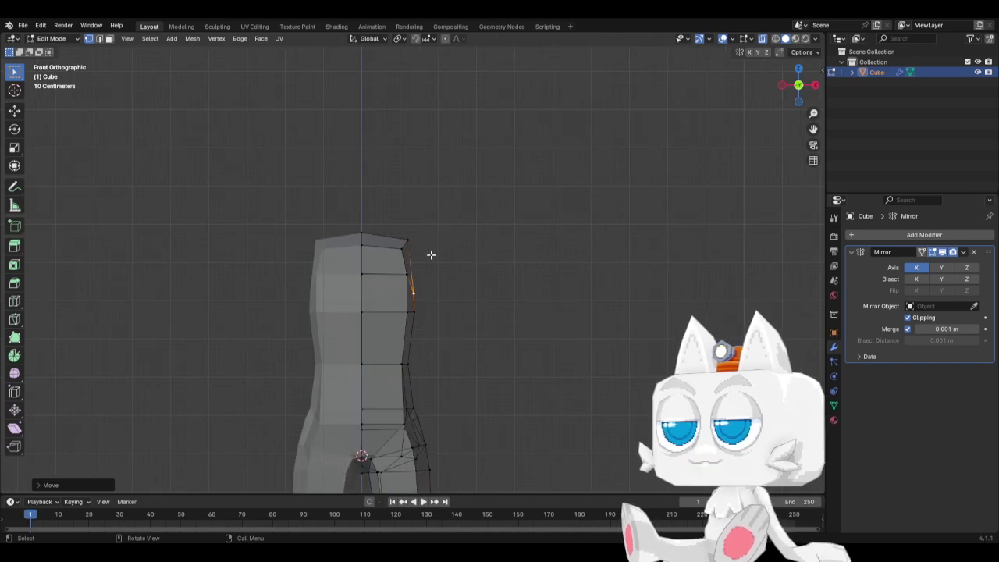
left_click(403, 244)
key("g")
key("x")
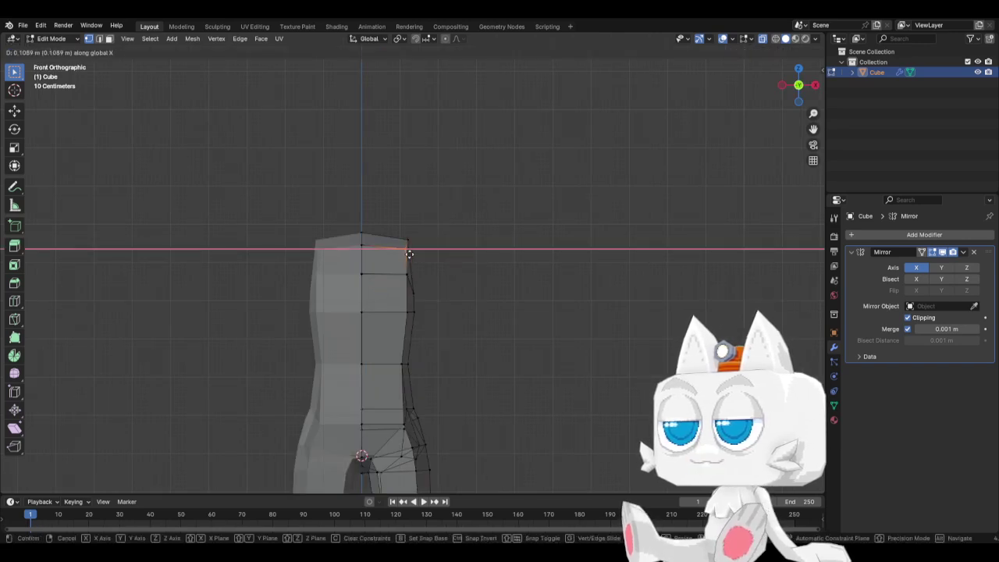
key("x")
key("x")
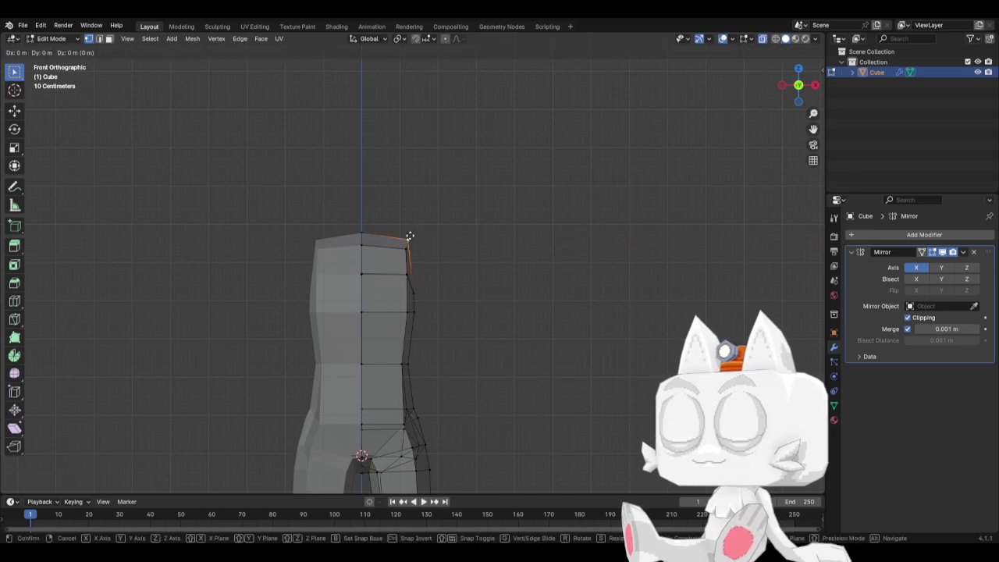
left_click(411, 235)
Select the remaining front and back vertices of the upper-chest loop and lower them slightly along Z
middle_click_drag(426, 277, 379, 280)
left_click(377, 274)
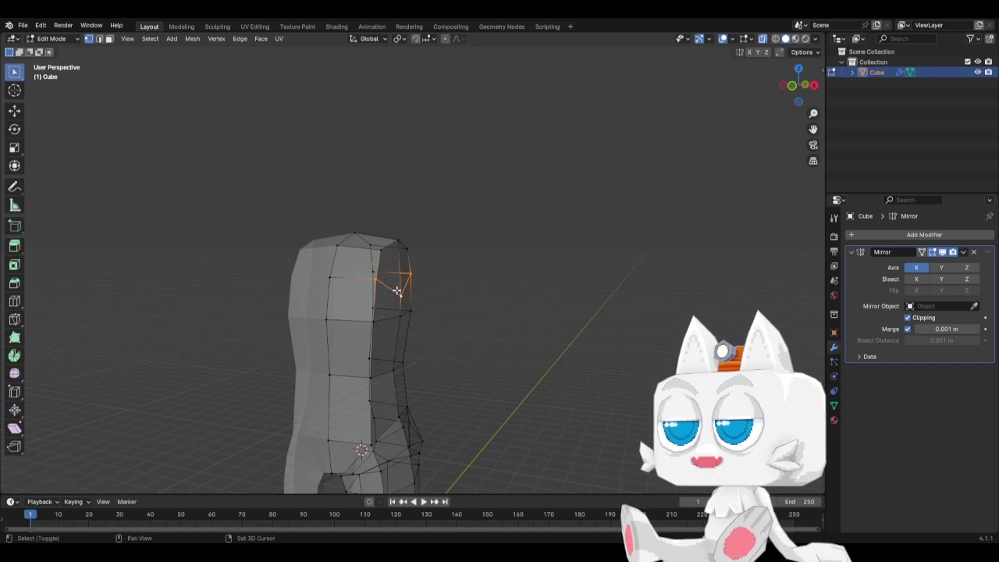
left_click(374, 273, "shift")
key("KP_1")
key("g")
key("z")
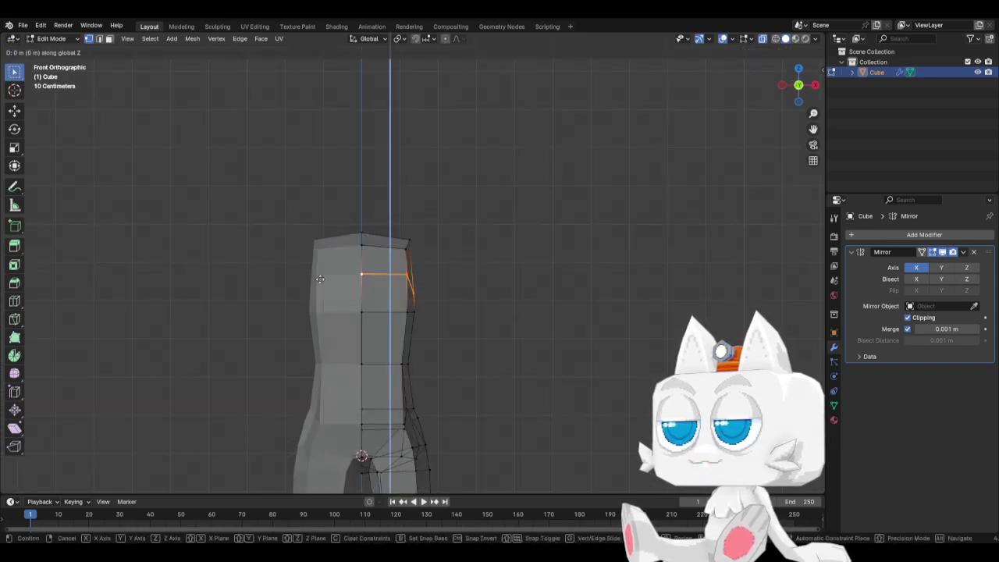
left_click(318, 286)
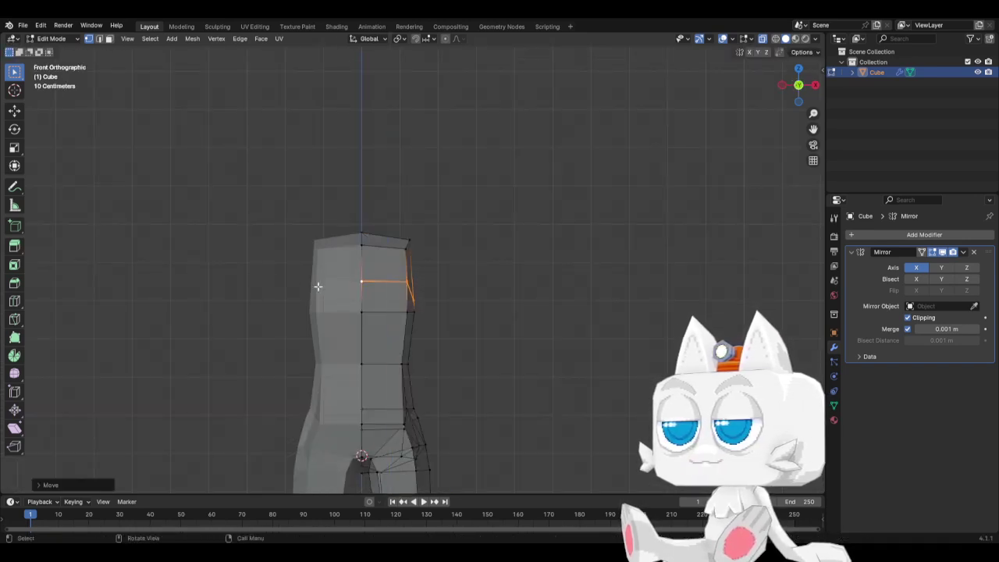
Select the side vertices from the armpit up to the shoulder and extrude their faces outward to start the shoulder
left_click(413, 299)
left_click(406, 281, "shift")
key("c")
left_click(409, 245)
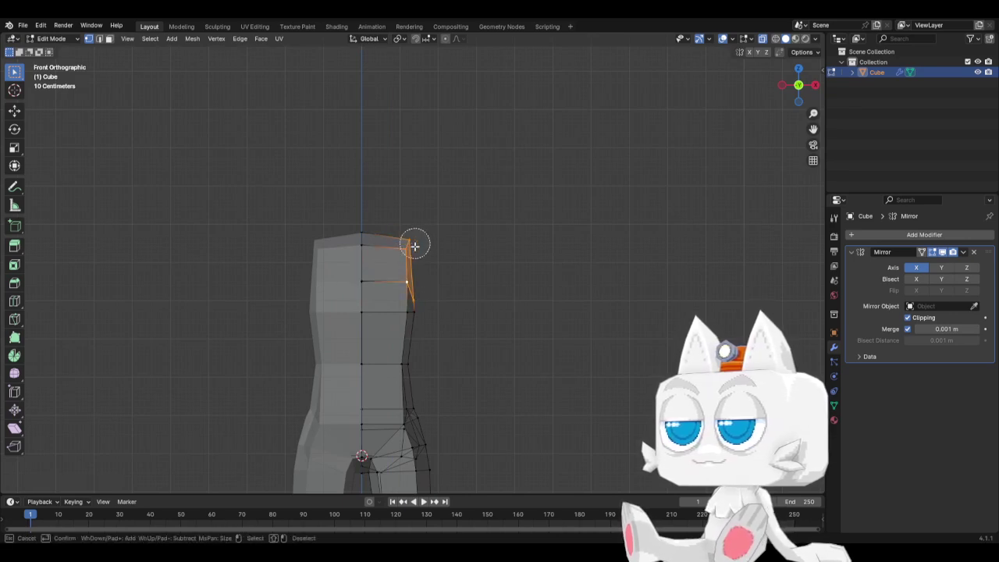
key("Escape")
key("e")
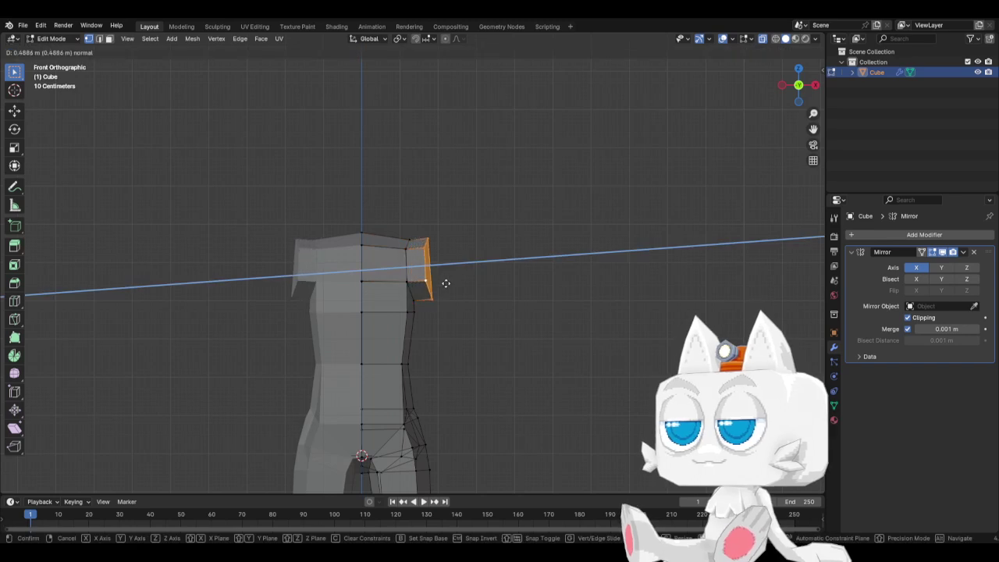
left_click(457, 274)
Rotate and scale the extruded shoulder end, shifting it inward about 0.15 m and up about 0.07 m
key("r")
key("s")
left_click(456, 274)
key("g")
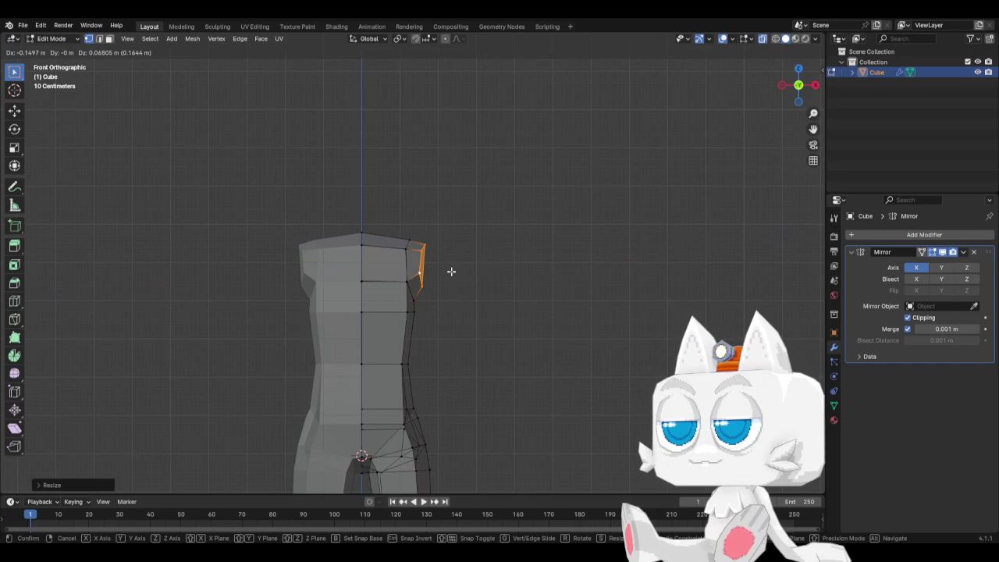
left_click(451, 272)
key("s")
left_click(453, 271)
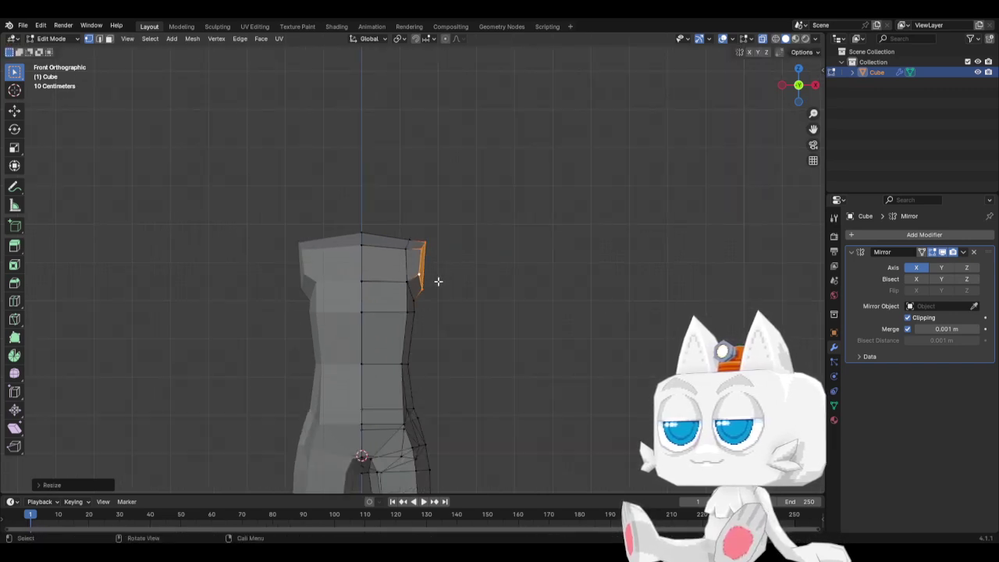
Slide the lowest vertex of the shoulder end along its edge toward the armpit
left_click(422, 288)
key("shift+v")
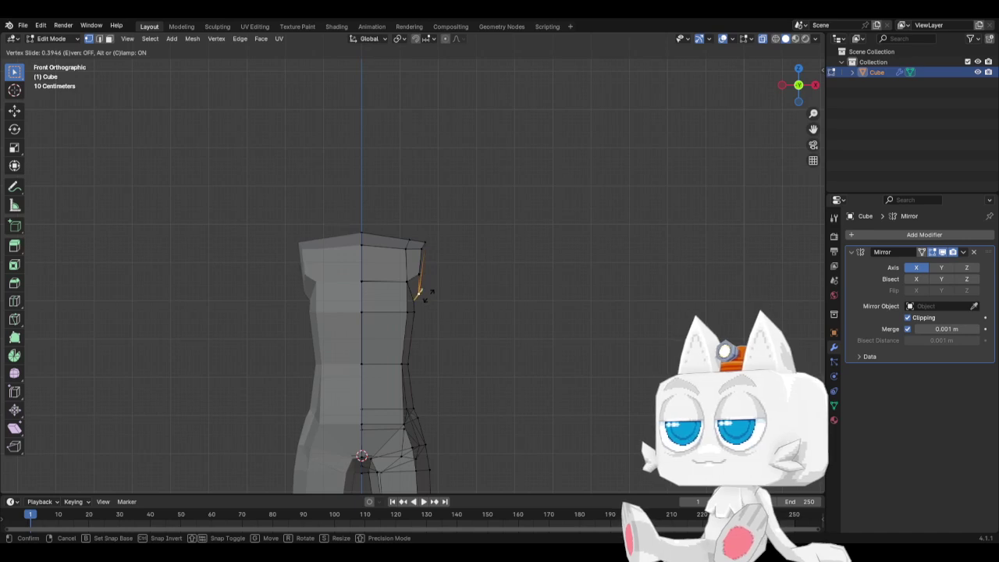
left_click(427, 297)
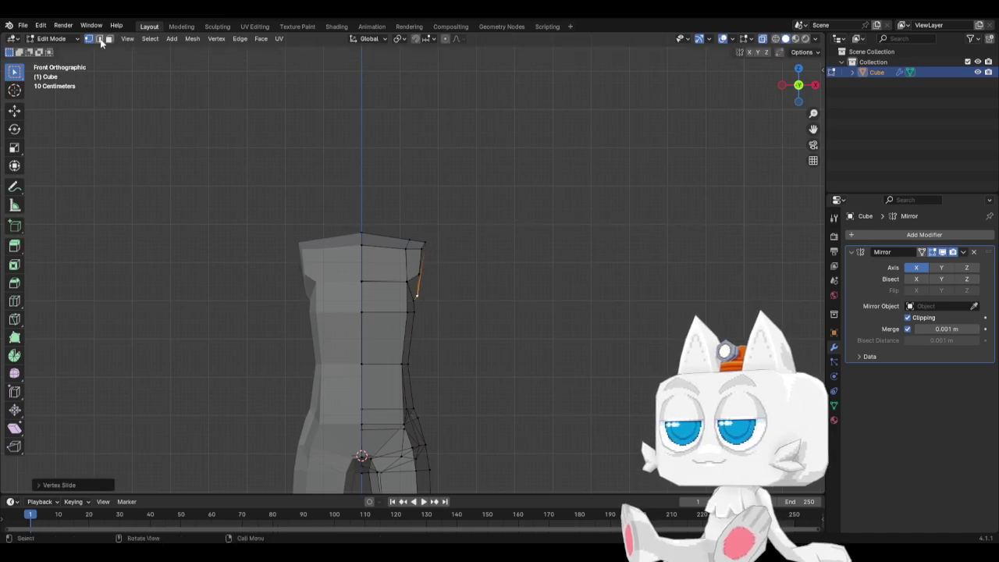
Delete the two end faces of the extruded shoulder to leave an open arm hole
left_click(439, 216)
middle_click_drag(426, 245, 380, 262)
left_click(379, 262)
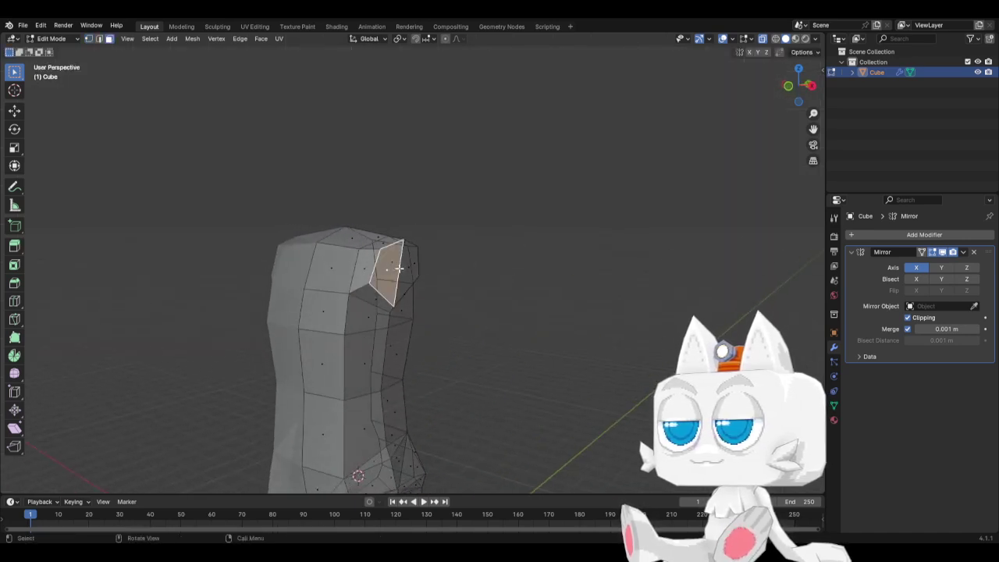
left_click(406, 269, "shift")
key("x")
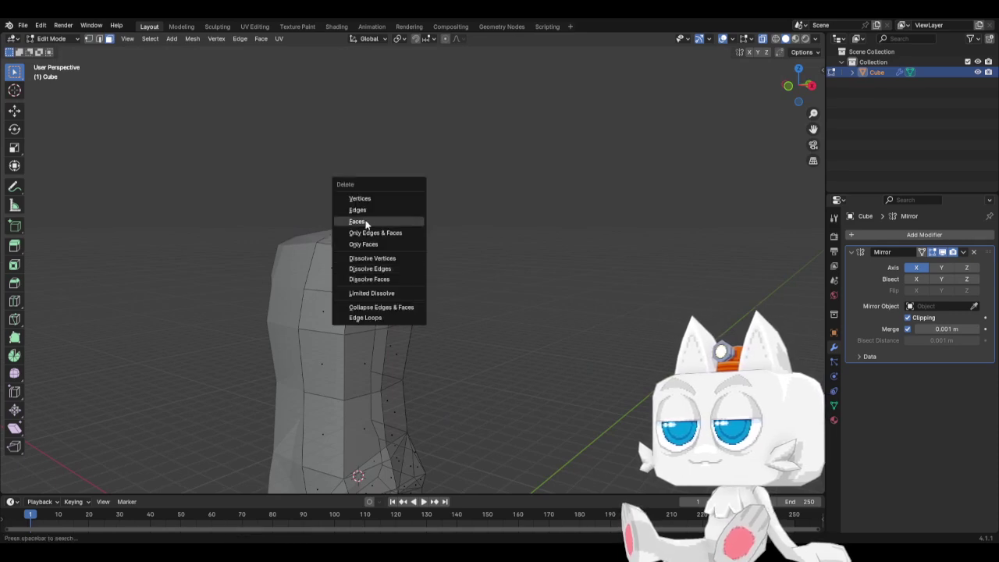
left_click(360, 221)
View the body from the top, turn off X-ray, and switch to vertex selection
key("KP_1")
key("KP_7")
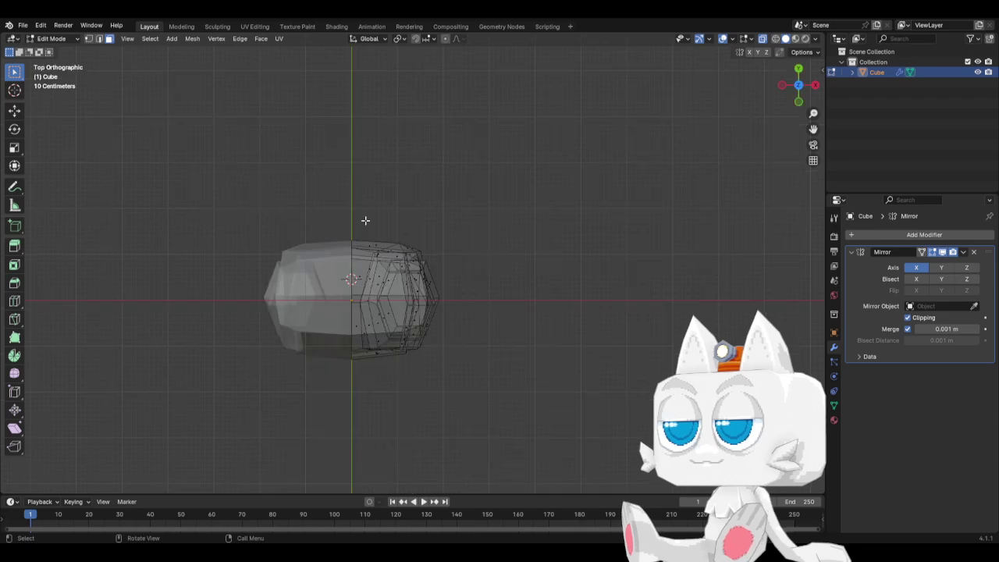
key("alt+z")
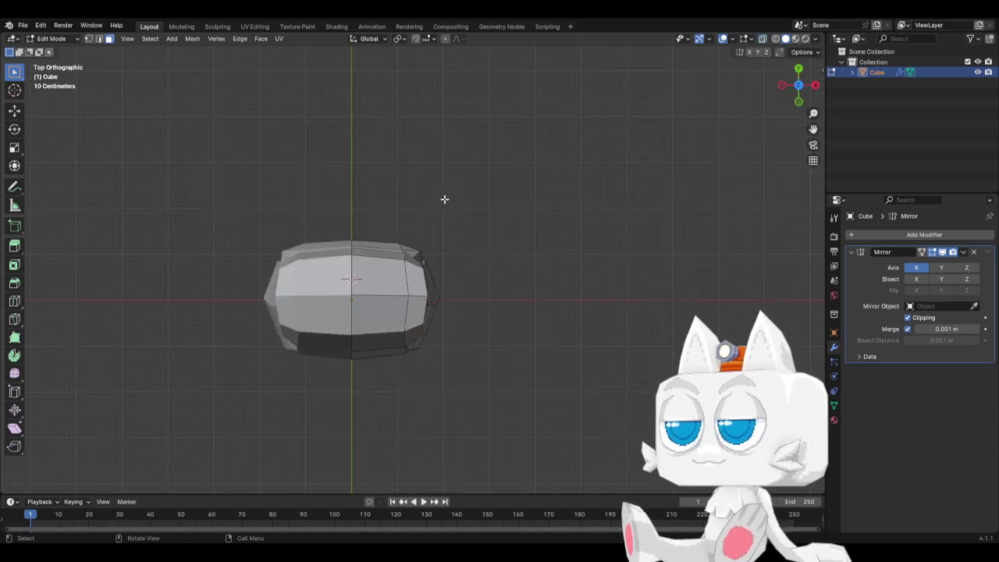
left_click(89, 39)
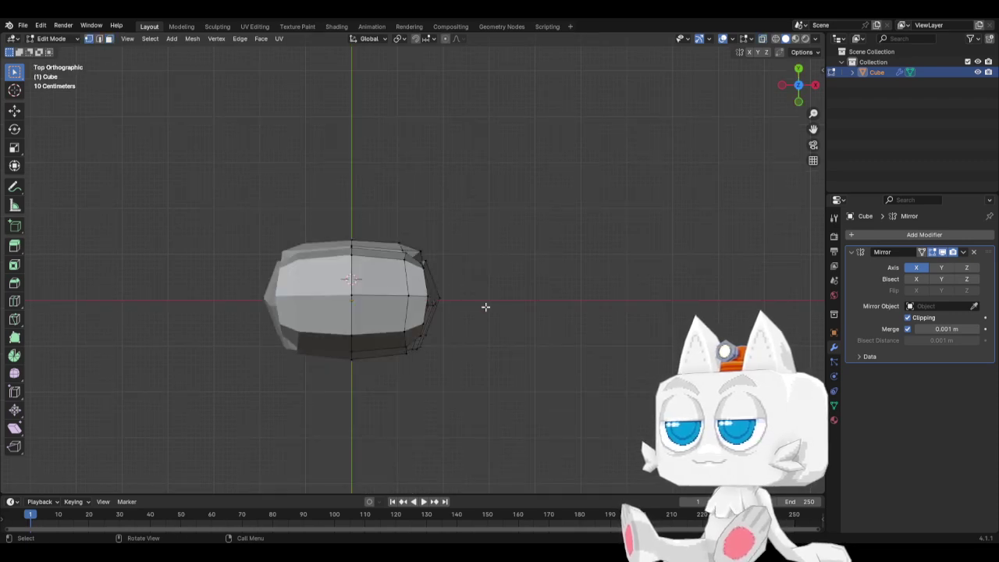
Select the vertices around the arm hole, then rotate them slightly and move them outward and backward in top view
middle_click_drag(486, 307, 359, 215)
left_click(409, 253)
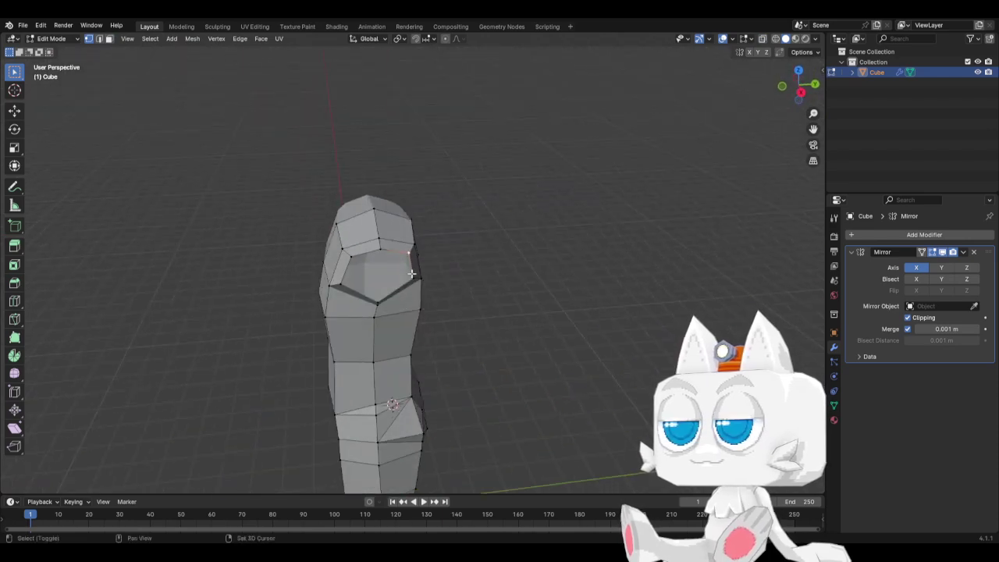
left_click(419, 278, "shift")
left_click(375, 301, "shift")
left_click(344, 284, "shift")
left_click(351, 256, "shift")
left_click(378, 247, "shift")
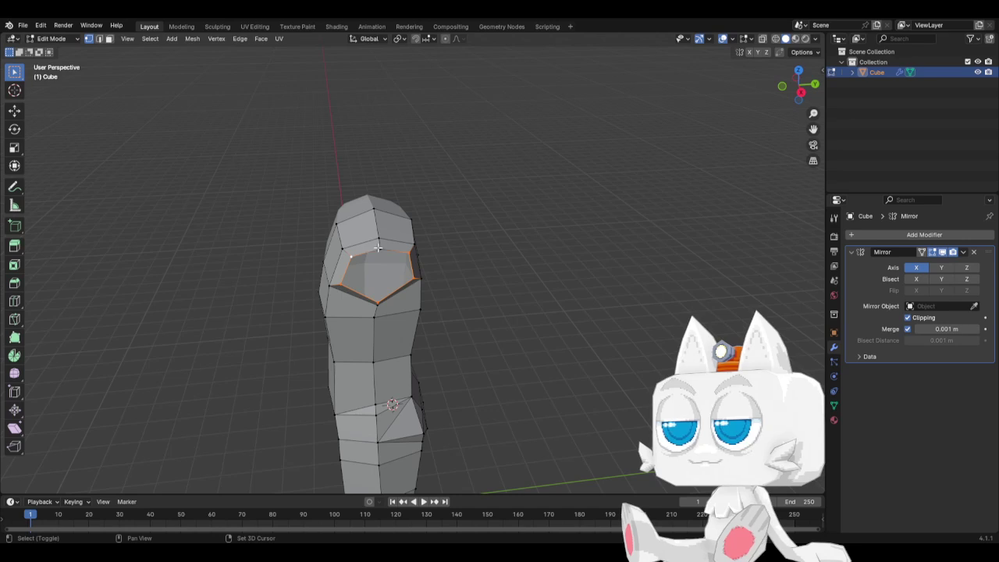
key("KP_7")
key("r")
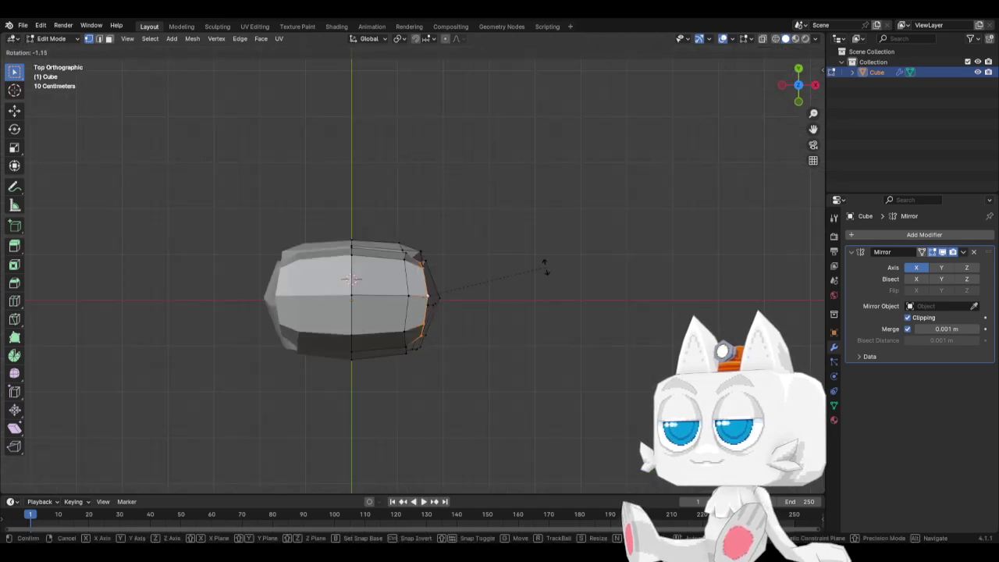
left_click(545, 279)
key("g")
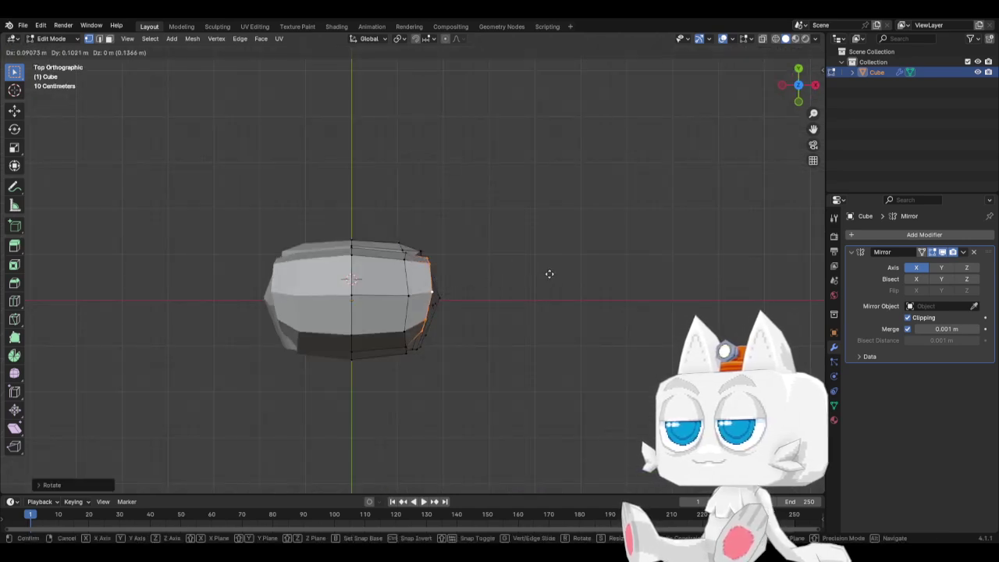
left_click(548, 271)
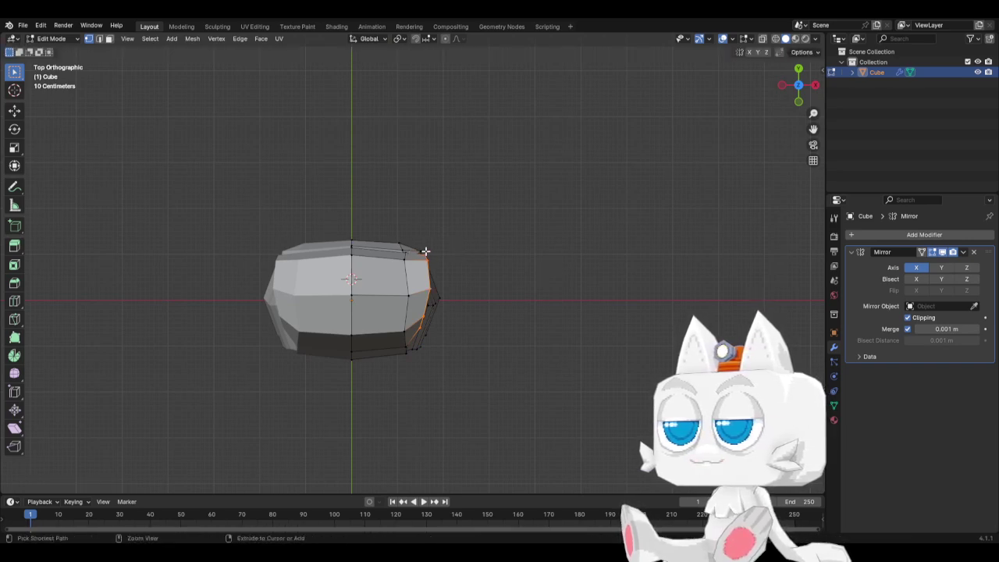
Move the arm-hole vertices and the two adjoining outer chest vertices slightly backward in top view
left_click(432, 255, "shift")
key("g")
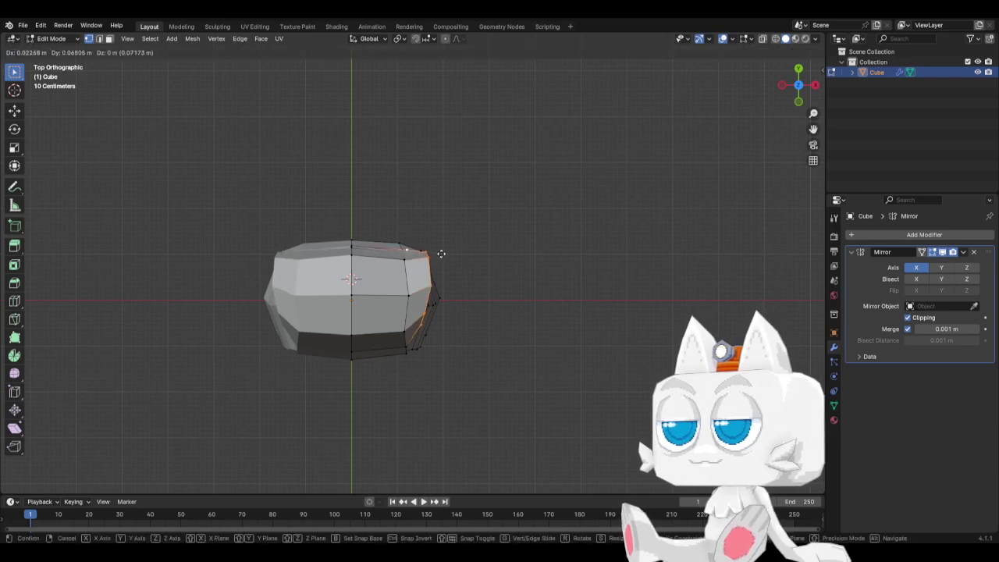
left_click(440, 254)
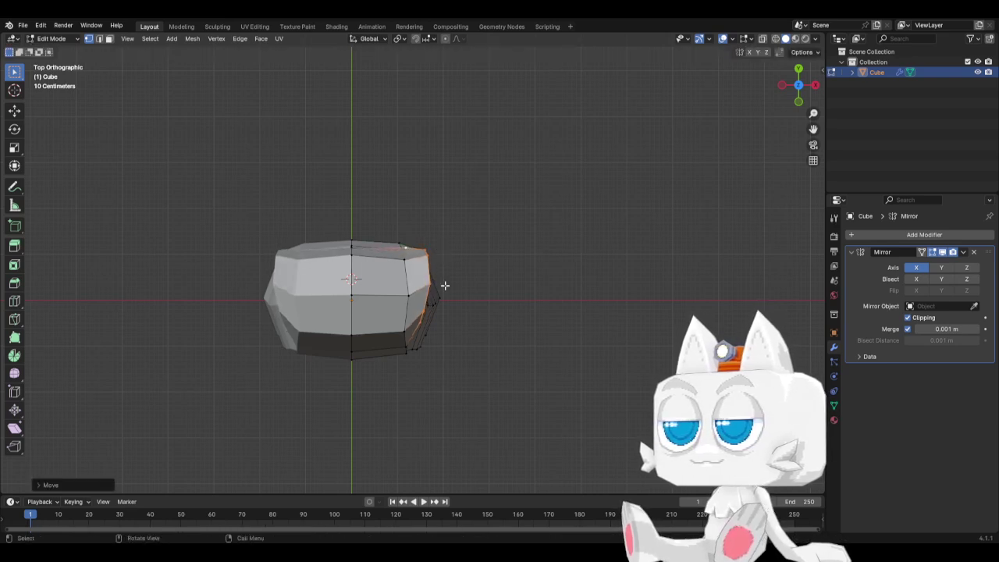
left_click(405, 258)
left_click(408, 293, "shift")
key("g")
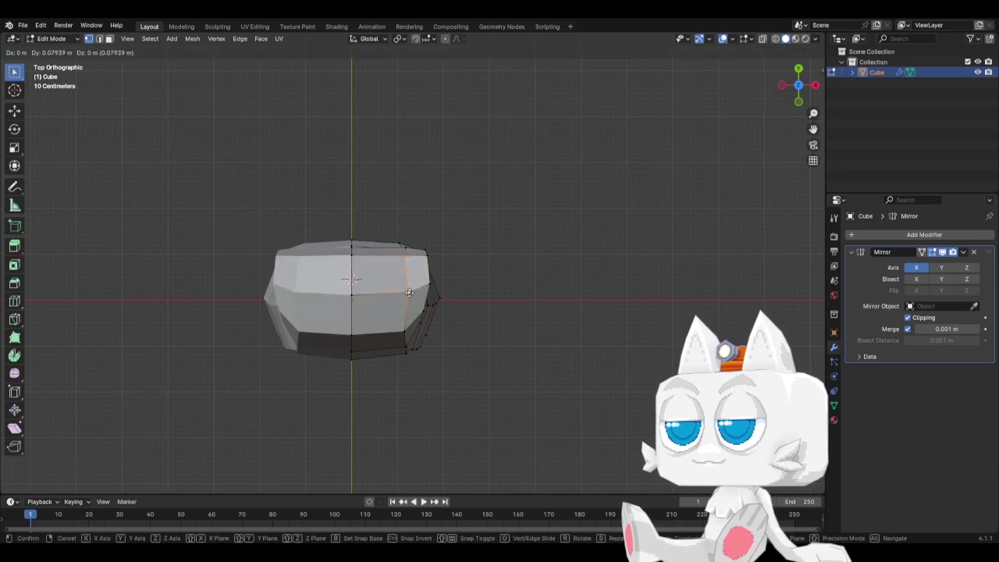
left_click(410, 292)
Reposition the lowest arm-hole vertex slightly toward the front of the body in side view
key("KP_3")
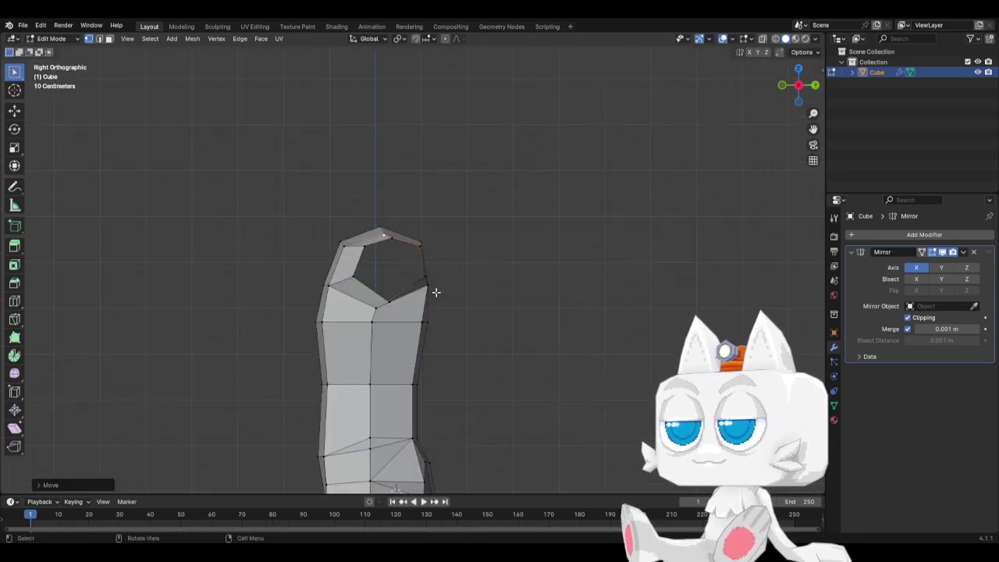
key("g")
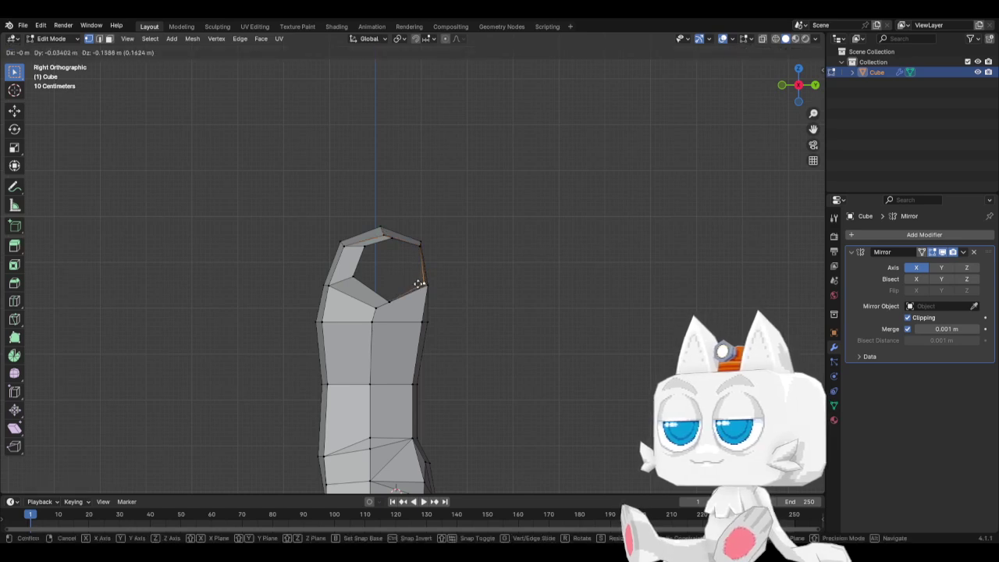
left_click(383, 297)
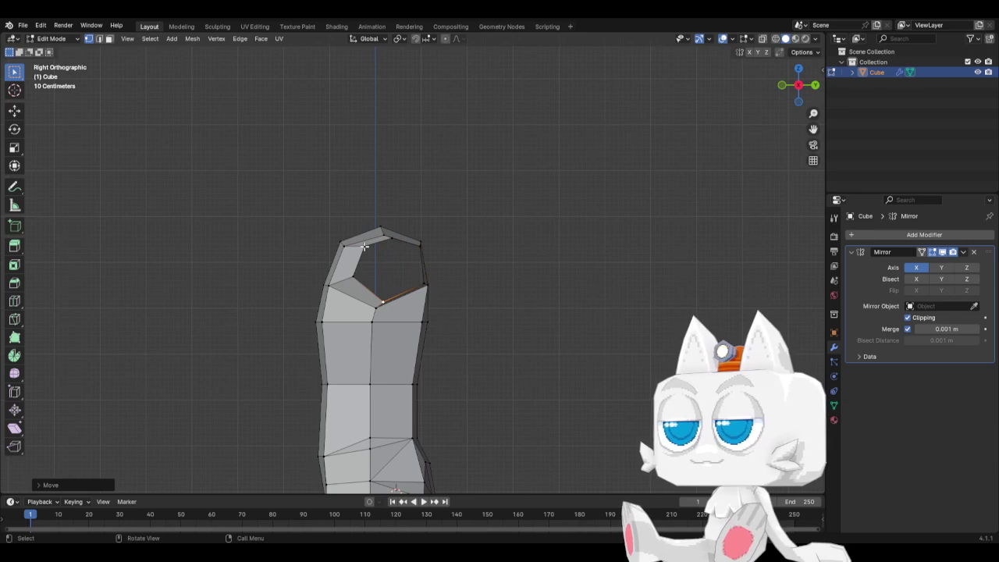
Select the arm-hole rim in front view and extrude it outward as a short shoulder segment
key("KP_1")
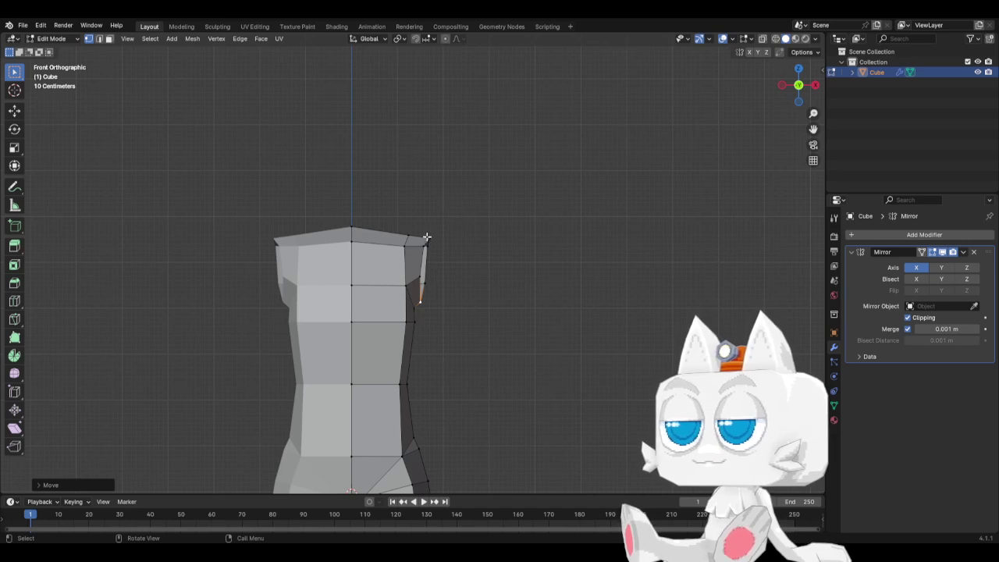
left_click_drag(415, 231, 443, 296)
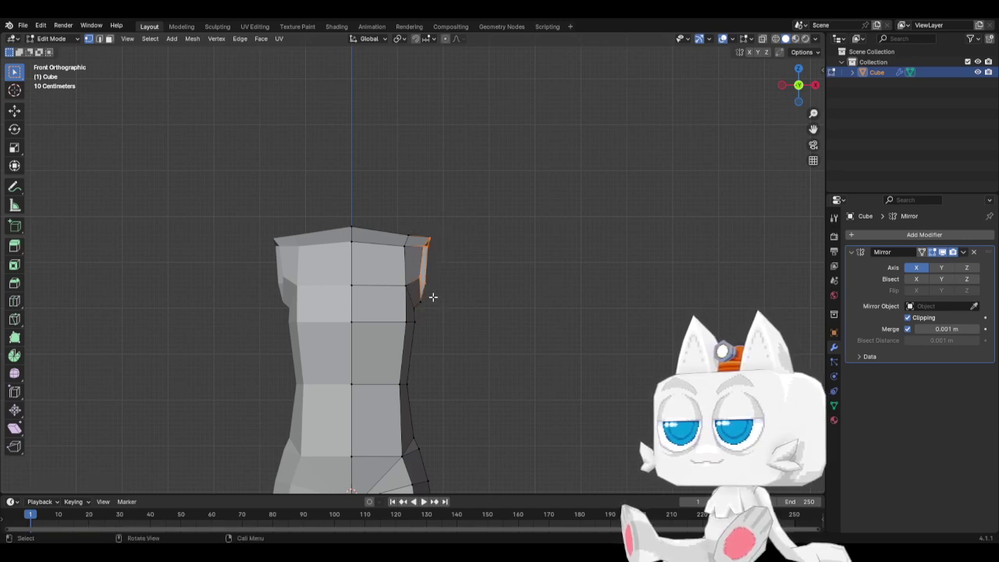
key("e")
left_click(485, 282)
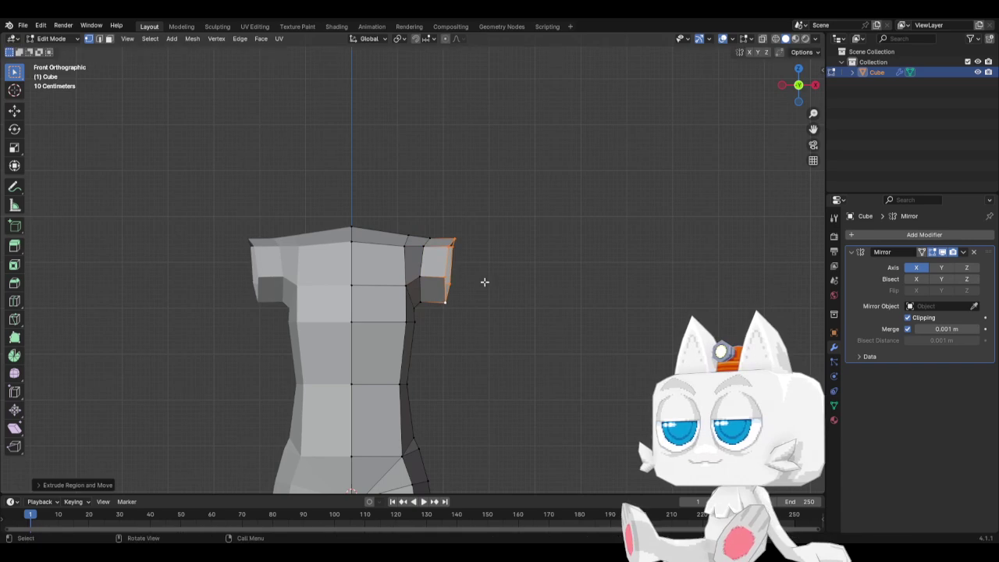
Tilt the extruded shoulder rim downward, shrink it to about 0.85, and move it slightly inward
key("r")
left_click(526, 273)
key("s")
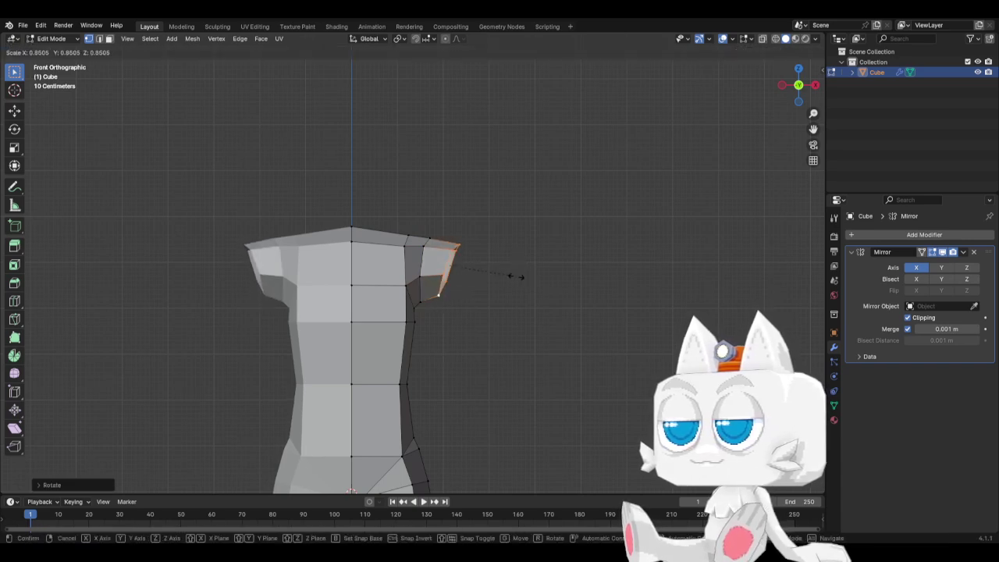
left_click(517, 276)
key("g")
left_click(508, 279)
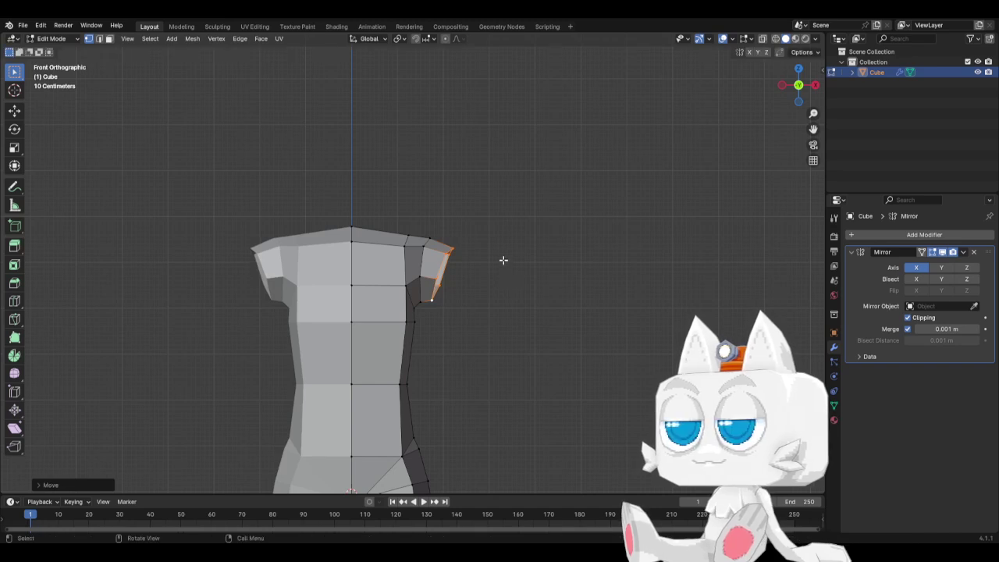
Select the whole shoulder segment with X-ray on and scale it up slightly
left_click(430, 238, "shift")
left_click(426, 295, "shift")
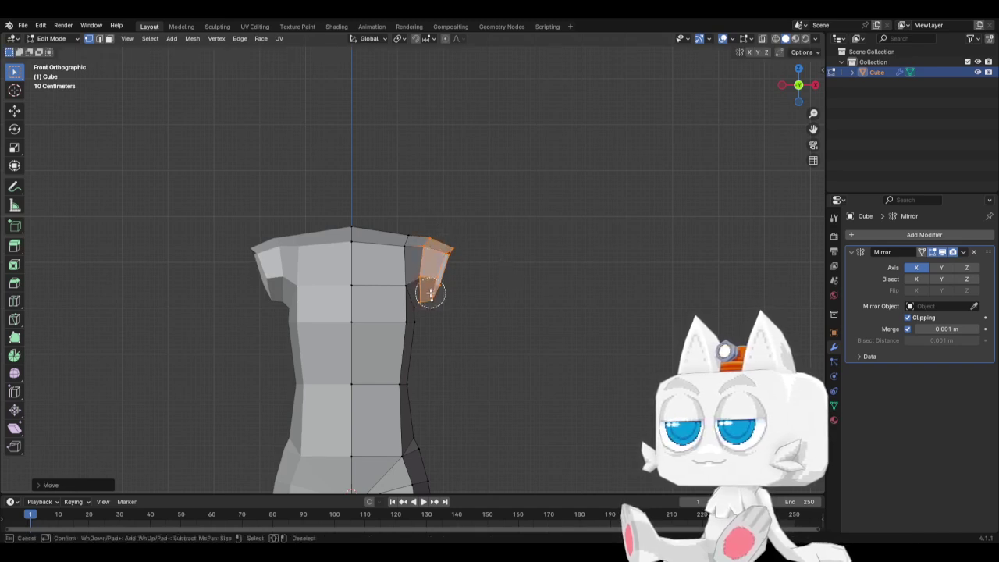
key("alt+z")
key("x")
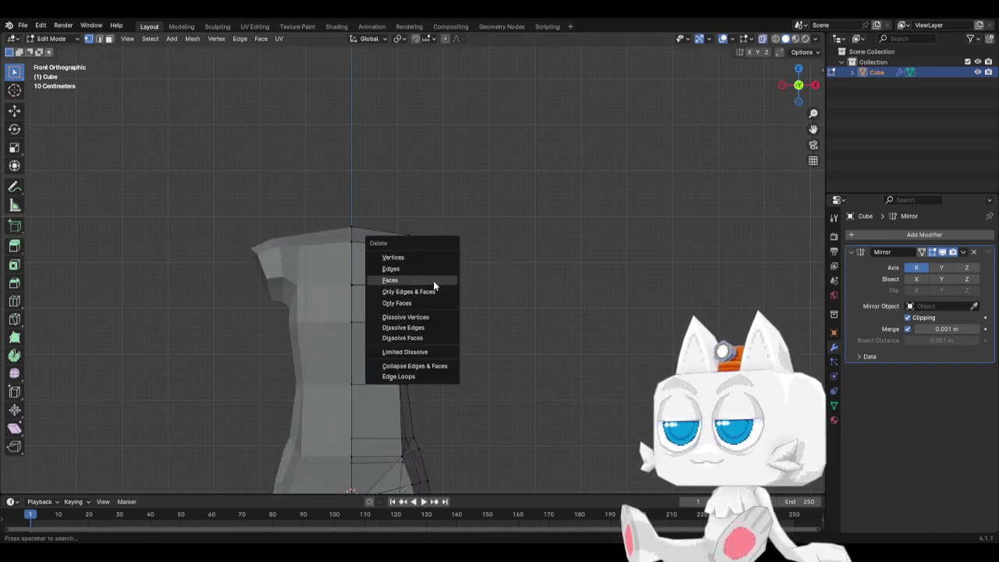
key("Escape")
key("s")
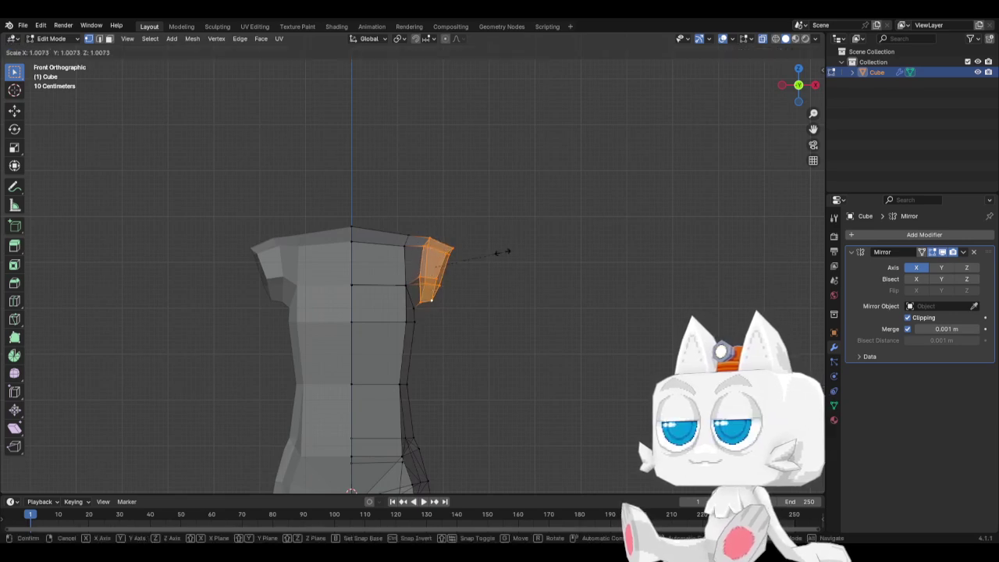
left_click(508, 251)
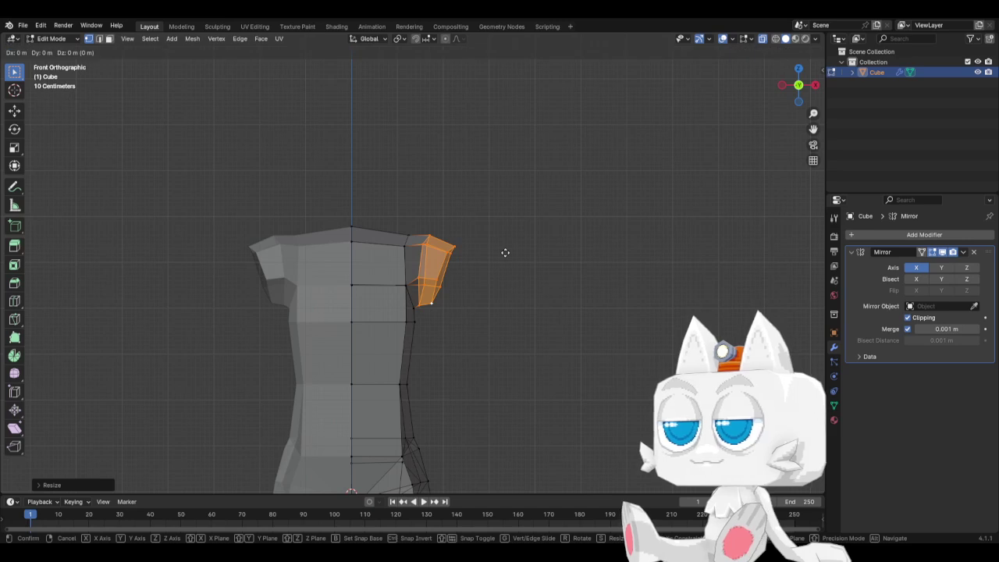
left_click(506, 253)
Add the armpit vertices to the shoulder selection and move it slightly outward along X
key("c")
left_click(427, 302)
key("Escape")
key("g")
key("x")
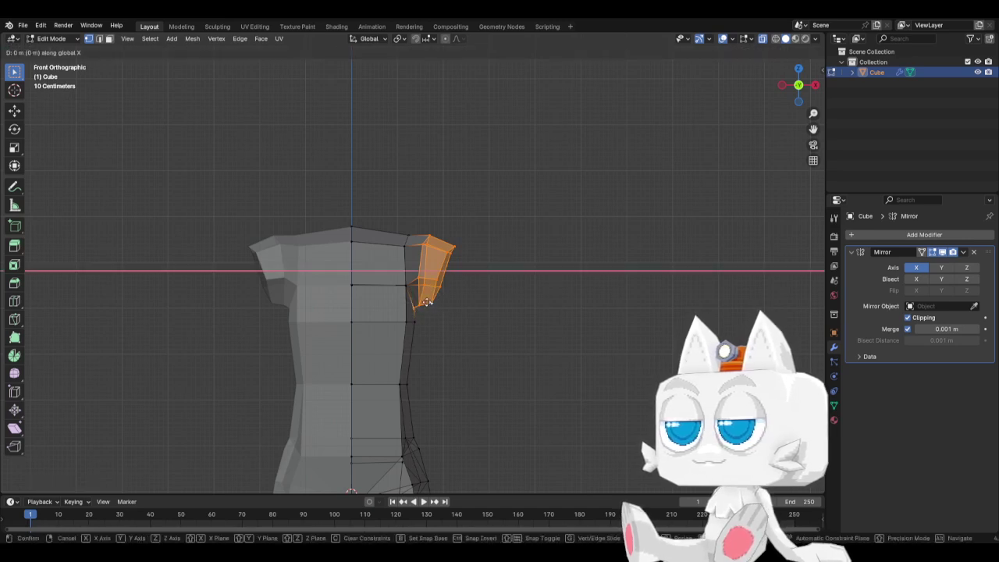
left_click(430, 302)
Select the open rim of the shoulder segment and extrude it far outward to form the arm
left_click(435, 303)
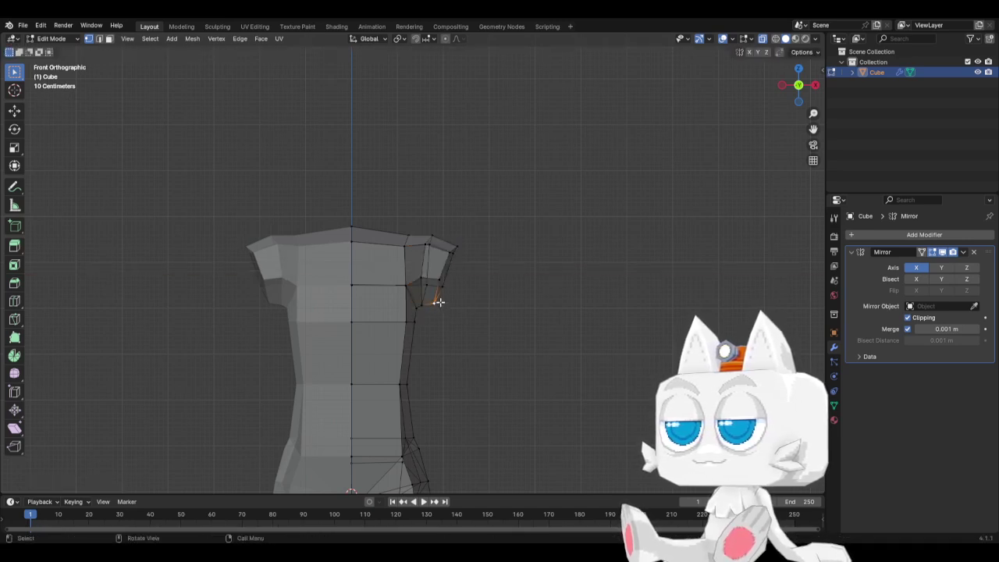
key("c")
left_click_drag(441, 300, 463, 252)
key("Escape")
key("e")
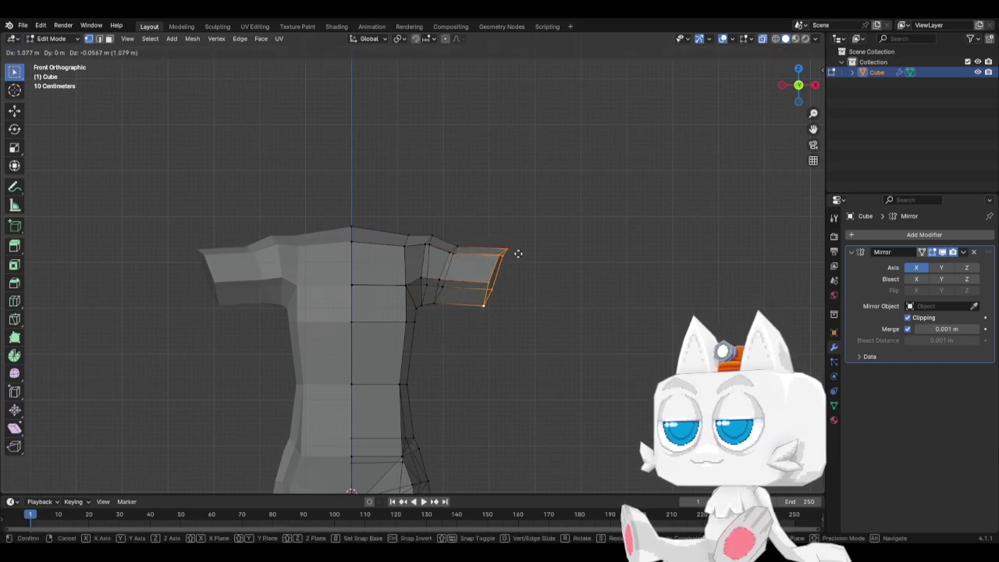
left_click(599, 258)
Flatten the arm's open end by scaling it to 0 along X
key("s")
key("x")
key("0")
key("Return")
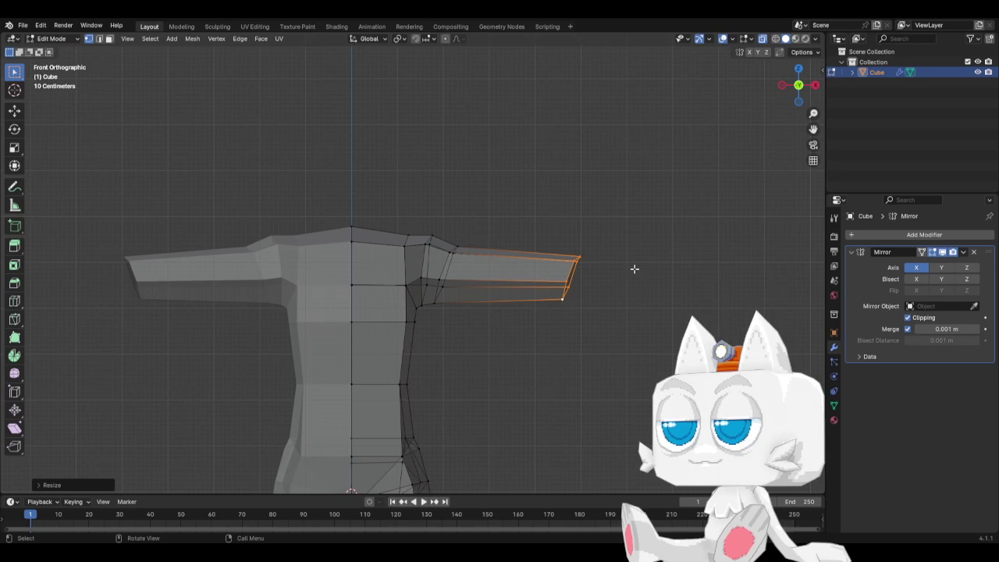
key("s")
key("x")
key("0")
key("Return")
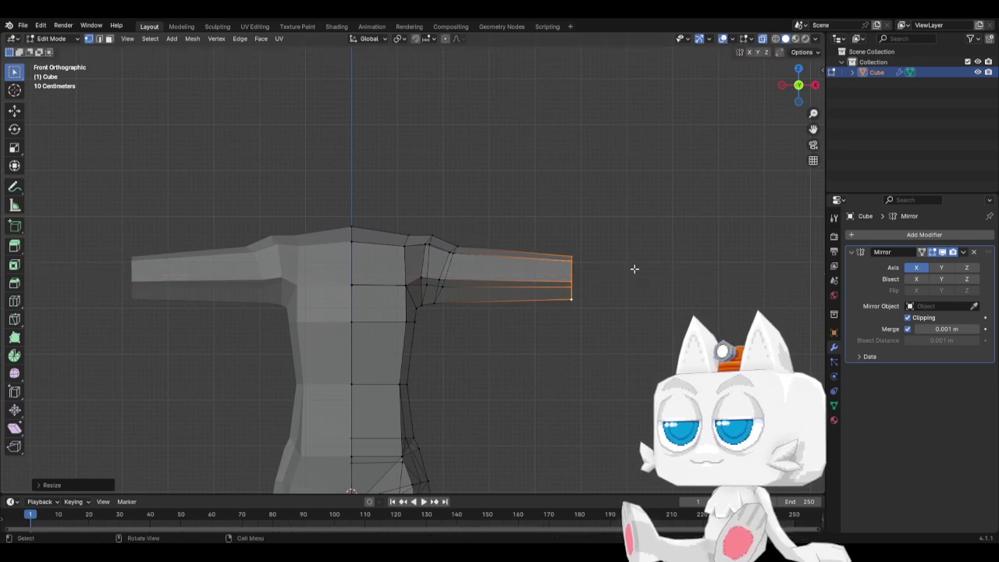
Rotate the arm's open end slightly in side view
key("KP_3")
key("r")
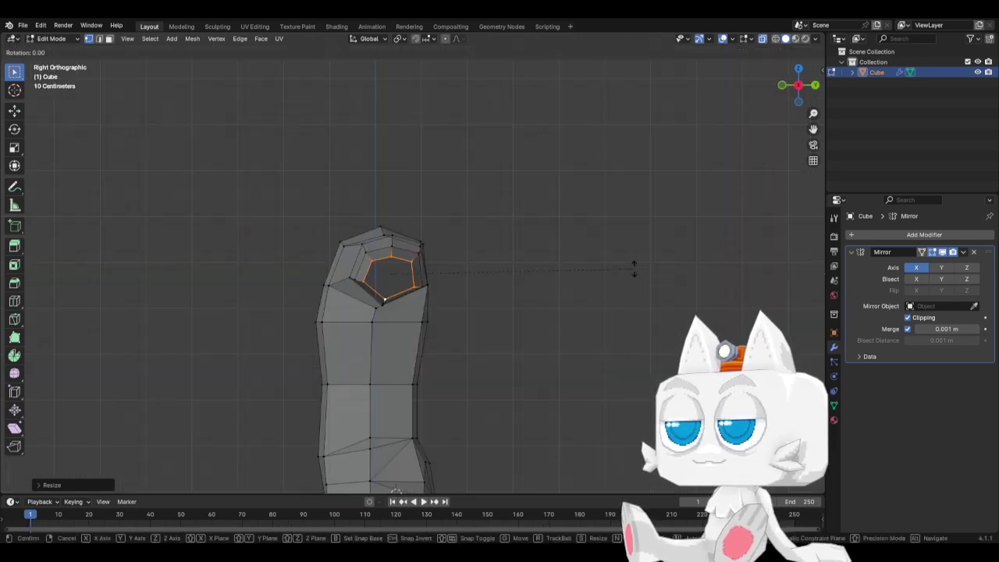
key("Return")
Align the front vertices of the arm's end in top view by scaling them to 0 along Y
key("KP_7")
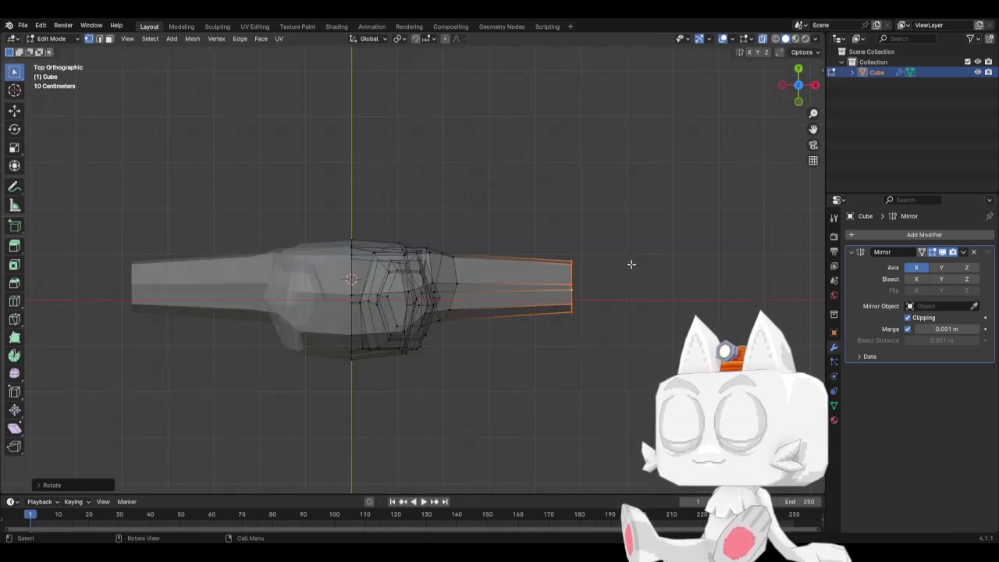
key("s")
key("y")
key("0")
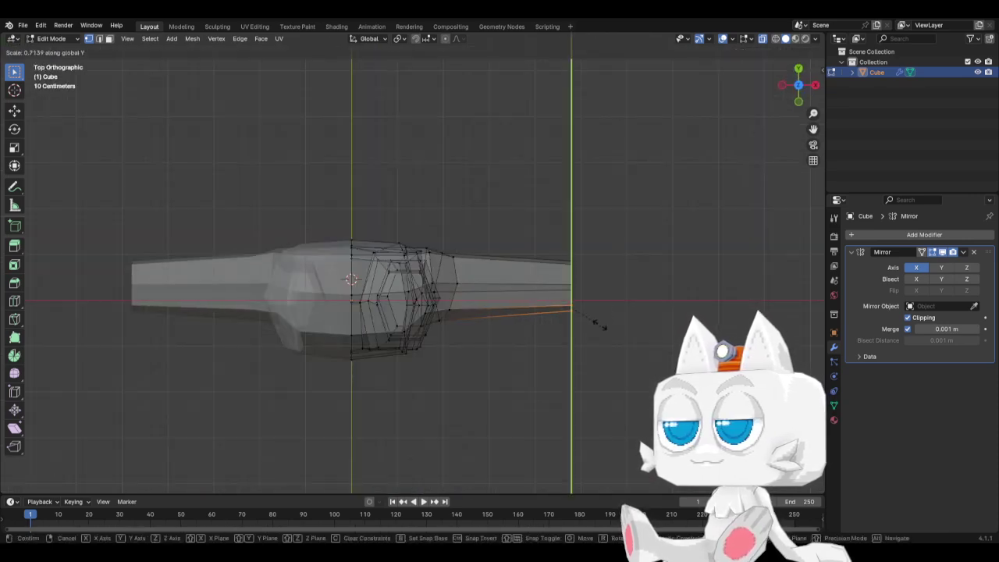
key("Return")
Align the rear vertices of the arm's end by scaling them to 0 along Y
left_click_drag(556, 249, 601, 280)
key("s")
key("y")
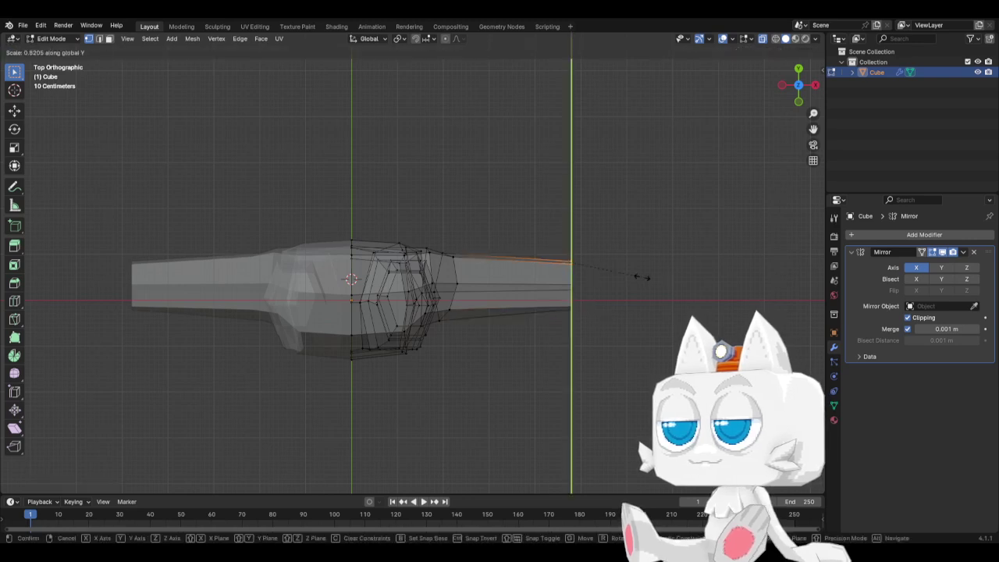
key("0")
left_click(637, 274)
Select only the middle vertices of the arm's end and scale them along Y to line them up
left_click_drag(531, 275, 588, 297)
key("s")
key("y")
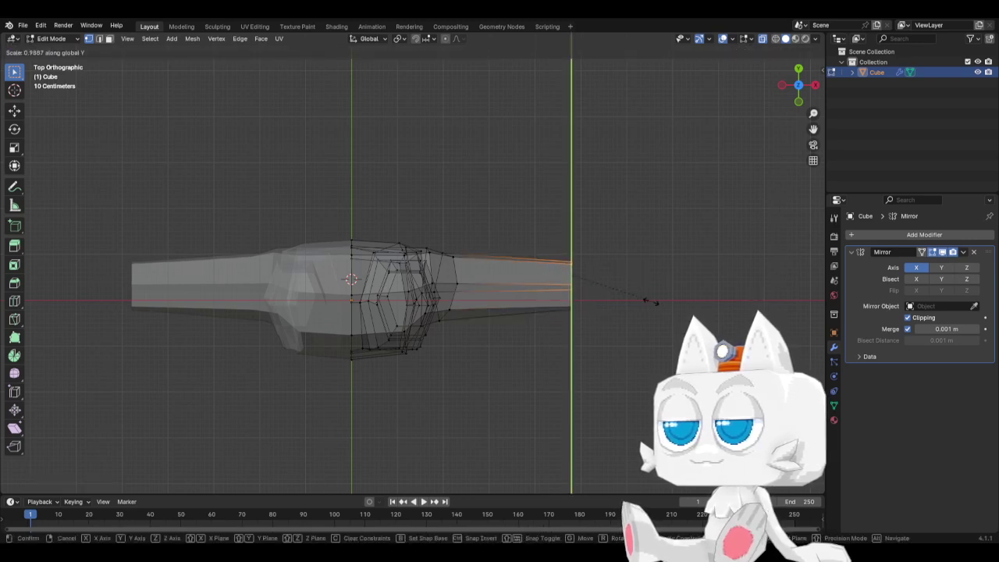
right_click(627, 290)
key("c")
middle_click(575, 262)
right_click(568, 261)
key("s")
key("y")
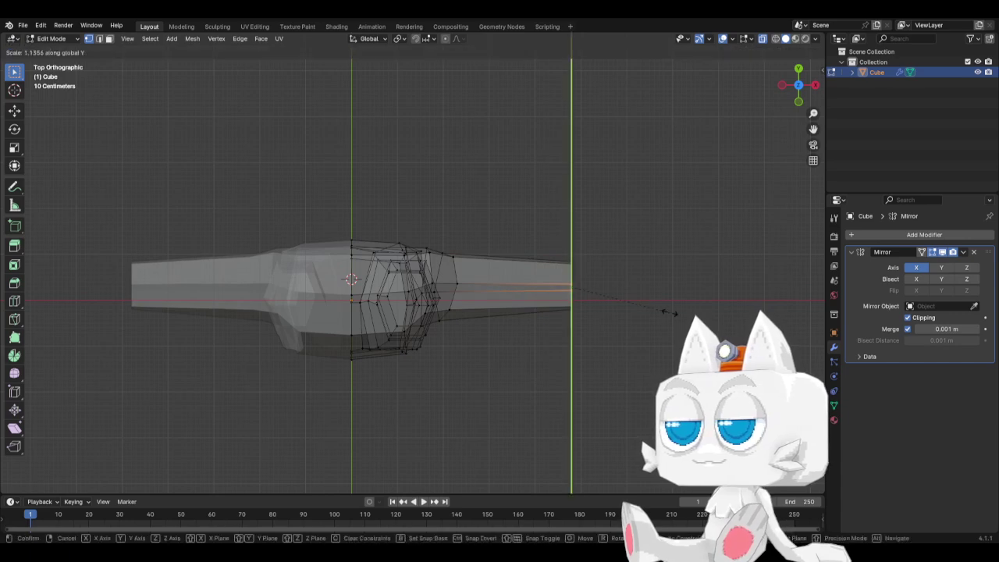
left_click(623, 287)
Move the front arm-hole vertex above the armpit slightly inward in front view
key("KP_1")
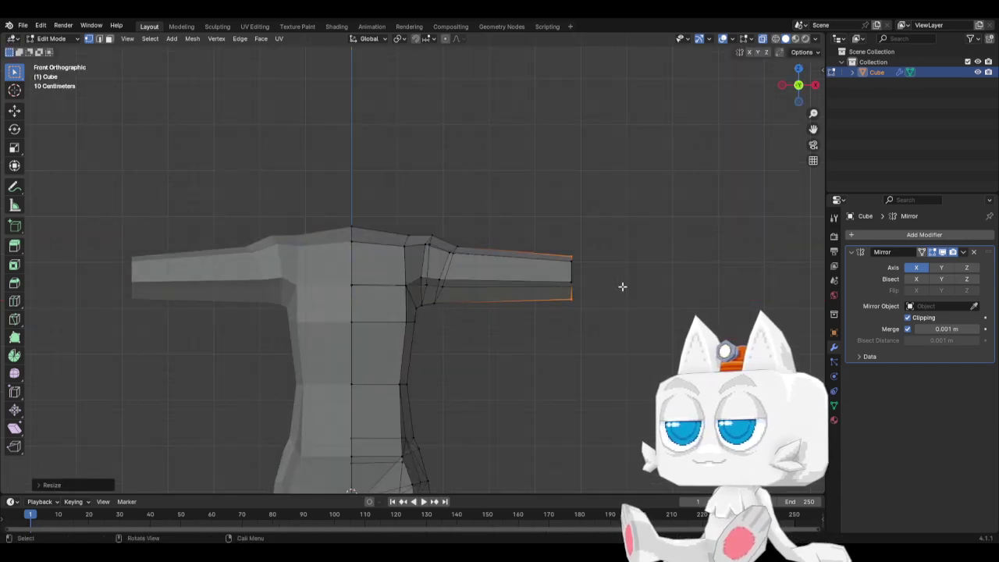
scroll(622, 286, "down", 1)
scroll(452, 273, "up", 1)
left_click(422, 276)
key("g")
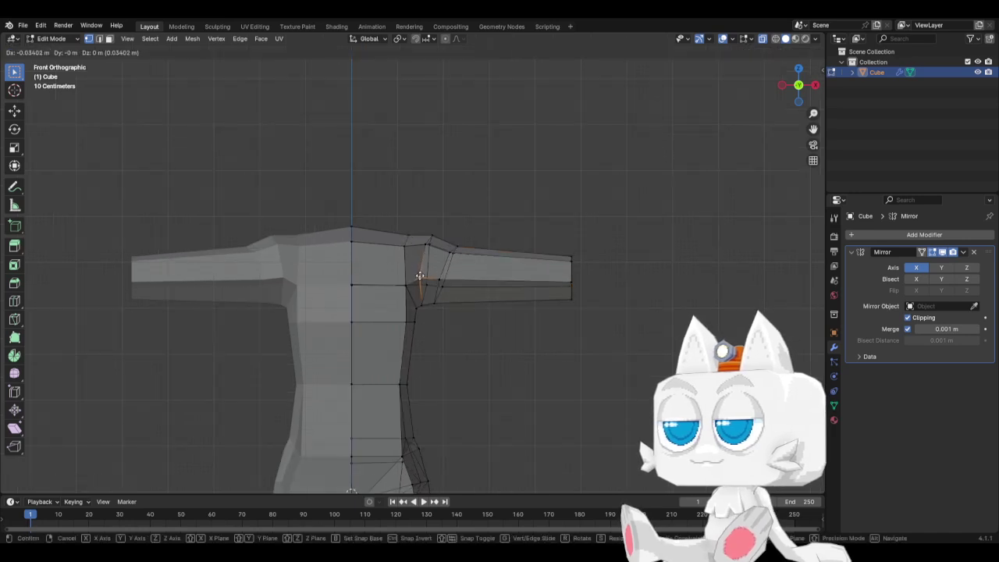
left_click(420, 280)
Select the arm's lower vertices, squash them along Z to about 0.86, and move them slightly up
left_click(427, 305)
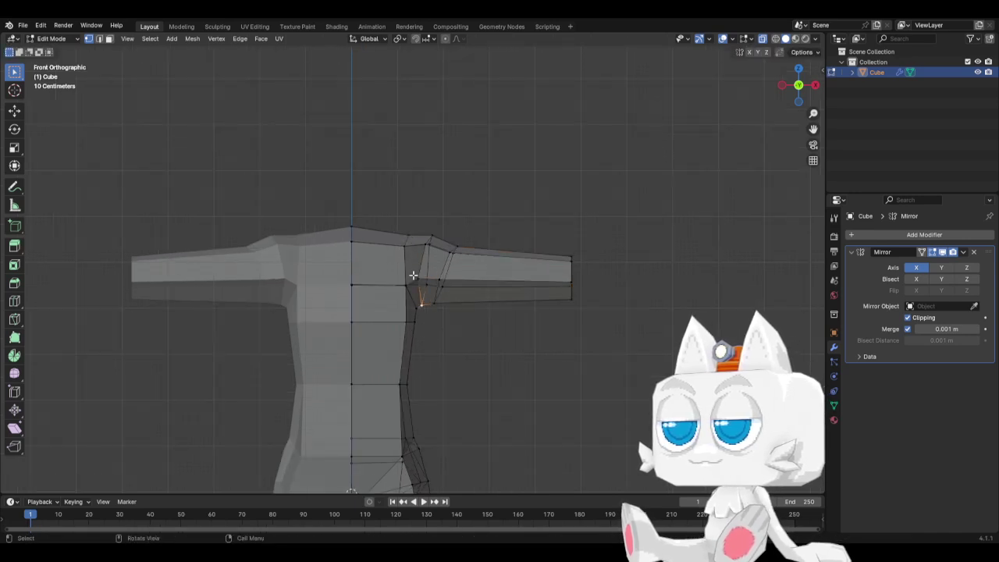
left_click_drag(415, 272, 598, 320)
key("s")
key("z")
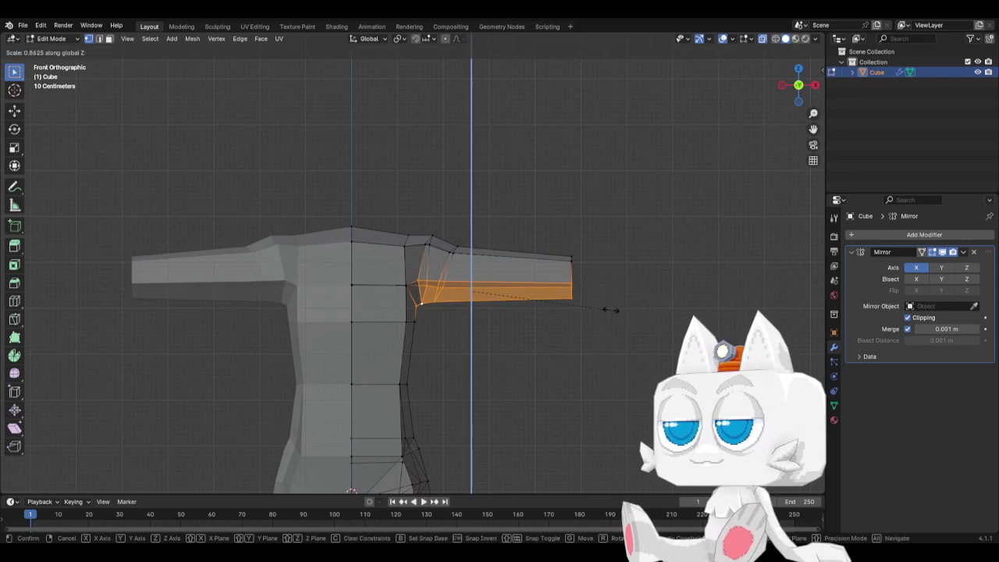
left_click(611, 309)
key("g")
key("z")
left_click(609, 306)
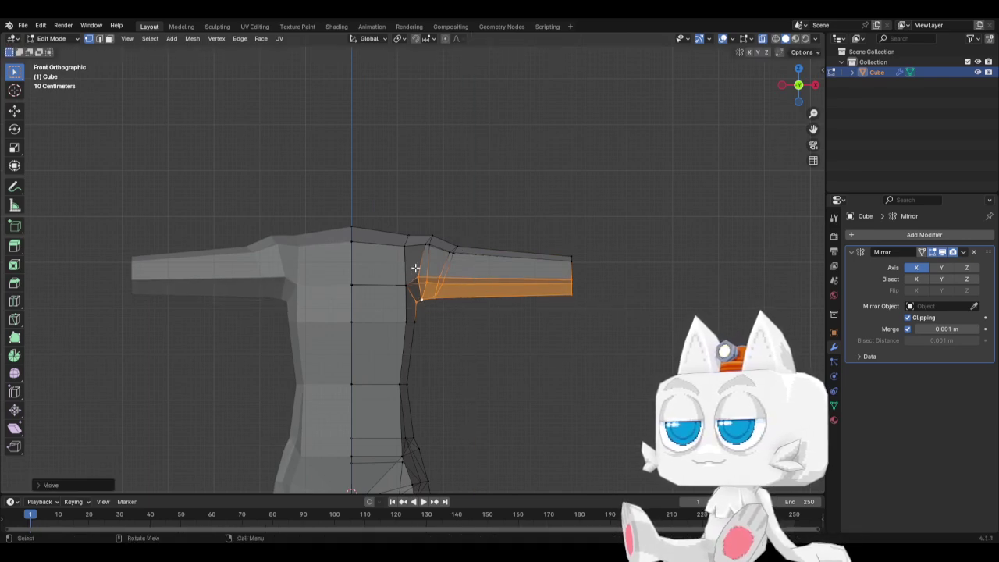
Select the vertices of the arm's front lower edge line and move them slightly down along Z
left_click_drag(415, 268, 591, 282)
key("g")
key("z")
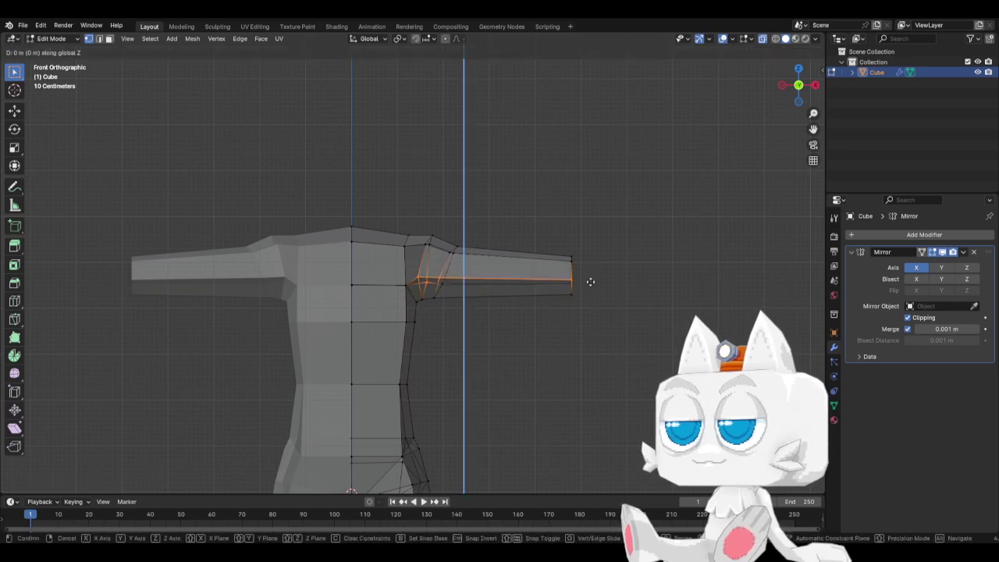
key("y")
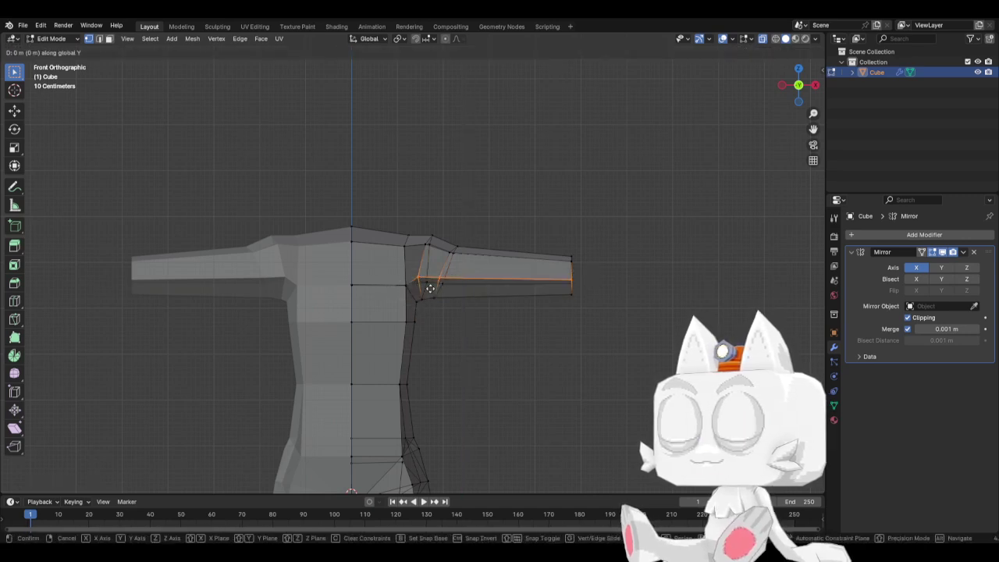
key("z")
left_click(423, 293)
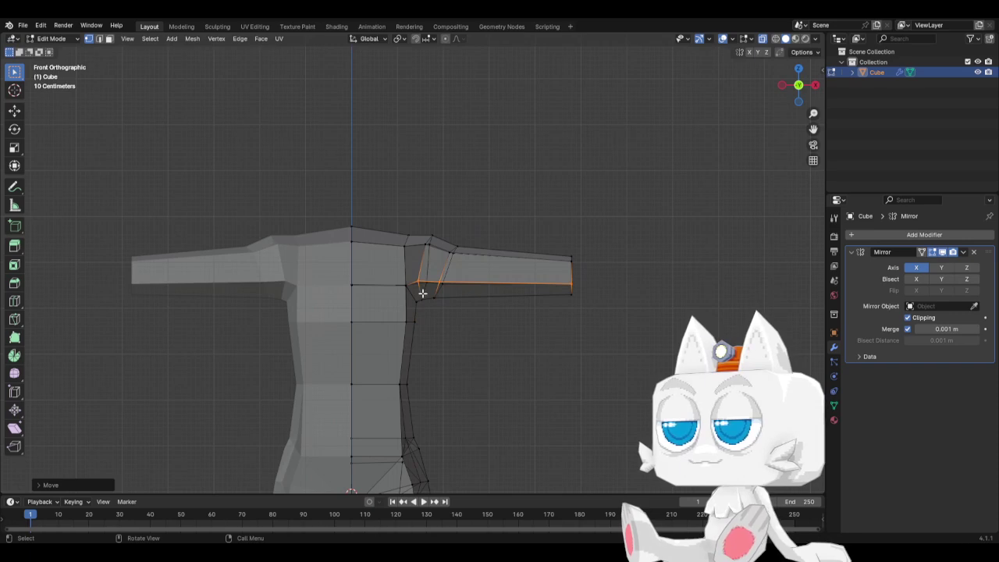
Slide the outer chest vertex beside the armpit slightly along its edge toward the arm
right_click(404, 279)
left_click(485, 123)
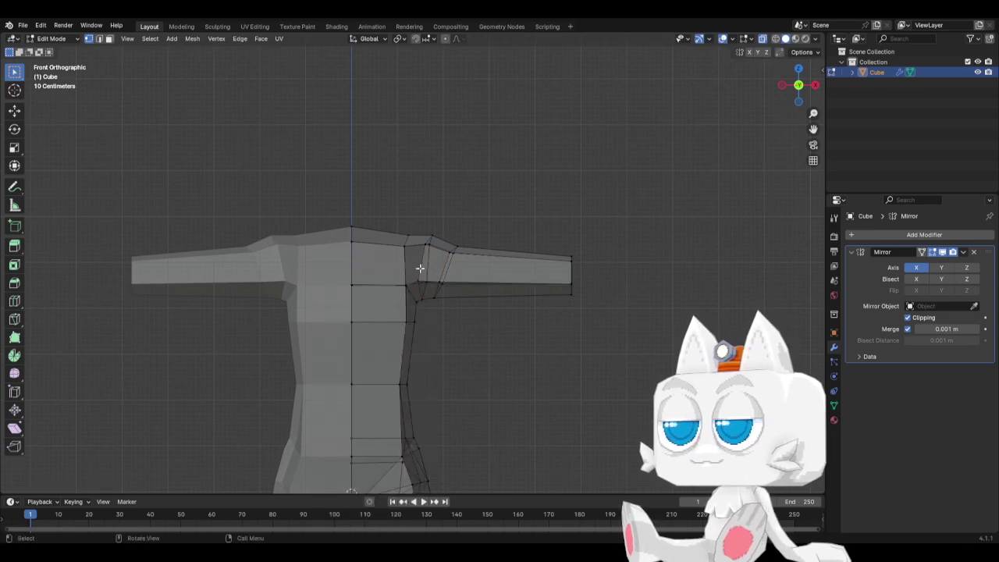
key("g")
key("g")
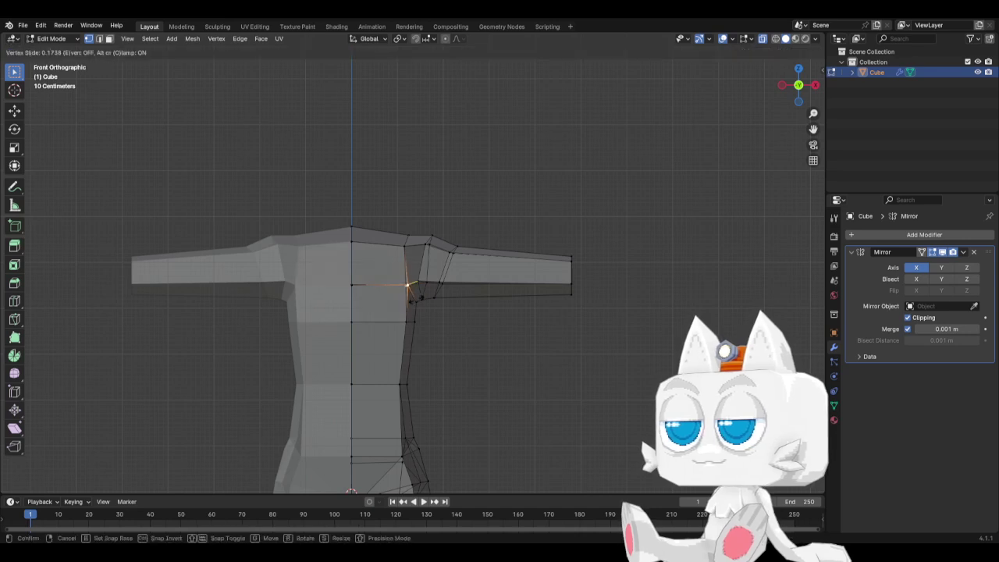
left_click(419, 298)
Slide the lowest armpit vertex inward along its edge, then slide the front arm-hole vertex above it
left_click(429, 303)
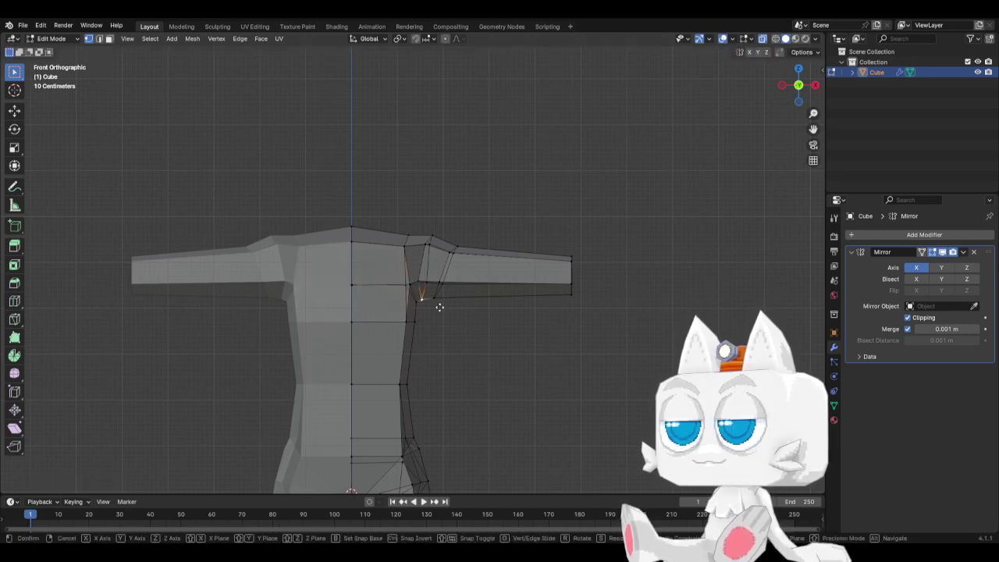
key("g")
key("g")
left_click(422, 300)
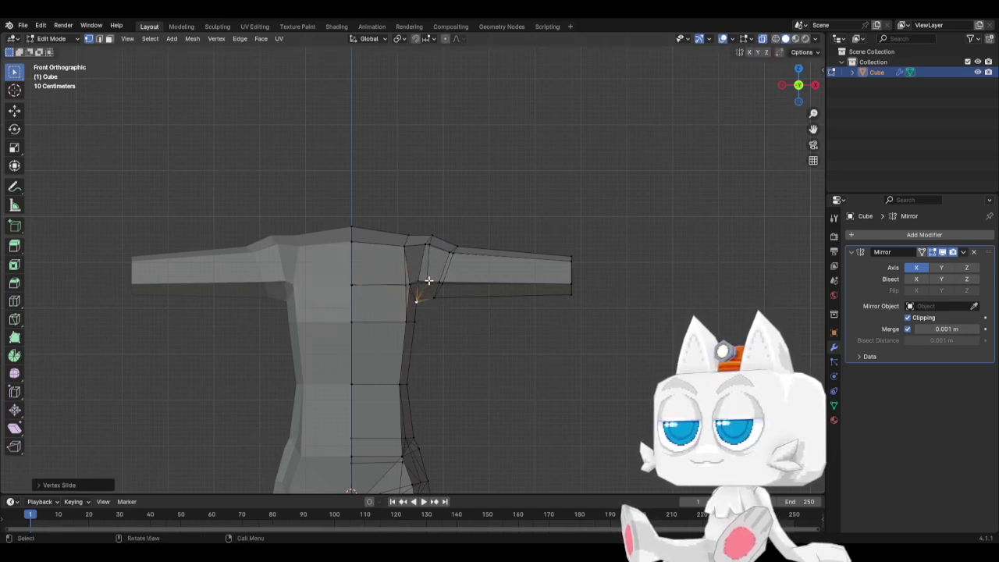
key("g")
key("g")
left_click(422, 281)
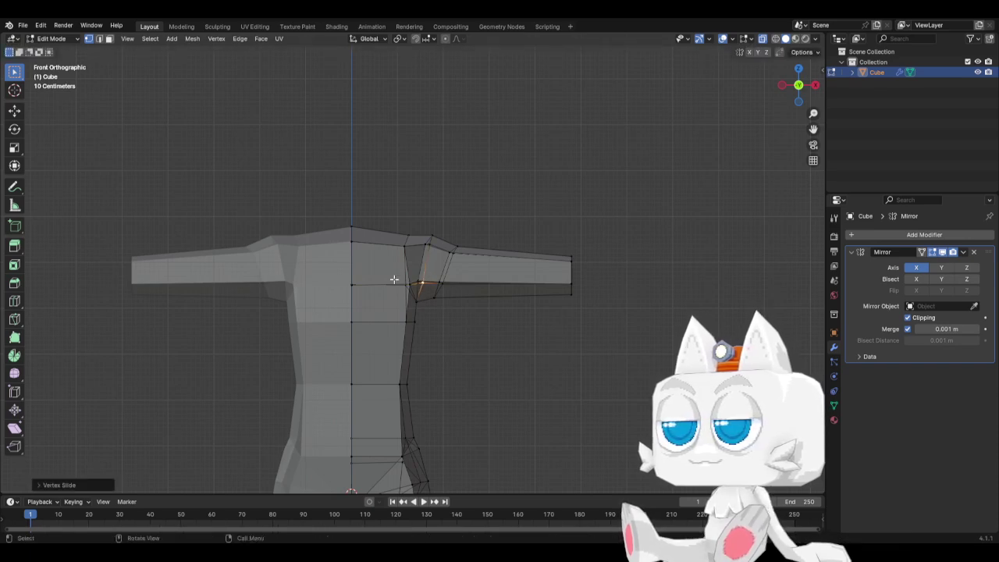
Move the torso's side vertex beside the armpit and the shoulder-top vertices outward toward the arm
left_click(399, 285)
key("g")
left_click(407, 270)
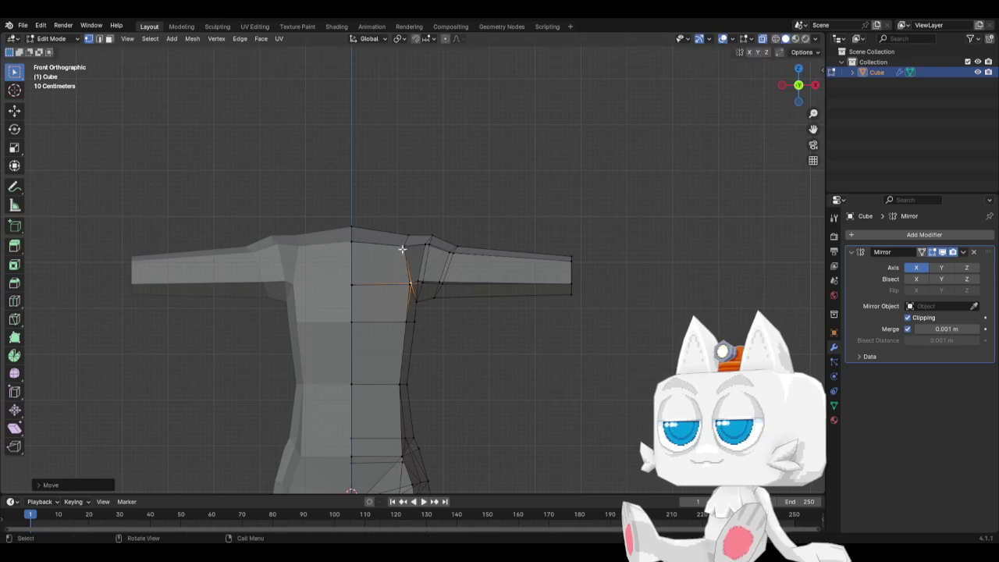
left_click(397, 233)
key("g")
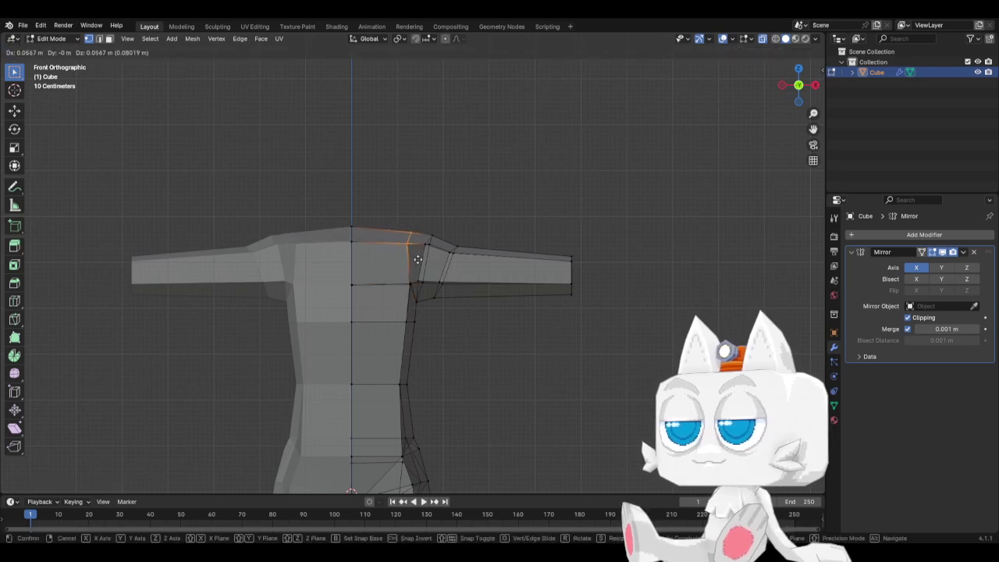
left_click(420, 260)
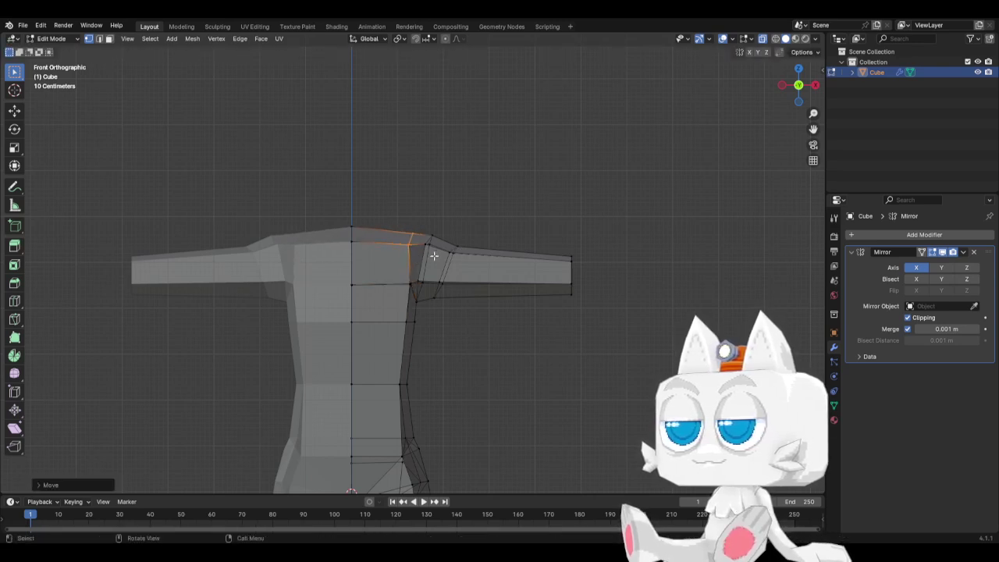
Adjust the underside vertices at the base of the arm, sliding them along their edges toward the armpit
left_click(425, 298)
key("shift+v")
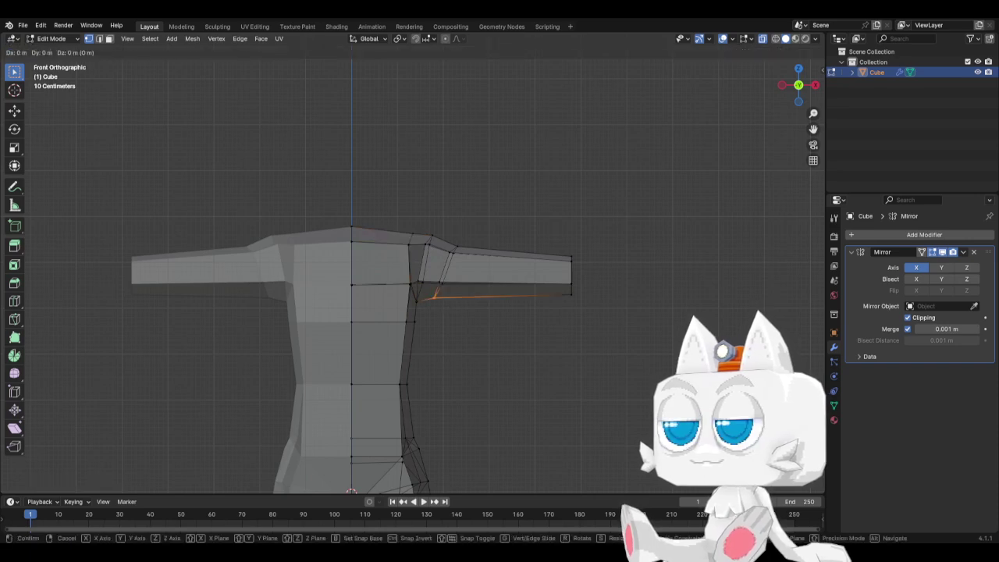
left_click(440, 291)
left_click_drag(431, 279, 450, 298)
key("g")
key("g")
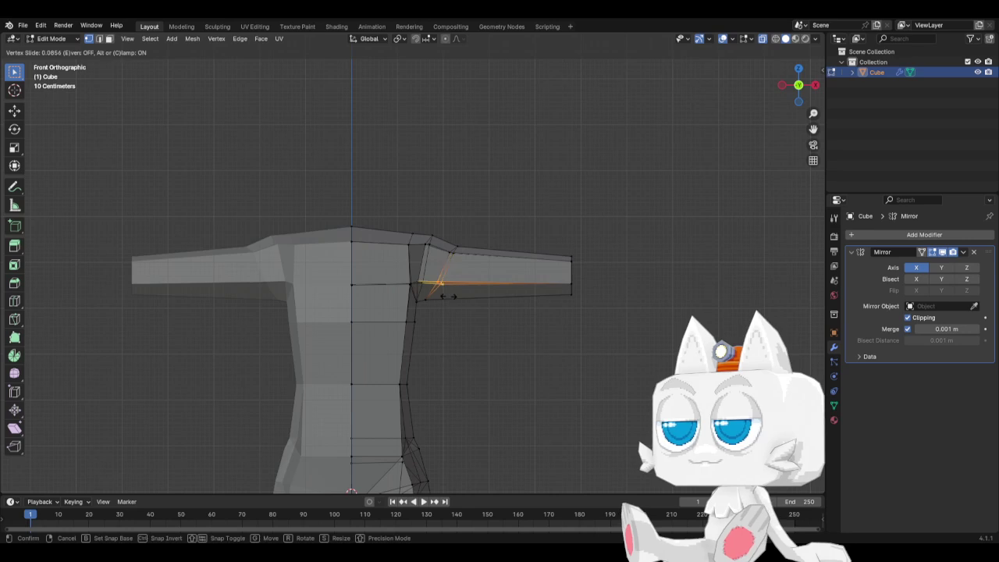
left_click(444, 294)
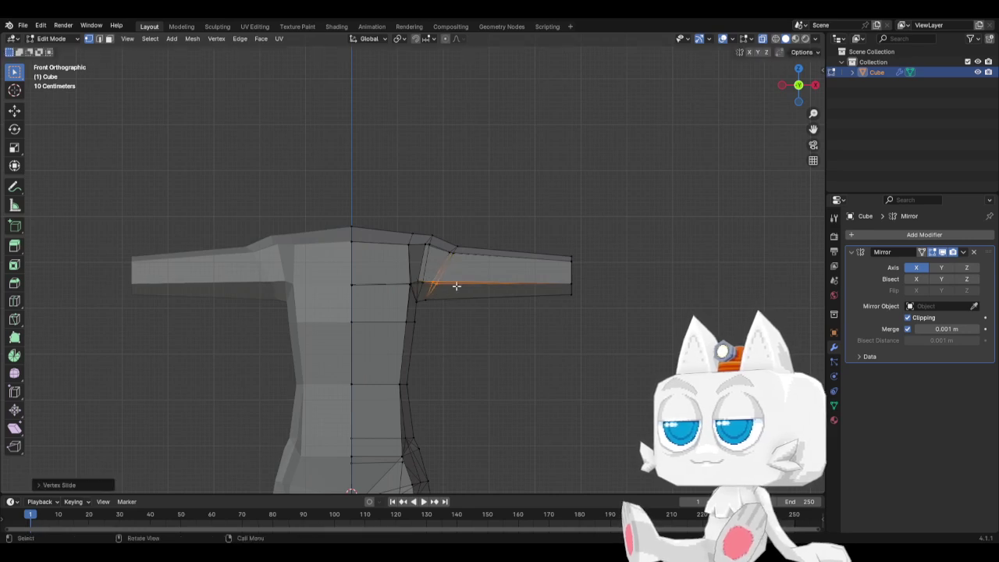
Select the whole mesh and merge its overlapping vertices by distance
left_click_drag(552, 241, 611, 313)
scroll(492, 292, "down", 2)
key("a")
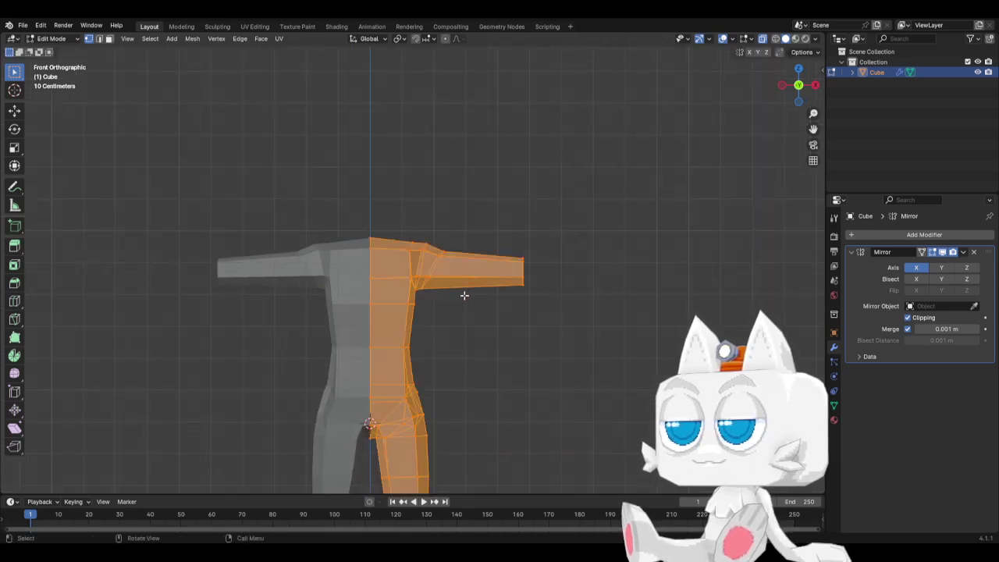
left_click(217, 39)
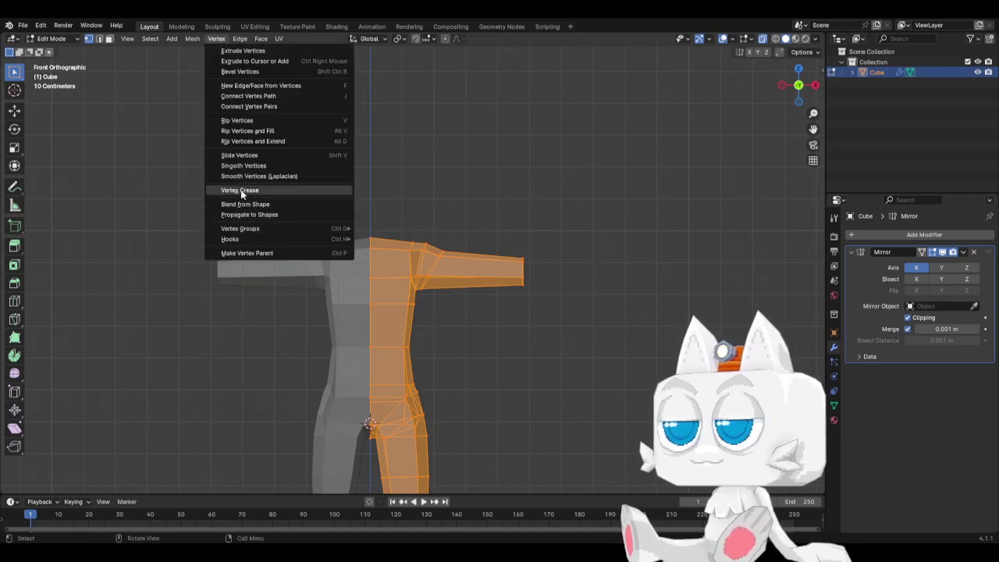
left_click(192, 39)
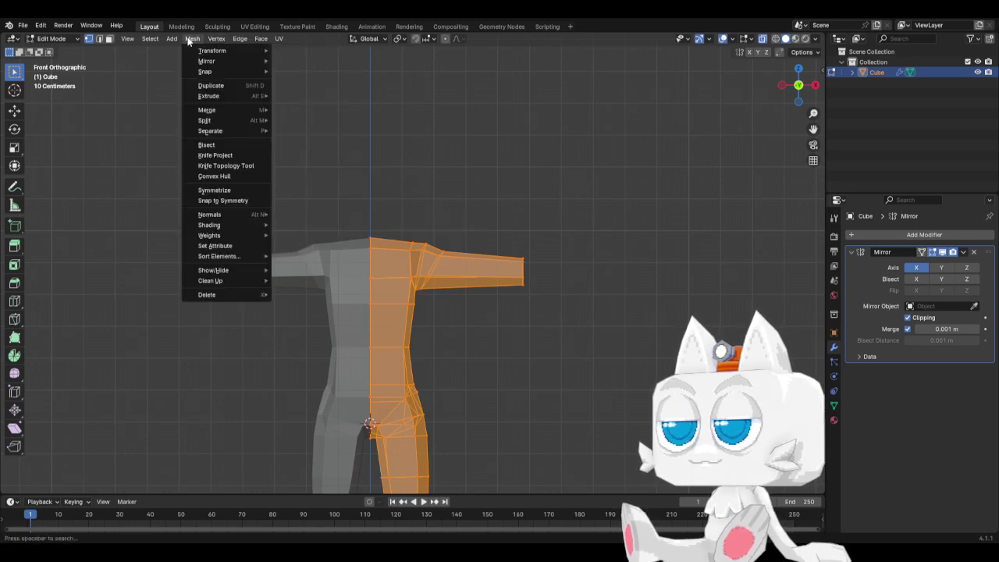
mouse_move(215, 281)
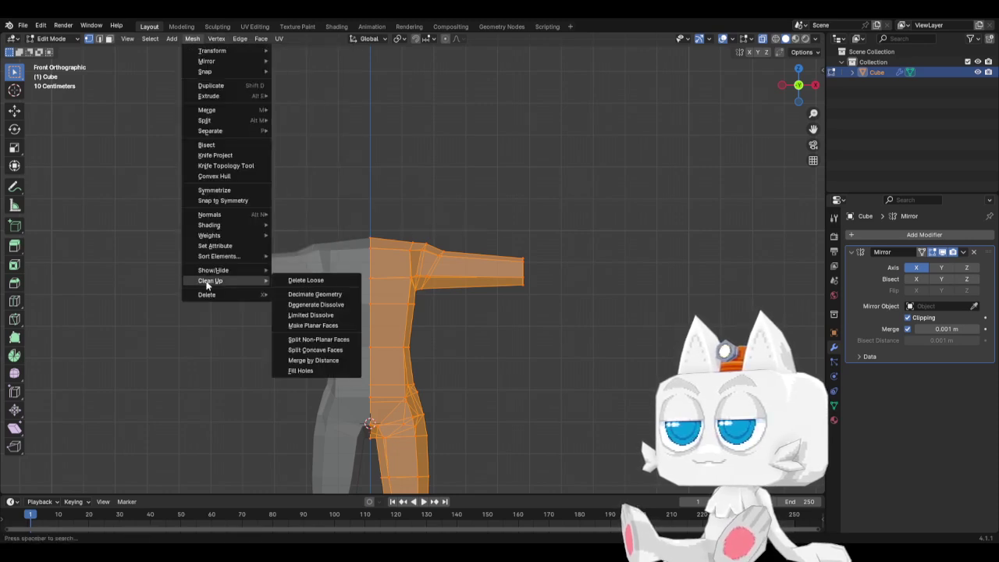
left_click(312, 356)
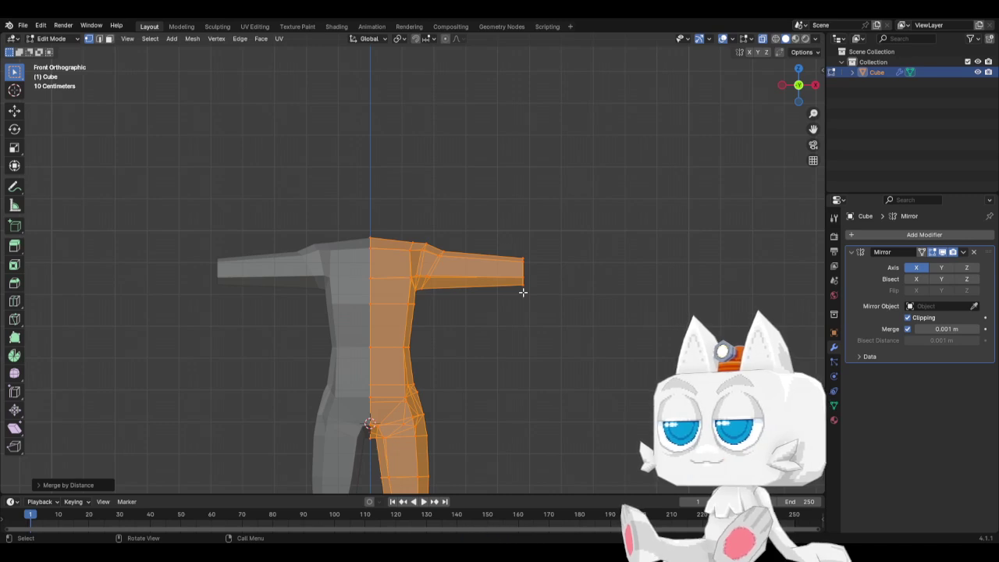
Extrude the arm's open end loop a short distance outward along the X axis to start the elbow
scroll(522, 291, "down", 1)
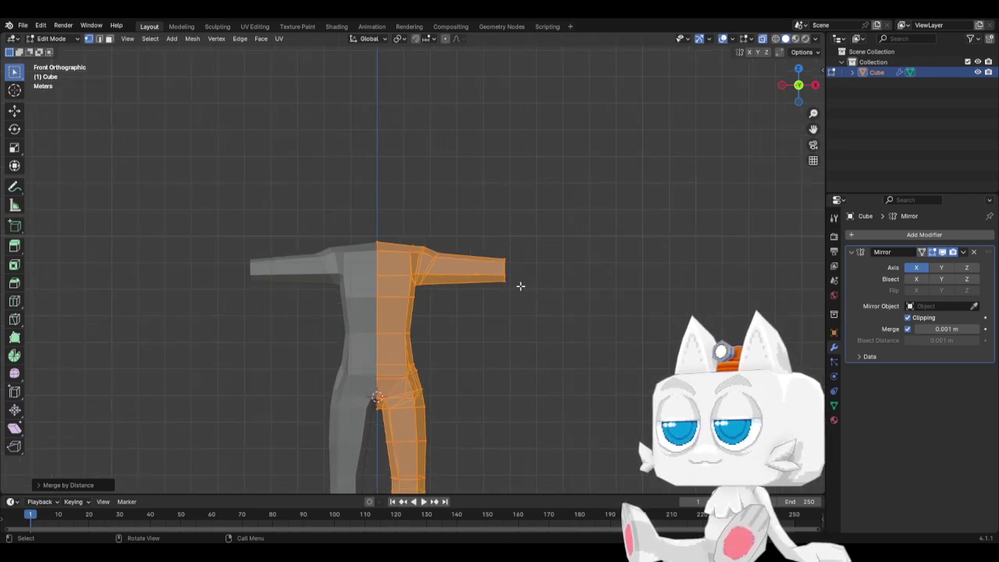
left_click(525, 278, "alt")
key("g")
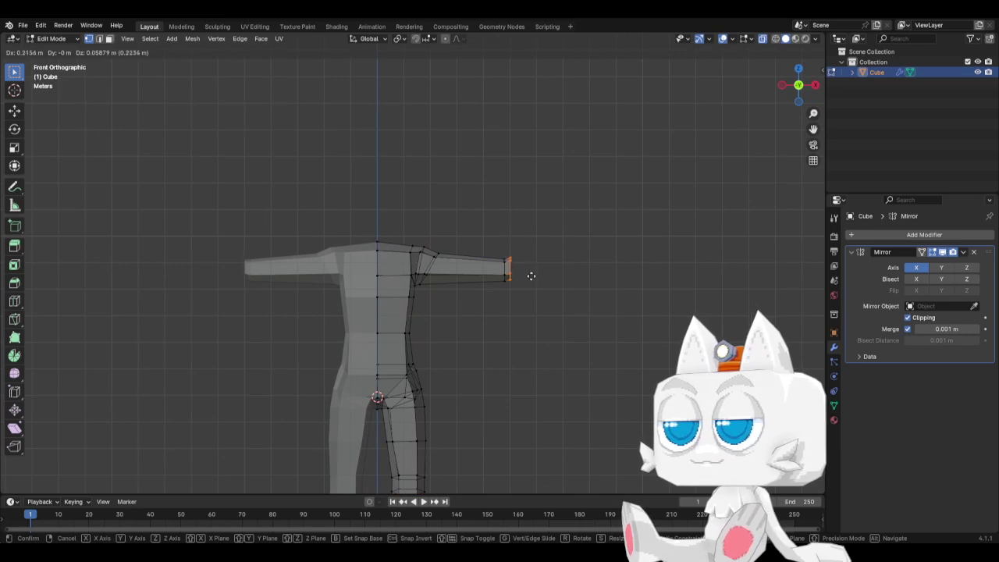
key("x")
left_click(534, 275)
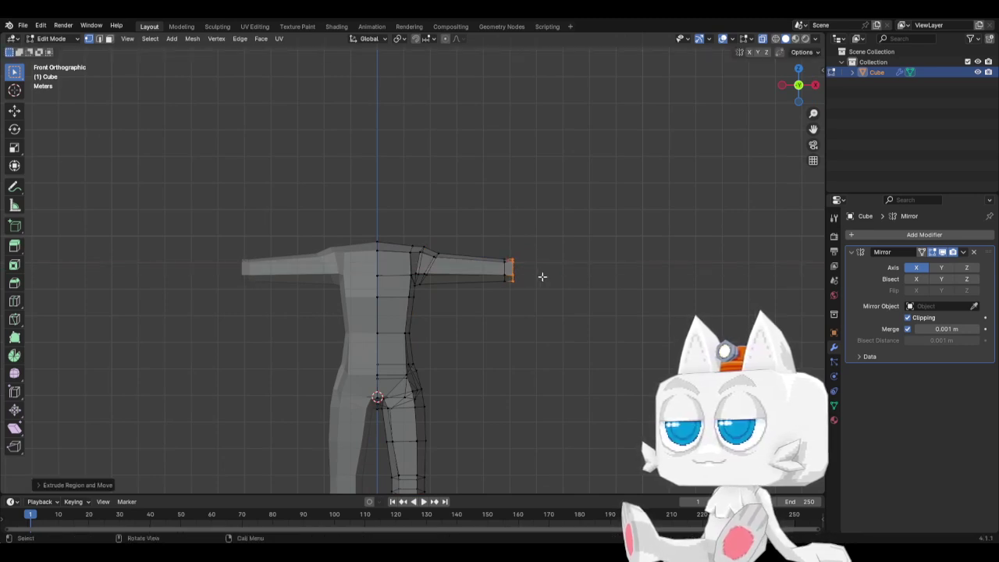
Extrude the arm end further along the X axis and slightly enlarge the new loop for the upper forearm
key("e")
key("x")
left_click(559, 276)
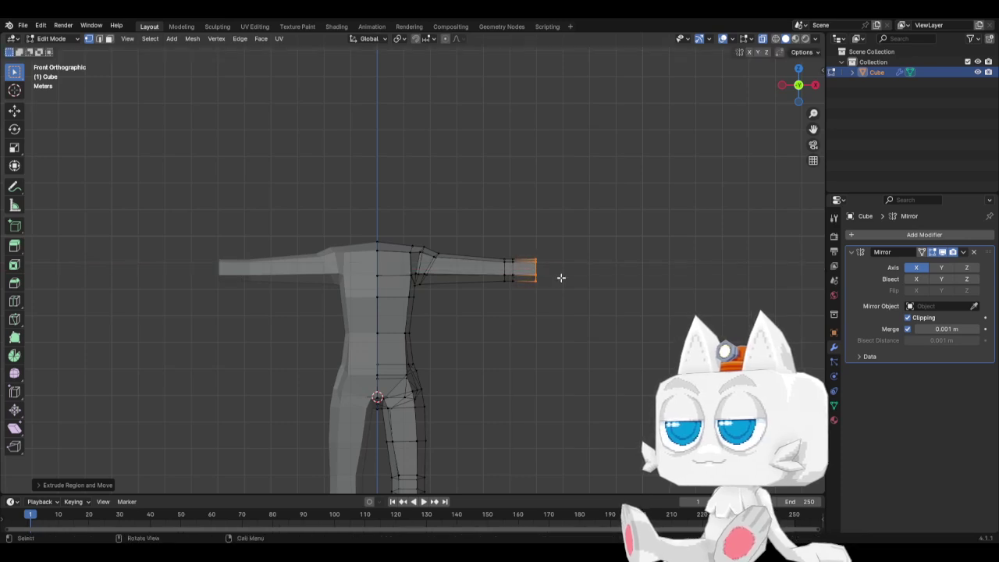
key("s")
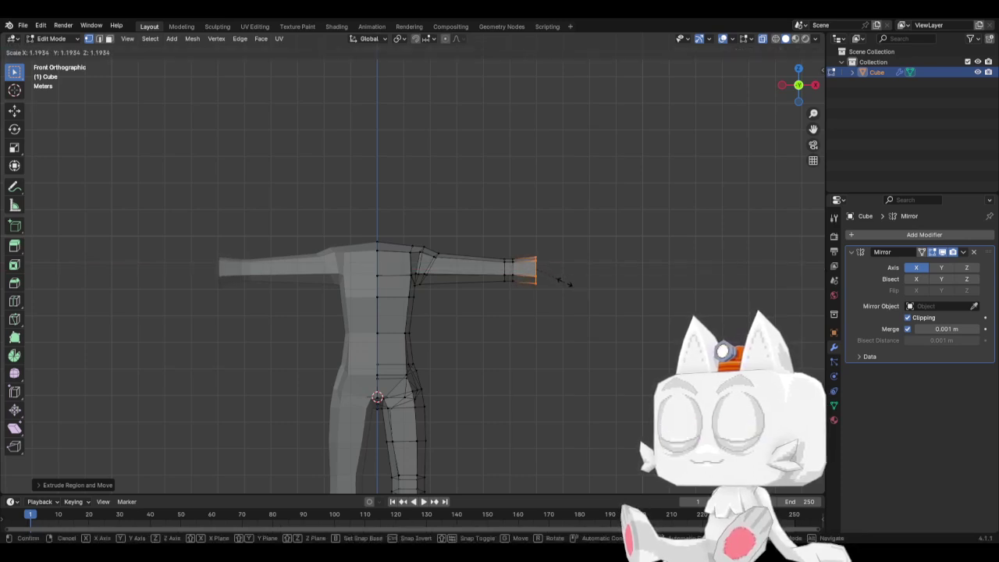
left_click(564, 279)
Extend the forearm outward along the X axis to the wrist and adjust the scale of the wrist loop
key("g")
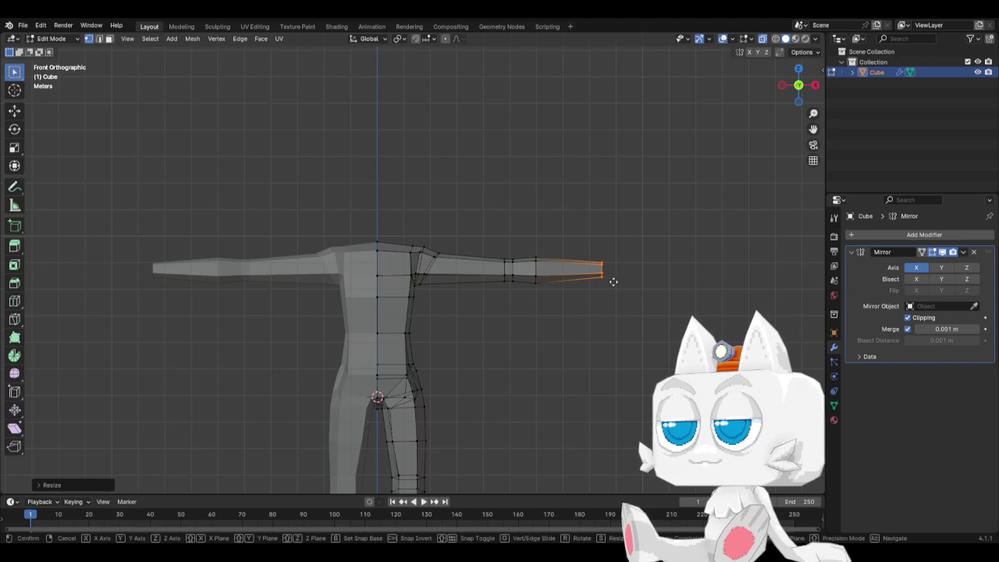
key("x")
left_click(601, 282)
key("s")
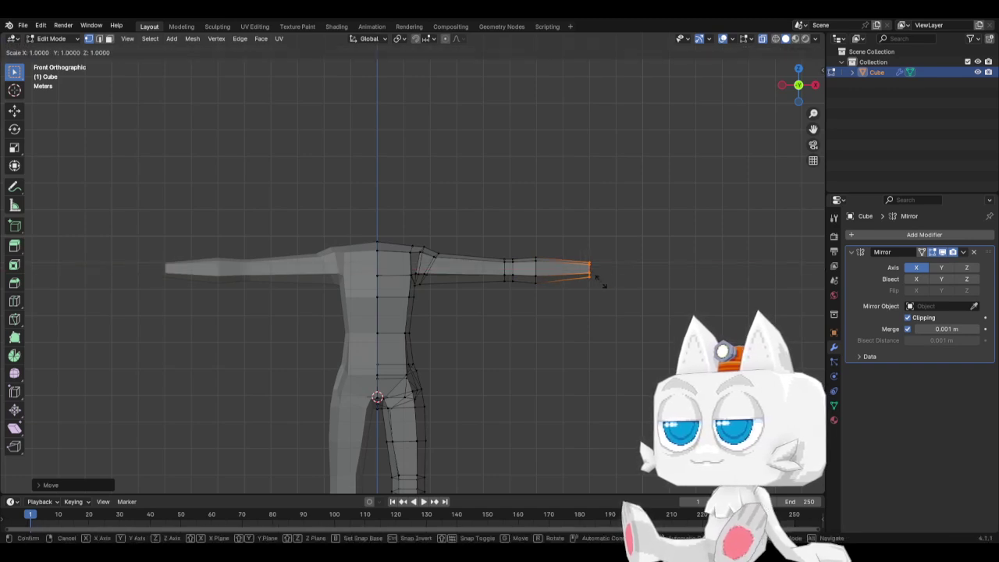
left_click(606, 283)
Add the shoulder vertices to the selected wrist loop and rotate the selection slightly in the right side view
key("b")
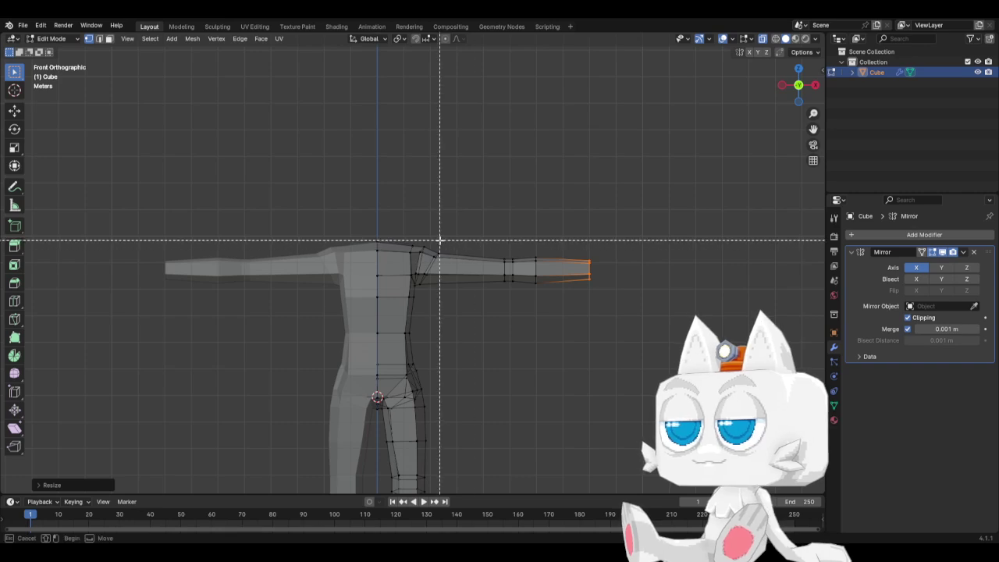
left_click_drag(402, 241, 443, 290)
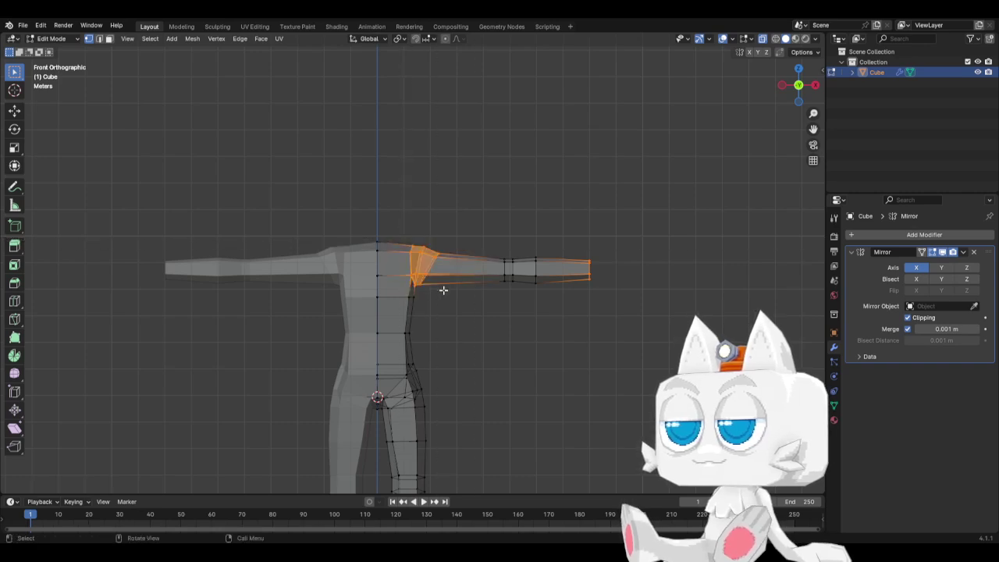
key("KP_3")
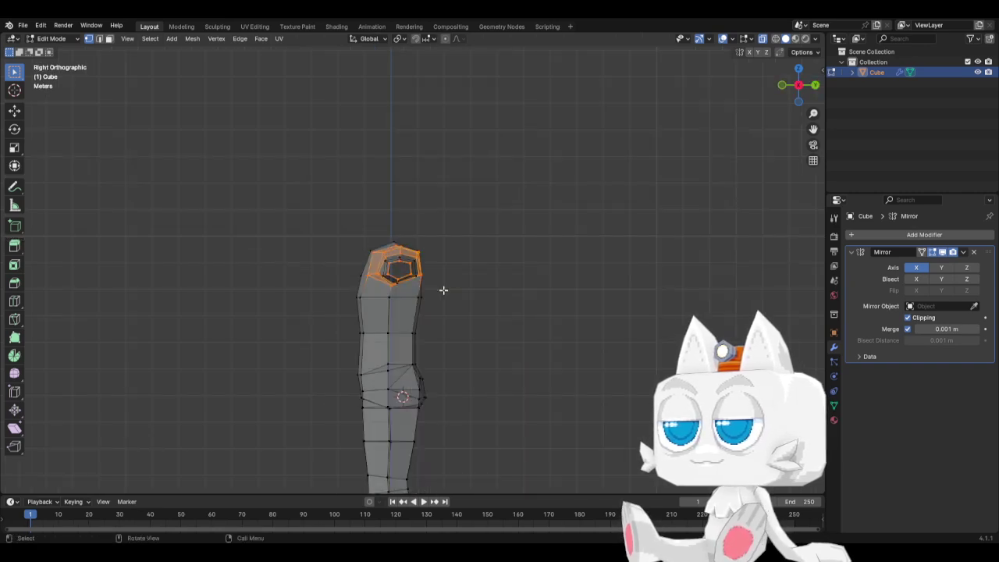
key("r")
left_click(468, 247)
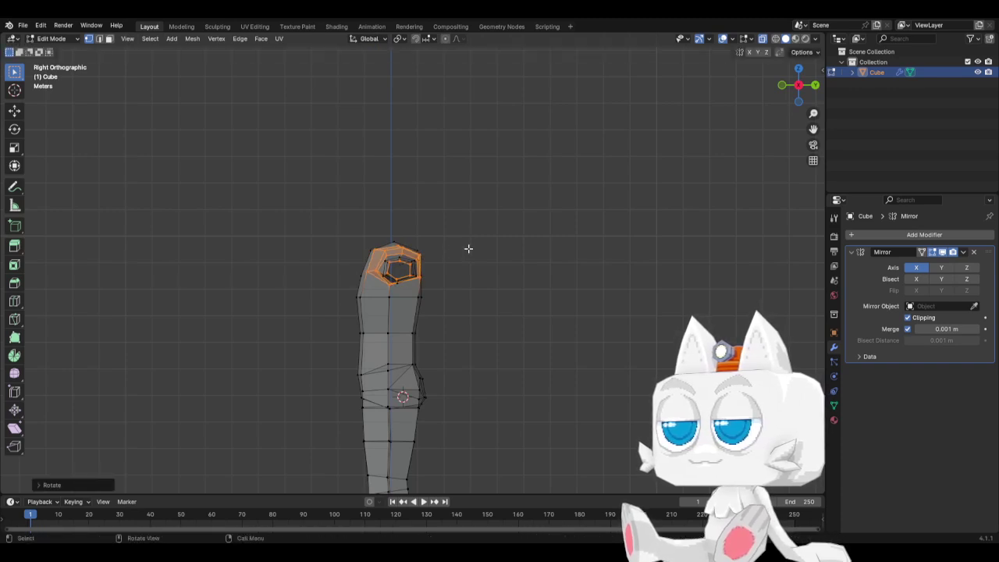
Narrow the selected shoulder and wrist vertices along the Y axis, rotate them again and adjust their position
key("s")
key("y")
left_click(461, 250)
key("r")
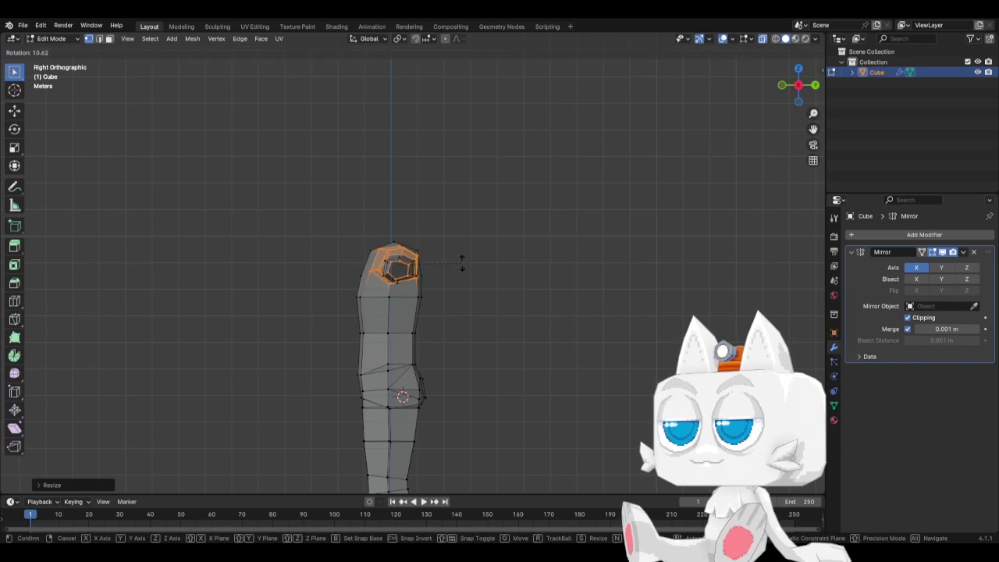
left_click(462, 263)
key("g")
left_click(461, 263)
Move the two upper-back shoulder vertices slightly backward to round out the upper back
left_click(420, 244)
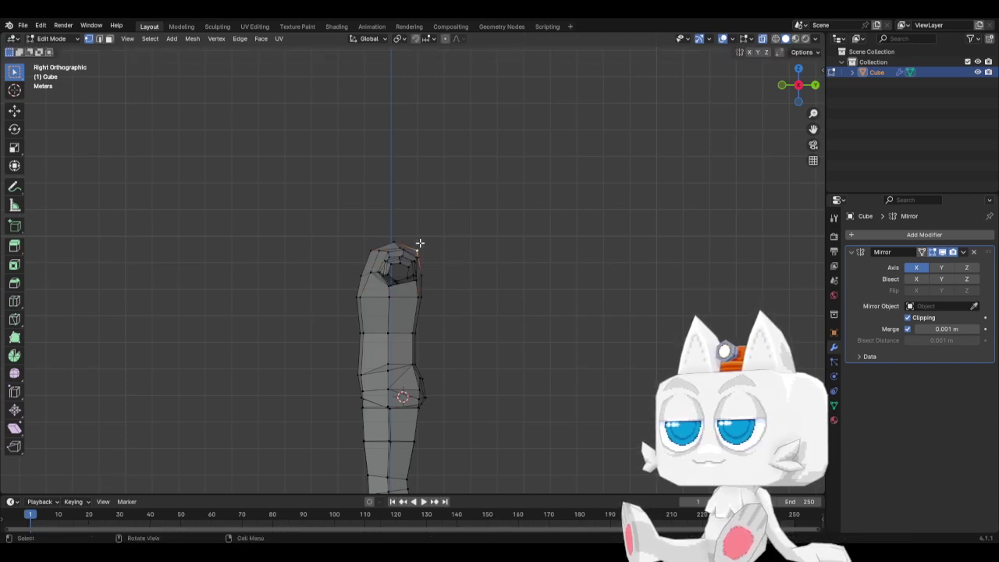
key("g")
left_click(425, 264)
key("g")
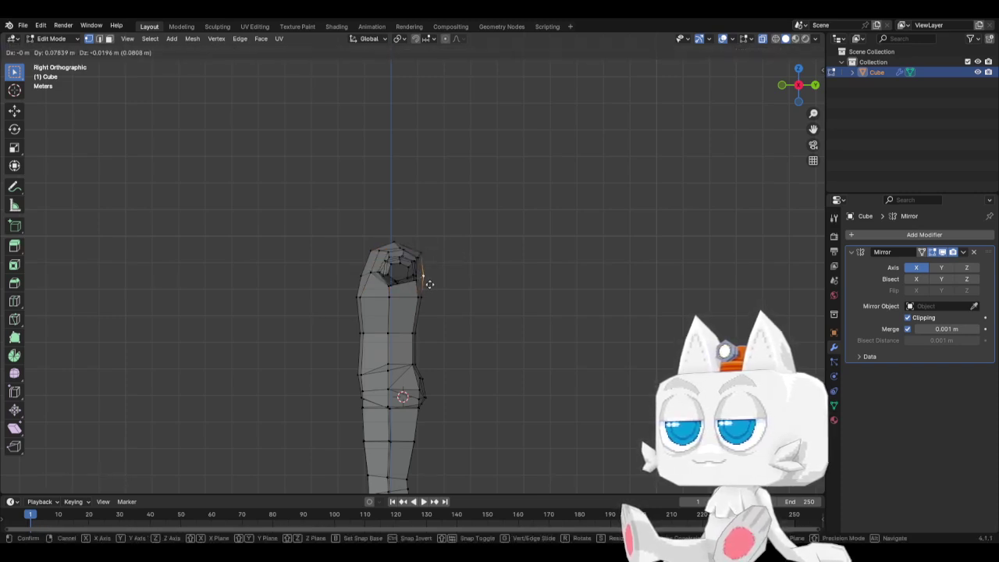
left_click(427, 291)
Tilt the chest edge loop below the armpit so its back end is lower, and shift it slightly forward
left_click(360, 294, "alt")
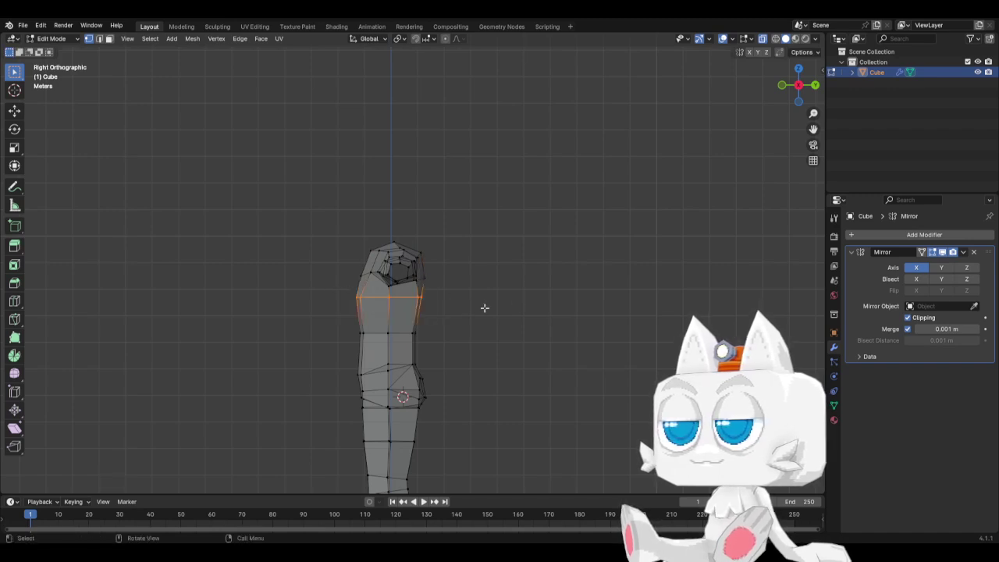
key("r")
left_click(509, 310)
key("g")
left_click(493, 312)
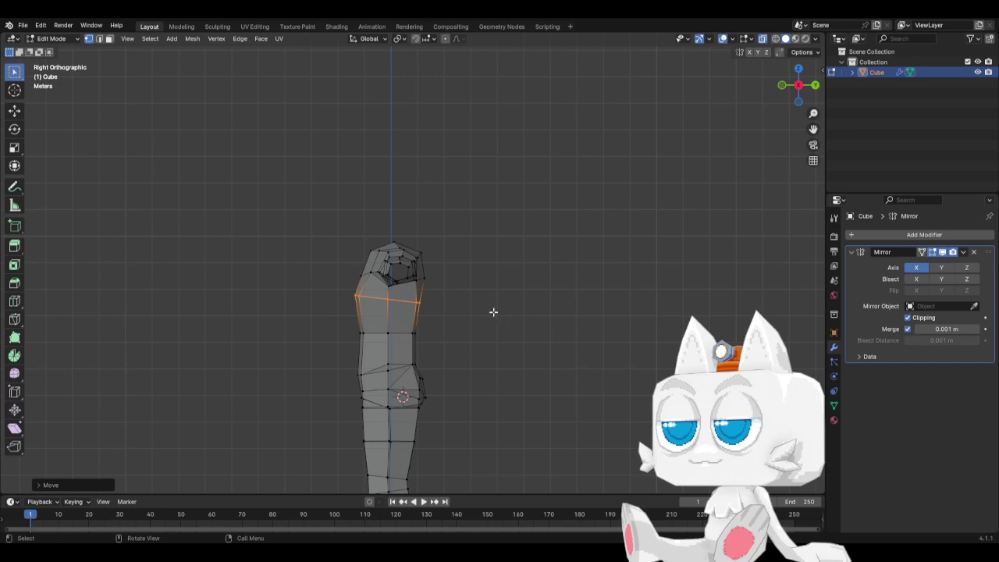
Move the rear vertex of the chest loop and the rear armpit vertex backward to smooth the back contour
left_click(420, 300)
scroll(448, 308, "up", 3)
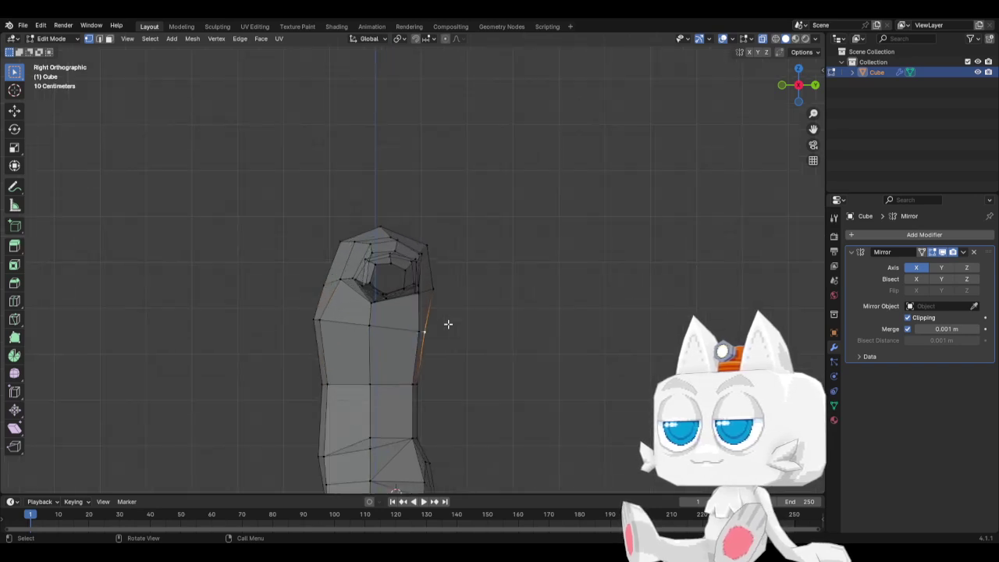
key("g")
left_click(451, 326)
left_click(408, 329)
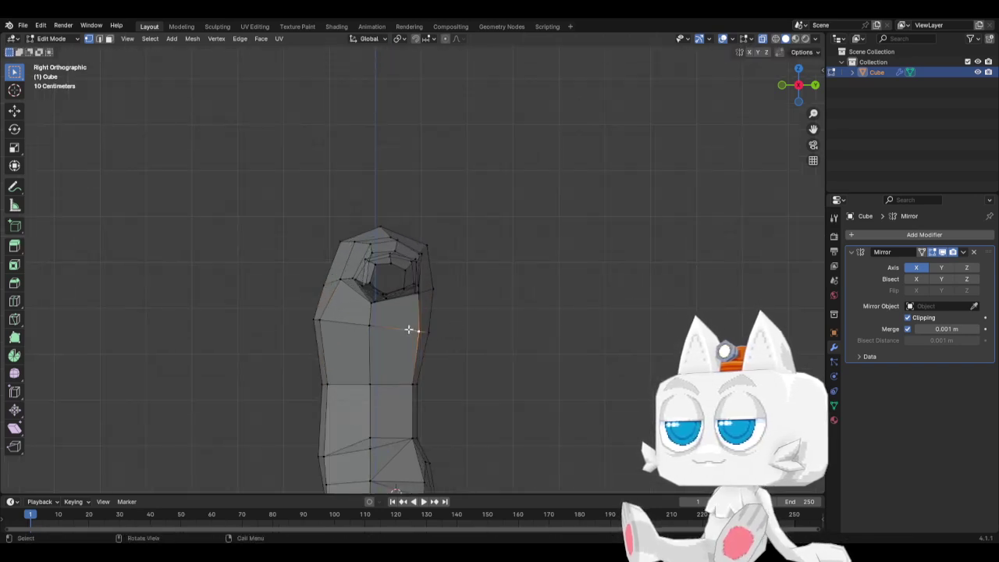
left_click(420, 293)
key("g")
left_click(431, 298)
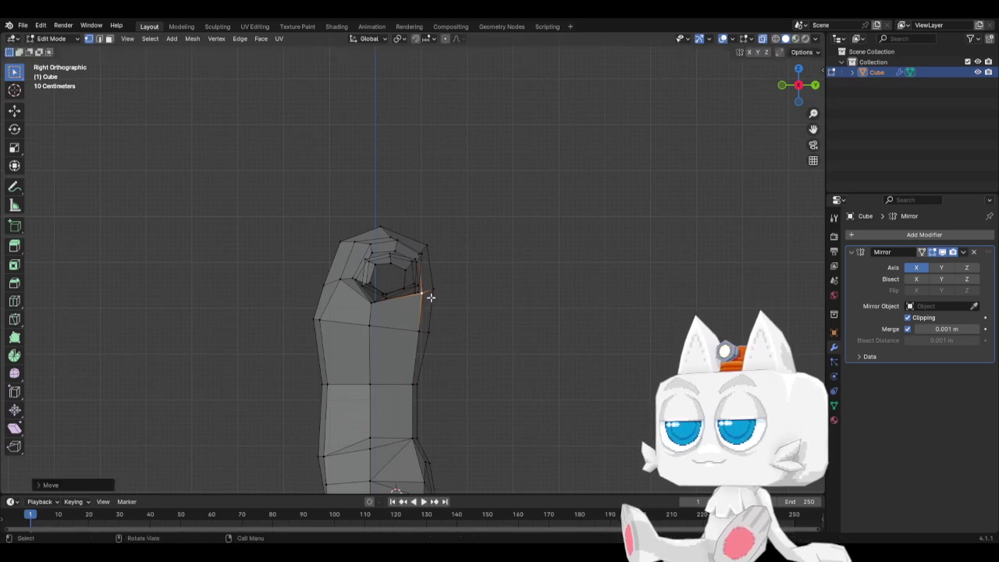
Move the top vertex at the neck backward and reposition the upper front chest vertex
left_click(385, 221)
key("g")
left_click(394, 221)
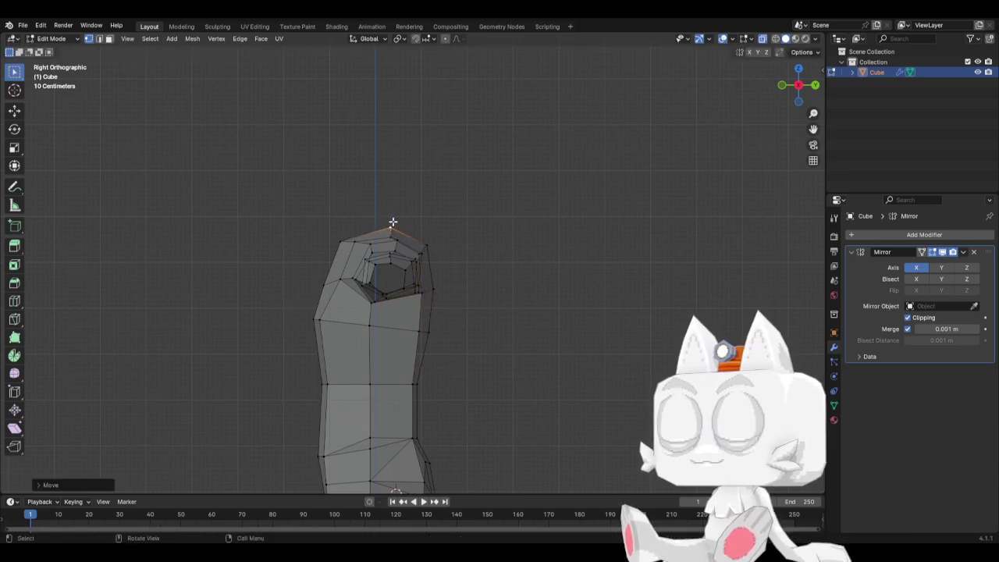
left_click(324, 232)
key("g")
left_click(333, 227)
Move the front chest vertex at armpit height along the Y axis to reshape the chest profile
middle_click_drag(328, 254, 331, 276)
left_click(317, 279)
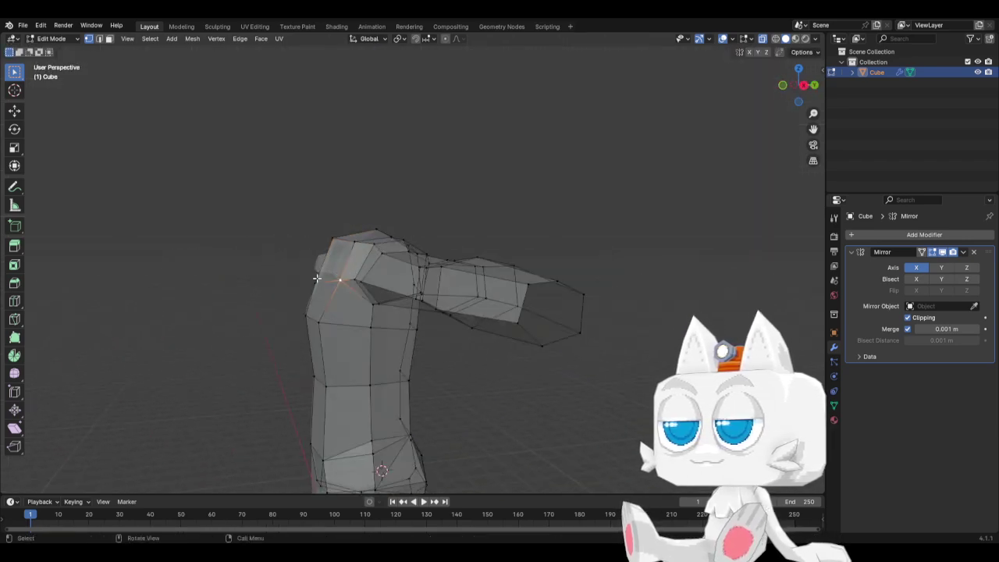
key("KP_3")
key("g")
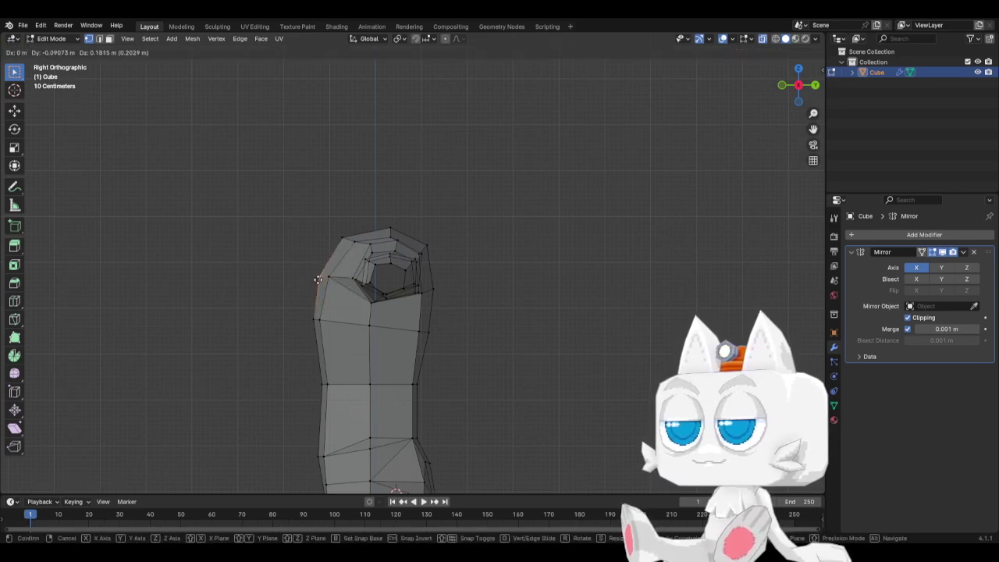
key("y")
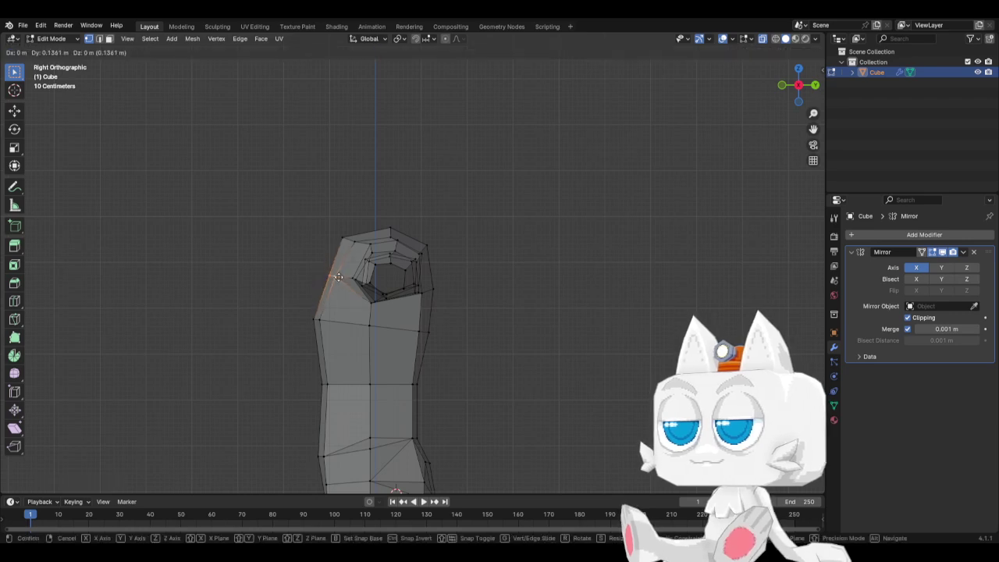
left_click(330, 279)
middle_click_drag(330, 279, 376, 282)
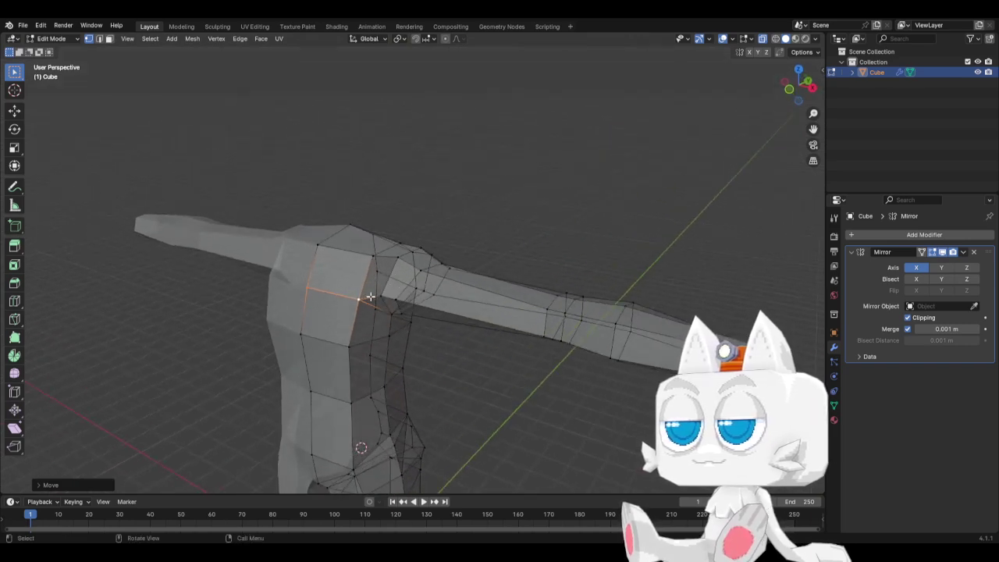
Select the side vertex of the chest near the armpit and move it slightly outward along the X axis
left_click(370, 297, "alt")
key("KP_7")
key("g")
key("y")
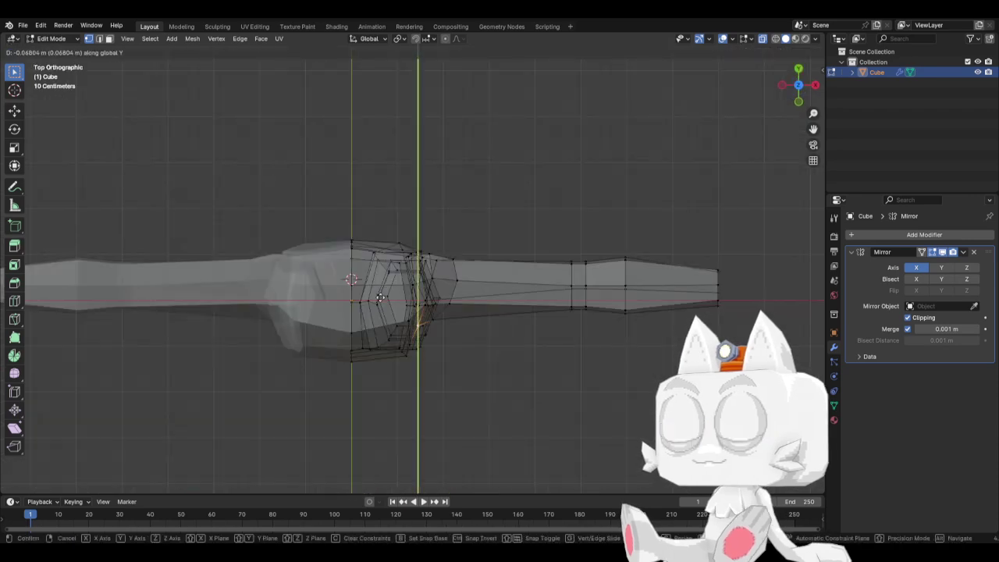
key("y")
key("x")
left_click(383, 299)
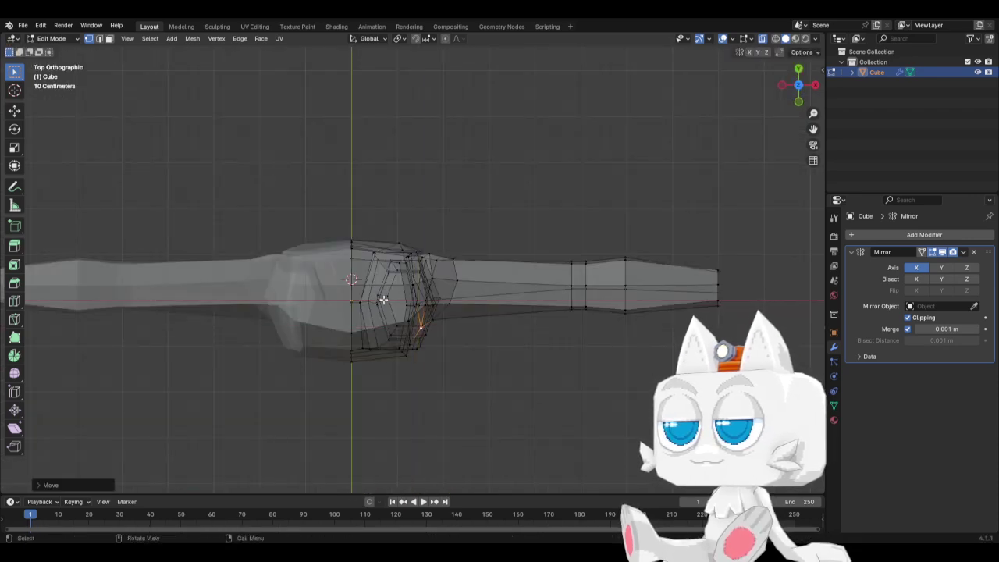
Leave mesh editing, check the whole body from the front and save the file
key("KP_1")
key("Tab")
middle_click_drag(495, 266, 435, 318)
scroll(481, 288, "down", 1)
scroll(481, 288, "down", 2)
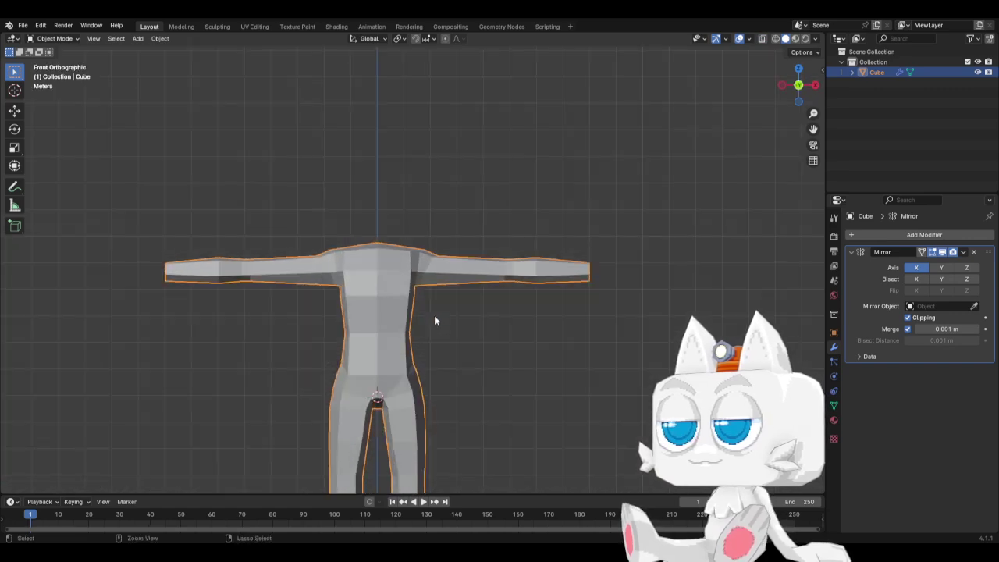
key("ctrl+s")
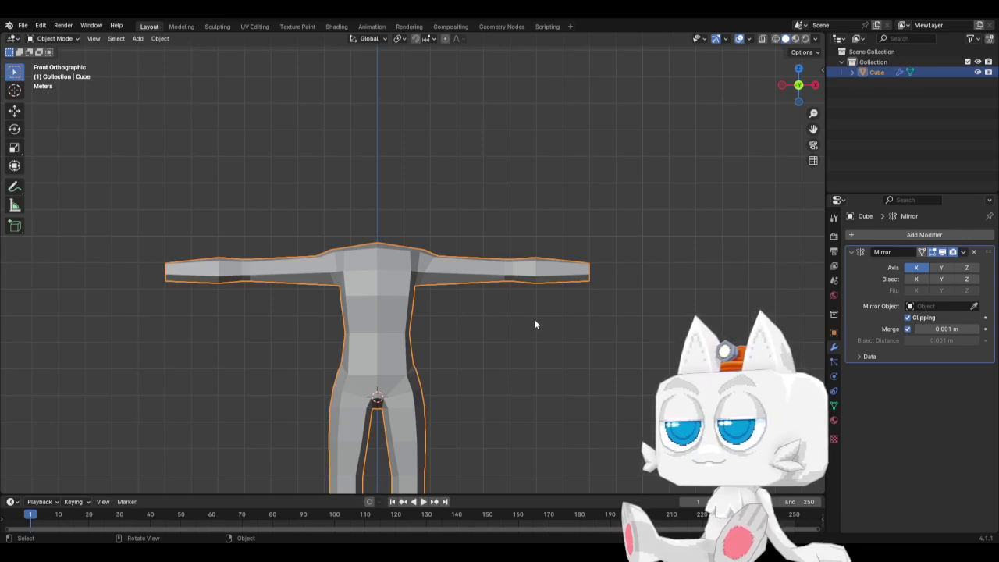
Set the pivot point to 3D Cursor and scale the upper chest and arm down to about 0.96
key("Tab")
scroll(448, 336, "down", 1)
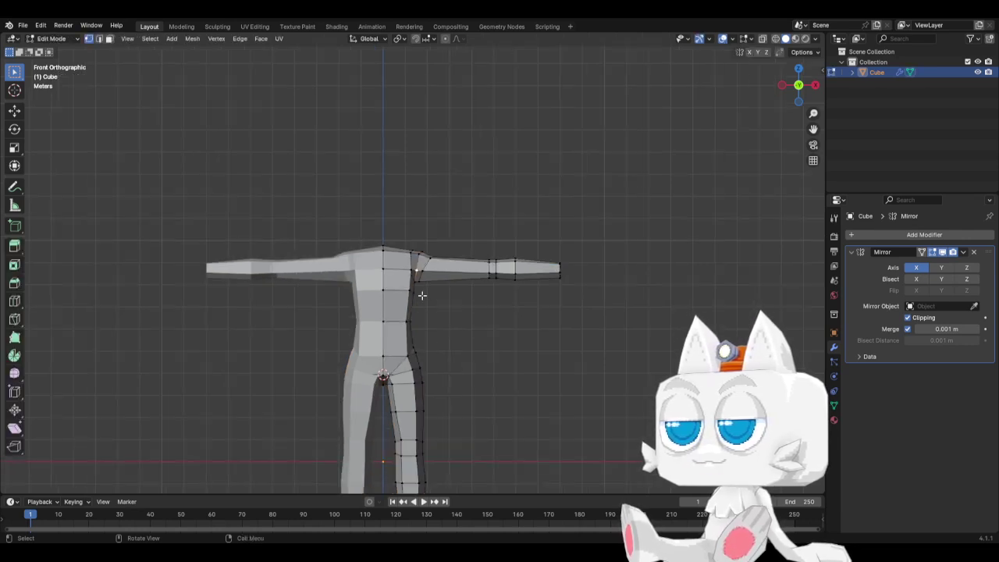
key("alt+z")
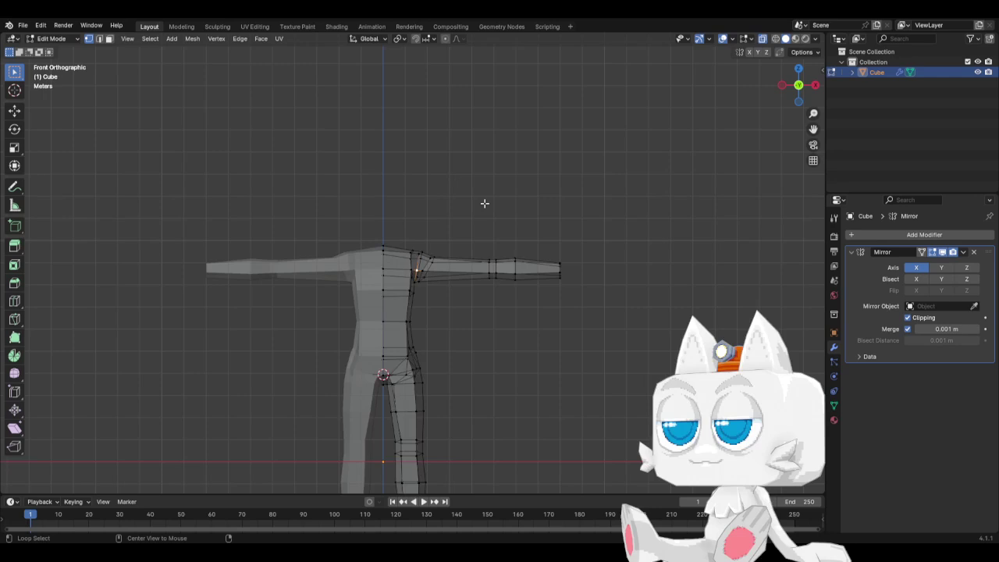
left_click(400, 39)
left_click(418, 75)
key("b")
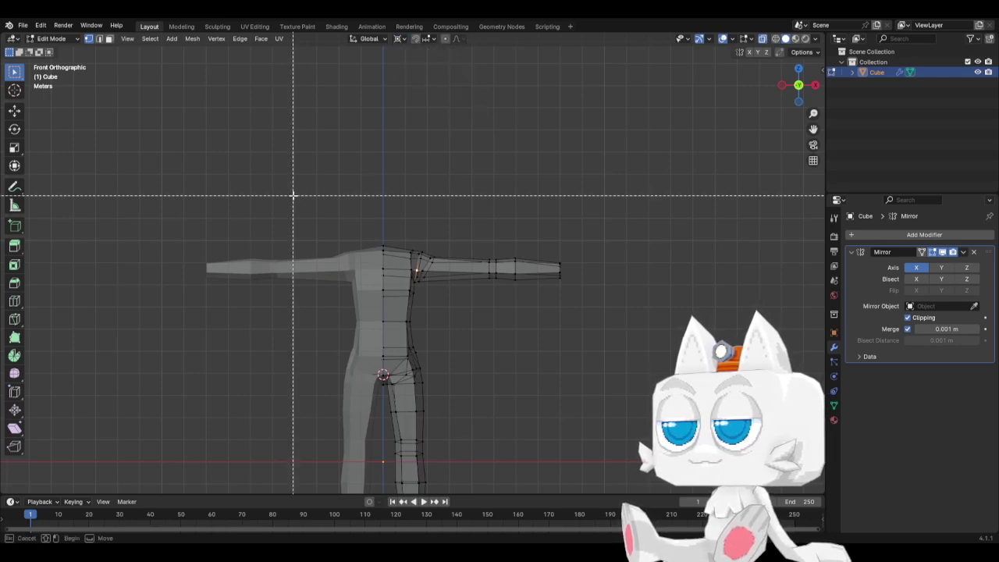
left_click_drag(293, 195, 635, 314)
scroll(646, 304, "up", 1)
key("s")
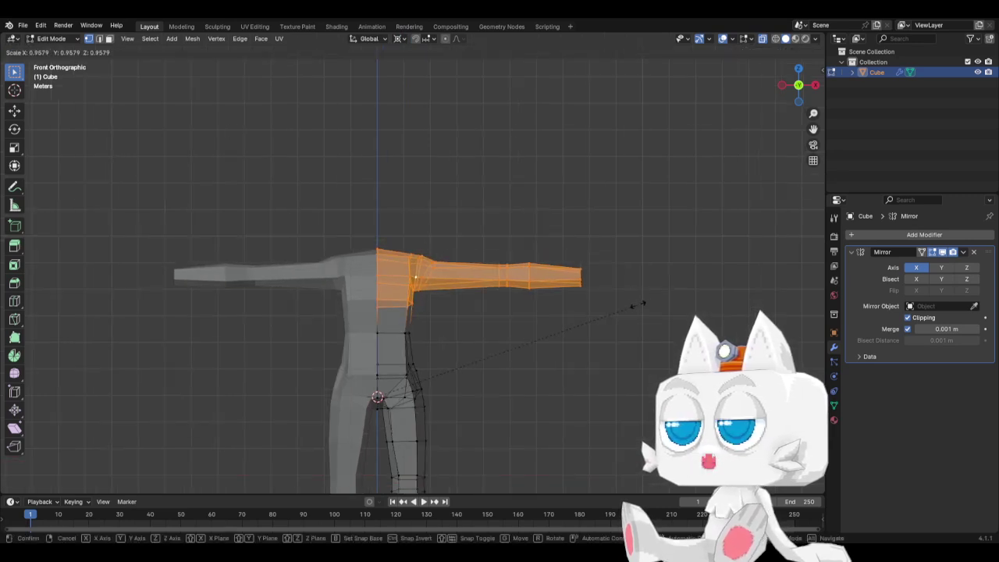
left_click(643, 304)
Extend the selection down to the waist and scale the torso and arm up to about 1.01 around the 3D cursor
key("b")
left_click_drag(331, 172, 637, 341)
key("s")
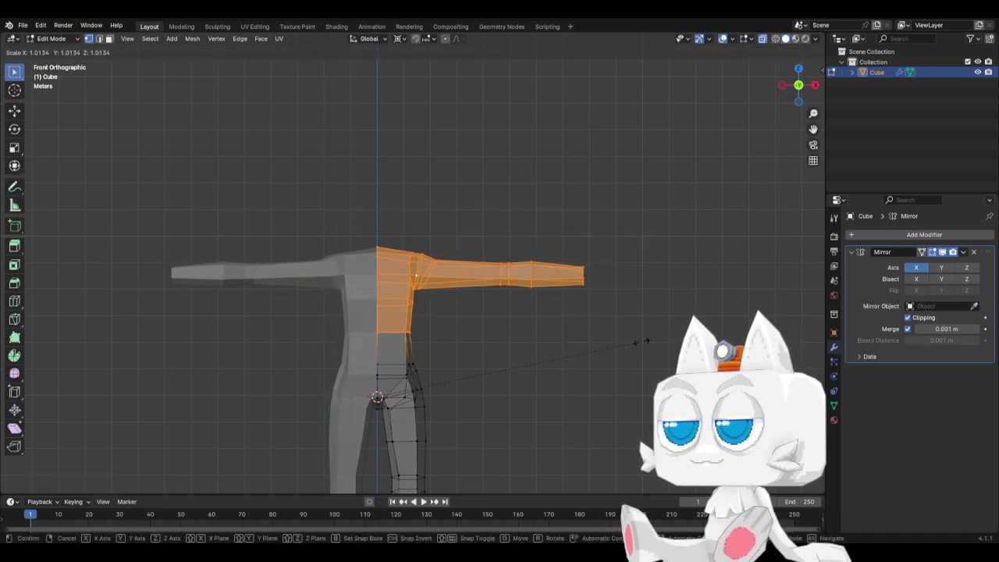
left_click(642, 341)
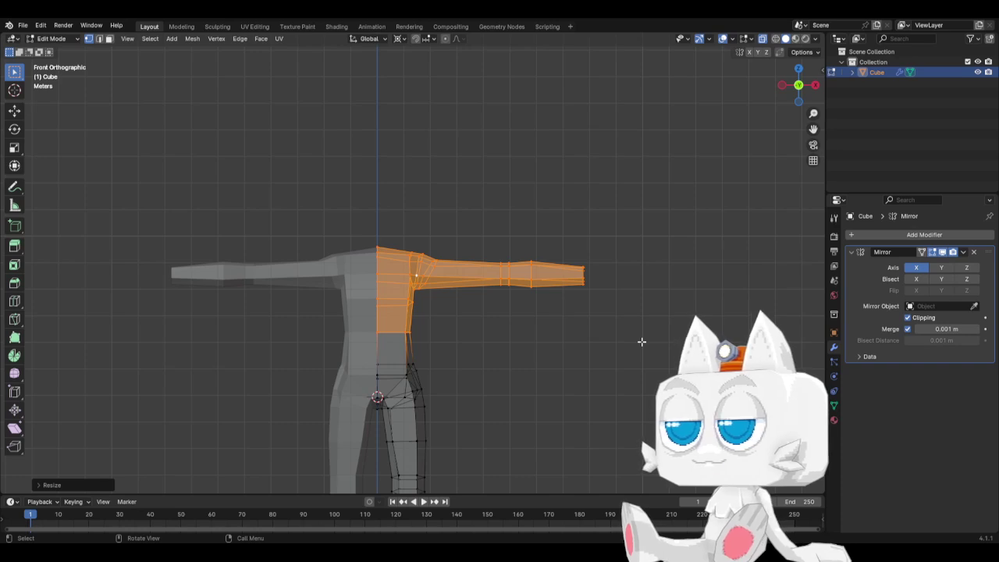
Shorten the upper arm by moving the elbow and forearm inward along the X axis
left_click_drag(484, 237, 625, 342)
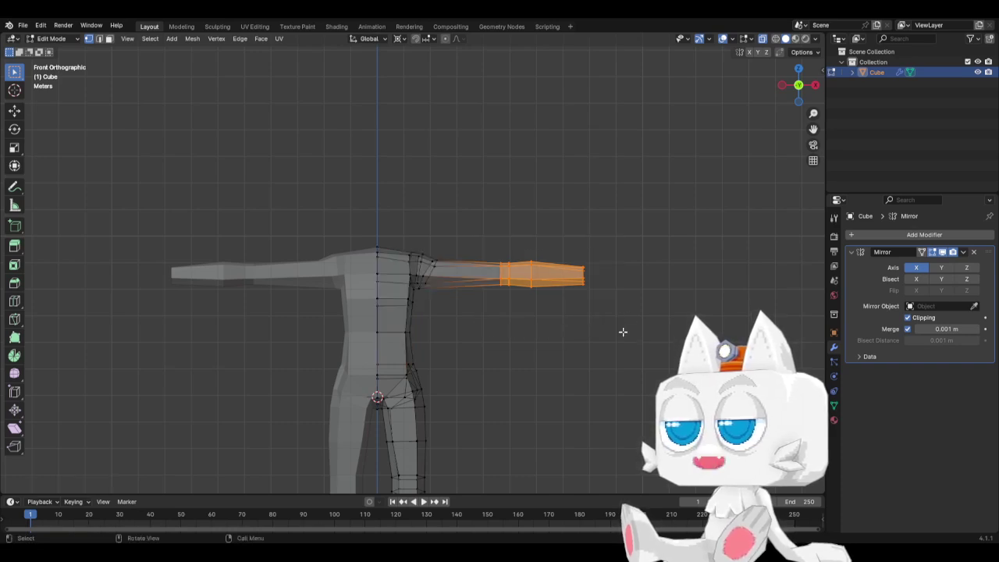
key("g")
key("x")
left_click(588, 285)
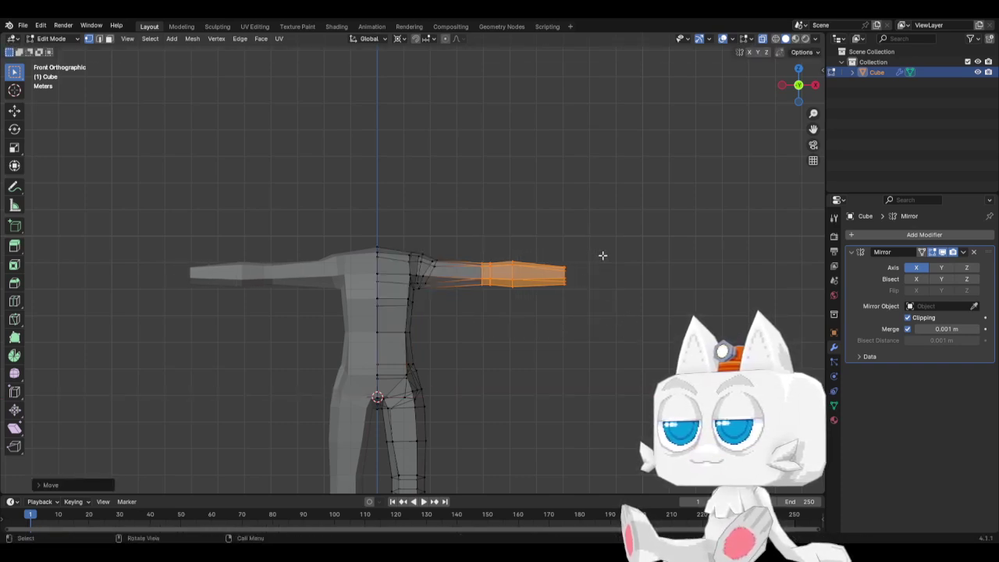
Rotate the elbow and forearm downward and reposition them so the arm slopes down from the shoulder
key("r")
left_click(598, 266)
key("g")
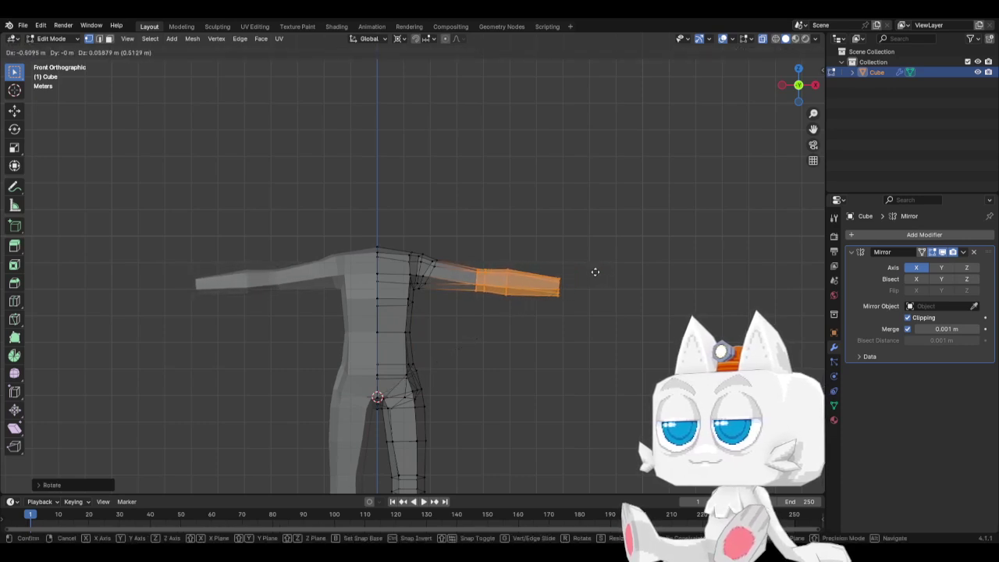
left_click(595, 271)
scroll(581, 298, "up", 3)
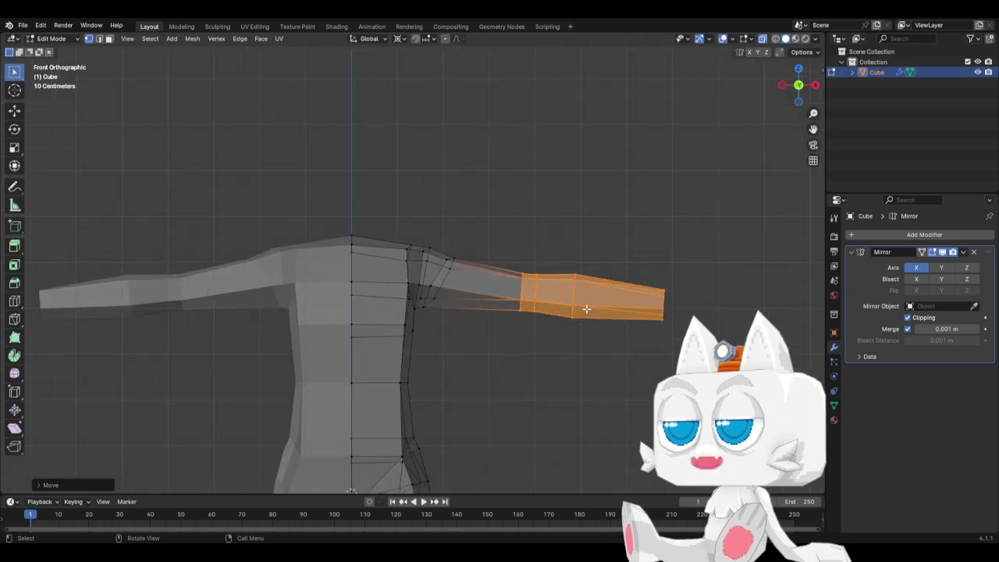
Select the edge loop at the wrist opening and rotate it slightly around the 3D cursor
middle_click_drag(661, 317, 517, 313)
key("KP_3")
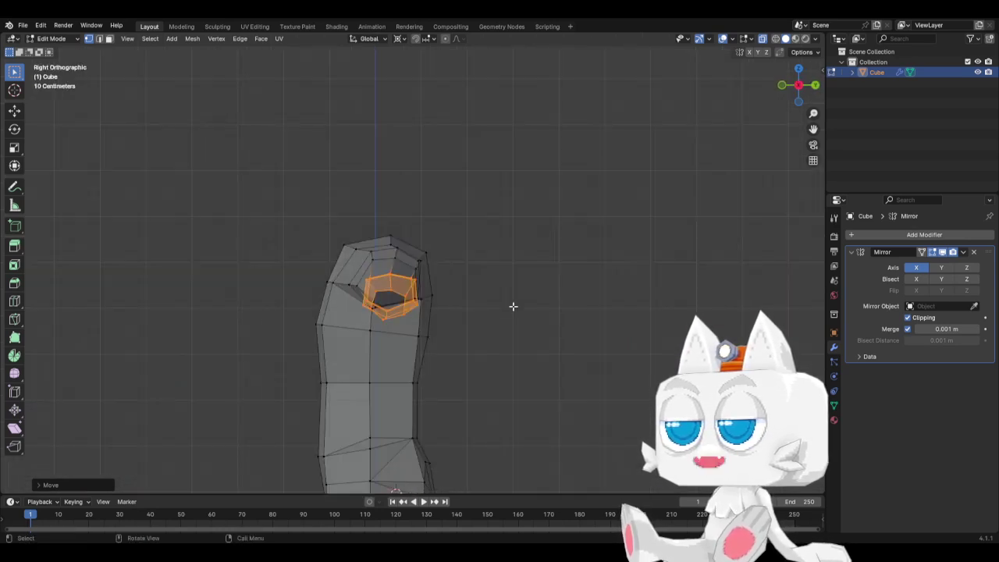
middle_click_drag(416, 301, 584, 341)
left_click(636, 390, "alt")
key("r")
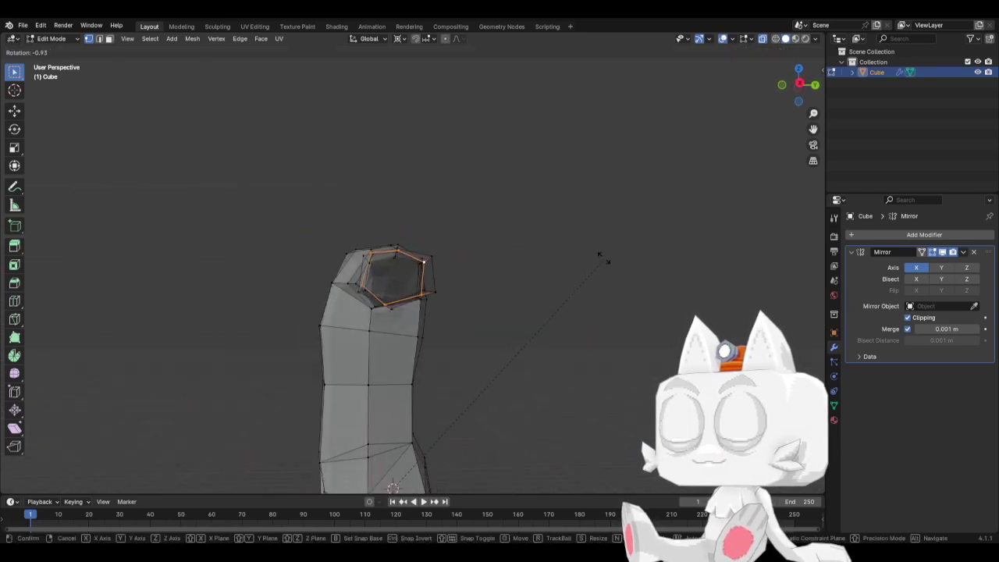
left_click(601, 253)
Set the pivot point to Median Point and rotate the wrist loop around its own centre
left_click(398, 38)
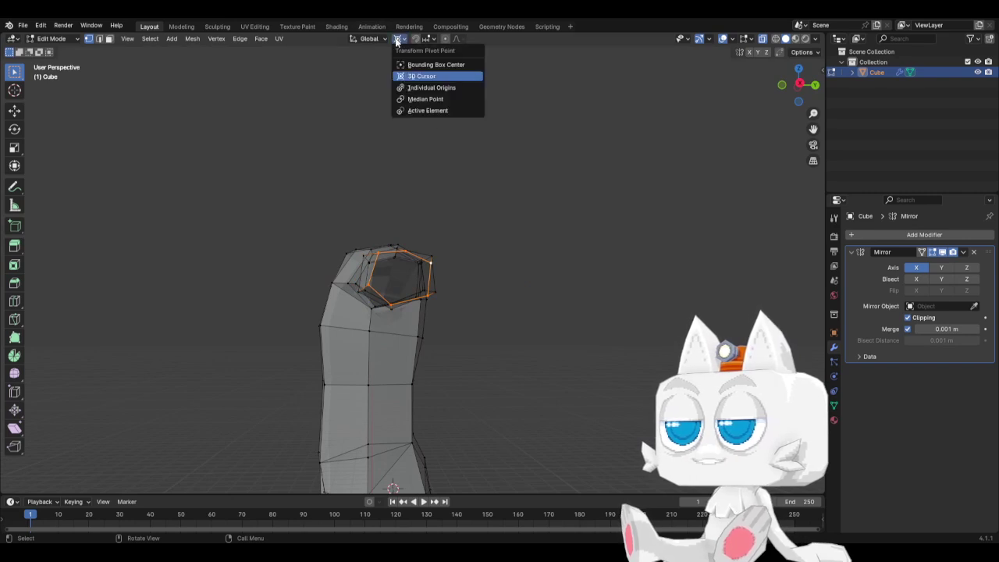
left_click(410, 96)
key("r")
left_click(488, 269)
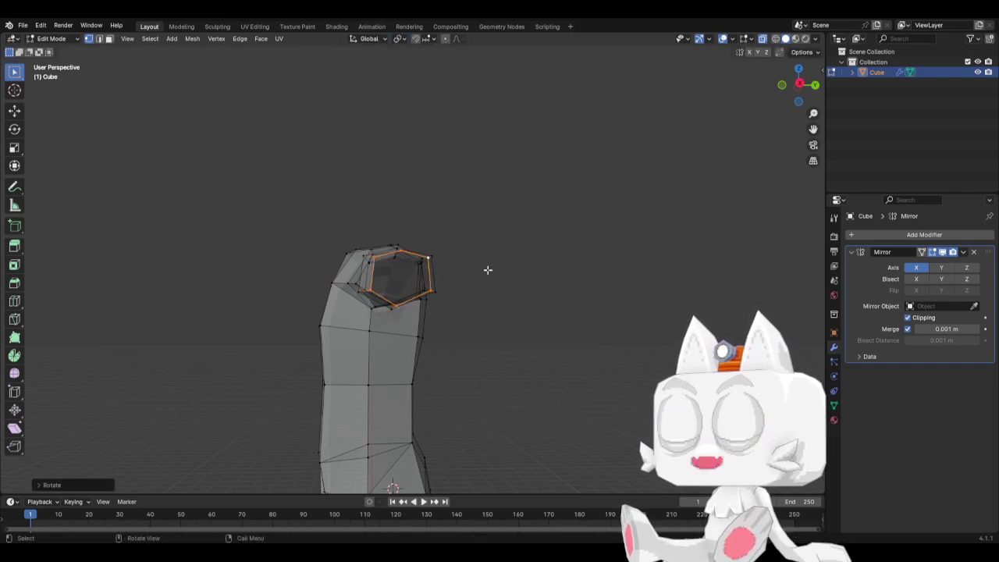
Select the outer of the two close elbow loops and move it slightly toward the wrist
key("KP_1")
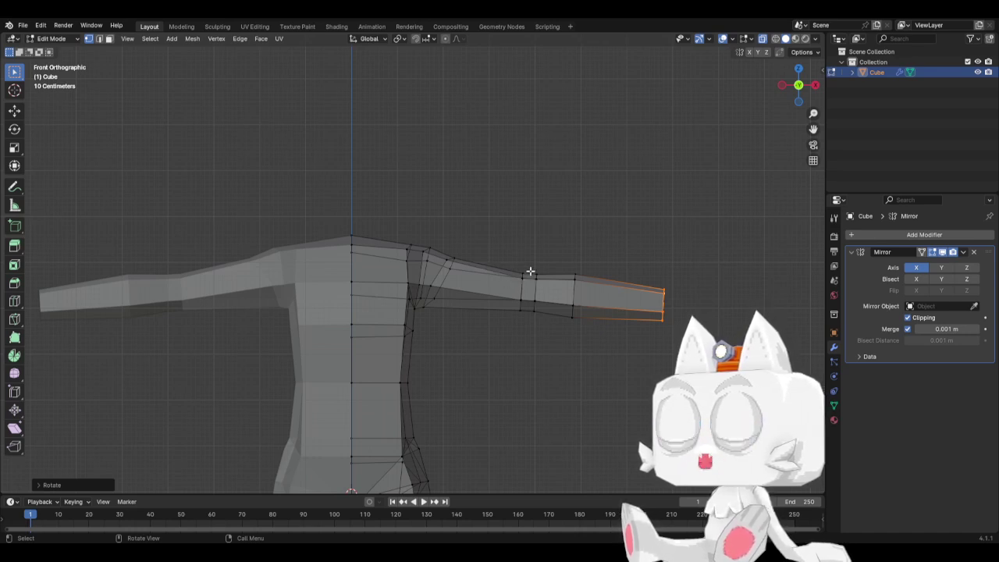
key("ctrl+r")
left_click(532, 322)
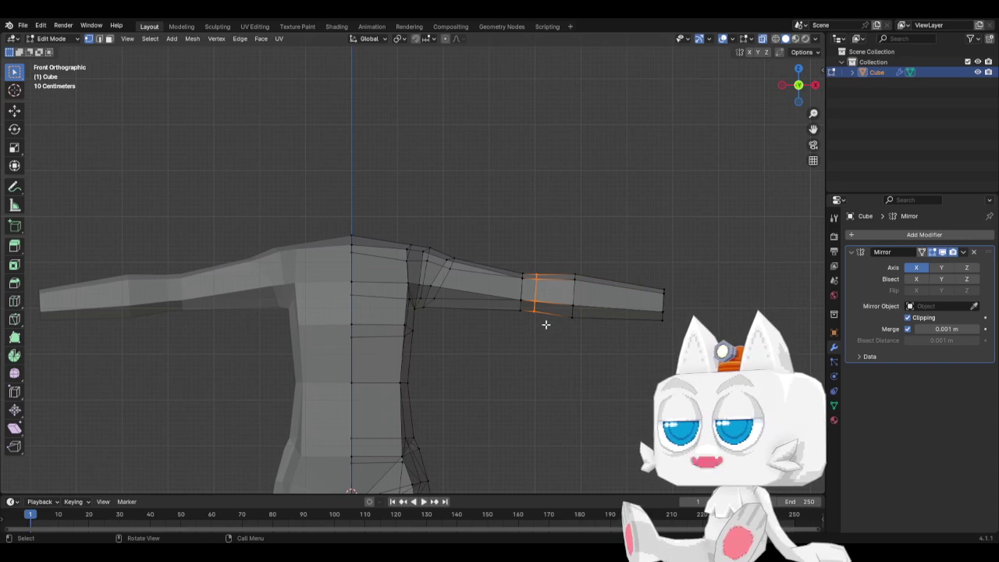
left_click(547, 323)
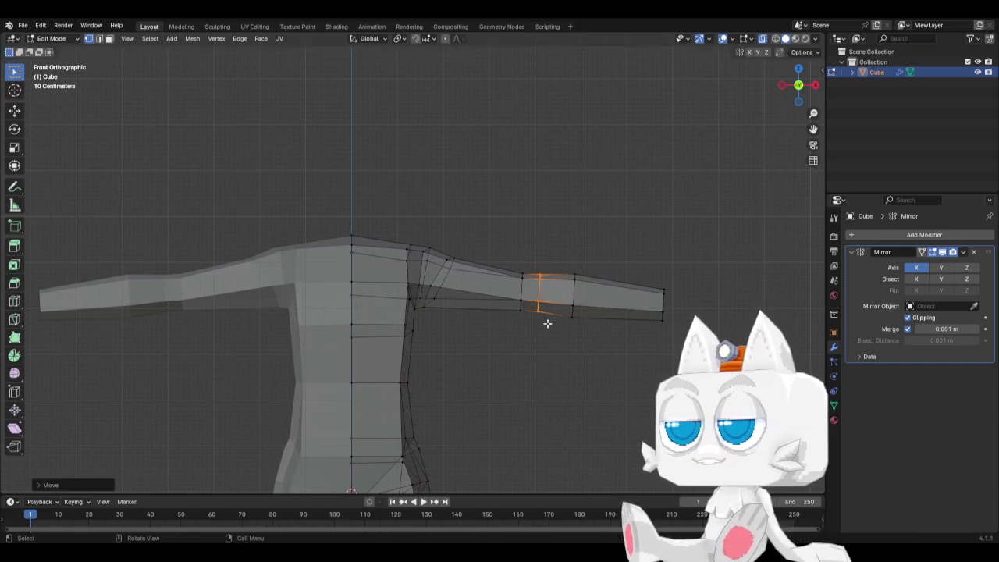
Scale the inner elbow loop up to about 1.06 and move it slightly toward the shoulder and upward
scroll(530, 329, "up", 2)
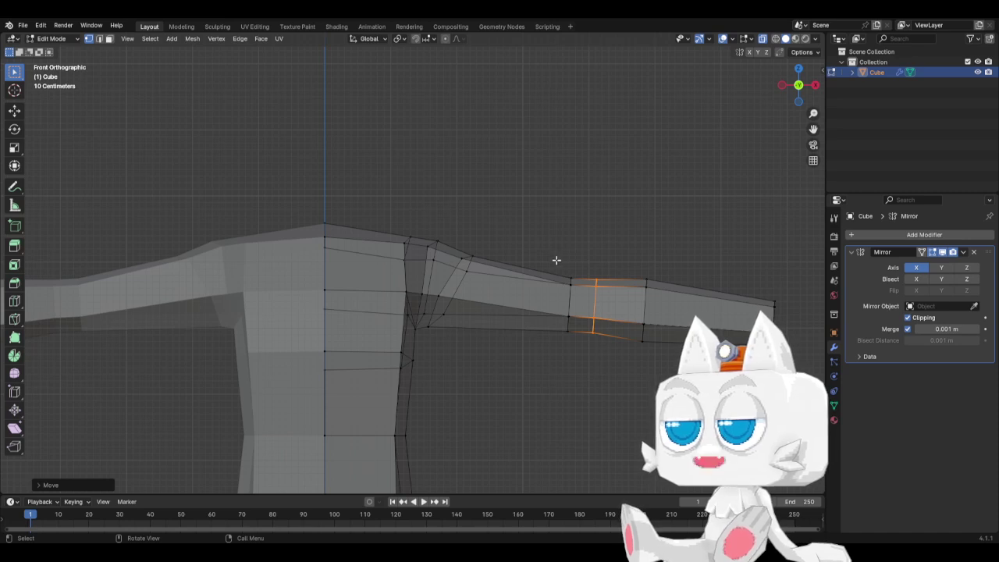
left_click(569, 316, "alt")
key("s")
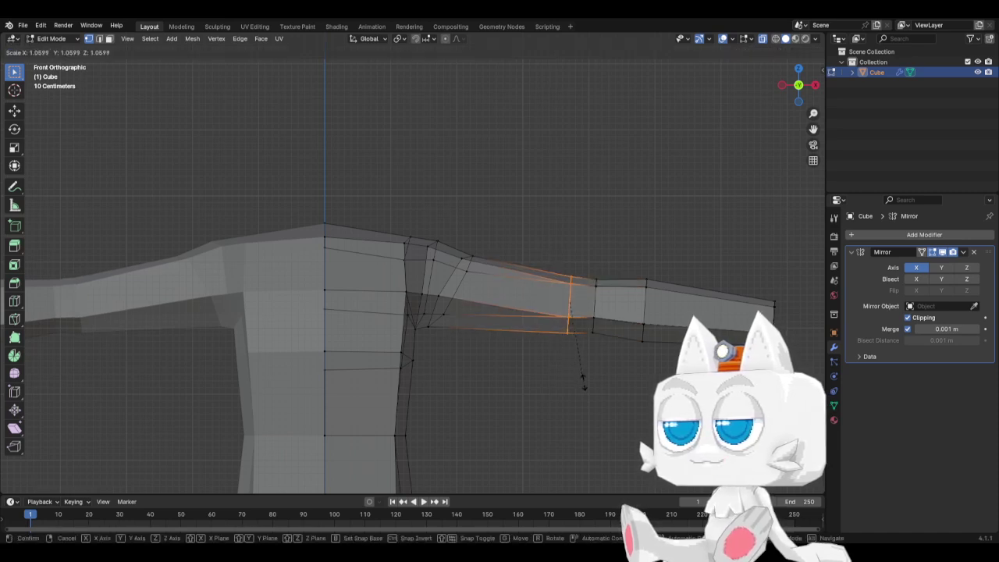
left_click(586, 385)
key("g")
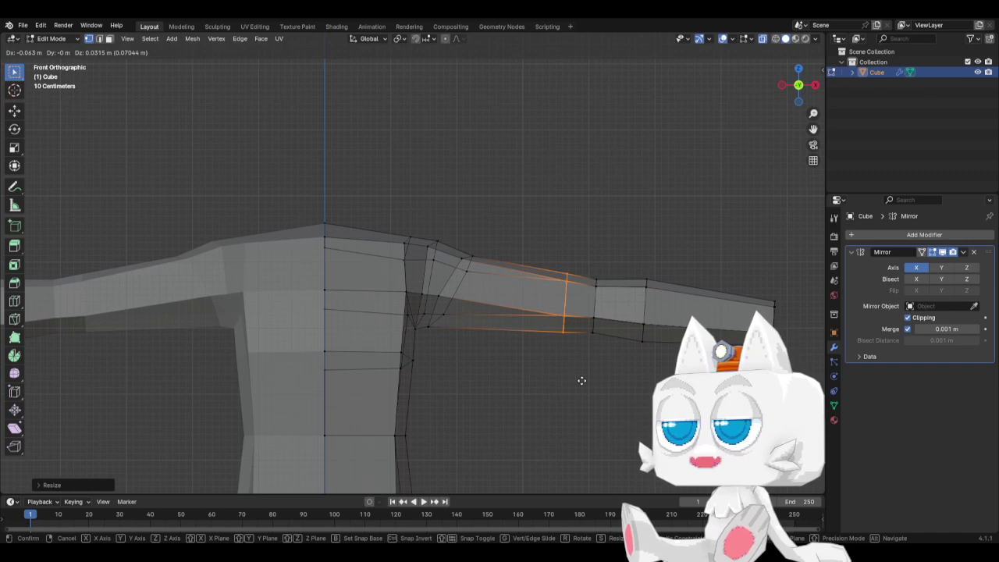
left_click(581, 381)
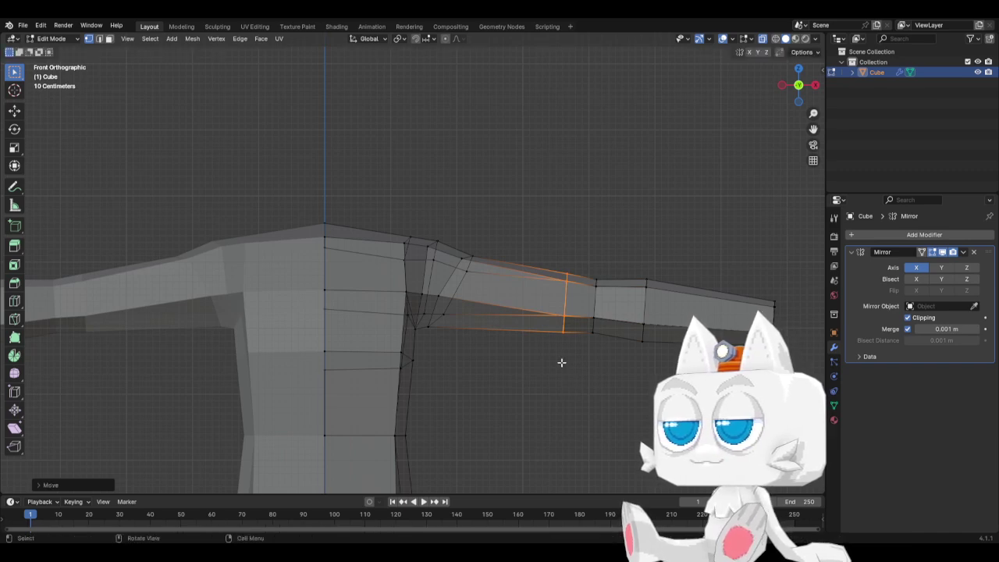
Select the elbow and forearm in the top view and scale them thinner along the Y axis
scroll(562, 361, "down", 2)
key("Tab")
middle_click_drag(632, 346, 508, 398)
key("KP_7")
key("Tab")
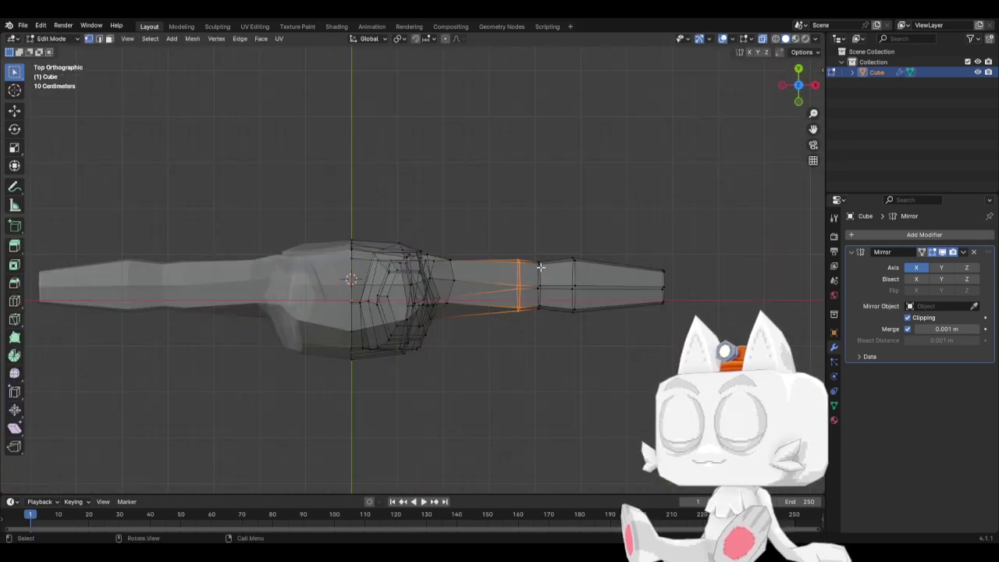
left_click_drag(511, 231, 679, 328)
key("s")
key("y")
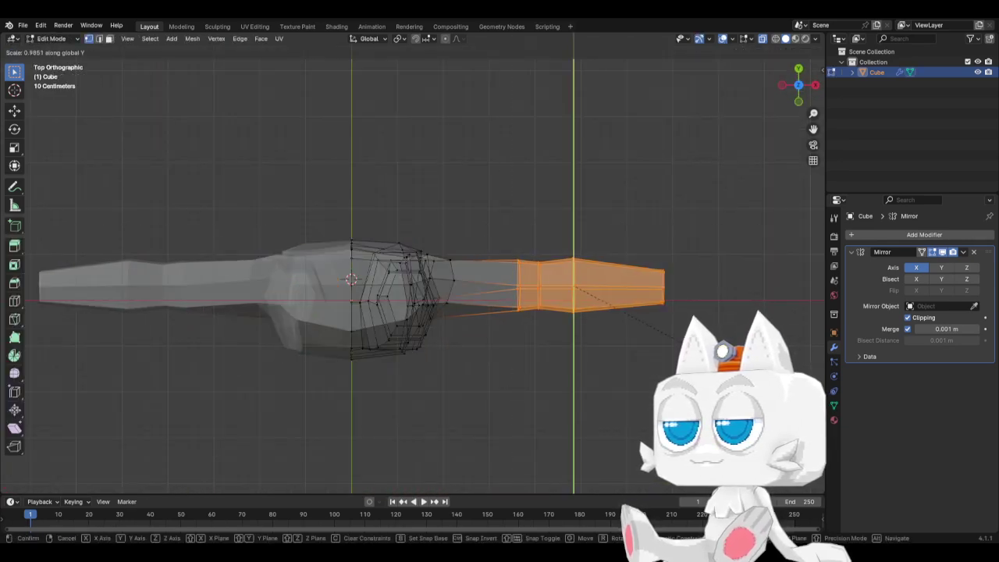
key("Return")
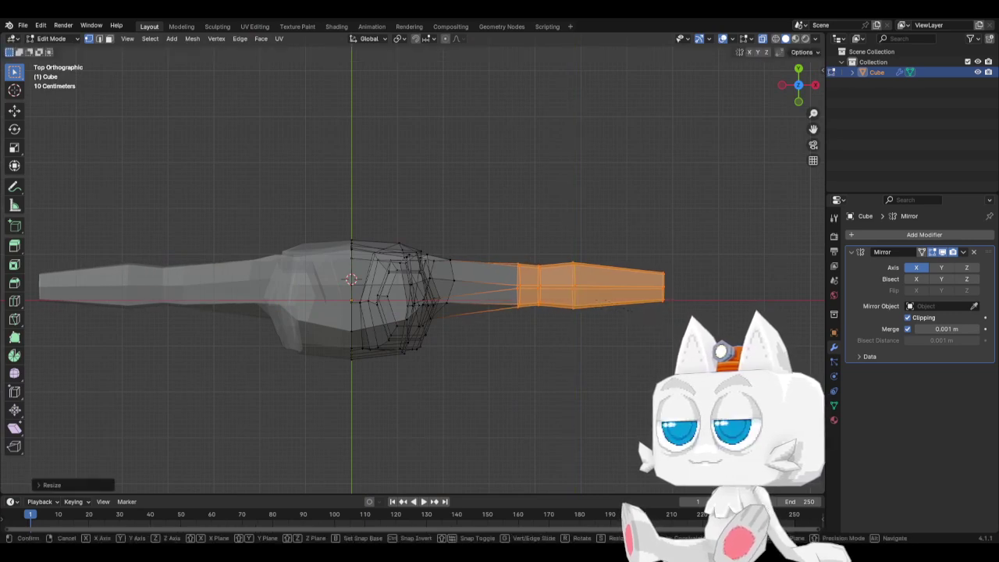
Move the elbow and forearm slightly backward and rotate them by about 1 degree toward the back
key("g")
key("r")
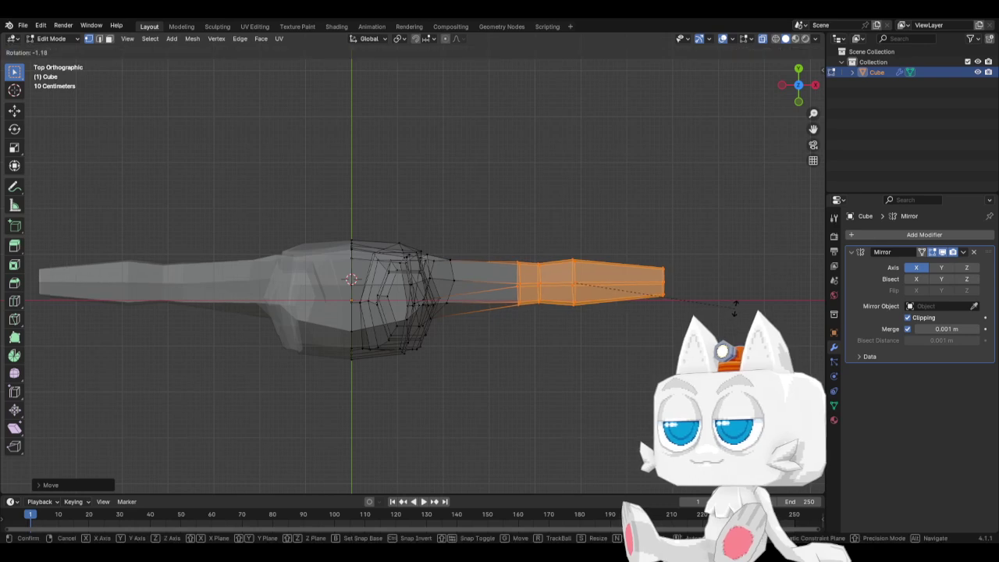
key("Return")
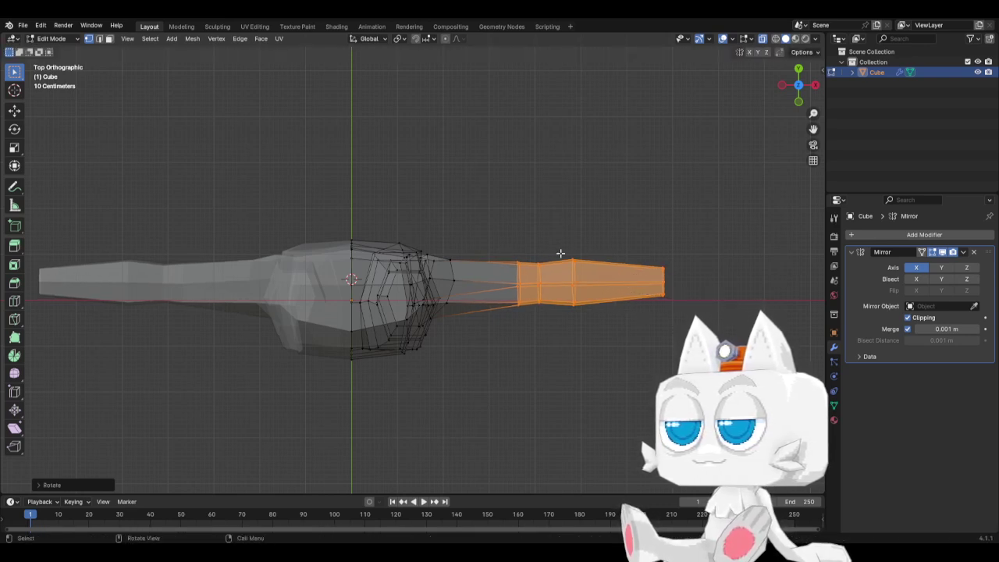
Select the forearm from the outer elbow loop to the wrist, rotate it slightly forward and reposition it
key("a")
key("b")
key("Escape")
key("alt+a")
left_click_drag(533, 239, 672, 352)
key("r")
left_click(677, 345)
key("g")
left_click(677, 348)
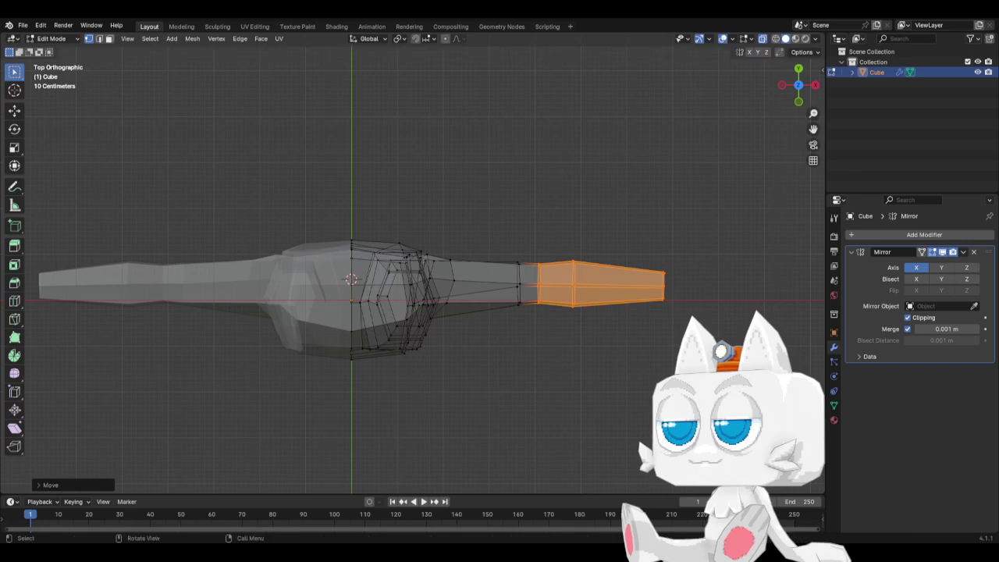
Leave mesh editing, save the file and check the full body from the front
middle_click_drag(557, 378, 555, 265)
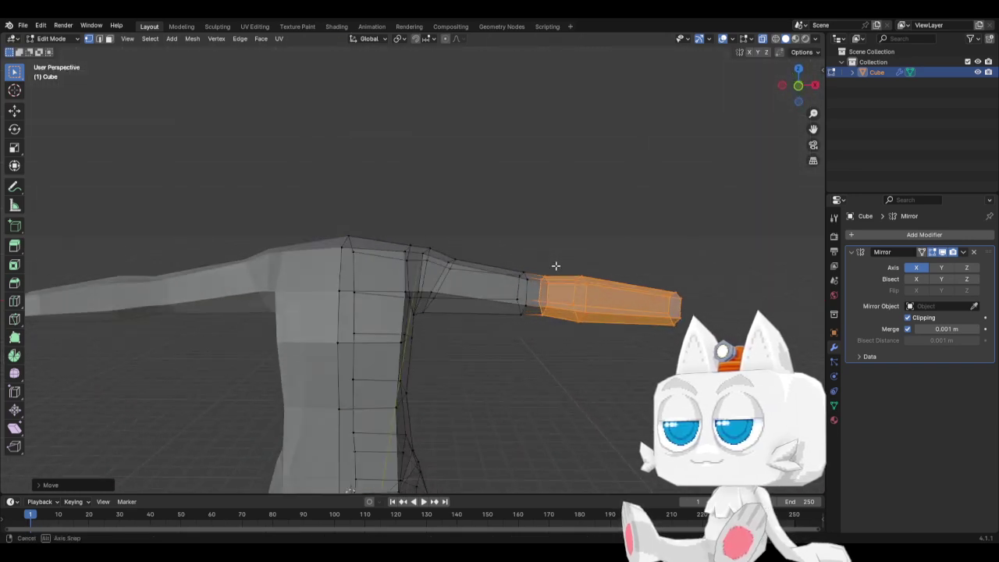
scroll(498, 298, "down", 5)
key("Tab")
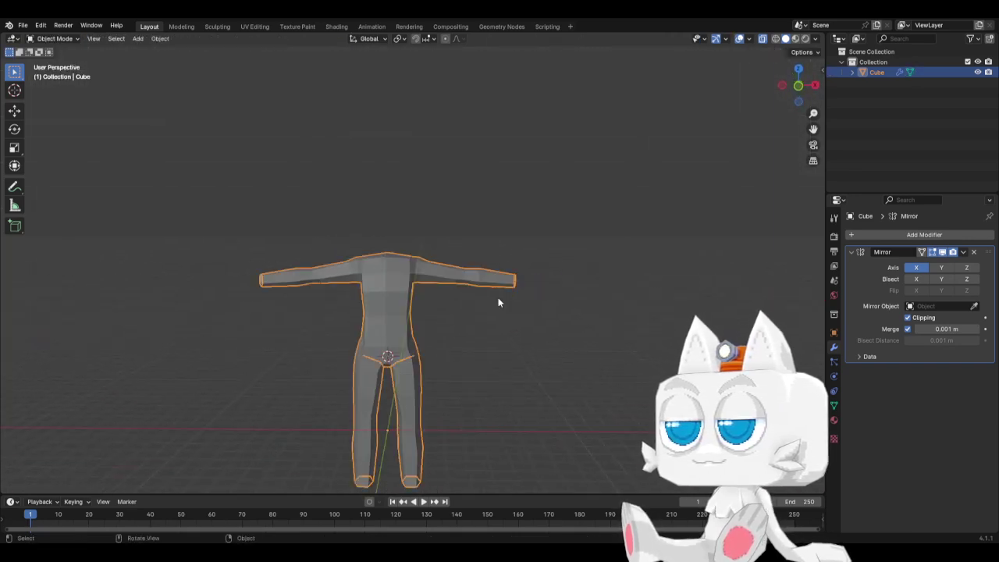
key("ctrl+s")
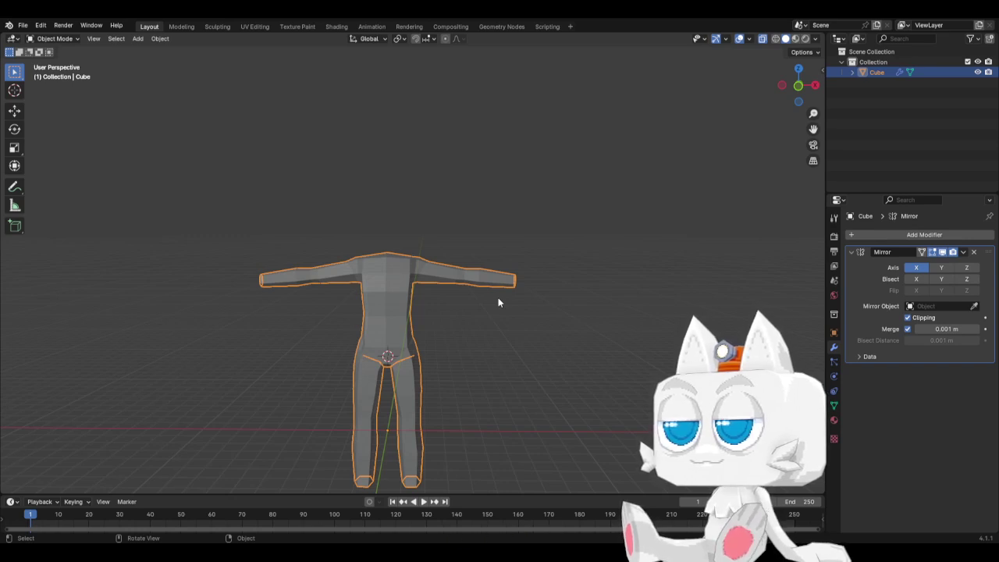
key("KP_1")
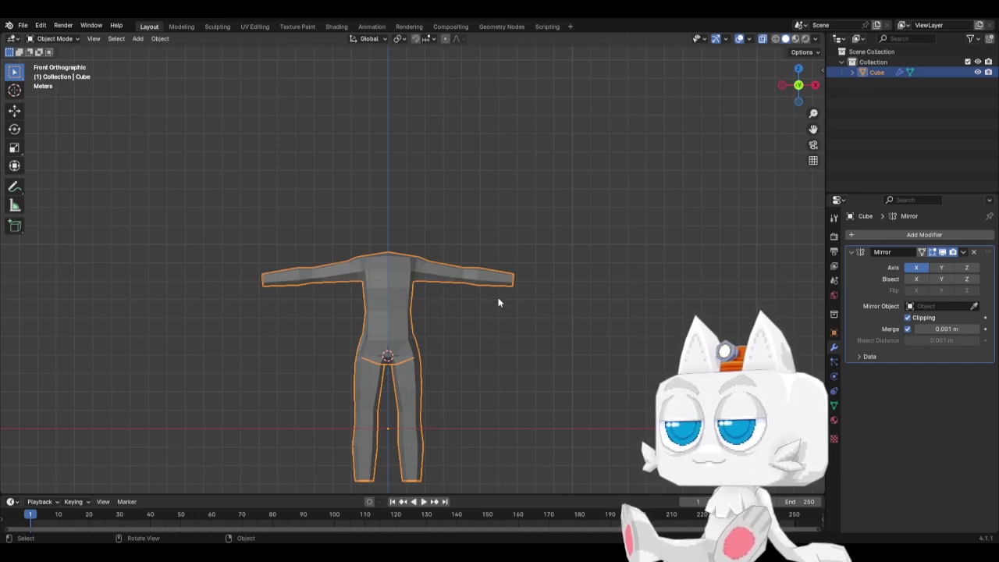
In the top view, move the rear vertex of the inner elbow loop slightly forward along the Y axis
key("Tab")
key("ctrl+KP_1")
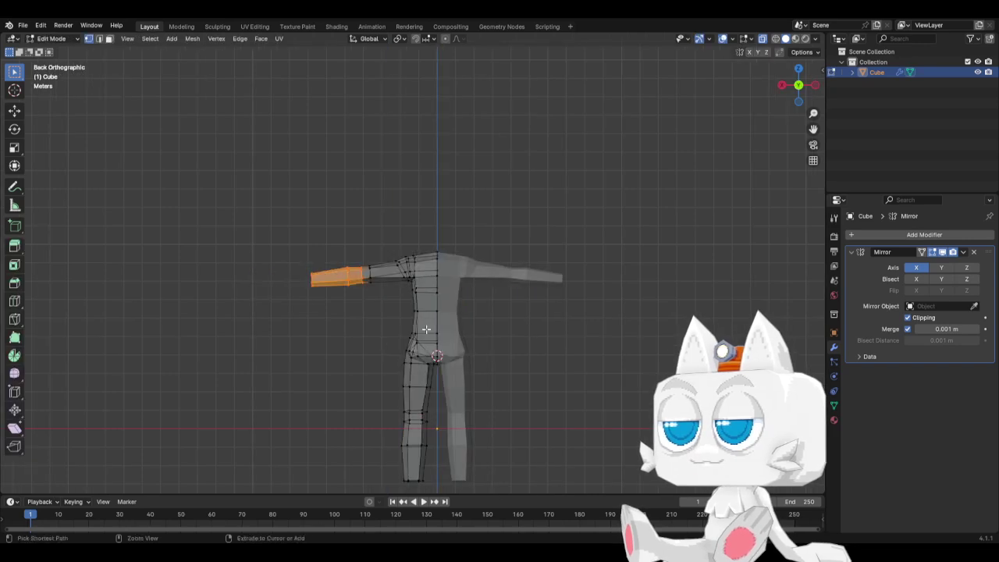
scroll(411, 367, "up", 4)
middle_click_drag(473, 397, 479, 334, "shift")
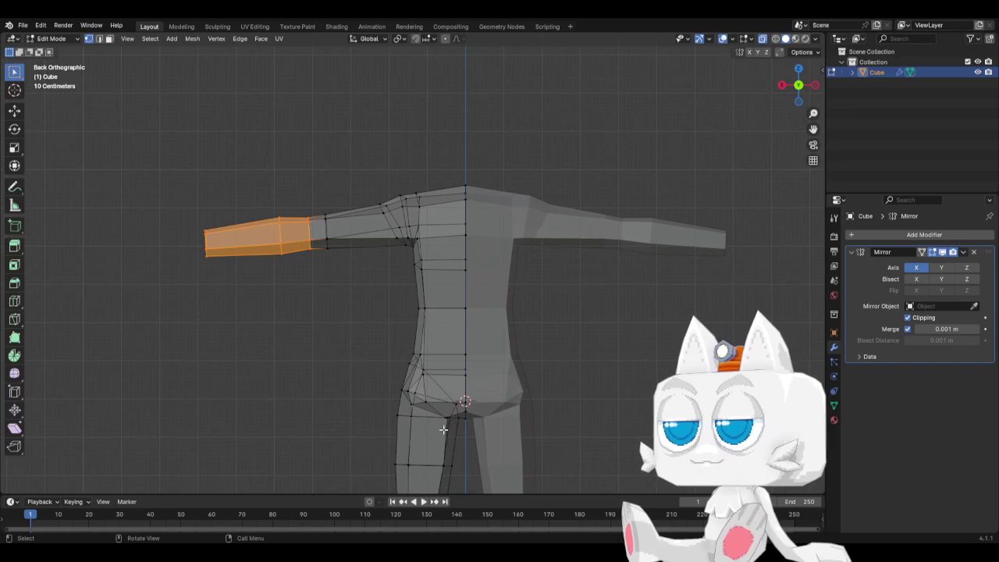
key("KP_1")
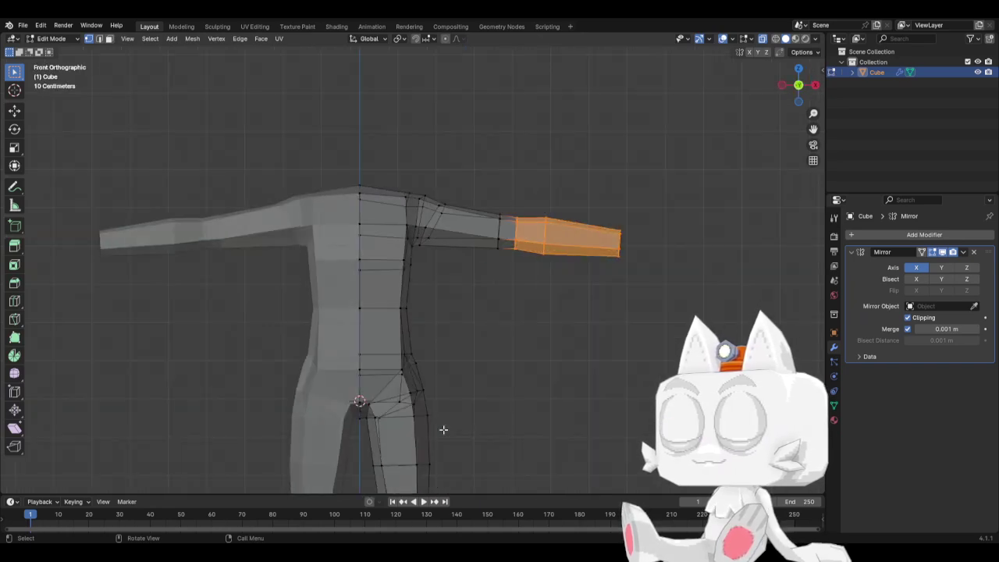
key("KP_7")
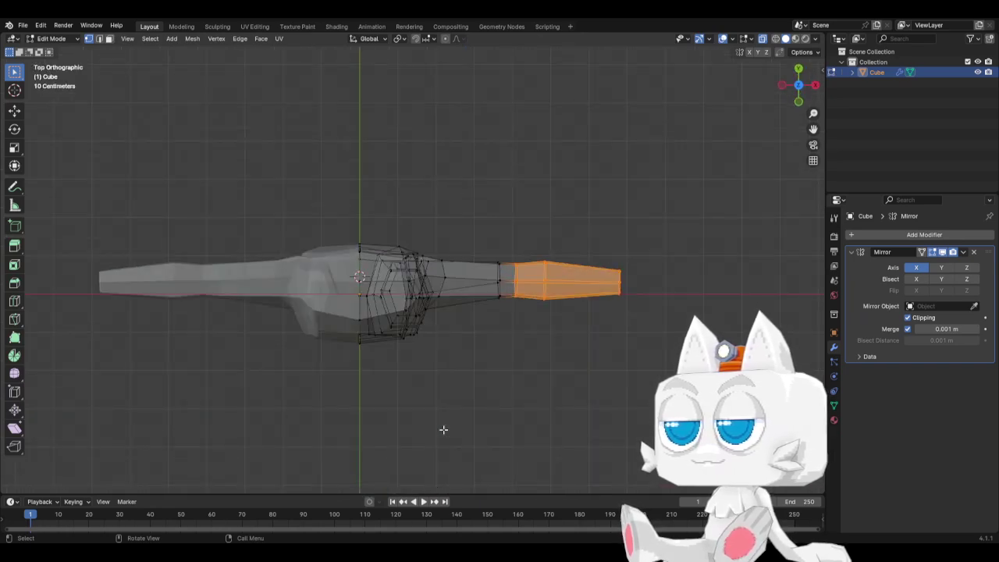
left_click(494, 264)
key("g")
key("y")
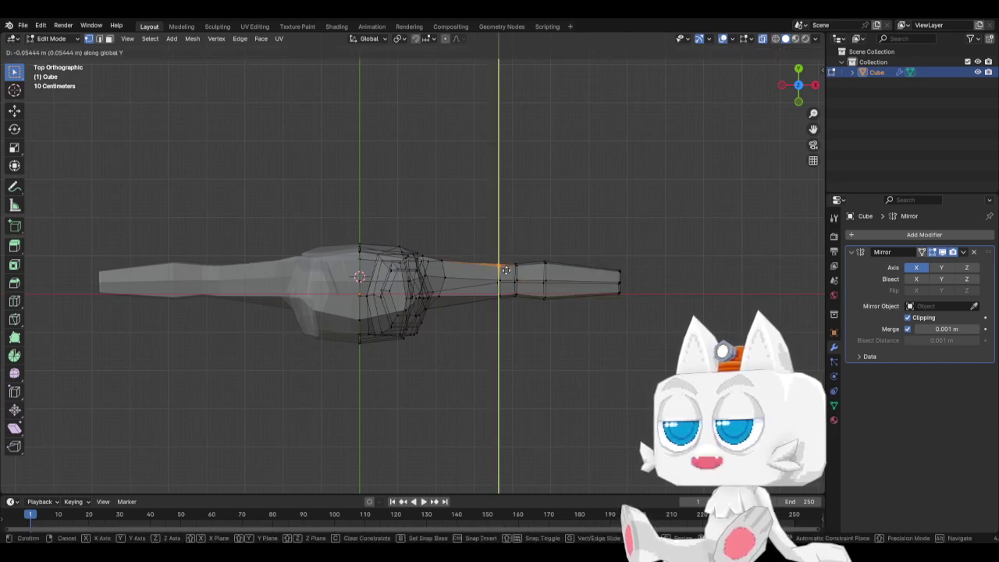
left_click(506, 269)
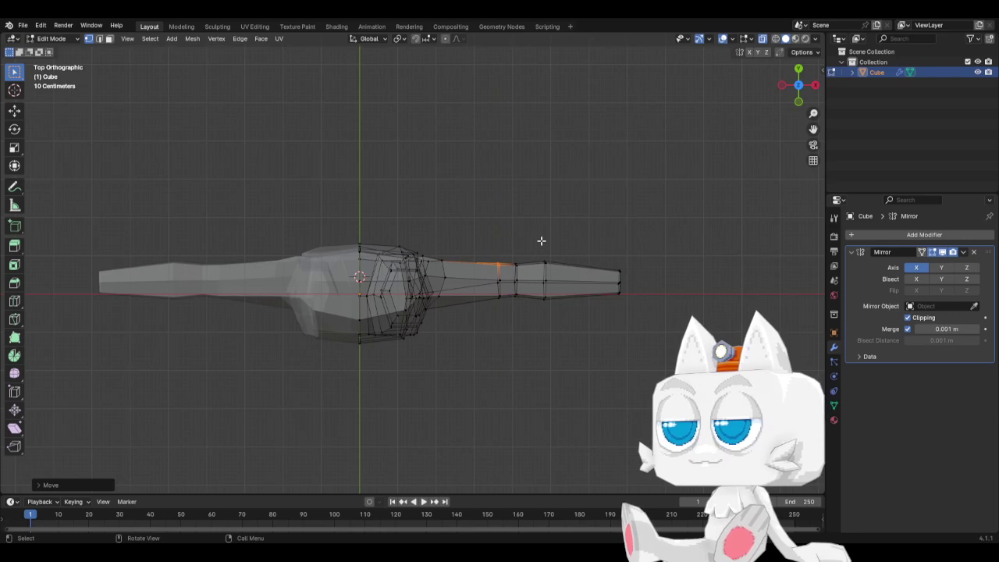
left_click(527, 365)
Select the arm from shoulder to wrist in the front view and set the transform pivot to the 3D Cursor at the shoulder
key("KP_1")
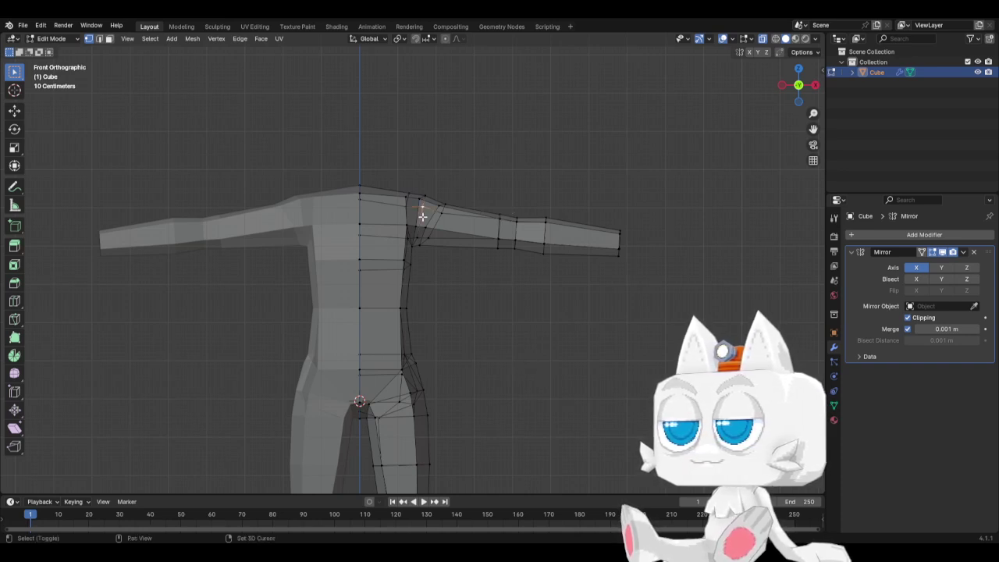
key("c")
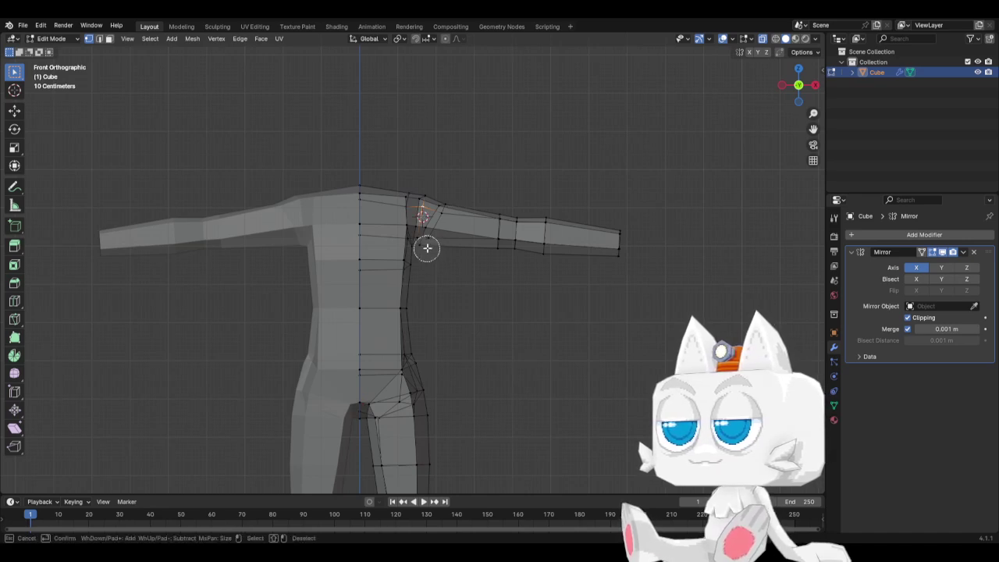
mouse_move(424, 245)
left_mouse_down()
mouse_move(437, 223)
mouse_move(562, 223)
mouse_move(502, 250)
mouse_move(626, 236)
left_mouse_up()
right_click(602, 225)
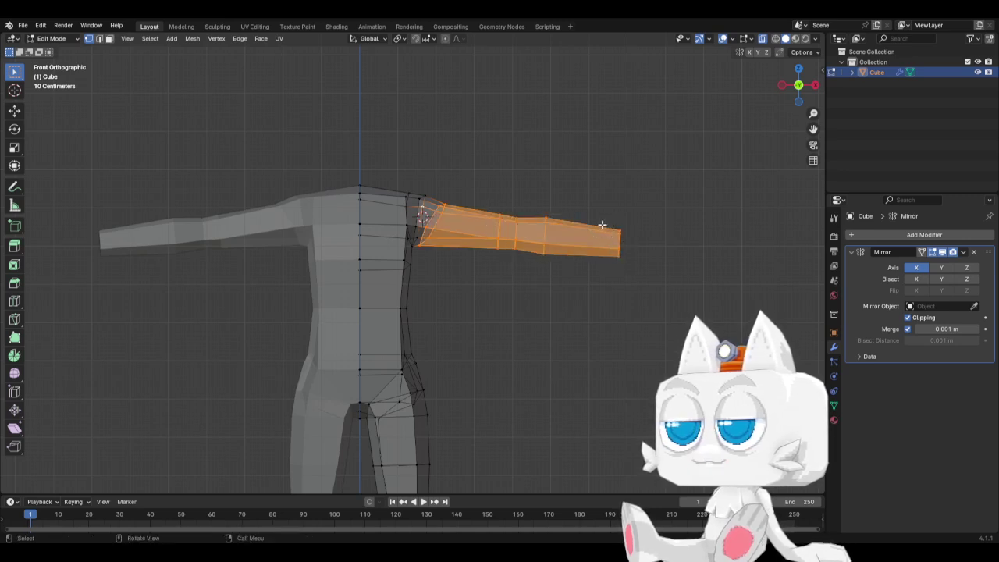
left_click(399, 41)
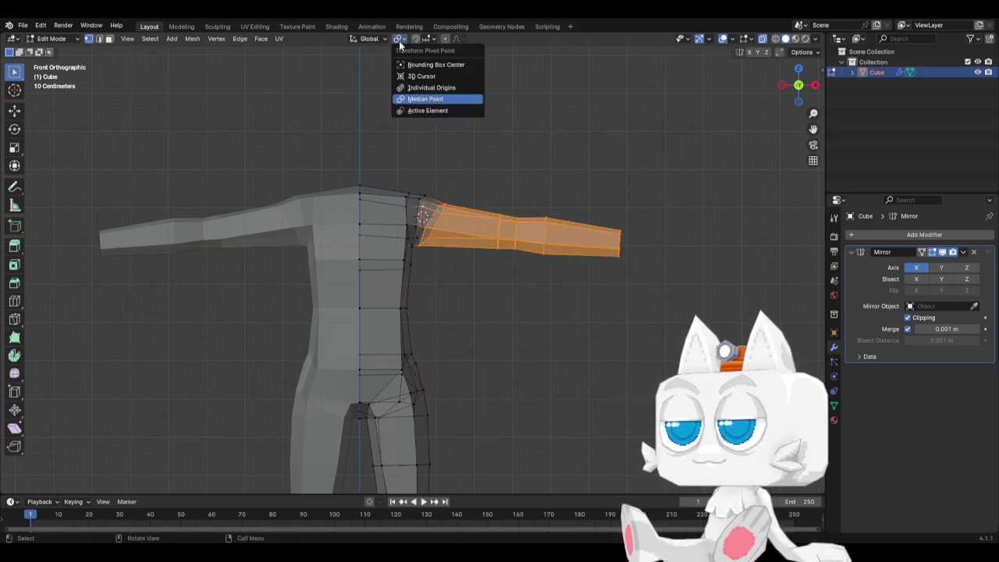
left_click(416, 74)
key("r")
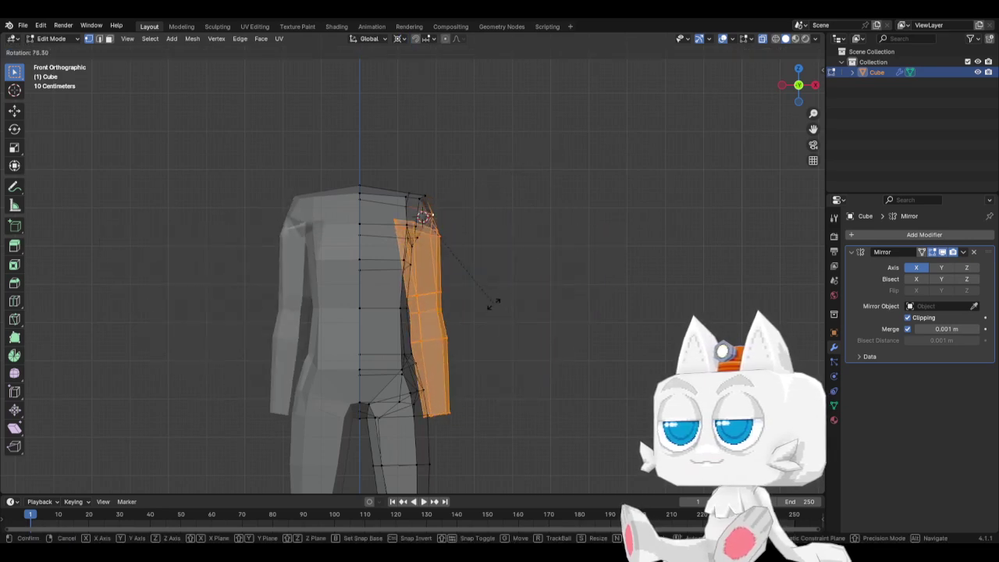
key("Escape")
key("s")
key("x")
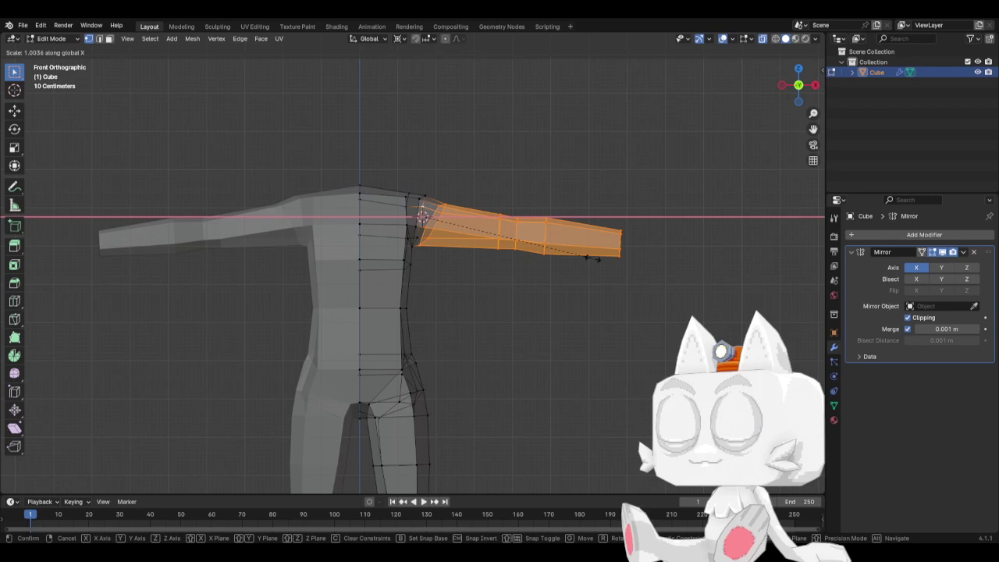
right_click(593, 258)
key("c")
middle_click(413, 201)
right_click(415, 200)
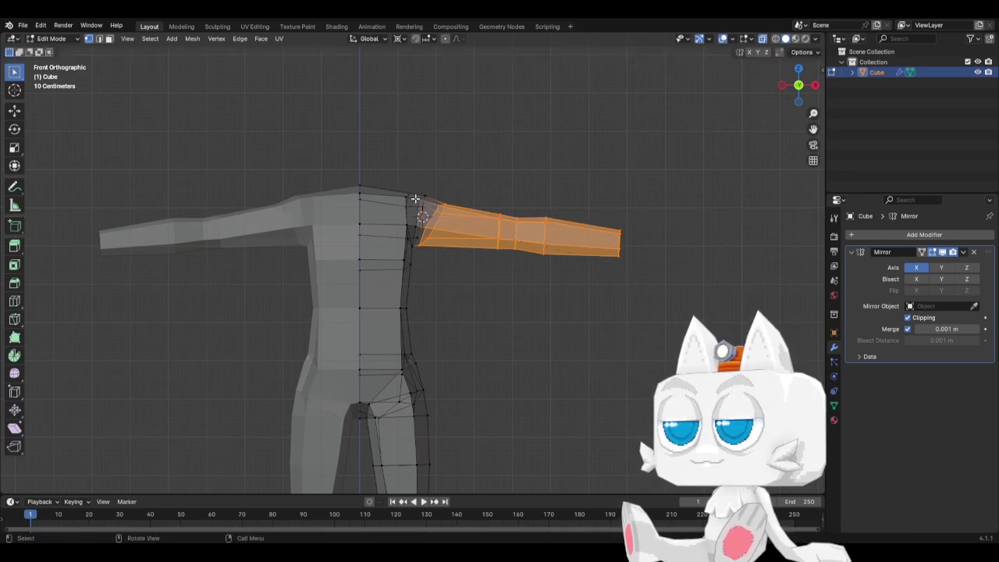
Scale the arm slightly longer along the X axis from the shoulder, test its downward rotation without applying it, and save the file
key("s")
key("x")
left_click(556, 157)
key("r")
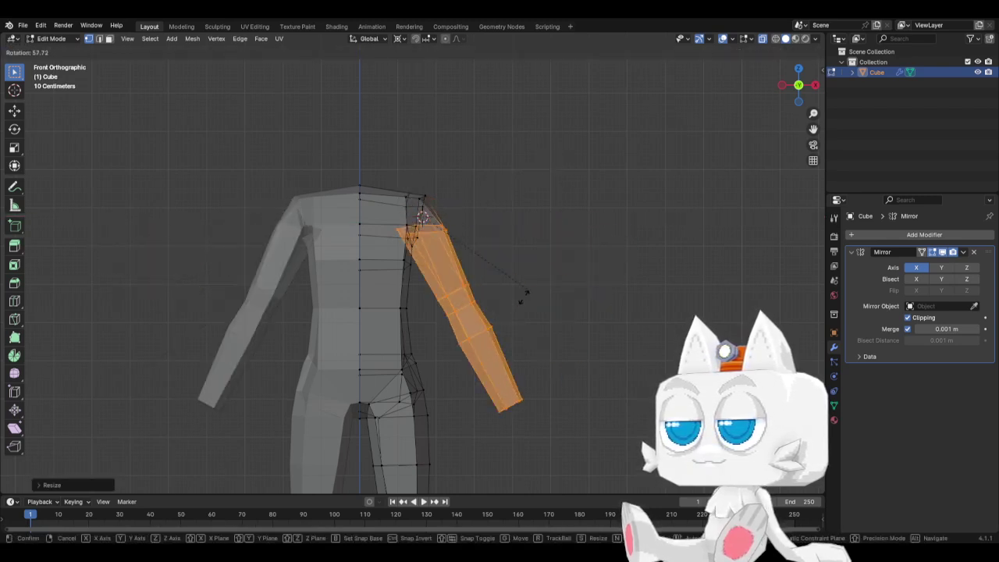
right_click(508, 331)
scroll(509, 318, "down", 6)
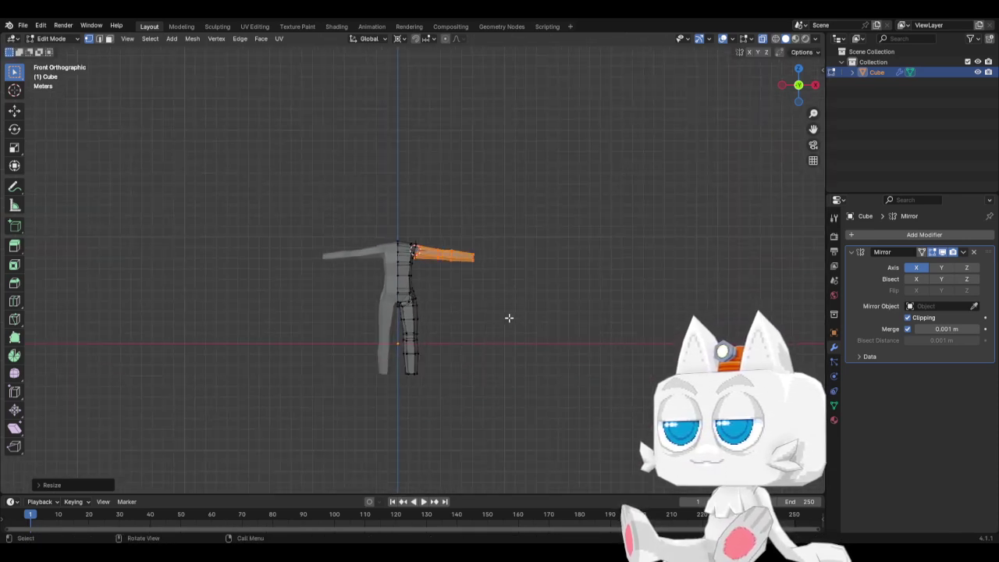
scroll(490, 337, "up", 4)
left_click(494, 334)
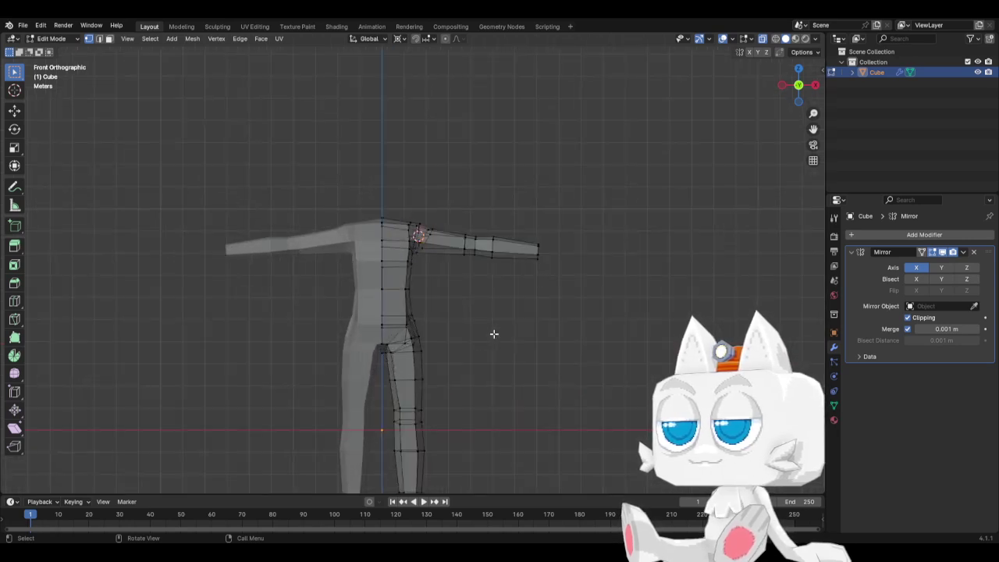
key("ctrl+s")
Turn off X-ray display and knife-cut an edge across the top of the torso around the neck base
key("KP_3")
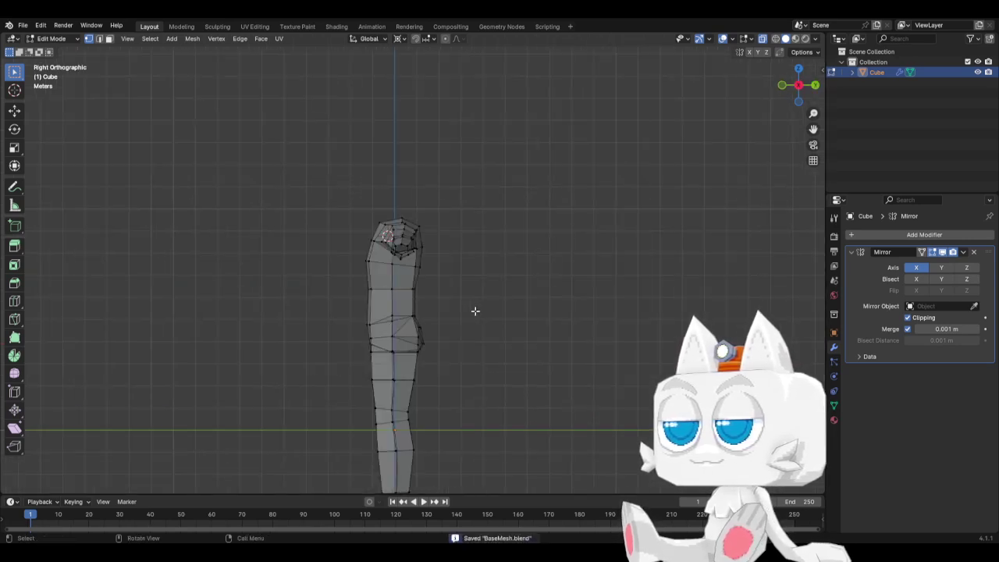
key("KP_1")
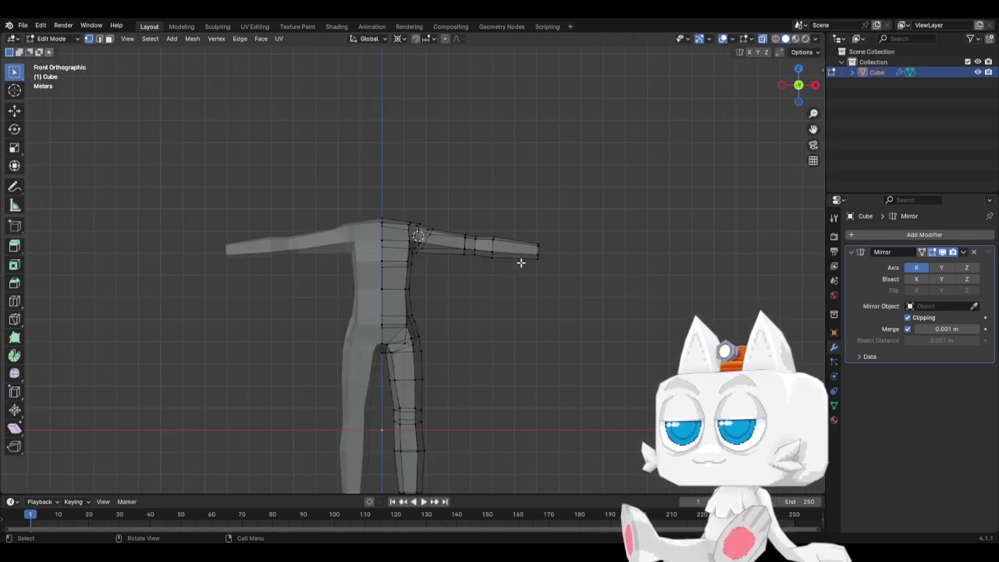
key("KP_3")
key("KP_1")
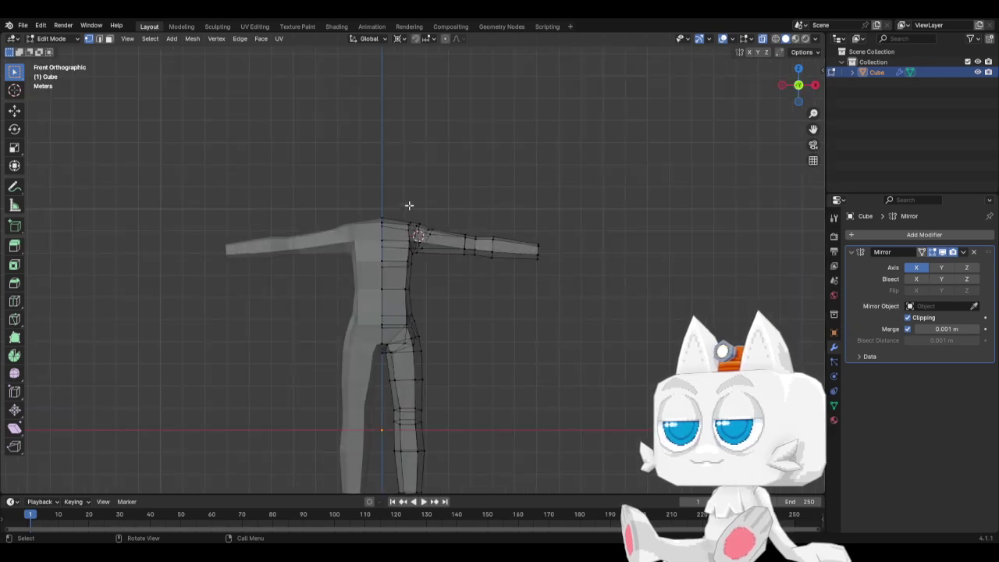
middle_click_drag(409, 205, 367, 303)
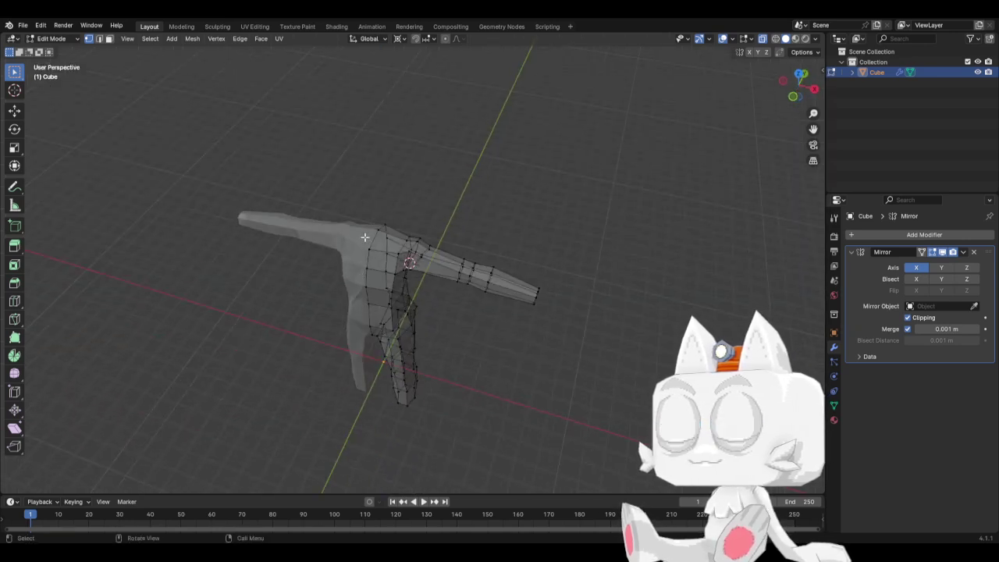
scroll(362, 244, "up", 1)
key("alt+z")
scroll(362, 242, "up", 2)
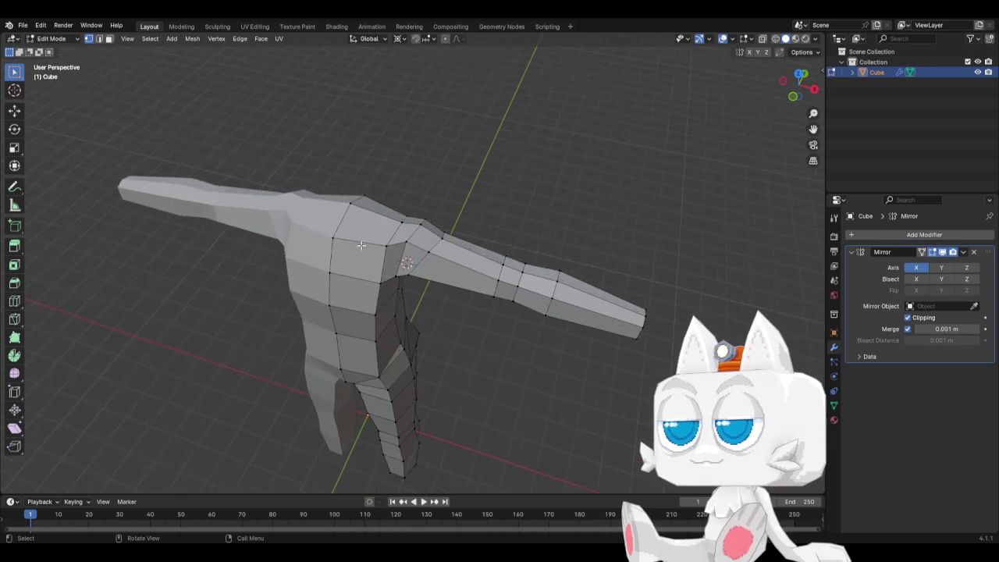
middle_click_drag(368, 232, 385, 257, "shift")
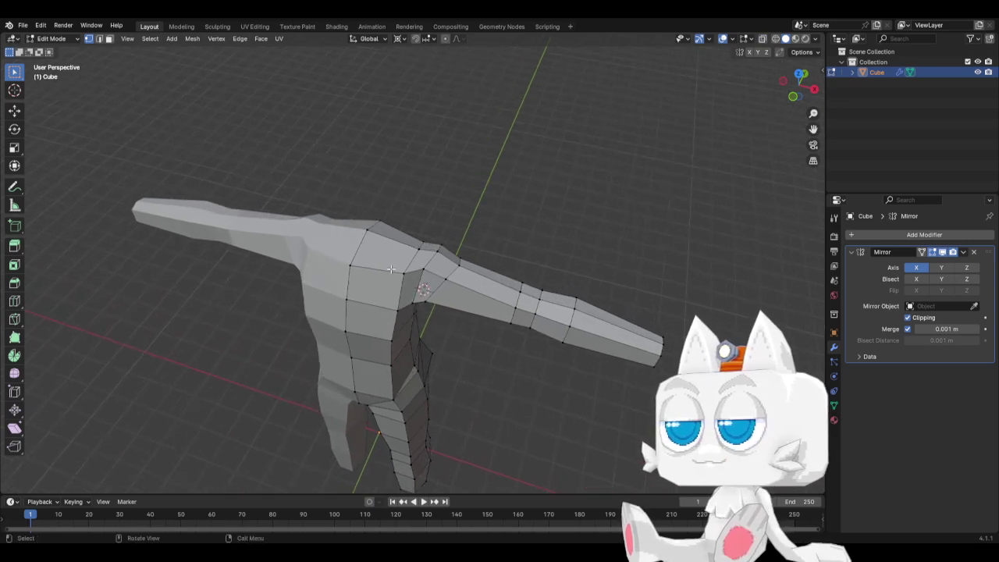
key("k")
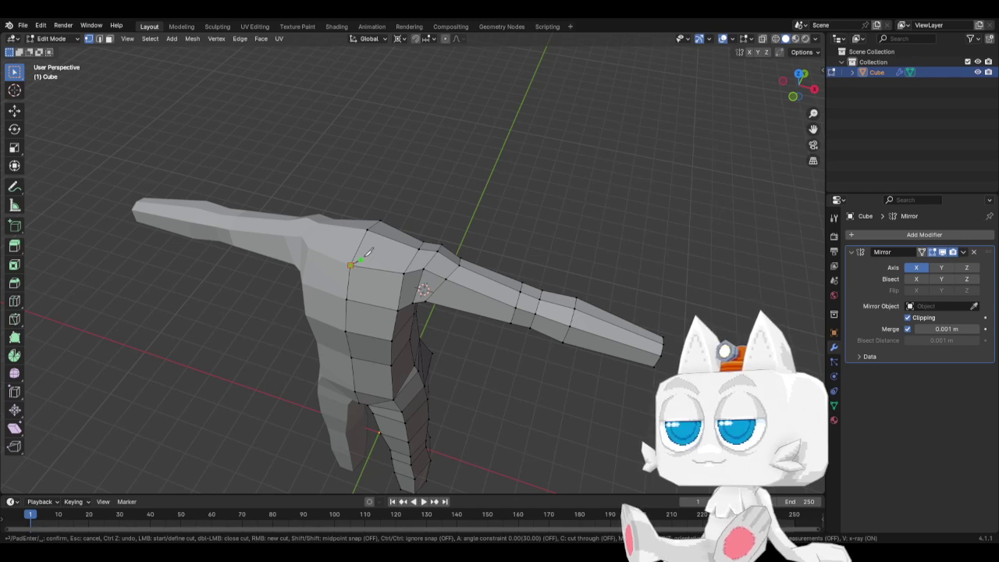
left_click(395, 237)
middle_click_drag(394, 237, 380, 197)
key("Return")
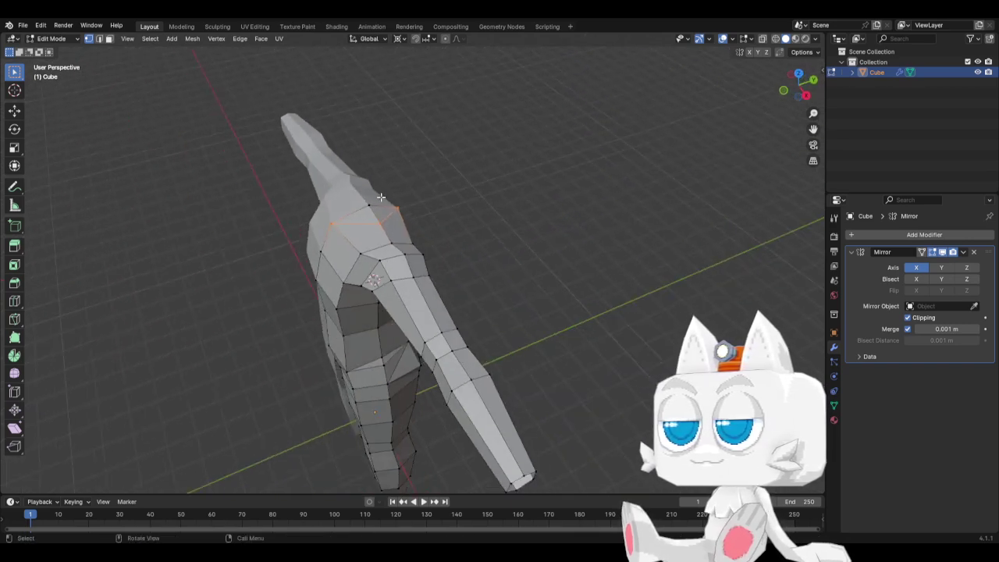
Delete the centre vertex inside the cut to open a hole for the neck
left_click(374, 199)
right_click(374, 199)
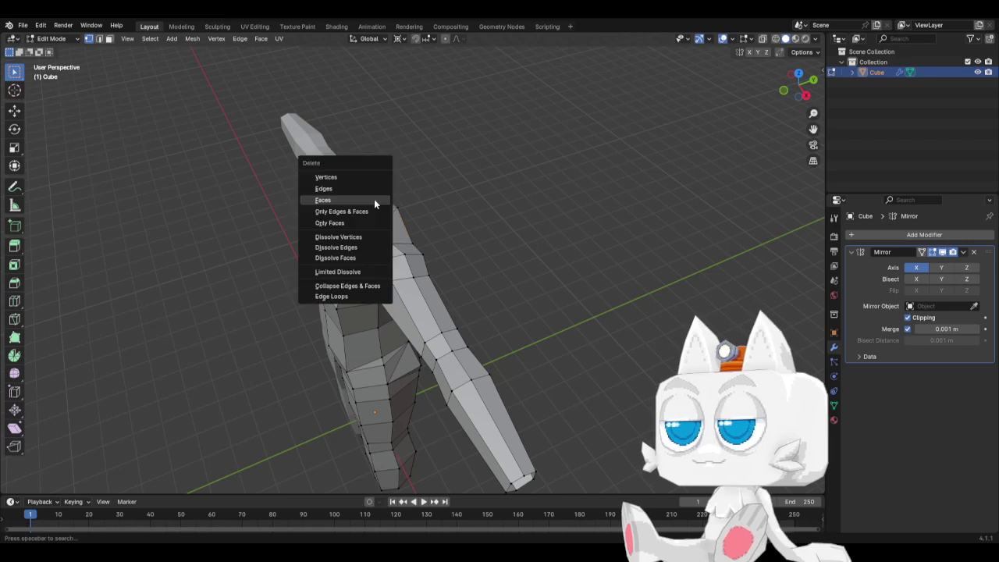
left_click(349, 179)
Select the edge loop around the neck hole, extrude it upward in the side view and scale it smaller
left_click(357, 219)
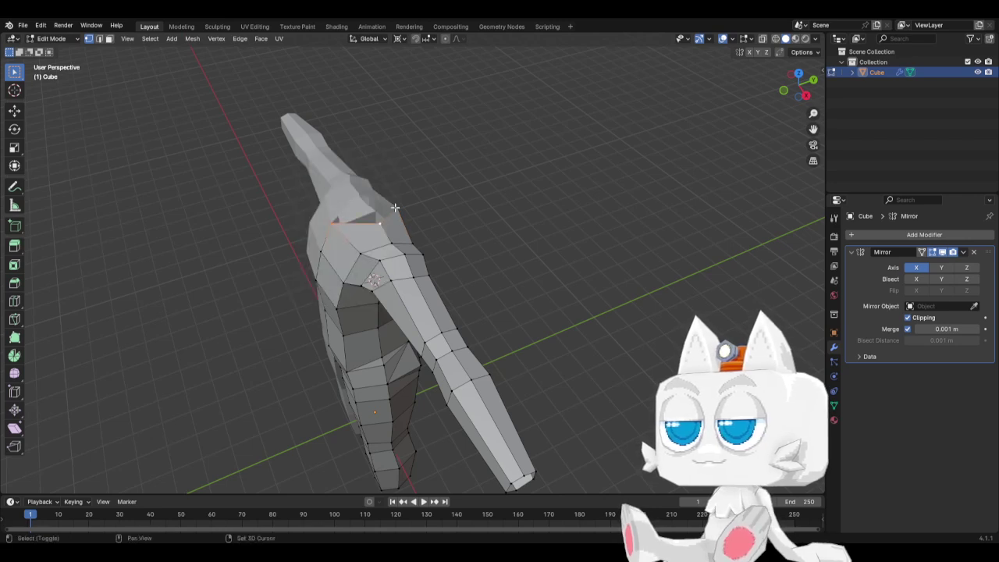
left_click(395, 207, "shift")
key("KP_3")
key("e")
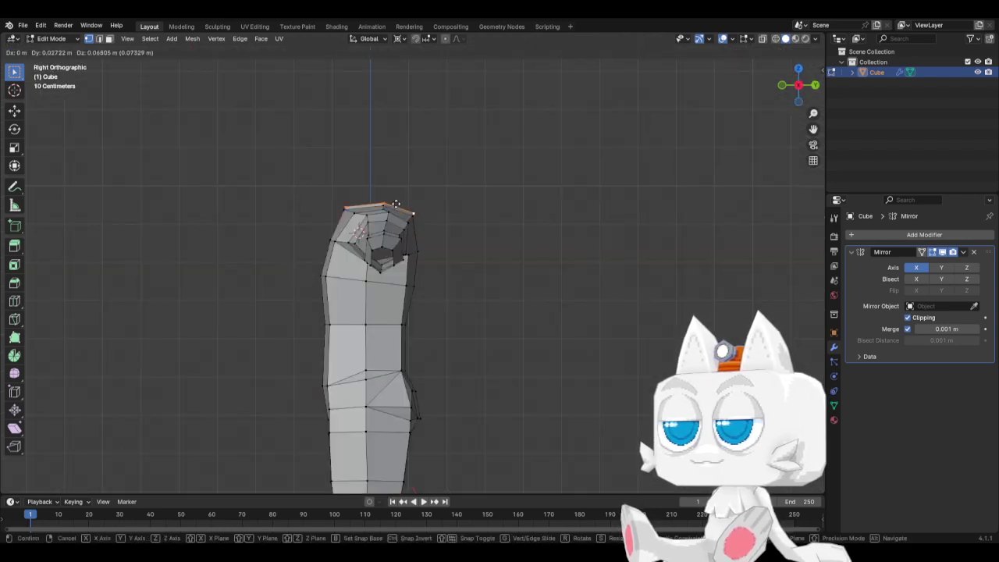
left_click(461, 201)
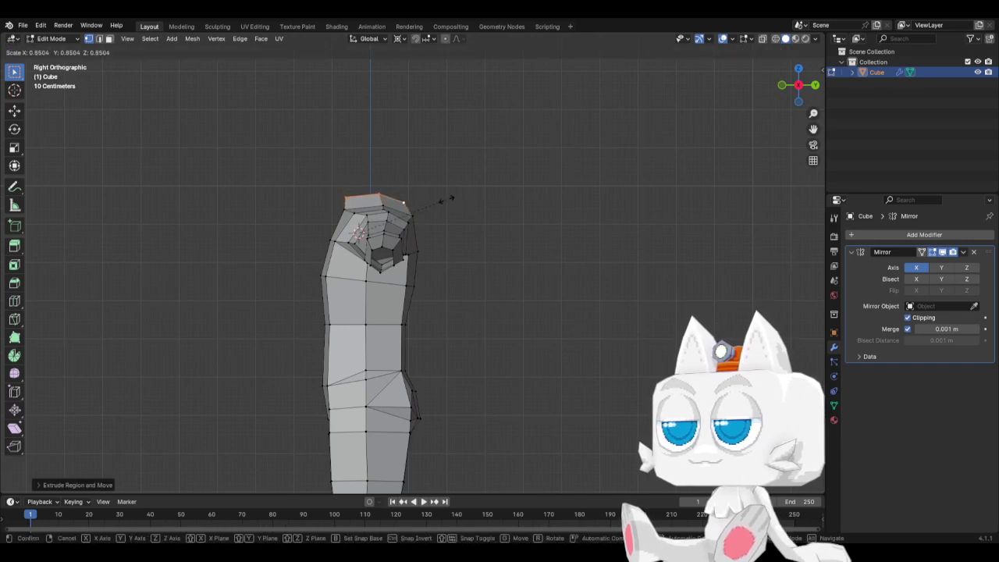
key("s")
left_click(446, 211)
Extrude a second neck section upward, scale its top loop smaller and shift it slightly up and back
key("g")
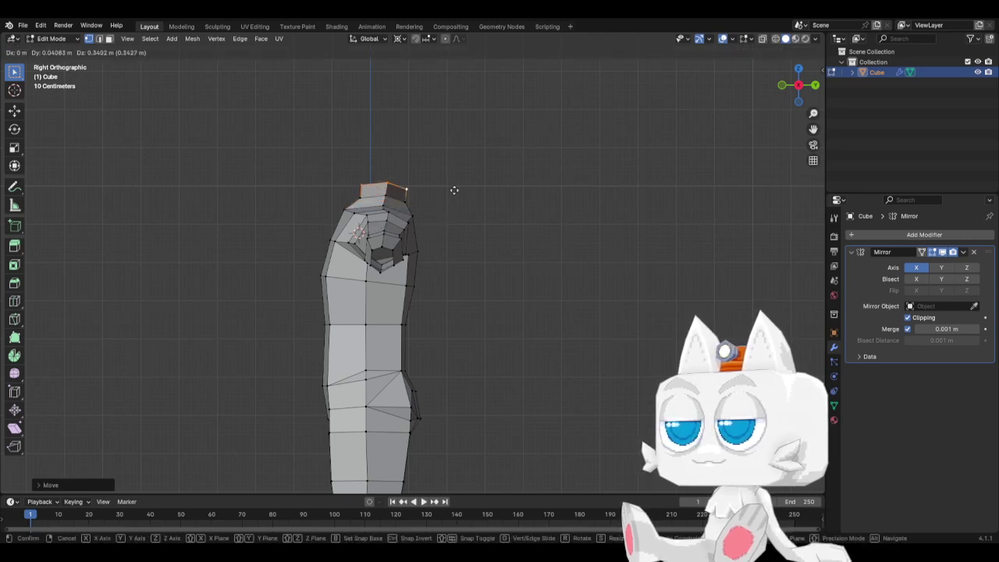
left_click(430, 200)
key("g")
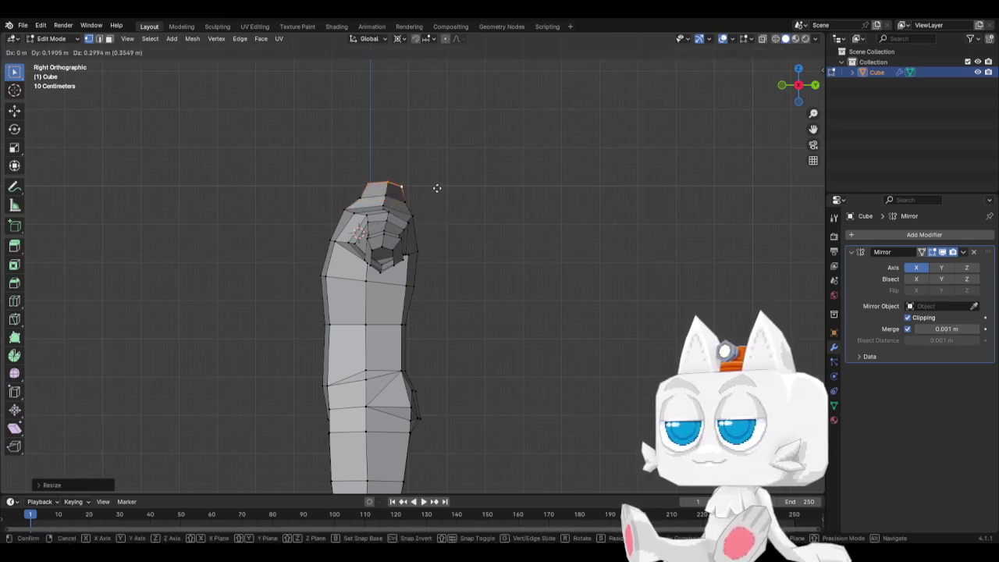
left_click(437, 182)
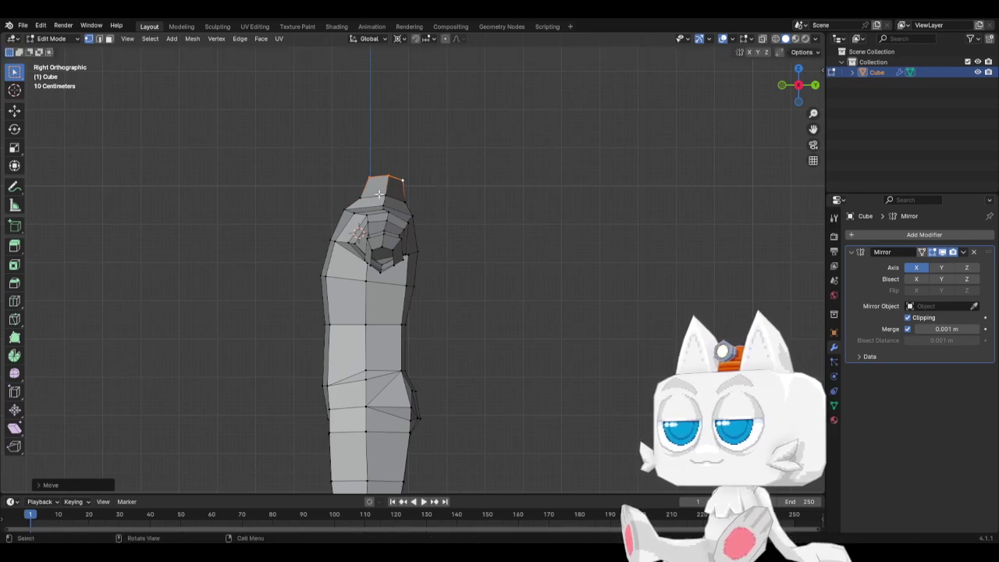
Select the centre-line vertex of the lower neck loop in the front view and snap the 3D cursor to it
key("KP_1")
scroll(438, 192, "up", 1)
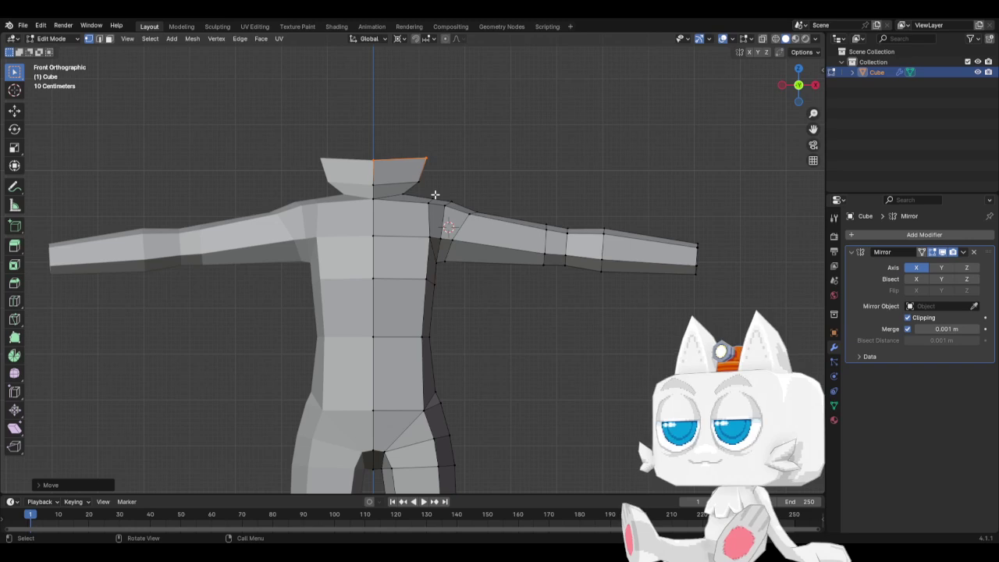
key("c")
mouse_move(377, 186)
left_mouse_down()
mouse_move(419, 178)
mouse_move(375, 189)
left_mouse_up()
right_click(418, 175)
key("shift+s")
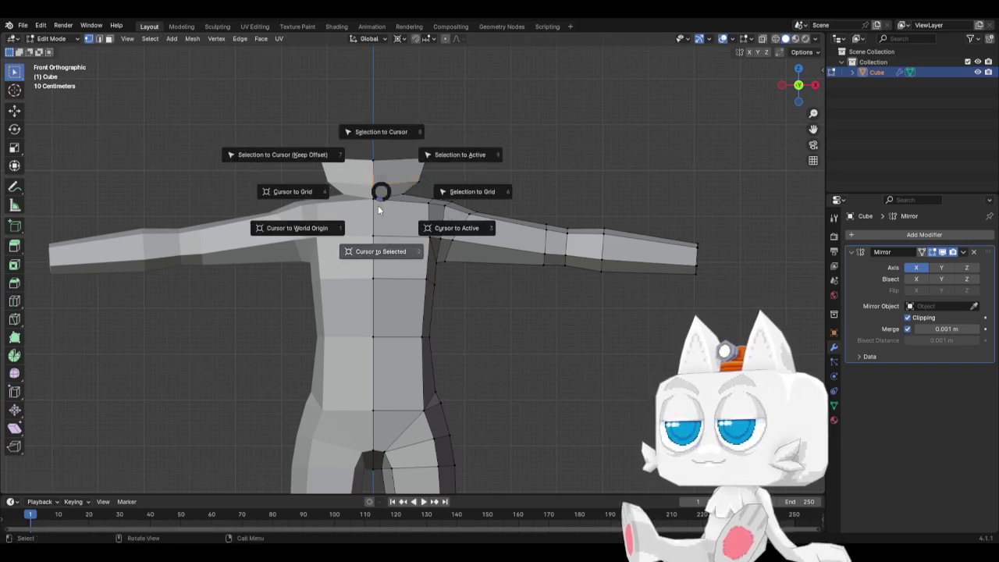
left_click(377, 206)
Select both extruded neck loops and scale them narrower along the X axis toward the centre line
left_click_drag(342, 136, 472, 187)
key("s")
key("x")
left_click(430, 185)
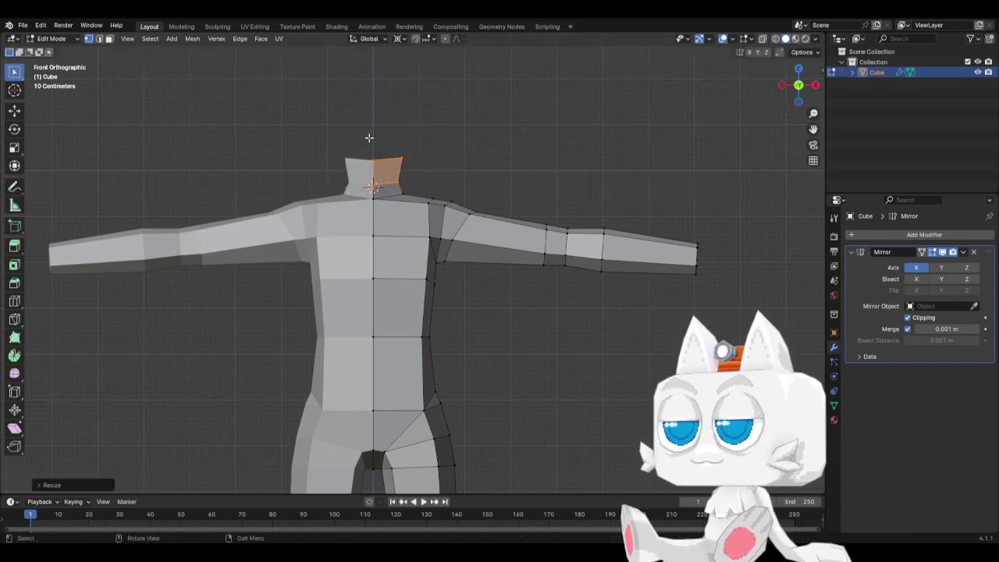
Select only the top neck loop and scale it slightly narrower along the X axis
left_click_drag(346, 138, 420, 176)
key("s")
key("x")
left_click(407, 170)
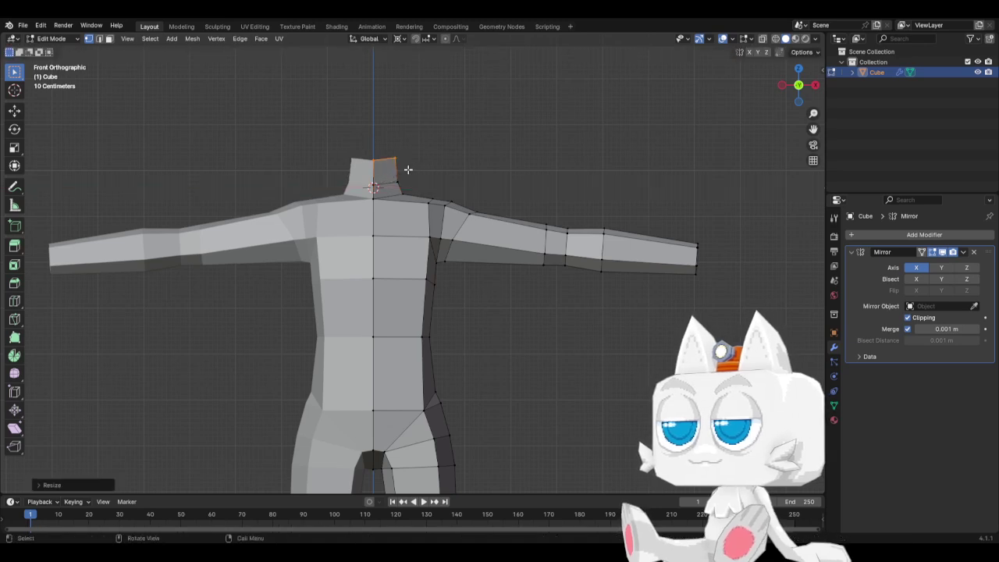
In the right view, shift the rear vertex of the neck's middle loop slightly backward
key("KP_3")
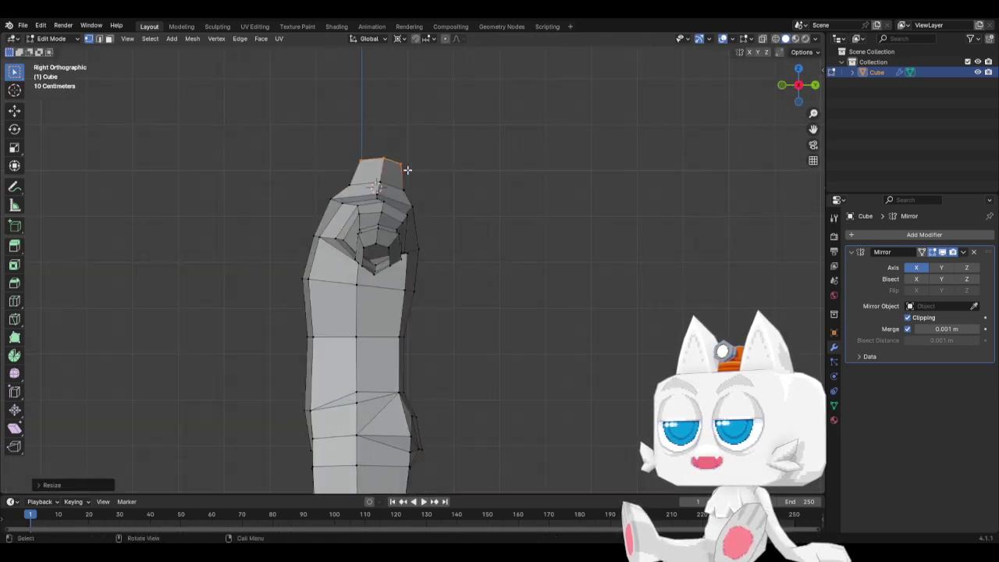
key("g")
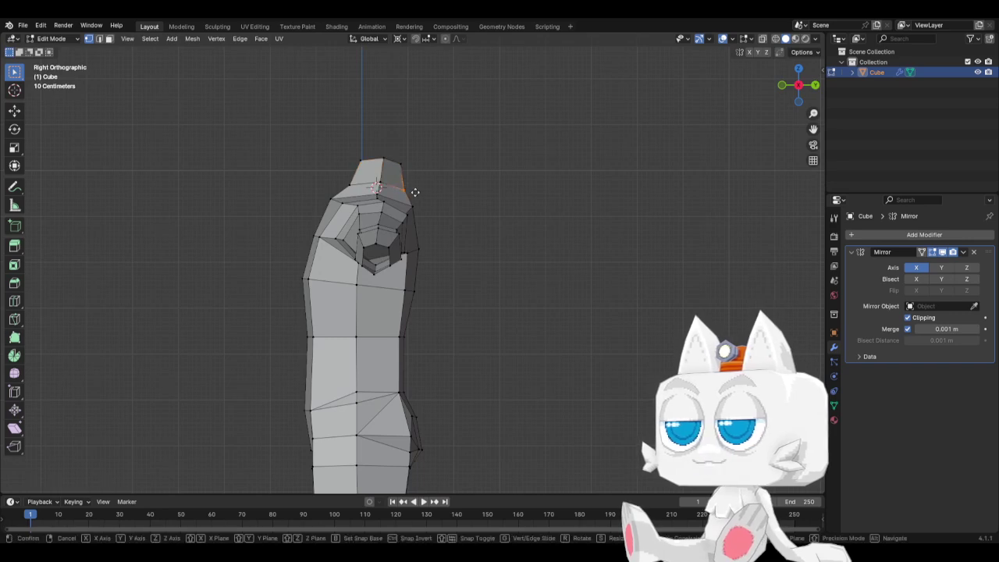
left_click(412, 189)
Bevel the vertical edges on the side of the neck into a narrow strip and slide its extra bottom vertex down toward the shoulder
middle_click_drag(361, 161, 367, 315)
right_click(375, 320)
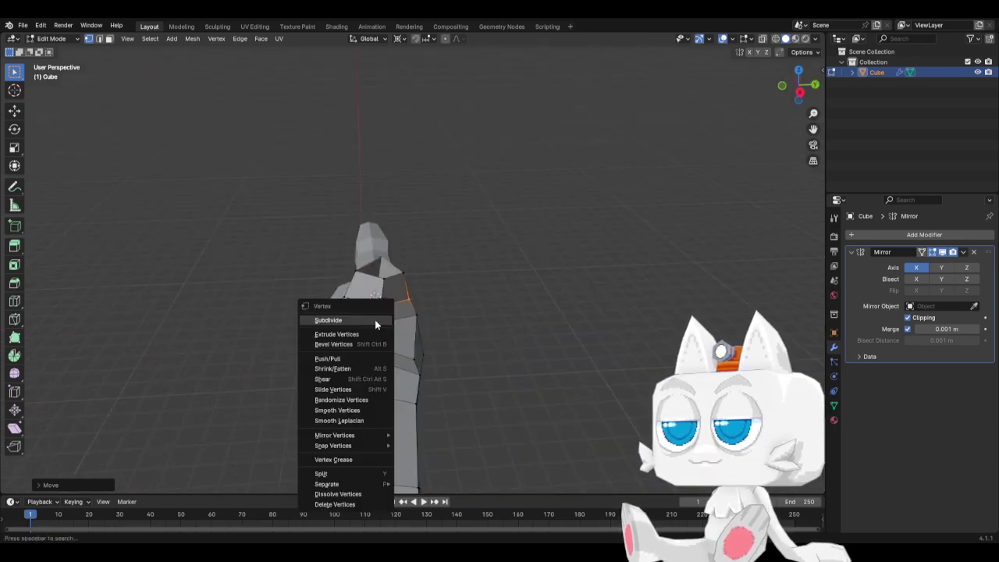
left_click(382, 312, "shift")
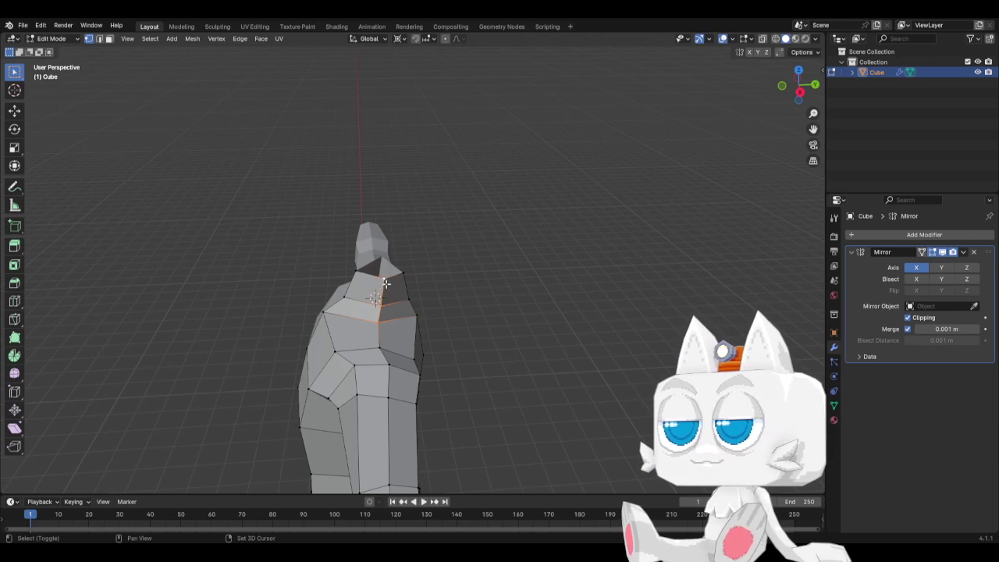
key("ctrl+b")
scroll(392, 284, "down", 2)
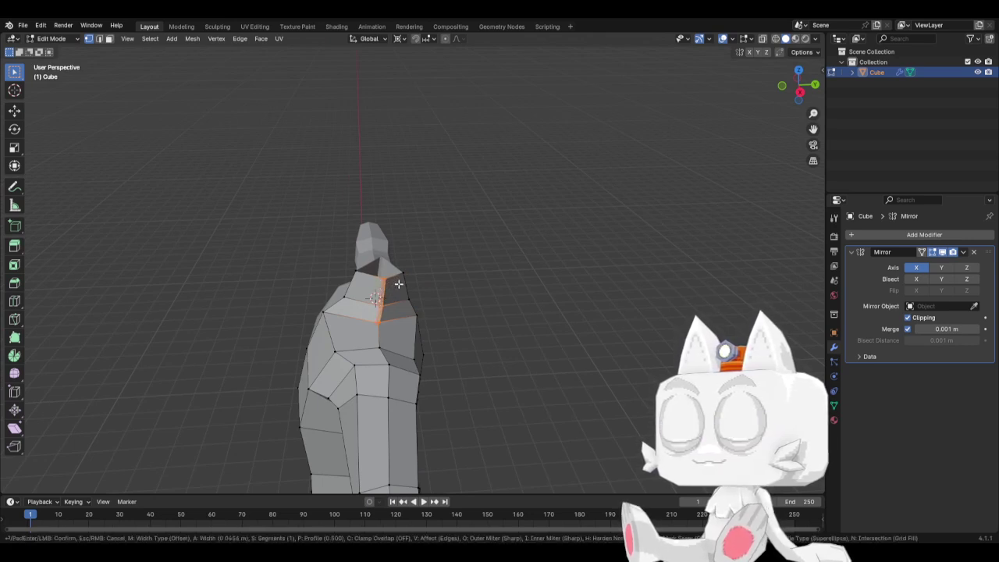
left_click(409, 286)
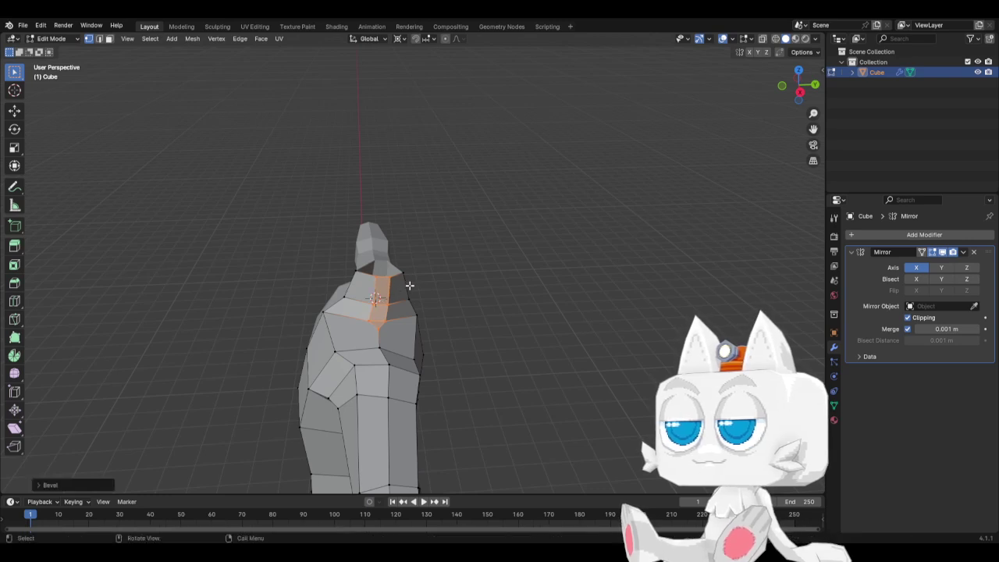
key("shift+v")
left_click(367, 345)
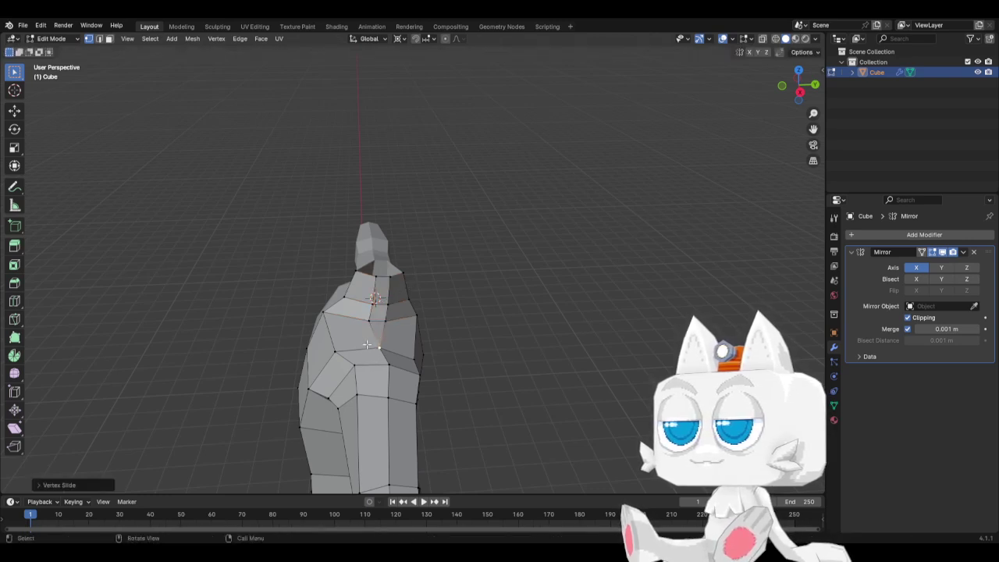
Select the bevelled strip's vertices on the side of the neck and move them outward along the X axis in front view
key("c")
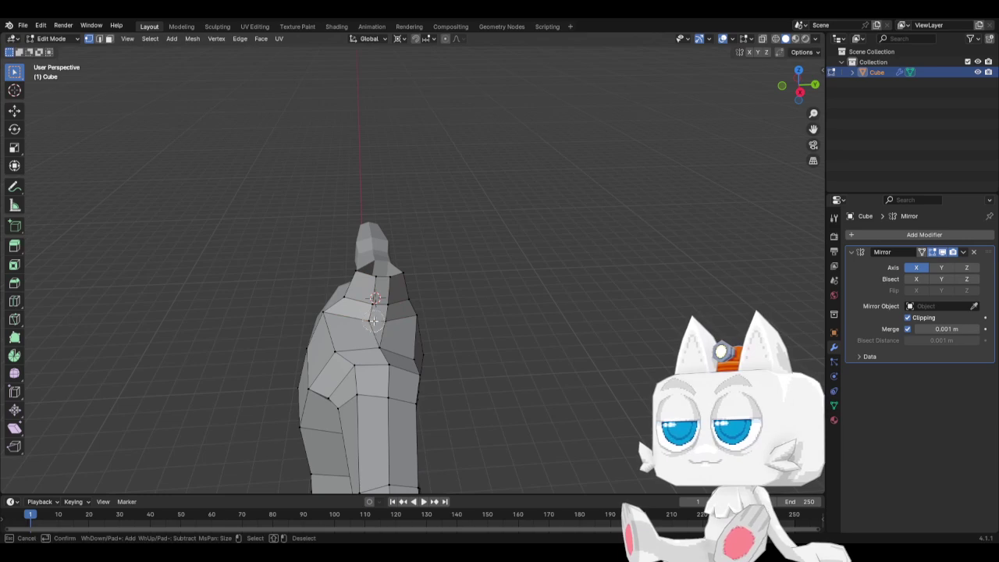
left_click(377, 301)
left_click(378, 287)
right_click(378, 286)
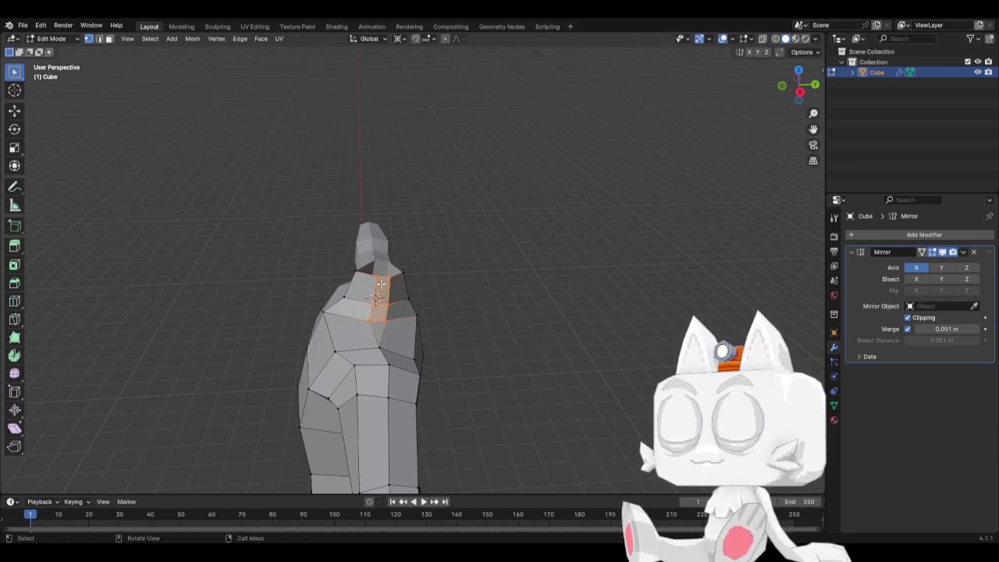
key("KP_1")
key("g")
key("x")
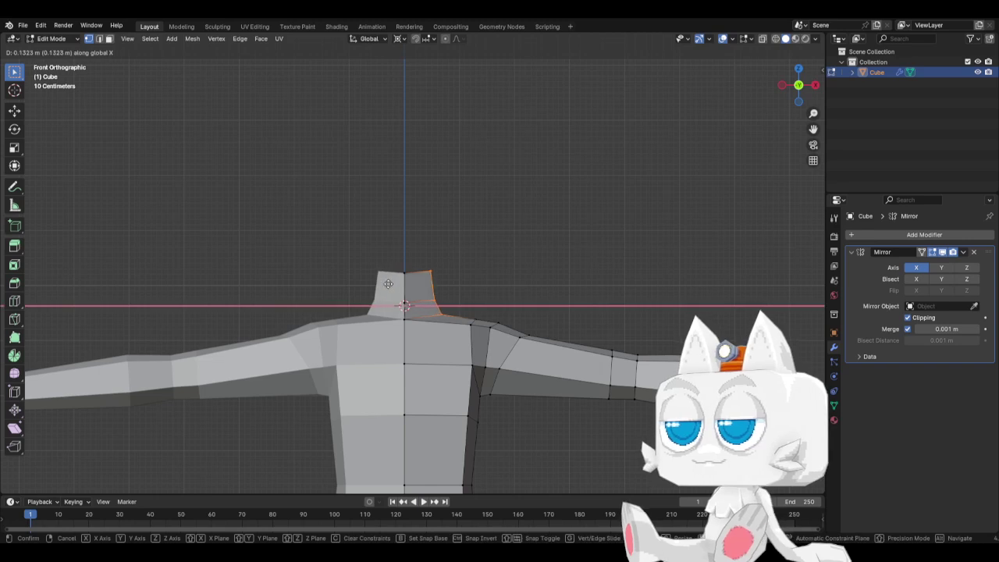
left_click(394, 281)
key("g")
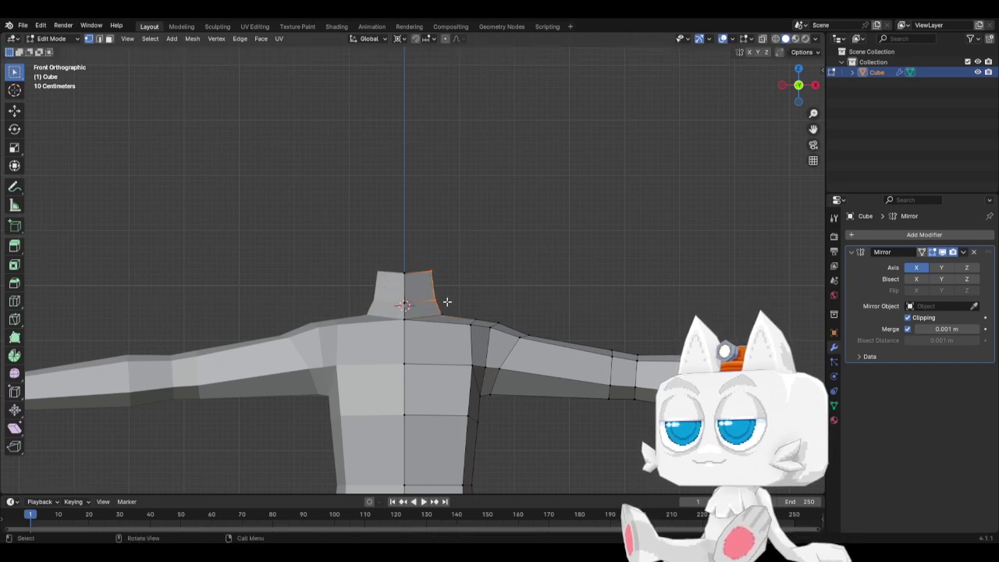
key("x")
right_click(441, 295)
With X-ray on, select the side vertices of the two upper neck loops and move them slightly toward the centre line
key("alt+z")
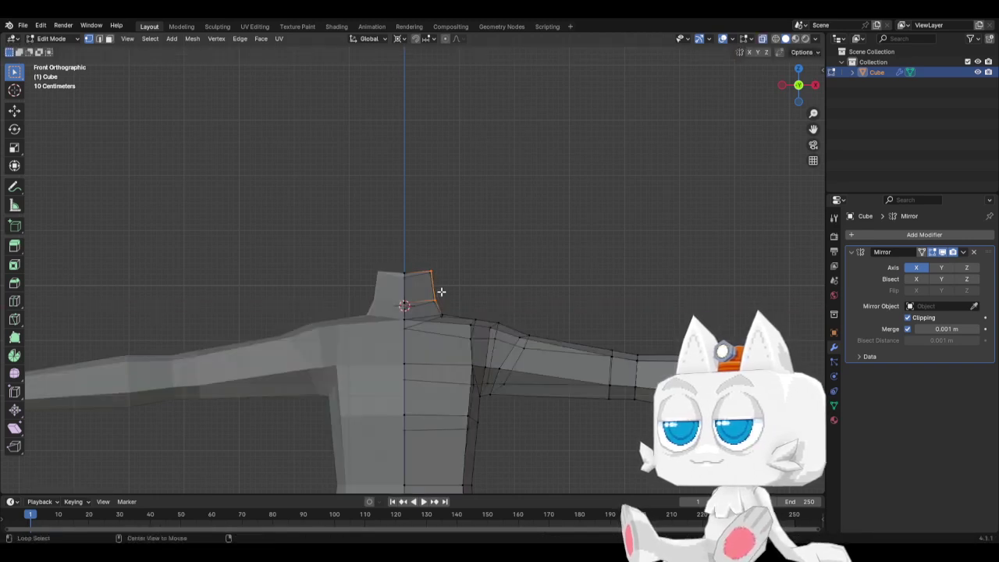
right_click(438, 295)
key("c")
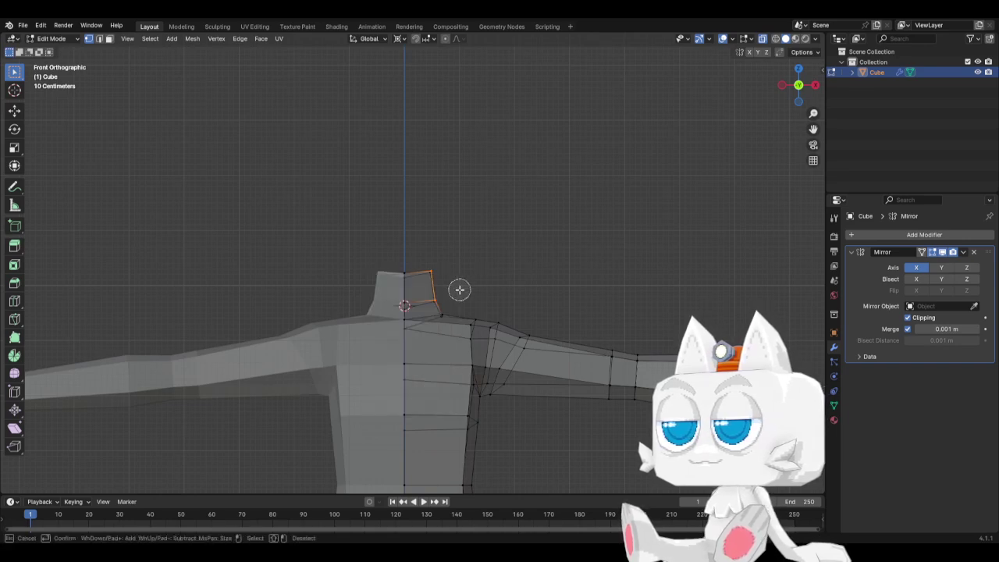
left_click(430, 260)
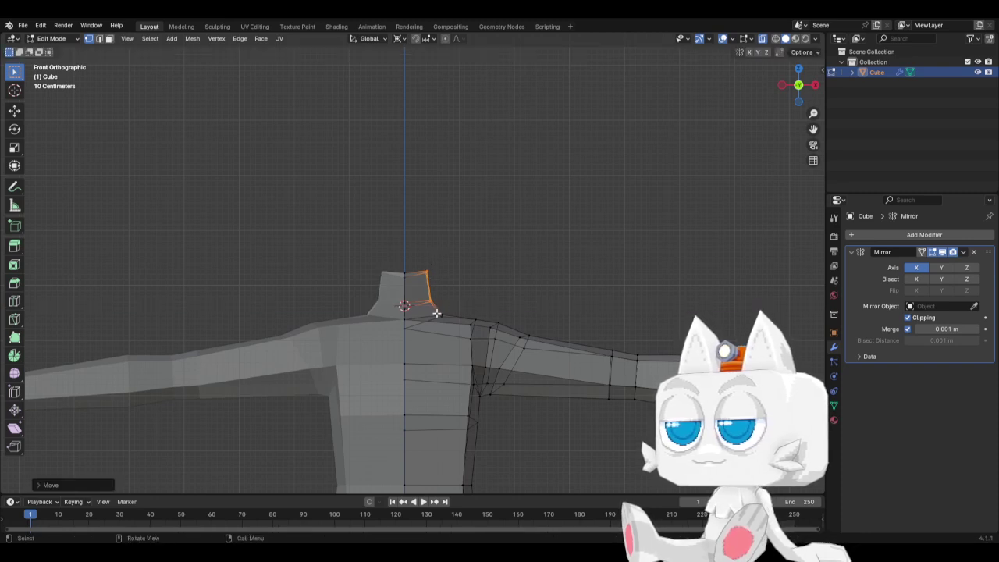
Raise the side vertices at the base of the neck about 0.075 m along the Z axis and turn X-ray off
key("g")
key("z")
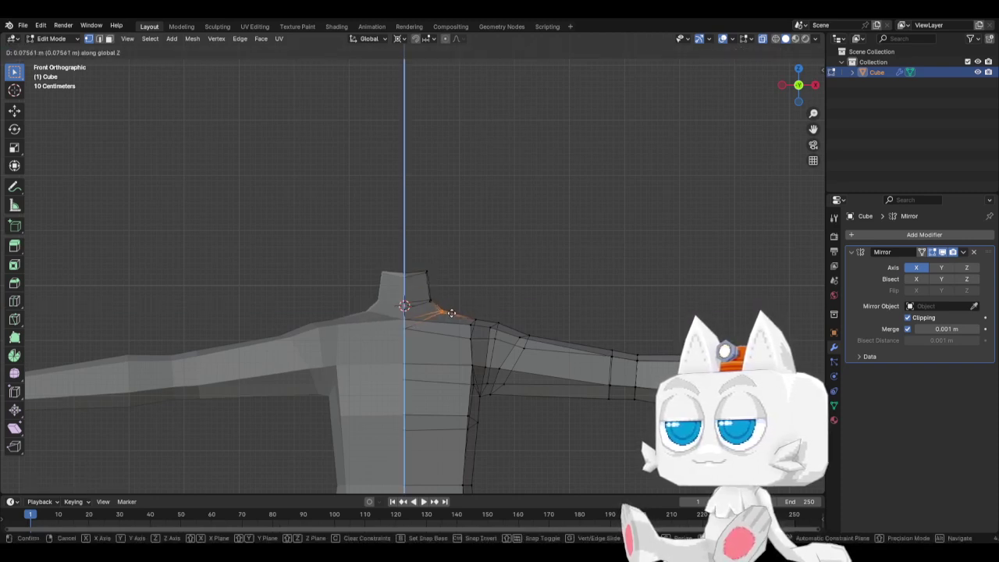
left_click(451, 312)
key("alt+z")
Set the pivot point to Median Point and scale the strip's middle horizontal edge on the side of the neck up to about 1.5
middle_click_drag(452, 313, 290, 361)
left_click(374, 300)
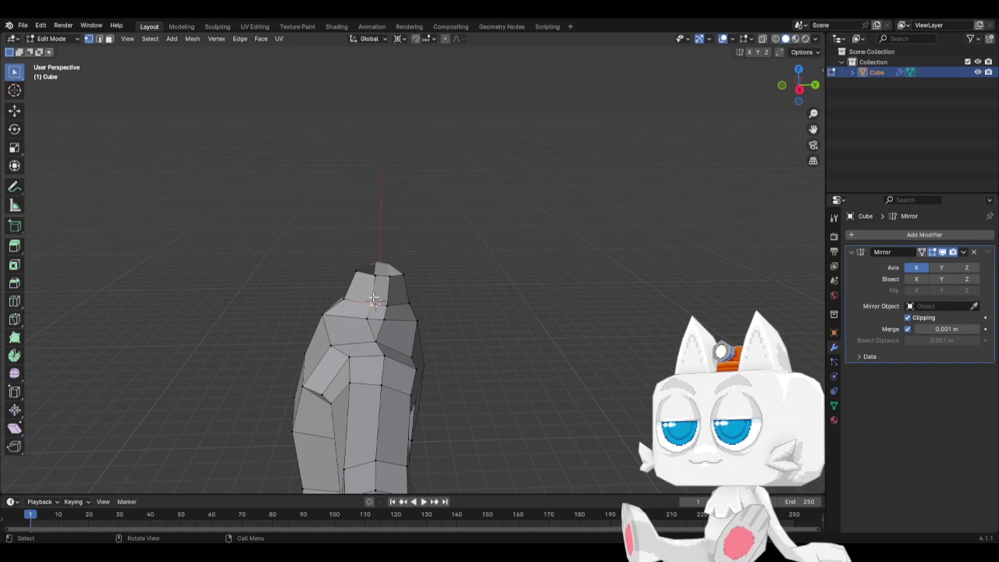
left_click(378, 304, "shift")
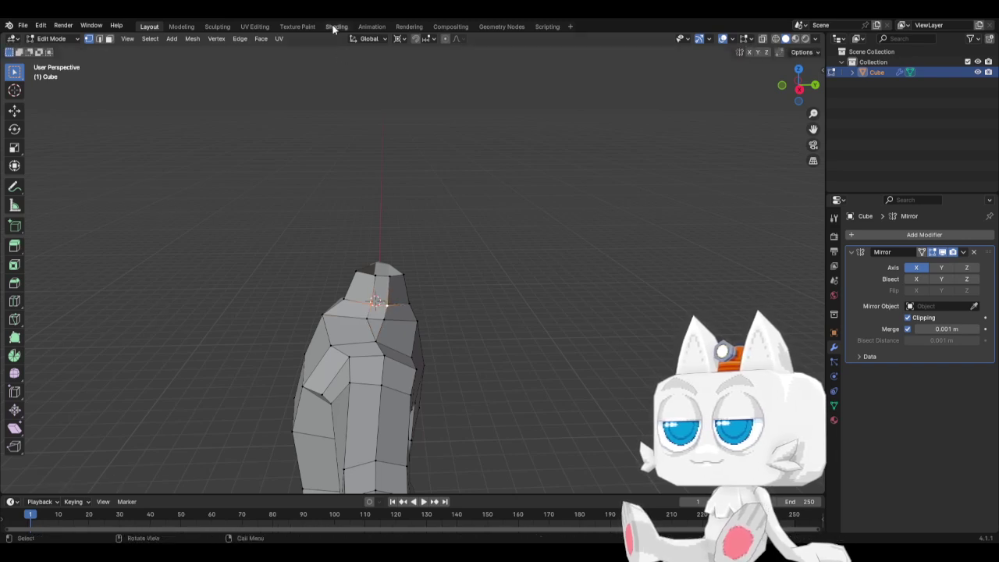
left_click(400, 38)
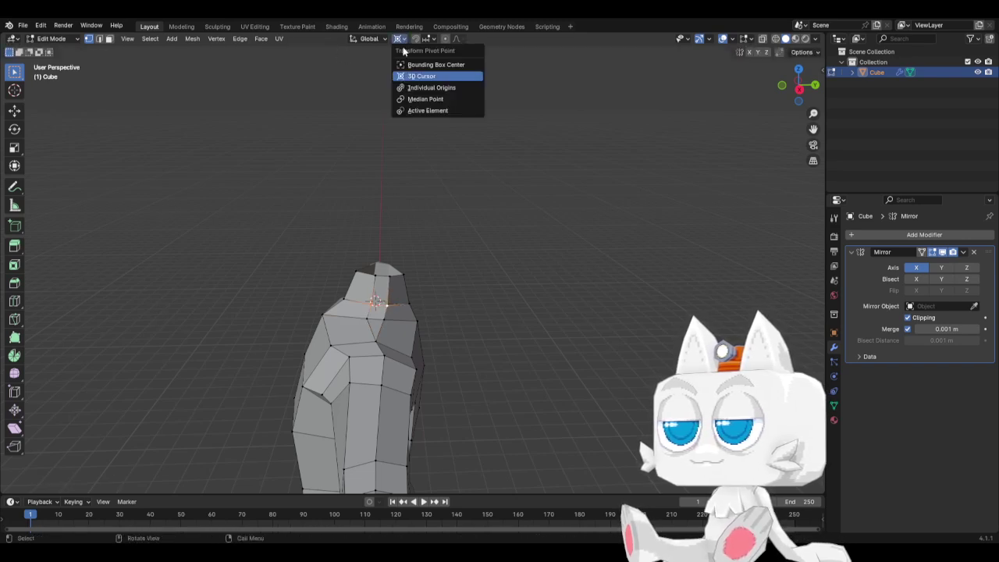
left_click(418, 97)
key("s")
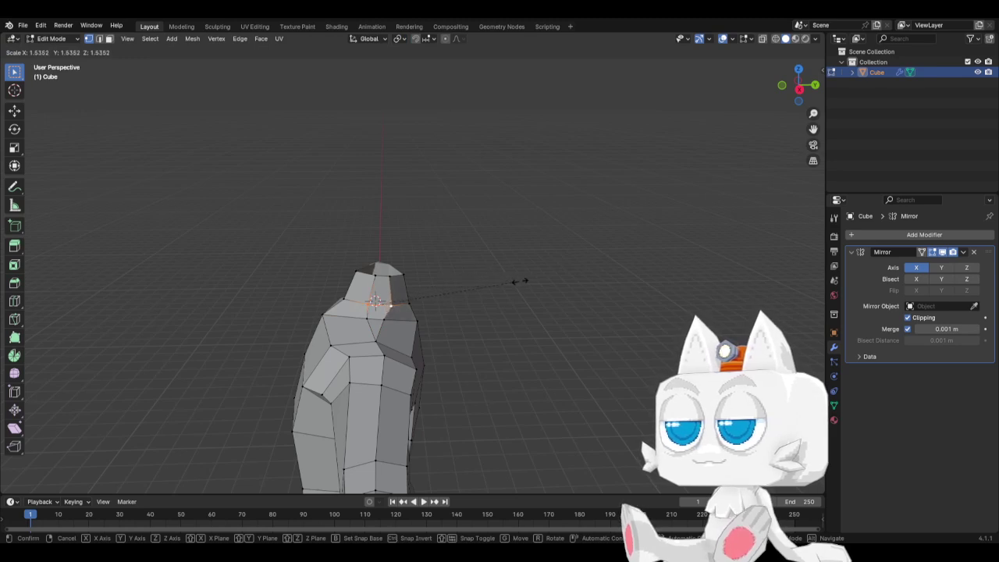
left_click(519, 281)
Scale the strip's top horizontal edge on the side of the neck up to about 1.33
left_click(379, 275)
key("s")
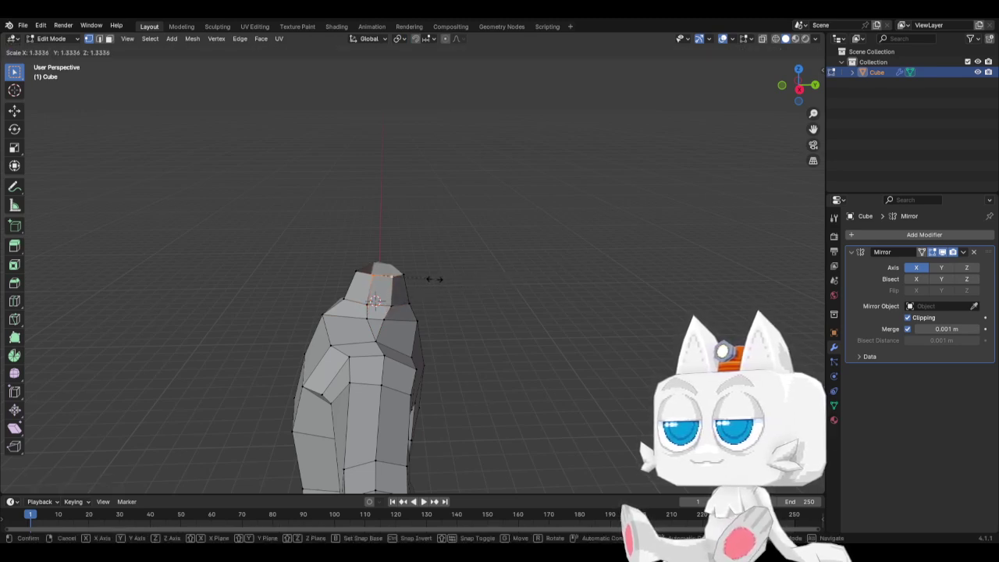
left_click(439, 279)
In the right view, move the rear vertex of the top neck loop slightly backward
key("KP_3")
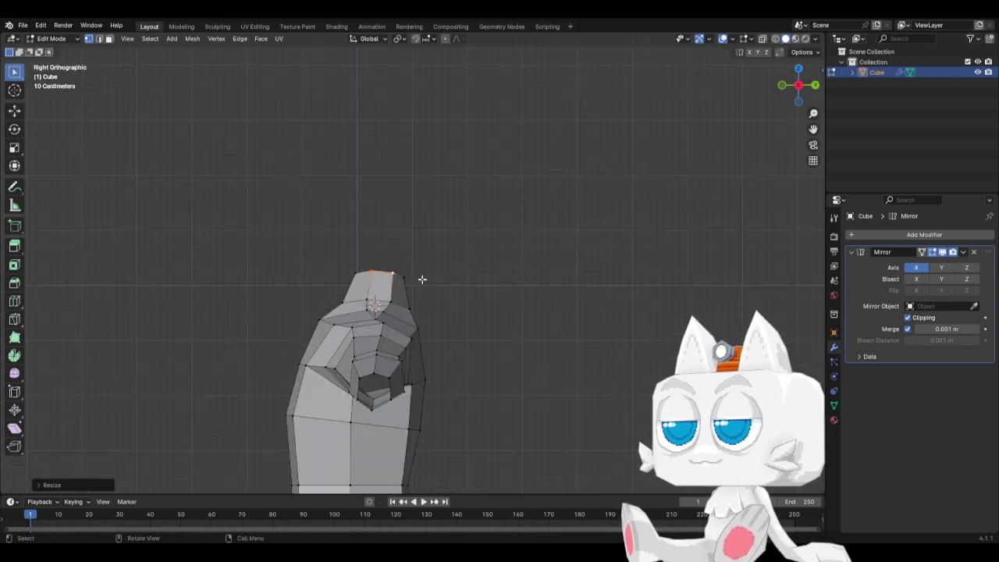
key("g")
left_click(412, 271)
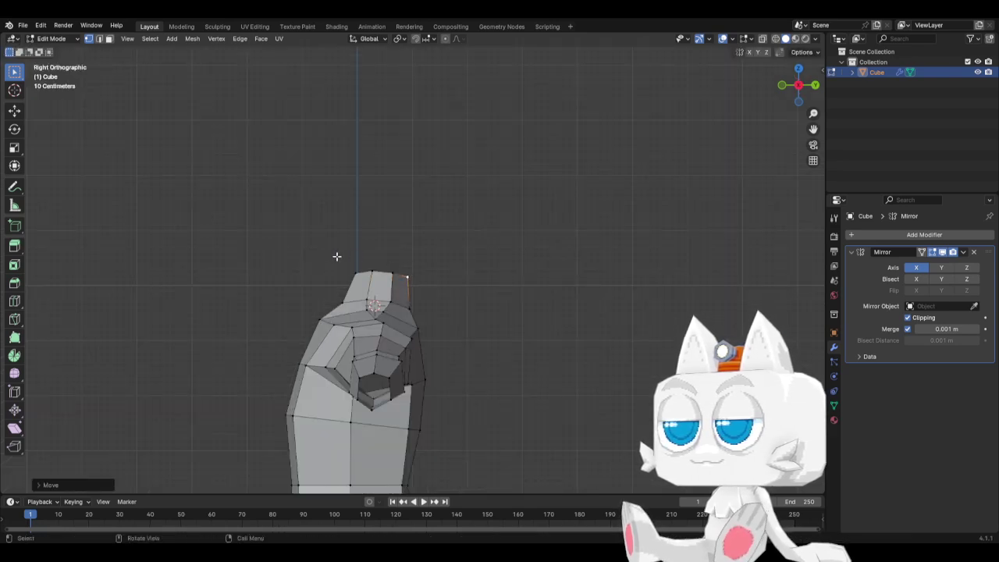
Select the whole top neck loop and extrude it straight up about 0.39 m
left_click_drag(336, 257, 440, 283)
key("g")
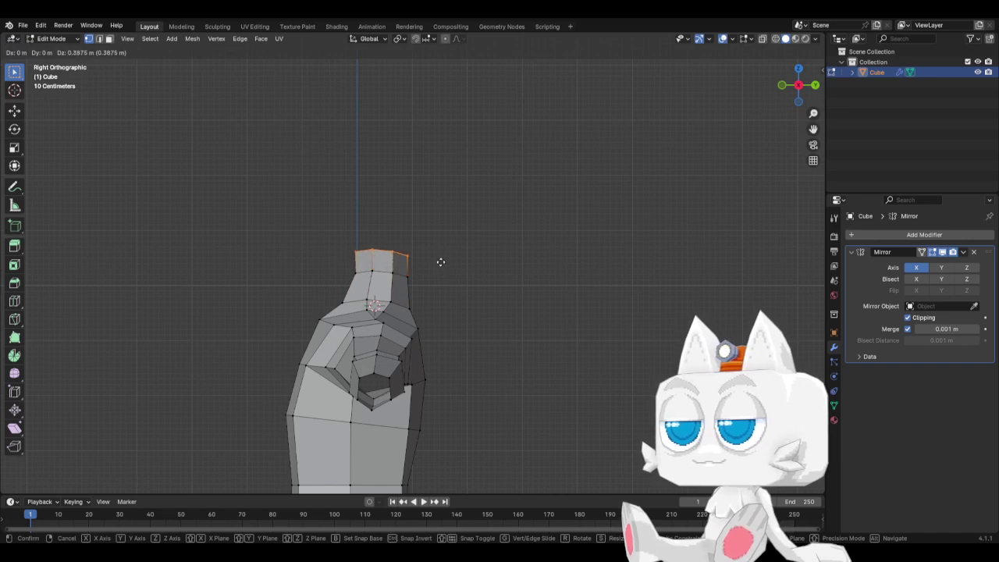
left_click(442, 260)
Select the new top neck section through X-ray in front view, lower it about 0.16 m along Z, and return to solid Object Mode
key("KP_1")
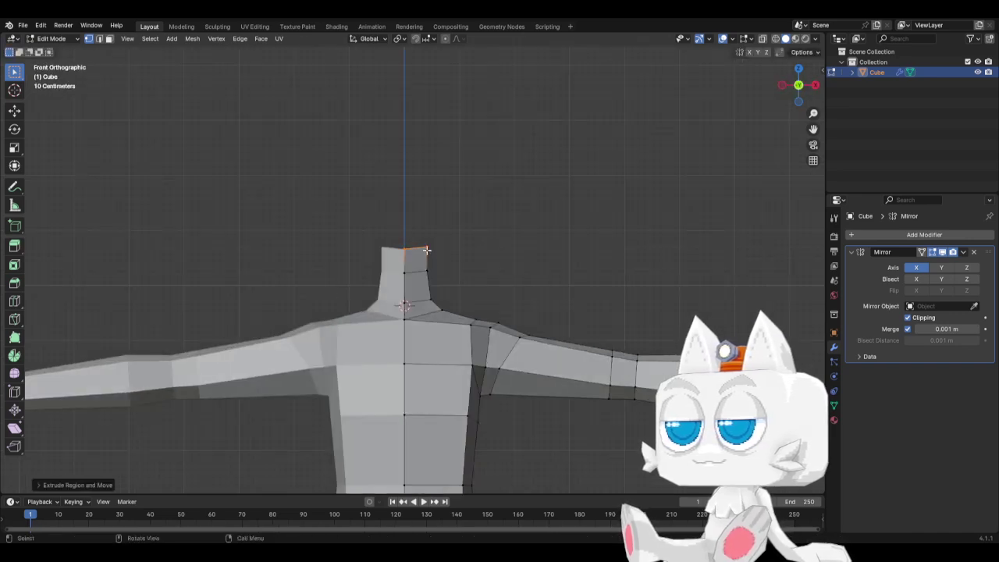
left_click_drag(380, 234, 439, 281)
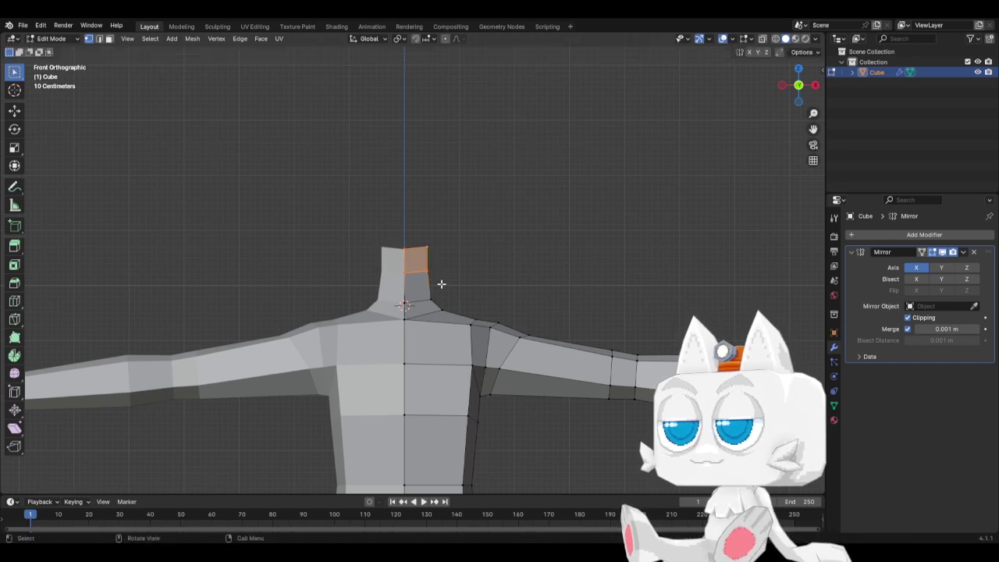
key("alt+z")
key("g")
key("z")
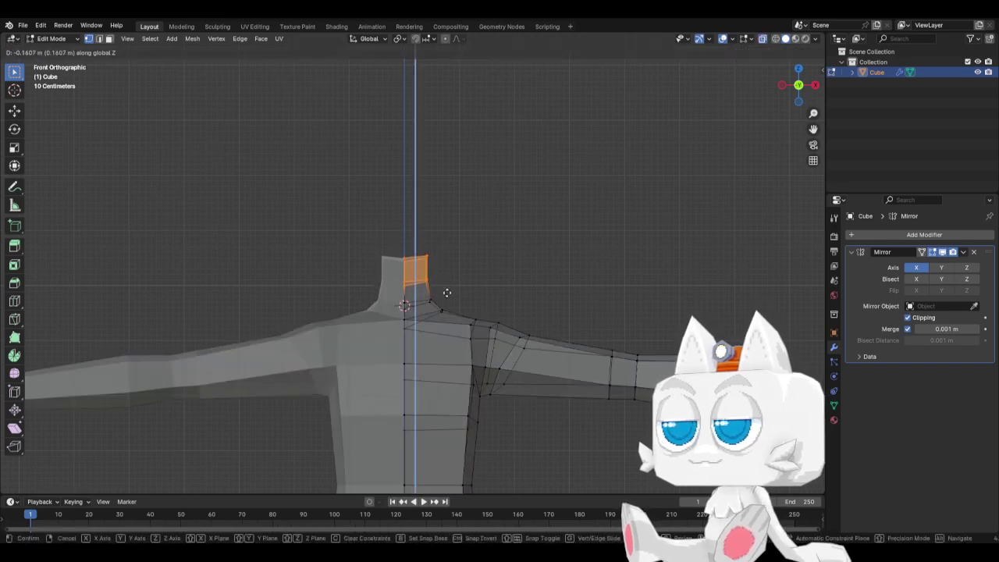
left_click(447, 293)
key("Tab")
key("alt+z")
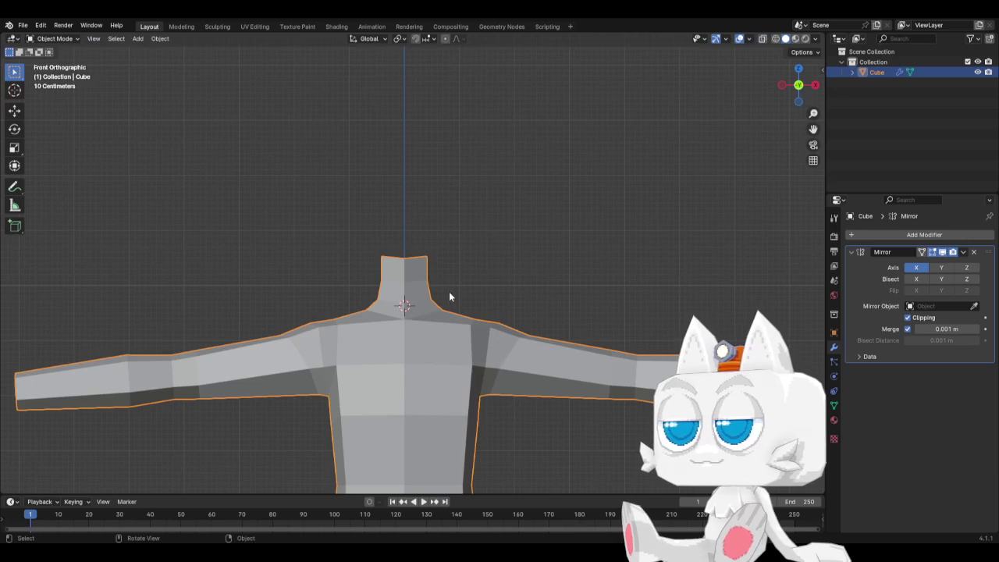
Reposition the vertices along the top of the shoulder in front view to refine its slope, and save the file
key("Tab")
left_click(518, 331)
key("g")
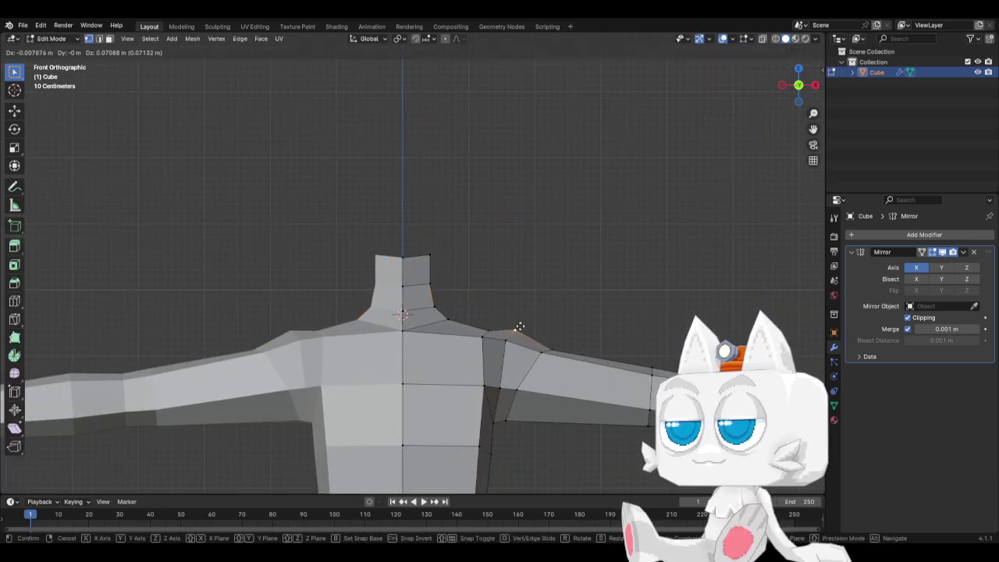
left_click(495, 319)
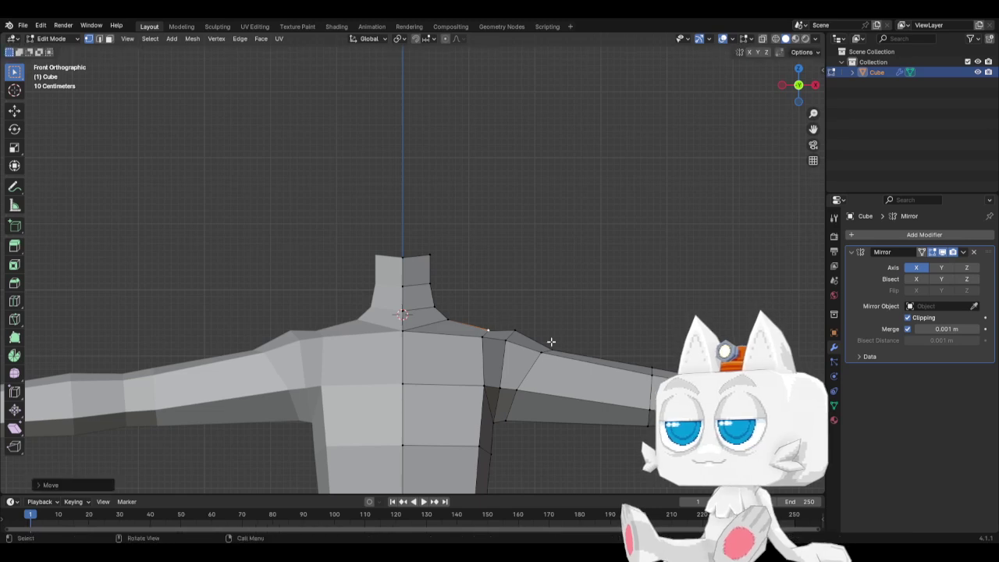
key("g")
left_click(556, 339)
key("Tab")
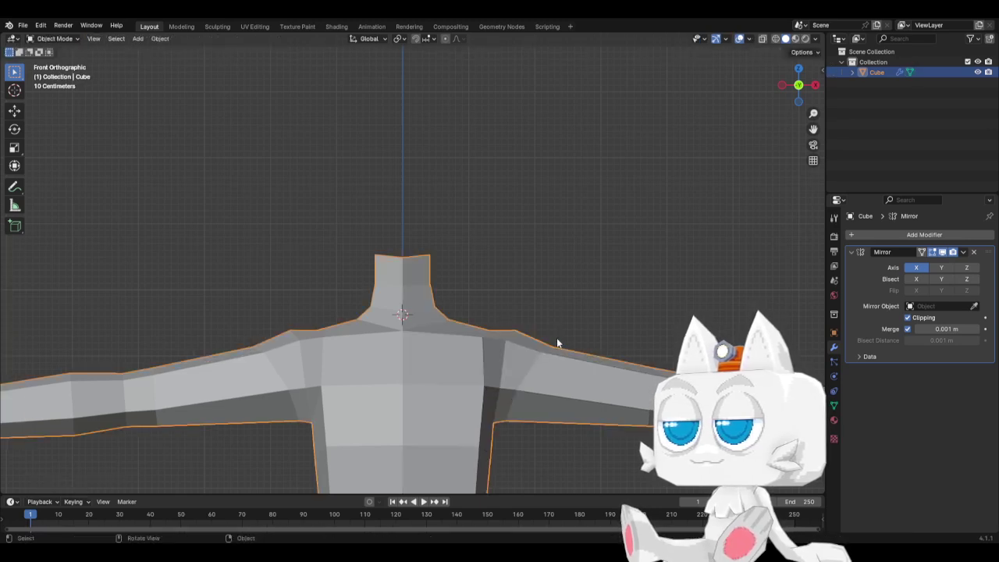
scroll(557, 338, "down", 6)
key("ctrl+s")
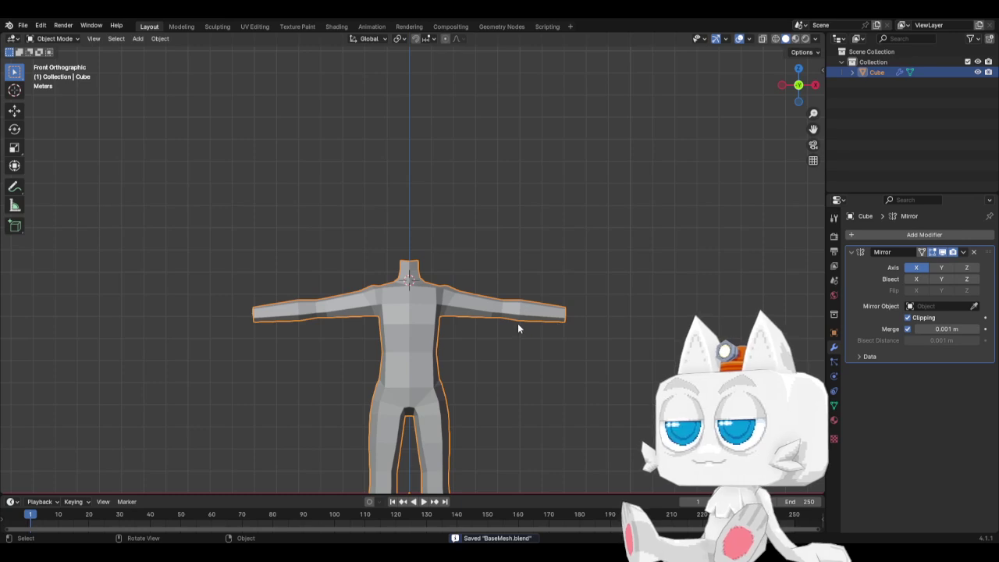
Move the entire body mesh up along the Z axis until the feet sit just above the ground line, and save the file
scroll(511, 328, "down", 3)
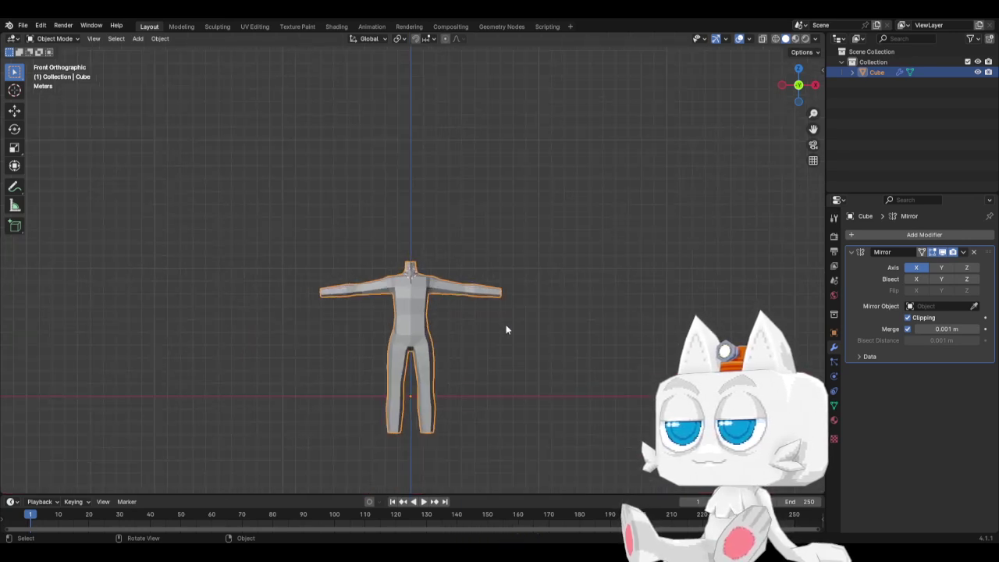
key("Tab")
key("g")
key("z")
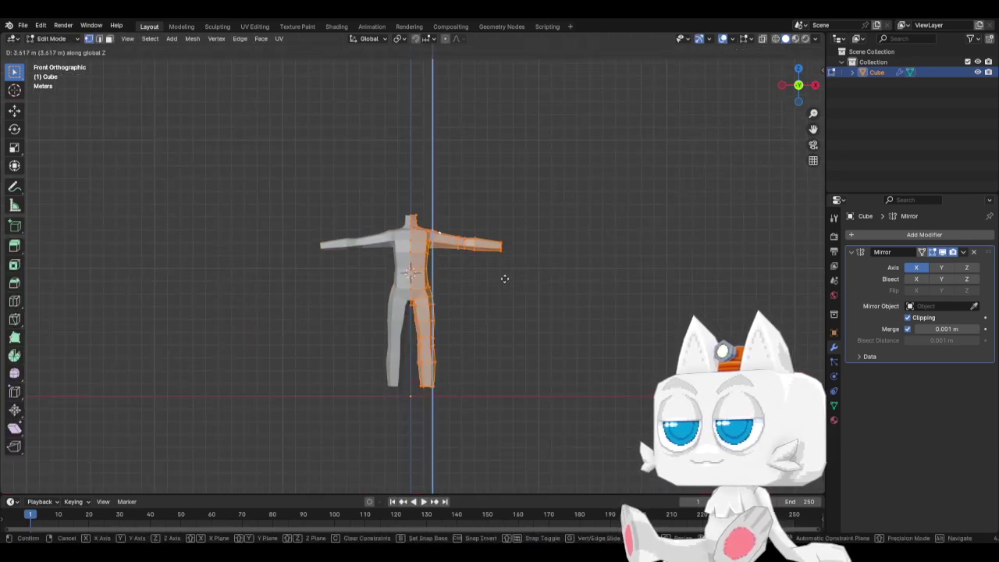
left_click(506, 274)
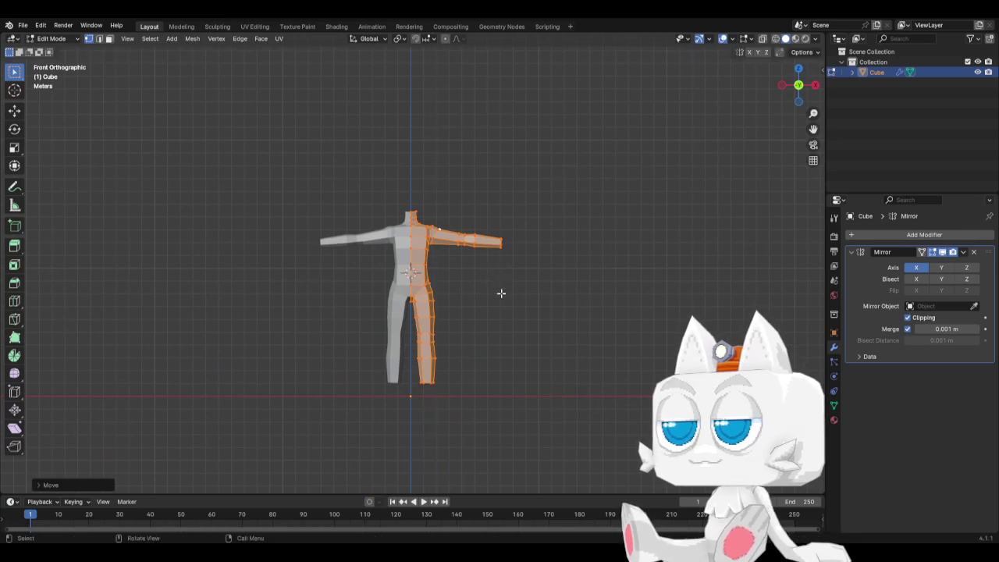
key("KP_3")
key("KP_1")
key("Tab")
key("ctrl+s")
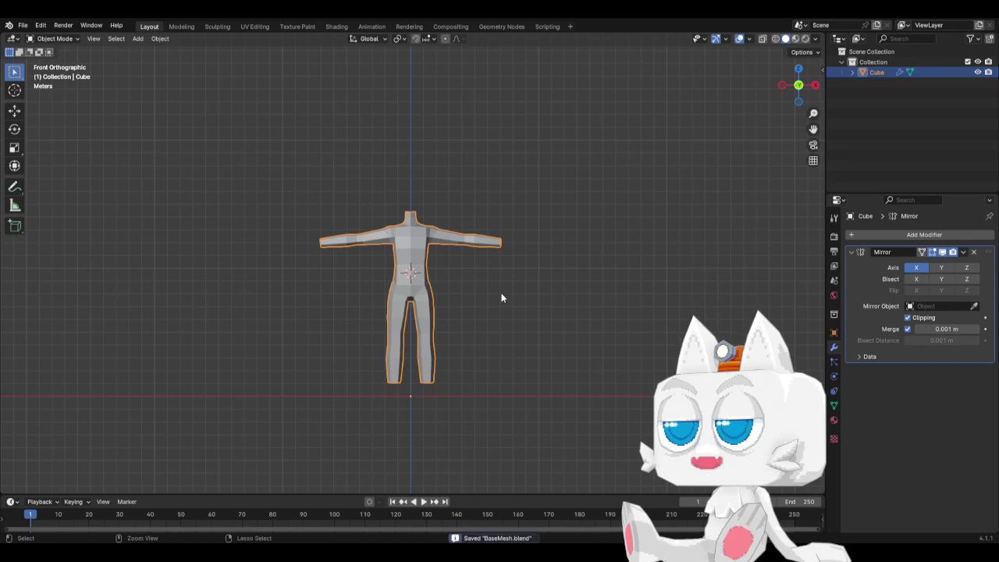
In Edit Mode with X-ray in front view, move the front torso vertex at the waist slightly inward along X
scroll(471, 293, "up", 7)
key("Tab")
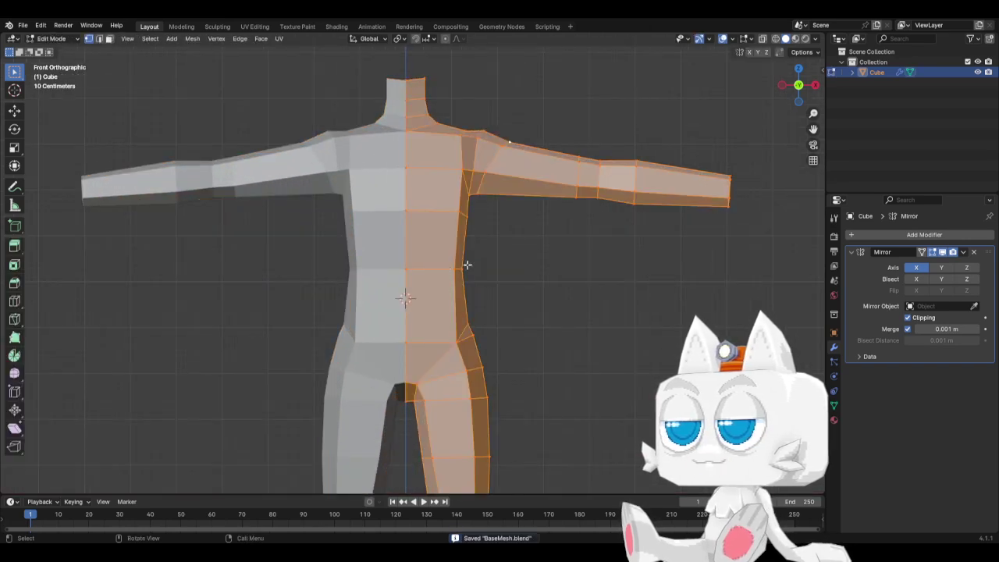
left_click(448, 269)
key("g")
key("x")
right_click(443, 266)
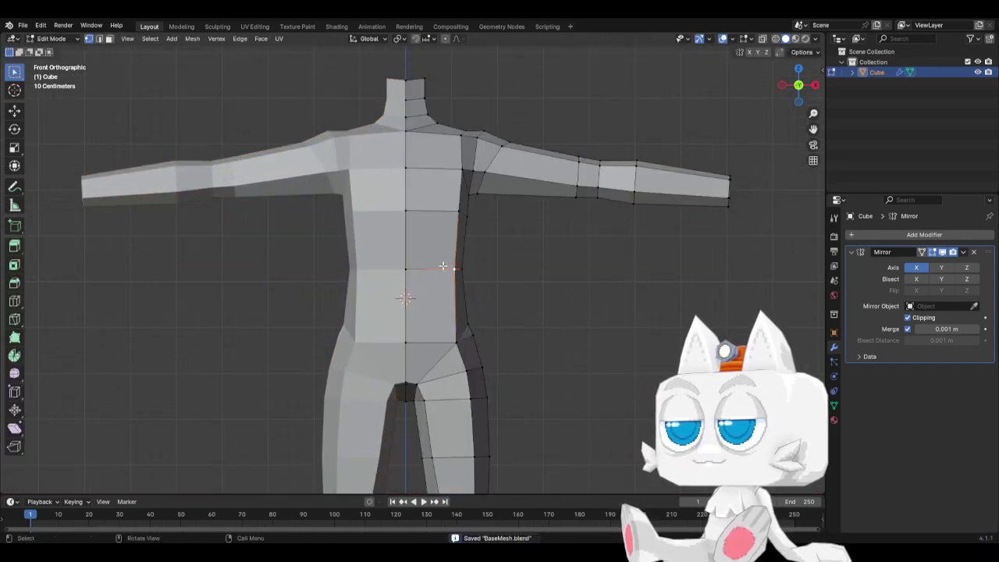
key("alt+z")
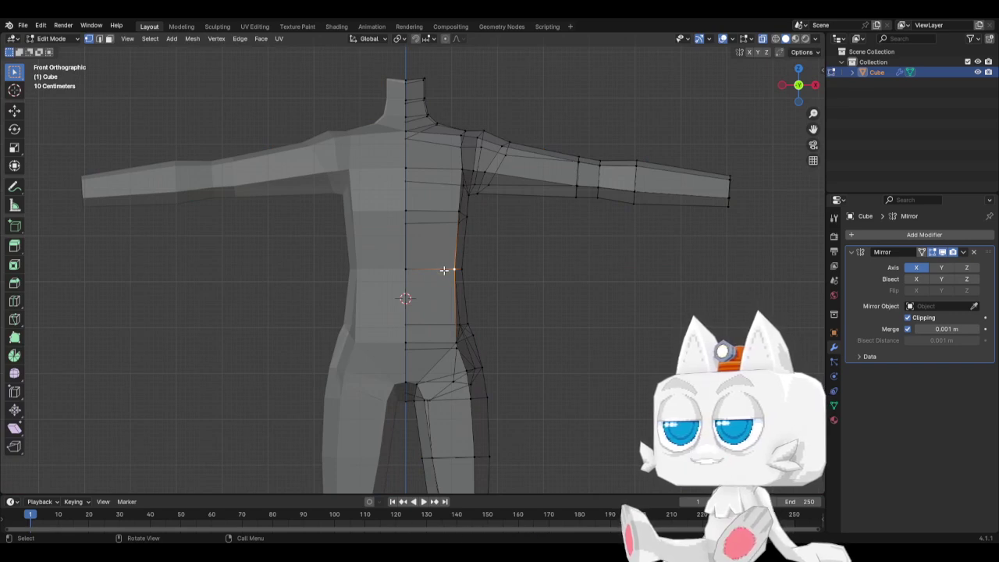
key("g")
key("x")
left_click(443, 233)
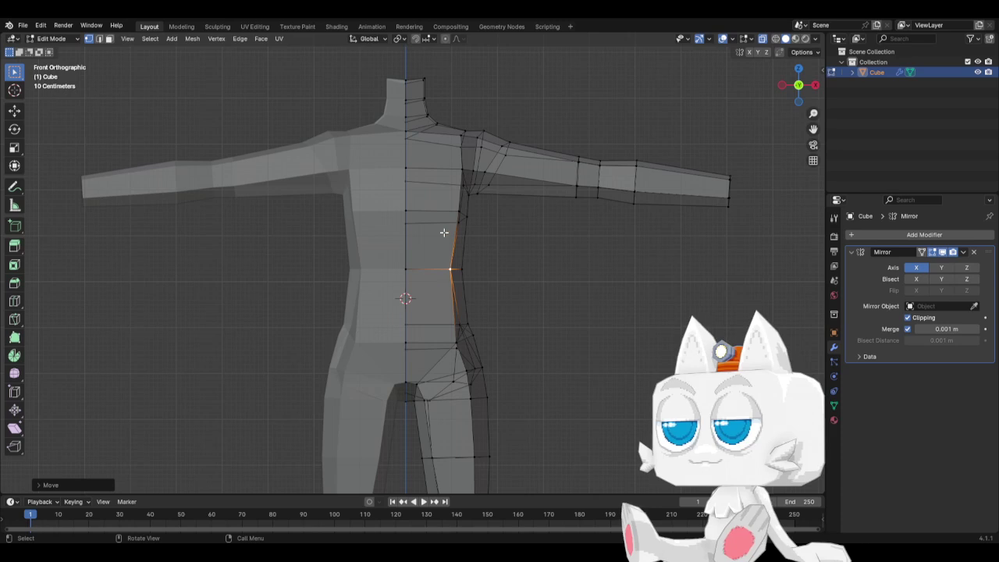
Circle-select the torso side vertices just above the waist, shift them inward along X, return to Object Mode, and save the file
key("a")
key("alt+a")
key("c")
left_click(454, 217)
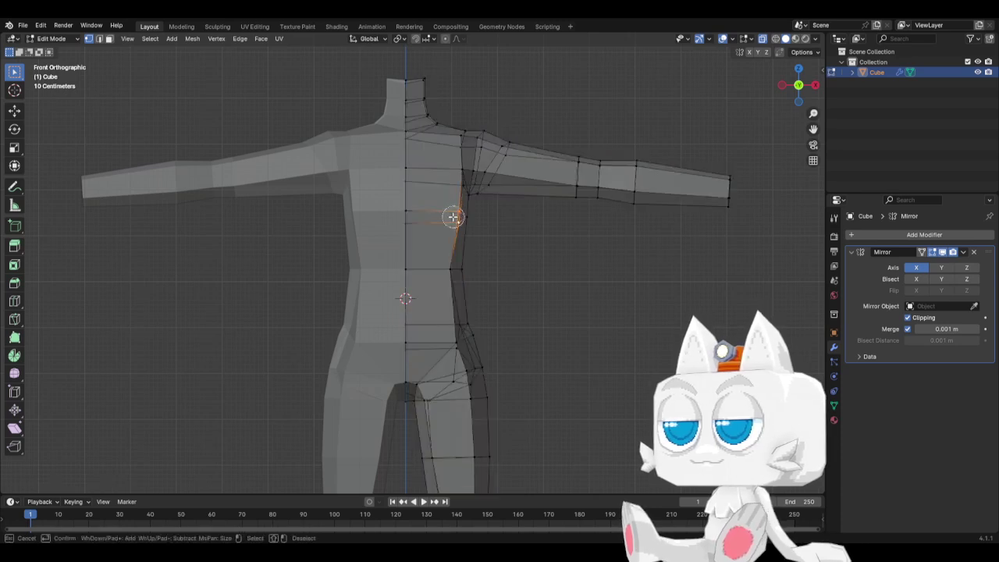
key("Escape")
key("g")
key("x")
left_click(457, 222)
key("Tab")
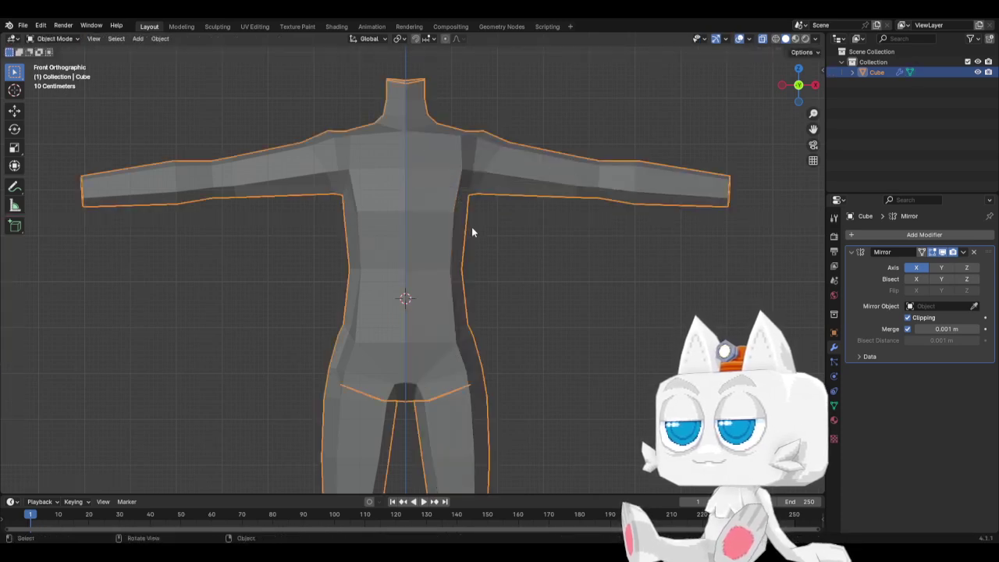
middle_click_drag(464, 235, 439, 308, "shift")
key("ctrl+s")
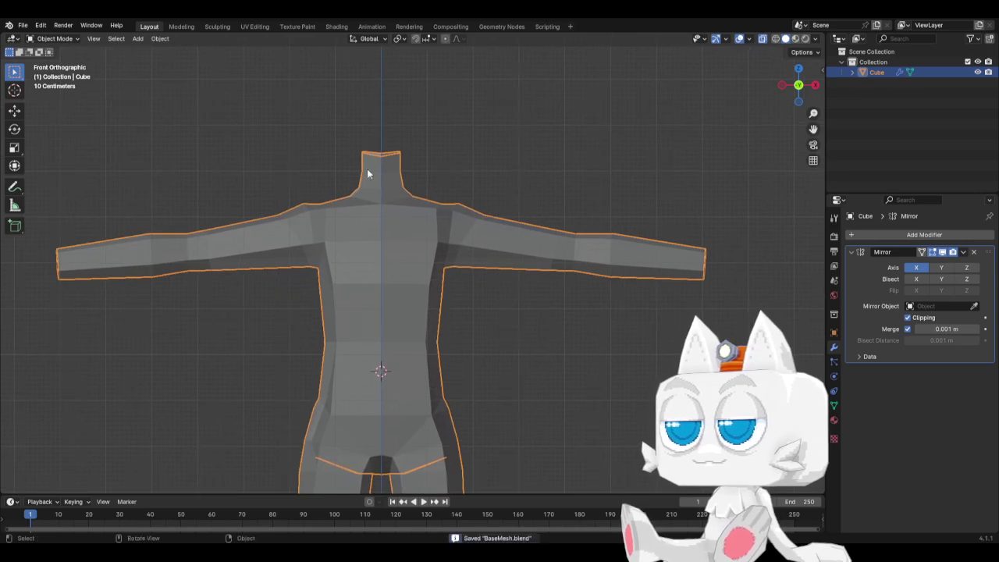
Select the top neck loop in Edit Mode, snap the 3D cursor to it, and add a cube there for the head
key("Tab")
left_click_drag(357, 130, 412, 164)
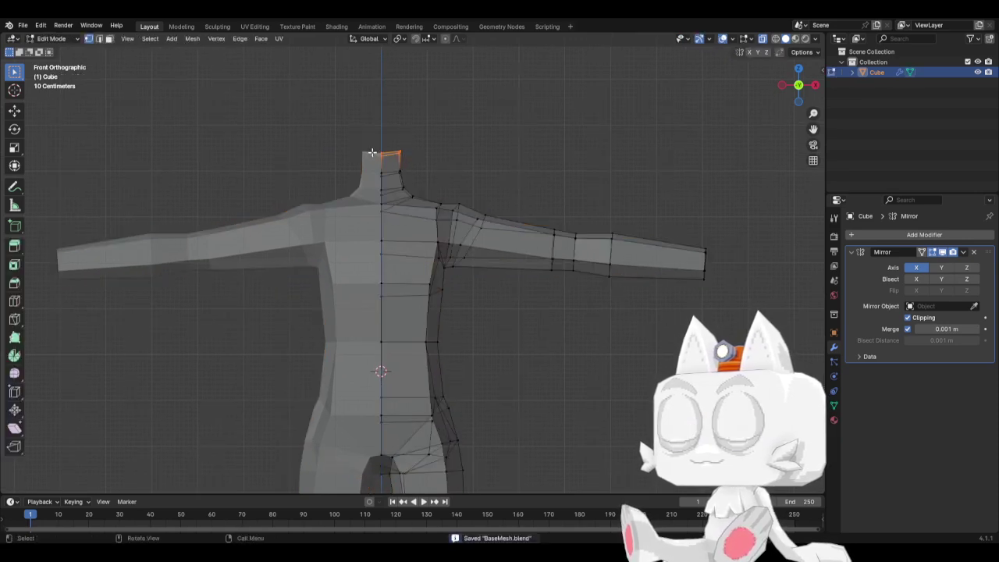
key("shift+s")
left_click(386, 220)
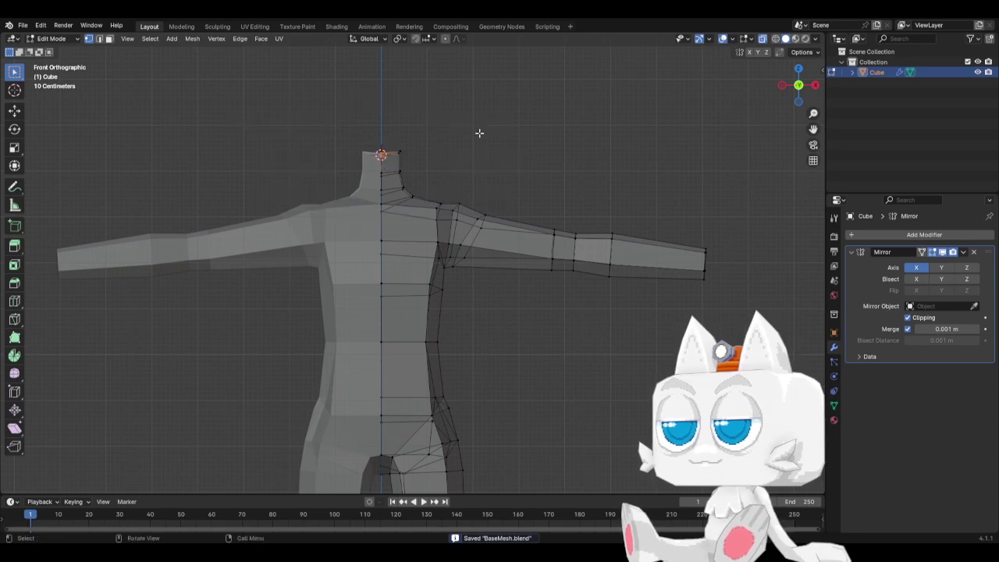
key("a")
key("alt+a")
key("shift+a")
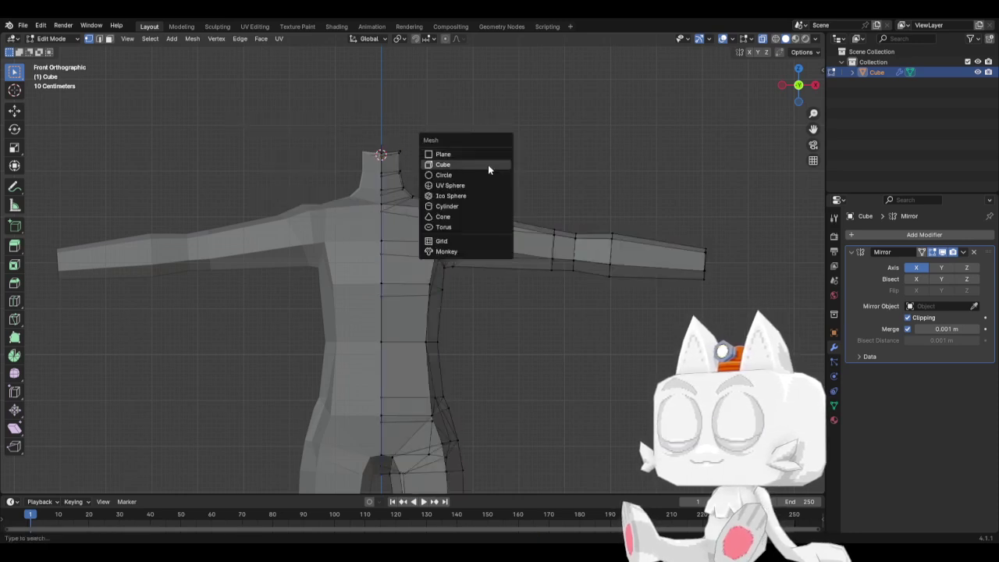
left_click(488, 165)
In right view, enlarge the new cube and raise it until its base rests on top of the neck
key("KP_3")
key("s")
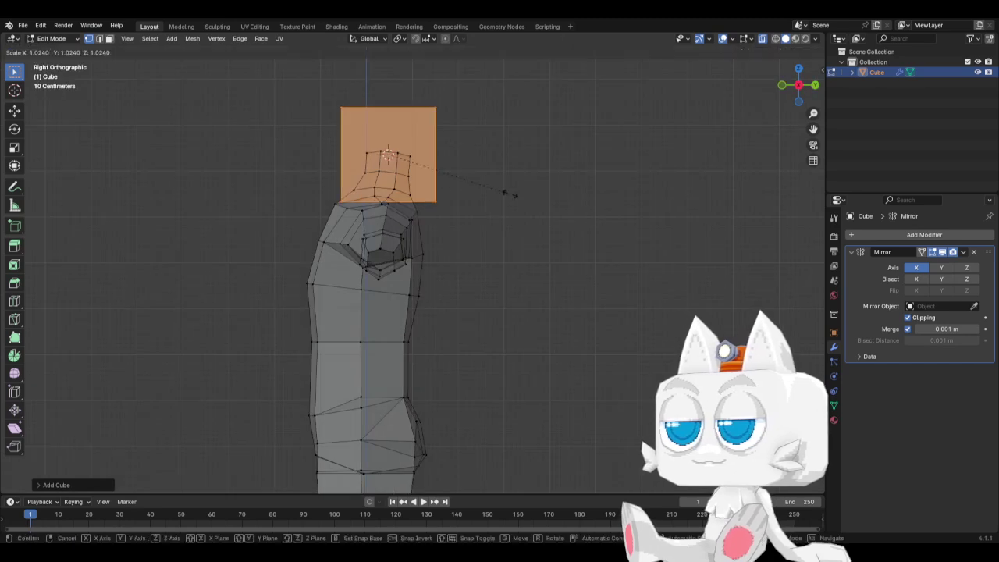
left_click(533, 202)
key("g")
left_click(520, 135)
middle_click_drag(458, 198, 474, 294, "shift")
key("s")
left_click(502, 266)
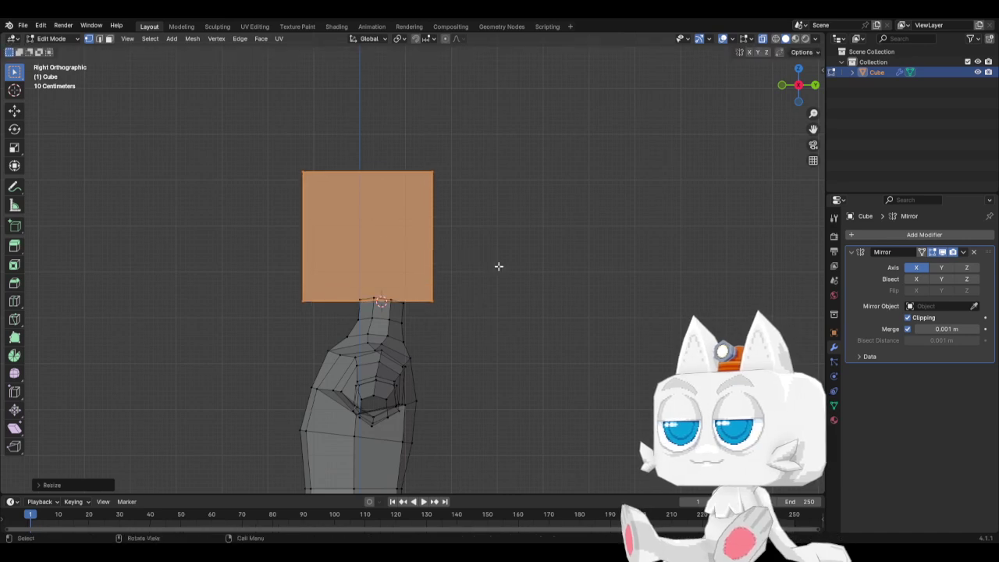
Add a centred vertical loop cut to the head cube in front view and stretch the loop beyond the cube's top and bottom
key("KP_1")
left_click(15, 302)
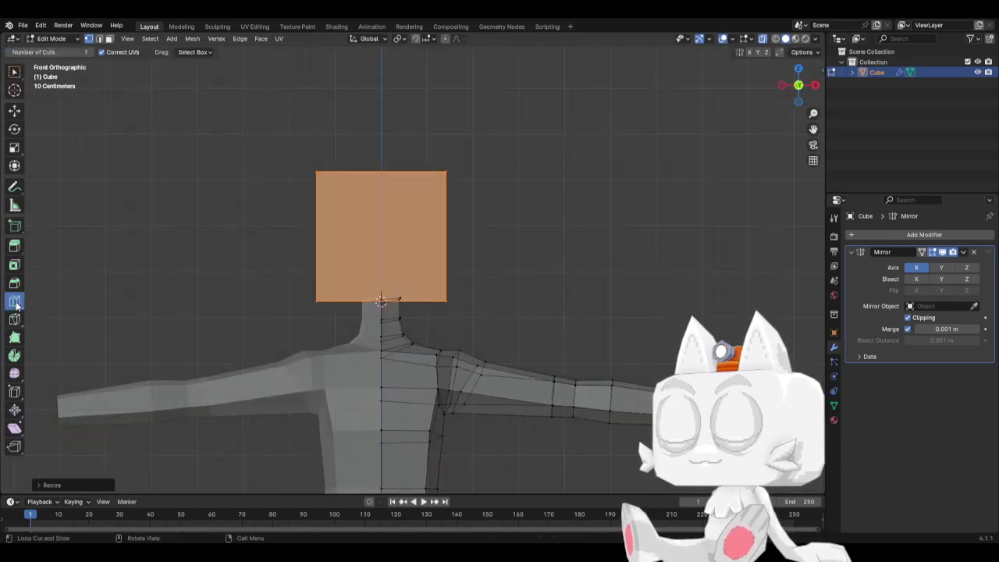
left_click(385, 174)
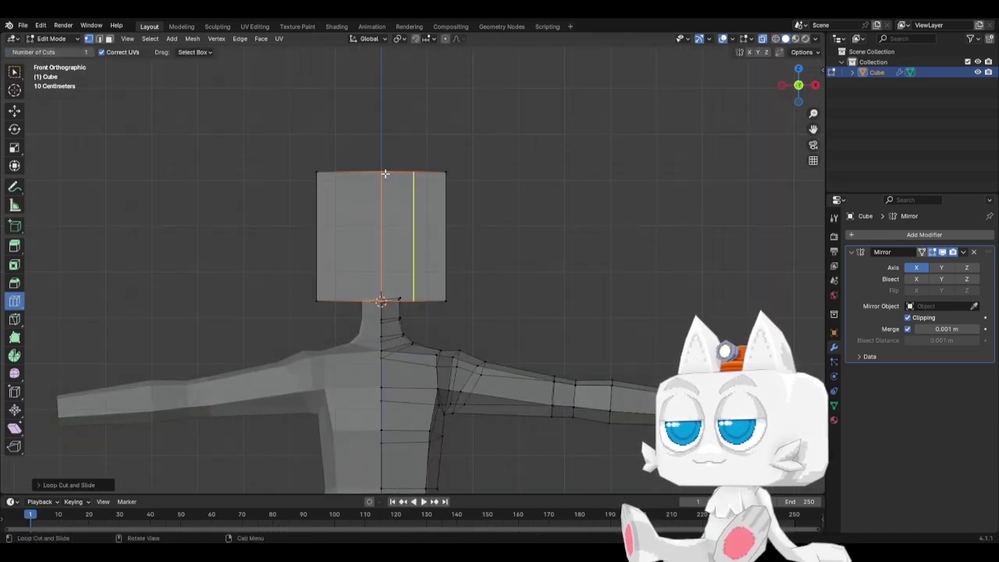
left_click(14, 71)
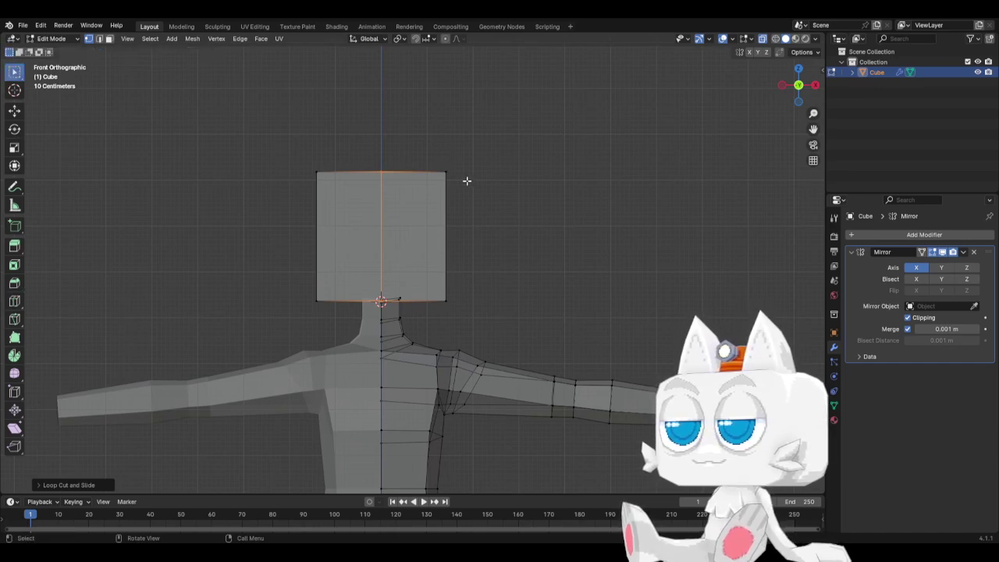
key("s")
left_click(503, 188)
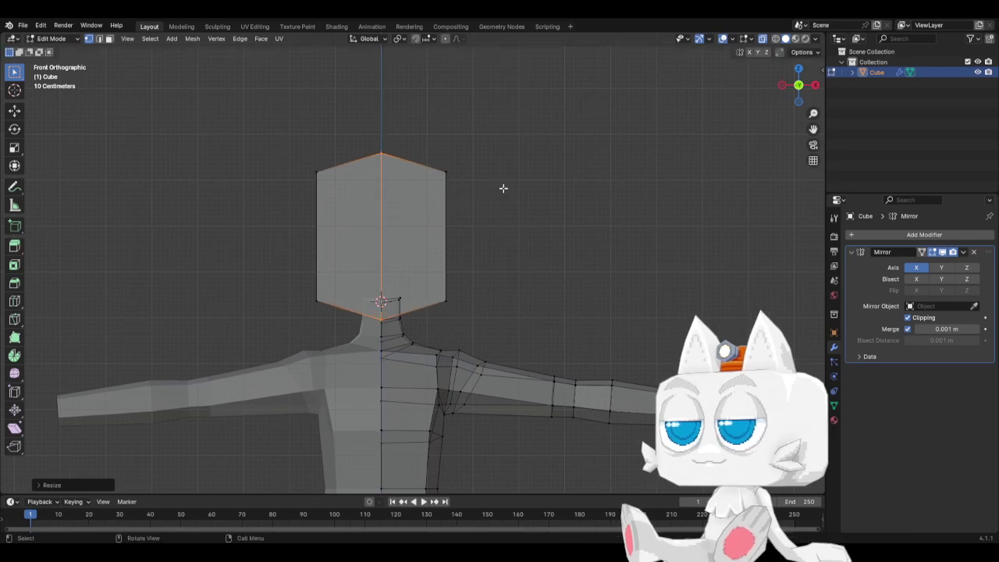
In right view, scale the head's centre loop outward along Y beyond the cube's front and back faces
key("KP_3")
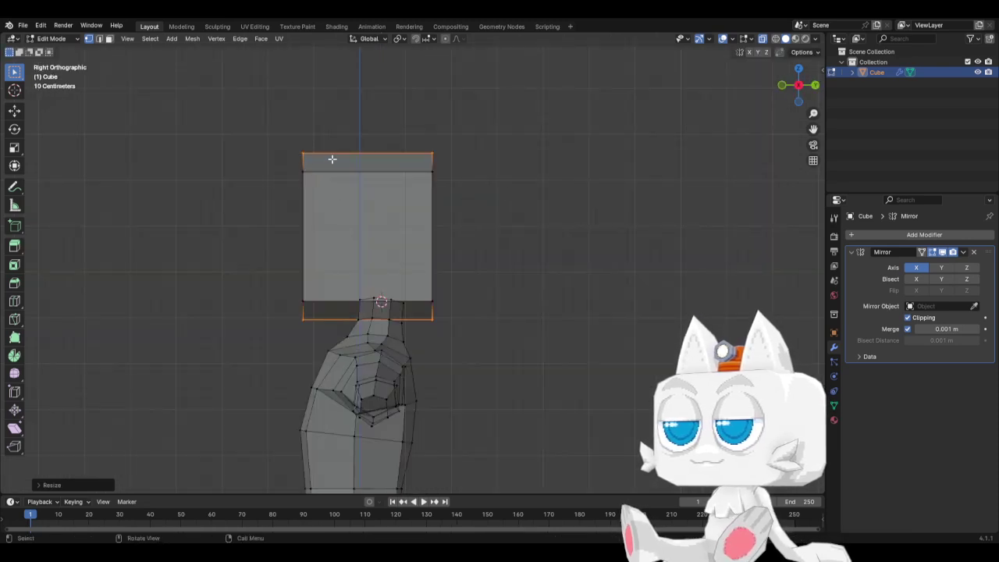
key("s")
key("y")
left_click(601, 202)
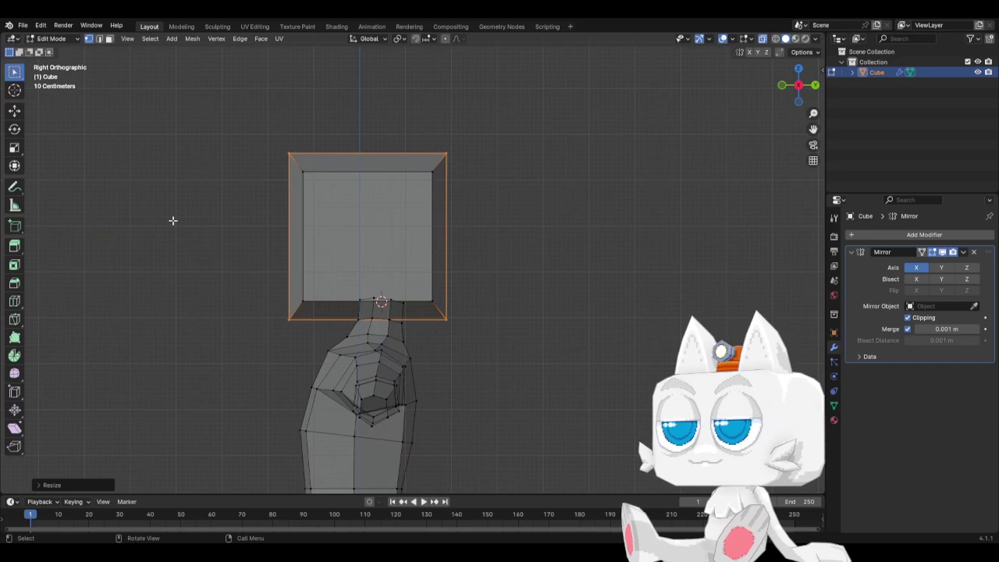
Add a horizontal loop cut around the middle of the head and bevel it into two loops with a width of about 0.744 m
left_click(15, 300)
left_click_drag(283, 231, 281, 231)
key("ctrl+b")
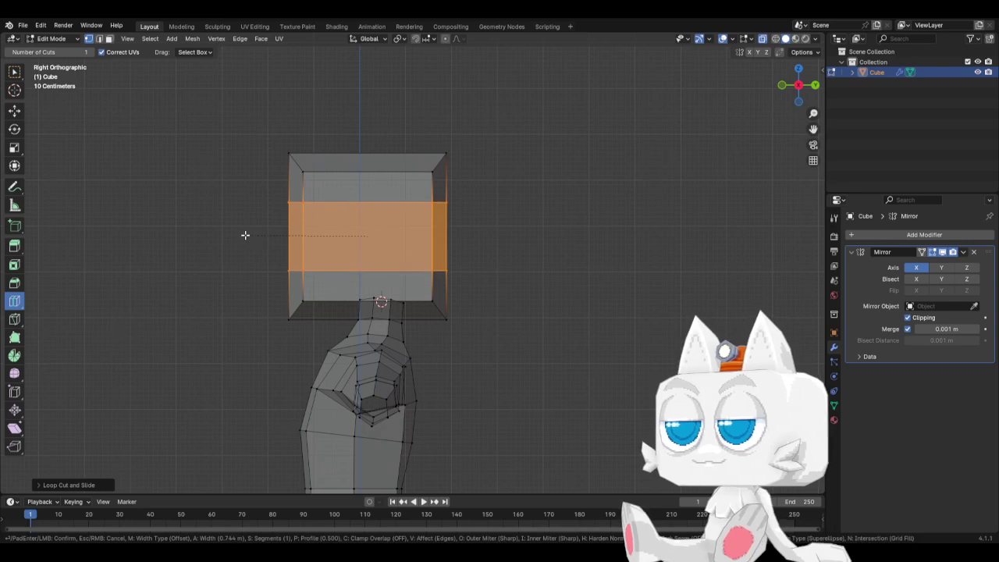
left_click(245, 235)
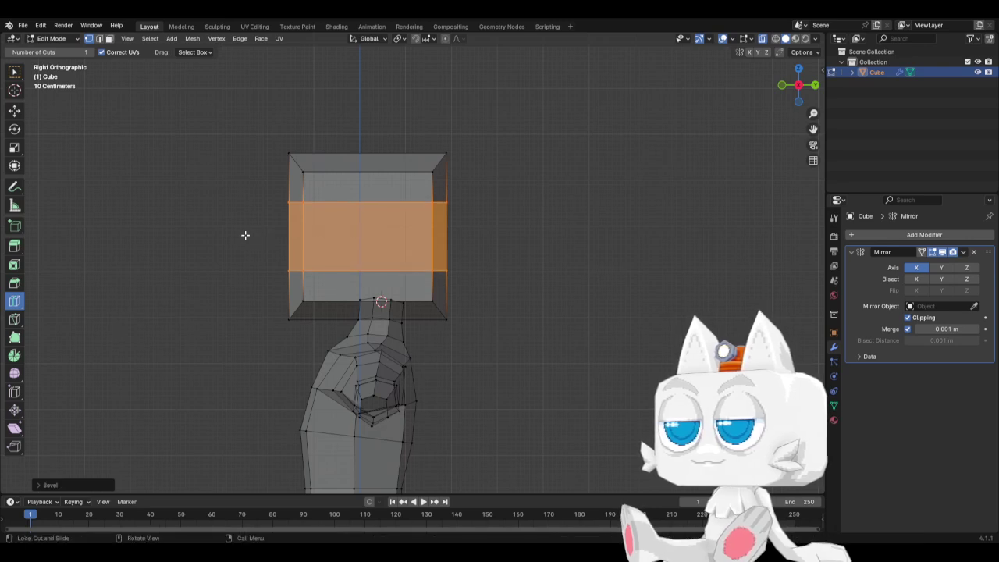
Add a centred vertical loop cut through the head's side faces in right view
left_click(16, 74)
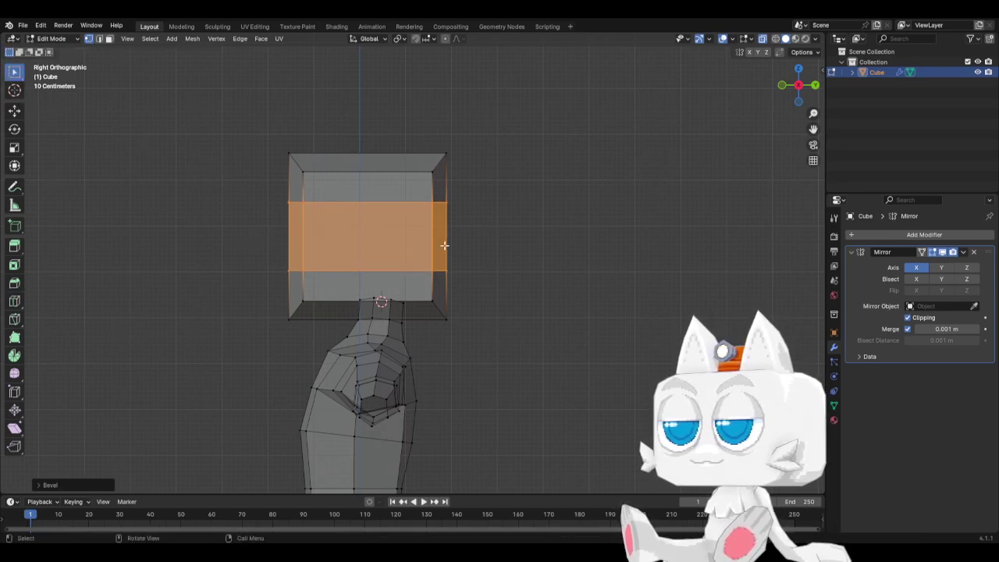
left_click(14, 301)
left_click(393, 187)
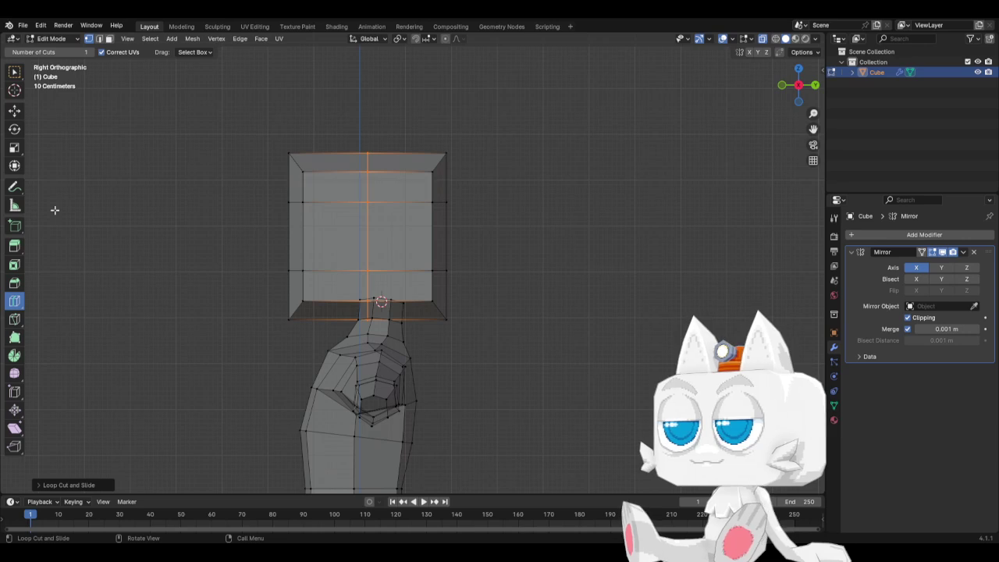
left_click(14, 74)
right_click(433, 295)
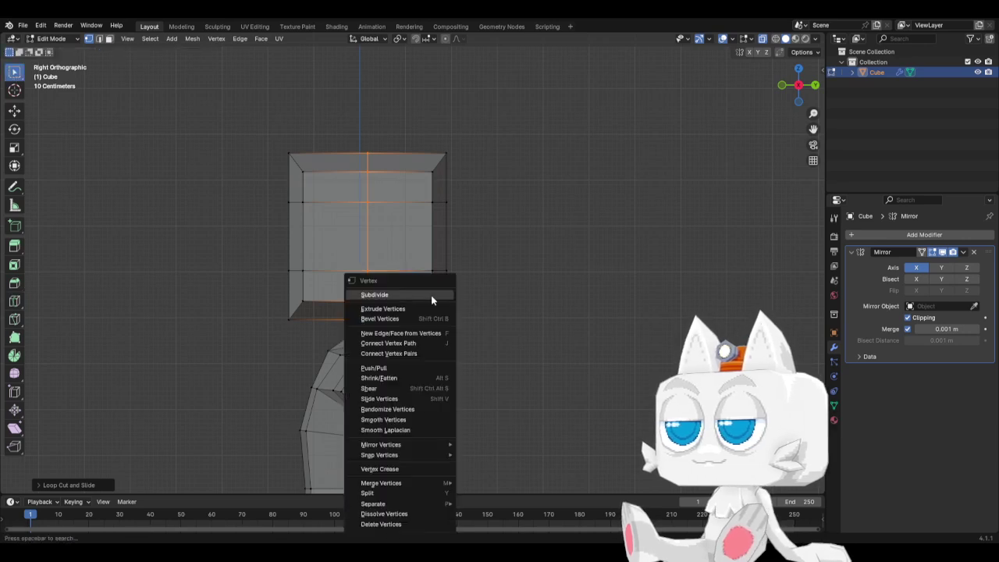
left_click(431, 301)
key("g")
right_click(456, 297)
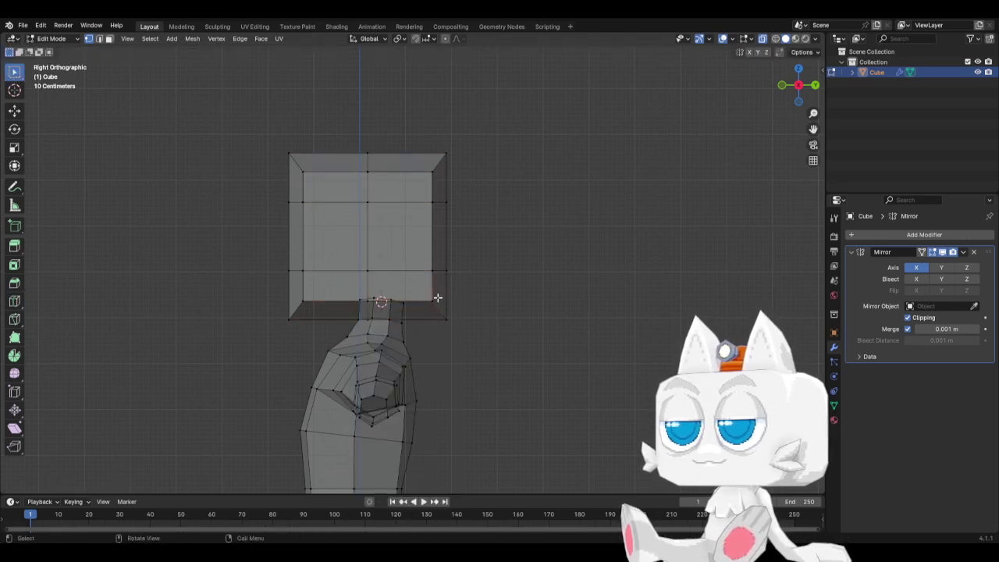
In front view, select the two middle horizontal loops of the head and scale them outward along X
key("KP_1")
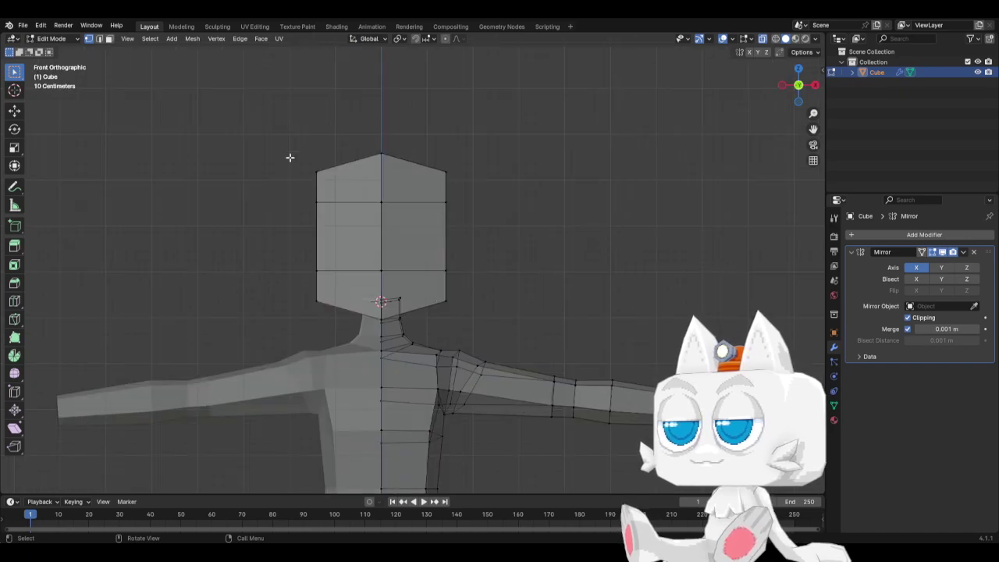
left_click_drag(293, 192, 470, 277)
key("s")
key("x")
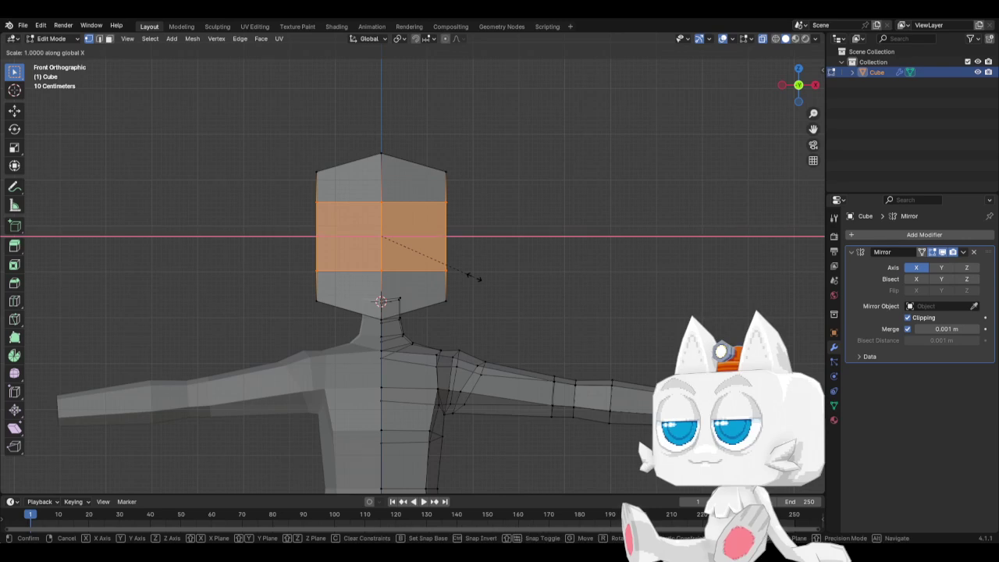
left_click(486, 277)
Select the whole linked head mesh, scale it down, stretch it along Z by about 1.14, and narrow it slightly
key("ctrl+l")
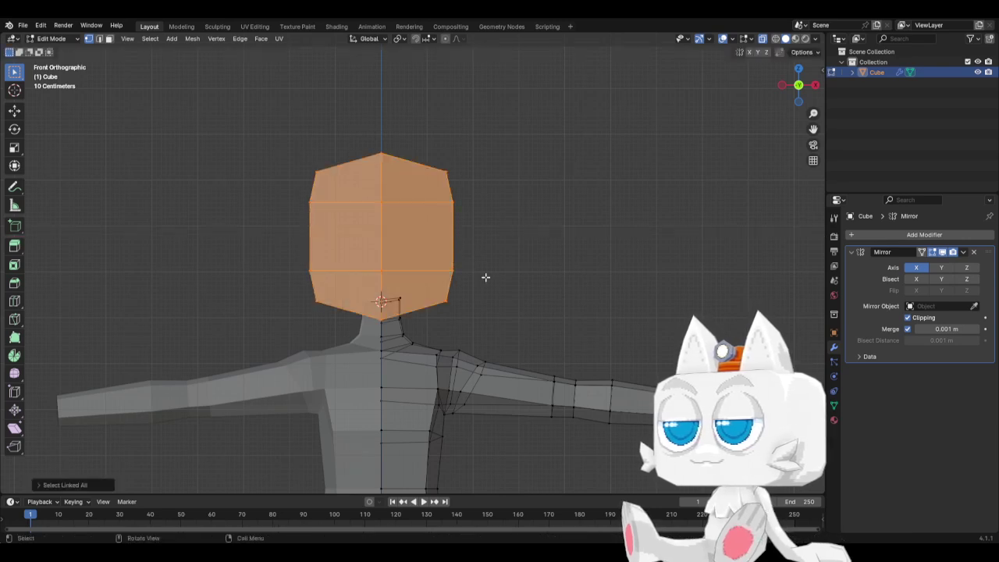
key("s")
key("x")
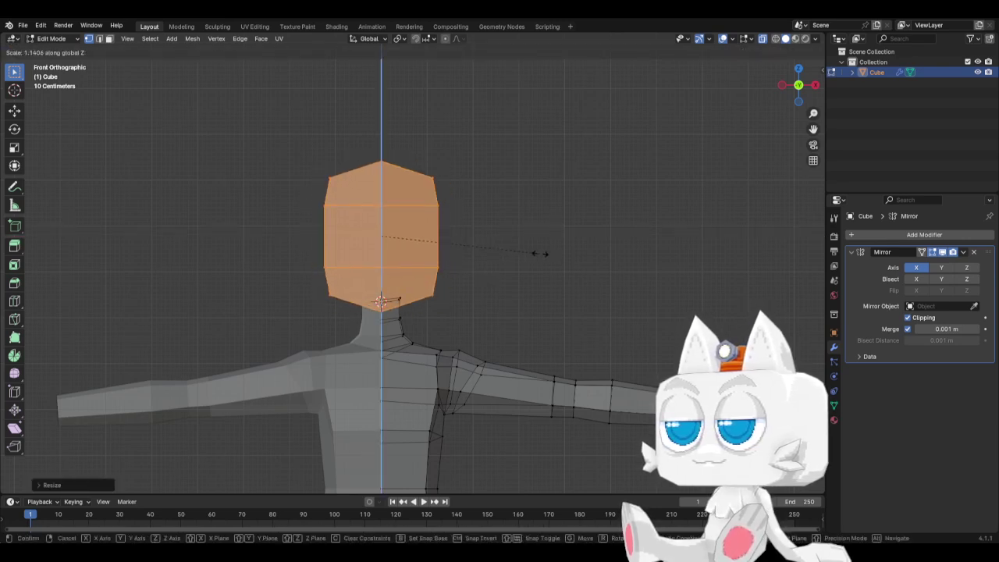
left_click(549, 257)
key("s")
left_click(533, 260)
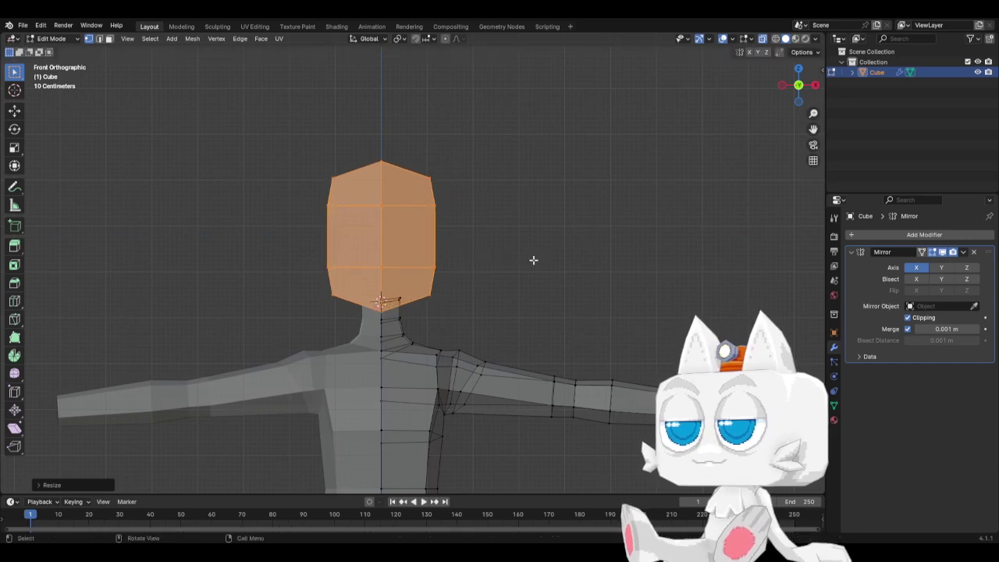
Delete the outer vertices of the head's unmirrored negative-X half so the Mirror modifier supplies that side
left_click_drag(303, 141, 354, 321)
key("x")
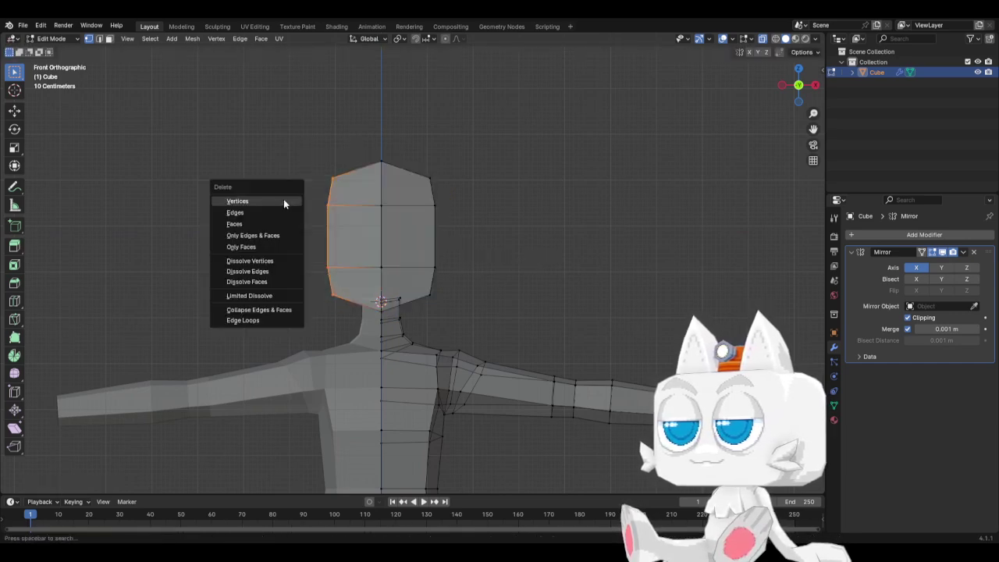
left_click(286, 203)
In right view, select the two middle horizontal loops of the head and scale them outward along Y
key("KP_3")
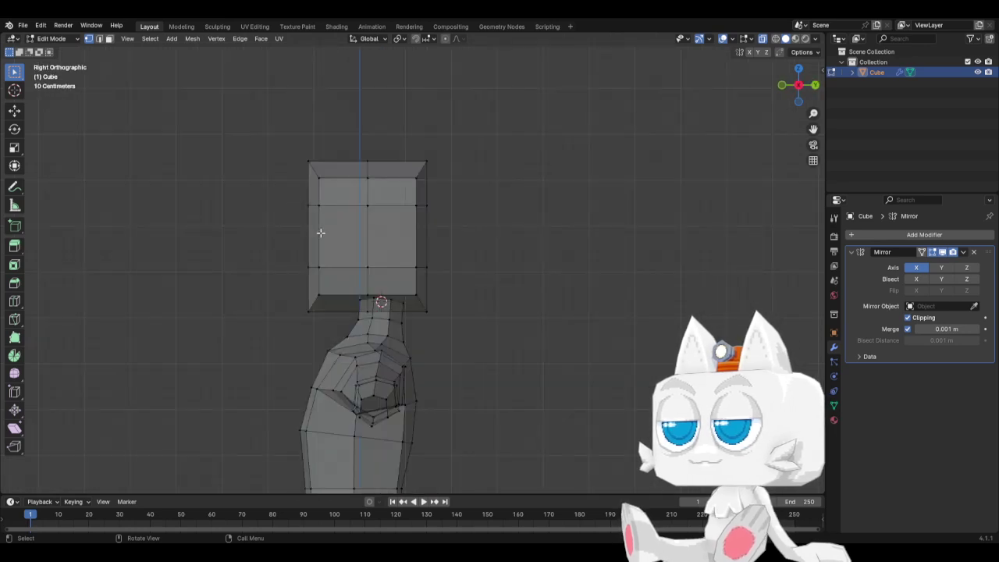
left_click_drag(297, 196, 464, 274)
key("s")
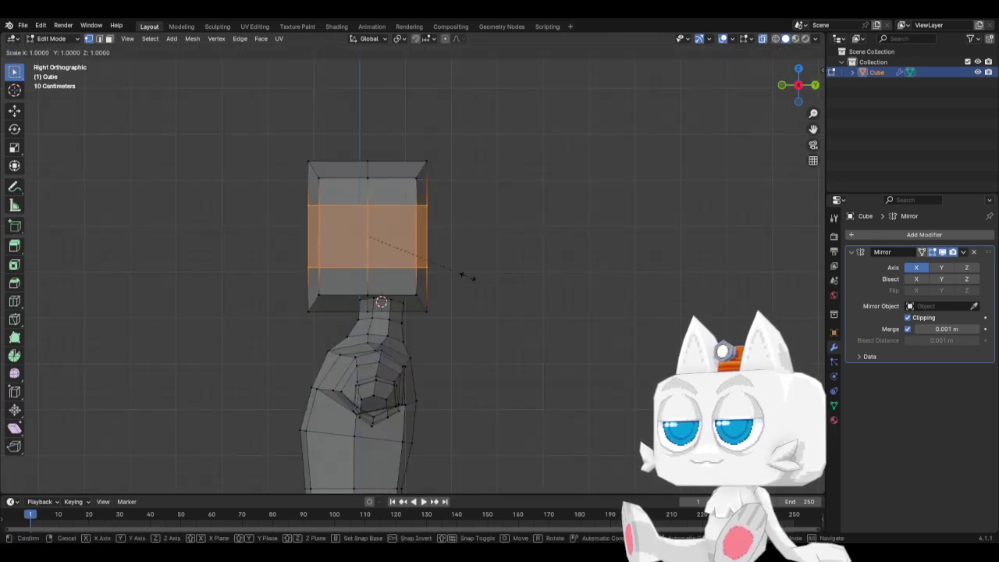
key("y")
left_click(473, 272)
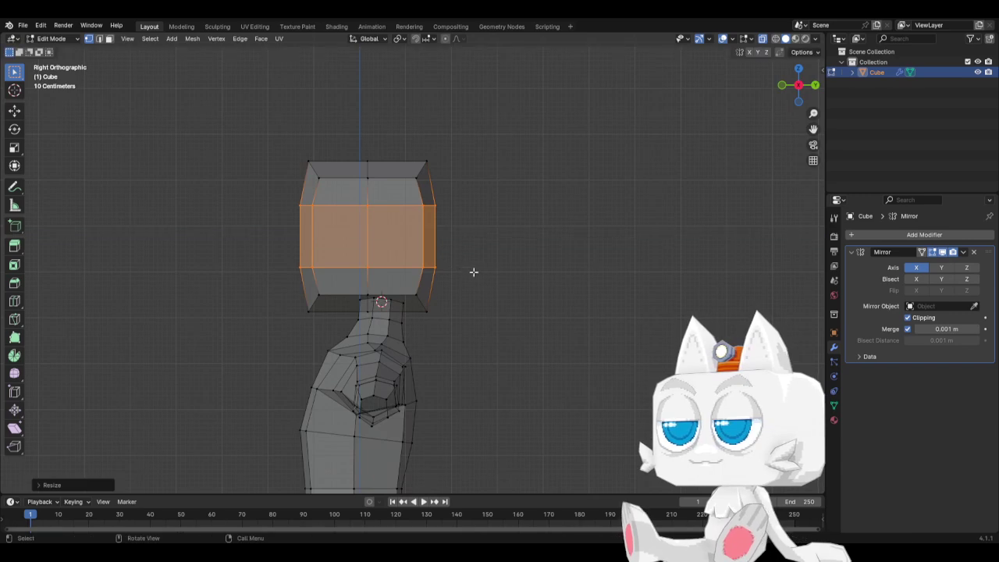
In right view, move the head's two lower back corner vertices up and inward by about 0.2 m to round the nape
right_click(413, 290)
left_click(422, 295)
scroll(477, 311, "up", 1)
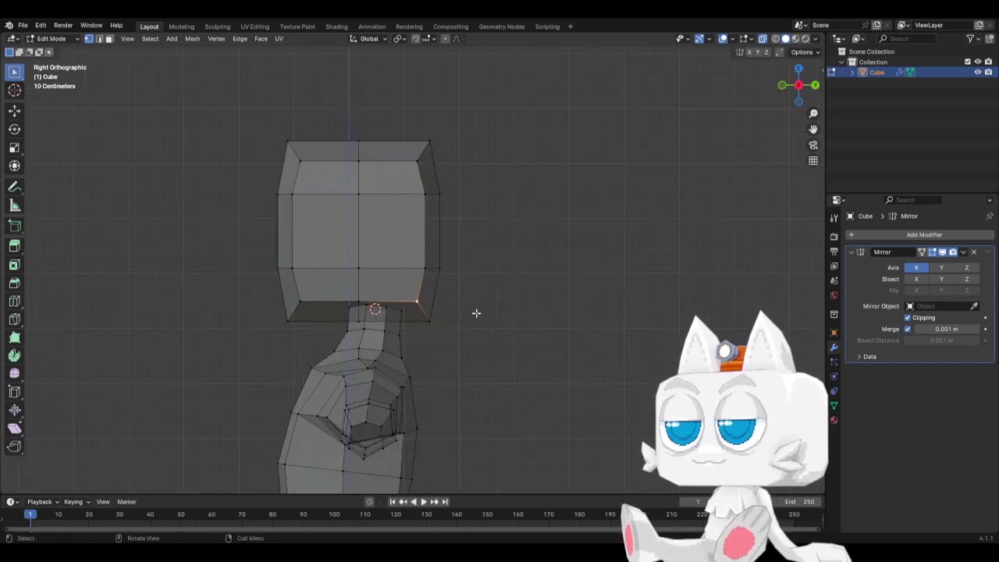
key("g")
left_click(466, 306)
left_click(429, 325)
key("g")
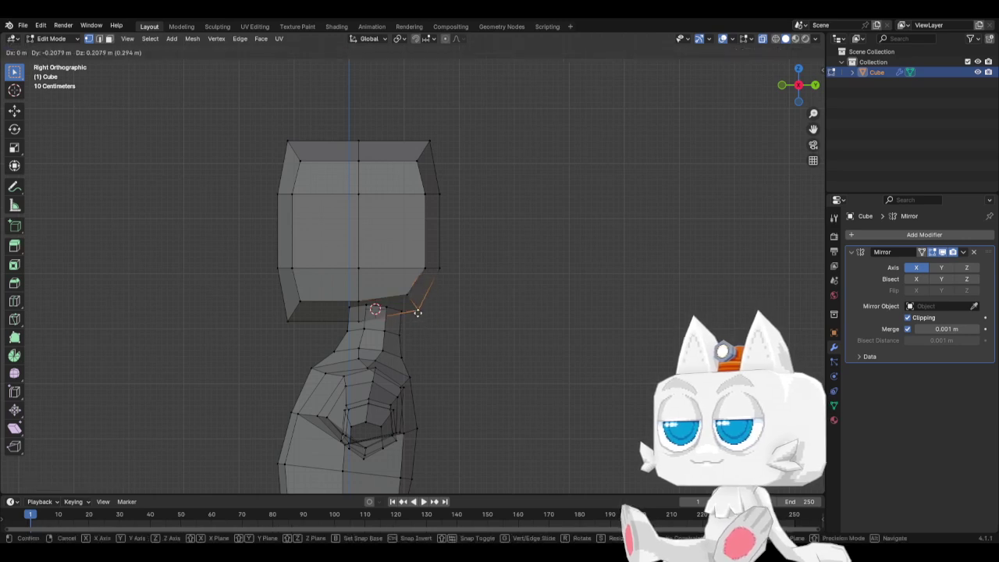
left_click(417, 312)
Pull the head's two upper back corner vertices inward and slightly down to round the back of the skull
left_click(422, 160)
key("g")
left_click(408, 160)
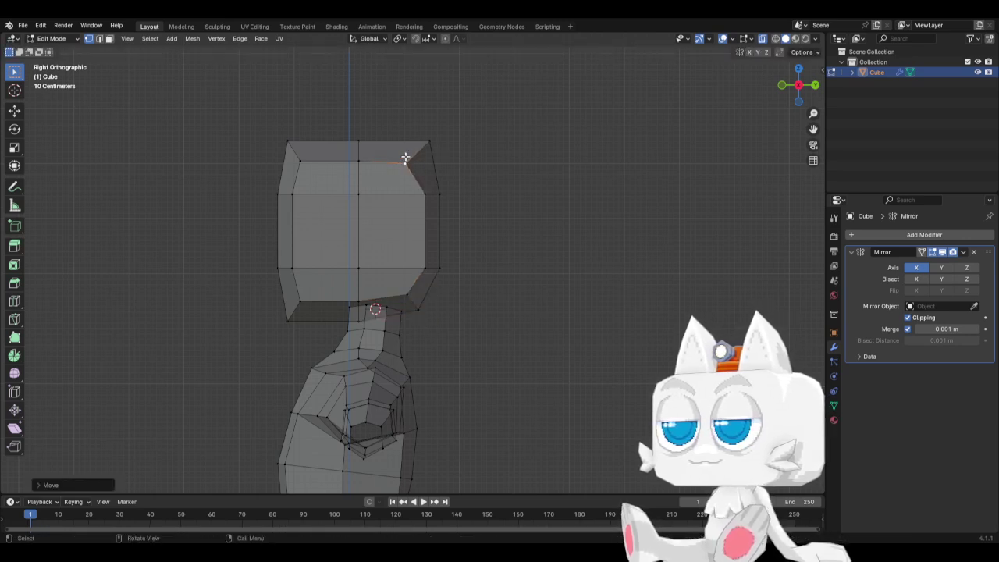
left_click(422, 138)
key("g")
left_click(410, 148)
Pull the head's two upper front corner vertices back and down to round the forehead
left_click(297, 159)
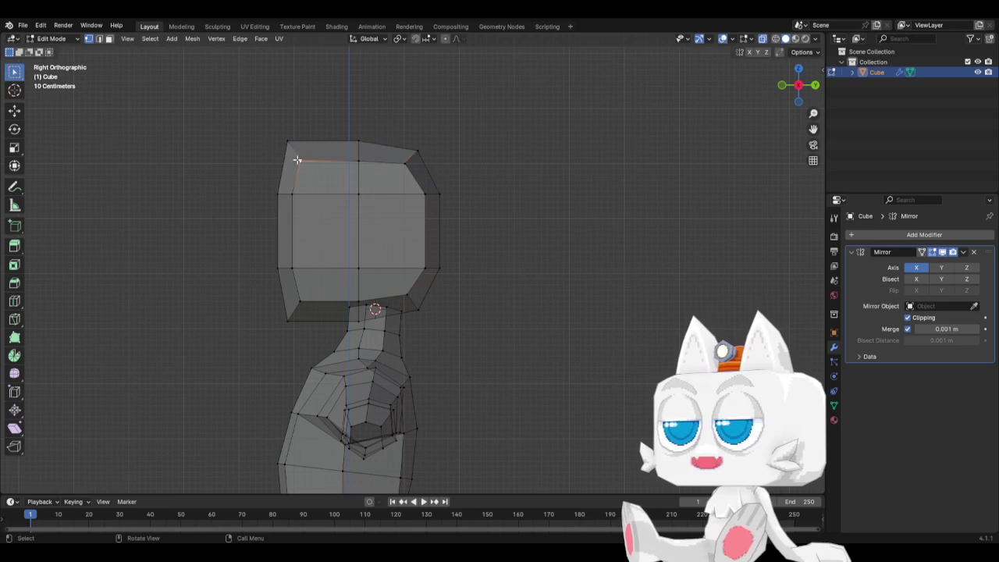
key("g")
left_click(310, 166)
left_click(290, 144)
key("g")
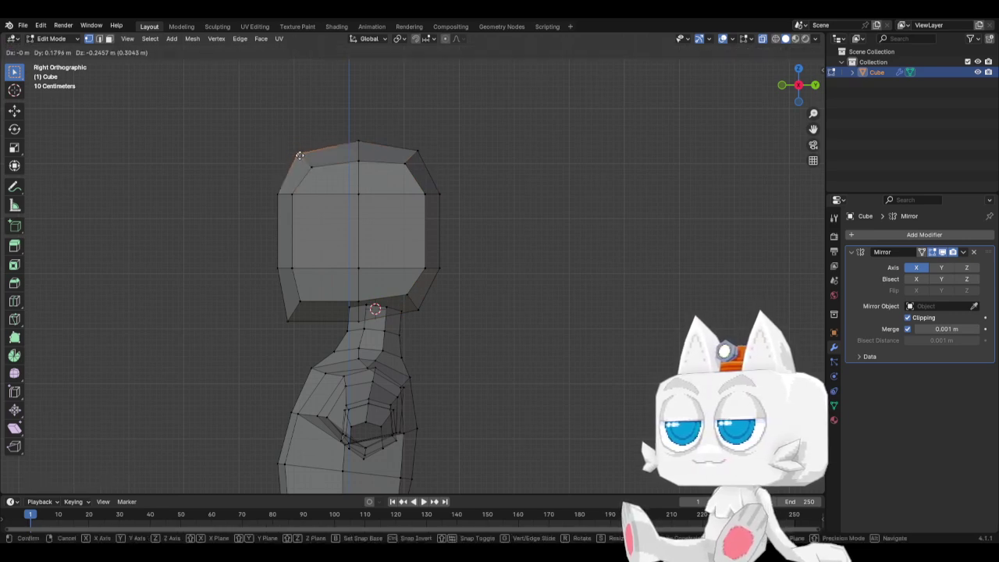
left_click(306, 153)
Fine-tune the inner and outer forehead vertices with small moves to even out the head's upper front corner
left_click(313, 166)
key("g")
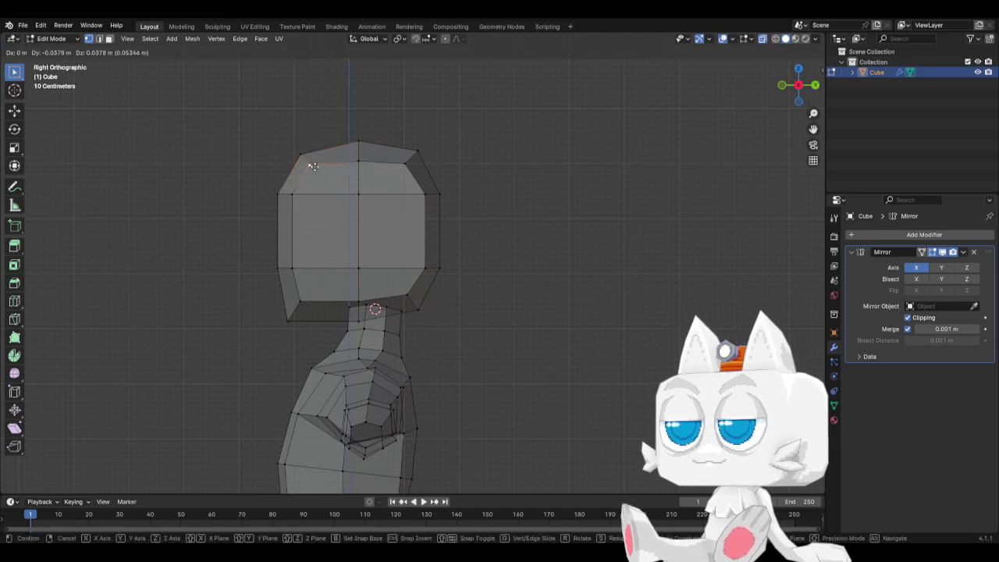
left_click(310, 163)
left_click(302, 153, "shift")
key("g")
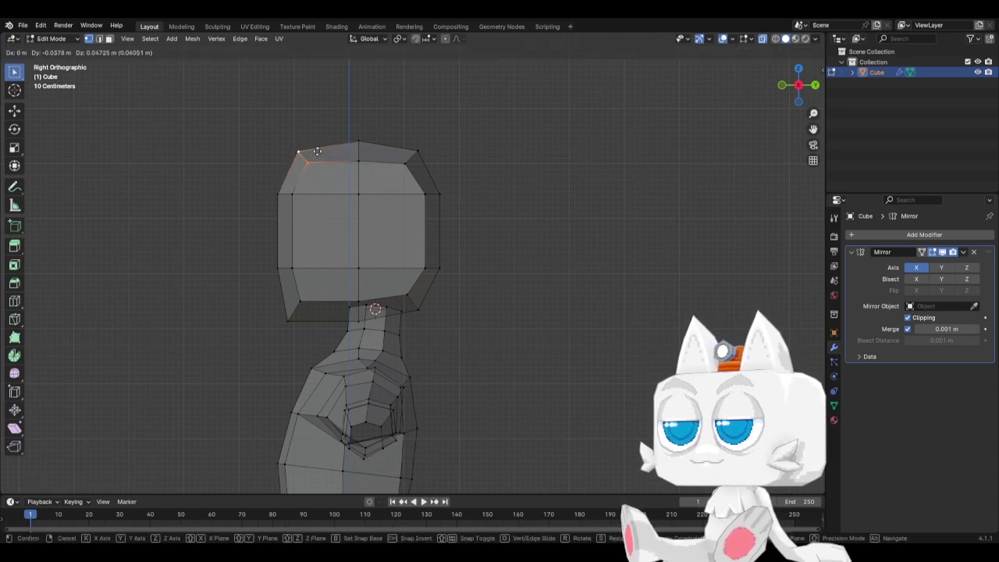
left_click(329, 150)
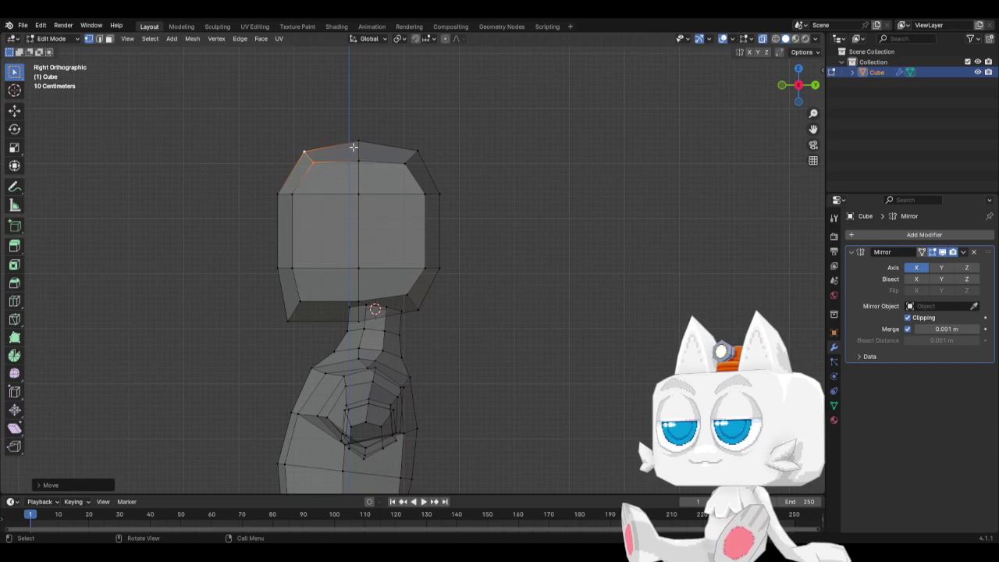
key("g")
left_click(330, 154)
key("g")
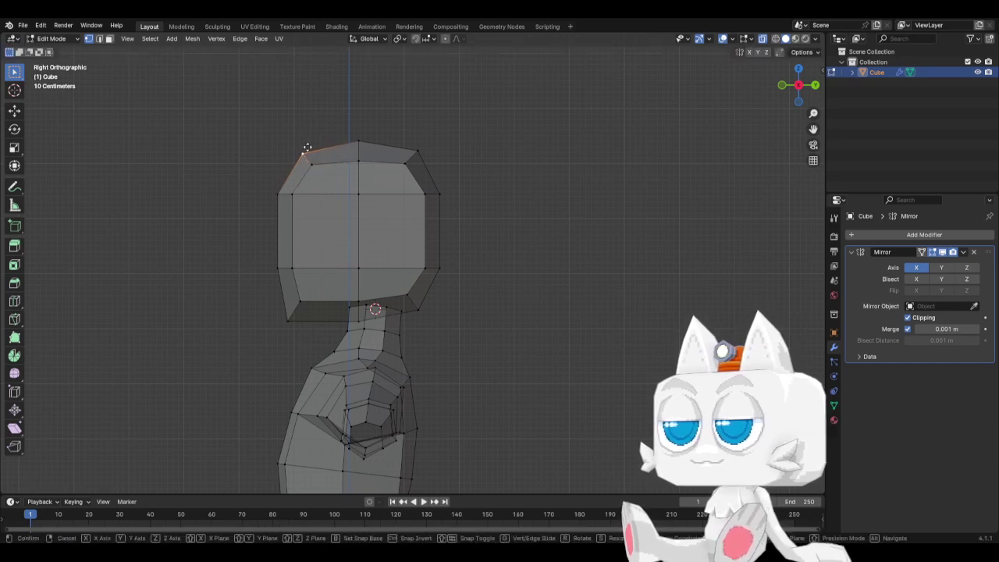
left_click(307, 144)
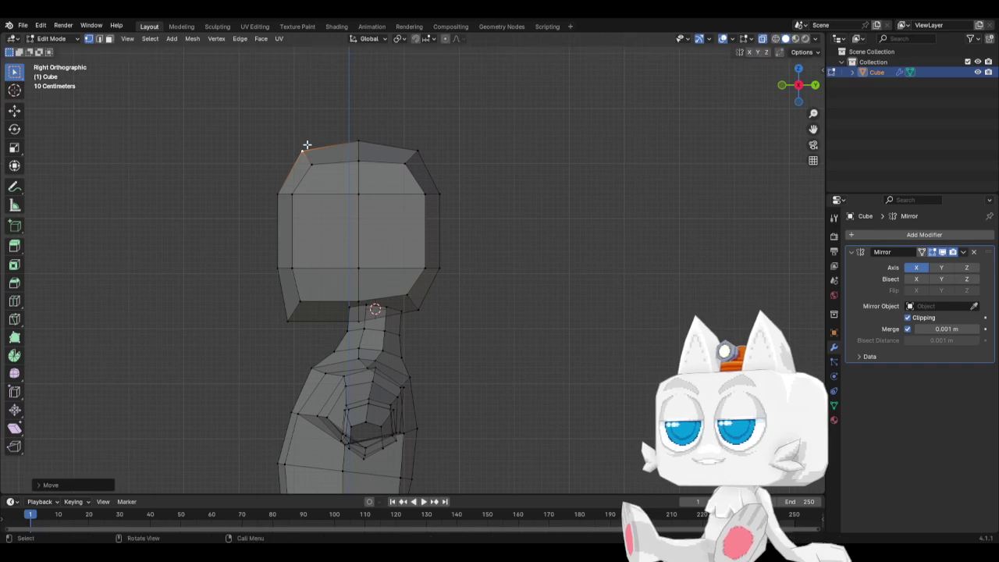
Select the two middle vertices on the side of the head and move them outward along X by about 0.23 m
key("KP_1")
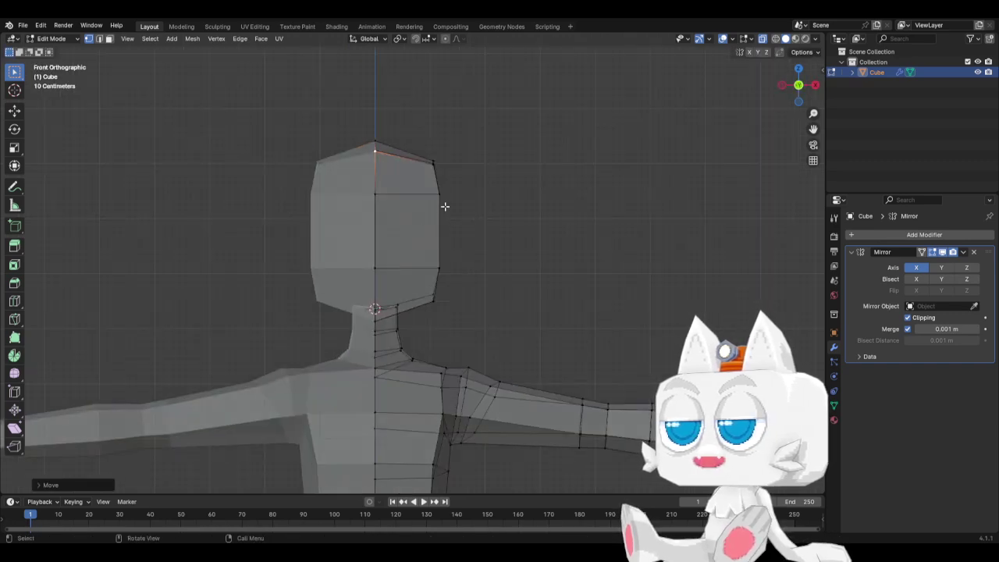
middle_click_drag(444, 206, 342, 227)
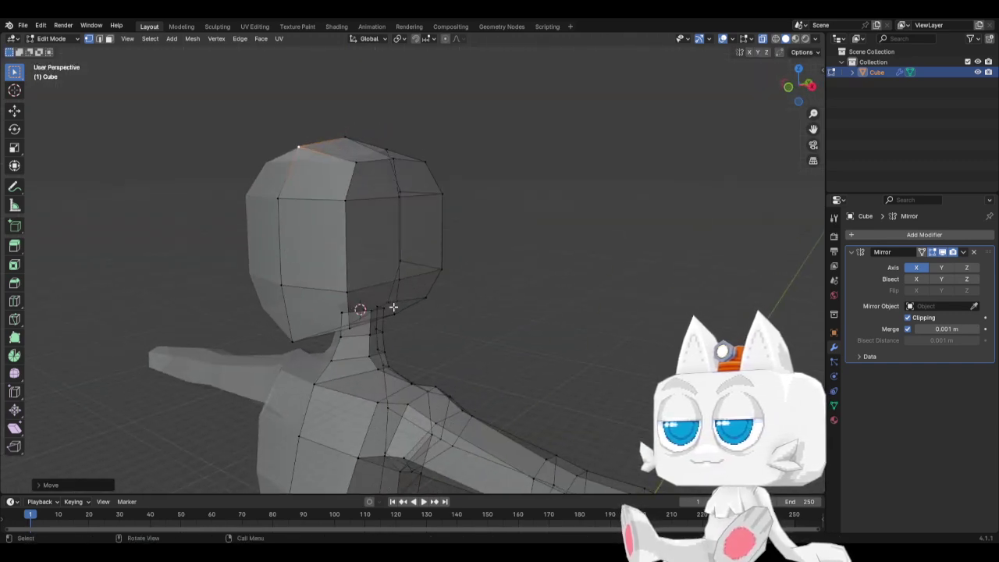
left_click(401, 283)
left_click(401, 196, "alt")
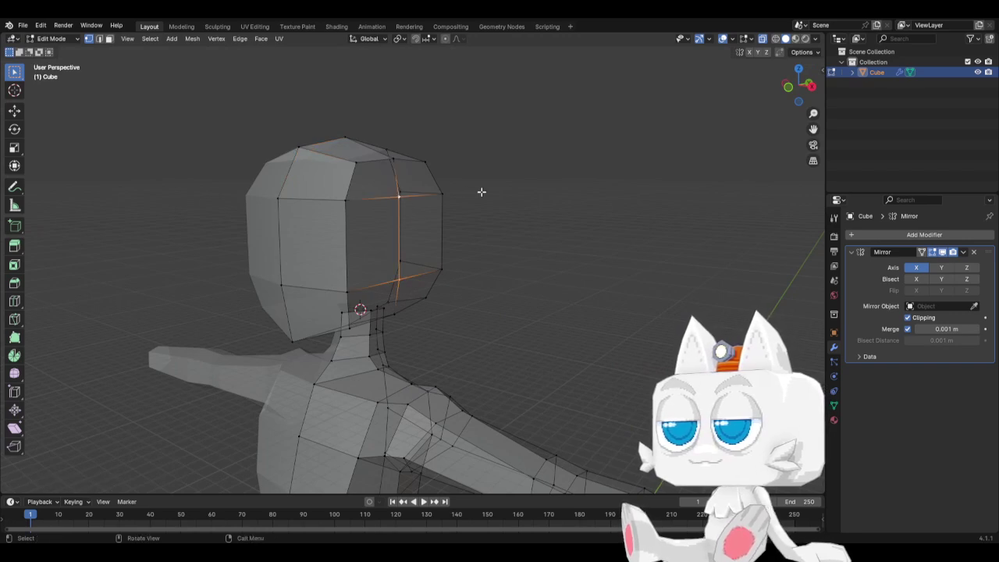
key("KP_7")
key("g")
key("x")
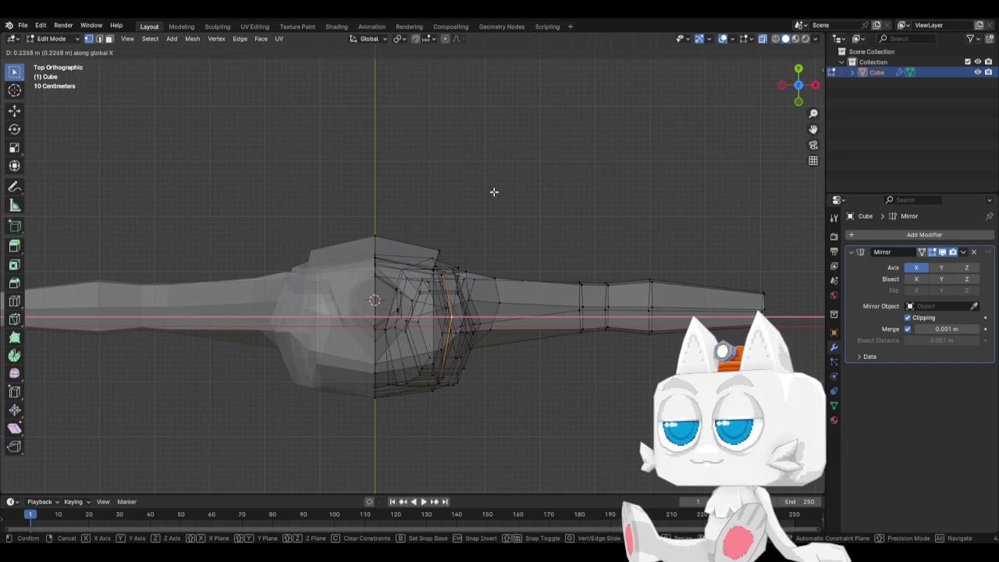
left_click(494, 192)
In front view, nudge the head's lower side vertex slightly out and down, and the upper side vertex slightly out and up
key("KP_1")
left_click(443, 297)
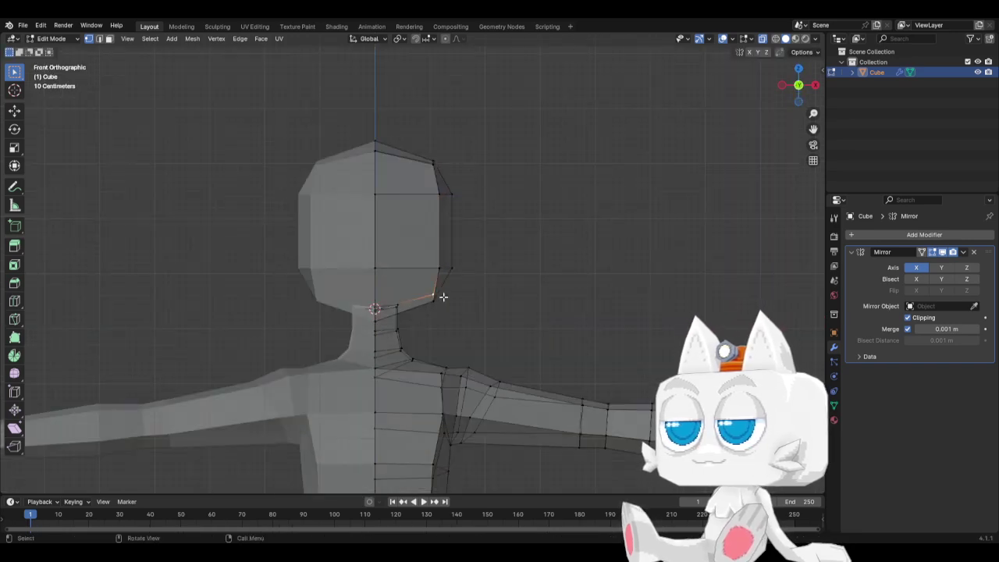
middle_click_drag(442, 296, 397, 312)
left_click(409, 312)
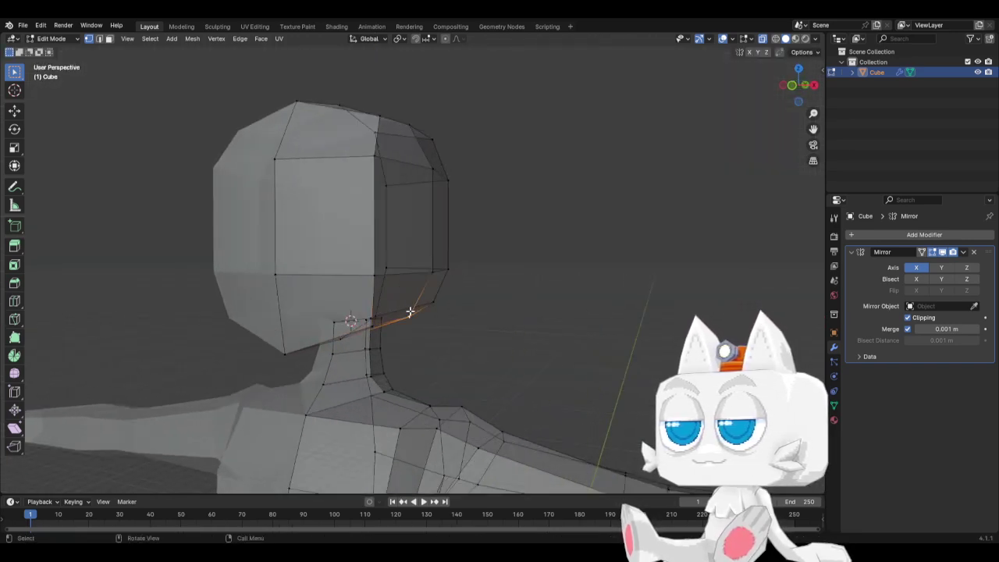
key("KP_1")
key("g")
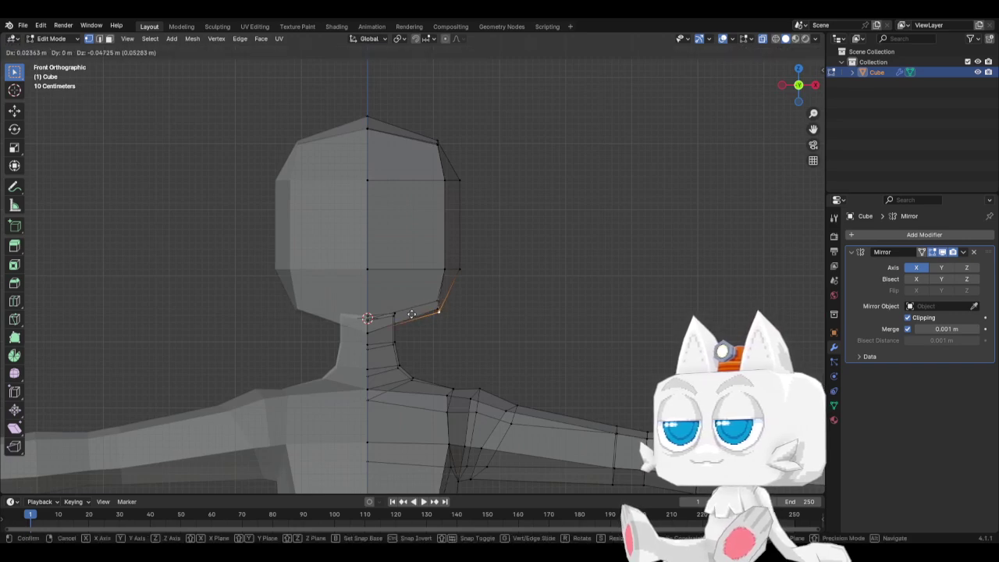
left_click(412, 313)
left_click(441, 122)
key("g")
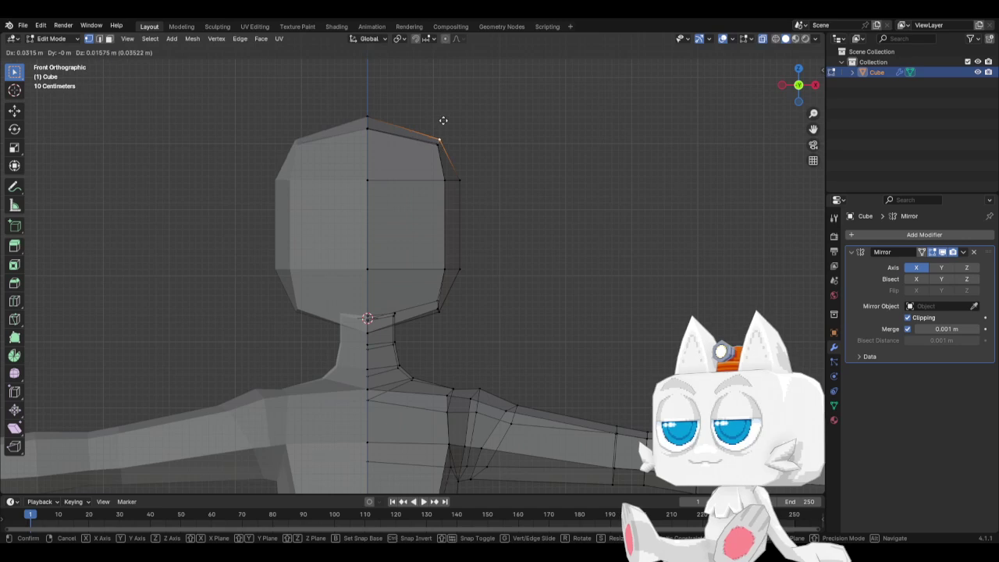
left_click(445, 120)
Select the lower vertices of the head and move them inward along X by about 0.1 m to taper the jaw
left_click(471, 250, "alt")
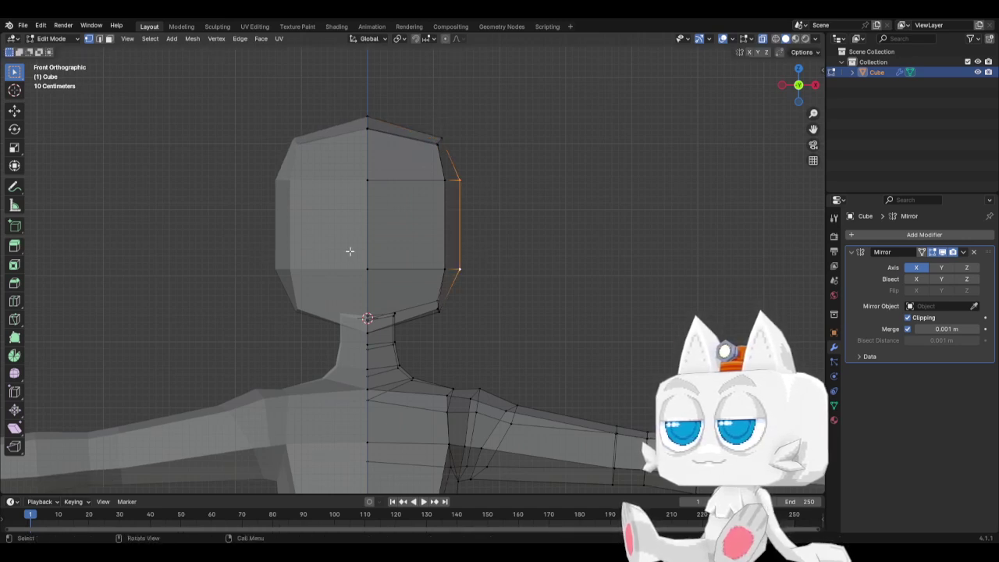
left_click_drag(350, 251, 484, 310)
key("c")
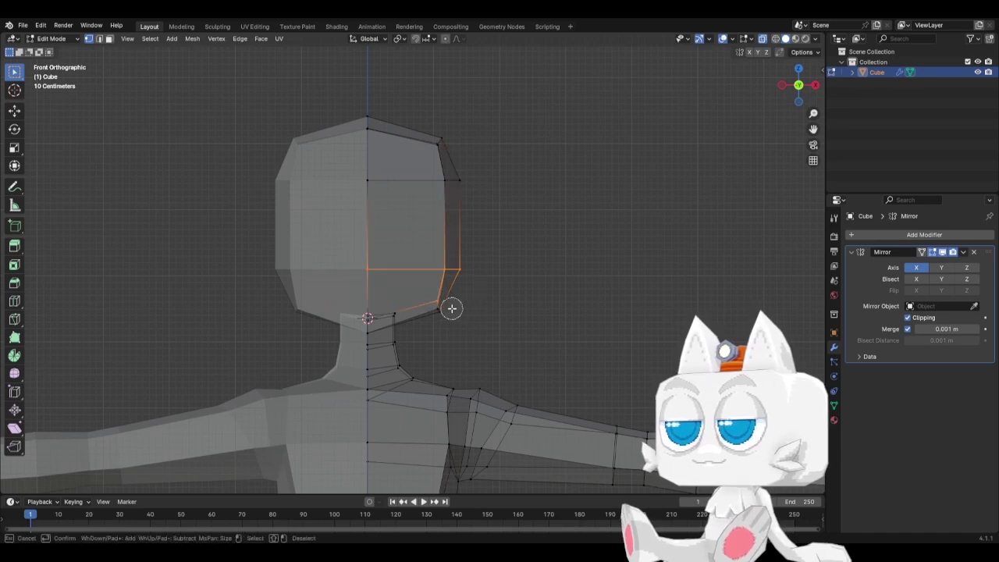
left_click(452, 308)
key("Escape")
key("g")
key("x")
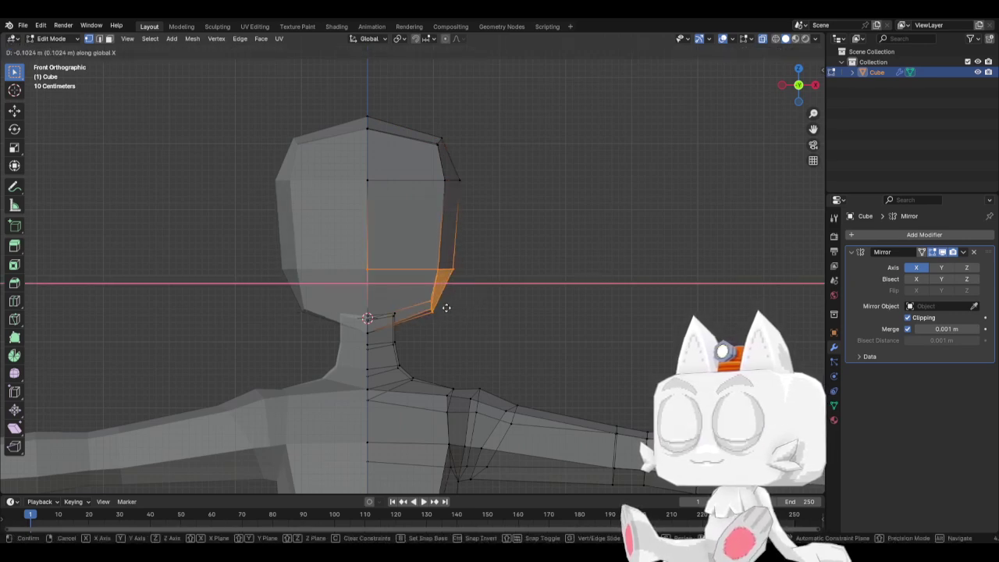
key("Escape")
Move the outermost jaw-level side vertex inward along X by about 0.05 m
left_click(453, 272)
key("g")
key("x")
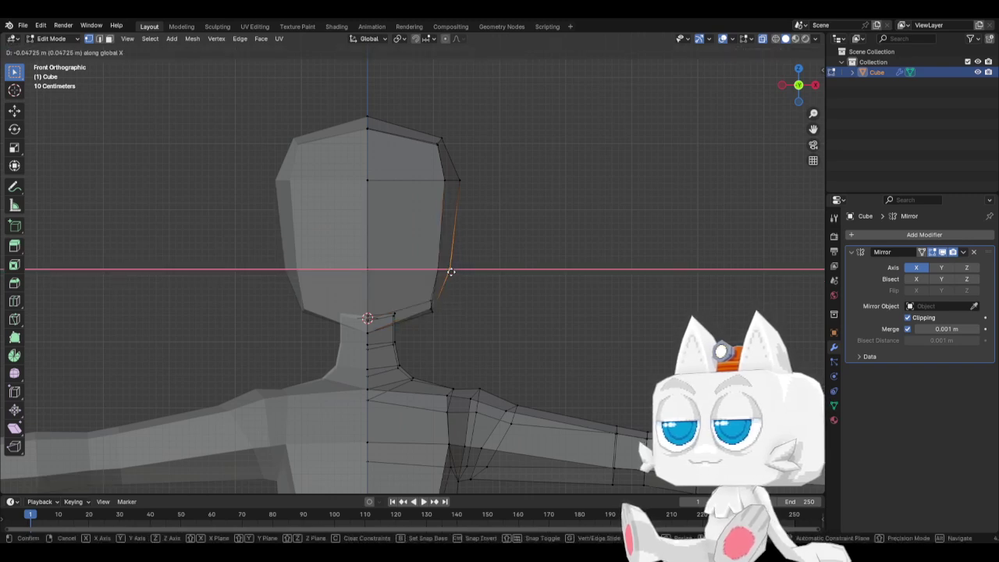
left_click(451, 272)
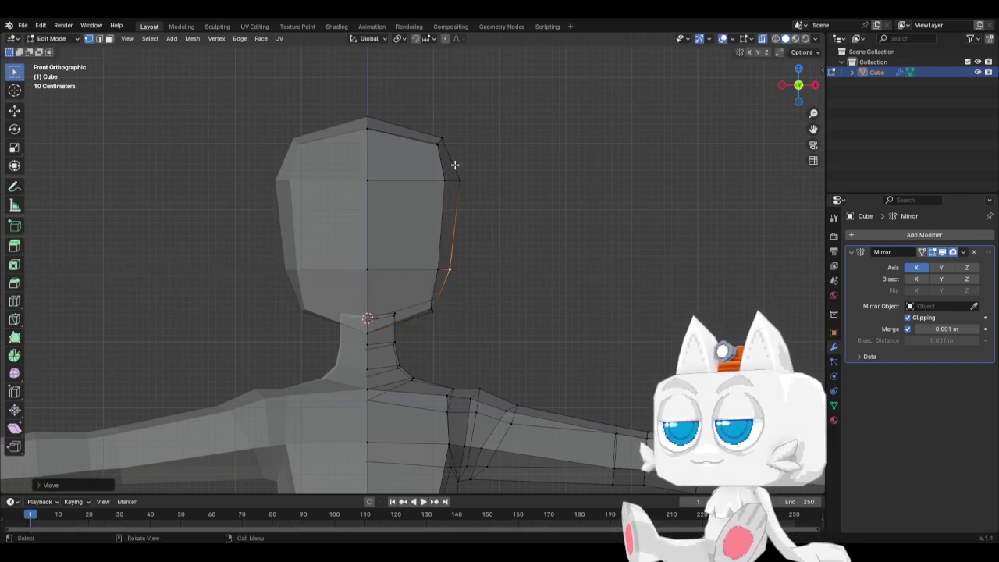
In right view, move the head's outer lower back vertex forward and up by about 0.09 m
key("KP_3")
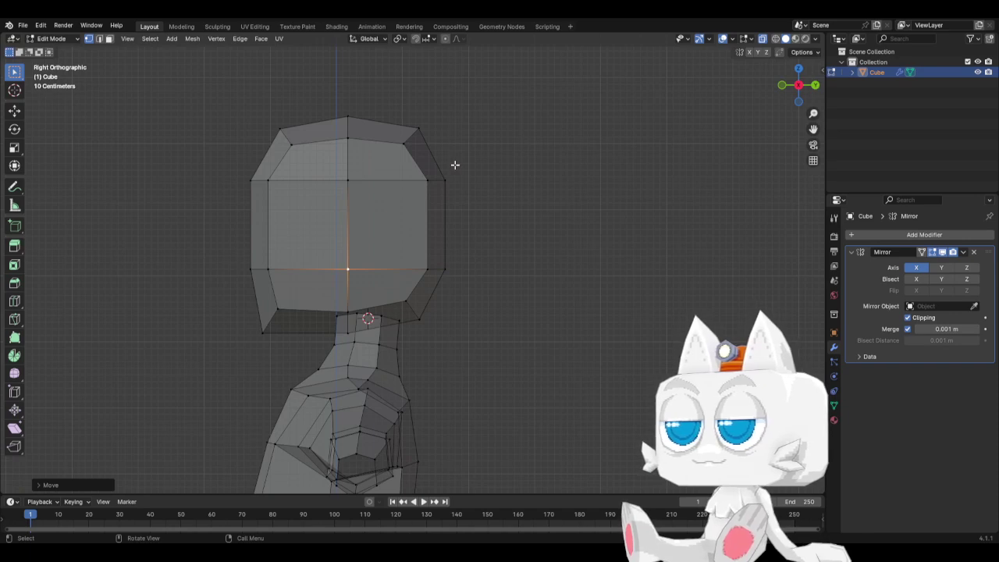
left_click(428, 315)
key("g")
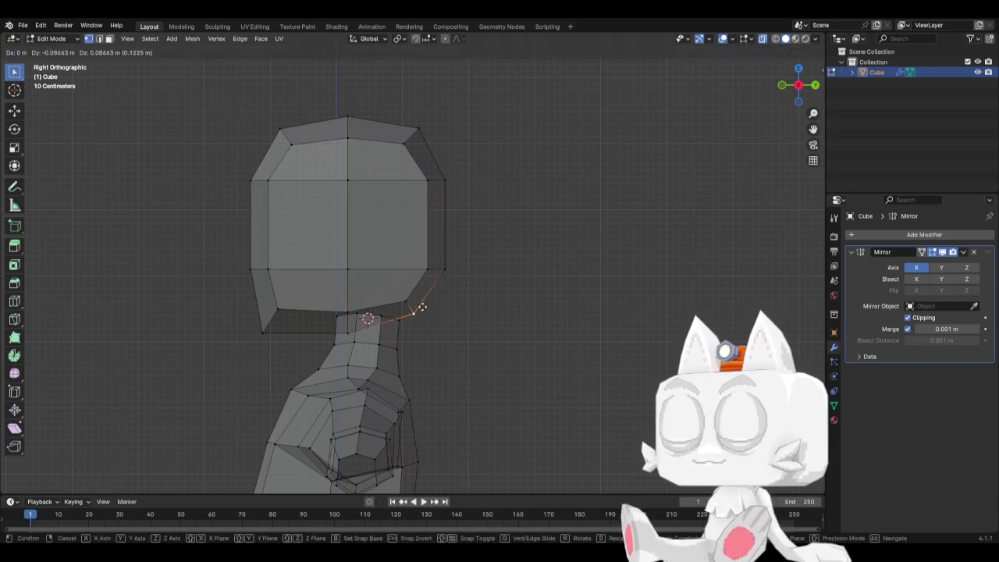
left_click(410, 295)
Select the whole linked head mesh and shift it slightly backward over the neck
left_click(402, 294)
key("ctrl+l")
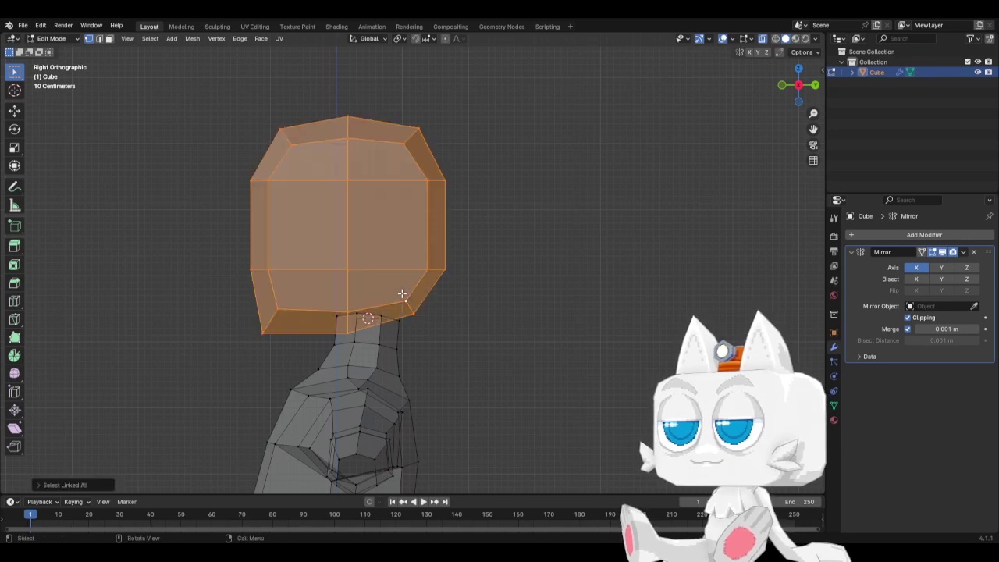
key("g")
left_click(386, 313)
Select the neck's top edge loop, raise it about 0.17 m into the head, and rotate it slightly
left_click(345, 315)
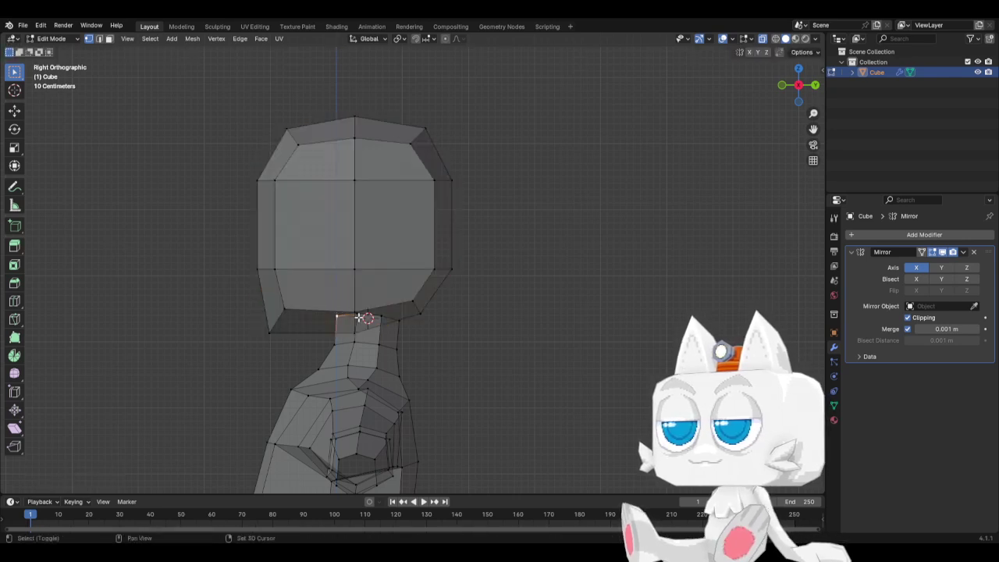
left_click(393, 322, "shift")
key("g")
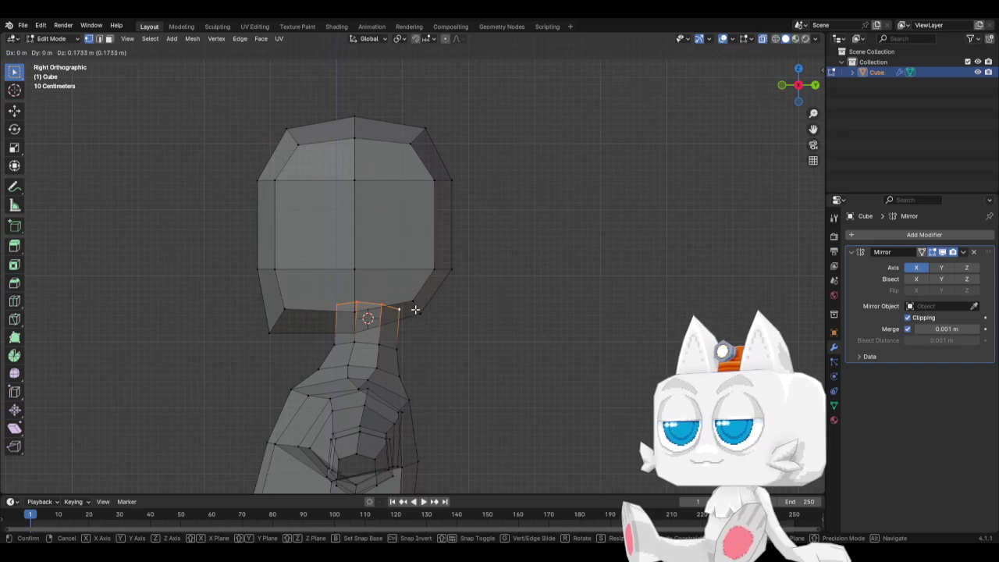
left_click(435, 304)
key("r")
left_click(450, 290)
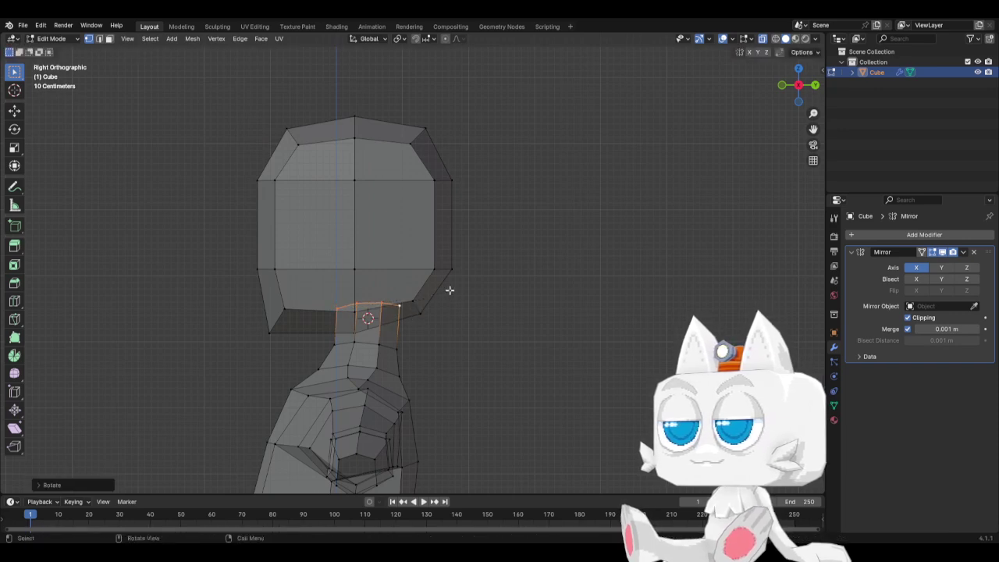
Edge-slide the neck's top loop and the loop below it to even out their spacing
key("g")
key("g")
left_click(418, 348)
key("g")
key("g")
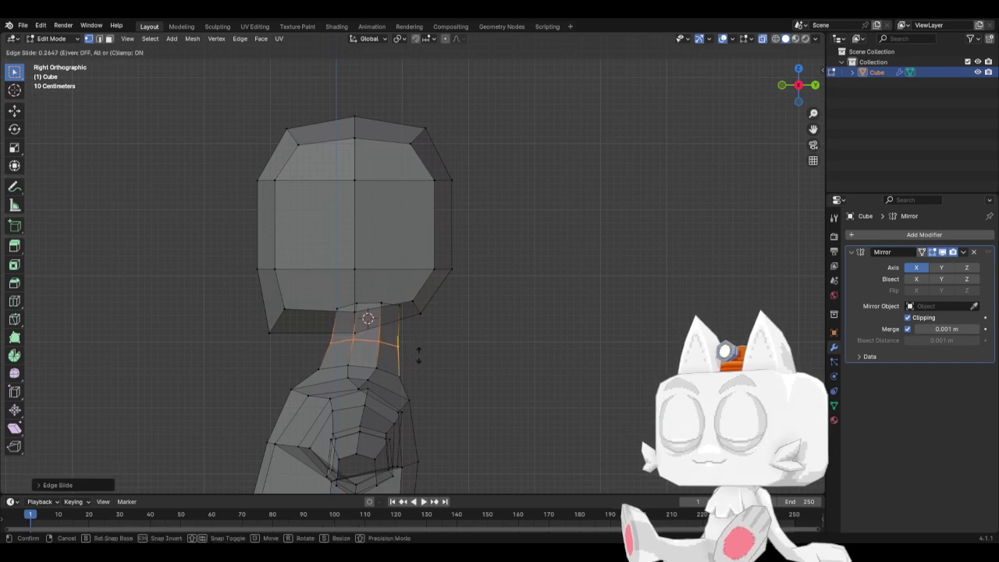
left_click(418, 353)
Return to Object Mode in front view and save BaseMesh.blend
middle_click_drag(289, 372, 472, 376)
scroll(420, 387, "down", 5)
key("KP_1")
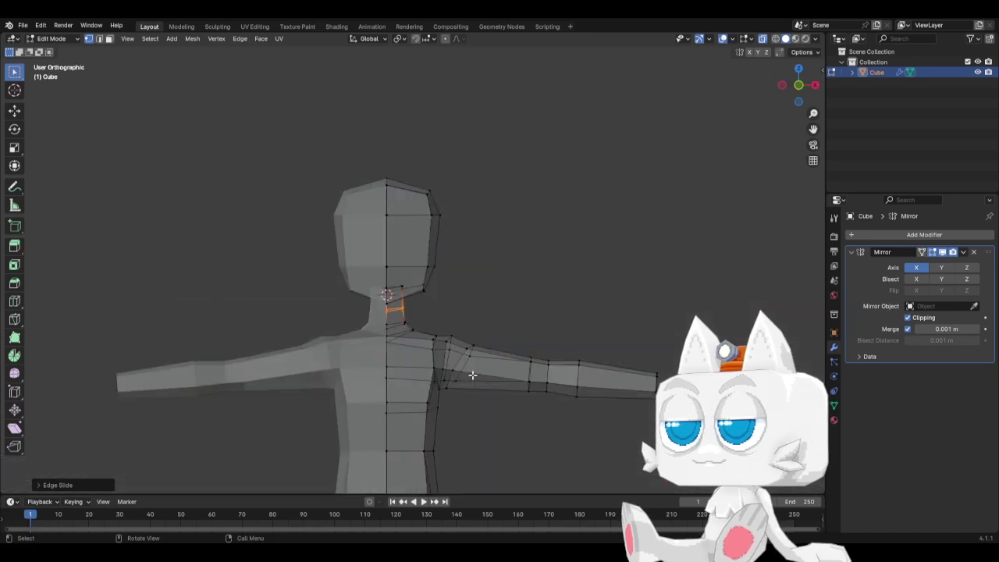
key("Tab")
key("ctrl+s")
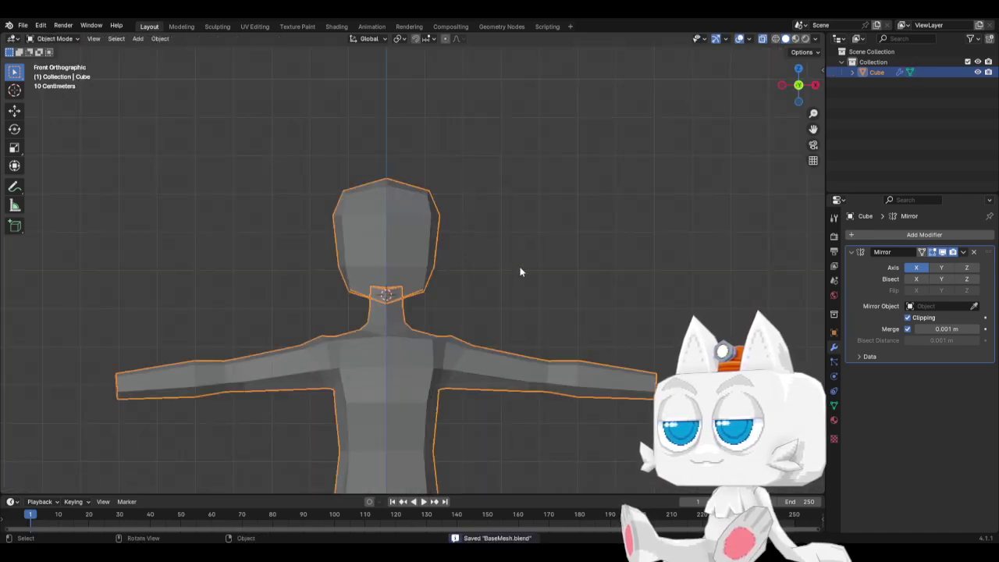
Check the head's shape in right and front views, and save the file again
key("KP_3")
scroll(260, 279, "up", 2)
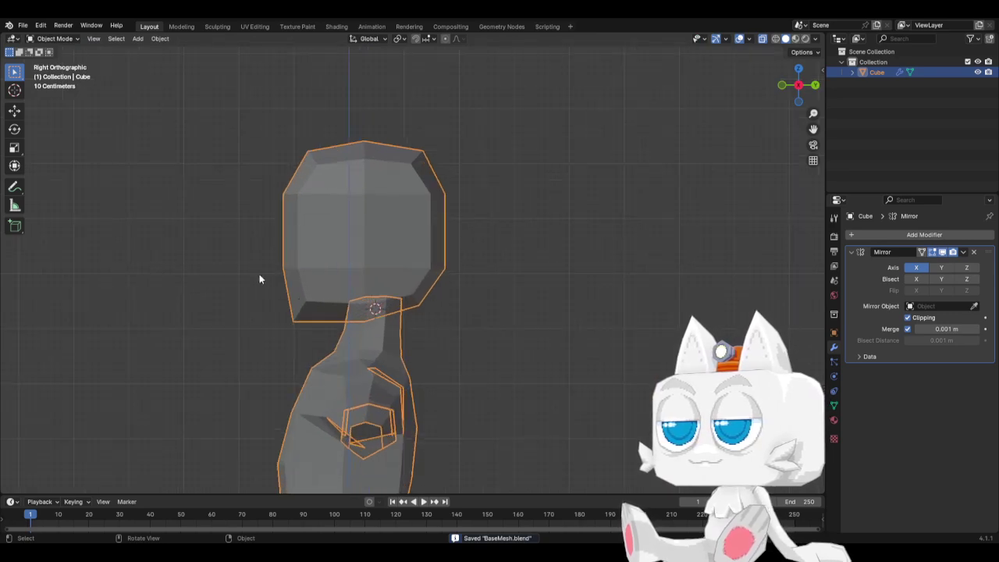
mouse_move(309, 275)
middle_mouse_down()
mouse_move(420, 284)
mouse_move(313, 280)
middle_mouse_up()
key("KP_1")
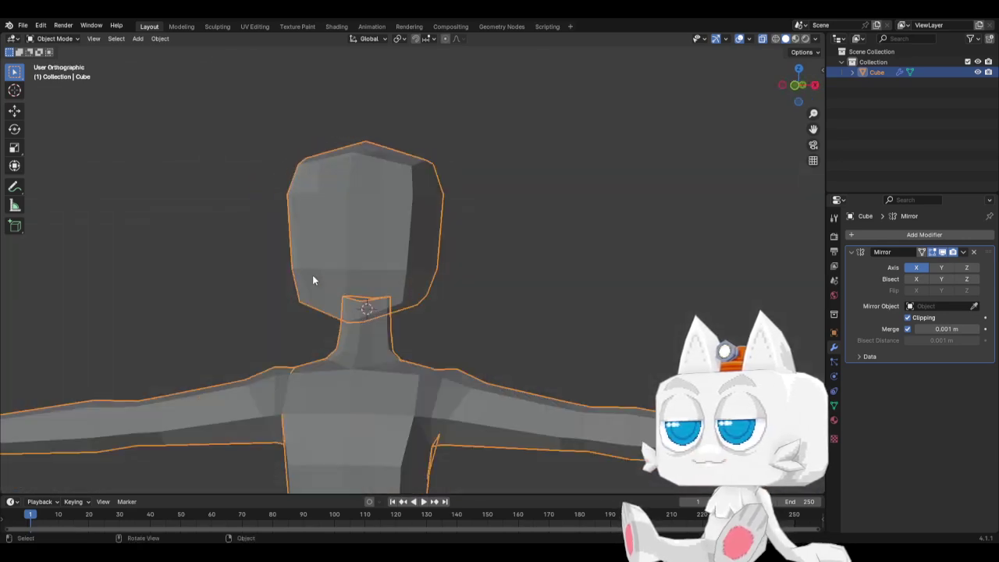
key("KP_3")
key("ctrl+s")
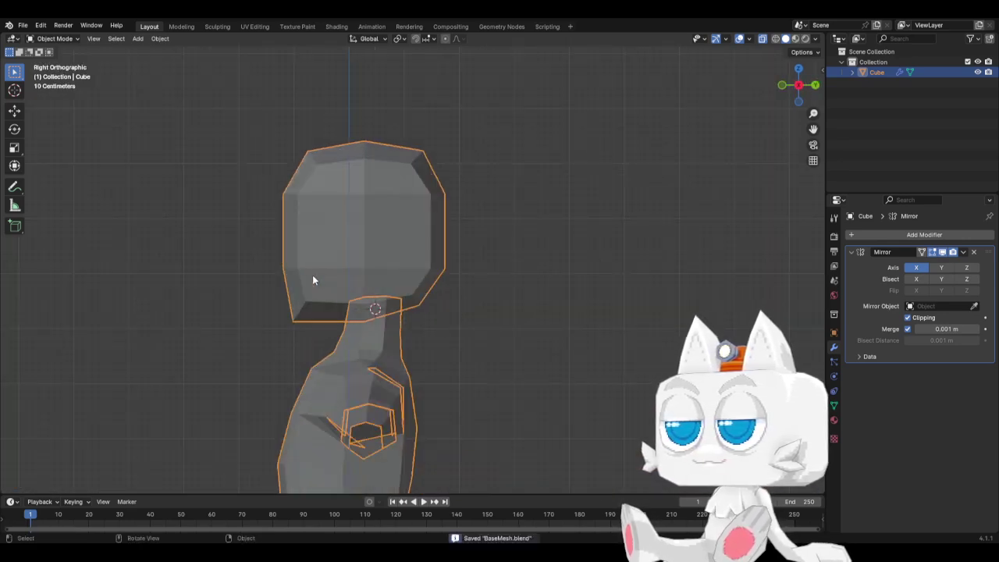
Select the entire linked head mesh and lower it along Z toward the shoulders
key("KP_1")
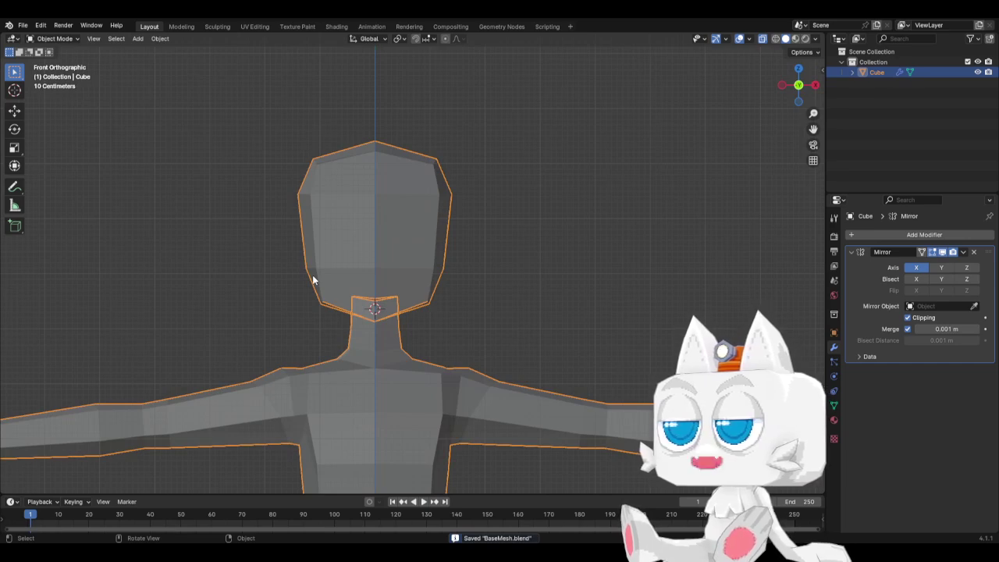
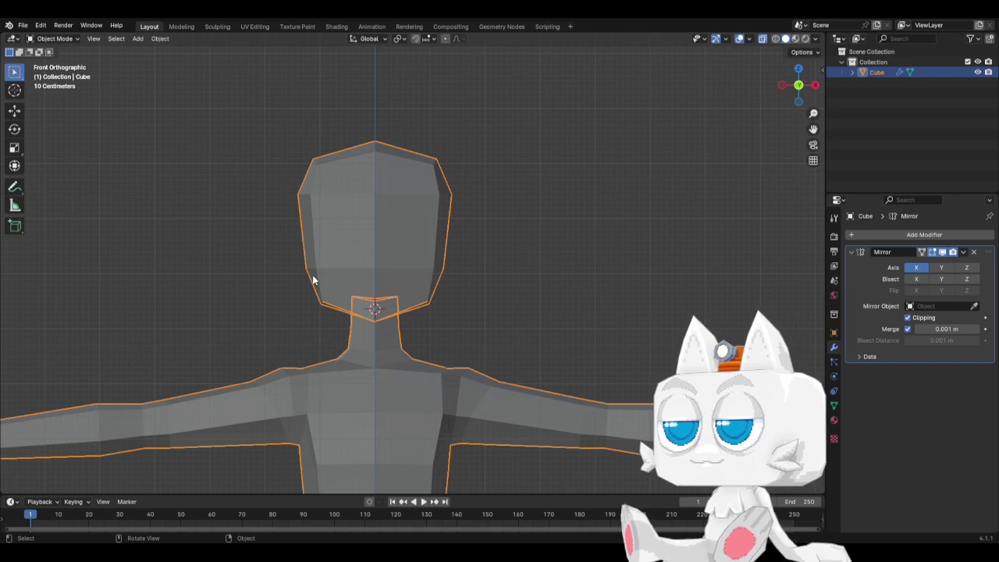
key("Tab")
left_click(428, 304)
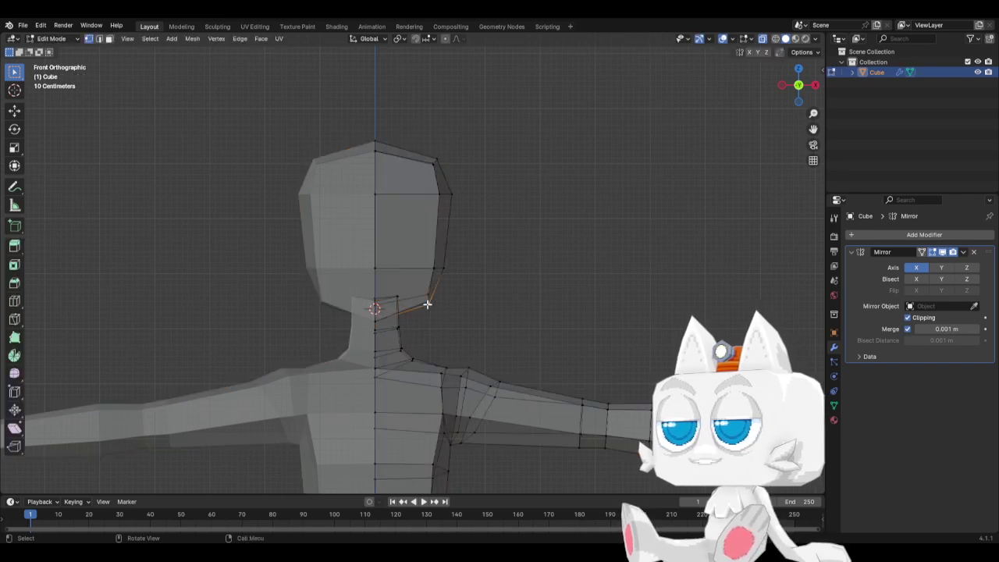
key("ctrl+l")
key("g")
key("z")
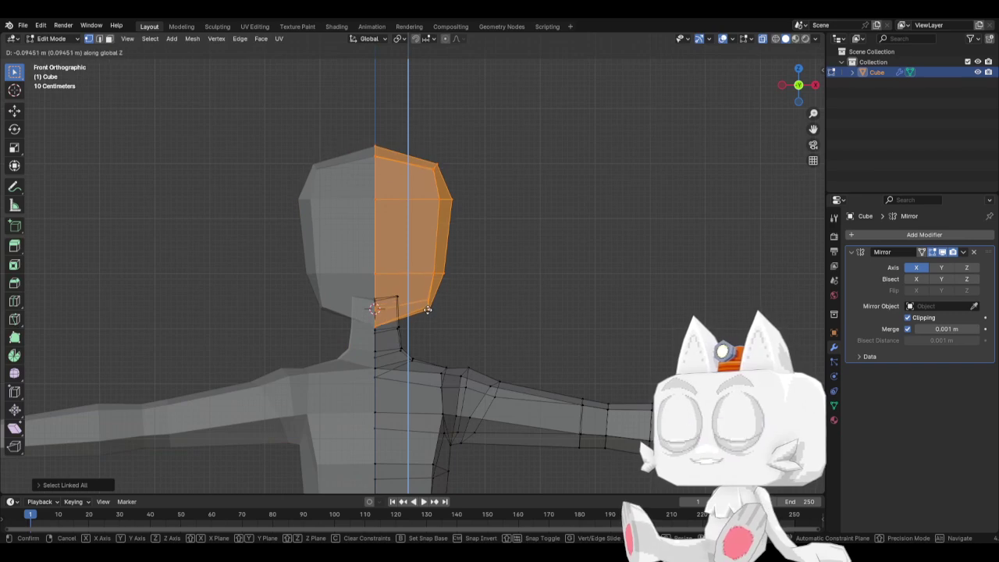
left_click(427, 318)
Set the transform pivot to the 3D Cursor and scale the head about it, making it slightly taller
left_click(398, 38)
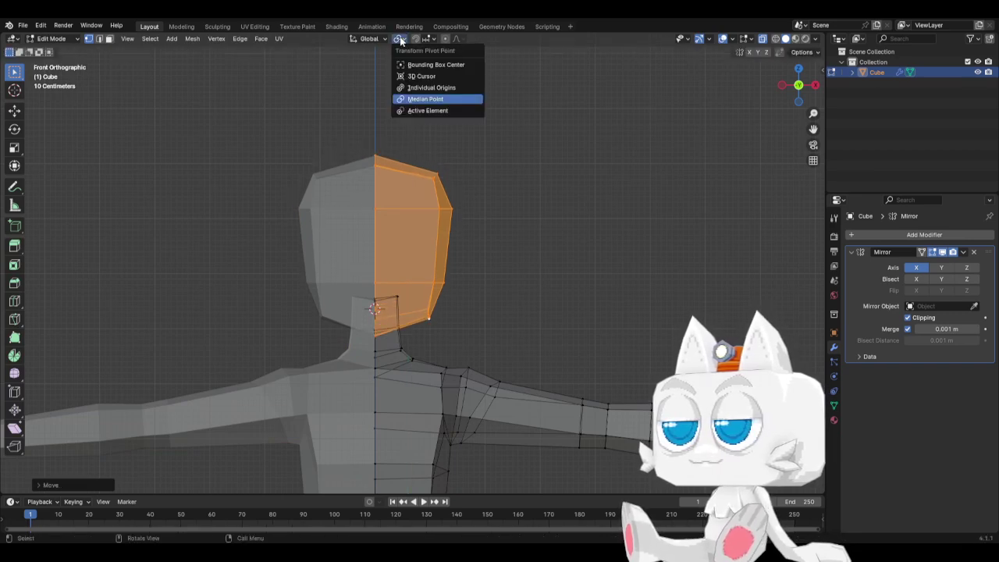
left_click(422, 76)
key("s")
left_click(503, 265)
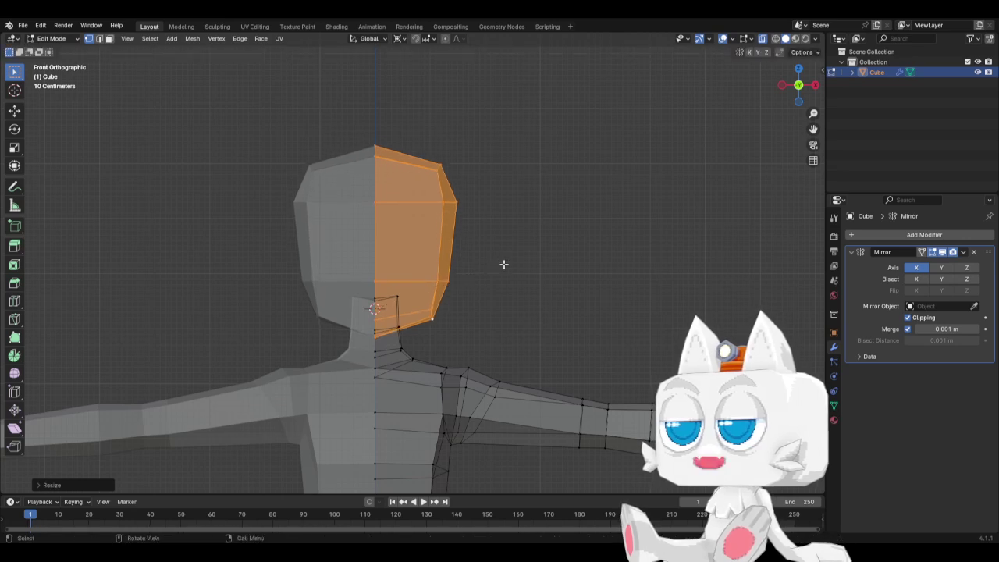
key("s")
left_click(498, 264)
key("s")
key("z")
left_click(503, 264)
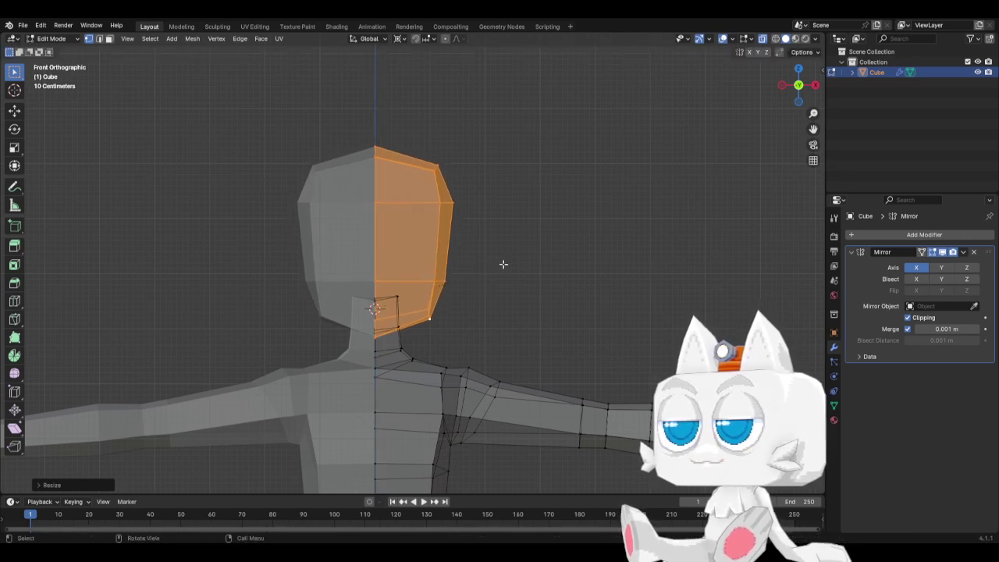
Raise the head slightly along Z, return to Object Mode, and save BaseMesh.blend
key("g")
key("z")
left_click(502, 256)
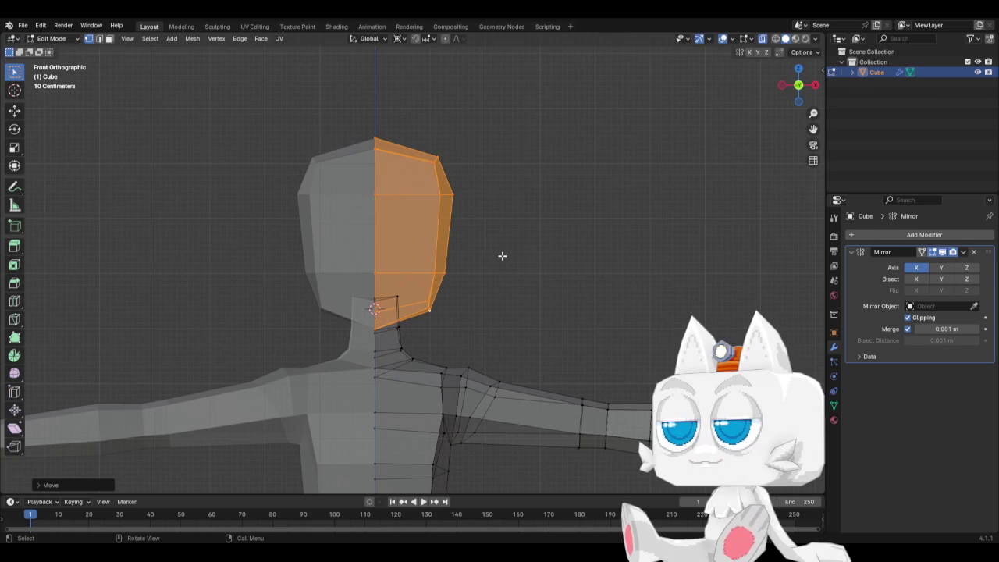
key("KP_3")
key("KP_1")
key("Tab")
scroll(515, 312, "down", 3)
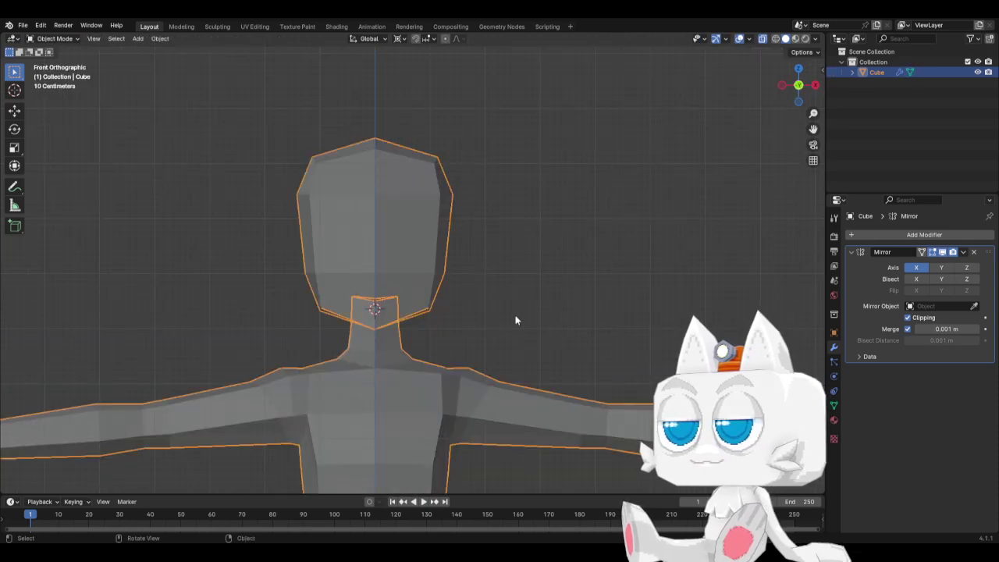
key("ctrl+s")
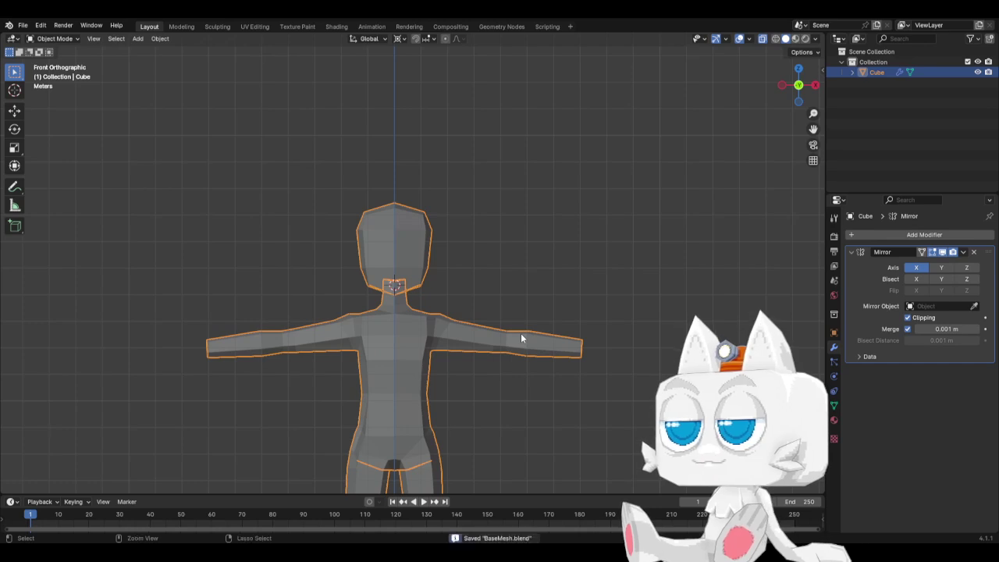
Select the vertices at the arm's wrist end in Edit Mode and snap the 3D cursor to them
middle_click_drag(593, 361, 466, 309, "shift")
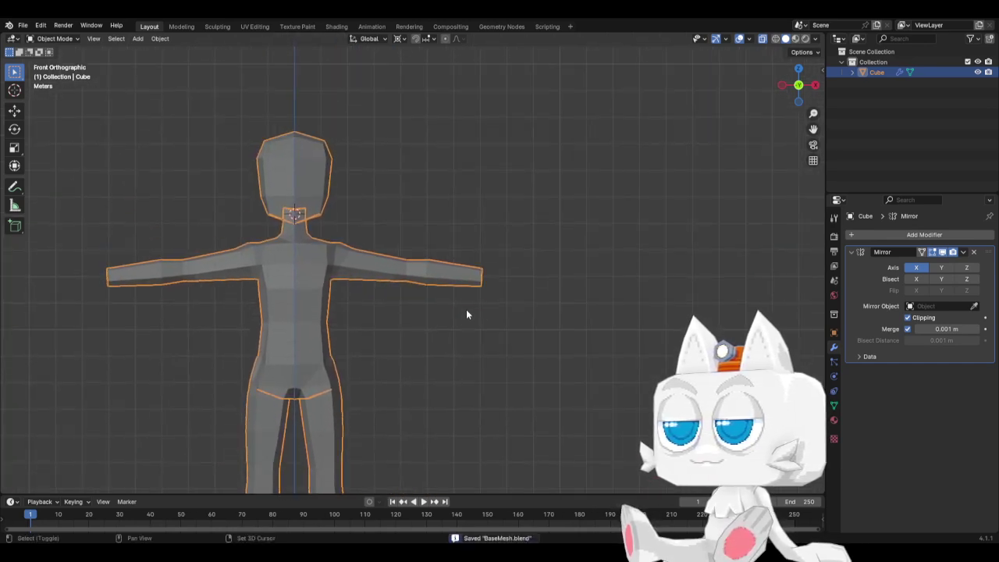
key("Tab")
left_click(490, 287)
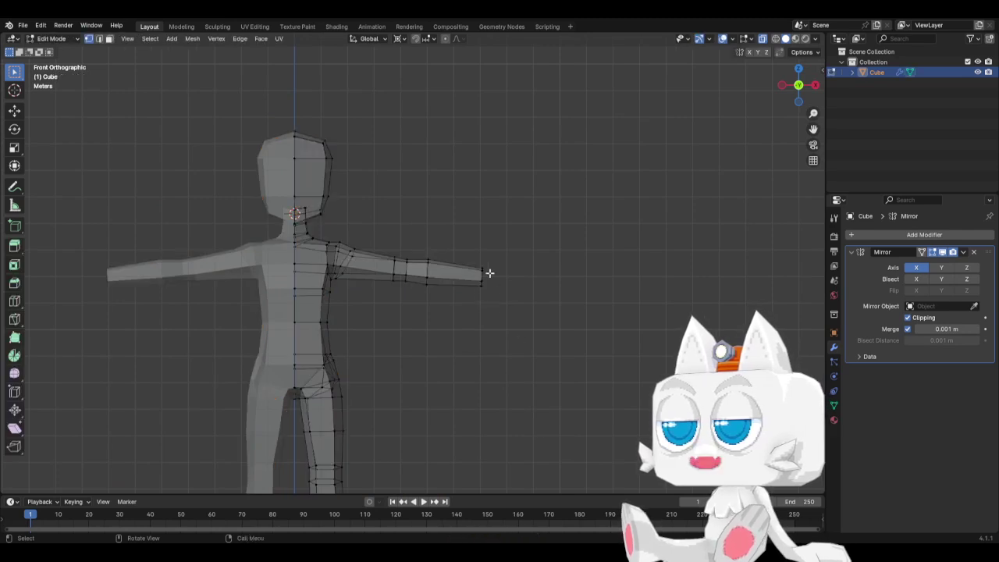
left_click_drag(473, 257, 511, 323)
key("shift+s")
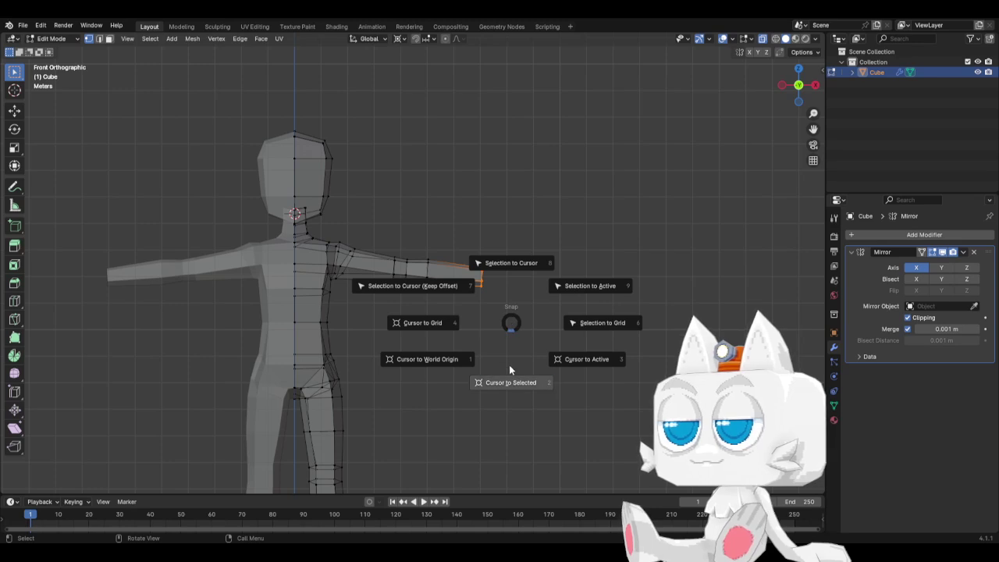
left_click(516, 334)
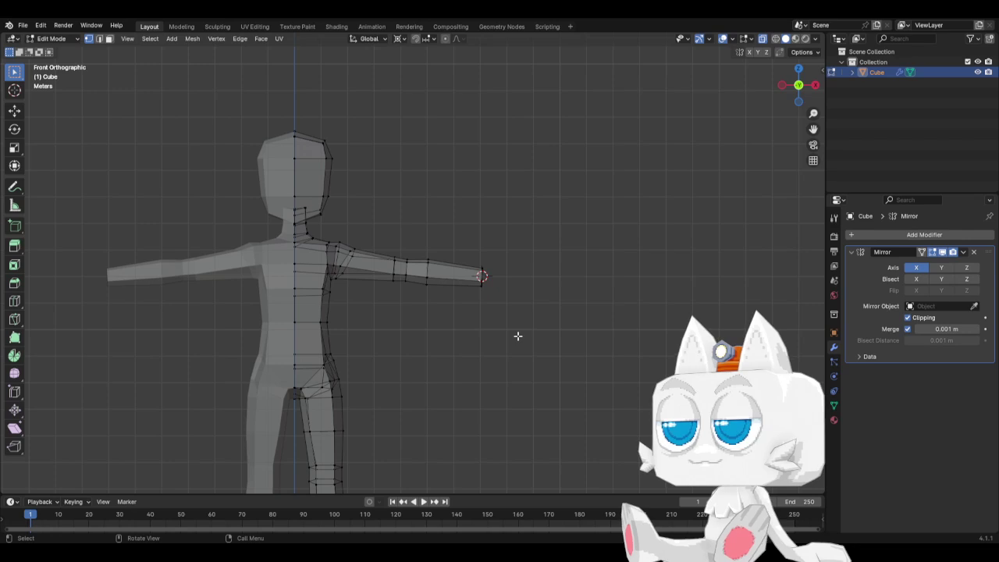
Add a cube at the wrist, move it outward along X past the arm's end, and shrink it to hand size
key("KP_7")
key("shift+a")
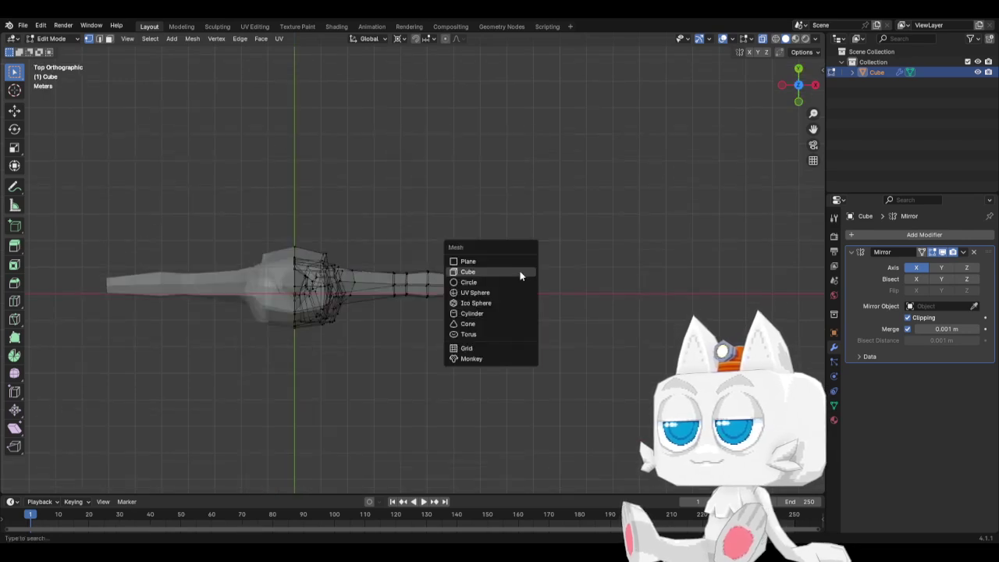
left_click(515, 271)
key("g")
key("x")
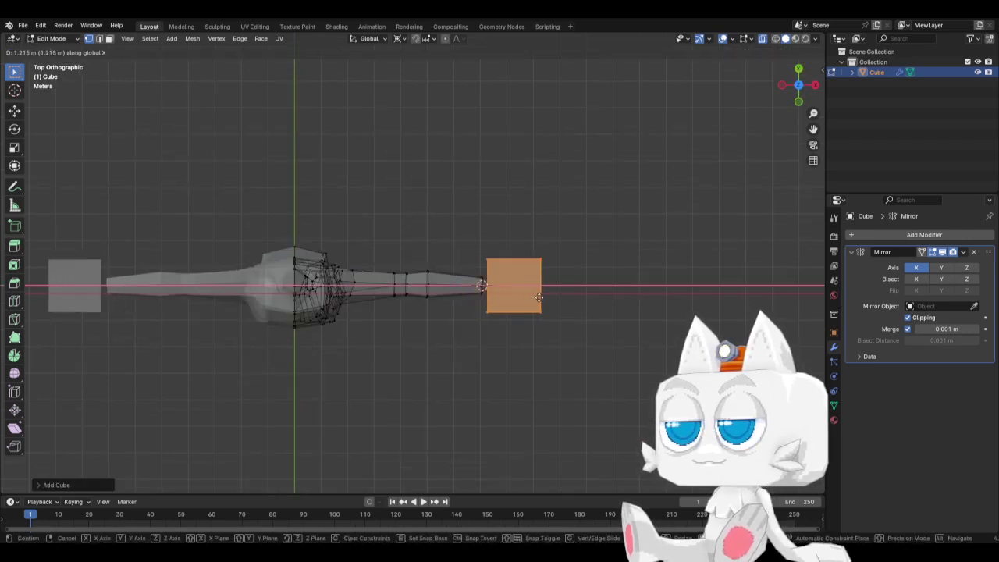
left_click(573, 297)
key("s")
left_click(531, 294)
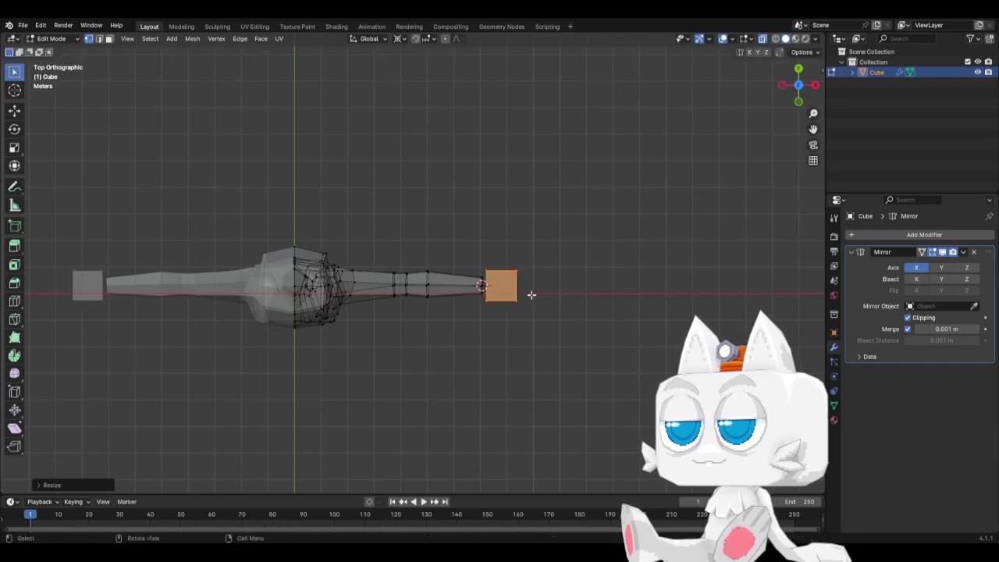
Flatten the hand cube along Z to roughly two-thirds of its height in front view
scroll(536, 313, "up", 4)
scroll(542, 338, "up", 2)
middle_click_drag(647, 330, 416, 298, "shift")
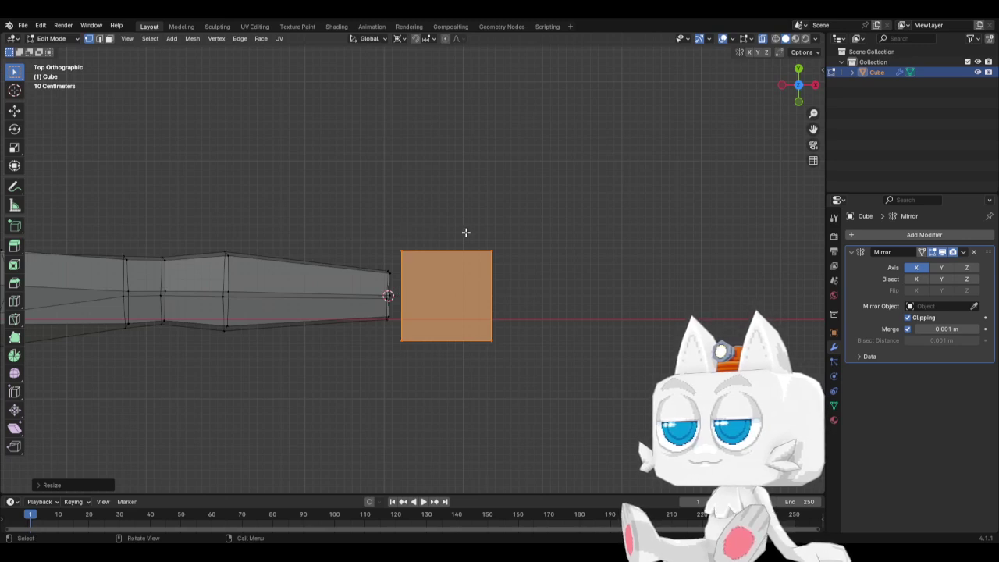
key("KP_1")
key("s")
key("z")
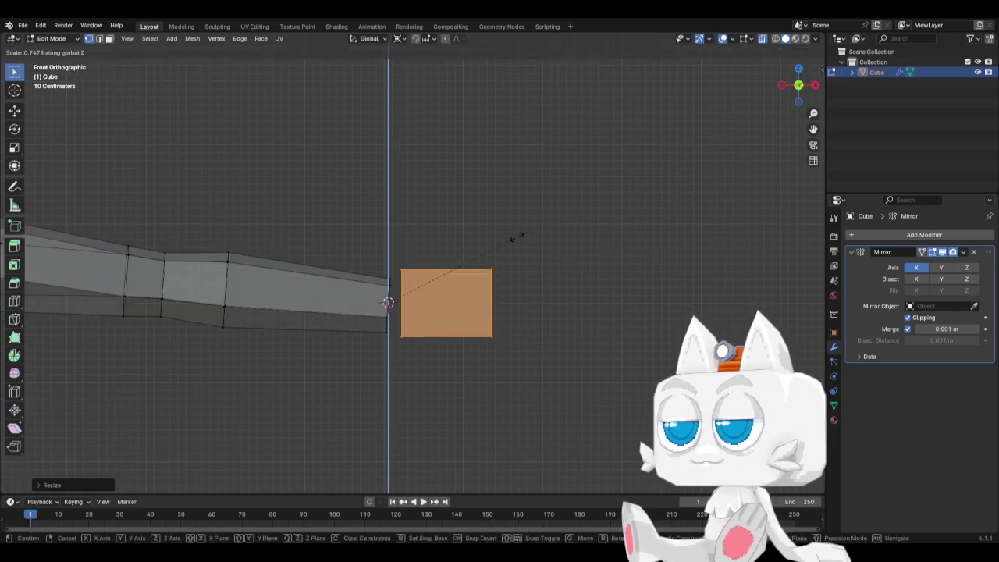
left_click(480, 218)
Using the Median Point pivot, extend the hand block's outer end away from the wrist and taper that end in height
left_click(396, 38)
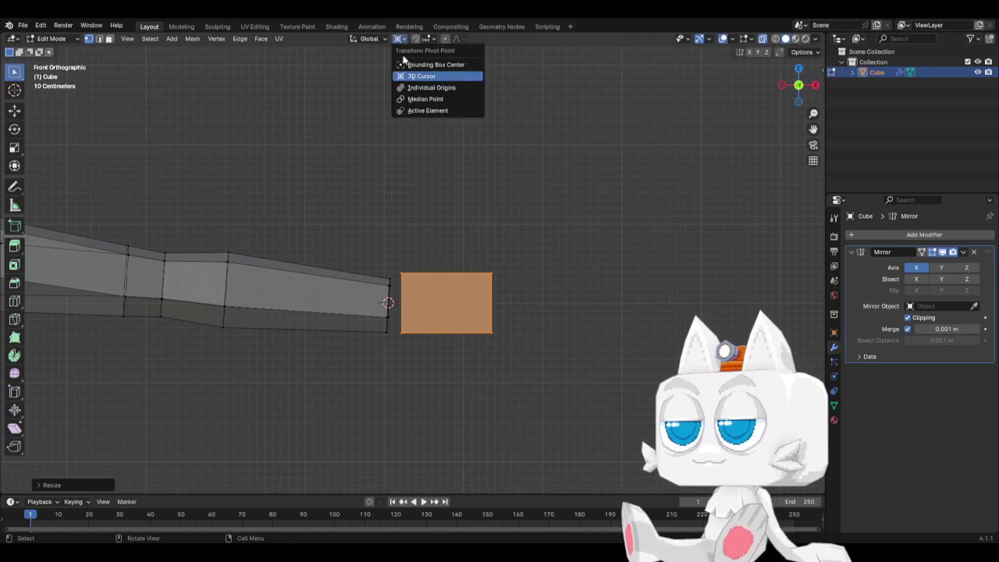
left_click(420, 99)
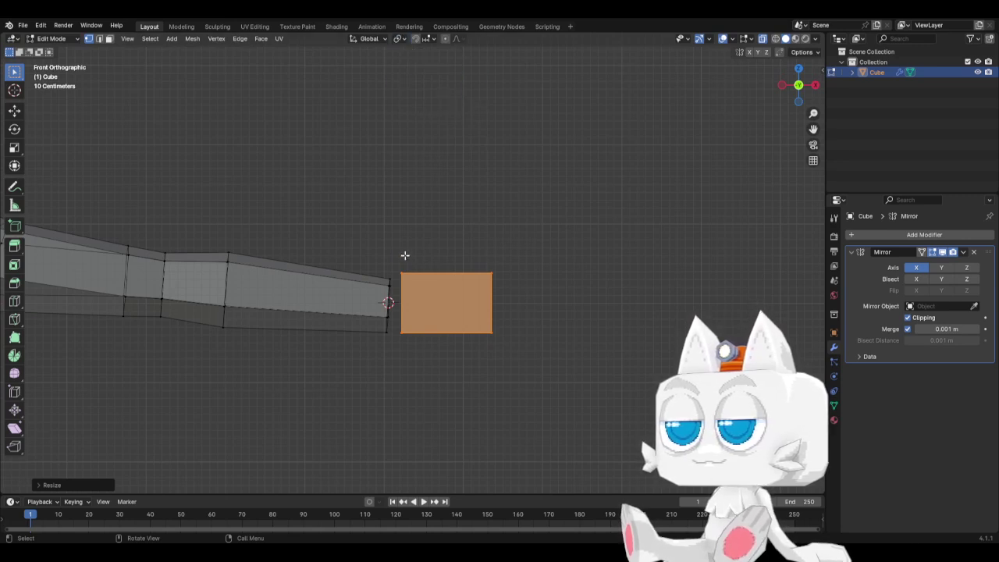
left_click_drag(489, 256, 531, 357)
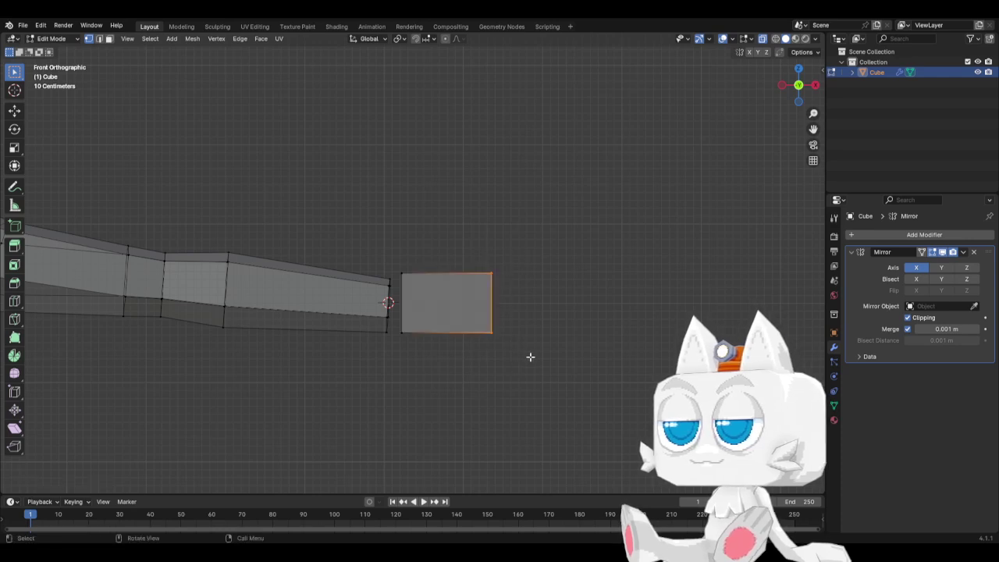
key("g")
key("x")
left_click(546, 356)
key("s")
key("z")
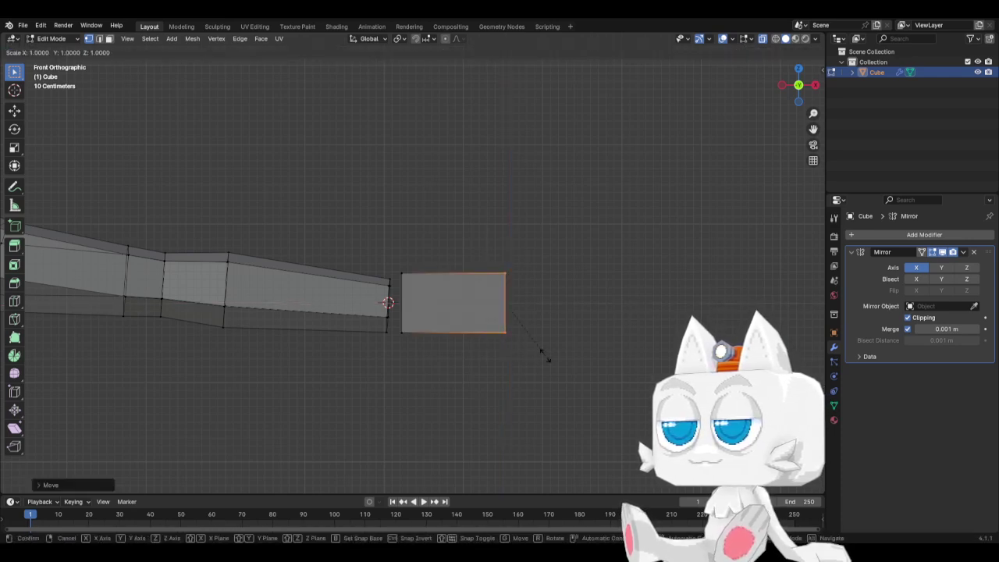
left_click(536, 335)
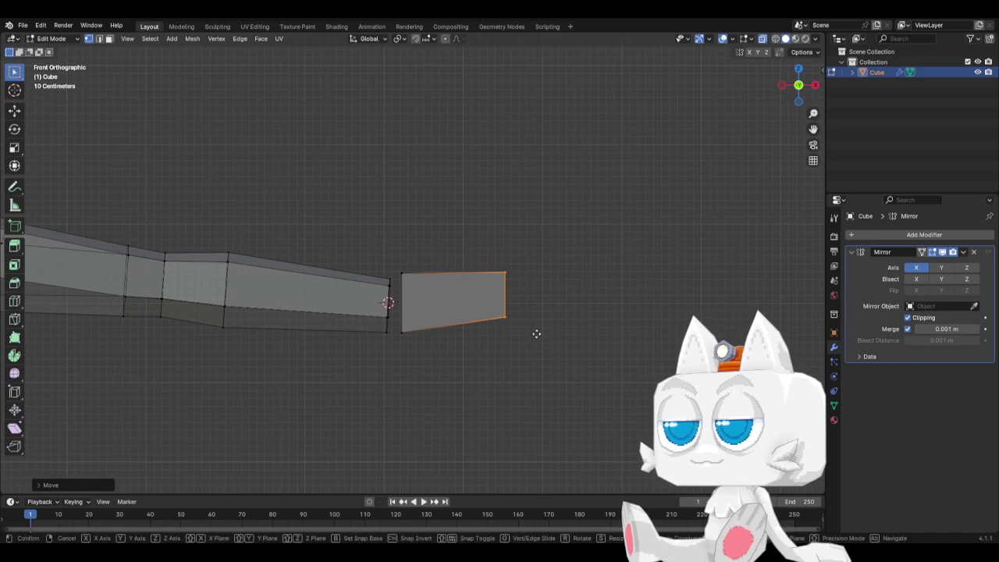
key("g")
left_click(549, 334)
Add a loop cut across the middle of the hand block, scale it taller along Z, and shift it toward the wrist and slightly down
left_click(14, 301)
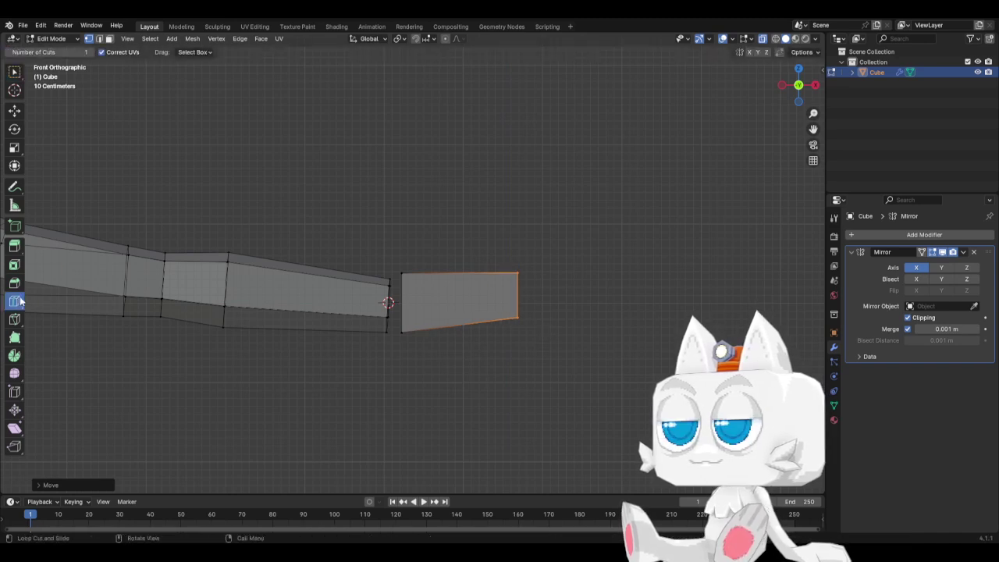
left_click(430, 334)
key("s")
key("z")
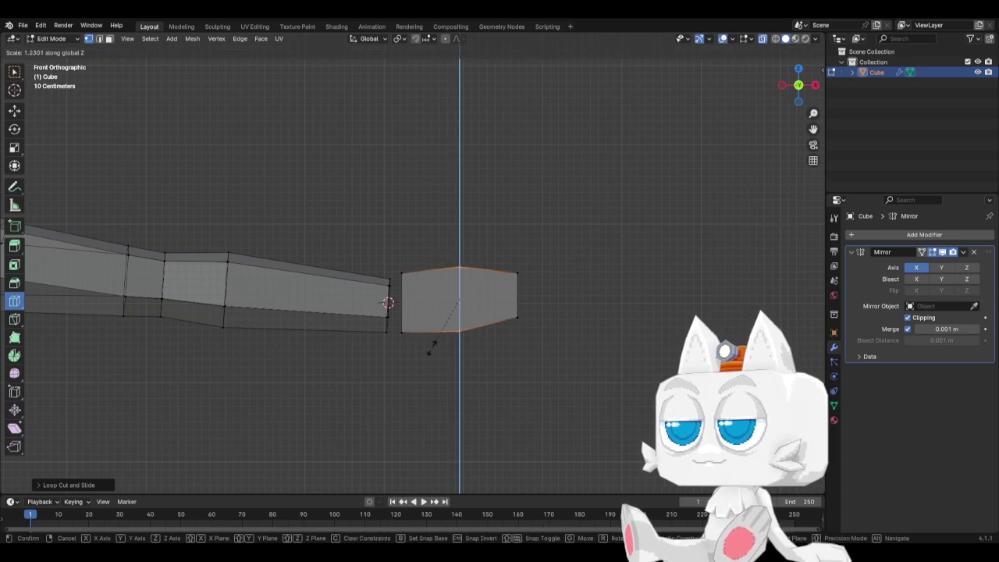
left_click(430, 347)
key("g")
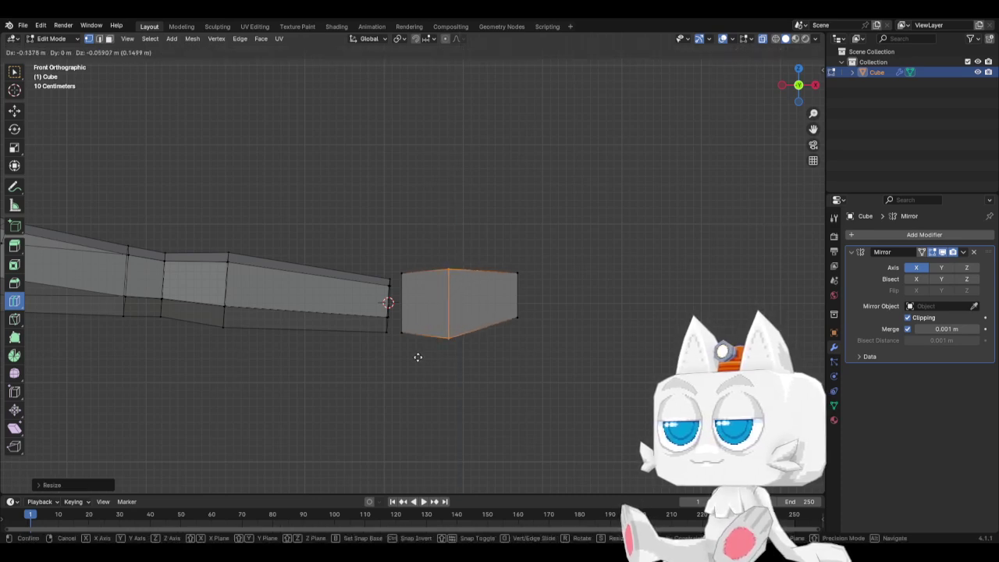
left_click(417, 356)
key("w")
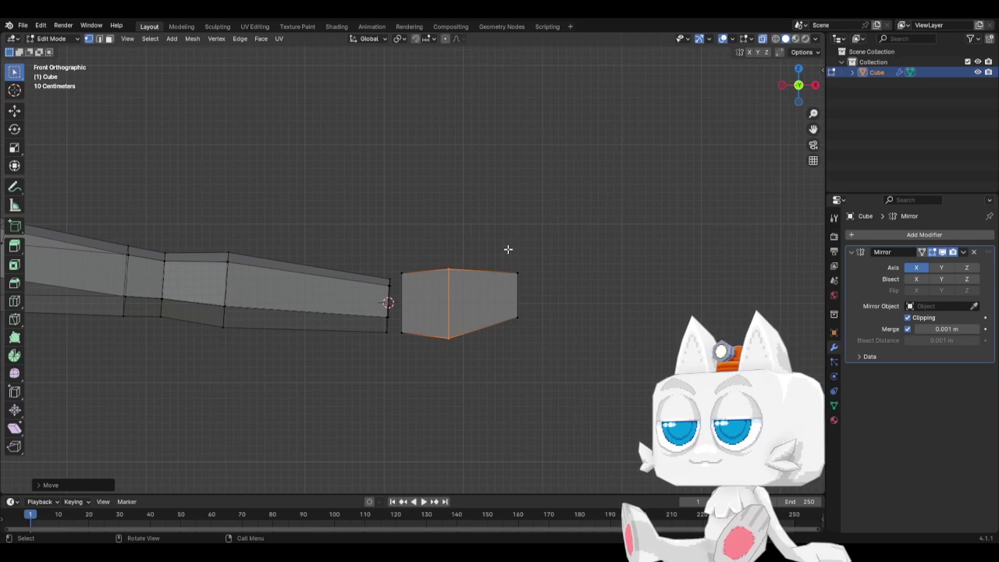
Narrow the wrist end of the hand block along Y in top view
left_click_drag(508, 249, 544, 341)
middle_click_drag(544, 341, 444, 356)
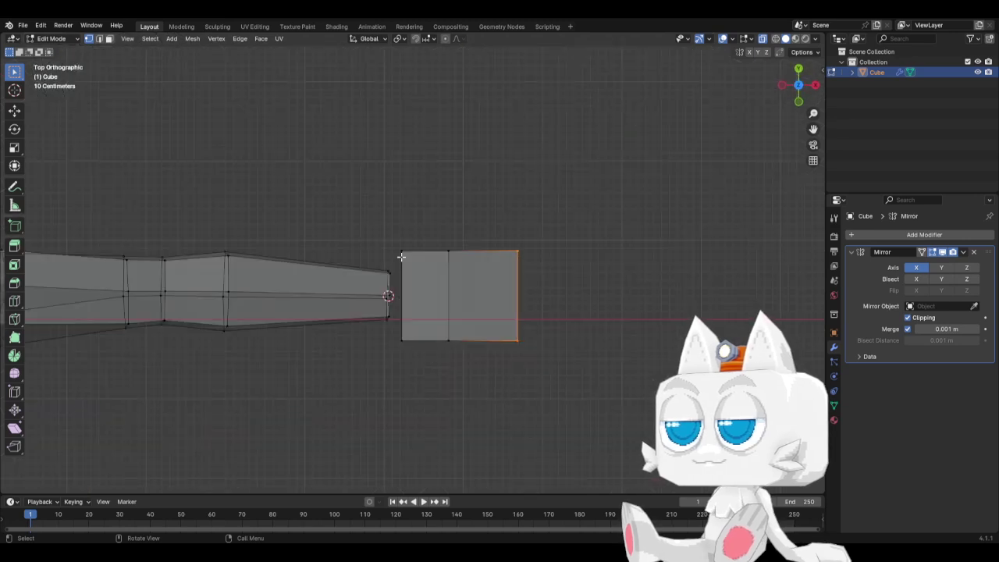
left_click_drag(404, 231, 422, 359)
key("s")
key("y")
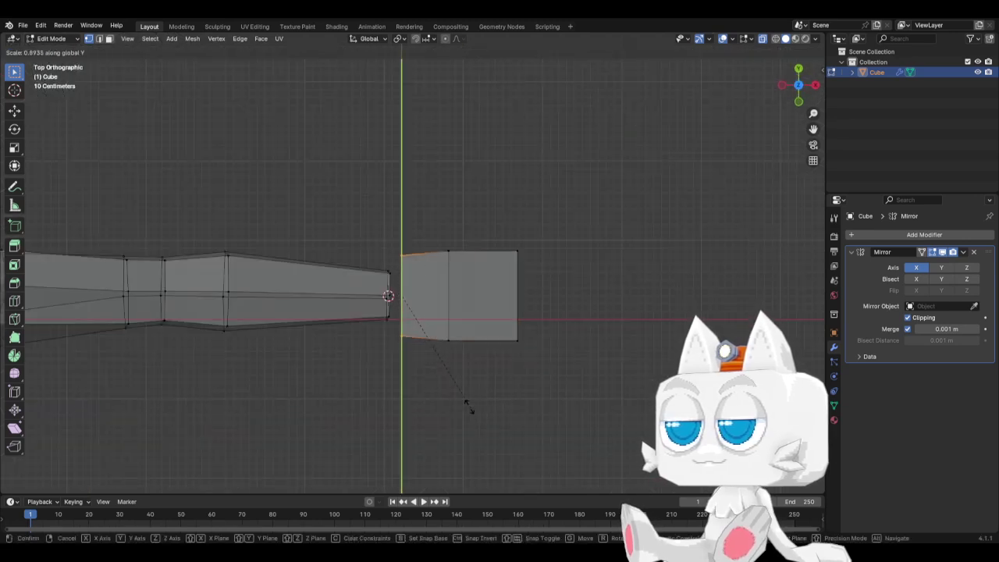
left_click(453, 383)
Select the whole linked hand block and move it slightly farther out from the wrist
key("ctrl+l")
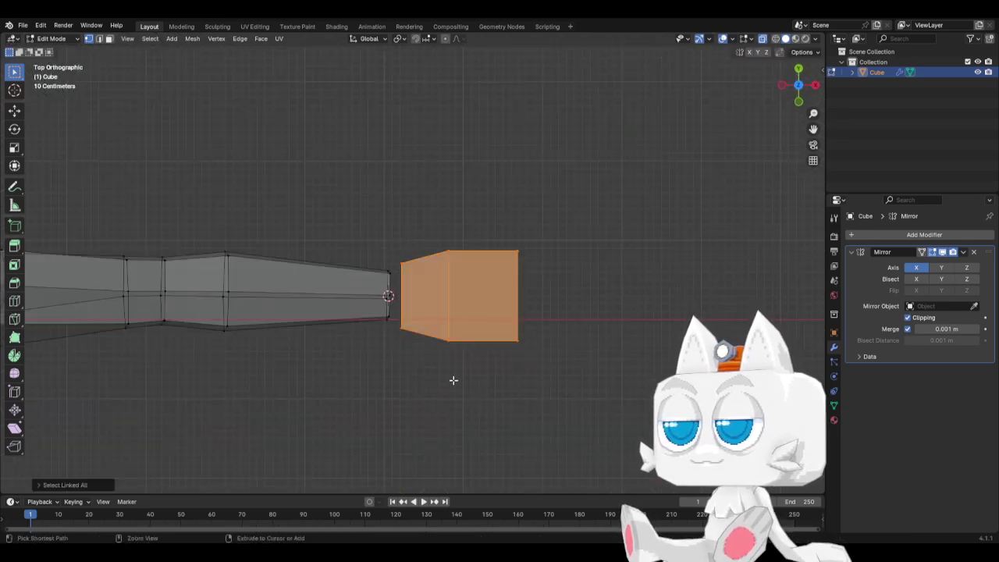
key("g")
left_click(469, 378)
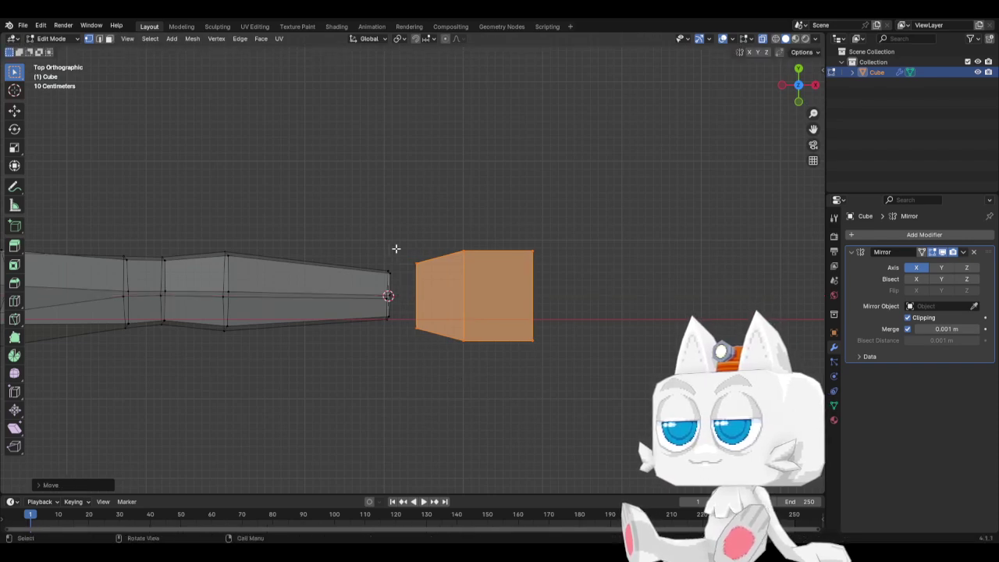
middle_click_drag(451, 325, 455, 203)
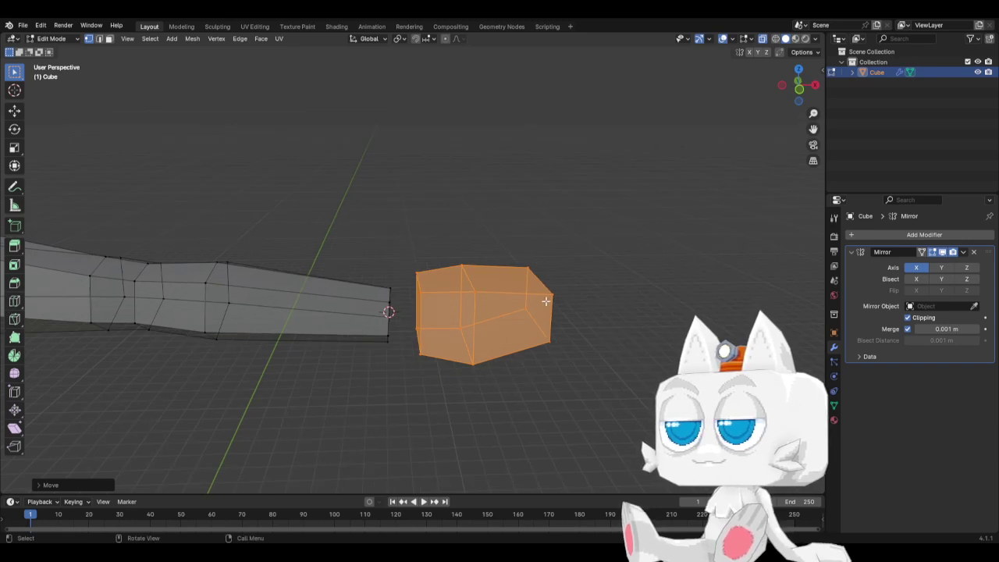
Lengthen the hand block along X in front view, then move it farther out from the wrist and slightly down
key("KP_1")
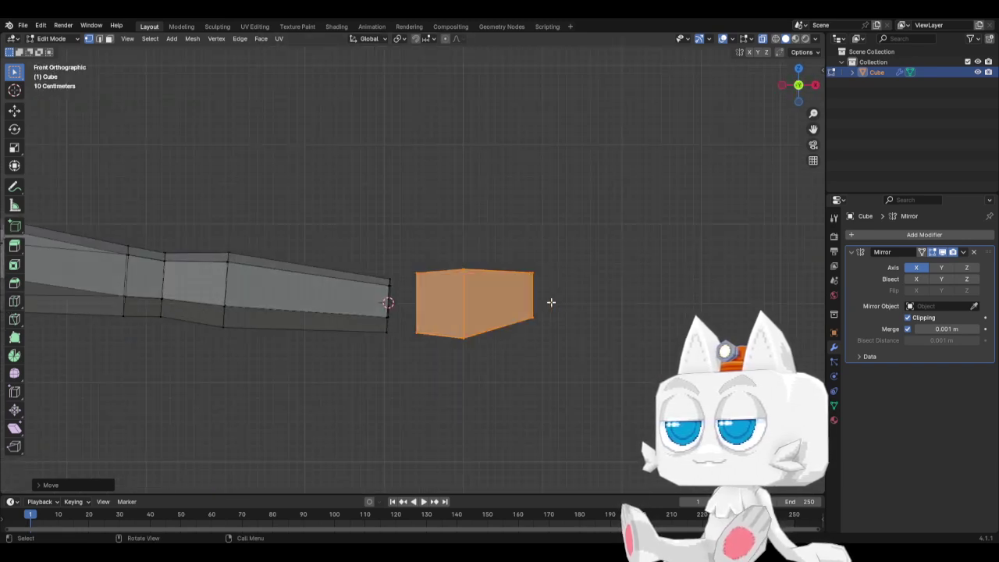
key("s")
key("z")
left_click(549, 302)
key("g")
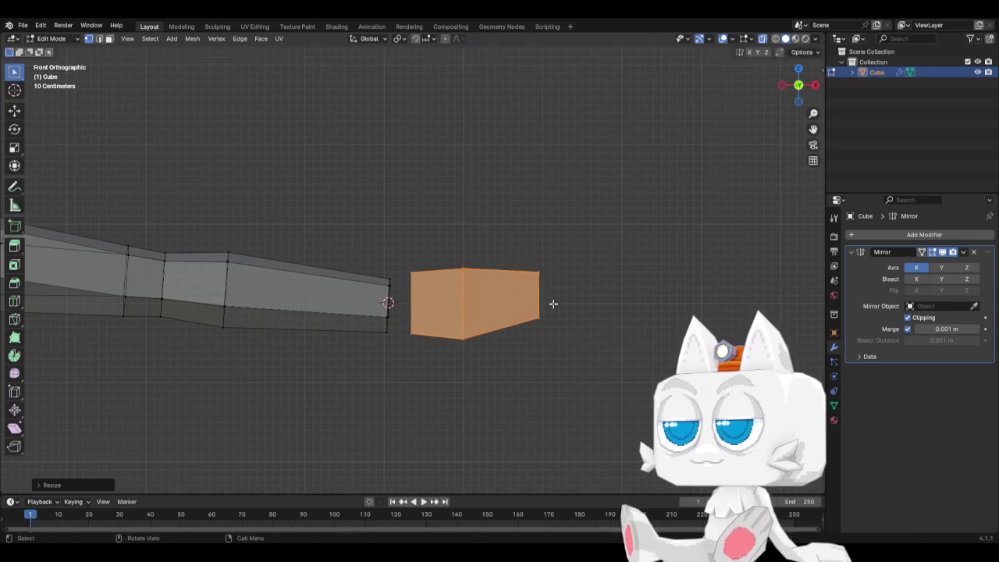
left_click(567, 309)
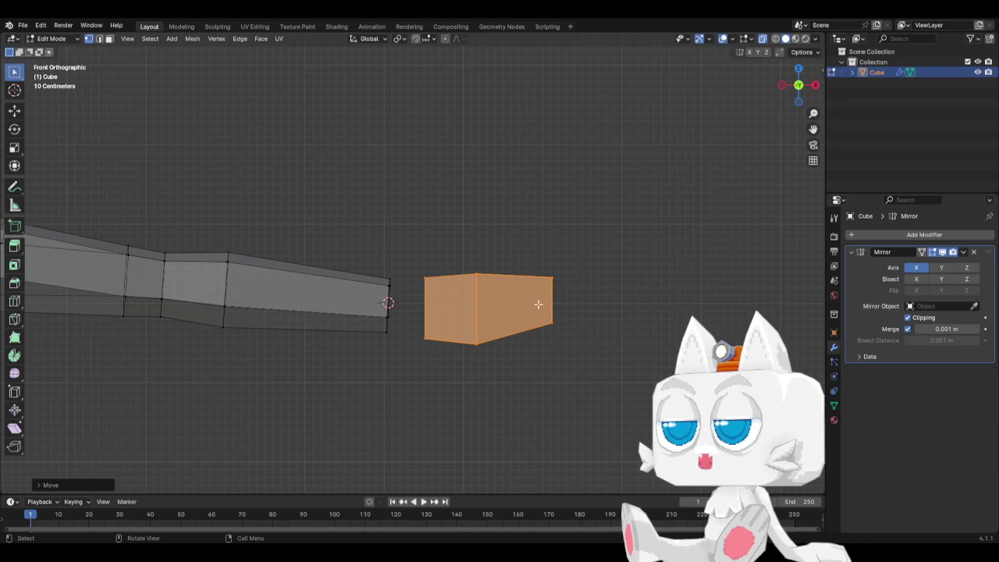
Flatten the whole hand block by scaling it down along Z
middle_click_drag(538, 304, 453, 368)
key("KP_1")
key("s")
key("z")
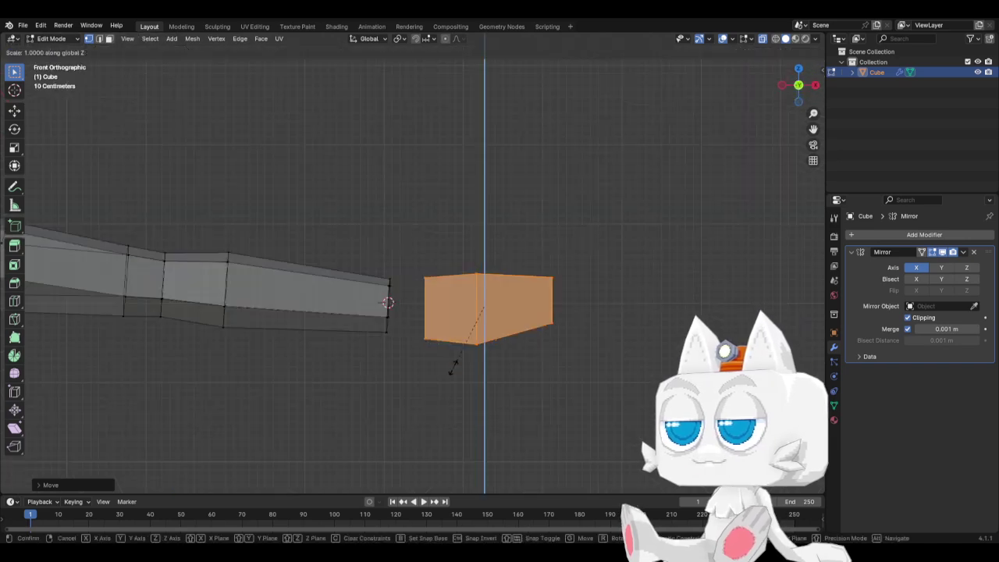
left_click(459, 352)
Select the upper and lower edges of the hand block's outer end face and subdivide them with 3 cuts
middle_click_drag(556, 270, 423, 393)
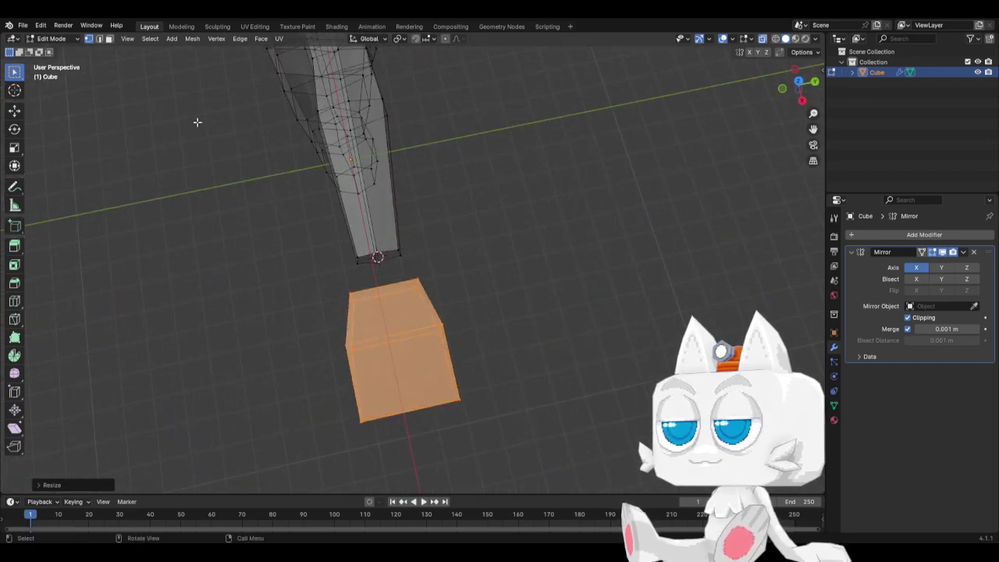
left_click(97, 38)
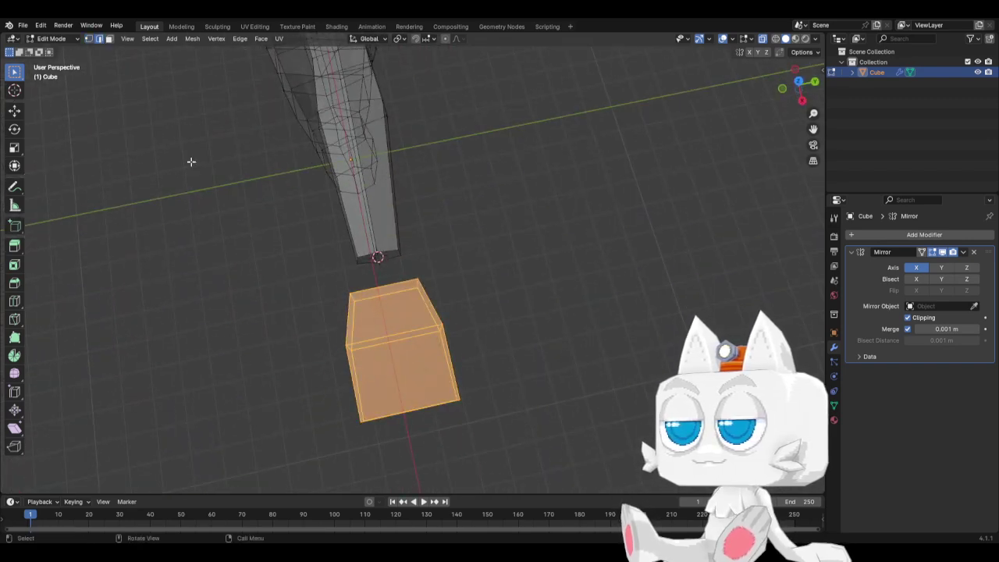
left_click(429, 416)
middle_click_drag(211, 360, 198, 310)
key("F3")
type("subd")
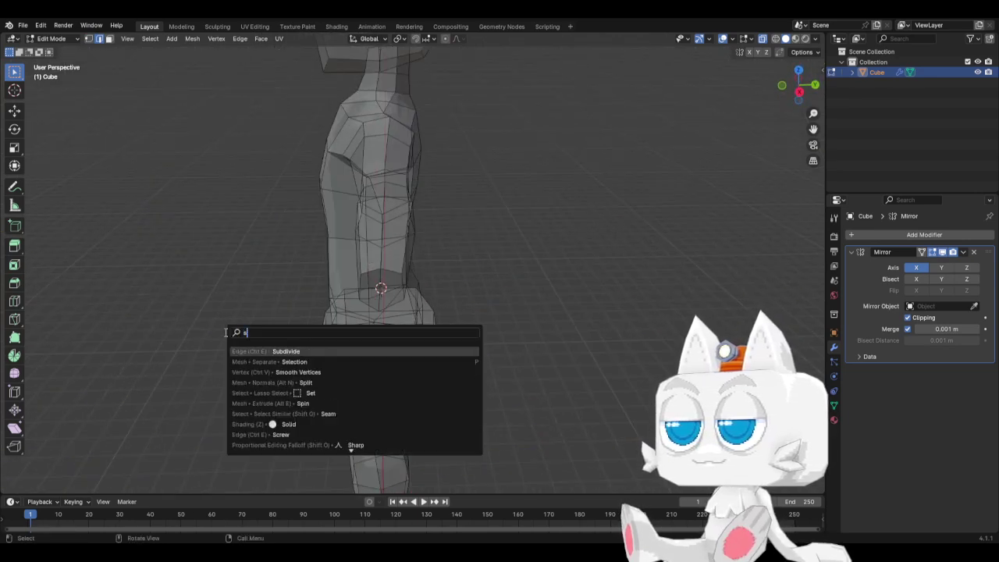
left_click(271, 351)
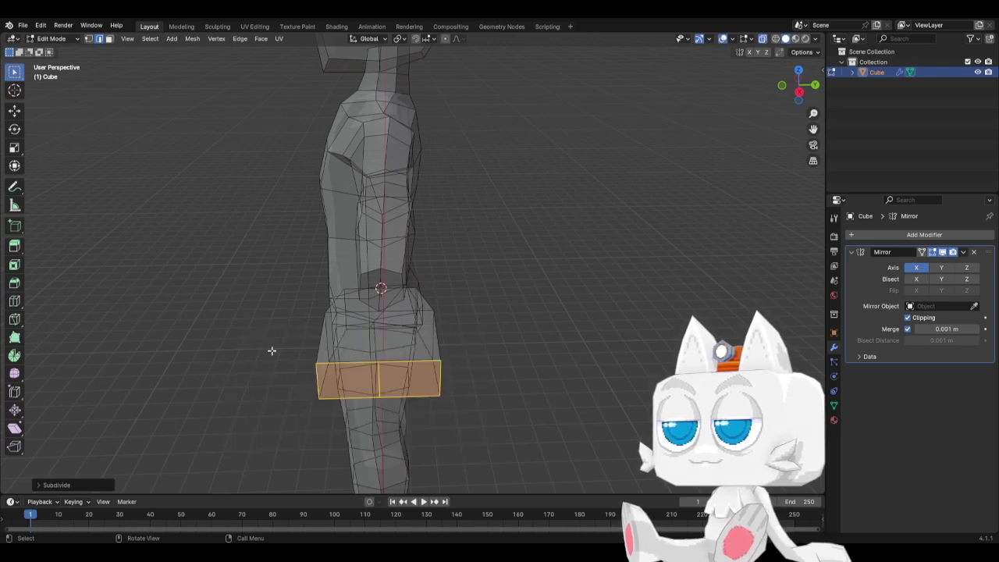
left_click(38, 485)
left_click(168, 414)
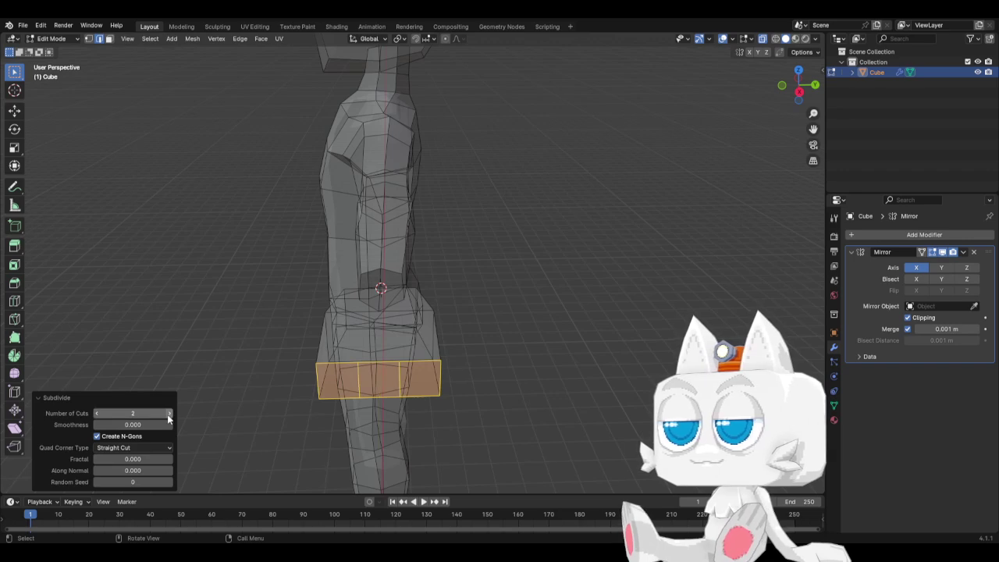
left_click(168, 414)
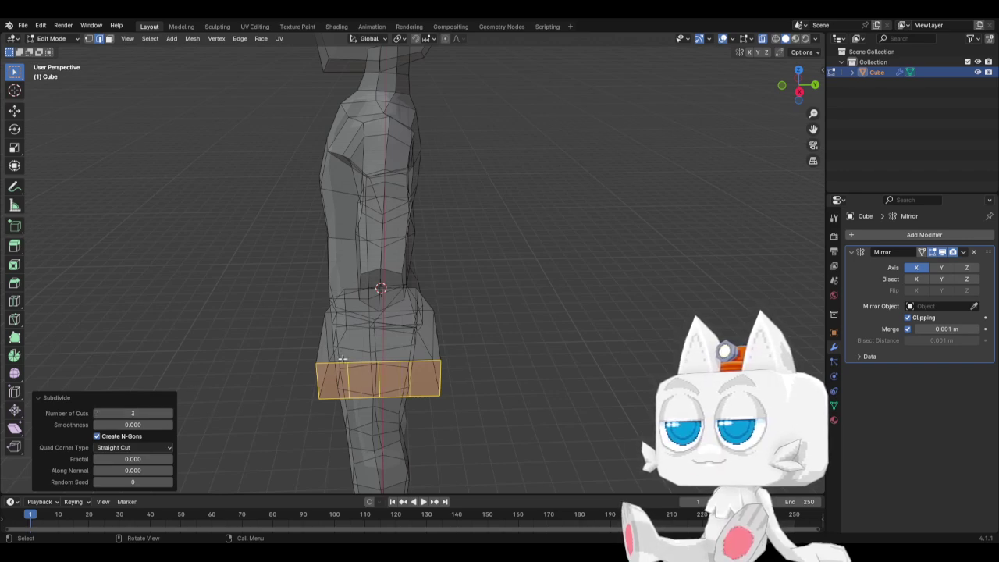
Select the whole linked hand block and widen it along Y to a scale of about 1.102 in top view
middle_click_drag(344, 359, 479, 331)
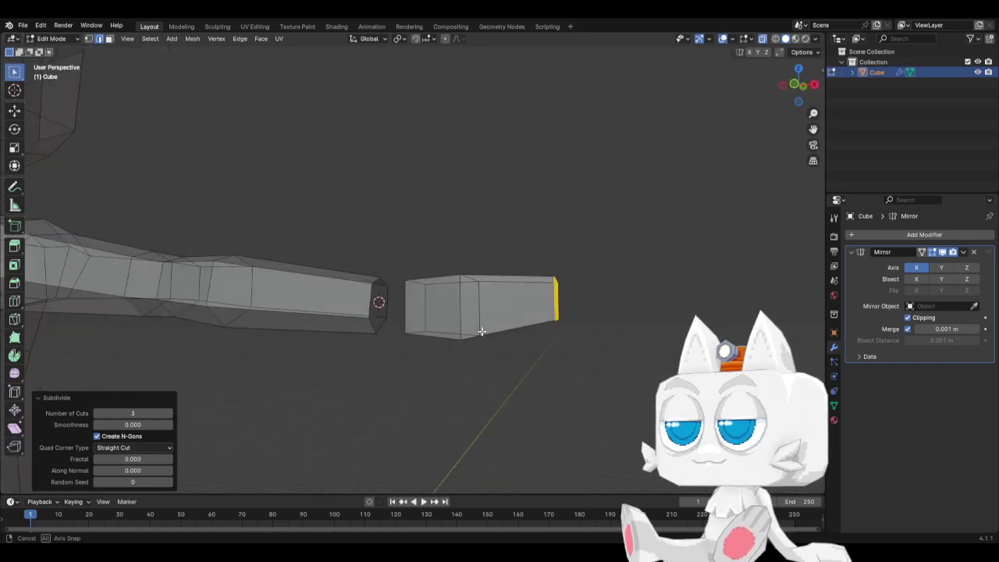
key("KP_3")
key("KP_1")
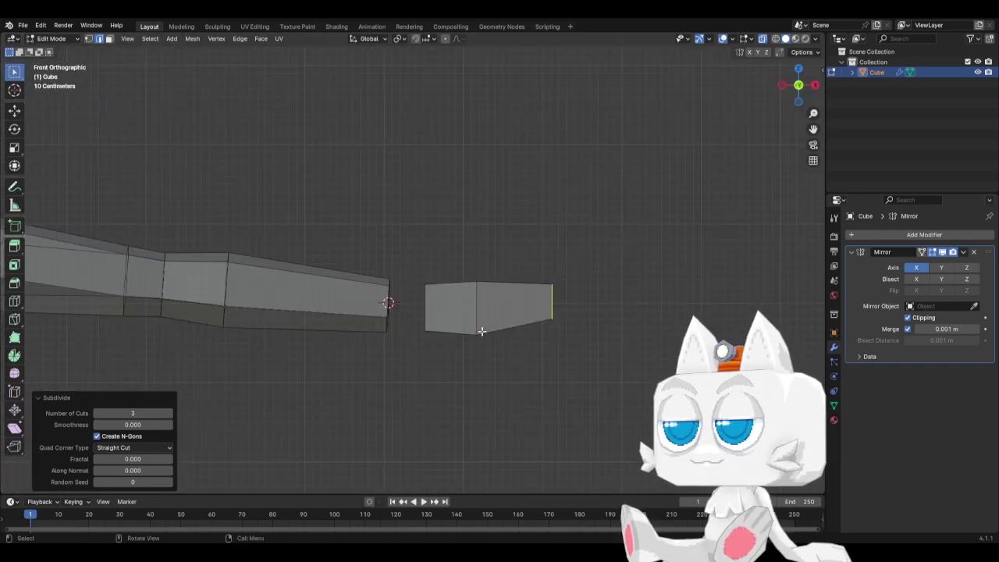
middle_click_drag(512, 291, 480, 351)
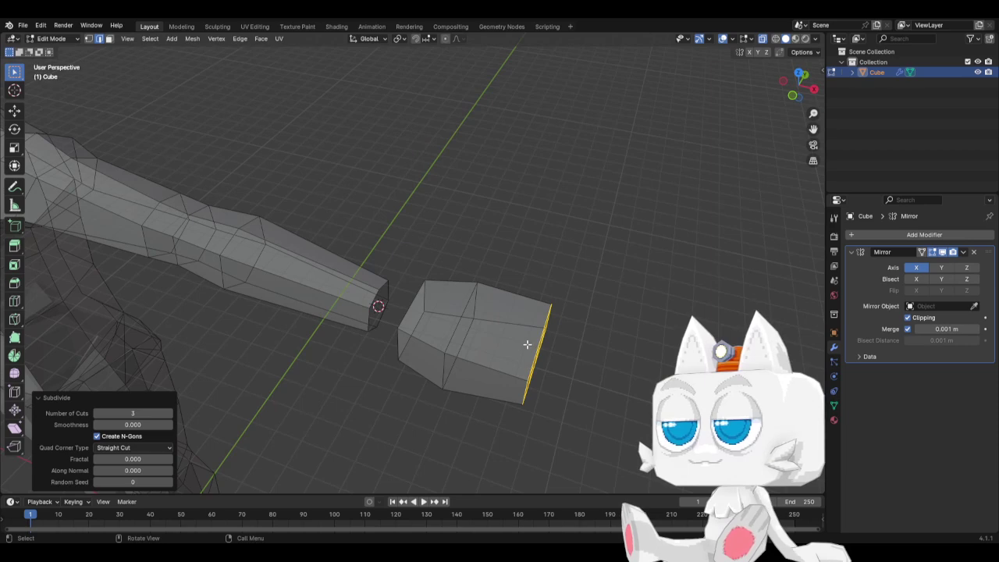
key("ctrl+l")
key("KP_7")
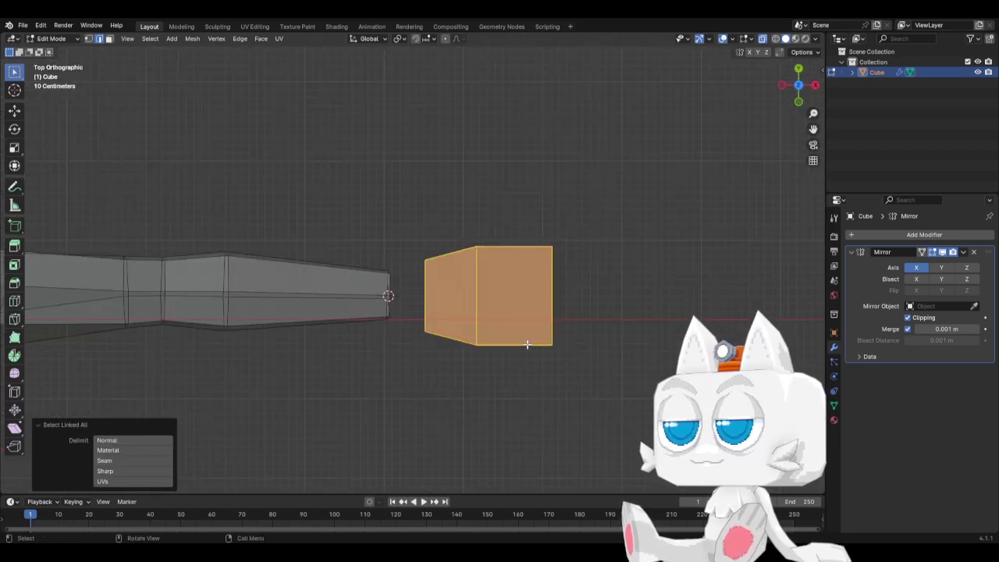
key("s")
key("y")
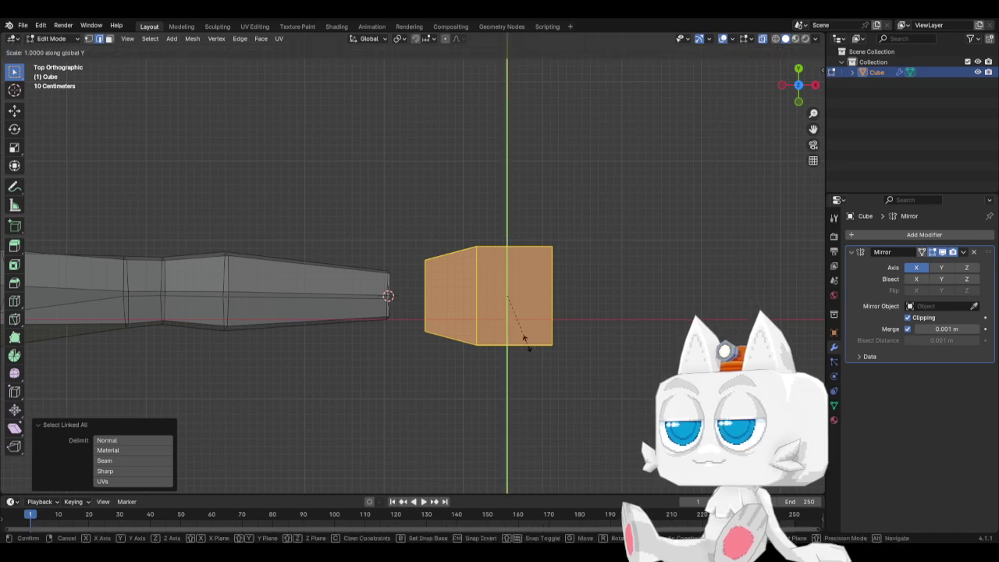
left_click(536, 341)
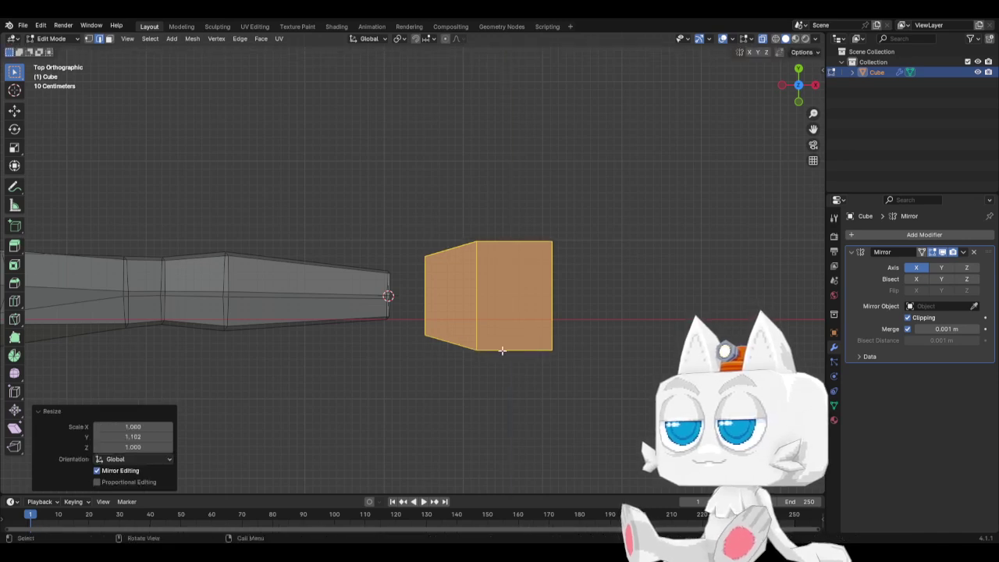
Knife-cut the hand block's top face from the middle of its loop edge to the three division points on the outer edge
middle_click_drag(484, 348, 364, 240)
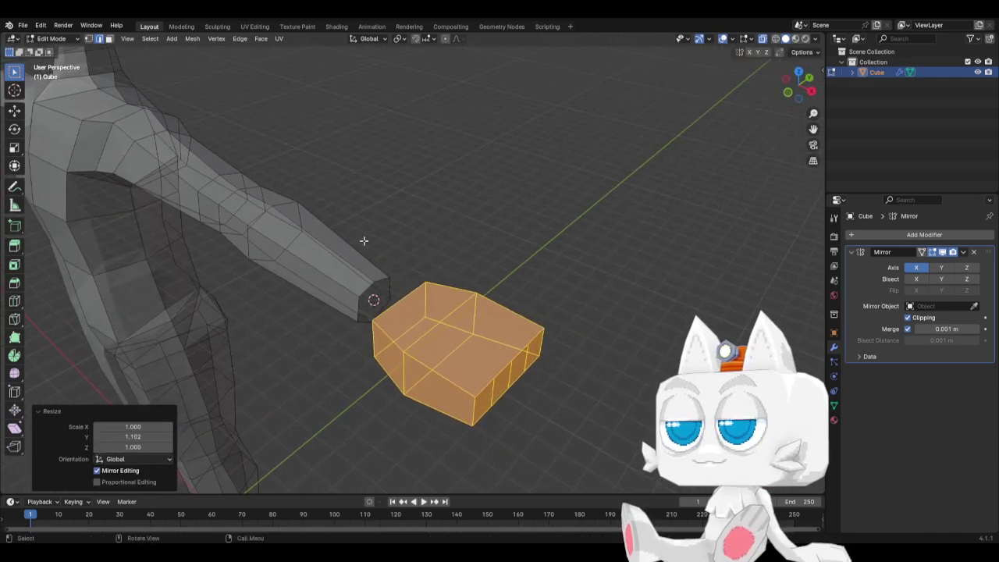
left_click(89, 39)
middle_click_drag(470, 326, 441, 341)
key("k")
left_click(428, 326)
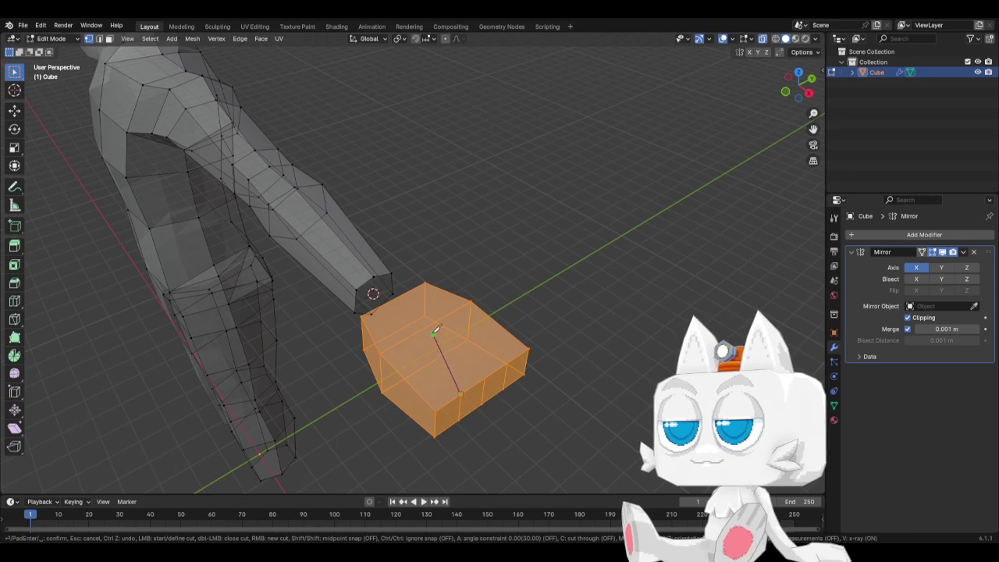
left_click(481, 380)
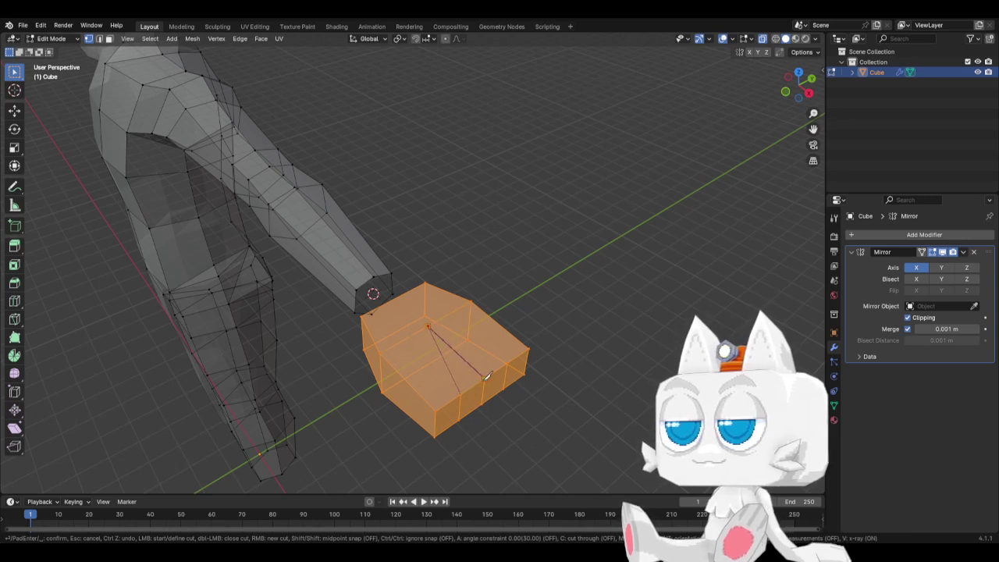
key("Return")
key("k")
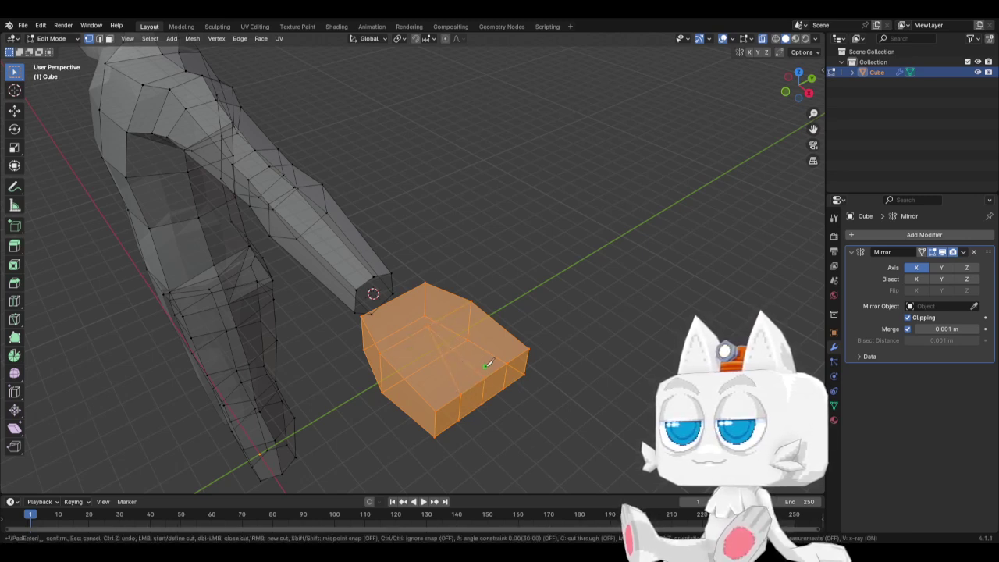
left_click(507, 363)
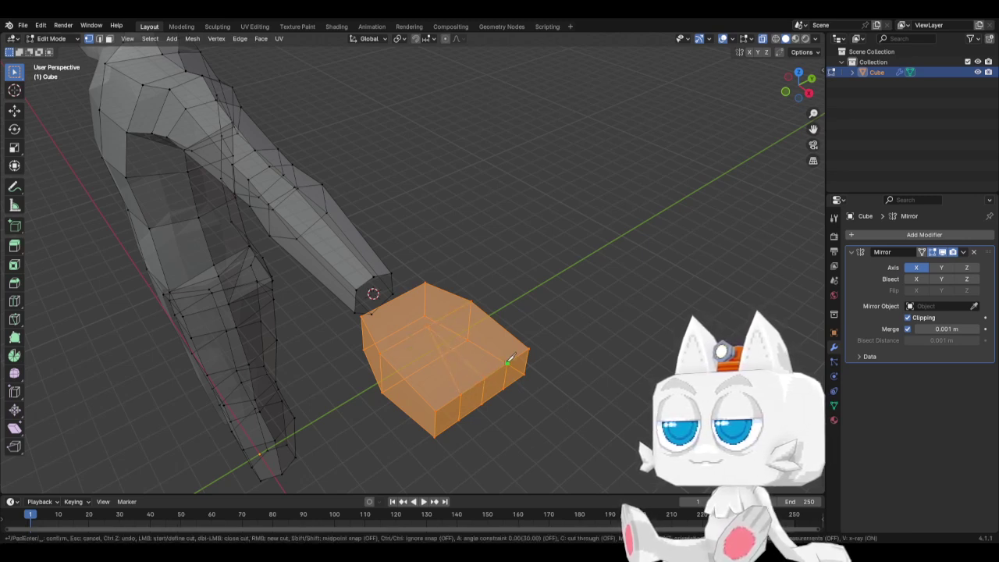
left_click(429, 327)
key("Return")
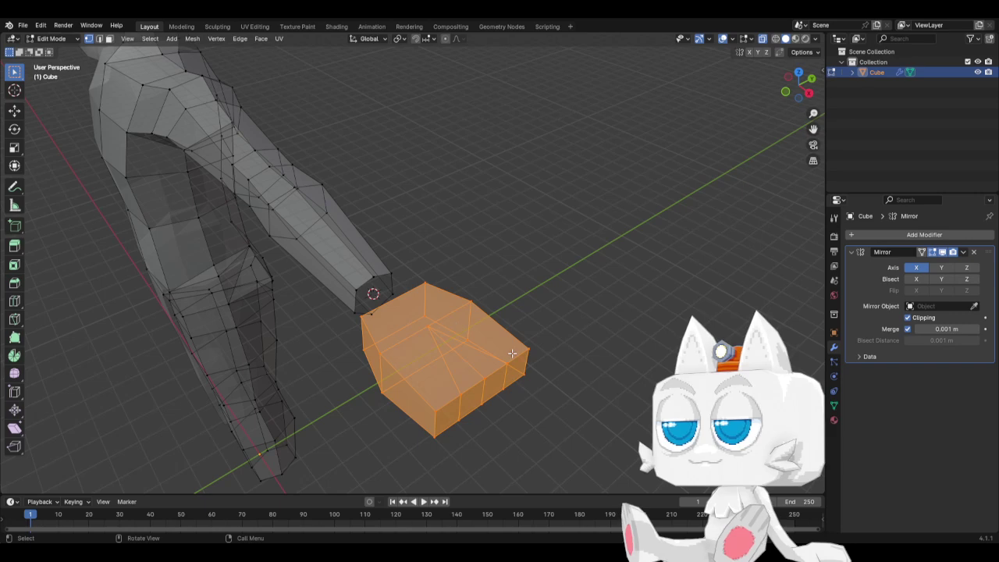
Knife-cut the hand block's underside from the middle of its loop edge to the three division points on the outer edge
middle_click_drag(483, 371, 469, 228)
key("k")
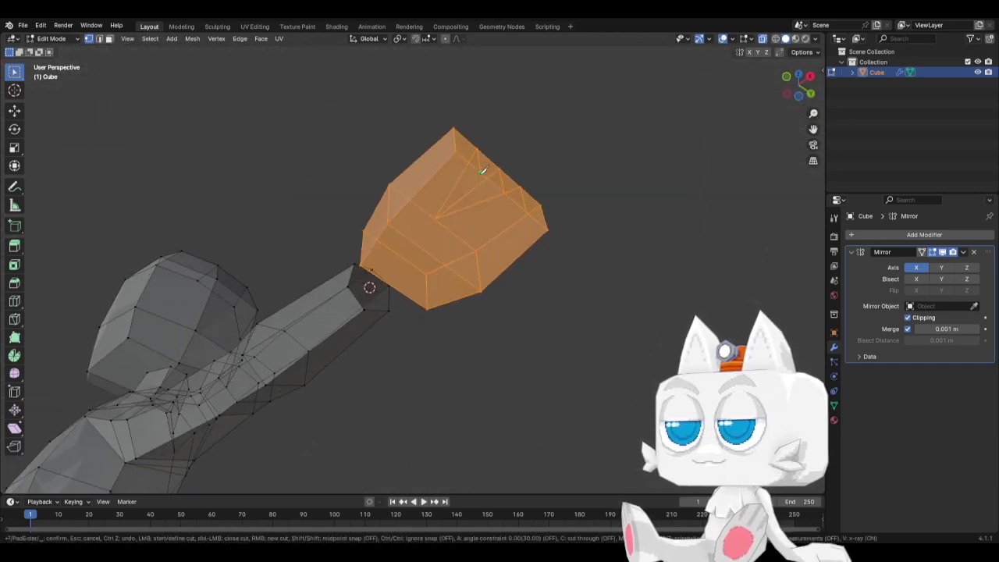
left_click(435, 257)
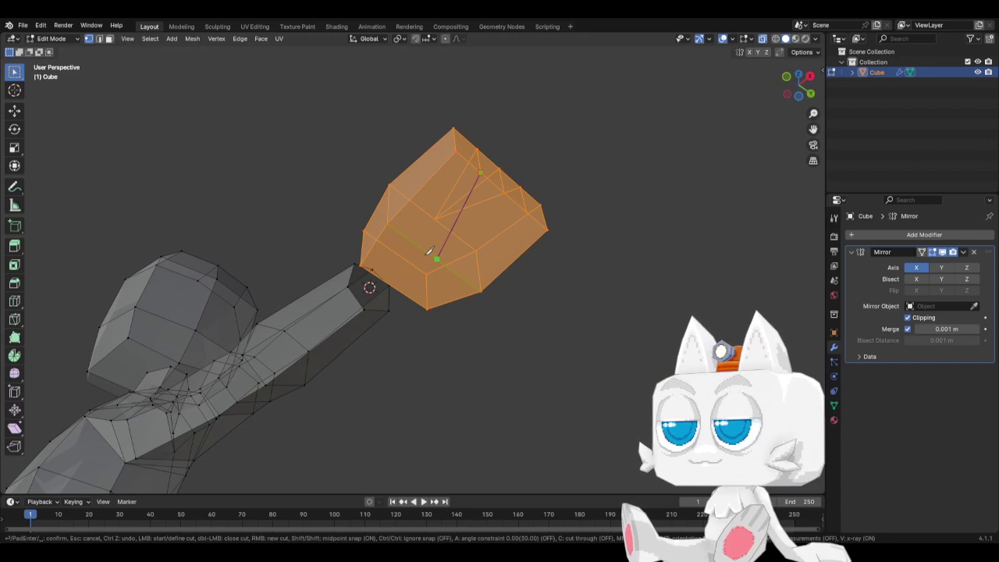
left_click(508, 190)
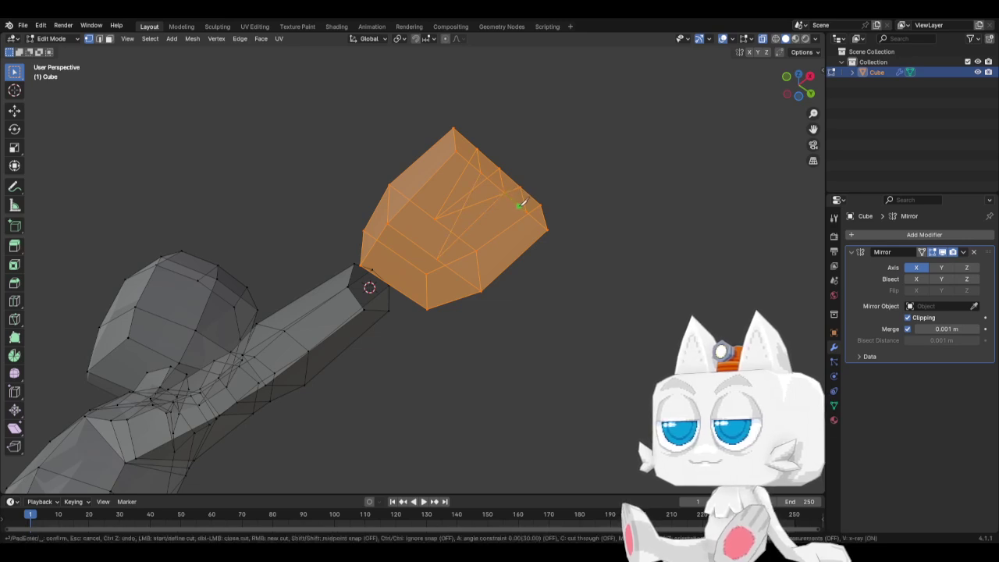
left_click(528, 209)
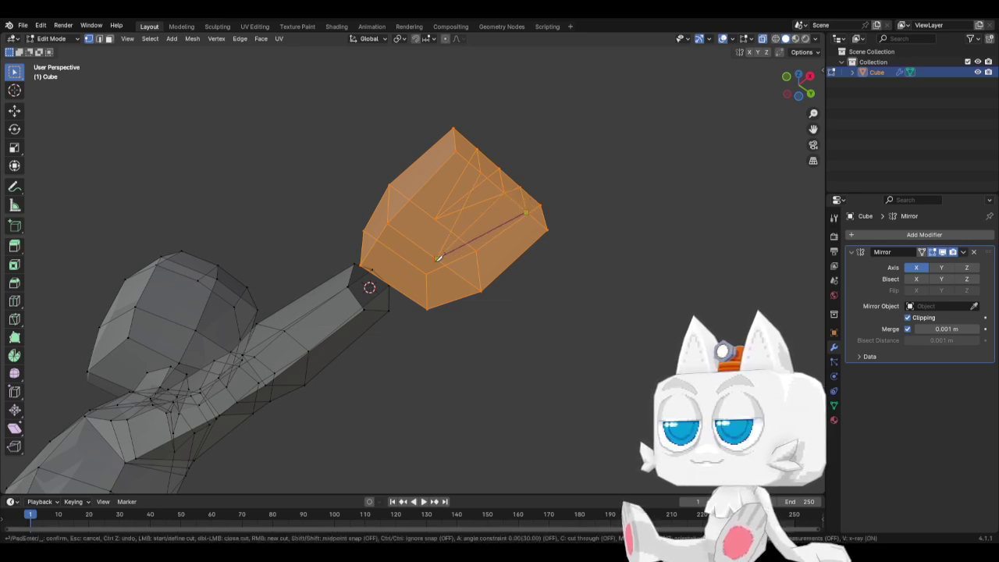
key("Return")
Knife-cut from the underside's central cut point to both lower corners of the hand block's wrist end
key("k")
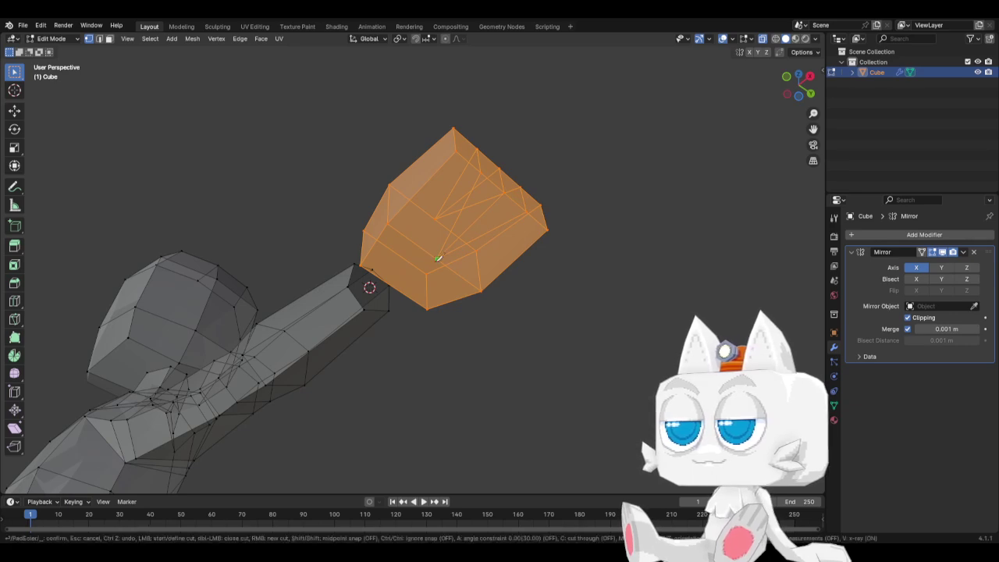
left_click(438, 259)
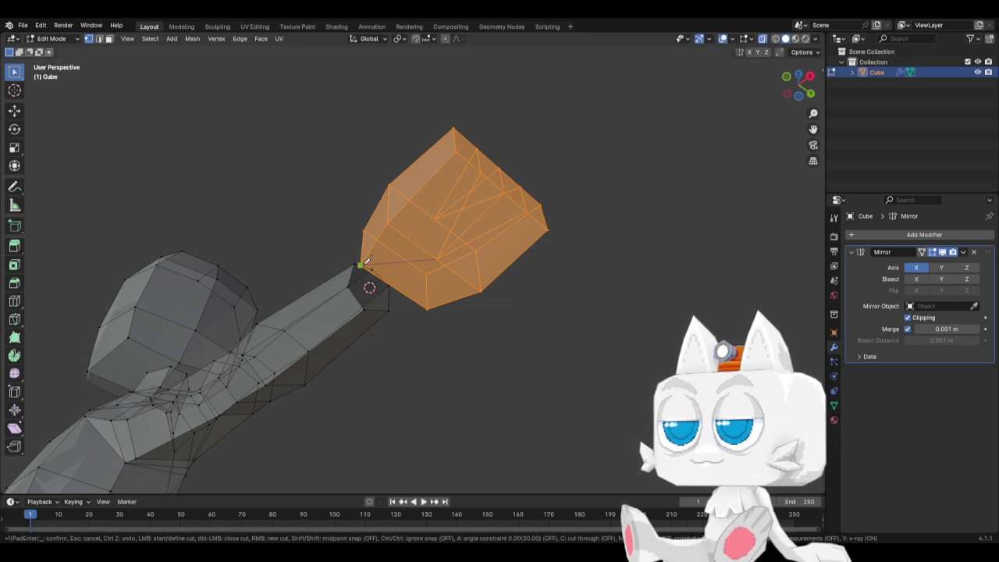
key("Escape")
key("k")
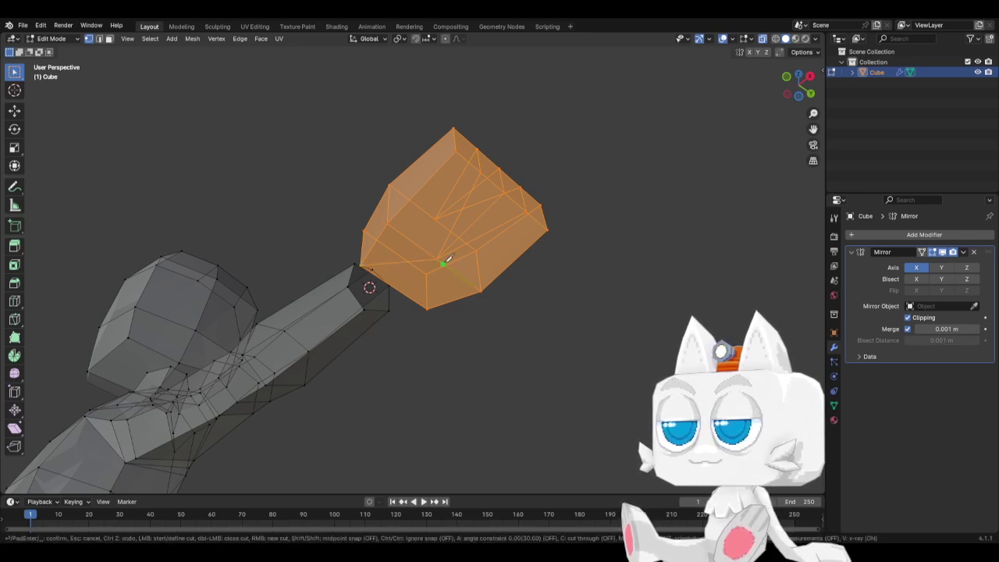
key("Return")
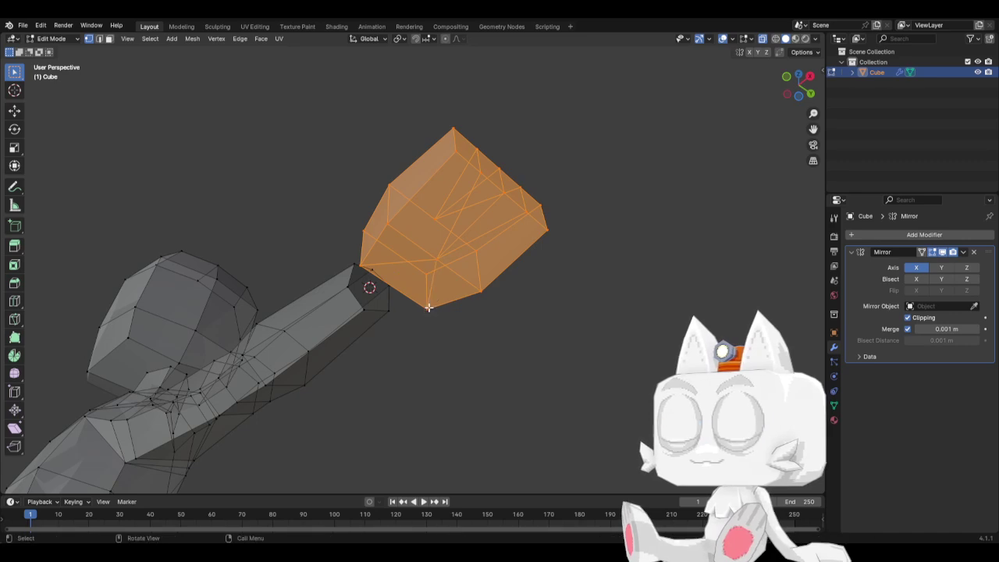
Knife-cut from the top face's central cut point to both upper corners of the hand block's wrist end
middle_click_drag(426, 212, 456, 363)
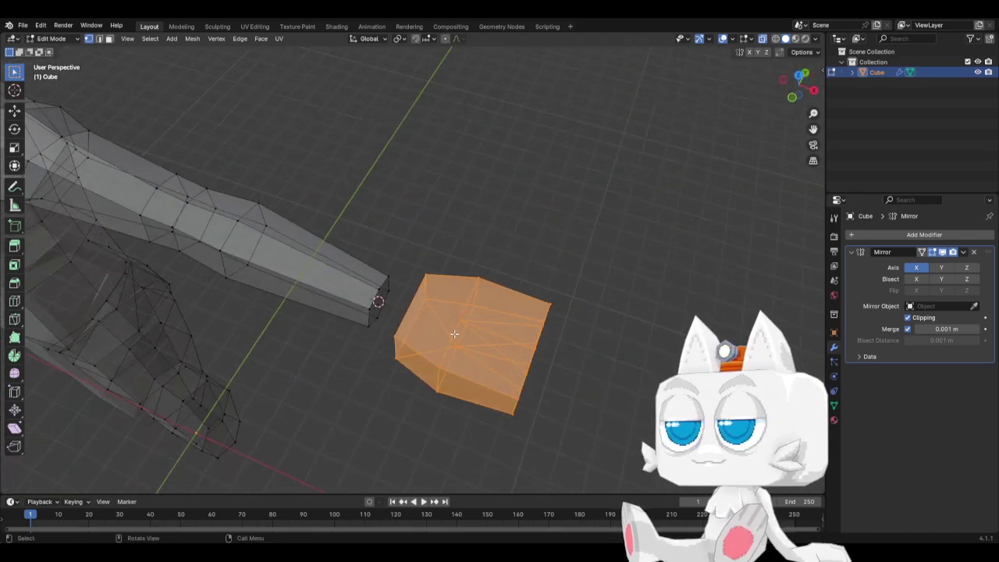
key("k")
left_click(426, 274)
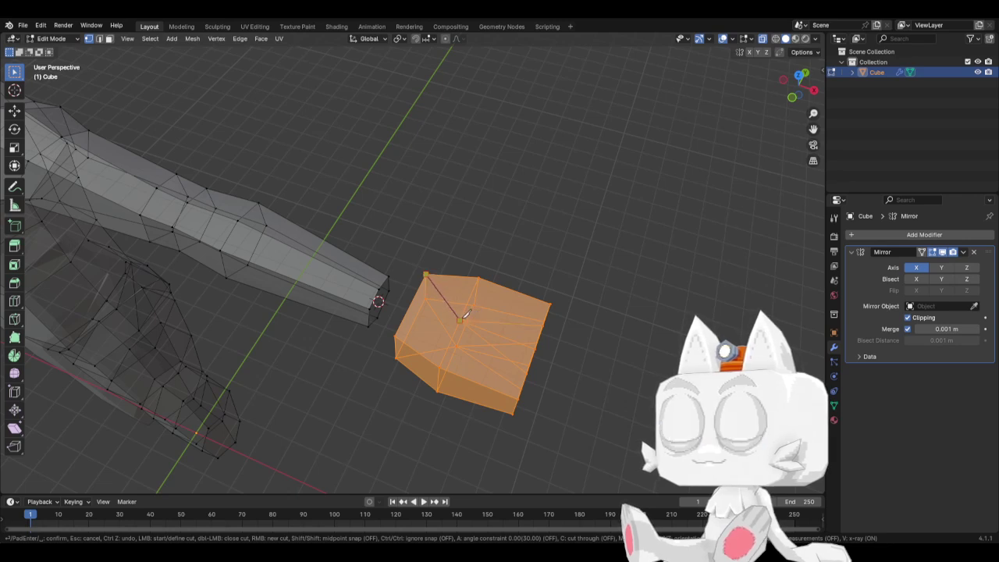
left_click(461, 319)
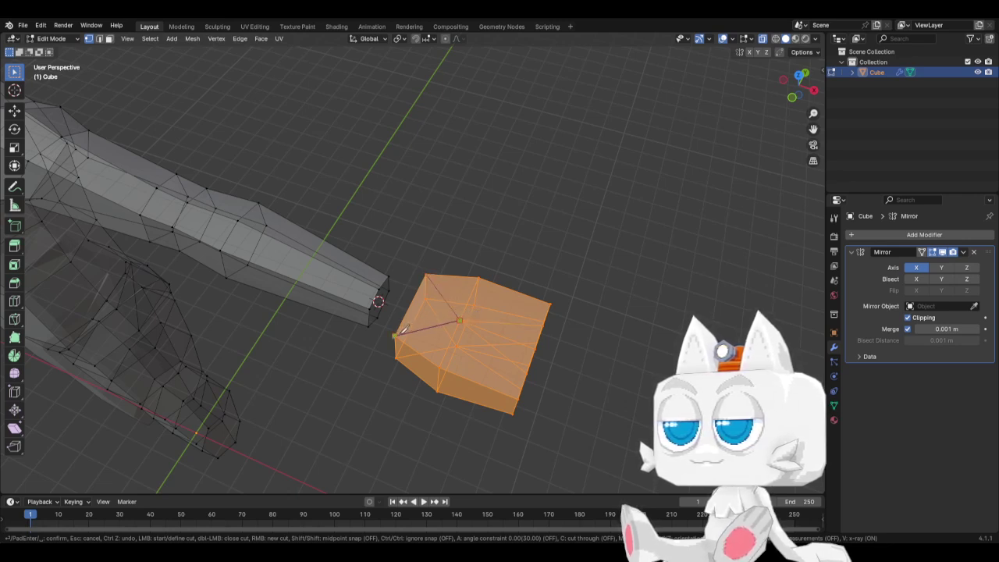
left_click(396, 335)
key("Return")
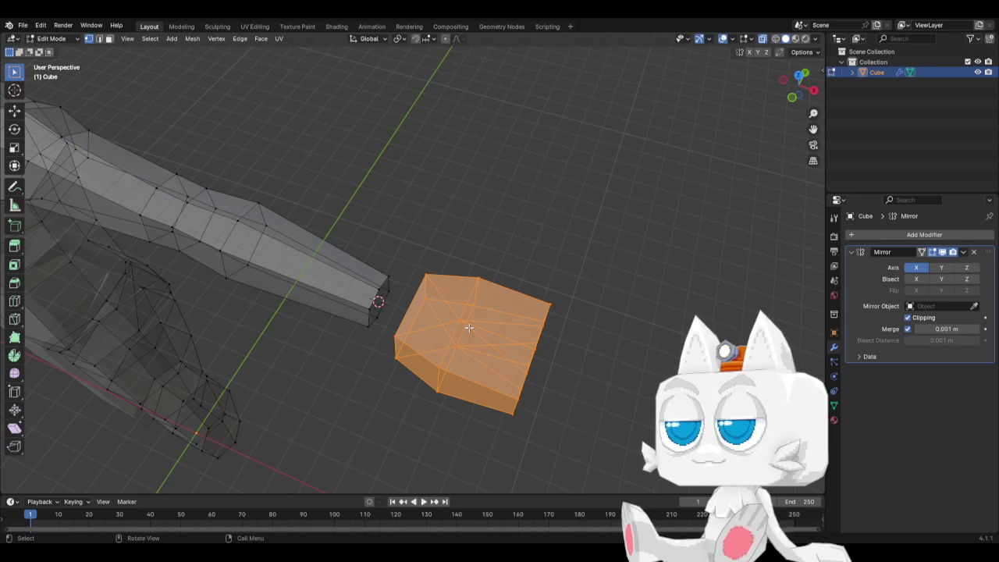
key("KP_1")
key("KP_3")
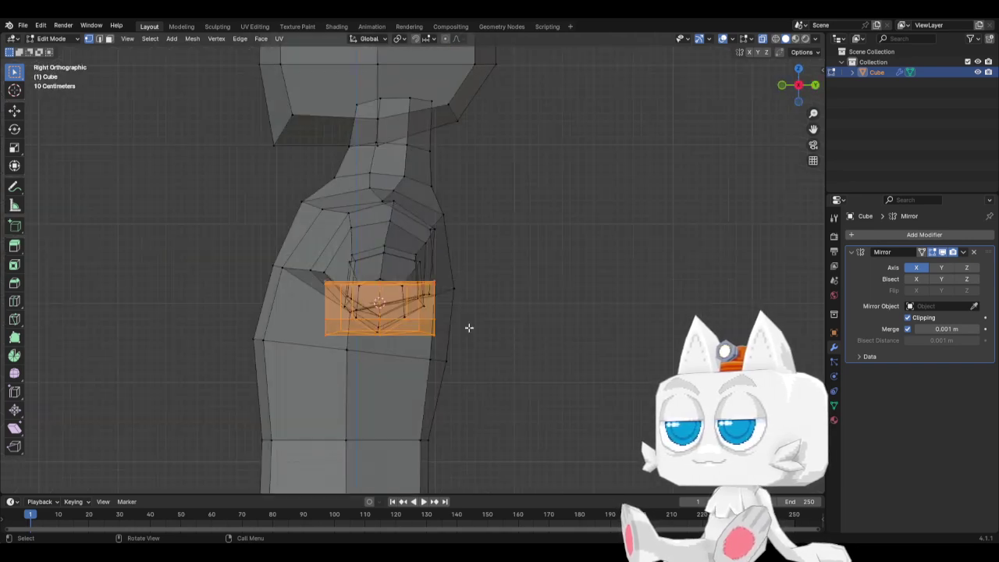
Isolate the hand block by hiding all the remaining body geometry
middle_click_drag(468, 326, 562, 309)
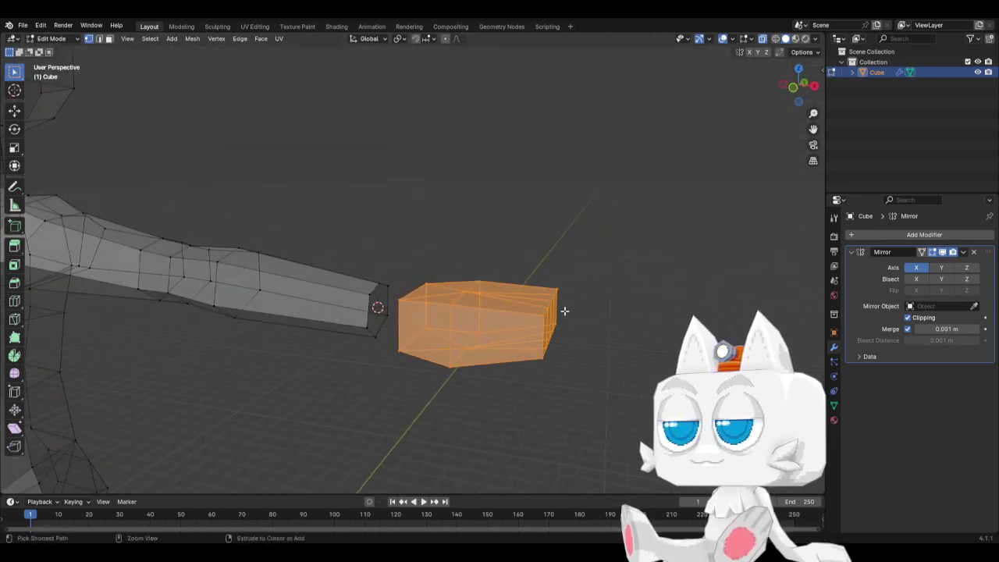
key("ctrl+i")
key("h")
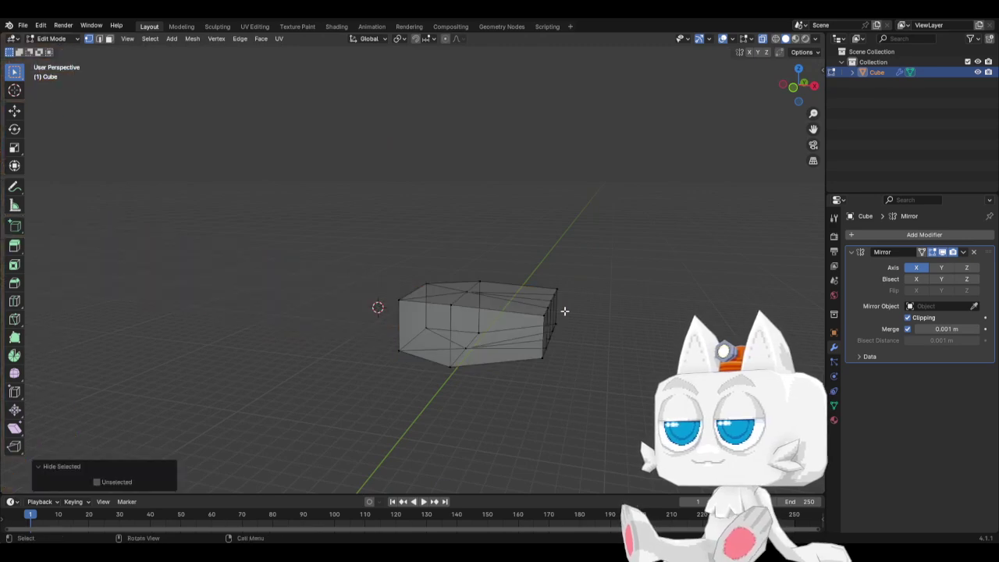
Raise the central vertex on the hand's top face about 0.053 m and shift it about -0.151 m along Y
right_click(472, 290)
key("Escape")
key("KP_1")
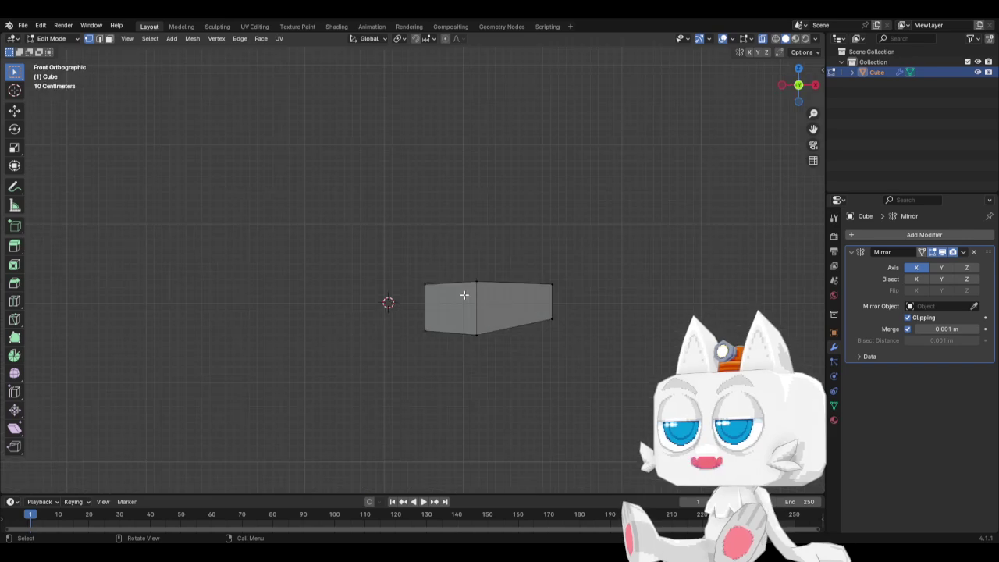
key("g")
key("z")
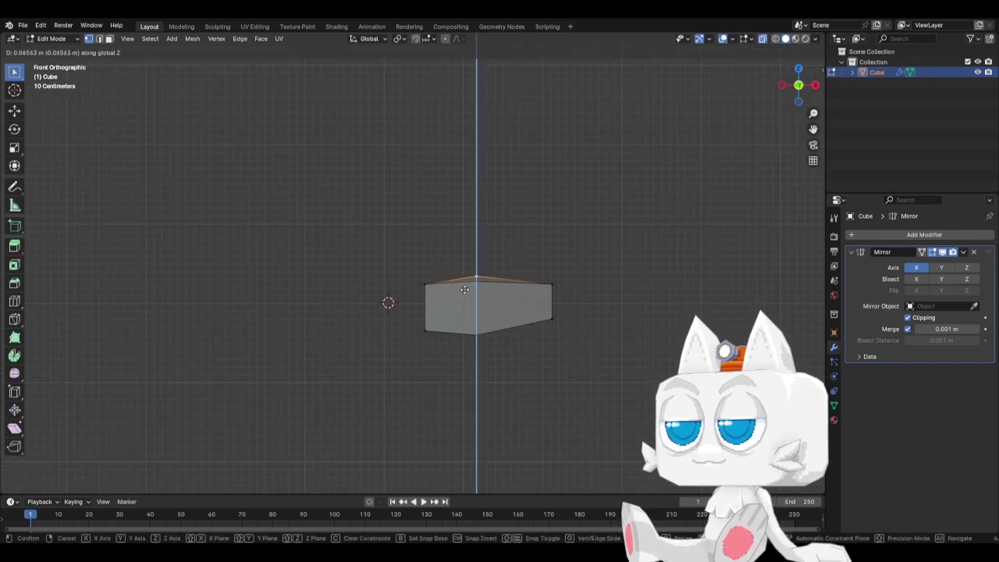
left_click(464, 290)
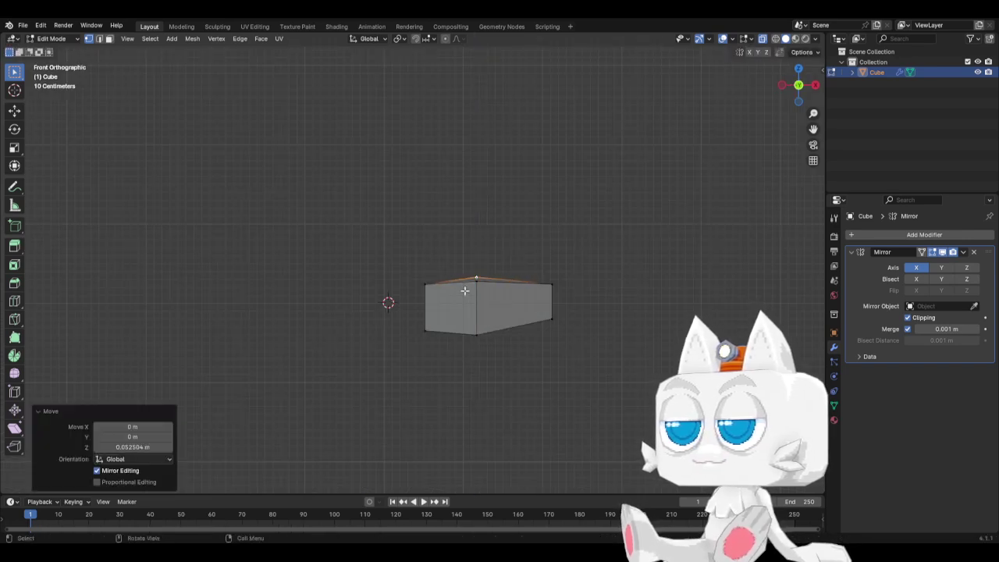
key("KP_7")
key("g")
key("y")
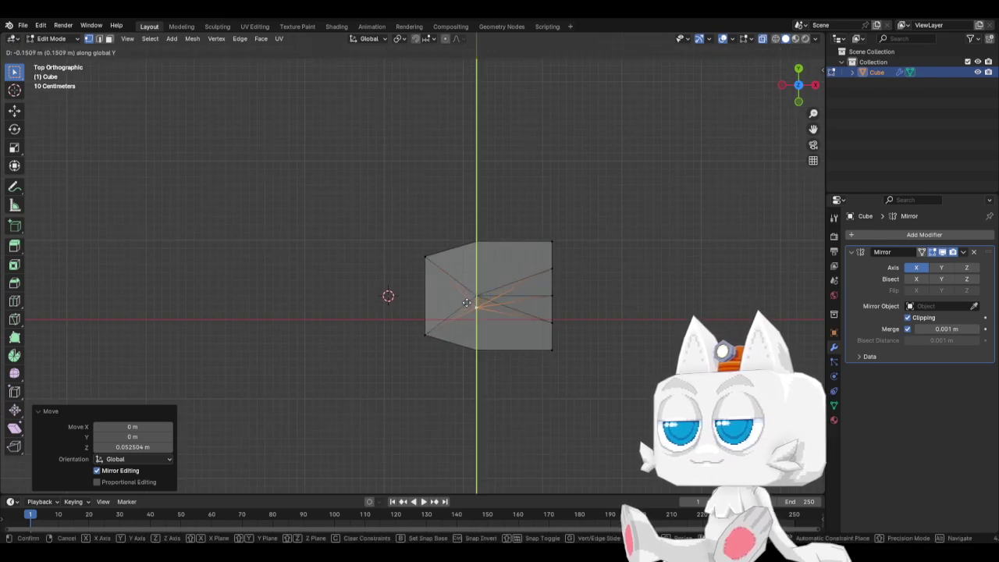
left_click(466, 303)
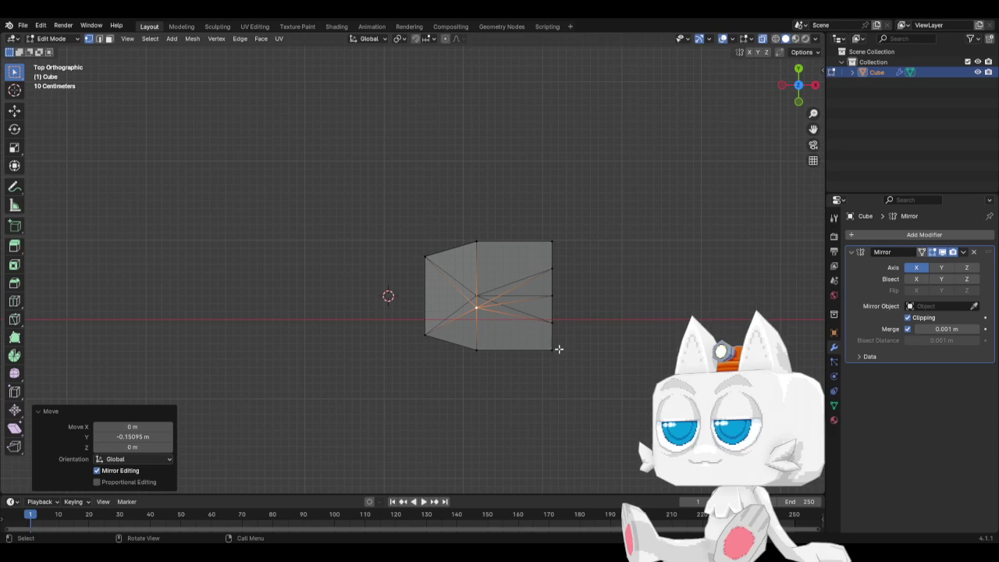
middle_click_drag(559, 349, 519, 292)
key("KP_5")
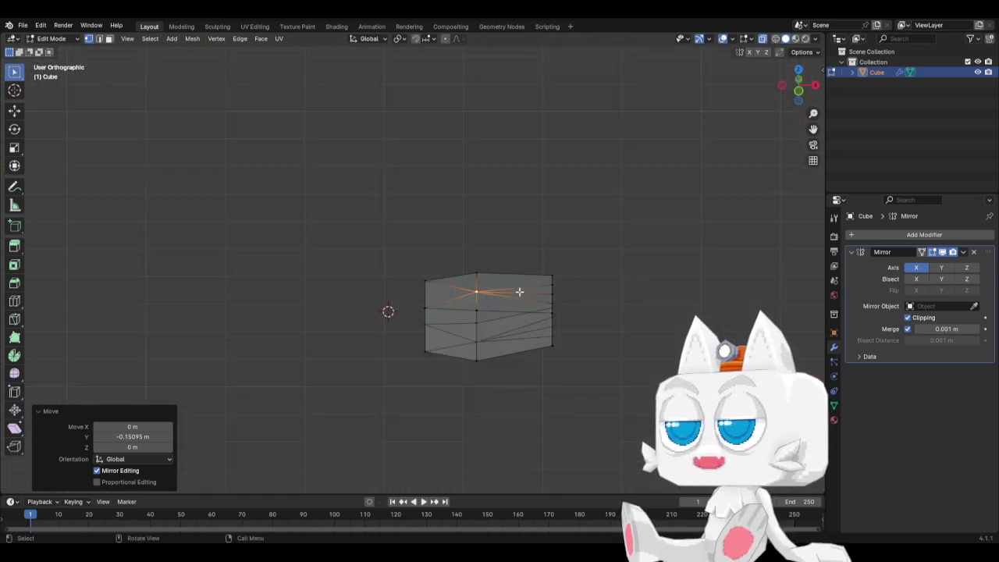
Hide the wrist end and middle loop of the hand so only the finger-end vertices remain for editing
key("KP_7")
key("b")
left_click_drag(375, 222, 481, 369)
key("h")
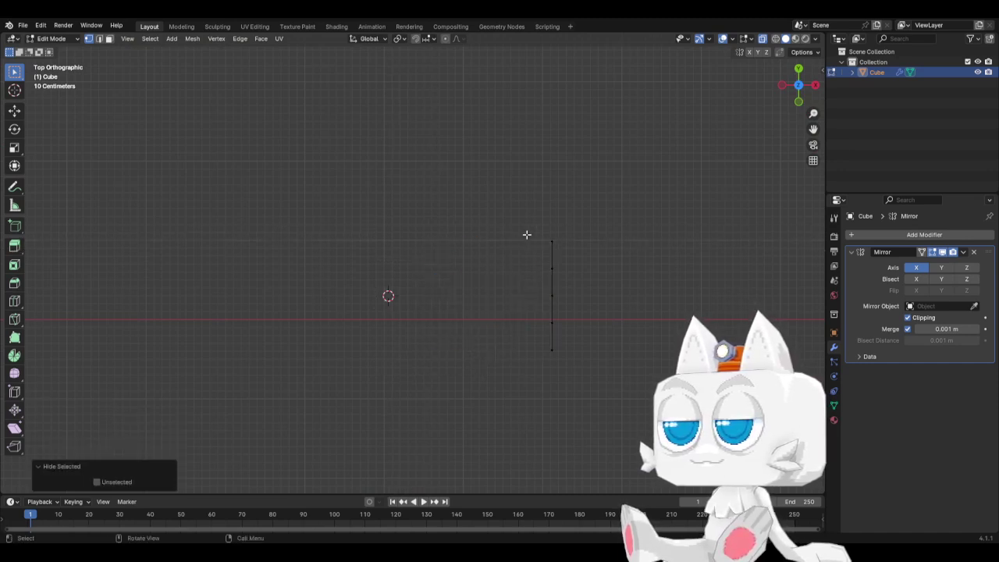
key("KP_3")
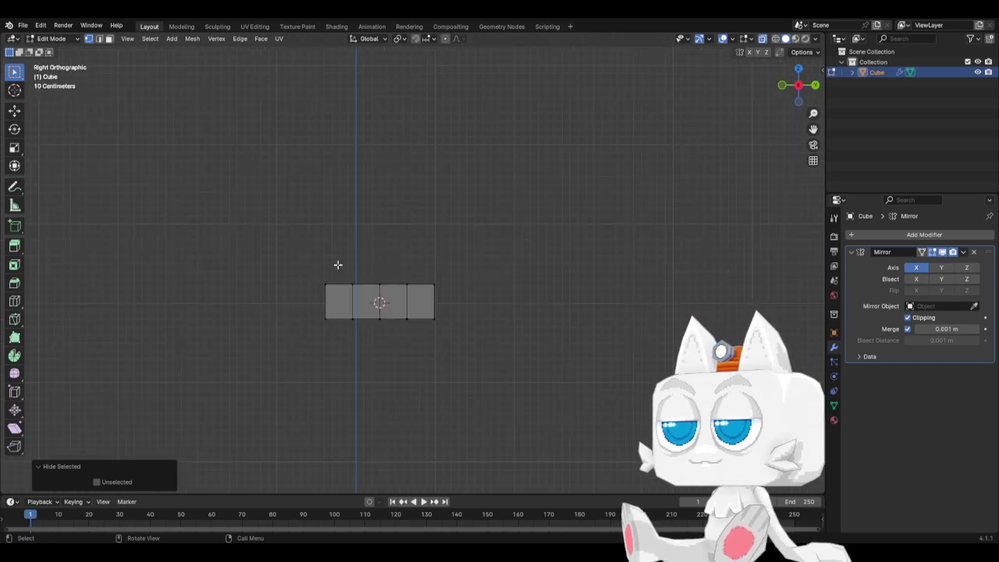
Raise the second and third vertex columns from the front of the finger end by about 0.053 m along Z
left_click_drag(338, 265, 395, 336)
key("g")
key("z")
left_click(395, 333)
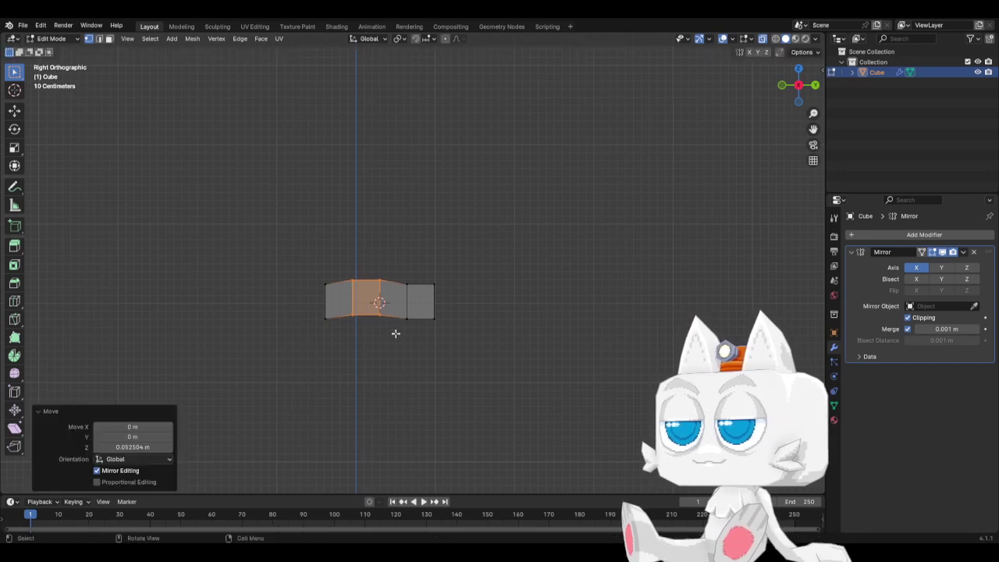
Shrink the finger end's rearmost vertical edge slightly and move it about -0.020 m in Y and -0.053 m in Z
left_click_drag(427, 272, 464, 344)
key("r")
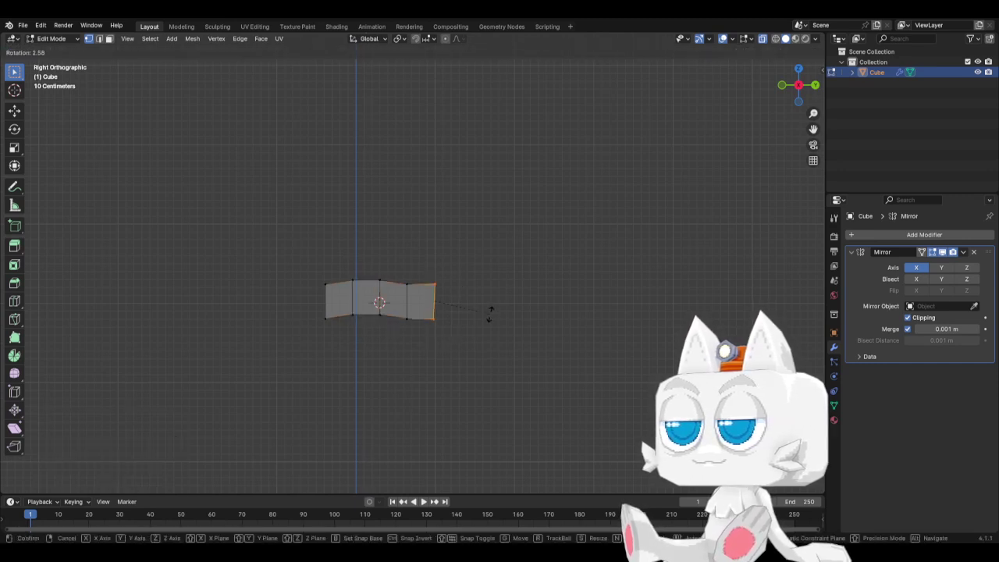
key("Escape")
key("s")
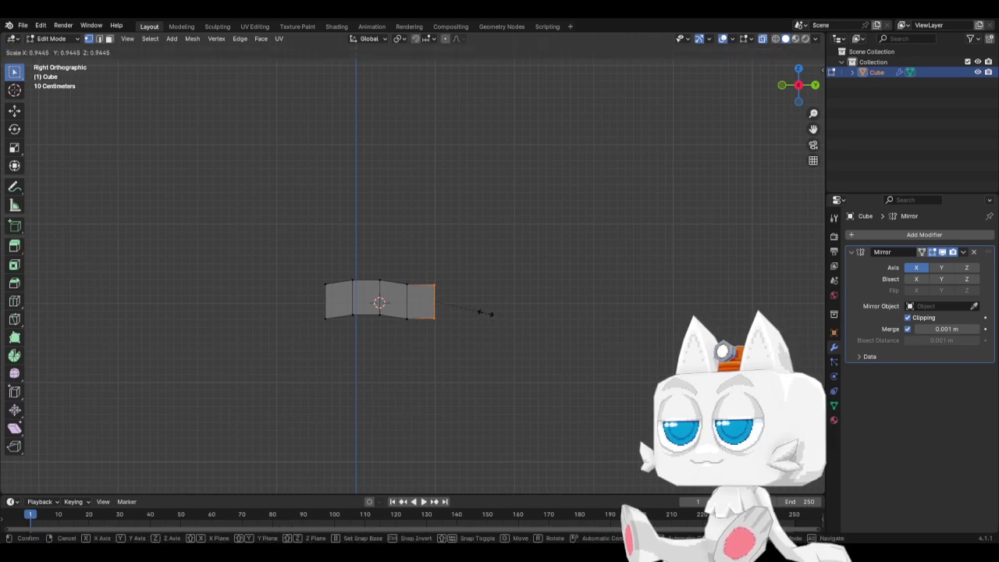
left_click(482, 312)
key("g")
key("Escape")
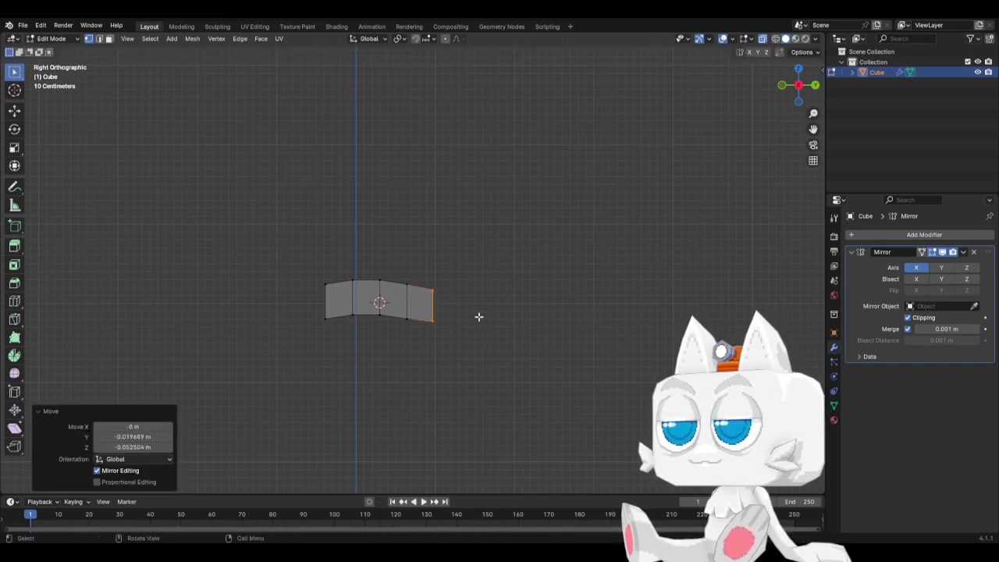
Reveal the hidden geometry and move the hand's top central vertex about 0.007 m in Y and 0.026 m in Z
key("alt+h")
middle_click_drag(477, 314, 378, 305)
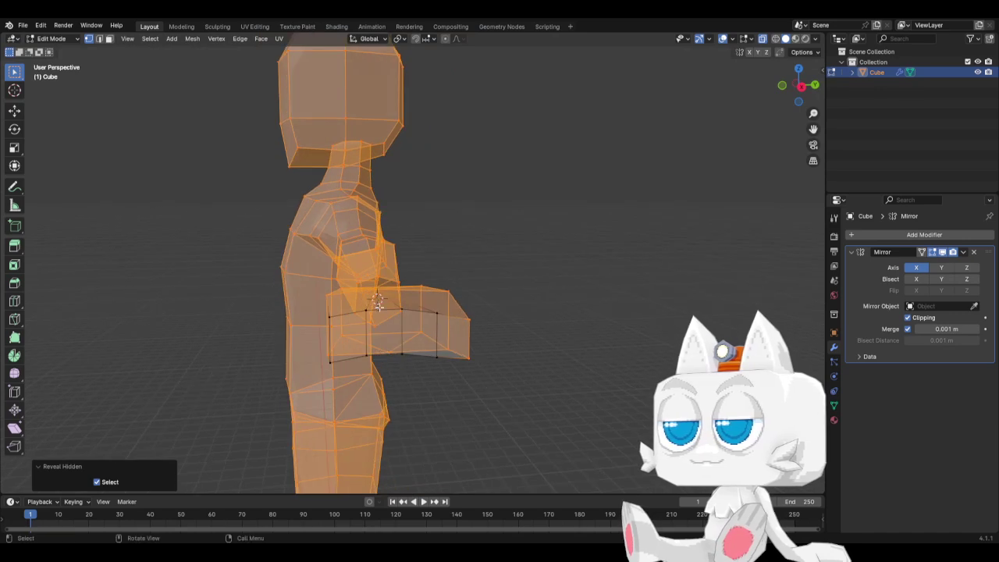
left_click(395, 290, "alt")
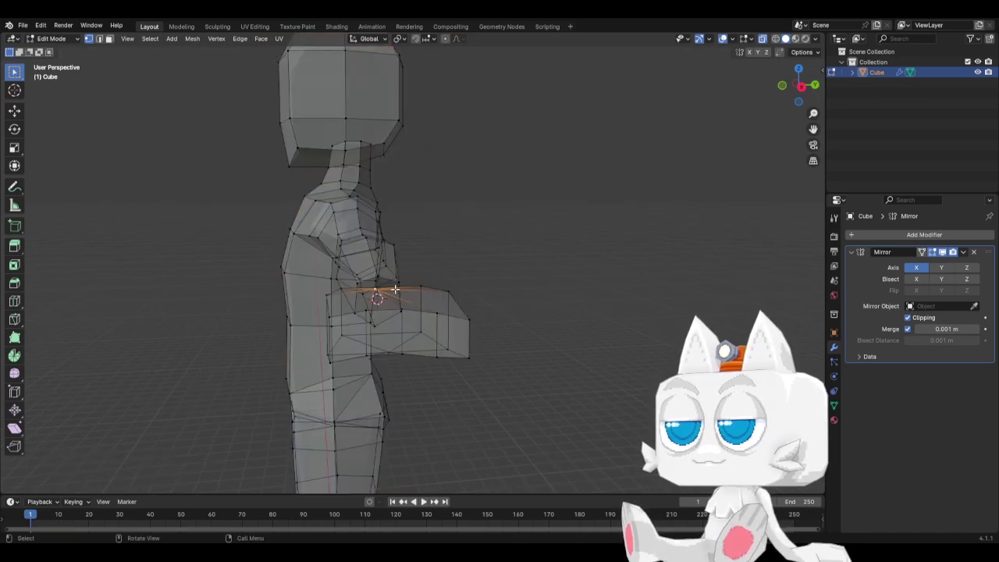
key("KP_3")
key("g")
left_click(411, 282)
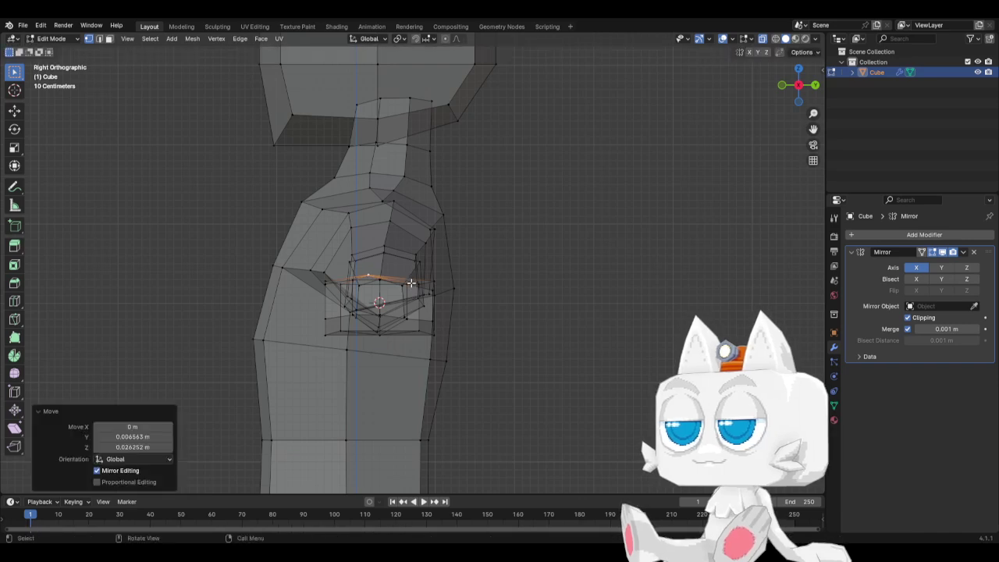
Knife-cut the hand's top face from the two outer division points of the finger edge to the nearest corners of the middle loop
middle_click_drag(411, 282, 410, 386)
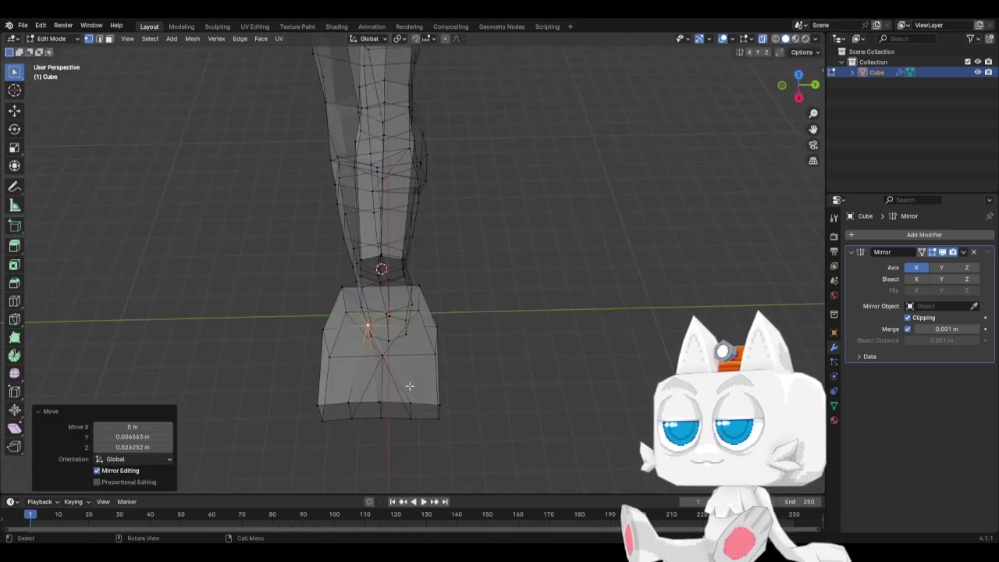
key("k")
left_click(410, 403)
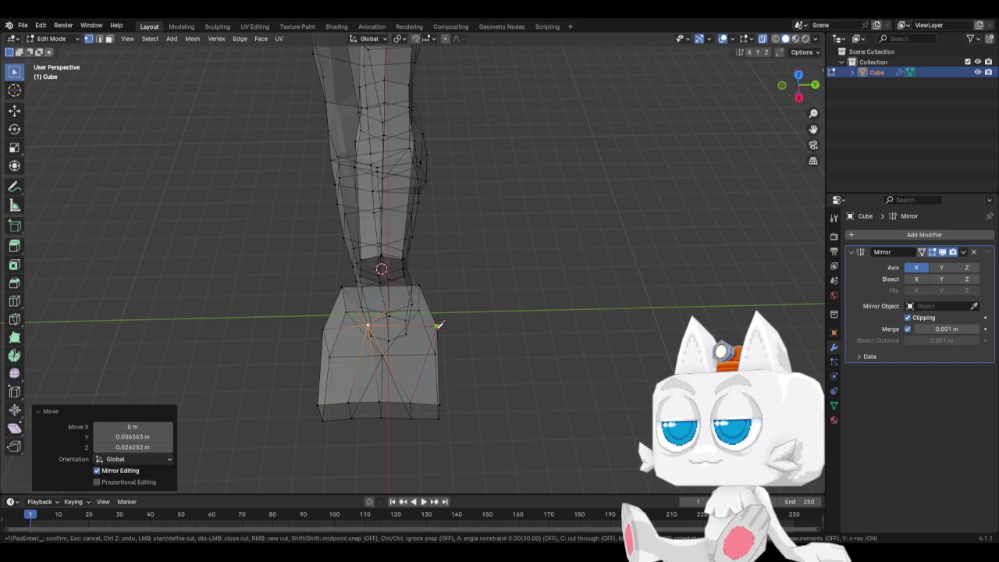
left_click(439, 325)
key("Return")
key("k")
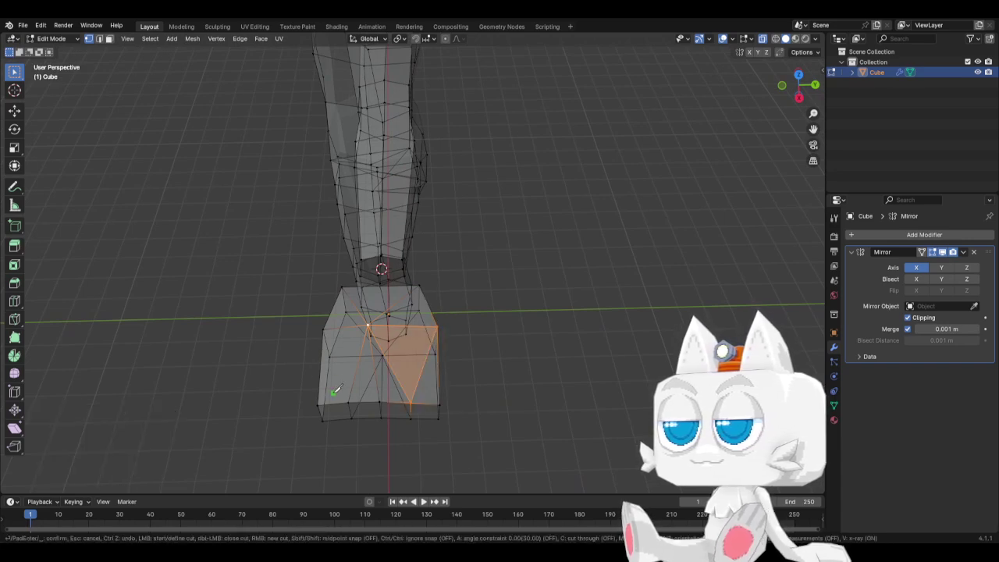
left_click(348, 395)
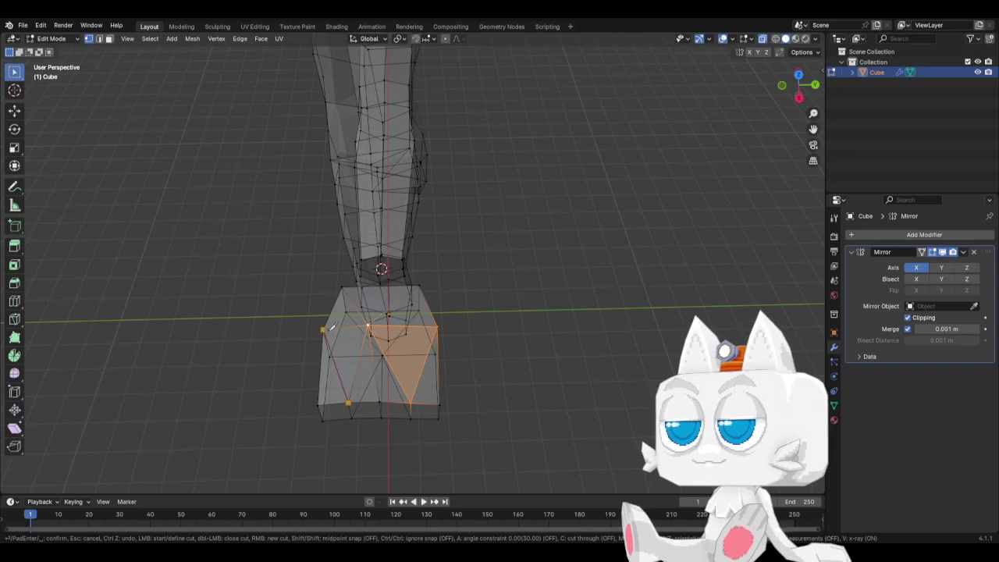
left_click(331, 327)
key("Return")
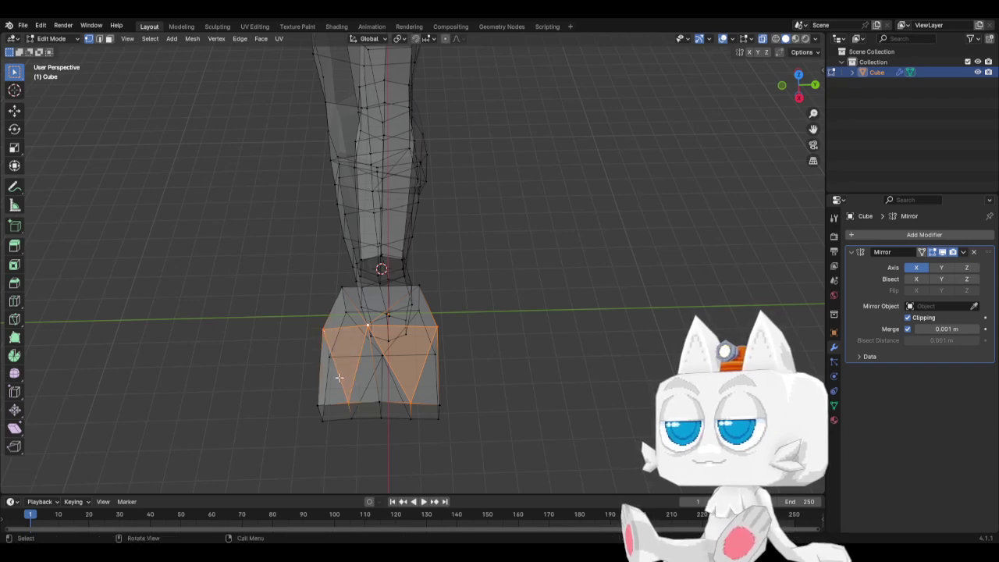
middle_click_drag(331, 327, 301, 353)
key("a")
middle_click_drag(324, 281, 354, 380)
key("alt+a")
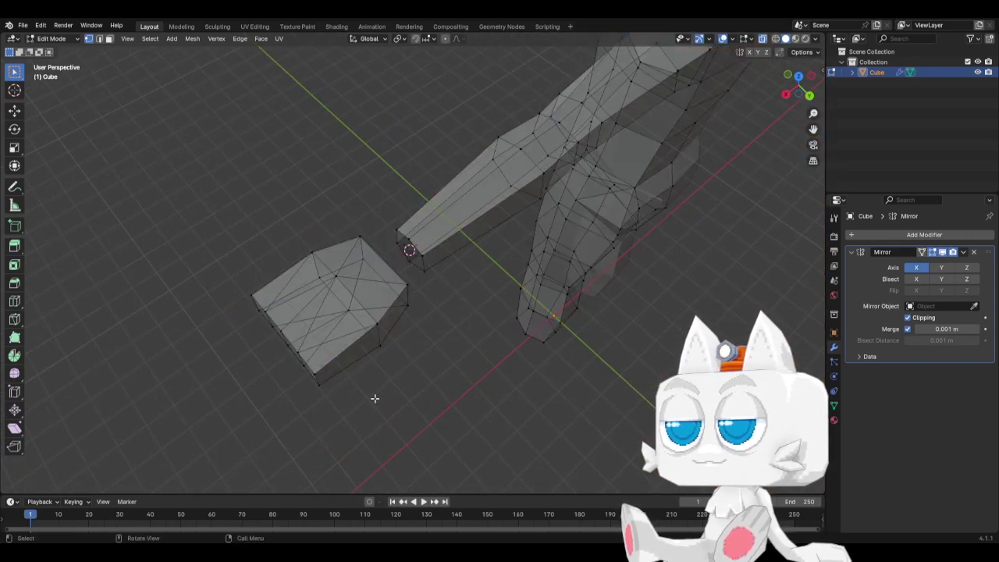
middle_click_drag(260, 385, 405, 357)
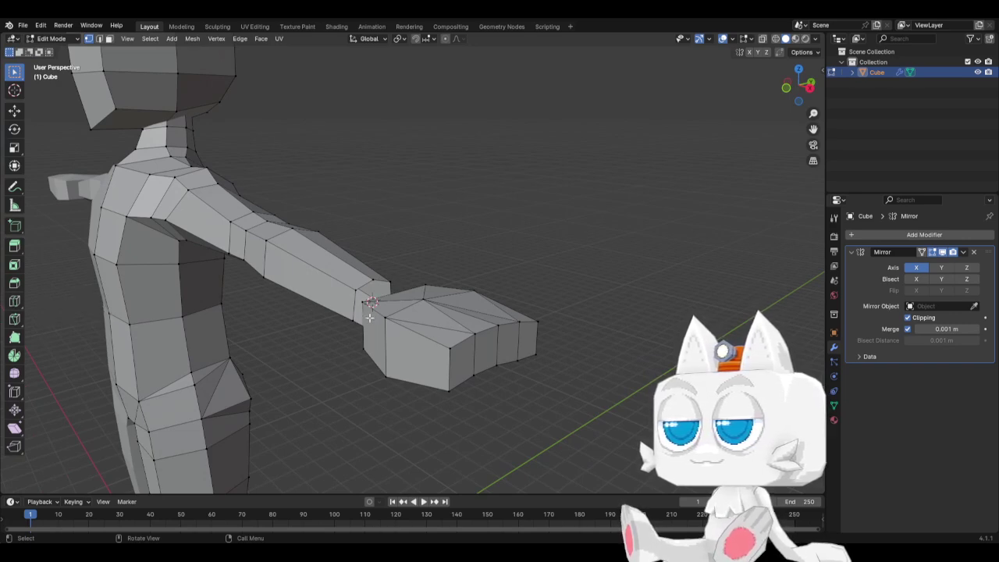
Knife-cut from the top face's central vertex, down the middle of the wrist end, to the underside's central vertex
middle_click_drag(369, 317, 476, 337)
key("k")
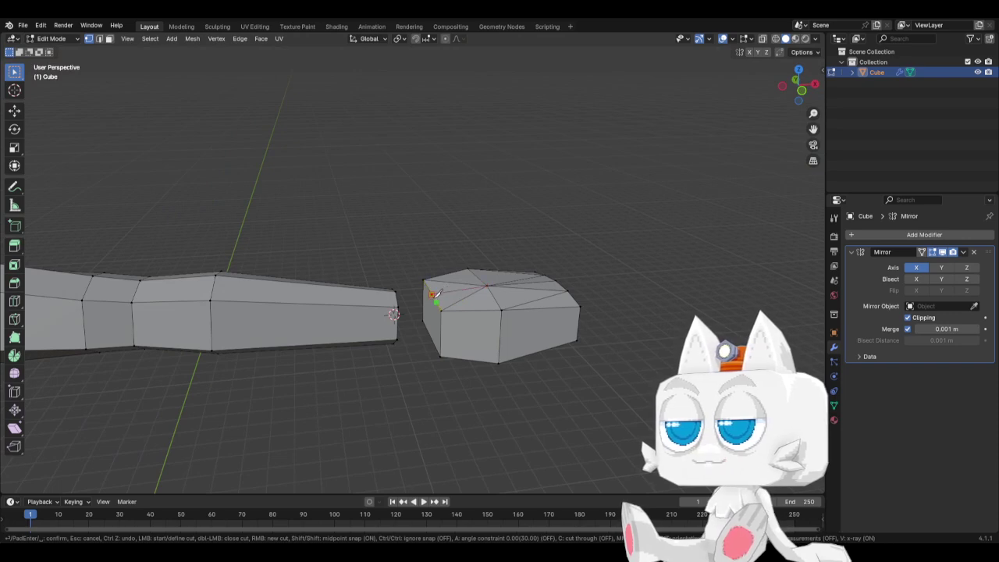
mouse_move(435, 294)
middle_mouse_down()
mouse_move(440, 283)
mouse_move(447, 300)
mouse_move(454, 294)
middle_mouse_up()
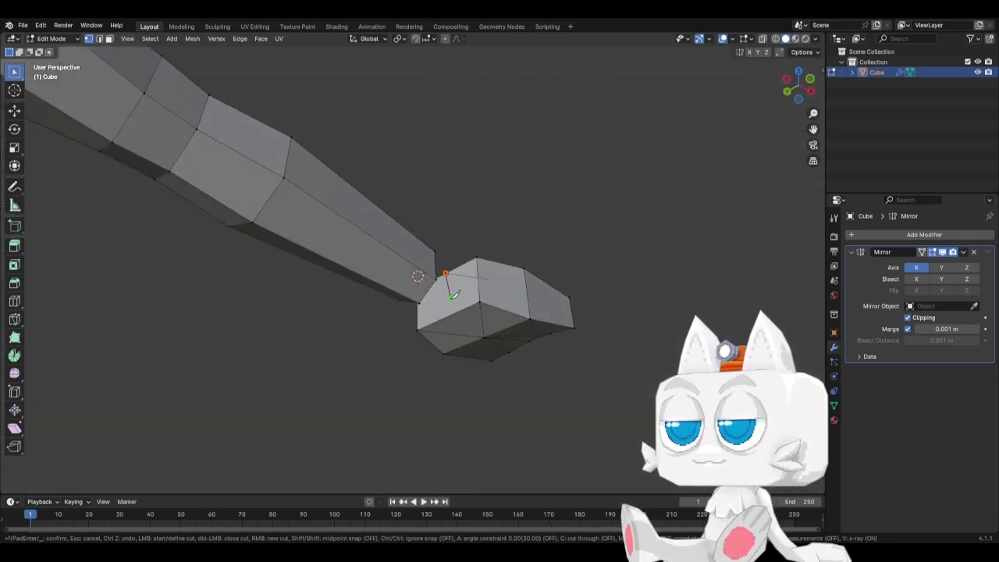
left_click(446, 315)
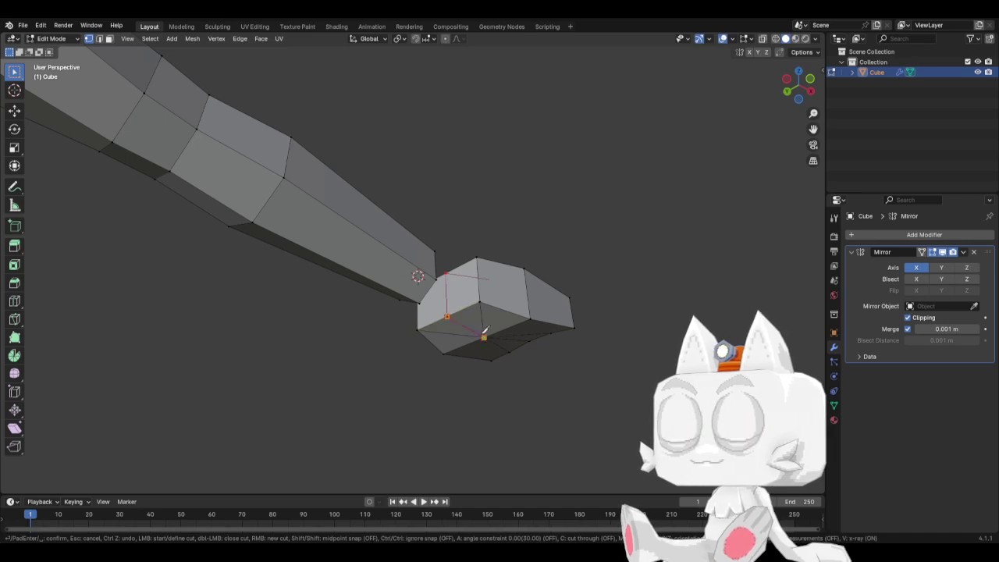
left_click(484, 332)
key("Return")
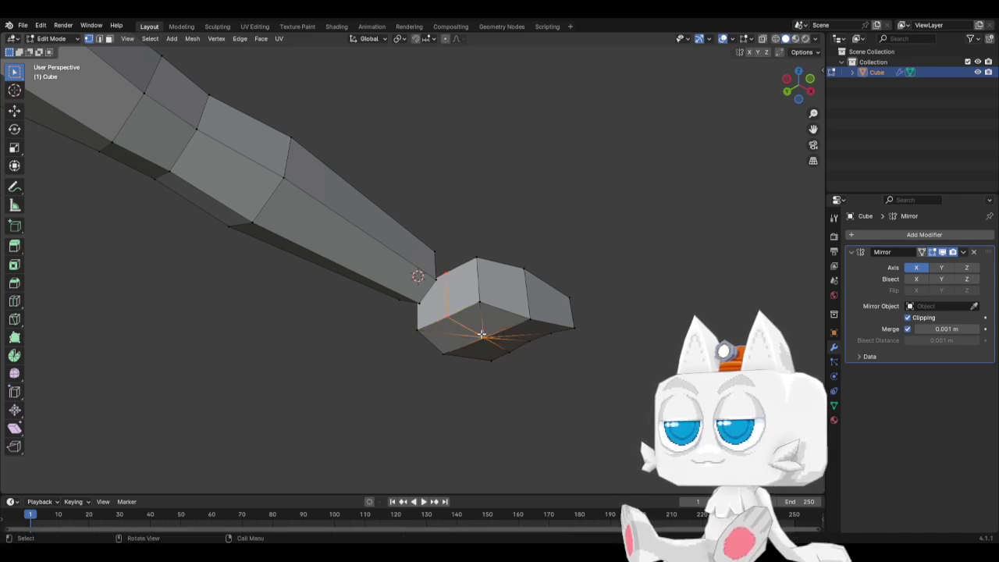
Scale the new middle edge of the hand's wrist end to 1.219 along Z
left_click(445, 314)
left_click(445, 276, "shift")
middle_click_drag(466, 287, 418, 359)
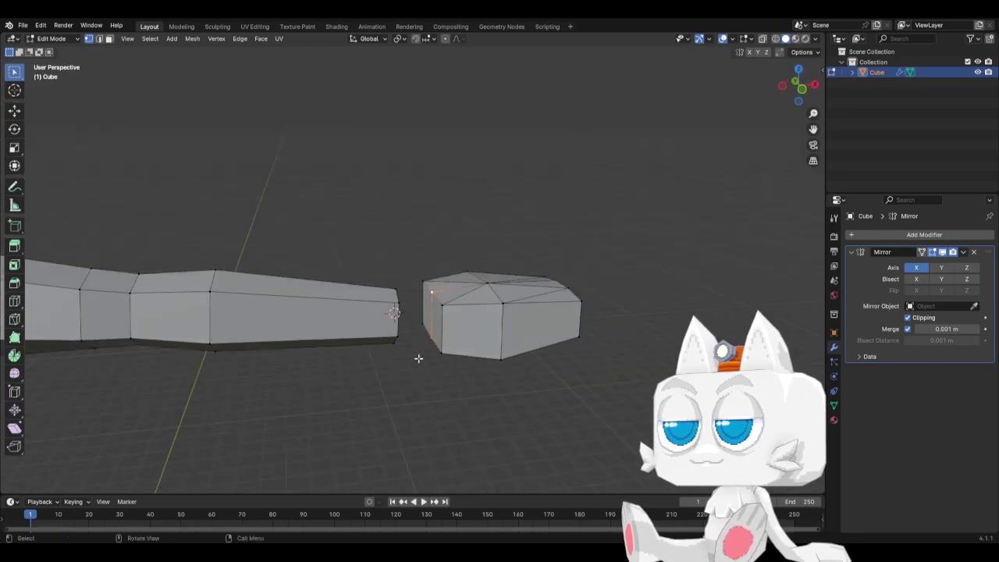
key("s")
key("z")
left_click(509, 267)
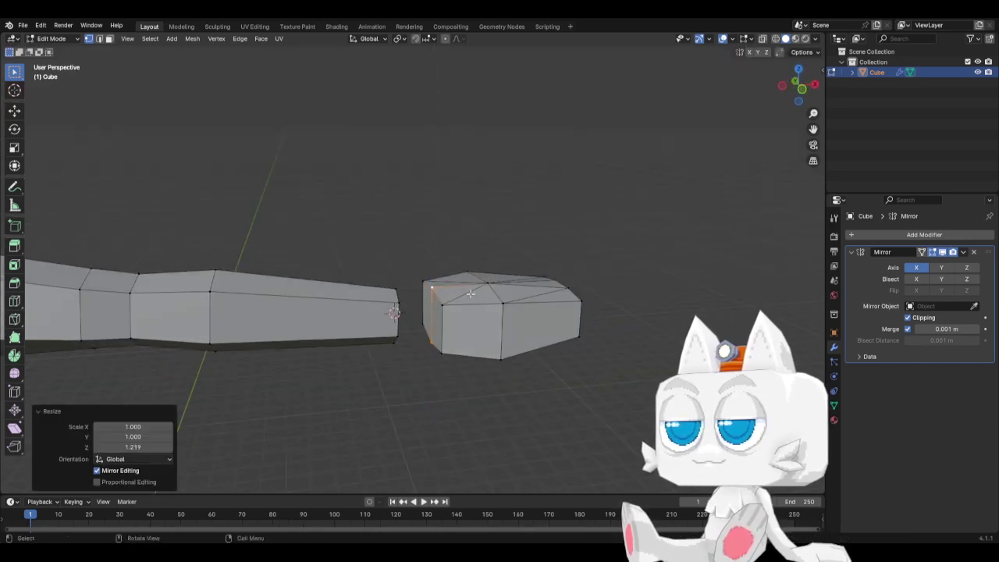
Dissolve the diagonal edges joining the top face's central vertex to both upper corners of the wrist end
middle_click_drag(506, 270, 404, 317)
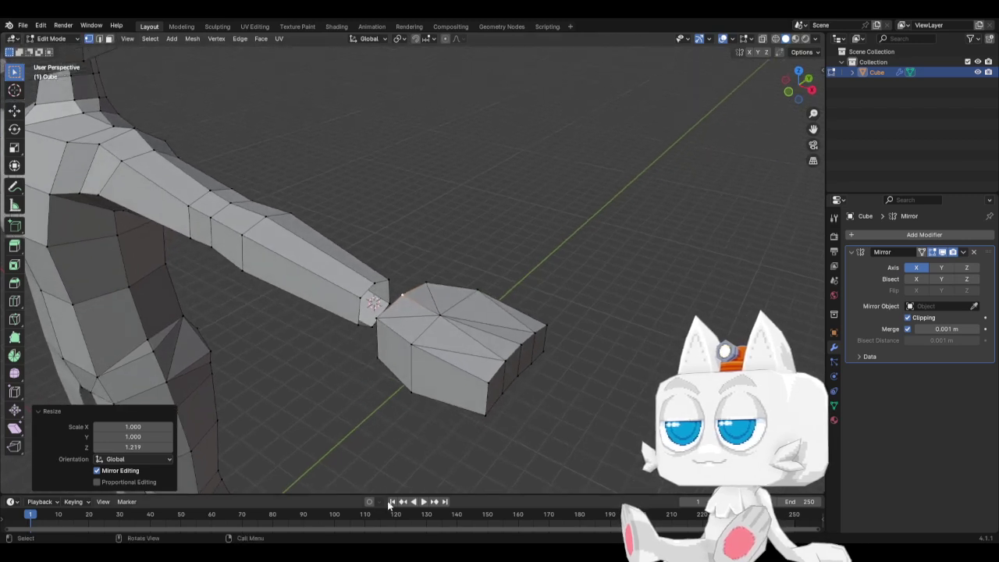
left_click(98, 39)
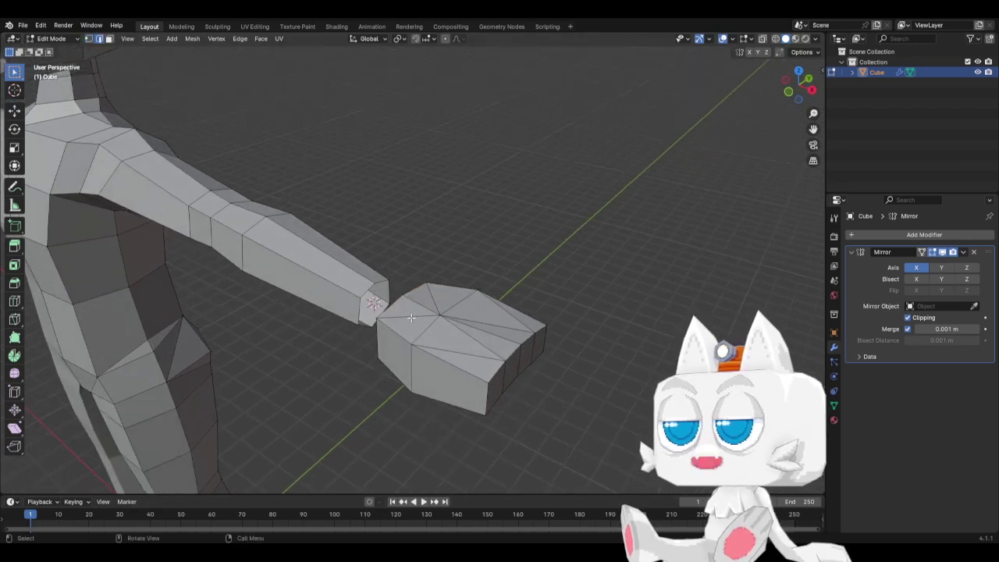
key("x")
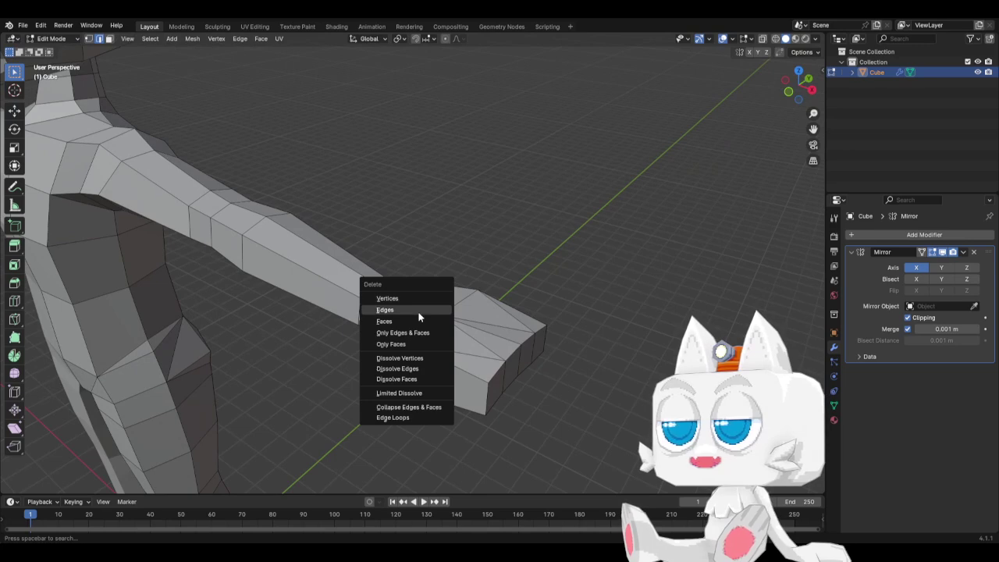
left_click(419, 311)
key("ctrl+z")
key("x")
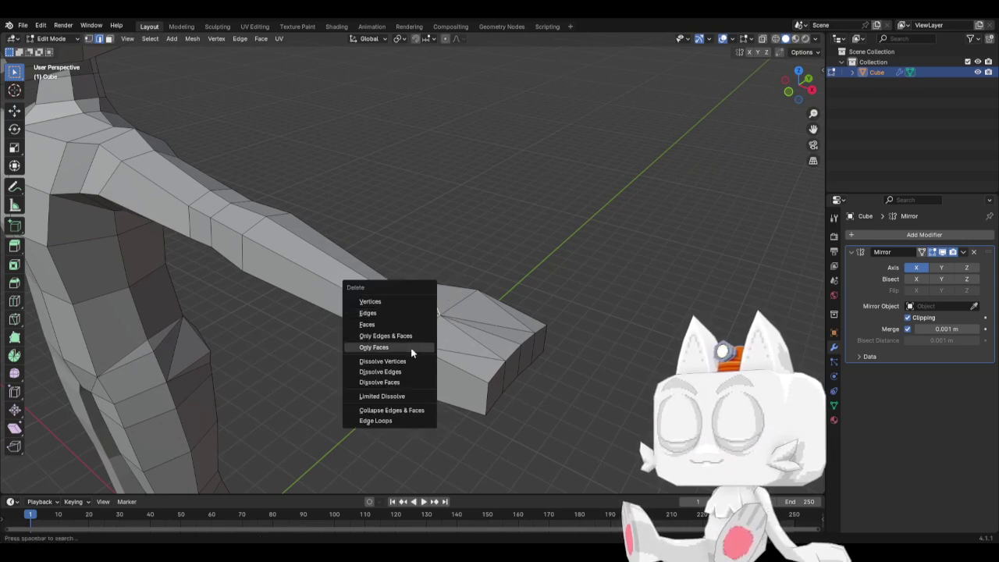
left_click(403, 373)
Try to knife-cut the hand's top from both corners of the middle loop to the wrist end's upper middle vertex
key("k")
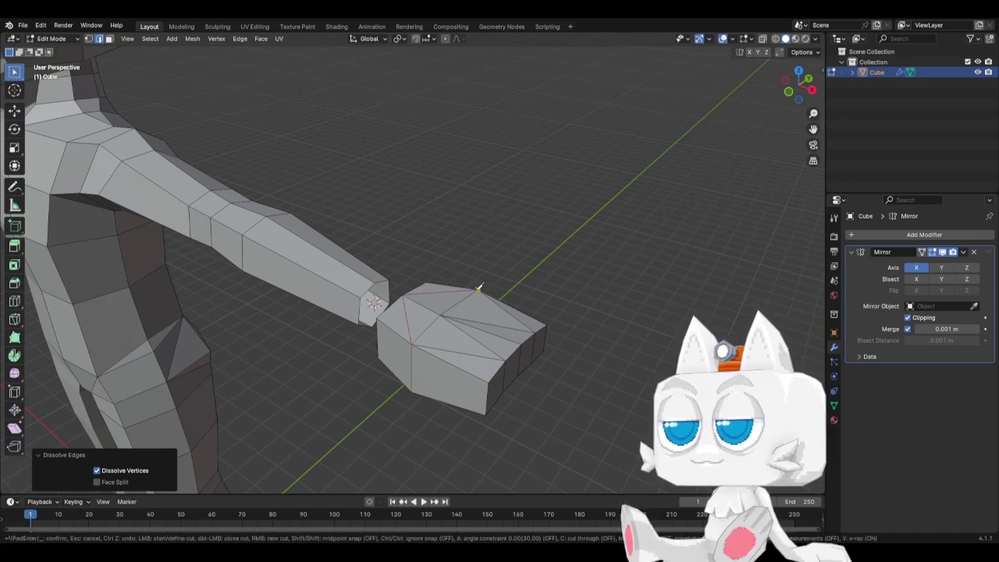
key("Return")
middle_click_drag(352, 373, 435, 315)
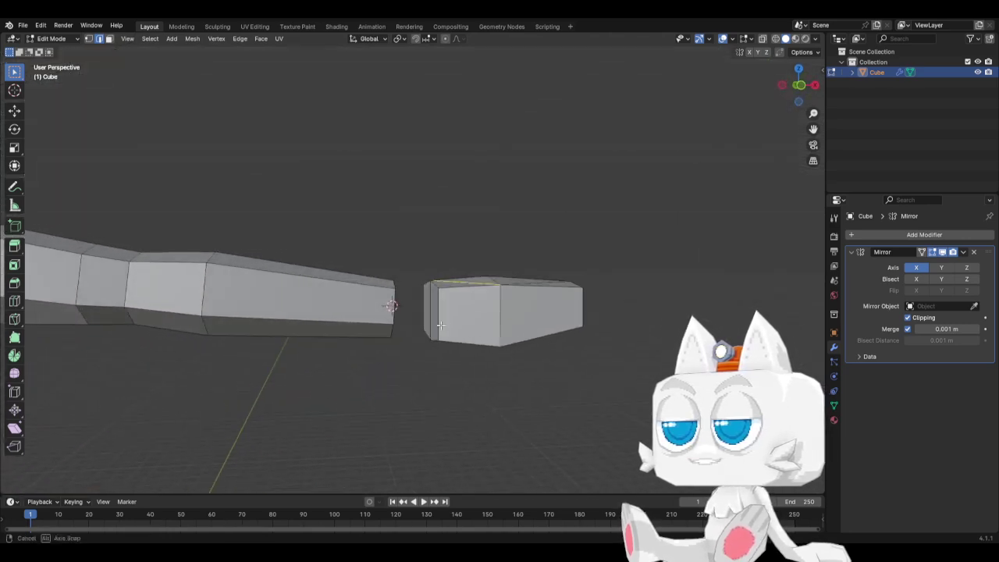
Try to knife-cut from the hand's top central vertex to both upper corners of the wrist end
key("k")
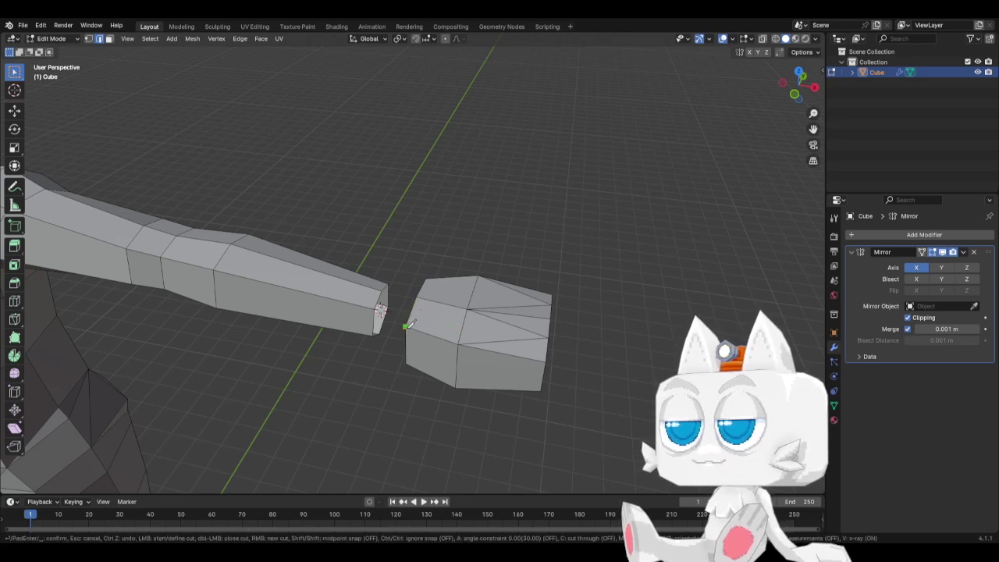
left_click(467, 309)
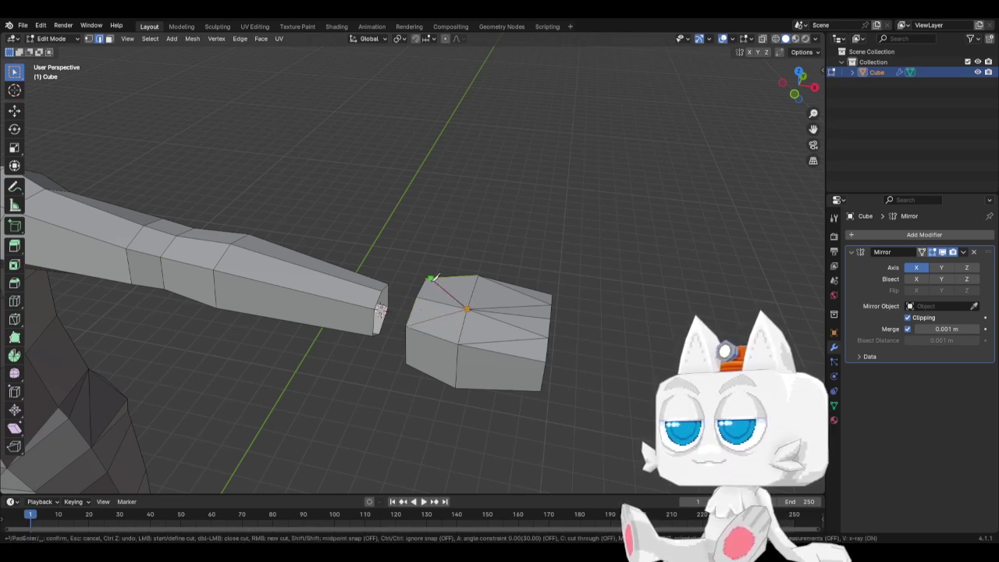
left_click(428, 280)
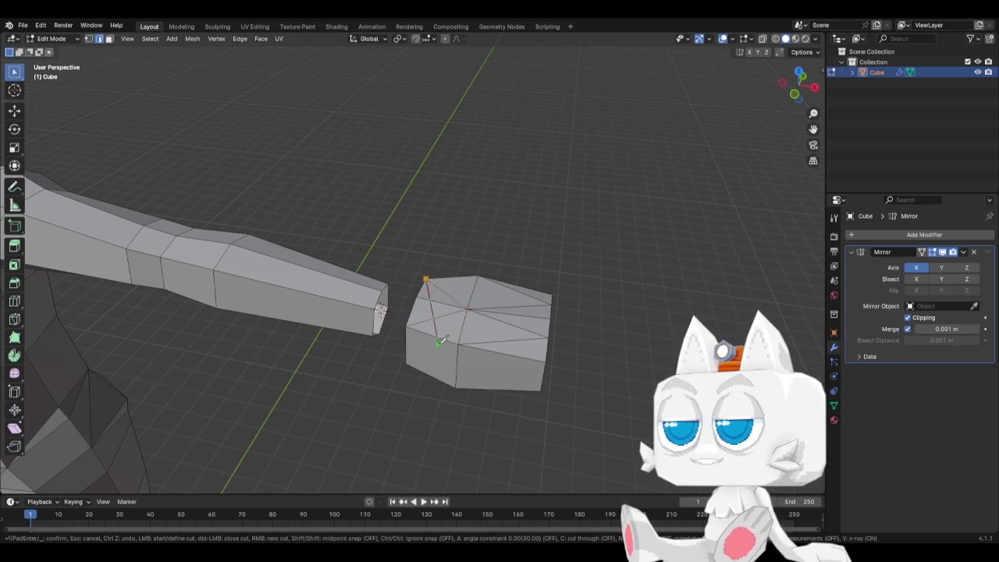
key("Return")
middle_click_drag(438, 331, 440, 324)
key("alt+a")
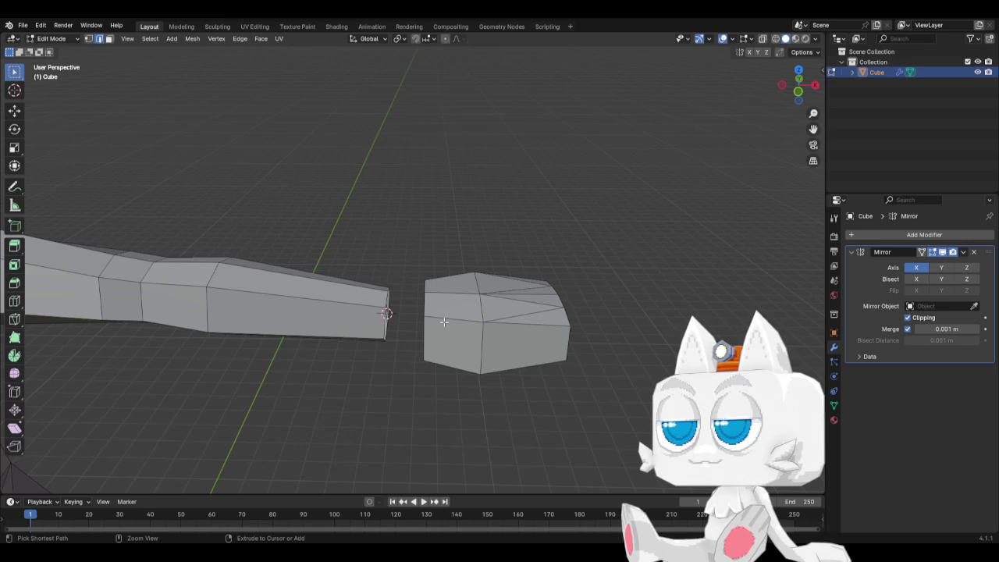
Knife-cut across the hand's top from one middle-loop corner through the wrist end's upper middle vertex to the opposite middle-loop corner
key("k")
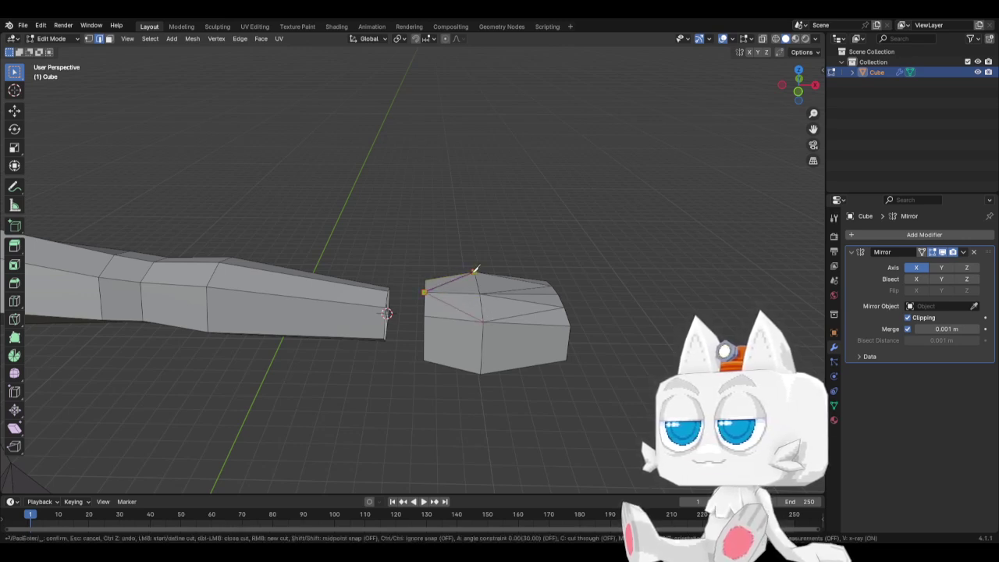
left_click(475, 272)
key("Return")
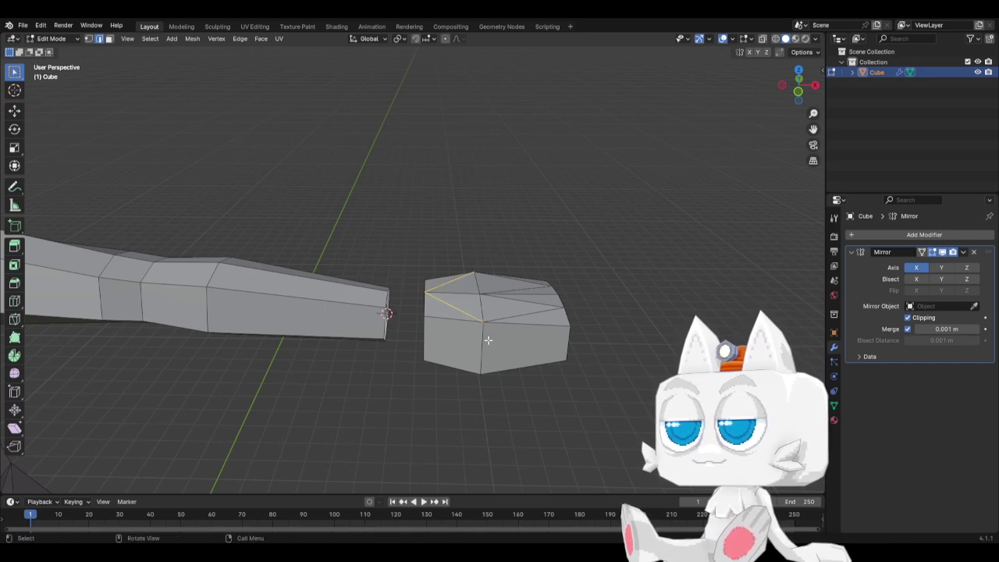
middle_click_drag(488, 339, 378, 332)
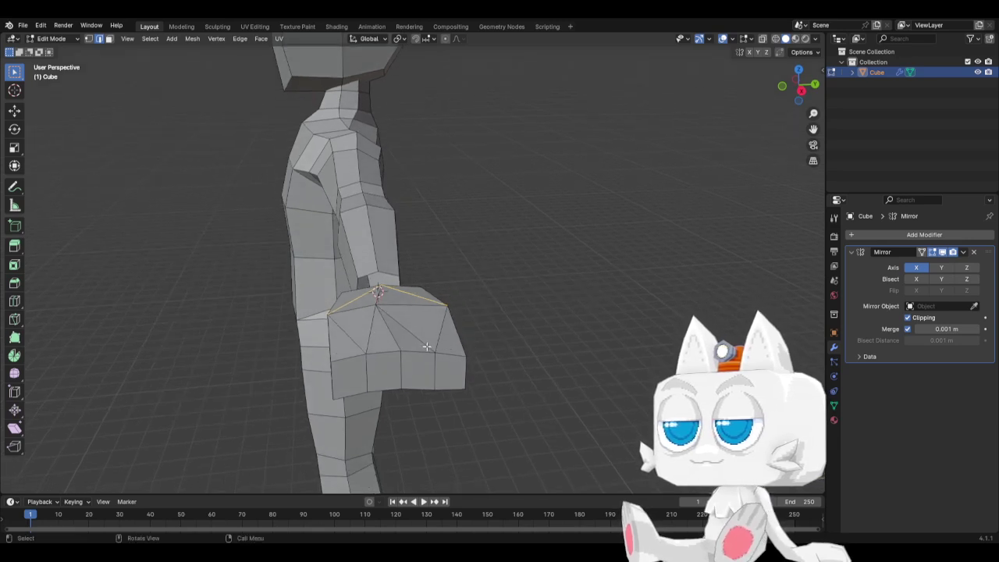
middle_click_drag(427, 346, 515, 271)
Select the vertices of the hand's wrist end and extrude them about 0.249 m toward the arm
left_click(88, 38, "shift")
middle_click_drag(546, 308, 507, 355)
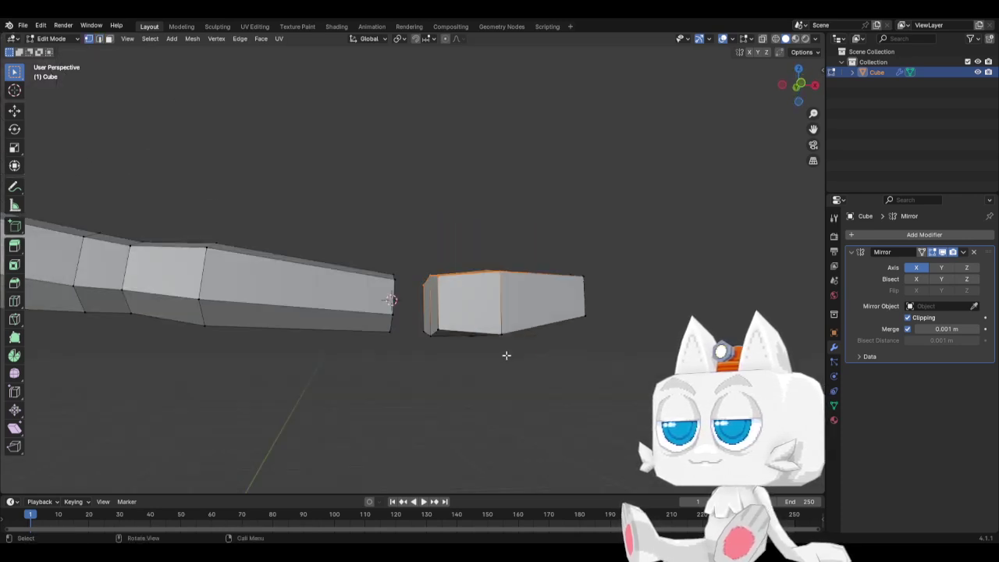
middle_click_drag(431, 326, 499, 332)
middle_click_drag(491, 276, 495, 296)
key("c")
key("Escape")
key("KP_3")
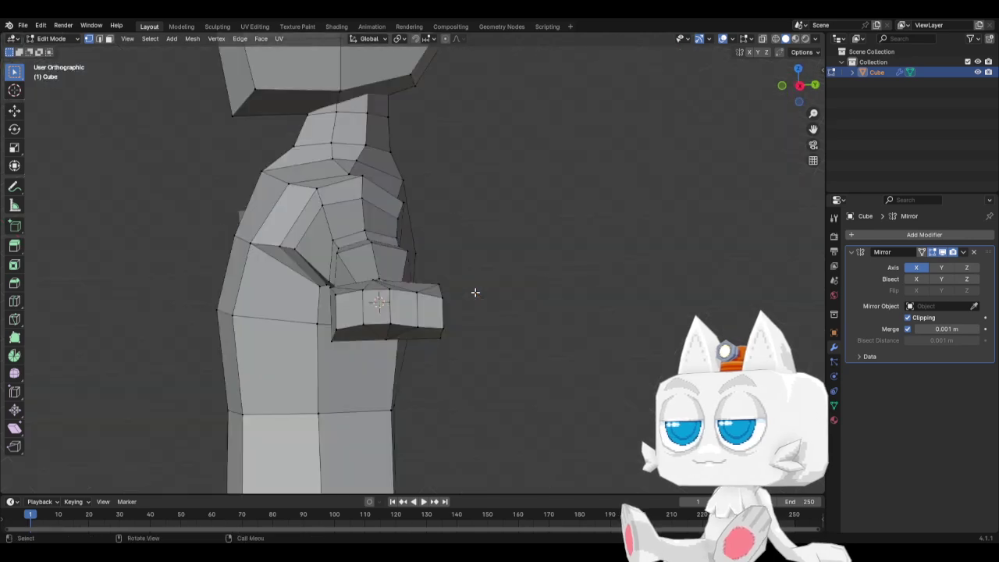
key("KP_1")
key("e")
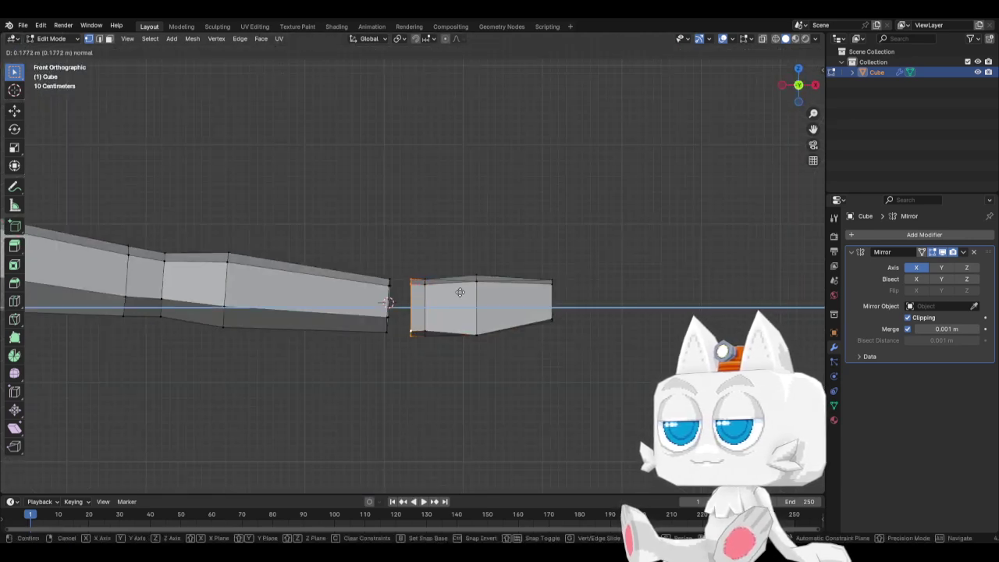
left_click(458, 293)
Scale the extruded wrist end to 0.869 uniformly and to 0.658 along Y
key("s")
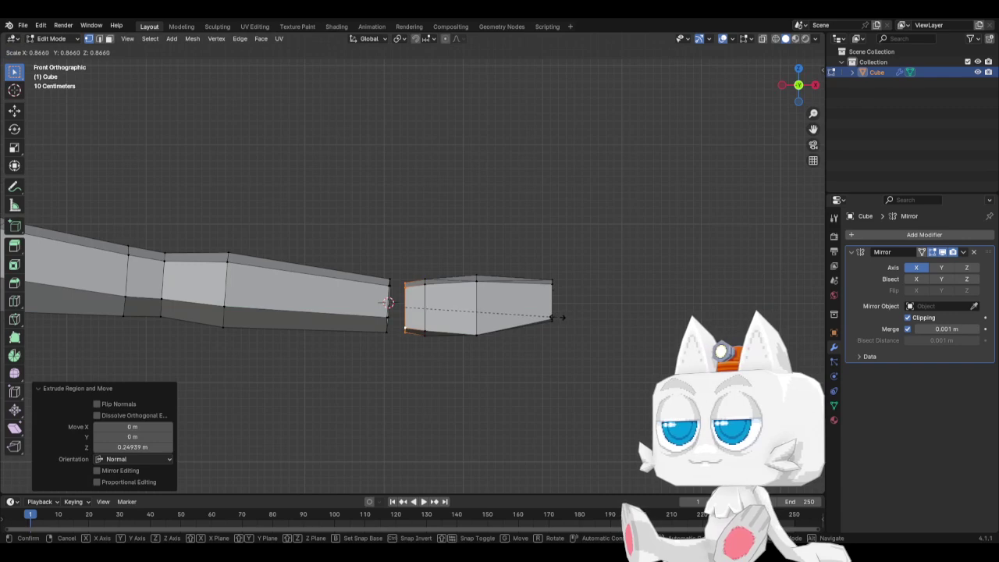
left_click(553, 318)
middle_click_drag(552, 318, 586, 293)
key("s")
key("y")
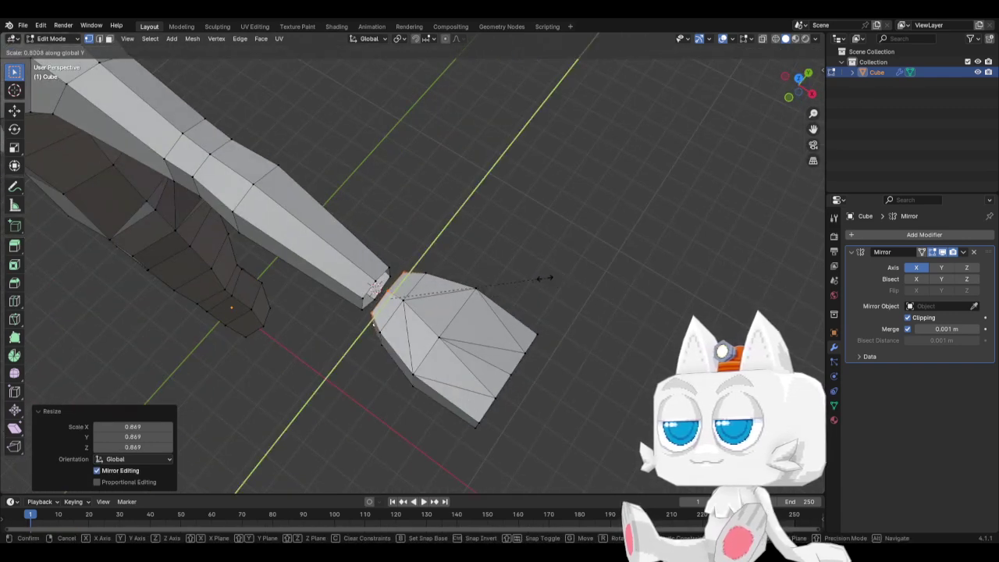
left_click(516, 277)
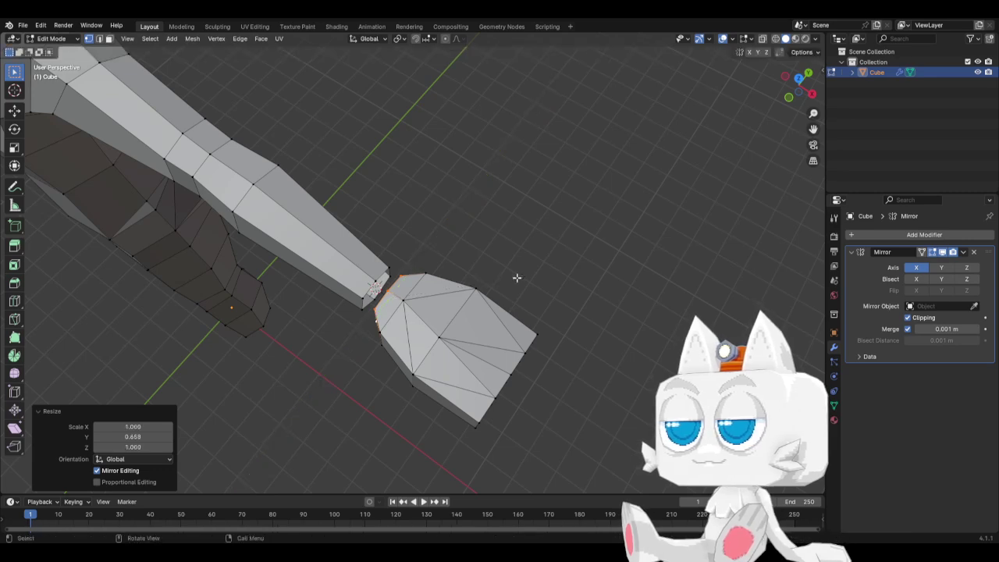
Select the whole linked hand mesh and rotate it about 5° in the front view to follow the arm's slope
key("KP_3")
key("KP_1")
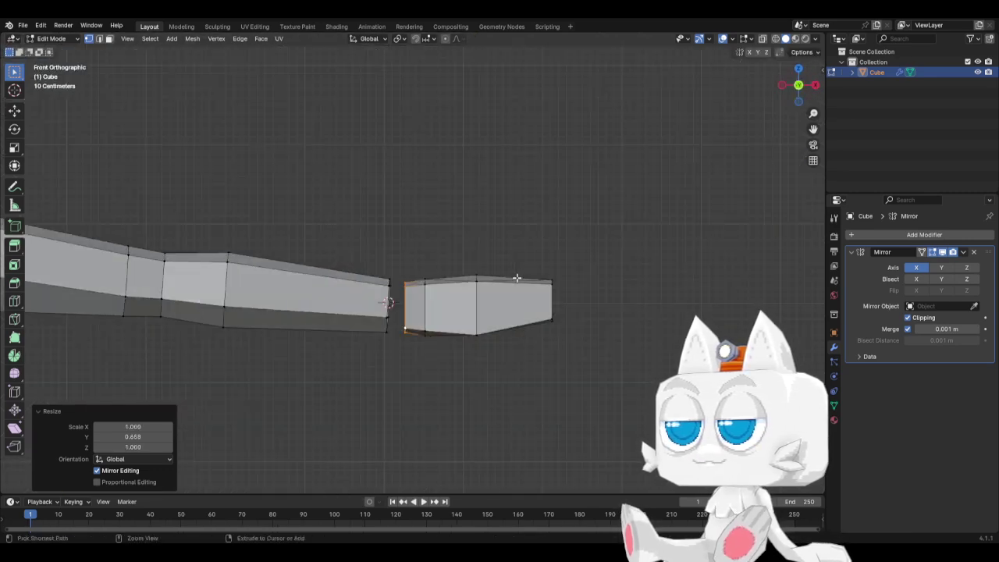
key("ctrl+l")
key("r")
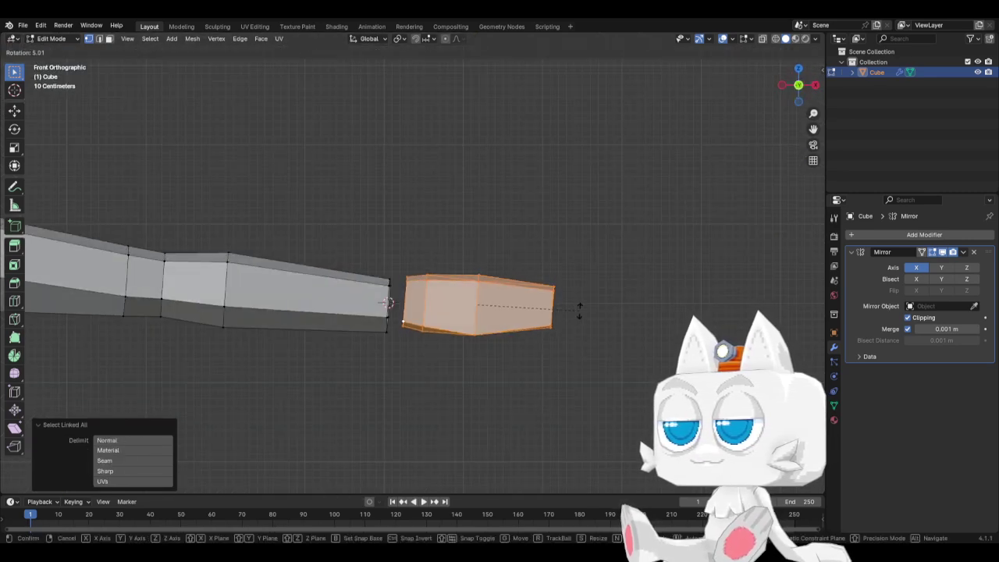
left_click(578, 311)
Enlarge the hand slightly, move it about 0.046 m in X and -0.079 m in Z, and rotate it -1.5°
key("s")
left_click(598, 311)
key("r")
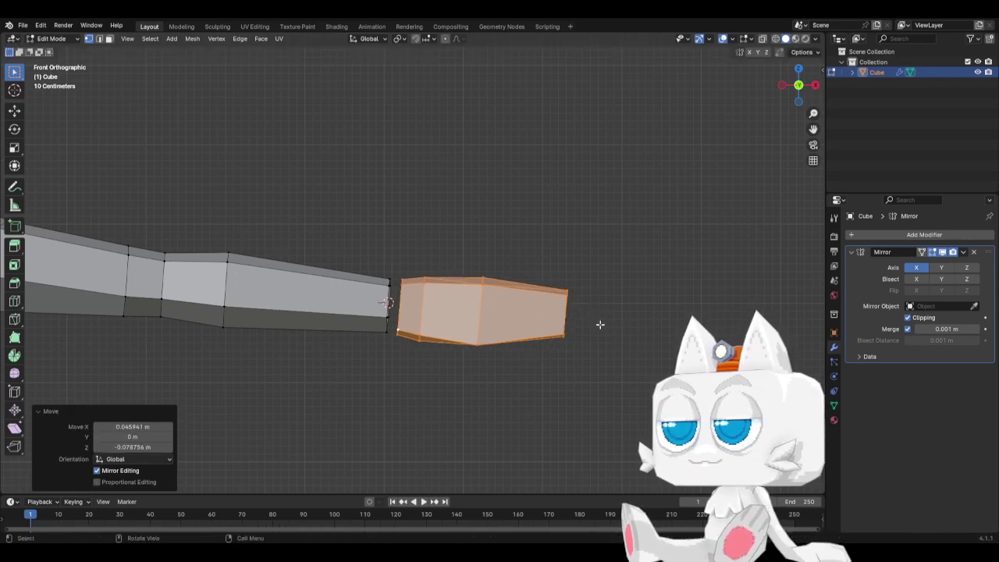
left_click(605, 319)
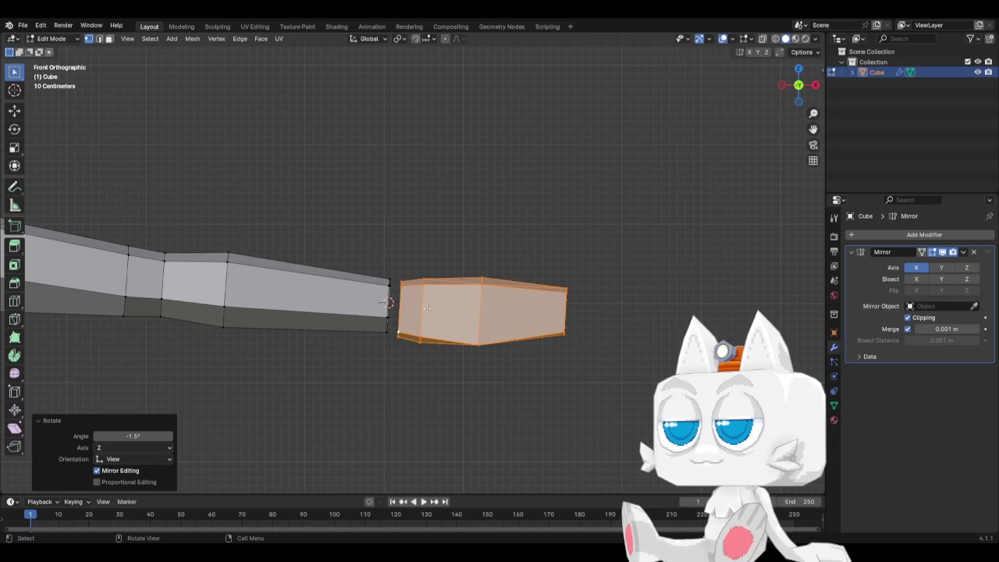
Scale the corner vertices of the hand's wrist end to 0.706, using X-ray to select them
left_click(403, 283)
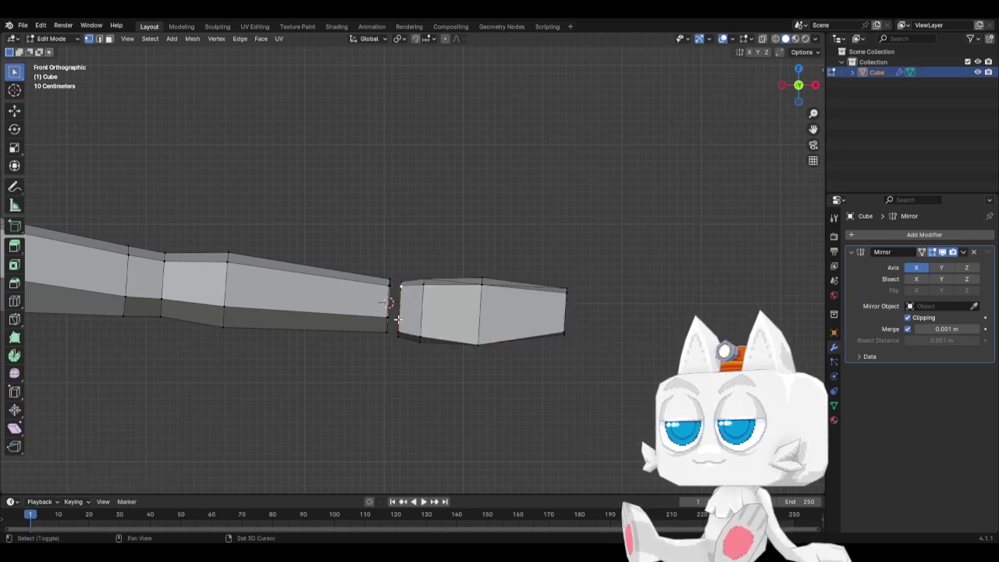
left_click(414, 322, "shift")
key("s")
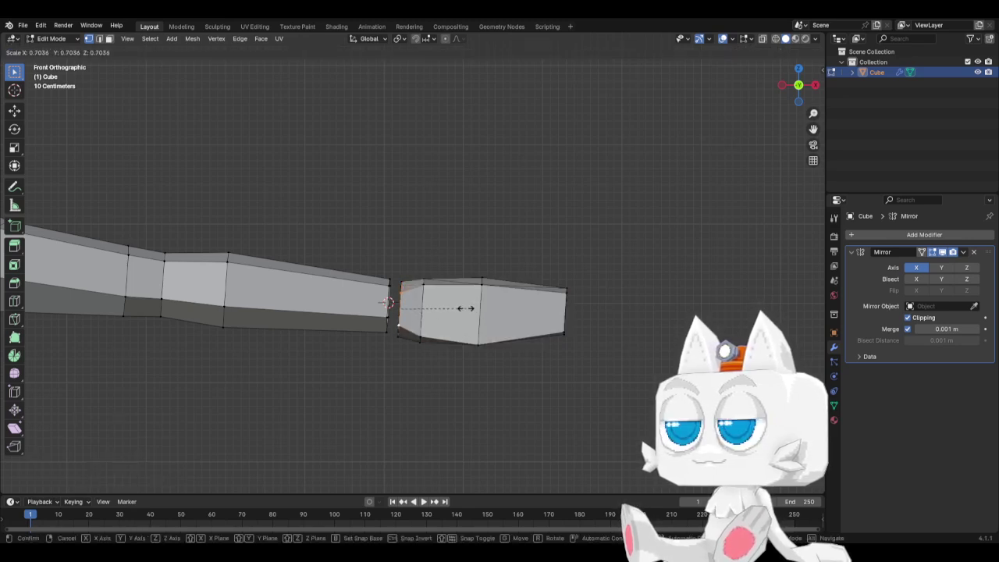
left_click(465, 309)
key("alt+z")
left_click(402, 287)
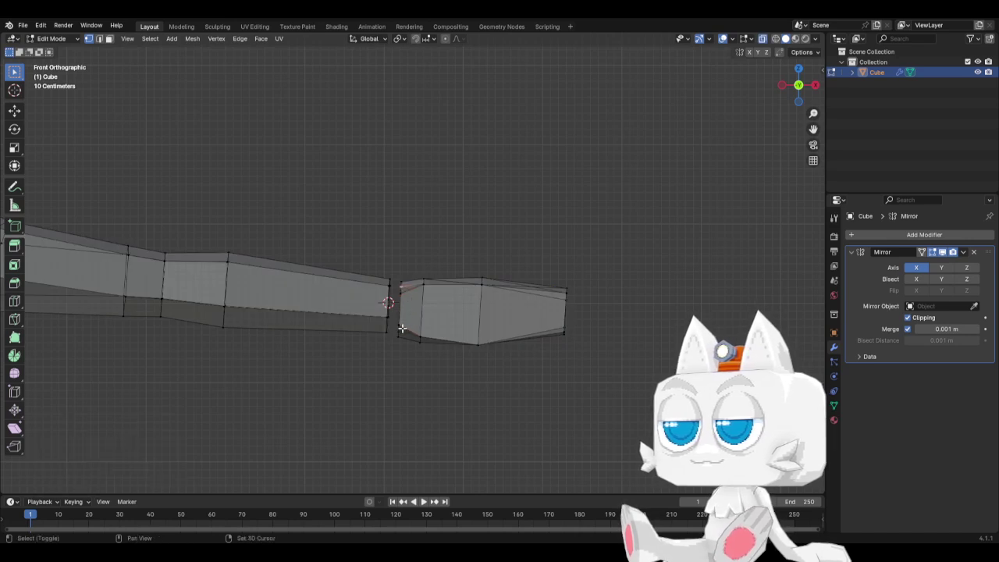
key("s")
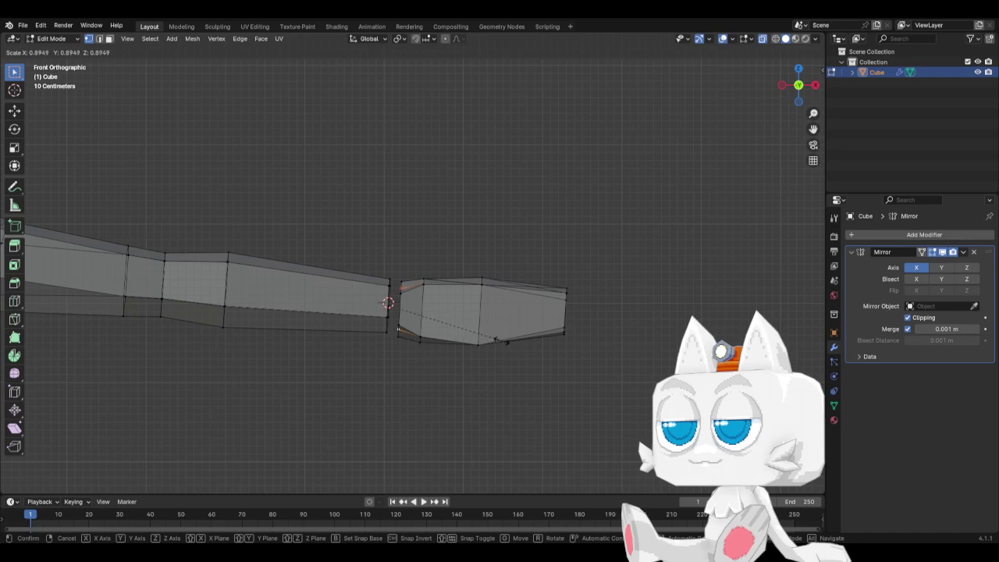
left_click(479, 331)
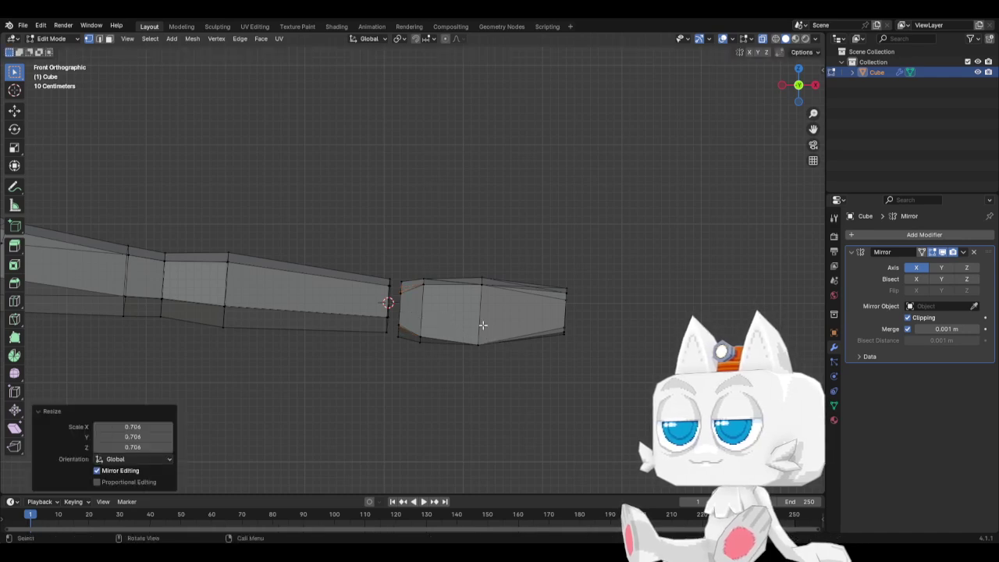
Move the upper corner vertices of the loop next to the wrist end down about 0.046 m along Z
left_click(419, 290, "shift")
key("g")
key("z")
key("Escape")
key("c")
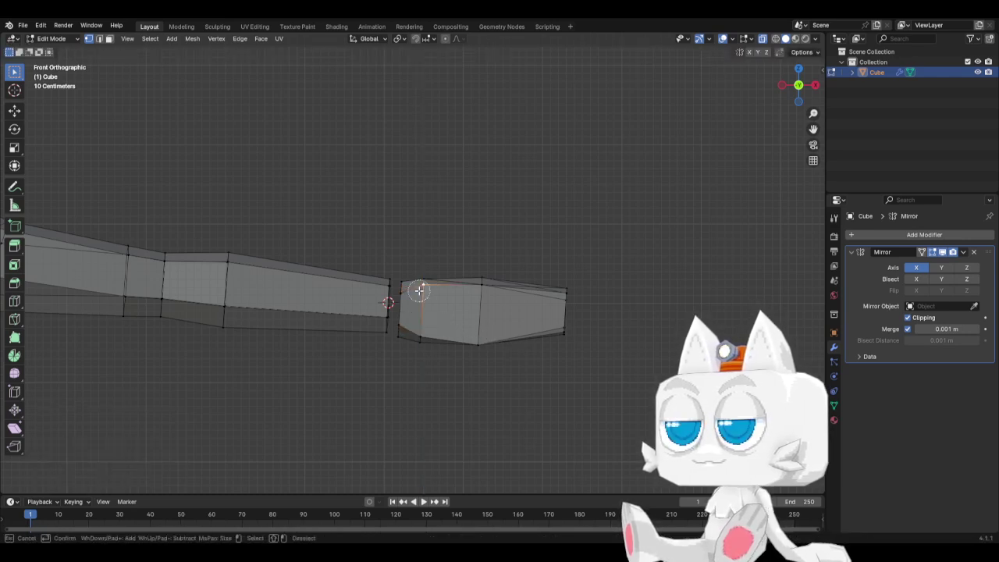
key("Escape")
key("g")
key("z")
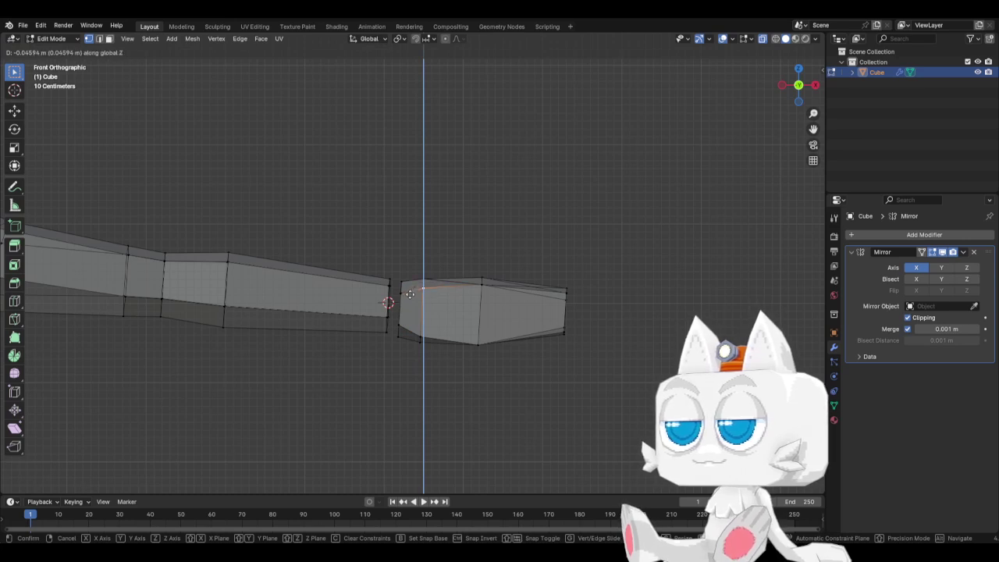
left_click(410, 294)
Raise the upper corner vertices of the hand's wrist end by about 0.05 m
key("g")
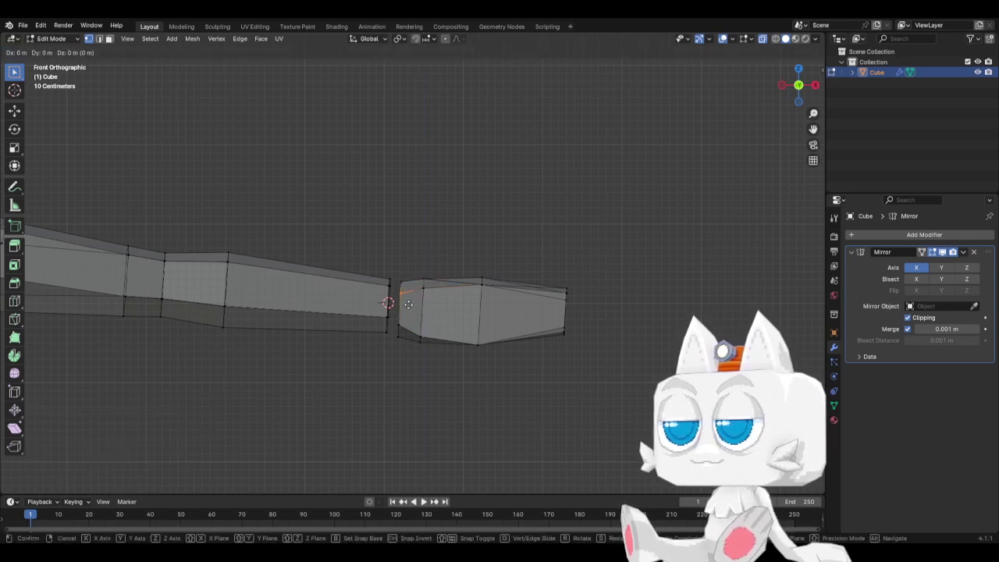
left_click(407, 300)
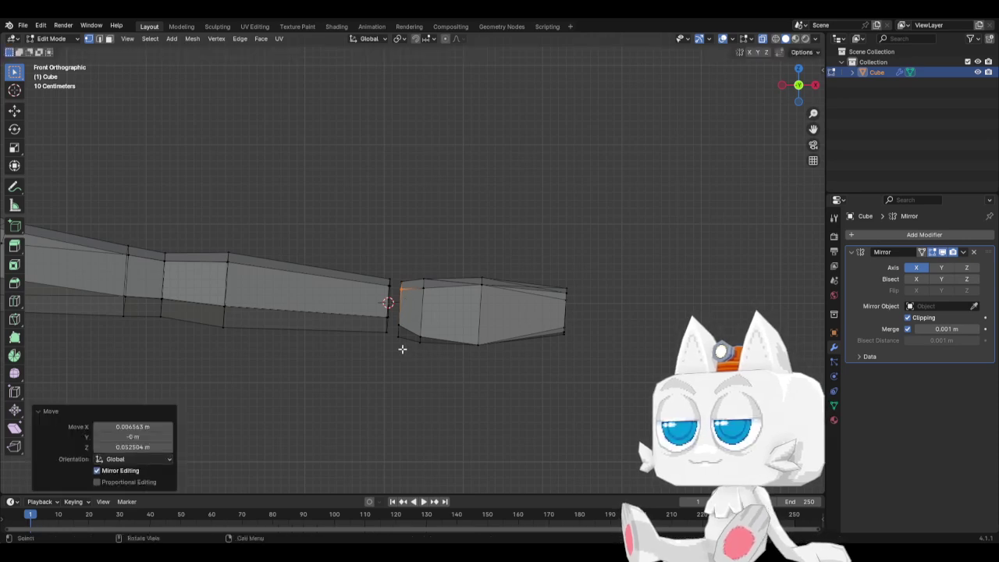
middle_click_drag(523, 308, 435, 328)
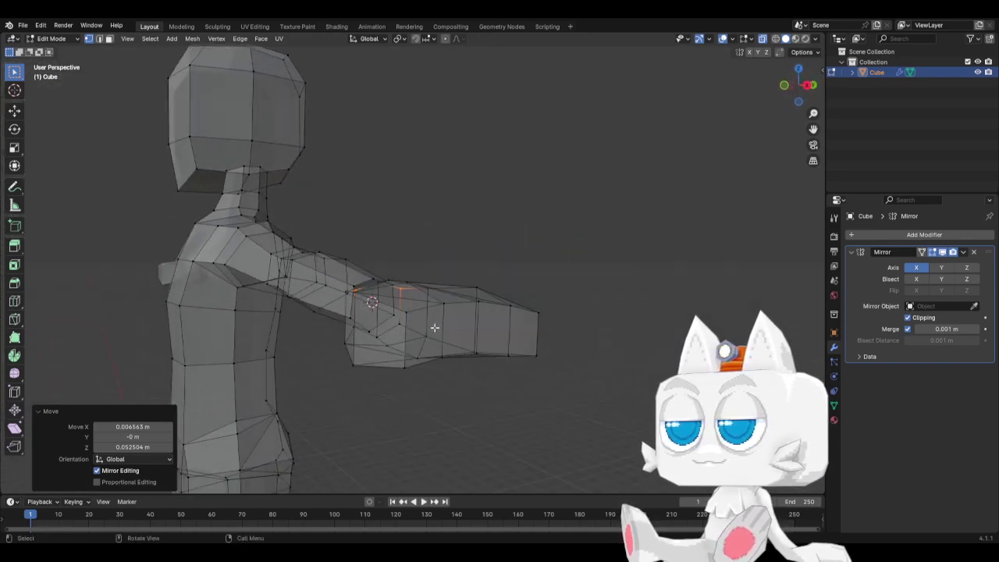
Select the four end faces of the hand's finger edge in the top view
left_click(108, 39)
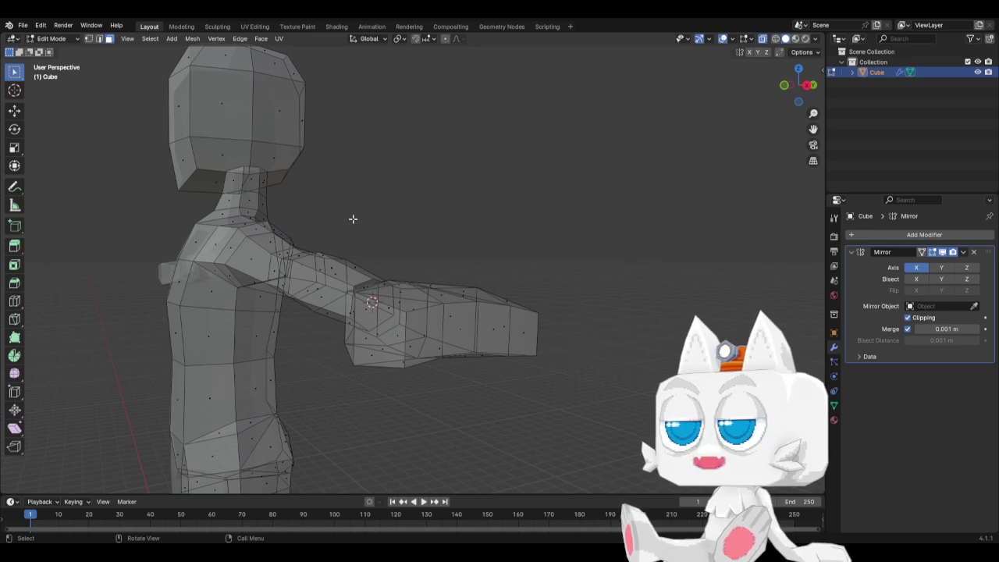
key("KP_7")
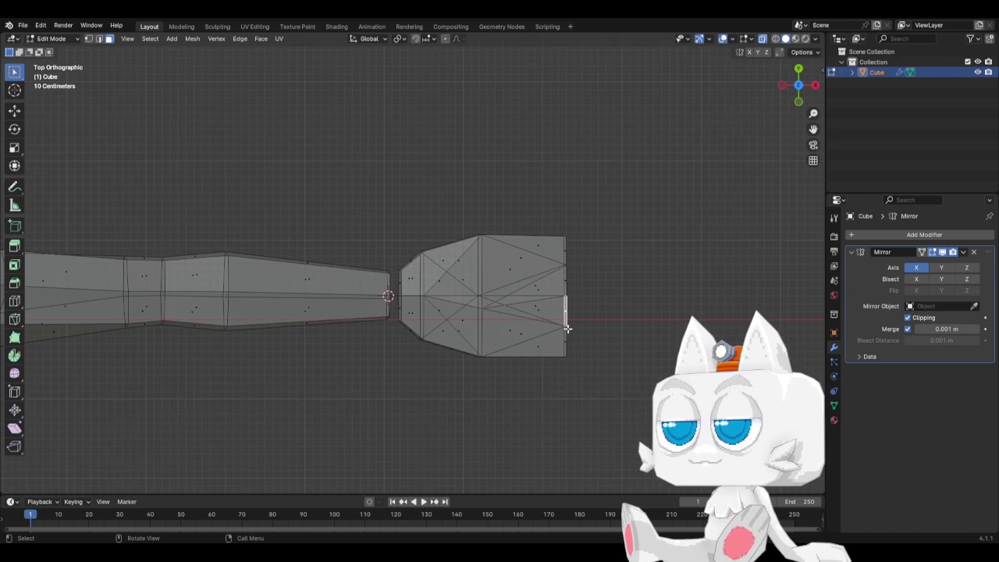
left_click(567, 281, "shift")
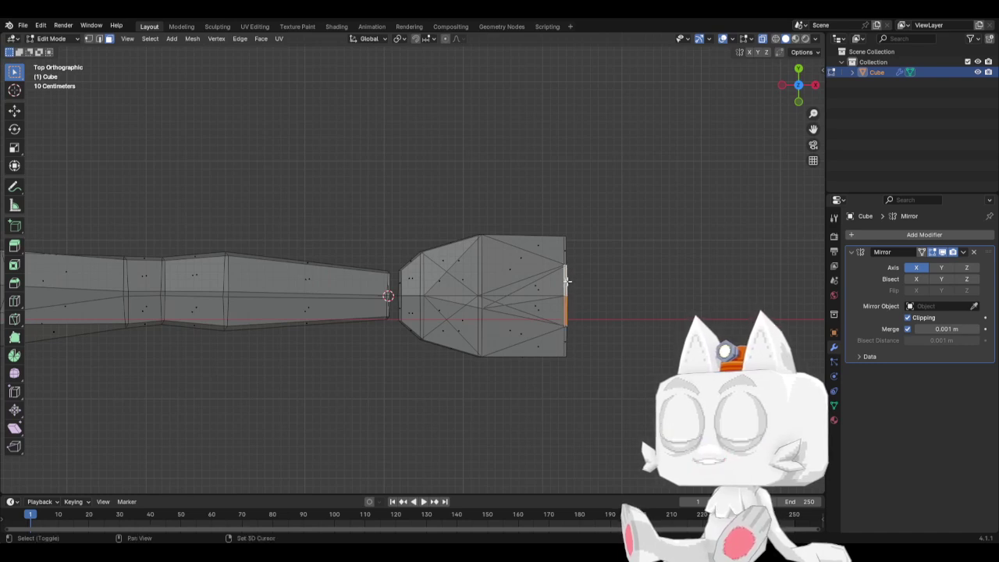
left_click(565, 343, "shift")
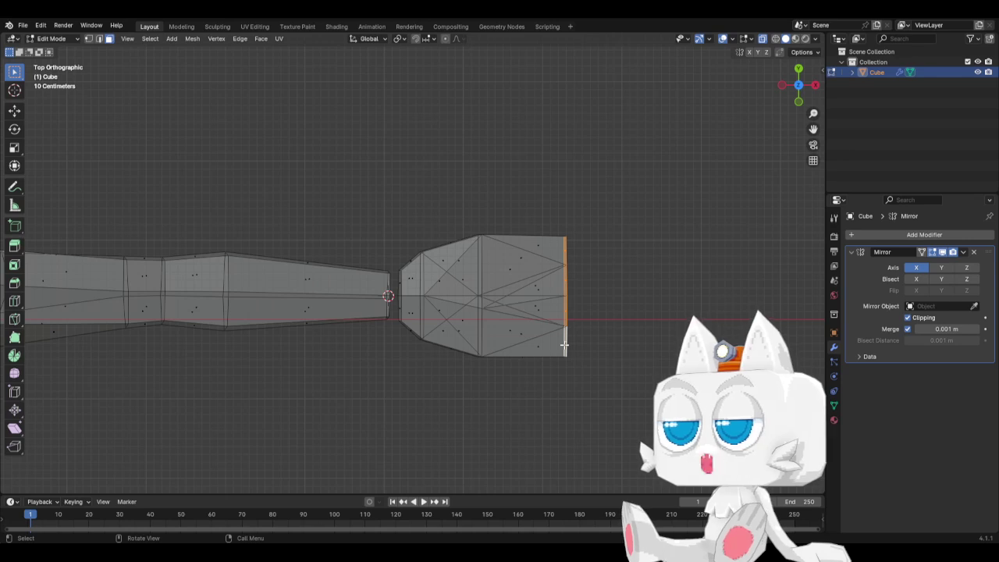
Move the front corner vertices of the hand's finger edge about -0.039 m along X
left_click(88, 38)
left_click(545, 351)
key("g")
key("y")
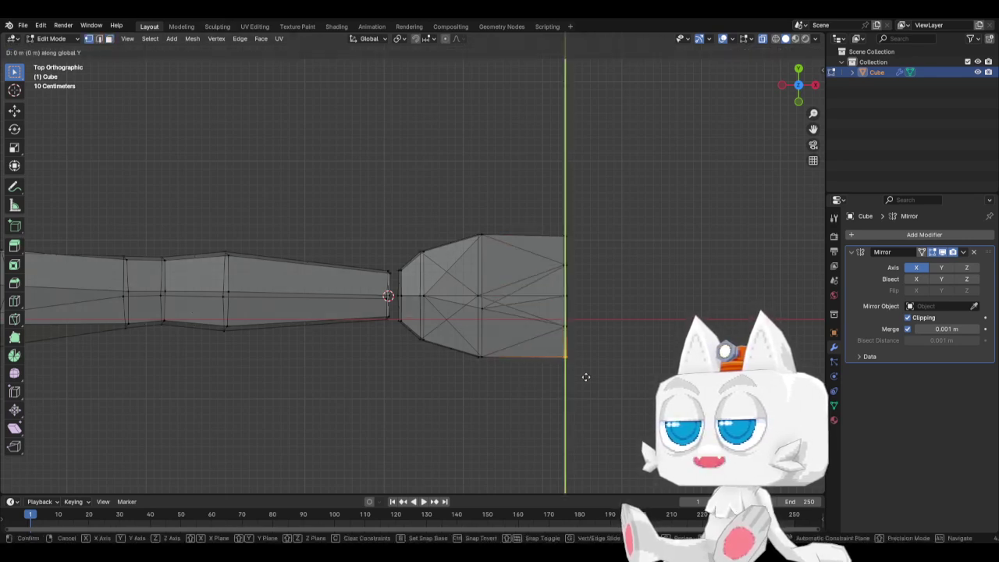
key("y")
key("x")
left_click(575, 375)
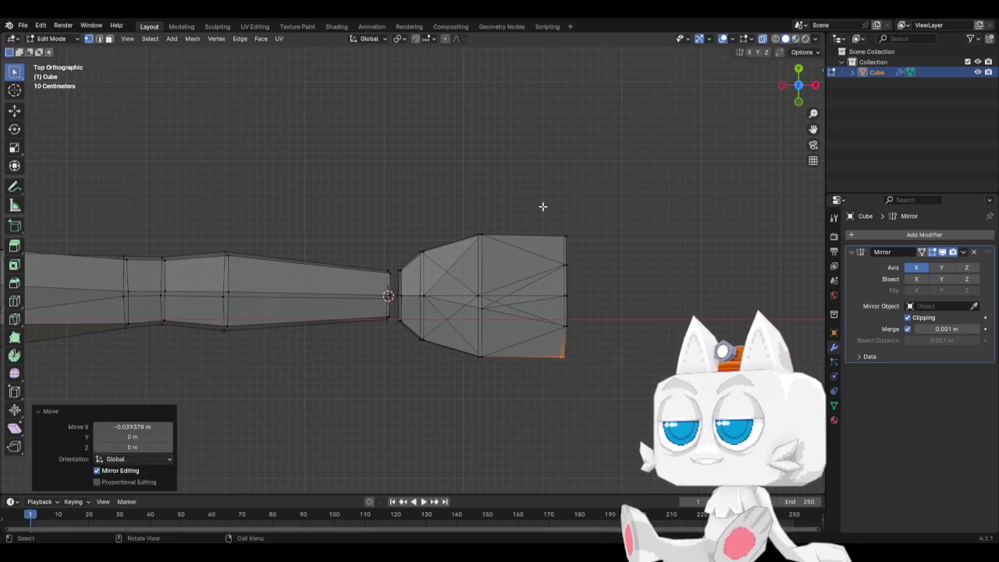
Move the two rearmost rows of vertices on the hand's finger edge slightly toward the palm along X
left_click_drag(542, 205, 590, 276)
key("g")
key("y")
key("y")
key("y")
key("x")
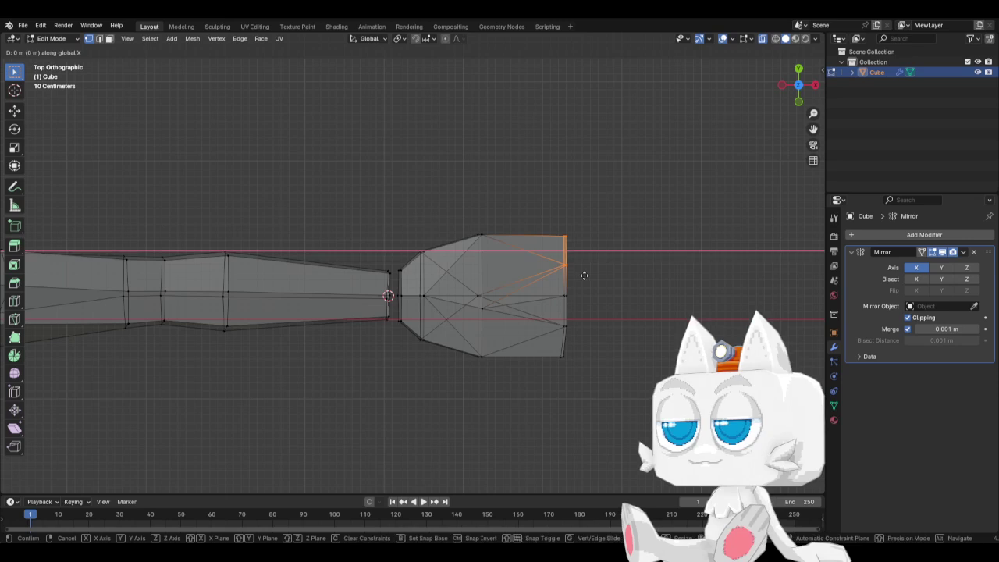
left_click(582, 275)
Move the back corner vertices of the hand's finger edge about -0.112 m along X
left_click_drag(552, 225, 596, 238)
key("g")
key("x")
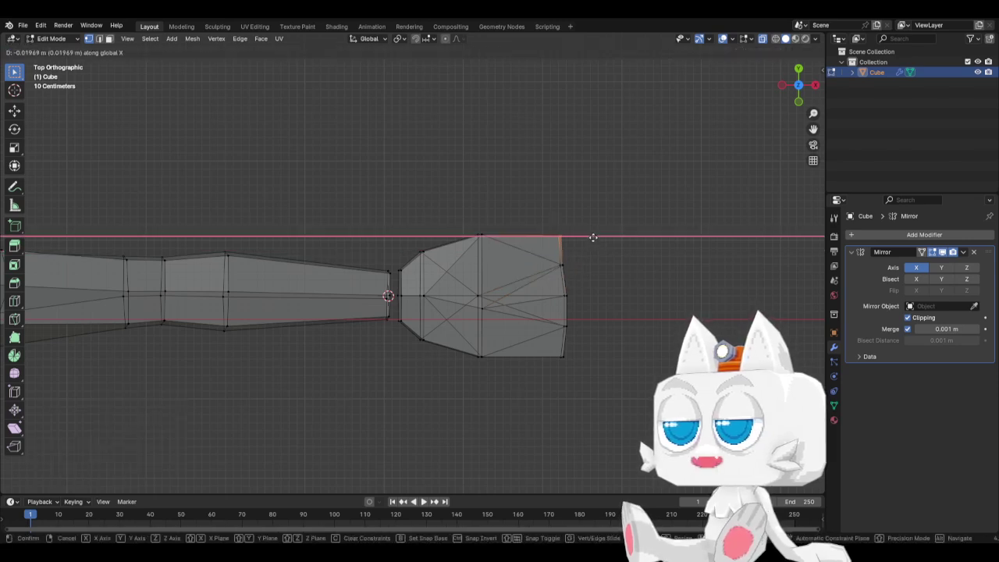
left_click(588, 236)
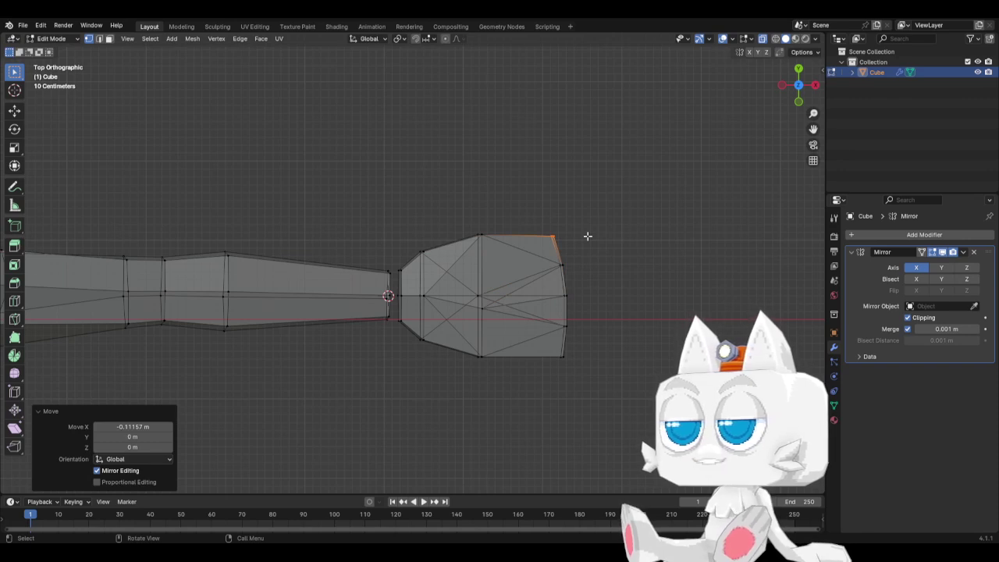
Switch to face selection and select the four end faces along the hand's finger edge
left_click(110, 38)
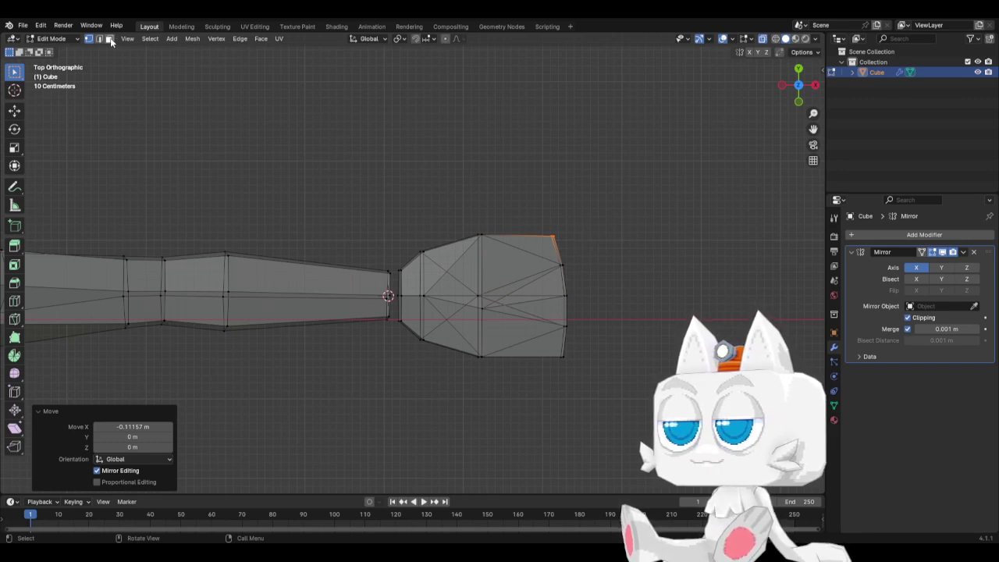
key("KP_1")
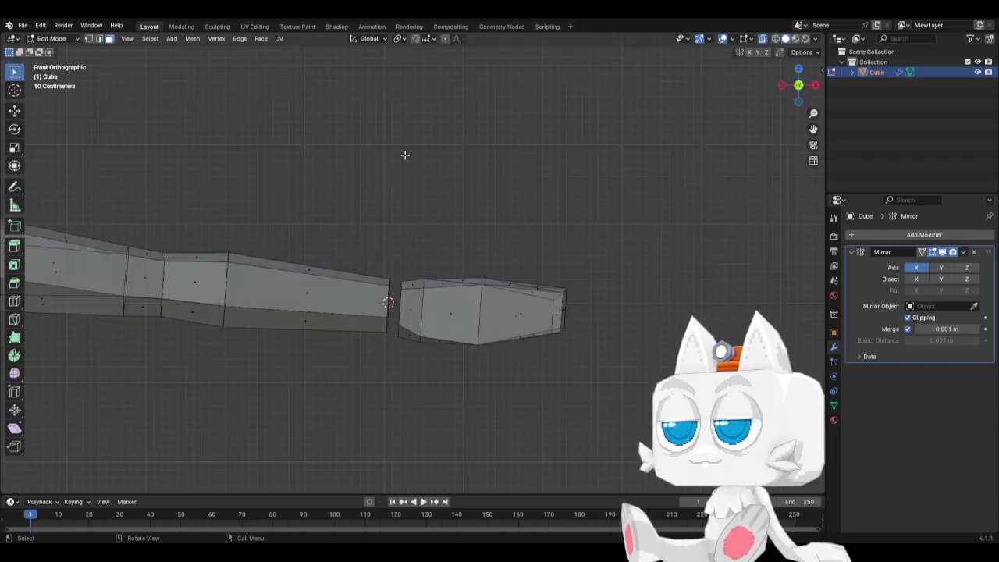
middle_click_drag(642, 255, 485, 312)
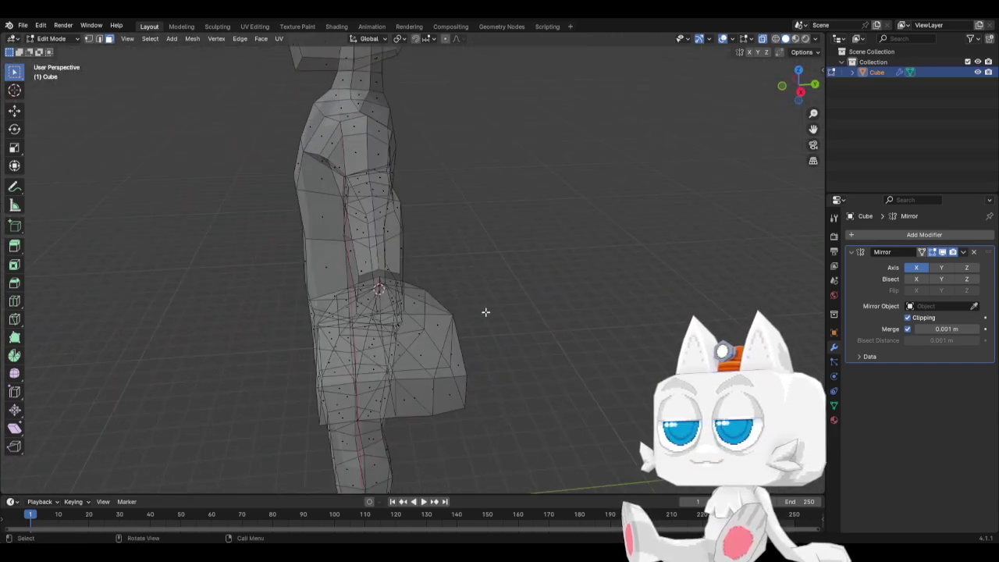
middle_click_drag(348, 351, 387, 396)
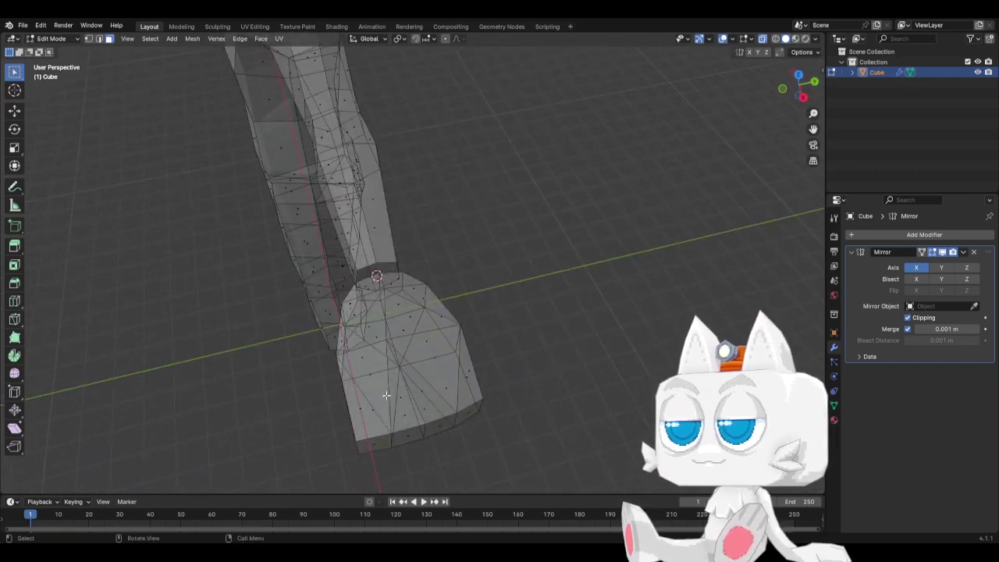
left_click(377, 446)
left_click(421, 434, "shift")
left_click(437, 426, "shift")
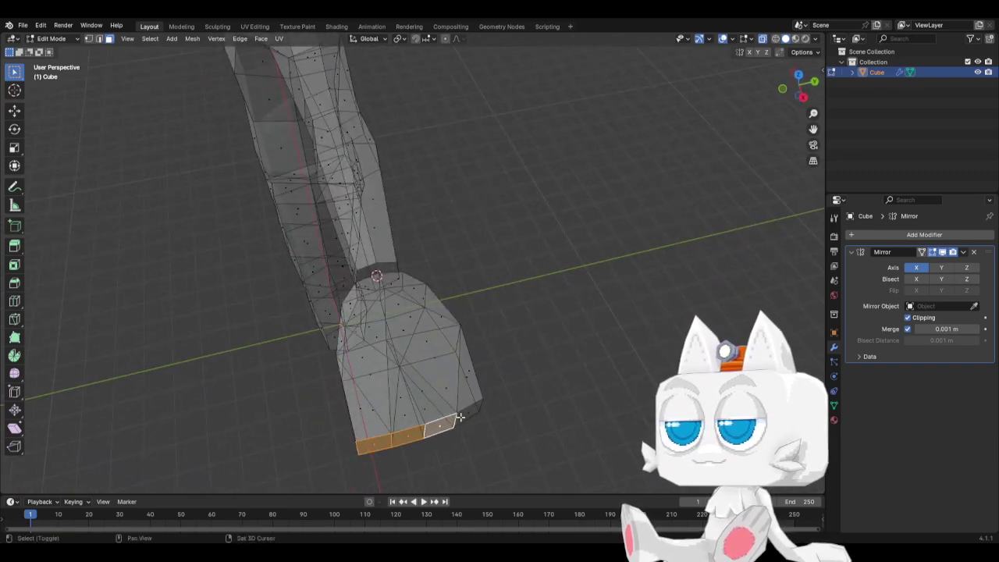
left_click(462, 417, "shift")
Extrude the four end faces with Extrude Individual Faces and move them about 0.656 m outward along X
key("F3")
type("ext")
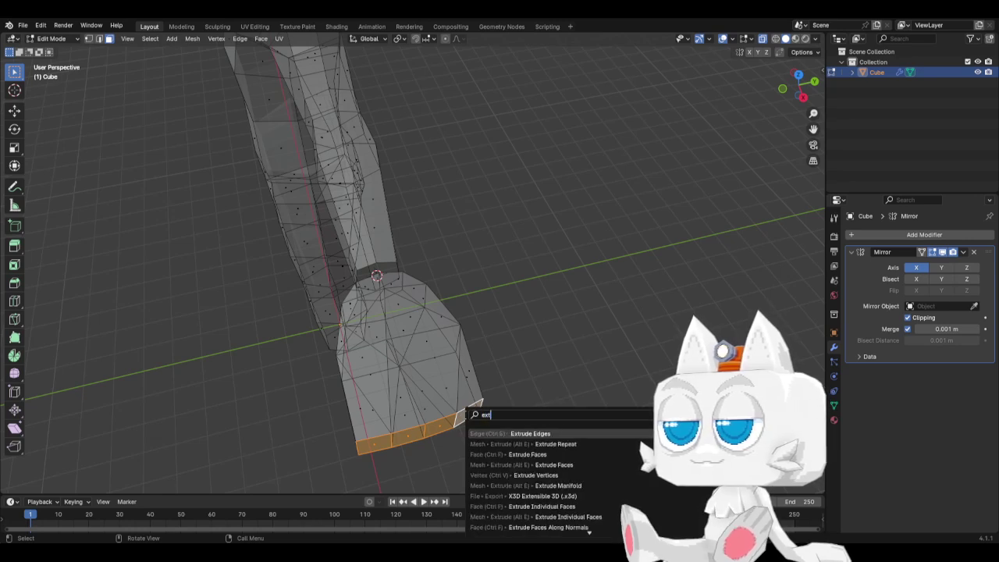
type("rude")
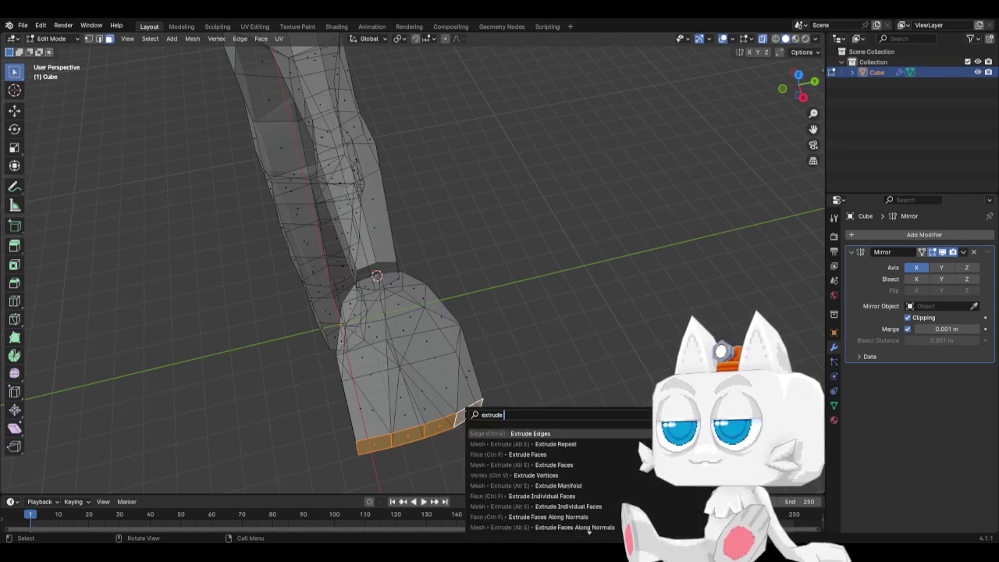
type(" in")
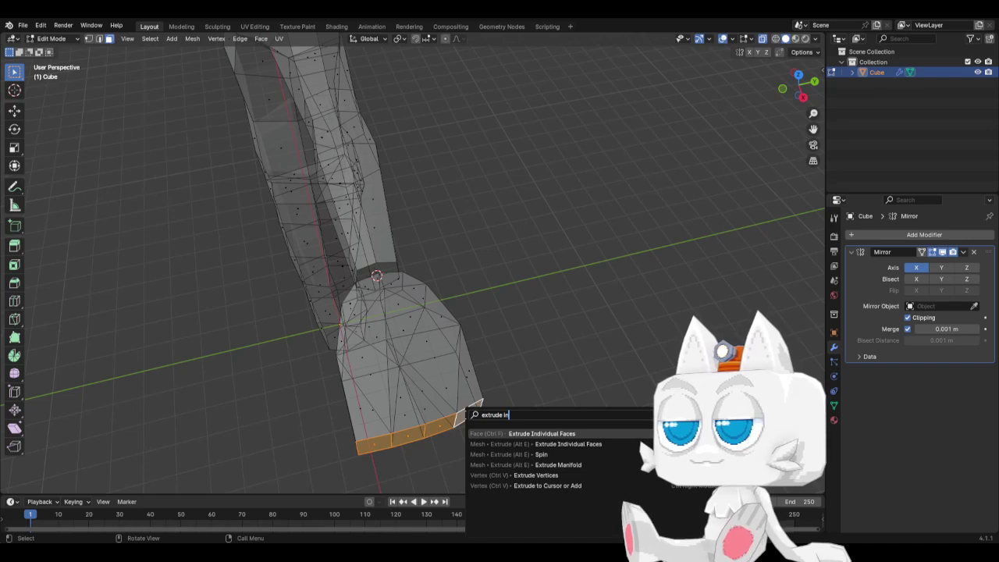
left_click(535, 433)
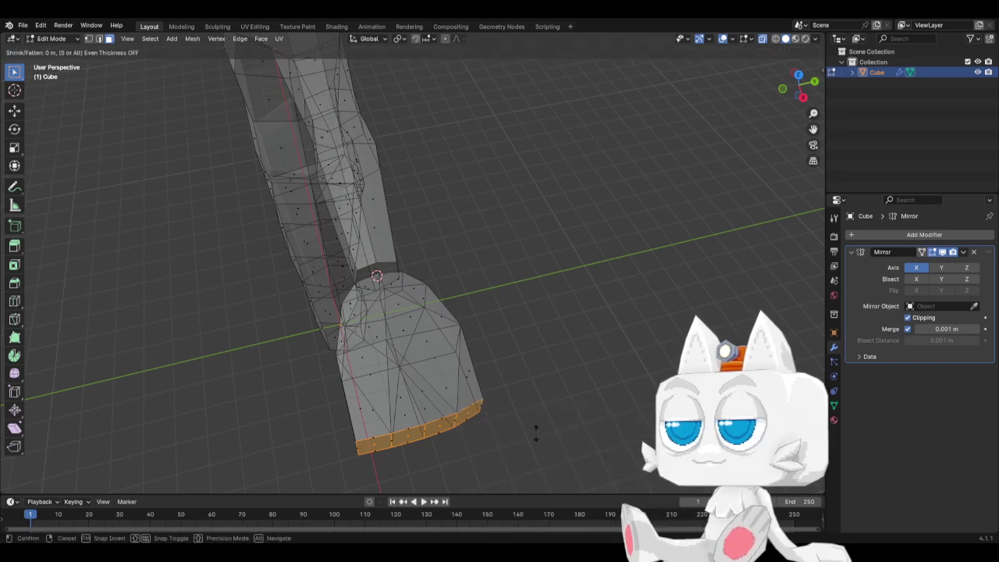
right_click(540, 441)
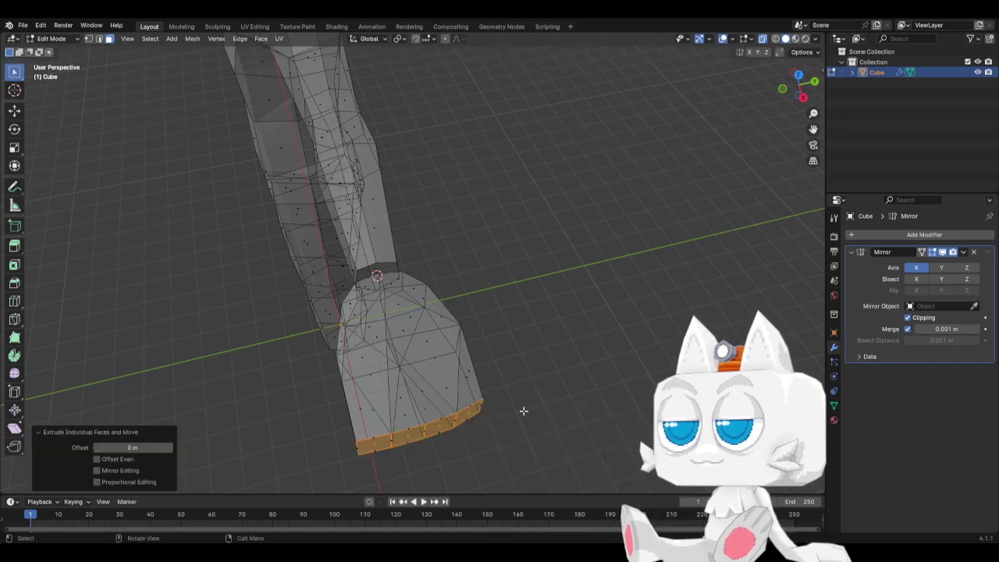
key("KP_7")
key("g")
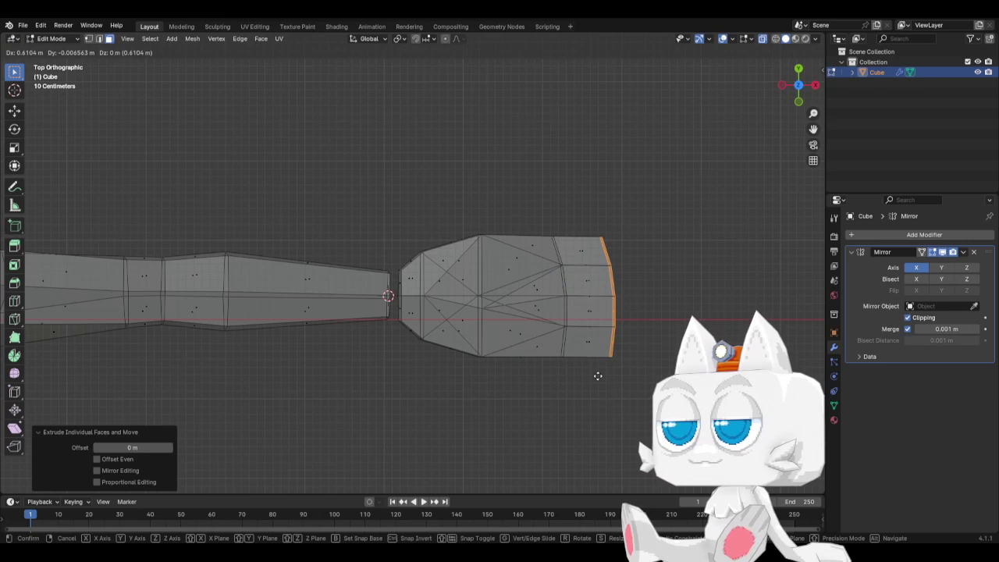
key("x")
left_click(601, 376)
Set the pivot point to Individual Origins and scale the four finger end faces down slightly to separate the fingers
left_click(400, 38)
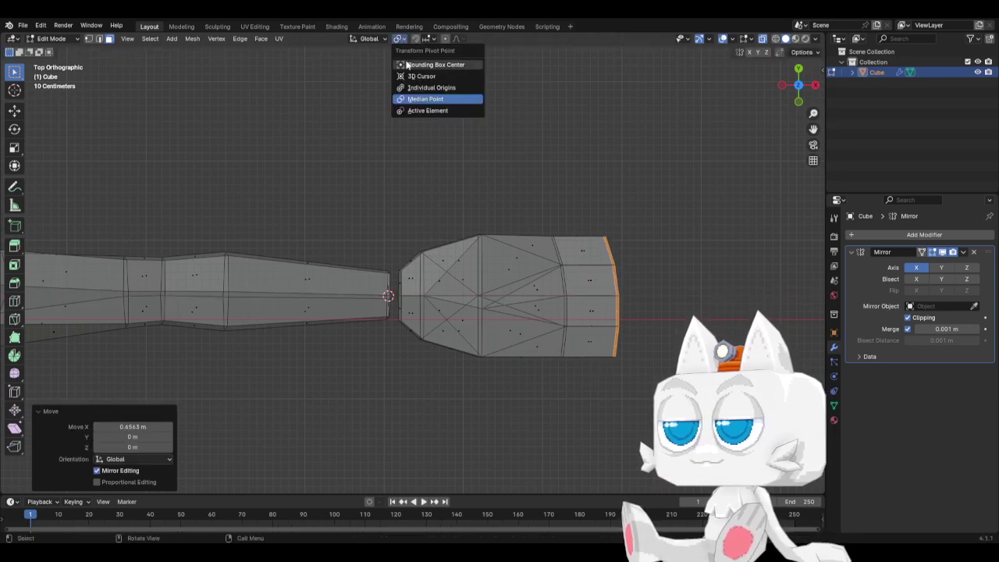
left_click(426, 88)
key("s")
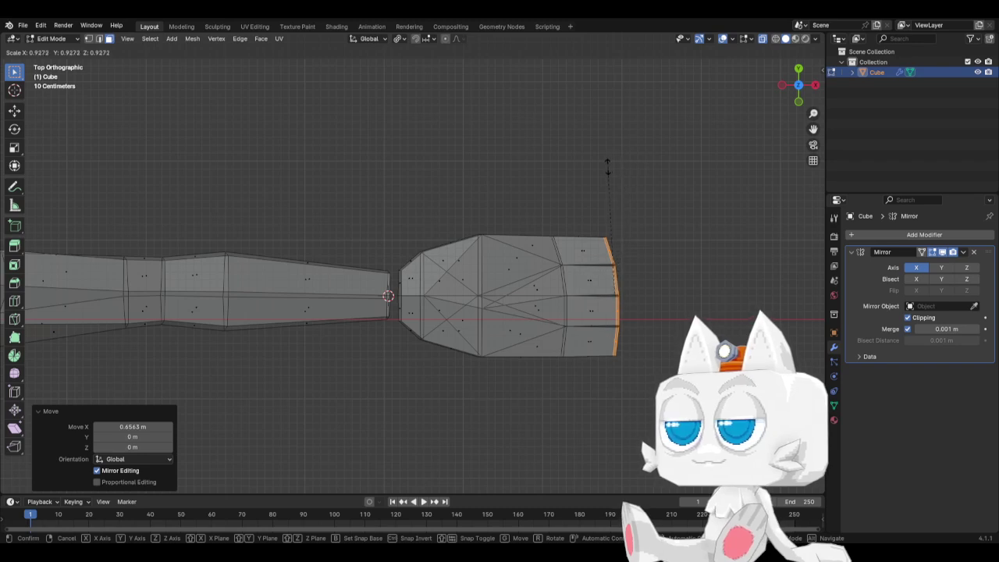
left_click(564, 187)
Edge-slide the end faces of the second-from-back finger and the front finger slightly toward the palm
key("g")
key("g")
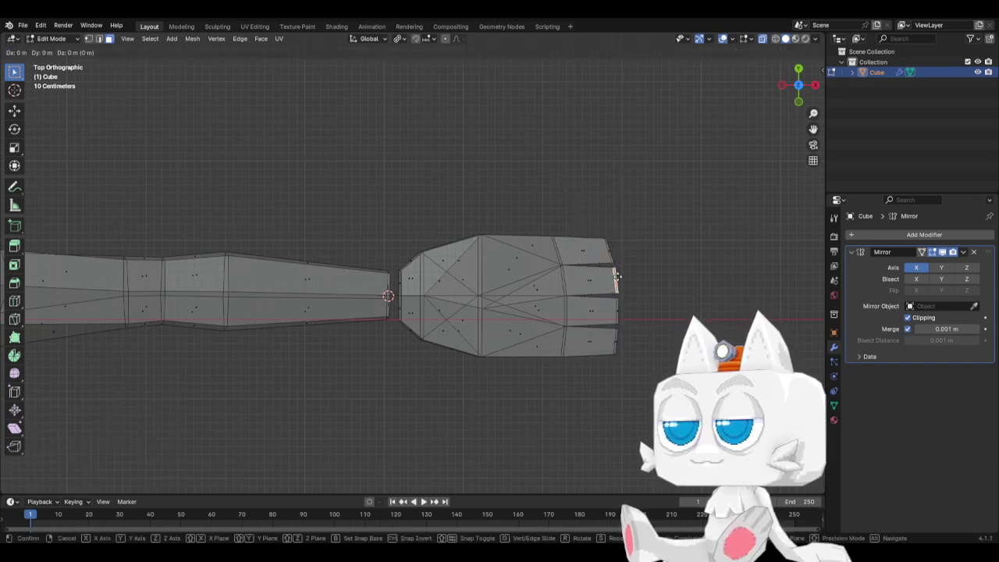
left_click(613, 276)
left_click(615, 352)
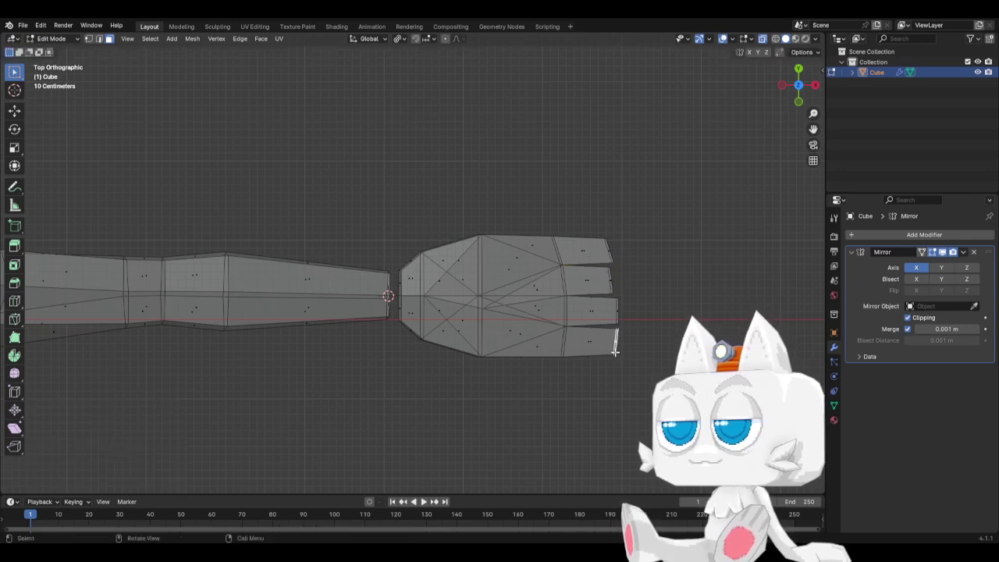
key("g")
key("g")
left_click(611, 350)
Edge-slide the back finger's end face toward the palm by a factor of about 0.243 and scale it down
left_click(608, 254)
key("g")
key("g")
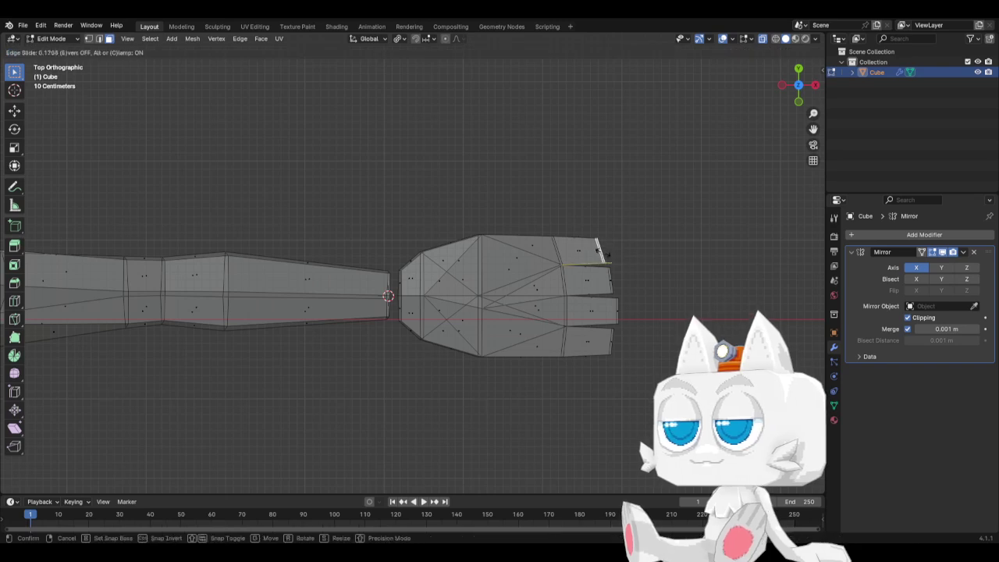
left_click(603, 252)
key("s")
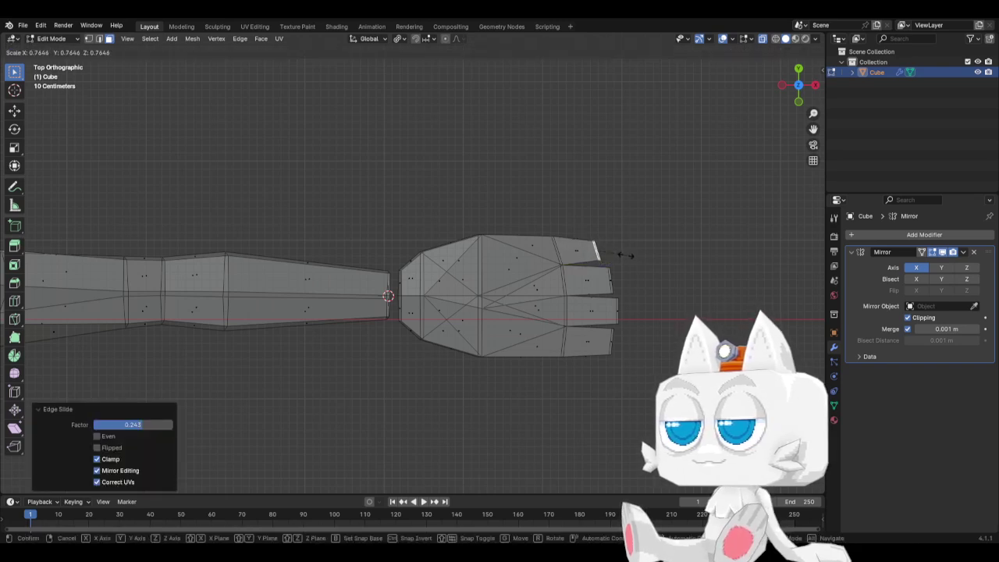
left_click(629, 256)
Extrude the end faces of all four fingers and move them about 0.486 m outward along X
left_click(613, 281, "shift")
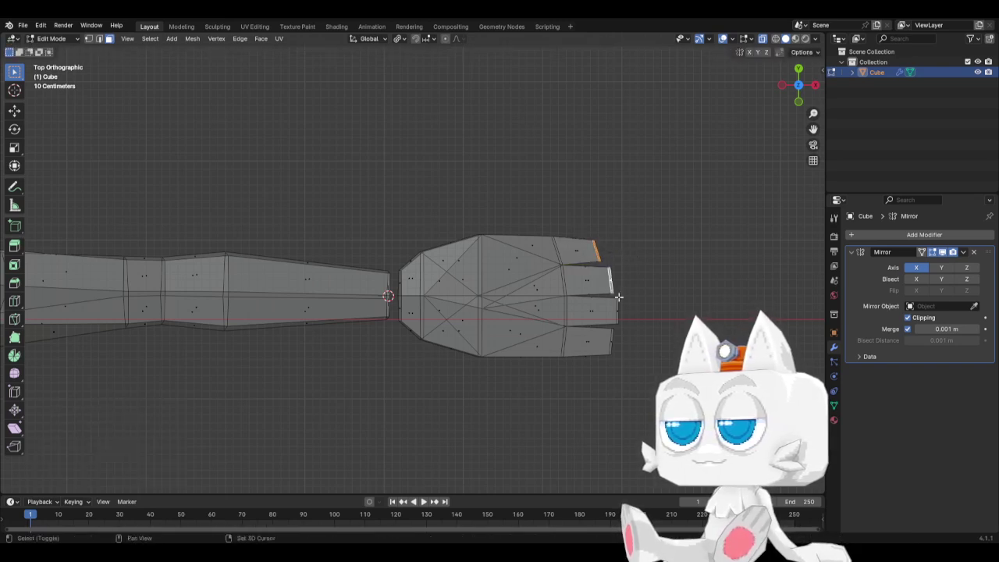
left_click(623, 312, "shift")
left_click(616, 342, "shift")
key("g")
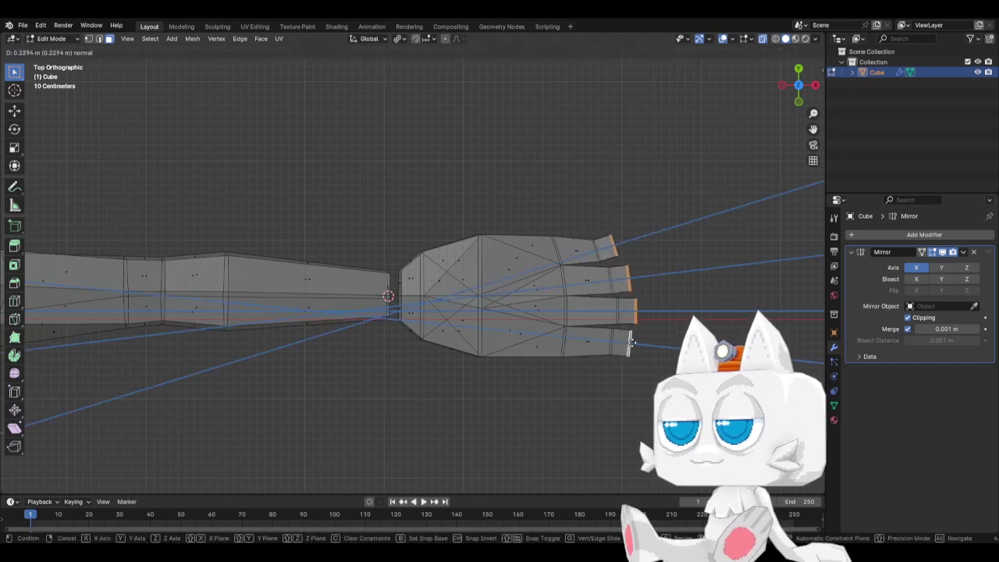
right_click(636, 341)
key("g")
key("x")
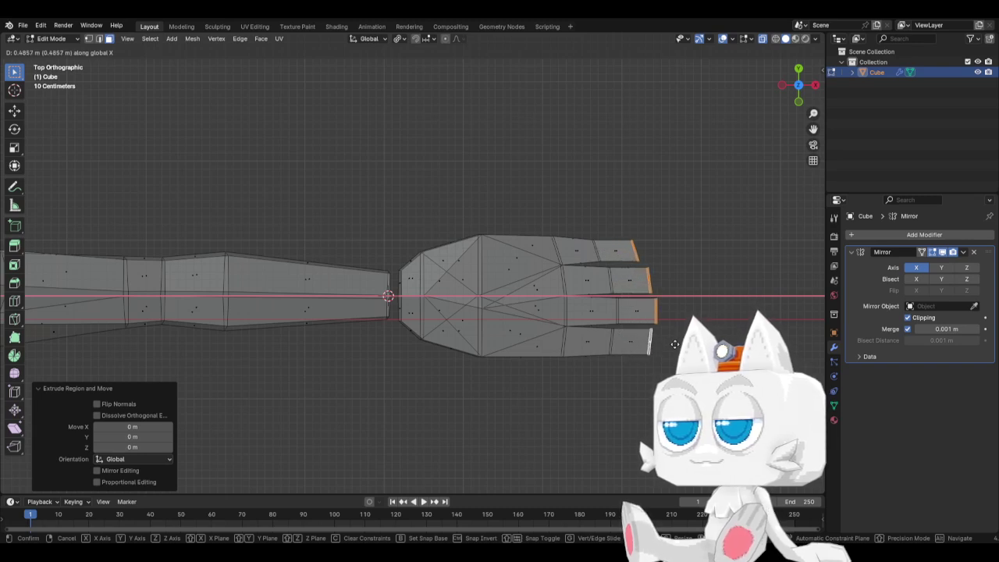
left_click(675, 344)
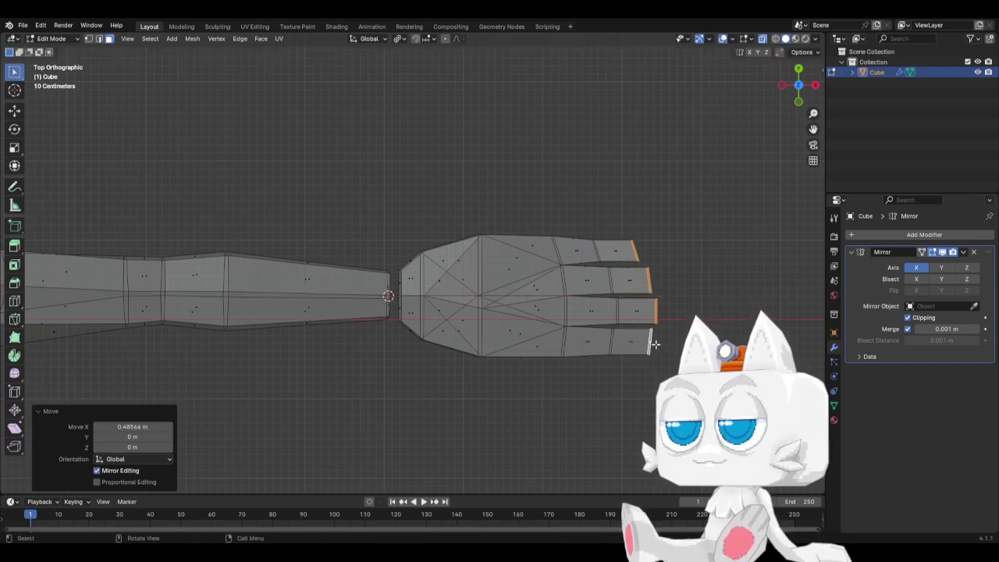
Scale the back finger's new end face down to about 0.74
left_click(640, 247)
key("s")
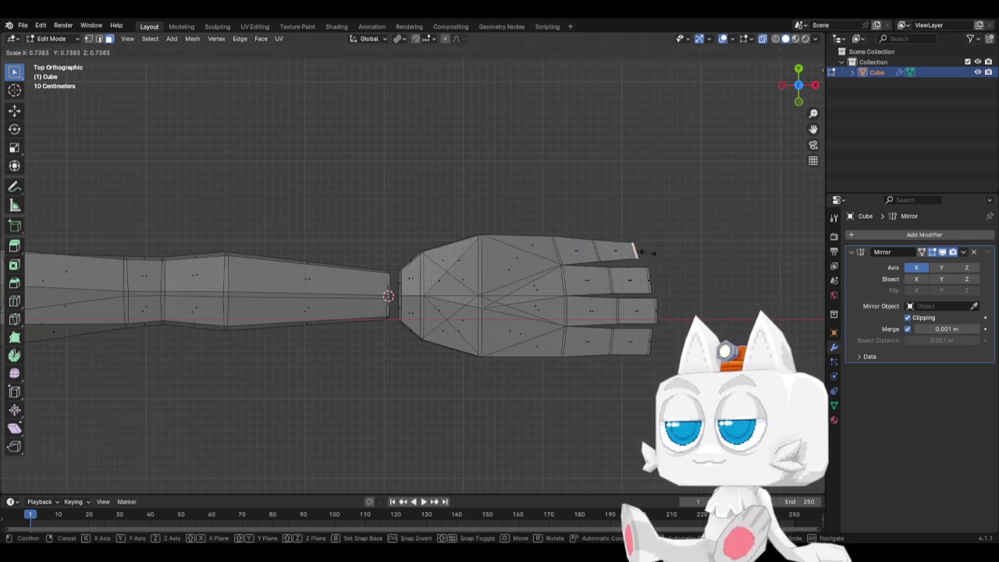
left_click(648, 254)
Try to scale down the front finger's end face, and undo the scaling
left_click(651, 343)
key("s")
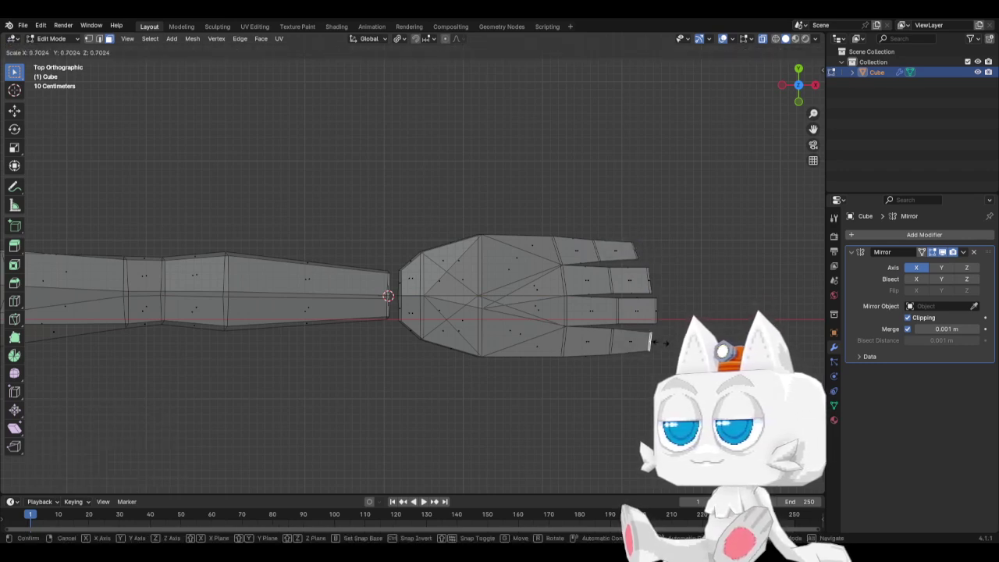
left_click(665, 342)
key("ctrl+z")
key("s")
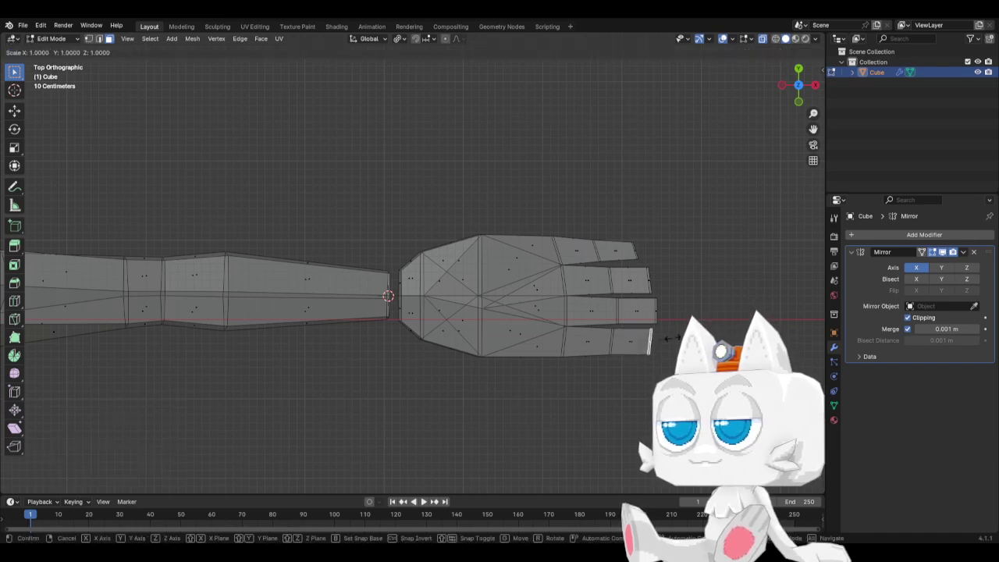
left_click(667, 335)
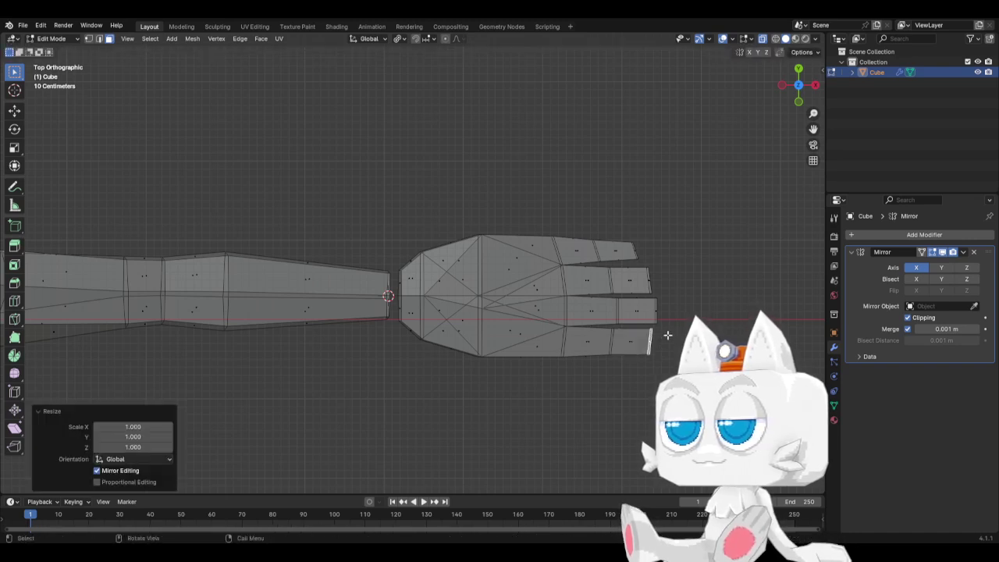
Switch to vertex selection and select the middle loops of all four fingers with Circle Select
left_click(89, 38)
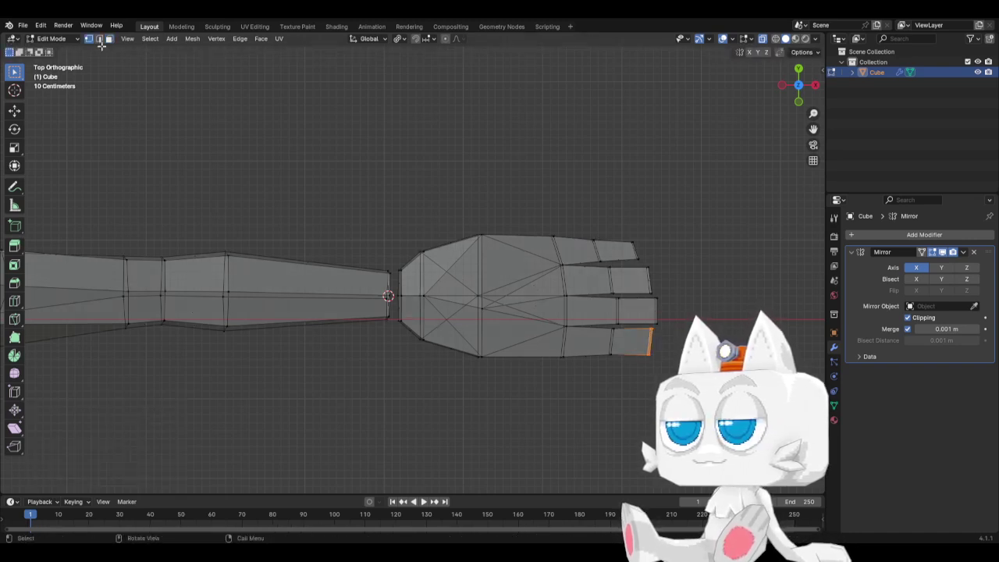
left_click(611, 334, "alt")
key("c")
left_click_drag(622, 317, 584, 232)
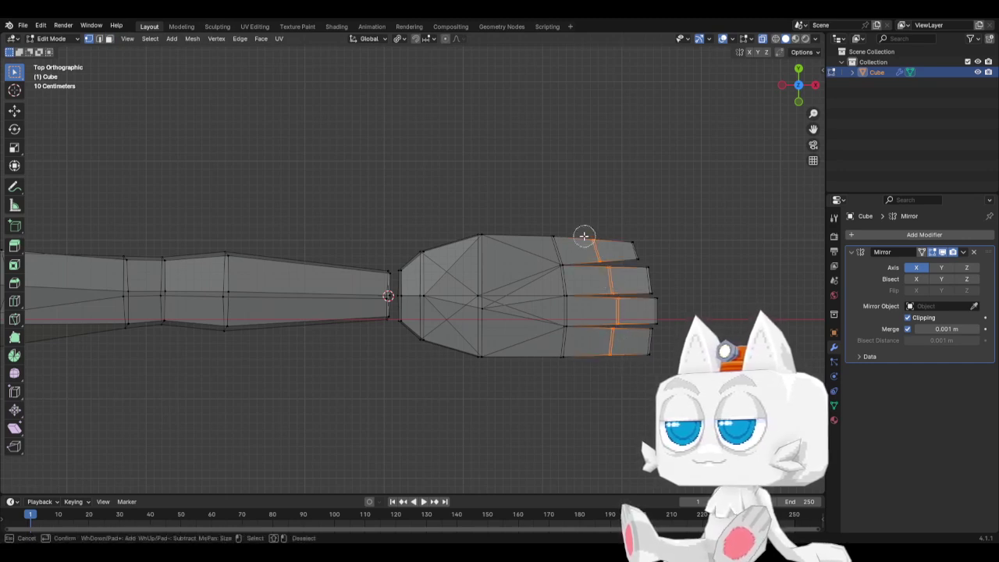
Scale the middle edge loops of the four fingers to 1.05 and bevel them with a width of about 0.065 m
key("Escape")
key("s")
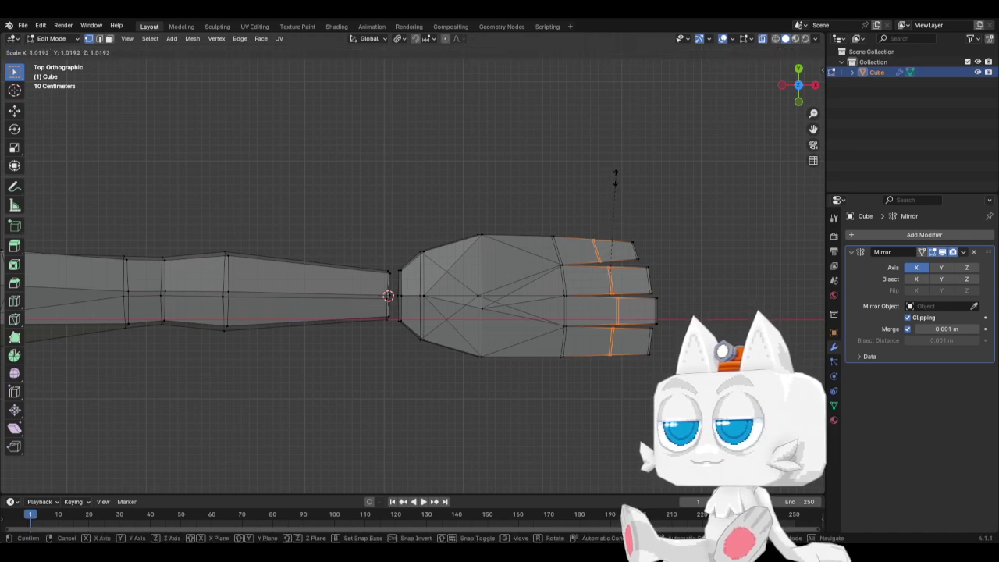
type("1.05")
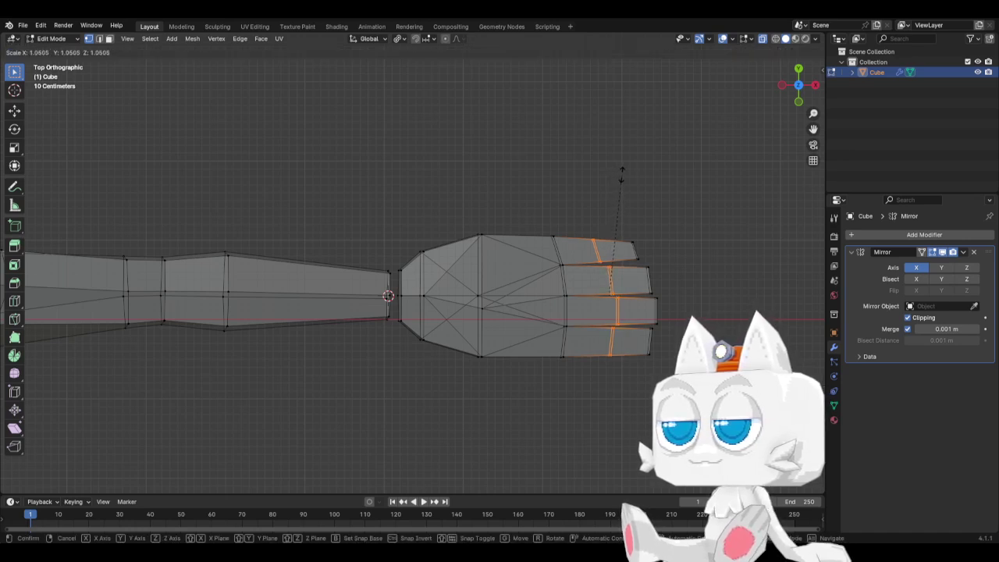
key("Return")
key("ctrl+b")
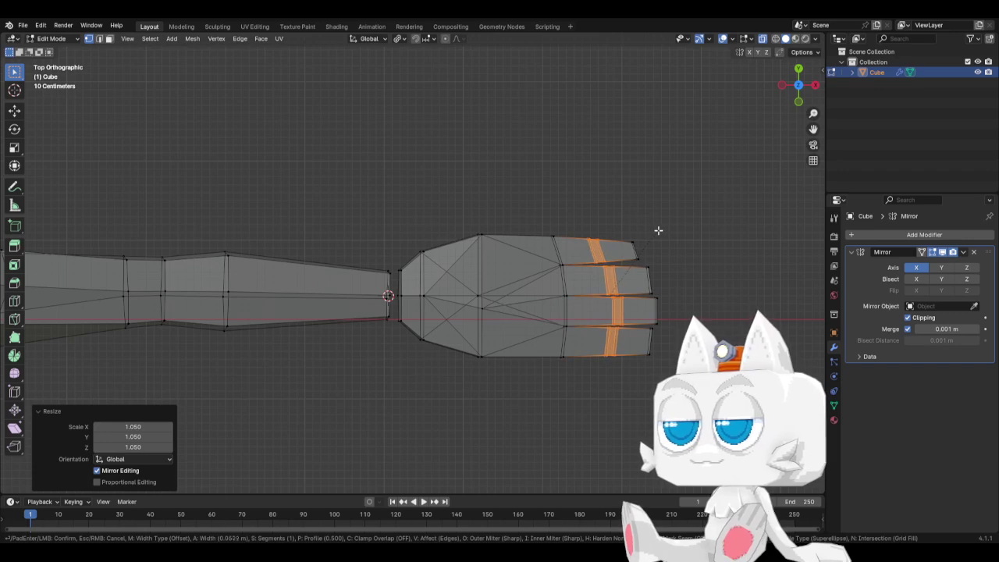
left_click(660, 231)
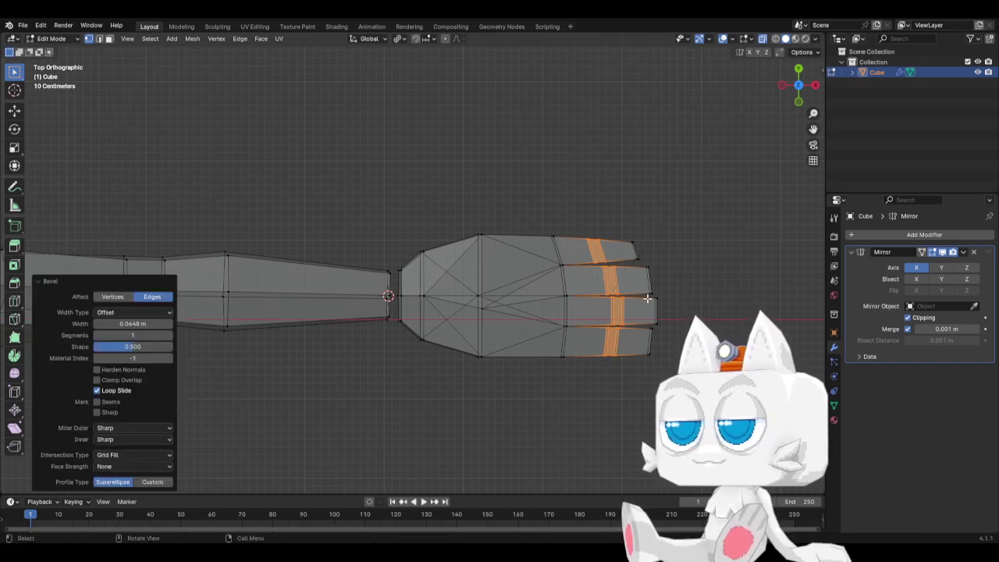
Narrow the underside vertices of the finger joint loops along the Y axis to about 0.92
key("KP_3")
key("KP_1")
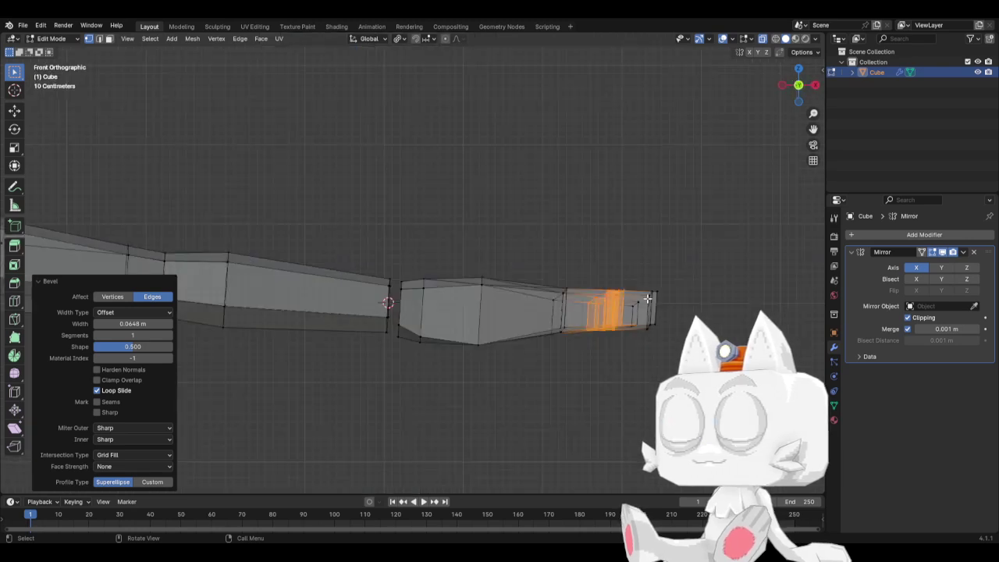
left_click_drag(573, 323, 631, 334)
key("s")
key("y")
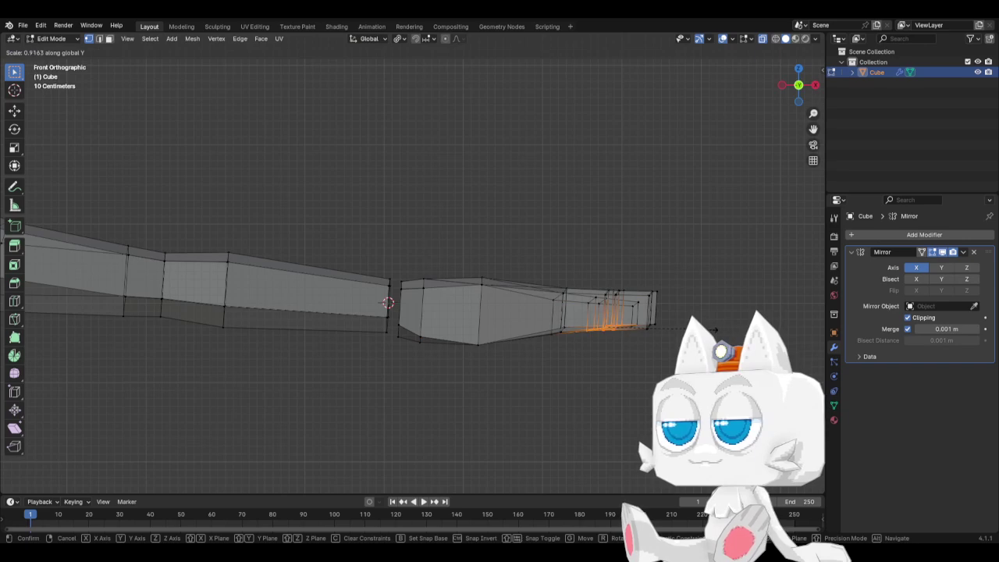
left_click(714, 330)
Keep only the short lengthwise edges of the underside finger joints selected and scale them to about 0.625
middle_click_drag(715, 330, 657, 258)
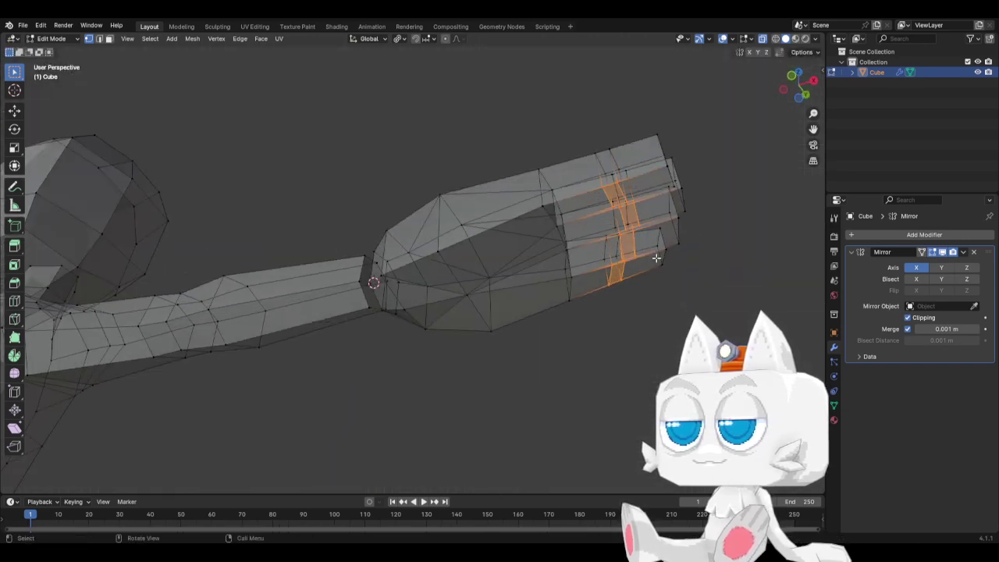
left_click(99, 38)
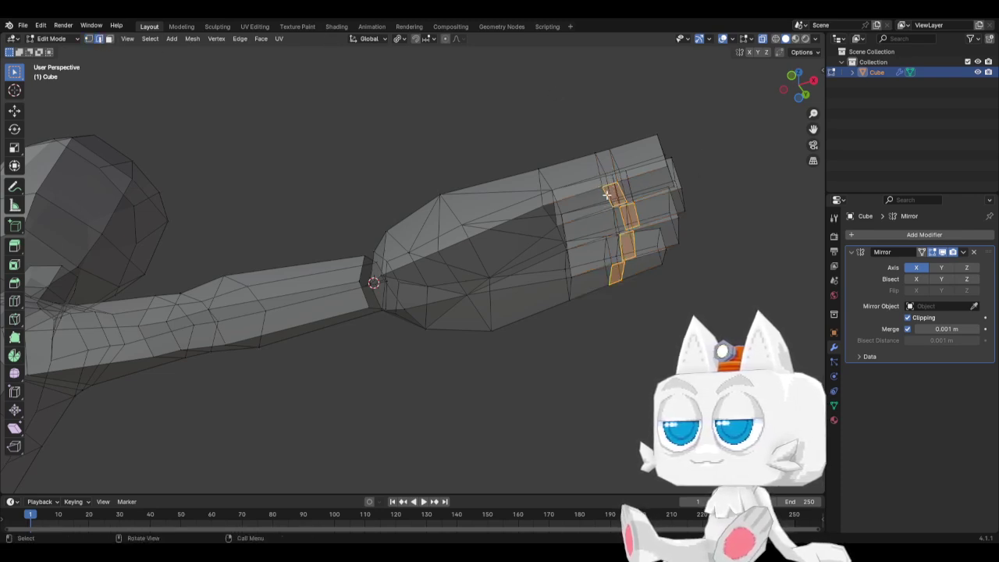
key("ctrl+KP_7")
key("c")
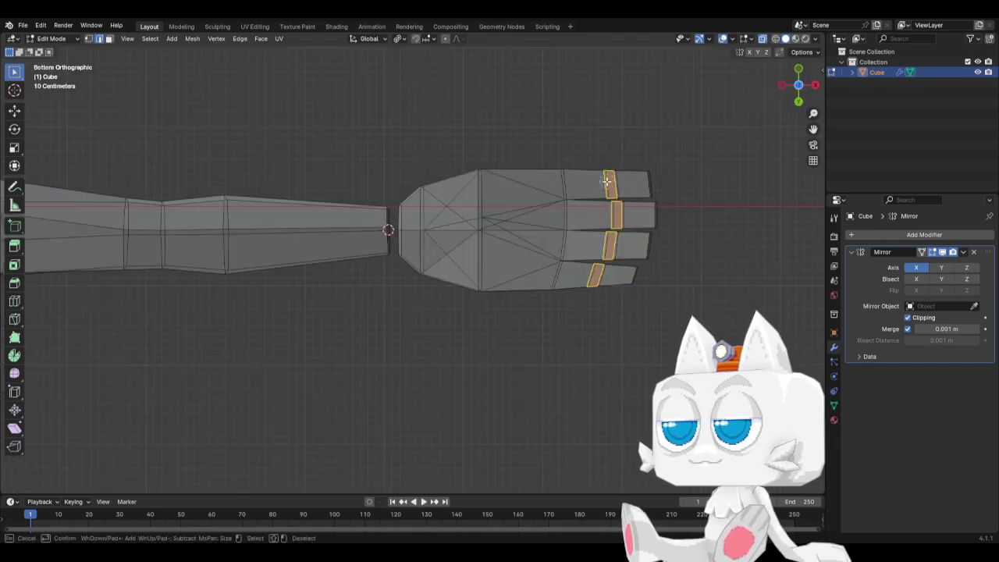
mouse_move(617, 174)
middle_mouse_down()
mouse_move(601, 221)
mouse_move(625, 220)
mouse_move(602, 249)
middle_mouse_up()
middle_click_drag(584, 281, 591, 275)
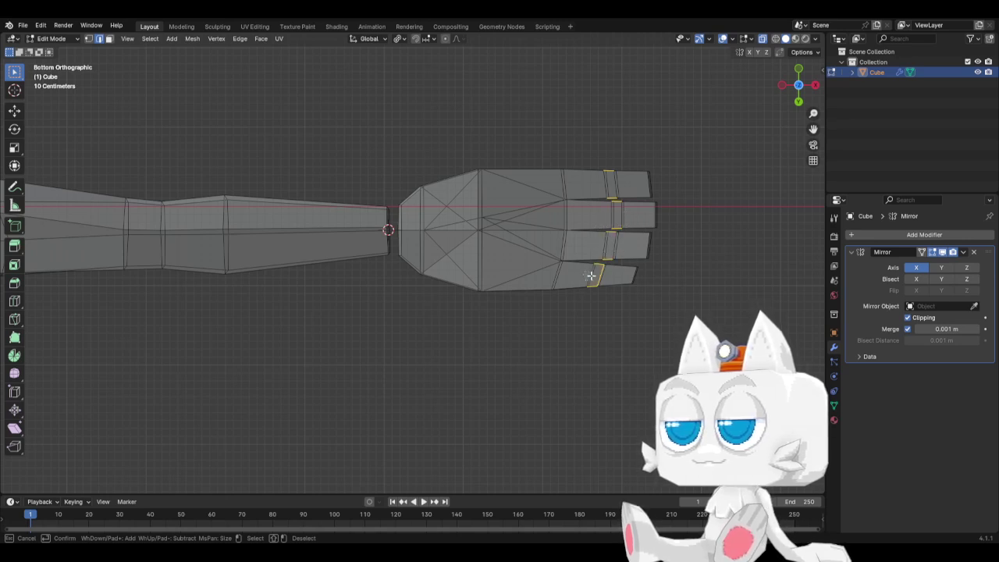
key("Escape")
key("s")
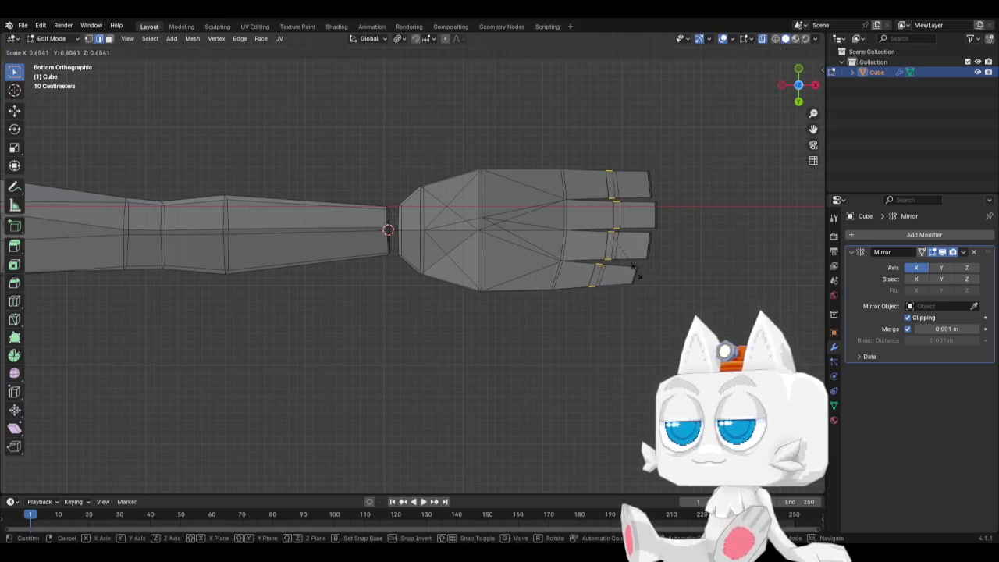
left_click(636, 272)
Move the end vertices of all four fingertips down about 0.12 m and tilt them so the tips bend downward
key("KP_3")
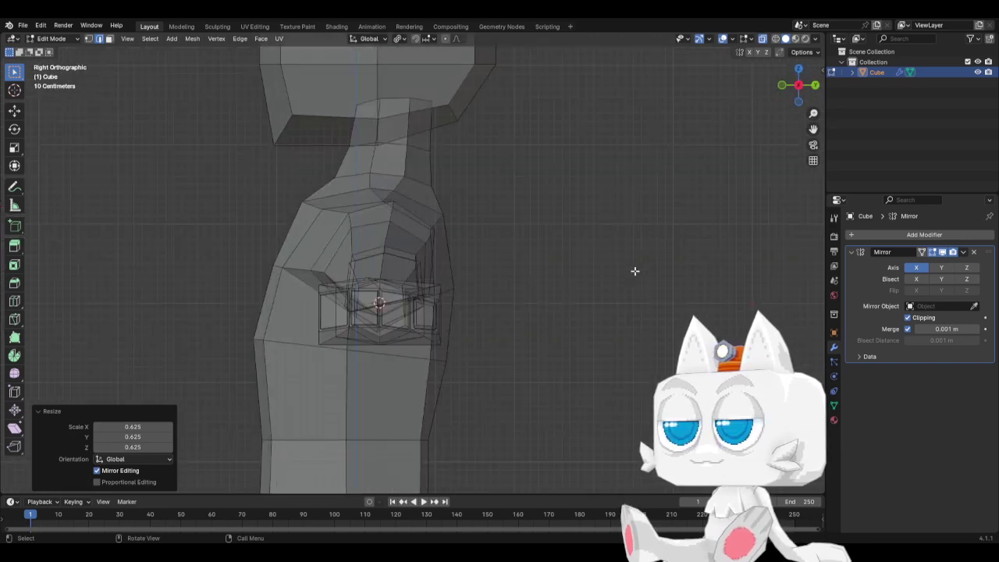
key("KP_1")
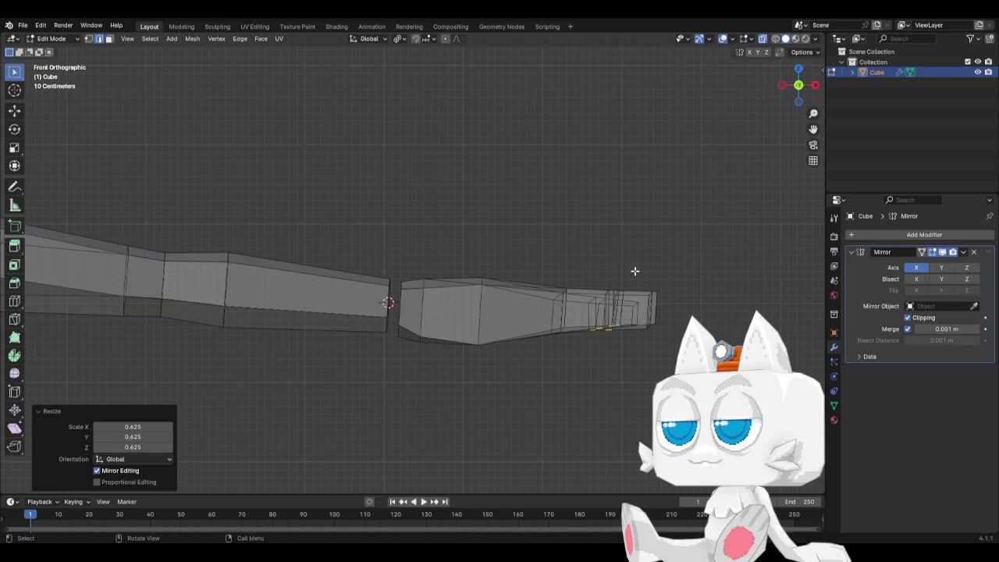
left_click(89, 39)
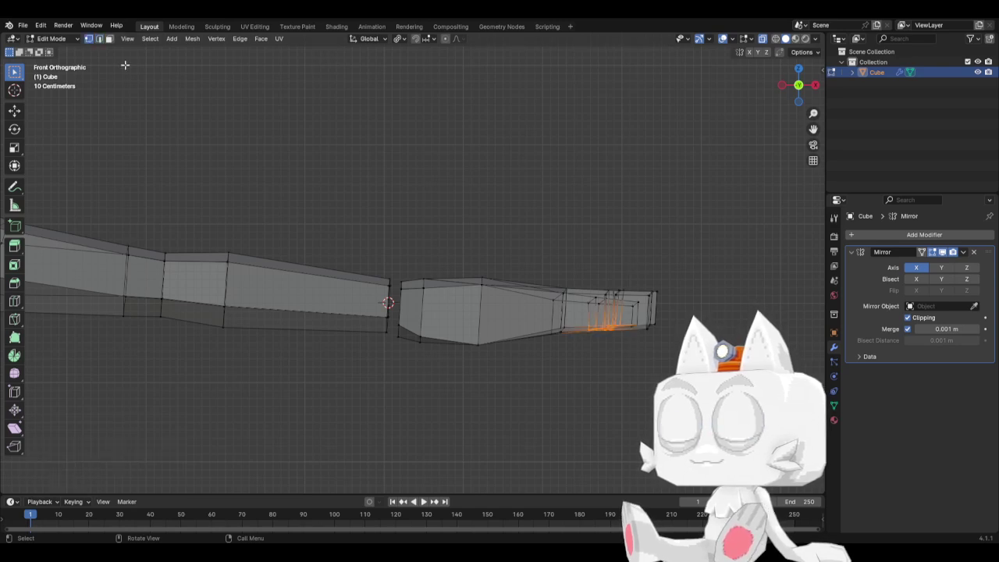
key("KP_7")
key("alt+a")
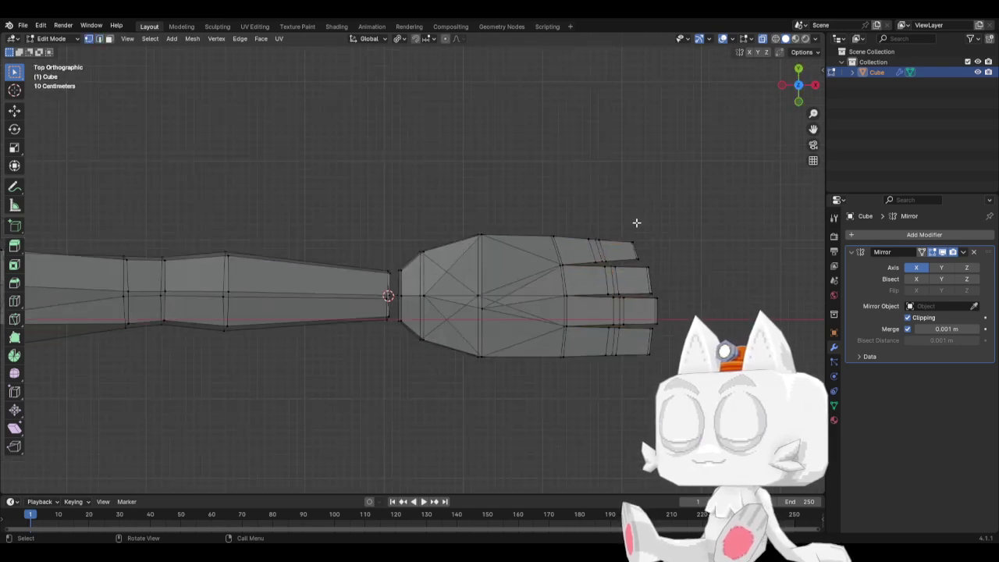
key("b")
left_click_drag(629, 235, 693, 359)
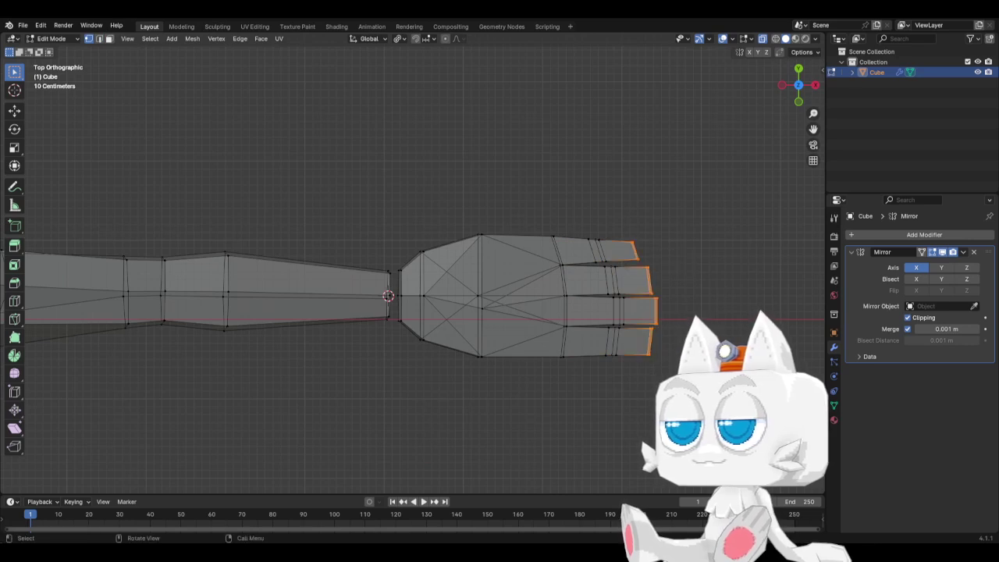
key("KP_1")
key("g")
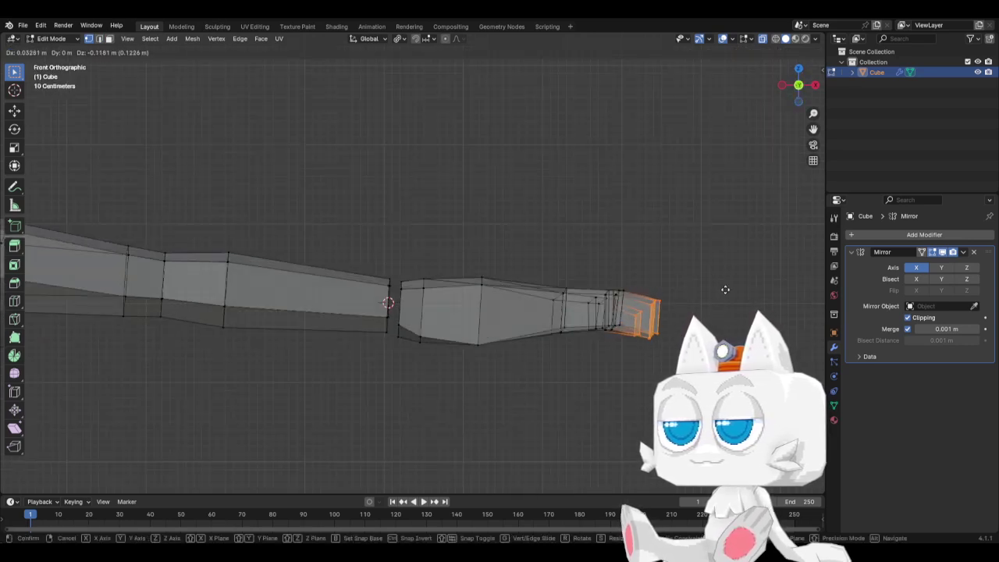
left_click(728, 290)
key("r")
key("Escape")
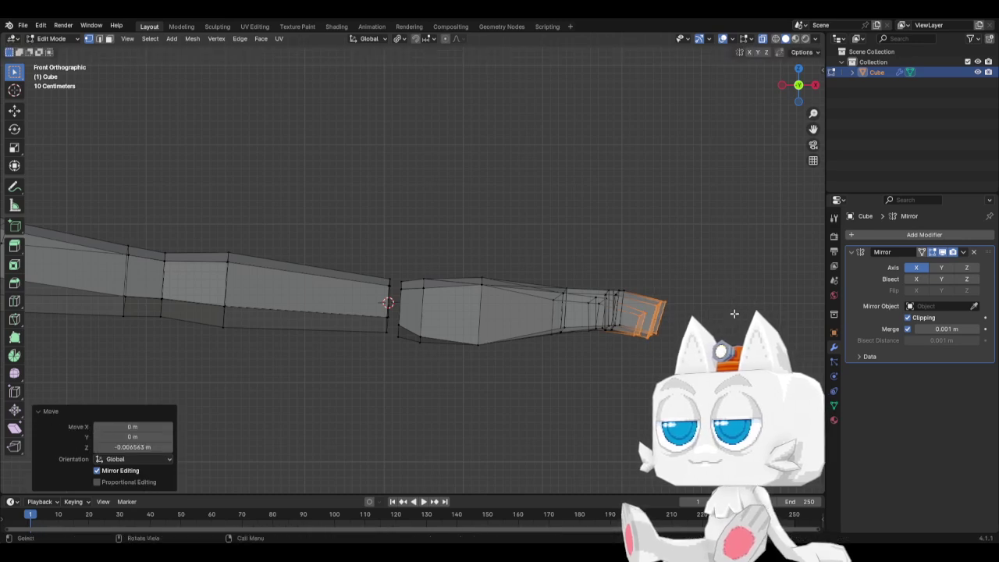
Lower the outer finger segments from the middle joints outward by about 0.13 m in total and rotate them about 4° downward
key("b")
left_click_drag(586, 277, 673, 365)
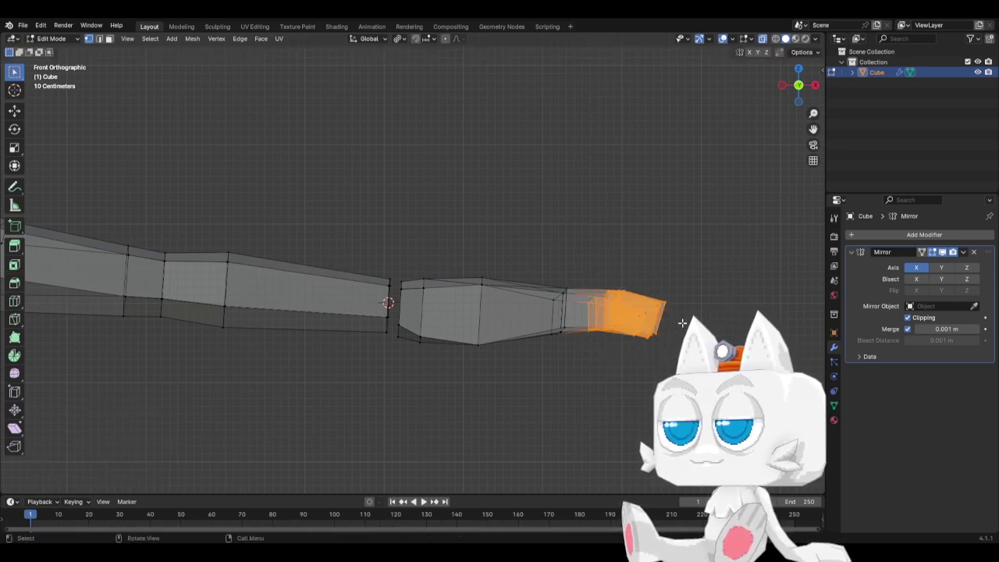
key("g")
left_click(680, 329)
key("r")
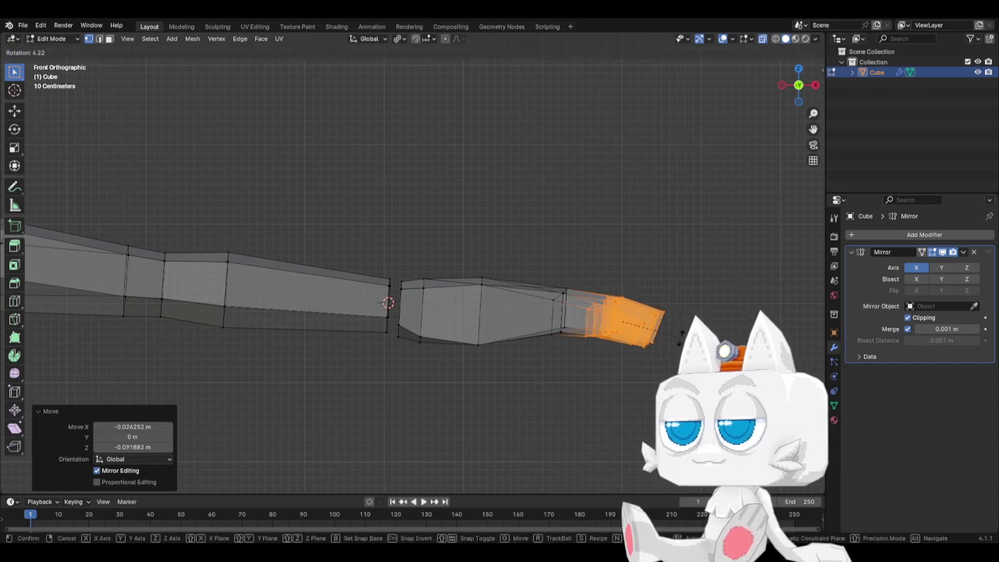
key("Escape")
key("g")
left_click(671, 335)
middle_click_drag(671, 336, 514, 339)
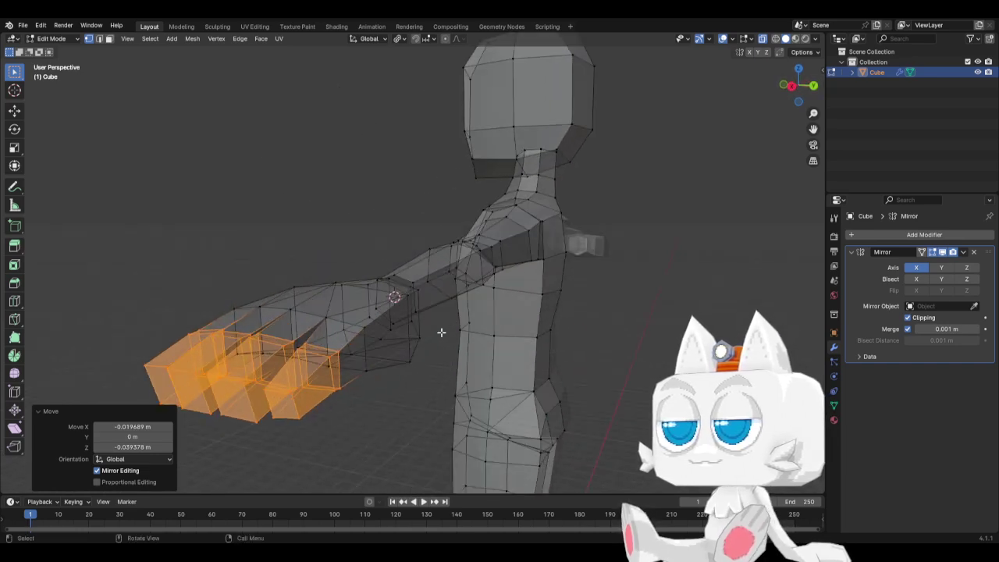
Examine the shape of the bent fingers and hand from several angles in Object Mode and Edit Mode
mouse_move(441, 333)
middle_mouse_down()
mouse_move(391, 355)
mouse_move(323, 352)
mouse_move(396, 374)
mouse_move(437, 359)
middle_mouse_up()
key("Tab")
key("alt+z")
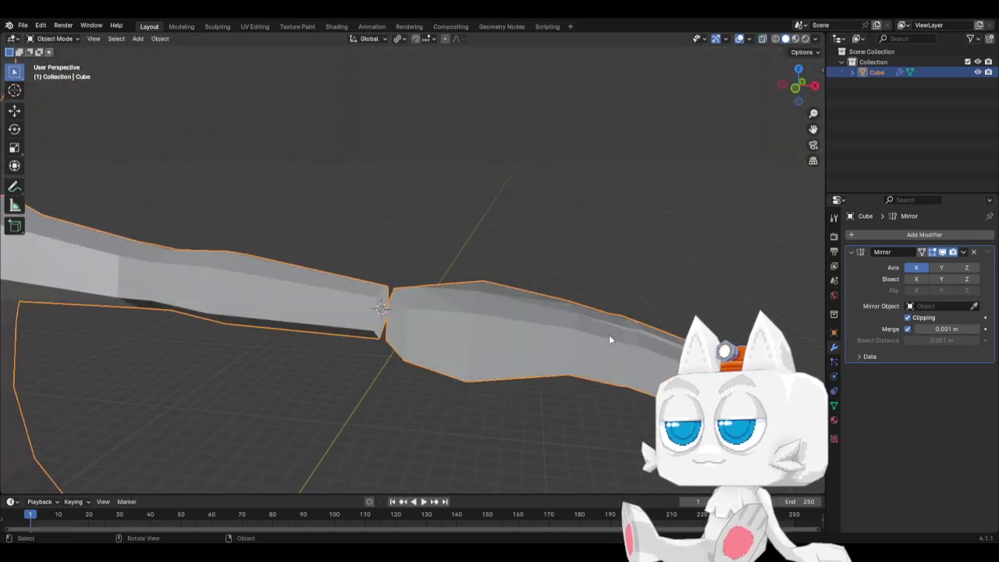
middle_click_drag(610, 340, 395, 337)
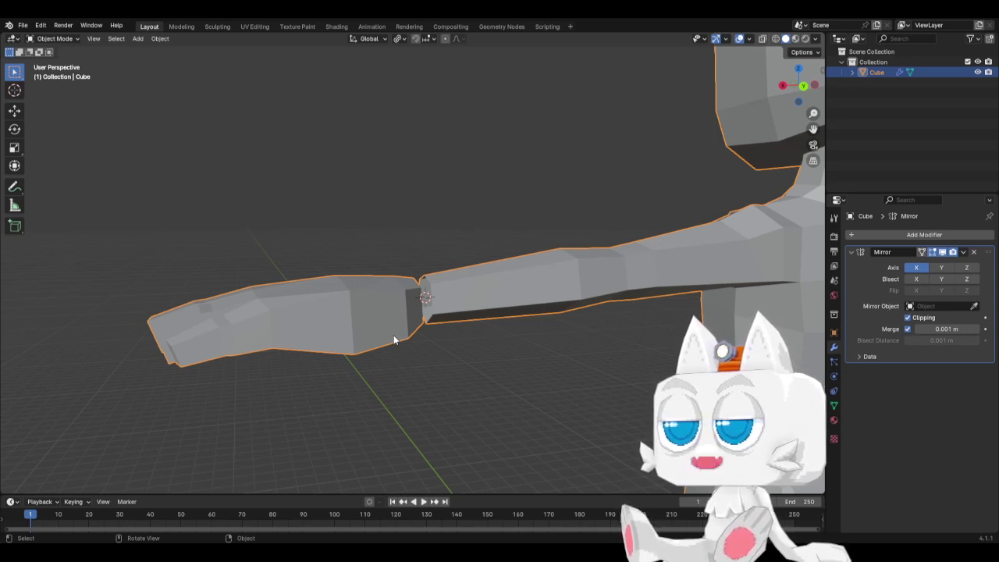
key("KP_1")
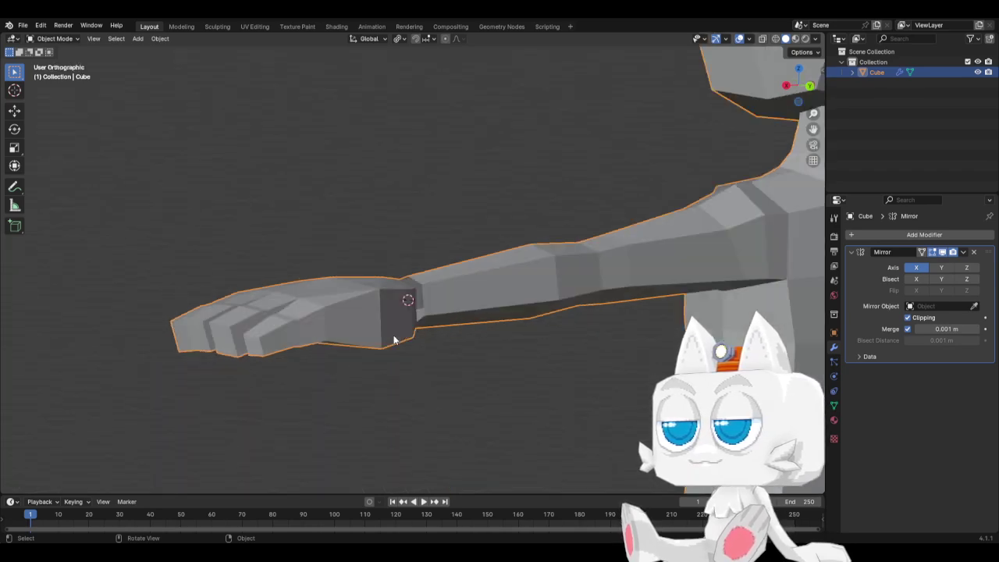
key("Tab")
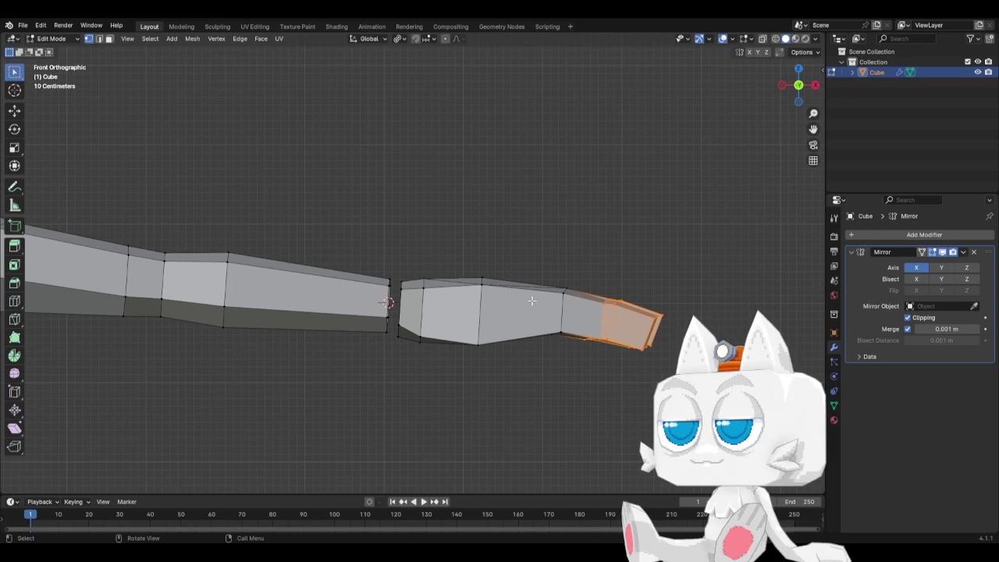
scroll(615, 307, "up", 1)
key("alt+z")
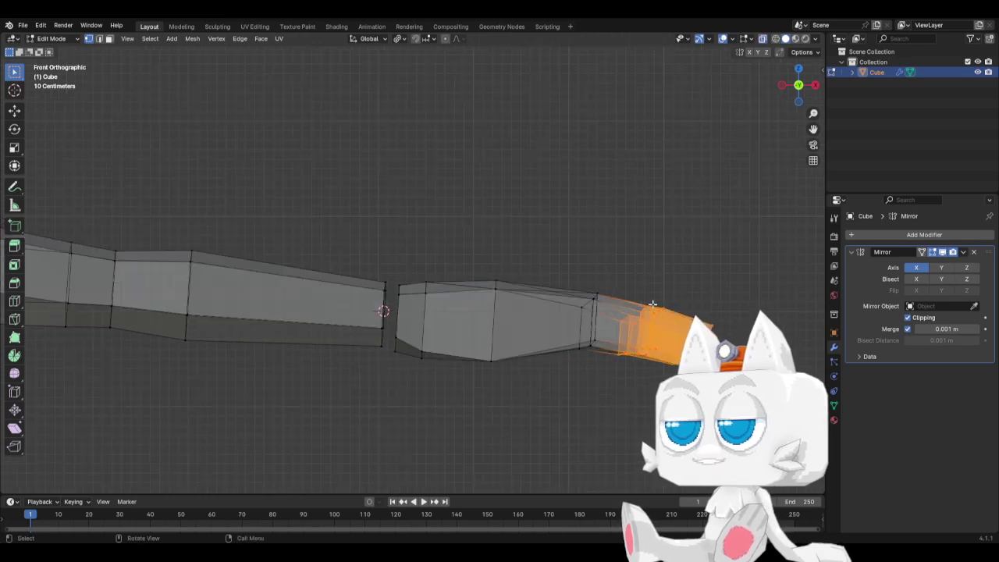
key("alt+z")
middle_click_drag(657, 300, 632, 324)
key("KP_7")
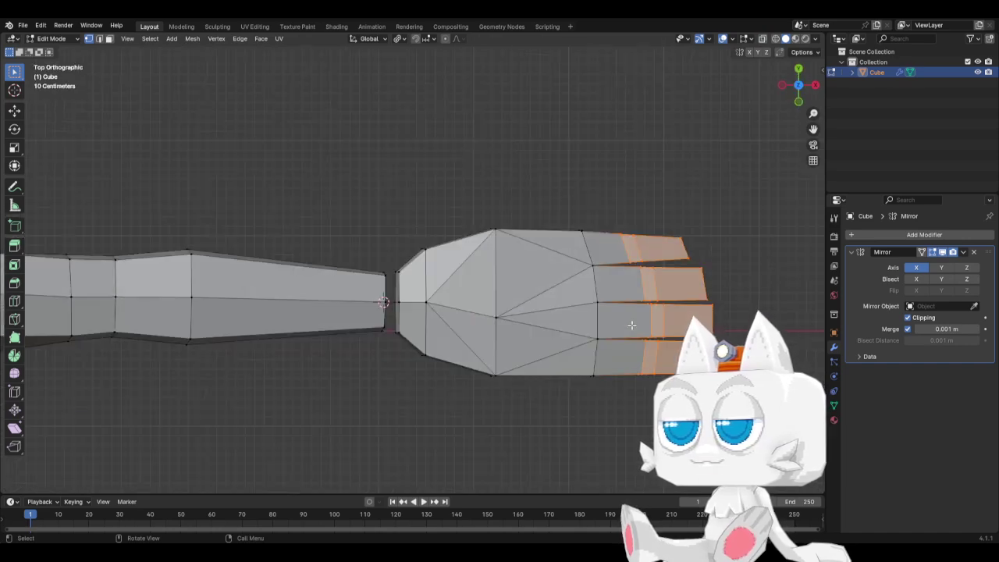
left_click(100, 38)
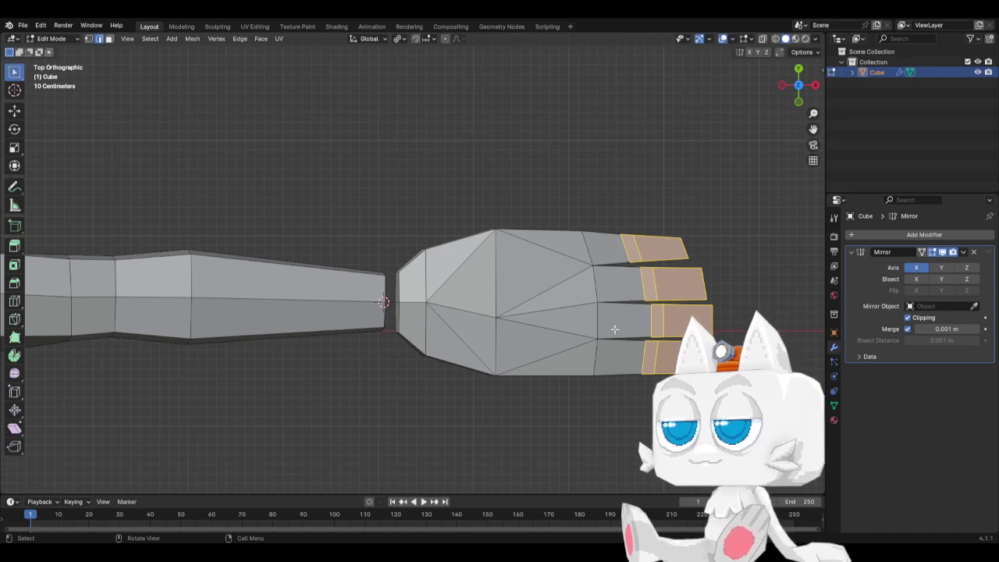
middle_click_drag(591, 339, 583, 335)
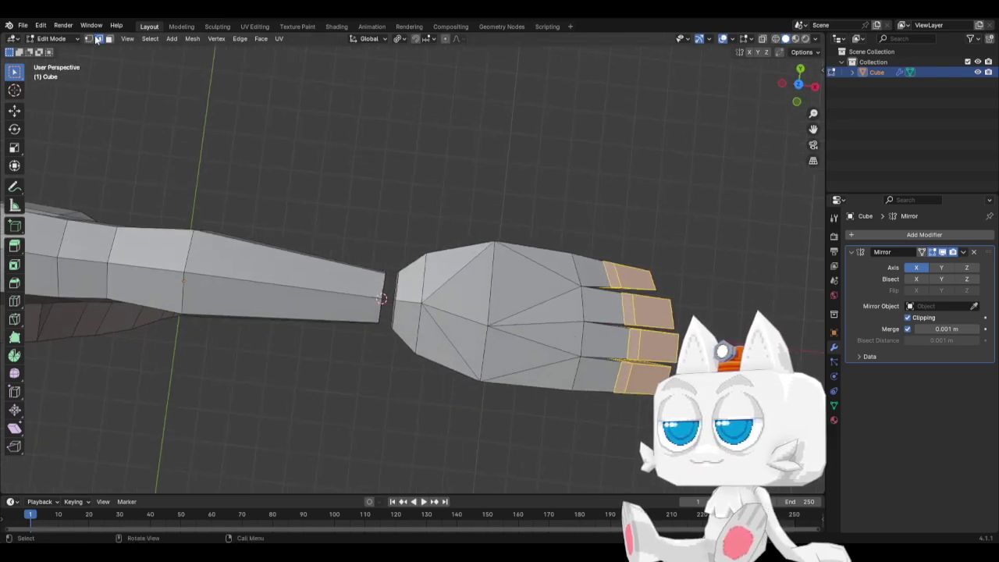
Rotate the middle joint loops of the rearmost finger by 4.22° in top view and scale them up to about 1.03
key("KP_7")
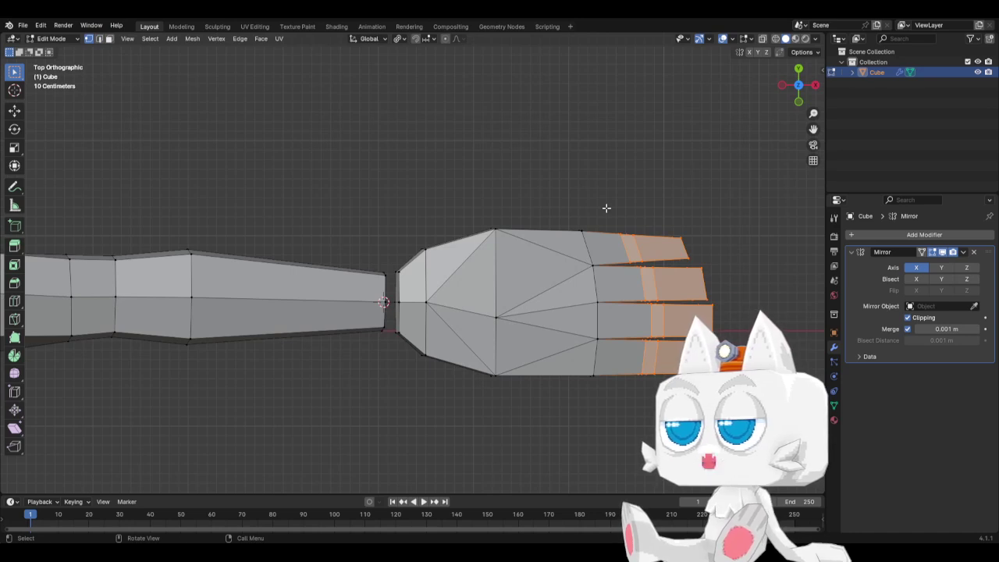
key("alt+z")
mouse_move(598, 216)
left_mouse_down()
mouse_move(646, 244)
mouse_move(647, 267)
left_mouse_up()
key("s")
left_click(680, 244)
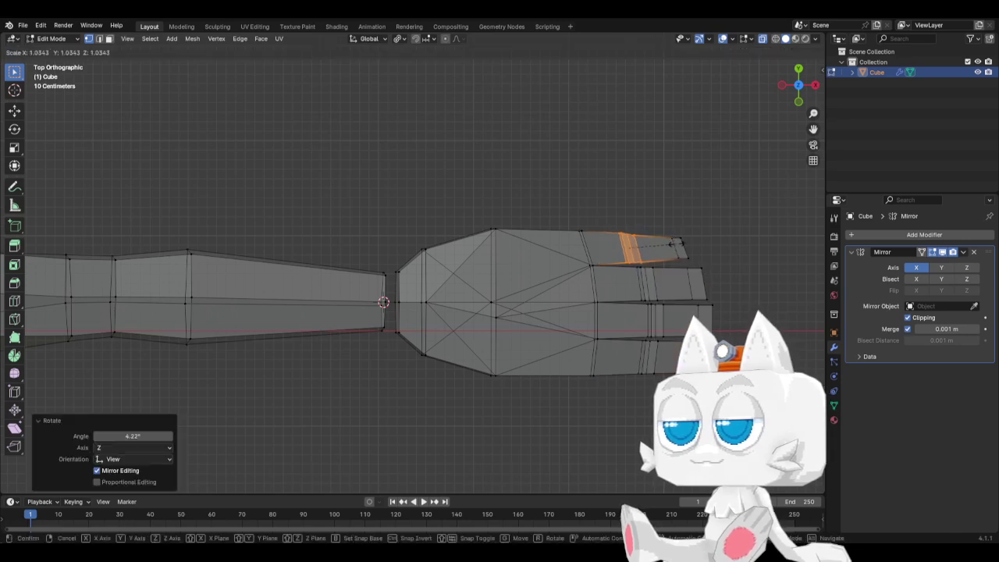
key("e")
left_click(682, 246)
Rotate the rearmost fingertip by 7.84°, scale it to about 1.13 and nudge it along the Y axis
left_click_drag(666, 228, 707, 262)
key("s")
left_click(716, 266)
key("s")
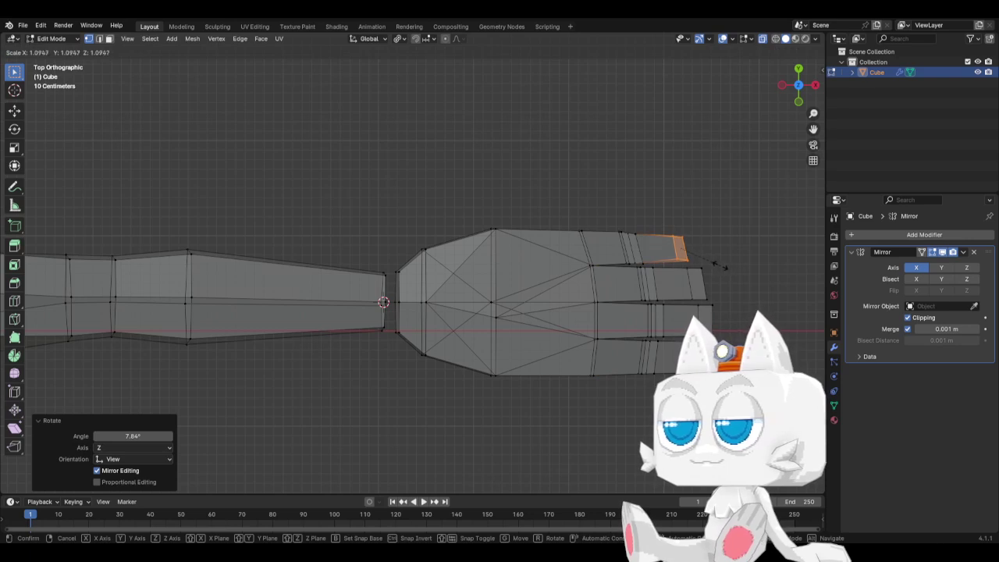
left_click(721, 266)
key("g")
key("y")
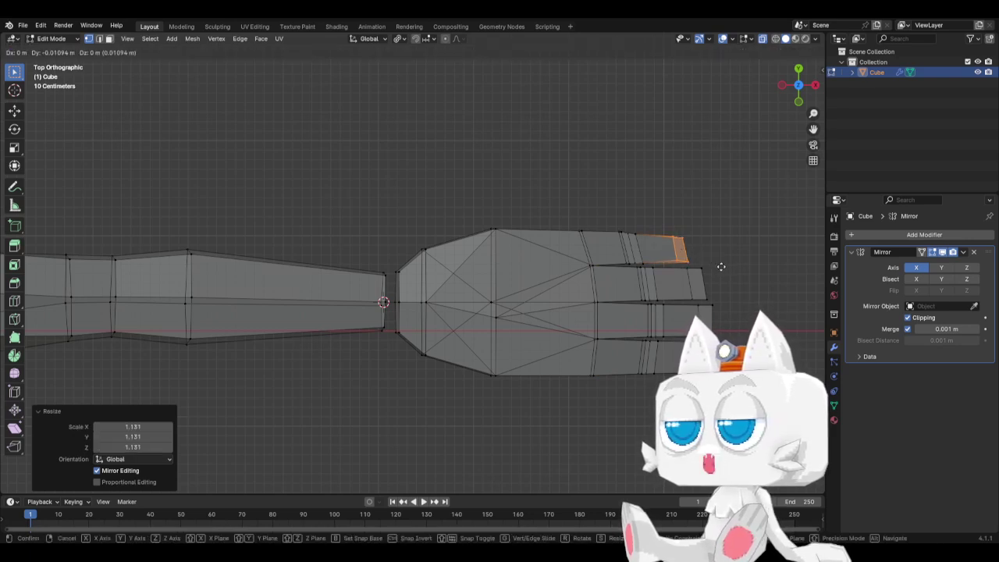
left_click(706, 266)
Move the inner corner vertex near the rearmost fingertip about 0.005 m in X and -0.011 m in Y
left_click(668, 234)
key("g")
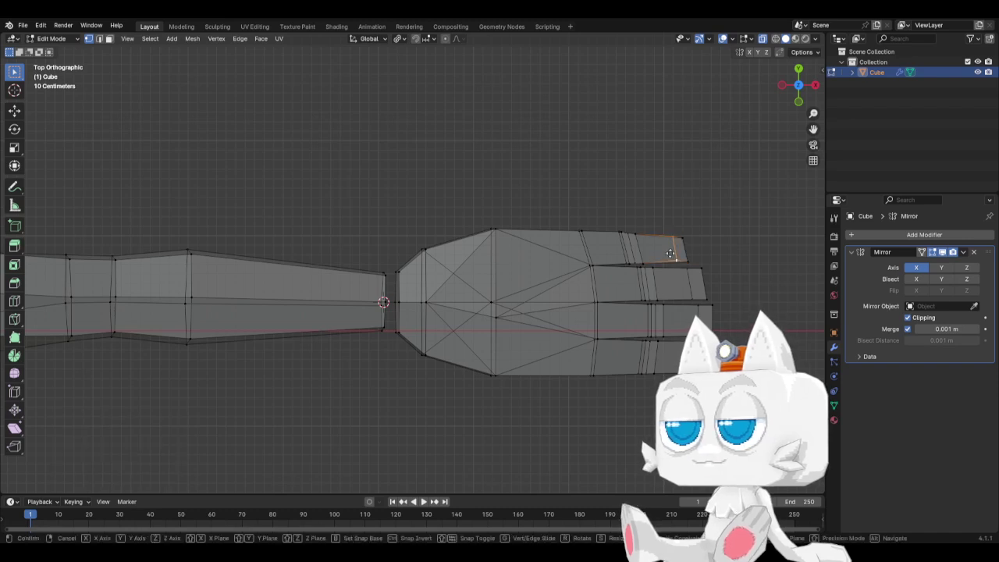
left_click(671, 251)
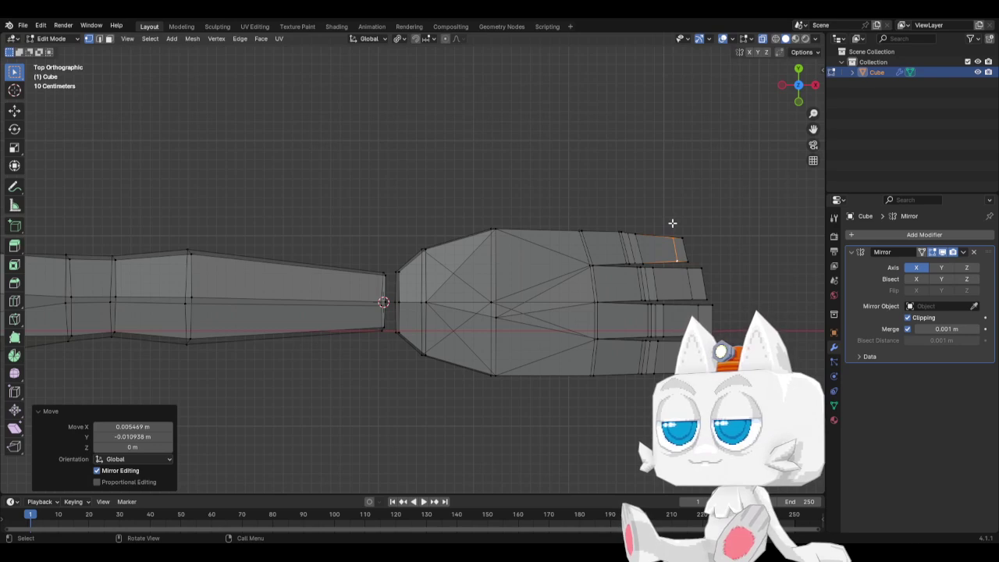
Scale the selected rearmost fingertip vertices up to about 1.113
key("s")
left_click(698, 222)
key("g")
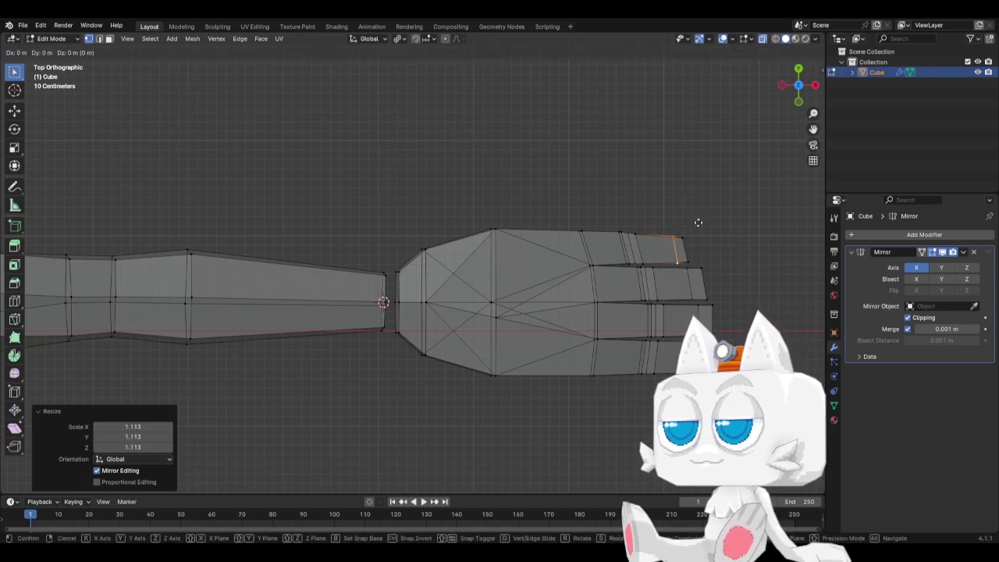
left_click(698, 222)
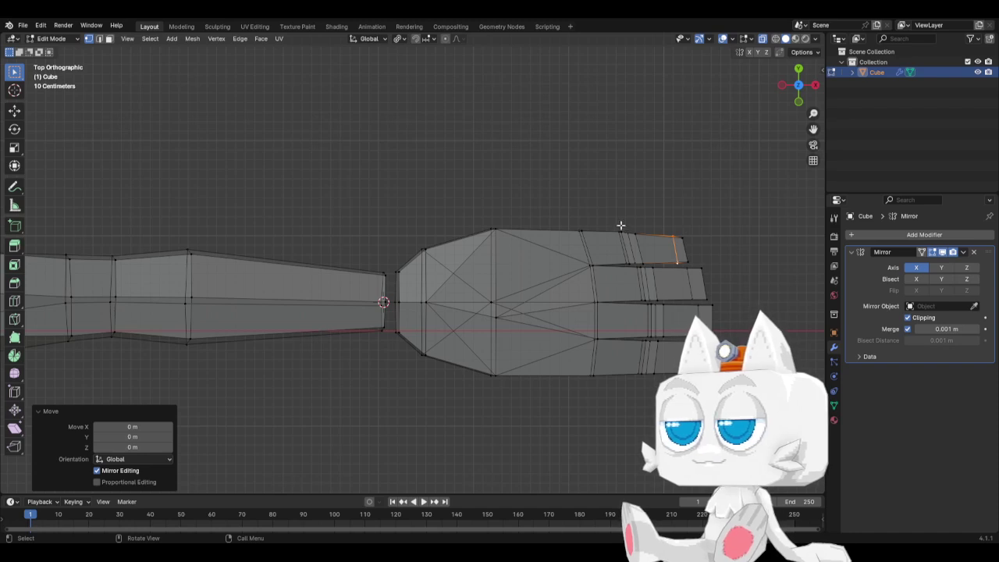
Slide the outer side of the rearmost finger's outermost joint loop slightly toward the fingertip in top view
left_click_drag(600, 217, 647, 239)
key("g")
key("g")
right_click(652, 240)
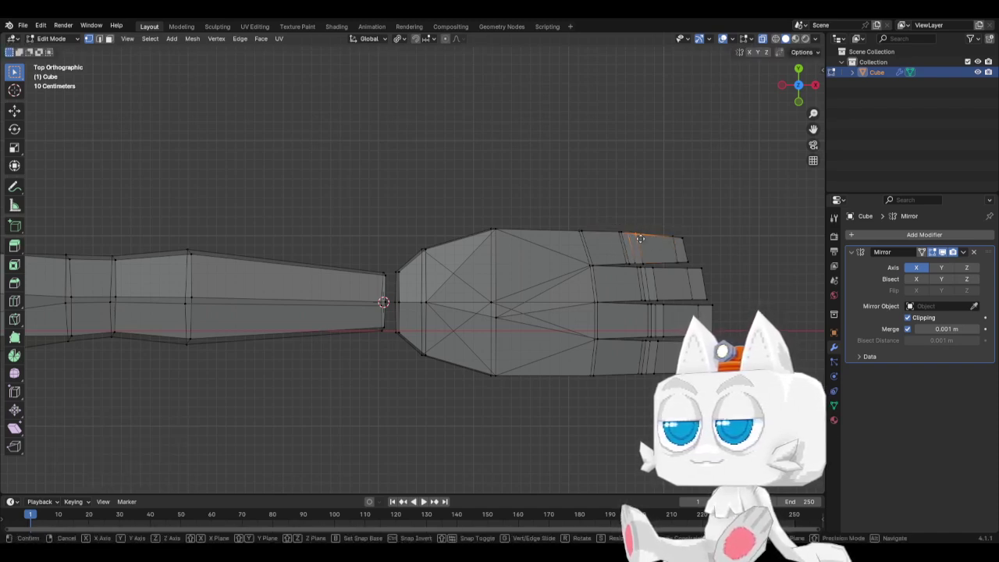
key("g")
key("g")
left_click(624, 230)
Edge-slide the outer ends of the rearmost finger's first two joint loops along the finger's outer side
key("g")
key("g")
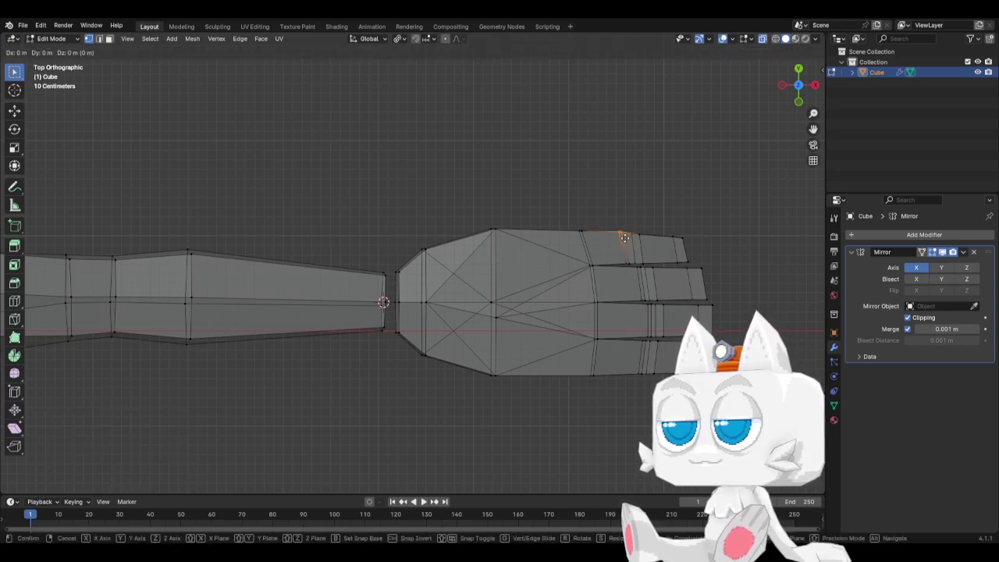
key("g")
key("g")
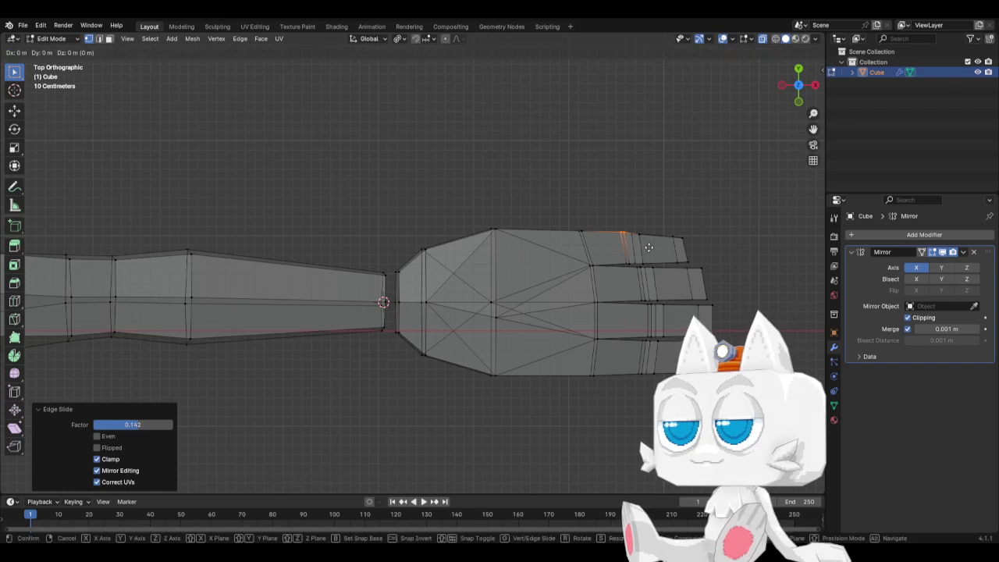
key("g")
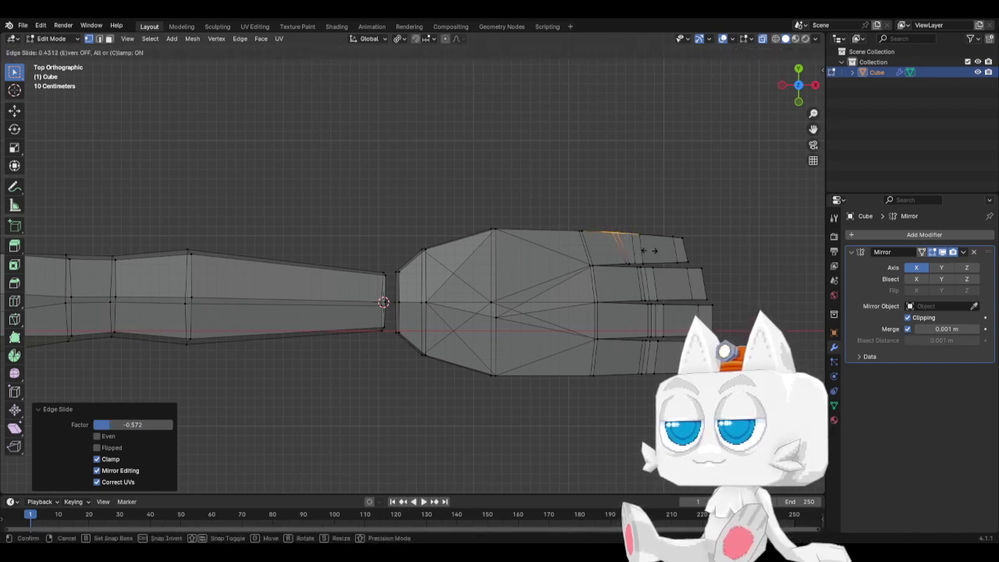
left_click(656, 252)
Slide the outer vertices of the rearmost finger's first and middle joint loops closer to the outermost loop
left_click(622, 232)
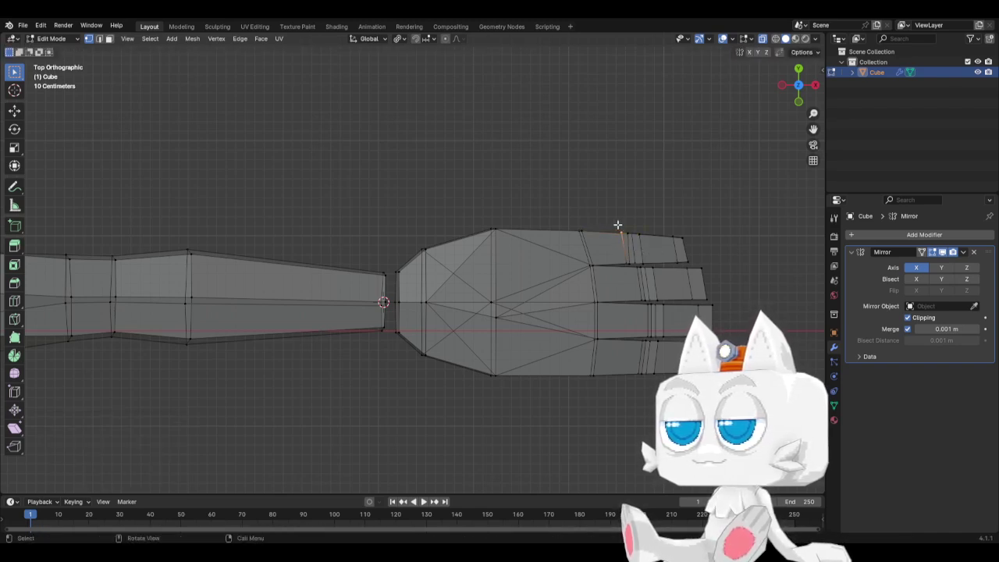
key("g")
key("g")
left_click(621, 224)
left_click(633, 230)
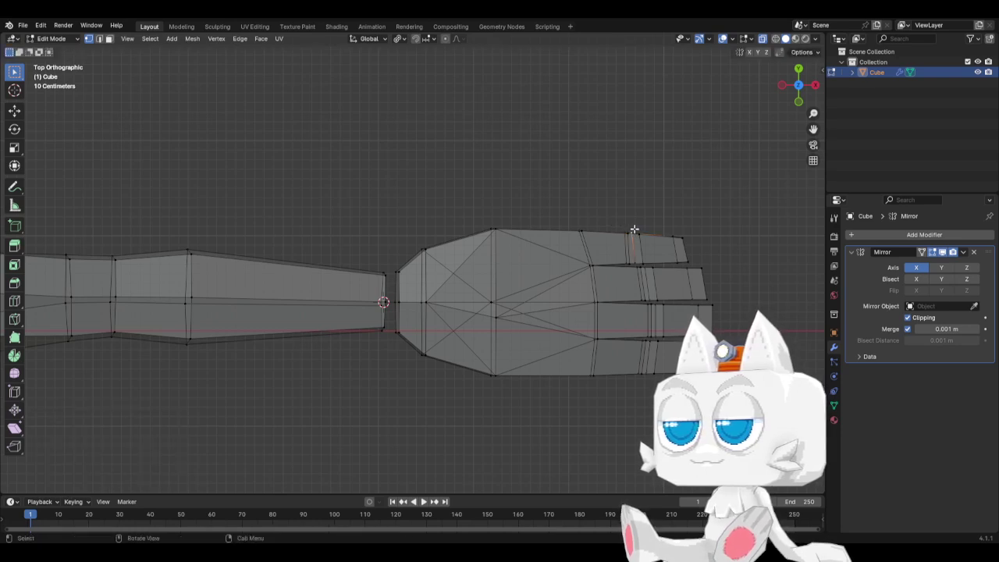
key("g")
key("g")
left_click(633, 232)
Slide the inner vertex of the rearmost finger's outermost joint loop by a factor of about 0.115
left_click(646, 260)
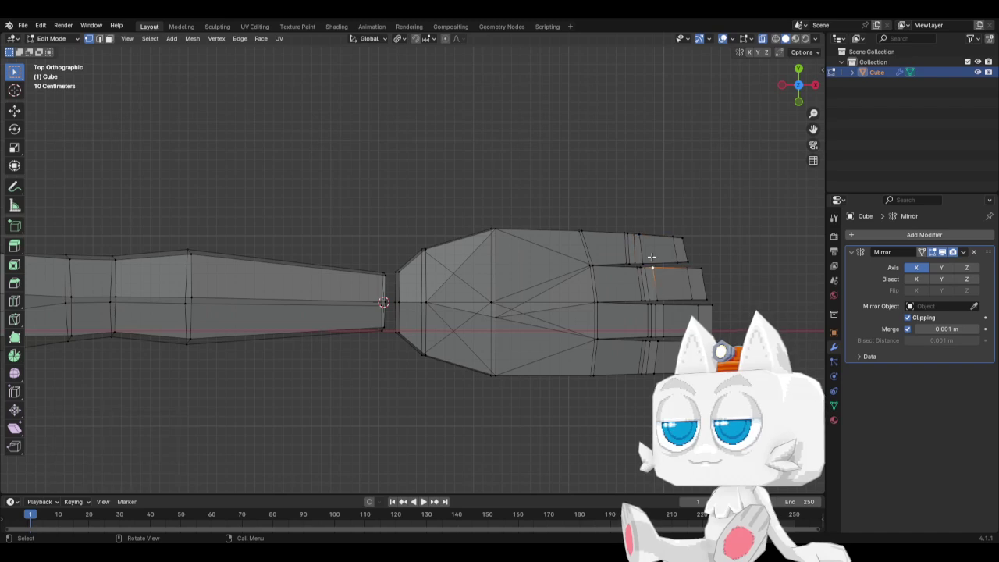
key("g")
key("g")
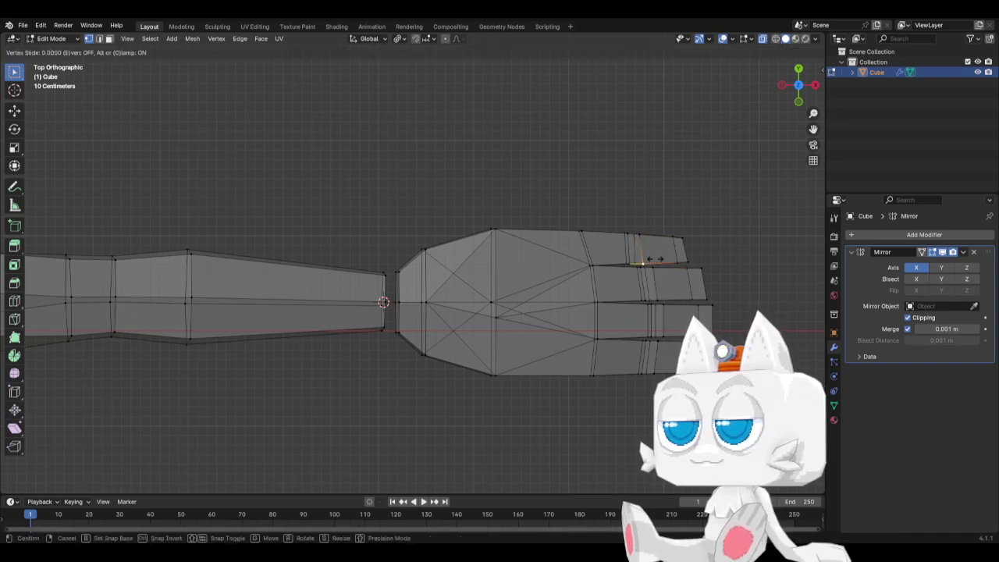
left_click(649, 268)
Edge-slide the front-side vertices of the second rearmost finger's first joint loop by a factor of about -0.086
key("b")
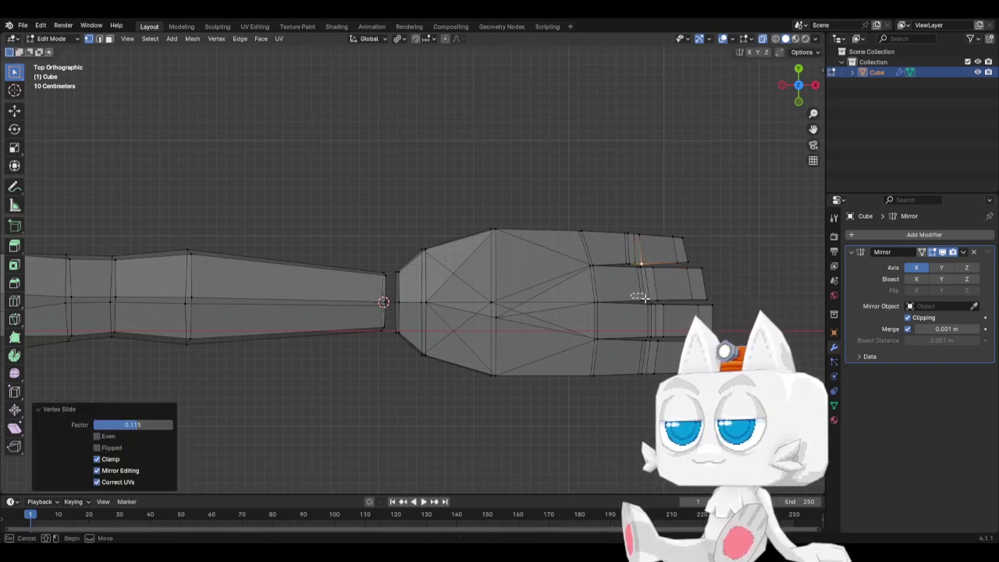
left_click_drag(646, 303, 648, 305)
key("g")
key("g")
left_click(680, 296)
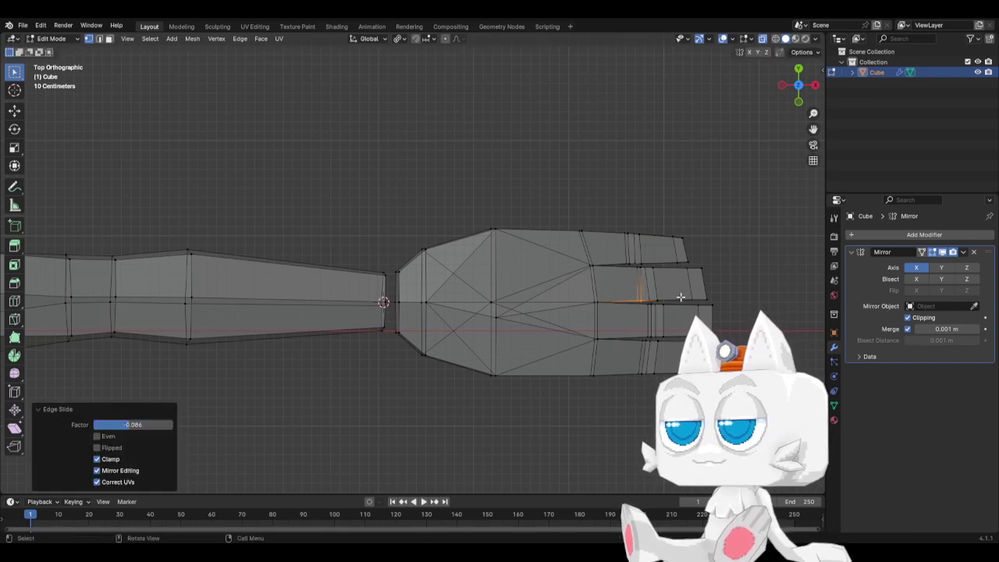
Edge-slide the front-side vertices of the second rearmost finger's outer joint loops by a factor of about 0.079
key("b")
mouse_move(647, 297)
left_mouse_down()
mouse_move(669, 307)
mouse_move(645, 295)
left_mouse_up()
key("alt+a")
key("b")
key("g")
key("g")
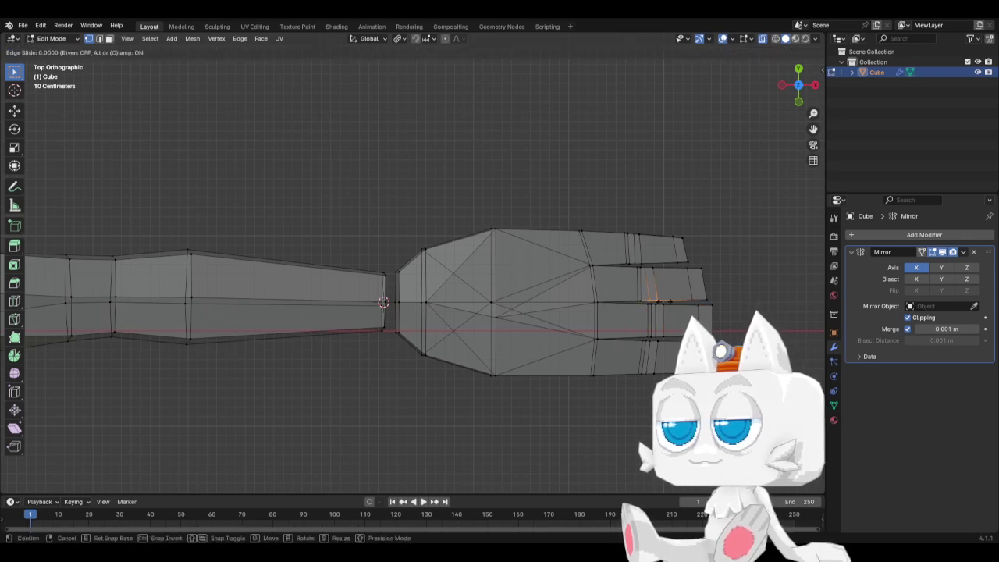
left_click(693, 290)
Edge-slide the front-side corner vertices of the second rearmost fingertip by a factor of about 0.109
key("b")
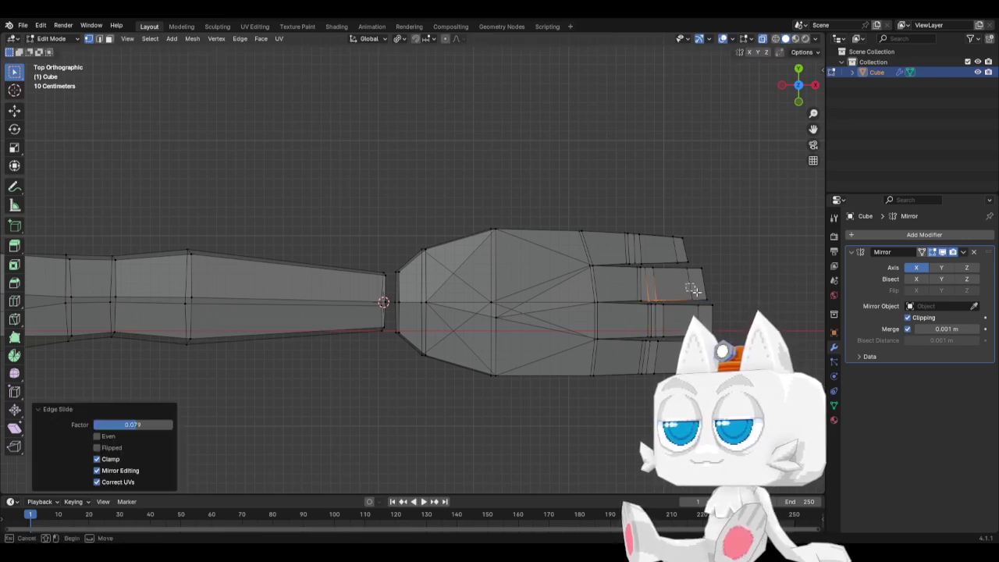
left_click_drag(715, 301, 716, 302)
key("g")
key("g")
left_click(711, 300)
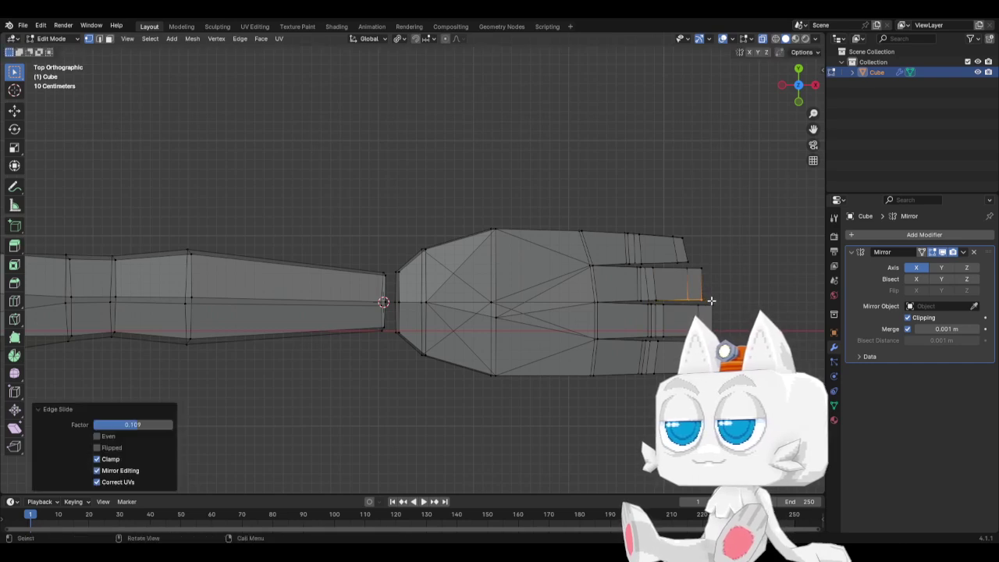
Edge-slide the outer side of the frontmost finger's outer joint loops by a factor of about -0.052
left_click(646, 370)
key("g")
key("g")
left_click(622, 369)
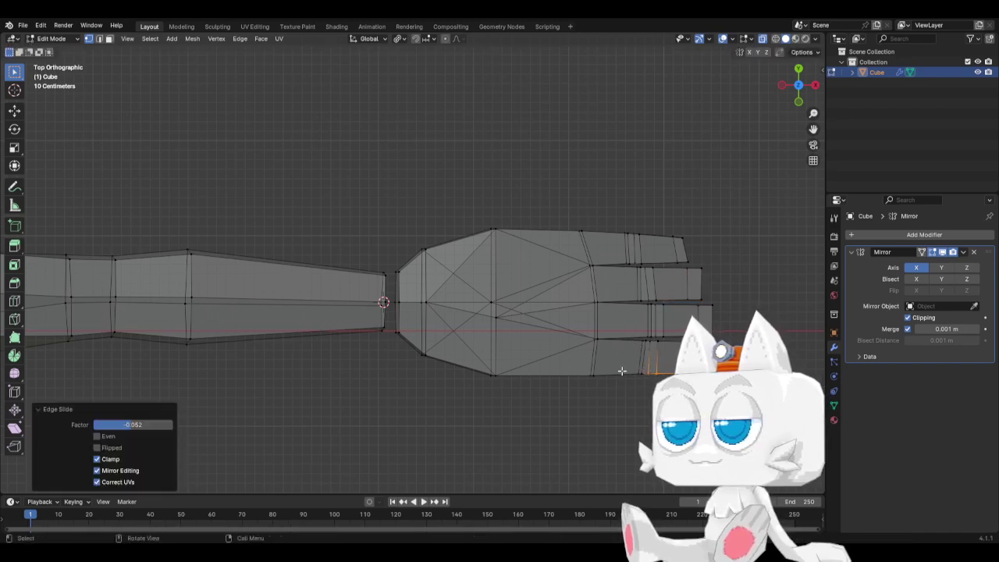
Edge-slide the outer side of the frontmost finger's first joint loop by a factor of about 0.115
left_click(643, 383)
key("g")
key("g")
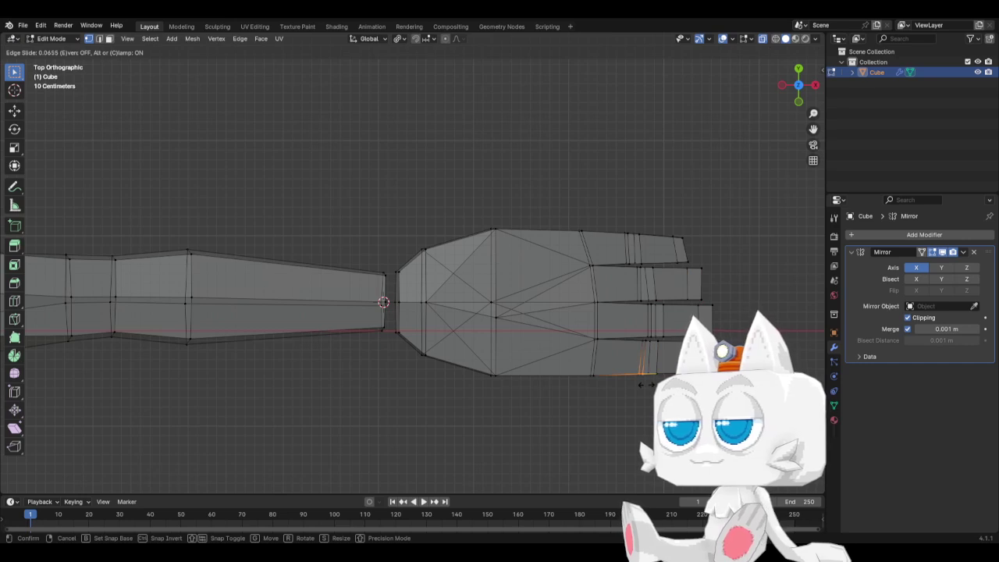
left_click(649, 384)
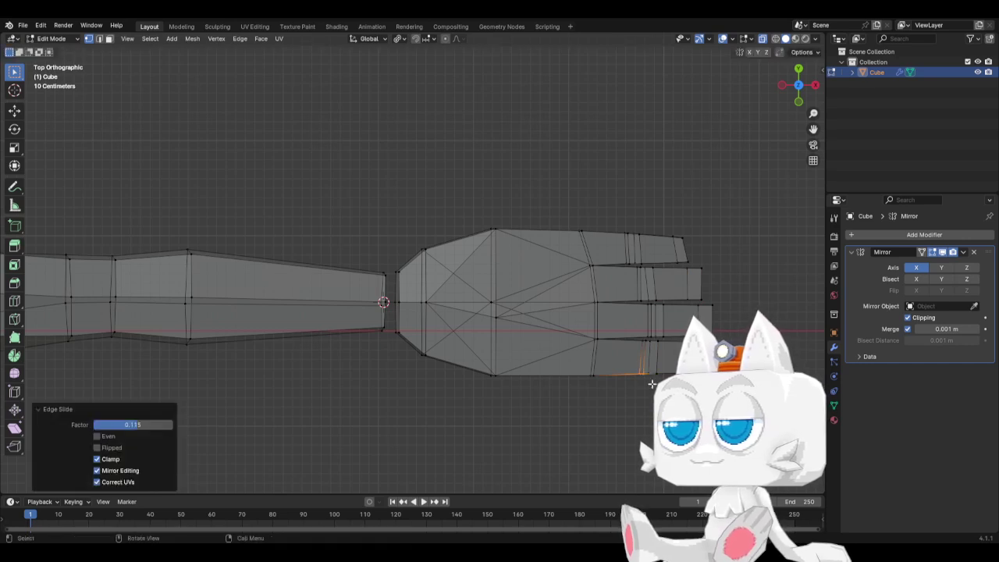
Edge-slide the inner side of the frontmost finger's outermost joint loop by a factor of about 0.101
left_click(673, 341)
key("g")
key("g")
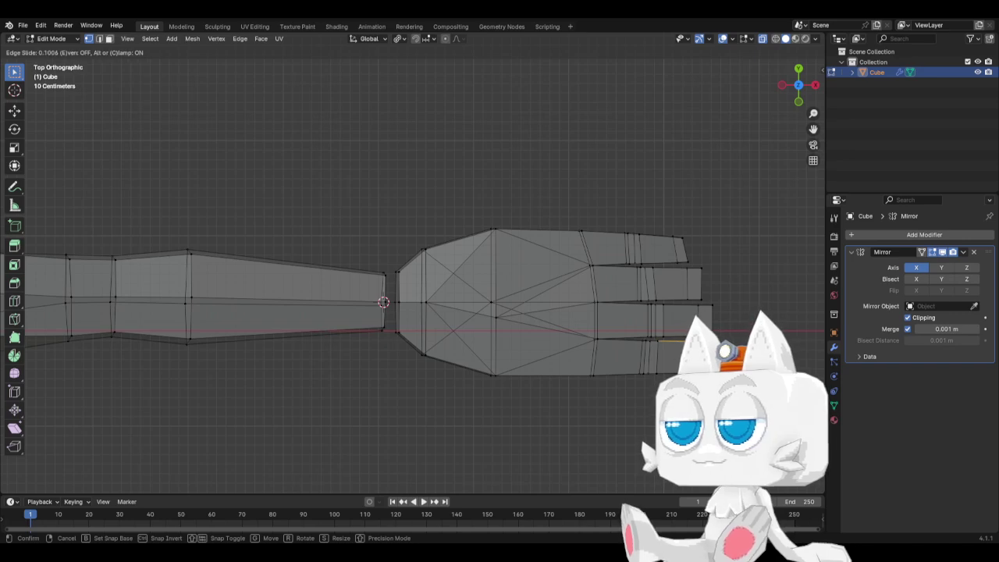
left_click(680, 342)
Try to move the frontmost finger's outermost joint loop in front view
middle_click_drag(674, 367, 632, 244)
key("KP_3")
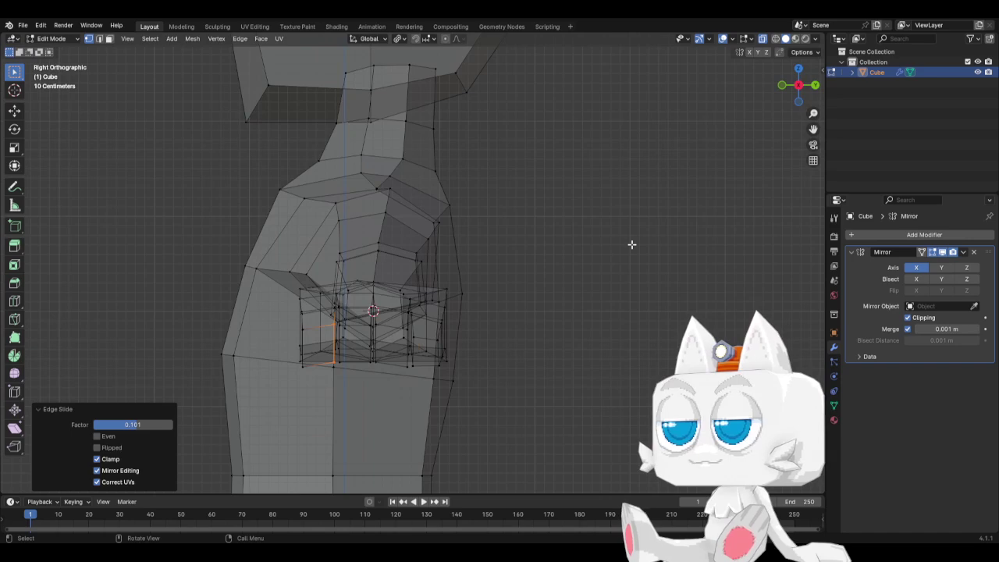
key("KP_1")
middle_click_drag(684, 276, 661, 326)
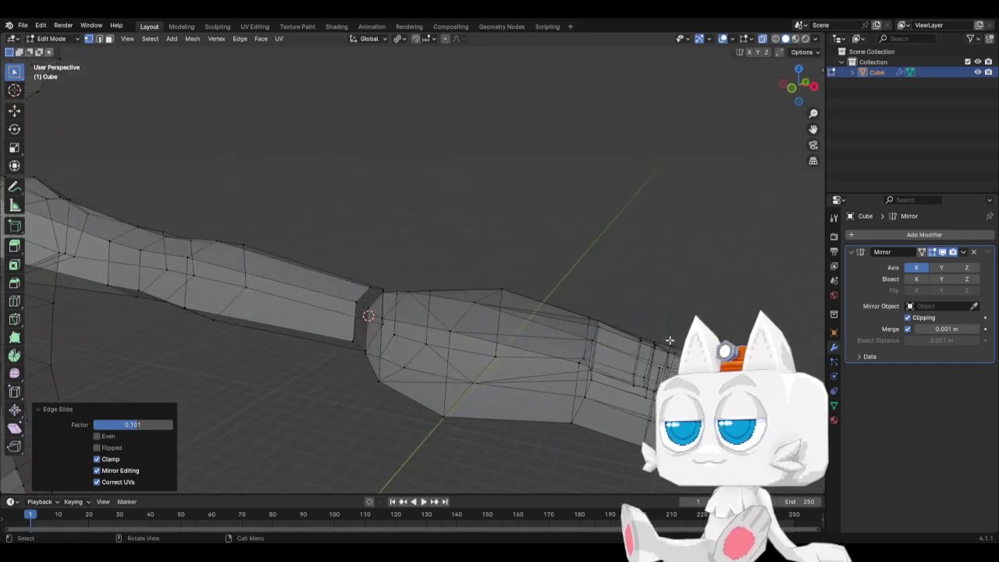
key("KP_7")
left_click(655, 361, "alt")
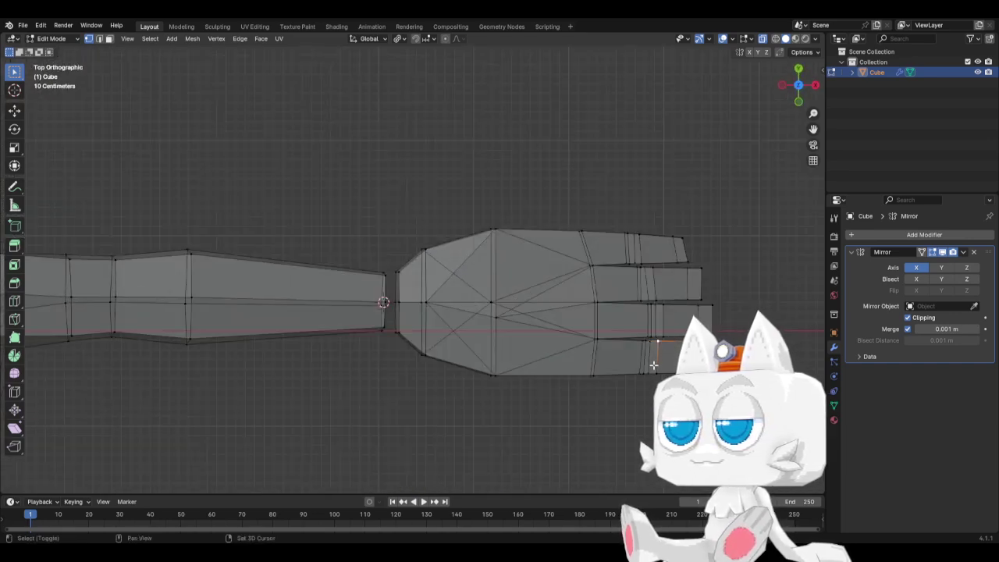
middle_click_drag(657, 371, 658, 370)
key("KP_3")
key("KP_1")
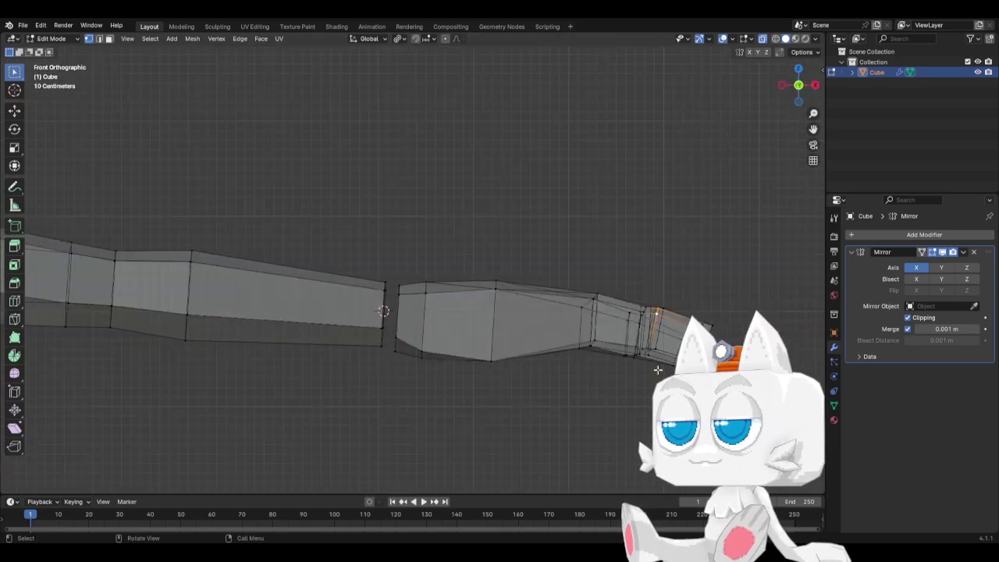
key("g")
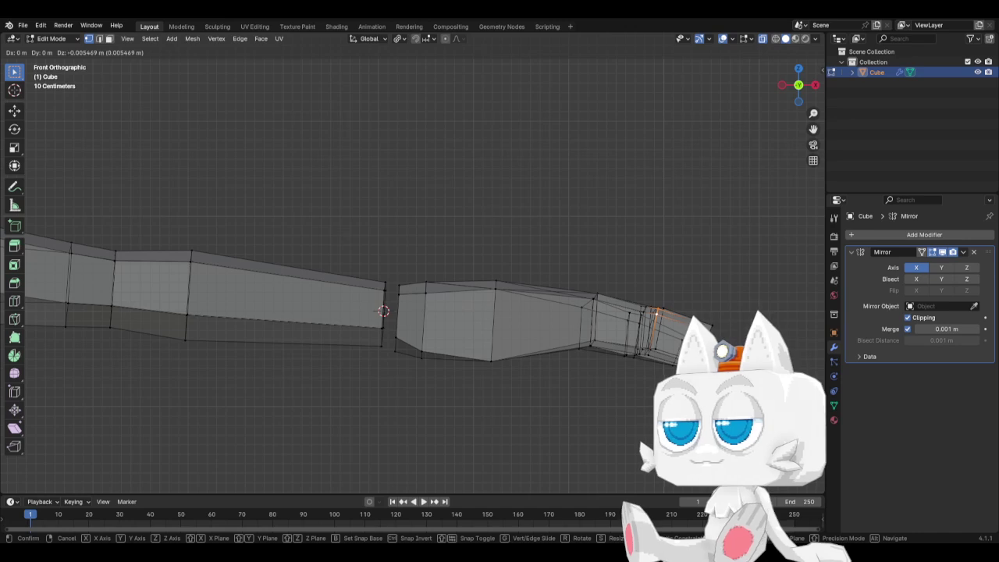
left_click(687, 313)
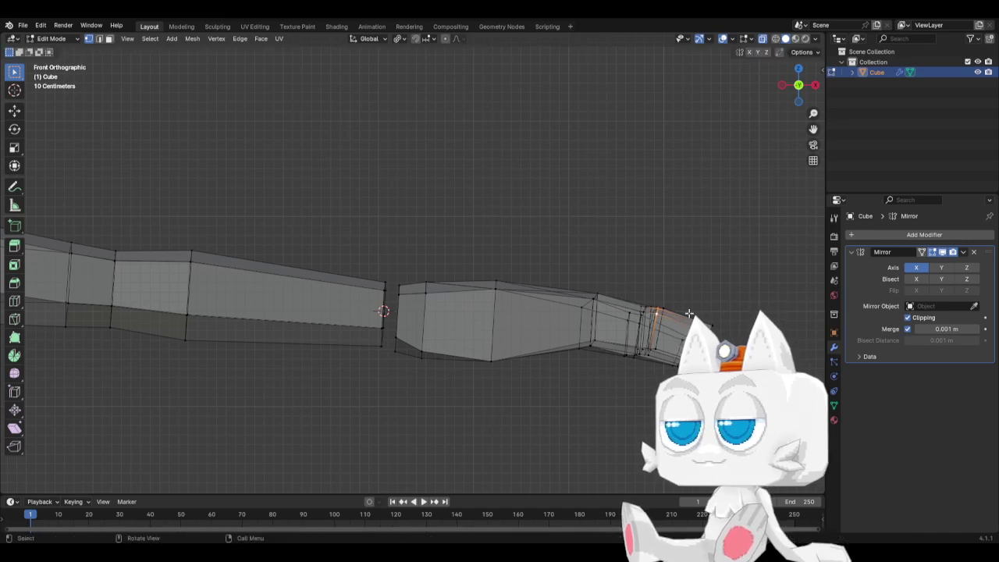
With X-ray on in front view, move the underside vertices of all fingertips about -0.063 m in X and 0.102 m in Z
middle_click_drag(687, 314, 597, 303)
key("Tab")
key("alt+z")
scroll(636, 357, "down", 3)
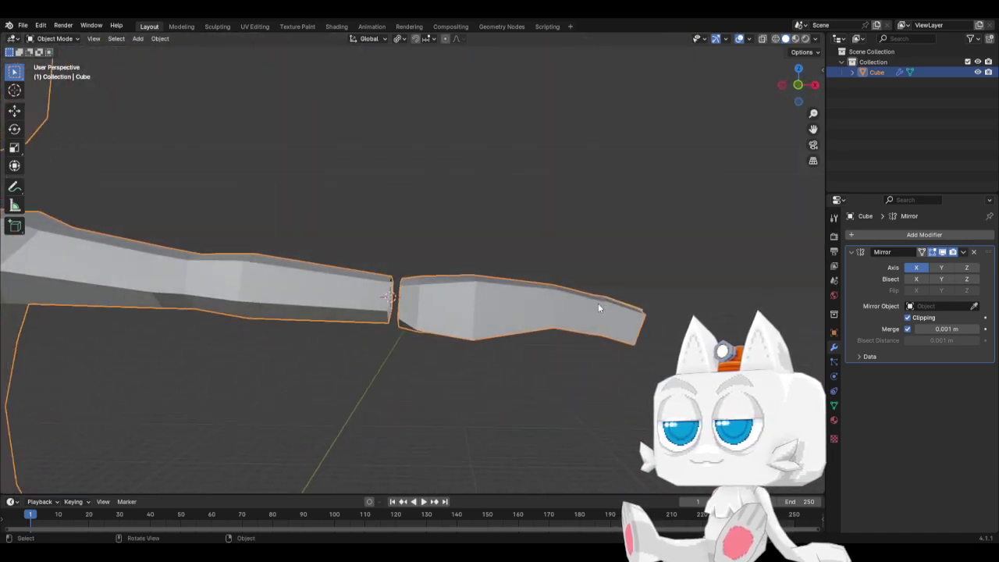
key("Tab")
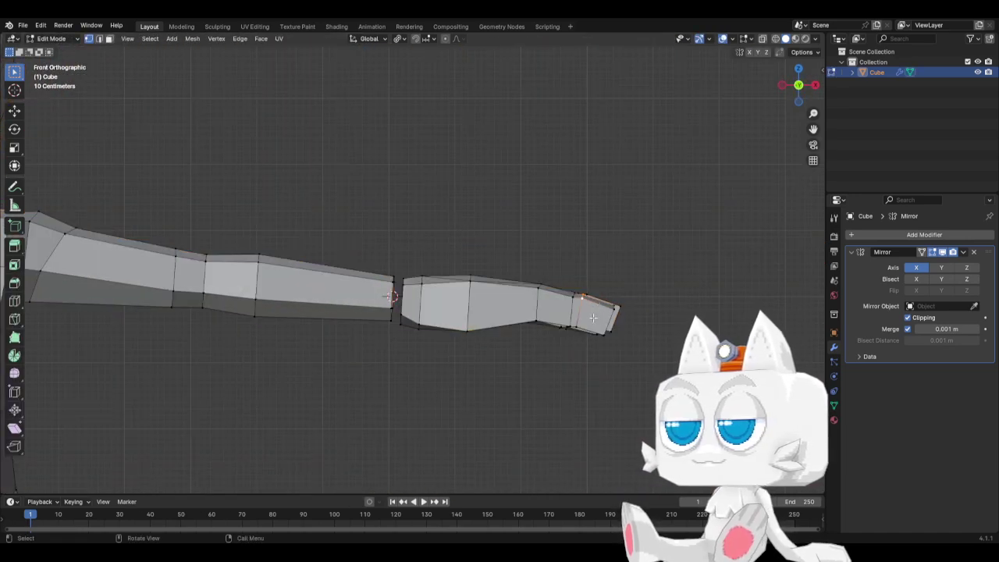
key("alt+z")
left_click_drag(590, 327, 640, 352)
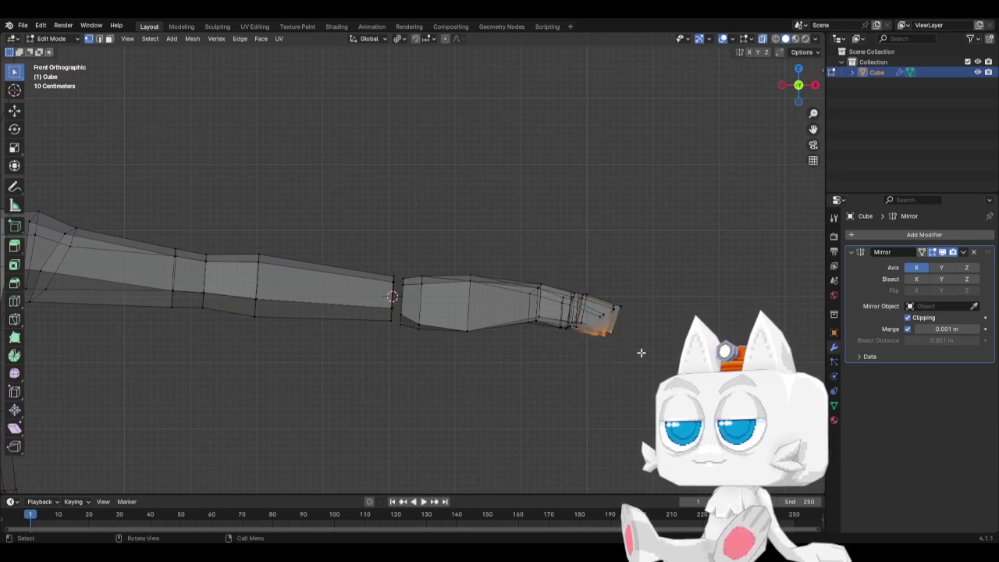
key("g")
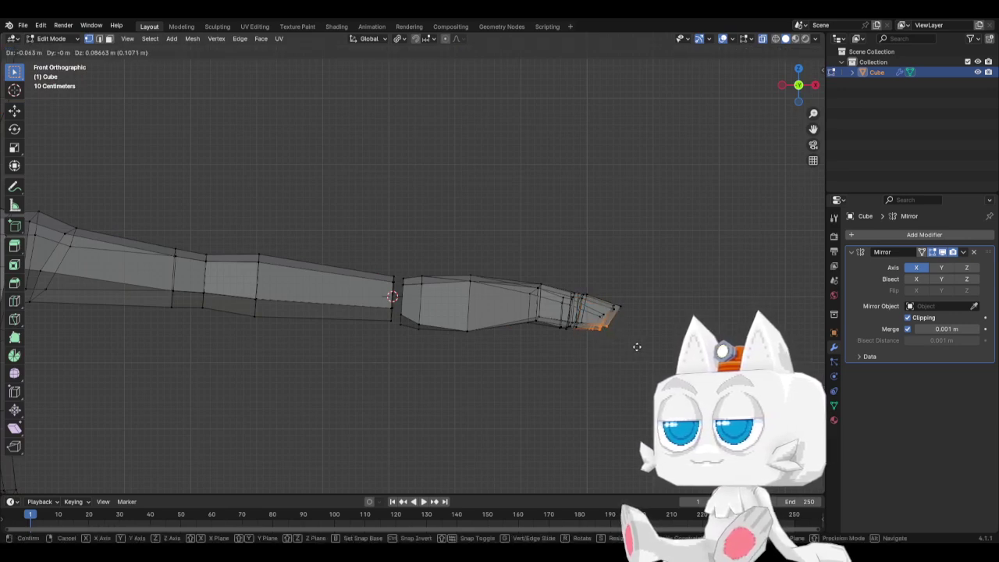
left_click(637, 346)
Turn X-ray off and scale the underside edges of the fingertips to about 0.856
key("alt+z")
mouse_move(637, 346)
middle_mouse_down()
mouse_move(567, 317)
mouse_move(513, 319)
middle_mouse_up()
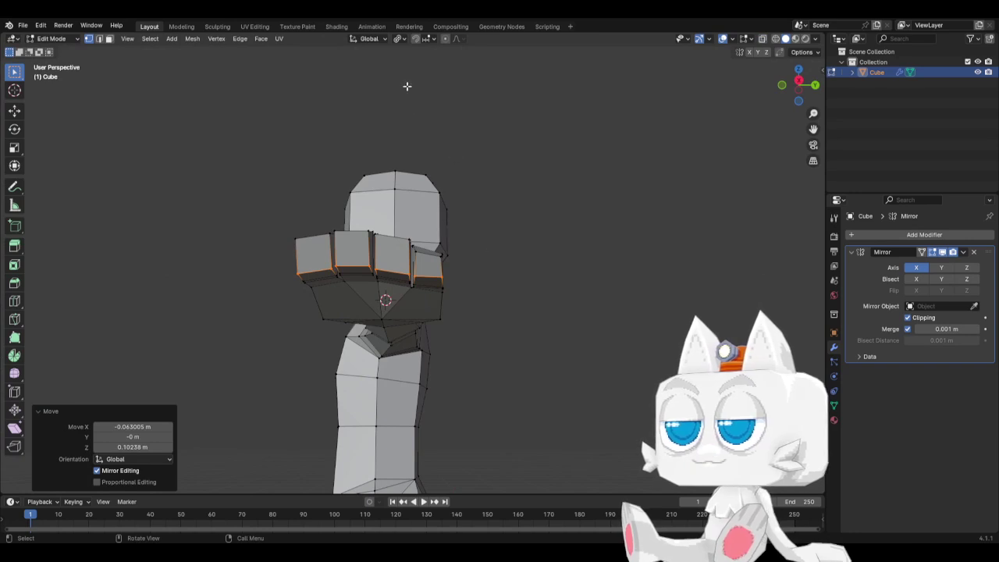
key("s")
left_click(473, 176)
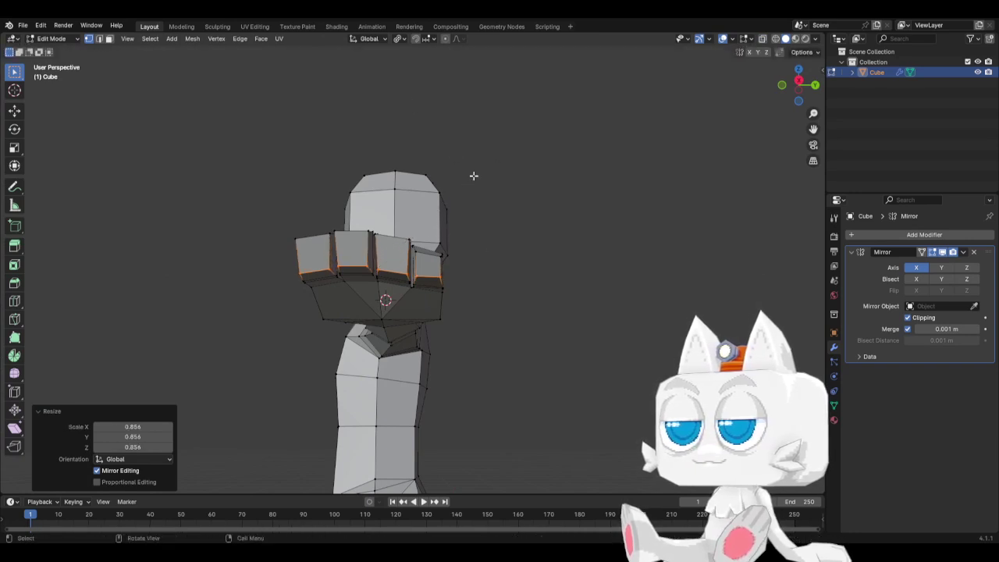
Check the tapered hand in Object Mode and save BaseMesh.blend
key("Tab")
middle_click_drag(243, 233, 397, 286)
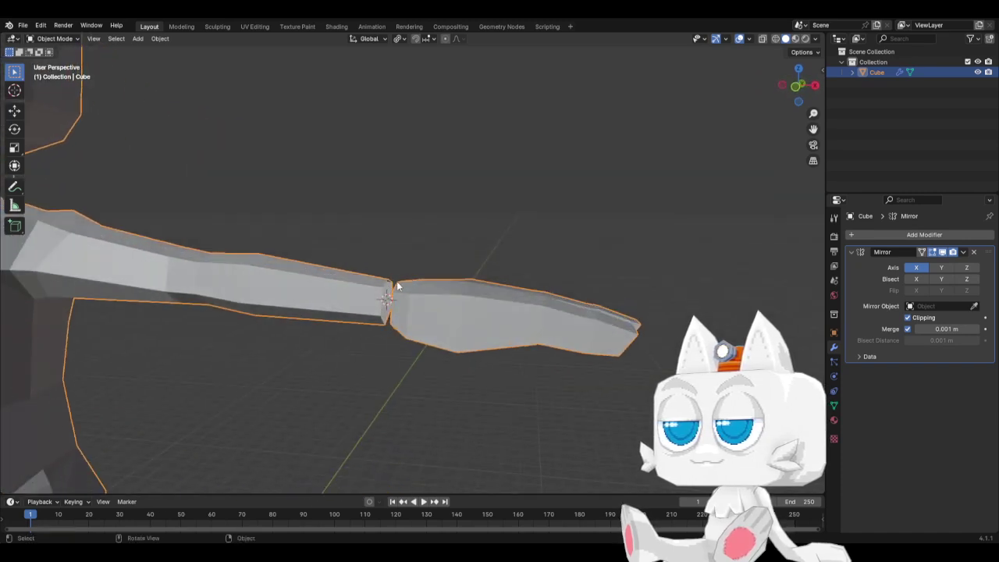
key("KP_1")
key("ctrl+s")
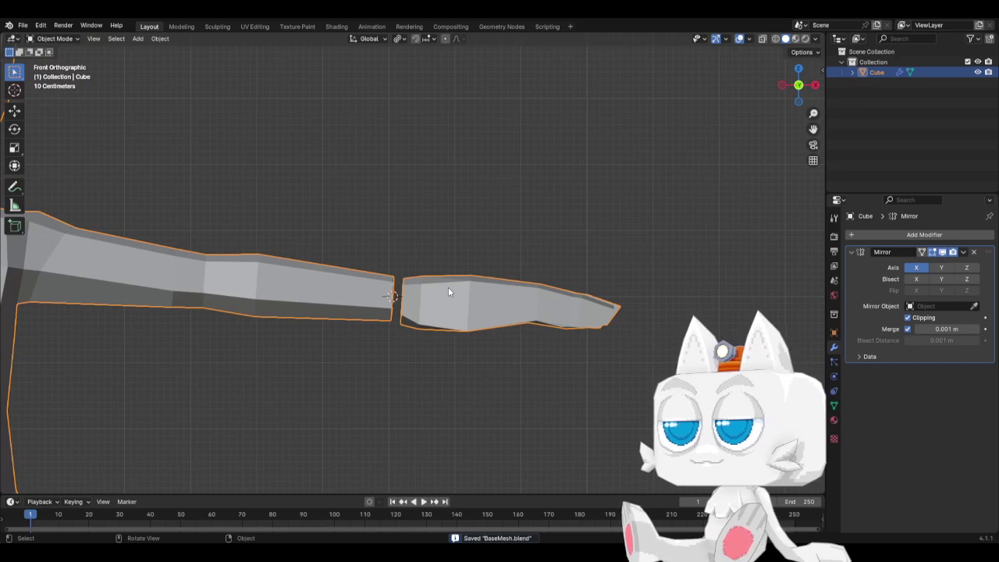
In Edit Mode, select the entire linked hand mesh in front view and scale it to 0.815
key("Tab")
middle_click_drag(492, 281, 473, 293)
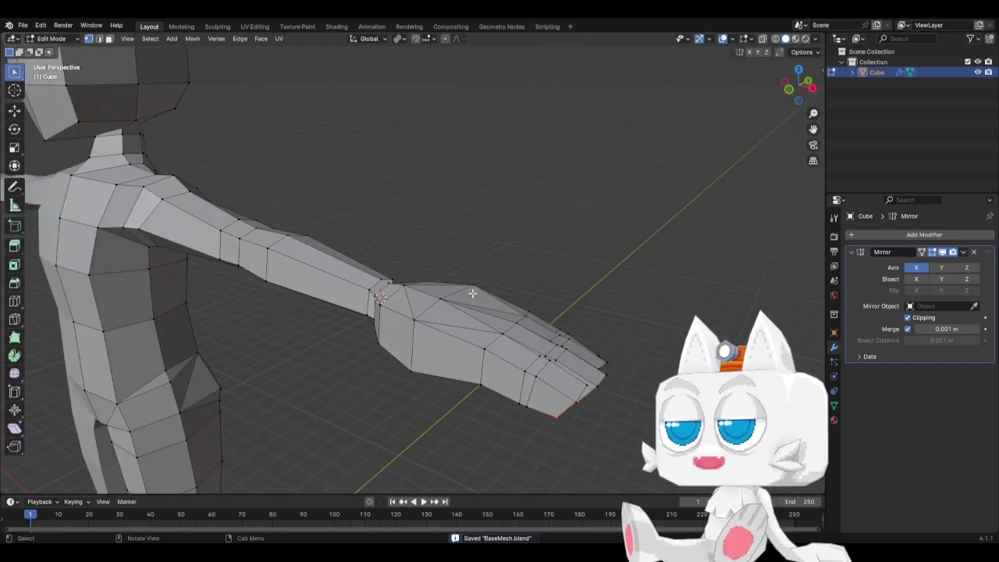
scroll(220, 322, "down", 2)
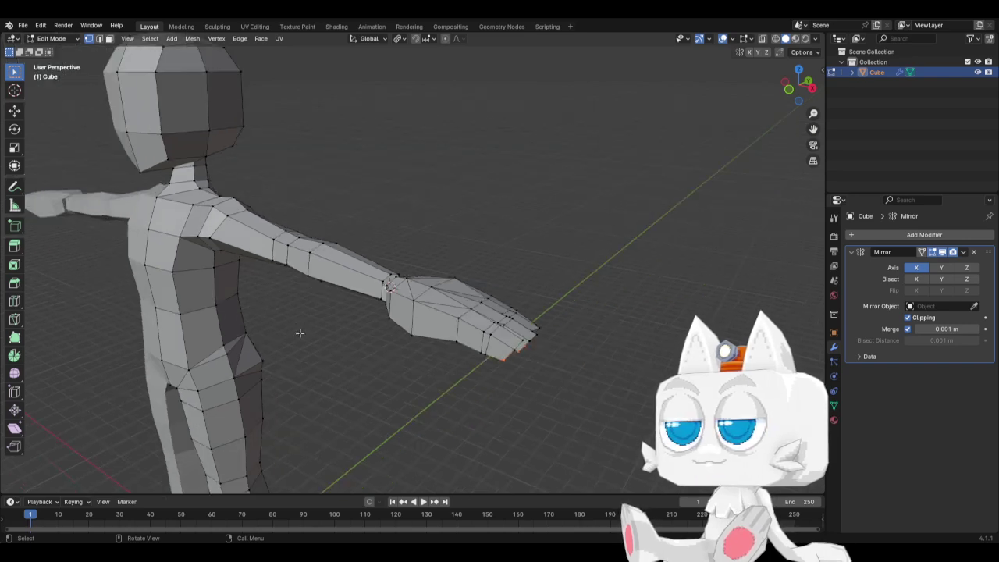
middle_click_drag(300, 332, 474, 405)
key("KP_1")
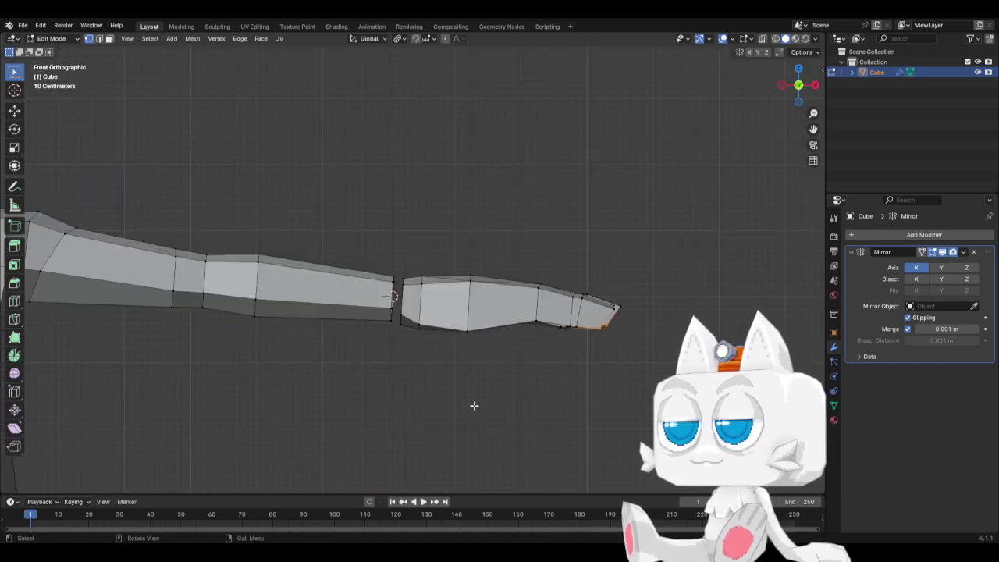
scroll(148, 331, "down", 6)
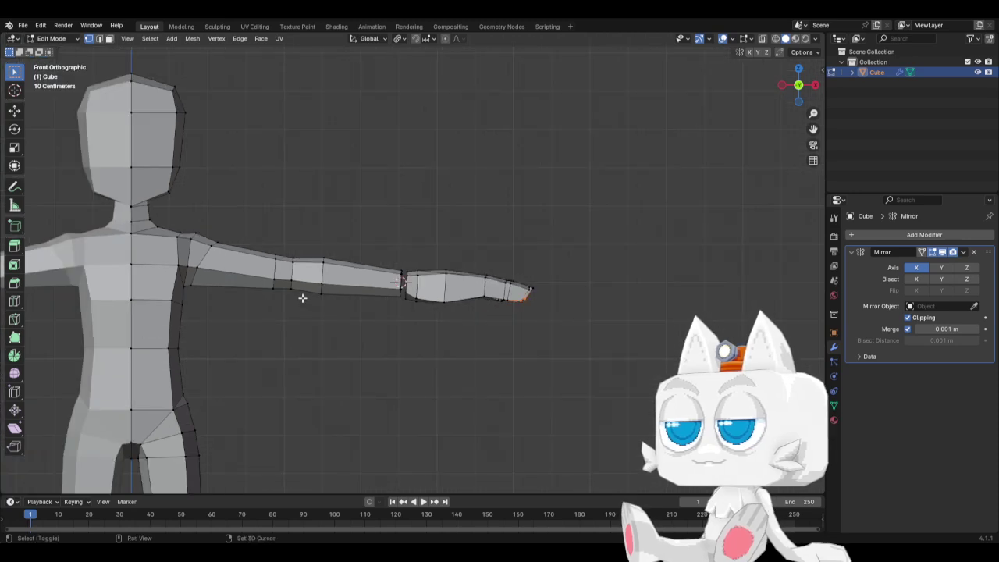
middle_click_drag(301, 292, 395, 295, "shift")
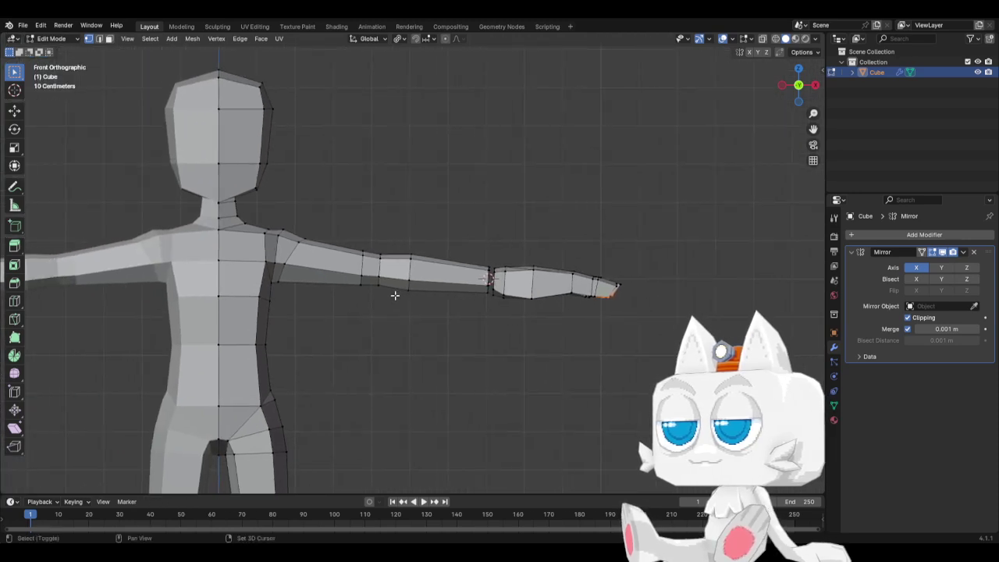
left_click(277, 395)
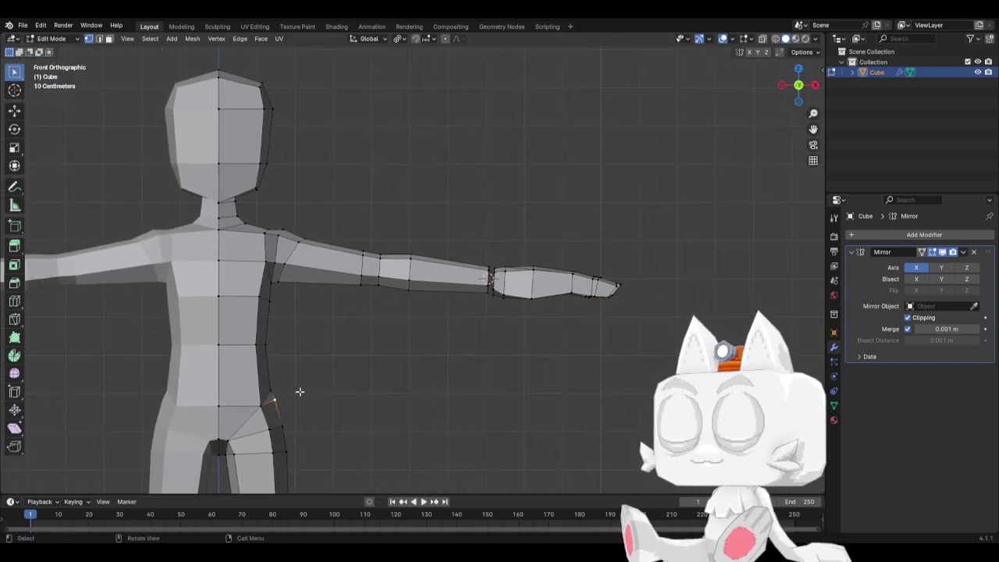
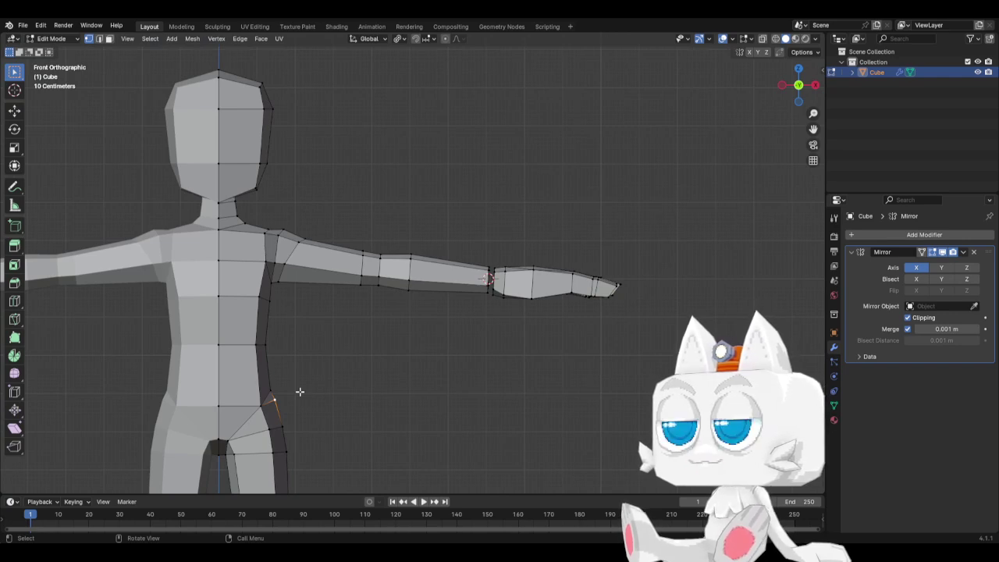
left_click(519, 278)
key("ctrl+l")
scroll(518, 278, "up", 1)
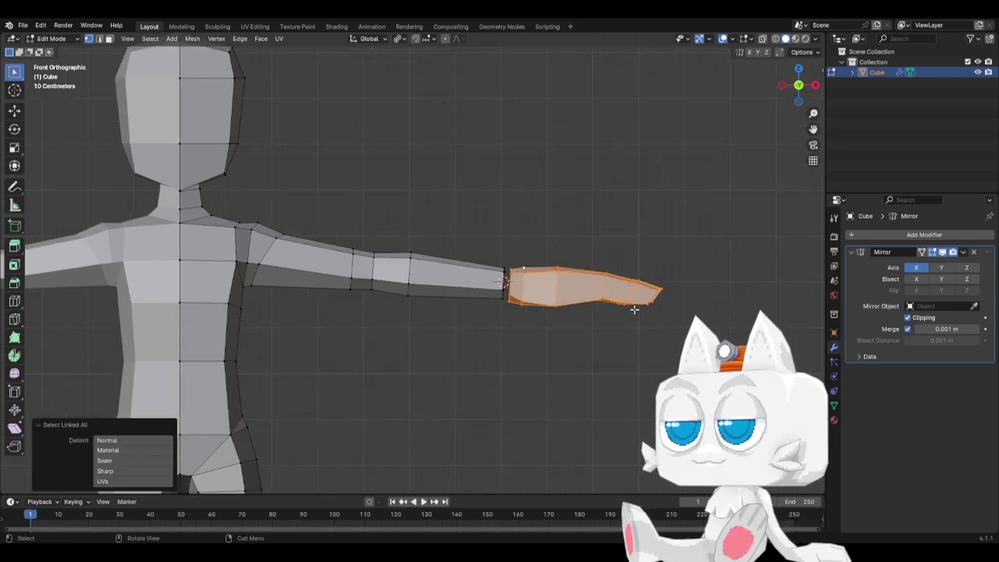
key("s")
left_click(638, 335)
In top view, scale the vertices at the hand's wrist end to 1.096 along Y
key("KP_7")
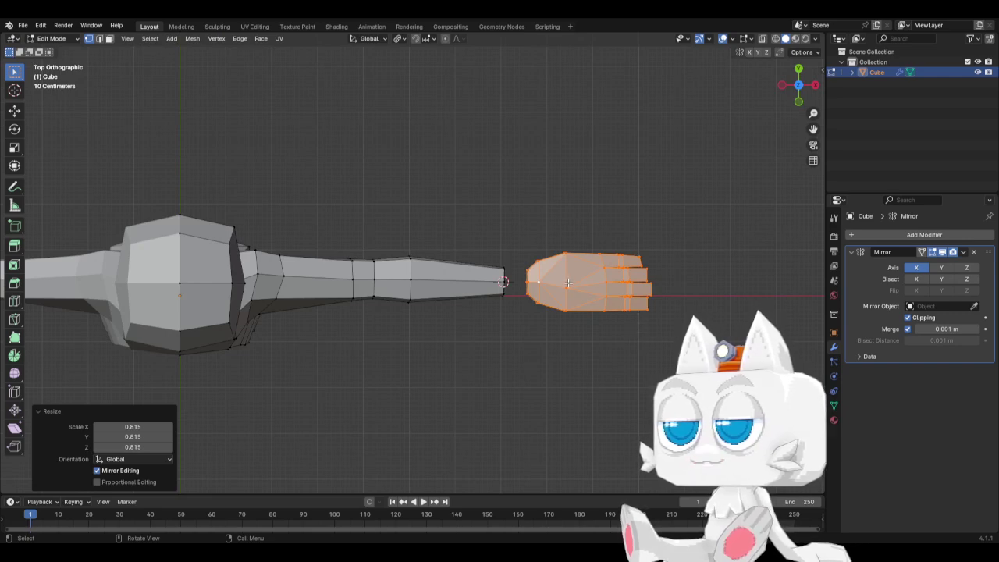
left_click_drag(520, 262, 531, 310)
scroll(570, 352, "up", 1)
key("s")
key("y")
left_click(627, 334)
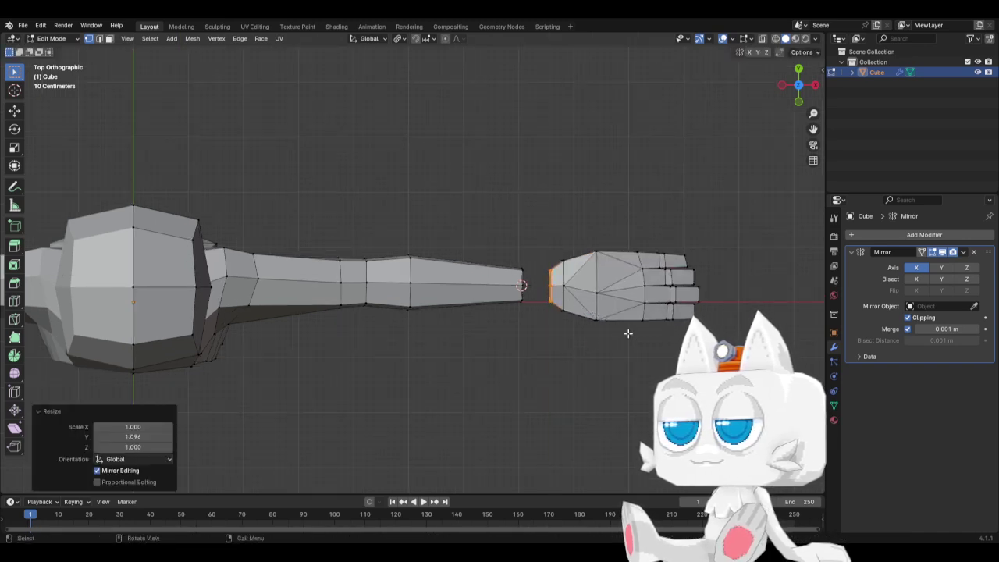
Switch to edge selection and select the inner joint loop of the frontmost finger with the Edge Loops command
middle_click_drag(629, 335, 444, 336, "shift")
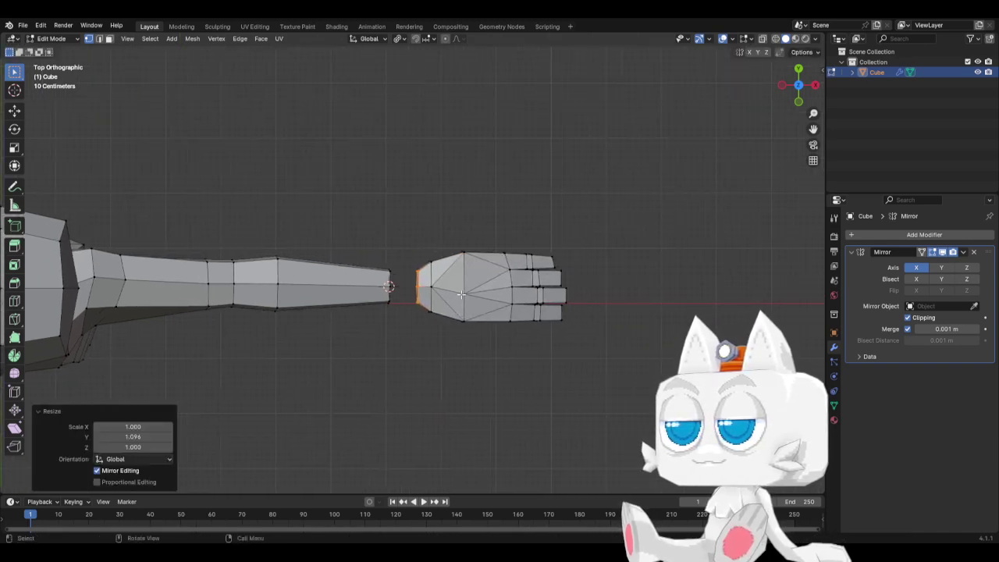
scroll(503, 319, "up", 2)
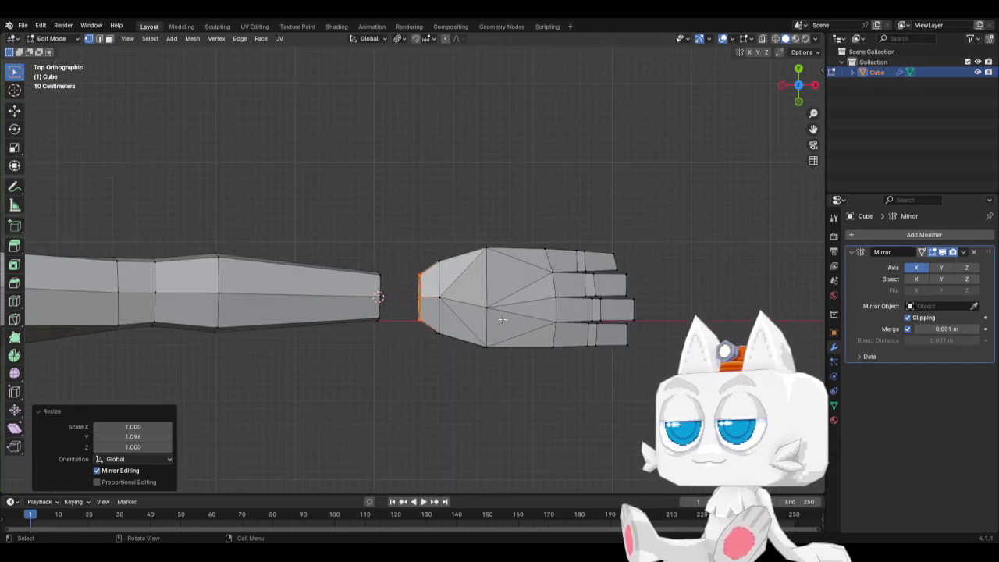
middle_click_drag(592, 354, 551, 244)
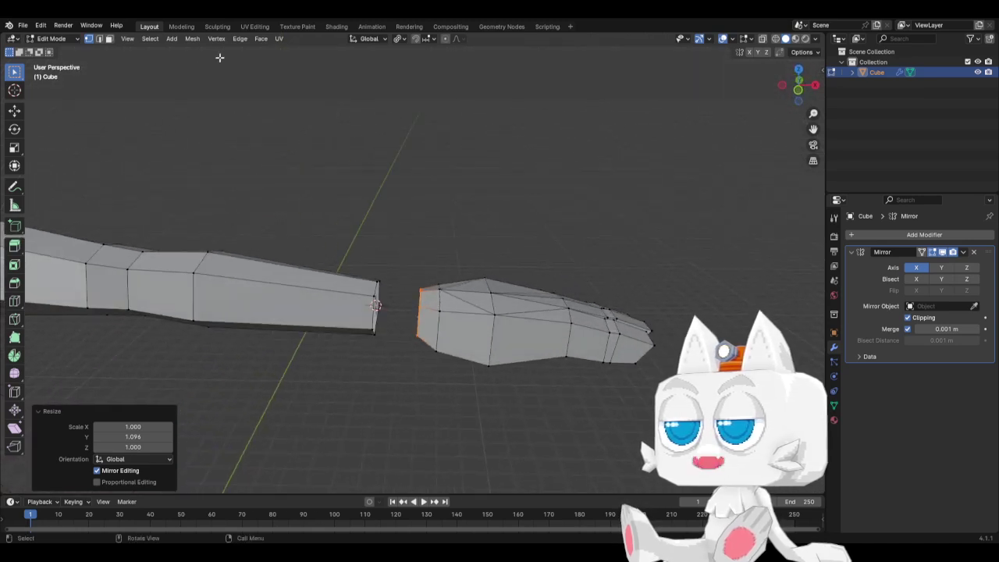
left_click(100, 39)
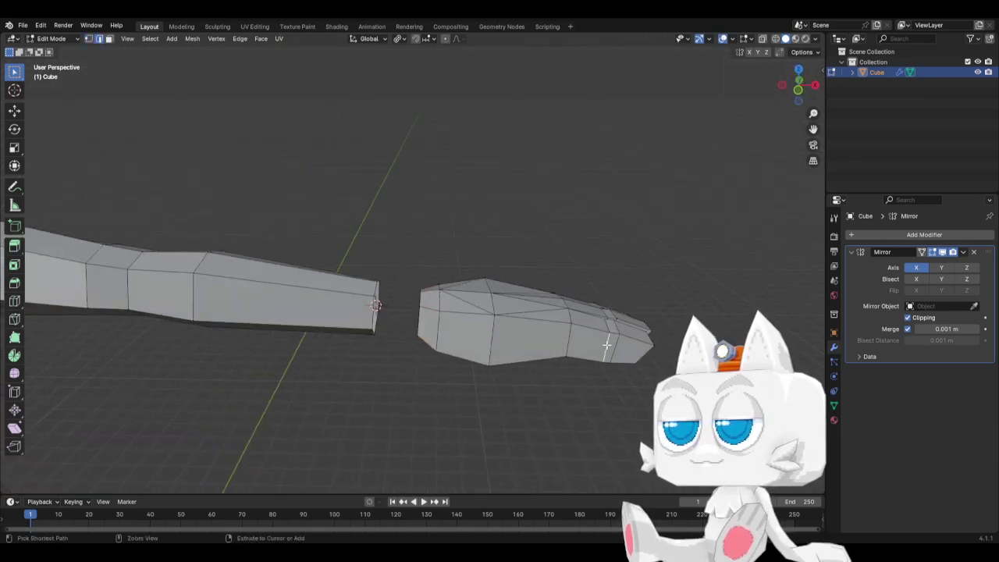
key("ctrl+e")
key("Escape")
key("F3")
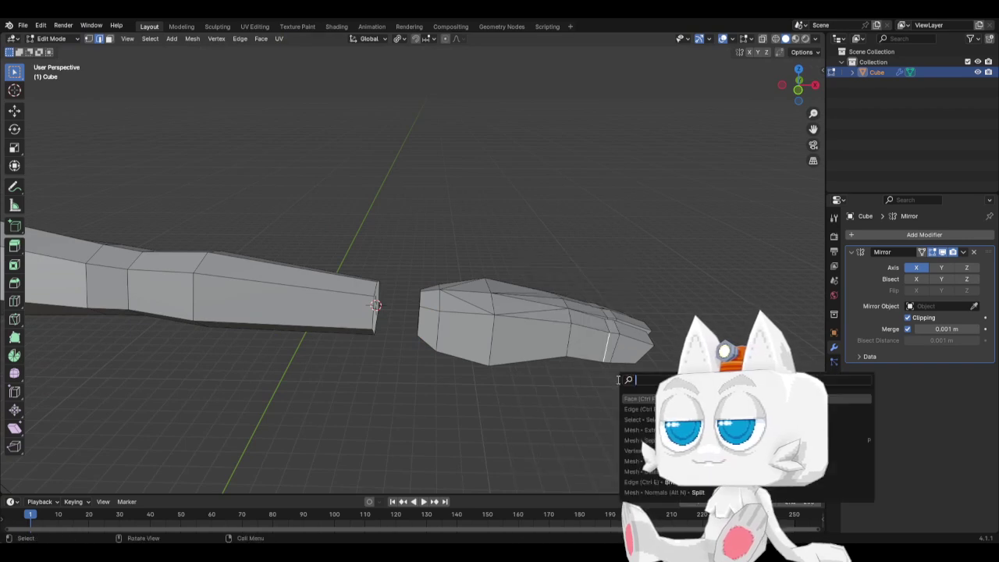
type("edge")
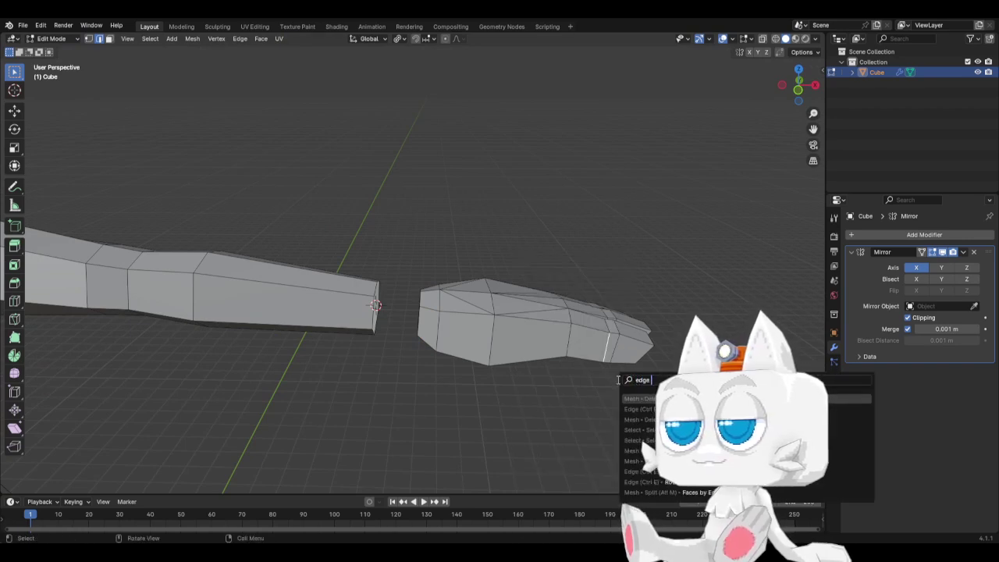
type(" lo")
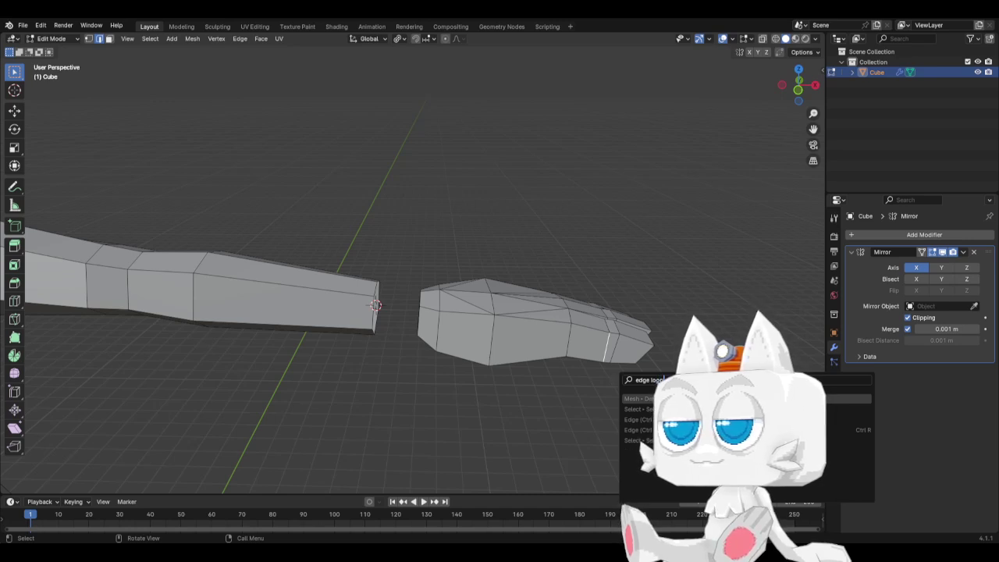
type("op")
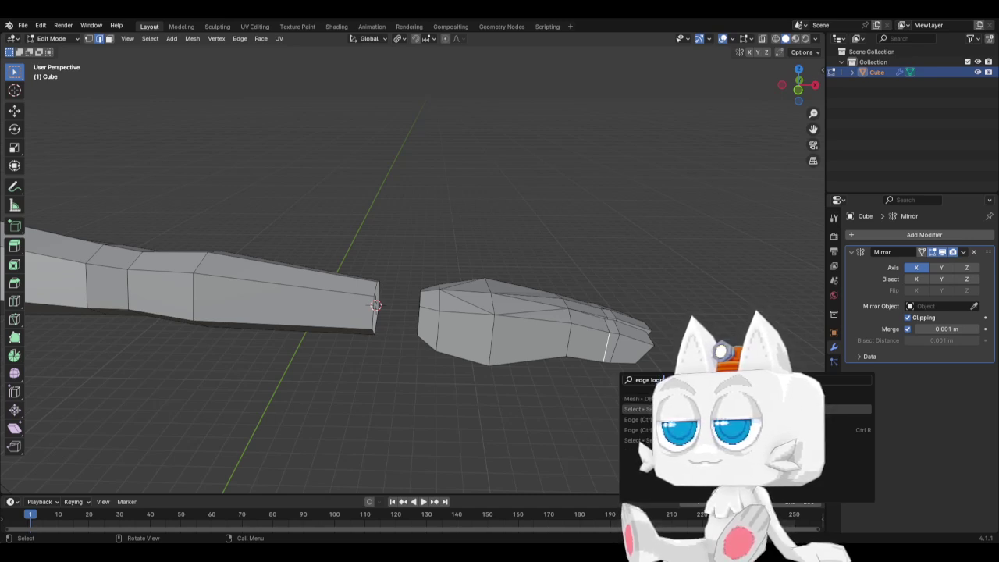
left_click(640, 409)
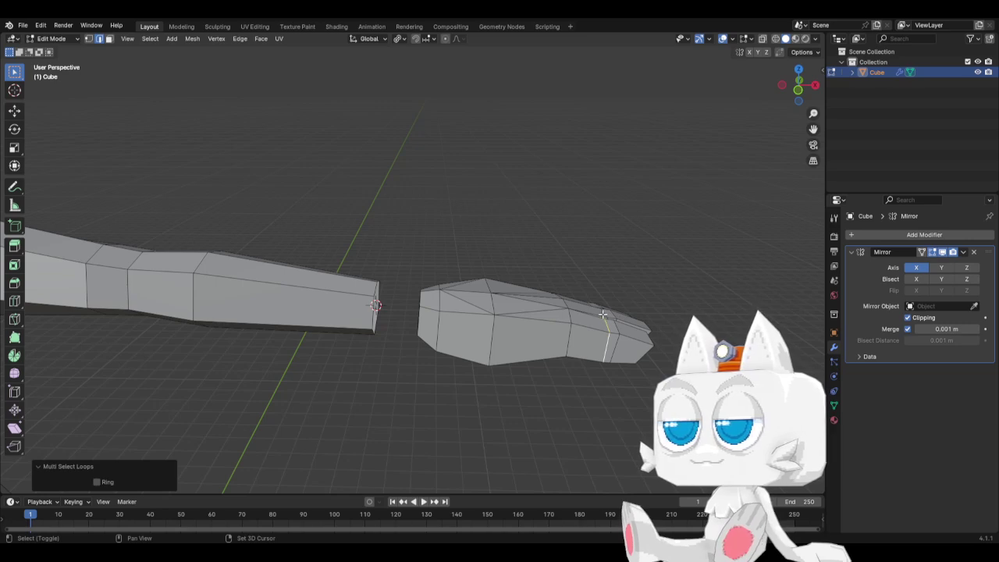
Extend the Edge Loops selection to the other fingers' inner joints and edge slide the loops by a factor of 1
middle_click_drag(644, 339, 572, 381)
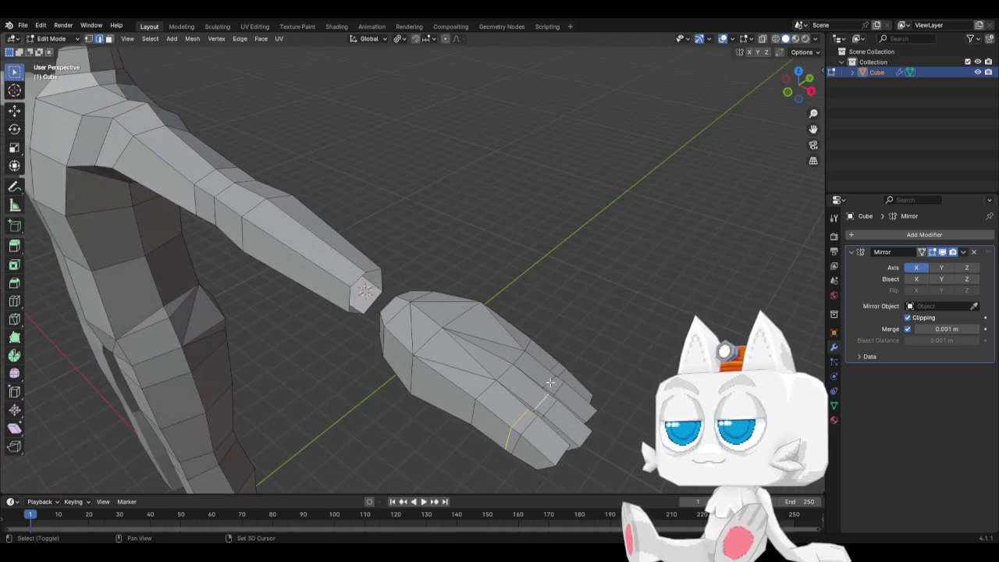
key("F3")
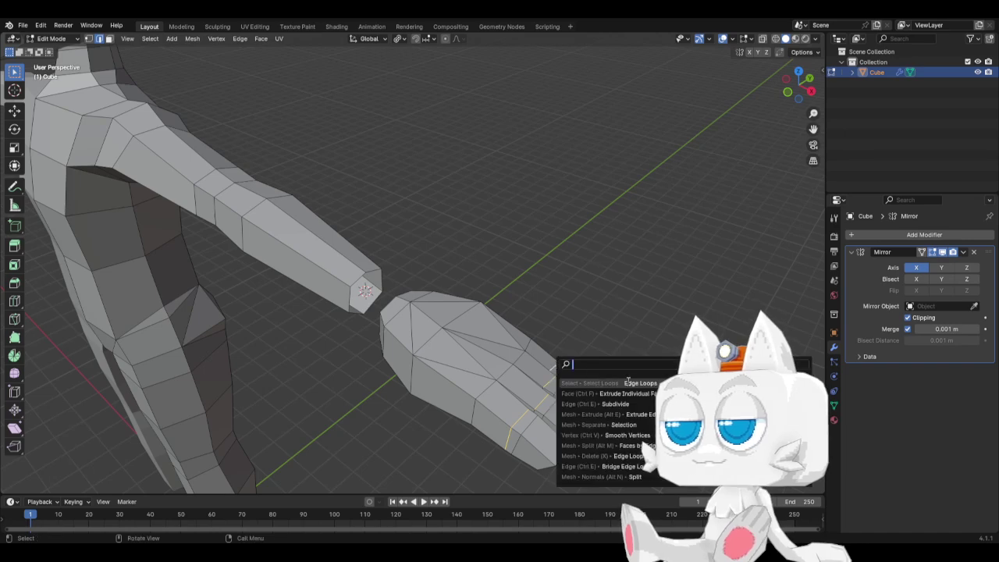
left_click(629, 383)
key("g")
key("g")
key("1")
key("Return")
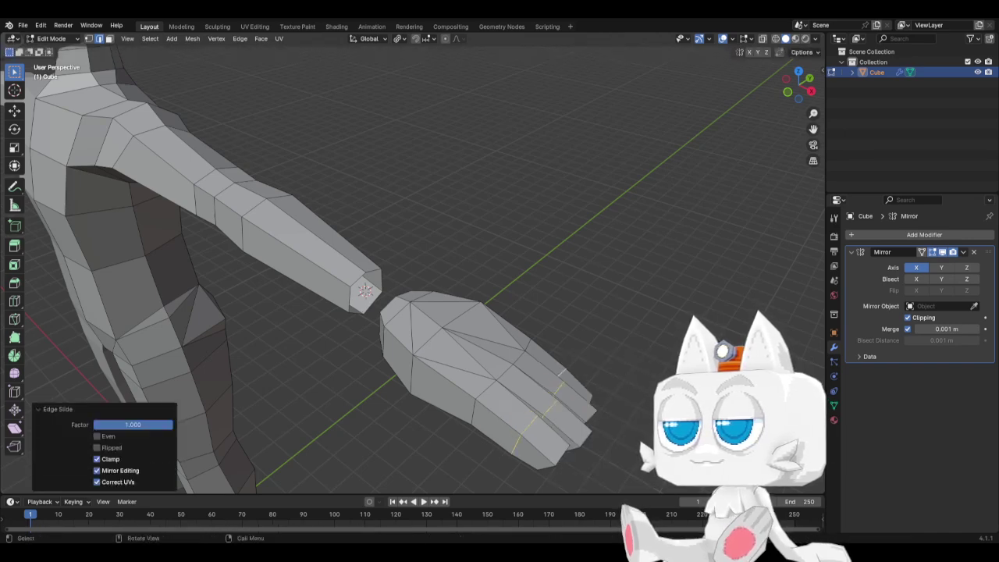
Dissolve the diagonal edge running across the back of the hand to the base of the far finger
middle_click_drag(589, 388, 477, 399)
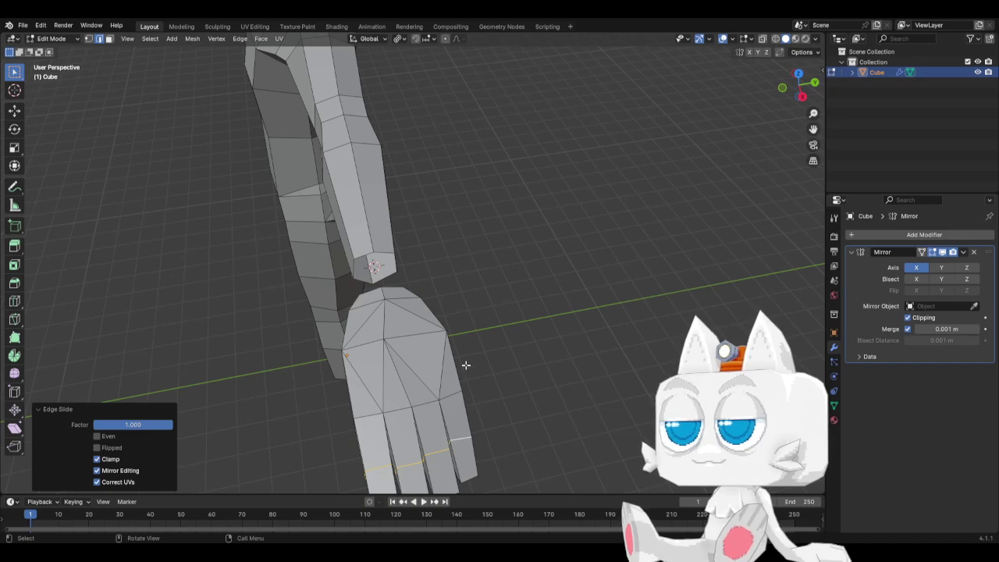
mouse_move(452, 387)
middle_mouse_down()
mouse_move(500, 367)
mouse_move(527, 370)
mouse_move(462, 384)
middle_mouse_up()
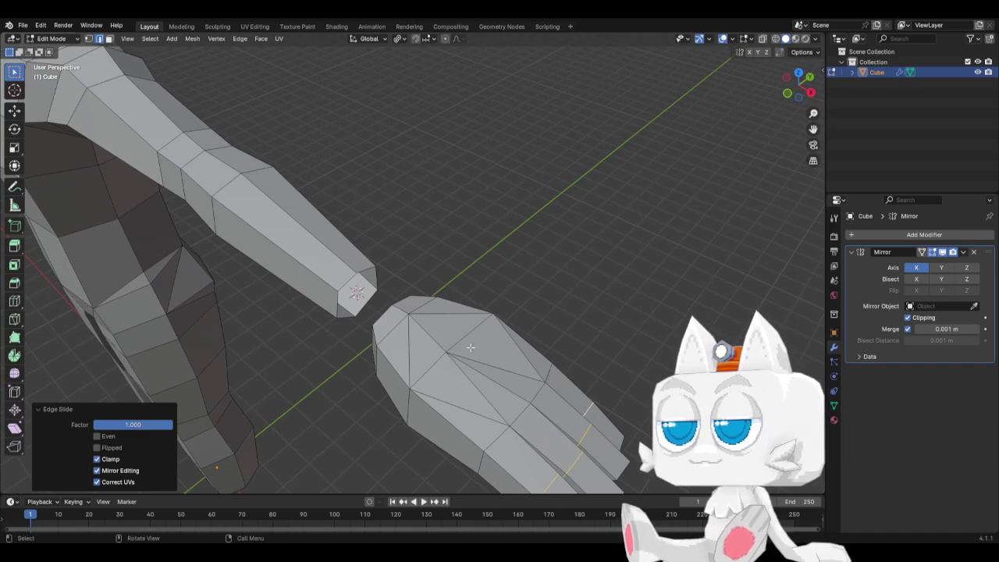
middle_click_drag(494, 369, 461, 380)
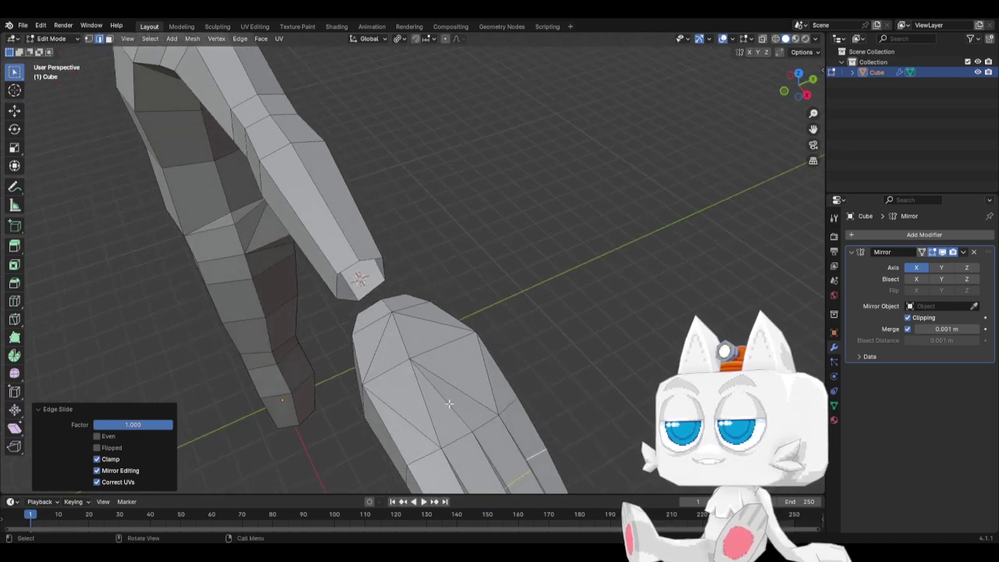
left_click(463, 387)
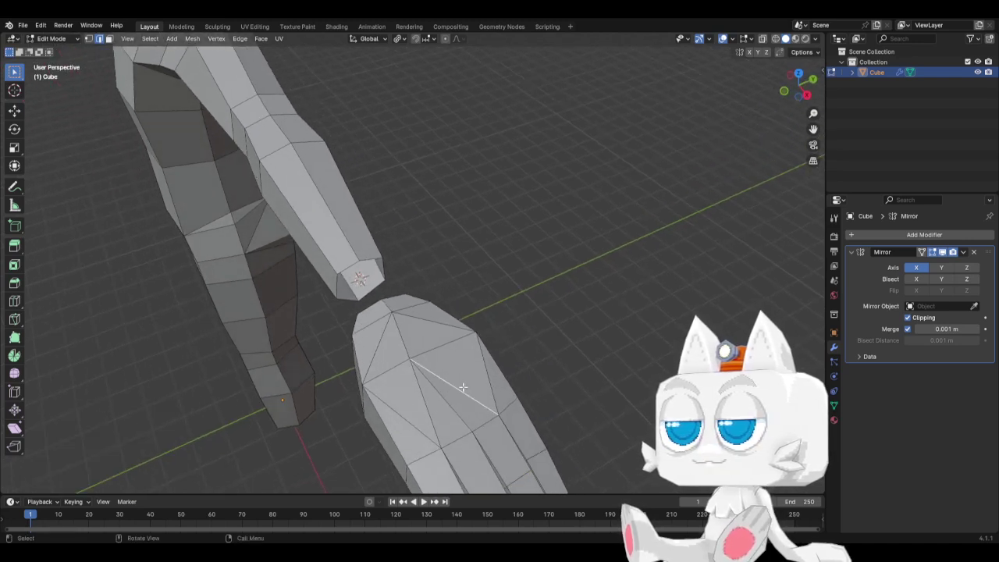
key("x")
left_click(463, 387)
key("ctrl+z")
key("x")
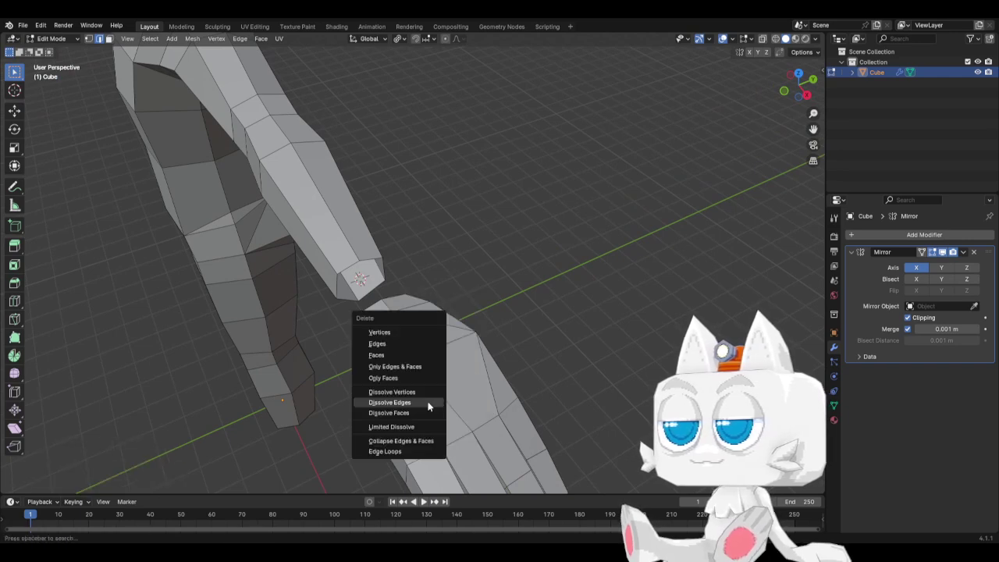
left_click(428, 403)
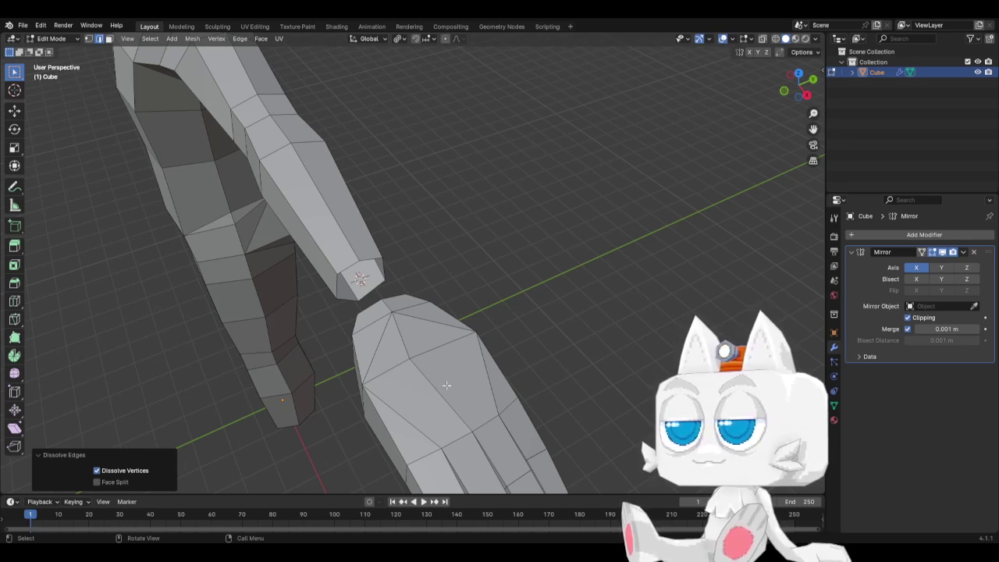
key("k")
left_click(411, 361)
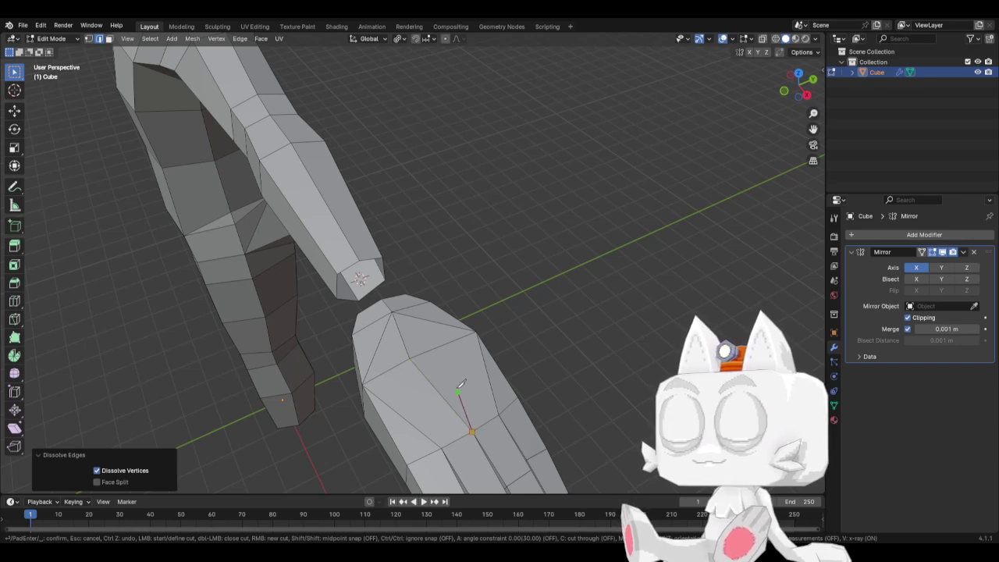
left_click(439, 345)
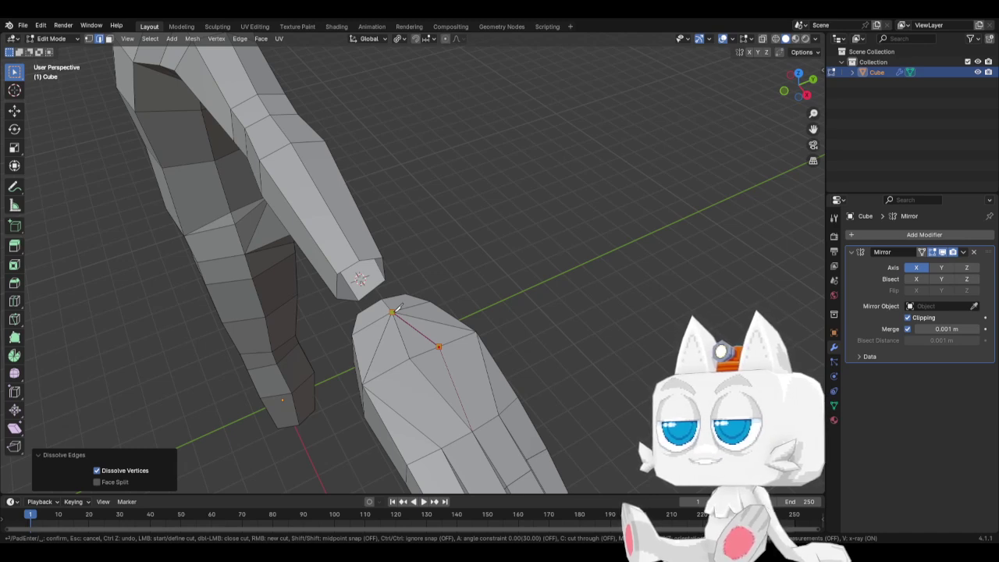
left_click(493, 374)
key("Return")
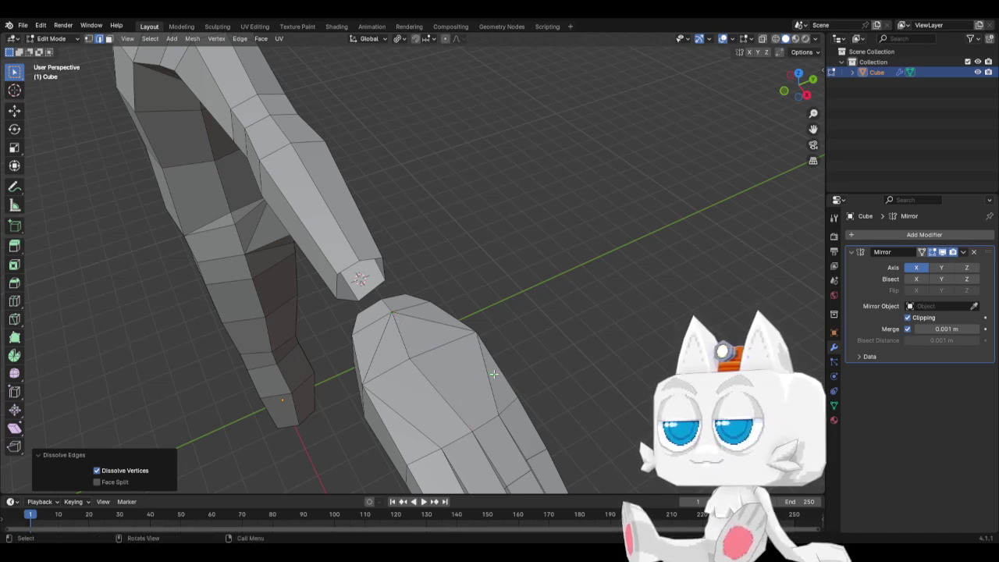
Dissolve the diagonal edge near the wrist end of the back of the hand
left_click(442, 324)
key("x")
left_click(383, 336)
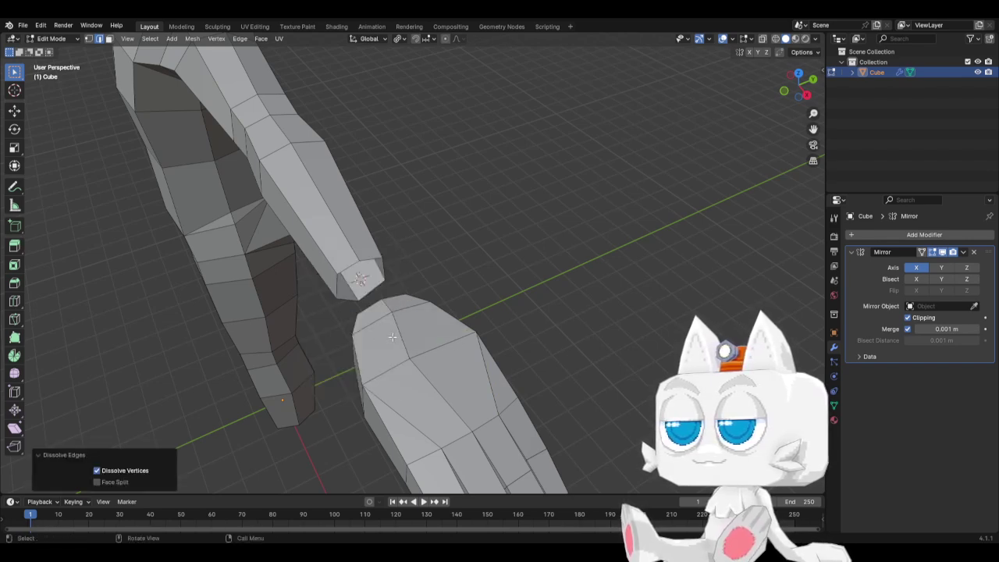
Try to knife-cut an edge line from a middle finger base across the back of the hand to the wrist end
key("k")
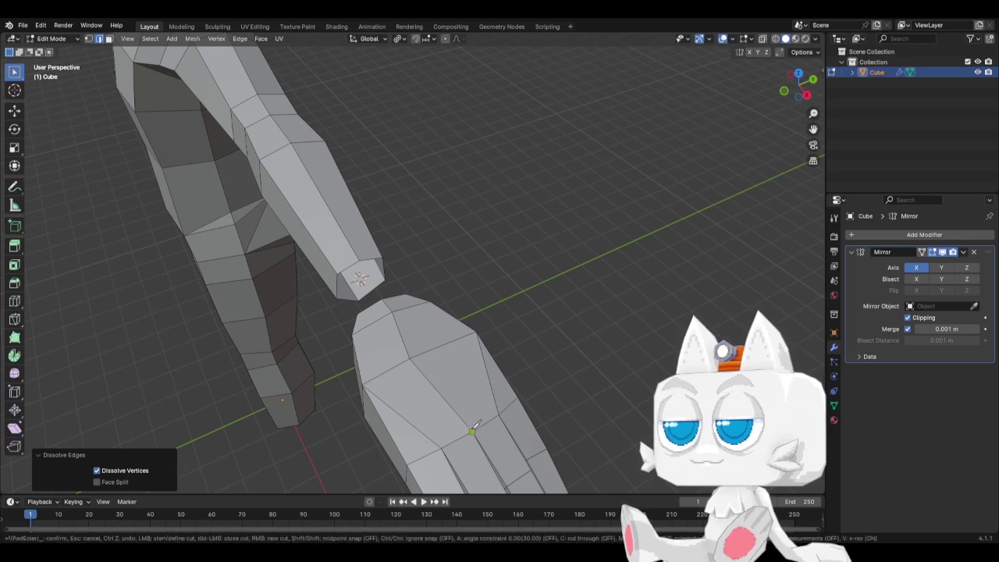
left_click(472, 430)
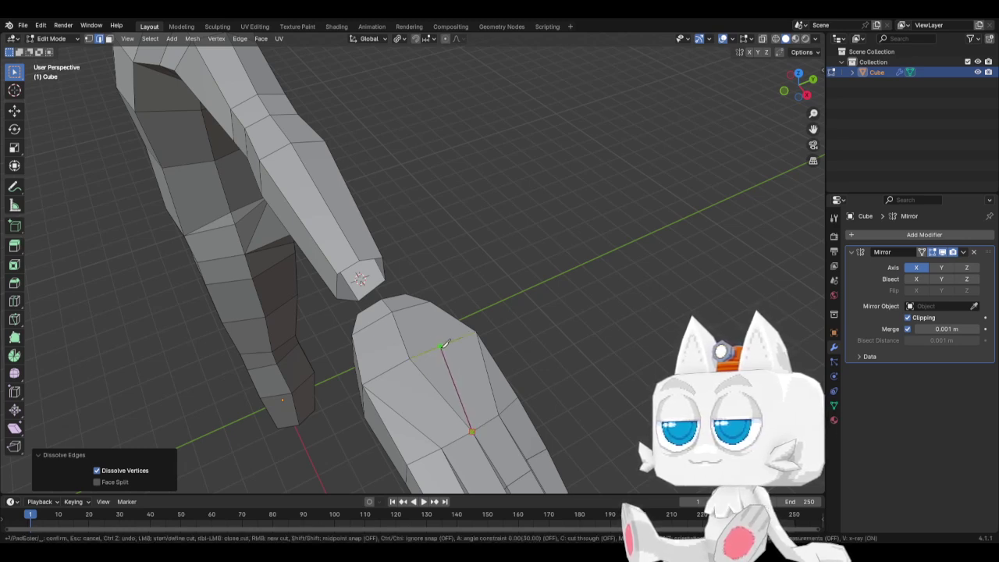
left_click(442, 345)
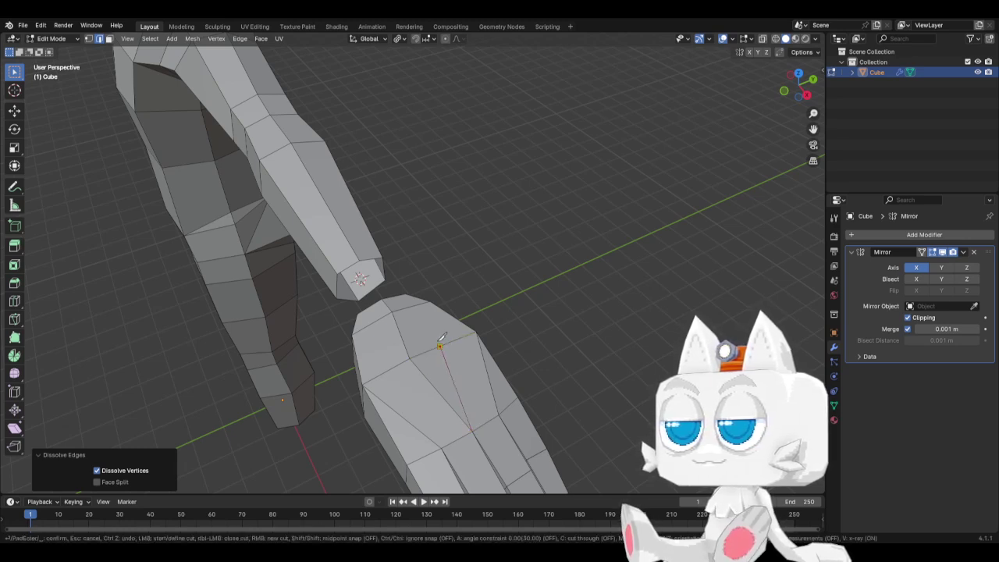
left_click(432, 299)
key("Return")
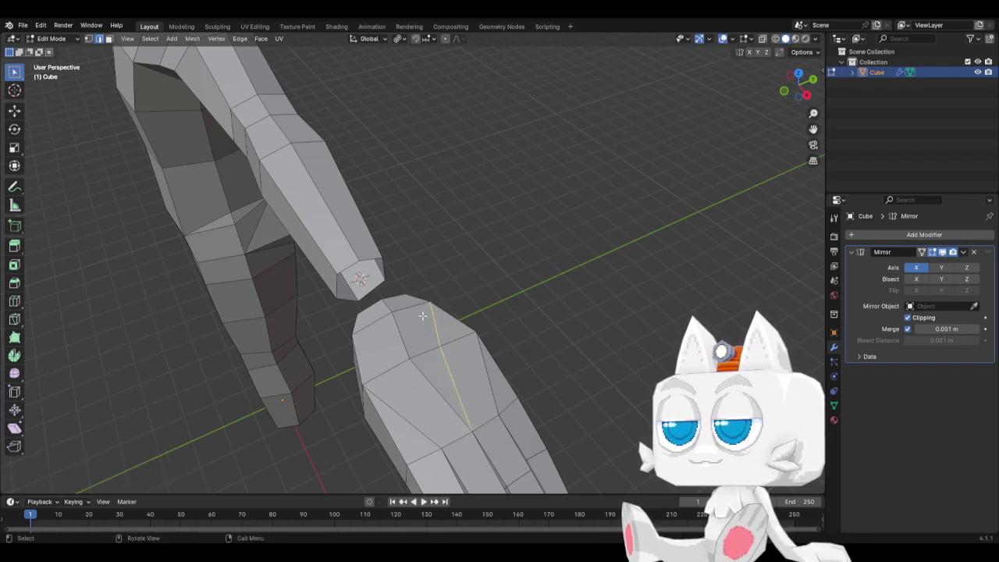
Knife-cut diagonal edges from the middle vertex near the wrist end to both side corners of the back of the hand
key("k")
left_click(409, 357)
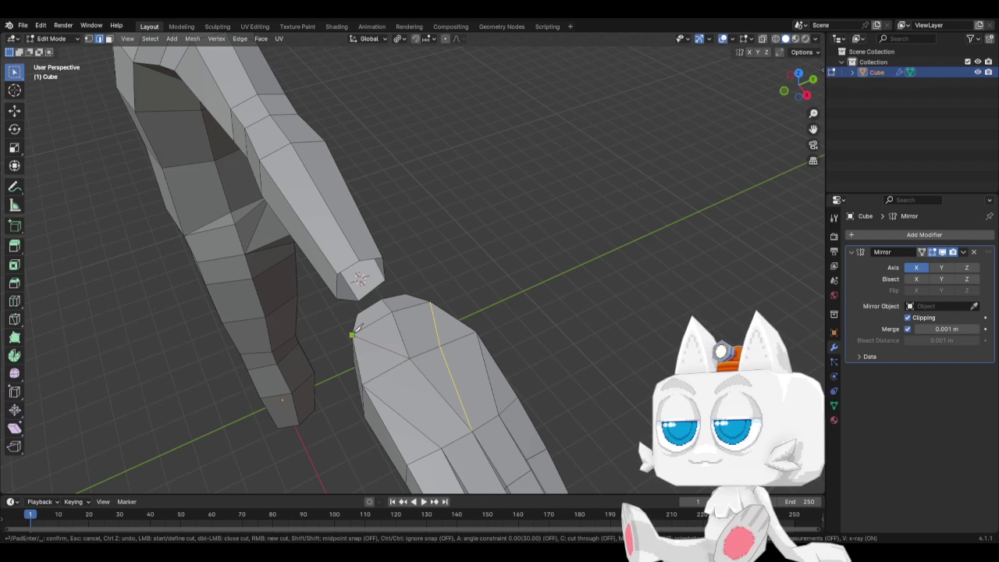
key("Return")
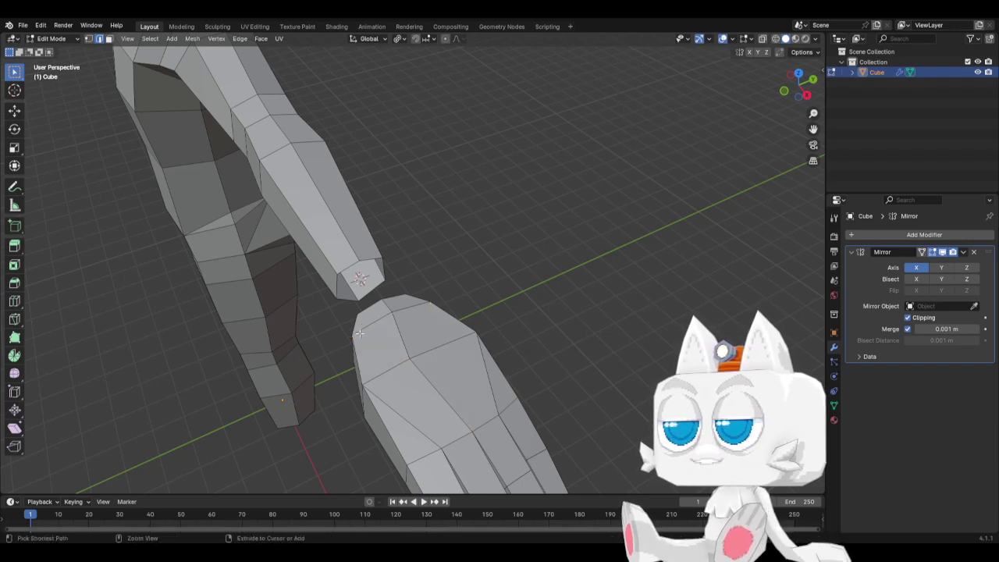
left_click(359, 333, "ctrl")
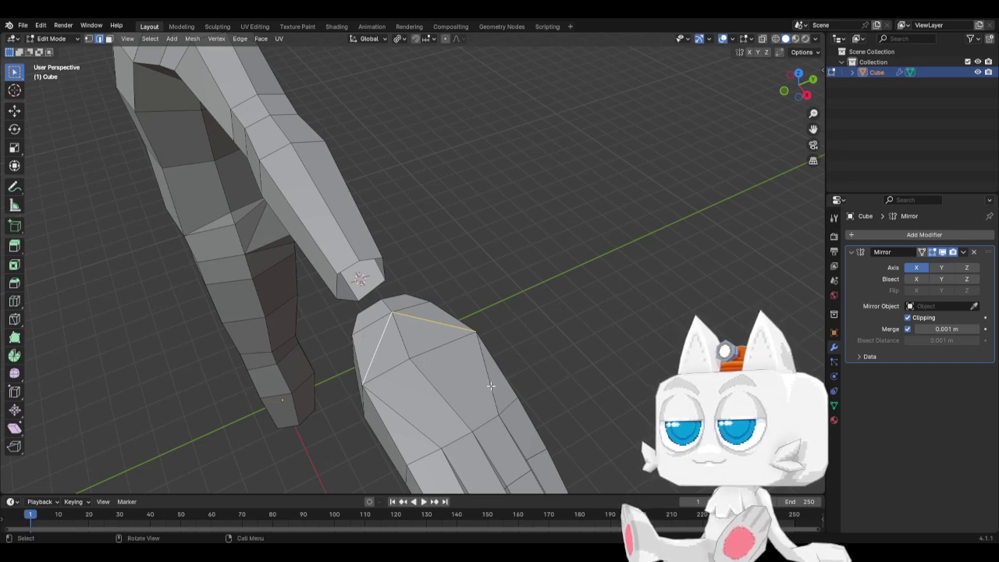
Extrude the side face and adjoining palm triangle on the thumb side near the wrist by about 0.196 m and reposition them
middle_click_drag(490, 386, 430, 386)
middle_click_drag(430, 386, 522, 349)
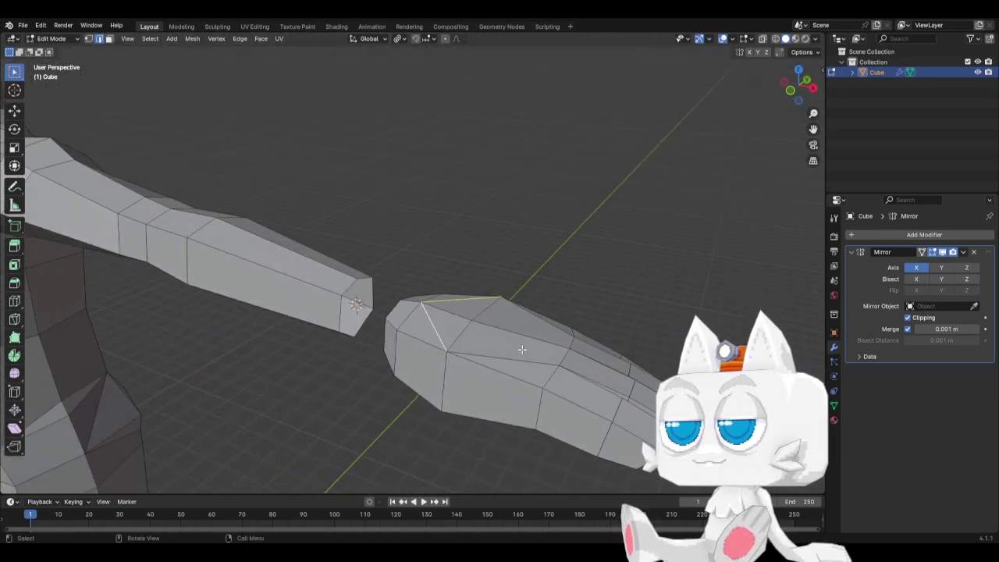
middle_click_drag(465, 373, 467, 297)
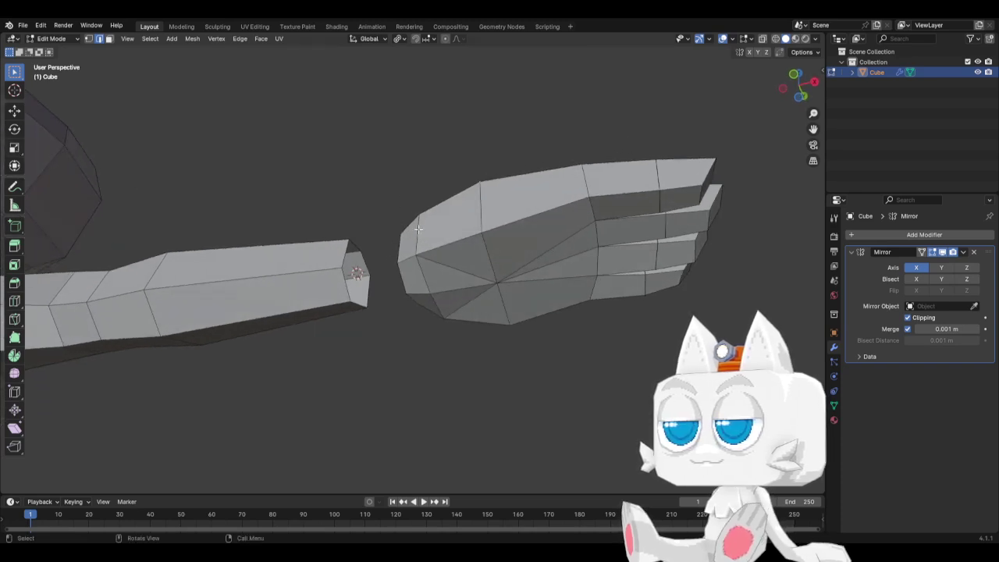
left_click(445, 246)
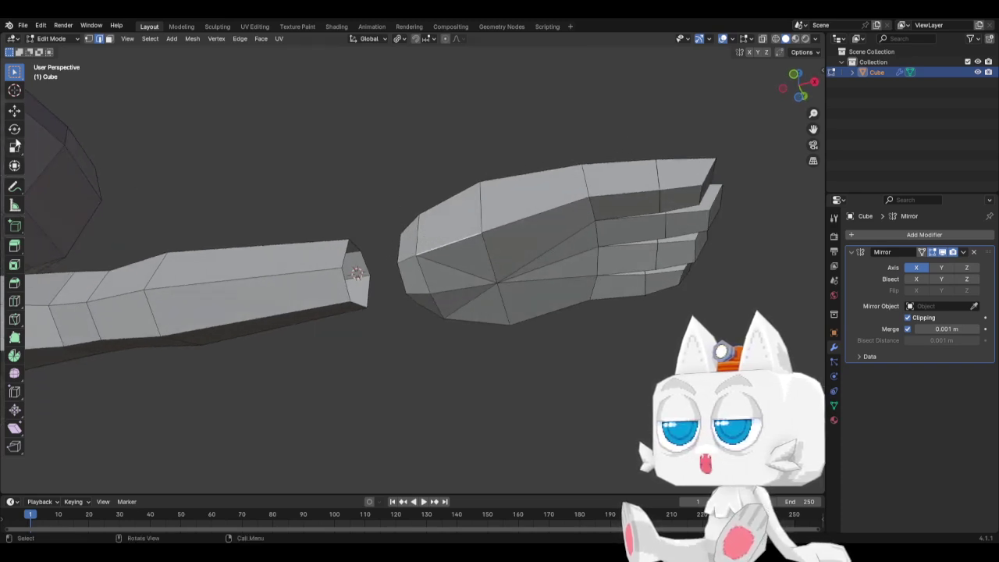
left_click(110, 38)
left_click(459, 249)
left_click(465, 258, "shift")
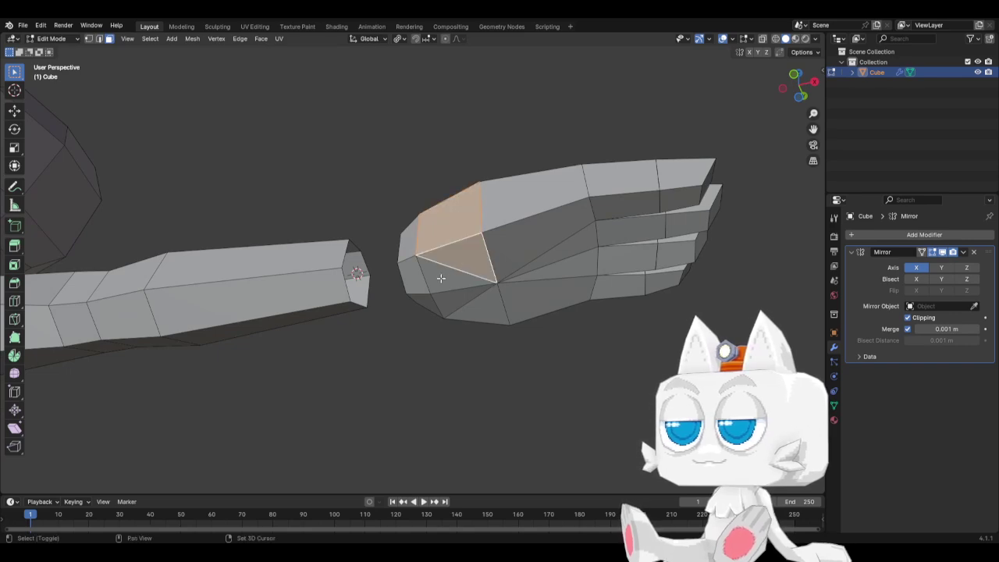
middle_click_drag(467, 257, 432, 362)
key("e")
left_click(472, 318)
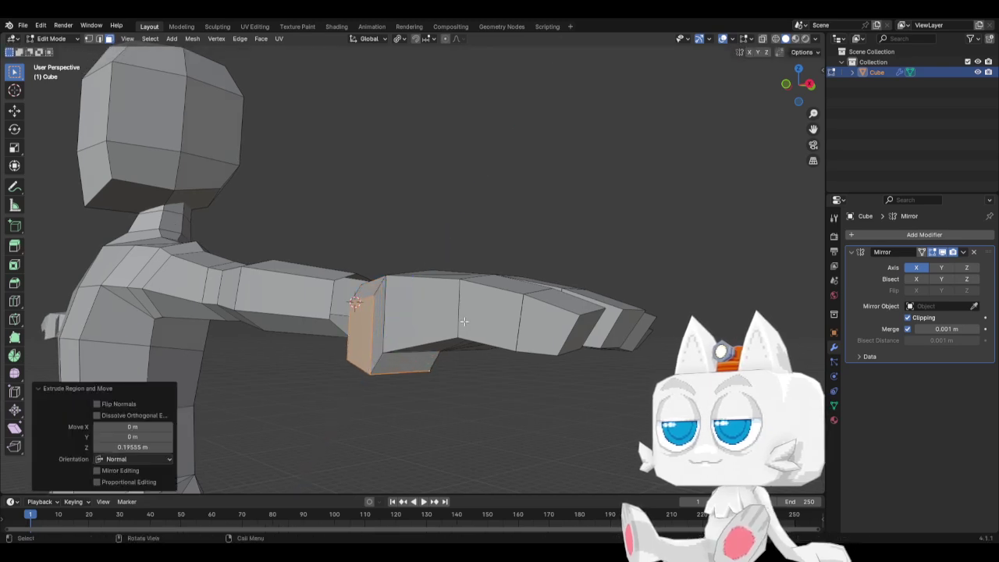
key("g")
left_click(451, 321)
Vertex slide the extrusion's upper wrist-side vertex onto the hand's corner by a factor of 1
middle_click_drag(265, 328, 387, 329)
left_click(88, 39)
middle_click_drag(227, 207, 377, 293)
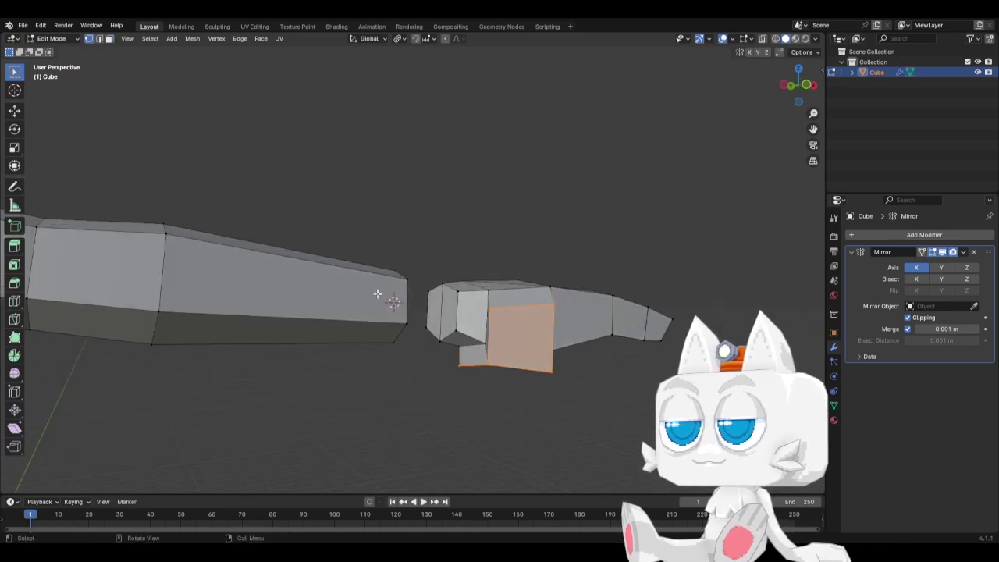
left_click(493, 308)
key("g")
key("g")
left_click(502, 284)
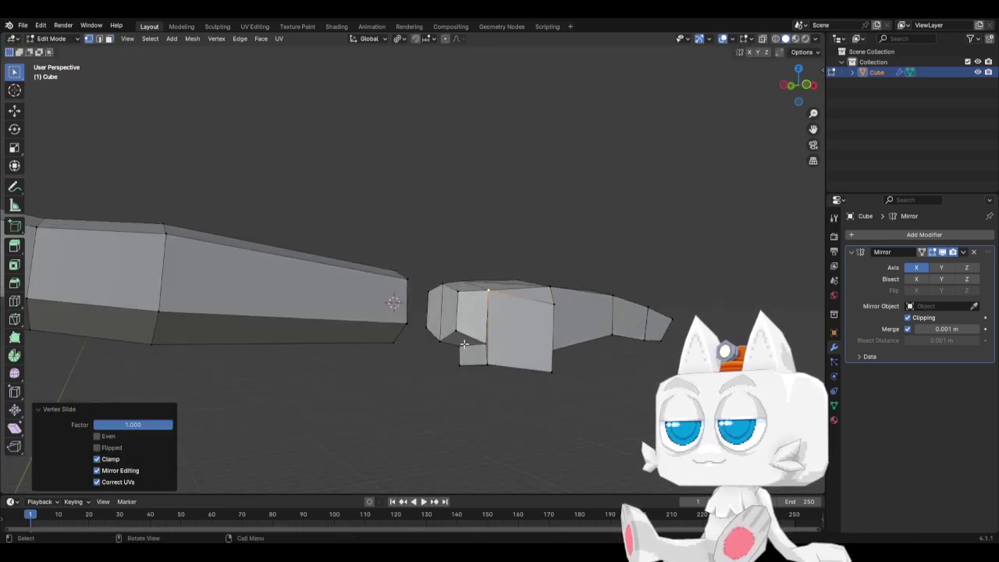
Vertex slide the extrusion's two remaining wrist-side vertices onto the hand's lower edge, each by a factor of 1
middle_click_drag(466, 359, 485, 342)
left_click(501, 356)
key("g")
key("g")
left_click(468, 316)
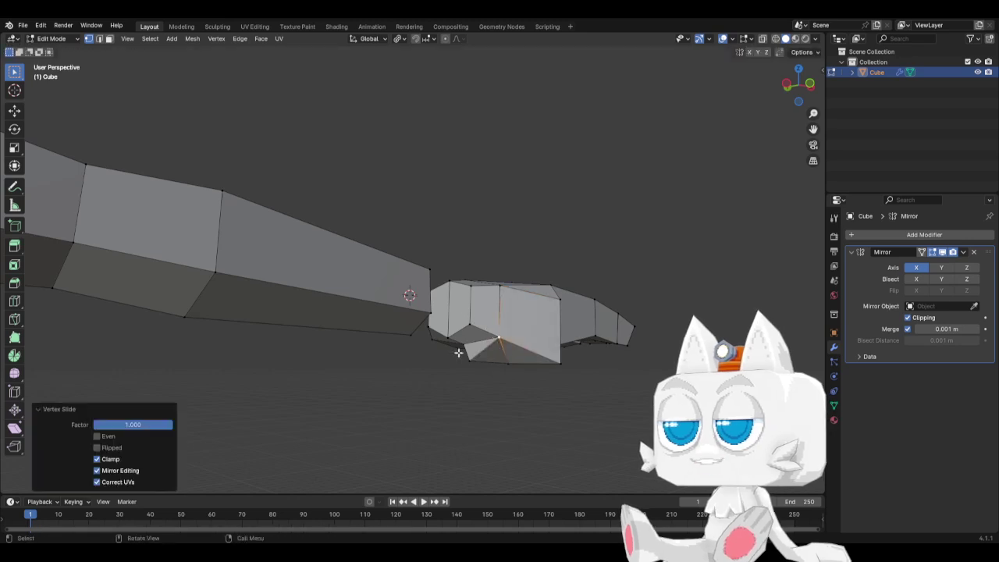
left_click(459, 356)
key("g")
key("g")
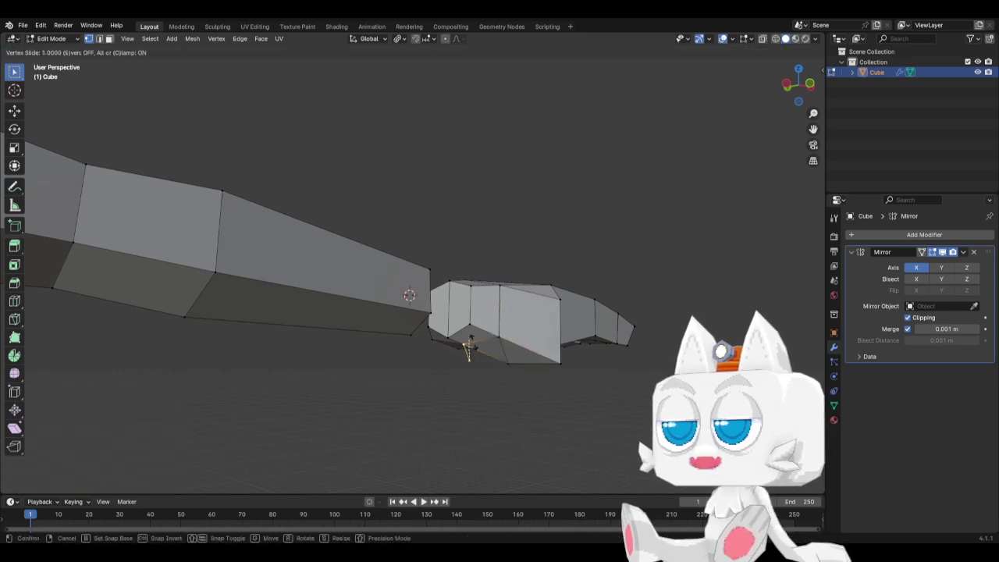
left_click(508, 352)
Move the extrusion's inner vertex beside the palm centre by about -0.113 m in X, -0.089 m in Y and -0.014 m in Z
middle_click_drag(507, 352, 429, 264)
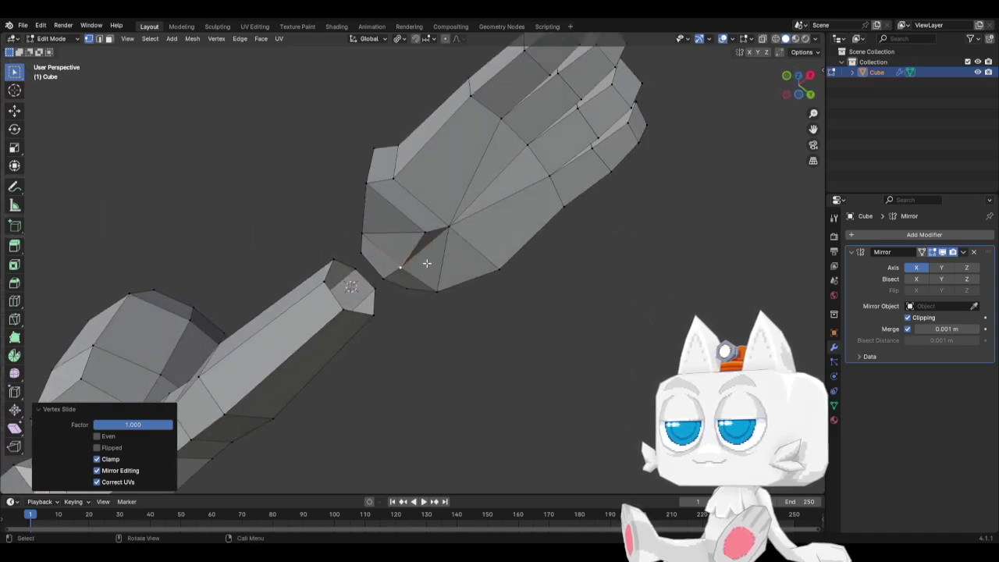
left_click(427, 231)
key("shift+v")
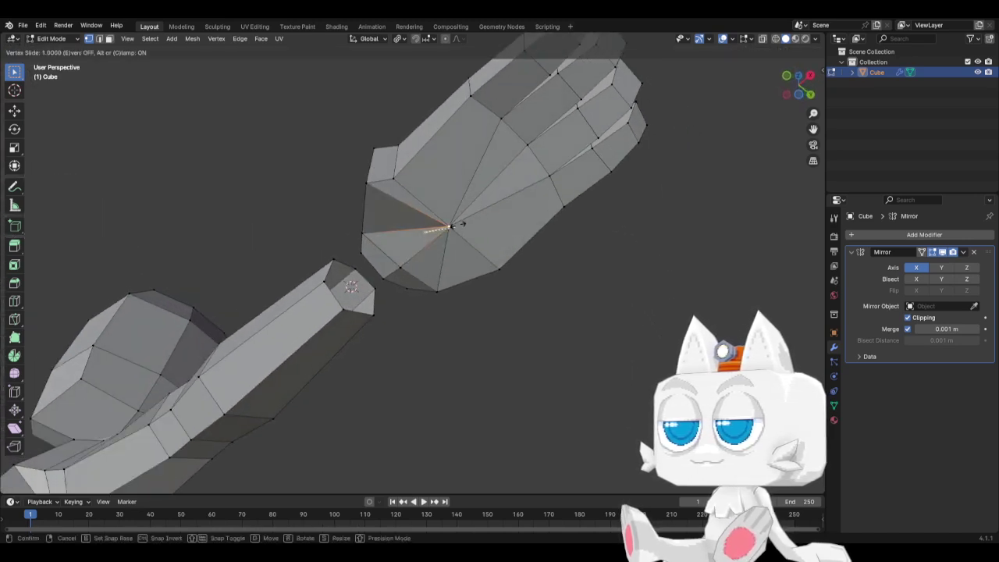
left_click(458, 232)
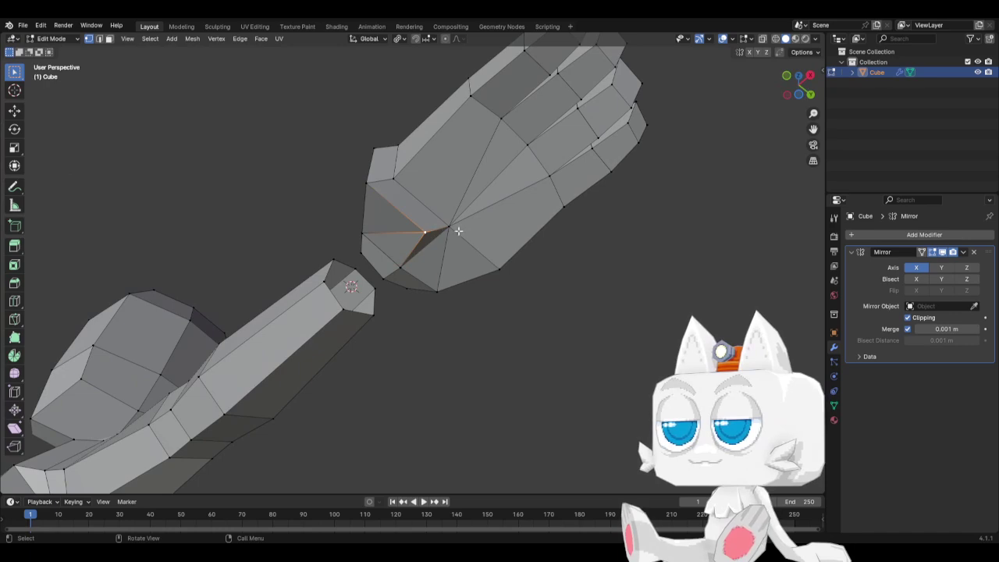
key("g")
left_click(439, 235)
middle_click_drag(433, 242, 433, 253)
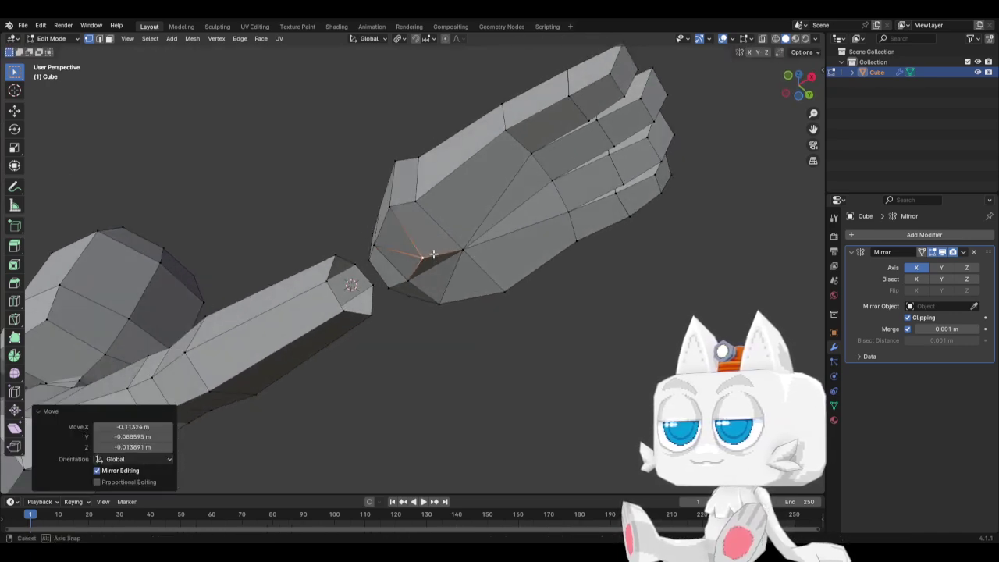
Knife-cut an edge from the thumb-side palm corner to the extrusion's inner vertex and dissolve the edge running from that vertex toward the wrist
key("k")
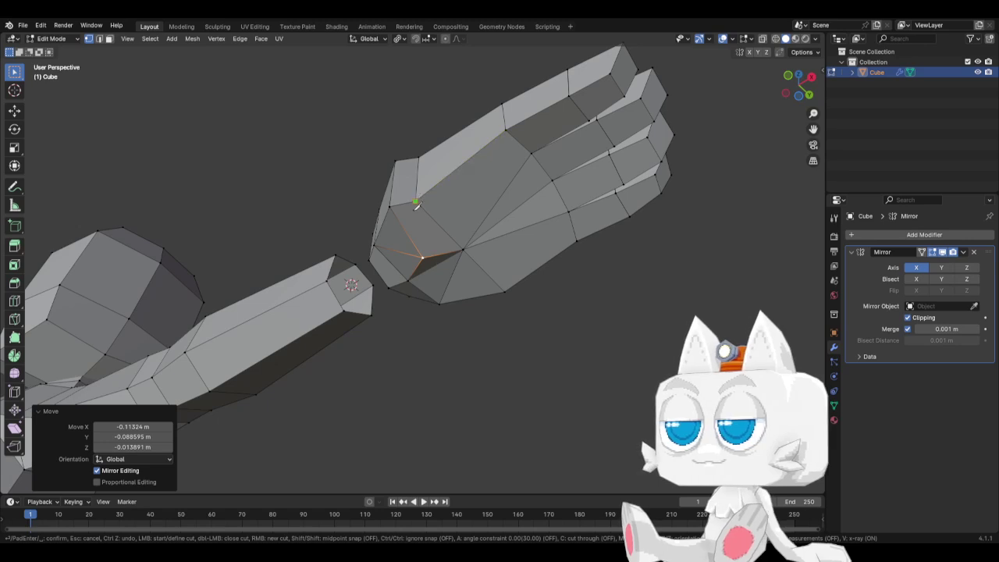
left_click(415, 202)
left_click(423, 256)
key("Return")
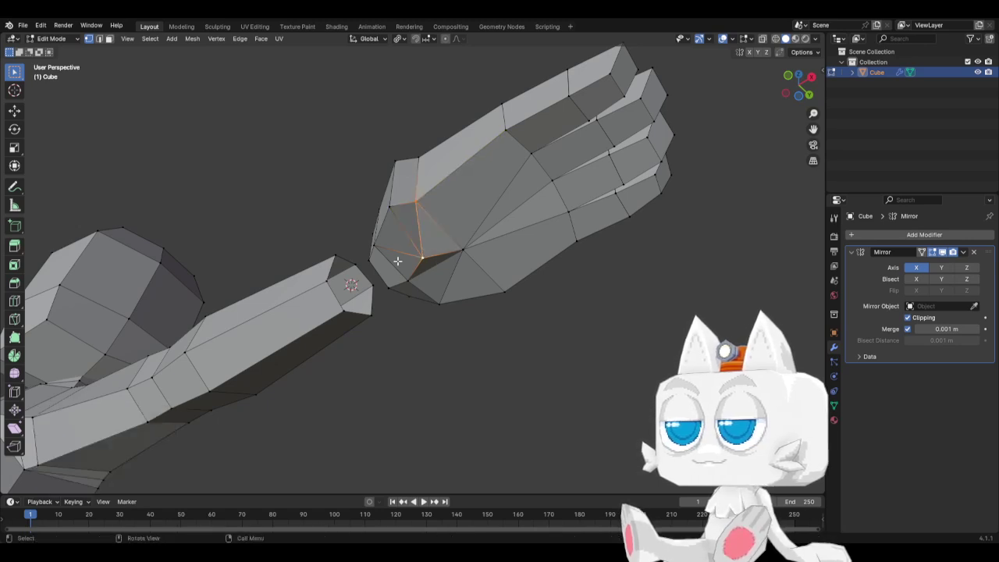
middle_click_drag(398, 260, 413, 258)
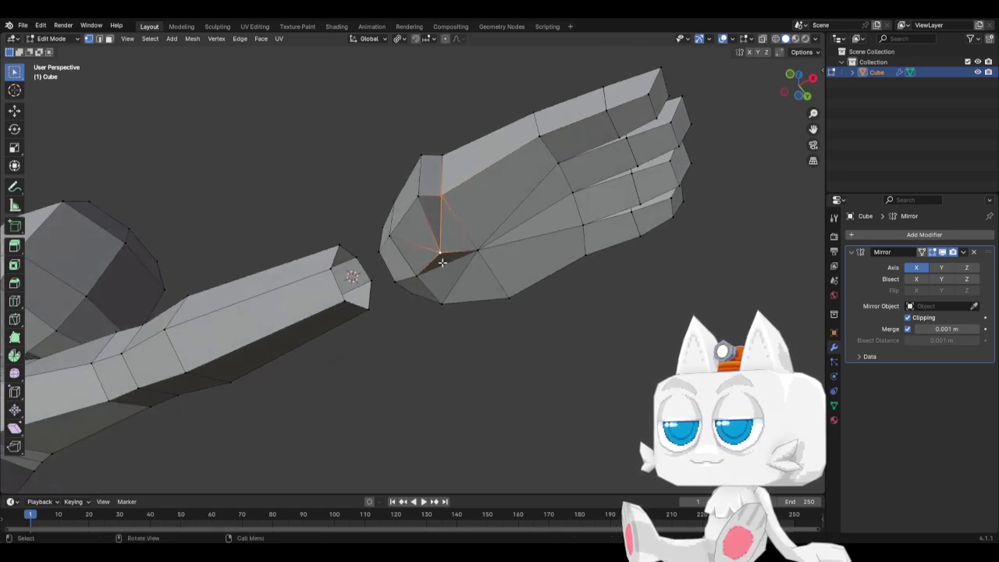
left_click(98, 38)
key("x")
left_click(412, 241)
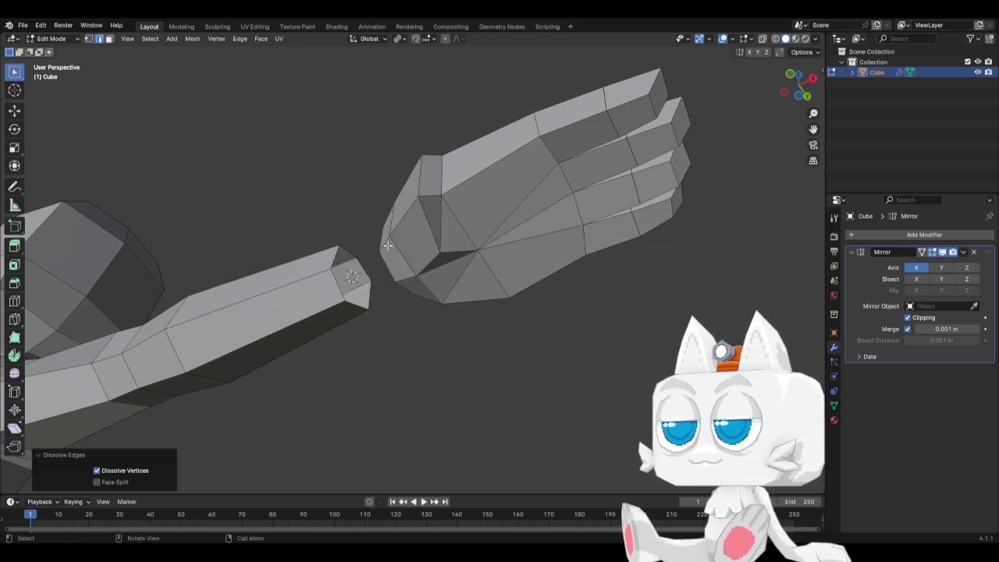
Move the thumb base's inner palm vertex by about 0.054 m in X, -0.004 m in Y and 0.087 m in Z
middle_click_drag(413, 240, 413, 261)
left_click(90, 39)
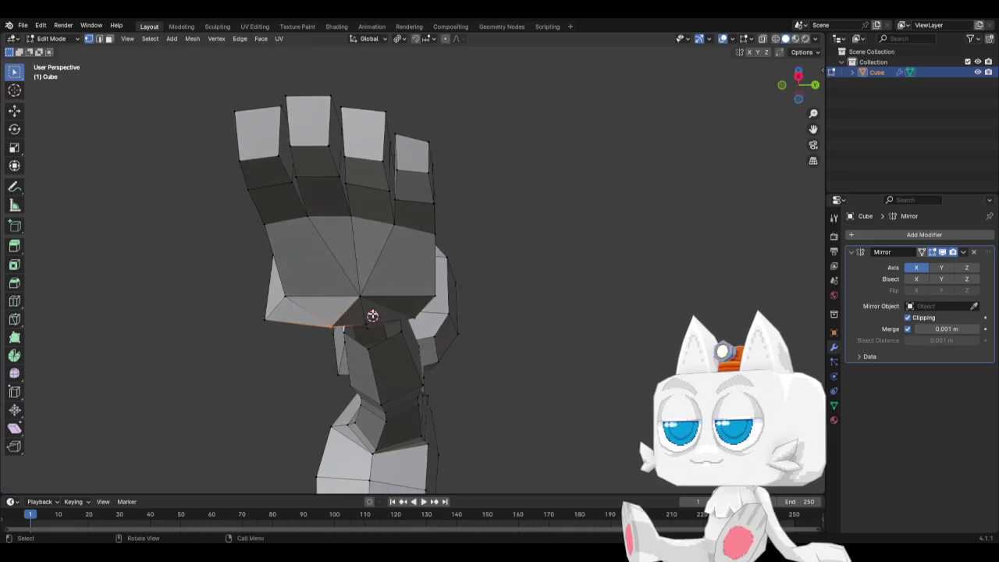
key("g")
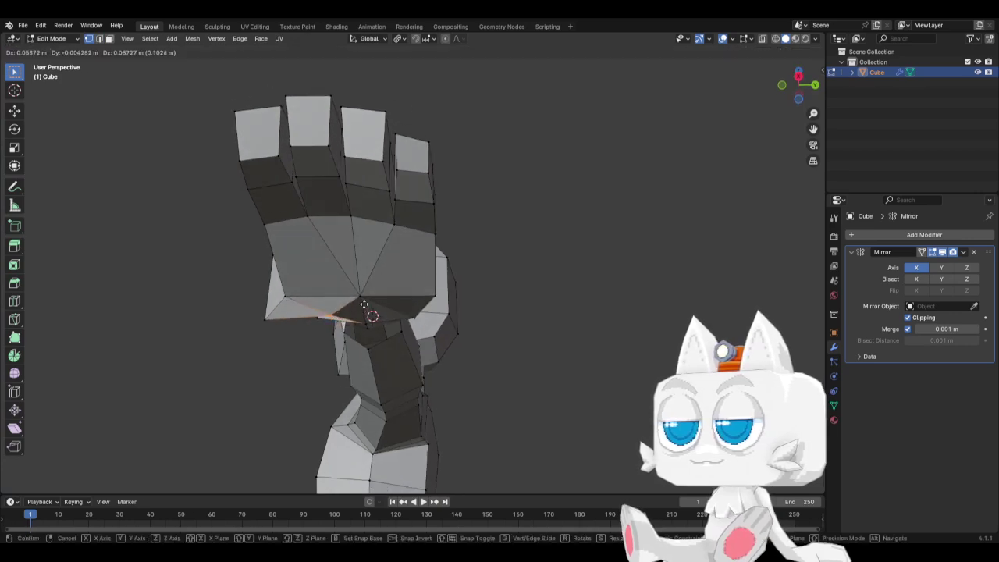
left_click(364, 305)
middle_click_drag(364, 305, 330, 267)
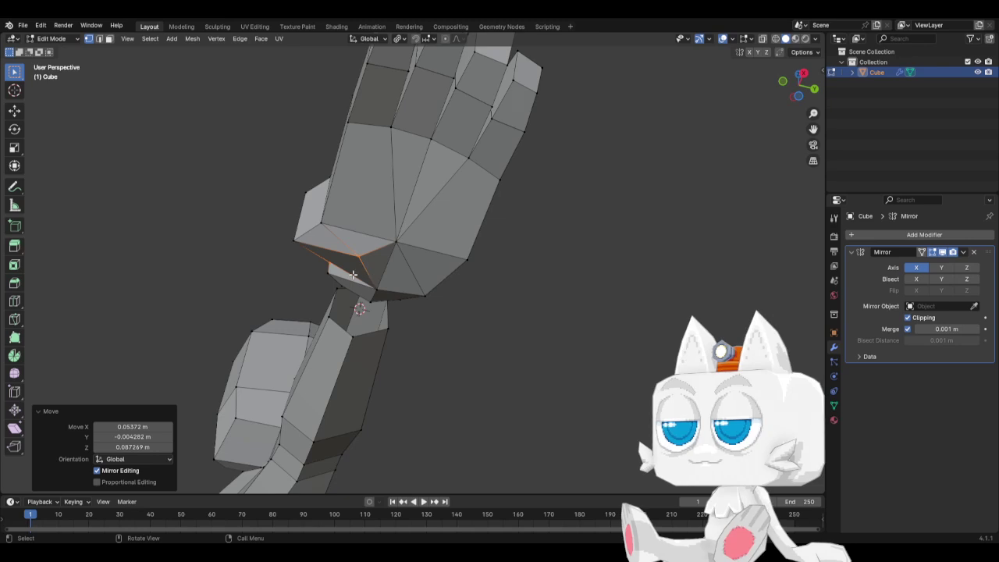
Vertex slide the wrist-side vertex beneath the thumb base along its edge
right_click(326, 266)
left_click(323, 270)
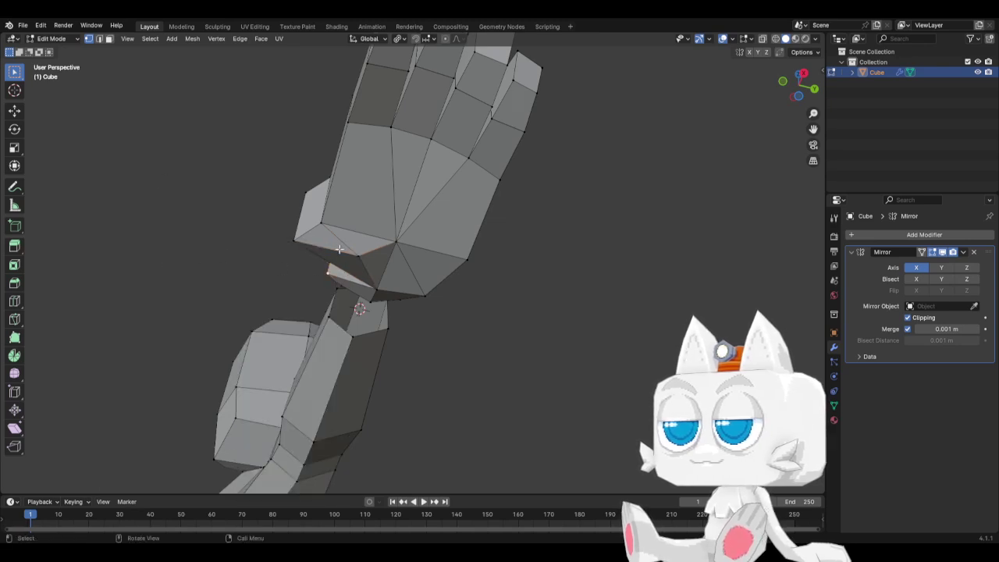
key("g")
right_click(317, 268)
mouse_move(269, 273)
middle_mouse_down()
mouse_move(402, 230)
mouse_move(367, 263)
mouse_move(285, 283)
middle_mouse_up()
key("g")
key("g")
left_click(370, 264)
Vertex slide the thumb base's lower outer corner toward the wrist by a factor of about 0.324
left_click(283, 291)
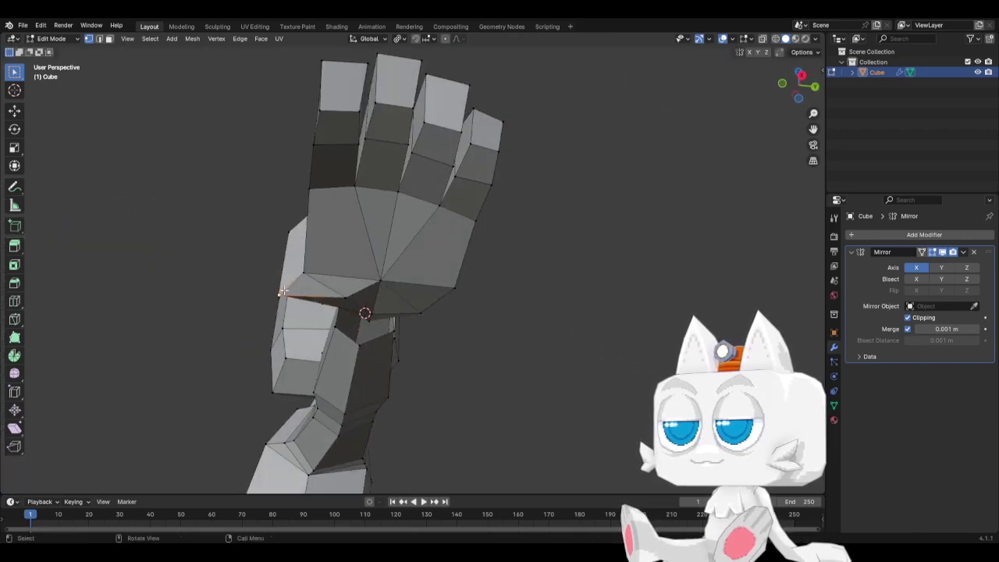
middle_click_drag(332, 314, 462, 340)
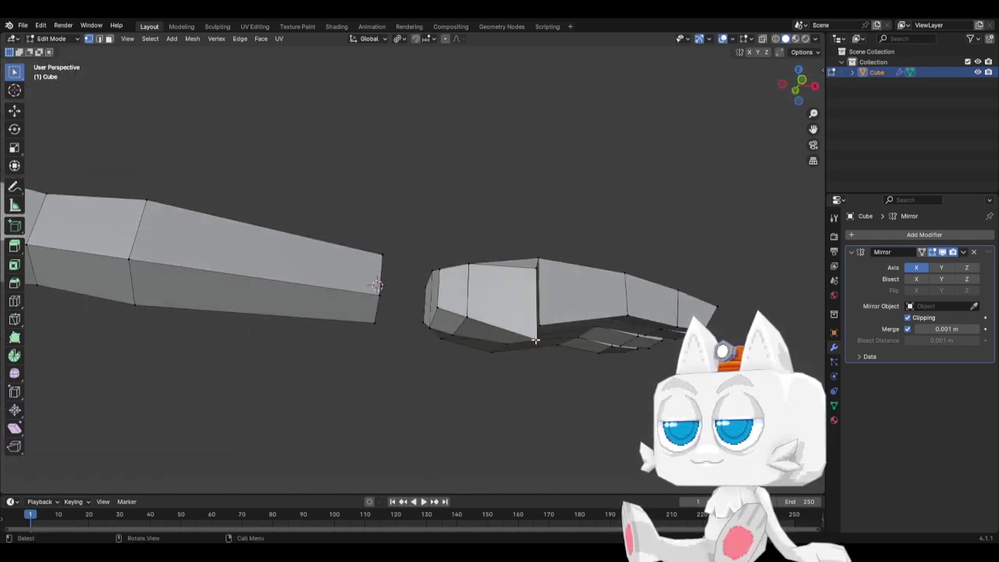
key("shift+v")
left_click(512, 333)
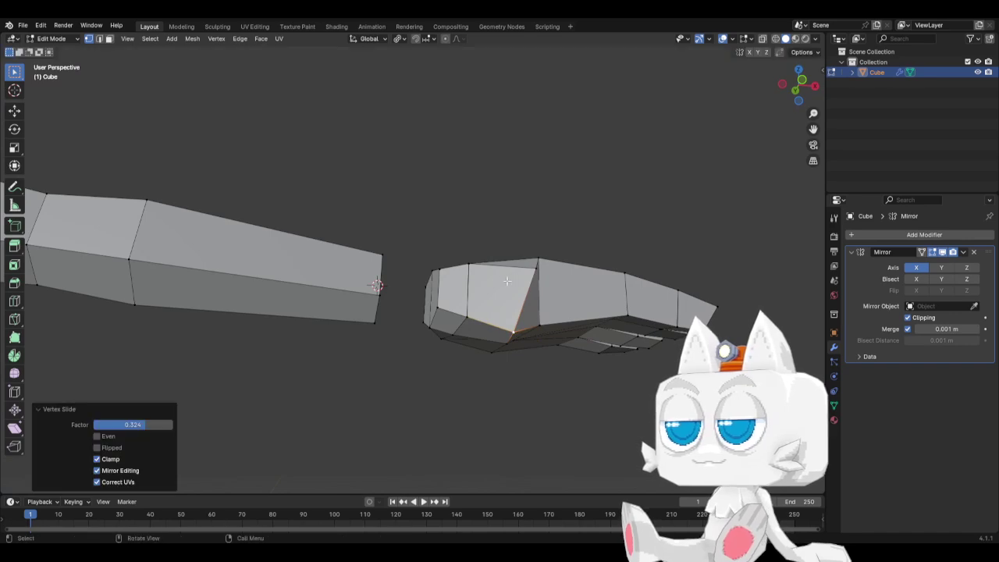
From the top view, move the thumb base's lower outer corner by about 0.02 m toward the wrist
middle_click_drag(507, 281, 447, 362)
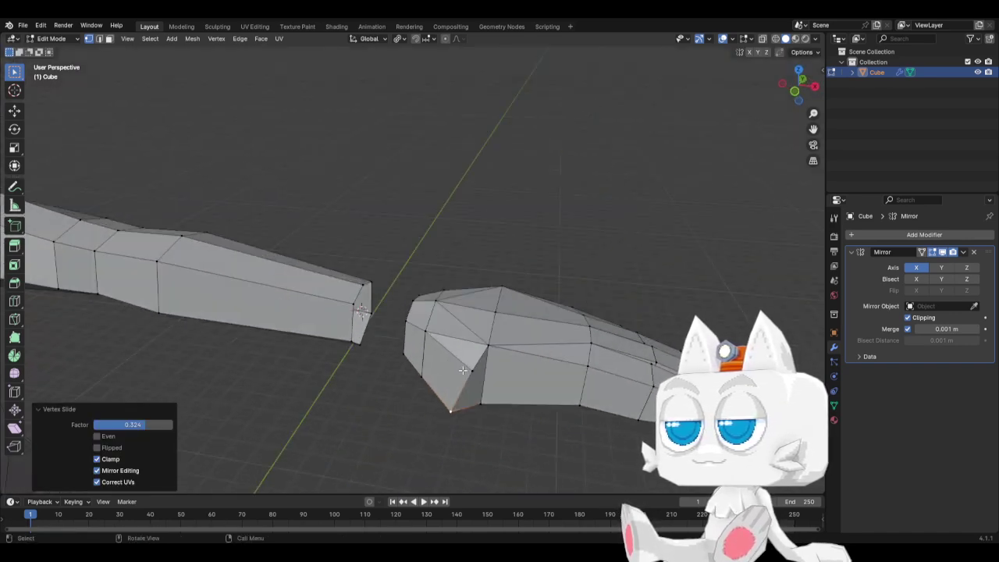
key("KP_7")
key("g")
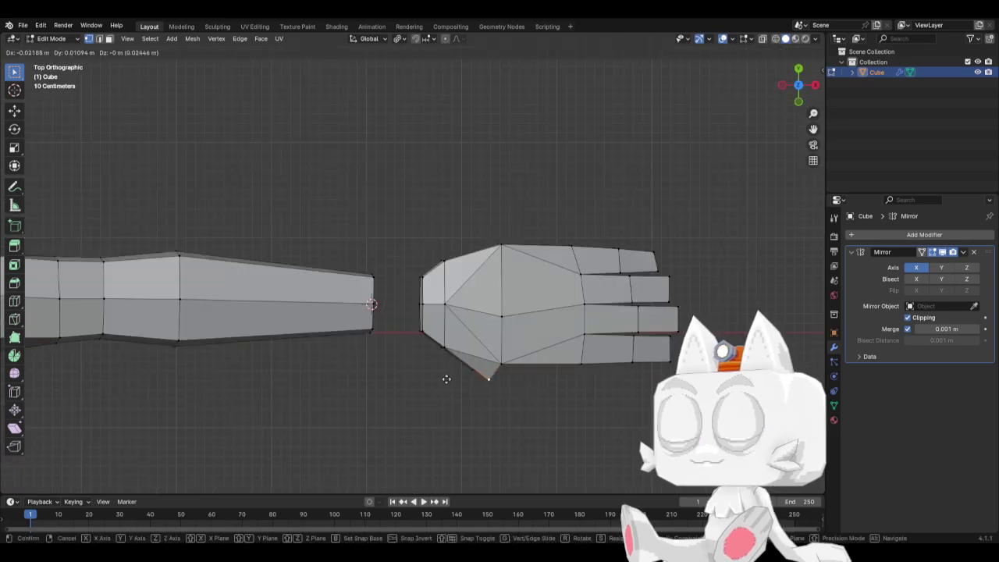
left_click(448, 380)
With X-ray enabled, move the thumb base's outer corner vertices further toward the wrist from the top view
key("c")
left_click(468, 374)
right_click(470, 372)
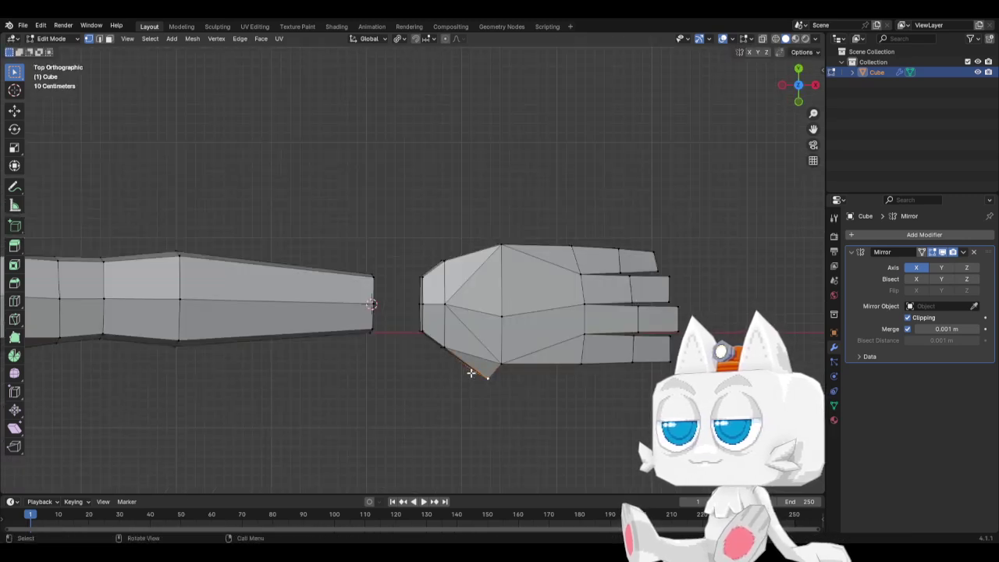
key("alt+z")
key("x")
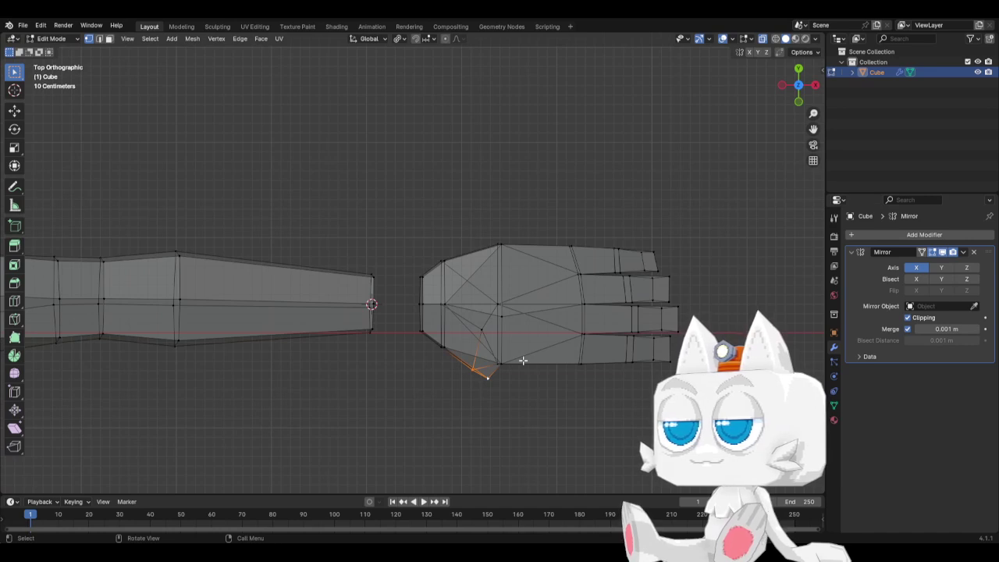
key("g")
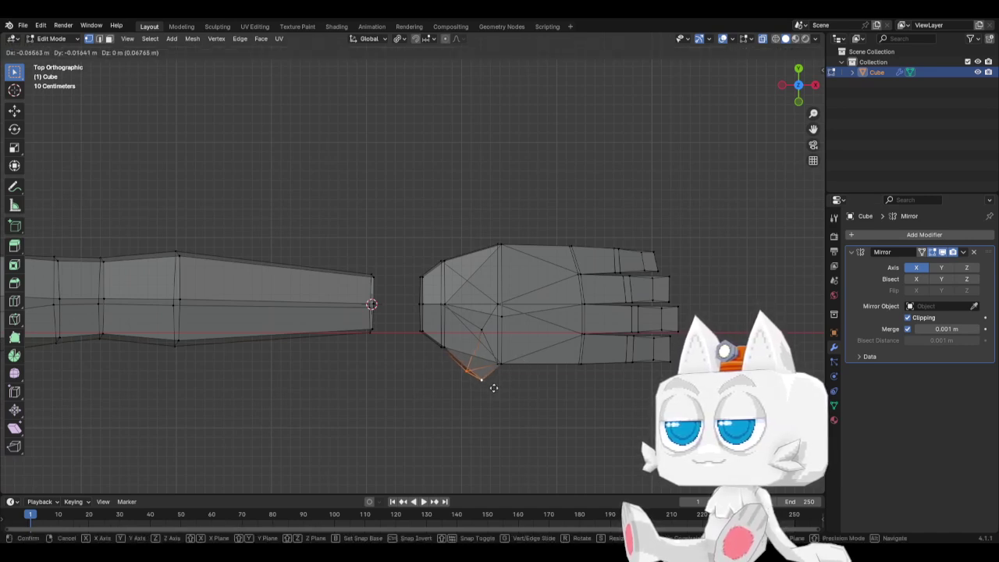
left_click(485, 390)
Move the palm's thumb-side corner vertices by about 0.12 m in X and 0.011 m in Y, and nudge the wrist-side corner vertices outward
left_click_drag(484, 351, 521, 375)
key("g")
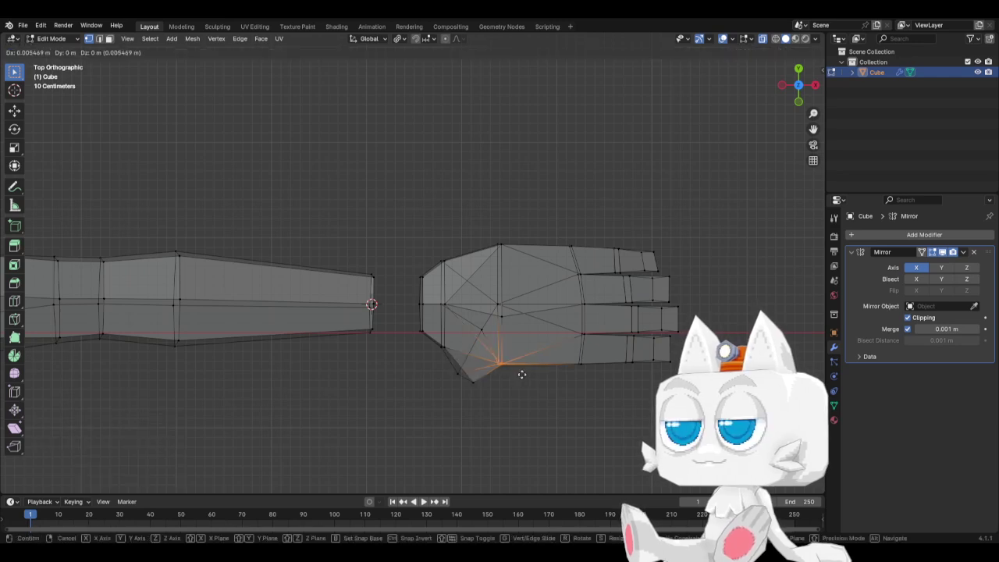
left_click(532, 373)
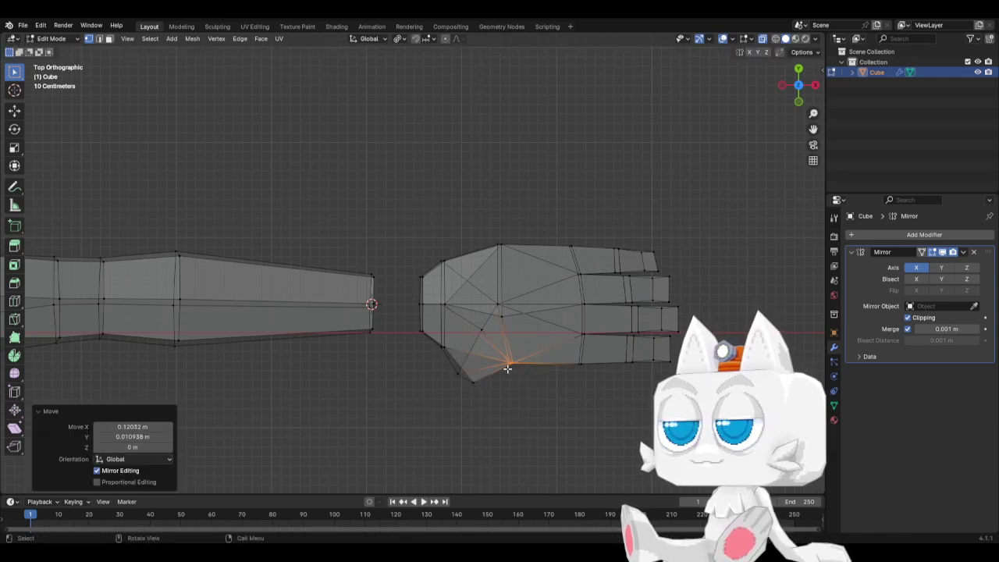
left_click(440, 344)
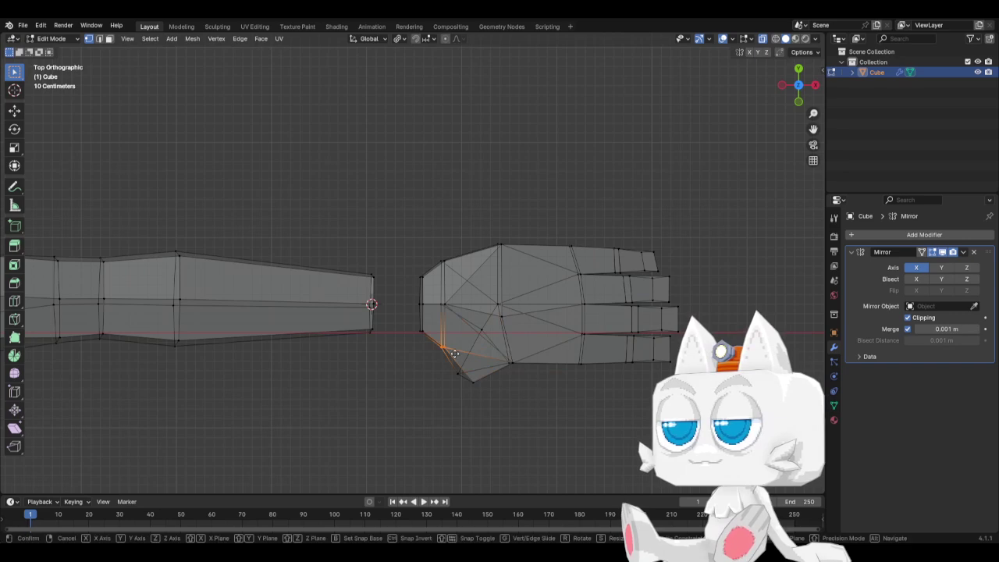
key("g")
left_click(468, 383)
Vertex slide the thumb base's outer corner vertex, and move it by about 0.056 m in X, -0.047 m in Y and -0.028 m in Z
middle_click_drag(468, 382, 351, 394)
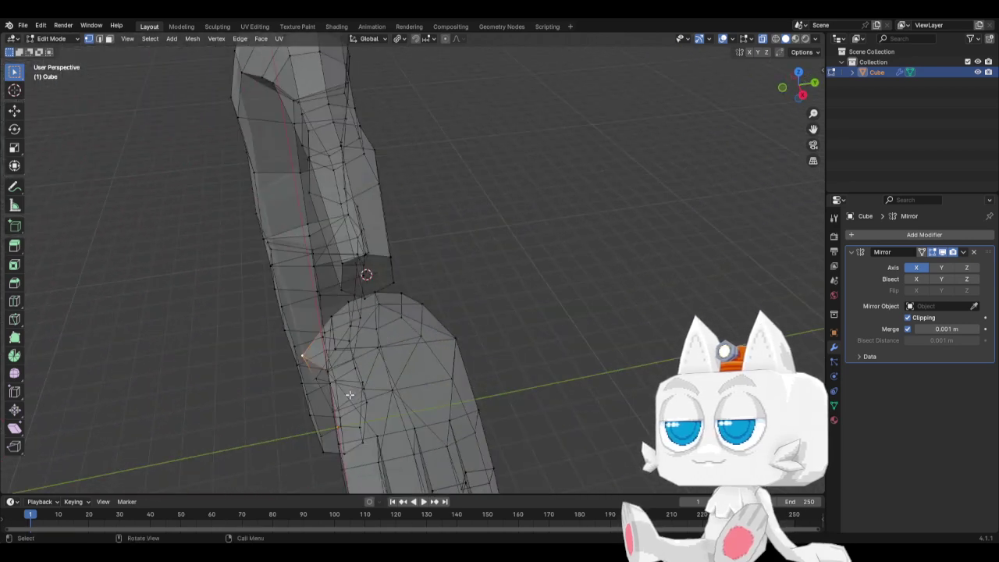
key("g")
key("g")
left_click(349, 349)
middle_click_drag(349, 349, 431, 413)
key("g")
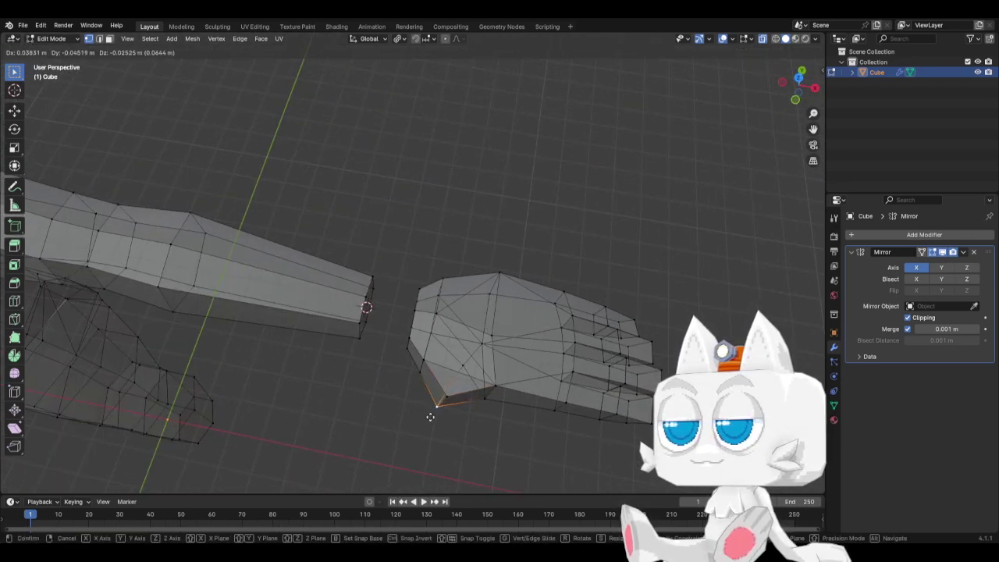
left_click(431, 418)
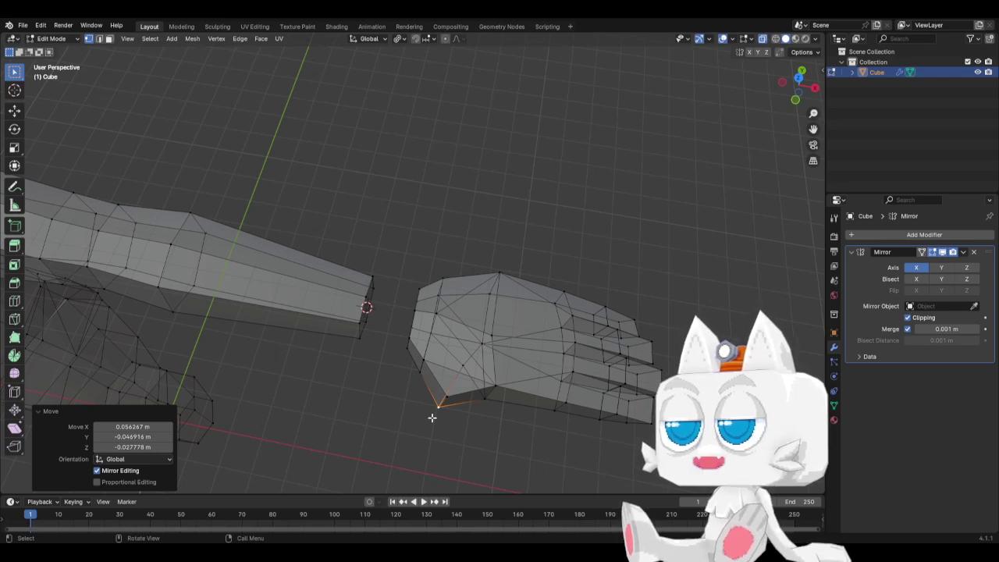
From the top view, move the central palm vertex by about 0.066 m in X toward the fingers
key("KP_7")
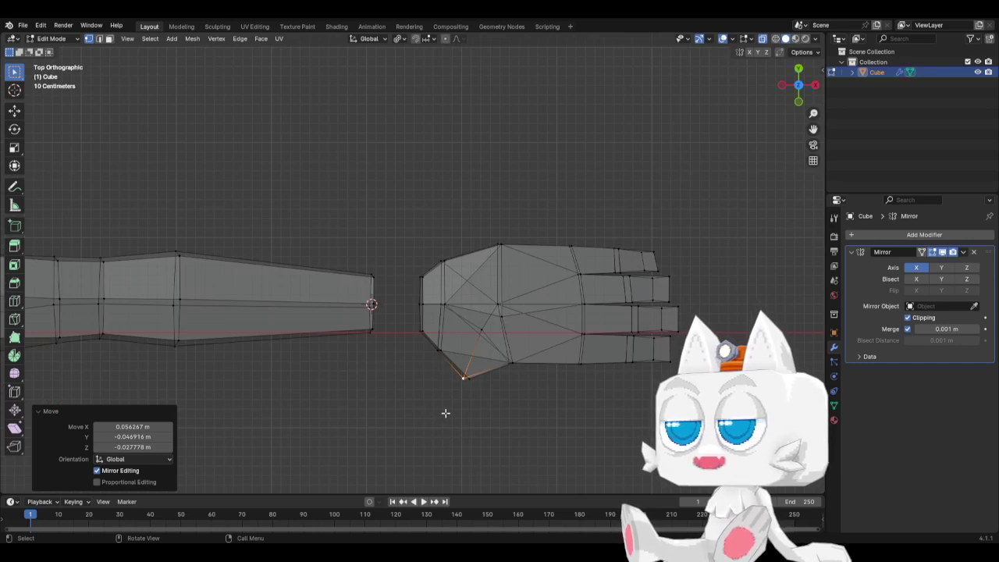
left_click(483, 313)
key("g")
left_click(500, 305)
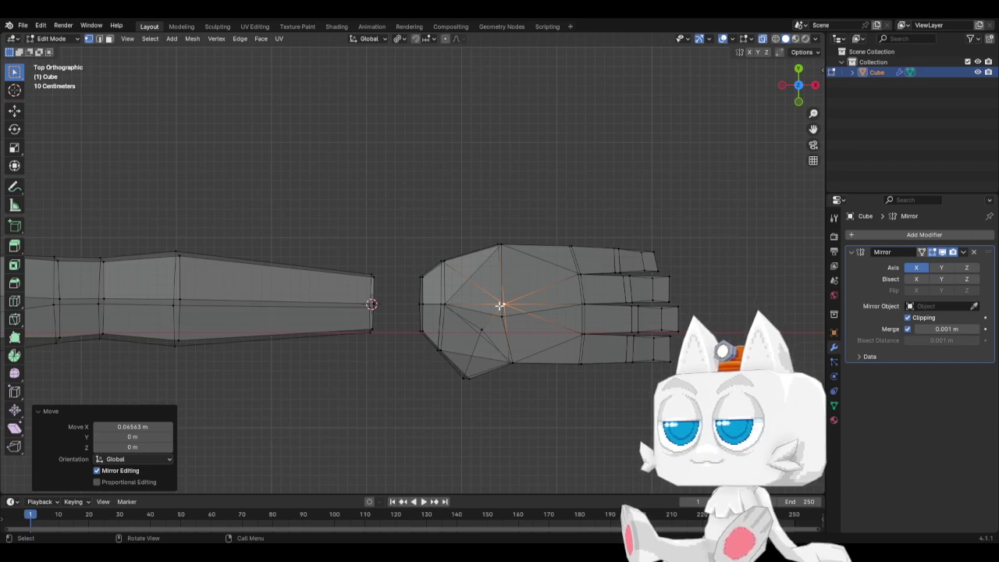
Extrude the thumb base's end face outward and shift it by about 0.049 m in X and 0.022 m in Y
middle_click_drag(516, 375, 499, 318)
left_click(110, 38)
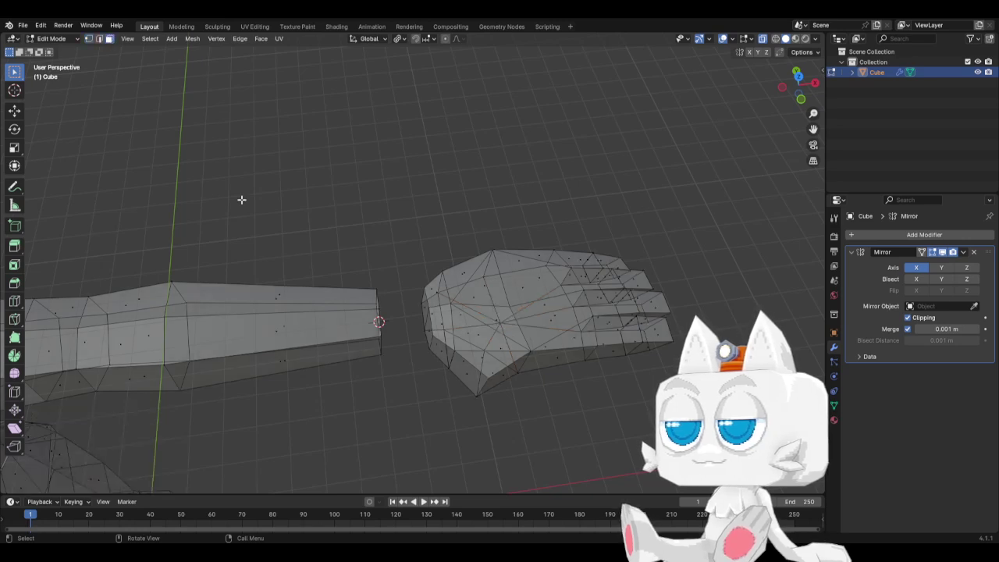
left_click(500, 375)
key("KP_7")
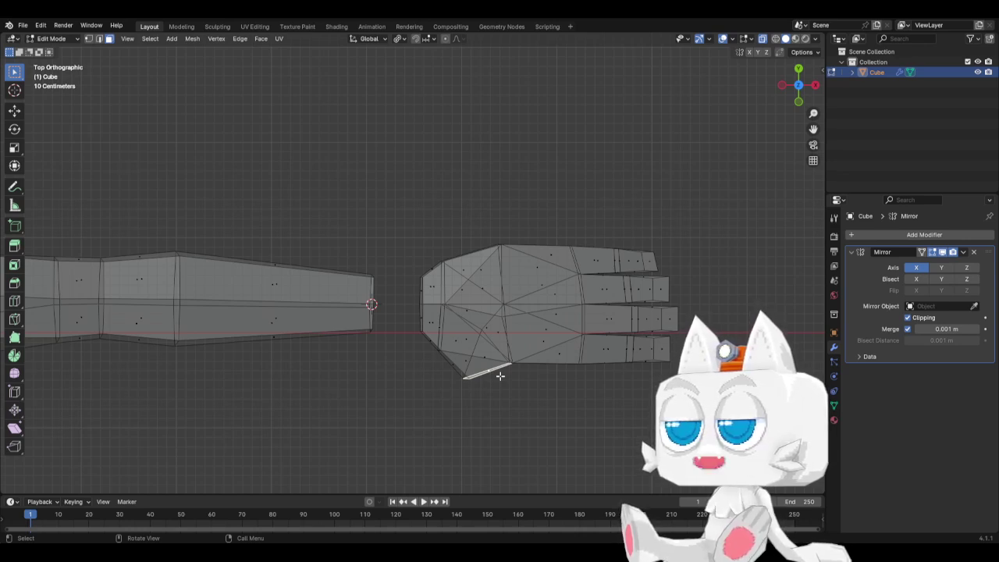
key("e")
left_click(518, 398)
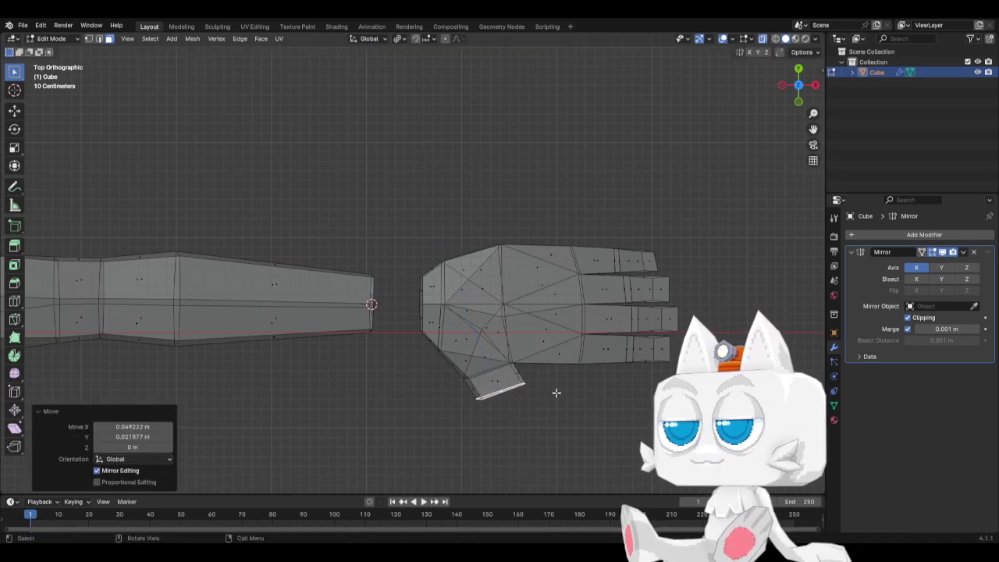
Rotate the thumb's extruded end face slightly and scale it to about 0.779
key("s")
left_click(555, 382)
key("s")
left_click(554, 370)
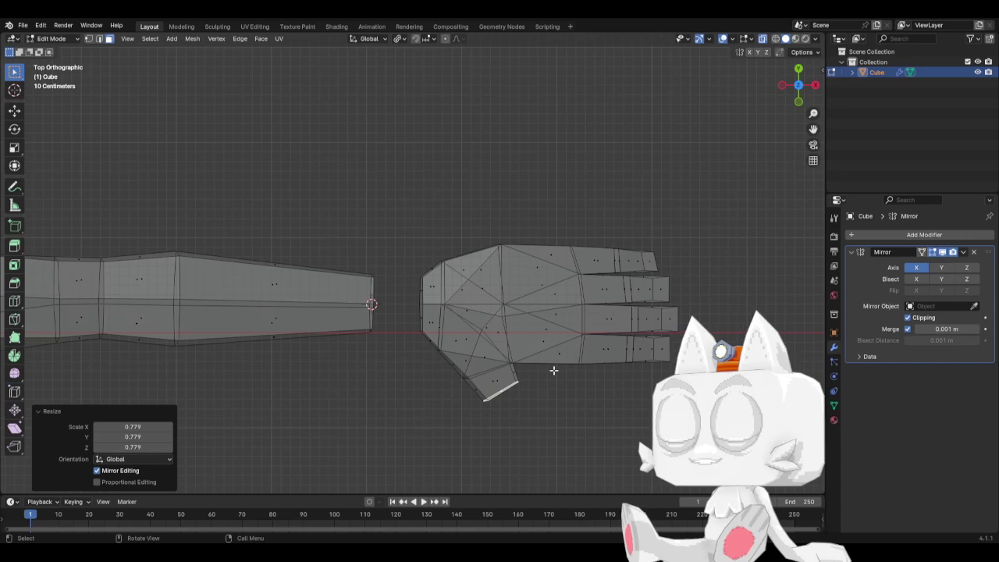
From the front view, move the thumb's end face by about 0.093 m in X and -0.131 m in Z
key("KP_1")
key("g")
left_click(555, 337)
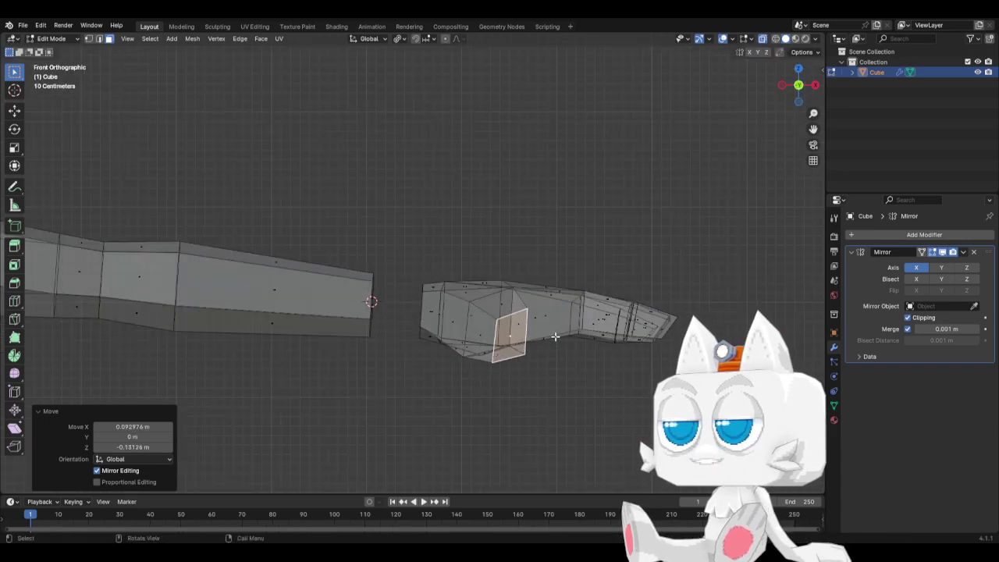
Deselect the finger-side vertices of the thumb's end face and move the remaining outer pair slightly upward
middle_click_drag(578, 319, 477, 293)
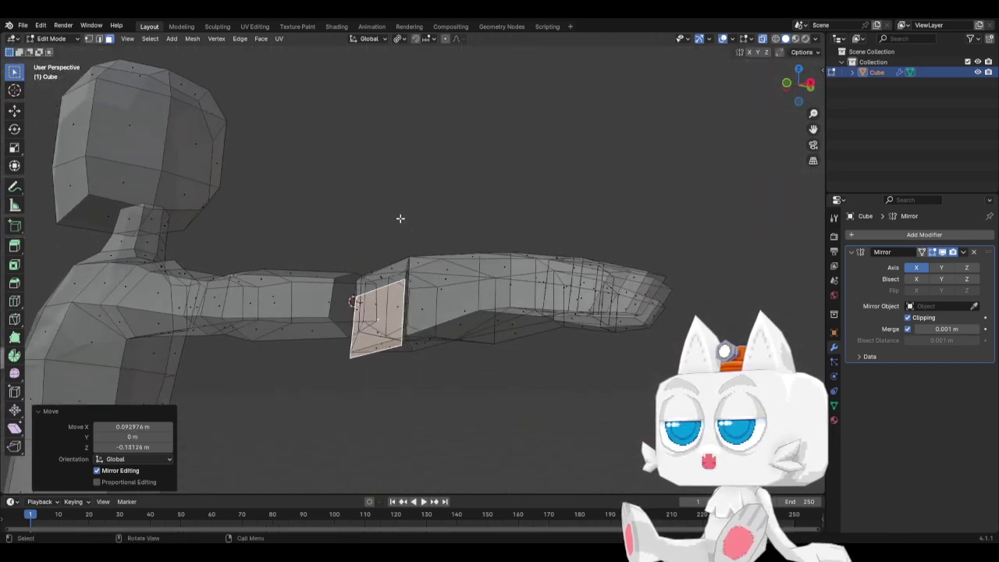
left_click(89, 39)
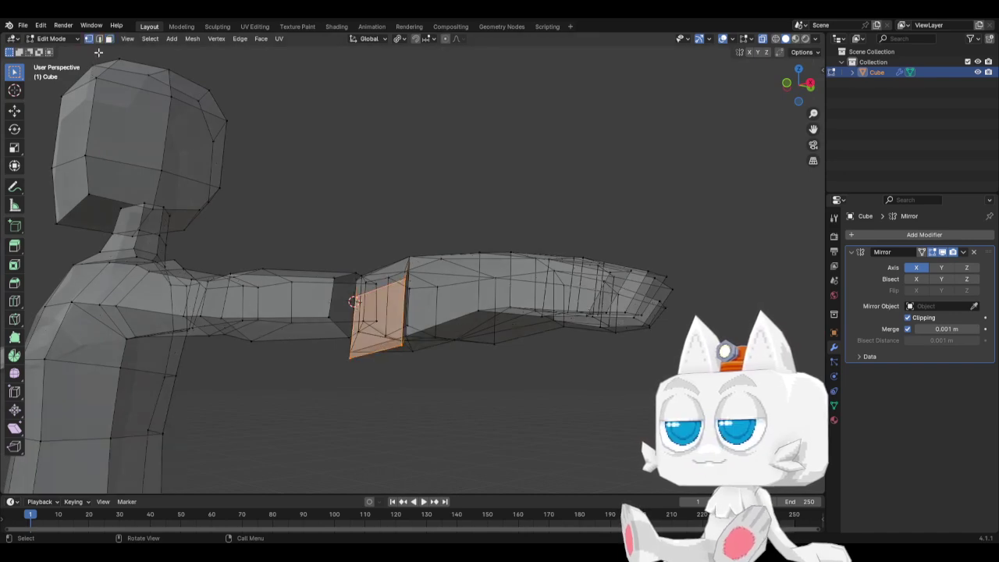
left_click(404, 284, "shift")
left_click(397, 348, "shift")
key("g")
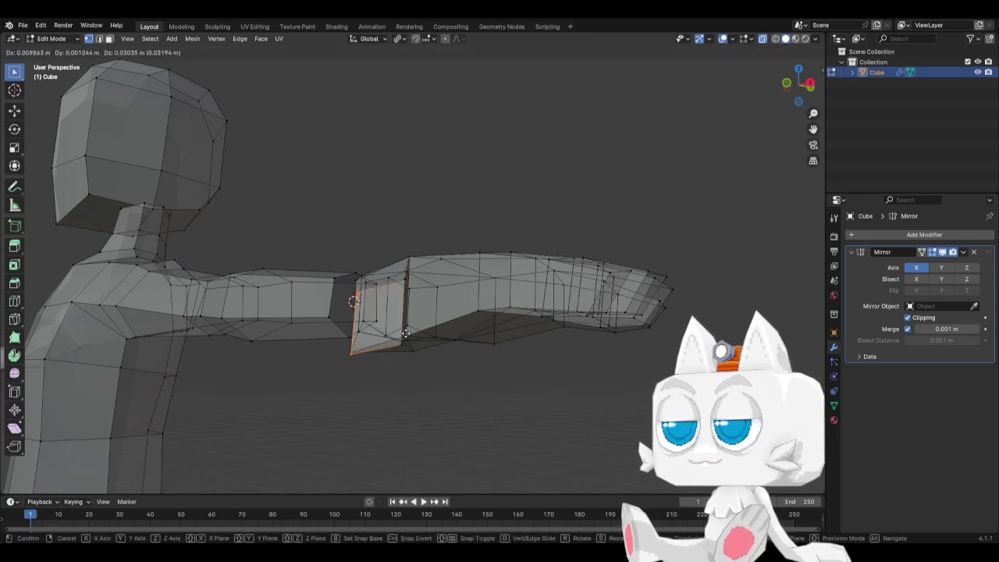
left_click(381, 298)
Nudge the thumb's upper outer vertex, and move its base's lower outer vertex by about -0.021 m in X, -0.027 m in Y and 0.016 m in Z
left_click(355, 281)
left_click_drag(355, 281, 355, 276)
left_click_drag(346, 351, 338, 350)
middle_click_drag(339, 350, 383, 405)
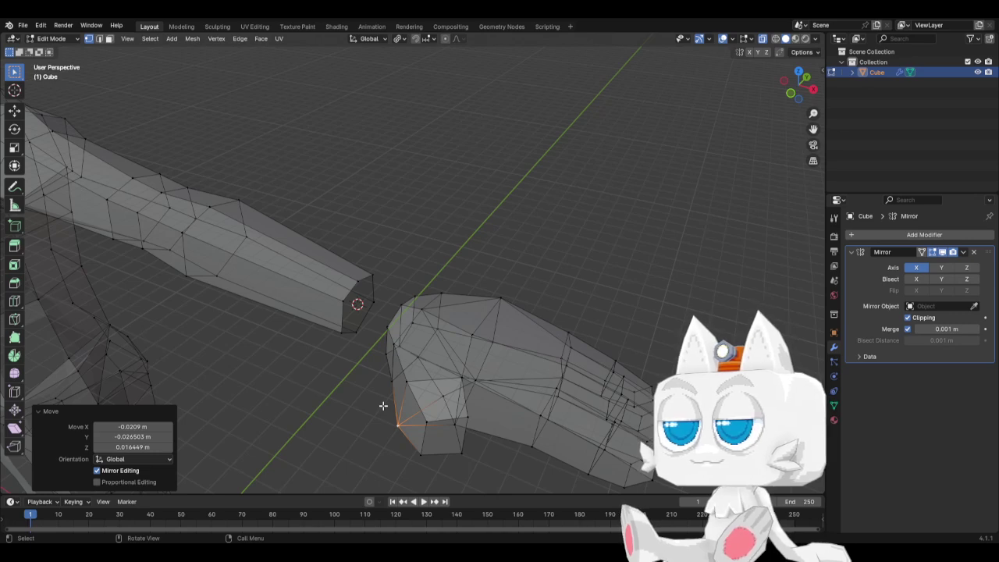
Select all vertices of the thumb's end face from the top view and rotate them by about -3.24°
key("KP_7")
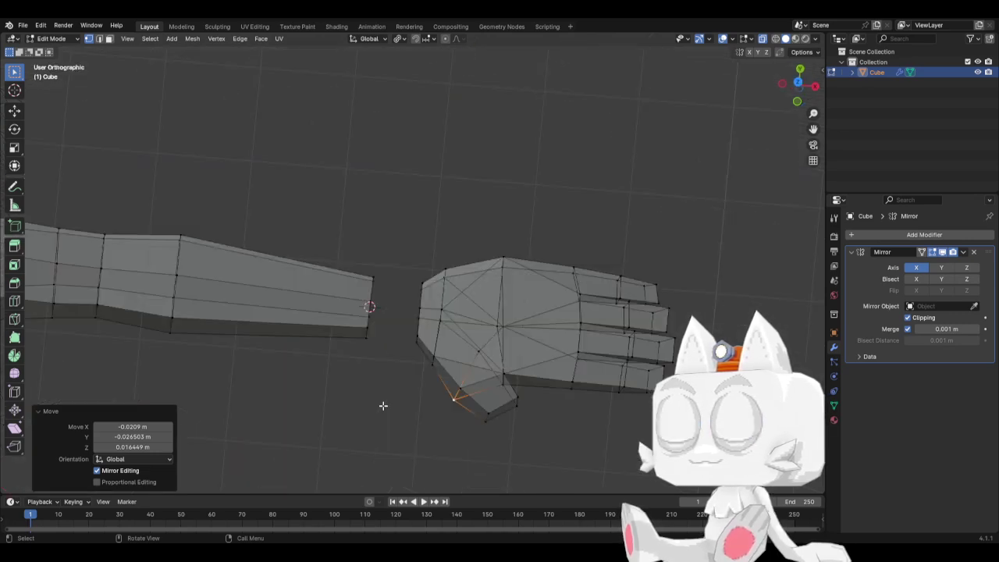
left_click_drag(488, 383, 522, 429)
left_click_drag(517, 378, 543, 393, "shift")
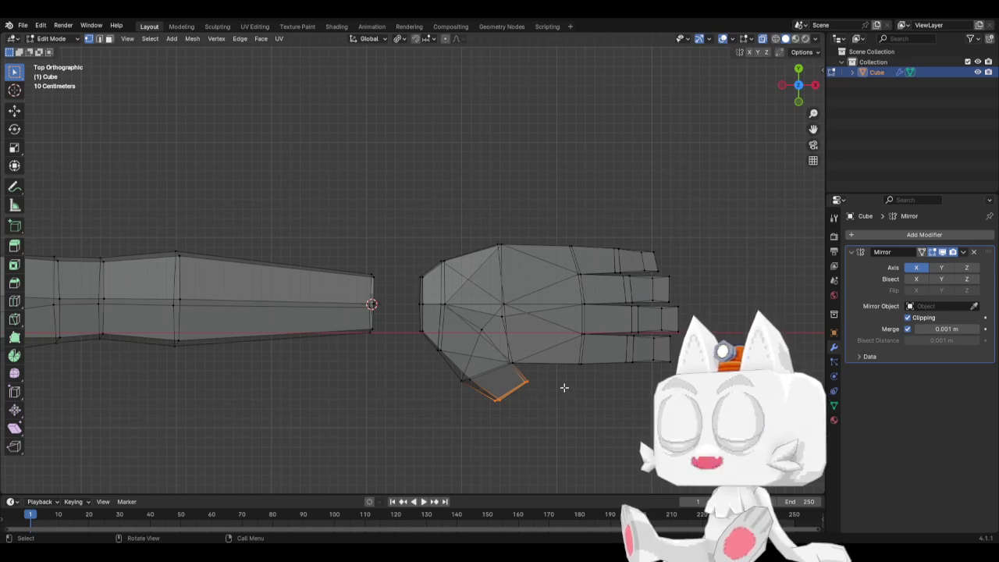
key("r")
left_click(561, 385)
Extrude the thumb's end face by about 0.2 m for the next segment and rotate the new end by about -17.7°
key("e")
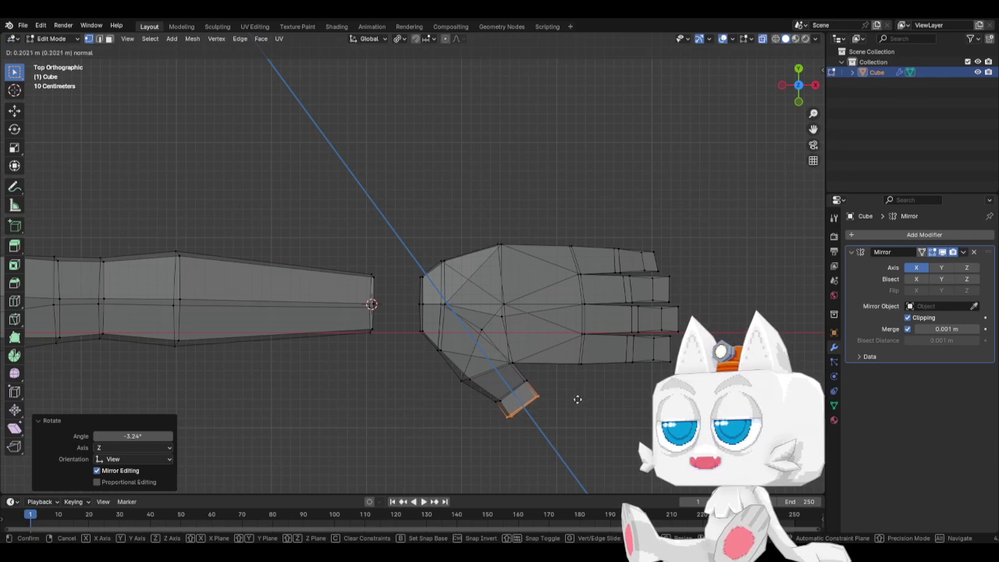
left_click(582, 404)
key("r")
left_click(588, 379)
Move the thumb's tip face by about 0.07 m in X and 0.11 m in Y, and rotate it by about -6.83°
key("e")
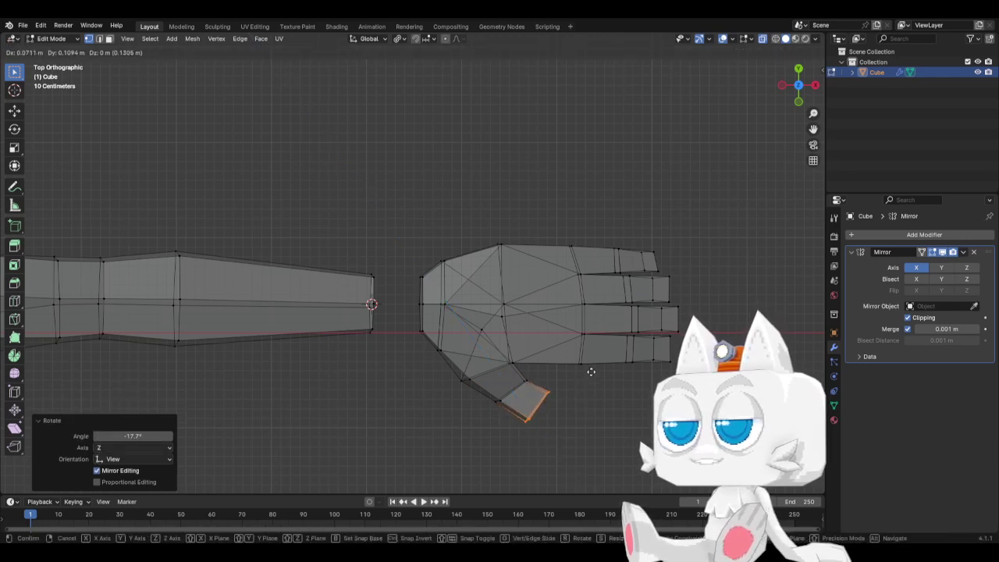
left_click(591, 370)
key("r")
left_click(587, 362)
Move the thumb's tip face by about 0.016 m in X and 0.005 m in Y, and scale it to about 0.84
key("e")
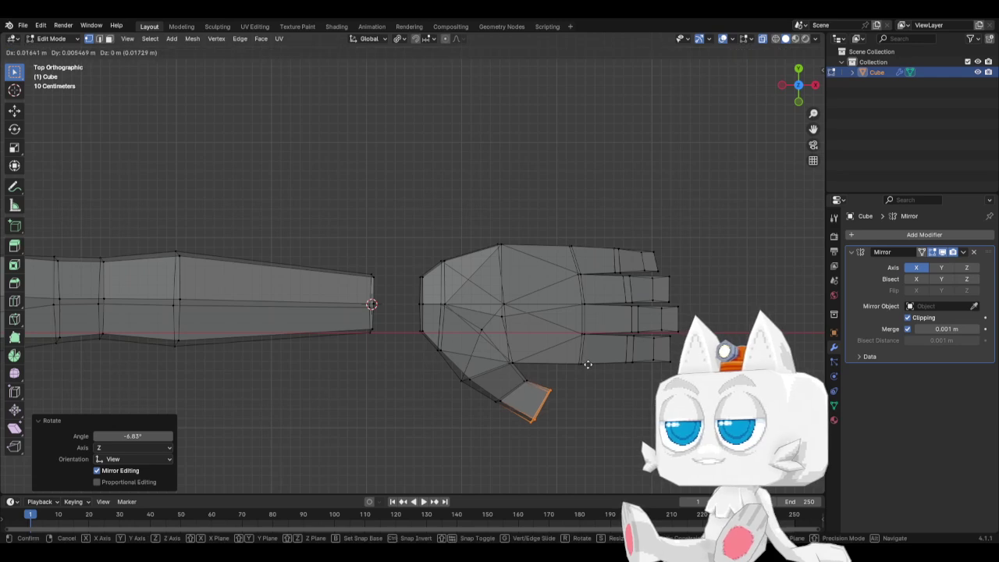
left_click(587, 364)
key("s")
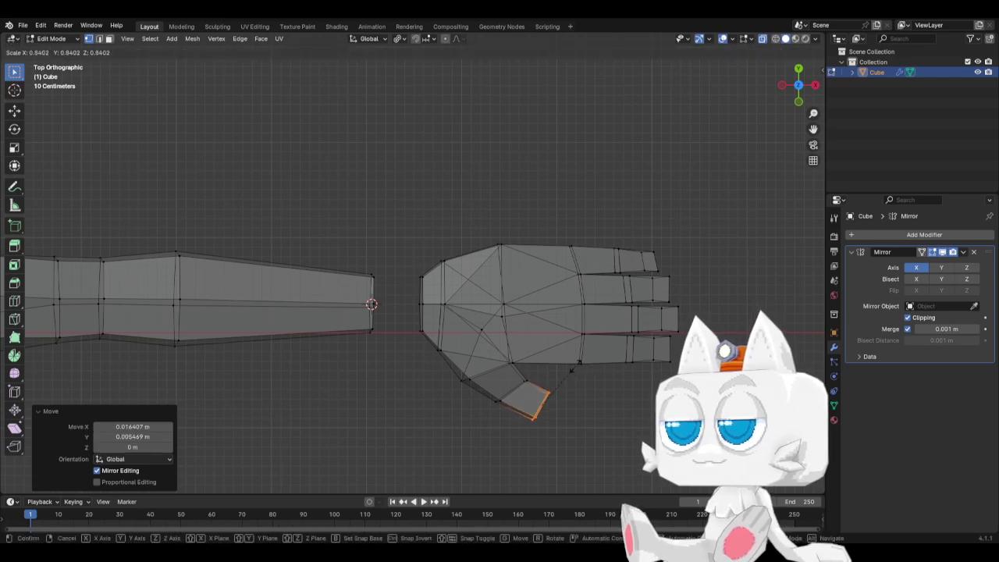
left_click(575, 366)
From the front view, move the thumb's tip face by about -0.027 m in X and -0.126 m in Z
key("KP_1")
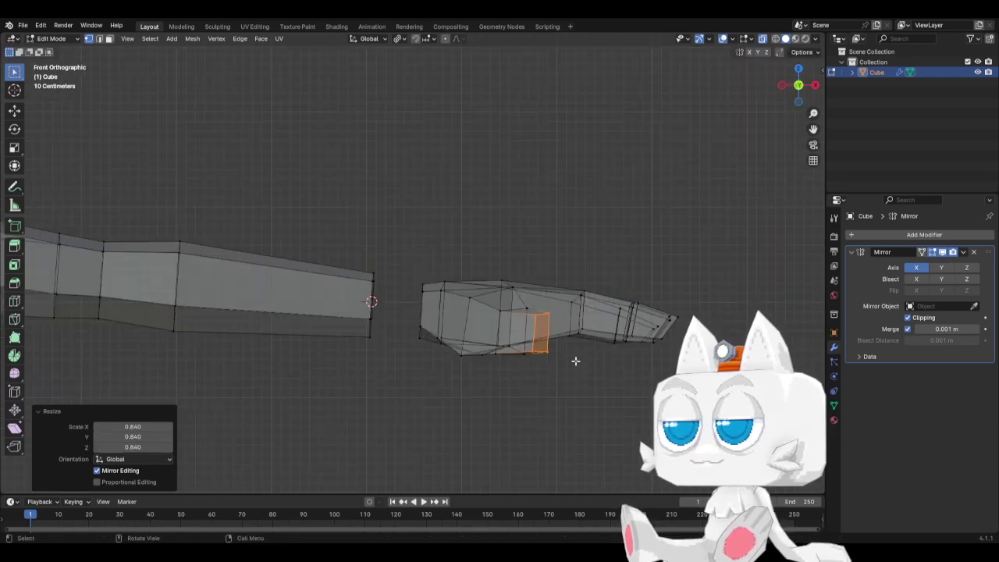
key("g")
left_click(574, 371)
Rotate the thumb's tip face by 30° around the viewing axis from an angled view and adjust its position
middle_click_drag(573, 371, 644, 288)
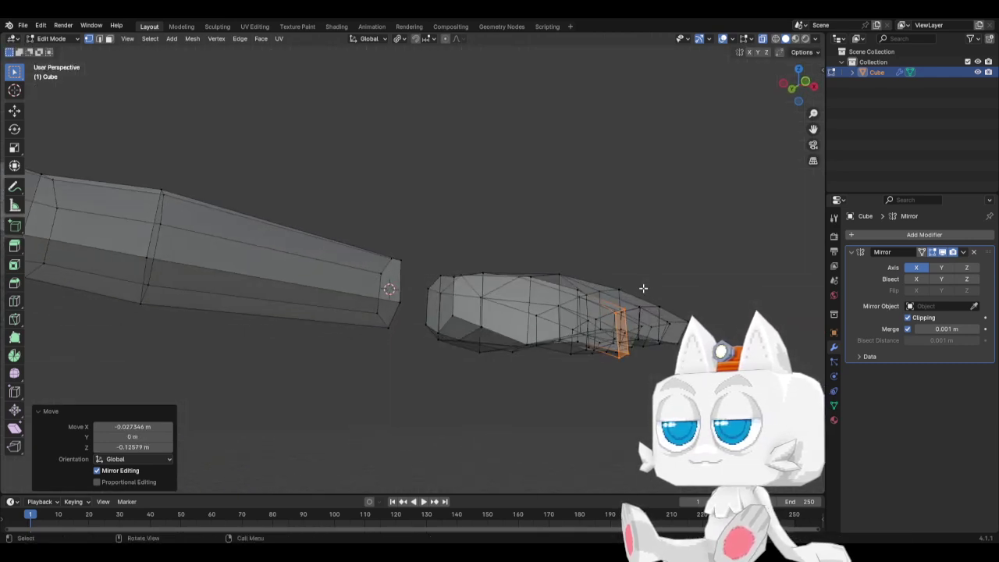
type("r30")
key("Return")
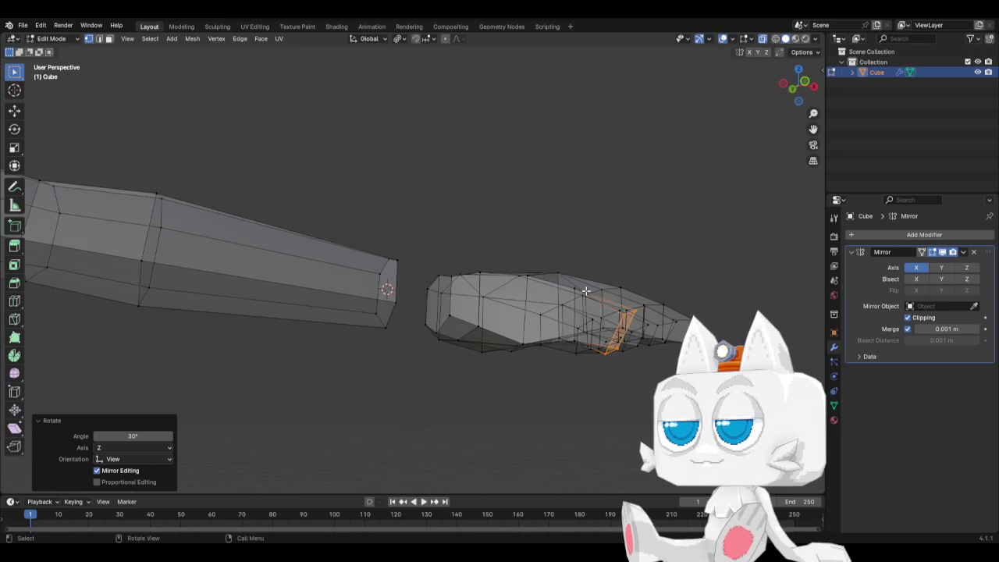
key("g")
left_click(584, 291)
Adjust the position of a single vertex on the thumb
middle_click_drag(584, 290, 421, 420)
left_click(578, 326)
key("g")
left_click(392, 319)
Select the four vertices of the thumb's tip face and rotate them by about -9.74° when viewed along the thumb
left_click(405, 431)
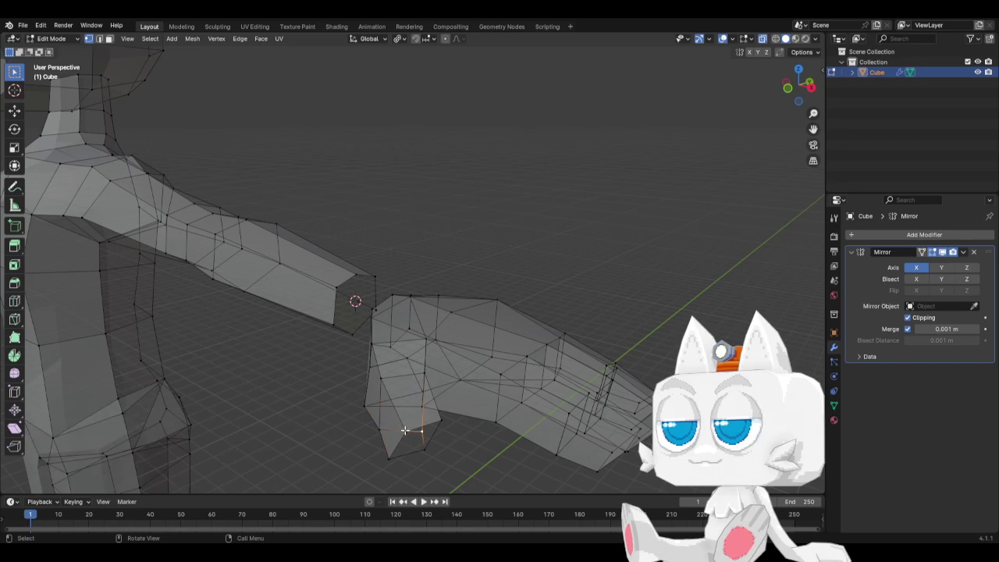
left_click(397, 452, "shift")
left_click(439, 420, "shift")
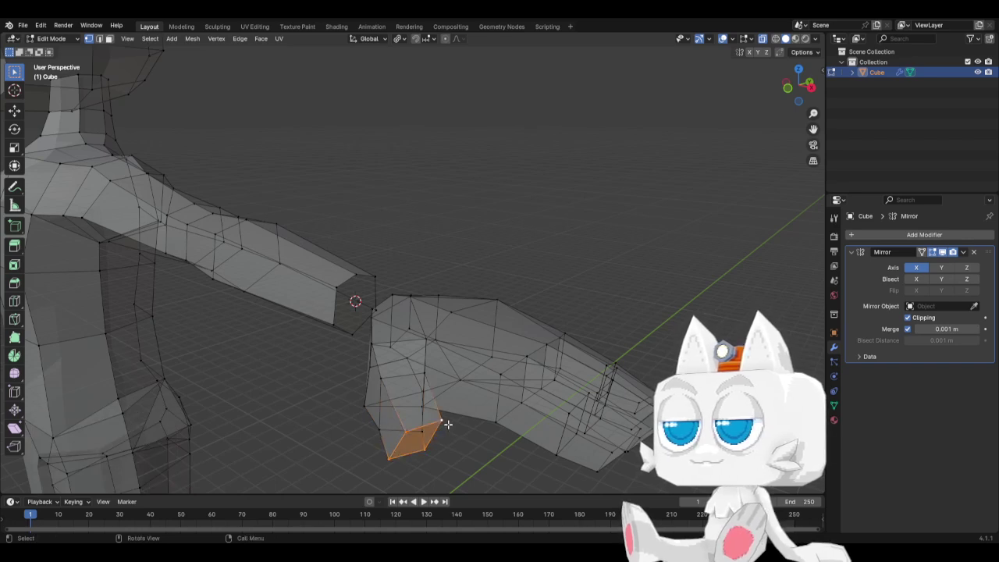
middle_click_drag(446, 419, 422, 382)
key("r")
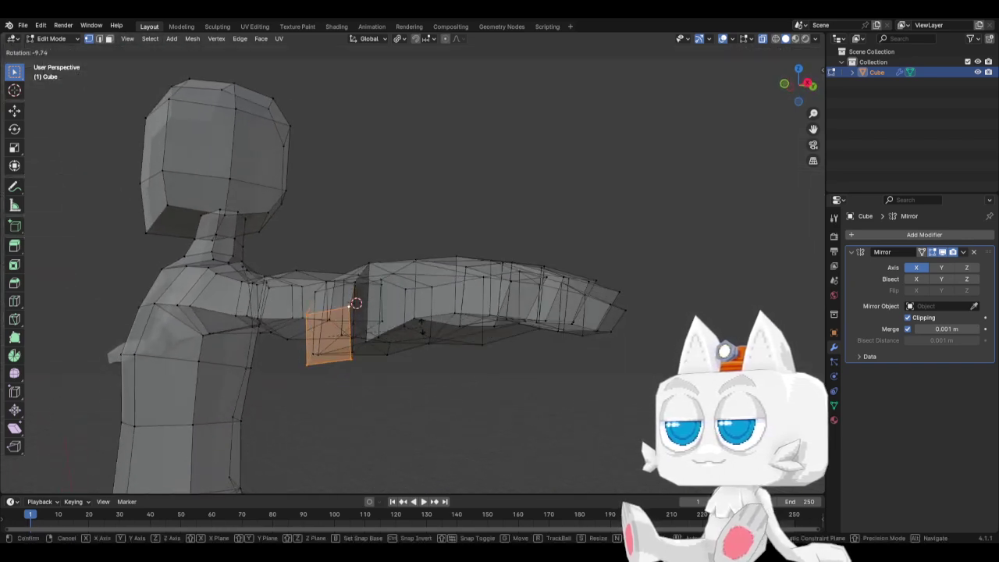
left_click(422, 329)
Examine the hand's shape with its new thumb from above and at an angle, in Object Mode and Edit Mode
middle_click_drag(372, 332, 535, 359)
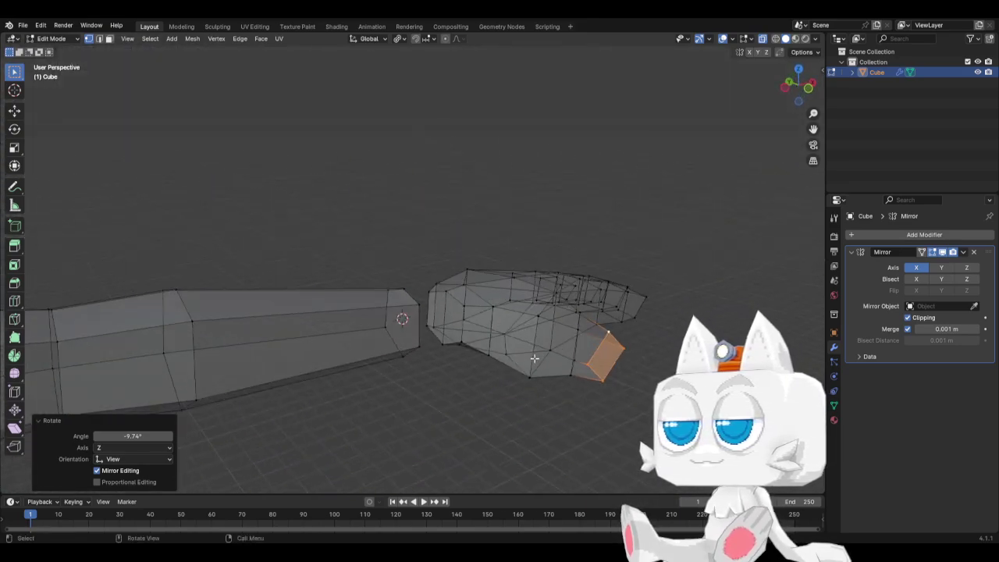
key("KP_7")
key("Tab")
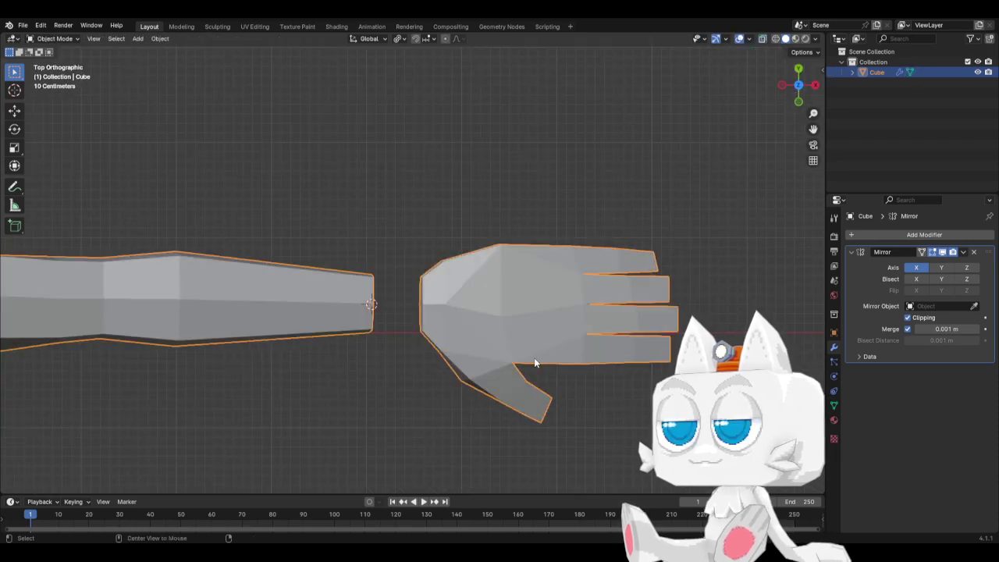
middle_click_drag(503, 363, 463, 304)
key("Tab")
middle_click_drag(596, 355, 567, 346)
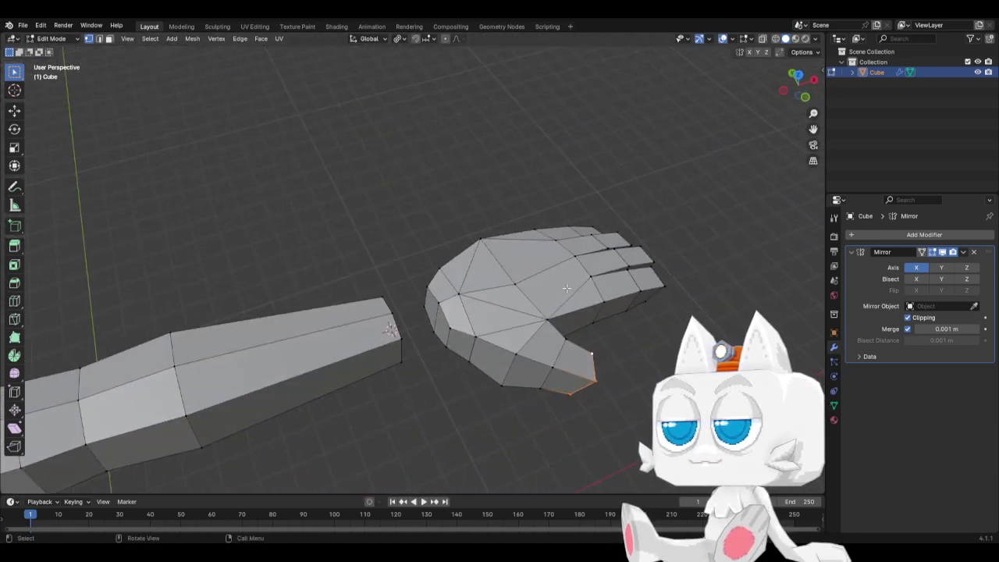
Move the central vertex on the back of the hand by about 0.008 m in X, 0.084 m in Y and -0.012 m in Z
scroll(543, 305, "up", 2)
middle_click_drag(615, 331, 480, 268)
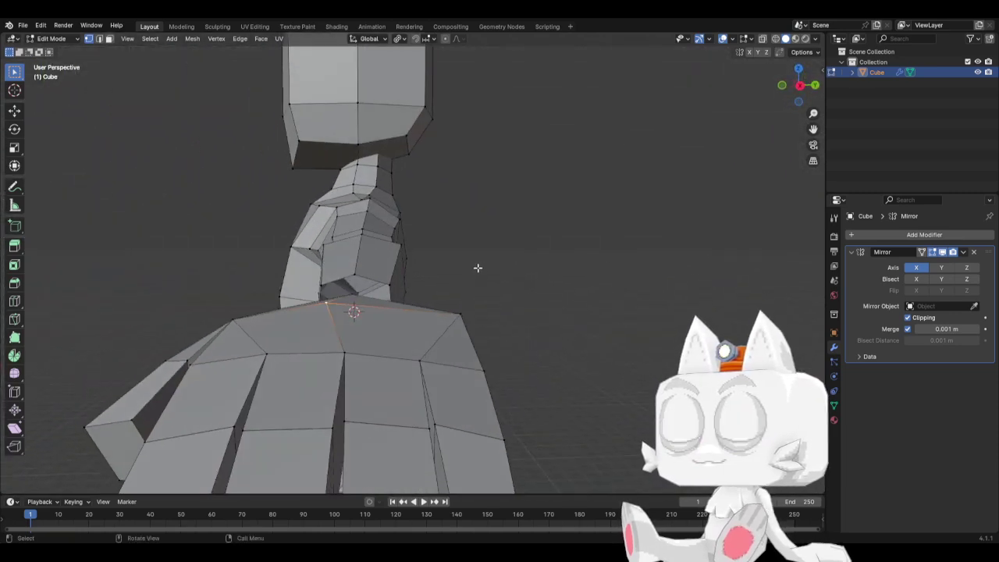
key("g")
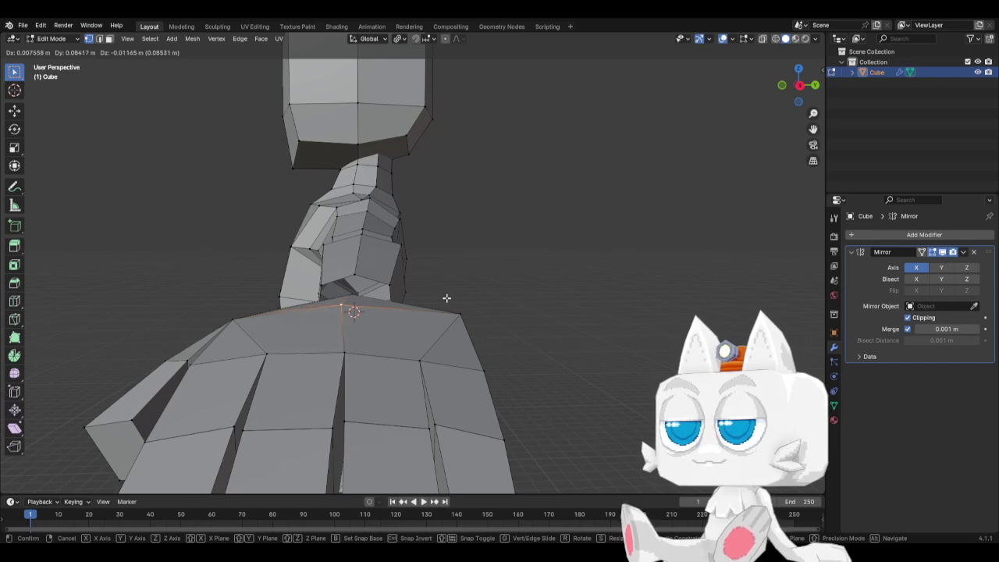
left_click(446, 299)
Knife-cut an edge path on each side of the back of the hand's central edge, running from the finger gaps to the shared wrist-side vertex
middle_click_drag(292, 351, 402, 418)
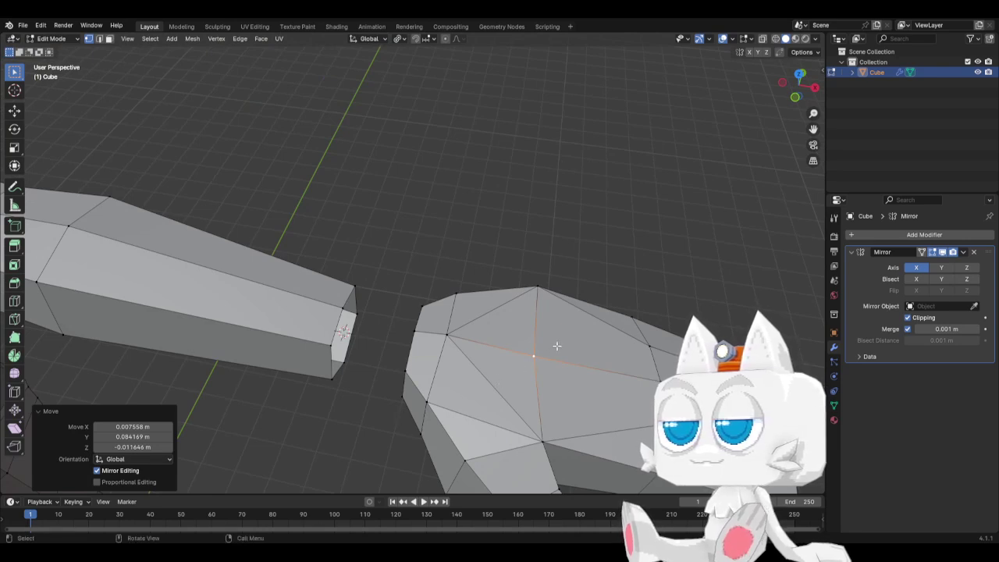
key("k")
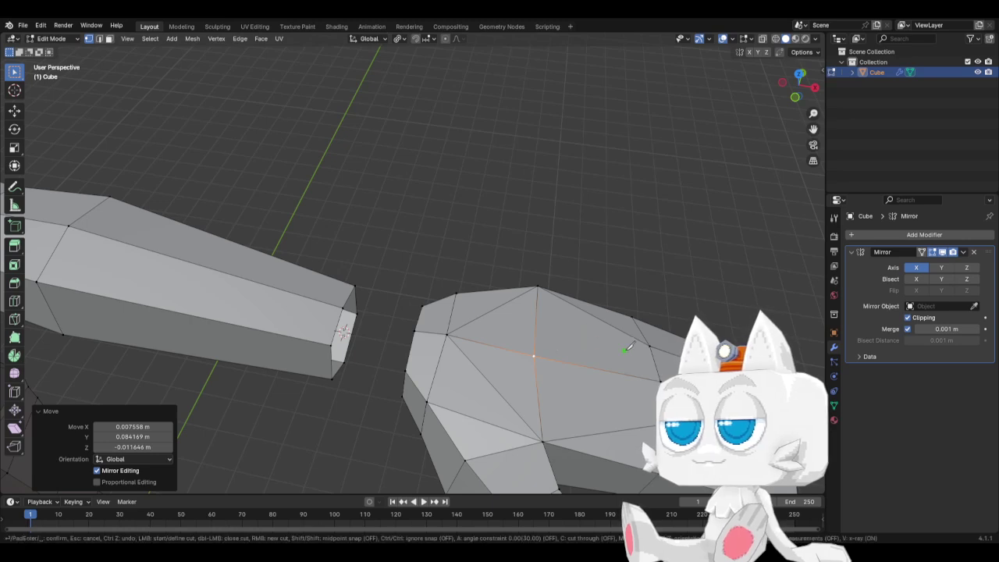
left_click(536, 319)
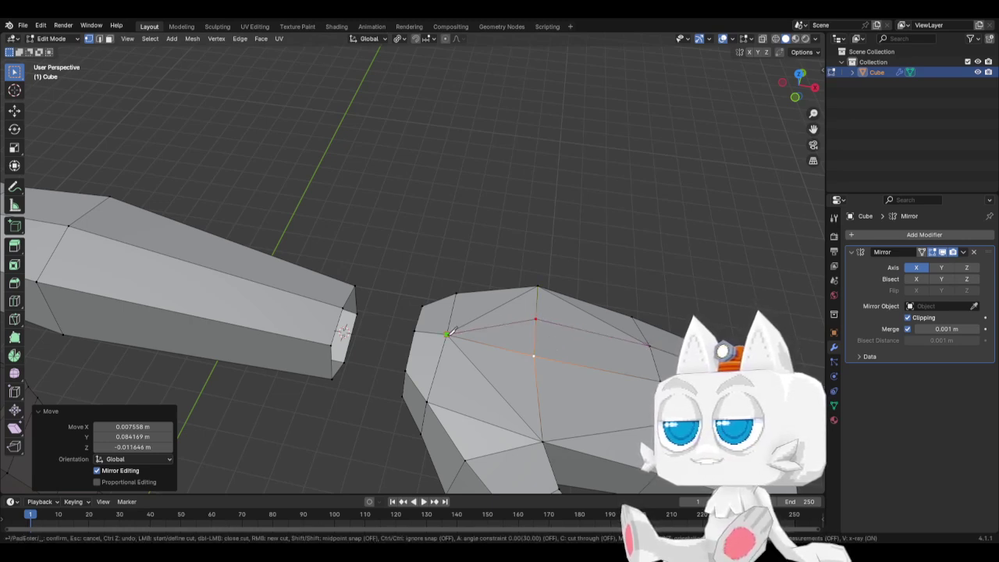
left_click(447, 333)
left_click(536, 387)
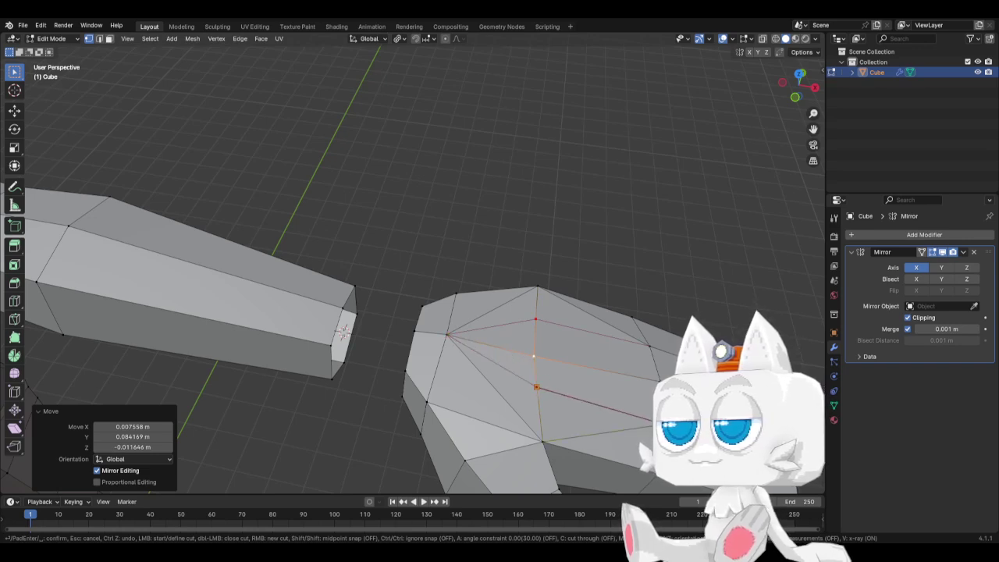
key("Return")
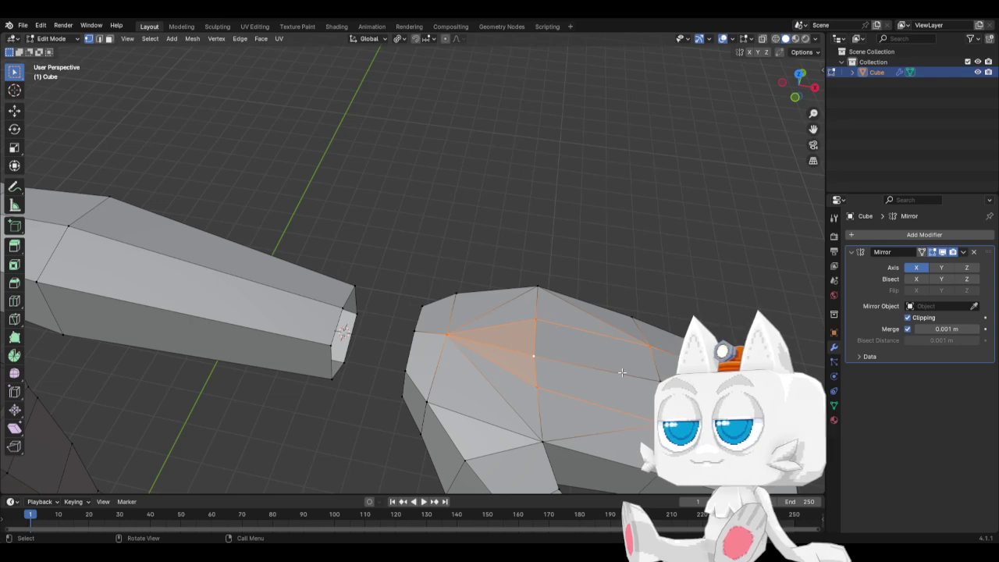
Knife-cut two diagonals from the middle finger-gap vertex to the vertices on either side of the central vertex
key("k")
left_click(660, 380)
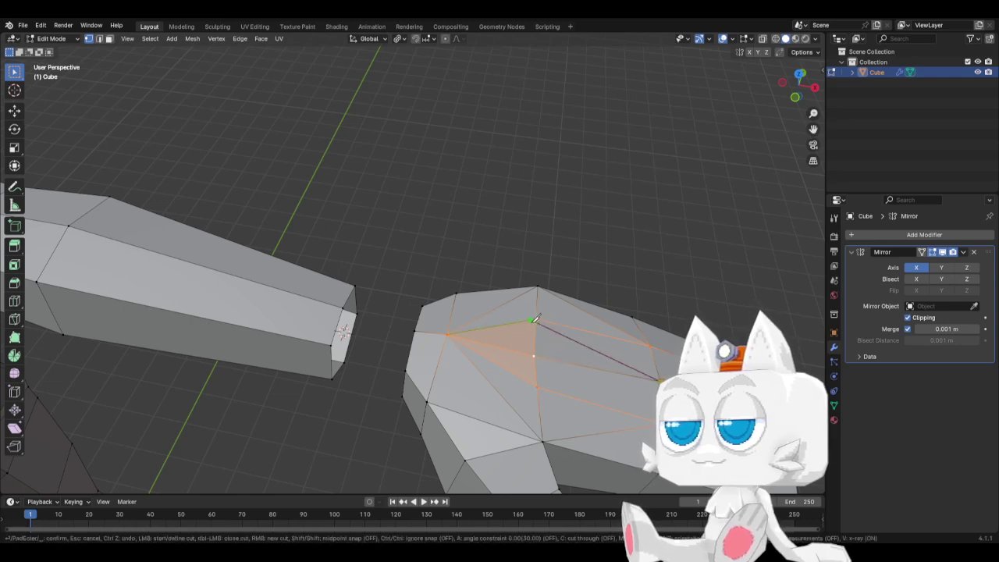
left_click(534, 319)
key("Return")
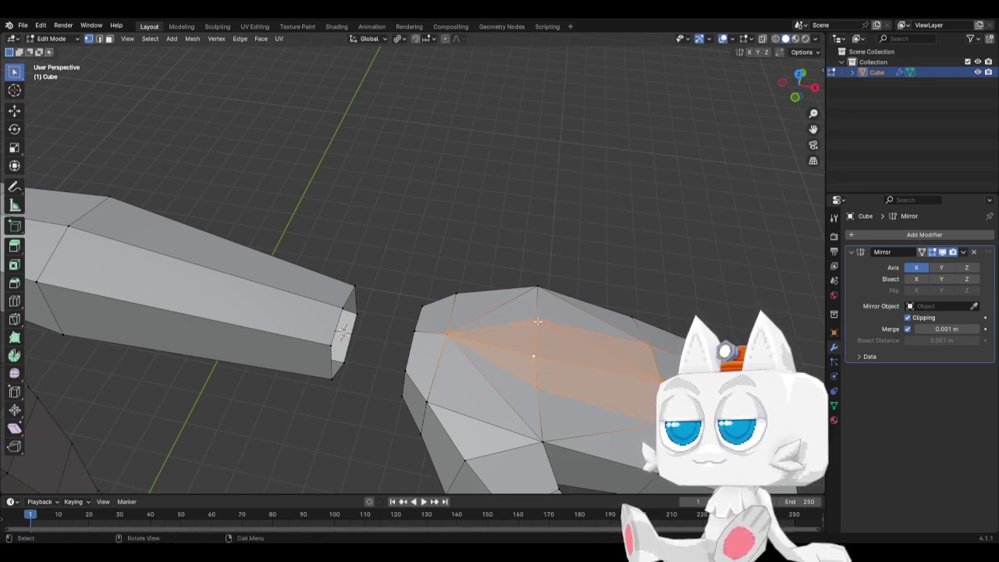
key("k")
left_click(659, 382)
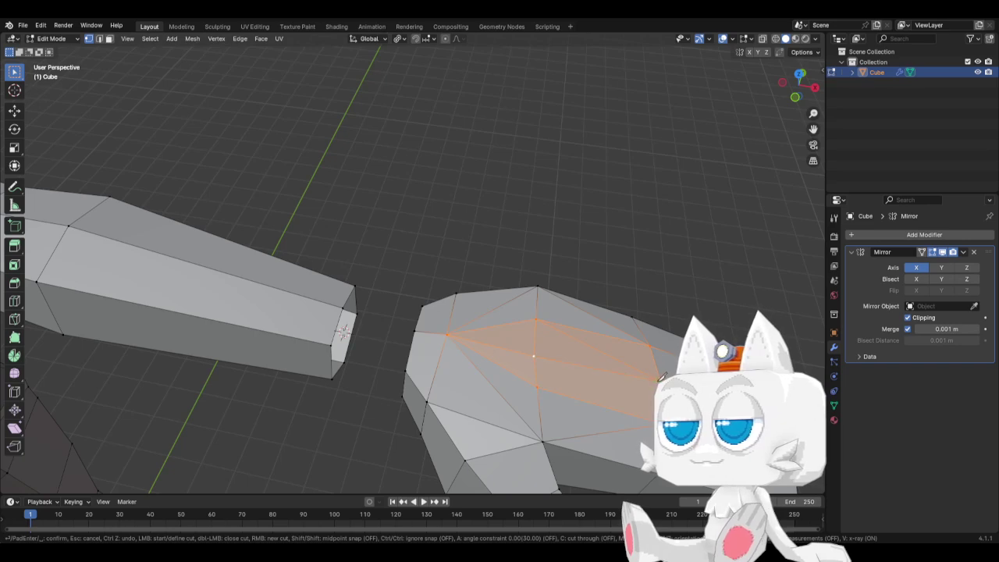
left_click(539, 384)
key("Return")
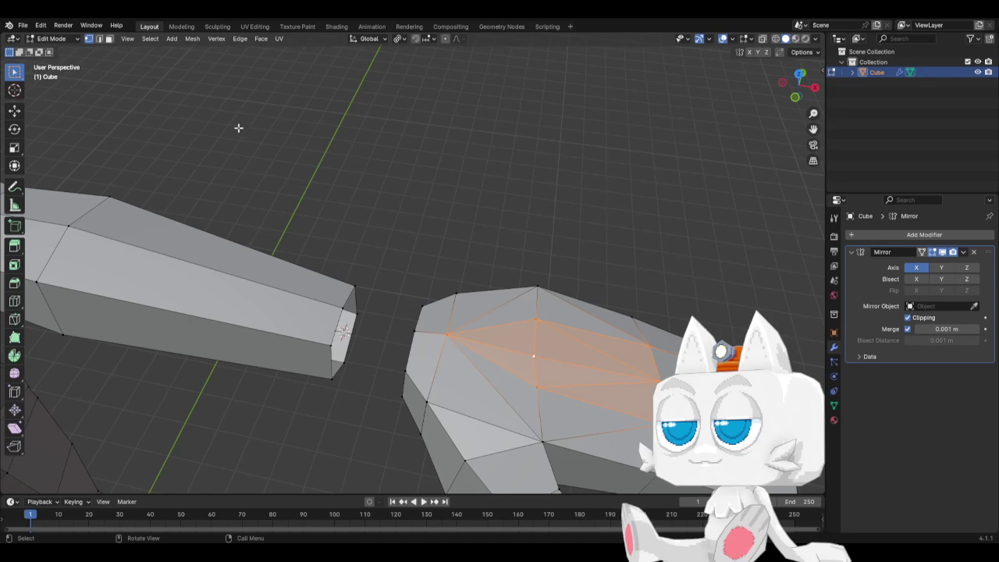
Dissolve the two diagonal edges meeting at the middle finger-gap vertex on the back of the hand
left_click(100, 39)
left_click(588, 332)
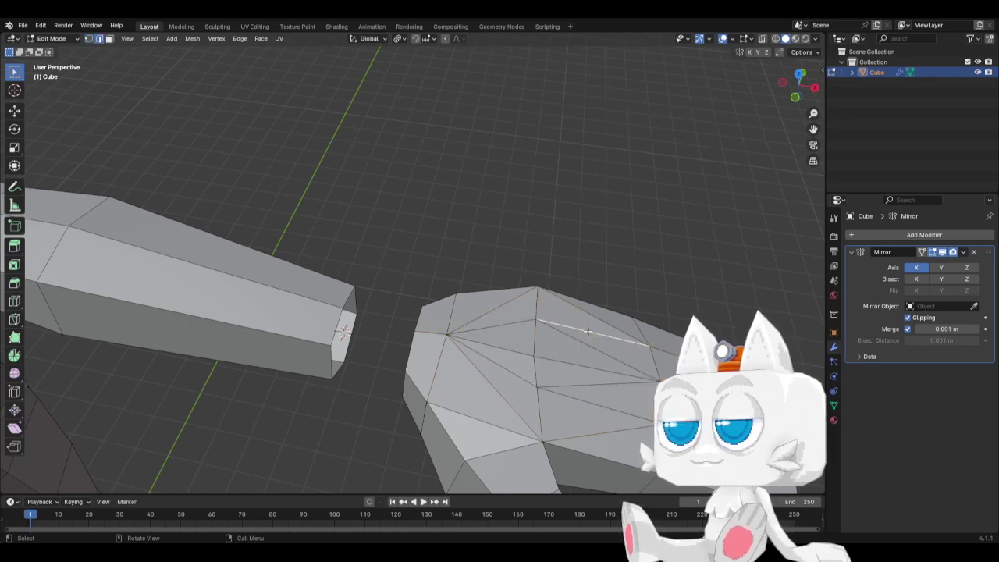
left_click(600, 406, "shift")
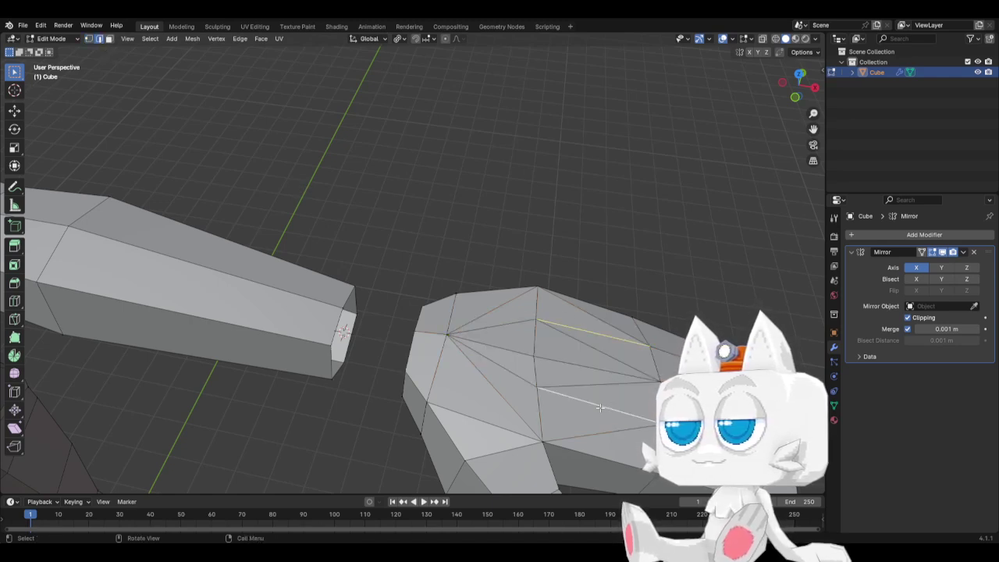
right_click(599, 406)
key("Escape")
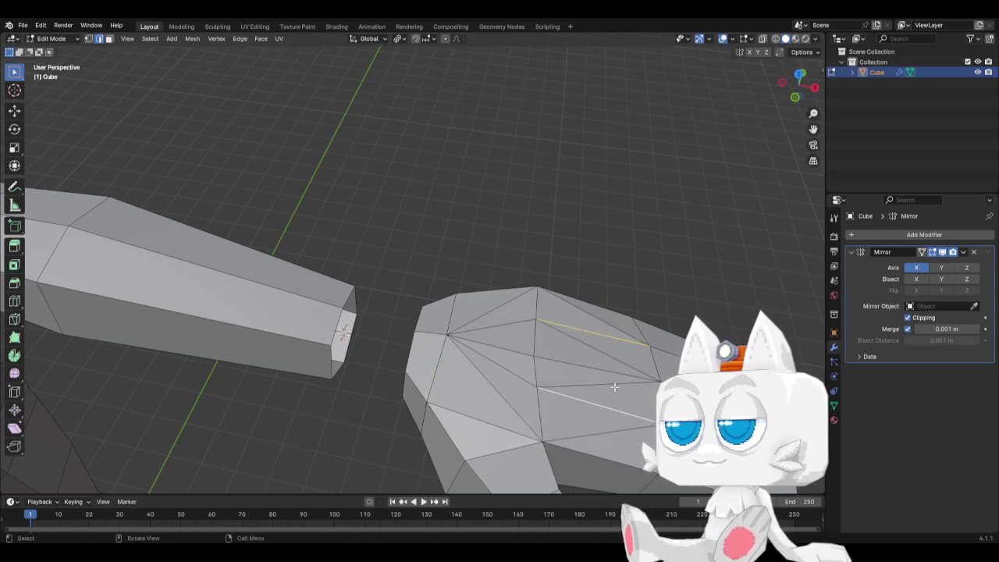
right_click(600, 352)
left_click(600, 353)
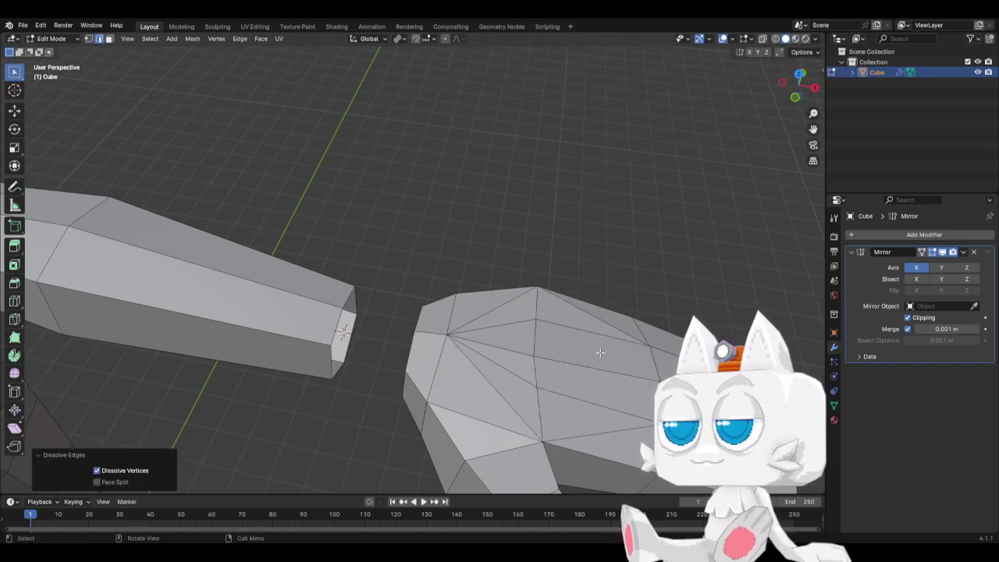
Dissolve the two outermost edges fanning out from the wrist-side vertex on the back of the hand
middle_click_drag(628, 390, 382, 364)
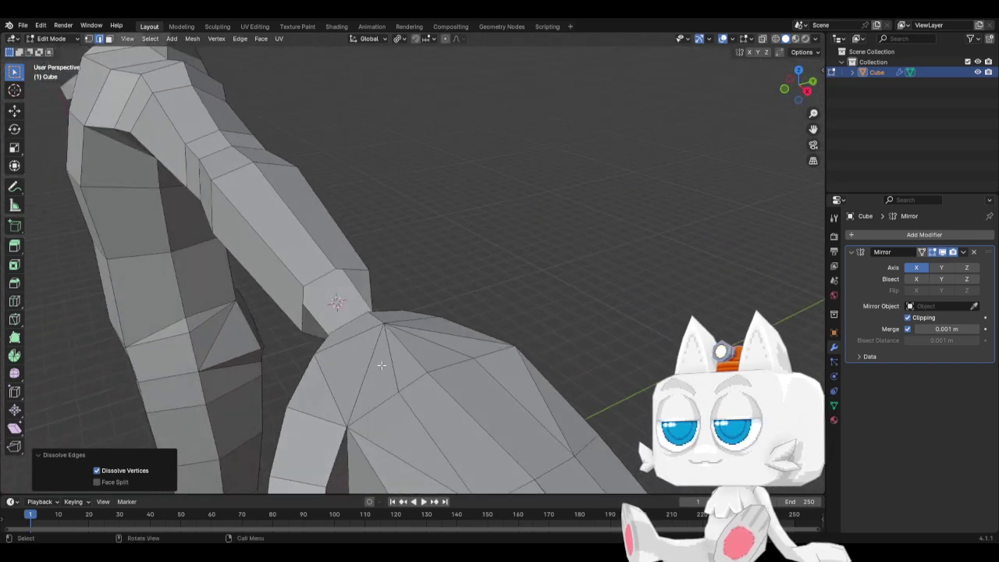
left_click(372, 363)
left_click(442, 334, "shift")
key("x")
left_click(442, 335)
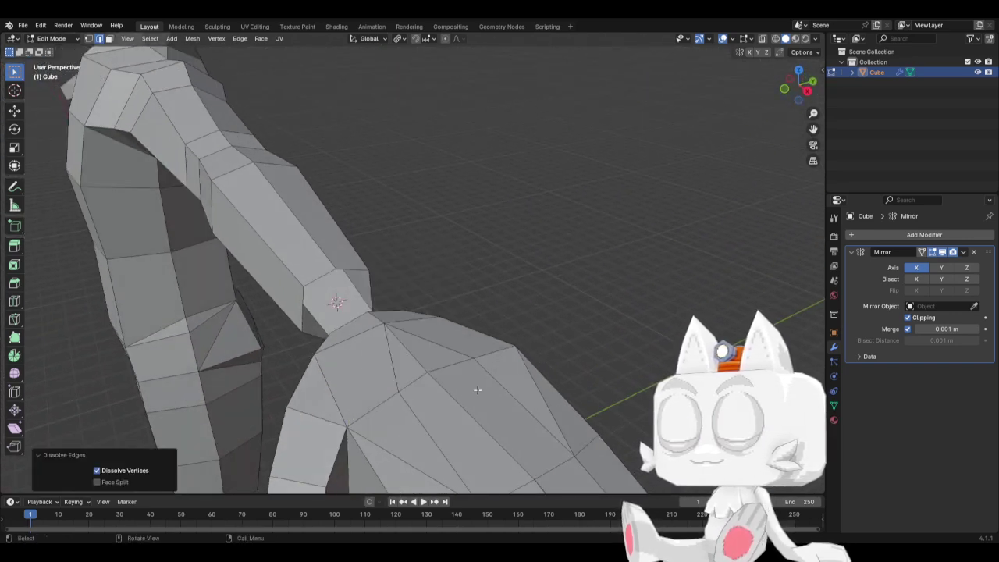
Dissolve the remaining diagonal edges between the outer finger gaps and the sides of the hand's back
middle_click_drag(473, 395, 446, 408)
left_click(419, 425, "shift")
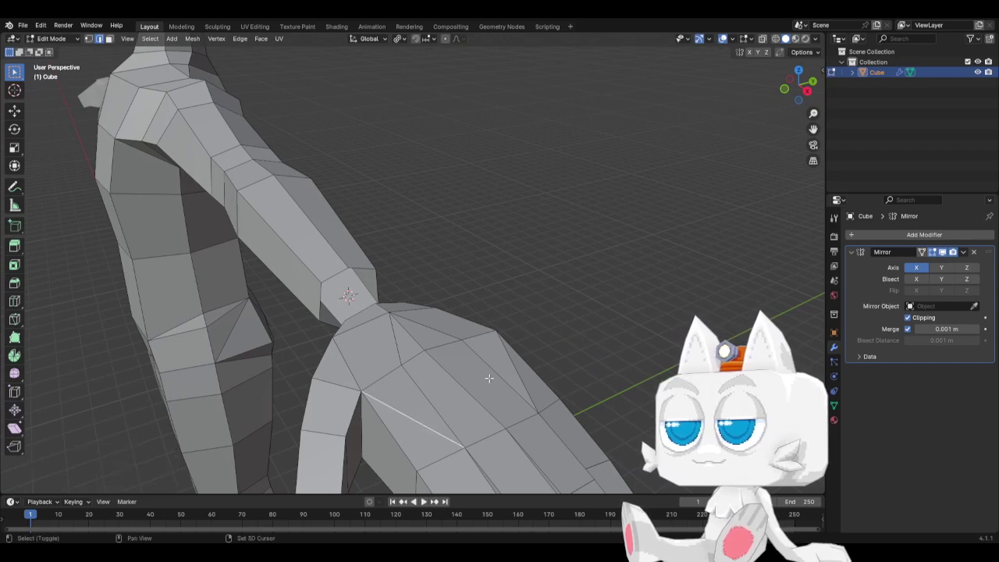
key("x")
left_click(520, 377)
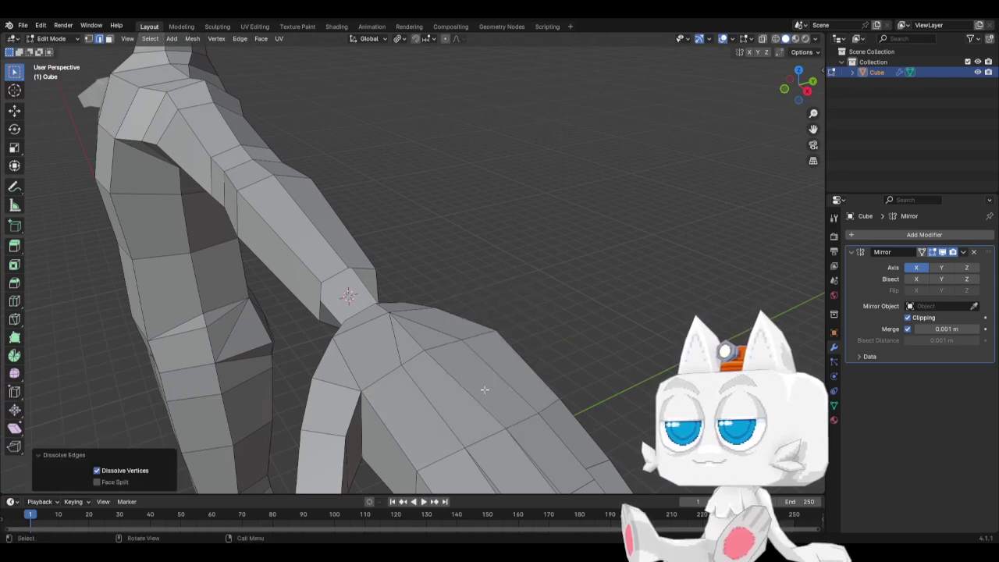
Even out the vertex row across the back of the hand by sliding two vertices along it, the second by a factor of about 0.089
mouse_move(485, 388)
middle_mouse_down()
mouse_move(423, 379)
mouse_move(375, 348)
mouse_move(315, 352)
mouse_move(312, 377)
mouse_move(388, 393)
mouse_move(469, 383)
middle_mouse_up()
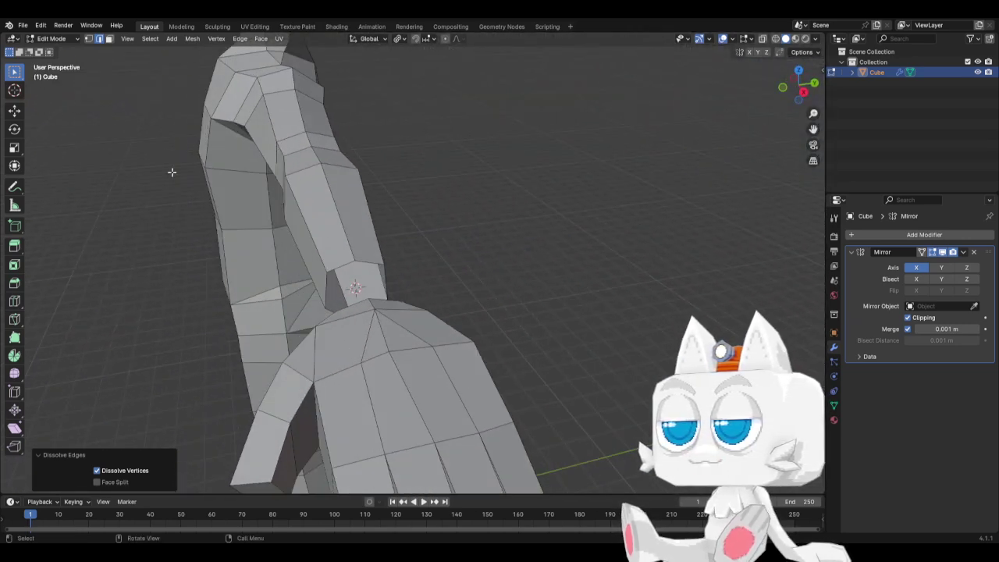
left_click(88, 39)
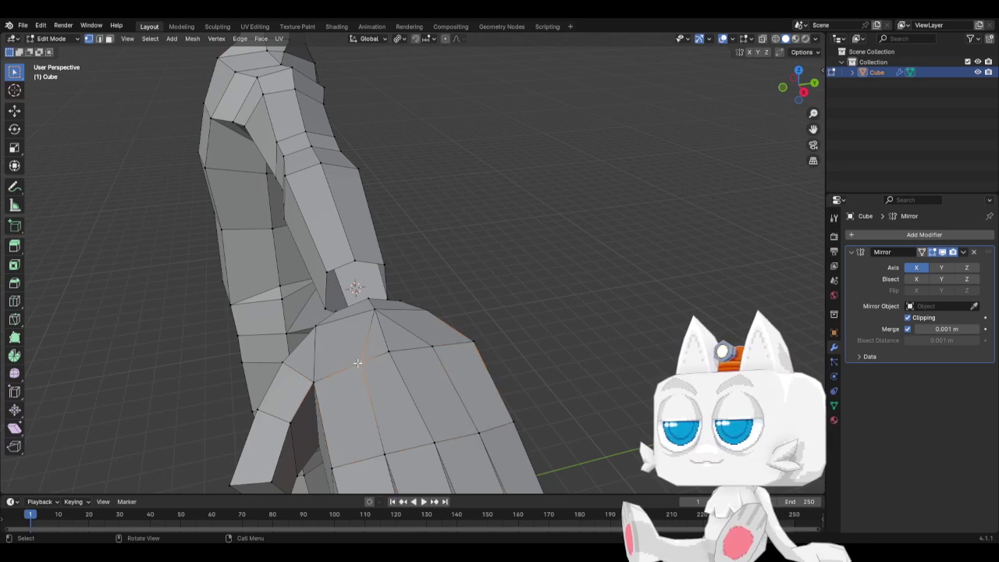
key("shift+v")
left_click(344, 363)
key("shift+v")
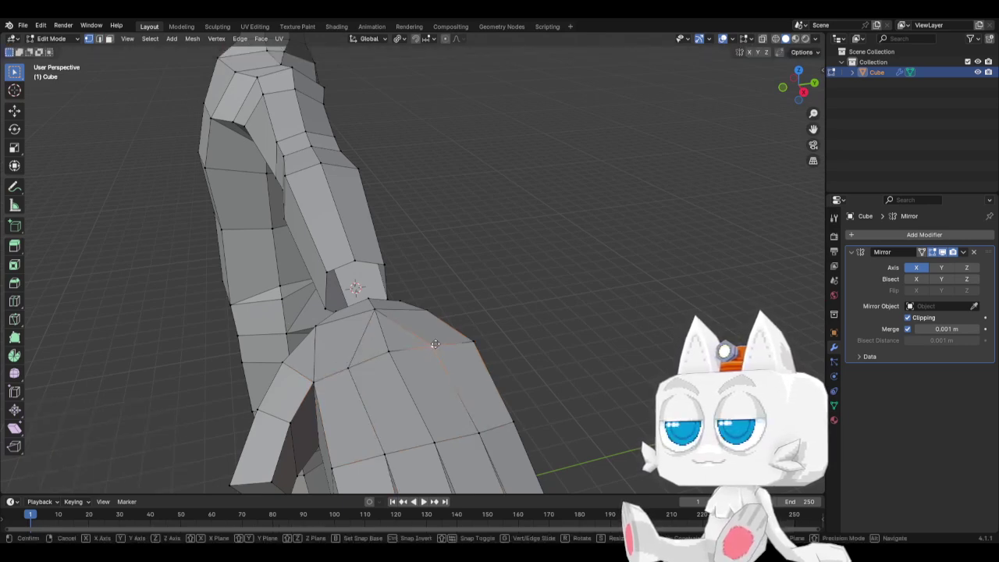
left_click(438, 344)
Knife-cut two edge paths from the wrist rim, on either side of the shared wrist-side vertex, to the outer vertices of the cross row
middle_click_drag(331, 346, 449, 375)
key("k")
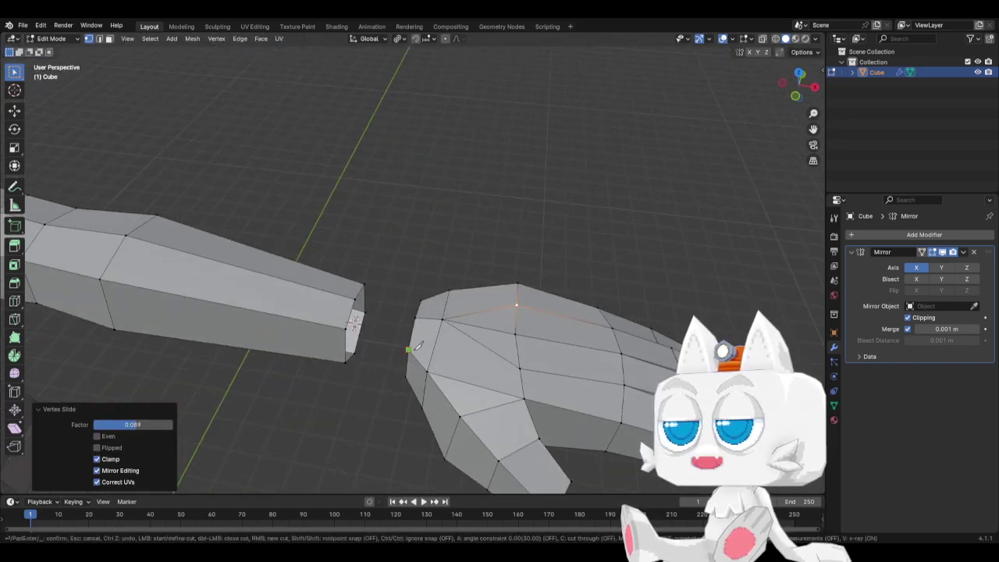
left_click(434, 345)
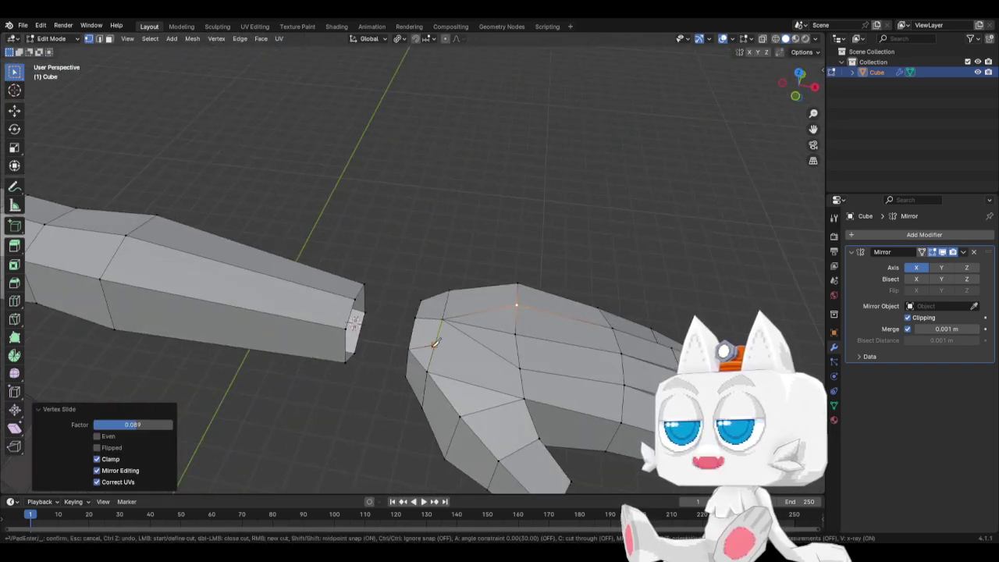
left_click(521, 366)
key("Return")
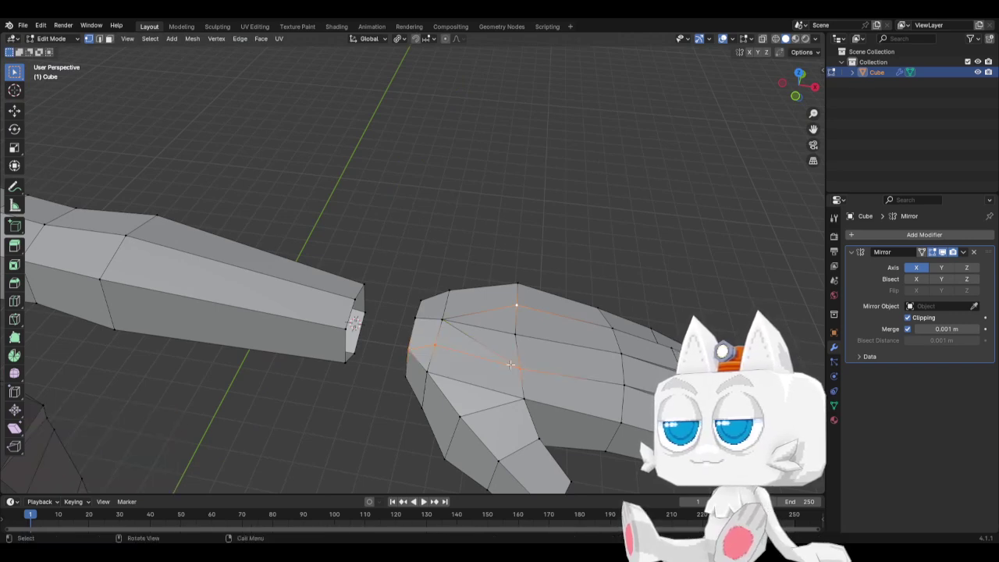
key("k")
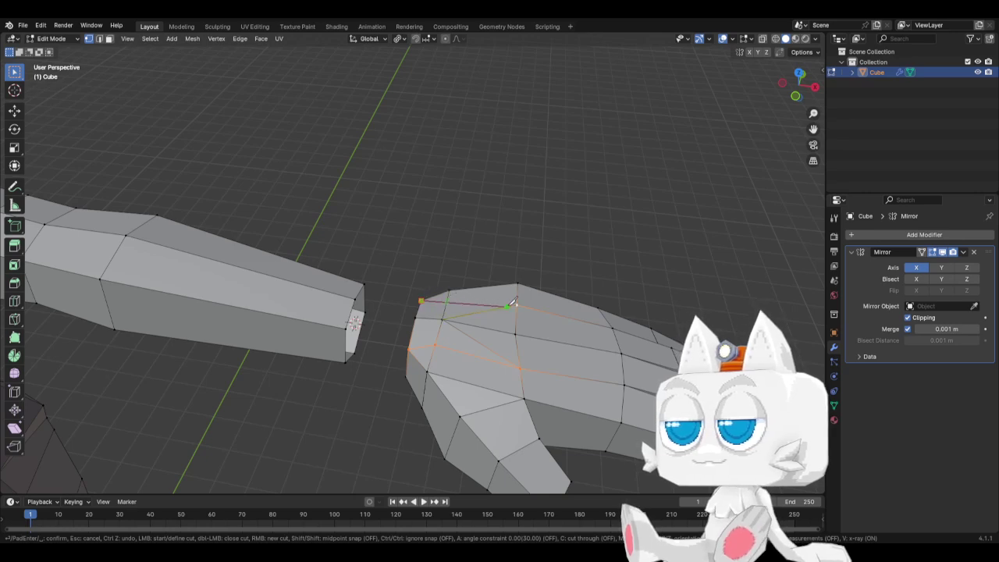
key("Return")
Slide the new wrist-side vertex nearest the thumb along its edge by a factor of 0.044
middle_click_drag(517, 303, 372, 361)
left_click(343, 313)
key("shift+v")
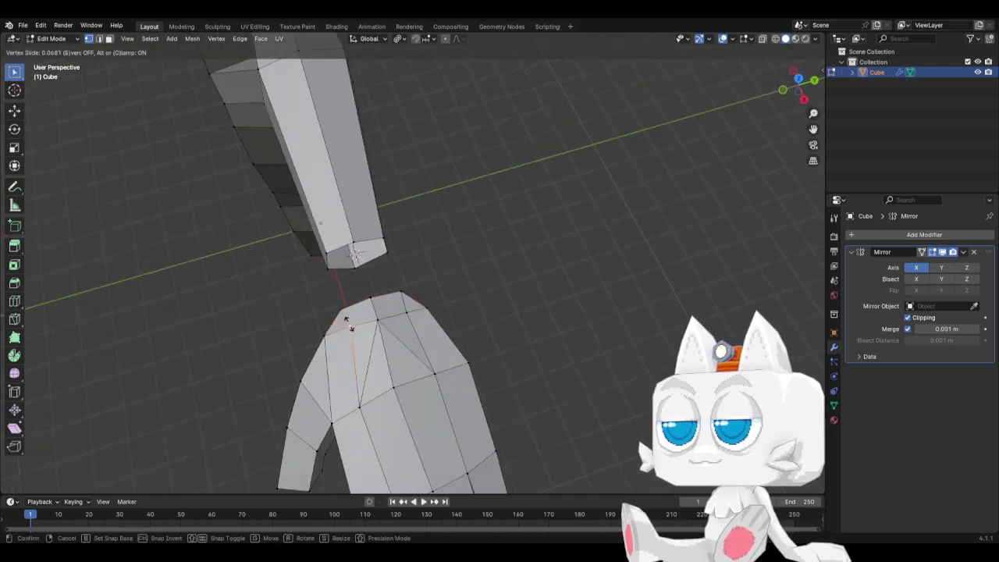
left_click(348, 323)
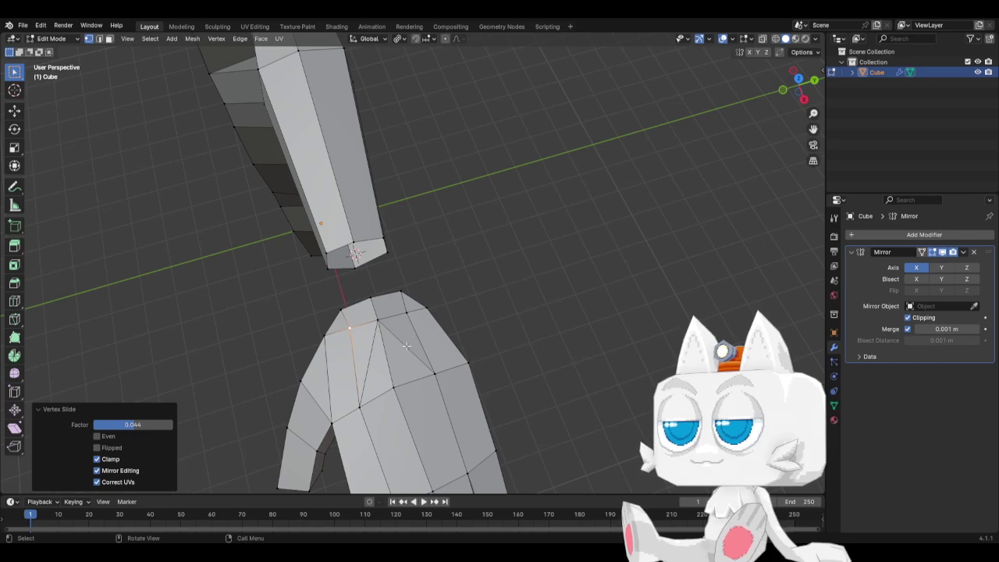
Dissolve the two diagonal edges running from the middle wrist-side vertex to the outer vertices of the cross row
middle_click_drag(406, 346, 502, 313)
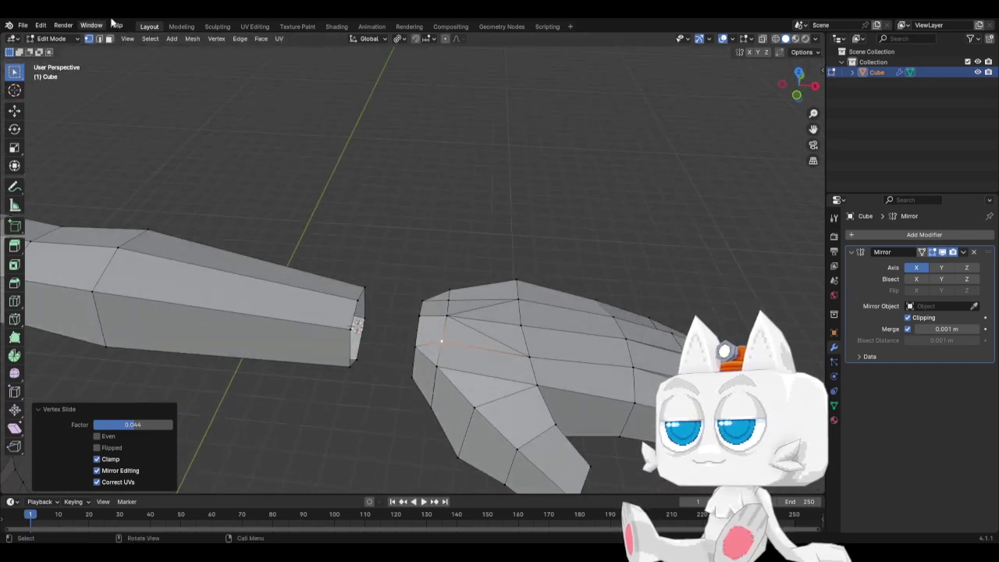
left_click(100, 39)
left_click(474, 306, "shift")
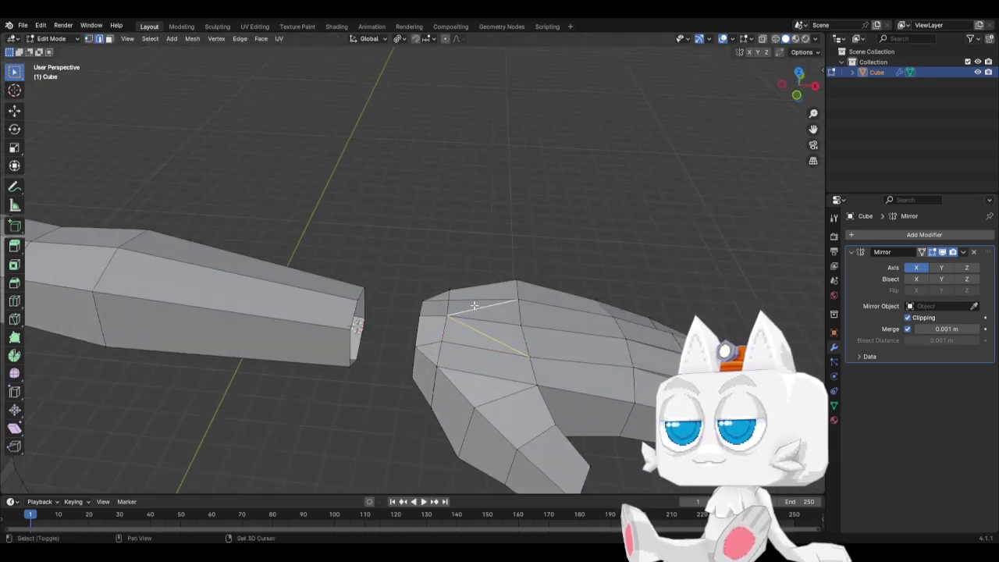
key("x")
left_click(474, 305)
Raise the thumb-side vertex of the row across the back of the hand by about 0.011 m along Z
middle_click_drag(474, 305, 431, 299)
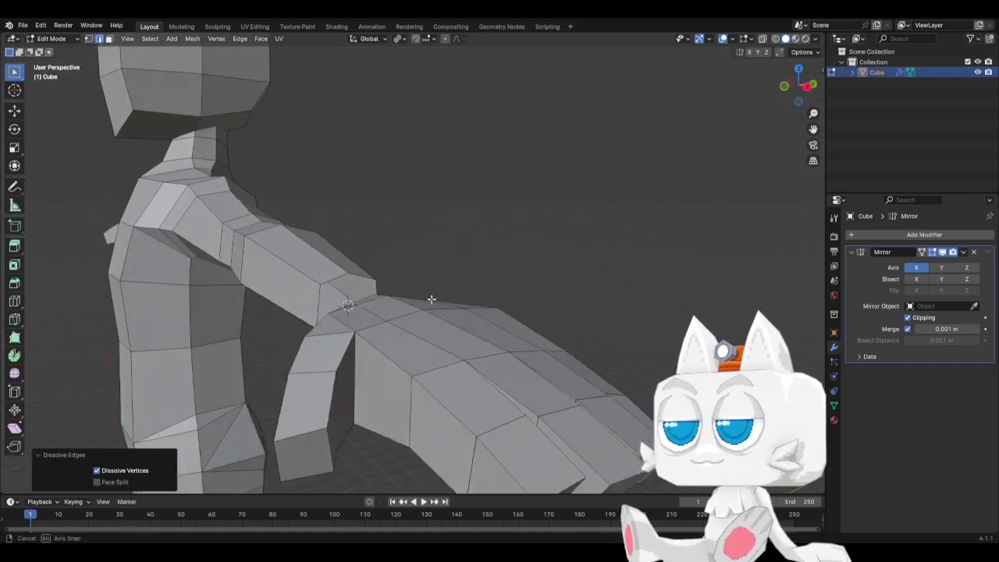
left_click(89, 39)
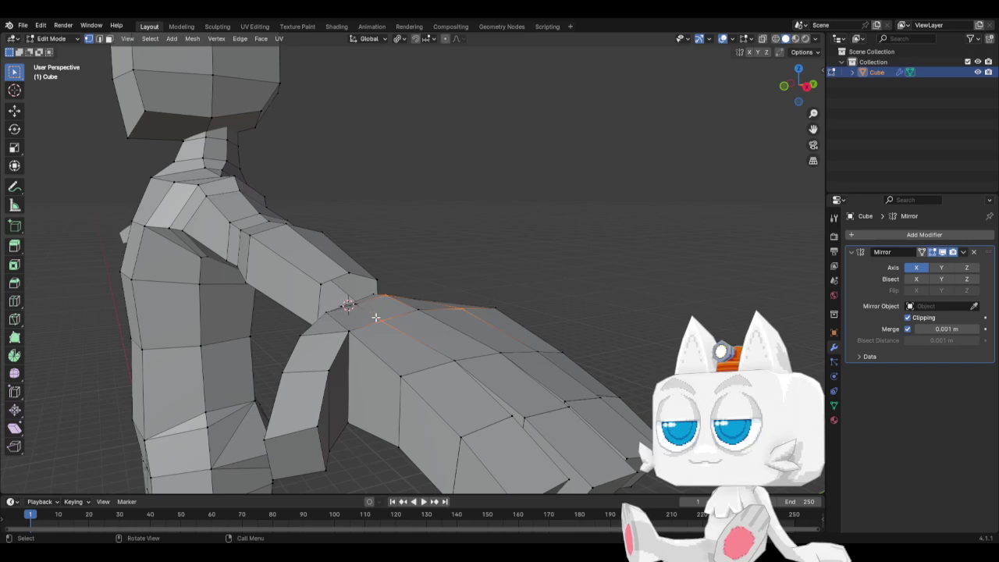
middle_click_drag(375, 317, 436, 387)
key("g")
key("z")
left_click(416, 293)
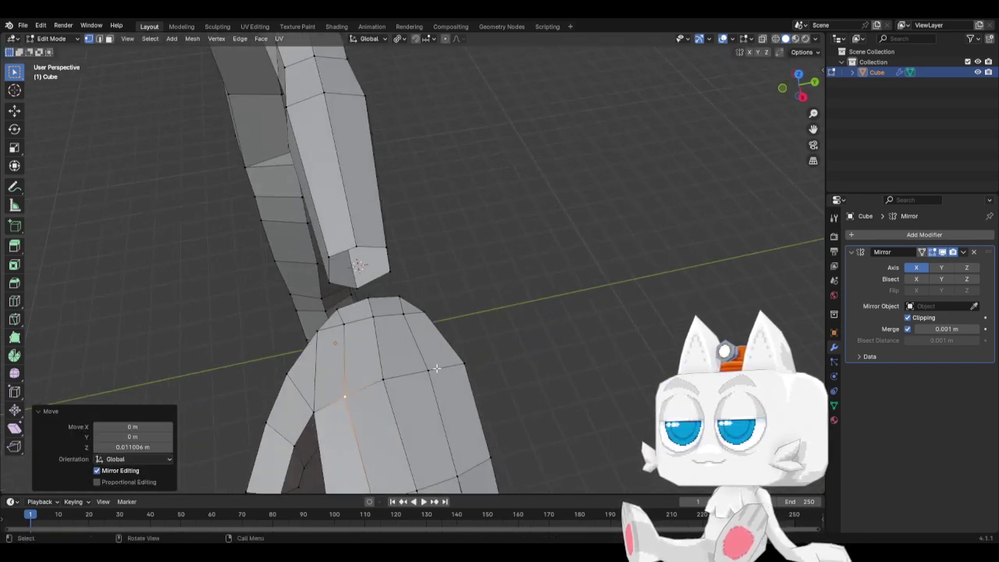
Slide the wrist-side vertex nearest the thumb along its edge by a factor of 1.000
left_click(353, 326)
key("shift+v")
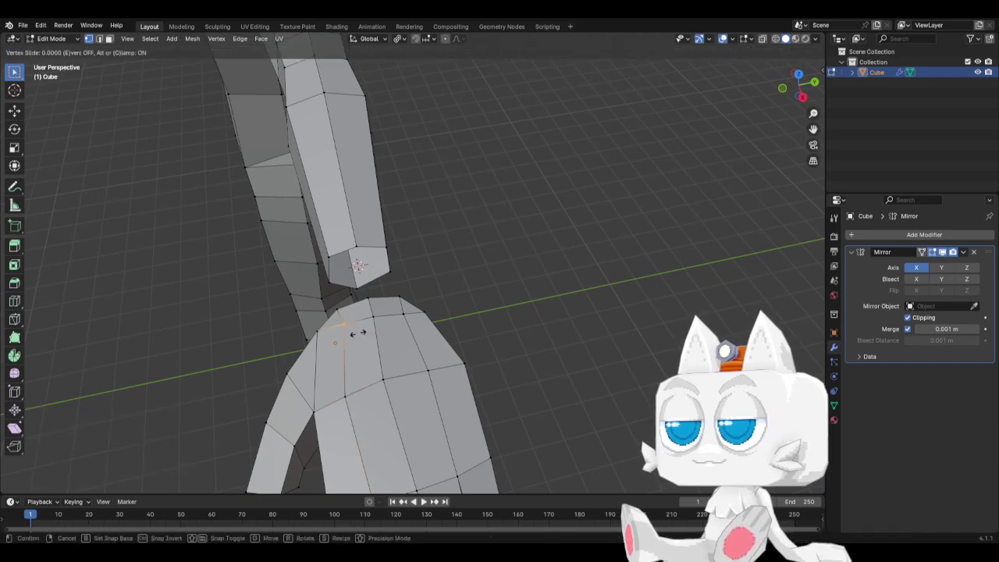
left_click(350, 331)
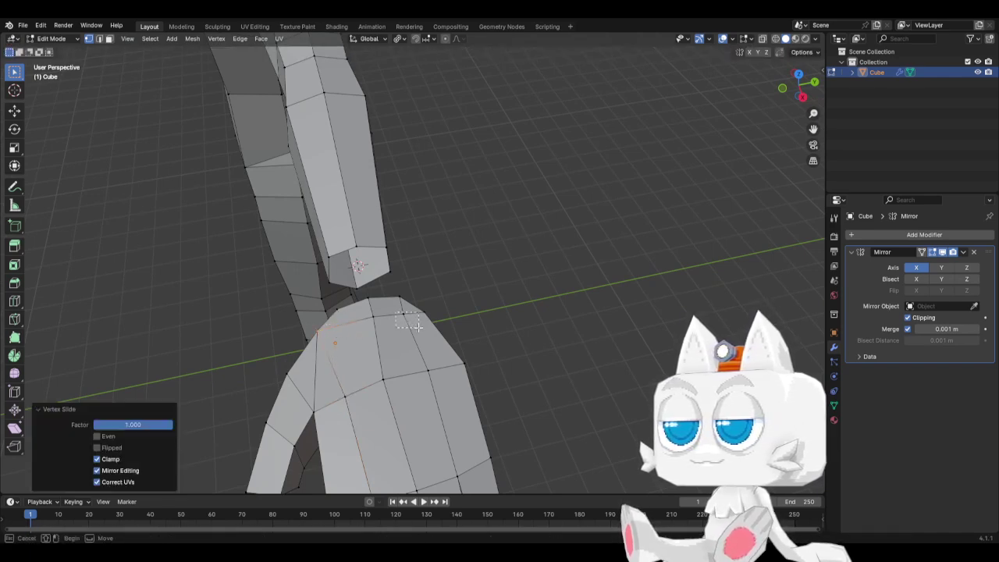
Slide the wrist-side vertex farthest from the thumb along its edge by a factor of 1.000
key("shift+v")
left_click(458, 319)
middle_click_drag(458, 320, 484, 244)
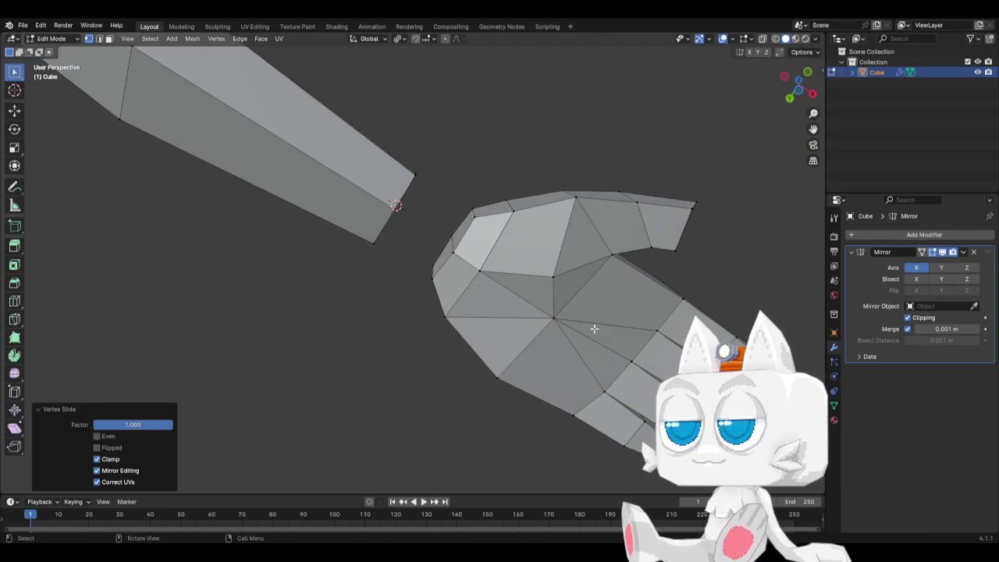
Move the palm vertex at the crotch between the thumb and index finger about 0.024 m along X
left_click(609, 255)
key("g")
key("y")
key("y")
key("y")
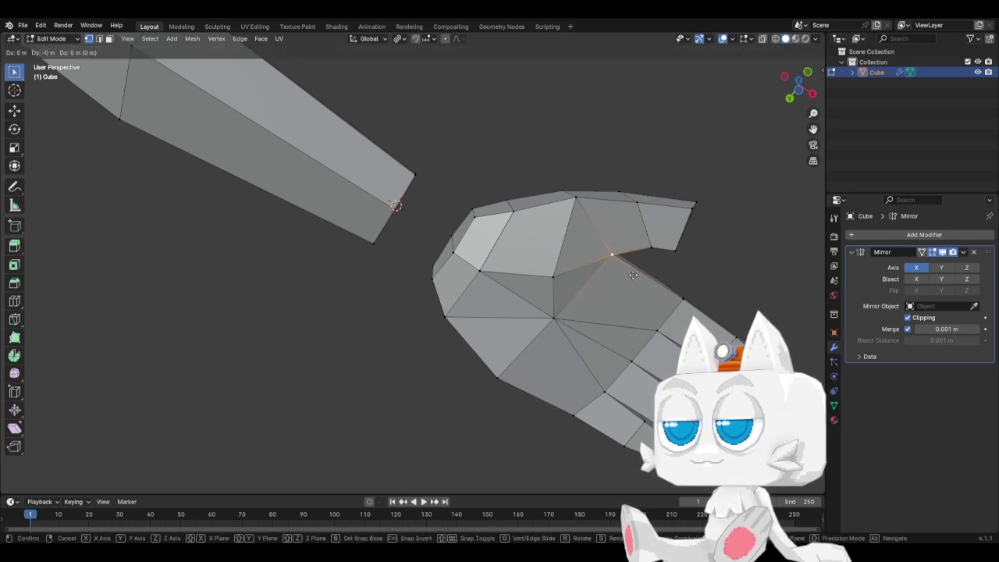
key("x")
left_click(635, 278)
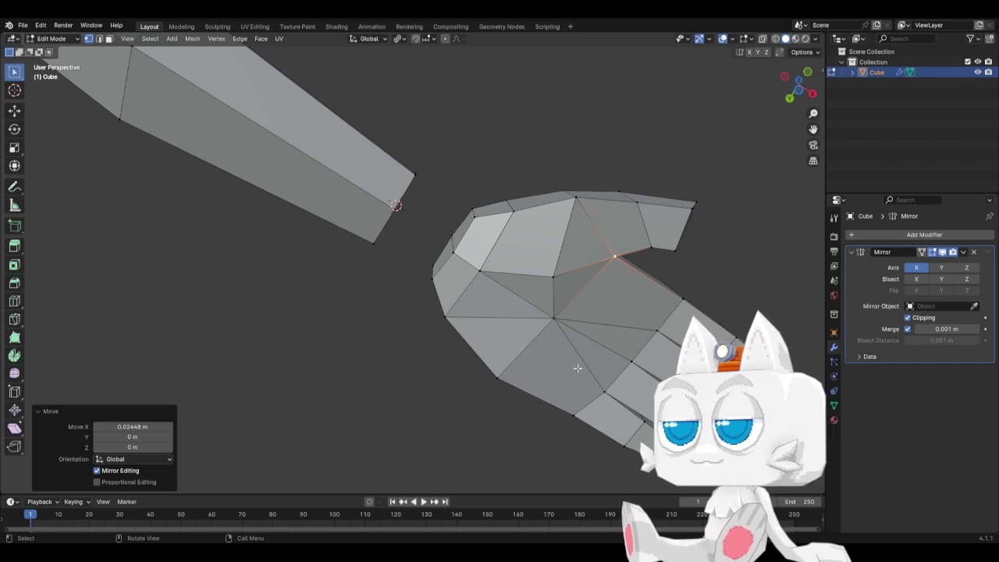
mouse_move(578, 368)
middle_mouse_down()
mouse_move(585, 336)
mouse_move(566, 355)
middle_mouse_up()
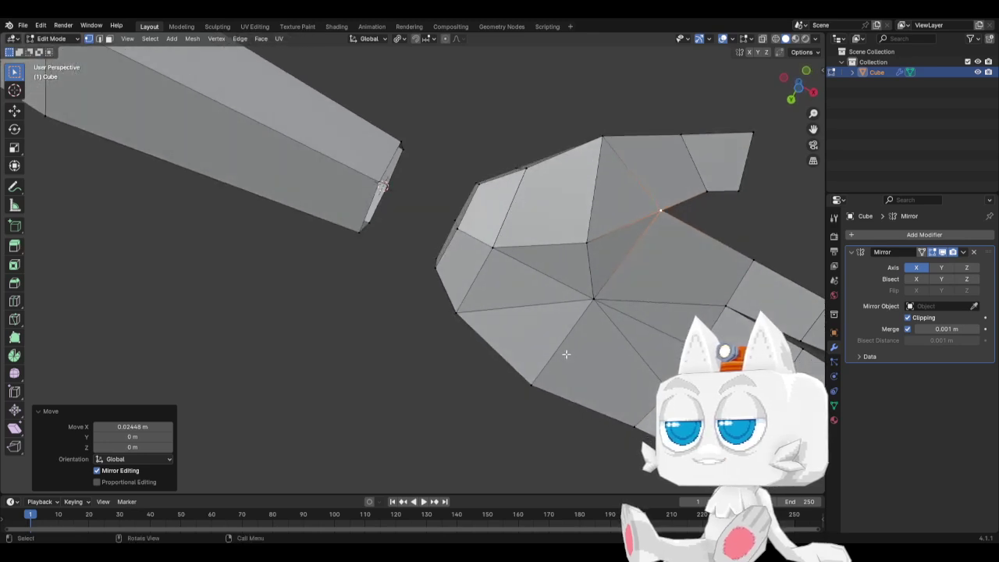
Dissolve the diagonal edge of the palm quad near the wrist and knife-cut the opposite diagonal in its place
key("2")
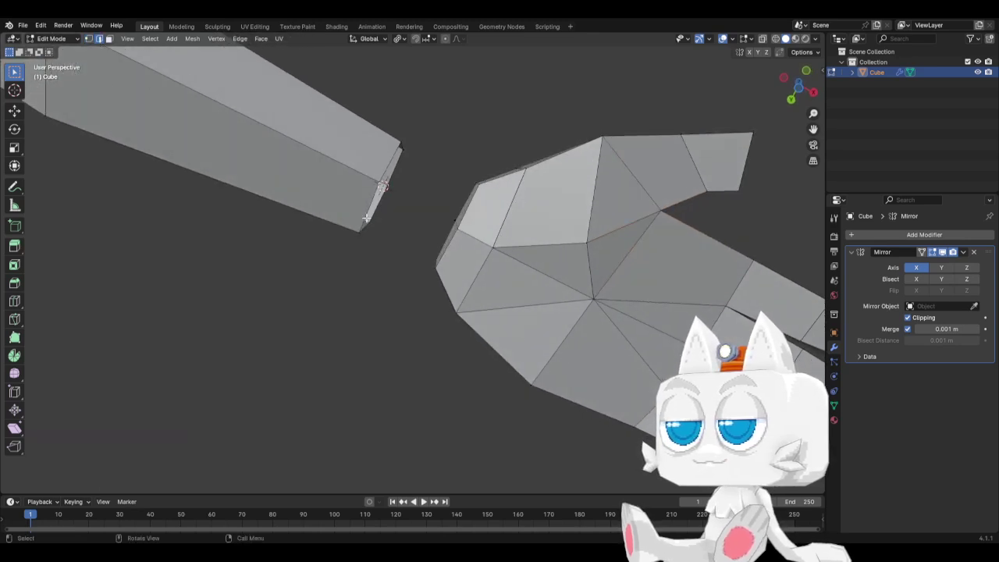
key("x")
left_click(551, 275)
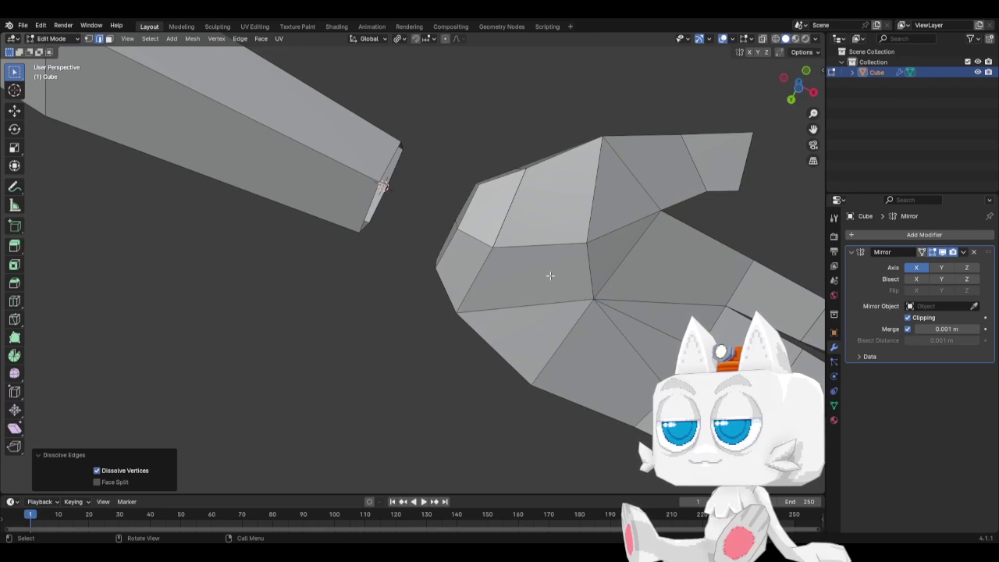
key("k")
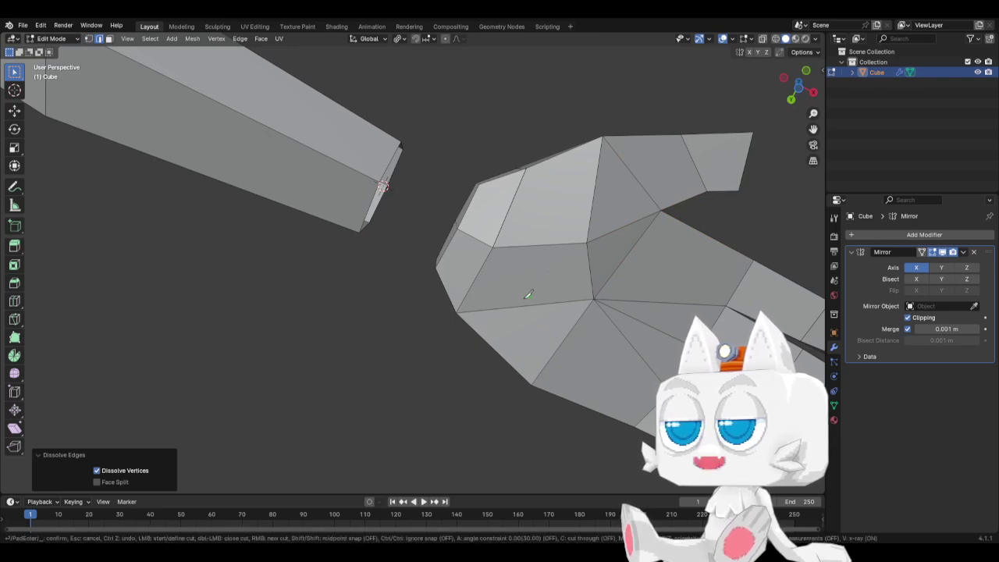
left_click(457, 313)
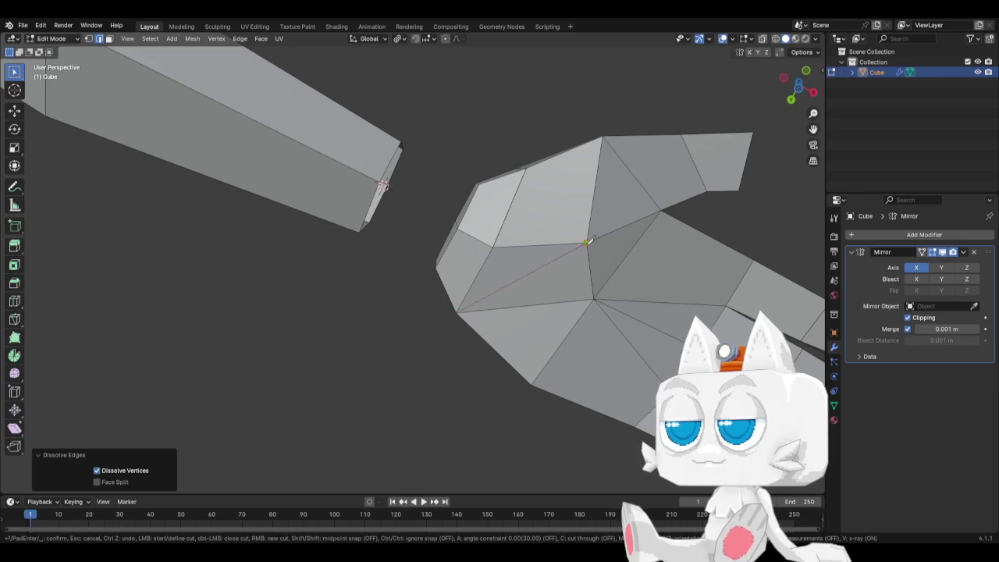
left_click(587, 243)
key("Return")
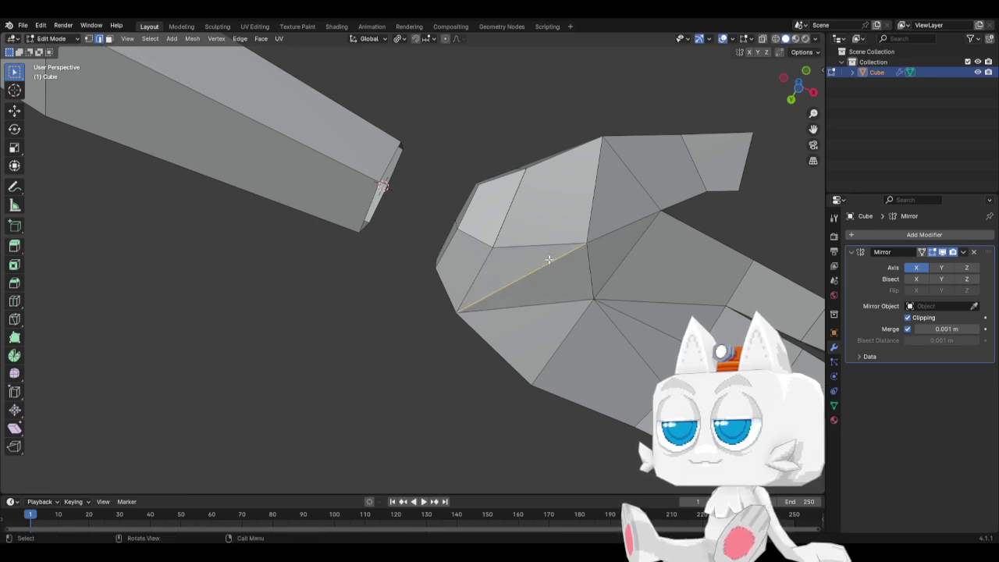
middle_click_drag(549, 259, 535, 316)
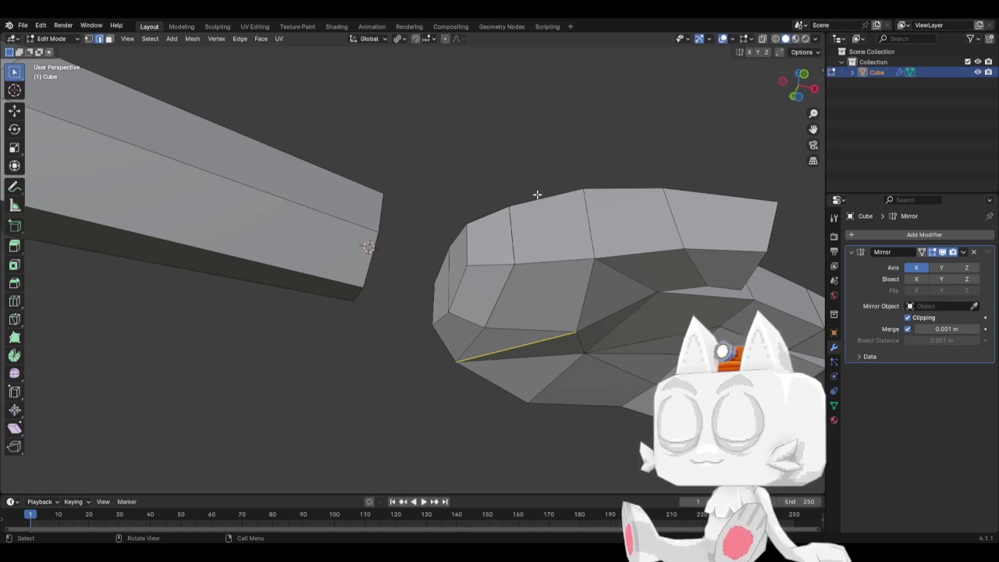
Delete the faces capping the wrist end of the hand
left_click(110, 39)
left_click(456, 265)
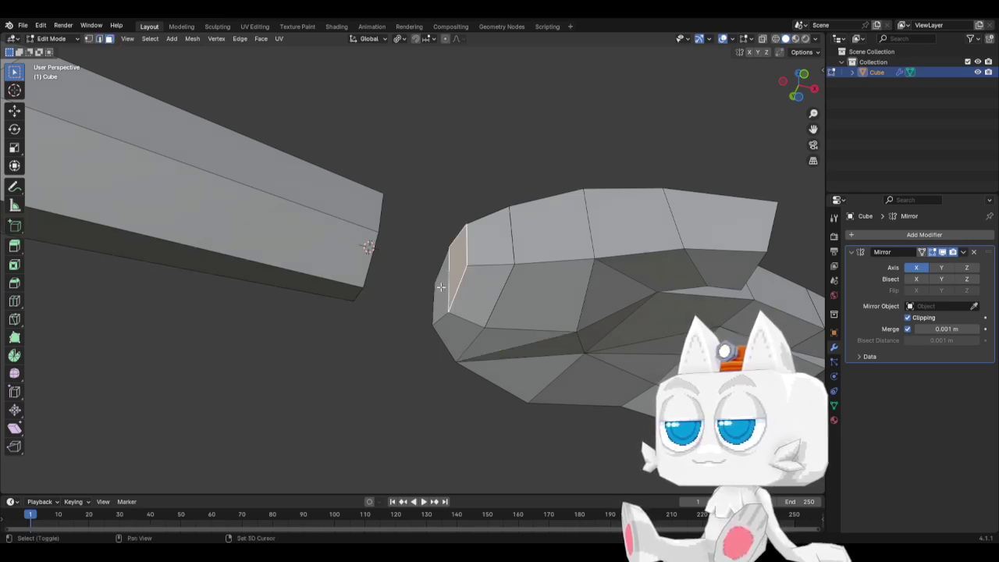
key("x")
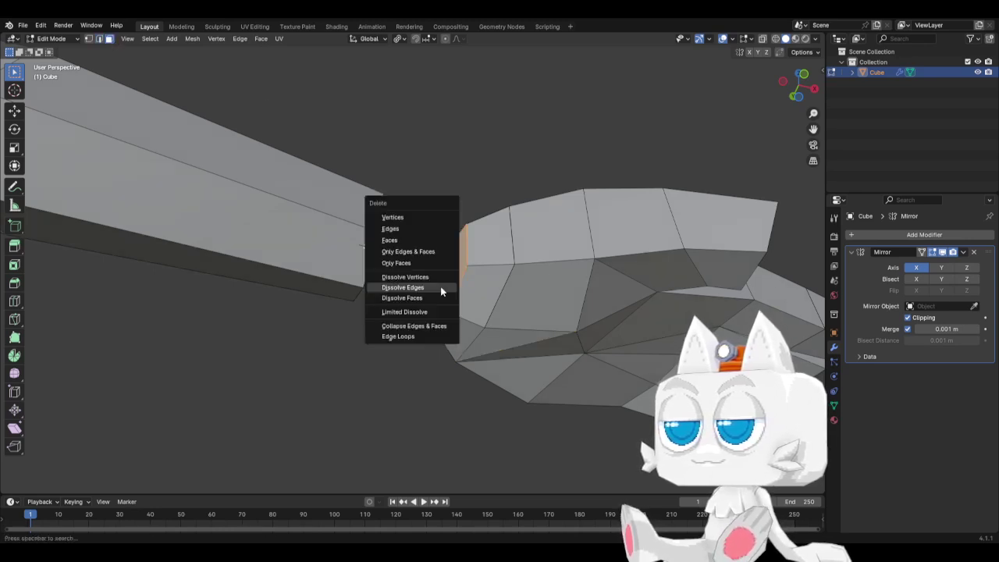
left_click(394, 240)
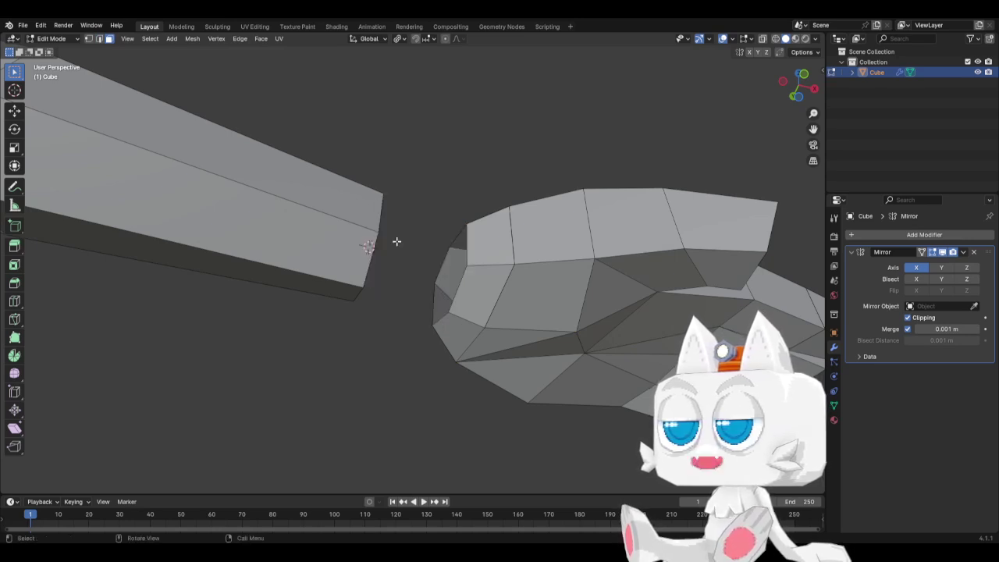
Scale the forearm's end loop to 0.803 and extrude it about 0.304 m in X and -0.038 m in Z toward the hand
key("KP_1")
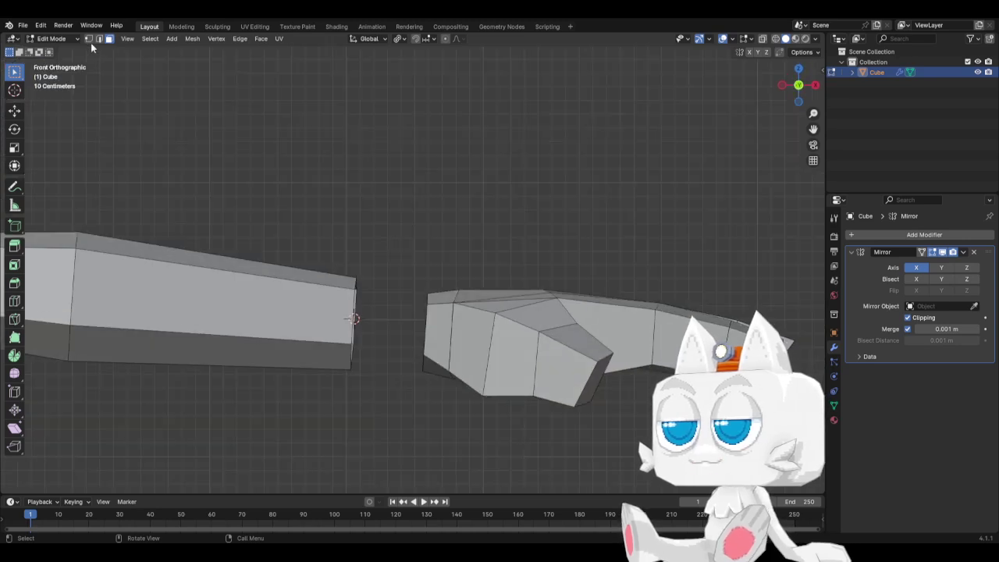
left_click_drag(320, 248, 383, 402)
key("s")
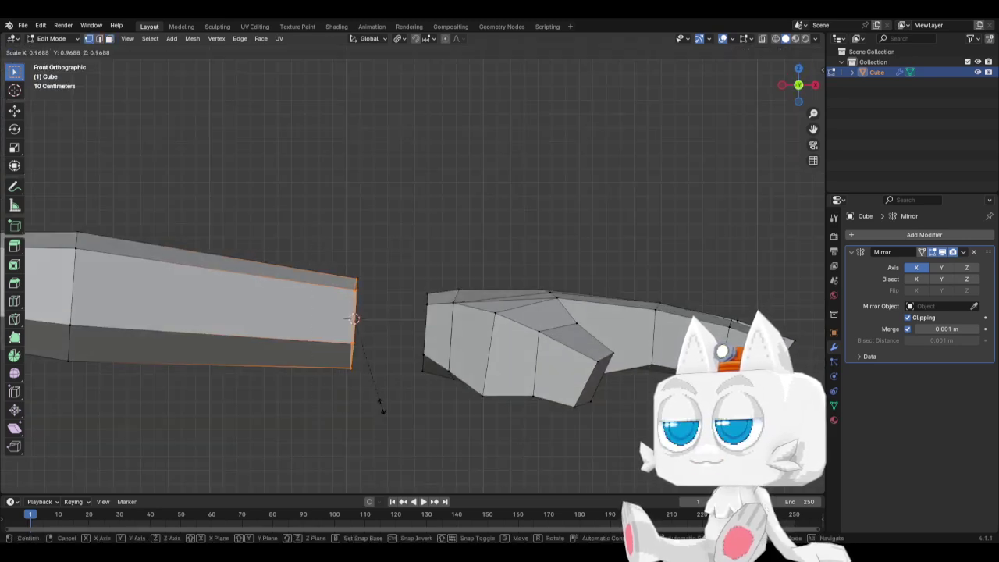
left_click(371, 395)
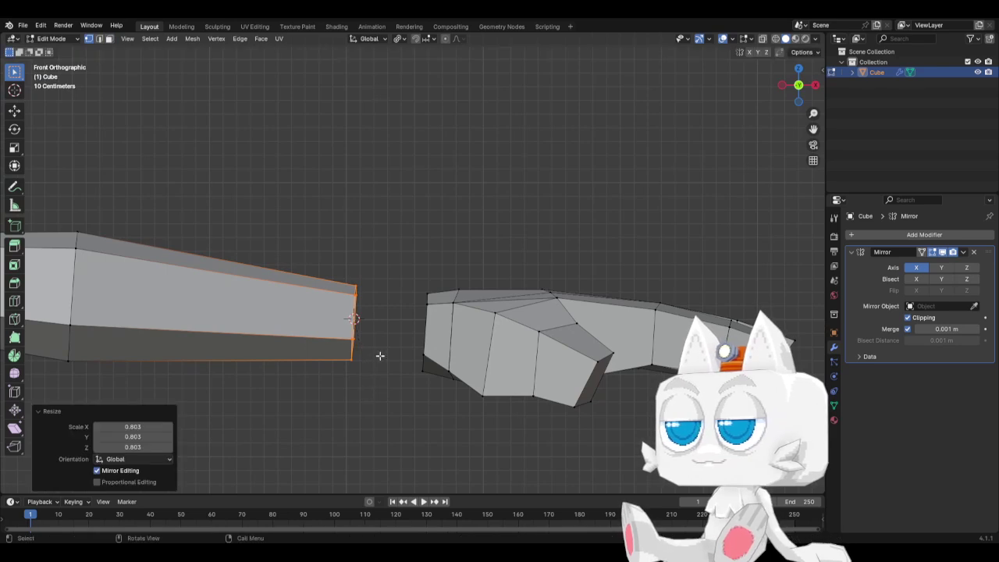
key("e")
left_click(455, 341)
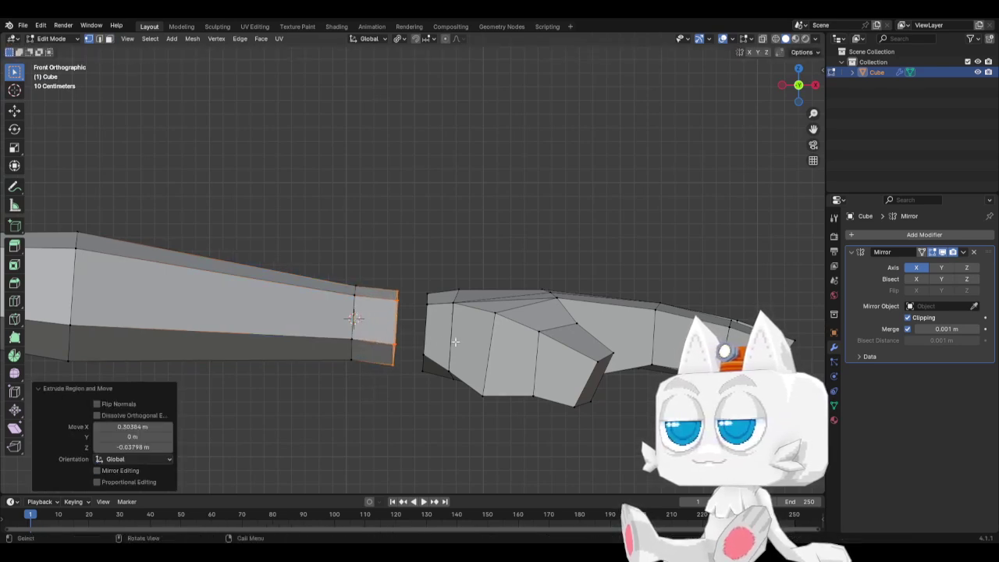
left_click_drag(416, 283, 807, 446)
key("g")
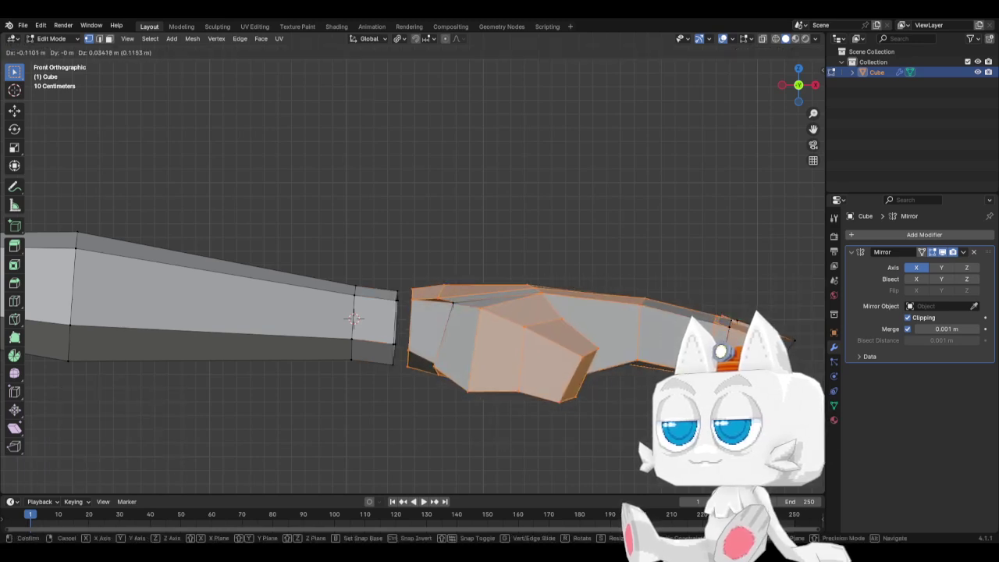
key("Escape")
With X-ray on, merge the whole hand's vertices by a distance of 0.0001 m and move it about -0.179 m in X and 0.019 m in Z
key("a")
key("alt+z")
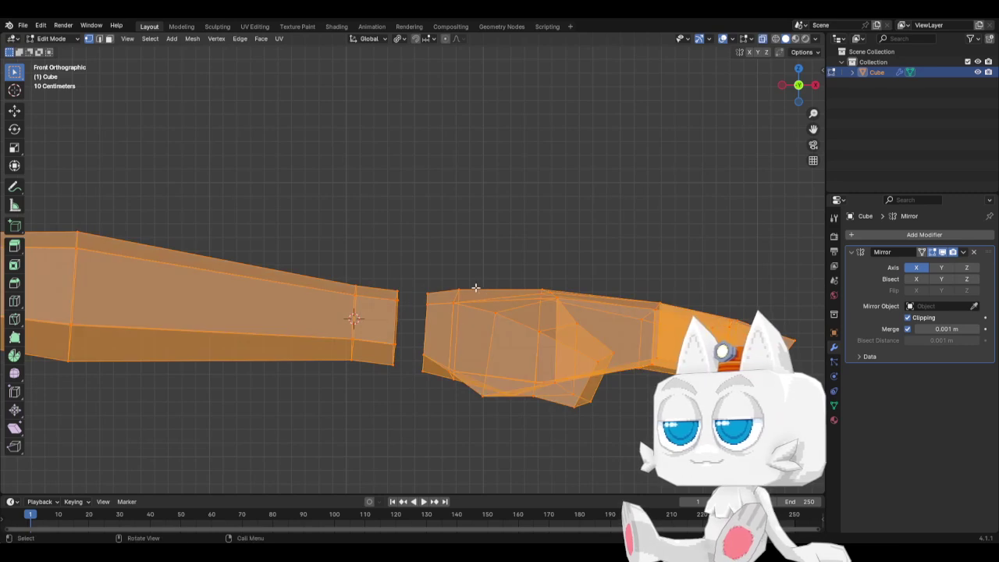
key("alt+a")
left_click_drag(412, 267, 814, 435)
left_click(192, 39)
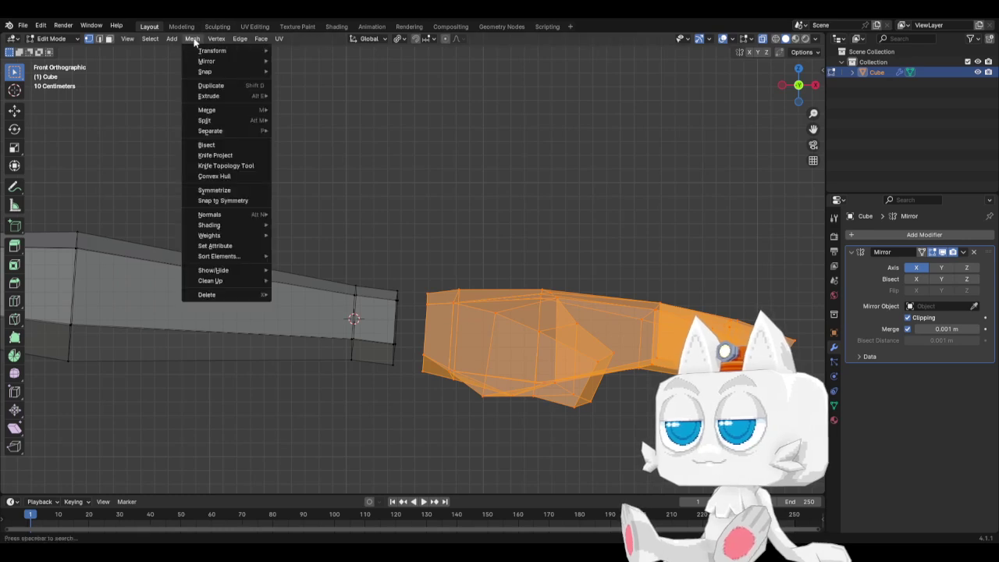
mouse_move(235, 278)
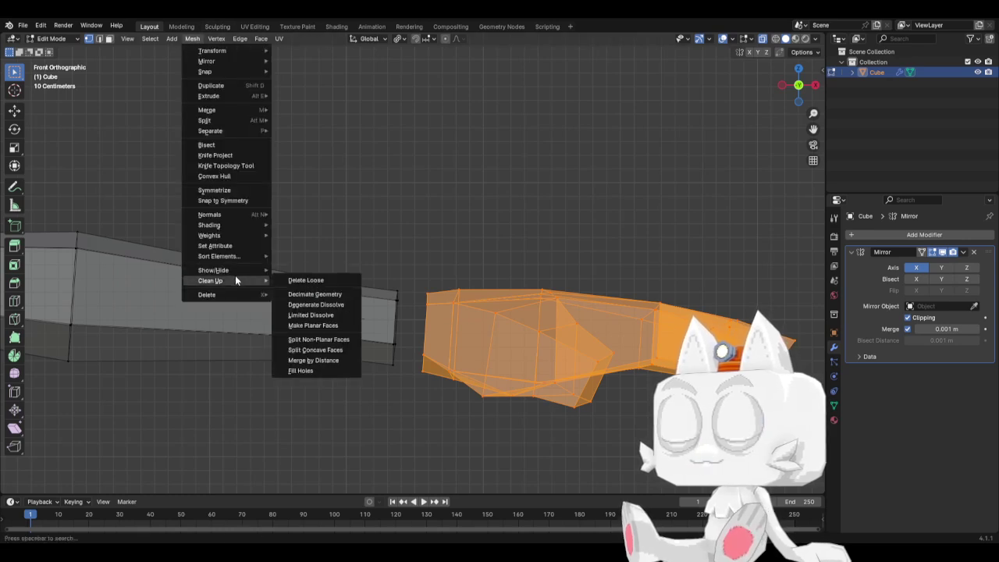
left_click(331, 360)
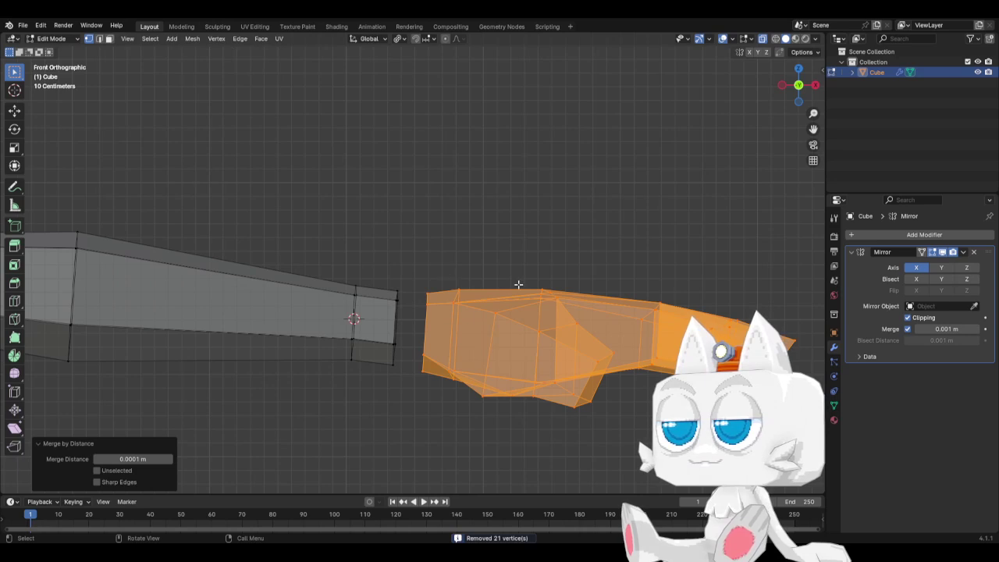
key("g")
left_click(493, 281)
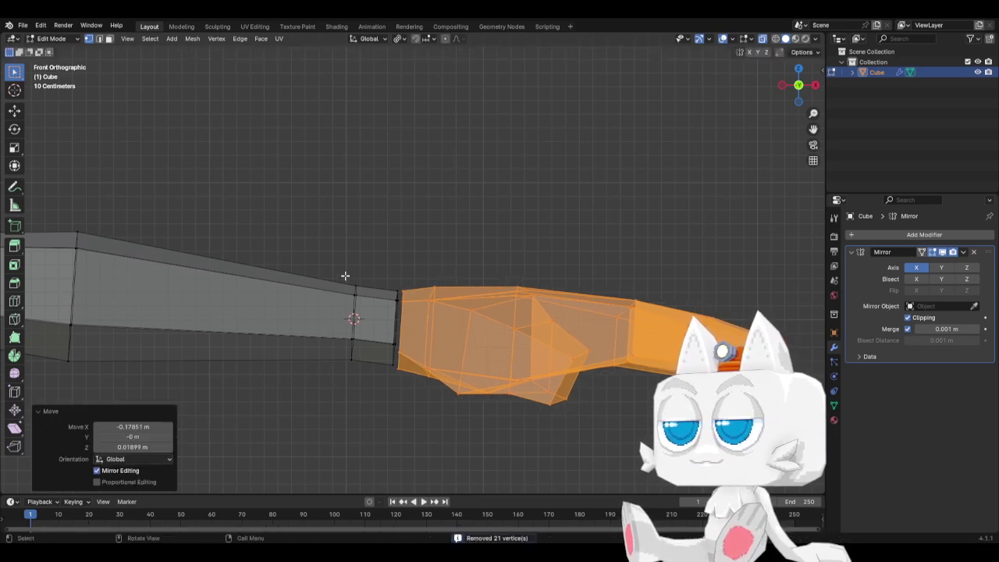
Merge the upper pairs of forearm and hand vertices on the front of the wrist seam at their centers
scroll(345, 275, "up", 1)
left_click(392, 294)
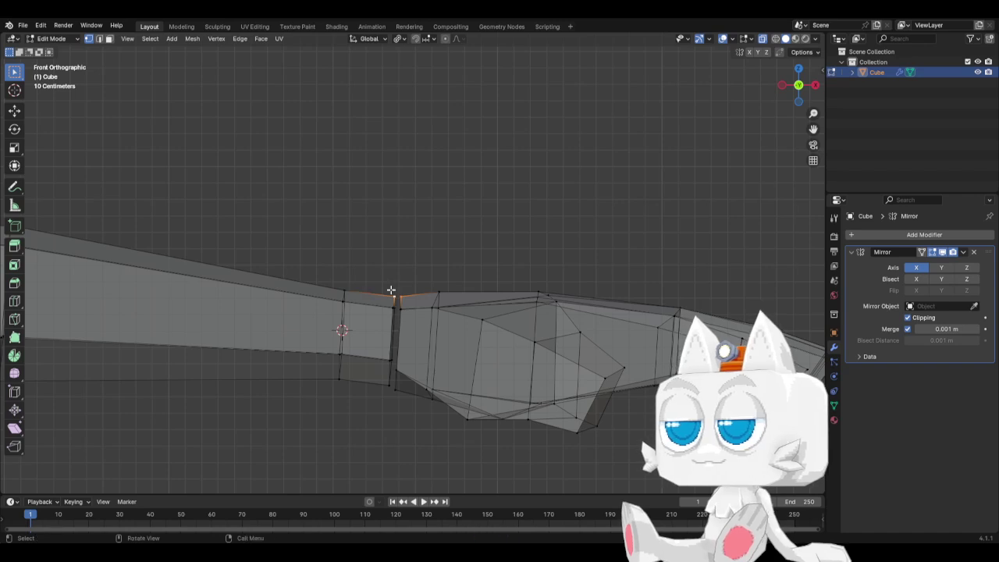
key("m")
left_click(390, 290)
left_click(398, 308)
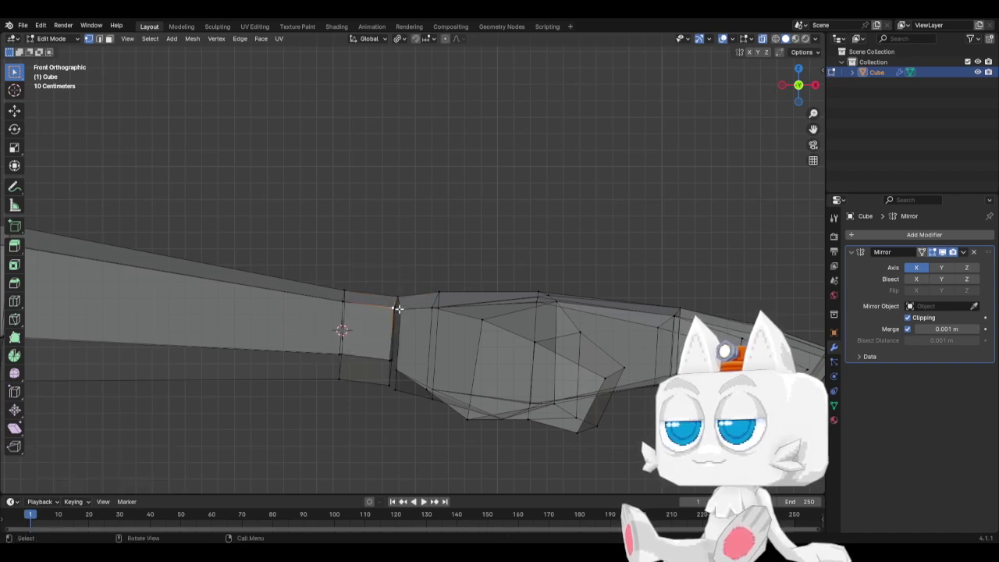
middle_click_drag(399, 308, 380, 332)
key("m")
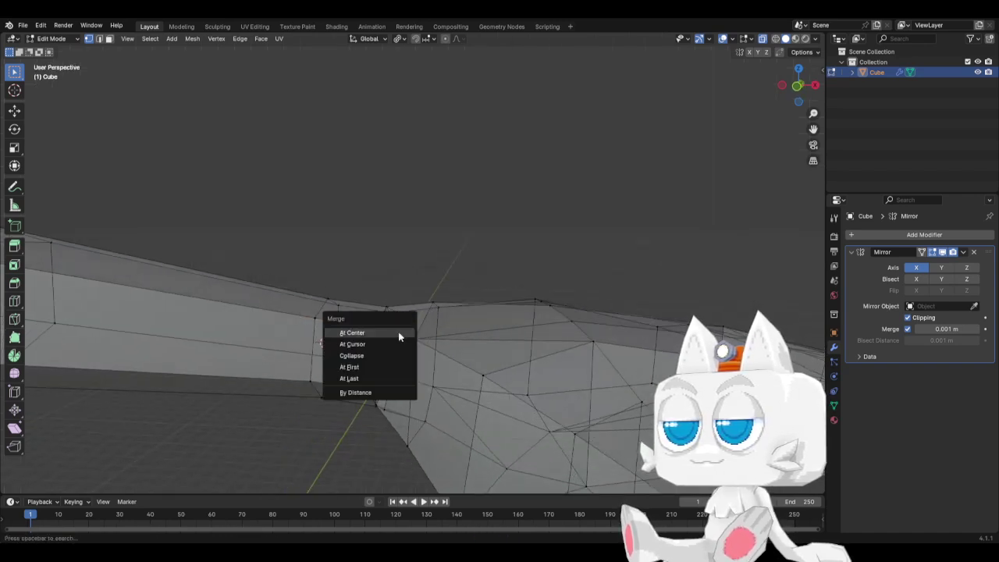
left_click(398, 333)
Merge the lower pairs of forearm and hand vertices on the thumb side of the wrist seam at their centers
left_click(375, 389)
middle_click_drag(376, 390, 397, 344)
key("m")
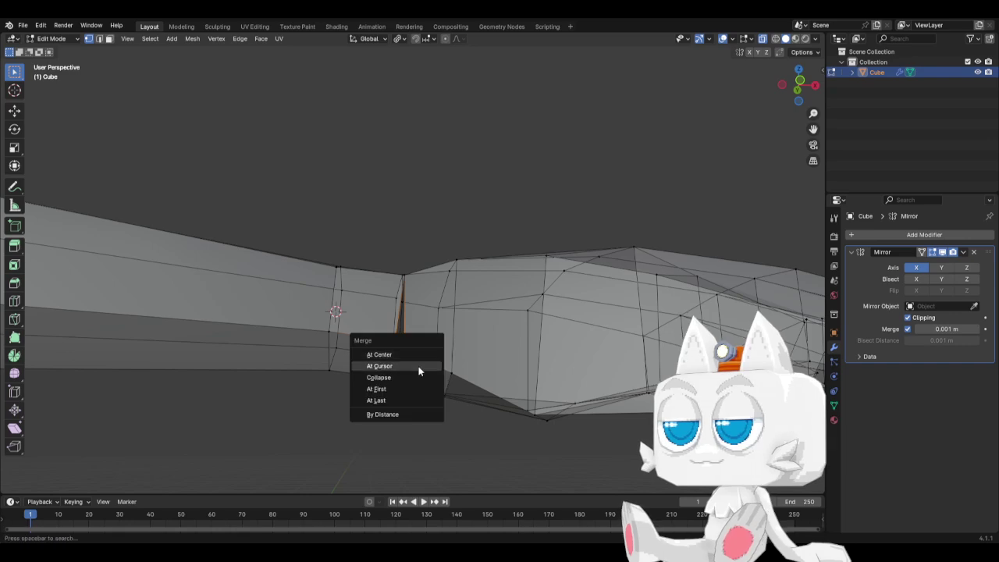
left_click(399, 355)
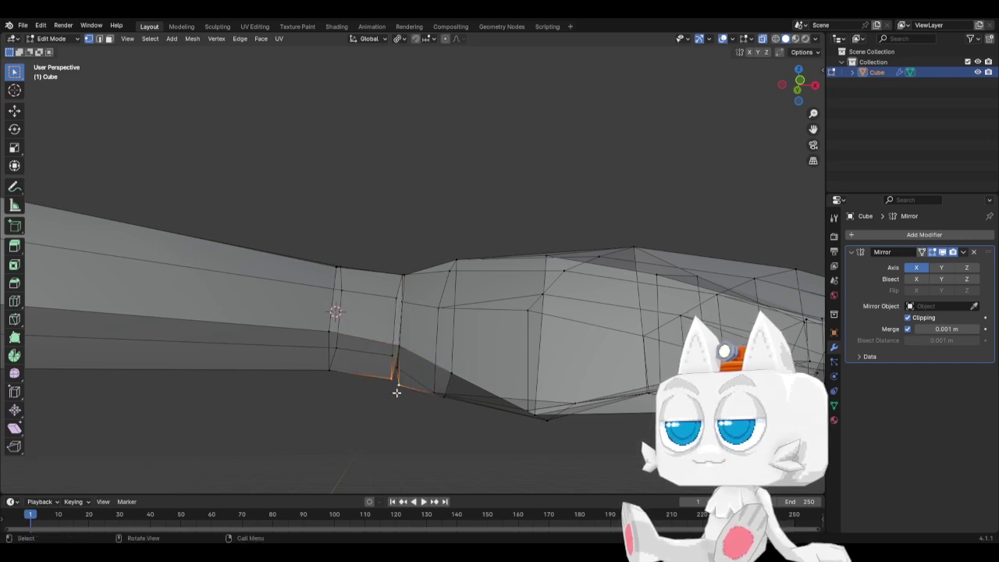
key("m")
left_click(398, 381)
Merge the remaining vertex pairs on the little-finger side of the wrist seam at their centers
middle_click_drag(398, 381, 410, 281)
left_click(405, 269)
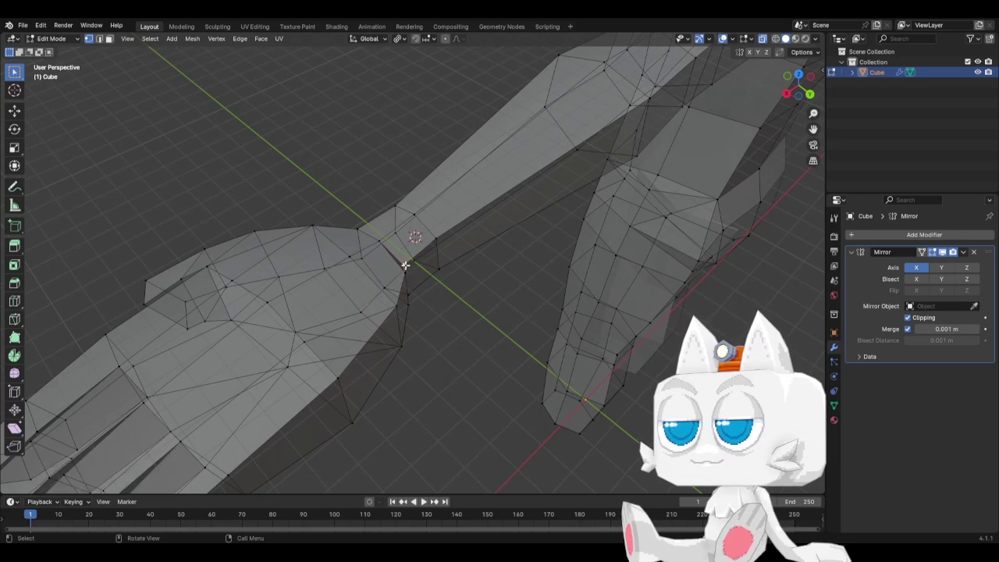
key("m")
left_click(454, 276)
left_click(409, 303)
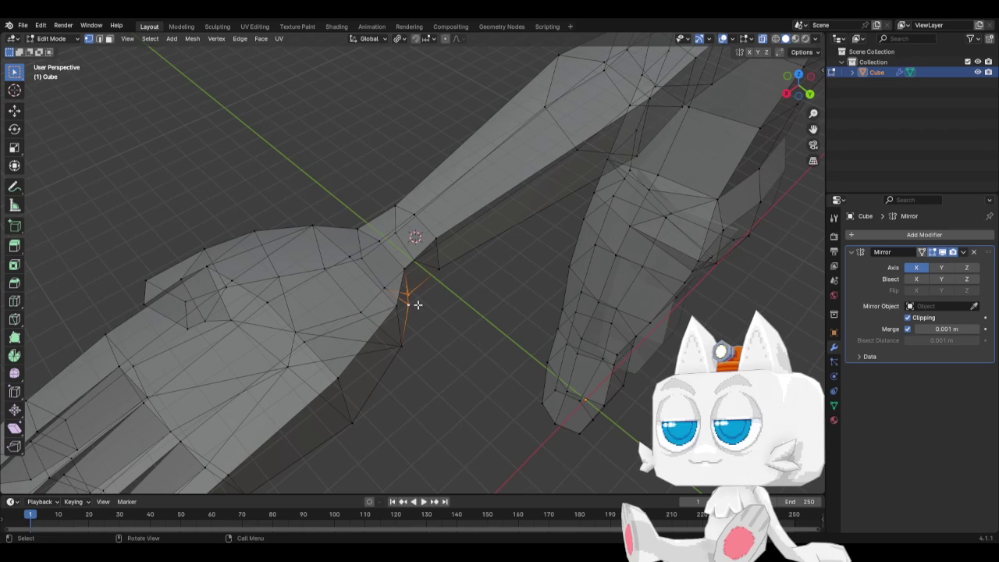
key("m")
left_click(418, 305)
Scale the two wrist edge loops along Y by about 1.3 in the top view
key("KP_7")
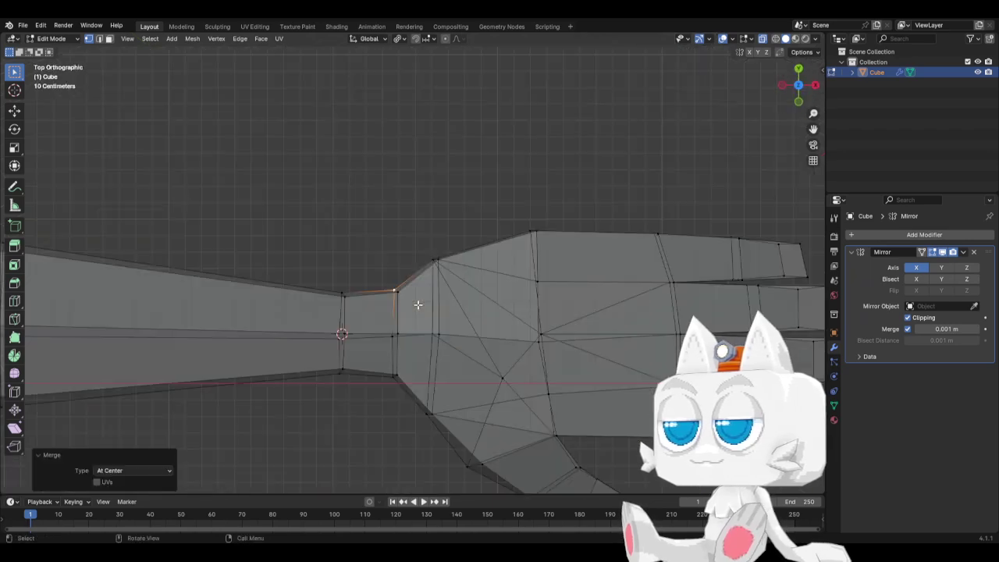
scroll(414, 301, "down", 4)
left_click_drag(366, 266, 403, 336)
key("s")
key("y")
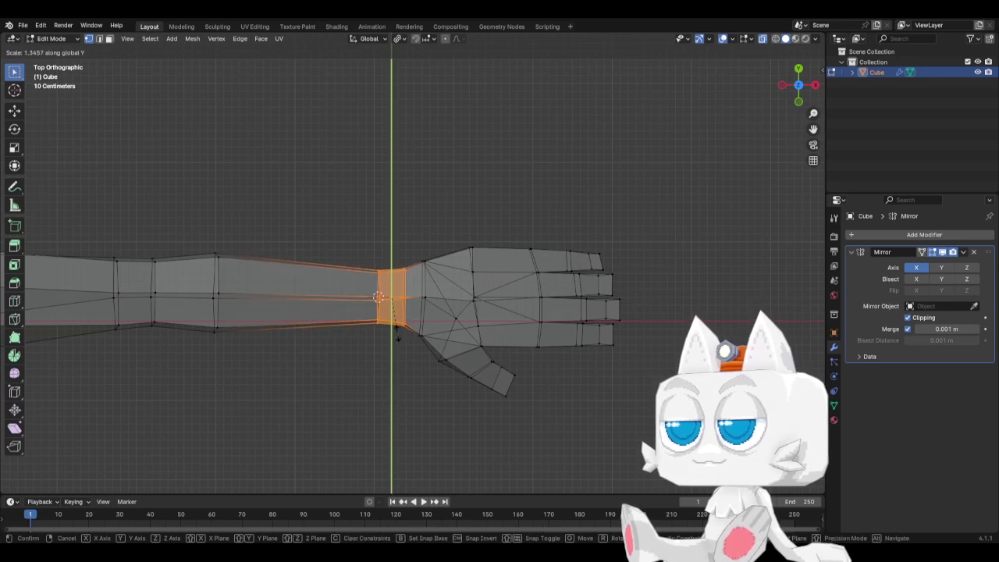
left_click(397, 333)
Scale the hand beyond the wrist to 0.950 and move it about -0.079 m in X and 0.020 m in Y
left_click_drag(411, 243, 649, 427)
key("s")
left_click(643, 423)
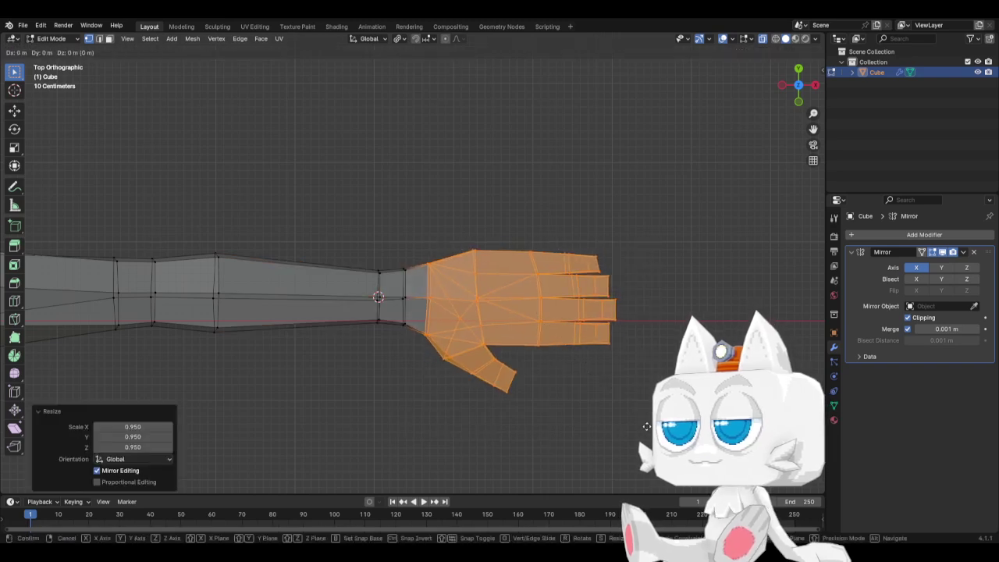
key("g")
left_click(506, 375)
scroll(444, 364, "down", 3)
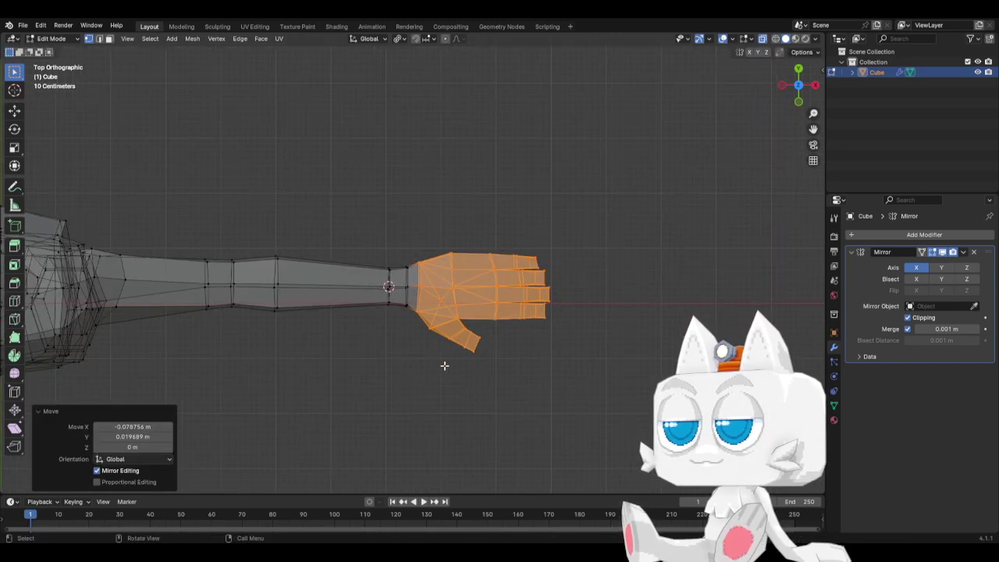
key("KP_1")
scroll(465, 344, "down", 3)
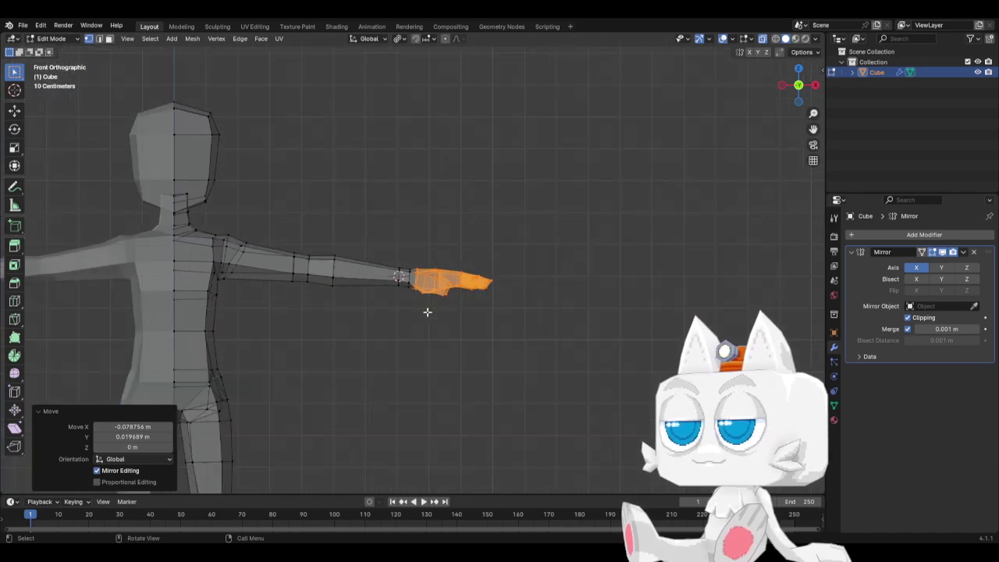
Scale the two wrist edge loops by about 1.078 and move them about -0.068 m in X
scroll(382, 252, "up", 2)
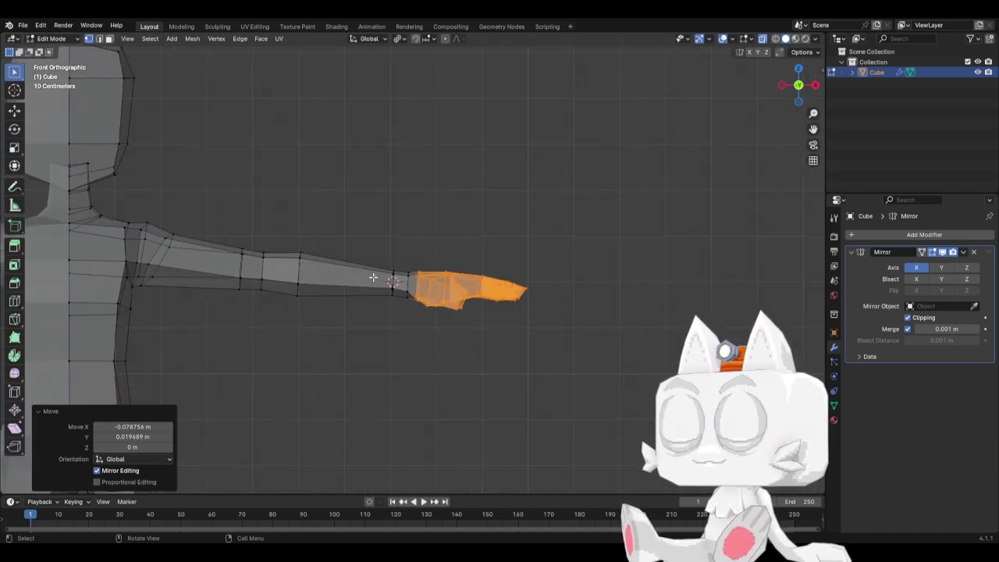
left_click_drag(377, 251, 414, 317)
key("s")
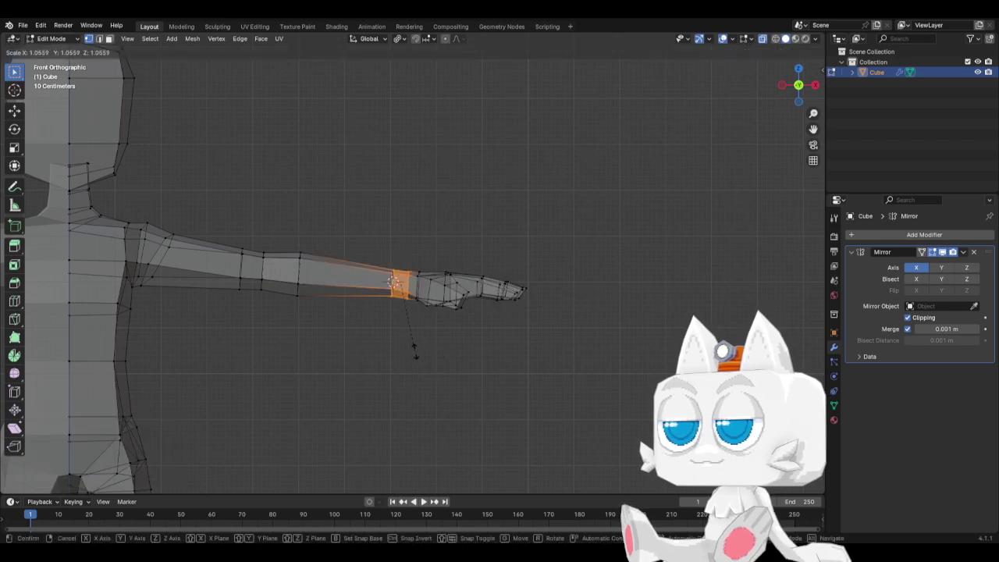
left_click(416, 357)
key("g")
key("x")
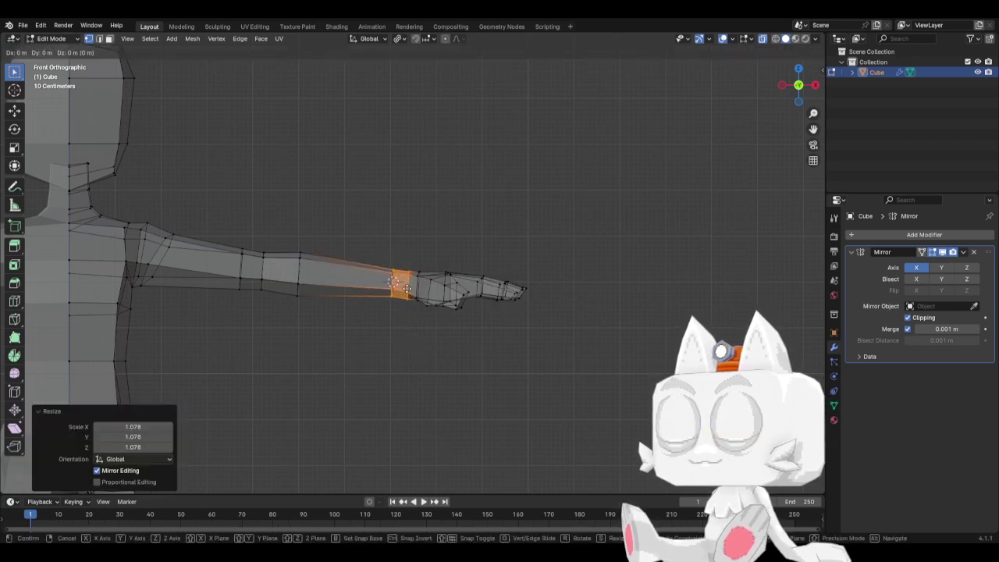
left_click(402, 289)
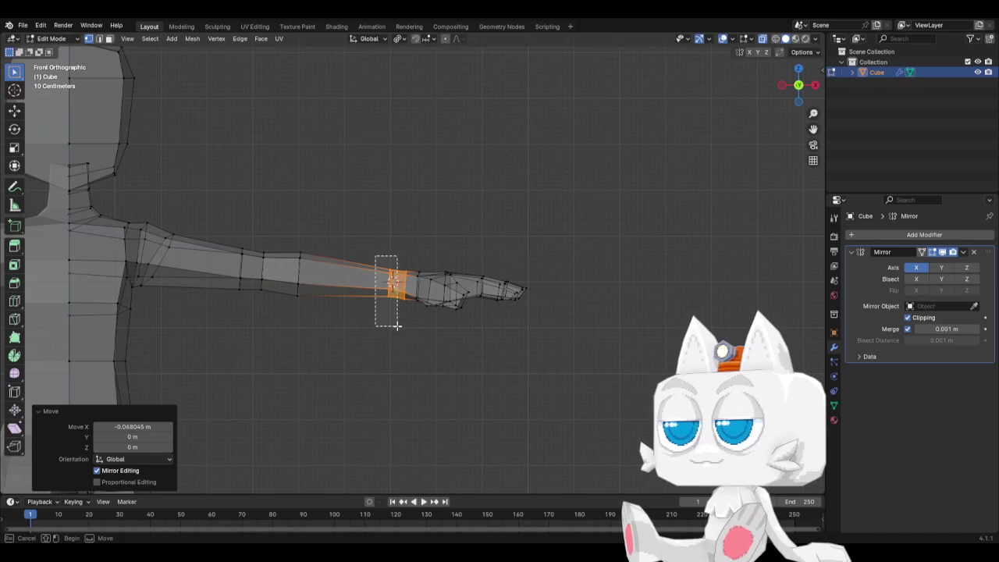
Edge slide the forearm-side wrist loop toward the elbow by about -0.107, and back toward the hand by about 0.243
key("g")
key("g")
left_click(393, 322)
key("g")
key("g")
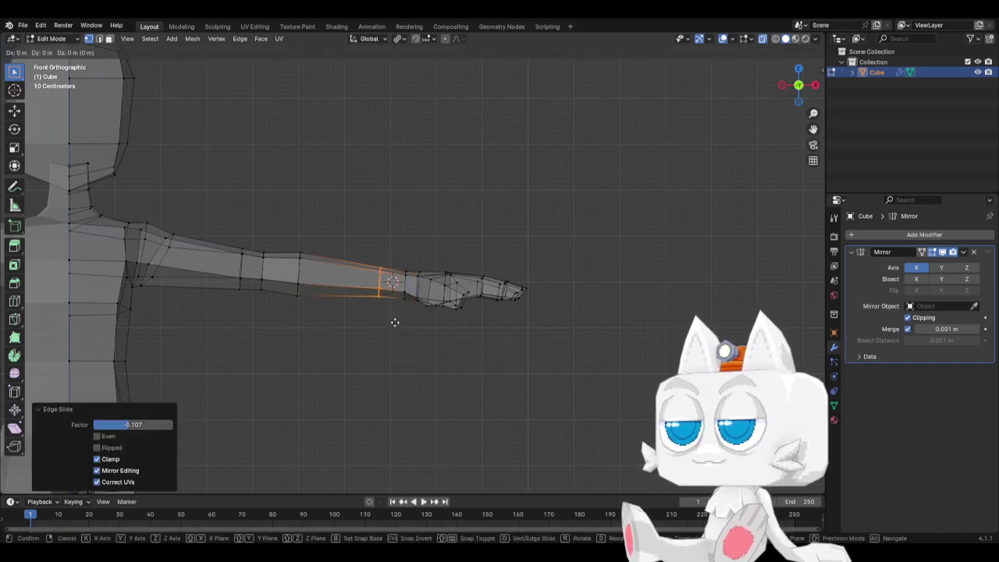
left_click(409, 325)
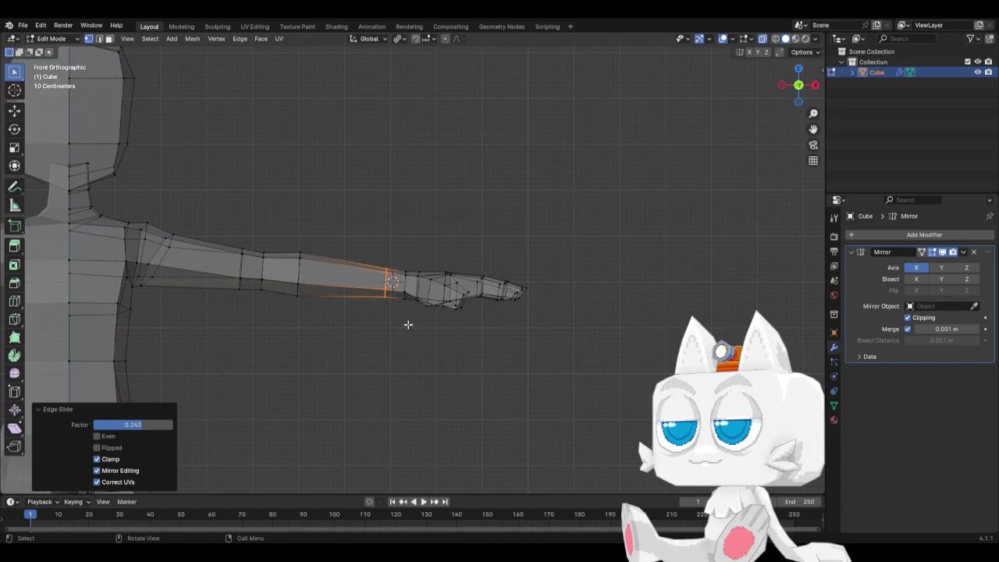
left_click(436, 221)
Examine the attached hand and the arm proportions in Object Mode, from an angle and from the front
scroll(446, 241, "down", 3)
middle_click_drag(446, 261, 446, 296)
key("Tab")
scroll(425, 332, "up", 2)
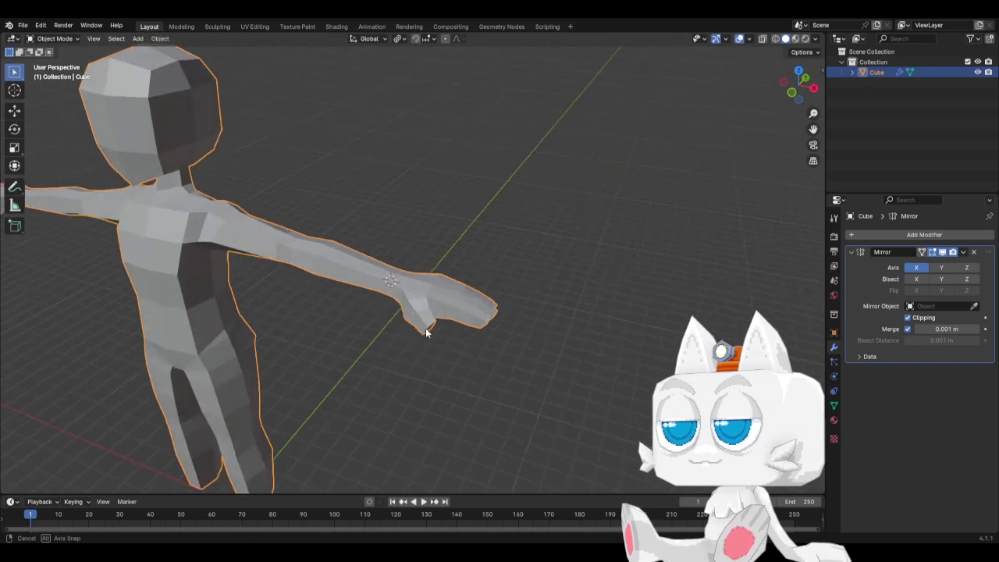
mouse_move(426, 331)
middle_mouse_down()
mouse_move(491, 286)
mouse_move(507, 259)
mouse_move(315, 263)
mouse_move(257, 292)
mouse_move(319, 320)
mouse_move(435, 322)
middle_mouse_up()
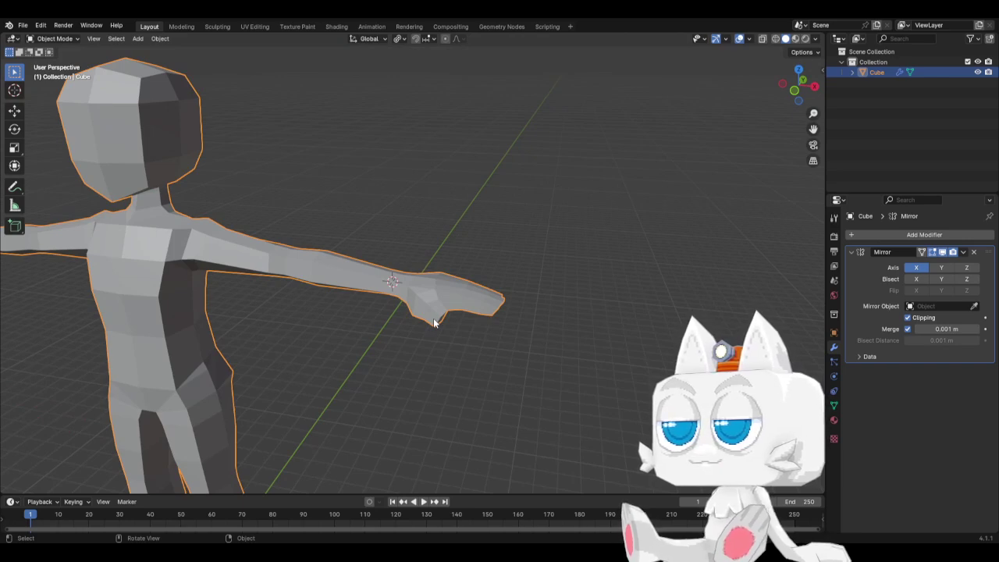
key("KP_1")
middle_click_drag(456, 284, 648, 281, "shift")
scroll(571, 295, "down", 2)
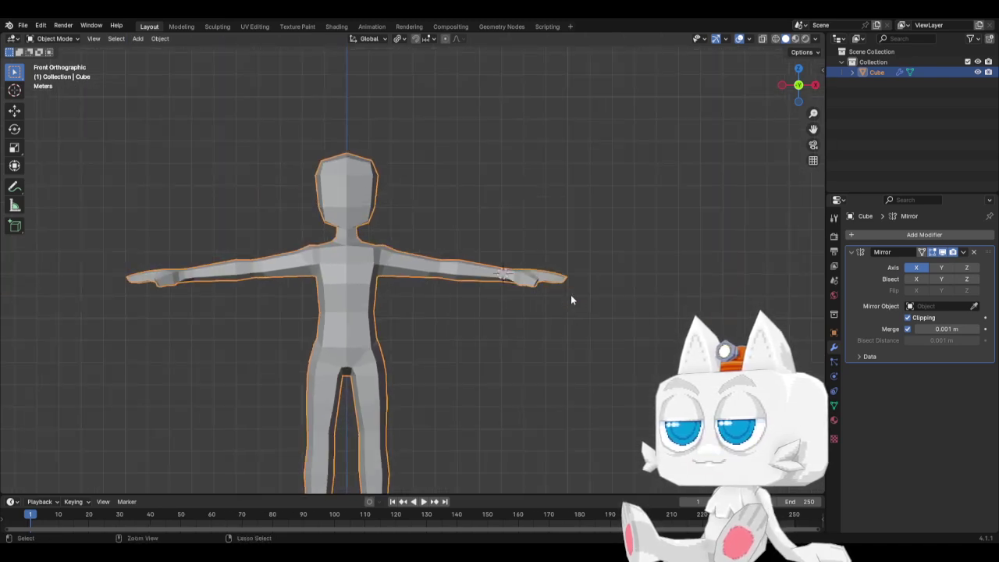
Save the BaseMesh.blend file
key("ctrl+s")
middle_click_drag(533, 267, 351, 277)
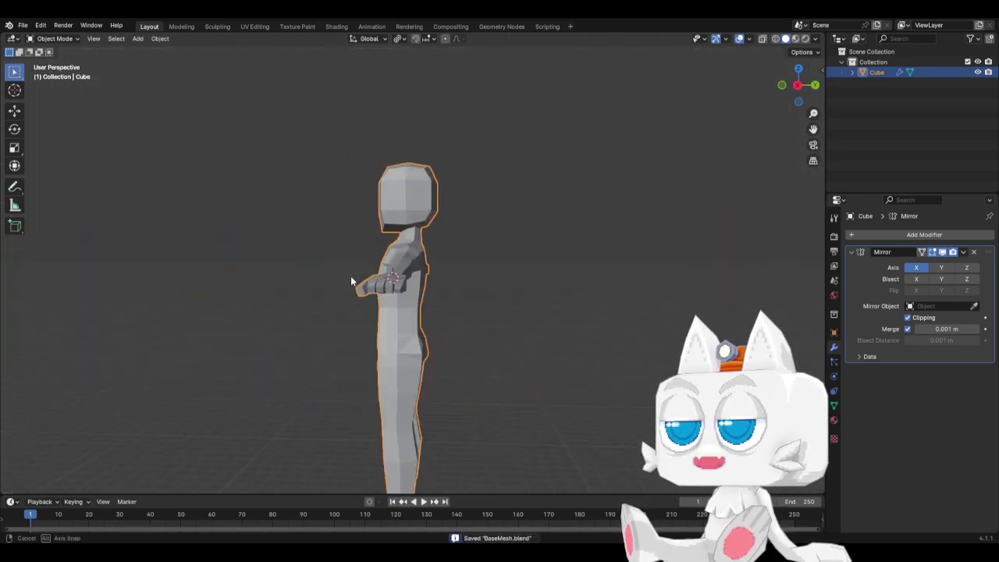
key("KP_1")
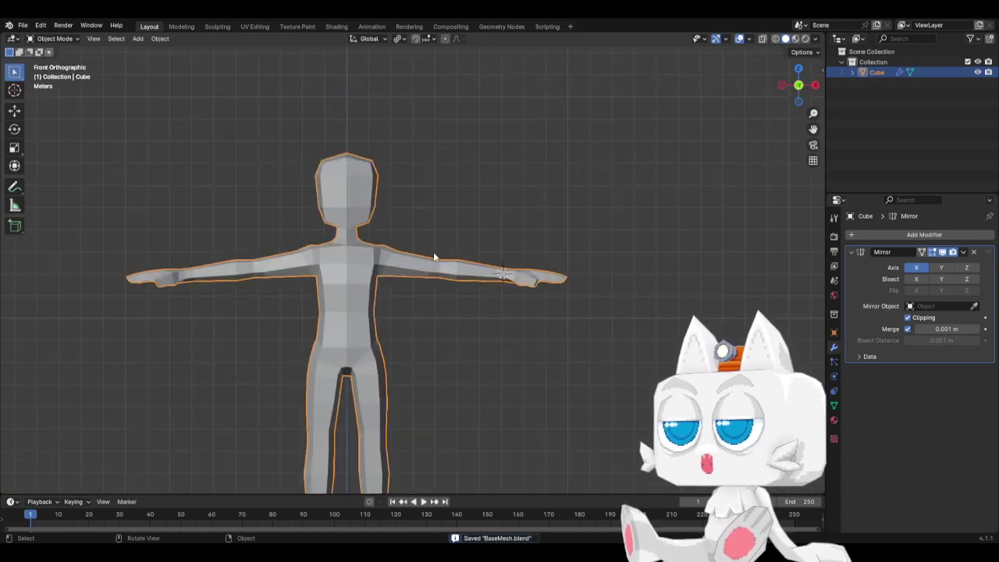
In Edit Mode, slide the lower armpit vertex toward the torso by a factor of 1.000 and slide the front armpit vertex along its edge
key("Tab")
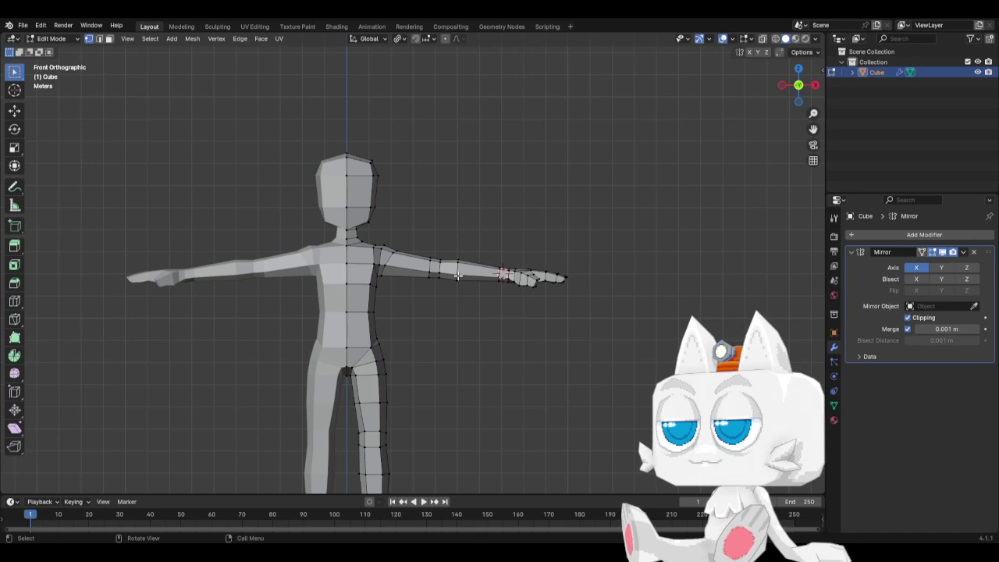
scroll(352, 262, "up", 4)
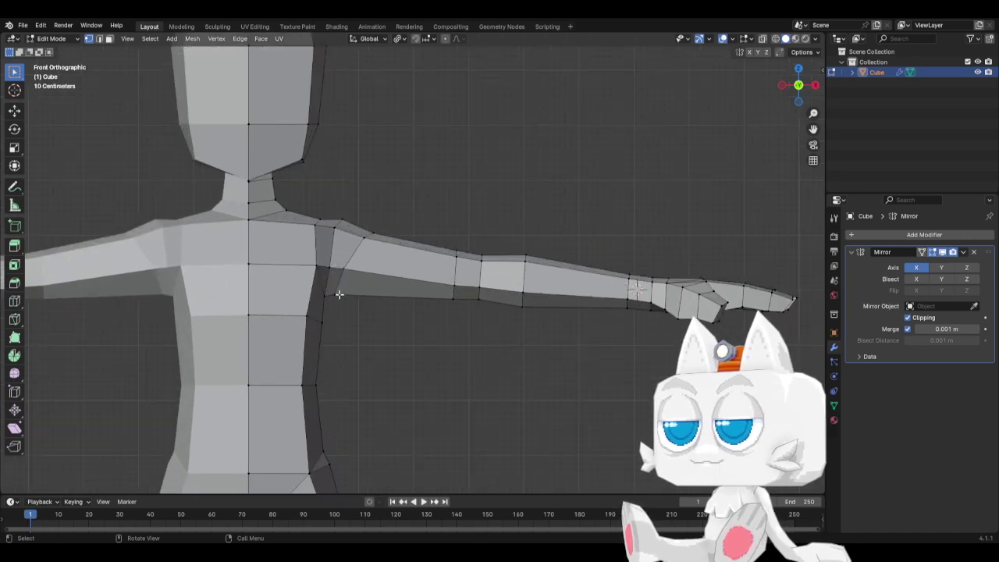
left_click(336, 294)
key("shift+v")
left_click(356, 293)
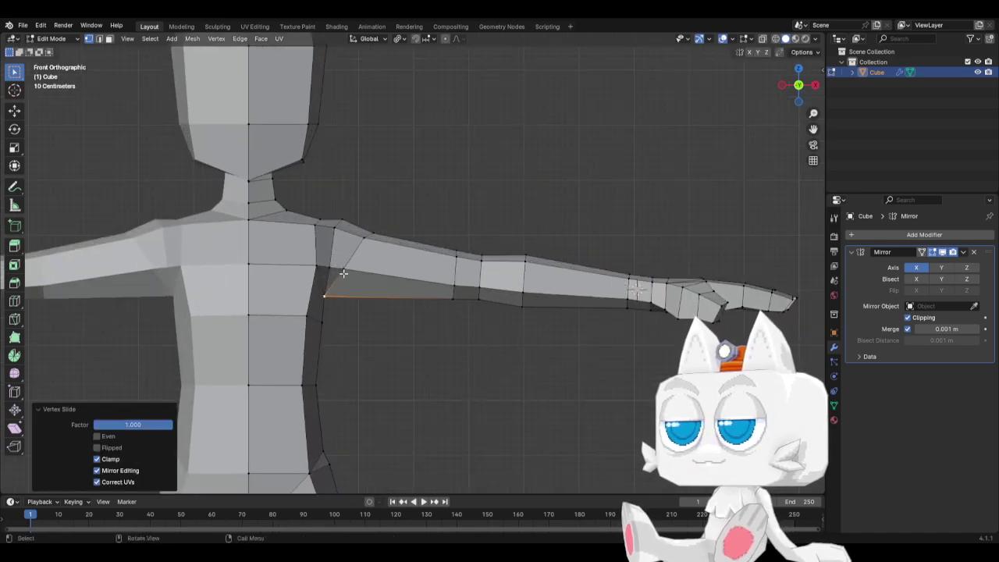
left_click(343, 273)
key("g")
key("g")
left_click(343, 280)
Try to slide the vertex at the back of the armpit along its edge toward the torso
middle_click_drag(393, 263, 184, 270)
left_click(456, 281)
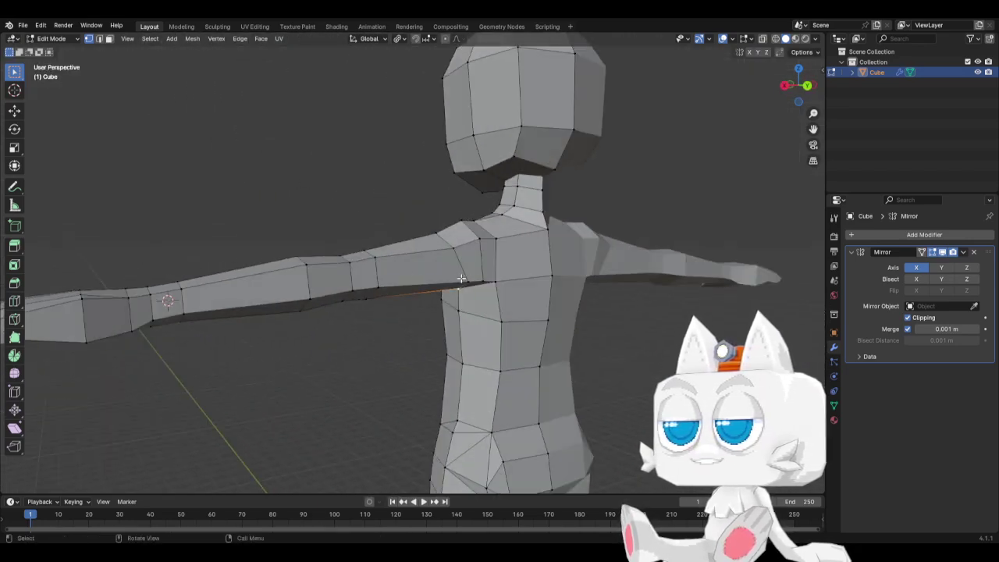
key("g")
key("g")
left_click(481, 278)
middle_click_drag(480, 278, 476, 258)
key("g")
key("g")
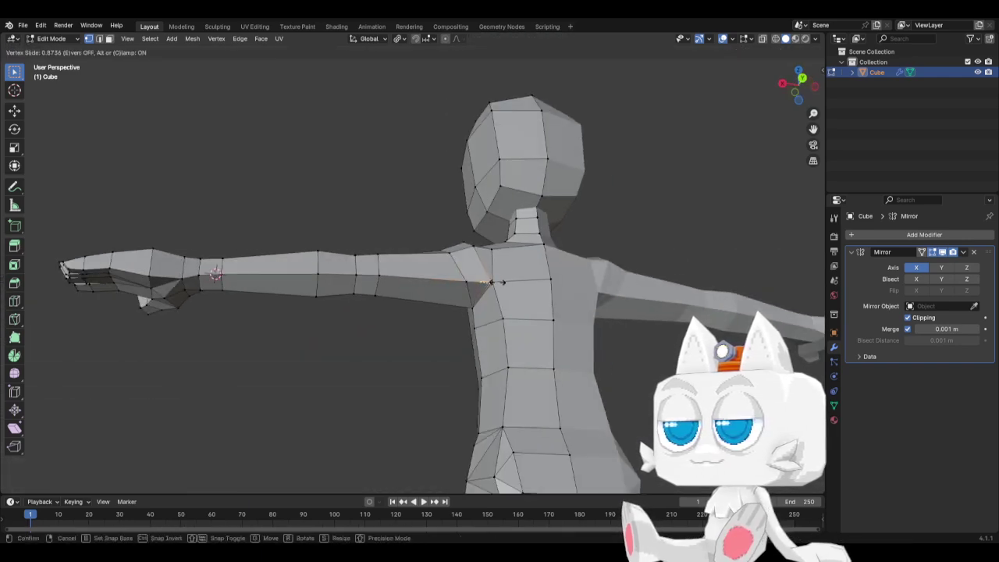
left_click(492, 283)
left_click(465, 282)
key("g")
key("g")
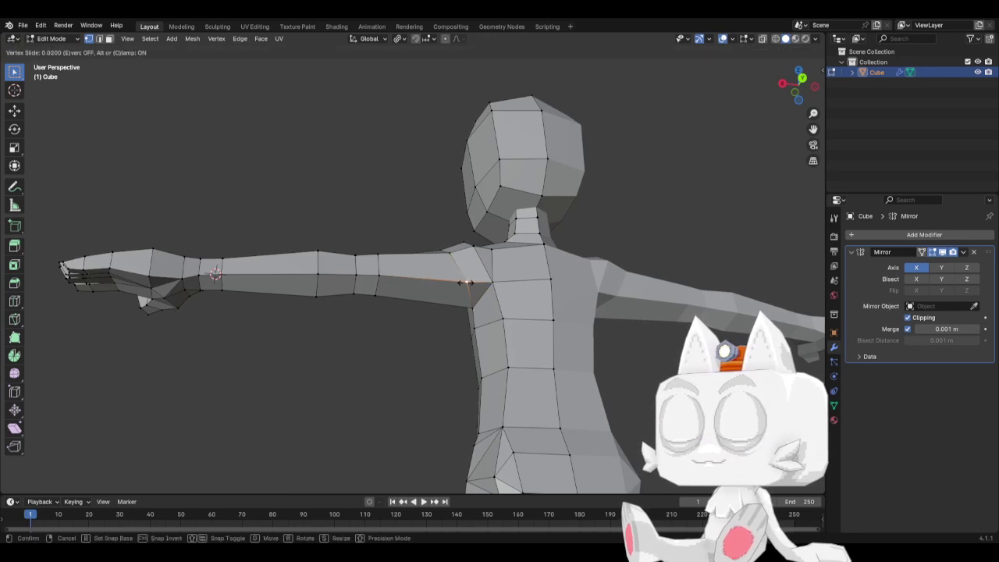
right_click(505, 283)
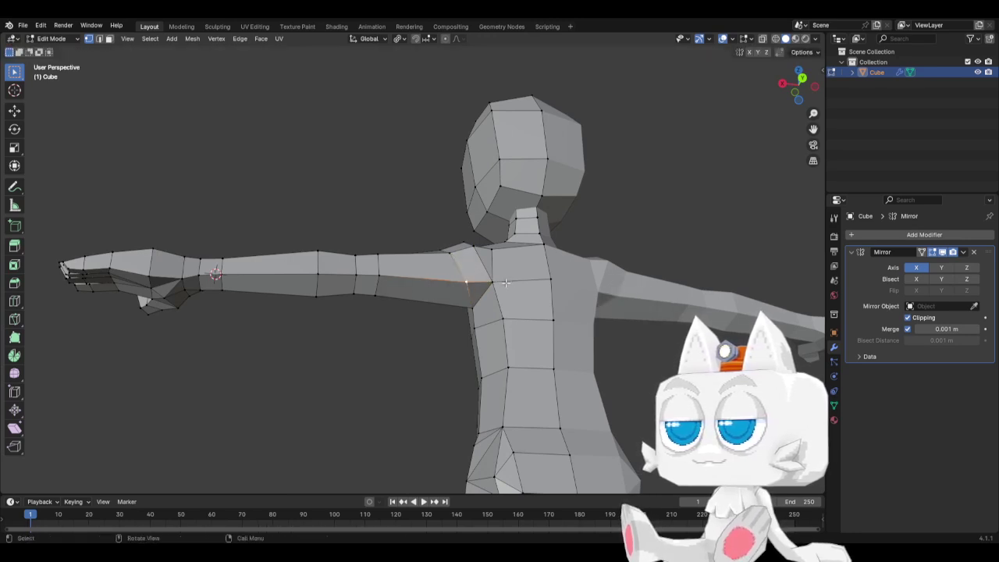
Move the back armpit vertex freely by about -0.005 m in X and 0.098 m in Y
middle_click_drag(456, 292, 500, 285)
key("g")
left_click(470, 291)
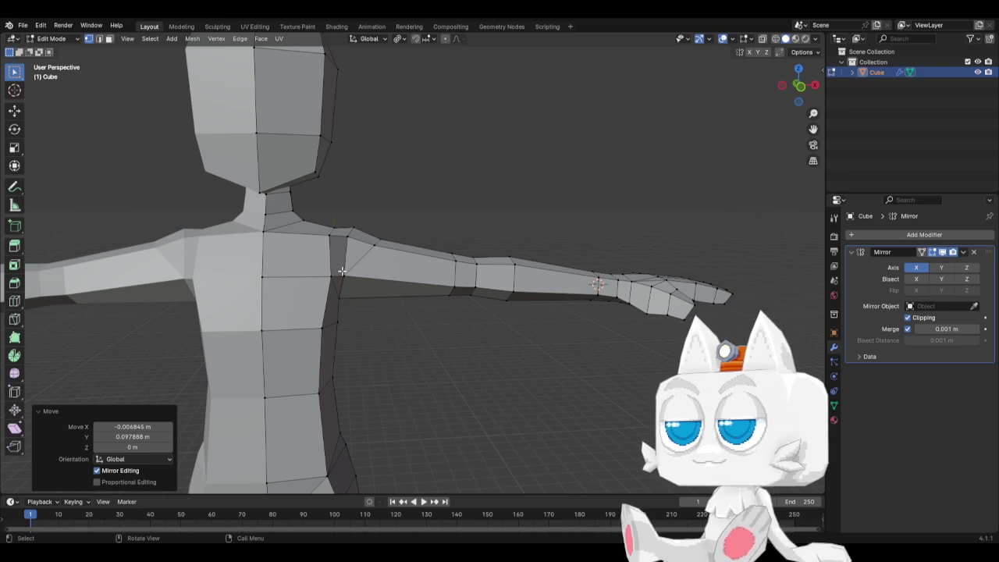
Try to edge slide the front part of the mid-thigh loop down to the knee loop, and undo the slide
scroll(354, 242, "down", 2)
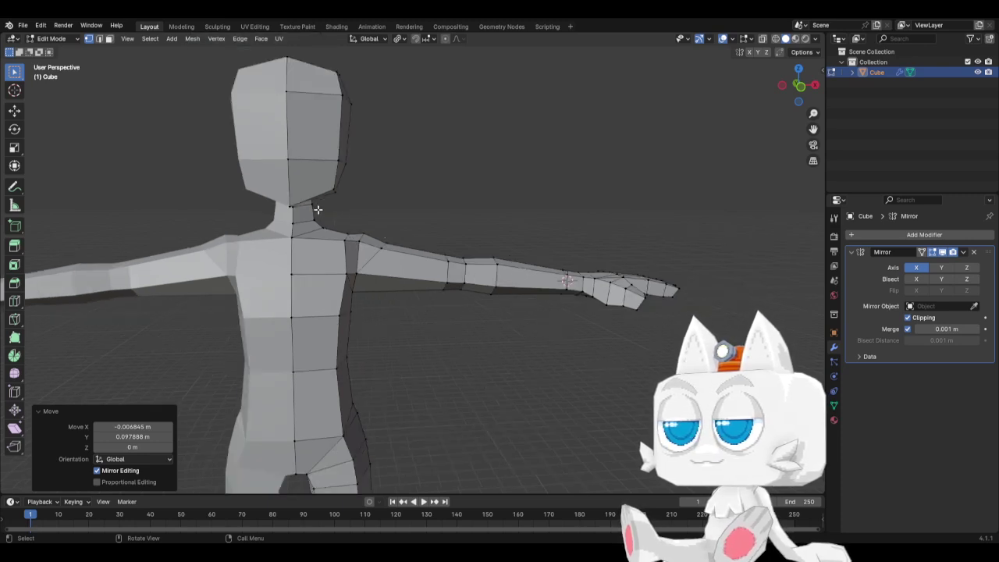
key("KP_1")
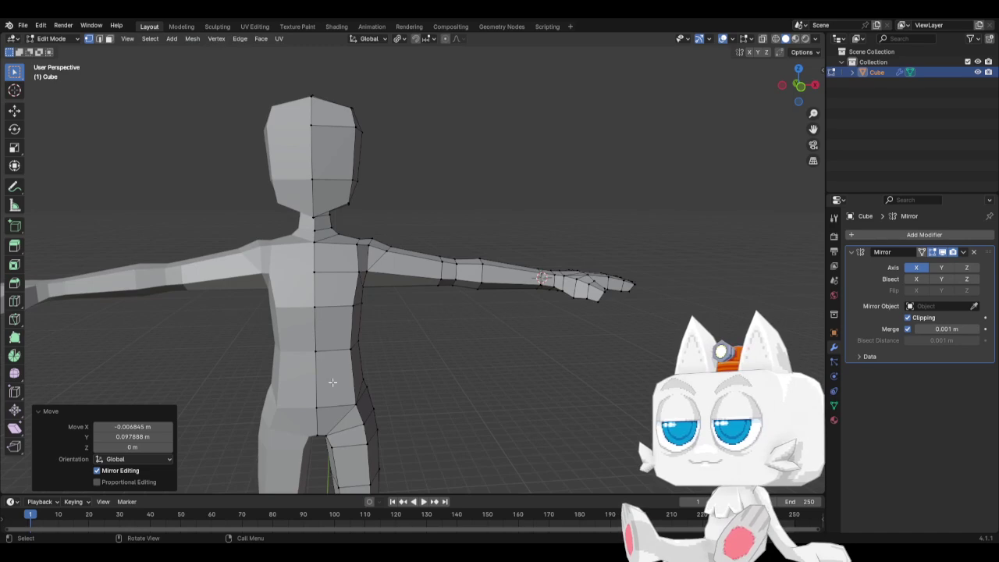
scroll(360, 375, "up", 3)
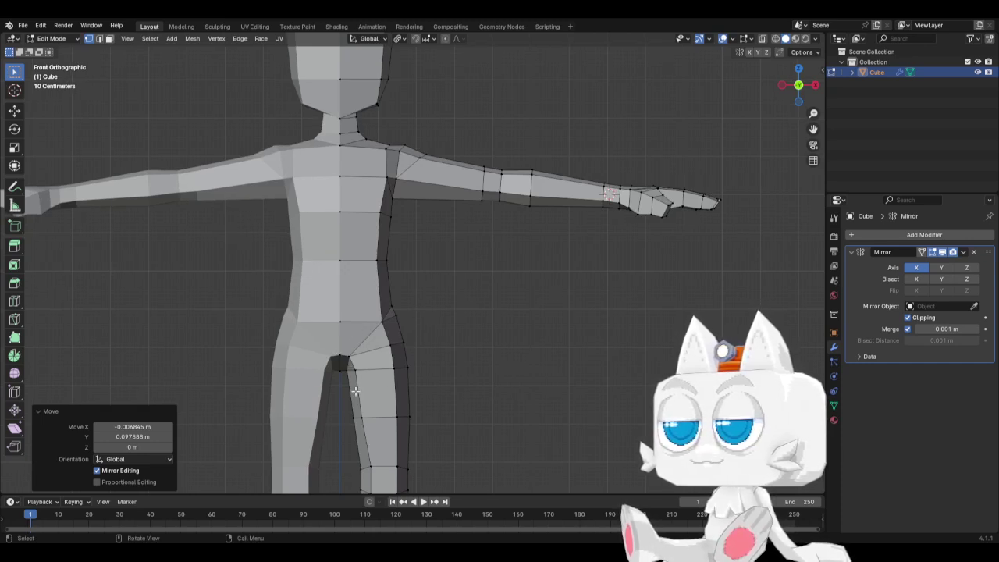
middle_click_drag(356, 390, 420, 332, "shift")
left_click_drag(366, 326, 485, 363)
key("g")
key("g")
left_click(491, 426)
middle_click_drag(491, 425, 531, 237, "shift")
key("KP_3")
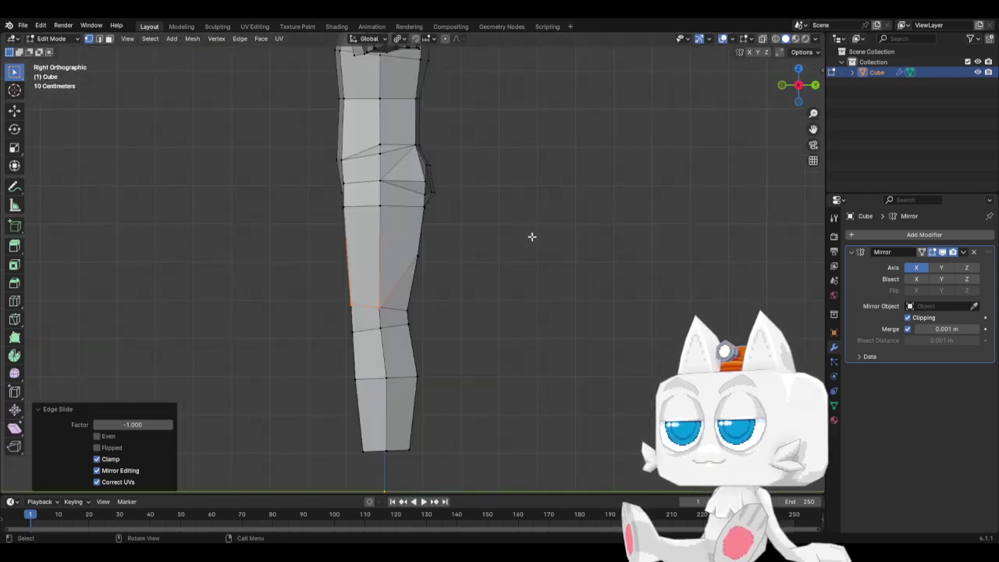
key("ctrl+z")
With X-ray on in the side view, extend the selection to the whole mid-thigh loop and edge slide it -1.000 onto the knee loop
key("alt+z")
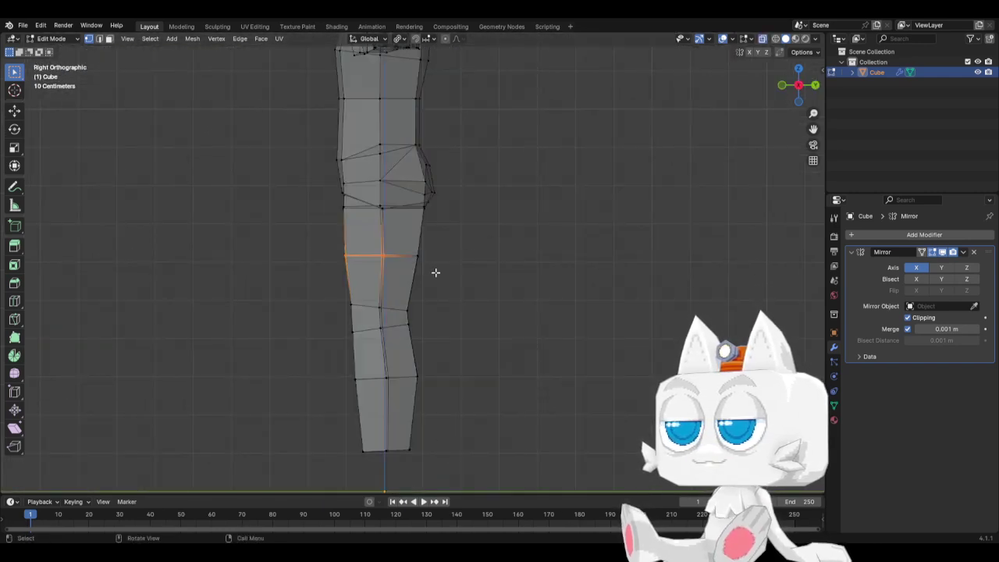
key("b")
left_click_drag(396, 252, 447, 269)
key("g")
key("g")
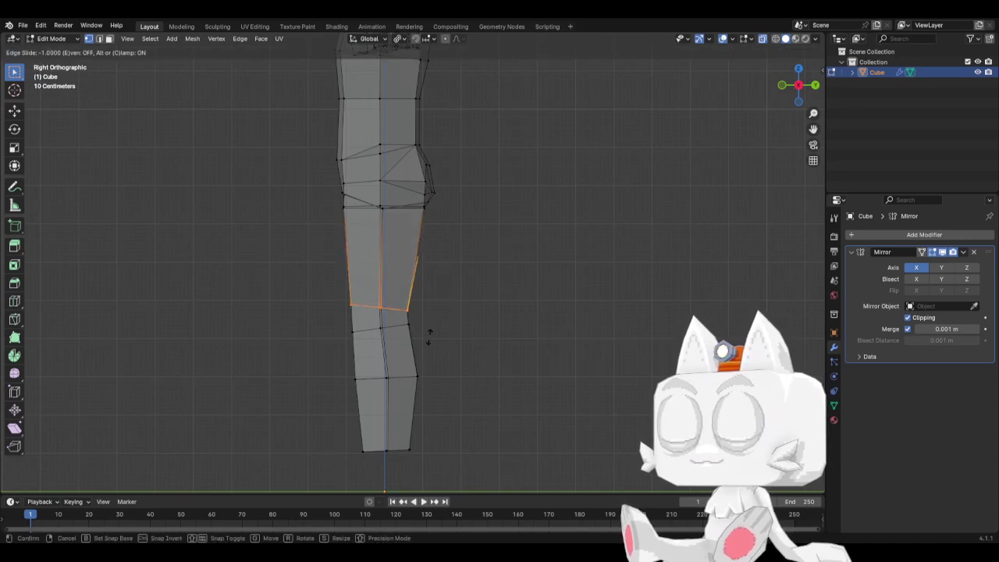
left_click(428, 334)
Examine the torso, hips and arms from the front, the side and an angle, and in Object Mode
key("KP_1")
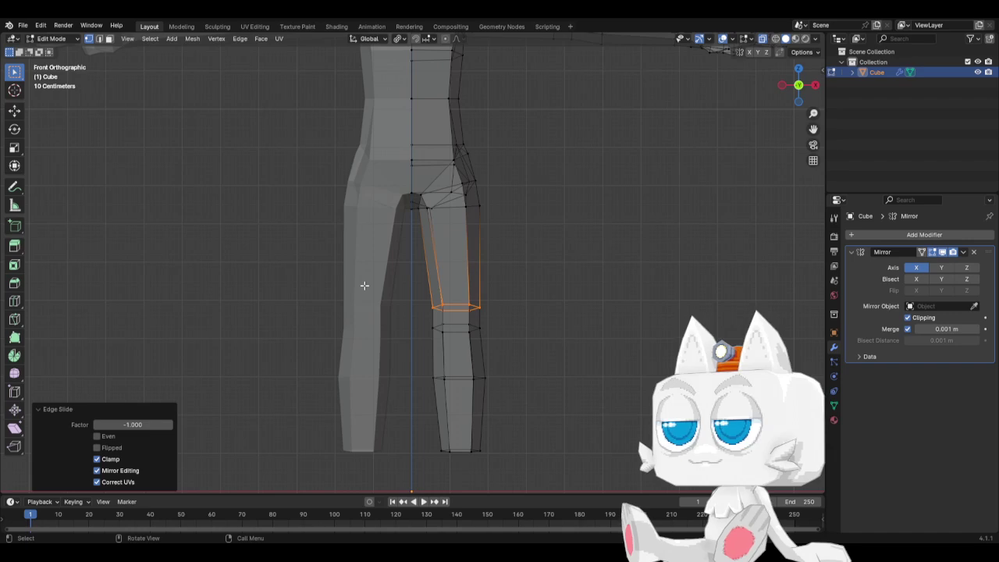
middle_click_drag(433, 214, 416, 381, "shift")
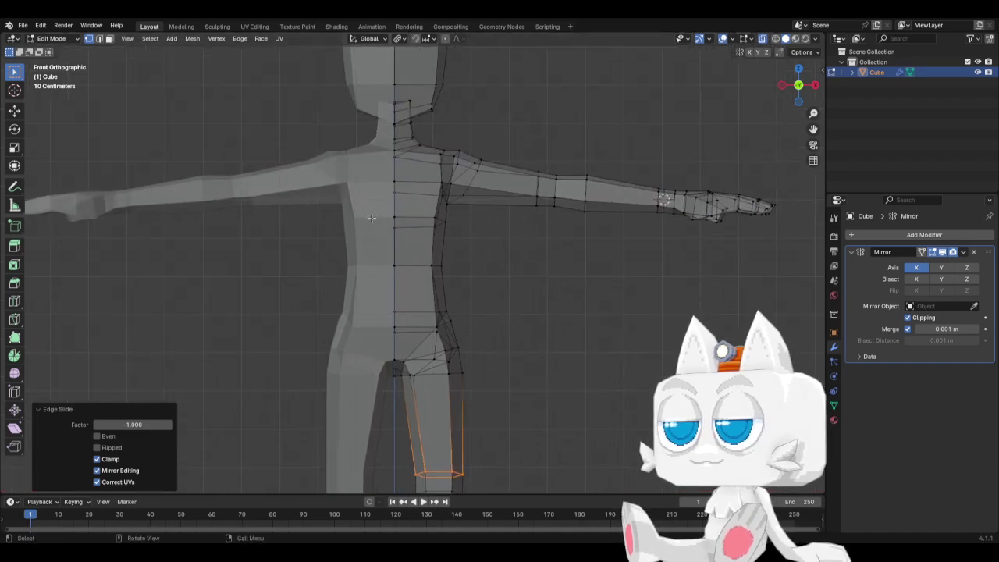
middle_click_drag(471, 245, 441, 127)
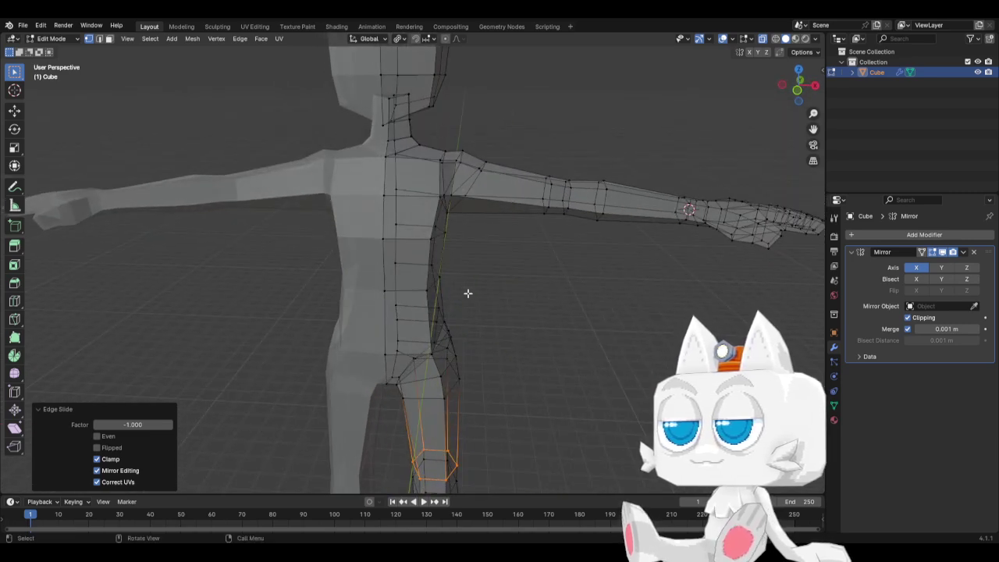
middle_click_drag(468, 293, 414, 291)
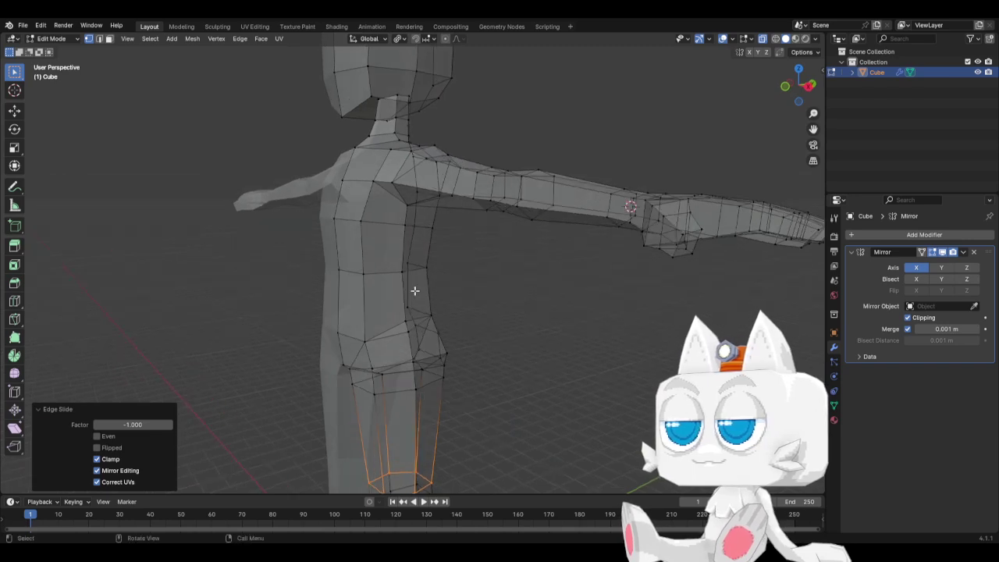
key("KP_3")
key("KP_1")
key("Tab")
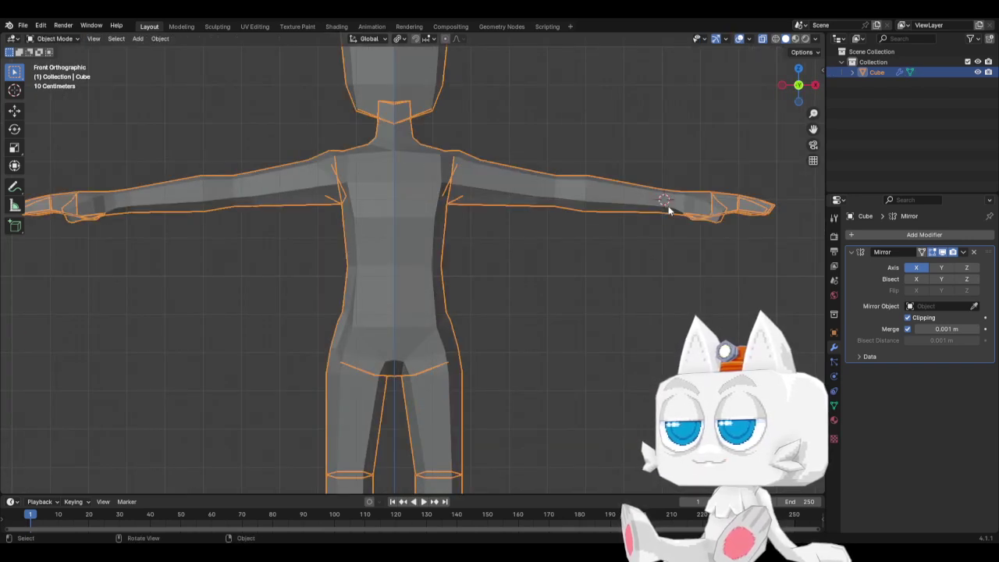
scroll(598, 262, "down", 2)
Select the entire mesh in Edit Mode and merge its overlapping vertices by distance at 0.0001 m
key("Tab")
key("a")
scroll(504, 306, "up", 2)
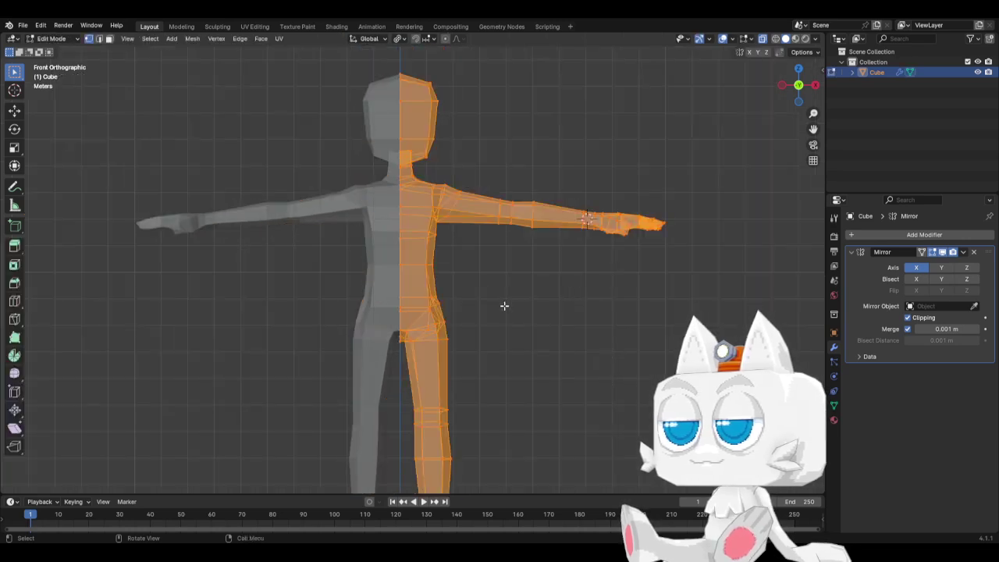
left_click(194, 40)
mouse_move(219, 282)
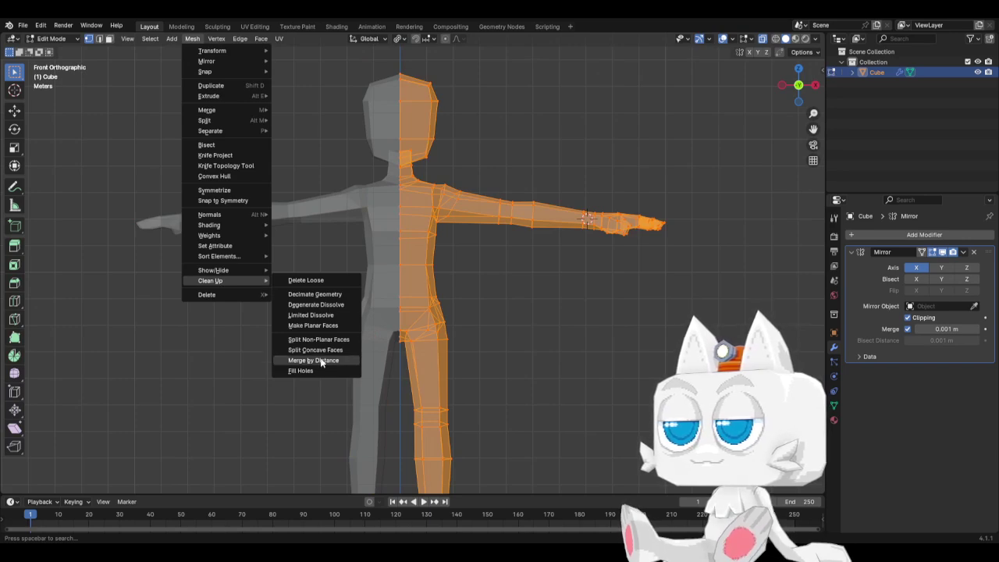
left_click(322, 361)
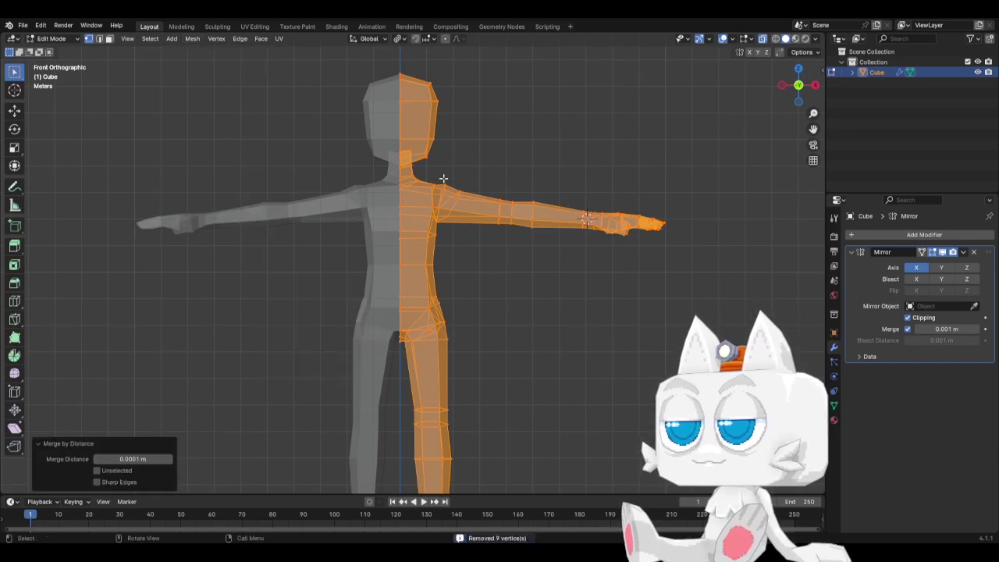
Select the loop around the middle of the neck and edge slide it -1.000 up onto the neck's top loop
key("Tab")
middle_click_drag(408, 188, 398, 295, "shift")
scroll(399, 296, "up", 2)
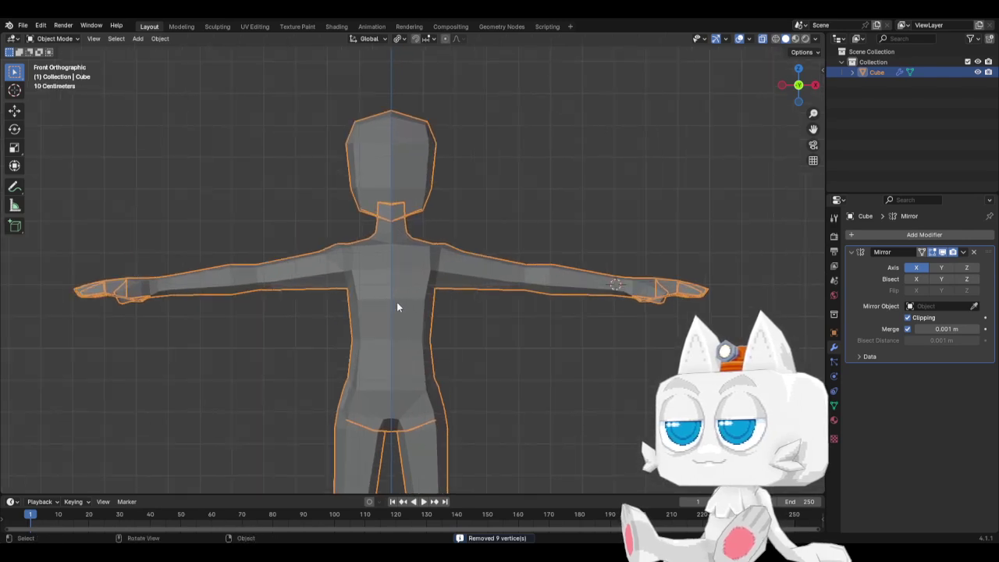
scroll(395, 302, "up", 4)
key("Tab")
left_click(395, 197)
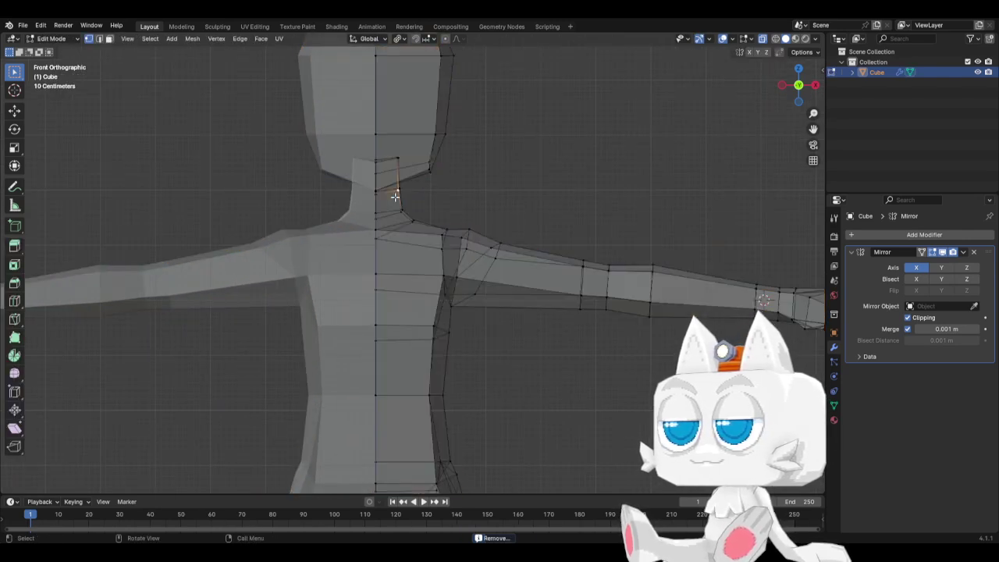
left_click(397, 188, "shift")
left_click(380, 200, "shift")
middle_click_drag(380, 199, 315, 201)
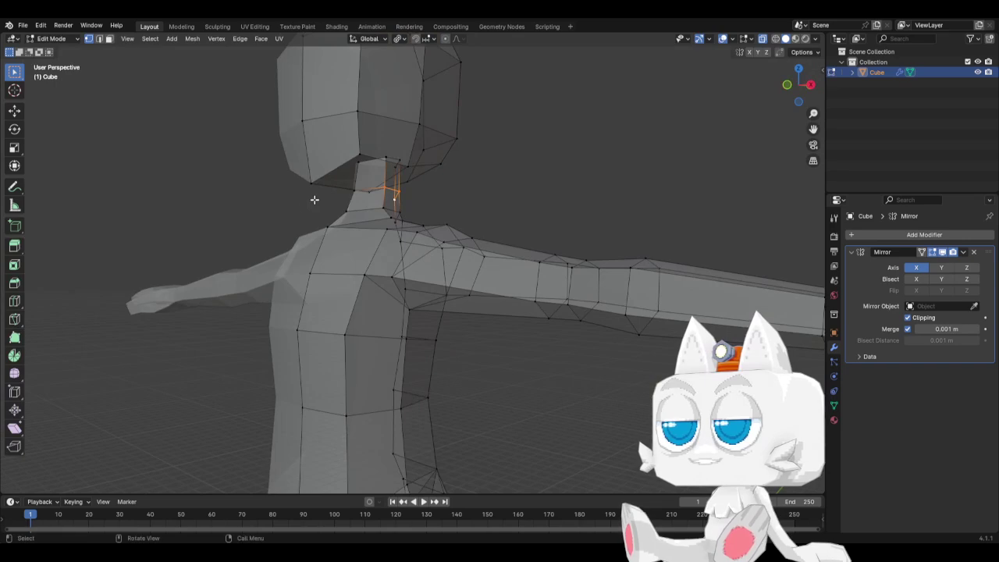
key("g")
key("g")
left_click(354, 116)
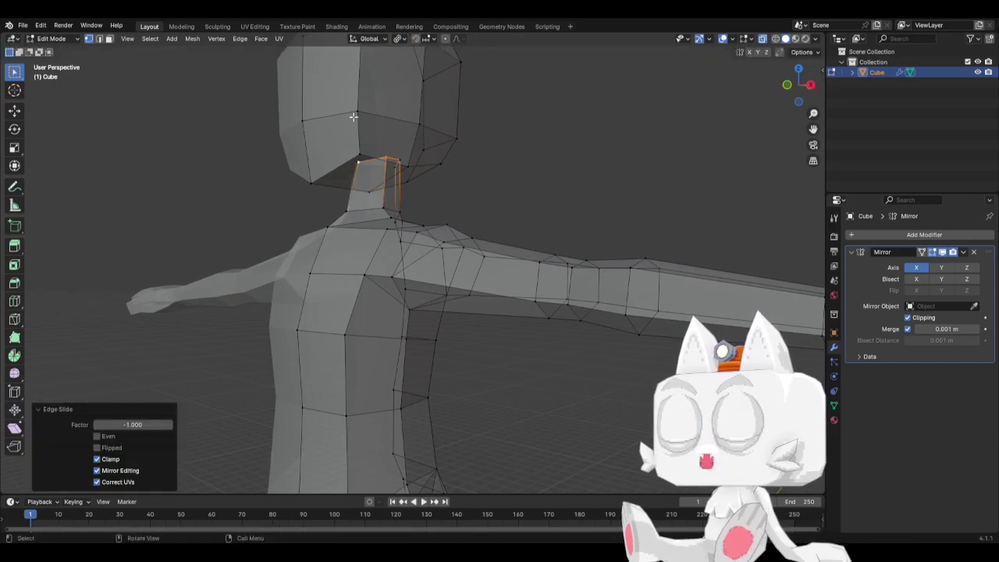
Select all geometry linked to the body and merge its overlapping vertices by distance at 0.0001 m
key("ctrl+l")
key("KP_1")
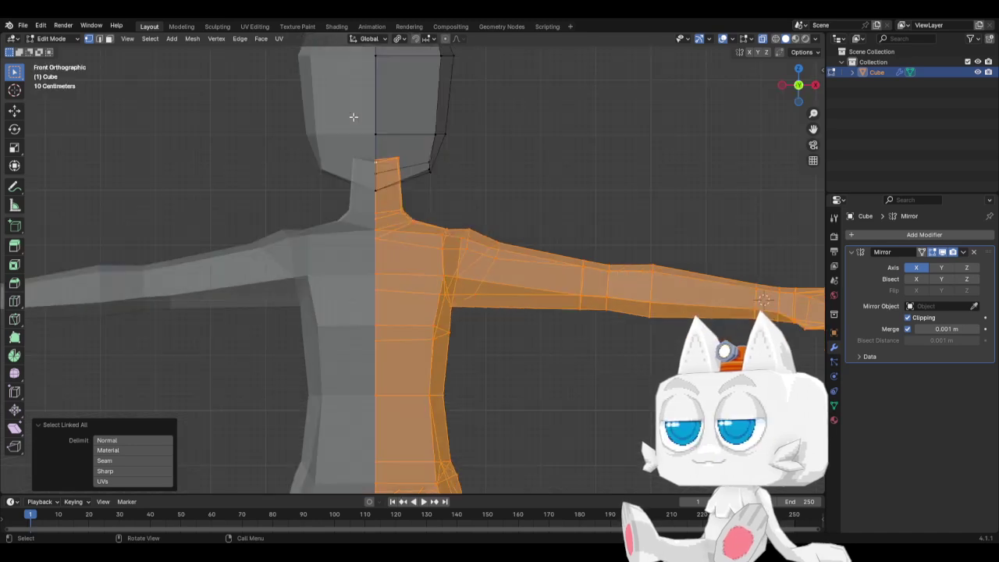
left_click(192, 39)
mouse_move(235, 282)
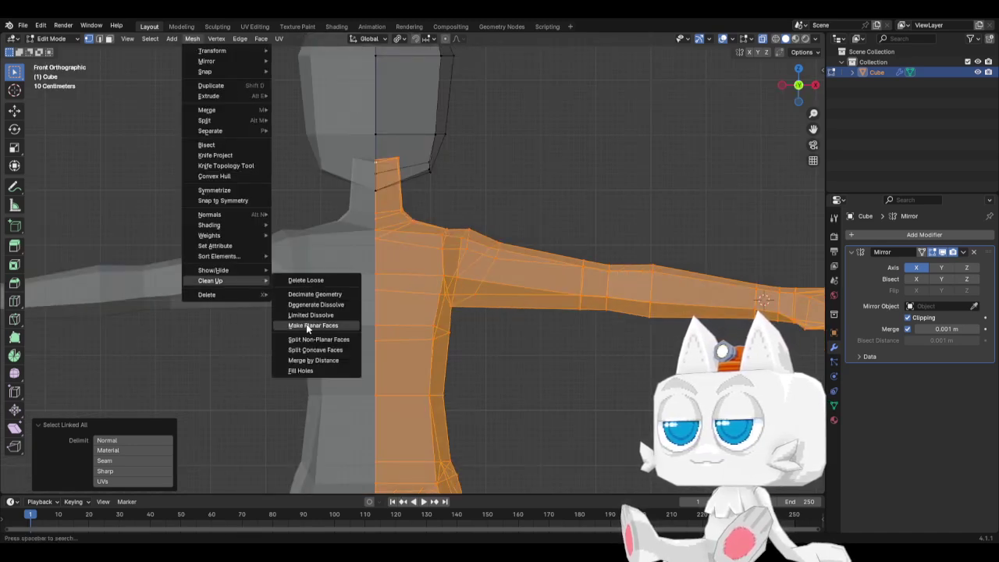
left_click(313, 360)
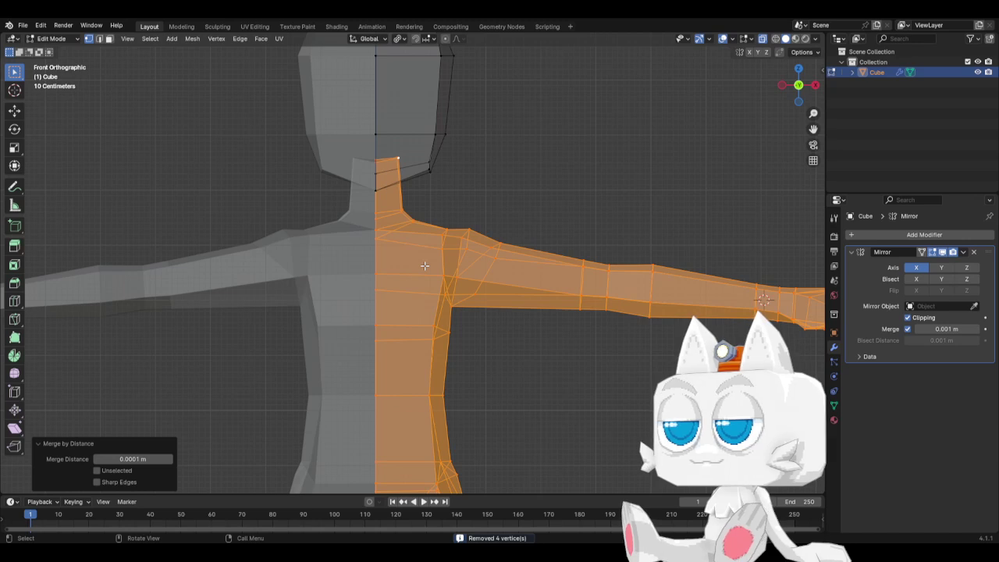
key("Tab")
key("Tab")
Try to raise the loop at the base of the neck about 0.132 m along Z, and undo the move
left_click_drag(351, 197, 388, 217)
left_click(400, 211, "shift")
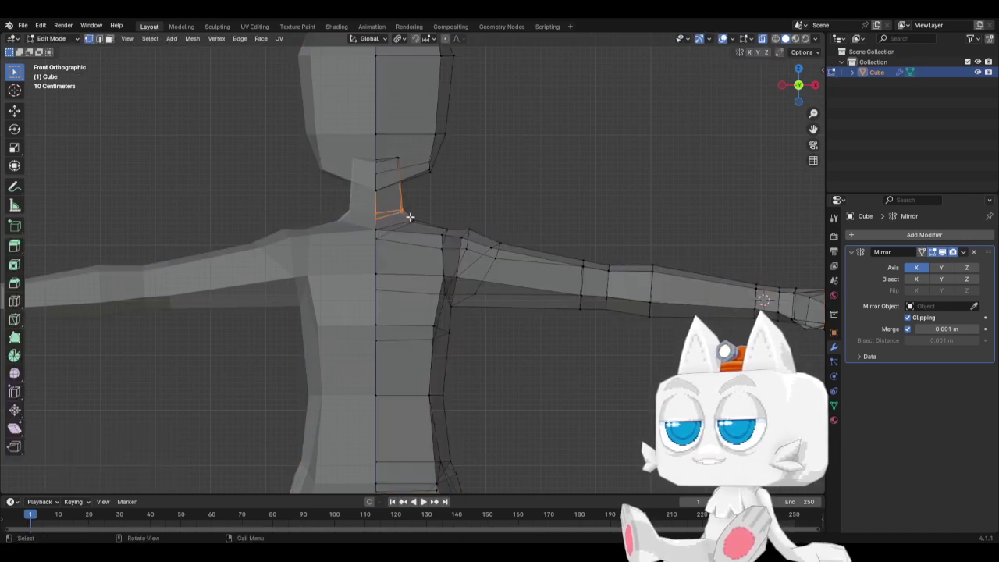
key("g")
key("z")
left_click(412, 209)
key("KP_3")
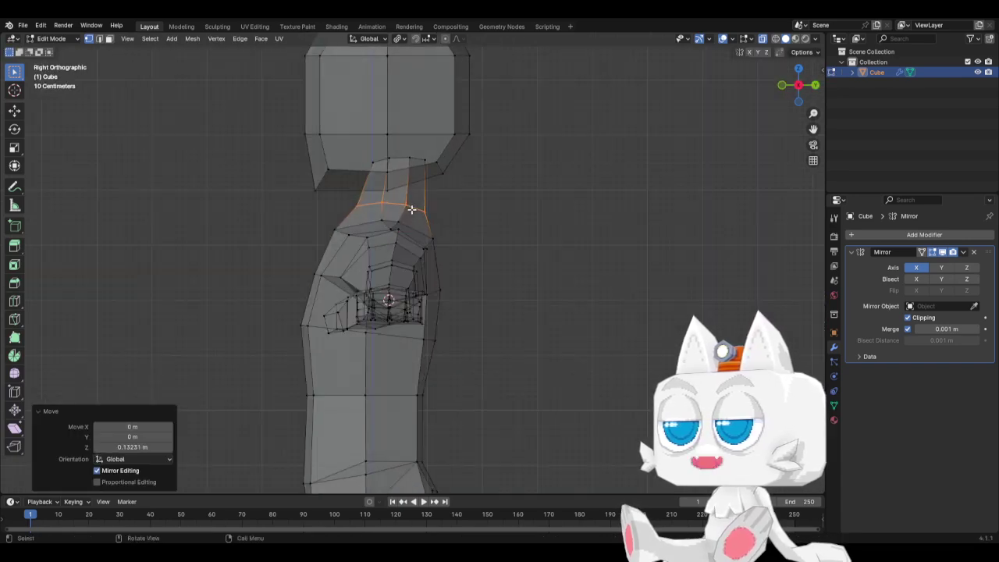
key("g")
key("g")
key("Escape")
left_click(422, 206, "shift")
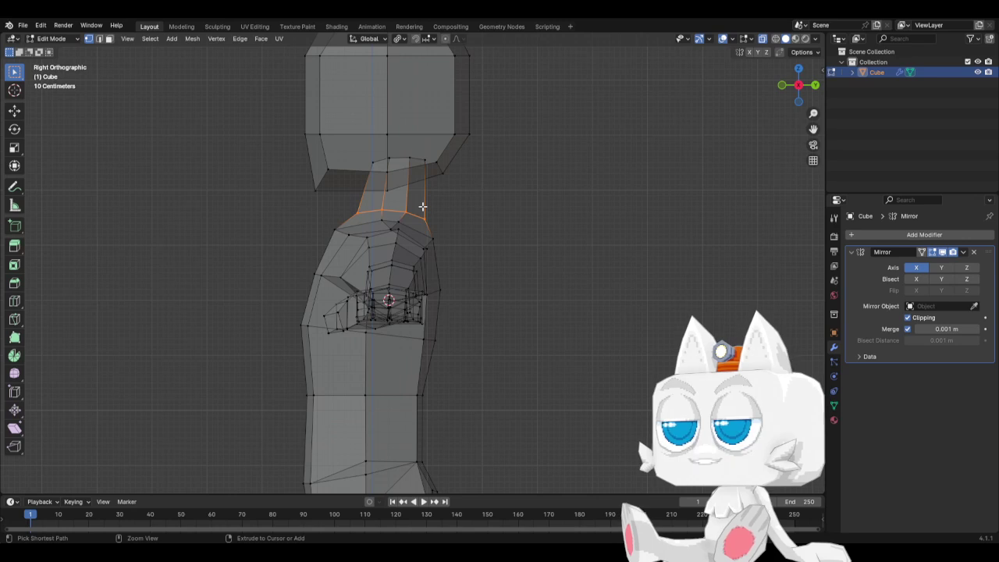
In the side view, select the neck's top loop and lower it about 0.189 m, shifting it -0.009 m along Y
left_click(388, 160)
left_click(411, 159, "shift")
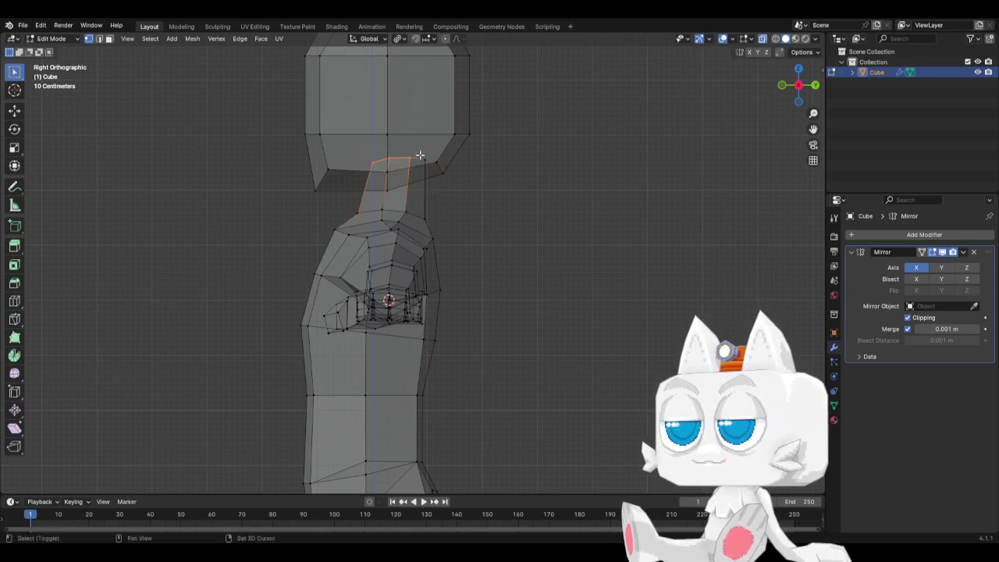
left_click(427, 167, "shift")
key("g")
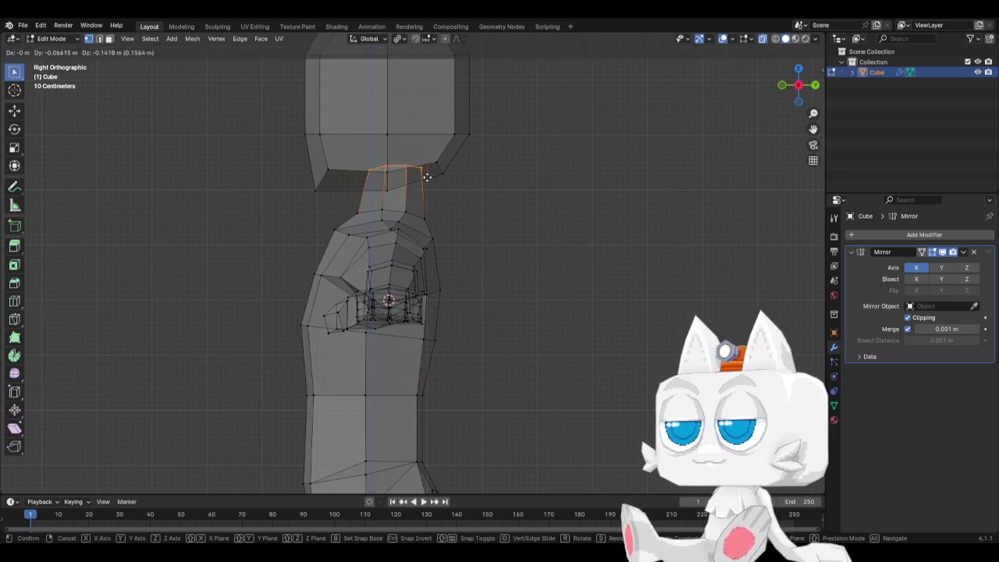
left_click(427, 220)
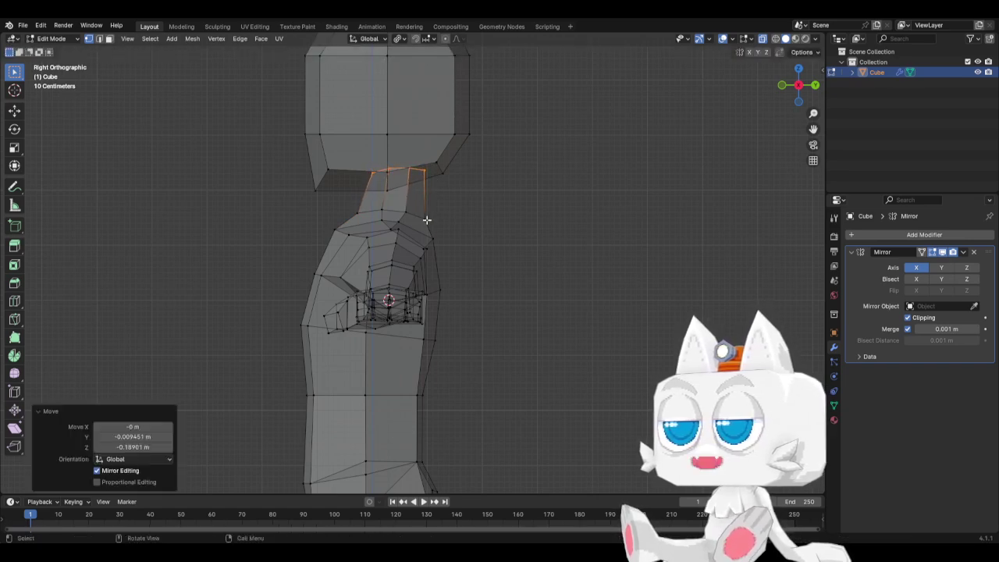
Shift the rear vertex at the neck's base slightly backward and fine-tune the position of the side vertex in front of it
key("g")
left_click(448, 214)
left_click(406, 214)
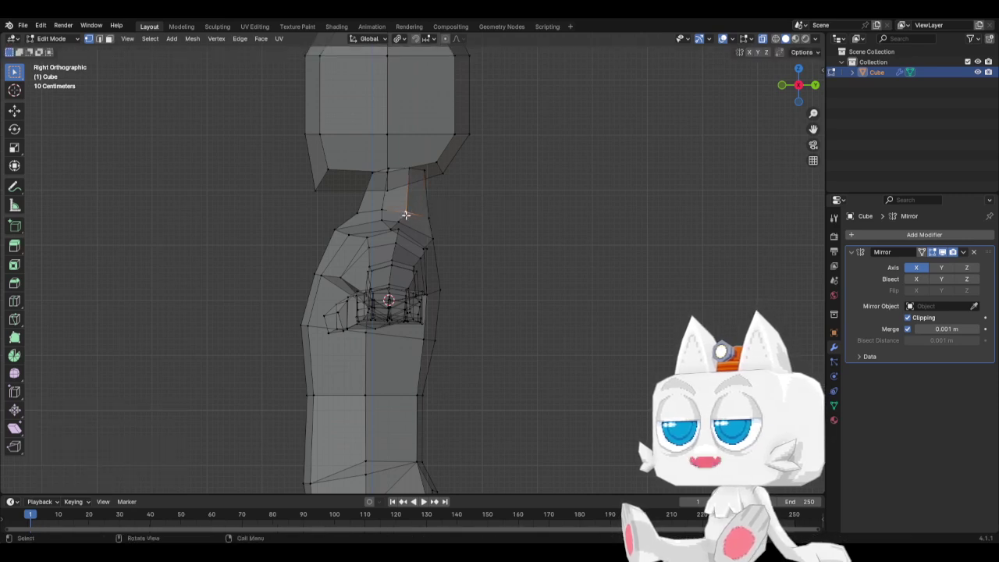
left_click(403, 216, "shift")
key("g")
left_click(415, 215)
key("g")
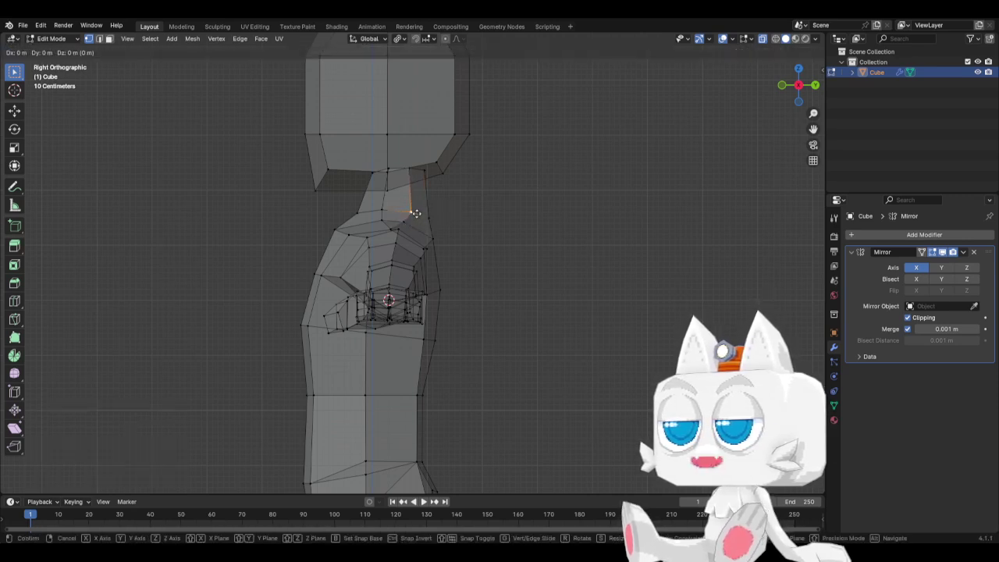
left_click(412, 211)
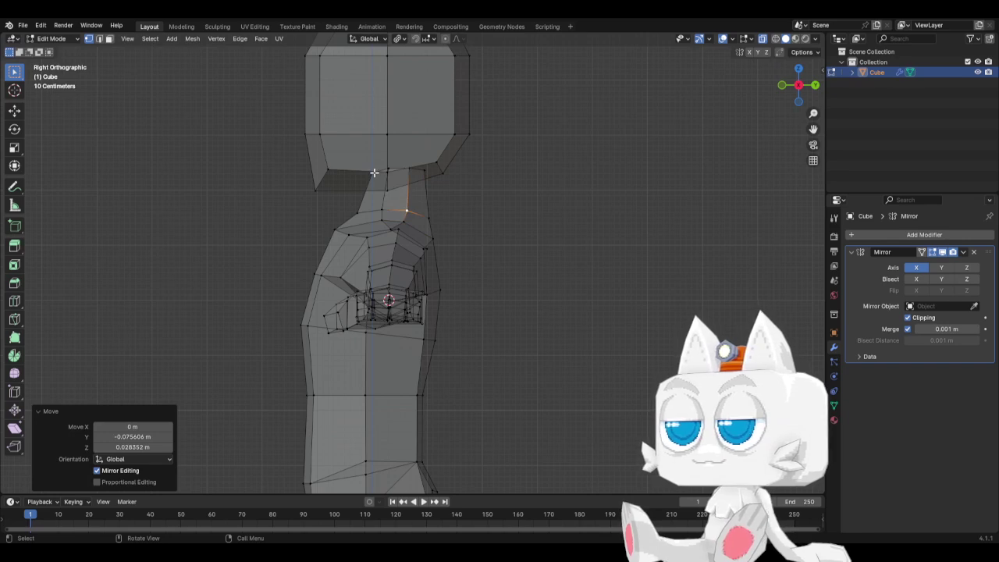
View the whole character from the front in Object Mode and save BaseMesh.blend
key("KP_1")
key("Tab")
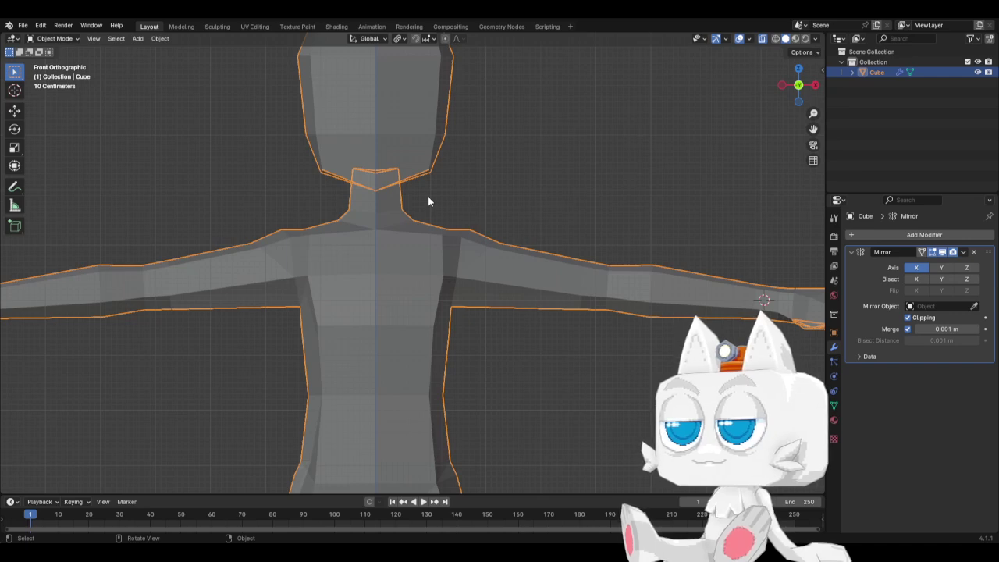
scroll(429, 207, "down", 6)
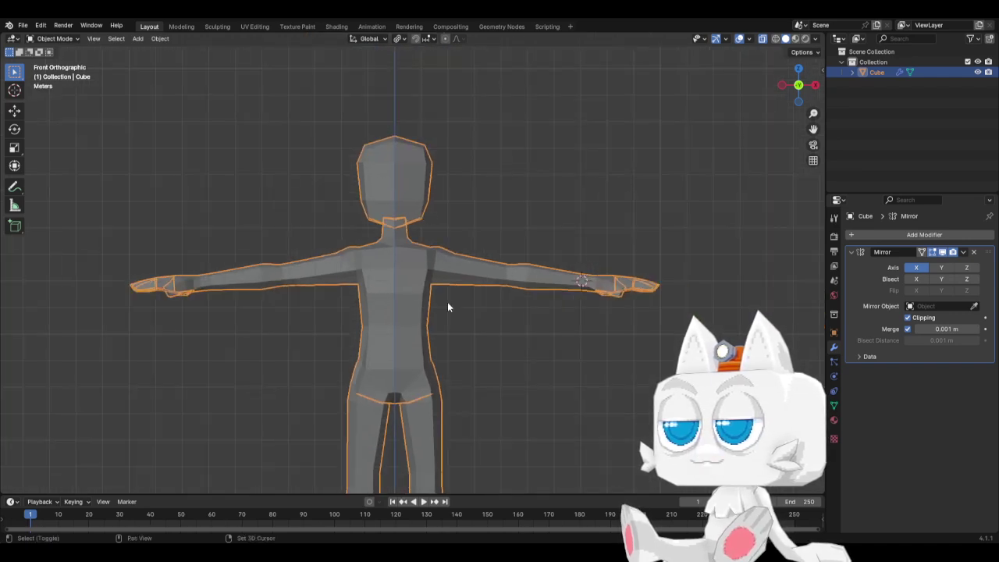
middle_click_drag(447, 302, 485, 149, "shift")
key("ctrl+s")
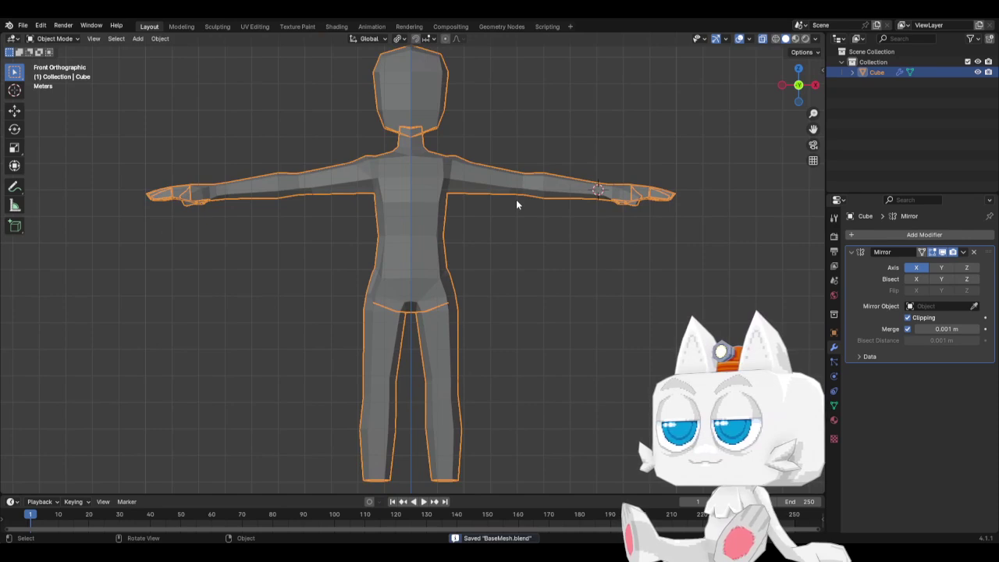
In the side view, extrude the leg's bottom loop about 1.3 m downward and flatten it by scaling to 0 along Z
key("Tab")
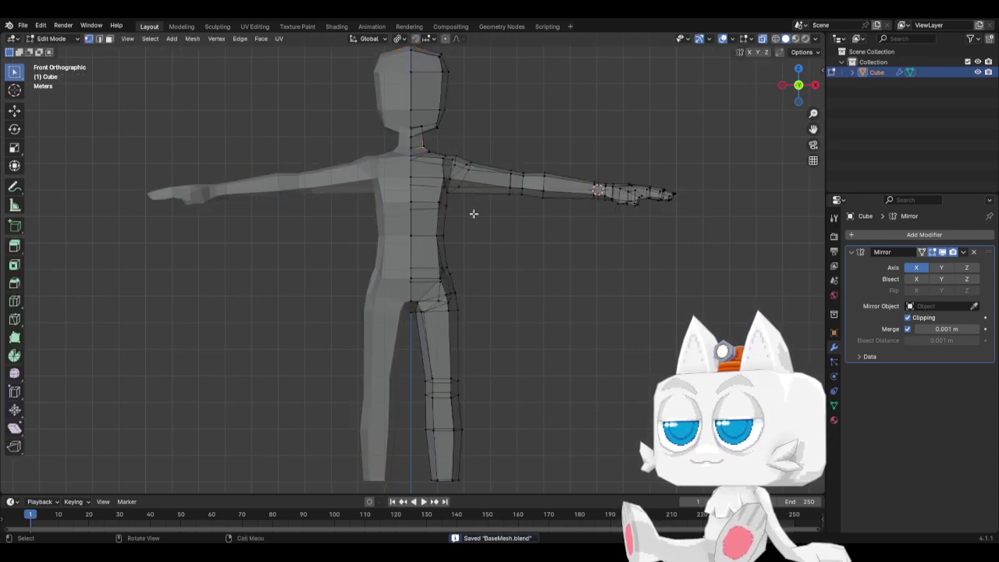
key("Tab")
scroll(462, 257, "down", 5, "shift")
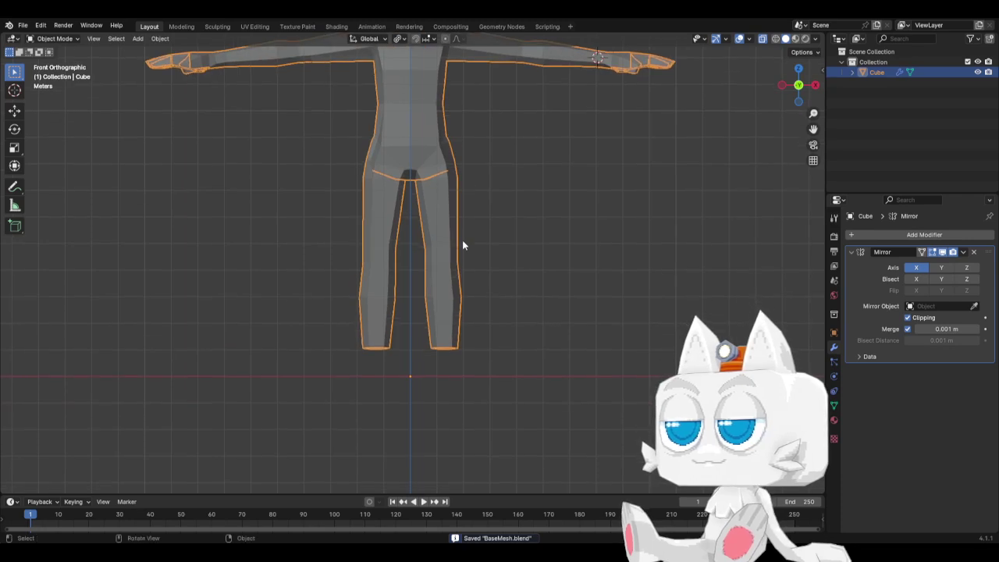
key("KP_3")
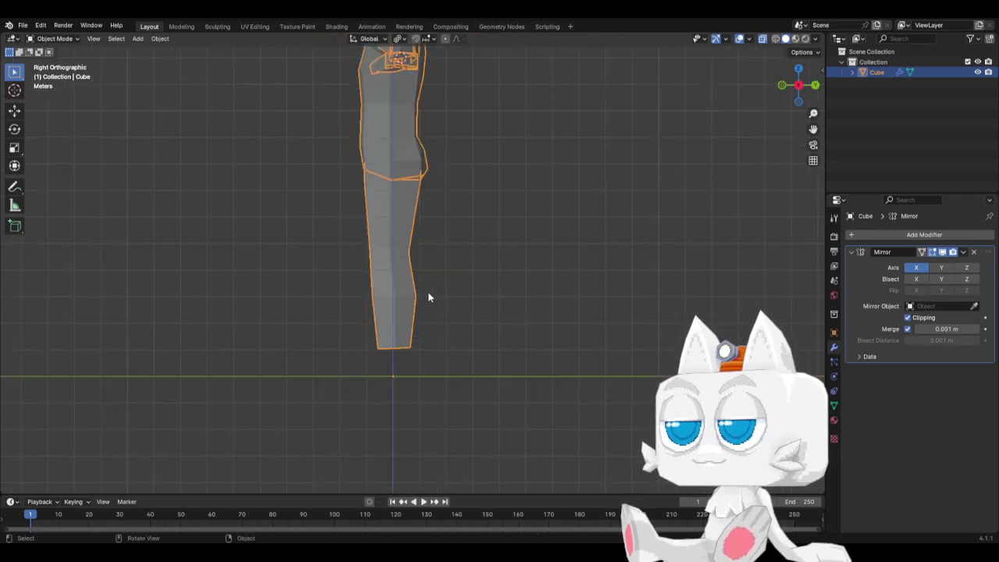
key("Tab")
left_click_drag(350, 337, 430, 361)
key("e")
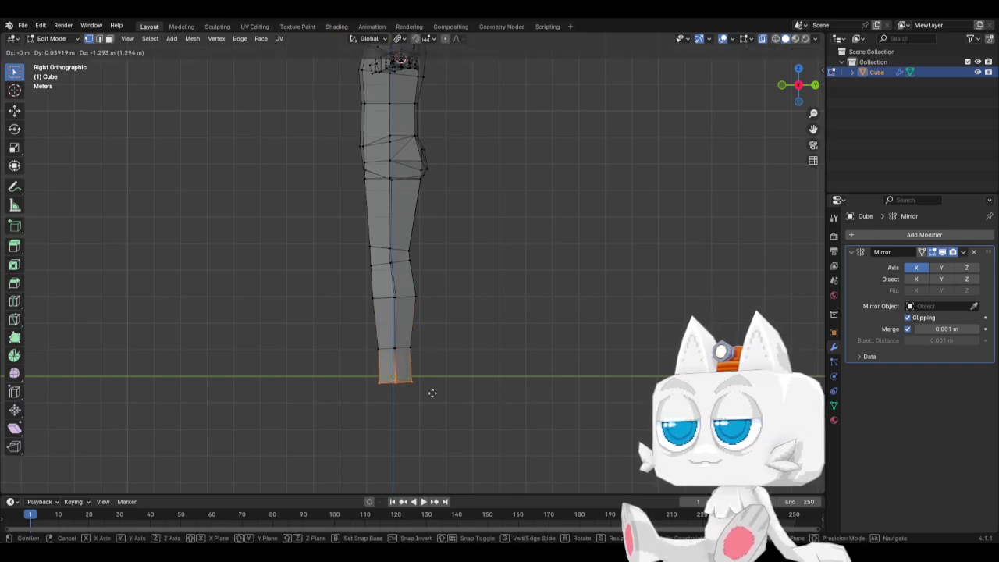
left_click(432, 394)
key("s")
key("z")
key("0")
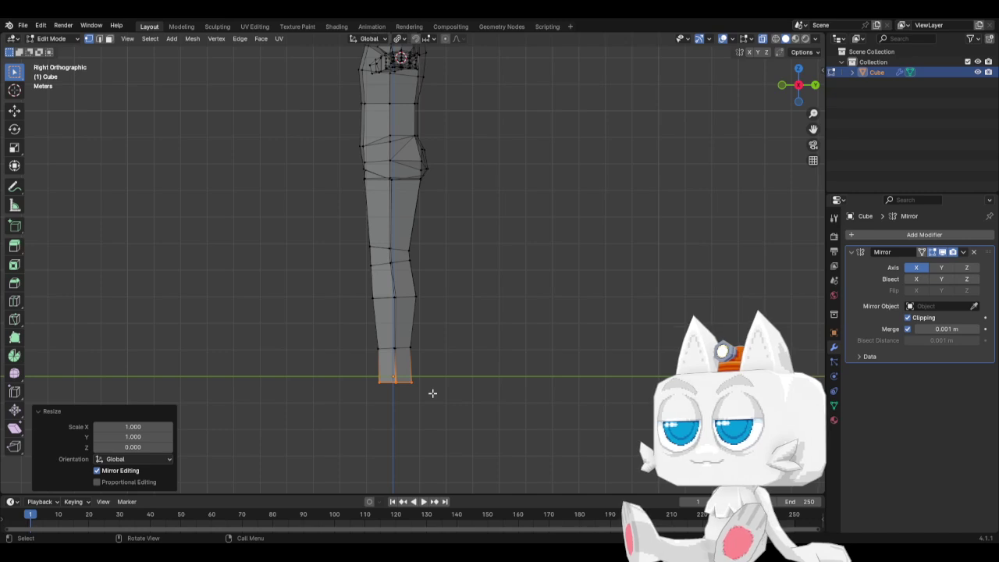
Extrude the leg's flattened end another 0.314 m downward and scale the new loop in to taper the sole
key("e")
left_click(433, 395)
key("s")
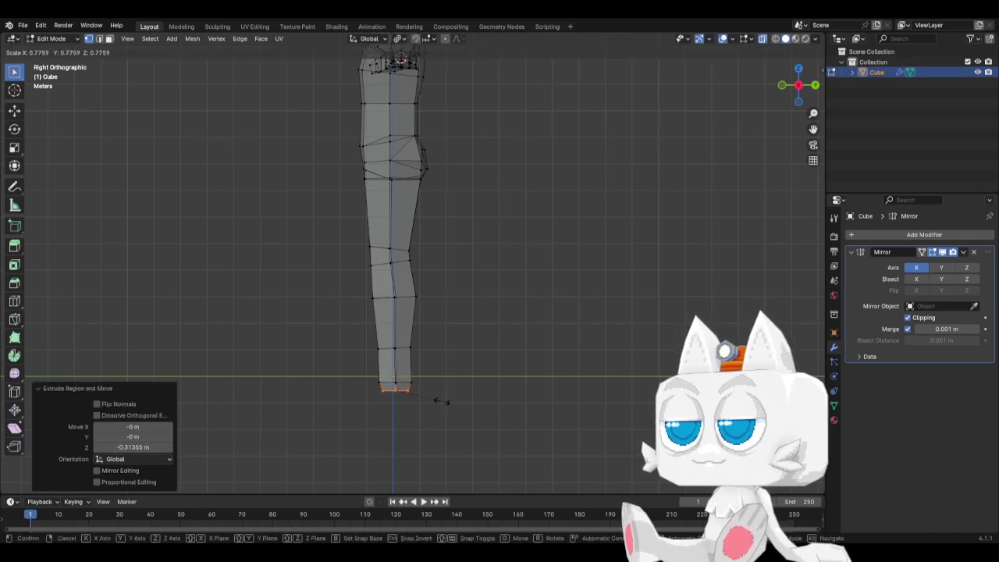
left_click(438, 401)
Select the entire mesh and move it up about 0.529 m along Z so the soles meet the ground line
key("a")
key("g")
key("z")
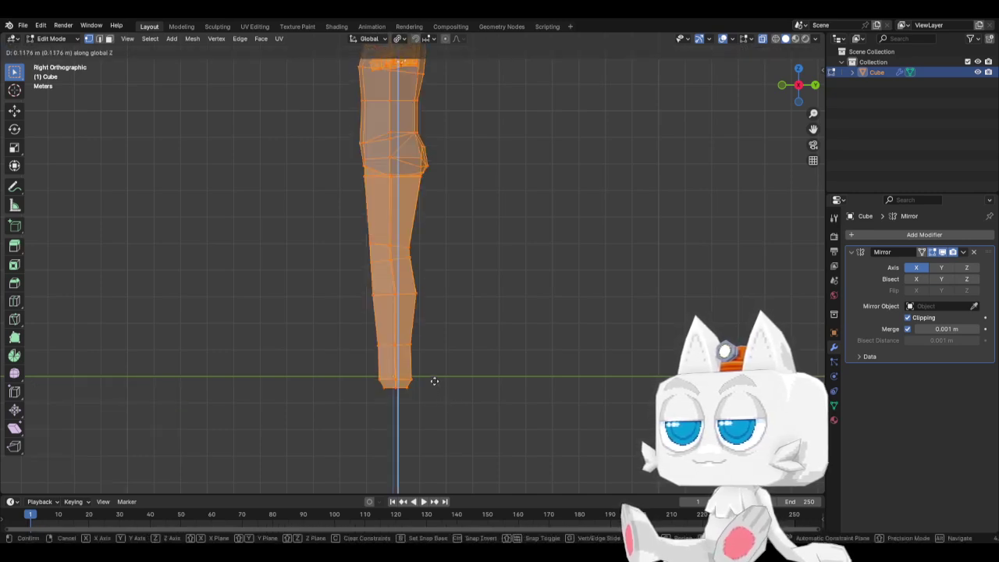
left_click(434, 371)
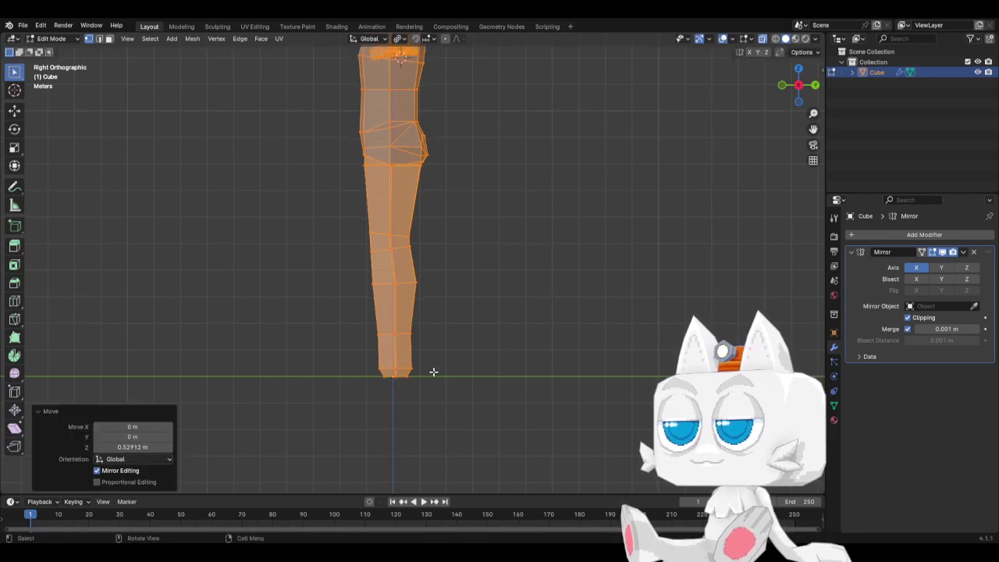
In the side view, select the front vertices of the foot and move them -0.286 m along Y
key("KP_1")
left_click_drag(419, 328, 471, 344)
key("KP_3")
scroll(380, 355, "up", 2)
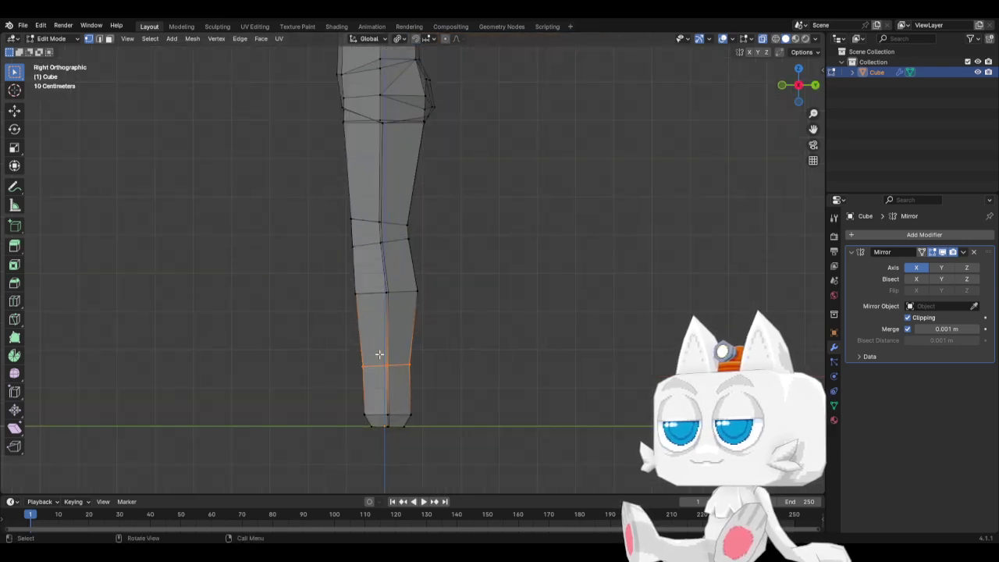
left_click_drag(337, 402, 383, 433)
key("g")
key("y")
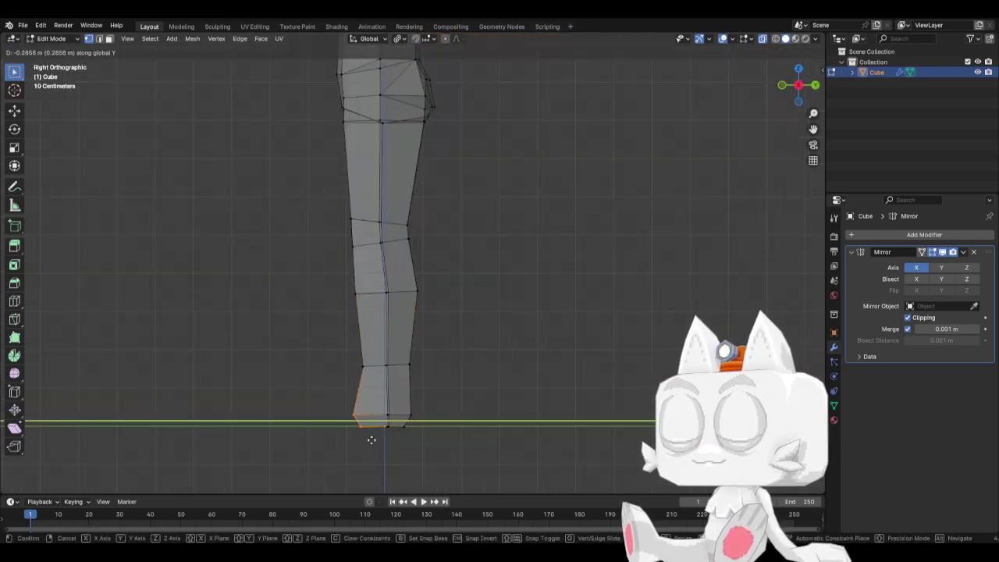
left_click(372, 440)
Knife-cut a new edge across the front of the foot above the toes, between the foot's side vertices
middle_click_drag(353, 384, 459, 420)
key("k")
left_click(398, 428)
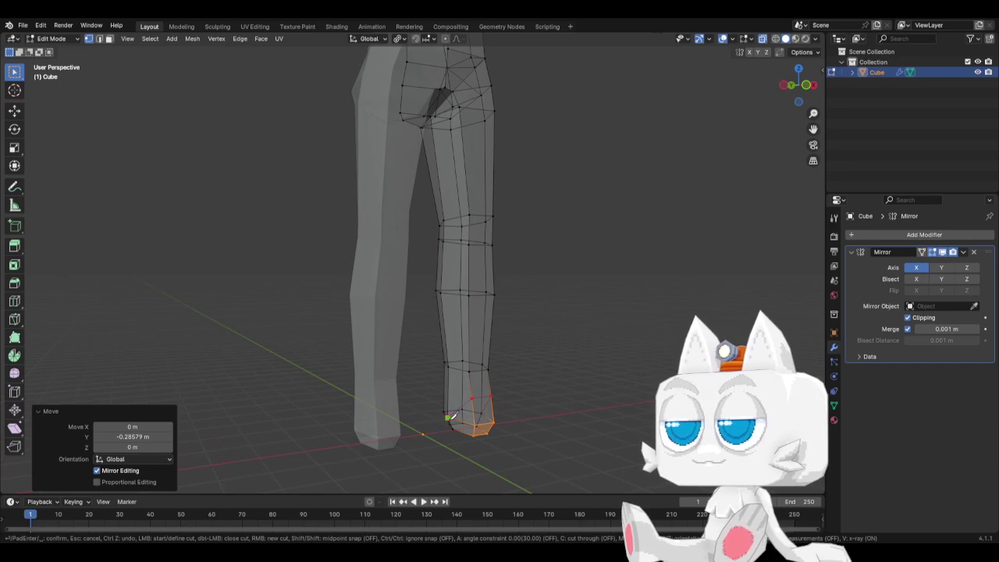
key("Return")
Select the front toe section of the foot and widen it by scaling 1.713 along X in the front view
middle_click_drag(476, 435, 446, 440)
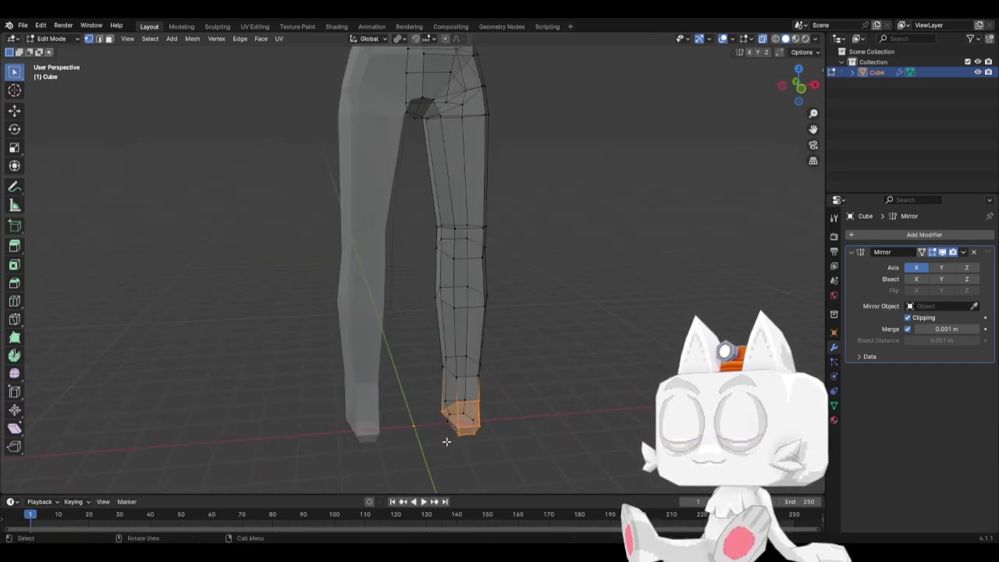
left_click(457, 431)
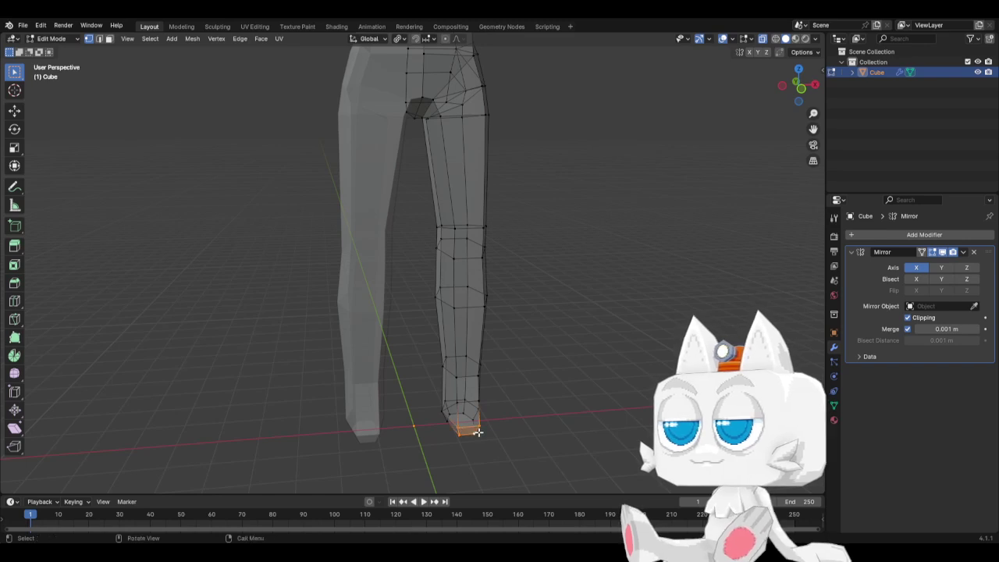
key("KP_1")
key("s")
key("x")
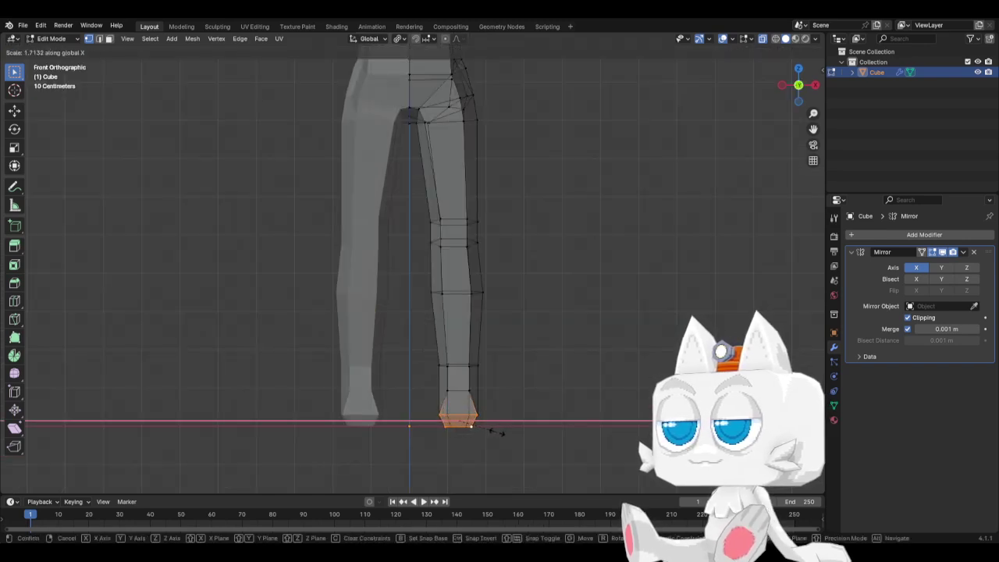
left_click(496, 431)
In the side view, select the foot's loop just above the sole and lower it 0.177 m along Z
key("KP_3")
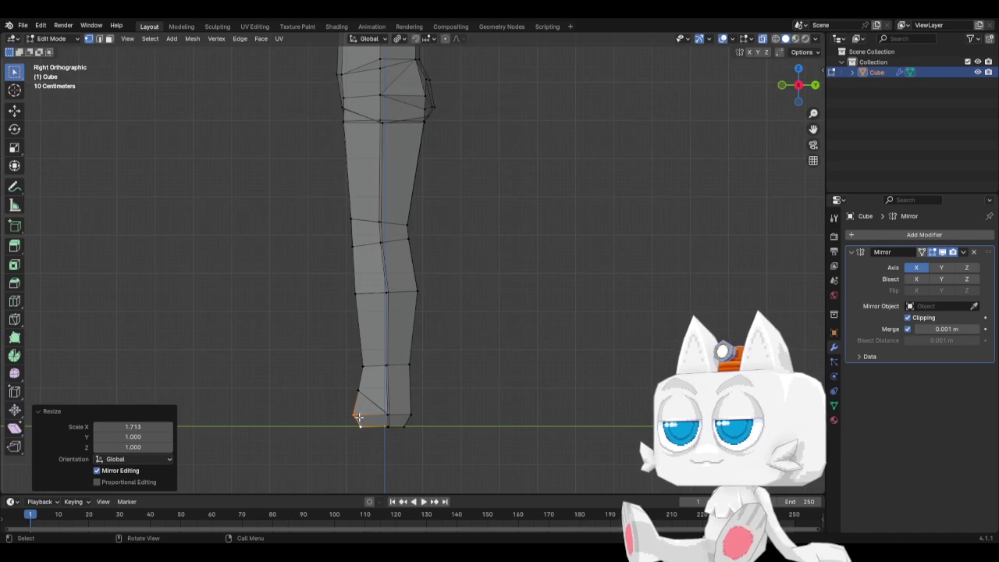
left_click_drag(339, 409, 435, 419)
key("g")
key("z")
left_click(434, 428)
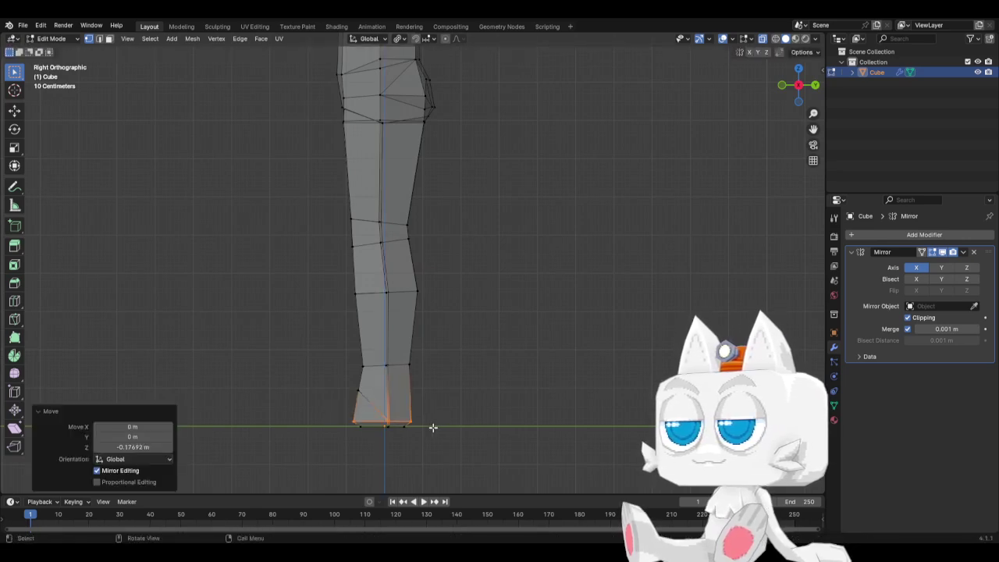
Slightly enlarge the foot's sole loop in the side view and move its front vertices -0.109 m along Y
key("s")
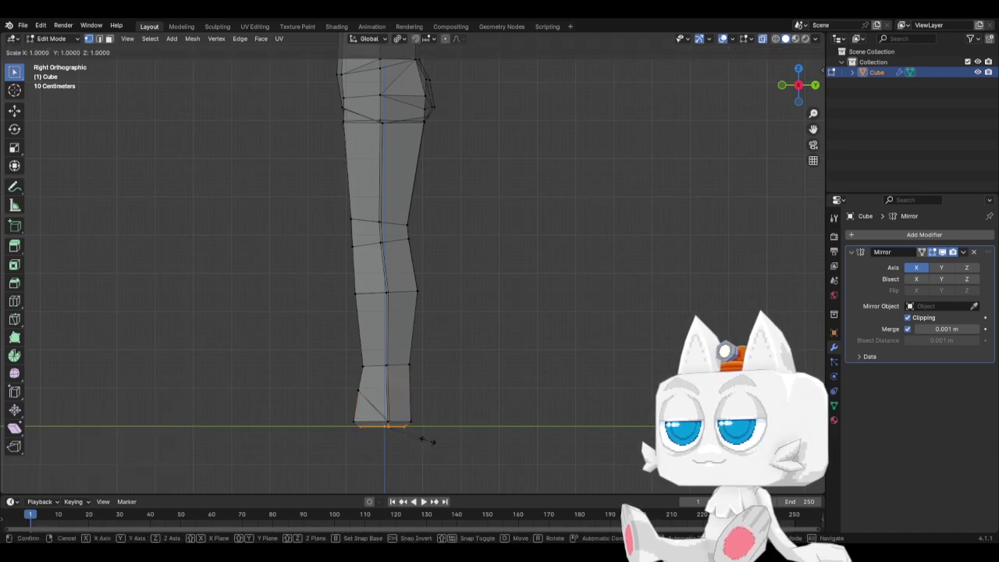
left_click(433, 441)
key("g")
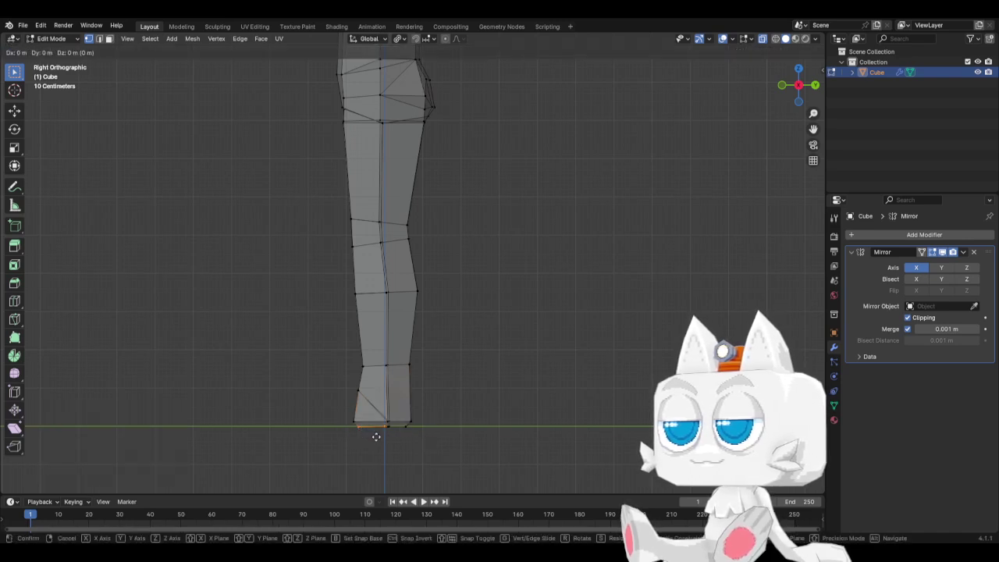
key("y")
left_click(368, 435)
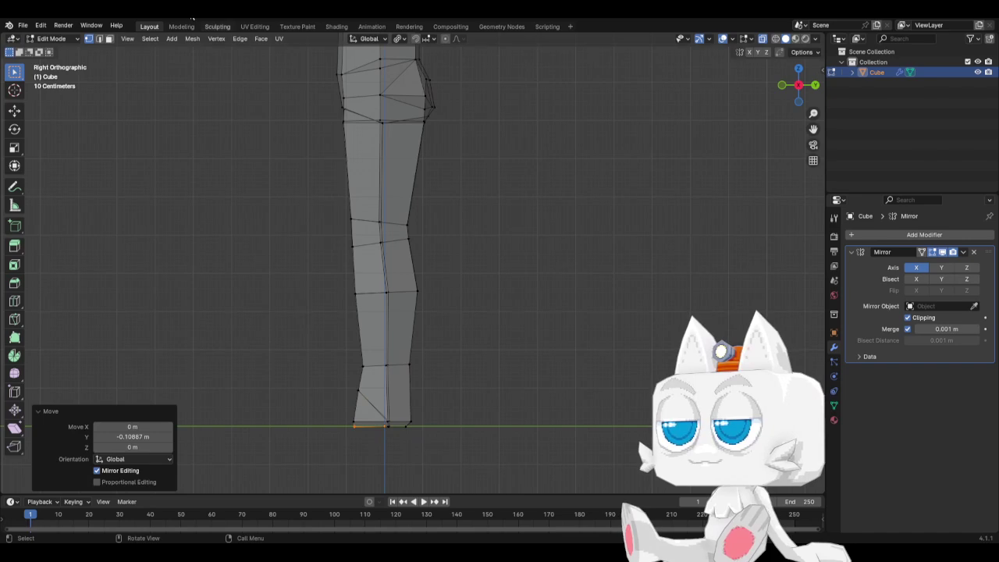
Select the front faces of the foot and extrude them -1.3065 m along Y
left_click(111, 39)
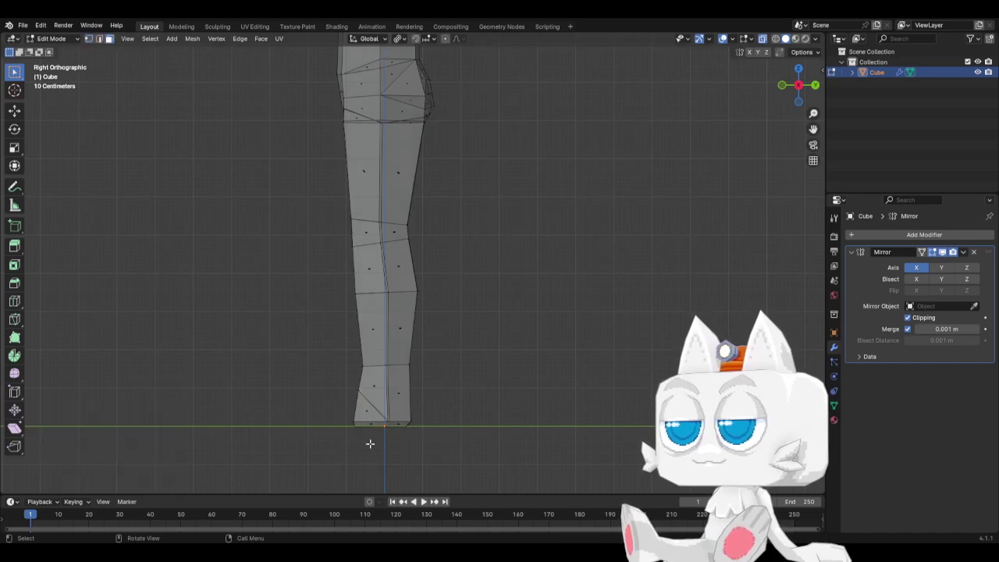
left_click(350, 407)
key("e")
key("y")
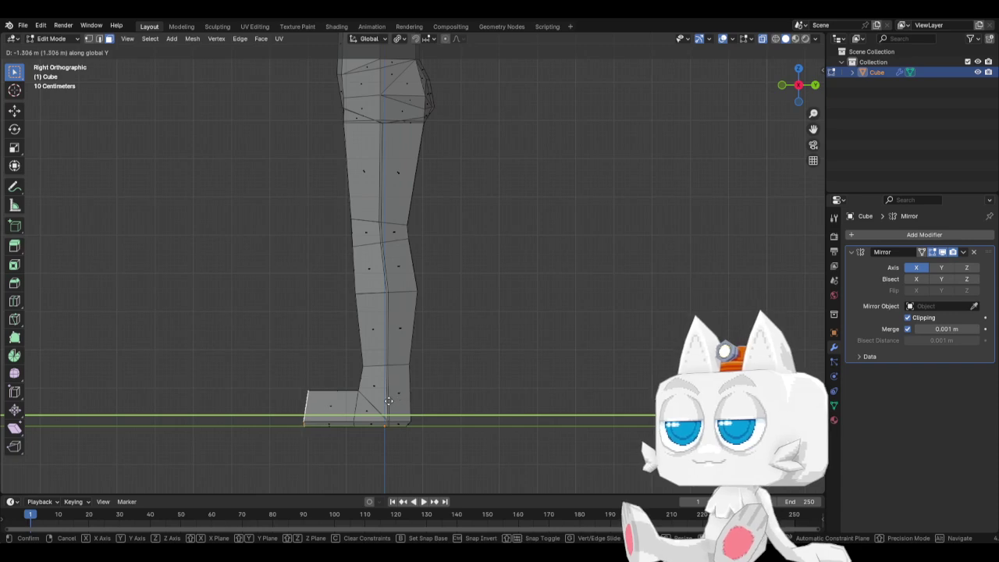
left_click(388, 400)
middle_click_drag(284, 356, 439, 395)
key("KP_3")
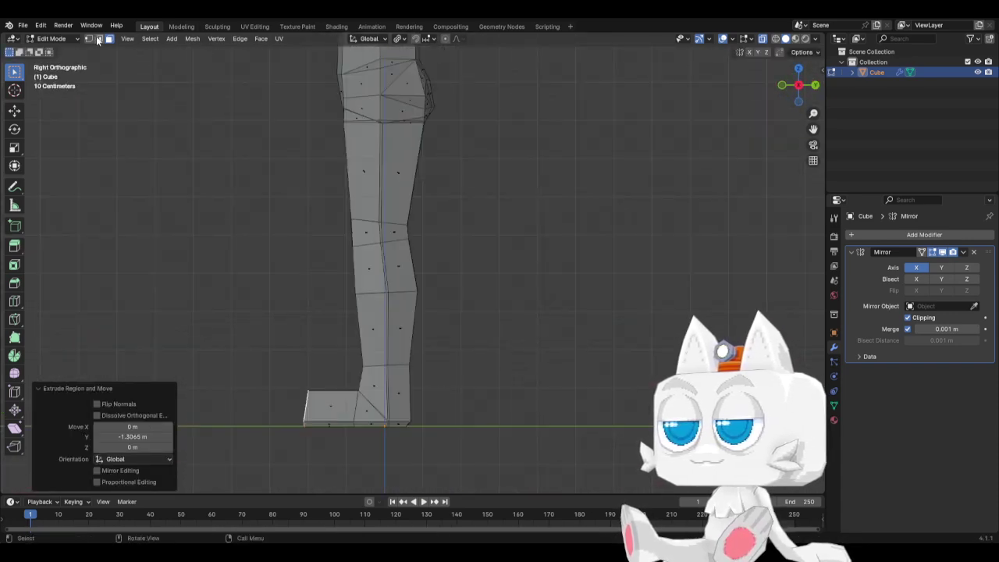
In the side view, lower the top of the extruded toe end and shift the toe end slightly forward
left_click(88, 39)
left_click_drag(266, 326, 331, 443)
key("g")
left_click(331, 413)
key("g")
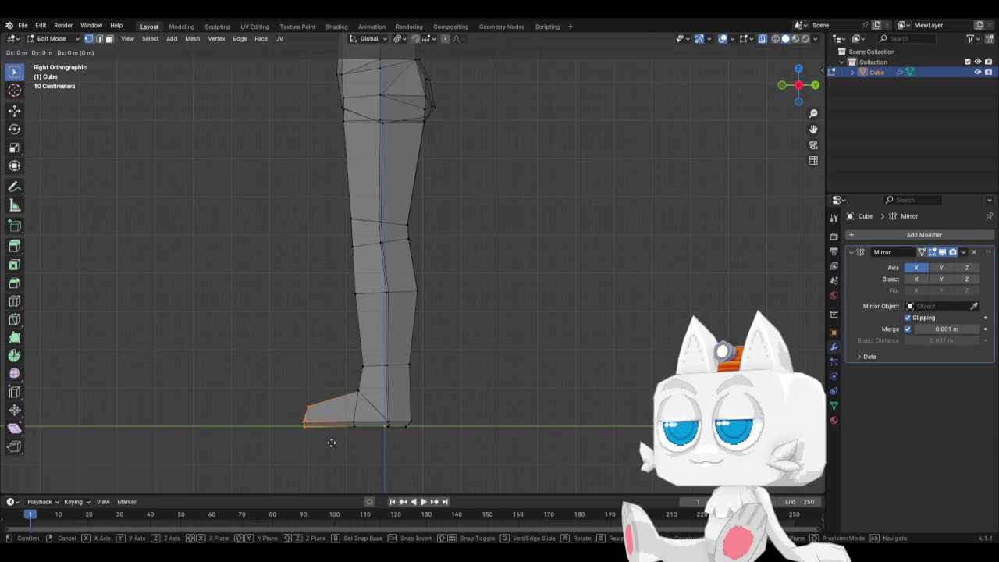
left_click(327, 439)
Select the instep vertices where the foot meets the ankle and move them -0.109 m in Y and -0.054 m in Z
left_click_drag(336, 377, 362, 399)
key("g")
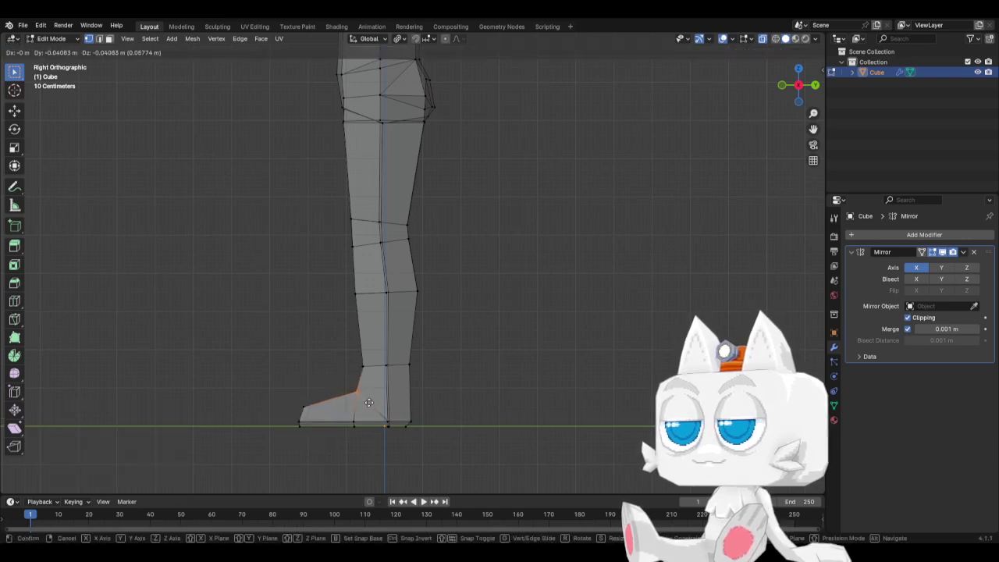
left_click(366, 402)
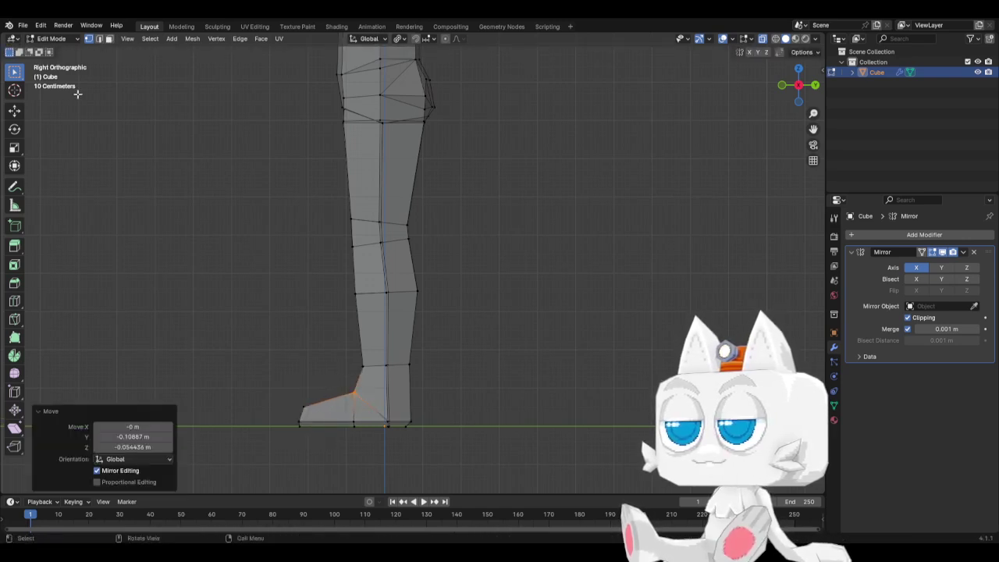
Add one centred loop cut across the extruded front section of the foot
left_click(14, 301)
left_click(281, 398)
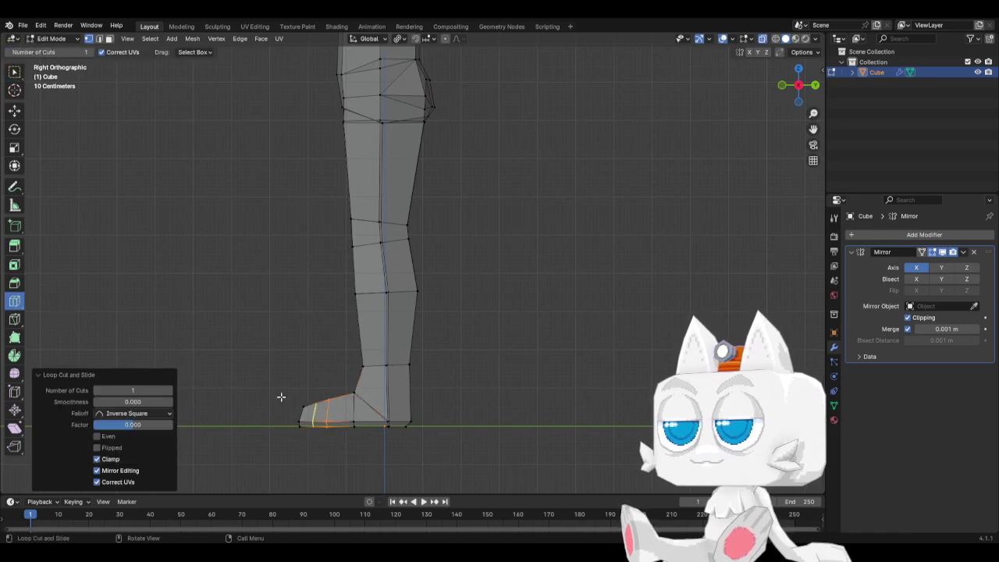
left_click(14, 73)
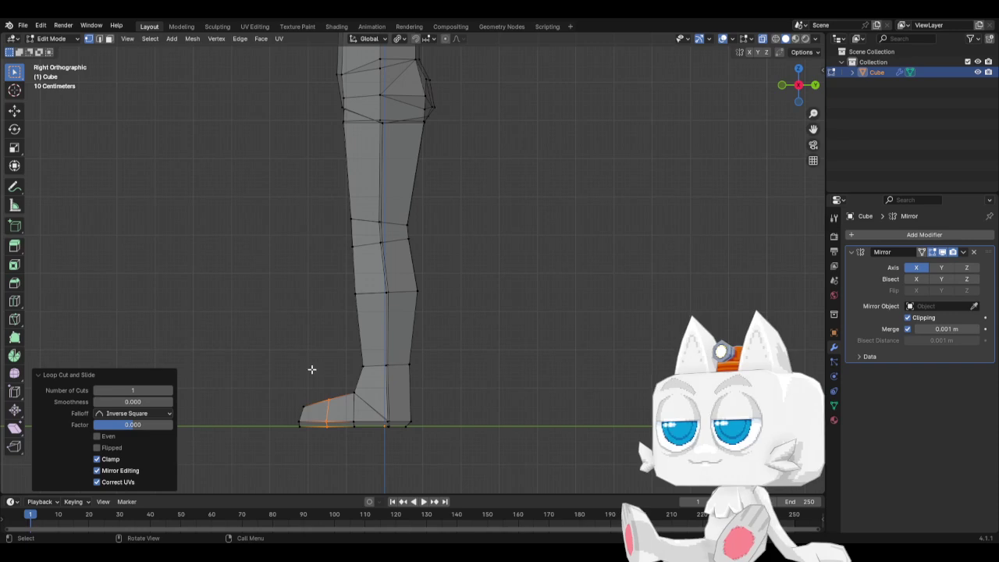
Widen the mid-foot loop by scaling 1.061 along X and move it 0.026 m along X
middle_click_drag(312, 369, 488, 431)
key("KP_7")
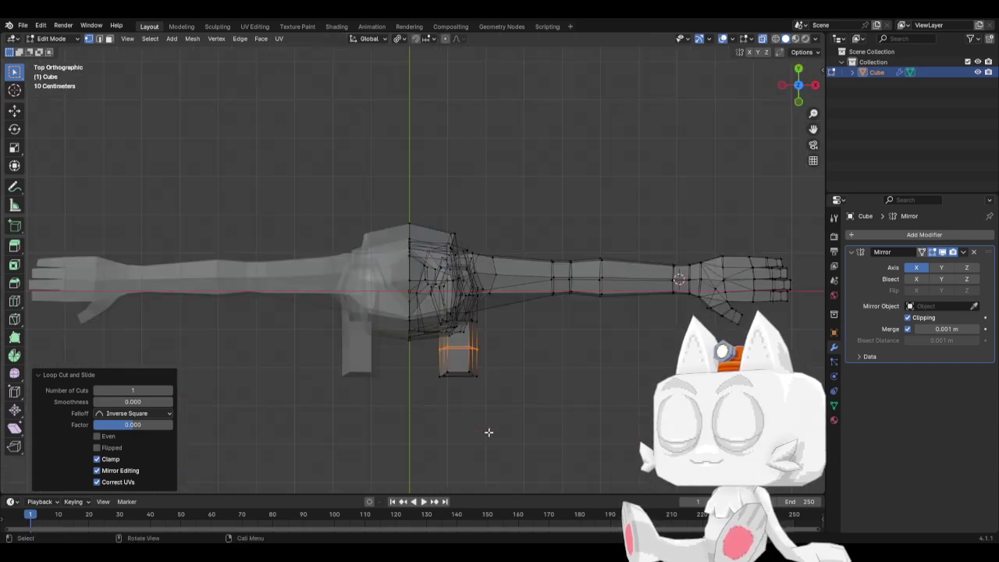
scroll(474, 417, "up", 1)
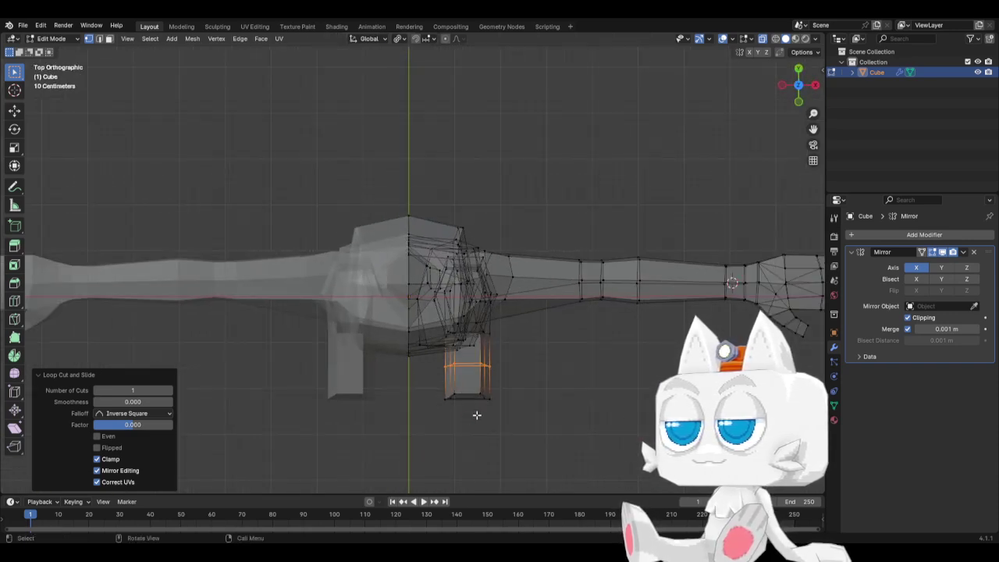
key("s")
key("x")
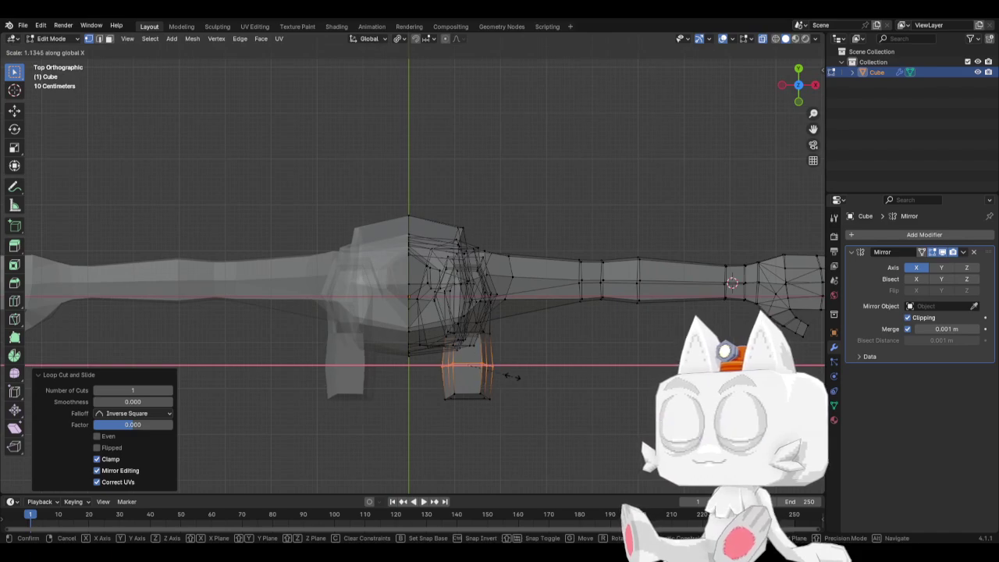
left_click(507, 376)
mouse_move(508, 375)
middle_mouse_down()
mouse_move(516, 310)
mouse_move(501, 369)
middle_mouse_up()
key("g")
key("x")
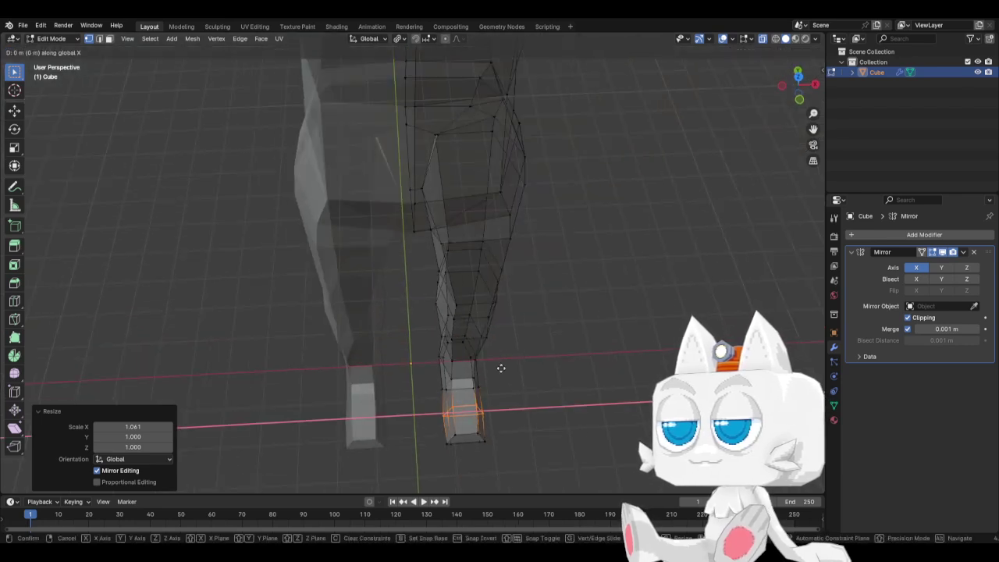
left_click(502, 370)
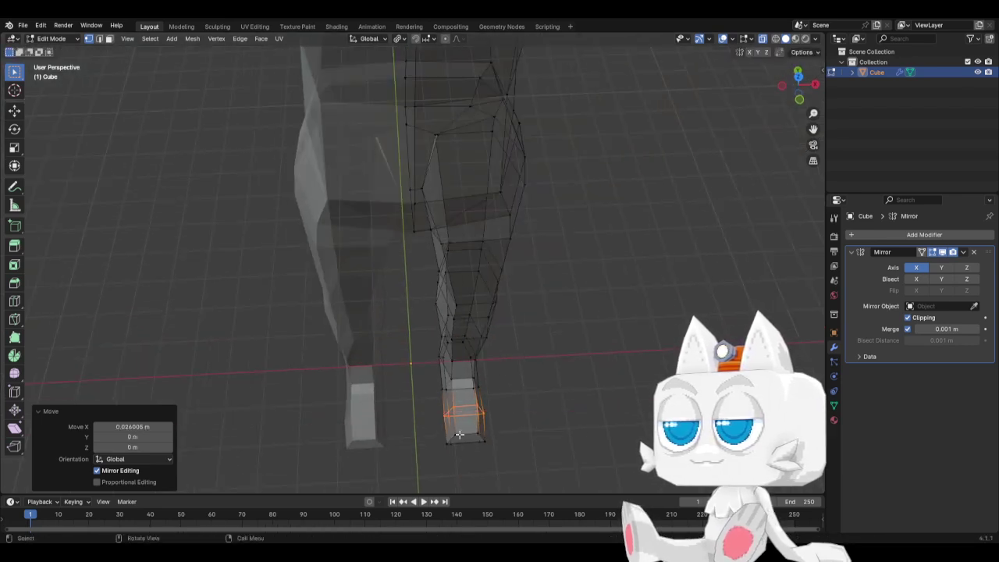
In the top view, select the toe end's outer corner vertices and edge-slide them twice, starting with a factor of 0.172
left_click_drag(463, 434, 501, 451)
key("KP_7")
key("g")
key("g")
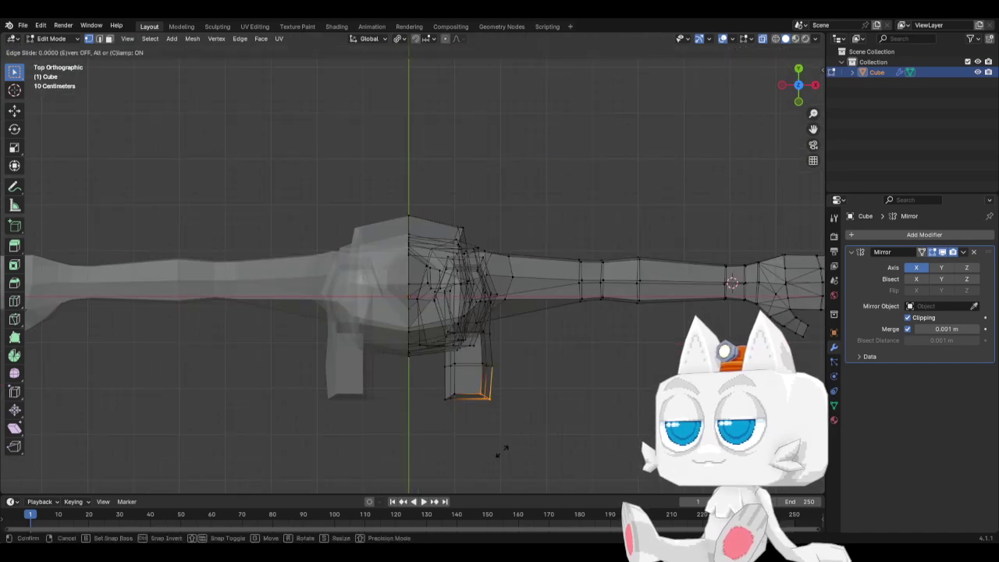
left_click(501, 448)
key("g")
key("g")
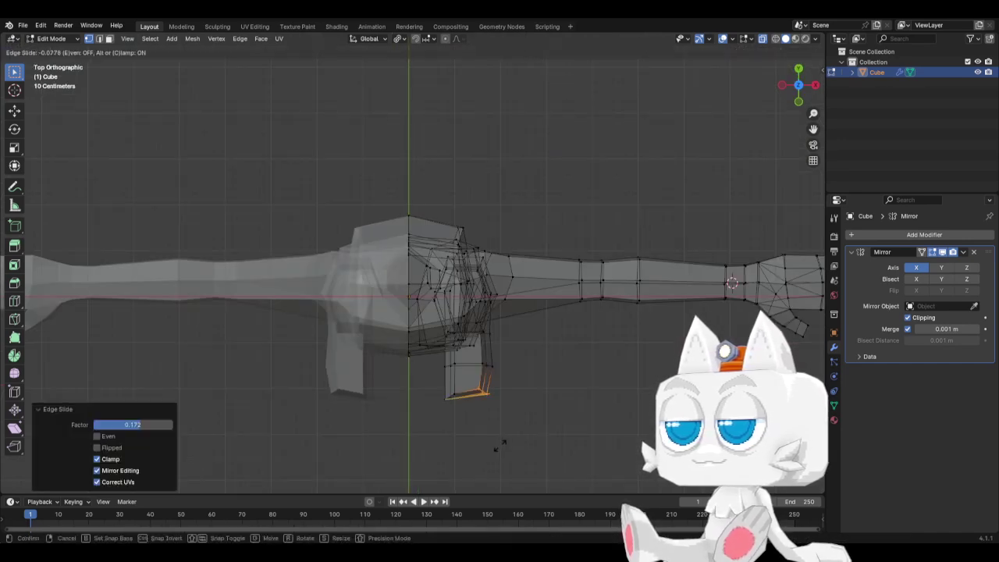
left_click(502, 448)
In the top view, move the toe end's inner corner vertices toward the foot's centre to taper the toe tip
key("g")
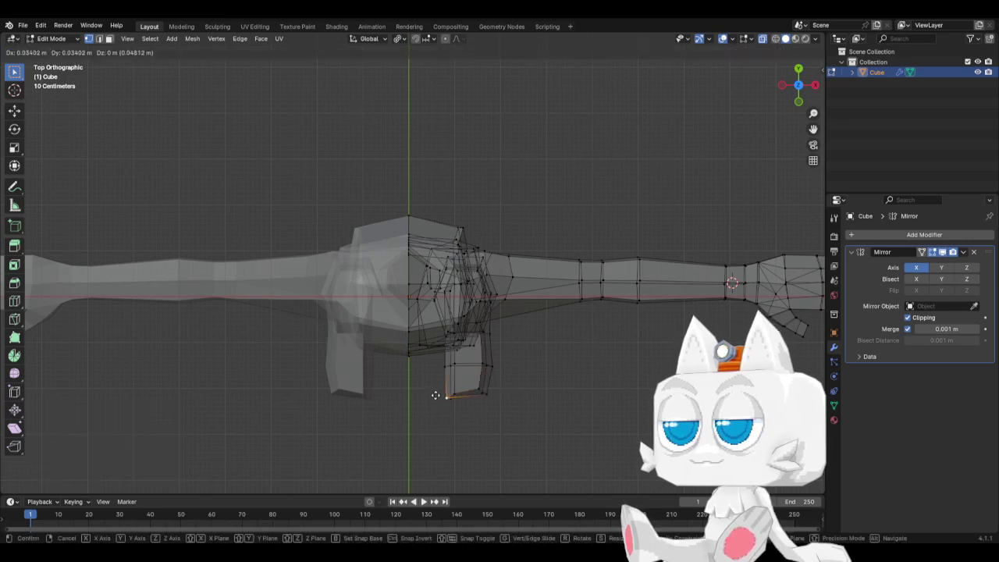
left_click(437, 395)
key("g")
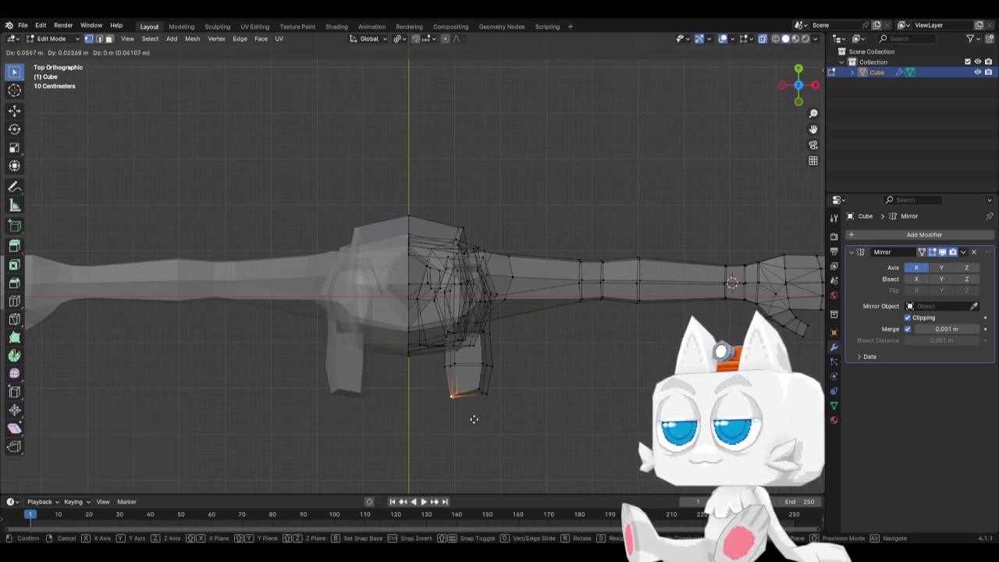
left_click(468, 413)
key("g")
left_click(452, 396)
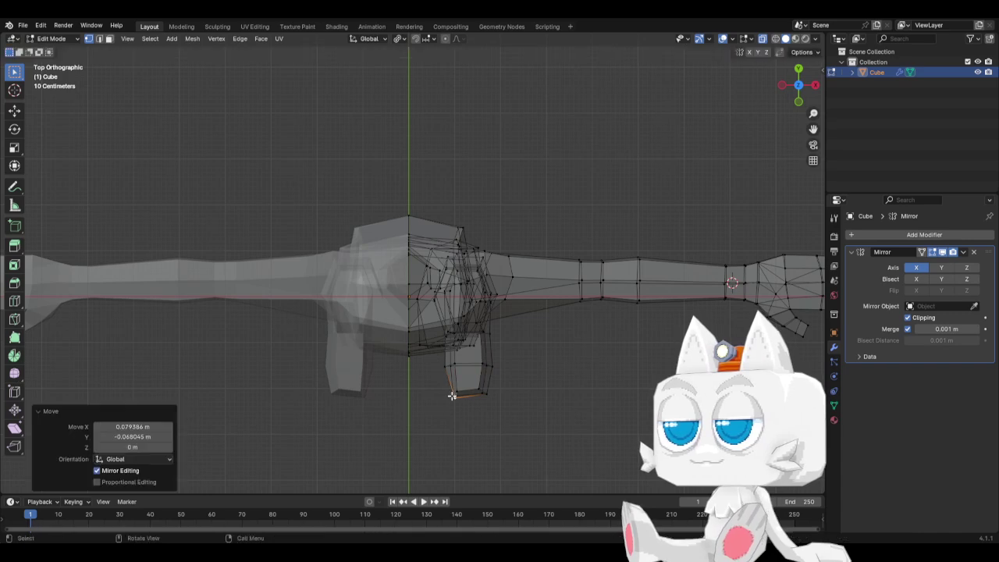
key("g")
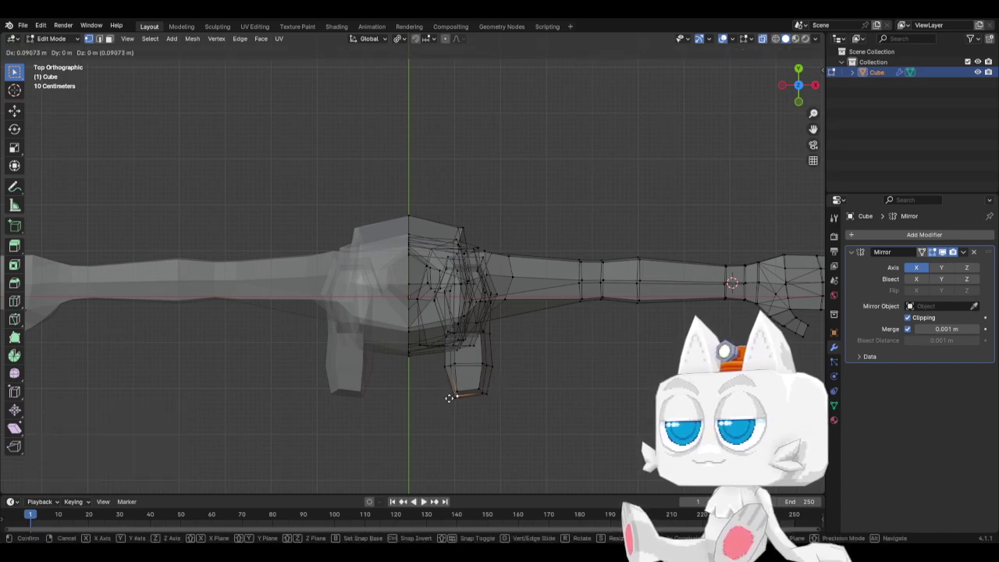
left_click(450, 397)
key("g")
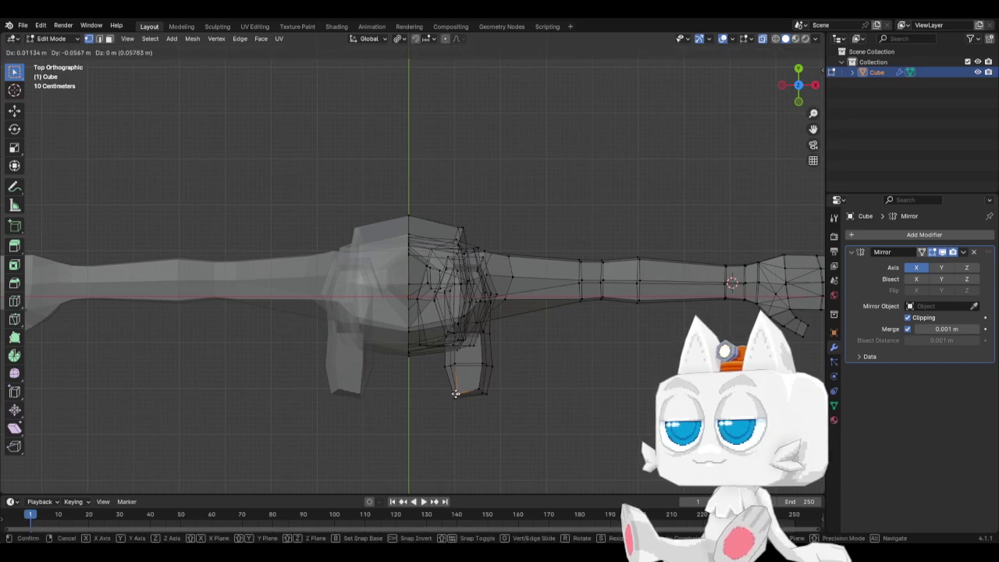
left_click(456, 393)
Select the toe end's outer corner vertices and move them -0.068 m along X
left_click(498, 401, "shift")
key("g")
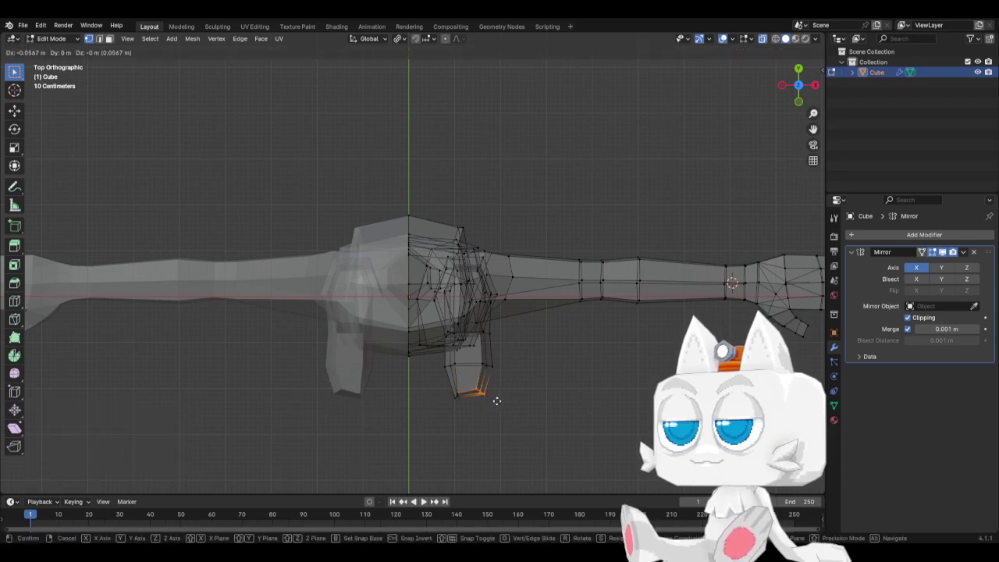
left_click(497, 401)
In the side view, shift the mid-foot's top vertices forward and up, and move the toe's upper tip vertex 0.020 m in Y and 0.053 m in Z
key("KP_3")
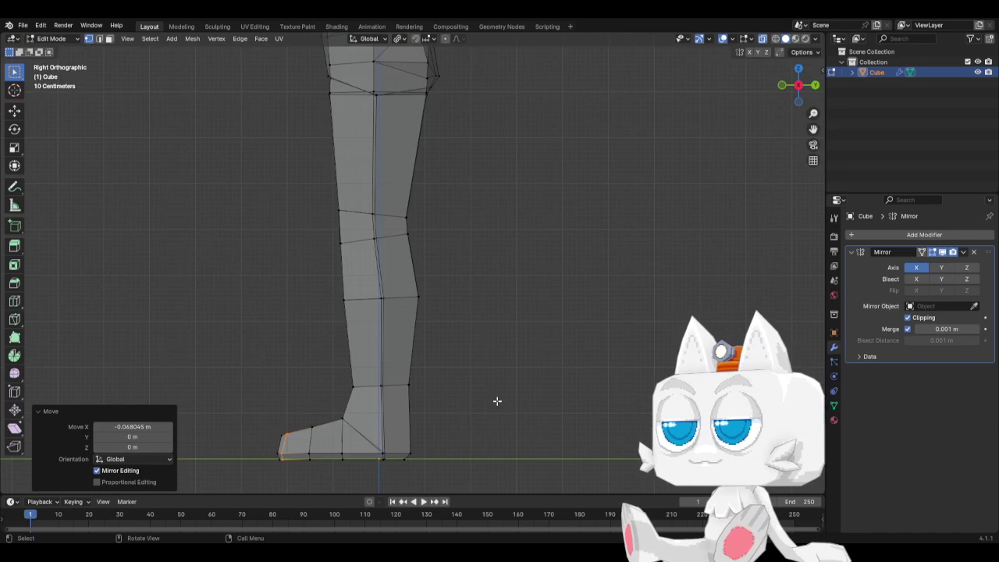
scroll(374, 416, "up", 3)
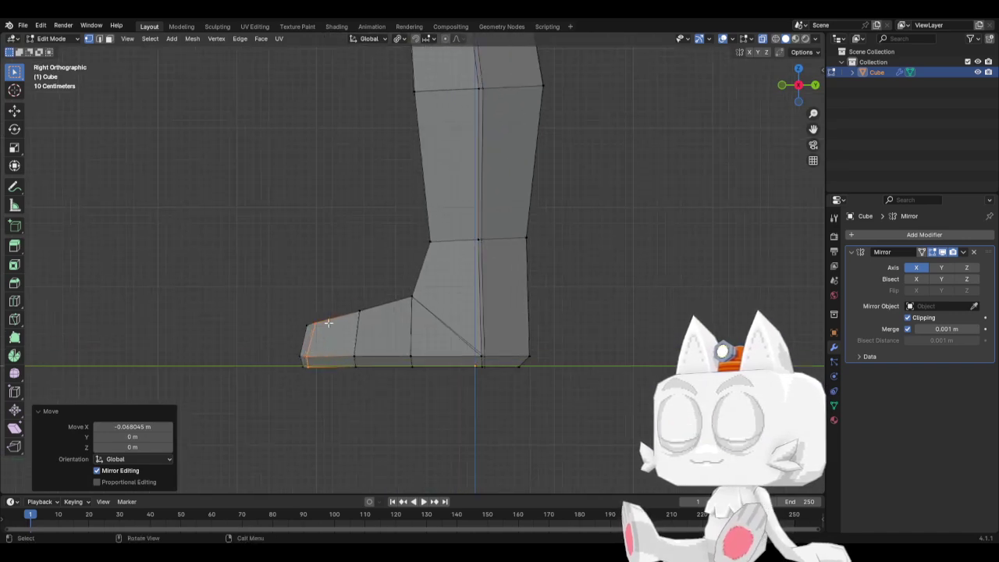
left_click_drag(338, 300, 382, 326)
key("g")
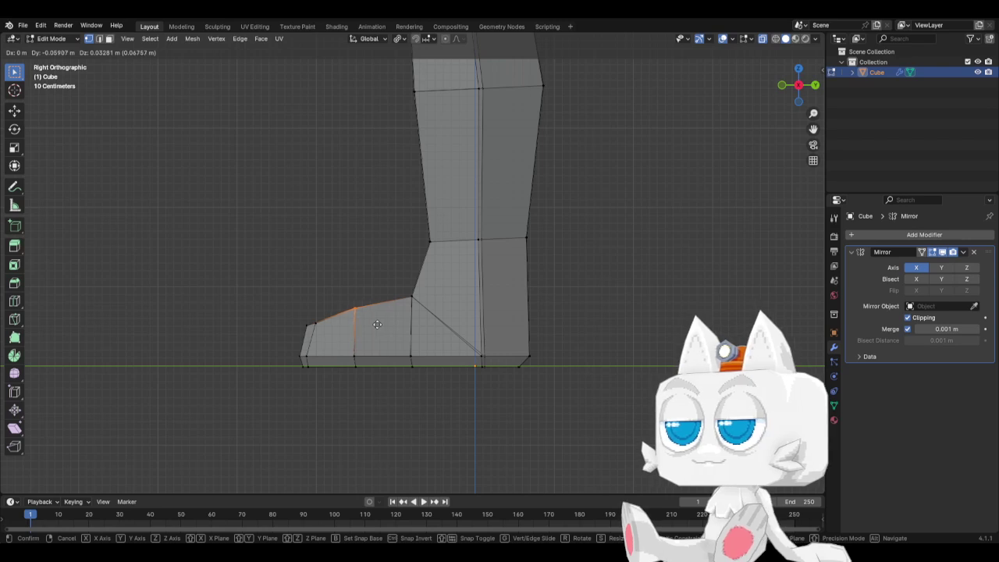
left_click(376, 324)
key("g")
left_click(300, 314)
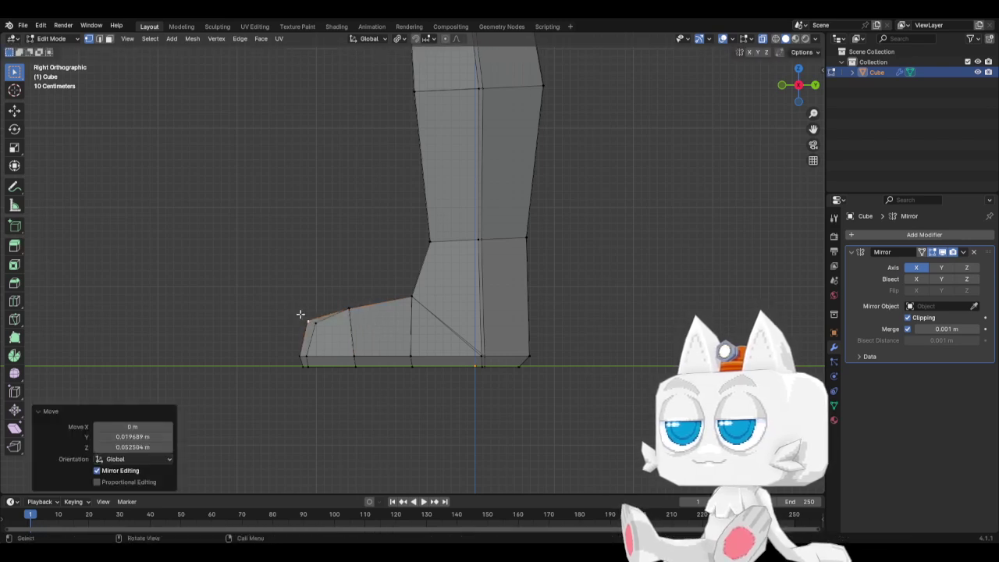
Adjust the individual vertices of the toe end, shifting the lower one along Y
middle_click_drag(324, 314, 441, 312)
key("g")
left_click(540, 334)
left_click(378, 434)
key("g")
key("y")
left_click(396, 442)
In the front view, select the whole foot below the ankle and widen it by scaling along X
key("KP_1")
left_click_drag(445, 292, 598, 423)
key("KP_1")
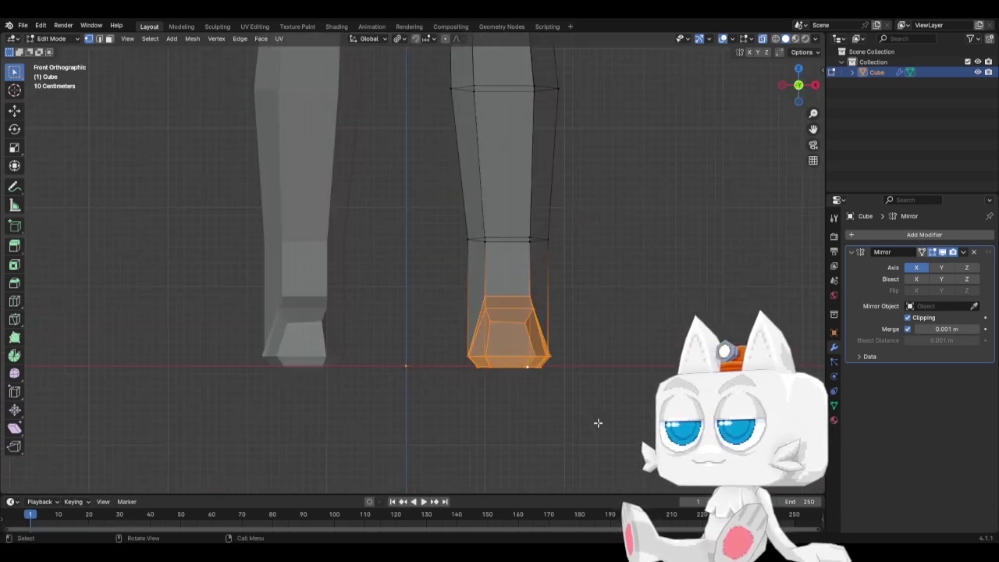
key("s")
key("x")
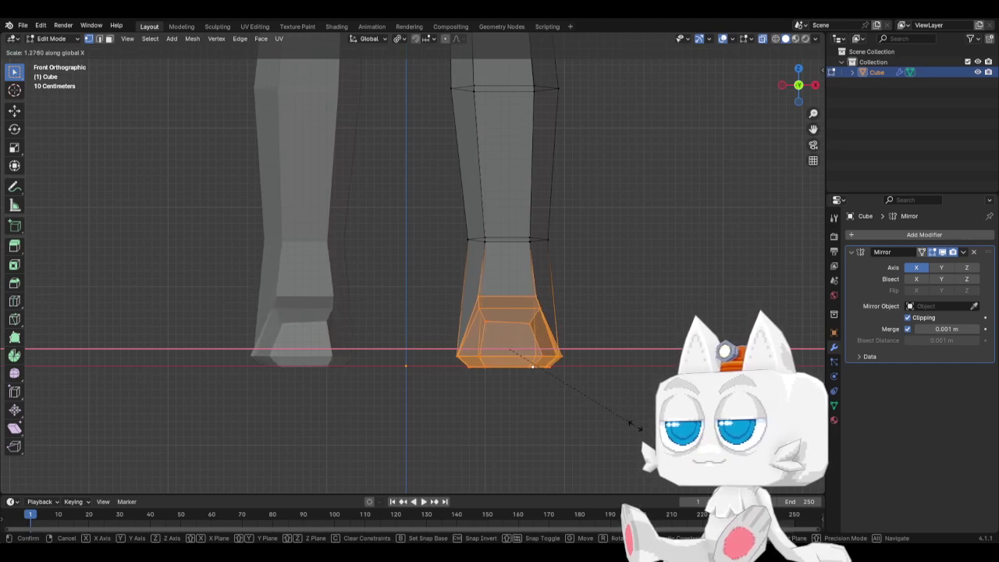
left_click(627, 422)
In the front view, adjust the outer instep vertex along X and move the outer mid-foot top vertex -0.033 m along X
left_click(535, 296)
key("g")
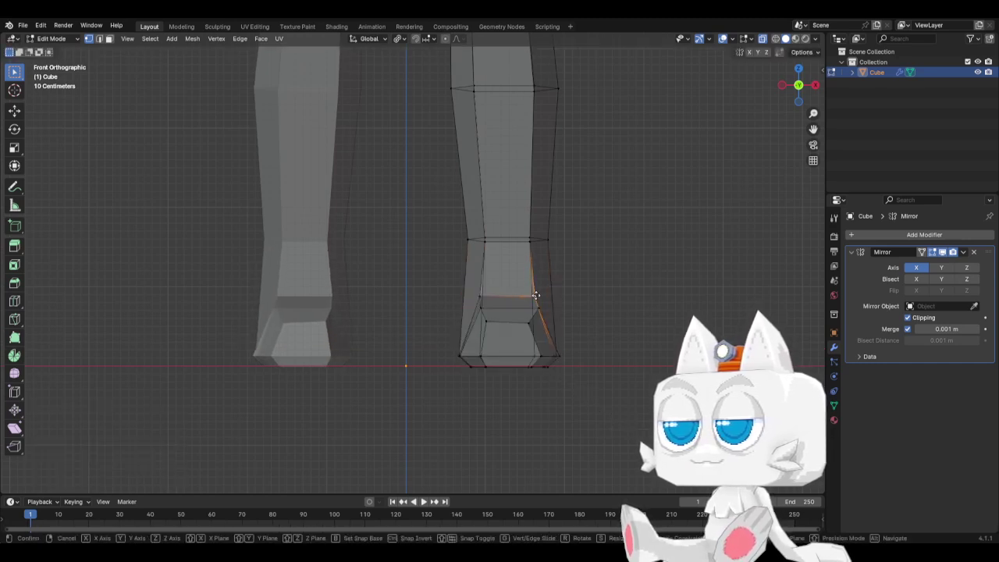
key("x")
left_click(537, 297)
left_click(539, 309)
key("g")
key("x")
left_click(538, 310)
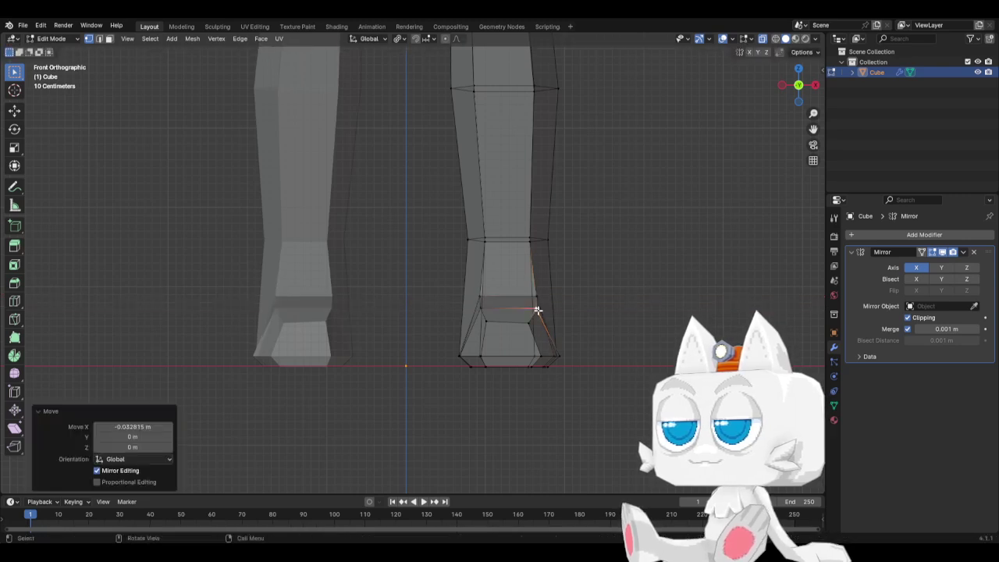
Move the outer top vertex of the toe end 0.059 m in X and 0.007 m in Z in the front view
left_click(527, 325)
key("g")
left_click(531, 325)
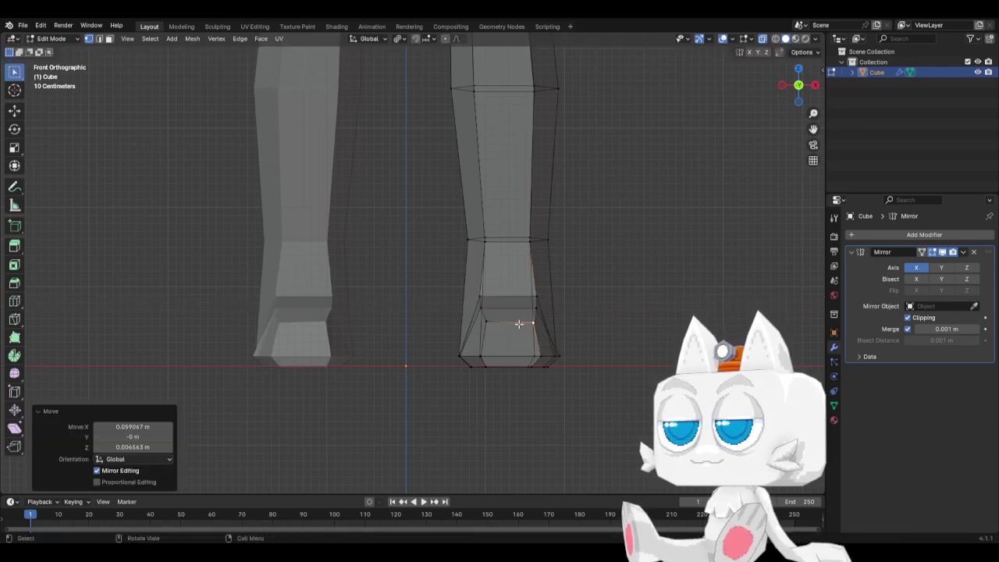
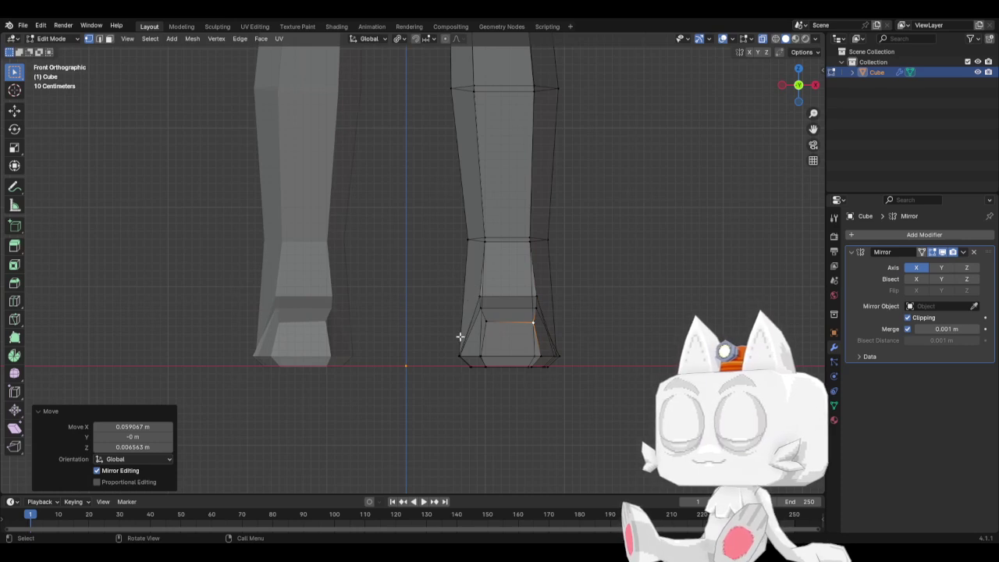
key("KP_3")
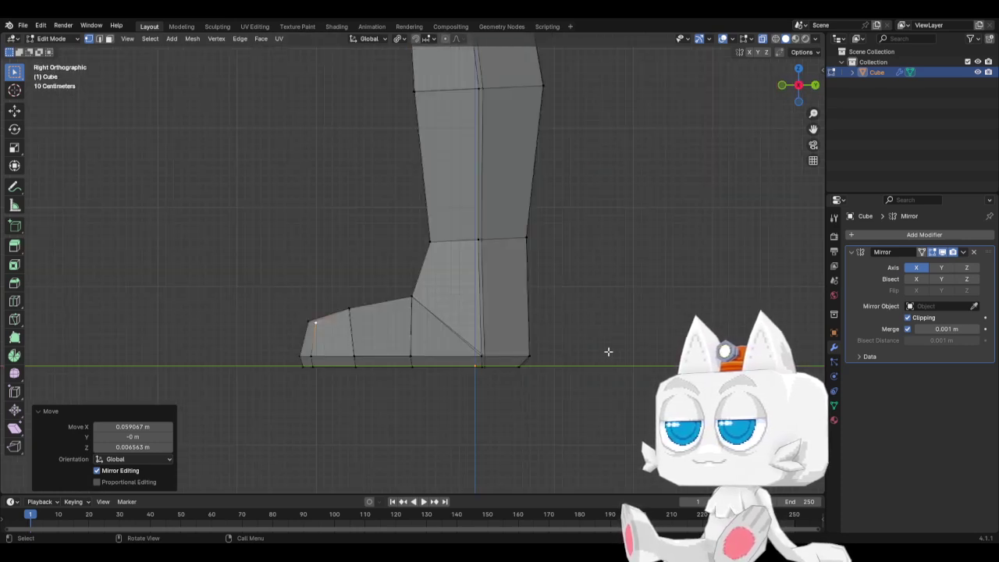
In the front view, delete the bottom row of vertices of the foot's sole
middle_click_drag(542, 372, 469, 354)
key("KP_1")
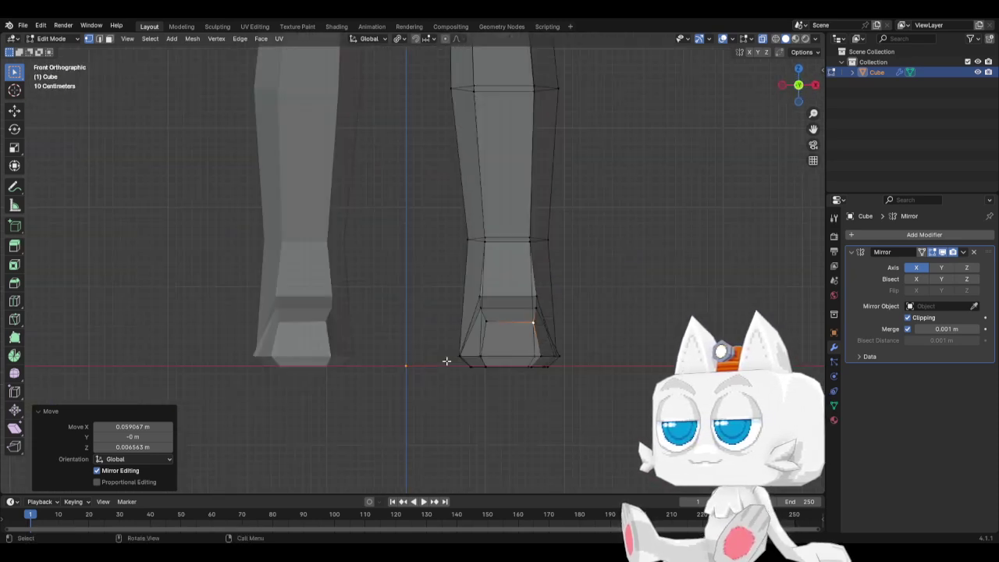
left_click_drag(445, 364, 616, 397)
key("x")
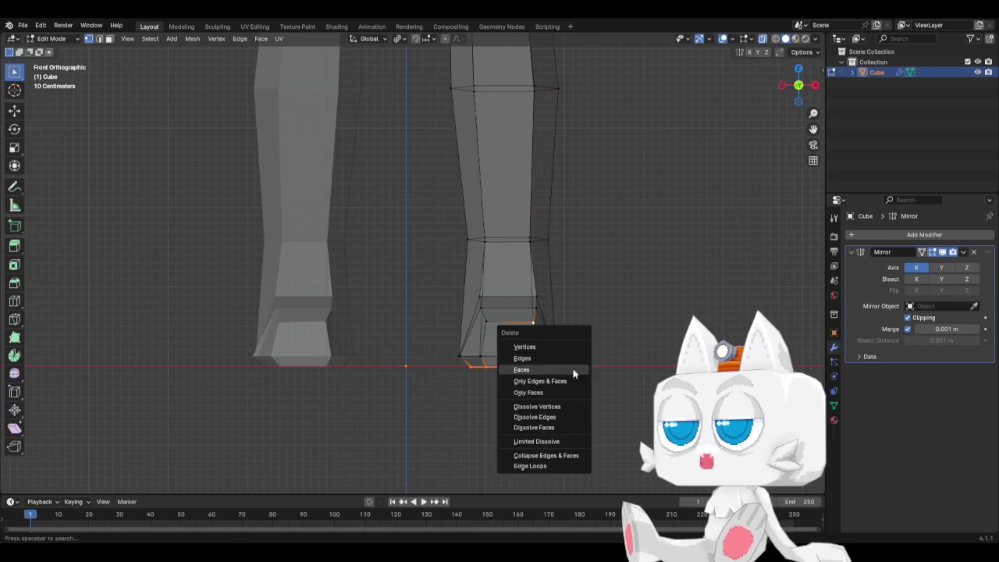
left_click(521, 369)
left_click(653, 318)
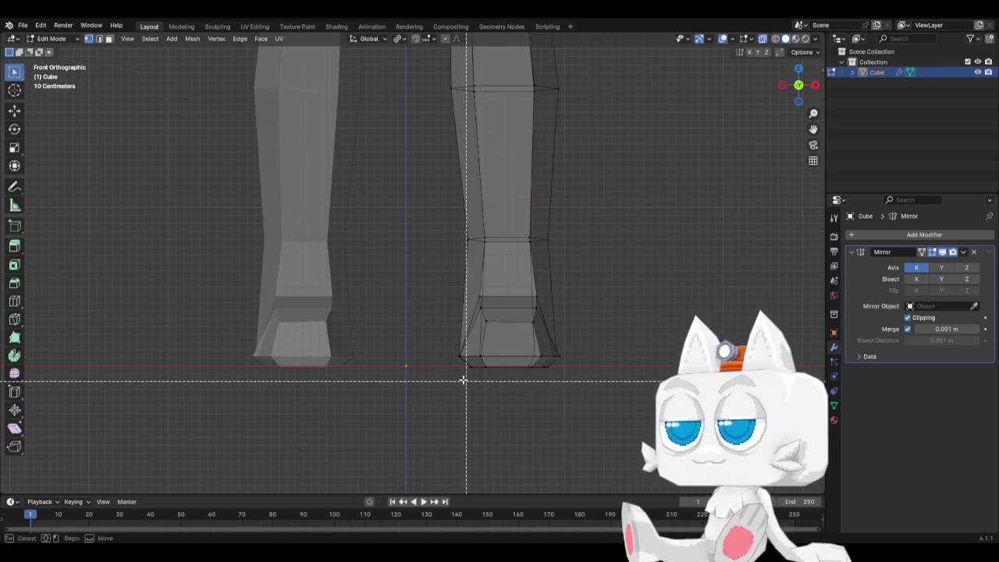
left_click_drag(453, 362, 604, 409)
key("x")
left_click(587, 344)
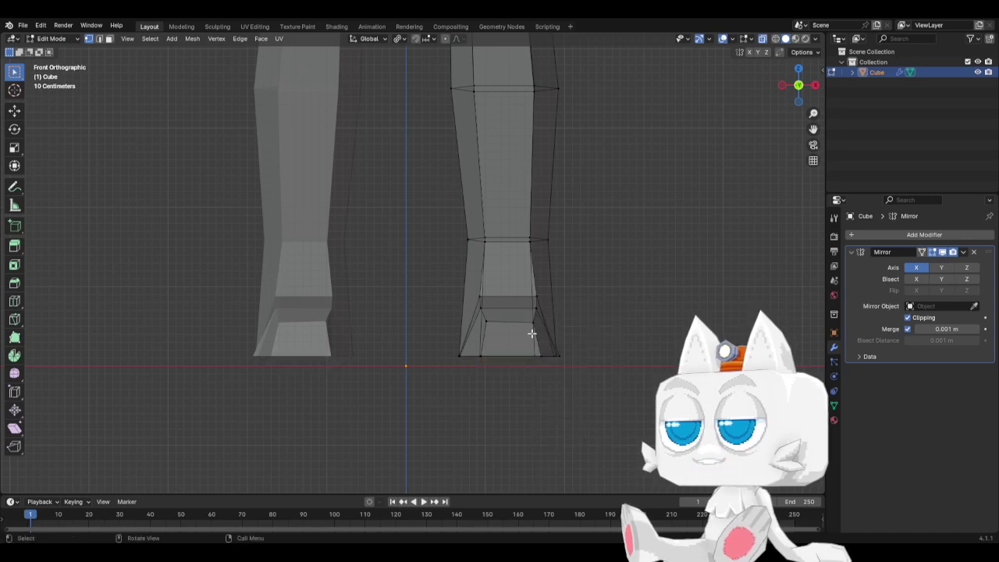
Select the whole foot below the ankle and raise it 0.203 m along Z in the front view
left_click_drag(413, 268, 573, 374)
key("g")
key("z")
left_click(592, 367)
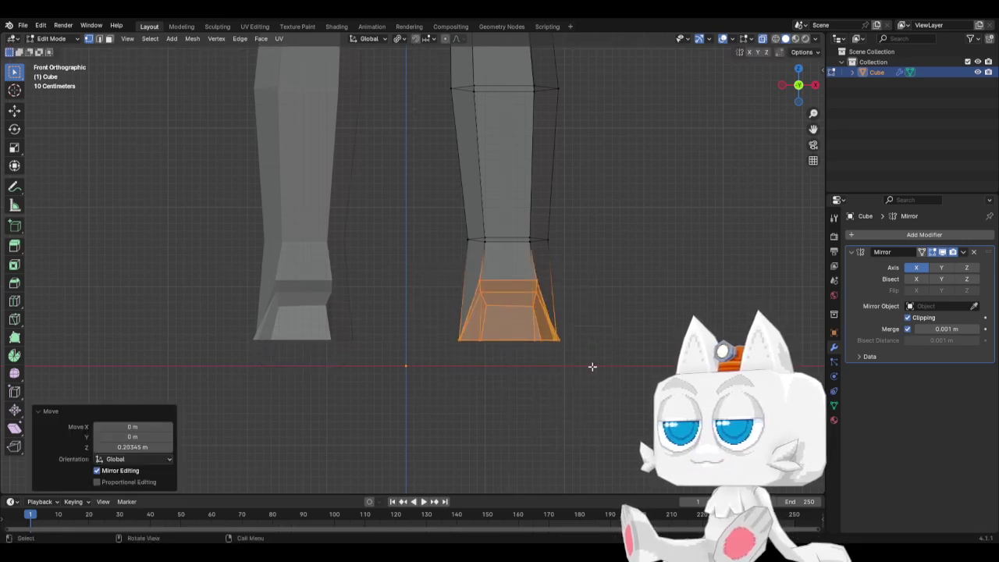
Extrude the foot's open bottom edge loop 0.335 m down along Z and scale the new loop to 0.979
left_click_drag(437, 330, 607, 383)
key("g")
key("z")
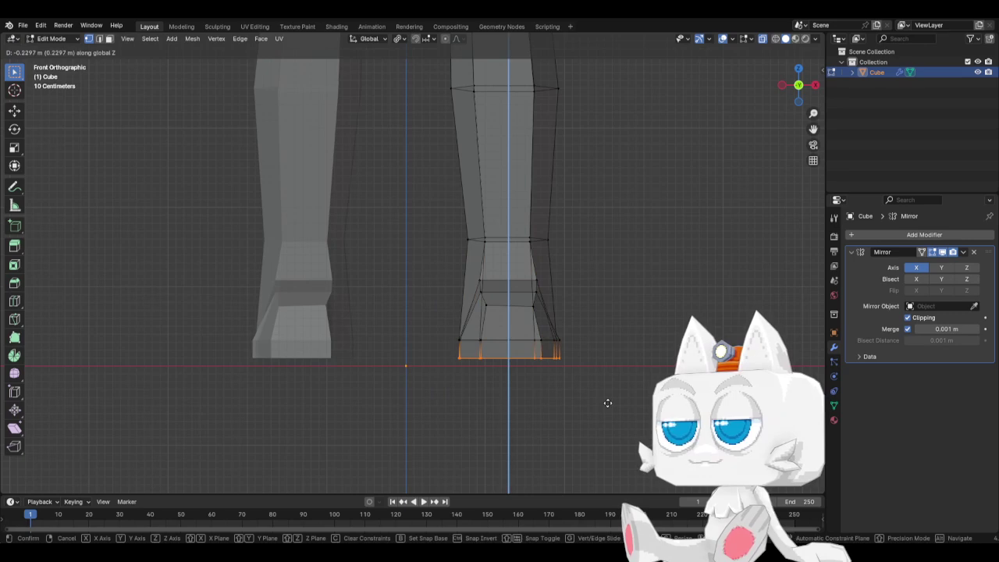
left_click(608, 411)
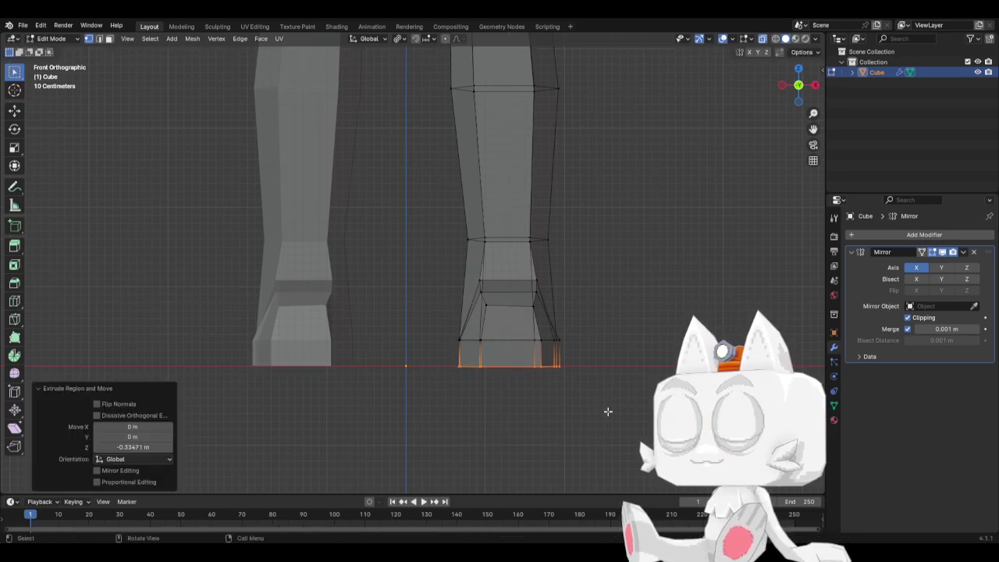
key("KP_3")
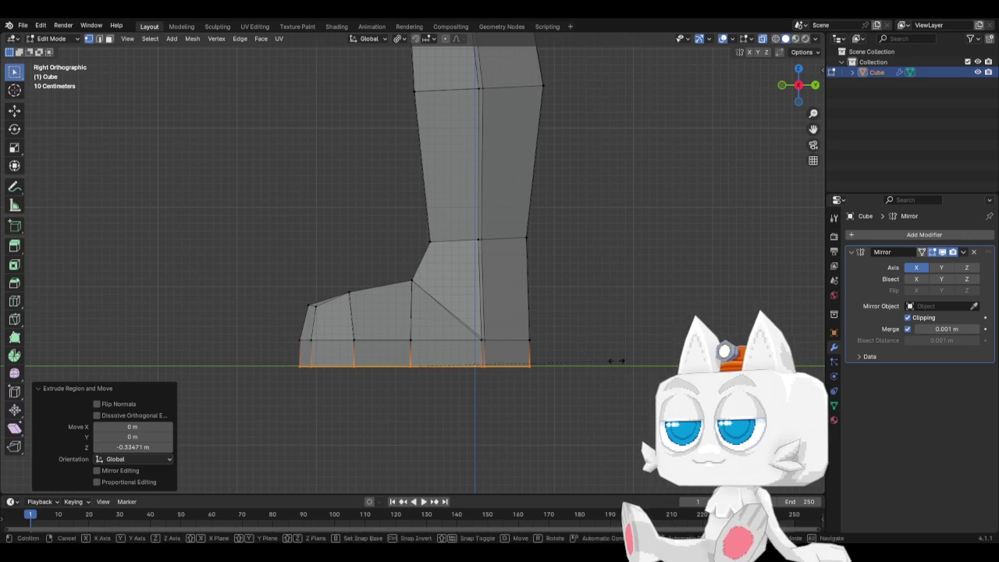
key("s")
left_click(437, 363)
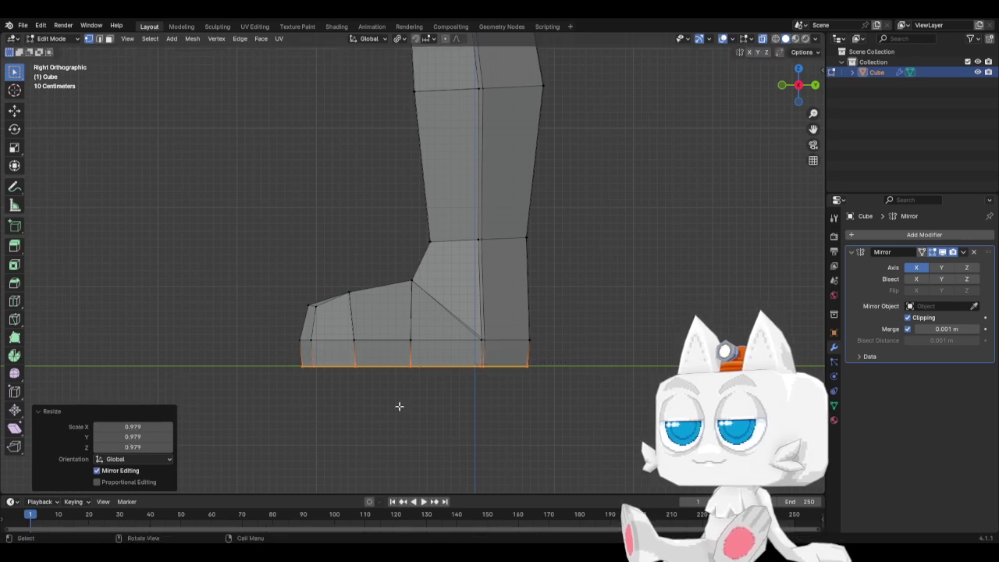
Fill the open sole with faces between opposite bottom edges, working from the toe end to the heel
middle_click_drag(399, 405, 406, 318)
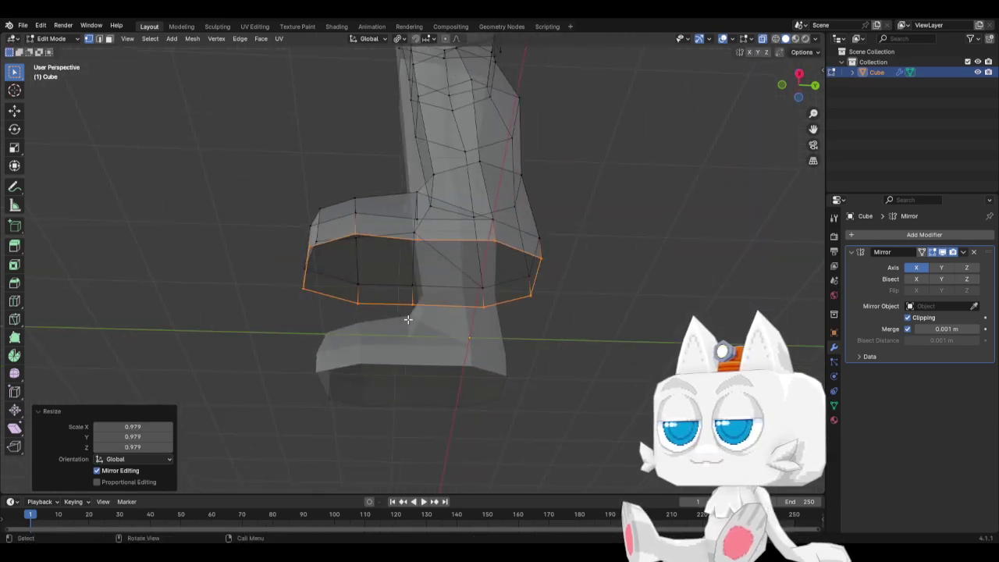
left_click(99, 38)
left_click(325, 301)
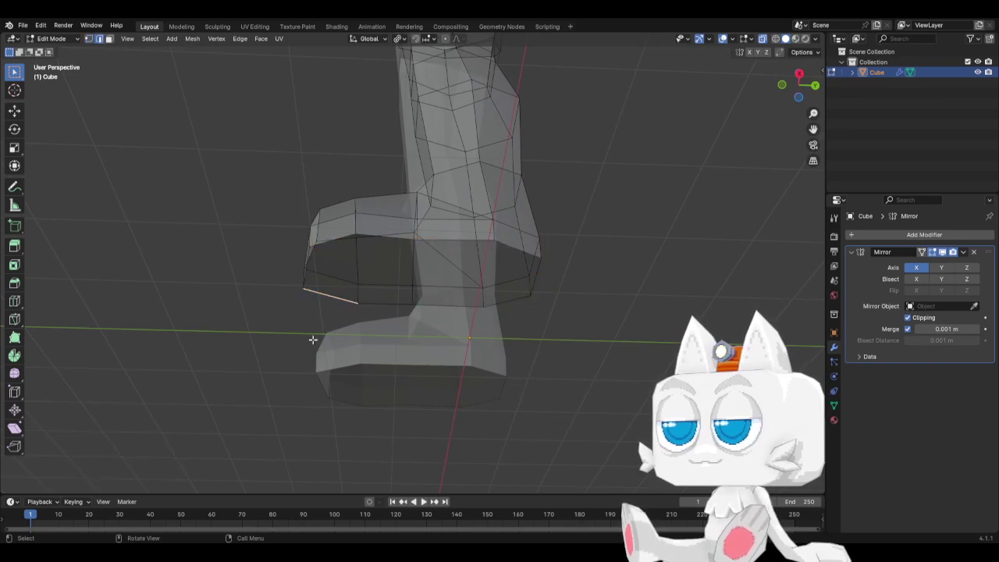
middle_click_drag(312, 338, 333, 315)
left_click(342, 303, "shift")
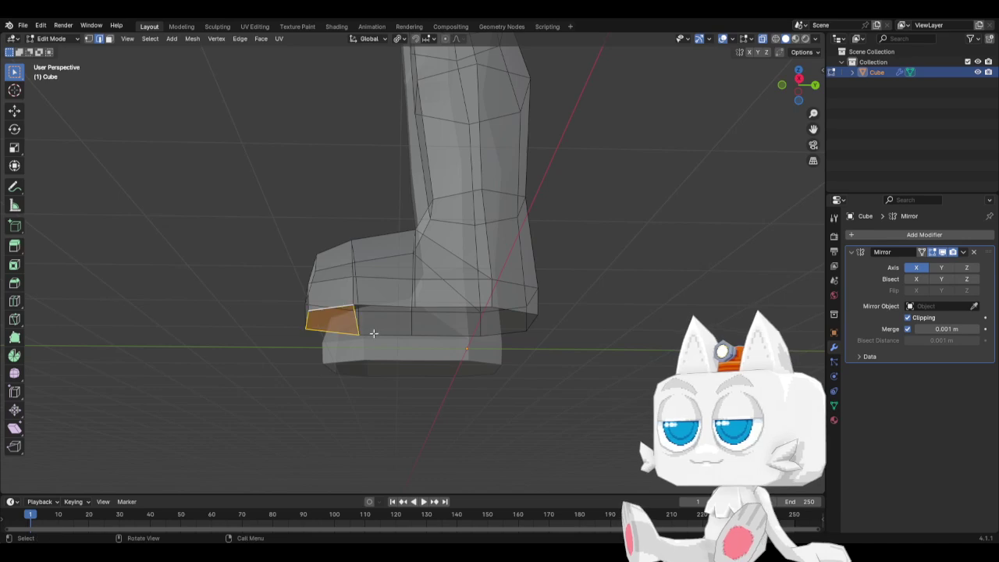
left_click(405, 311)
left_click(446, 334)
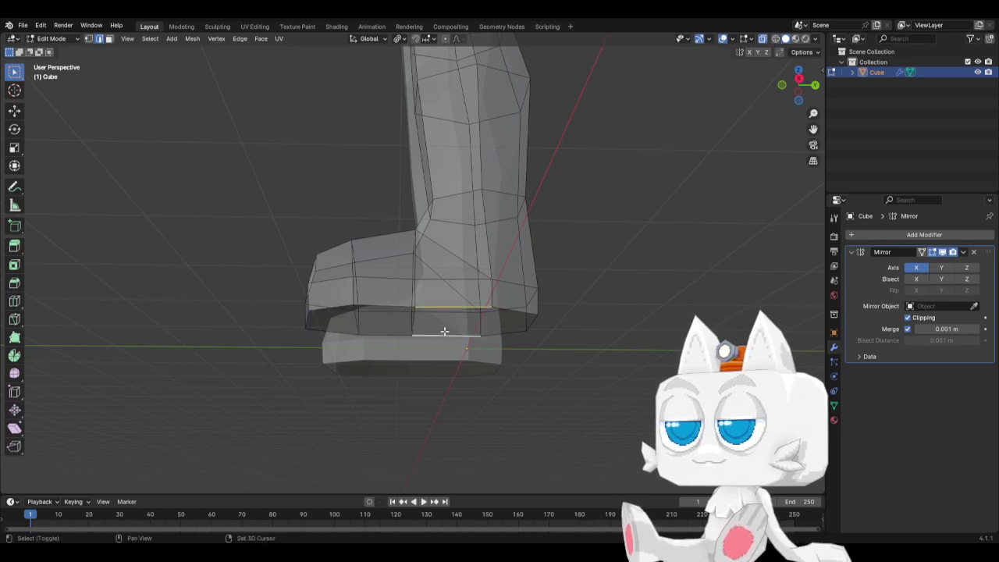
left_click(484, 324, "shift")
left_click(512, 333)
left_click(520, 313, "shift")
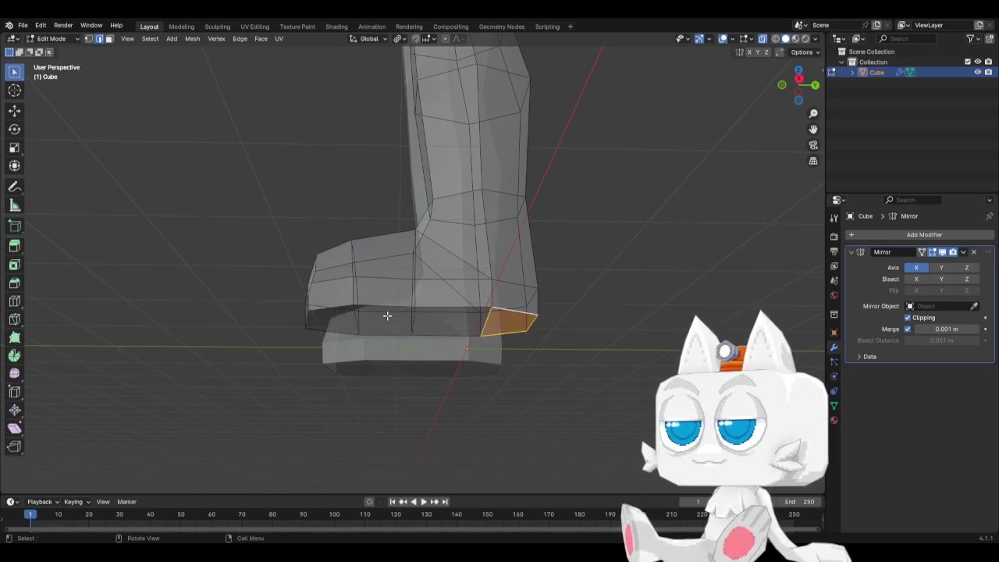
Examine the feet and their proportions against the whole character in Object Mode from perspective, front and side views
middle_click_drag(387, 316, 460, 417)
key("Tab")
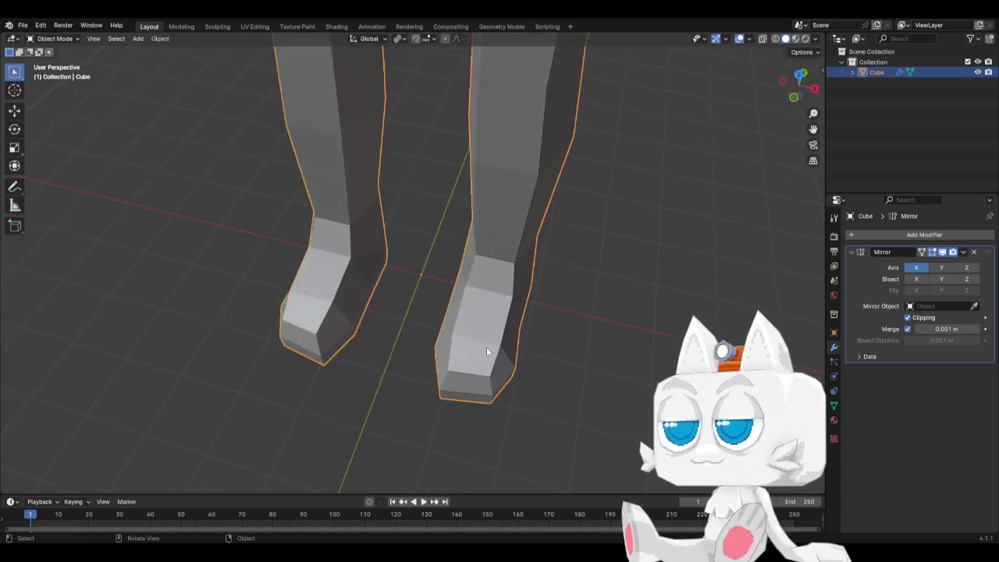
key("KP_1")
scroll(486, 351, "down", 4)
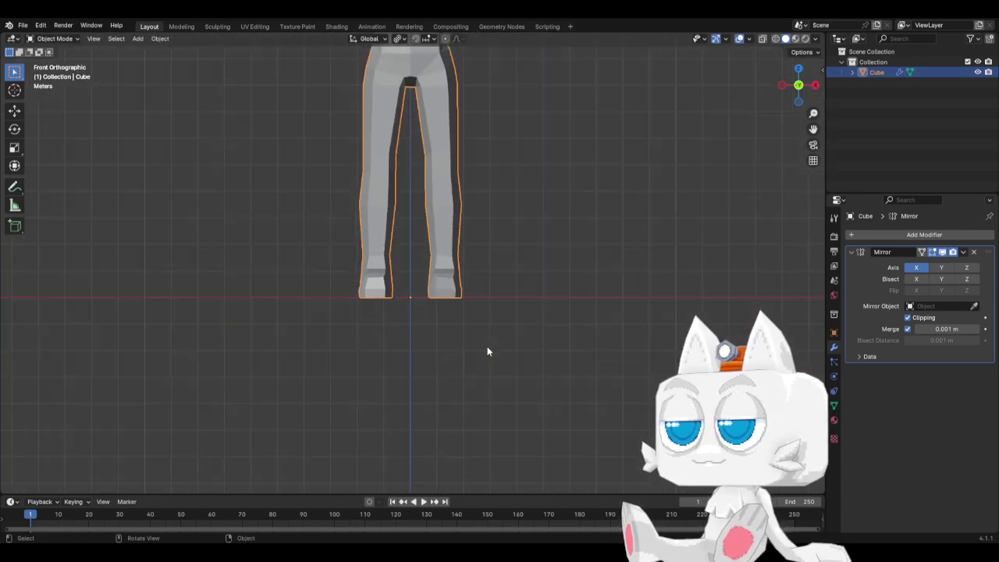
scroll(492, 340, "down", 4)
scroll(435, 272, "up", 3)
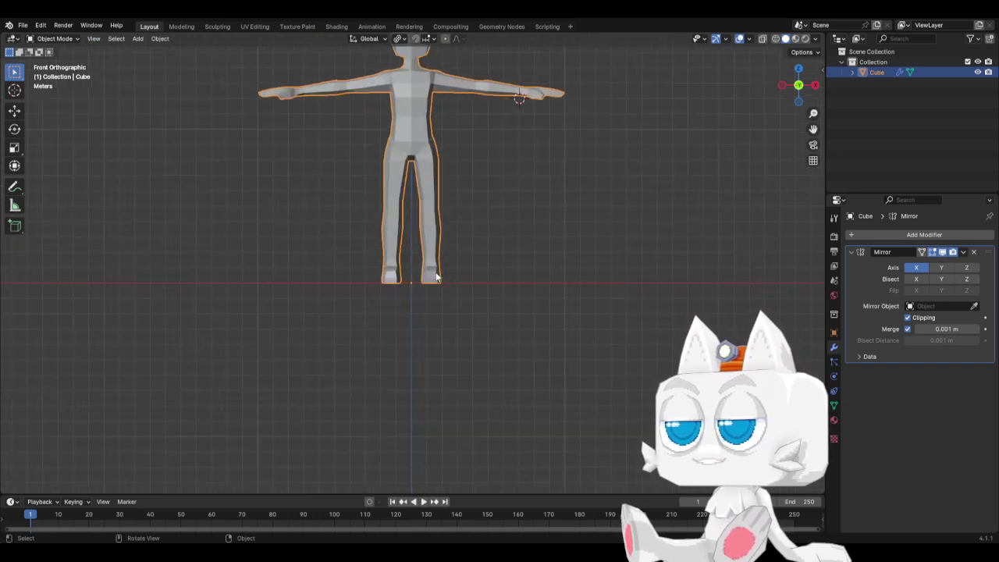
key("KP_3")
key("KP_1")
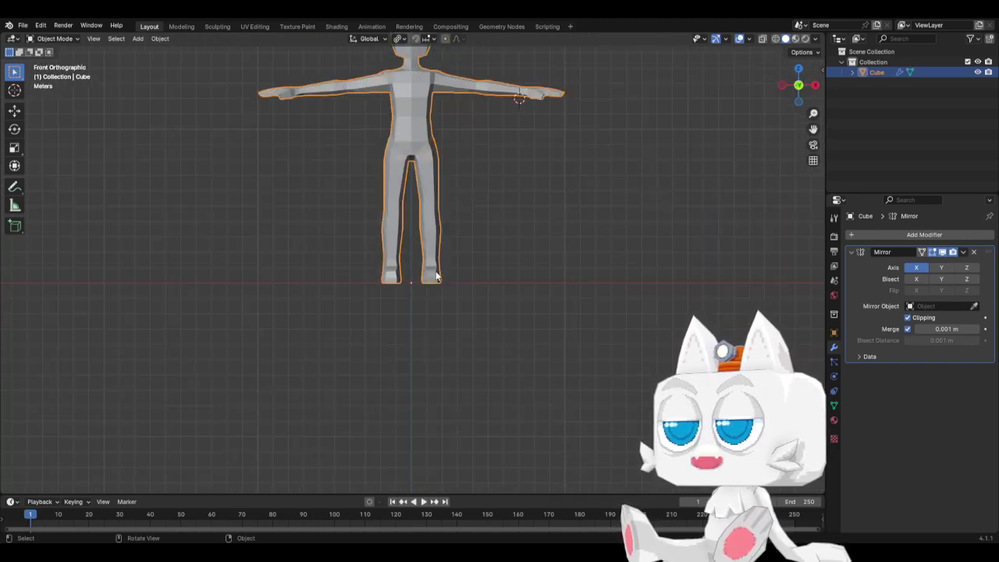
Back in Edit Mode, scale the foot below the ankle to 1.147 and move it down 0.245 m along Z
key("Tab")
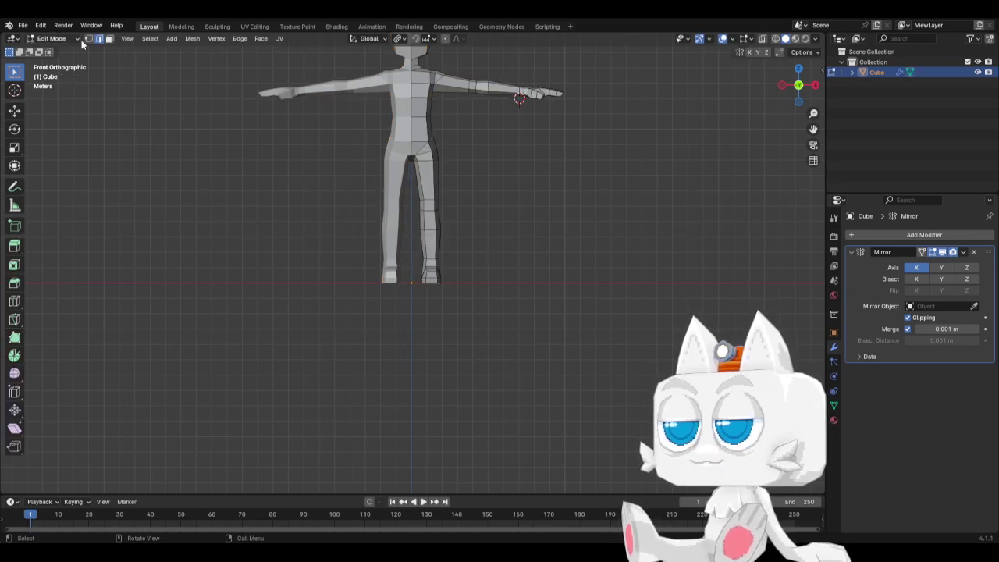
scroll(452, 289, "up", 5)
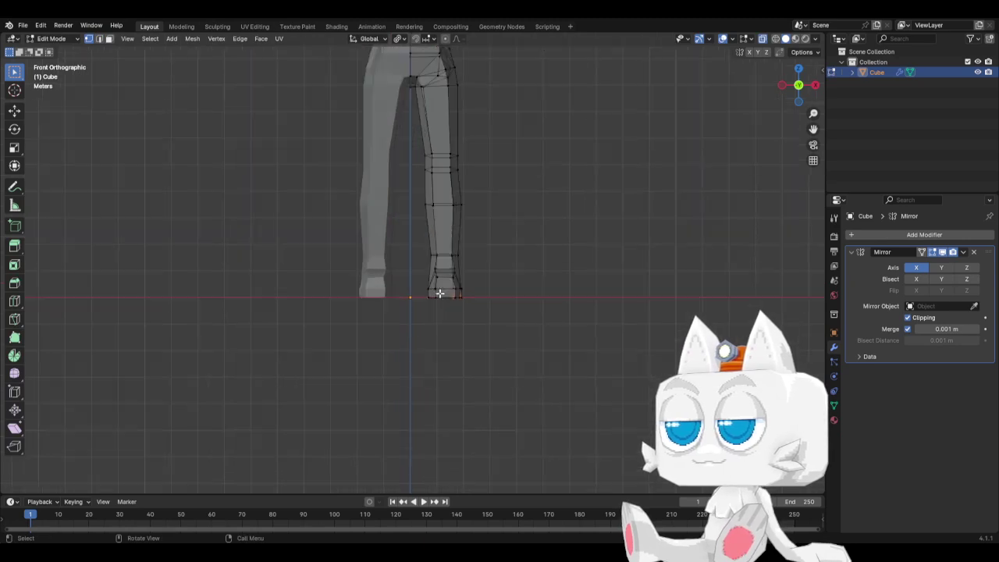
left_click_drag(413, 263, 511, 337)
key("s")
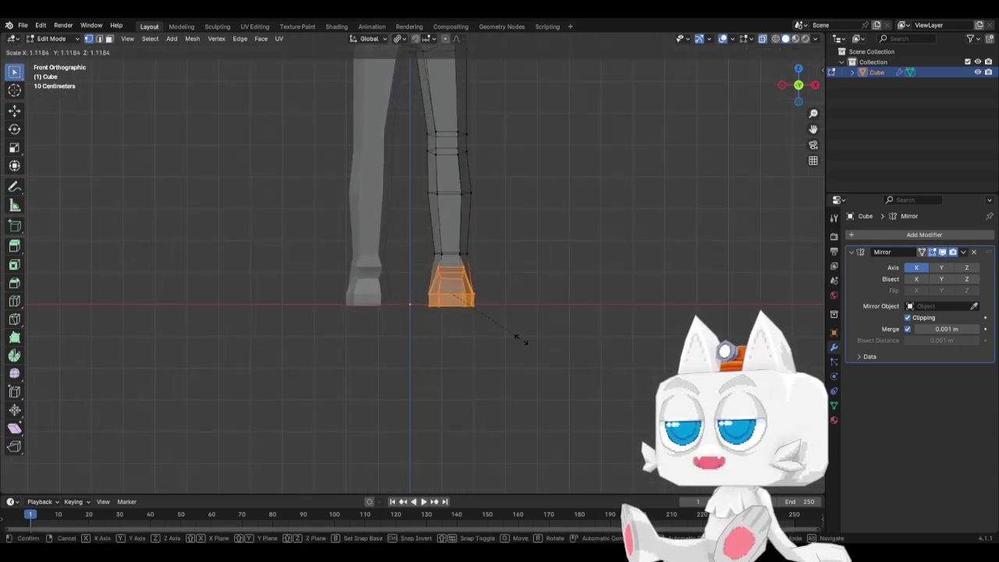
left_click(524, 340)
key("g")
key("z")
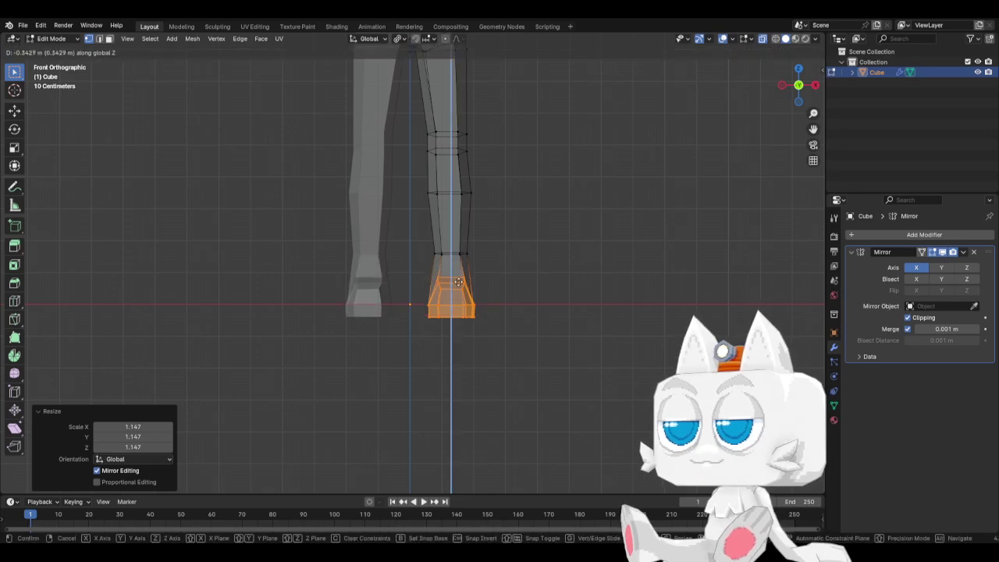
left_click(455, 274)
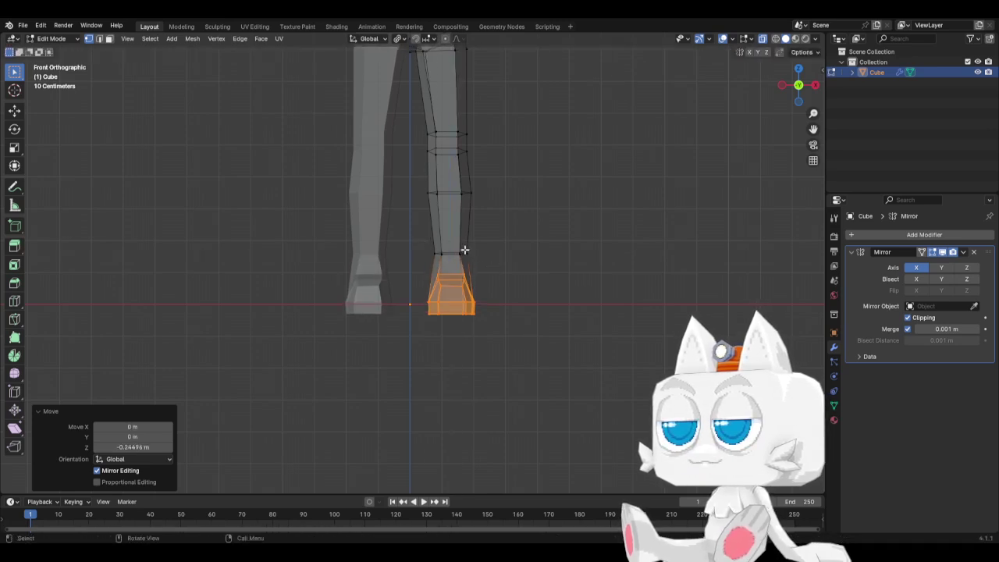
Select the ankle edge loop and slide it down toward the foot by a factor of 0.239
left_click_drag(422, 234, 497, 267)
key("g")
key("g")
left_click(498, 261)
key("g")
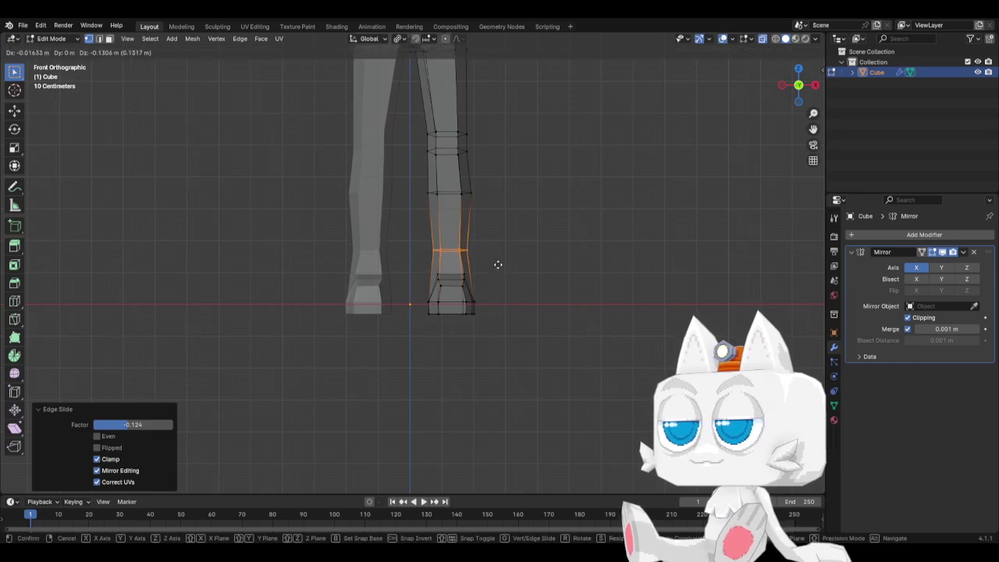
key("g")
right_click(496, 273)
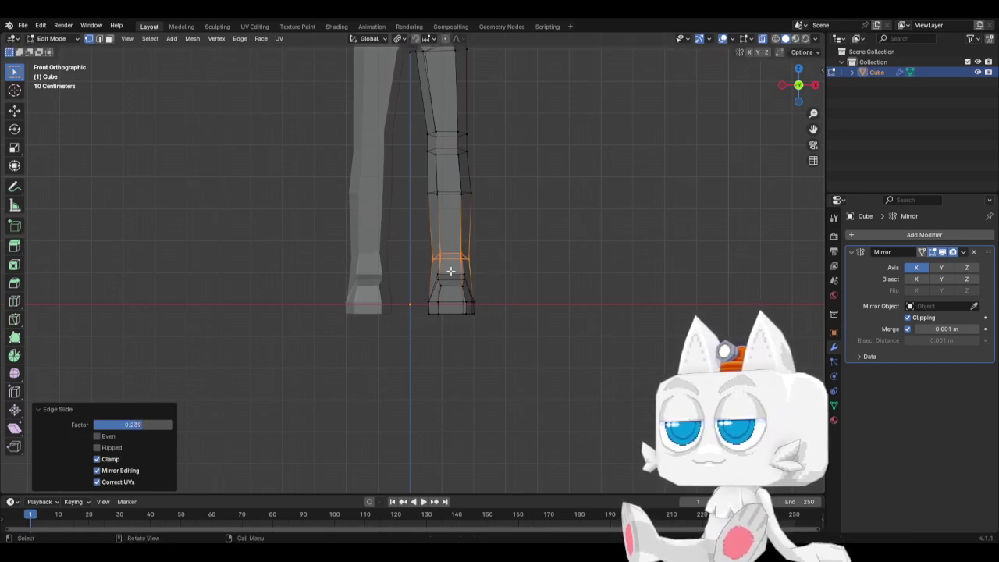
Select the entire linked body mesh and move it up 0.327 m along Z so the sole rests on the ground line
key("l")
key("g")
key("z")
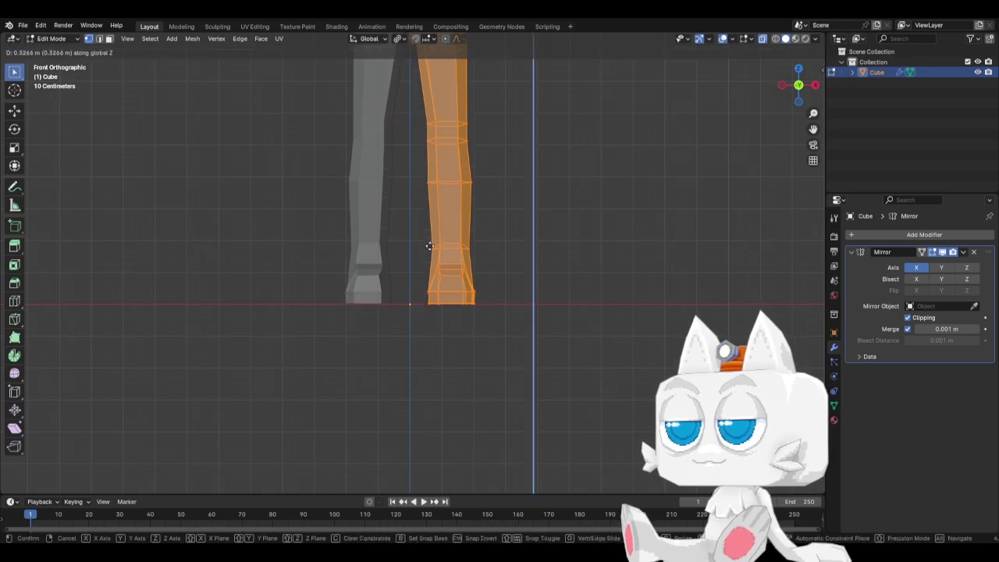
left_click(429, 245)
scroll(462, 290, "down", 5)
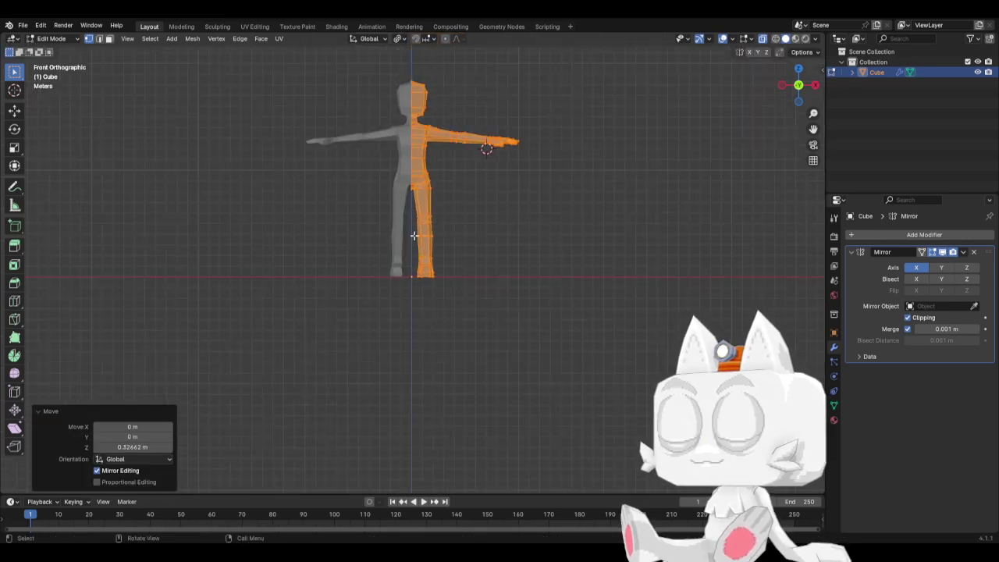
scroll(402, 215, "up", 2)
scroll(391, 201, "down", 3)
Select everything above the lower shin and move it down 0.621 m along Z to shorten the lower leg
key("b")
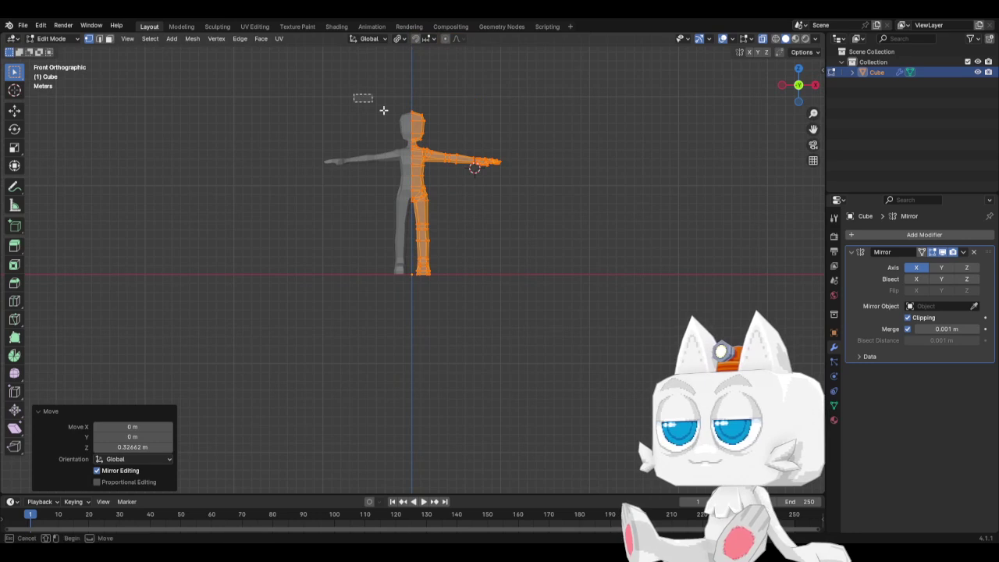
left_click_drag(383, 110, 533, 251)
scroll(520, 261, "up", 4)
key("g")
key("z")
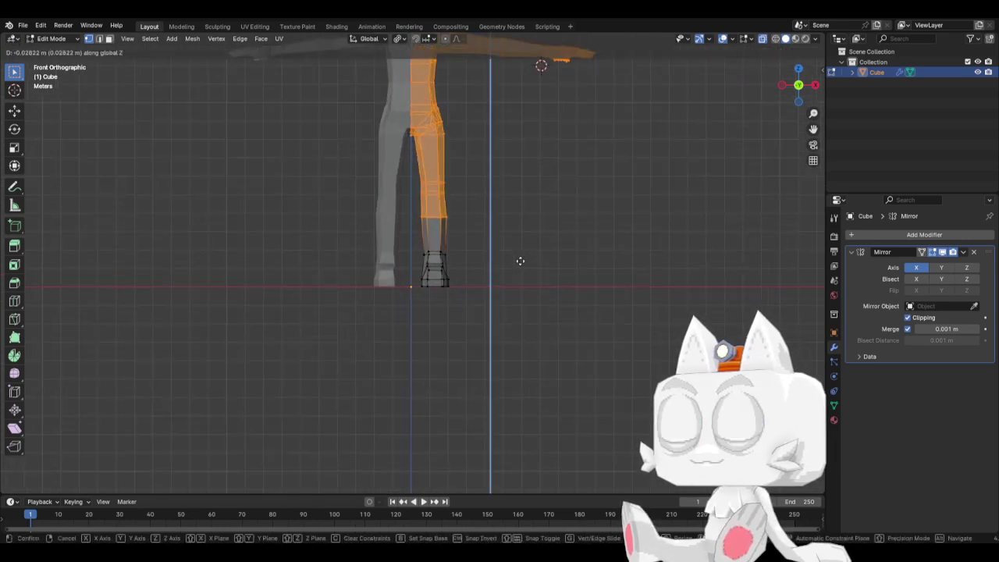
left_click(519, 271)
key("g")
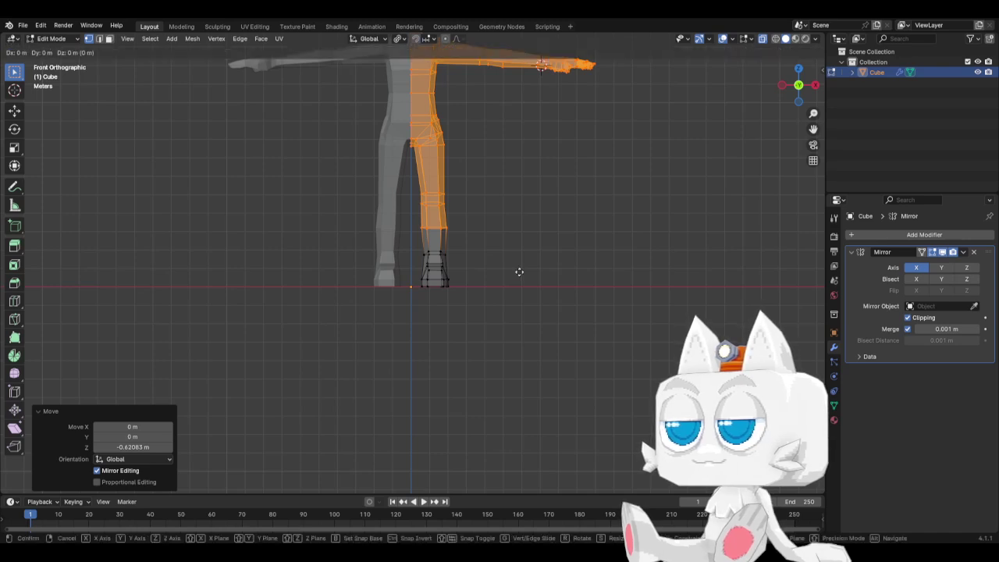
key("Escape")
Select the foot and ankle and shift them 0.028 m along X in the front view and 0.056 m along Y in the side view
left_click_drag(402, 241, 496, 310)
key("g")
key("x")
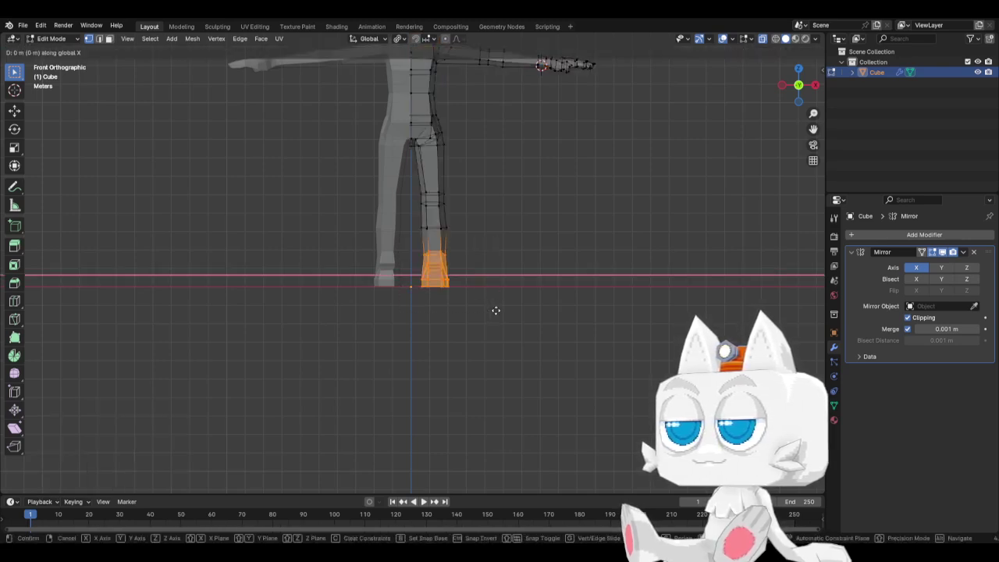
left_click(495, 308)
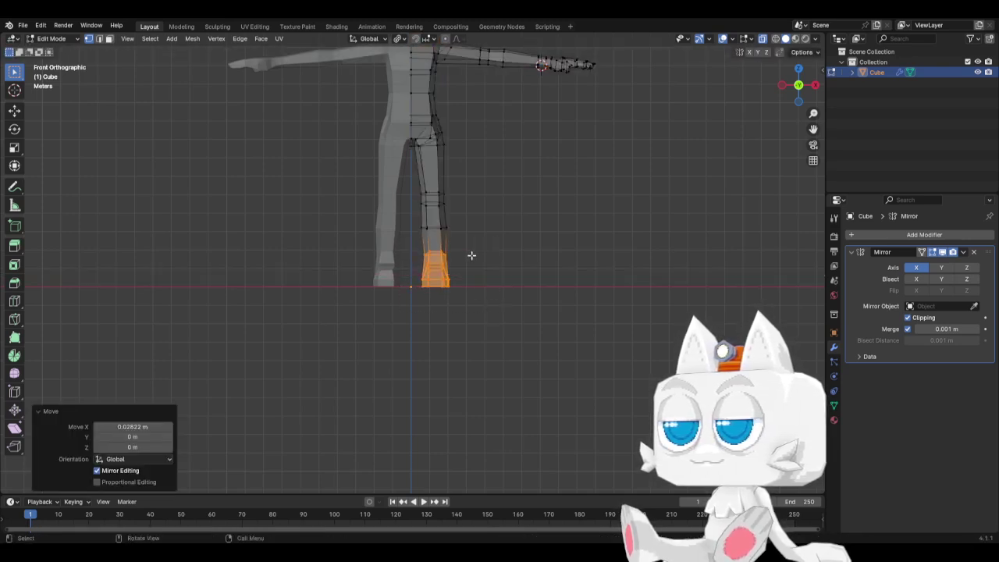
key("KP_3")
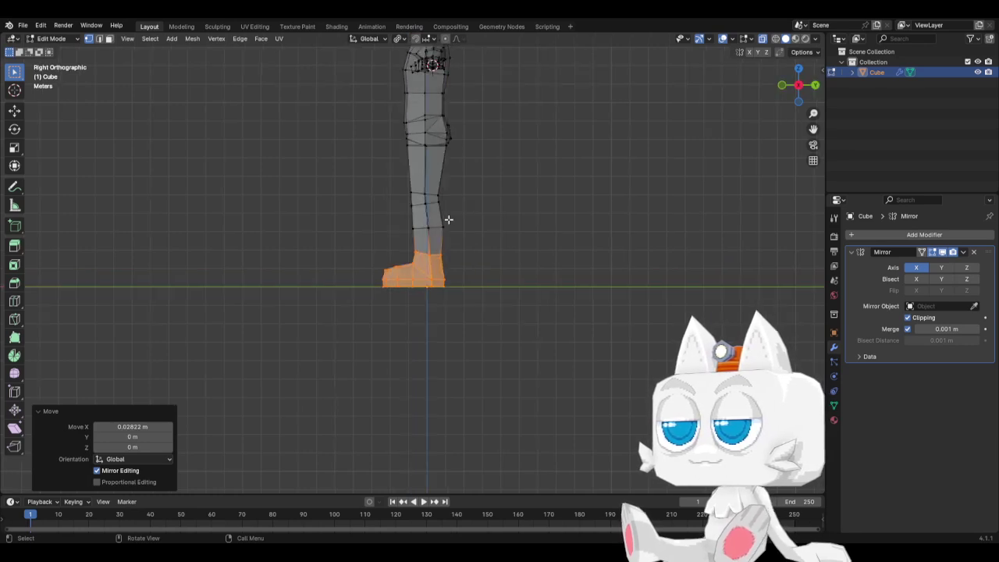
key("g")
left_click(430, 257)
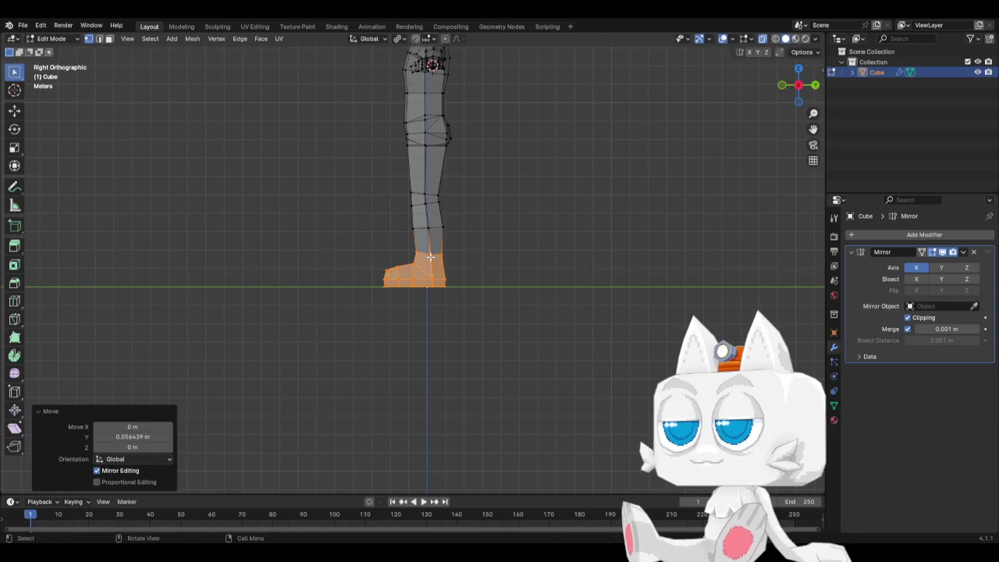
Select the ankle edge loop in the side view and slide it up slightly along the leg
left_click(453, 260)
key("g")
key("g")
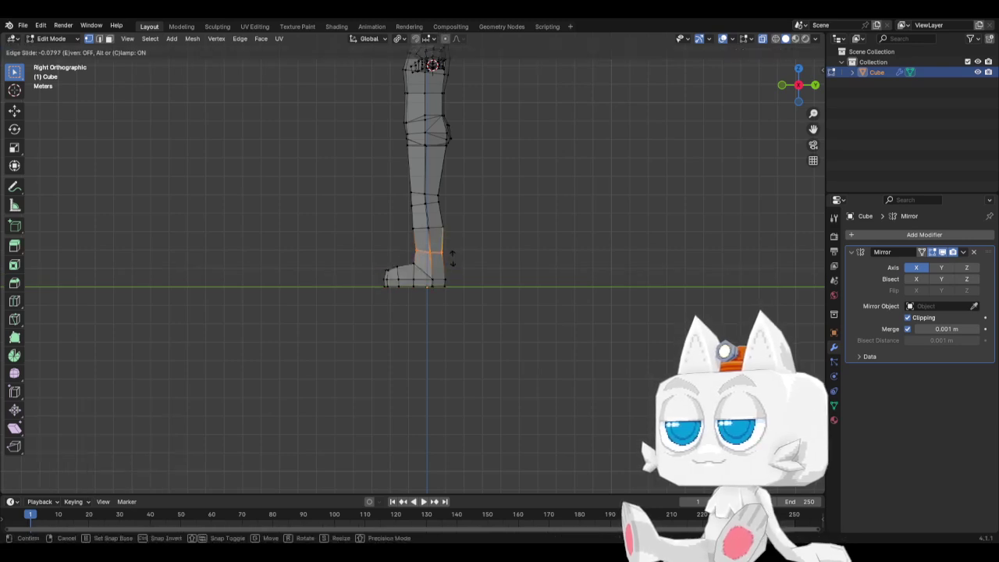
Slide the ankle edge loop of the leg down toward the foot with a factor of about 0.14
left_click(453, 255)
key("g")
key("g")
left_click(451, 264)
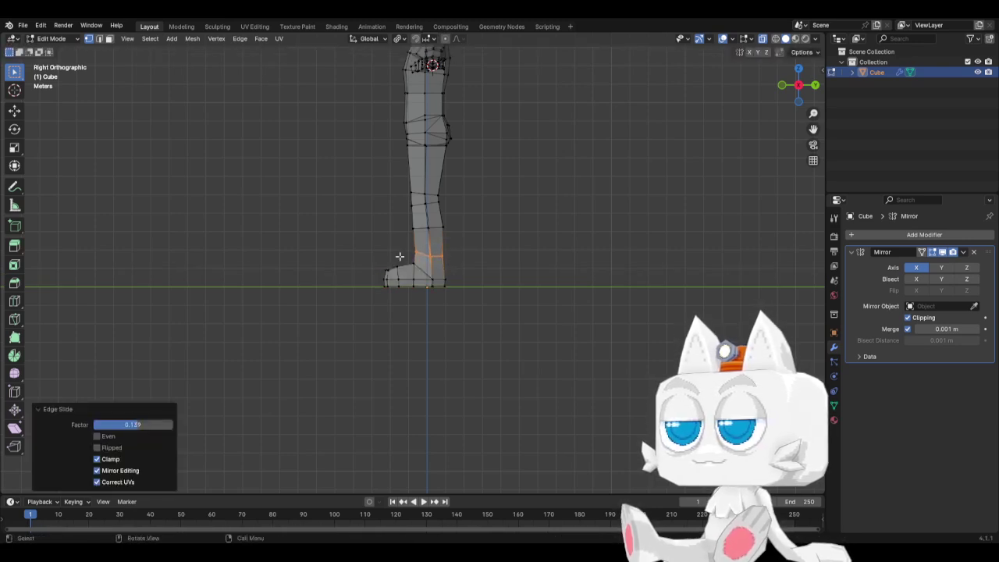
Shrink the ankle edge loop to a scale of about 0.866 in the front view
key("Tab")
key("KP_1")
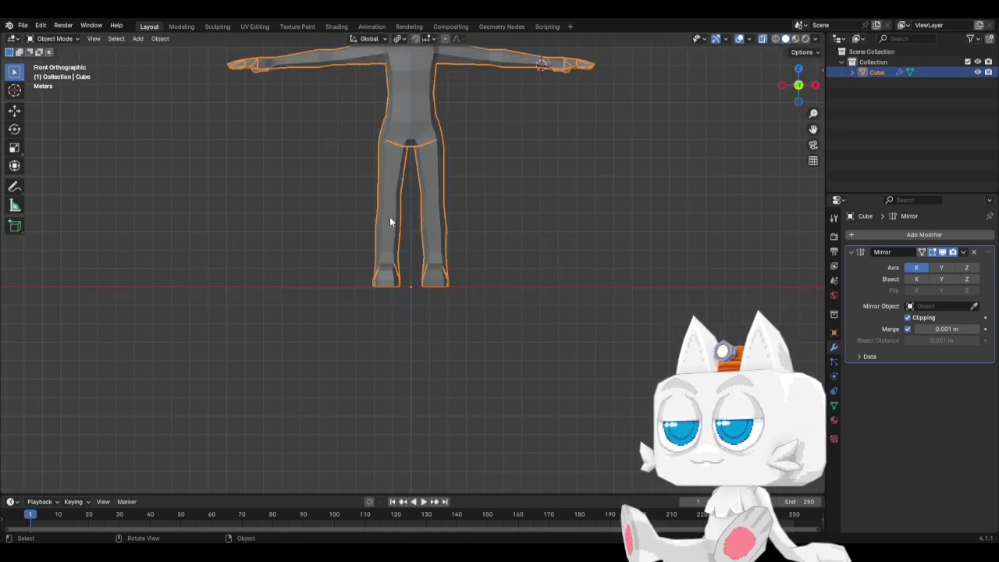
key("Tab")
scroll(459, 236, "up", 1)
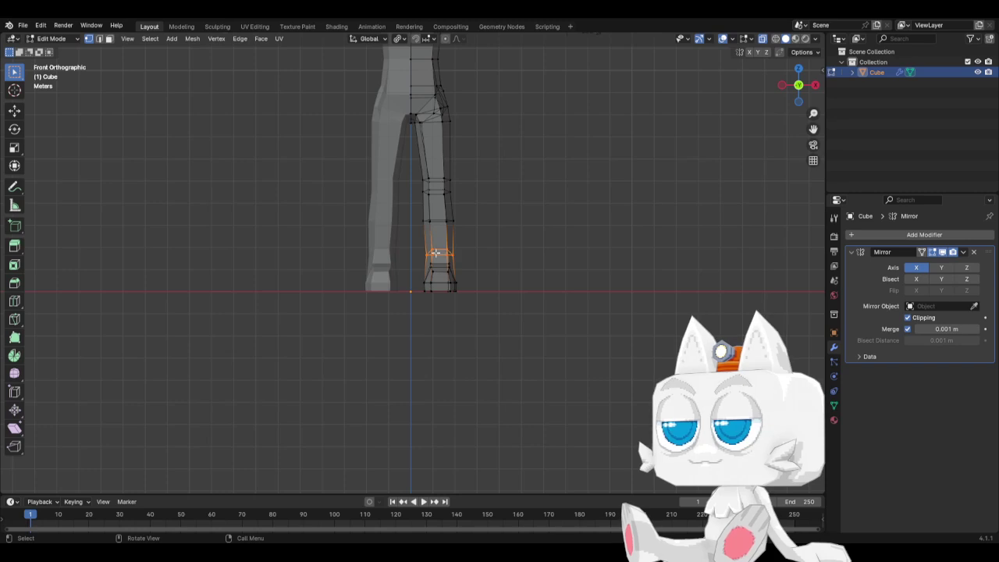
key("s")
left_click(494, 257)
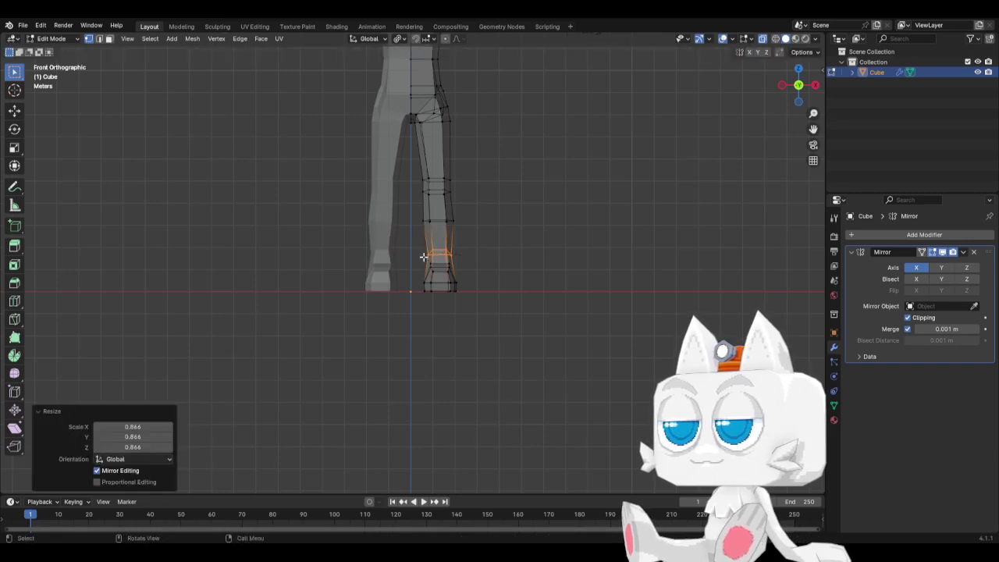
Scale the mid-calf edge loop of the leg down to about 0.95
left_click_drag(415, 257, 470, 266)
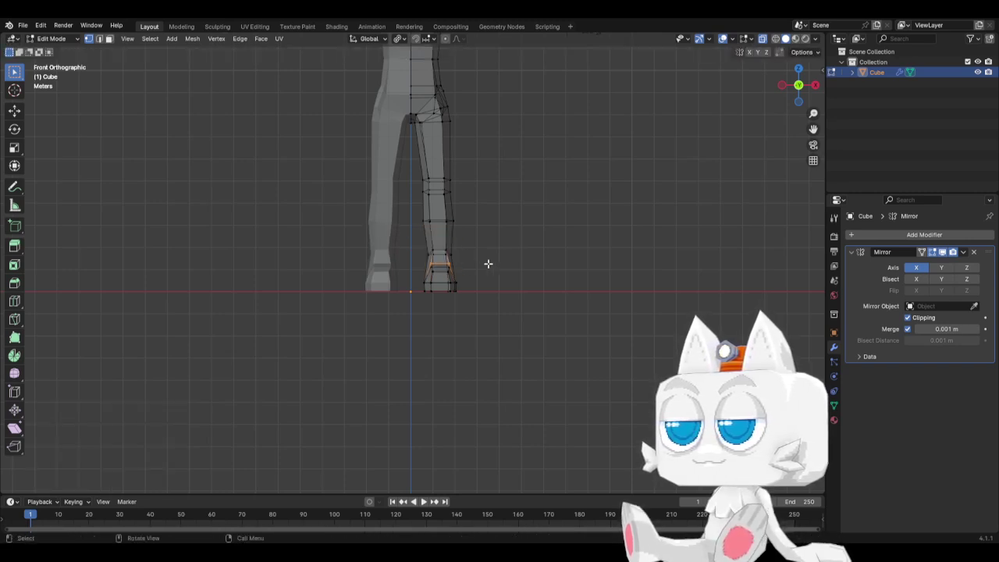
left_click_drag(412, 216, 469, 232)
key("s")
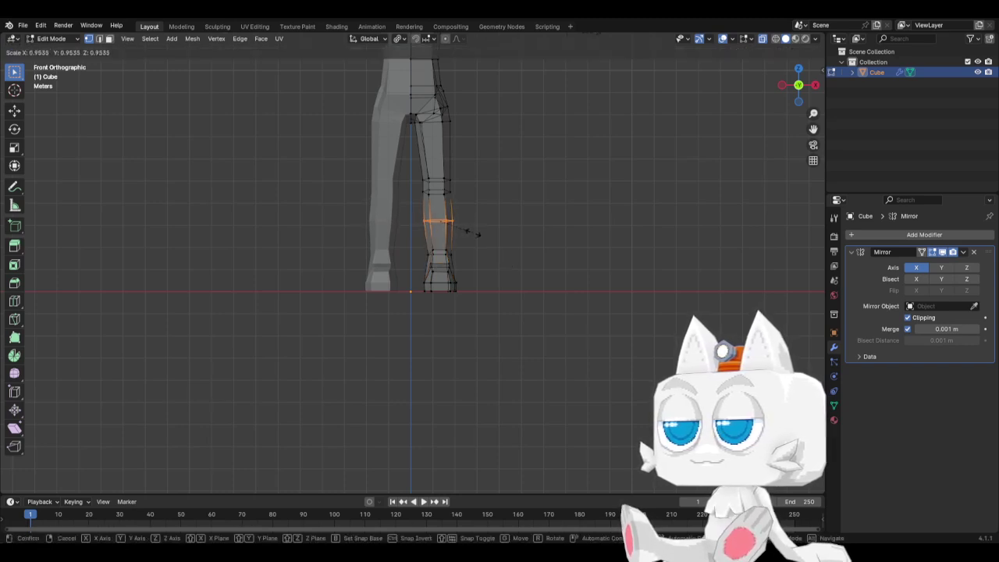
left_click(472, 233)
Narrow the knee by scaling its lower edge loop to about 0.94 and its upper loop to about 0.895
left_click_drag(417, 185, 474, 207)
key("s")
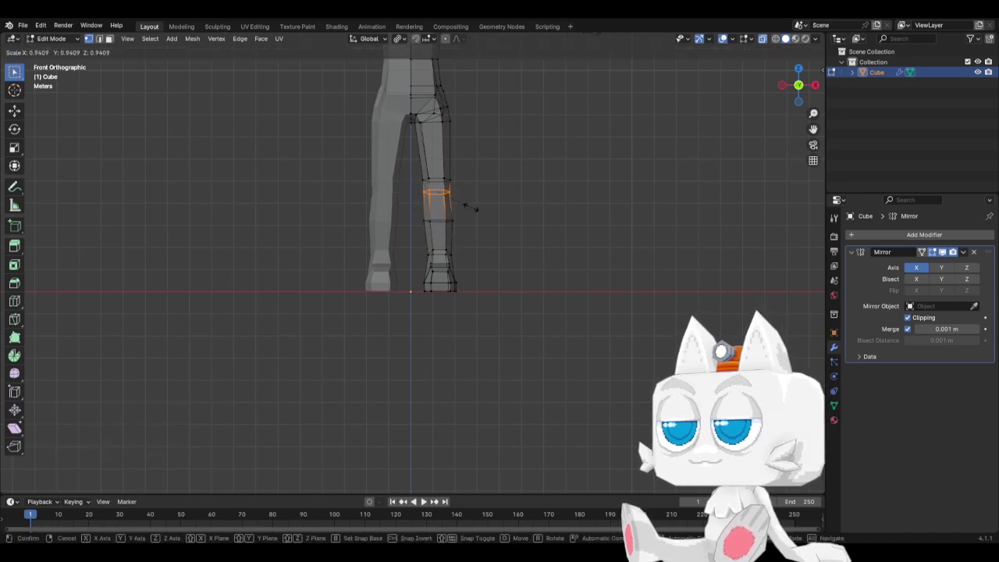
left_click(469, 207)
left_click_drag(417, 174, 463, 186)
key("s")
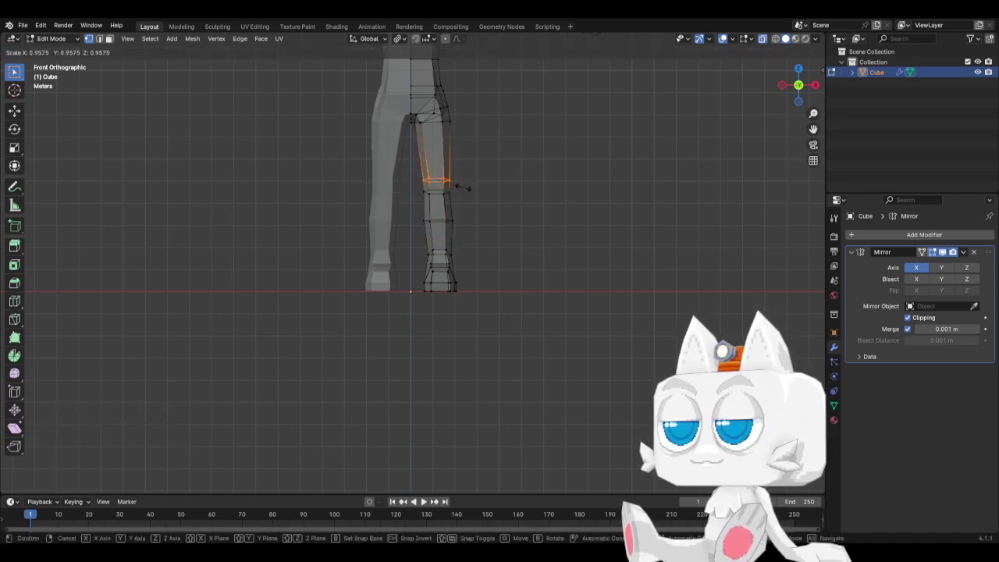
left_click(461, 189)
Switch the body to Object Mode and reset the 3D cursor to the world origin
key("KP_3")
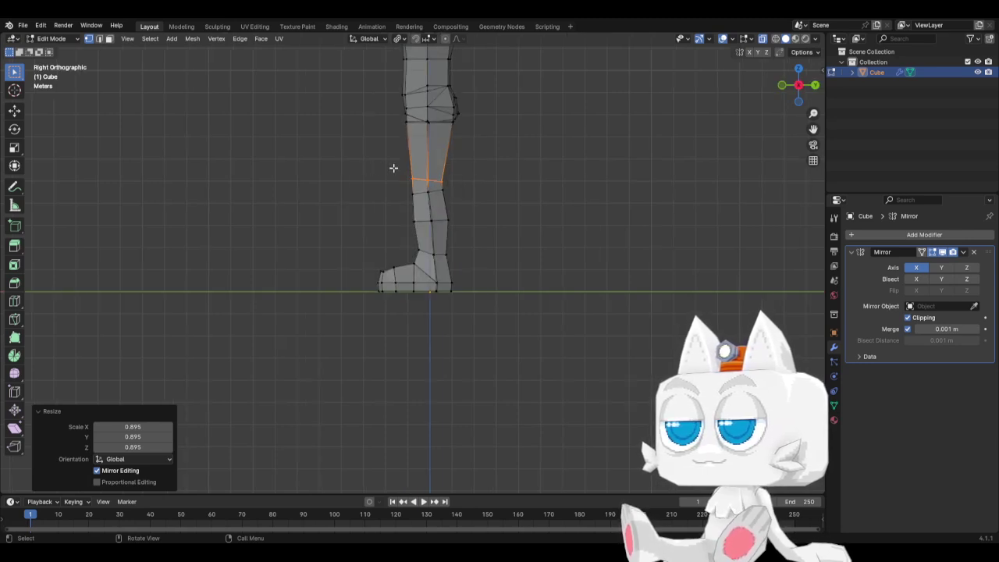
key("Tab")
scroll(438, 179, "down", 2)
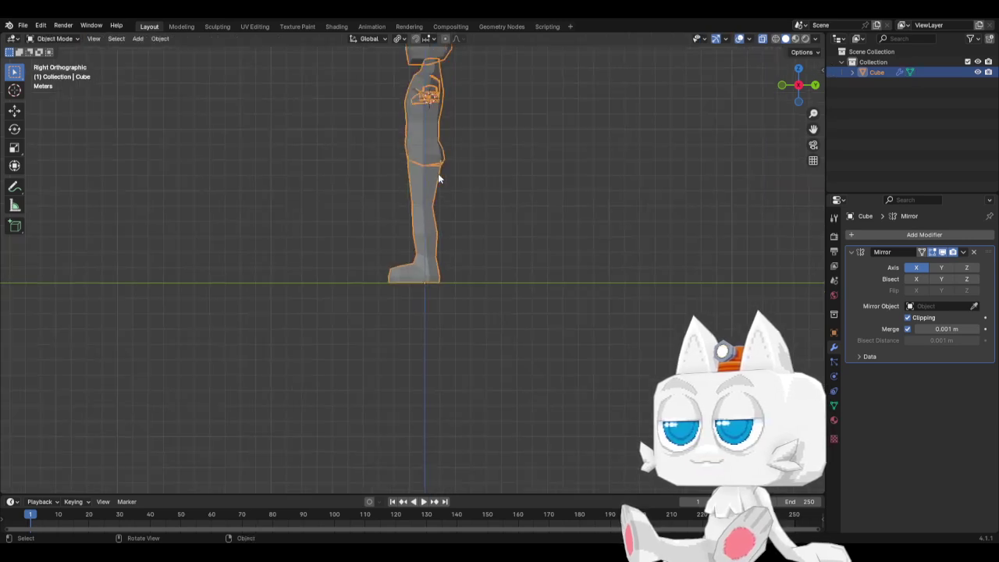
middle_click_drag(448, 161, 443, 247, "shift")
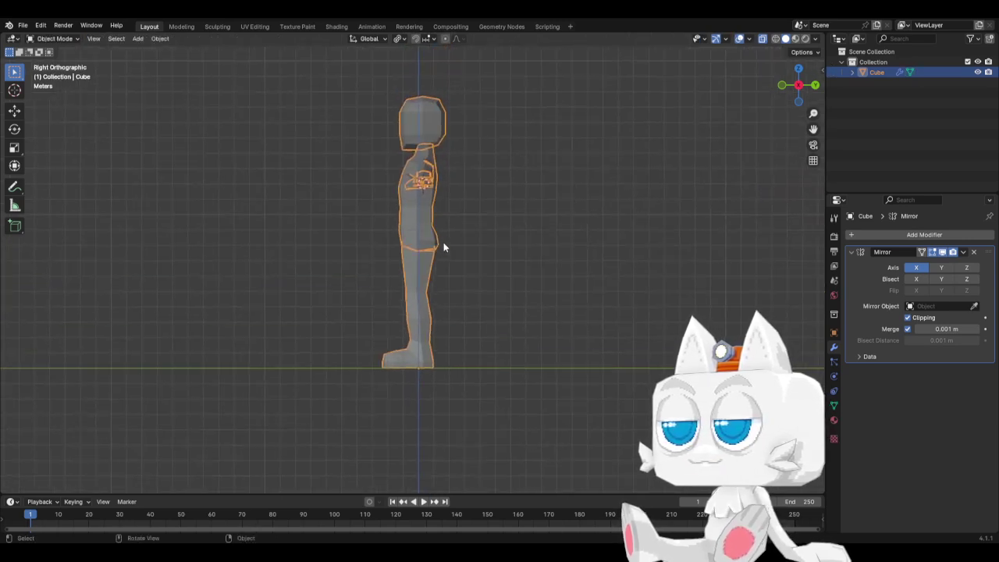
key("KP_1")
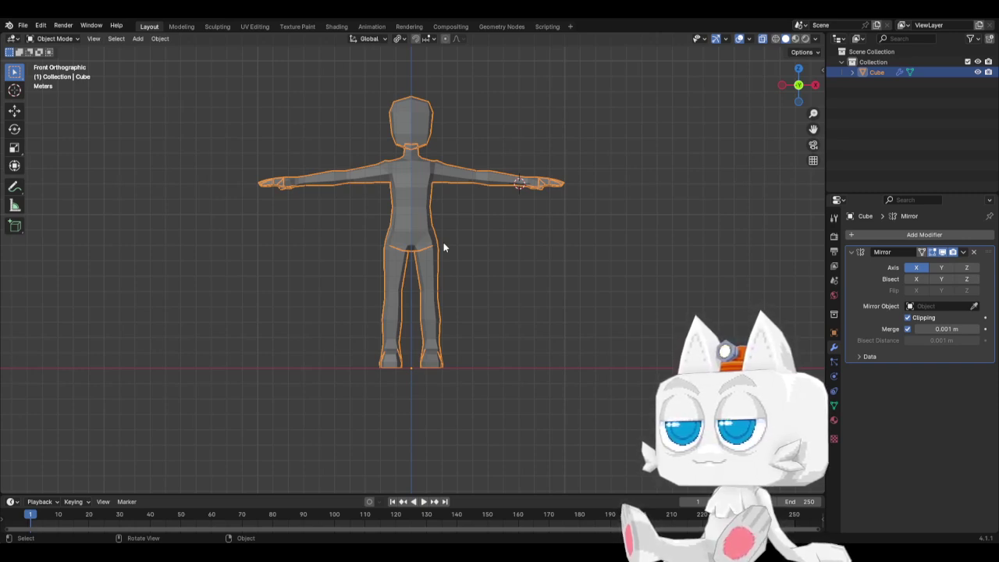
scroll(459, 291, "up", 3)
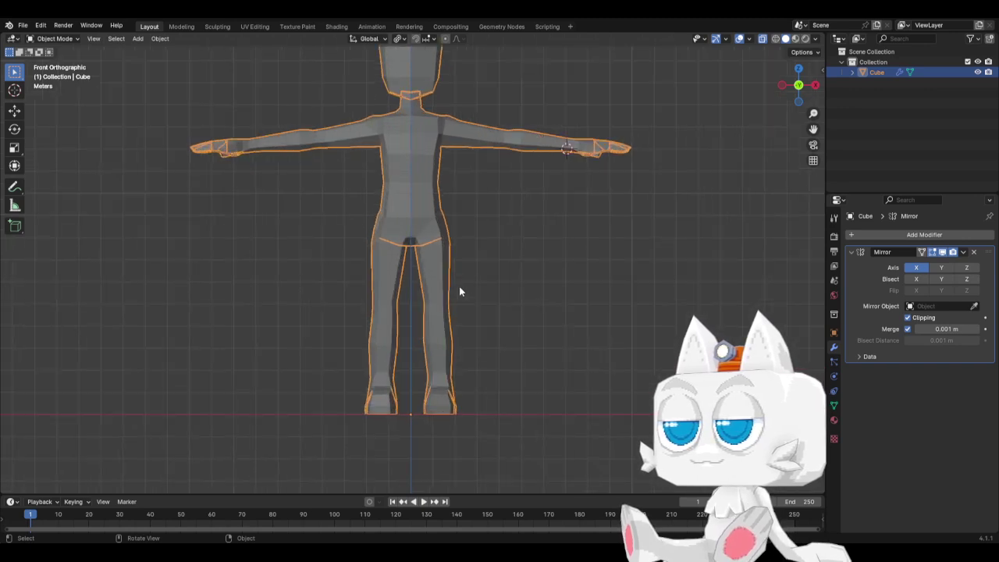
key("shift+s")
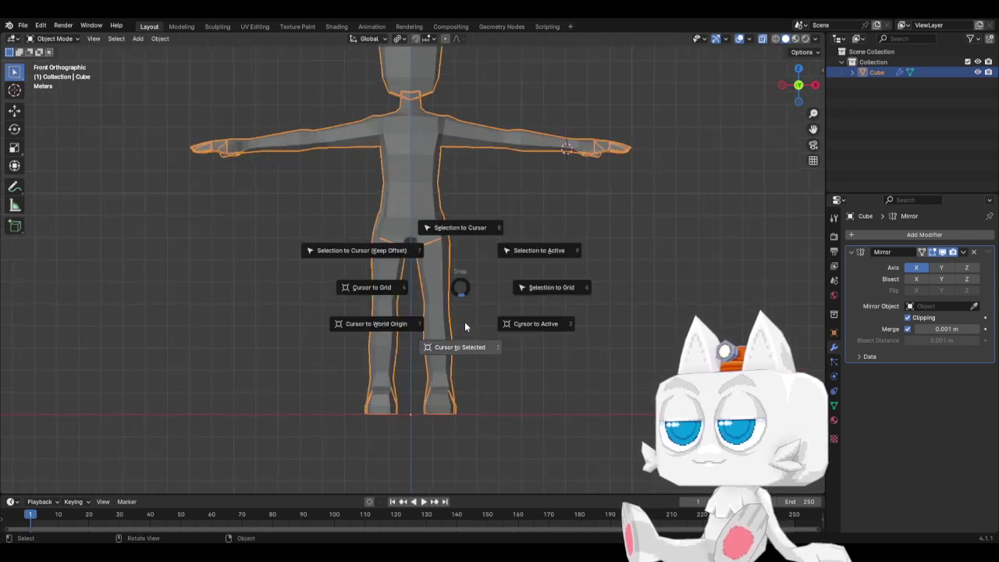
left_click(392, 323)
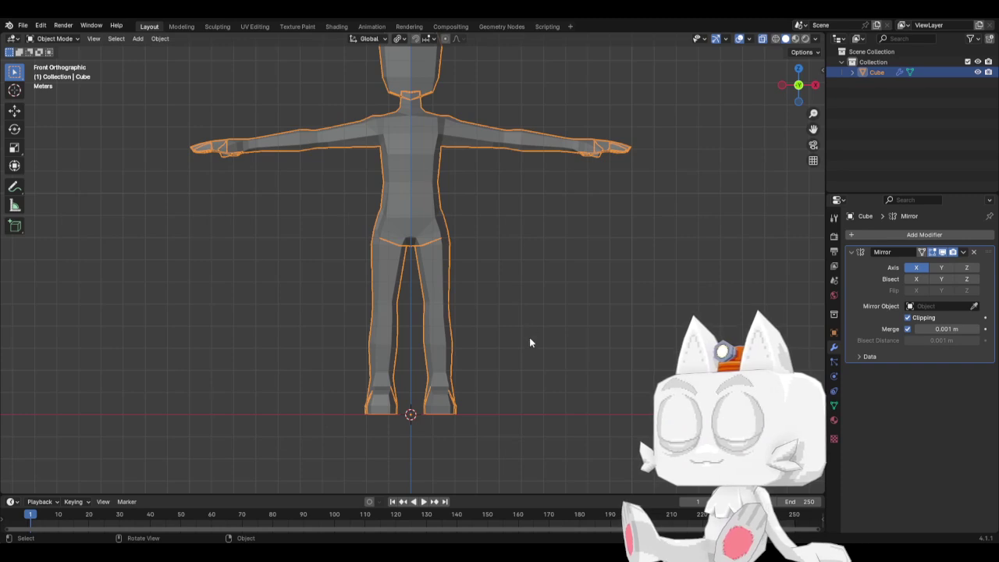
Enter Edit Mode on the body and snap the 3D cursor to the lower middle vertex on the side of the head
scroll(482, 218, "down", 2)
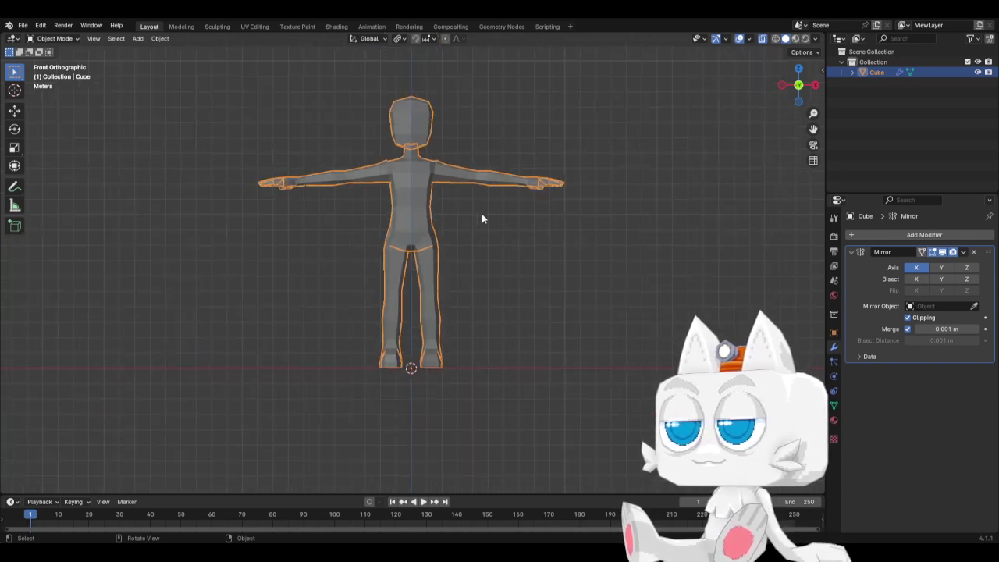
key("KP_3")
middle_click_drag(481, 216, 458, 325, "ctrl")
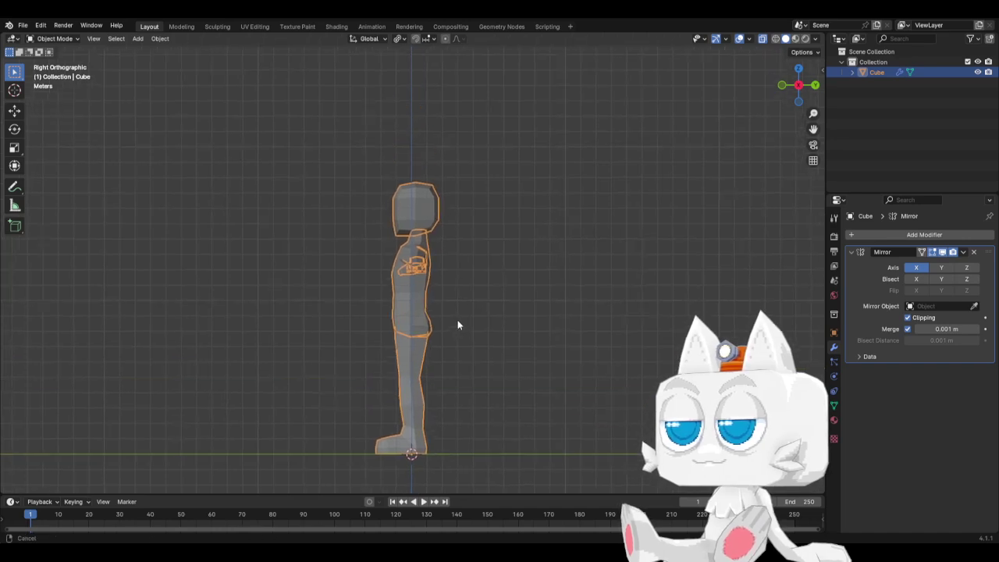
scroll(357, 310, "up", 1)
key("Tab")
middle_click_drag(356, 310, 471, 311)
key("KP_1")
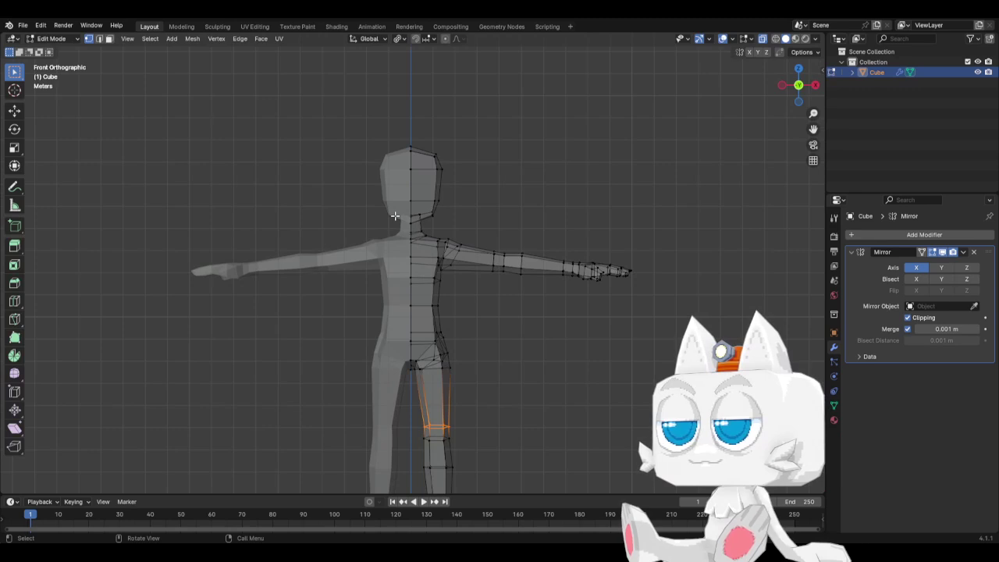
middle_click_drag(395, 215, 380, 320, "shift")
key("KP_3")
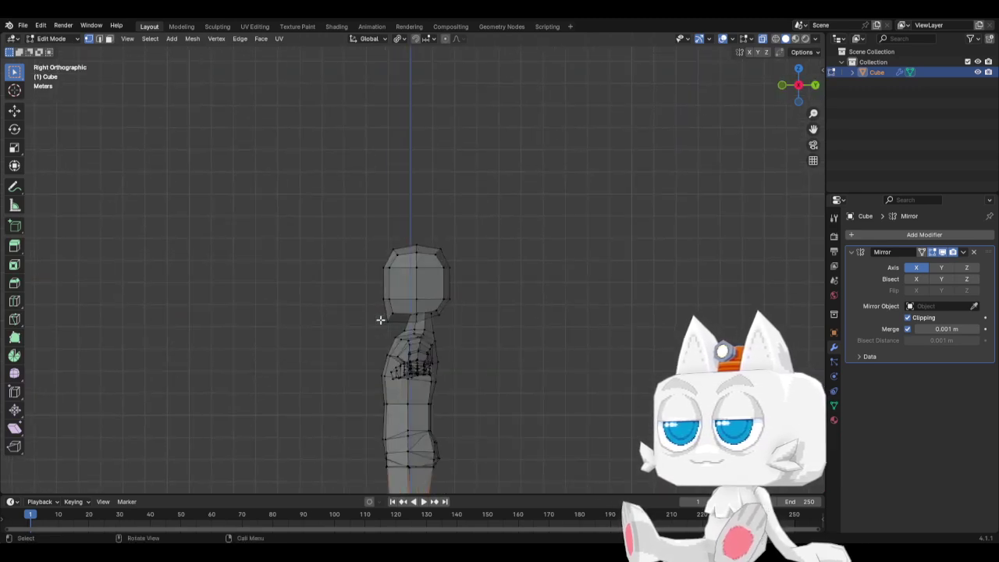
scroll(378, 320, "up", 3)
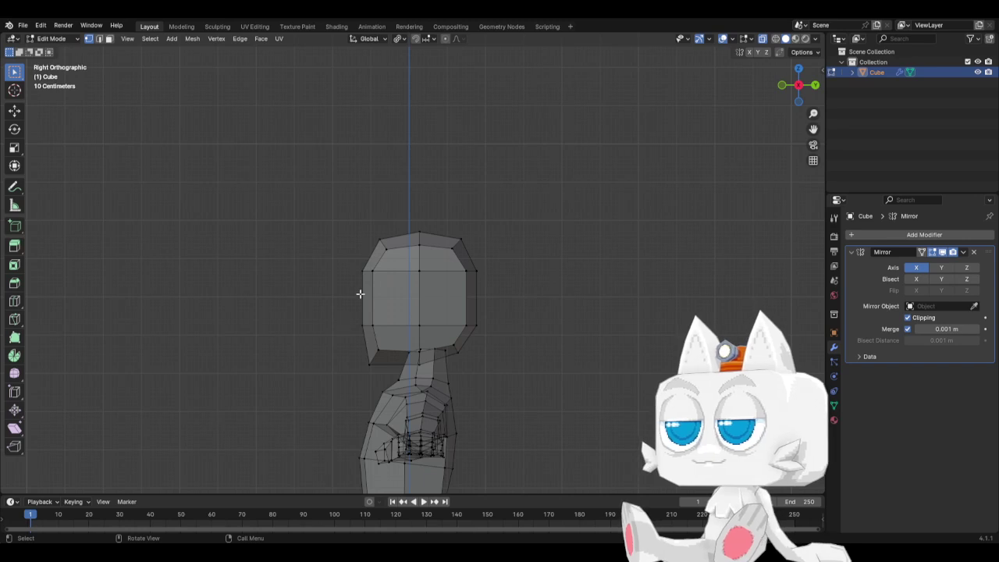
left_click(431, 318)
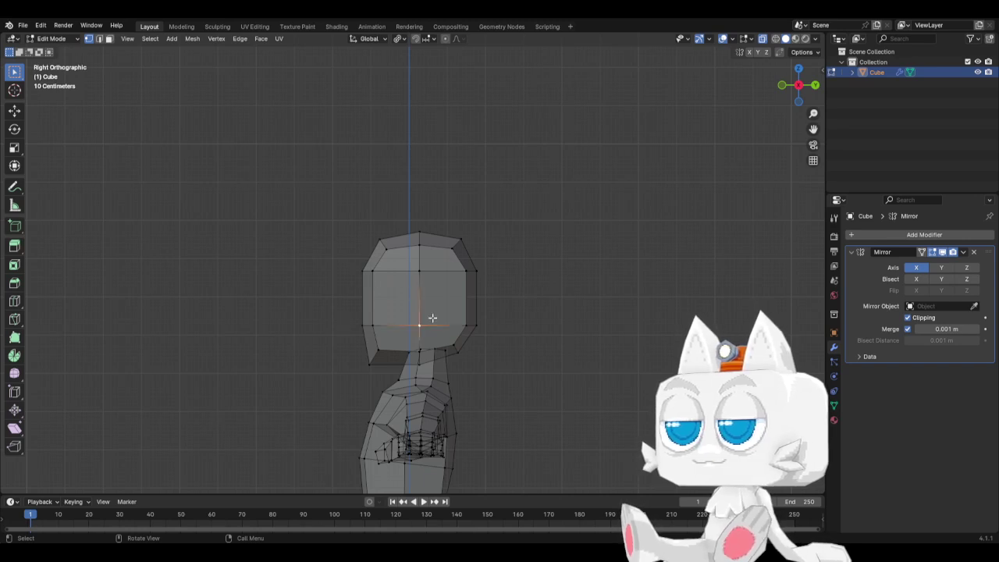
key("shift+s")
left_click(431, 353)
Add a 2 m cube at the 3D cursor, move it out beside the head, and scale it to about 0.244
middle_click_drag(431, 356, 430, 352)
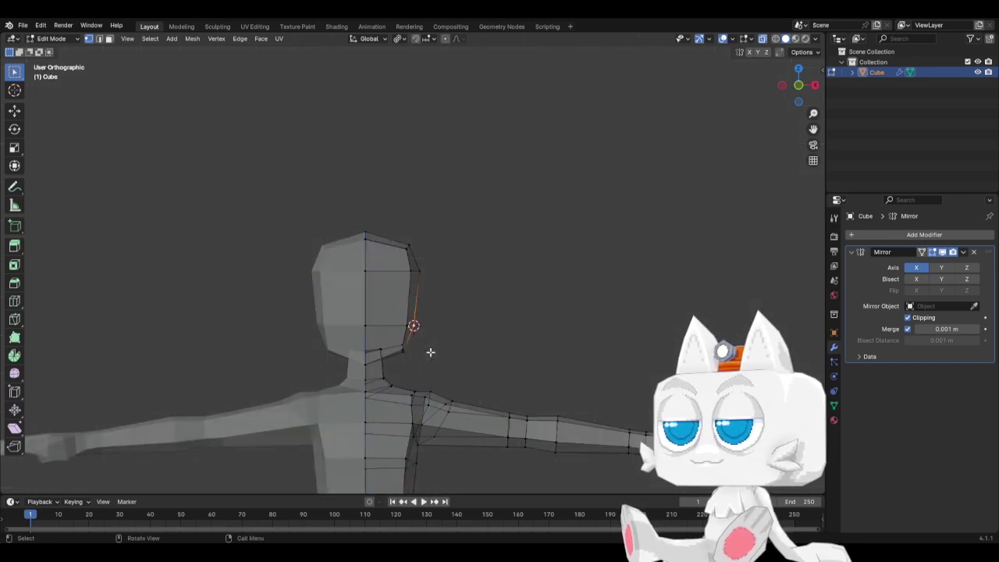
key("KP_1")
key("shift+a")
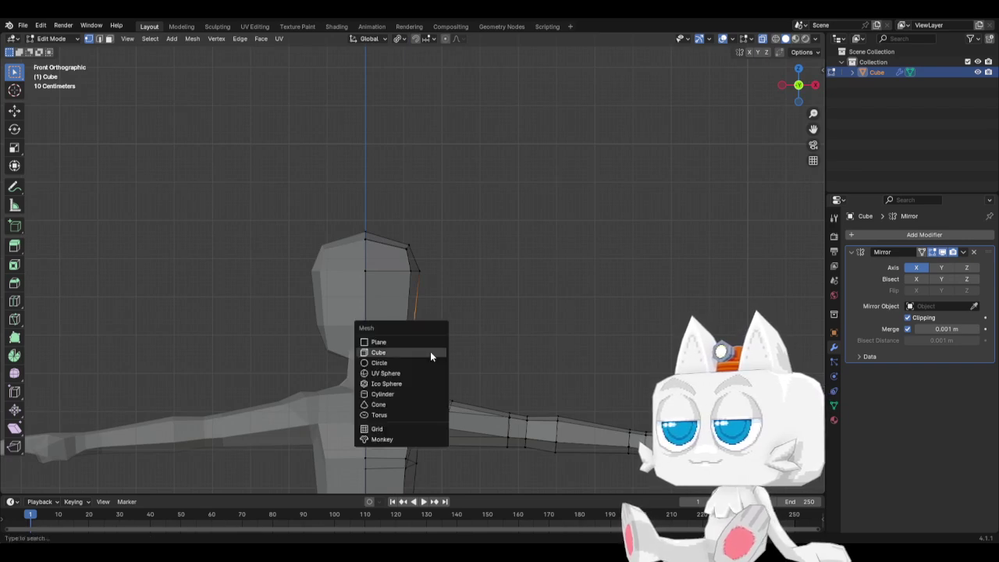
left_click(431, 356)
key("g")
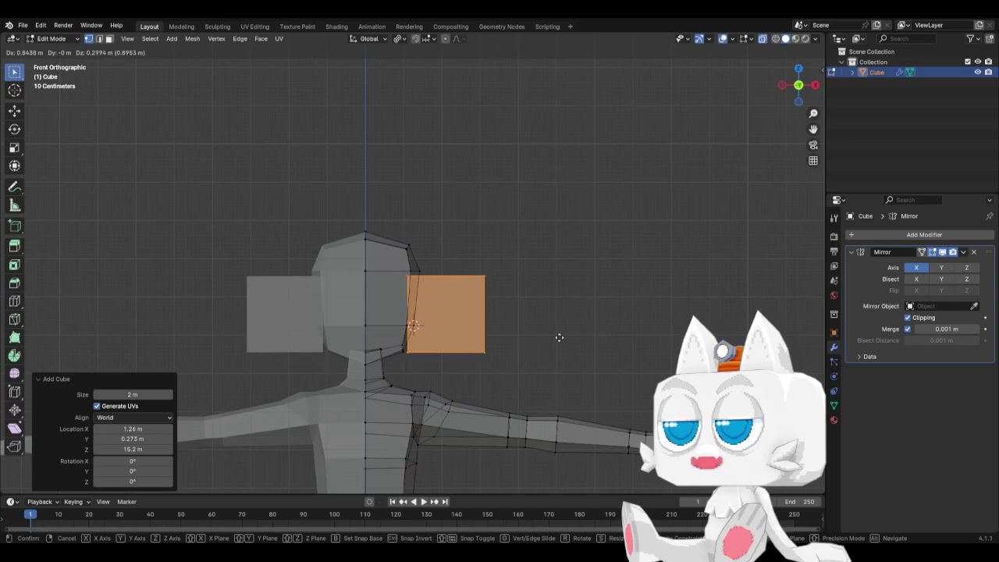
left_click(564, 337)
key("s")
left_click(481, 327)
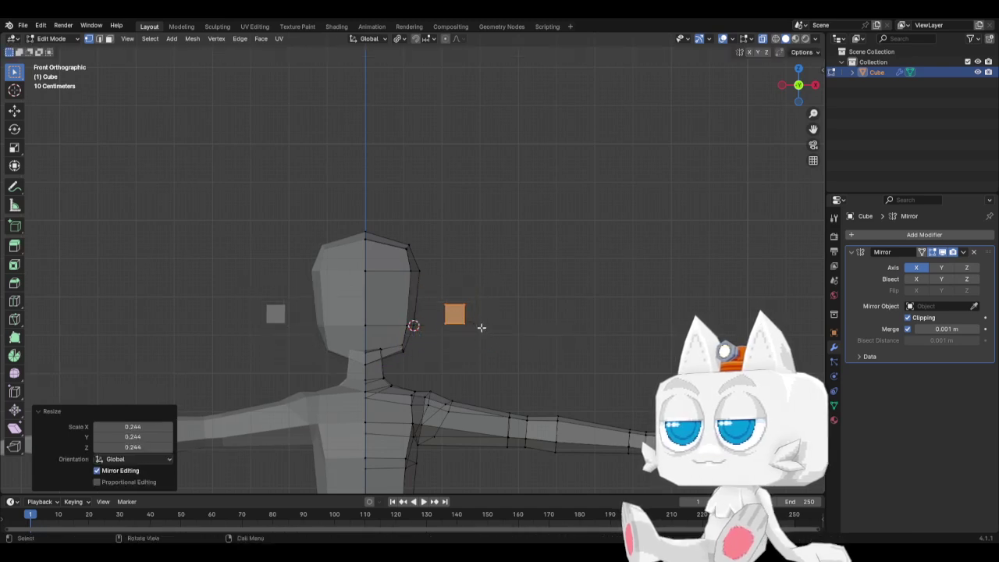
Rotate the small cube about 5° in the side view and pull its upper back vertices backward about 0.17 m
key("KP_3")
scroll(479, 328, "up", 6)
key("r")
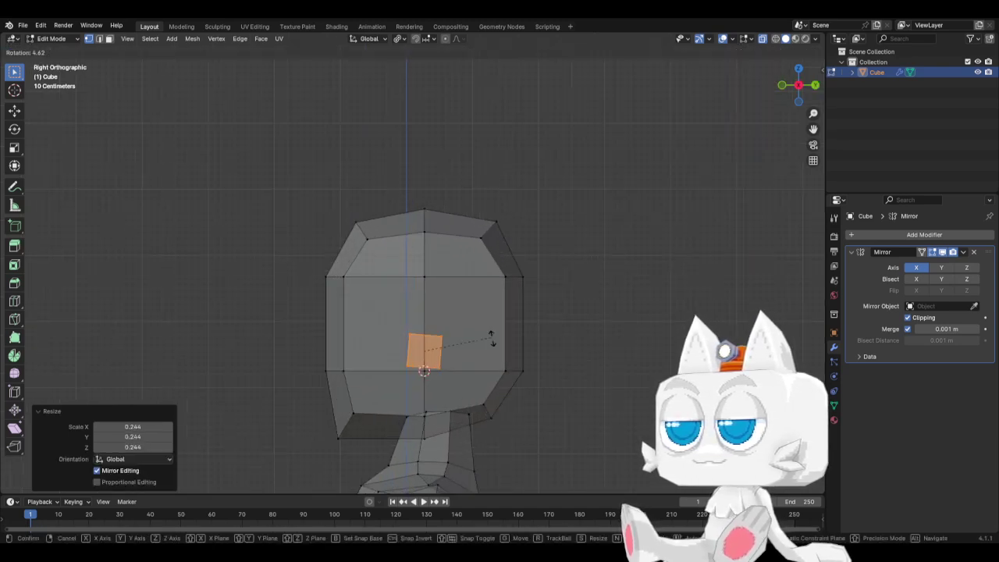
left_click(491, 337)
left_click_drag(394, 321, 441, 329)
key("g")
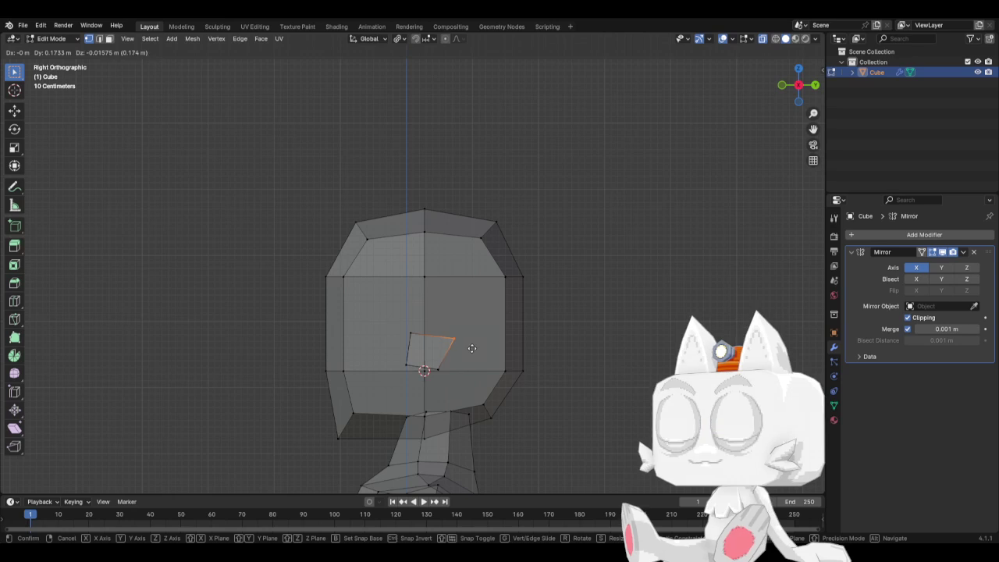
left_click(469, 349)
Extrude the cube's top upward and taper it, moving the new back vertices forward about 0.17 m and the front ones backward about 0.15 m
left_click_drag(406, 324, 470, 342, "shift")
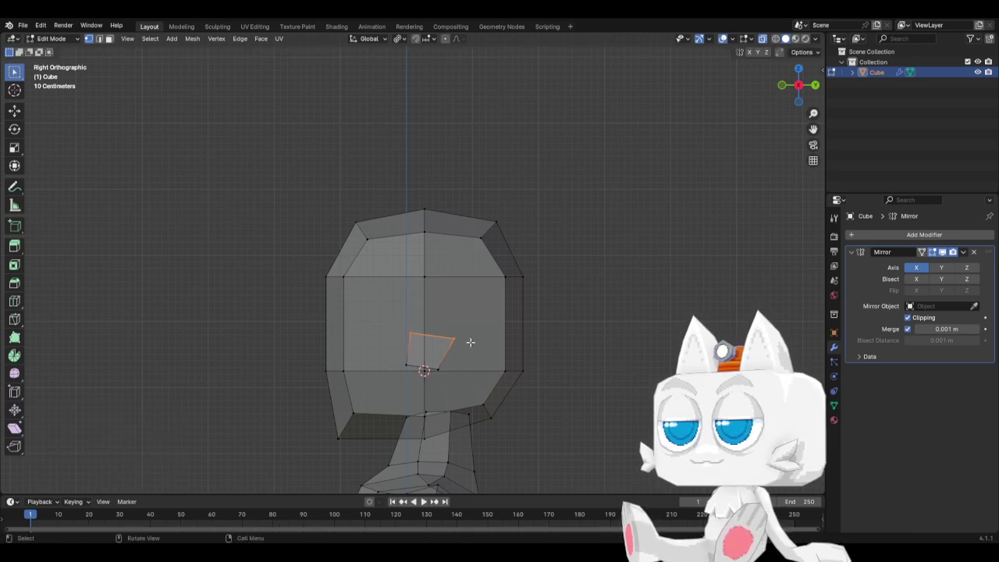
key("g")
left_click(468, 323)
key("g")
left_click(468, 322)
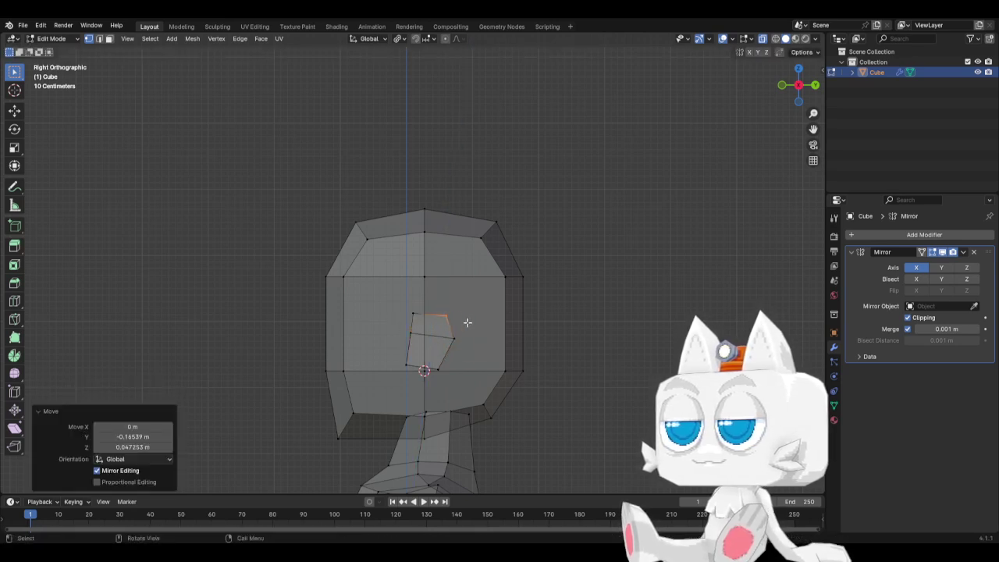
key("g")
key("y")
left_click(438, 322)
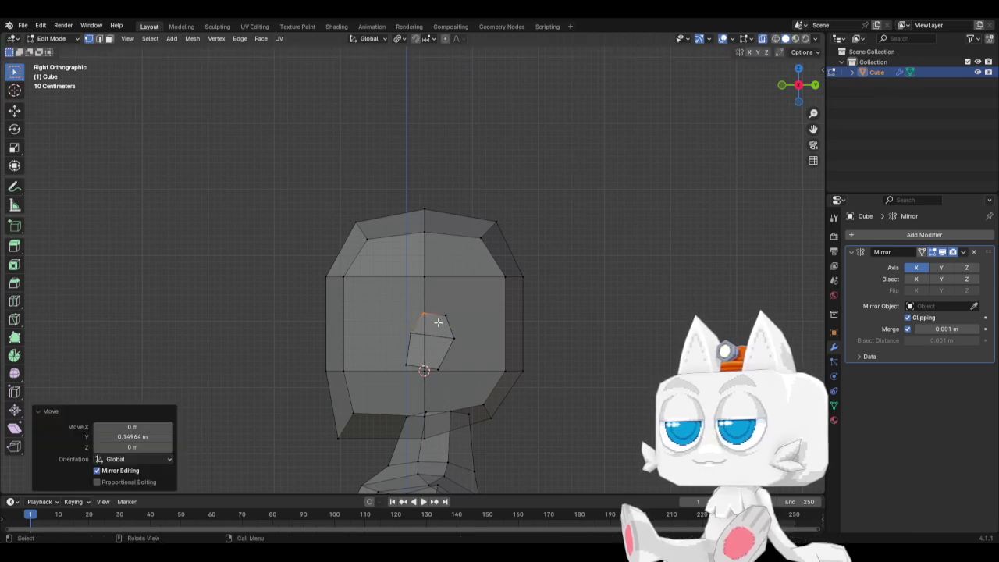
Move the ear shape's lower back vertices forward about 0.15 m and up about 0.07 m
left_click(434, 360)
key("g")
left_click(443, 375)
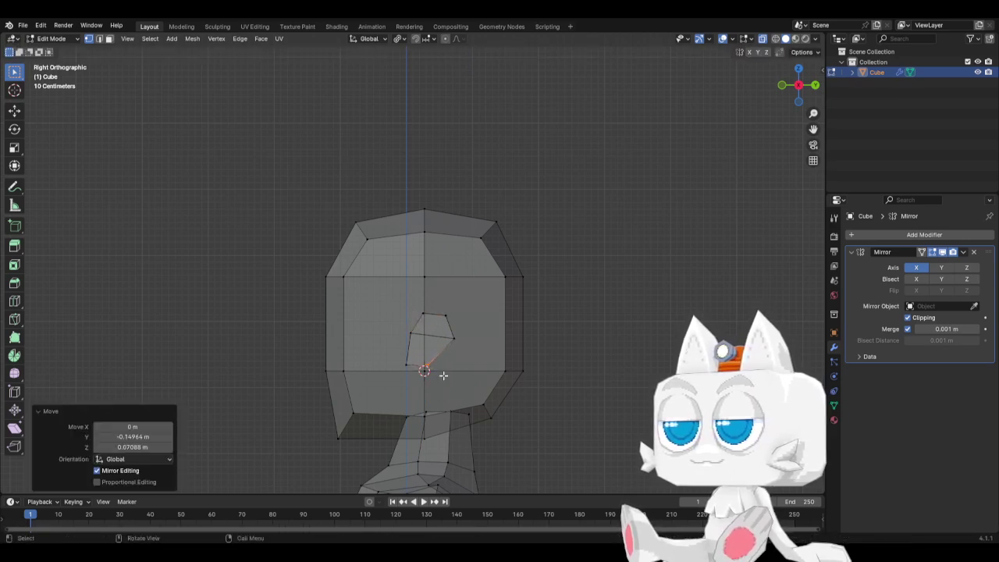
Move the whole linked ear shape back about 0.31 m and down about 0.20 m, then rescale it, finishing with a 0.737 scaling
key("ctrl+l")
key("g")
left_click(464, 388)
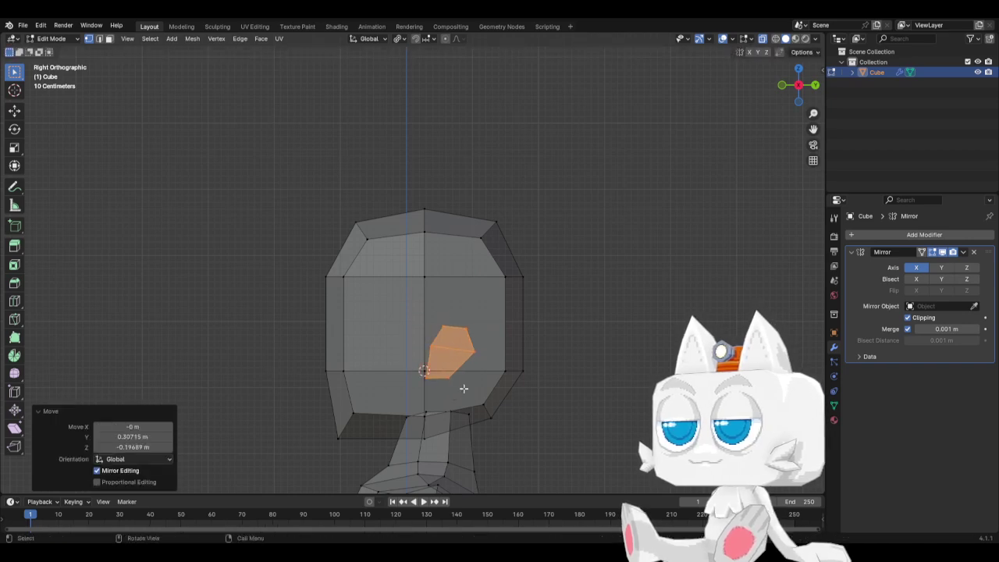
key("s")
left_click(486, 402)
key("s")
left_click(474, 382)
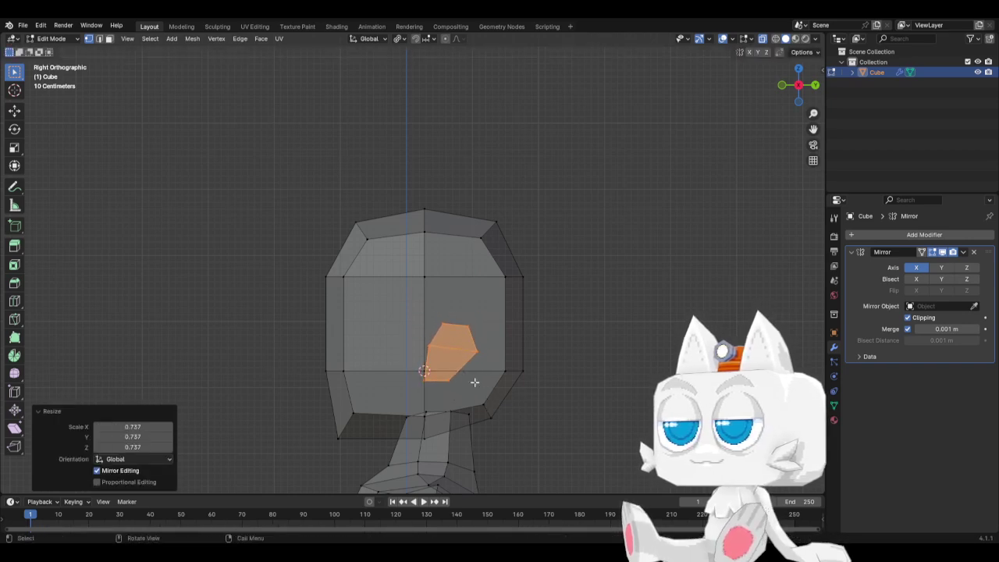
Rotate the ear shape 90° about the Z axis in the top view
key("KP_7")
key("r")
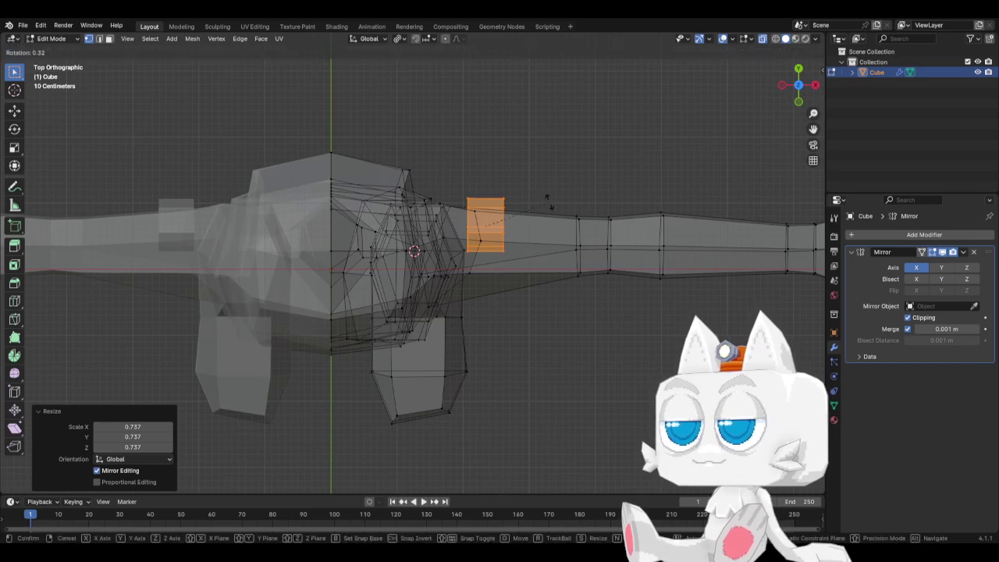
left_click(531, 335)
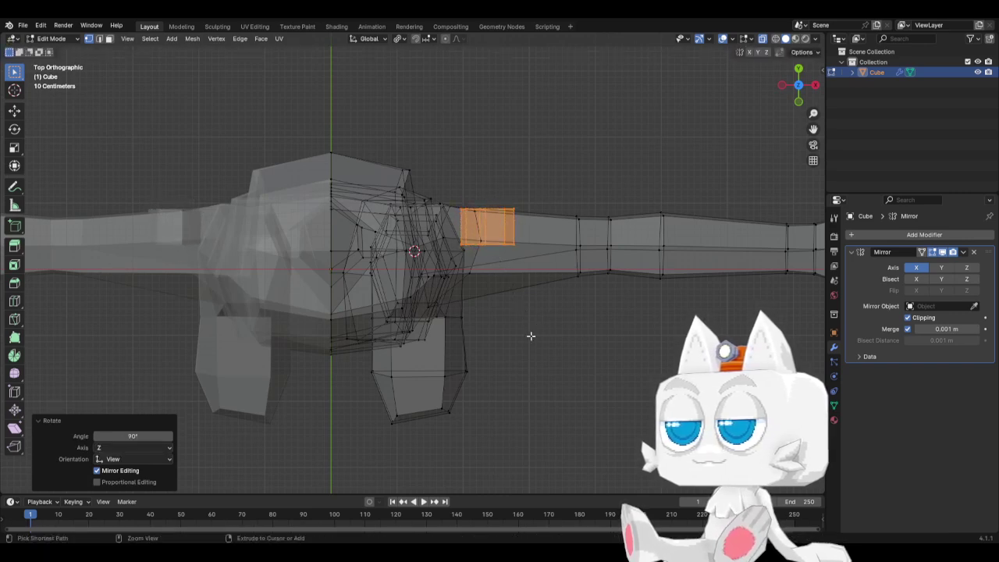
Isolate the ear shape, scale its back vertices inward and slide them forward by a factor of 0.329
key("shift+h")
left_click_drag(446, 203, 562, 230)
key("s")
left_click(549, 227)
key("g")
key("g")
left_click(542, 238)
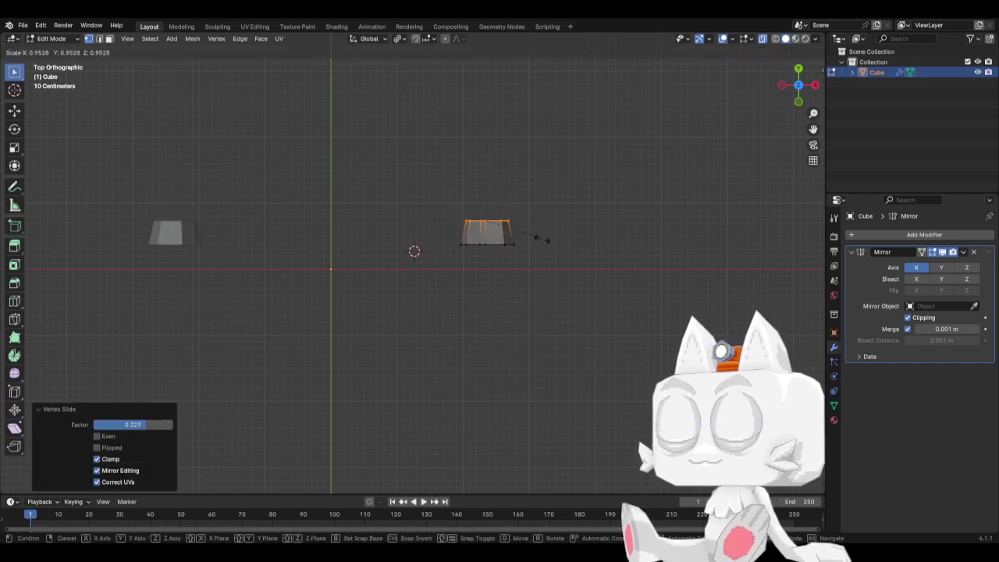
Undo the extra scaling and move the ear's back vertices forward about 0.08 m along Y
key("ctrl+z")
key("g")
left_click(536, 244)
Slide the ear's lower back edge by a factor of 0.433 and its upper back edge by -0.284
middle_click_drag(577, 310, 479, 268)
key("KP_3")
scroll(480, 271, "up", 3)
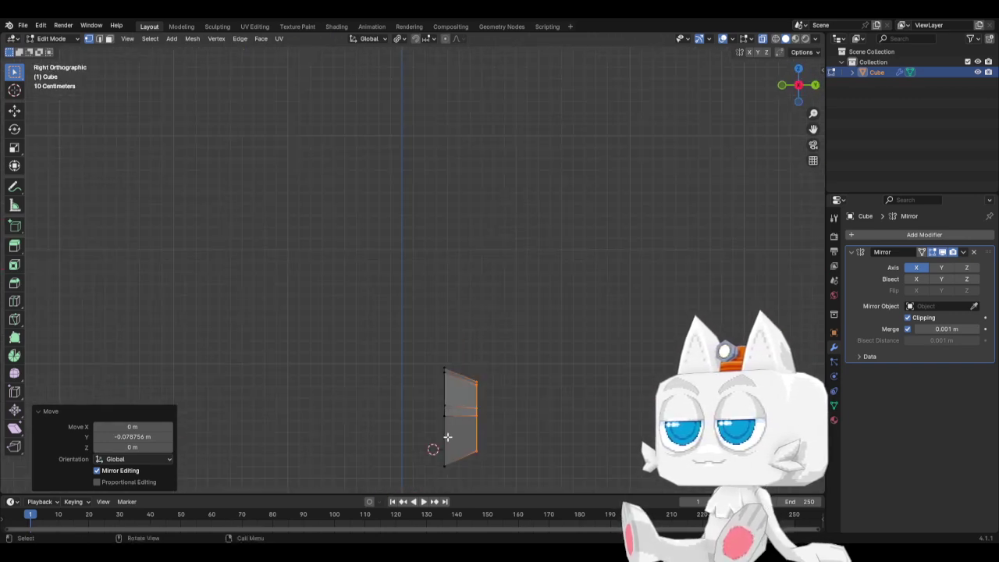
key("g")
key("g")
left_click(478, 412)
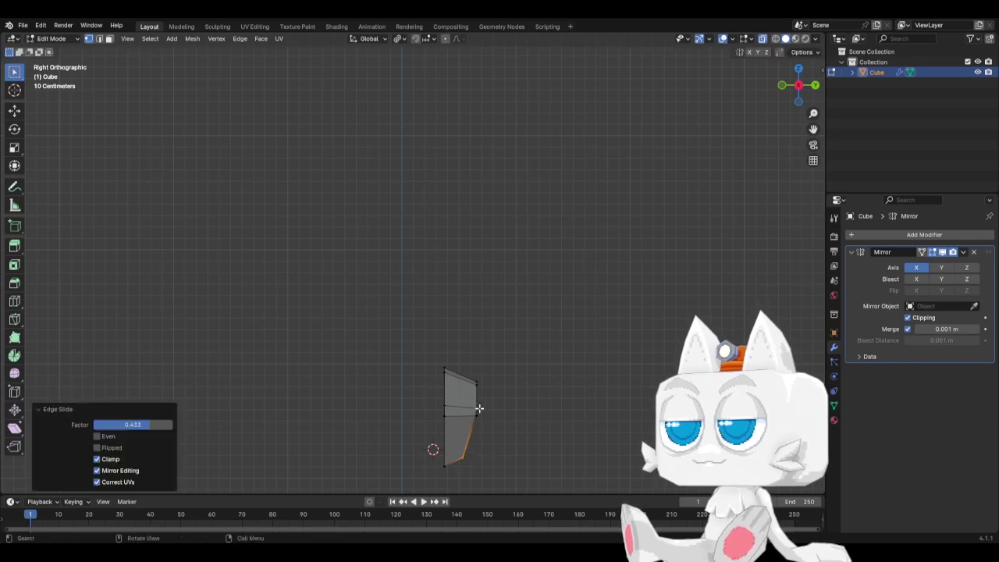
left_click(480, 387)
key("g")
key("g")
left_click(488, 392)
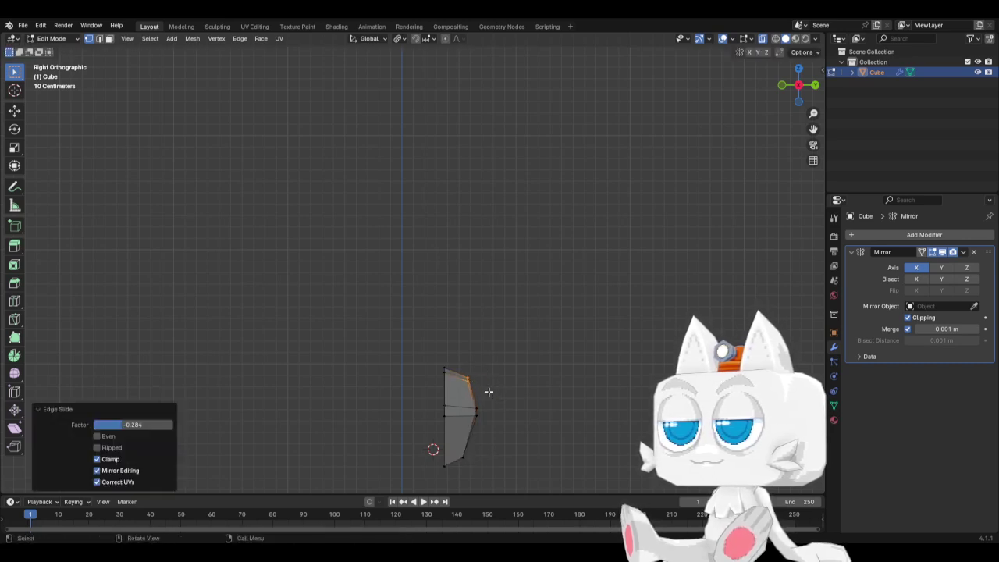
Reveal the hidden body mesh and move the whole linked ear shape about 0.81 m along X toward the head
key("KP_7")
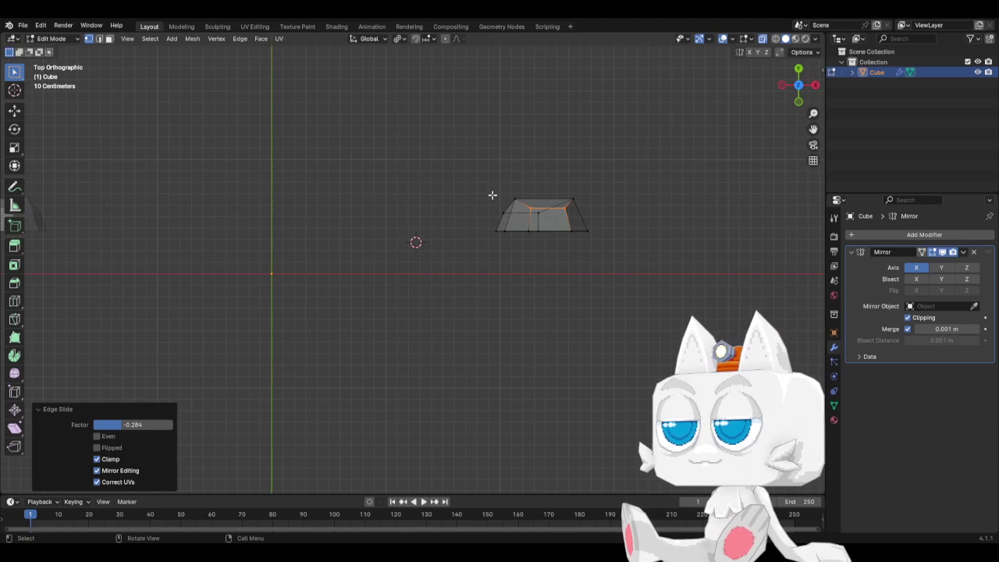
key("a")
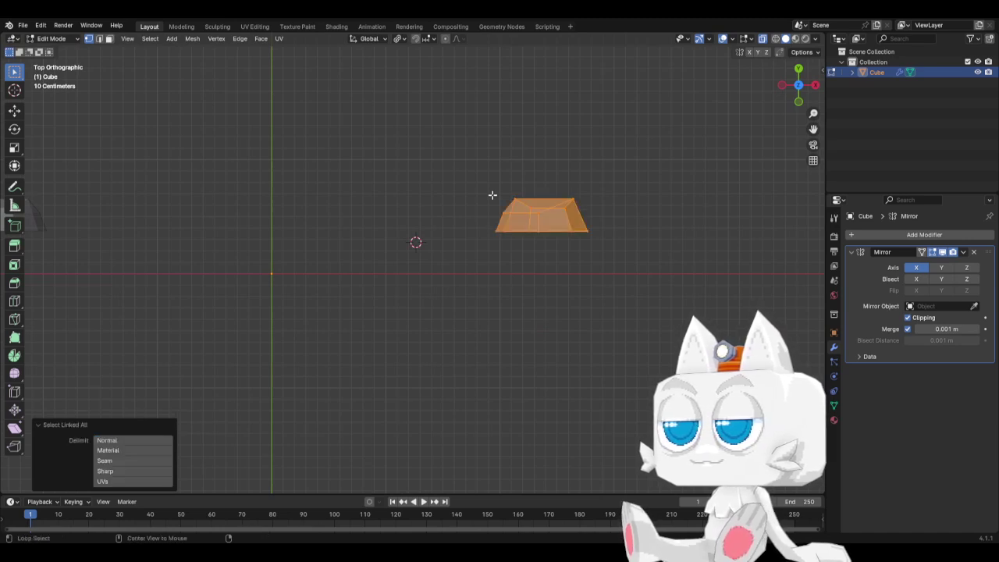
key("alt+h")
left_click(575, 198)
key("ctrl+l")
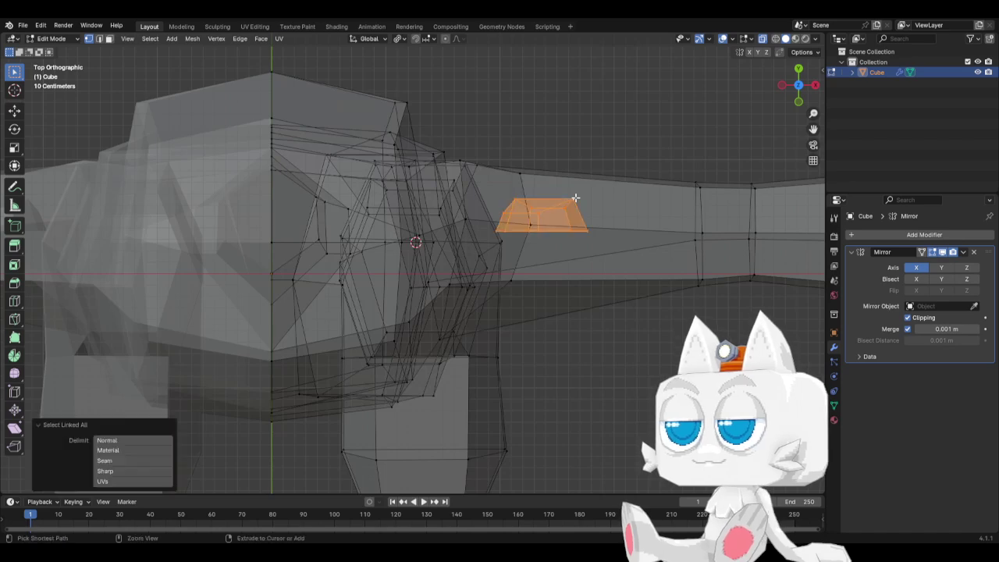
key("KP_1")
key("g")
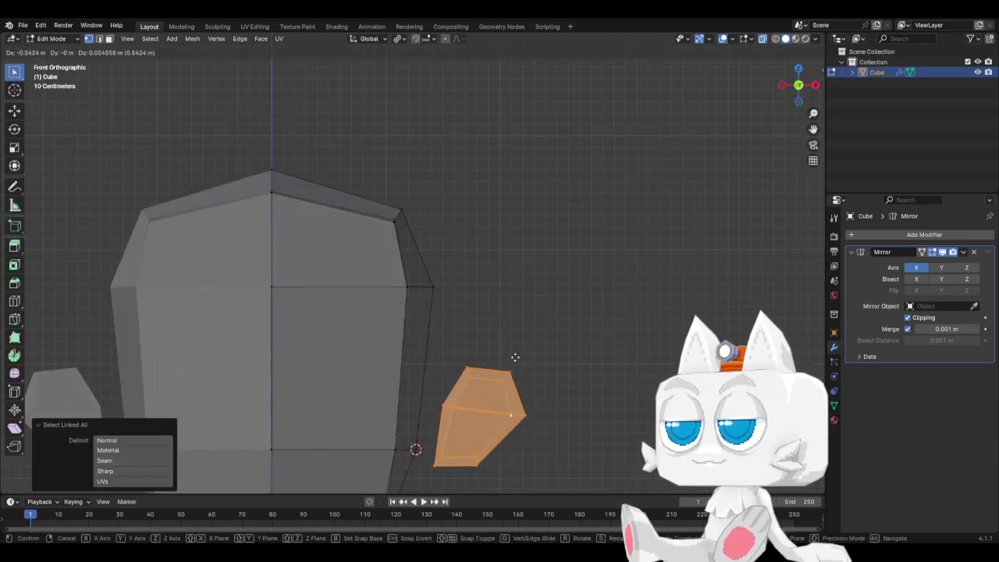
left_click(486, 359)
Rotate the ear -55° in the top view and scale it by 1.166
key("KP_7")
key("r")
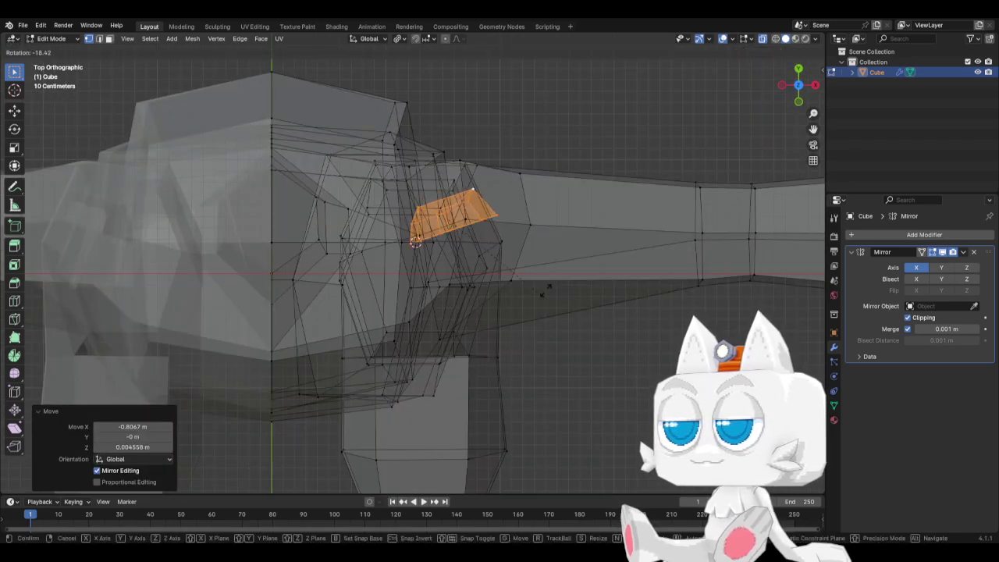
left_click(539, 223)
key("KP_3")
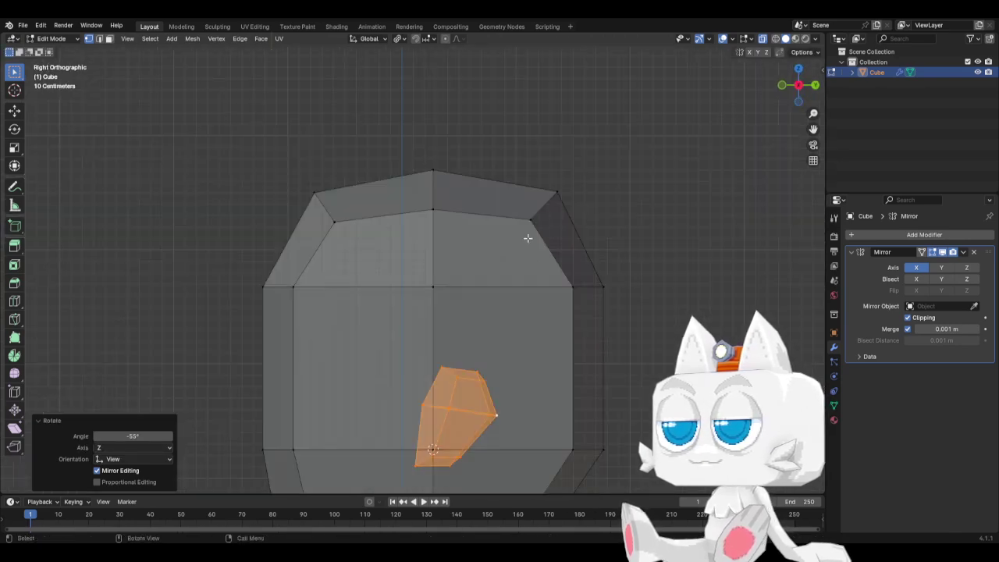
key("s")
left_click(549, 363)
scroll(540, 360, "down", 3)
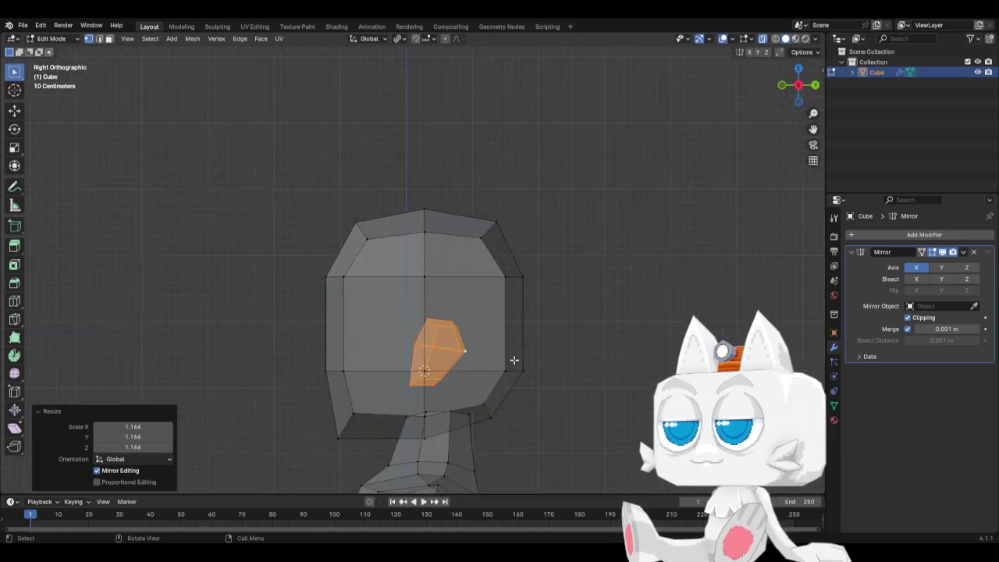
Enlarge the ear by 1.139 while shifting it back along Y and down about 0.07 m
key("g")
key("y")
left_click(527, 361)
key("s")
key("g")
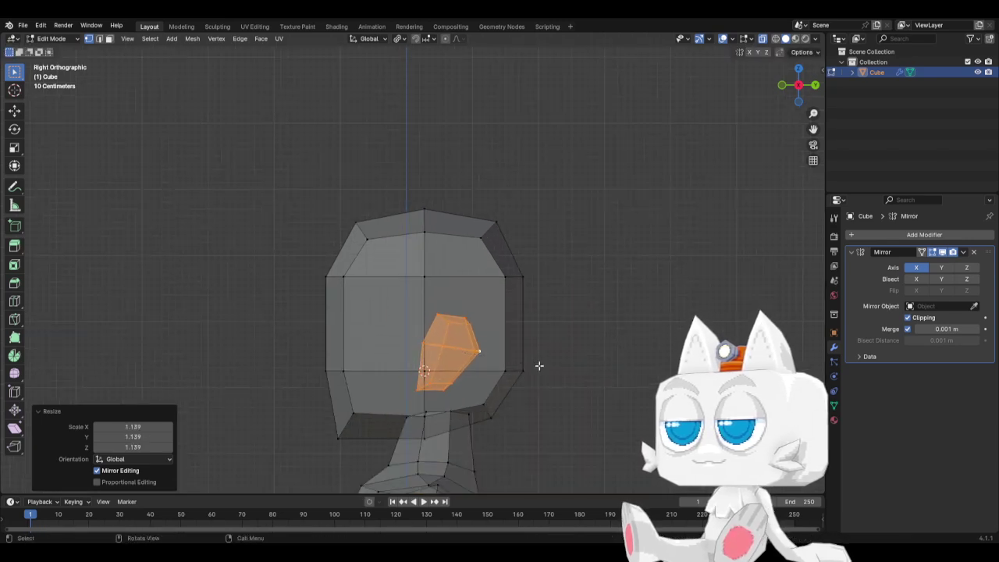
left_click(541, 369)
Move the ear about 0.17 m inward along X and rotate it -10.2° in the top view
key("KP_1")
key("x")
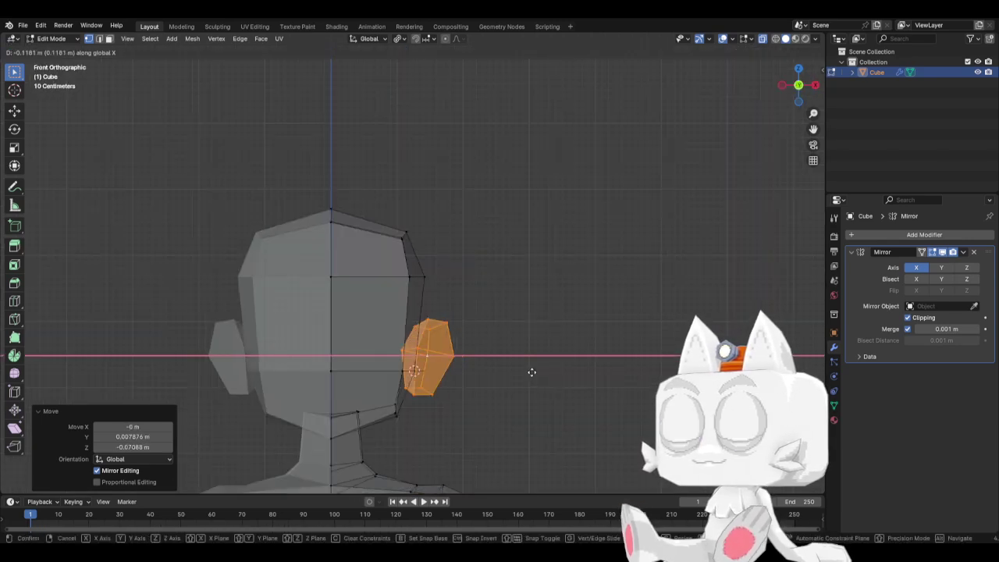
left_click(530, 372)
key("KP_7")
key("r")
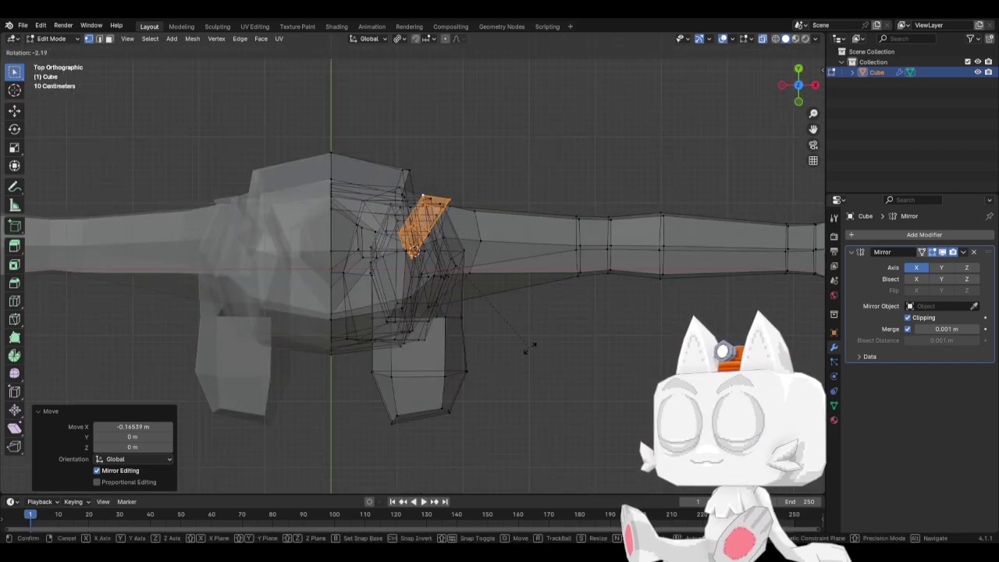
left_click(529, 317)
Move the ear about 0.06 m outward along X
key("g")
key("x")
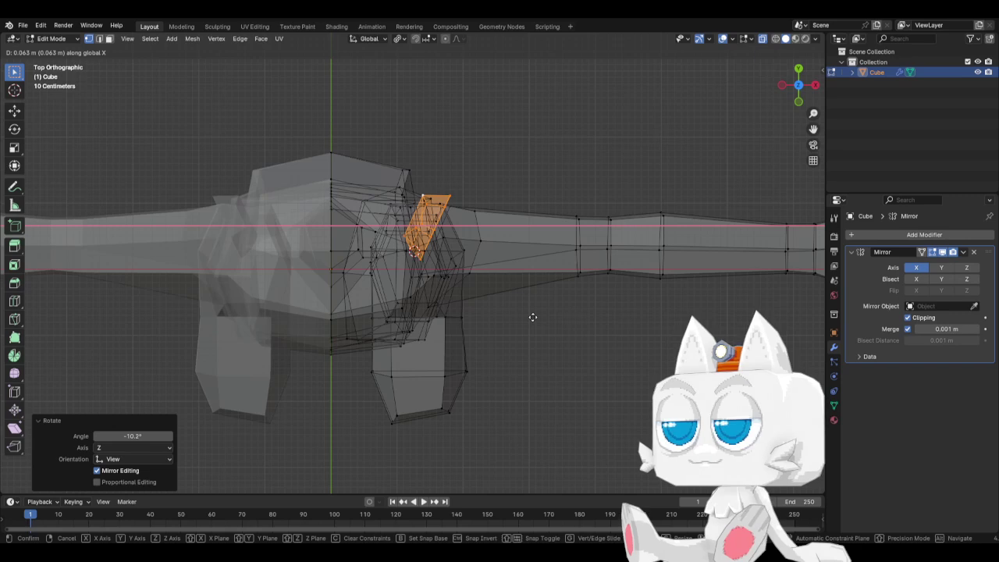
left_click(535, 313)
Rotate the ear slightly in the right side view and move it about 0.06 m back and 0.02 m up
middle_click_drag(534, 324, 465, 329)
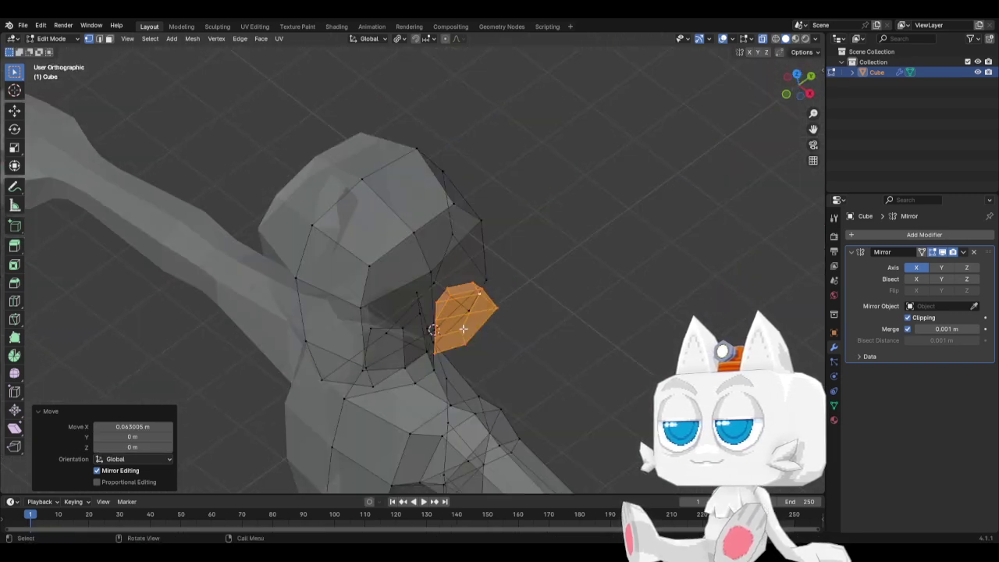
key("KP_3")
key("r")
left_click(519, 340)
key("g")
left_click(521, 341)
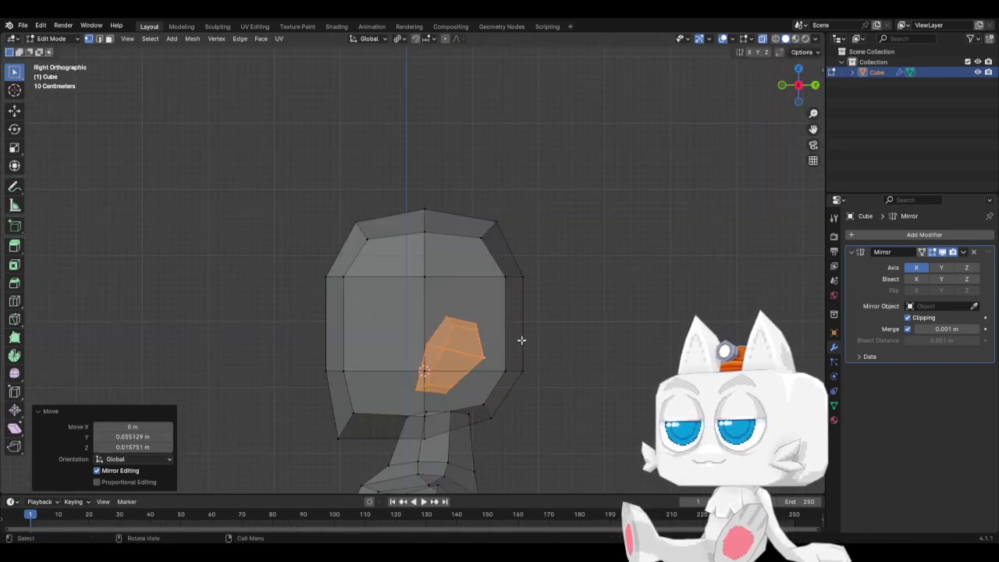
With X-ray display off, move the ear about 0.11 m inward along X and raise it about 0.04 m
key("alt+z")
middle_click_drag(460, 361, 551, 362)
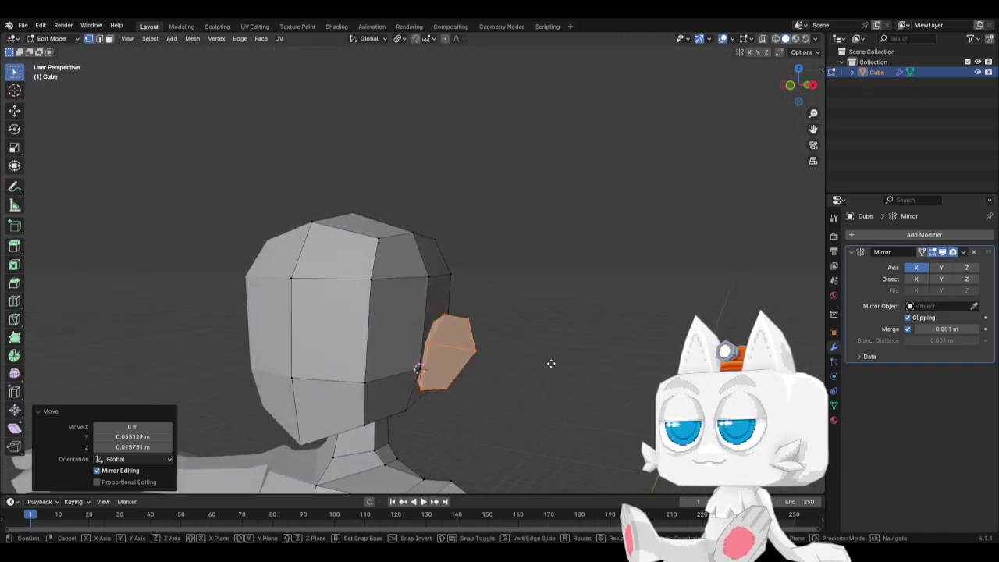
key("g")
key("x")
key("x")
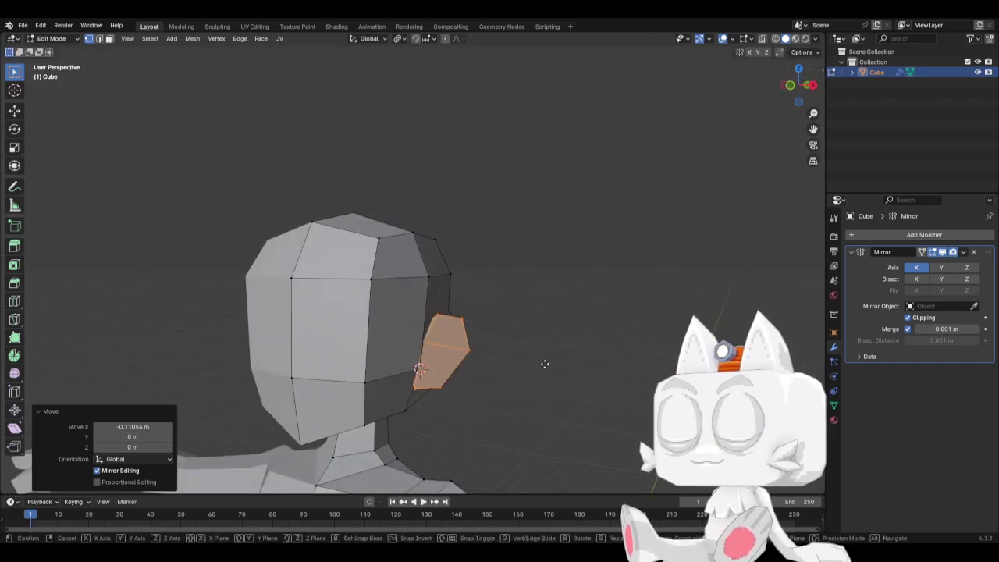
key("z")
left_click(554, 361)
Rotate the ear again in the right side view and move it about 0.03 m forward and 0.04 m up
key("KP_3")
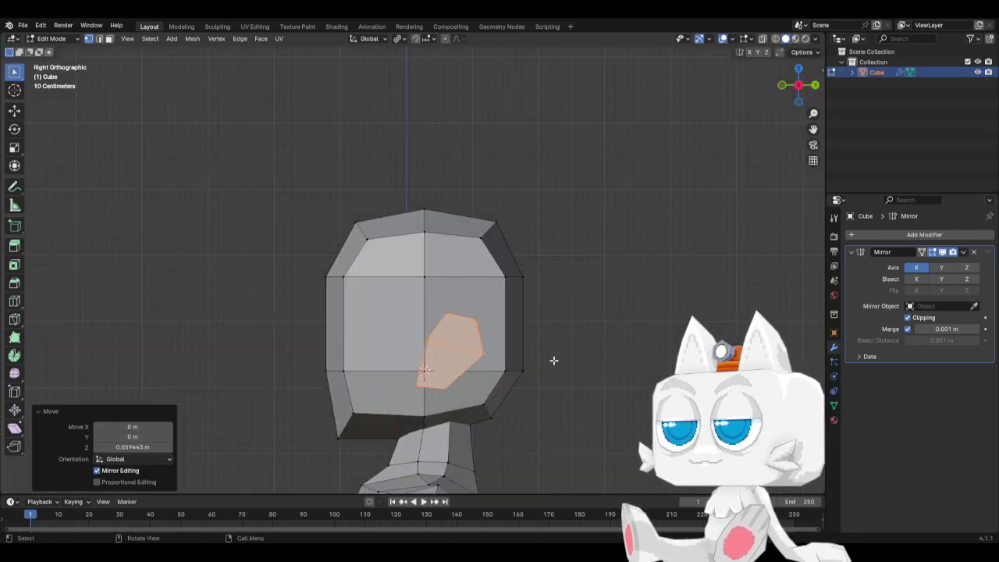
key("r")
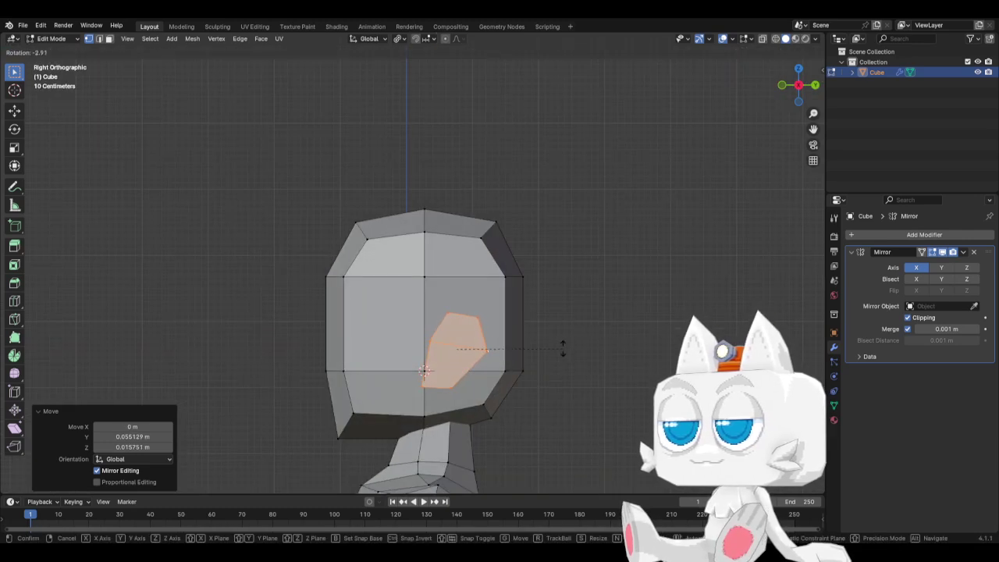
left_click(565, 340)
key("g")
left_click(562, 338)
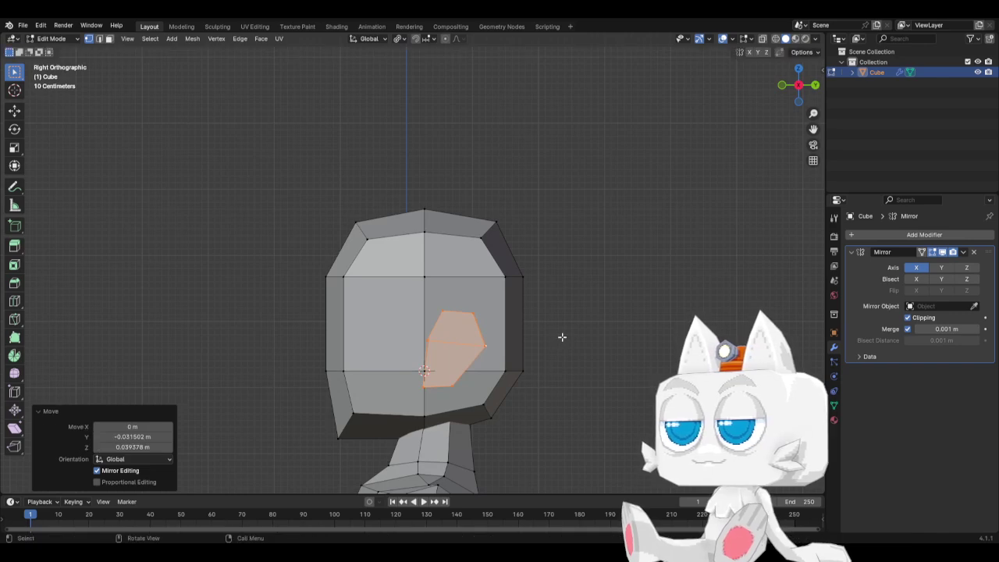
Rotate the ear 6.85° in the front view and move it about 0.03 m outward and 0.04 m down
key("KP_1")
key("r")
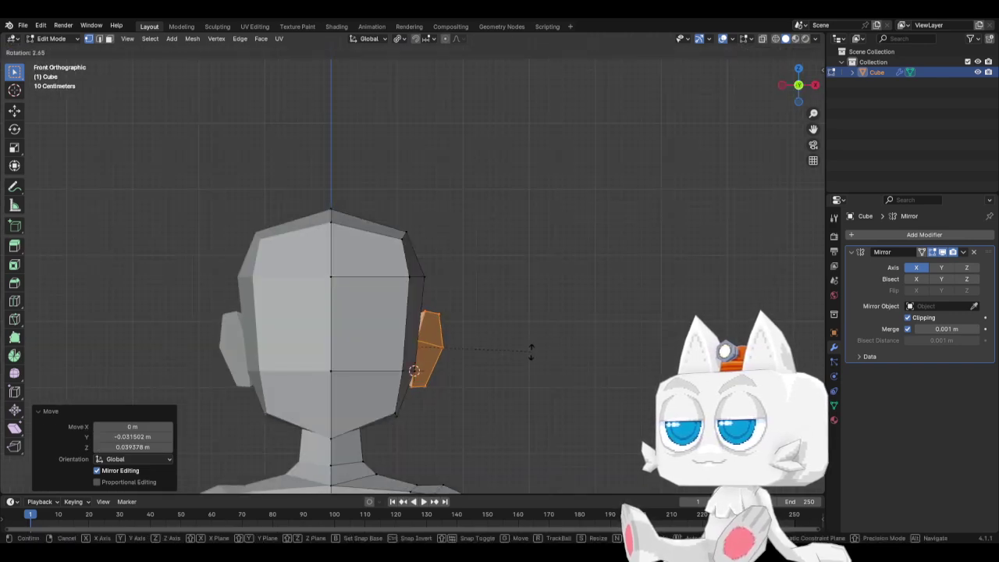
left_click(531, 360)
key("g")
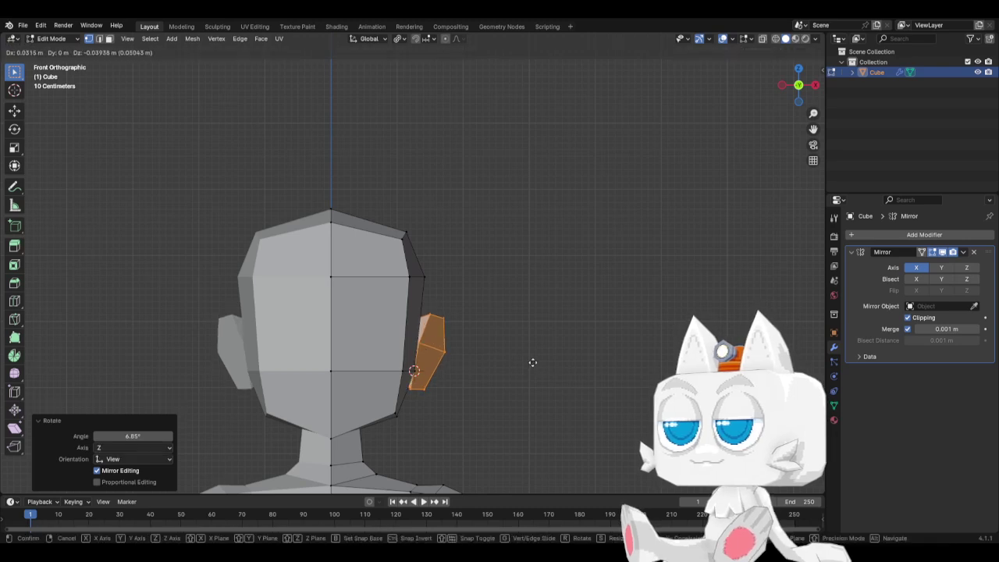
left_click(533, 362)
Return to Object Mode and save the file
key("Tab")
scroll(456, 359, "down", 3)
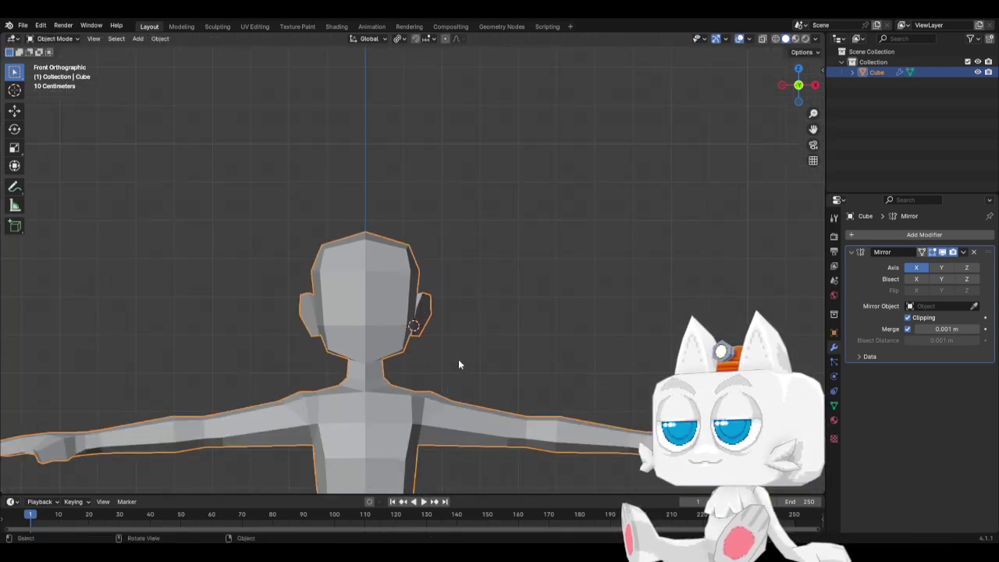
key("ctrl+s")
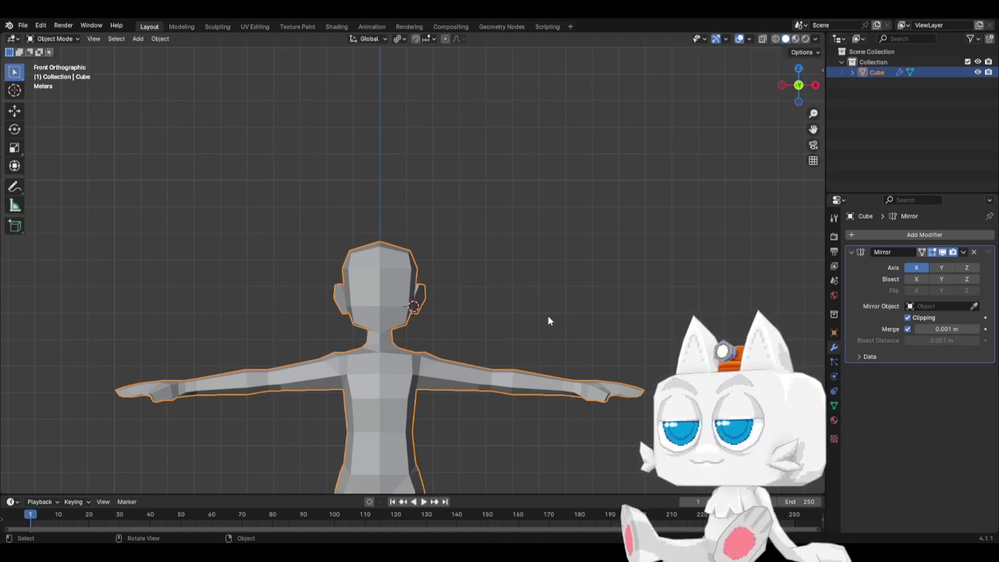
Lower the head's front chin and jaw vertices slightly along Z in Edit Mode and save the file
key("KP_3")
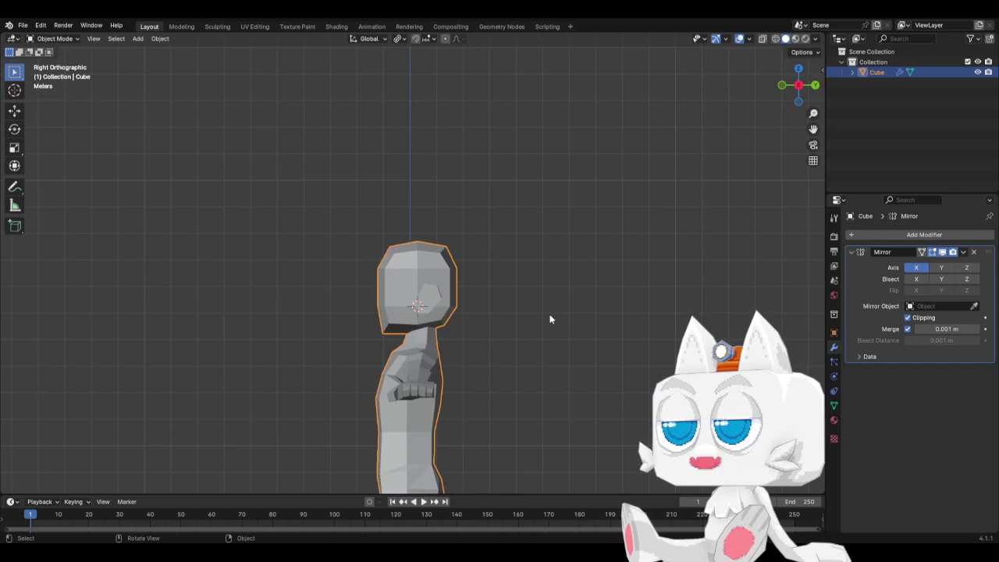
key("Tab")
scroll(420, 337, "up", 3)
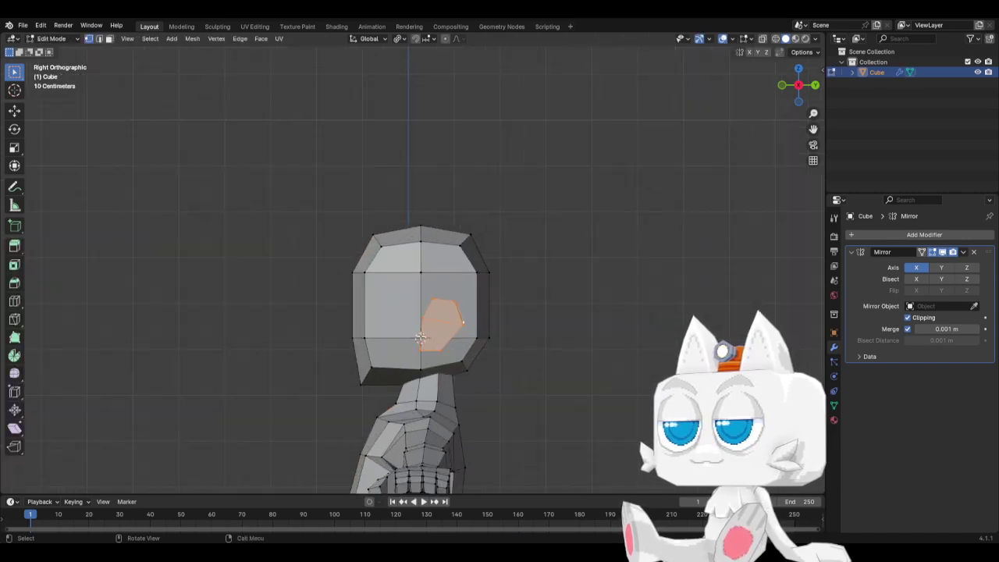
left_click(372, 373)
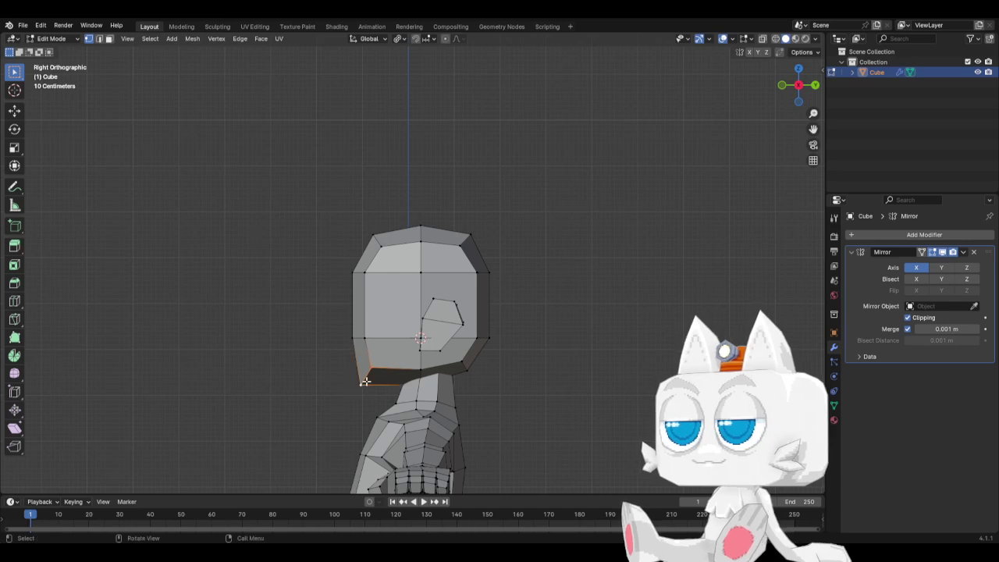
key("g")
key("z")
left_click(370, 381)
key("Tab")
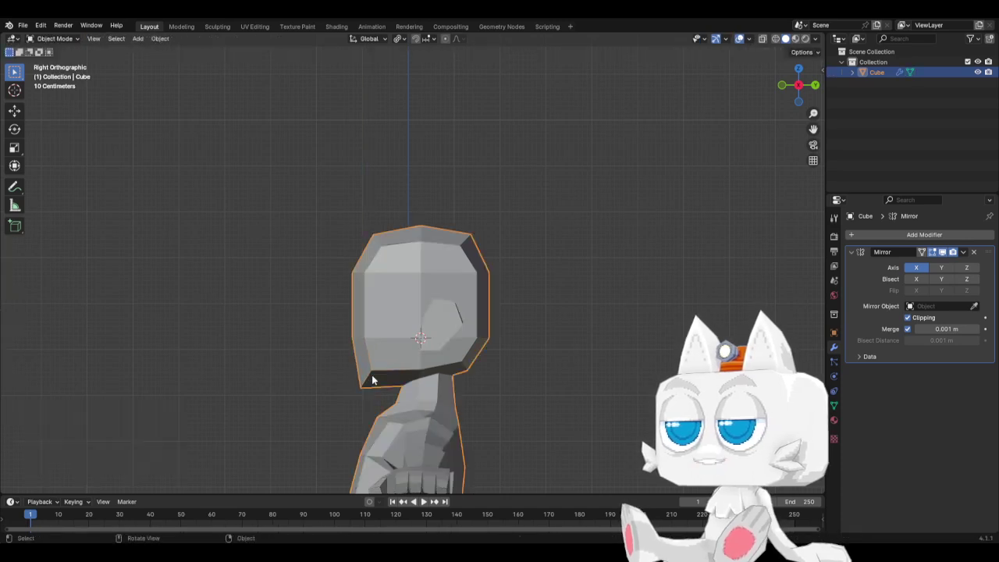
key("ctrl+s")
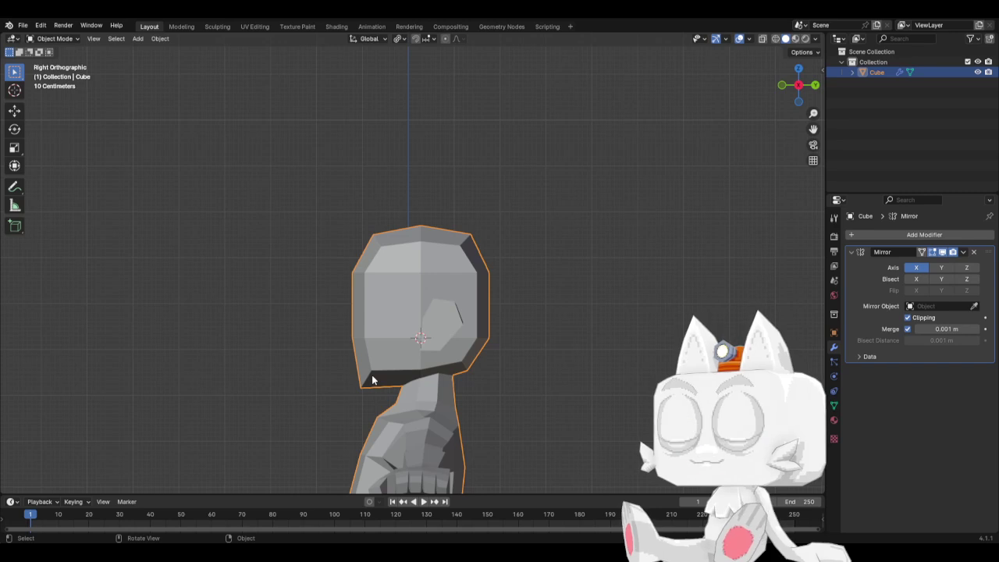
Move the head's front jaw corner about 0.02 m forward and 0.05 m down, and save the file
key("Tab")
key("g")
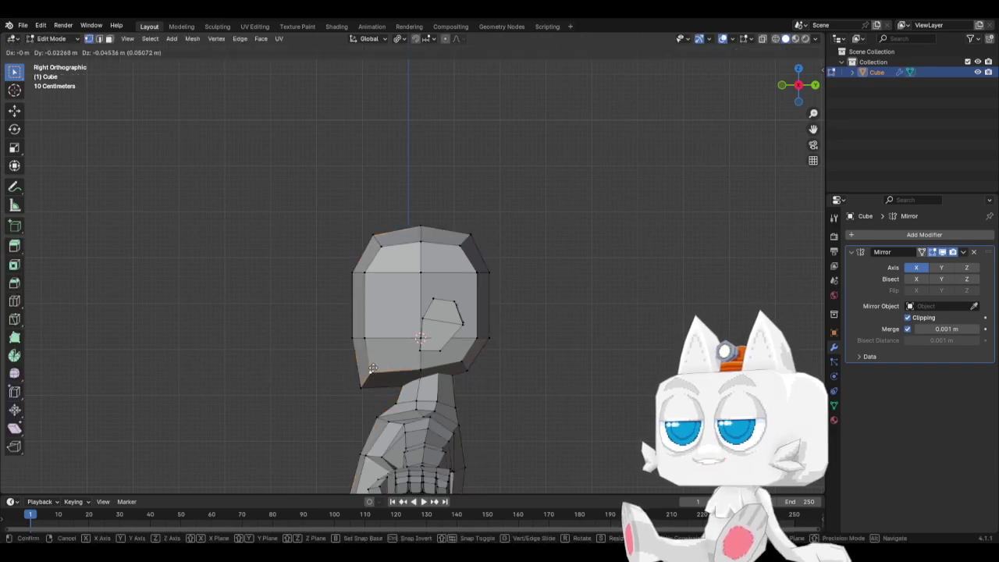
left_click(373, 368)
key("Tab")
key("ctrl+s")
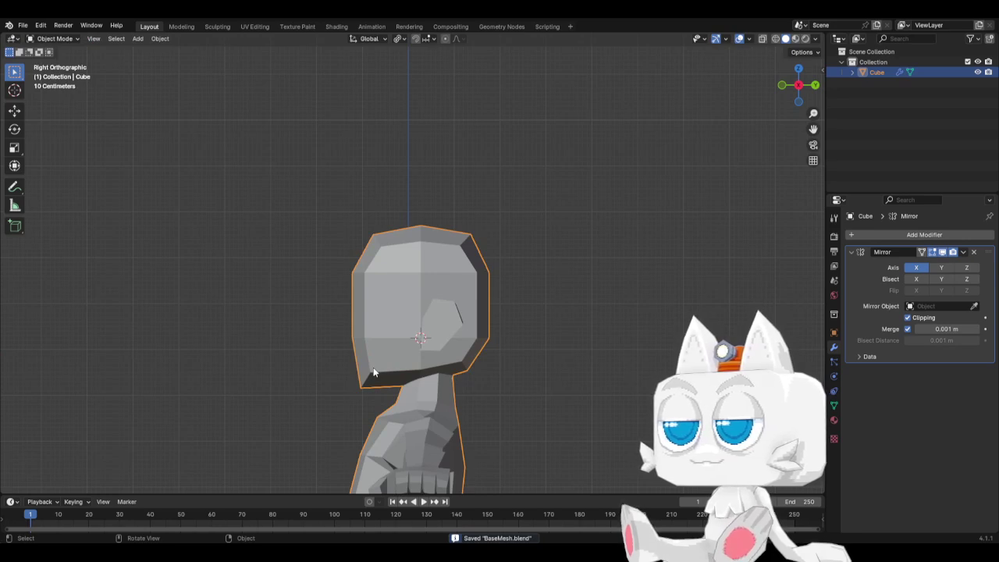
scroll(376, 373, "down", 2)
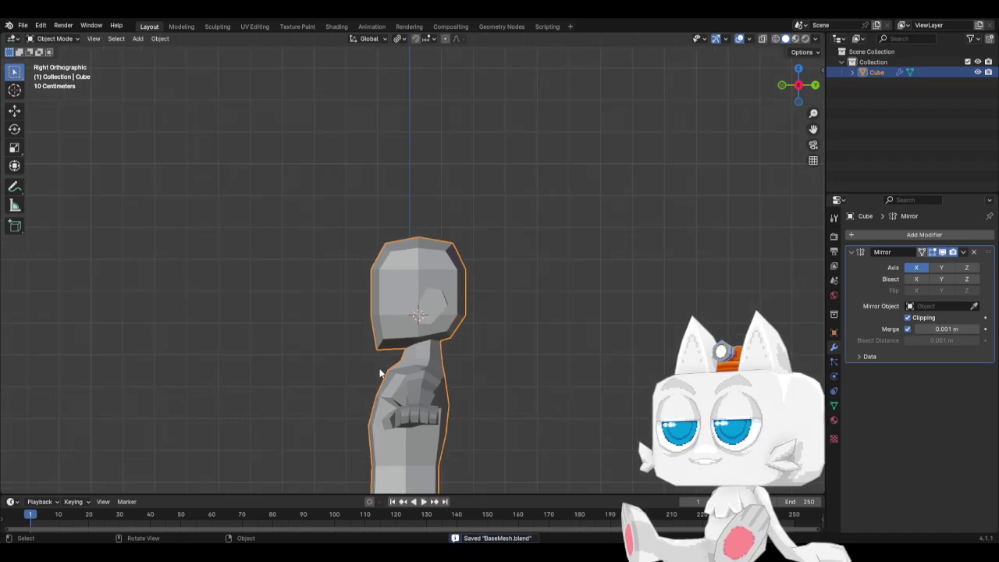
scroll(381, 378, "down", 2)
key("KP_1")
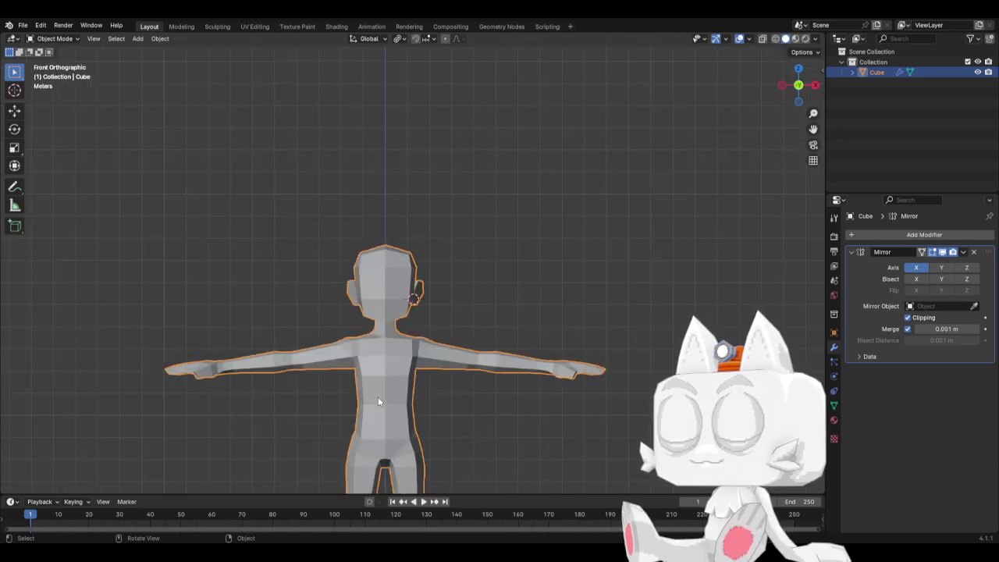
Scale the ankle edge loop by about 1.17 along X in Edit Mode with X-ray enabled
middle_click_drag(510, 403, 575, 226, "shift")
middle_click_drag(527, 370, 490, 316, "shift")
key("Tab")
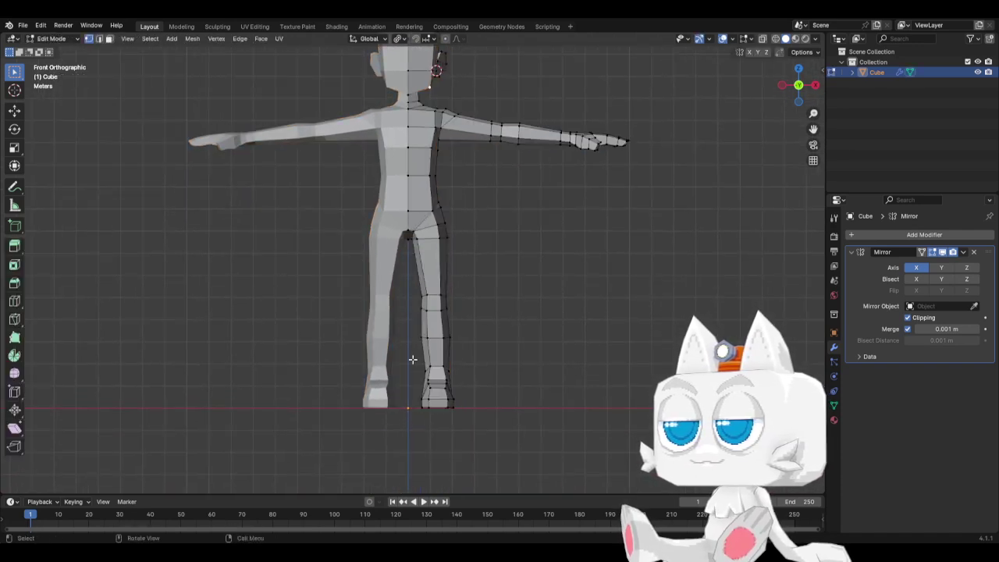
left_click(451, 369, "alt")
key("alt+z")
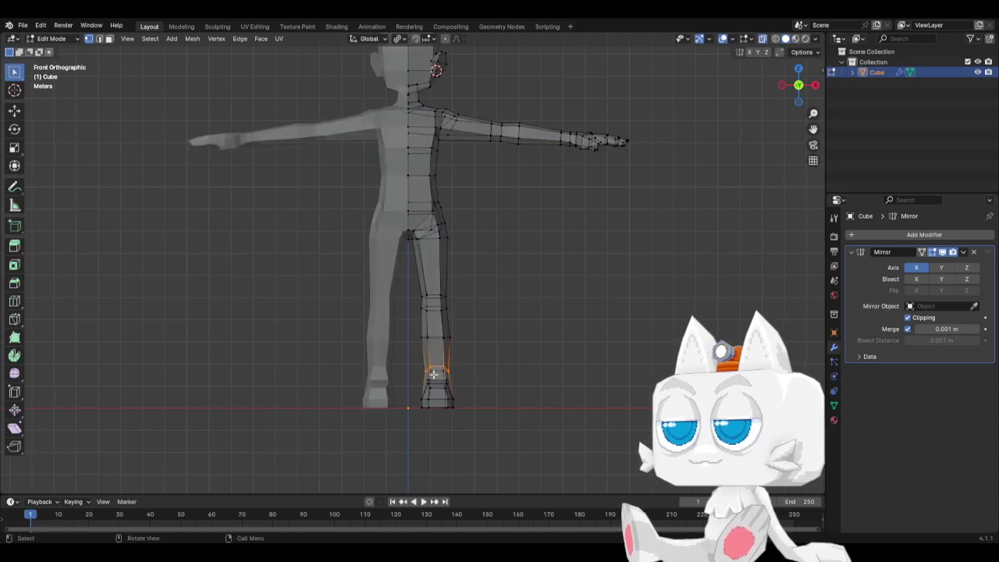
key("b")
key("Escape")
key("s")
key("x")
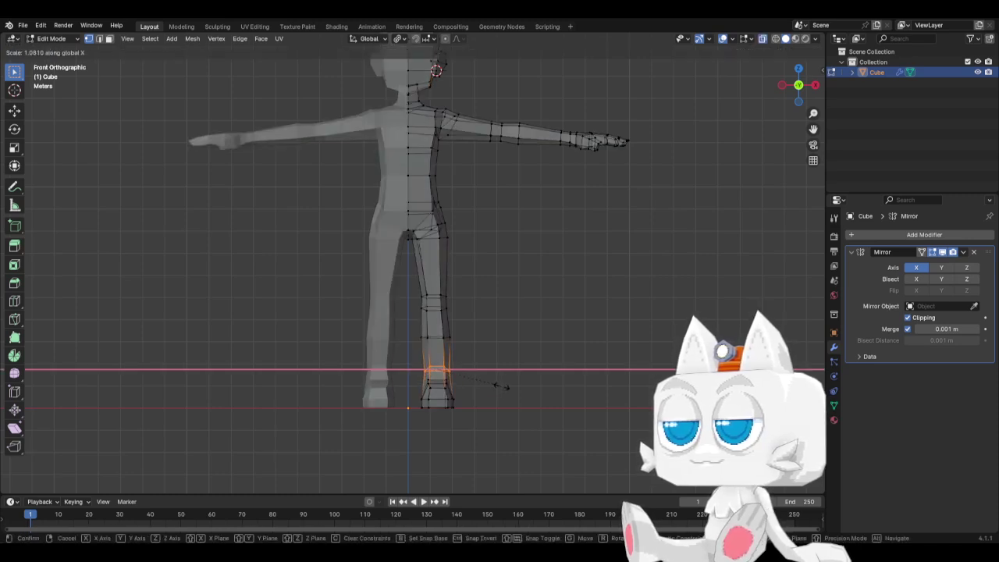
left_click(507, 386)
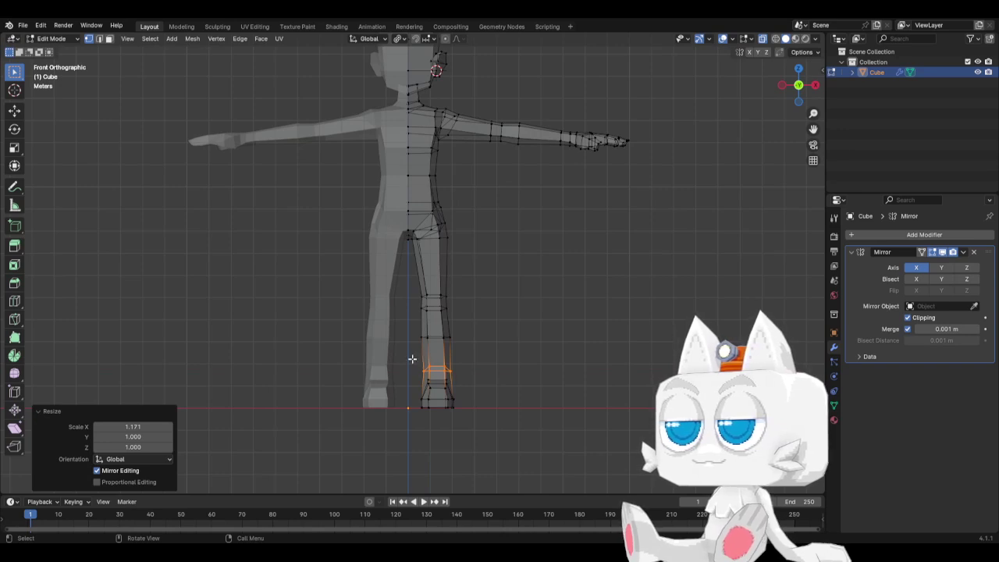
Edge-slide the ankle loop to adjust its height and scale it uniformly to about 0.88
left_click_drag(412, 359, 472, 373)
key("g")
key("g")
left_click(473, 361)
key("g")
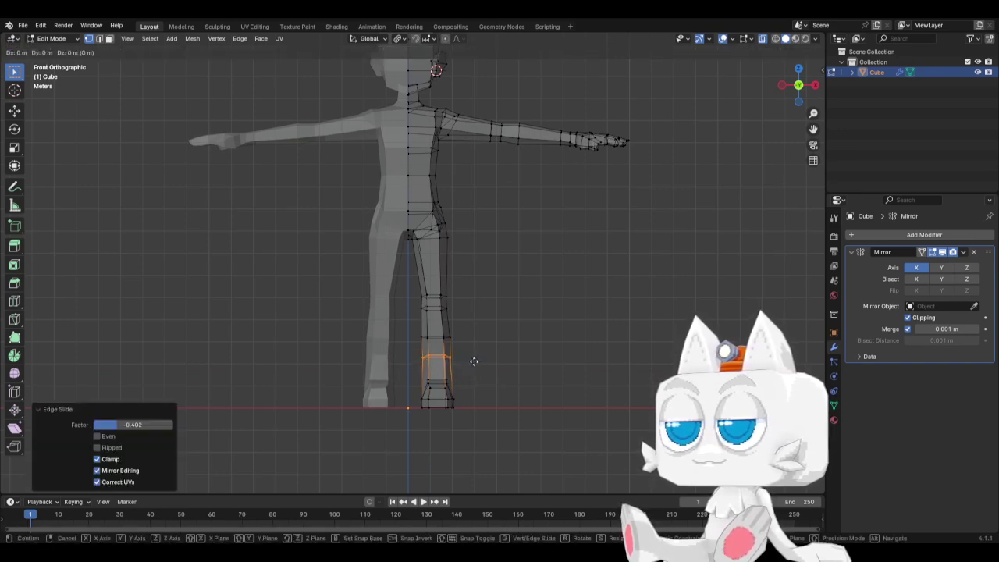
key("g")
left_click(474, 376)
key("g")
key("g")
left_click(478, 365)
key("g")
key("g")
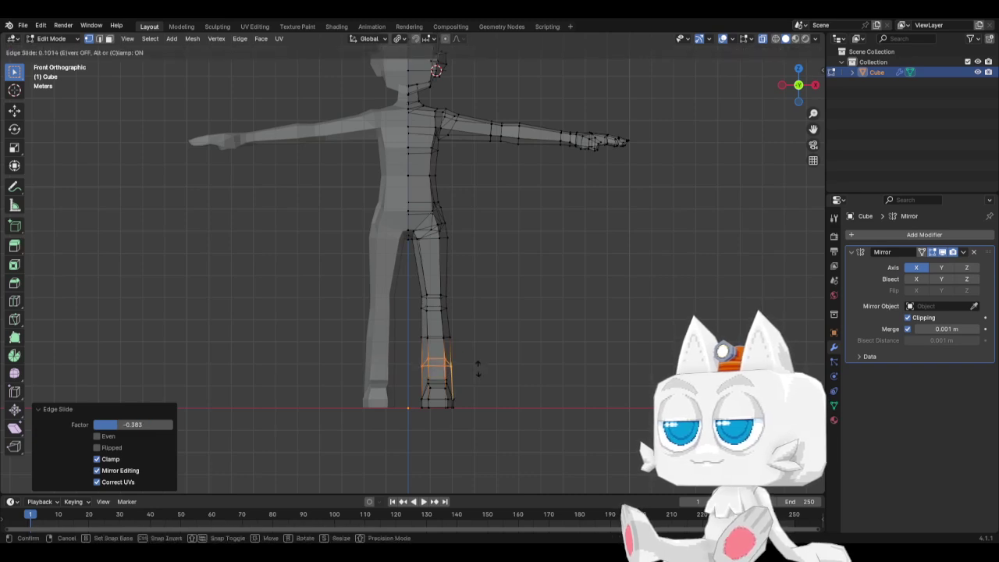
left_click(476, 366)
key("s")
left_click(474, 369)
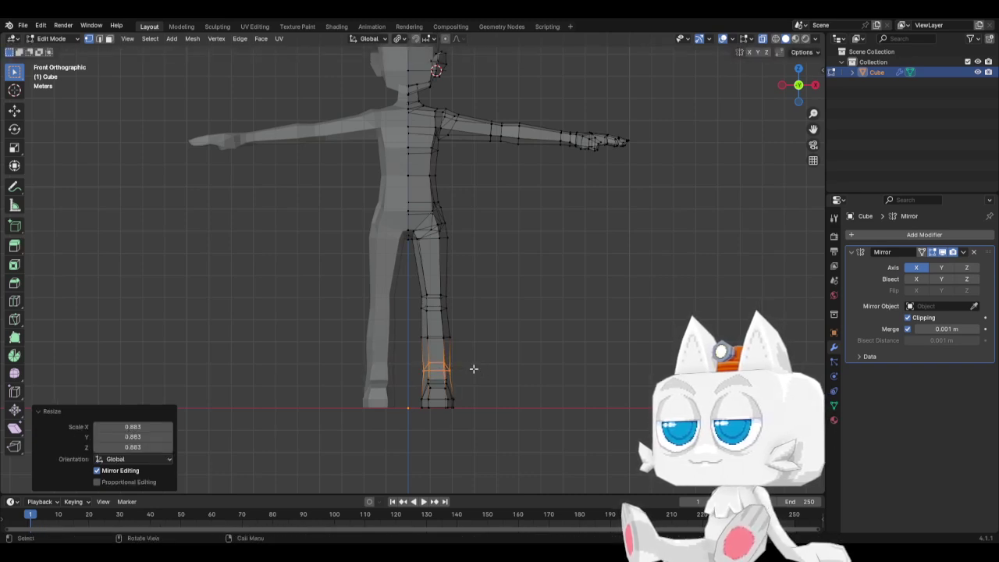
Move the front part of the foot about 0.12 m backward along Y in the right view
key("KP_3")
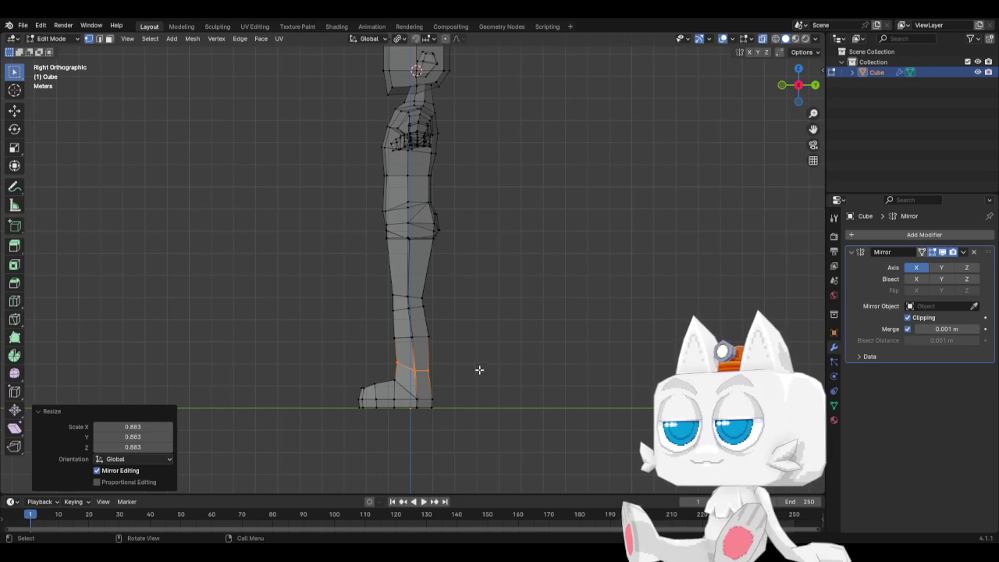
left_click_drag(330, 374, 403, 428)
key("g")
key("y")
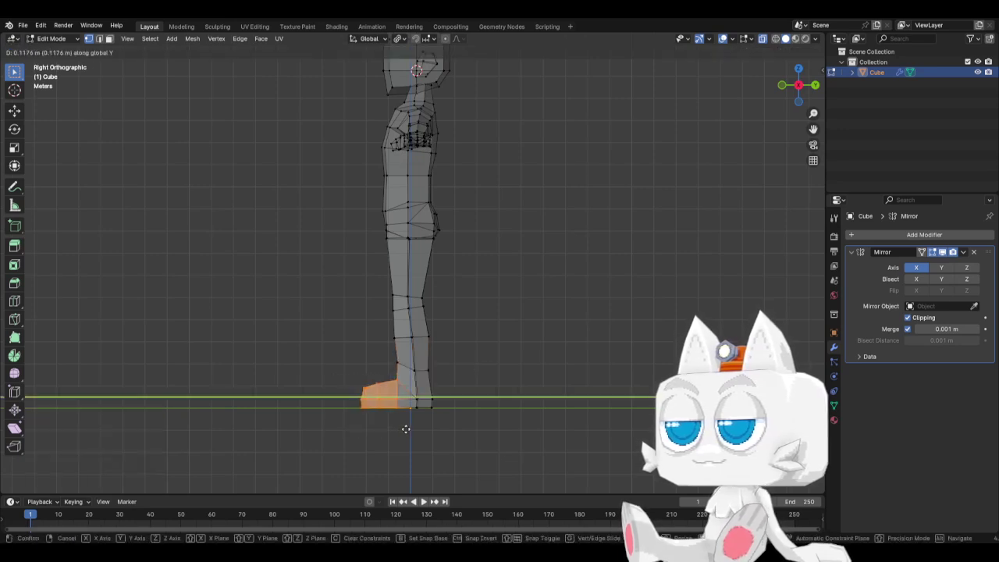
left_click(406, 428)
Slide the front ankle vertices down and move them about 0.09 m along Y and 0.19 m down
left_click_drag(380, 356, 406, 372)
key("g")
key("g")
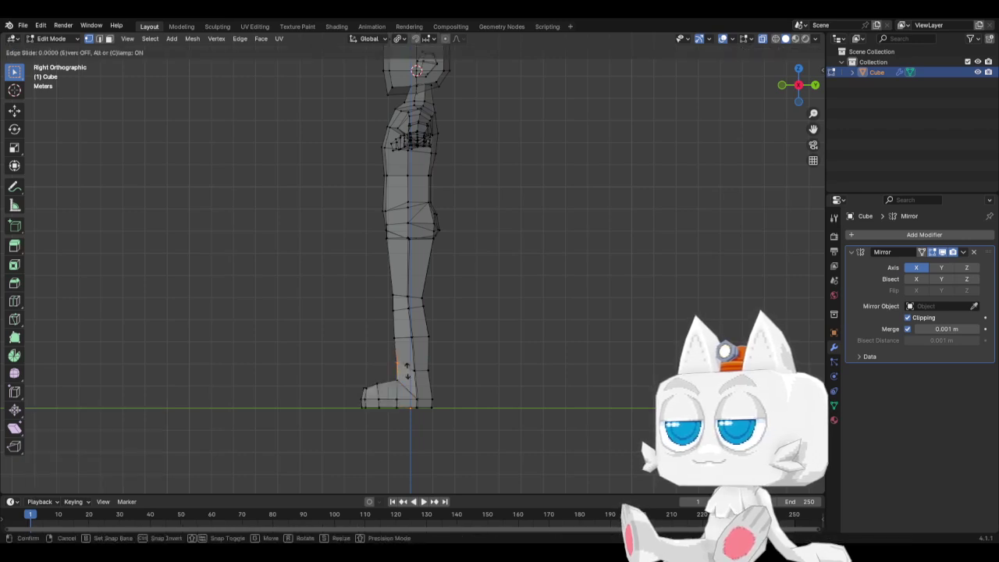
left_click(408, 376)
key("g")
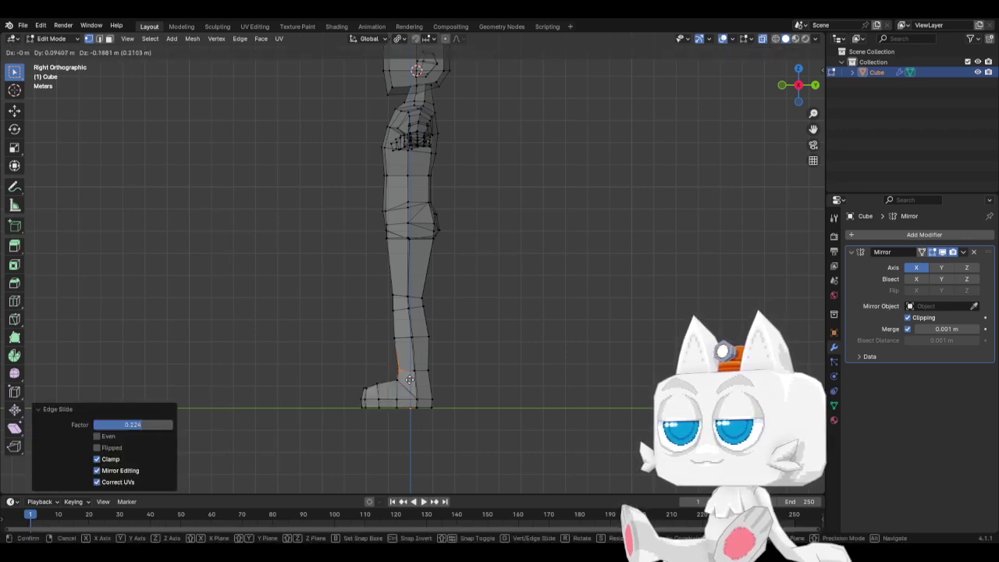
left_click(414, 375)
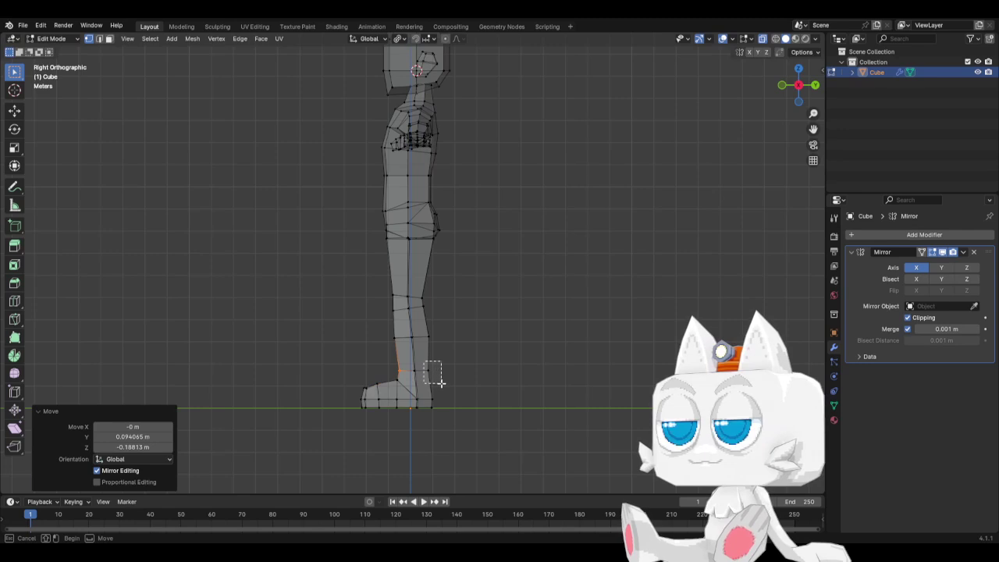
Slide the rear ankle vertices down by a factor of about 0.27 and nudge them forward
key("g")
key("g")
left_click(440, 391)
key("g")
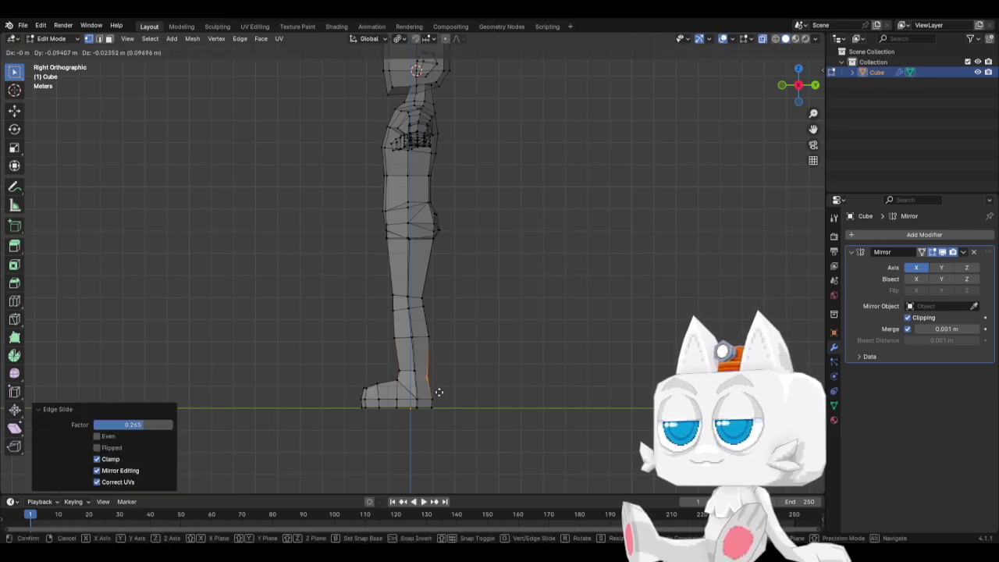
left_click(438, 390)
Move only the middle ankle vertices about 0.24 m down and slightly forward
left_click(418, 378)
key("g")
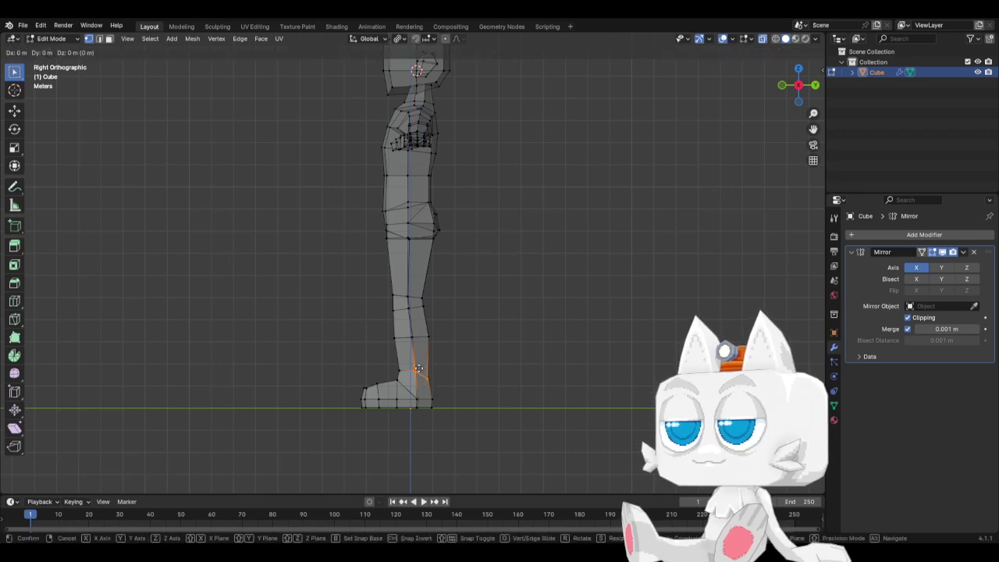
right_click(417, 374)
left_click(412, 358)
left_click_drag(408, 359, 422, 379)
key("g")
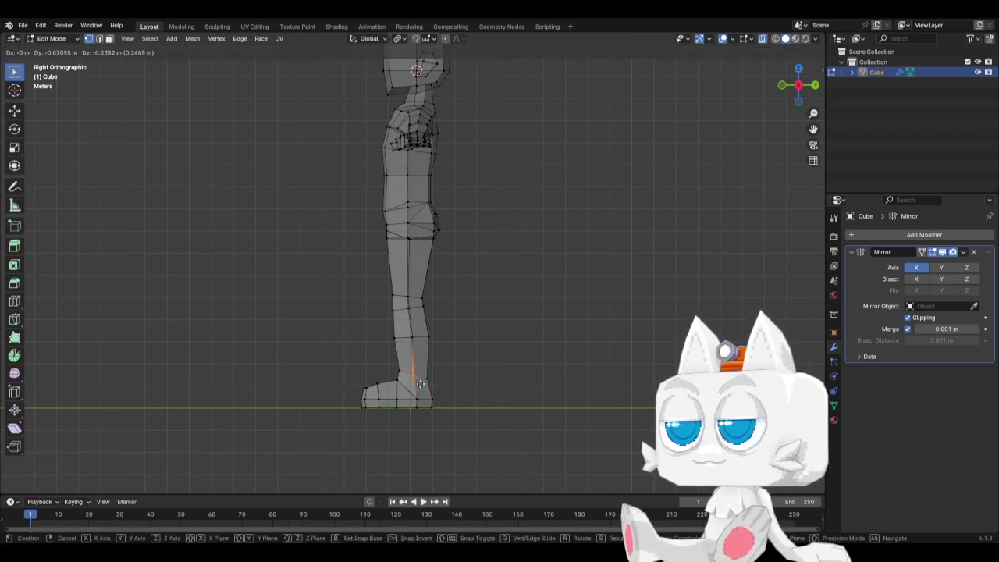
left_click(422, 383)
Return to Object Mode, deselect the character in the front view and save the file
middle_click_drag(431, 392, 524, 388)
key("Tab")
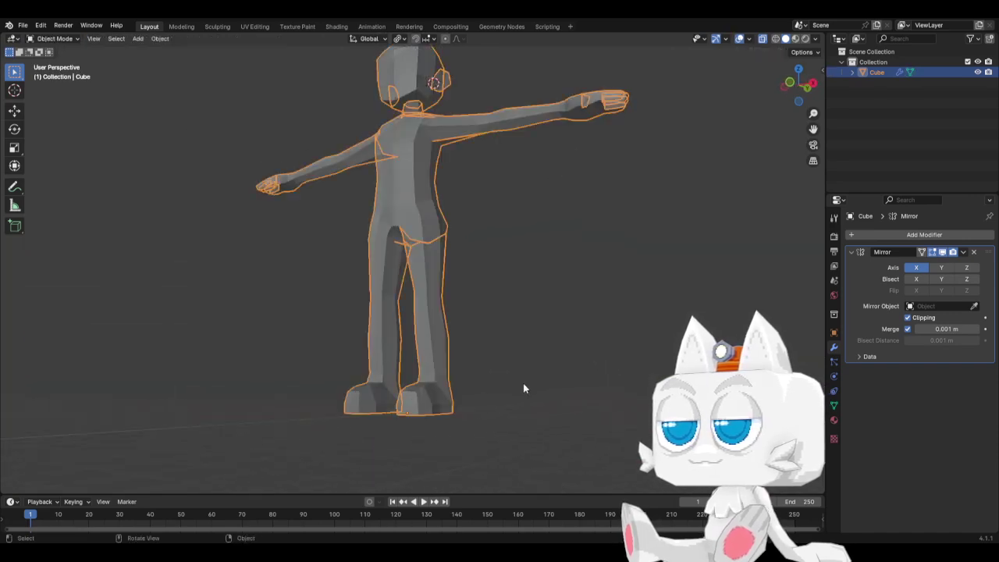
key("KP_3")
key("KP_1")
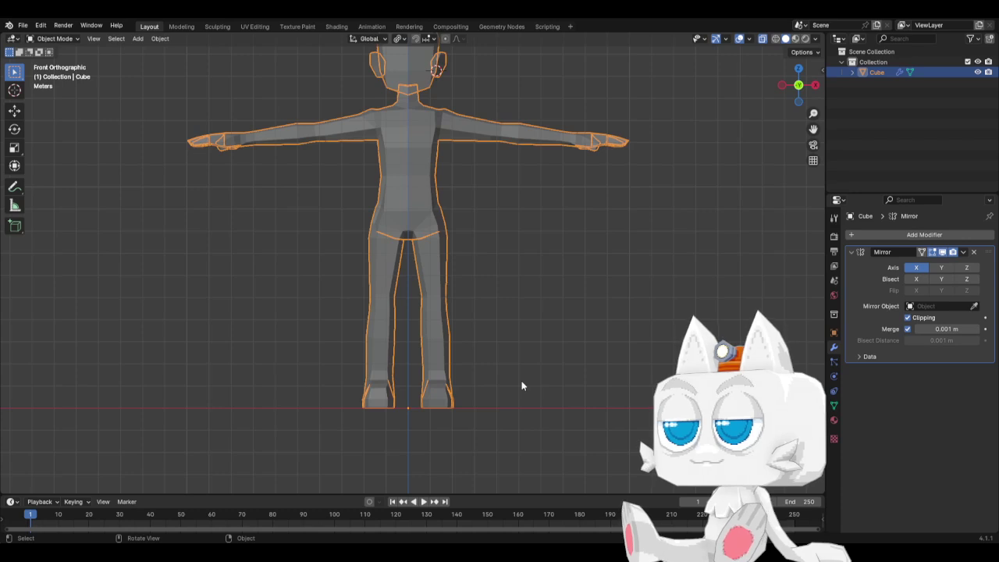
left_click(522, 385)
key("ctrl+s")
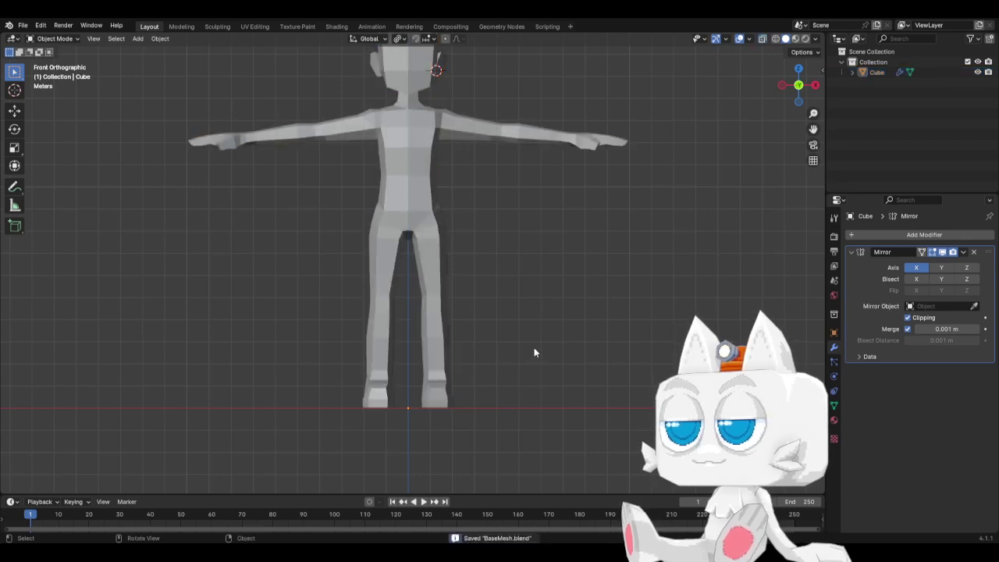
Set the viewport lighting to MatCap with the dull red matcap
middle_click_drag(586, 291, 567, 352, "shift")
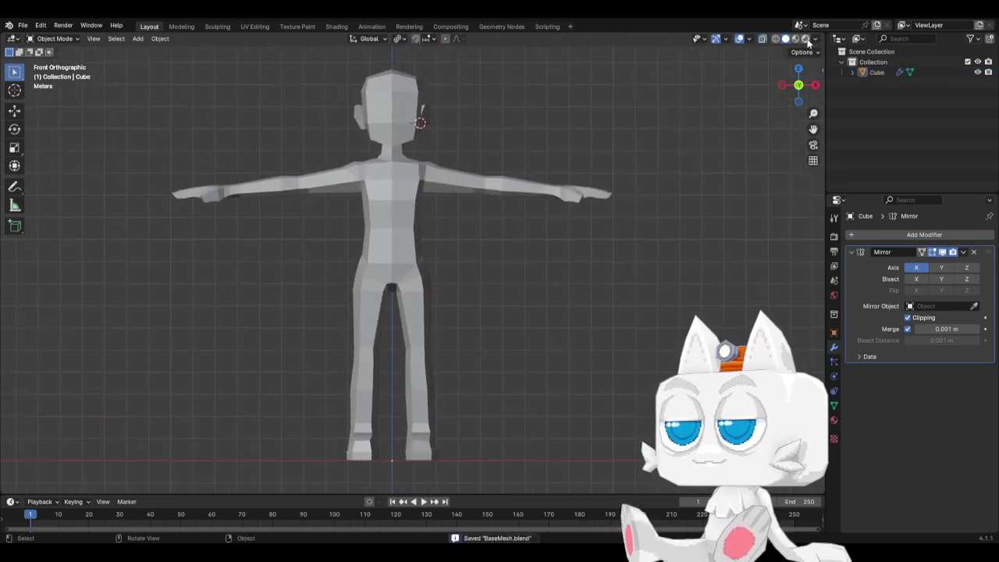
left_click(816, 39)
left_click(805, 89)
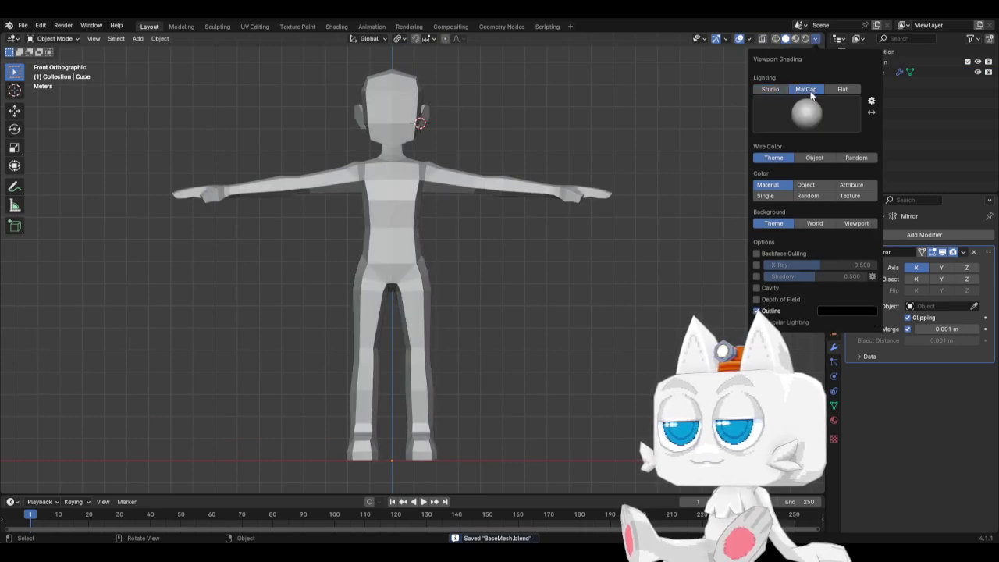
left_click(807, 113)
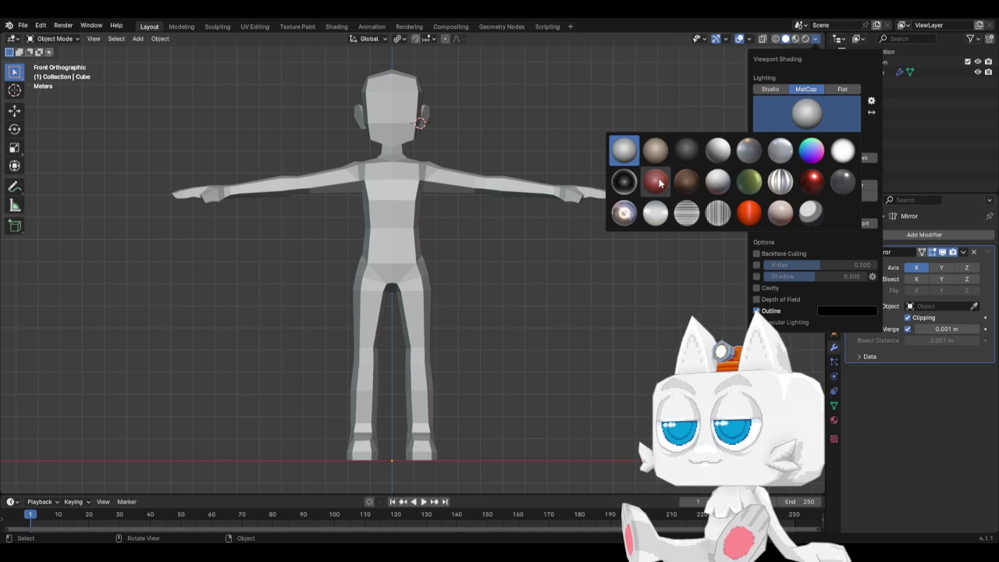
left_click(659, 182)
Knife-cut a new edge in Edit Mode from the hip's side vertex to the upper back of the buttock
mouse_move(562, 206)
middle_mouse_down()
mouse_move(434, 266)
mouse_move(349, 263)
mouse_move(411, 283)
mouse_move(427, 267)
mouse_move(431, 283)
middle_mouse_up()
key("Tab")
scroll(427, 267, "up", 5)
key("k")
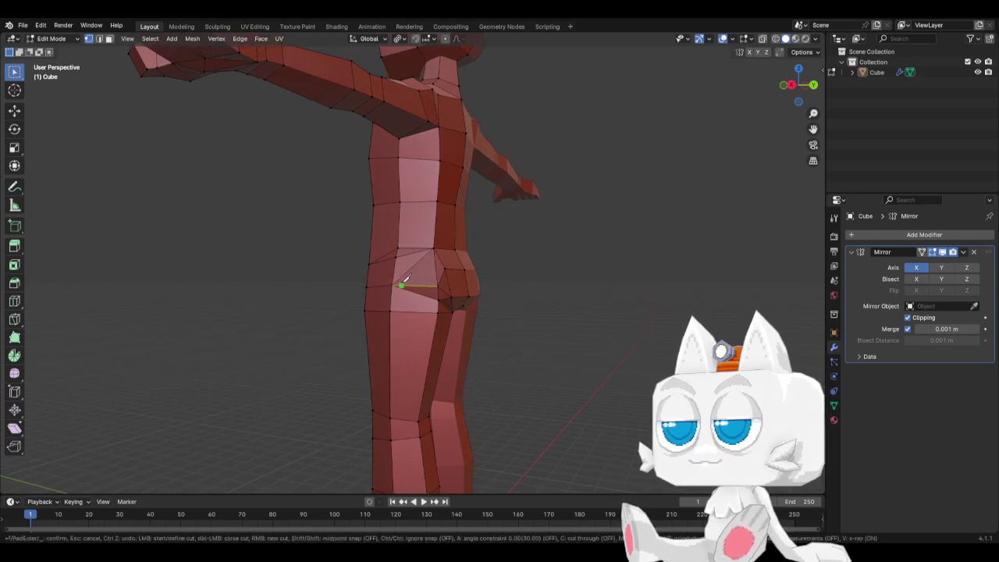
left_click(393, 285)
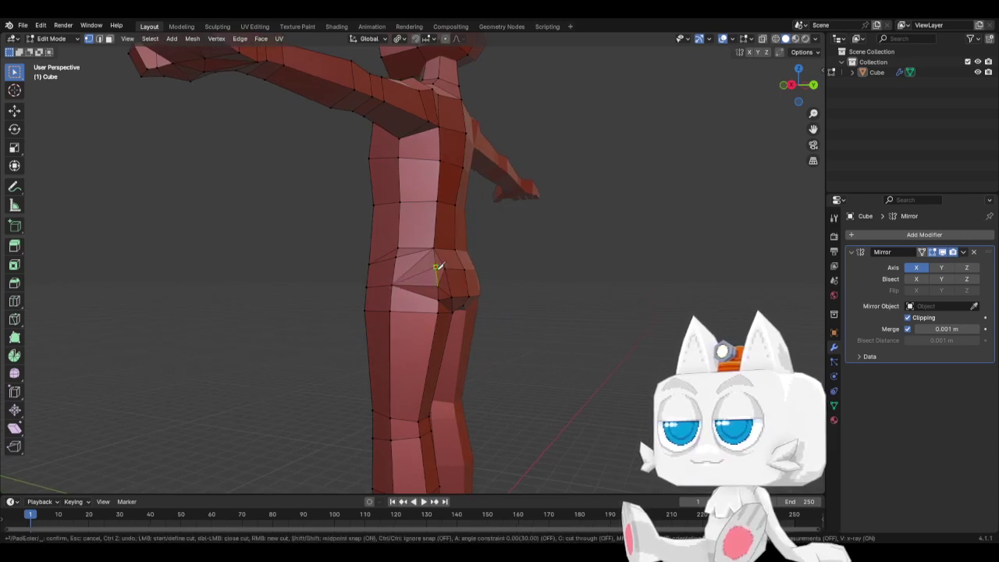
key("Return")
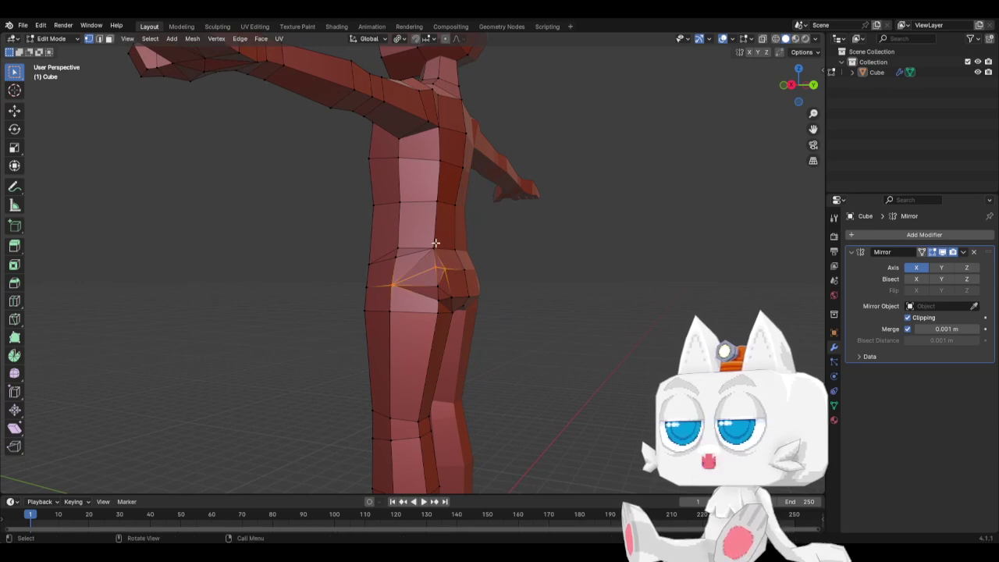
Dissolve the unneeded edge next to the new cut at the back of the hip
left_click(98, 39)
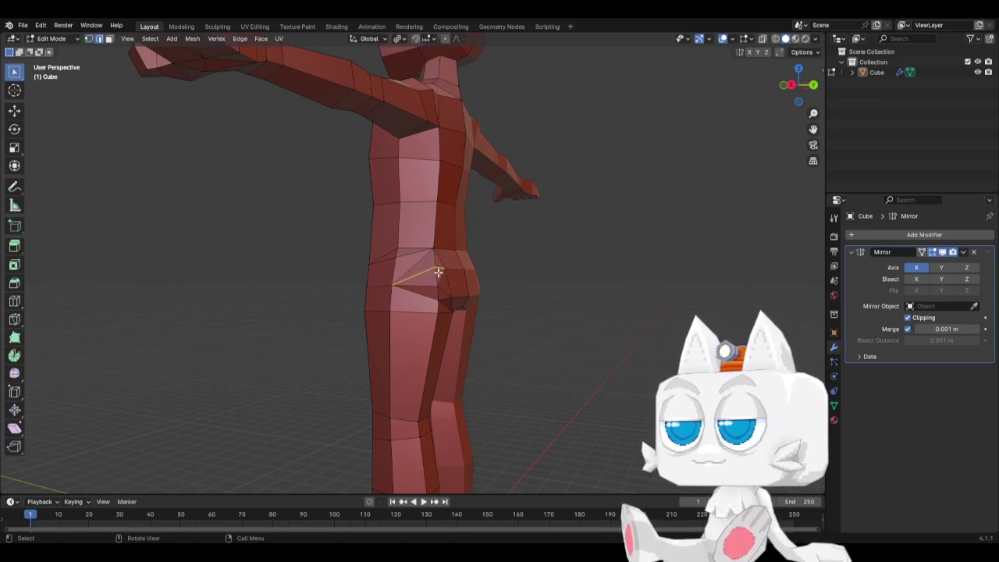
key("x")
left_click(411, 347)
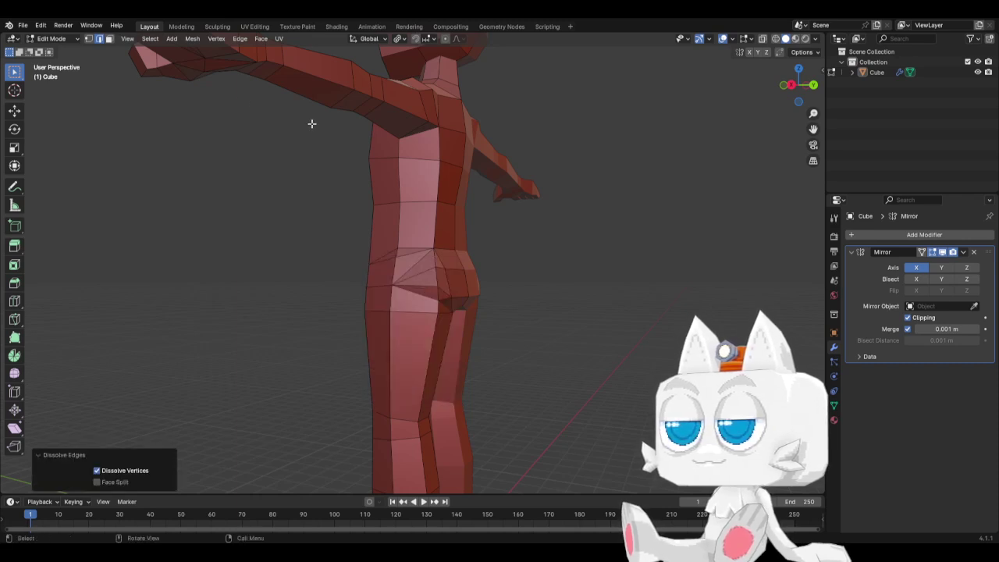
Move the upper buttock vertex about 0.05 m backward along Y in the right view
left_click(88, 39)
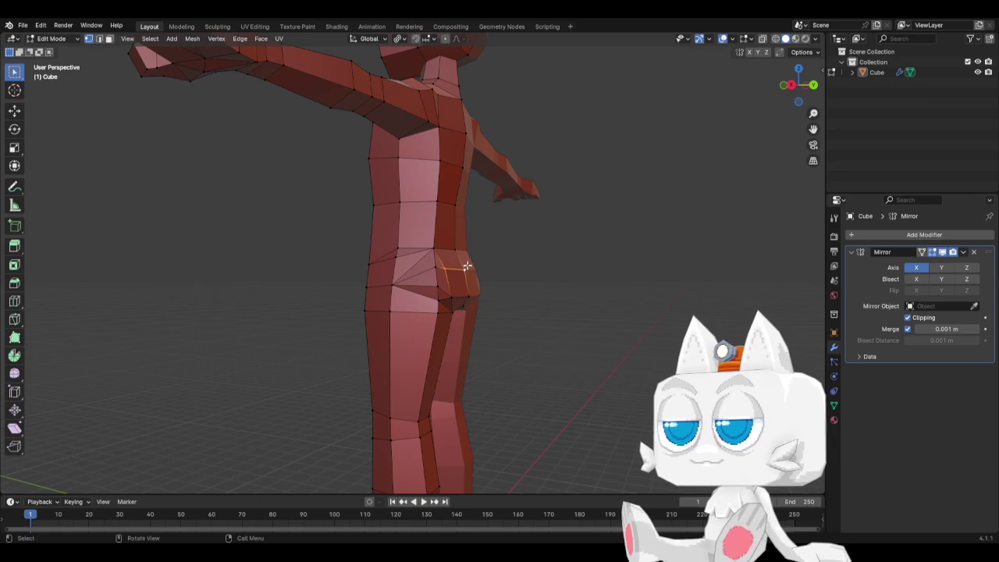
key("KP_3")
key("g")
key("y")
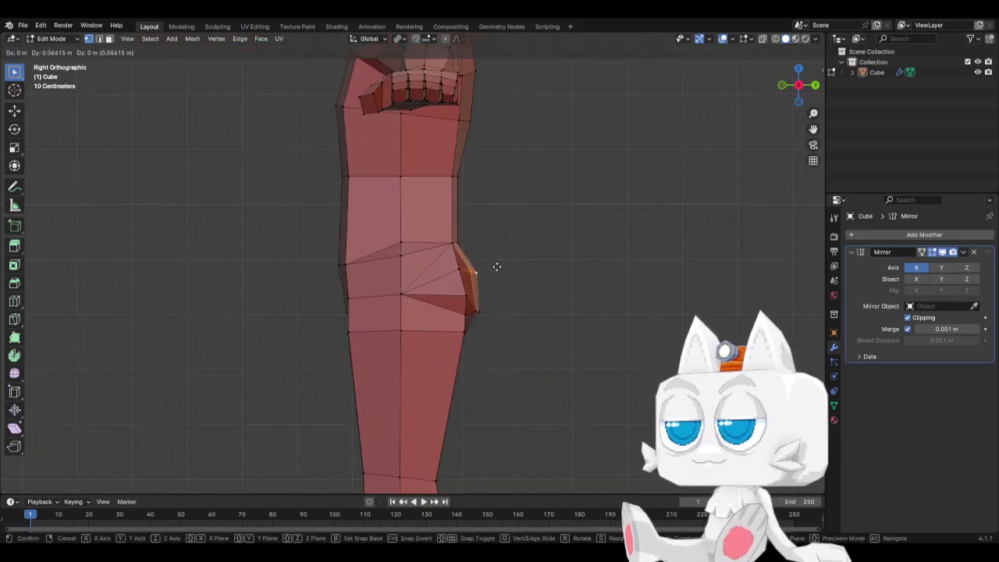
left_click(497, 267)
key("g")
key("y")
Shift the outer and lower buttock vertices slightly along Y to round the profile
left_click(464, 270)
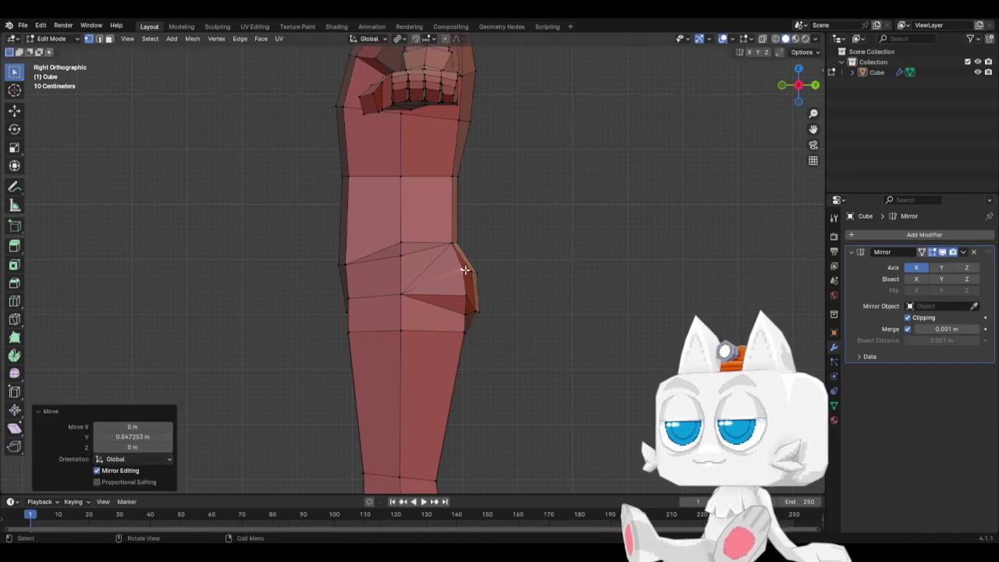
key("g")
key("y")
left_click(463, 300)
key("g")
key("y")
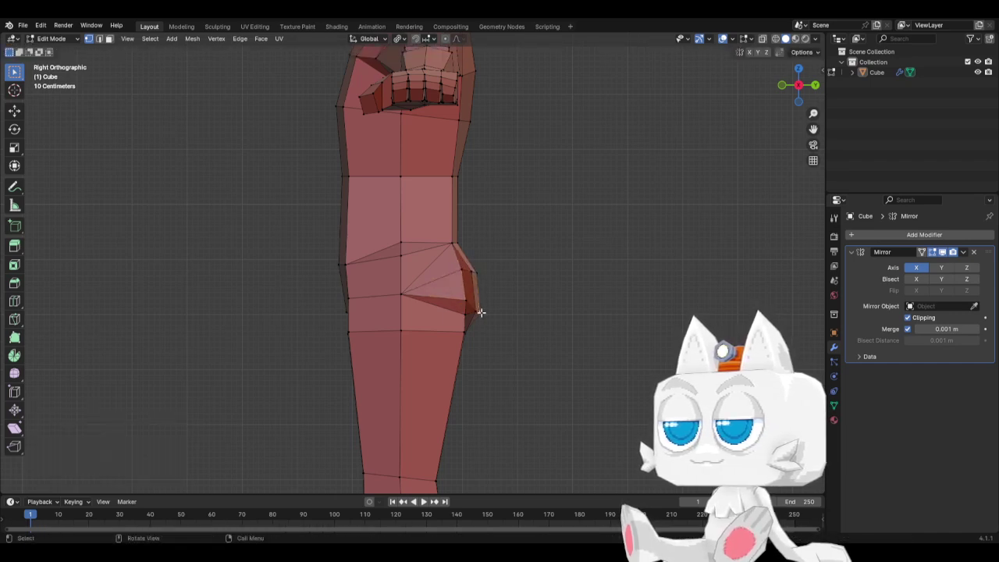
Merge the selected vertices at center where the inner thigh meets the buttock
middle_click_drag(479, 310, 429, 314)
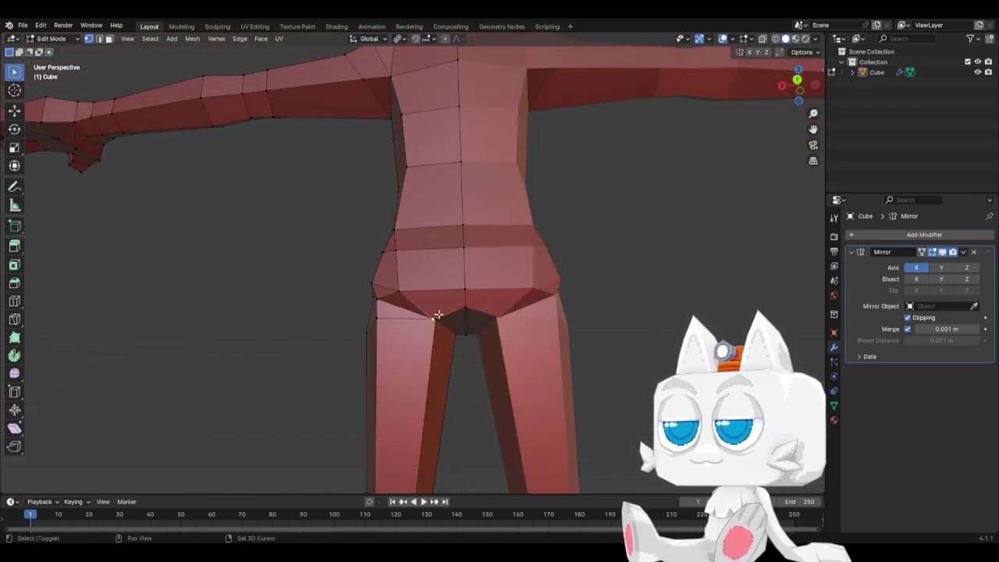
left_click(438, 315, "shift")
key("alt+m")
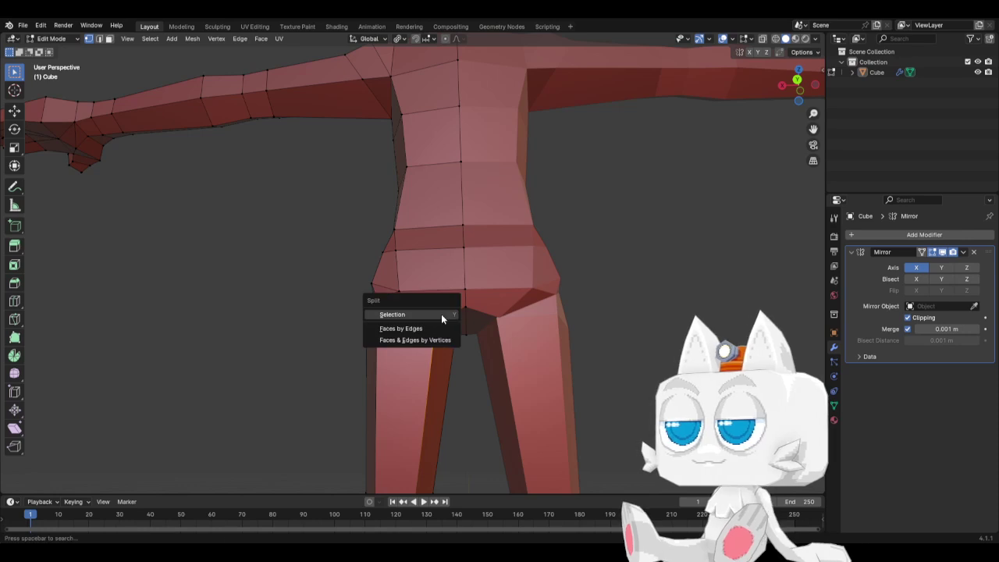
key("Escape")
key("m")
left_click(417, 287)
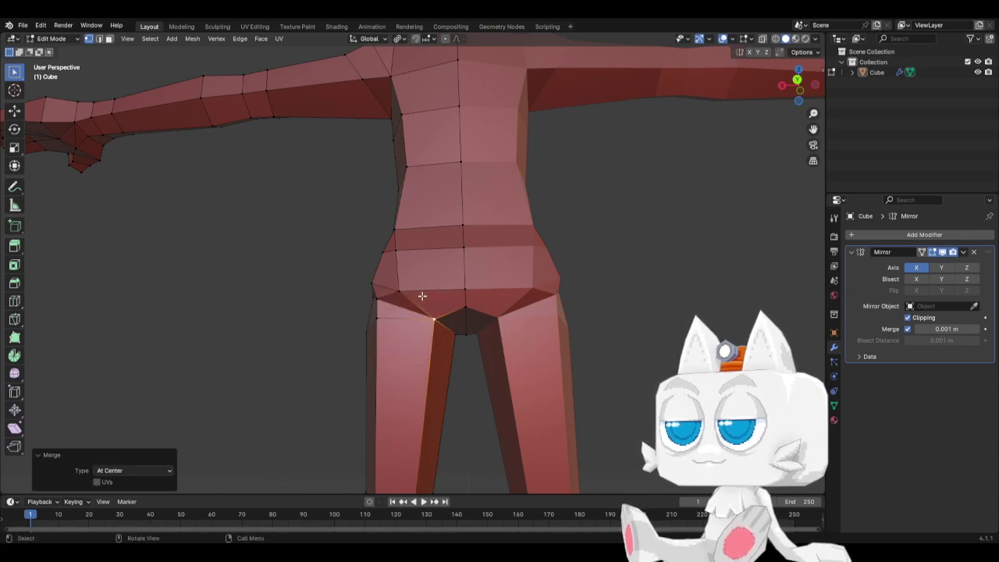
Lower the bottom vertex of the buttock about 0.12 m along Z in the right view
middle_click_drag(402, 293, 455, 305)
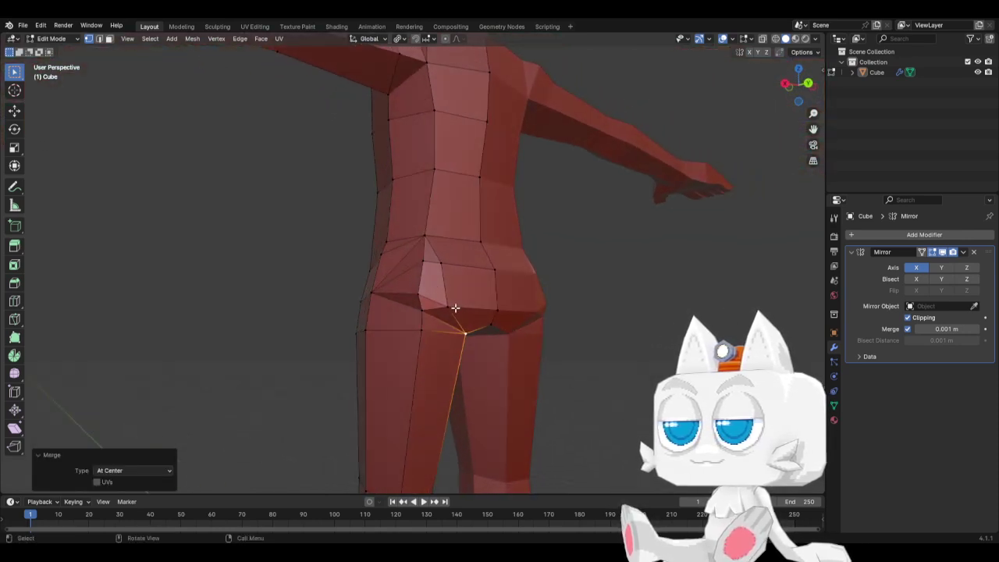
left_click(452, 307)
key("KP_3")
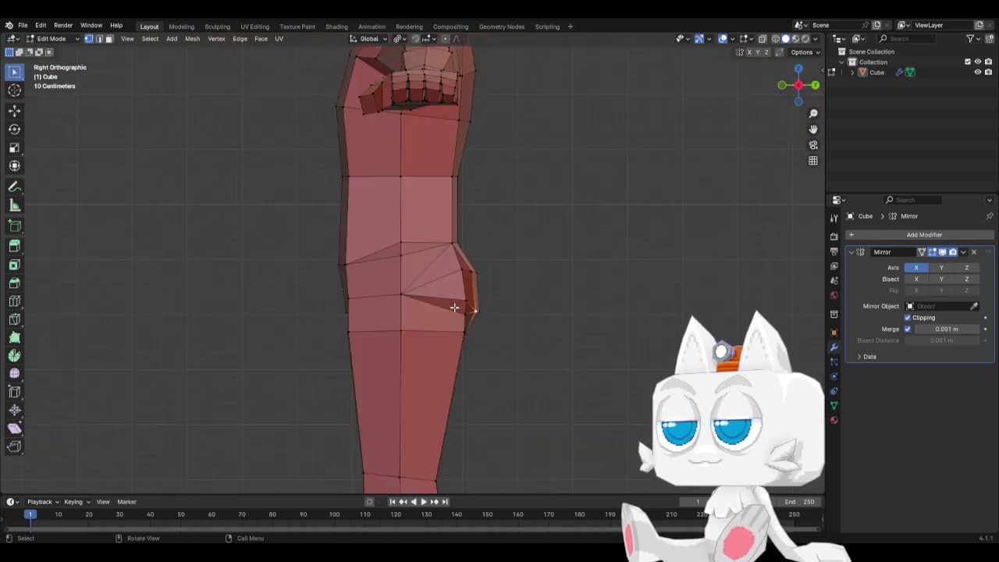
key("g")
key("z")
left_click(449, 320)
In the back view, move the lower buttock vertex about 0.19 m inward and lower the centre-line vertex about 0.085 m along Z
key("KP_1")
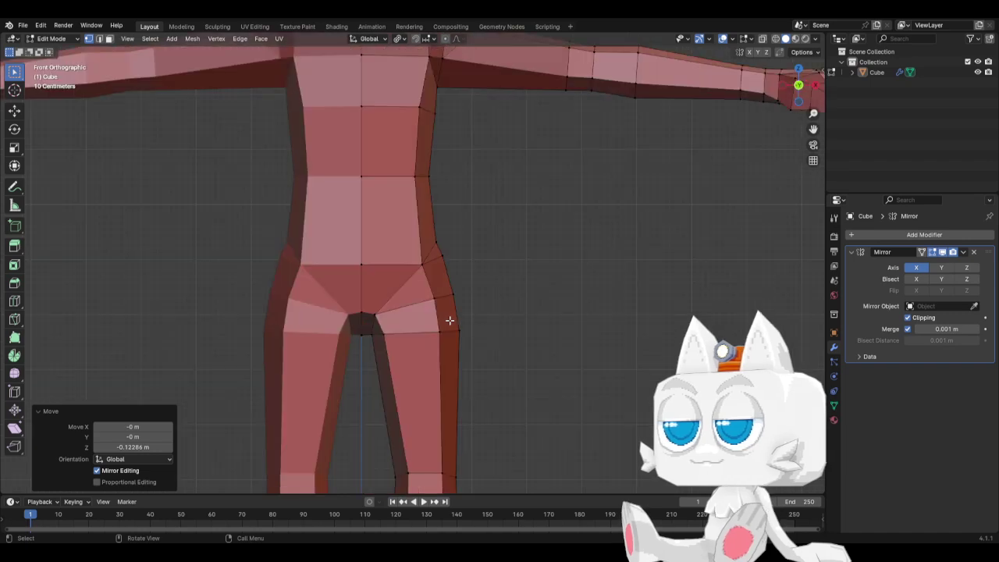
key("ctrl+KP_1")
key("g")
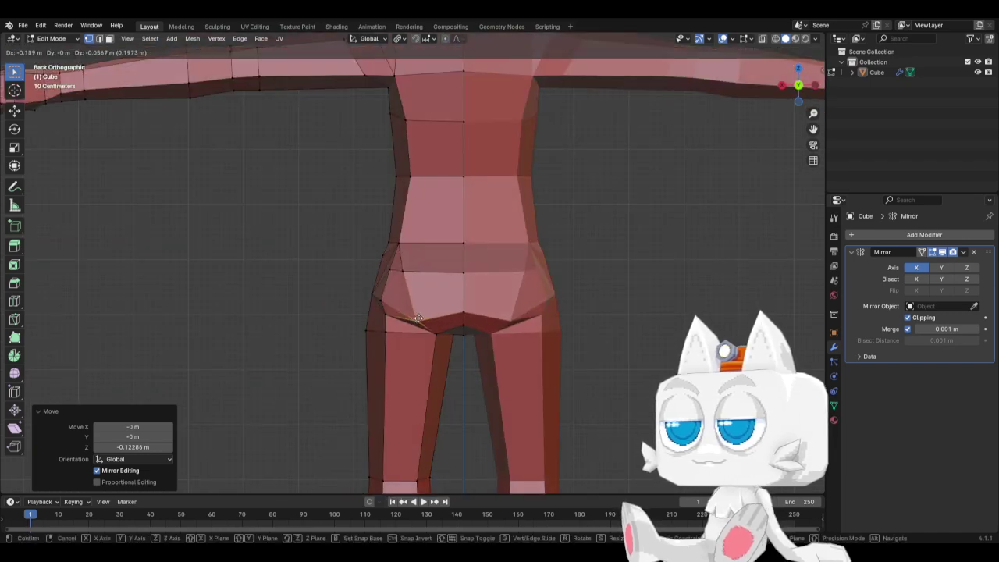
key("z")
left_click(464, 313)
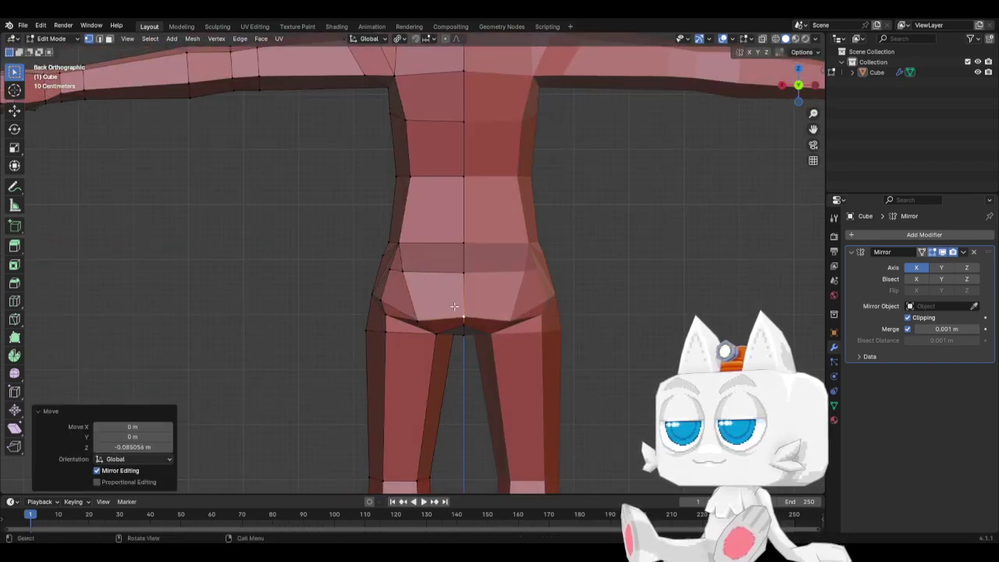
Adjust the lower rear vertices of the buttock in the right view to refine its side profile
left_click(411, 266)
middle_click_drag(418, 302, 524, 314)
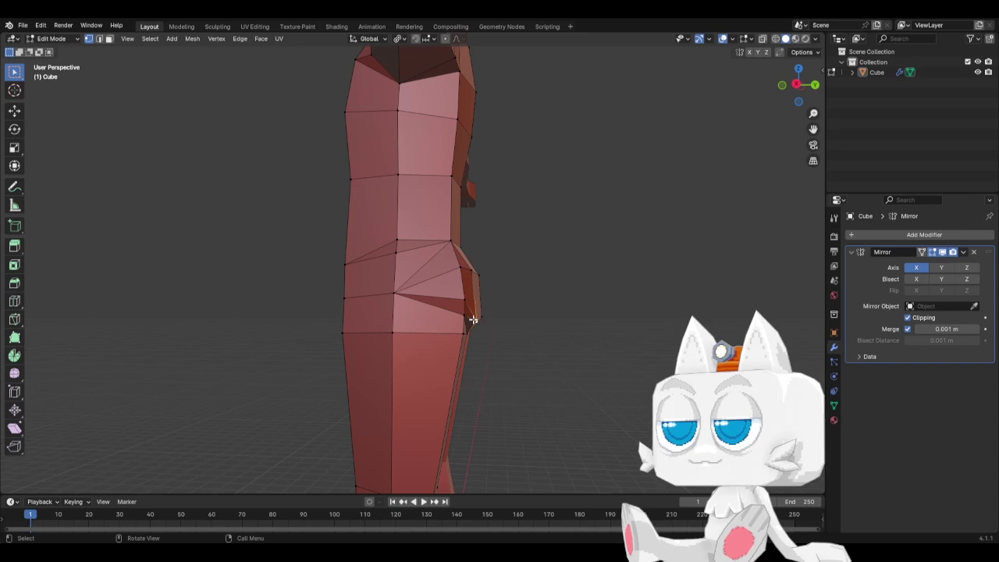
key("KP_3")
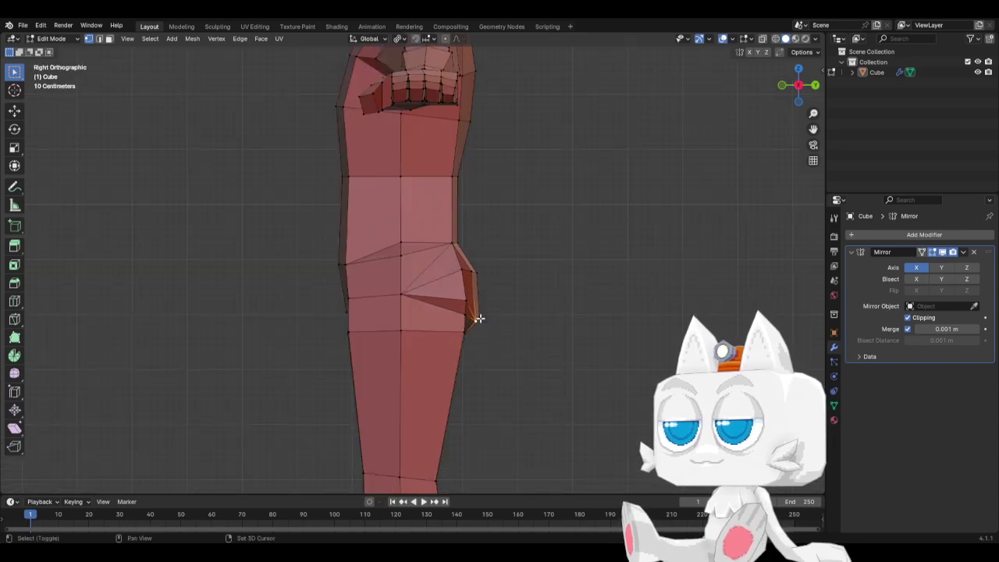
key("g")
left_click(489, 319)
left_click(479, 317)
key("g")
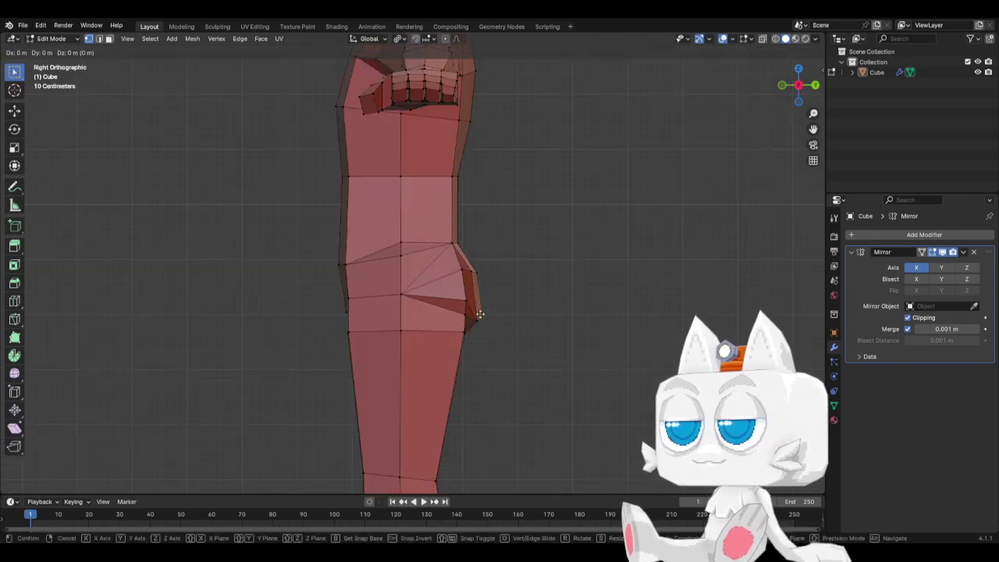
left_click(477, 313)
key("g")
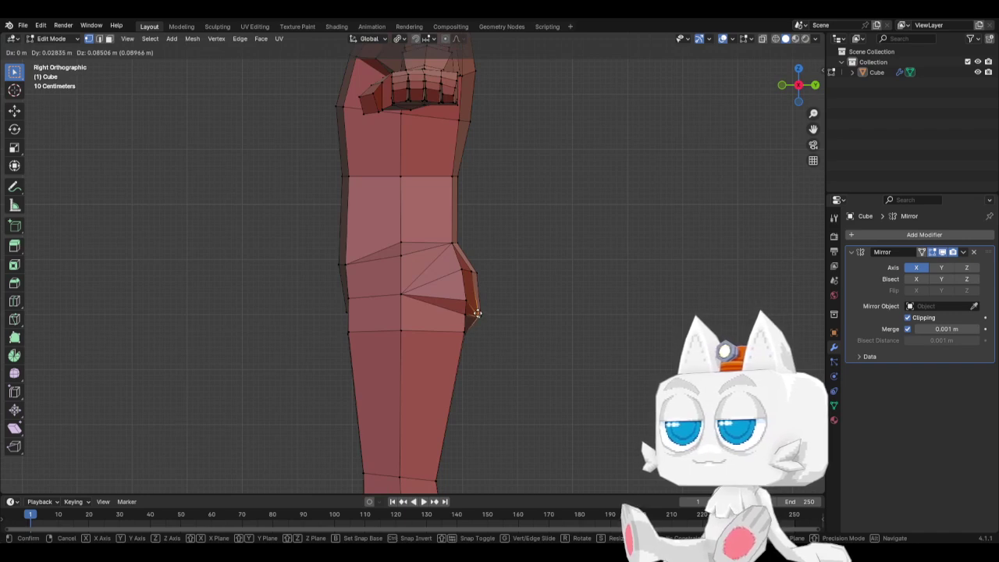
left_click(477, 314)
Nudge the outer lower buttock vertex about 0.01 m inward and 0.02 m down
middle_click_drag(495, 343, 451, 359)
key("g")
left_click(357, 309)
Knife a new edge from the outer thigh-top vertex to the vertex under the buttock and dissolve the old diagonal edge above it
key("k")
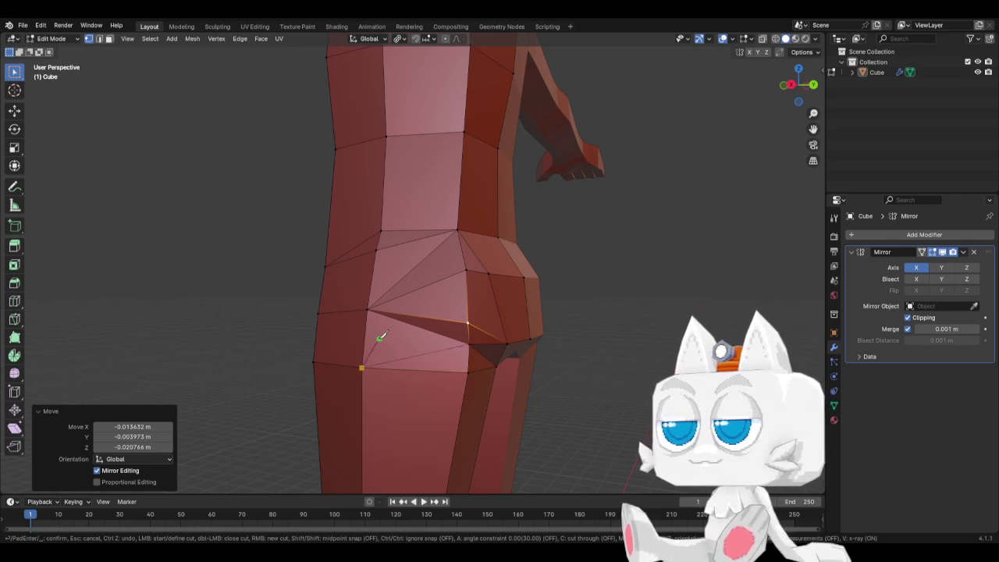
key("Return")
left_click(100, 39)
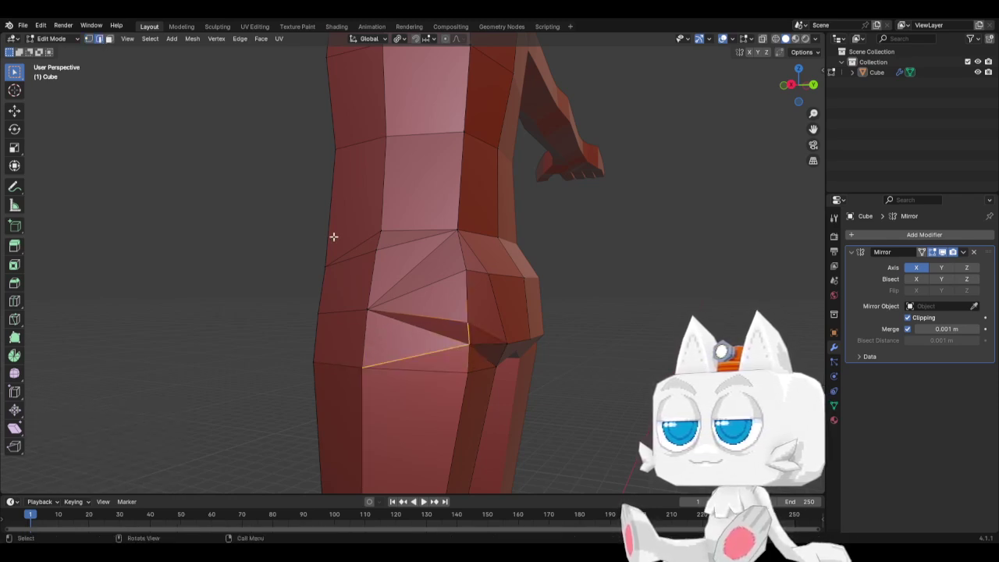
key("x")
left_click(409, 325)
Move the outer vertex of the fold beneath the buttock about 0.045 m outward along X
middle_click_drag(445, 334, 356, 332)
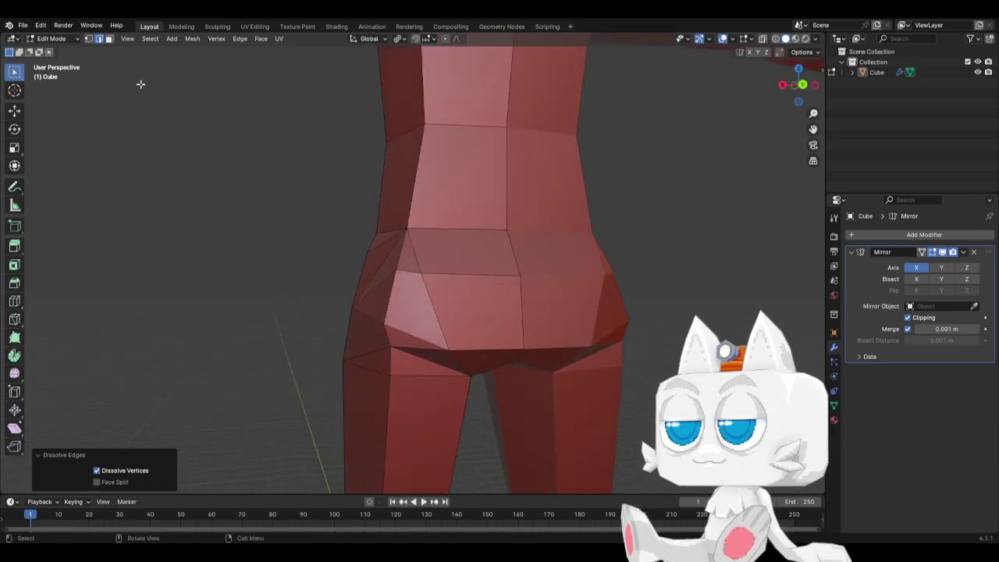
left_click(89, 39)
left_click(361, 314)
left_click(387, 343)
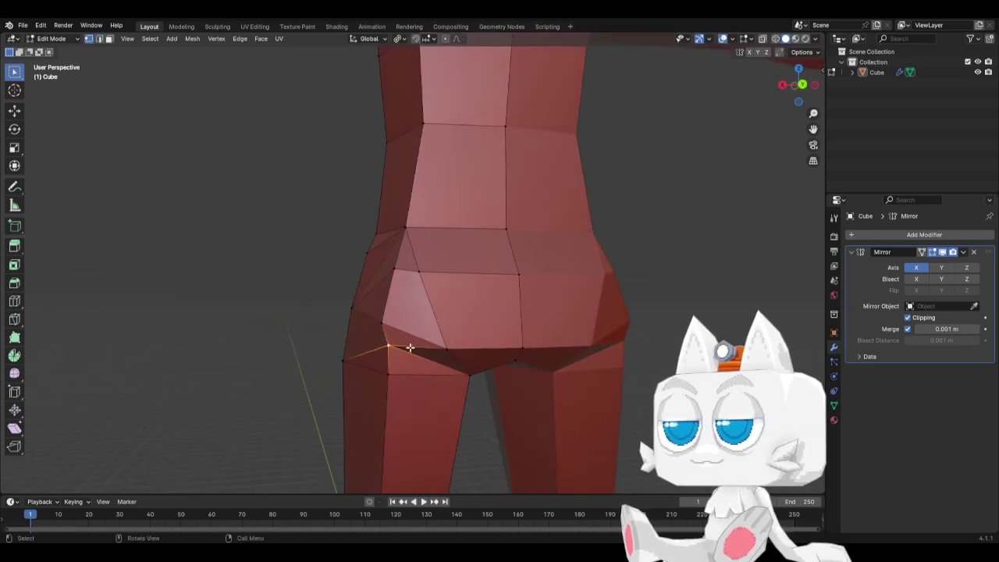
key("g")
key("x")
left_click(404, 347)
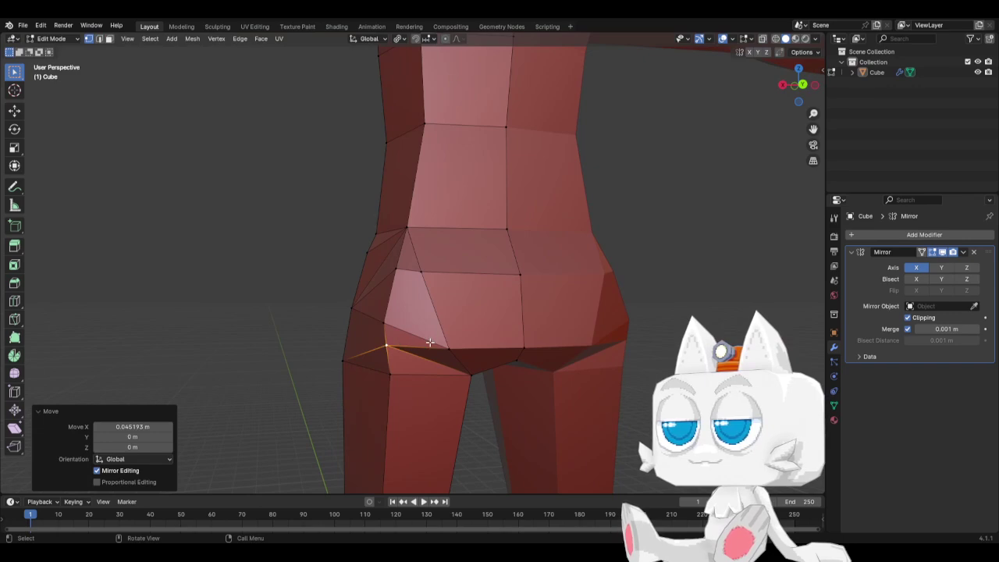
Slide the extra vertex on the side of the hip up its edge by a factor of 1.000, onto the vertex above
middle_click_drag(388, 346, 531, 341)
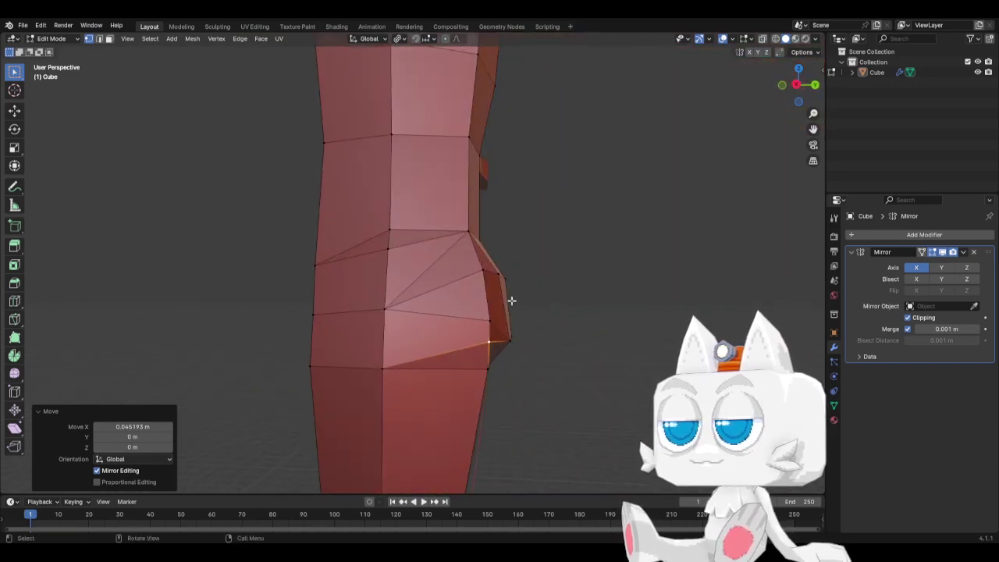
middle_click_drag(337, 286, 462, 276)
left_click(444, 252)
key("g")
key("g")
left_click(422, 223)
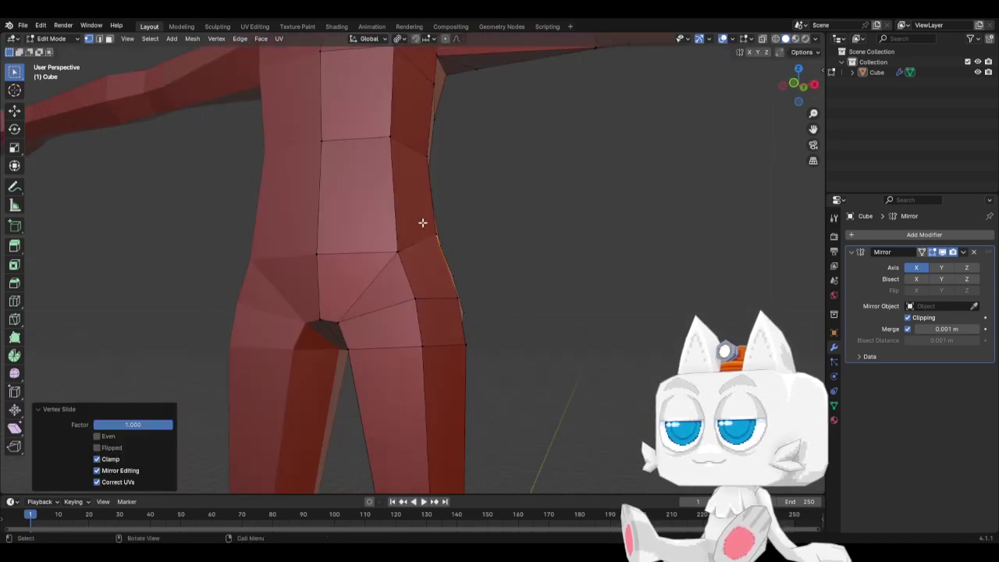
In the front view, move the outer waist vertex about 0.06 m outward and 0.10 m down to smooth the hip outline
key("KP_1")
key("KP_3")
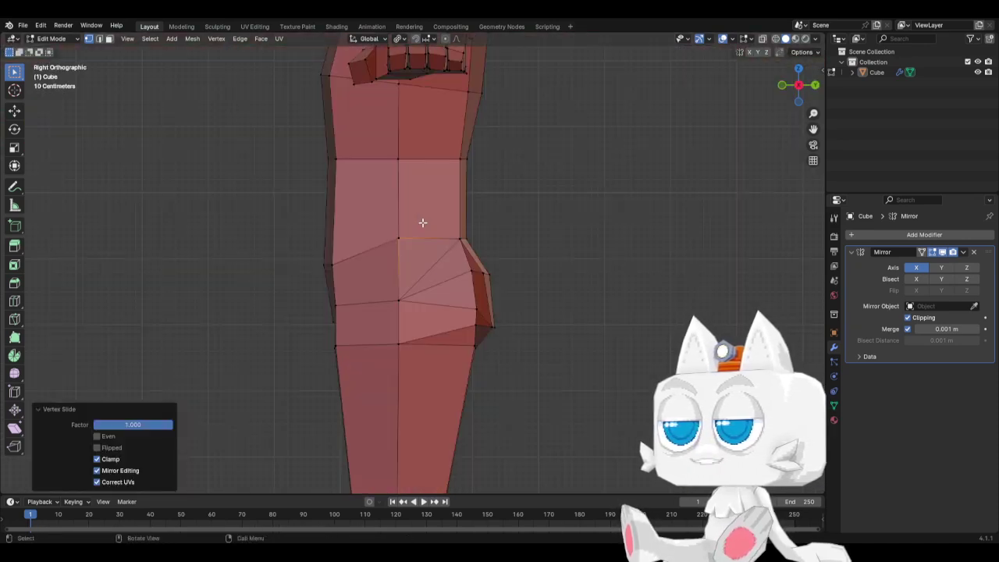
left_click(397, 234)
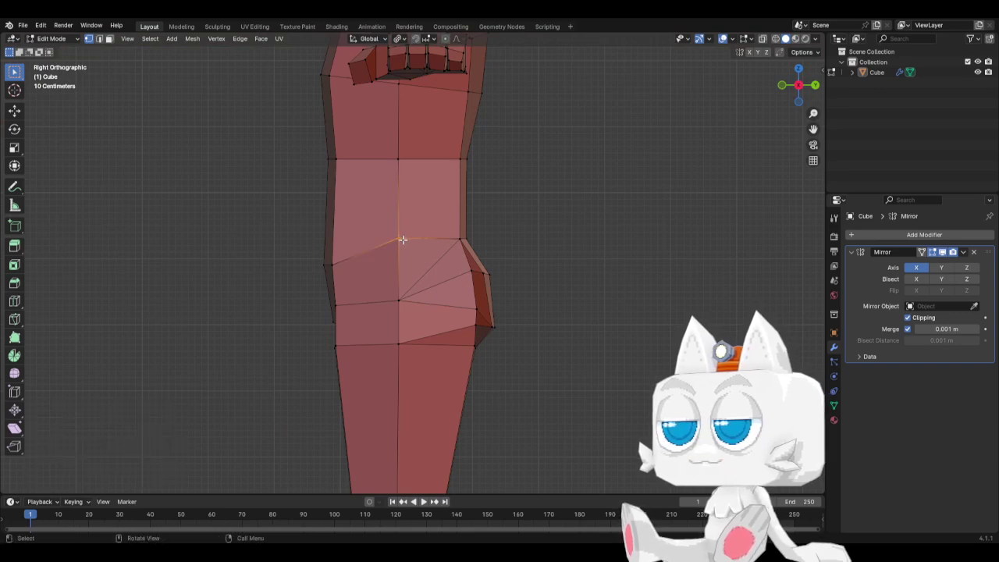
key("KP_1")
key("g")
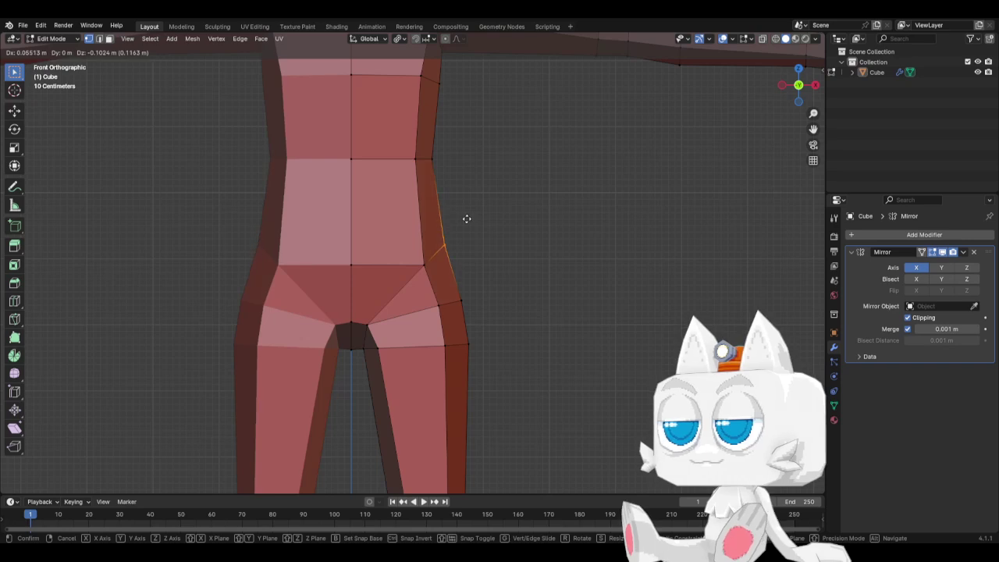
left_click(465, 223)
Select the entire mesh and merge its duplicate vertices by distance
middle_click_drag(466, 225, 402, 274)
key("a")
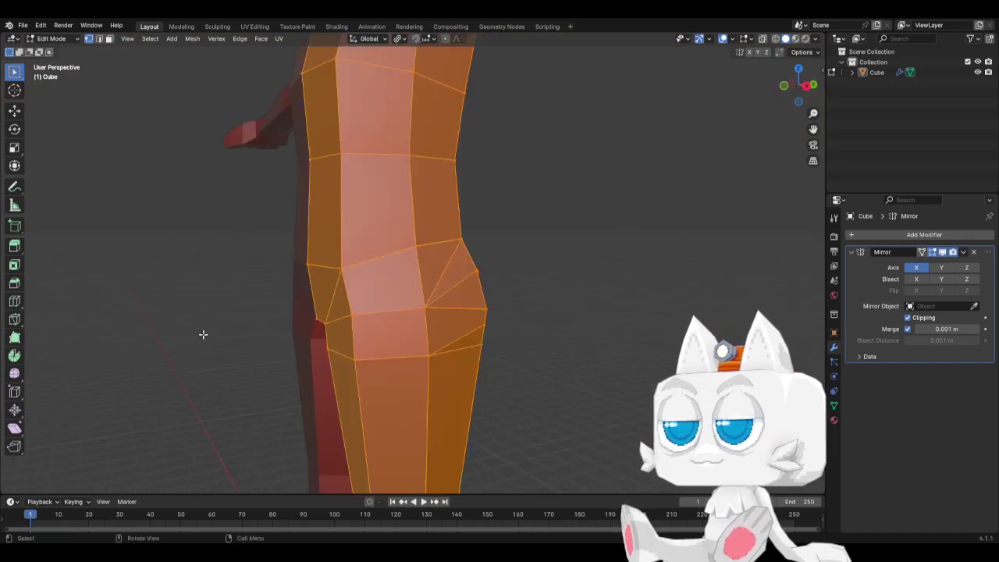
left_click(191, 39)
mouse_move(223, 281)
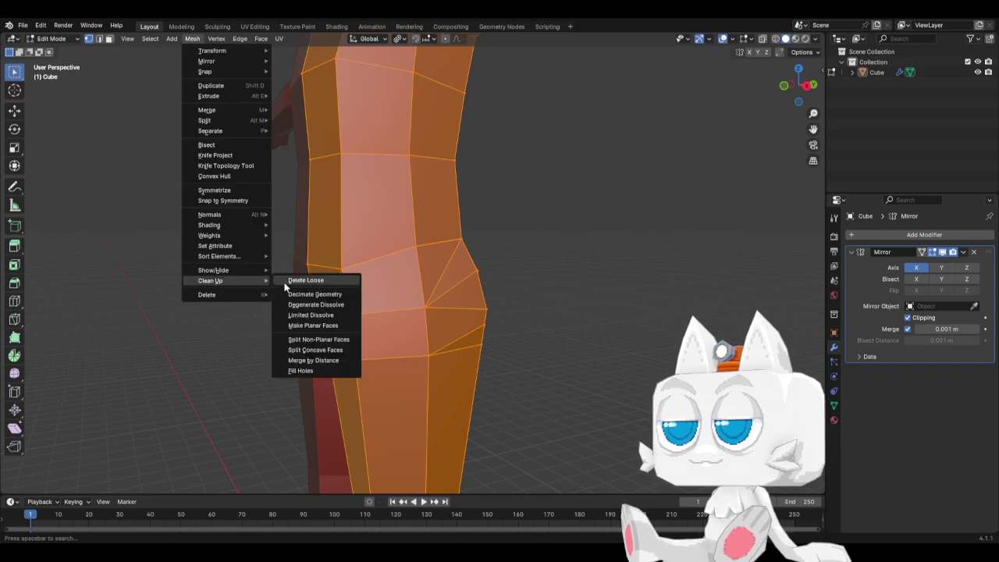
left_click(312, 361)
Return to Object Mode with the whole figure in front view and save BaseMesh.blend
key("KP_1")
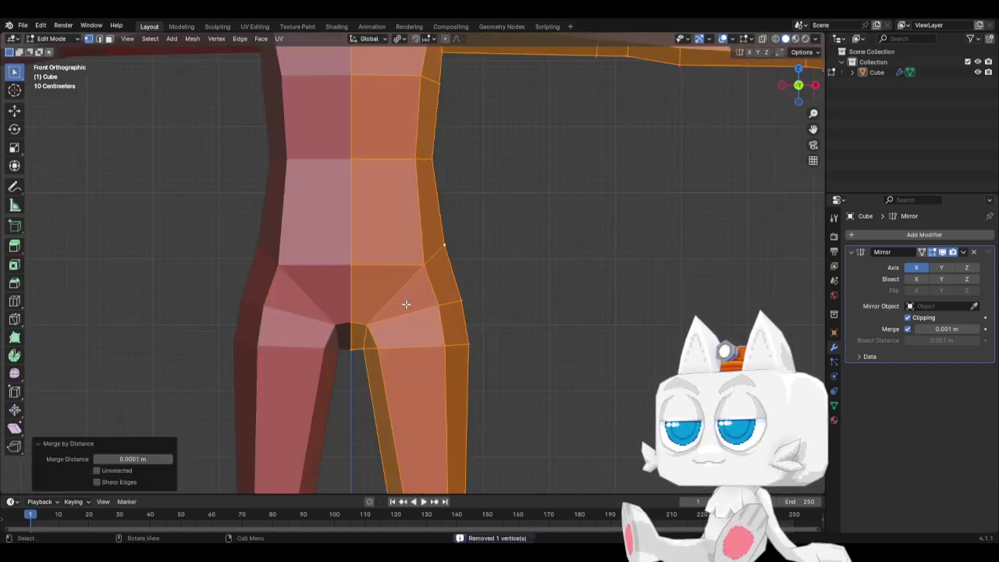
scroll(410, 304, "down", 6)
scroll(412, 303, "down", 1)
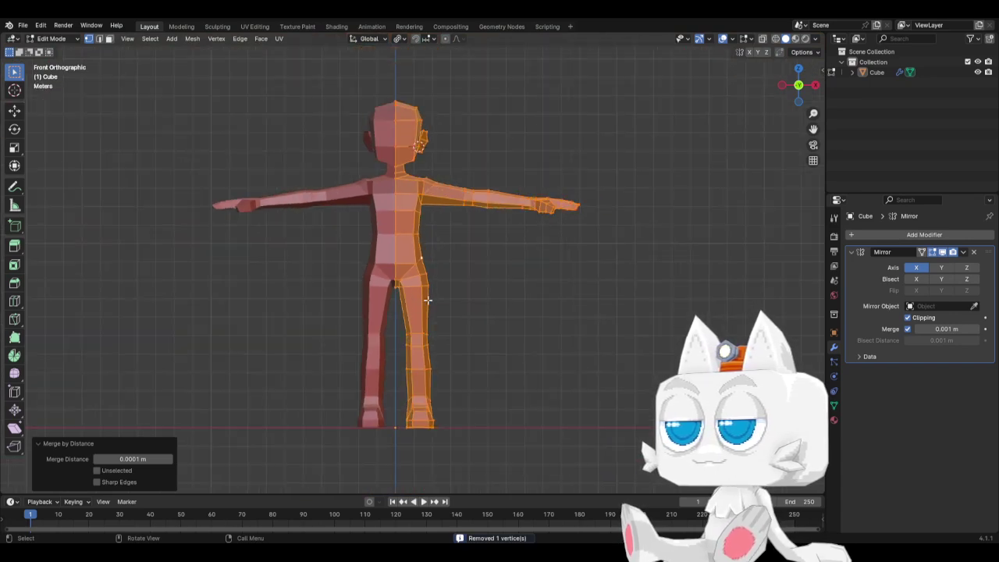
key("Tab")
key("ctrl+s")
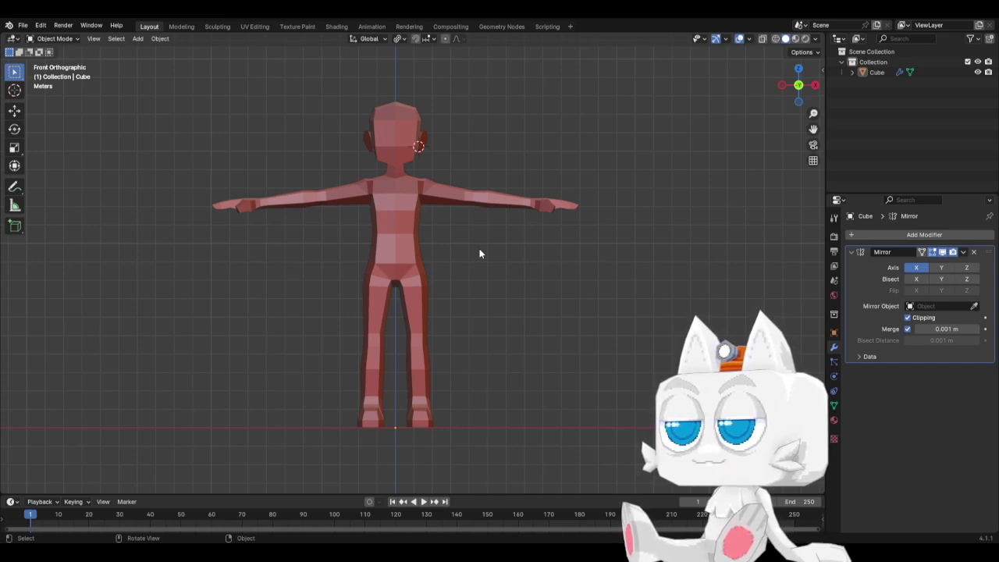
key("ctrl+s")
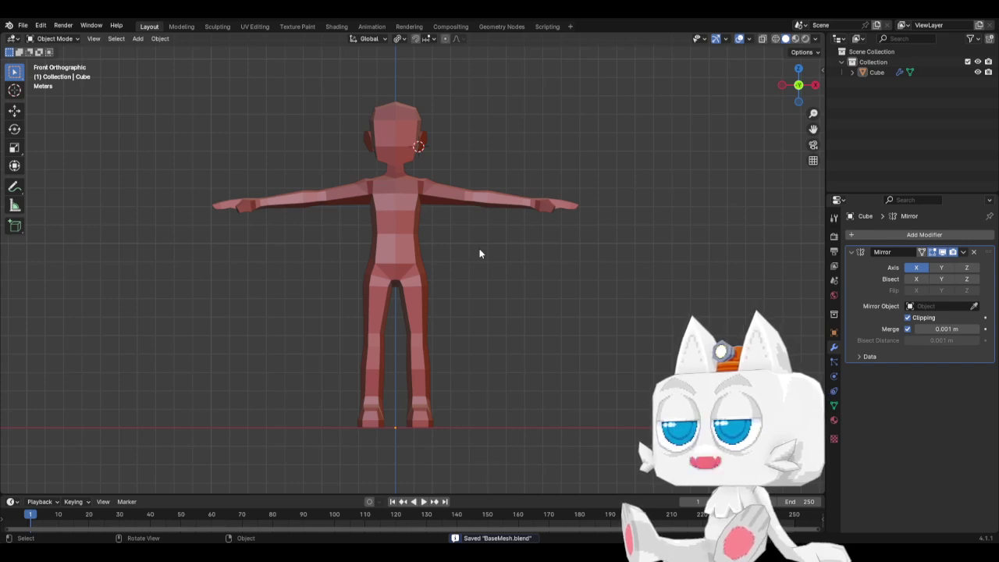
Move the inner vertices just above the knee about 0.05 m inward along X, then save the file from Object Mode
scroll(432, 340, "up", 3)
key("Tab")
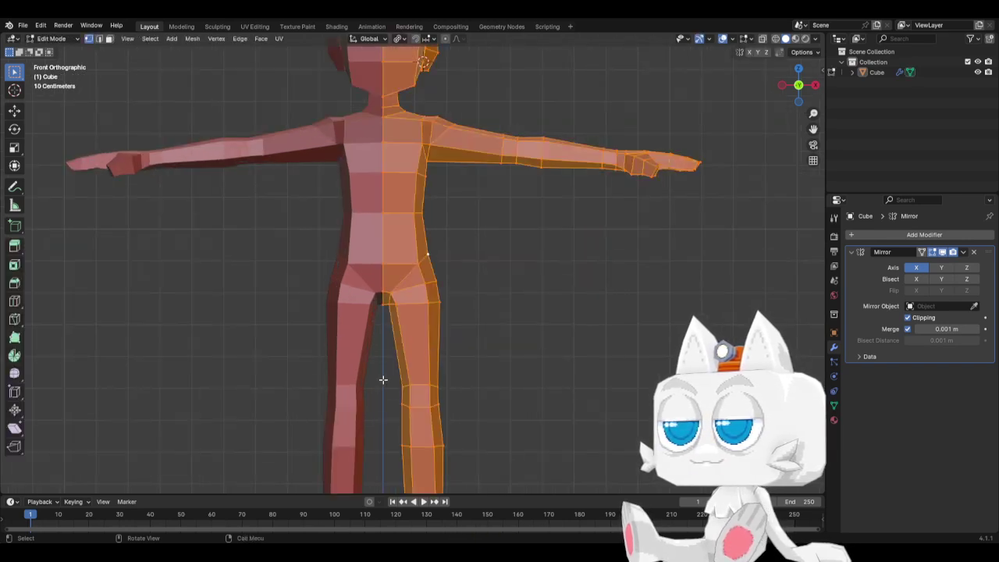
left_click_drag(383, 378, 417, 395)
key("g")
key("x")
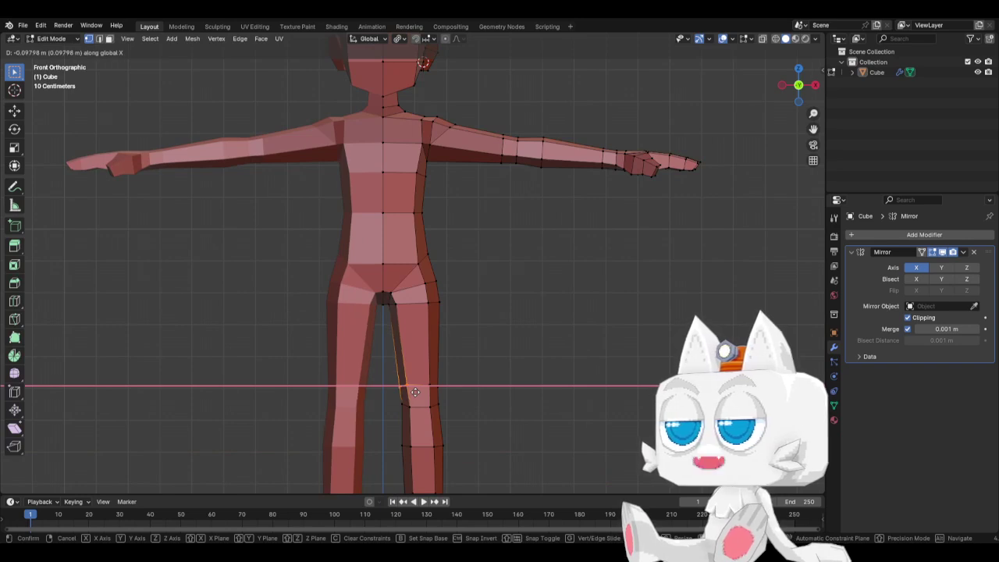
left_click(416, 392)
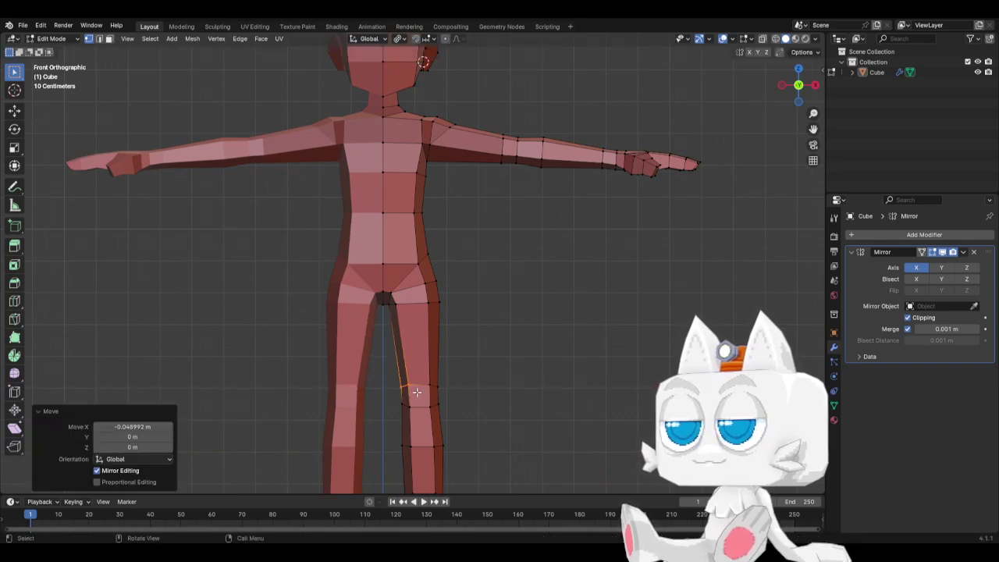
key("Tab")
key("ctrl+s")
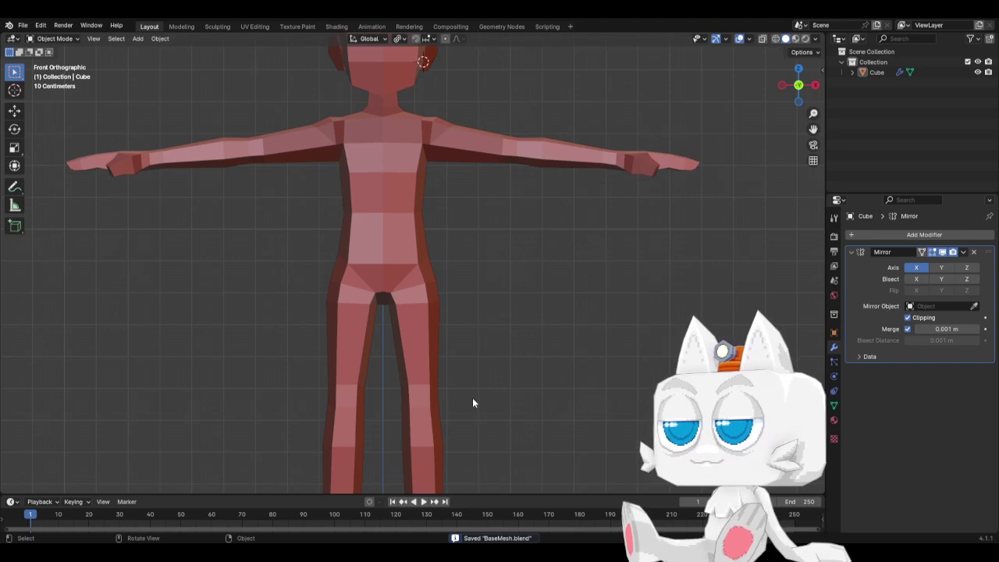
In the right view, move the front vertices just above the knee about 0.08 m forward and 0.10 m down
key("KP_3")
key("Tab")
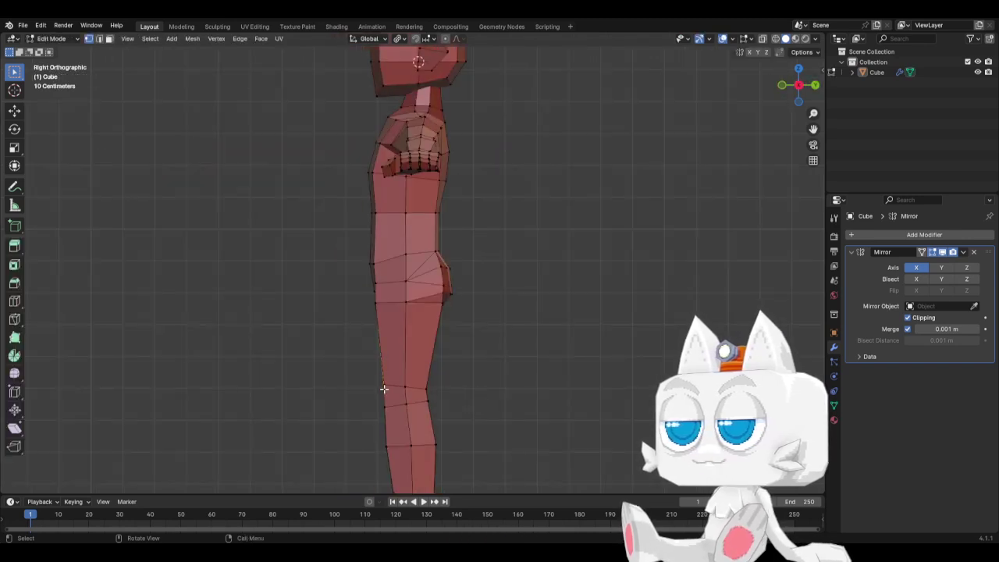
left_click_drag(370, 380, 396, 396)
key("g")
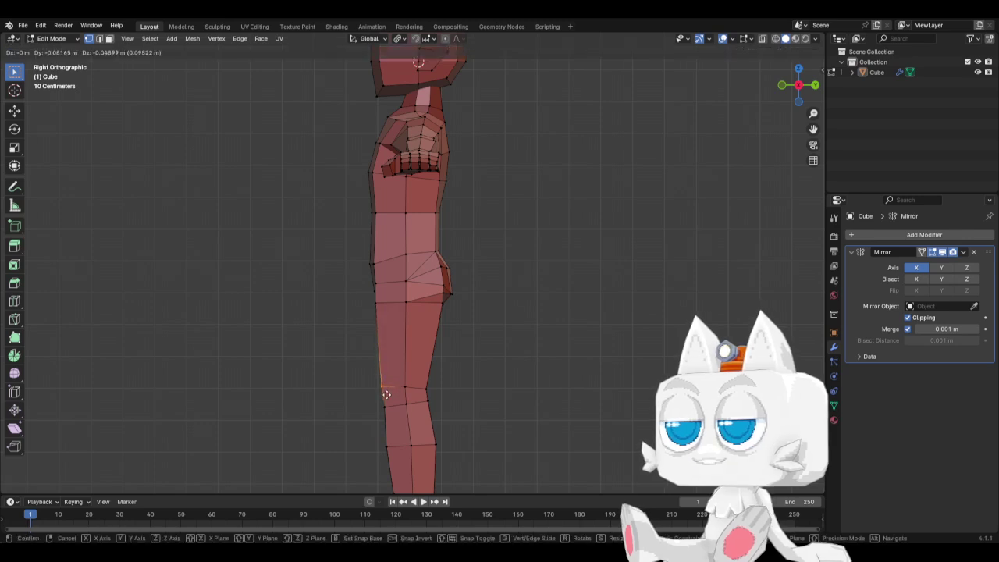
left_click(387, 394)
mouse_move(385, 395)
middle_mouse_down()
mouse_move(453, 395)
mouse_move(388, 395)
middle_mouse_up()
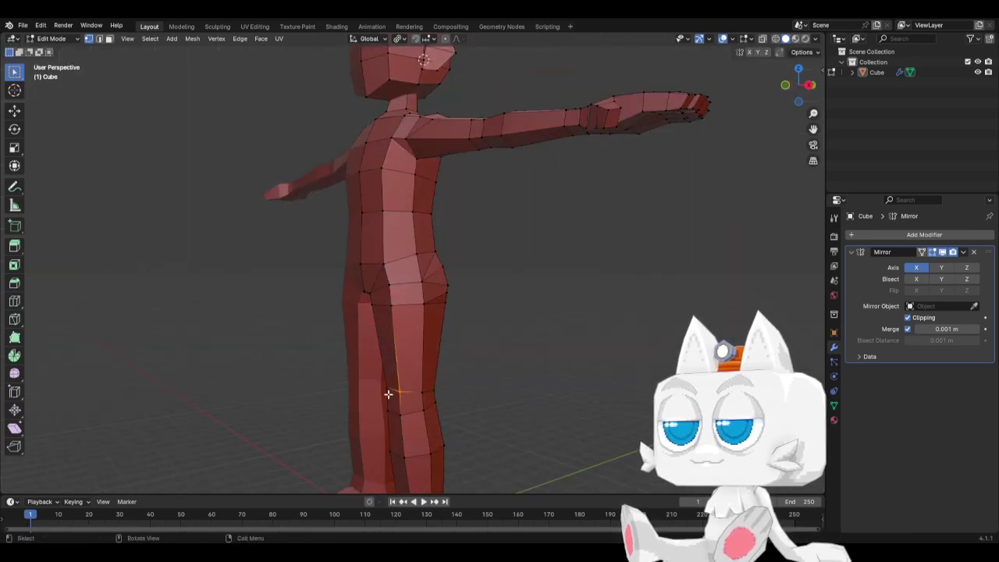
key("KP_3")
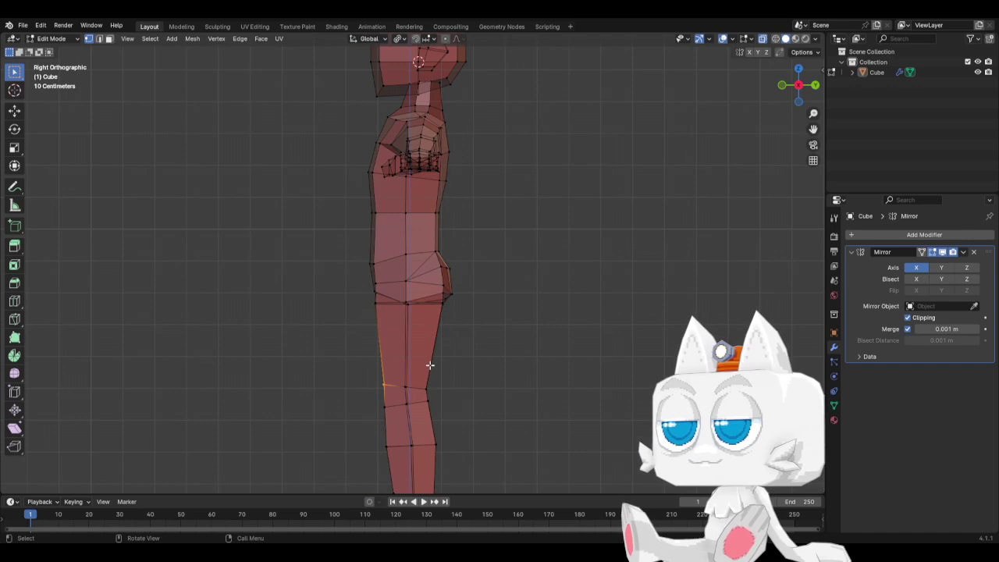
key("g")
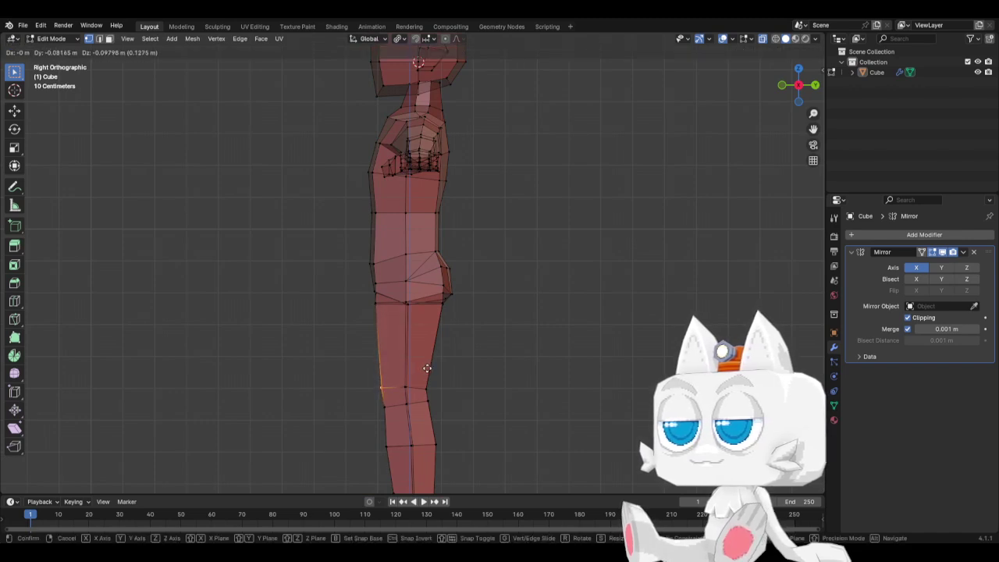
left_click(427, 368)
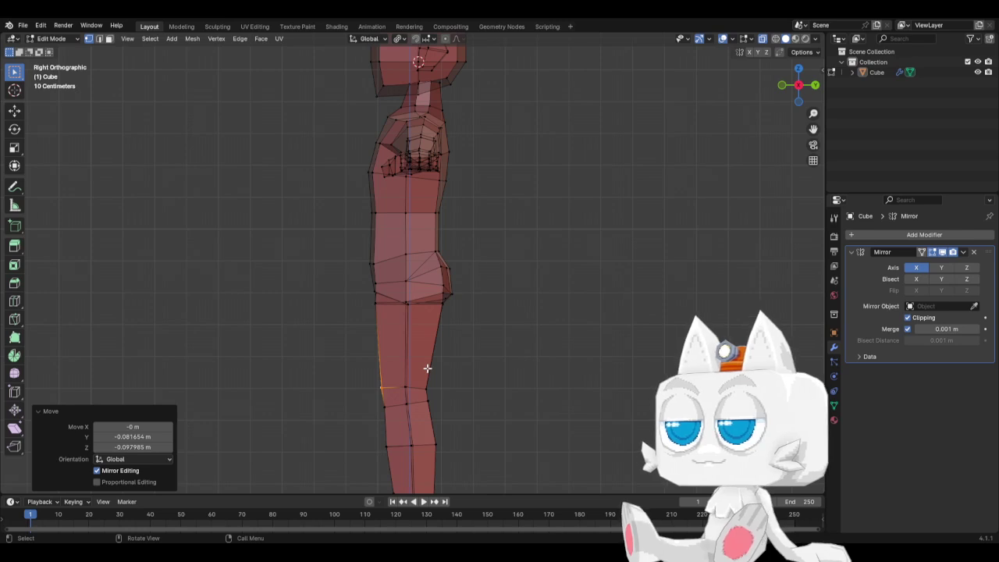
Return to Object Mode, save BaseMesh.blend, and show the whole figure from the front
key("Tab")
key("ctrl+s")
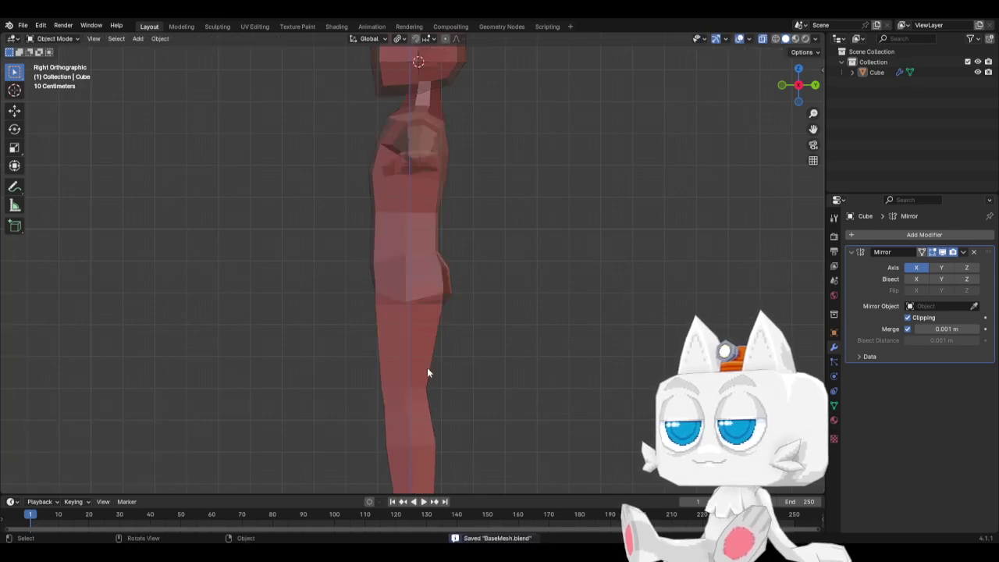
key("KP_1")
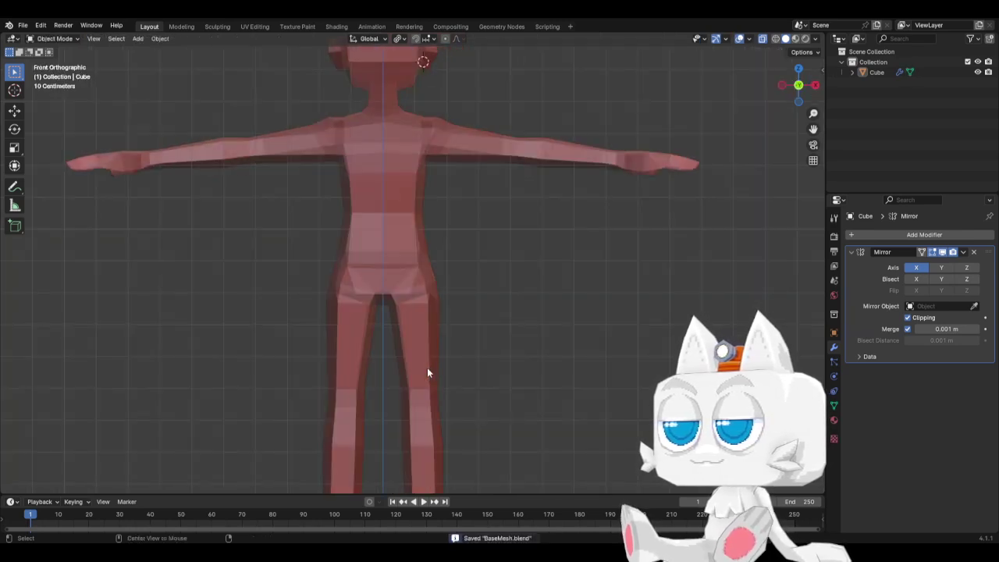
scroll(456, 300, "down", 2)
scroll(443, 266, "down", 1)
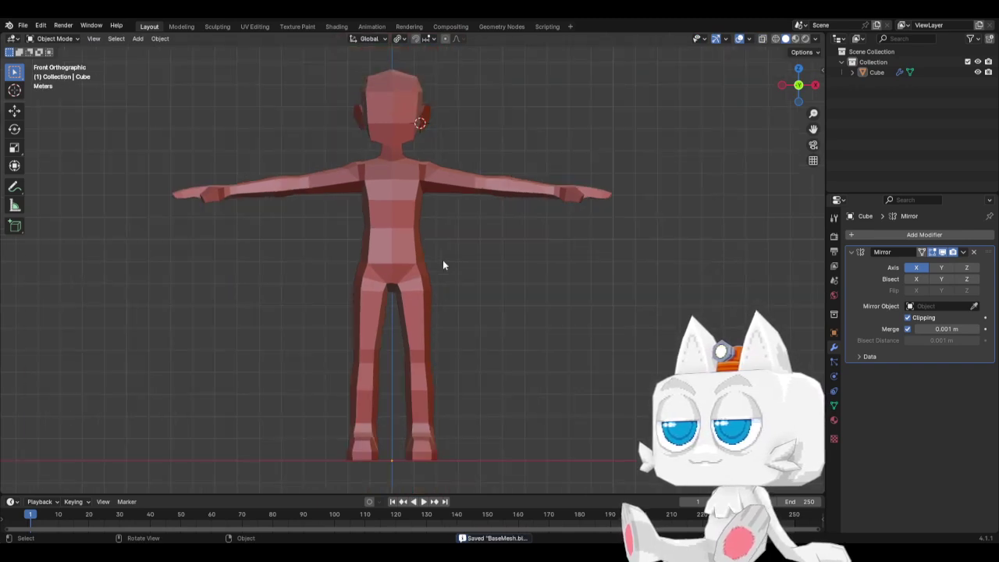
In the front view, move the front hip vertex at the pelvis crease about 0.03 m outward and 0.11 m up
key("Tab")
scroll(430, 263, "up", 3)
left_click(415, 267)
key("g")
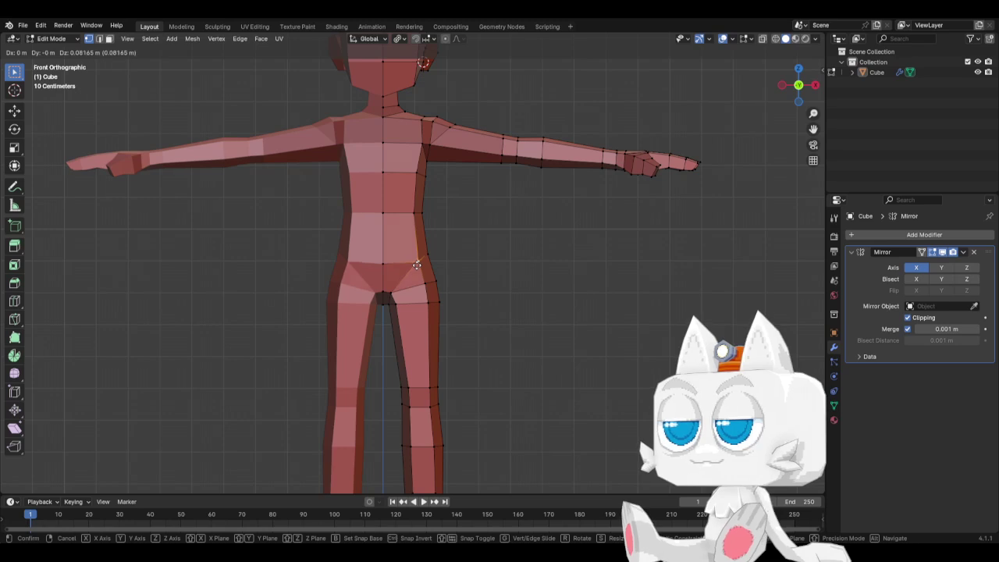
left_click(422, 260)
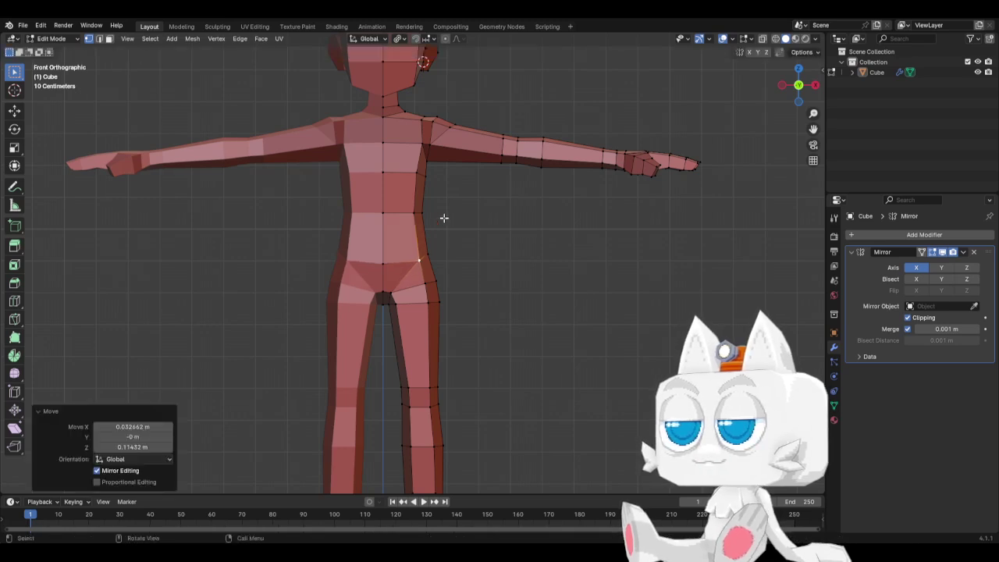
left_click(482, 269)
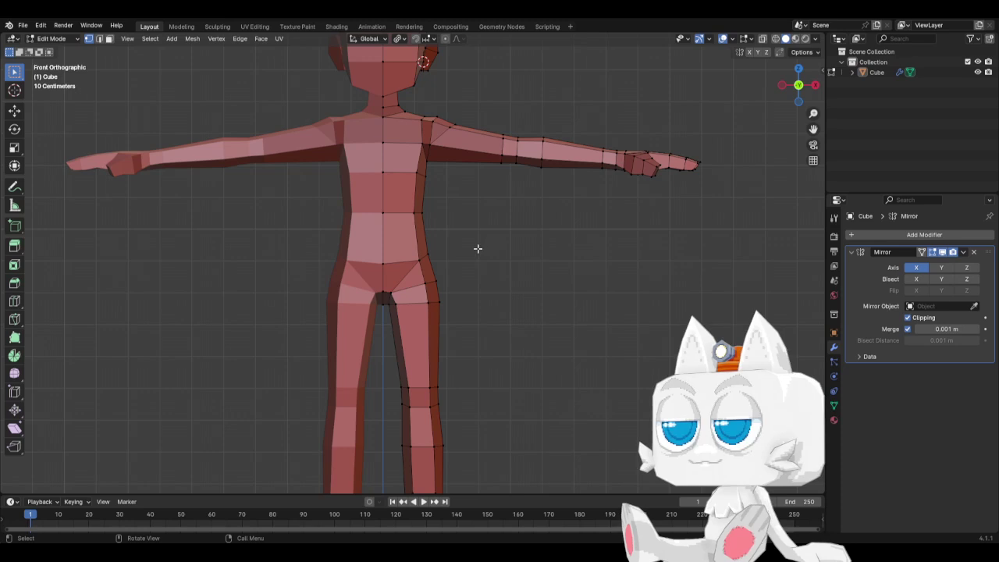
Save the file from Object Mode with the head, arms and torso in front view
scroll(476, 248, "down", 3)
middle_click_drag(476, 224, 457, 281, "shift")
key("Tab")
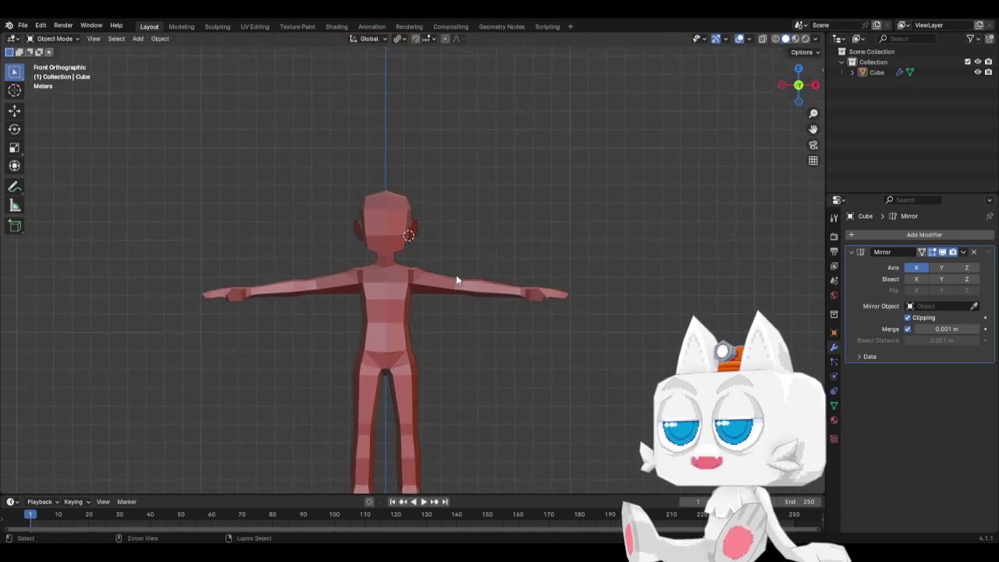
key("ctrl+s")
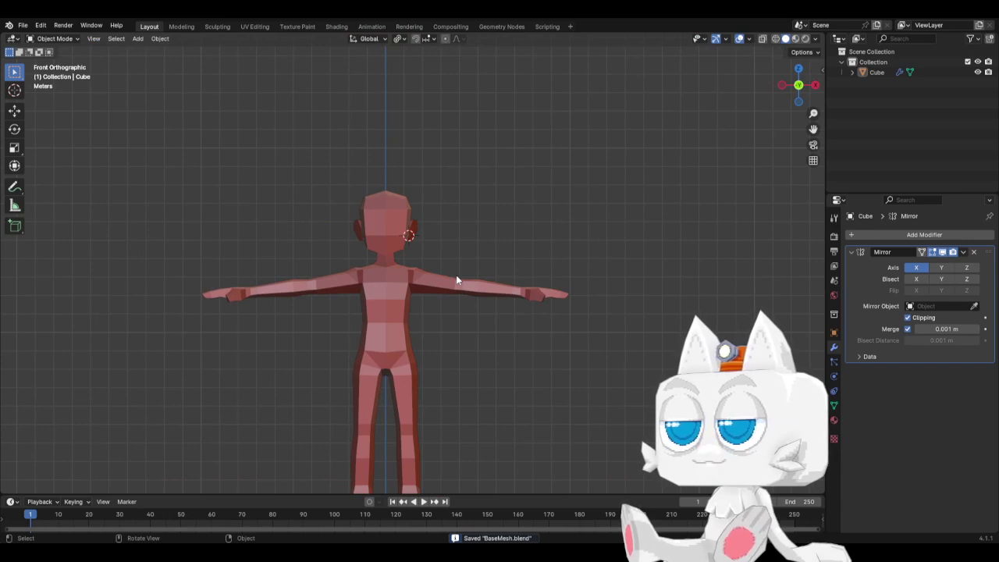
Select the vertices on top of the shoulder with X-ray on and merge them at center
key("Tab")
scroll(429, 280, "up", 5)
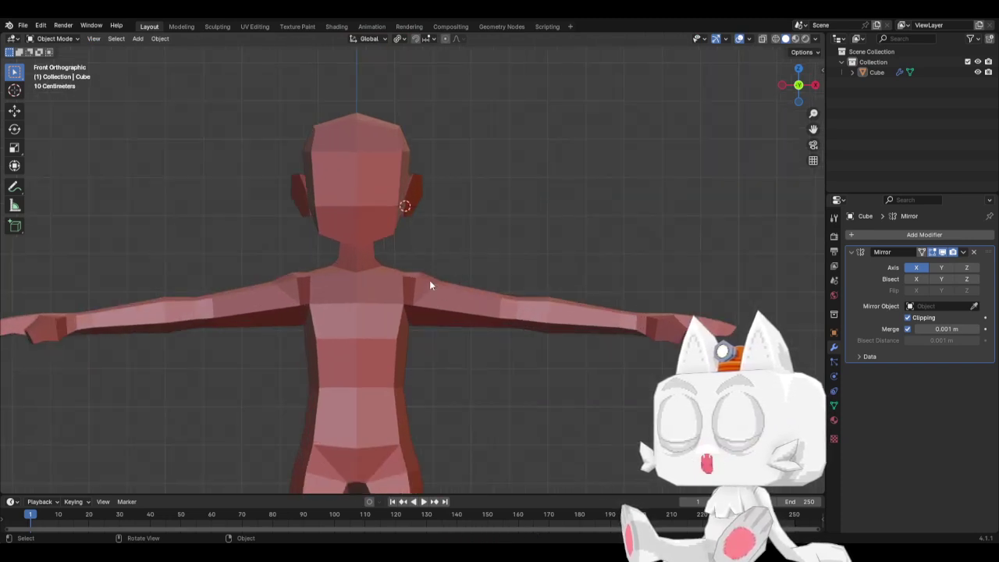
left_click(404, 272)
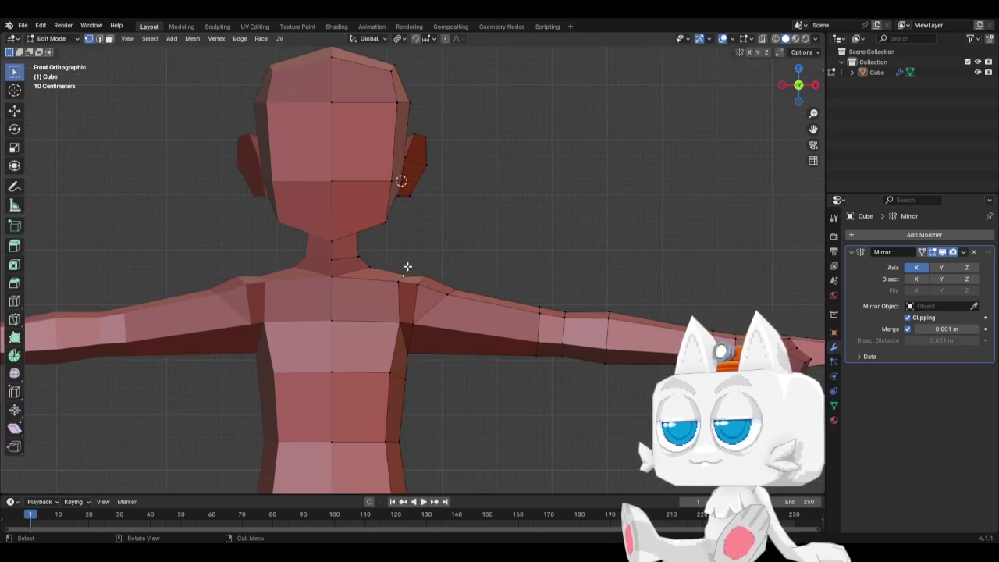
key("g")
left_click(406, 266)
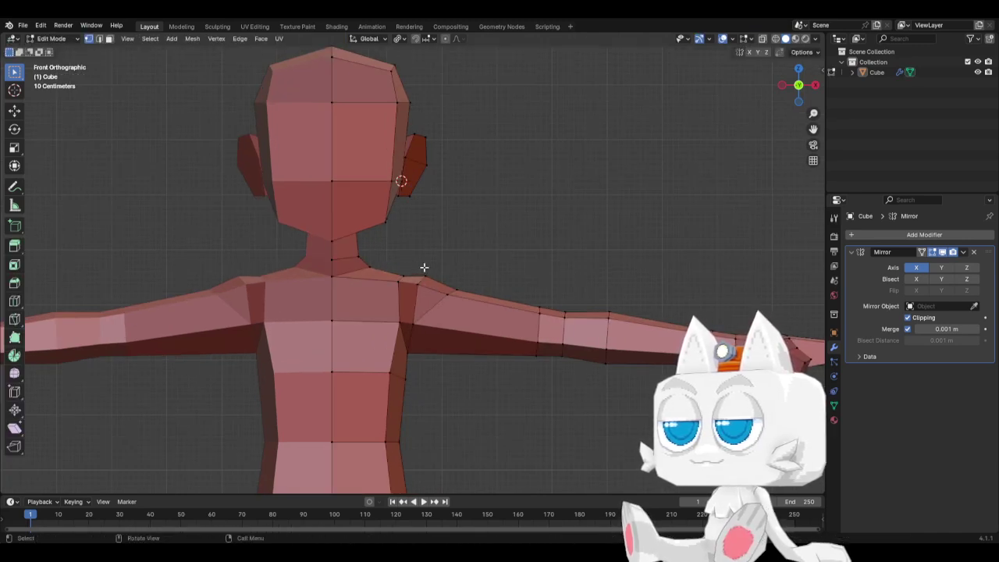
key("alt+z")
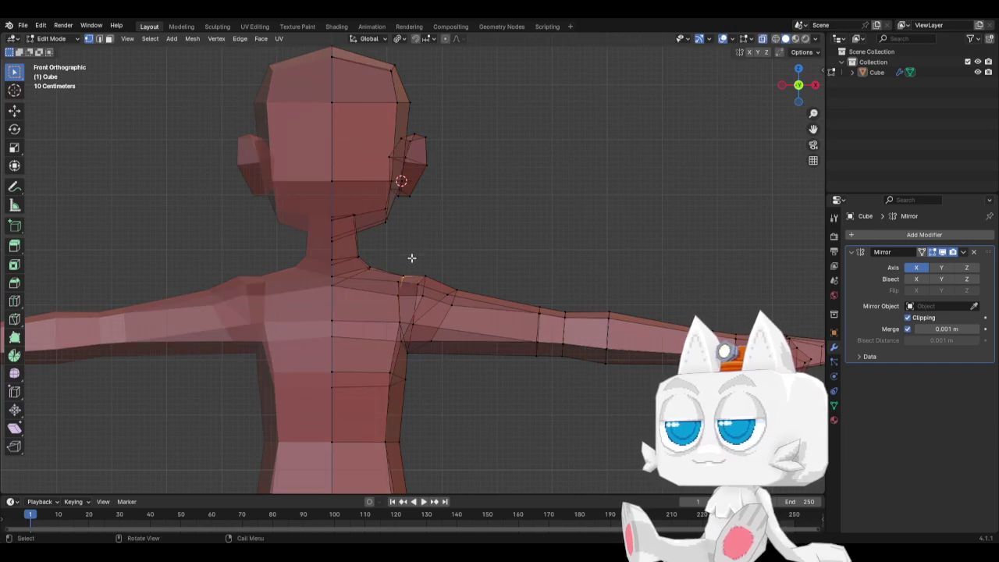
middle_click_drag(408, 278, 309, 340)
key("m")
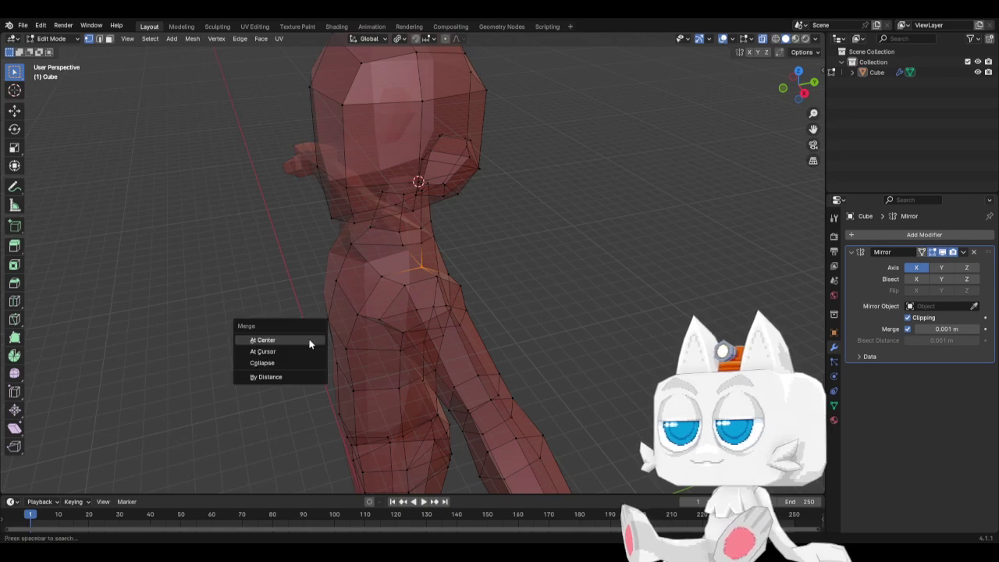
left_click(309, 340)
key("alt+z")
mouse_move(330, 283)
middle_mouse_down()
mouse_move(430, 261)
mouse_move(327, 284)
mouse_move(339, 270)
middle_mouse_up()
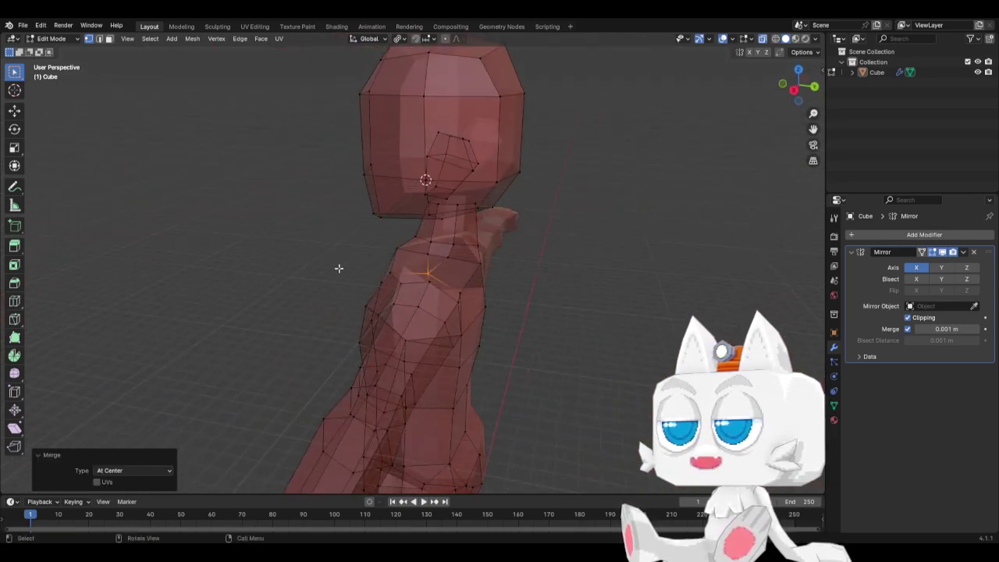
In the right view, move the rear shoulder vertex about 0.08 m backward and 0.04 m up
left_click(462, 293)
key("KP_3")
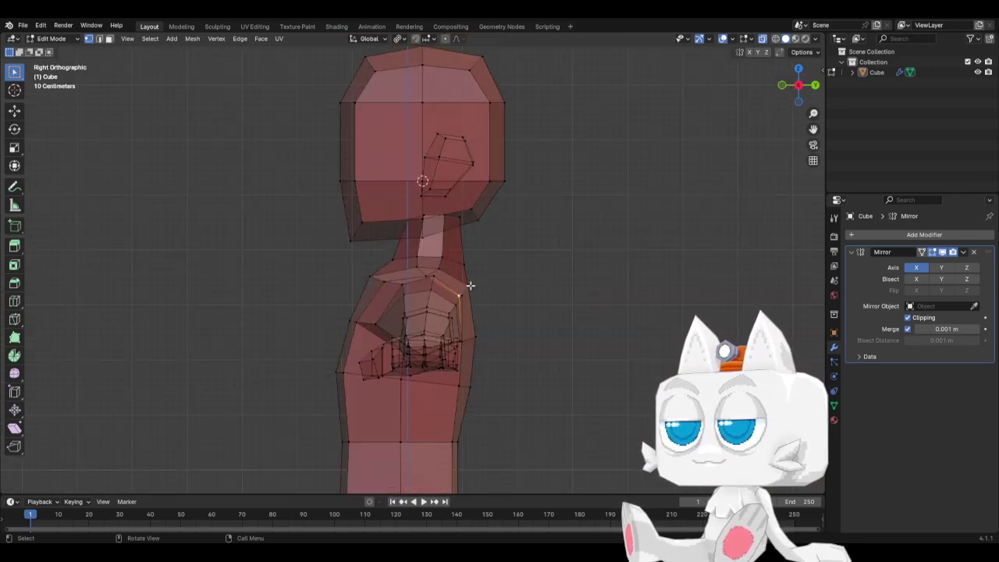
key("g")
left_click(470, 283)
mouse_move(470, 283)
middle_mouse_down()
mouse_move(452, 297)
mouse_move(458, 290)
middle_mouse_up()
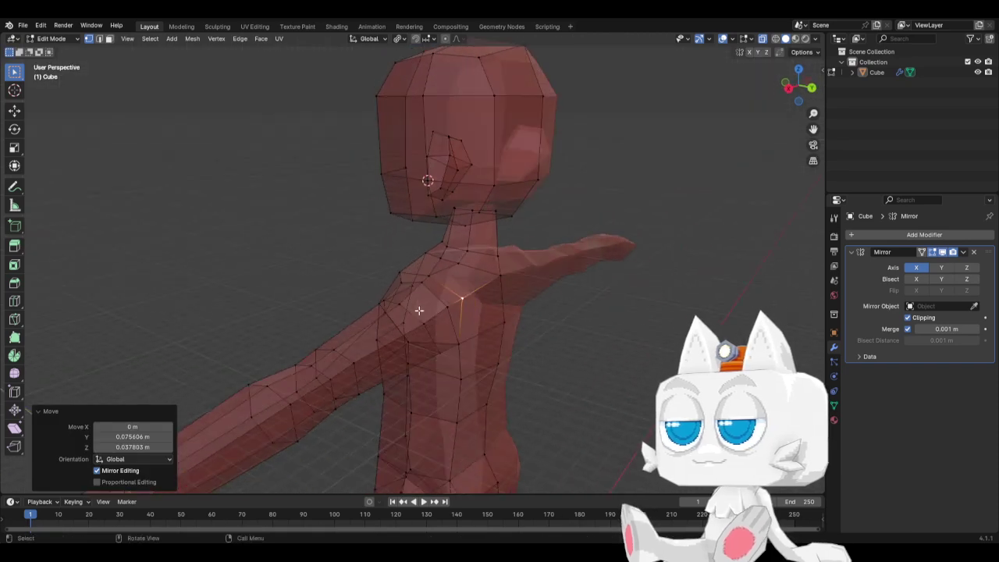
Move the vertex on top of the shoulder about 0.10 m backward and 0.05 m up, then adjust it slightly in front view
left_click(425, 276)
key("KP_3")
key("g")
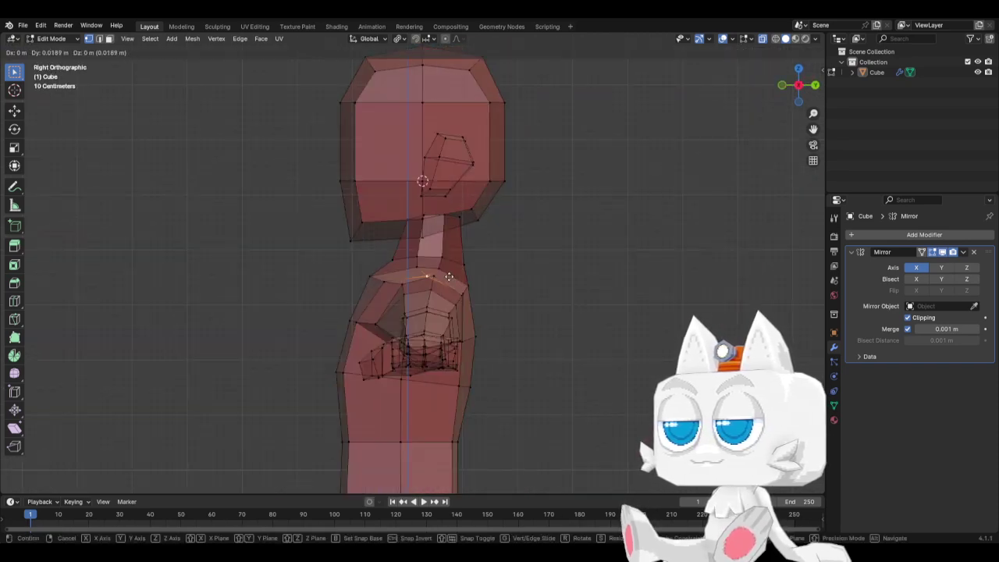
left_click(454, 275)
middle_click_drag(454, 274, 430, 289)
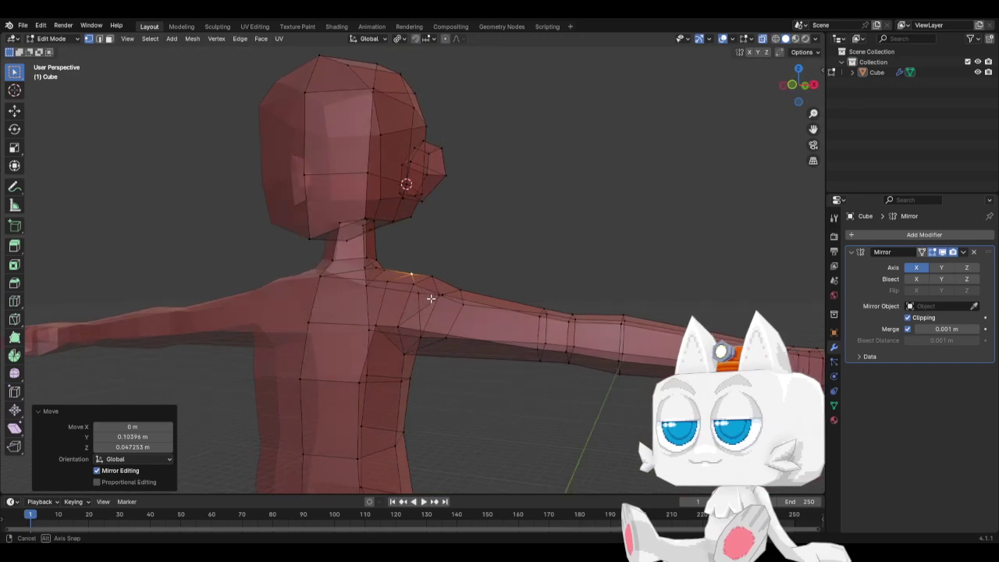
key("KP_1")
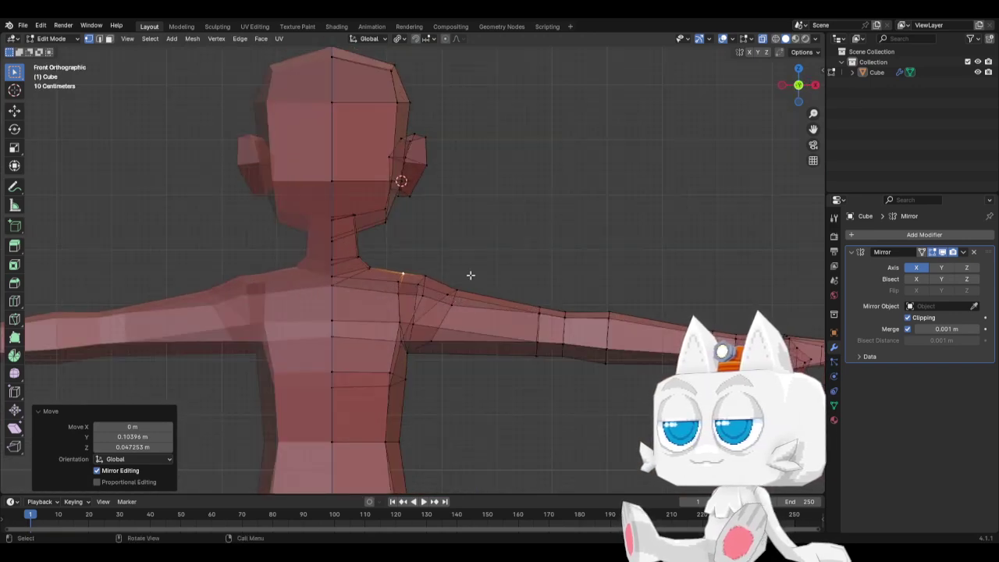
key("g")
left_click(463, 276)
Return to Object Mode, turn off X-ray display, and save the file
key("Tab")
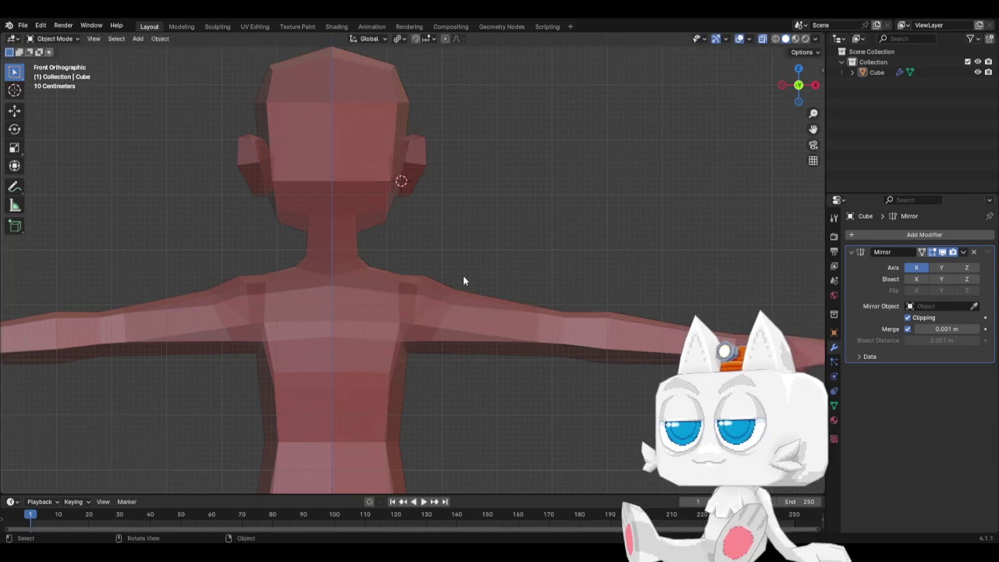
key("ctrl+s")
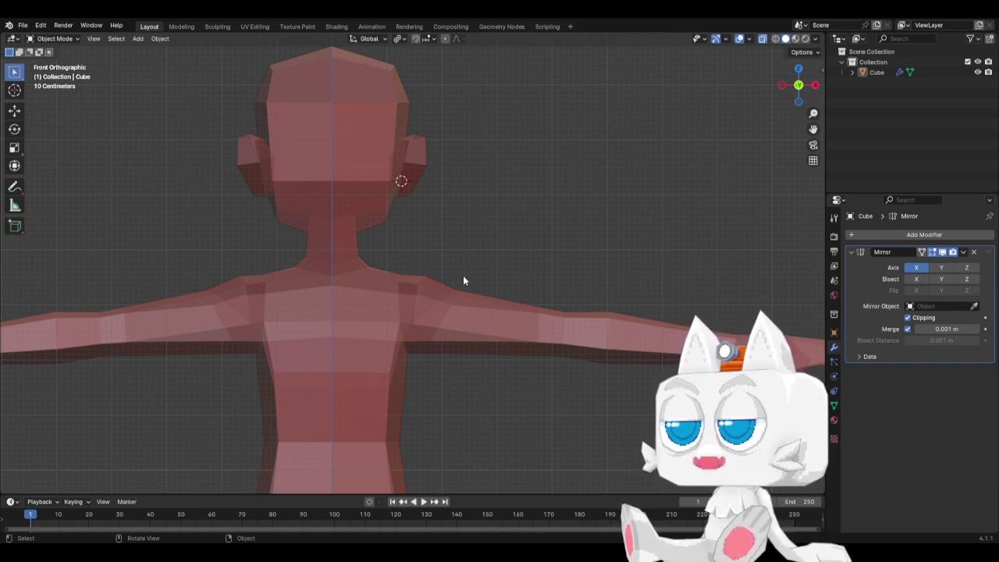
key("ctrl+z")
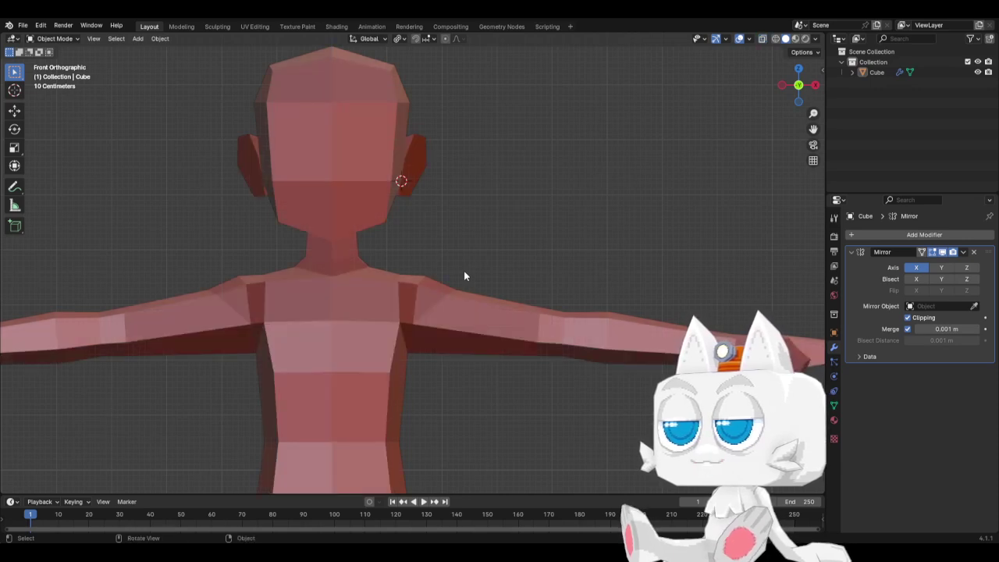
key("ctrl+s")
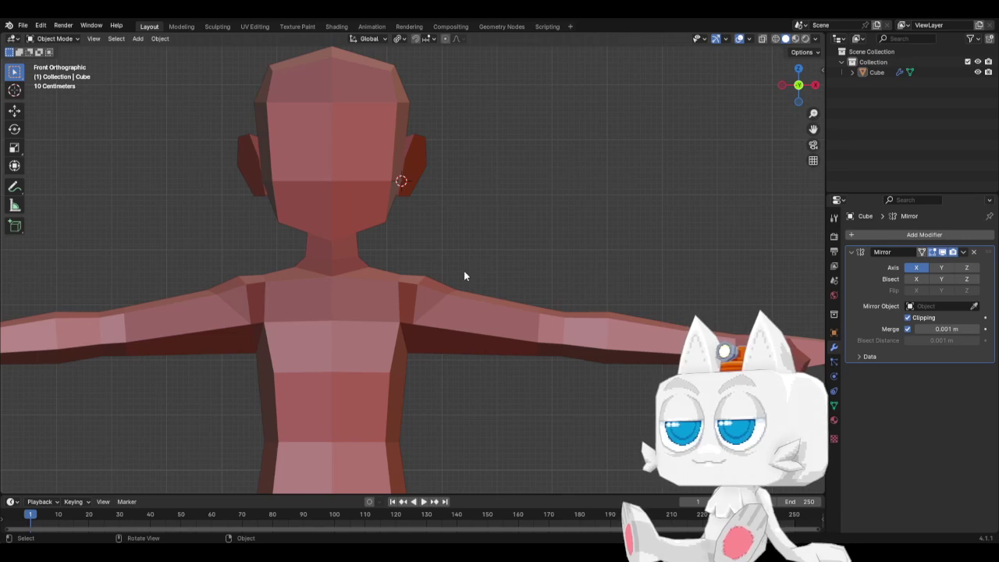
In the right view, move the upper rear shoulder vertex about 0.14 m backward along Y
scroll(450, 283, "down", 3)
middle_click_drag(537, 326, 393, 334)
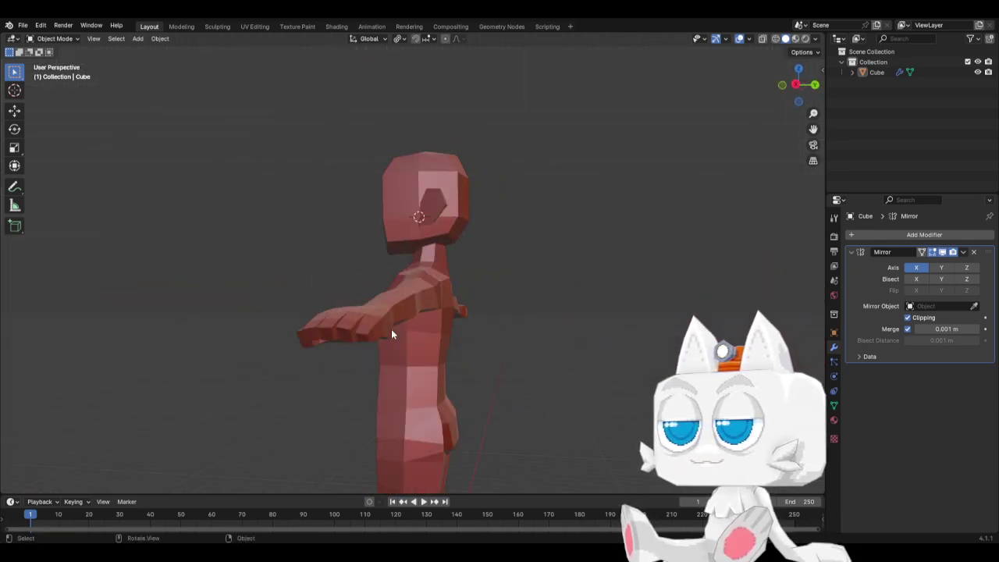
key("KP_3")
key("Tab")
scroll(468, 316, "up", 1)
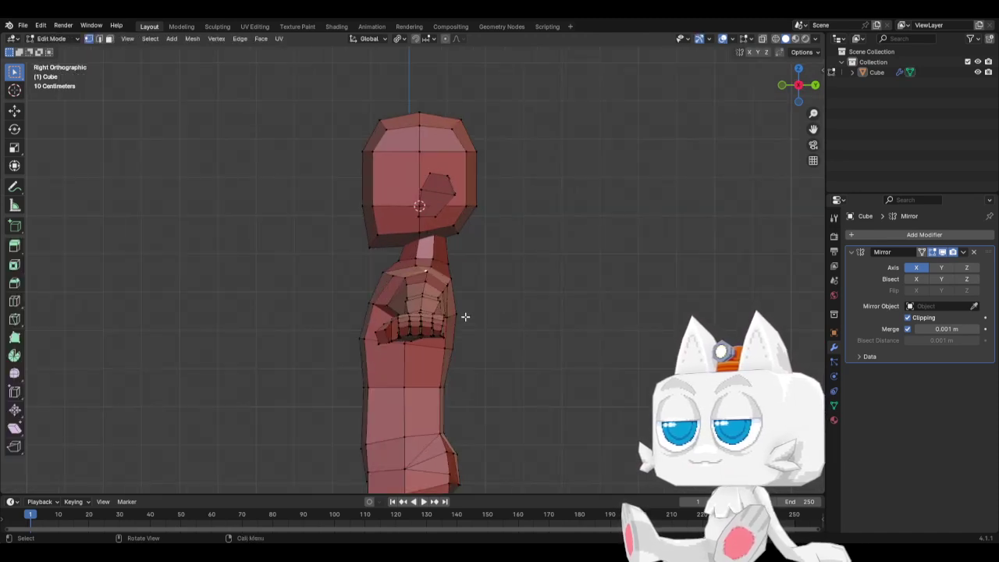
left_click(465, 299)
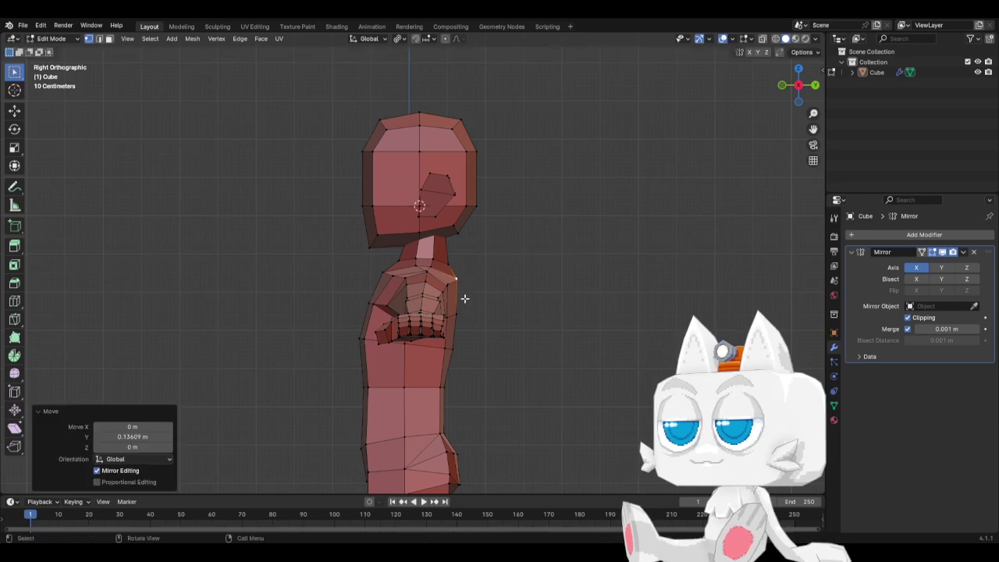
key("g")
left_click(466, 305)
Move the upper-back vertex below the rear shoulder about 0.08 m backward along Y
left_click(459, 309)
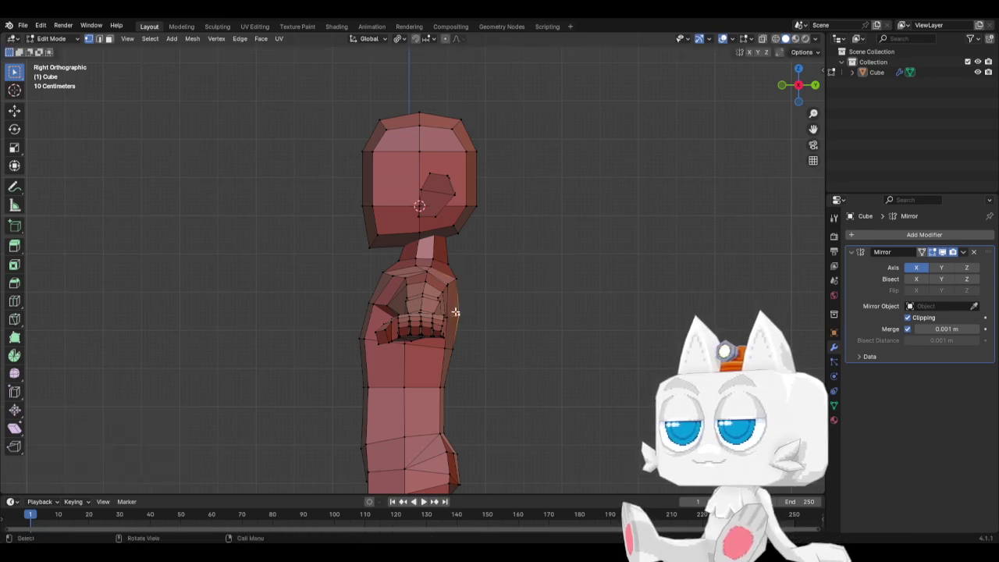
key("g")
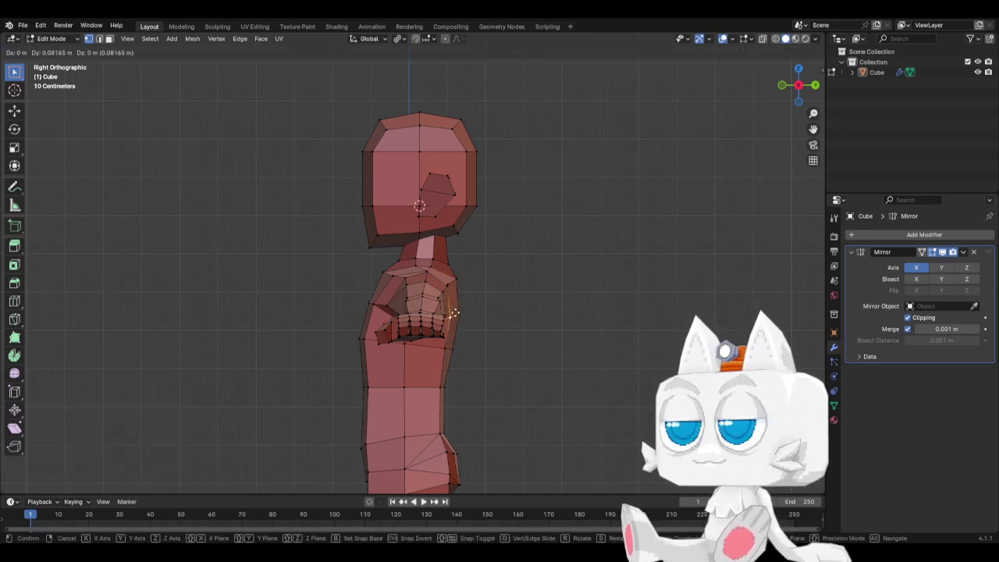
left_click(454, 313)
middle_click_drag(457, 259, 442, 338)
scroll(442, 338, "down", 1)
scroll(442, 338, "up", 2)
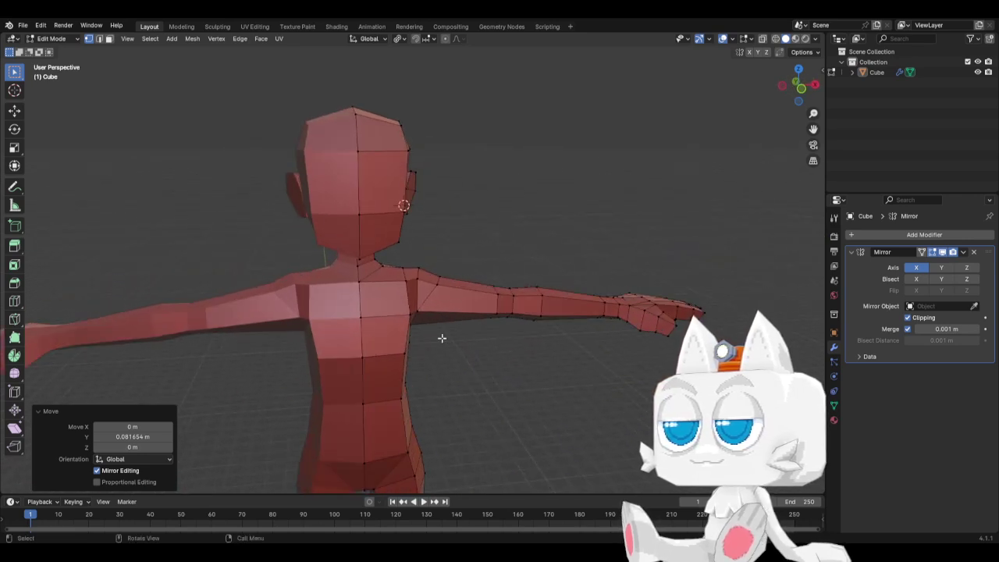
scroll(442, 338, "down", 1)
scroll(442, 338, "down", 1)
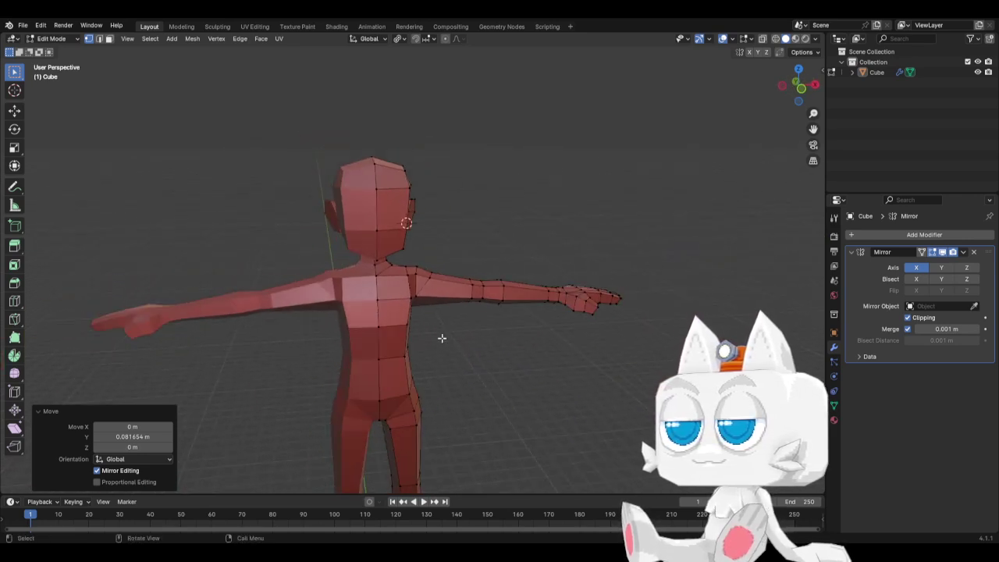
Check the shoulder shape from an angle in Object Mode and save BaseMesh.blend
key("Tab")
middle_click_drag(501, 337, 417, 319)
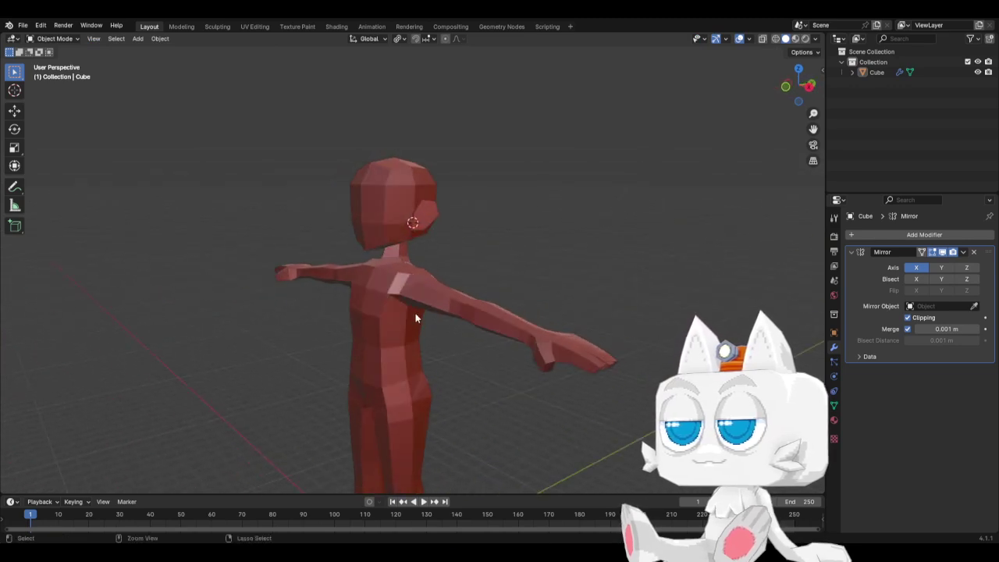
key("ctrl+s")
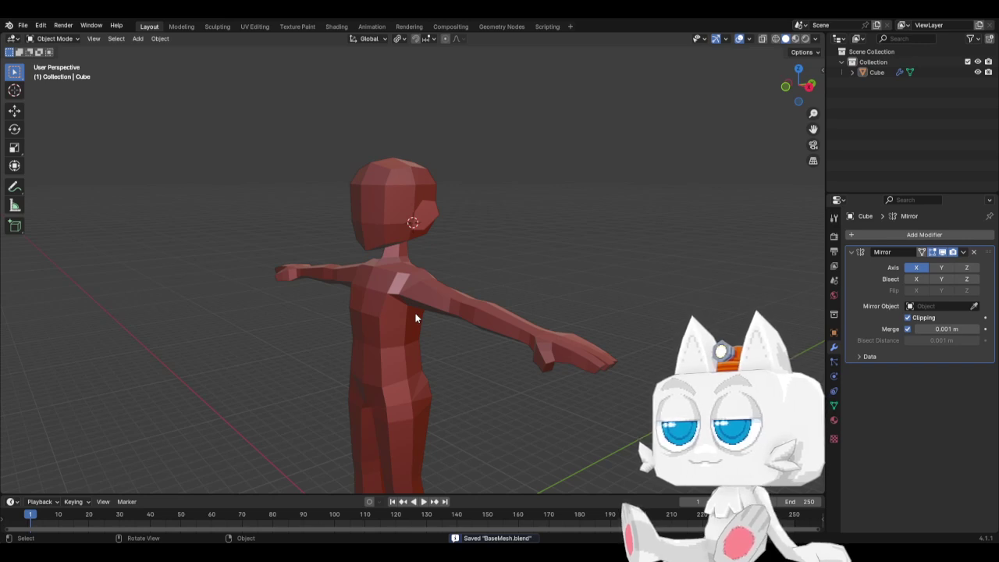
Switch the mesh selection to edges in Edit Mode, return to Object Mode in front view, and save the file
key("KP_1")
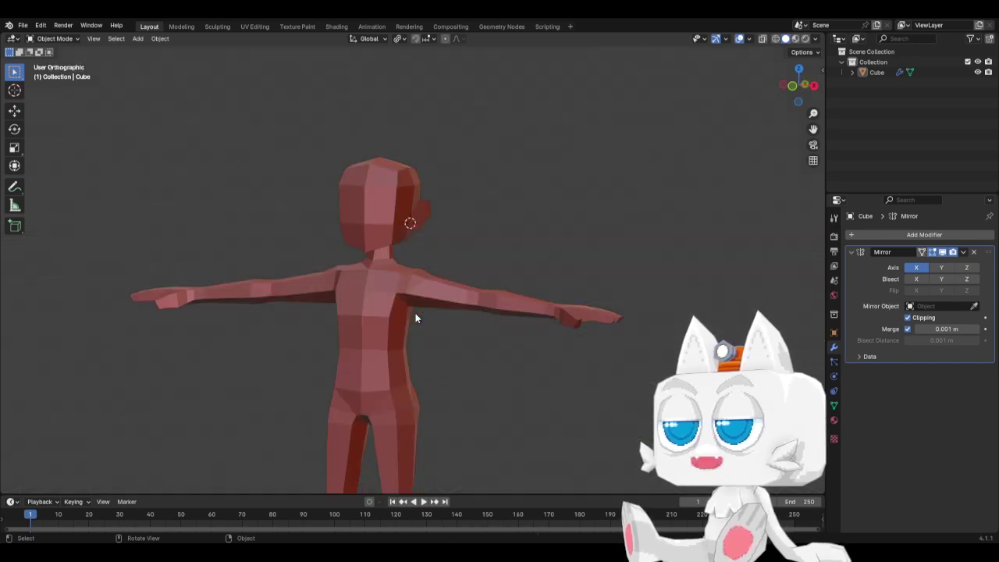
key("Tab")
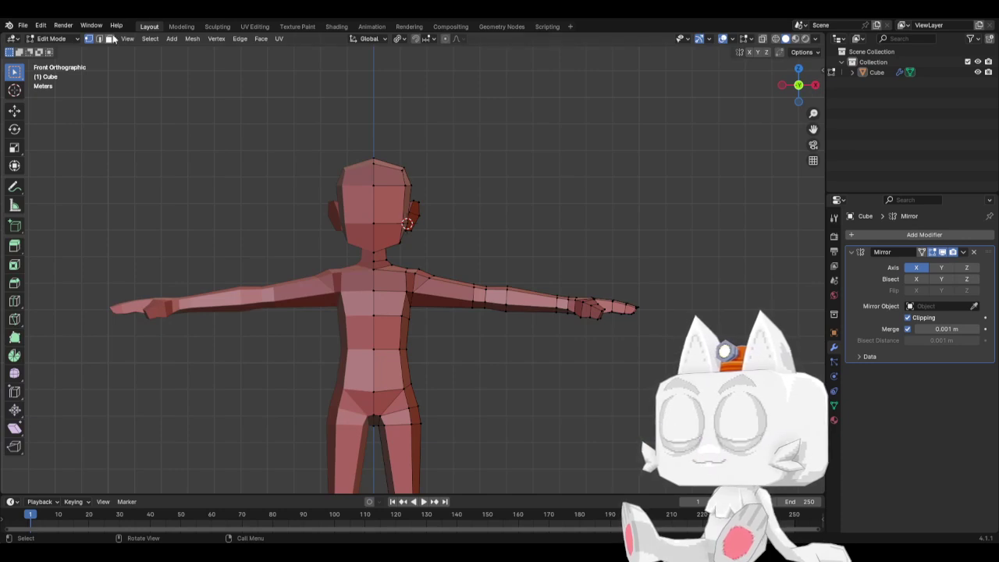
scroll(422, 207, "up", 3)
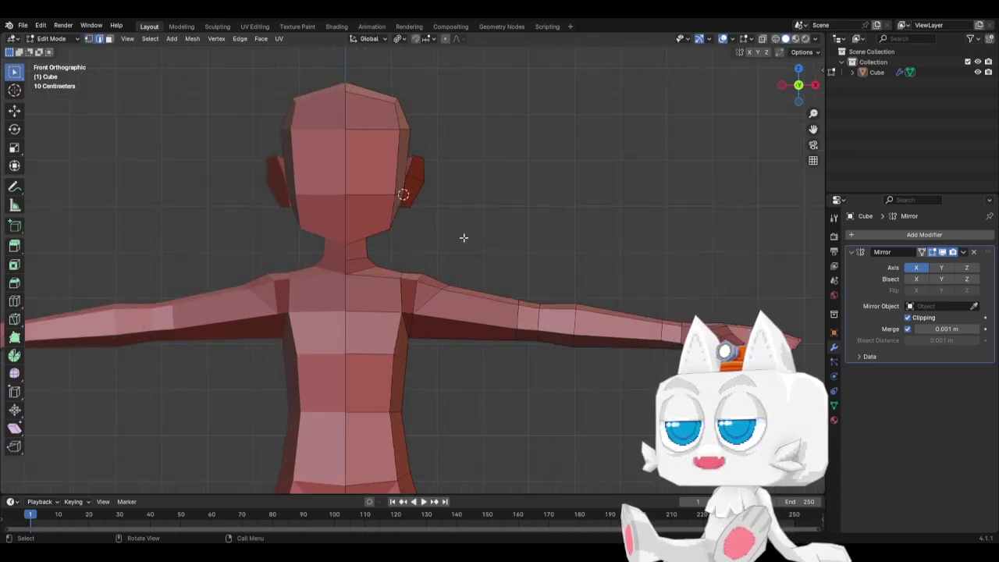
middle_click_drag(464, 237, 506, 297)
scroll(392, 316, "up", 2)
key("KP_1")
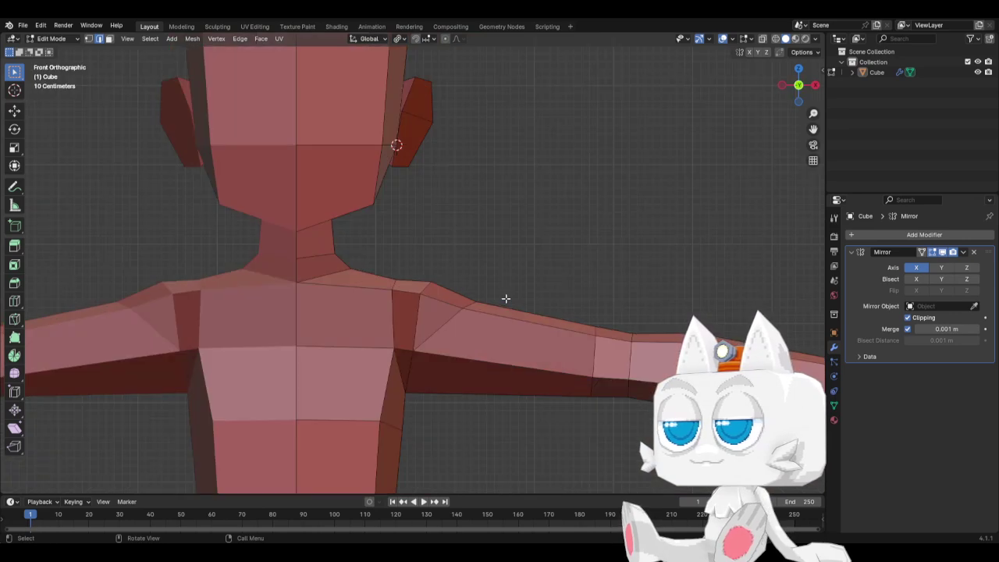
scroll(495, 337, "down", 8)
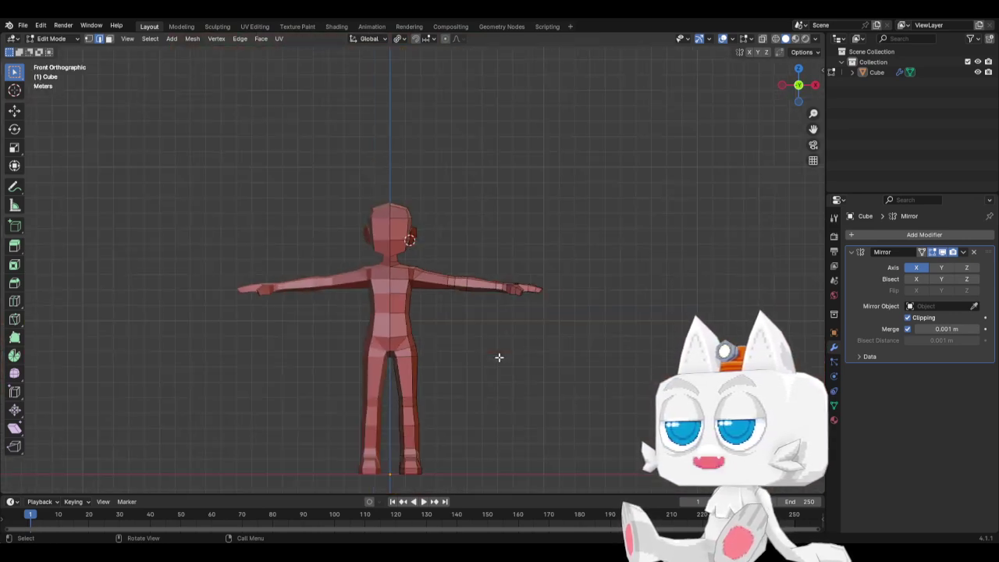
key("Tab")
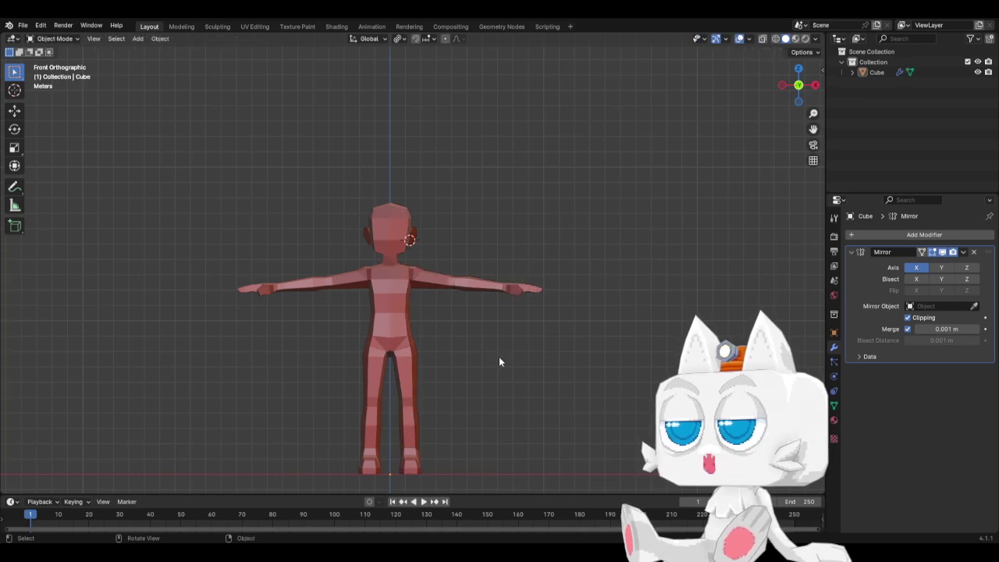
key("ctrl+s")
Mark the ring of edges around the shoulder and armpit, where the arm joins the torso, as a seam
key("Tab")
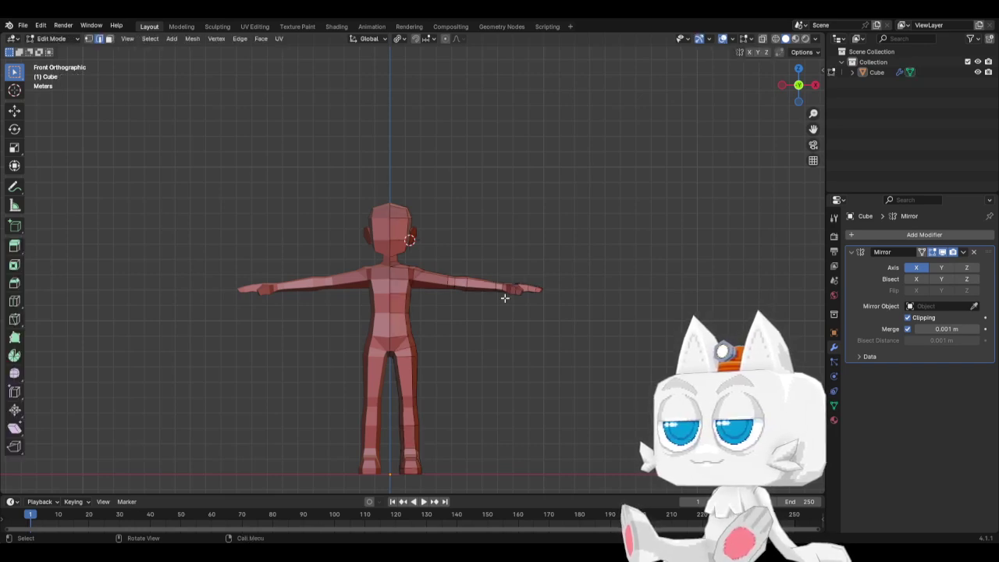
scroll(468, 323, "up", 8)
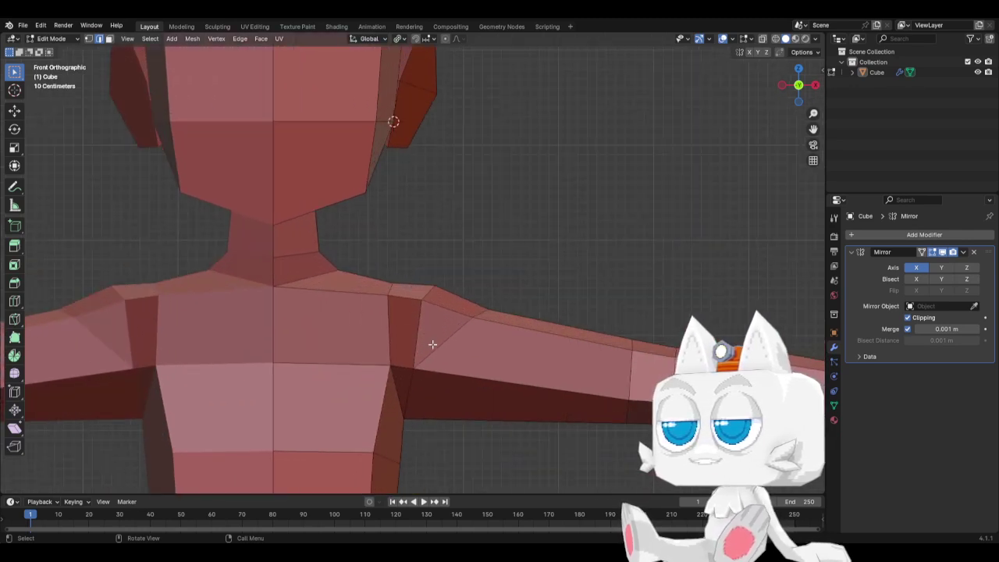
middle_click_drag(406, 353, 390, 397)
left_click(394, 398, "shift")
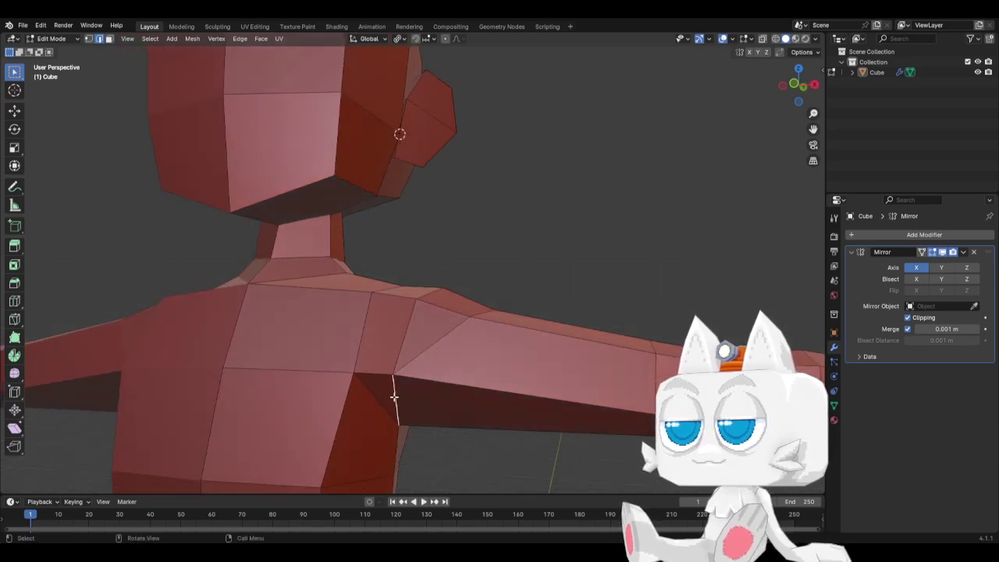
left_click(403, 332, "shift")
middle_click_drag(404, 332, 357, 351)
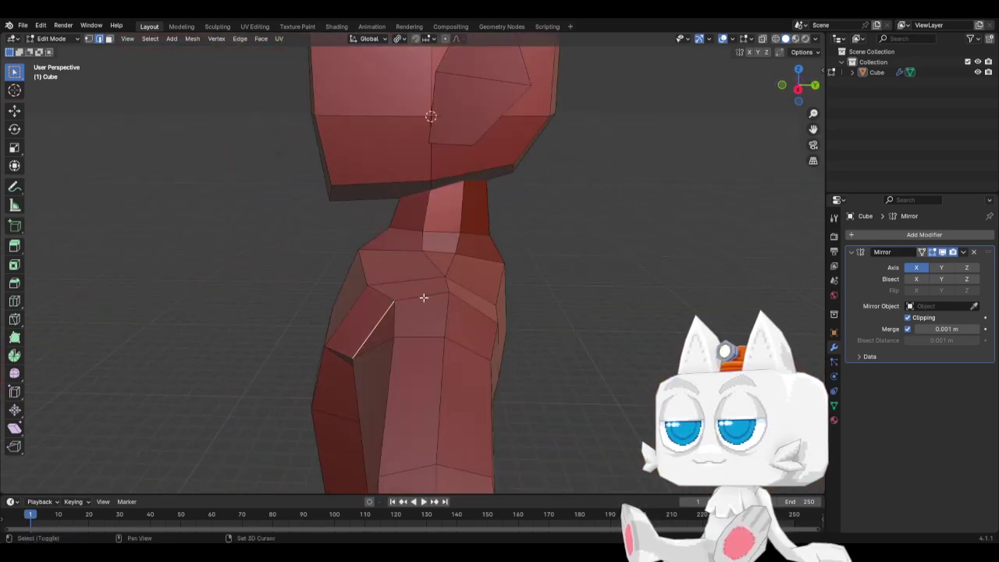
mouse_move(424, 297)
middle_mouse_down()
mouse_move(406, 328)
mouse_move(417, 307)
middle_mouse_up()
left_click(446, 339, "shift")
left_click(457, 362, "shift")
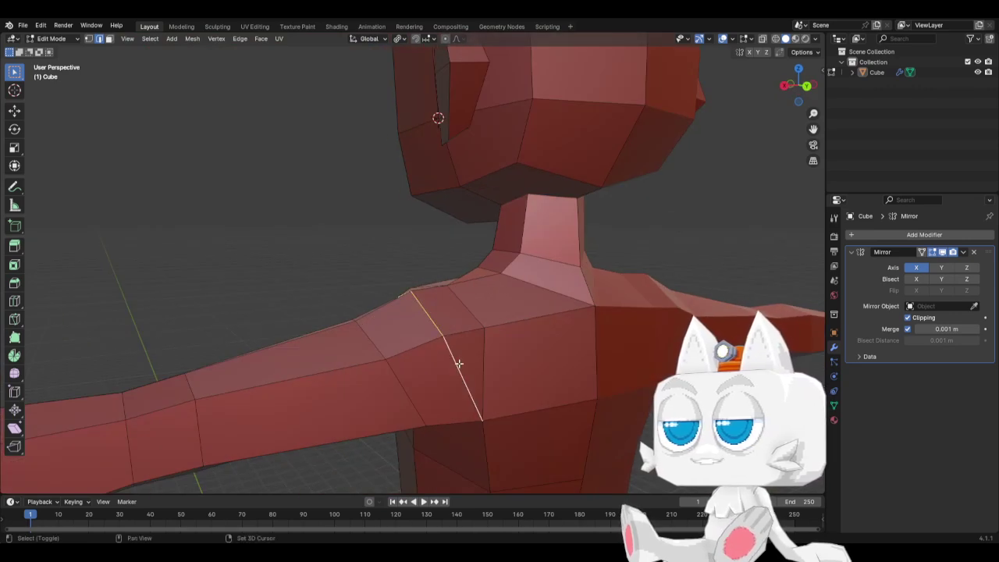
mouse_move(458, 362)
middle_mouse_down()
mouse_move(475, 316)
mouse_move(475, 362)
middle_mouse_up()
left_click(475, 364, "shift")
key("ctrl+e")
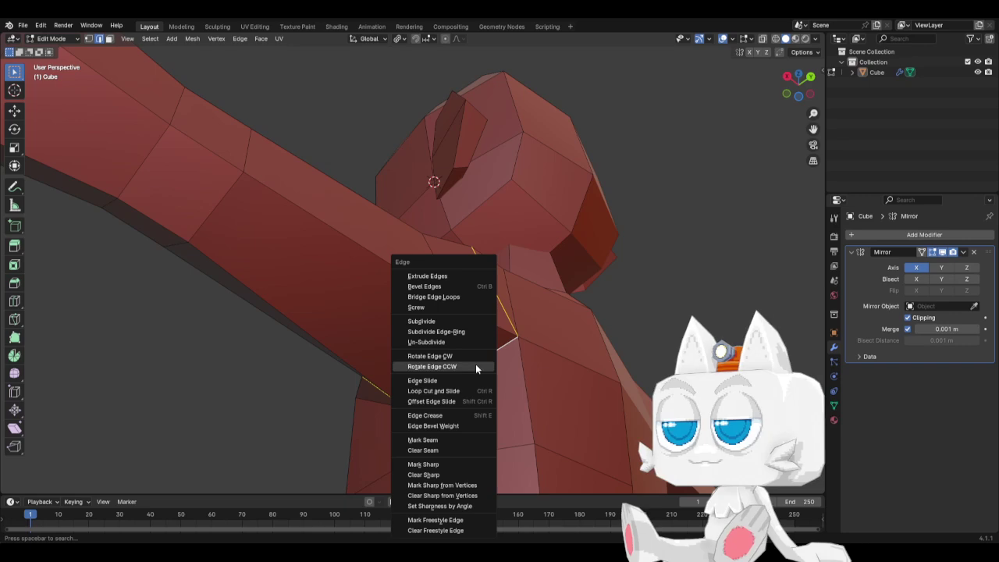
left_click(427, 440)
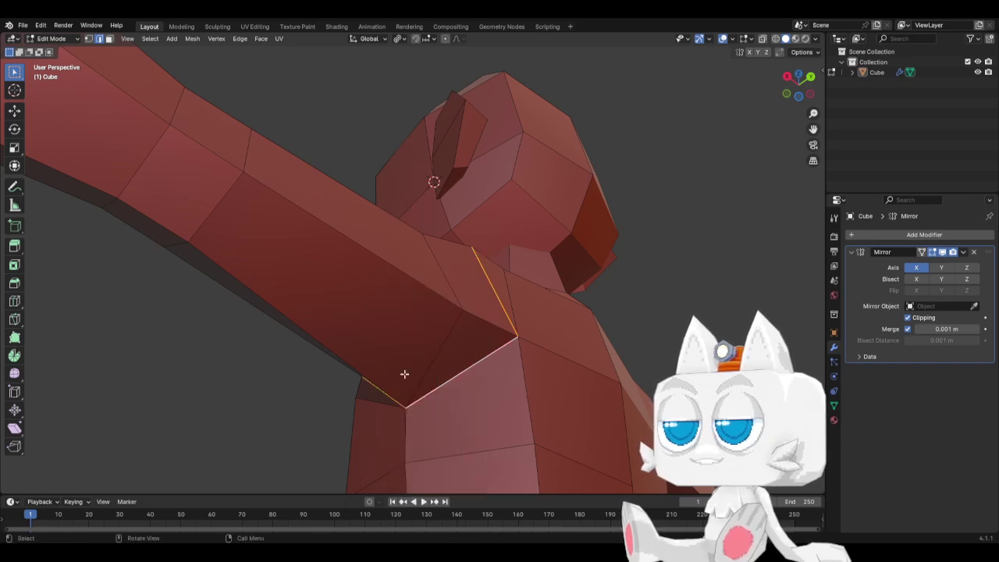
Mark the line of edges along the arm's underside, from the armpit to the wrist, as a seam
middle_click_drag(404, 375, 494, 385)
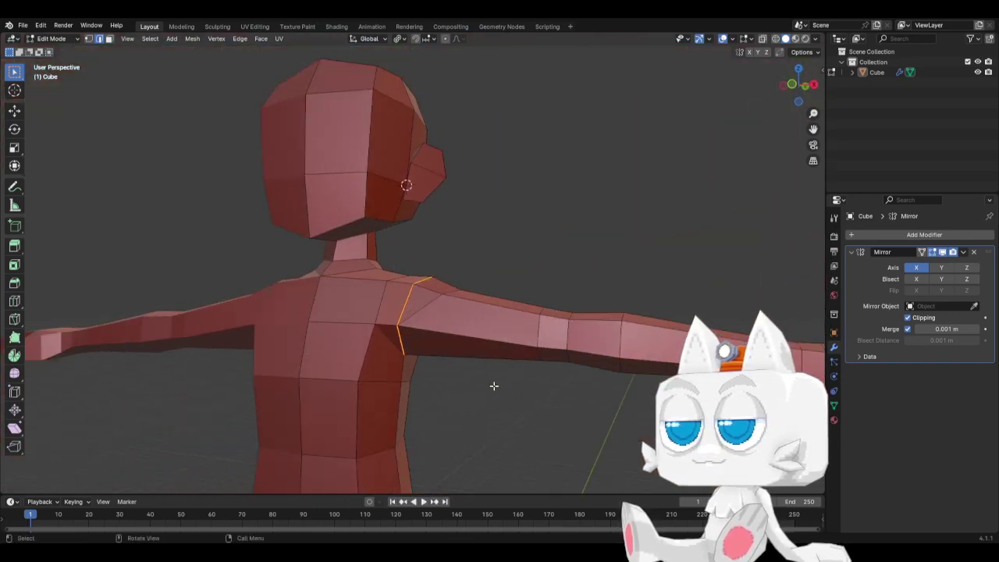
left_click(550, 369, "alt")
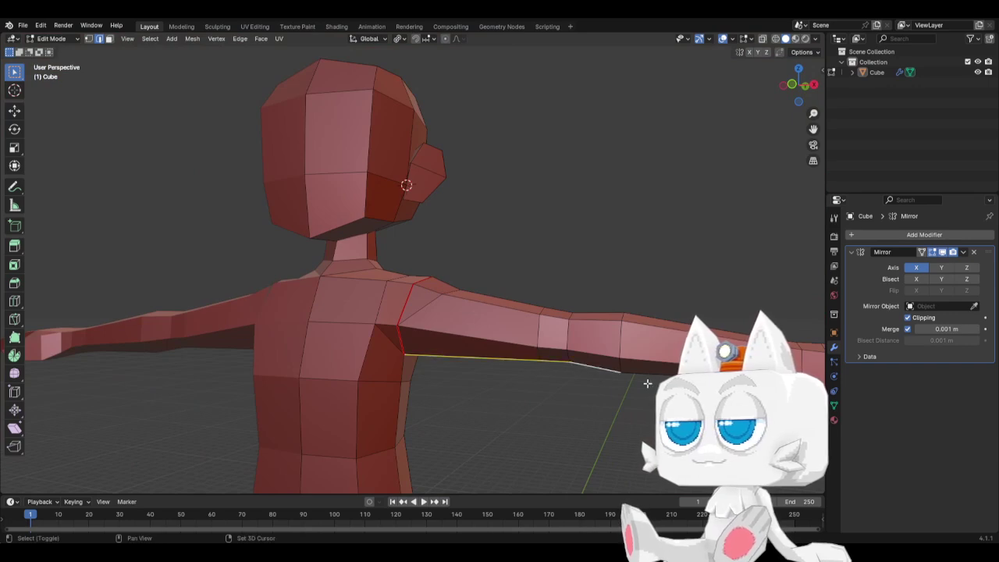
middle_click_drag(651, 383, 612, 275)
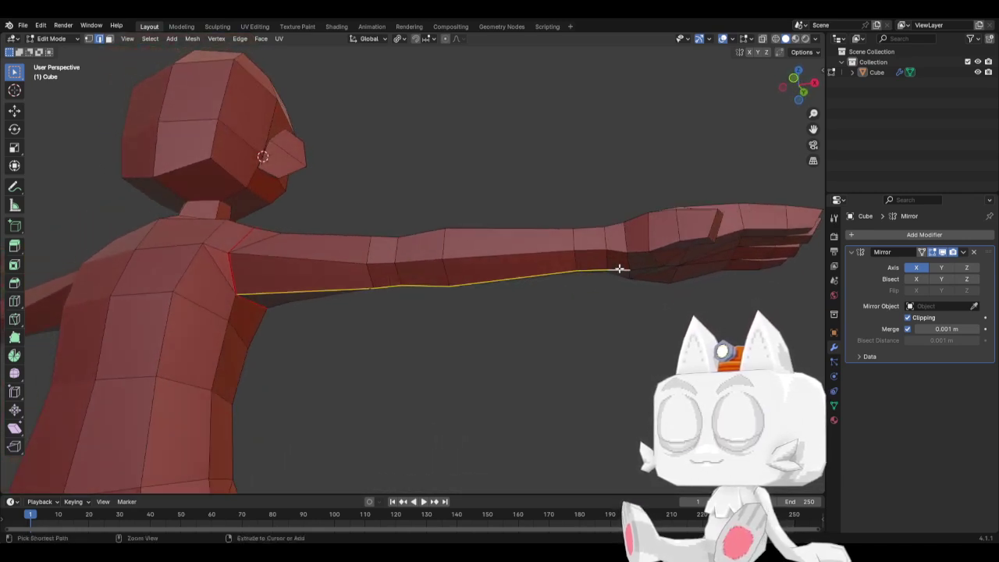
key("ctrl+e")
left_click(605, 264)
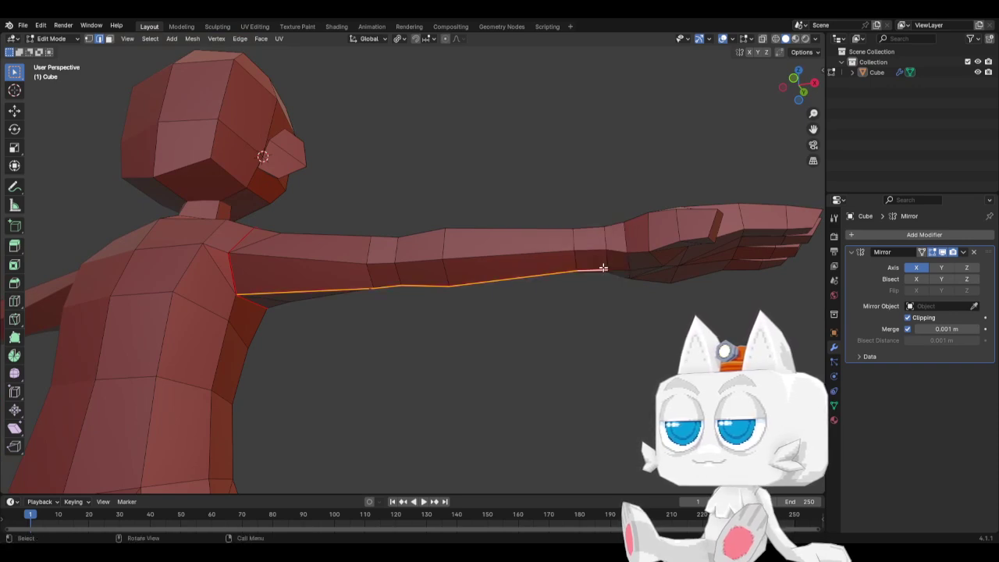
Mark the edge loop around the wrist as a seam
left_click(607, 268)
middle_click_drag(607, 268, 223, 245)
left_click(260, 270, "alt")
middle_click_drag(310, 308, 292, 245)
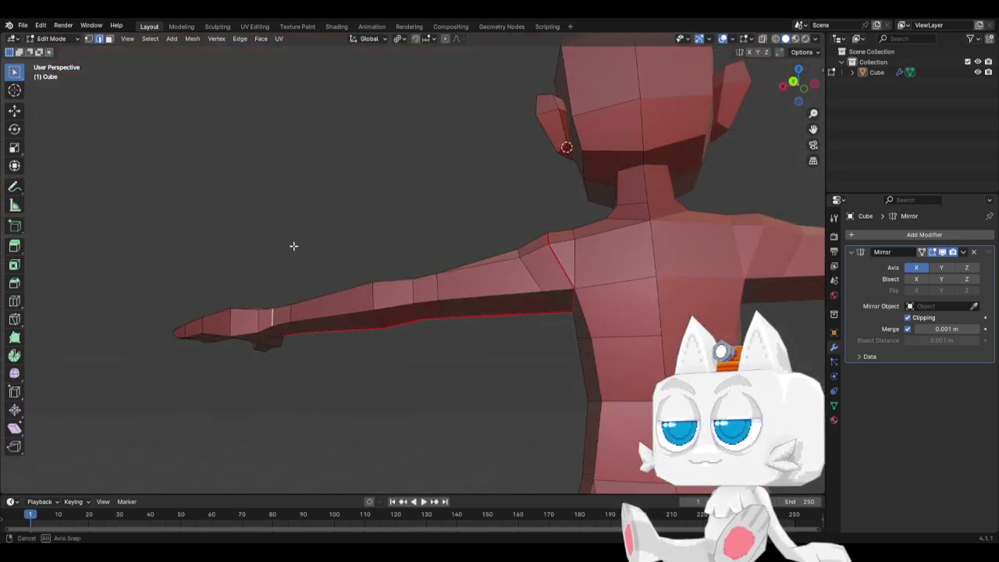
right_click(277, 329)
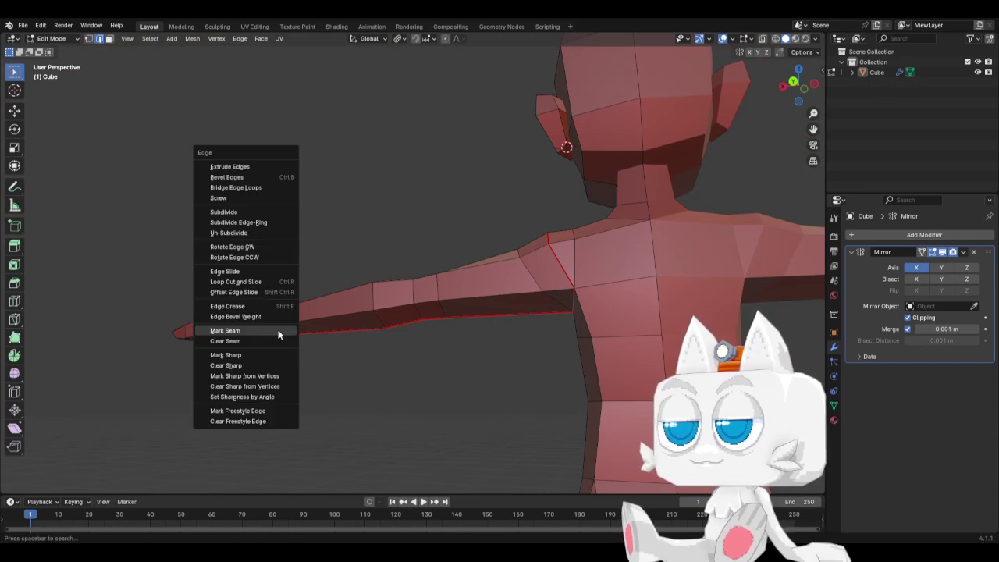
left_click(278, 330)
Mark the palm-side outline from the wrist around the thumb and all four fingers back to the wrist as a seam
mouse_move(278, 330)
middle_mouse_down()
mouse_move(317, 280)
mouse_move(466, 335)
mouse_move(519, 331)
mouse_move(550, 344)
middle_mouse_up()
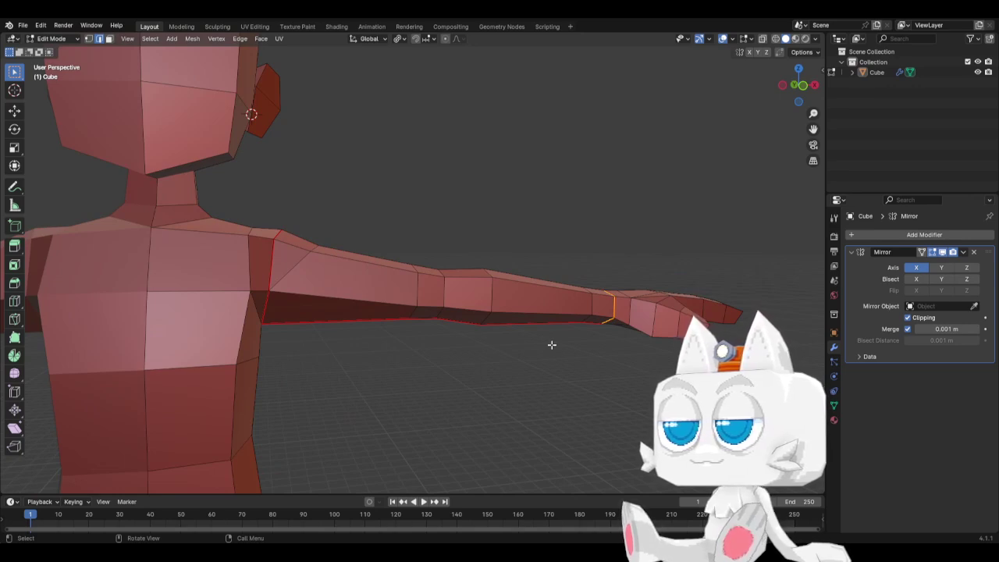
key("KP_1")
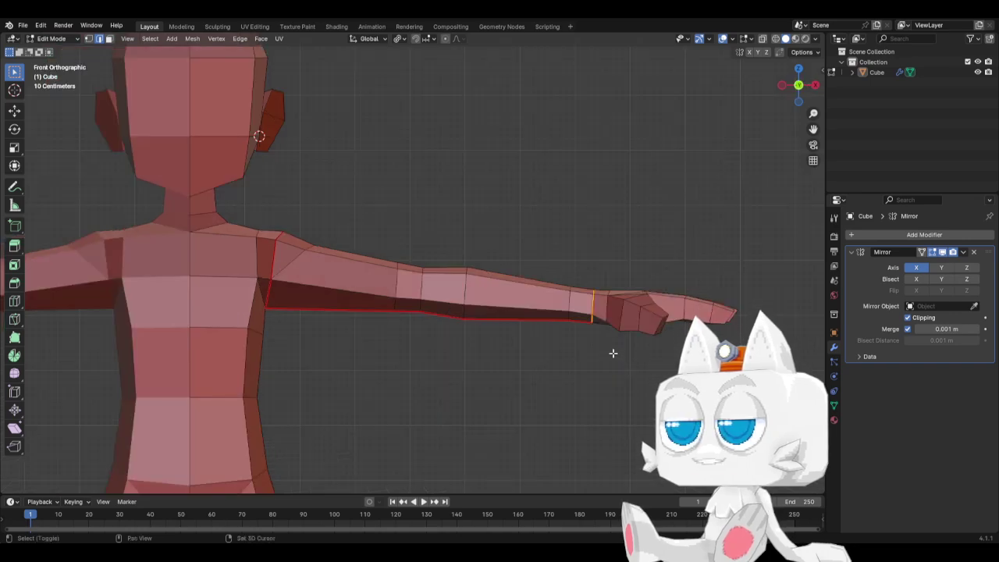
scroll(593, 327, "up", 2)
middle_click_drag(567, 305, 456, 266, "shift")
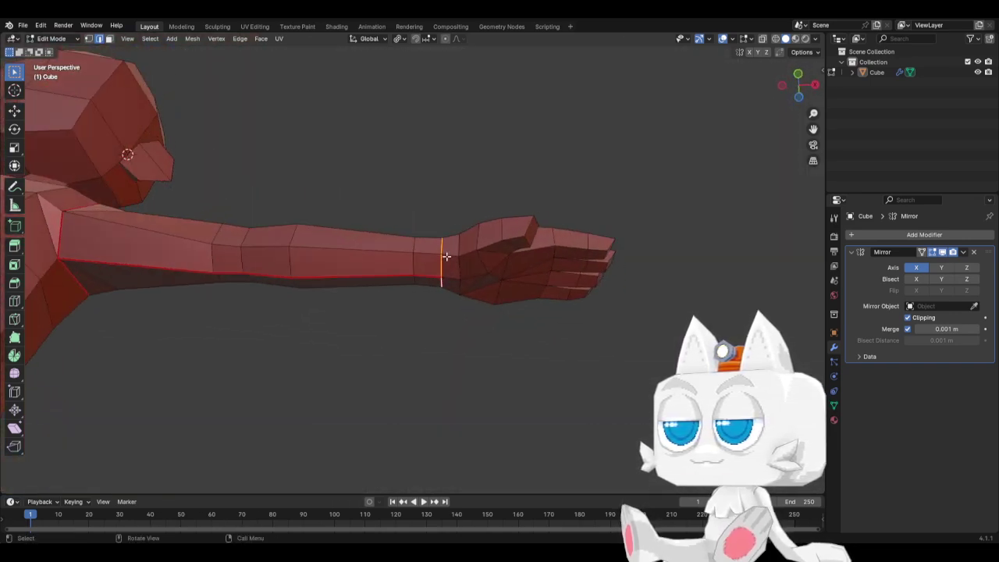
left_click(495, 244, "shift")
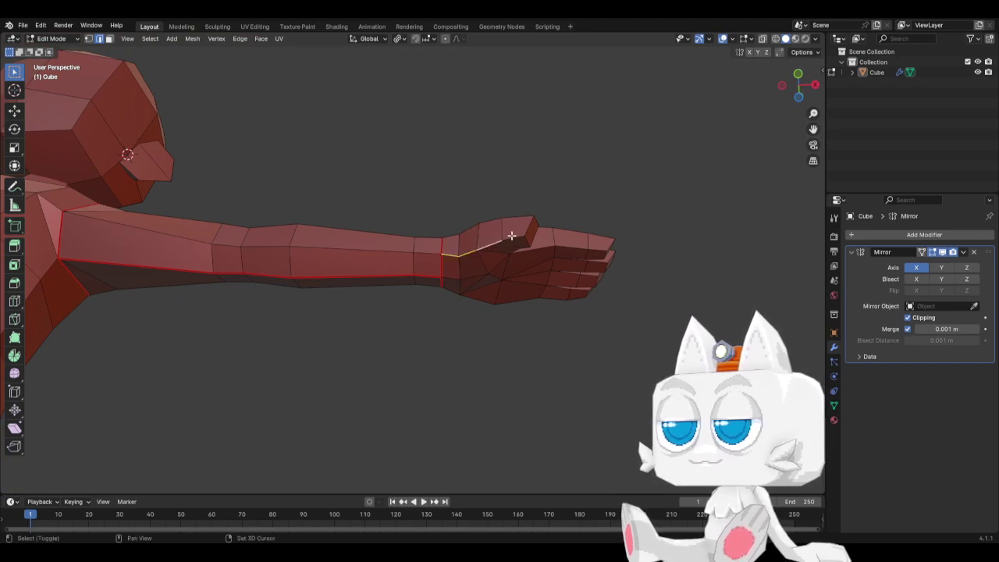
left_click(526, 245, "shift")
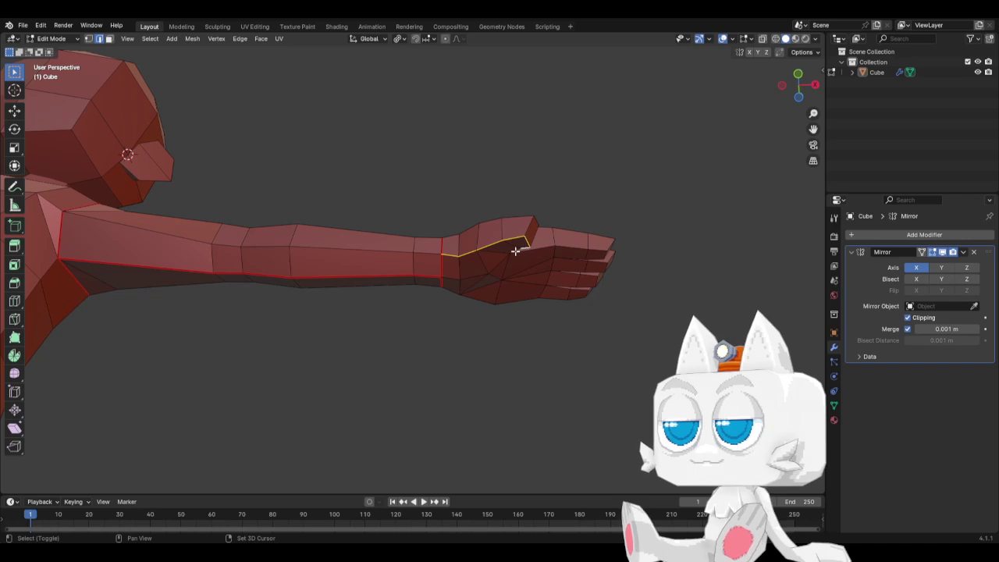
left_click(580, 247, "shift")
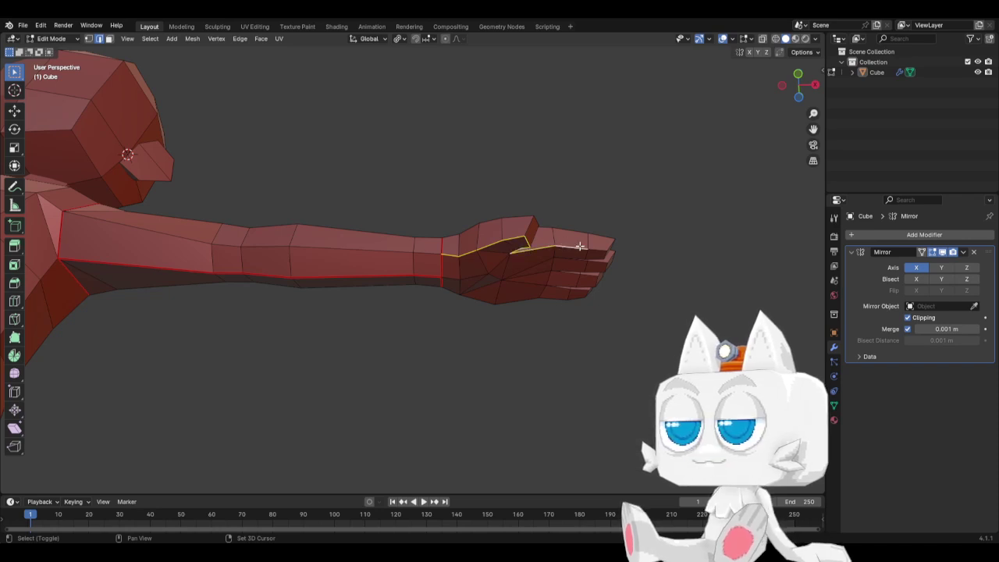
left_click(601, 248, "shift")
middle_click_drag(581, 269, 350, 263)
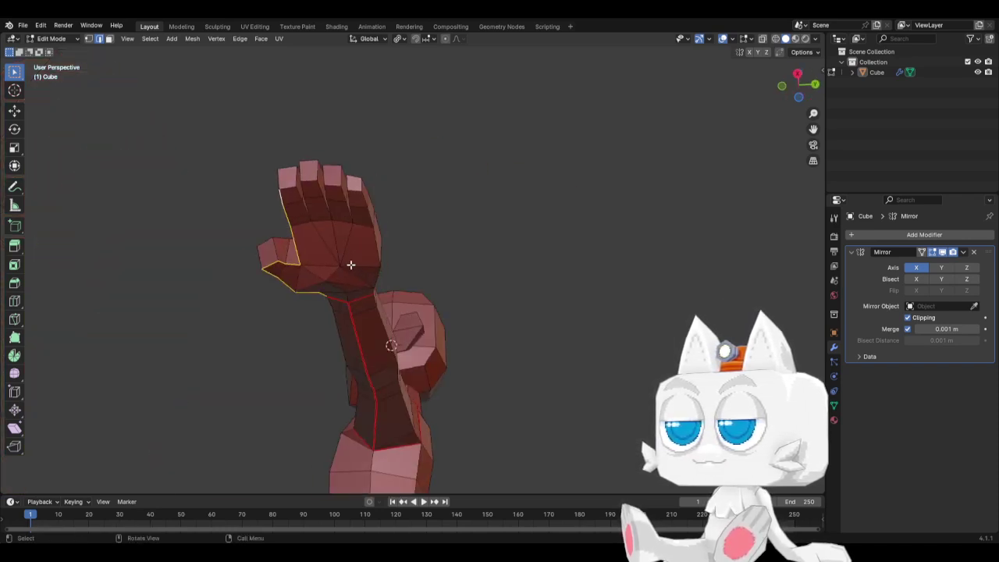
left_click(312, 211, "shift")
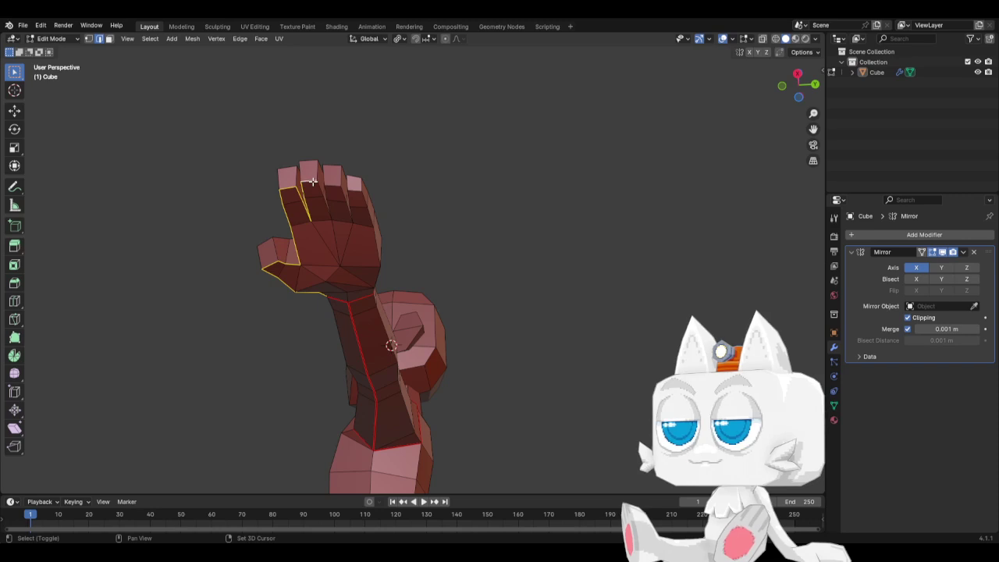
left_click(322, 201, "shift")
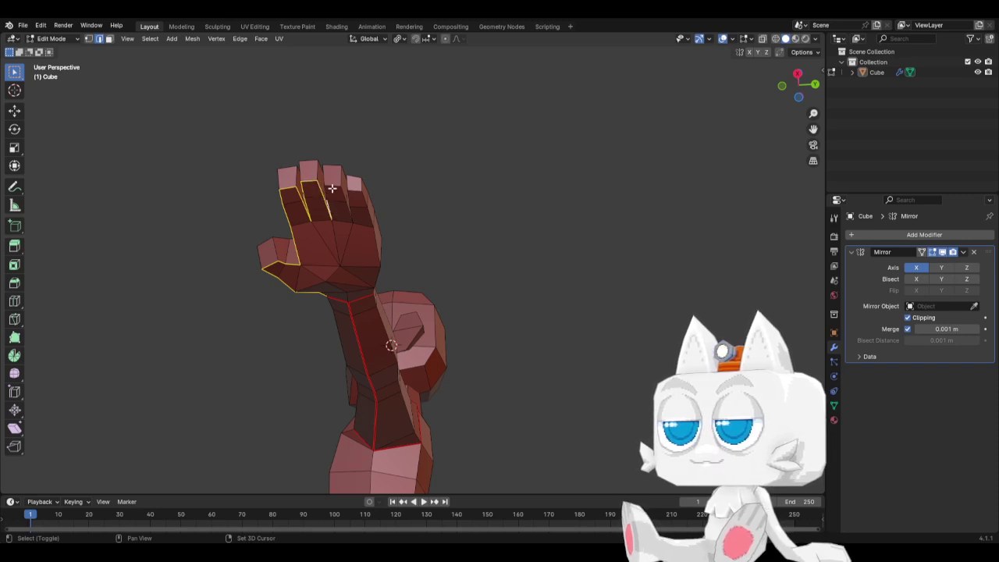
left_click(341, 200, "shift")
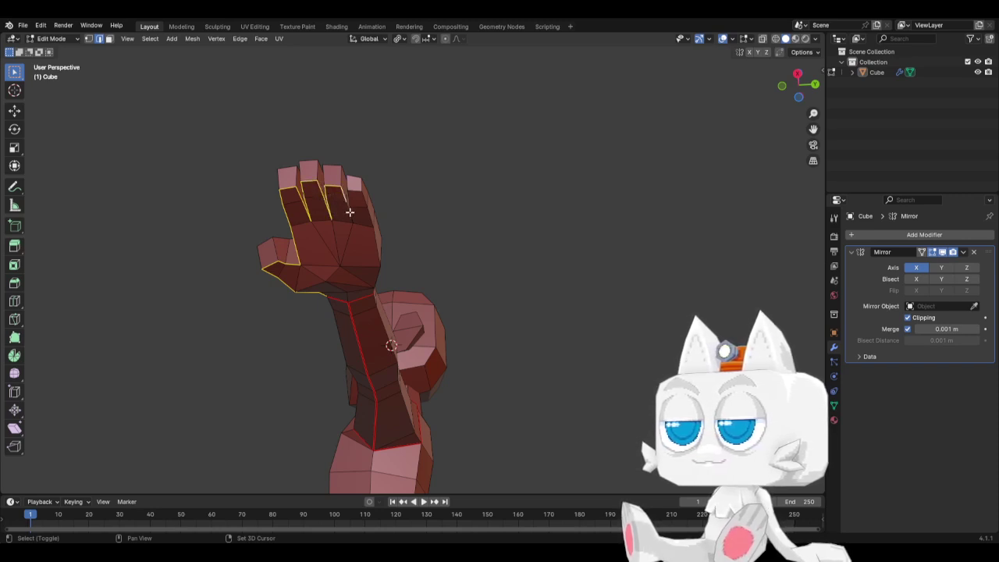
left_click(360, 201, "shift")
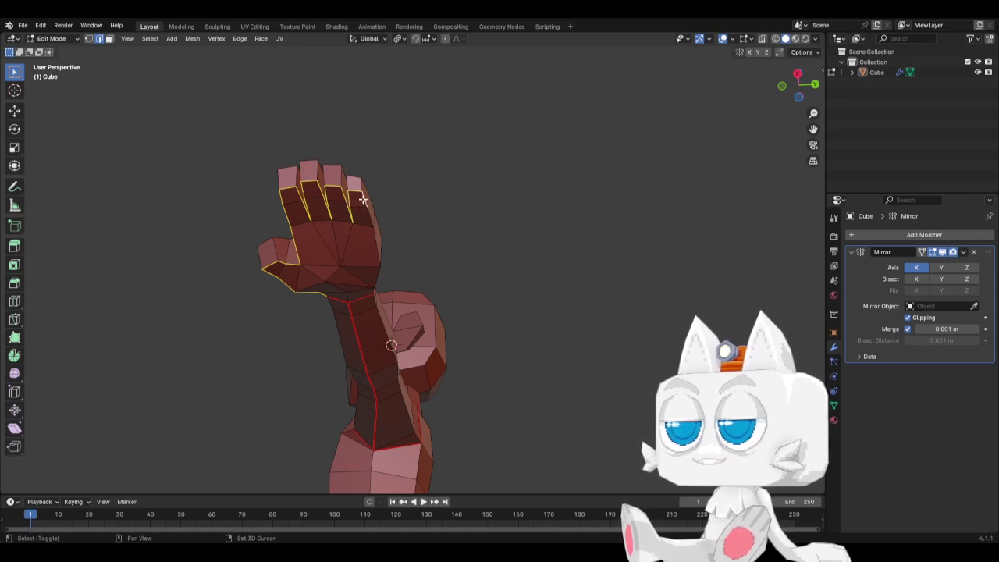
middle_click_drag(370, 273, 334, 321)
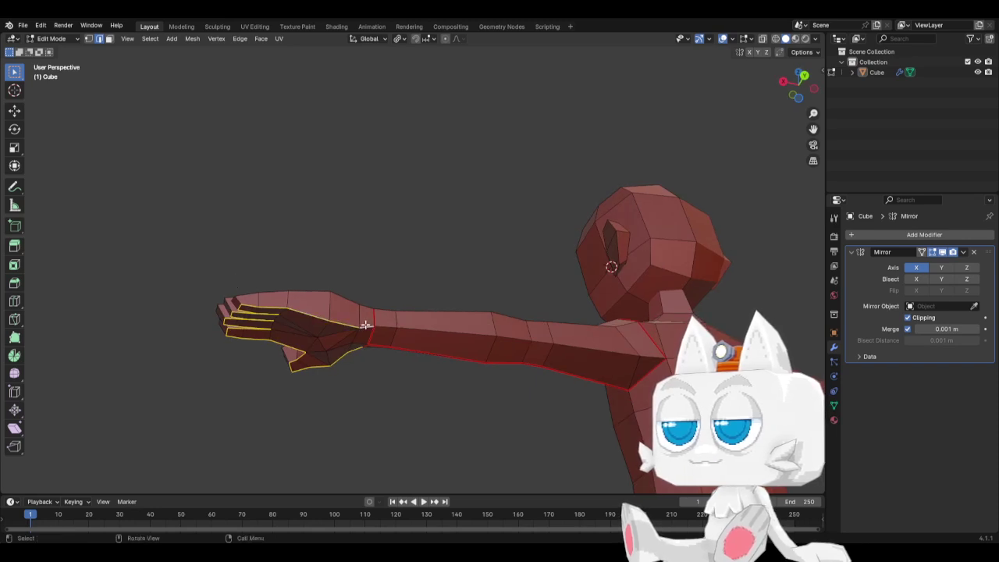
right_click(365, 324)
left_click(363, 325)
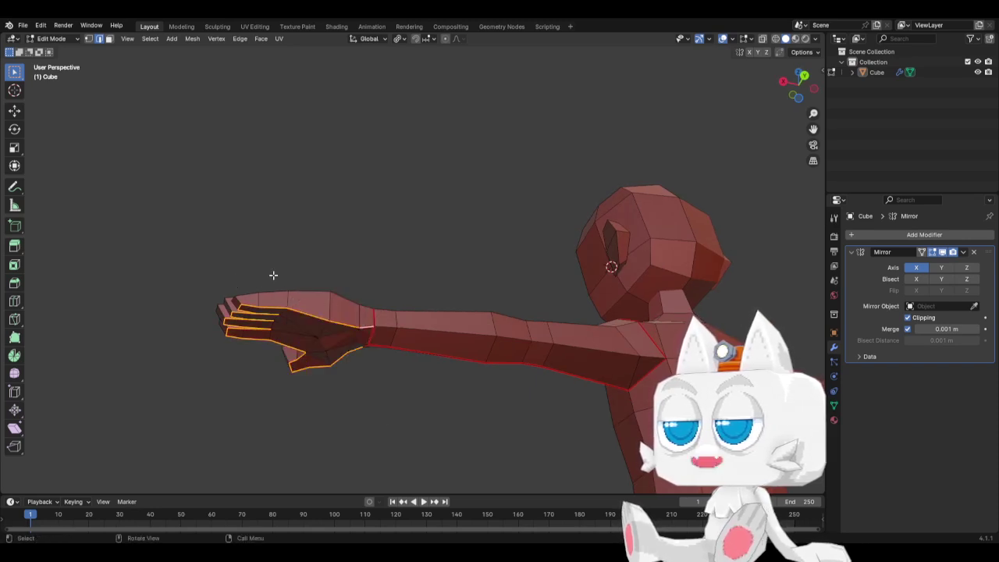
Mark the back-of-hand edges along the gap between the little and ring fingers, including their fingertip corners, as a seam
middle_click_drag(273, 275, 374, 400)
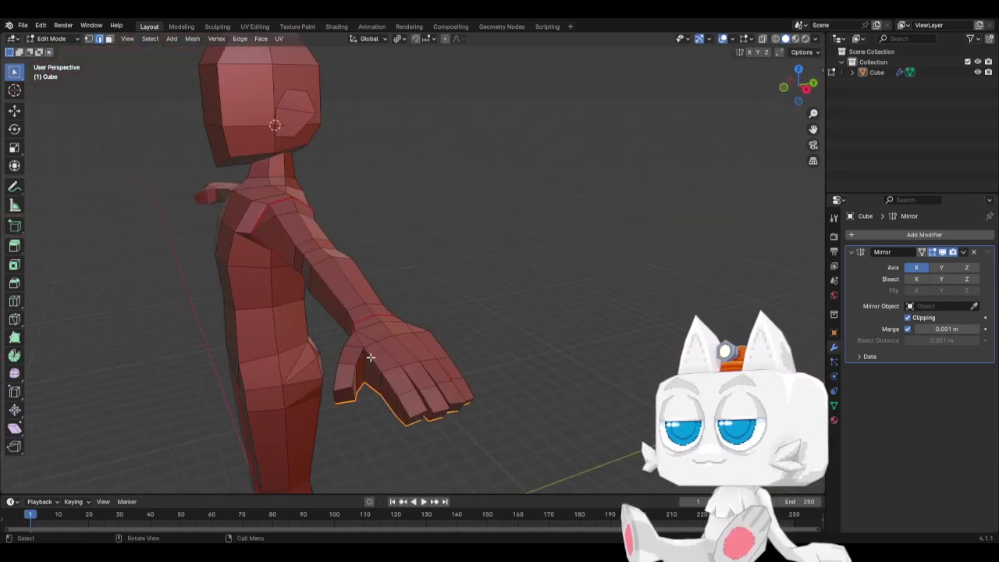
middle_click_drag(387, 366, 356, 332)
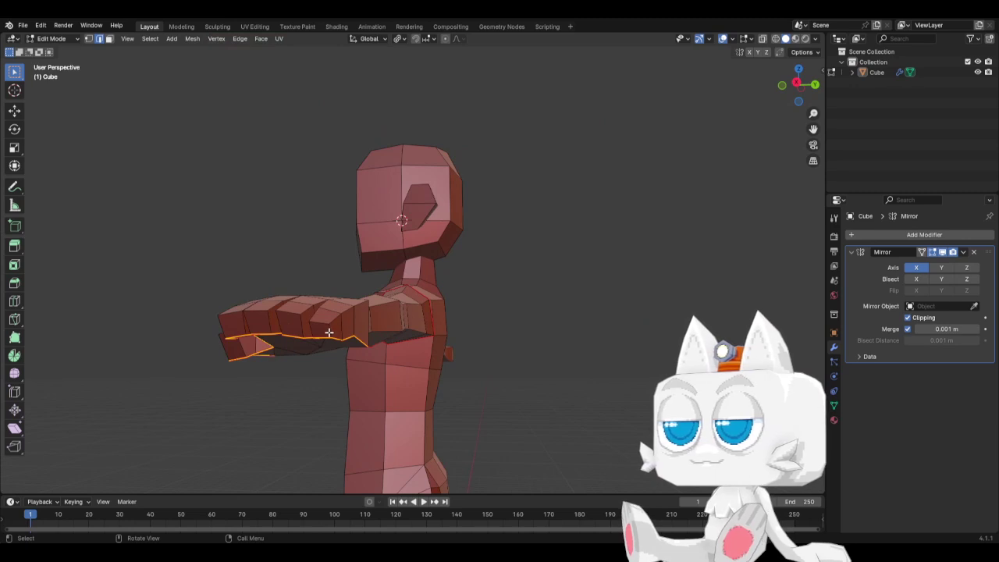
key("alt+a")
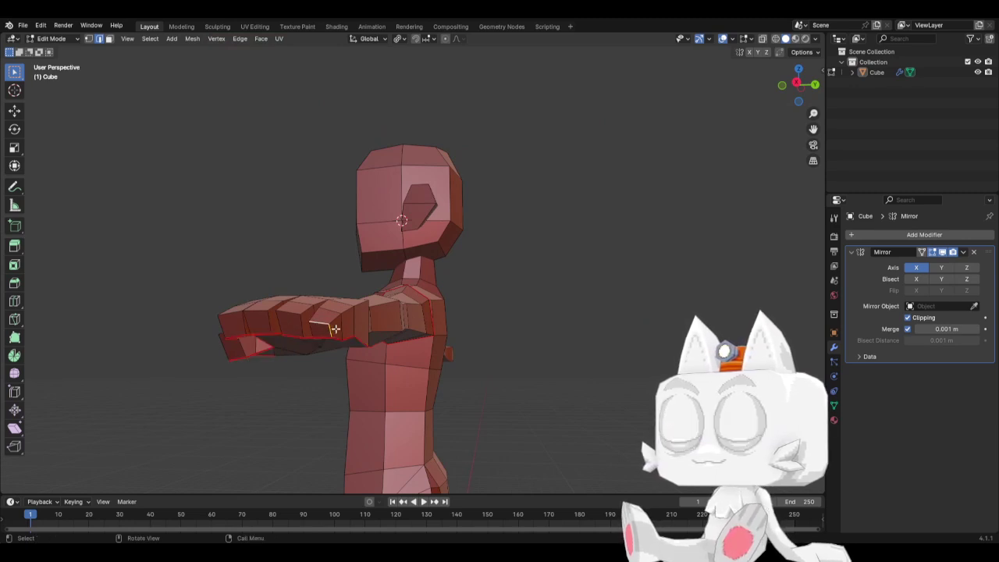
middle_click_drag(327, 330, 354, 341)
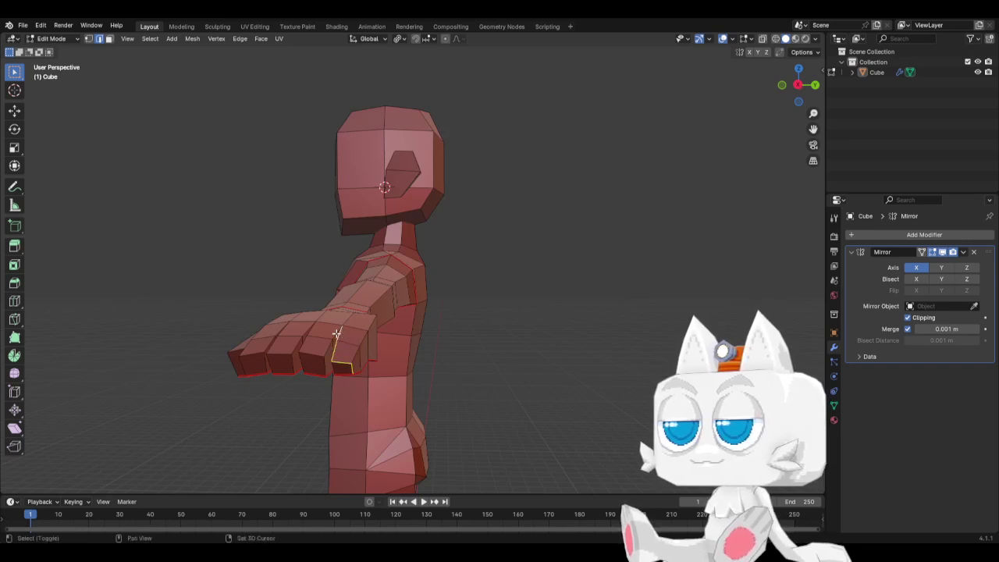
middle_click_drag(325, 365, 346, 328)
key("ctrl+e")
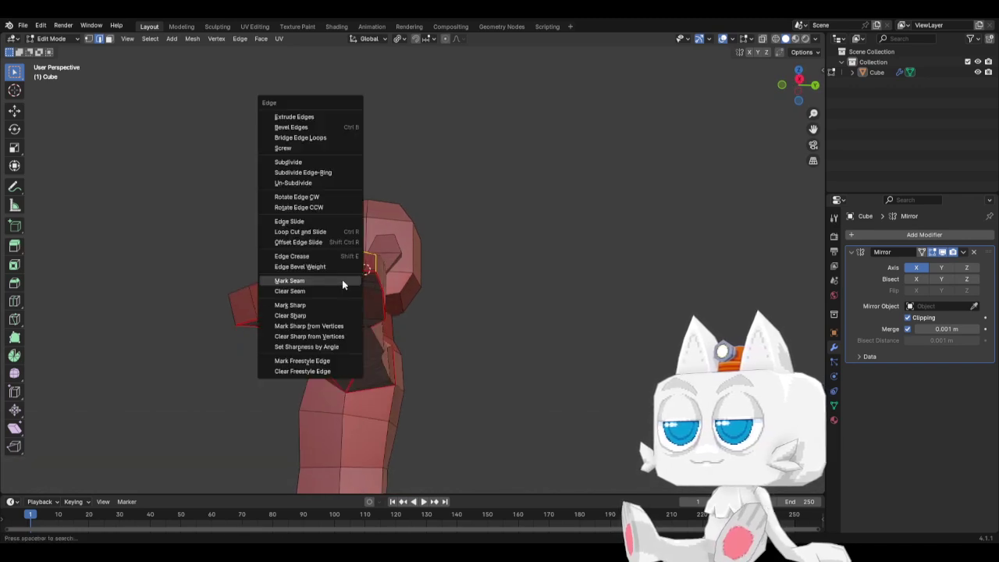
left_click(342, 280)
Mark the ring finger's upper edge facing the middle finger, from knuckle down over the fingertip corner, as a seam
middle_click_drag(341, 279, 399, 344)
left_click(466, 394)
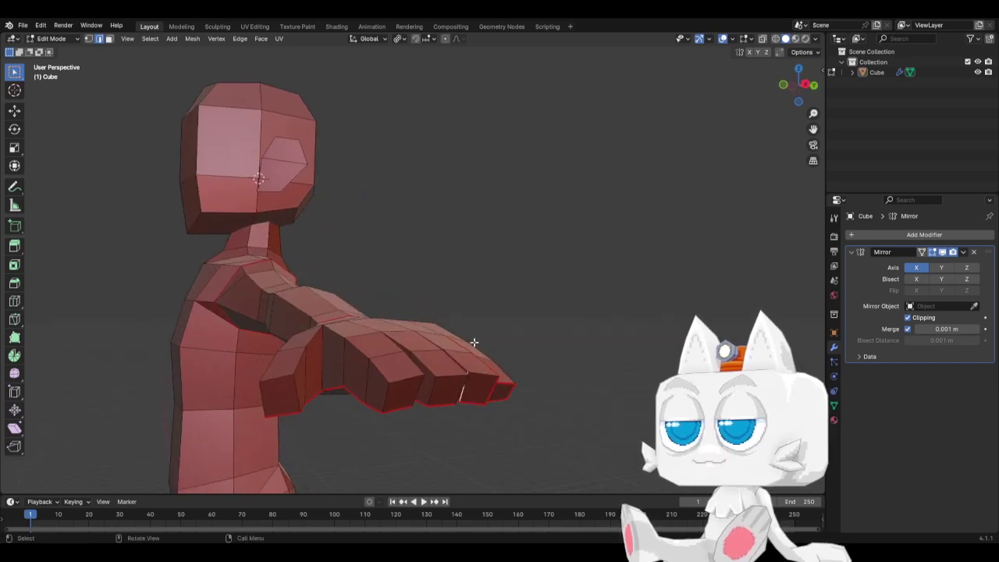
middle_click_drag(471, 345, 414, 380)
left_click(355, 400, "shift")
left_click(355, 384, "shift")
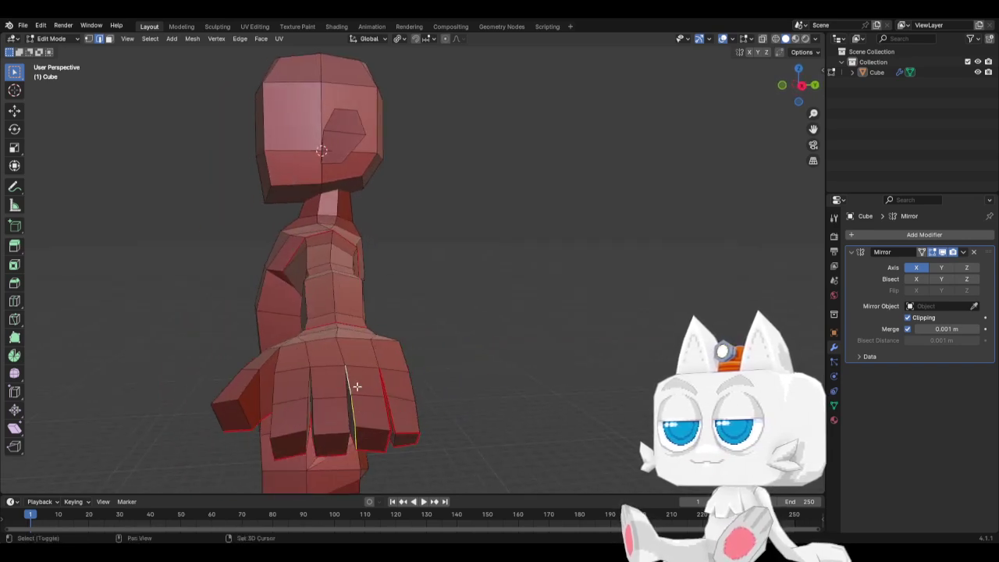
key("ctrl+e")
left_click(368, 380)
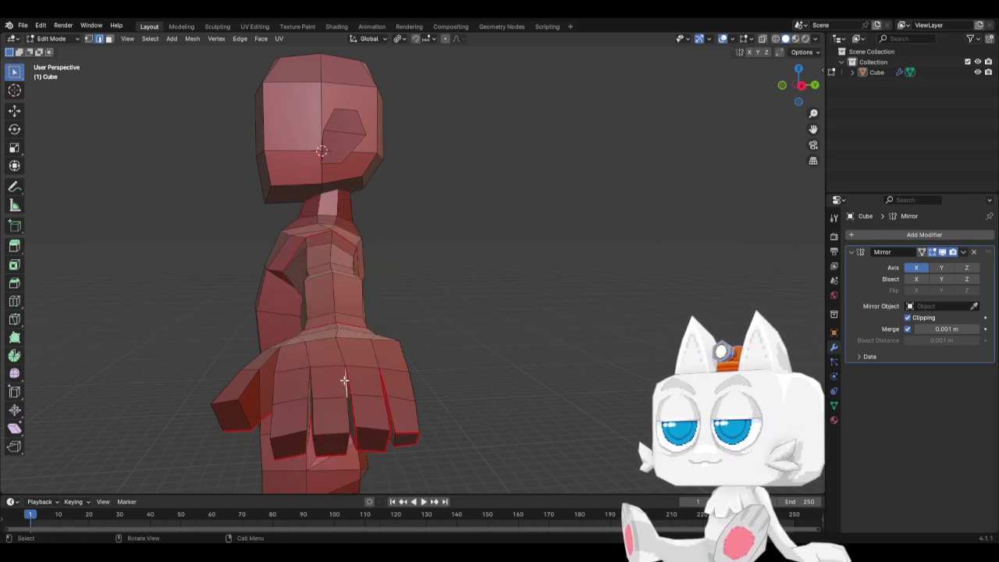
Mark the middle finger's upper edge facing the ring finger as a seam
left_click(345, 407, "shift")
middle_click_drag(372, 429, 245, 379)
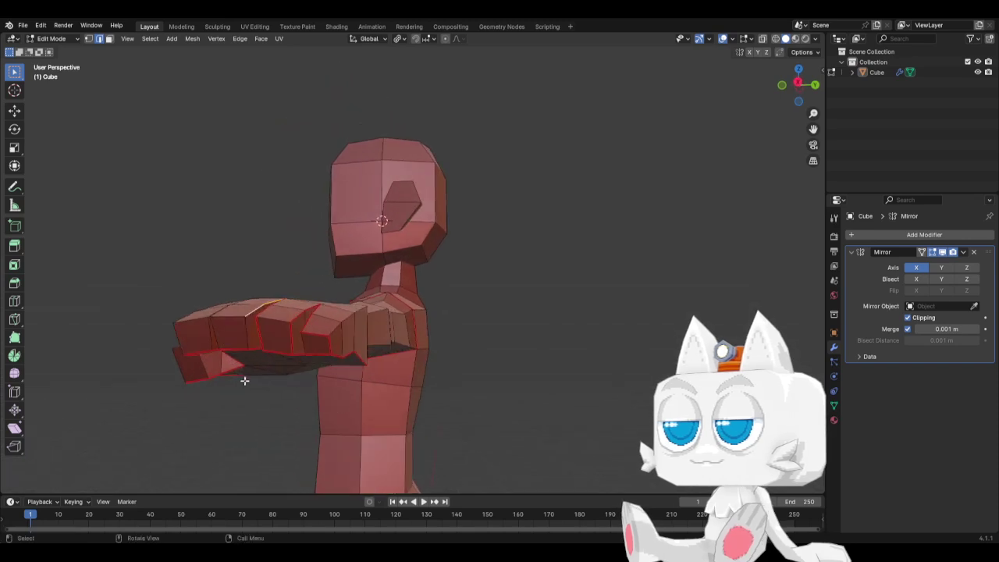
key("ctrl+e")
left_click(245, 334)
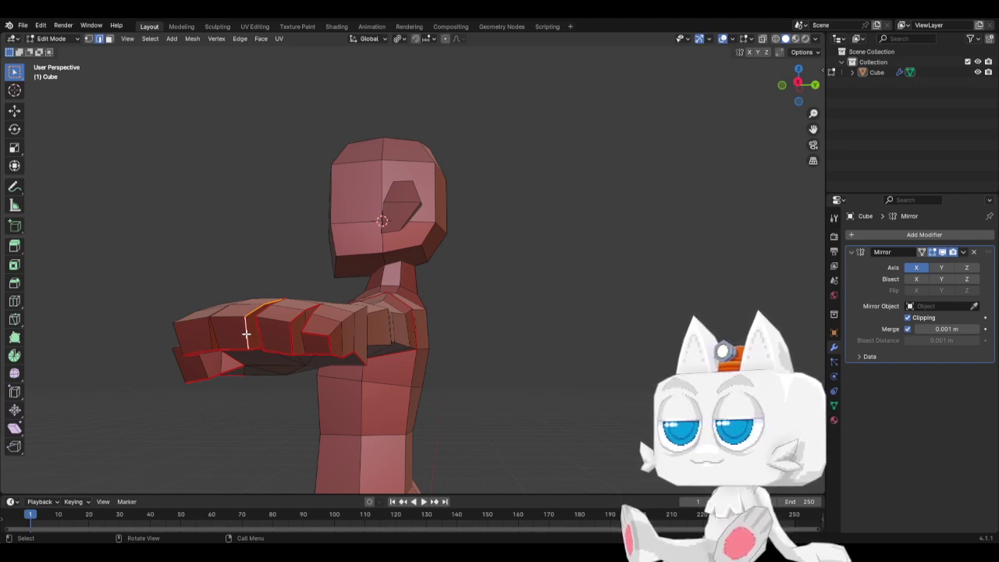
Mark the facing upper edges of the middle and index fingers, down over their fingertip corners, as seams
middle_click_drag(226, 331, 256, 366)
left_click(381, 367, "shift")
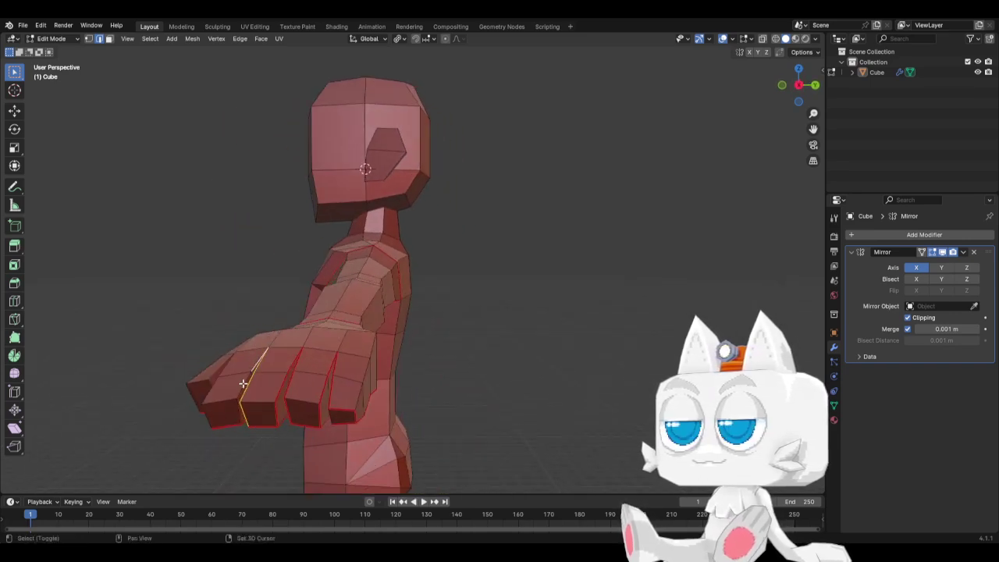
left_click(245, 382, "shift")
right_click(264, 409)
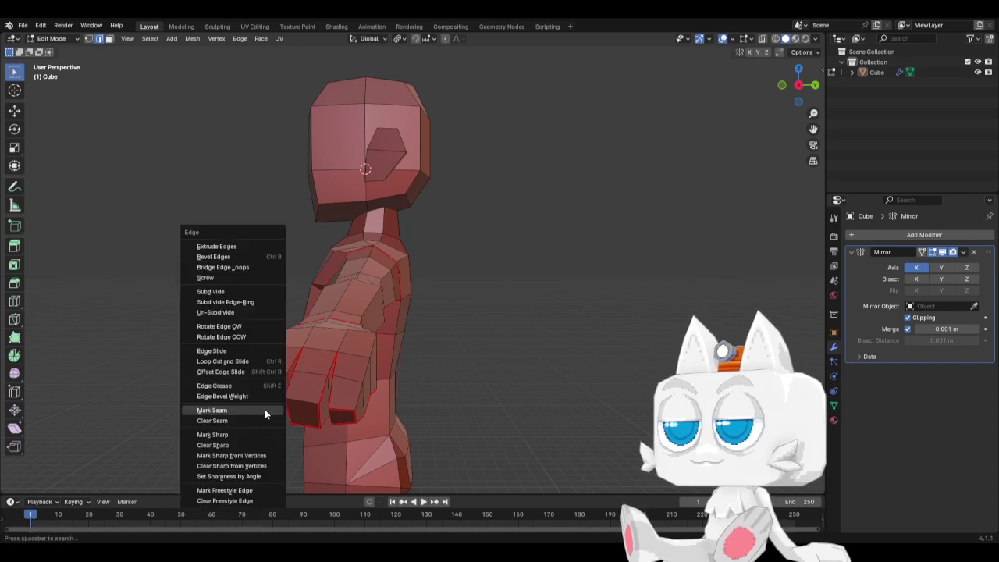
left_click(265, 409)
Mark the index finger's thumb-side upper edge, from the fingertip corner back to the base of the thumb, as a seam
middle_click_drag(264, 409, 354, 409)
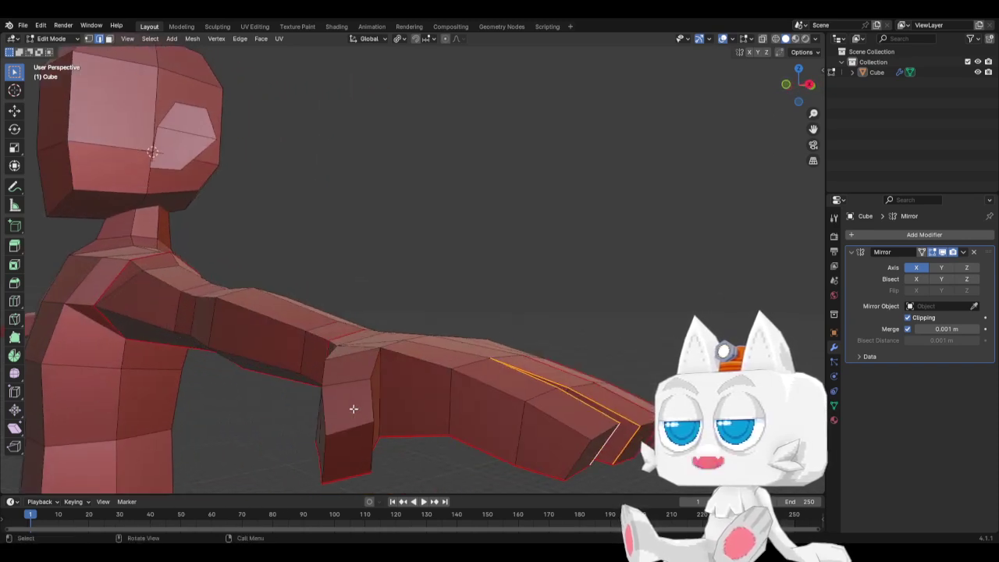
left_click(579, 462)
left_click(556, 426, "shift")
left_click(500, 392, "shift")
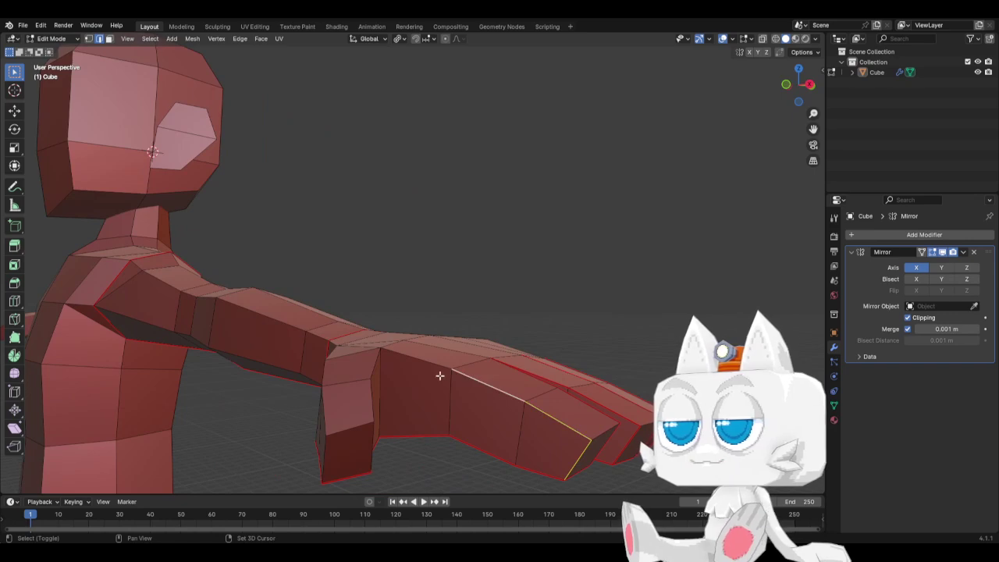
left_click(431, 363, "shift")
right_click(399, 363)
left_click(400, 365)
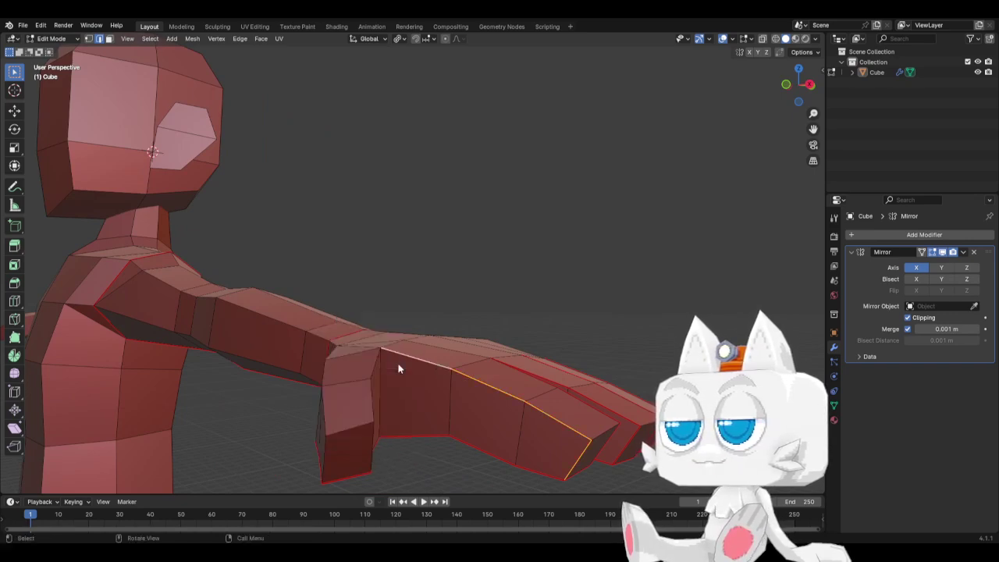
Mark the thumb's upper edge facing the index finger, from its base down over the tip corner, as a seam
middle_click_drag(398, 368, 384, 404)
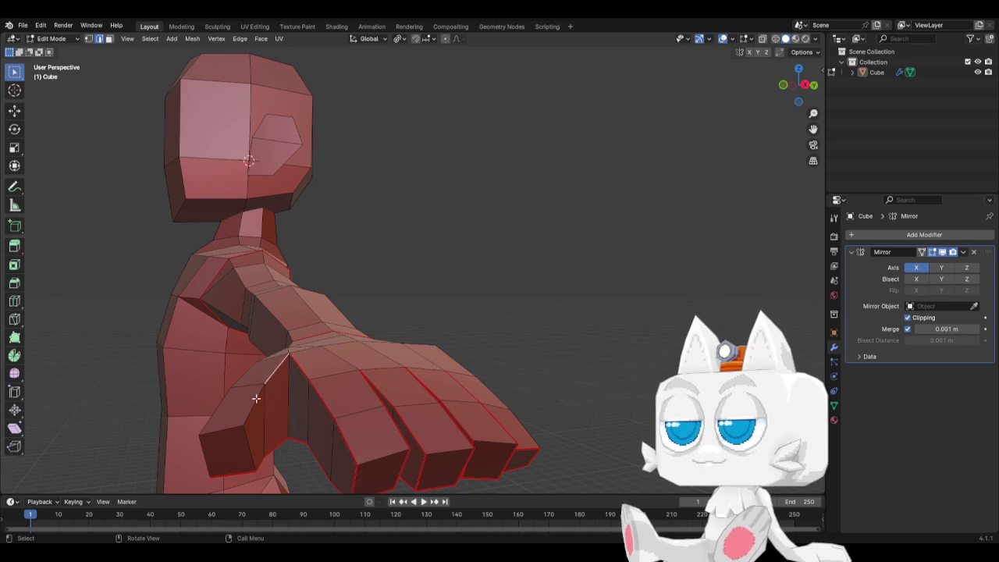
left_click(262, 416, "shift")
left_click(249, 450, "shift")
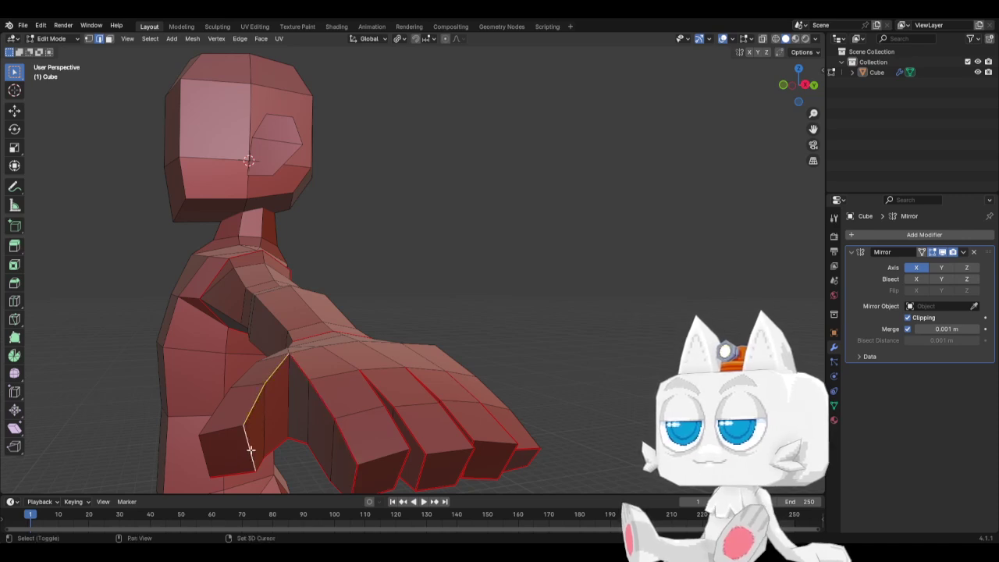
left_click(286, 412, "shift")
key("ctrl+e")
left_click(286, 413)
Mark the thumb's outer upper edge, from the tip corner back to the wrist seam, as a seam
middle_click_drag(285, 413, 458, 401)
left_click(448, 344, "shift")
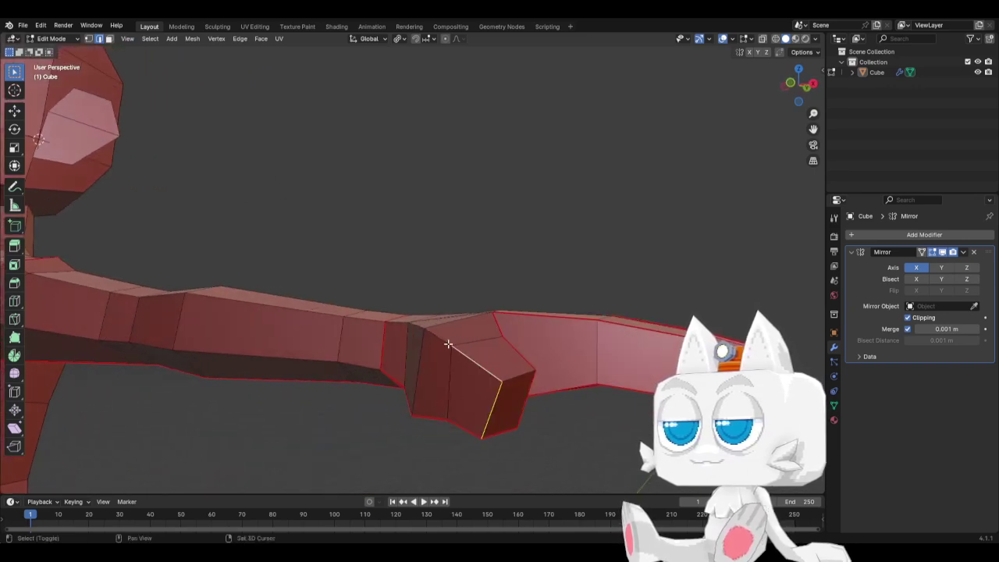
middle_click_drag(447, 352, 480, 383)
left_click(480, 383, "shift")
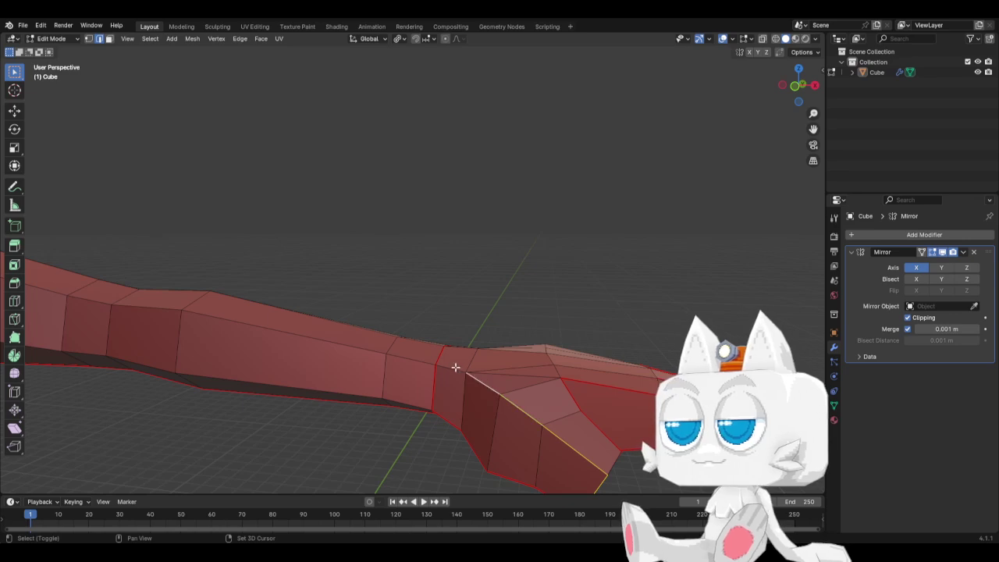
left_click(455, 366, "shift")
key("ctrl+e")
left_click(455, 366)
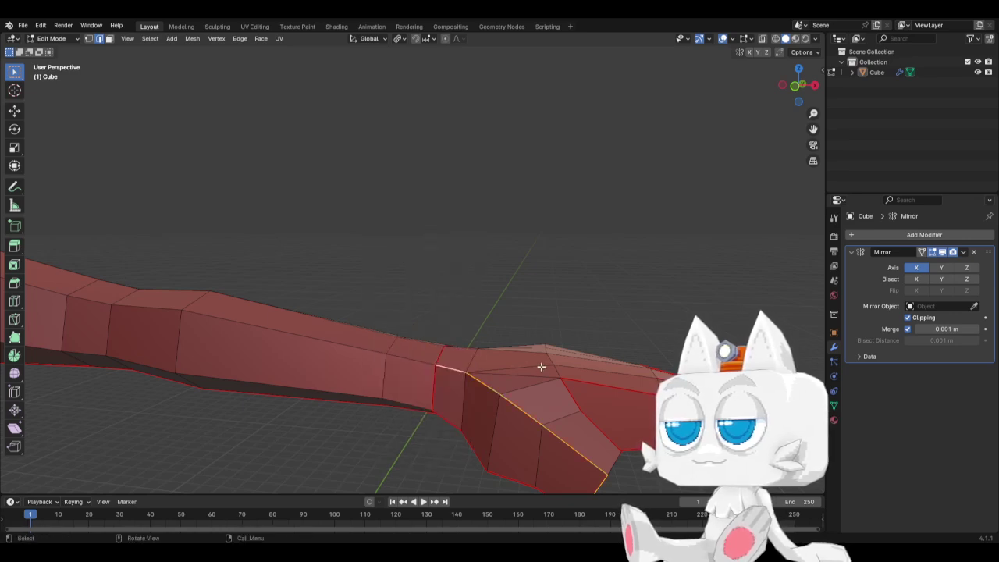
Mark the outer upper edge of the hand, from the little fingertip back to the wrist seam, as a seam
middle_click_drag(541, 366, 382, 388)
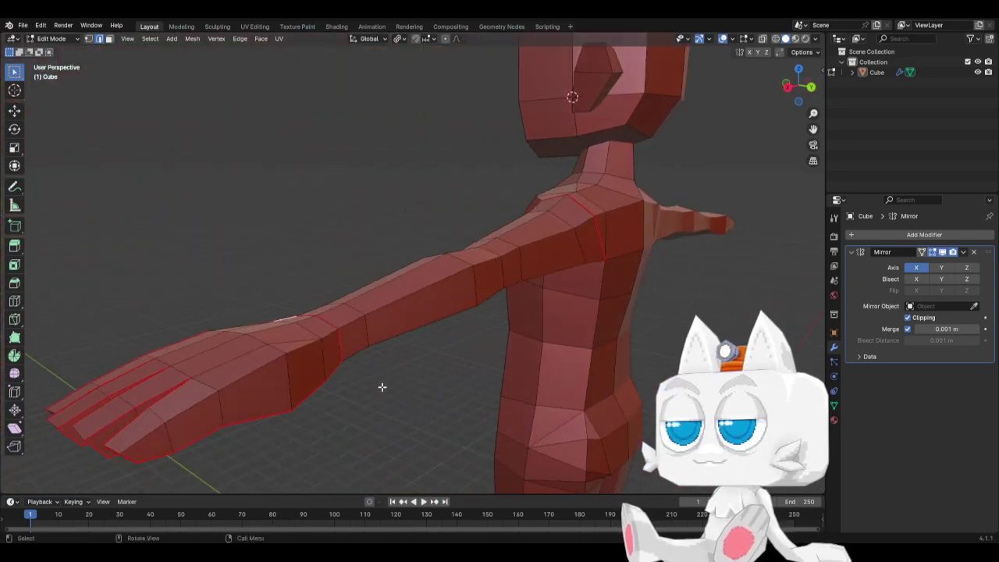
left_click(152, 430)
left_click(218, 389, "shift")
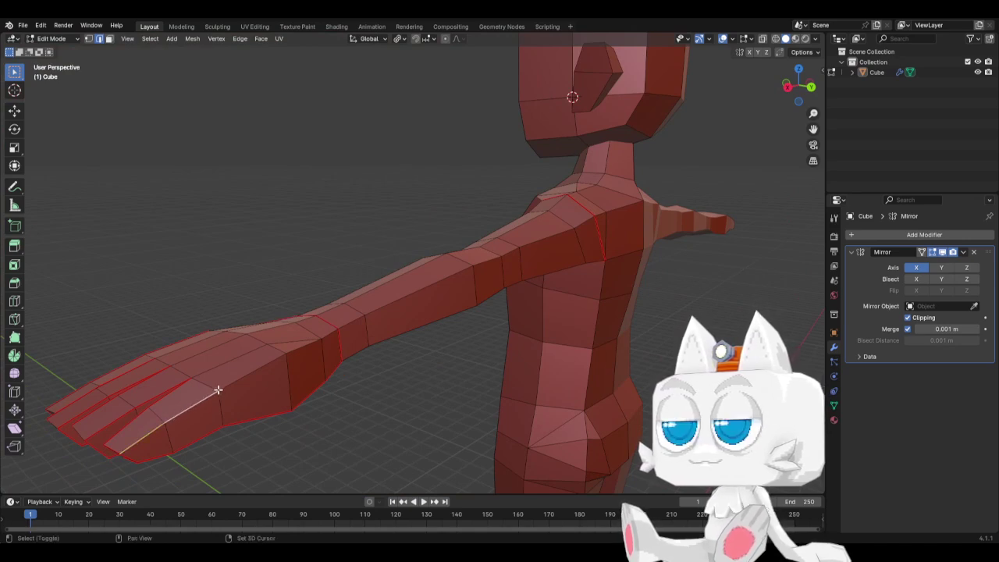
left_click(282, 362, "shift")
key("ctrl+e")
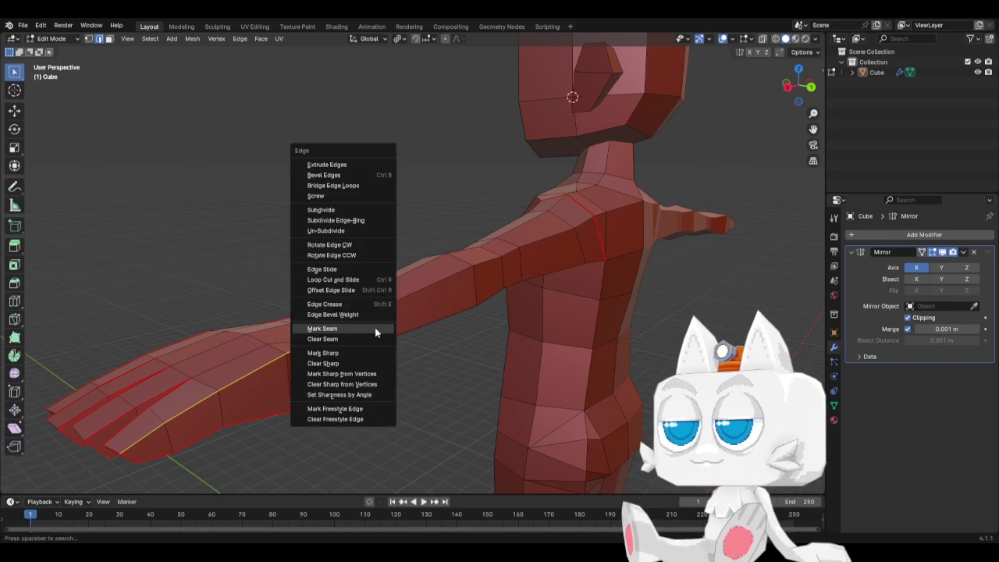
left_click(374, 327)
Select the linked palm-side faces of the hand in face selection mode and hide them
middle_click_drag(104, 364, 219, 419)
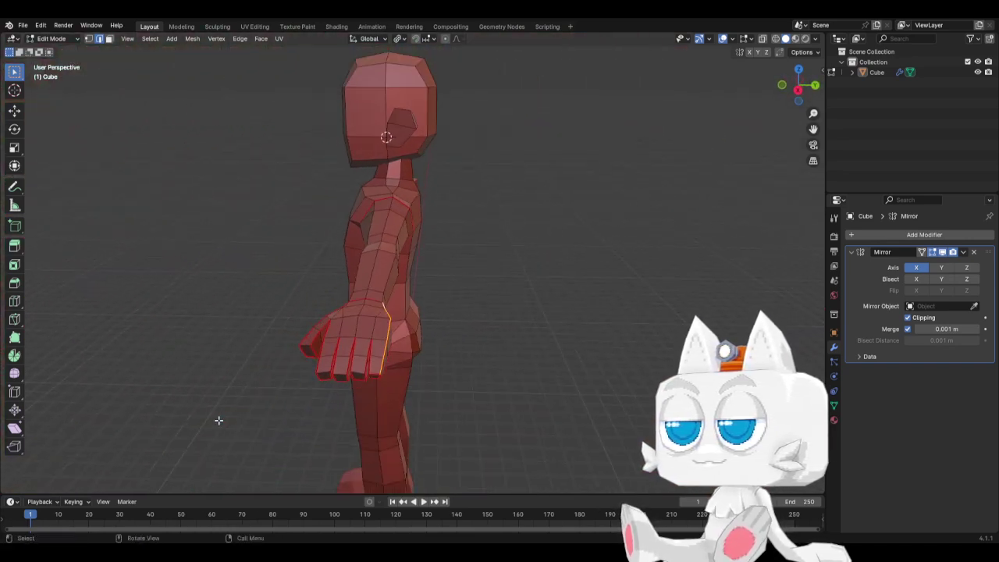
left_click(109, 39)
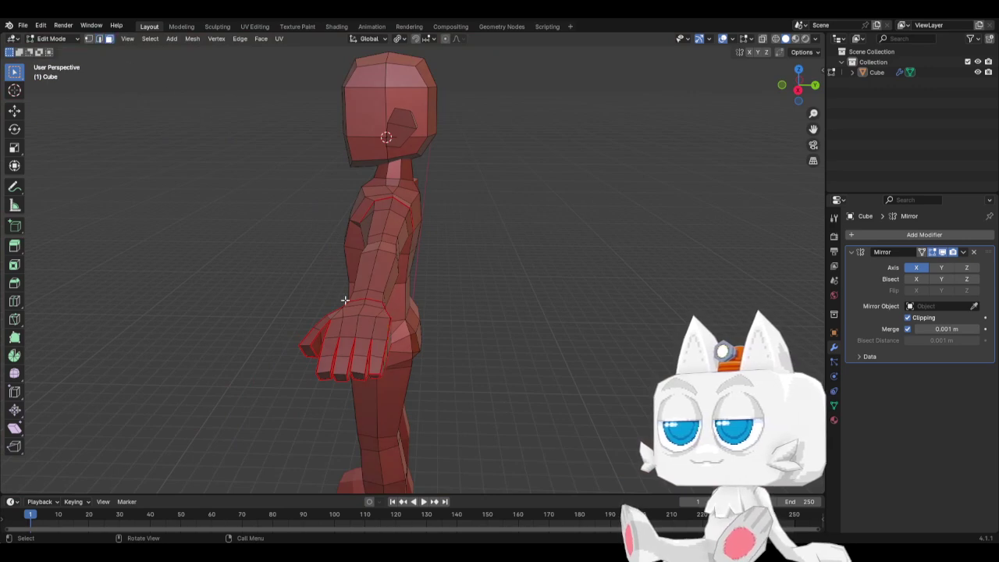
middle_click_drag(376, 366, 315, 244)
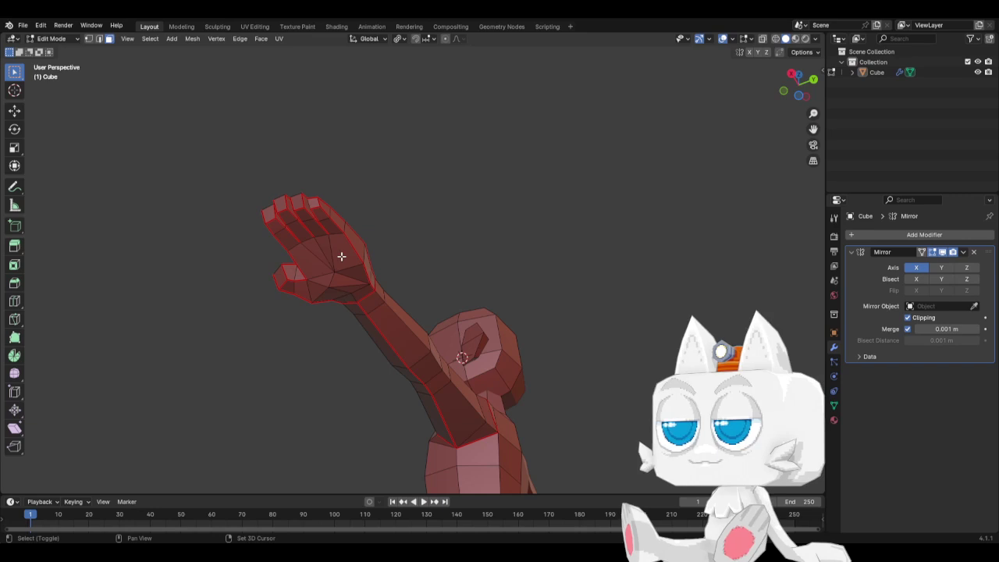
left_click(341, 256)
key("ctrl+l")
key("h")
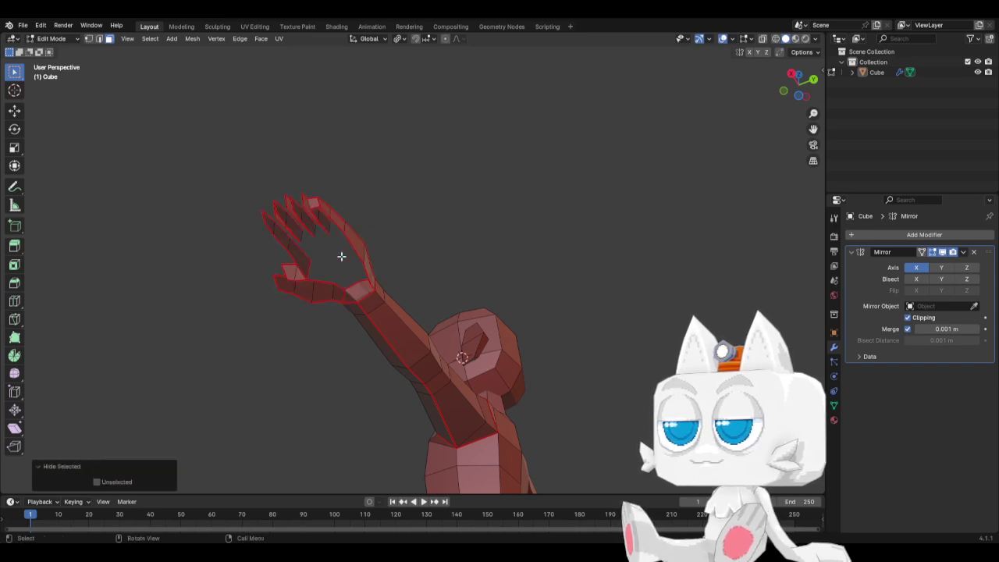
Mark the three short edges at the bases of the gaps between the four fingers as seams
left_click(99, 39)
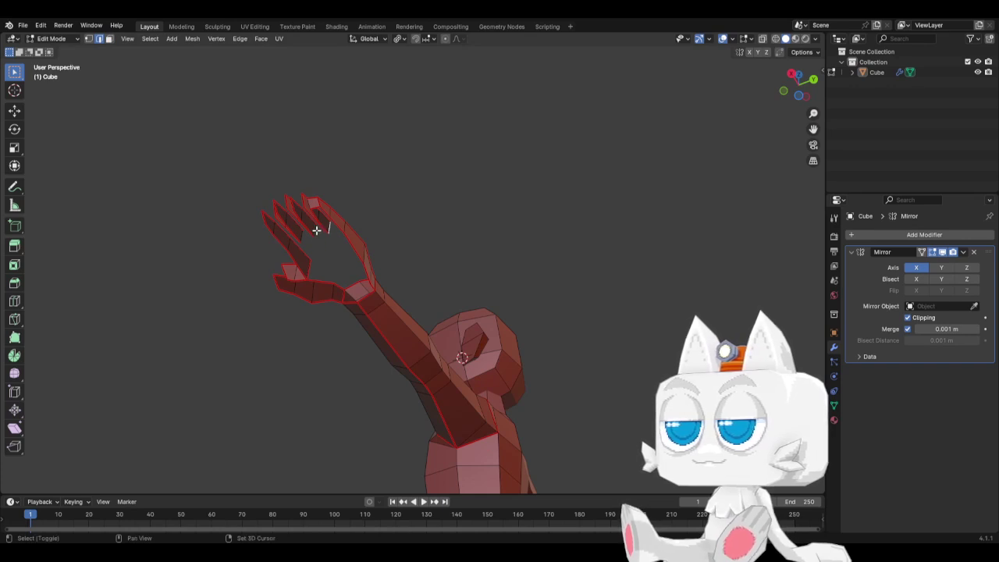
left_click(314, 229, "shift")
left_click(302, 235, "shift")
key("ctrl+e")
left_click(351, 249)
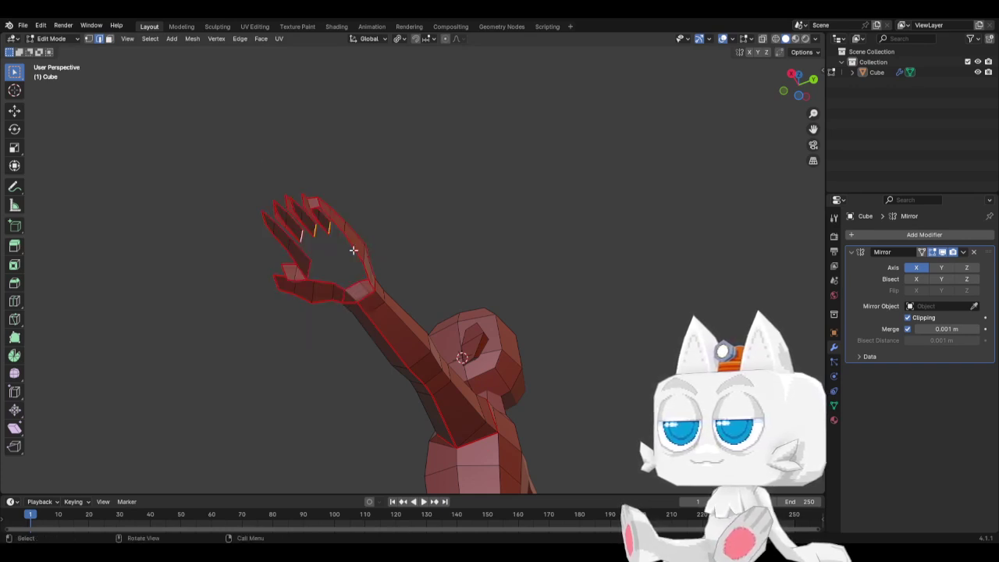
Reveal the hidden palm faces with nothing left selected and save the file
key("l")
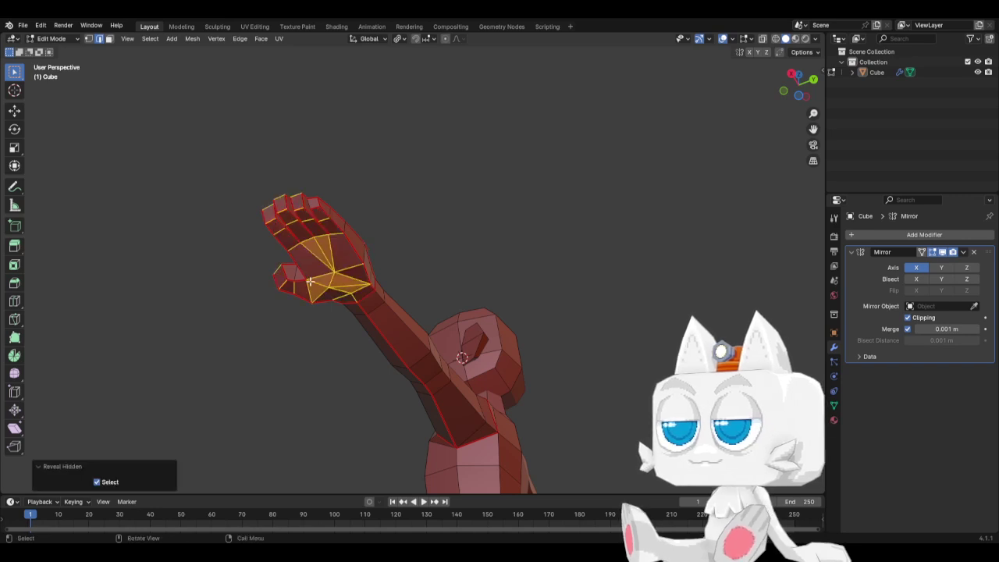
key("a")
key("alt+a")
middle_click_drag(251, 349, 499, 391)
key("ctrl+s")
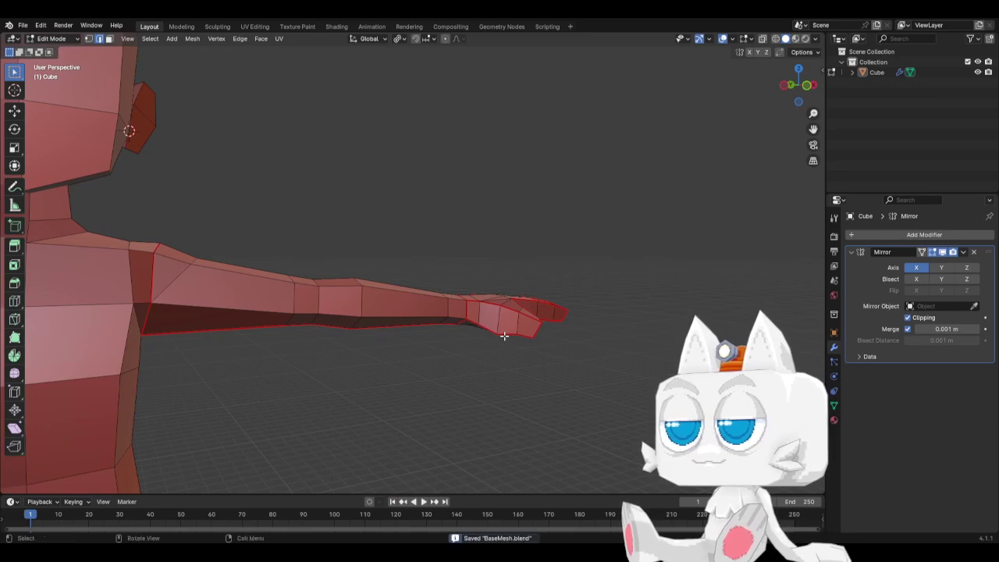
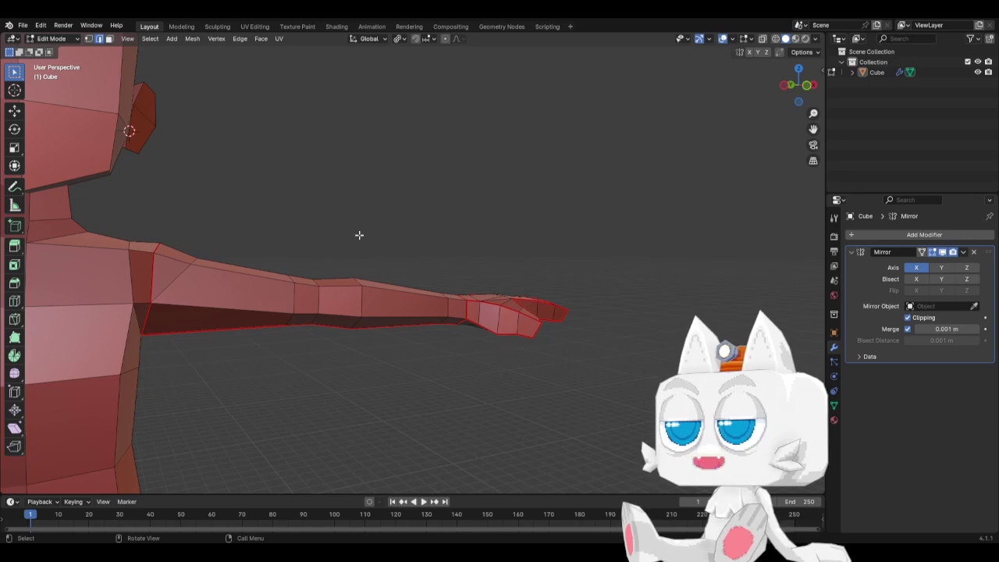
In edge selection mode, mark the side edges of the torso from the armpit down to the hip as a seam
left_click(89, 39)
scroll(473, 341, "down", 5)
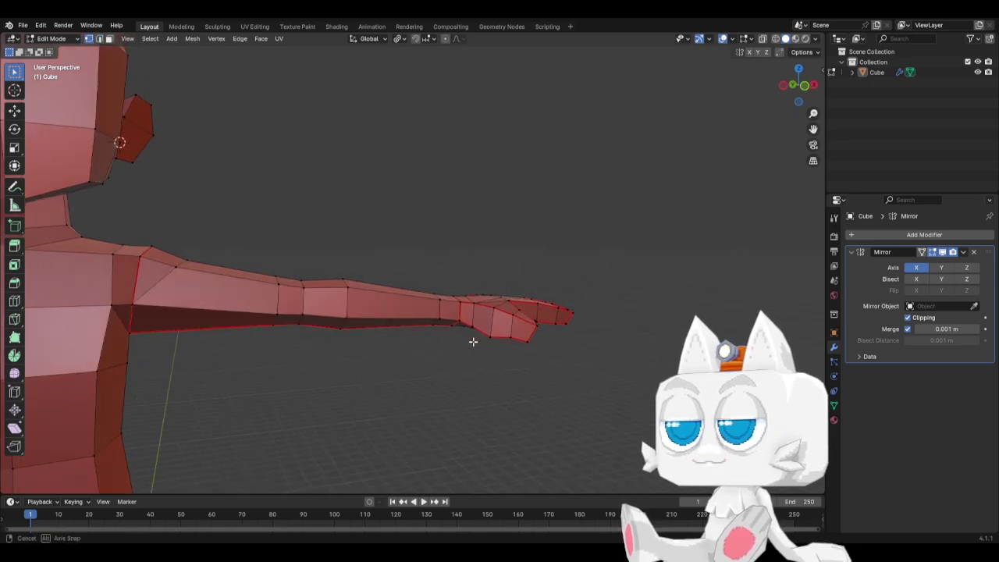
middle_click_drag(390, 335, 479, 352)
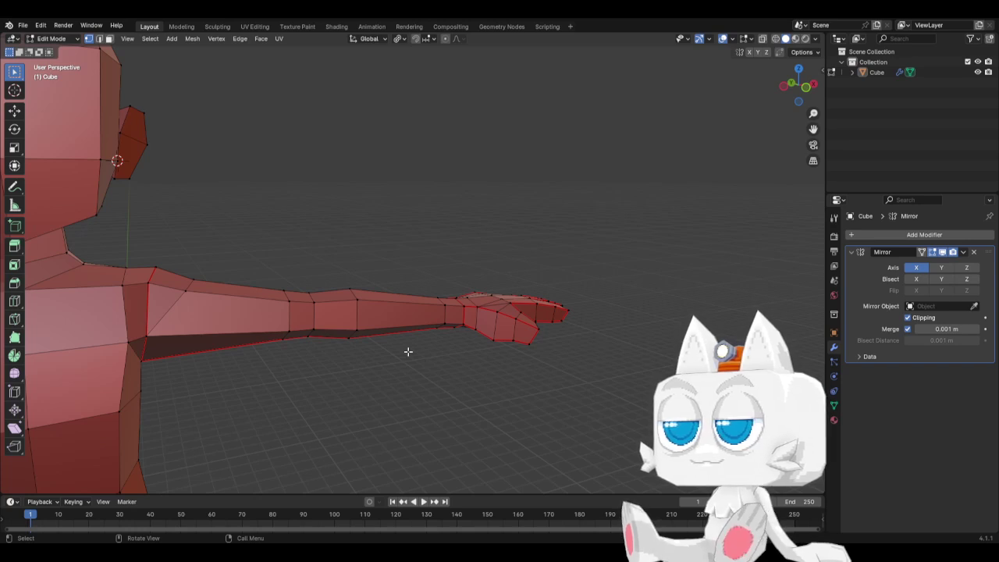
key("KP_1")
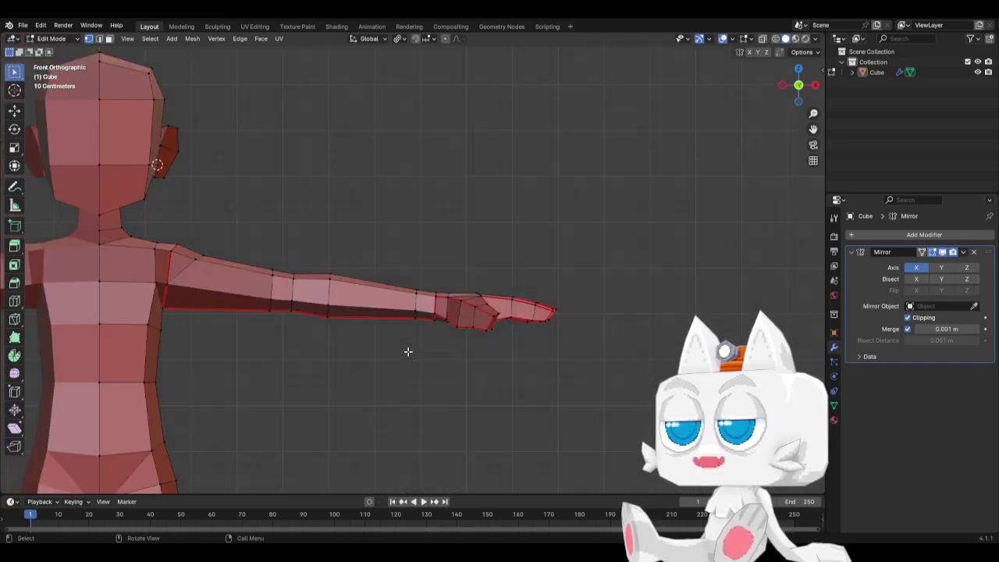
left_click(99, 38)
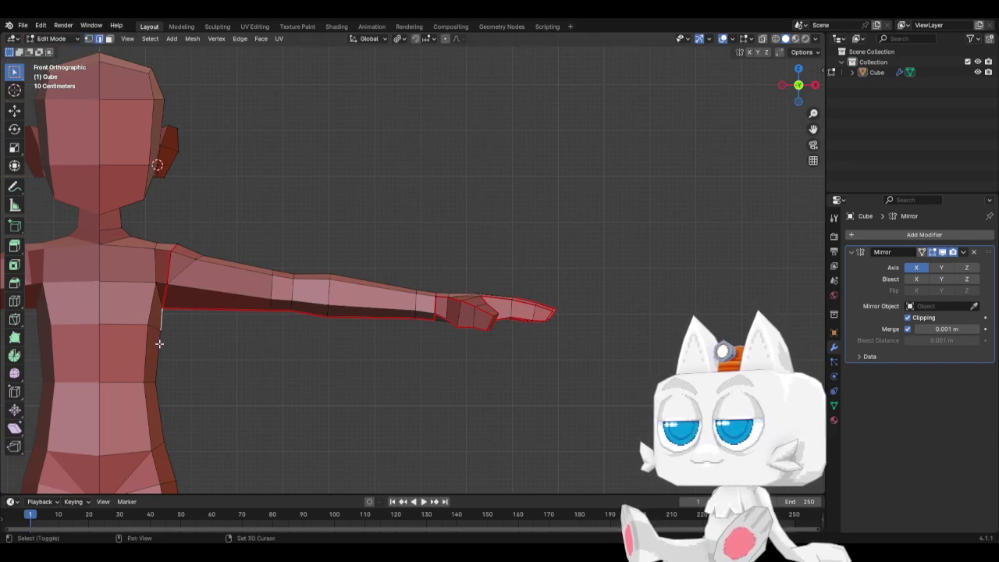
left_click(165, 380, "shift")
left_click(162, 406, "shift")
middle_click_drag(216, 388, 319, 305, "shift")
key("ctrl+e")
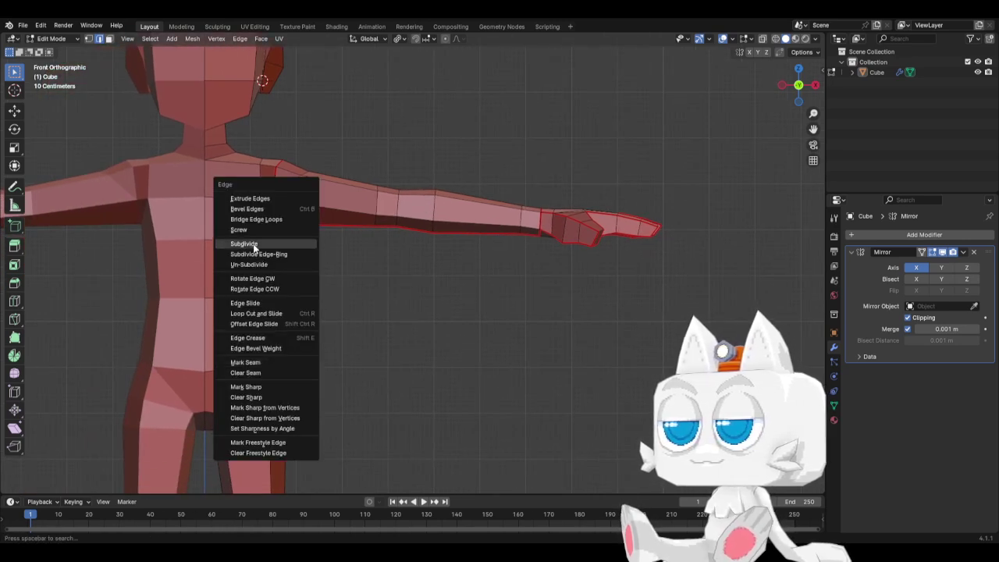
left_click(252, 361)
Mark the diagonal groin edge, the waistline edges around to the back, the outer hip edges and the back thigh-top edges as seams
left_click(266, 360)
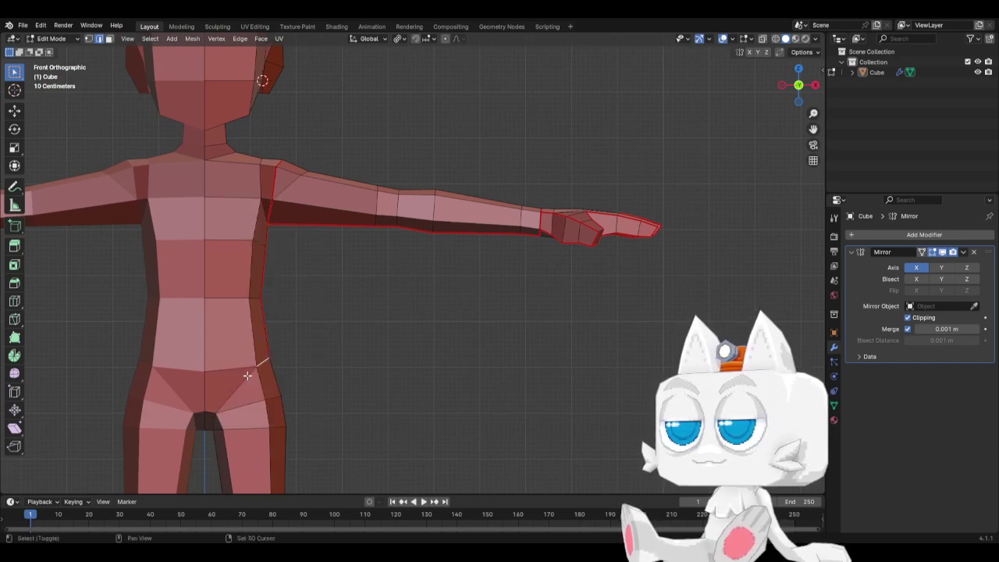
left_click(214, 422, "shift")
middle_click_drag(245, 414, 271, 388)
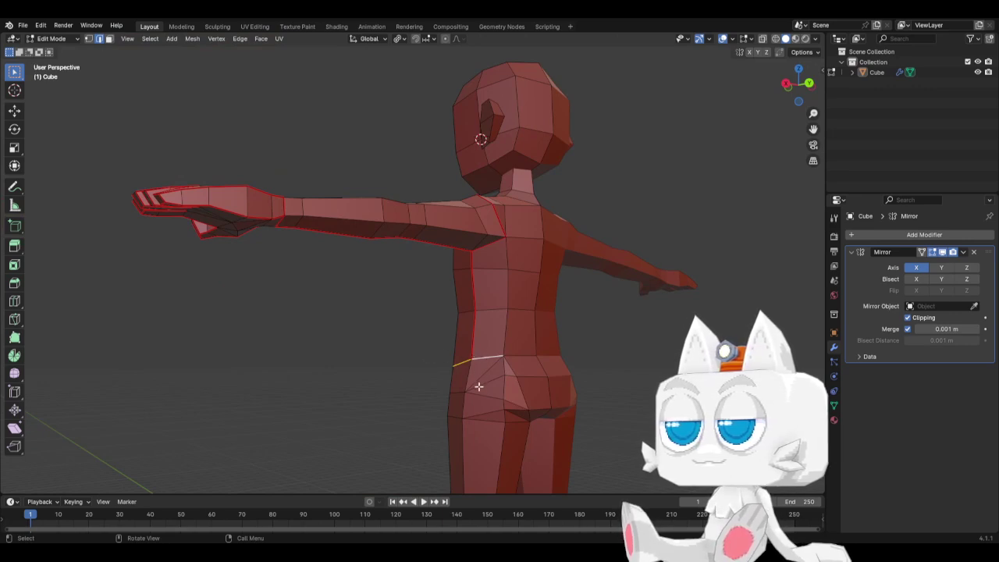
middle_click_drag(447, 397, 406, 407)
scroll(413, 404, "down", 1)
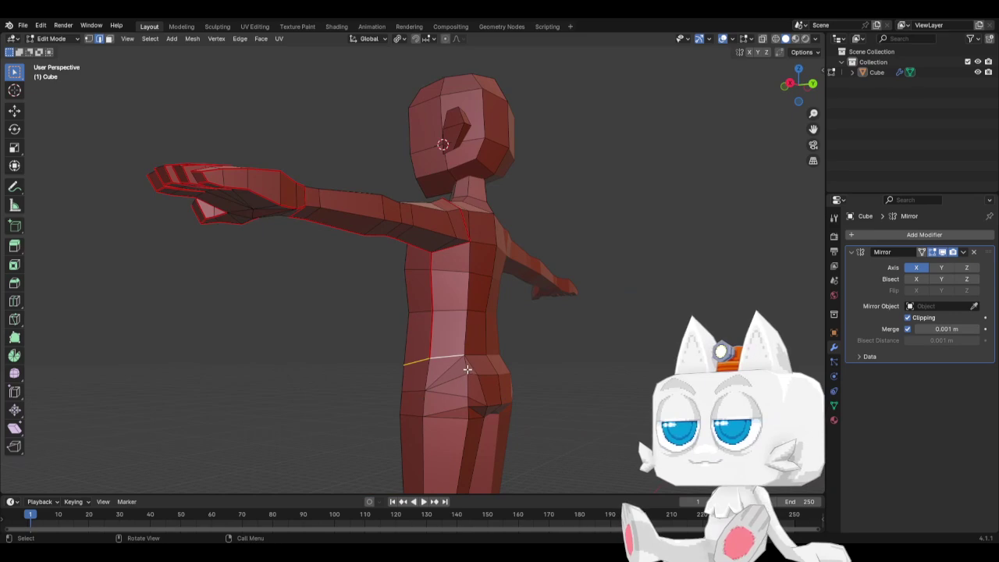
left_click(481, 357, "shift")
middle_click_drag(473, 370, 461, 370)
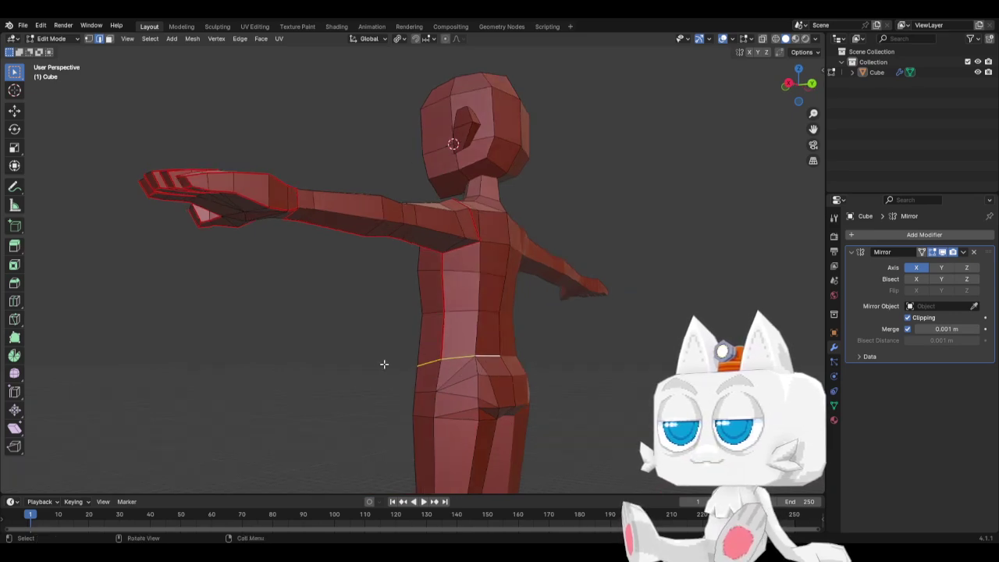
middle_click_drag(383, 364, 462, 405)
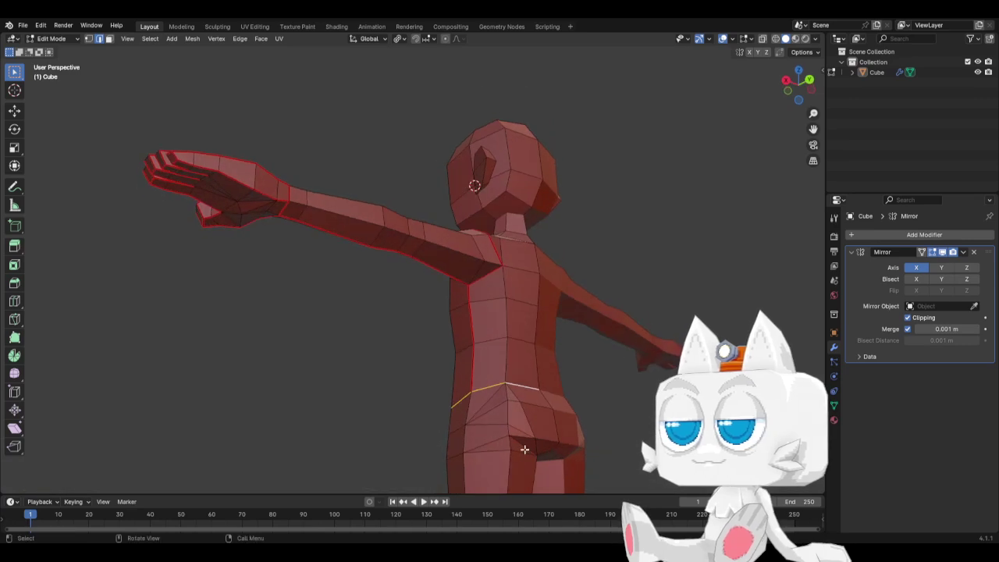
middle_click_drag(522, 456, 402, 432)
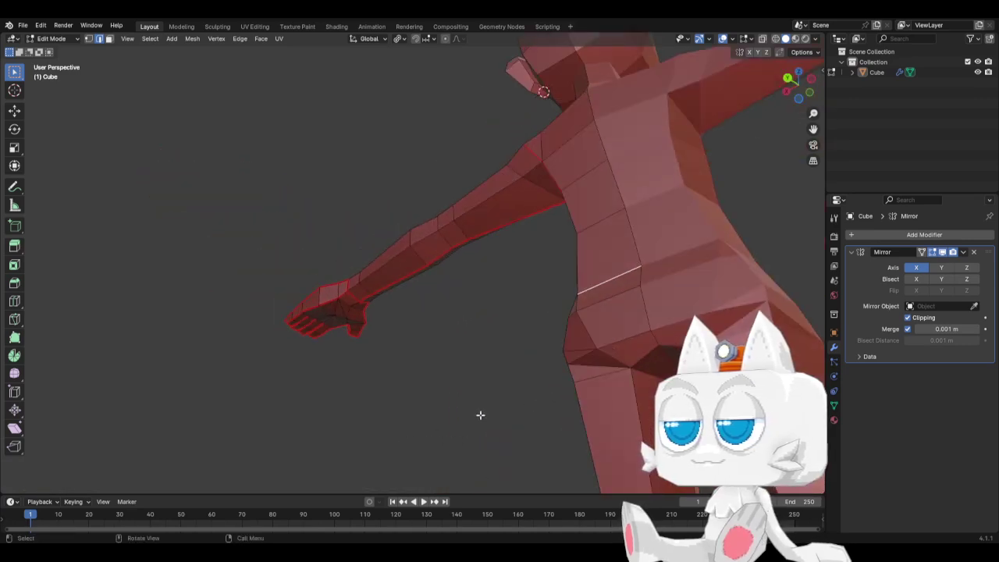
left_click(649, 375, "shift")
left_click(609, 377, "shift")
middle_click_drag(533, 382, 595, 429)
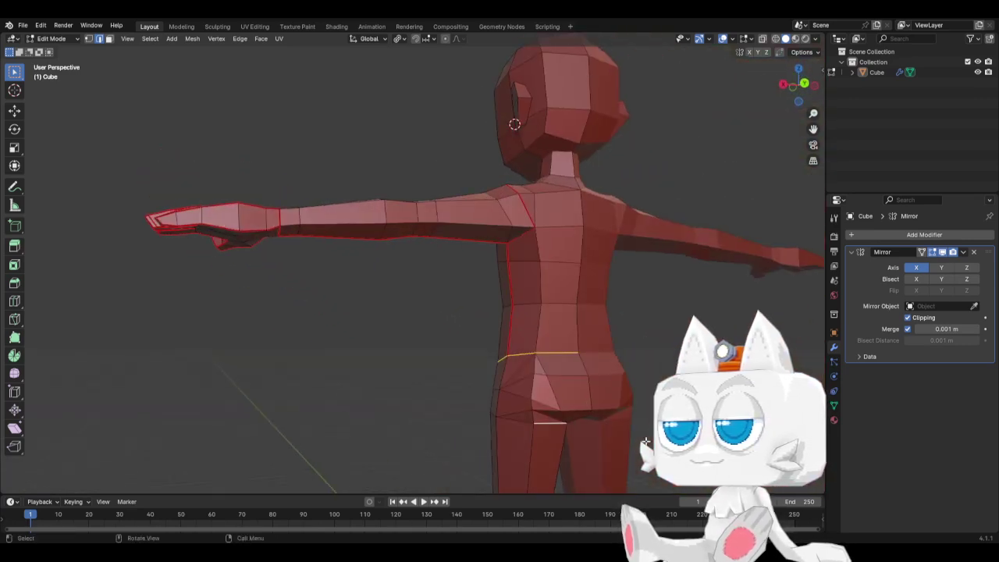
left_click(498, 406, "shift")
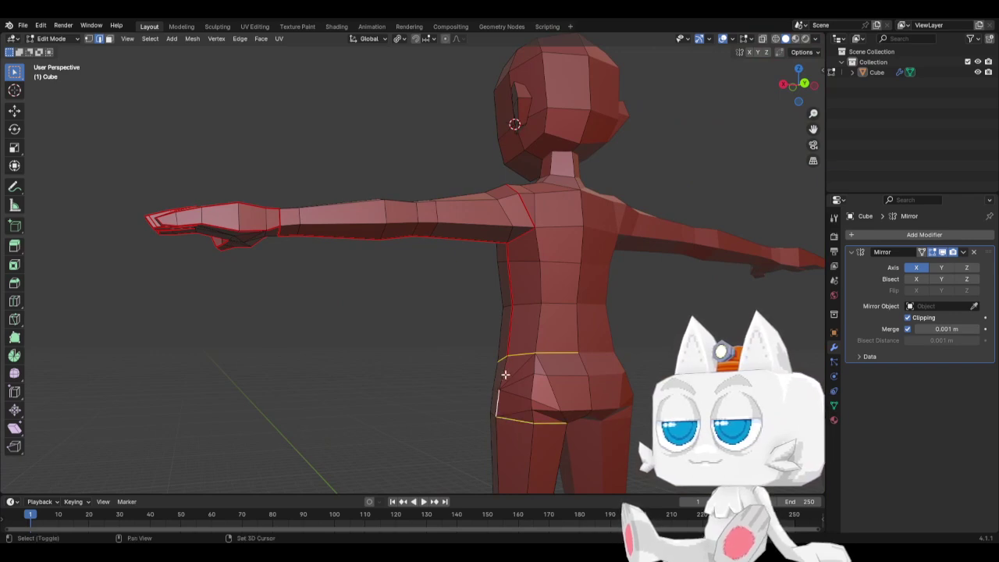
left_click(504, 375, "shift")
key("ctrl+e")
left_click(597, 363)
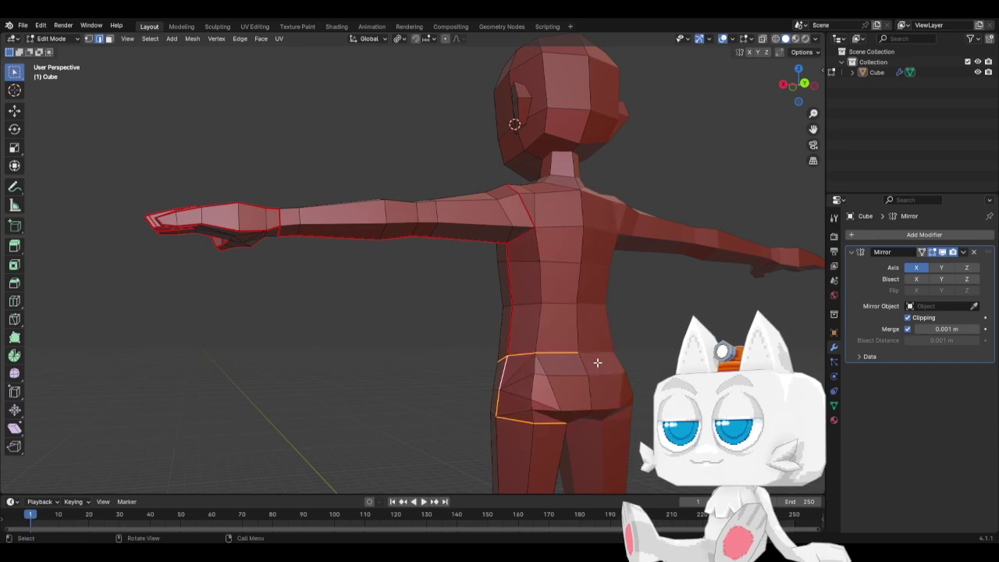
Mark the waist edge across the lower back and the edges across the front top of the thigh as seams
left_click(561, 353)
key("ctrl+e")
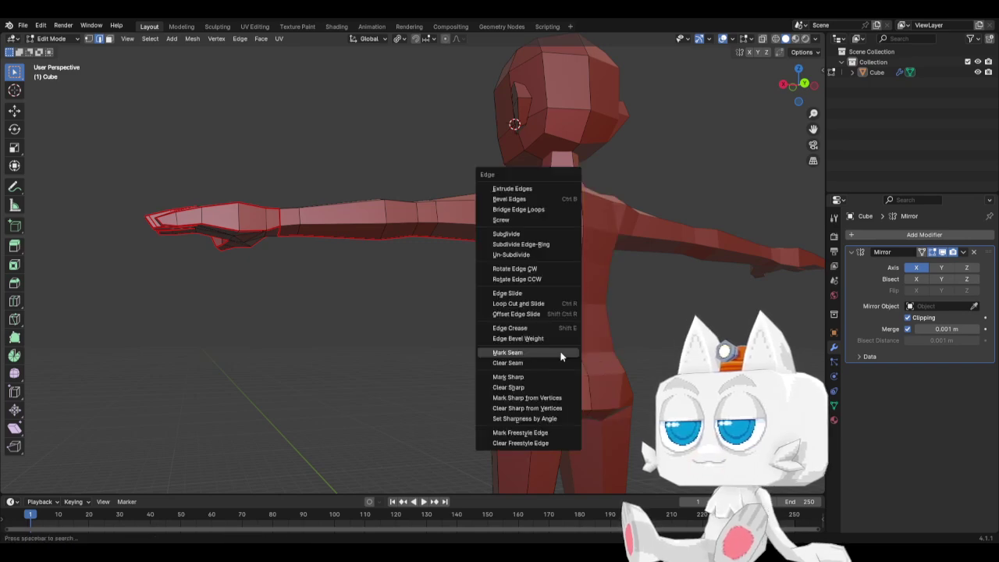
left_click(555, 355)
middle_click_drag(507, 375, 616, 413)
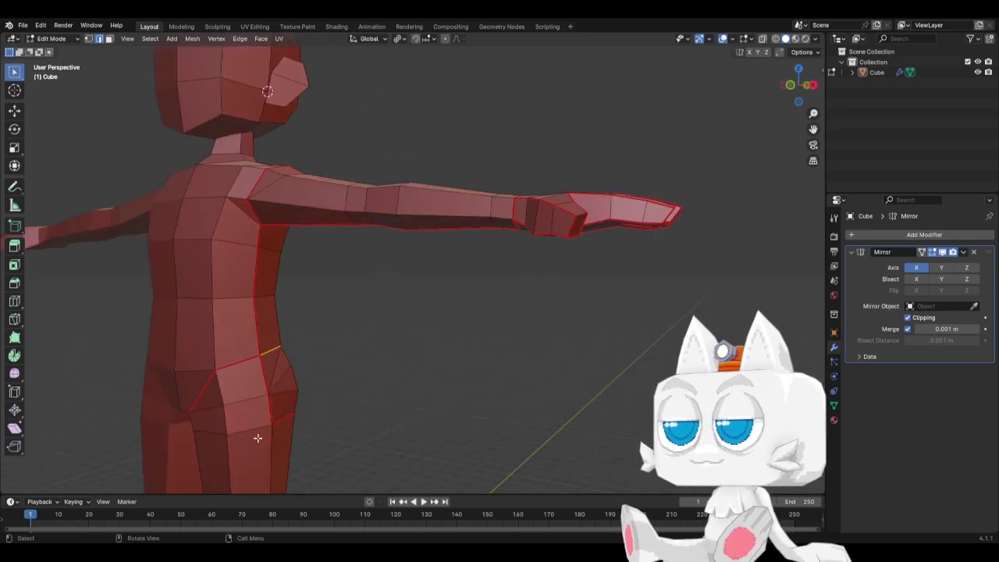
scroll(245, 438, "down", 4)
middle_click_drag(257, 433, 207, 395)
left_click(329, 372, "shift")
key("ctrl+e")
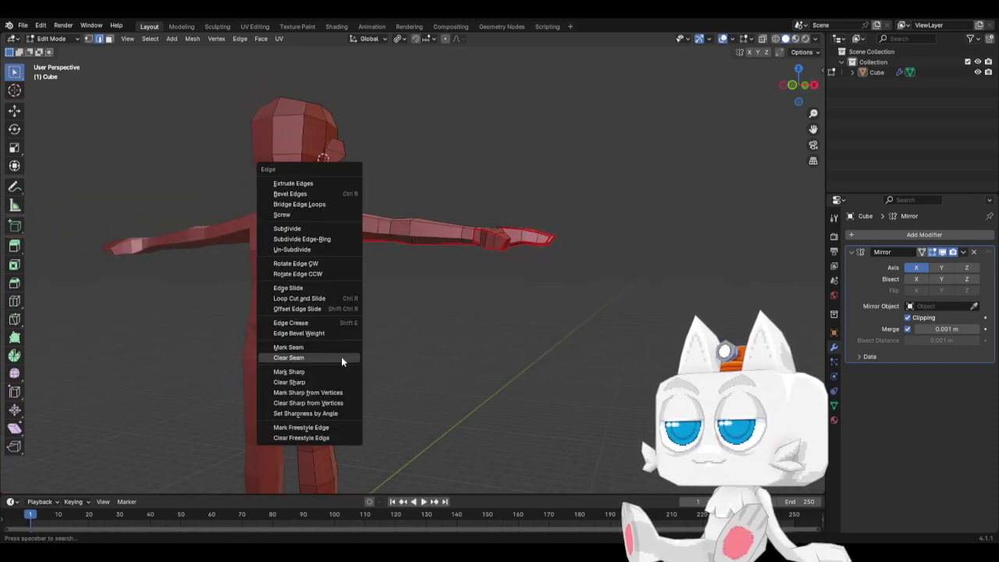
left_click(319, 347)
Mark the vertical outer hip edges and the outer back waist edge beside them as seams
middle_click_drag(388, 361, 332, 351)
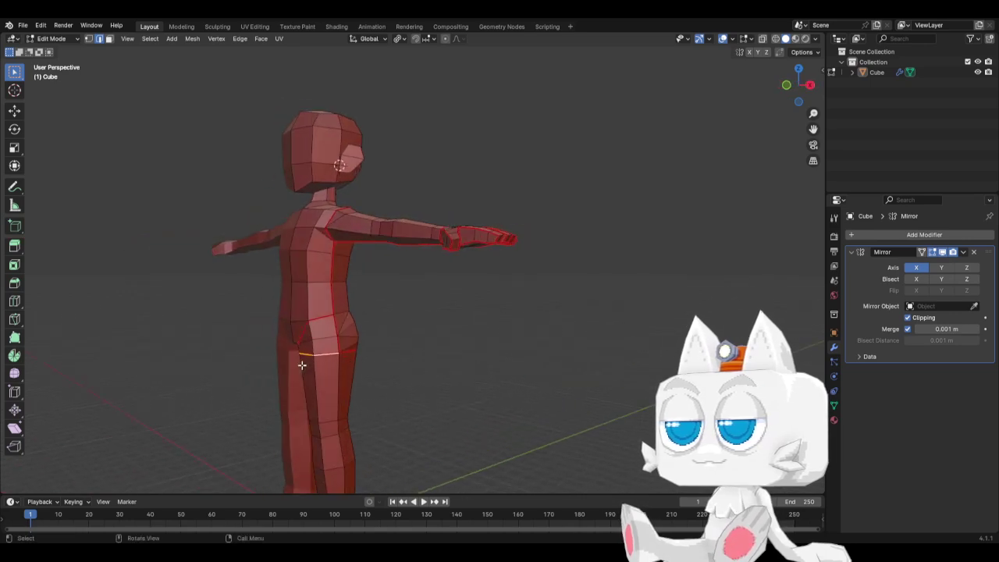
left_click(334, 326, "shift")
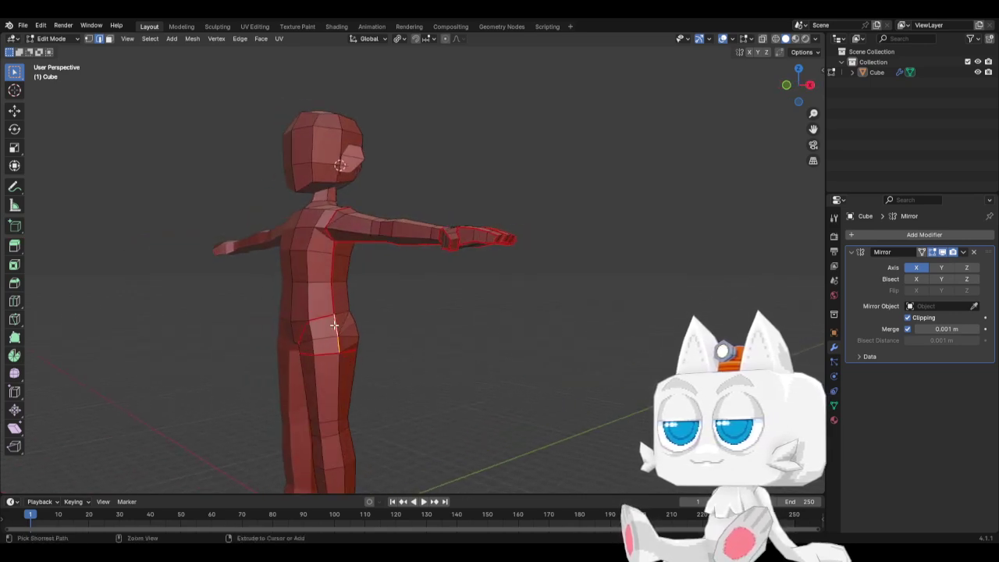
key("ctrl+e")
left_click(334, 327)
middle_click_drag(409, 346, 292, 342)
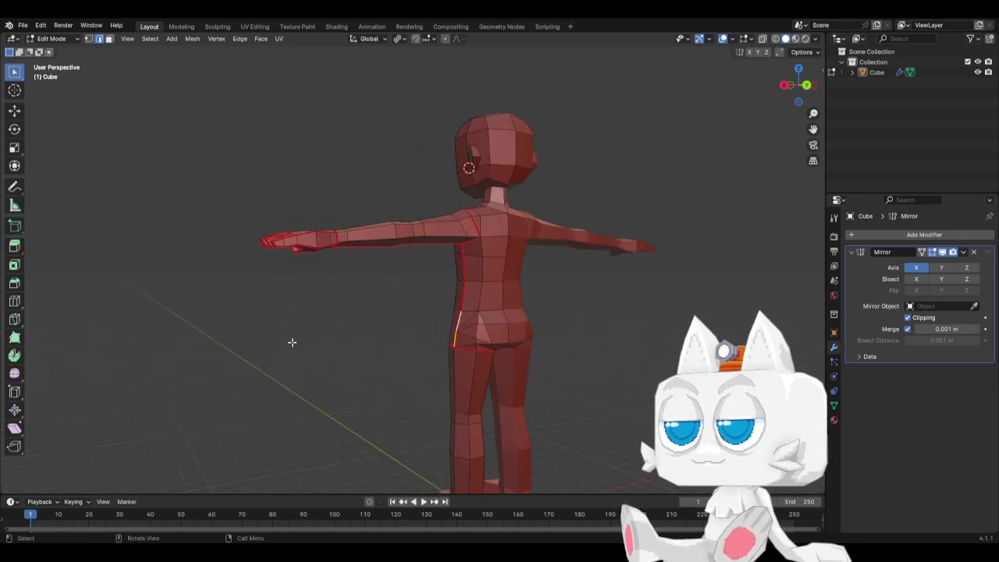
left_click(468, 313)
key("ctrl+e")
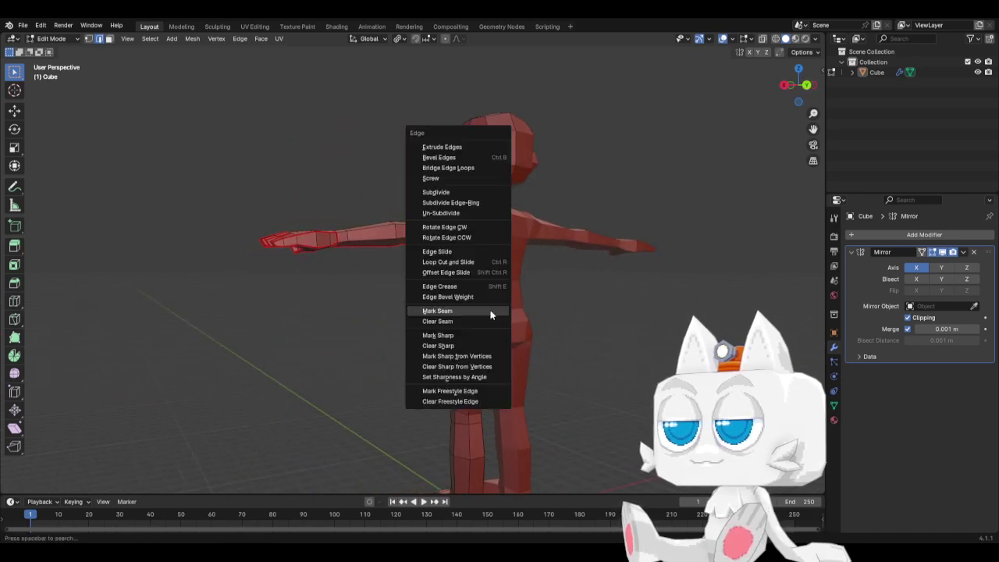
left_click(414, 375)
Check the seams around the hip, crotch and top of the thigh, and save the file
middle_click_drag(372, 340, 552, 357)
scroll(319, 380, "up", 2)
middle_click_drag(314, 382, 229, 368)
right_click(261, 366)
key("Escape")
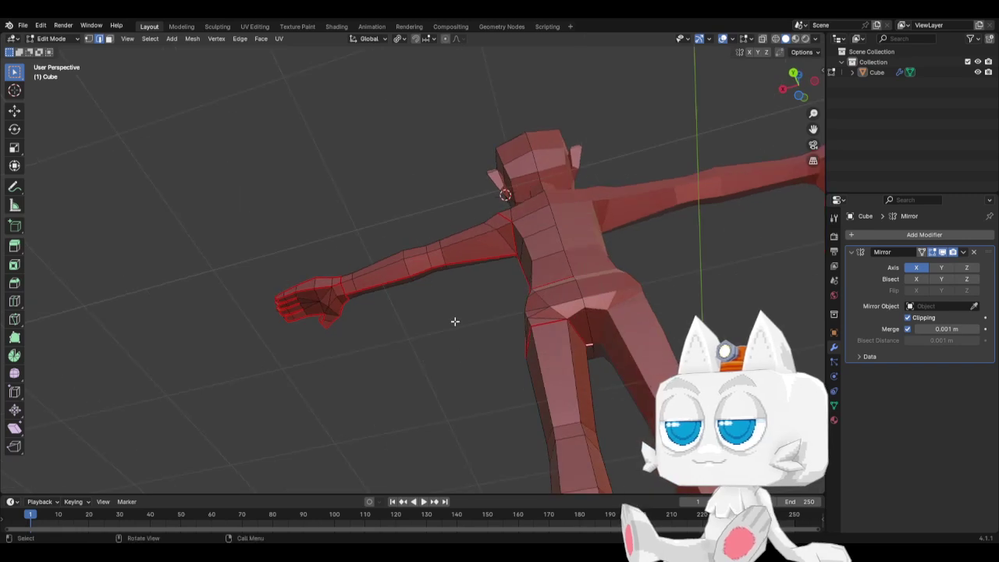
middle_click_drag(455, 321, 605, 380)
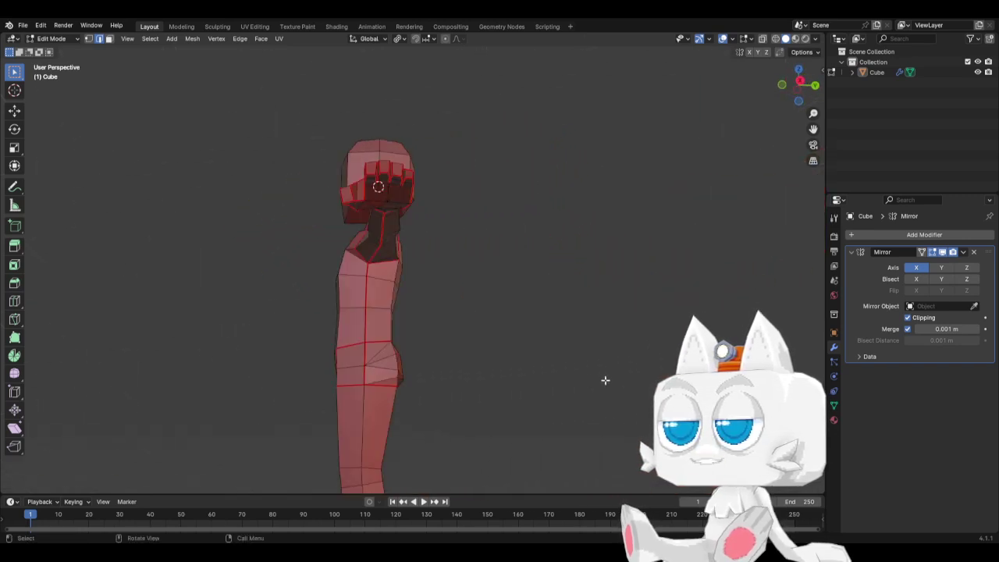
key("KP_1")
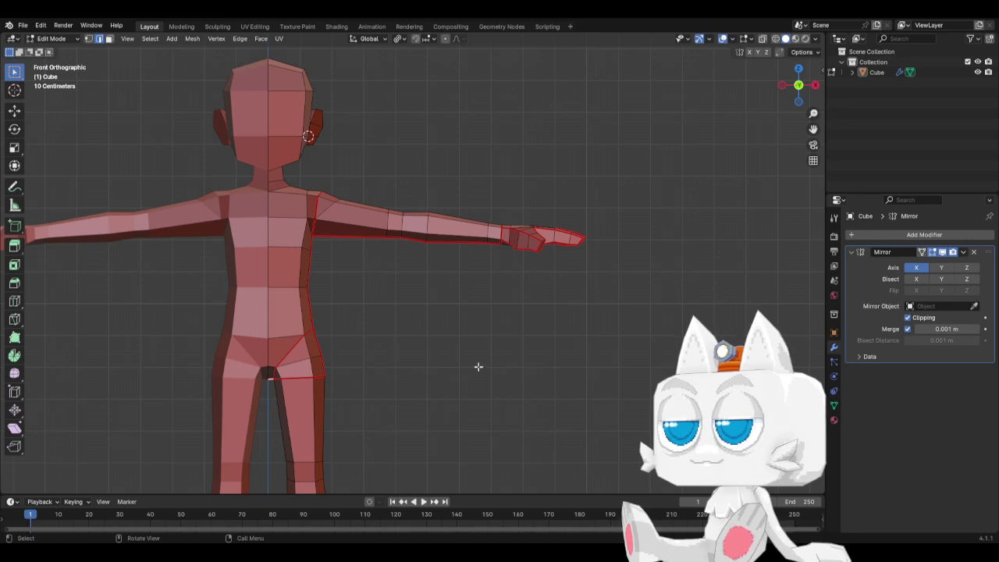
key("ctrl+s")
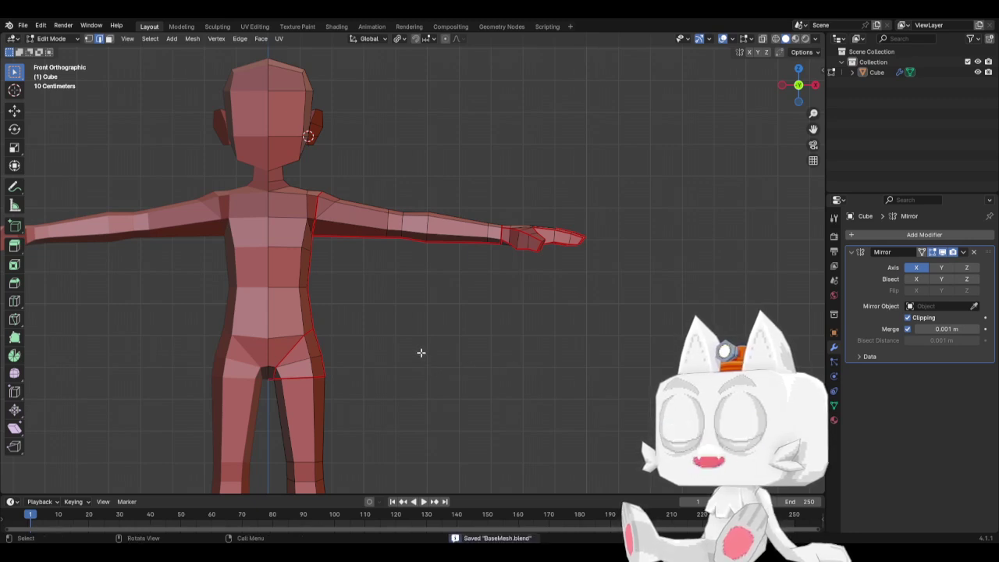
Mark the inner leg edges from the crotch down to the ankle as a seam
middle_click_drag(411, 361, 547, 288, "shift")
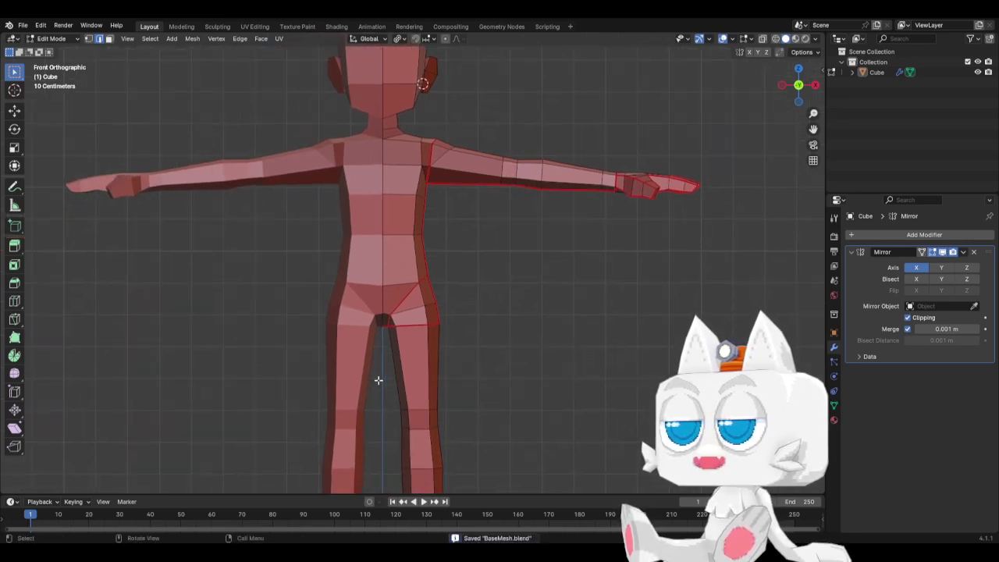
key("k")
left_click(388, 324)
middle_click_drag(408, 356, 427, 244, "shift")
left_click(414, 379, "shift")
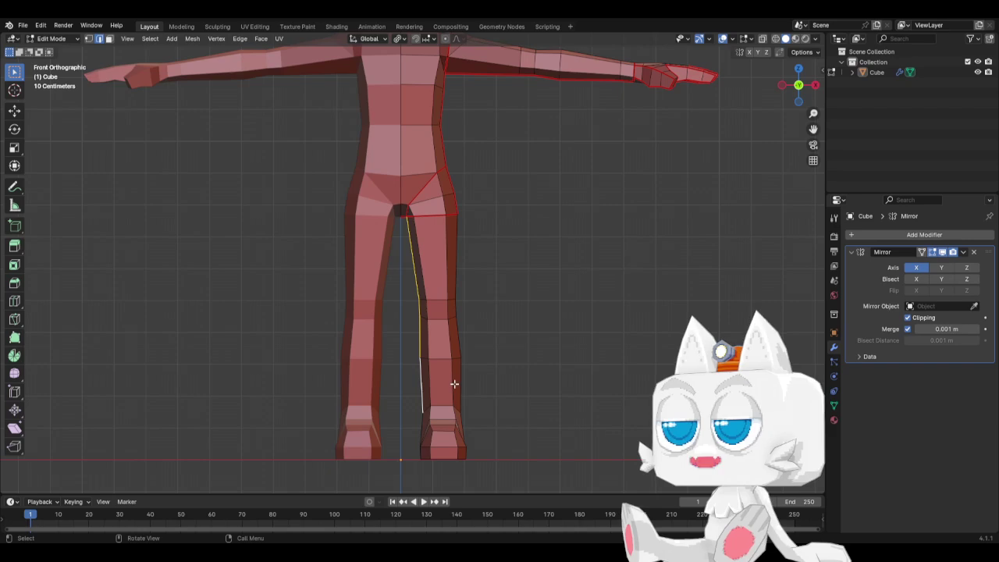
key("ctrl+e")
left_click(454, 384)
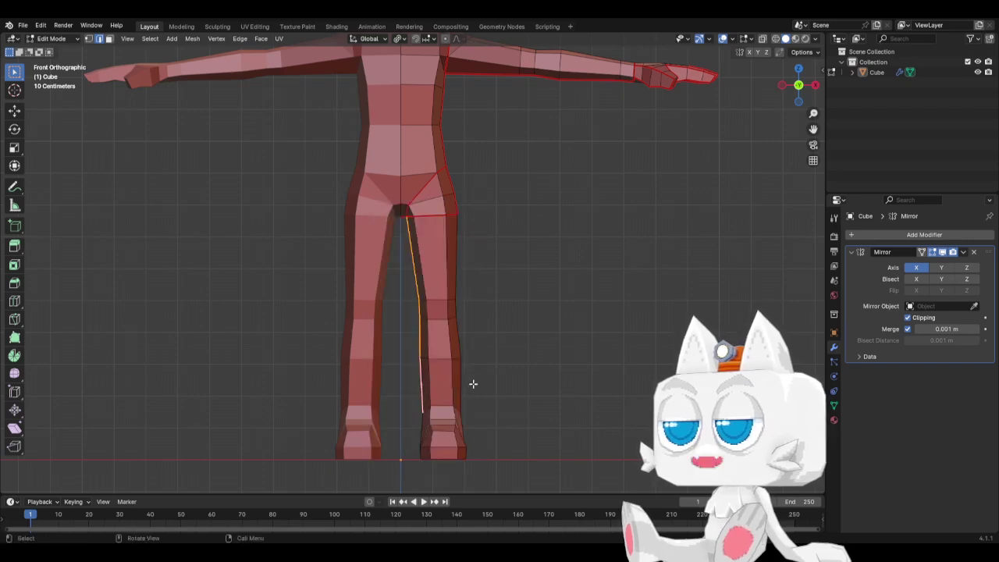
Mark the edge running from the inner ankle down towards the heel as a seam
middle_click_drag(483, 383, 514, 405)
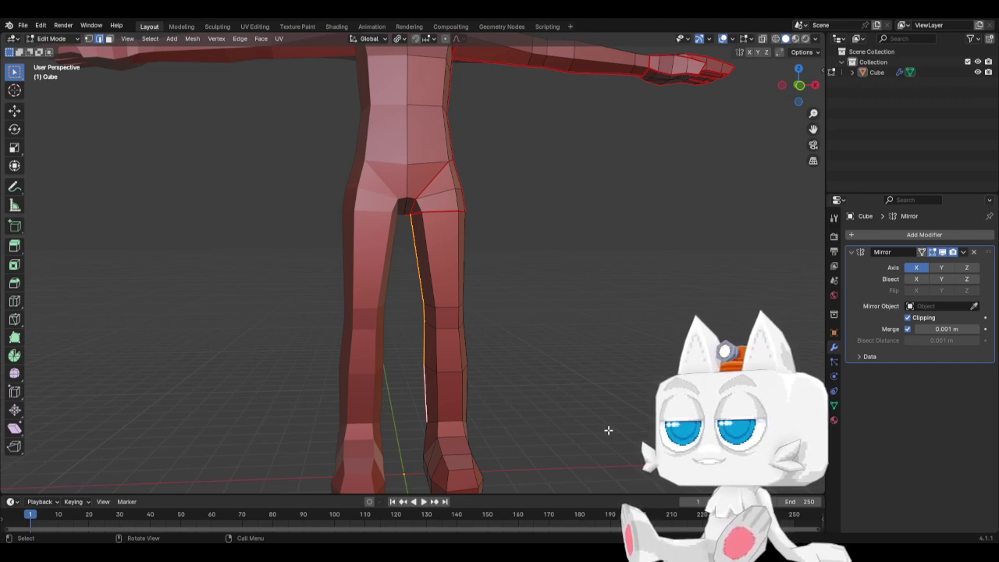
middle_click_drag(535, 424, 272, 413)
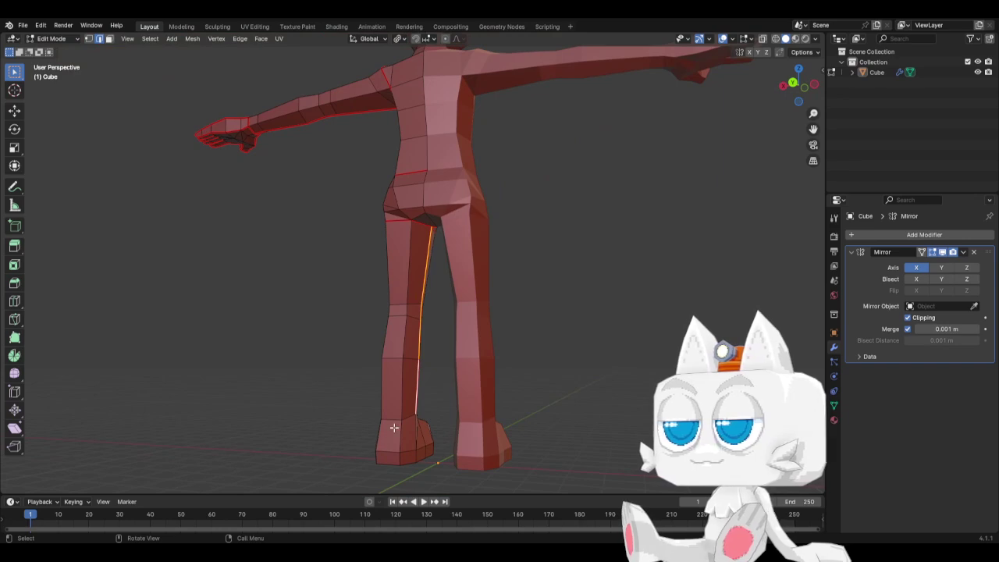
scroll(386, 423, "up", 2)
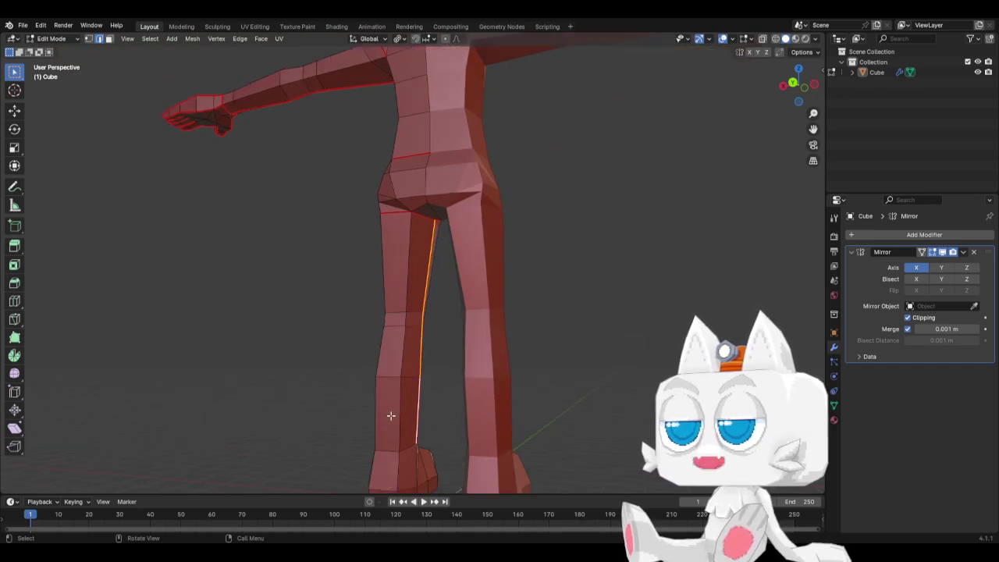
middle_click_drag(393, 415, 495, 297)
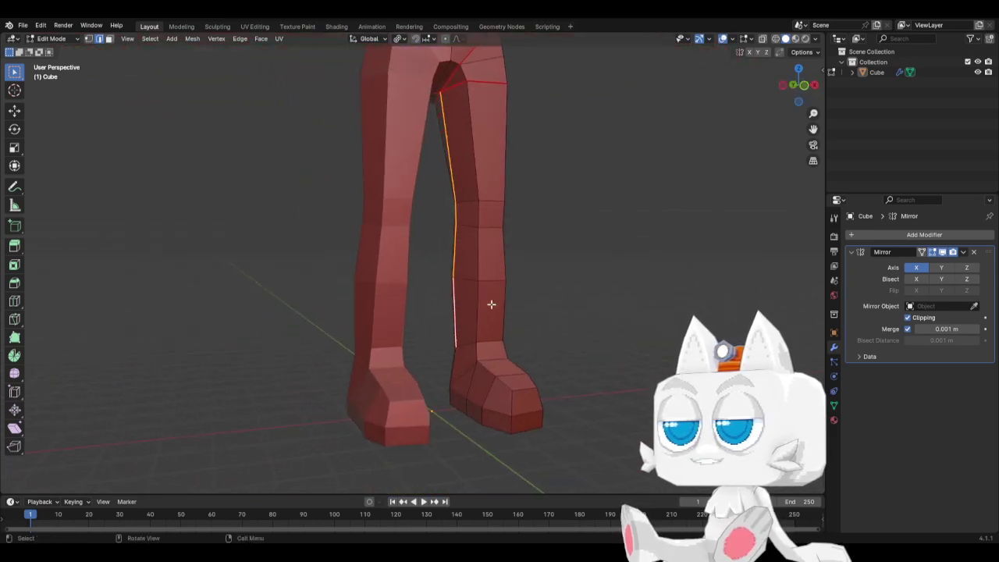
middle_click_drag(445, 350, 460, 374)
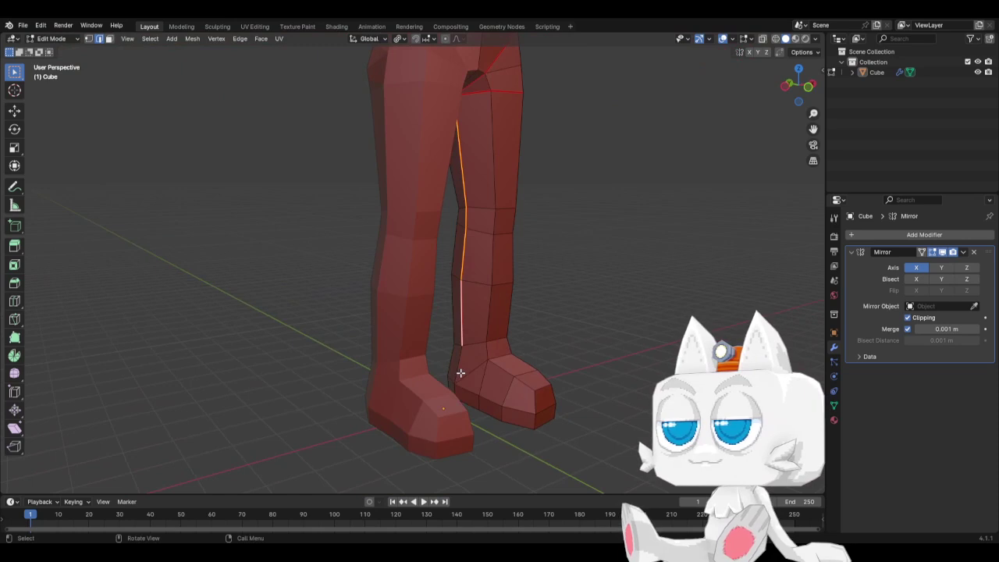
left_click(457, 367)
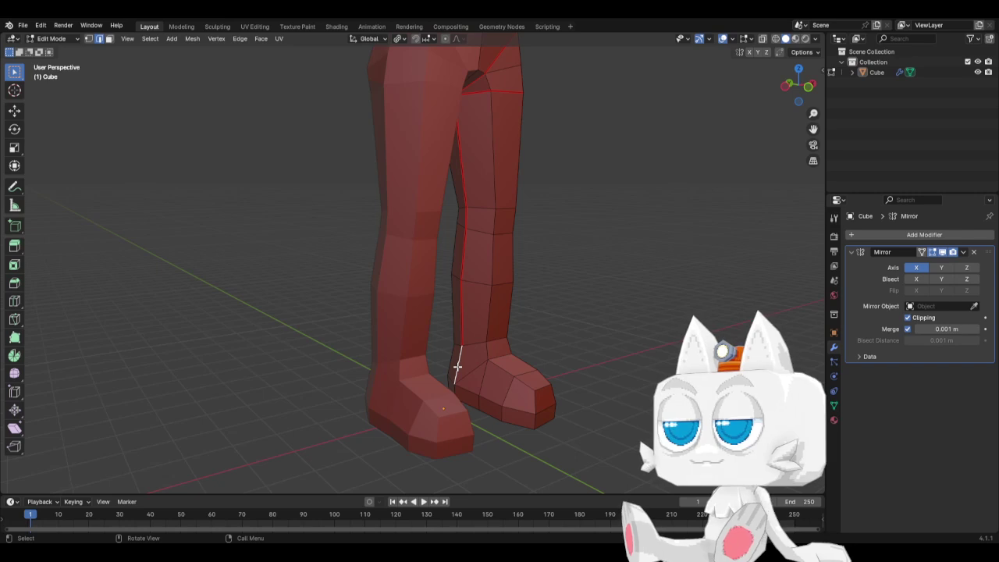
key("ctrl+e")
left_click(457, 365)
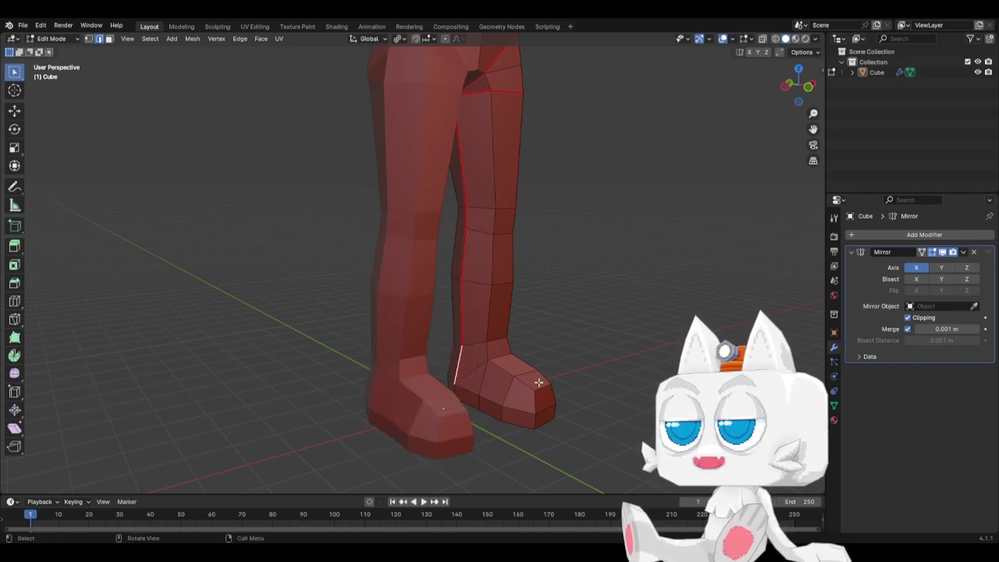
Mark the full edge loop around the ankle as a seam
left_click(468, 374)
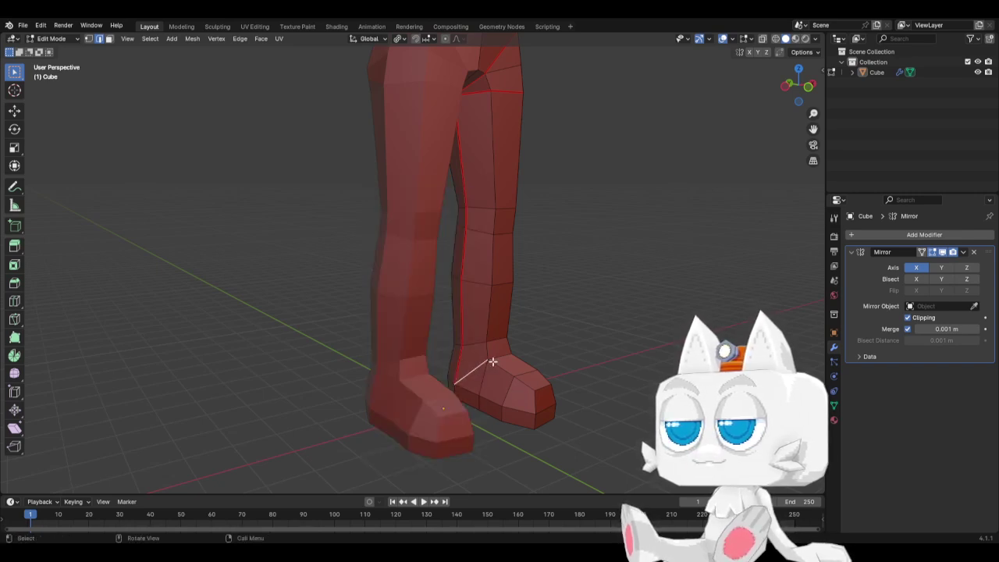
key("ctrl+z")
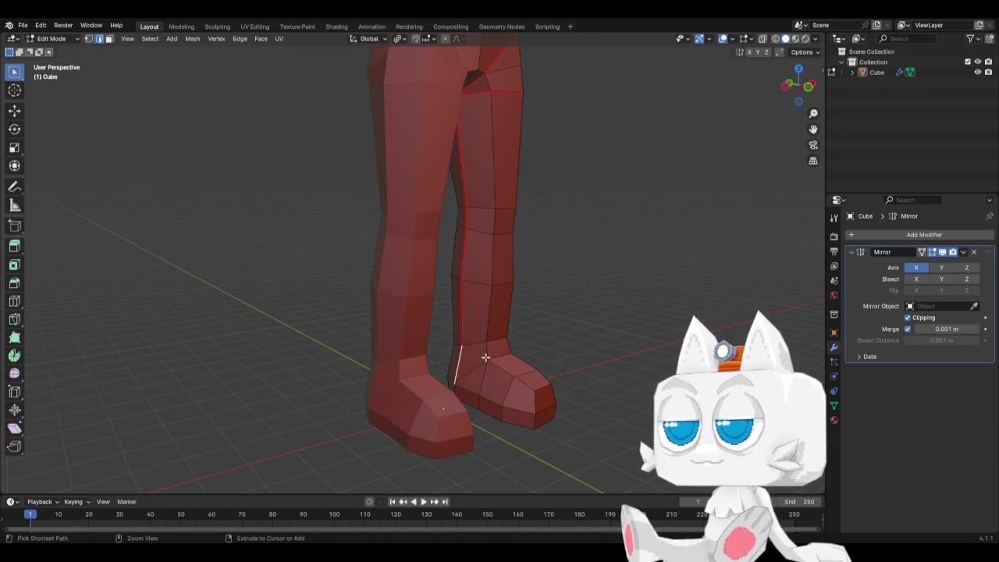
left_click(489, 341, "alt")
middle_click_drag(569, 374, 306, 401)
left_click(333, 378, "shift")
left_click(358, 385, "shift")
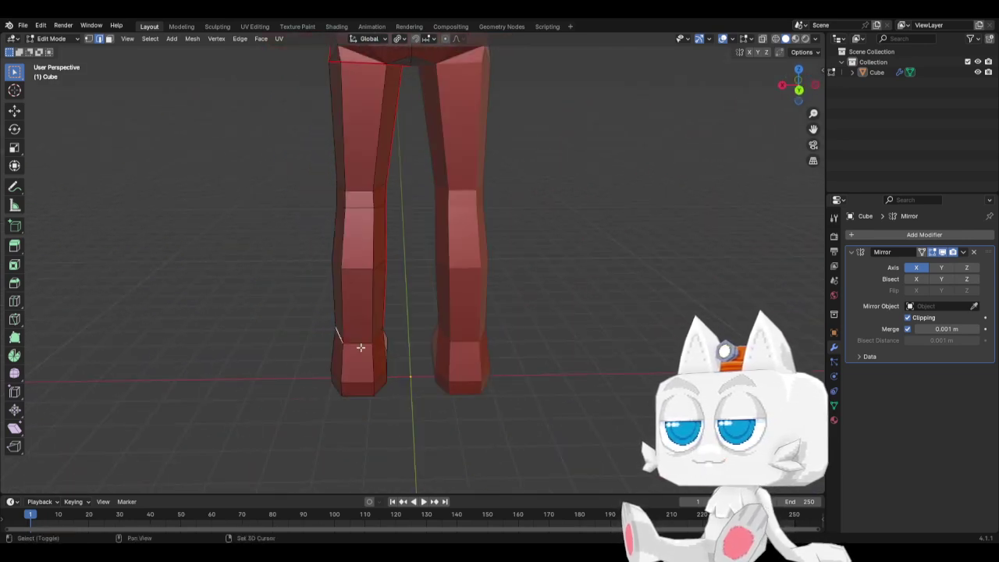
key("ctrl+e")
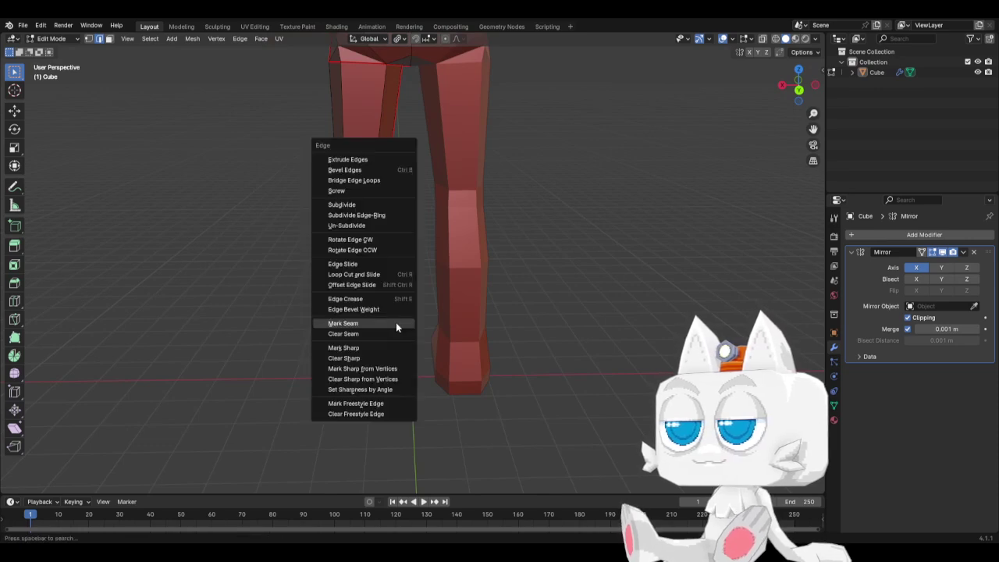
left_click(396, 325)
Scale the ankle edge loop along the Z axis to about 0.758 to make it flatter
middle_click_drag(313, 339, 581, 328)
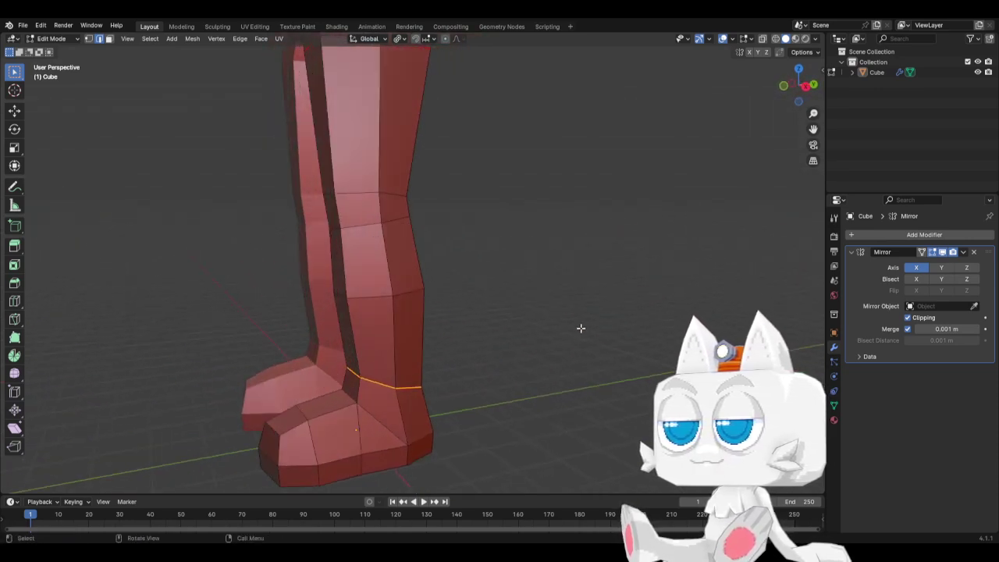
key("KP_1")
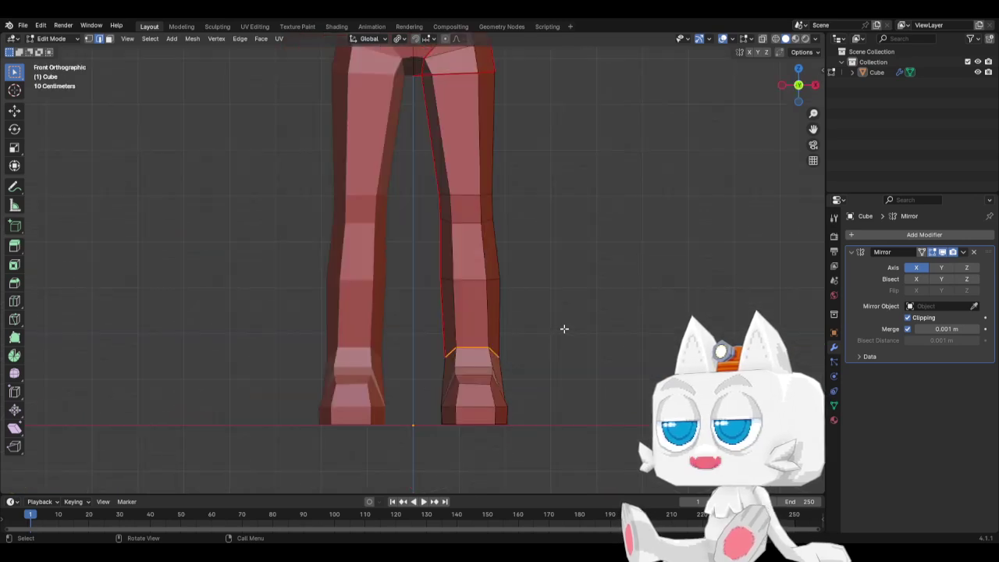
key("KP_3")
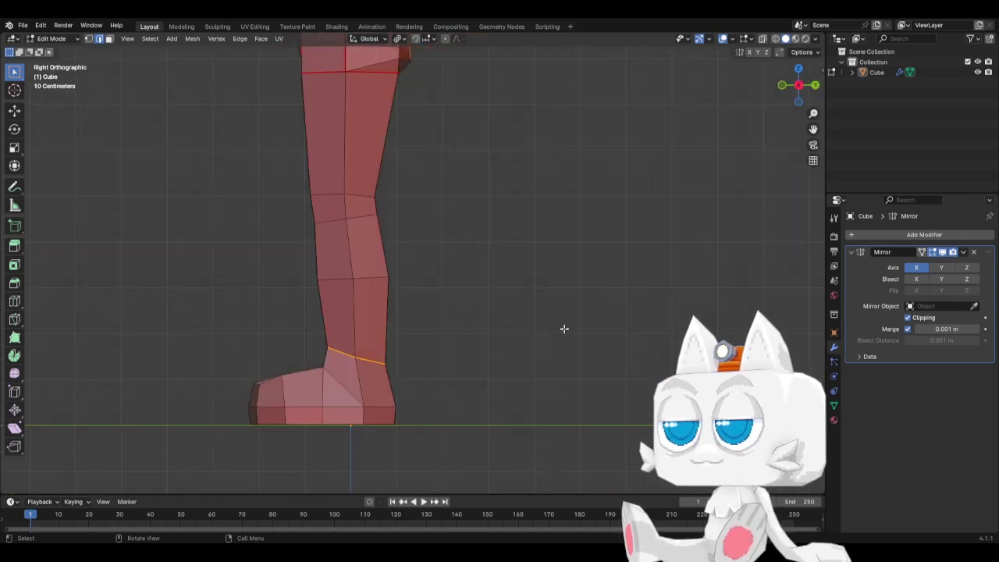
key("s")
key("z")
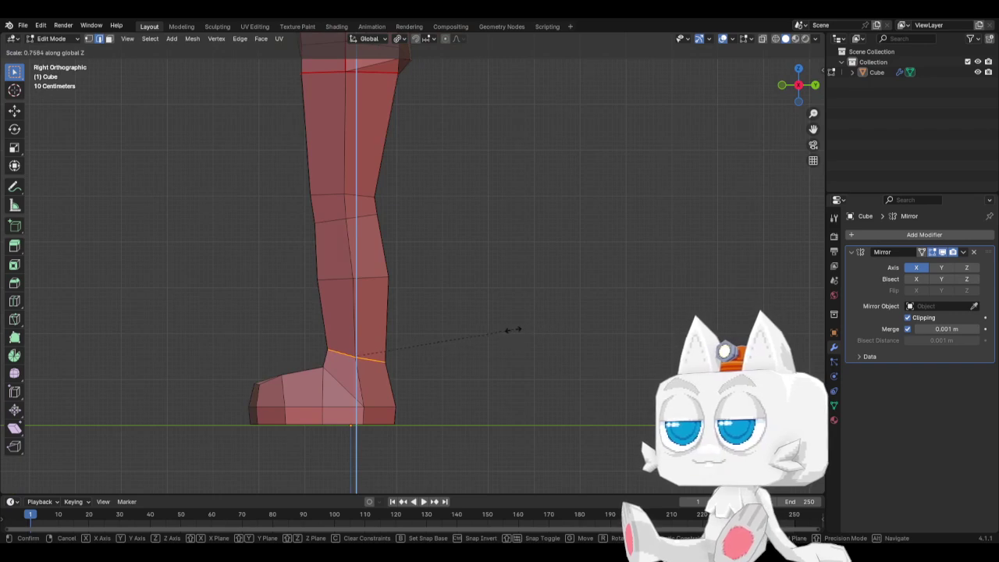
left_click(512, 330)
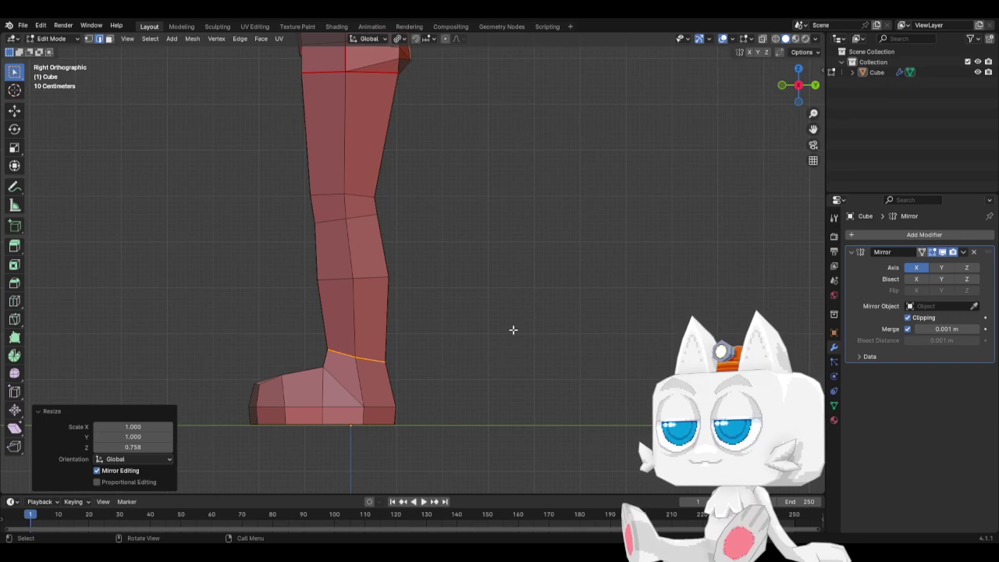
Mark the outline of the foot's sole, all the way around from heel to toe, as a seam
middle_click_drag(261, 319, 464, 381)
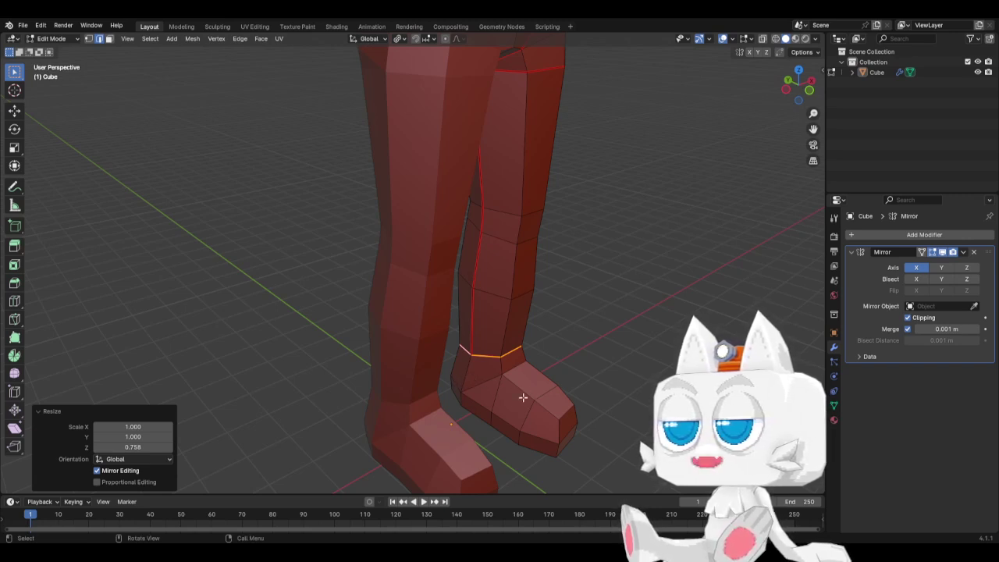
left_click(457, 398)
left_click(474, 415, "shift")
left_click(498, 438, "shift")
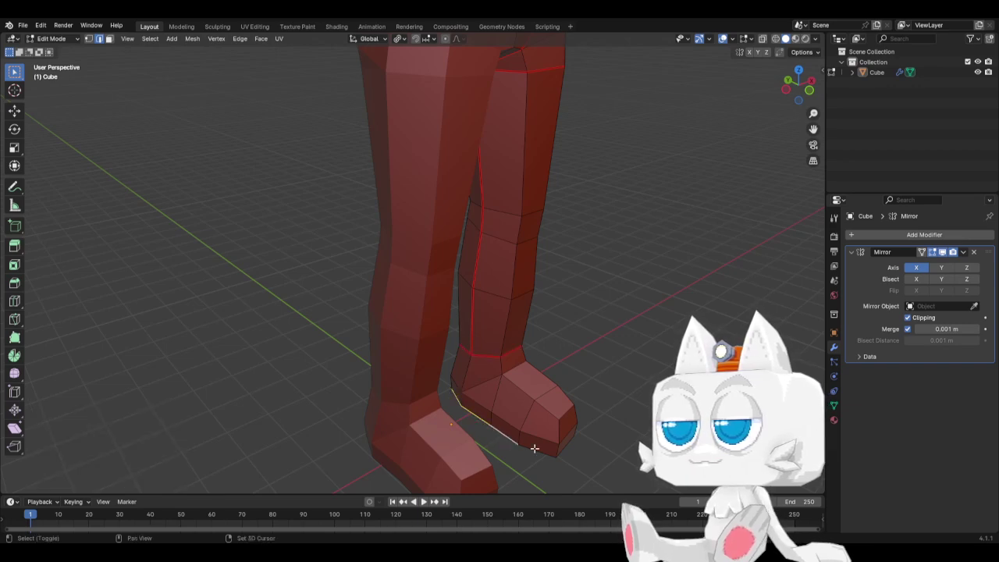
left_click(556, 450, "shift")
middle_click_drag(609, 461, 380, 441)
scroll(379, 442, "down", 2)
left_click(360, 411, "shift")
left_click(384, 403, "shift")
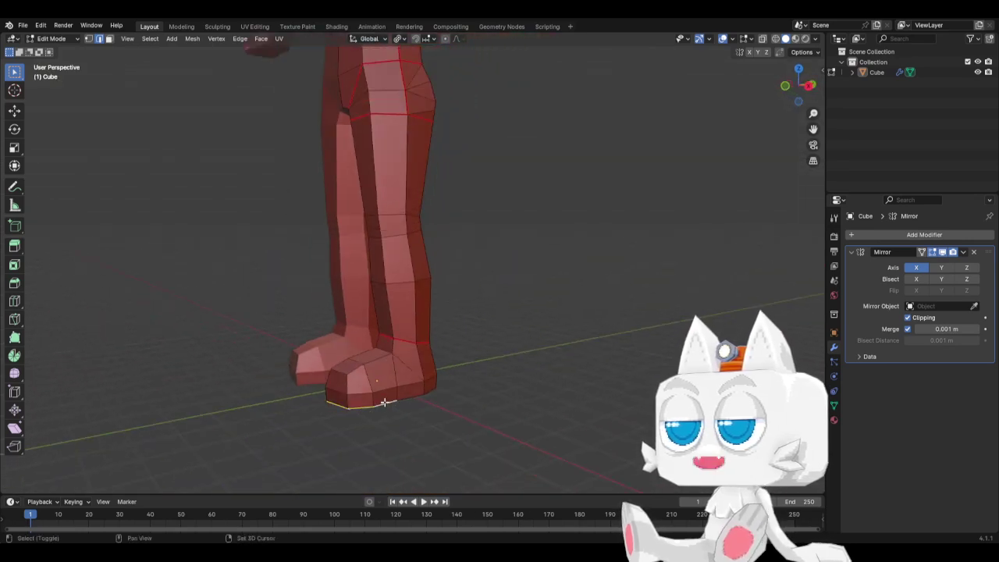
middle_click_drag(450, 402, 356, 397)
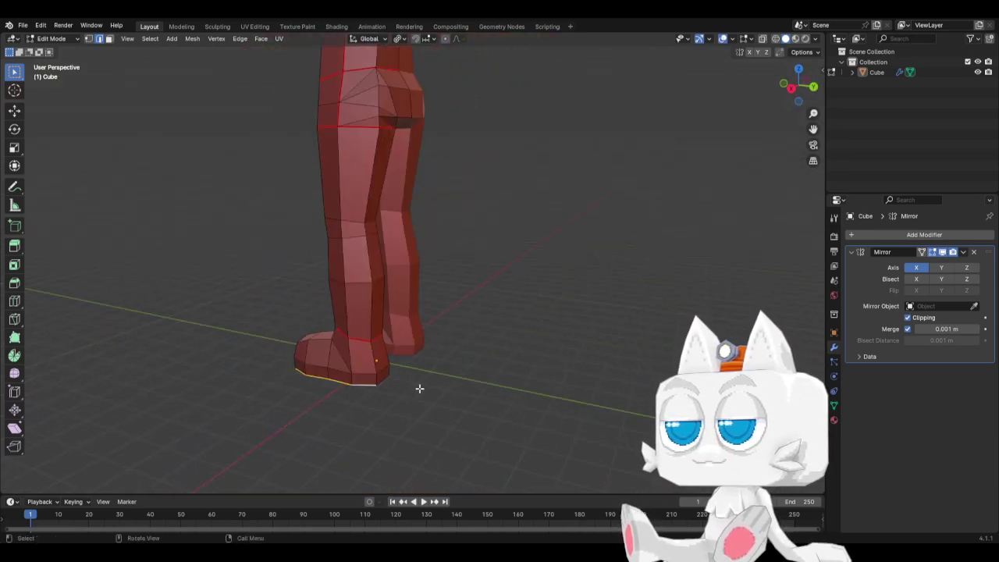
middle_click_drag(419, 388, 316, 399)
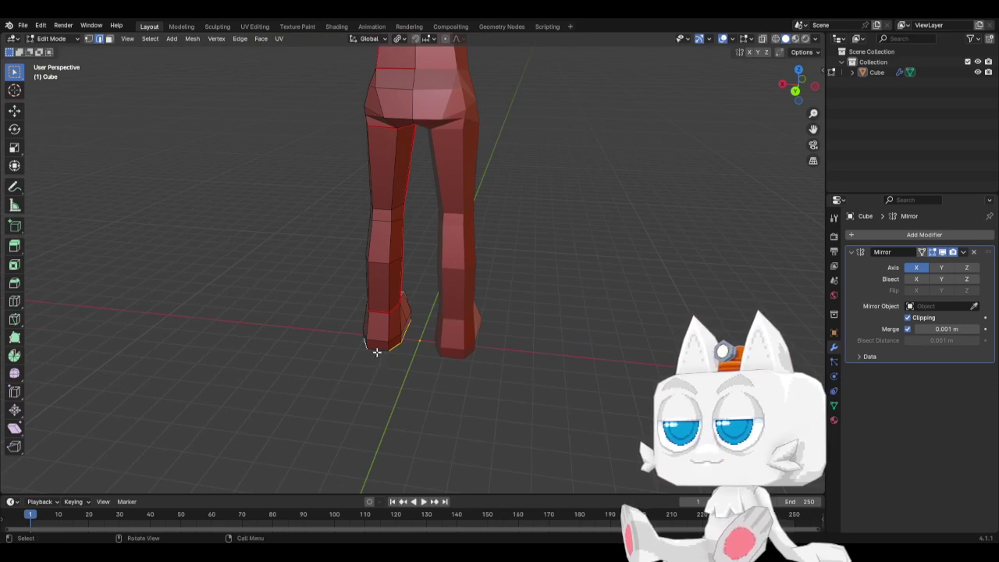
scroll(376, 352, "up", 2)
key("ctrl+e")
left_click(352, 421)
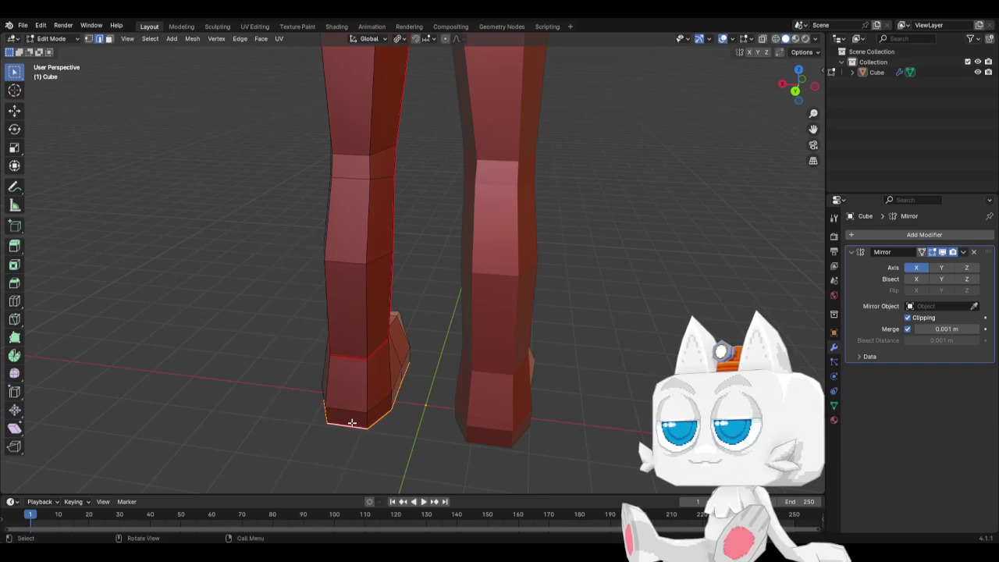
middle_click_drag(352, 422, 374, 353)
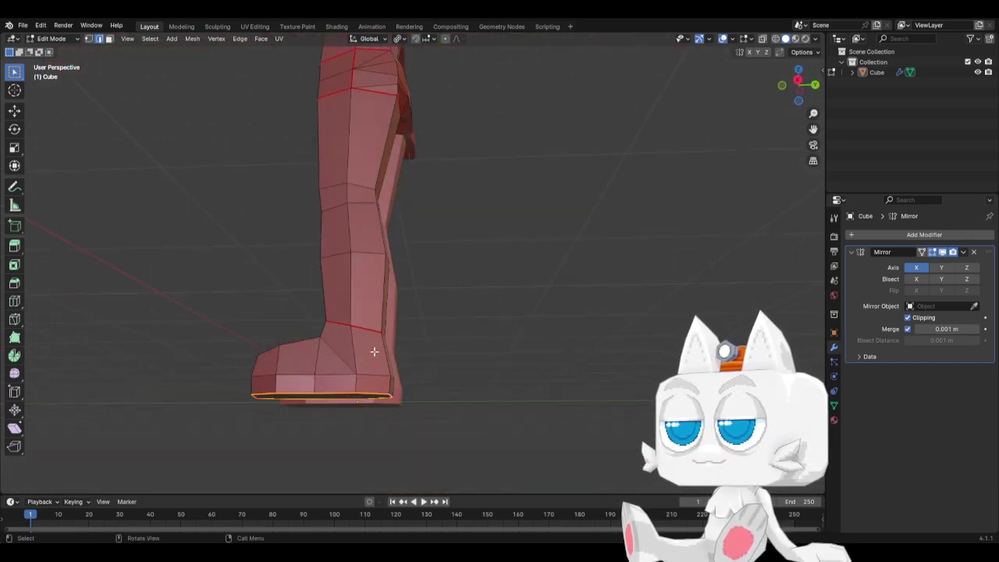
middle_click_drag(440, 333, 314, 377)
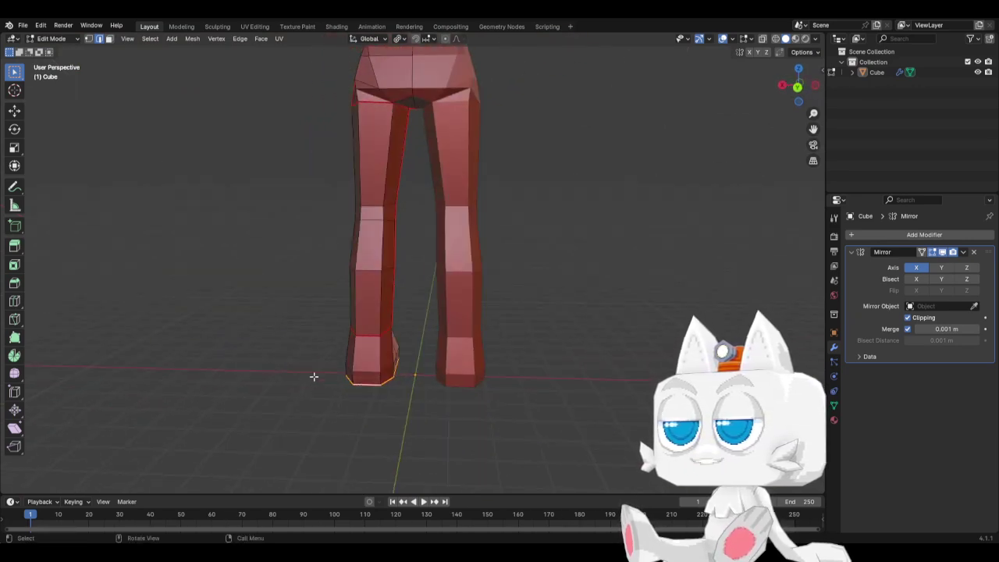
Mark the inner vertical edge at the back of the heel, from the ankle loop to the sole, as a seam
left_click(381, 375)
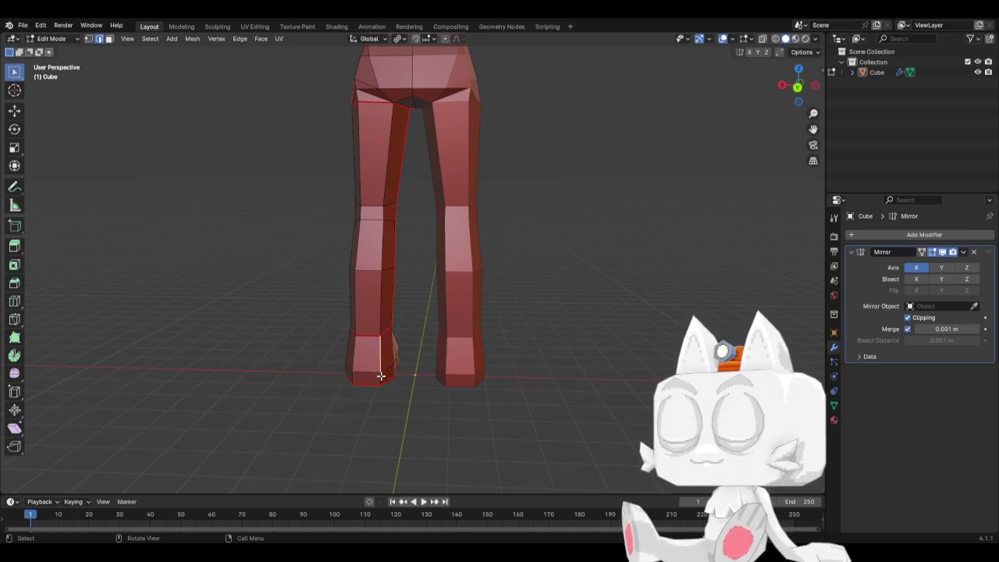
right_click(397, 385)
left_click(397, 384)
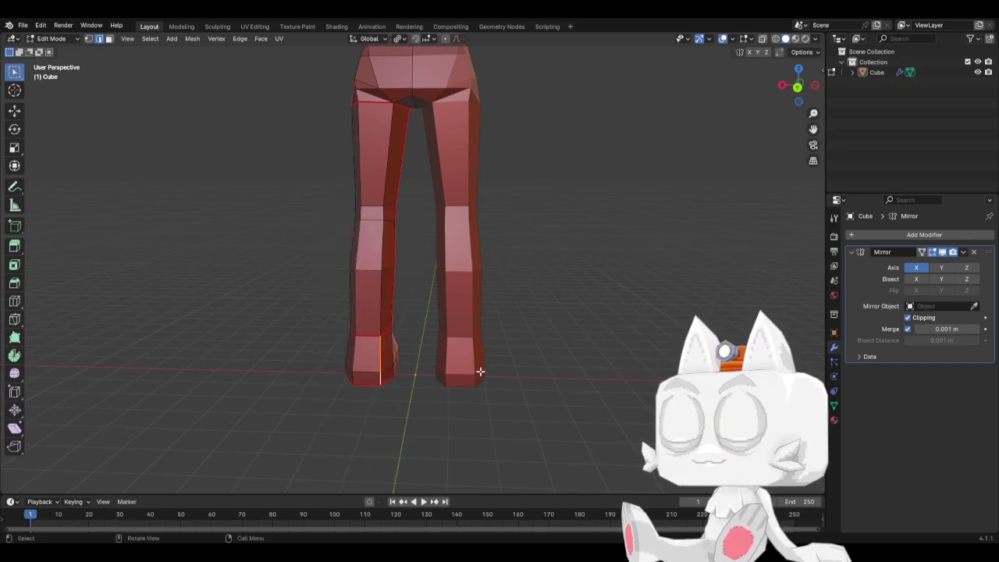
Mark the inner top edge of the foot from ankle to toe and both vertical front toe edges as seams, and save the file
mouse_move(480, 372)
middle_mouse_down()
mouse_move(408, 388)
mouse_move(245, 383)
mouse_move(513, 383)
mouse_move(402, 395)
mouse_move(475, 357)
middle_mouse_up()
left_click(491, 352)
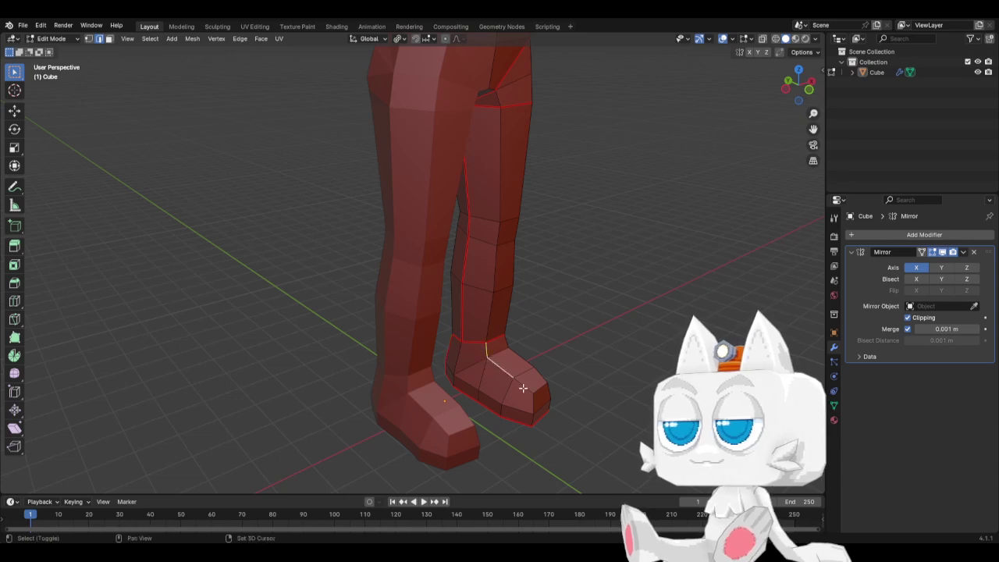
left_click(523, 387, "shift")
left_click(532, 407, "shift")
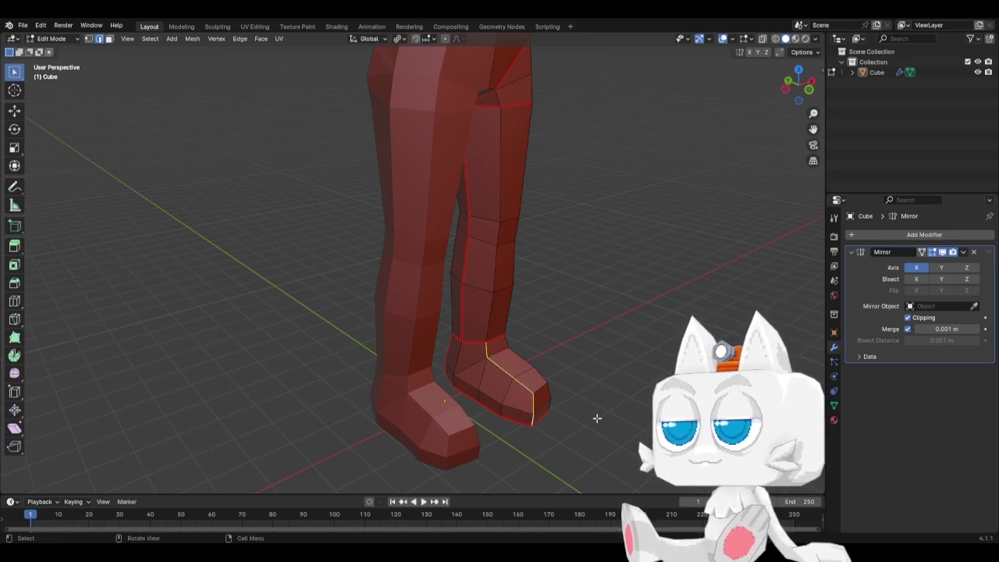
middle_click_drag(597, 418, 364, 415)
left_click(326, 425, "shift")
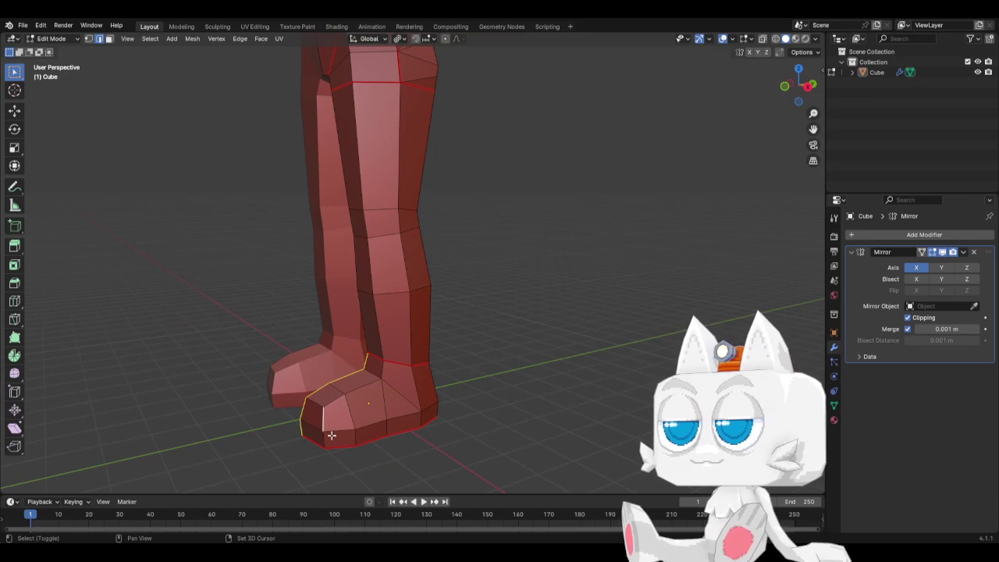
left_click(323, 437, "shift")
right_click(356, 438)
left_click(356, 438)
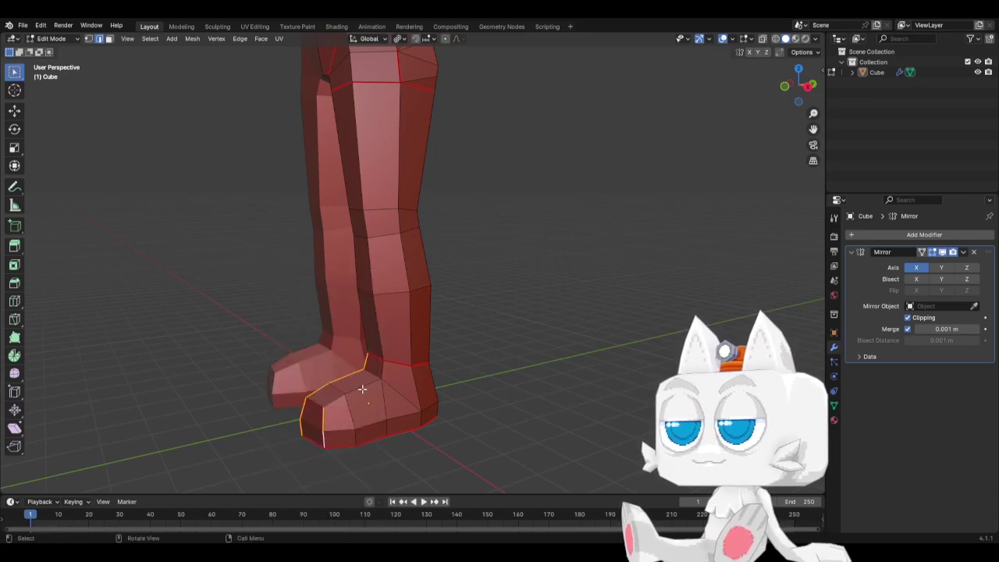
key("ctrl+l")
key("alt+a")
middle_click_drag(201, 397, 356, 407)
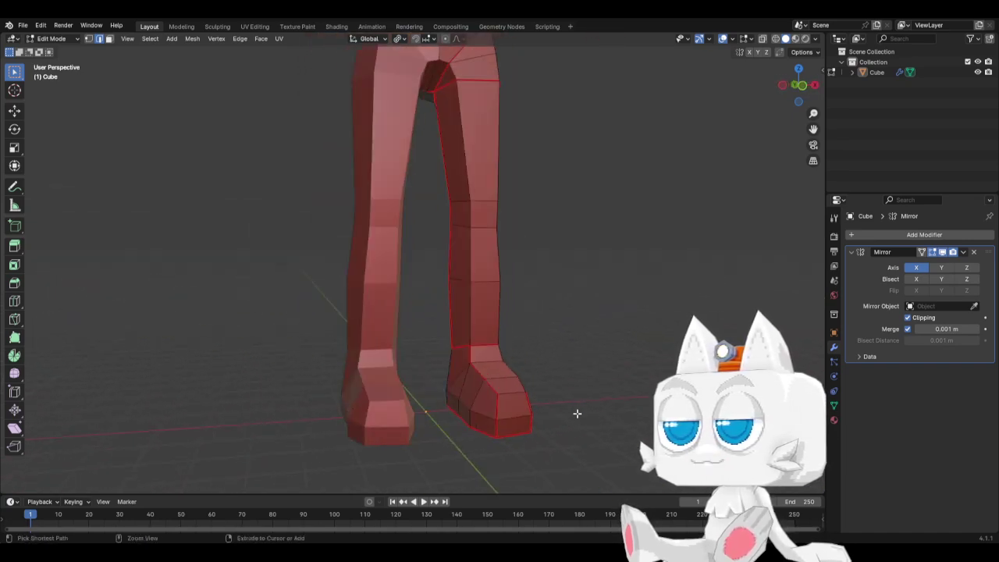
key("ctrl+s")
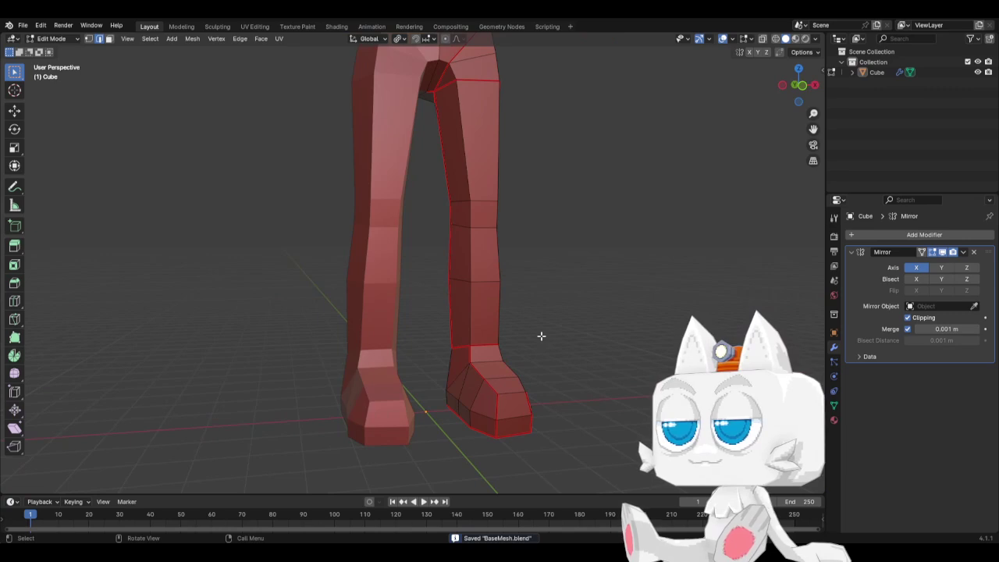
Mark the edges running from the shoulder seam up the side of the neck to the head as a seam
scroll(541, 336, "down", 4)
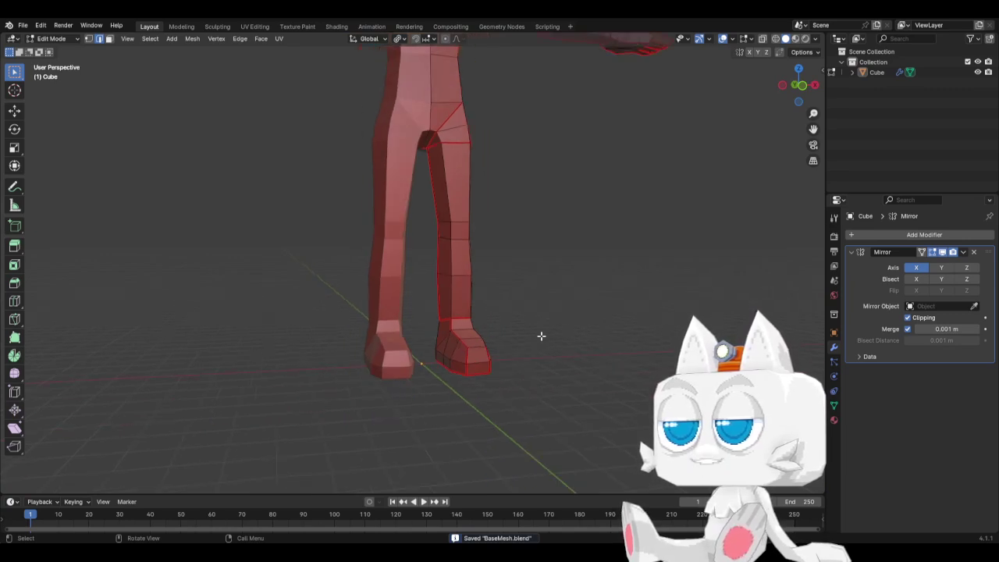
middle_click_drag(502, 214, 384, 323)
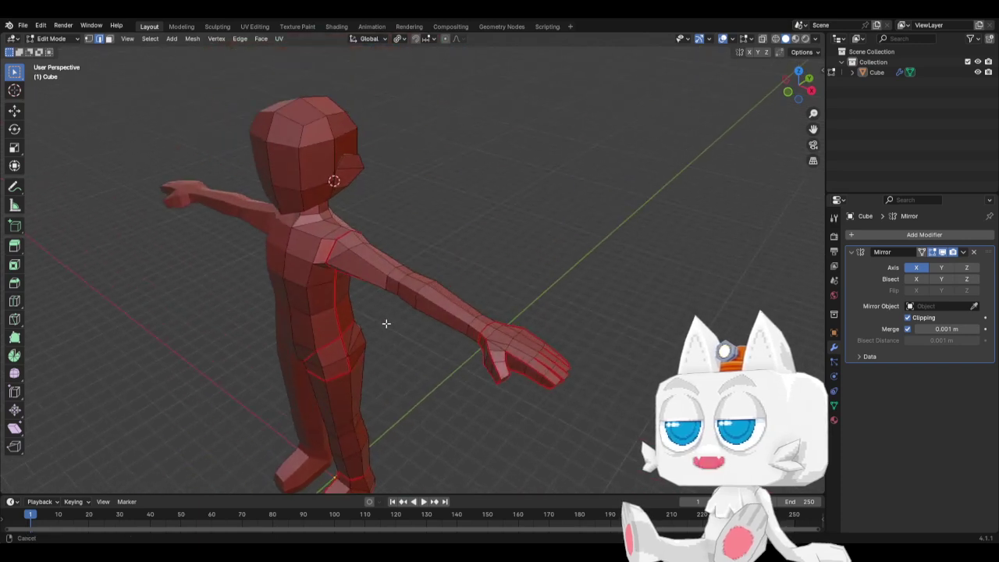
scroll(388, 322, "up", 2)
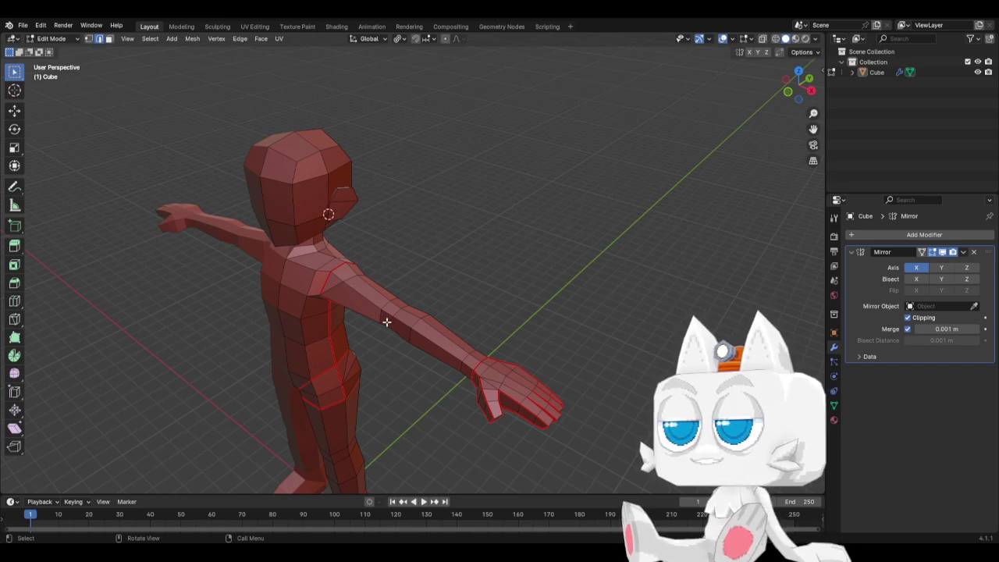
key("KP_1")
middle_click_drag(479, 284, 407, 422, "shift")
scroll(395, 284, "up", 1)
scroll(396, 284, "up", 2)
middle_click_drag(397, 320, 317, 368)
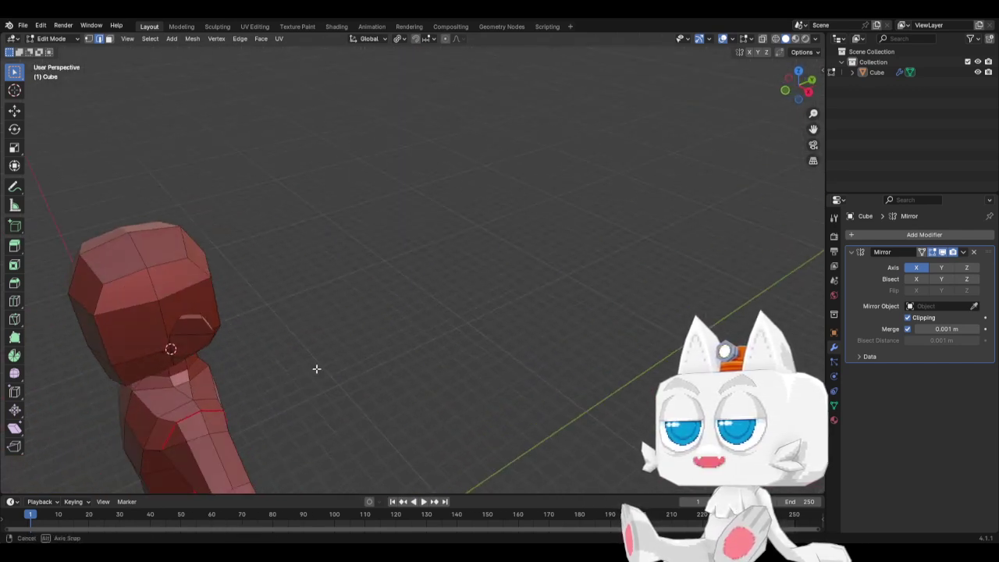
left_click(200, 409)
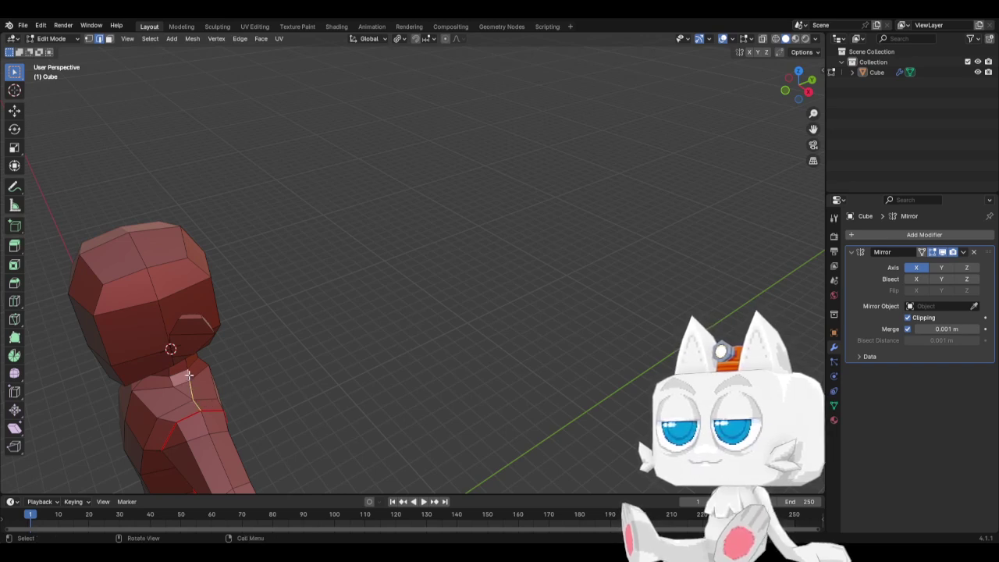
key("KP_3")
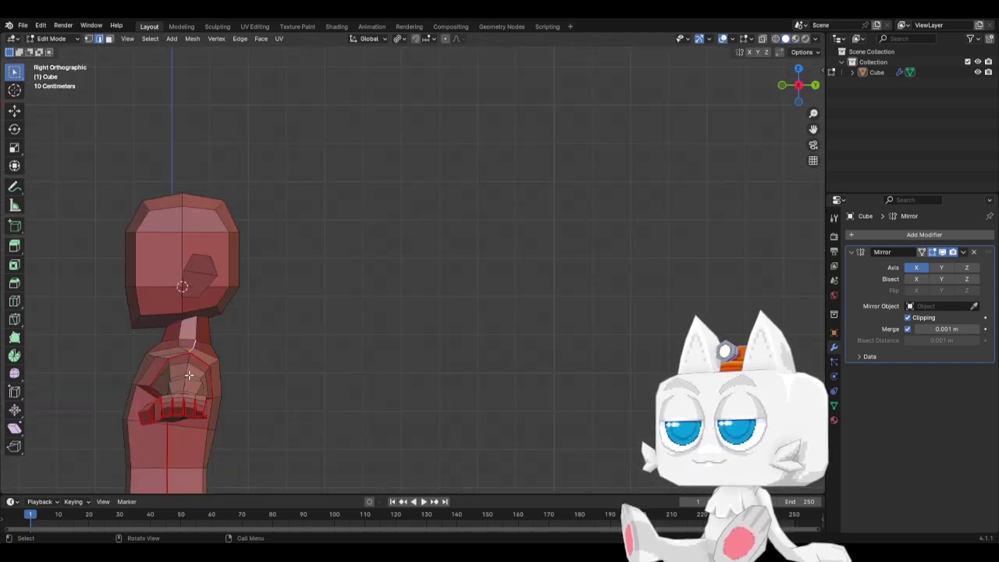
key("ctrl+e")
left_click(201, 326)
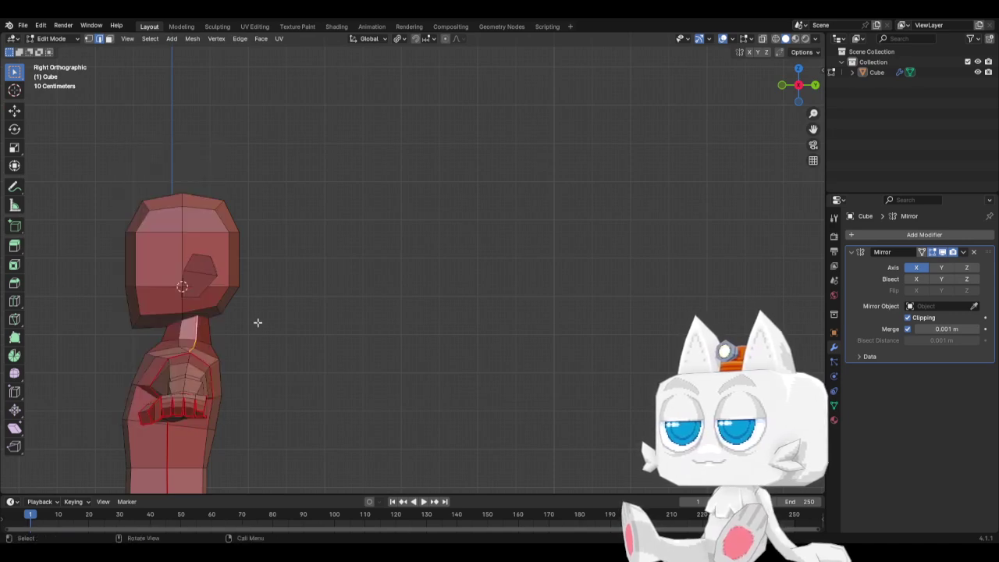
Examine the neck seam and the lower edges of the head from the front and the side
middle_click_drag(275, 347, 356, 350)
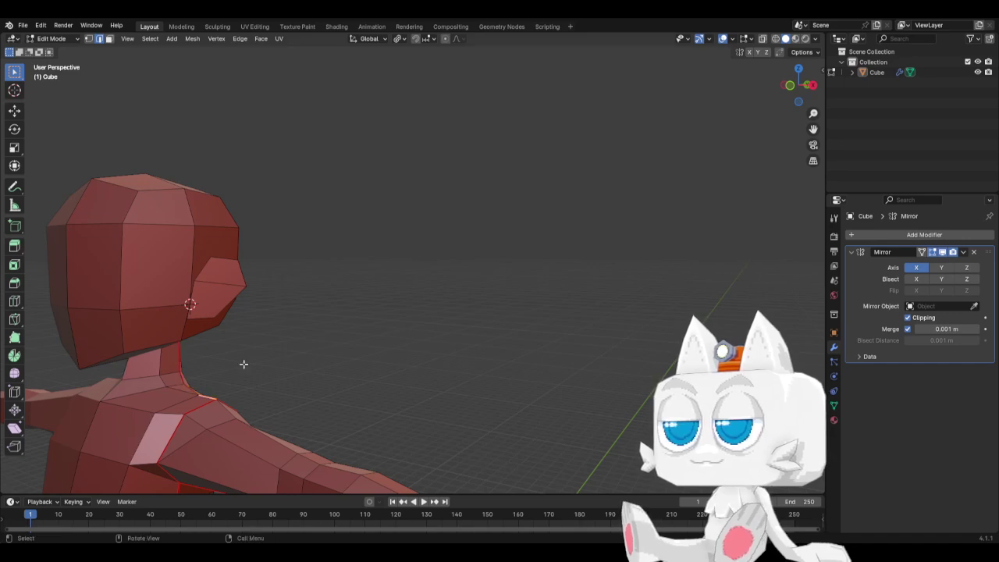
middle_click_drag(301, 357, 159, 322)
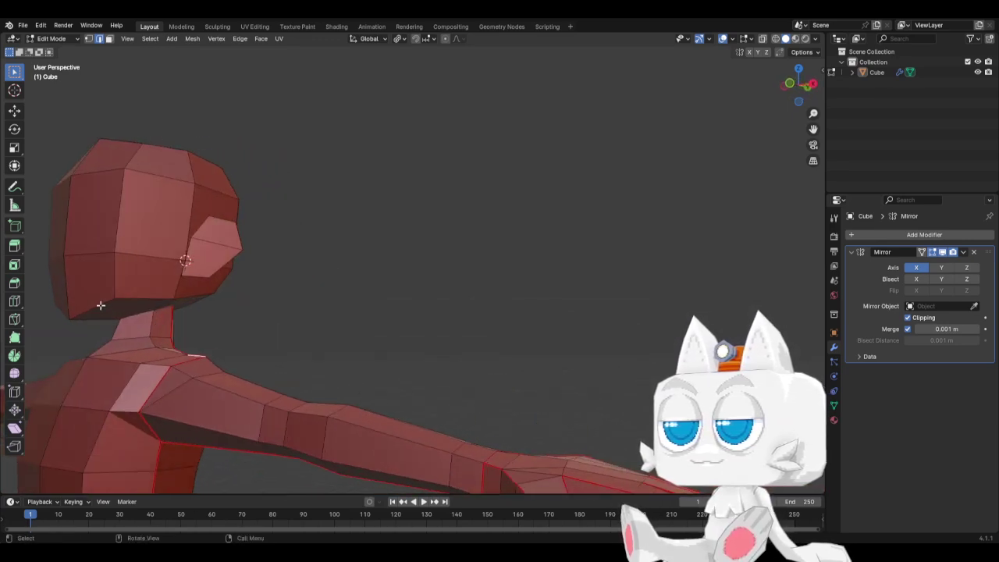
key("KP_3")
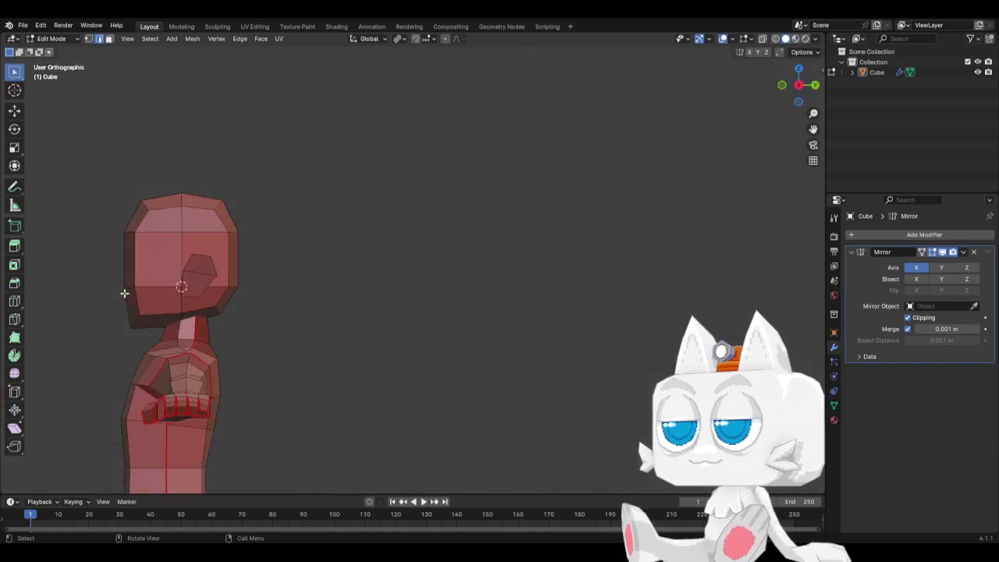
Knife-cut a new edge line down the side of the head from the upper front corner to the jaw corner
middle_click_drag(128, 293, 247, 266, "shift")
scroll(196, 308, "up", 3)
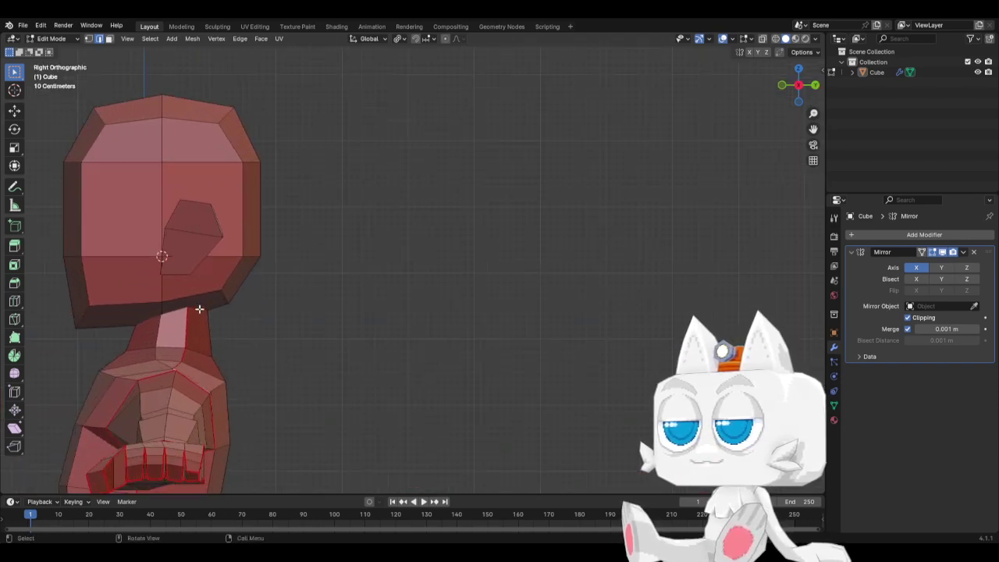
middle_click_drag(196, 308, 289, 385, "shift")
left_click(237, 393)
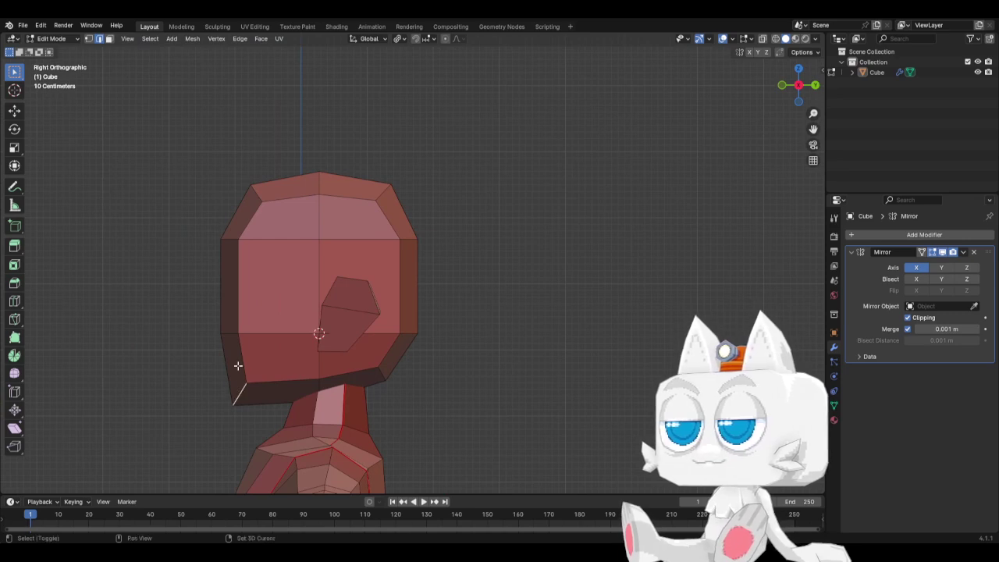
middle_click_drag(248, 363, 272, 350)
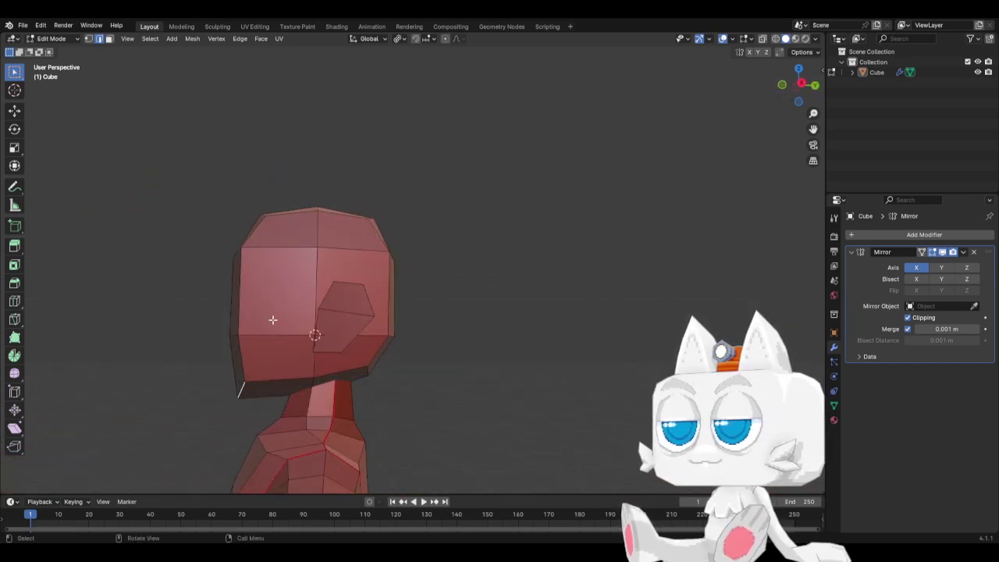
key("k")
left_click(266, 214)
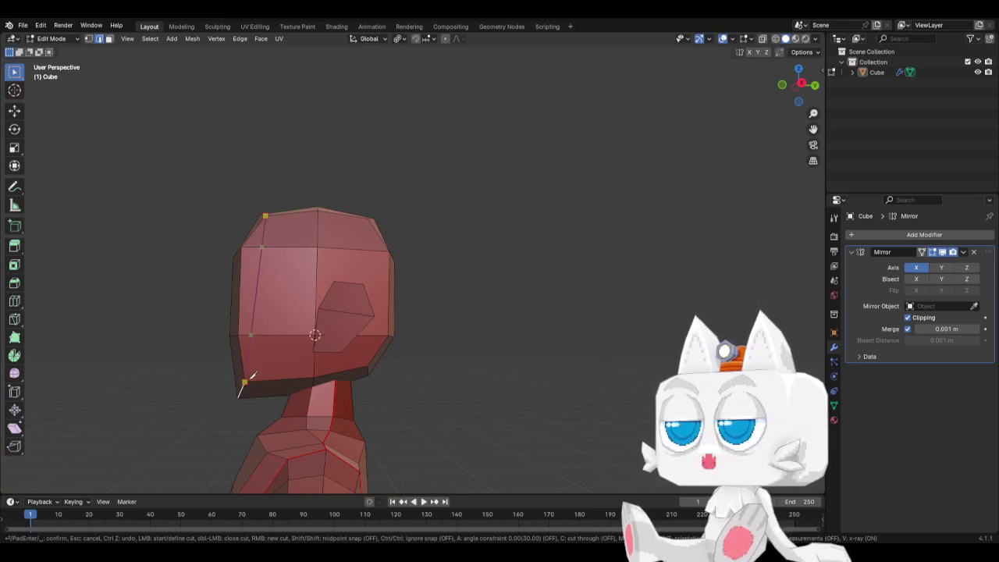
left_click(244, 382)
key("Return")
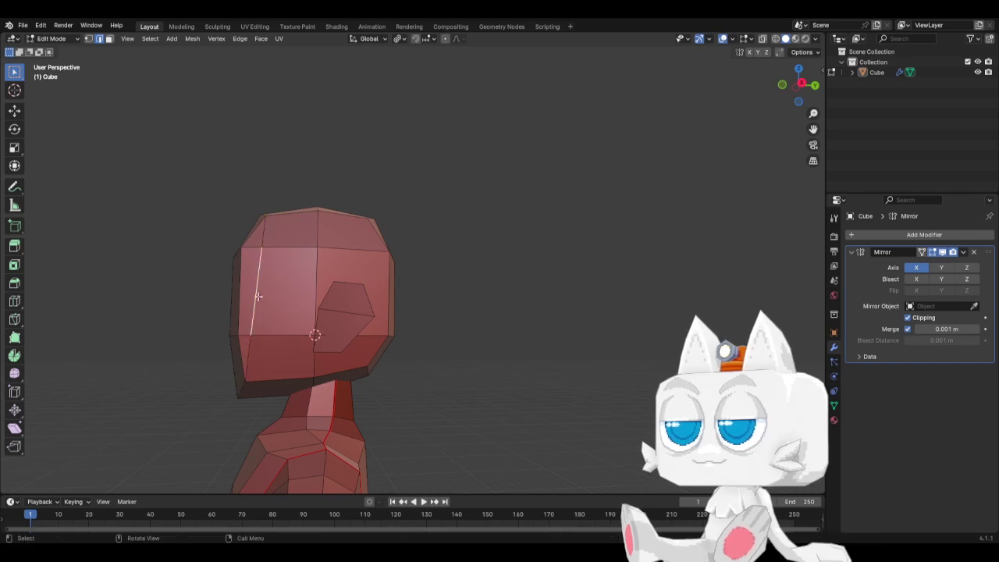
Move the new side edge of the face outward about 0.087 m along X and adjust its lower vertex
key("KP_1")
key("g")
key("x")
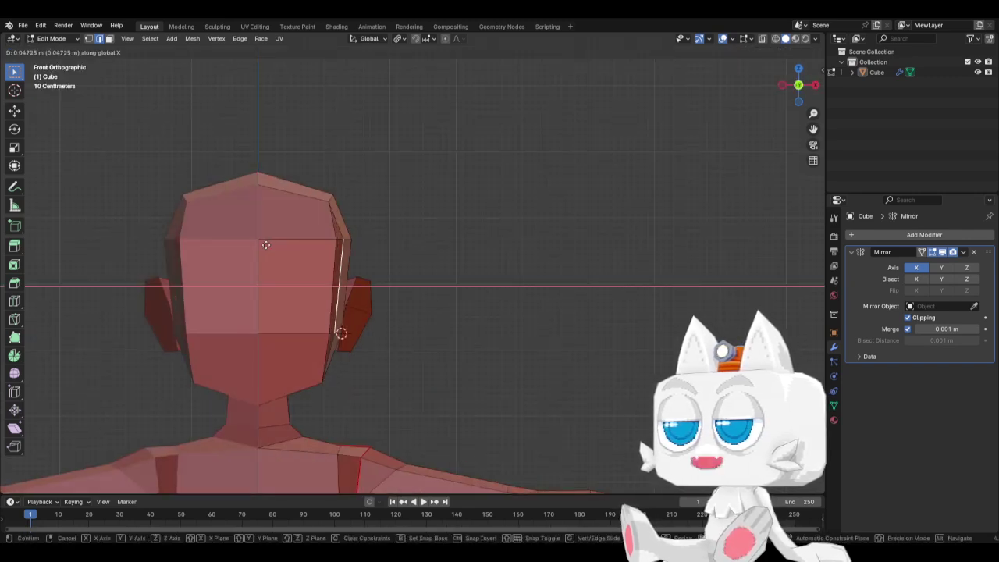
left_click(270, 242)
left_click(89, 38)
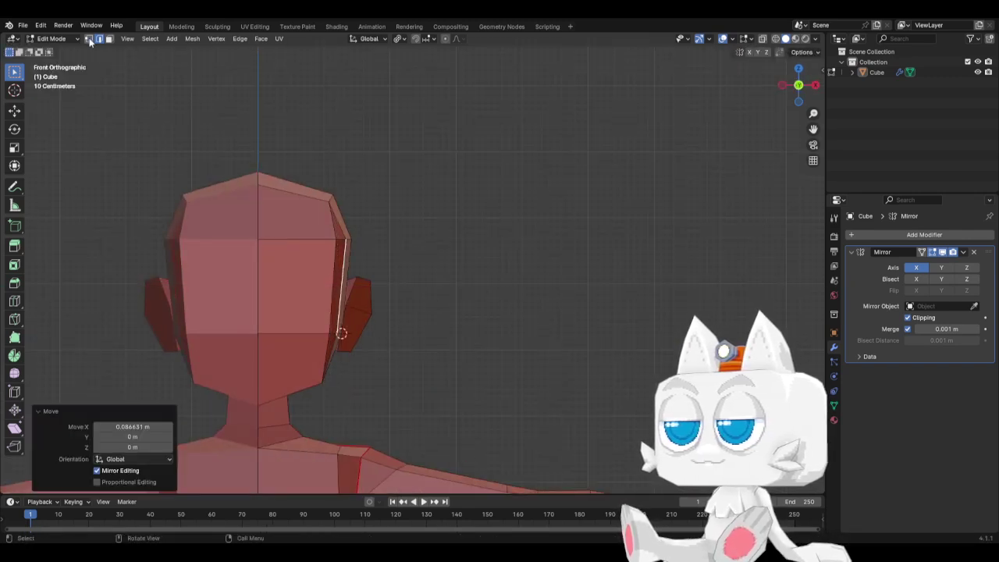
left_click(344, 341)
key("g")
left_click(341, 337)
Move the front corner vertices of the face inward along X, the last by about 0.184 m
middle_click_drag(341, 336, 239, 293)
left_click(240, 248)
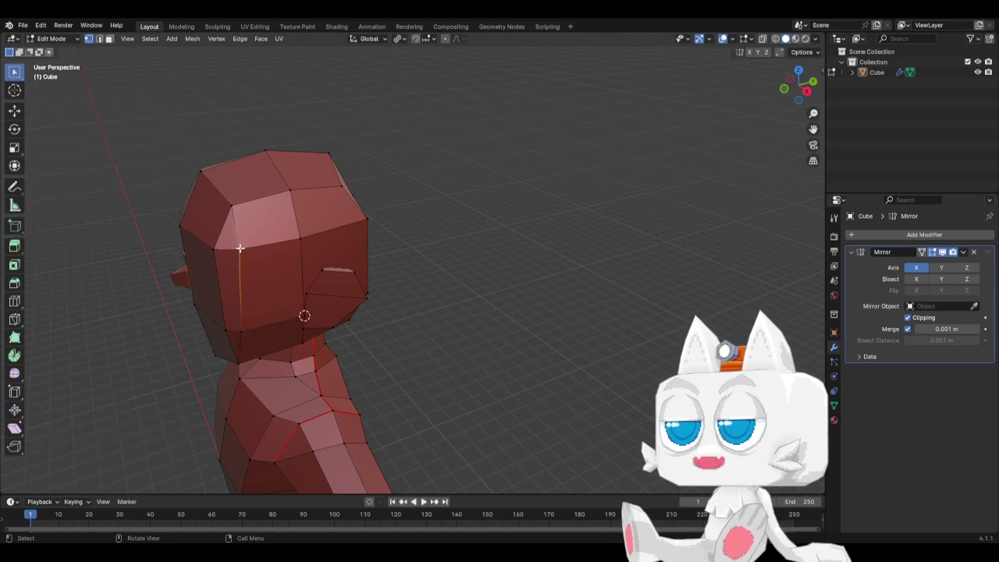
key("KP_7")
middle_click_drag(338, 437, 257, 426)
left_click(254, 383)
key("g")
key("x")
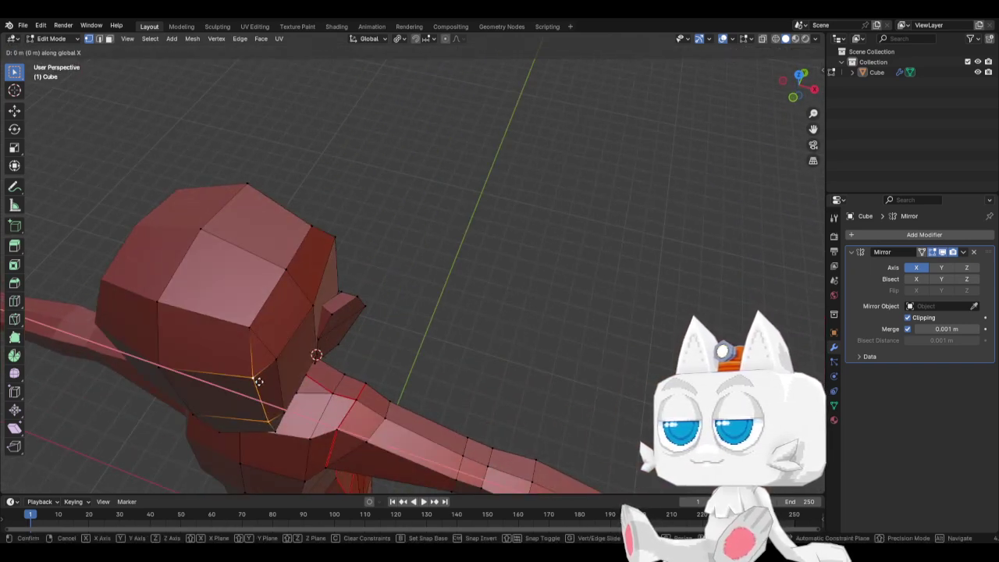
left_click(248, 380)
middle_click_drag(248, 380, 232, 360)
mouse_move(149, 373)
middle_mouse_down()
mouse_move(122, 357)
mouse_move(138, 359)
middle_mouse_up()
Shift the cut line's lower vertex about 0.095 m and its upper vertex about 0.039 m backward along Y
key("KP_3")
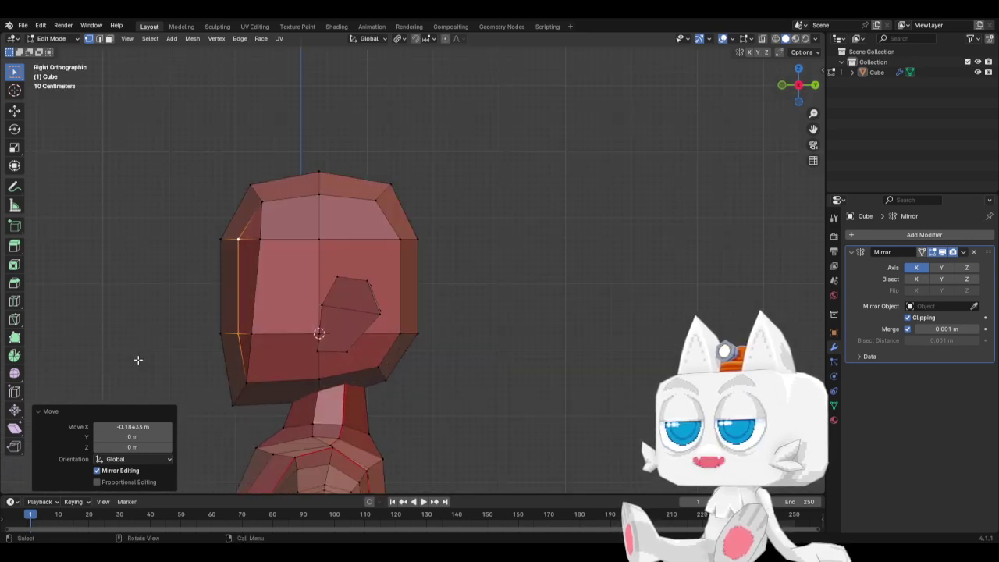
left_click(253, 334)
key("g")
key("y")
left_click(264, 331)
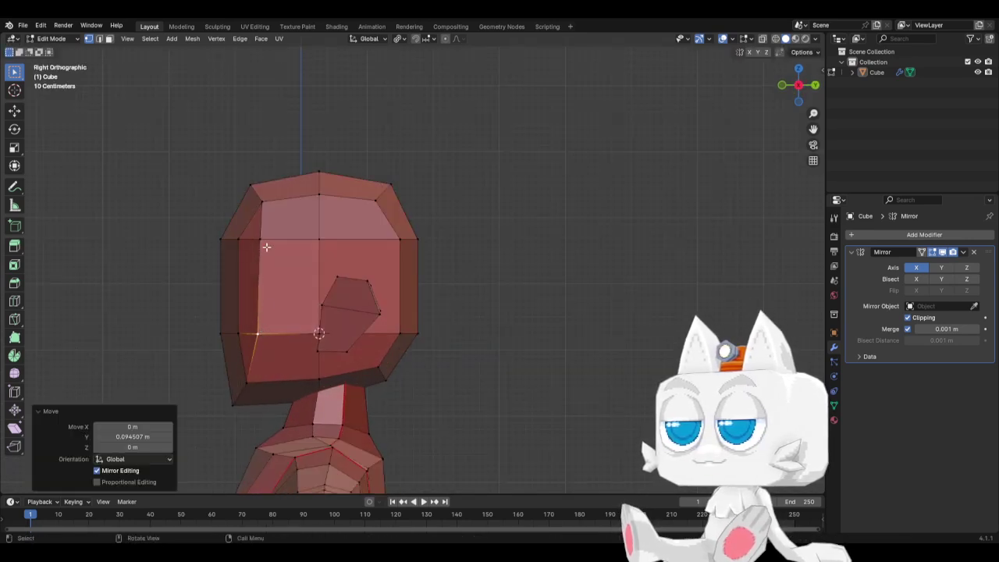
left_click(261, 240)
key("g")
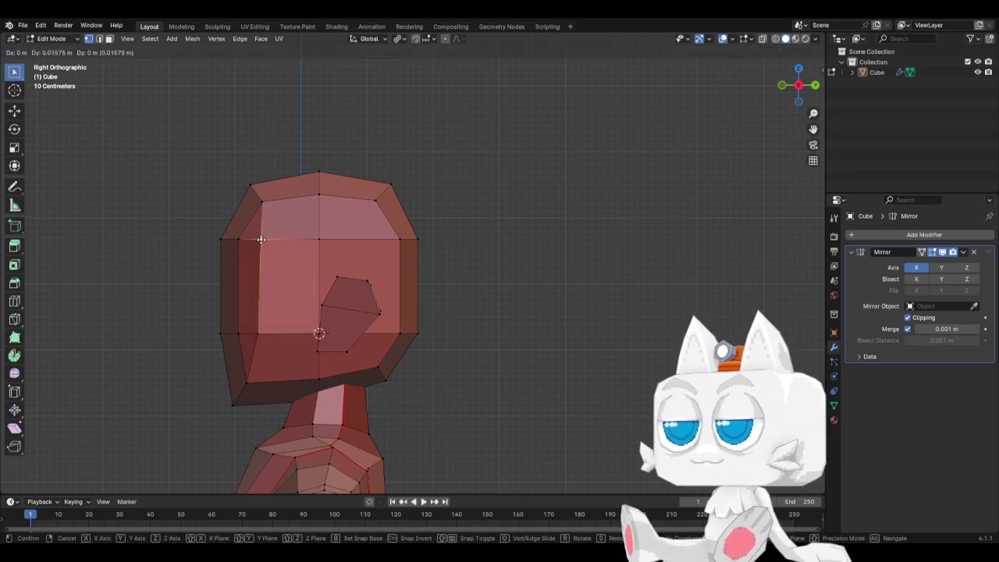
left_click(263, 240)
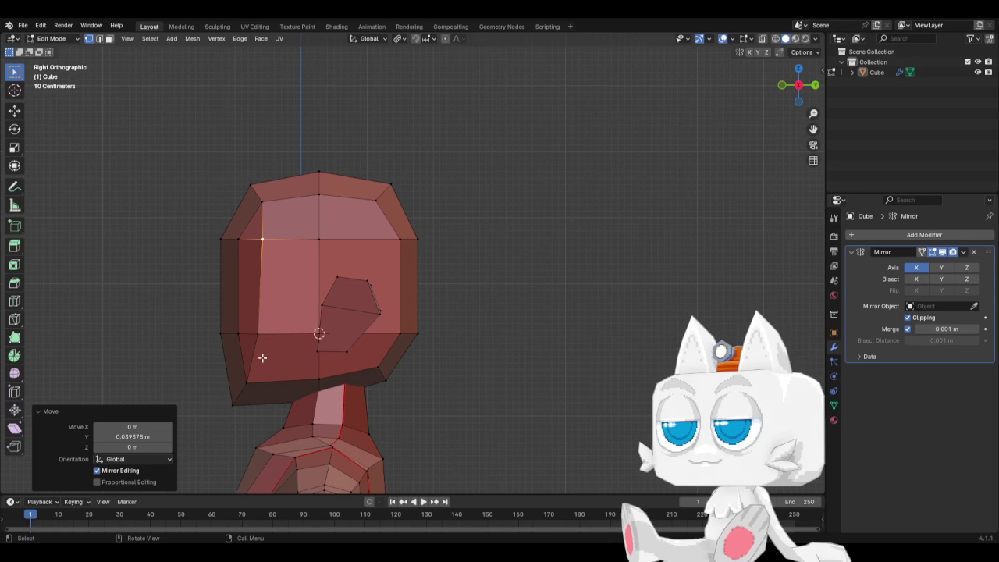
Mark the edges running down the side of the face from the top of the head to the chin as a seam
left_click(99, 38)
left_click(253, 192)
left_click(262, 223, "shift")
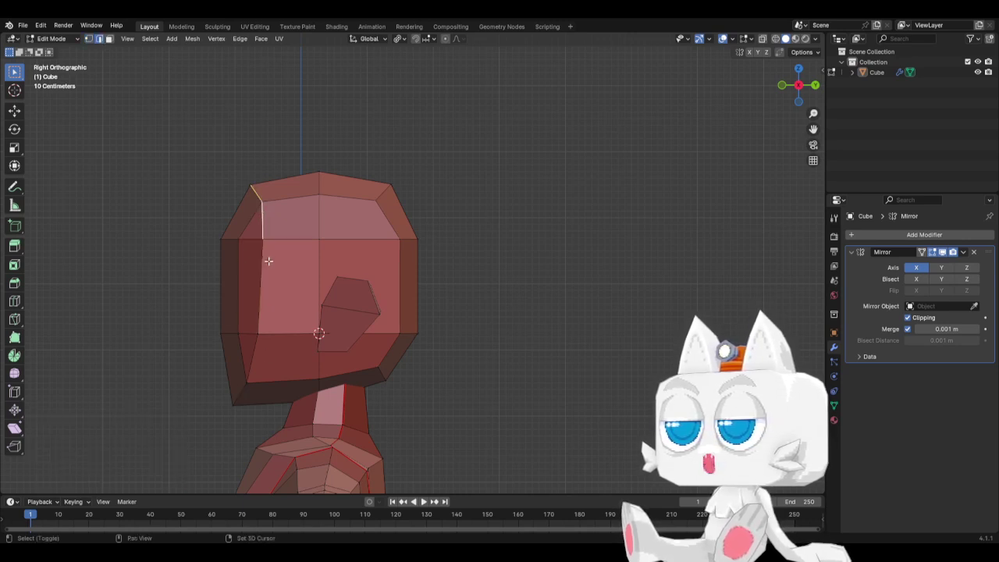
left_click(260, 281, "shift")
left_click(253, 355, "shift")
left_click(242, 397, "shift")
key("ctrl+e")
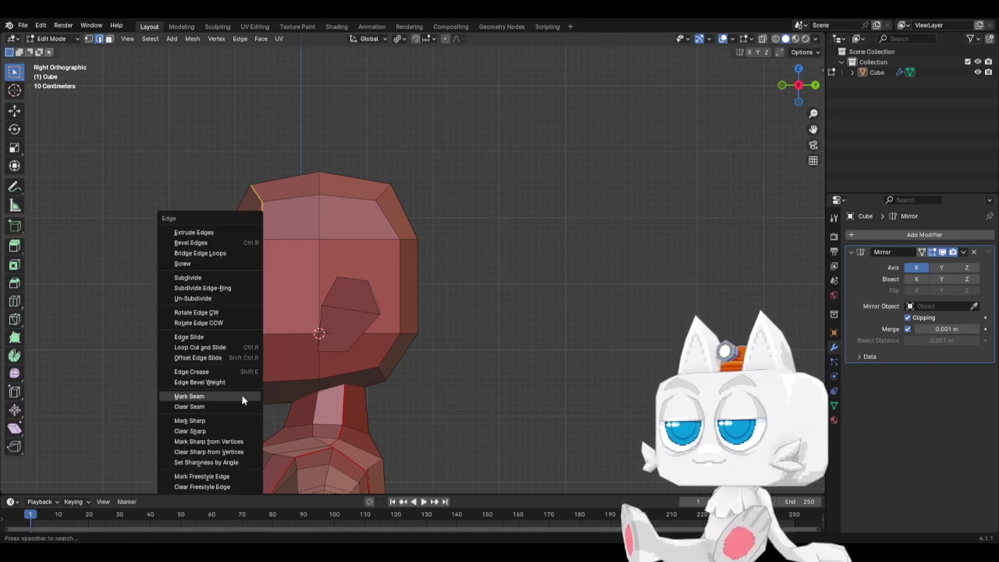
left_click(242, 396)
Mark the upper rear edge and the lower rear edge of the head as seams
middle_click_drag(269, 311, 329, 299)
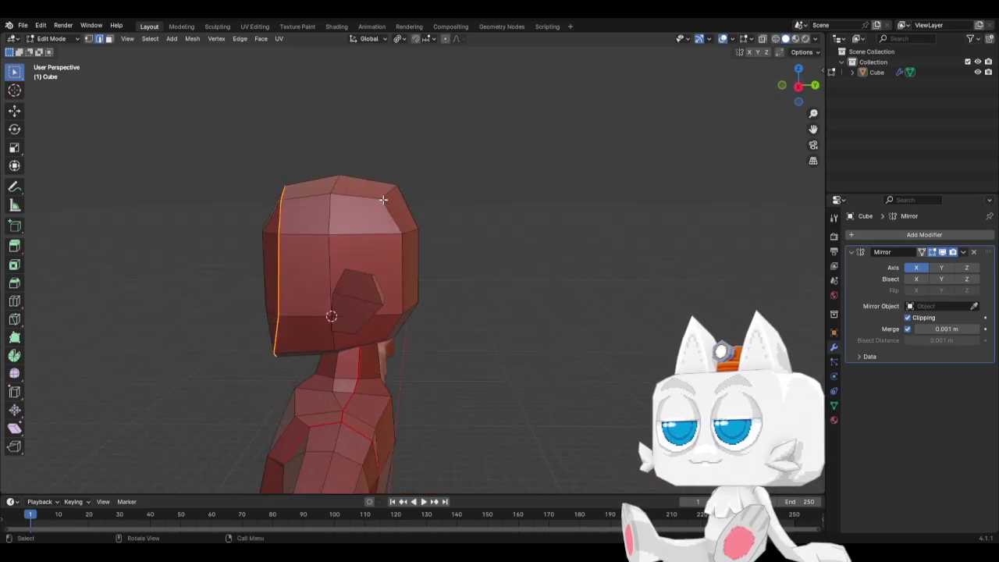
left_click(385, 192)
middle_click_drag(399, 331, 405, 278)
right_click(375, 378)
left_click(379, 382)
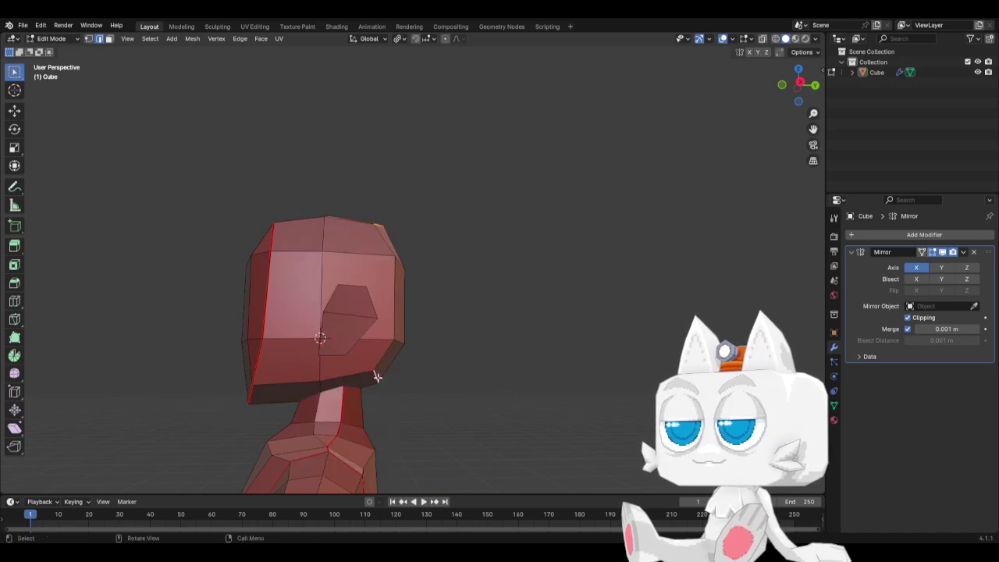
Mark the outer rim edges of the ear, from its upper front around to the bottom edge, as a seam
middle_click_drag(332, 299, 376, 272)
left_click(386, 261, "shift")
left_click(401, 279, "shift")
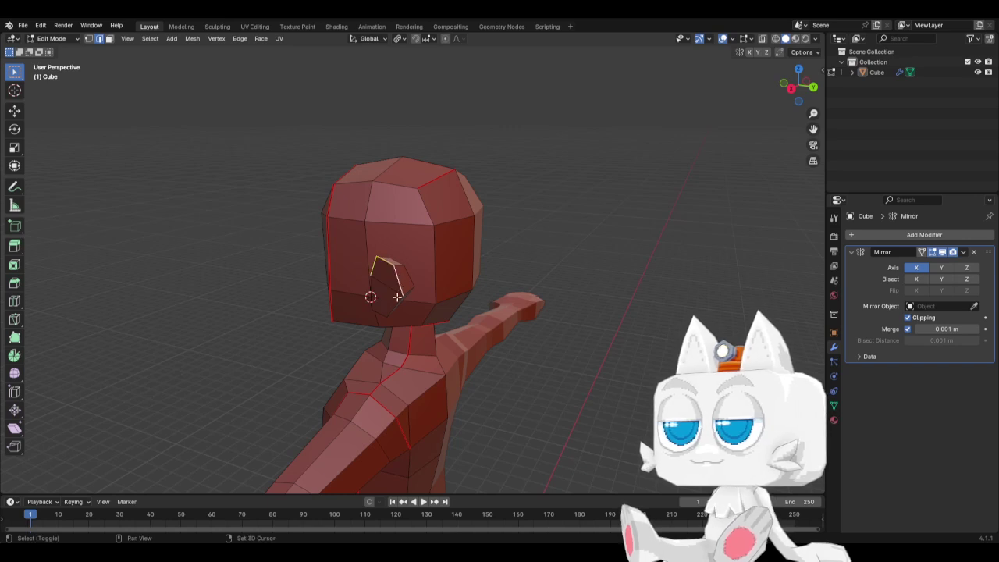
left_click(397, 301, "shift")
middle_click_drag(348, 327, 445, 305)
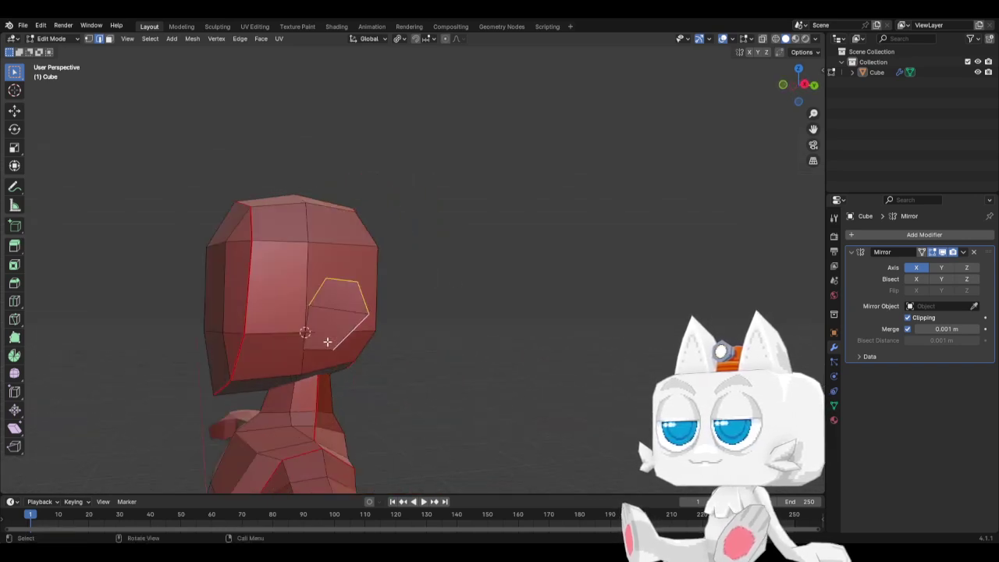
middle_click_drag(327, 342, 377, 299)
left_click(304, 326, "shift")
middle_click_drag(306, 297, 340, 321)
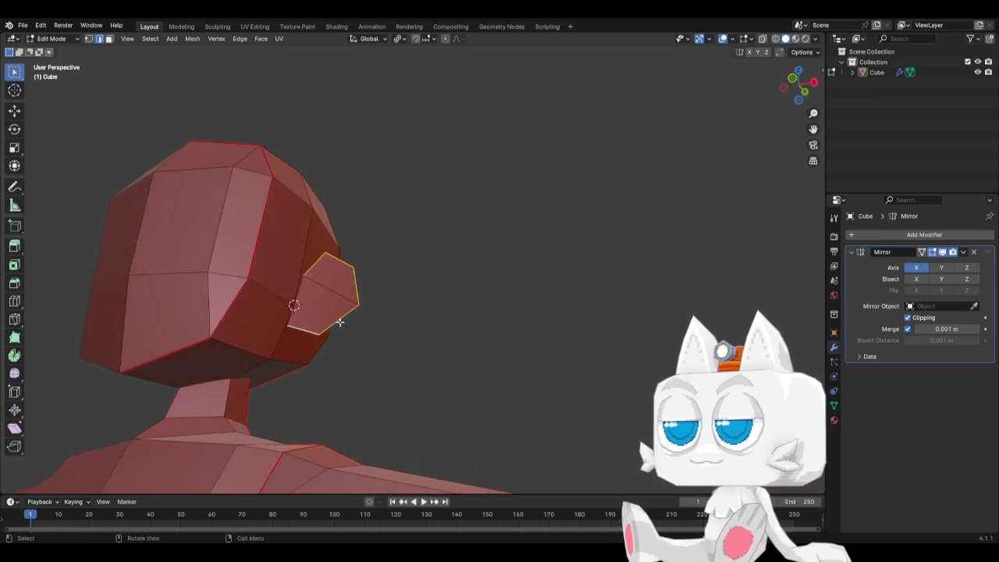
key("ctrl+e")
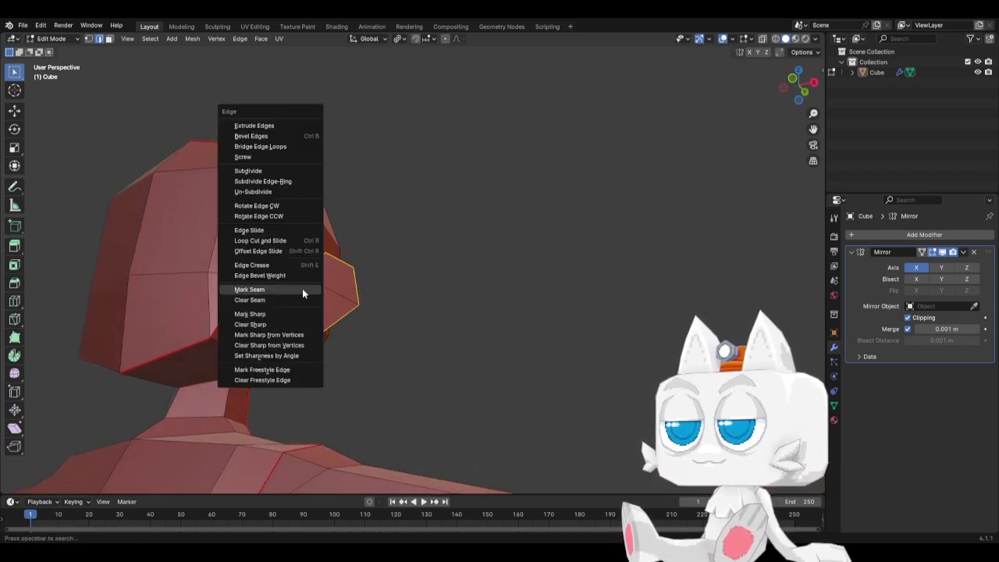
left_click(302, 288)
Deselect the edges, inspect the body's seams from the front, side and back, and save the file
scroll(358, 326, "down", 4)
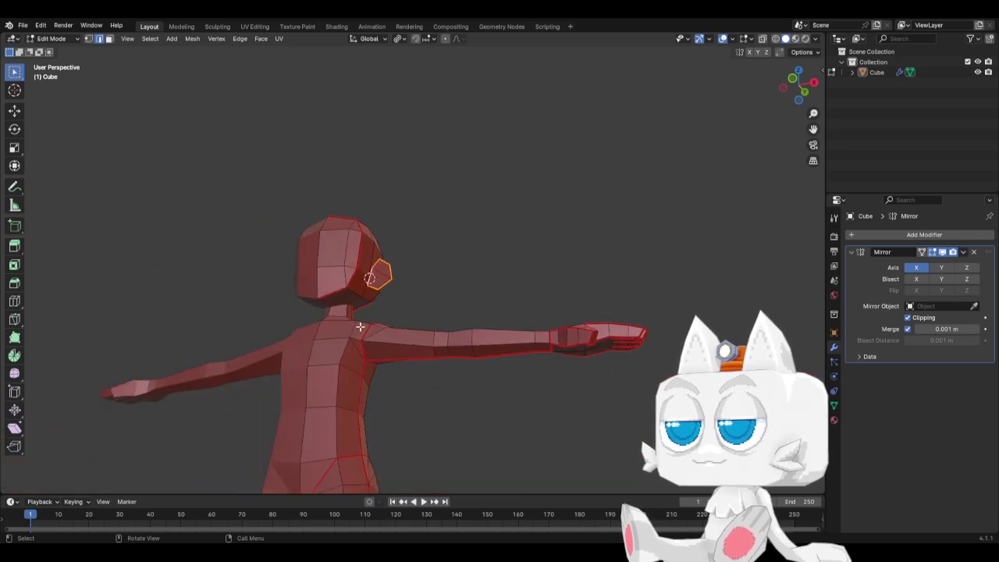
key("KP_1")
left_click(450, 320)
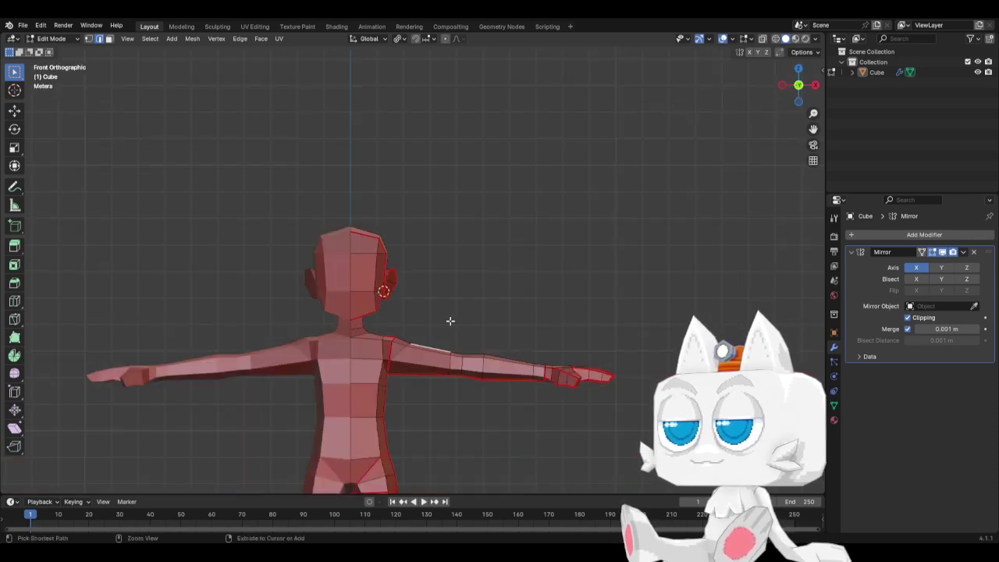
key("ctrl+s")
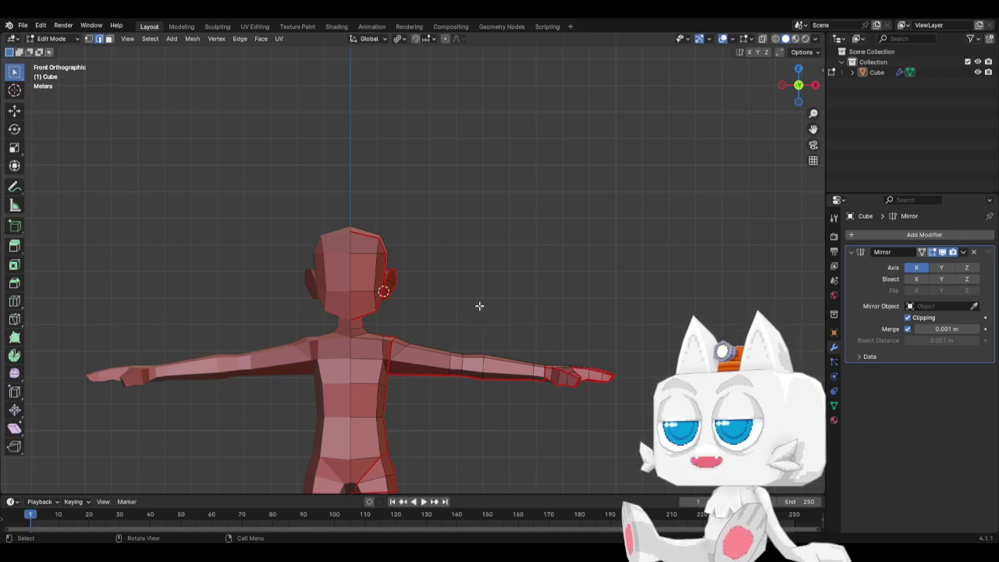
middle_click_drag(456, 328, 342, 352)
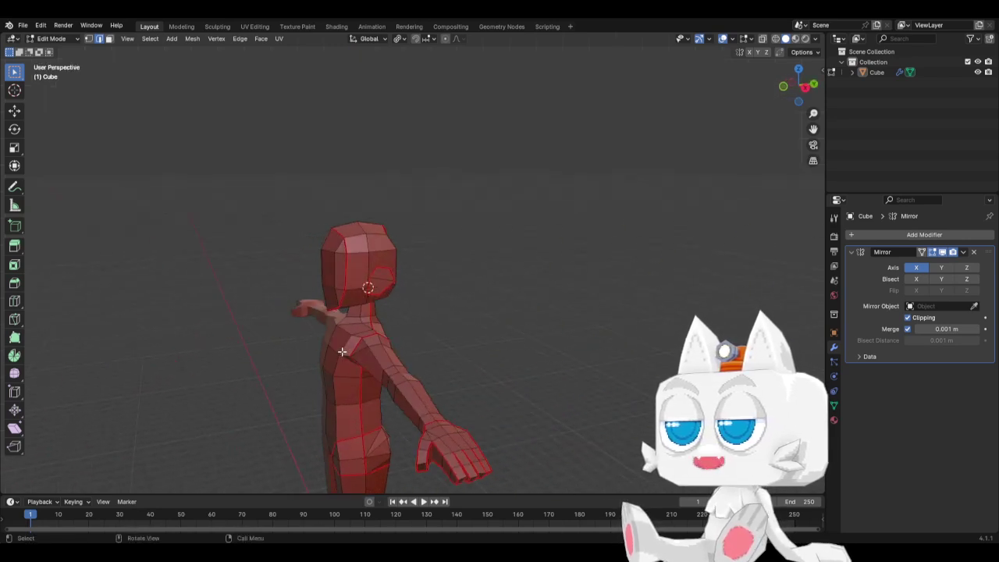
key("ctrl+s")
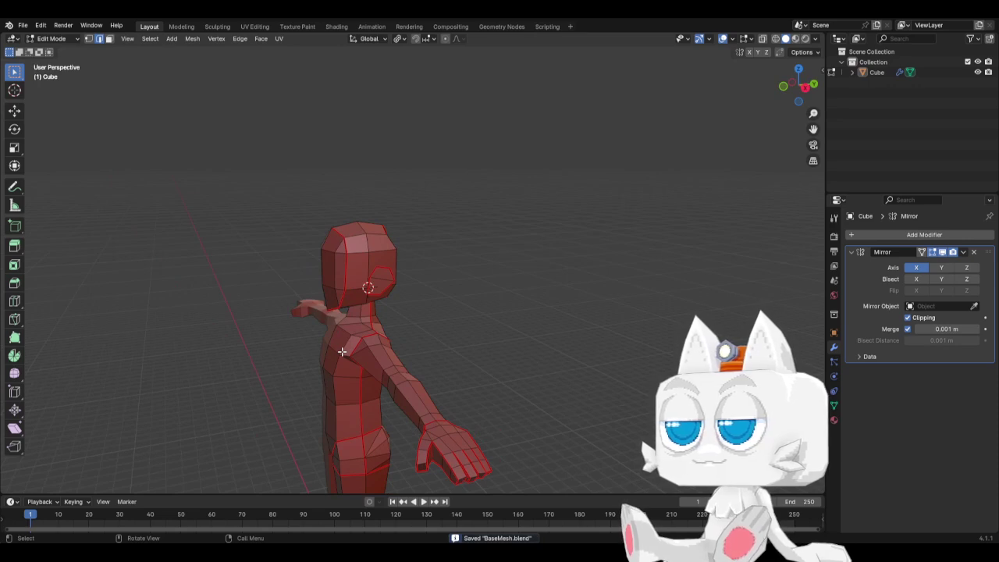
key("KP_1")
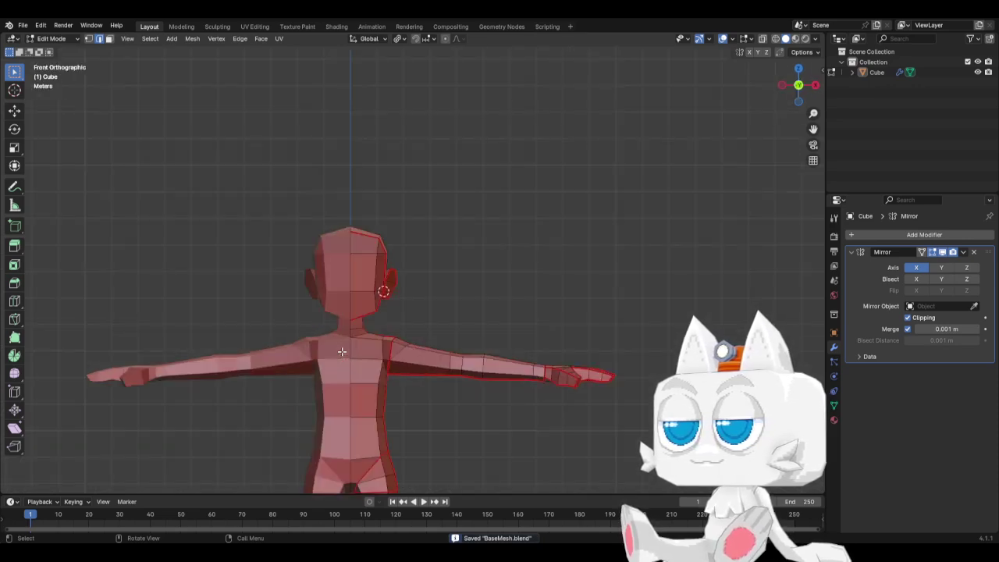
key("KP_3")
middle_click_drag(464, 383, 296, 269)
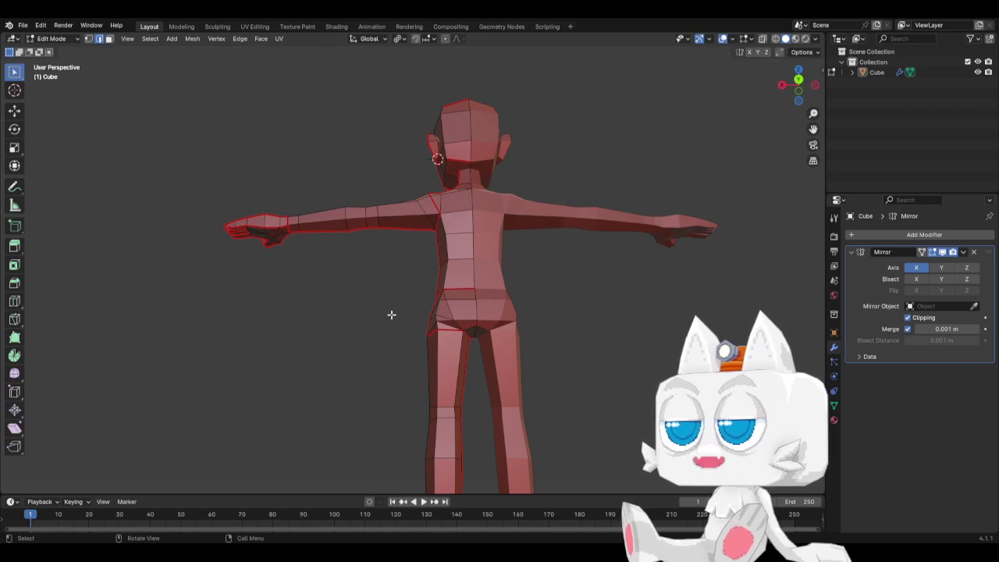
middle_click_drag(391, 315, 527, 351)
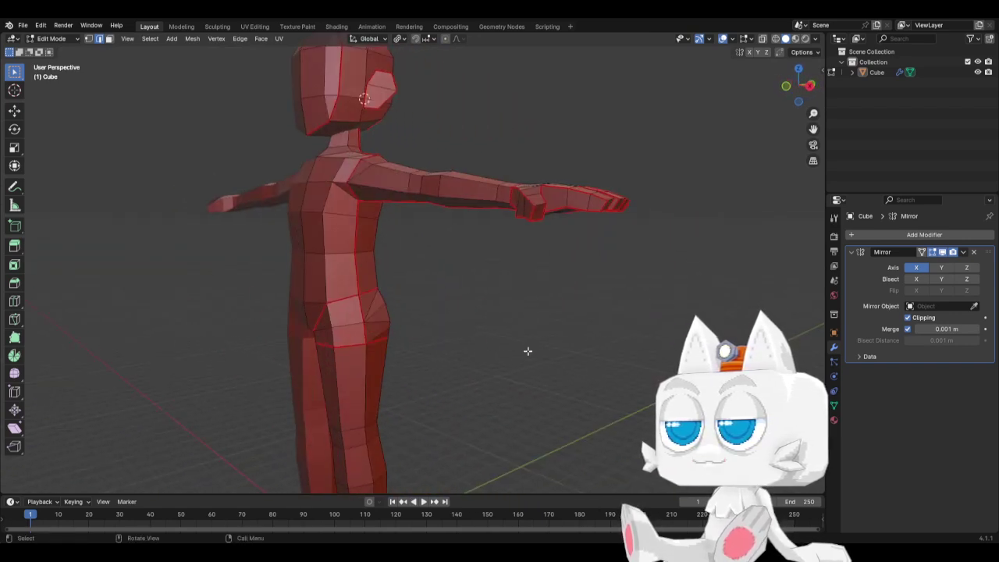
key("KP_1")
key("ctrl+s")
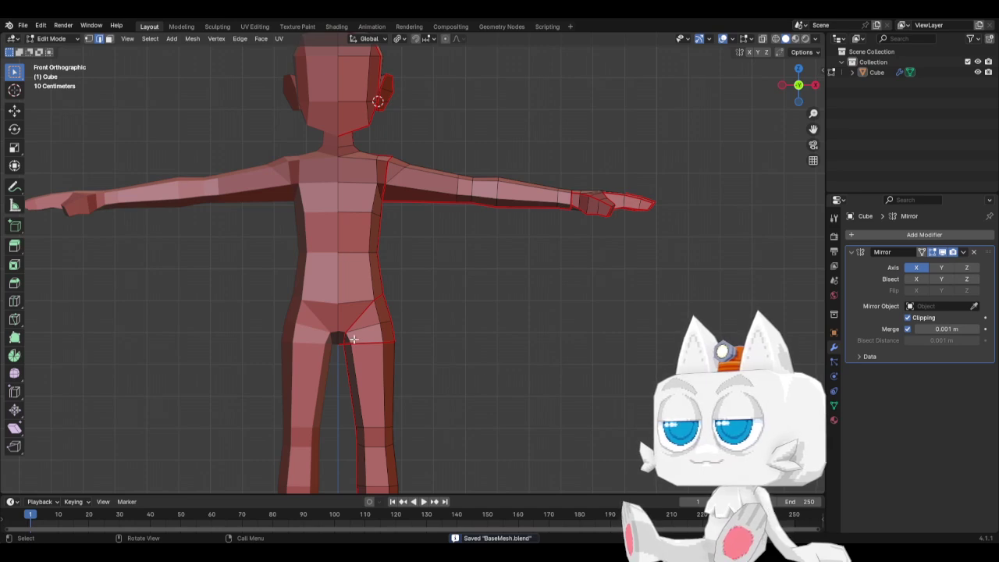
Switch to the UV Editing workspace and select the whole connected character mesh in front view
scroll(331, 347, "down", 2)
scroll(332, 347, "down", 1)
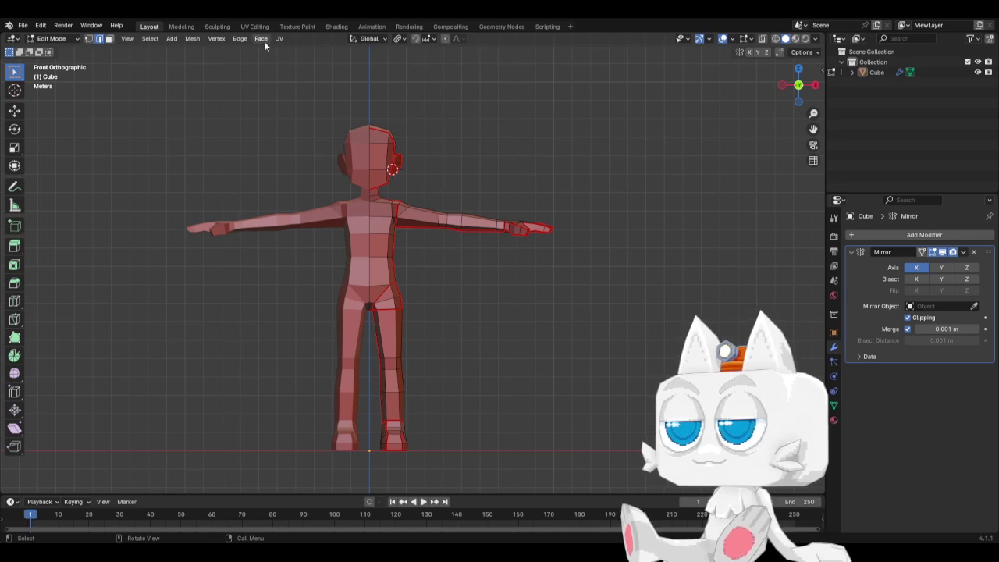
left_click(248, 28)
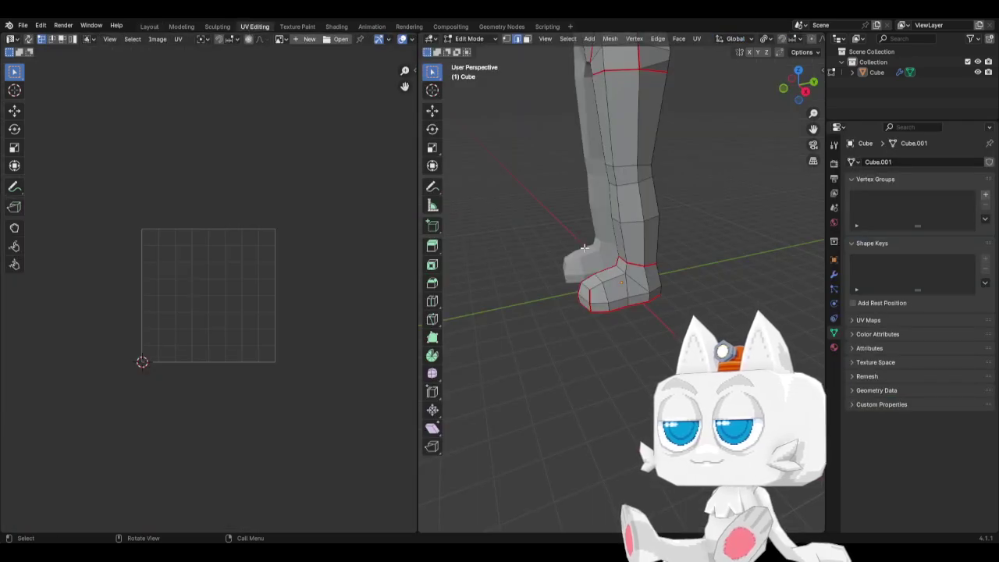
key("KP_1")
key("alt+z")
key("alt+z")
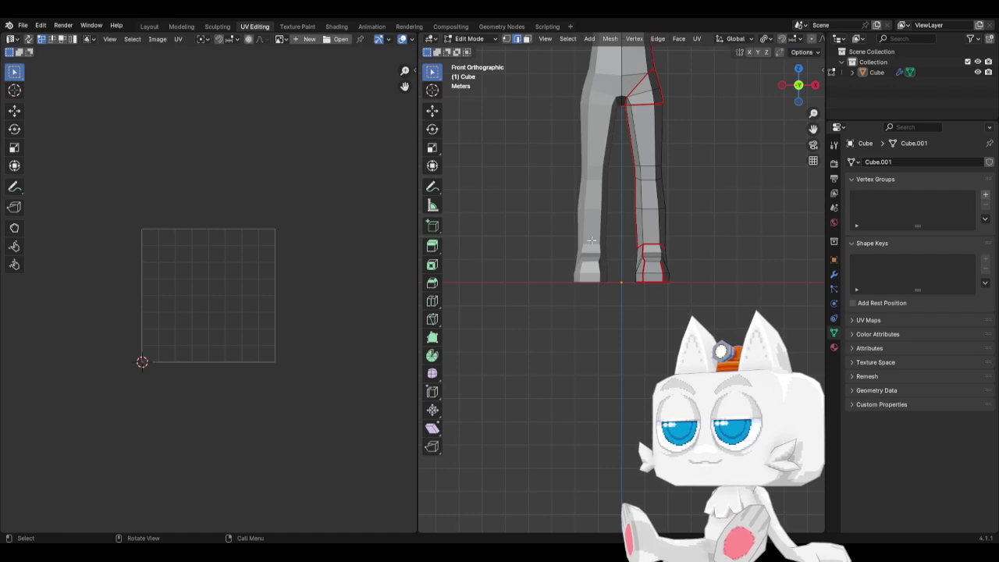
middle_click_drag(656, 209, 633, 421, "shift")
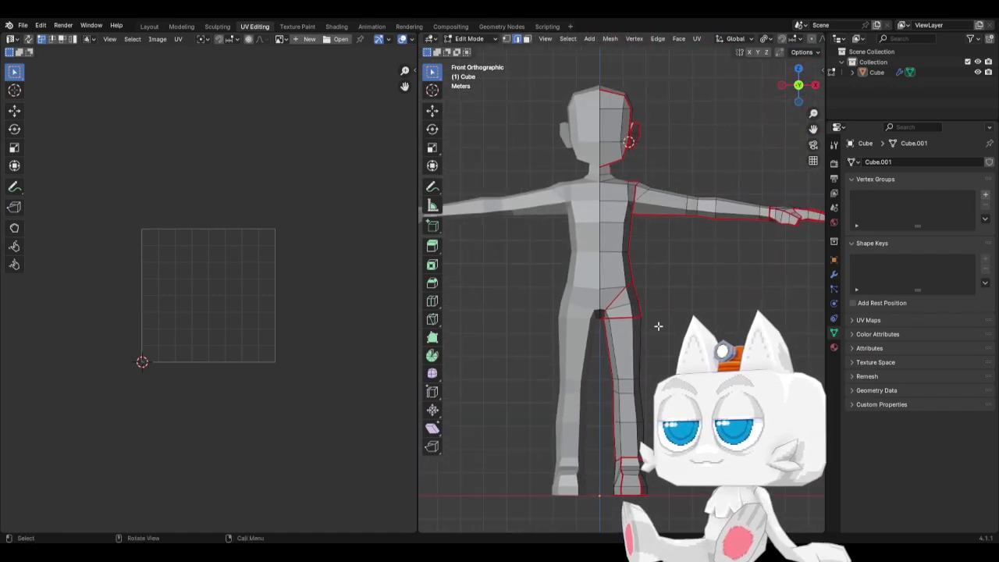
key("l")
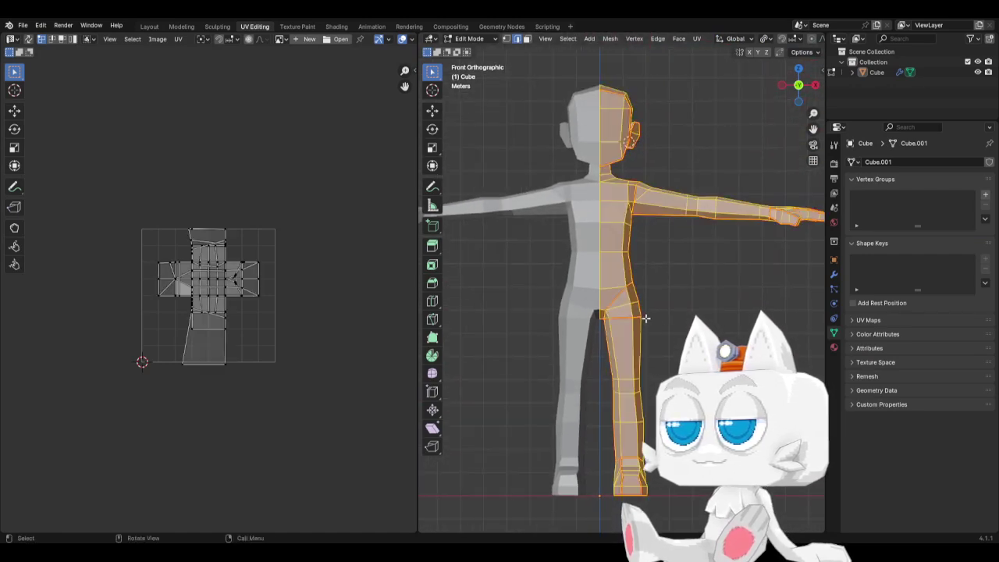
Unwrap the selected character mesh along its seams with an island margin of 0.066
left_click(699, 39)
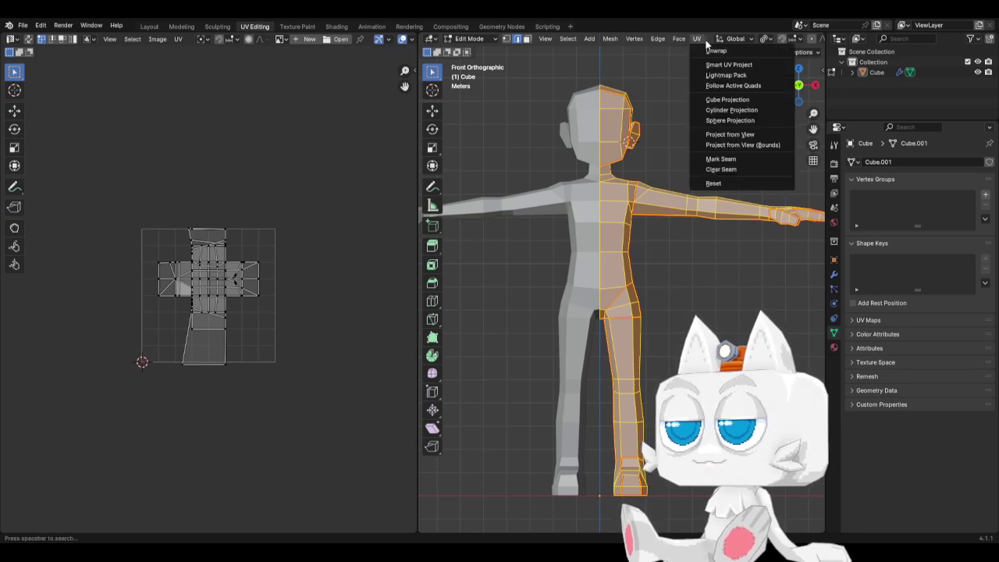
left_click(714, 50)
scroll(148, 342, "up", 1)
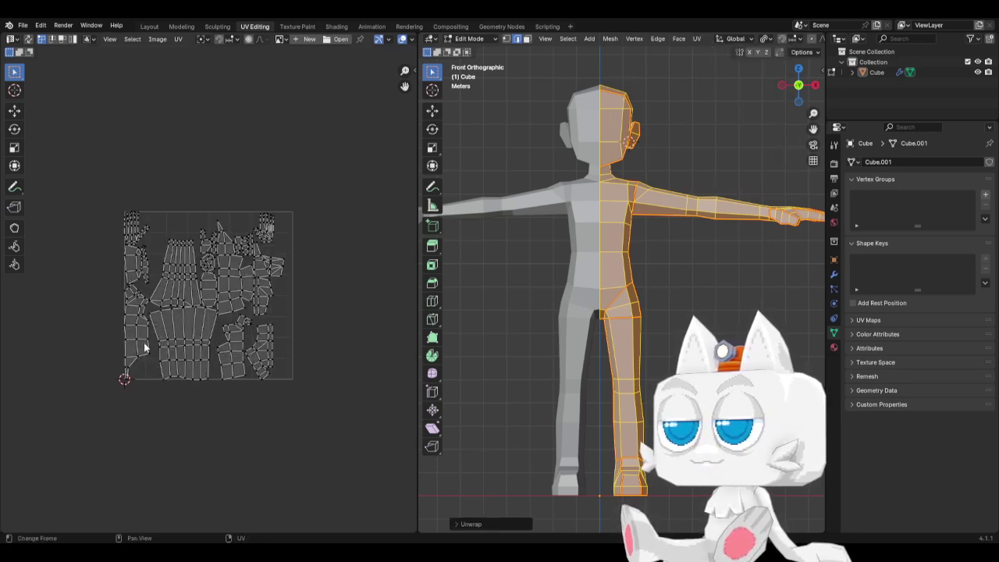
scroll(145, 349, "up", 1)
left_click(465, 524)
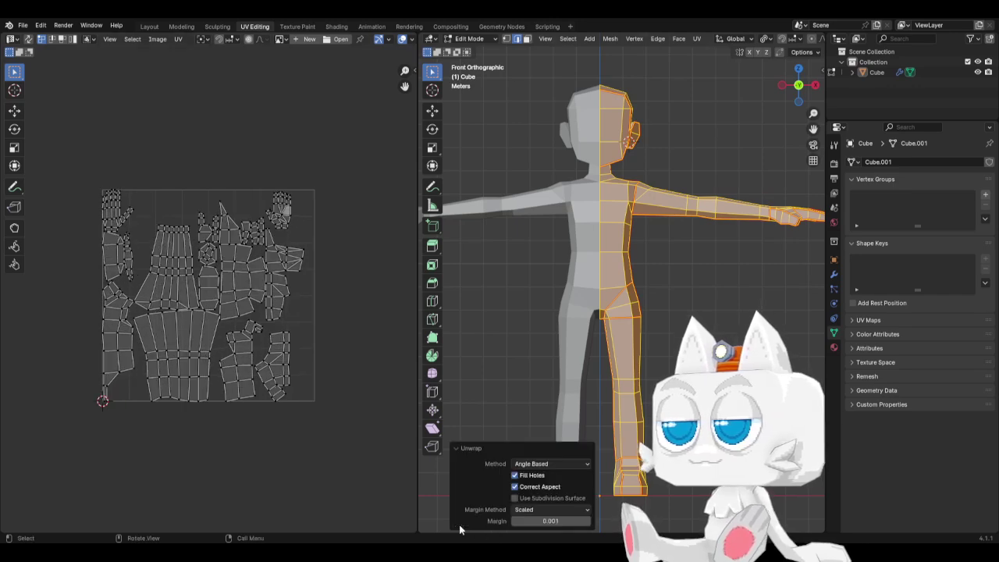
left_click_drag(539, 522, 546, 523)
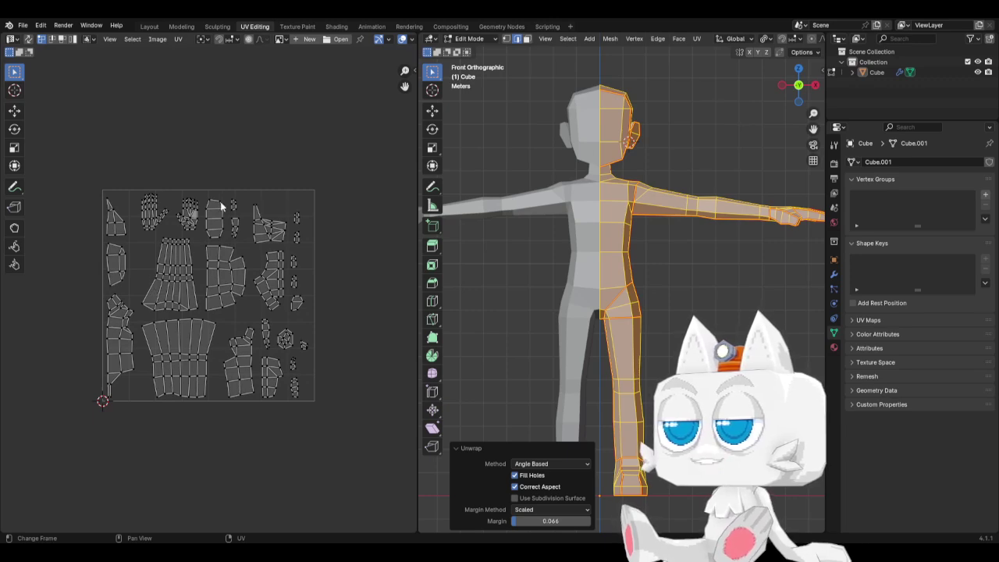
Isolate the front-of-face faces up to their seams, rotate their UV island upright and enlarge it slightly
left_click(527, 38)
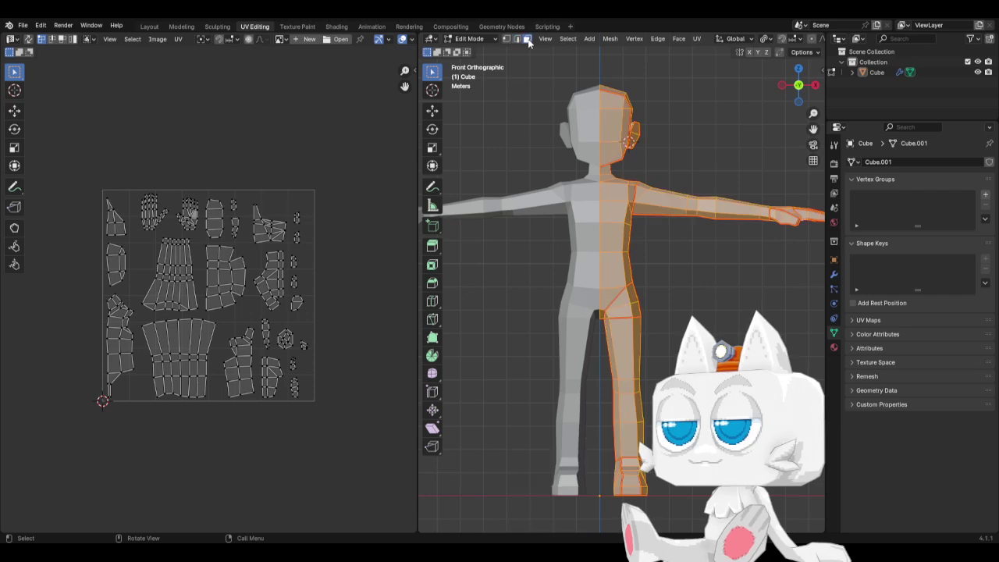
left_click(606, 125)
key("ctrl+l")
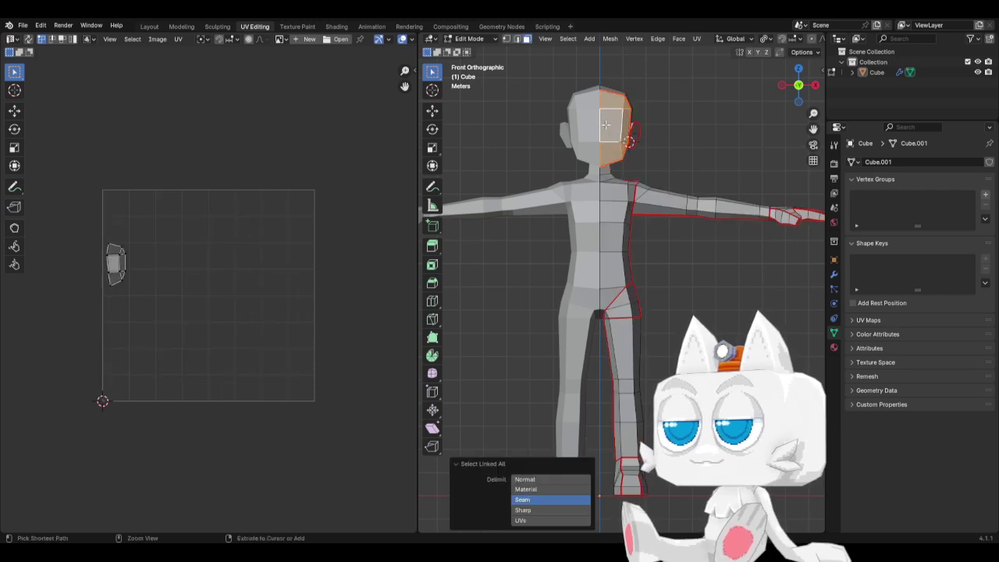
key("a")
key("r")
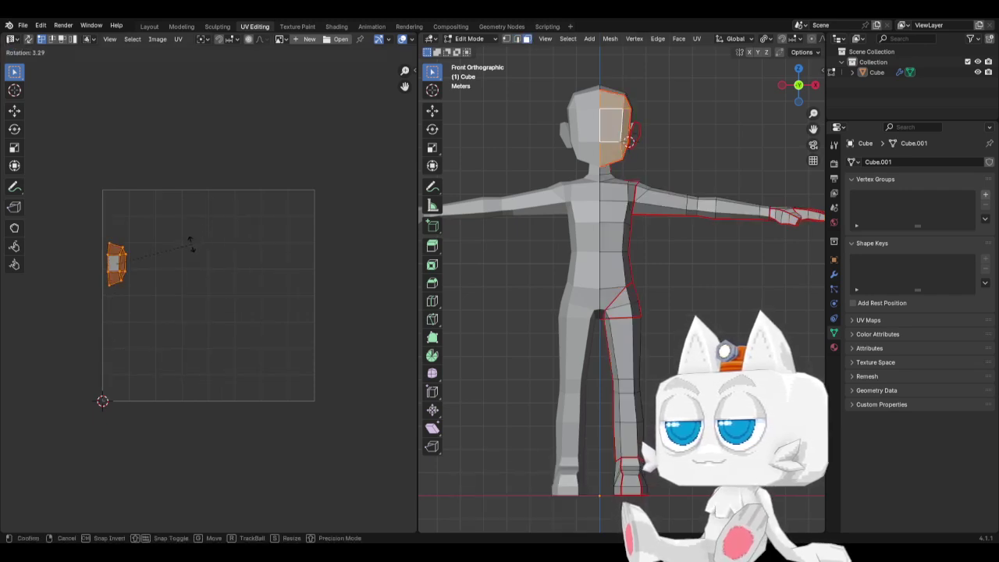
left_click(191, 249)
key("s")
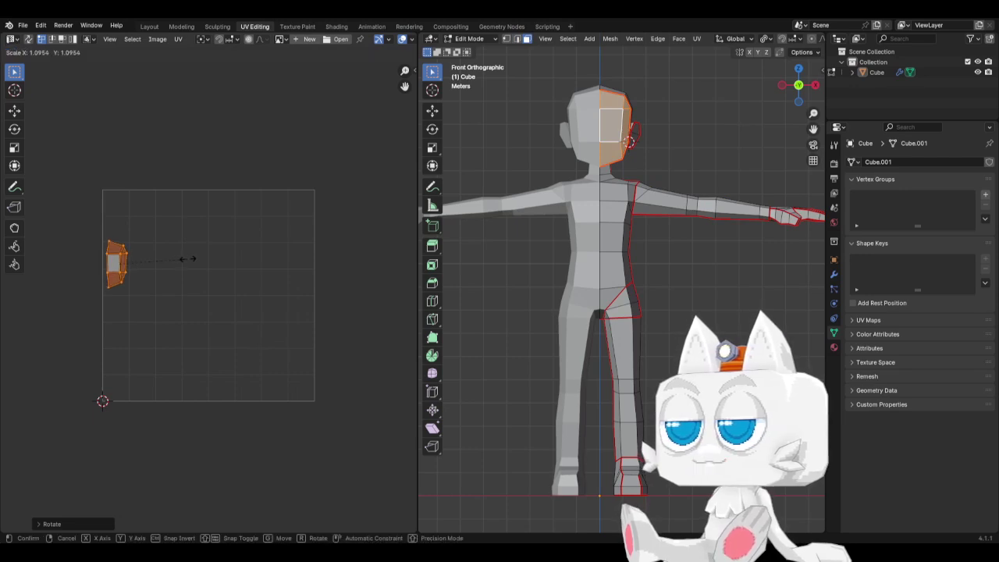
left_click(179, 270)
Move the face island and all remaining UV islands out of the UV square into the space above it
key("g")
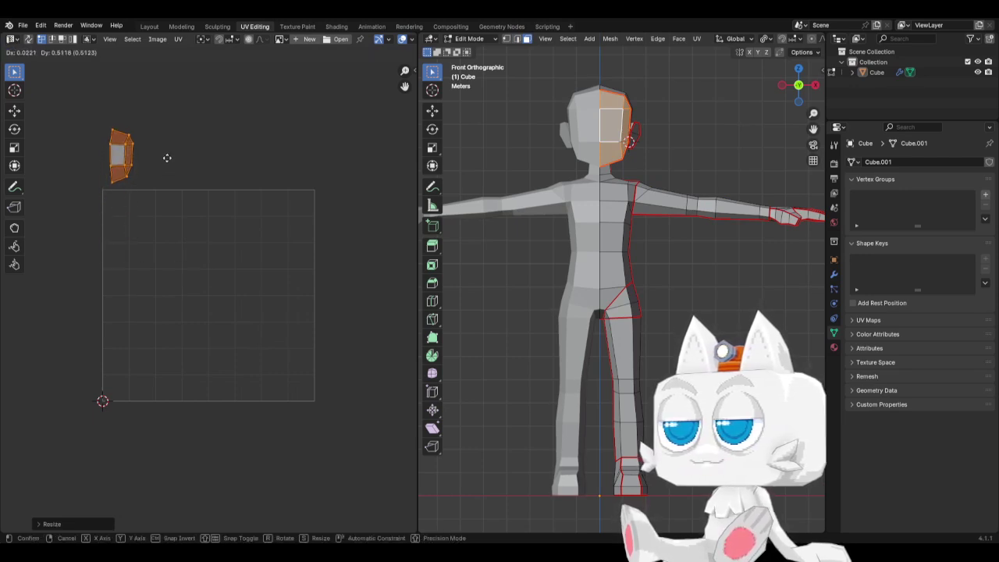
left_click(176, 161)
key("g")
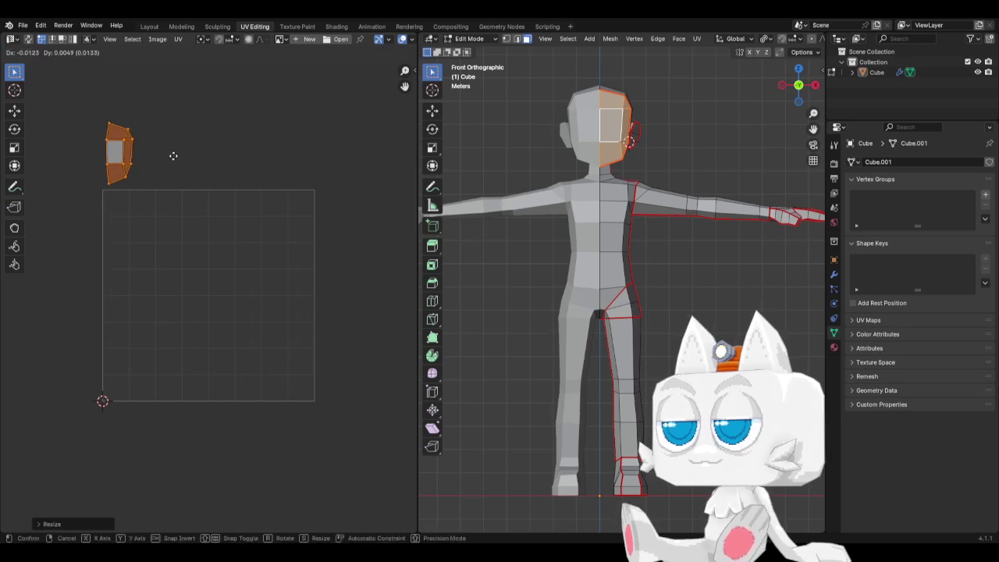
left_click(172, 155)
key("a")
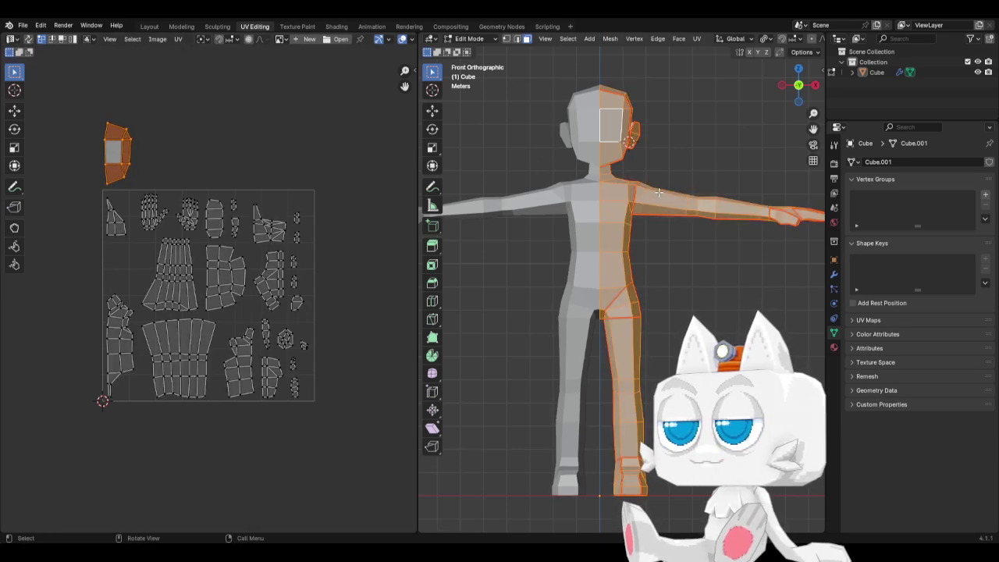
left_click_drag(78, 192, 359, 447)
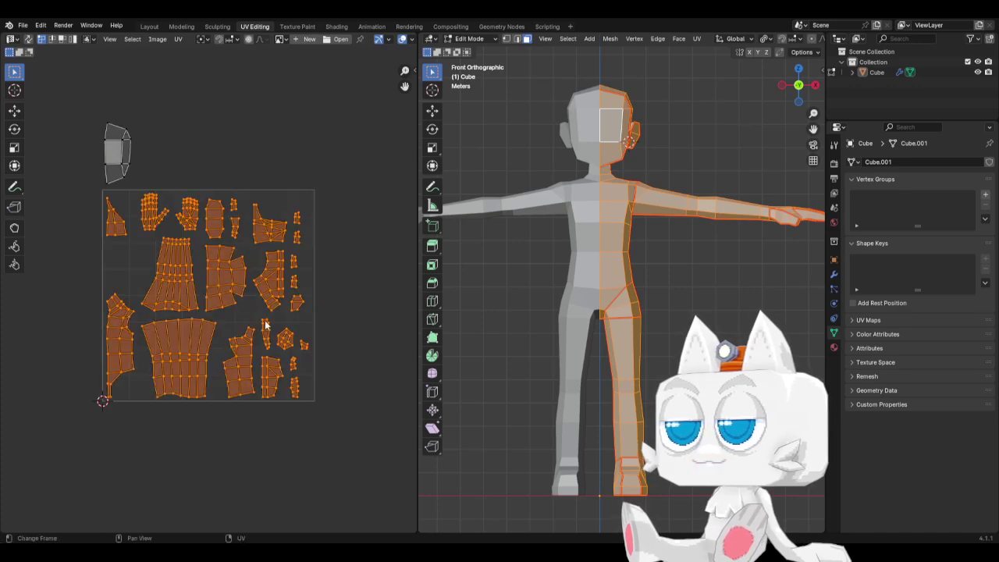
key("g")
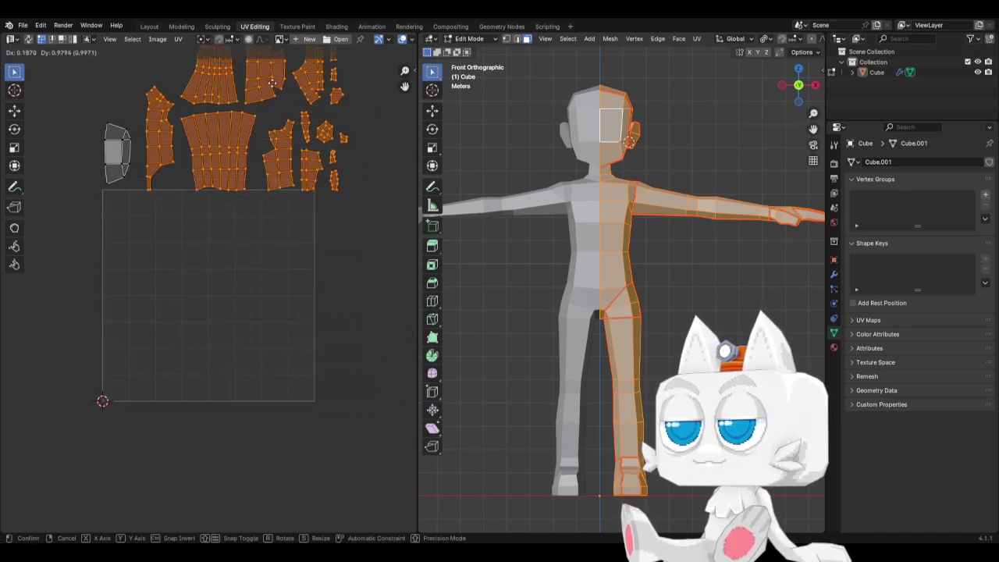
left_click(269, 72)
Move the face island down to the upper-left area of the UV square and shift it right along X
left_click_drag(80, 109, 121, 193)
key("ctrl+l")
key("g")
key("y")
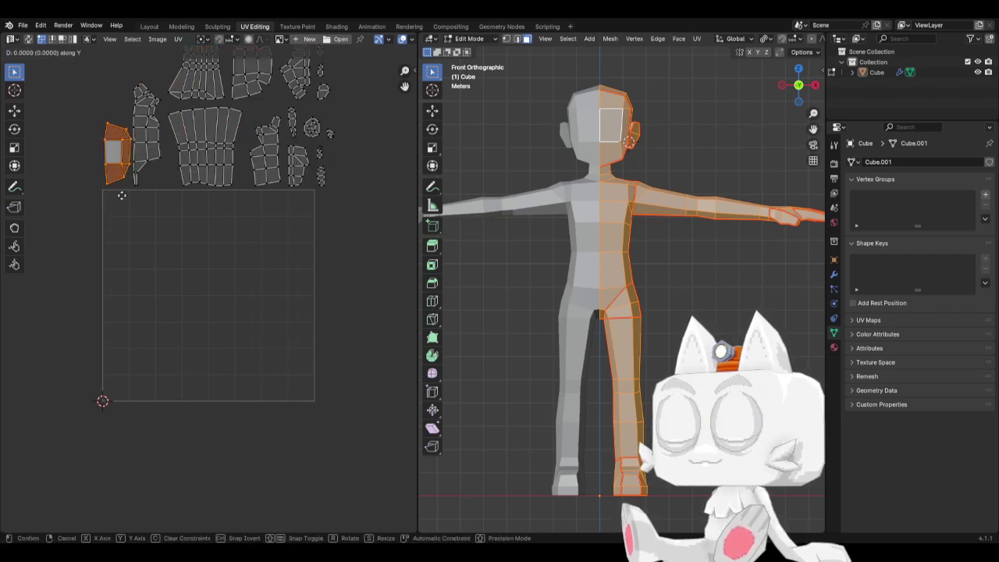
left_click(131, 263)
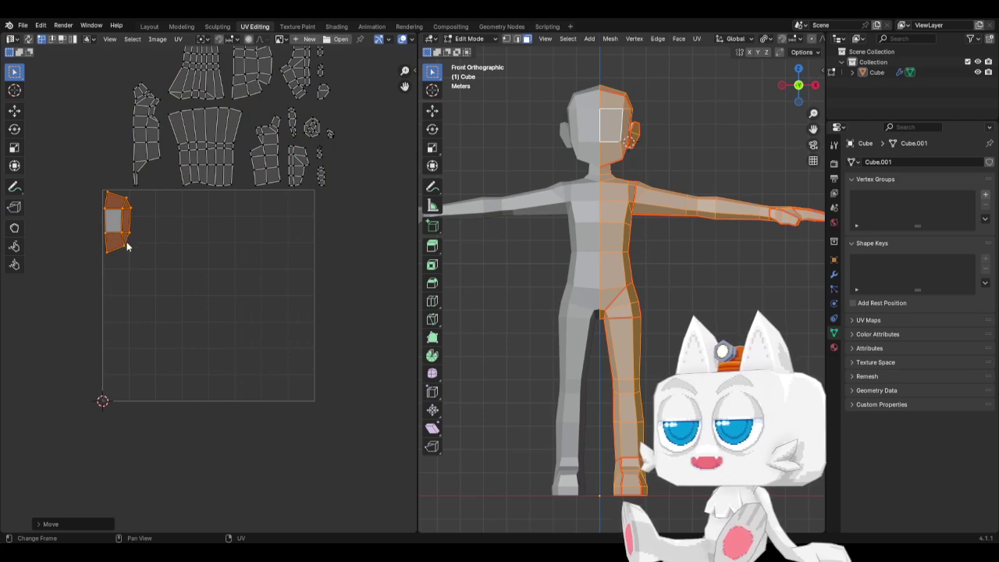
middle_click_drag(129, 254, 194, 302, "shift")
scroll(213, 288, "up", 2)
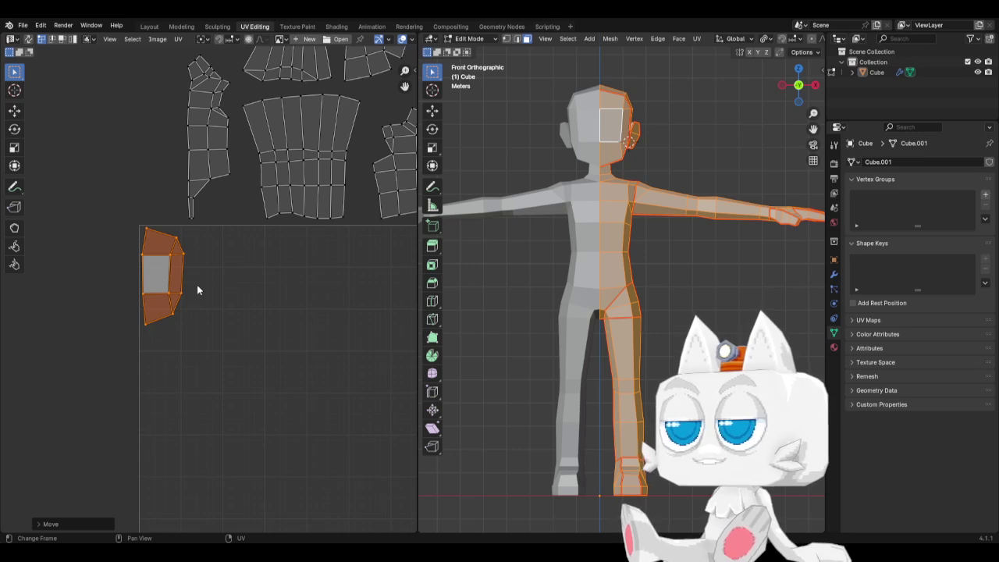
key("g")
key("x")
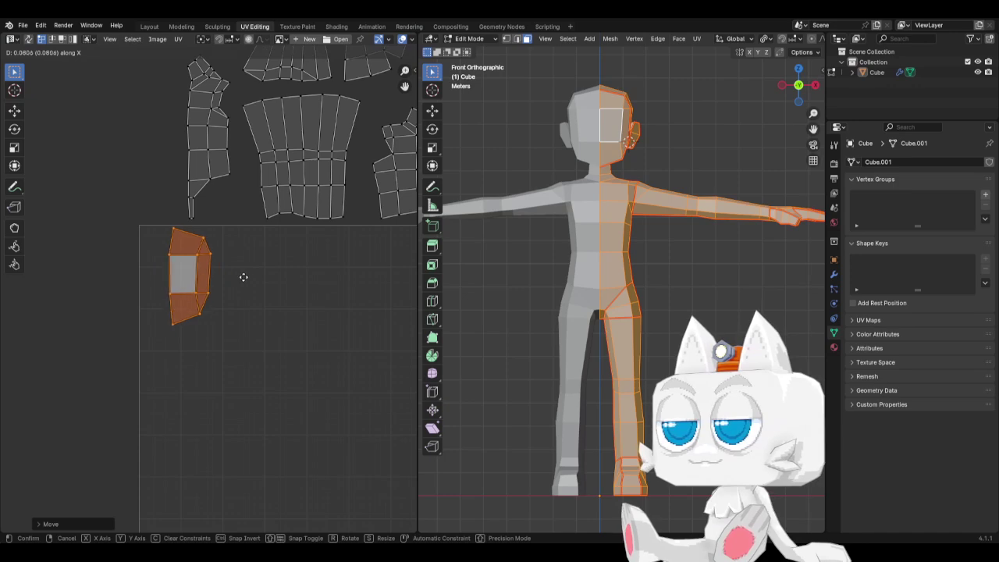
left_click(259, 281)
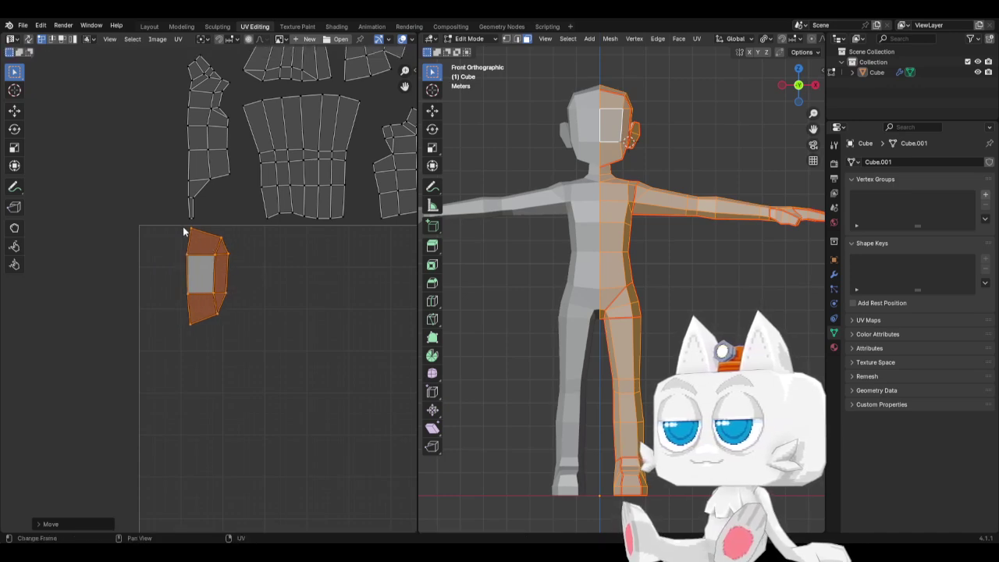
Straighten the face island's centre-line vertices by scaling them to 0 along X, and nudge them slightly left
left_click_drag(172, 220, 197, 340)
type("sx")
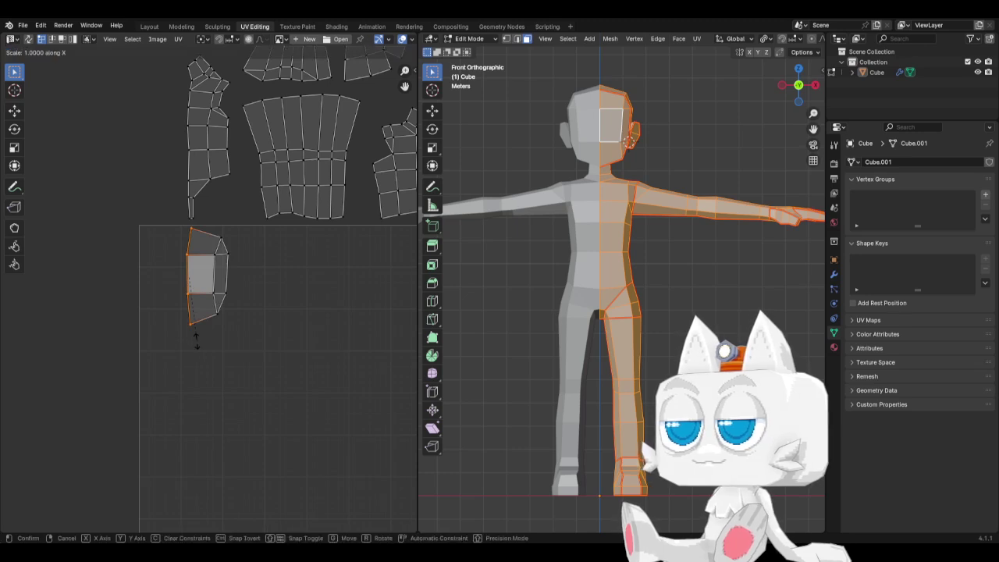
type("0")
key("Return")
key("g")
key("x")
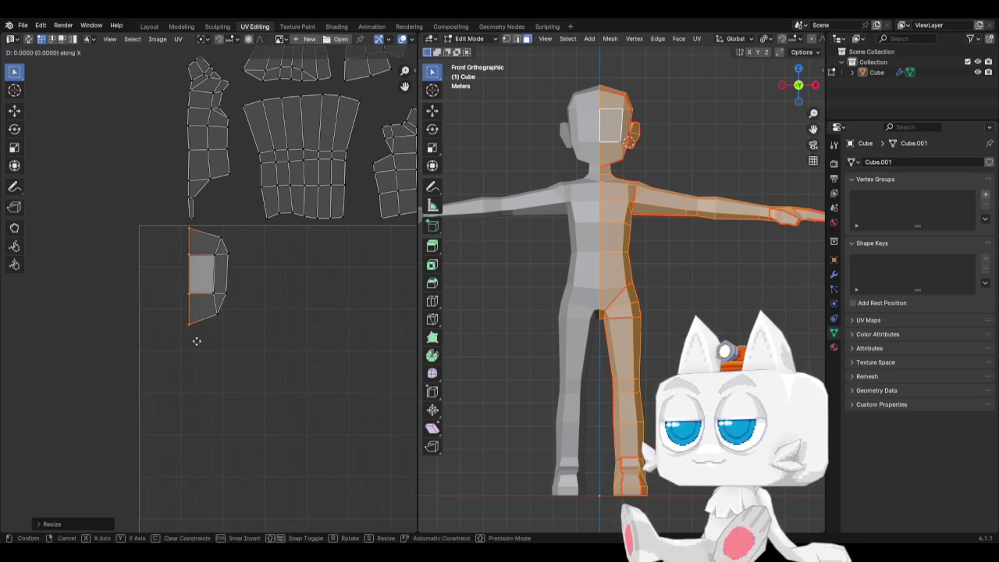
left_click(193, 341)
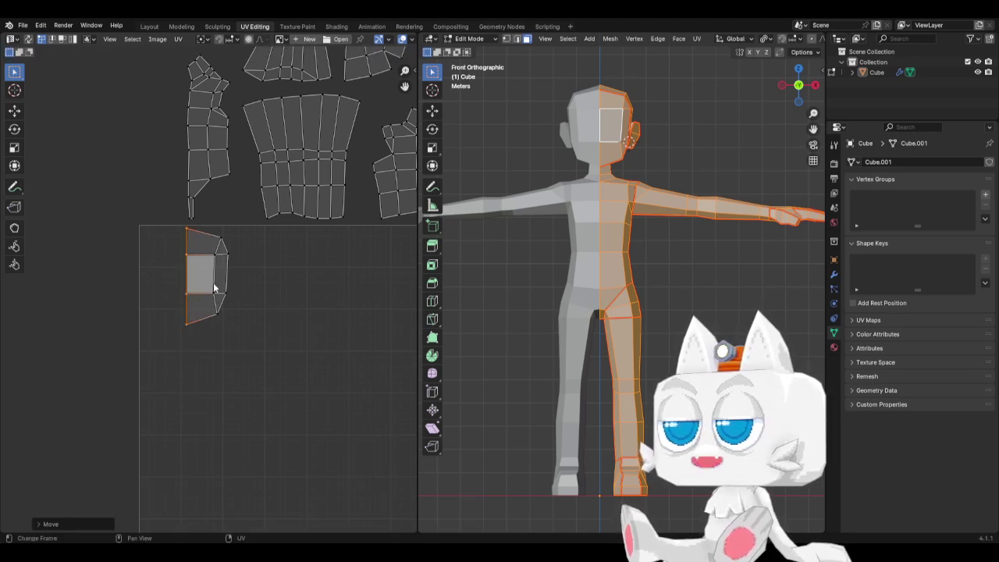
Select the side and back of the head up to its seams and place its UV island beside the face island
key("Home")
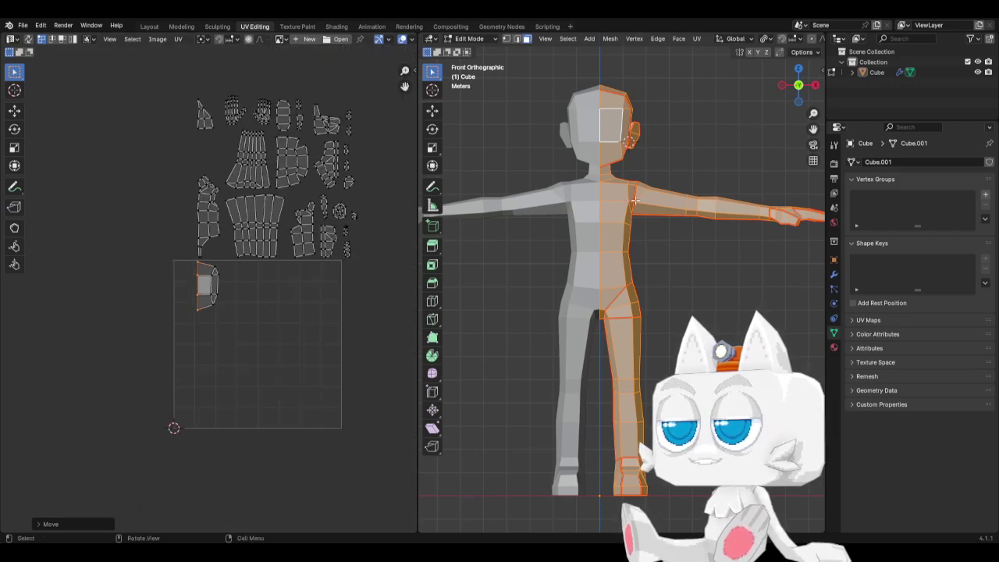
middle_click_drag(634, 200, 601, 175)
left_click(604, 161)
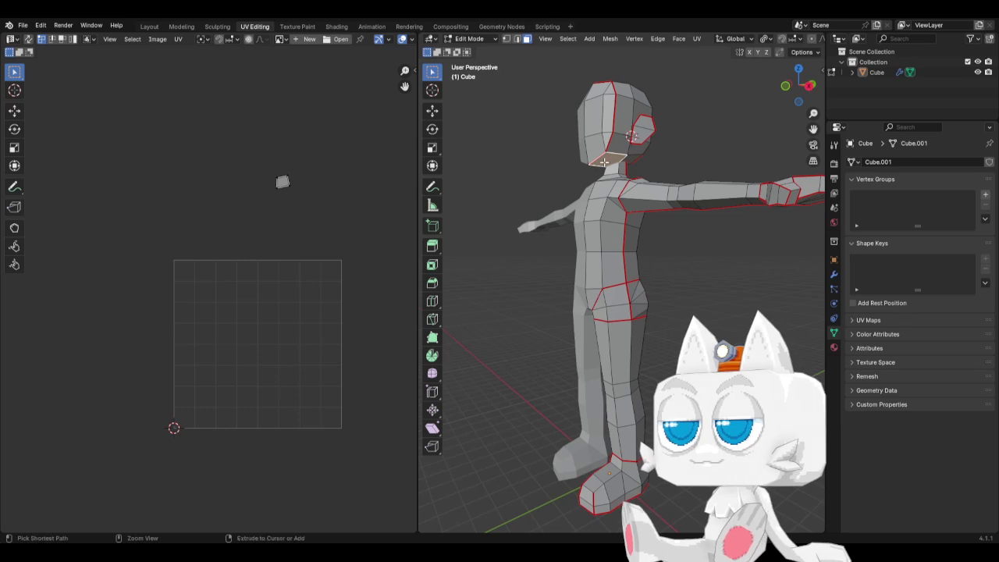
key("l")
key("a")
key("g")
left_click(285, 324)
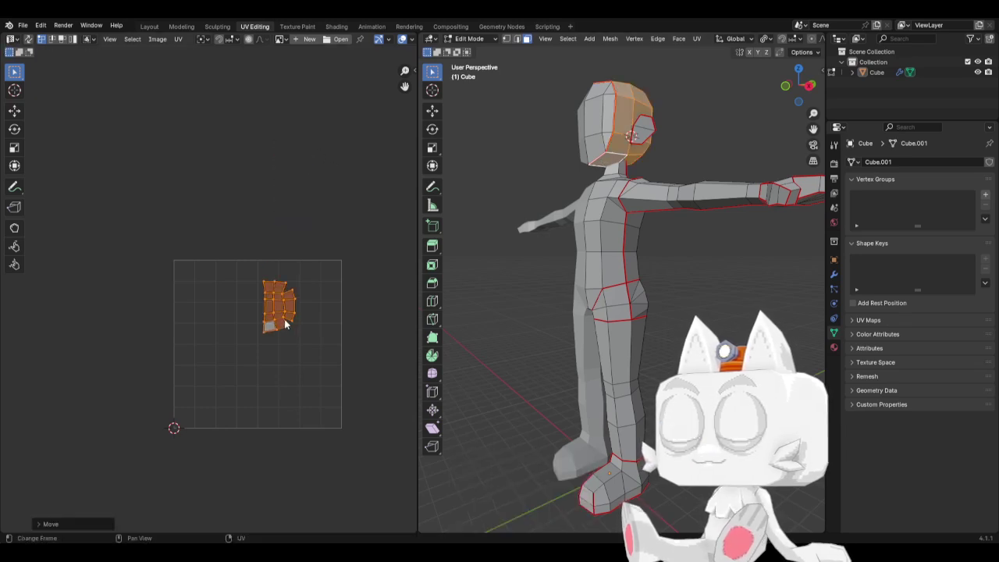
key("l")
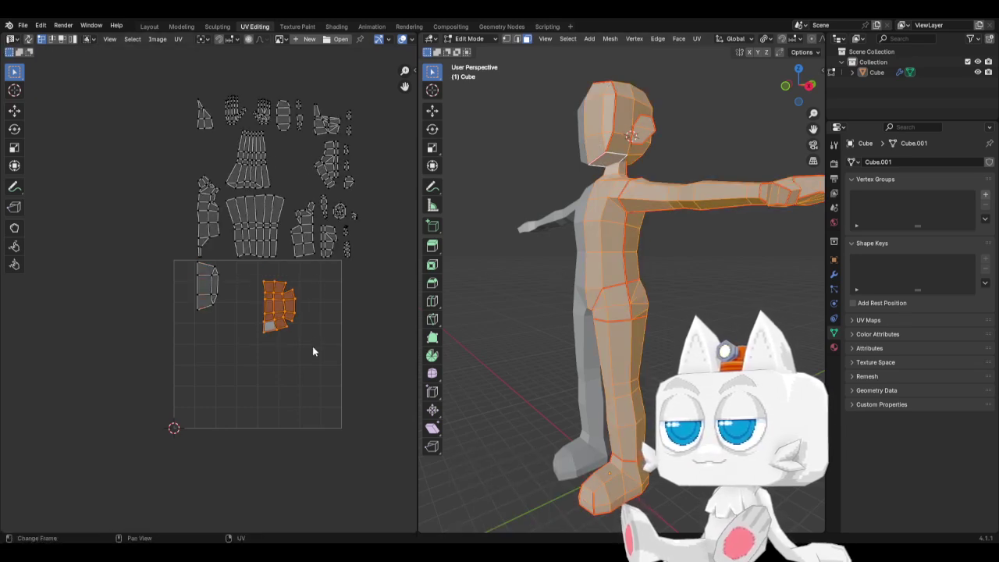
key("g")
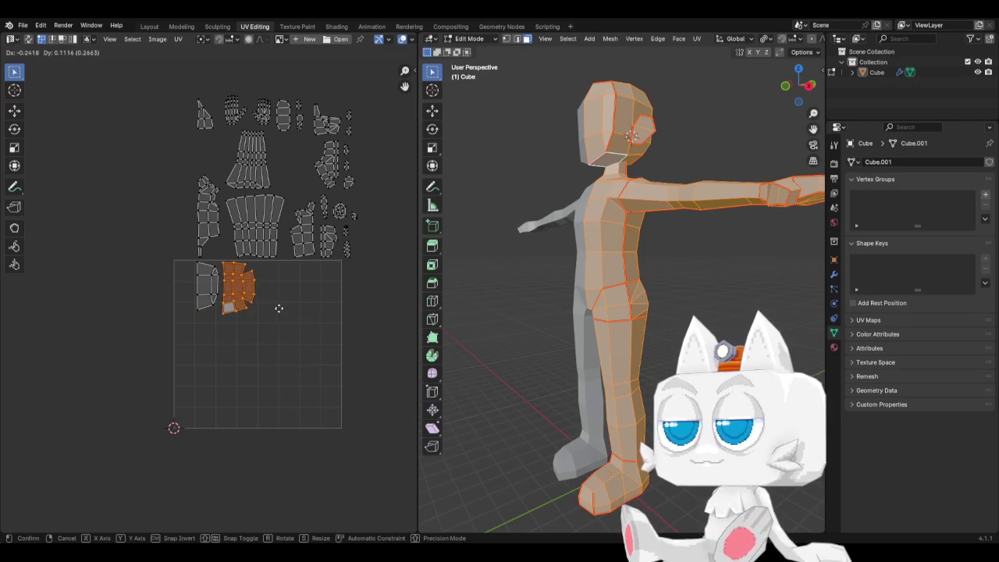
left_click(279, 310)
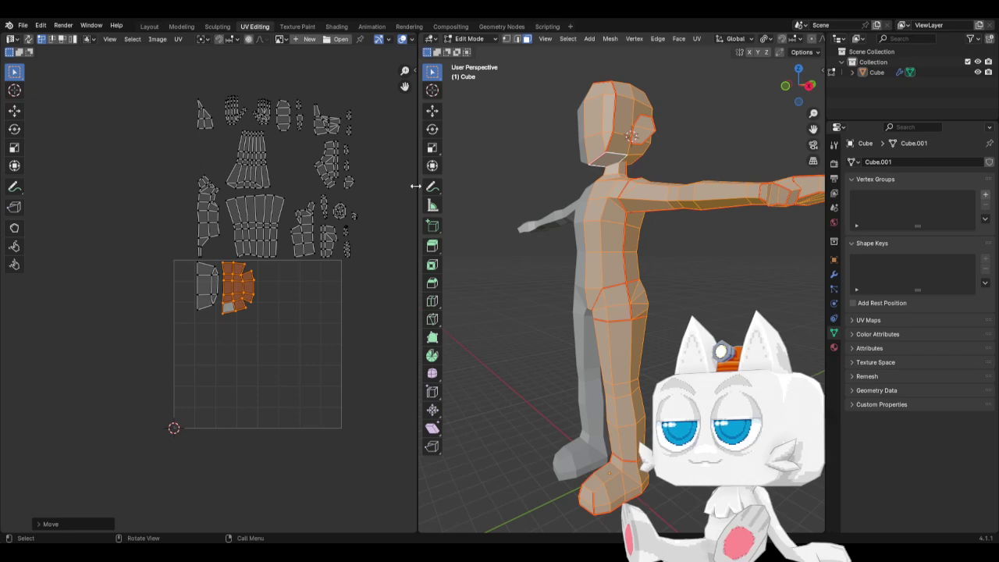
Select both sides of the ear up to their seams and move their UV islands into the UV square
key("alt+a")
middle_click_drag(661, 148, 564, 165)
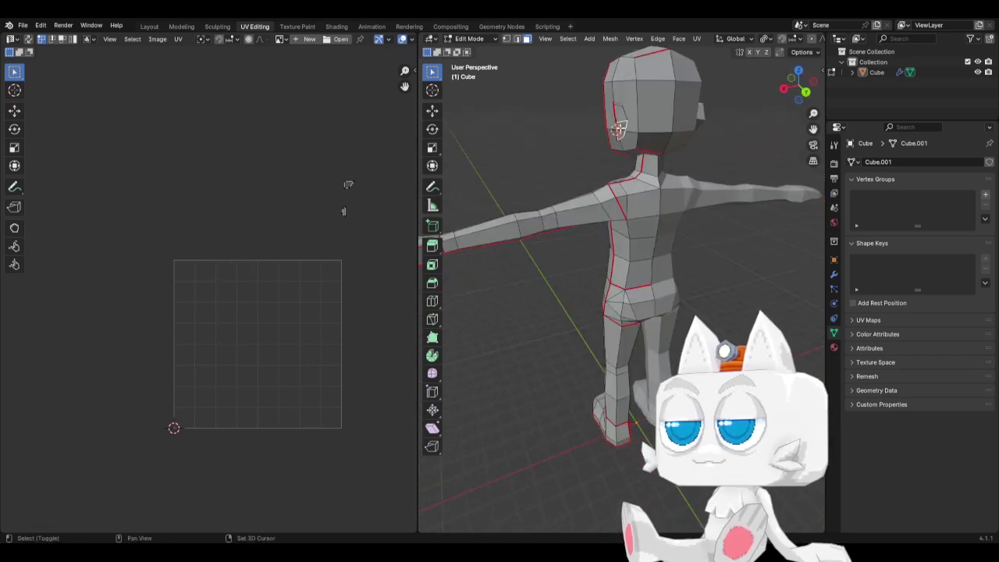
key("ctrl+l")
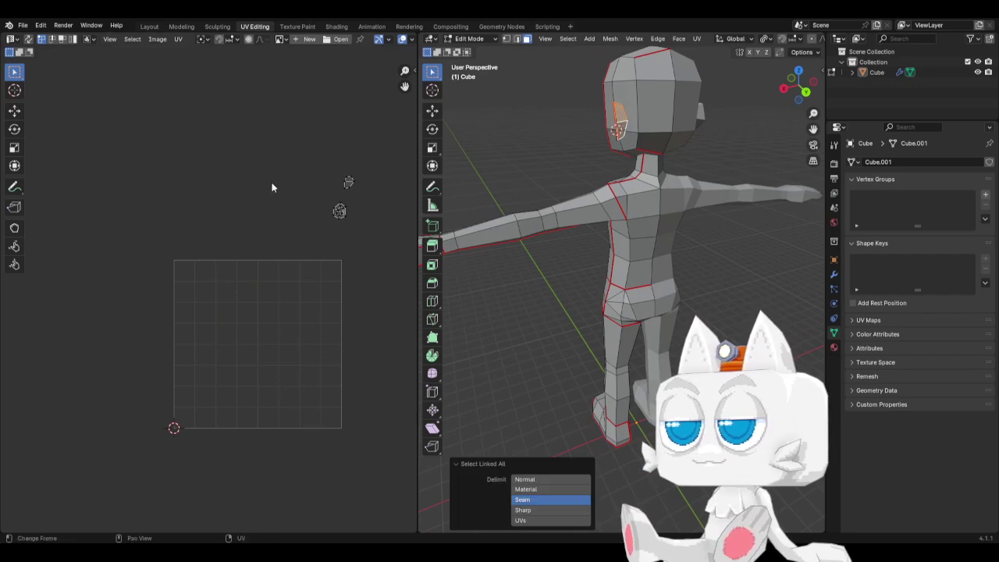
key("g")
left_click(290, 298)
key("l")
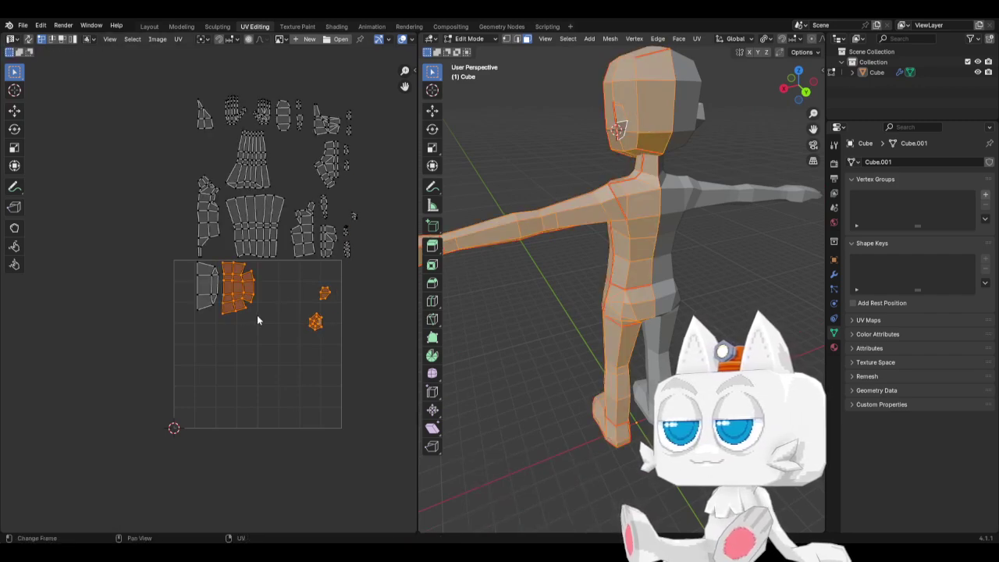
Place the simpler ear island to the right of the head island and scale it up about 1.7 times
scroll(273, 321, "up", 3)
middle_click_drag(301, 305, 224, 294)
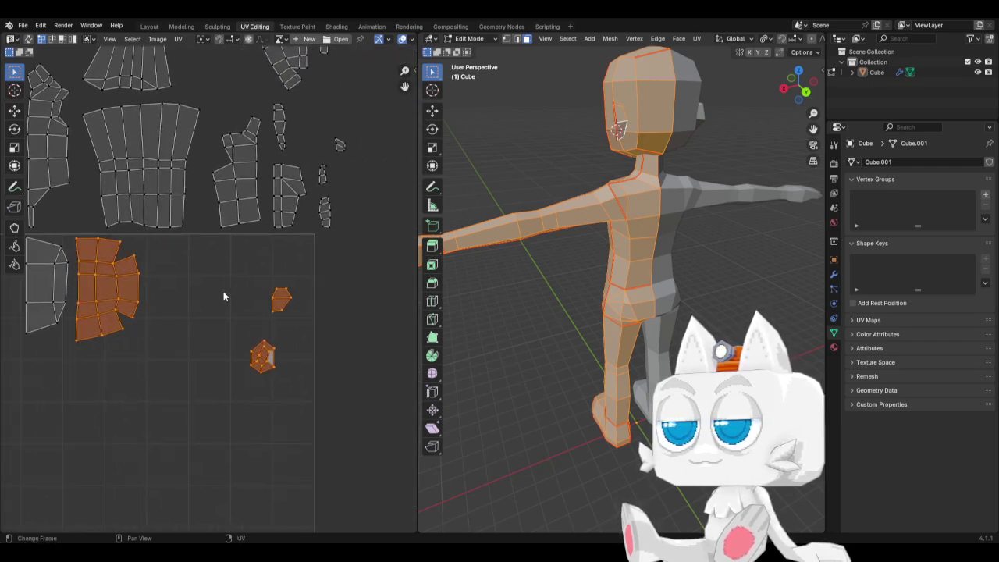
left_click_drag(245, 270, 306, 319)
key("g")
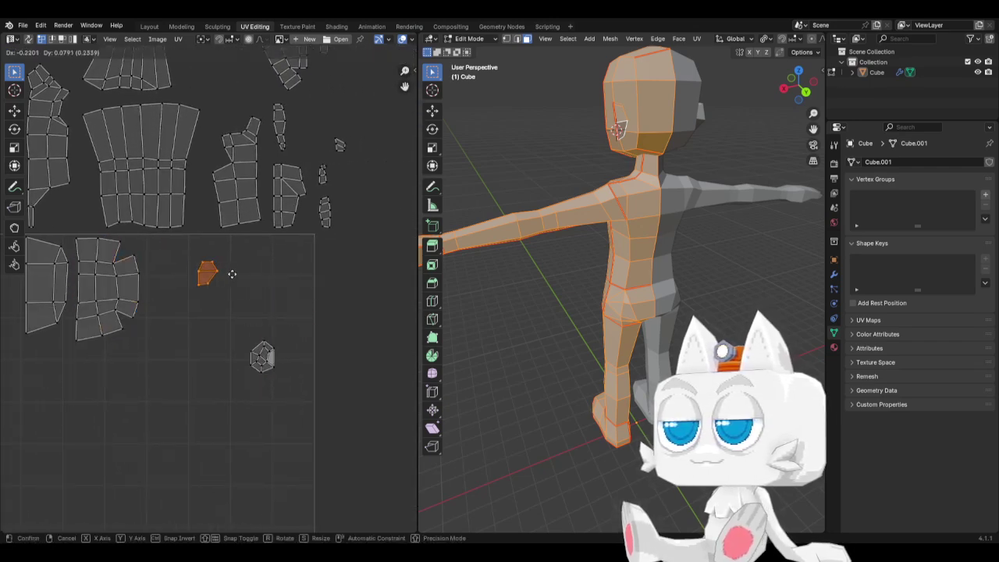
left_click(218, 270)
key("s")
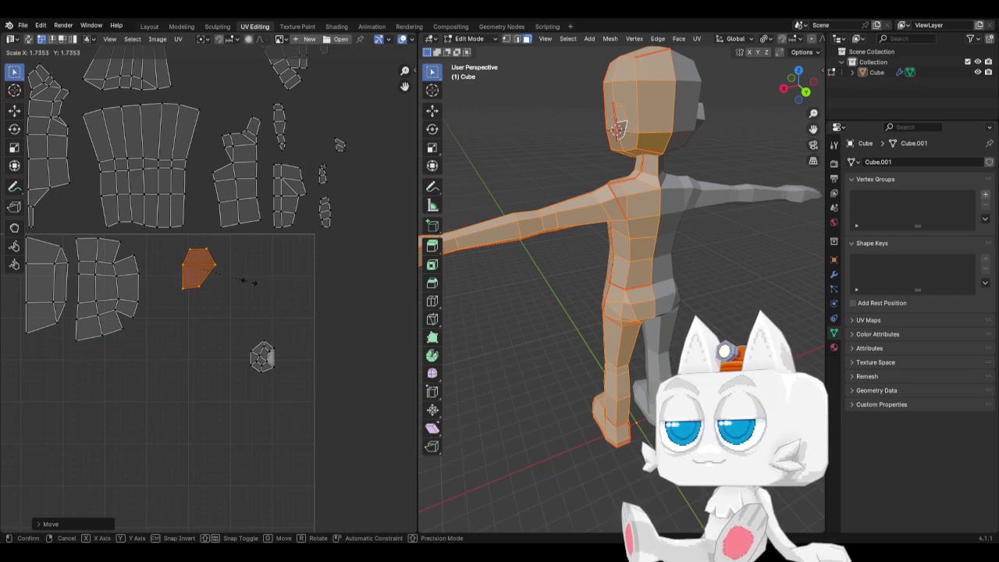
key("g")
key("s")
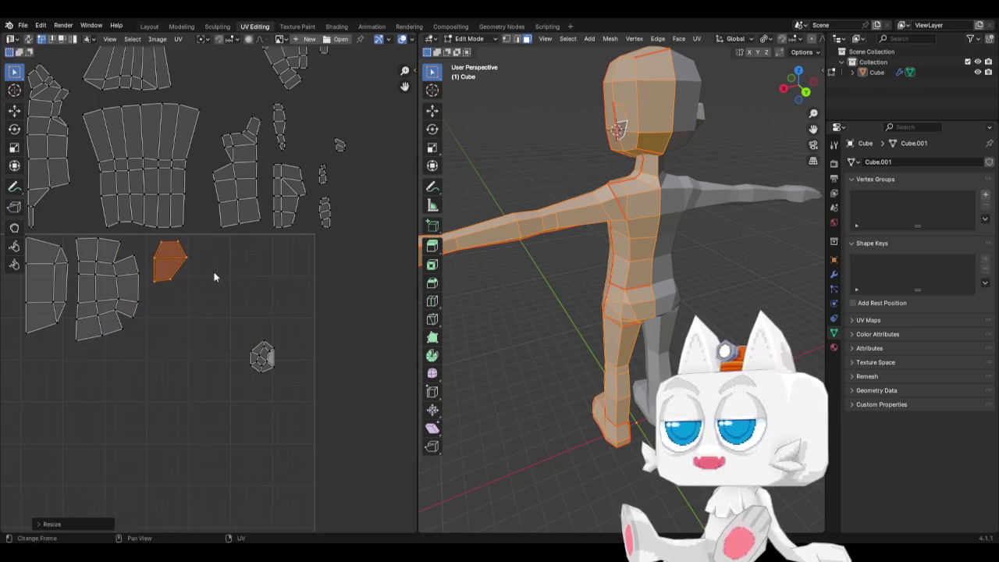
left_click(208, 270)
Rotate the detailed ear island, mirror it along X with a scale of -1, and move it toward the other ear island
left_click_drag(242, 332, 307, 364)
key("r")
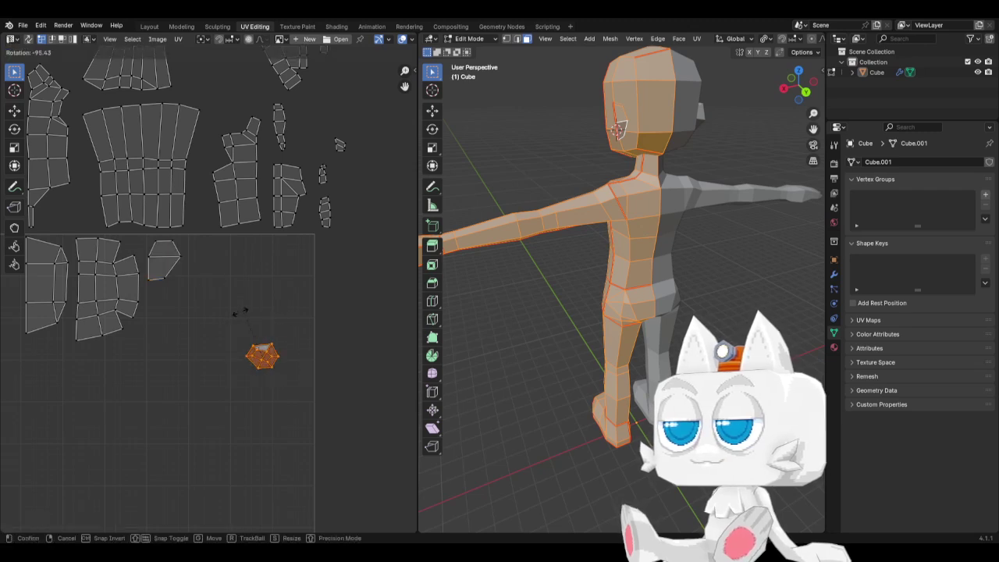
left_click(222, 409)
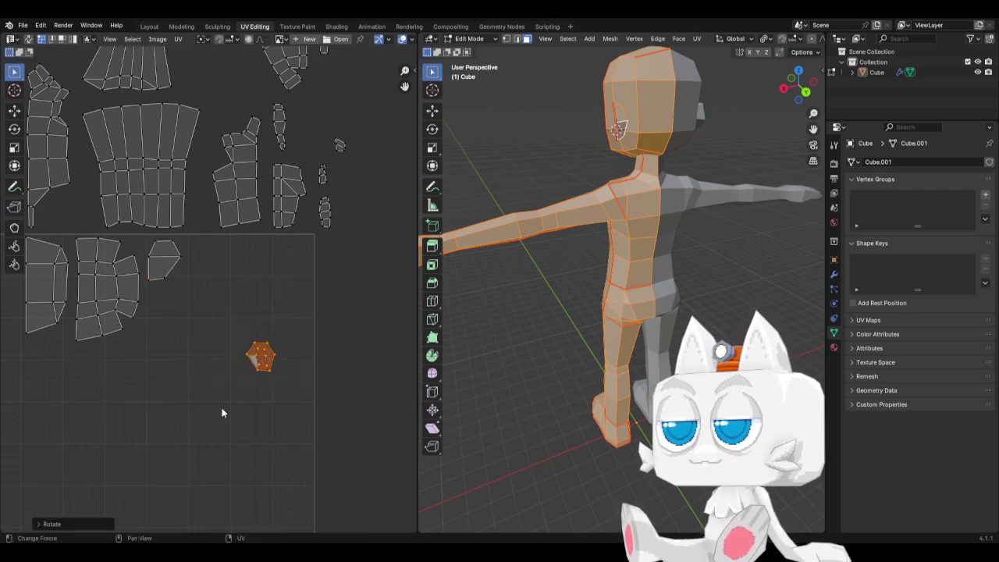
type("sx-1")
key("Return")
key("g")
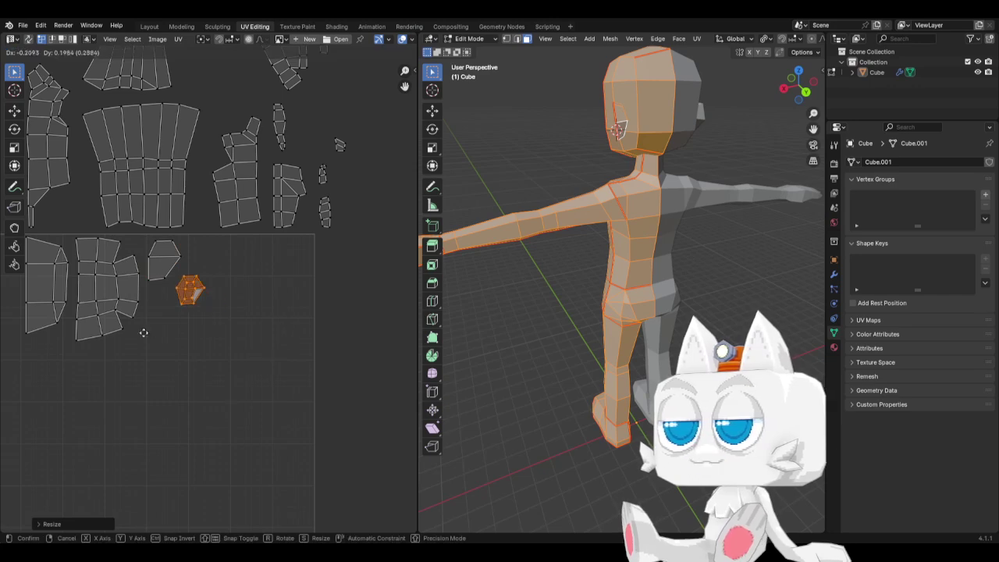
Place the small hexagonal ear island over the plain two-face ear base island in the UV layout
left_click(125, 312)
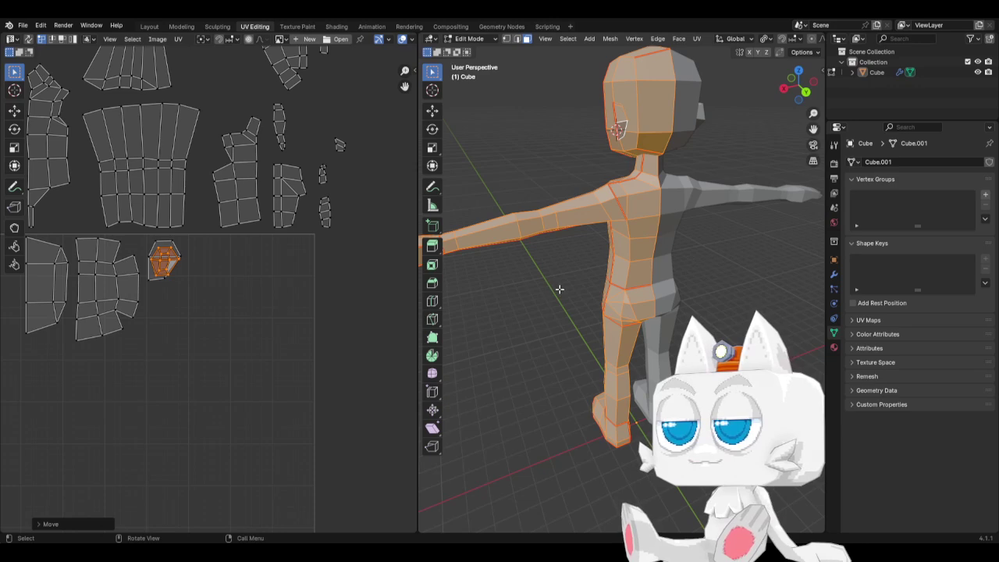
Examine the character model from the front and from behind, ending in the front orthographic view
scroll(560, 288, "down", 5)
middle_click_drag(560, 289, 459, 353)
key("KP_5")
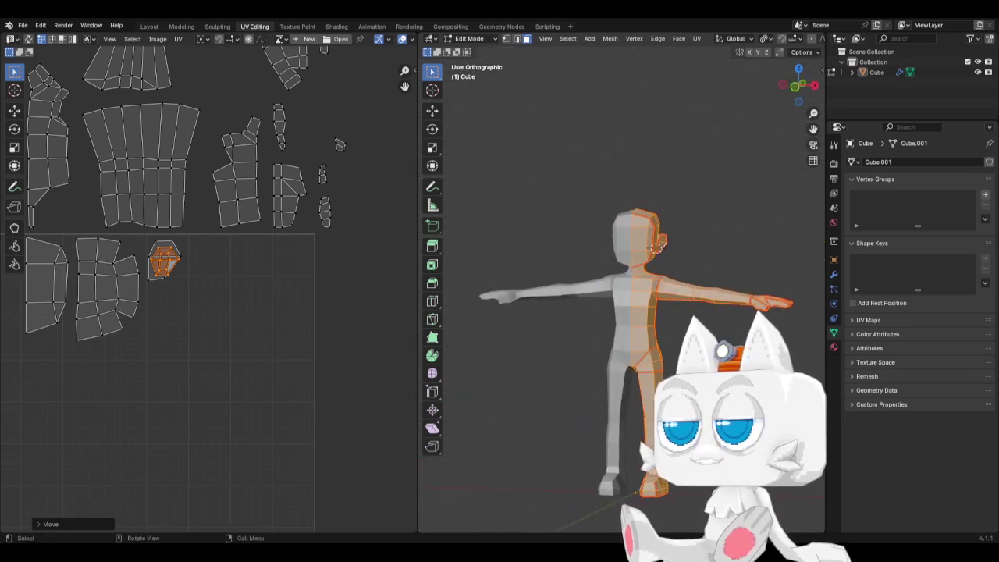
key("KP_1")
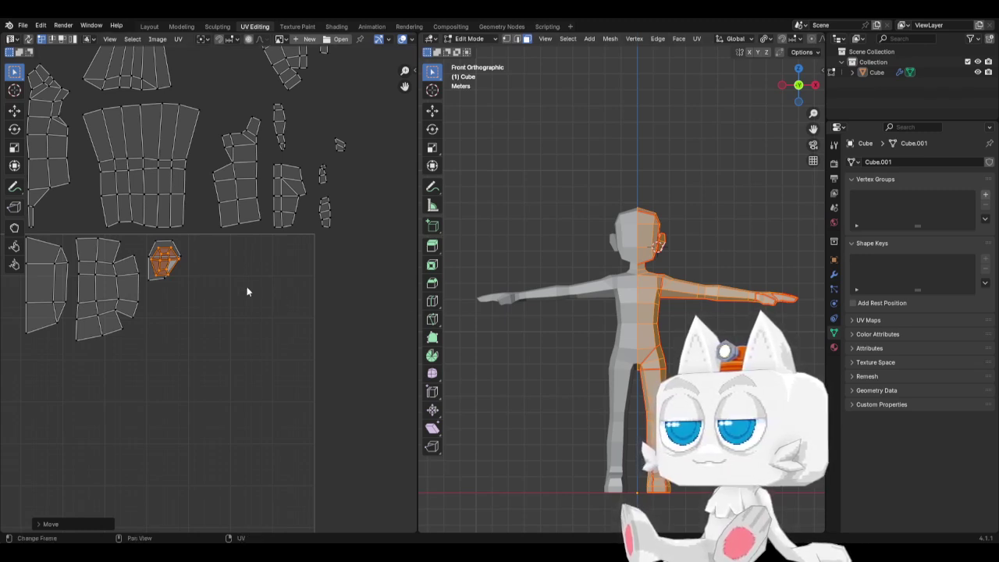
middle_click_drag(710, 378, 633, 352, "shift")
scroll(640, 352, "up", 1)
key("KP_1")
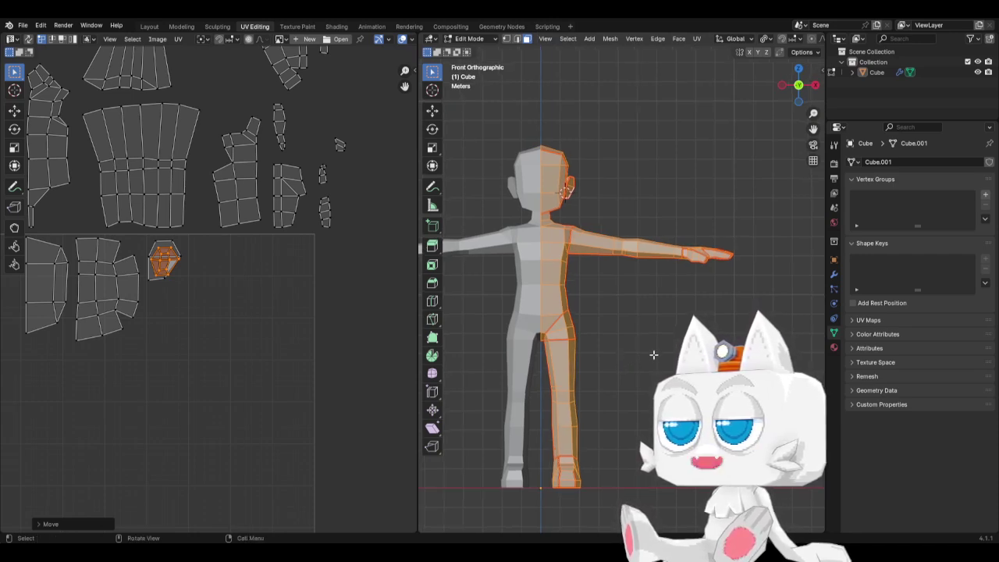
scroll(626, 335, "up", 2)
scroll(635, 341, "down", 1)
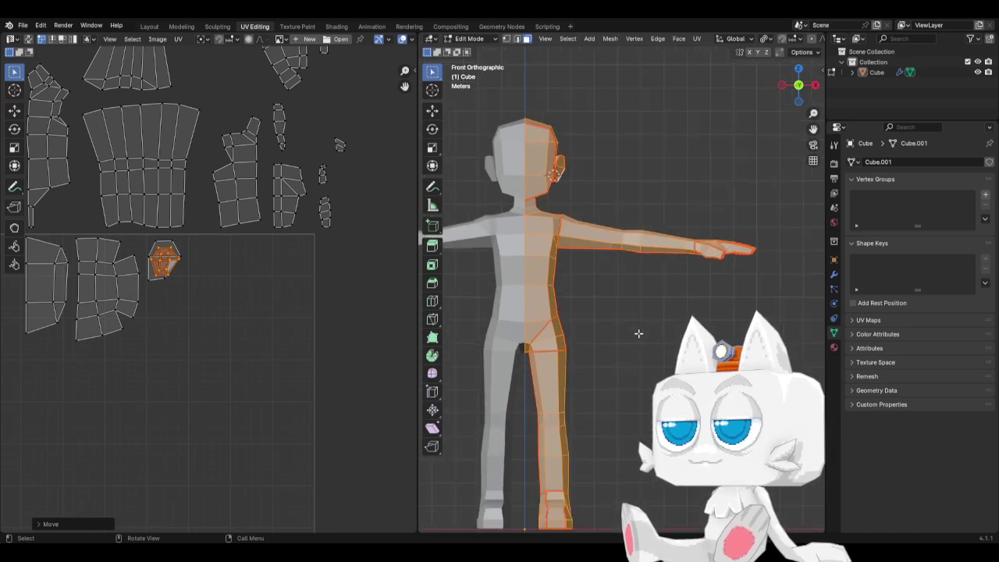
middle_click_drag(640, 335, 739, 327)
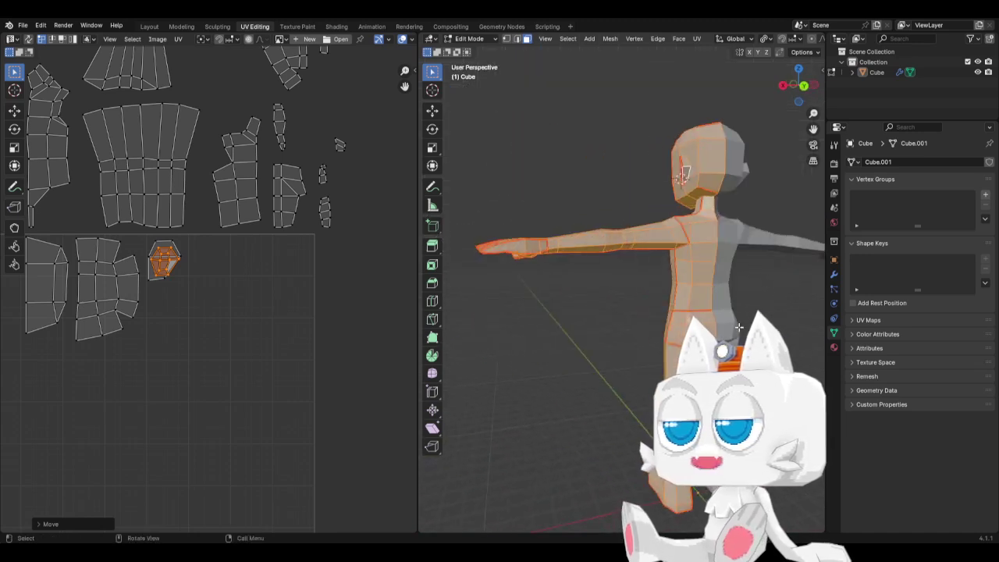
middle_click_drag(681, 175, 710, 327)
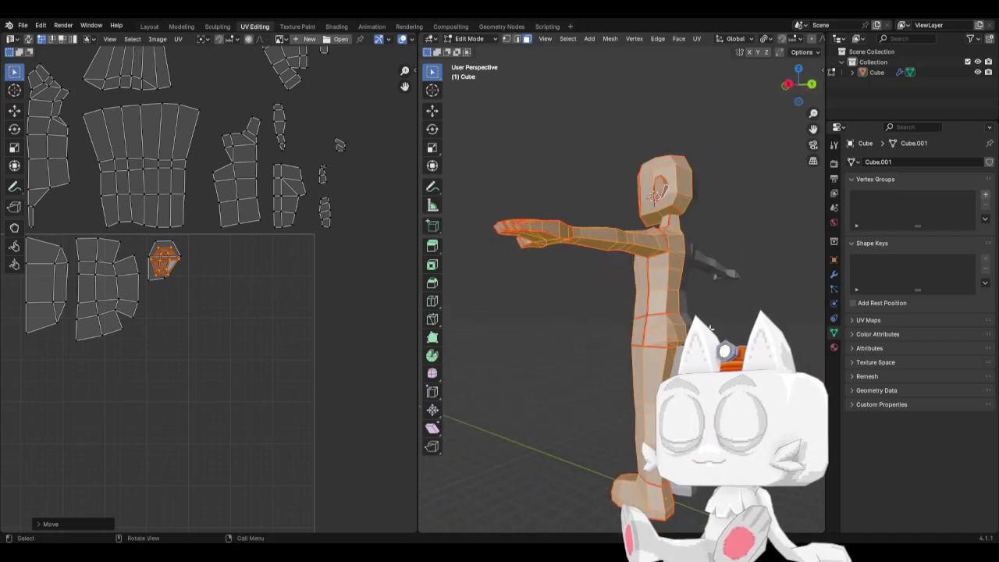
key("KP_1")
scroll(657, 343, "down", 2)
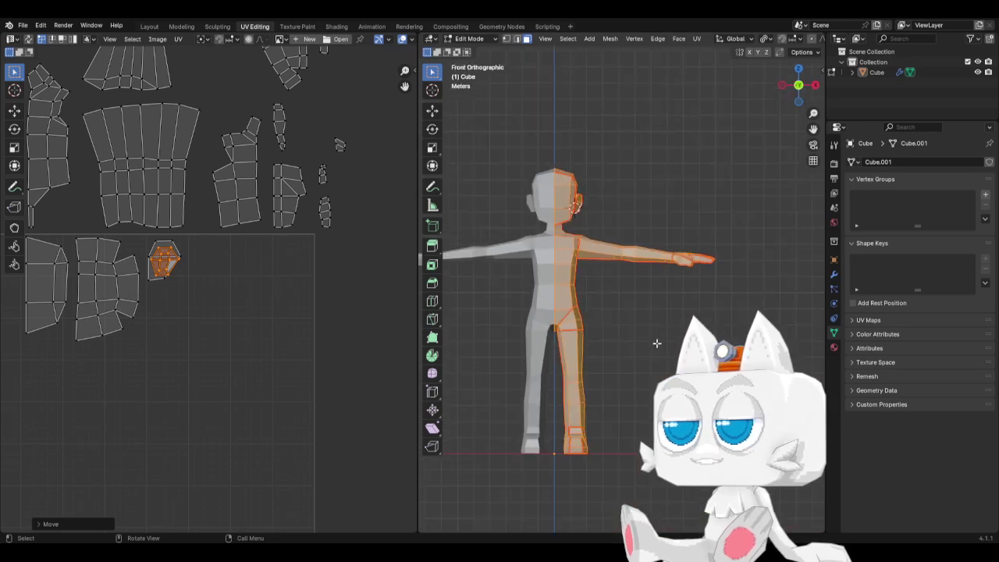
mouse_move(656, 278)
middle_mouse_down("shift")
mouse_move(656, 294)
mouse_move(680, 286)
mouse_move(668, 278)
middle_mouse_up("shift")
key("alt+a")
key("ctrl+z")
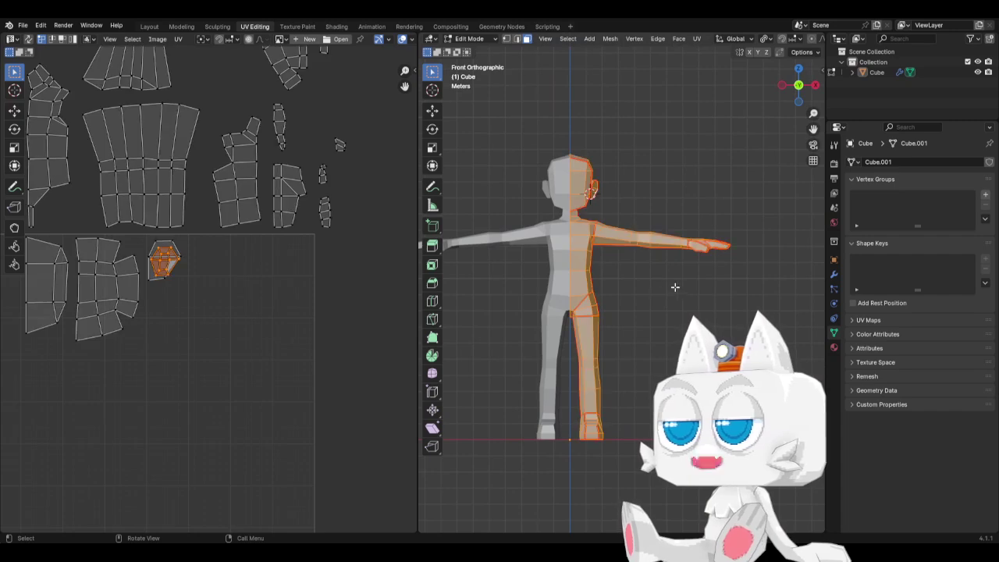
Scale up the hexagonal ear island and position it so its middle corners match the ear base island beneath
scroll(164, 285, "up", 3)
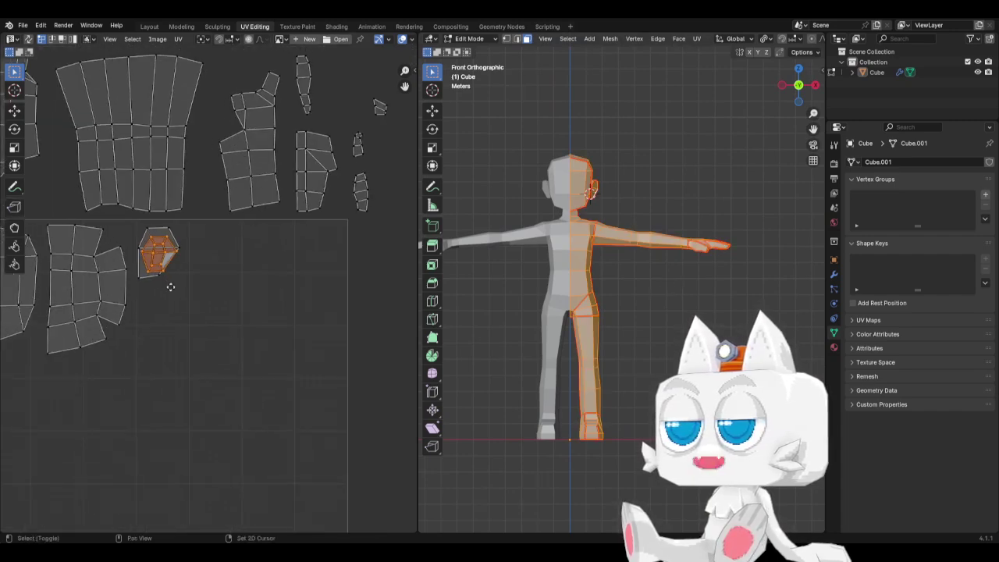
scroll(210, 326, "up", 3)
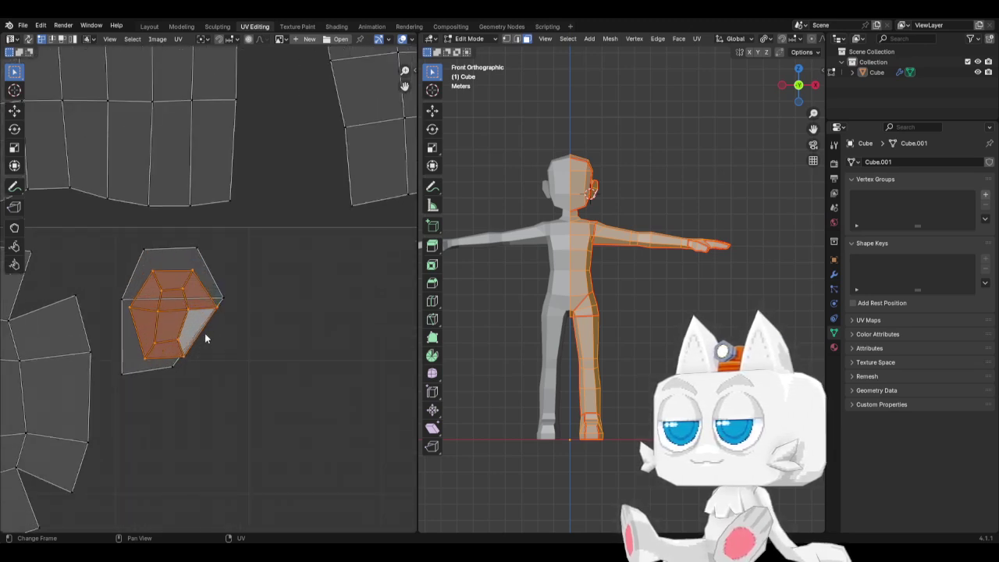
key("g")
left_click(200, 326)
key("s")
left_click(211, 325)
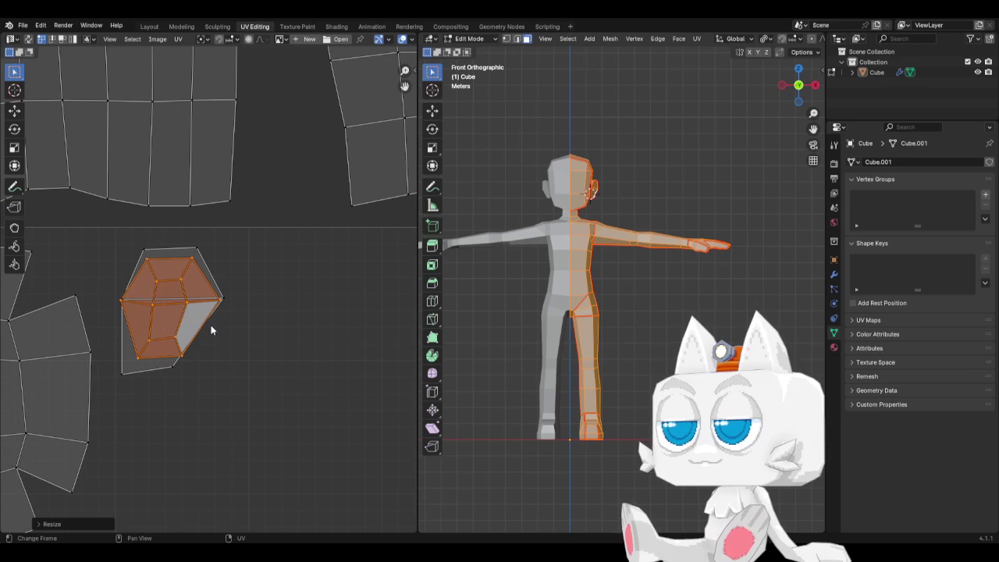
key("g")
left_click(213, 328)
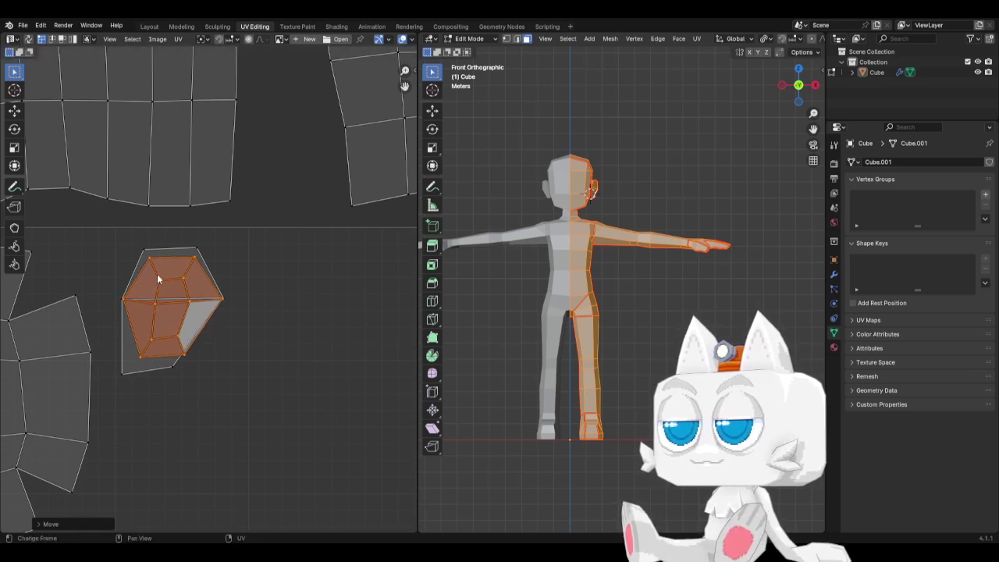
Move, scale and rotate the ear island's upper face to fit the top edge of the base island beneath
left_click_drag(143, 258, 198, 290)
key("s")
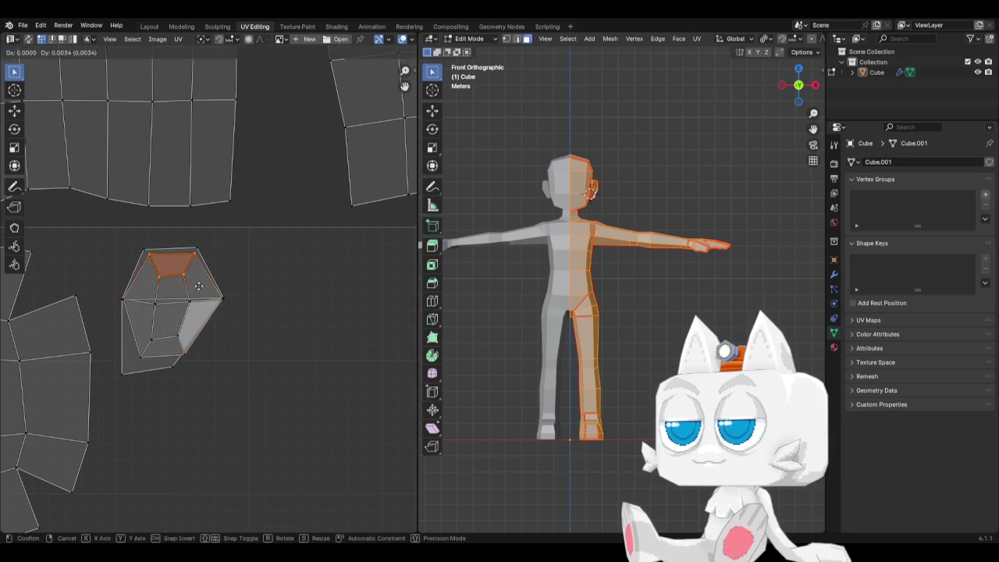
left_click(196, 285)
key("s")
left_click(221, 283)
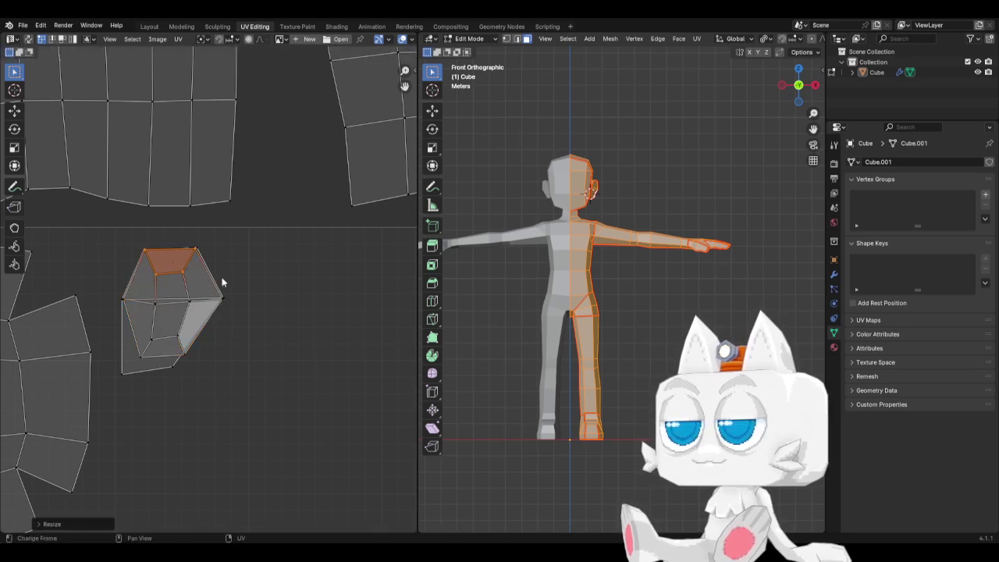
key("r")
left_click(224, 281)
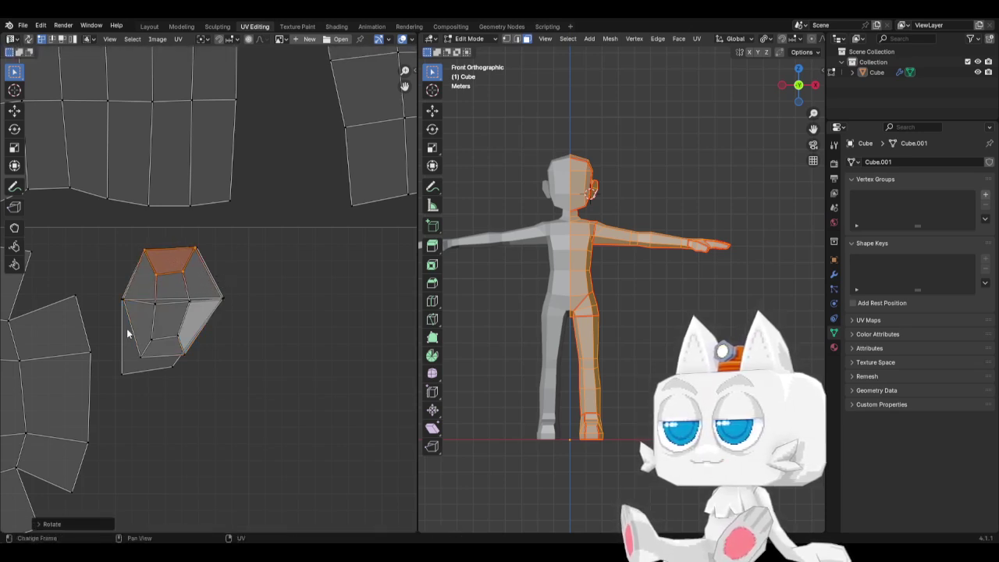
Move, rotate and scale the ear island's lower face to fit the bottom edge of the base island beneath
left_click_drag(127, 329, 201, 358)
key("g")
left_click(186, 369)
key("r")
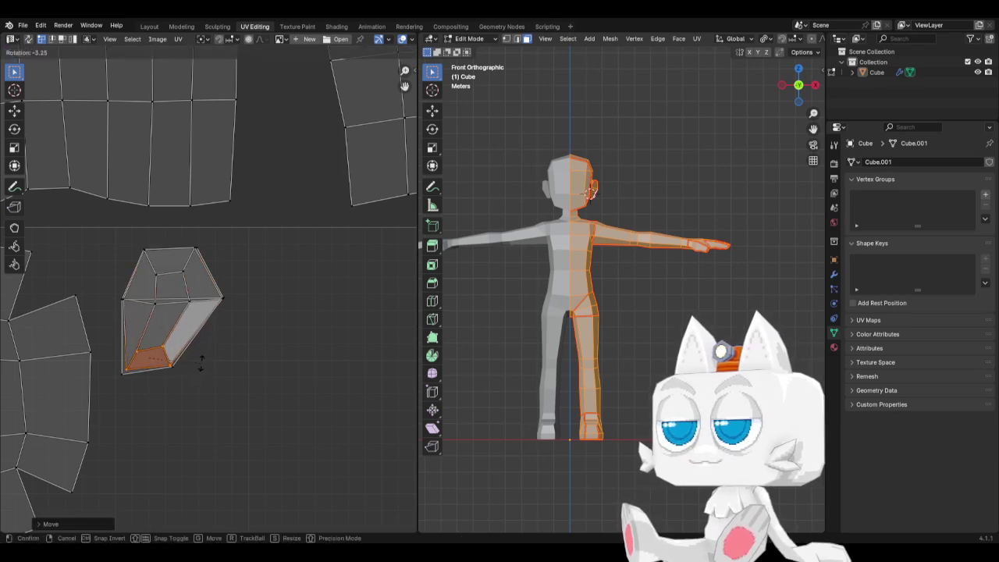
left_click(202, 360)
key("r")
left_click(208, 364)
key("g")
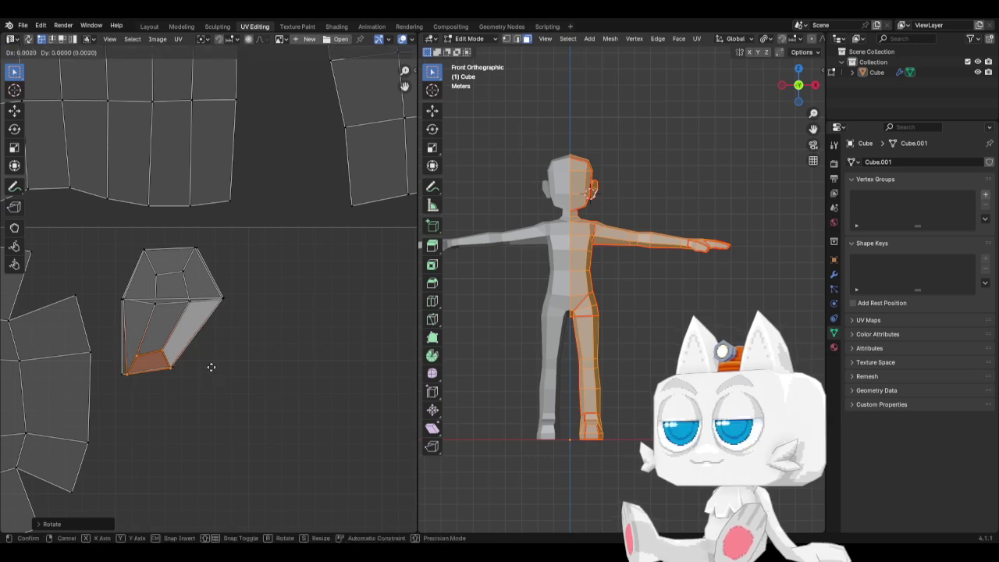
key("s")
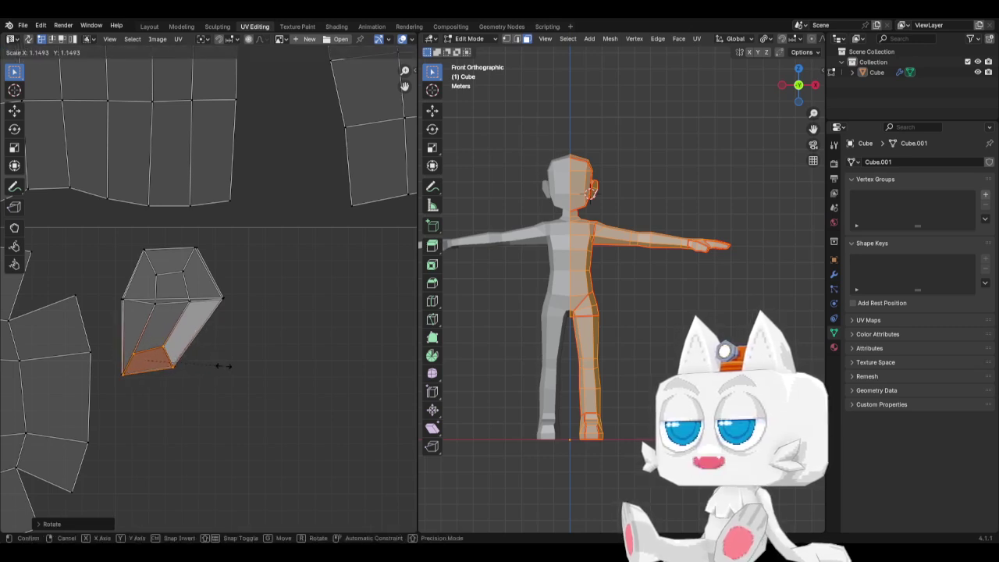
left_click(223, 364)
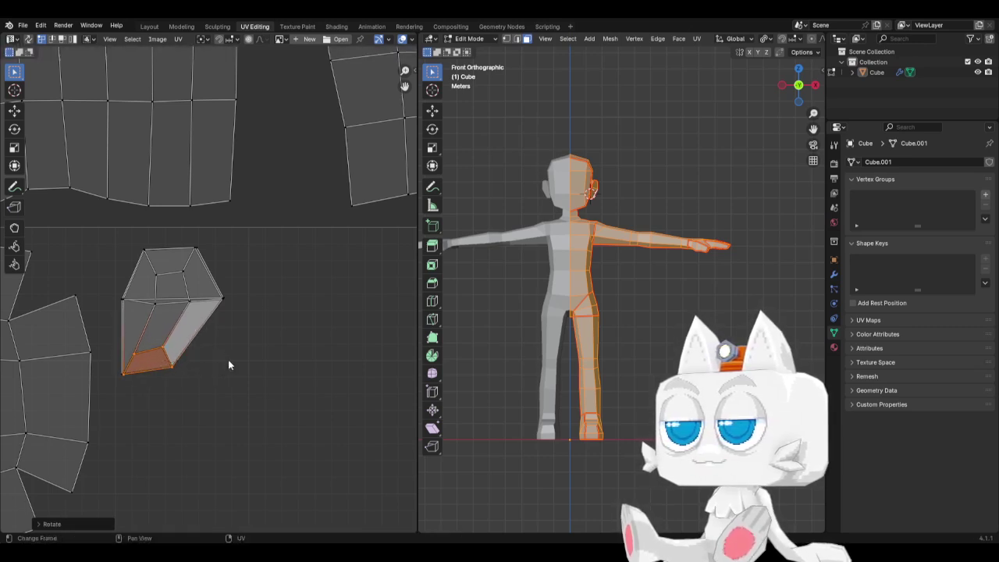
Select the whole linked ear island and move it along Y to sit just below the ear base island
key("ctrl+l")
key("g")
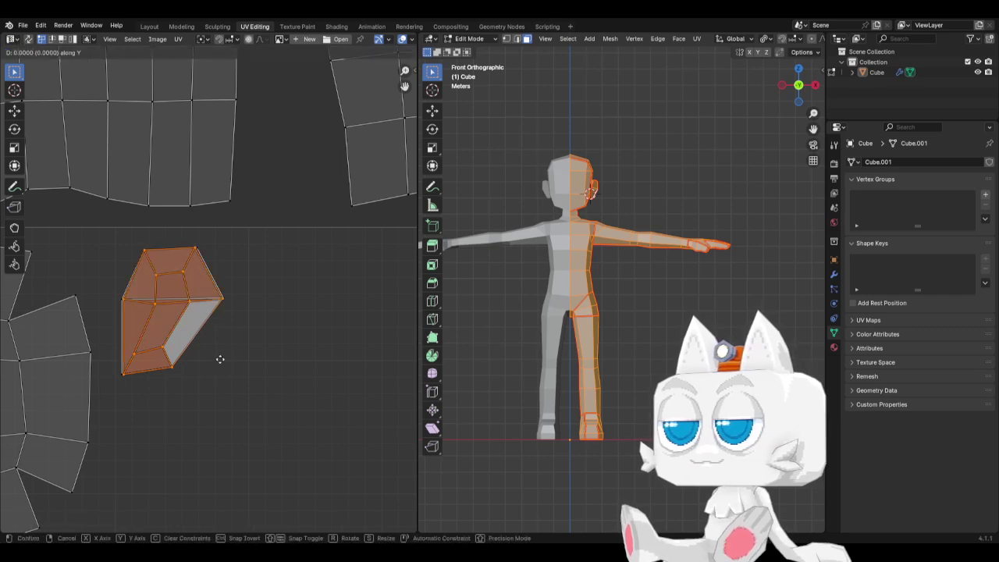
key("y")
left_click(226, 488)
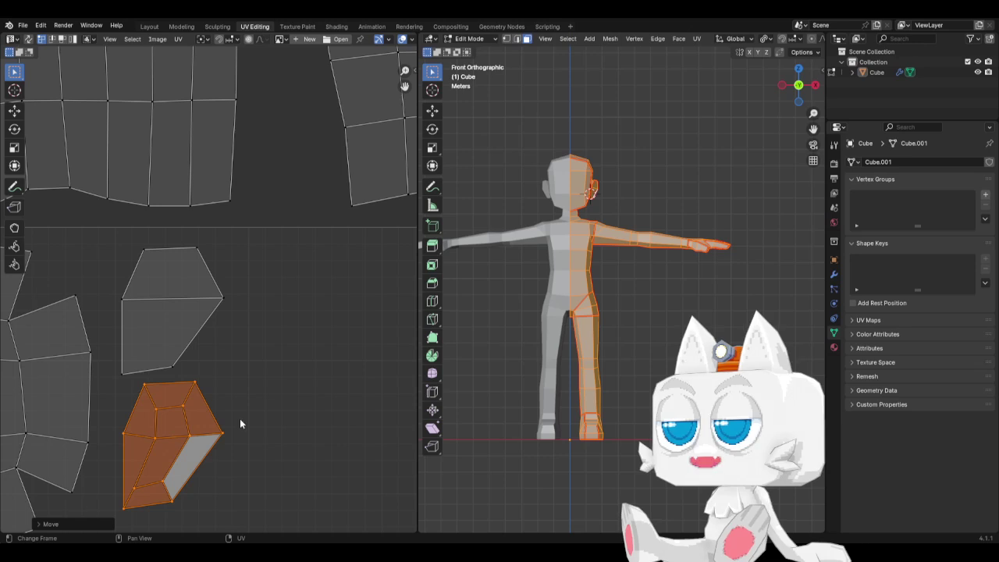
scroll(240, 424, "down", 2)
key("g")
left_click(231, 397)
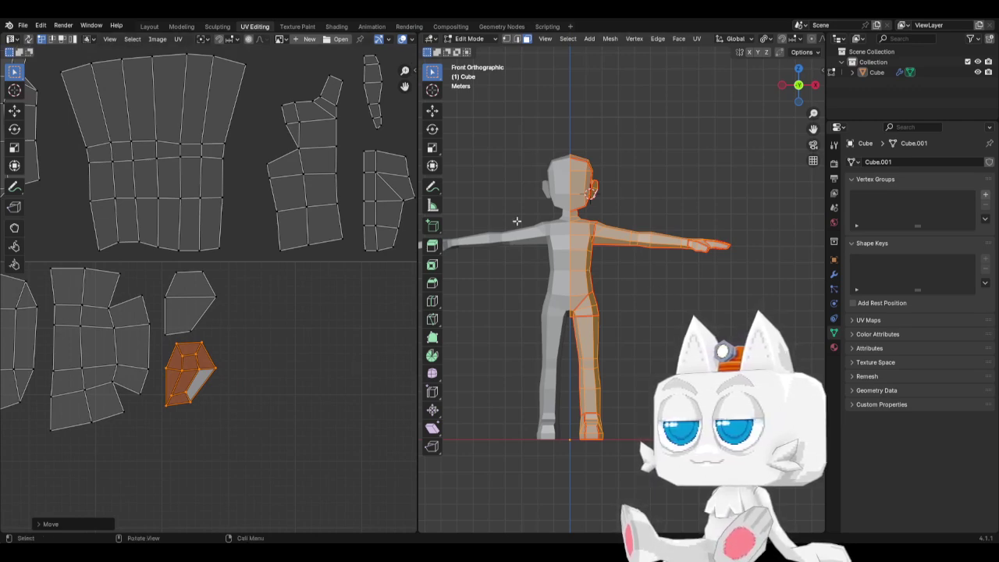
Select the linked front torso faces delimited by seams and move their island into the UV square below the head islands
middle_click_drag(637, 235, 560, 249)
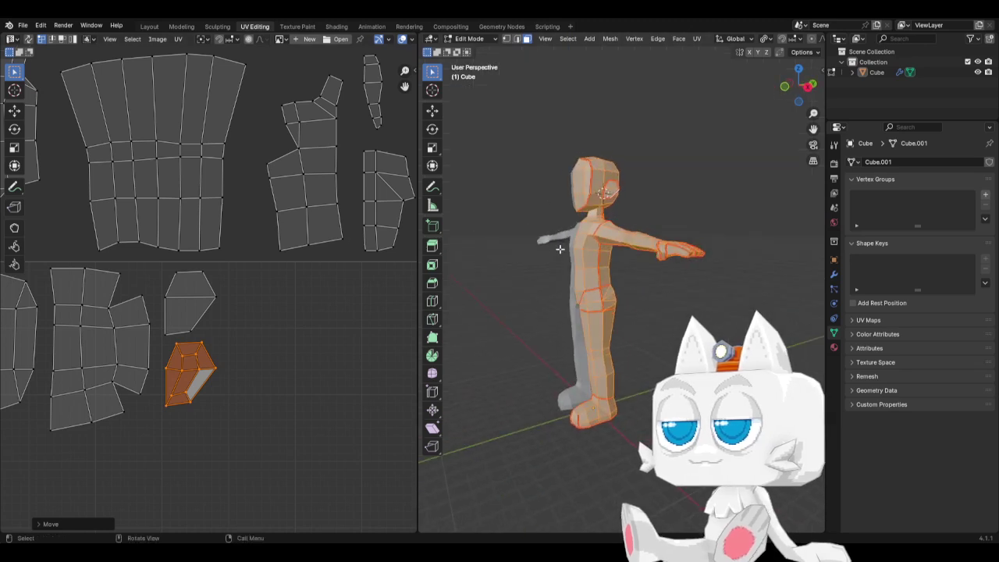
key("alt+a")
key("ctrl+l")
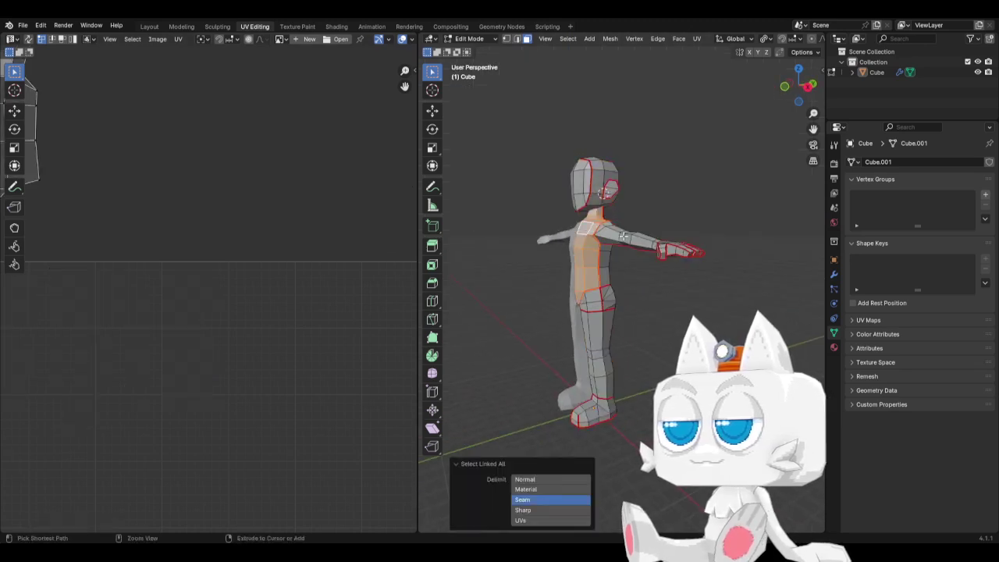
scroll(241, 244, "down", 2)
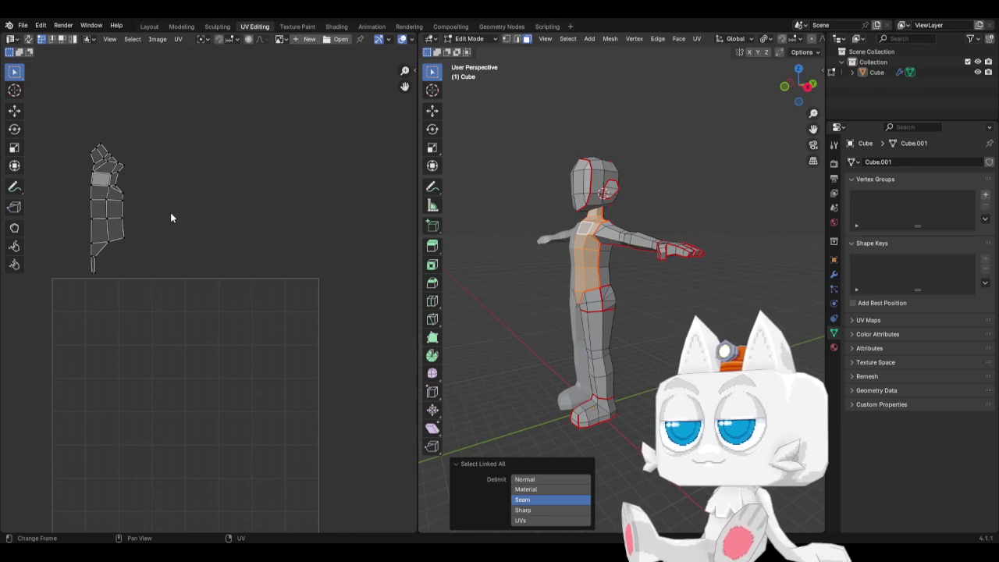
key("a")
key("g")
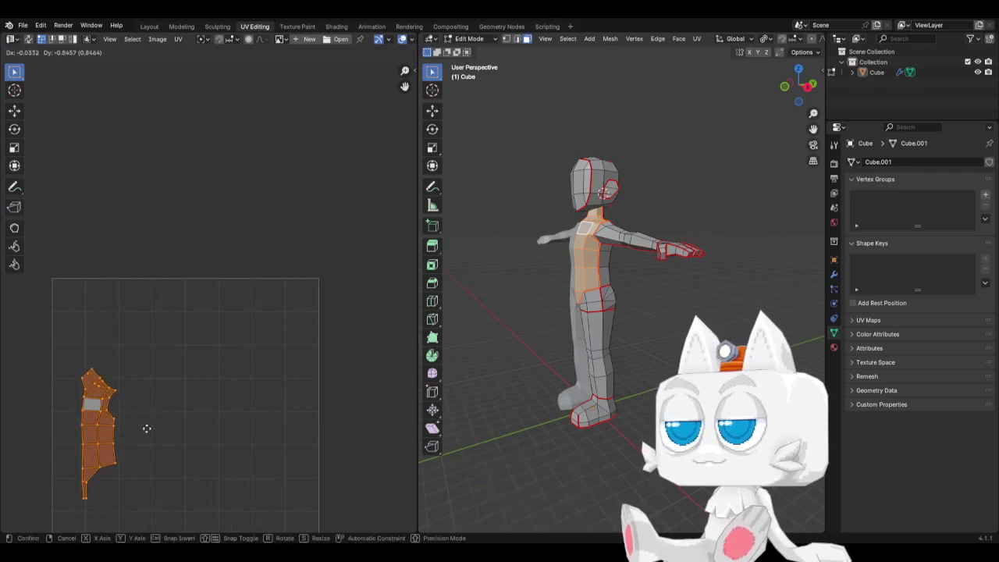
left_click(142, 429)
Select the linked back torso faces delimited by seams and move their island into the UV square
left_click(607, 278)
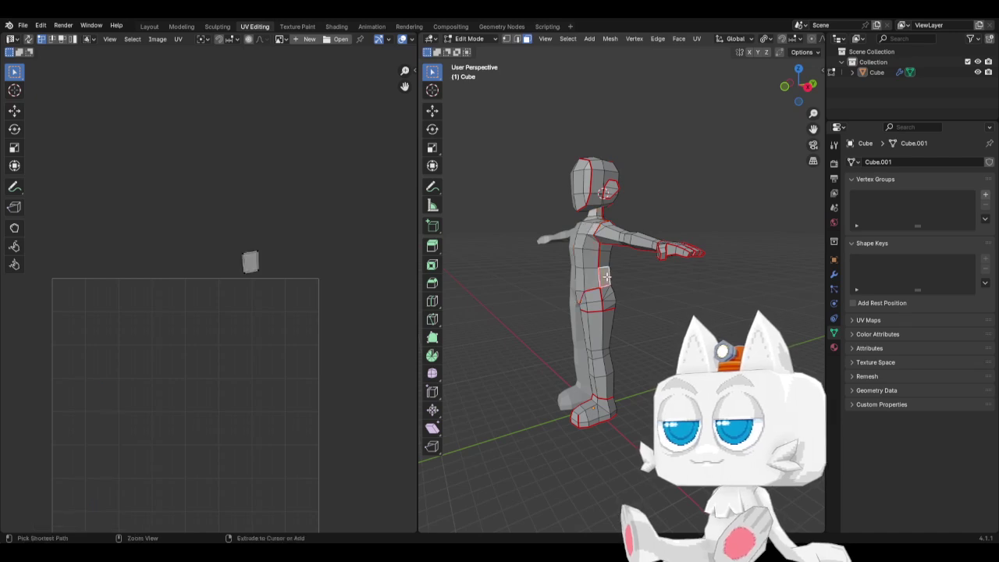
key("ctrl+l")
key("a")
key("g")
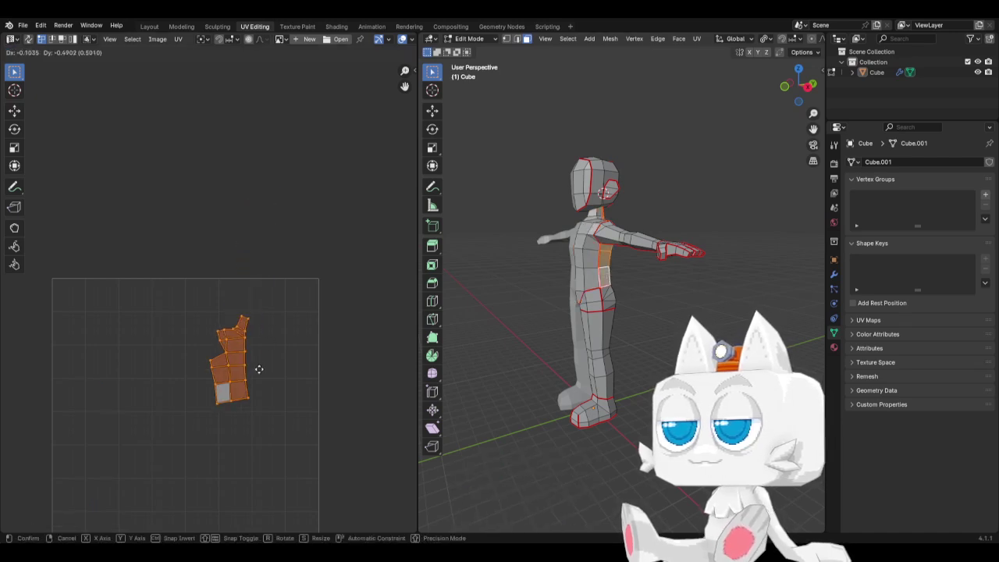
left_click(256, 375)
Select all mesh faces to show every island, and move the back torso island beside the front torso island
key("a")
left_click(219, 332)
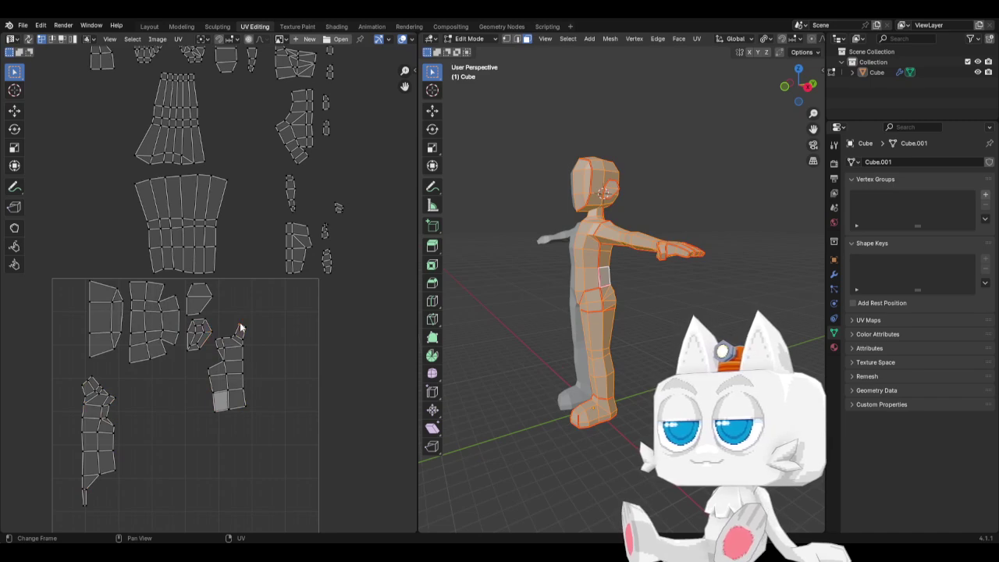
key("l")
key("g")
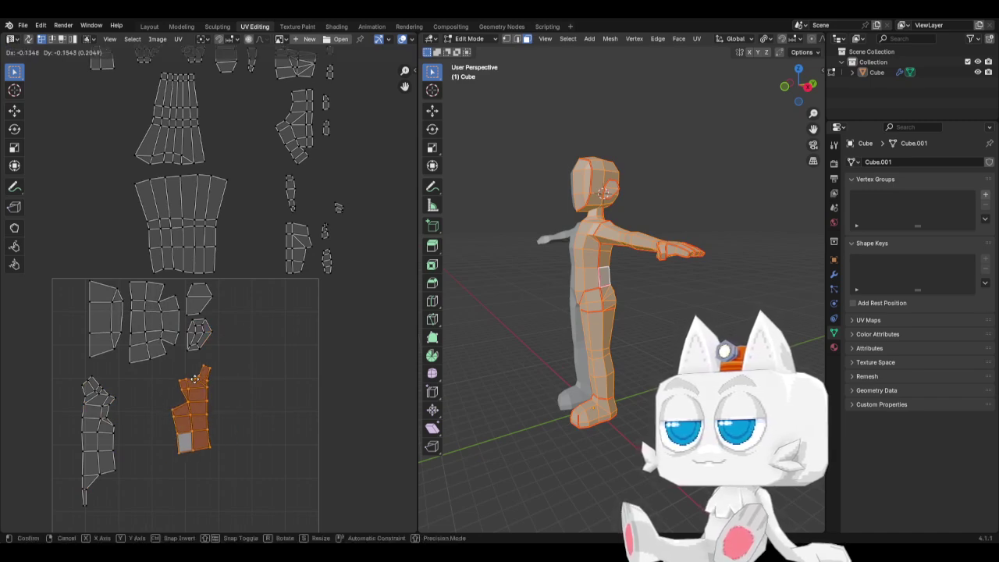
left_click(149, 393)
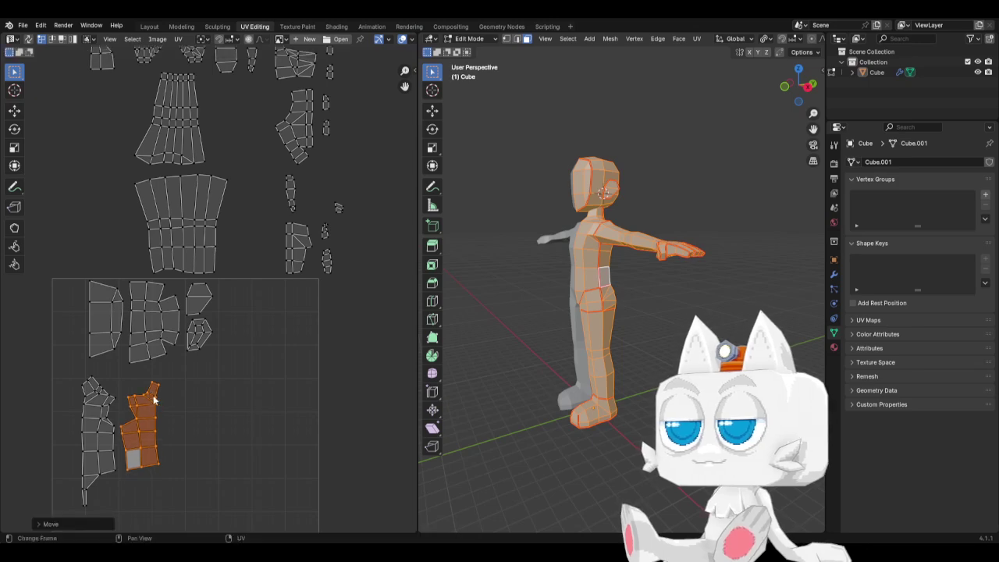
Select the neck vertices at the upper end of the front torso island and rotate them more upright
scroll(171, 400, "up", 1)
middle_click_drag(144, 385, 269, 297, "shift")
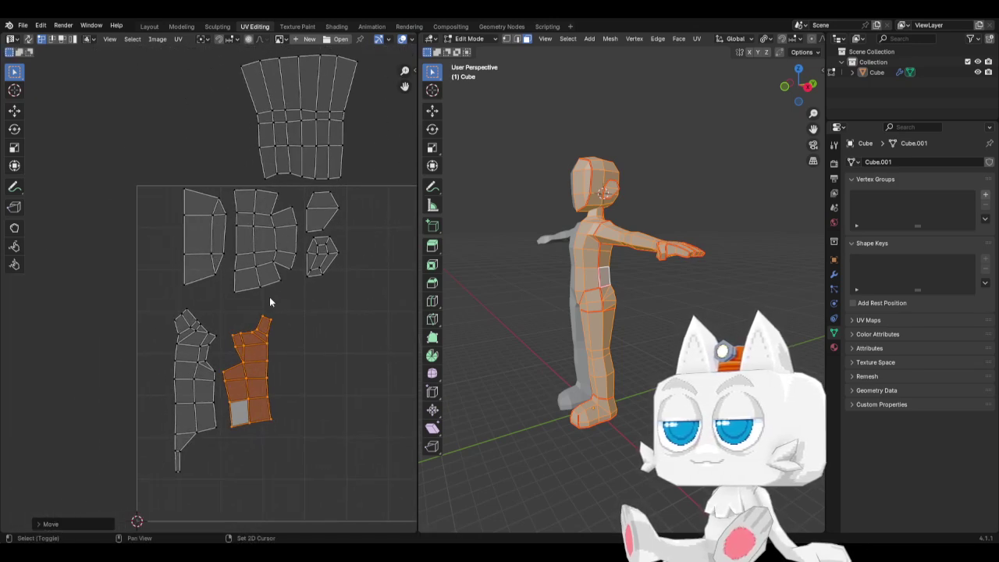
mouse_move(153, 290)
left_mouse_down()
mouse_move(201, 326)
mouse_move(190, 345)
mouse_move(163, 350)
left_mouse_up()
scroll(192, 326, "up", 2)
key("c")
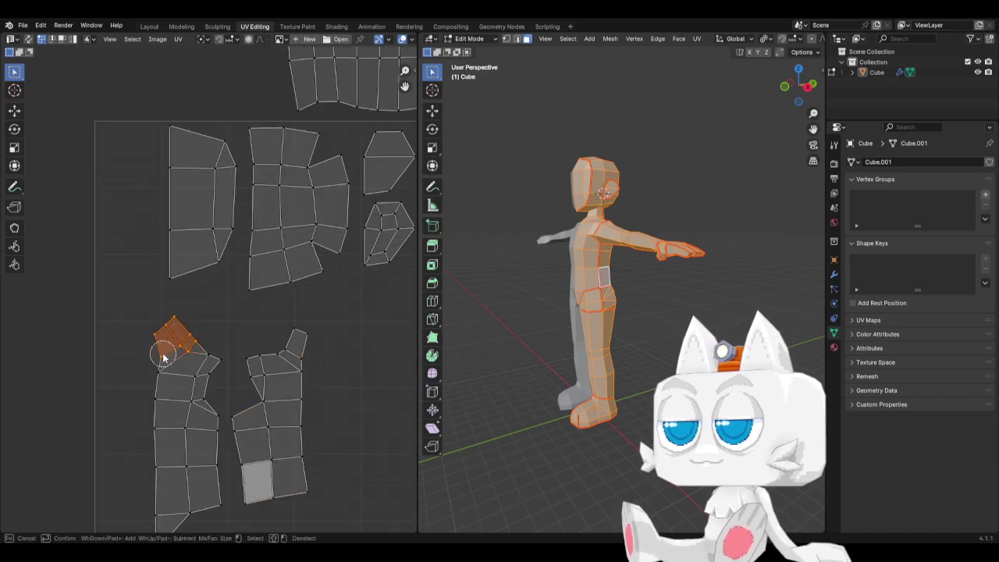
key("Escape")
key("r")
left_click(240, 336)
key("g")
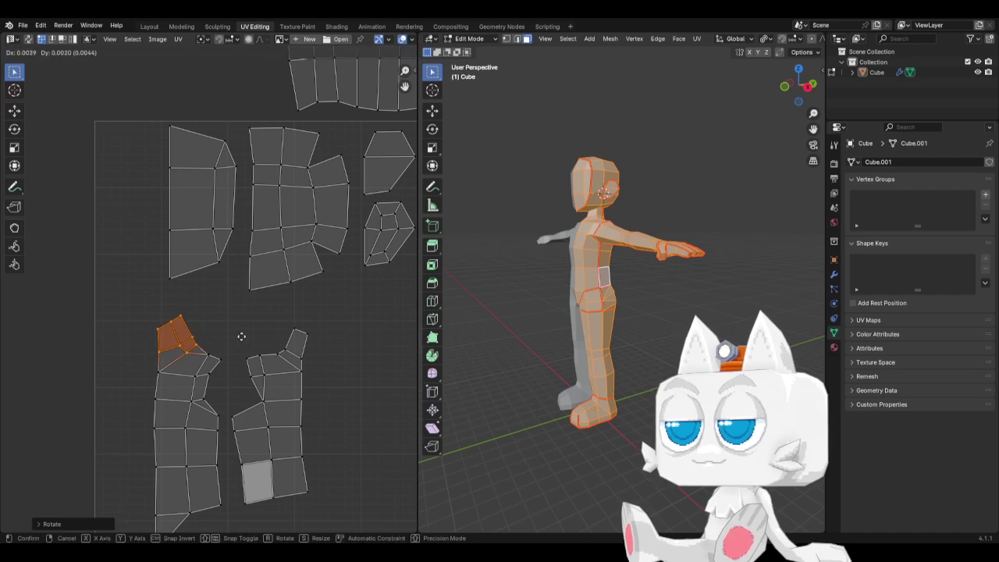
key("Escape")
Select the front torso island's neck top edge, rotate and move it, and scale it along Y to flatten it
left_click_drag(142, 305, 196, 336)
key("r")
left_click(232, 322)
key("g")
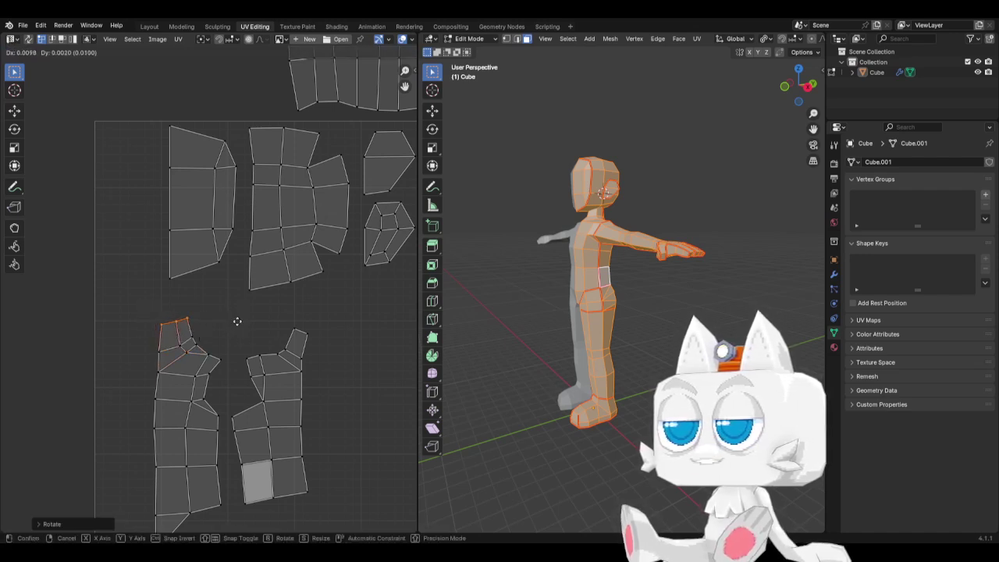
left_click(228, 327)
key("s")
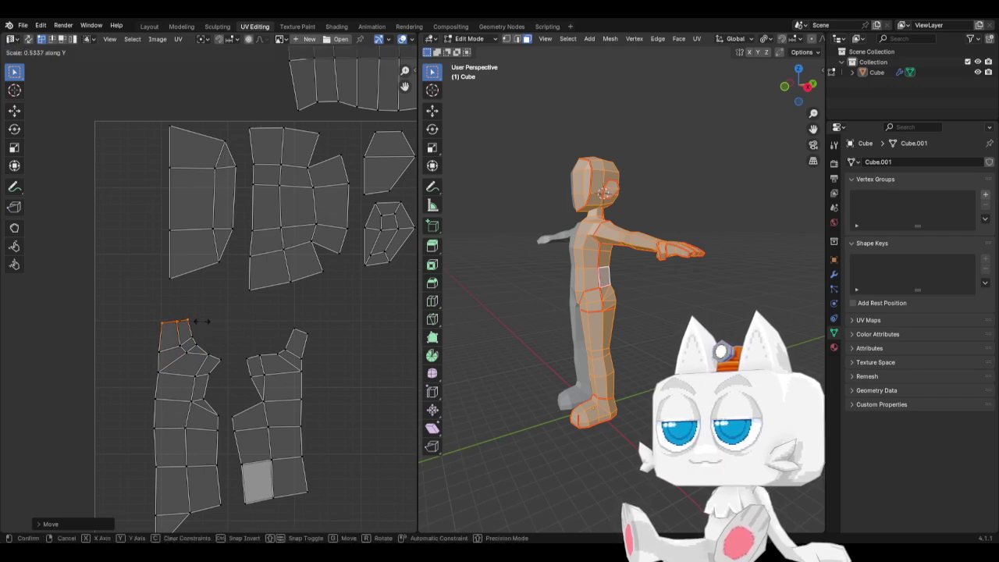
left_click(193, 327)
scroll(134, 388, "down", 2)
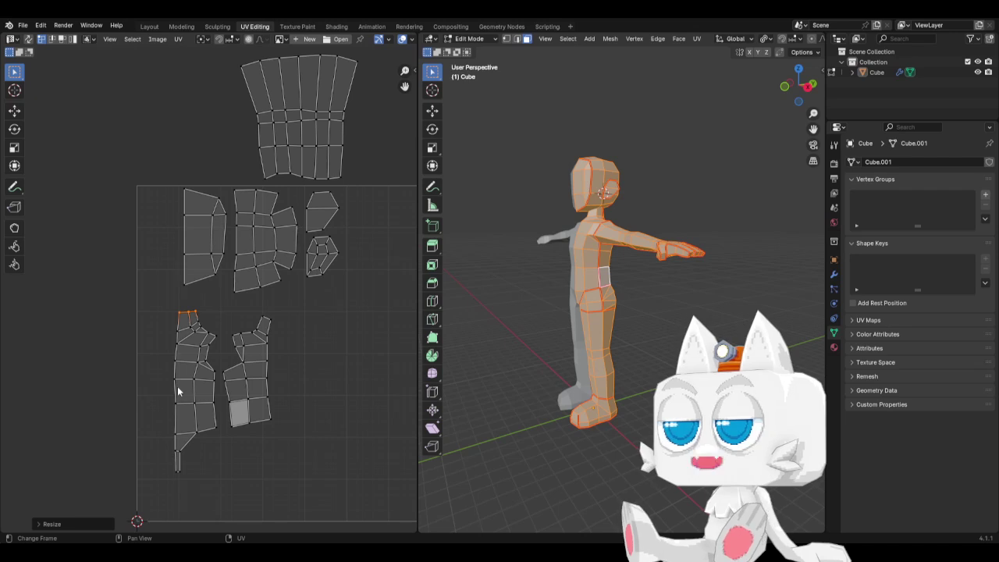
scroll(220, 355, "up", 1)
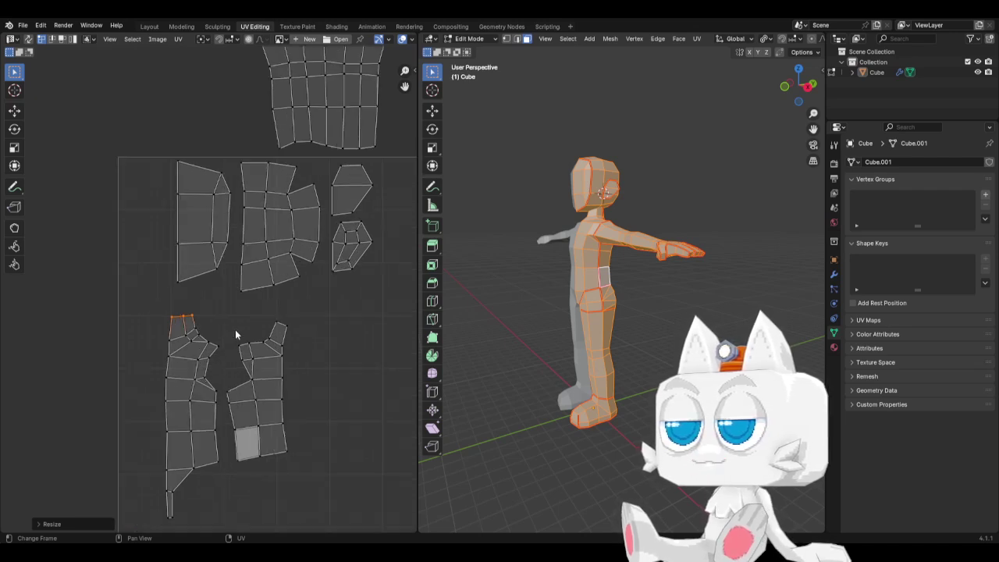
Select the neck vertices of the back torso island, rotate them upright and move them in line with its centre edge
mouse_move(272, 313)
left_mouse_down()
mouse_move(299, 374)
mouse_move(313, 476)
left_mouse_up()
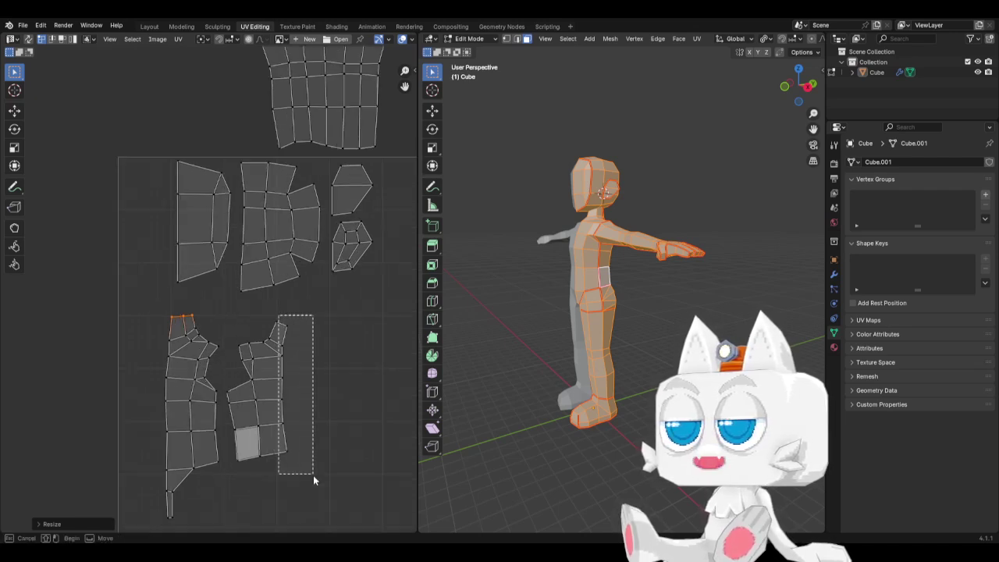
key("c")
left_click_drag(271, 334, 272, 330)
key("Escape")
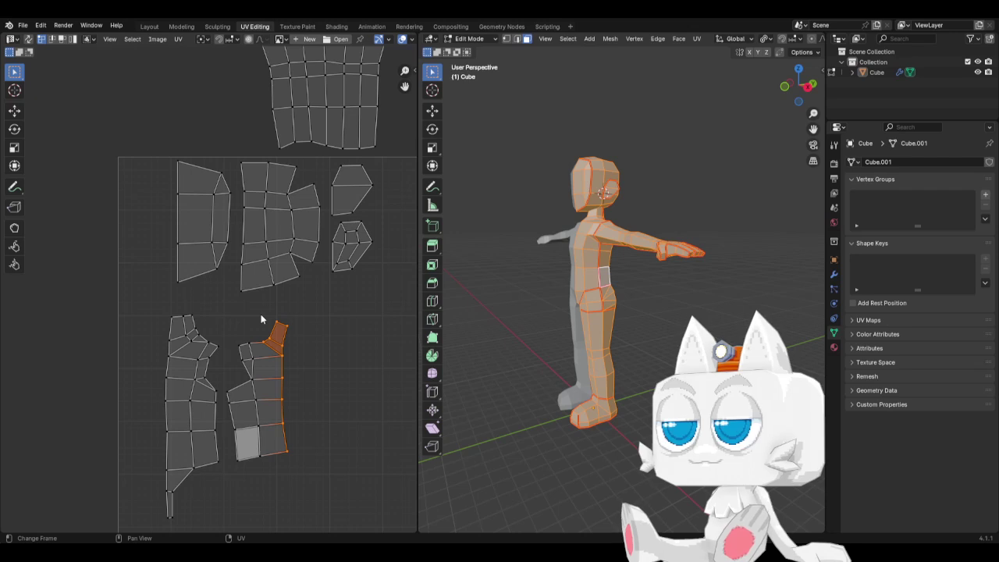
left_click_drag(258, 307, 304, 348)
key("r")
left_click(329, 327)
key("g")
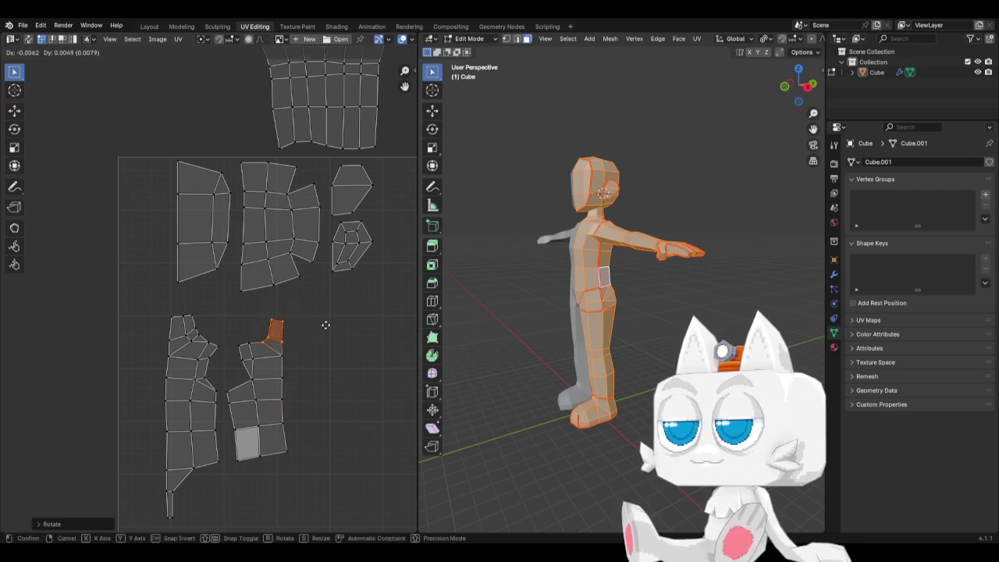
left_click(326, 325)
Select the whole linked back torso island and move it slightly closer to the front torso island
left_click_drag(226, 316, 303, 395)
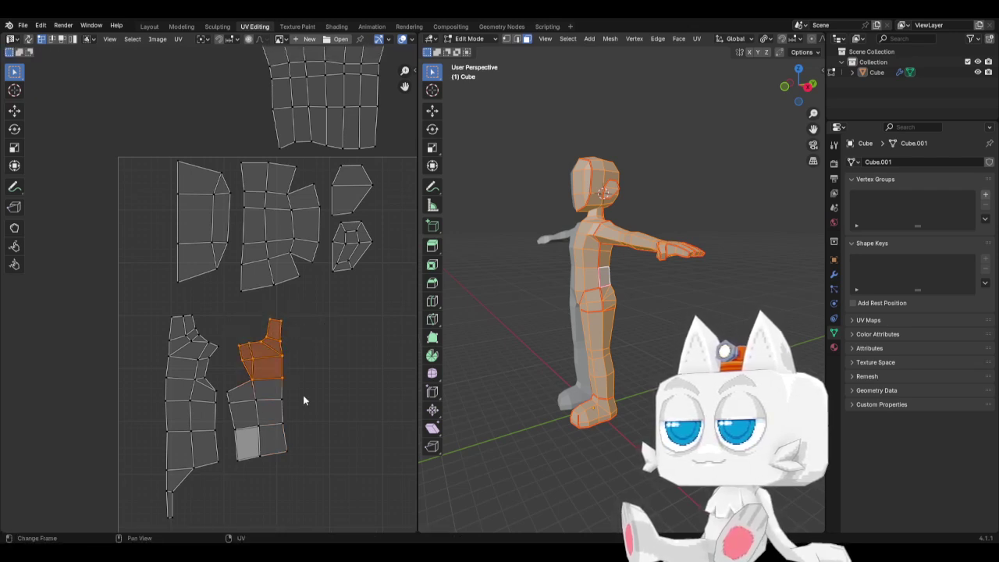
key("ctrl+l")
key("g")
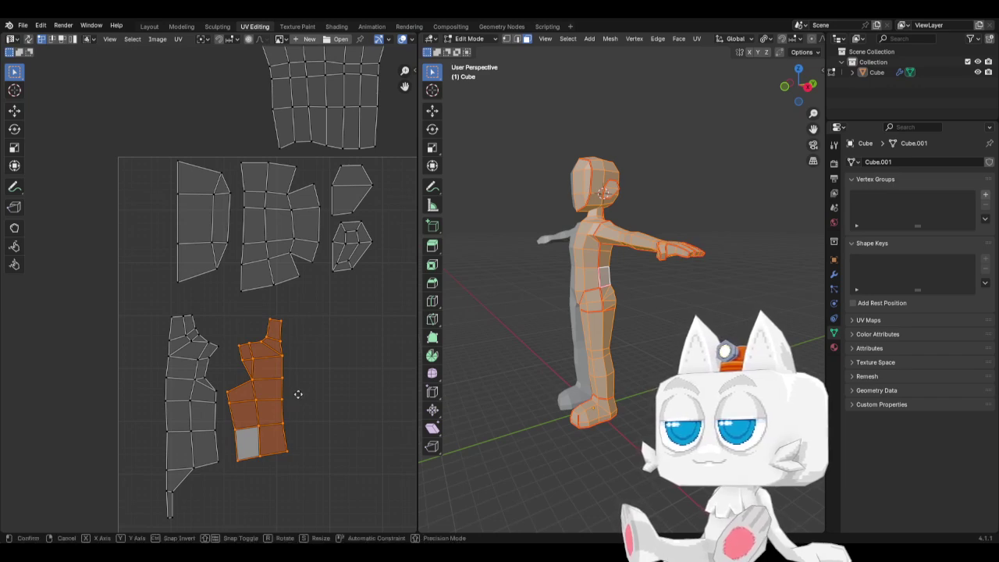
left_click(297, 393)
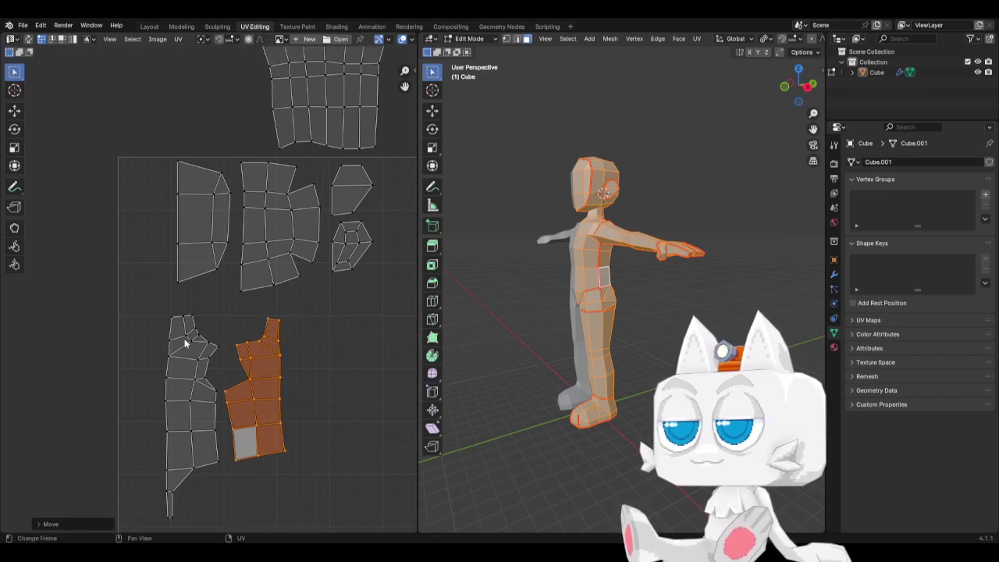
Straighten the front torso island's centre edge by scaling it to 0 along X, and shift it slightly outward along X
left_click_drag(142, 303, 168, 532)
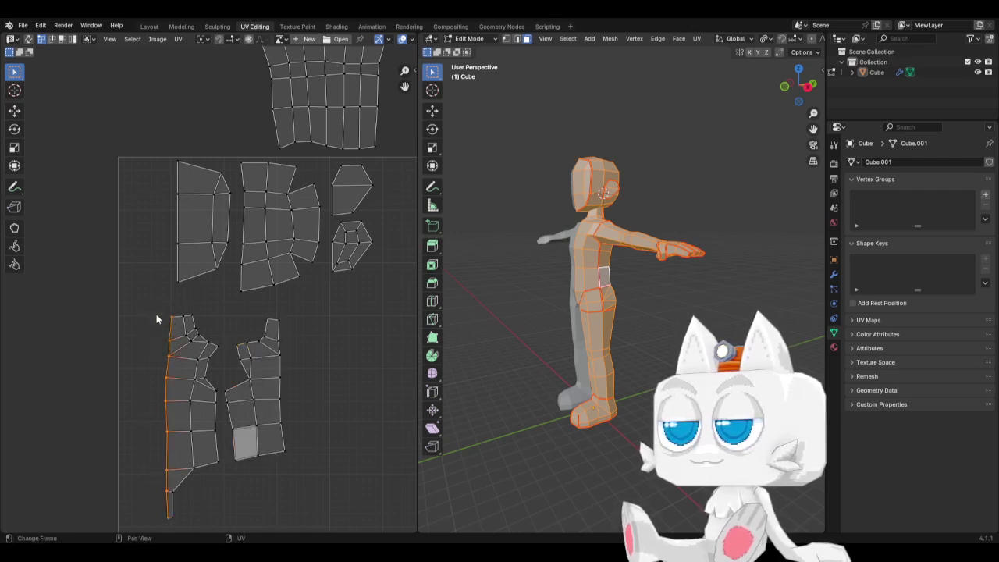
key("s")
key("x")
key("0")
key("Return")
key("g")
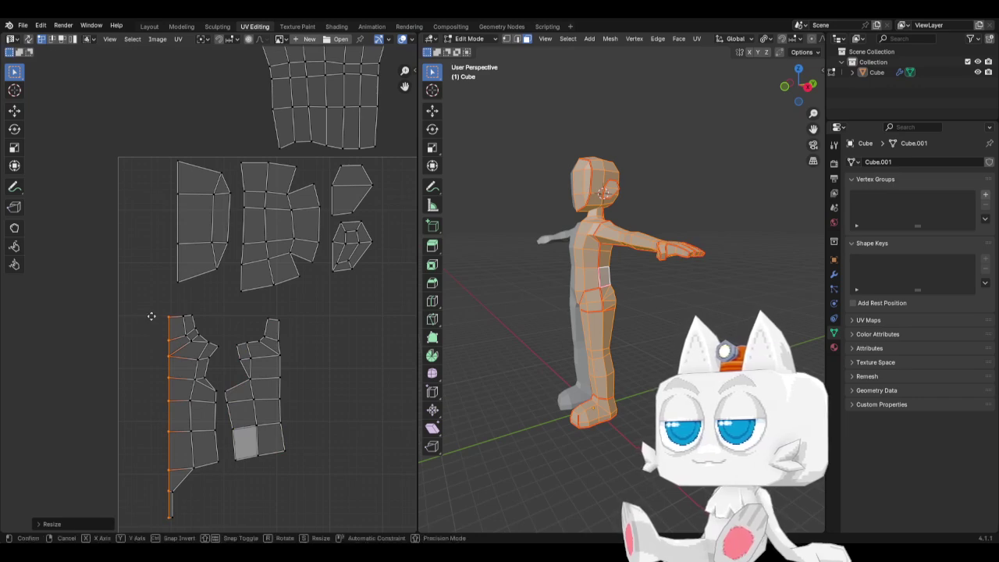
key("x")
left_click(149, 319)
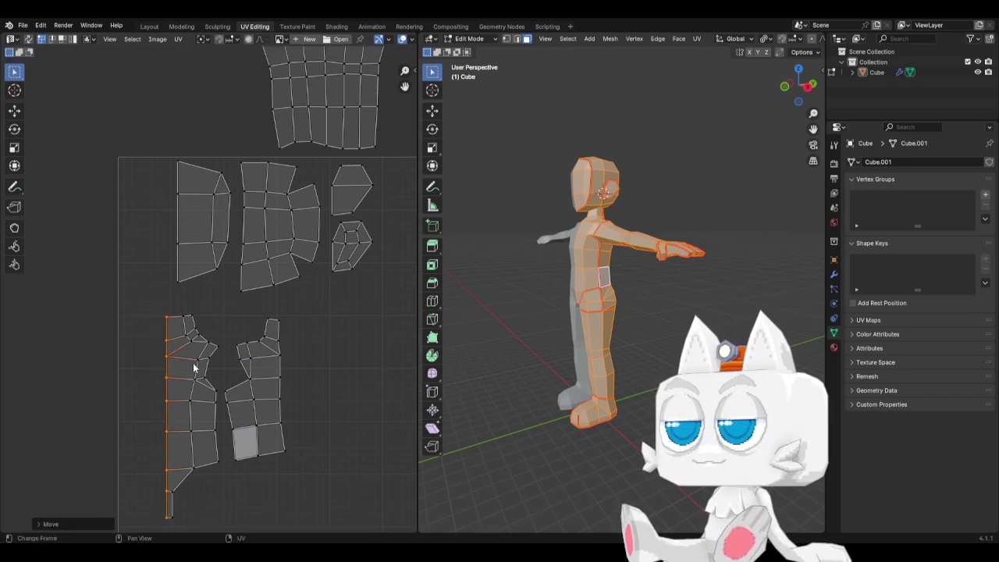
Snap the 2D cursor to the front torso's underarm corner vertex and level both islands' underarm corner vertices by scaling to 0 along Y
left_click(216, 397)
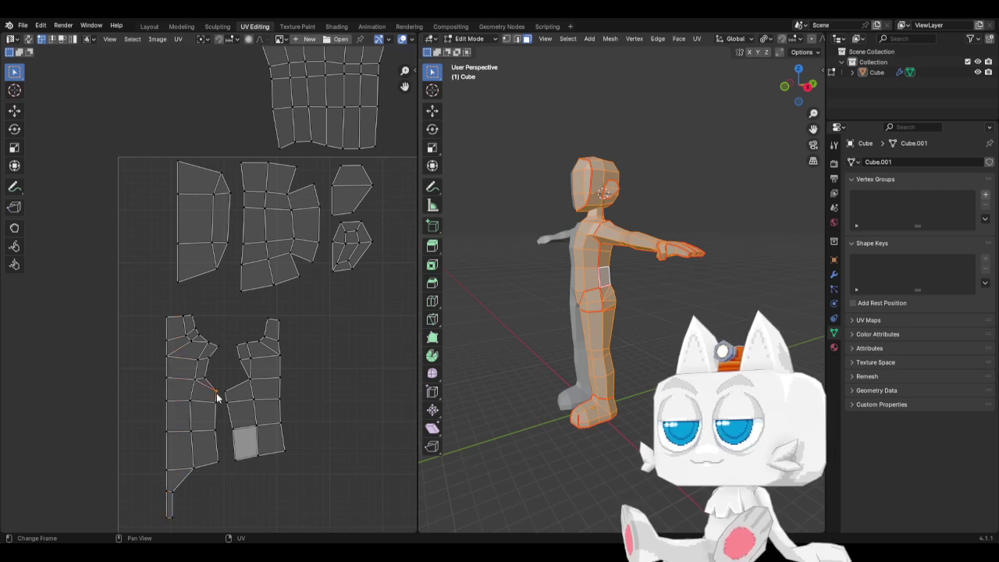
key("shift+s")
left_click(217, 398)
left_click_drag(207, 384, 237, 400)
key("s")
key("y")
key("0")
key("Return")
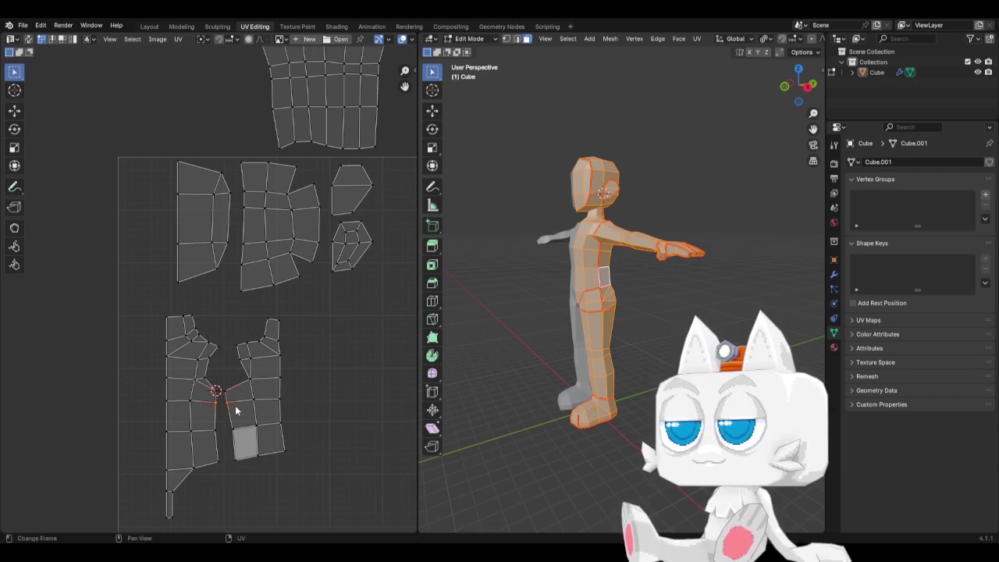
Level the facing side vertices one row below the underarm corners on both torso islands by scaling to 0 along Y
key("s")
key("y")
key("0")
key("Return")
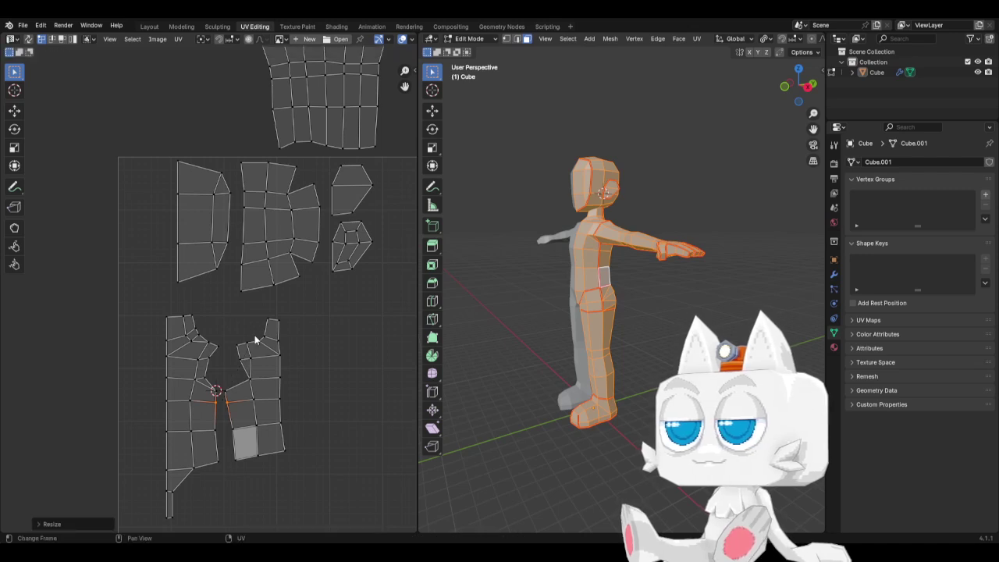
Level the lowest facing side vertices of the front and back torso islands by scaling them to 0 along Y
left_click_drag(205, 422, 237, 470)
key("s")
key("y")
key("0")
key("Return")
key("s")
key("y")
key("0")
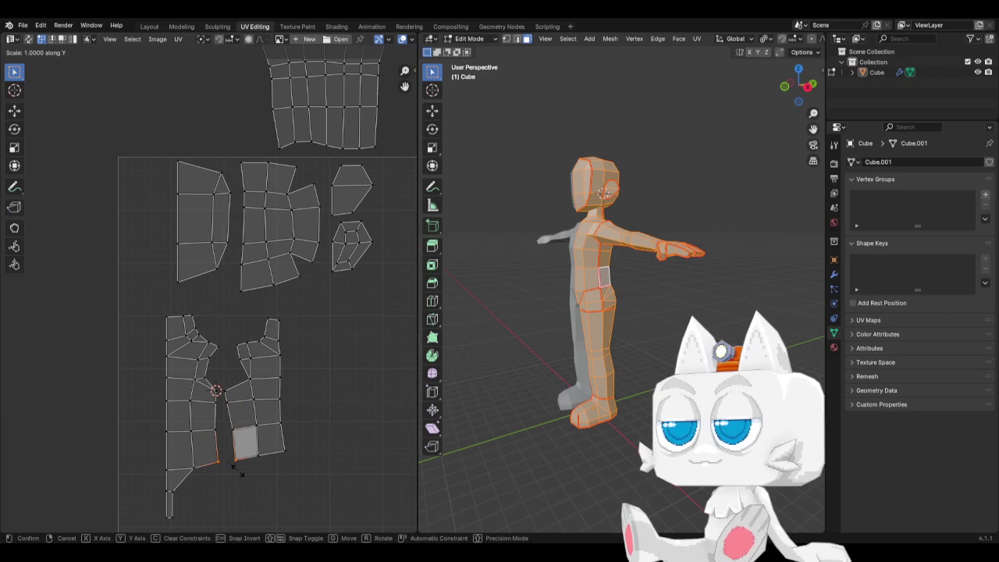
key("Return")
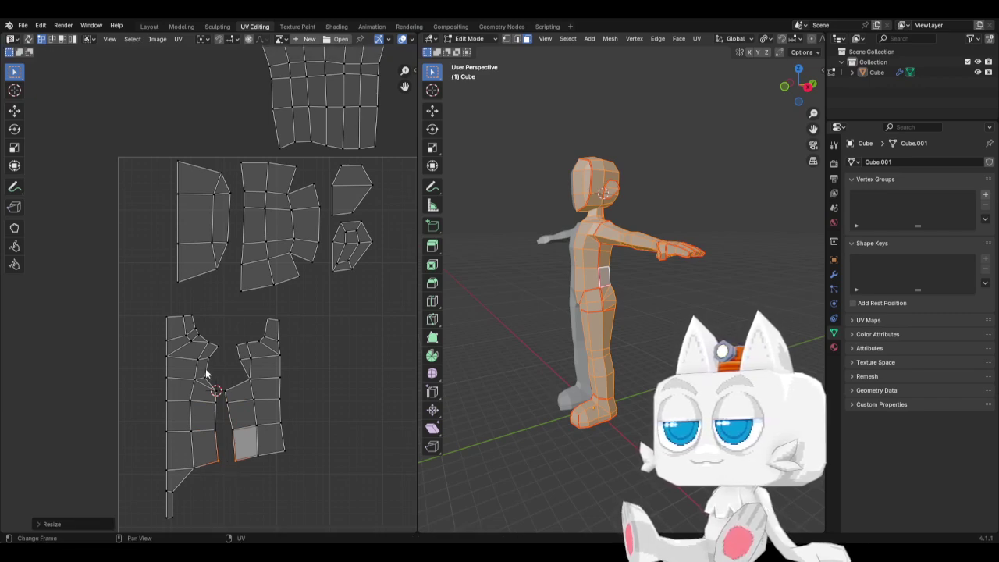
Select the inner armhole vertex just above the underarm corner on both torso islands and scale them to 0 along Y
left_click(251, 380)
key("c")
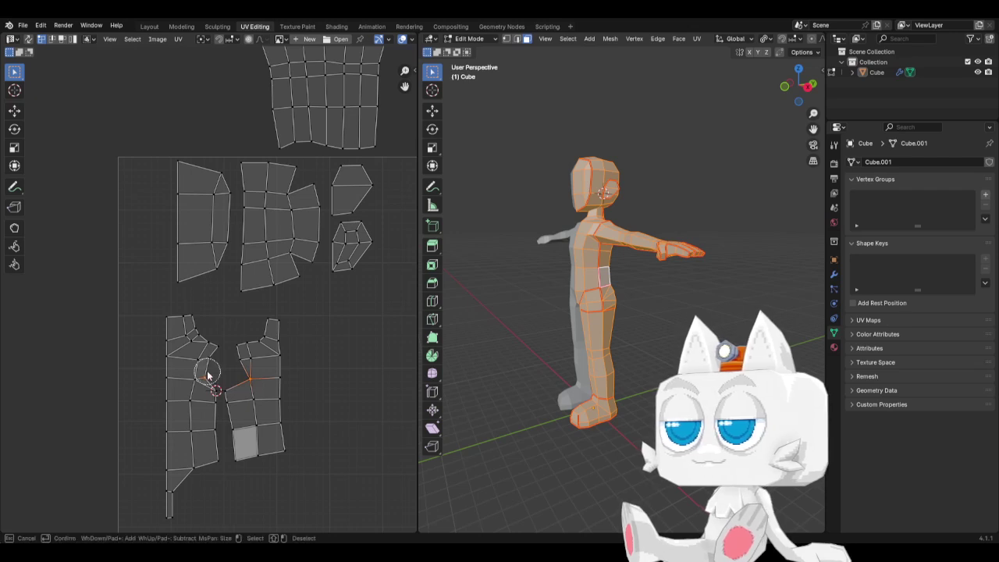
left_click(207, 376)
right_click(214, 369)
key("s")
key("y")
key("0")
key("Return")
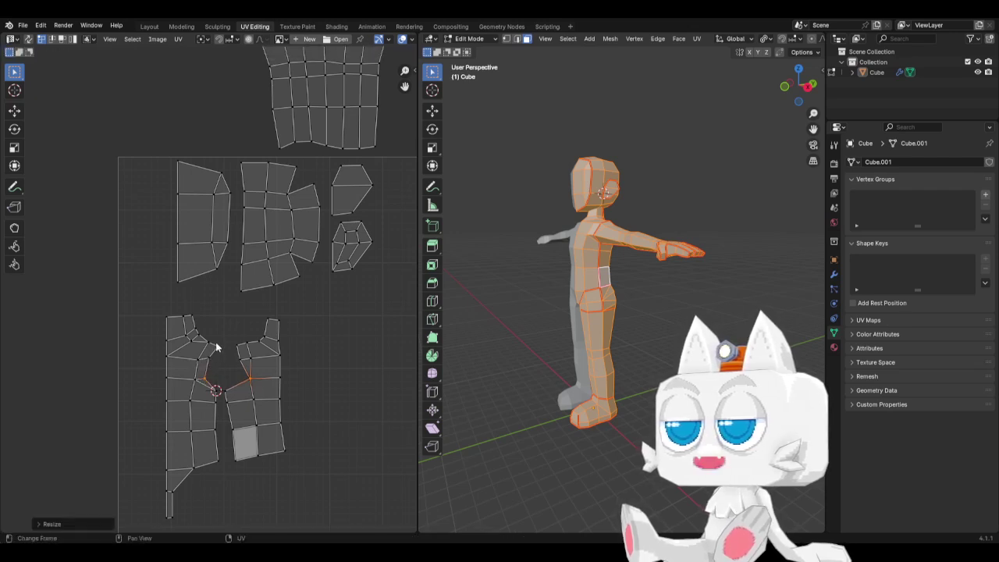
Level the facing armhole vertices just below the shoulder tips on both torso islands by scaling to 0 along Y
left_click_drag(205, 351, 249, 370)
key("s")
key("y")
key("0")
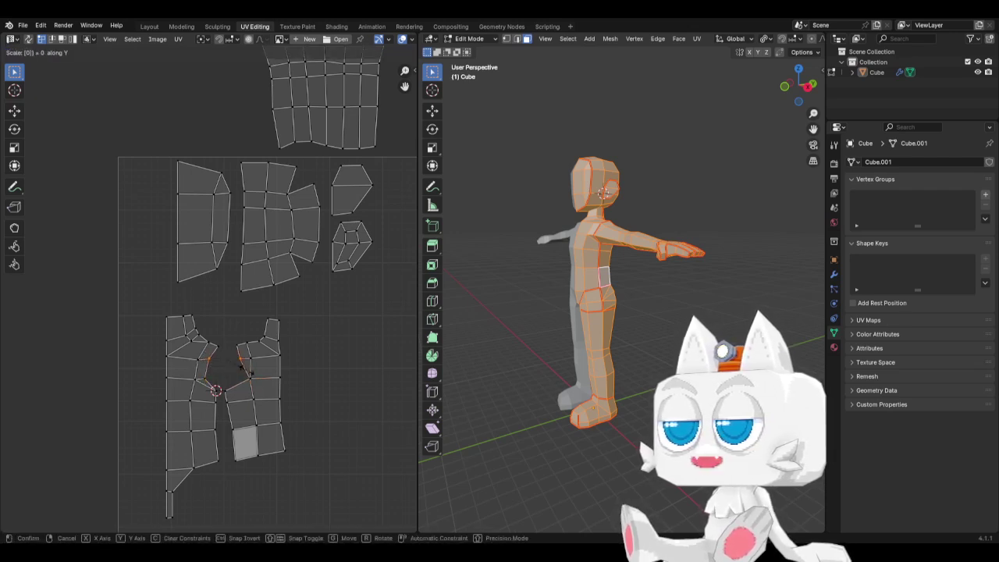
key("Return")
Select the shoulder tip vertices of both torso islands and scale them to the same height
scroll(216, 305, "up", 2)
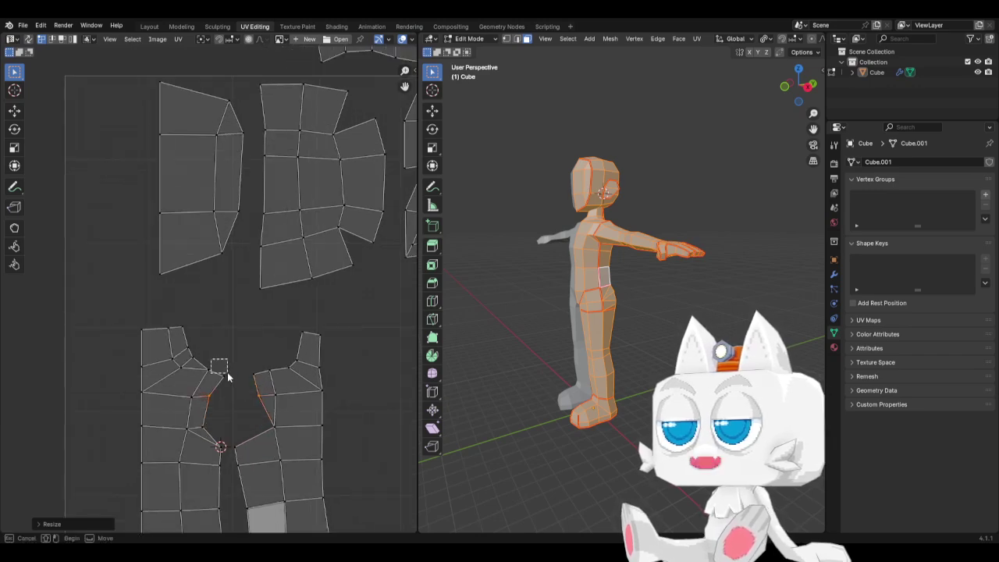
left_click_drag(211, 357, 264, 397)
key("s")
key("Return")
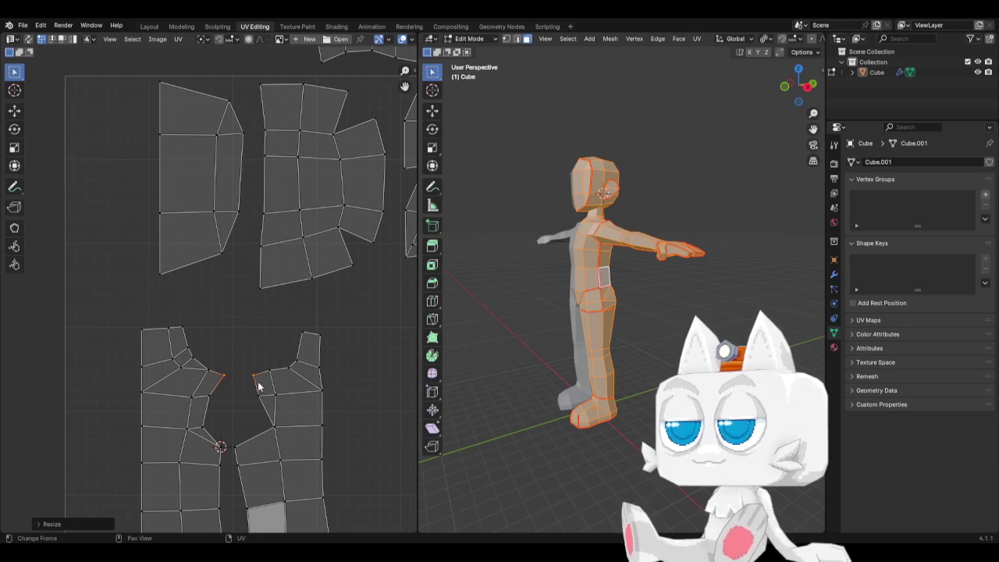
scroll(328, 361, "down", 1)
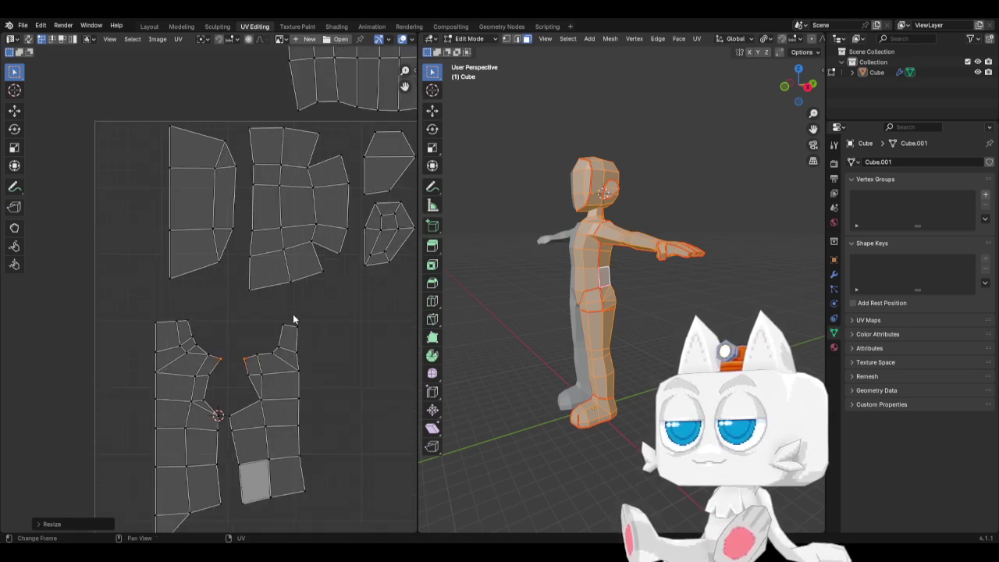
Straighten the back torso island's centre edge by scaling its vertices to 0 along X
left_click_drag(292, 315, 336, 515)
key("s")
key("x")
key("0")
key("Return")
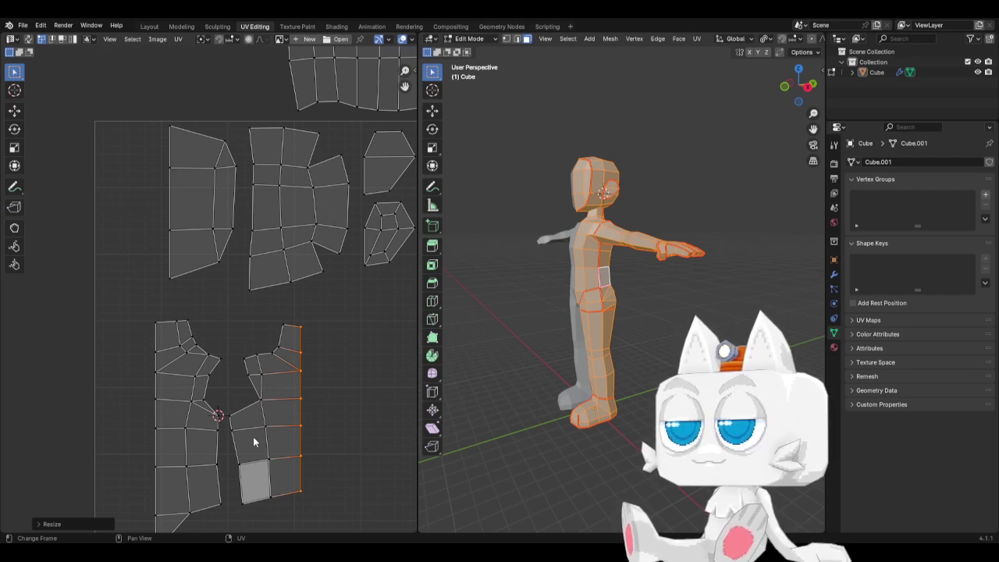
Select both torso islands, move them together along X to sit beneath the head islands, and deselect them
scroll(166, 383, "down", 2)
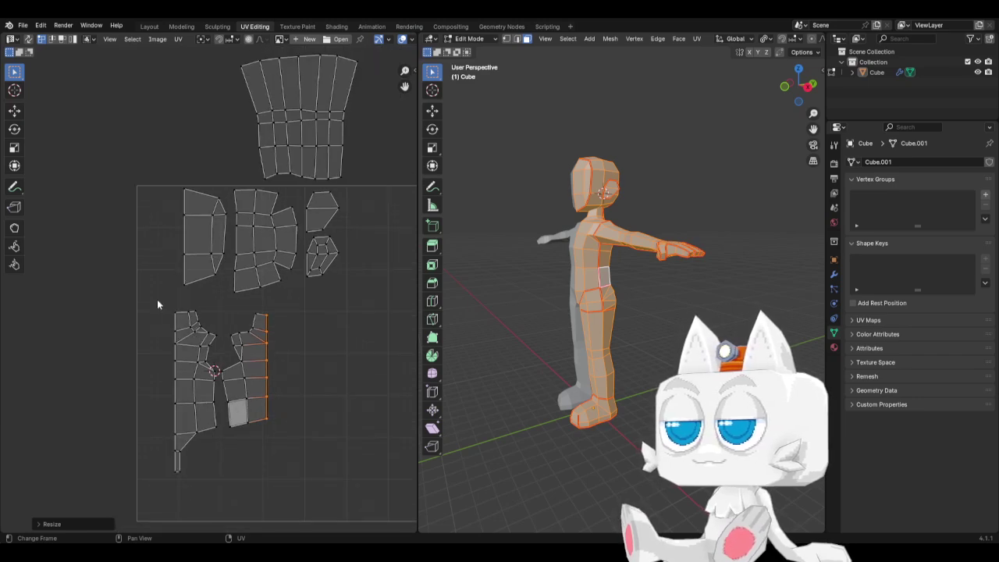
left_click_drag(152, 301, 295, 484)
key("g")
key("x")
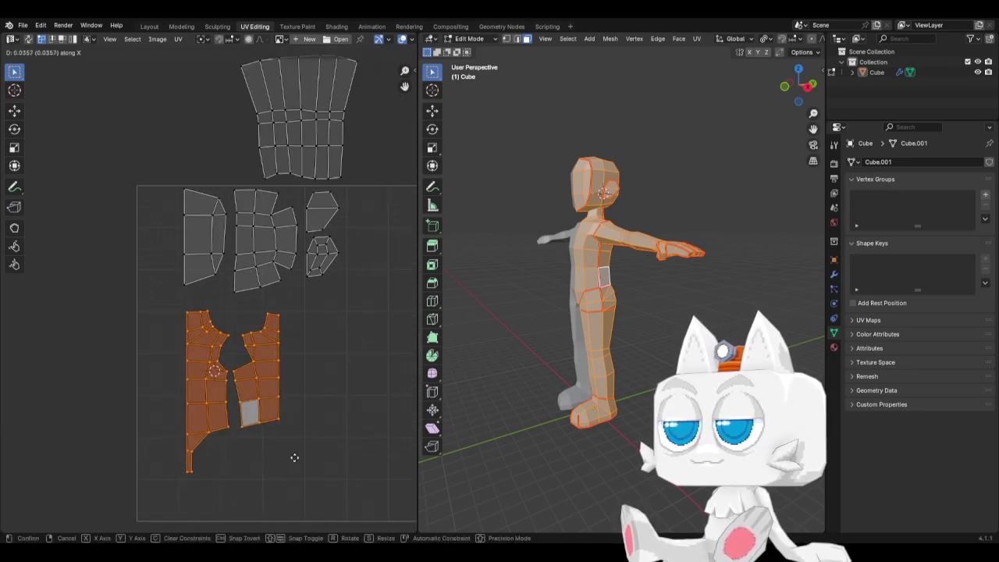
left_click(297, 454)
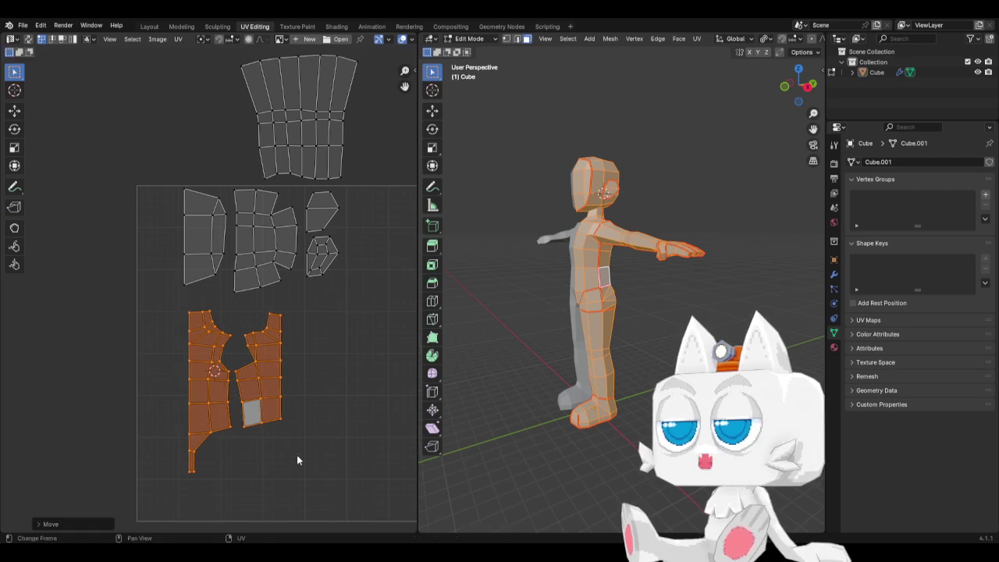
scroll(291, 422, "down", 2)
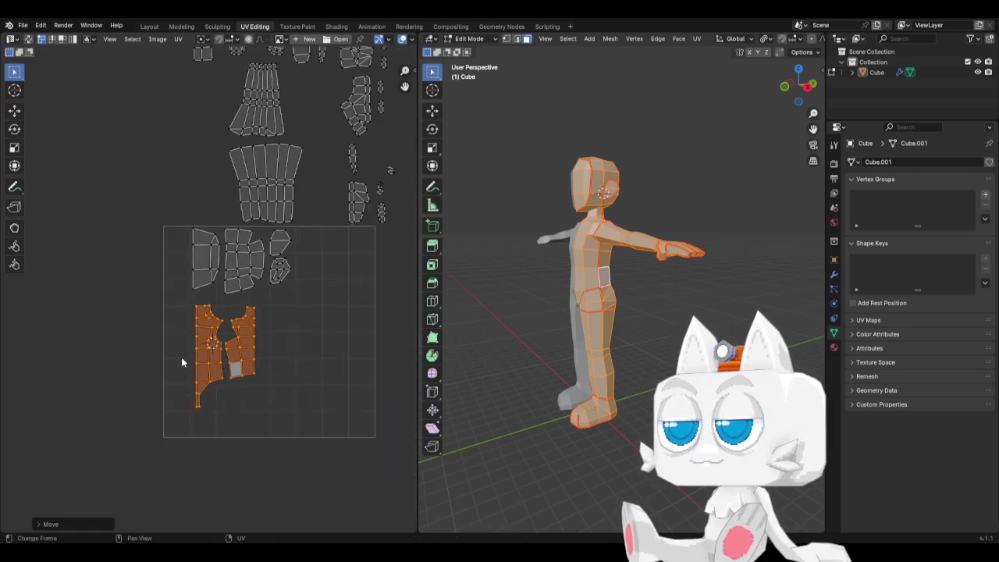
left_click(272, 388)
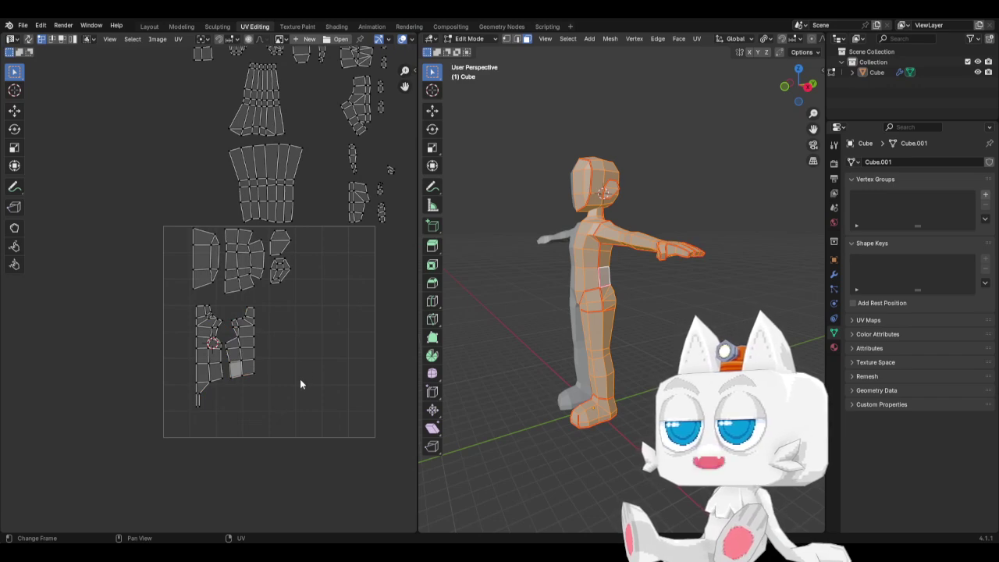
Move the wide flared limb island from above into the UV square, beside the two torso islands
middle_click_drag(344, 254, 267, 336, "shift")
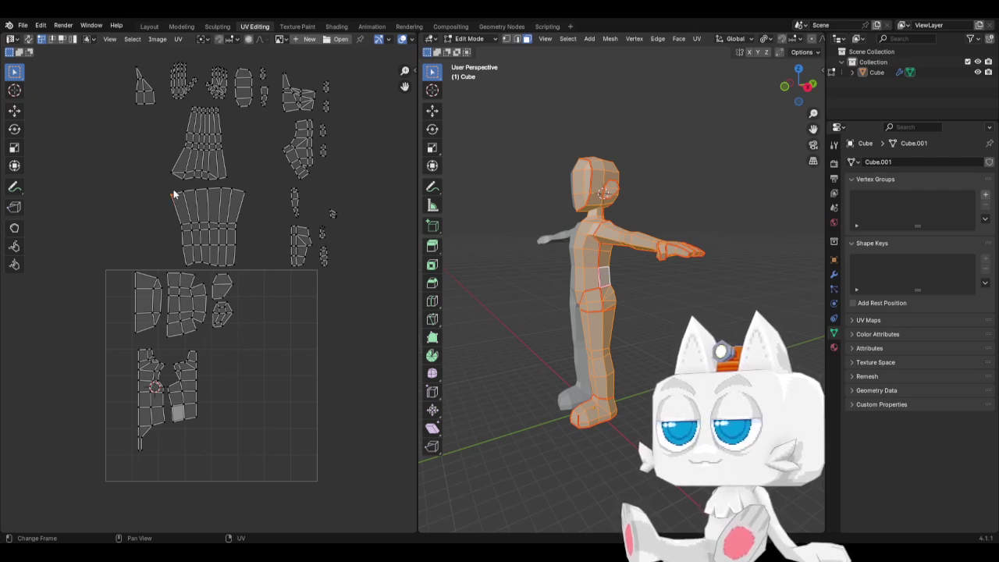
key("l")
key("g")
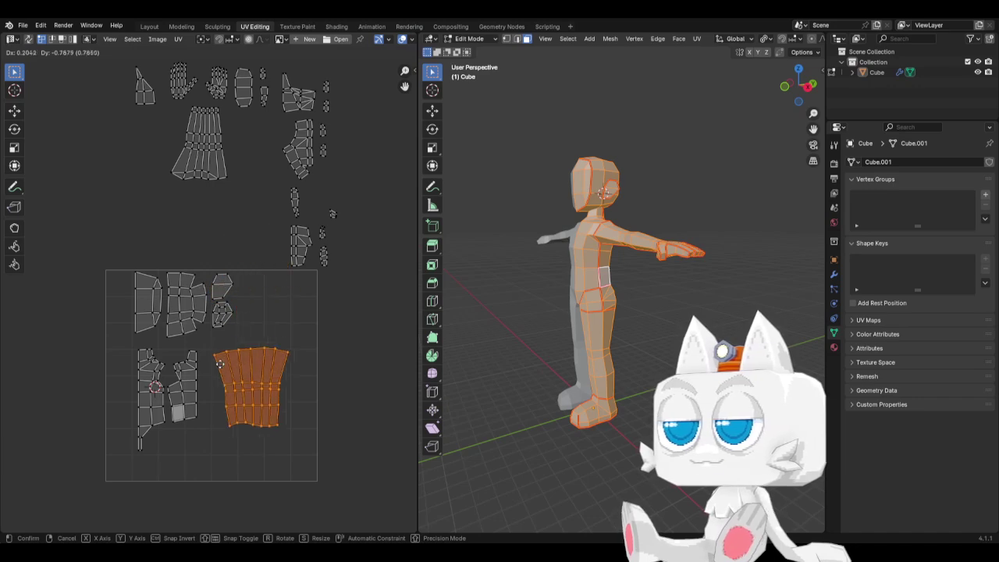
left_click(234, 378)
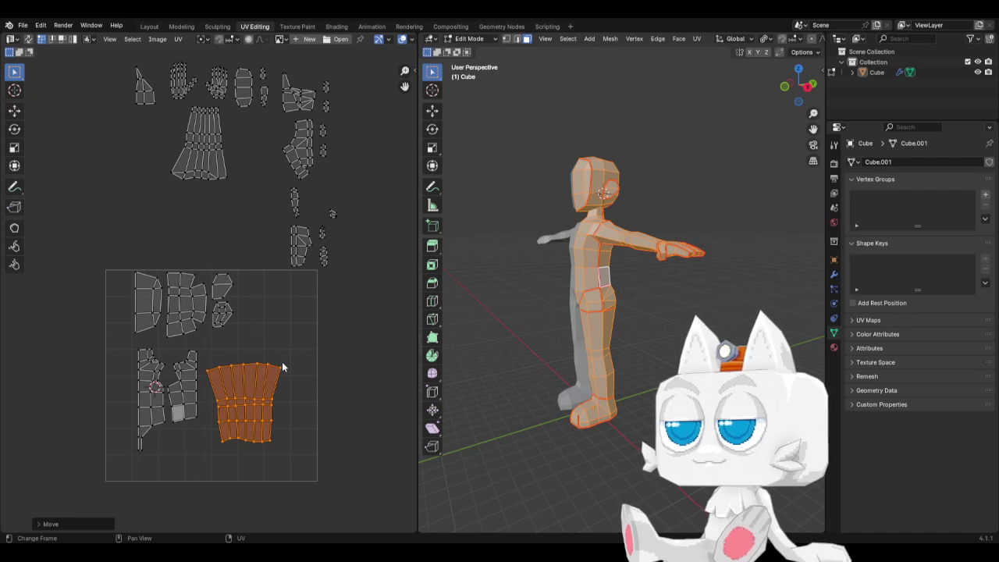
scroll(280, 386, "up", 1)
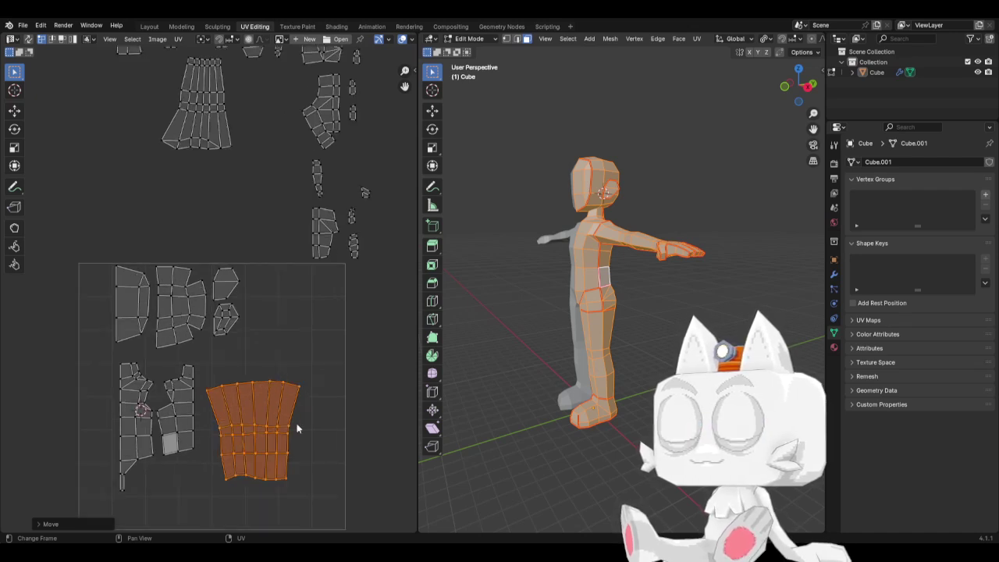
Widen the two closely spaced middle vertex rows of the placed limb island along X to match its top width
key("b")
left_click_drag(210, 419, 315, 435)
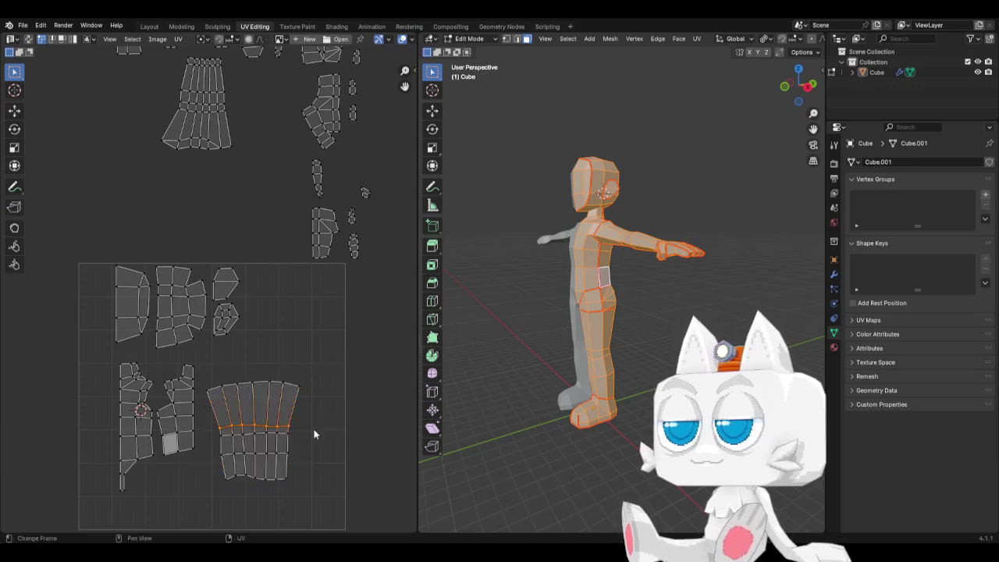
key("s")
key("x")
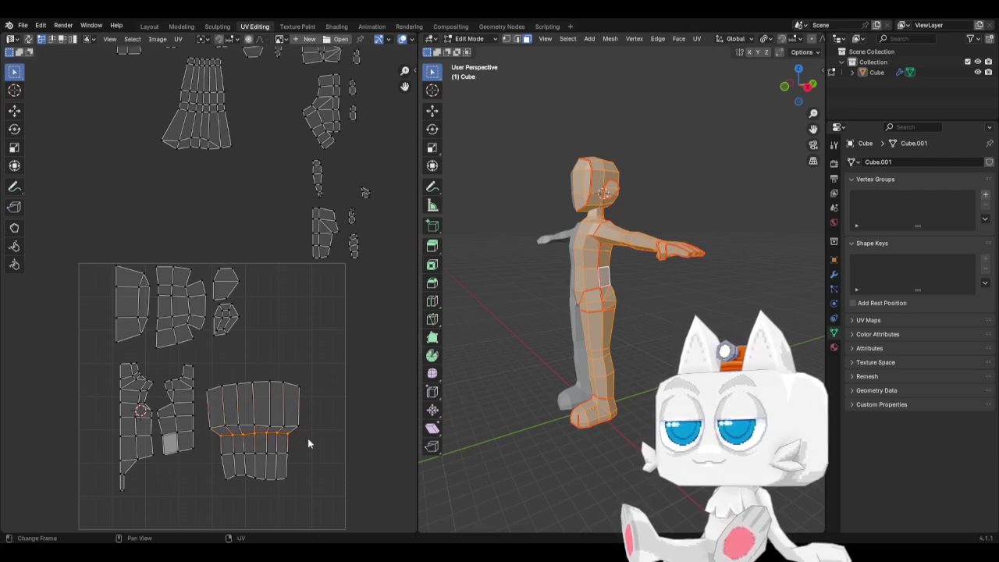
left_click(326, 446)
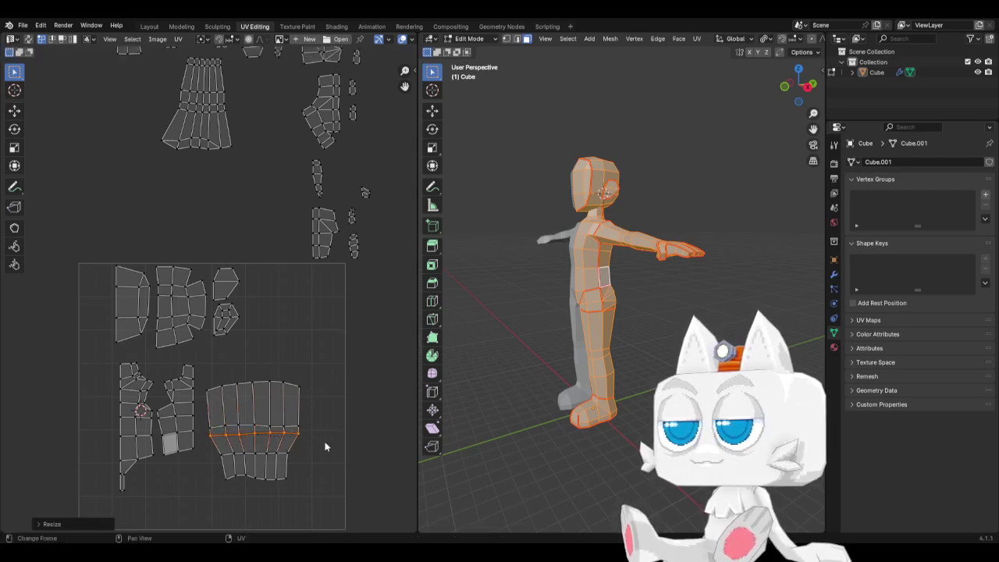
Widen the limb island's two lowest vertex rows along X to match the rows above, and nudge the bottom row along X
left_click_drag(210, 444, 303, 463)
key("s")
key("x")
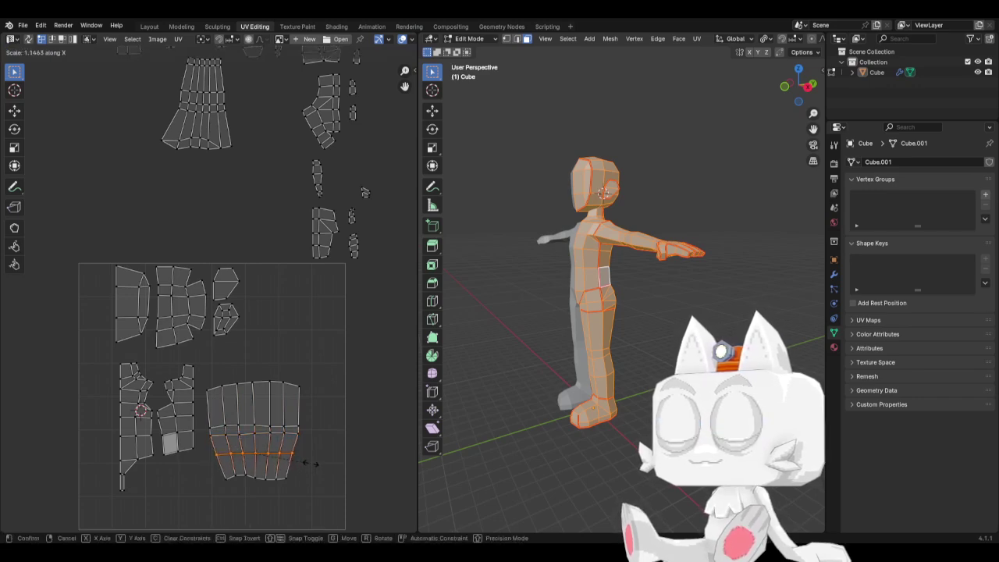
left_click_drag(209, 463, 299, 491)
key("s")
key("x")
left_click(330, 495)
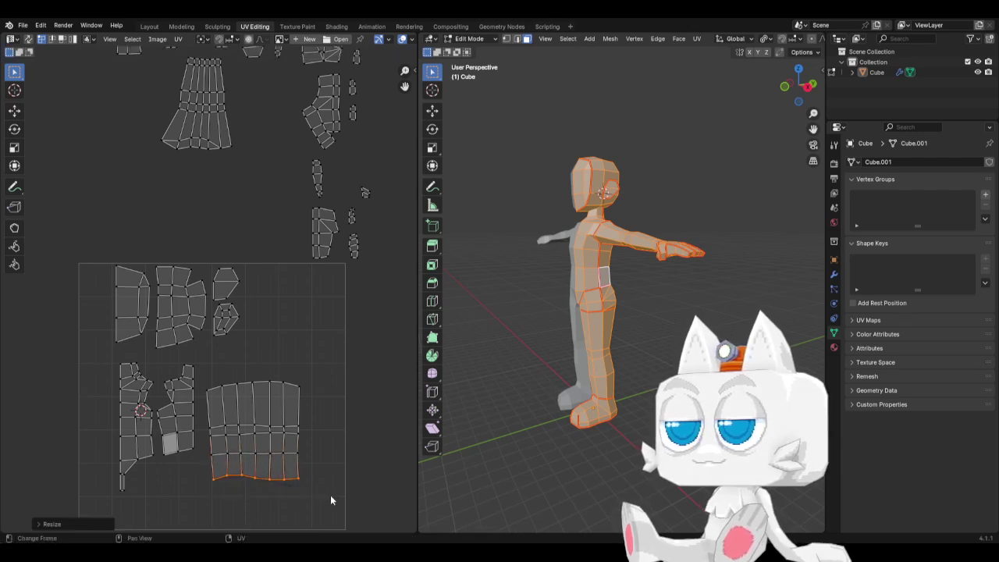
key("g")
key("x")
left_click(329, 498)
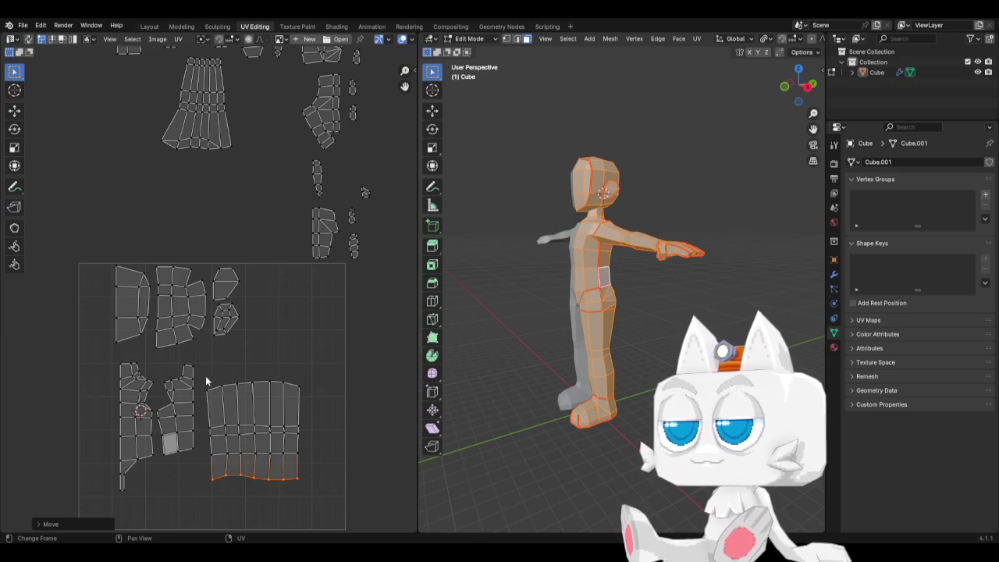
Straighten the limb island's edge nearest the torso and the adjacent vertex column by scaling each to 0 along X
left_click_drag(205, 375, 220, 484)
key("s")
key("x")
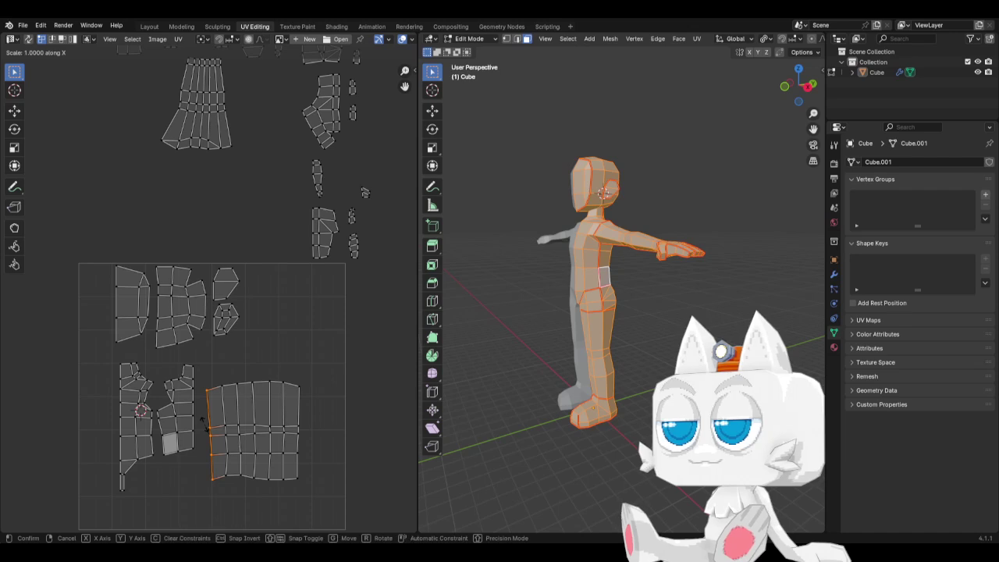
key("0")
key("Return")
left_click_drag(213, 373, 232, 495)
key("s")
key("x")
key("0")
key("Return")
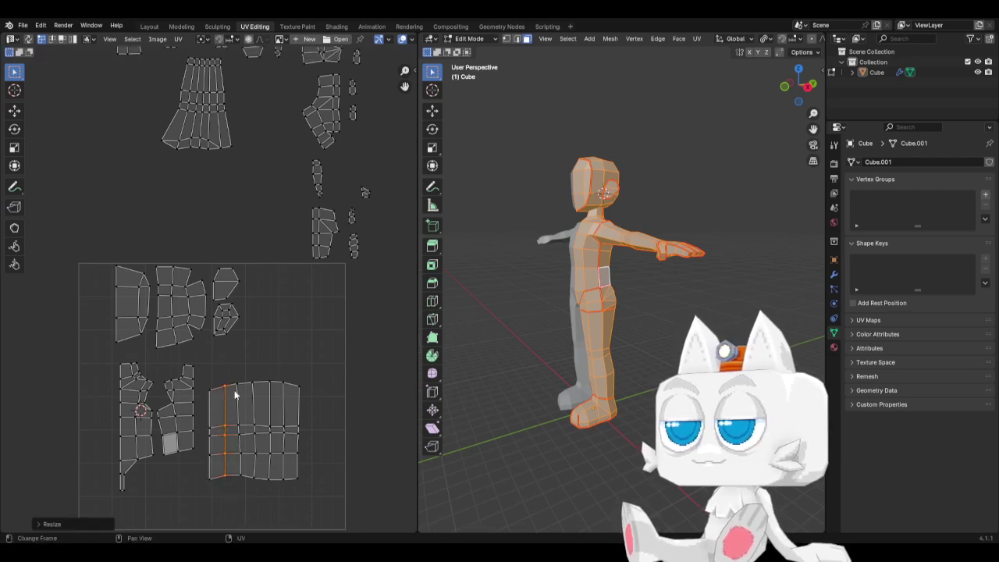
Straighten the third to fifth vertex columns of the limb island individually by scaling them to 0 along X
left_click_drag(231, 376, 246, 484)
key("s")
key("x")
key("0")
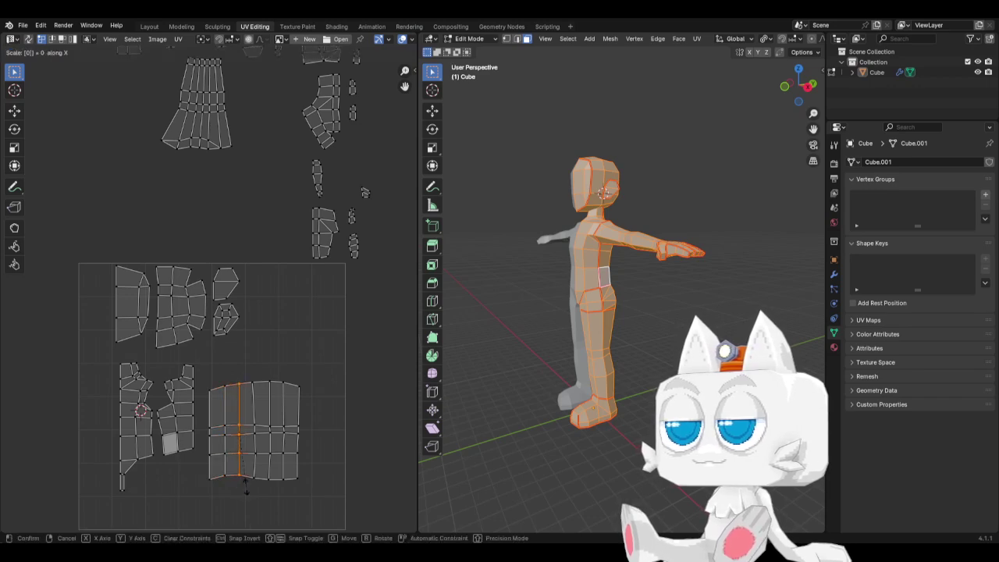
key("Return")
left_click_drag(247, 374, 262, 489)
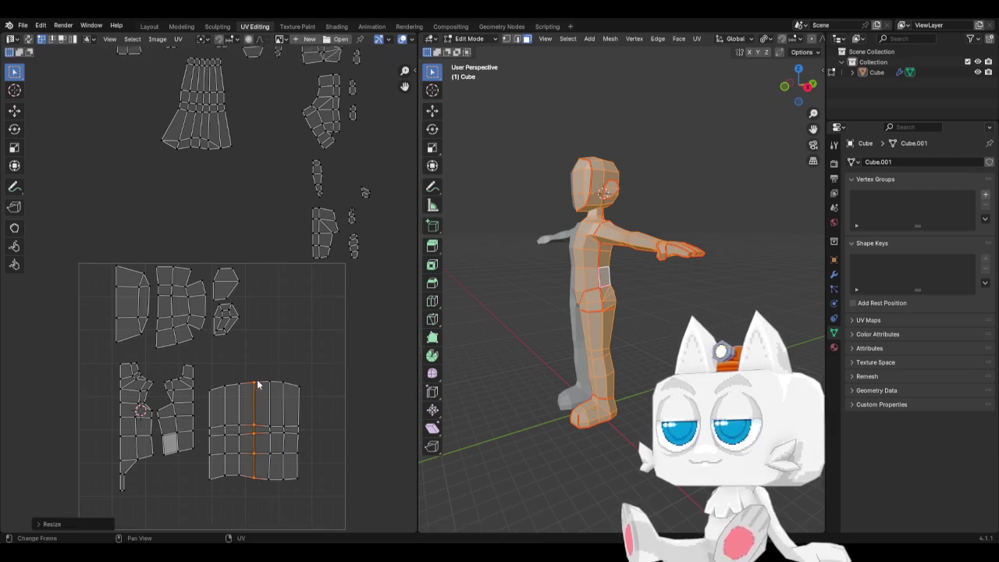
left_click_drag(258, 374, 281, 493)
key("s")
key("x")
key("0")
key("Return")
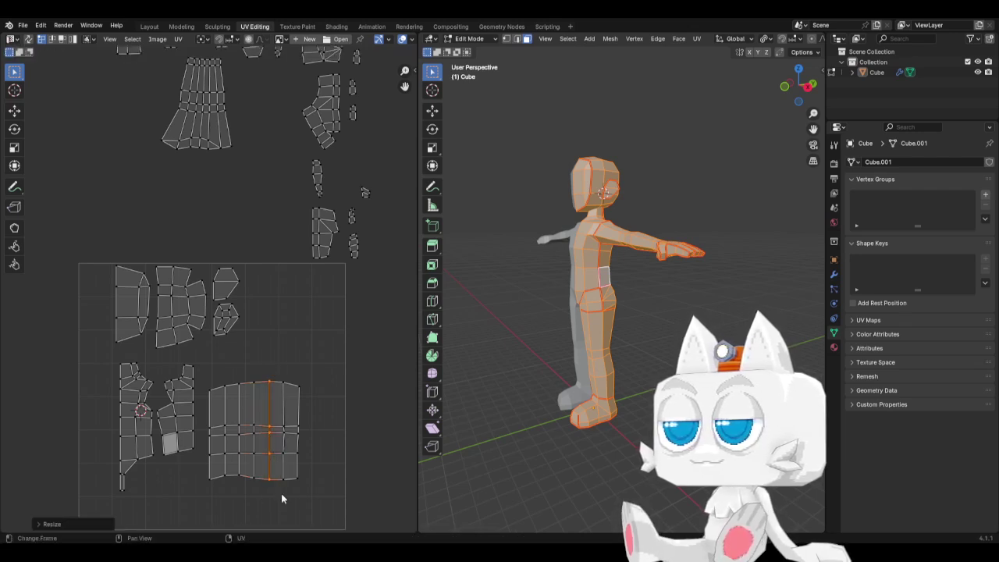
Straighten the limb island's sixth vertex column and its outer edge by scaling each to 0 along X
left_click_drag(281, 360, 290, 502)
key("s")
key("x")
key("0")
key("Return")
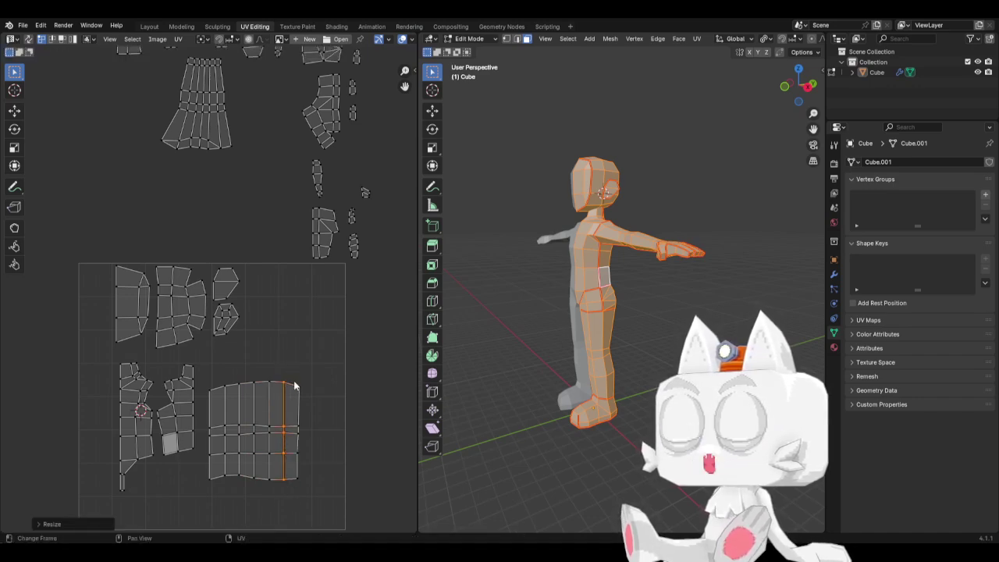
left_click_drag(294, 374, 317, 513)
key("s")
key("x")
key("0")
key("Return")
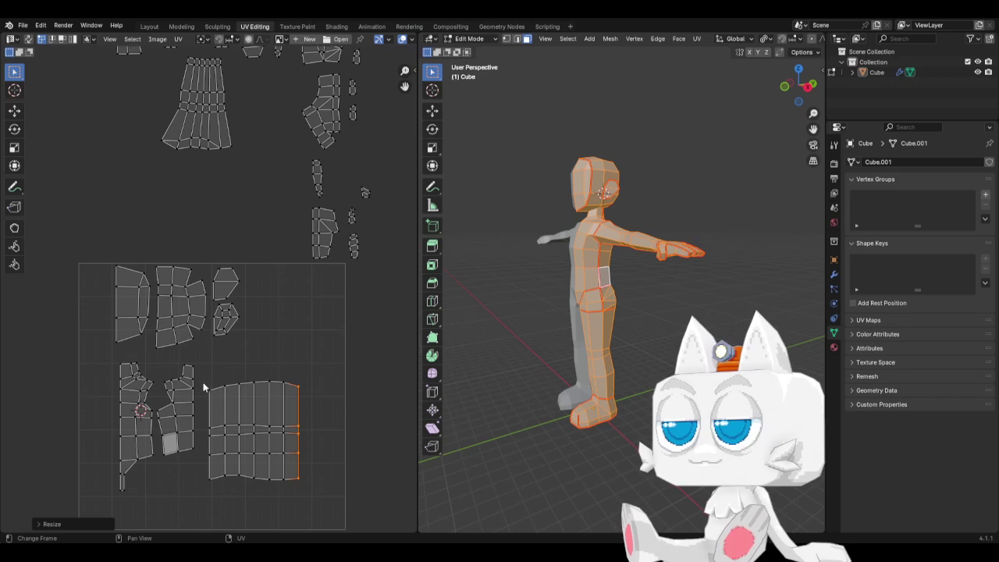
Select the whole straightened limb island, raise it level with the torso islands, narrow it along X and shift it close beside them
left_click_drag(203, 384, 317, 501)
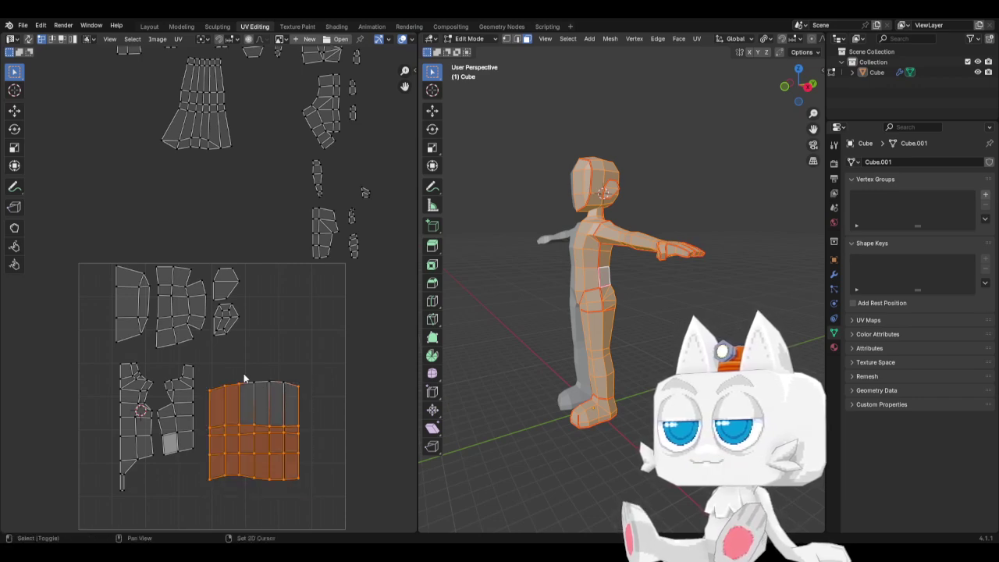
left_click_drag(244, 378, 319, 417, "shift")
key("g")
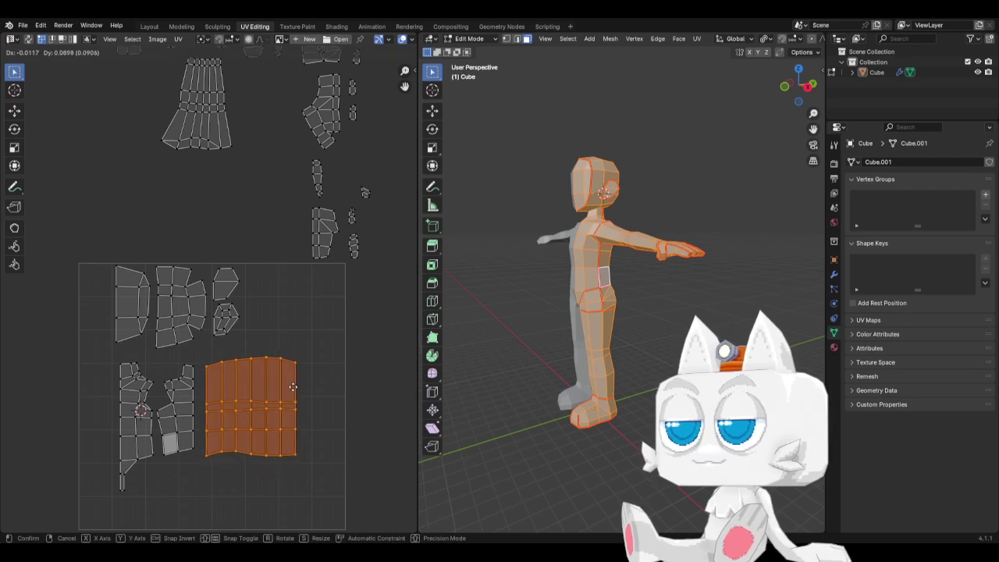
left_click(292, 387)
key("s")
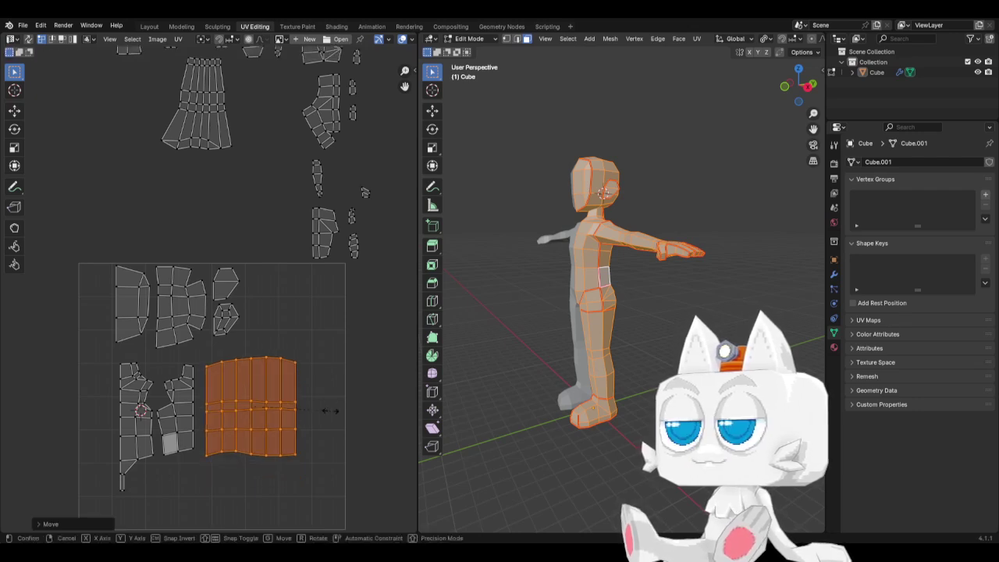
key("x")
left_click(307, 409)
key("g")
key("x")
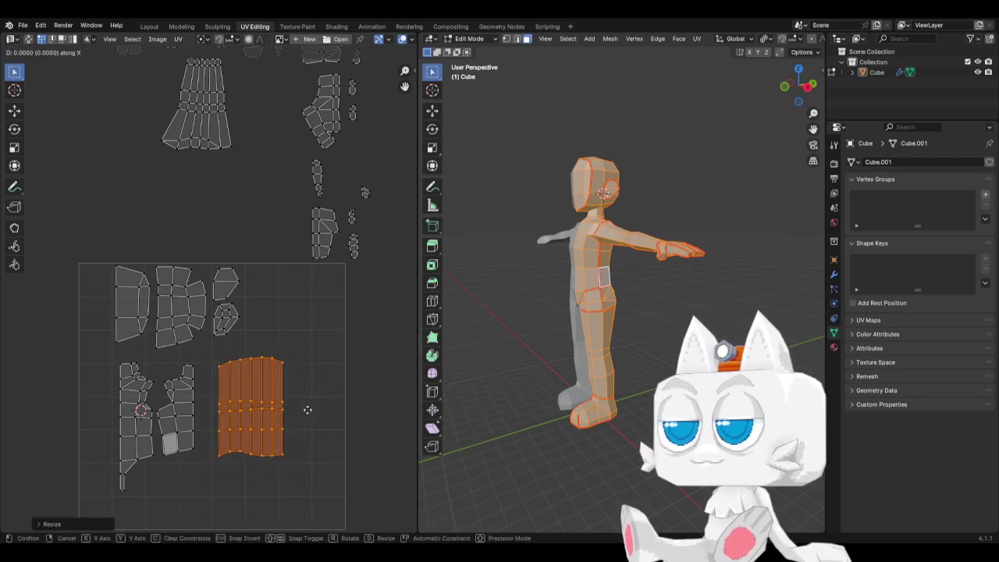
left_click(290, 407)
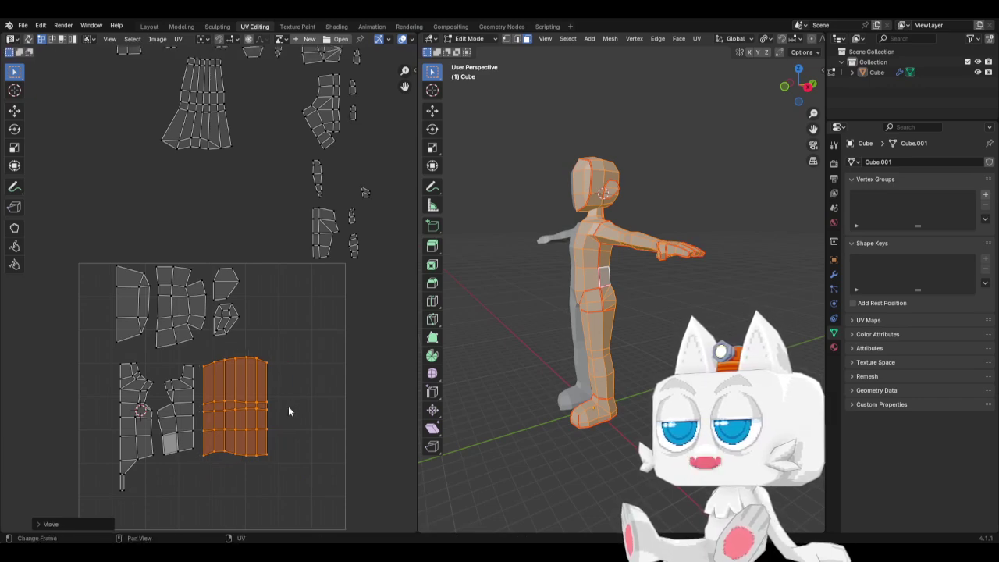
Rotate the remaining flared limb island about 176° and move it into the UV square beside the straightened limb island
scroll(299, 296, "down", 2)
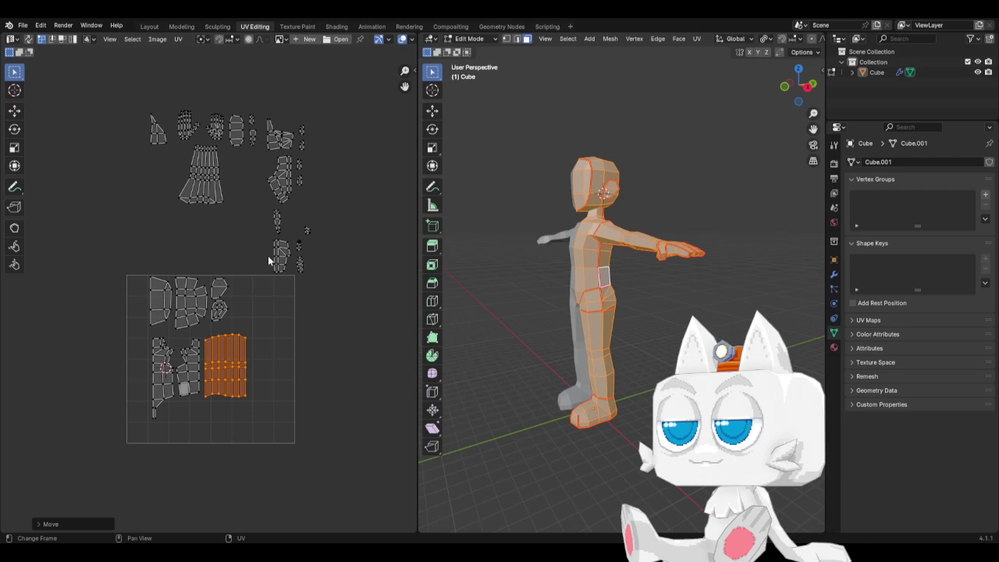
left_click(186, 216)
key("ctrl+l")
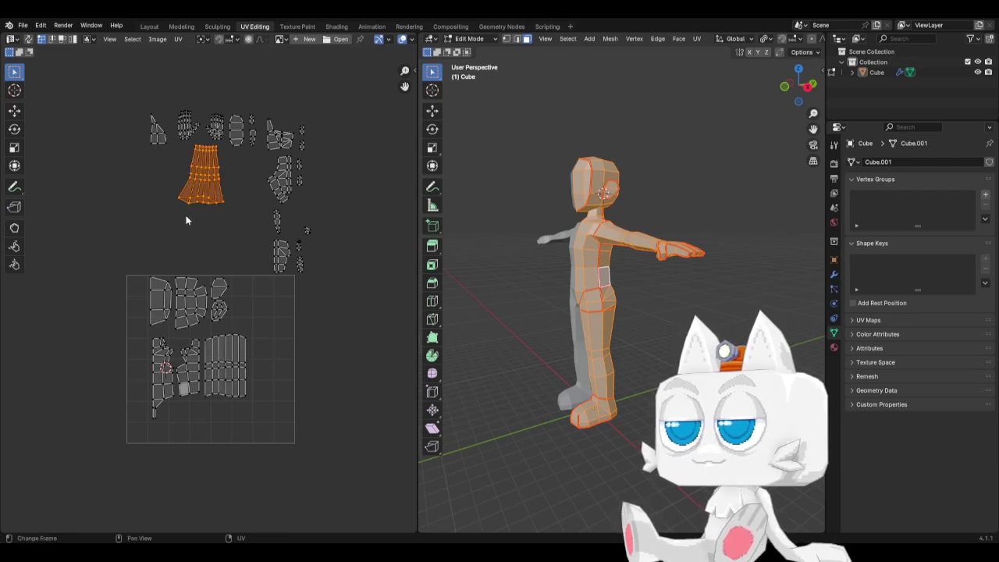
key("r")
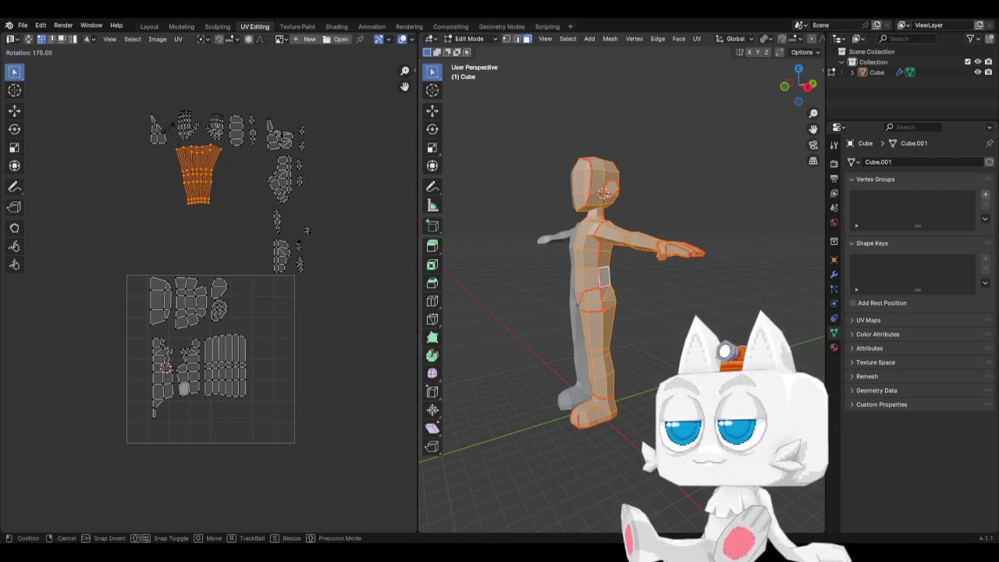
left_click(168, 127)
key("g")
left_click(368, 362)
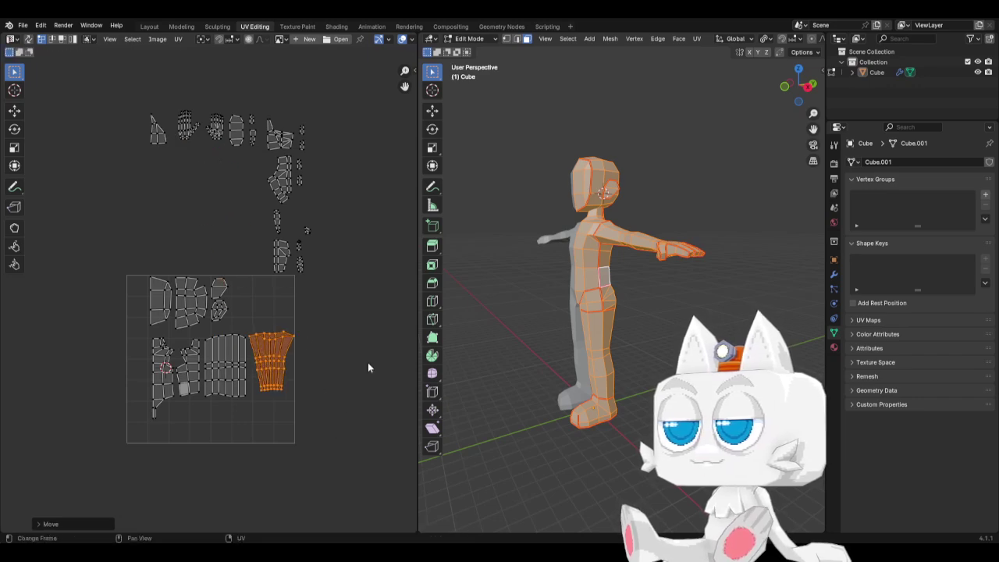
Widen everything below the top section of the newly placed limb island along X and nudge it into line with the top
scroll(355, 380, "up", 4)
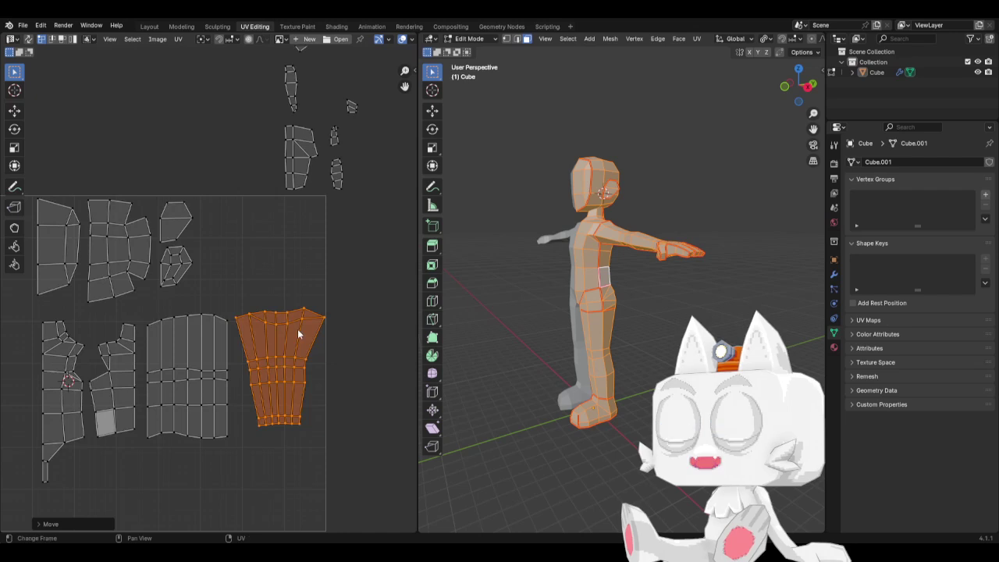
scroll(251, 426, "up", 1)
left_click_drag(243, 360, 373, 500)
key("s")
key("x")
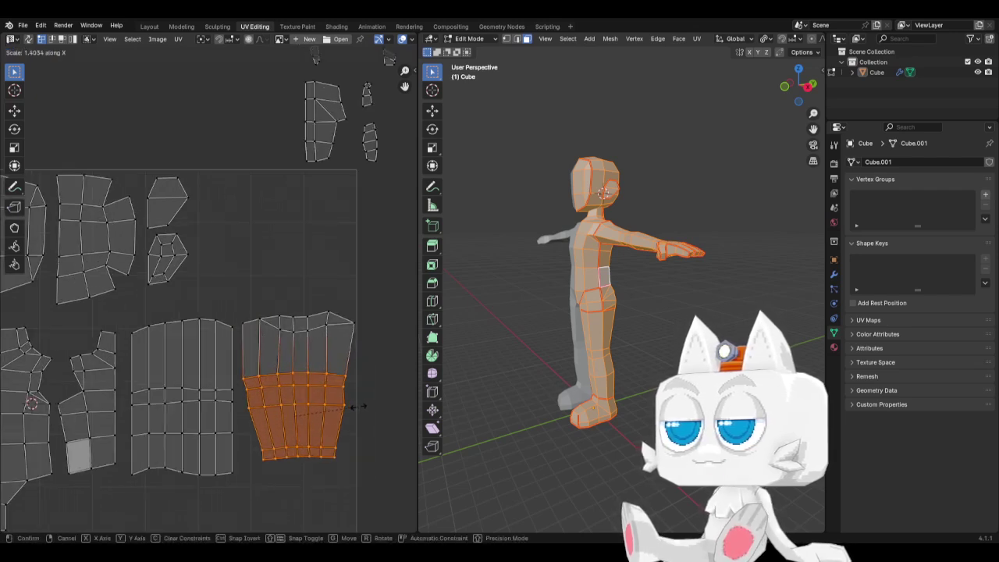
left_click(358, 407)
key("g")
left_click(362, 406)
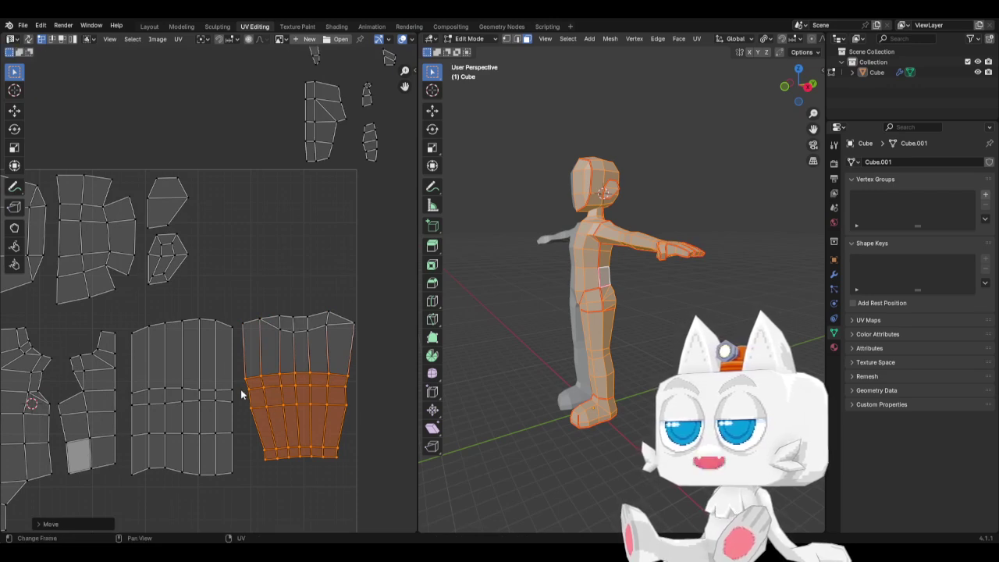
Widen the second limb island's rows below the upper middle loop along X and shift them into line
left_click_drag(241, 381, 370, 473)
key("s")
key("x")
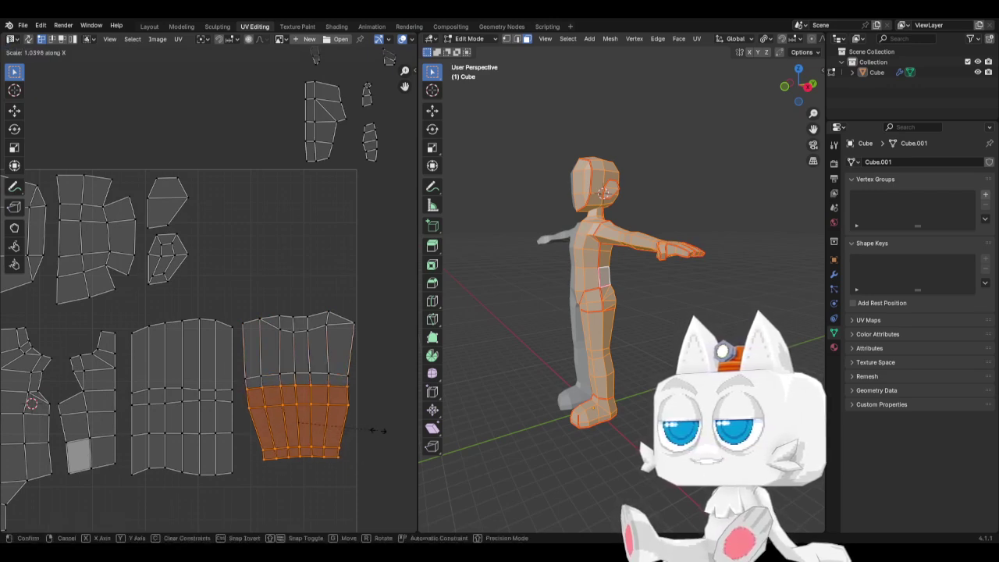
left_click(379, 430)
key("g")
key("x")
left_click(370, 435)
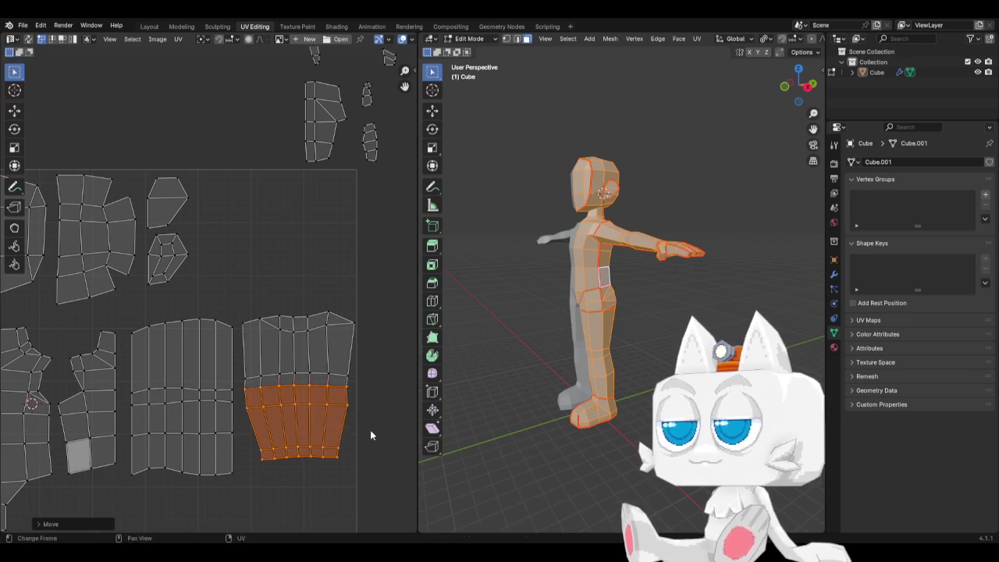
Widen the two bottom vertex rows of the second limb island along X to match the upper rows and align them
left_click_drag(244, 472, 377, 442)
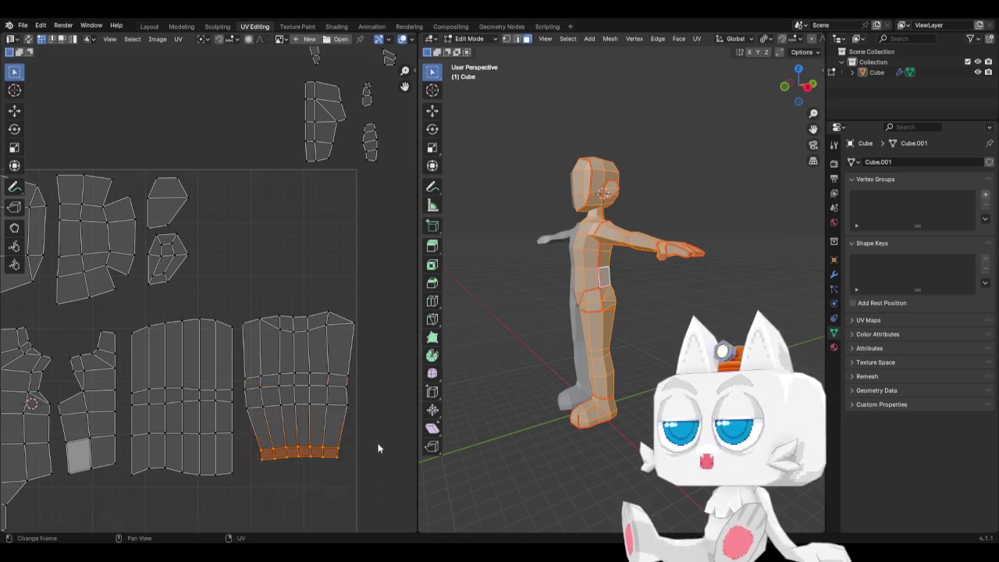
key("s")
key("x")
left_click(392, 445)
key("g")
key("x")
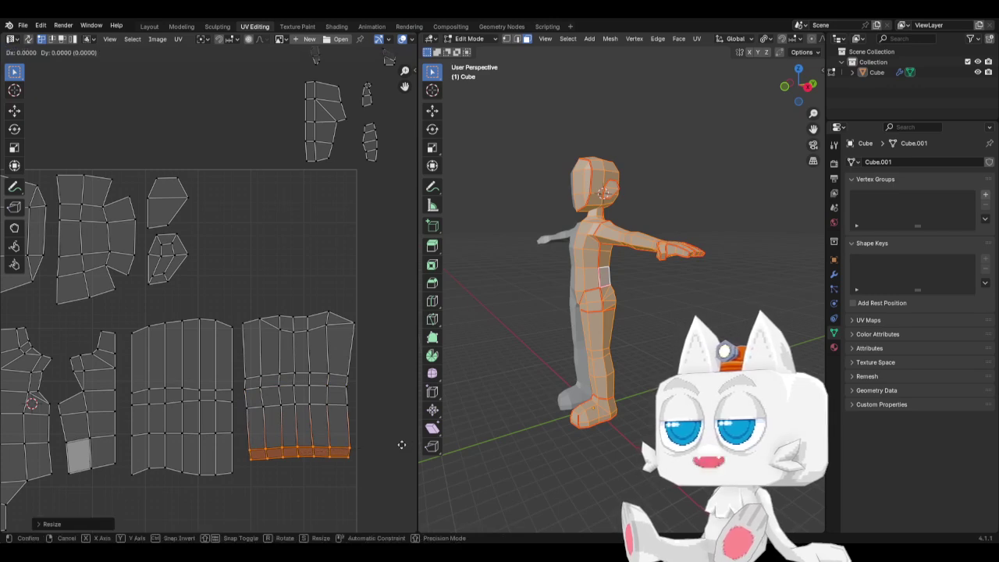
left_click(400, 448)
Straighten the second limb island's outer edge, nearest the UV square's border, by scaling its vertices to 0 along X
left_click_drag(338, 307, 388, 476)
key("s")
key("x")
key("0")
key("Return")
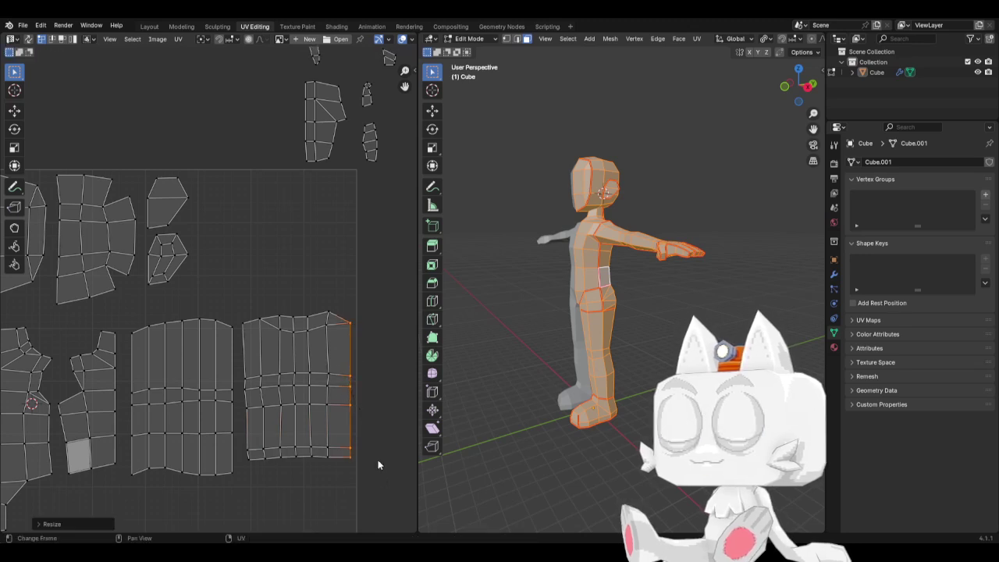
Straighten the two vertical vertex columns nearest the second limb island's outer edge by scaling each to 0 along X
left_click_drag(320, 298, 341, 470)
key("s")
key("x")
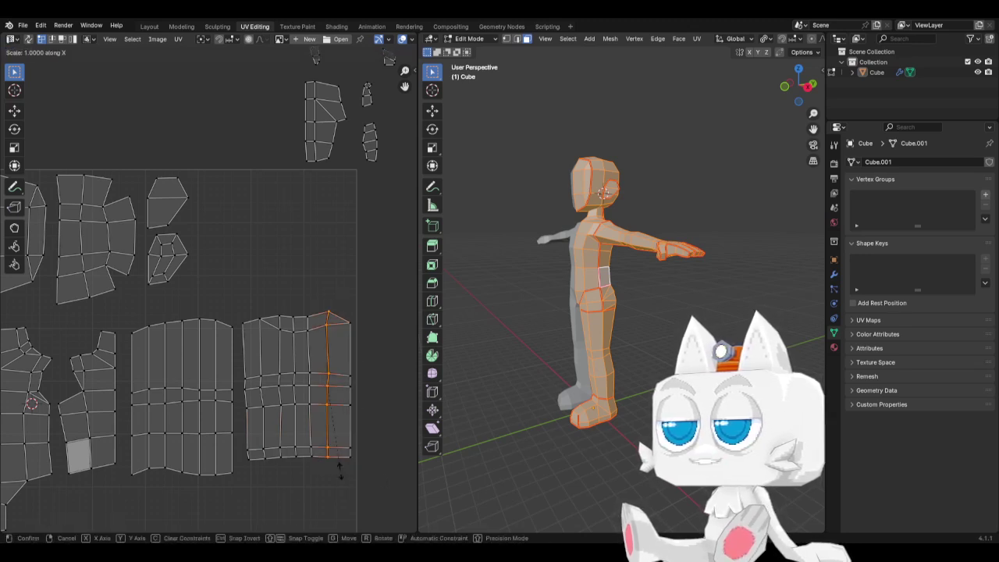
key("0")
key("Return")
left_click_drag(304, 283, 320, 468)
key("s")
key("x")
key("0")
key("Return")
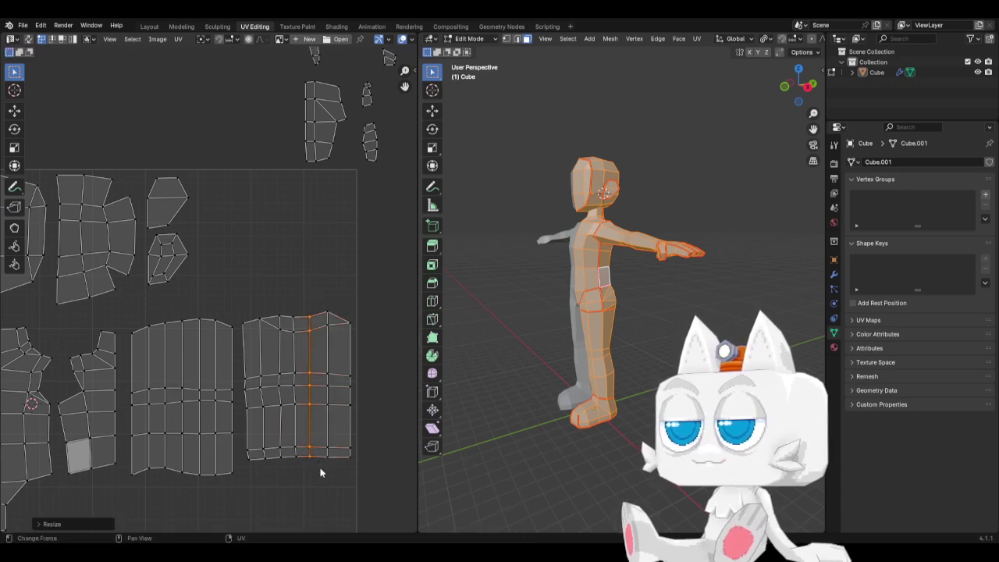
Straighten the next two inner vertex columns of the second limb island by scaling each to 0 along X
left_click_drag(287, 310, 305, 469)
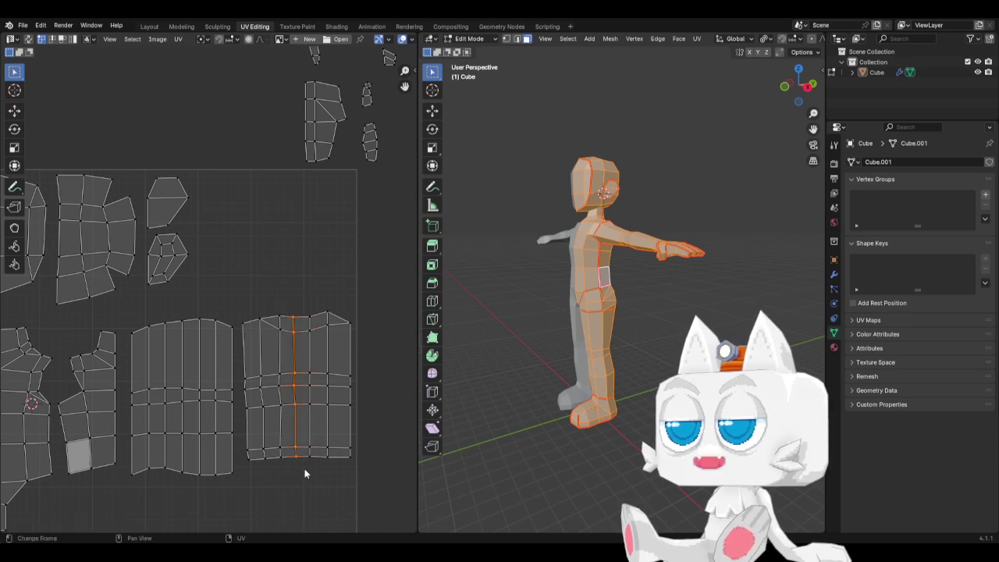
key("s")
key("x")
key("0")
key("Return")
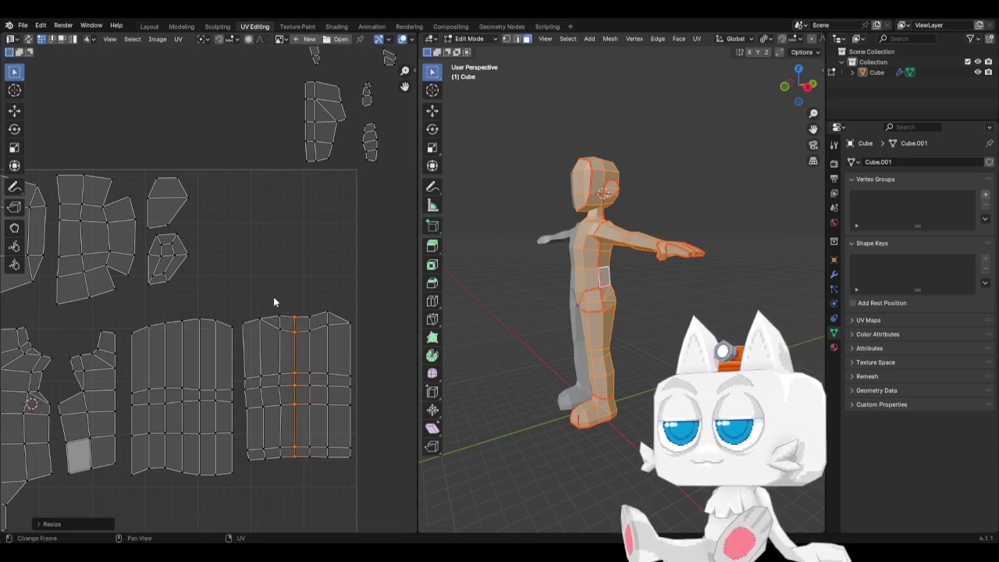
left_click_drag(274, 301, 290, 470)
key("s")
key("x")
key("0")
key("Return")
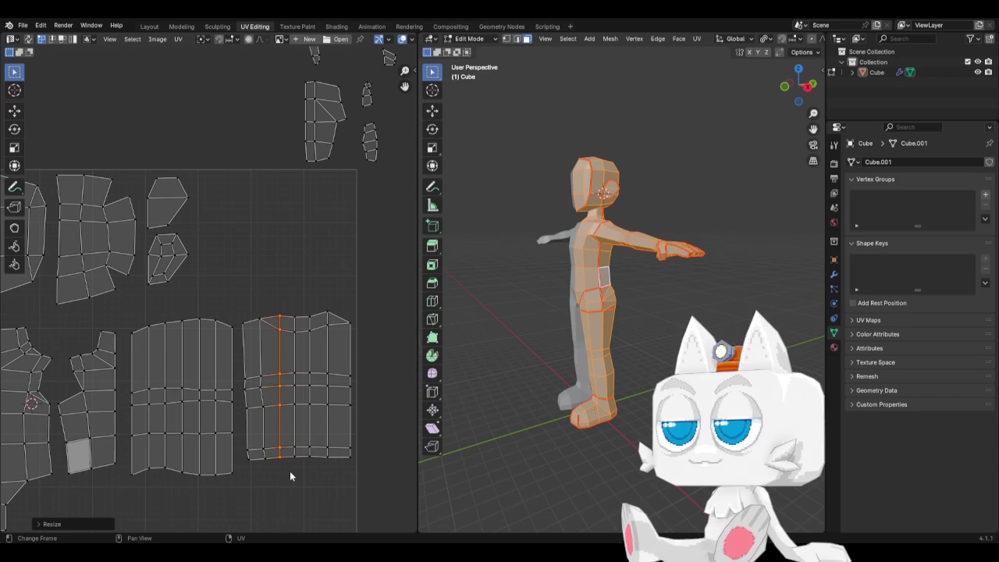
Straighten the second limb island's last inner column and its edge facing the first limb island, scaling each to 0 along X
mouse_move(254, 295)
left_mouse_down()
mouse_move(281, 446)
mouse_move(272, 465)
mouse_move(239, 464)
mouse_move(239, 330)
mouse_move(249, 301)
left_mouse_up()
key("s")
key("x")
key("0")
key("Return")
key("s")
key("x")
key("0")
key("Return")
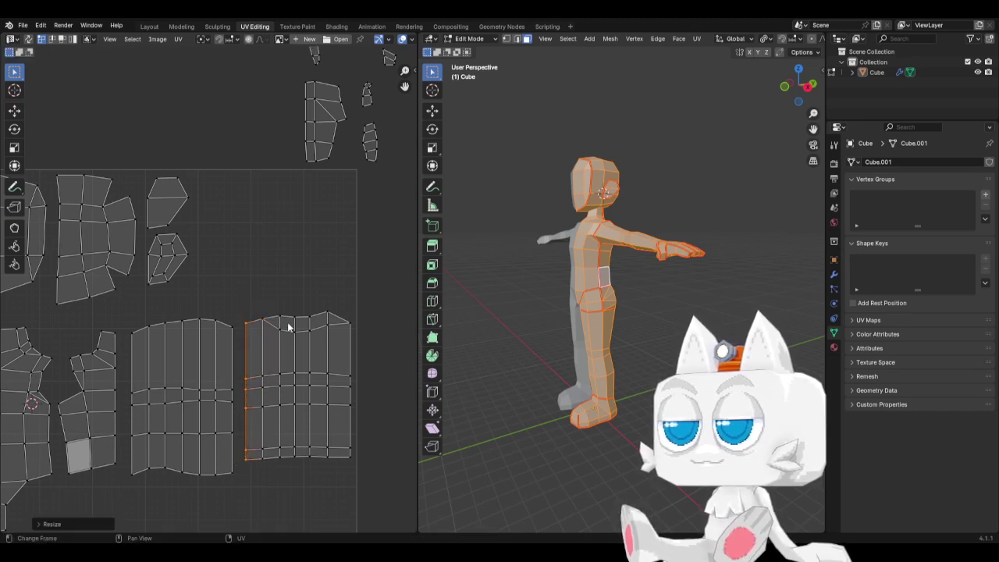
Flatten the two lowest vertex rows of the second limb island by scaling each to 0 along Y
left_click_drag(240, 452, 364, 465)
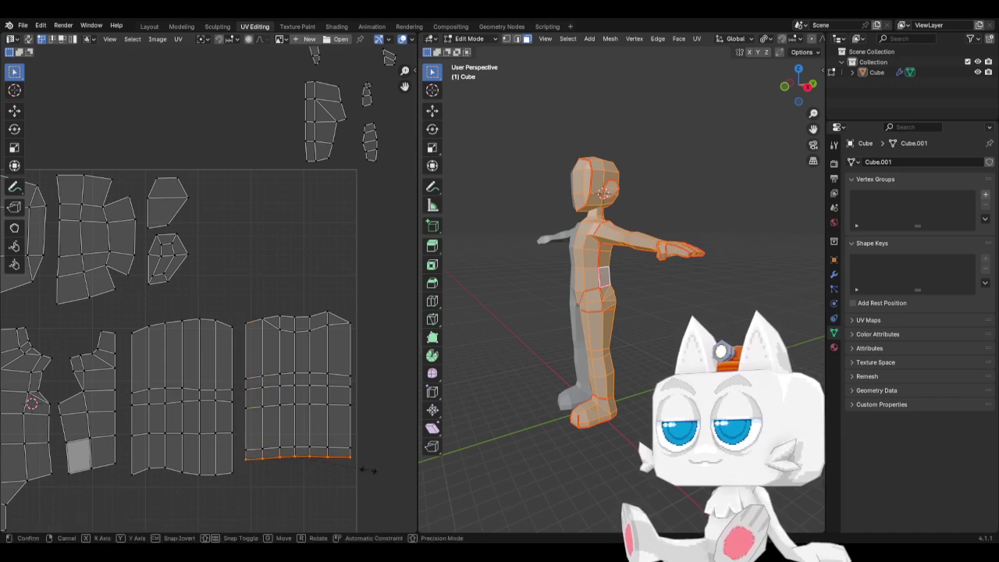
key("s")
key("y")
key("0")
key("Return")
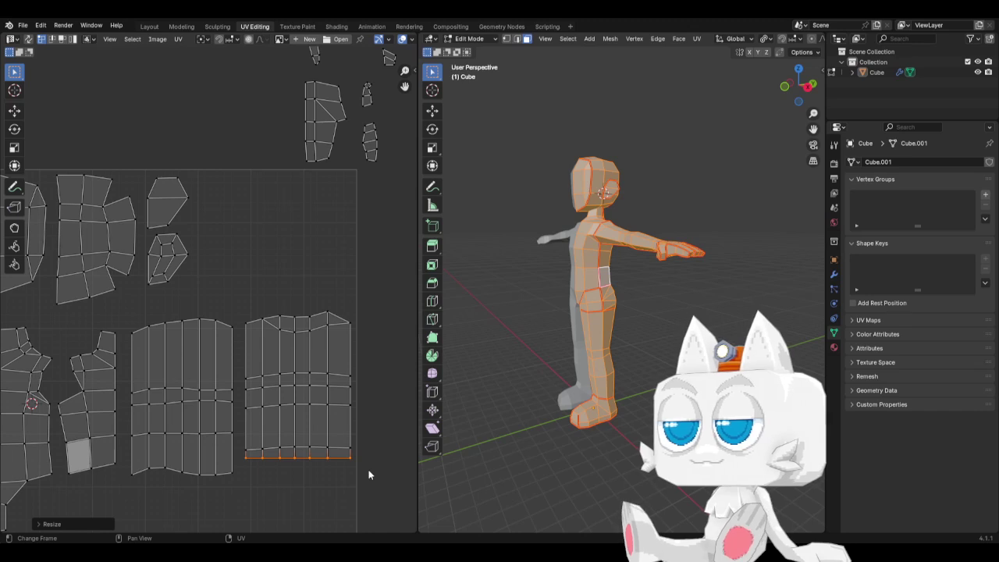
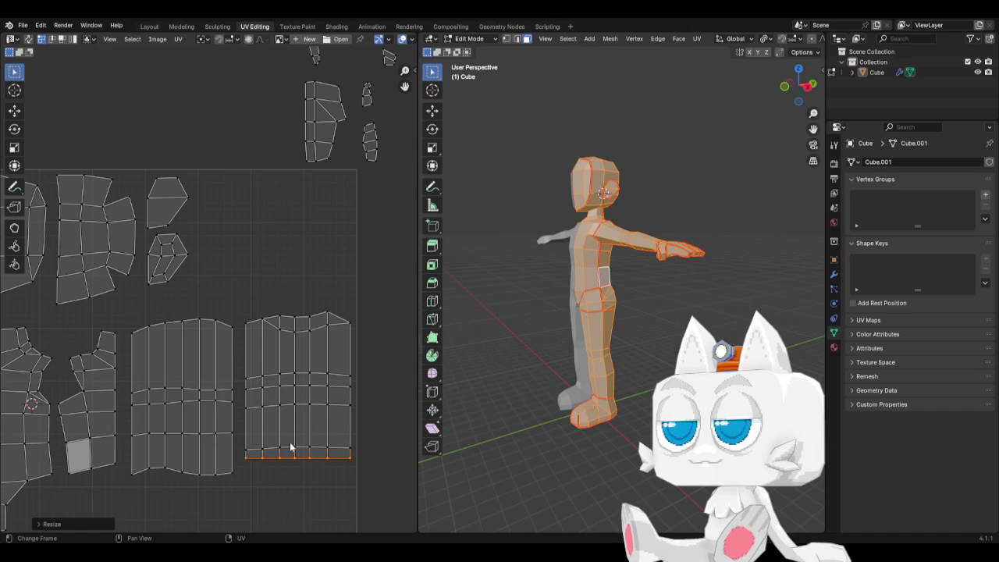
left_click_drag(242, 441, 363, 451)
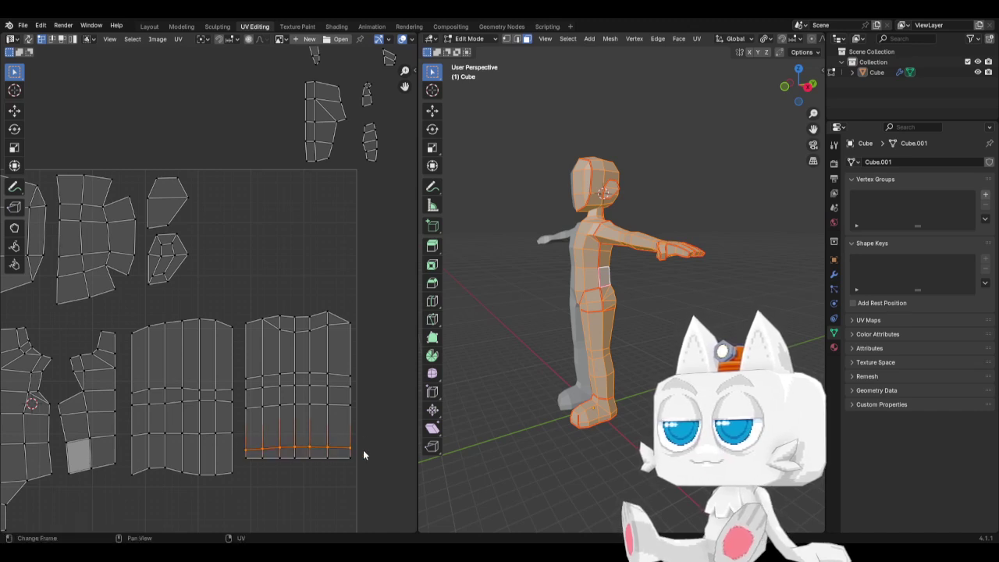
key("s")
key("y")
key("0")
key("Return")
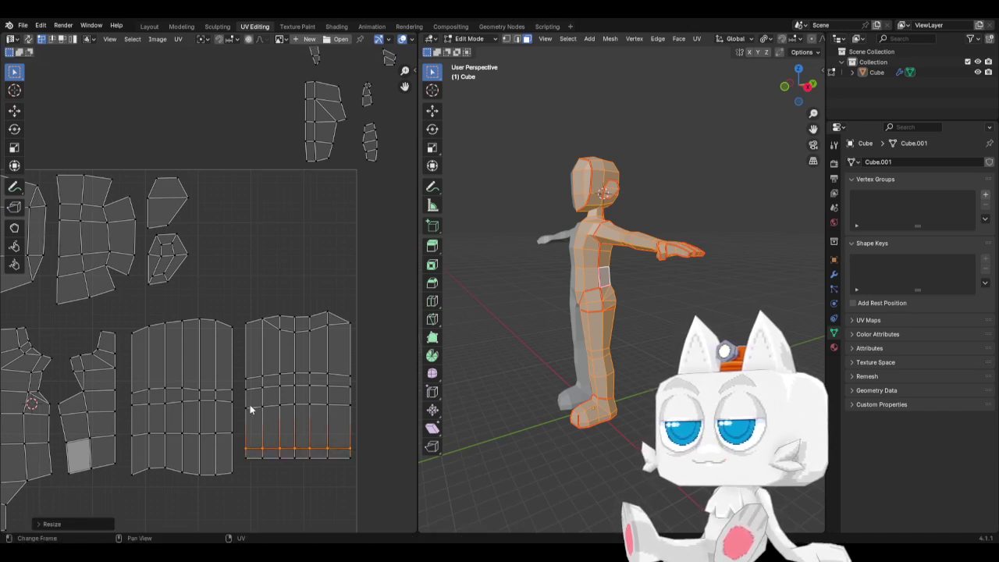
Flatten the lower and central middle vertex rows of the second limb island by scaling each to 0 along Y
left_click_drag(248, 398, 373, 418)
key("s")
key("y")
key("0")
key("Return")
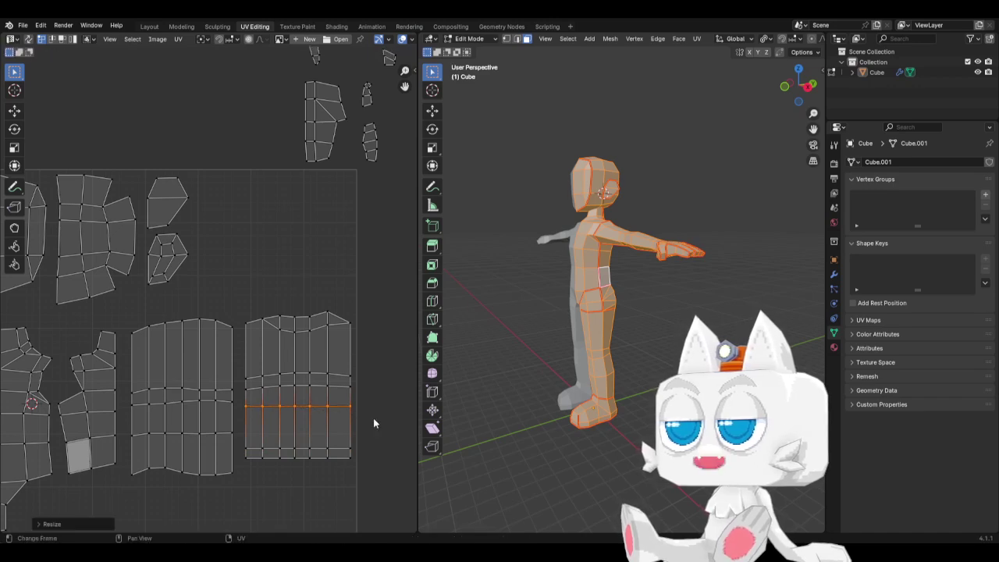
left_click_drag(239, 380, 355, 397)
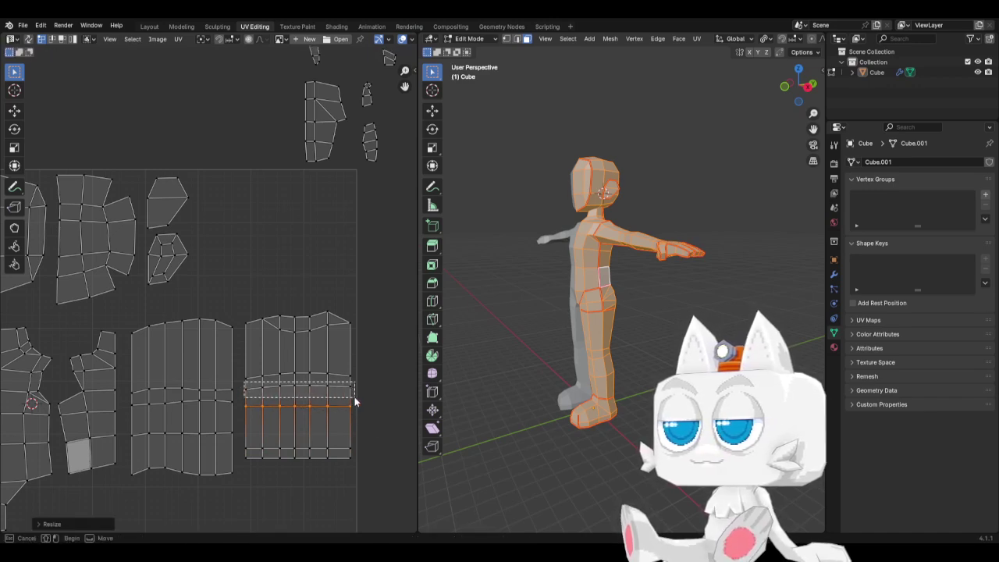
key("s")
key("y")
key("0")
key("Return")
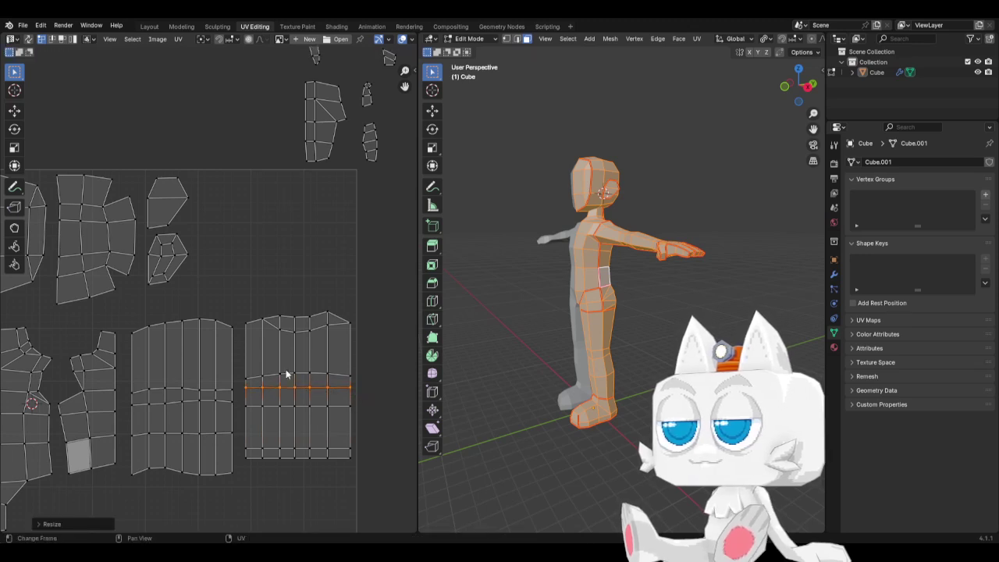
Flatten the upper middle vertex row of the second limb island by scaling it to 0 along Y
left_click_drag(239, 362, 372, 380)
key("s")
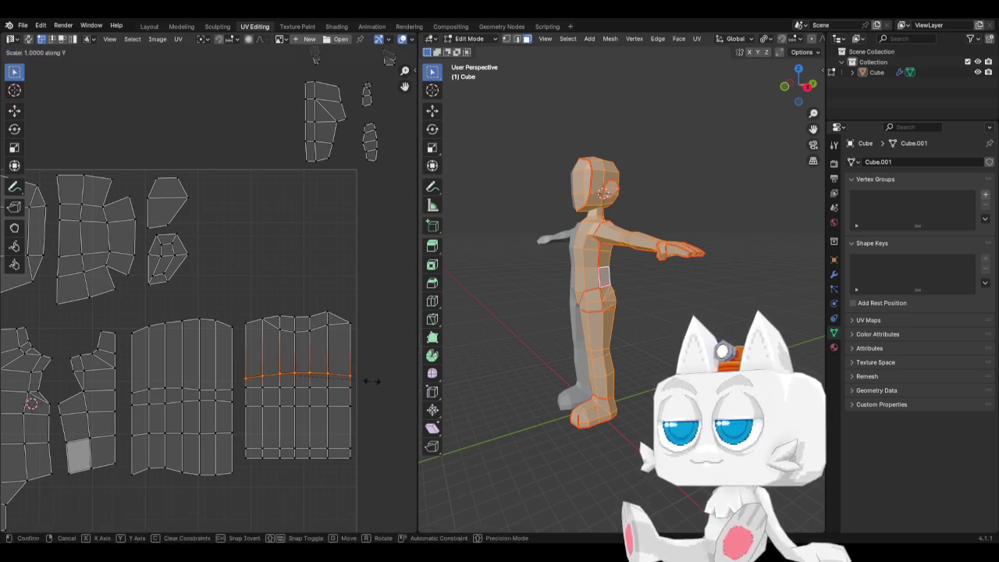
key("y")
key("0")
key("Return")
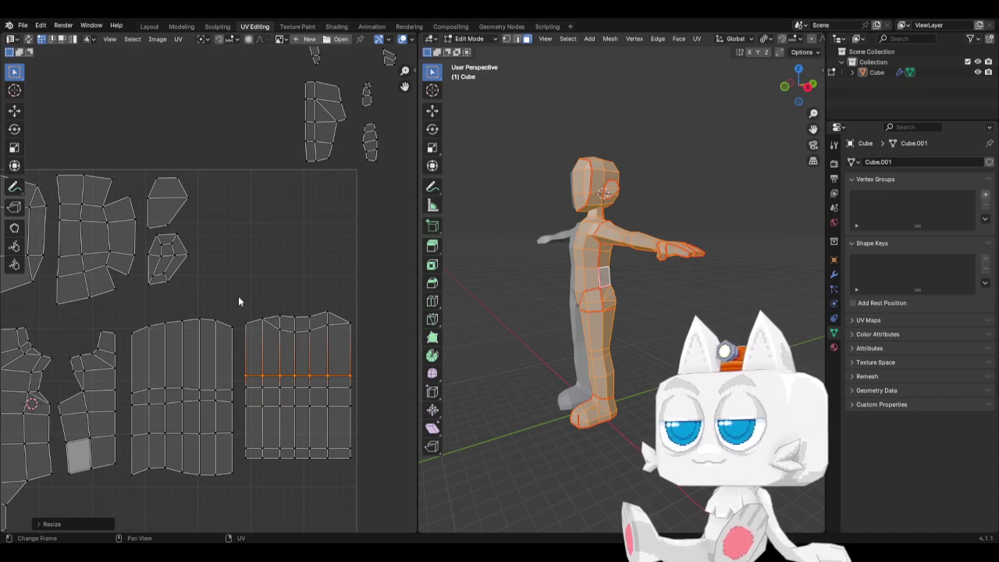
Move the whole second limb island down slightly so it lines up with the neighbouring limb island
left_click_drag(238, 296, 361, 441)
key("g")
left_click(361, 448)
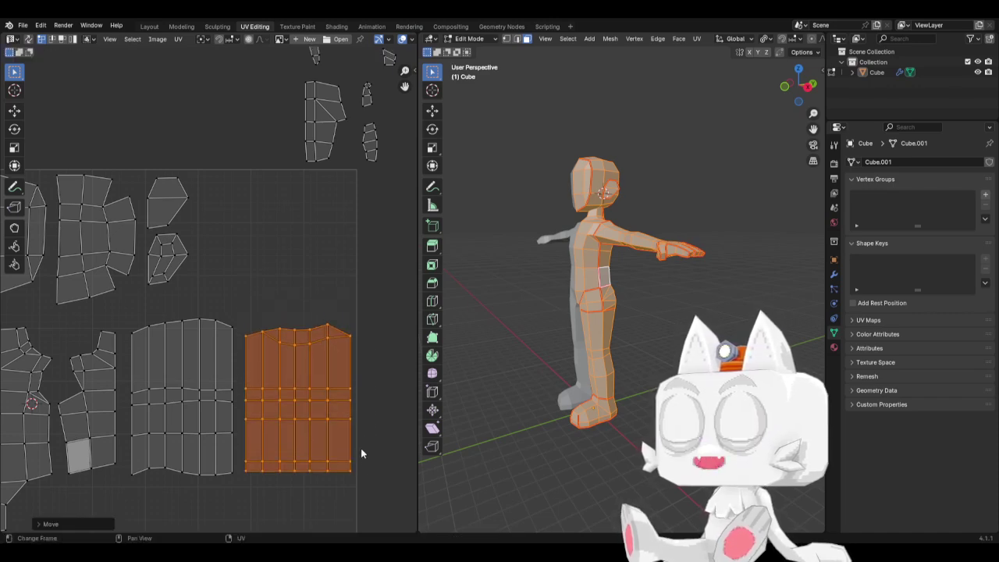
left_click(379, 442)
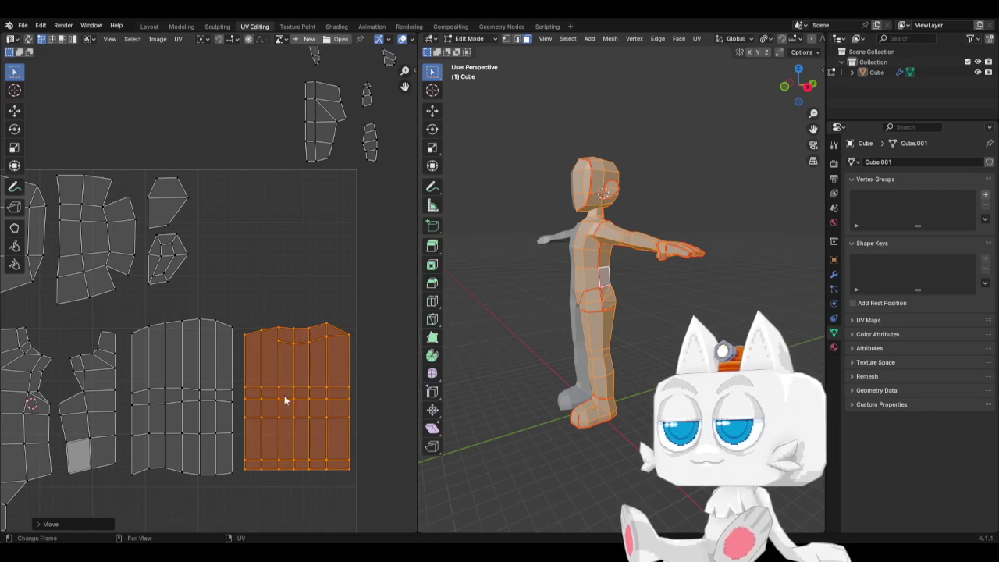
Select the front hip's seam-bounded faces and rotate their UV island so that its narrow tip points sideways
scroll(284, 395, "down", 2)
scroll(269, 343, "down", 3)
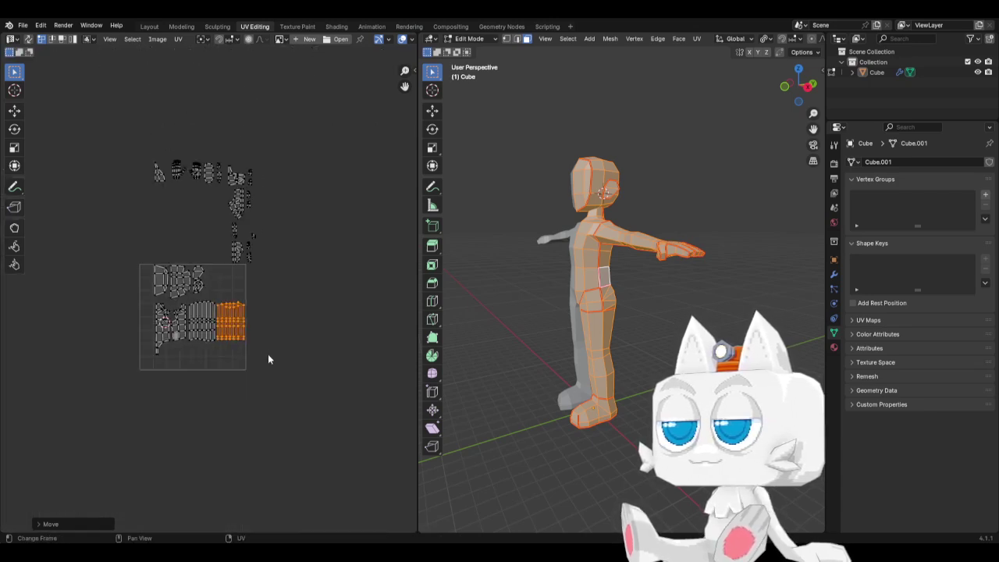
scroll(268, 357, "up", 3)
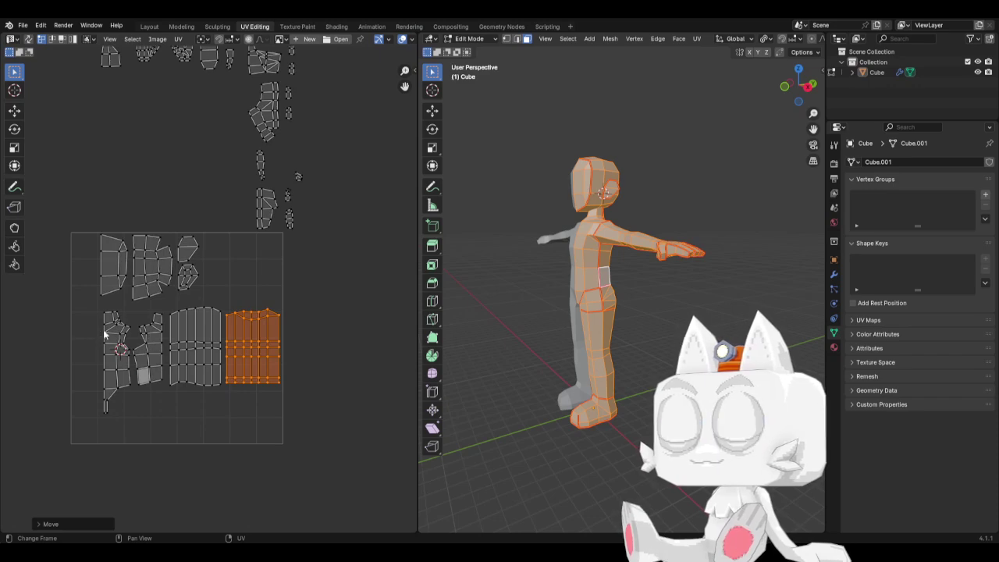
scroll(195, 277, "up", 1, "shift")
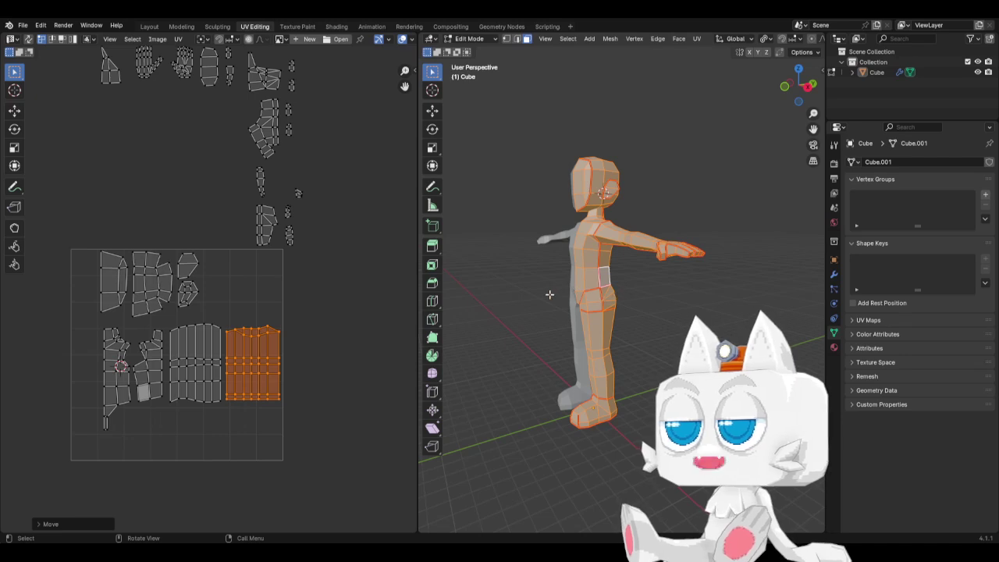
left_click(590, 299)
key("ctrl+l")
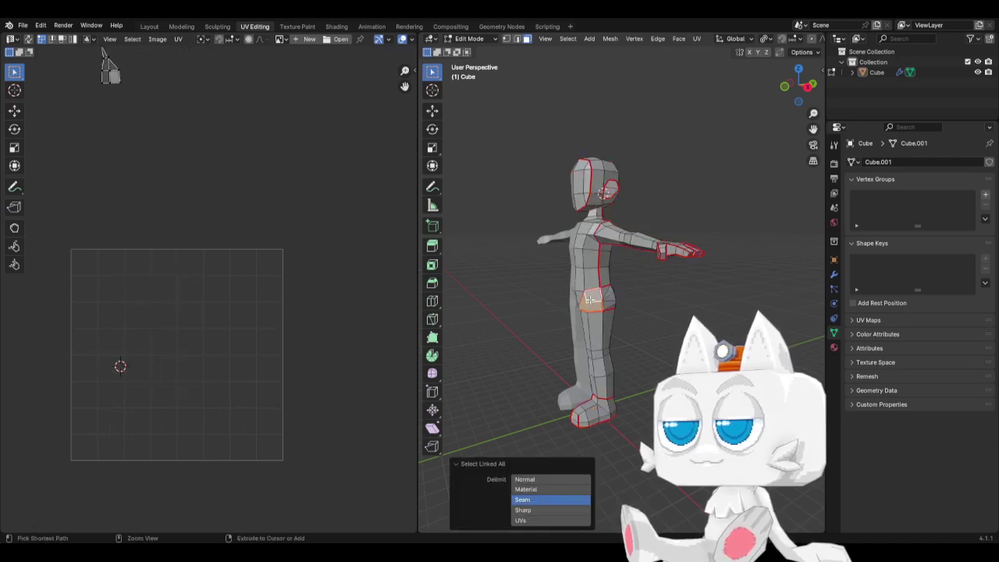
key("a")
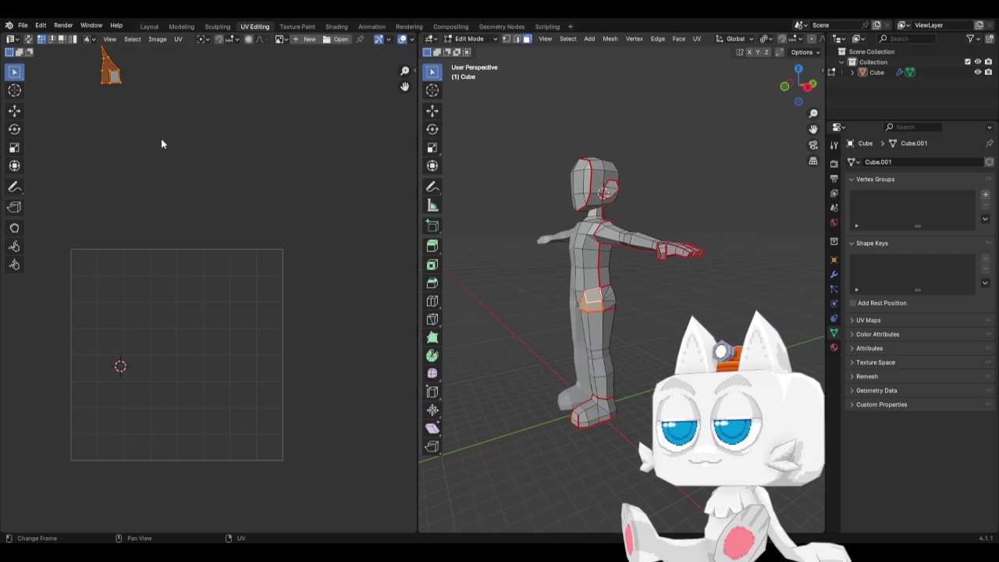
key("r")
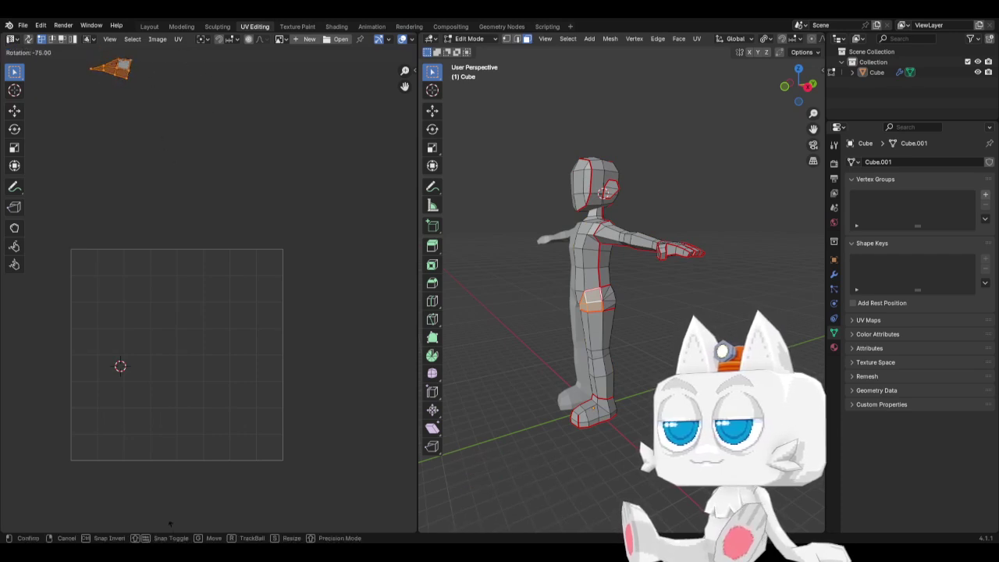
key("Return")
Move the front hip island into the UV square and place it below the torso islands
key("g")
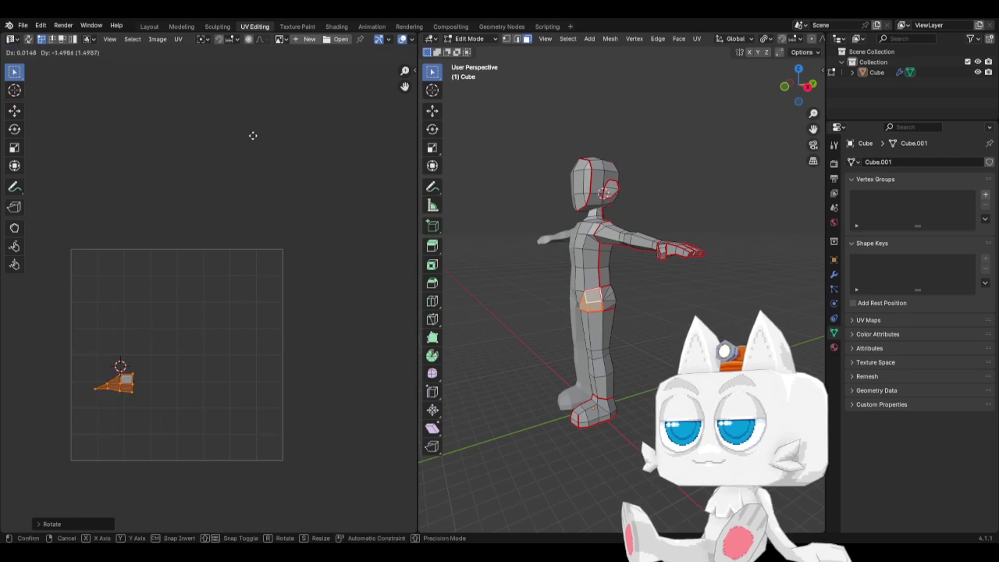
key("Return")
key("a")
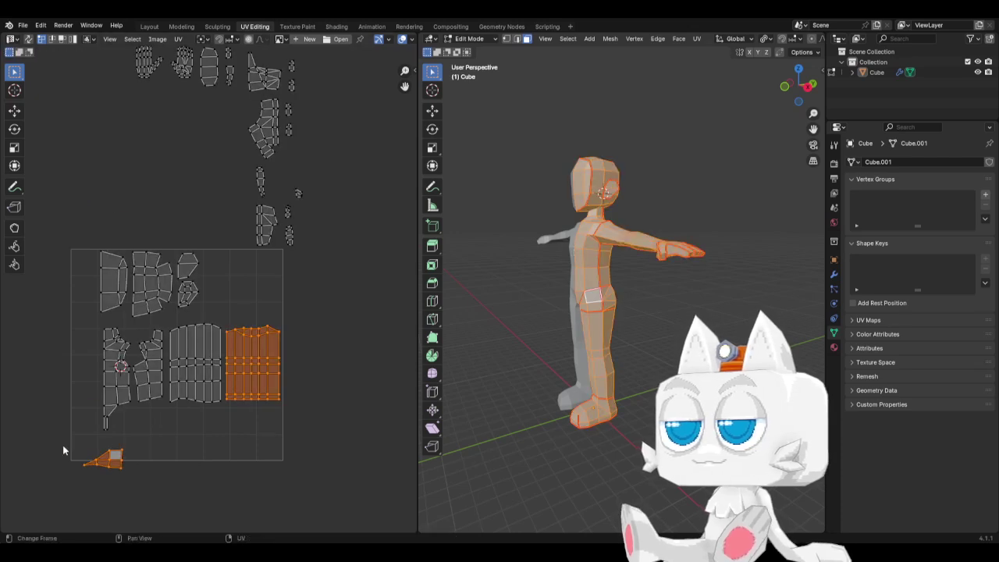
left_click_drag(63, 450, 138, 497)
key("g")
key("Return")
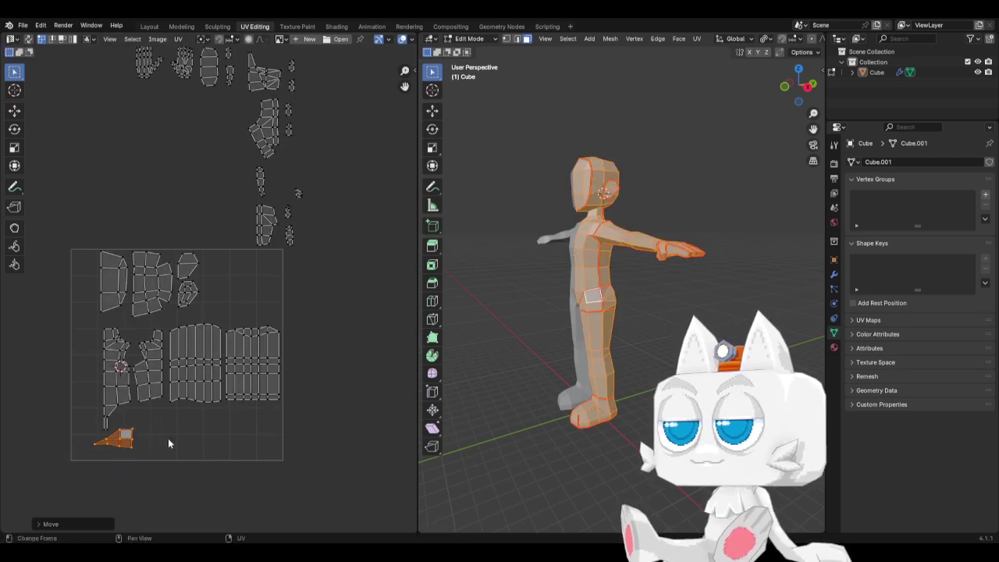
Select the rear hip's seam-bounded faces, rotate their UV island so the narrow strip points down, and place it below the torso islands
left_click(607, 298)
key("ctrl+l")
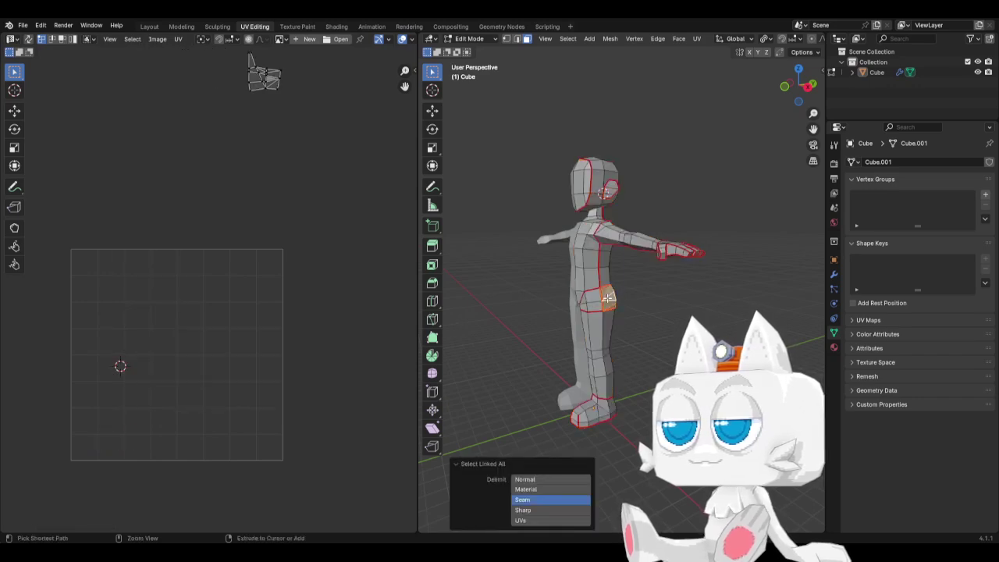
key("a")
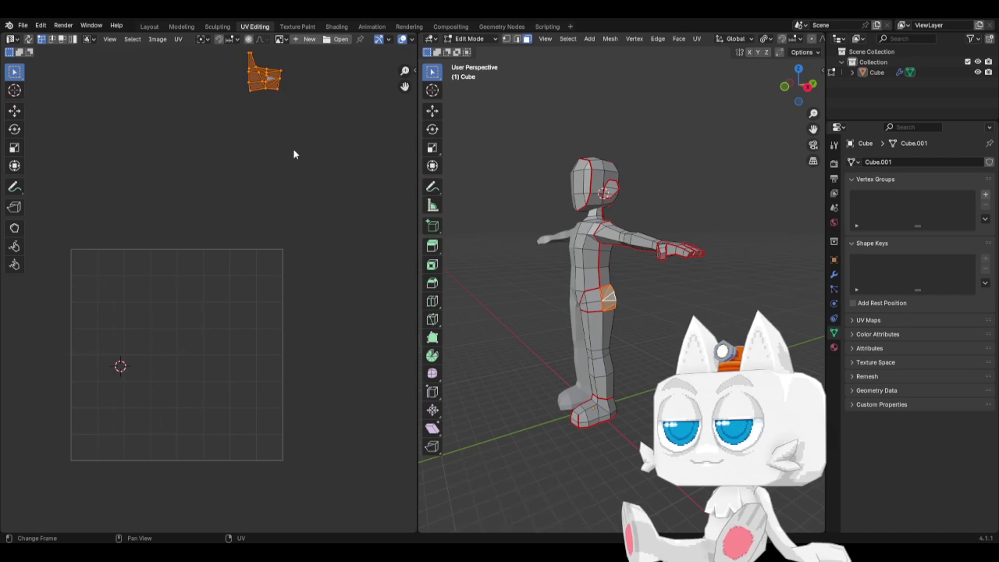
key("g")
left_click(285, 367)
key("r")
left_click(240, 343)
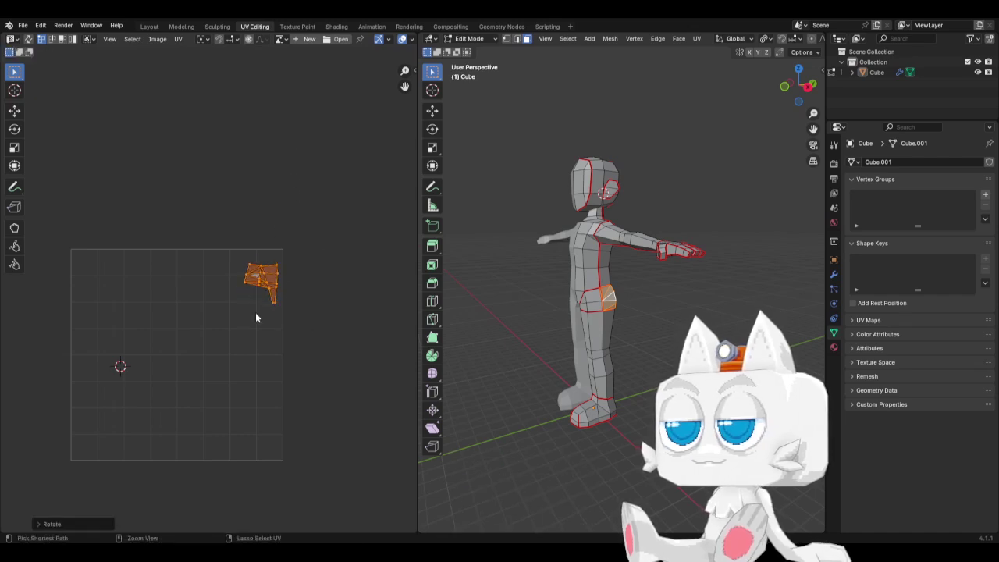
key("g")
left_click(168, 455)
key("a")
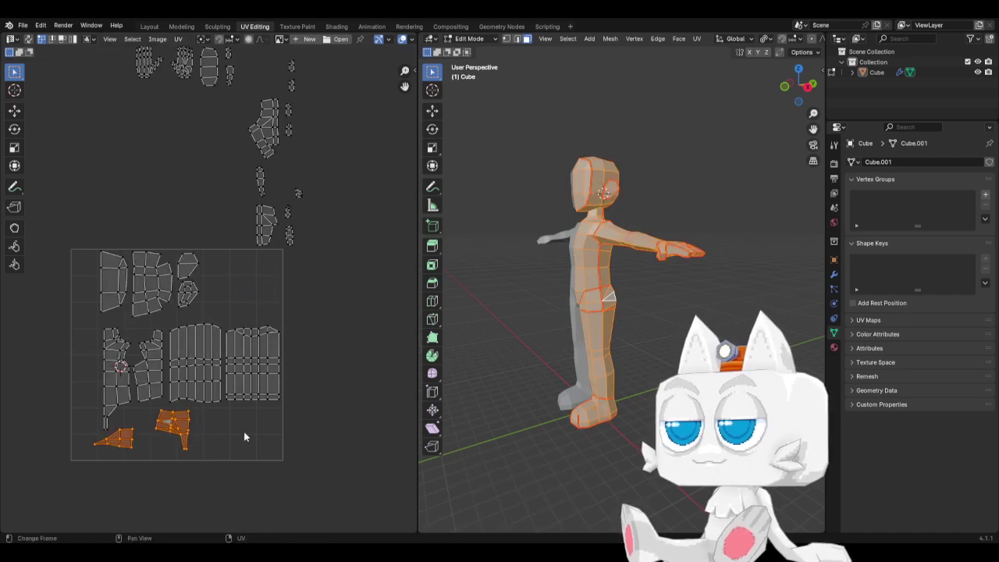
Move the rear hip island close beside the front hip island and rotate it slightly to straighten it
scroll(234, 438, "up", 2)
middle_click_drag(218, 417, 238, 352)
scroll(239, 352, "up", 1)
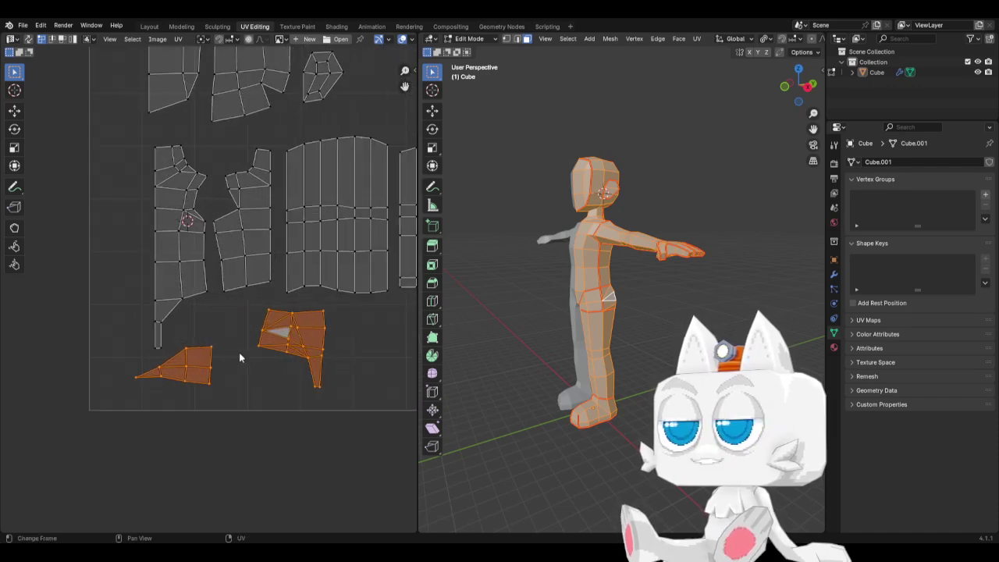
left_click_drag(240, 298, 345, 404)
key("g")
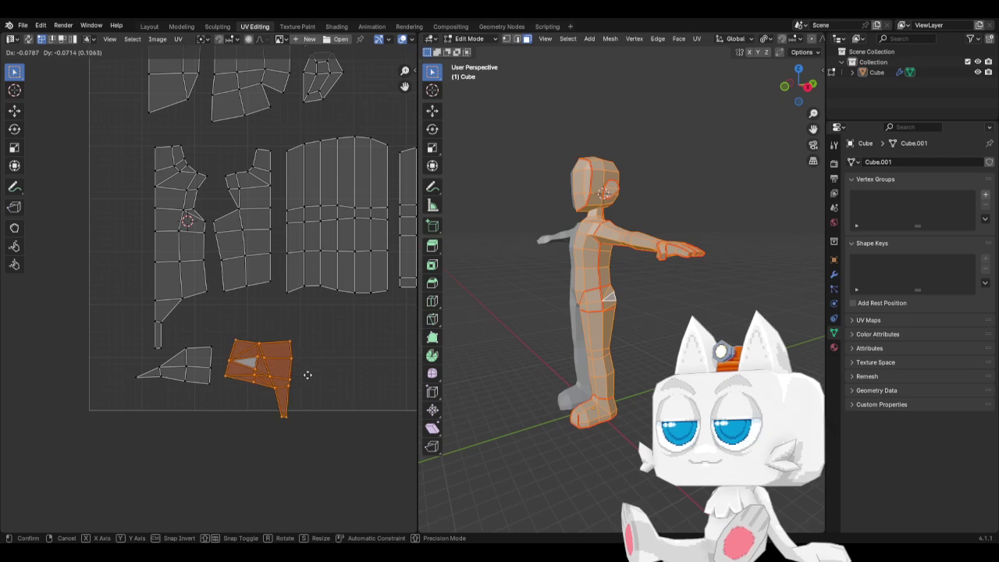
left_click(312, 360)
key("r")
left_click(310, 354)
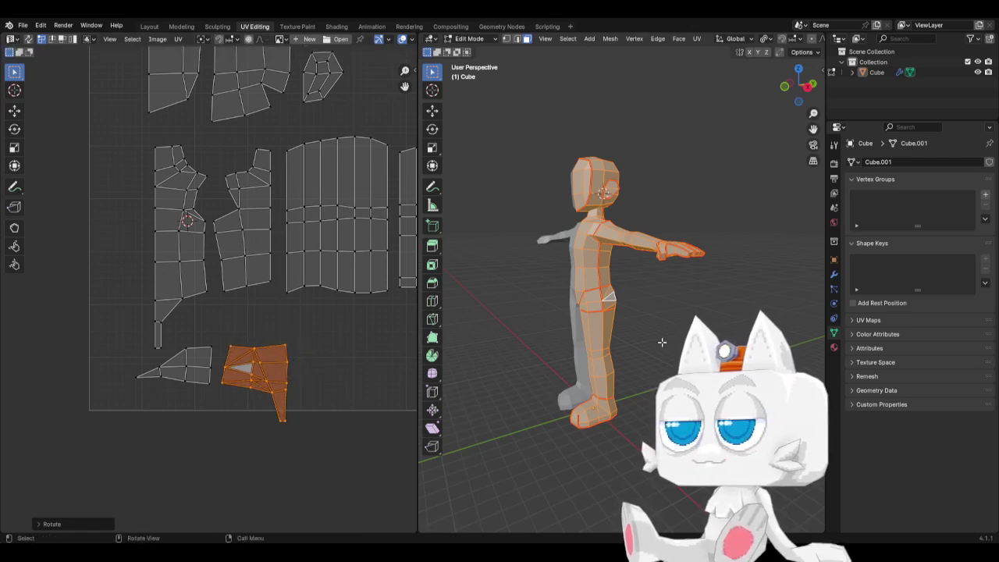
middle_click_drag(662, 341, 505, 336)
scroll(223, 378, "up", 1)
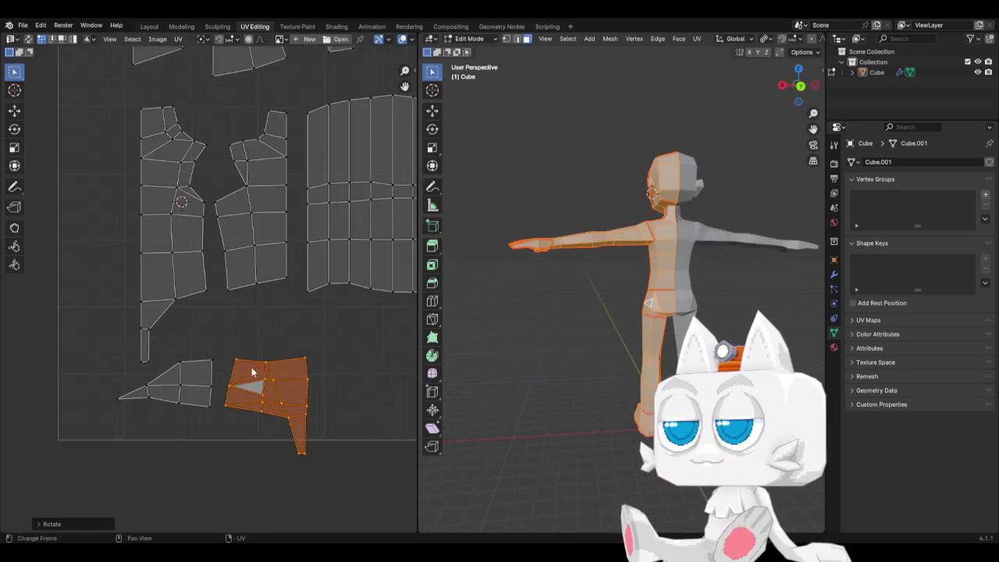
Align the matching bottom, middle and top vertices of the two hip islands' facing edges by scaling each pair to 0 along Y
left_click_drag(202, 391, 223, 420)
key("s")
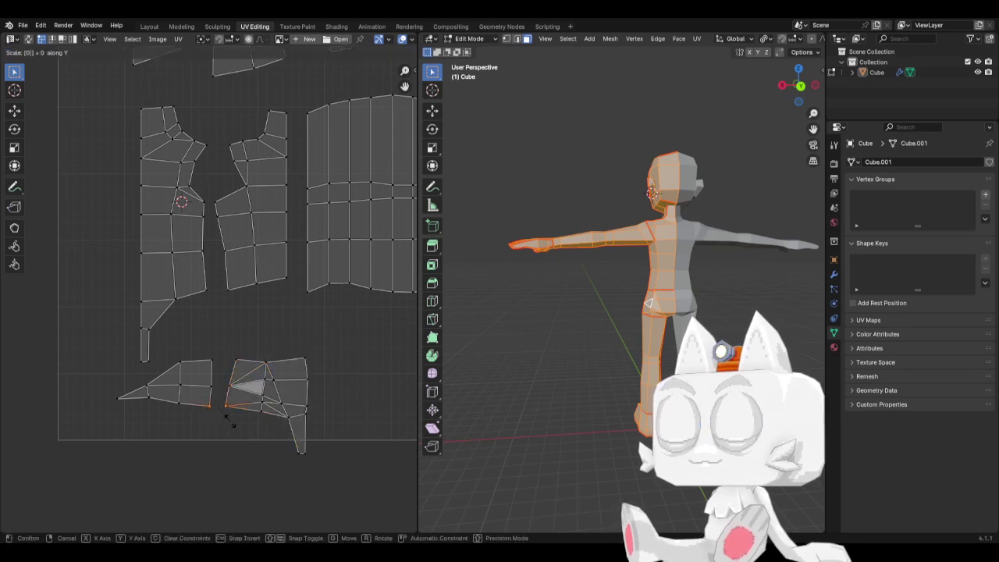
left_click(230, 422)
left_click_drag(196, 381, 232, 392)
left_click_drag(199, 355, 248, 375)
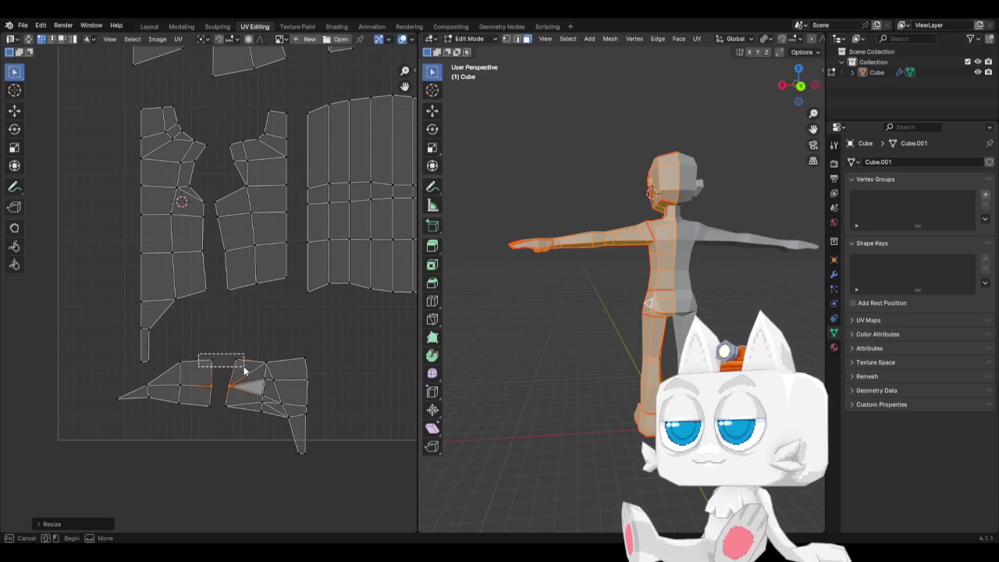
key("s")
key("y")
left_click(245, 372)
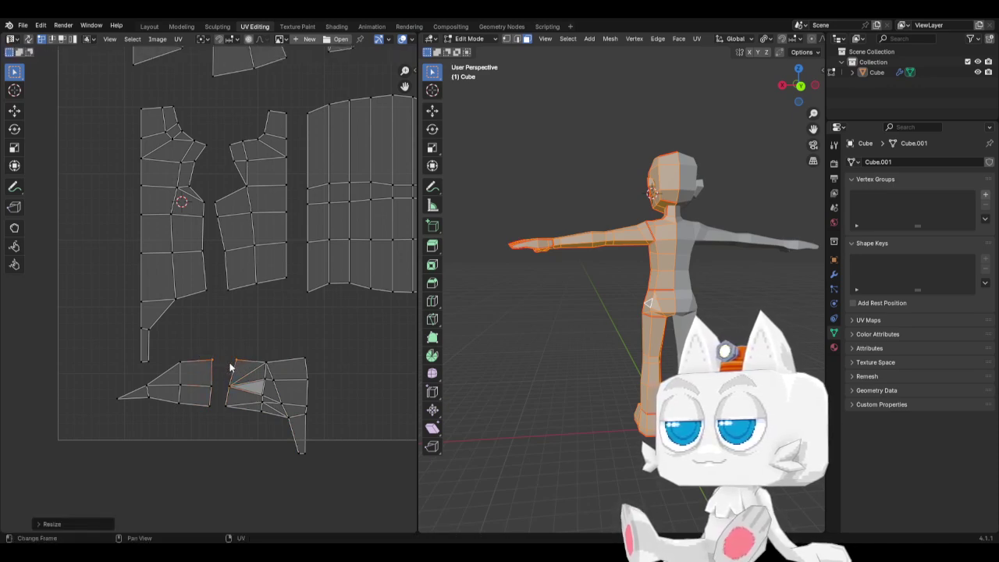
Move the rear hip island up along Y beneath its torso island, then narrow and shift it along X to match the torso's width
left_click_drag(220, 357, 340, 478)
key("g")
key("y")
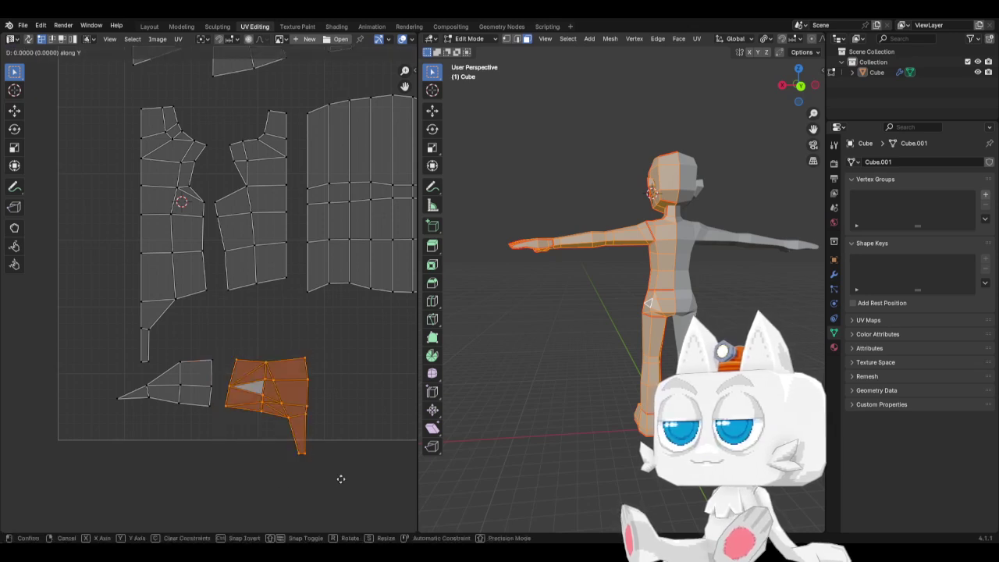
left_click(338, 413)
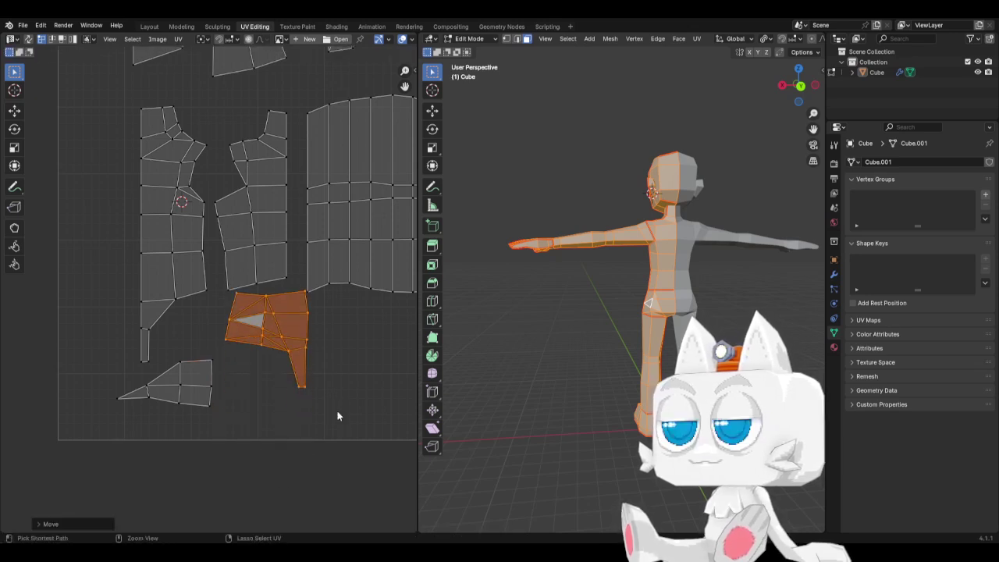
key("s")
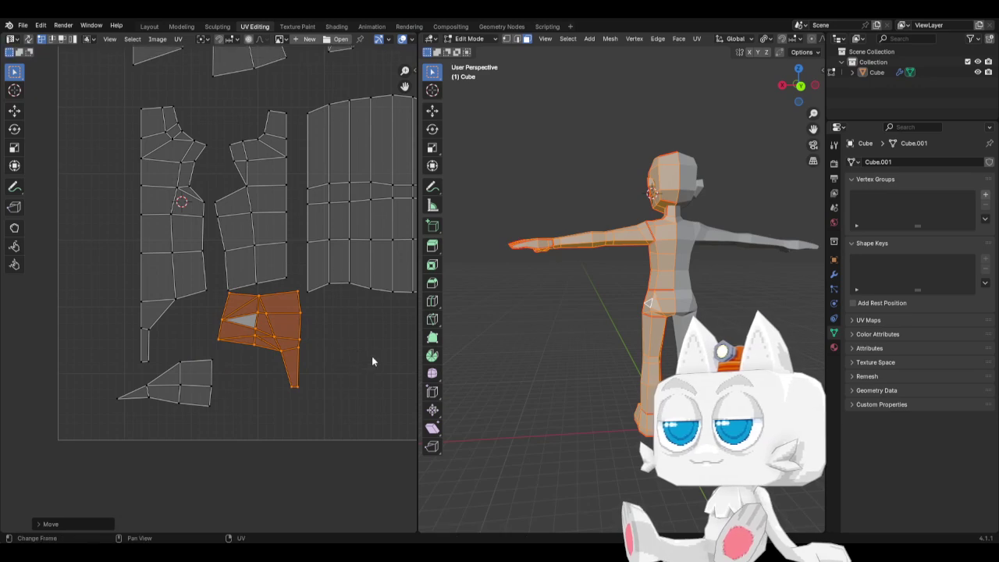
key("x")
left_click(368, 357)
key("g")
key("x")
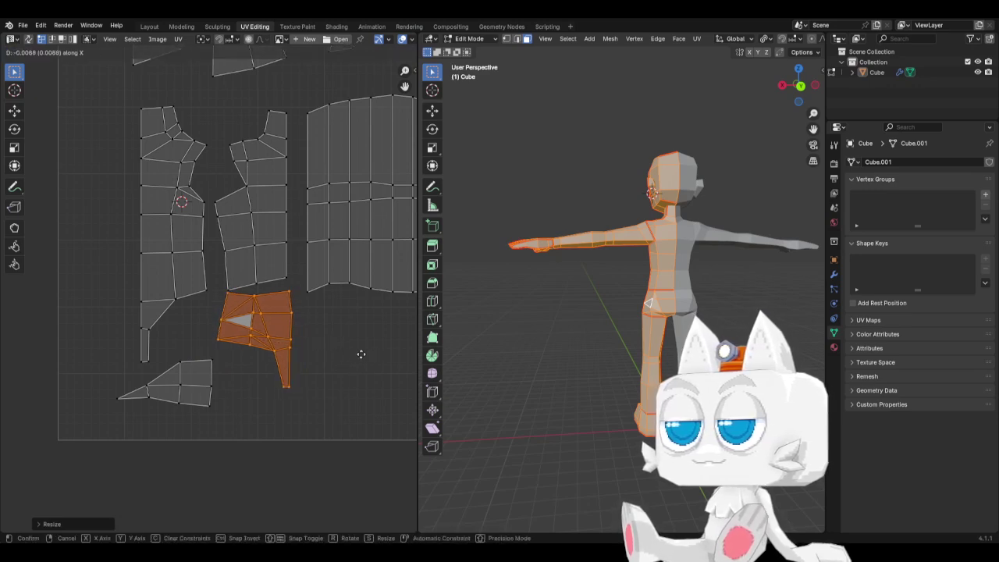
left_click(361, 354)
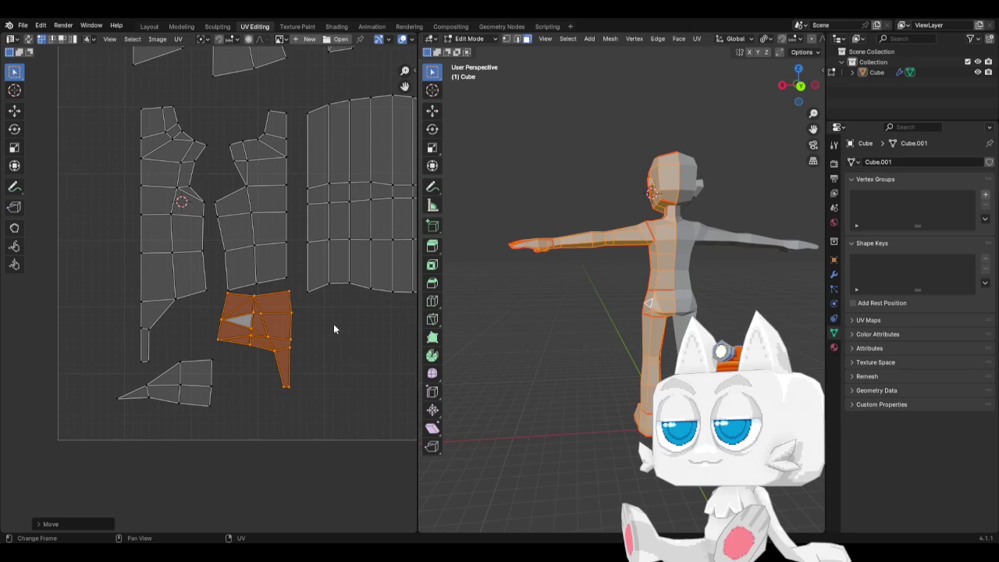
Straighten the outer edges of the rear hip island and the torso island above it into one vertical line by scaling to 0 along X
left_click(294, 310, "alt")
key("c")
left_click_drag(300, 349, 298, 380)
right_click(298, 380)
key("s")
key("x")
key("0")
key("Return")
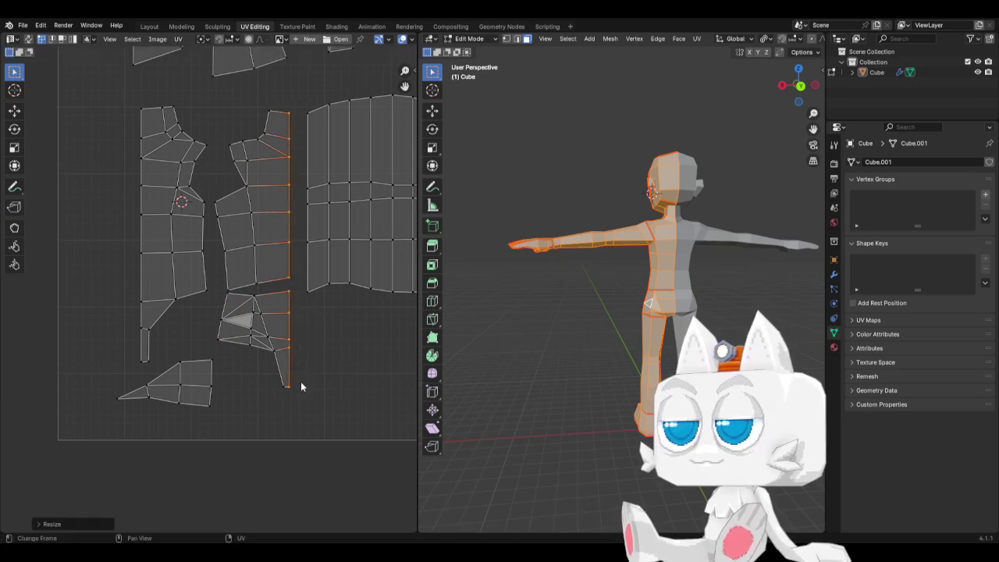
left_click(226, 347)
key("ctrl+l")
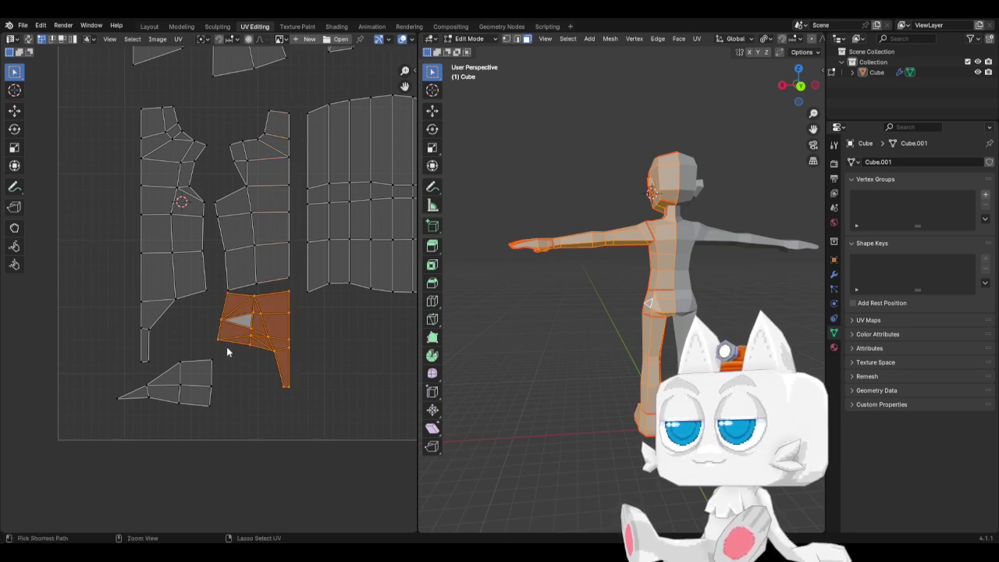
key("g")
key("Escape")
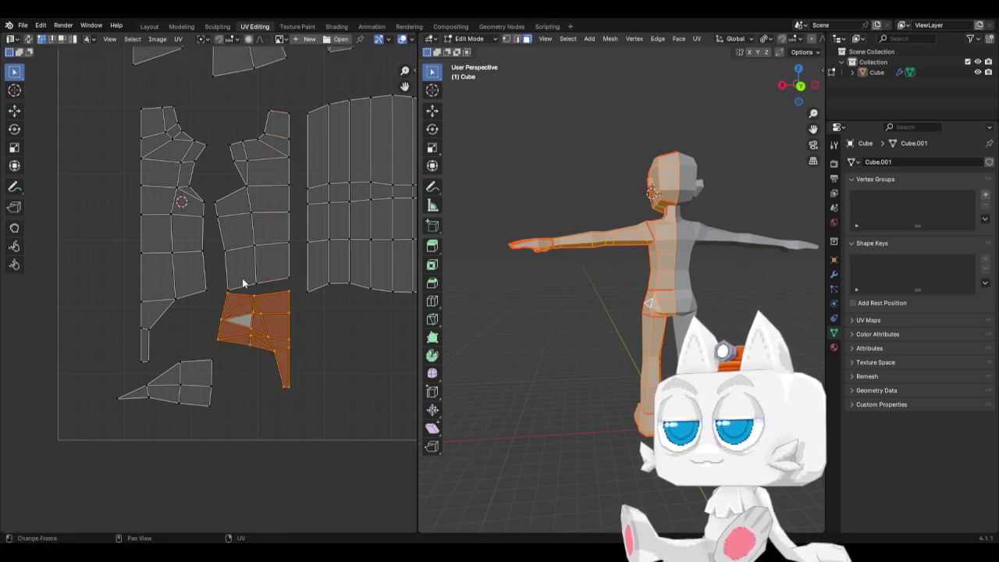
Snap the 2D cursor to the lower middle vertex of the torso island above the rear hip and nudge the hip's middle column toward it
left_click(257, 282)
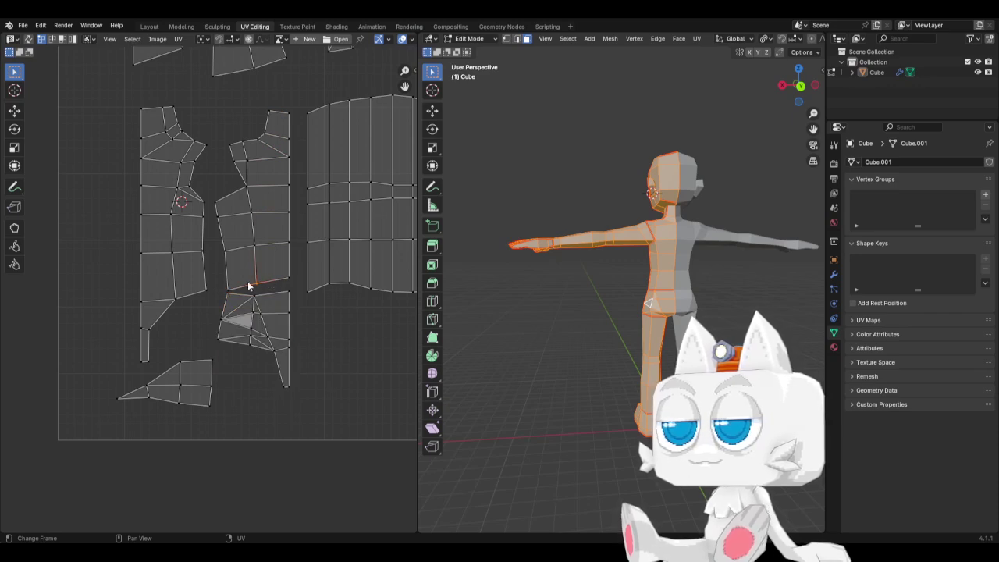
key("shift+s")
left_click_drag(241, 289, 260, 356)
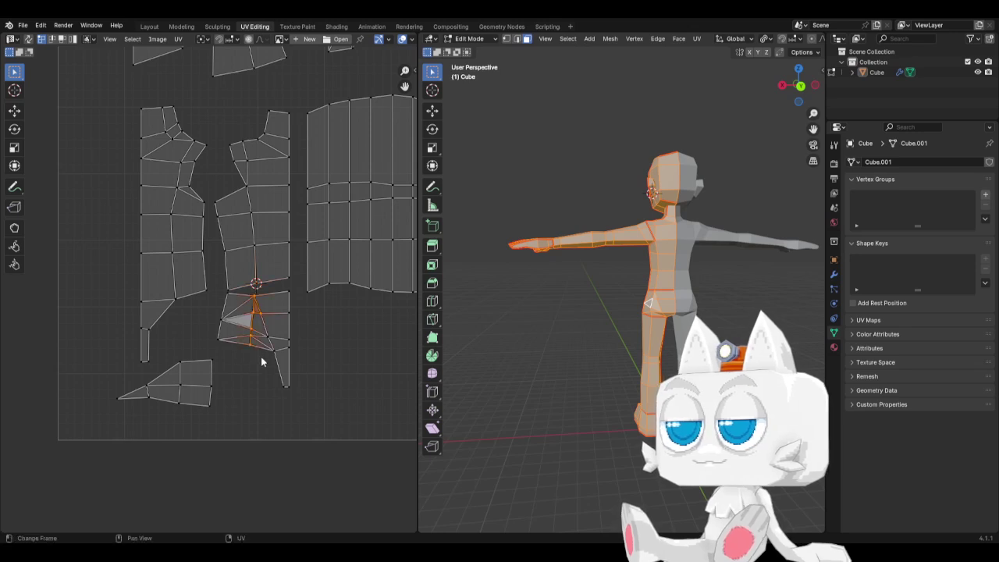
key("g")
left_click(260, 308)
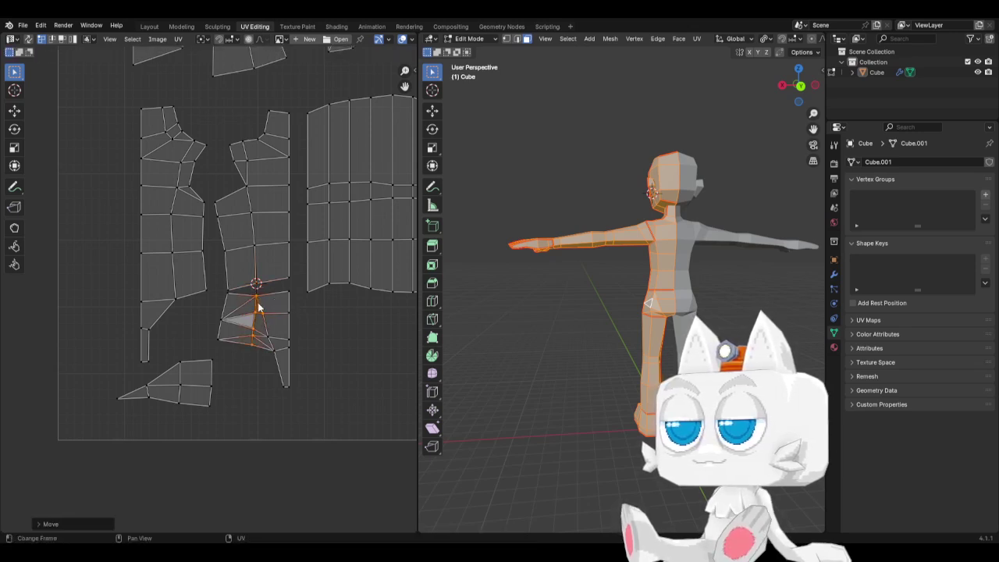
key("ctrl+z")
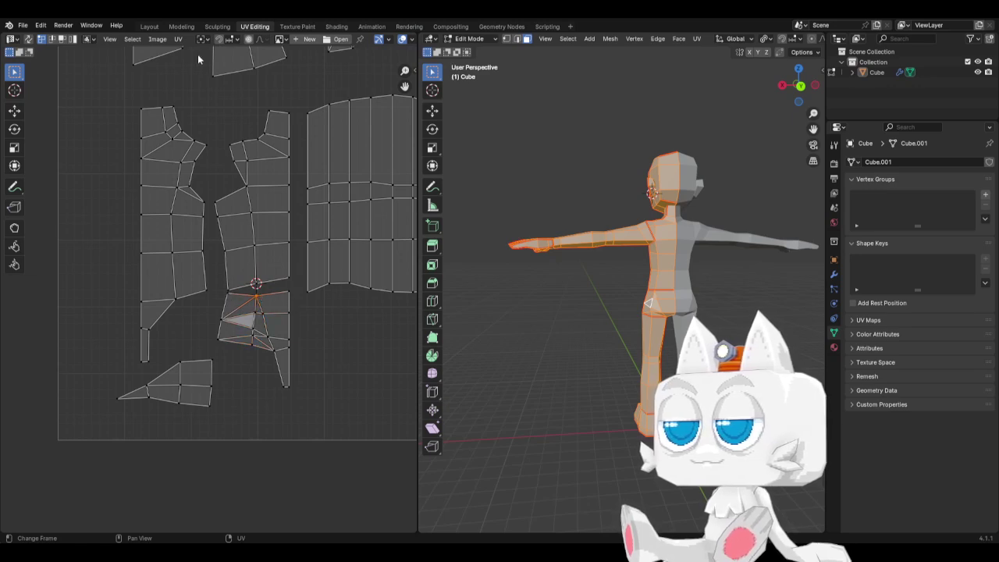
Set the pivot to the 2D cursor and align the rear hip's top middle vertex with it by scaling to 0 along X
left_click(204, 39)
left_click(218, 89)
key("s")
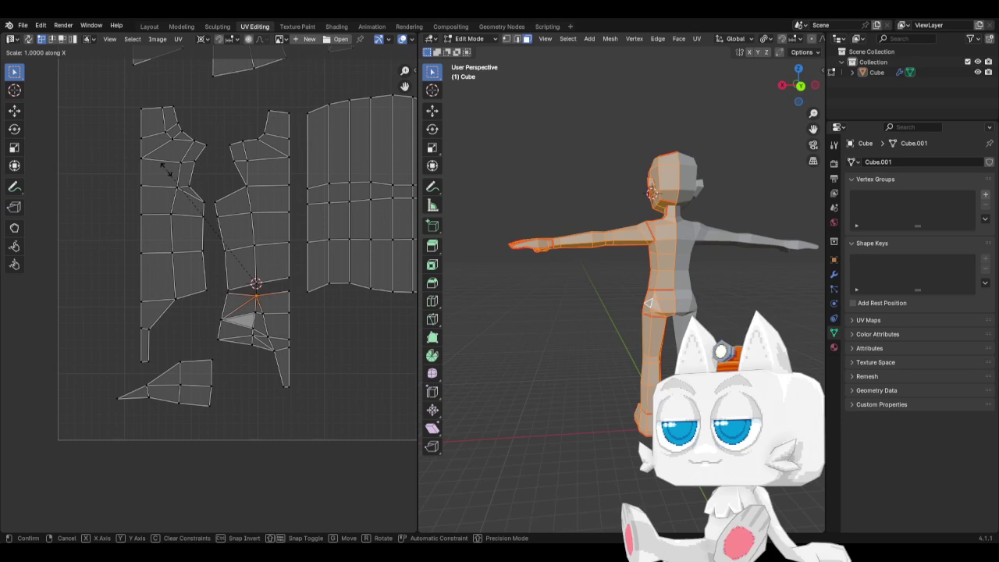
key("Return")
Snap the 2D cursor to the torso island's lower inner corner and align the rear hip's top inner corner by scaling to 0 along X
scroll(200, 224, "up", 2)
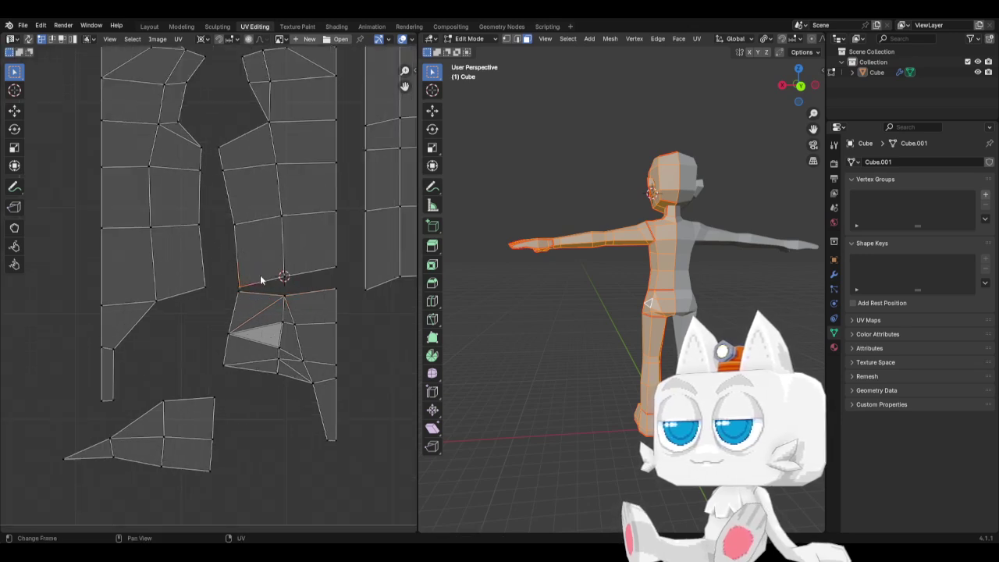
key("shift+s")
left_click(245, 305)
key("s")
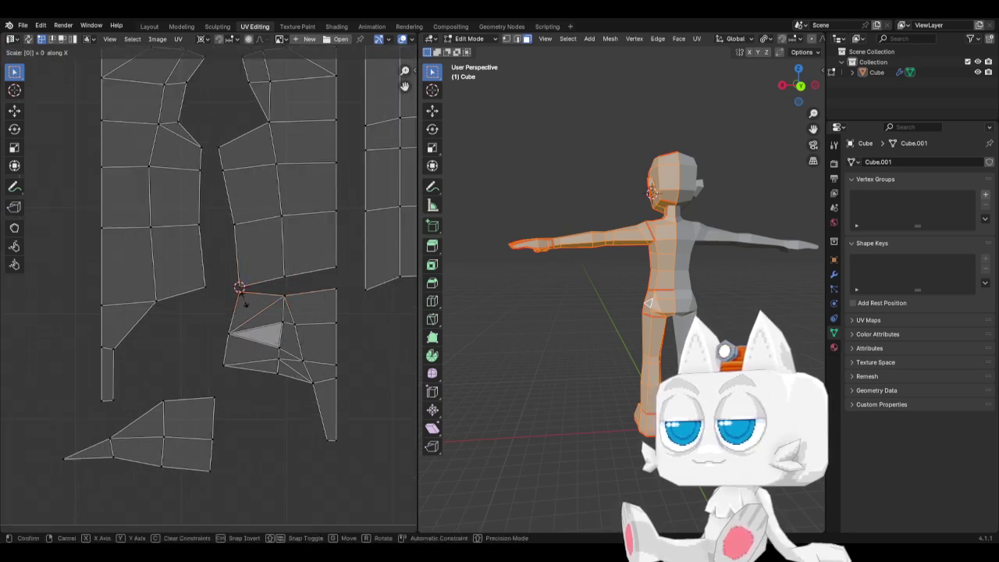
key("Return")
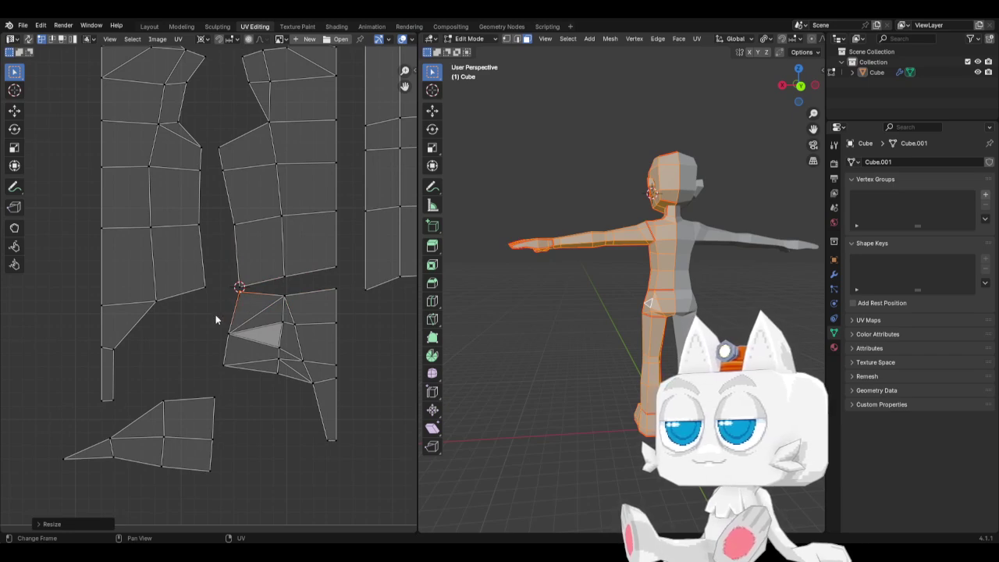
Select the whole rear hip island and move it down along Y until it is level with the front hip island
key("l")
key("g")
key("y")
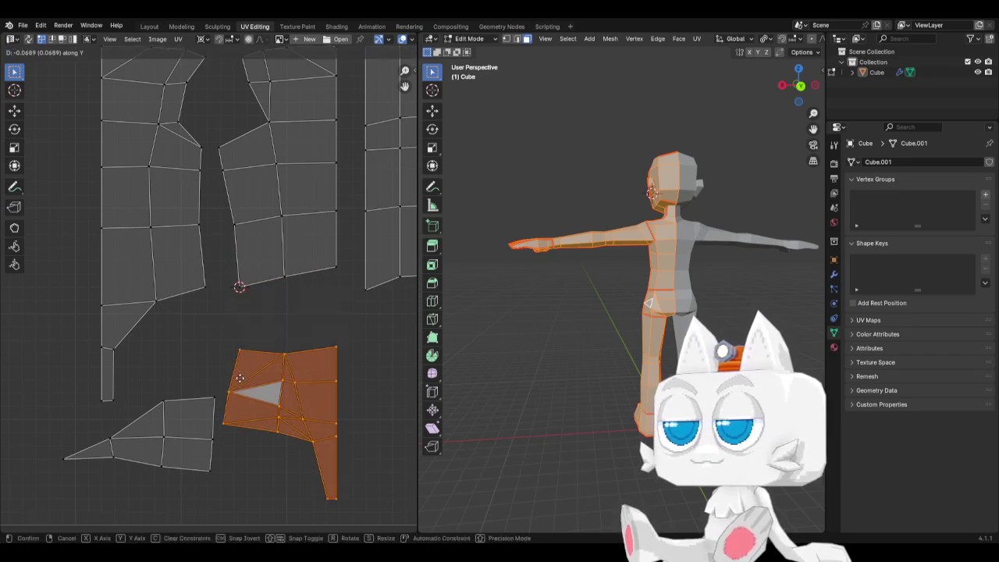
left_click(261, 406)
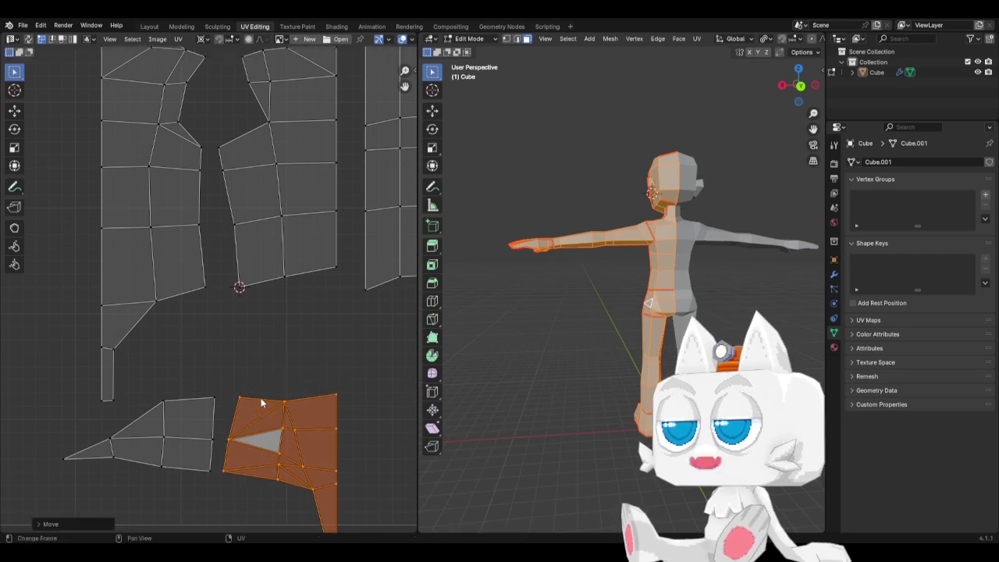
Select all the torso, limb and hip islands and move them up along Y, closer to the head islands
scroll(262, 403, "down", 1)
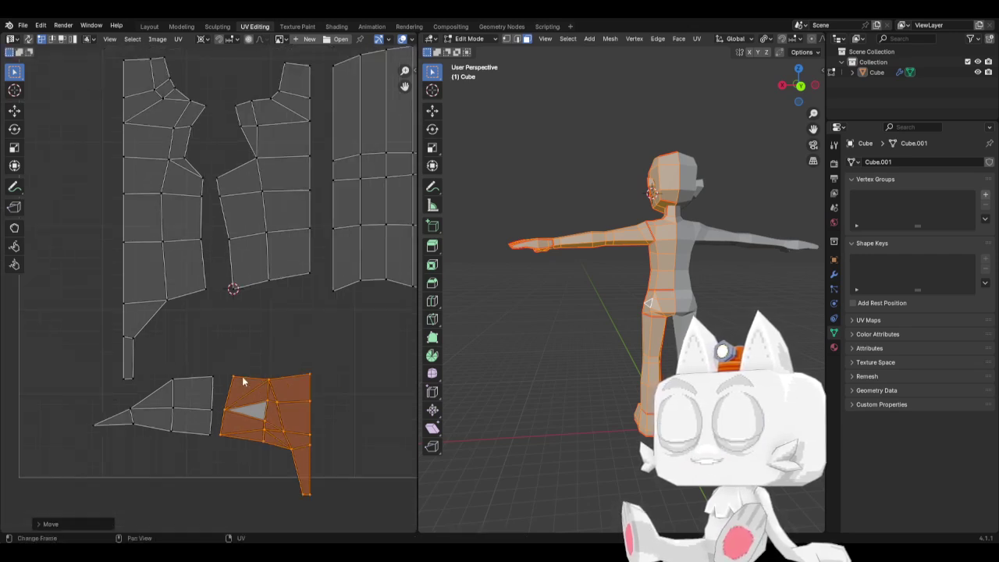
scroll(226, 363, "down", 2)
scroll(165, 273, "down", 5)
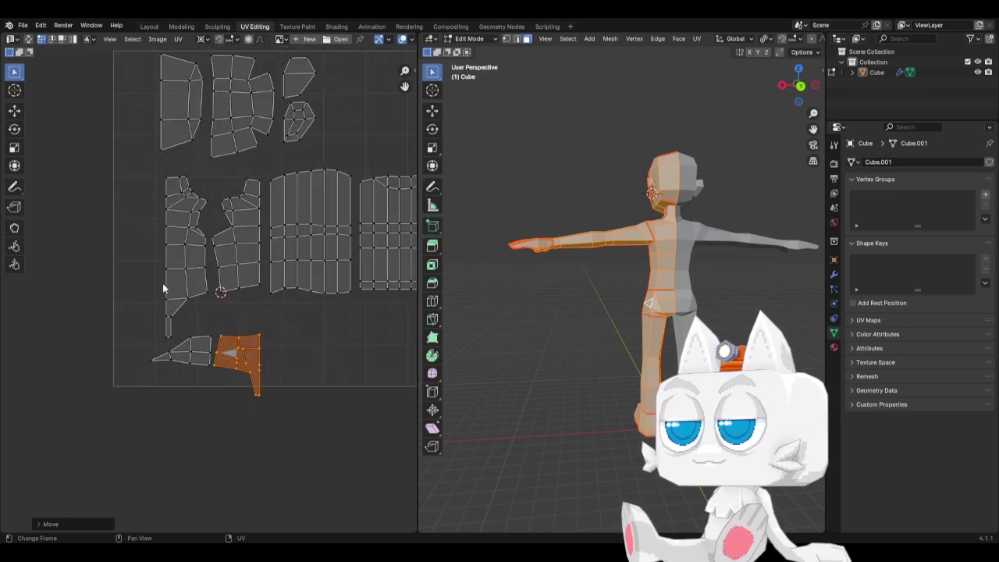
left_click_drag(150, 265, 352, 375)
key("ctrl+l")
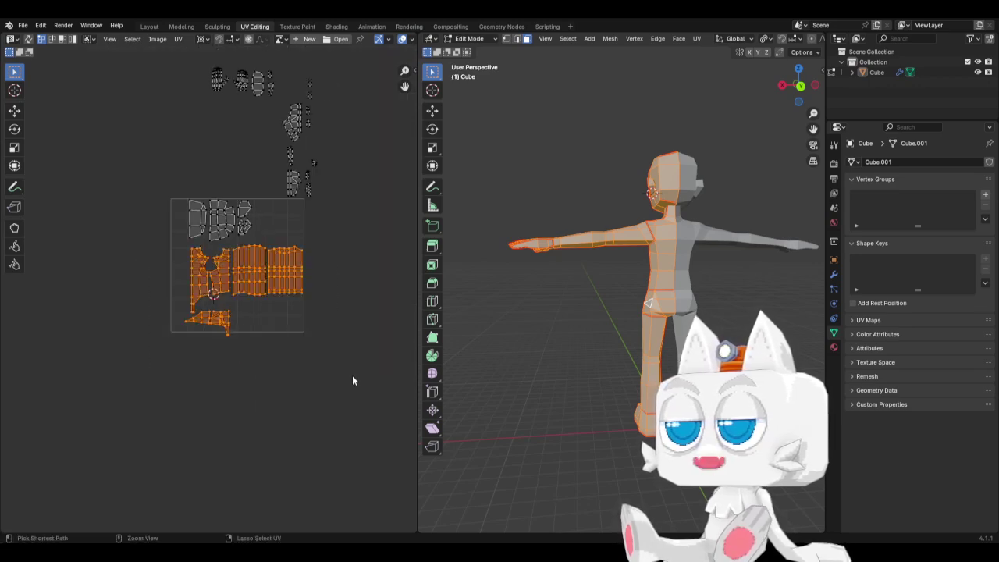
scroll(344, 371, "up", 3)
key("g")
key("y")
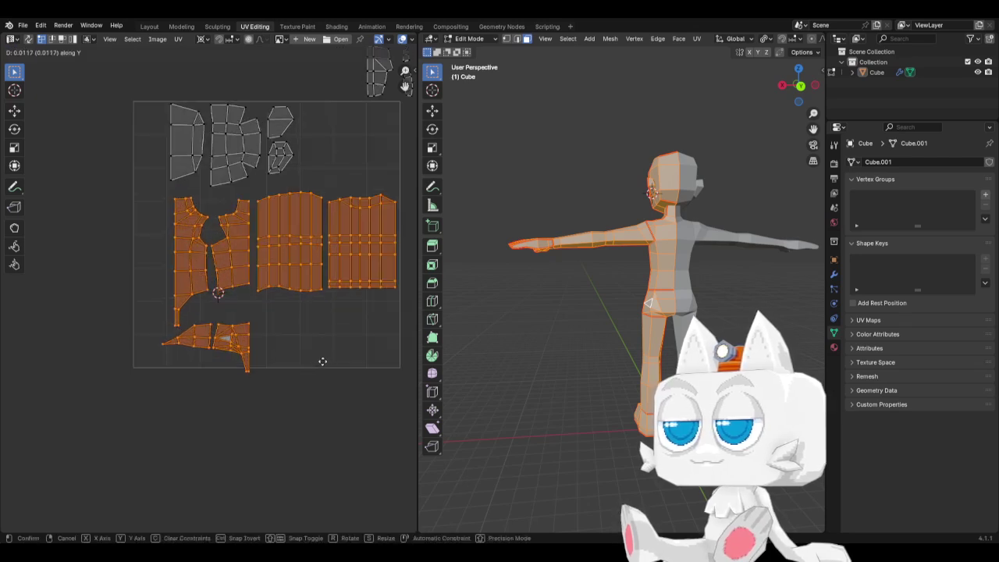
left_click(322, 355)
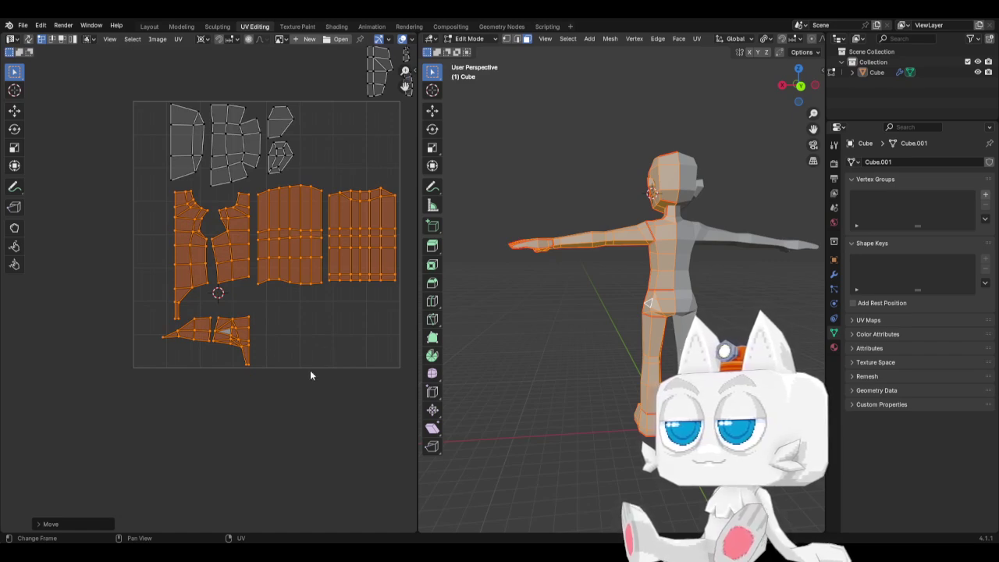
Pull the front hip island's pointed tip inward along X to line up with the torso's outer edge, and raise its end vertex slightly
scroll(233, 362, "up", 2)
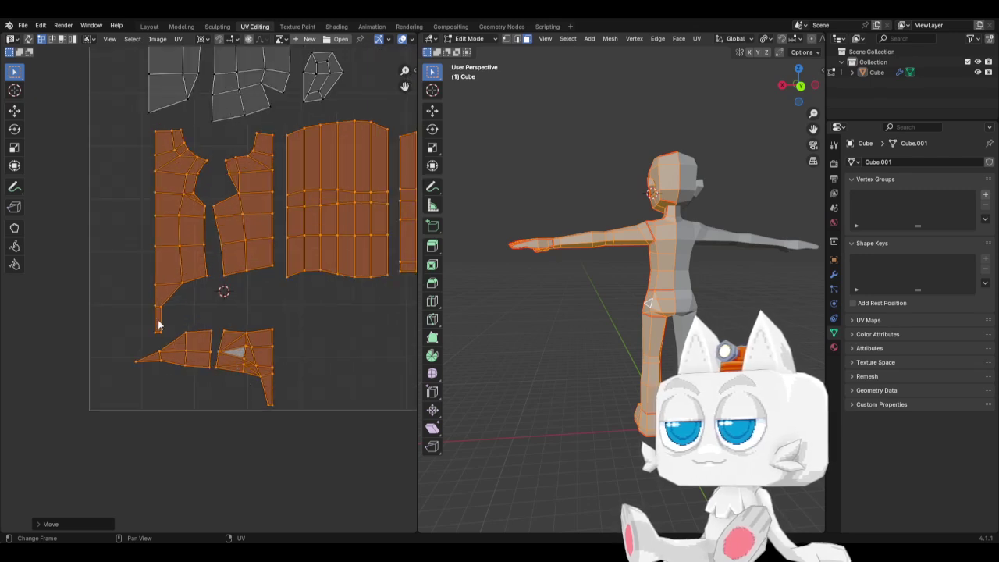
left_click_drag(105, 341, 173, 379)
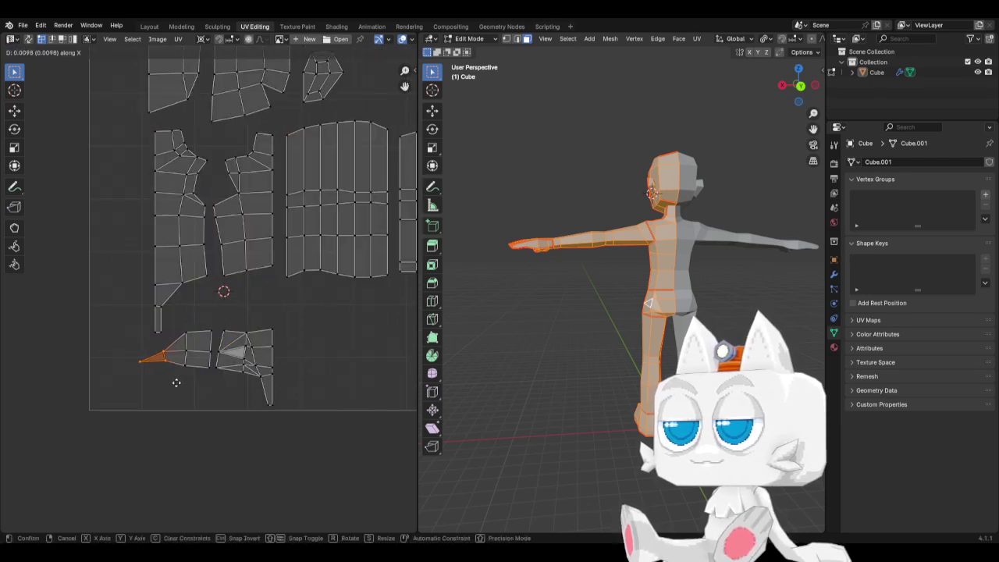
key("g")
key("x")
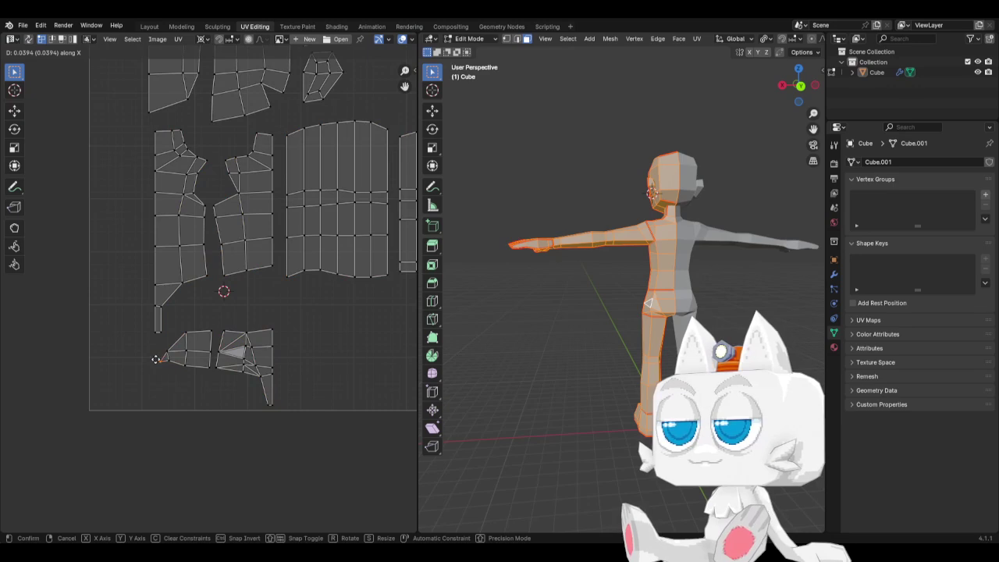
left_click(152, 359)
key("g")
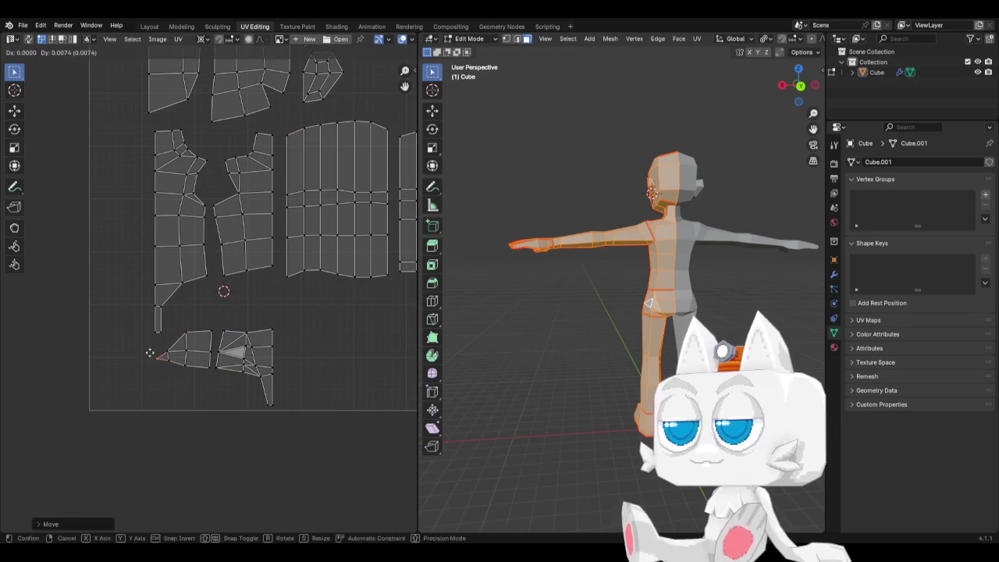
left_click(150, 352)
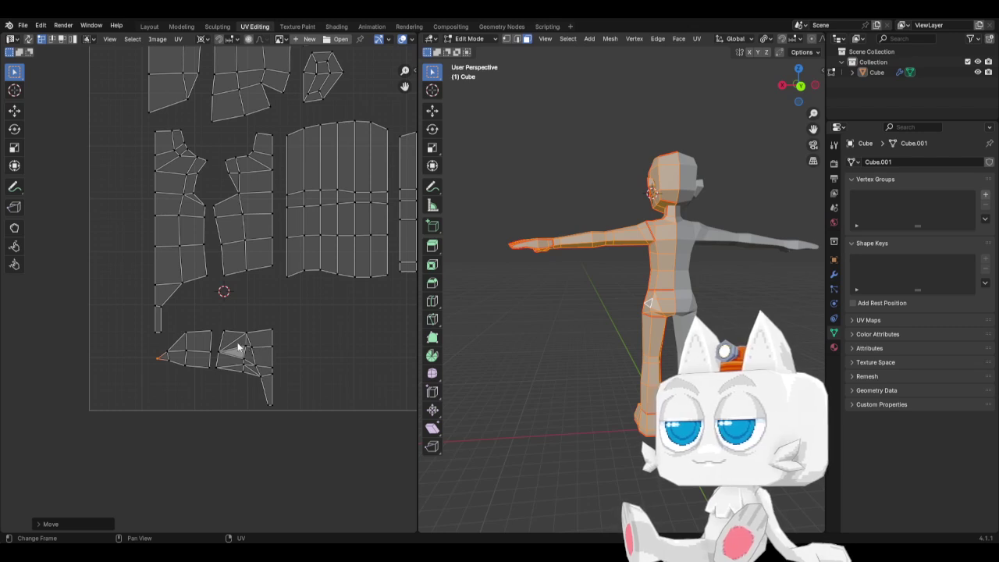
Shorten the narrow strip at the front torso island's lower end, and move both hip islands up along Y close beneath the torso islands
left_click(157, 331)
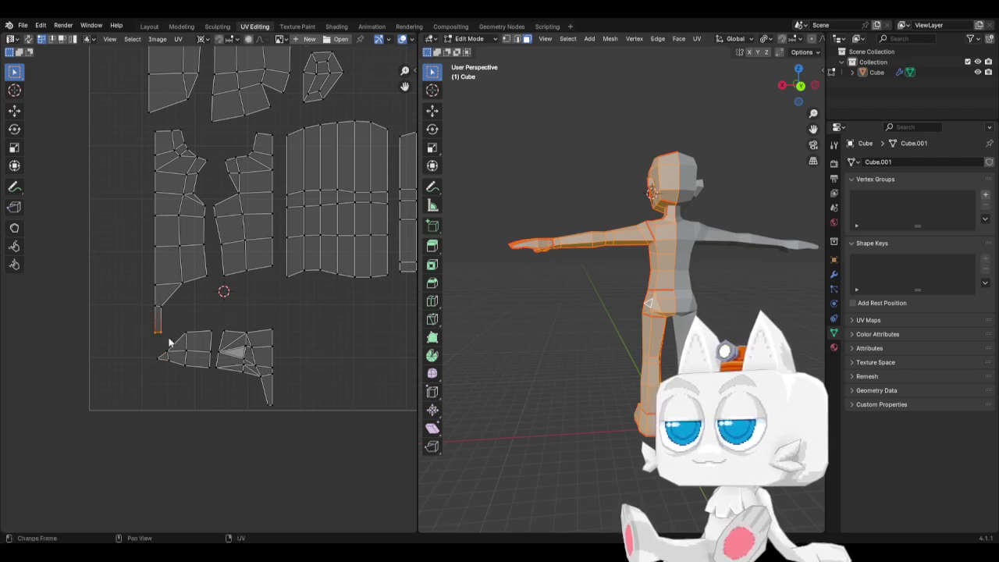
key("g")
left_click(156, 320)
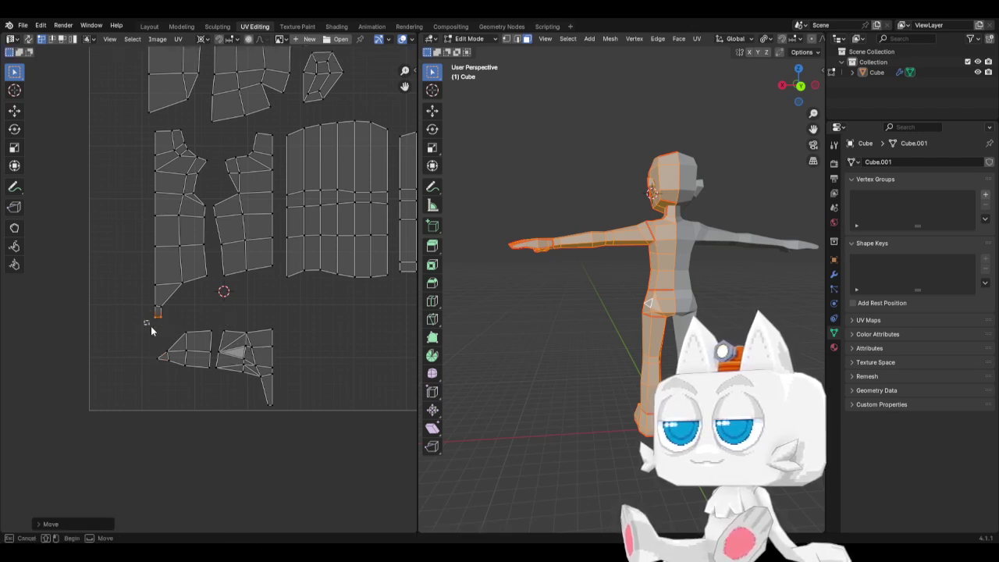
left_click_drag(146, 321, 292, 417)
key("g")
key("y")
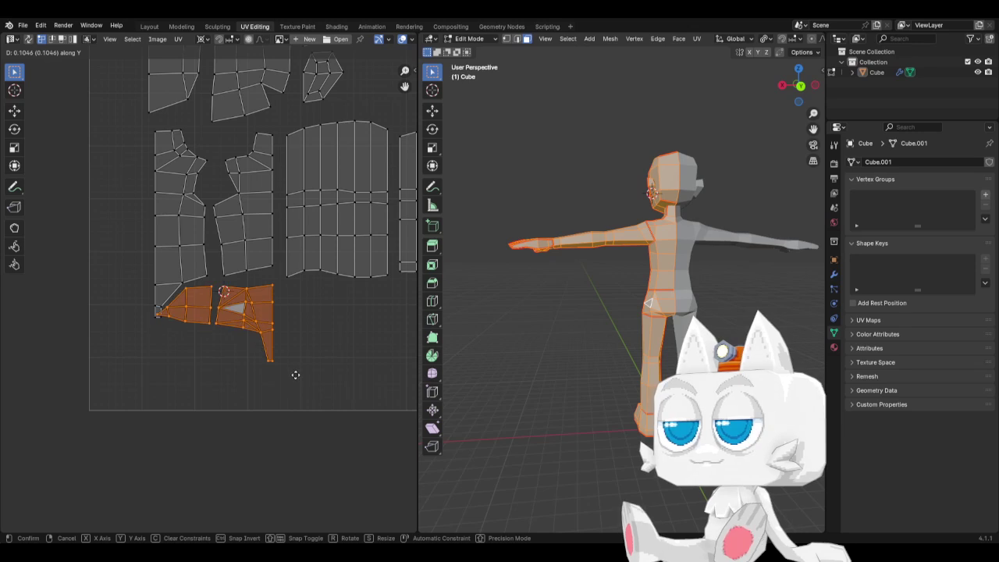
left_click(297, 382)
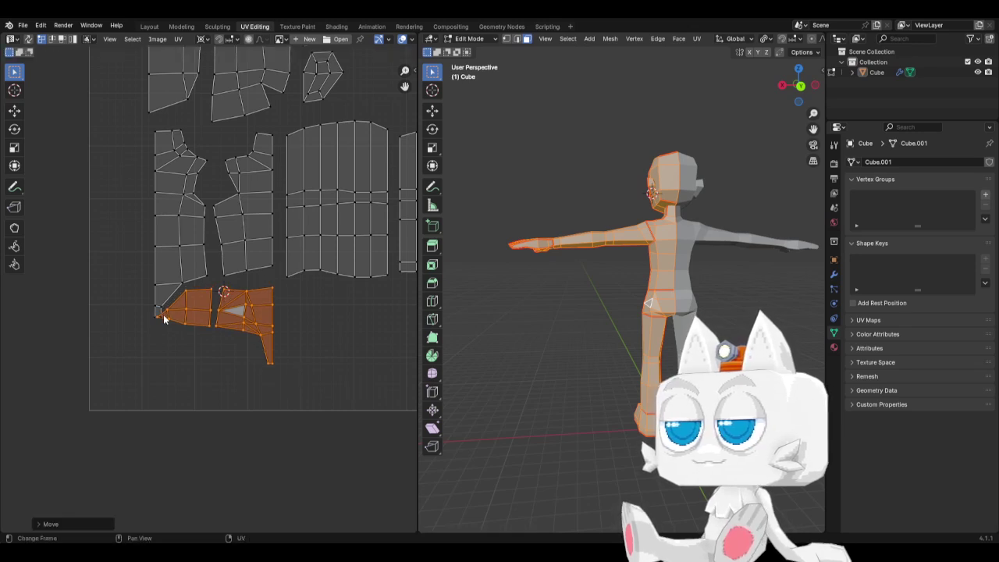
Move the front hip island's tip vertex inward along X, and shift the two vertices beside it along X to follow
scroll(163, 315, "up", 4)
left_click(104, 339)
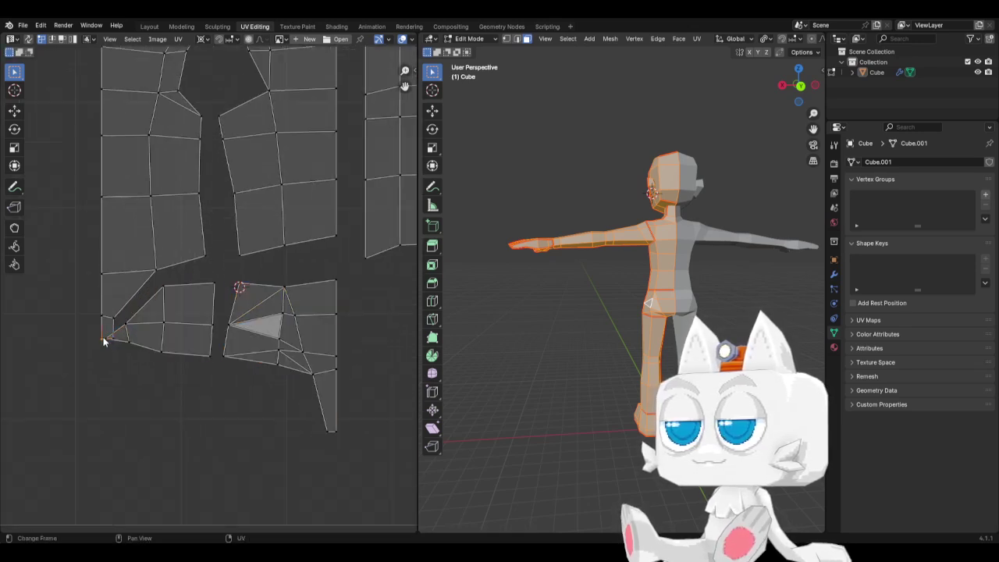
key("g")
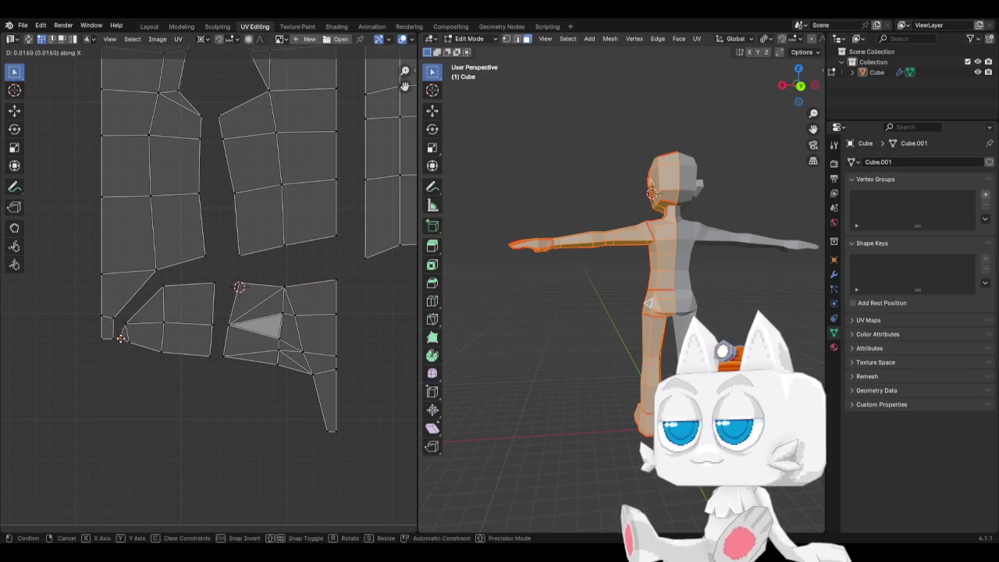
left_click(122, 337)
left_click_drag(121, 316, 142, 354)
key("g")
key("x")
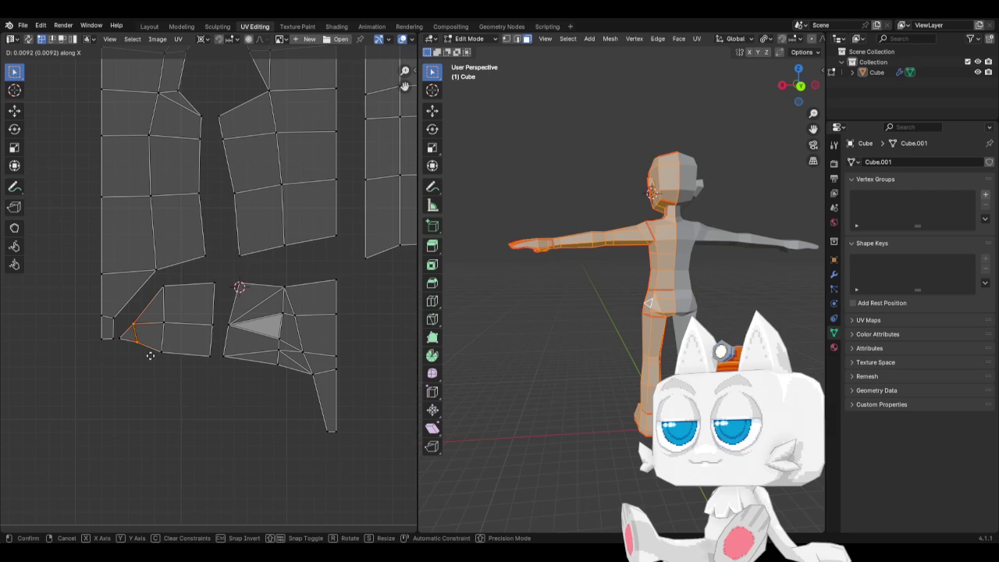
left_click(151, 354)
Lower the rear torso island's bottom outer corner vertex slightly along Y to level its lower edge
scroll(279, 290, "down", 1)
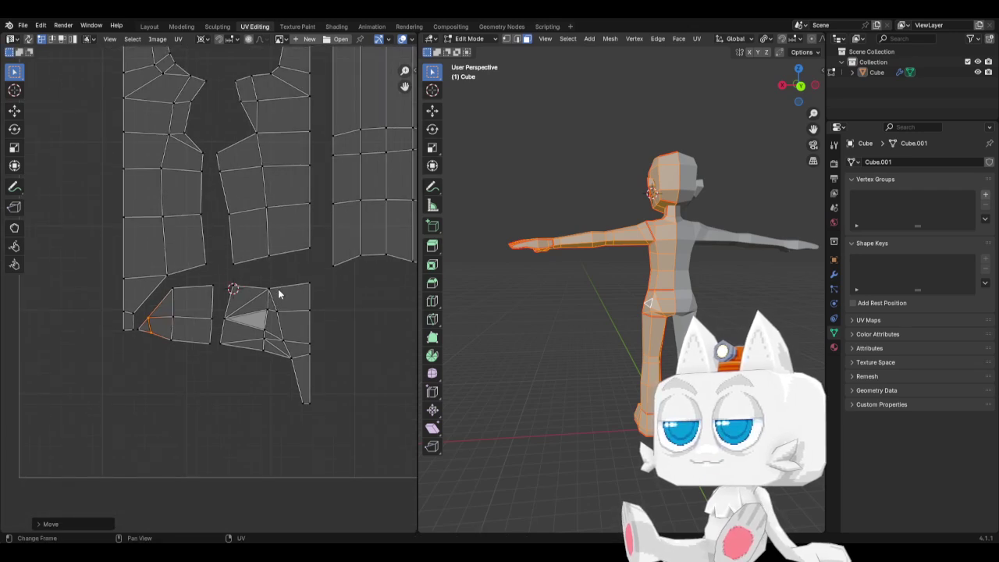
scroll(275, 308, "down", 3)
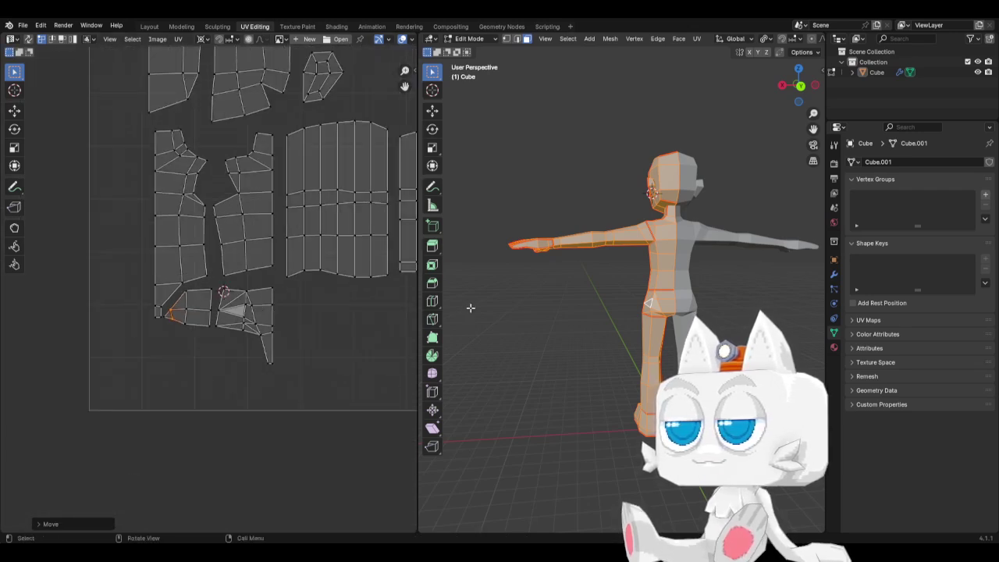
left_click(279, 274)
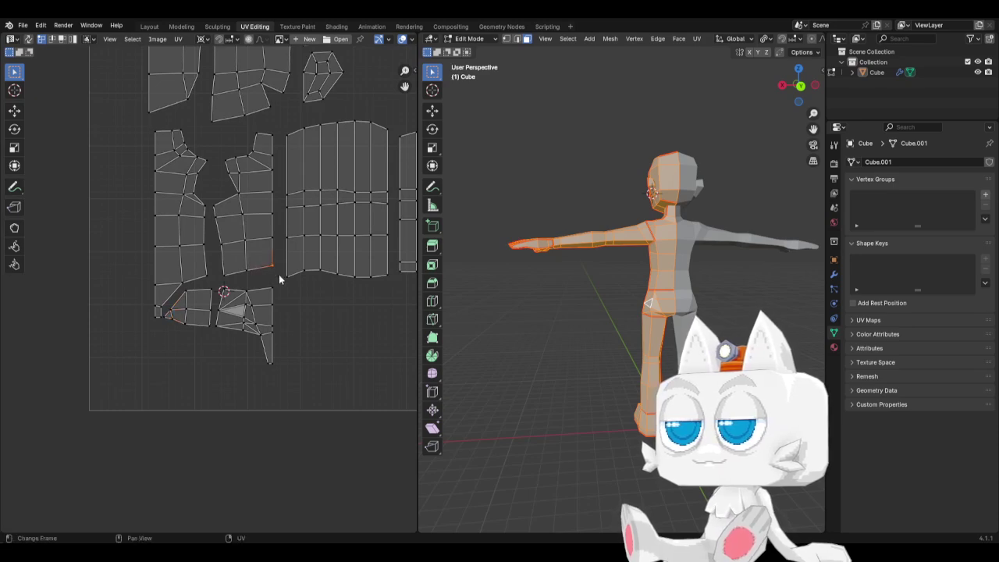
key("g")
key("y")
left_click(278, 277)
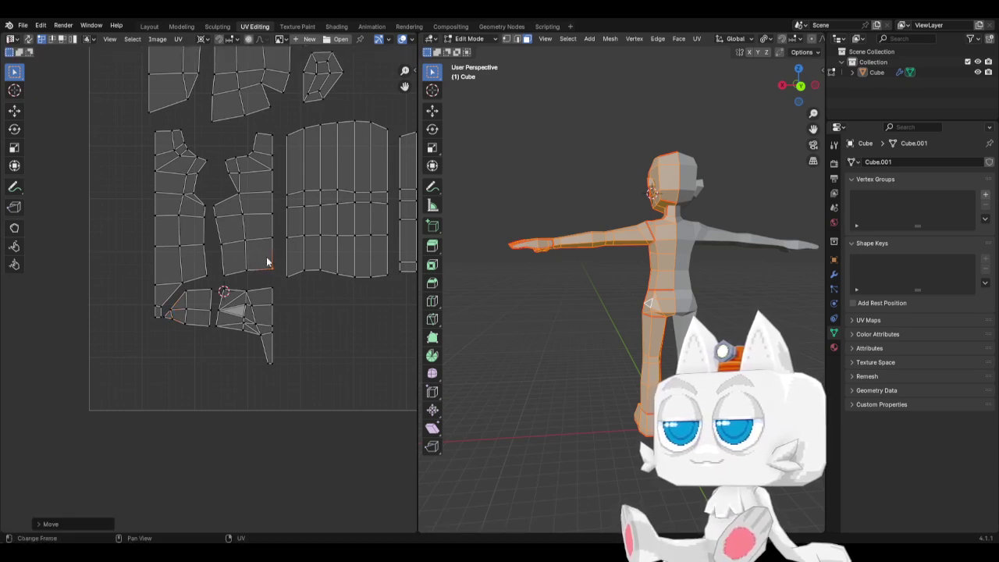
scroll(257, 287, "down", 1)
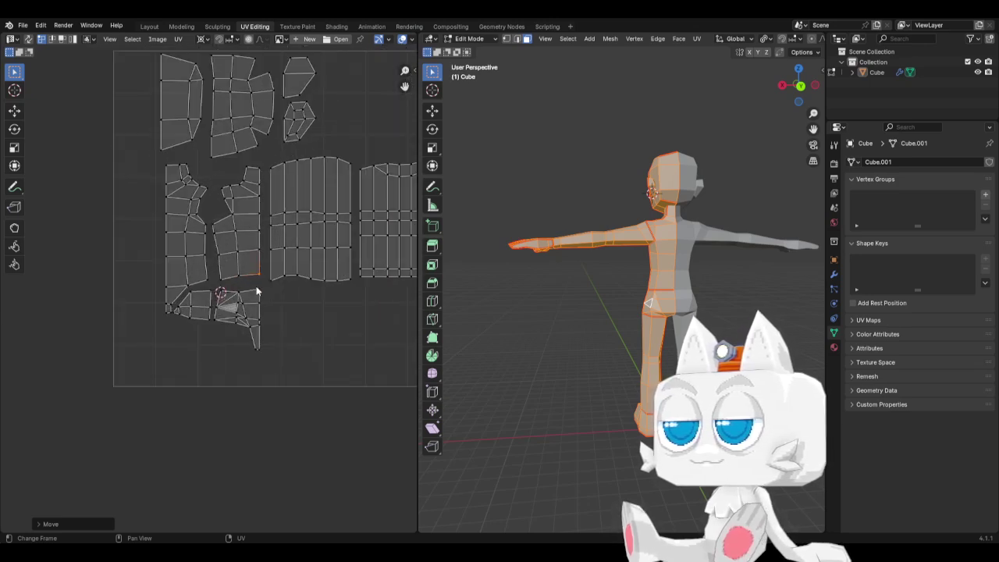
scroll(257, 287, "up", 1)
scroll(283, 319, "down", 1)
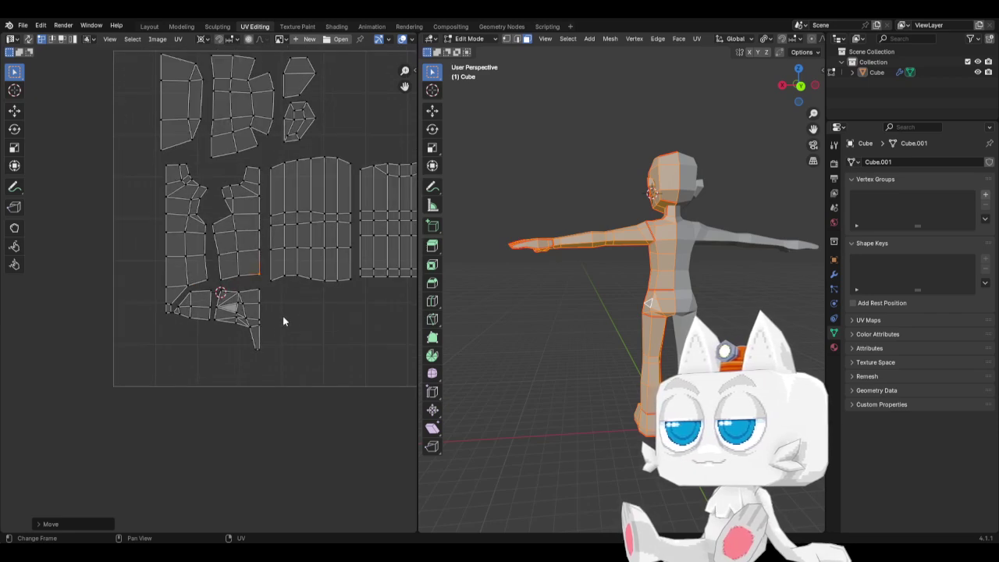
Clear the UV selection and save the BaseMesh.blend file
left_click(318, 351)
scroll(312, 335, "down", 2)
key("ctrl+s")
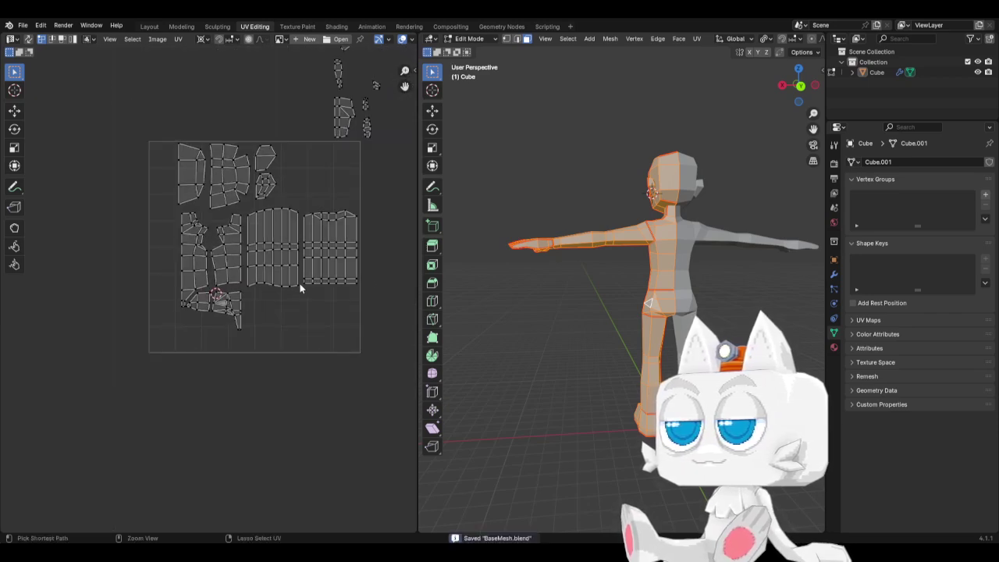
Deselect the whole mesh and select only the foot's outer section up to its seams, isolating its UV island
middle_click_drag(239, 250, 175, 340)
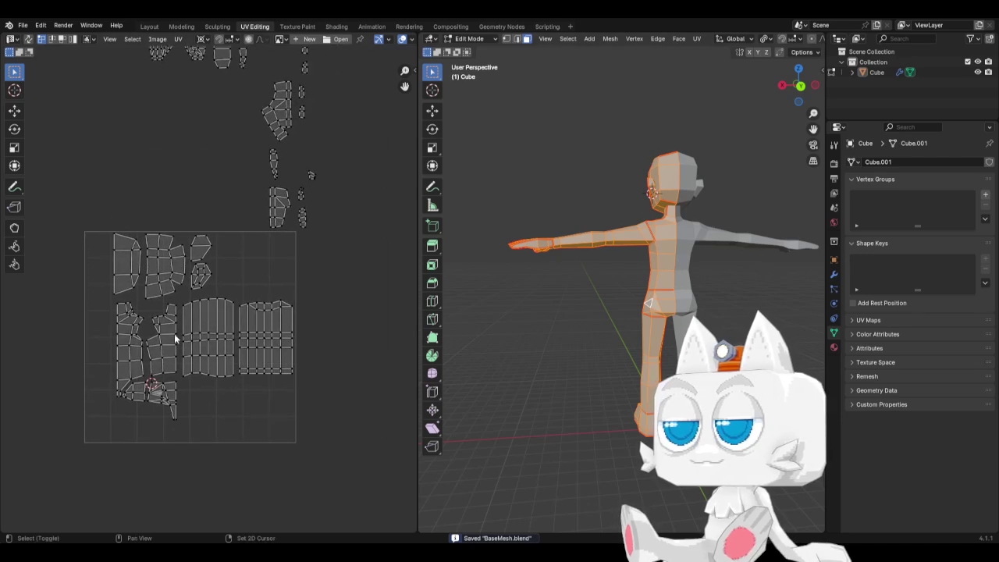
scroll(231, 241, "down", 2)
scroll(231, 242, "up", 1)
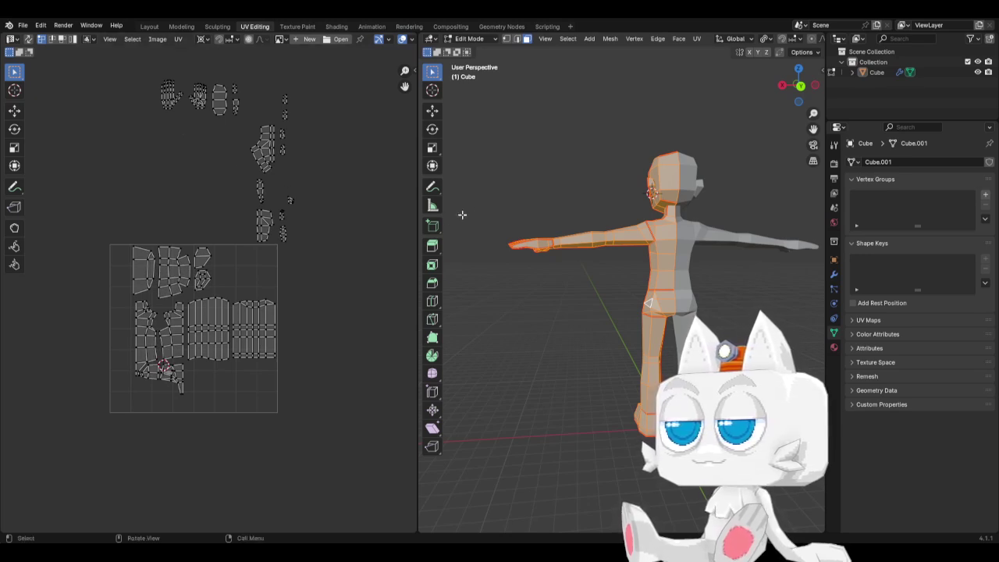
middle_click_drag(528, 216, 560, 314)
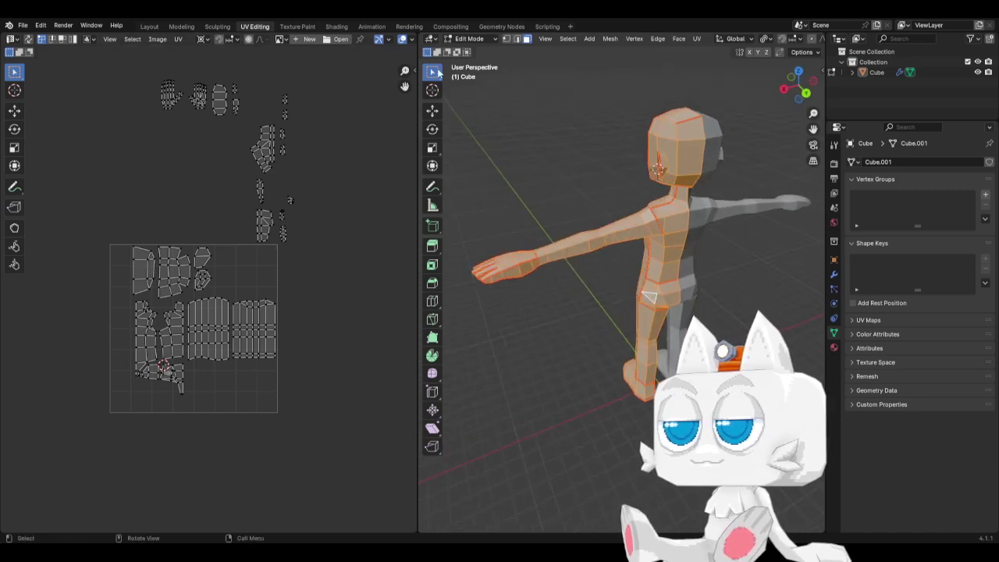
key("alt+a")
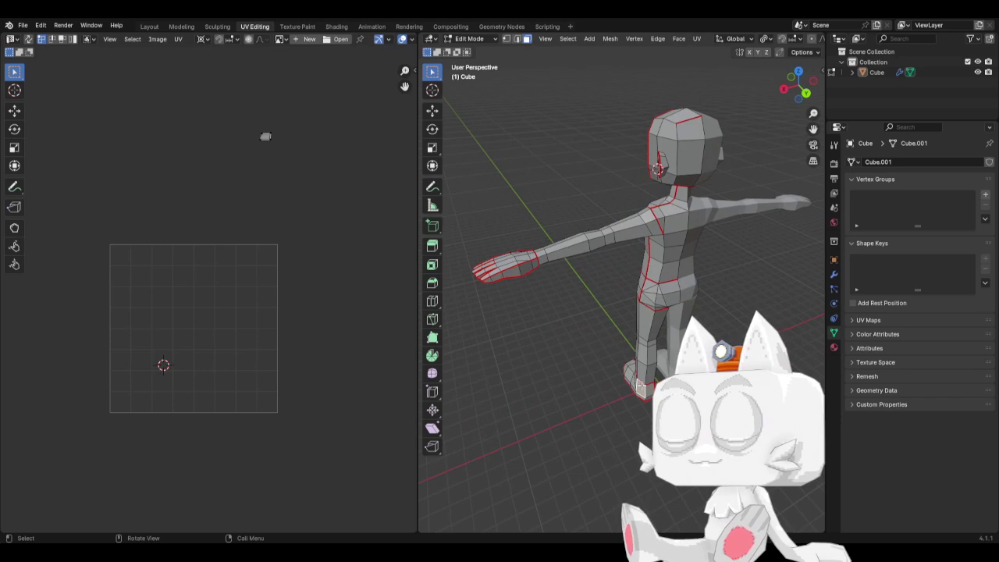
key("l")
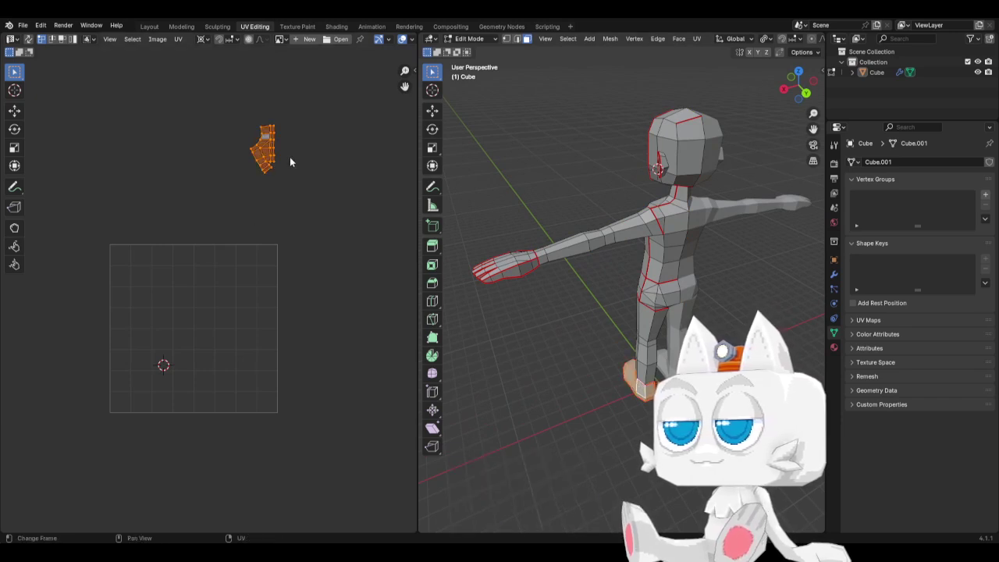
Change the UV pivot point, rotate the foot island about a quarter turn and move it outside the UV square, beside the head islands
key("r")
right_click(317, 181)
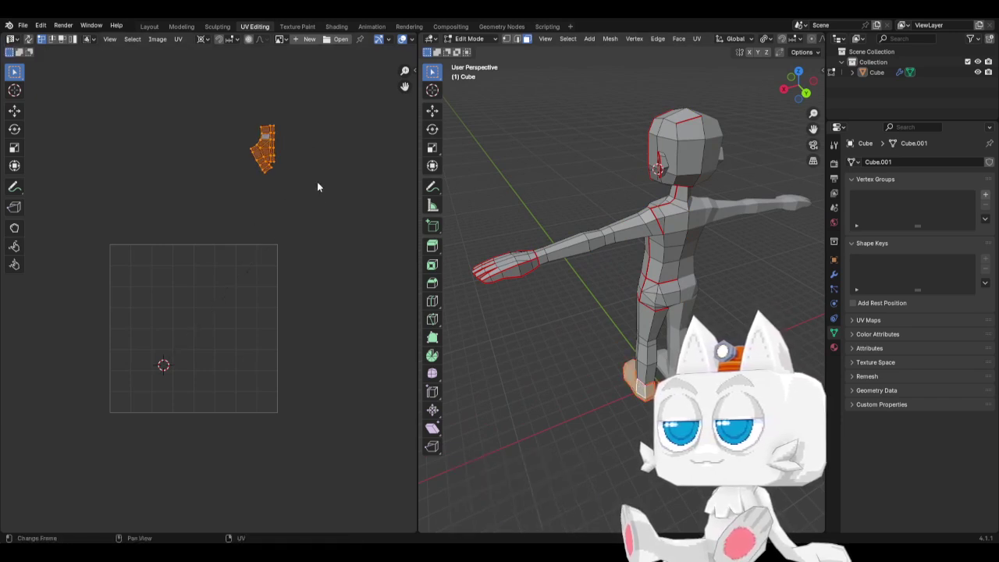
left_click(199, 38)
left_click(234, 76)
key("r")
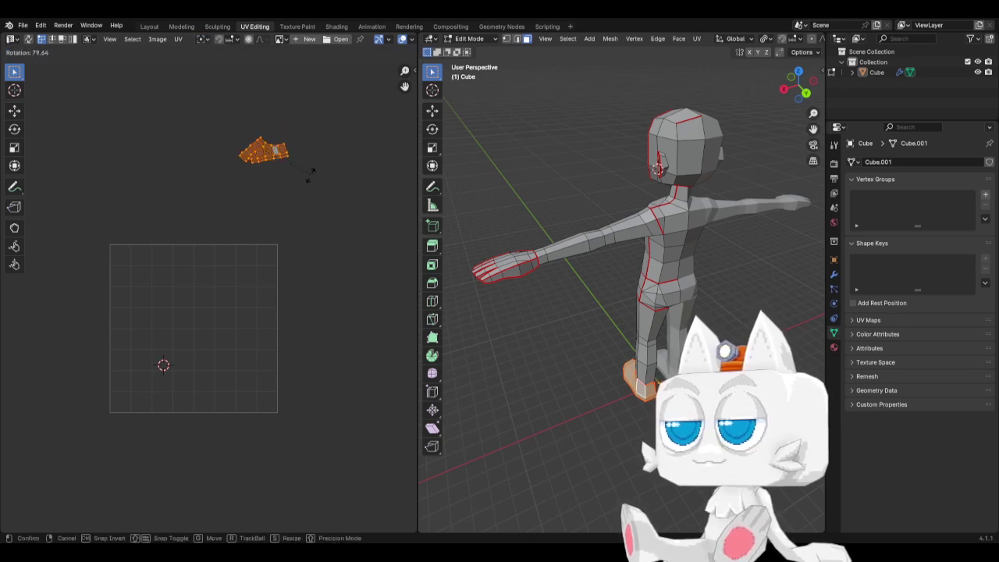
left_click(308, 186)
key("g")
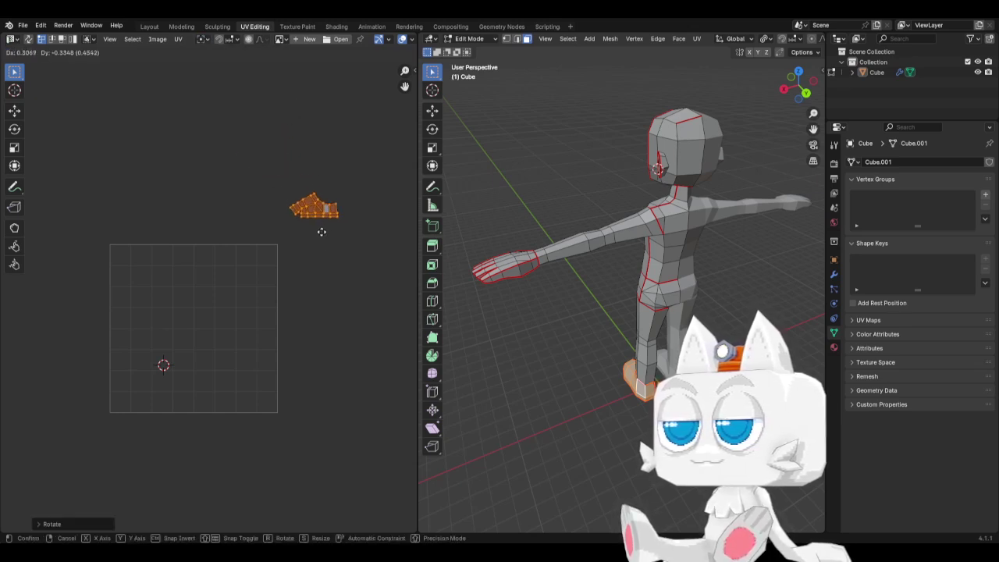
left_click(331, 274)
Select the foot's other section up to its seams, rotate its island about a quarter turn and place it below the first foot island
key("a")
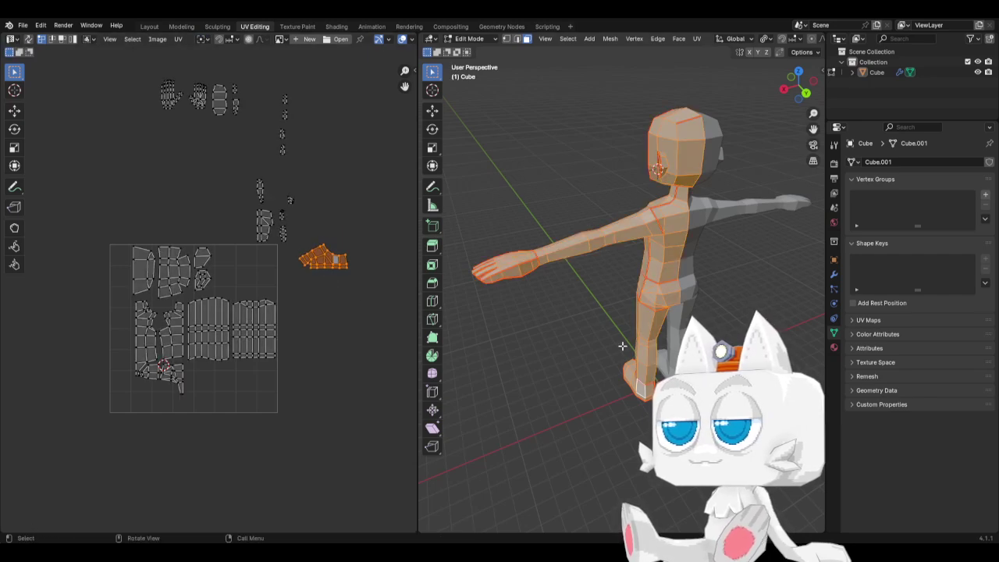
mouse_move(641, 389)
middle_mouse_down()
mouse_move(648, 394)
mouse_move(636, 400)
middle_mouse_up()
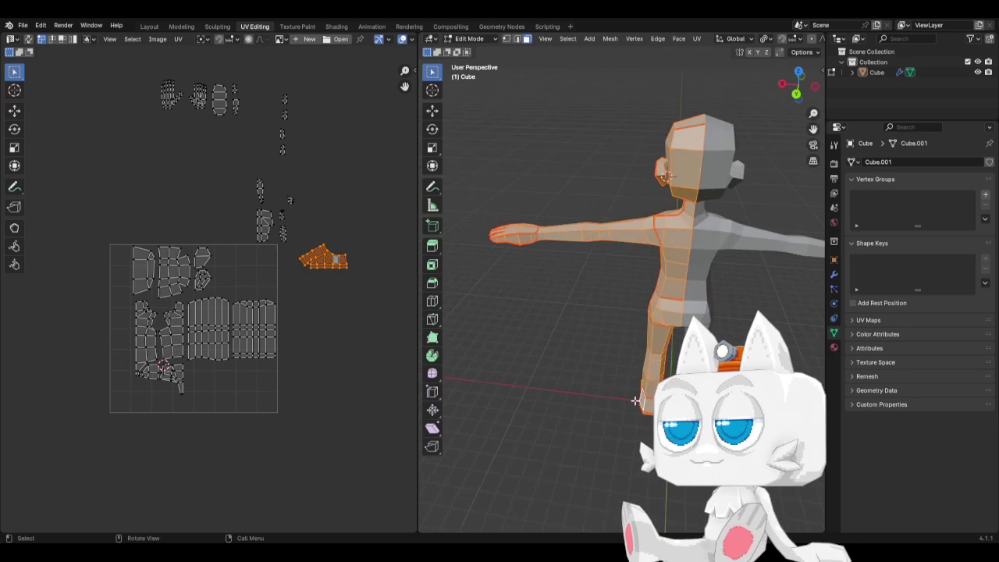
left_click(643, 384)
key("ctrl+l")
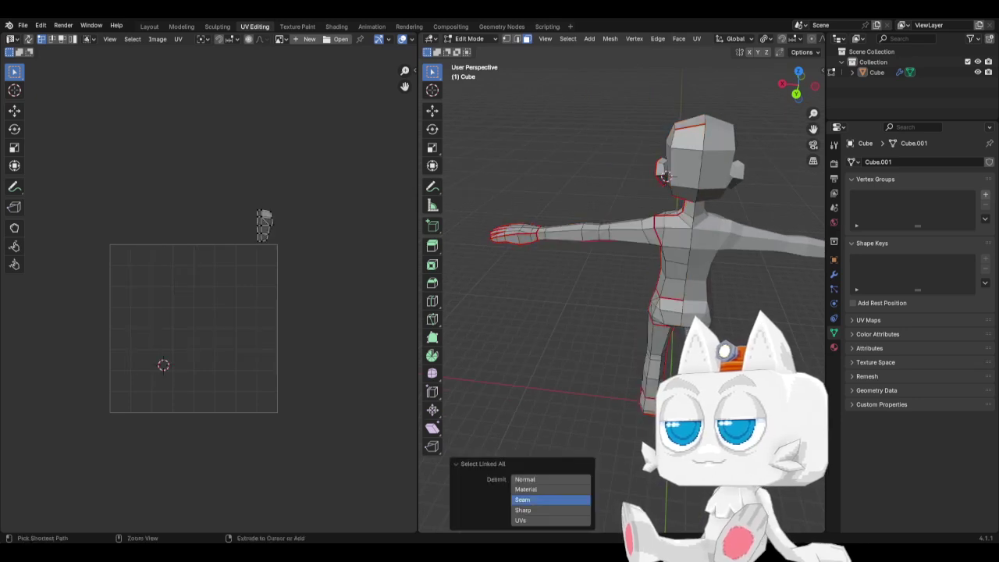
key("a")
key("r")
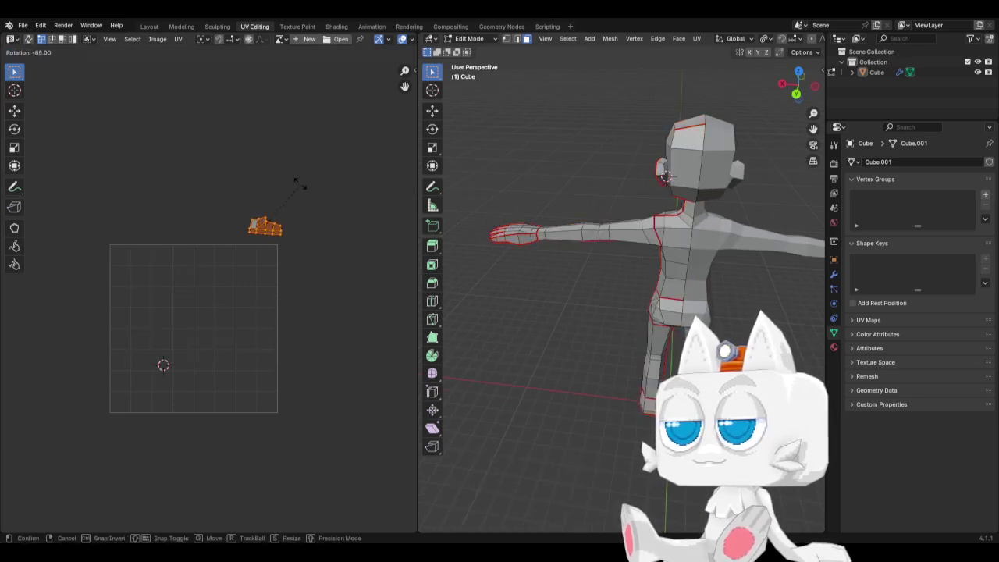
left_click(295, 181)
key("g")
left_click(358, 327)
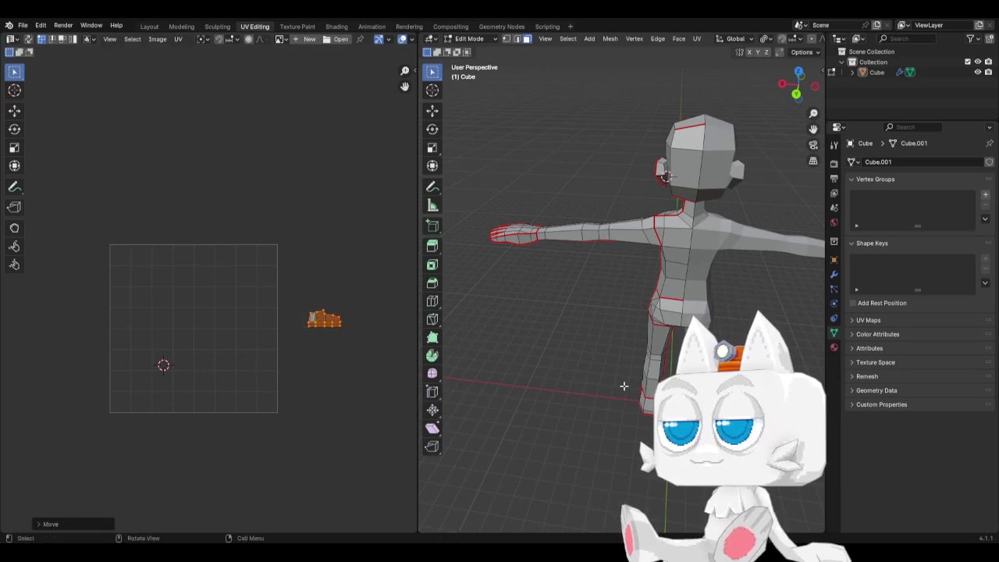
Show all UV islands again, select the second foot island and mirror it along X to face the same way as the first
key("a")
left_click_drag(301, 302, 359, 343)
key("s")
key("x")
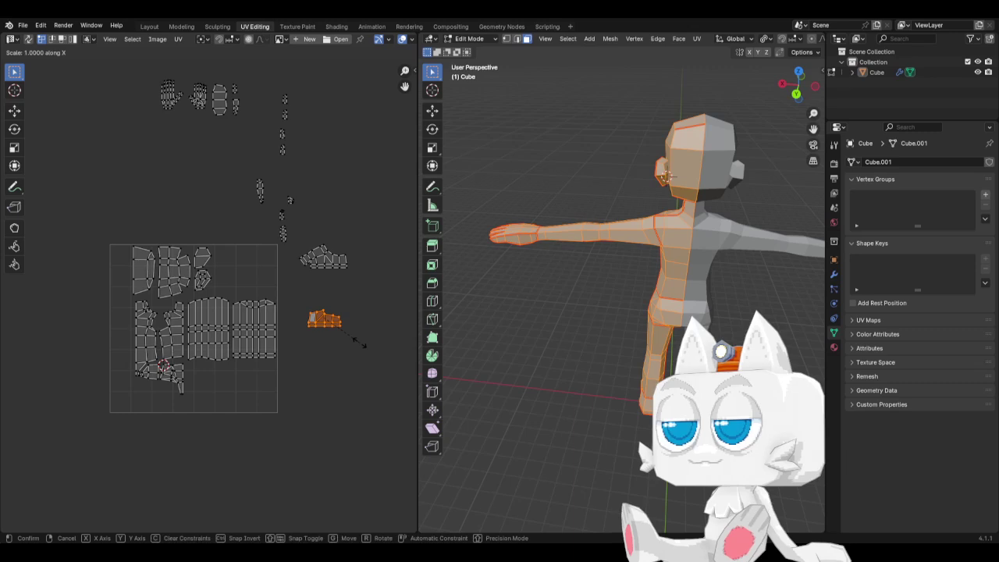
left_click(359, 342)
Move the mirrored foot island onto the first foot island, lining up their heel ends and bottom edges
scroll(377, 307, "up", 2)
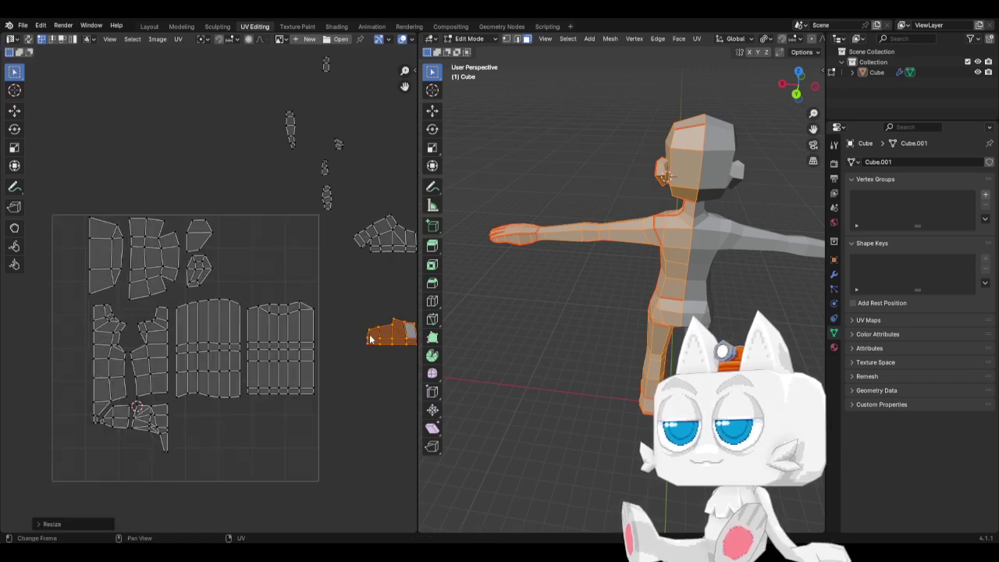
middle_click_drag(352, 309, 251, 336)
key("g")
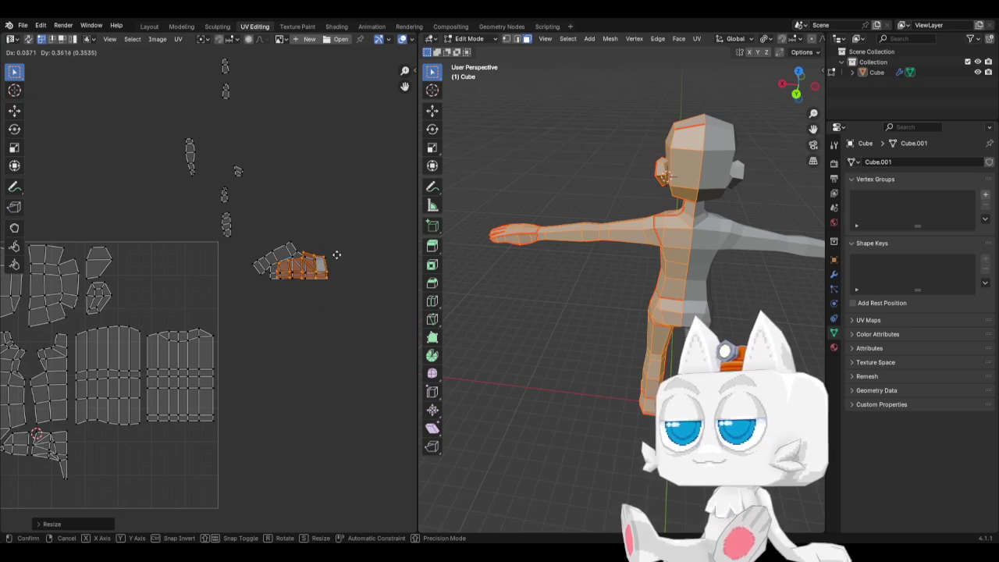
left_click(337, 254)
scroll(341, 342, "up", 1)
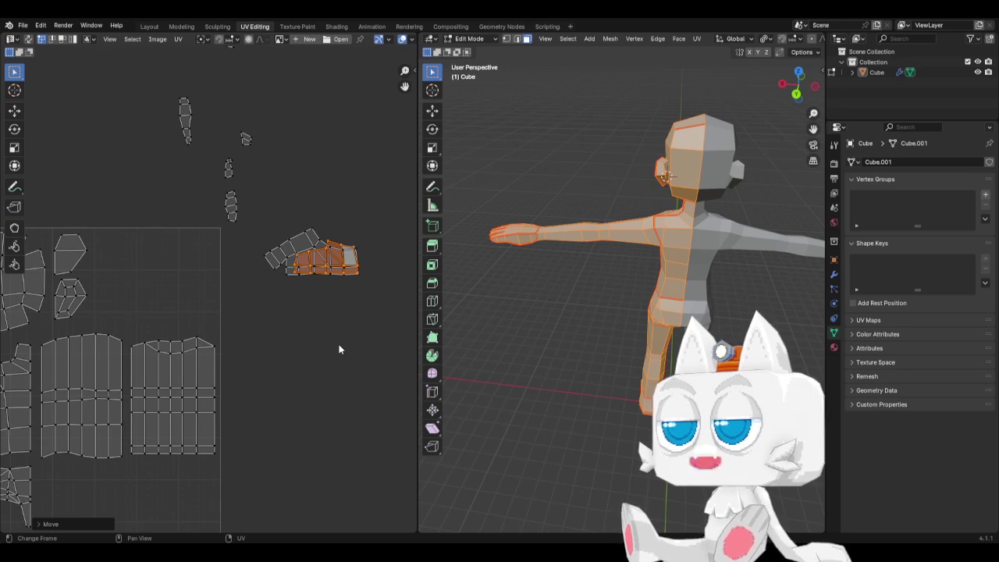
scroll(327, 336, "up", 2)
middle_click_drag(355, 241, 219, 287)
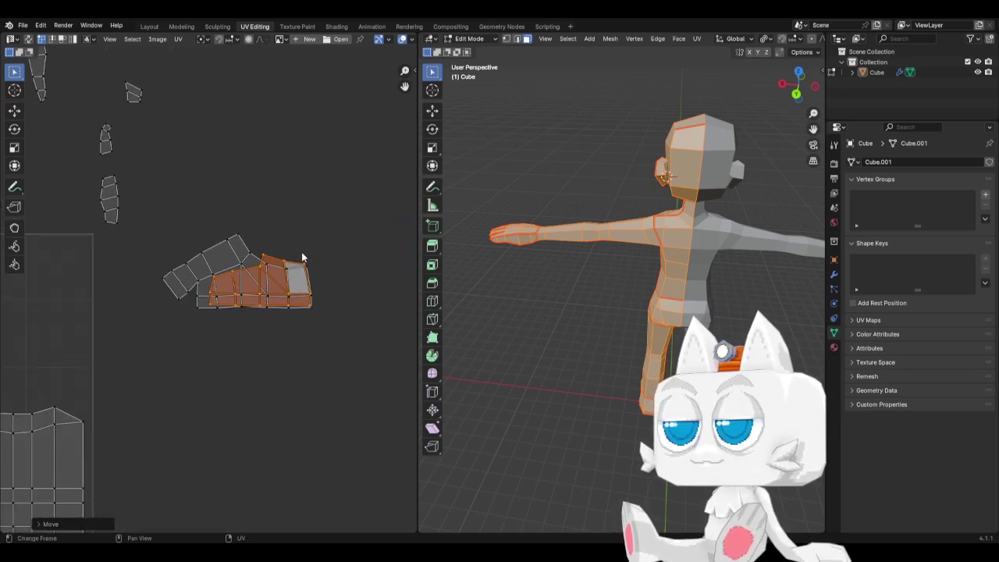
key("g")
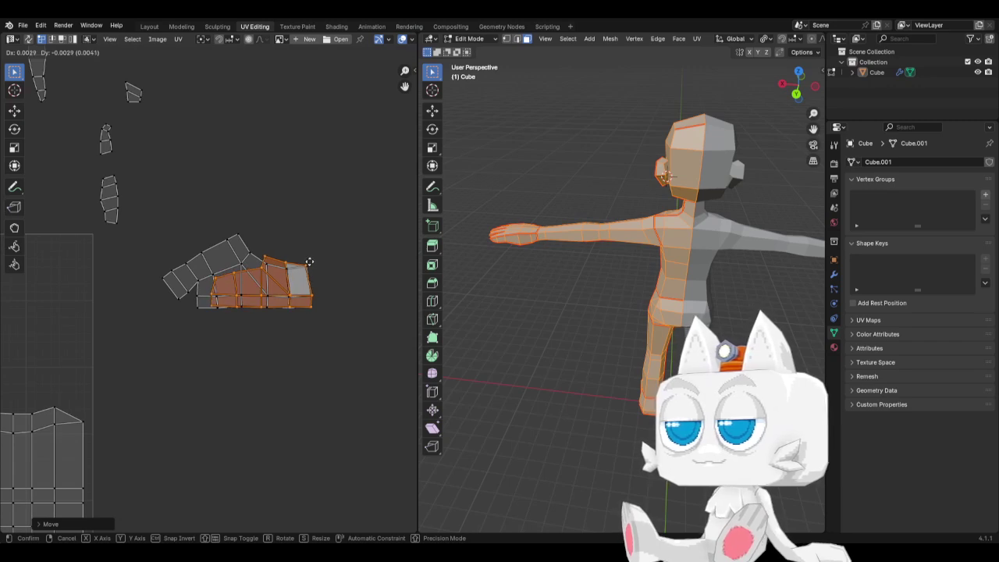
left_click(309, 263)
scroll(313, 336, "up", 1)
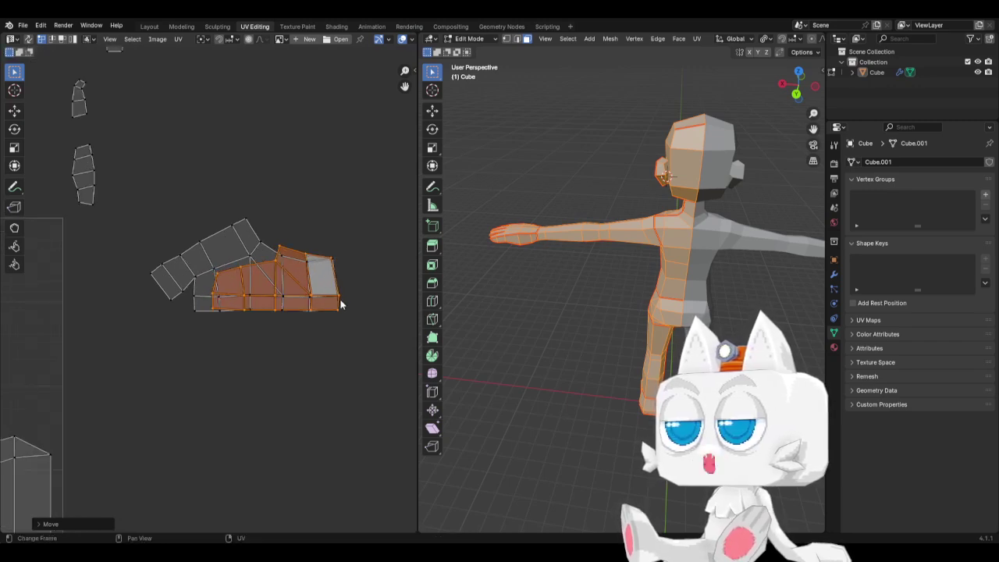
scroll(344, 316, "up", 1)
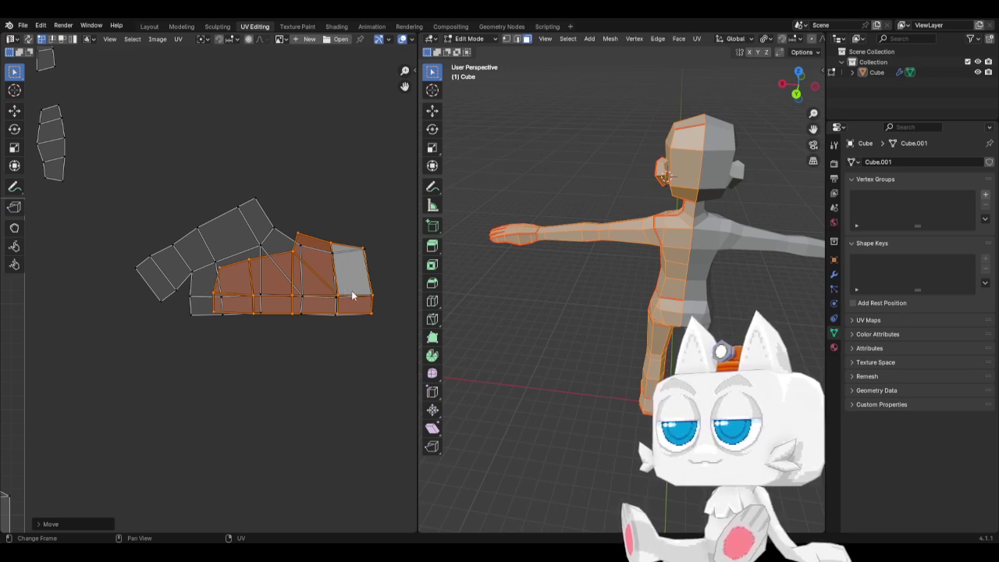
key("g")
key("x")
key("Escape")
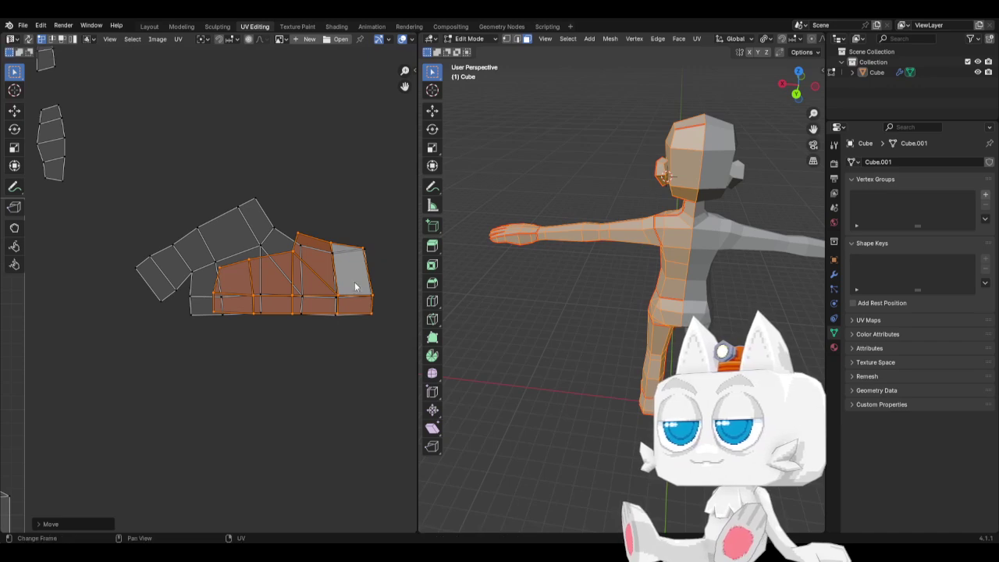
Scale together the overlapping heel vertices of both foot islands, at the top of the sole strip and at its bottom corner
left_click_drag(353, 237, 383, 307)
key("s")
key("Return")
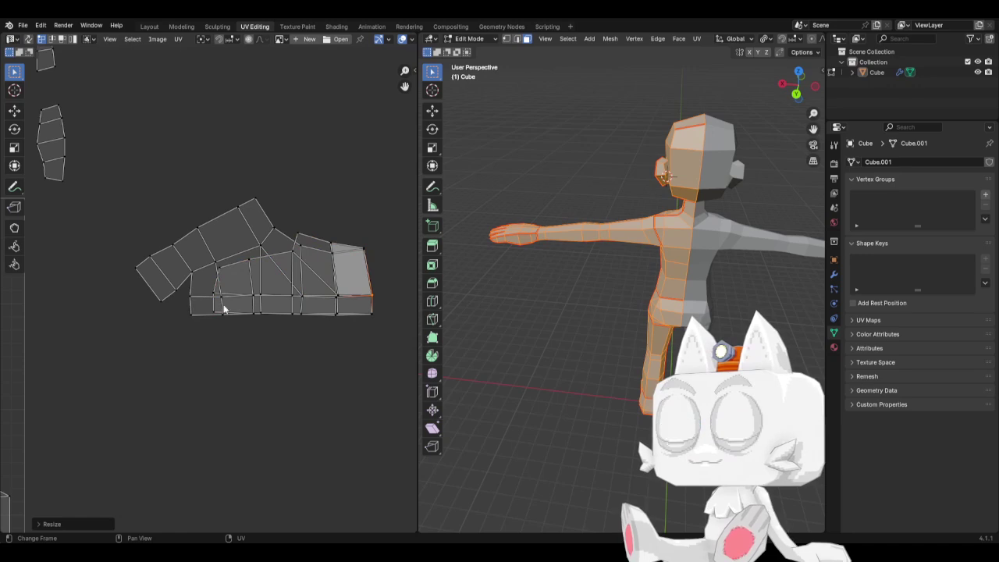
left_click(360, 314)
key("s")
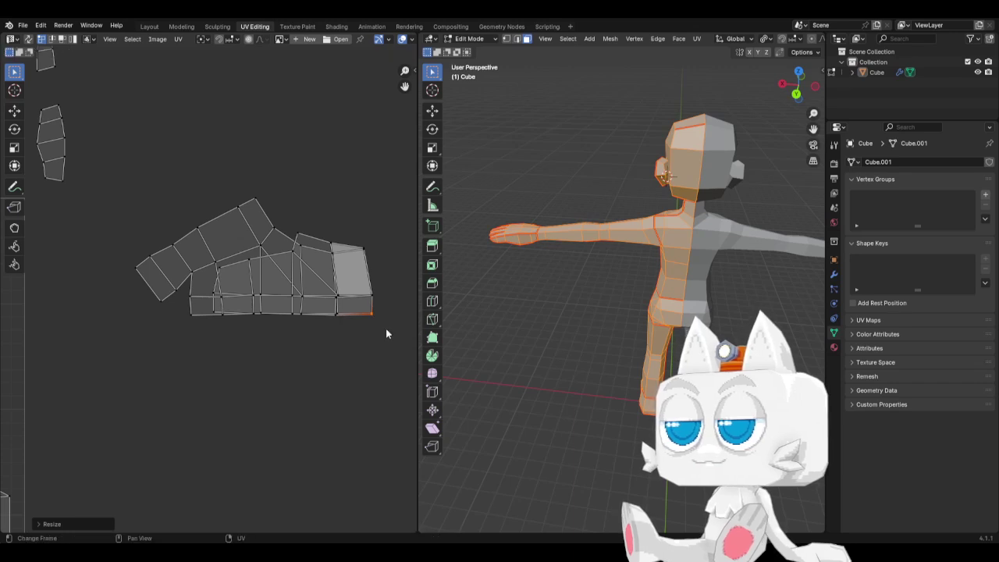
left_click(386, 328)
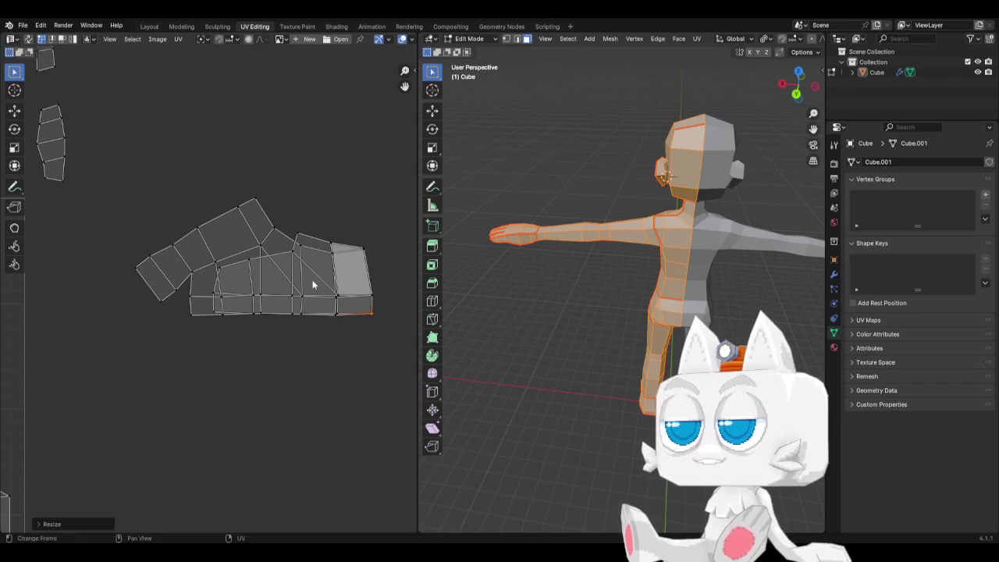
Scale together the overlapping vertex pairs next to the heel, on both sole strip edges and along the foot's upper edge
left_click(338, 298)
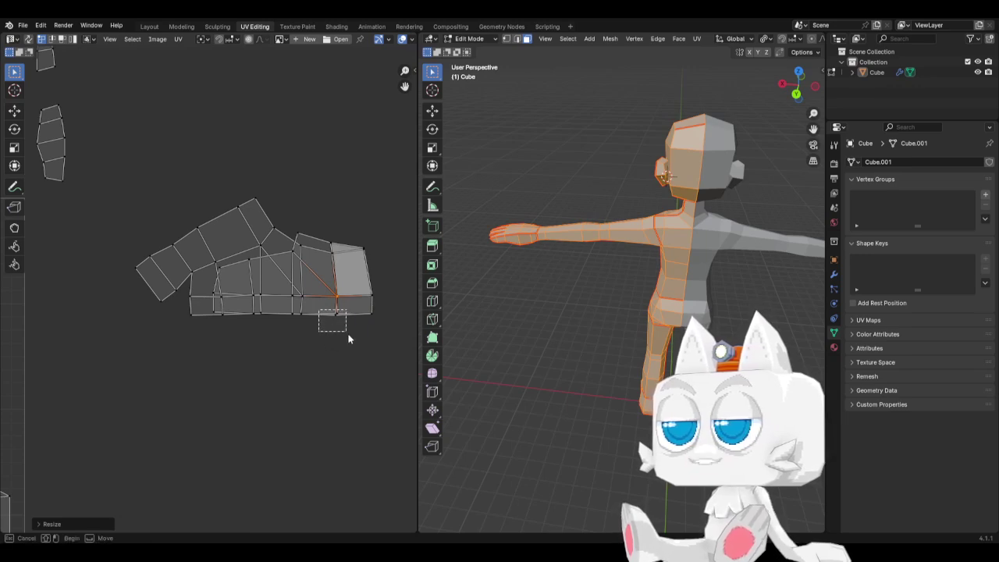
left_click(336, 315)
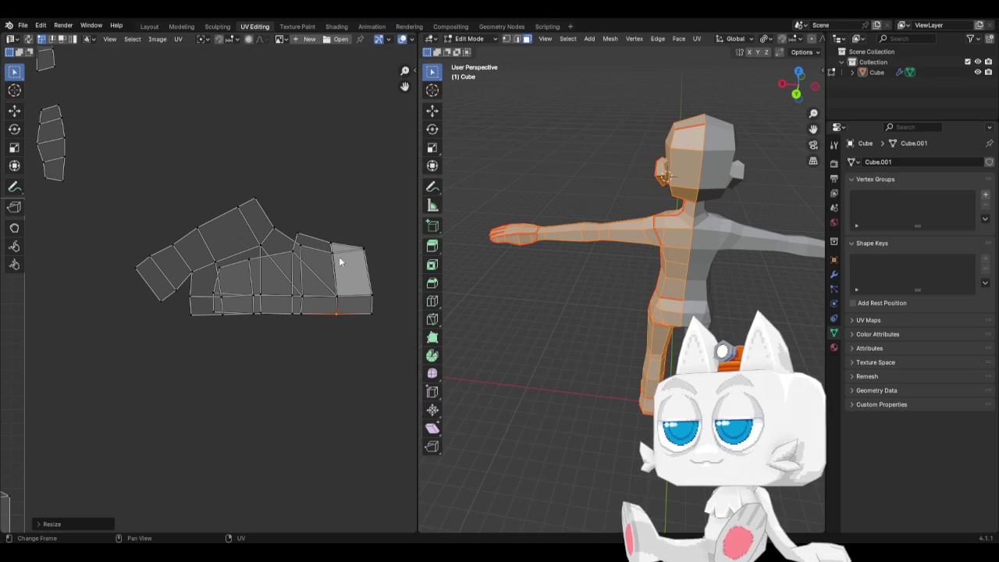
left_click(371, 263)
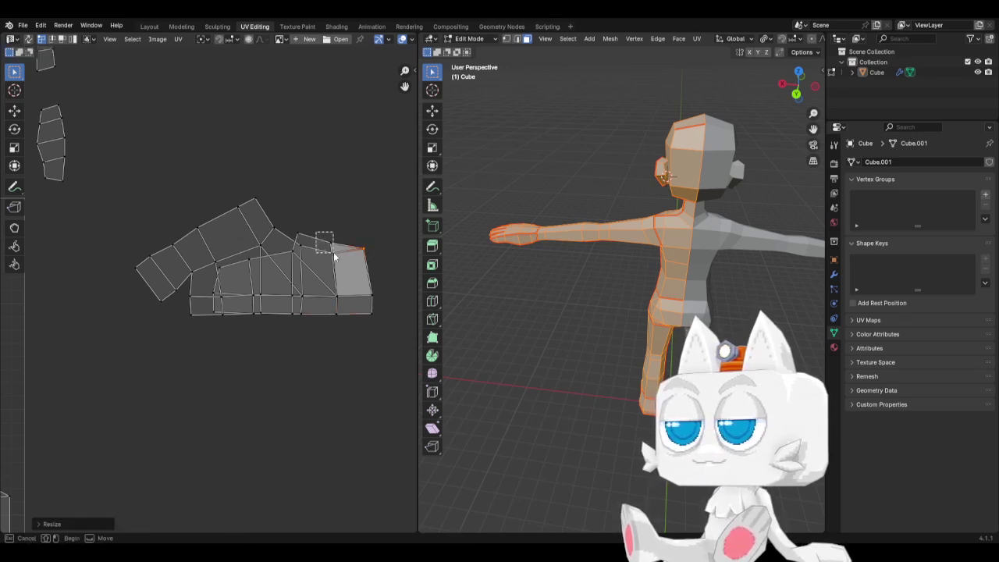
left_click(341, 263)
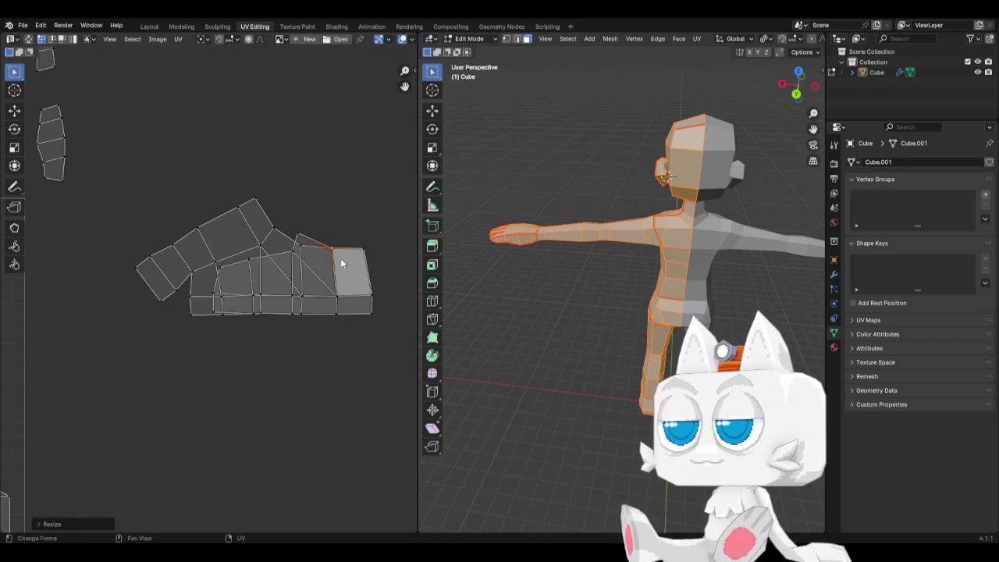
left_click(313, 251)
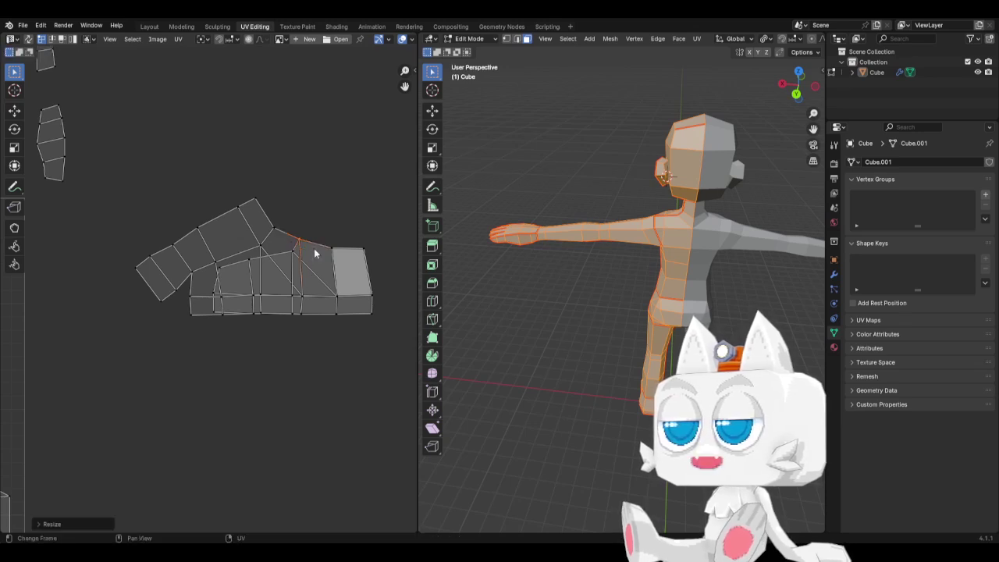
Set the UV sticky selection mode to Disabled
scroll(316, 269, "up", 1)
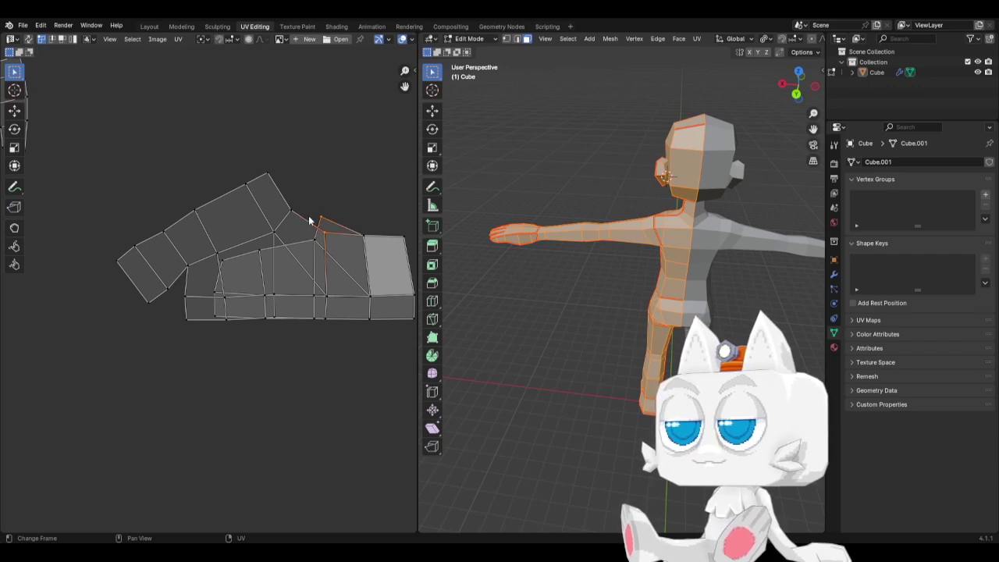
left_click(88, 39)
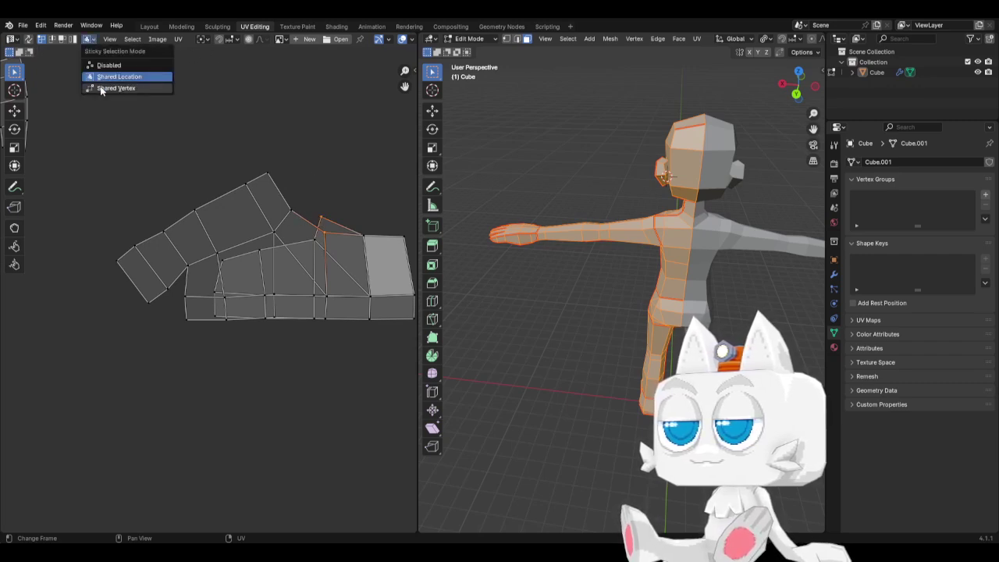
left_click(104, 65)
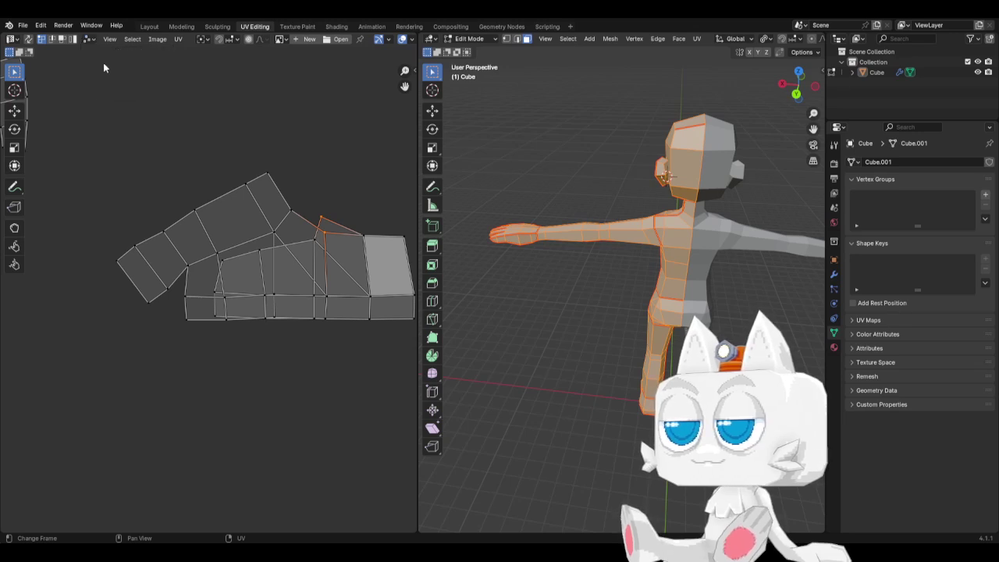
Detach the angled strip of faces from the foot island, rotate it about 30 degrees and move it above the foot
left_click(64, 39)
left_click(251, 213)
left_click(227, 223, "shift")
left_click(188, 237, "shift")
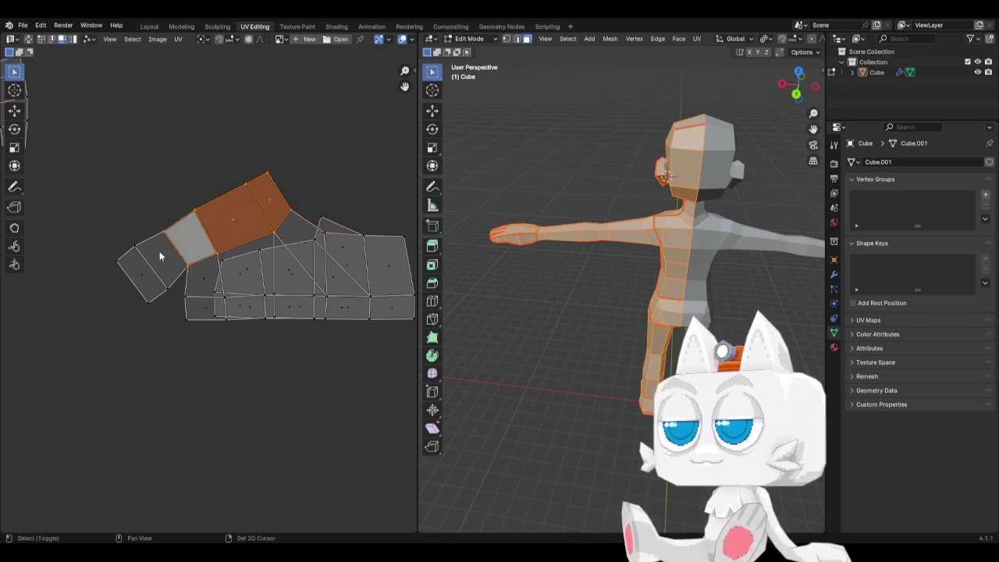
left_click(160, 256, "shift")
key("r")
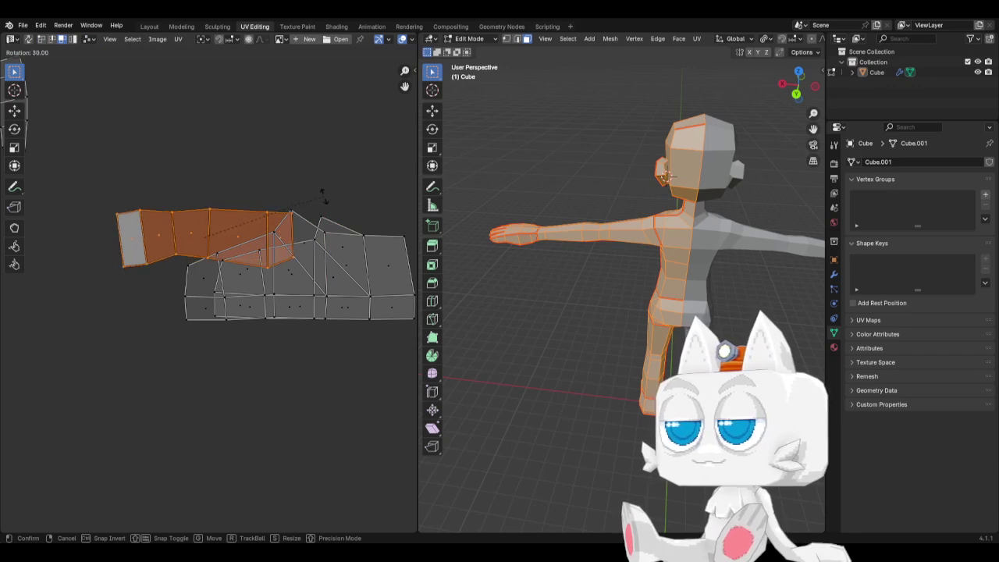
left_click(323, 194)
key("g")
left_click(315, 160)
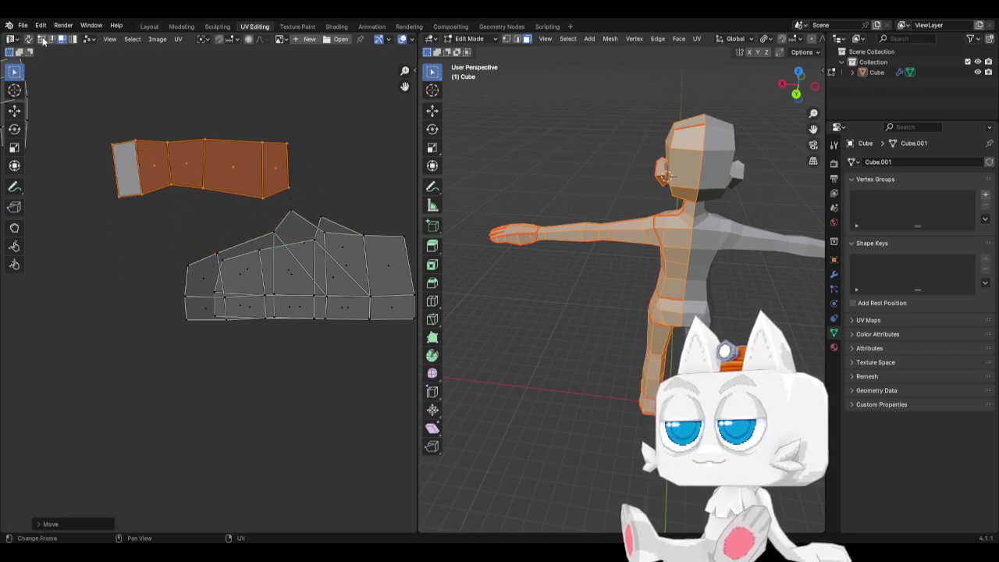
Select all linked UVs of the two overlapping foot islands
left_click(41, 39)
scroll(322, 231, "up", 1)
scroll(281, 269, "up", 1)
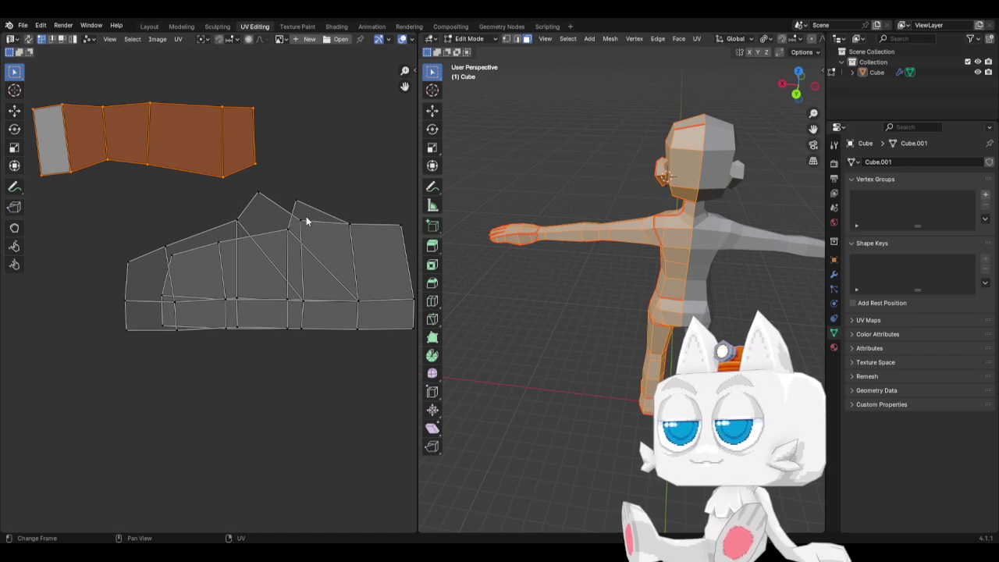
left_click(309, 246)
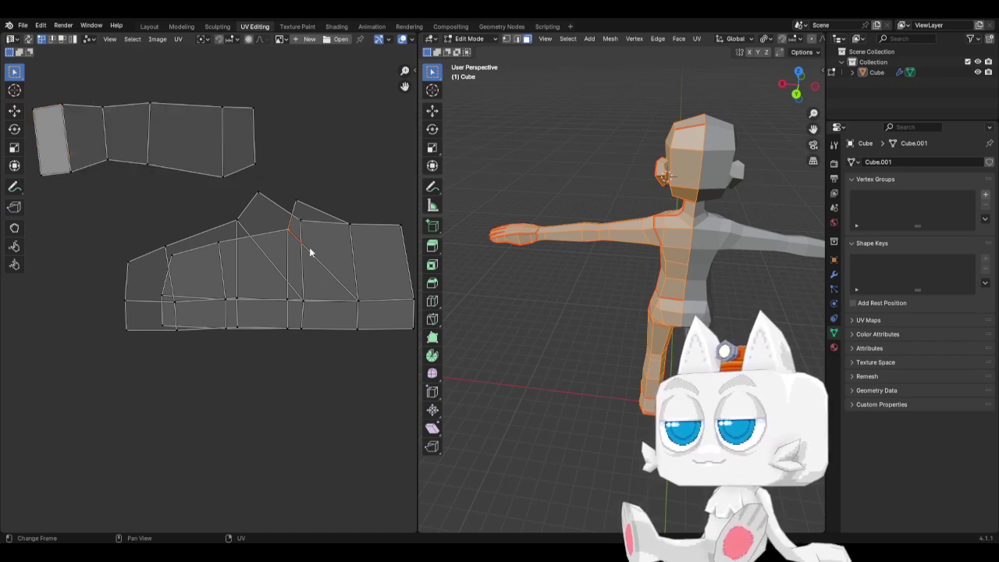
key("l")
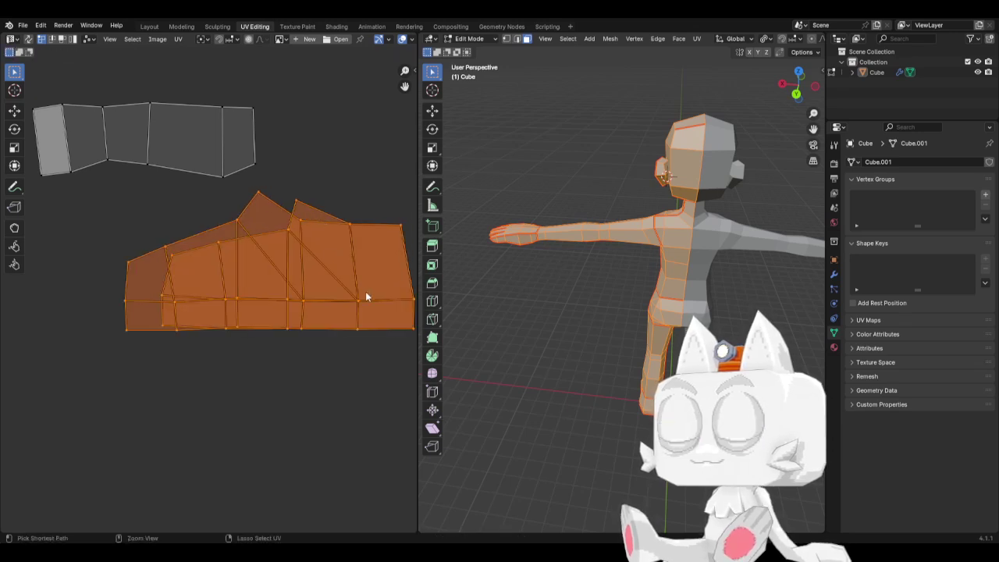
key("v")
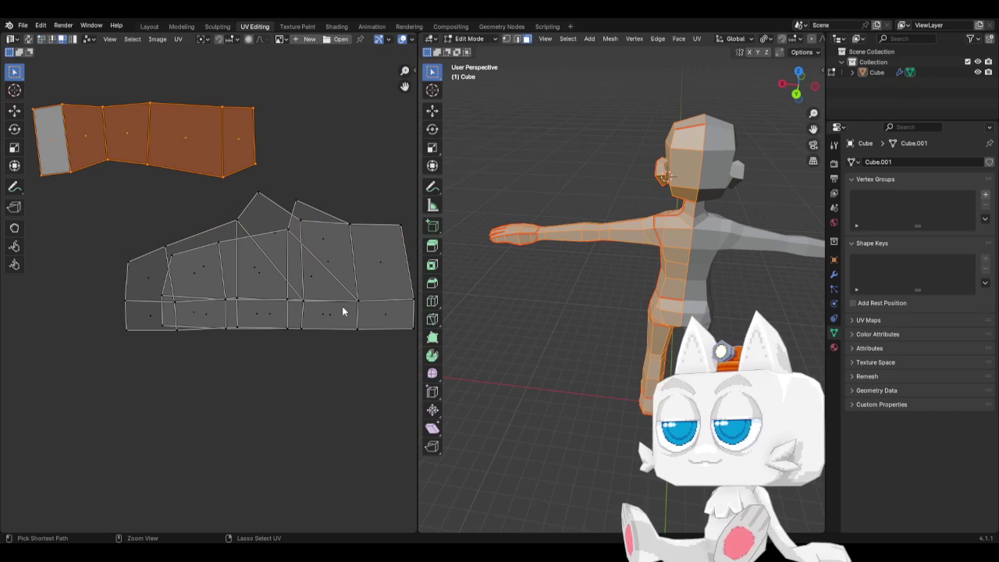
Undo the strip's move and rotation and all recent vertex merges on the two foot islands
key("Return")
key("ctrl+z")
key("ctrl+z")
key("ctrl+z")
key("ctrl+z")
key("ctrl+z")
key("ctrl+z")
key("ctrl+z")
key("ctrl+z")
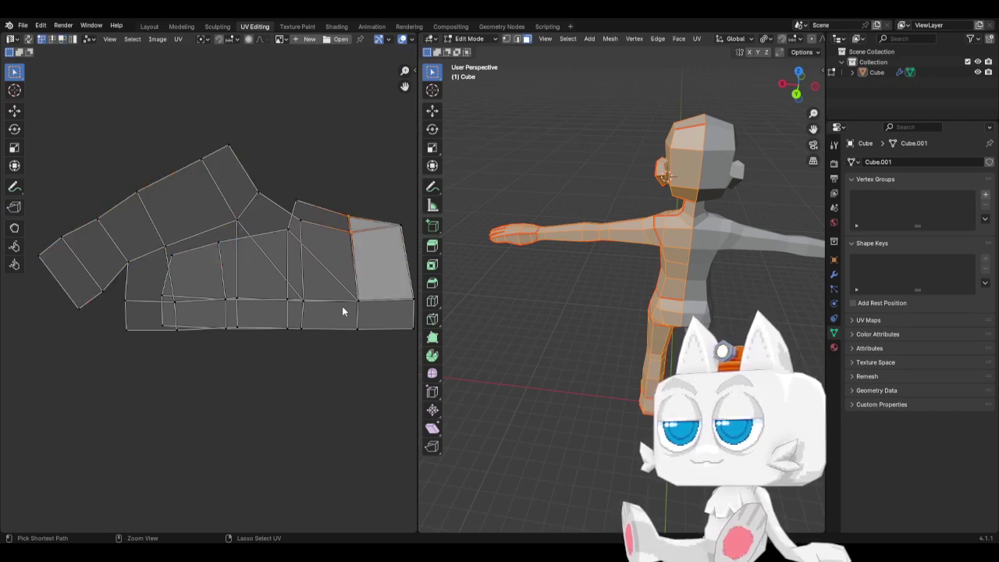
key("ctrl+z")
key("ctrl+z")
key("ctrl+z")
key("ctrl+z")
key("ctrl+z")
key("ctrl+z")
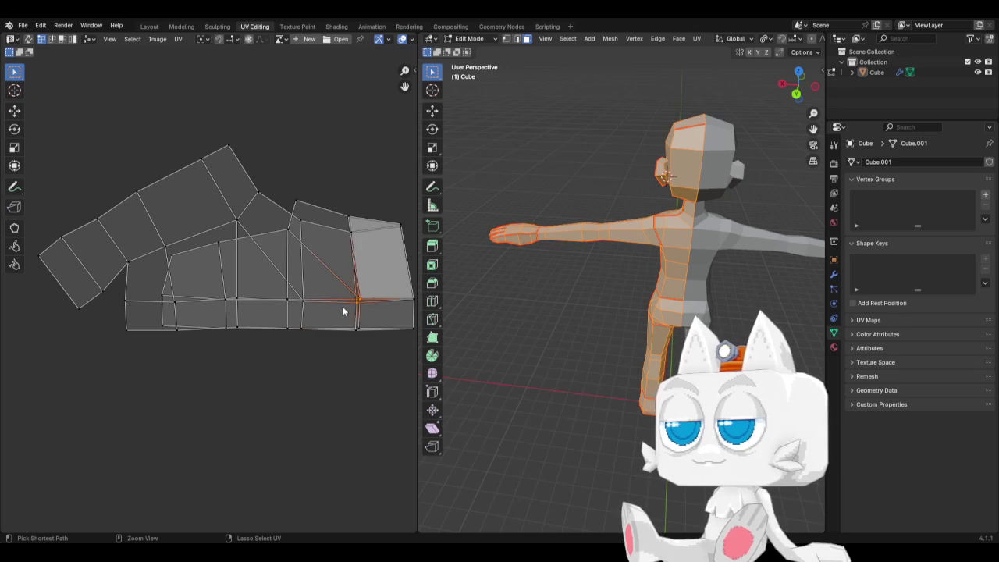
key("ctrl+z")
key("ctrl+z")
key("ctrl+z")
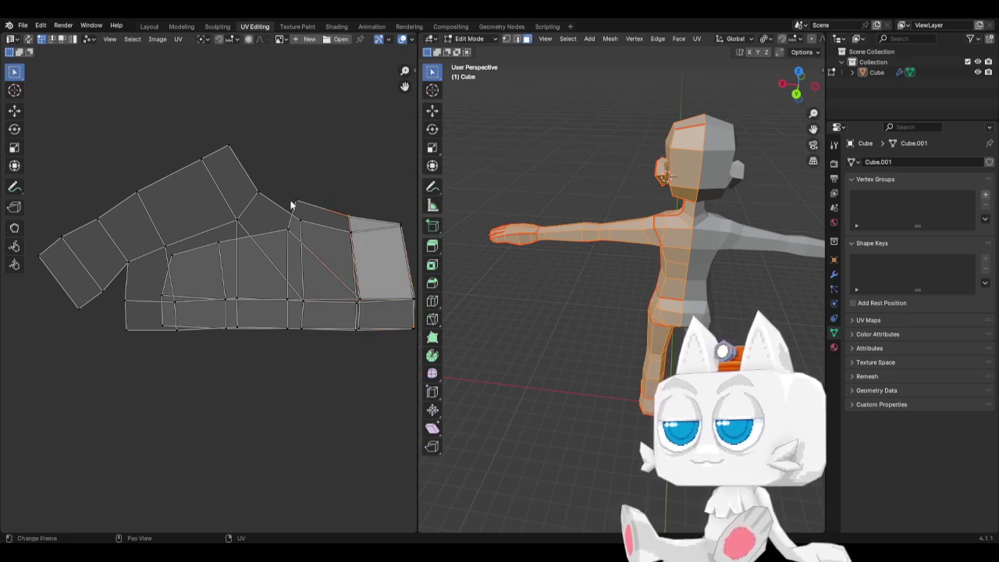
Select the foot island with the angled strip and move it along X until its columns line up with the other foot island
left_click(266, 199)
key("l")
key("g")
key("x")
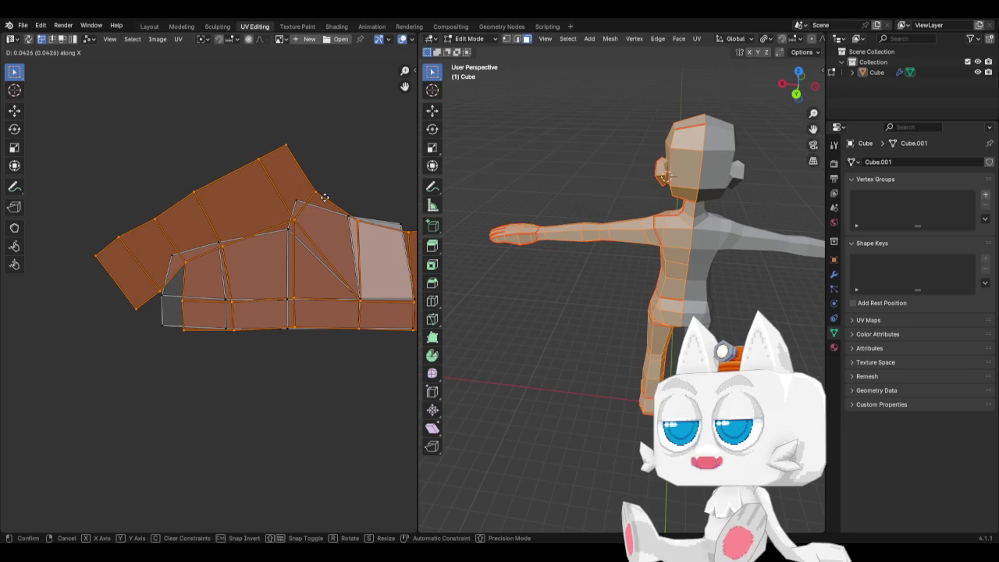
left_click(346, 228)
middle_click_drag(302, 233, 195, 229)
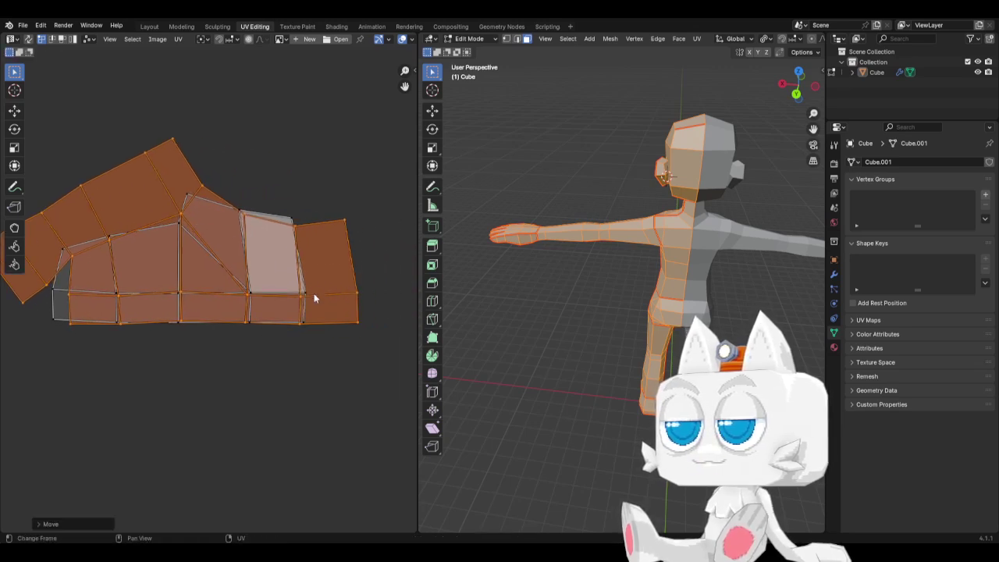
Scale the overlapping sole strip vertices to 0 at the two column lines nearest the heel, on both its top and bottom edges
left_click(317, 305)
key("s")
left_click(320, 306)
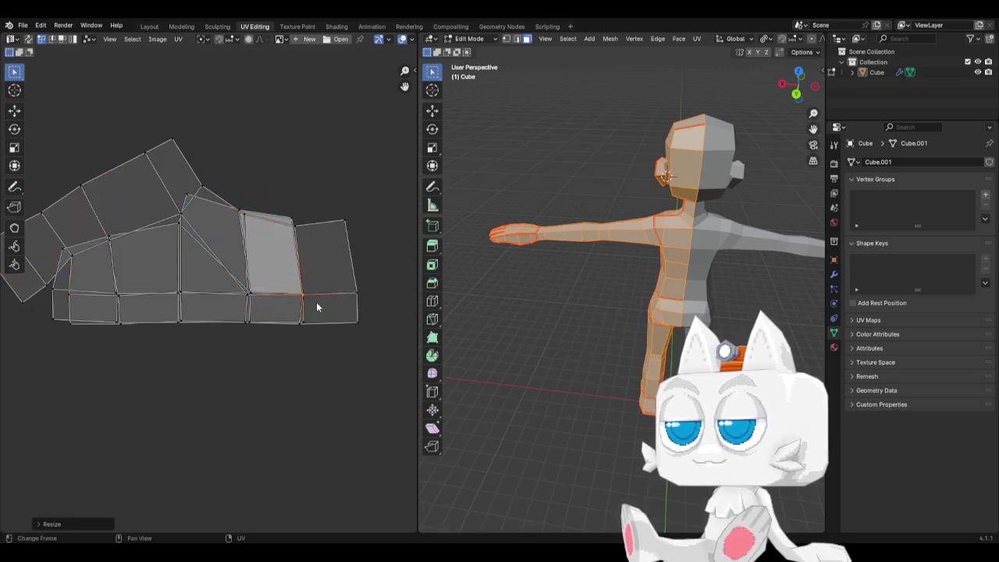
left_click(322, 334)
key("s")
left_click(321, 335)
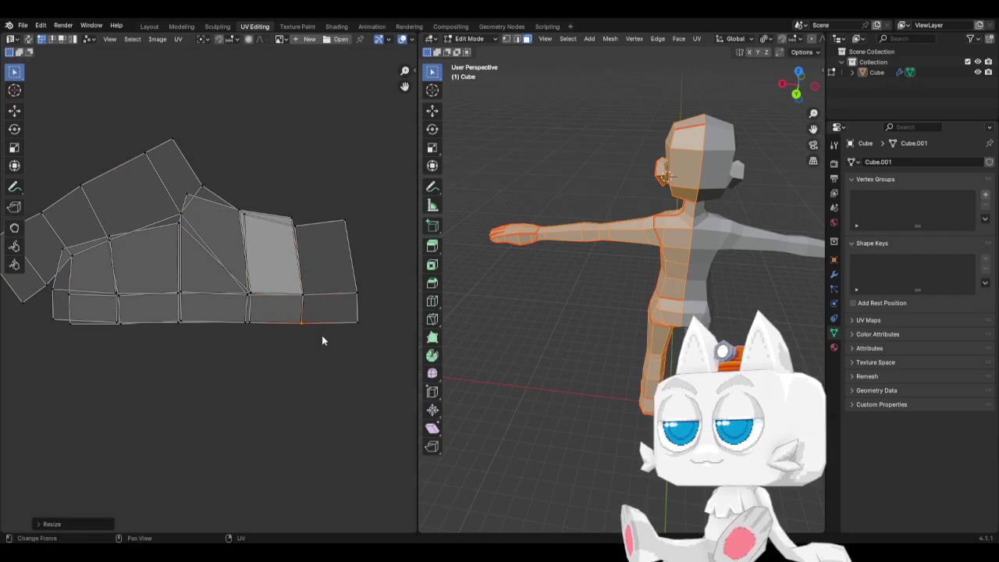
left_click_drag(240, 284, 272, 335)
type("s0")
key("Return")
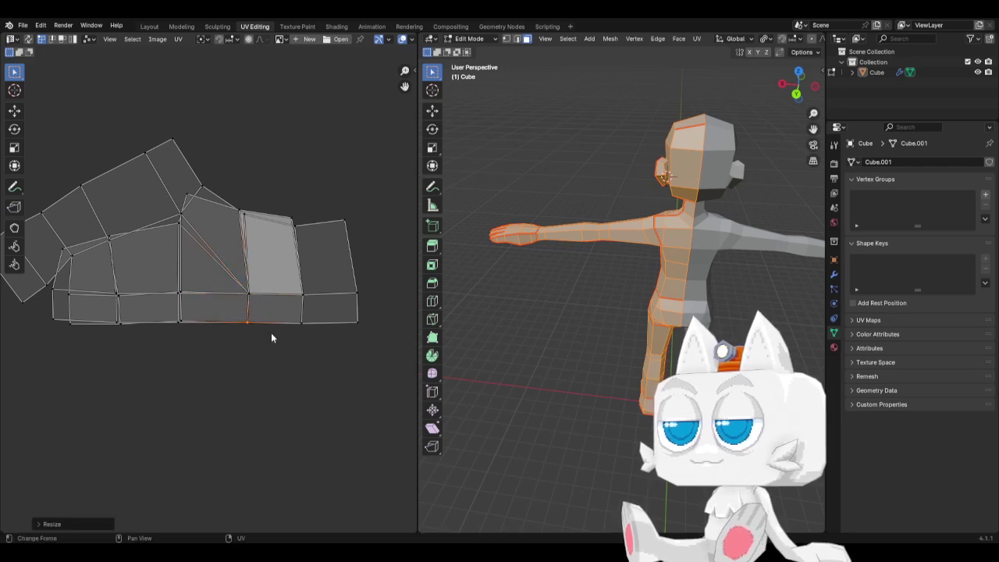
Scale the overlapping vertices on the sole's bottom edge to 0 at the remaining column lines and the toe corner
left_click(185, 325)
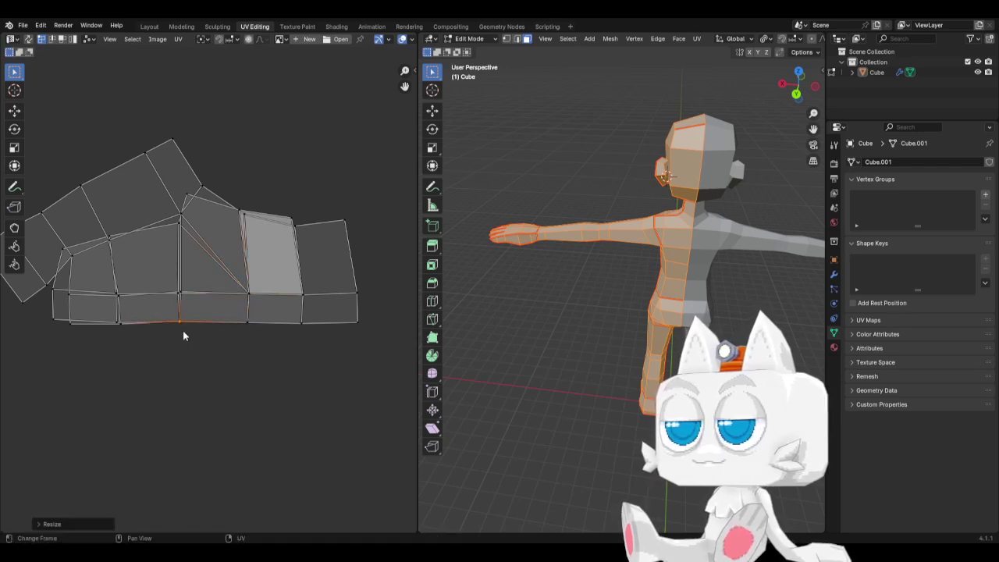
key("b")
left_click_drag(121, 321, 143, 339)
type("s0")
key("Return")
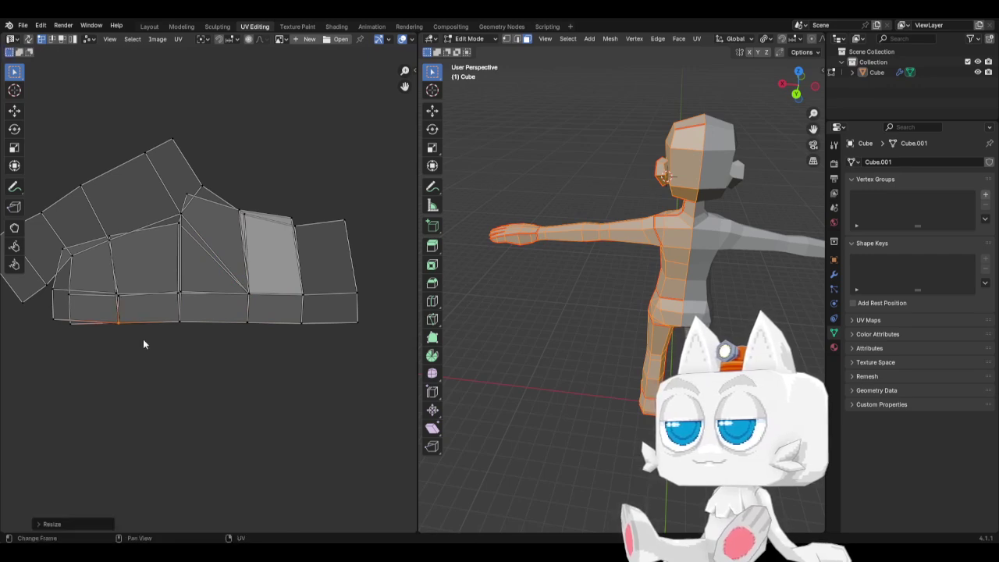
left_click_drag(46, 313, 90, 349)
type("s")
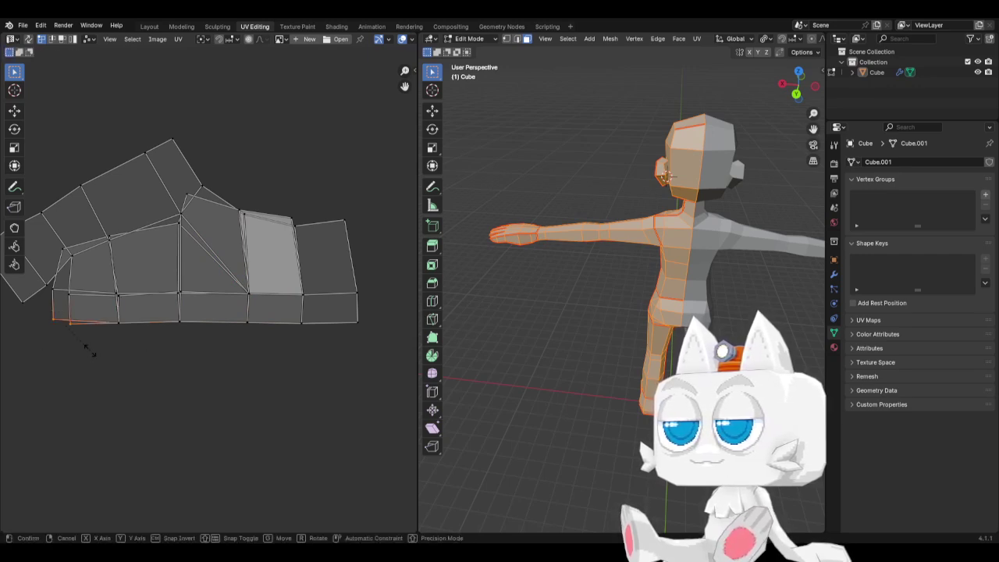
type("0")
key("Return")
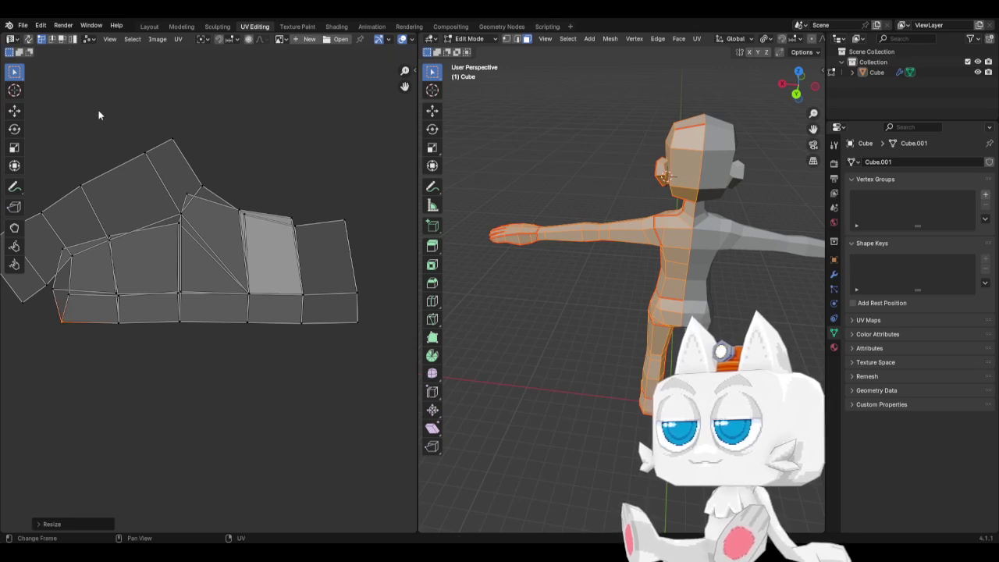
Select the five faces of the angled strip, rotate them to lie roughly horizontal and move them above the foot islands
left_click(62, 39)
left_click(182, 160)
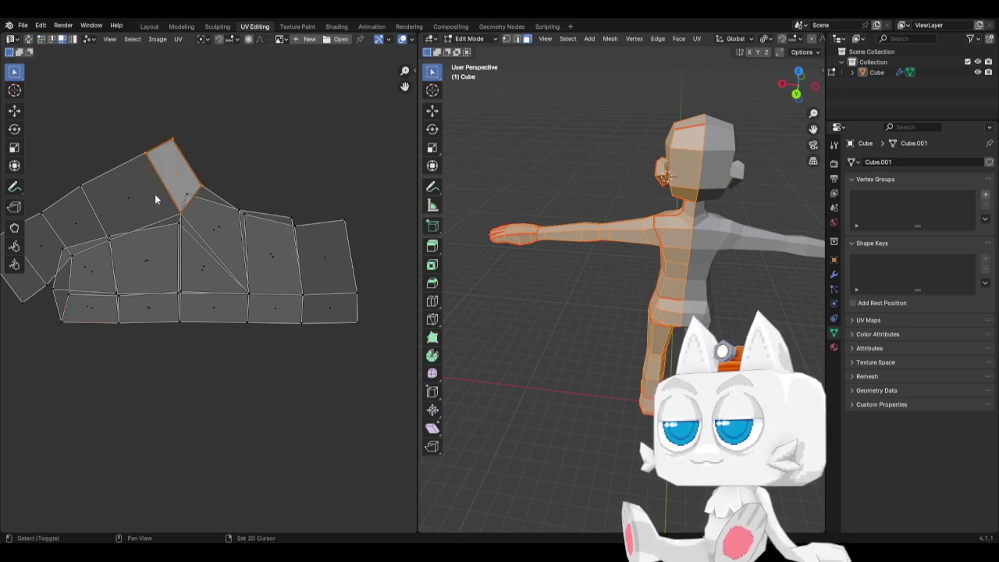
left_click(125, 205, "shift")
left_click(80, 222, "shift")
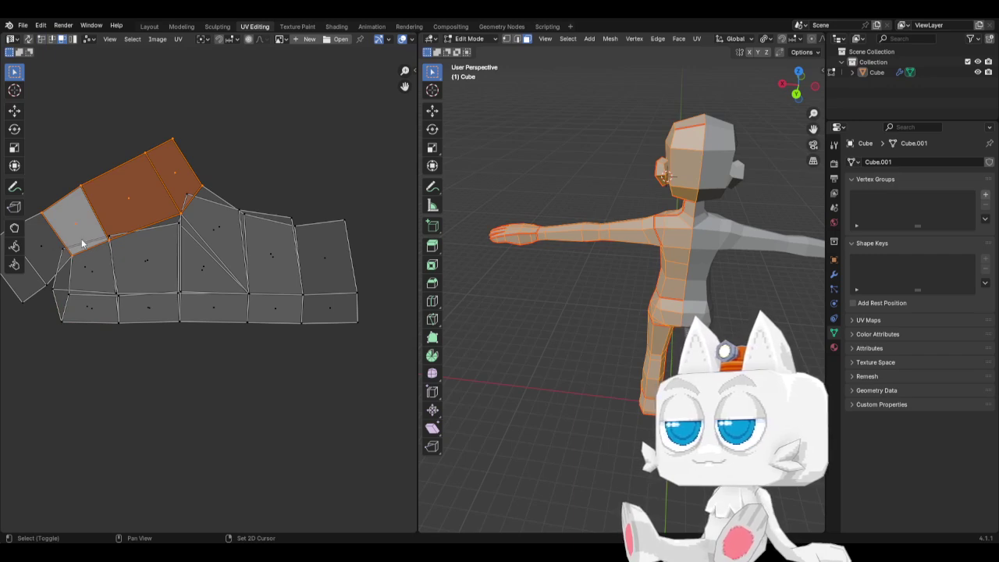
left_click(47, 249, "shift")
middle_click_drag(101, 309, 215, 342)
left_click(92, 289, "shift")
key("r")
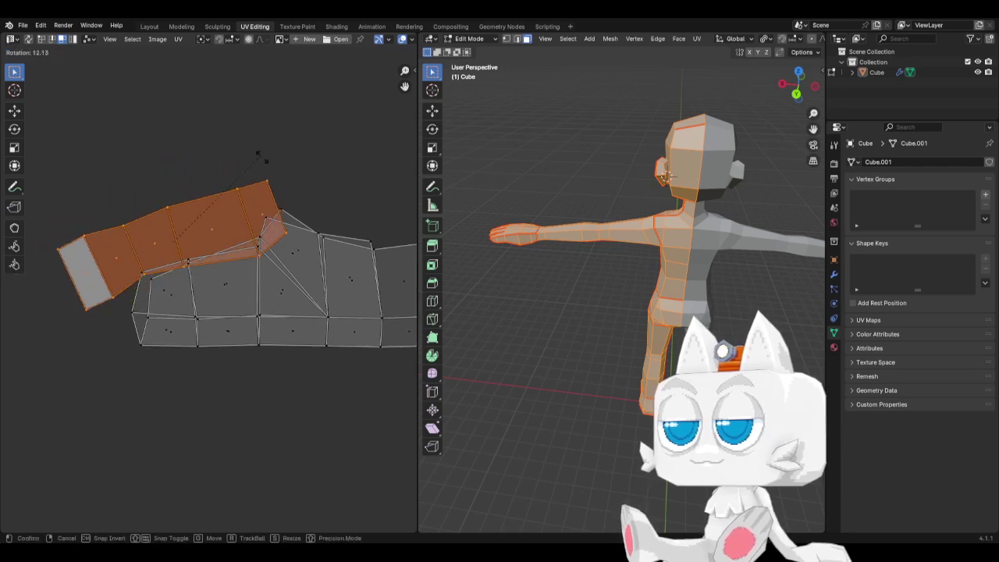
left_click(269, 199)
key("g")
left_click(268, 161)
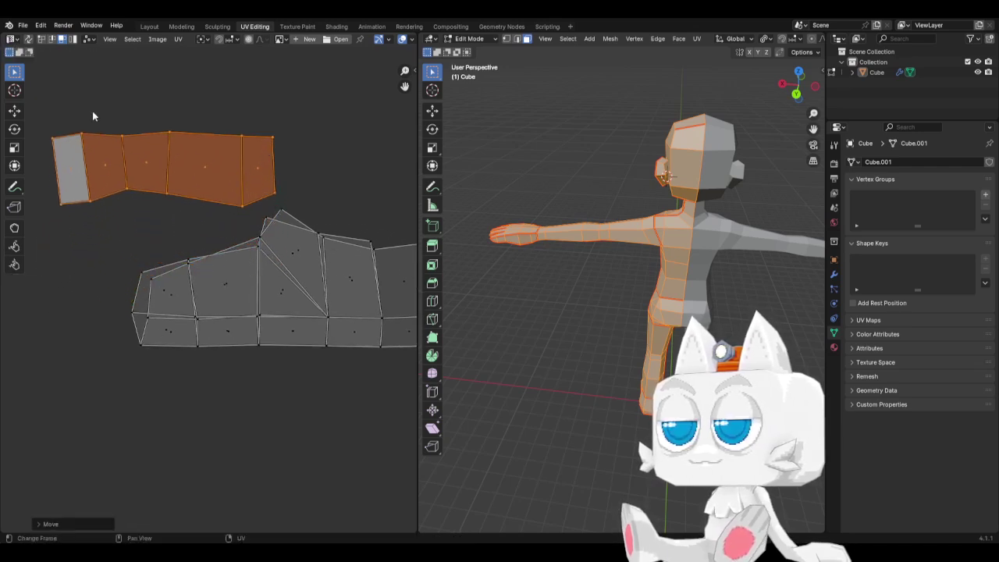
Switch to vertex selection and scale the overlapping vertices to 0 at two points on the foot's upper edge near the heel
key("1")
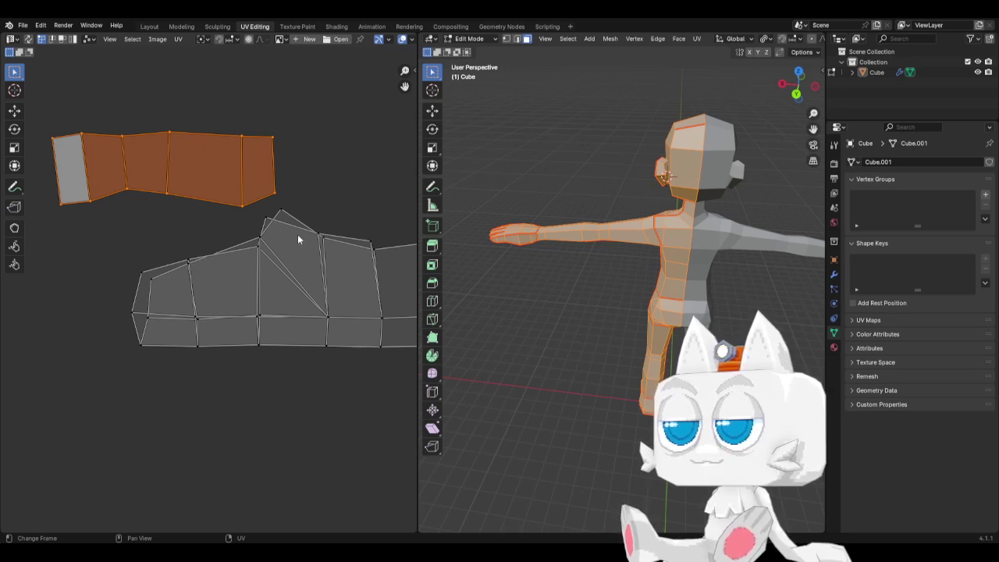
middle_click_drag(342, 243, 285, 232)
left_click_drag(304, 217, 323, 249)
key("s")
key("0")
key("Return")
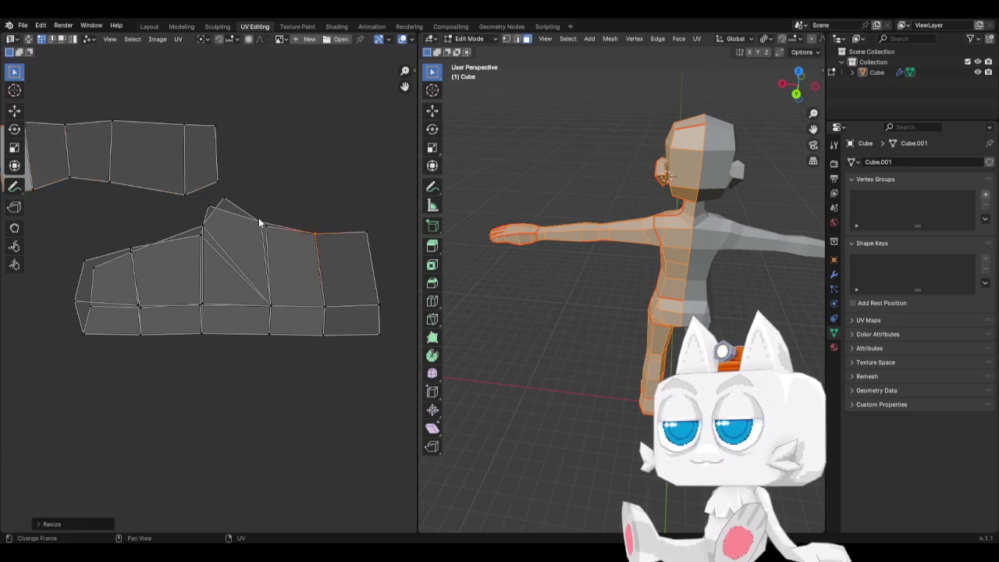
left_click_drag(259, 218, 280, 241)
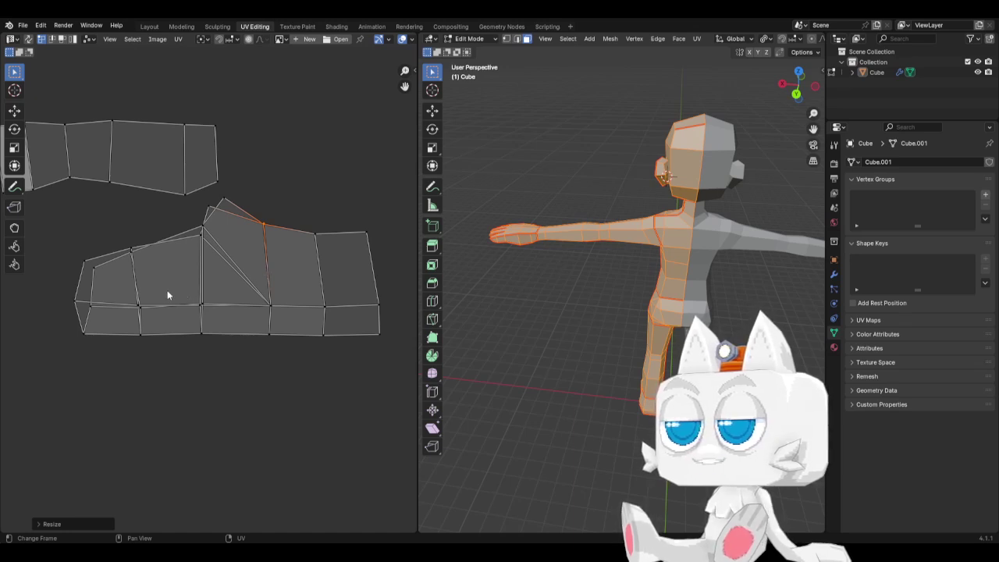
Scale the overlapping vertices to 0 at the middle column on the sole strip's top edge
left_click(204, 305)
key("s")
key("0")
key("Return")
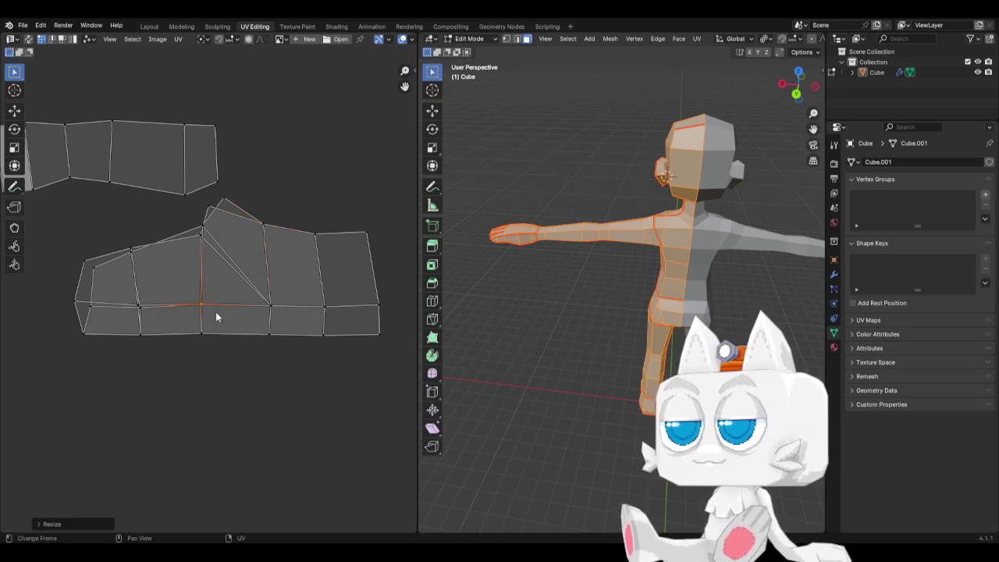
Scale the overlapping vertices to 0 at the foot's middle upper point, at the peak and at both ends of the toe-side column line
left_click_drag(187, 209, 220, 256)
key("s")
left_click(219, 255)
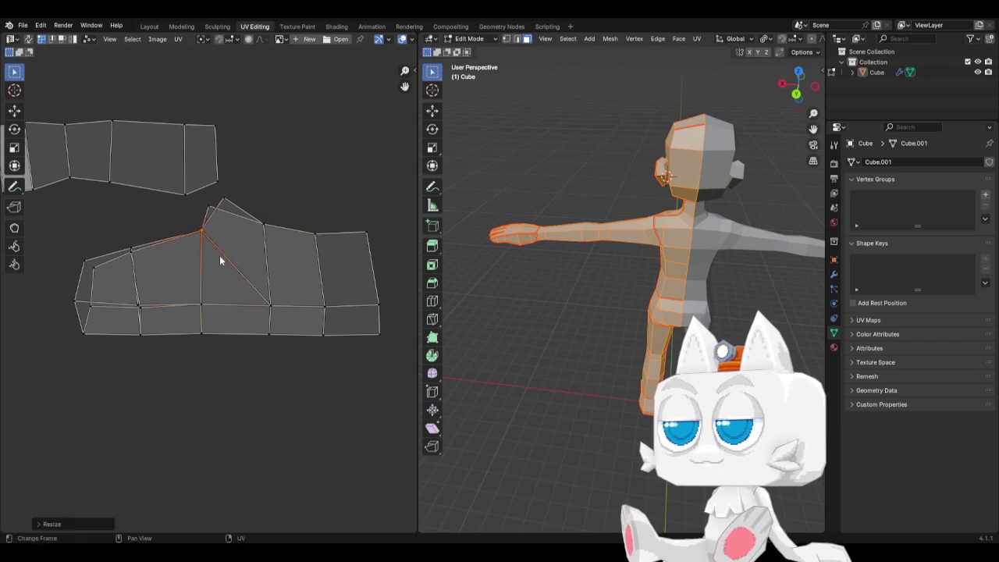
left_click_drag(200, 195, 234, 217)
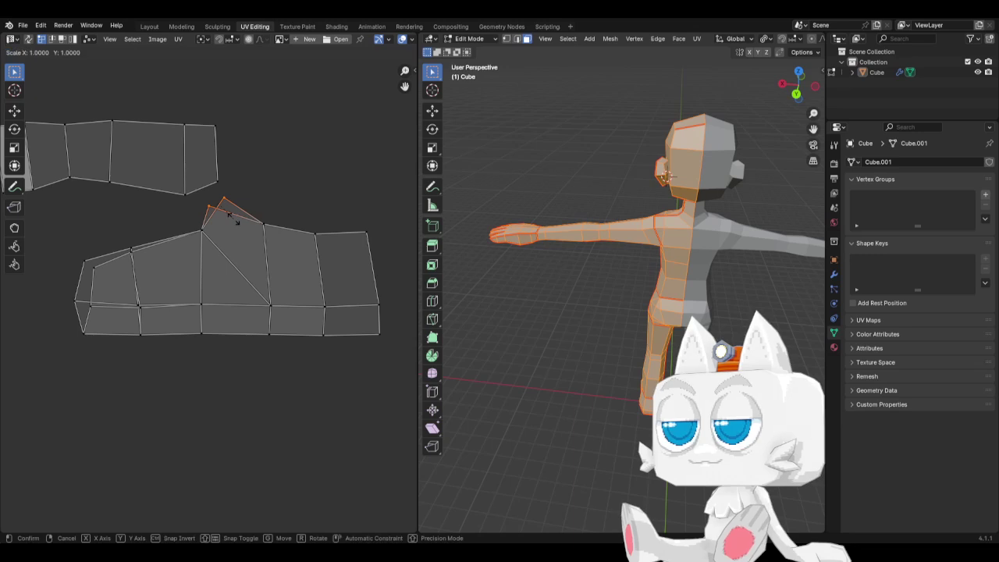
left_click(133, 252)
left_click_drag(133, 293, 150, 316)
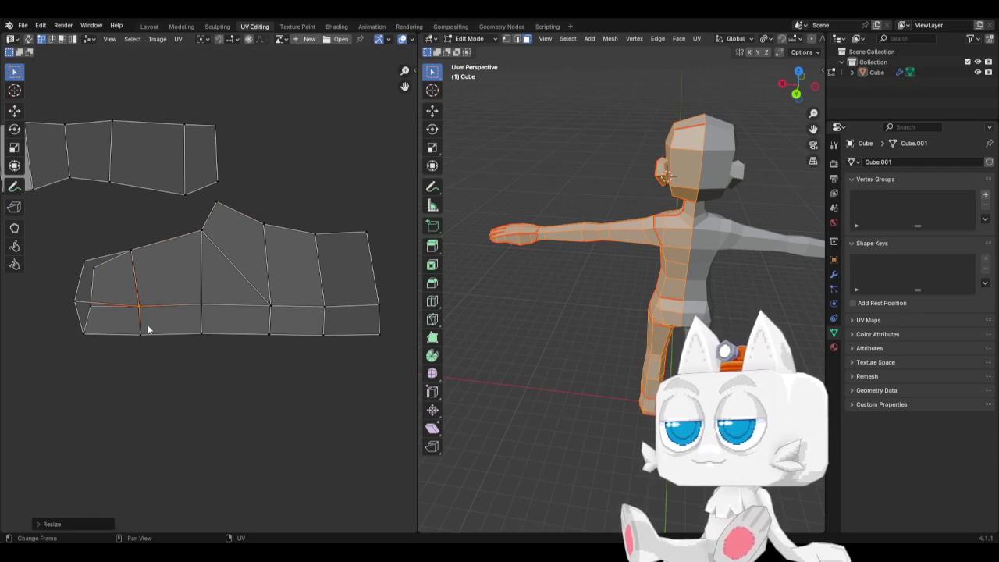
Scale the overlapping vertices to 0 at the toe's lower and upper corners, and shift the upper corner slightly inward
left_click_drag(41, 283, 101, 314)
key("s")
key("0")
key("Return")
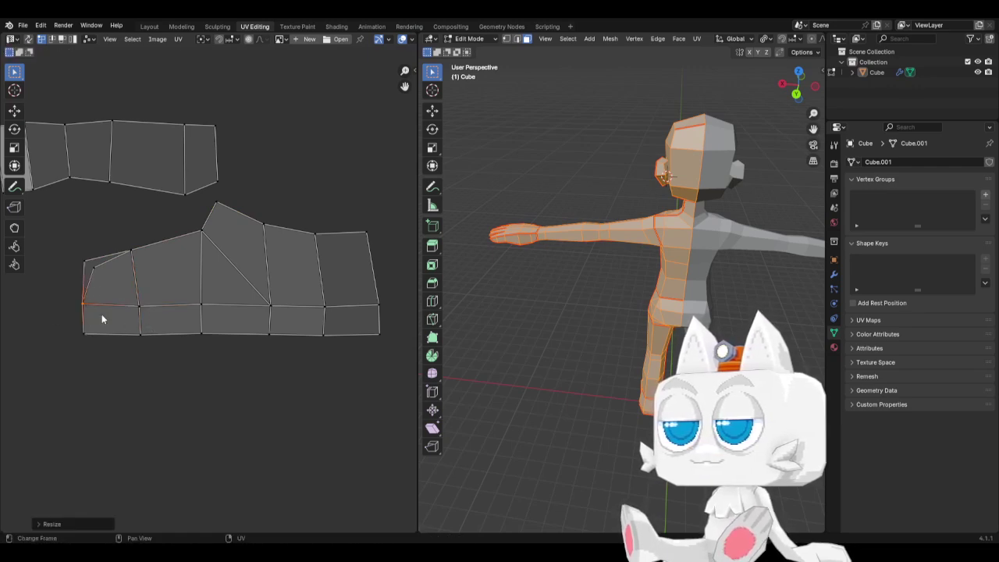
left_click_drag(70, 258, 102, 282)
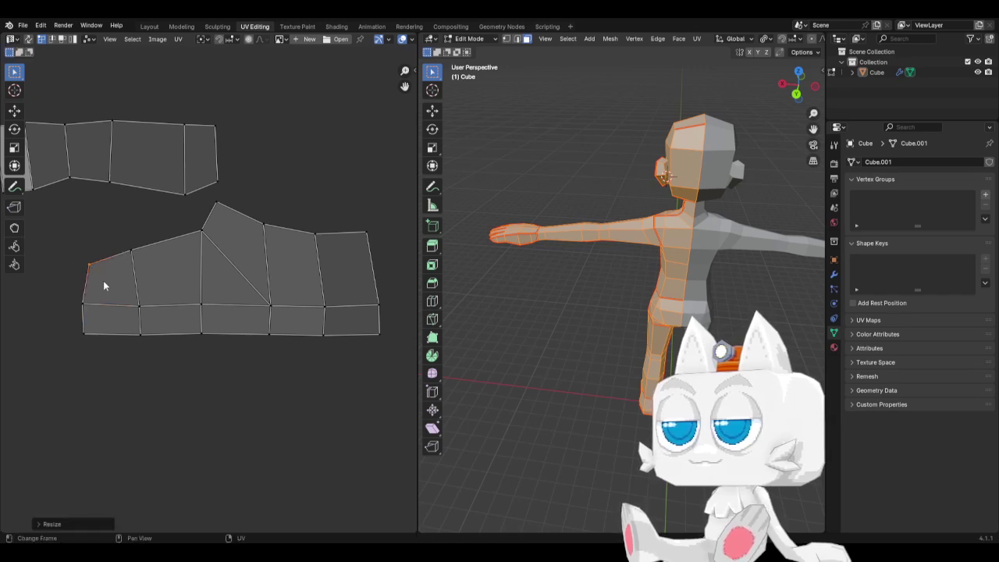
key("g")
left_click(110, 286)
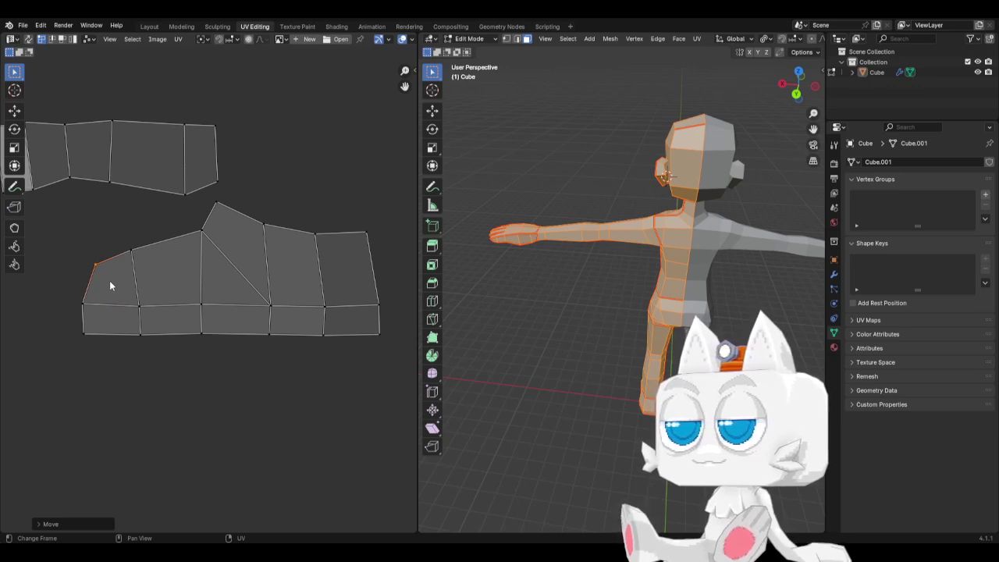
Snap the 2D cursor to the two vertices of the upper strip's right end edge
scroll(132, 267, "down", 3)
scroll(131, 267, "up", 1)
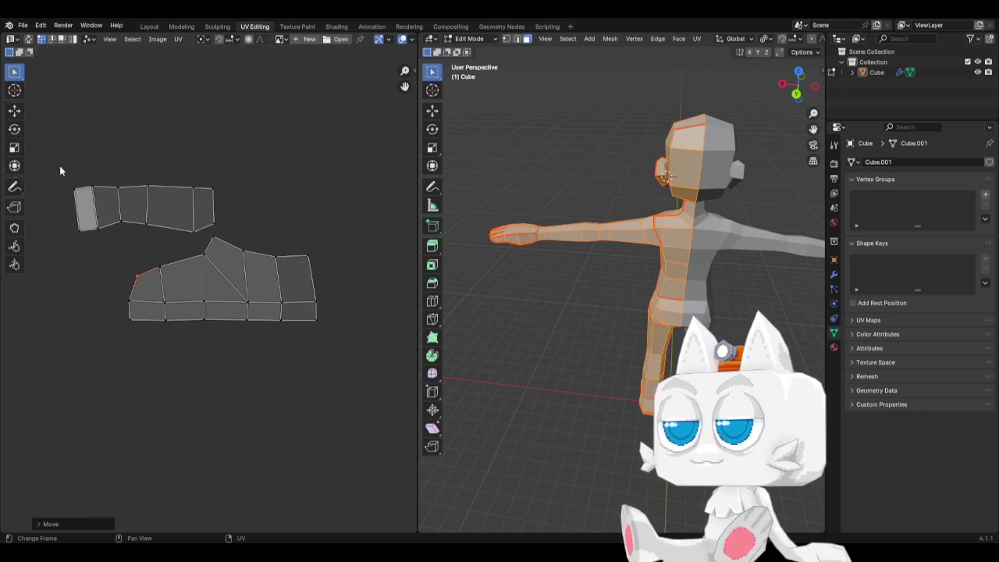
left_click_drag(59, 166, 129, 238)
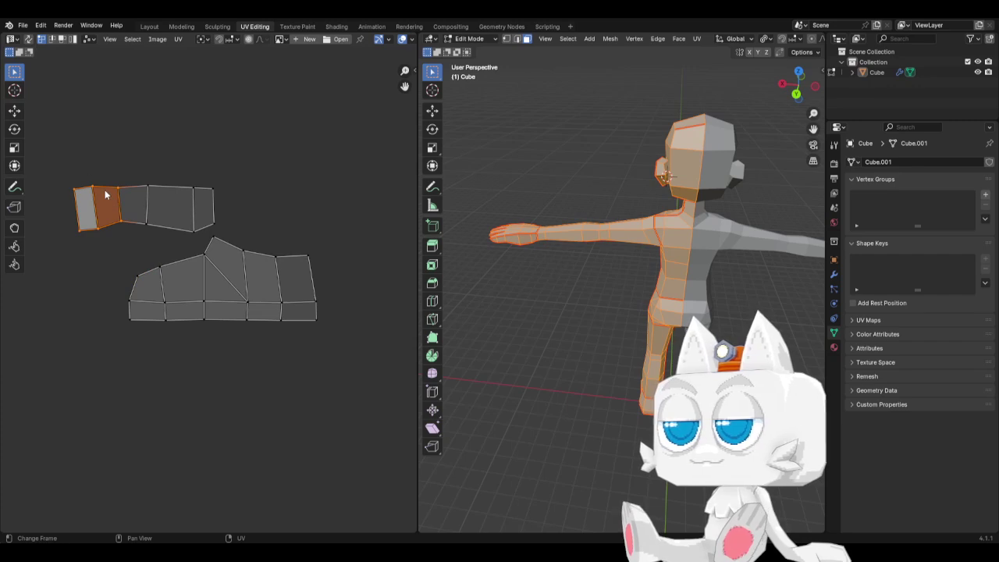
left_click_drag(201, 184, 232, 217)
key("shift+s")
left_click(224, 236)
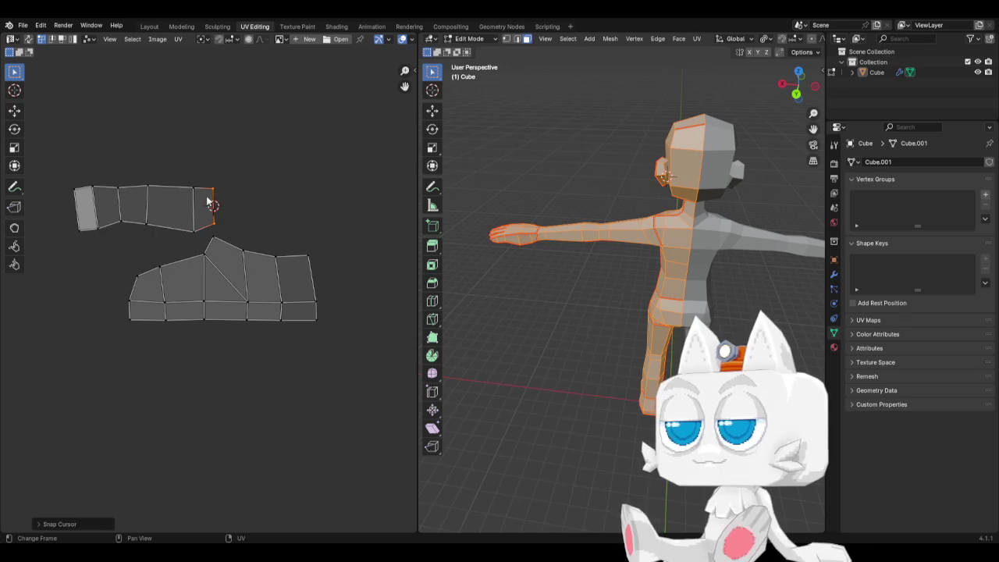
Snap the strip's second vertical edge from the right to the cursor with offset and slide it into place along X
left_click_drag(183, 172, 200, 246)
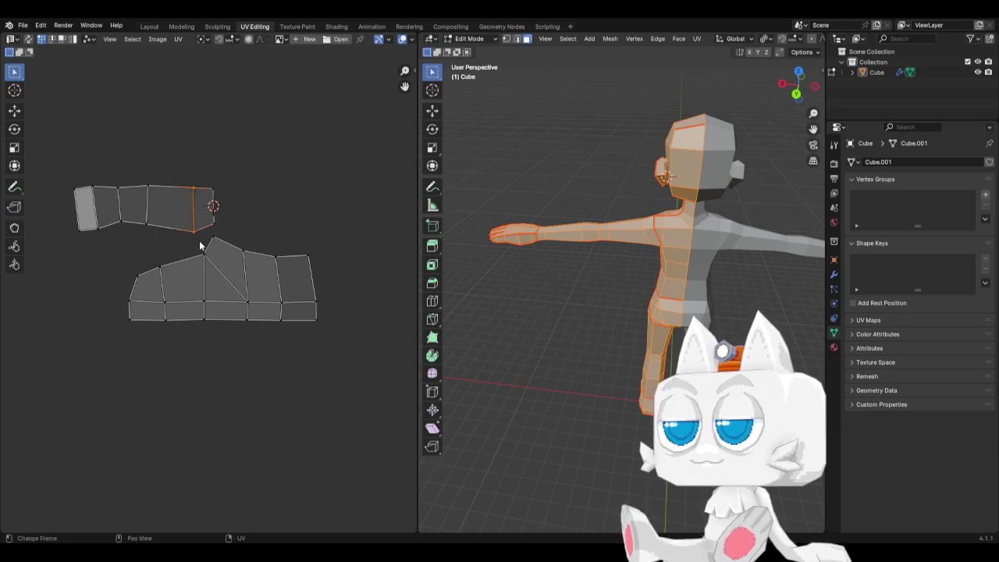
key("shift+s")
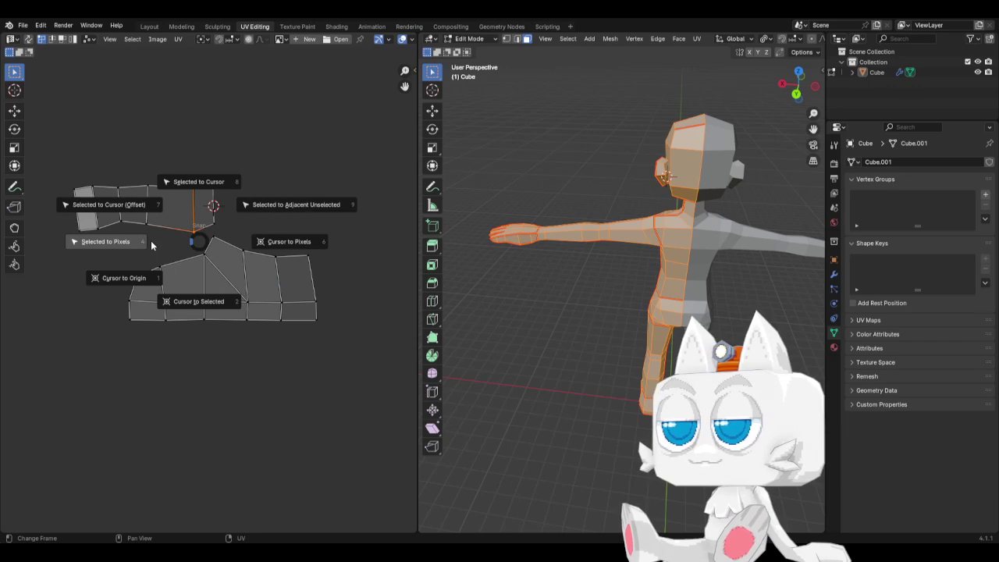
left_click(109, 206)
key("g")
key("x")
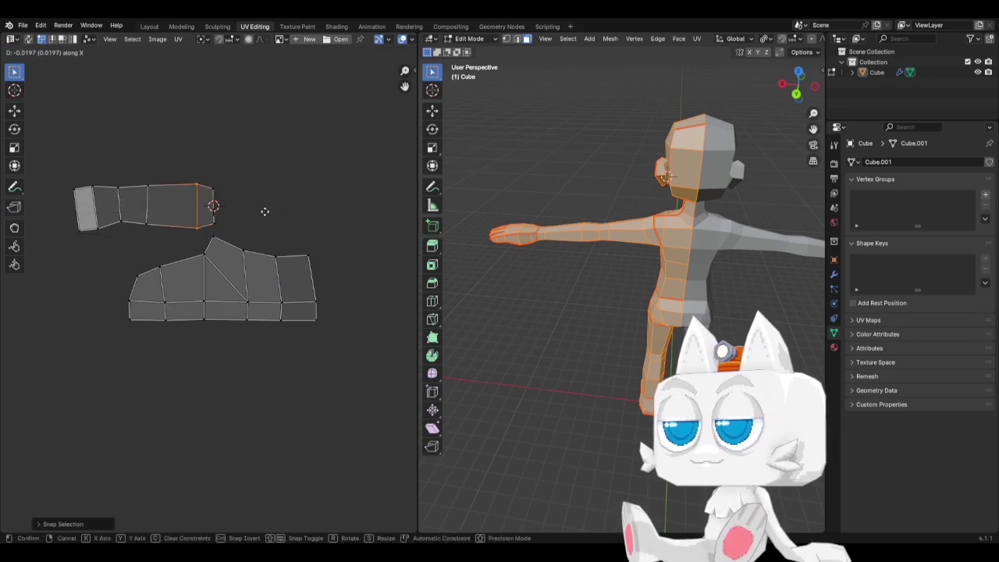
left_click(254, 211)
Straighten the strip's third vertical edge from the right, snap it to the cursor with offset and slide it back along X
left_click_drag(134, 177, 156, 239)
key("0")
key("Return")
key("shift+s")
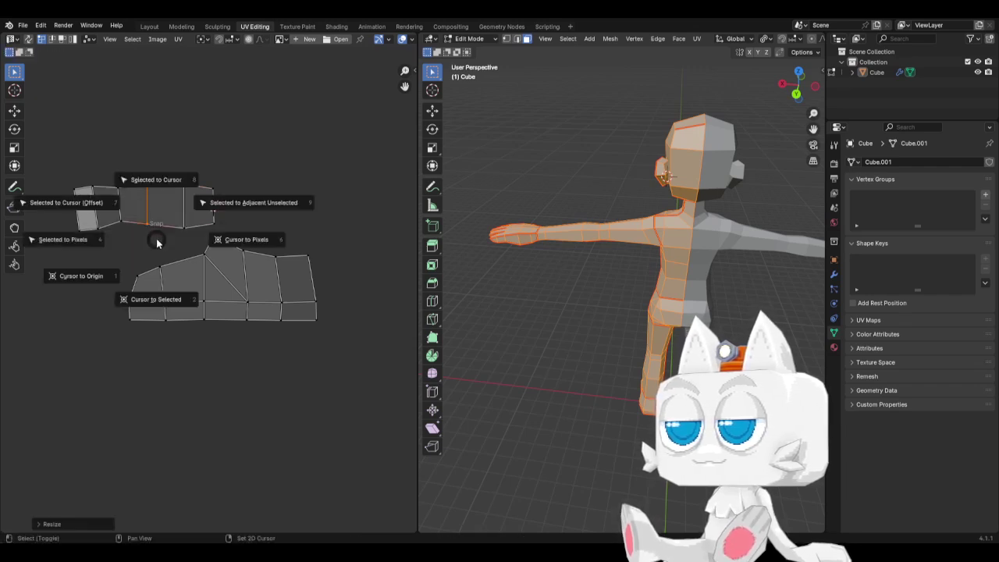
left_click(96, 204)
key("g")
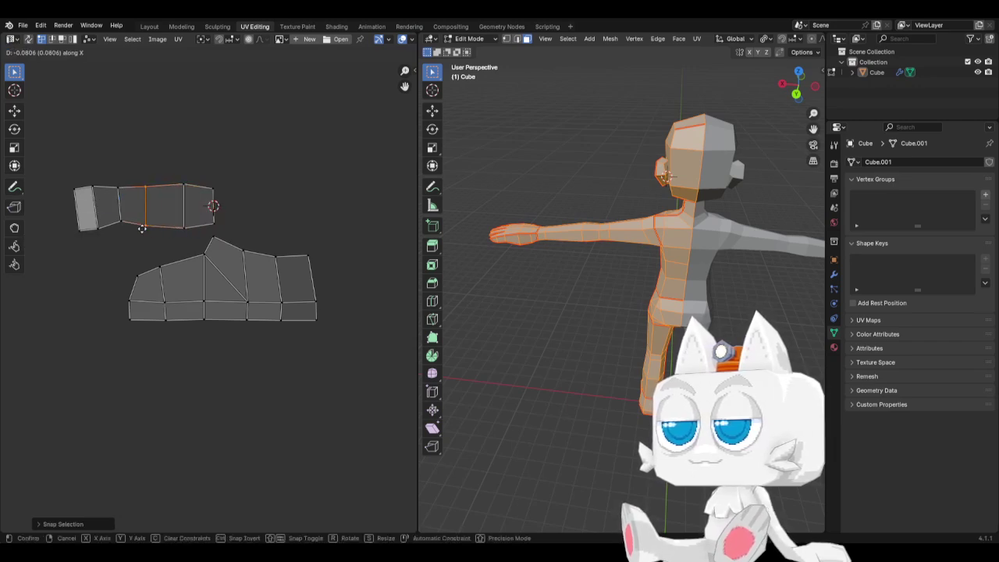
left_click(113, 195)
Scale the strip's fourth vertical edge from the right to 0 along X, then center it on the cursor with offset and reposition it along X
left_click_drag(105, 174, 128, 230)
key("s")
key("x")
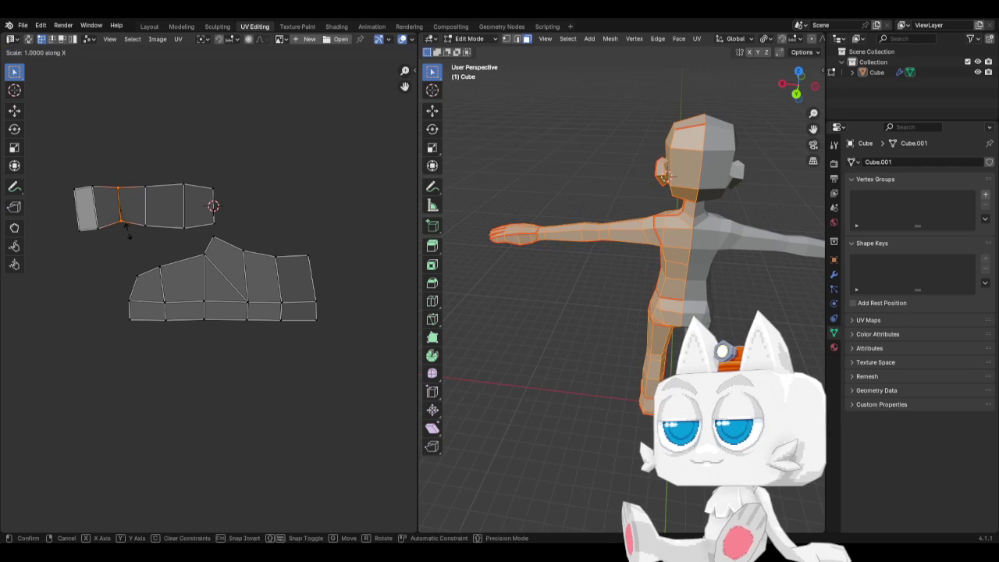
key("0")
key("Return")
key("shift+s")
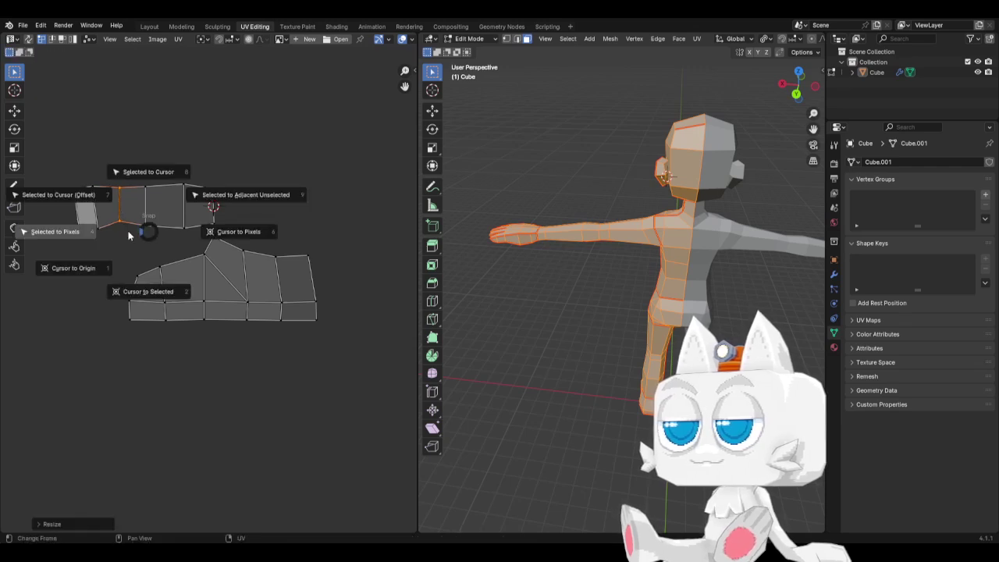
left_click(82, 197)
key("g")
key("x")
left_click(412, 194)
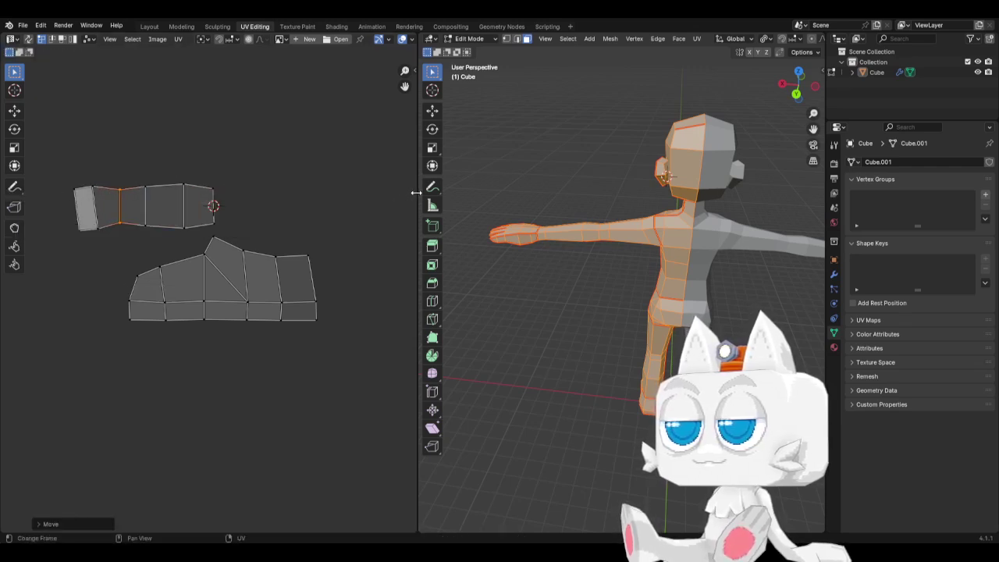
Select the strip's left end face and rotate it so that it stands upright
left_click_drag(65, 180, 109, 265)
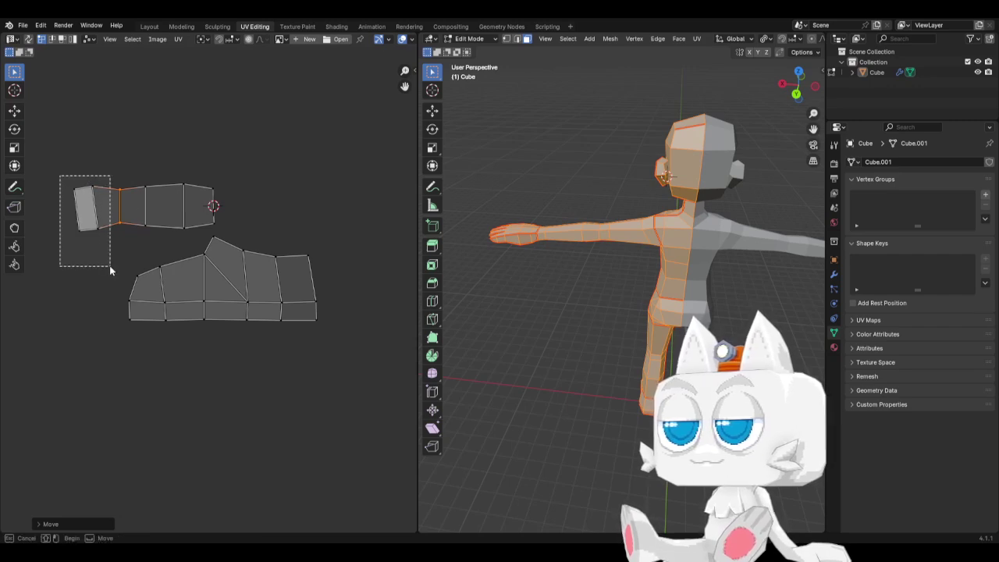
key("r")
right_click(100, 271)
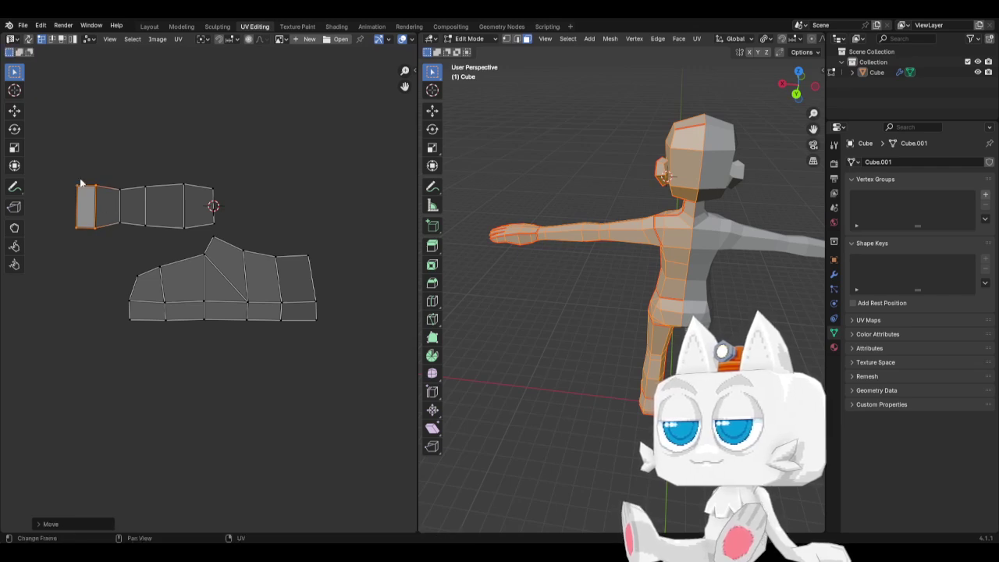
Scale the left end face's inner edge to 0 along X and select its outer edge
left_click_drag(82, 170, 111, 238)
key("s")
key("x")
key("0")
left_click(110, 243)
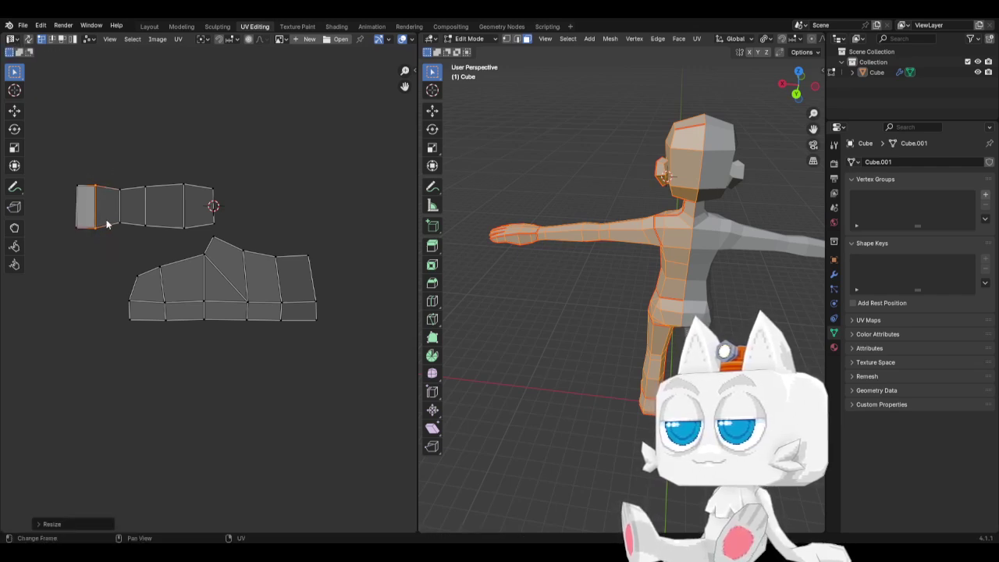
left_click_drag(58, 171, 88, 266)
key("s")
key("0")
left_click(87, 262)
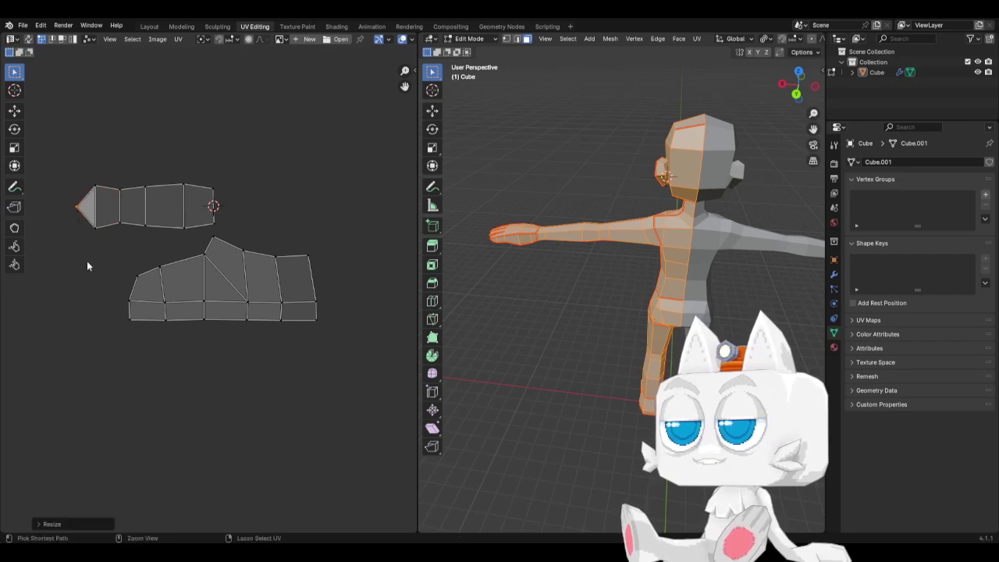
key("ctrl+z")
Straighten the left end face's outer edge vertically by scaling it along X only
key("s")
key("x")
left_click(86, 265)
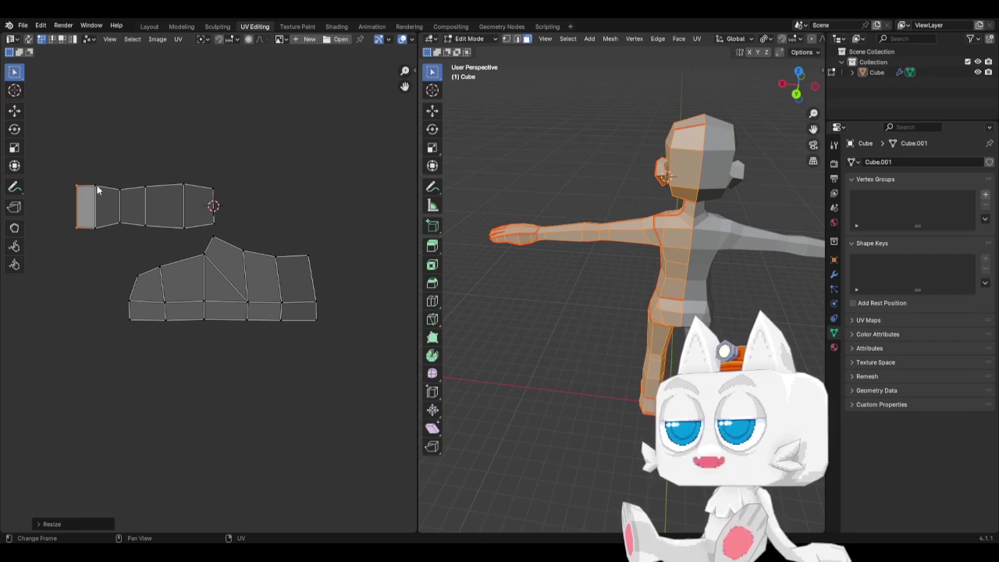
left_click_drag(81, 176, 104, 245)
key("shift+s")
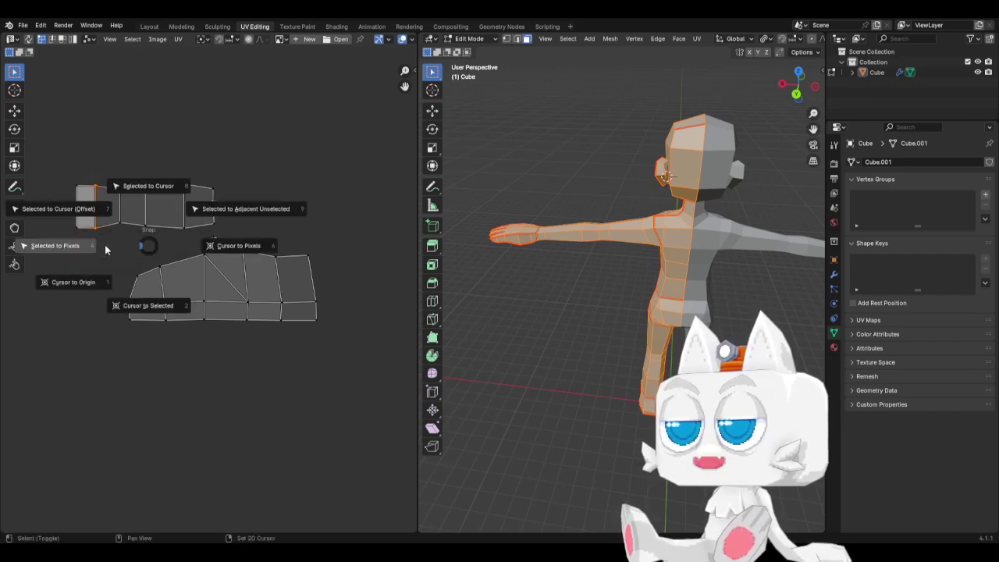
left_click(73, 282)
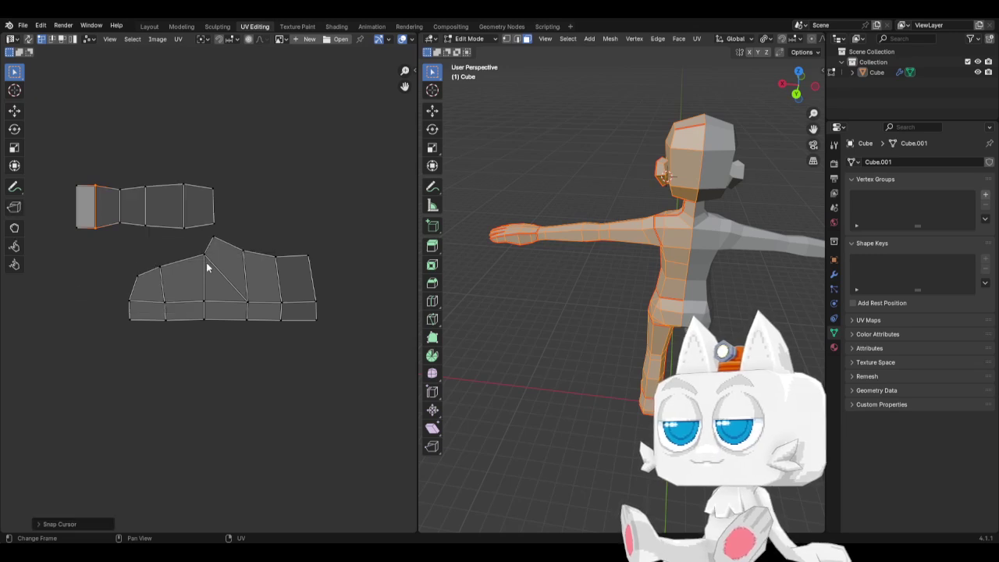
Snap the 2D cursor to the strip's right end edge, then center the left end face's inner edge on it with offset and move it along X
left_click_drag(205, 177, 230, 231, "shift")
key("shift+s")
left_click(228, 284)
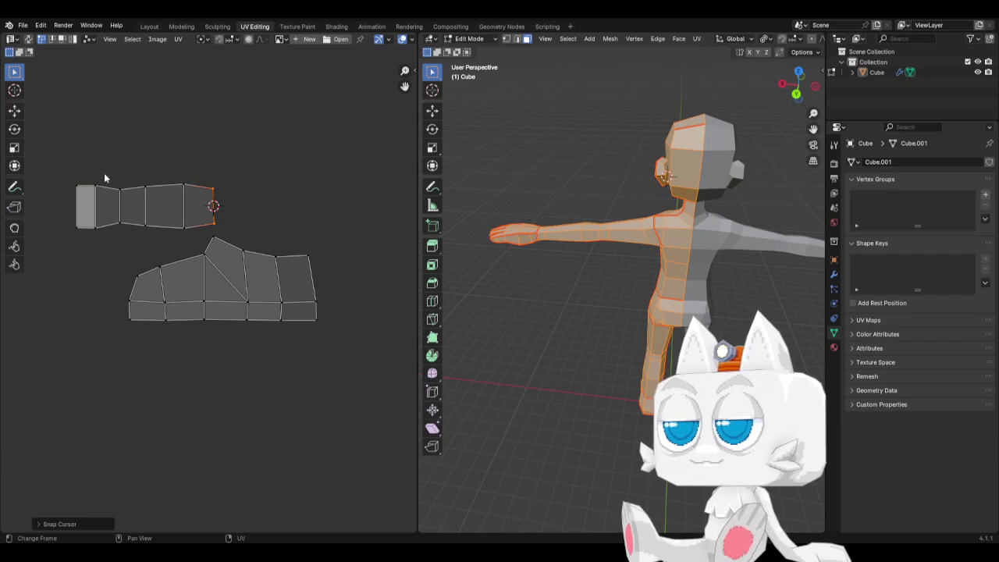
left_click_drag(105, 175, 98, 251, "shift")
key("shift+s")
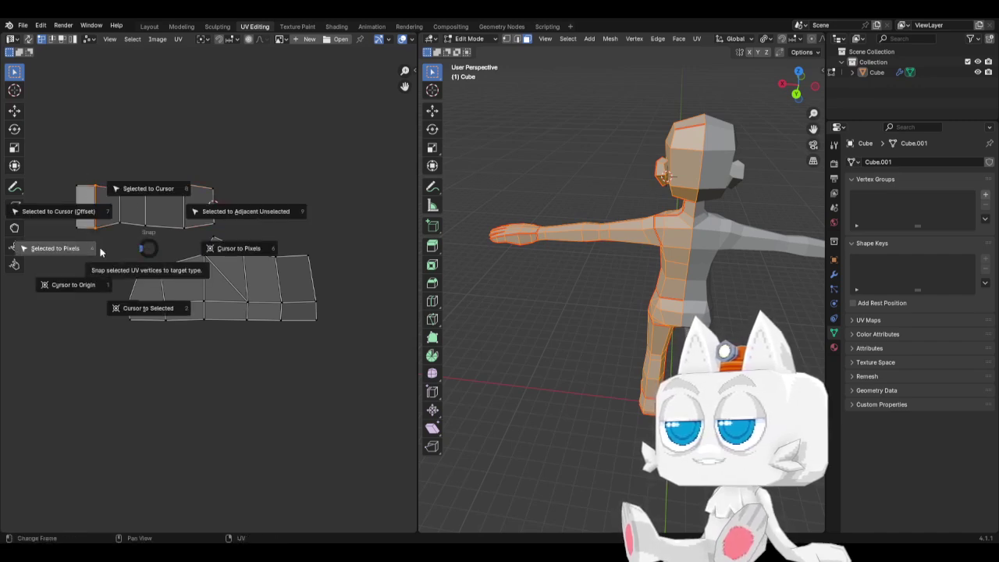
left_click(85, 213)
key("g")
key("x")
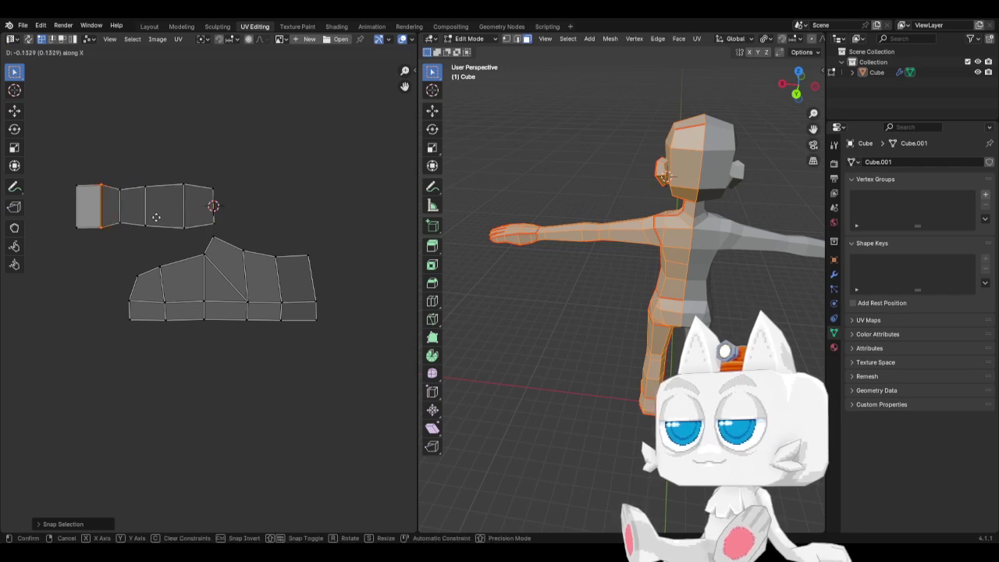
left_click(156, 217)
Snap the 2D cursor to the left end face's inner edge and select the face's outer edge
left_click_drag(64, 172, 47, 236)
key("shift+s")
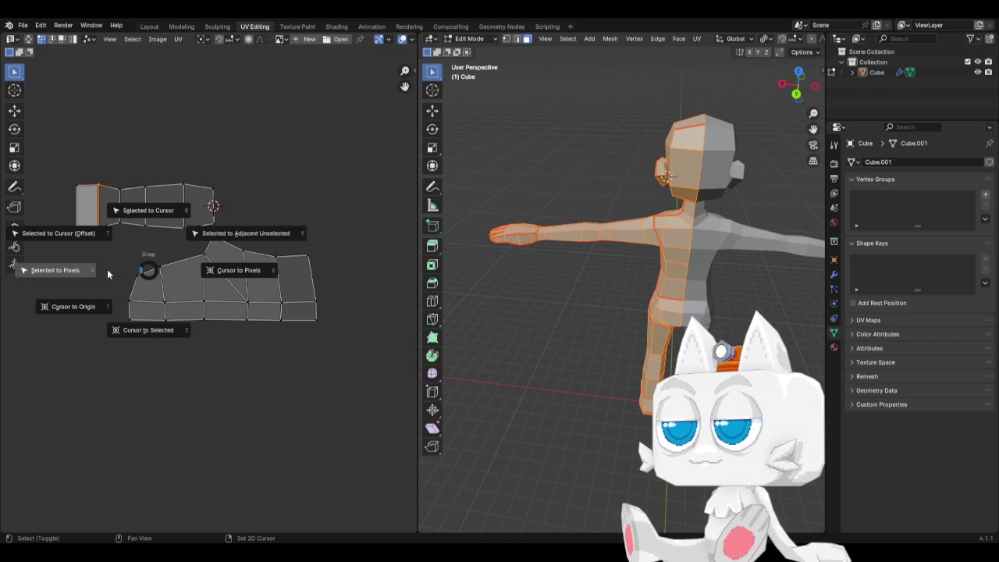
left_click(133, 330)
left_click_drag(60, 164, 89, 256)
key("shift+s")
left_click(56, 257)
key("g")
key("x")
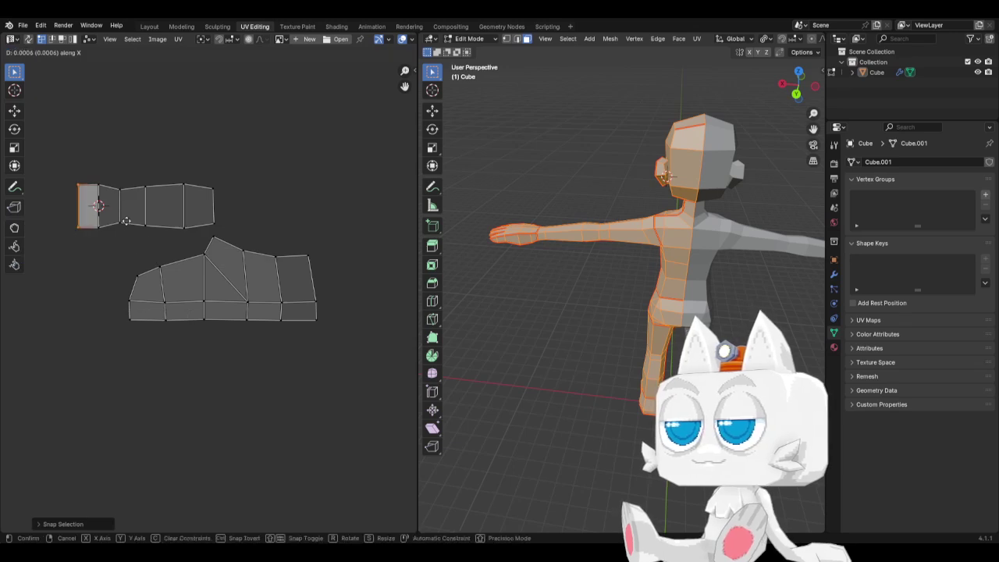
left_click(123, 225)
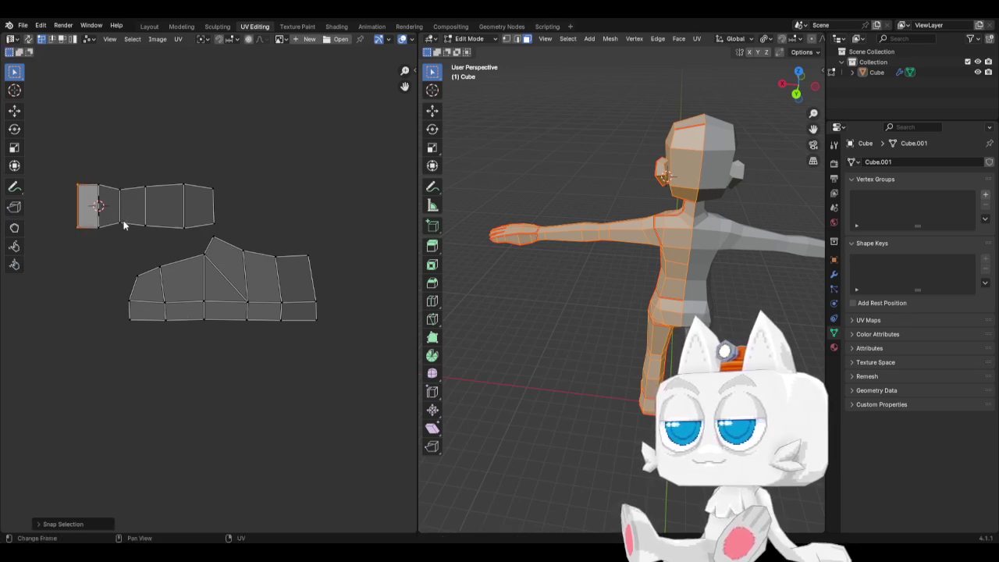
Snap the end face's outer edge to the cursor with offset and move it outward along X to restore the face's width
key("shift+s")
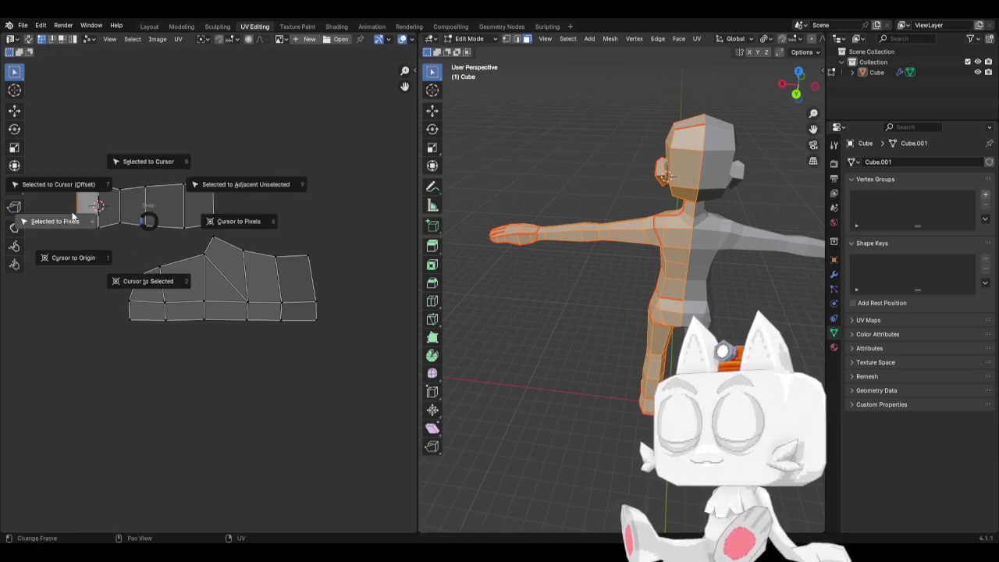
left_click(59, 185)
key("g")
key("x")
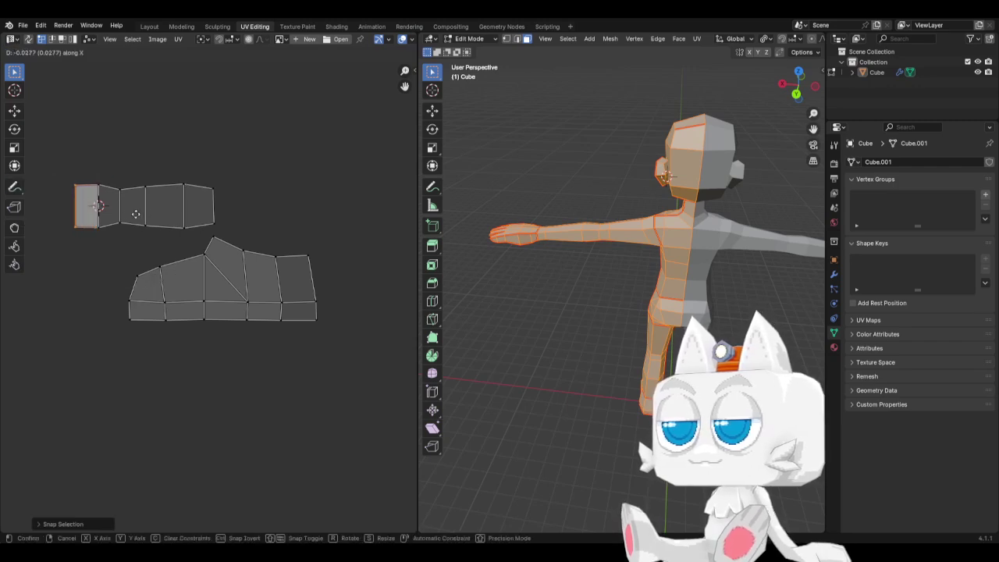
left_click(137, 217)
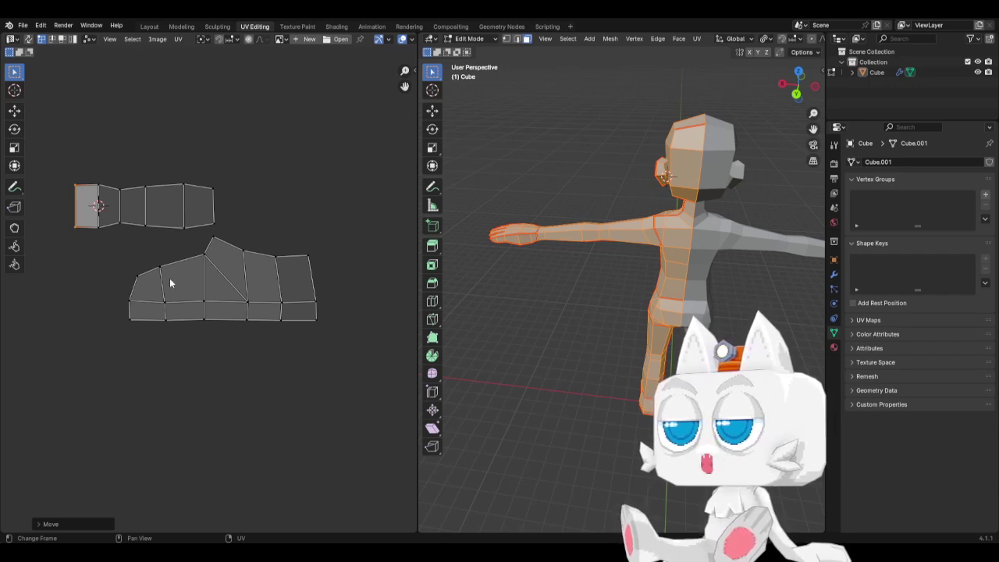
Flatten the sole strip's bottom and top edges by scaling each row of vertices to 0 along Y
scroll(164, 273, "down", 4)
left_click_drag(153, 302, 232, 323)
key("s")
key("y")
key("0")
key("Return")
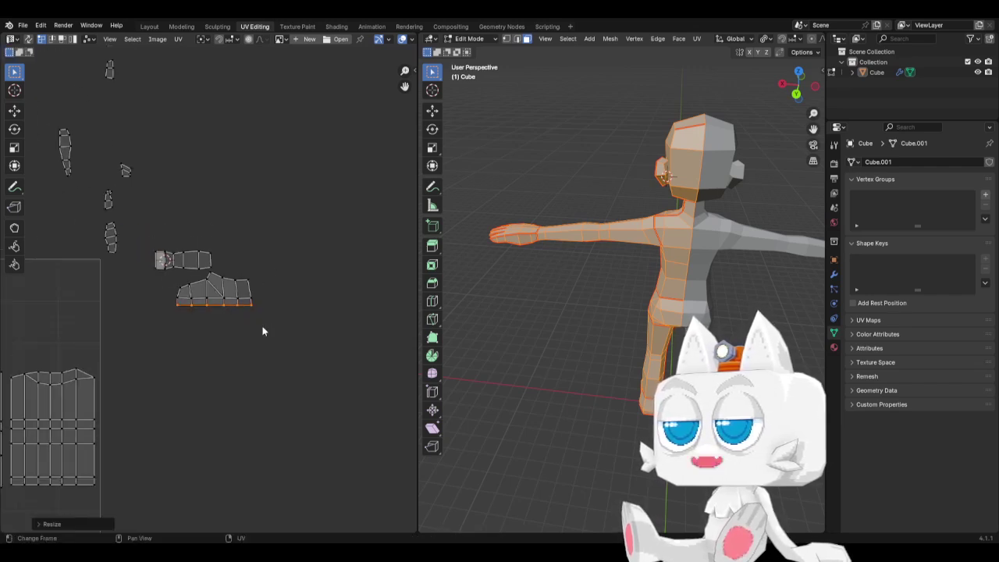
left_click_drag(161, 294, 270, 305)
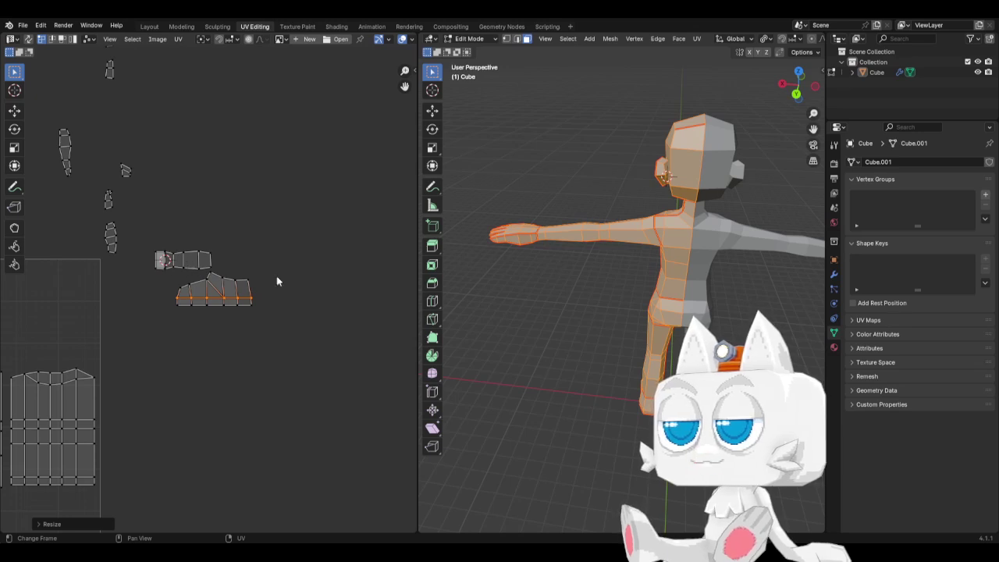
Select the foot's sole faces up to the seams and move their UV island down beside the UV grid
middle_click_drag(665, 177, 669, 296)
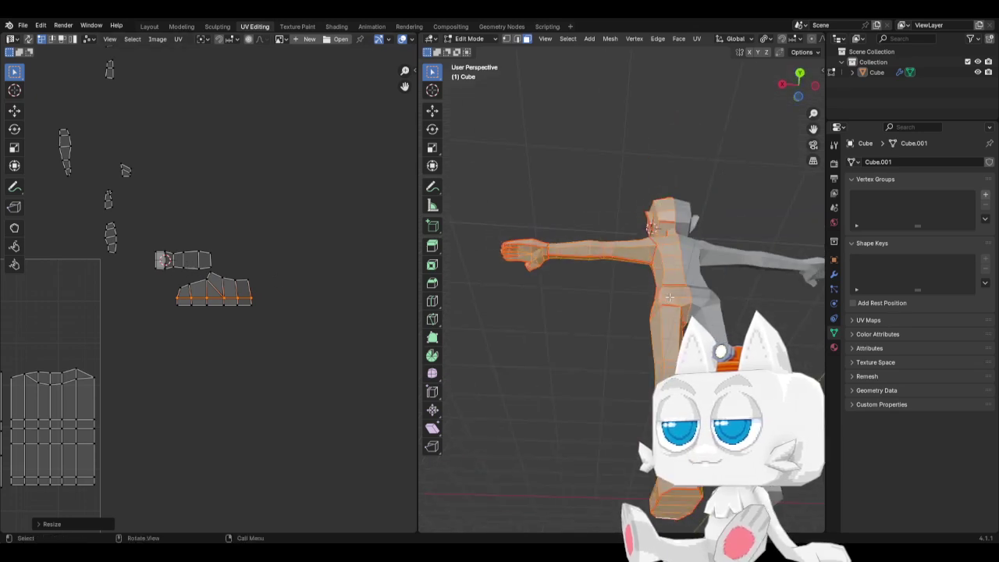
left_click(685, 491)
key("ctrl+l")
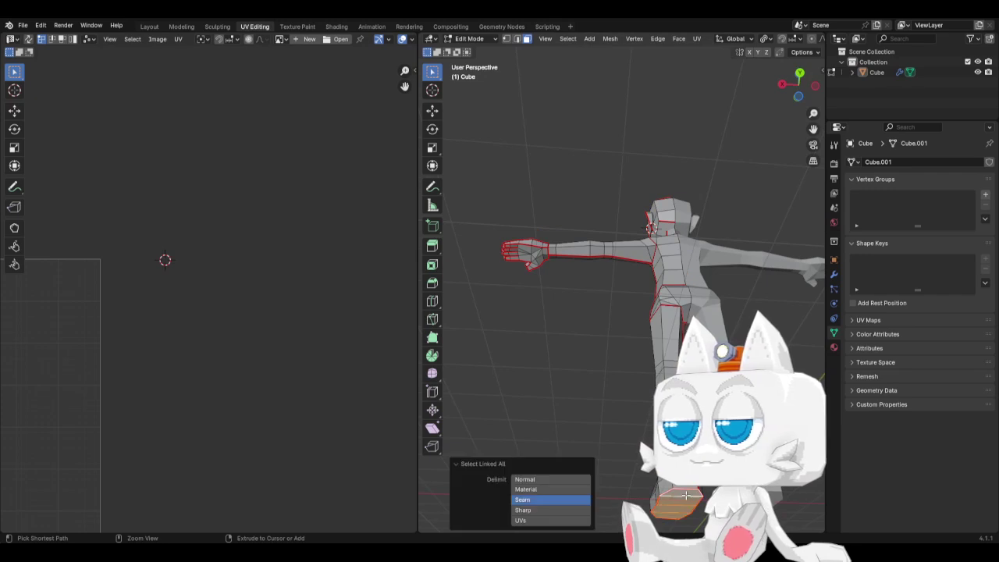
scroll(172, 262, "down", 5)
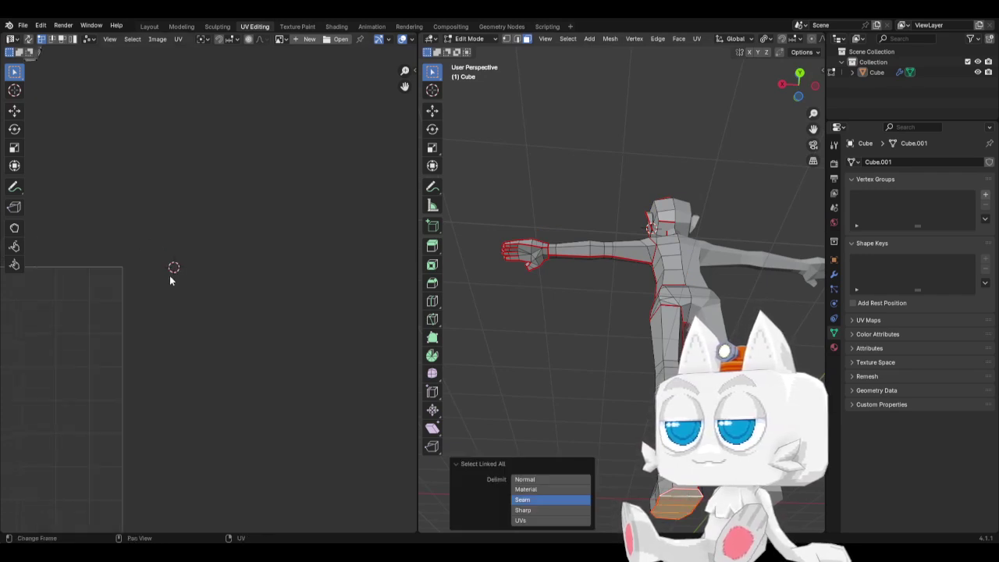
key("a")
key("g")
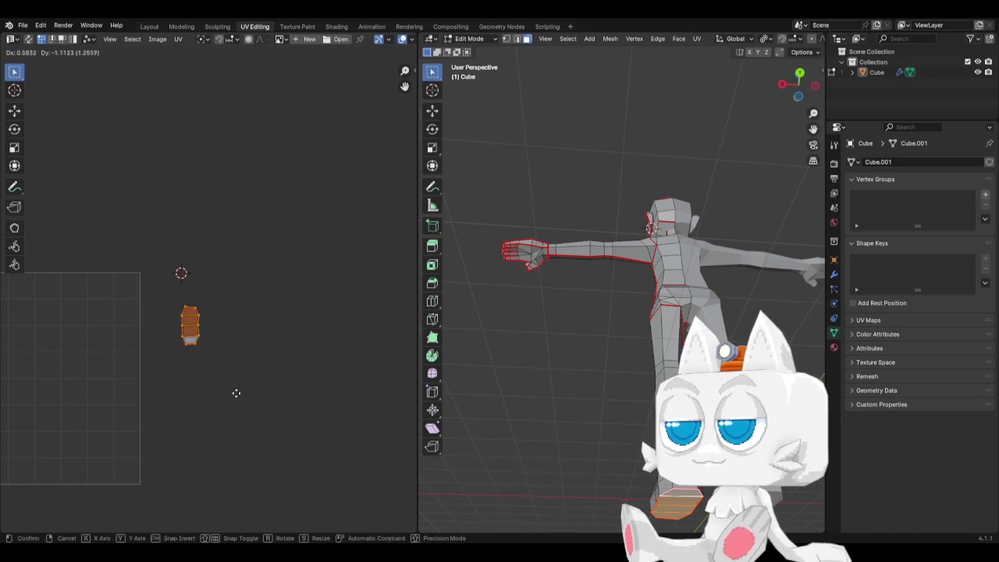
left_click(236, 394)
Rotate the sole UV island about a quarter turn so it lies horizontally
key("r")
left_click(223, 295)
key("r")
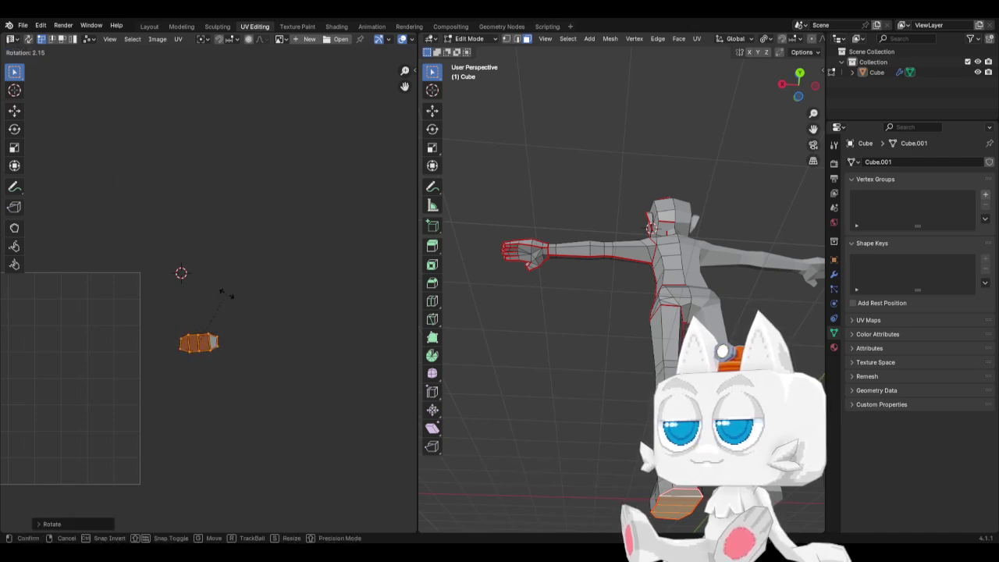
left_click(233, 300)
Bring all UV islands back into view and place the sole island directly below the side-of-foot island
key("a")
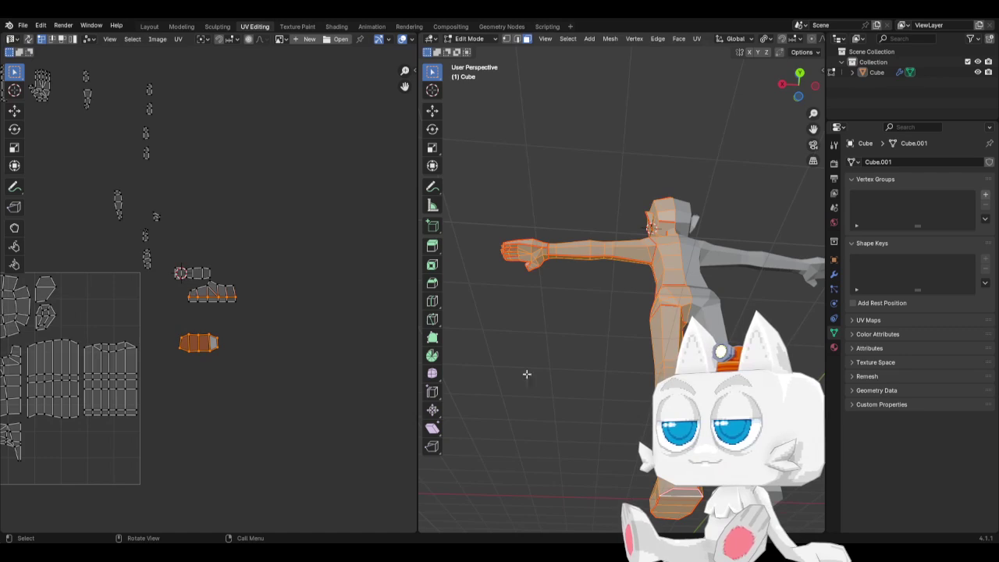
key("g")
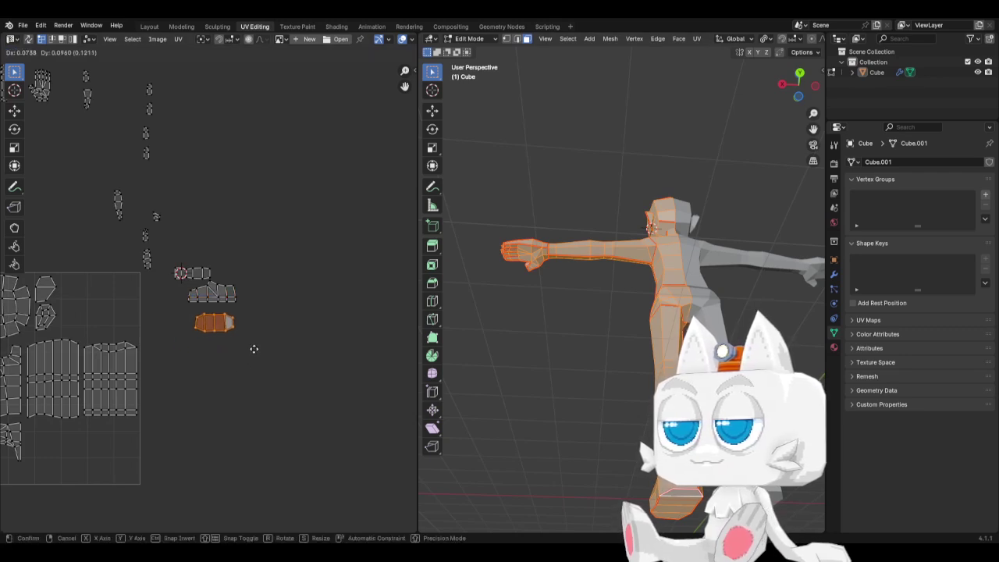
left_click(248, 345)
scroll(248, 345, "up", 5)
key("g")
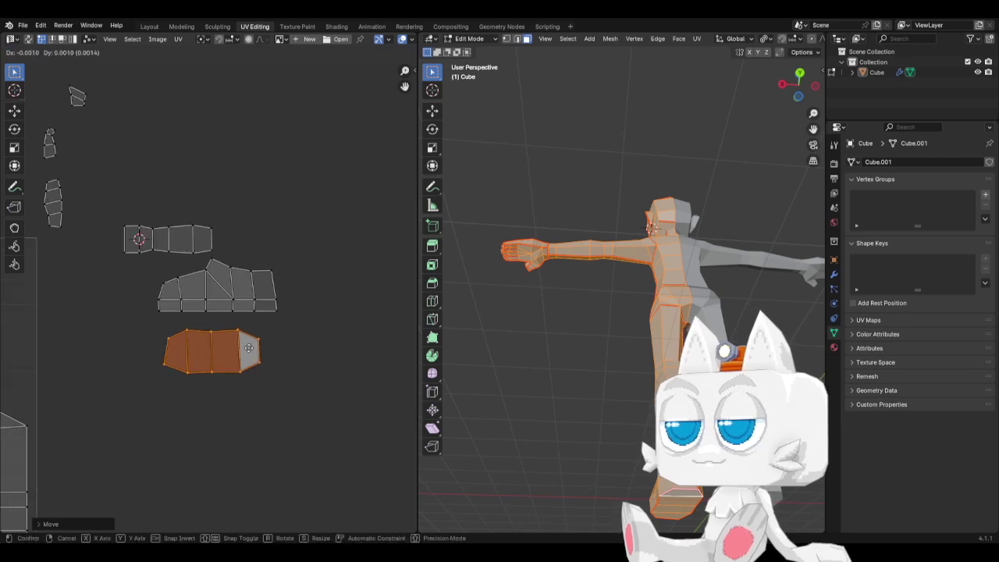
left_click(244, 337)
scroll(244, 337, "up", 4)
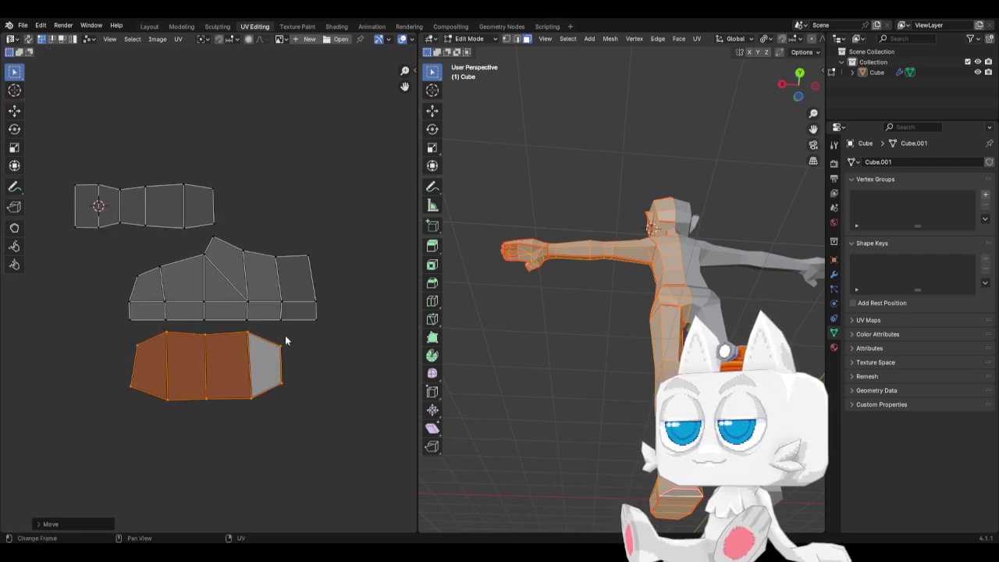
Try to align the sole island's right end edge with the side island's bottom vertex above it, using the 2D cursor
left_click(282, 326)
key("shift+s")
left_click_drag(267, 333, 293, 398)
key("g")
left_click(297, 411)
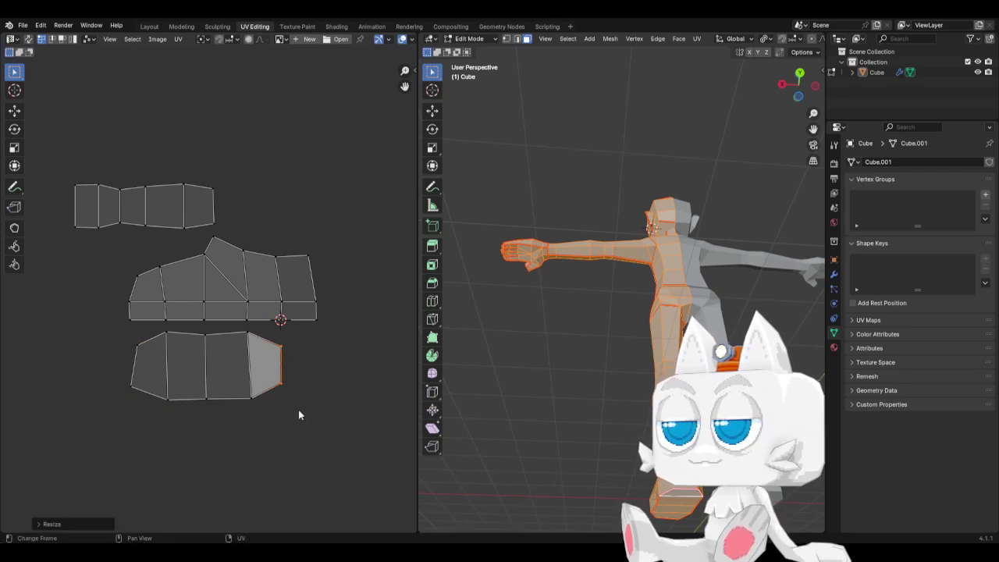
Align the sole's rightmost inner edge with the side island's vertex above it, using the 2D Cursor pivot and scaling to 0 along X
left_click_drag(235, 318, 256, 323)
left_click(254, 380)
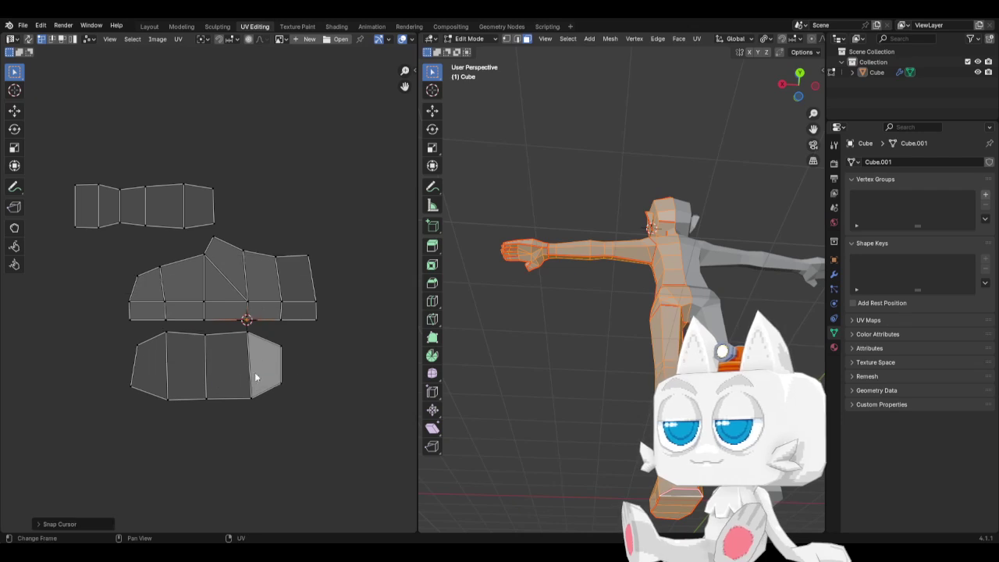
left_click_drag(239, 329, 257, 402)
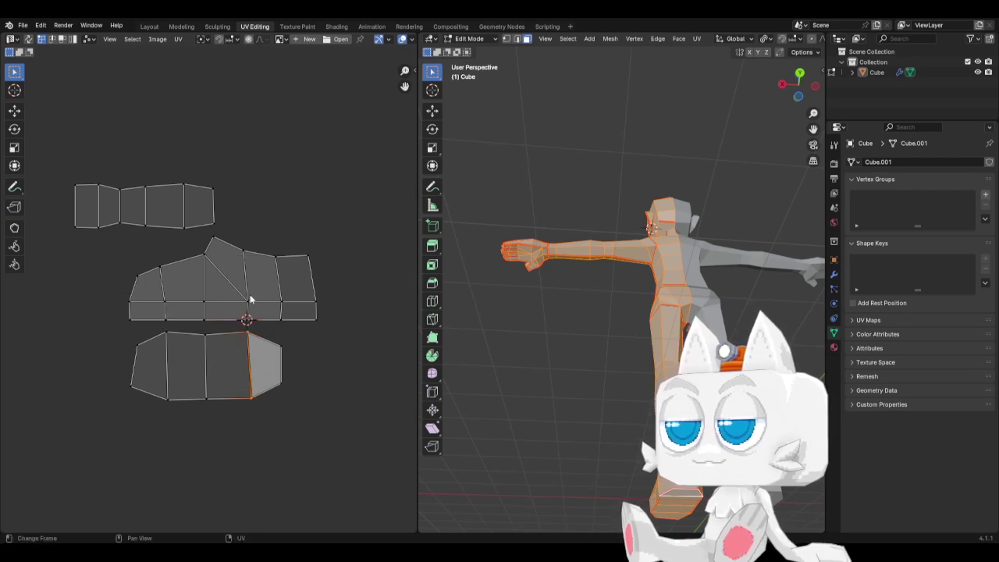
left_click(203, 39)
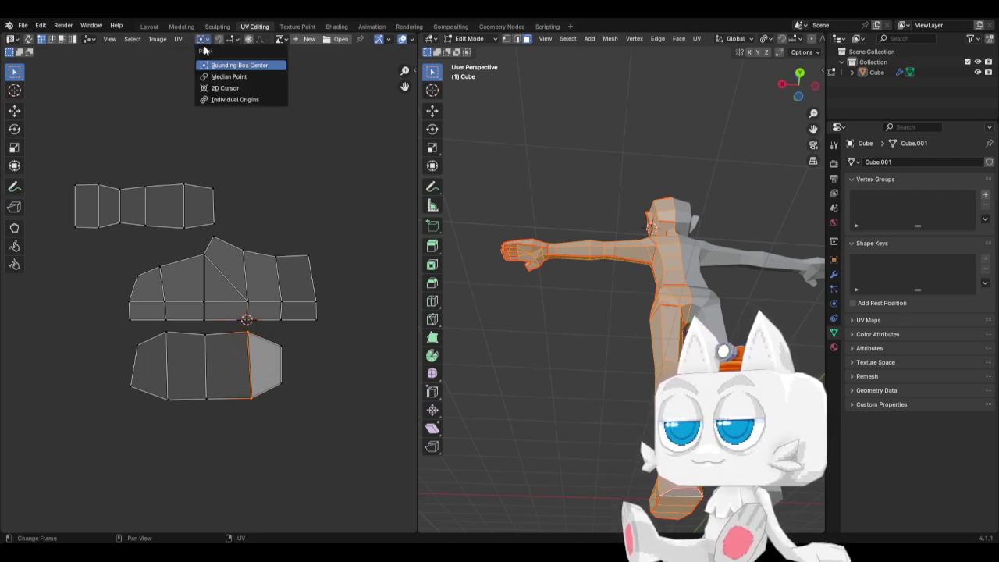
left_click(224, 87)
key("s")
key("x")
key("0")
key("Return")
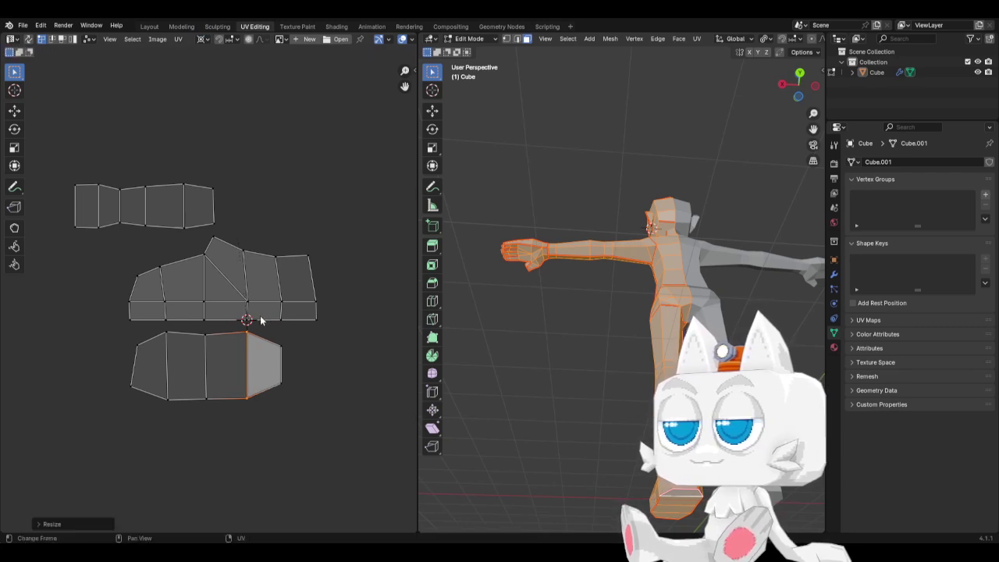
Snap the 2D cursor to the side island's bottom vertex above the sole's right end edge and scale that edge to 0 along X
left_click(286, 326)
key("shift+s")
left_click(286, 388)
left_click_drag(273, 335, 299, 398)
key("s")
key("x")
key("0")
key("Return")
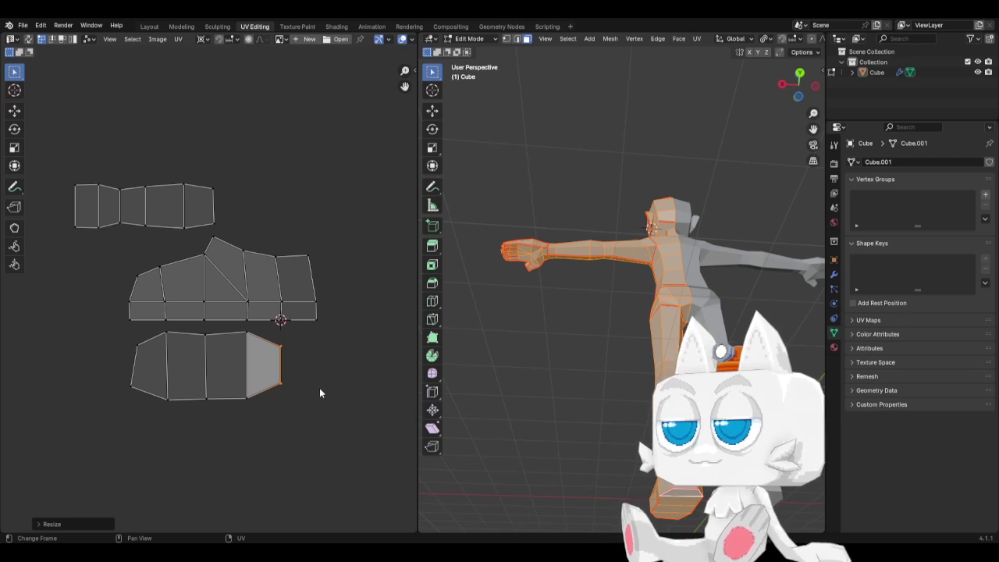
Align the sole's middle edge with the side island's bottom vertex above it by snapping the 2D cursor there and scaling to 0 along X
left_click(190, 317)
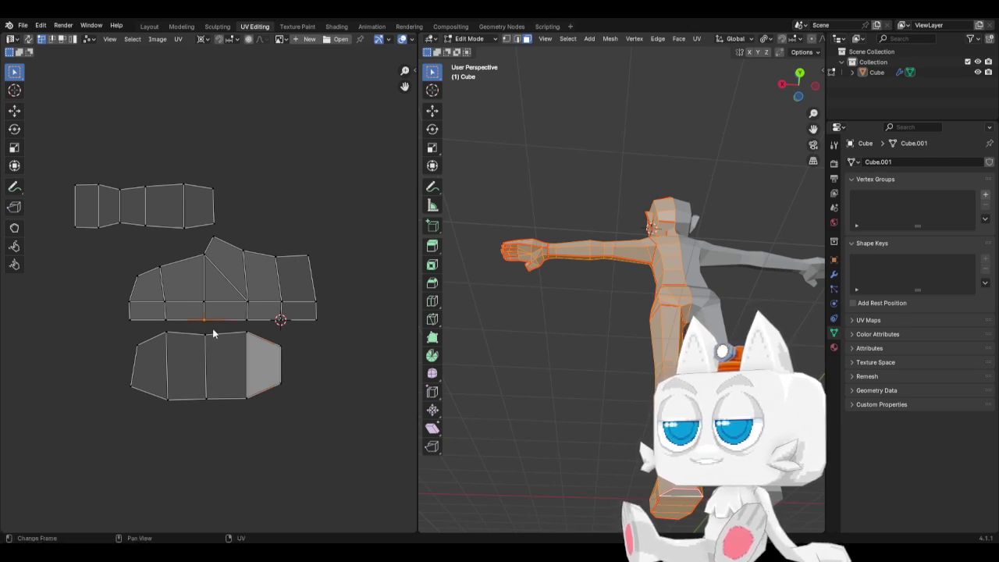
key("shift+s")
left_click(213, 374)
left_click_drag(192, 331, 218, 421)
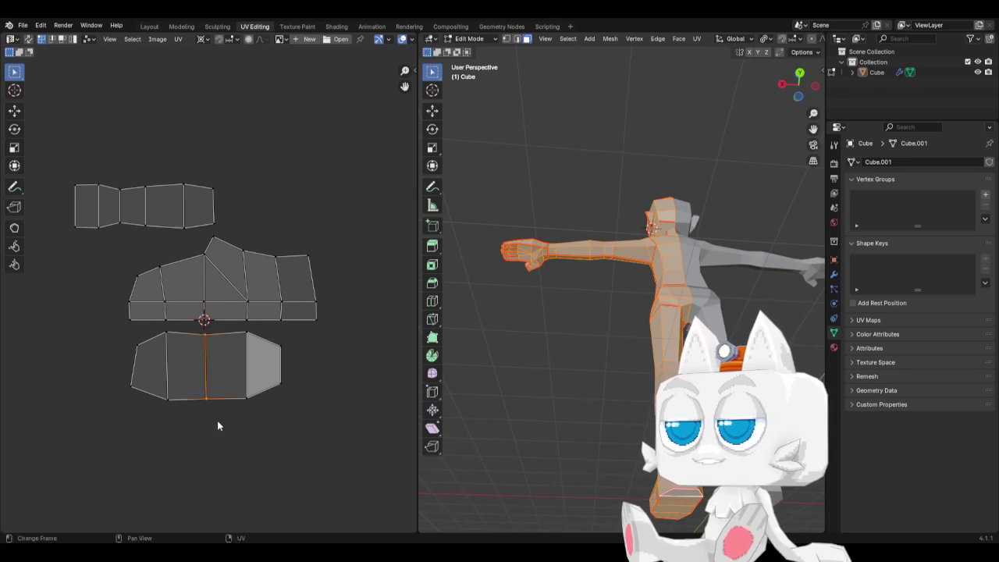
key("s")
key("x")
key("0")
key("Return")
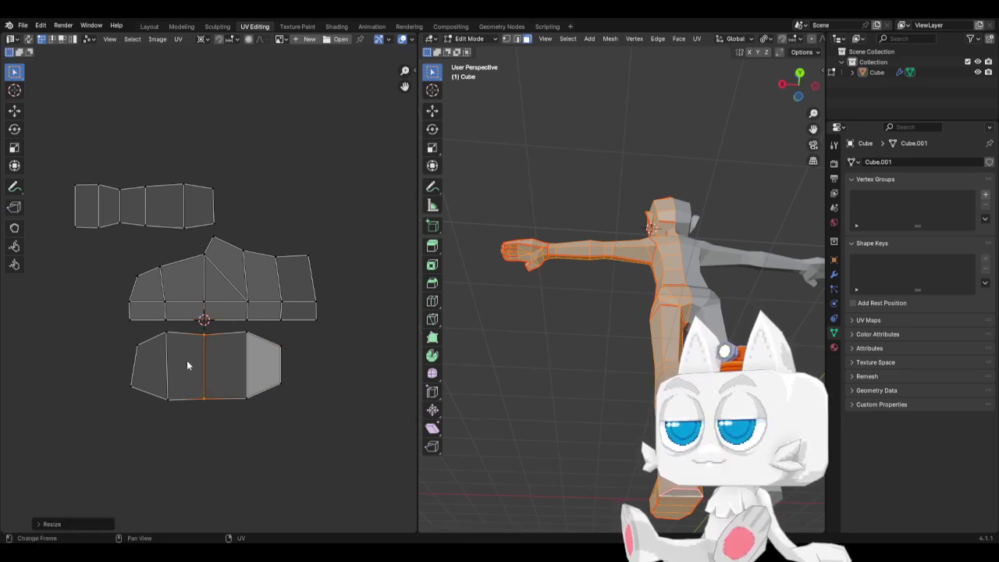
Align the sole's leftmost inner edge with the side island's vertex above it by snapping the 2D cursor there and scaling to 0 along X
left_click(170, 322)
key("shift+s")
left_click(173, 360)
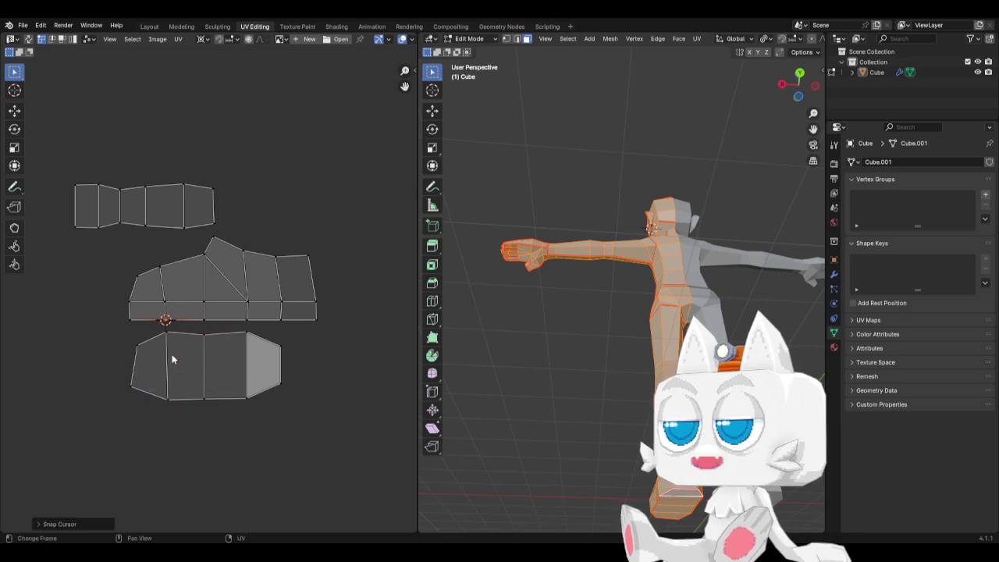
left_click_drag(156, 326, 175, 431)
key("s")
key("x")
key("0")
key("Return")
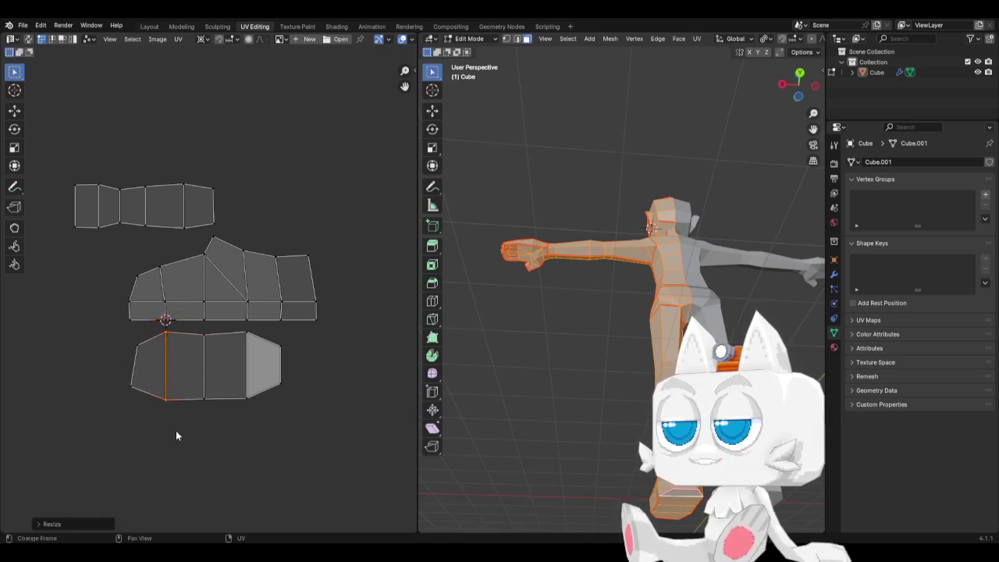
Snap the 2D cursor to the side island's bottom-left corner vertex and select the sole island's left end edge
left_click(127, 325)
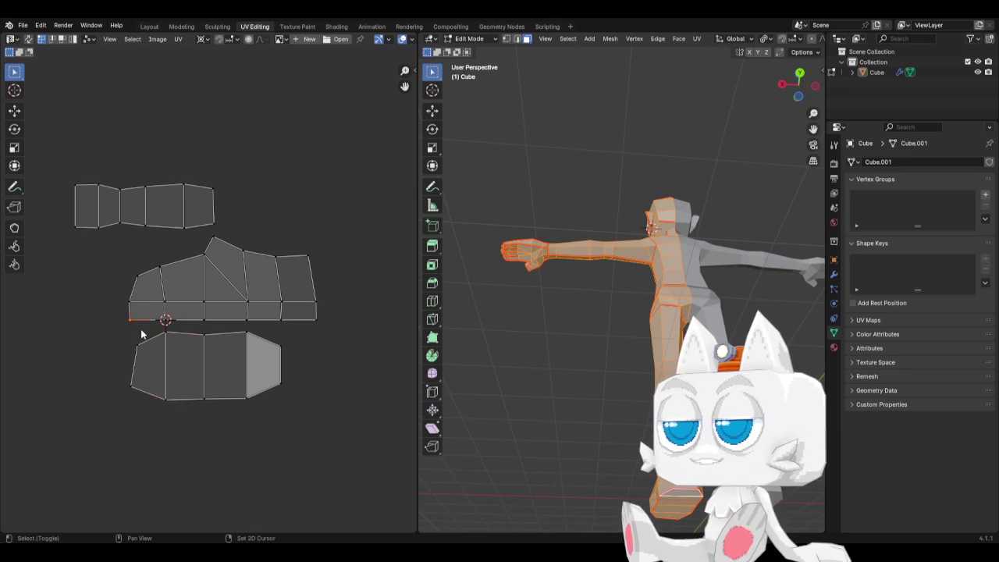
key("shift+s")
left_click(140, 377)
left_click_drag(124, 334, 149, 399)
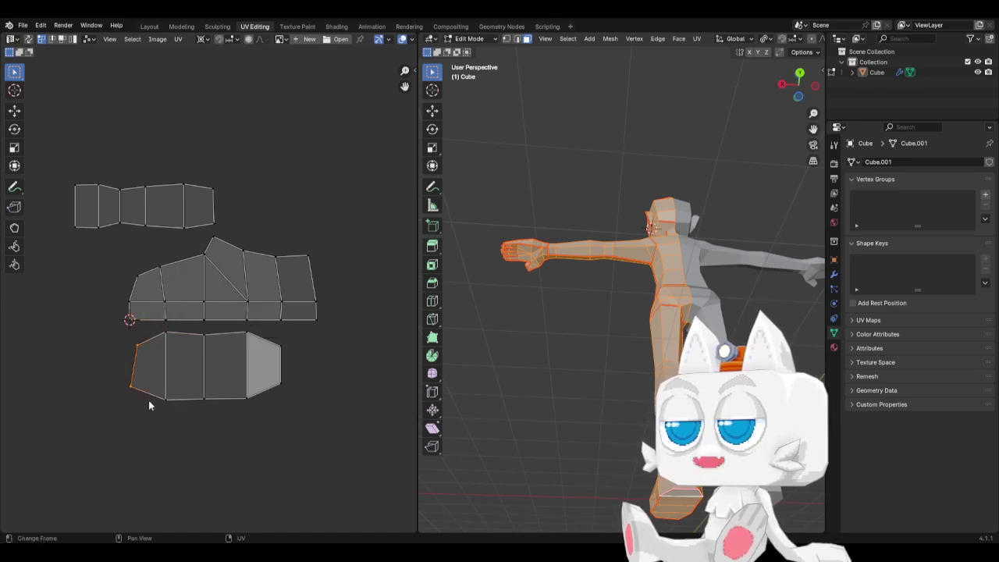
key("s")
key("0")
key("Return")
key("ctrl+z")
Align the sole island's left end edge with the 2D cursor by scaling it to 0 along X
key("s")
key("x")
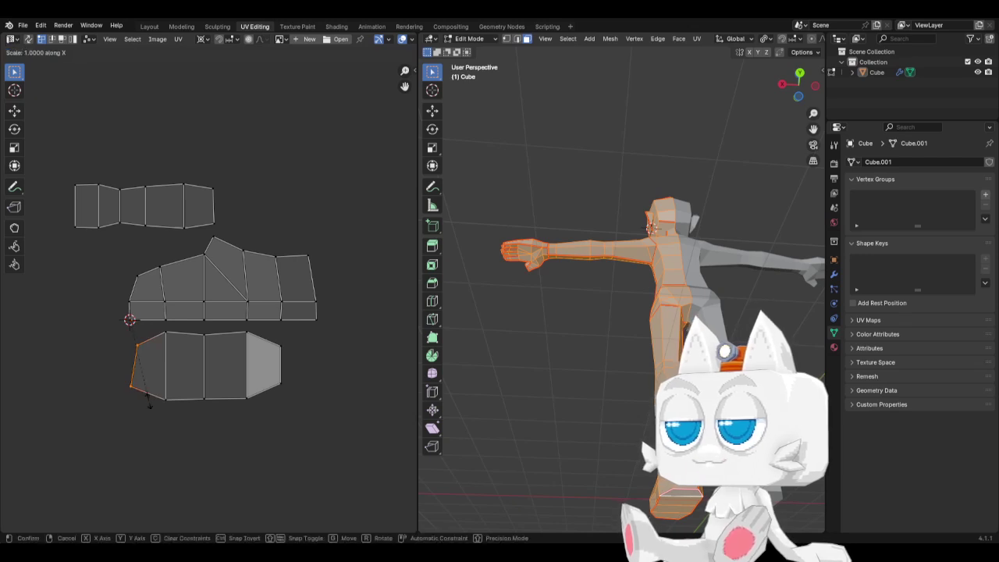
key("0")
key("Return")
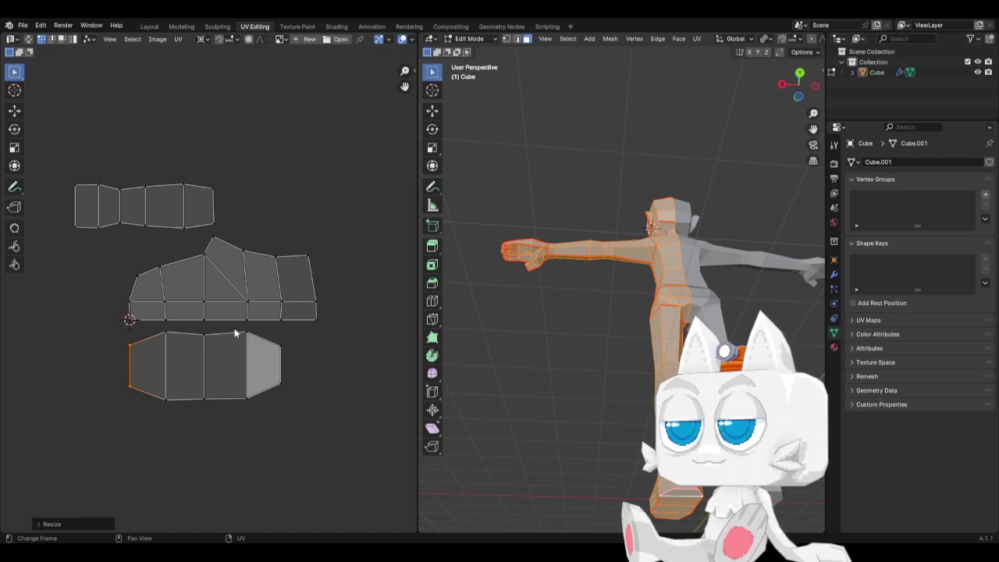
Select the three foot UV islands and move them into the empty lower area of the UV grid
left_click(256, 343)
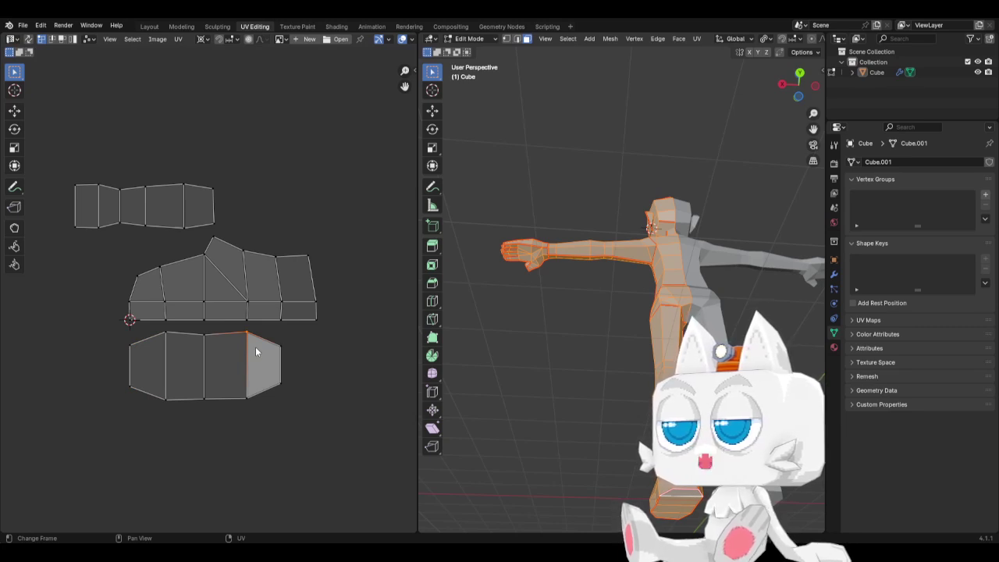
scroll(255, 351, "down", 4)
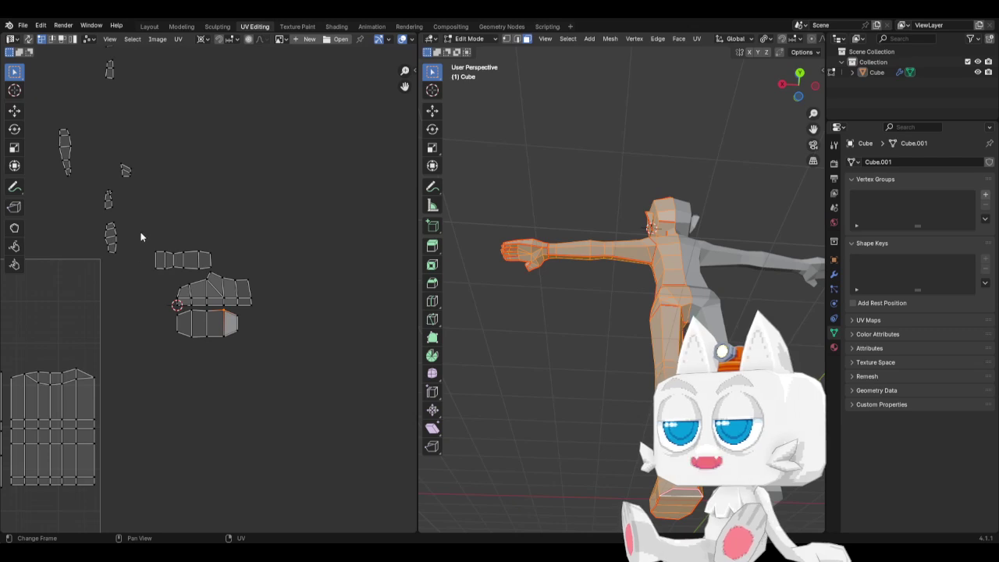
left_click_drag(140, 232, 279, 368)
scroll(279, 368, "down", 2)
middle_click_drag(241, 341, 372, 308)
key("g")
left_click(210, 399)
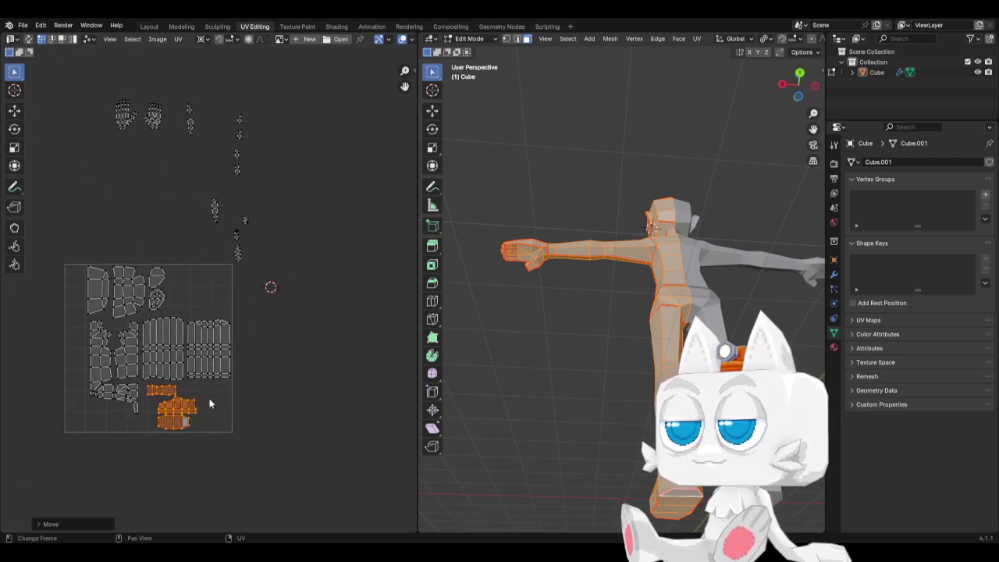
Try to shift the side and sole islands left along X beneath the small foot strip
scroll(207, 417, "up", 3)
middle_click_drag(207, 424, 231, 308)
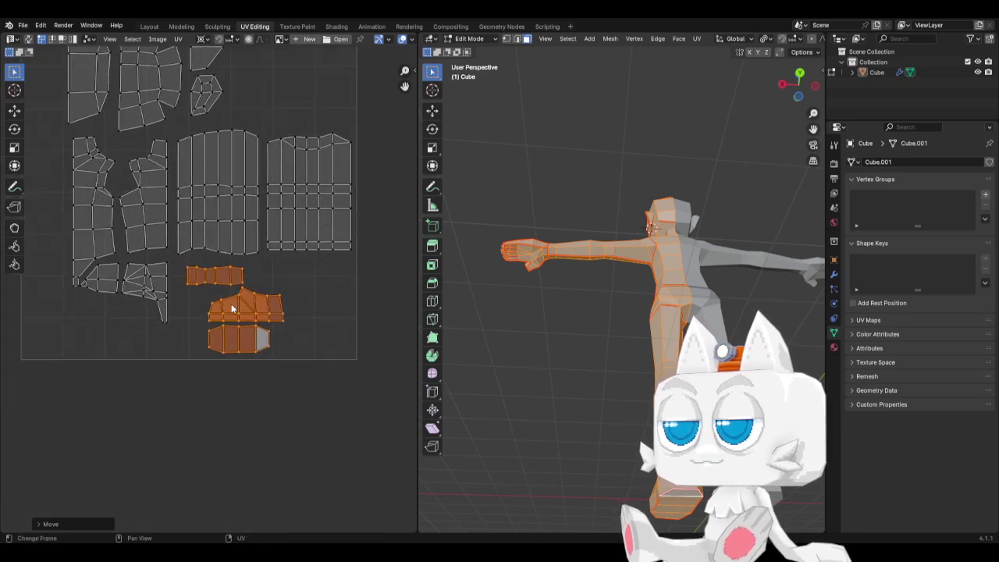
left_click_drag(196, 290, 295, 373)
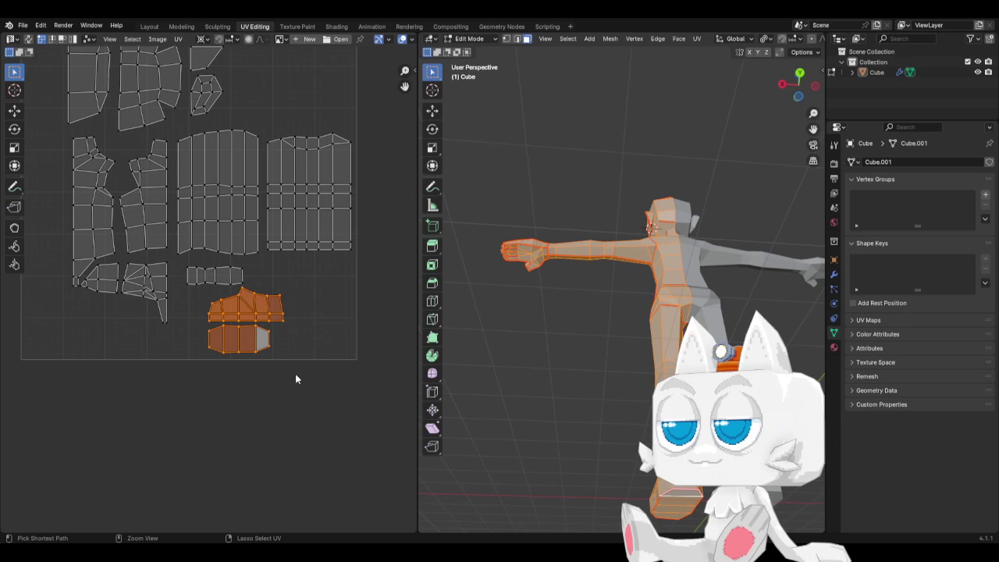
key("g")
key("x")
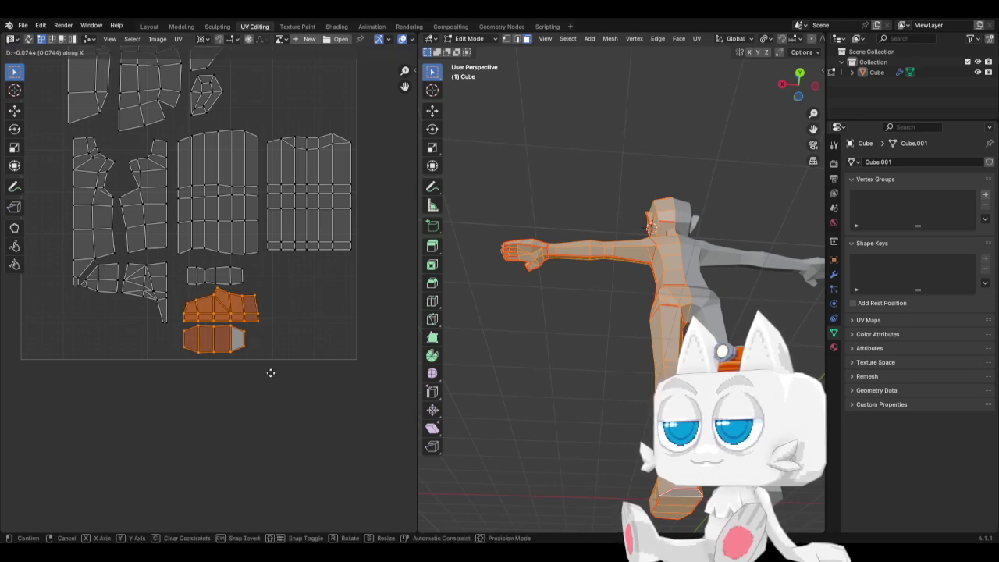
left_click(280, 299)
right_click(280, 297)
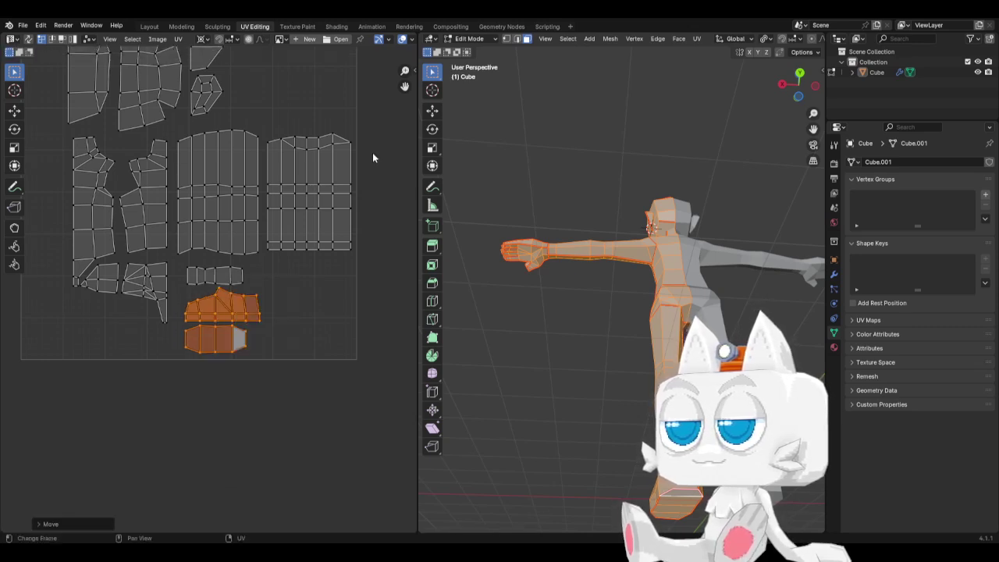
key("ctrl+z")
Snap the 2D cursor to the foot side island's peak vertex and align the small foot strip's right end edge to it, scaled to 0 along X
scroll(243, 308, "up", 1)
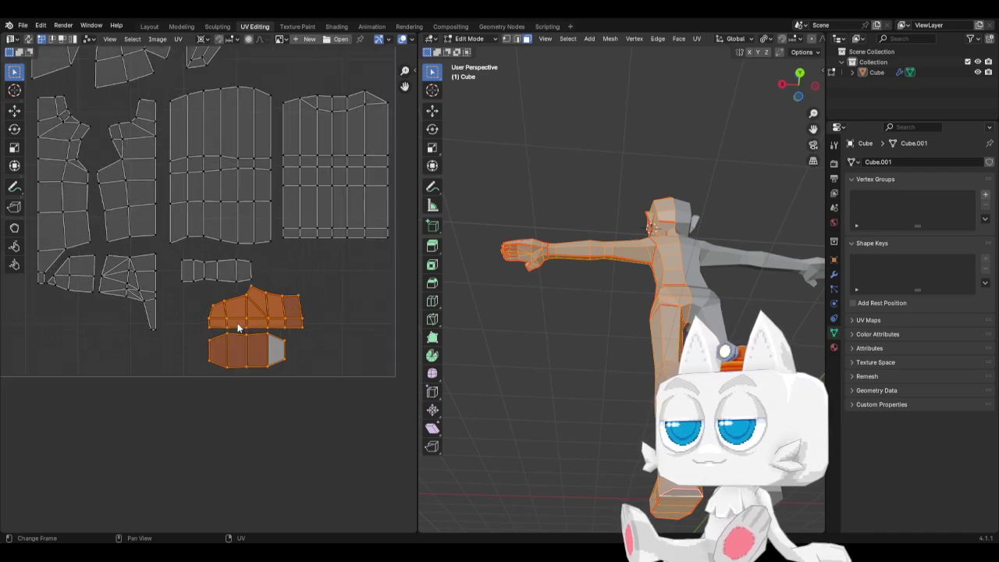
scroll(238, 323, "up", 1)
scroll(241, 303, "up", 1)
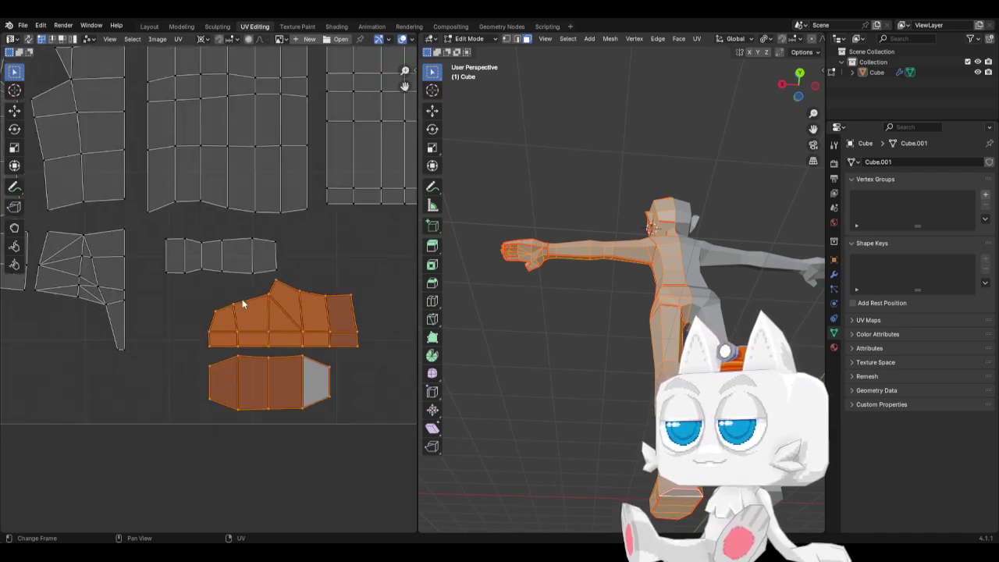
left_click(279, 284)
key("shift+s")
left_click(282, 301)
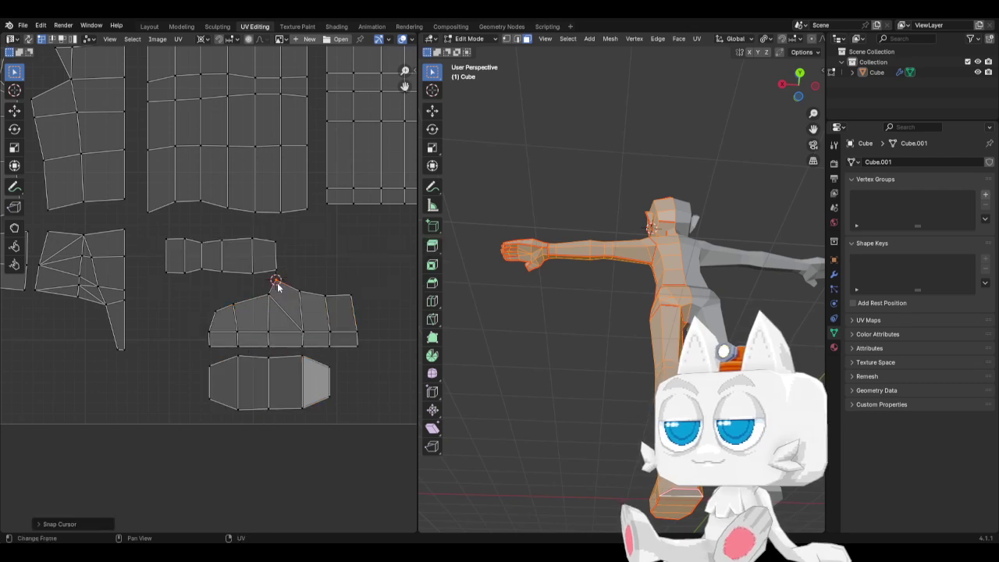
left_click(274, 242, "shift")
key("s")
key("x")
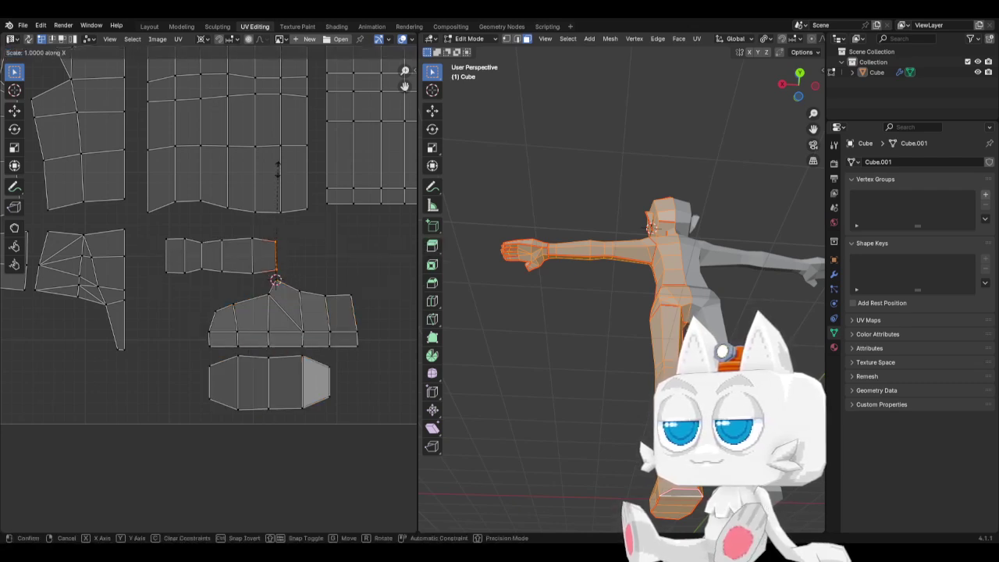
key("0")
key("Return")
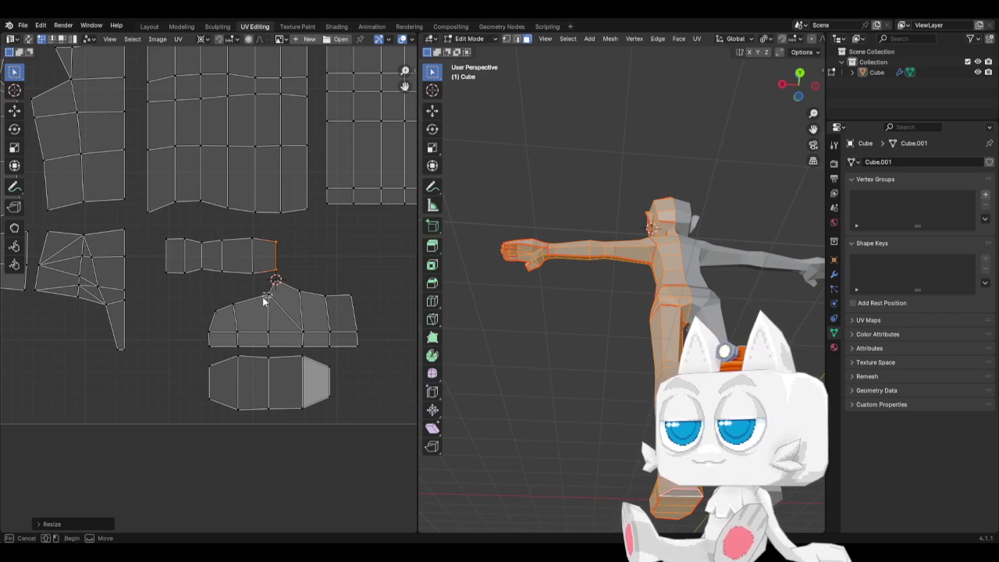
Snap the 2D cursor to the vertex just left of the side island's peak and align the strip's second edge from the right to it along X
left_click_drag(263, 297, 265, 300)
key("shift+s")
left_click(266, 319)
left_click_drag(240, 227, 263, 291)
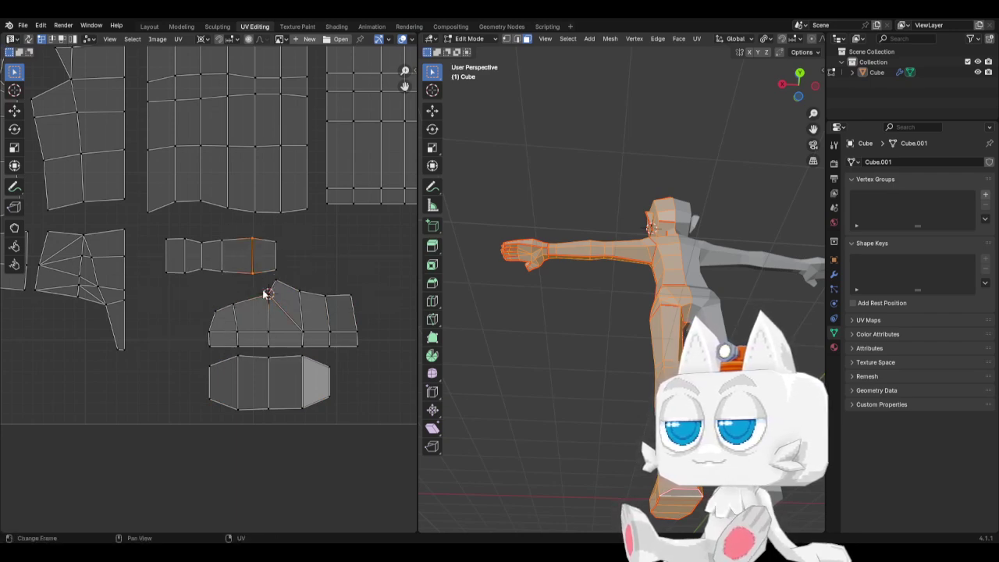
key("s")
key("x")
key("0")
key("Return")
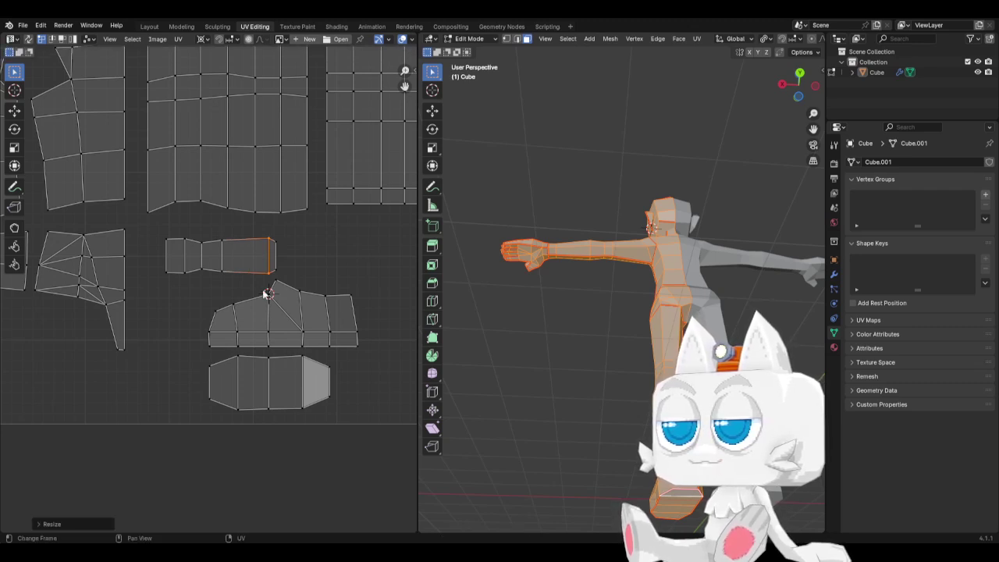
Snap the 2D cursor to the side island's next upper vertex leftward and scale the strip's third edge from the right to 0 along X
left_click(240, 312)
key("shift+s")
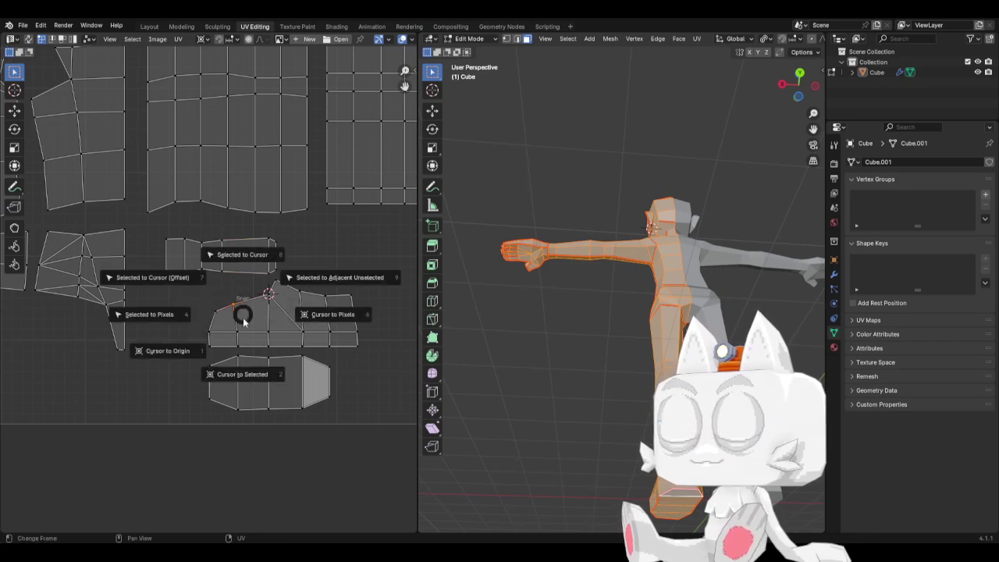
left_click(205, 375)
left_click(222, 257)
key("s")
key("x")
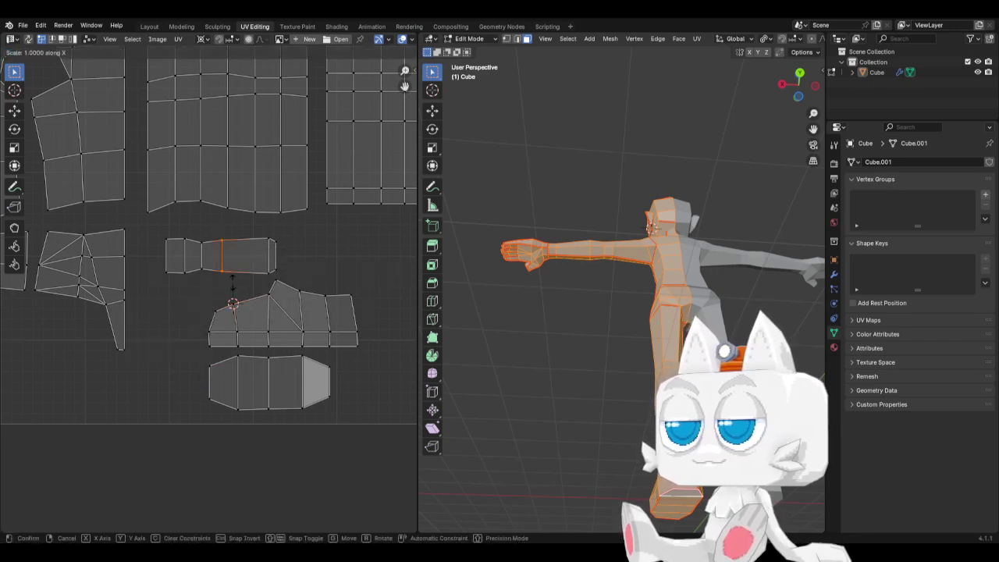
key("0")
key("Return")
Snap the 2D cursor to the side island's upper-left corner vertex and scale the strip's fourth edge from the right to 0 along X
left_click(219, 313)
key("shift+s")
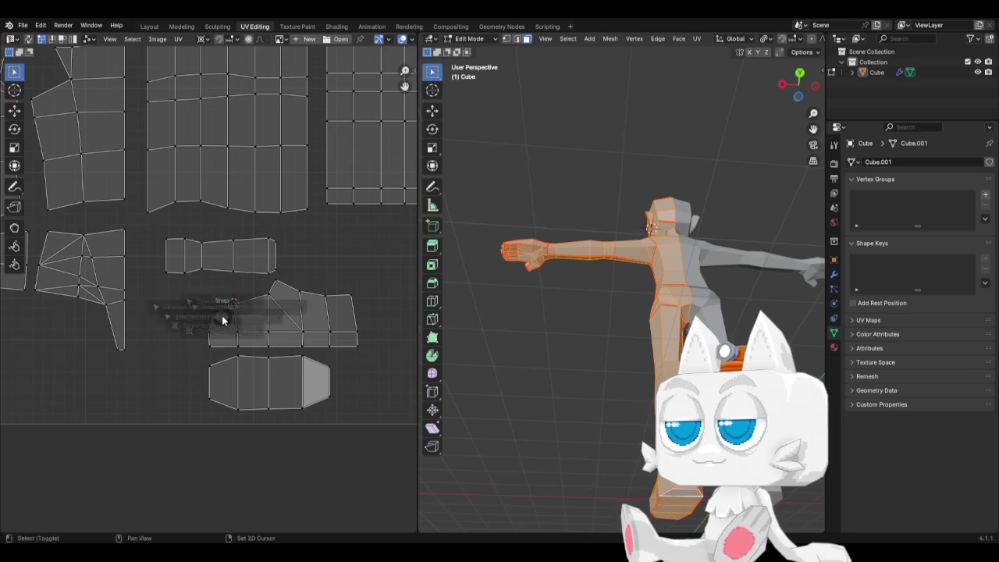
left_click(221, 374)
left_click(210, 285)
key("s")
key("x")
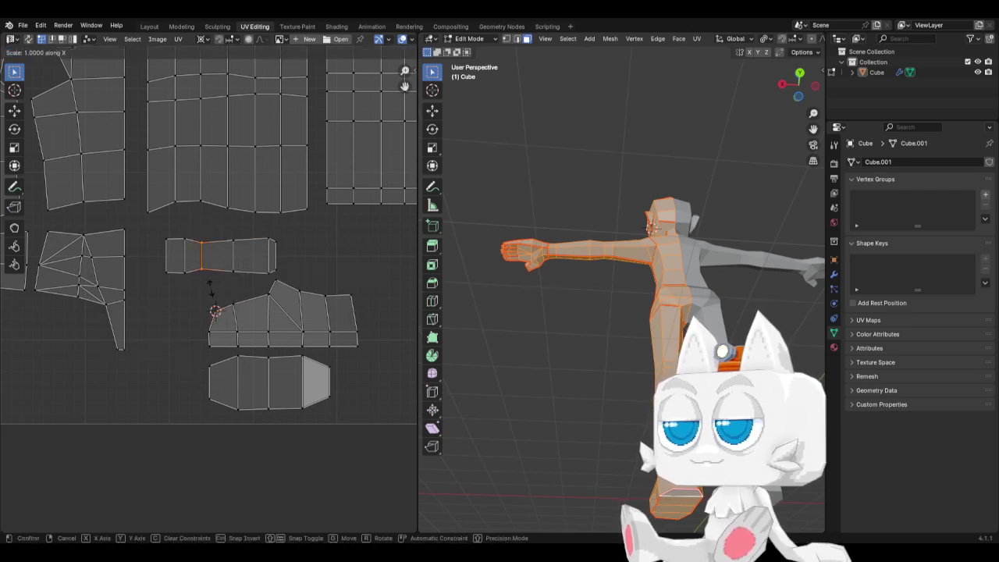
key("0")
key("Return")
Move the strip's leftmost face closer to the rest of the strip along X
left_click_drag(163, 232, 190, 281)
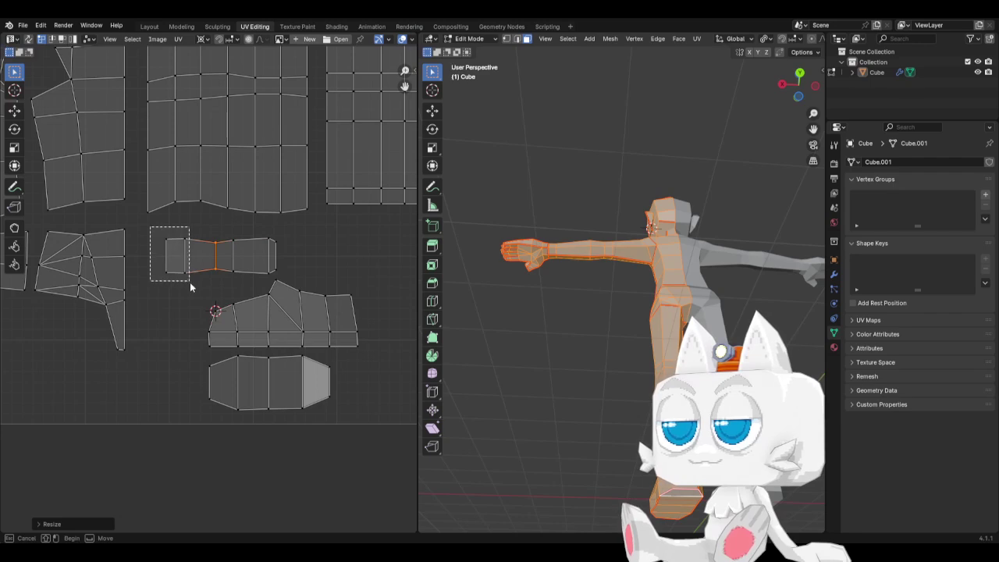
key("g")
key("x")
left_click(206, 290)
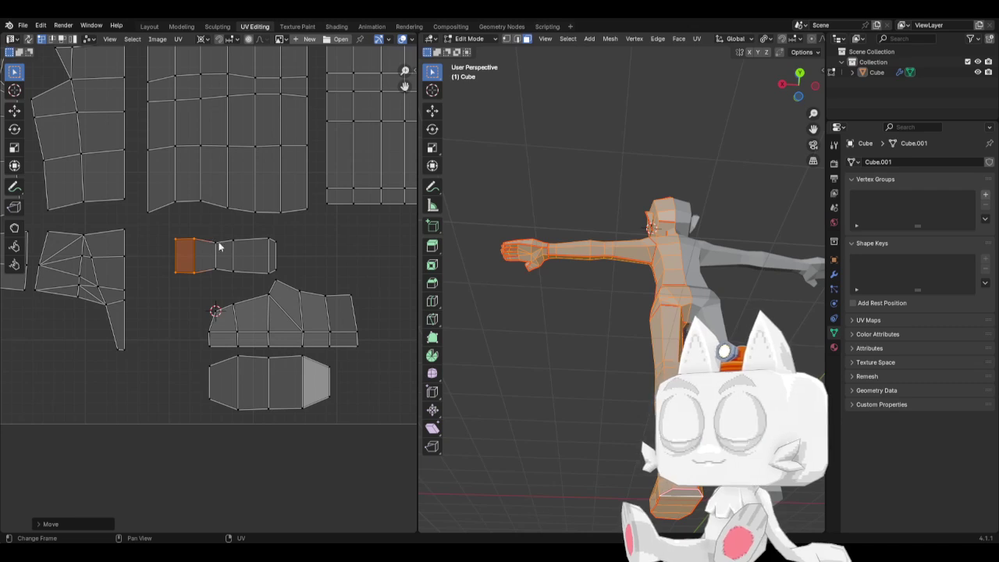
Select the three foot UV islands and shift them left along X
scroll(271, 297, "down", 4)
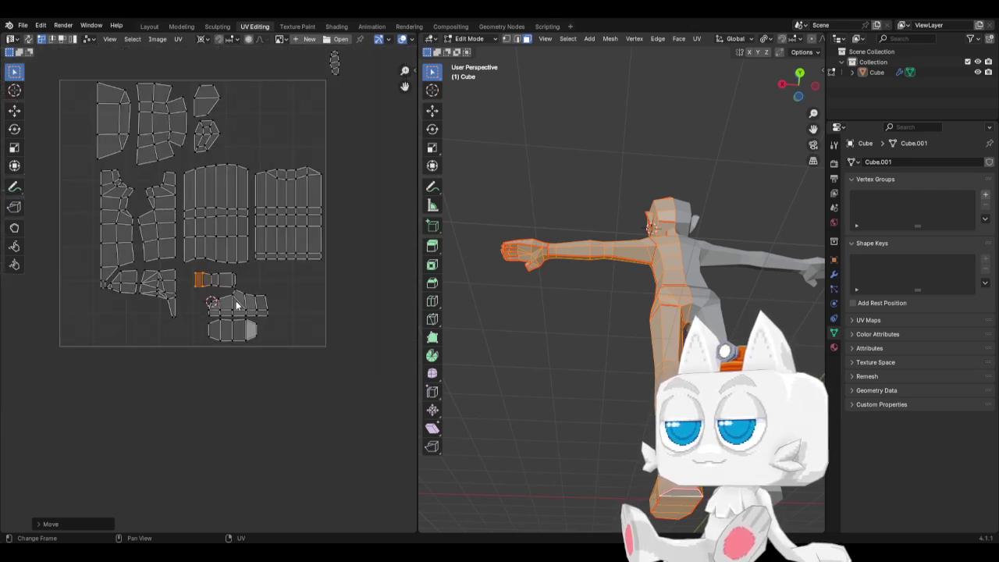
left_click_drag(193, 266, 273, 348)
key("g")
key("x")
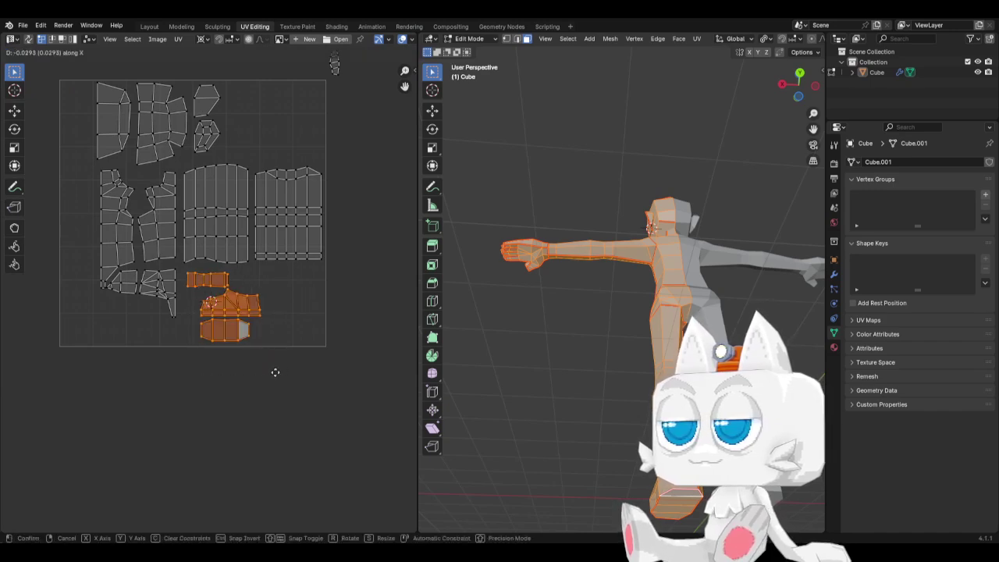
left_click(274, 372)
Nudge the three foot islands slightly further left along X, next to the lower torso and hip islands
middle_click_drag(273, 168, 275, 284)
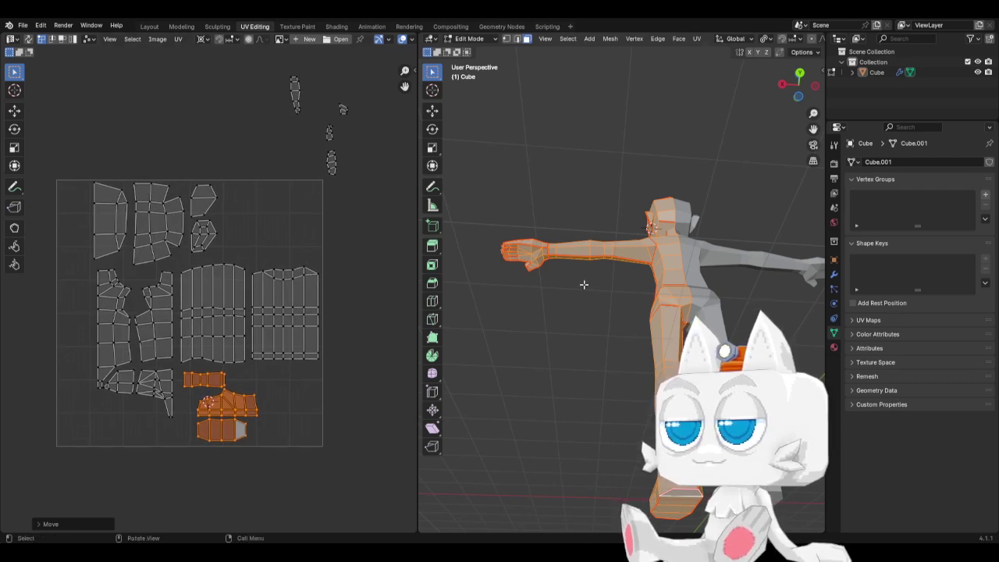
scroll(317, 211, "down", 2)
scroll(231, 153, "down", 1)
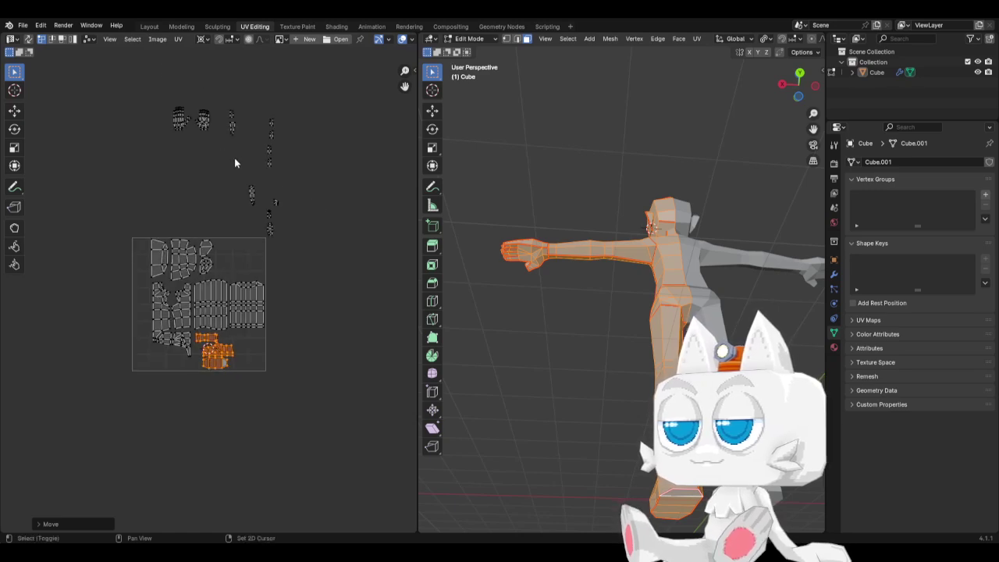
middle_click_drag(232, 184, 223, 236)
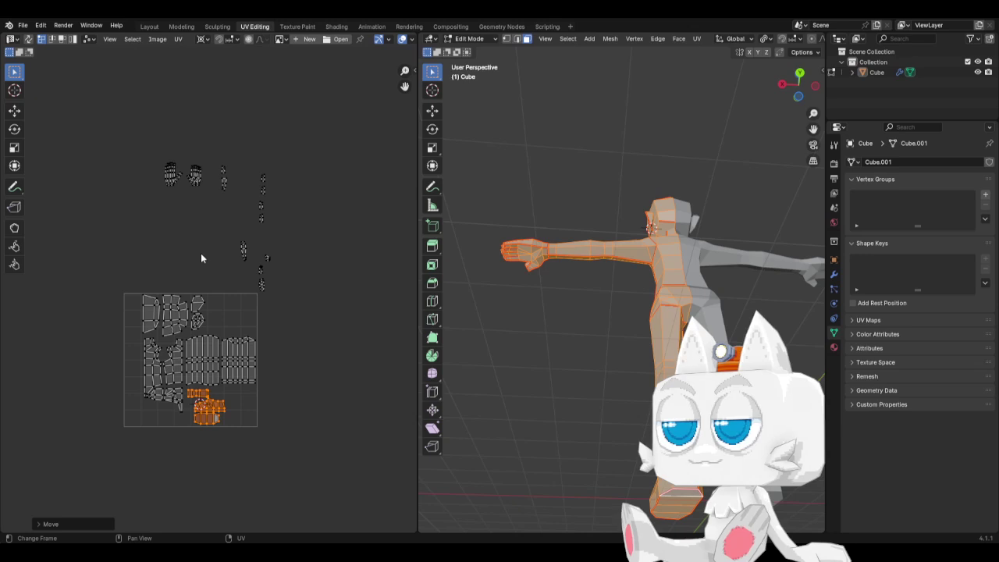
scroll(195, 258, "up", 1)
key("g")
key("x")
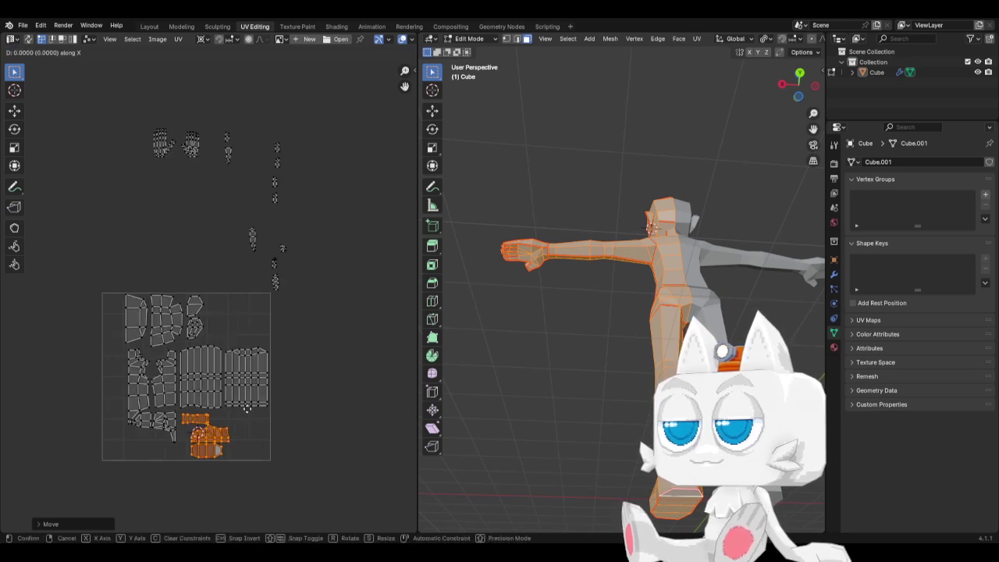
left_click(245, 408)
key("g")
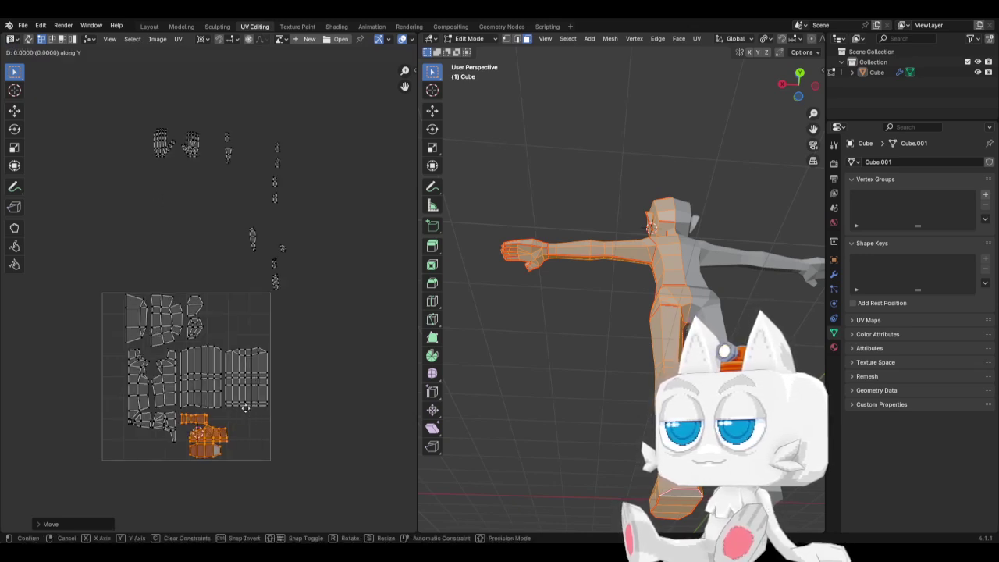
key("x")
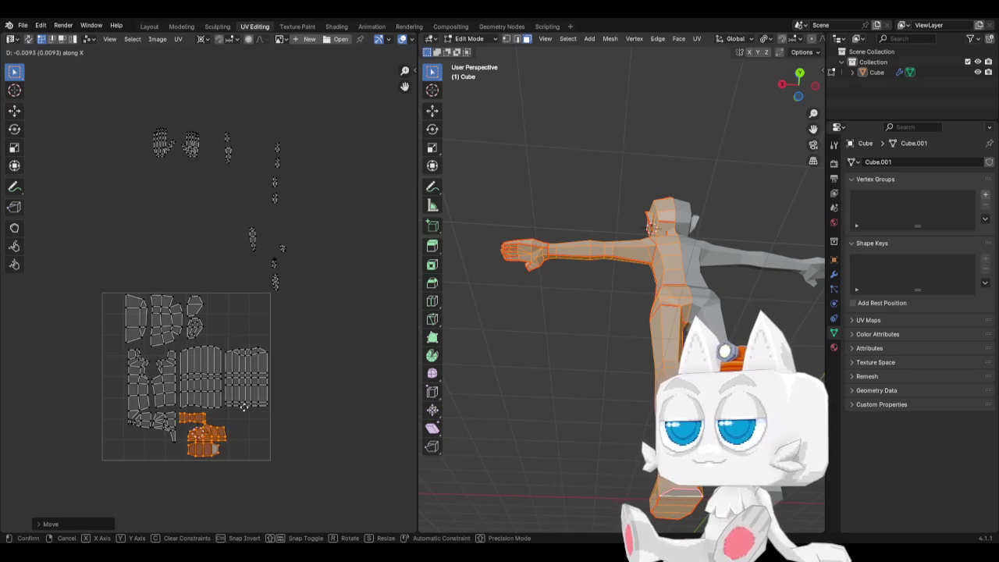
left_click(237, 382)
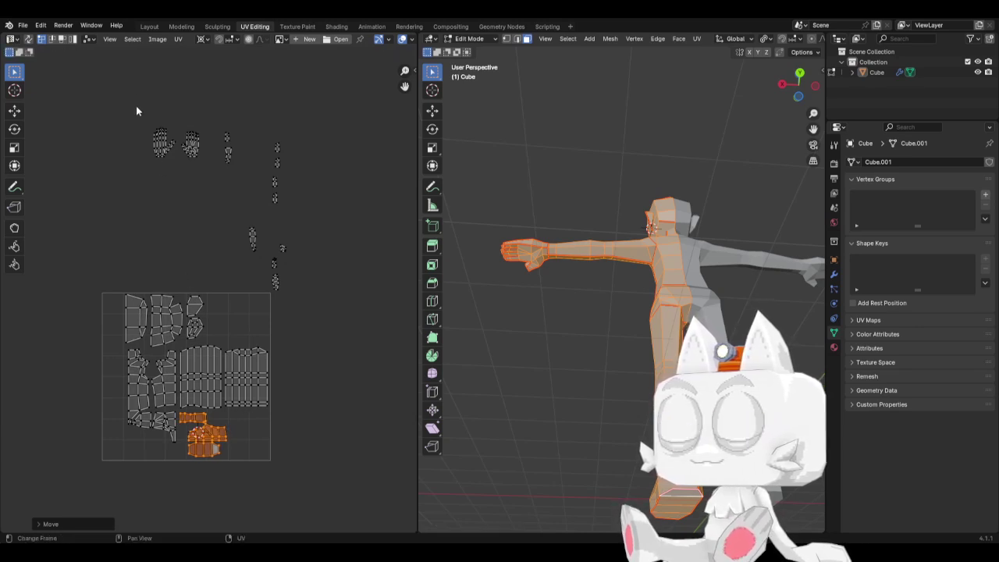
Select both hand UV islands and move them into the empty upper-right area of the UV grid
scroll(175, 194, "up", 1)
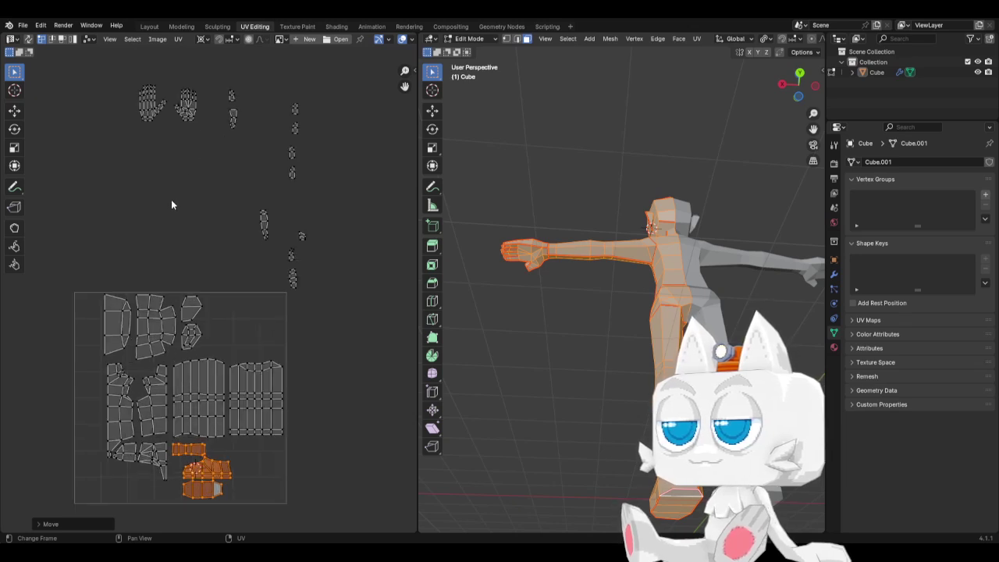
left_click(147, 125)
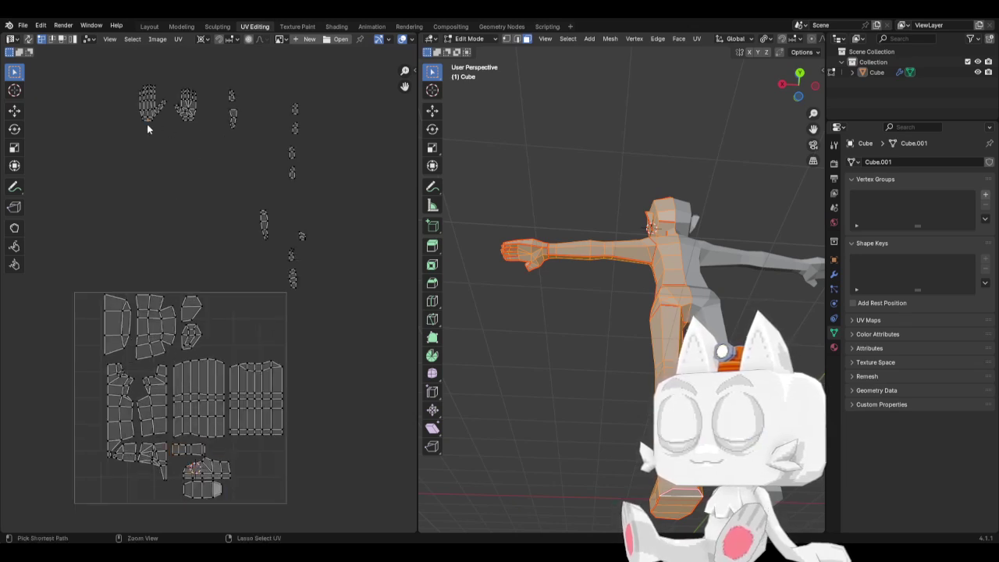
key("ctrl+l")
key("b")
left_click_drag(129, 67, 218, 150)
key("g")
left_click(275, 355)
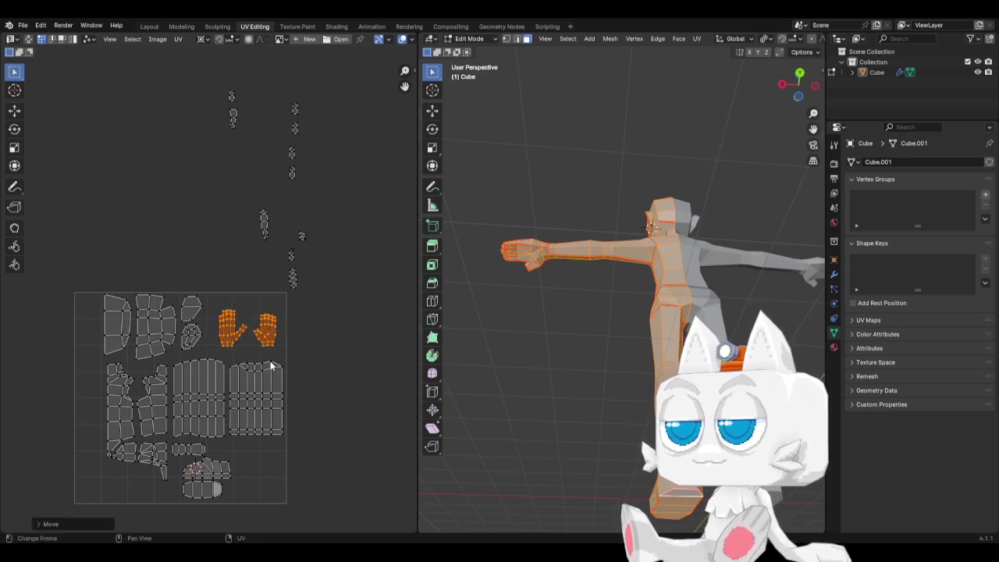
Select the facing edges between the index and middle fingers on the left hand island and try scaling them to 0 along X
scroll(281, 375, "up", 4)
scroll(300, 422, "up", 1)
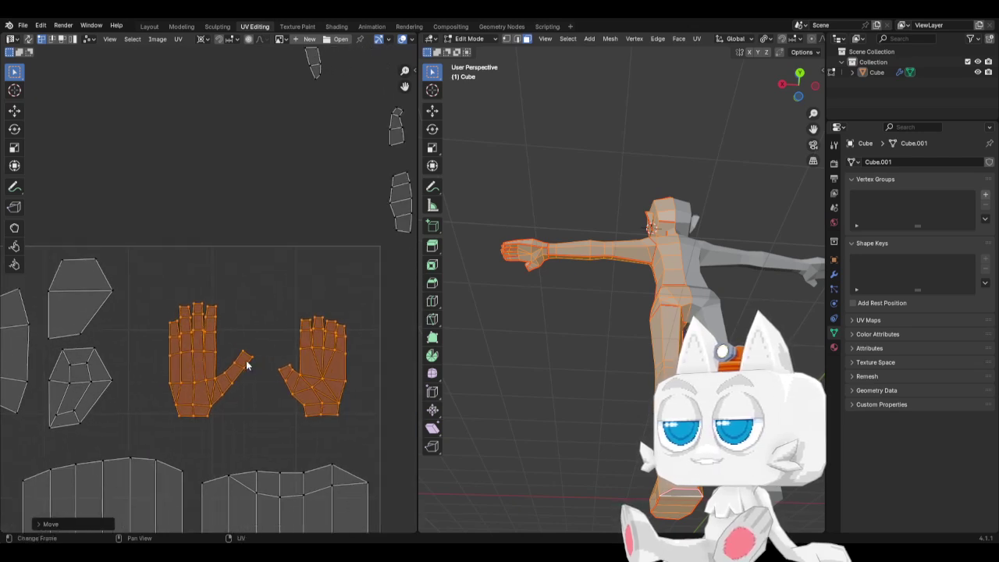
middle_click_drag(252, 356, 231, 373)
scroll(230, 374, "up", 2)
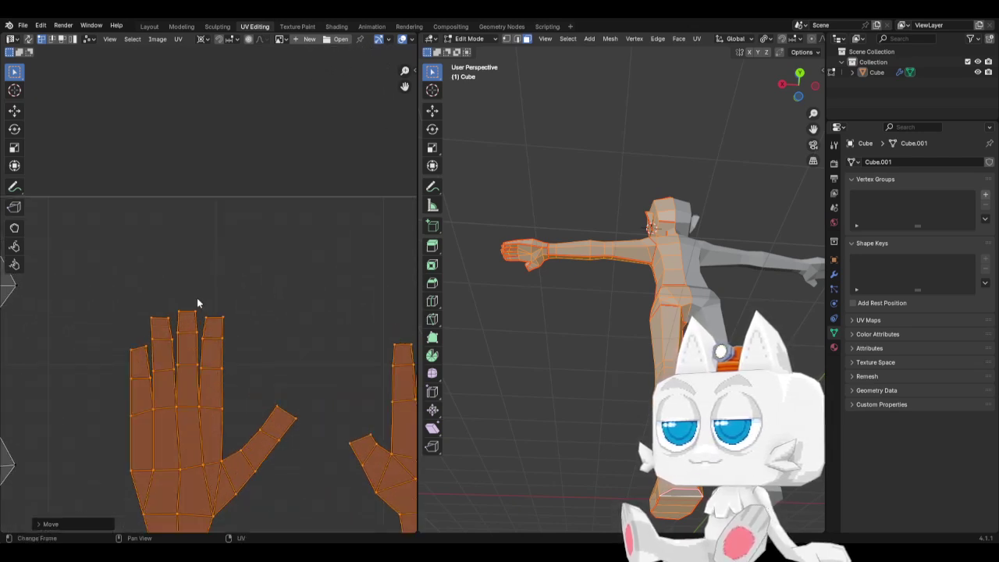
key("b")
left_click_drag(188, 292, 210, 424)
key("s")
key("x")
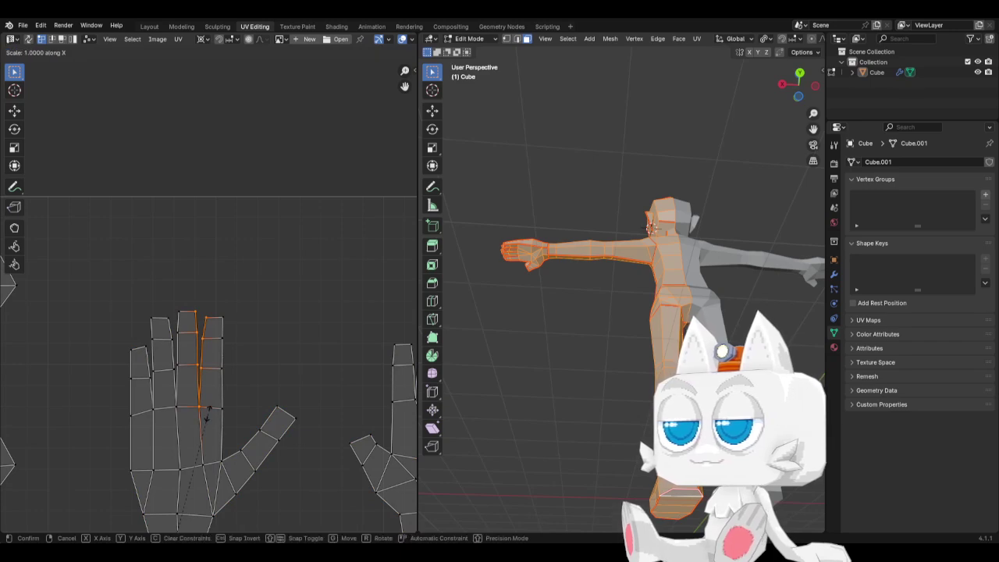
key("0")
key("Return")
Change the pivot to Bounding Box Center and scale the selected index and middle finger edges to 0 along X
left_click(202, 39)
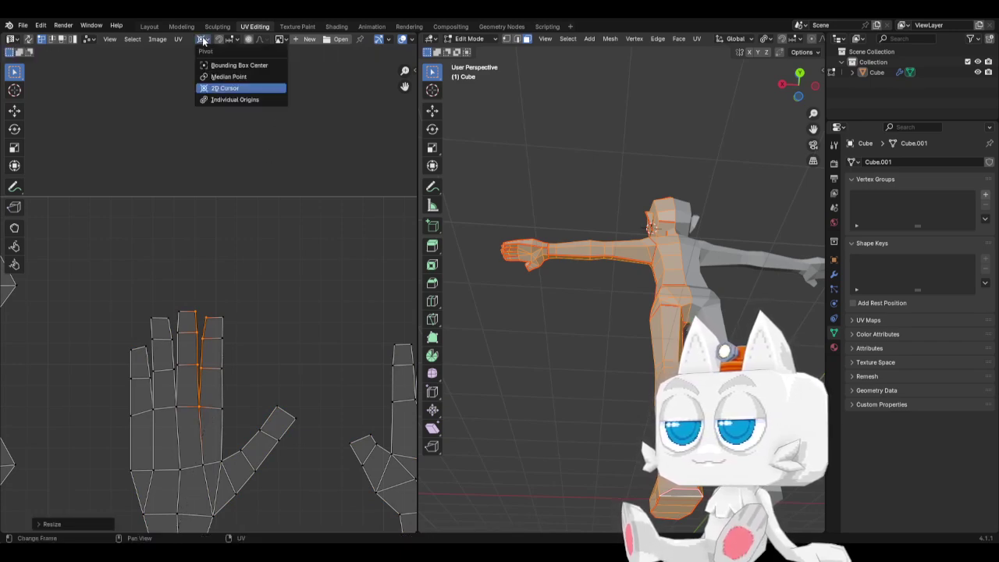
left_click(220, 66)
key("s")
key("x")
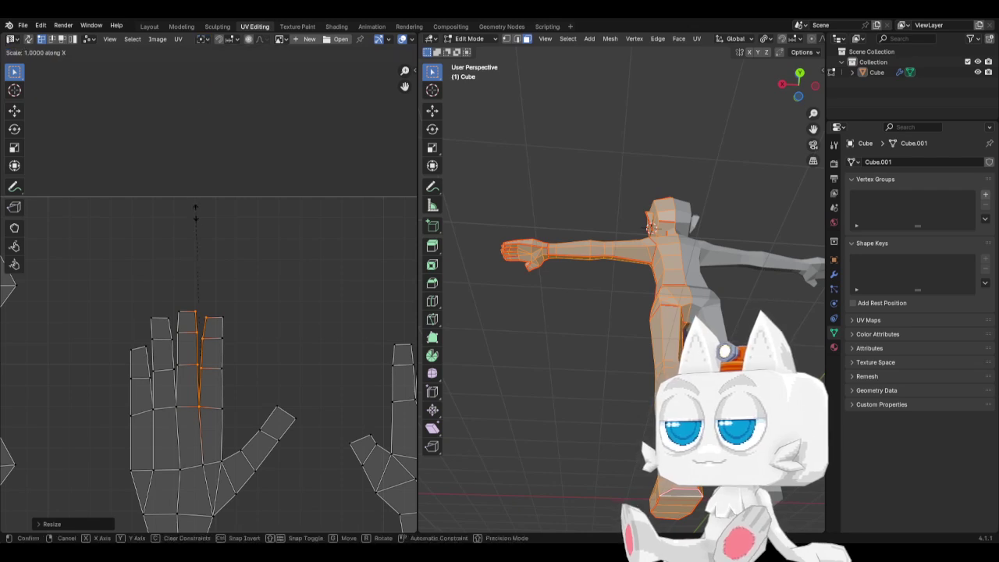
key("0")
key("Return")
Close the gap between the middle and ring fingers by scaling their facing edges to 0 along X
left_click_drag(155, 294, 192, 422)
key("s")
key("x")
key("0")
key("Return")
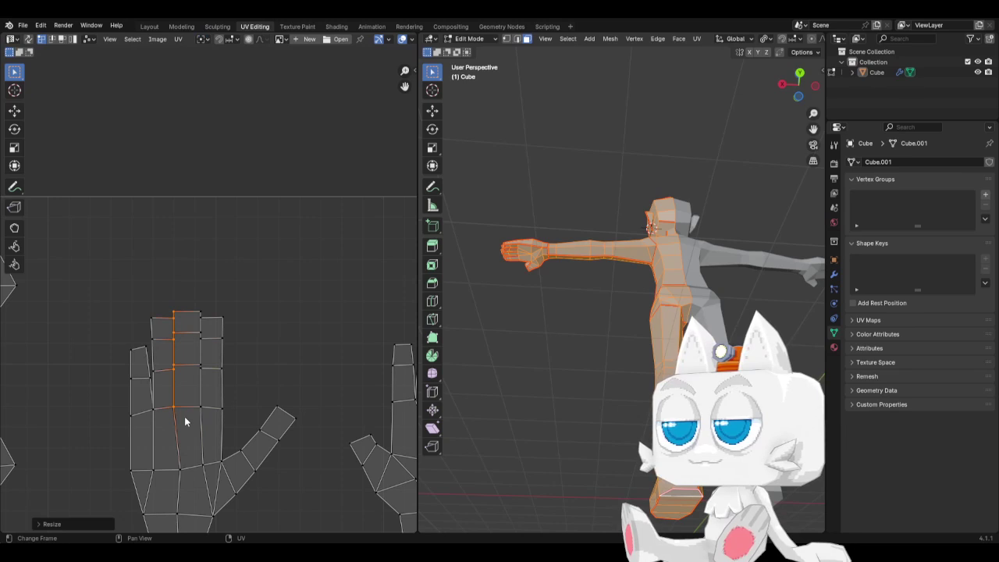
Close the gap between the ring and little fingers by scaling their facing edges to 0 along X
left_click_drag(131, 301, 162, 424)
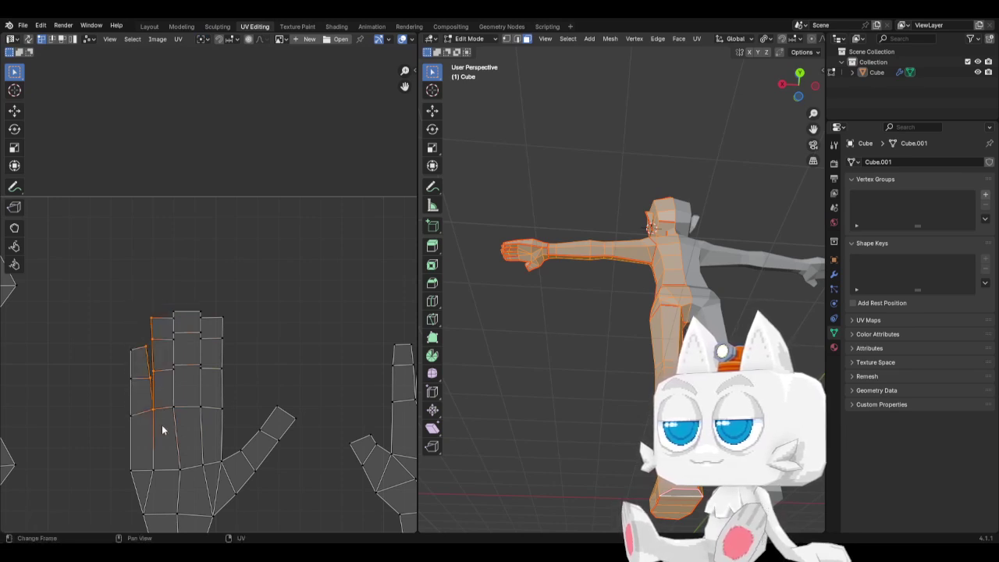
key("s")
key("x")
key("0")
key("Return")
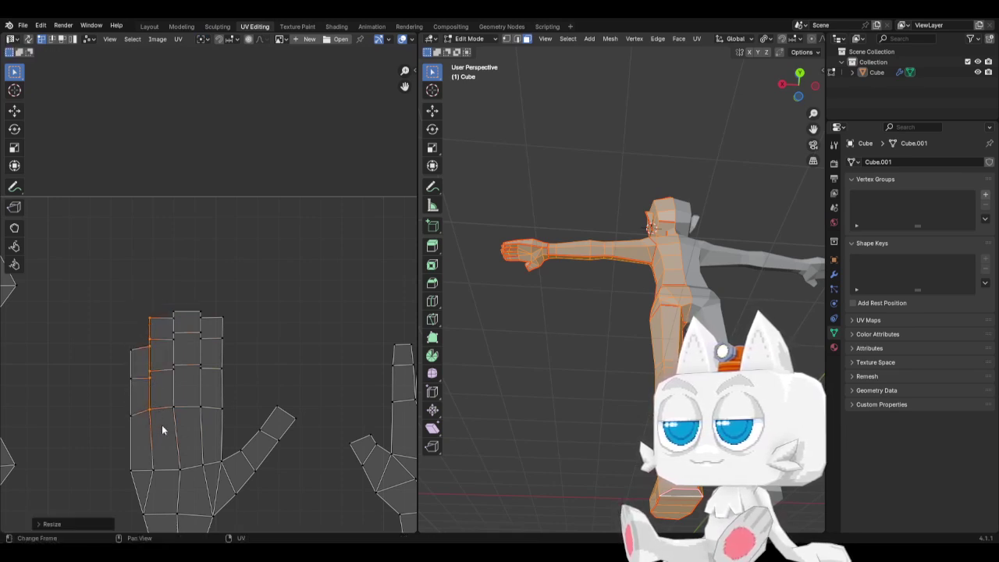
Flatten the little finger's tip edge by scaling it to 0 along Y
left_click(136, 349)
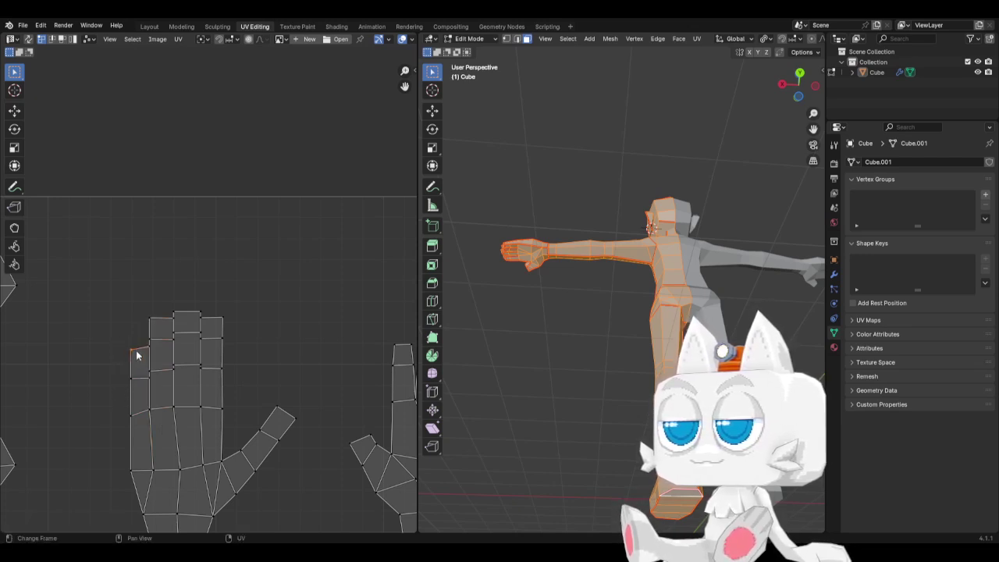
key("s")
key("y")
key("0")
key("Return")
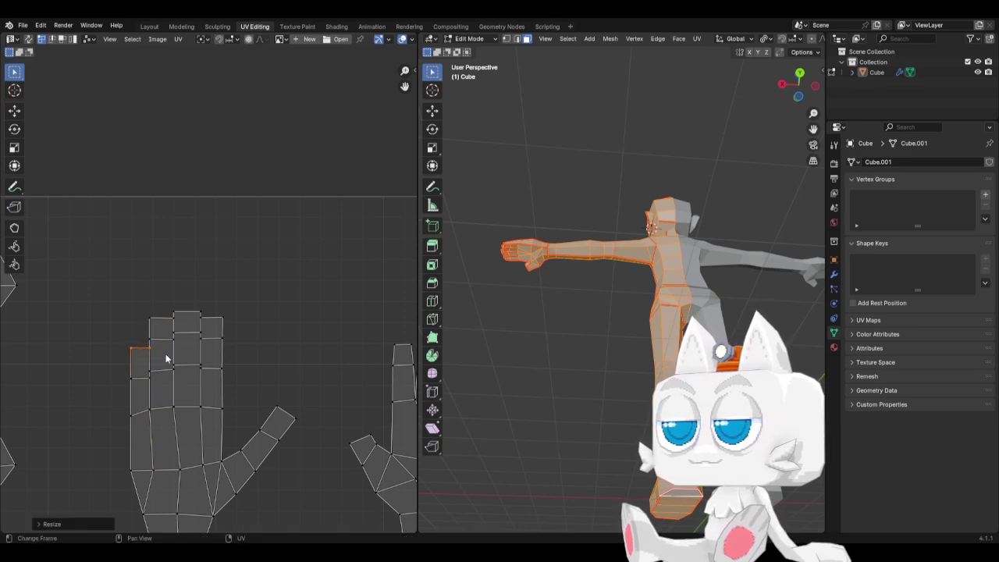
Align the tip edges of the ring and index fingers by scaling their vertices to 0 along Y
left_click(173, 319)
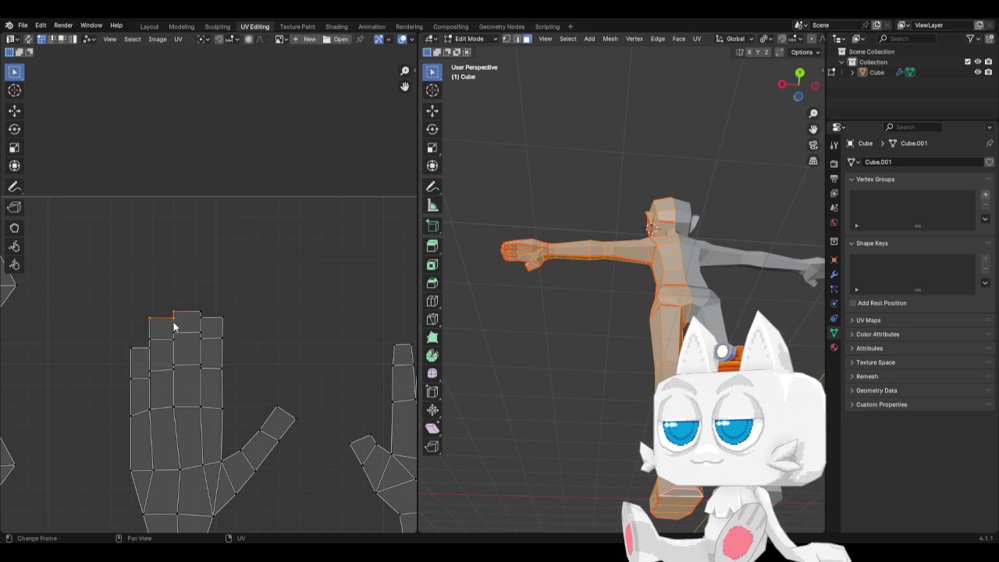
left_click_drag(130, 316, 265, 326)
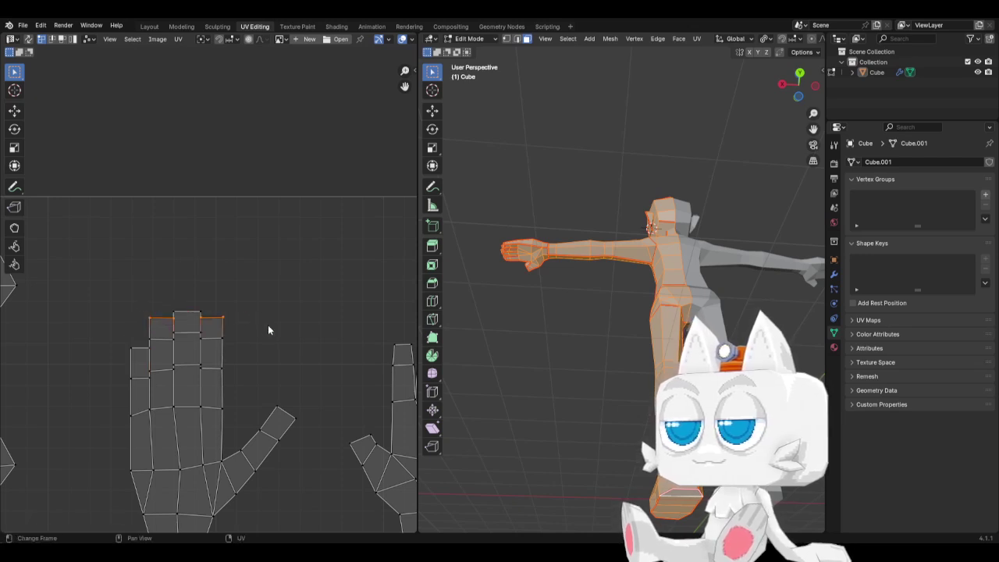
key("s")
key("y")
key("0")
key("Return")
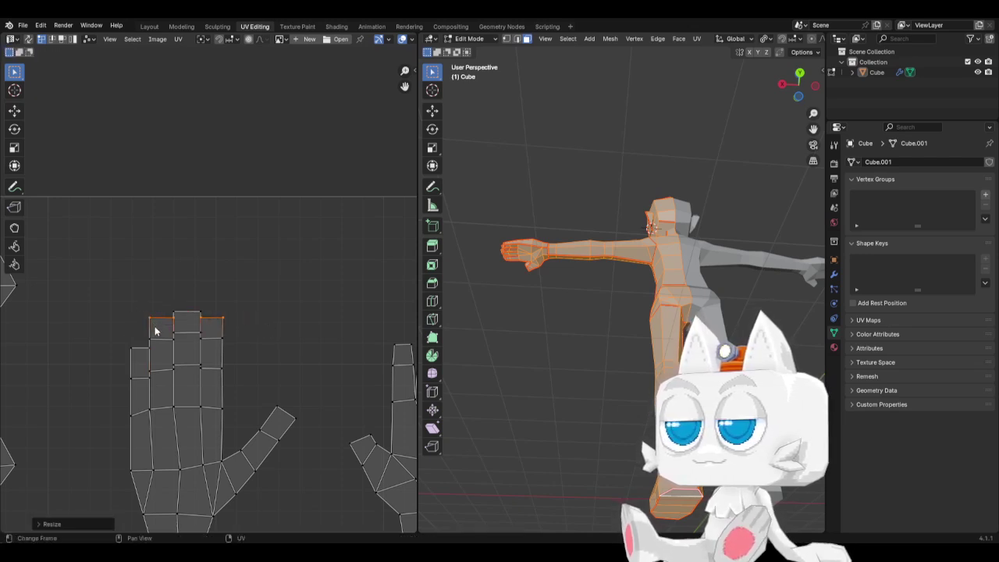
Straighten the index finger's outer edge from its tip to the knuckle row along X
left_click_drag(216, 310, 248, 421)
key("s")
left_click(244, 422)
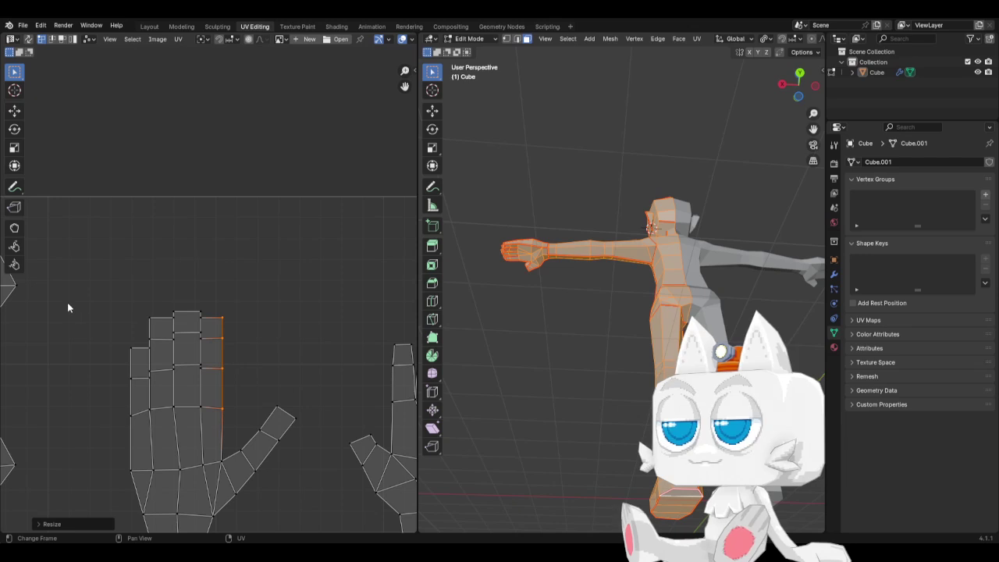
Flatten the lowest joint row across all four fingers by scaling it to 0 along Y
left_click_drag(75, 311, 239, 427)
key("s")
left_click(134, 420)
key("s")
key("y")
key("0")
left_click(239, 426)
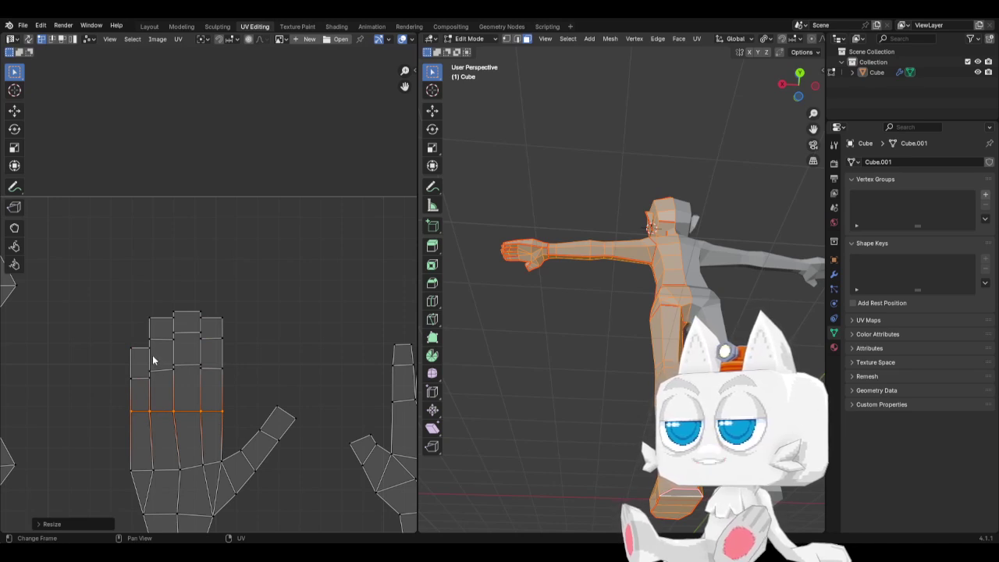
Flatten the next joint row across all four fingers and the upper joint row of the three longer fingers, scaling to 0 along Y
scroll(276, 357, "down", 4, "shift")
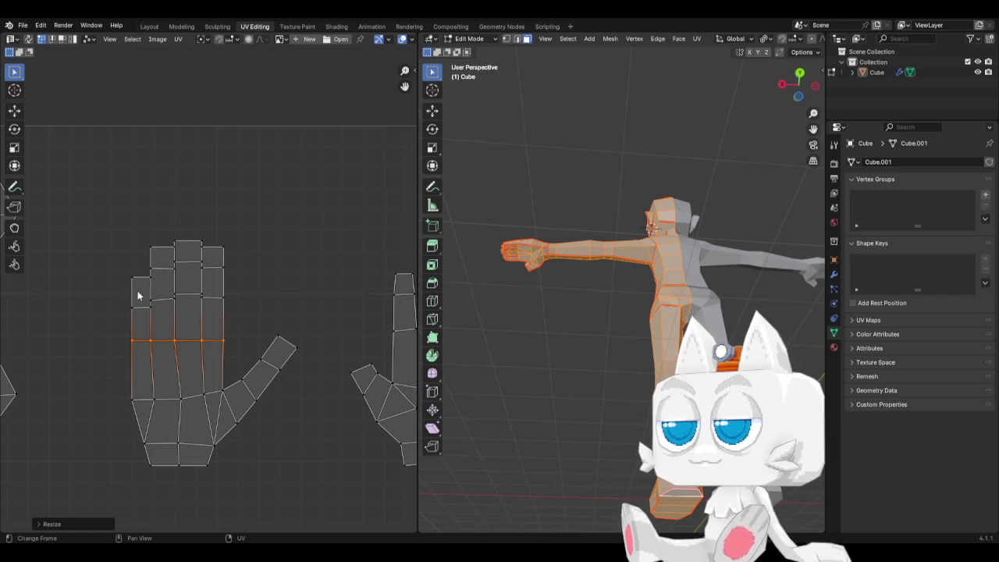
left_click_drag(114, 281, 244, 325)
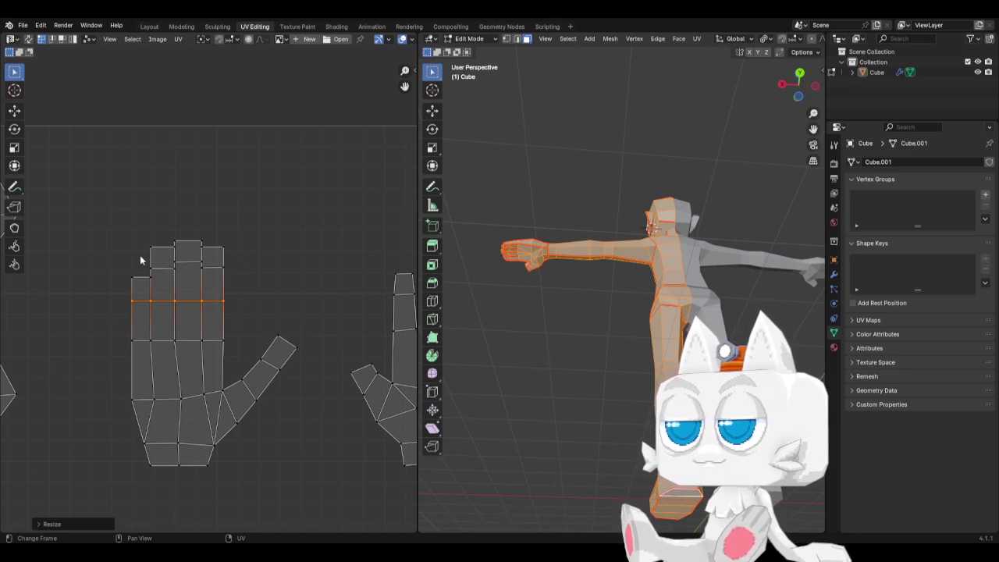
left_click_drag(141, 255, 245, 272)
key("s")
key("y")
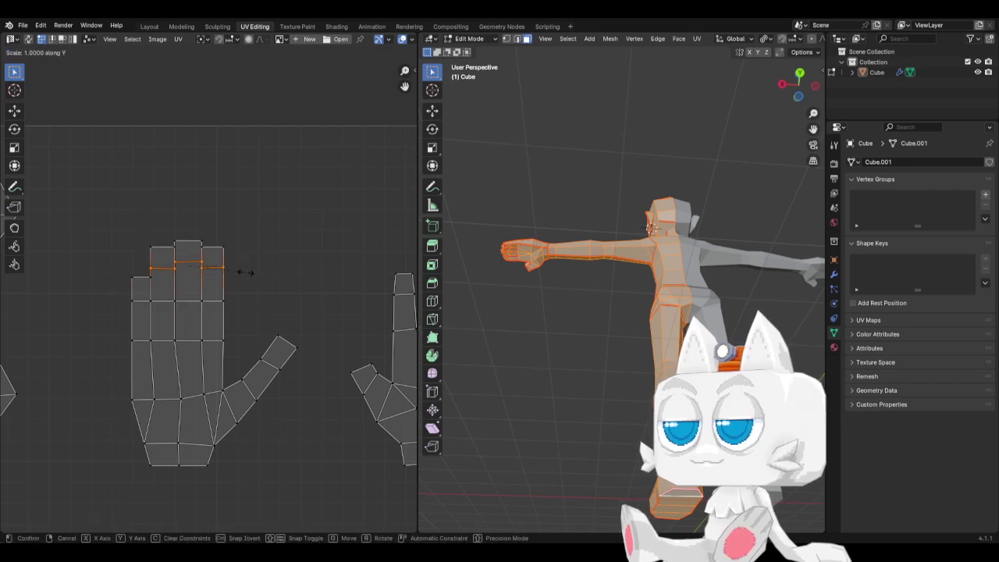
key("0")
key("Return")
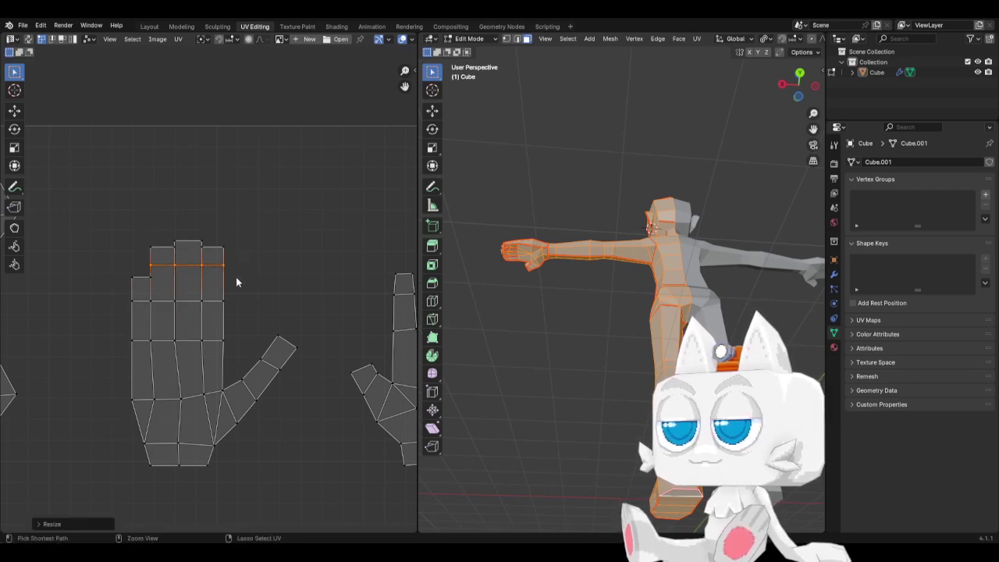
Level the tips of the ring, middle and index fingers by scaling them to 0 along Y
left_click_drag(139, 242, 240, 260)
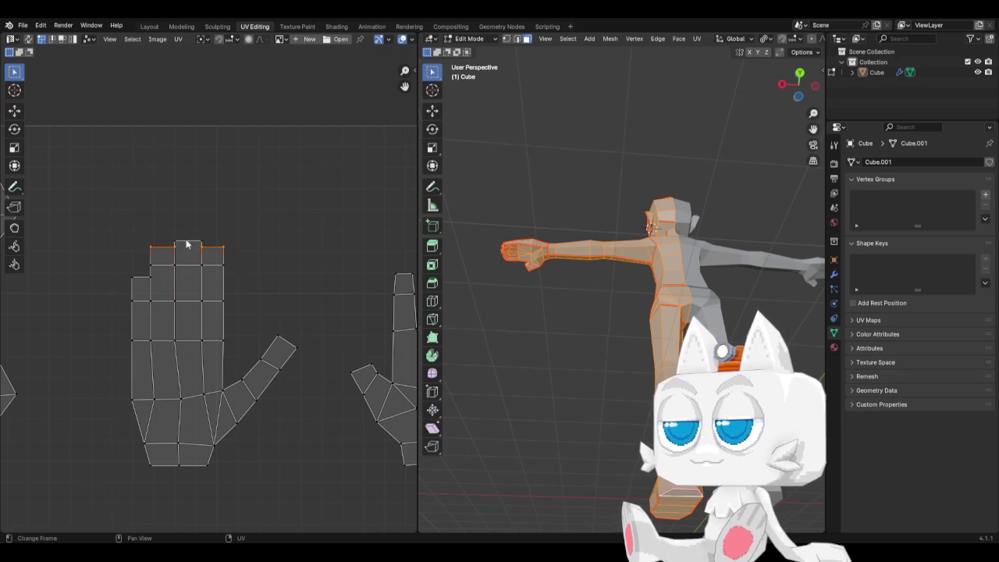
key("s")
key("y")
key("0")
key("Return")
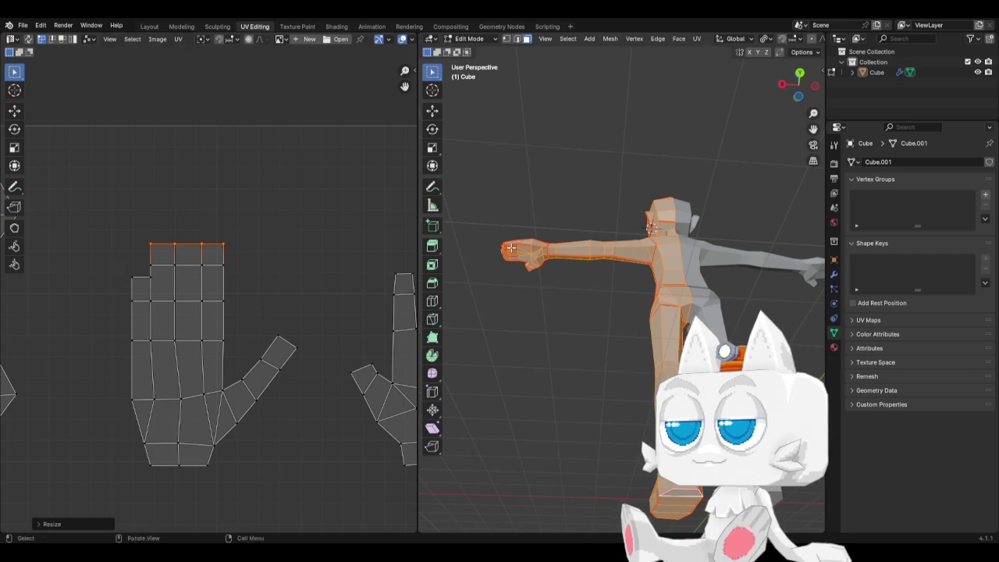
Clear the selection and select only the little finger's end cap and adjoining fingertip face on the 3D model
middle_click_drag(546, 320, 570, 304)
scroll(623, 260, "up", 2)
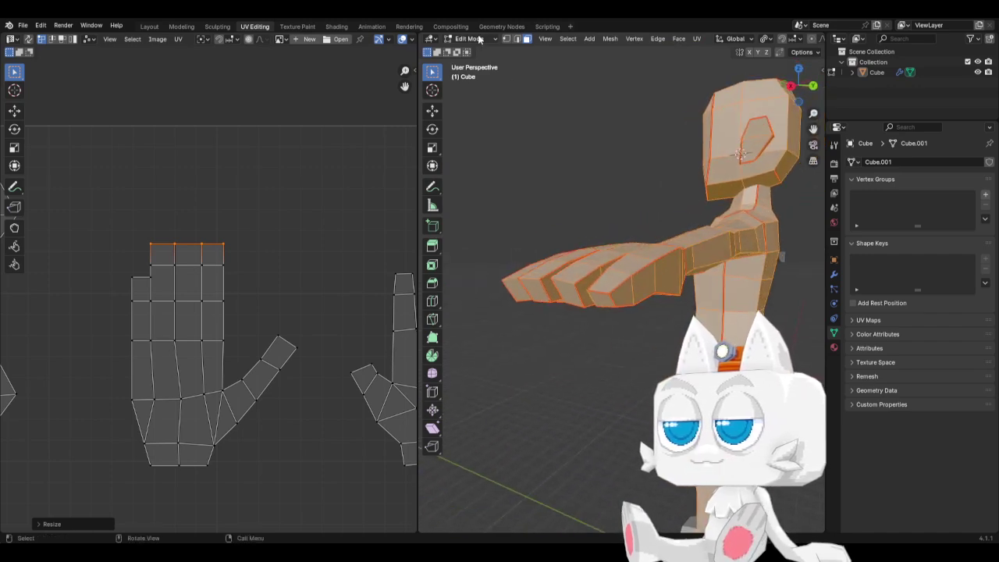
key("a")
key("alt+a")
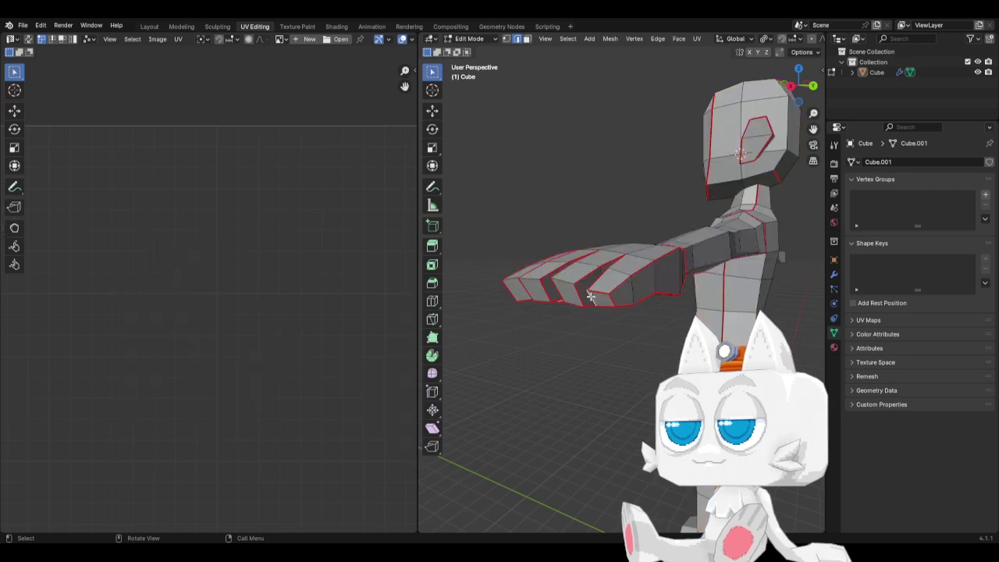
mouse_move(625, 314)
middle_mouse_down()
mouse_move(647, 314)
mouse_move(635, 317)
middle_mouse_up()
right_click(710, 297)
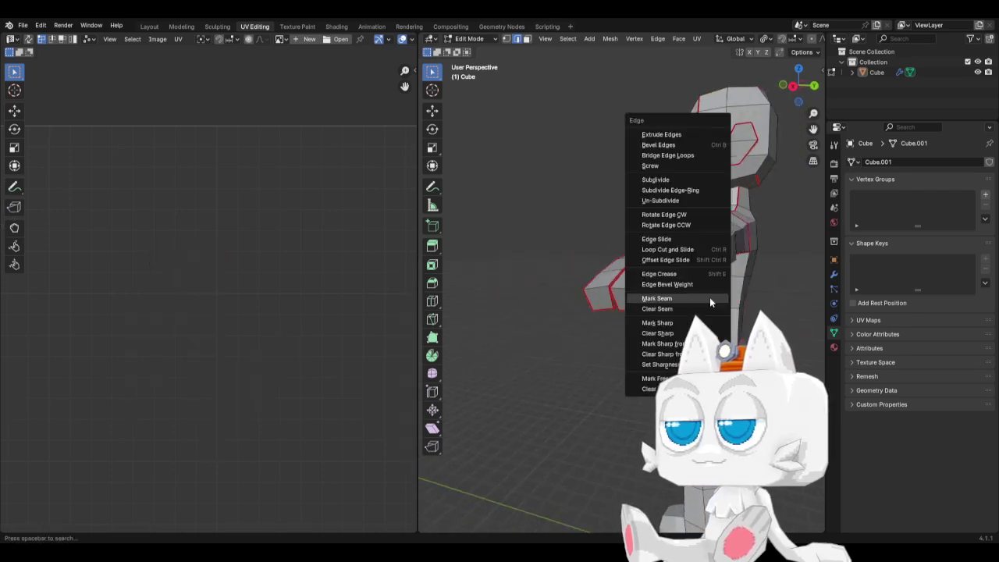
left_click(688, 294)
right_click(696, 299)
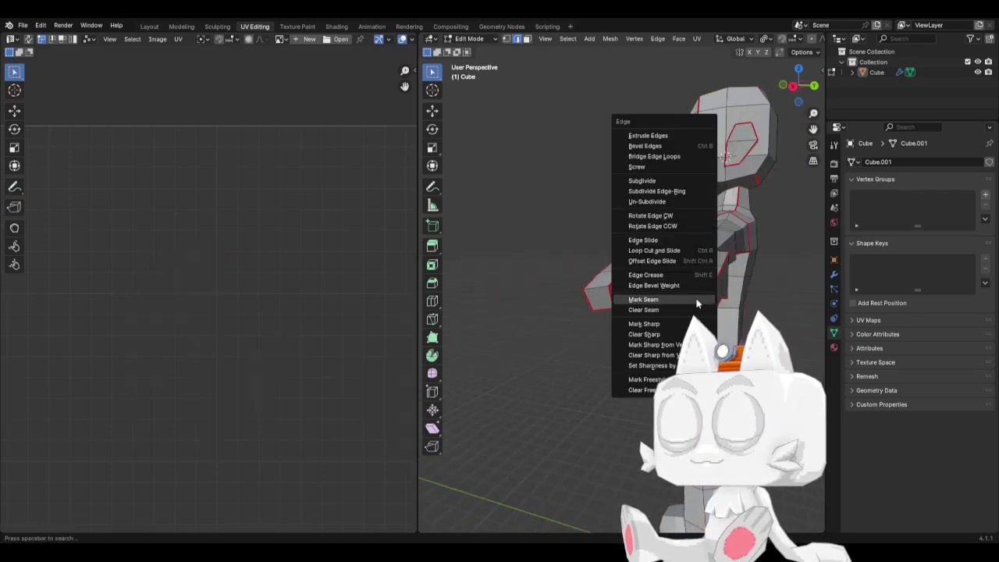
left_click(690, 304)
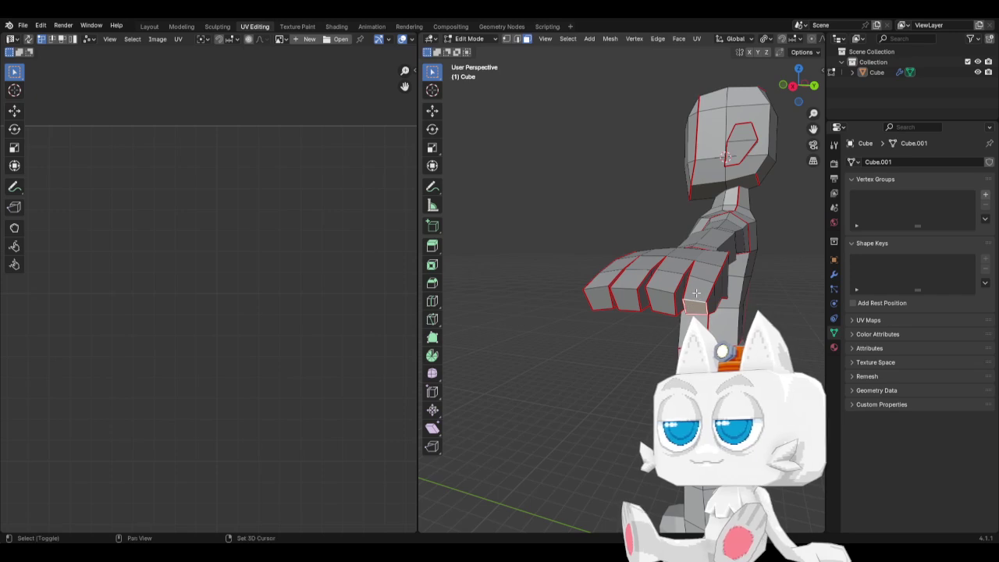
left_click(693, 308)
scroll(309, 371, "down", 3)
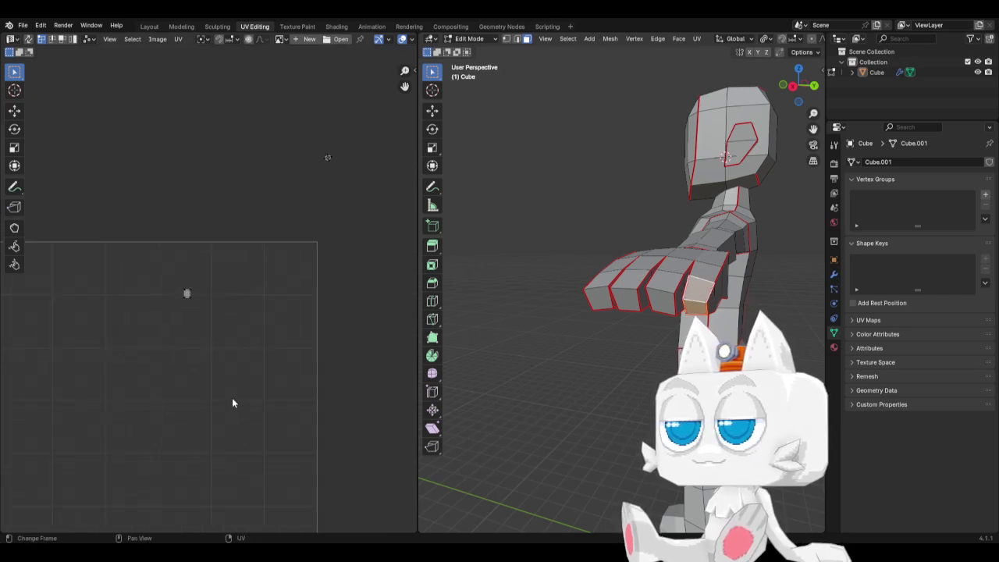
Move the little finger's end cap UV island onto the hand island and select the whole mesh to show all UVs
key("a")
key("g")
right_click(339, 187)
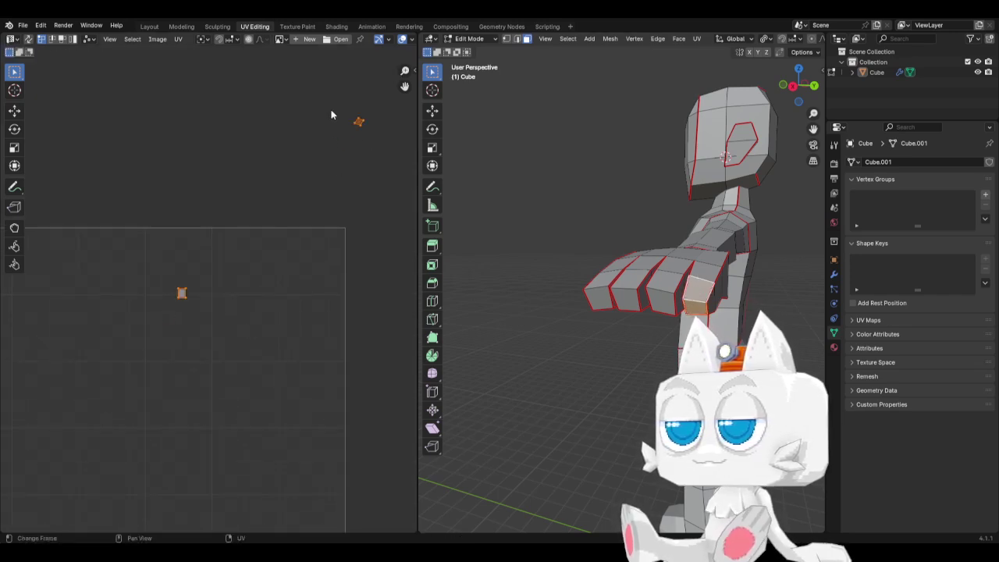
left_click_drag(335, 100, 378, 158)
key("g")
left_click(209, 371)
key("a")
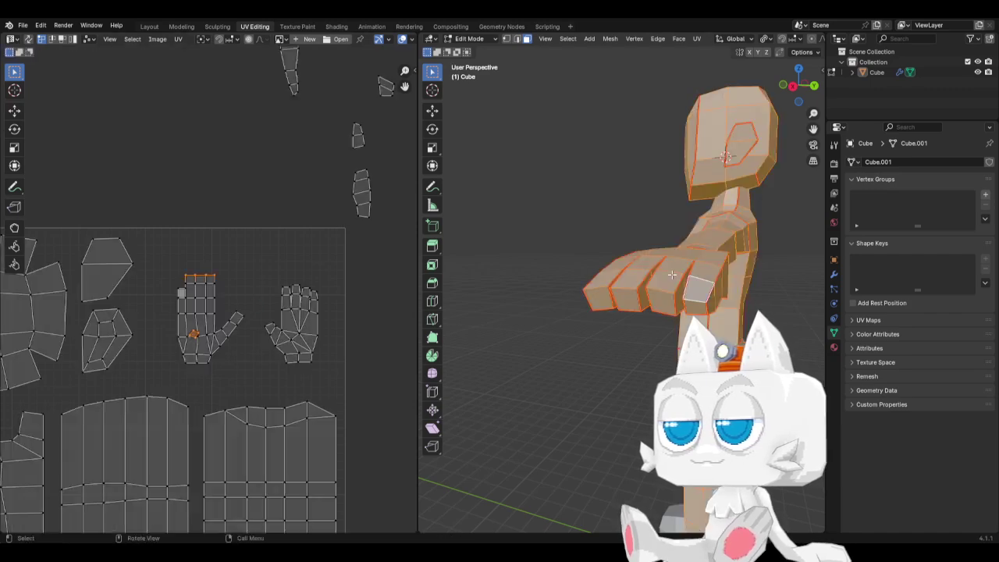
Place the end cap island just above the little finger and rotate it roughly upright
scroll(201, 346, "up", 2)
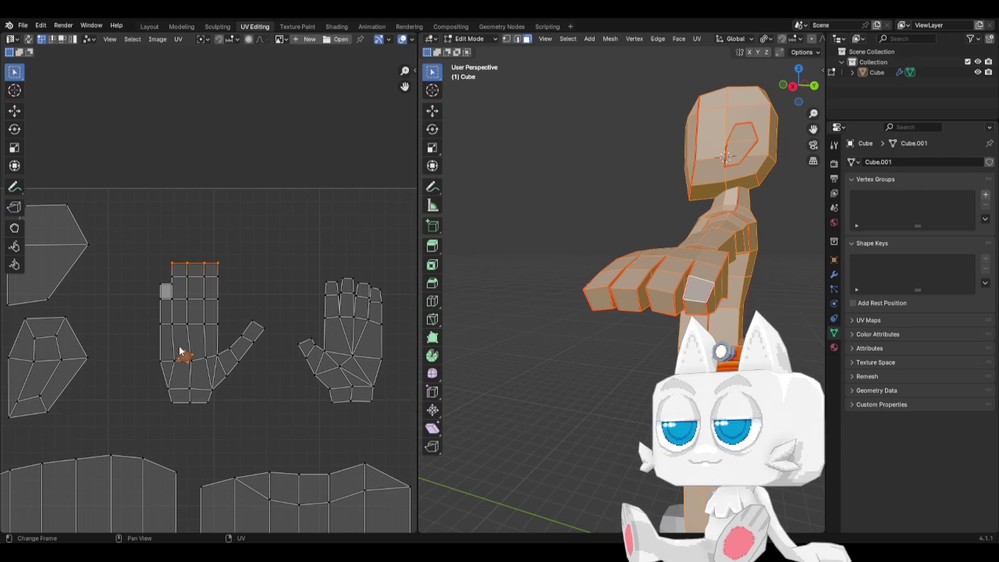
left_click(180, 353)
left_click_drag(180, 353, 156, 270)
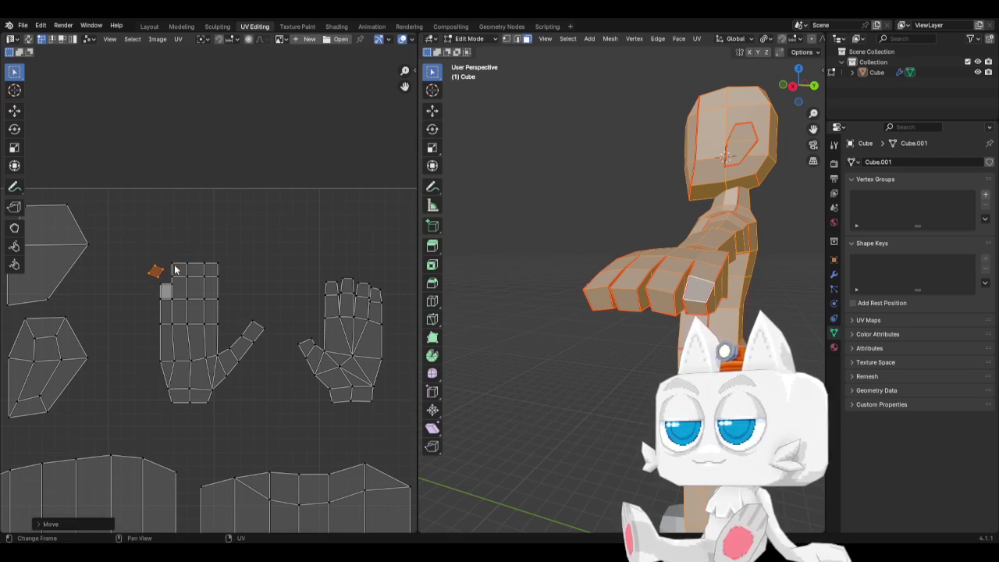
scroll(173, 268, "up", 3)
key("r")
left_click(187, 240)
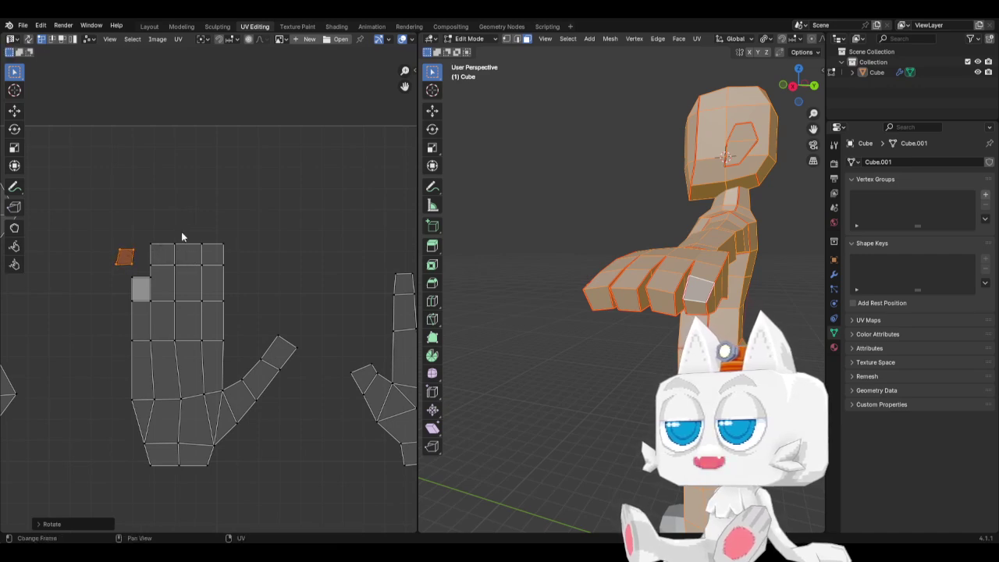
key("g")
left_click(181, 221)
Check how the end cap connects to the little finger with Shared Vertex sticky selection, and set sticky selection back to Disabled
left_click(91, 40)
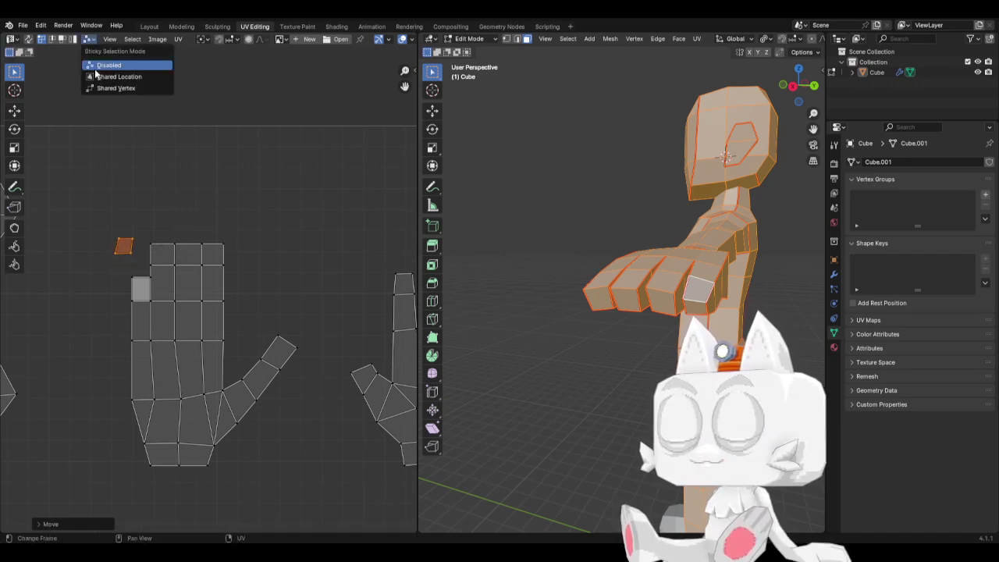
left_click(131, 89)
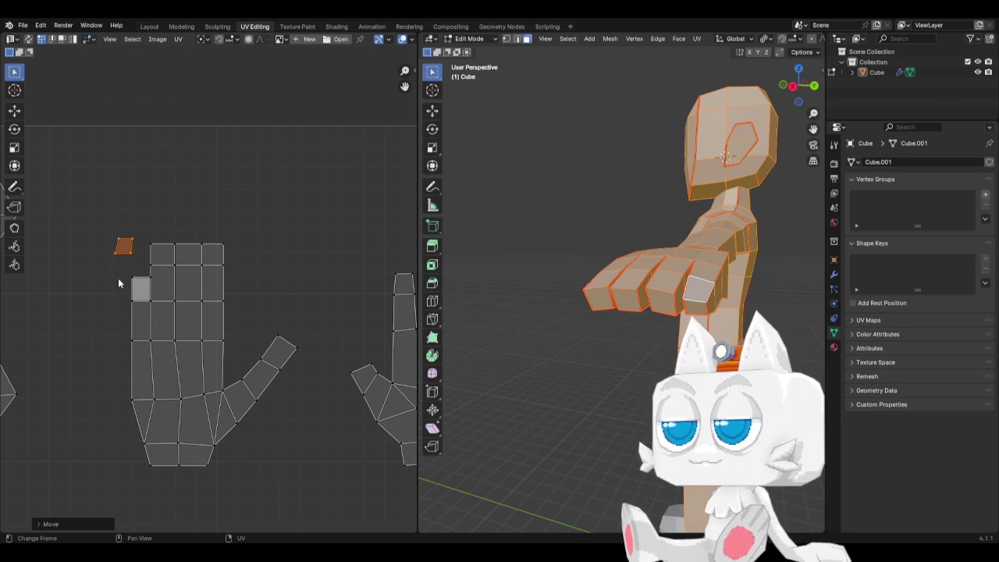
left_click(118, 281)
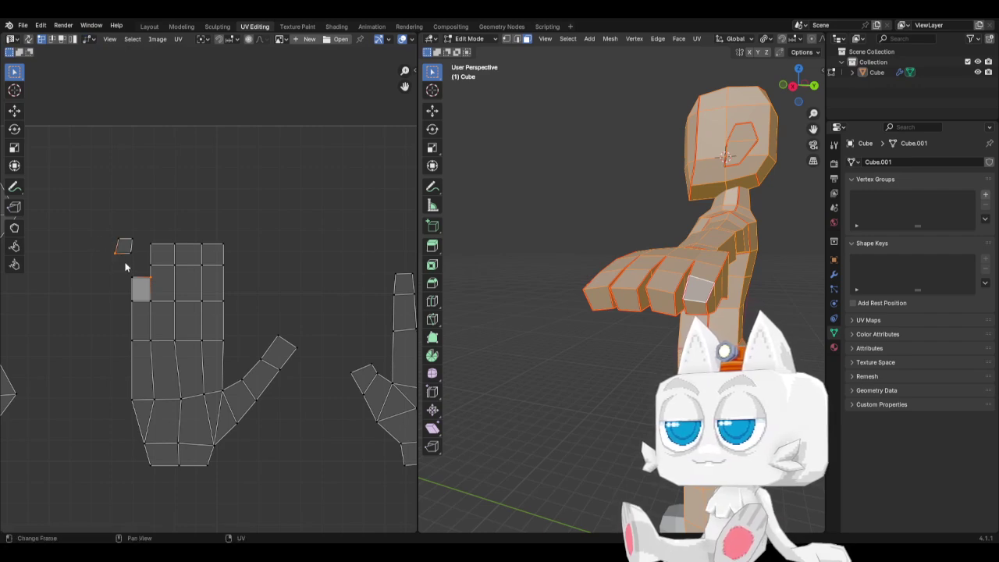
key("ctrl+l")
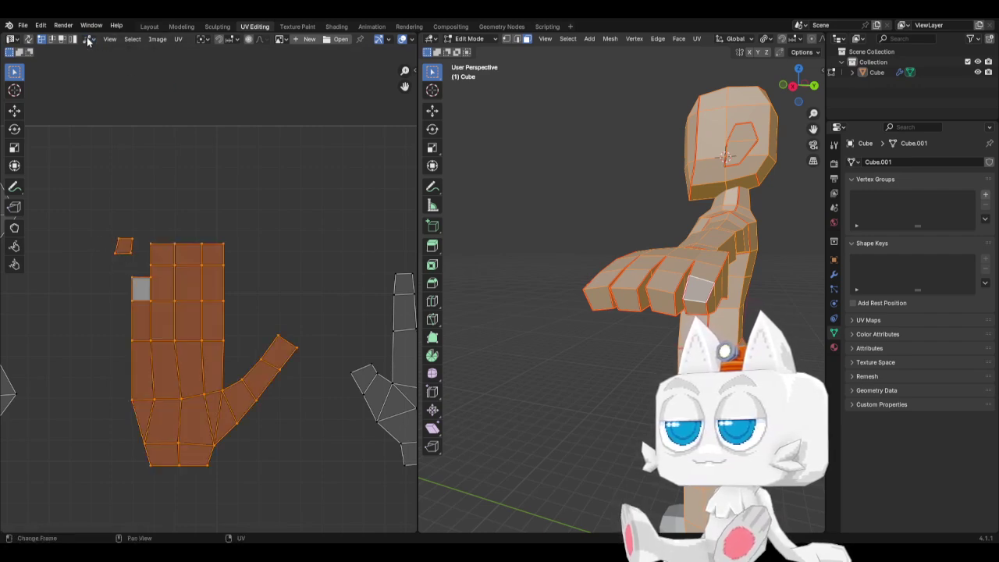
left_click(89, 39)
left_click(108, 65)
Rotate the end cap island, move it against the ring fingertip's side and scale it to the little finger's width
left_click(122, 246)
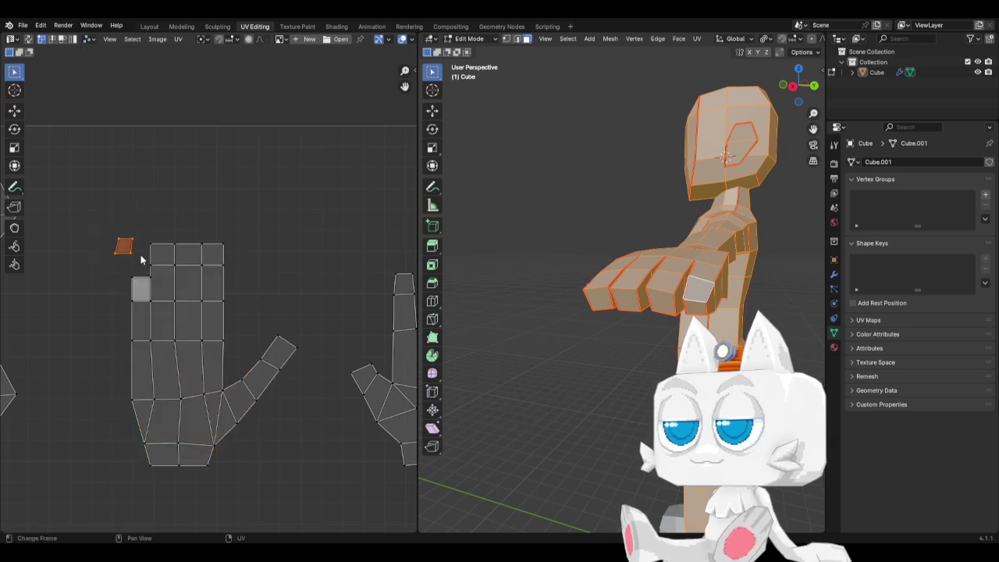
key("r")
left_click(88, 192)
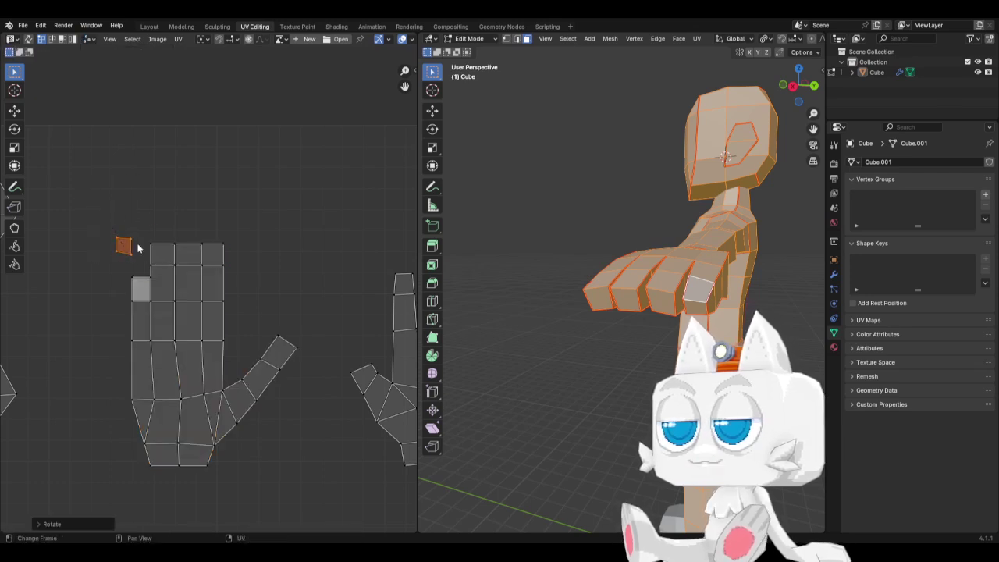
key("g")
left_click(168, 262)
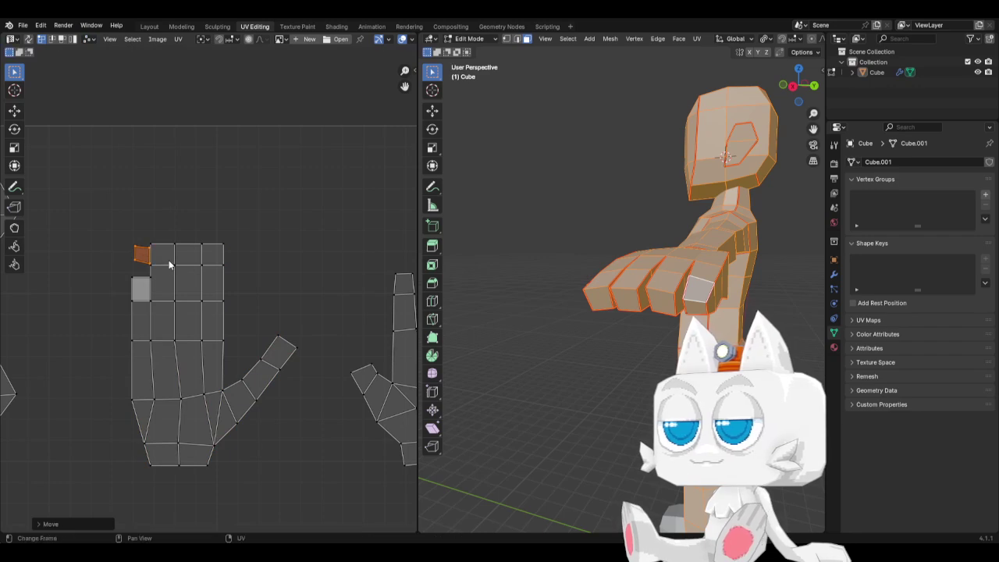
key("s")
left_click(177, 266)
Pull the end cap's lower outer corner into line and raise the little finger's tip edge along Y to meet the cap
left_click(132, 264)
key("g")
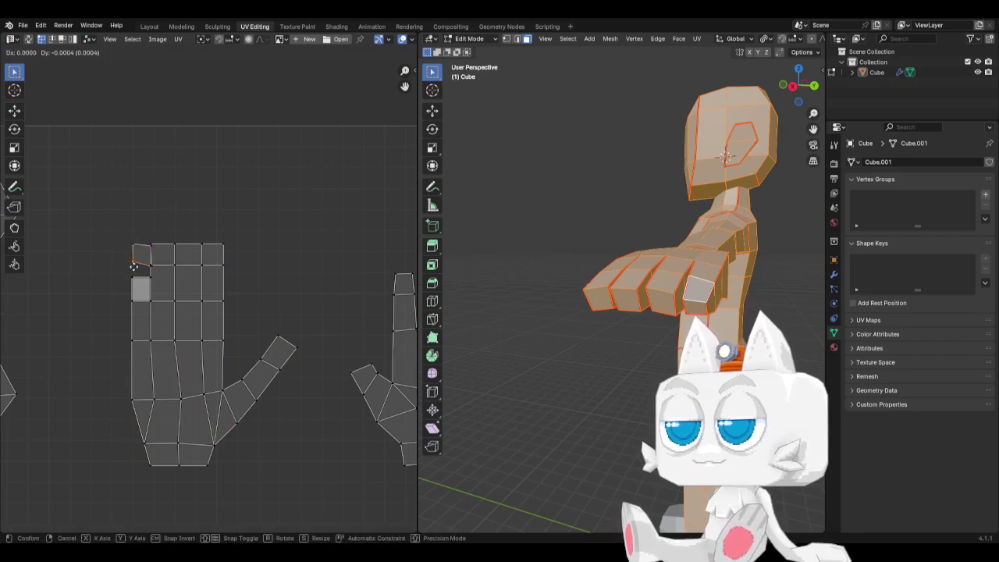
left_click(131, 272)
left_click_drag(121, 272, 161, 287)
key("g")
key("y")
left_click(160, 273)
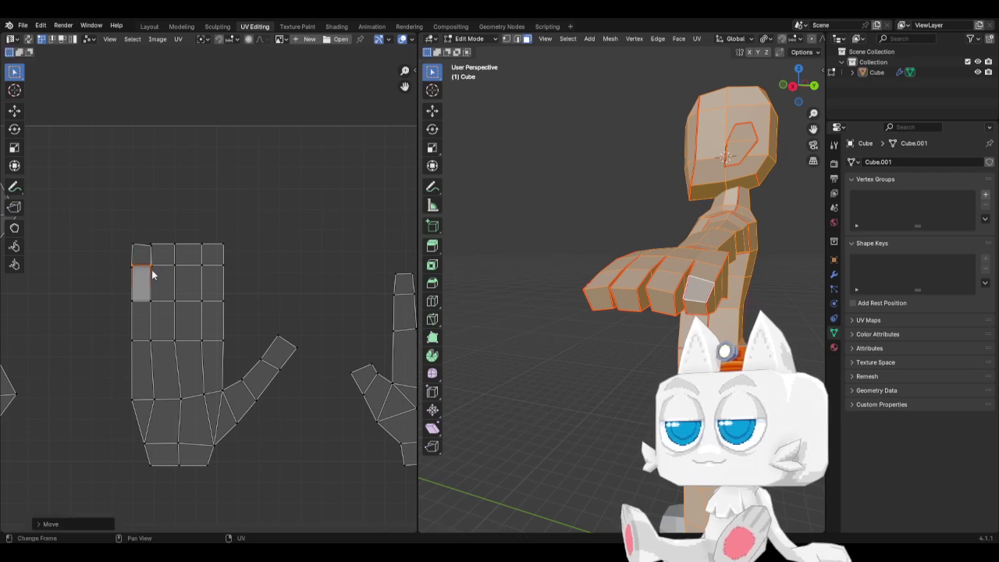
Flatten the upper joint row and the top edge across all four fingers, scaling the top edge to 0 along Y
left_click_drag(122, 256, 244, 280)
key("s")
left_click(249, 283)
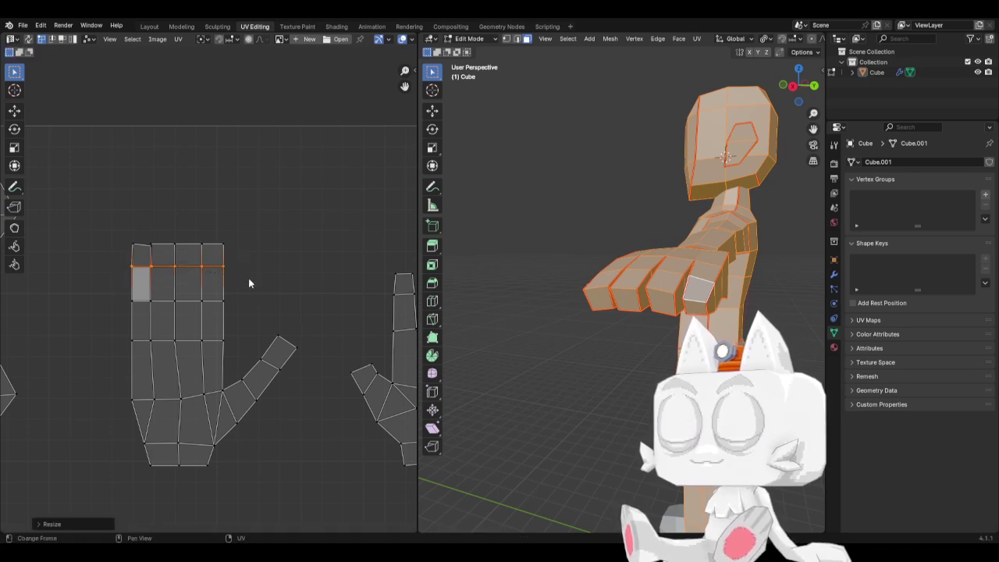
left_click_drag(105, 220, 245, 248)
key("s")
key("y")
key("0")
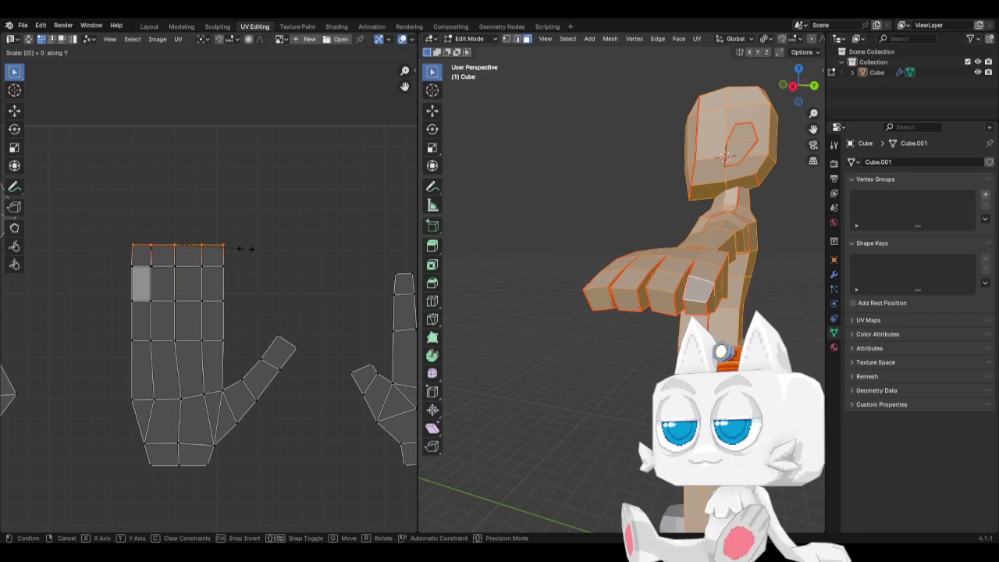
left_click(246, 248)
Straighten the shared edge between the little and ring fingers by scaling it to 0 along X
scroll(178, 266, "up", 1)
left_click_drag(125, 215, 148, 366)
key("s")
key("x")
key("0")
left_click(148, 366)
Straighten the little finger's outer edge by scaling it to 0 along X and shift it slightly outward along X
left_click_drag(84, 206, 127, 376)
key("s")
key("x")
key("0")
left_click(126, 375)
key("g")
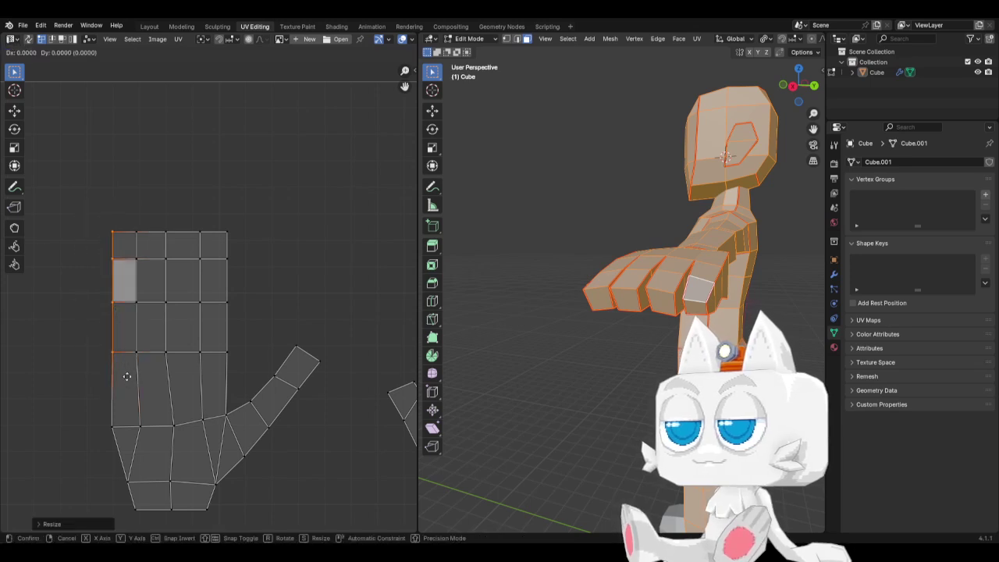
right_click(126, 375)
key("g")
key("x")
left_click(127, 380)
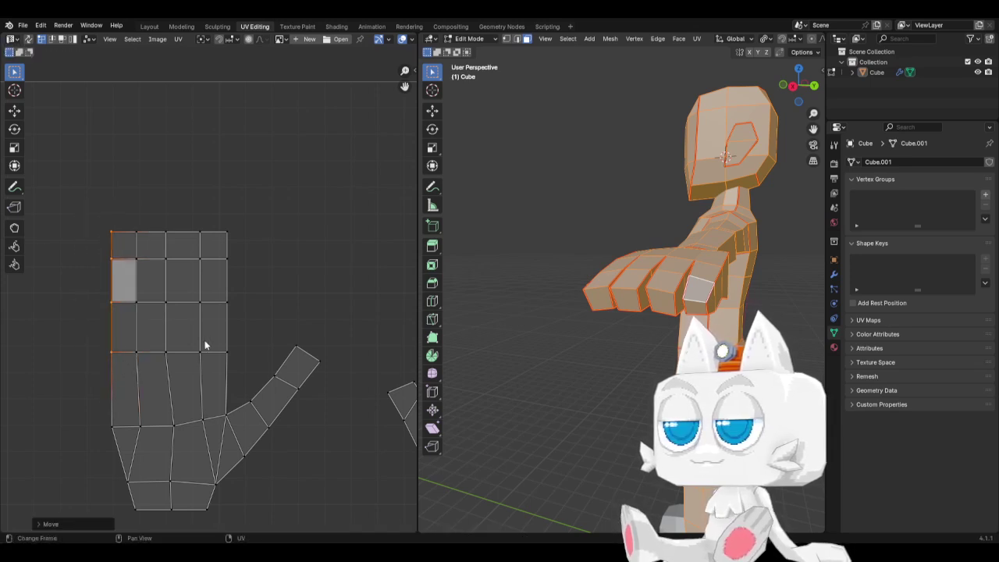
Rotate the two outer thumb segments of the joined-finger hand UV island upright and move them close beside the fingers
scroll(208, 351, "down", 2)
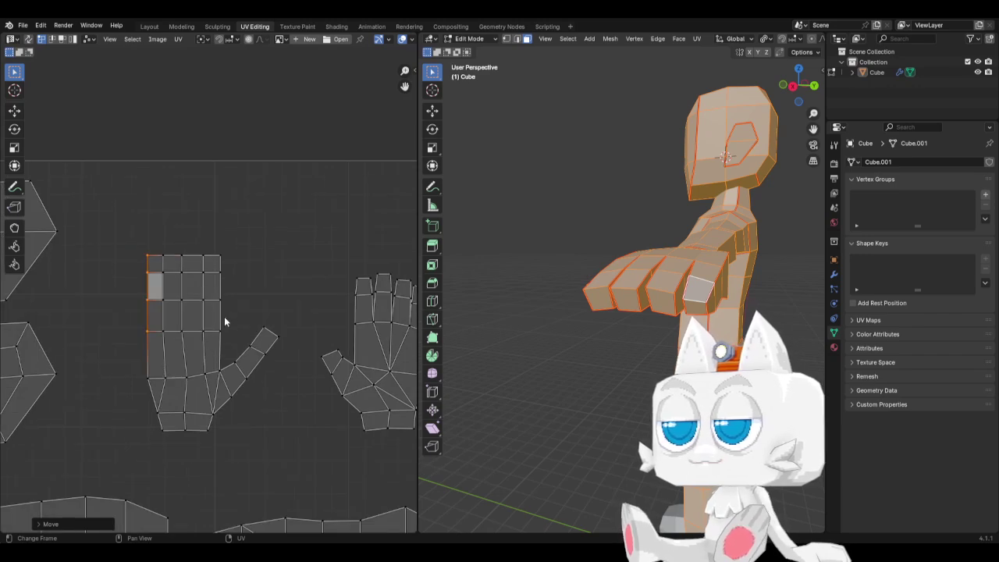
left_click_drag(224, 321, 286, 392)
key("r")
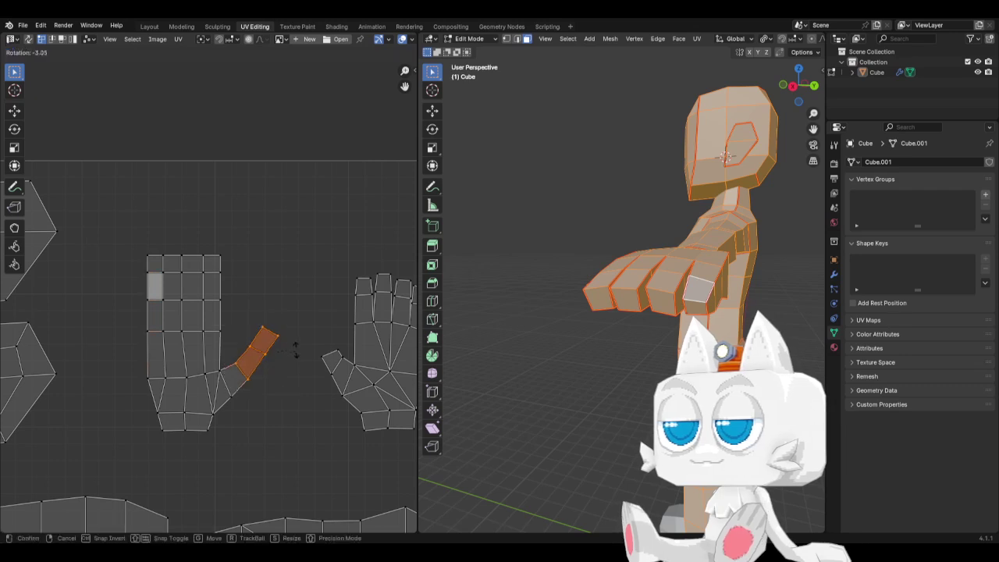
left_click(278, 334)
key("g")
left_click(261, 324)
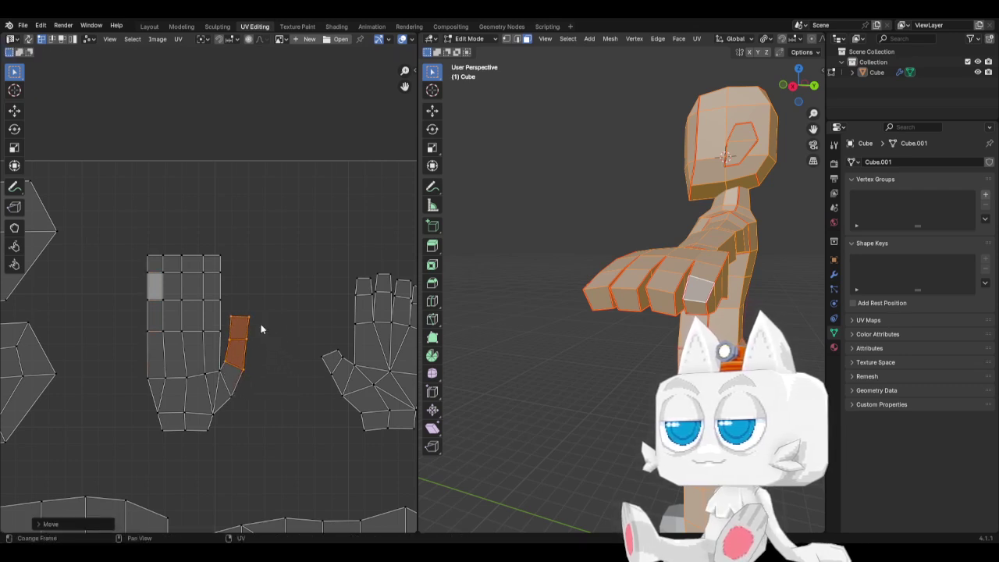
key("r")
left_click(259, 320)
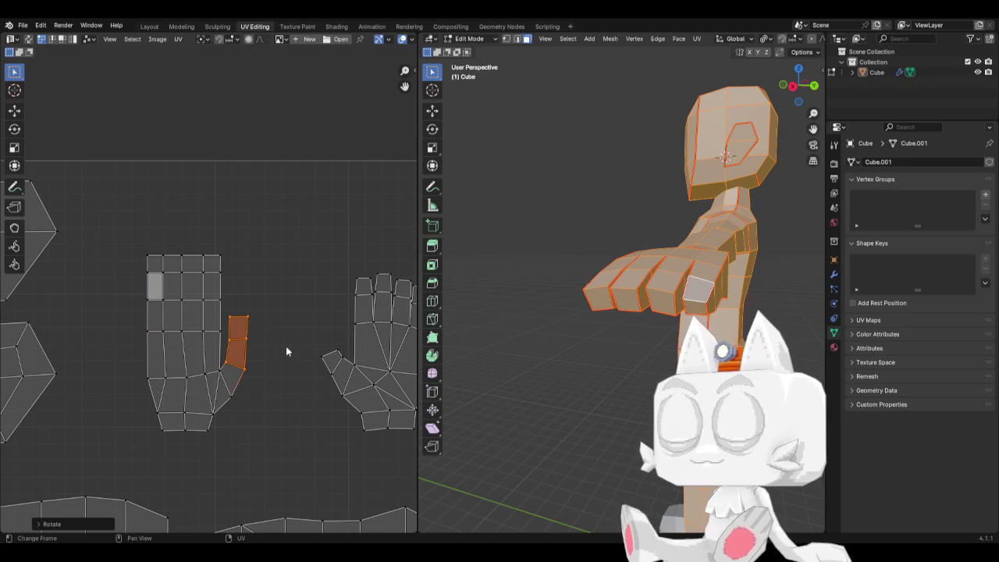
Straighten the thumb's outer UV edge into a vertical line by scaling it along X
key("s")
key("x")
left_click(275, 399)
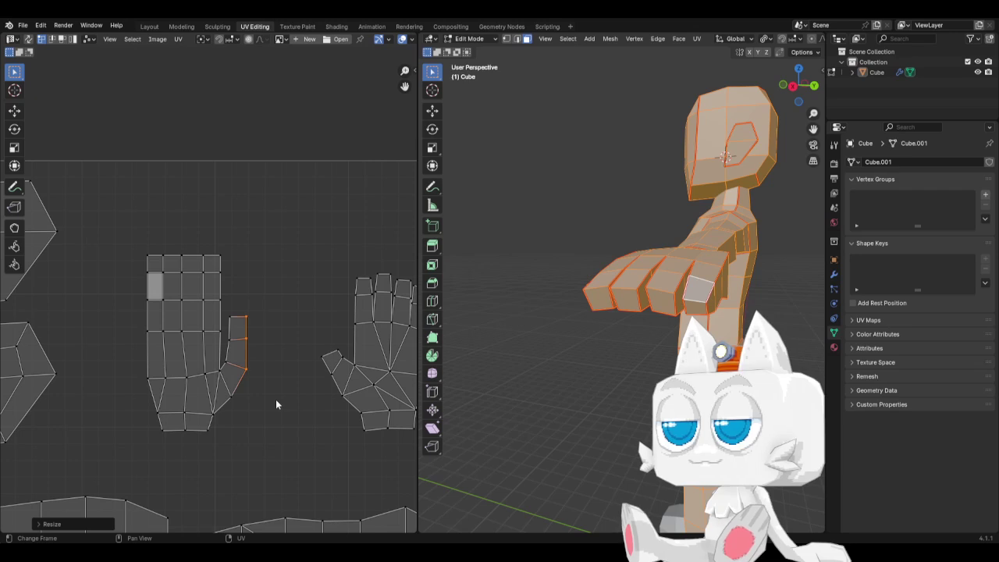
Flatten the thumb's inner UV edge with an X scale of 0 and shift it horizontally toward the fingers
left_click_drag(223, 314, 242, 370)
key("s")
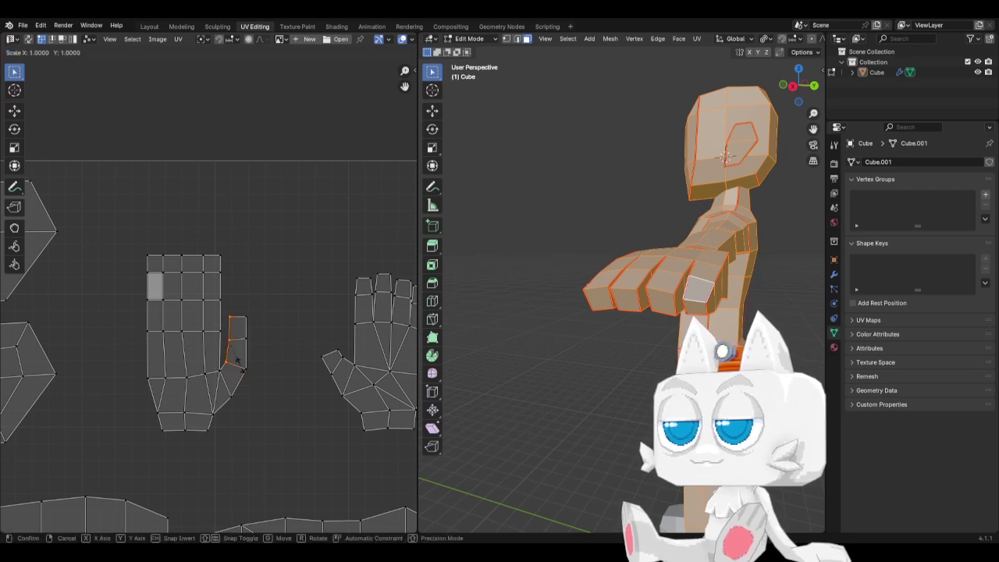
key("x")
key("0")
left_click(242, 370)
key("g")
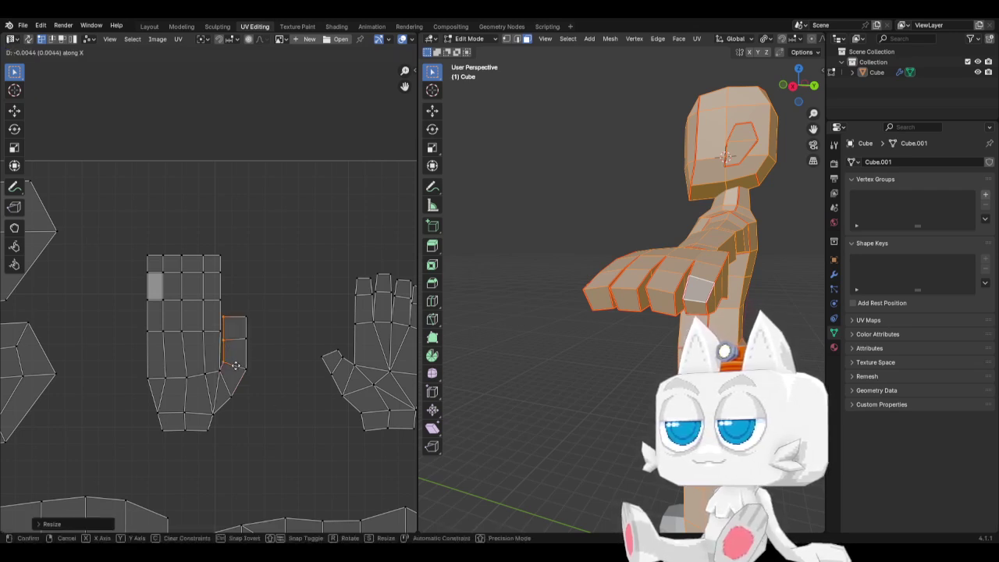
left_click(237, 369)
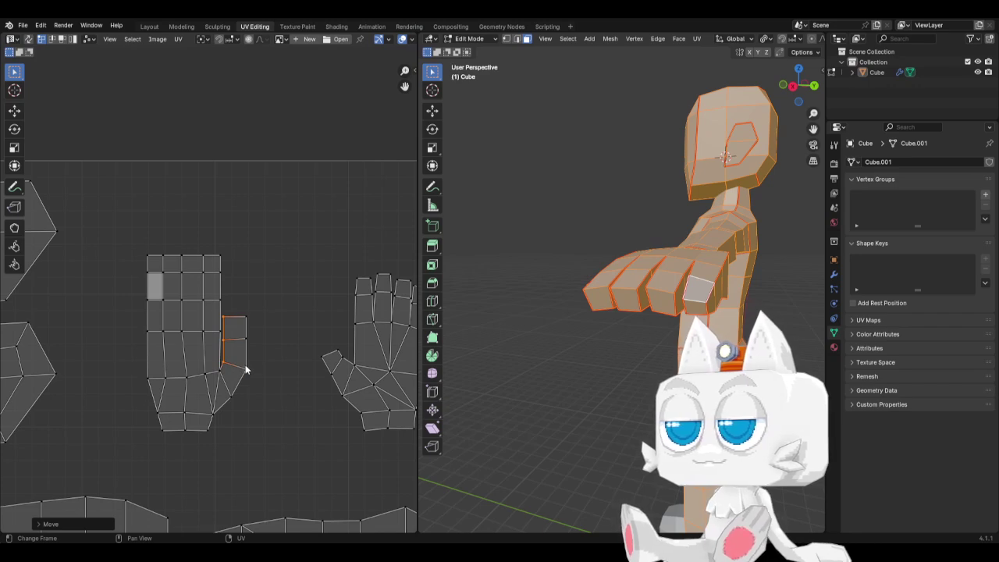
Flatten the knuckle row across the joined-finger hand island with a Y scale of 0
left_click_drag(134, 363, 218, 389)
key("s")
key("y")
key("0")
key("Return")
key("g")
key("x")
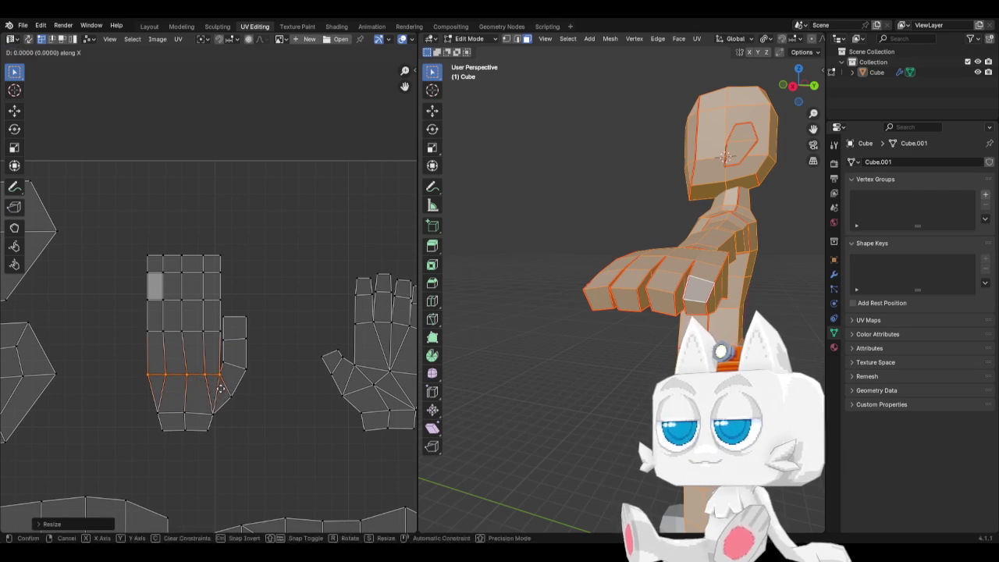
left_click(221, 388)
Move the whole separate-finger hand island over the joined-finger one and mirror it with an X scale of -1
left_click_drag(313, 252, 363, 393)
key("l")
key("g")
key("x")
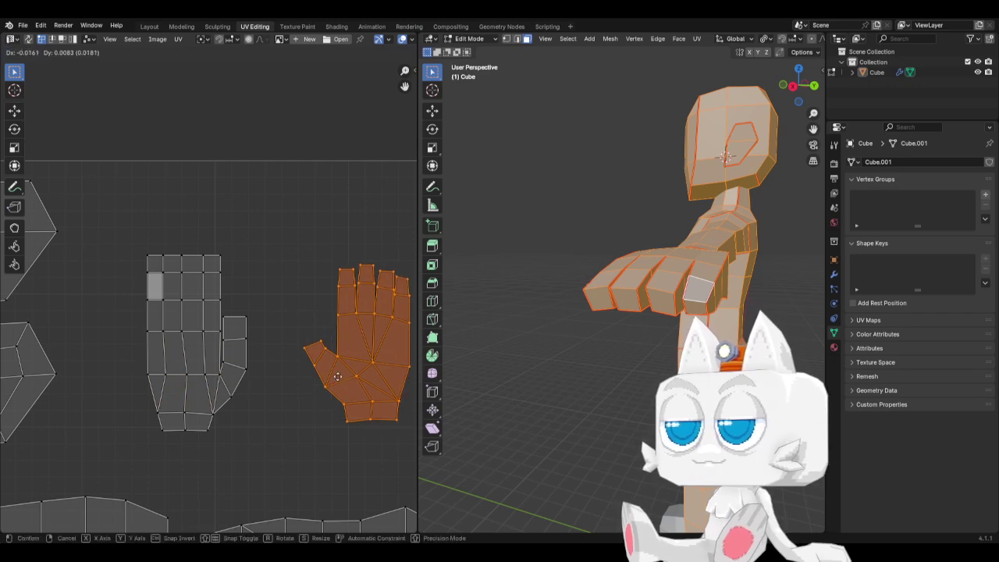
left_click(180, 357)
type("sx-1")
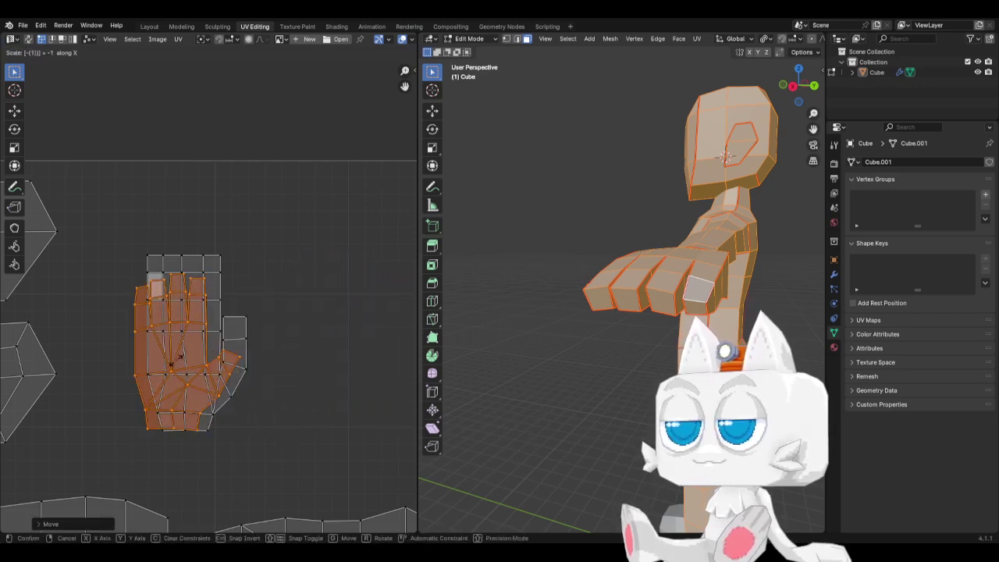
key("Return")
Align and scale the mirrored hand island to match the joined-finger one, and place it just beside that island
key("g")
left_click(200, 358)
key("g")
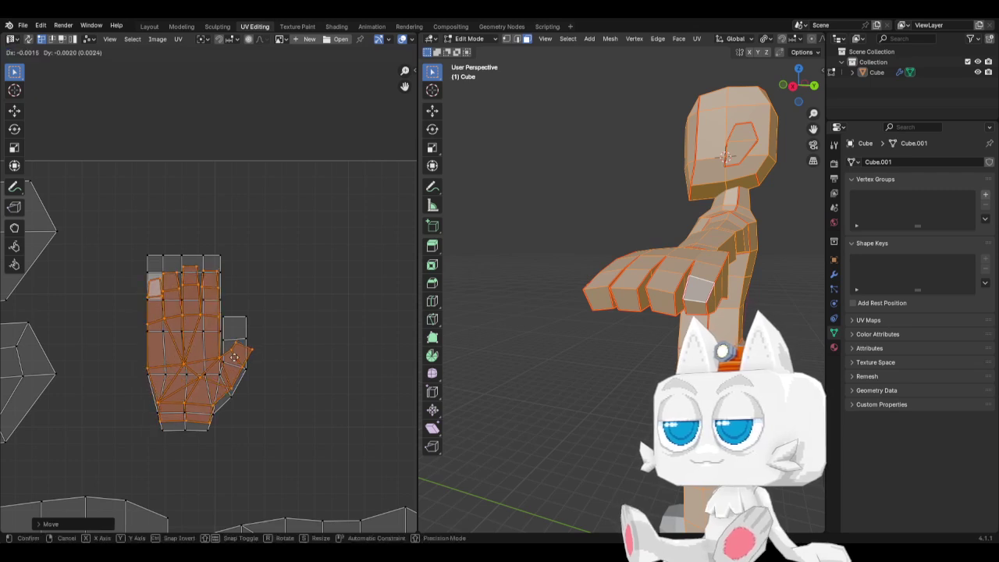
left_click(237, 359)
key("s")
left_click(260, 360)
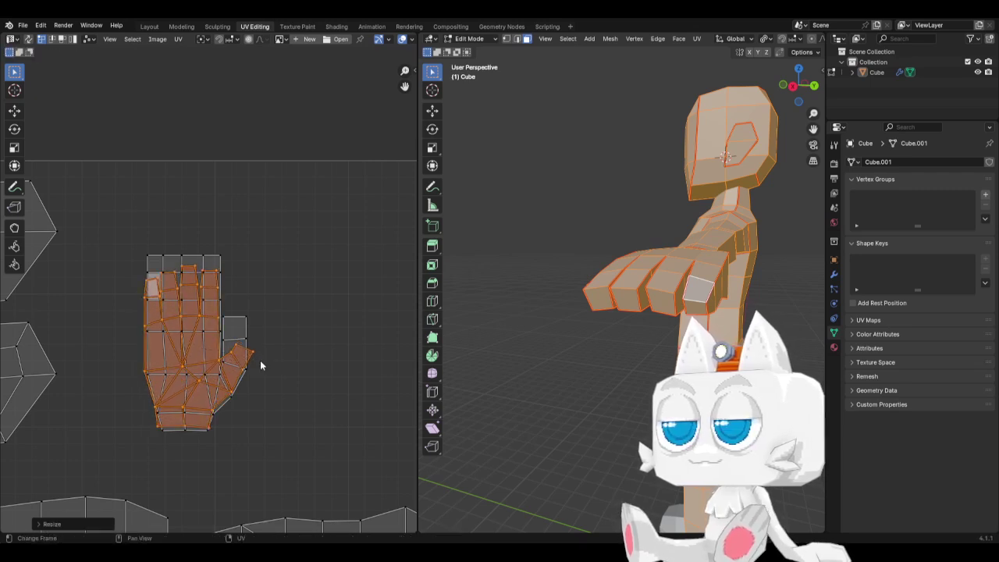
key("g")
left_click(262, 365)
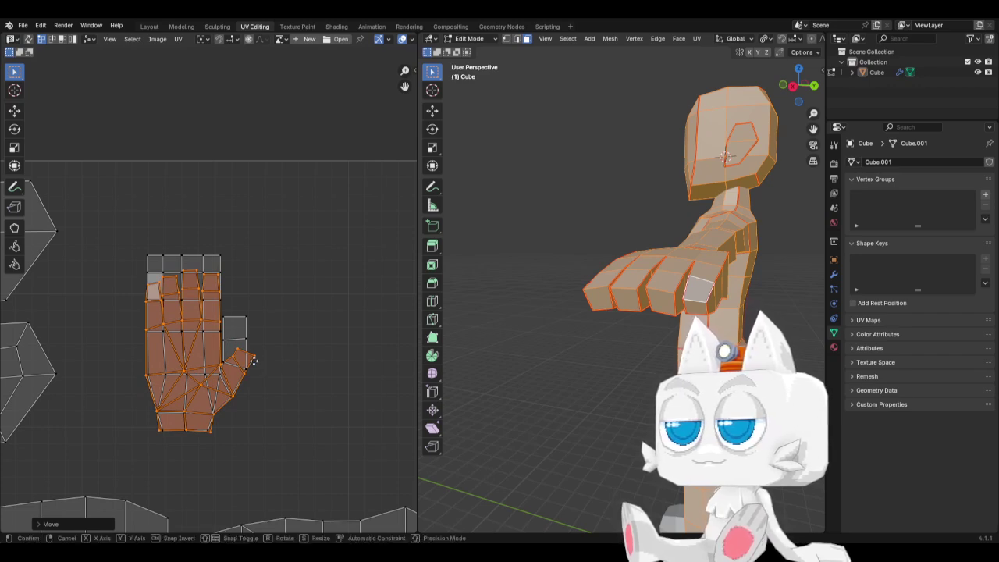
key("g")
left_click(384, 362)
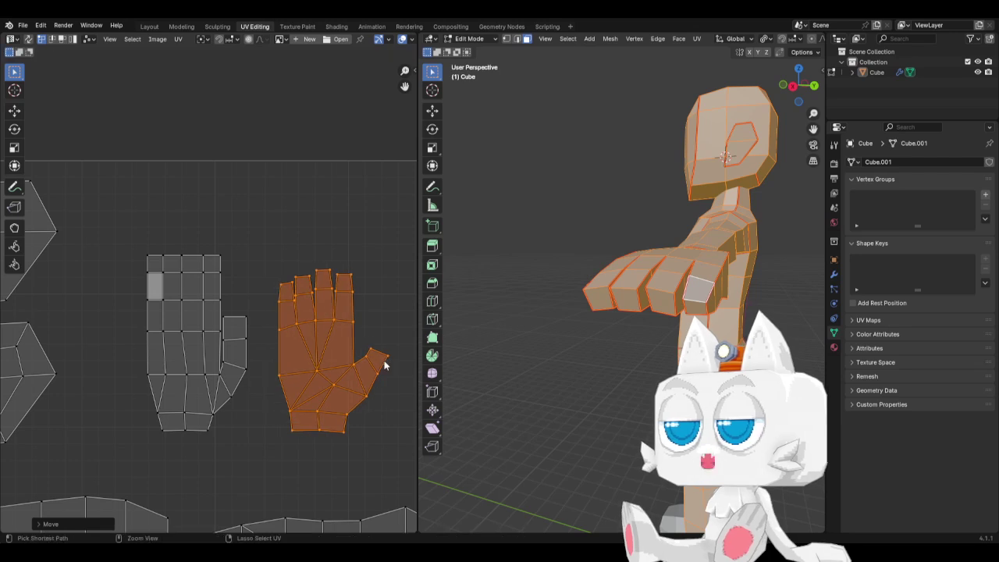
Snap the 2D cursor to the outer vertex of the joined-finger hand's knuckle row
left_click(147, 374)
key("shift+s")
left_click(149, 425)
Try to level the separate-finger hand's outer knuckle vertex and thumb-base vertex with a Y scale of 0
left_click_drag(268, 365, 286, 389)
key("s")
key("y")
key("0")
key("Return")
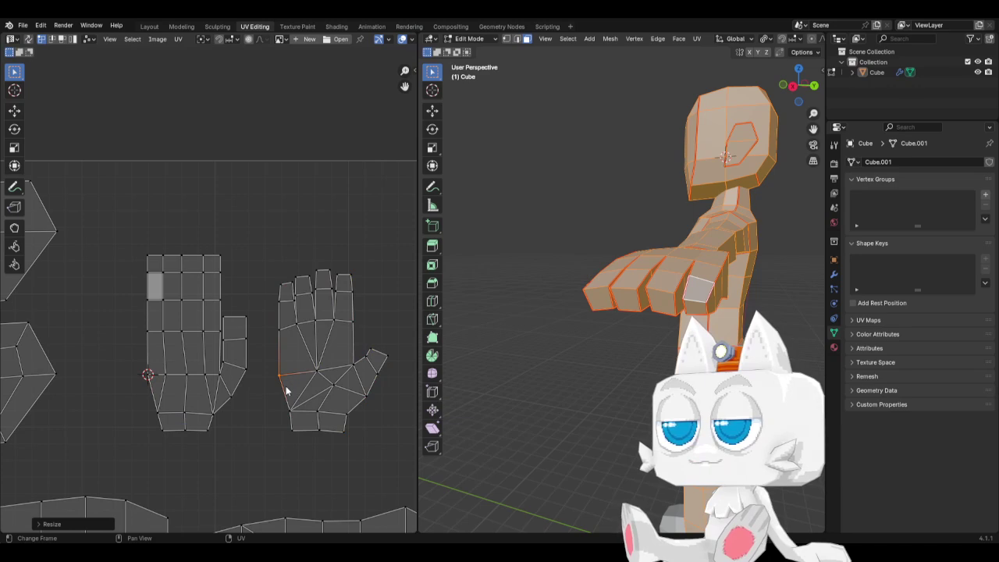
left_click(353, 364)
key("s")
key("y")
key("0")
key("Return")
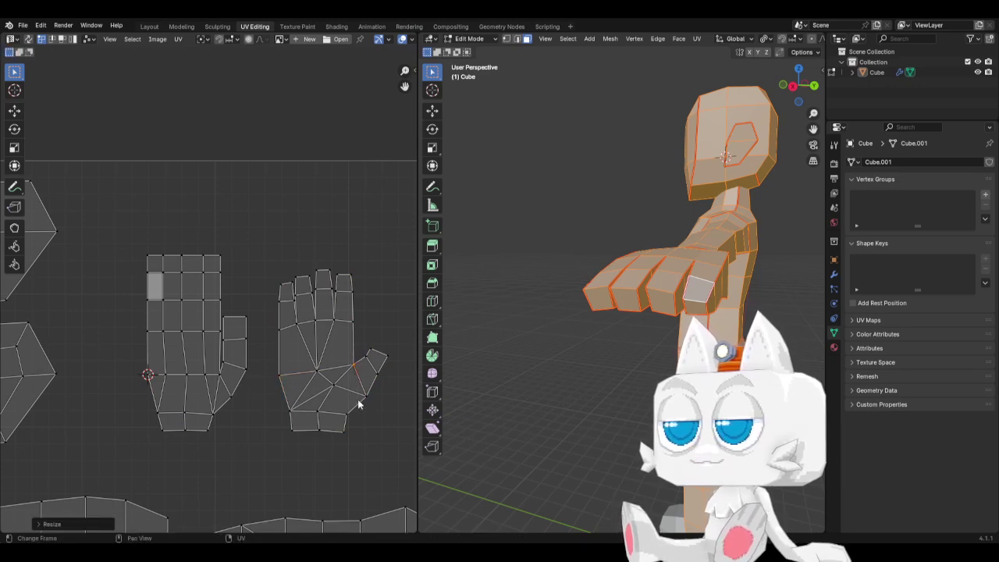
Set the pivot to 2D Cursor and level the separate-finger hand's thumb-base and outer knuckle vertices with a Y scale of 0
left_click(204, 40)
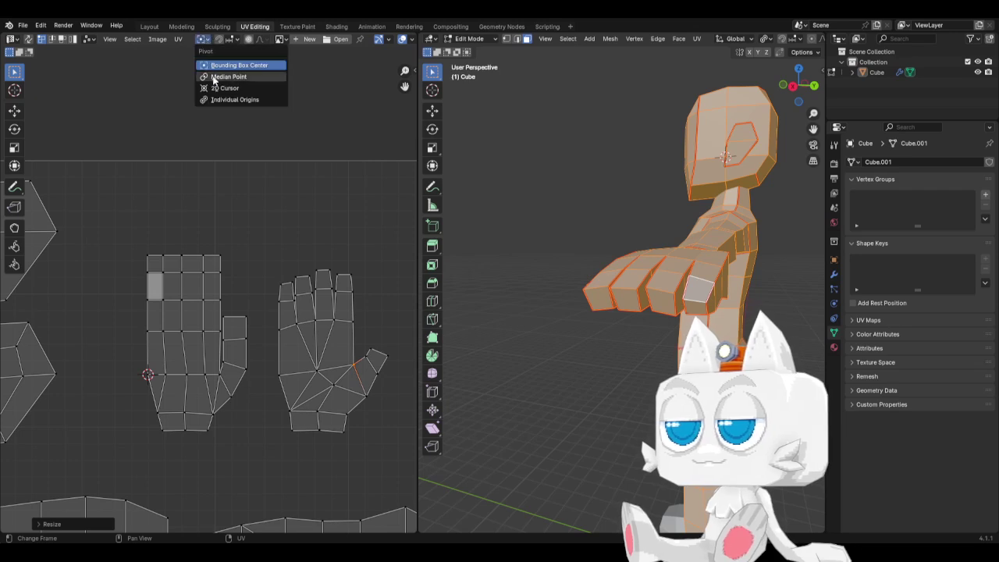
left_click(223, 89)
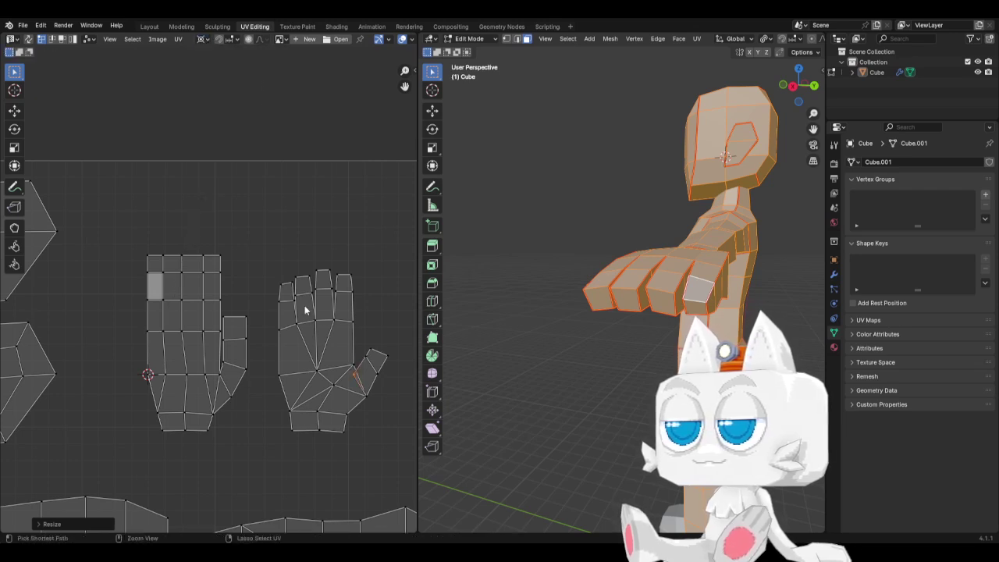
left_click(353, 364)
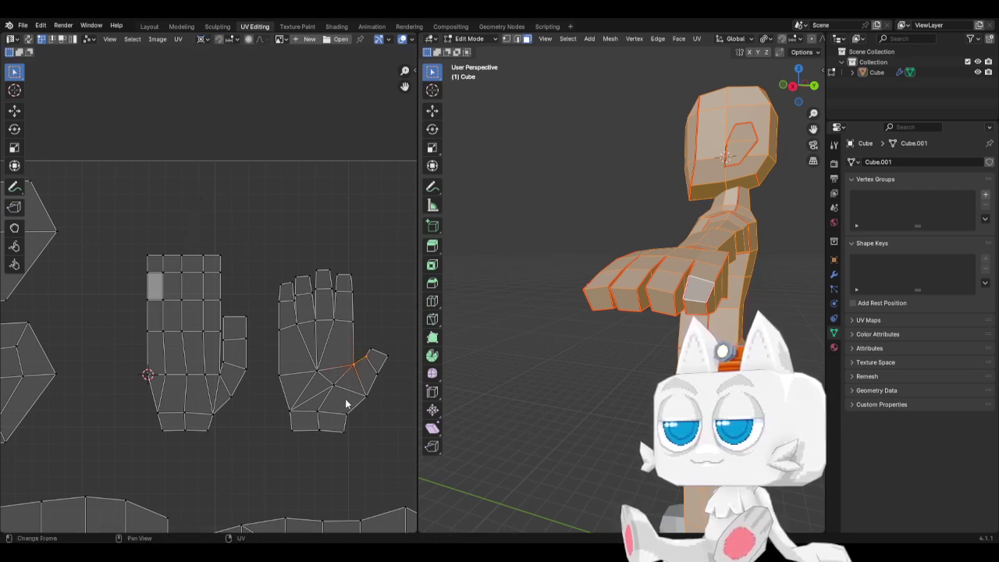
key("ctrl+z")
key("c")
left_click(351, 366)
right_click(351, 368)
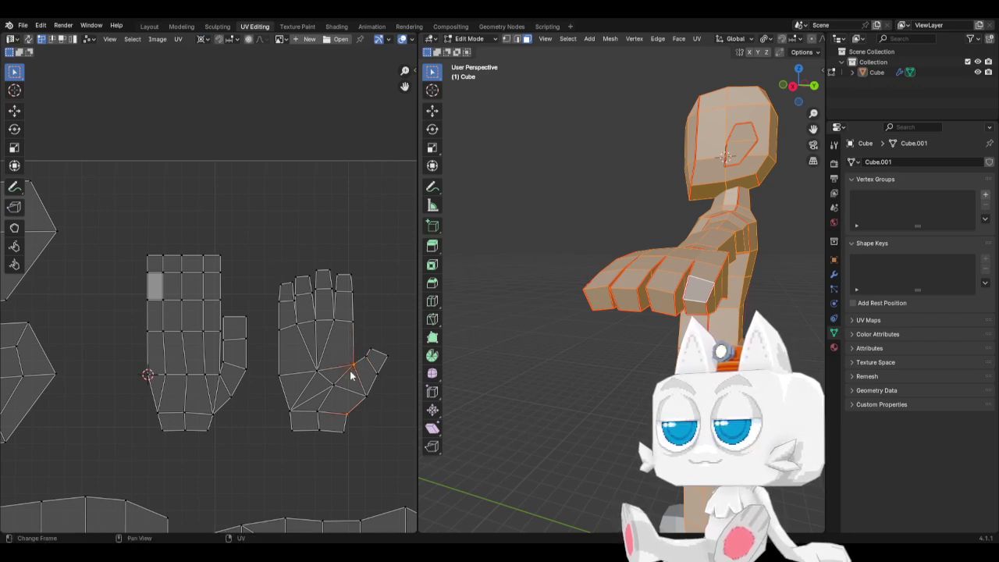
key("c")
key("Escape")
key("s")
key("y")
key("0")
key("Return")
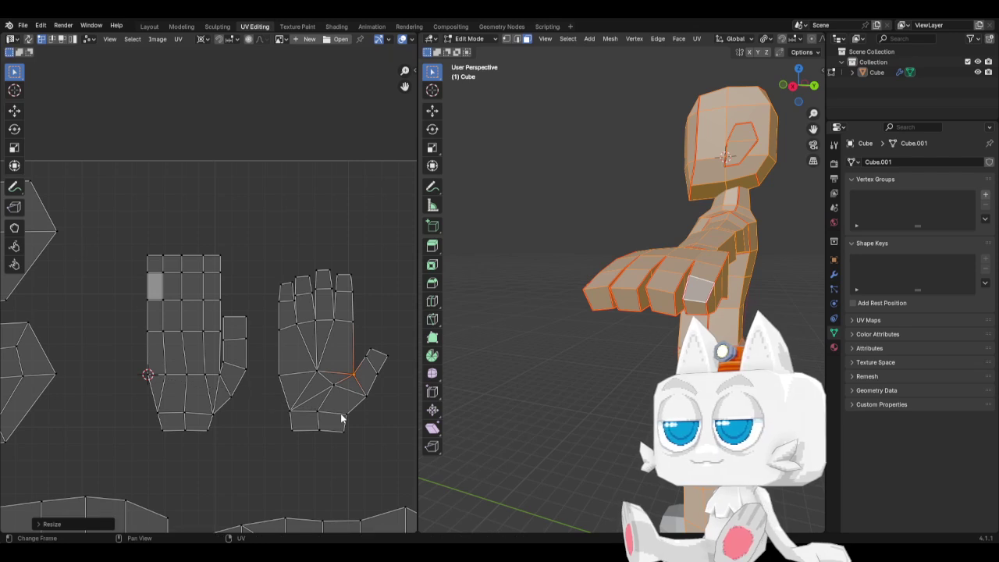
left_click(281, 378)
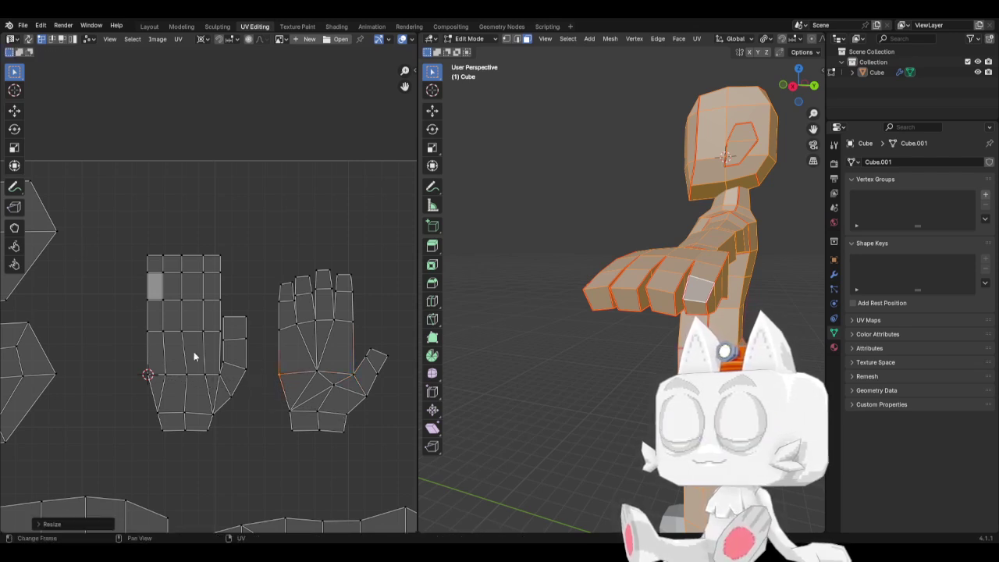
Snap the 2D cursor to the joined-finger hand's finger-base row and level the other hand's finger-base vertices to it with Y scale 0
left_click(131, 334)
key("shift+s")
left_click(142, 390)
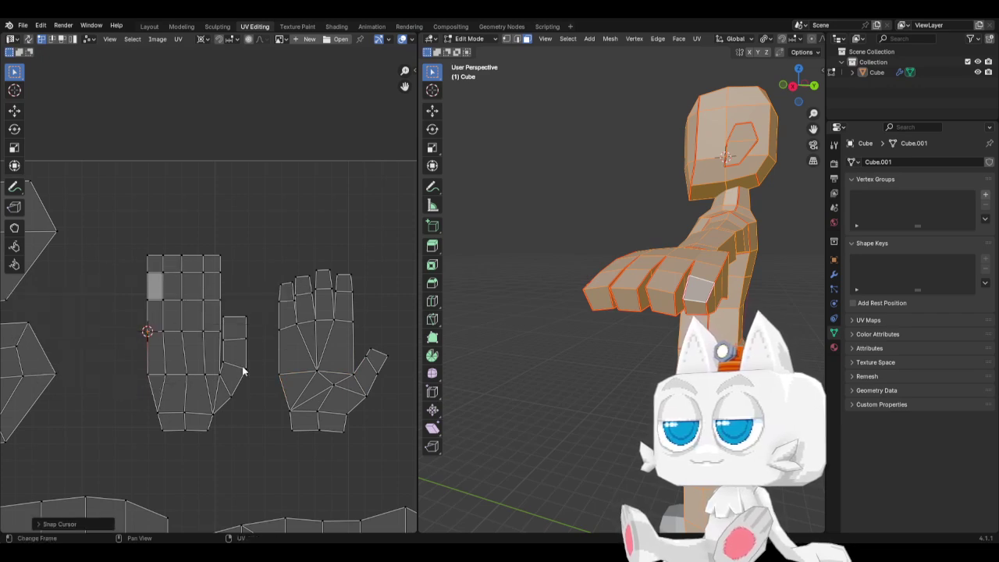
left_click_drag(267, 321, 368, 346)
key("s")
key("y")
key("0")
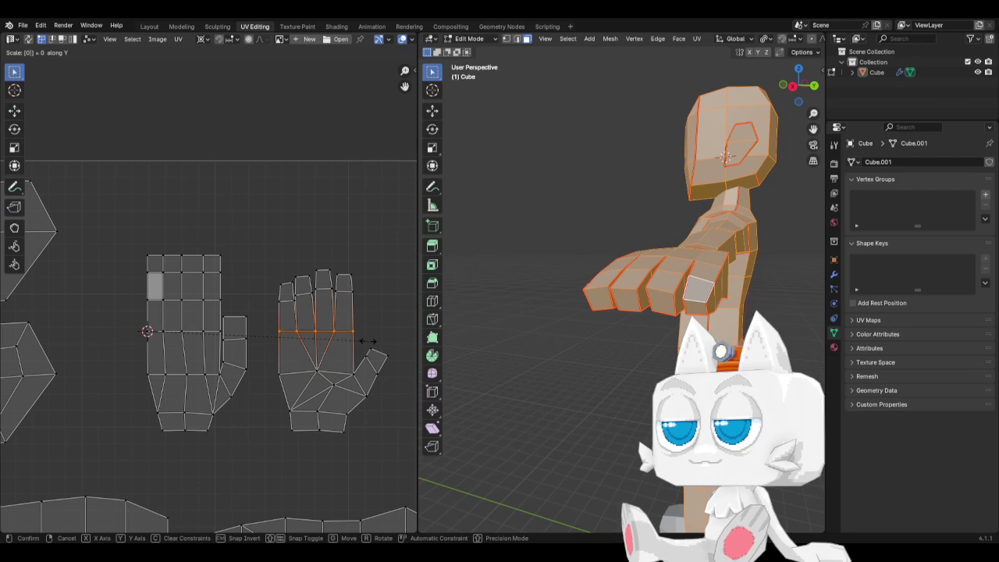
key("Return")
Snap the 2D cursor to the joined-finger hand's middle finger-joint row and level the other hand's matching joint row with Y scale 0
left_click(148, 300)
key("shift+s")
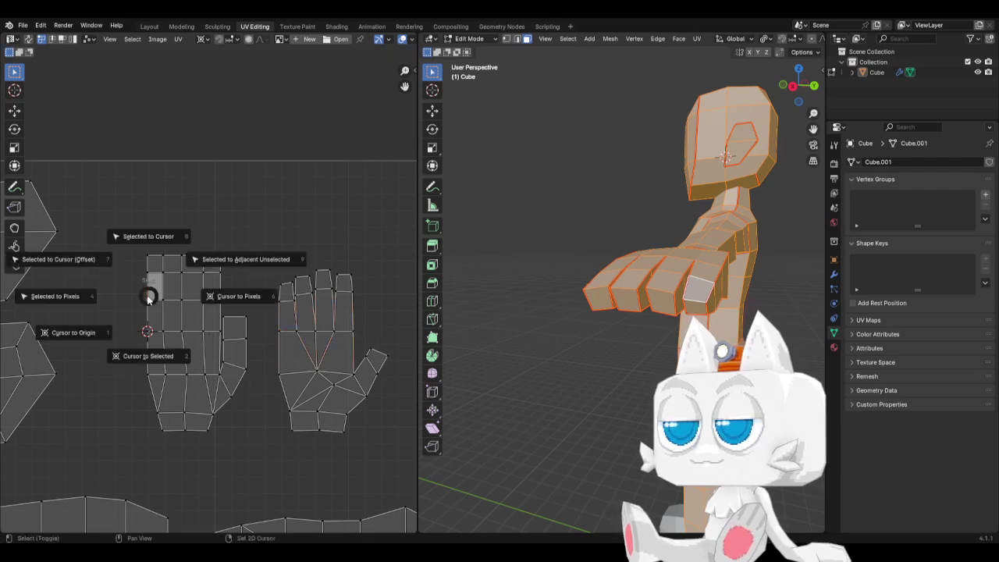
left_click(149, 356)
left_click_drag(270, 286, 356, 308)
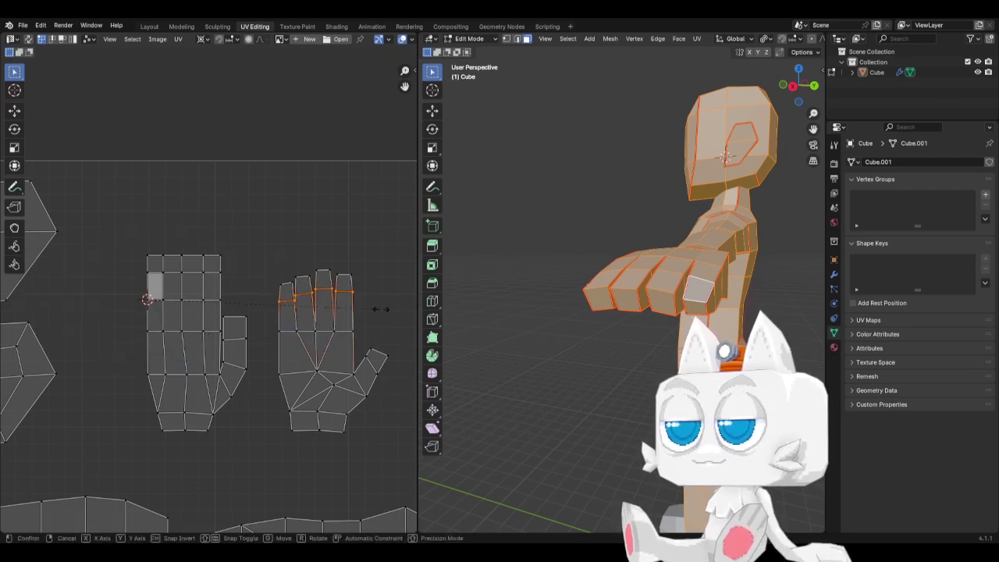
key("s")
key("y")
key("0")
key("Return")
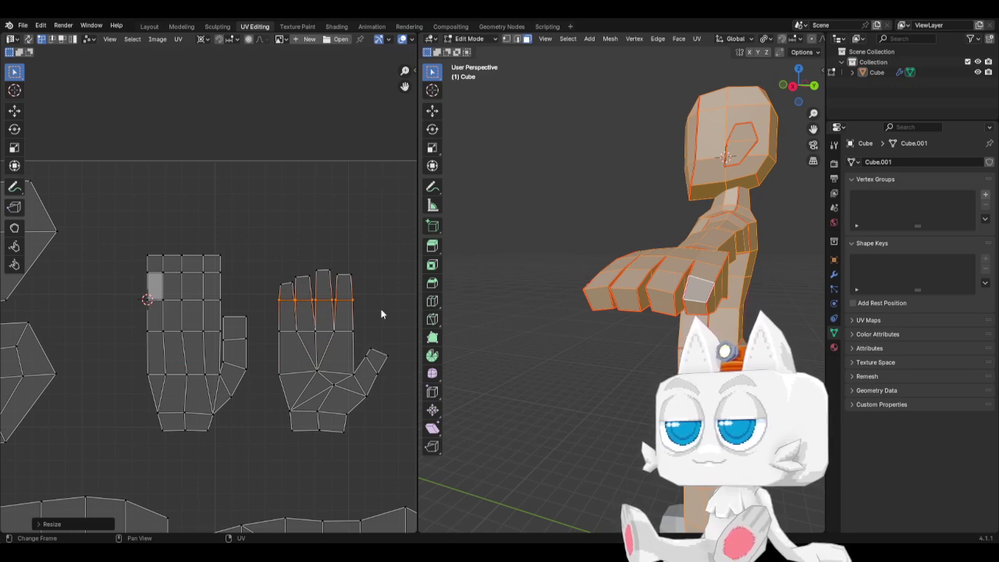
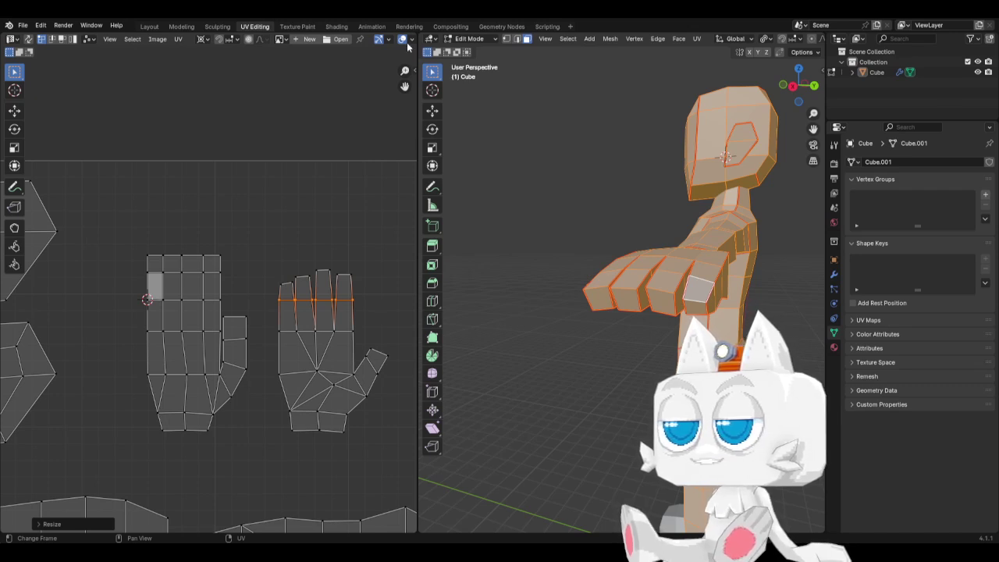
Snap the 2D cursor to the joined-finger hand's upper finger-joint row and level the other hand's fingertip edges to it with Y scale 0
left_click(225, 276)
key("shift+s")
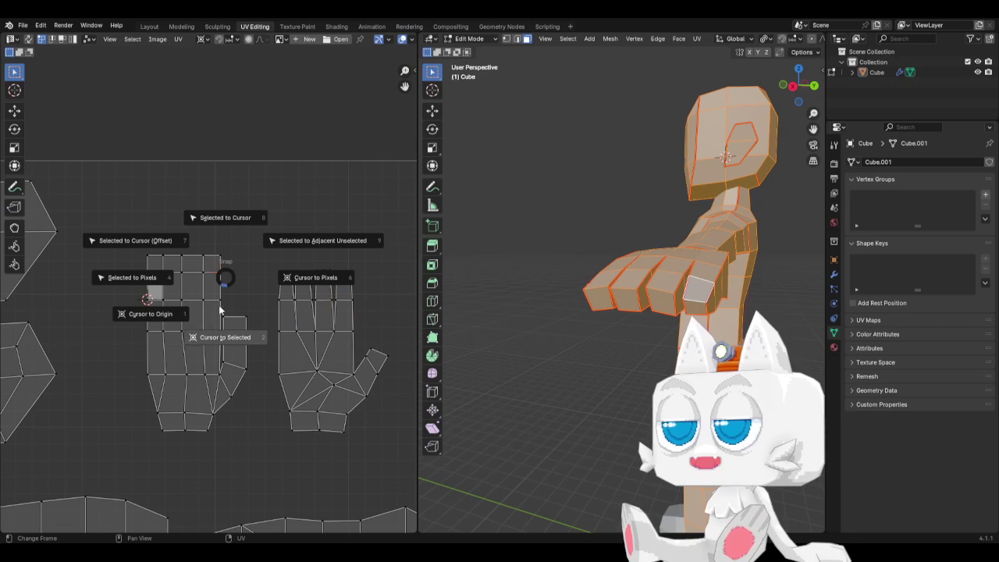
left_click(223, 338)
left_click_drag(274, 251, 370, 295)
key("s")
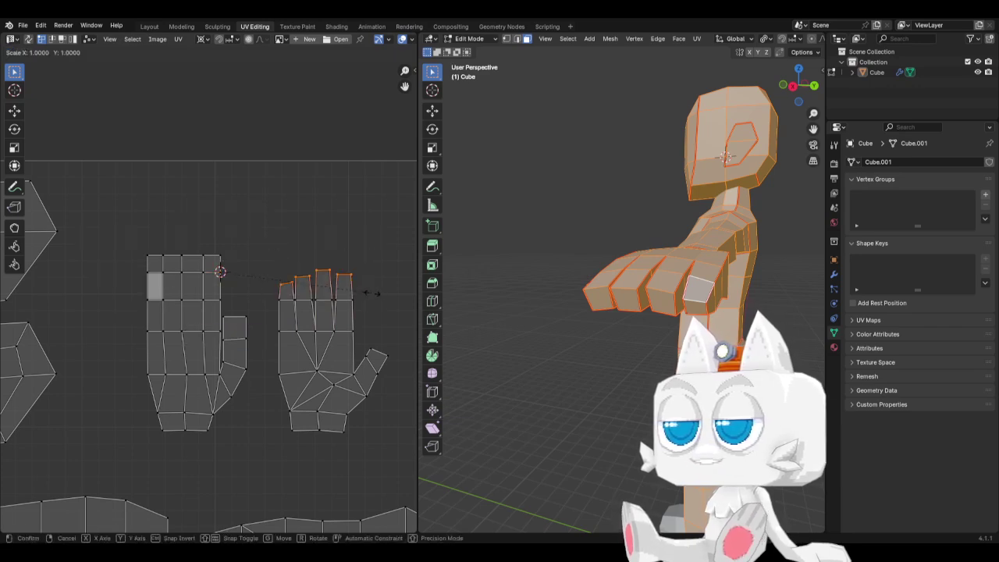
key("y")
key("0")
key("Return")
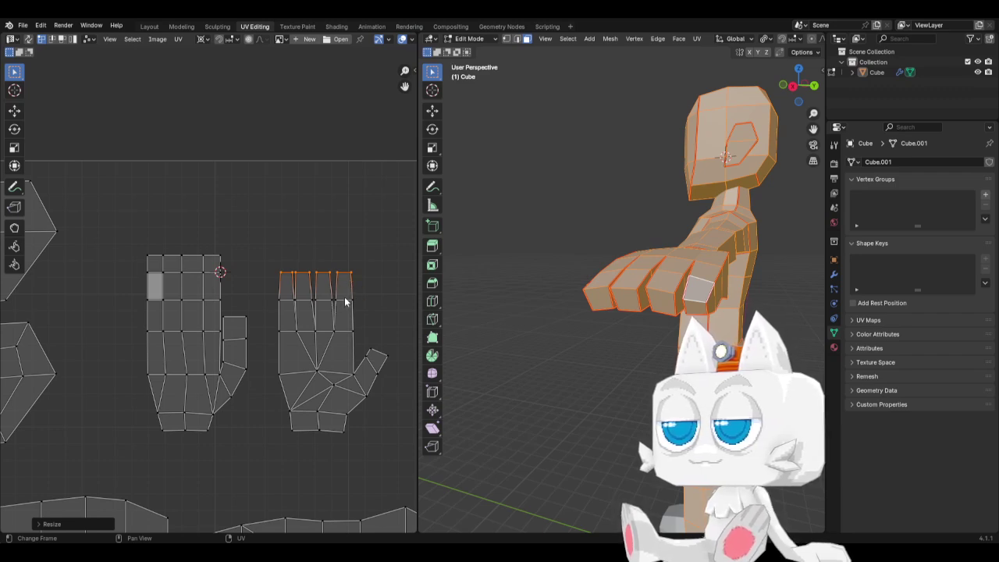
Set the pivot to Bounding Box Center and straighten the separate-finger hand's gap between index and middle fingers with X scale 0
left_click_drag(327, 263, 341, 344)
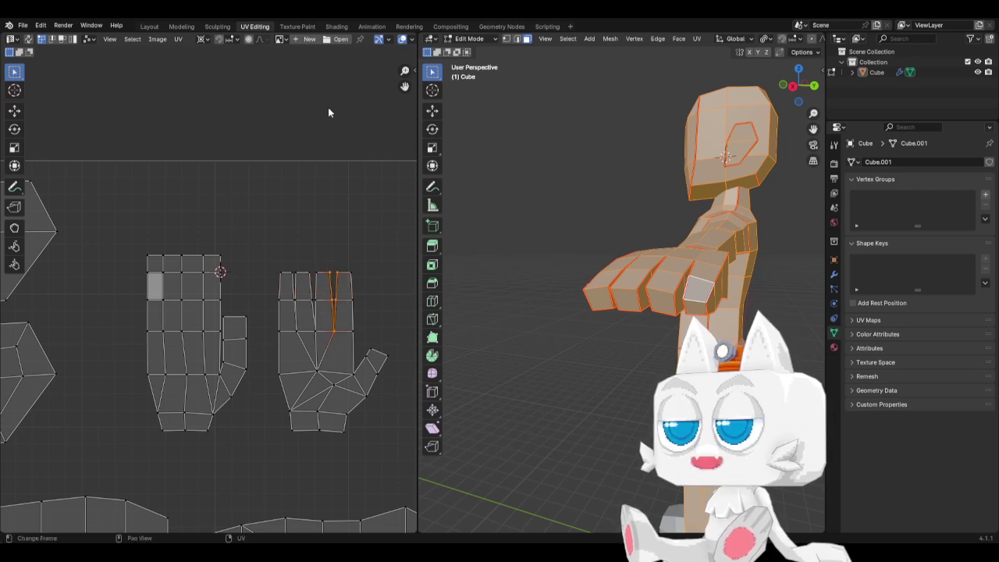
left_click(202, 41)
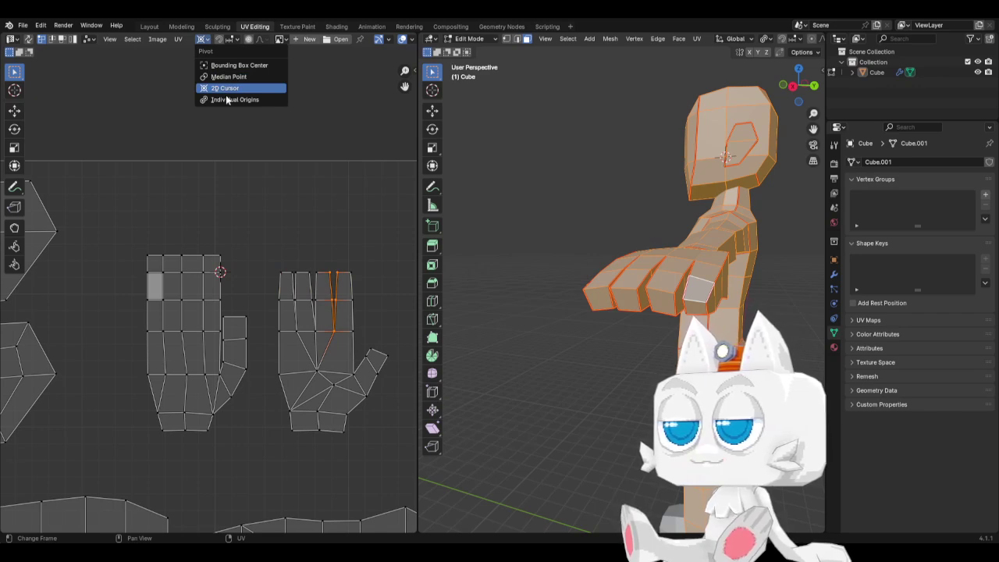
left_click(231, 66)
key("s")
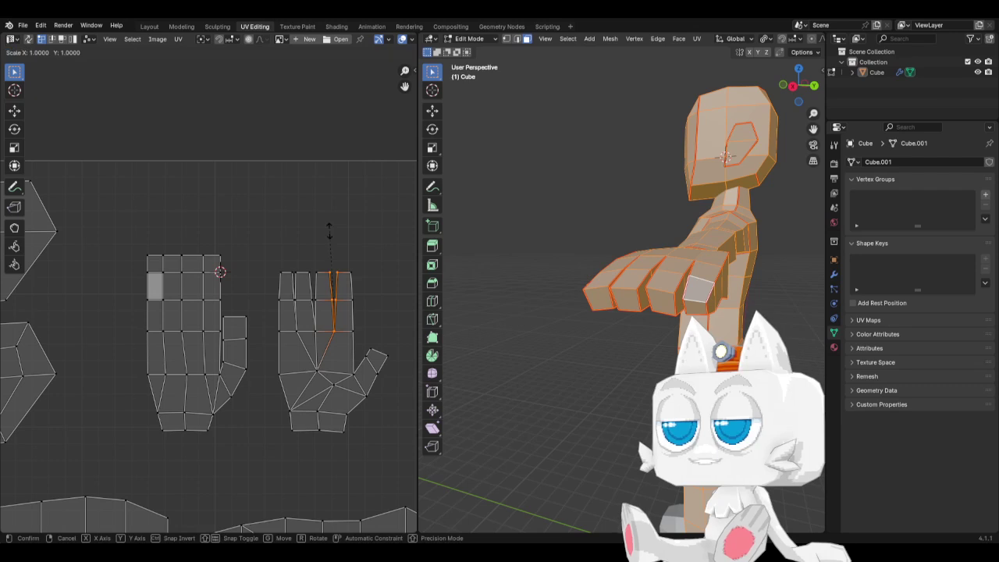
key("x")
key("0")
key("Return")
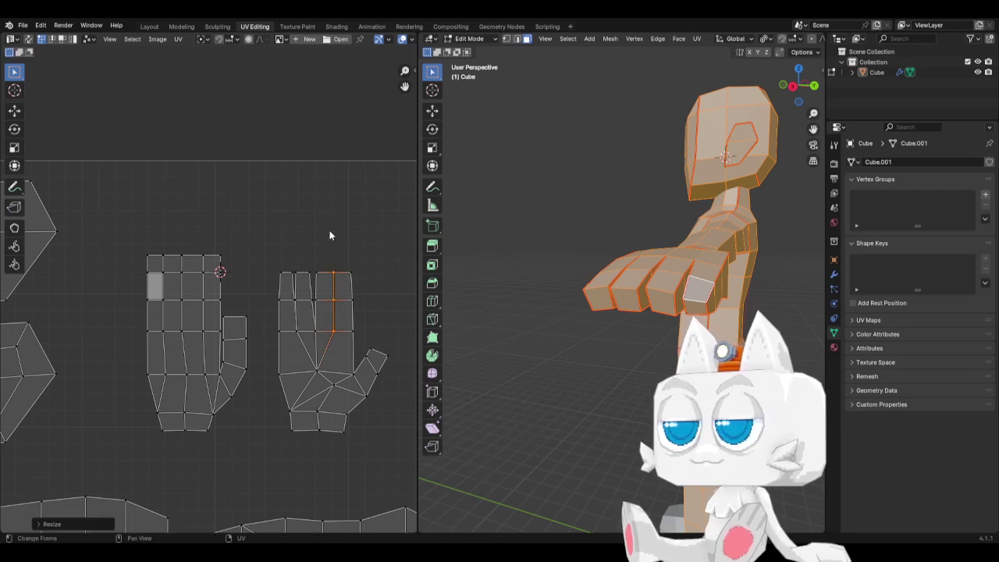
Close and straighten the separate-finger hand's two remaining finger gaps into vertical lines, scaling each to 0 on X
left_click(320, 345)
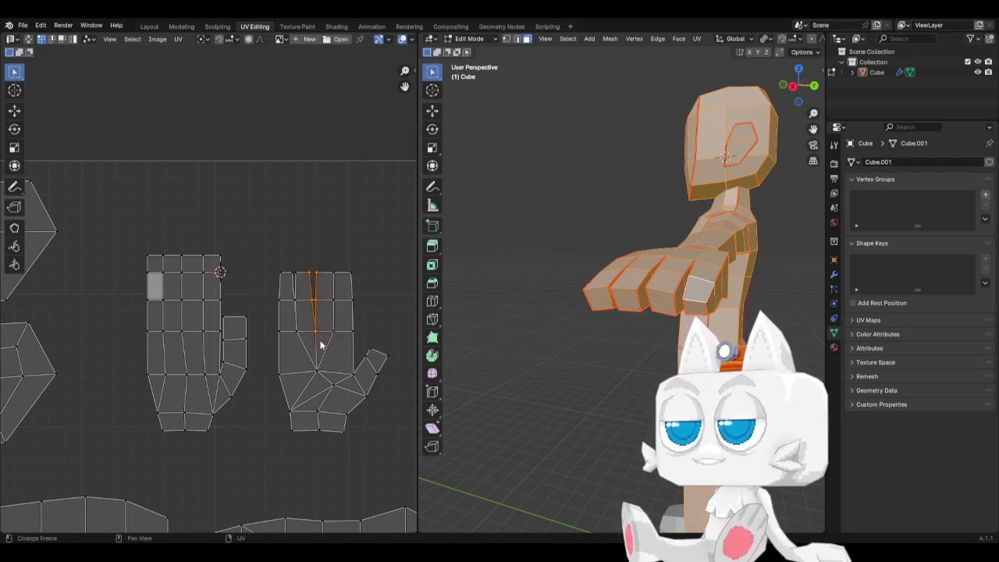
key("s")
key("x")
key("0")
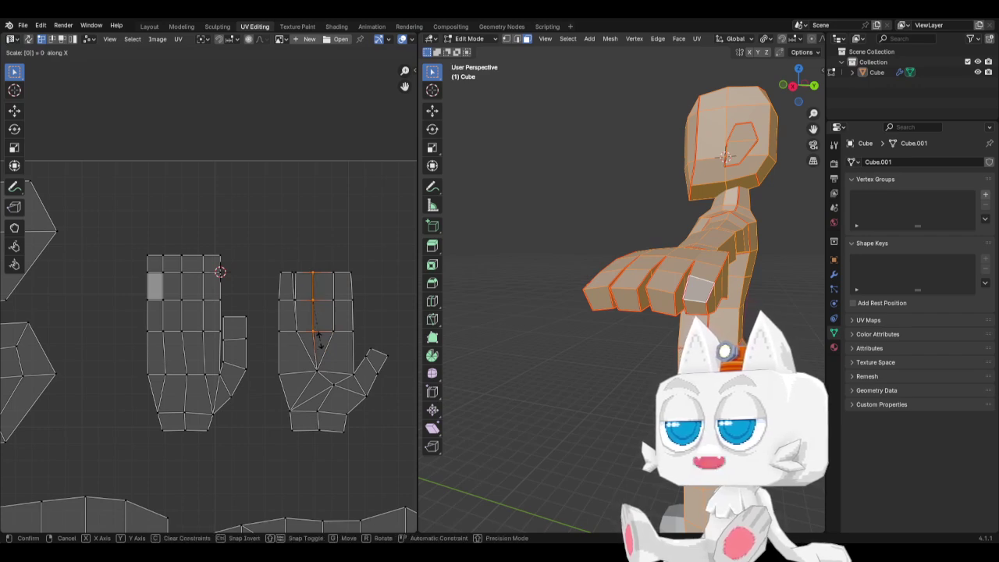
key("Return")
left_click_drag(288, 264, 301, 338)
key("s")
key("x")
key("0")
key("Return")
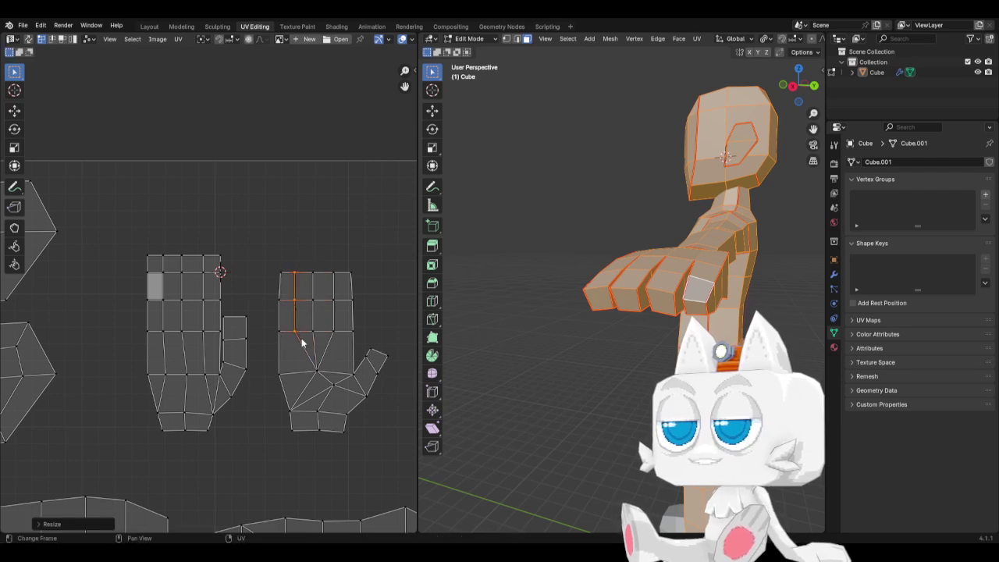
Straighten the outer edges of the same hand's little finger and index finger with X scale 0
left_click_drag(263, 250, 284, 363)
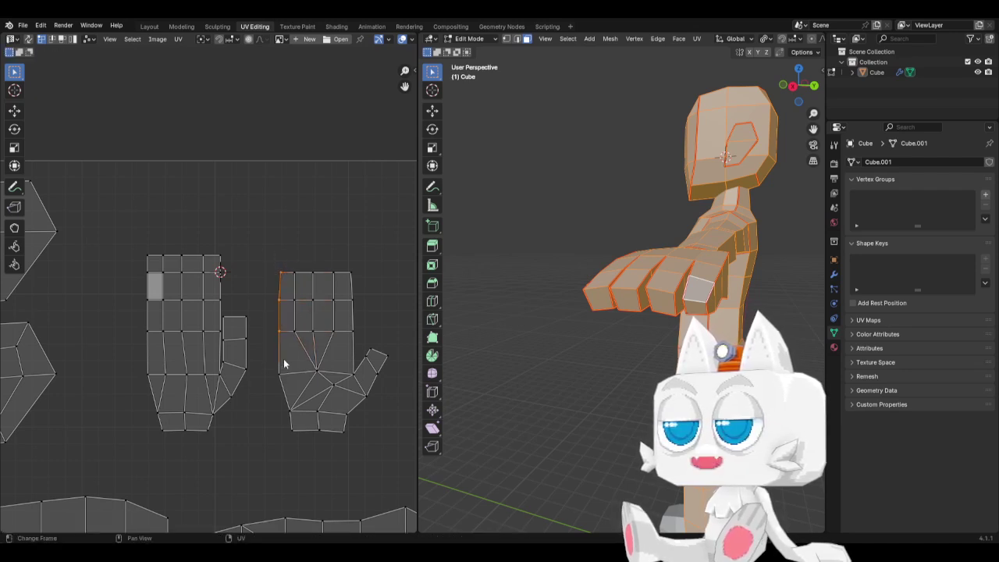
key("s")
key("x")
key("0")
key("Return")
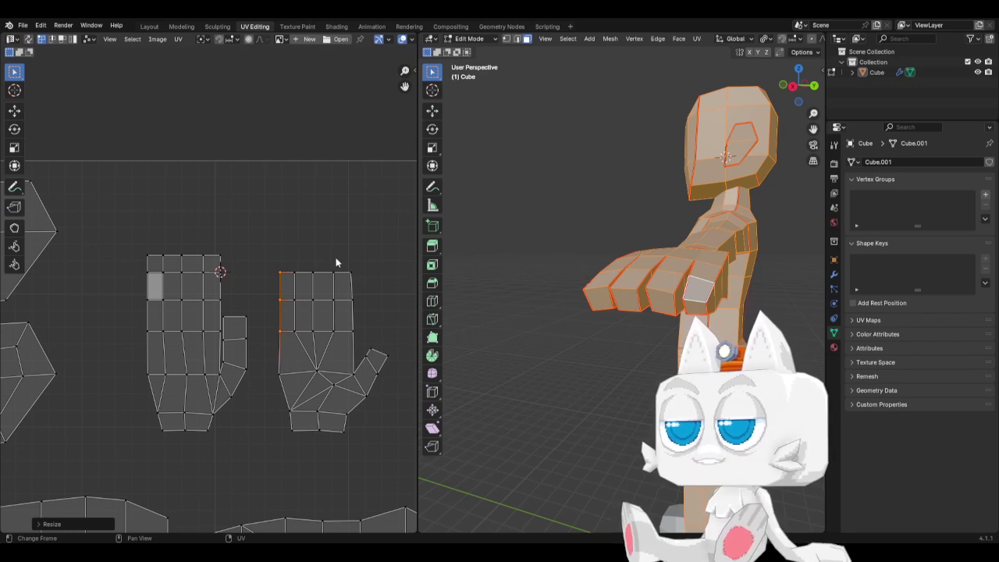
left_click_drag(342, 254, 359, 338)
key("s")
key("x")
key("0")
key("Return")
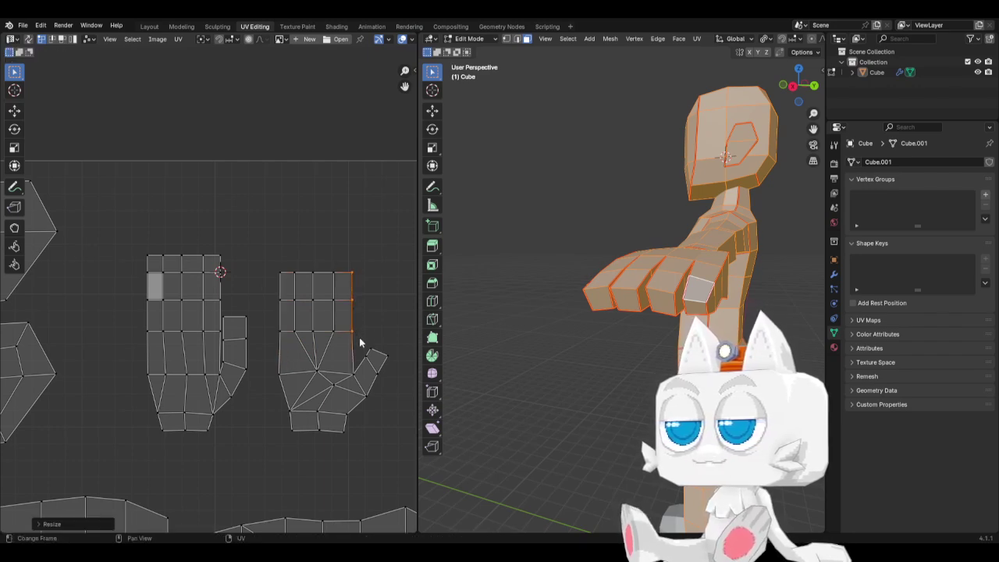
Shift the three inner finger division lines of that hand slightly along X to even out the finger widths
scroll(359, 338, "up", 2)
middle_click_drag(341, 299, 207, 258)
left_click_drag(224, 216, 300, 339)
key("g")
key("x")
left_click(304, 338)
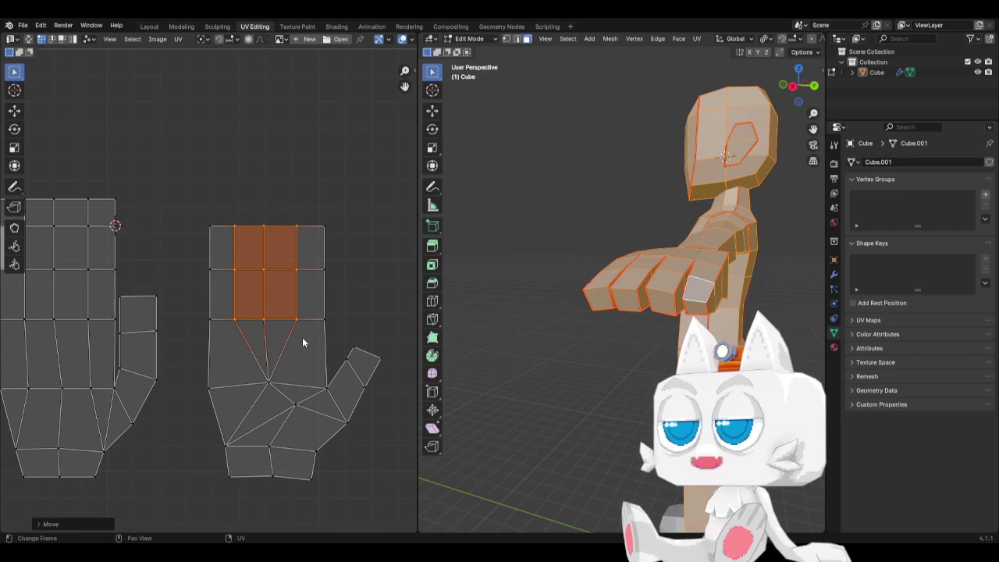
Straighten the little-finger side down to the knuckle along X and move the index finger's outer edge outward to meet the palm edge
left_click_drag(190, 197, 213, 418)
key("s")
key("x")
left_click(214, 420)
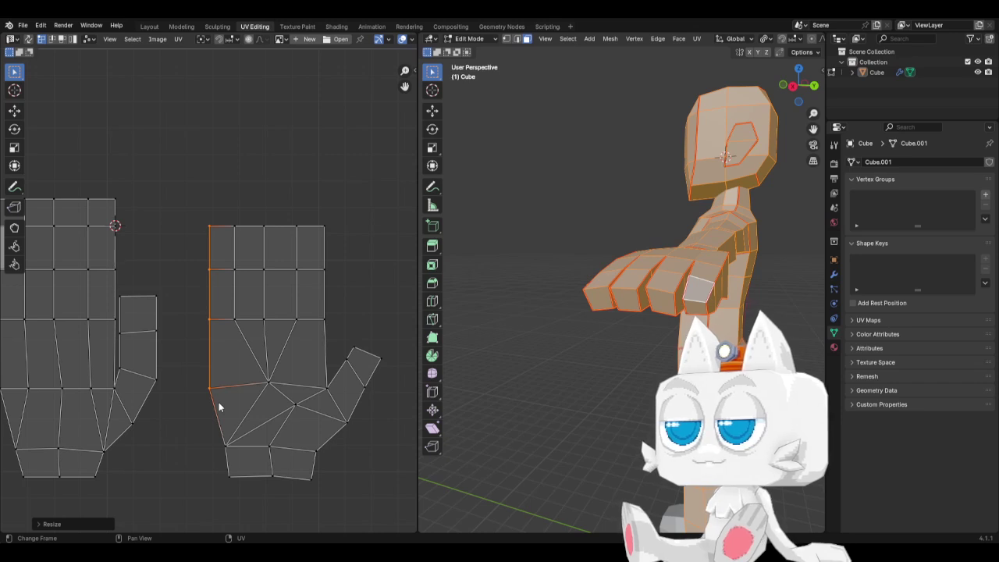
left_click(324, 292, "alt")
key("g")
key("x")
left_click(336, 344)
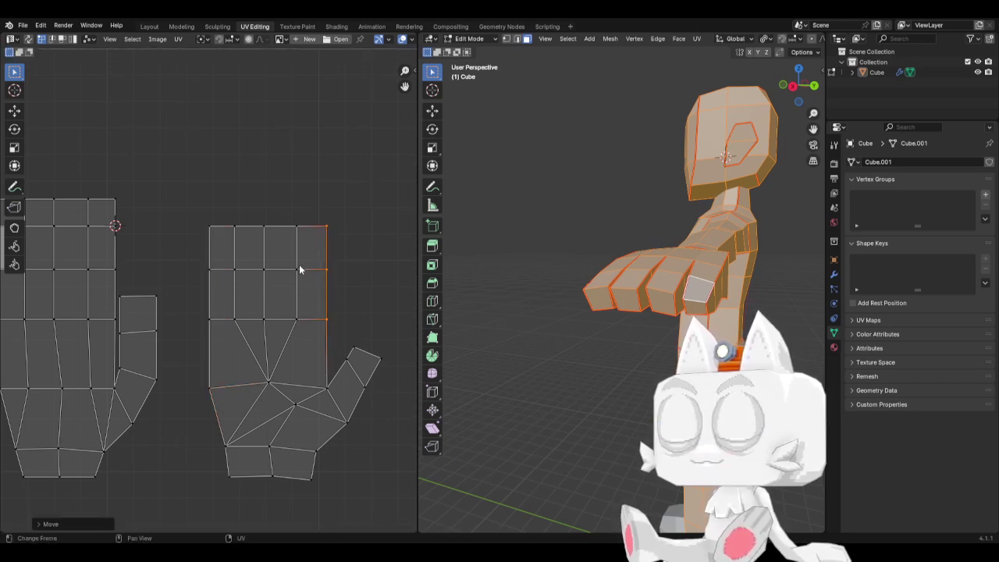
Snap the 2D cursor to the joined-finger hand's outer thumb-joint vertex and level the other hand's matching vertex using the 2D Cursor pivot and Y scale 0
left_click(151, 382)
key("shift+s")
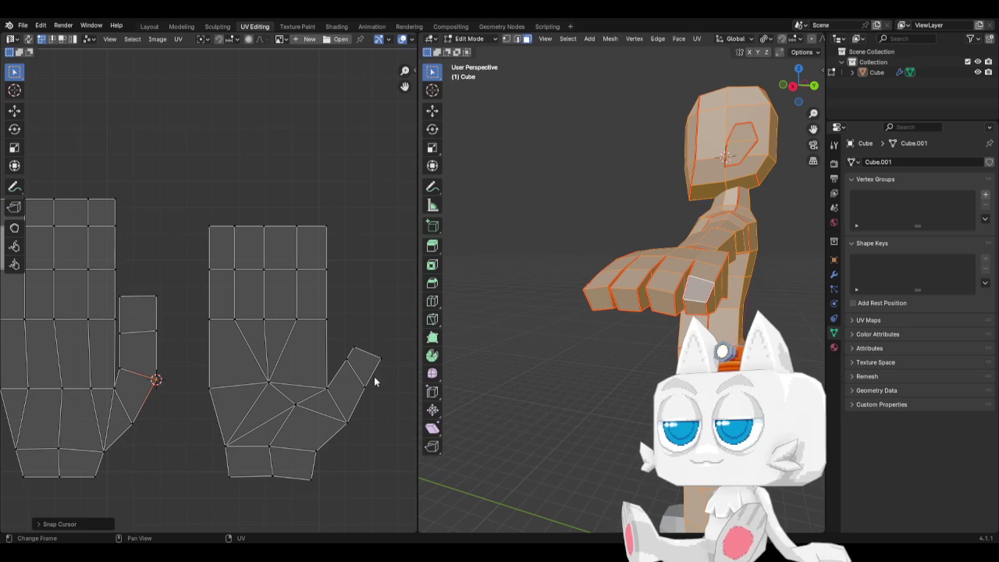
left_click(360, 384)
key("s")
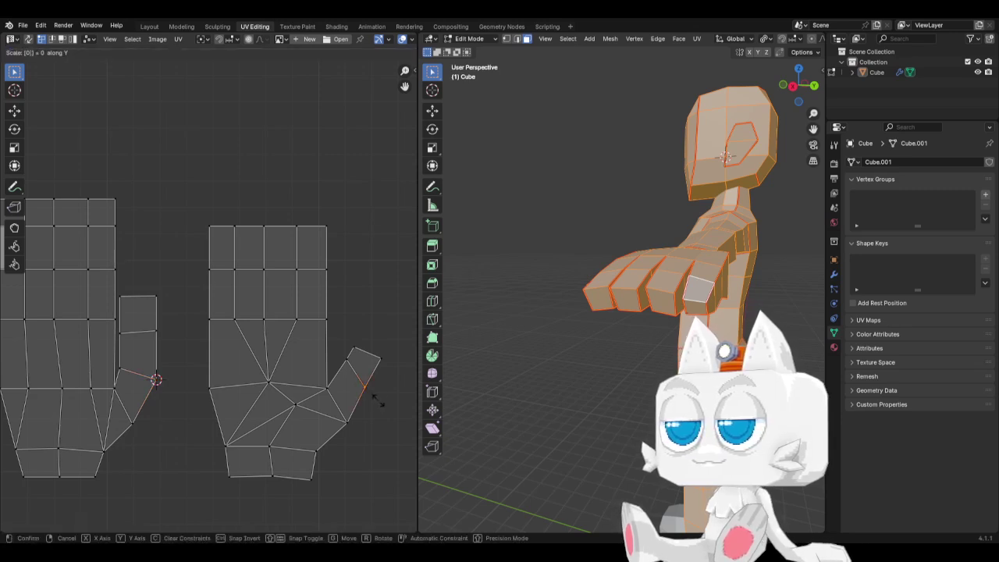
left_click(378, 401)
left_click(203, 39)
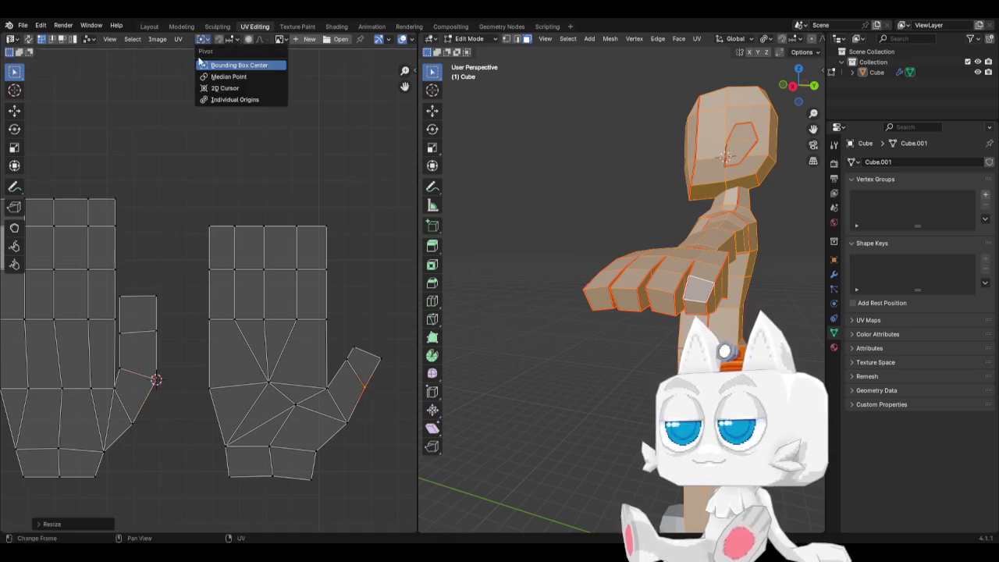
left_click(220, 91)
key("s")
key("y")
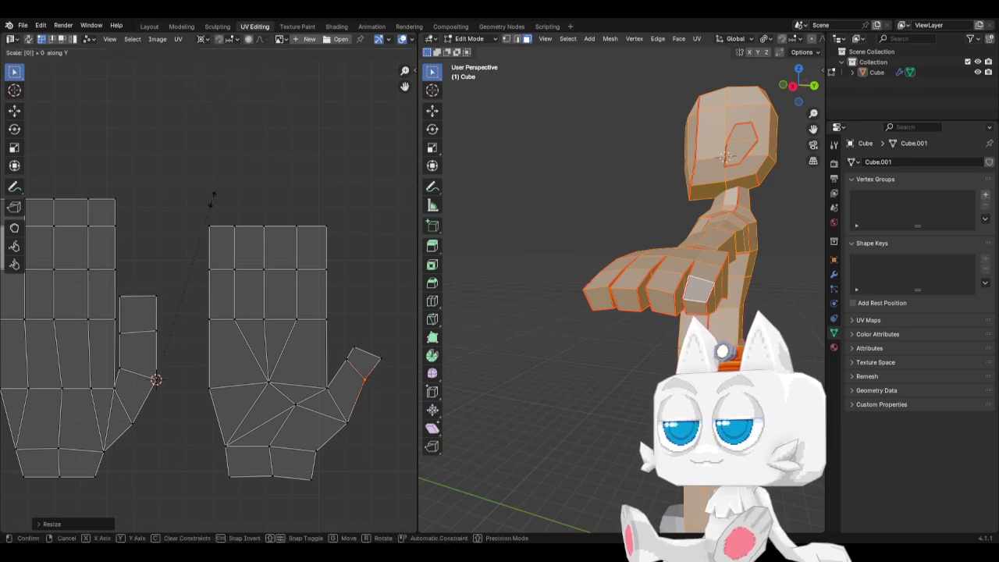
left_click(213, 201)
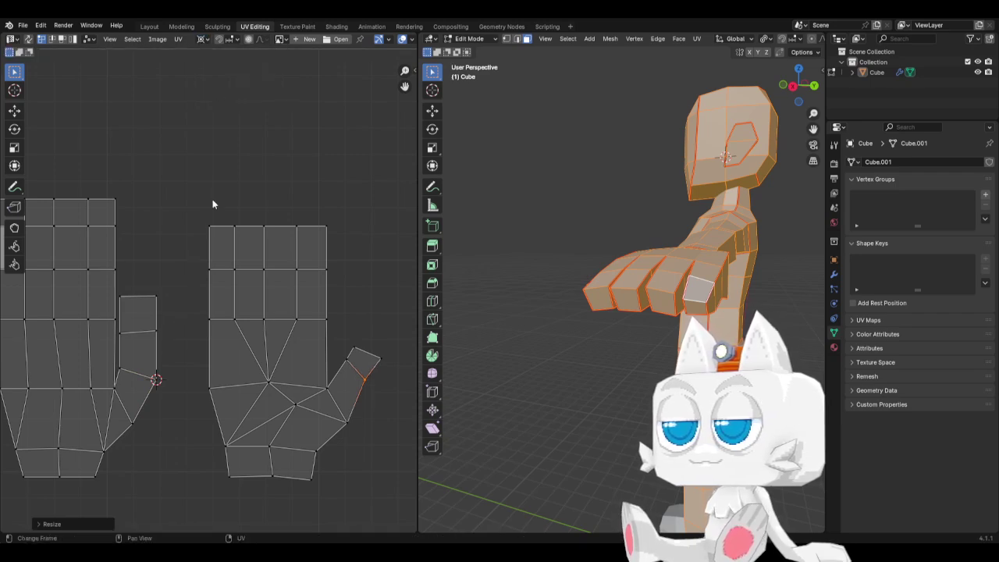
Snap the 2D cursor to the joined-finger hand's inner thumb-joint vertex and level the other hand's matching vertex with Y scale 0
left_click(137, 373)
key("shift+s")
left_click(148, 431)
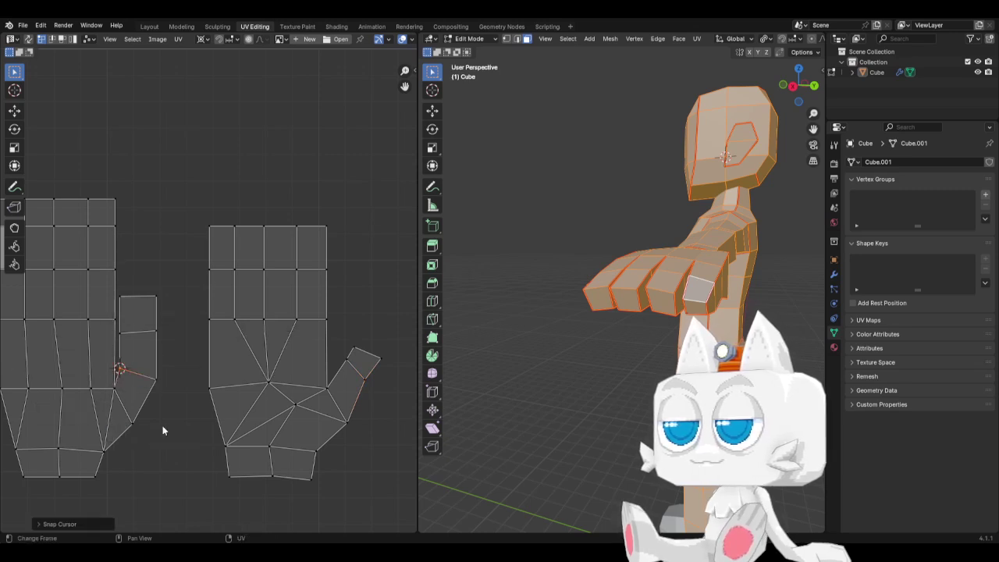
left_click(353, 366)
key("s")
key("y")
key("0")
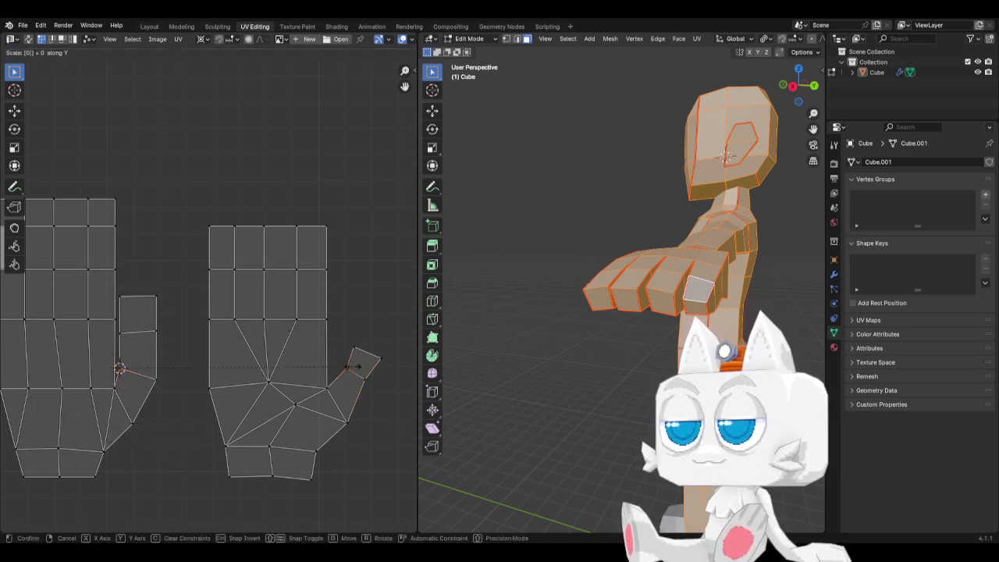
left_click(353, 367)
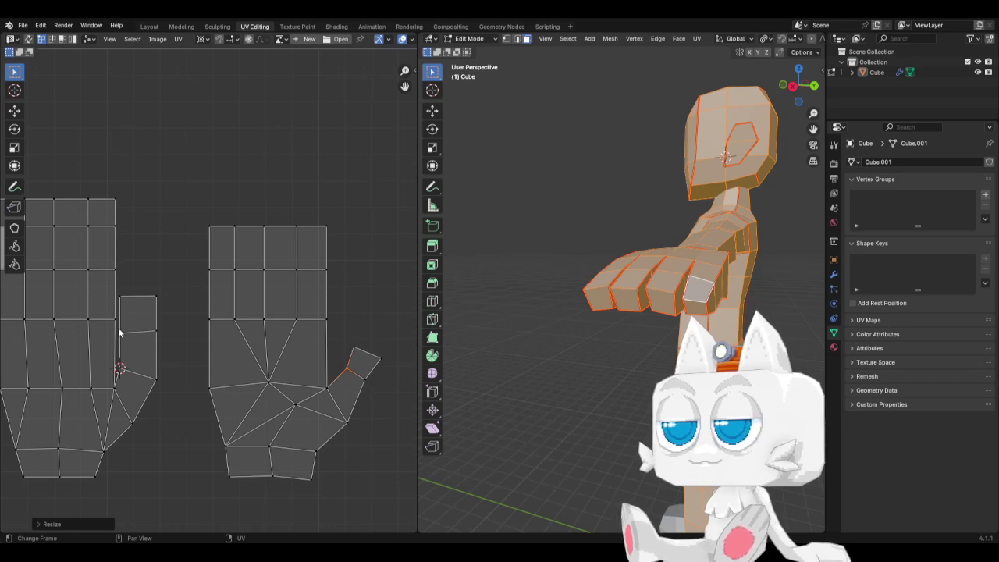
Snap the 2D cursor to the joined-finger hand's upper thumb row and flatten that row with Y scale 0
left_click_drag(118, 328, 165, 341)
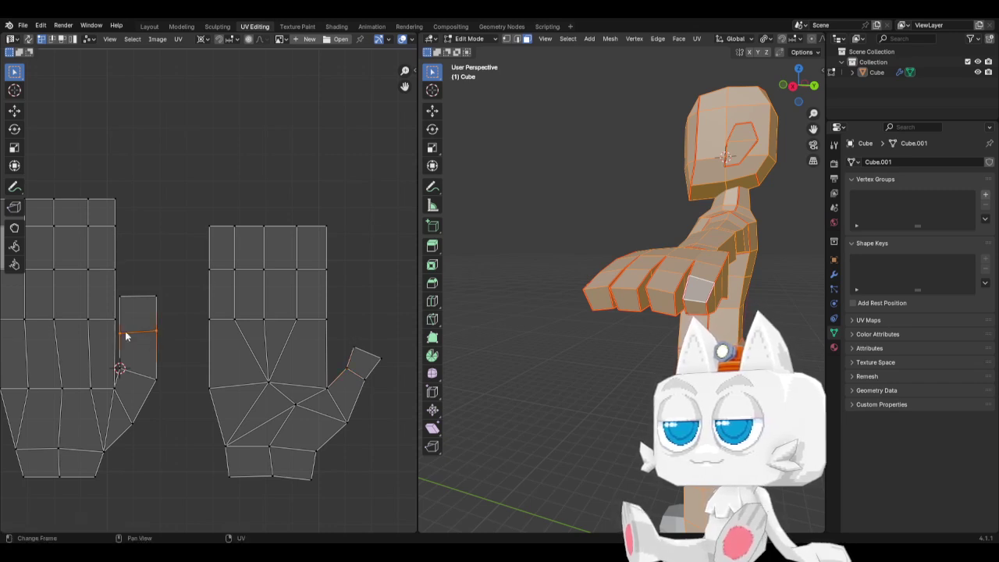
key("shift+s")
left_click(135, 380)
key("b")
left_click_drag(115, 329, 159, 336)
key("s")
key("y")
key("0")
key("Return")
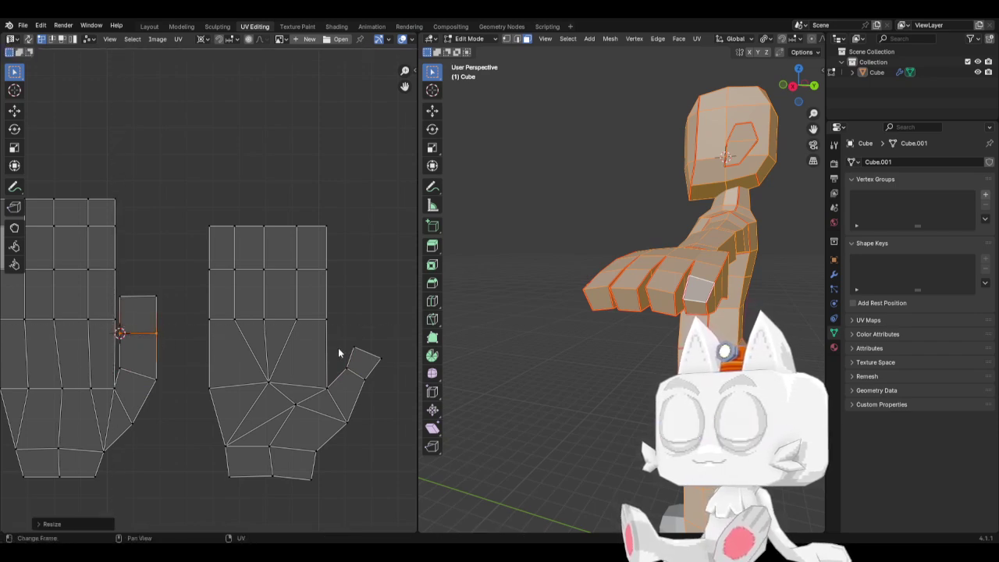
Level the other hand's thumb-tip edge to the 2D cursor with Y scale 0
left_click_drag(351, 341, 390, 361)
key("s")
key("y")
key("0")
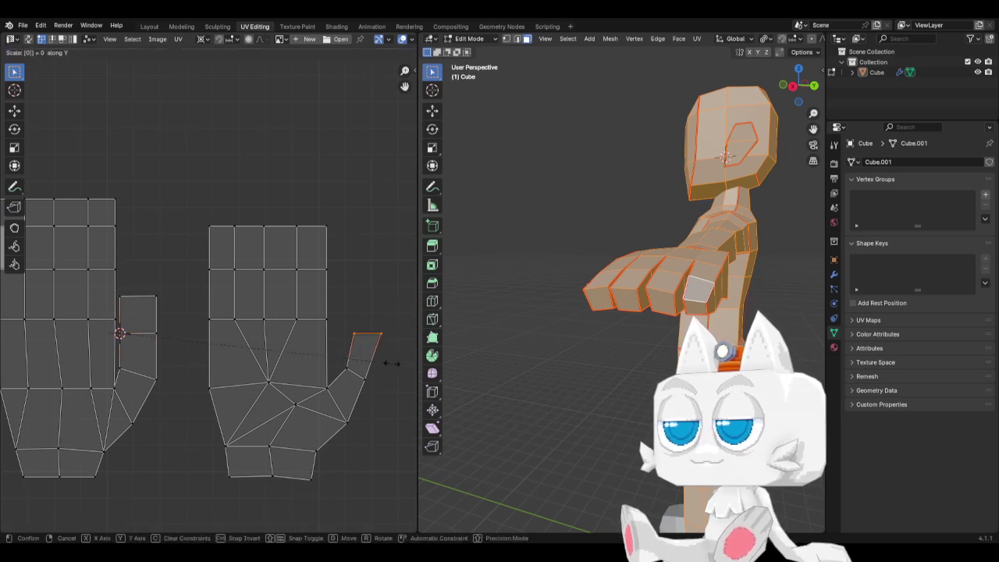
key("Return")
Move the outer thumb-joint vertex and the whole thumb-tip face closer to the palm
left_click(363, 378)
key("g")
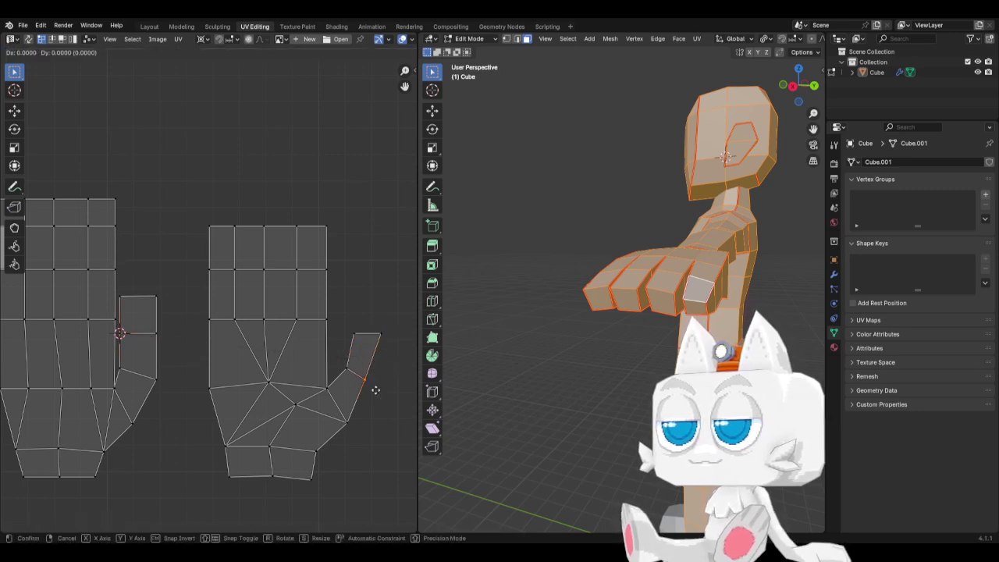
left_click(384, 392)
left_click_drag(340, 324, 378, 370)
key("g")
left_click(387, 404)
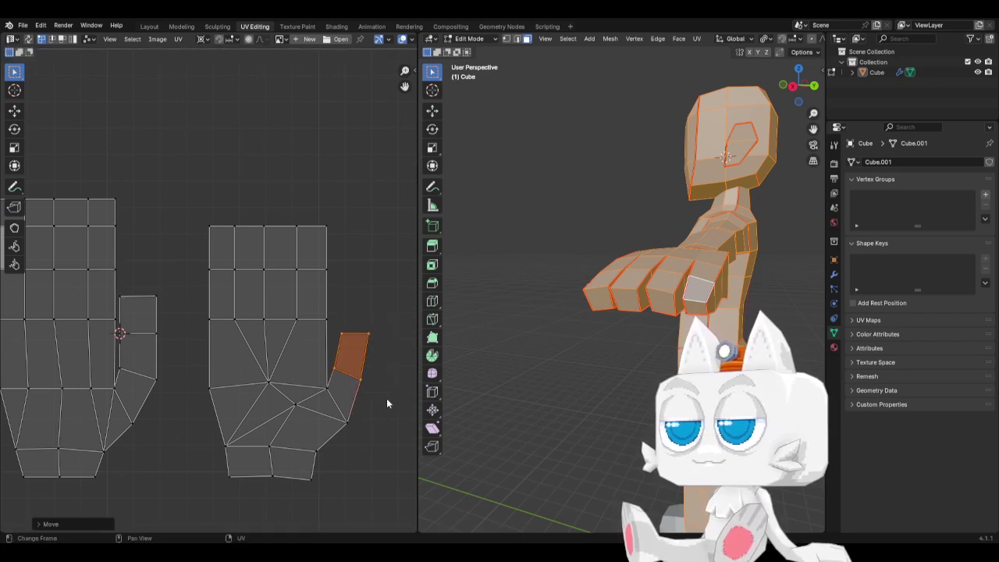
Shift the thumb-tip edge along X until the tip stands upright and move the thumb's outer edge outward to widen it
left_click_drag(338, 318, 381, 356)
key("g")
key("x")
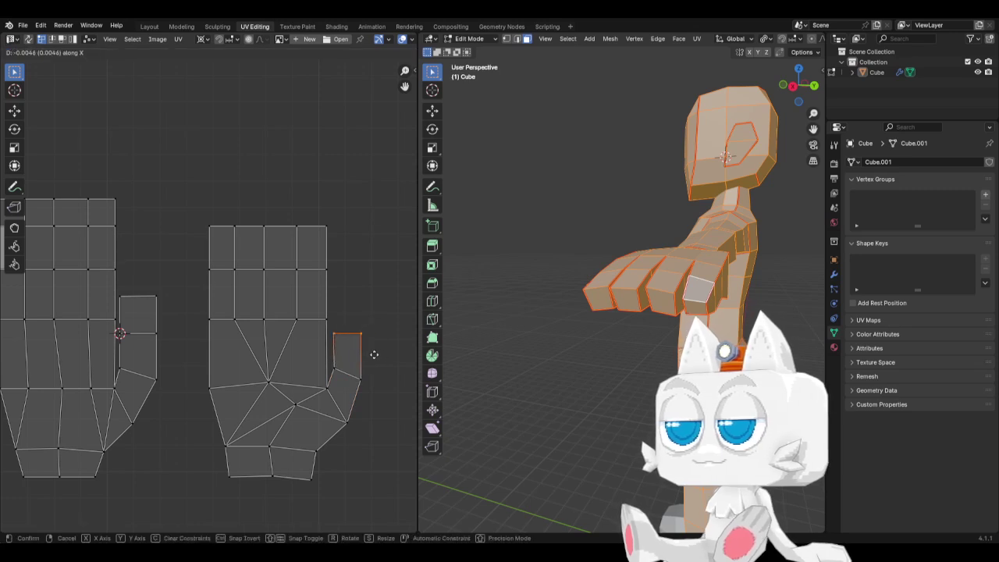
left_click(374, 355)
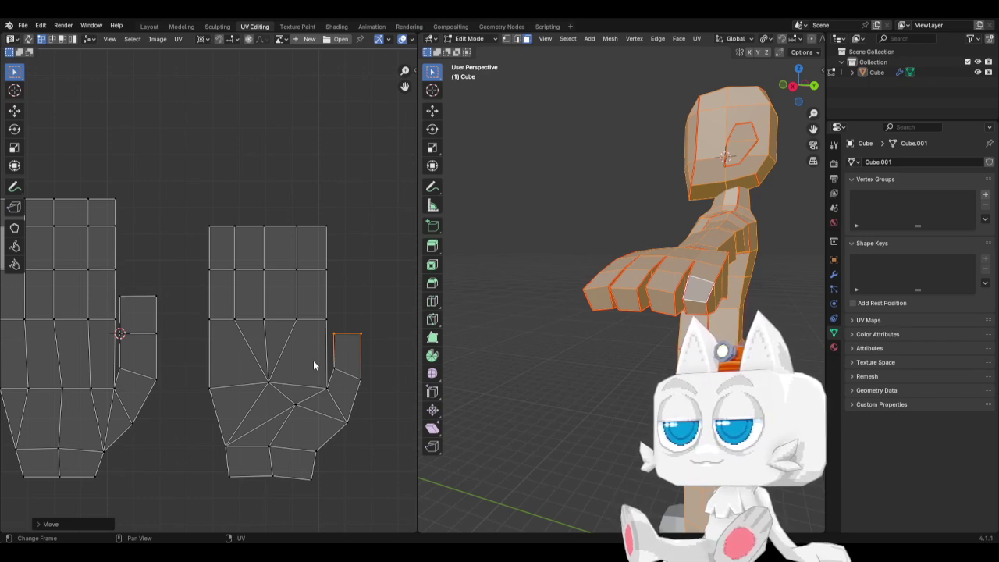
left_click(366, 358)
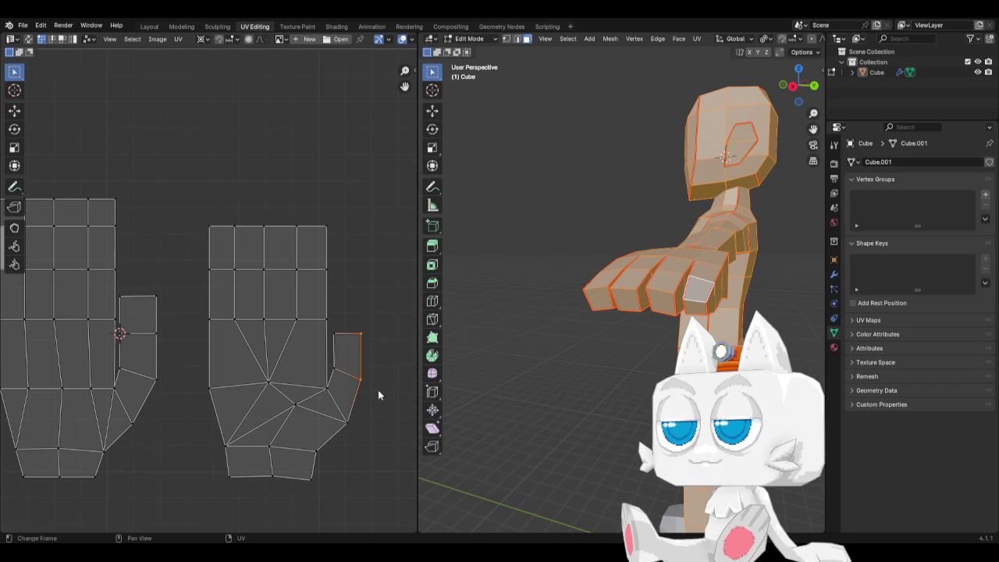
key("g")
left_click(380, 390)
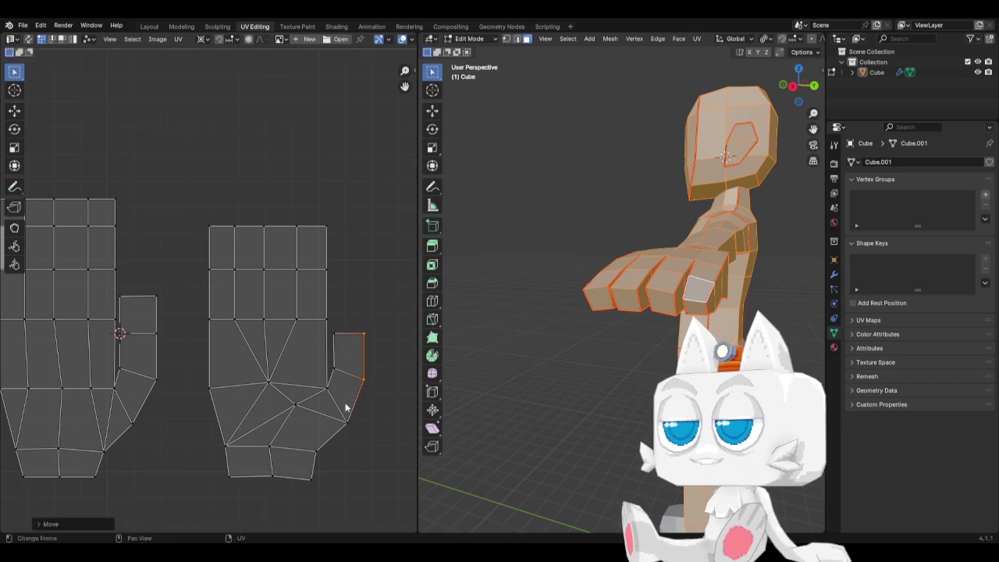
Snap the 2D cursor to the joined-finger hand's outer thumb-base vertex and level the other hand's matching vertex with Y scale 0
left_click(123, 422)
key("shift+s")
left_click(154, 464)
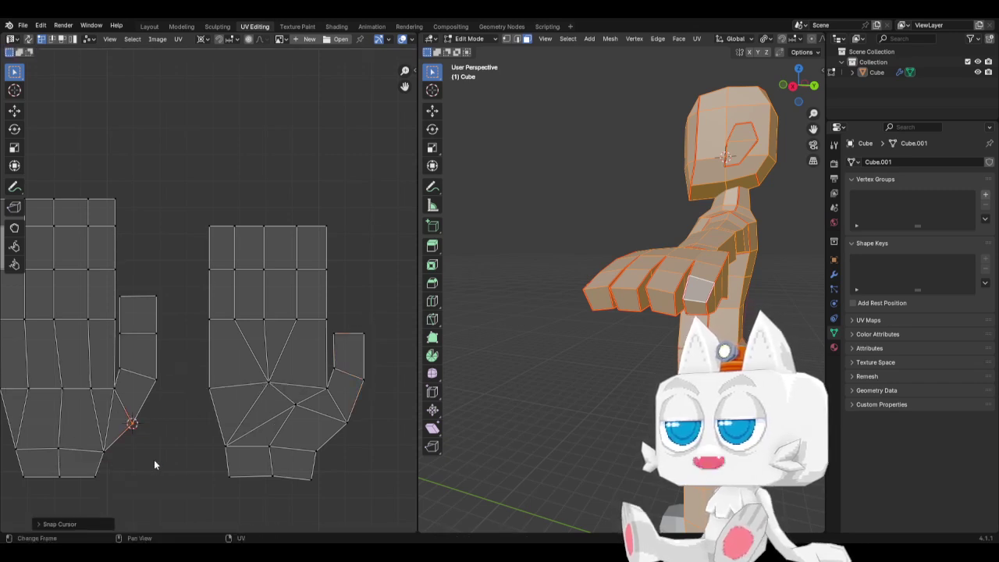
left_click_drag(332, 418, 367, 439)
key("s")
key("y")
key("0")
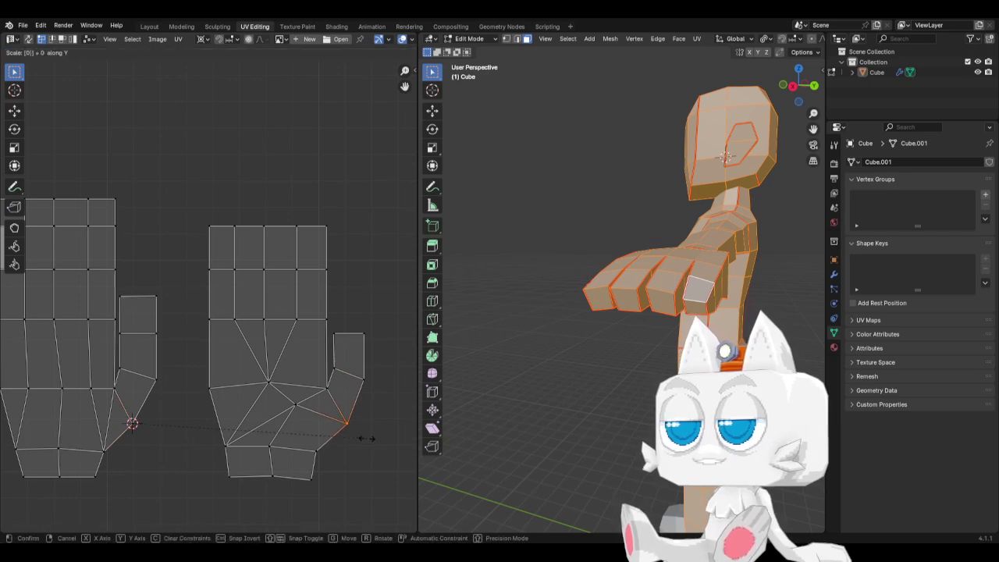
key("Return")
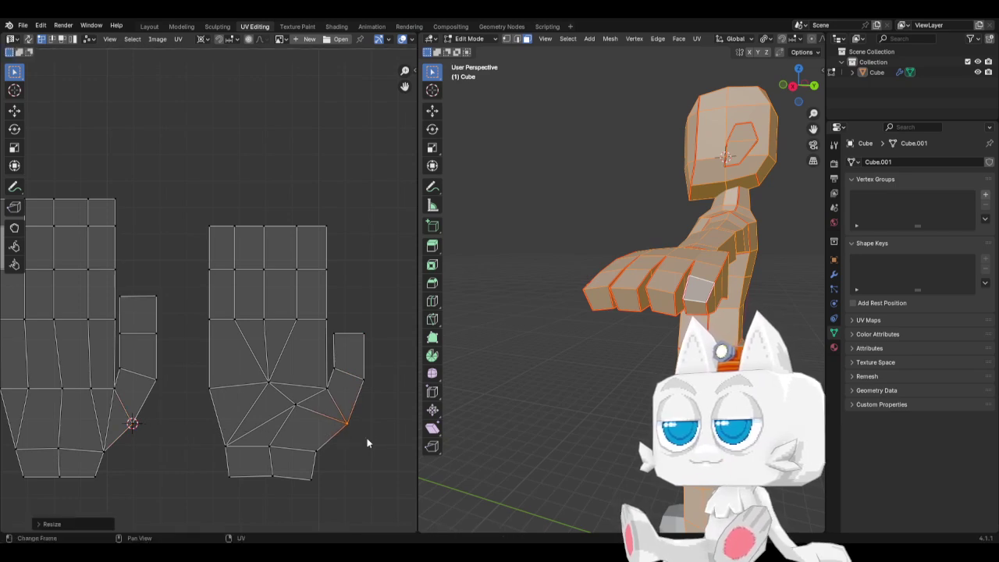
Snap the 2D cursor to the joined-finger hand's thumb-side upper wrist vertex and level both hands' upper wrist rows with Y scale 0
left_click(104, 451)
key("shift+s")
left_click(143, 494)
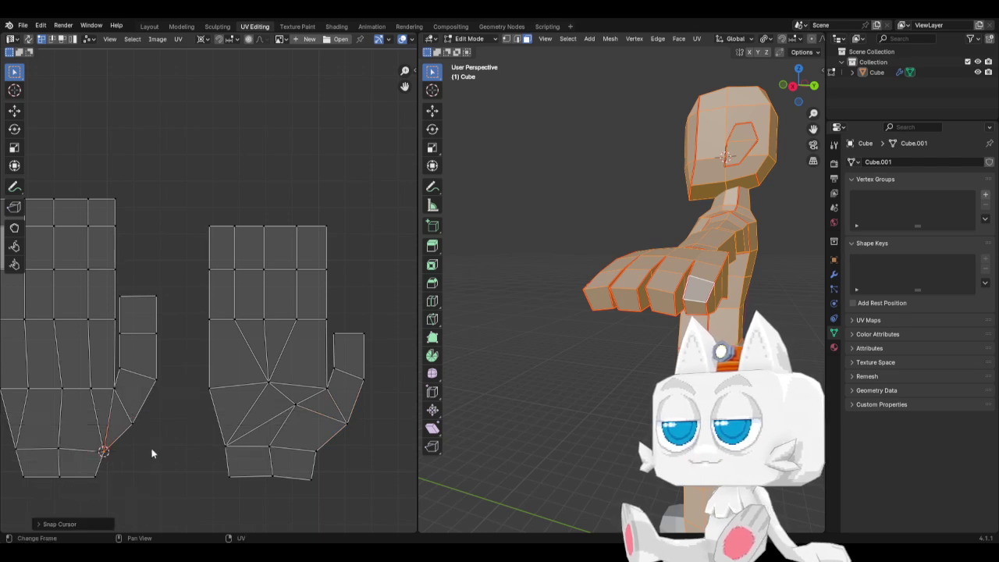
left_click_drag(4, 446, 335, 471)
key("s")
key("y")
key("0")
key("Return")
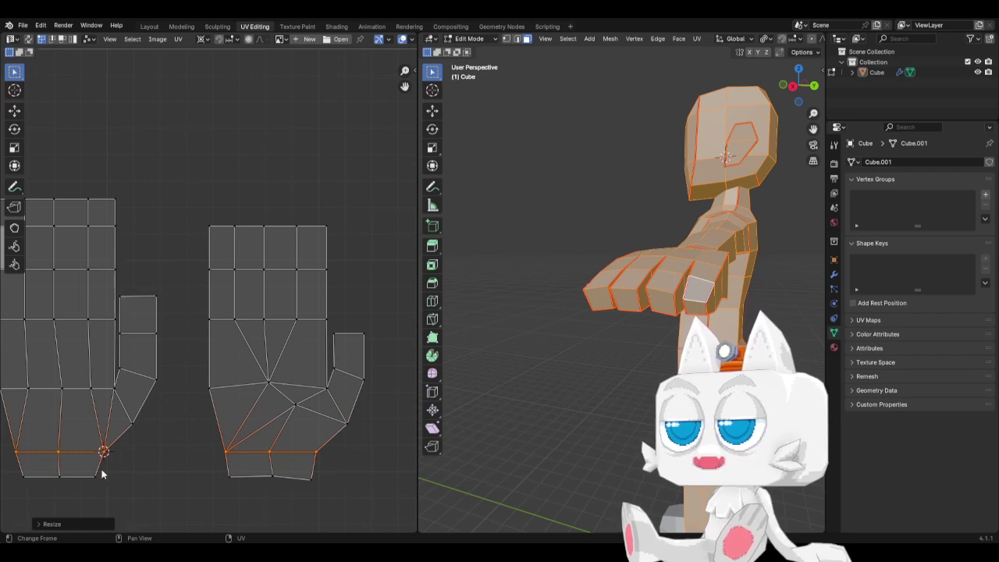
Level the bottom wrist rows of both hand islands with Y scale 0, using Bounding Box Center as pivot
left_click_drag(13, 469, 354, 487)
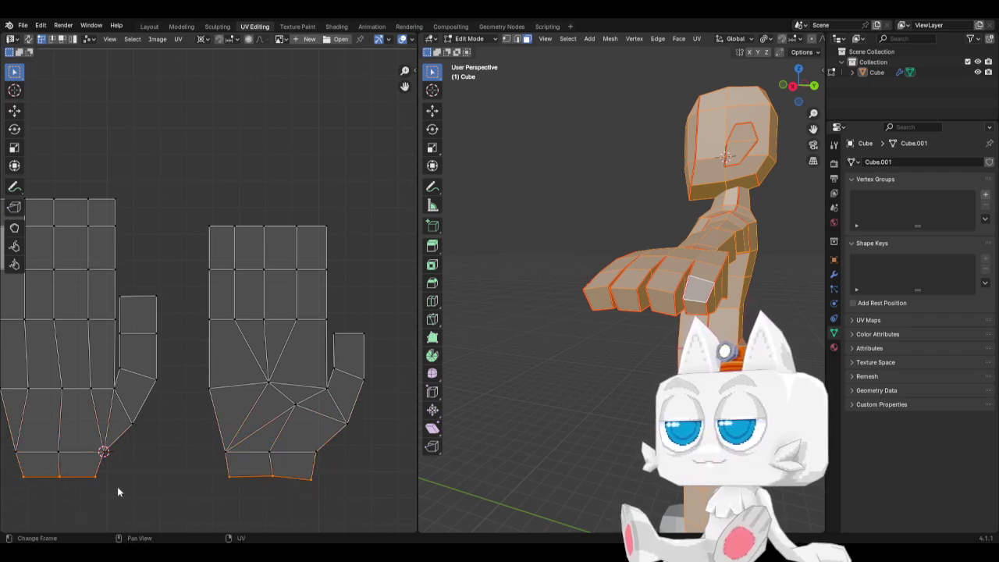
left_click(202, 39)
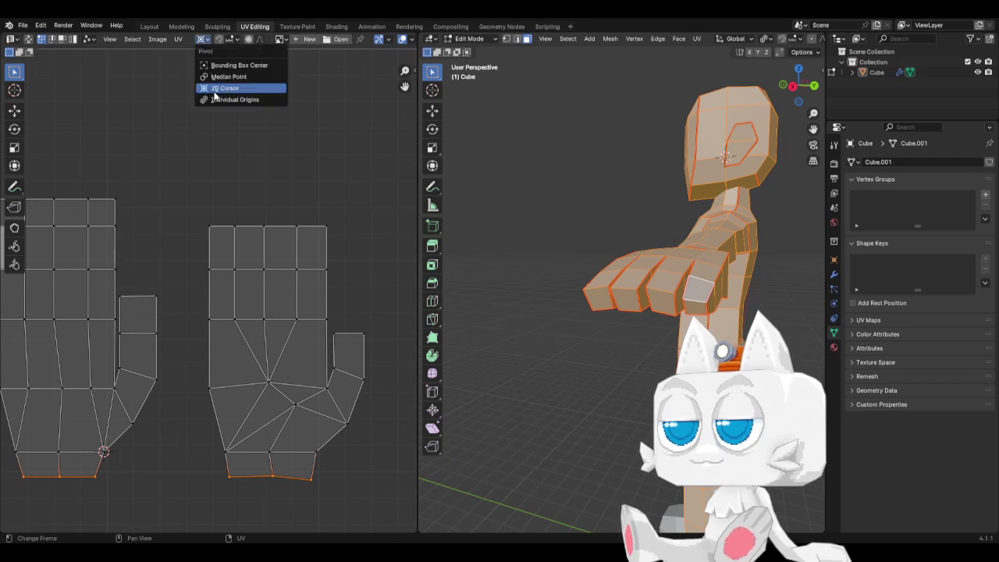
left_click(214, 67)
key("s")
key("y")
key("0")
key("Return")
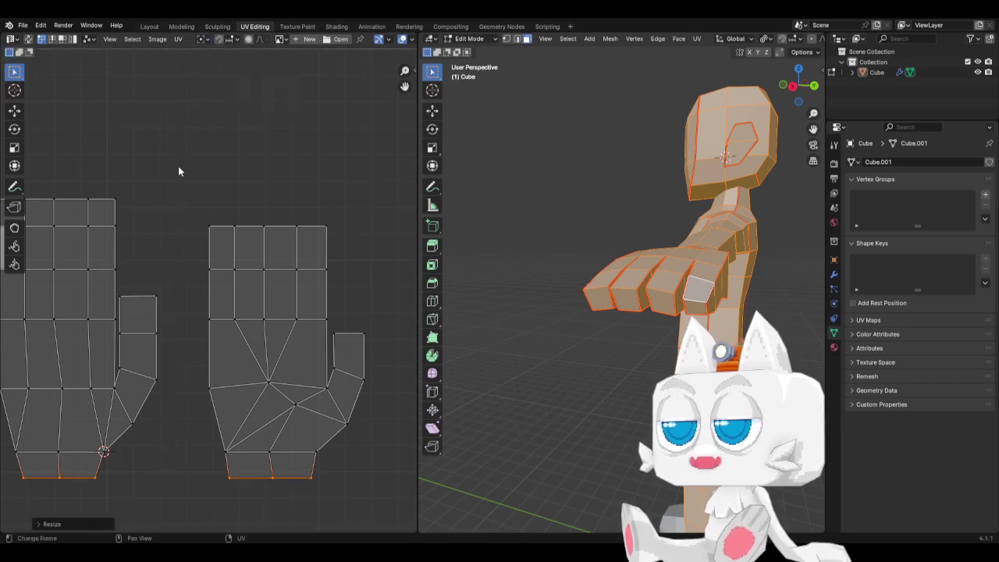
Move the triangulated-palm hand island about -0.125 along X so it overlaps the joined-finger hand
scroll(216, 378, "down", 1)
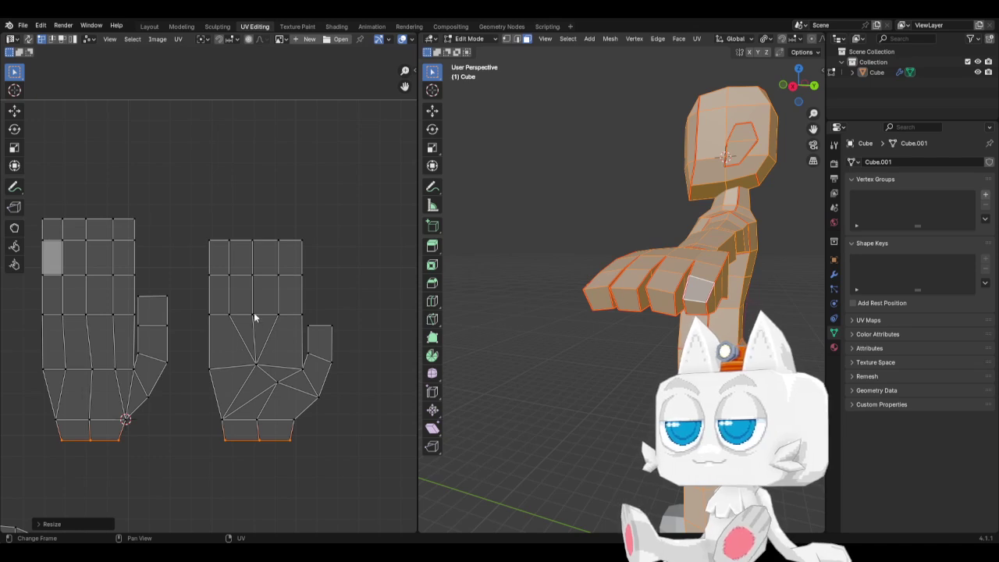
left_click_drag(192, 204, 363, 467)
key("g")
key("x")
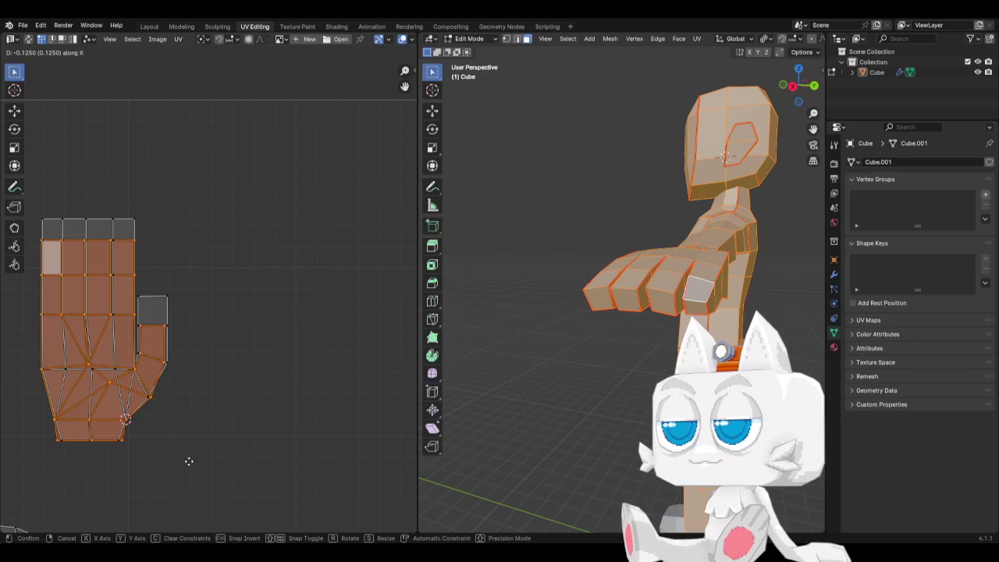
left_click(189, 461)
Move the triangulated-palm hand island along Y until it sits just above the joined-finger hand
key("g")
key("y")
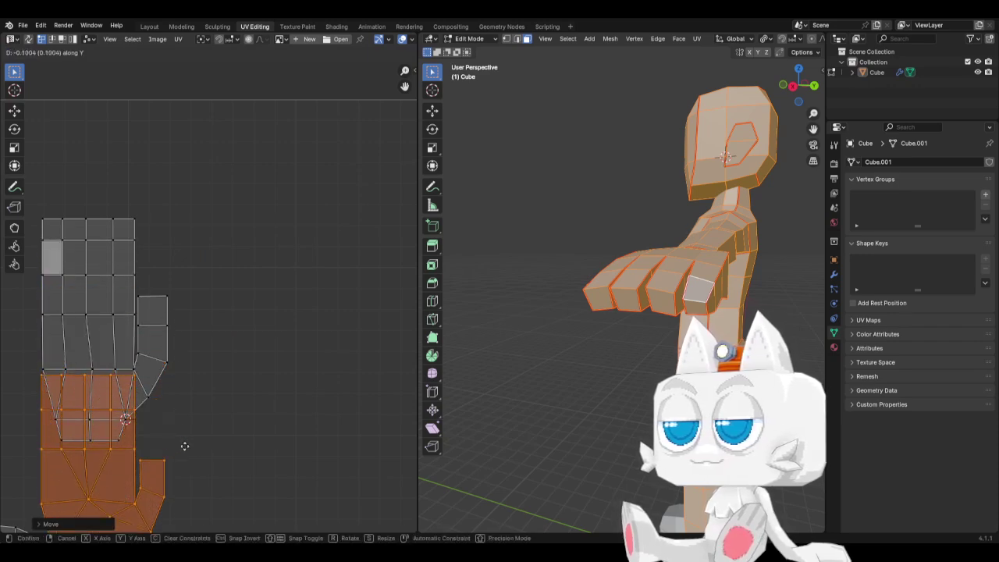
left_click(183, 415)
middle_click_drag(182, 412, 286, 262)
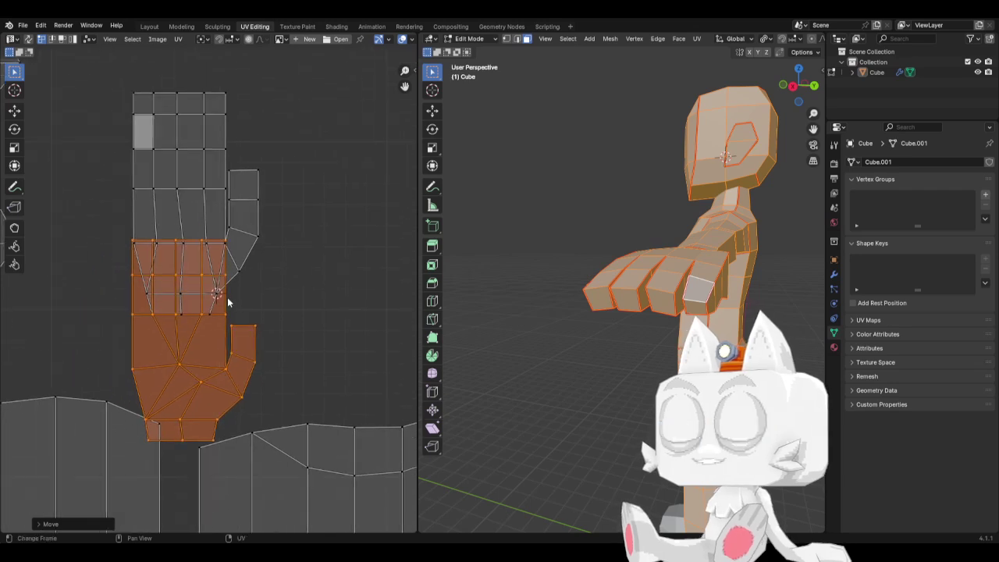
middle_click_drag(228, 297, 239, 410)
key("g")
key("y")
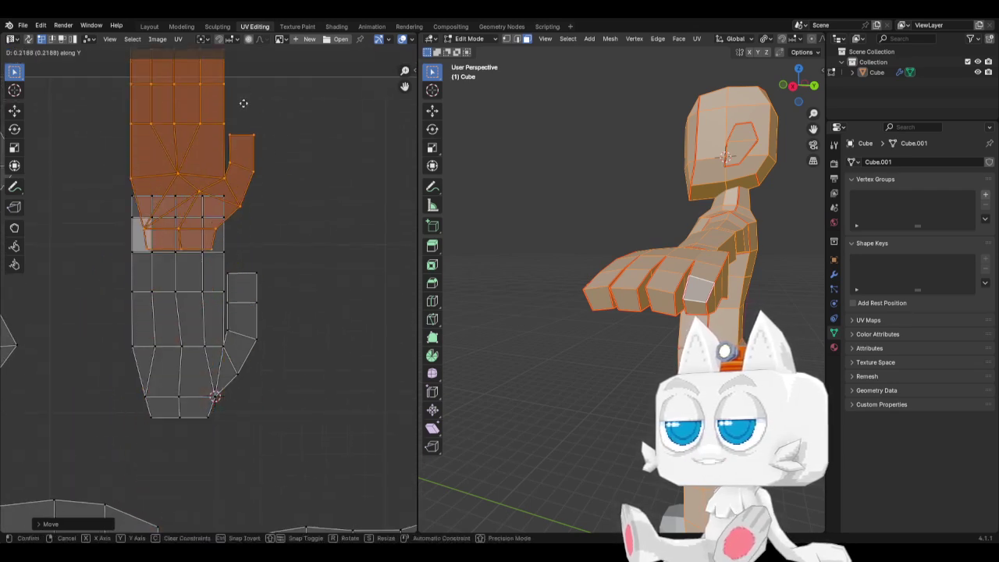
left_click(215, 522)
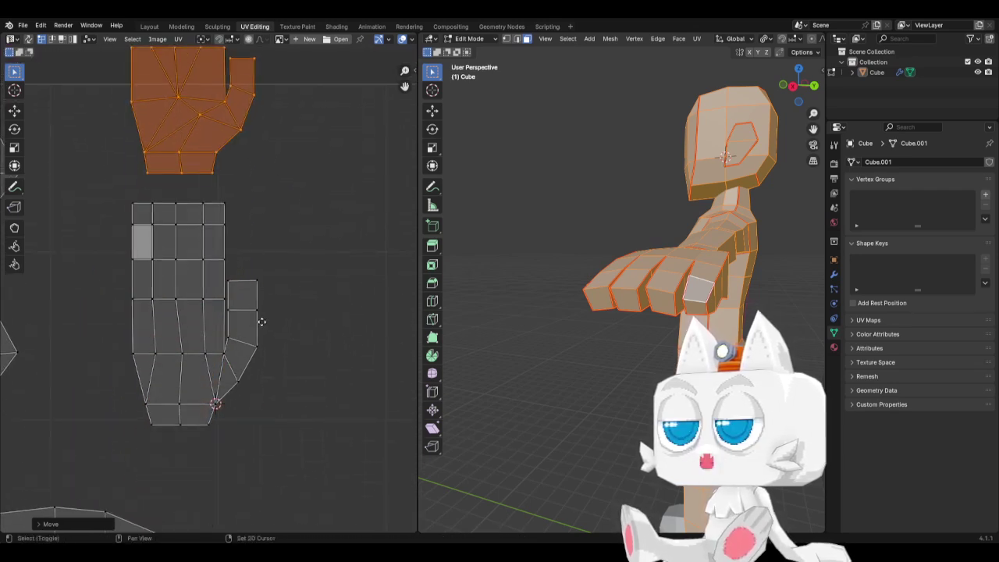
middle_click_drag(258, 319, 254, 428)
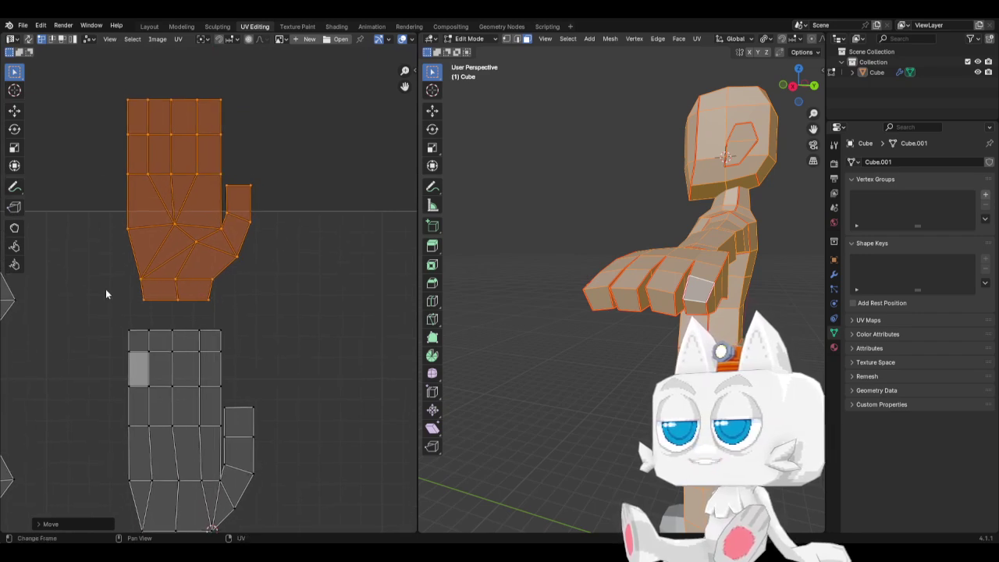
Snap the 2D cursor to the joined-finger hand's outer fingertip corner, pivot on it, and align the upper hand's outer edge with X scale 0
left_click(119, 326)
key("shift+s")
left_click(130, 383)
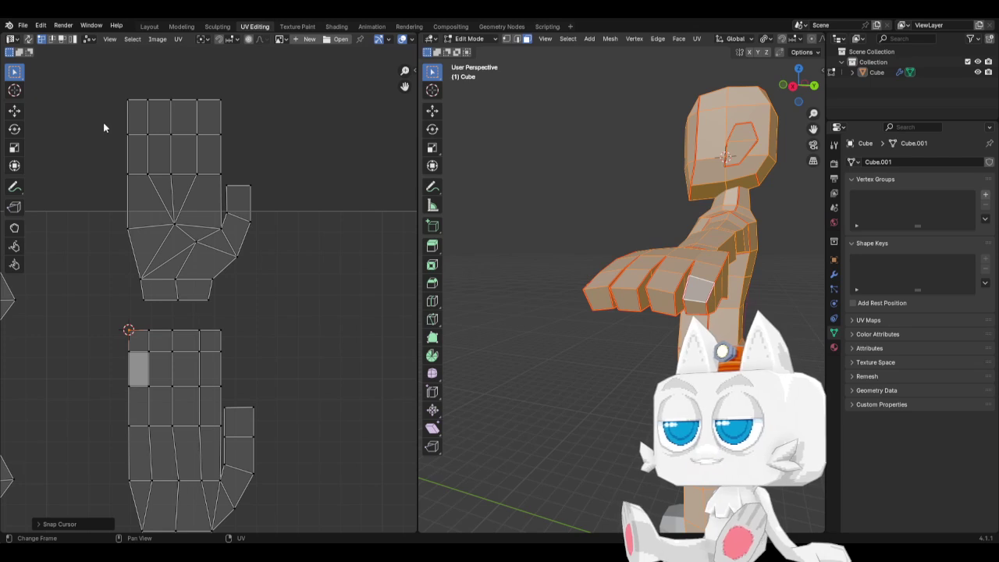
left_click_drag(102, 75, 132, 251)
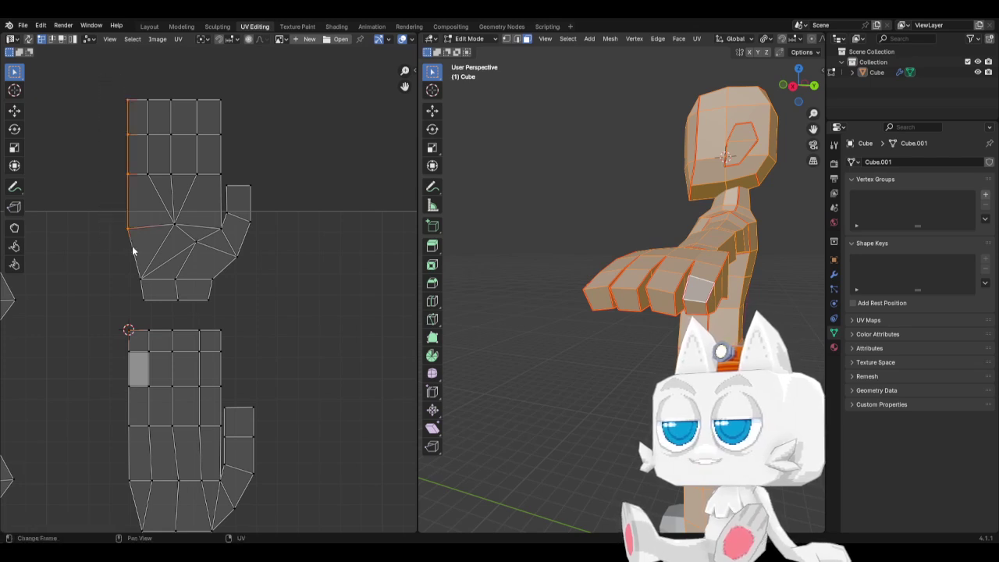
left_click(200, 40)
left_click(217, 88)
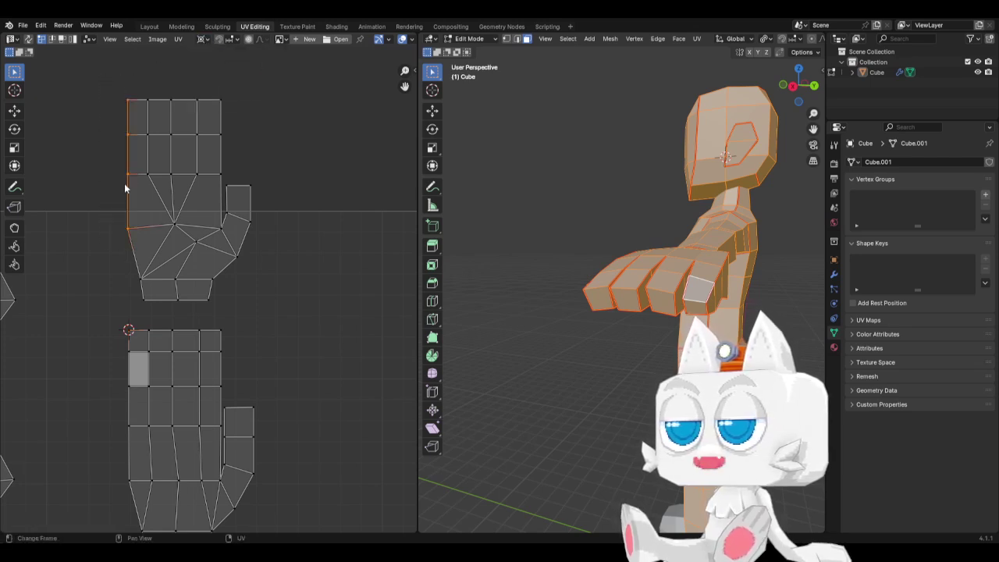
key("s")
key("x")
key("0")
key("Return")
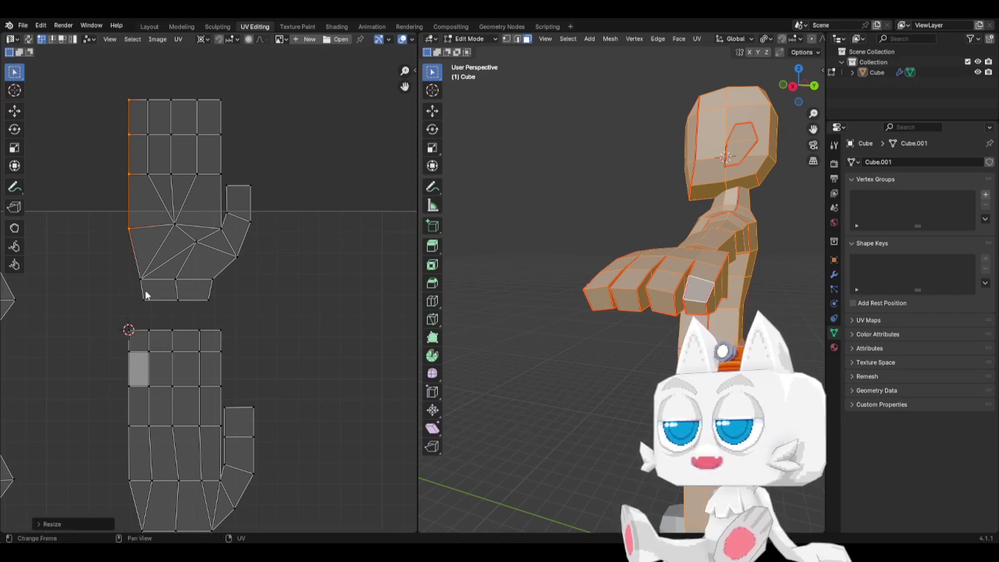
Snap the 2D cursor to the lower hand's first inner fingertip vertex and align the upper hand's matching finger line with X scale 0
left_click(149, 330)
key("shift+s")
left_click(161, 361)
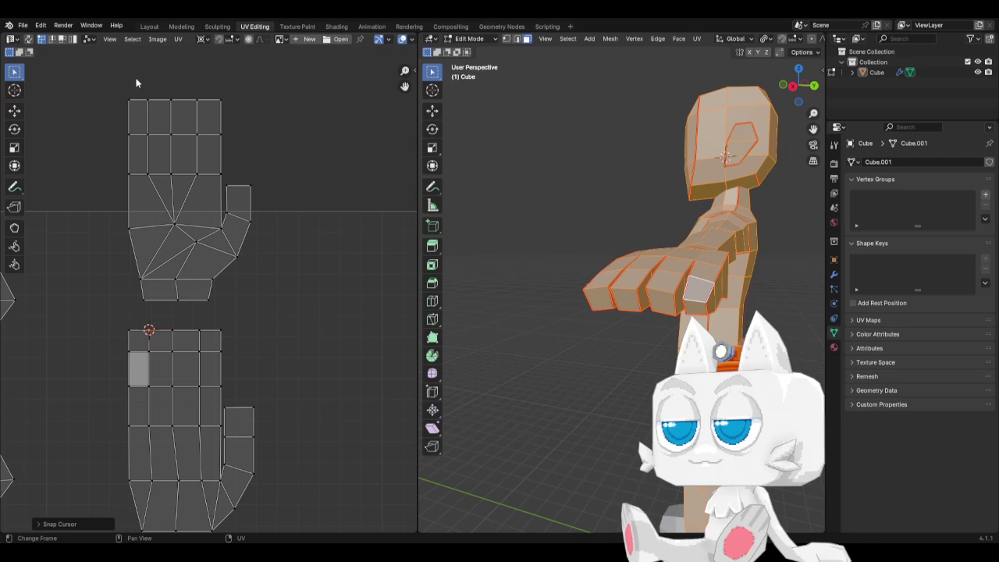
left_click_drag(137, 79, 160, 182)
key("s")
key("x")
key("0")
key("Return")
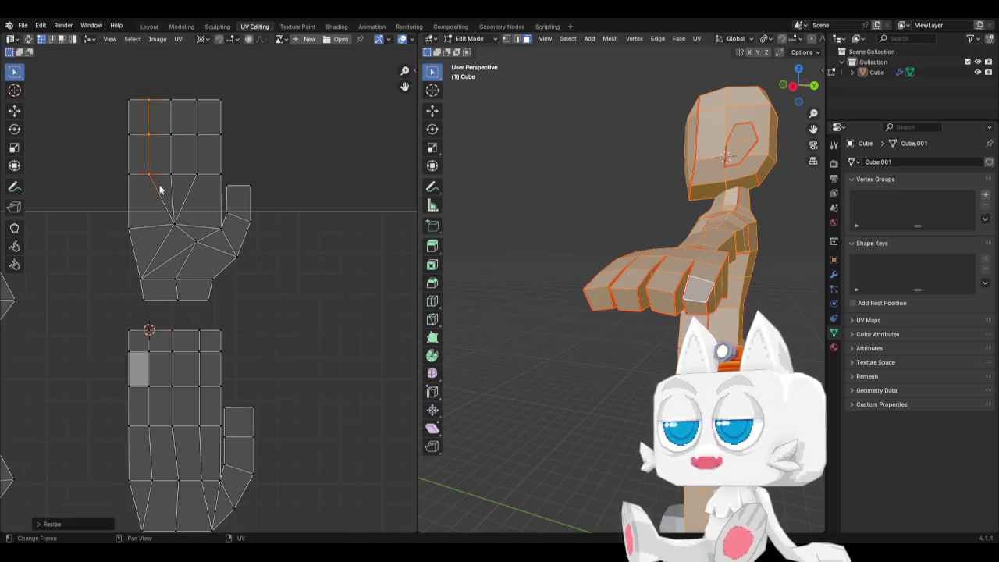
Snap the 2D cursor to the lower hand's middle fingertip vertex and align the upper hand's middle finger line with X scale 0
left_click(163, 331)
key("shift+s")
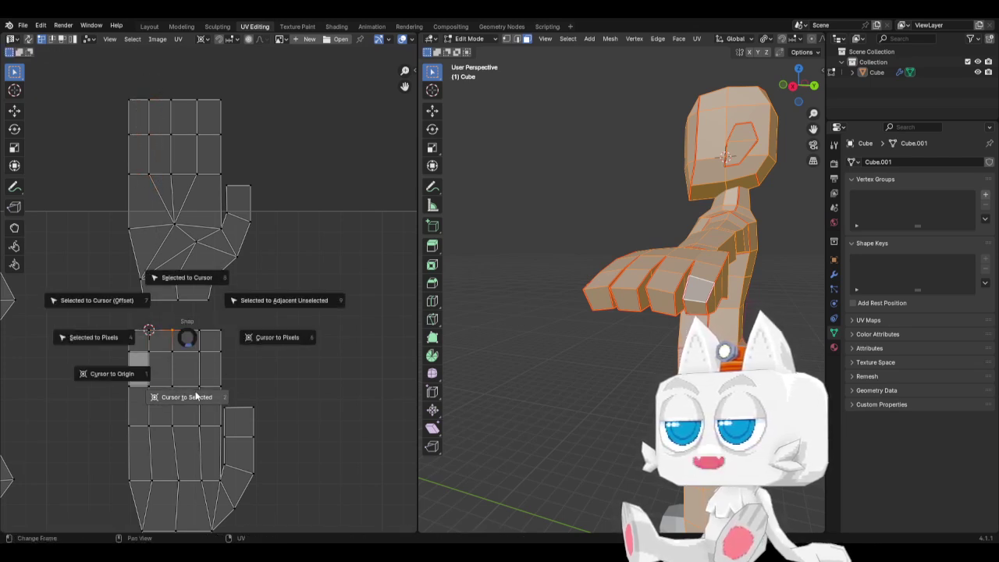
left_click(196, 397)
left_click_drag(164, 91, 182, 190)
key("s")
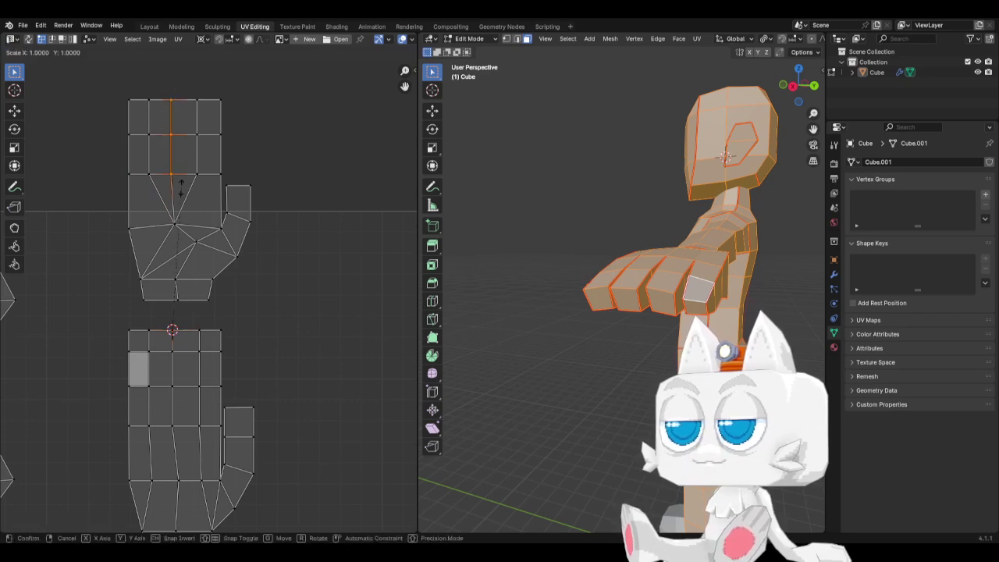
key("x")
key("0")
key("Return")
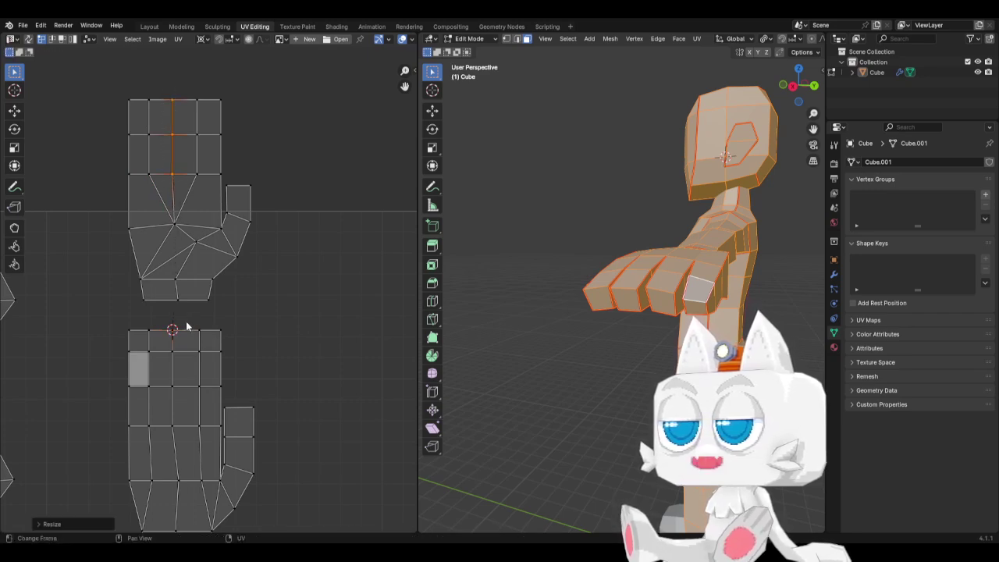
Snap the 2D cursor to the lower hand's inner fingertip vertex nearest the thumb and align the upper hand's matching finger line with X scale 0
left_click(207, 337)
key("shift+s")
left_click(201, 396)
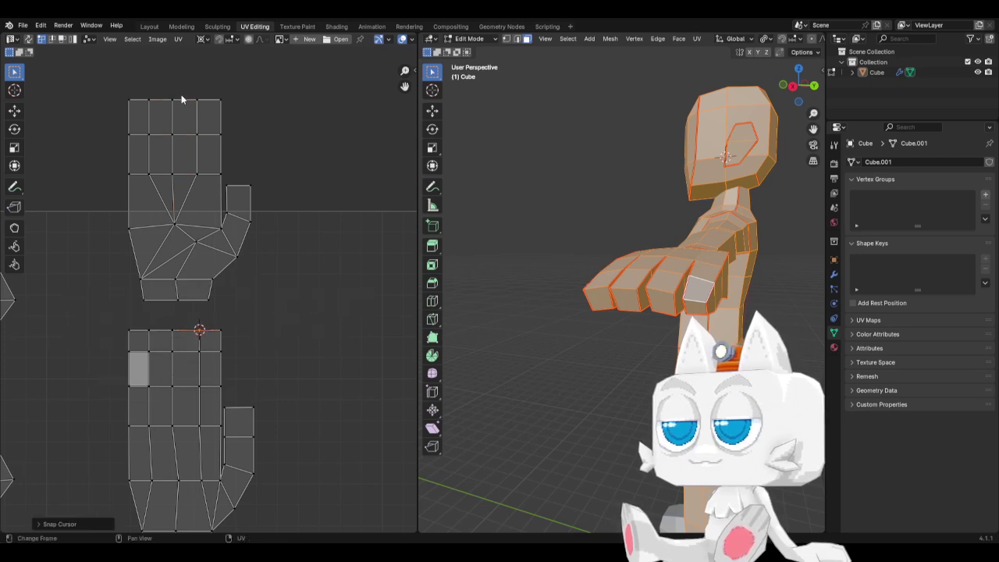
left_click_drag(181, 99, 204, 185)
key("s")
key("x")
key("0")
key("Return")
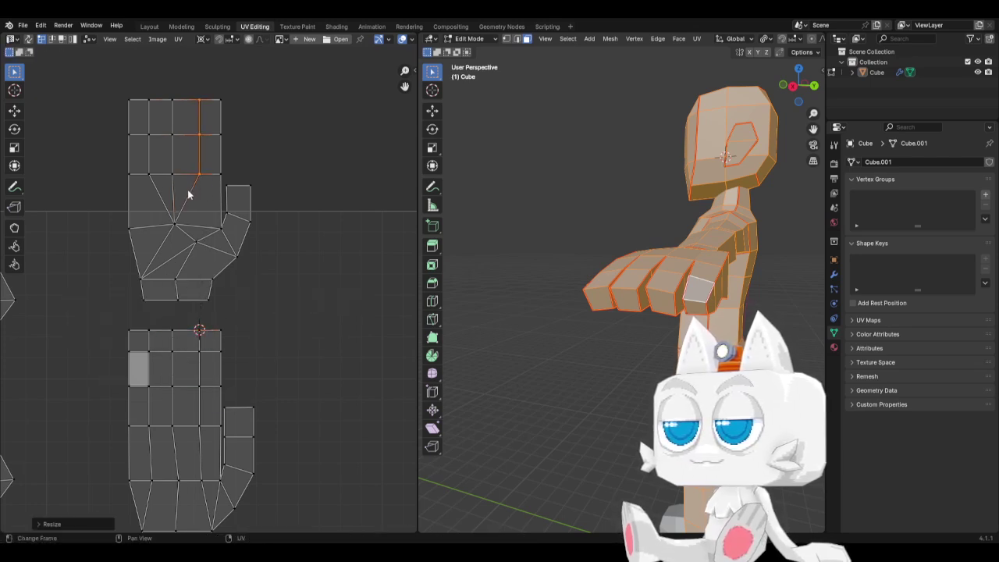
Snap the 2D cursor to the lower hand's thumb-side fingertip corner and align the upper hand's thumb-side finger edge with X scale 0
left_click(223, 330)
key("shift+s")
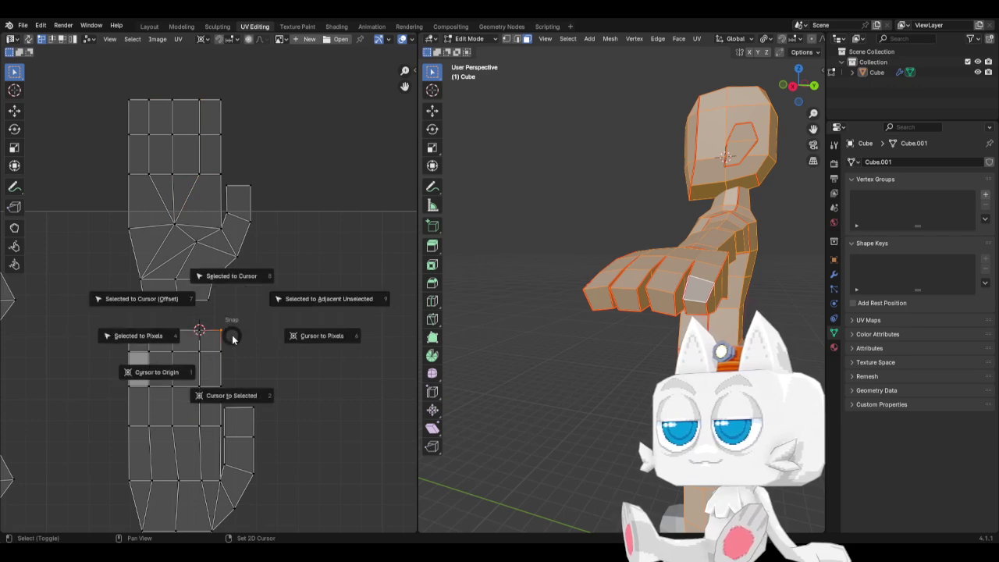
left_click(235, 387)
left_click_drag(209, 82, 224, 233)
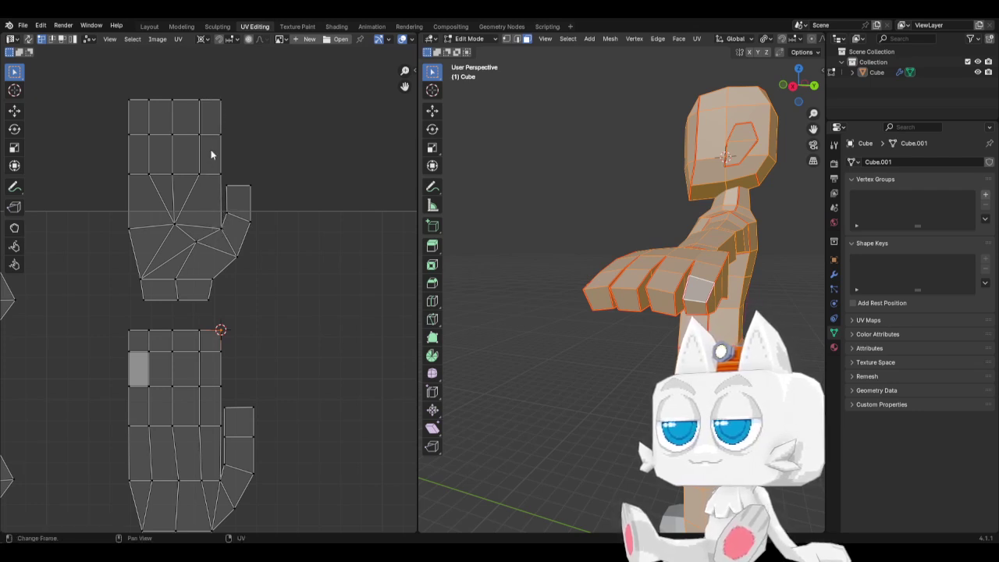
left_click_drag(211, 84, 223, 237)
key("s")
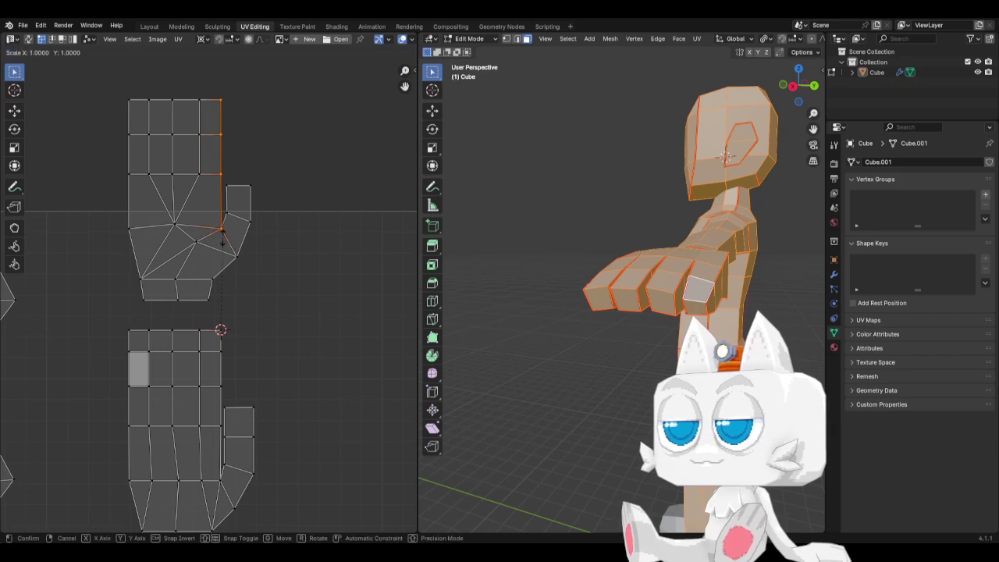
key("x")
key("0")
key("Return")
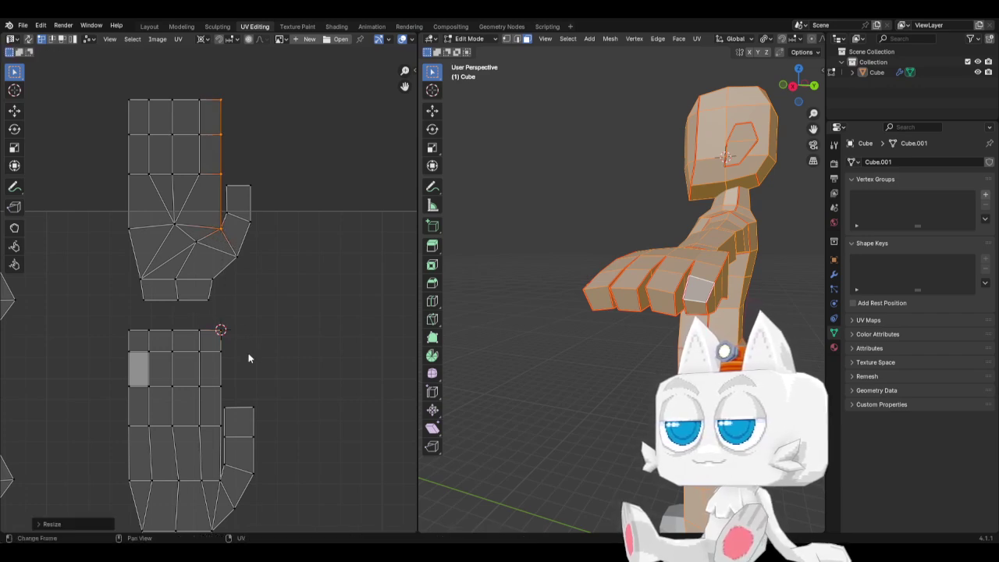
Snap the 2D cursor to the lower hand's inner thumb-joint vertex and align the upper thumb's inner edge with X scale 0
key("alt+a")
key("shift+s")
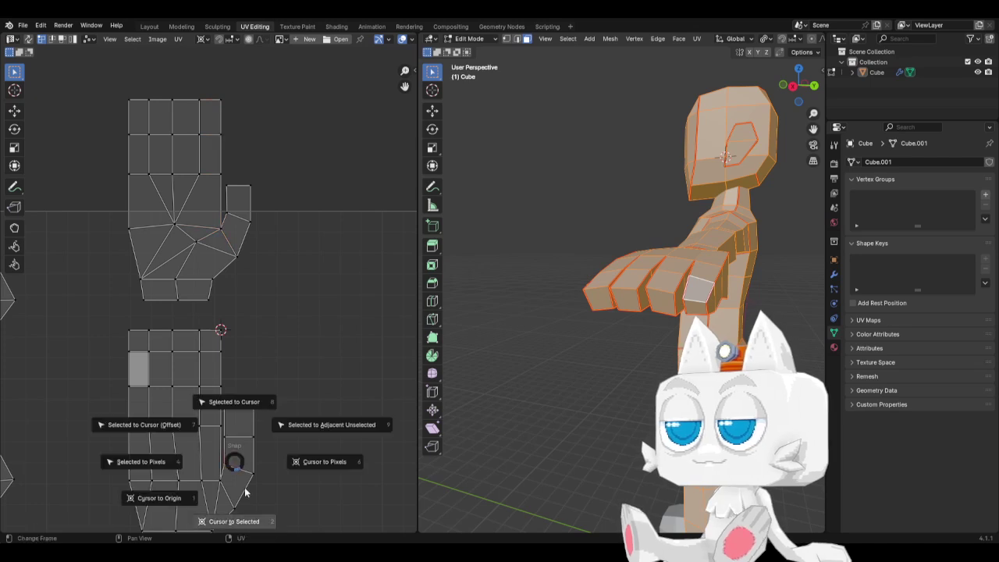
left_click(245, 491)
left_click_drag(223, 179, 236, 225)
key("s")
key("x")
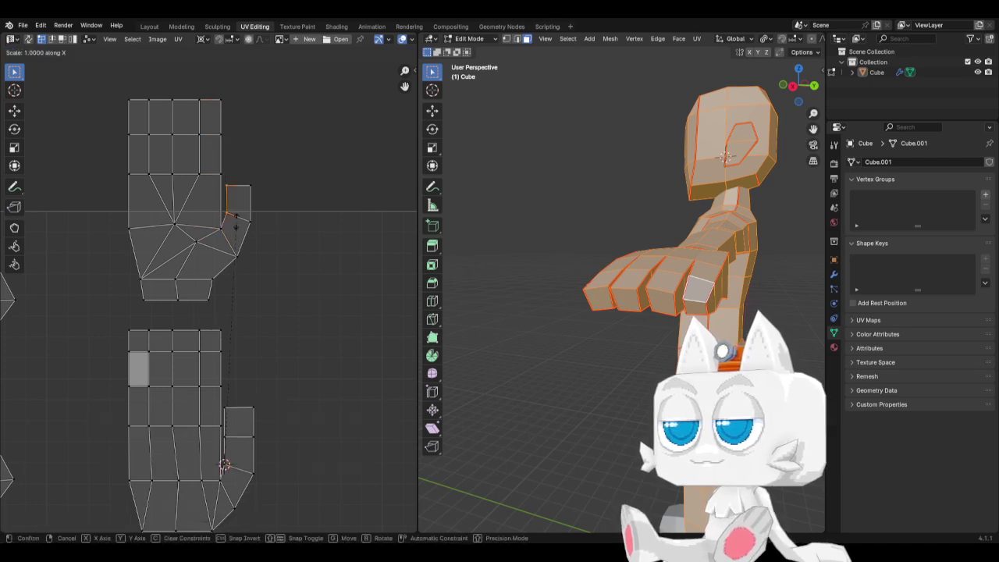
key("0")
key("Return")
Snap the 2D cursor to the lower thumb's outer tip corner and align both thumbs' outer edges to it with X scale 0
left_click(258, 407)
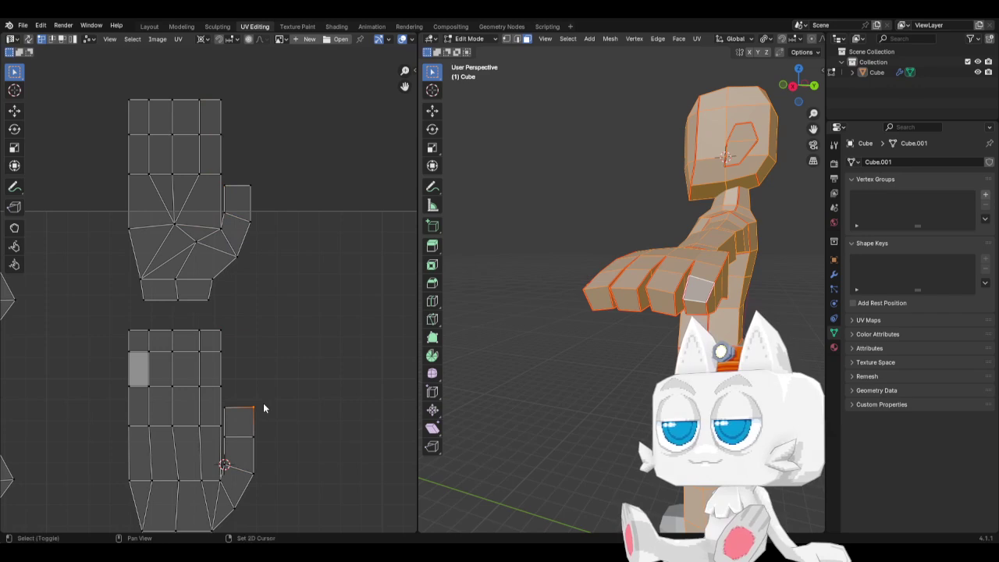
key("shift+s")
left_click(264, 463)
key("b")
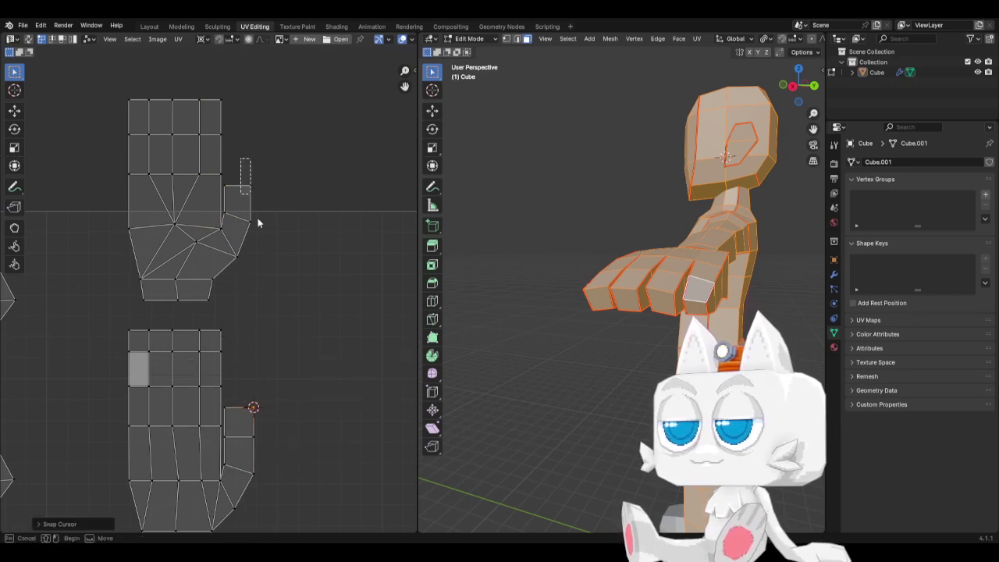
left_click_drag(241, 158, 305, 462)
key("s")
key("x")
key("Return")
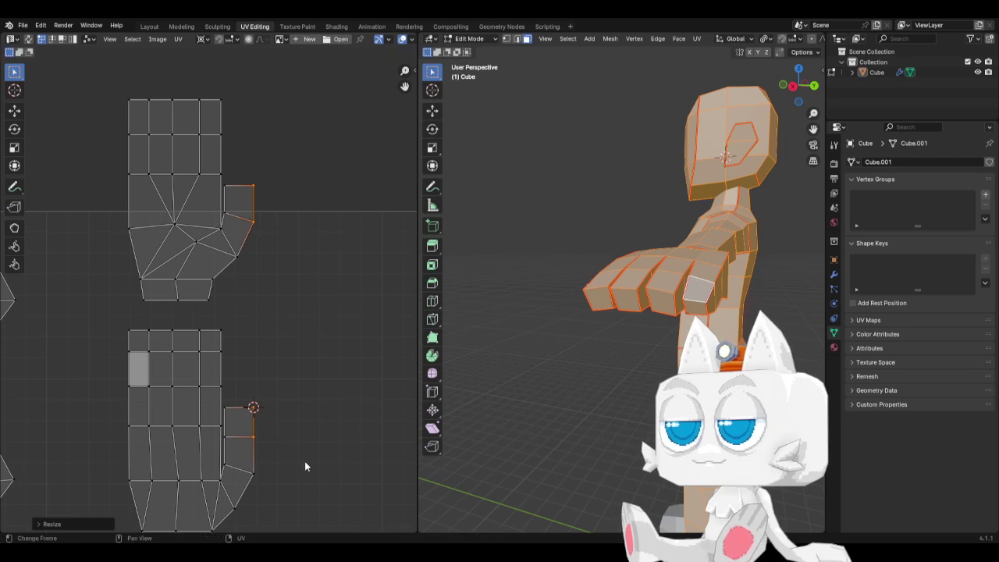
Snap the 2D cursor to the lower hand's outer thumb-base vertex and align the upper hand's matching vertex with X scale 0
left_click(254, 509)
key("shift+s")
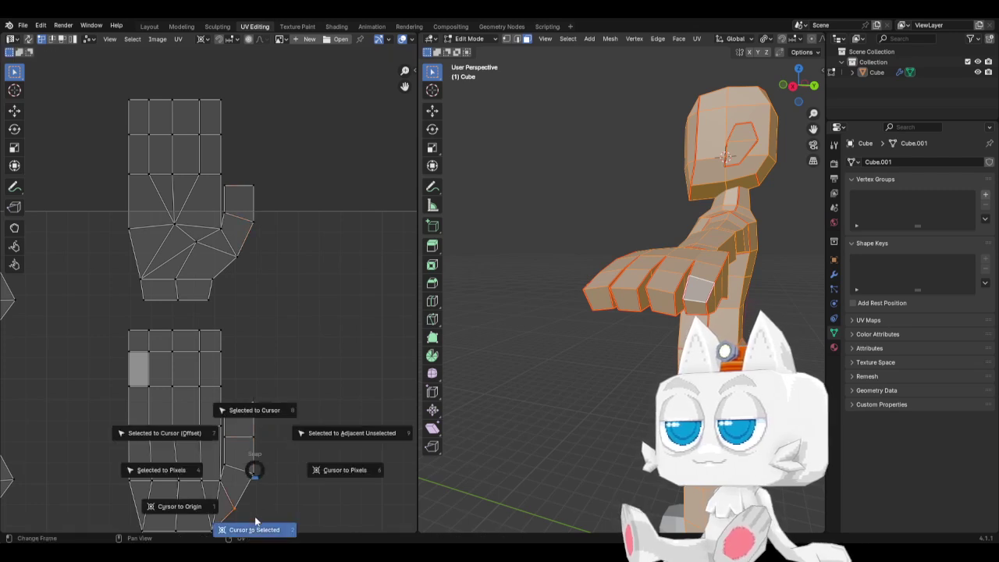
left_click(253, 517)
left_click(236, 253)
key("s")
key("x")
key("0")
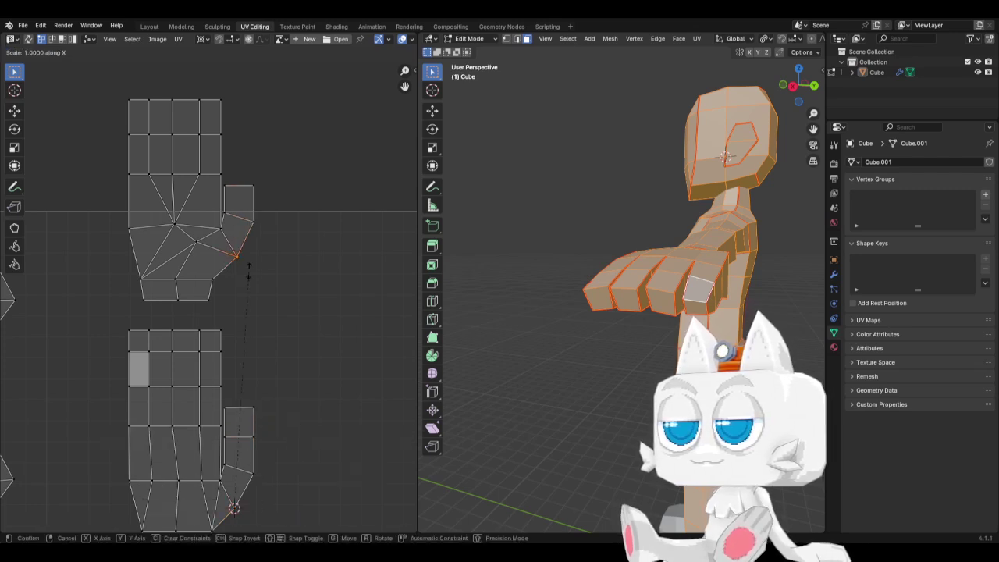
key("Return")
Snap the 2D cursor to the lower hand's thumb-side upper wrist vertex and align the upper hand's matching vertex with X scale 0
middle_click_drag(251, 301, 274, 234)
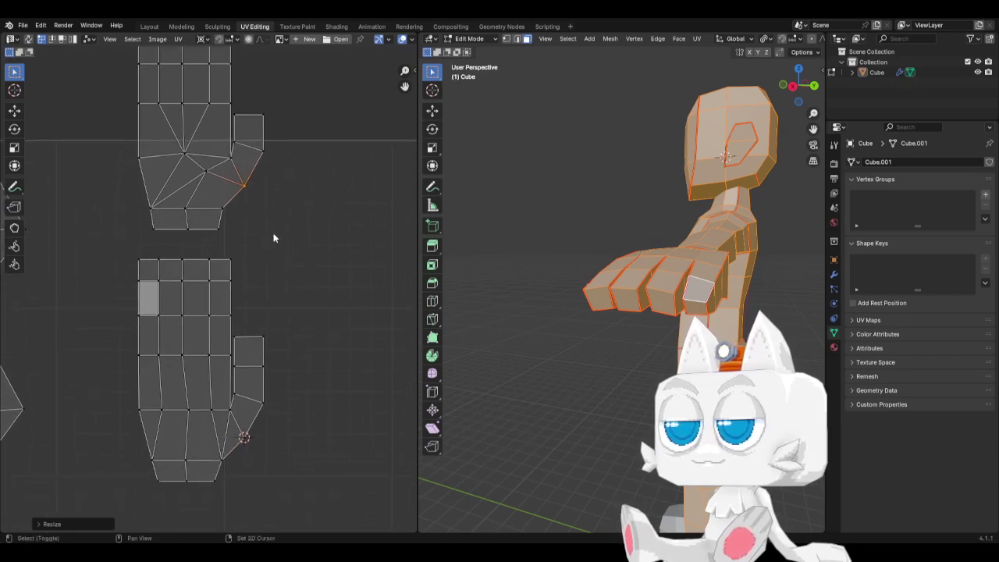
left_click(221, 463)
key("shift+s")
left_click(224, 500)
left_click(223, 209)
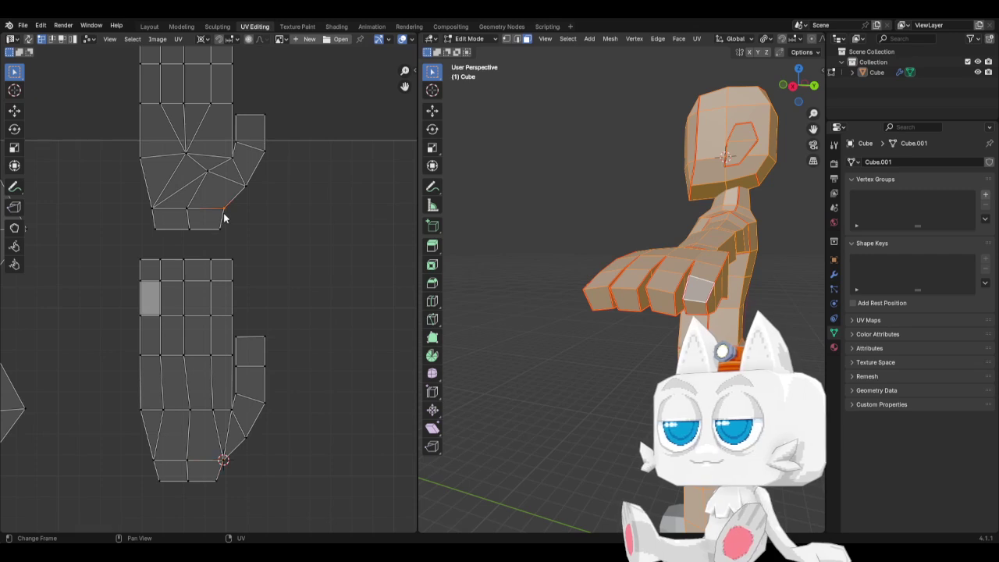
key("s")
key("x")
key("0")
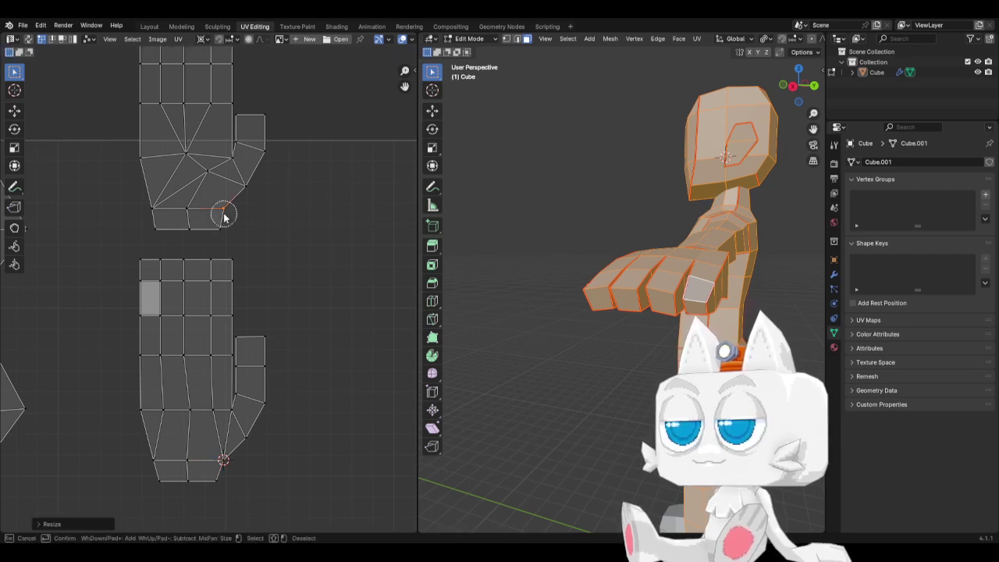
Snap the 2D cursor to the lower hand's thumb-side bottom wrist corner and align the upper hand's matching corner with X scale 0
key("Return")
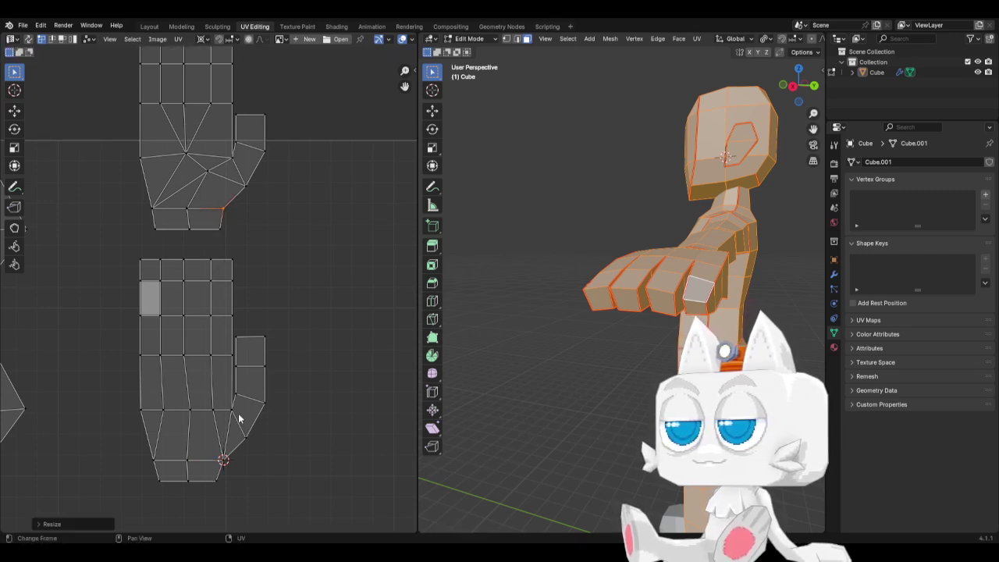
left_click(217, 479)
key("shift+s")
left_click(217, 503)
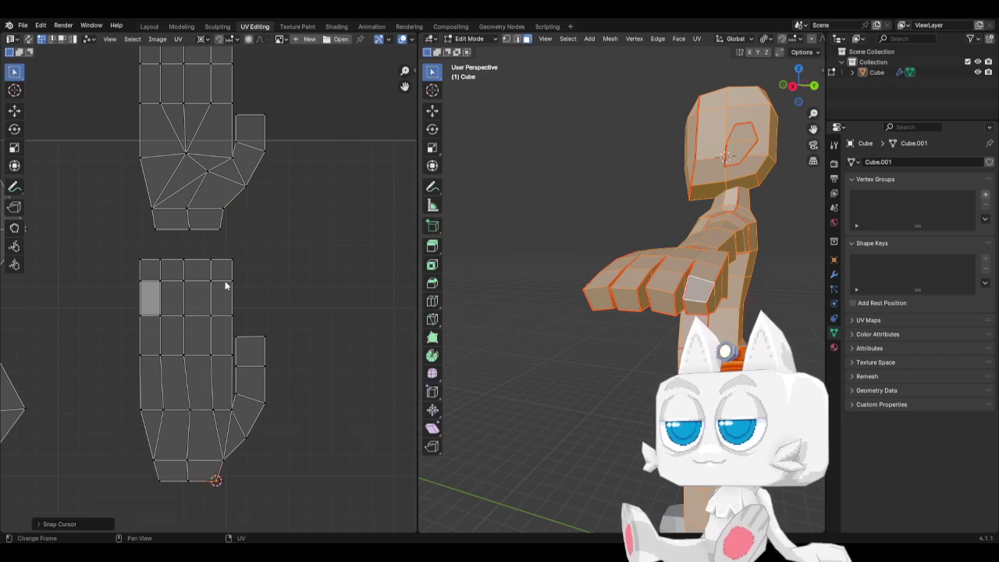
left_click(224, 235)
key("s")
key("x")
key("0")
key("Return")
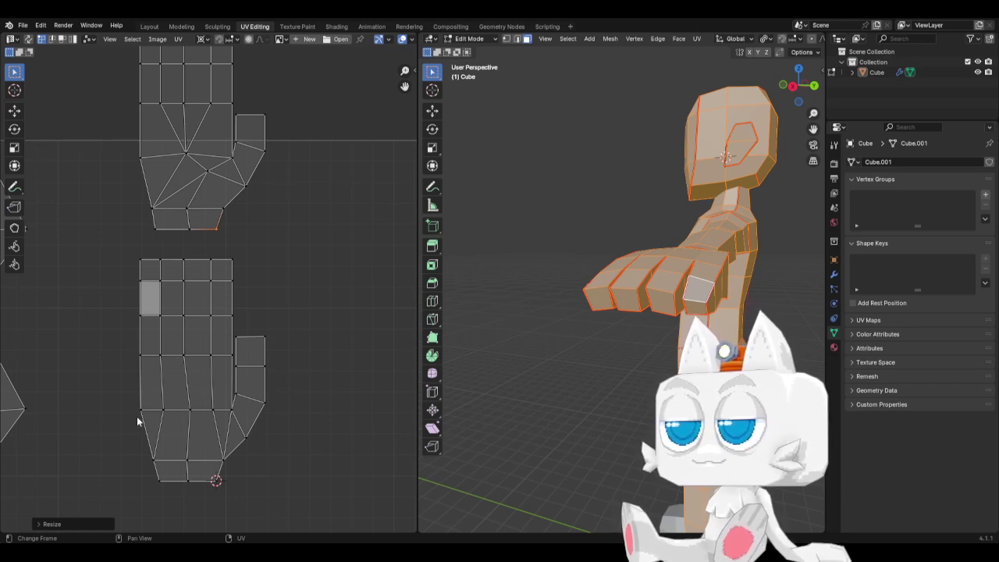
Snap the 2D cursor to the lower hand's upper wrist vertex opposite the thumb and align the upper hand's matching vertex with X scale 0
left_click(154, 459)
key("shift+s")
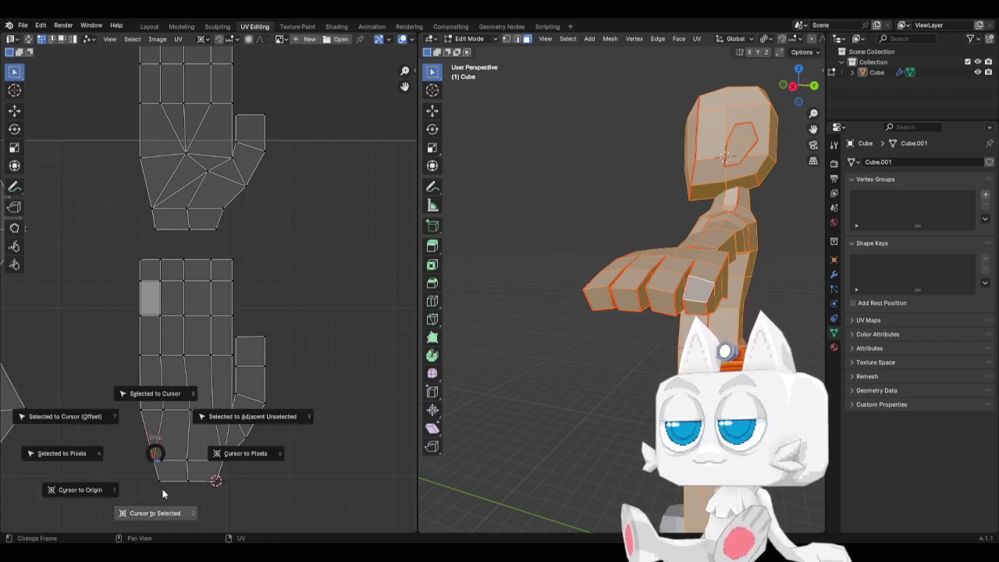
left_click(156, 506)
left_click(159, 214)
key("s")
key("x")
key("0")
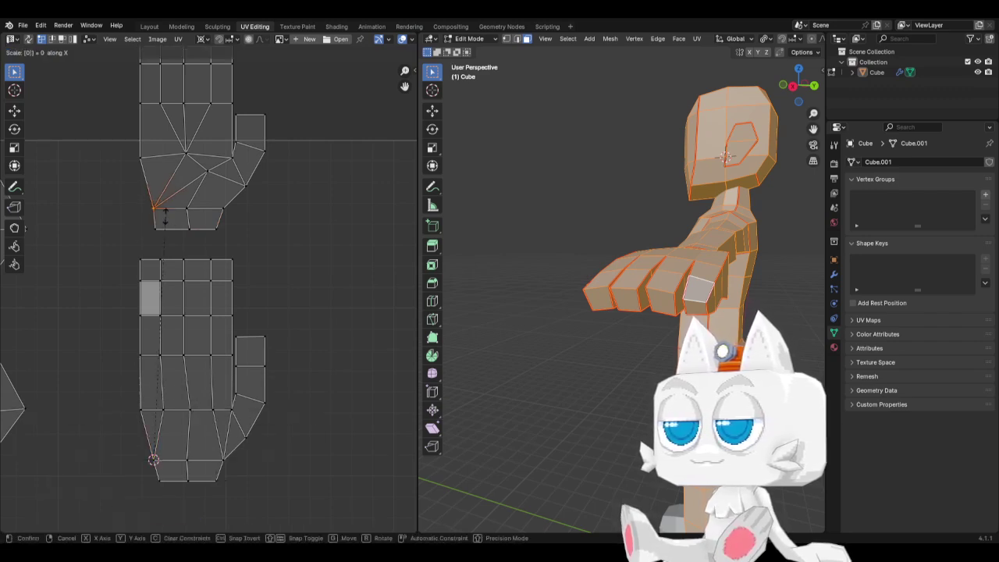
key("Return")
Snap the 2D cursor to the lower hand's bottom wrist corner opposite the thumb and align the upper hand's matching corner with X scale 0
left_click(160, 480)
key("shift+s")
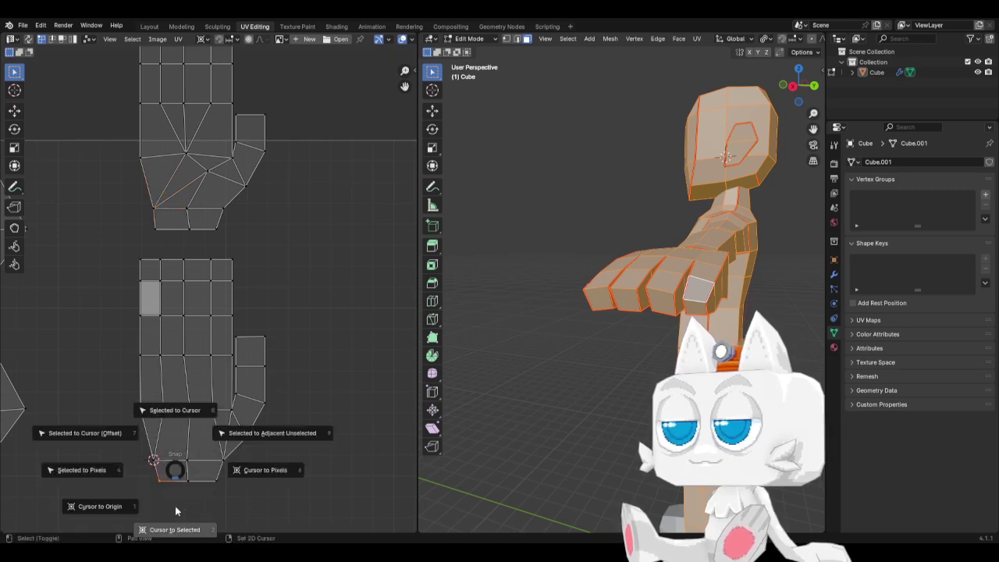
left_click(176, 517)
left_click(155, 228)
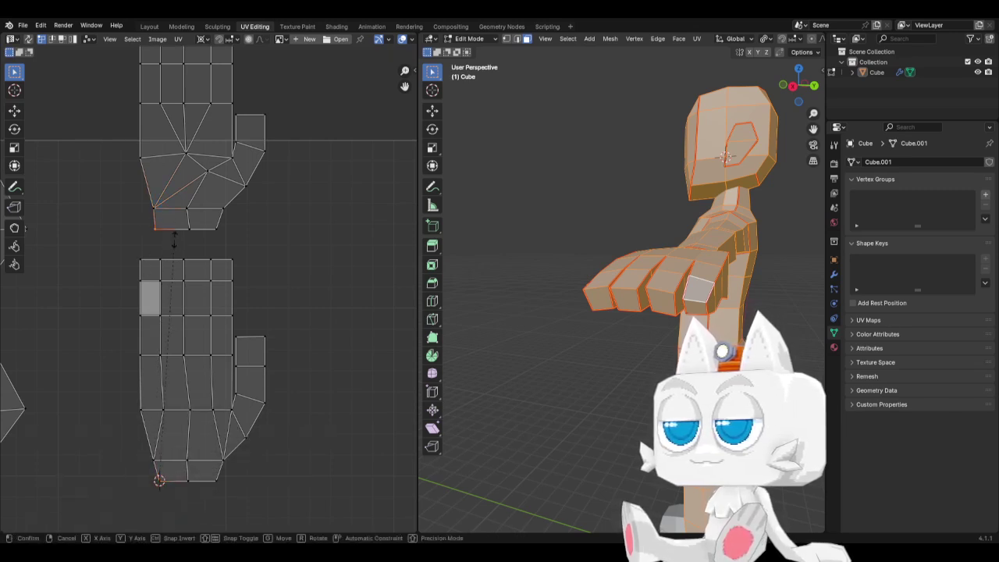
key("s")
key("x")
key("0")
key("Return")
Snap the 2D cursor to the lower hand's middle bottom wrist vertex and align the upper hand's matching vertex with X scale 0
left_click(188, 484)
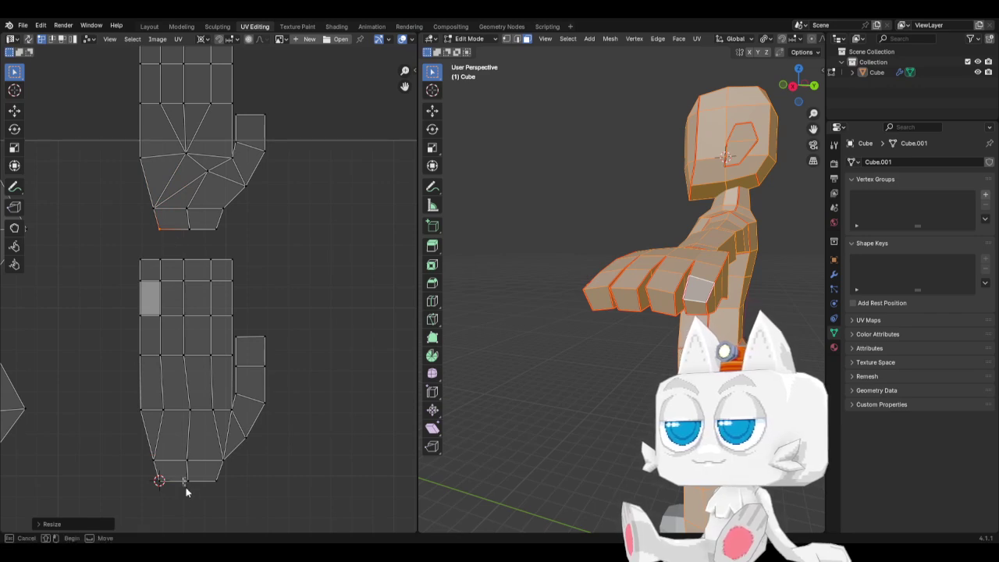
key("shift+s")
left_click(193, 498)
left_click(185, 231)
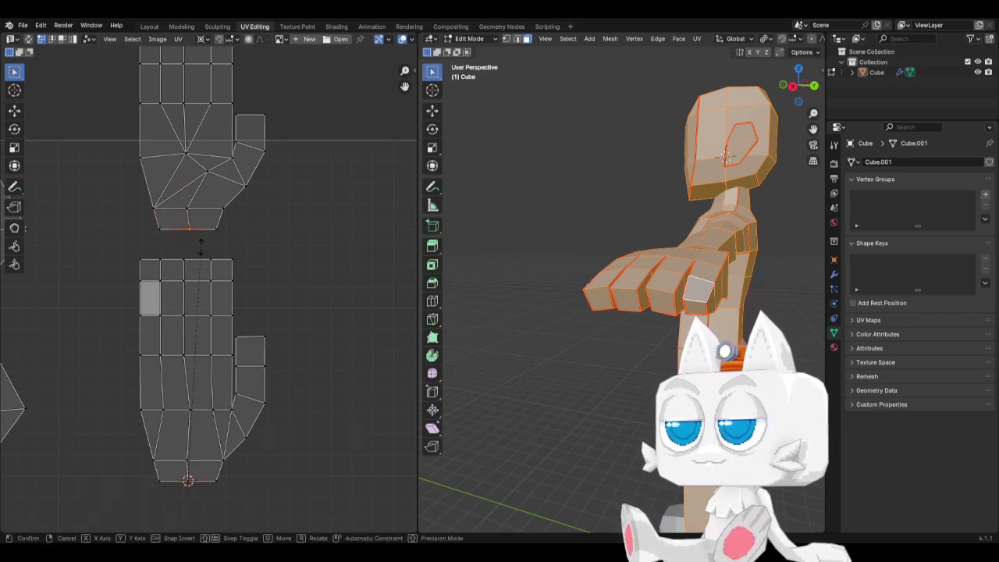
key("s")
key("x")
key("0")
key("Return")
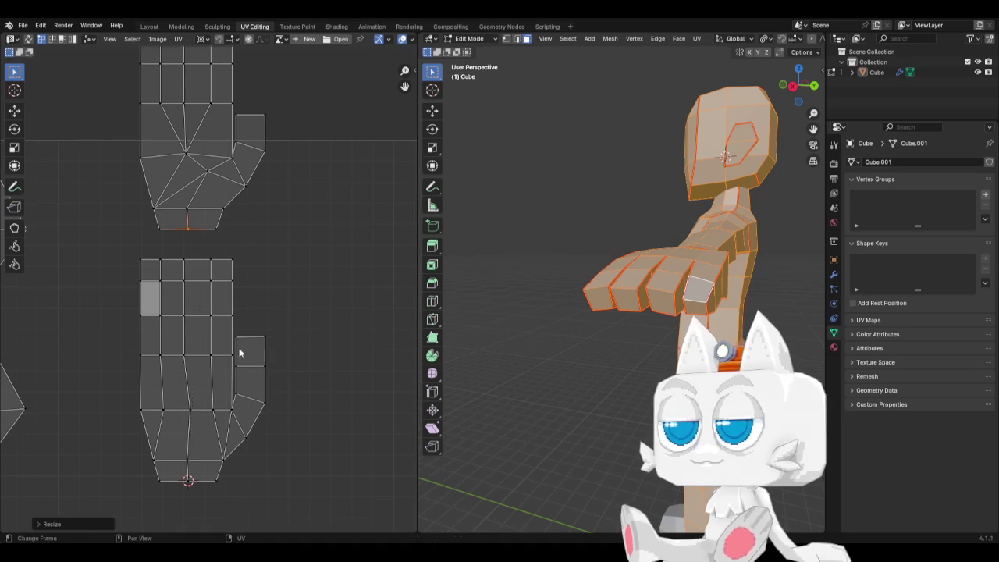
Move the upper hand island down along Y until its wrist is level with the lower hand's, and place it alongside that hand along X
scroll(238, 349, "down", 4)
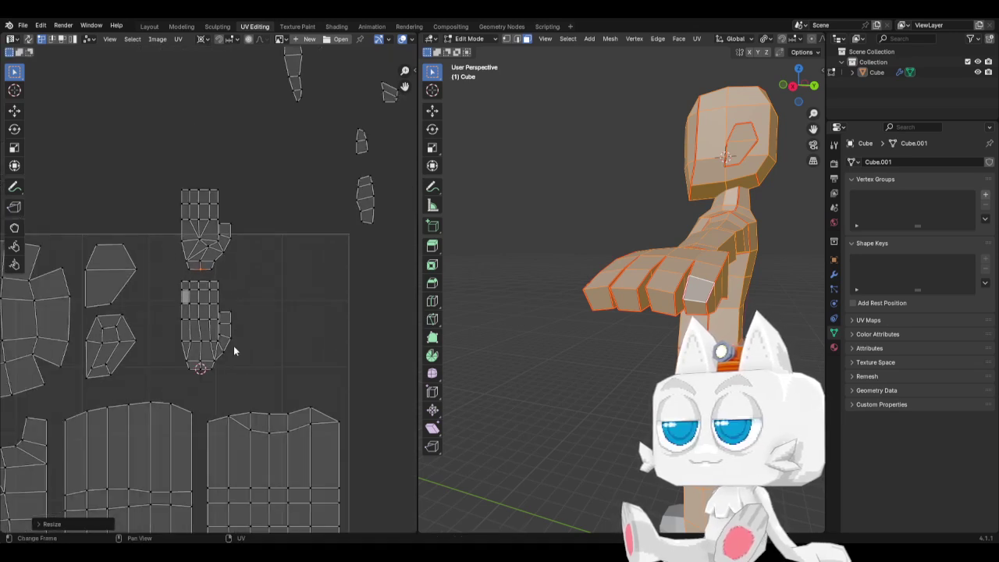
right_click(205, 255)
key("Escape")
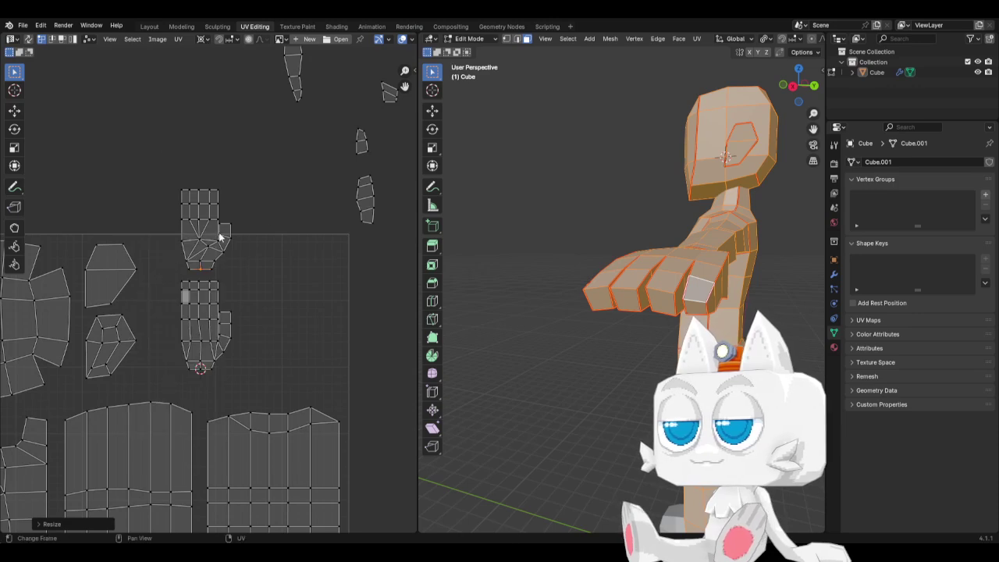
key("ctrl+z")
key("ctrl+grave")
key("l")
key("g")
key("y")
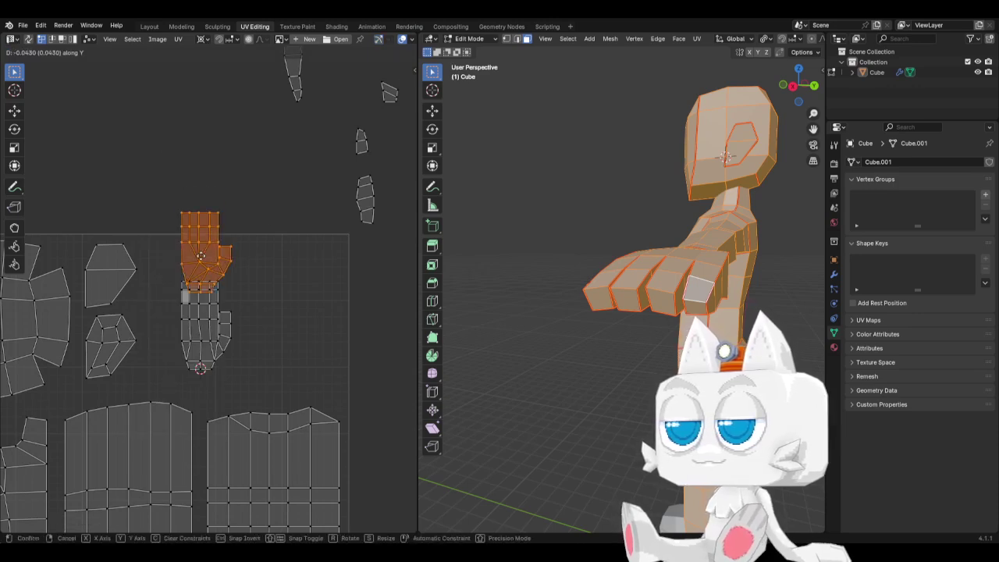
left_click(213, 325)
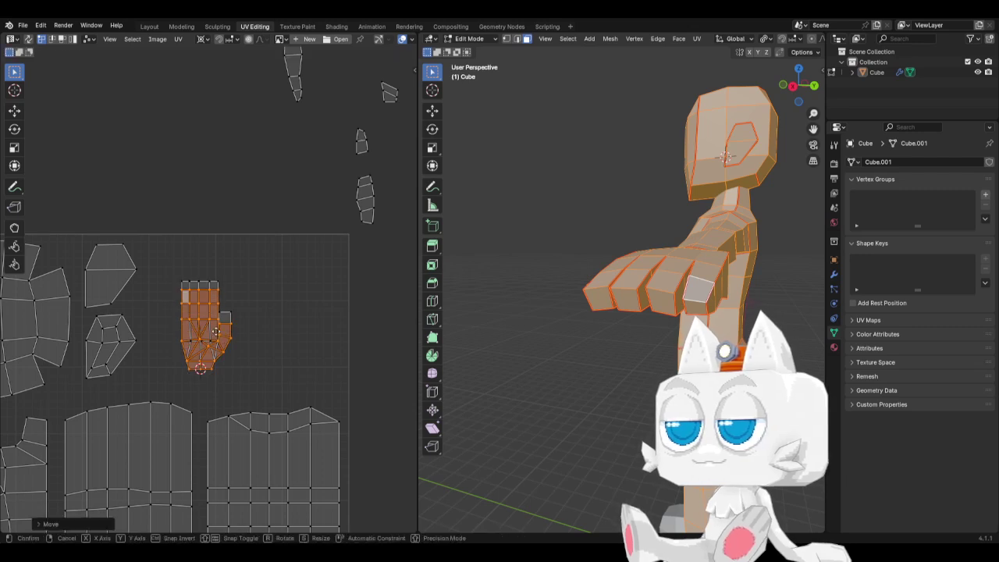
key("g")
key("x")
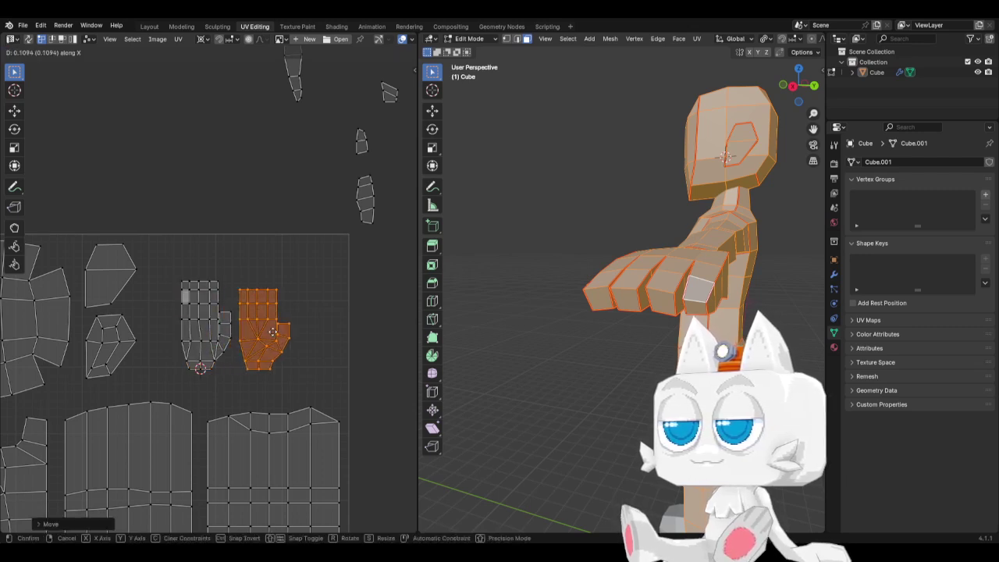
left_click(275, 333)
Select both hand islands and move them into the free lower corner of the UV tile, beneath the large rectangular gridded island
left_click_drag(167, 264, 296, 383)
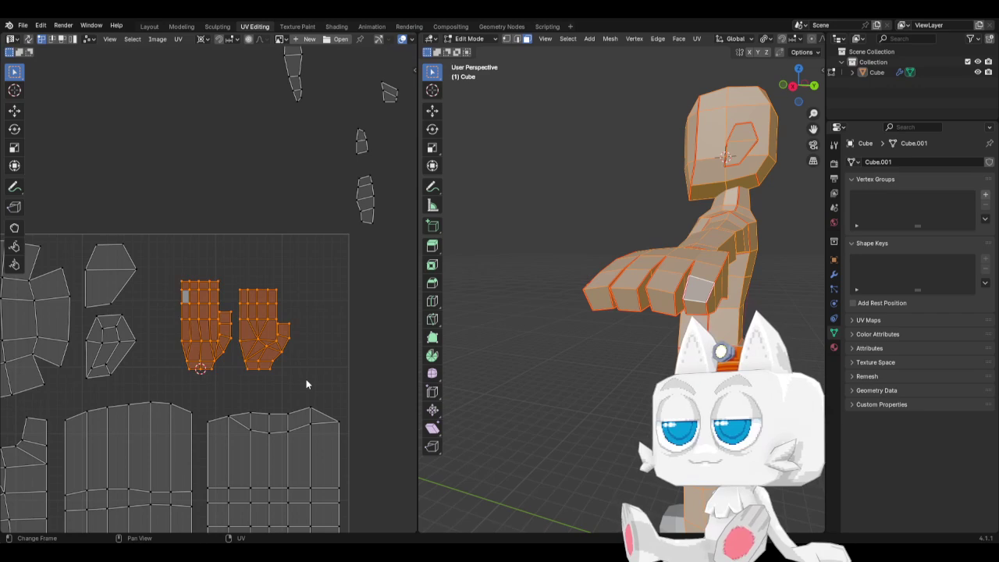
key("g")
key("Escape")
scroll(299, 332, "down", 5)
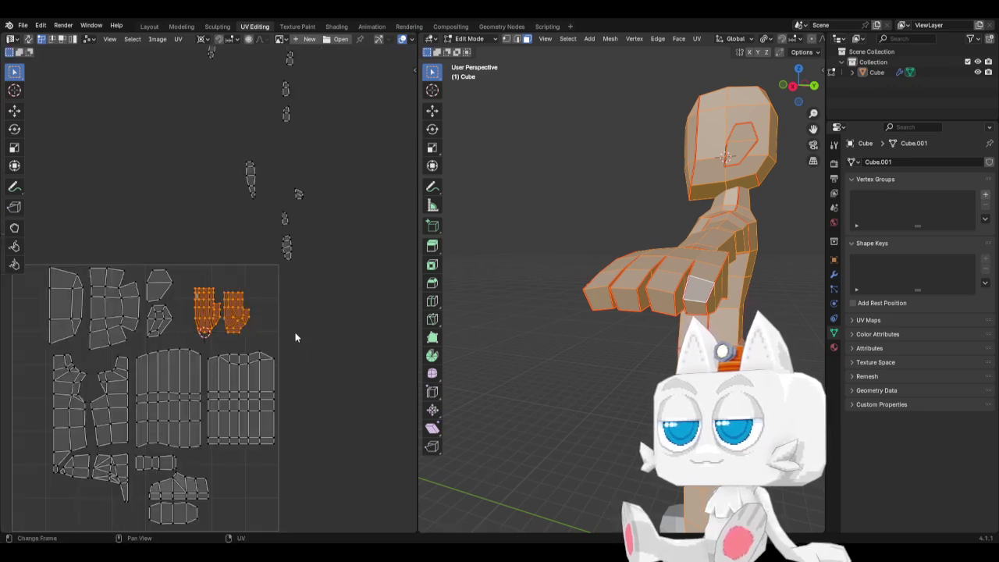
key("g")
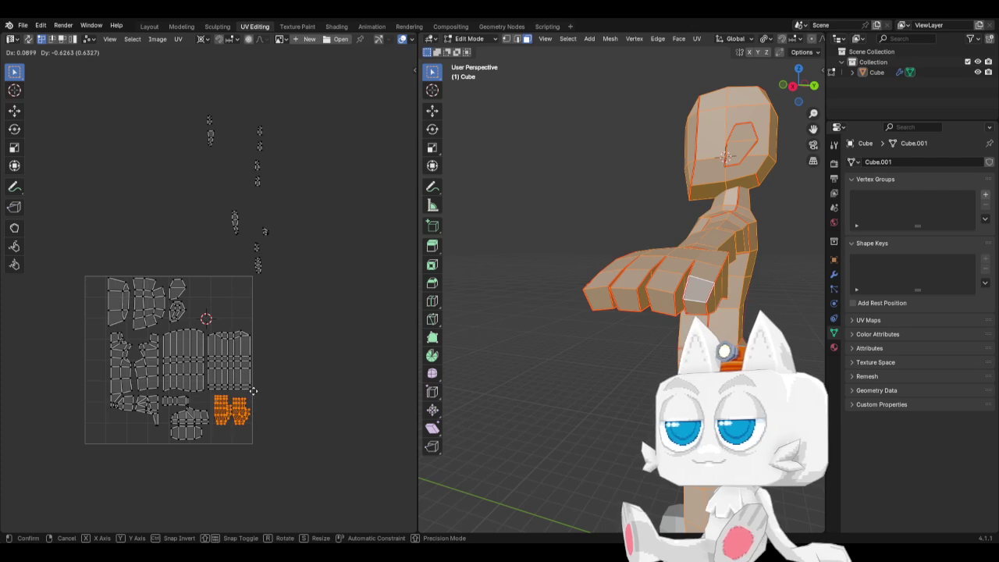
left_click(254, 390)
scroll(229, 341, "up", 1)
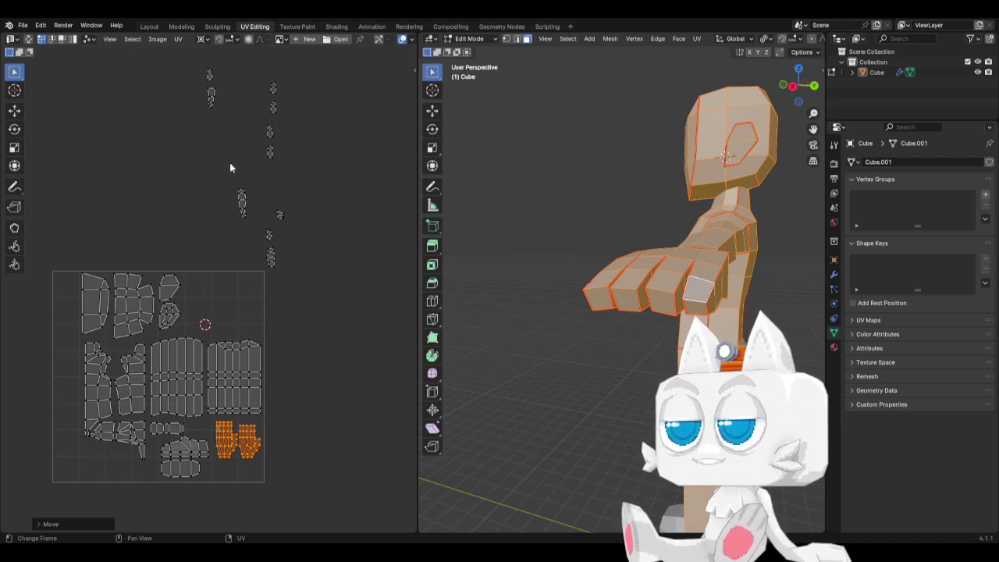
scroll(237, 230, "down", 1)
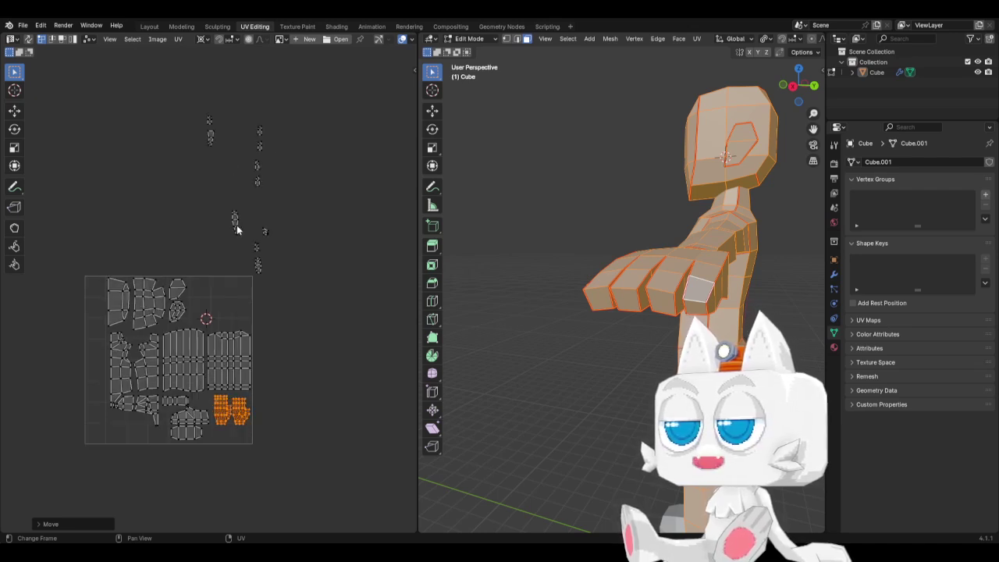
key("g")
left_click(245, 435)
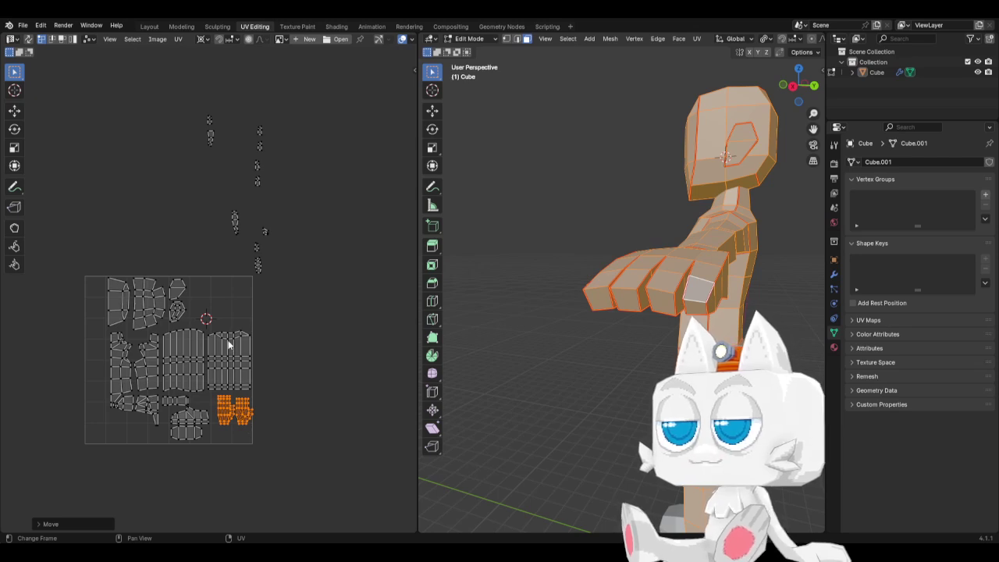
Move all small loose islands from above the UV tile to beside it, and shift all but the two nearest ones closer along X
middle_click_drag(546, 386, 640, 389)
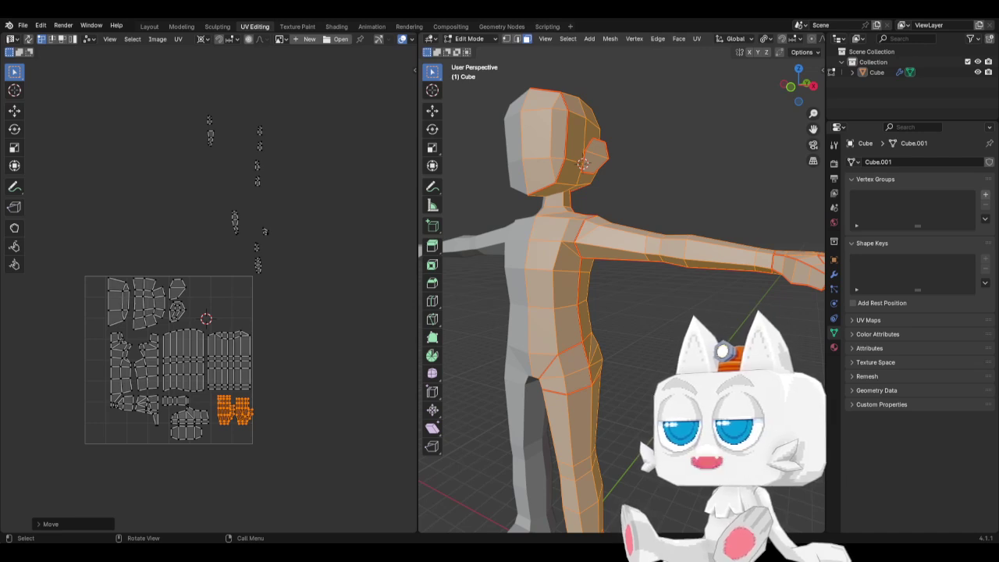
left_click_drag(187, 91, 284, 272)
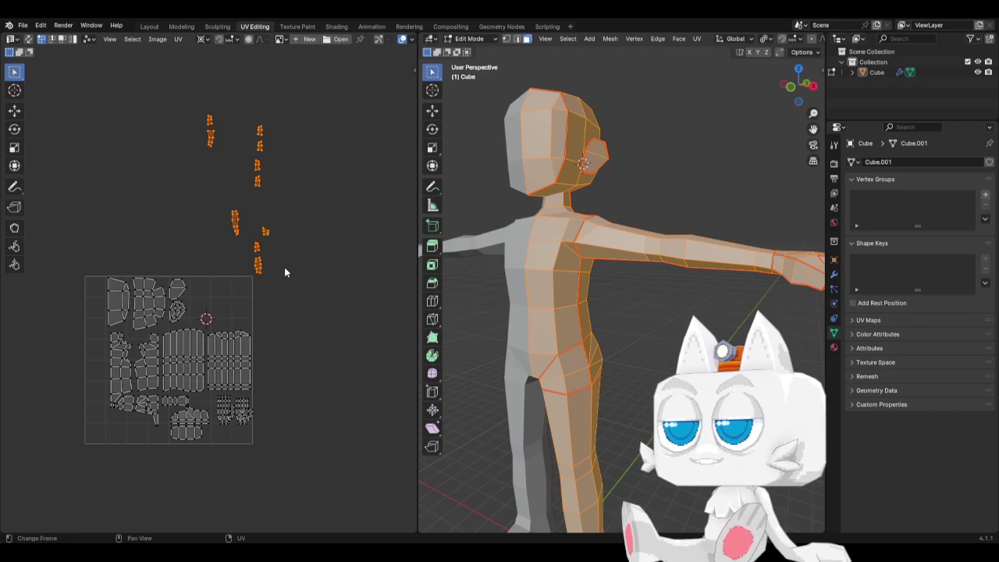
key("g")
left_click(335, 442)
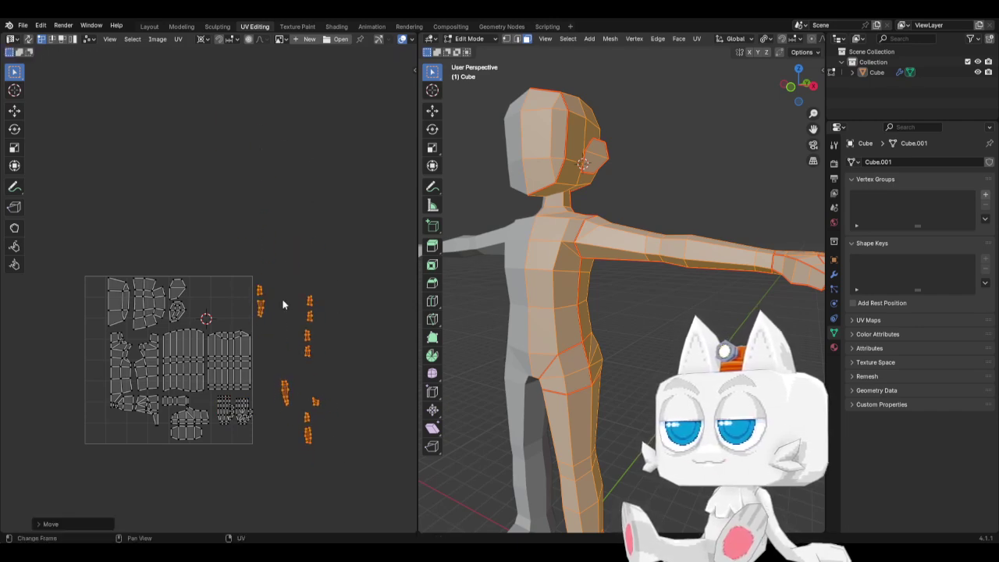
left_click_drag(279, 285, 337, 467)
key("g")
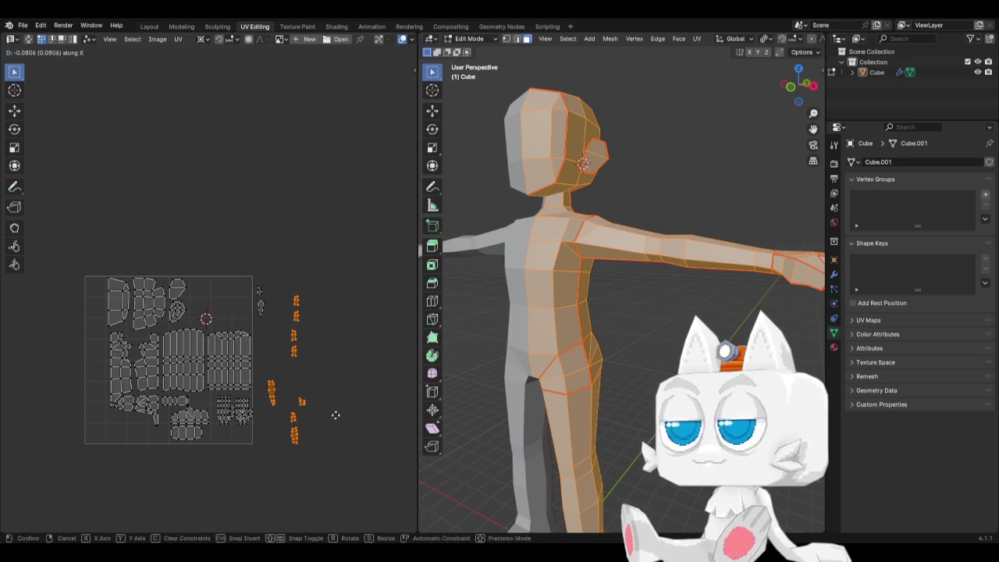
left_click(327, 418)
Select the longest loose strip island, set the pivot to Bounding Box Center and rotate the strip about -170° so its narrow end points up
scroll(280, 382, "up", 4)
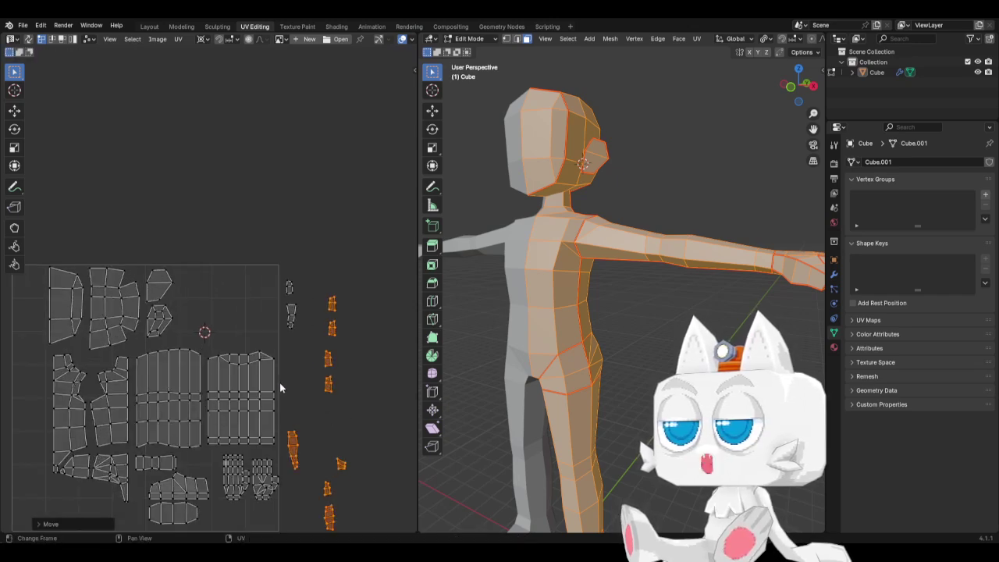
middle_click_drag(257, 381, 211, 253, "shift")
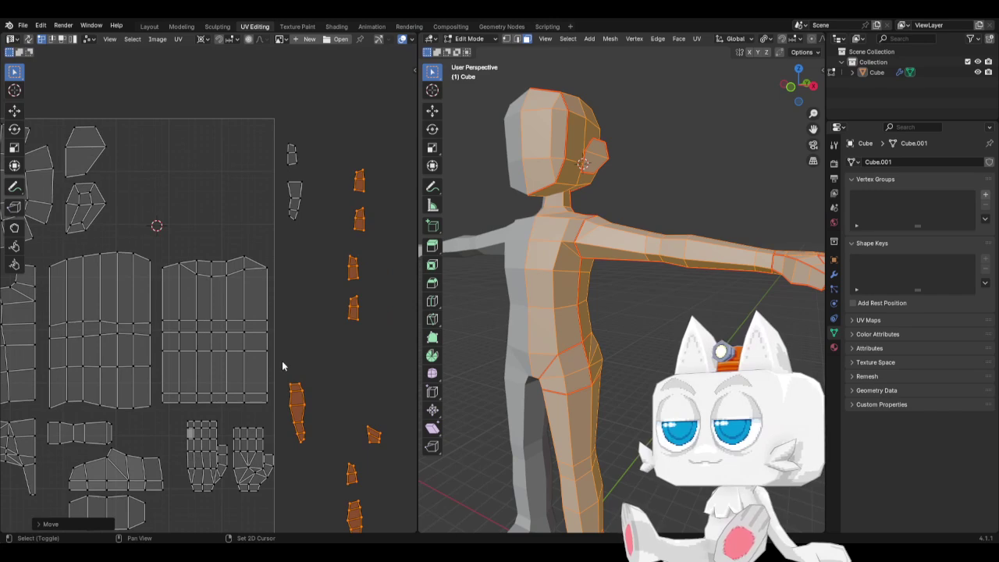
middle_click_drag(301, 400, 308, 351, "shift")
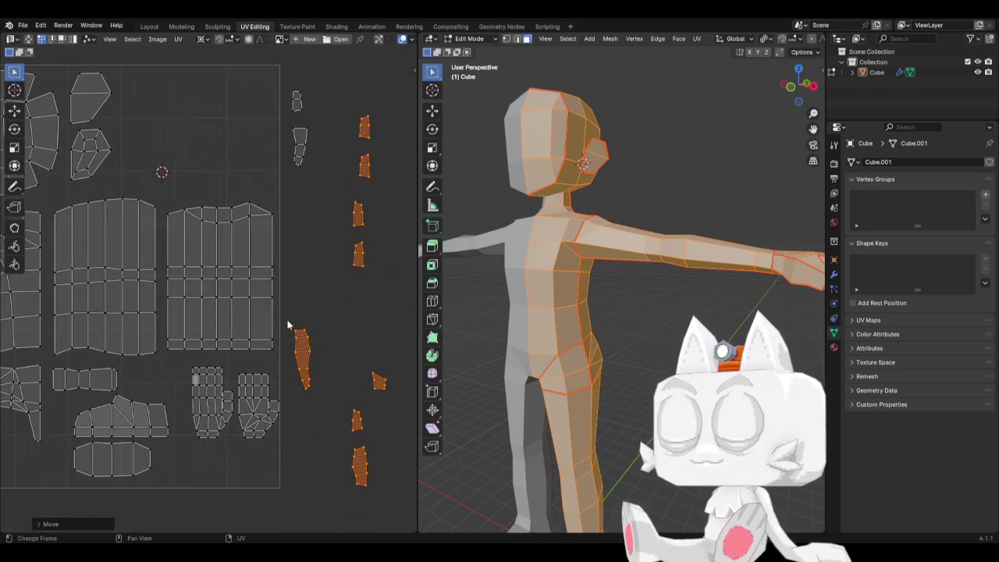
left_click_drag(287, 320, 330, 400)
key("r")
right_click(309, 298)
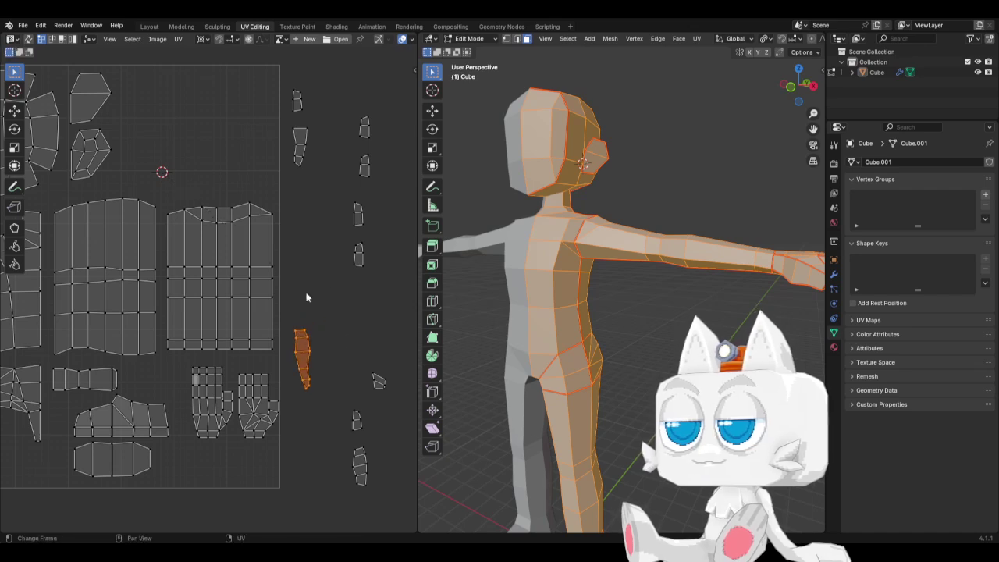
left_click(203, 39)
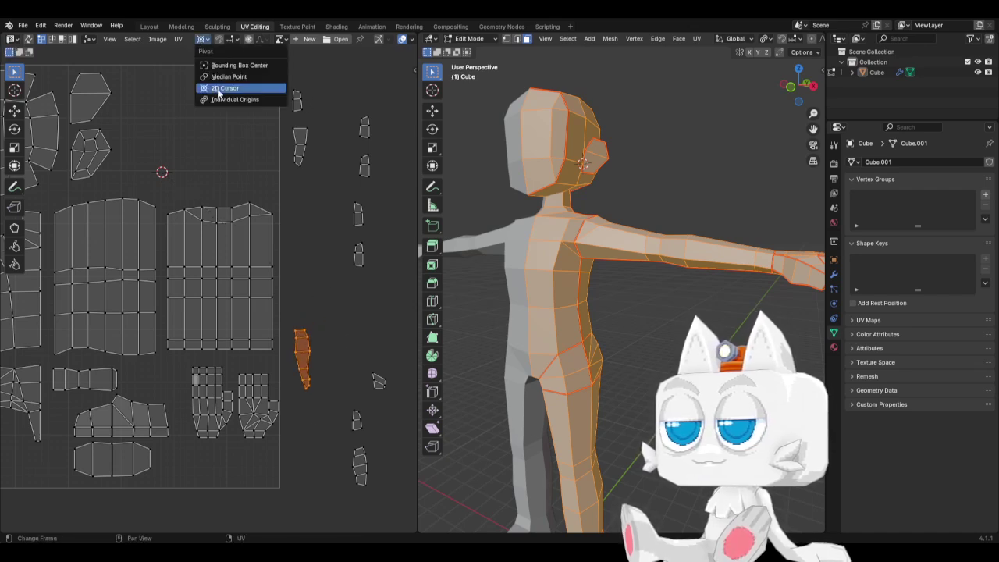
left_click(235, 66)
key("r")
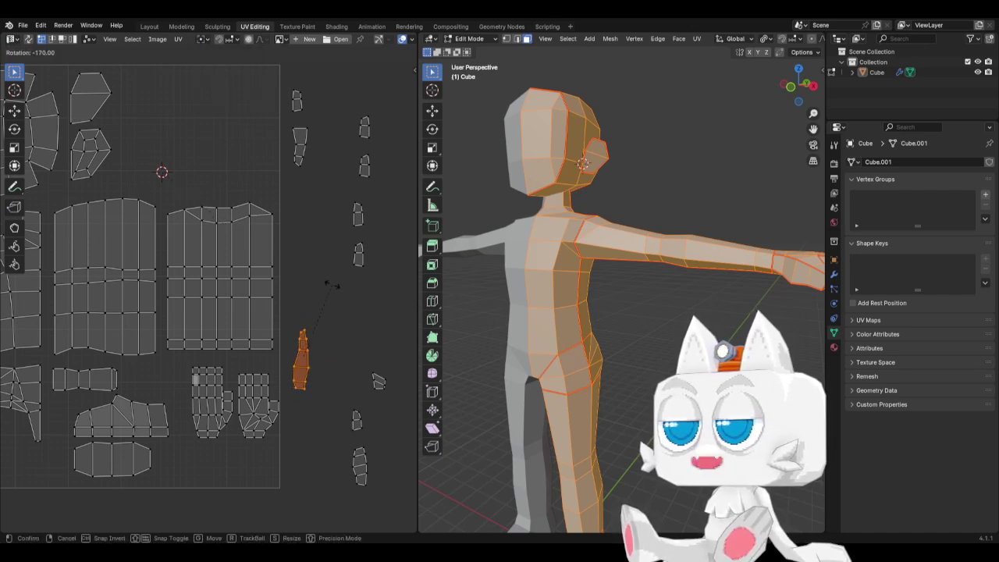
left_click(335, 306)
Move the rotated strip into the gap beside the first hand island, on the side away from its thumb
key("g")
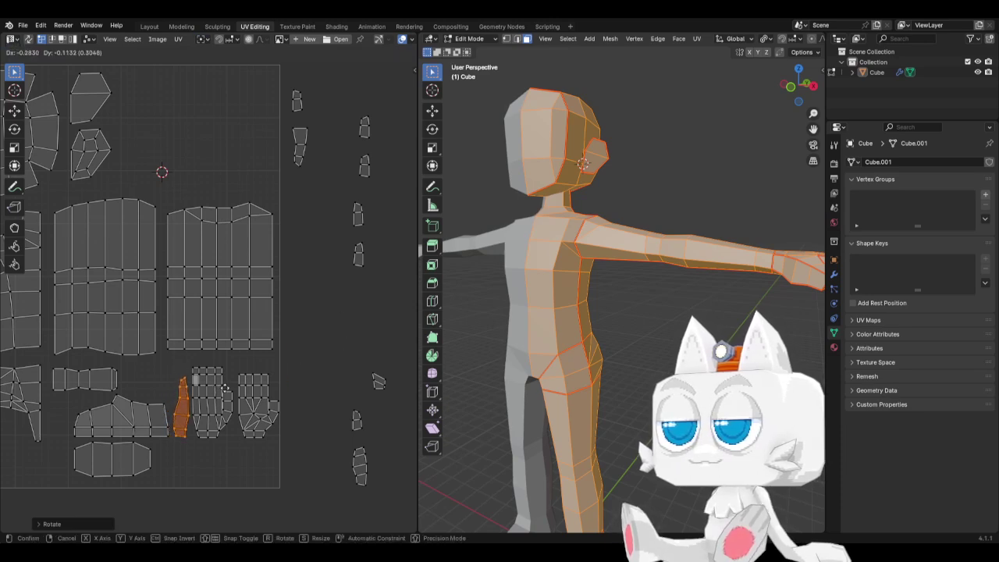
left_click(224, 393)
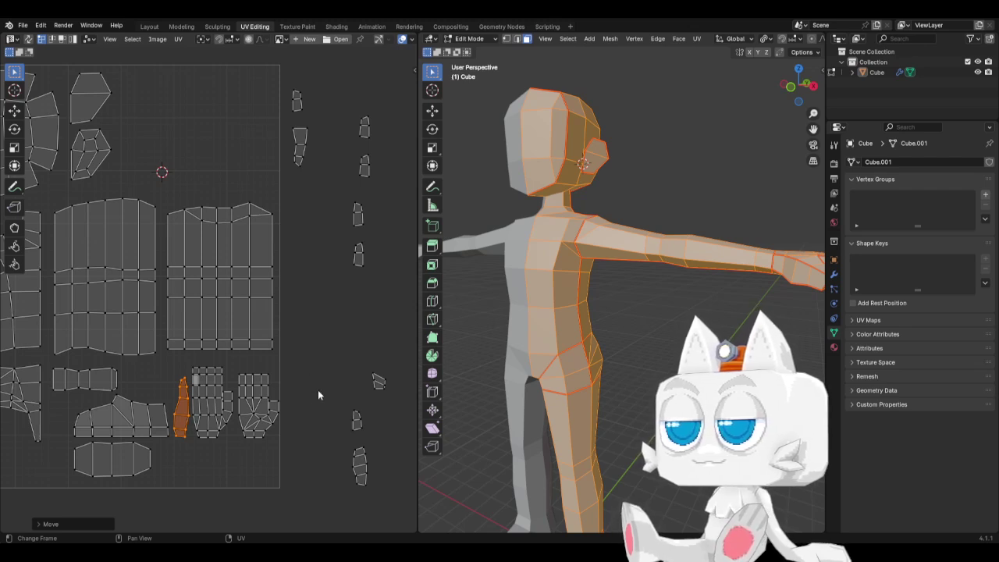
middle_click_drag(702, 322, 676, 328)
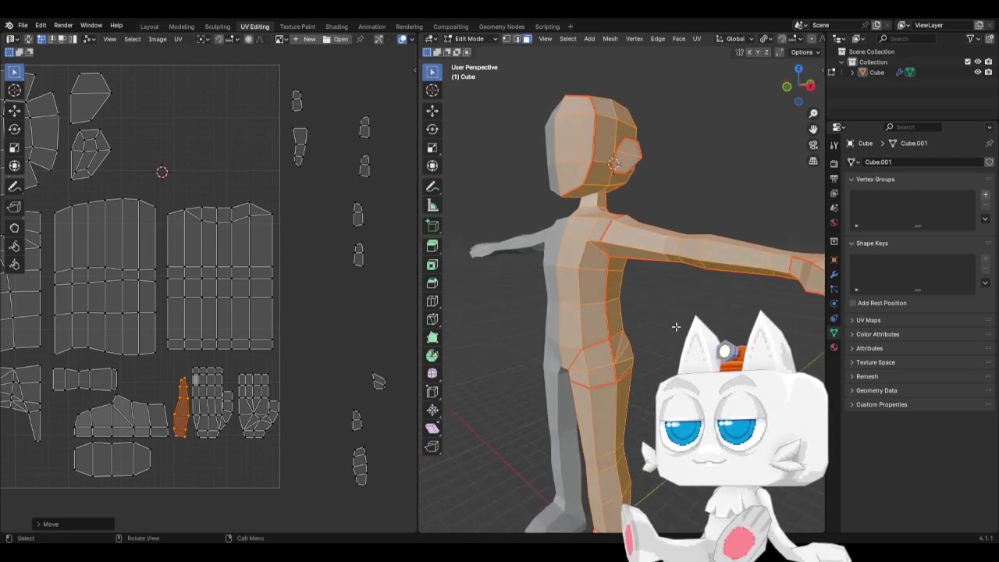
scroll(208, 422, "up", 2)
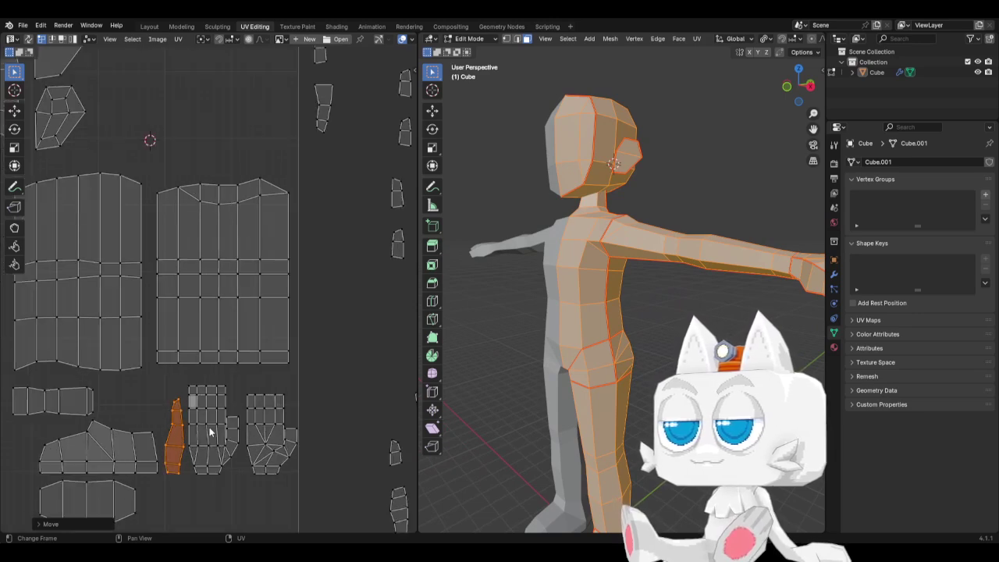
Nudge the rotated strip island along Y only, beside the first hand island
key("g")
key("y")
left_click(220, 434)
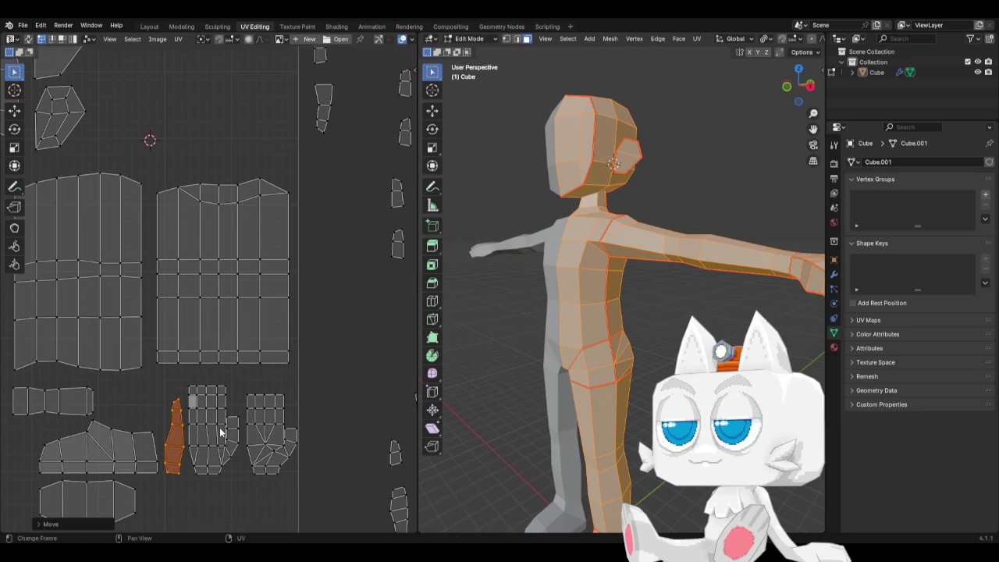
Snap the 2D cursor to the hand island's lowest wrist corner, use 2D Cursor pivot, and scale the strip's bottom edge to 0 along Y
middle_click_drag(223, 435, 304, 372)
scroll(283, 432, "up", 3)
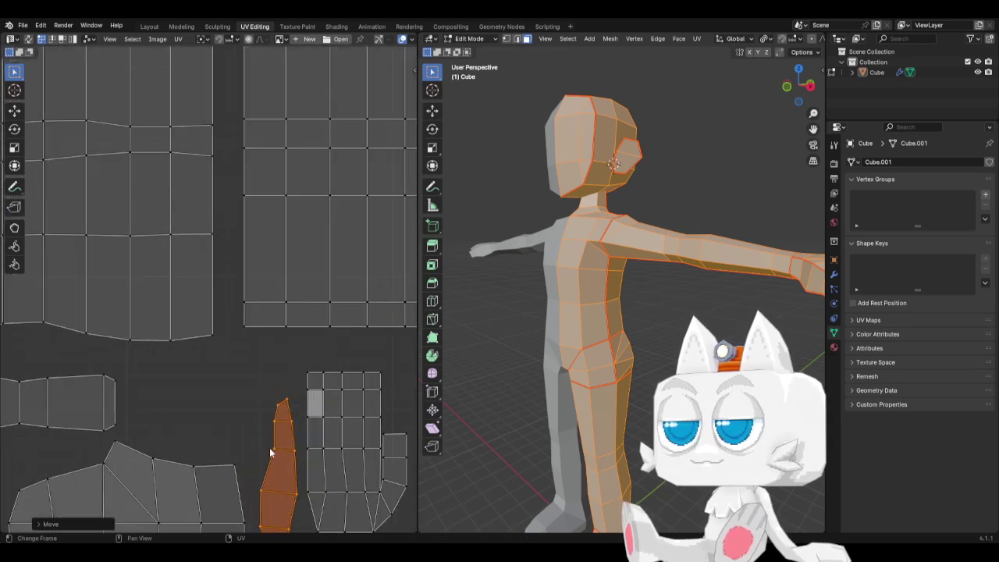
middle_click_drag(273, 449, 255, 359)
left_click(294, 468)
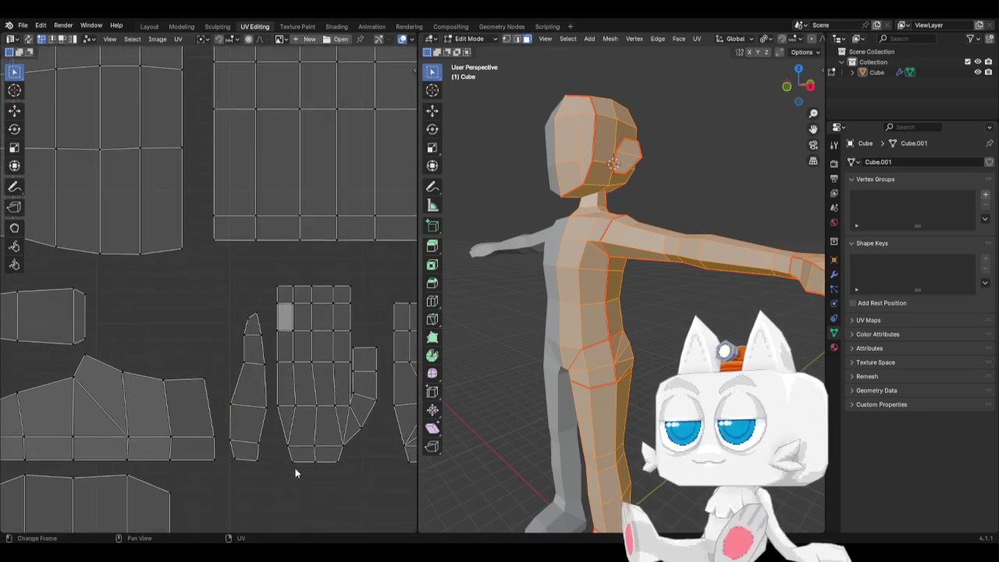
key("shift+s")
left_click(297, 515)
left_click(249, 460)
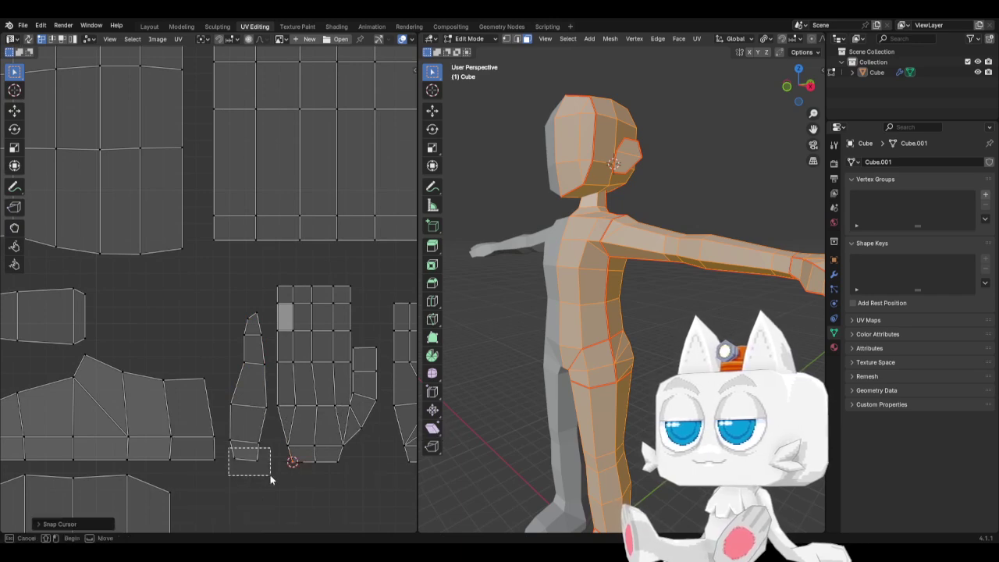
left_click(205, 39)
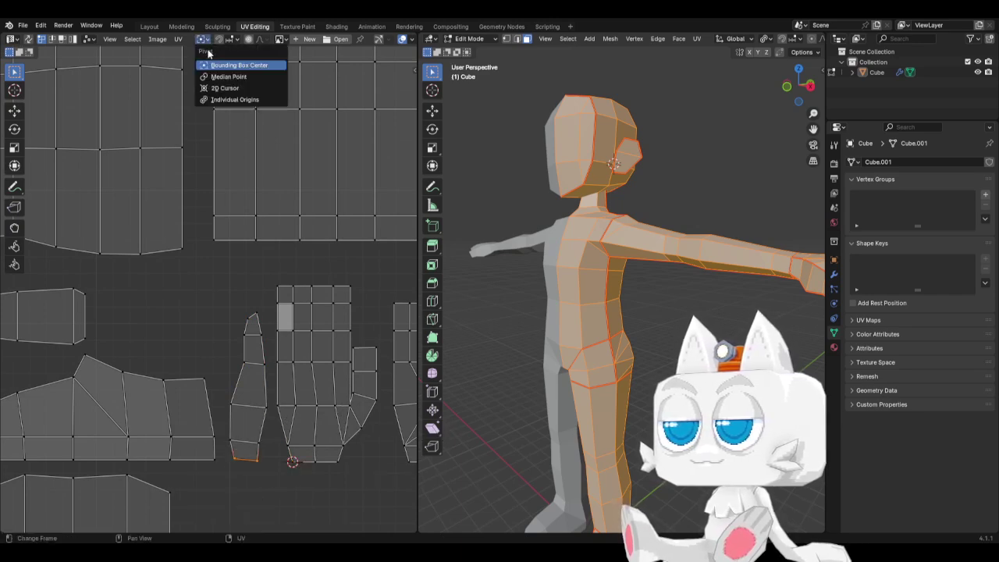
left_click(227, 87)
key("s")
key("y")
key("0")
key("Return")
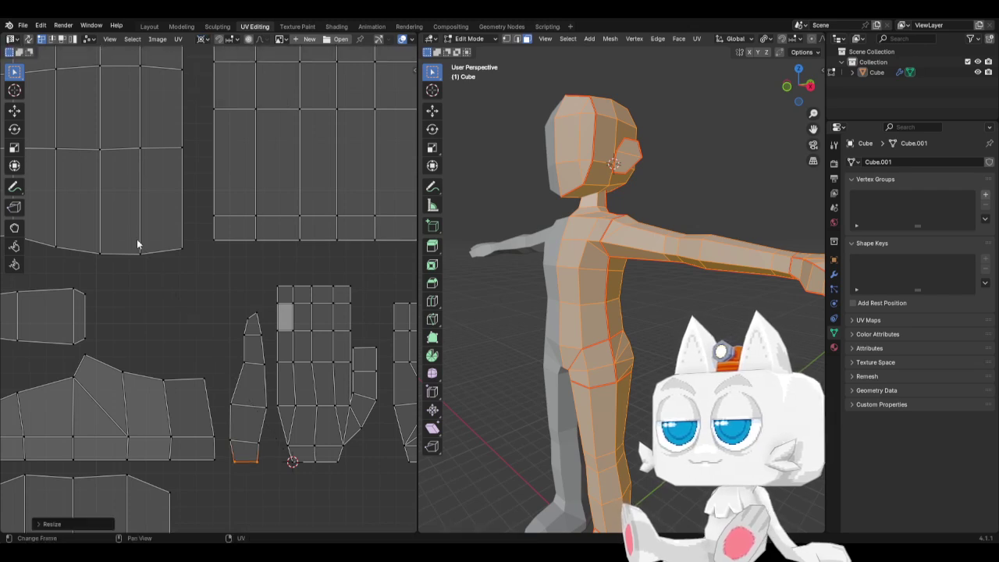
Snap the 2D cursor to the hand's second outline vertex from the wrist and scale the strip's second row to 0 along Y
left_click(288, 445)
key("shift+s")
left_click(293, 492)
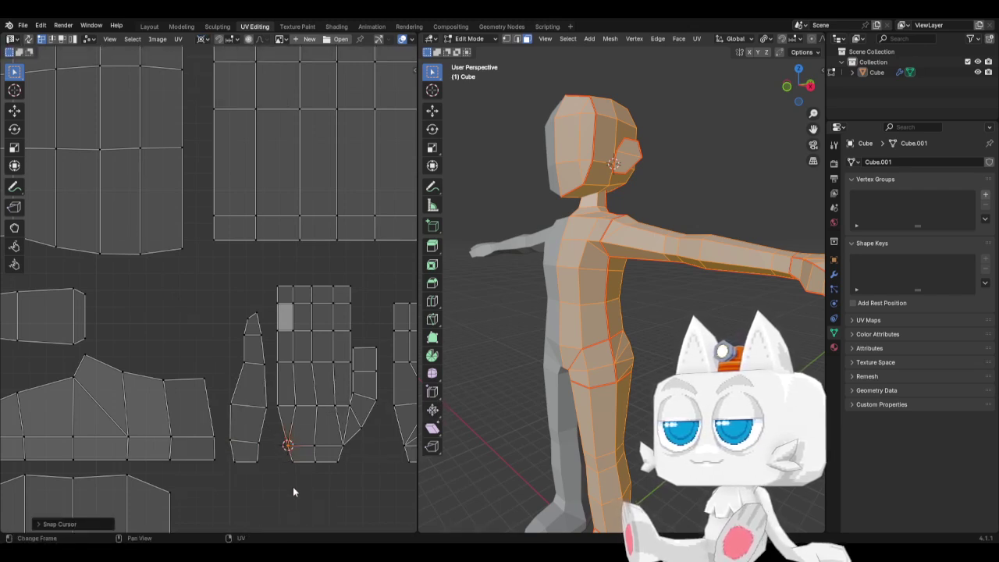
left_click(238, 442)
key("s")
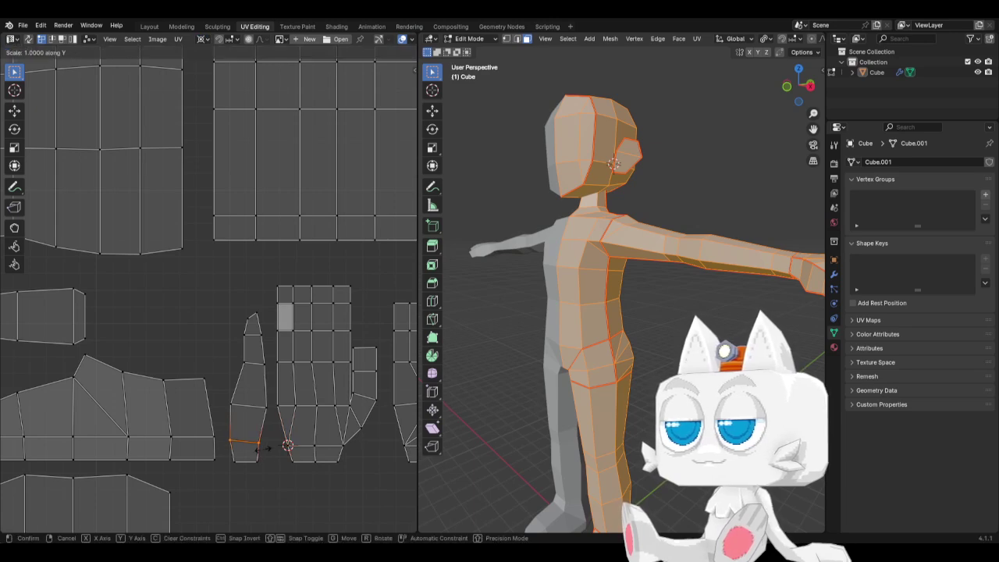
key("y")
key("0")
key("Return")
Align the strip's third row from the bottom with the hand's third row, using the snapped 2D cursor and a Y scale of 0
left_click(279, 405)
key("shift+s")
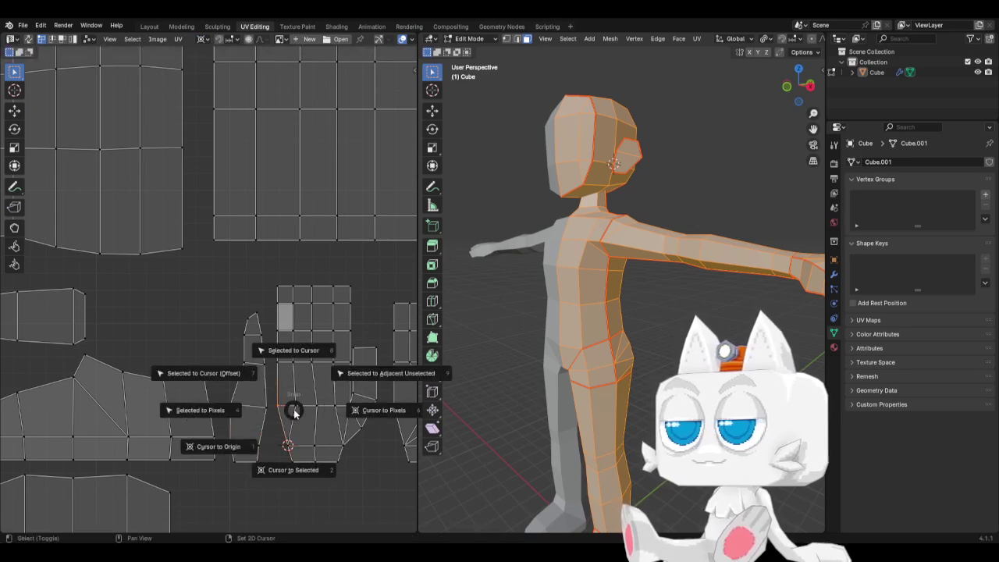
left_click(294, 446)
left_click_drag(217, 396, 278, 427)
key("s")
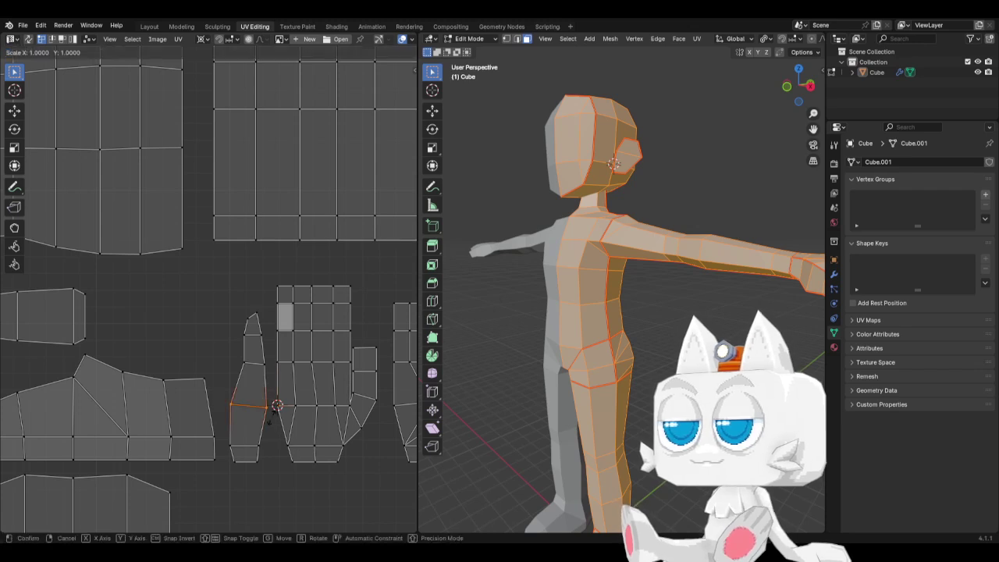
key("y")
key("0")
key("Return")
Align the strip's fourth row from the bottom with the hand's fourth row by scaling to 0 along Y about the snapped 2D cursor
key("shift+s")
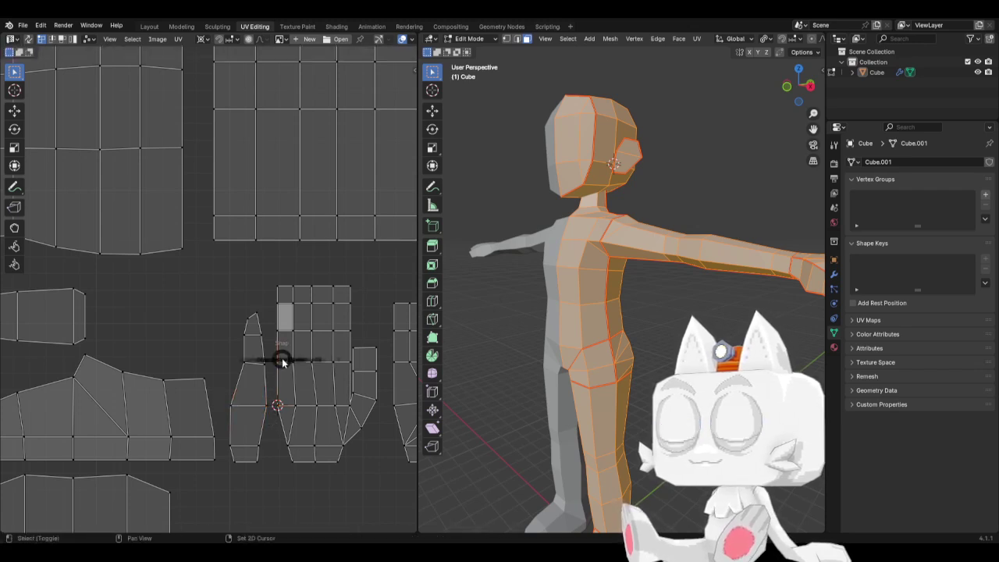
left_click(285, 406)
left_click(262, 375)
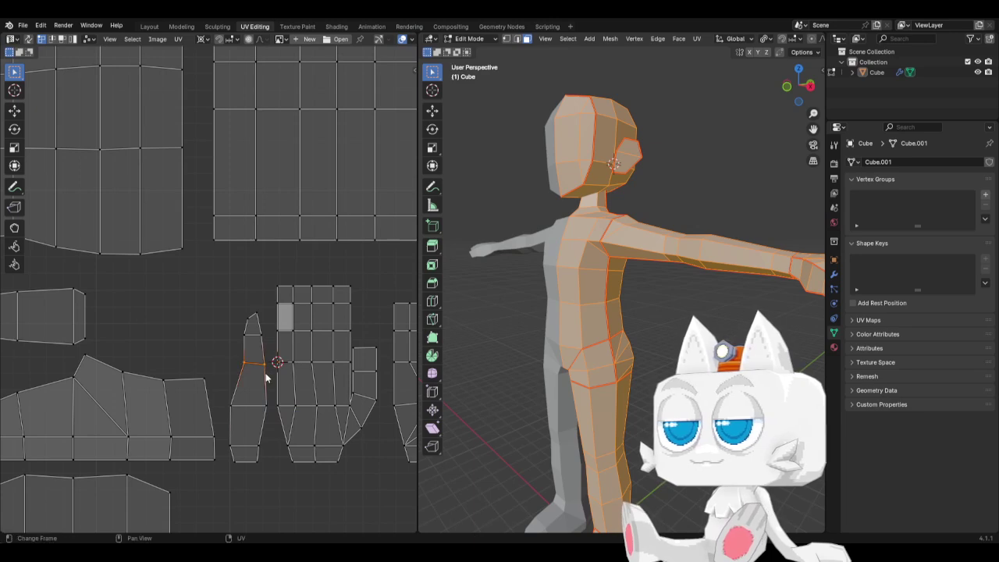
key("s")
key("y")
key("0")
key("Return")
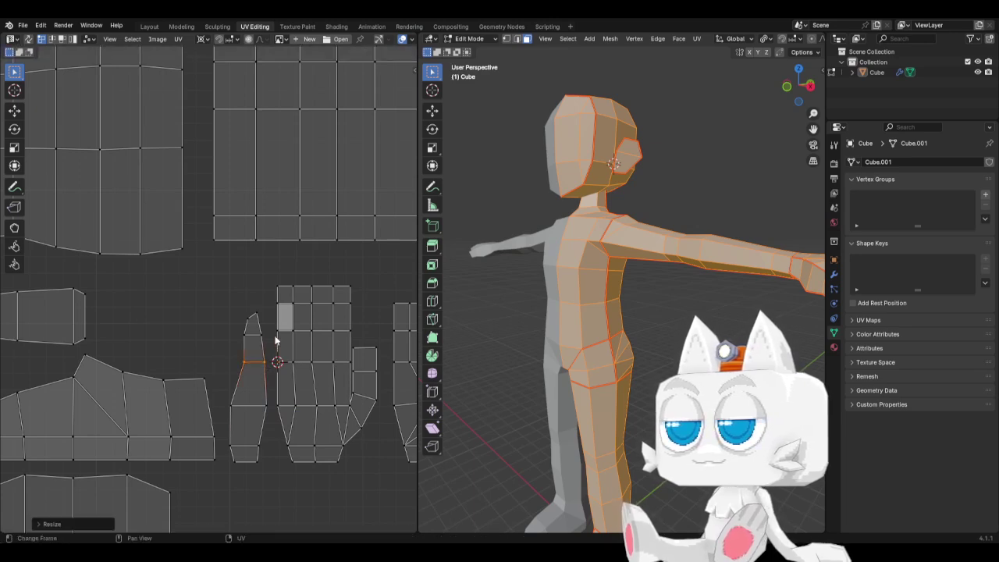
Level the strip's row just below its tip with the hand's matching finger row, scaling it to 0 along Y about the snapped cursor
left_click(277, 334)
key("shift+s")
left_click(277, 392)
left_click(253, 330)
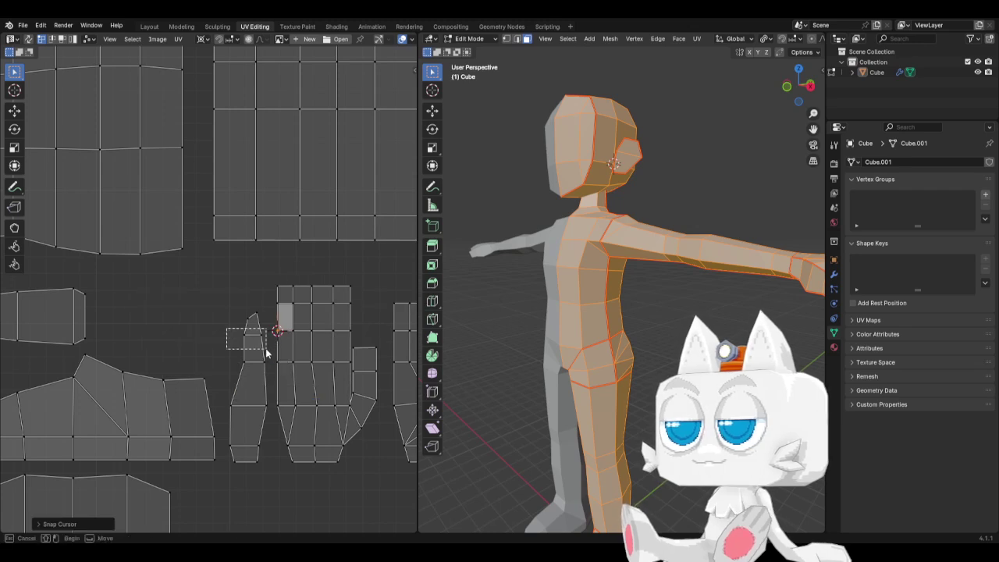
key("s")
key("y")
key("0")
key("Return")
Snap the 2D cursor to the hand's next finger vertex up and scale the strip's tip vertex to 0 along Y
left_click(272, 302)
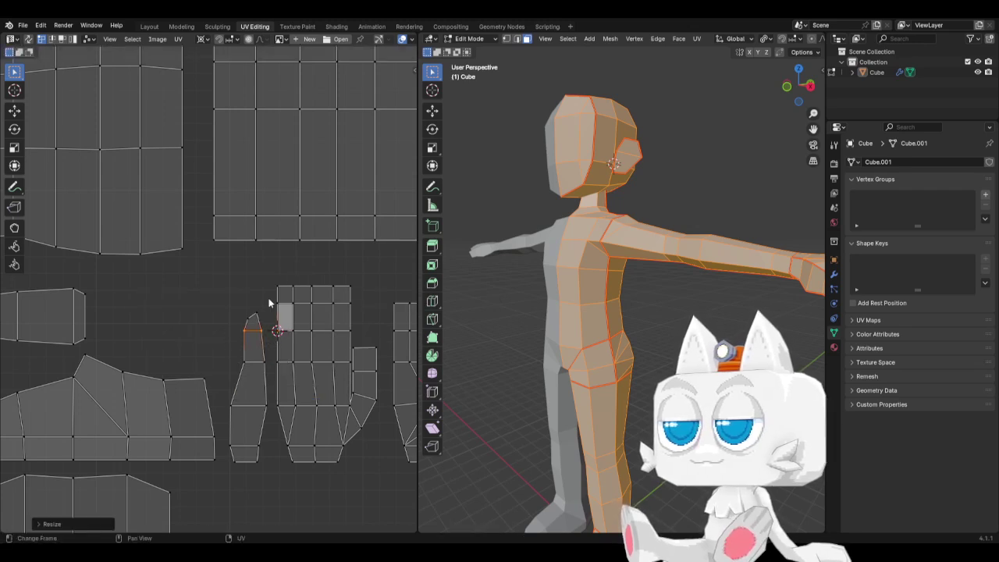
key("shift+s")
left_click(273, 353)
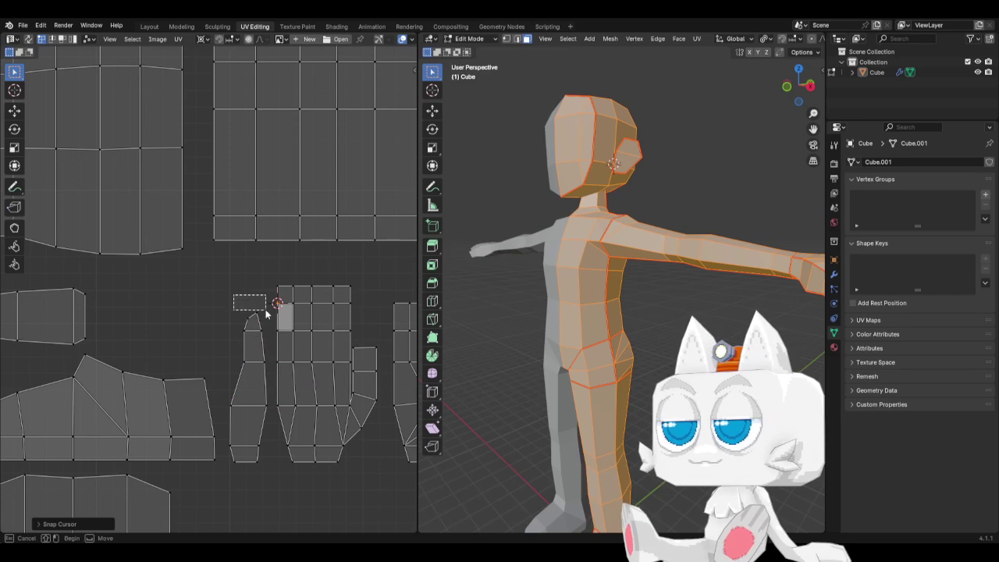
left_click(266, 313)
key("s")
key("y")
key("0")
key("Return")
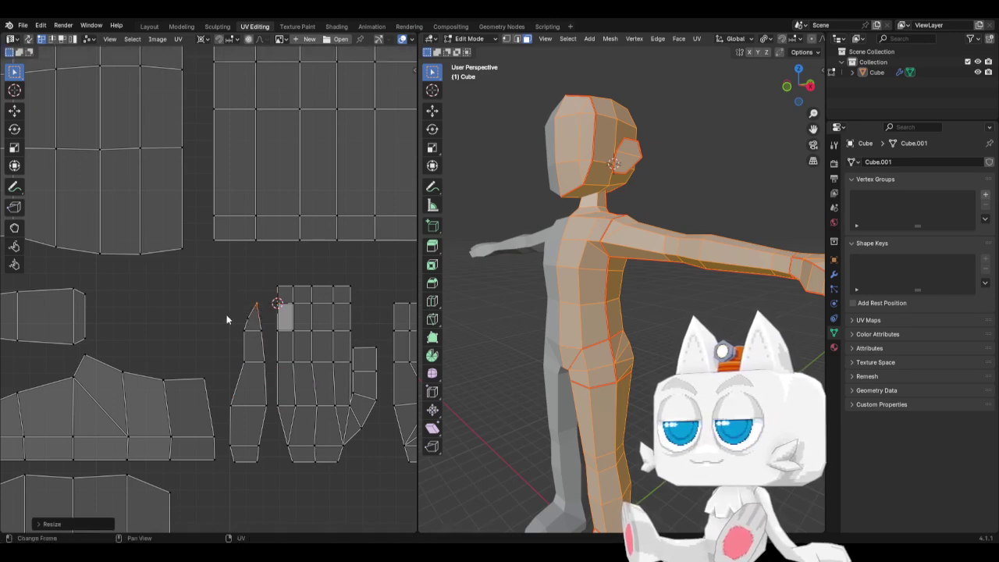
Move the vertex beside the strip's tip slightly outward and up to widen the tip face
left_click(252, 319)
key("g")
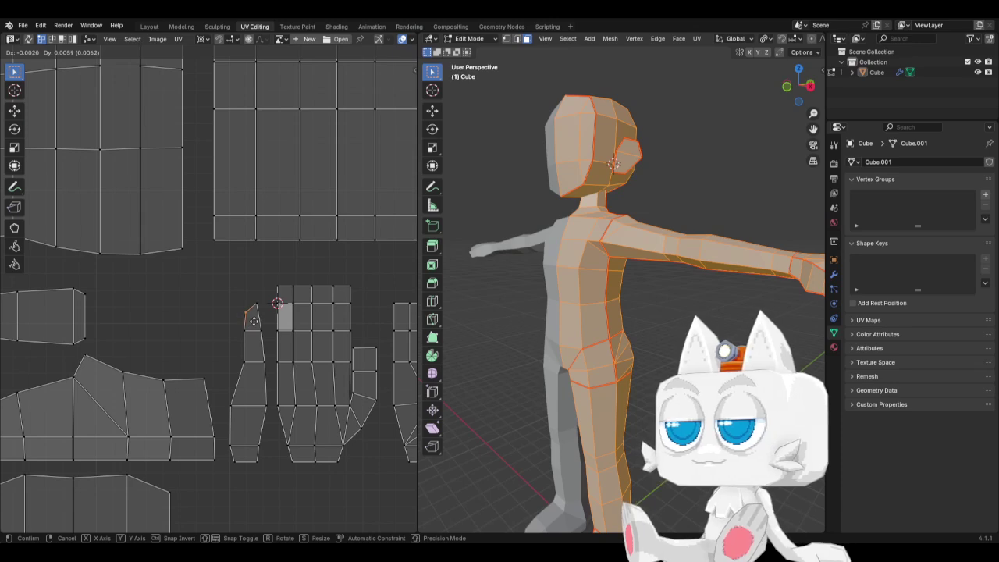
left_click(254, 320)
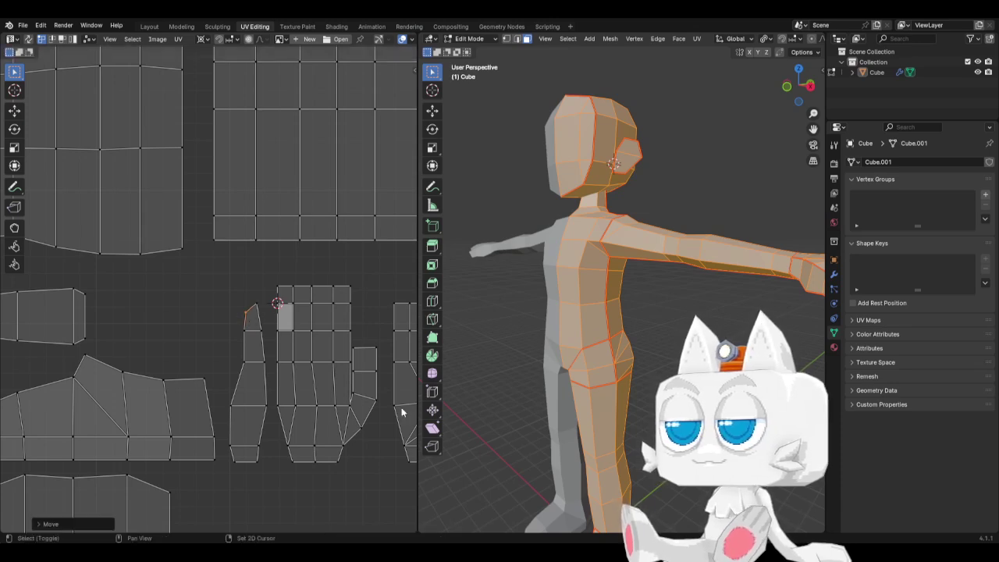
Select the three islands beneath the first large gridded island and nudge their position next to the strip
middle_click_drag(369, 401, 335, 387)
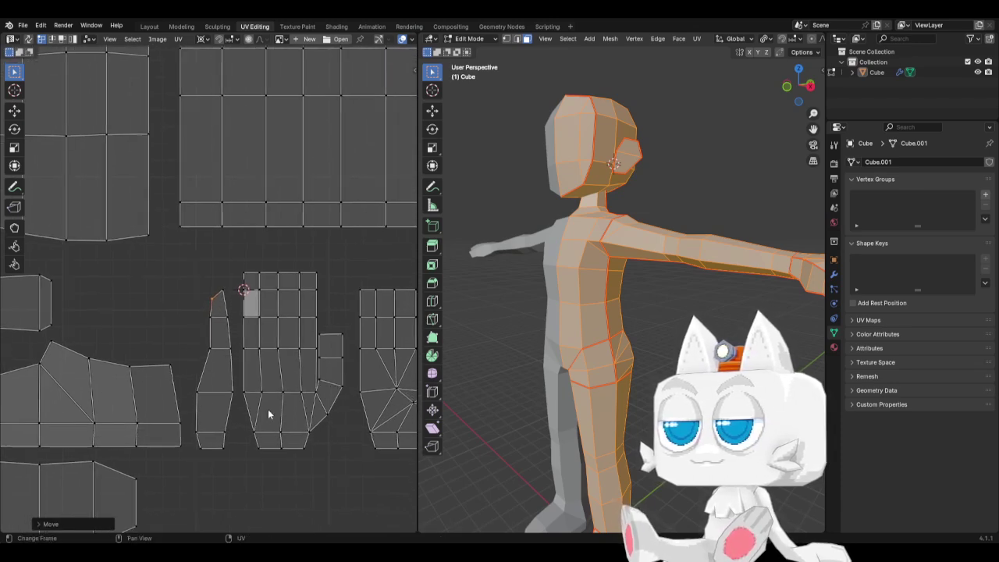
scroll(266, 409, "down", 3)
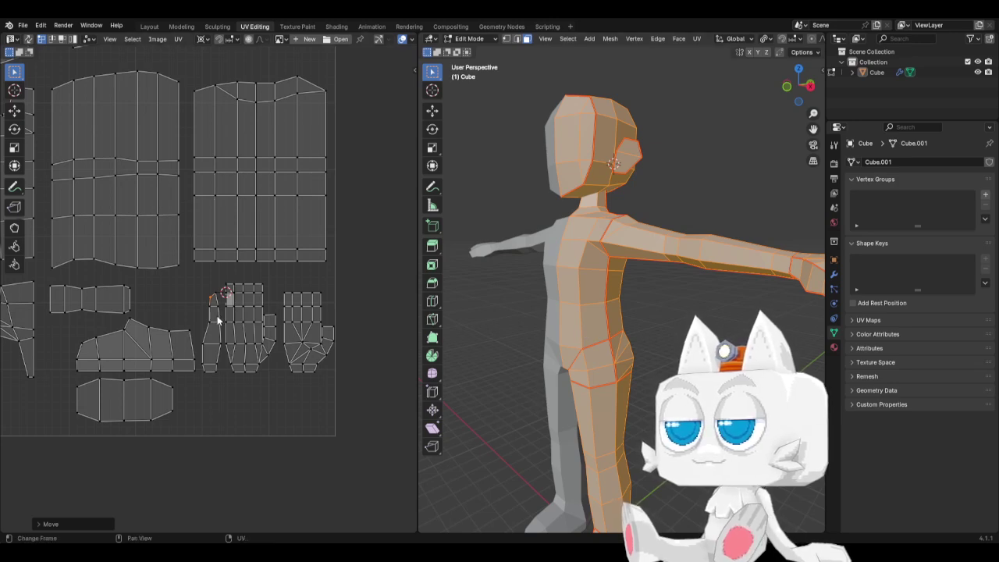
middle_click_drag(219, 320, 321, 335)
left_click_drag(140, 290, 282, 454)
key("g")
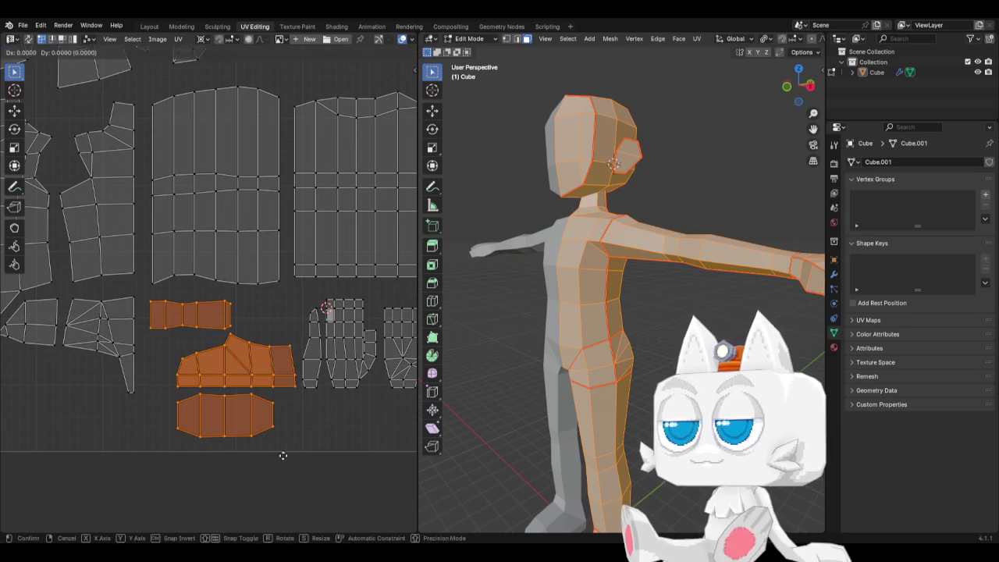
left_click(283, 456)
Select all UV islands, scale them down slightly, and move them by about -0.035 in X and 0.033 in Y
scroll(272, 265, "down", 3)
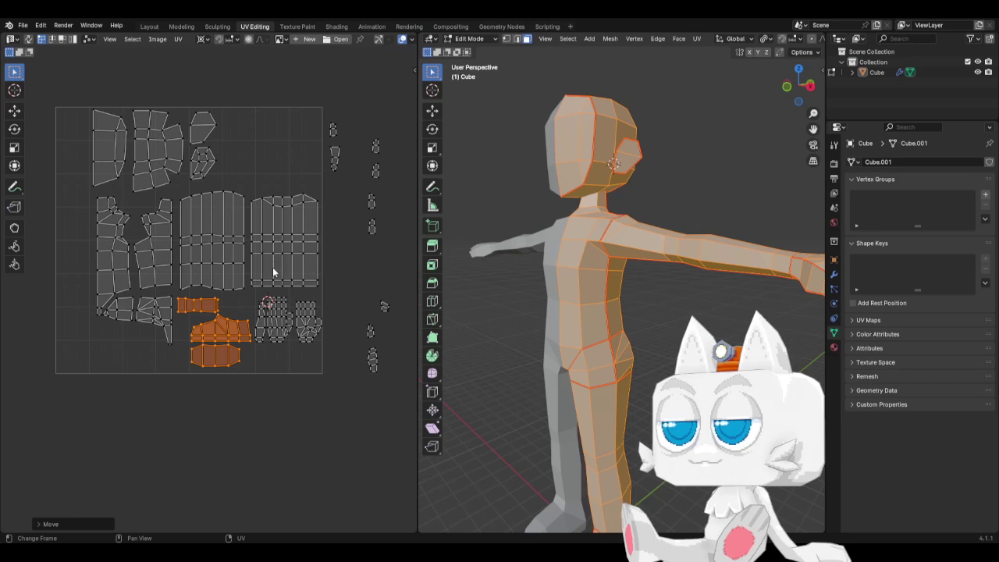
middle_click_drag(305, 291, 312, 323)
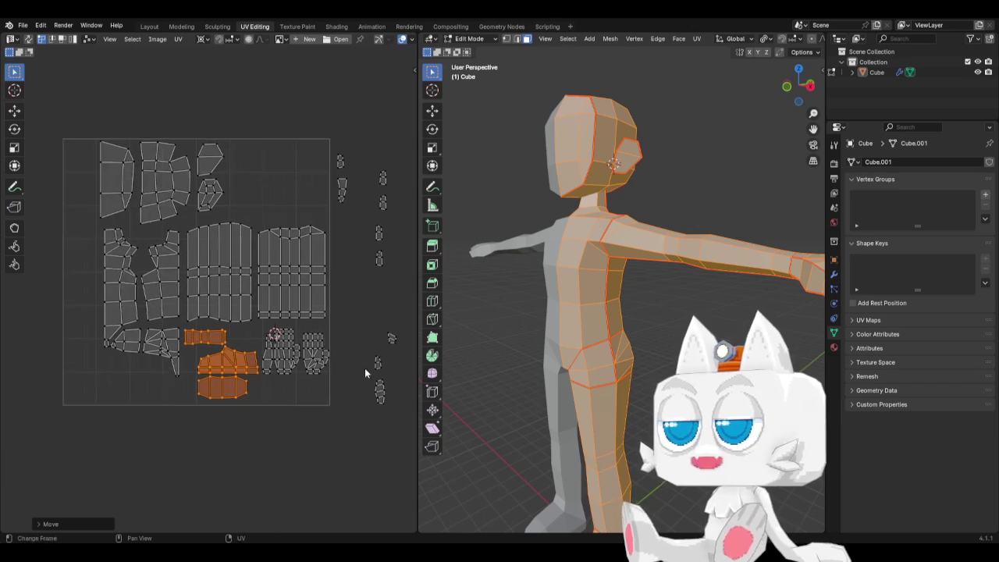
key("a")
key("s")
left_click(358, 388)
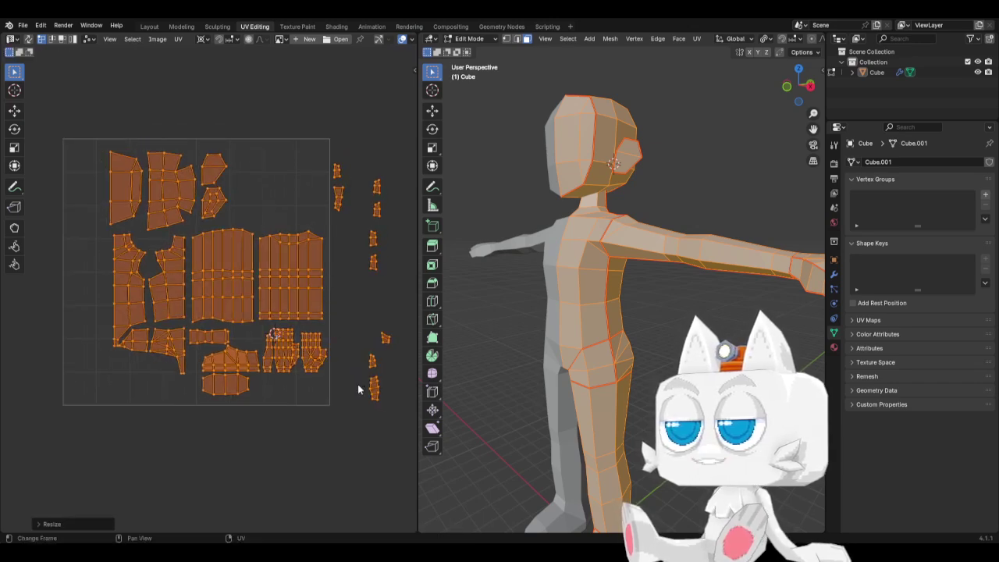
key("g")
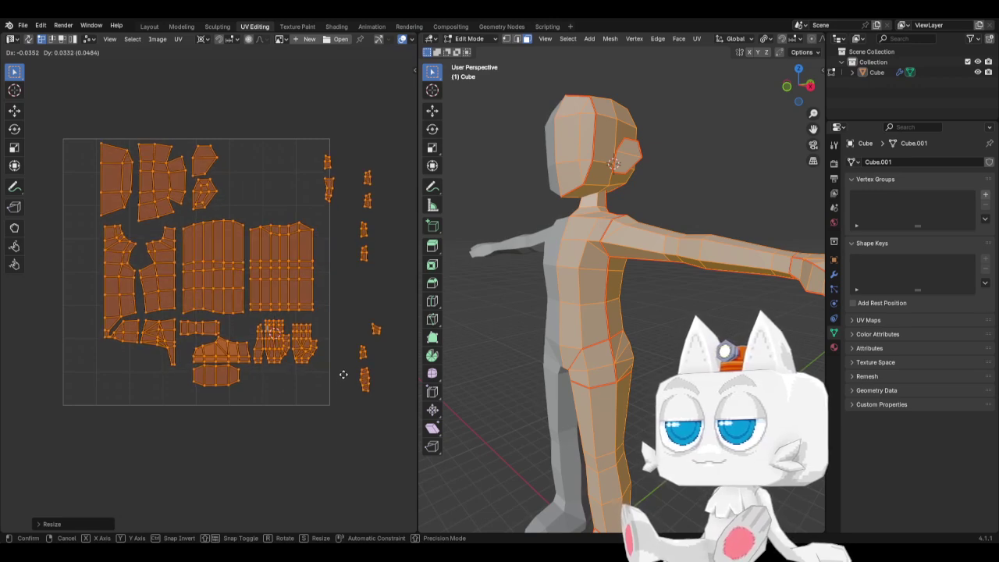
left_click(343, 374)
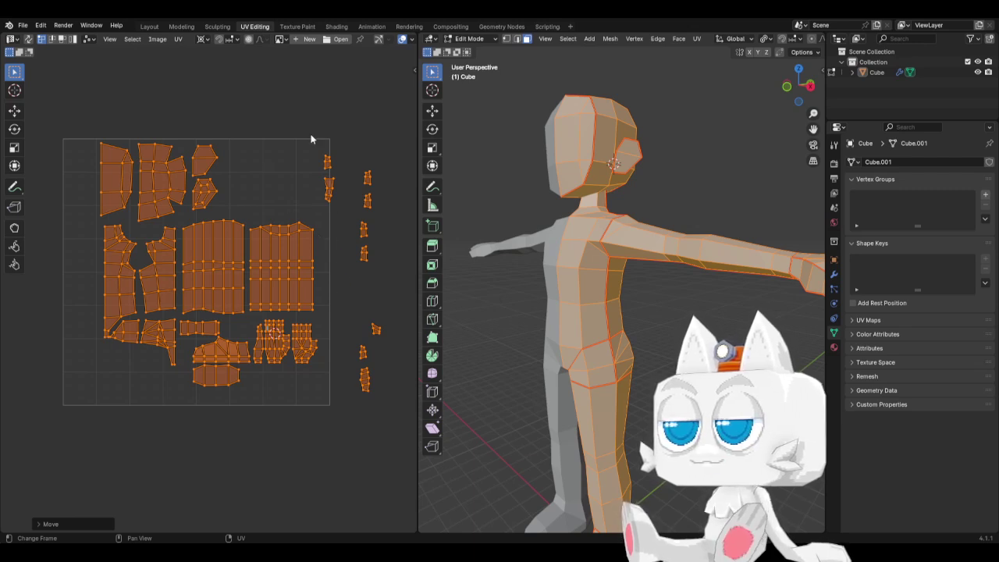
Move the two loose islands off the tile's edge, then shift all six upper loose islands down about 0.55, level with the hands
left_click_drag(311, 139, 345, 205)
key("g")
left_click(361, 225)
left_click_drag(331, 149, 388, 277)
key("g")
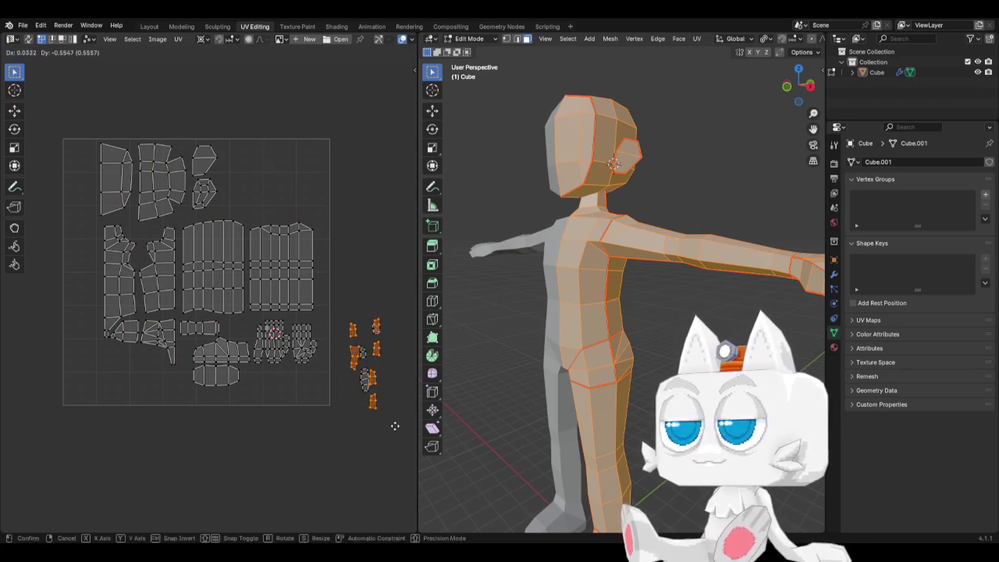
left_click(395, 425)
Select the seam-bounded face strip on the near side of the model's hand and select all of its UVs
scroll(366, 363, "up", 3)
middle_click_drag(366, 363, 172, 281)
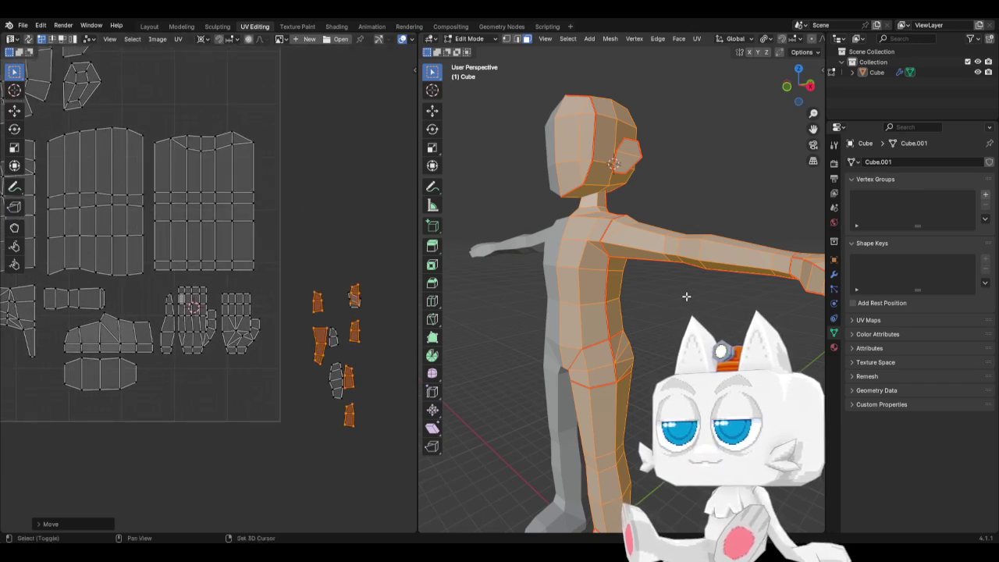
middle_click_drag(685, 289, 616, 320)
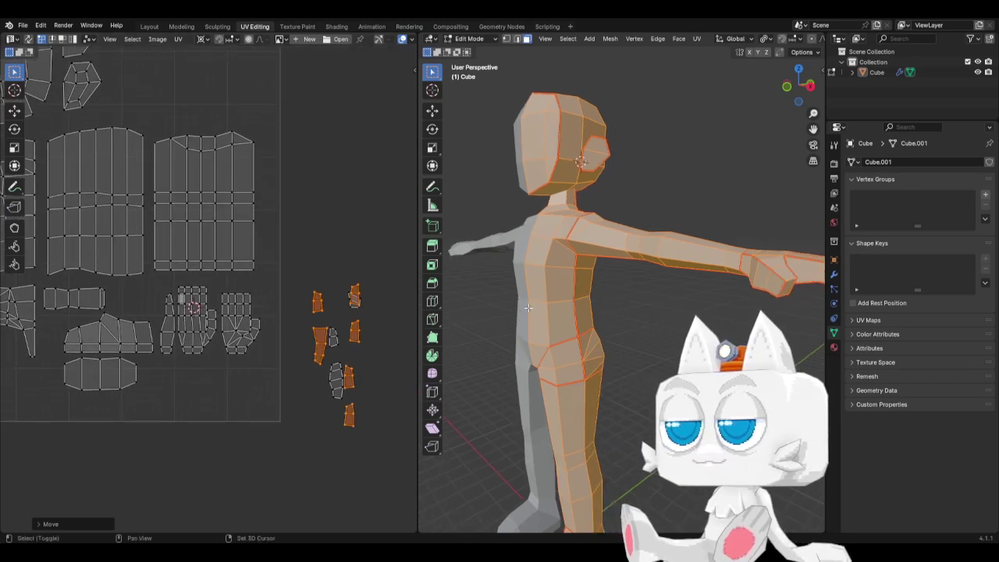
left_click(754, 275)
key("ctrl+l")
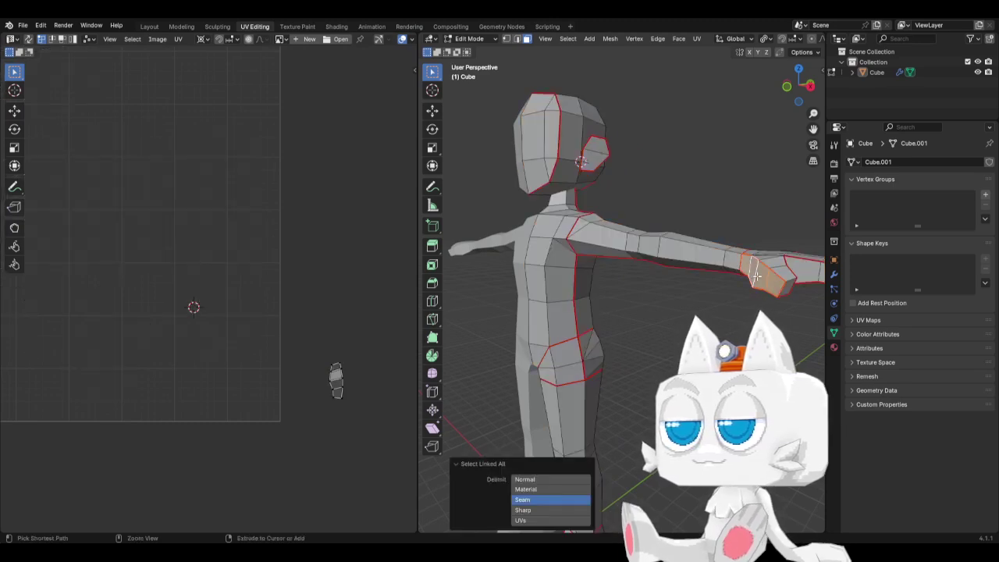
key("a")
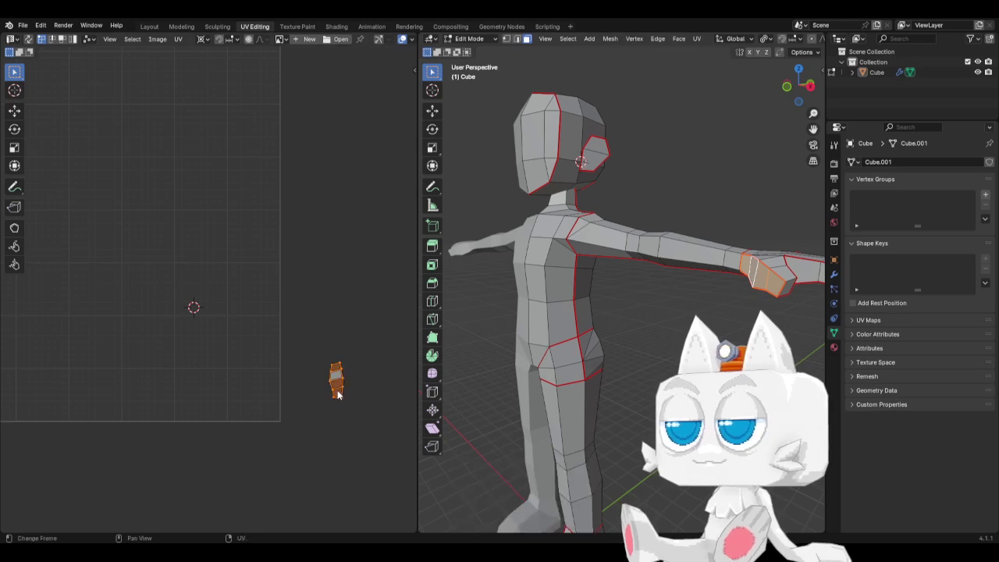
Switch the pivot from the 2D cursor to the selection's own centre and rotate the isolated strip island roughly half a turn
key("r")
left_click(375, 349)
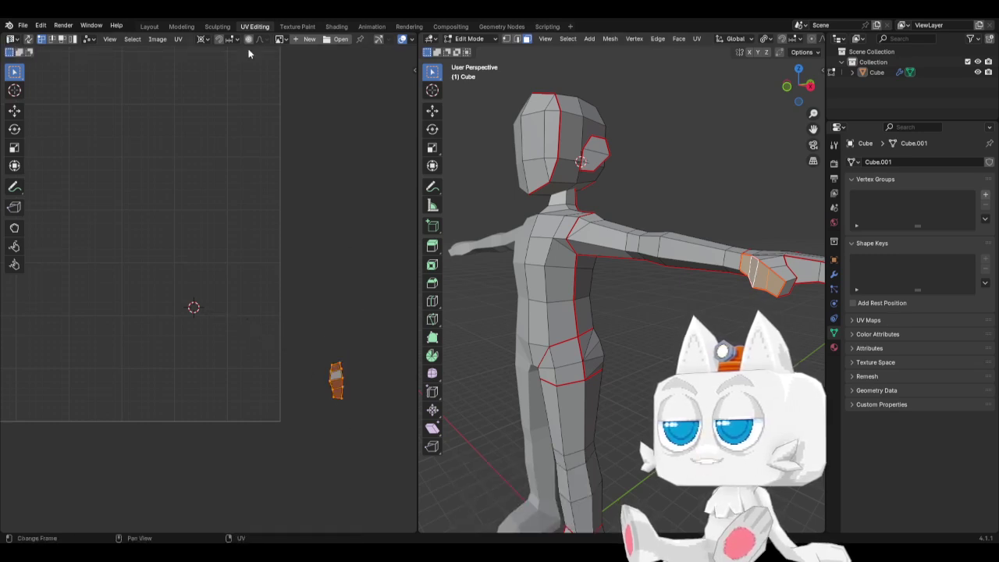
left_click(204, 39)
left_click(231, 74)
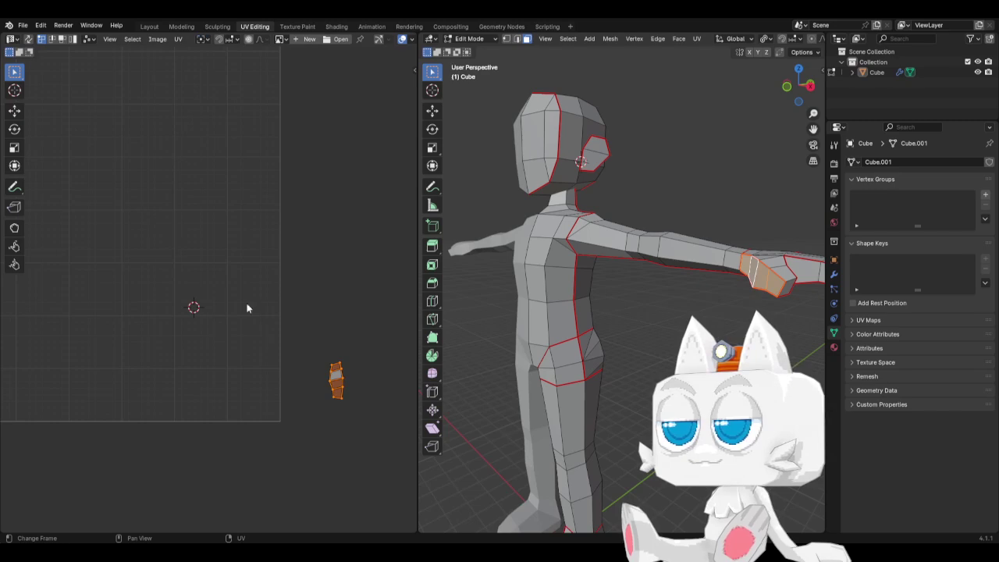
key("r")
left_click(385, 371)
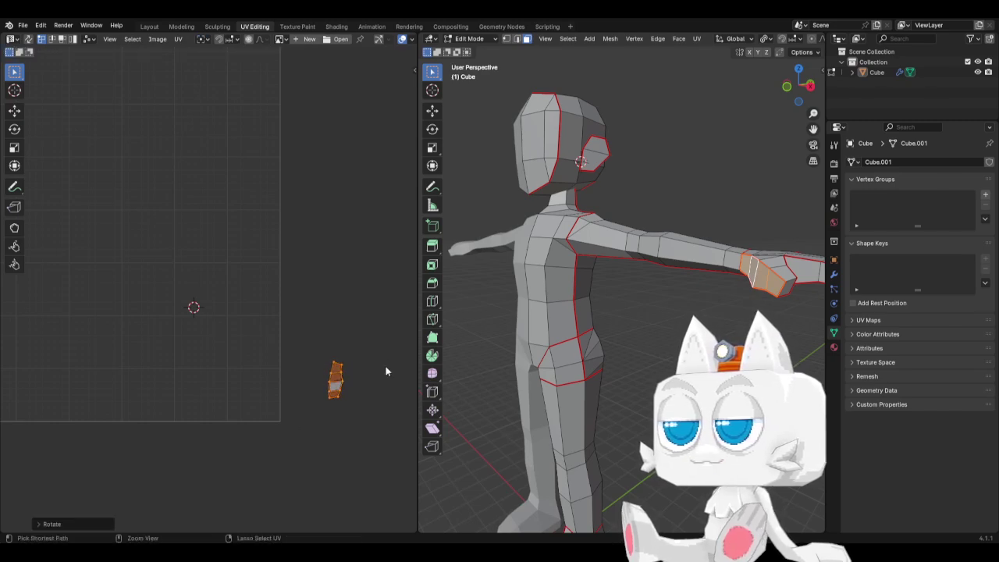
Show all UV islands and move the rotated hand strip inside the tile, right beside the second hand's thumb
key("a")
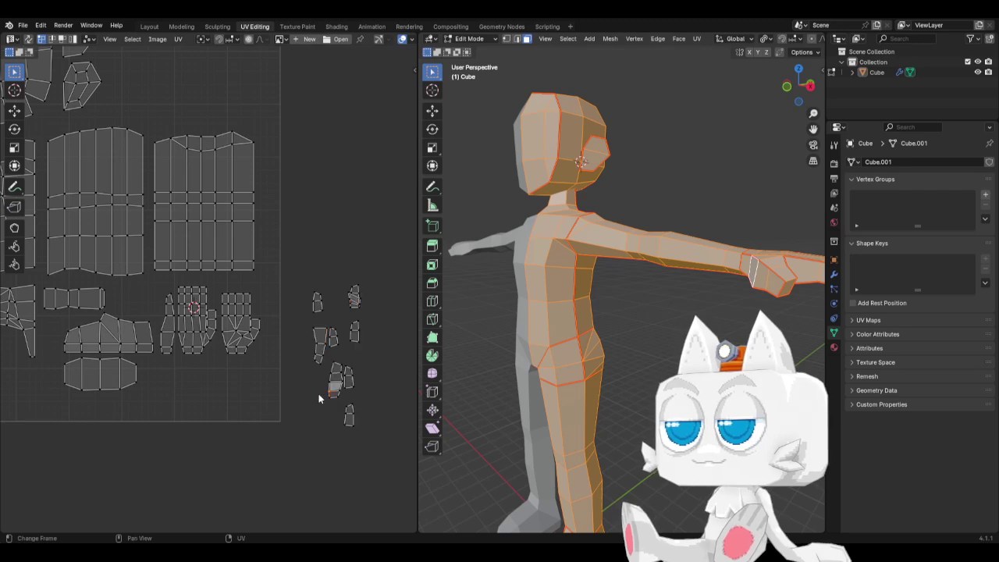
key("l")
key("g")
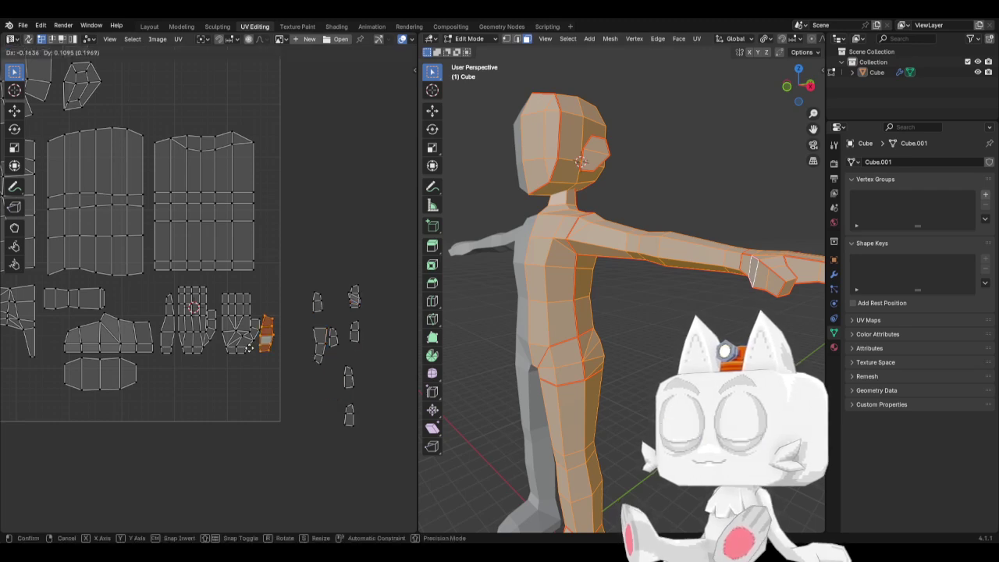
left_click(257, 348)
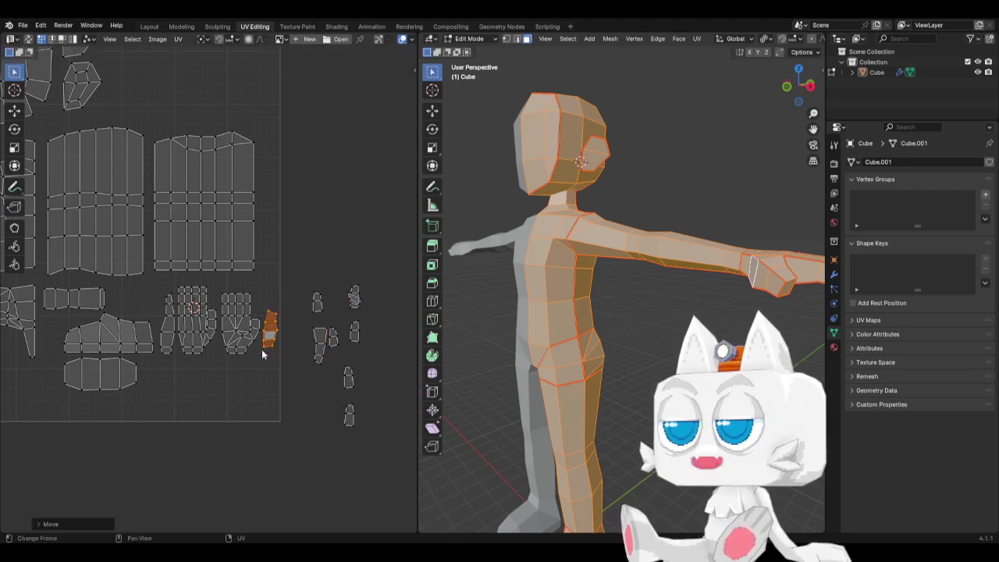
Snap the 2D cursor to the hand's lower palm corner, make it the pivot, and flatten the strip's base edge to it with Y scale 0
scroll(264, 352, "up", 3)
middle_click_drag(289, 364, 239, 357)
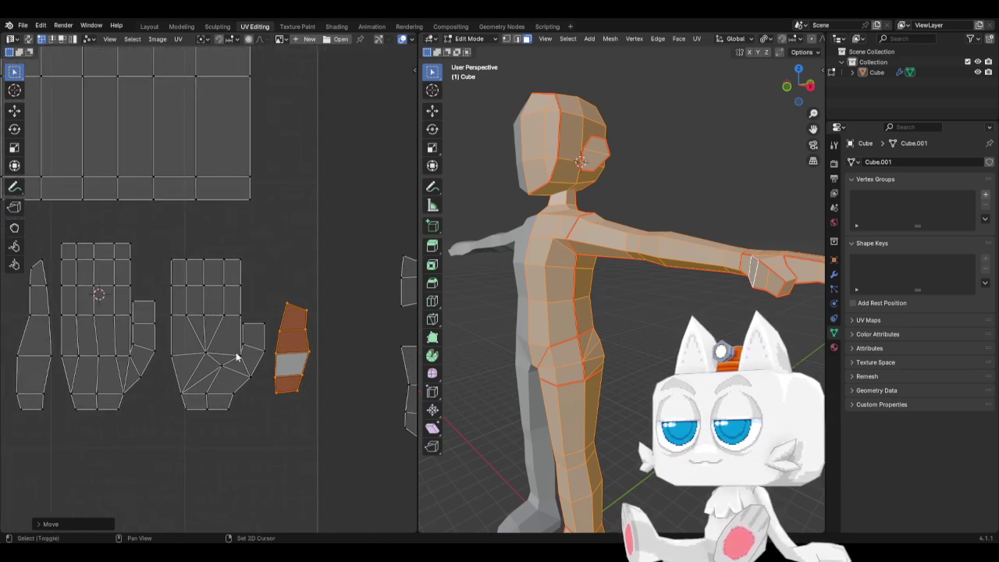
left_click(248, 389)
key("shift+s")
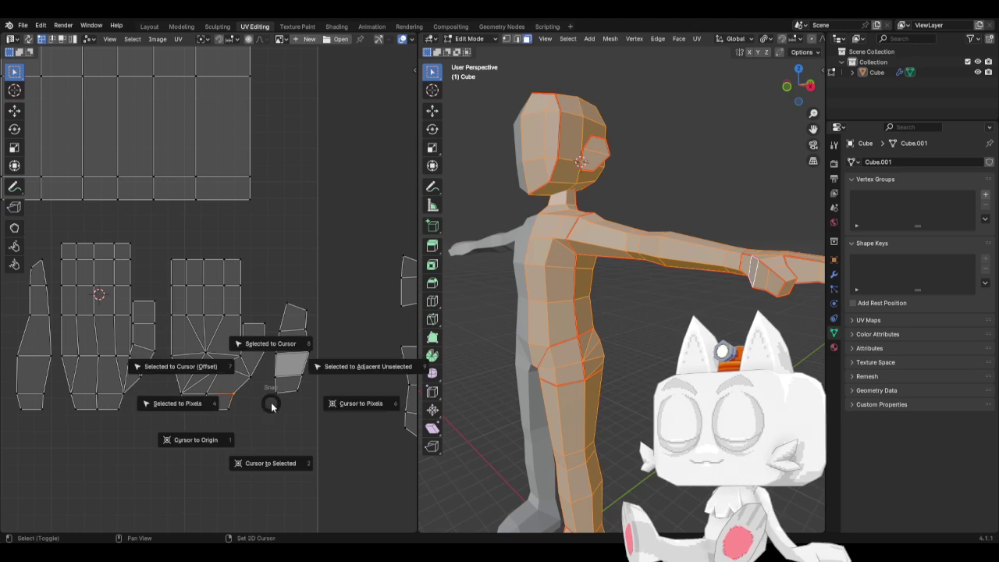
left_click(285, 437)
left_click(270, 389)
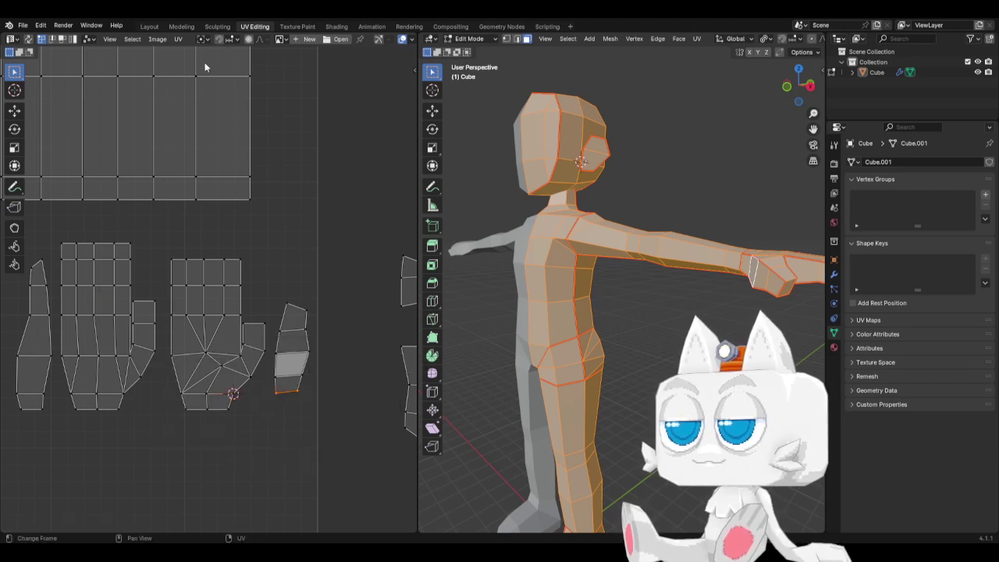
left_click(203, 39)
left_click(223, 90)
key("s")
key("y")
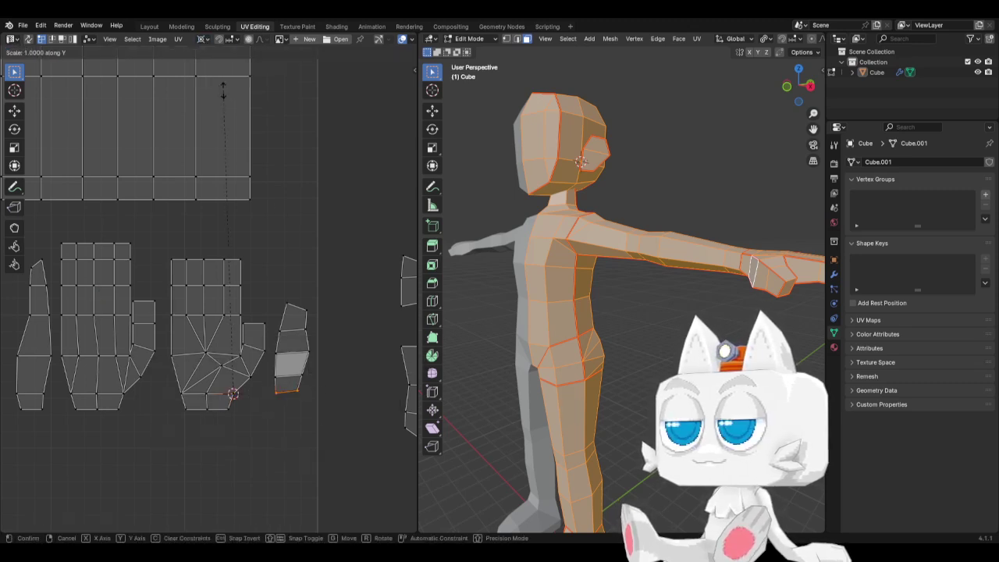
key("0")
key("Return")
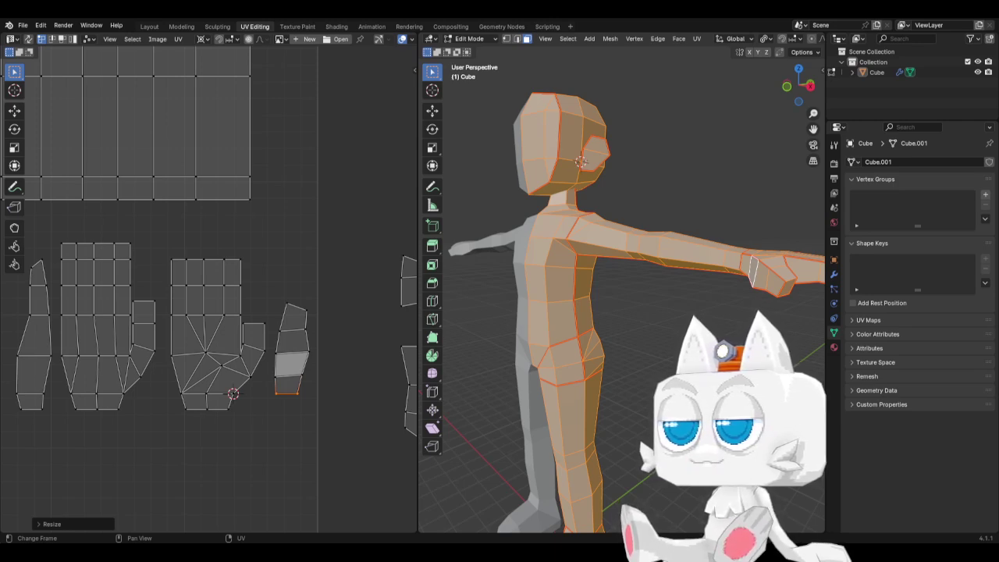
Snap the 2D cursor to the hand's thumb-base corner and flatten the strip's second vertex row level with it
scroll(263, 414, "up", 2)
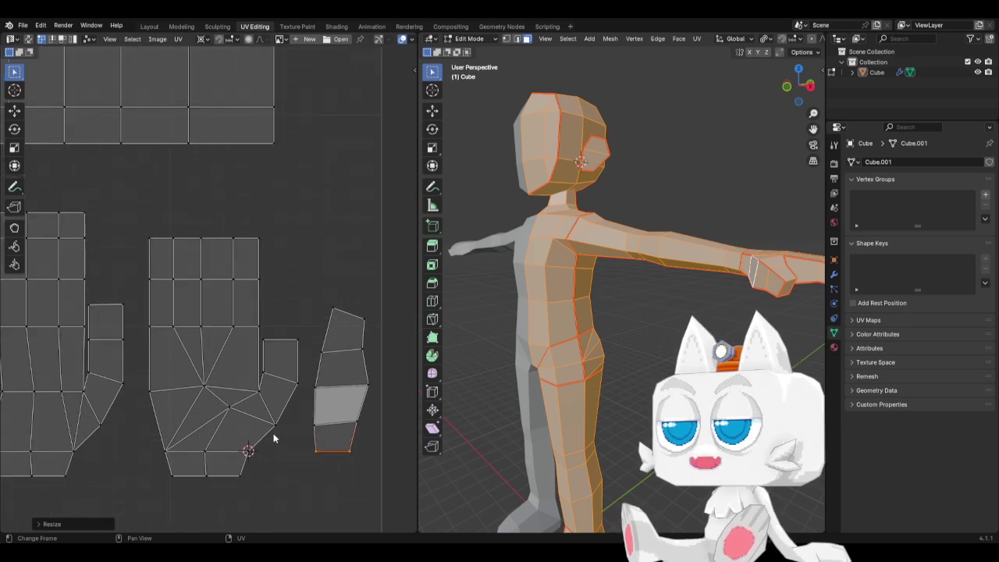
key("shift+s")
left_click(273, 488)
left_click_drag(309, 416, 359, 435)
key("s")
left_click(375, 434)
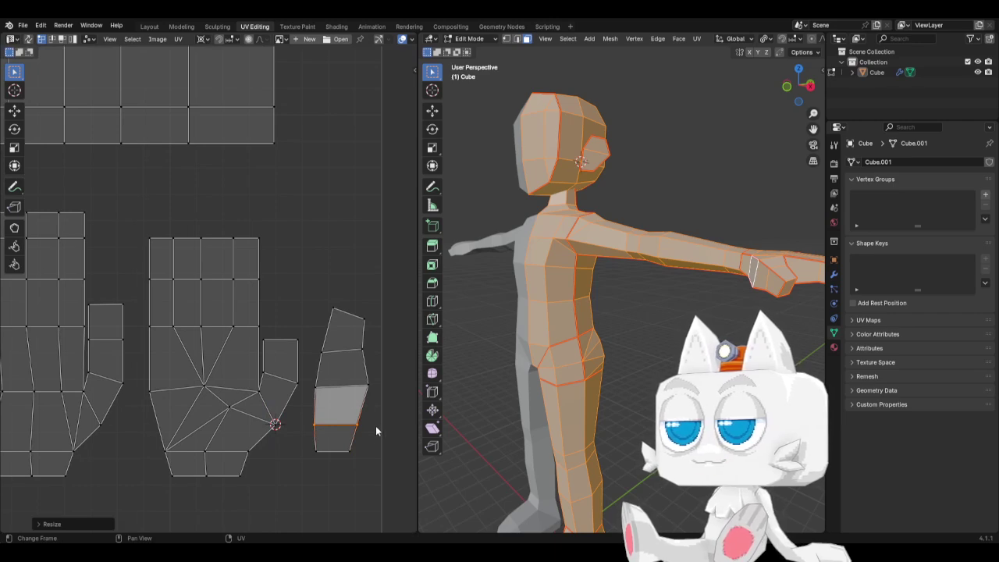
Snap the 2D cursor to the thumb's outer joint vertex and flatten the strip's middle vertex row level with it
left_click(304, 380)
key("shift+s")
left_click(319, 402)
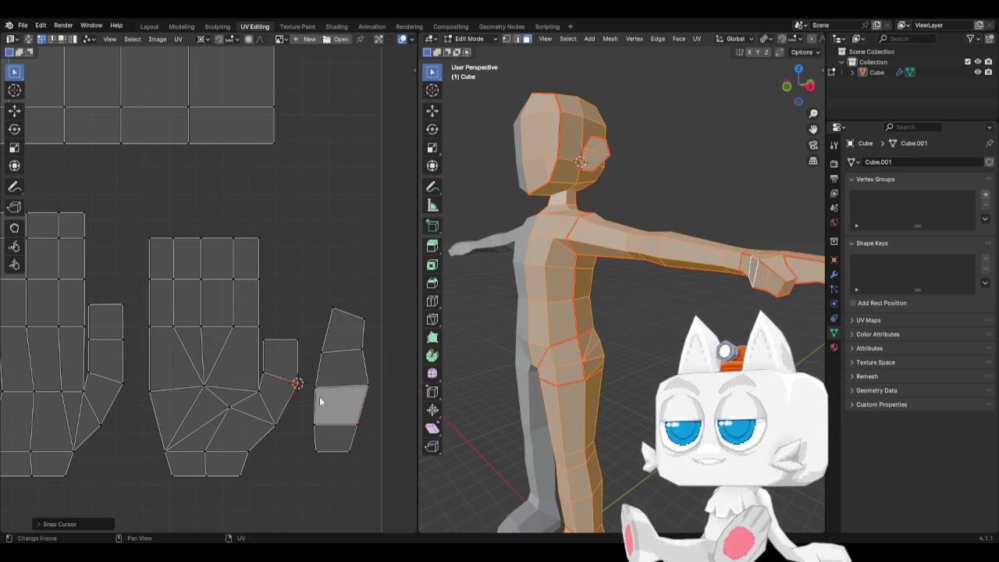
left_click_drag(310, 378, 382, 397)
key("s")
left_click(382, 399)
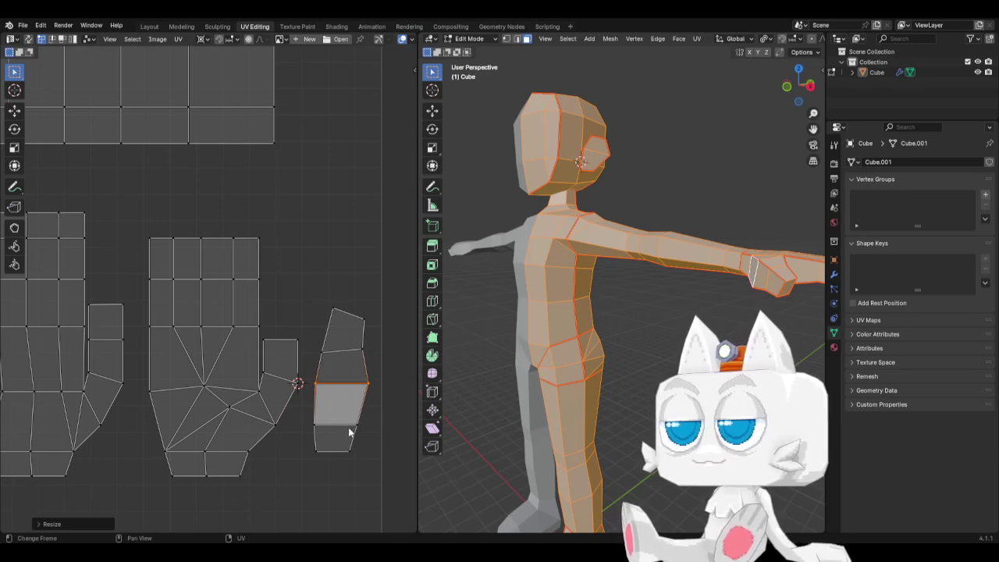
Move the whole strip down along Y until its base sits just below the hand's wrist edge
key("l")
key("g")
key("y")
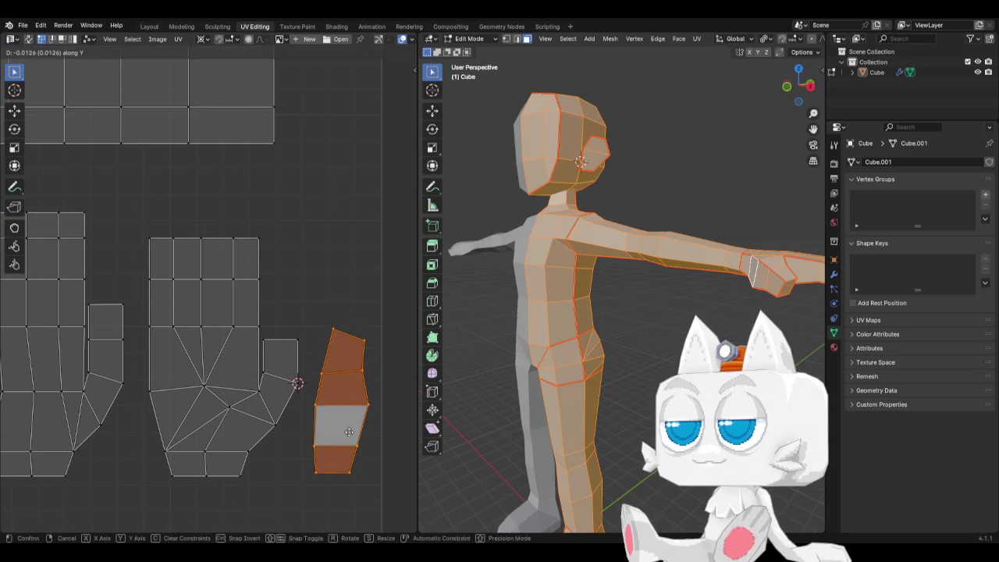
left_click(349, 443)
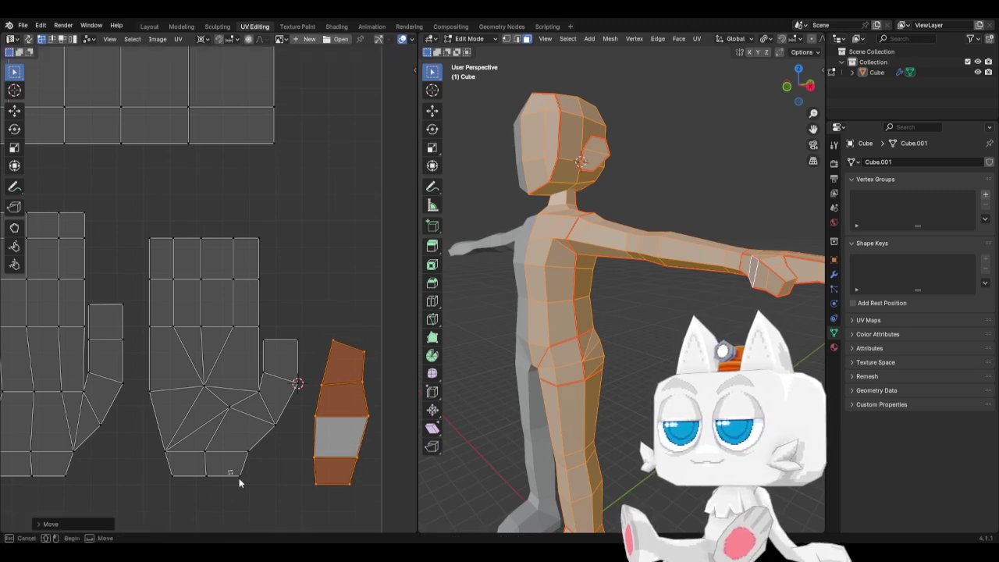
Snap the 2D cursor to the hand's wrist-edge corner and flatten the strip's base edge to that height with Y scale 0
left_click(239, 476)
key("shift+s")
left_click(257, 521)
left_click_drag(279, 473, 358, 502)
key("s")
key("y")
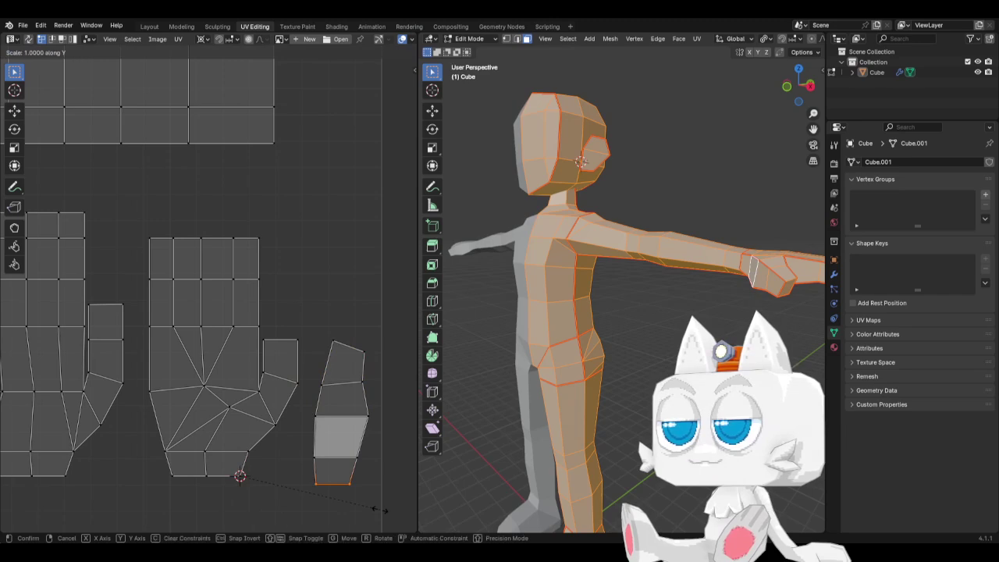
key("0")
key("Return")
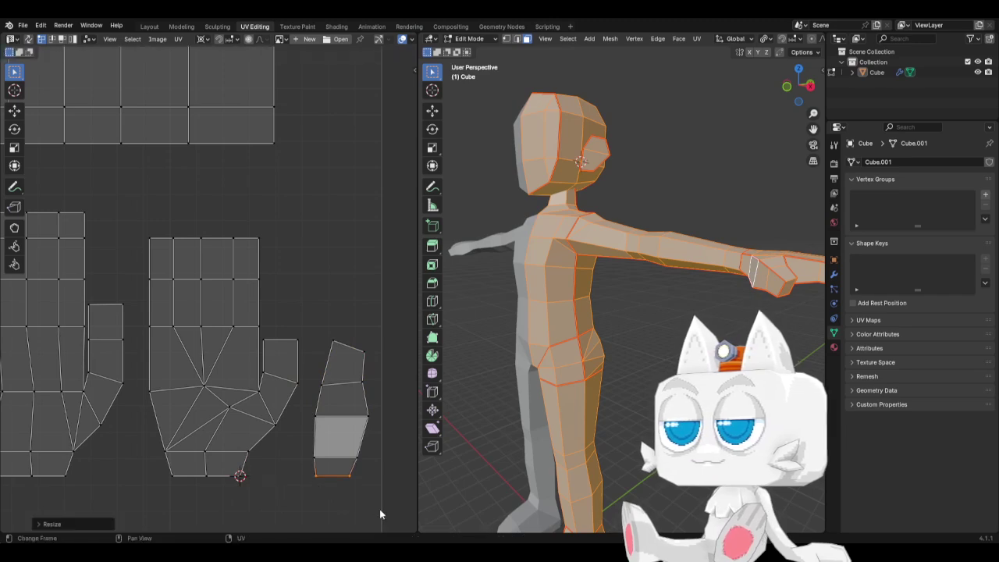
Snap the 2D cursor to the lower palm corner and level the strip's second vertex row with it using Y scale 0
left_click(249, 453)
key("shift+s")
left_click(278, 507)
key("b")
left_click_drag(303, 449, 366, 462)
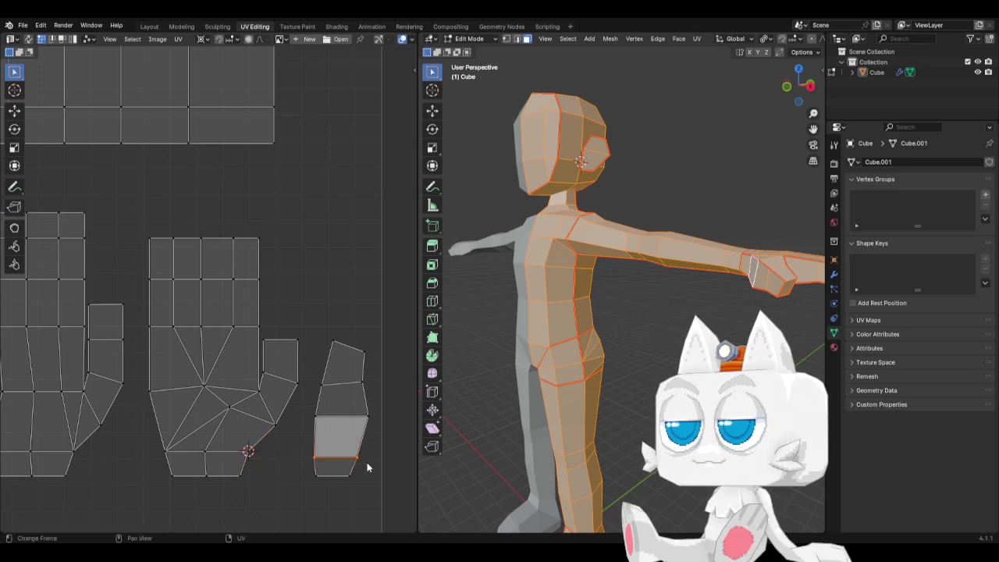
key("s")
key("y")
key("0")
key("Return")
Snap the 2D cursor to the thumb-base corner and level the strip's third vertex row with it using Y scale 0
left_click(275, 423)
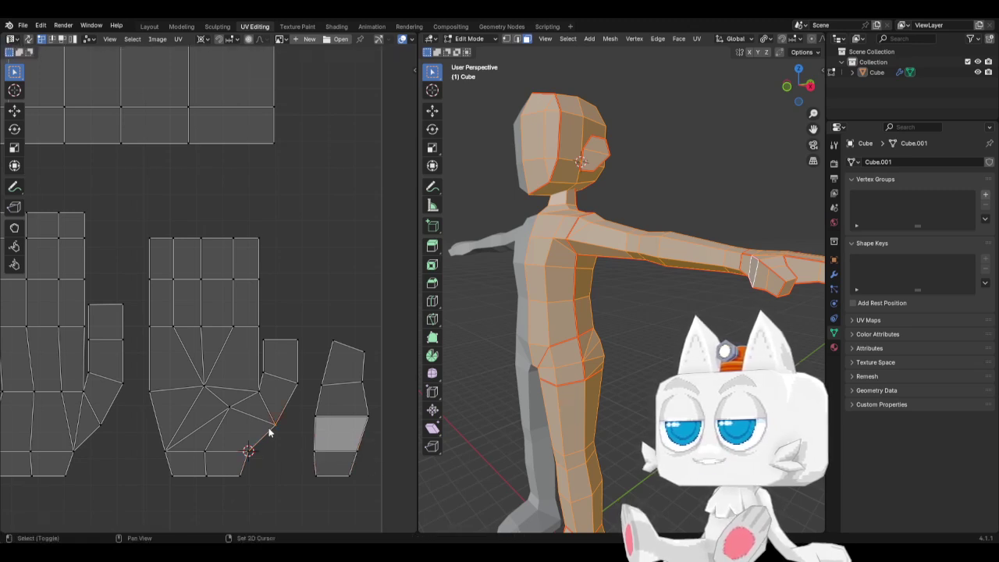
key("shift+s")
left_click(279, 479)
key("b")
left_click_drag(309, 409, 373, 421)
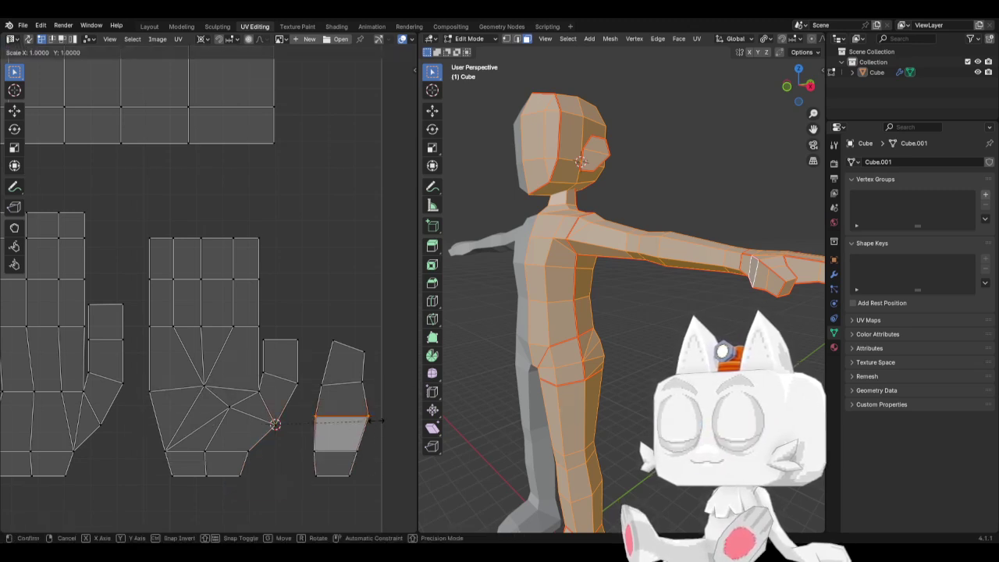
key("s")
key("y")
key("0")
key("Return")
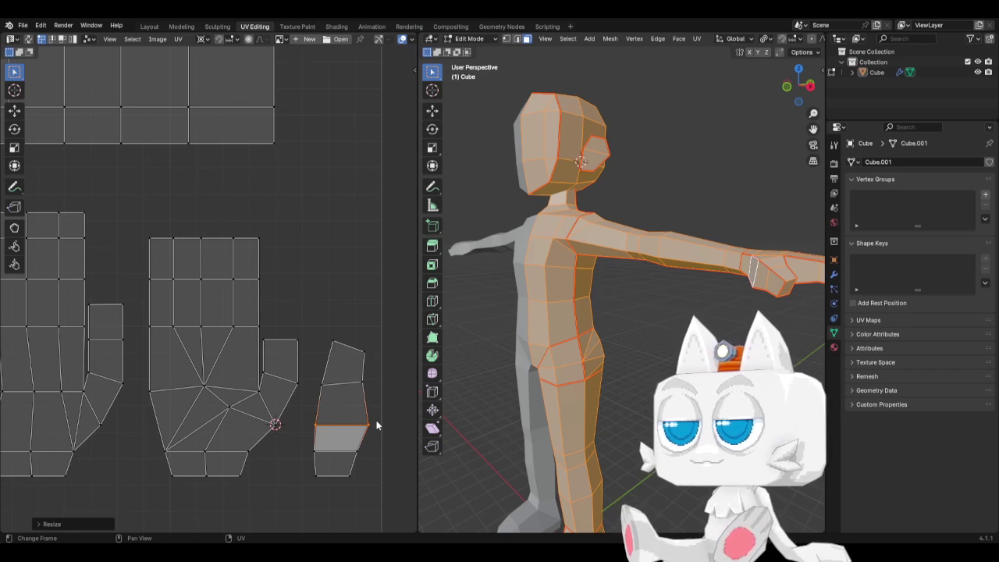
Snap the 2D cursor to the thumb's outer joint vertex and level the strip's fourth vertex row with it using Y scale 0
key("shift+s")
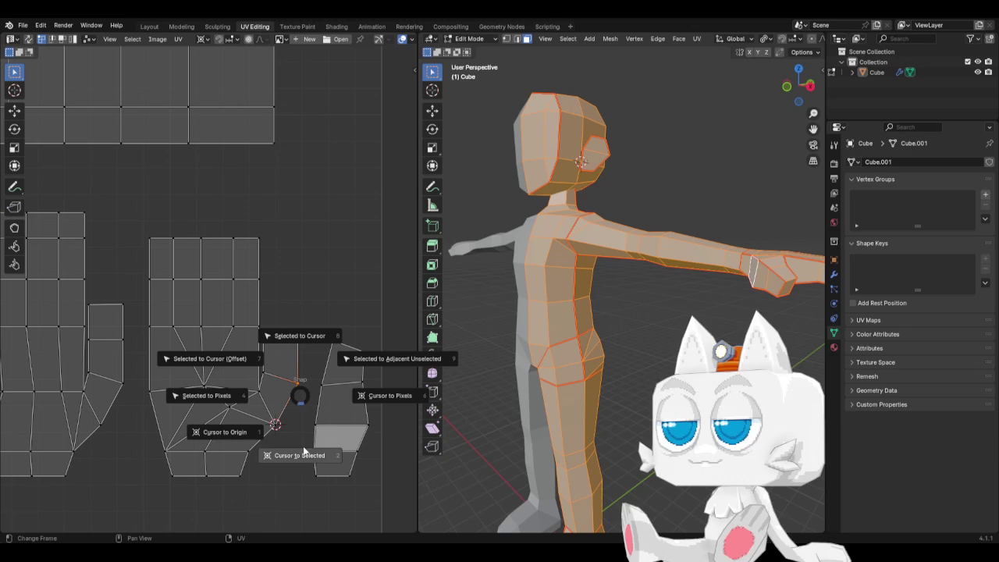
left_click(300, 455)
key("s")
key("y")
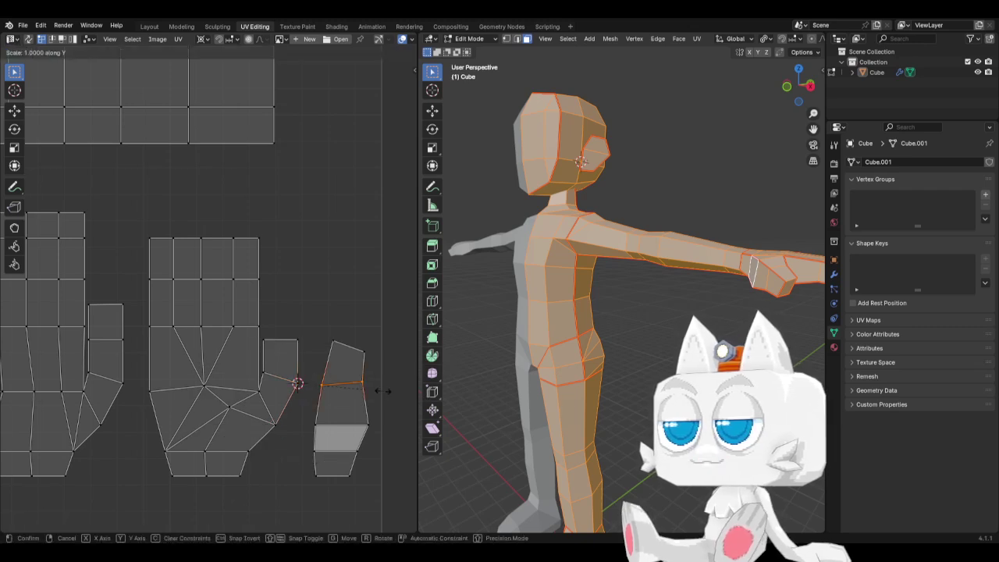
key("0")
key("Return")
Flatten the strip's tip edge level with the thumb tip using the 2D cursor and Y scale 0, then shift it about -0.0025 in X
left_click(310, 343)
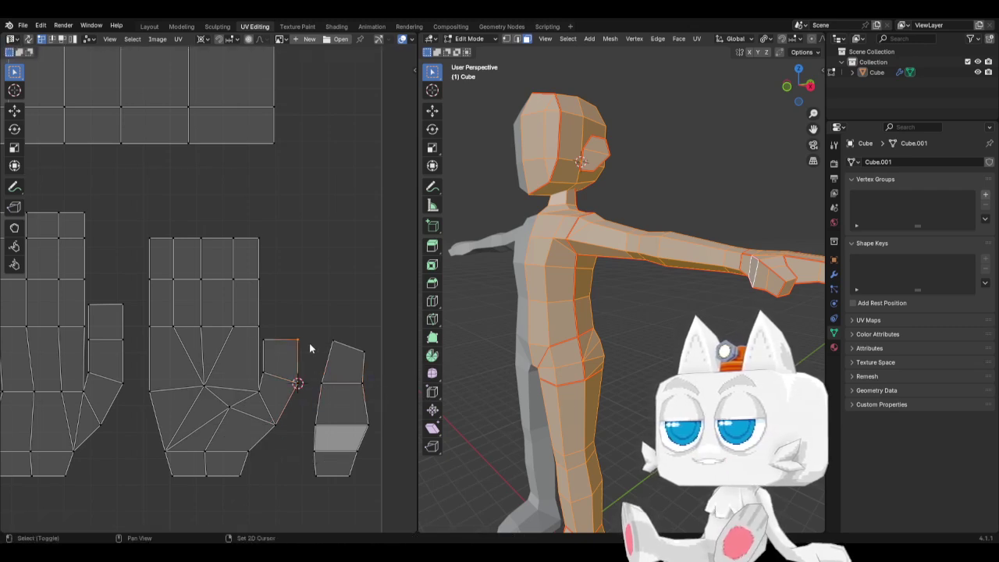
key("shift+s")
left_click(316, 384)
left_click_drag(330, 323, 384, 356)
key("s")
key("y")
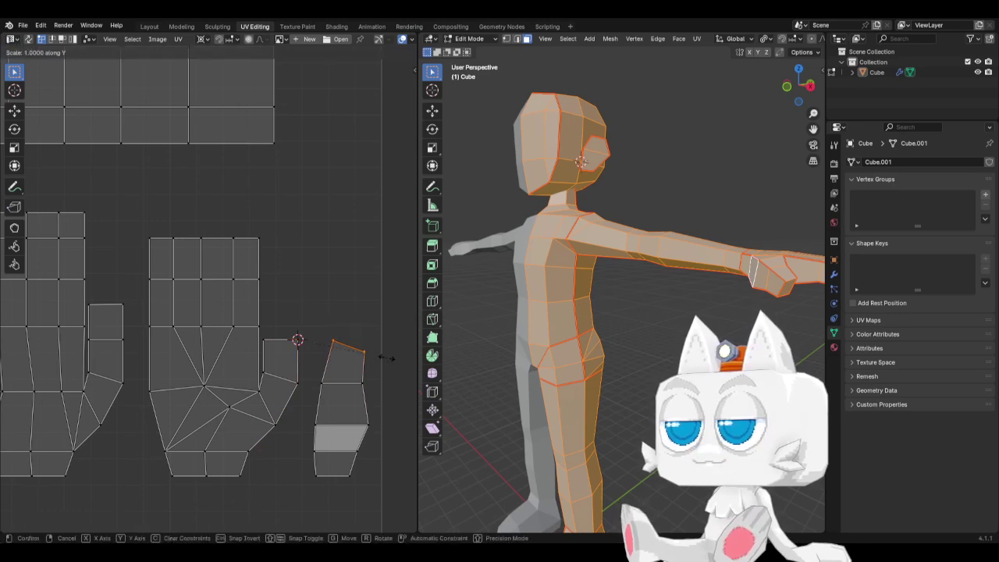
key("0")
key("Return")
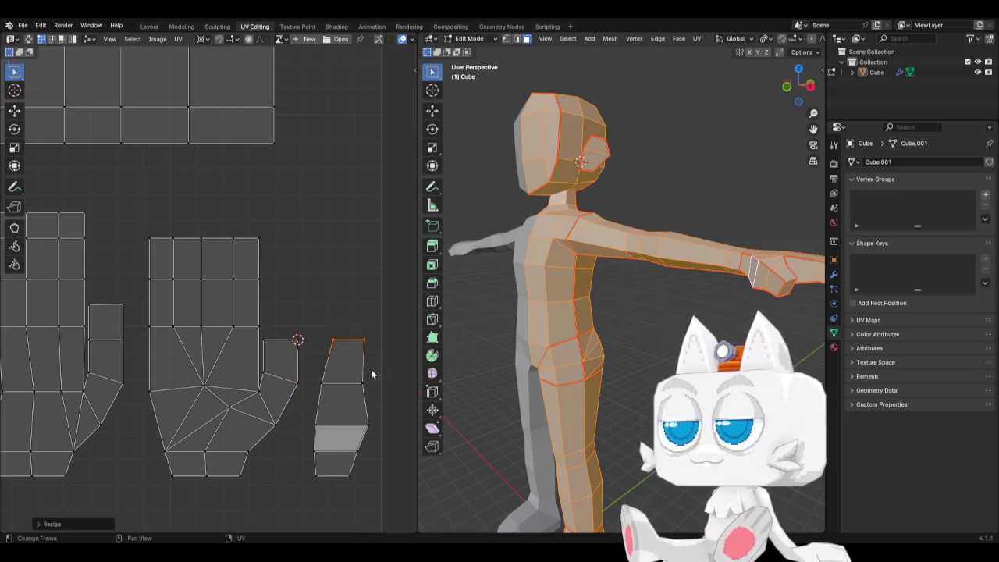
key("g")
key("x")
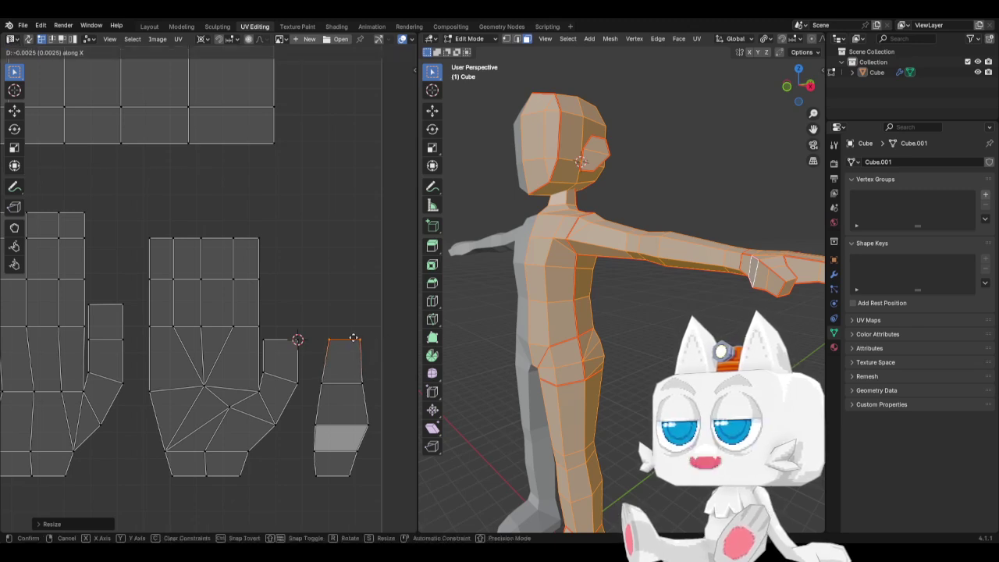
left_click(353, 338)
Select the seam-bounded face strip along the index finger's thumb-facing side and select all of its UVs
middle_click_drag(687, 283, 721, 285)
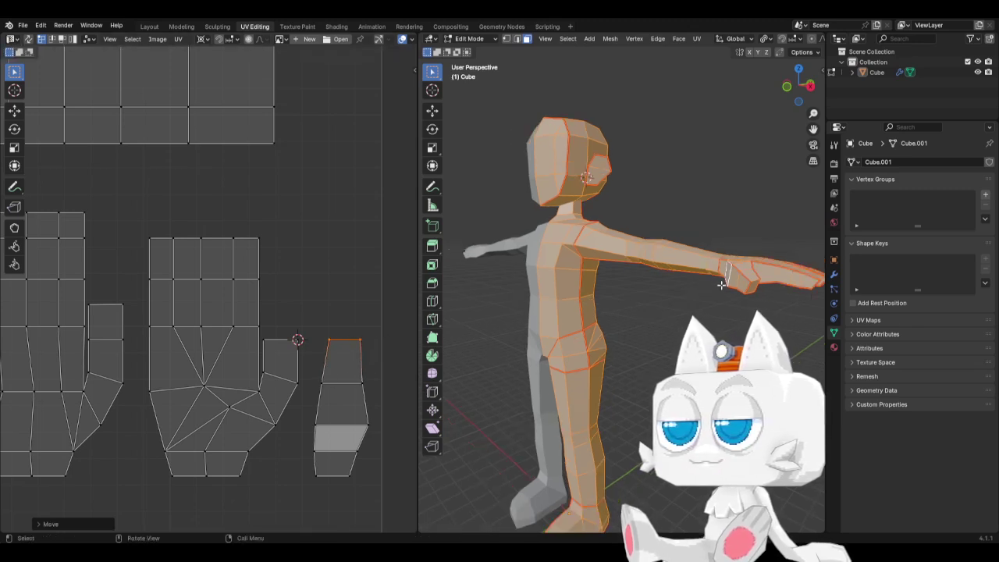
left_click(767, 277)
key("ctrl+l")
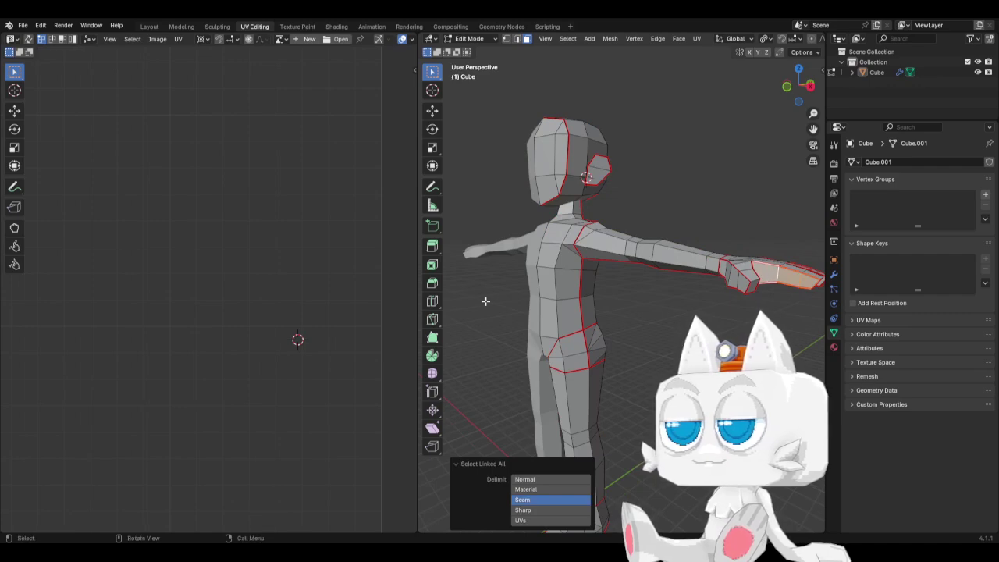
scroll(207, 377, "down", 5)
key("a")
Set the pivot to Bounding Box Center, rotate the strip island about half a turn, and move it down nearer the tile's edge
key("r")
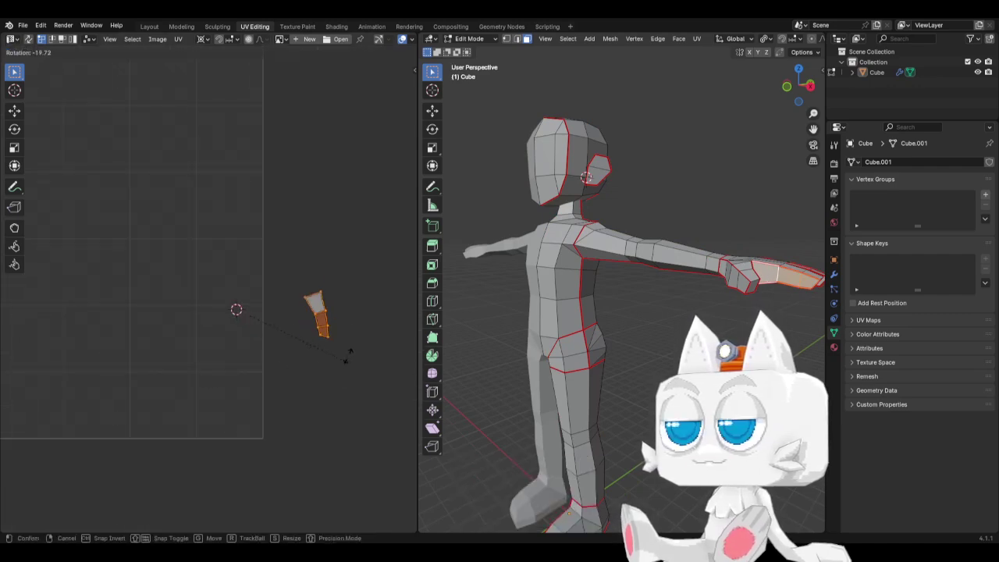
key("Escape")
left_click(204, 39)
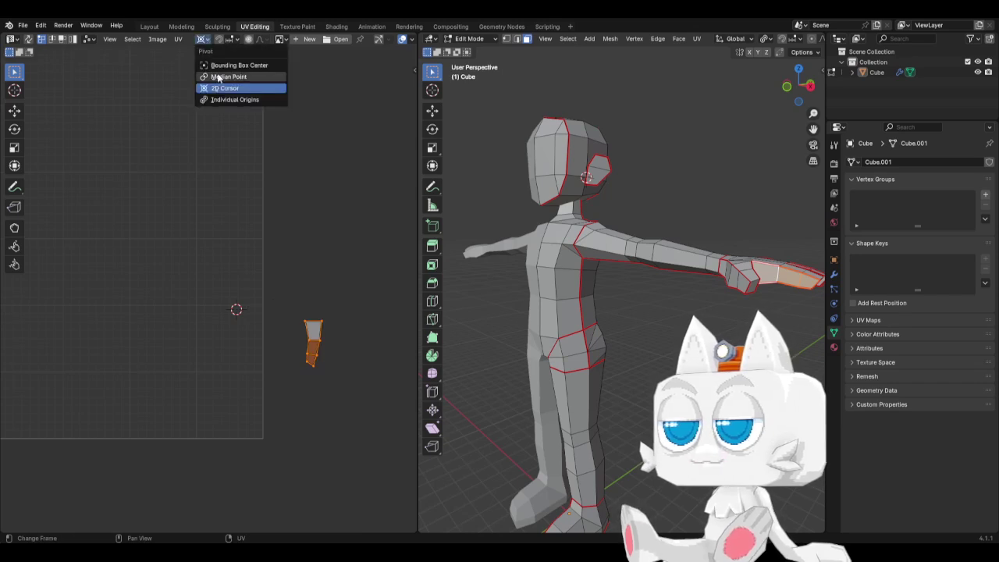
left_click(226, 66)
key("r")
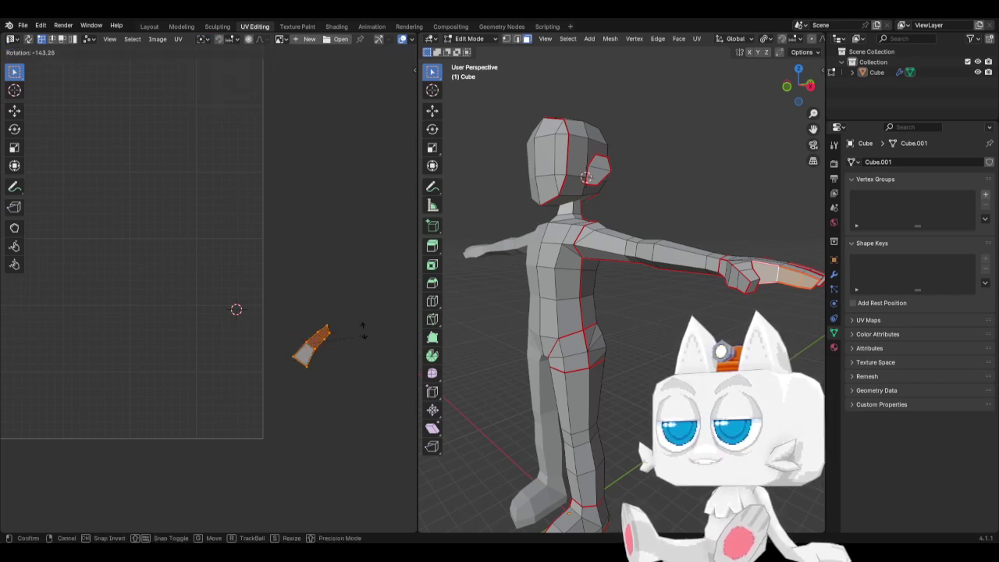
left_click(359, 287)
key("g")
left_click(321, 424)
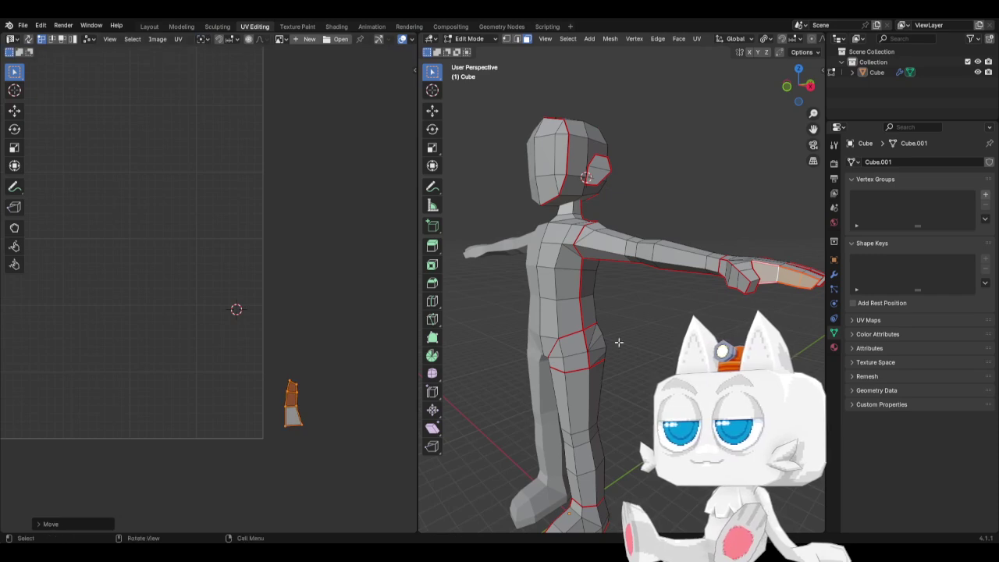
Select the seam-bounded face strip on the hand between the index and middle fingers
middle_click_drag(736, 290, 718, 305)
key("a")
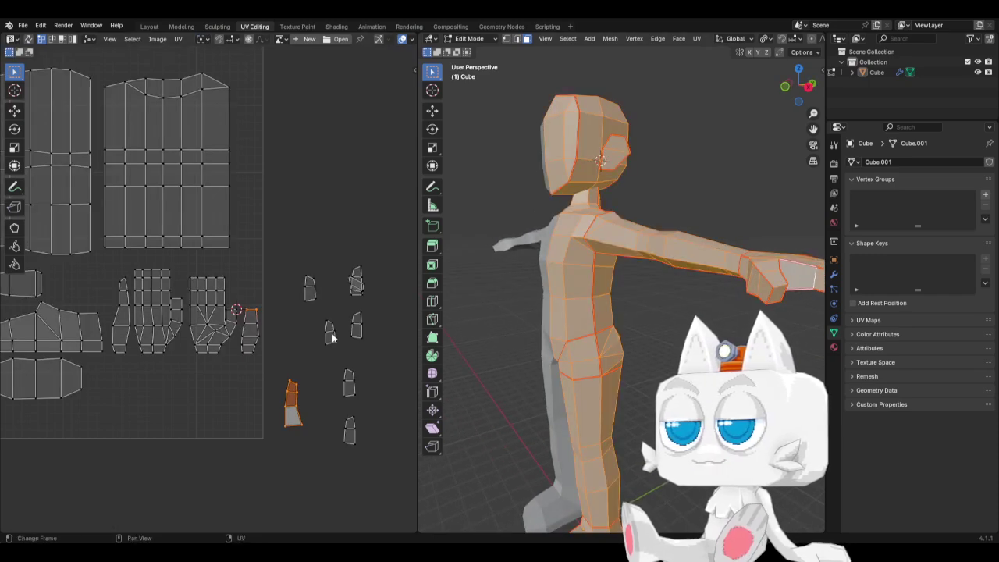
middle_click_drag(546, 320, 579, 306)
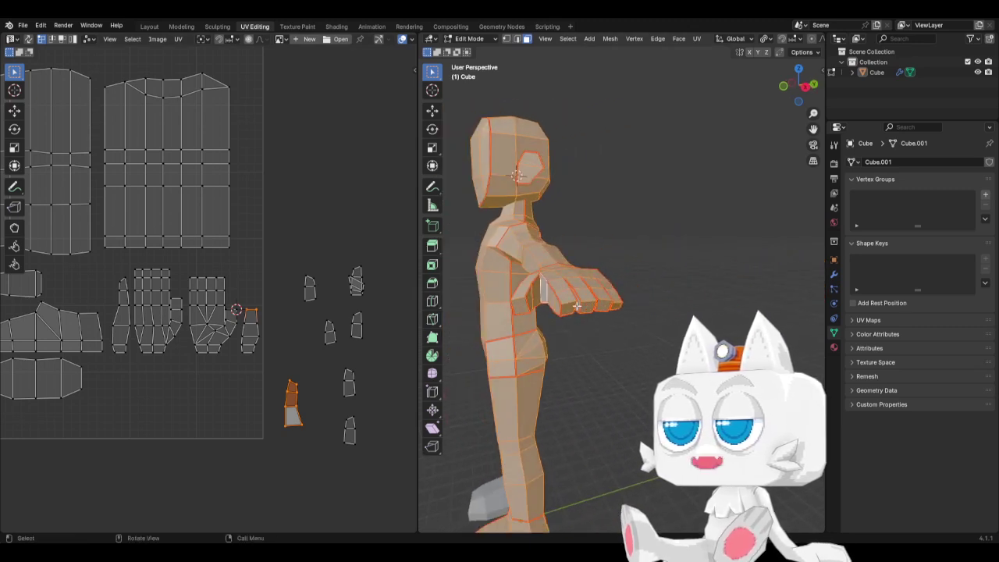
left_click(580, 306)
key("ctrl+l")
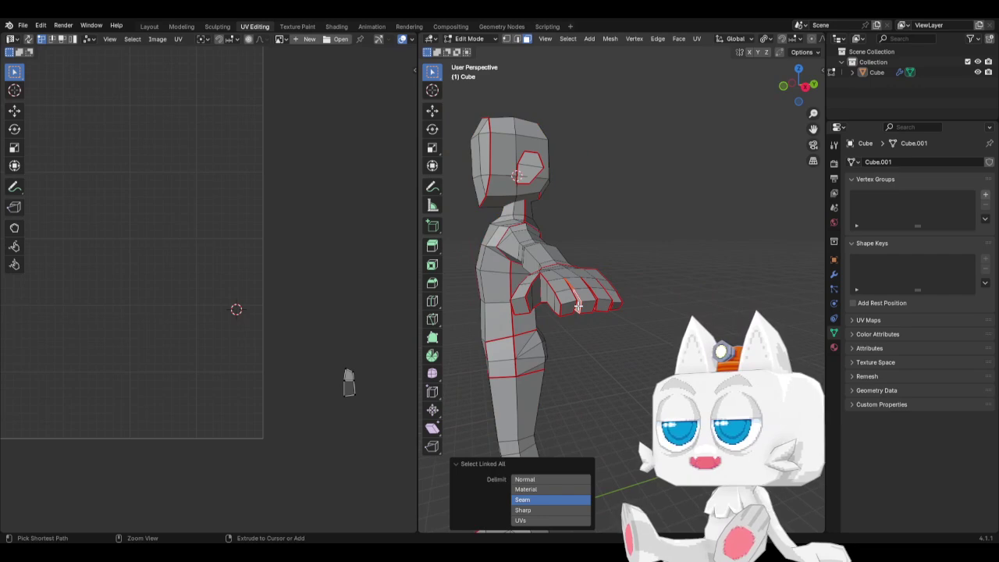
Move the selected strip's UV island out of the loose column and place it over the upper part of the index finger strip
key("a")
key("g")
left_click(338, 354)
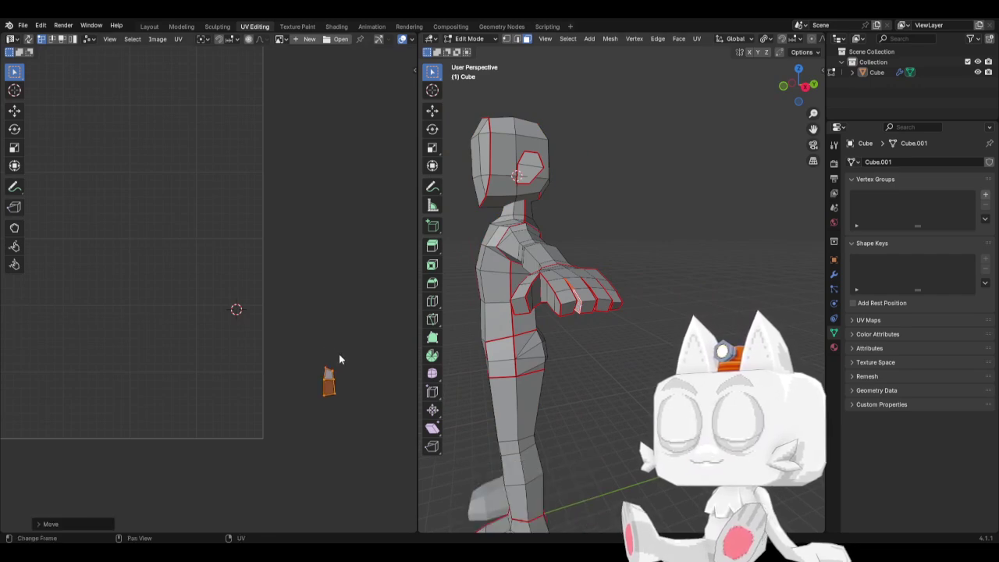
key("a")
left_click_drag(294, 361, 327, 375)
key("g")
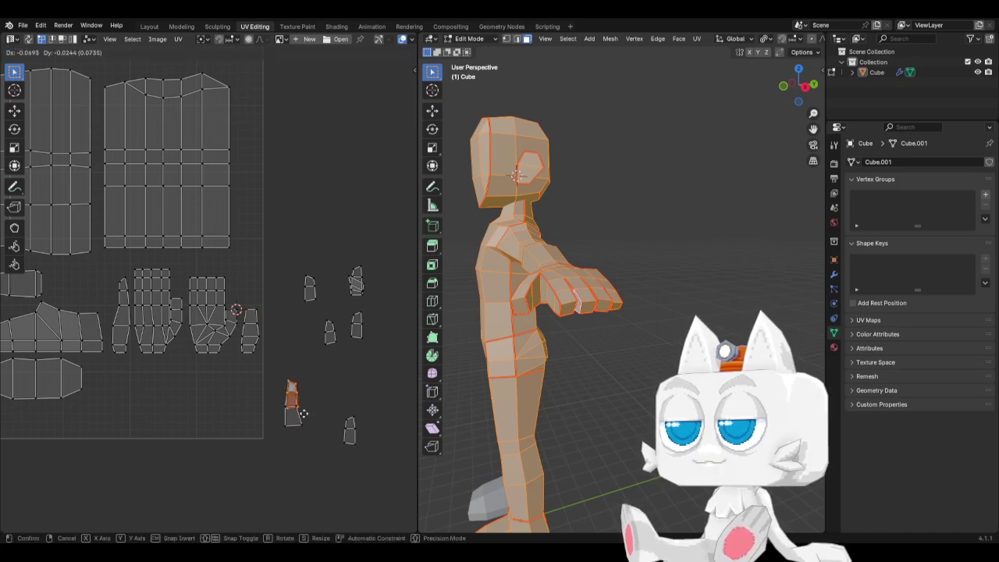
left_click(307, 415)
Rotate the stacked strip slightly and nudge it so it lines up with the index finger strip beneath
scroll(309, 411, "up", 2)
scroll(311, 407, "up", 1)
middle_click_drag(269, 366, 227, 338)
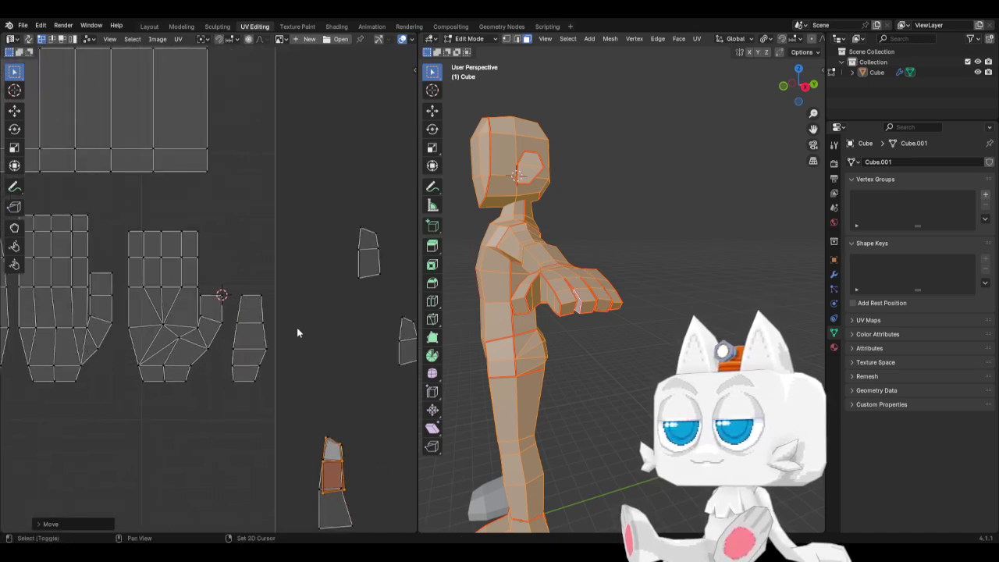
key("r")
left_click(369, 410)
key("g")
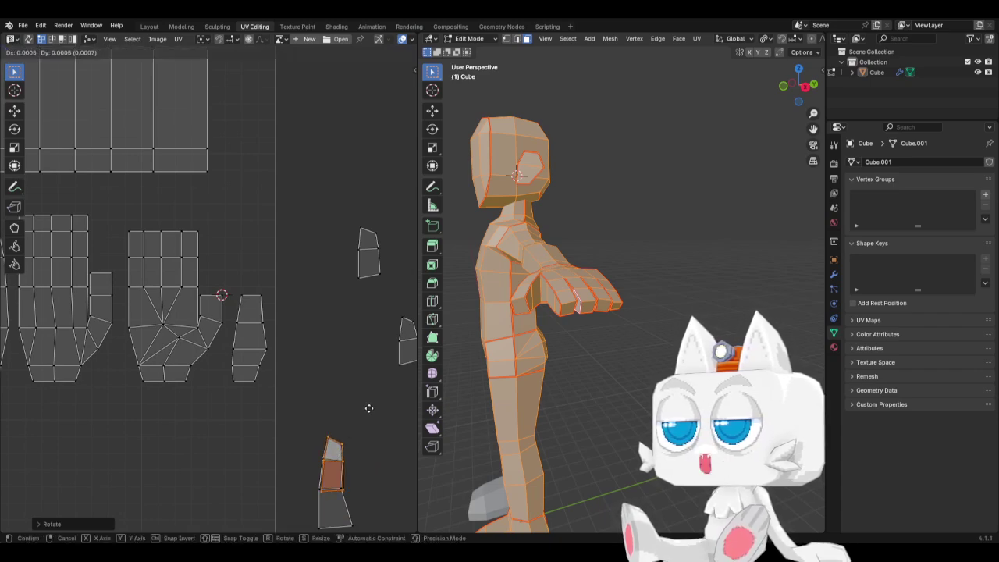
left_click(369, 408)
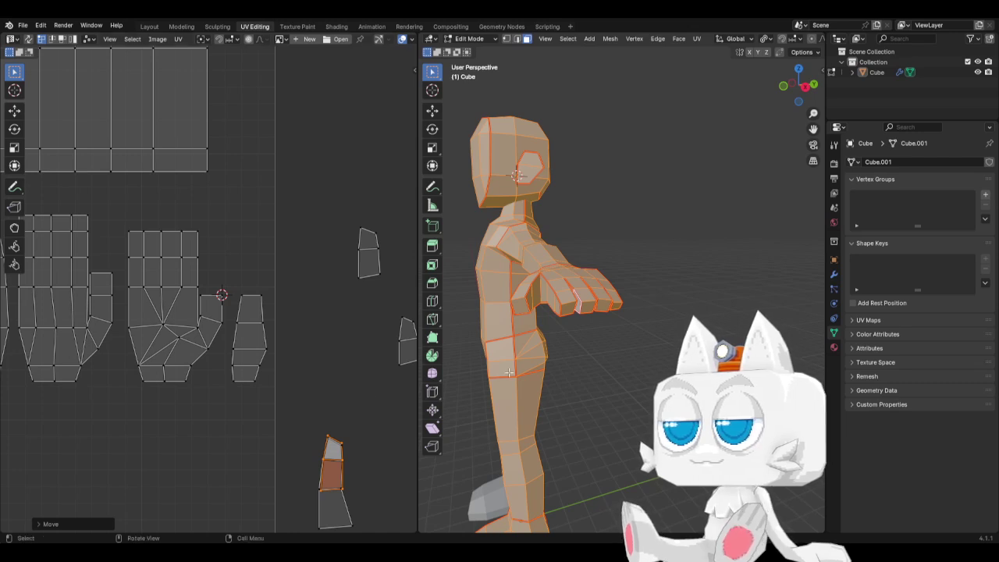
key("ctrl+z")
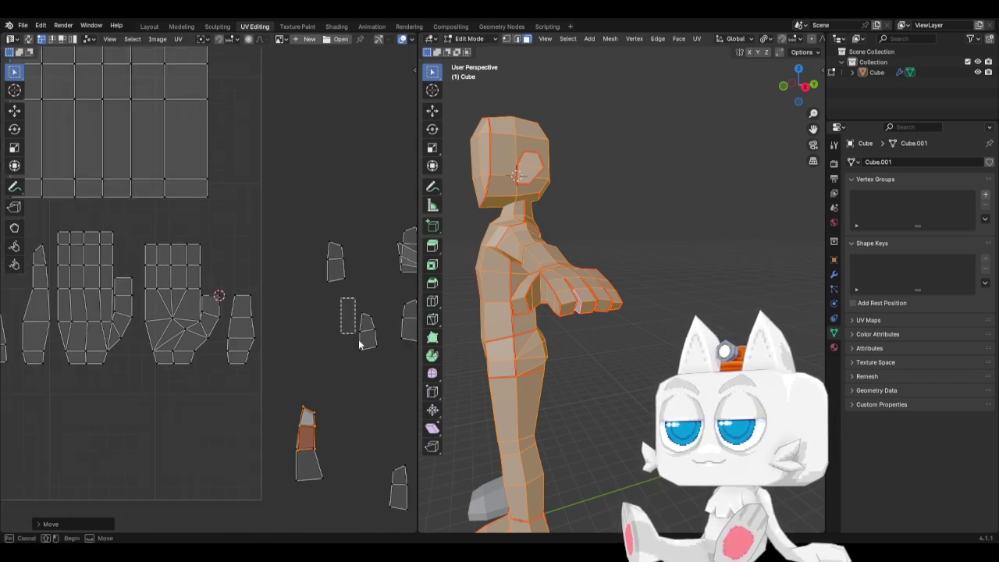
Place the nearest loose two-segment strip on the finger stack, then rotate and adjust it to match the strips beneath
left_click(362, 332)
key("g")
left_click(326, 465)
key("r")
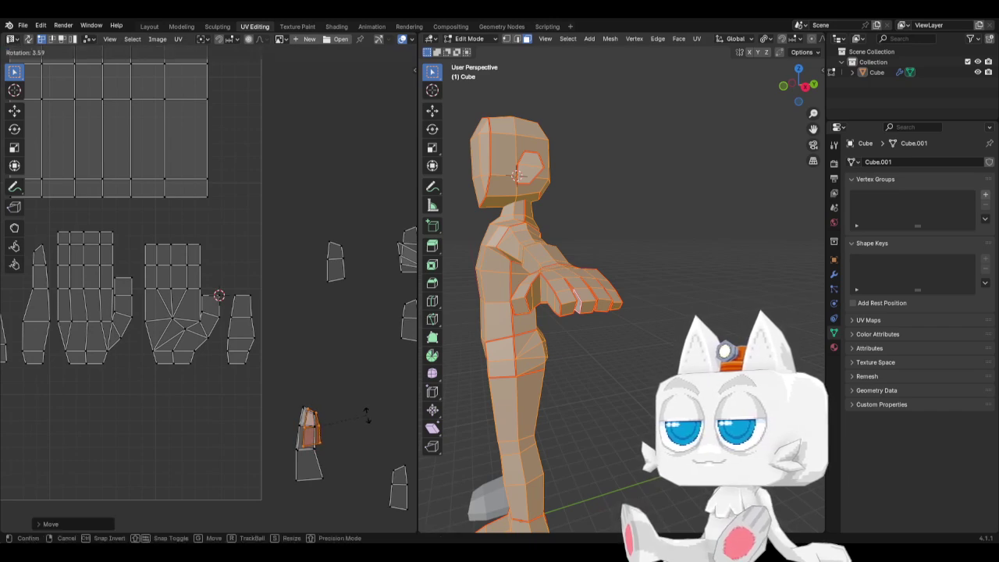
left_click(367, 414)
key("g")
key("s")
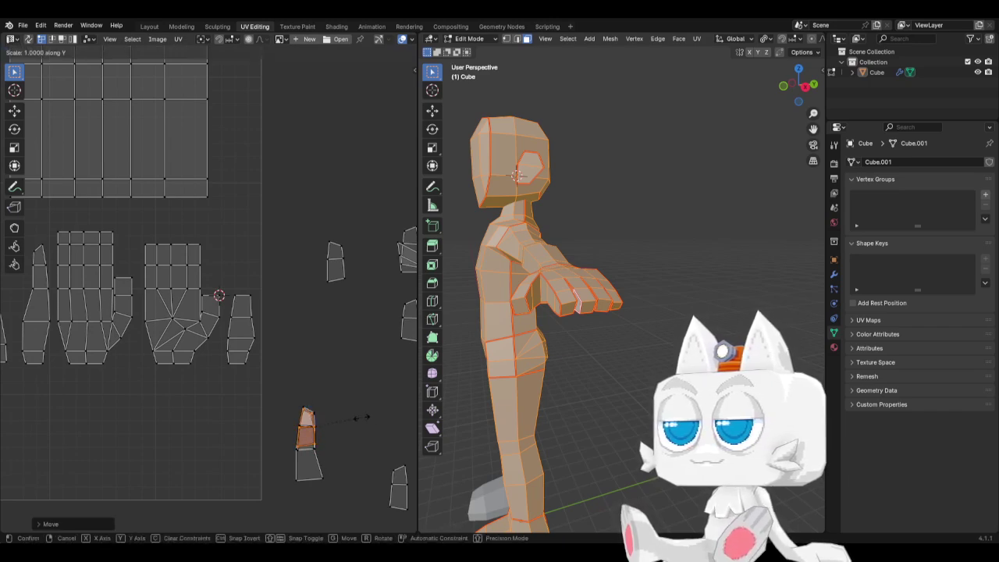
left_click(366, 421)
key("g")
left_click(350, 422)
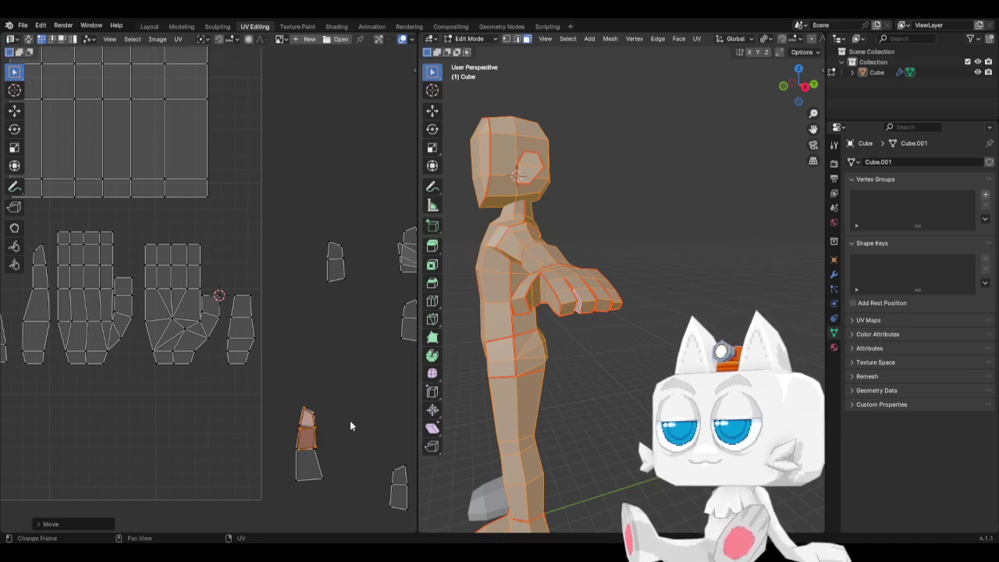
Level the stack's upper and lower joint rows by scaling them along Y, and draw the tip corner vertices together
left_click_drag(288, 422, 326, 430)
key("s")
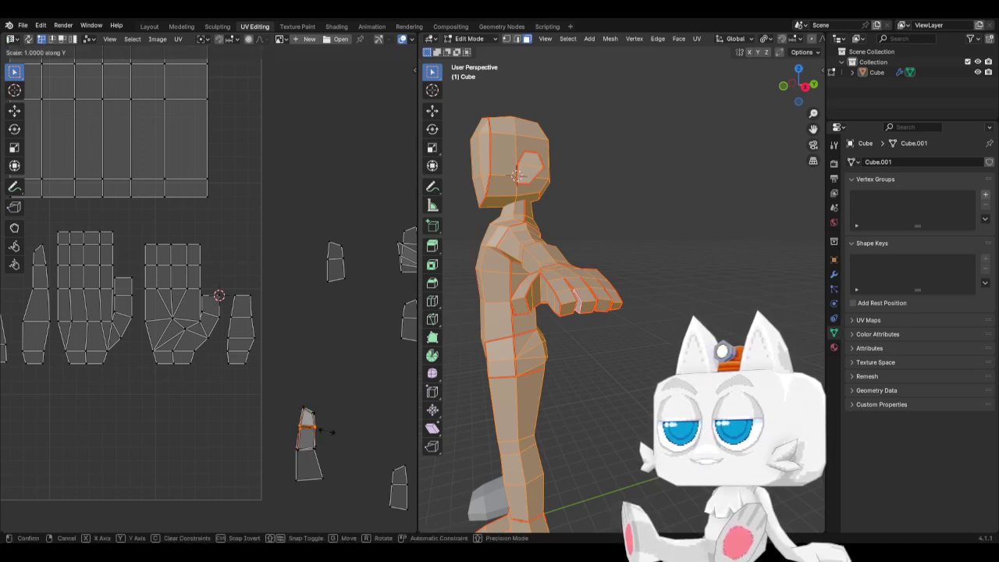
left_click(326, 435)
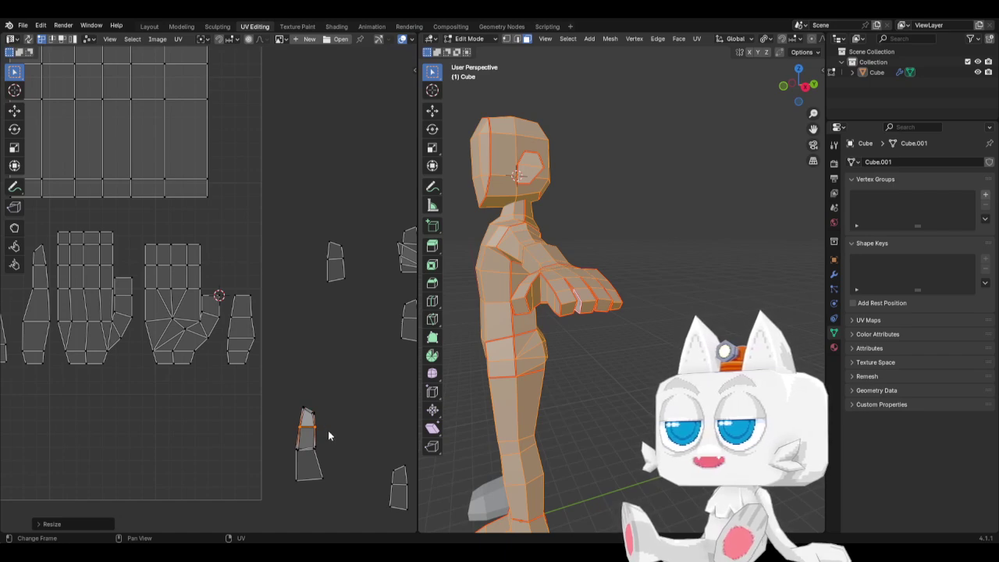
left_click_drag(277, 441, 325, 463)
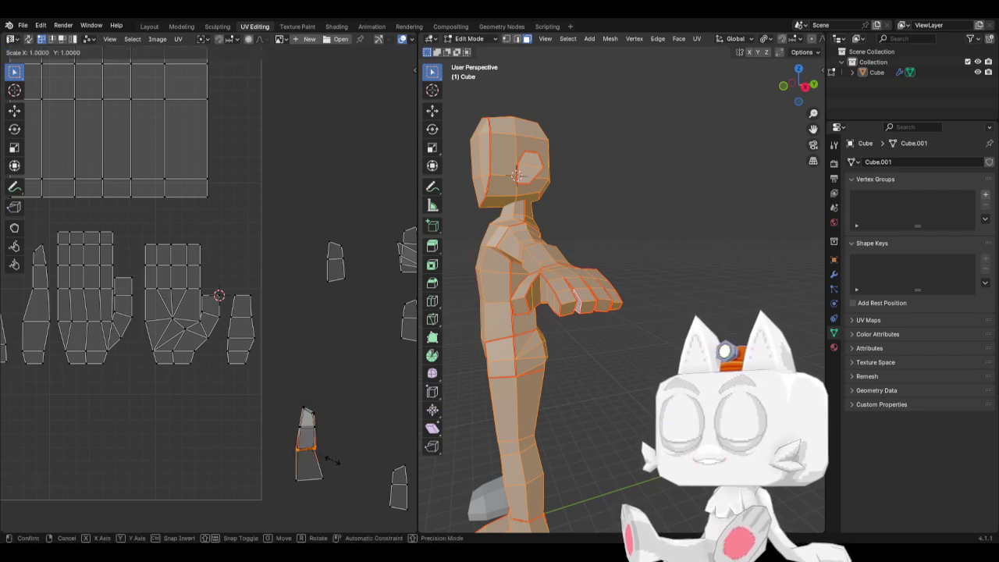
left_click_drag(311, 403, 327, 421)
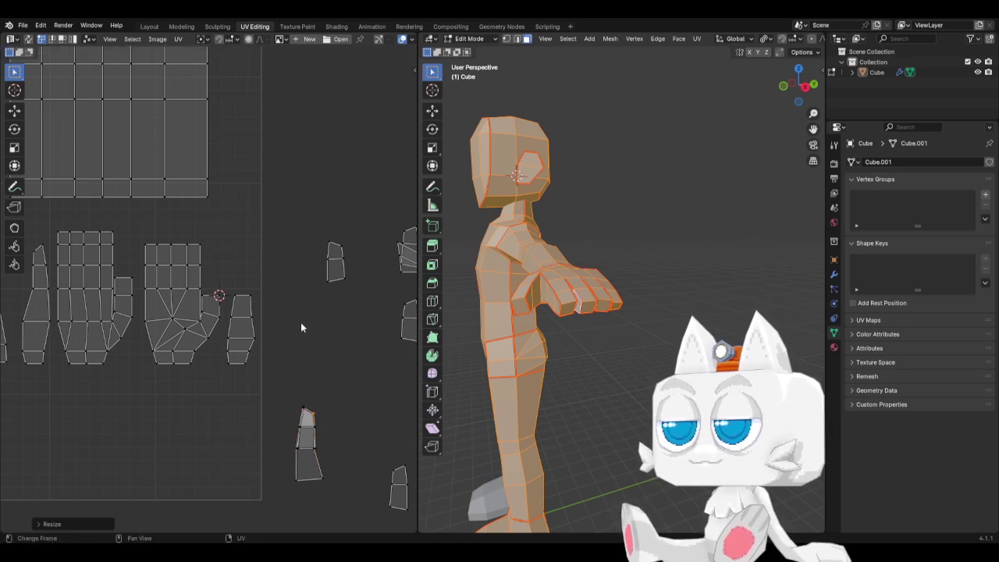
Move the loose strip lying above the finger stack down onto the stack's two upper segments
left_click_drag(315, 227, 357, 297)
key("g")
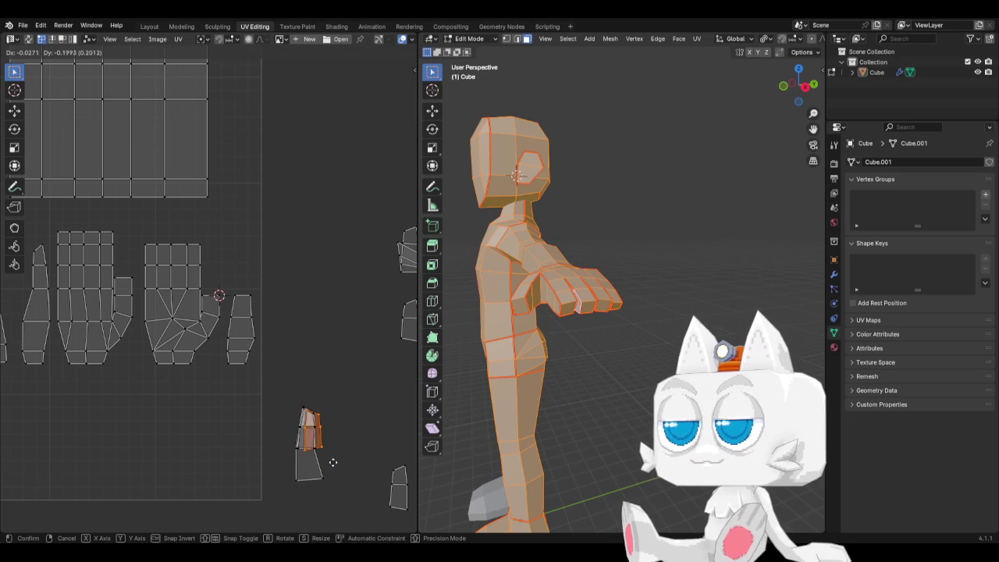
left_click(327, 461)
scroll(334, 412, "right", 5)
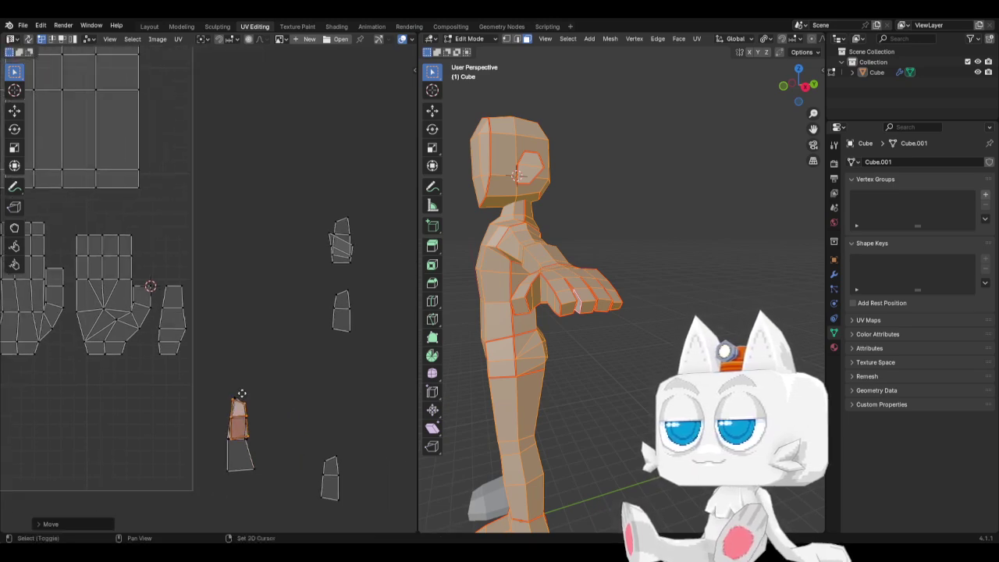
Mirror the loose strip below the overlapping pair horizontally and move it onto the finger stack
left_click_drag(244, 265, 292, 341)
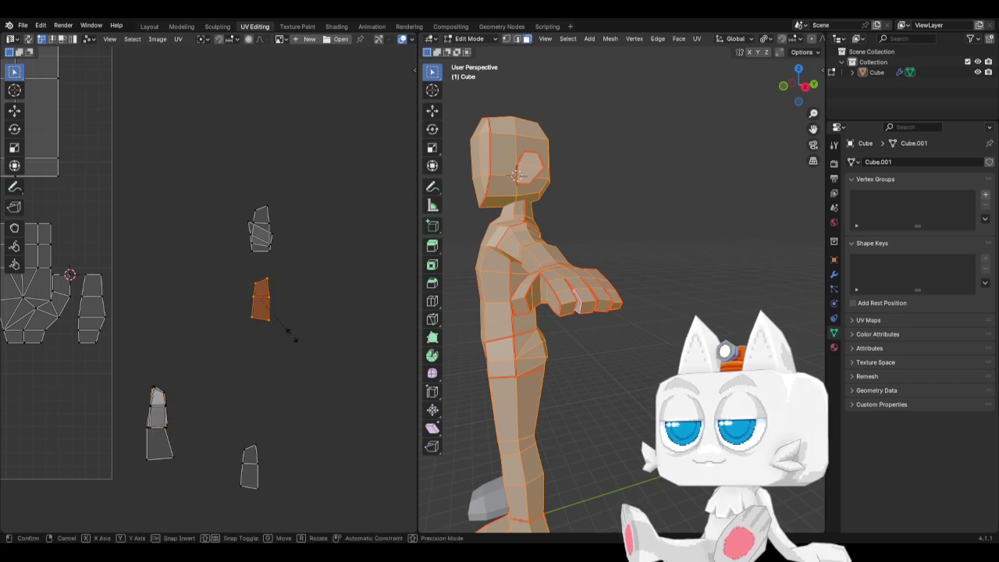
key("s")
left_click(292, 340)
key("g")
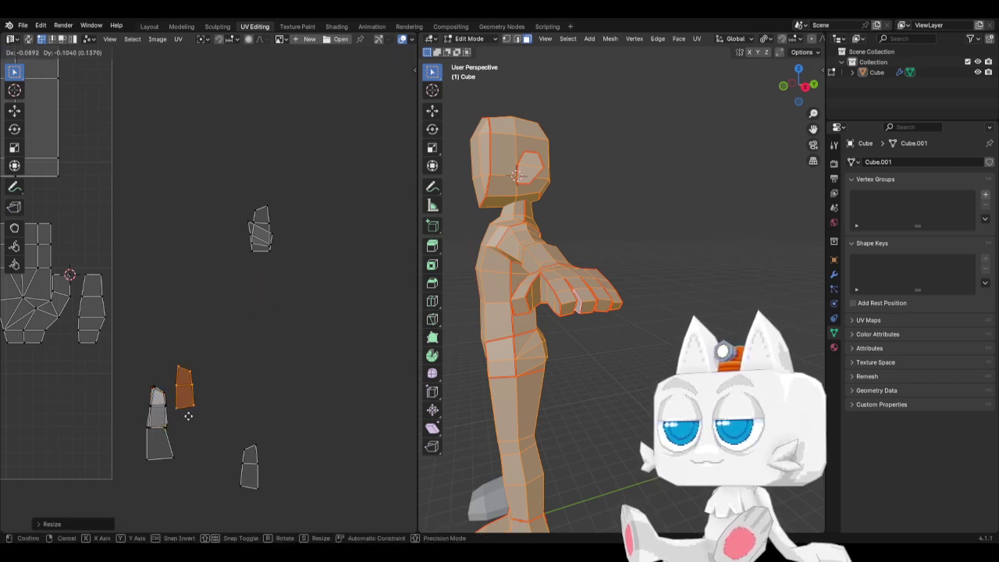
left_click(166, 435)
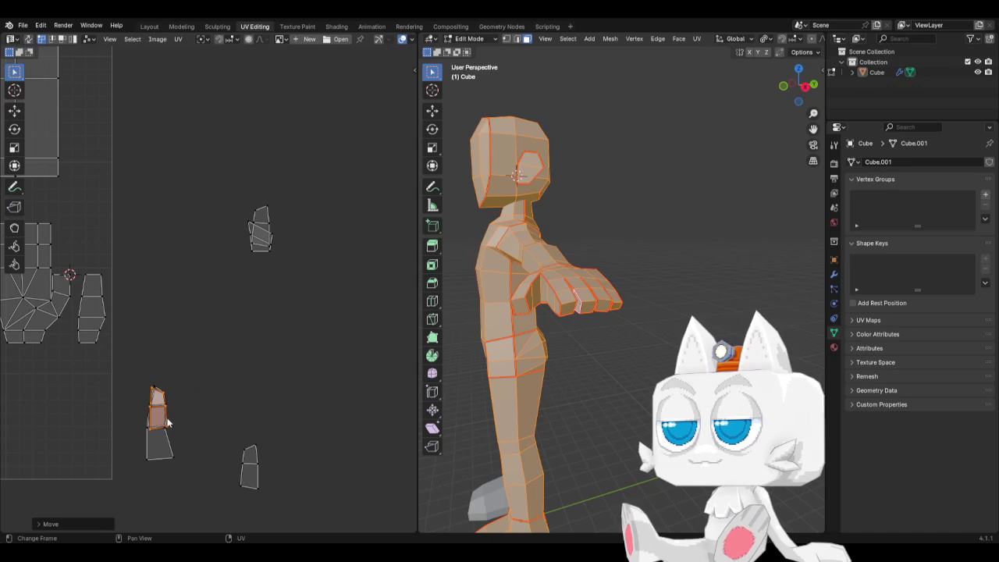
Collapse the overlapping vertices at both corners of the stack's lower joint by scaling each cluster
left_click(179, 435)
key("s")
left_click(180, 434)
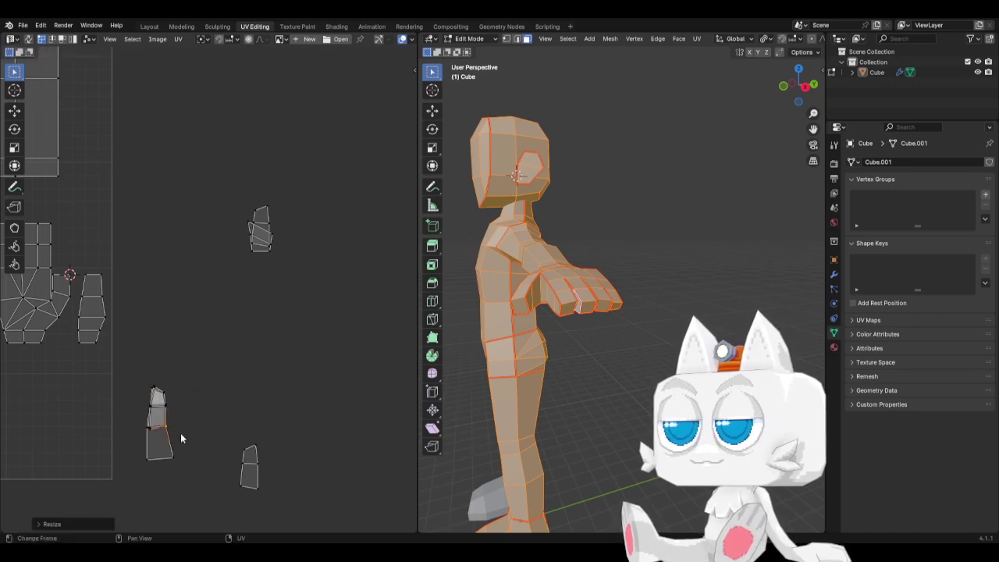
left_click_drag(122, 426, 156, 441)
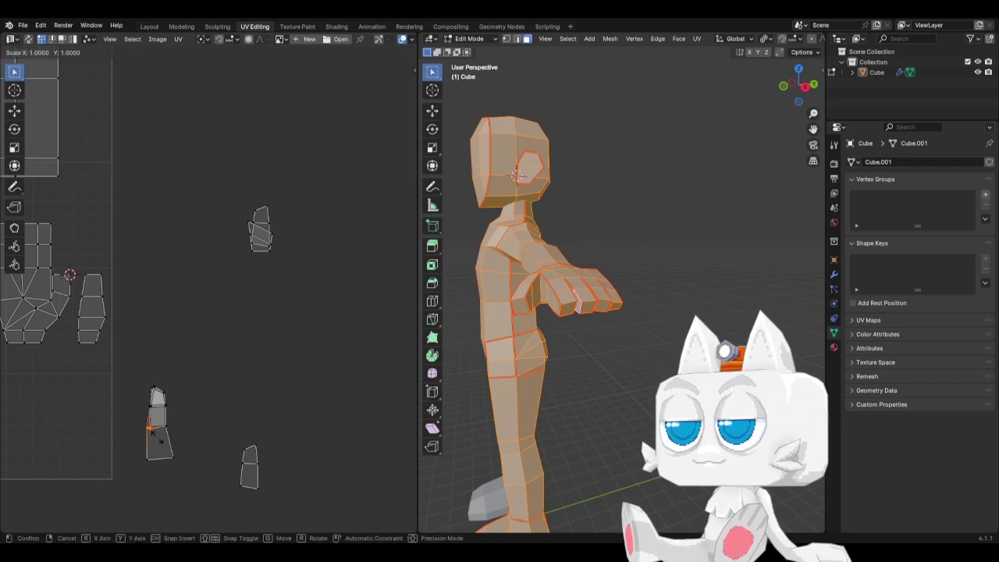
Mirror the lowest loose two-segment strip horizontally and move it onto the finger stack
left_click_drag(218, 430, 271, 502)
key("s")
left_click(272, 502)
key("g")
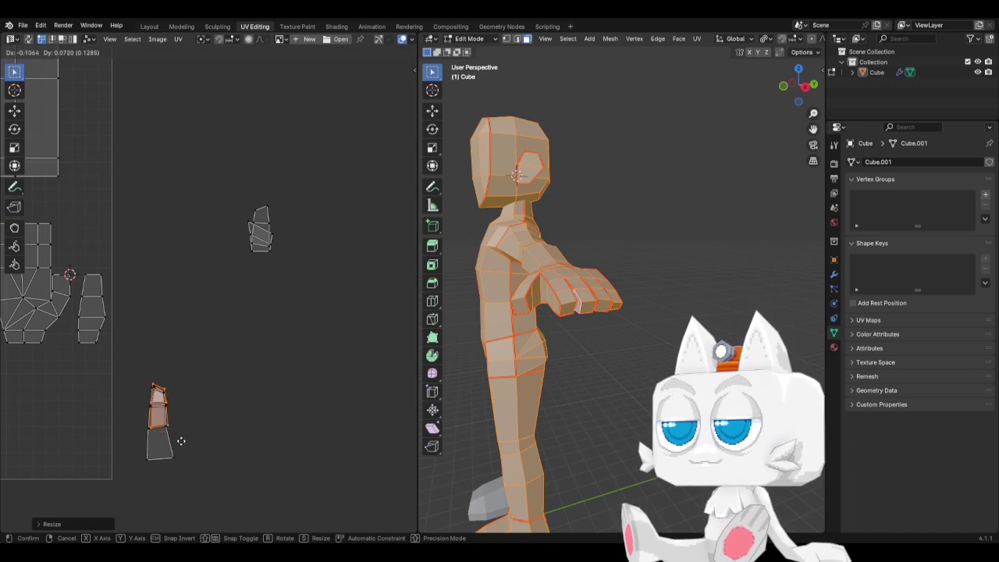
left_click(184, 440)
Pull the finger strip off the small island it overlaps, set it beside the stack, and mirror it with X scale -1
left_click(267, 206)
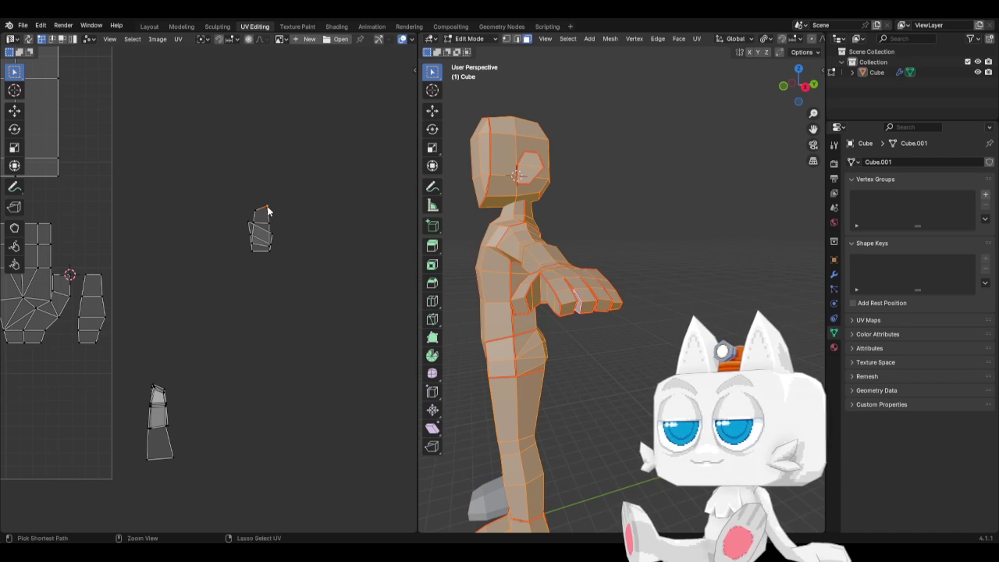
key("l")
key("g")
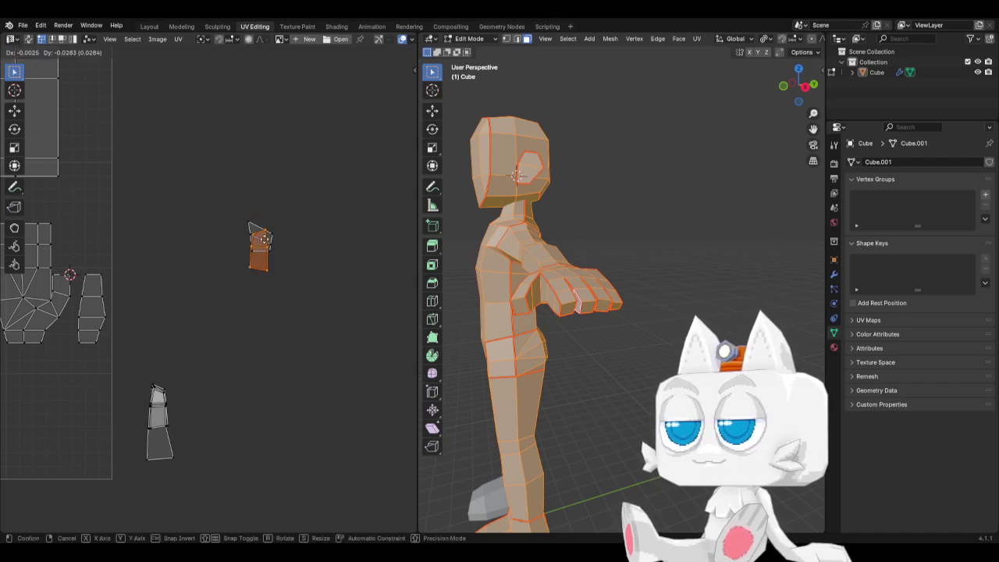
left_click(230, 373)
type("sx")
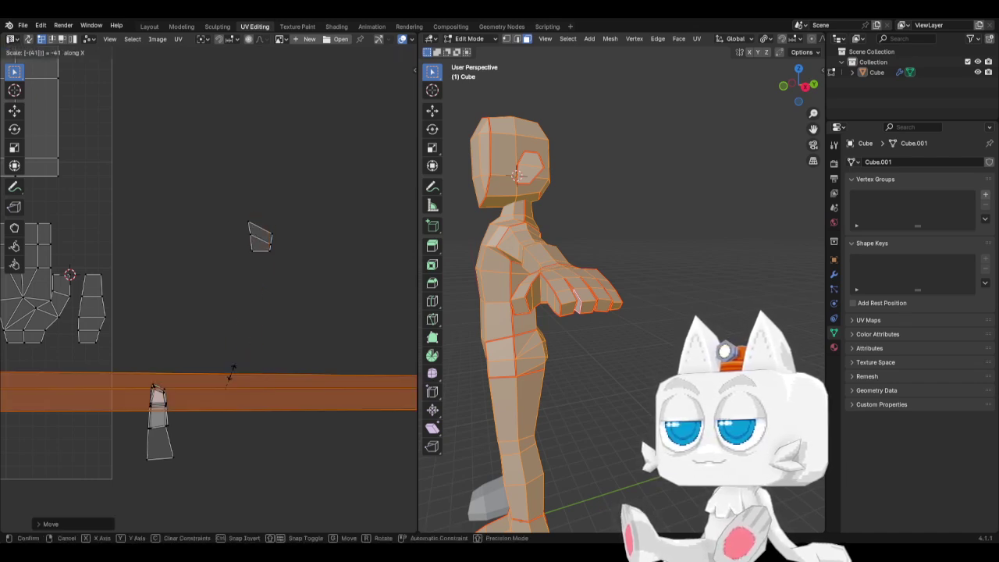
type("-1")
key("Return")
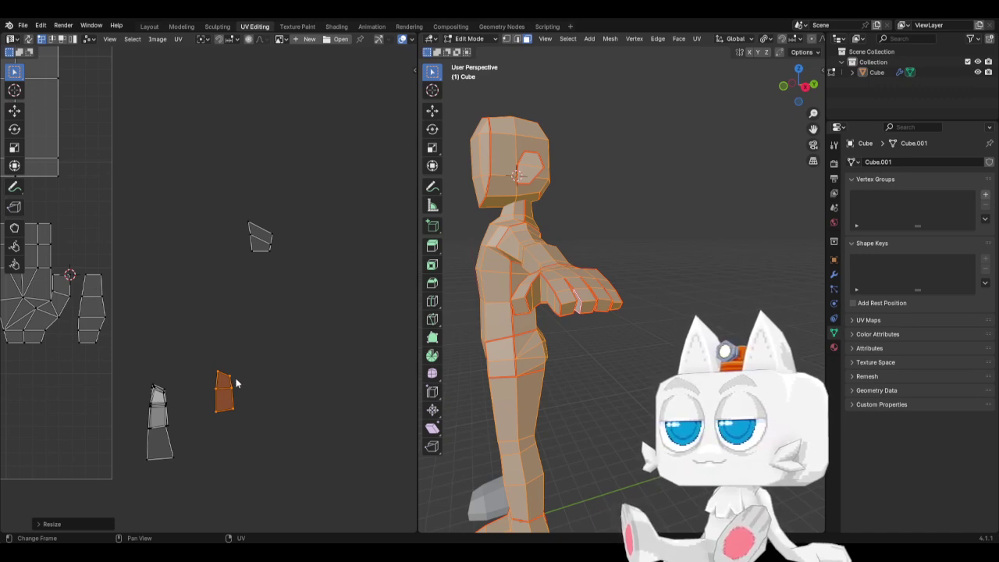
Move the mirrored finger strip onto the two upper segments of the stack
scroll(238, 383, "up", 2)
key("g")
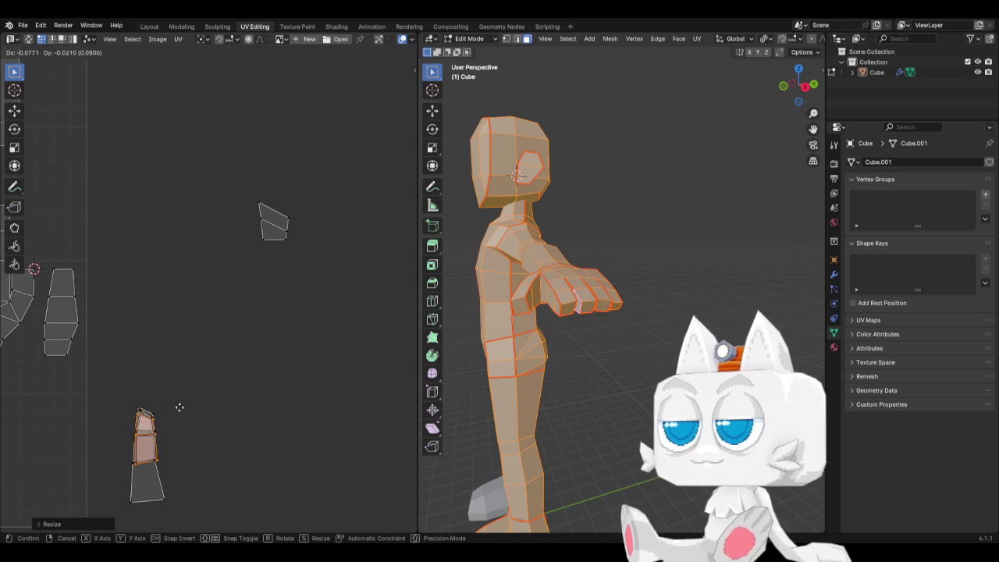
left_click(180, 407)
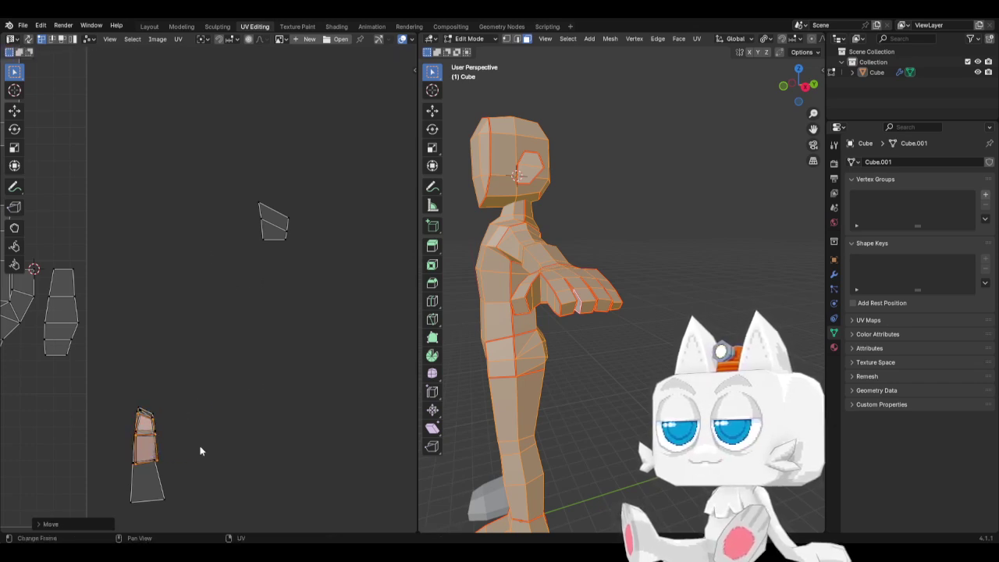
Flatten the stack's lower and upper joint rows, each with Y scale 0
left_click_drag(124, 454, 178, 479)
key("s")
key("y")
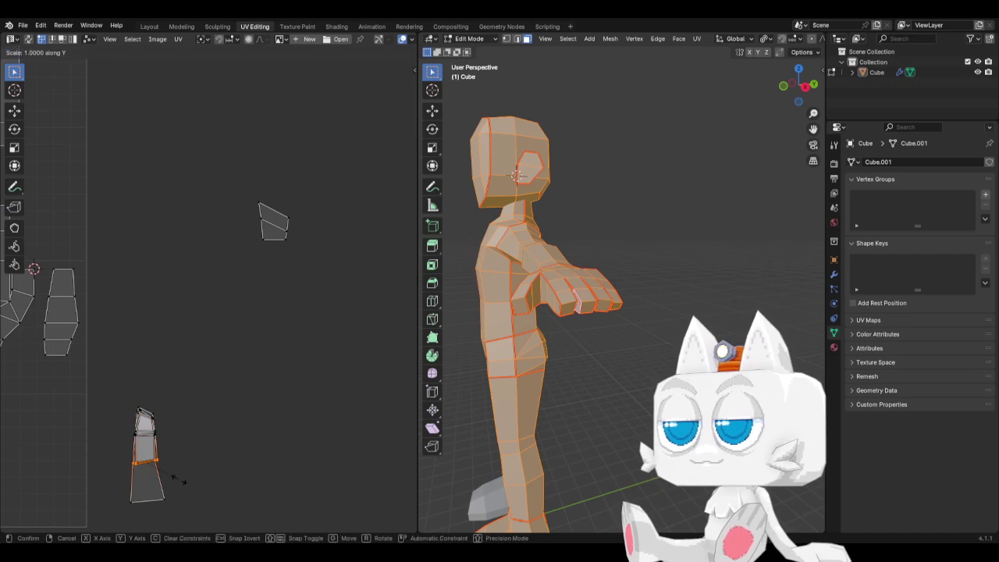
key("0")
key("Return")
left_click_drag(125, 419, 179, 452)
key("s")
key("y")
key("0")
key("Return")
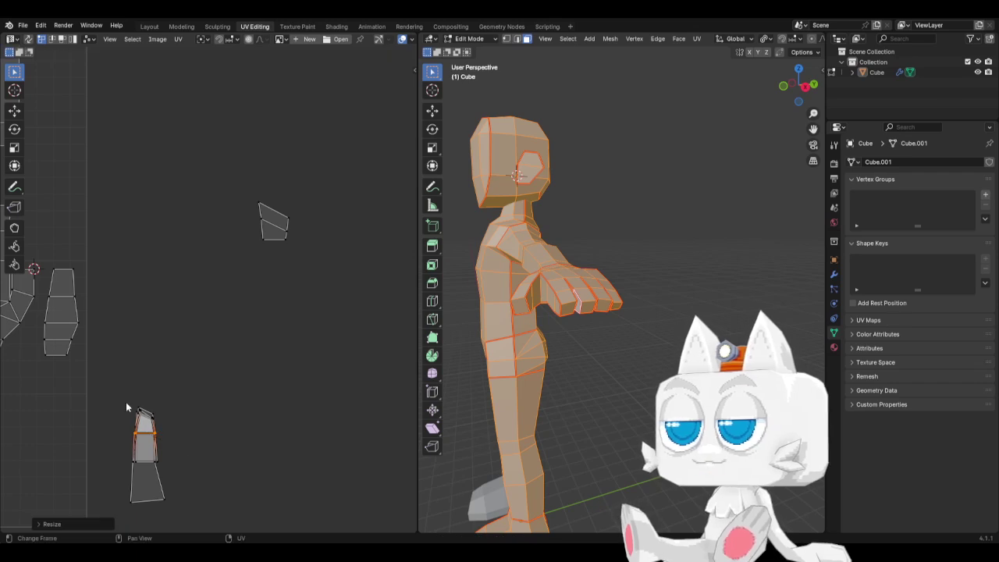
Collapse the overlapping corner vertices along the finger stack, then shift its left joint vertices slightly outward
left_click_drag(127, 406, 167, 473)
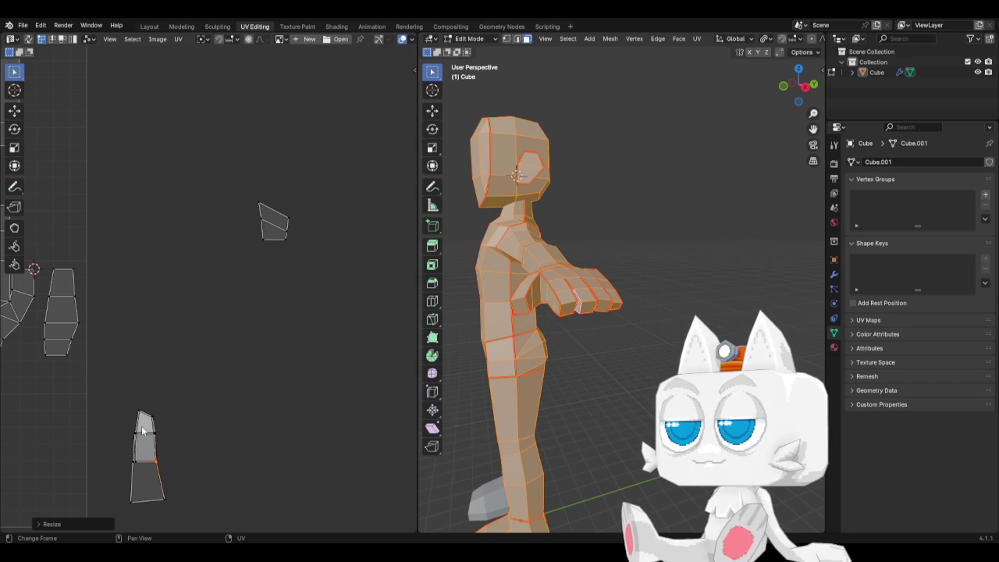
left_click_drag(141, 425, 148, 469)
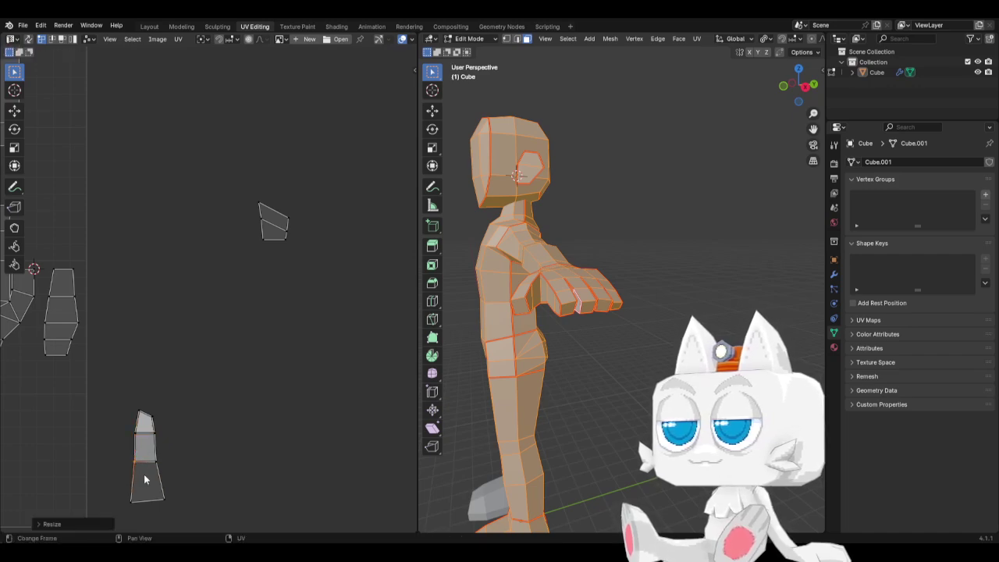
left_click_drag(121, 435, 141, 484)
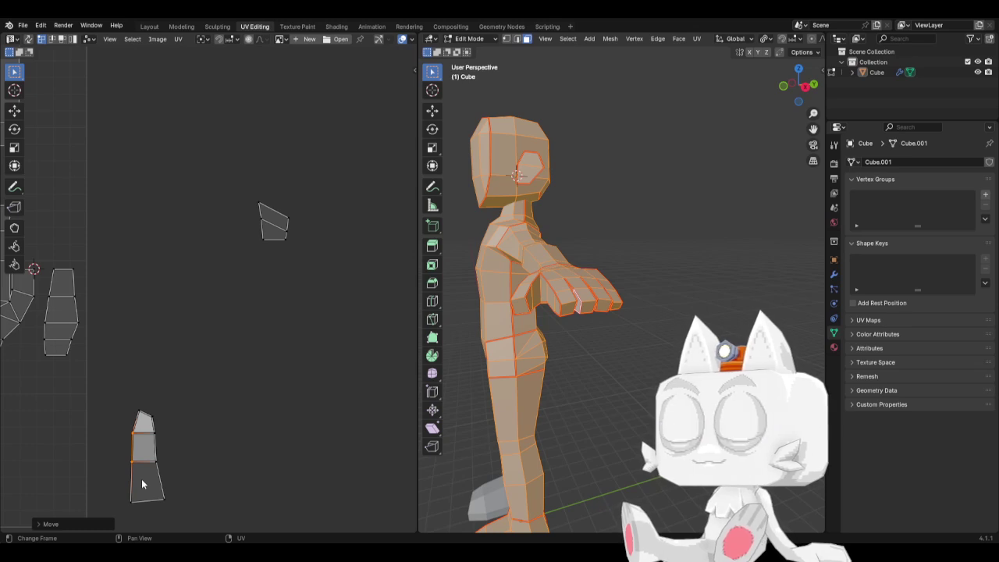
Select the two side faces of the thumb on the model and move their small UV island downward
middle_click_drag(484, 234, 438, 246)
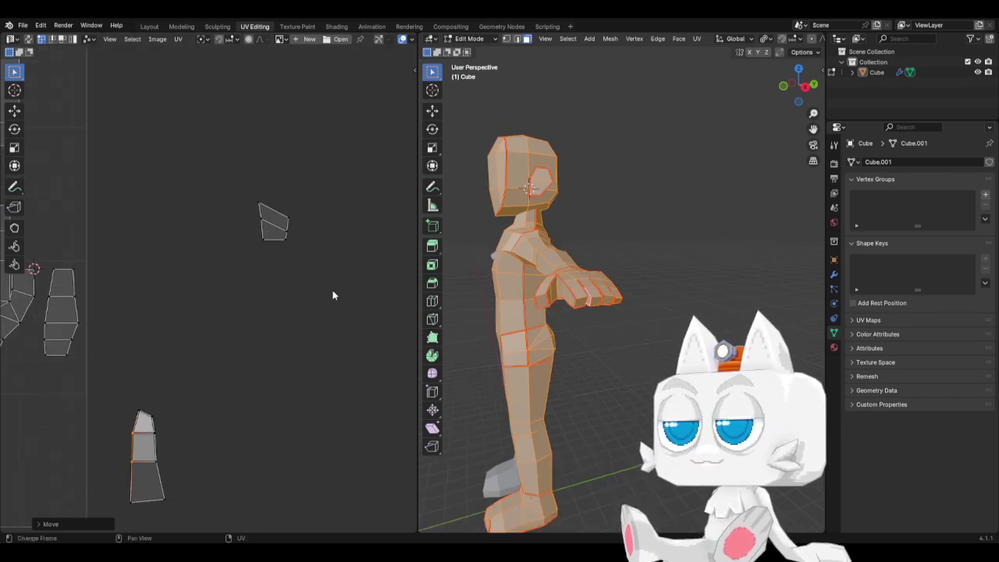
middle_click_drag(598, 301, 536, 296)
key("alt+a")
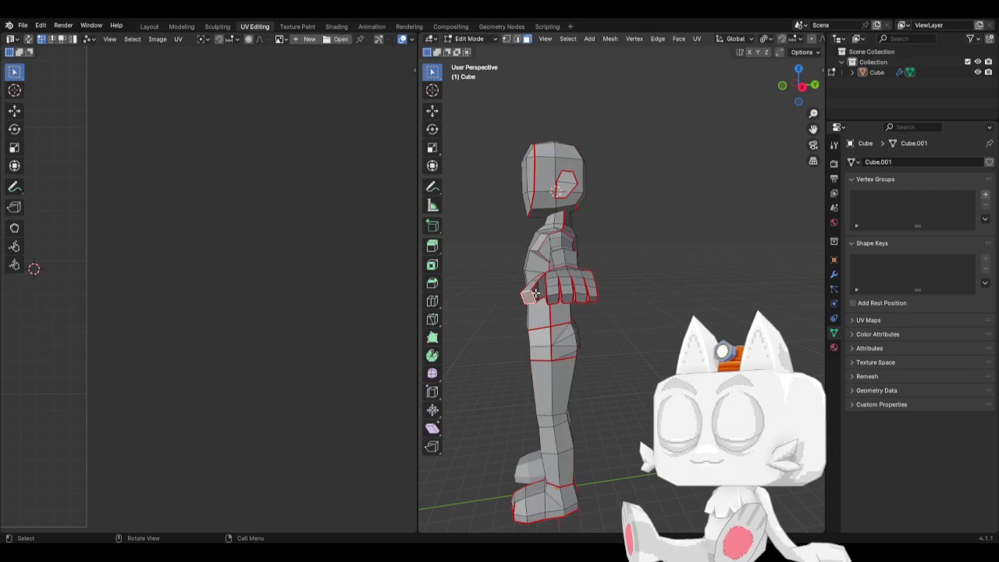
left_click(535, 292)
left_click(538, 282, "shift")
key("a")
key("g")
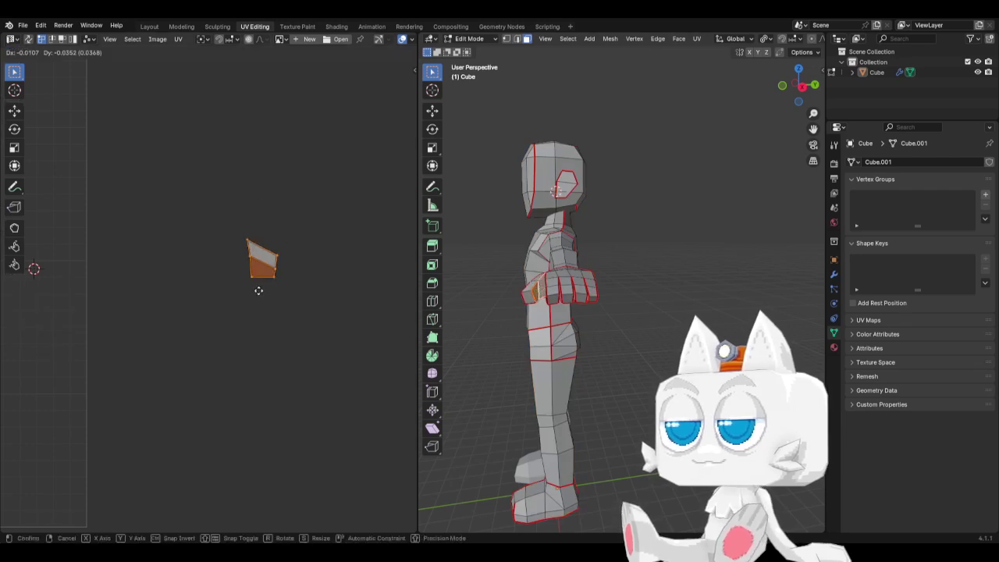
left_click(235, 370)
Show all UV islands, rotate the small thumb side island about half a turn, and move it closer to the hand islands
key("a")
middle_click_drag(230, 329, 266, 328, "shift")
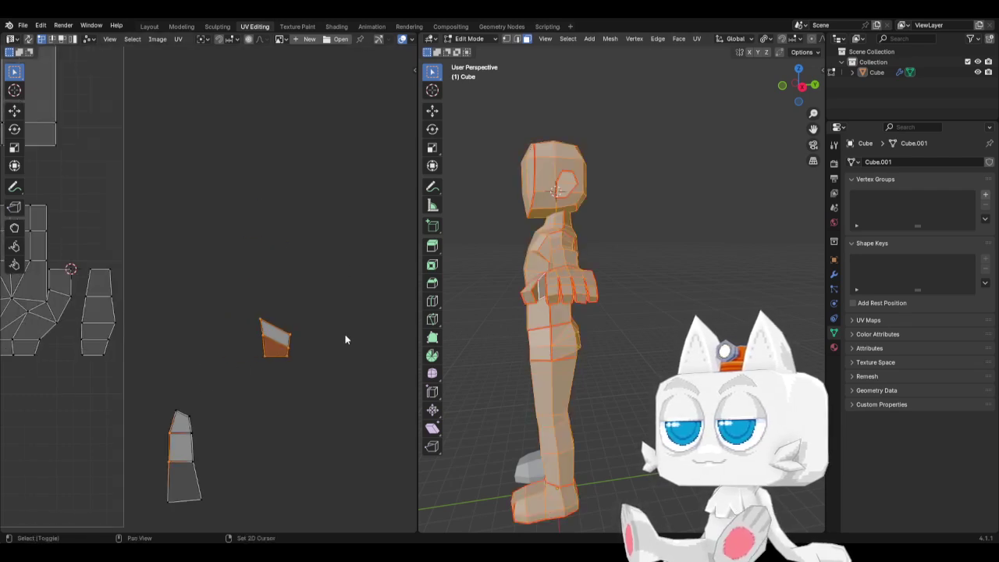
left_click_drag(242, 307, 317, 374)
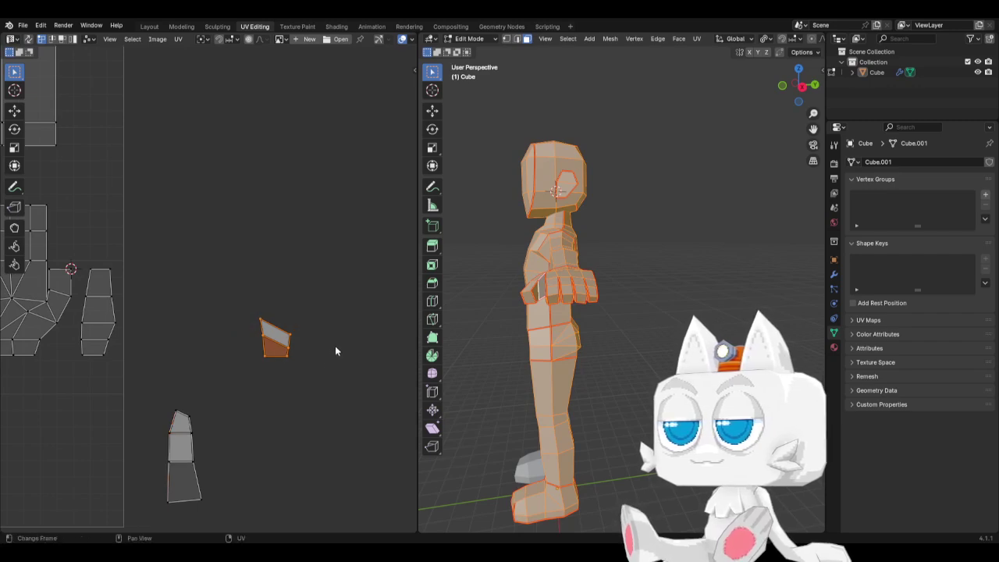
key("r")
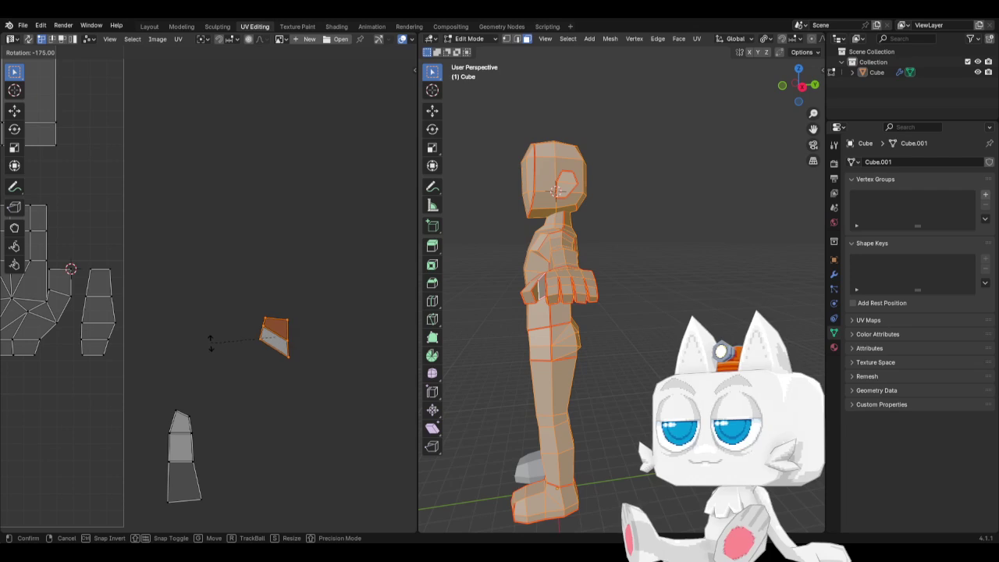
left_click(210, 353)
key("g")
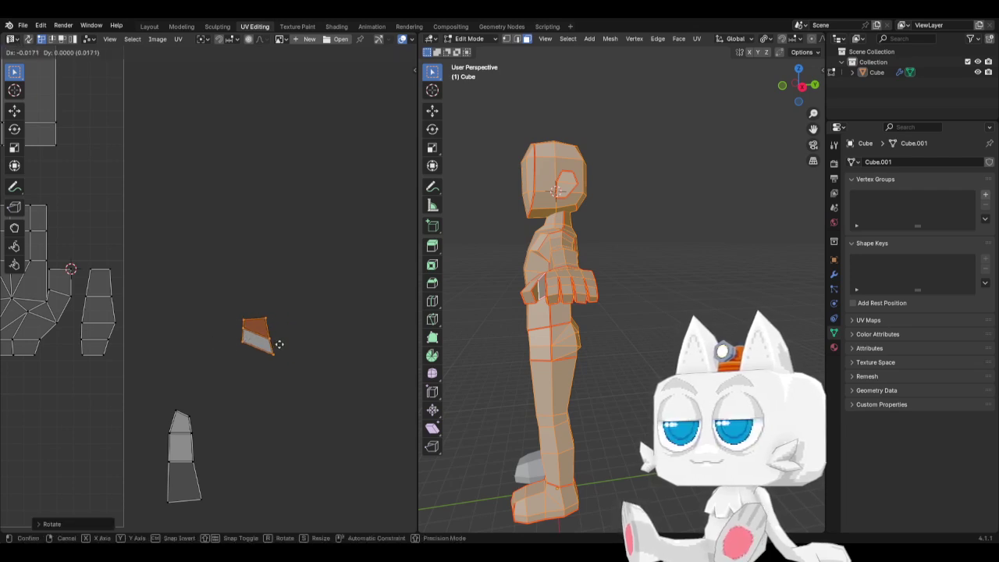
left_click(234, 336)
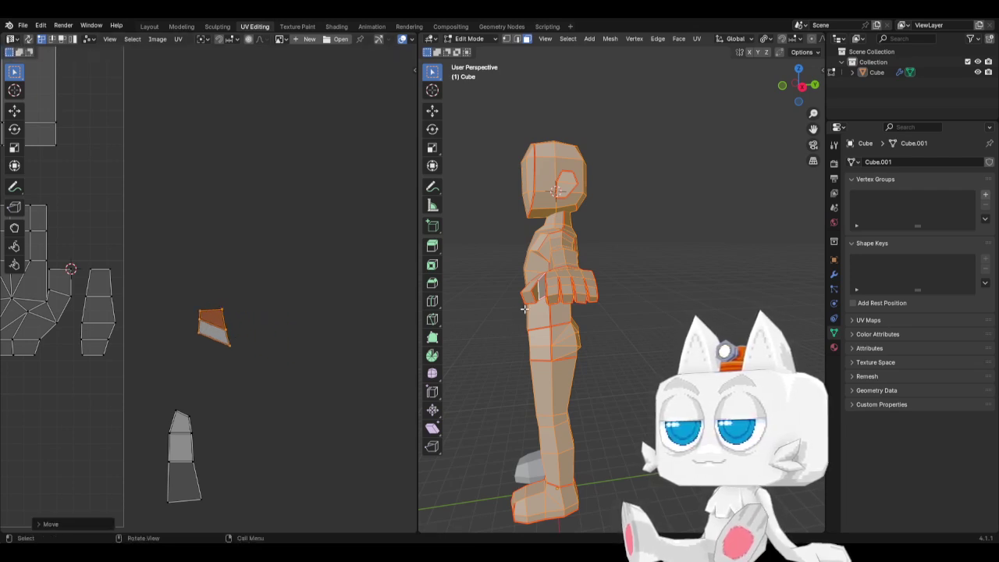
Move the small thumb island onto the upper part of the strip beside the hand and stretch it about 1.4 times along Y
middle_click_drag(525, 309, 658, 309)
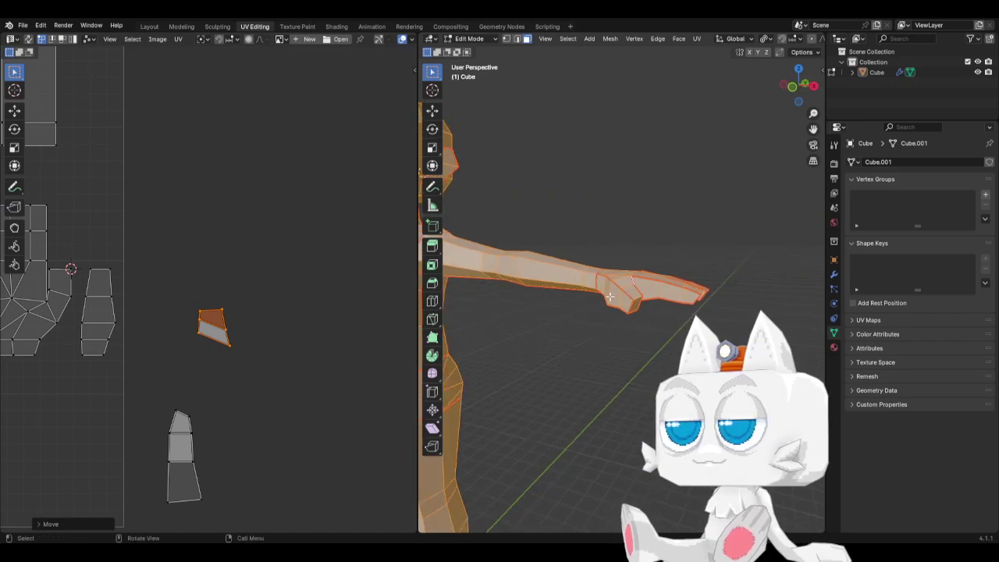
middle_click_drag(547, 320, 466, 329)
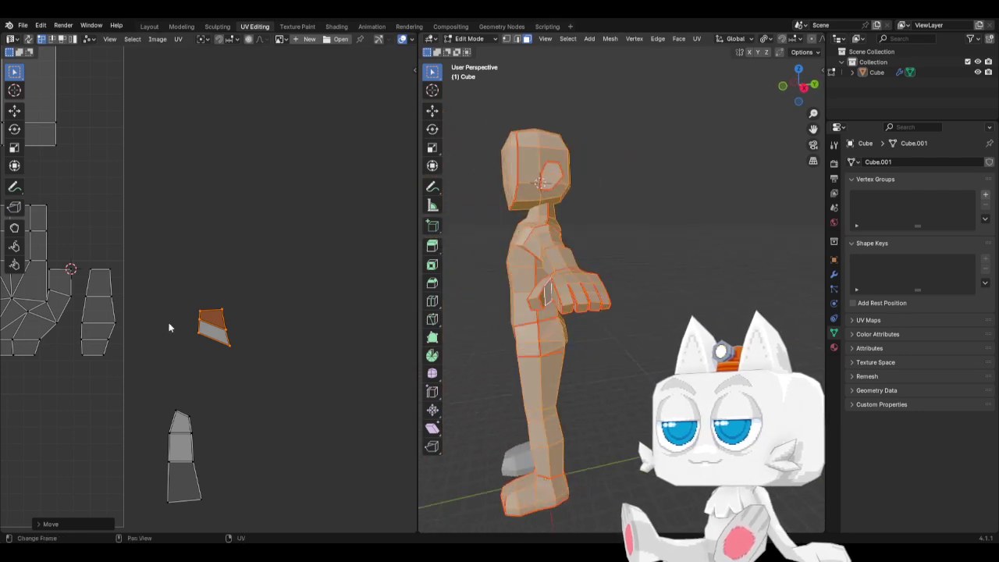
key("g")
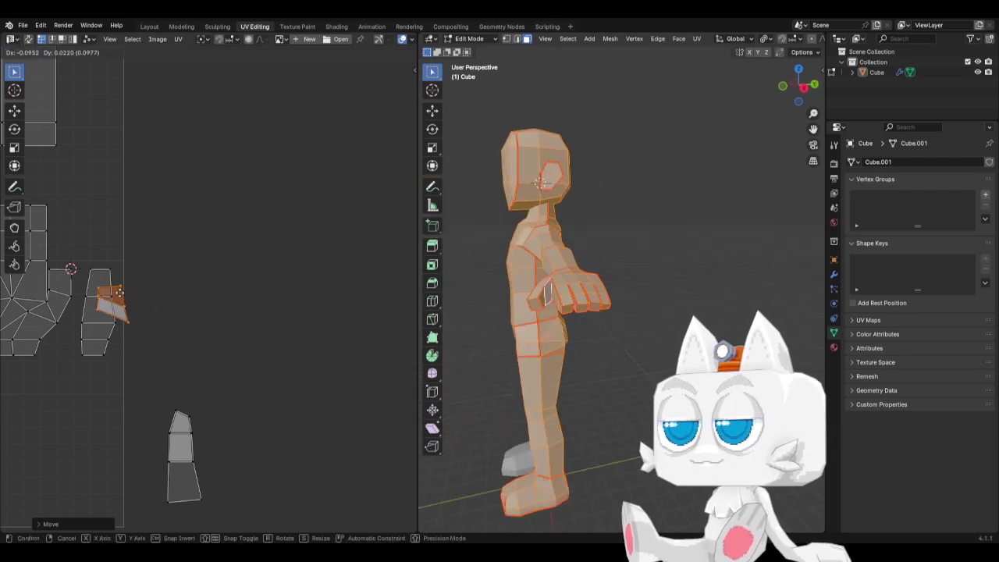
key("s")
key("y")
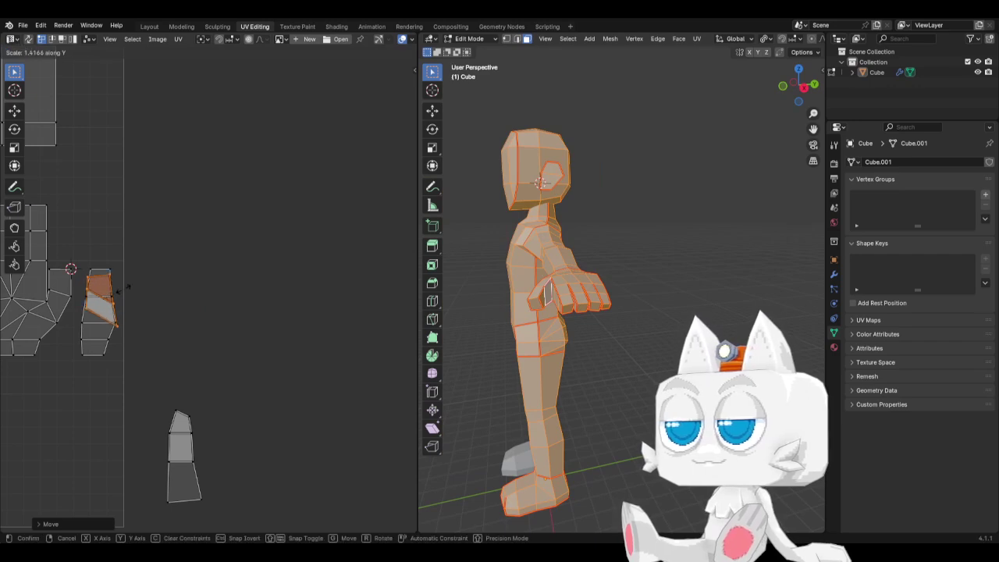
left_click(124, 288)
Fit the small island's outer-edge vertices to the right contour of the thumb strip underneath
left_click(121, 333)
key("g")
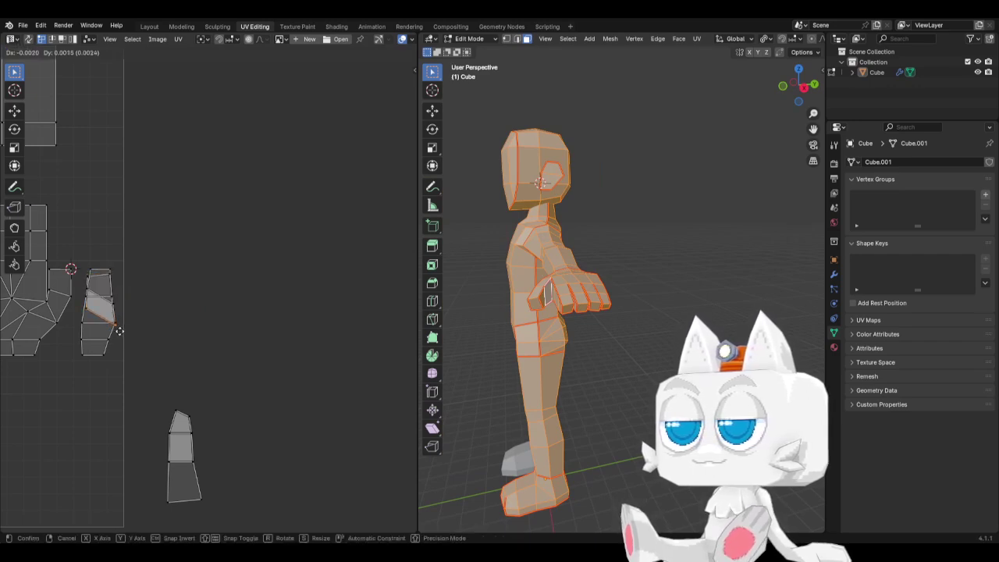
left_click(120, 315)
key("g")
left_click(116, 295)
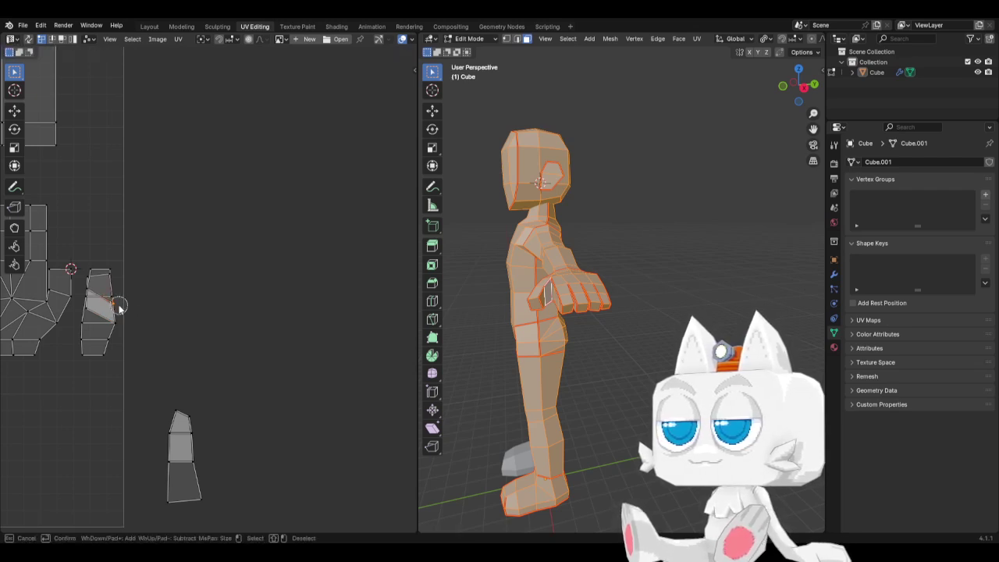
key("g")
left_click(116, 298)
Adjust the small island's upper left vertices to follow the left contour of the thumb strip underneath
key("a")
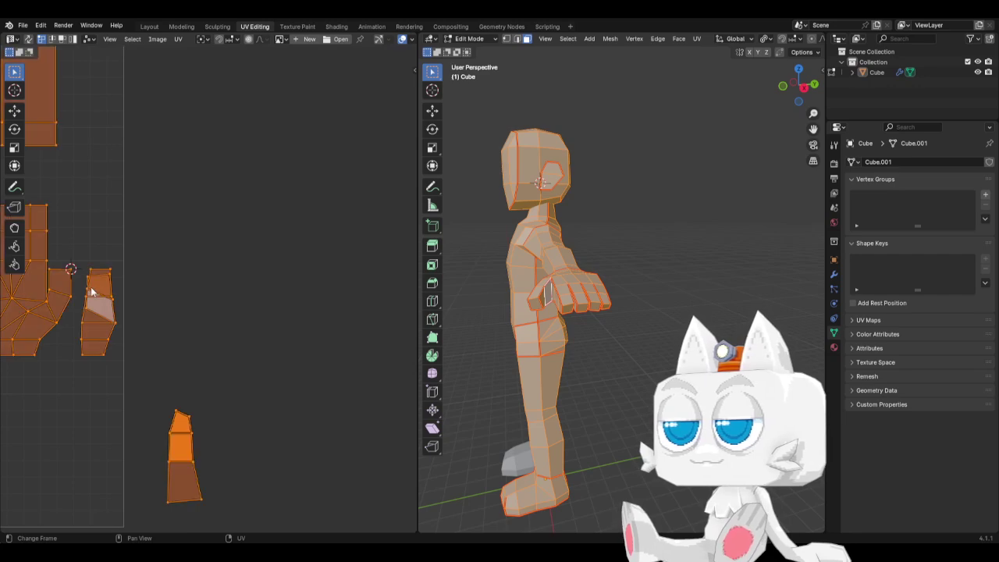
left_click(136, 274)
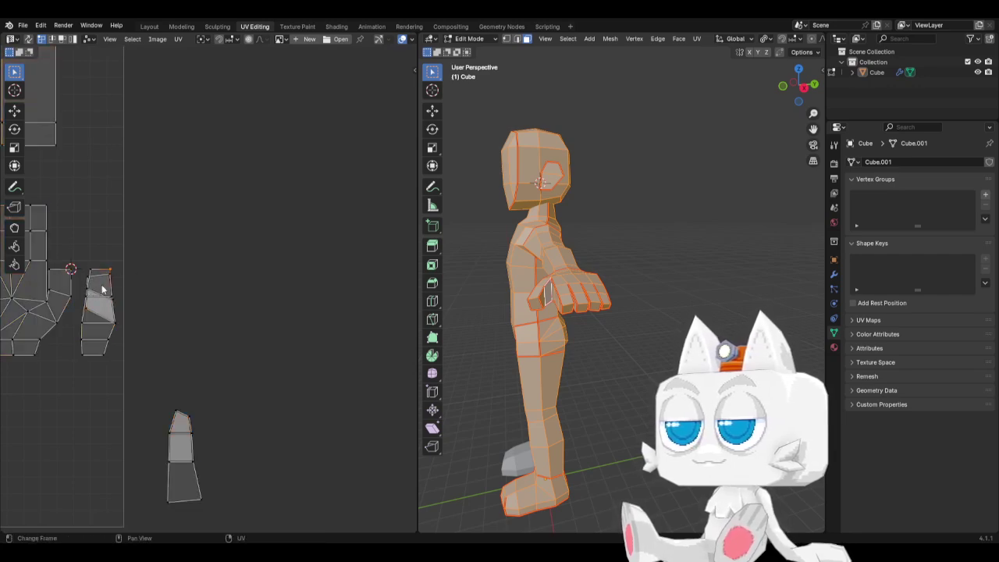
left_click(106, 287)
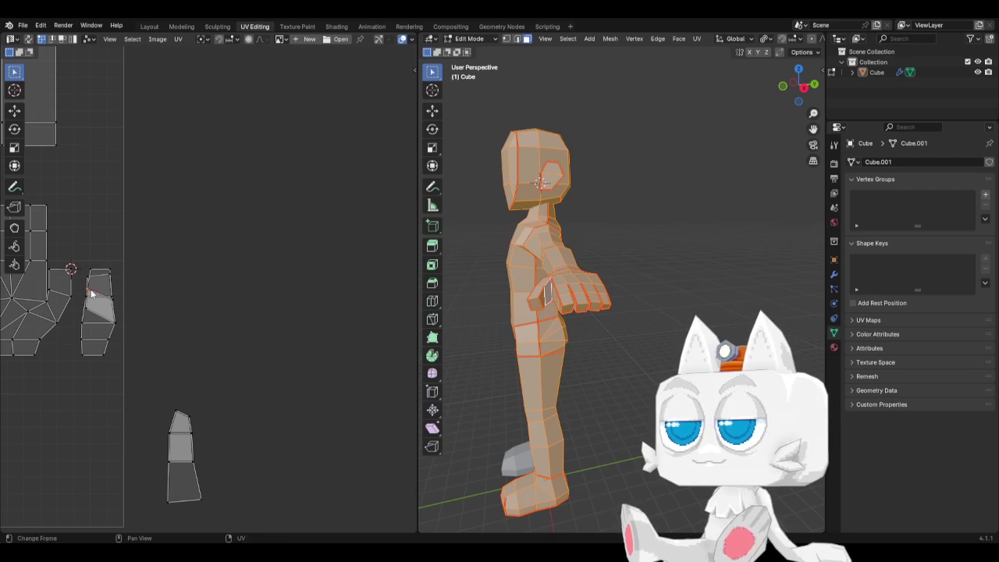
key("g")
left_click(89, 297)
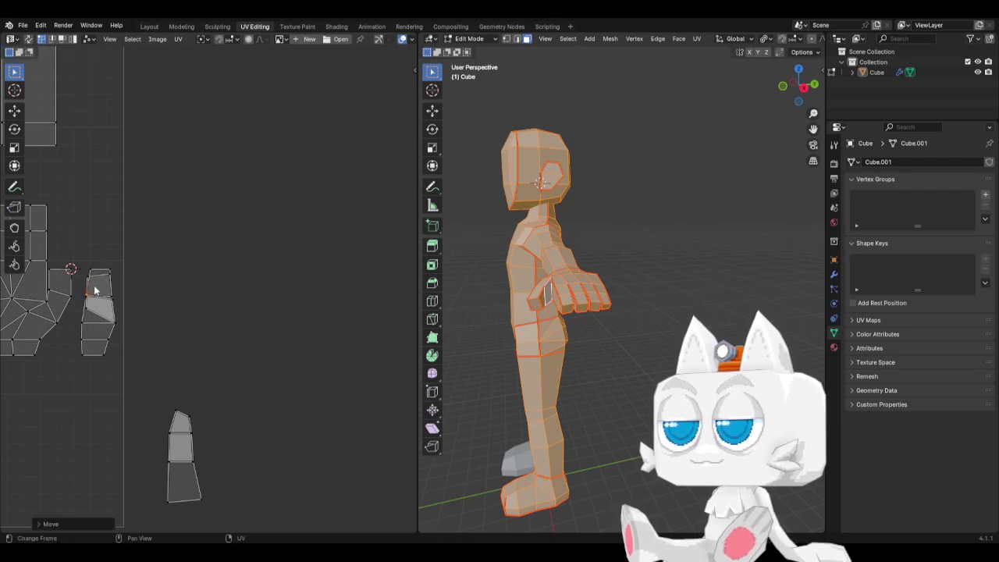
left_click(88, 275)
key("g")
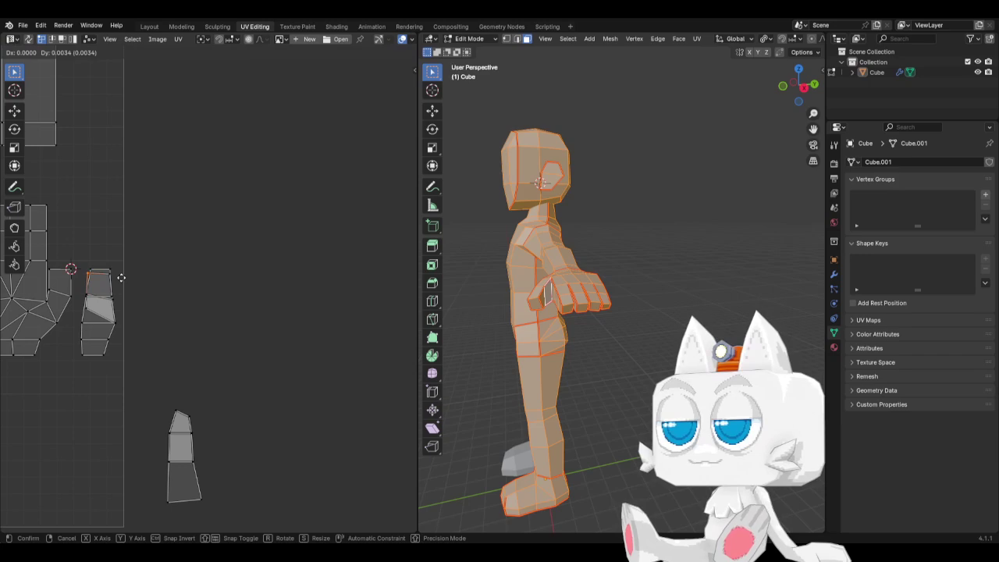
left_click(121, 278)
Nudge the stack's right joint vertex into place and pull the small island's lower left vertex down and outward onto the strip's edge
scroll(105, 332, "up", 3)
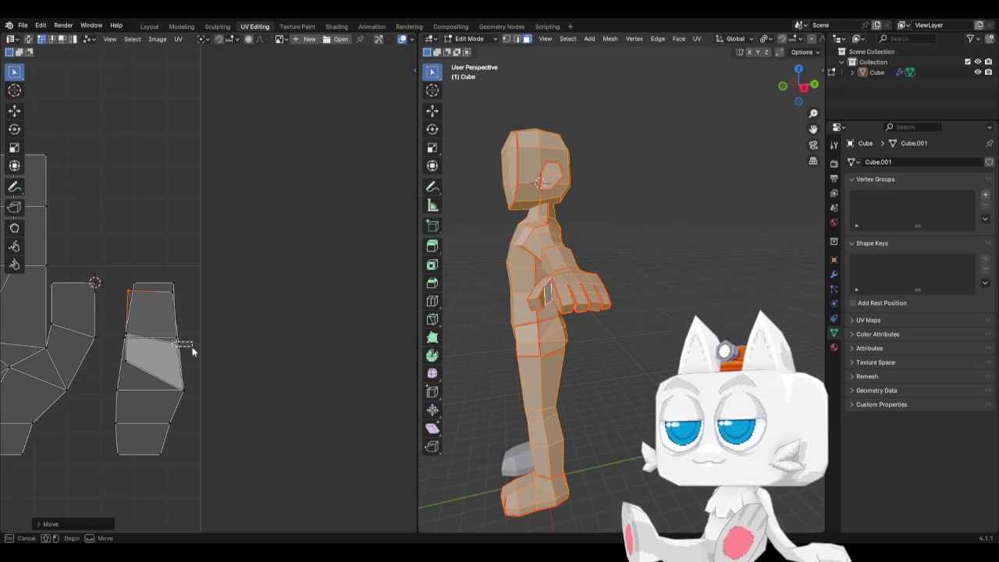
left_click(190, 345)
key("g")
left_click(188, 345)
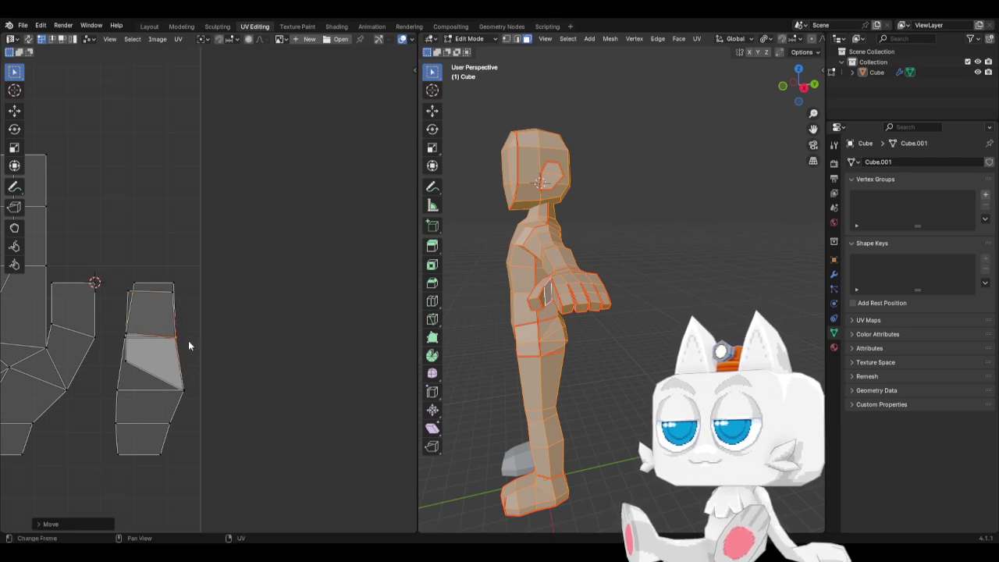
left_click(135, 363)
key("g")
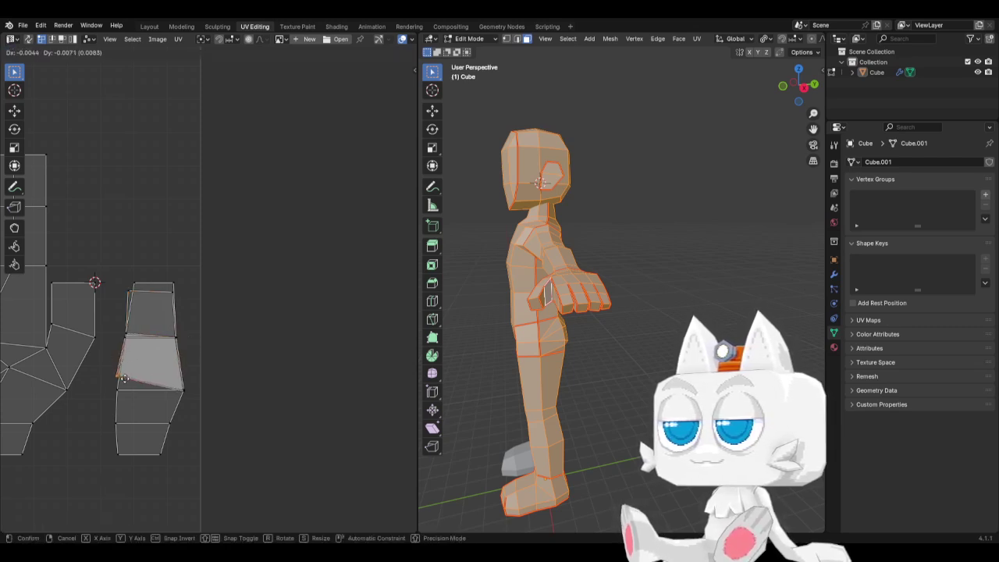
left_click(128, 369)
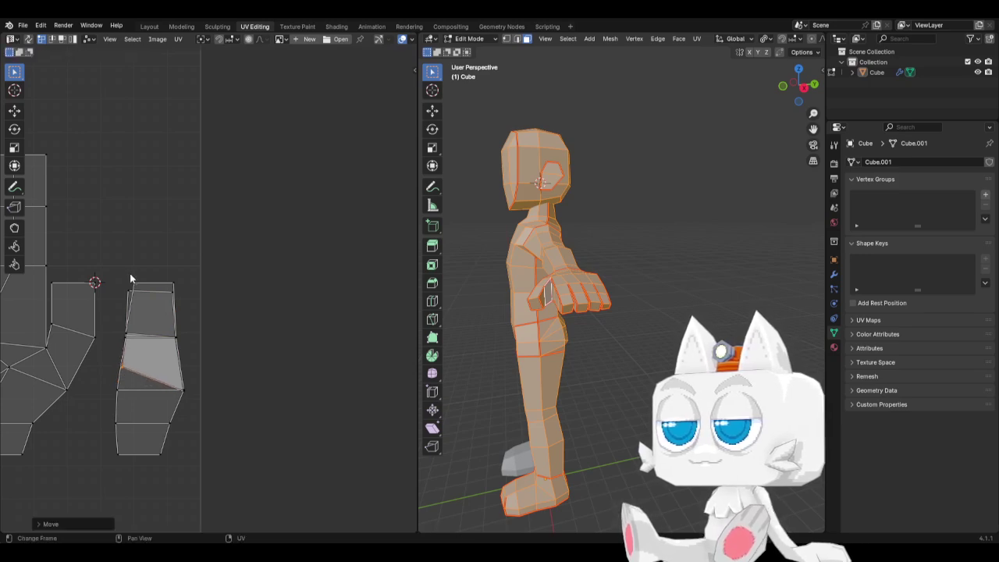
Snap the 2D cursor to the upper right corner of the hand island's thumb and set the pivot to 2D Cursor
key("ctrl+z")
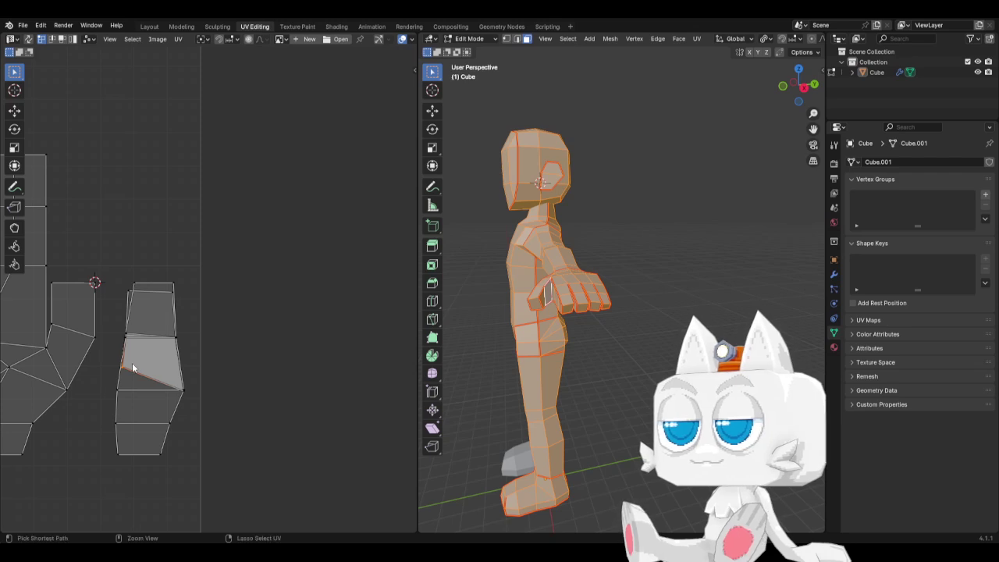
key("ctrl+z")
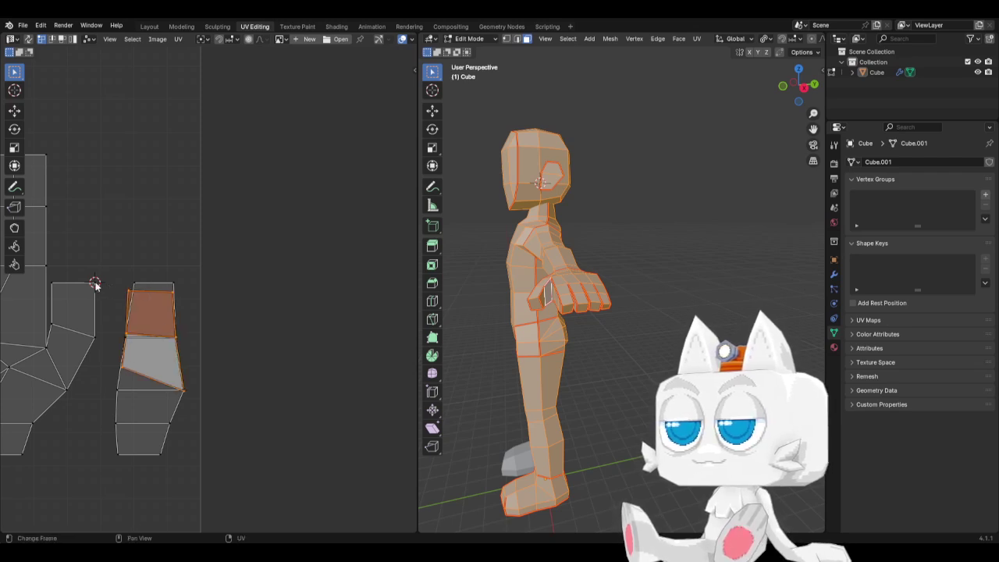
key("ctrl+z")
key("shift+s")
left_click(133, 341)
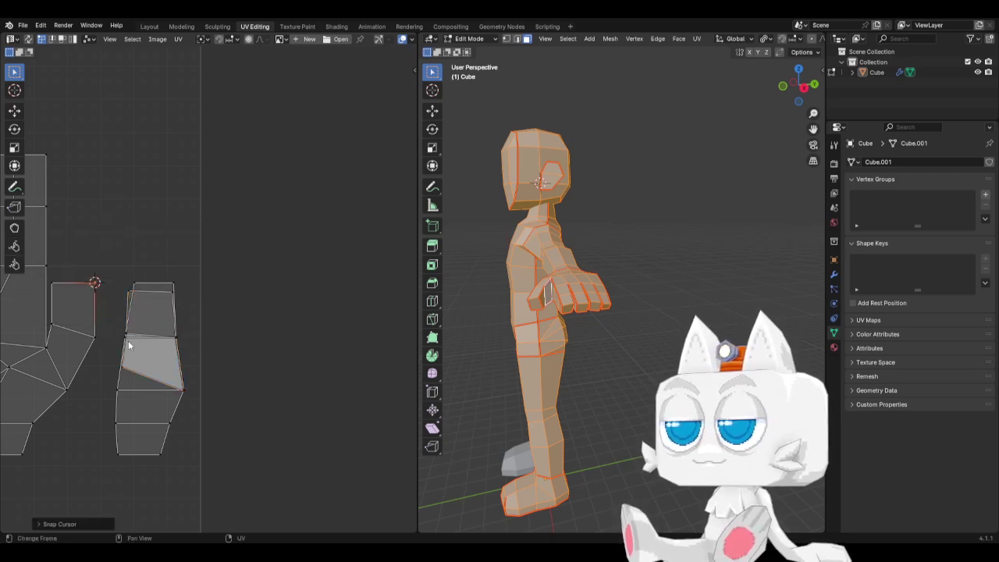
left_click(92, 39)
mouse_move(205, 41)
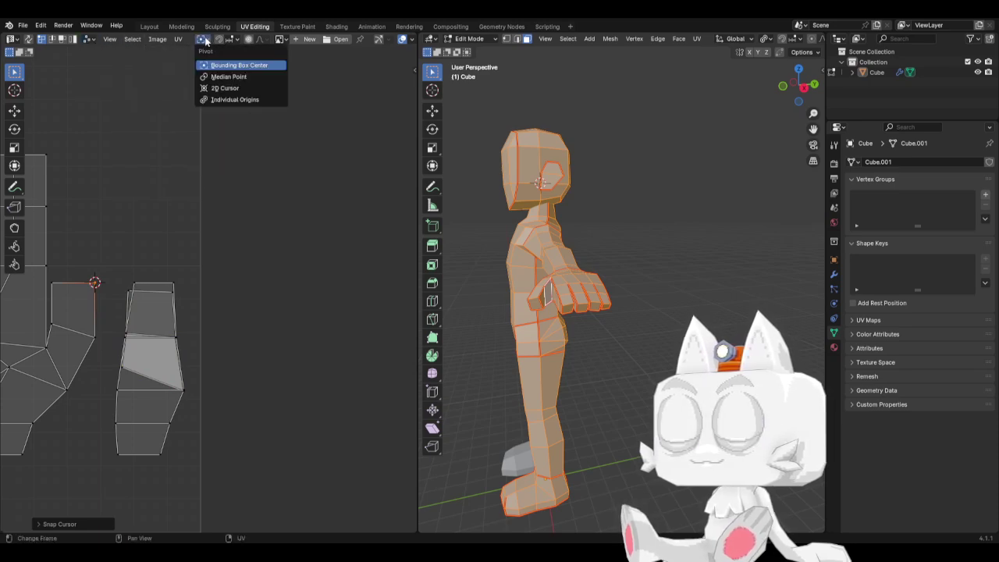
left_click(225, 87)
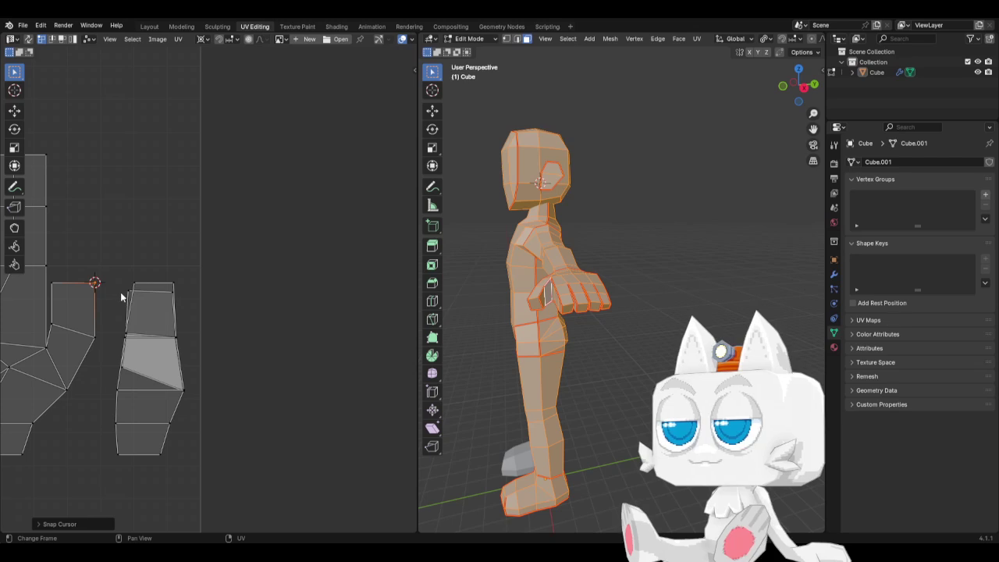
Align the thumb stack's top row with the 2D cursor using Y scale 0
left_click_drag(121, 288, 199, 314)
key("s")
key("y")
key("0")
key("Return")
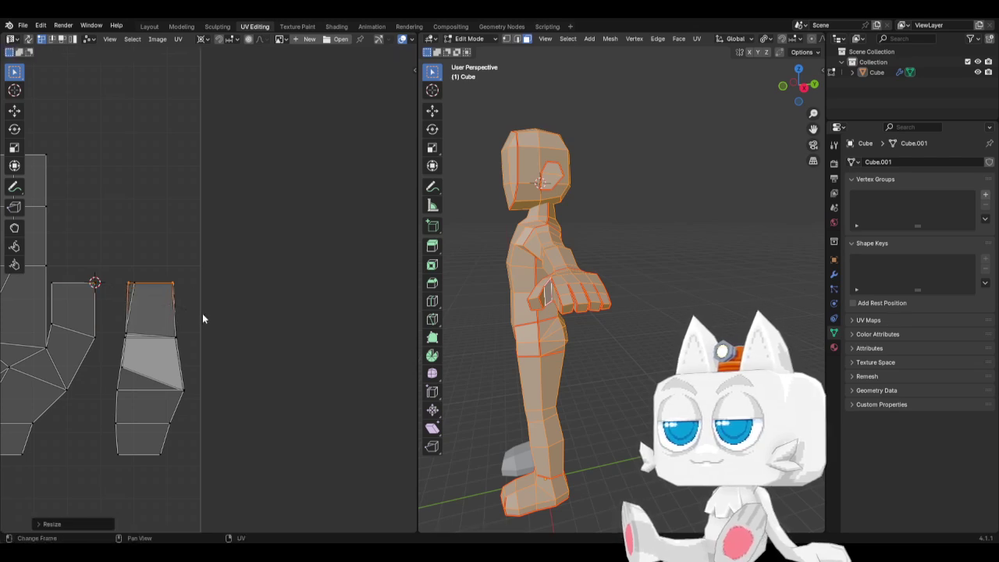
Snap the 2D cursor to the hand thumb's middle joint vertex and align the stack's matching row to it with Y scale 0
key("shift+s")
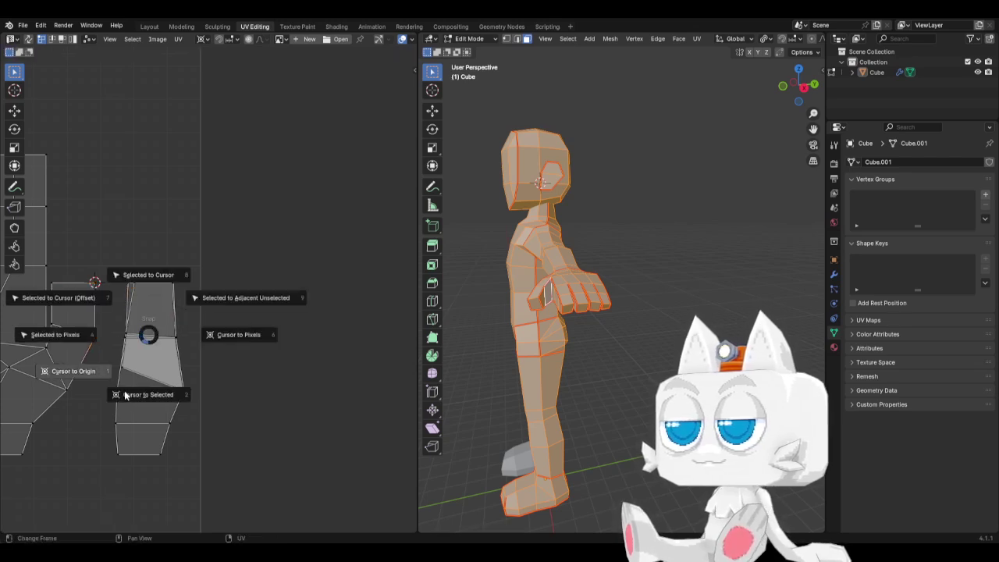
left_click(125, 396)
left_click_drag(120, 327, 206, 352)
key("s")
key("y")
key("0")
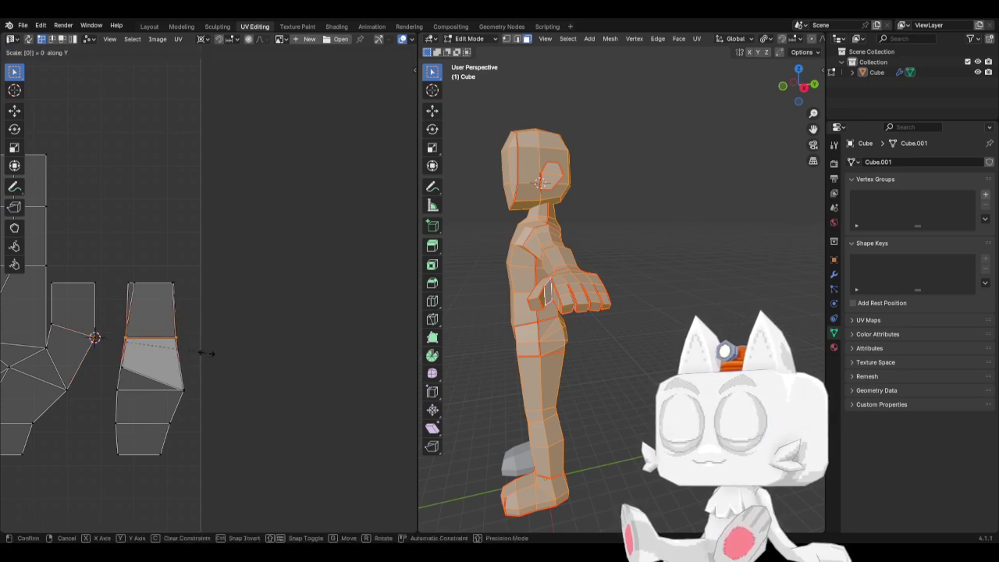
key("Return")
Snap the 2D cursor to the vertex at the thumb's base and align the stack's lower joint row to it with Y scale 0
left_click(198, 386)
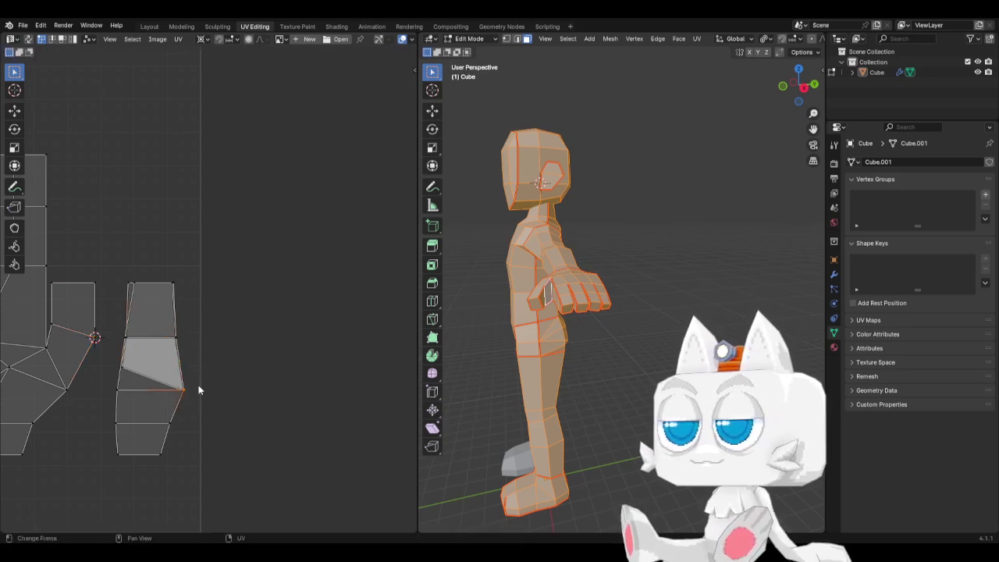
left_click(69, 385)
key("shift+s")
left_click(142, 449)
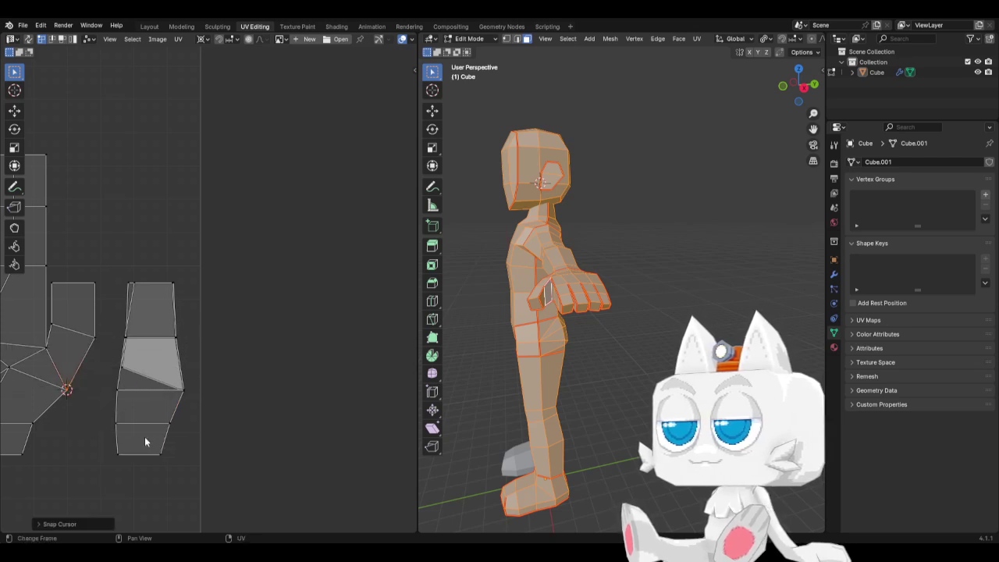
left_click_drag(103, 382, 212, 404)
key("s")
key("y")
key("0")
key("Return")
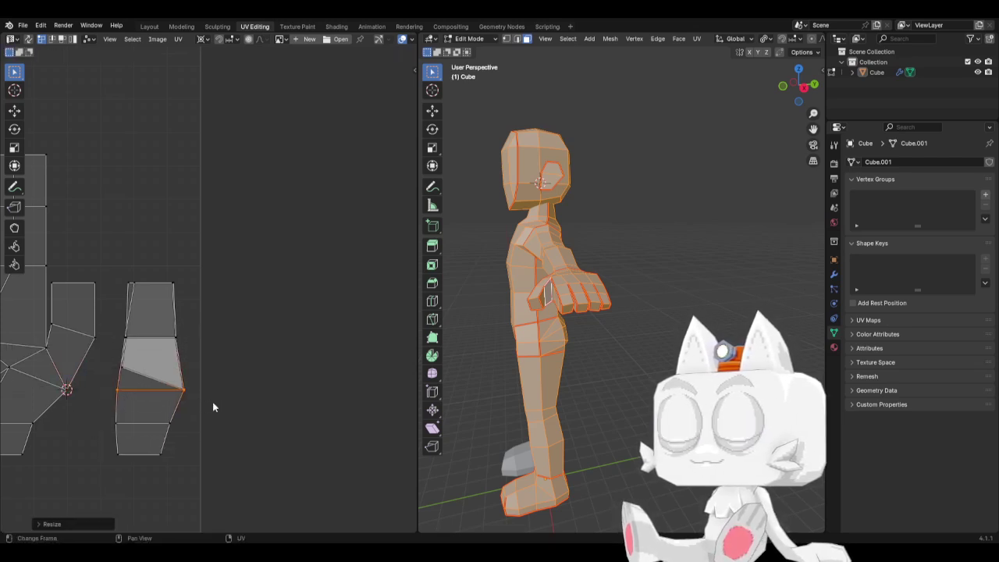
Set the pivot to Median Point and merge the thumb stack's overlapping top-left and top-right corner vertices by scaling each group to 0
left_click(131, 284)
left_click(202, 39)
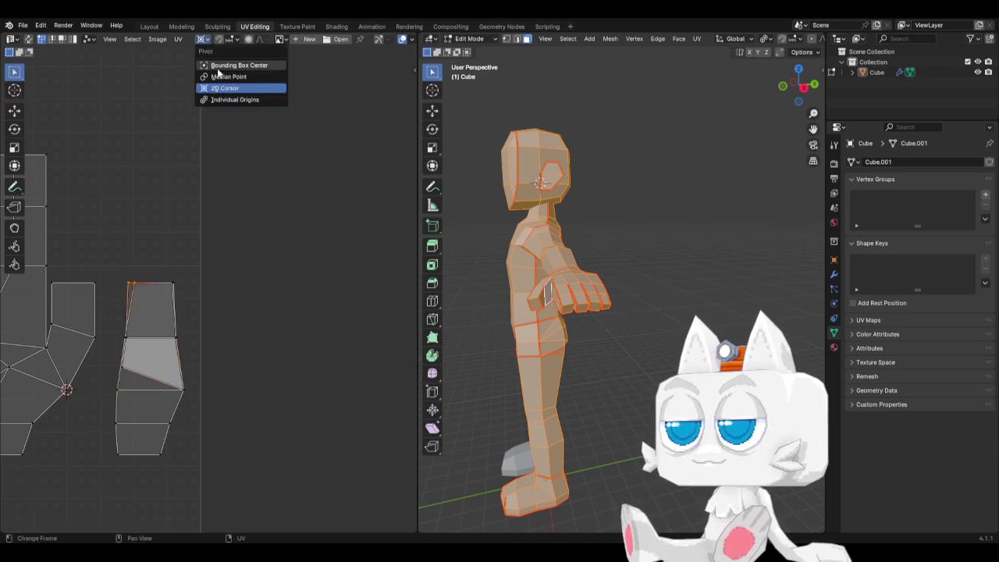
left_click(223, 86)
key("s")
left_click(166, 253)
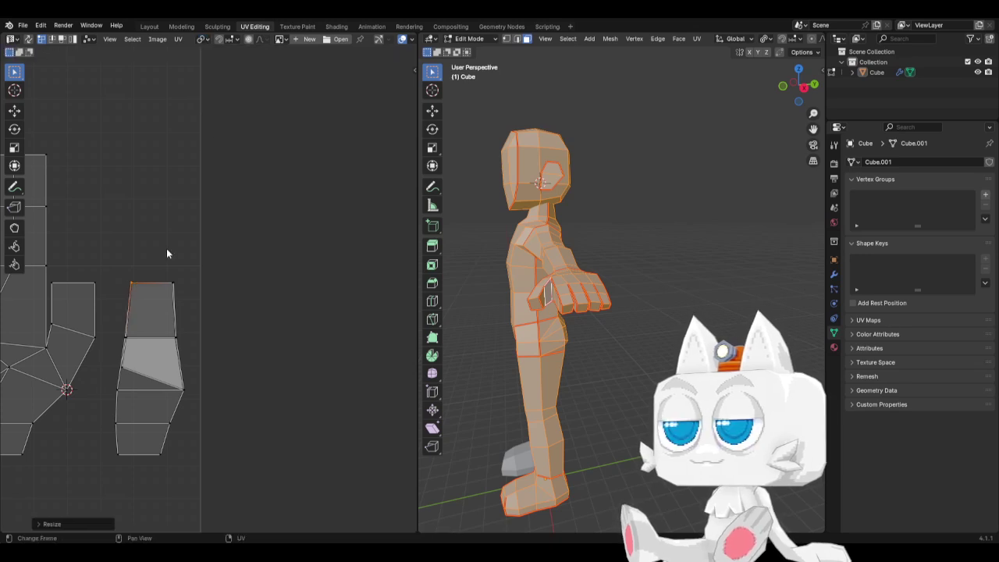
left_click(164, 281)
key("s")
left_click(185, 295)
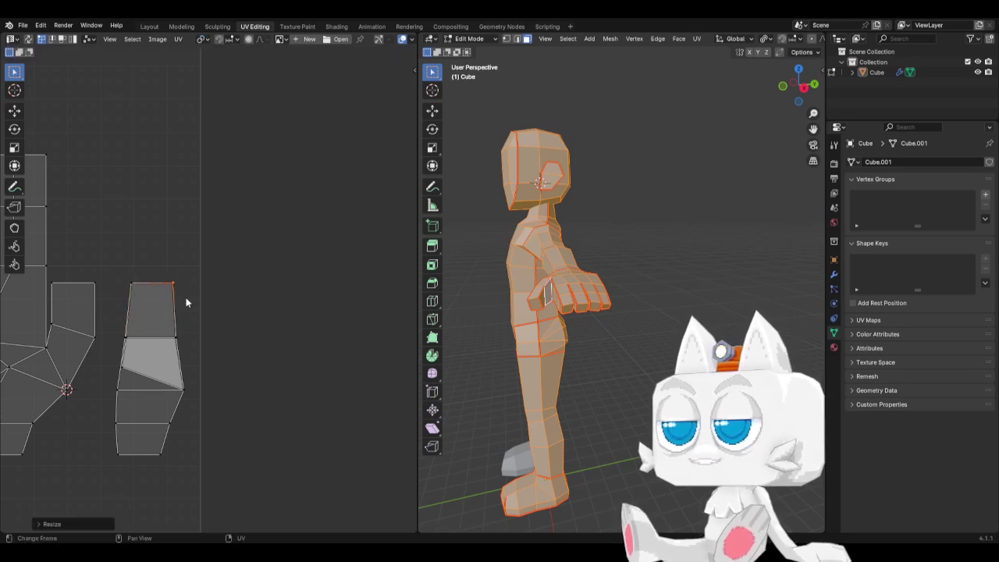
Merge the overlapping vertices at both ends of the thumb stack's middle joint row by scaling each group to 0
left_click_drag(118, 326, 201, 360)
key("s")
left_click(134, 345)
key("s")
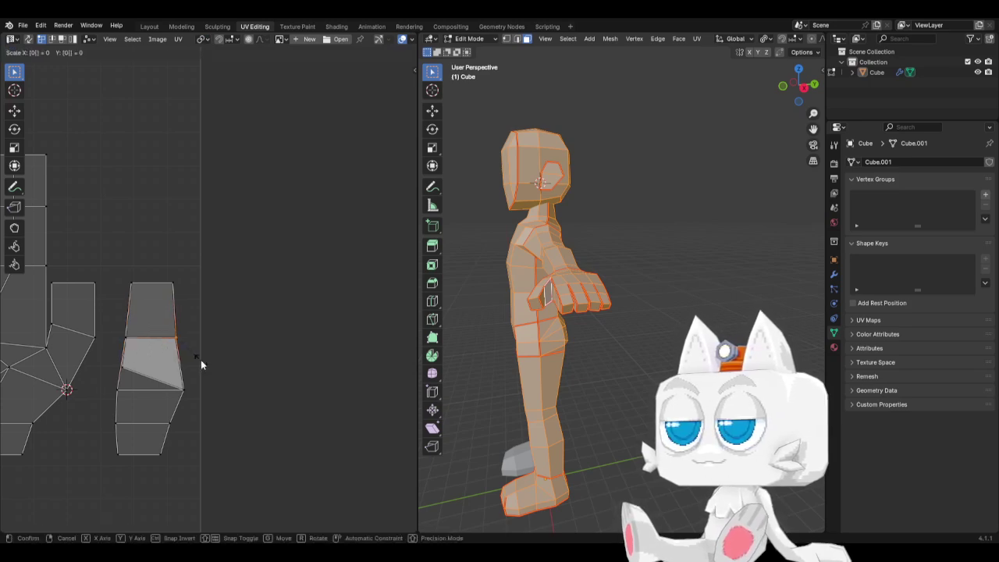
left_click(201, 360)
Adjust the vertex above the thumb stack's lower joint row along X and try scaling the row's right corner vertices together
left_click(127, 361)
key("g")
key("x")
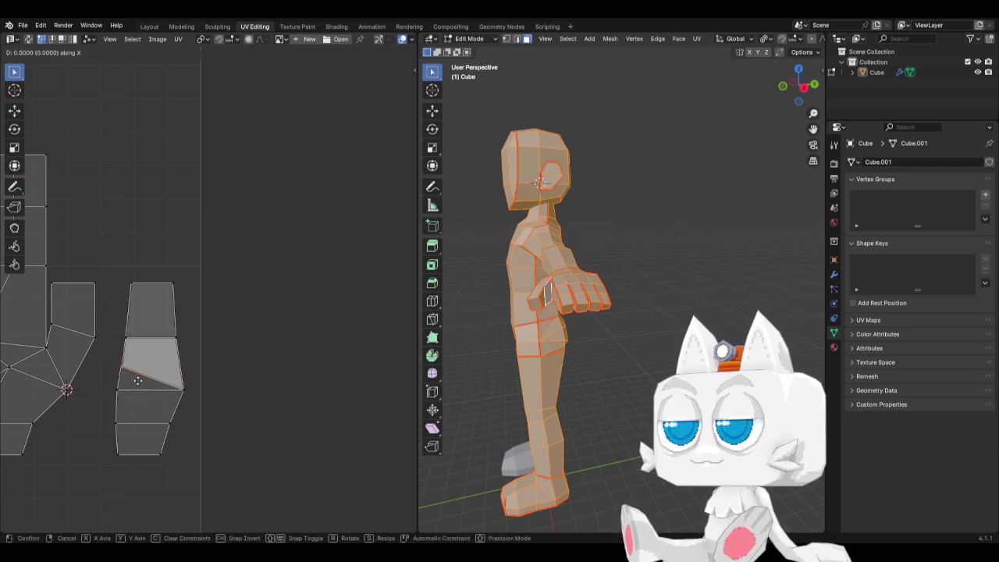
left_click(152, 387)
left_click(181, 386)
key("s")
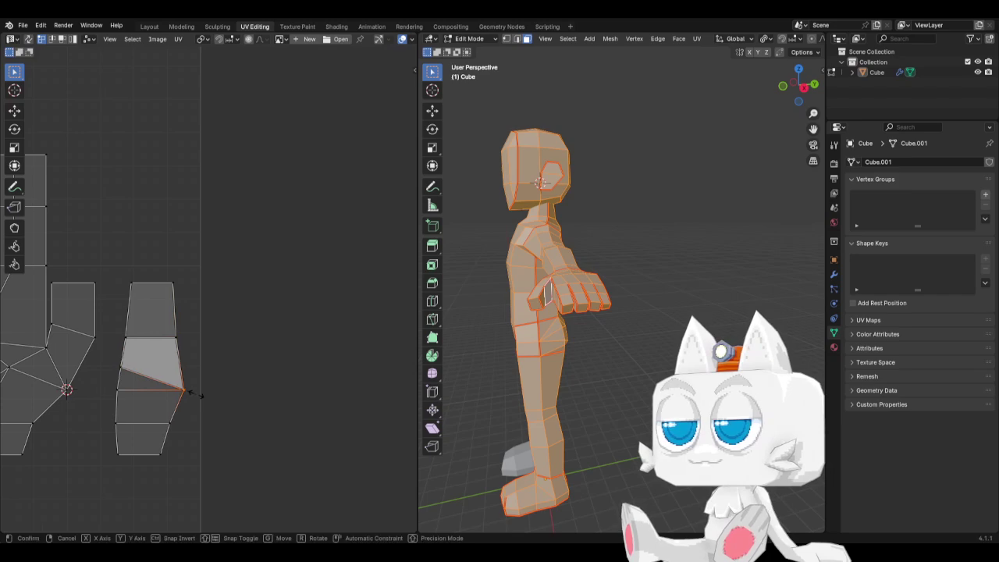
left_click(196, 394)
key("ctrl+z")
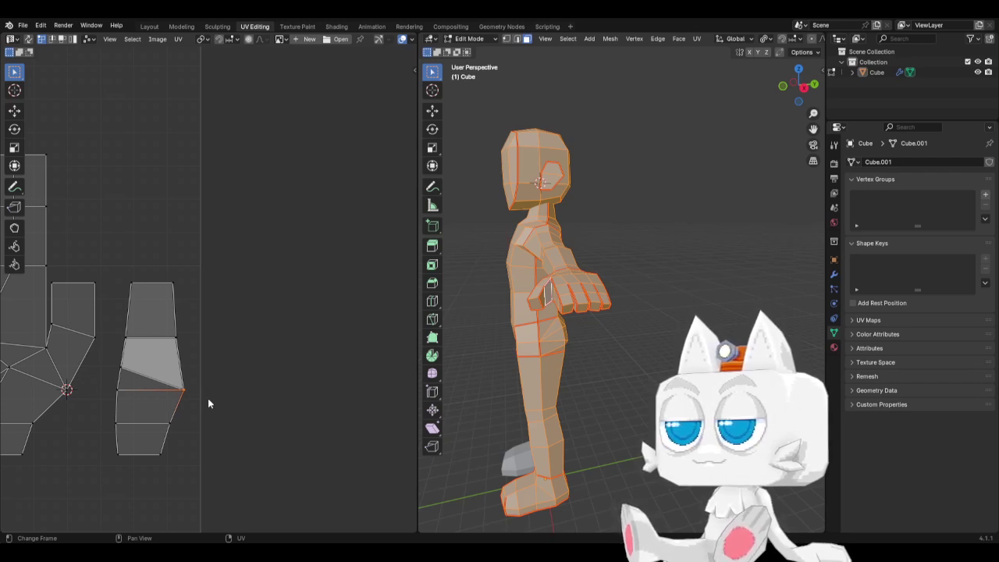
Bring the loose finger strip stack up beside the hand islands, rotate it upright, and place it just outside the UV tile
scroll(208, 404, "down", 6)
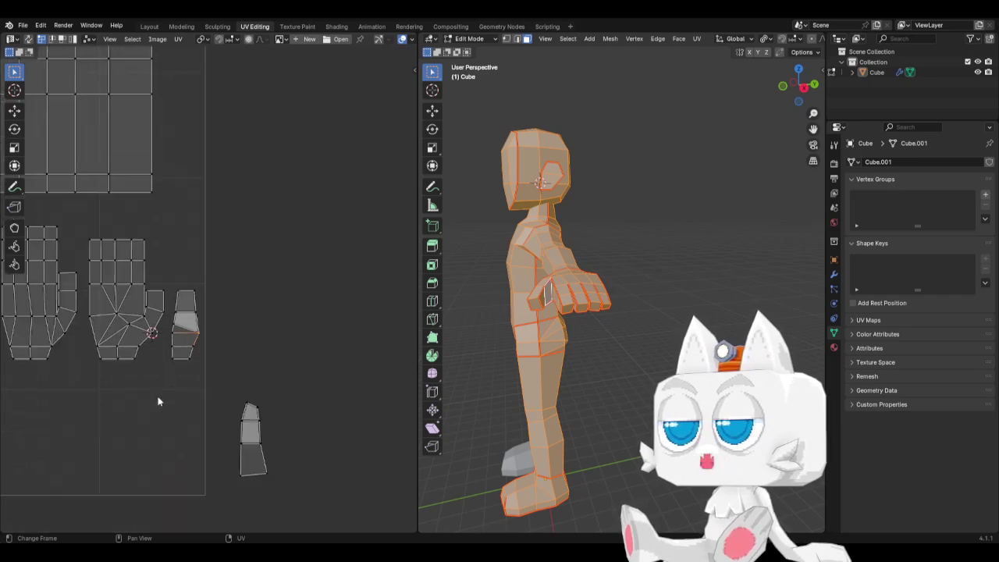
left_click_drag(213, 374, 265, 466)
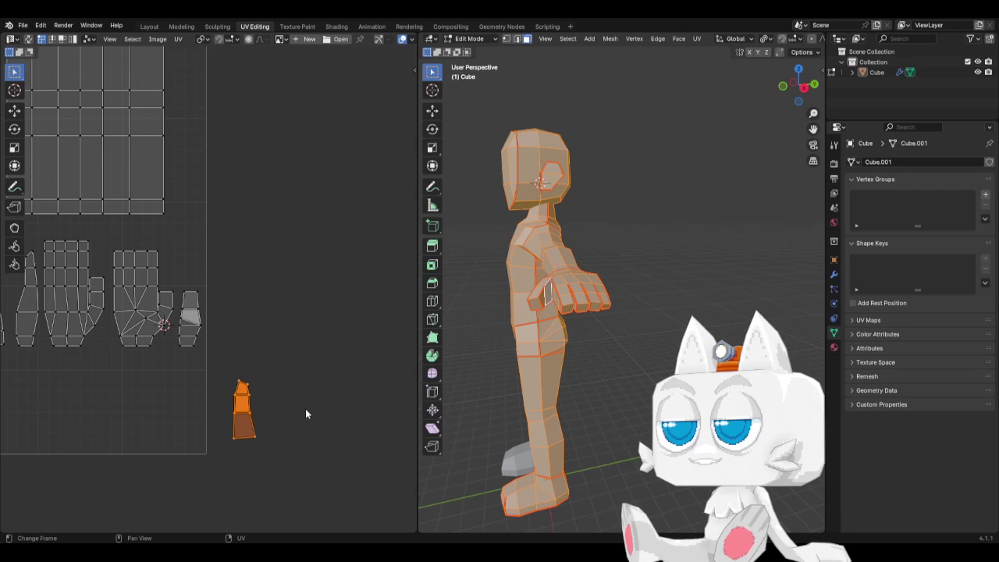
key("g")
left_click(247, 258)
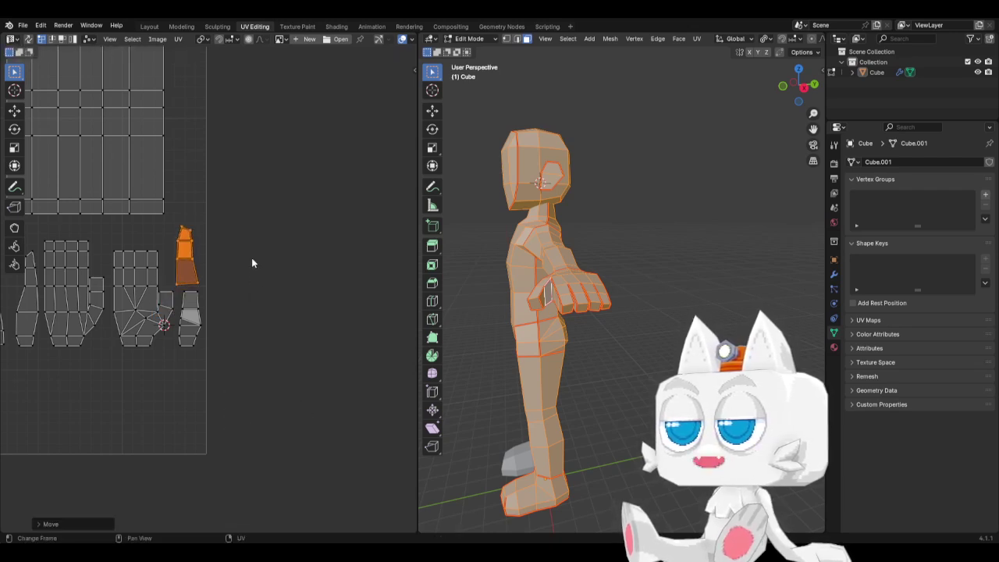
key("r")
left_click(268, 273)
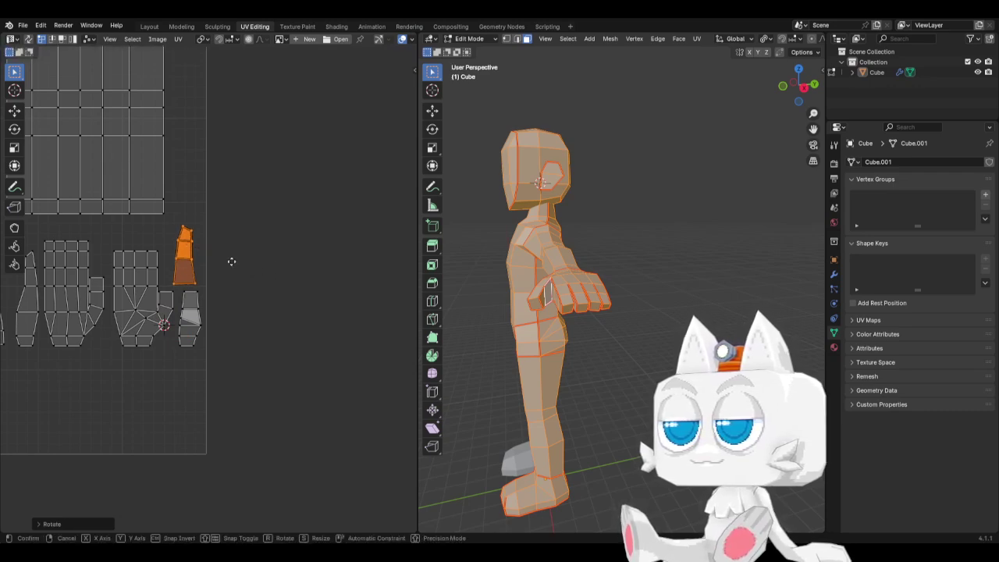
key("g")
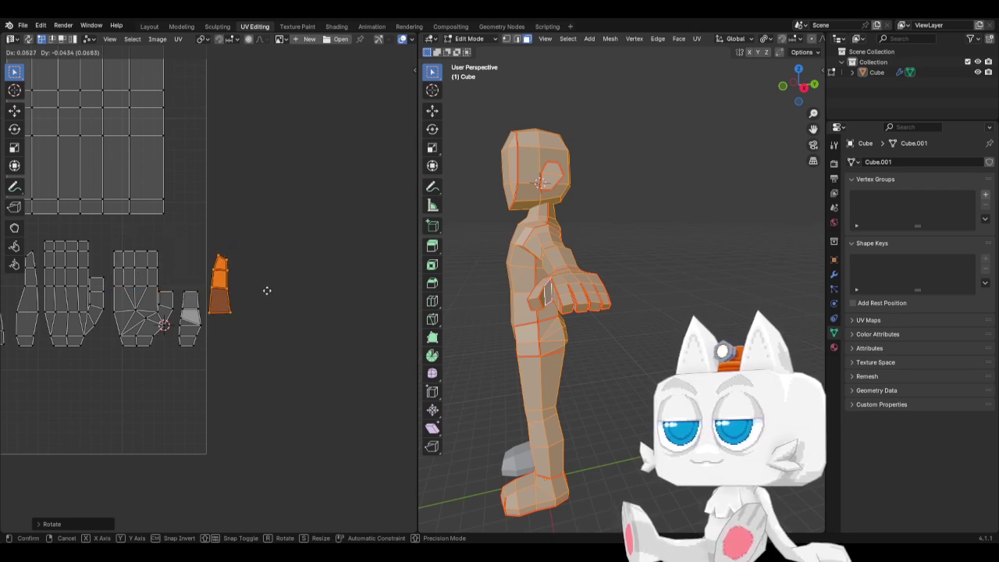
left_click(314, 312)
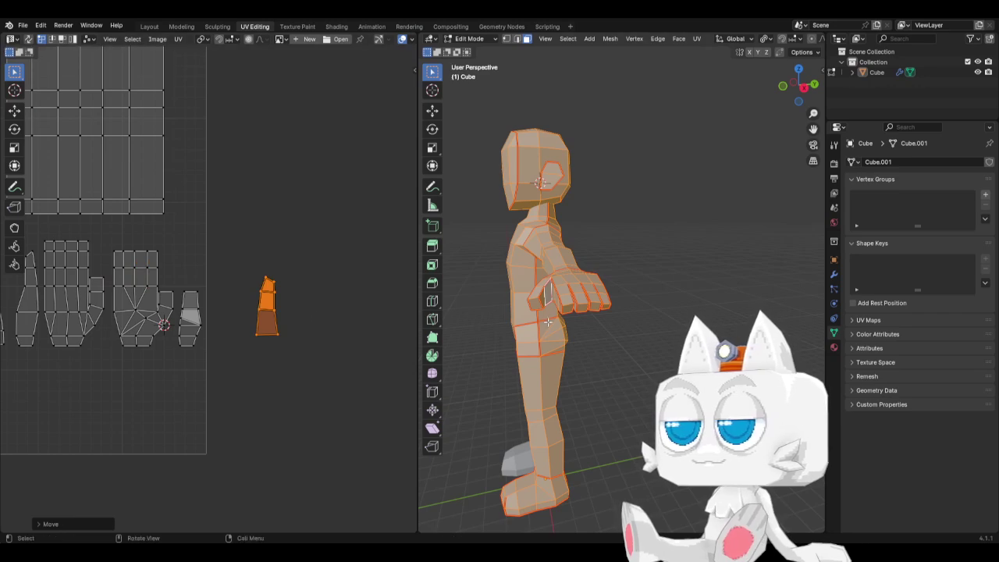
Examine which UV faces belong to the side of the palm and little finger, then reselect the whole mesh
middle_click_drag(550, 321, 446, 327)
left_click(570, 278)
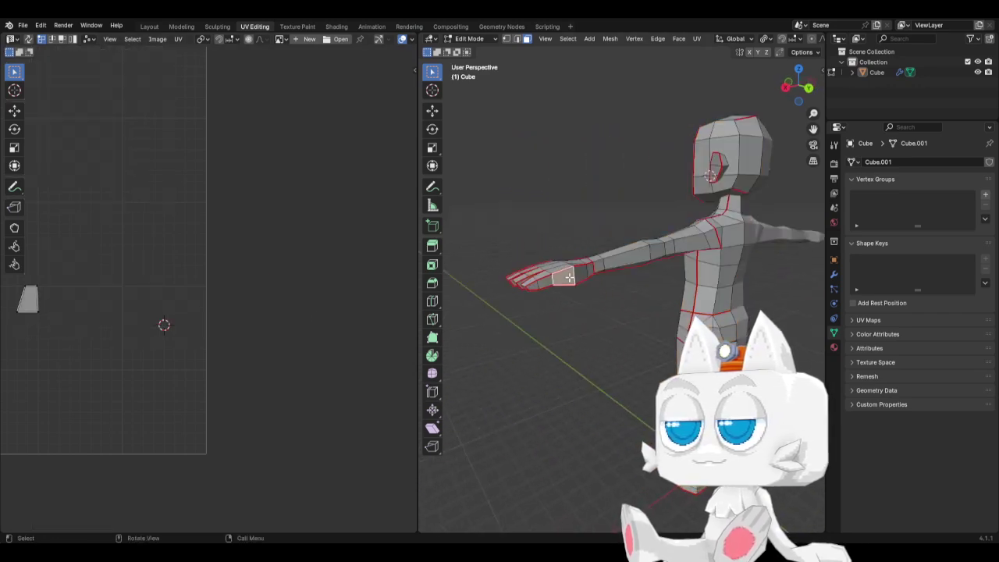
left_click(579, 273, "shift")
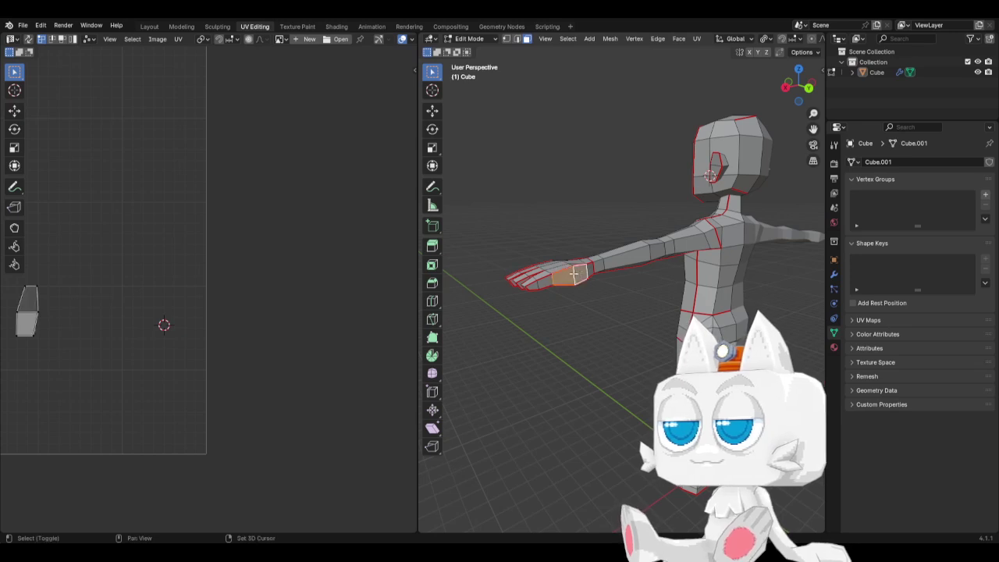
left_click(535, 287, "shift")
left_click(540, 283, "shift")
key("a")
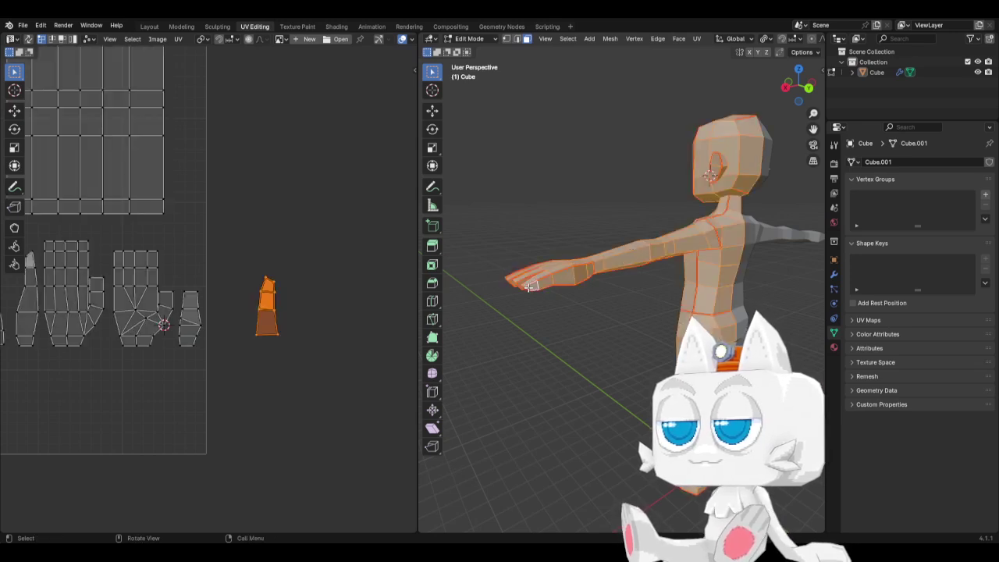
Mirror the finger strip stack horizontally with X scale -1 and move it over the finger section of the hand's side strip
key("s")
key("Escape")
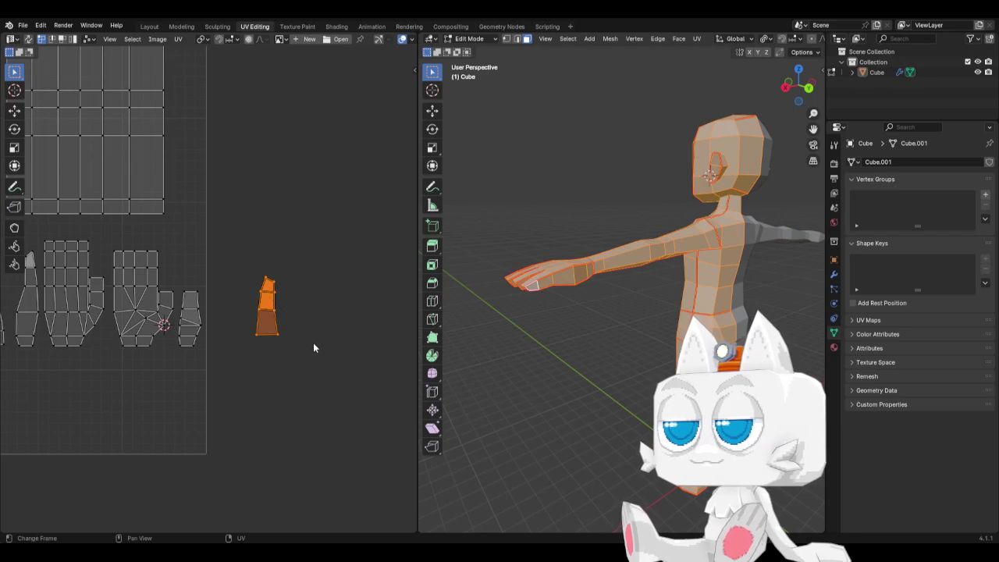
key("s")
key("x")
key("minus")
key("1")
key("Return")
scroll(313, 343, "up", 2)
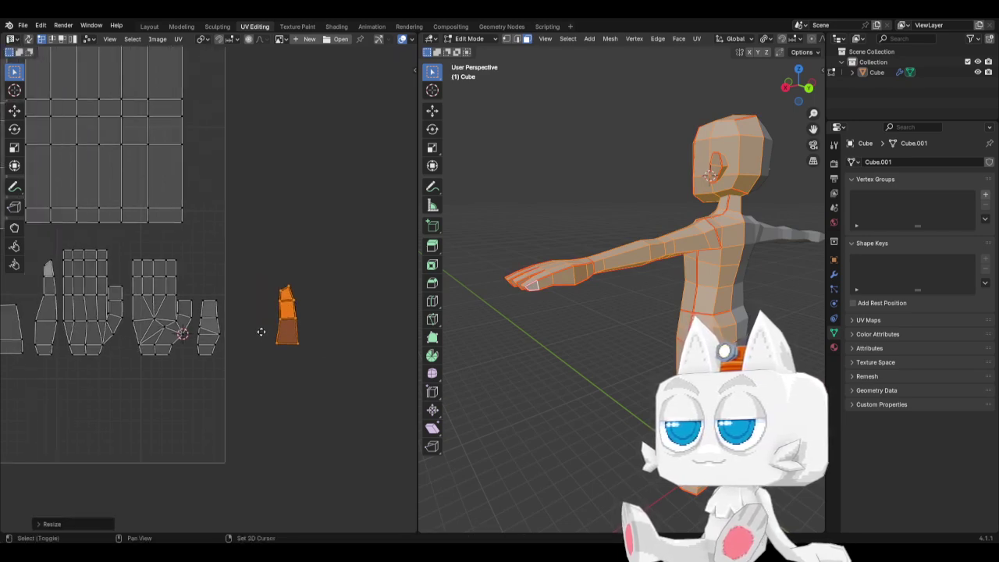
key("g")
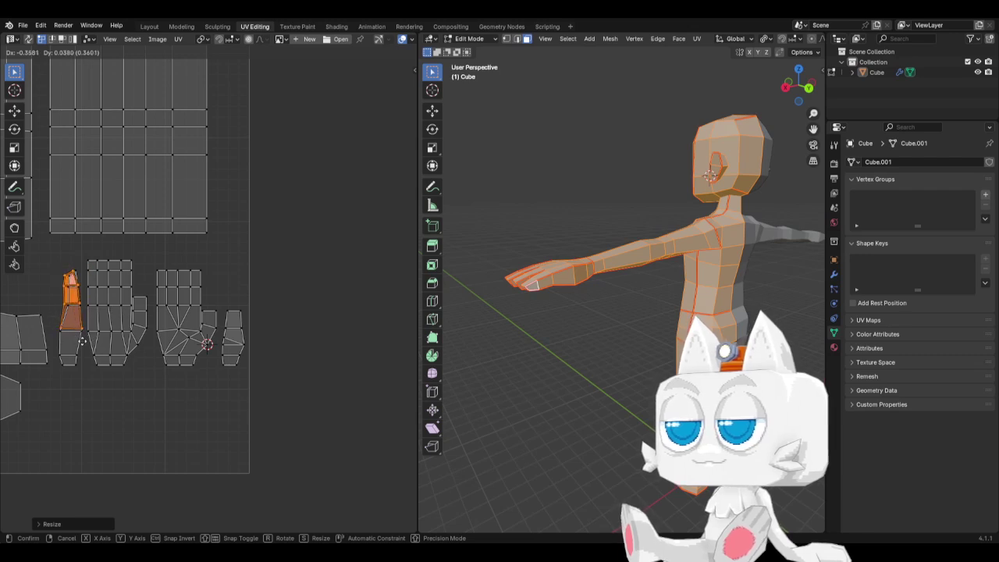
left_click(83, 346)
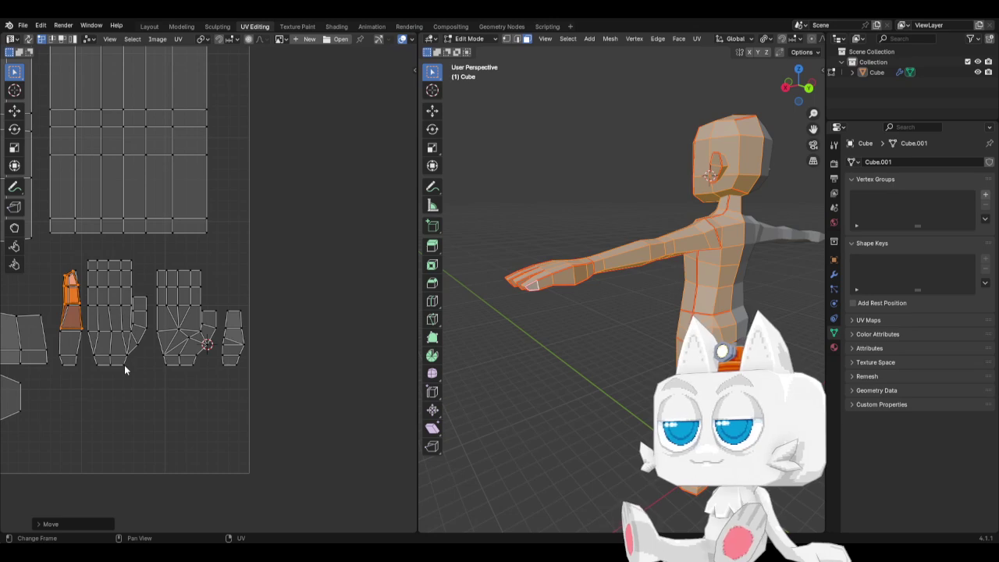
Fine-tune the finger strip stack's position so its joint rows and base sit over the hand's side strip
middle_click_drag(124, 364, 277, 376)
scroll(277, 375, "up", 4)
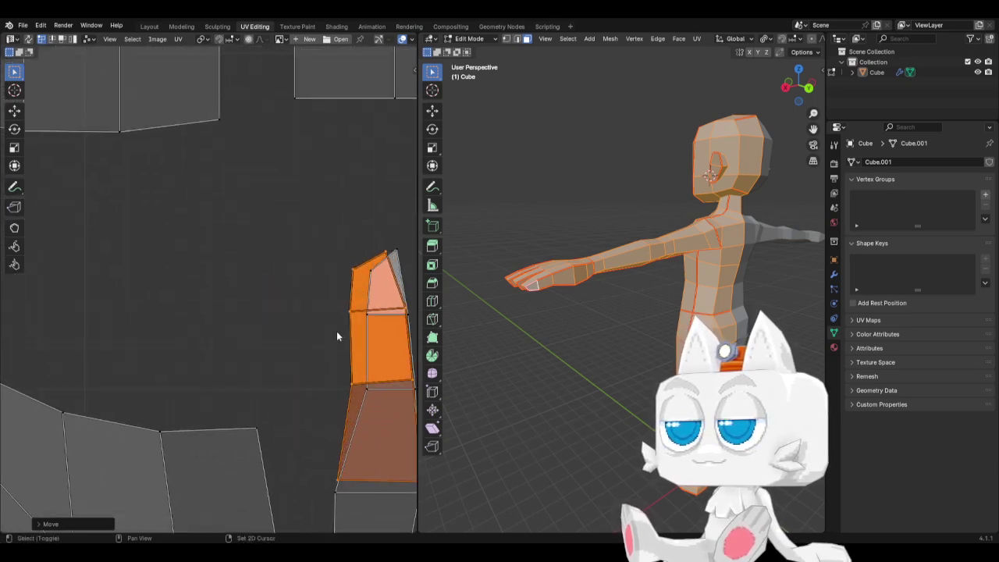
middle_click_drag(337, 335, 233, 304)
key("g")
left_click(292, 335)
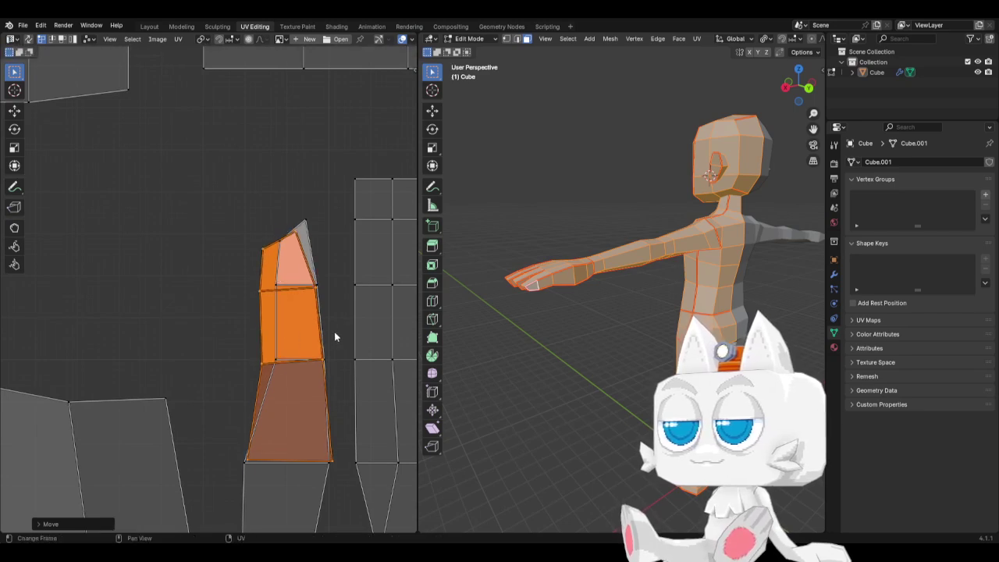
key("g")
left_click(344, 331)
key("g")
left_click(338, 333)
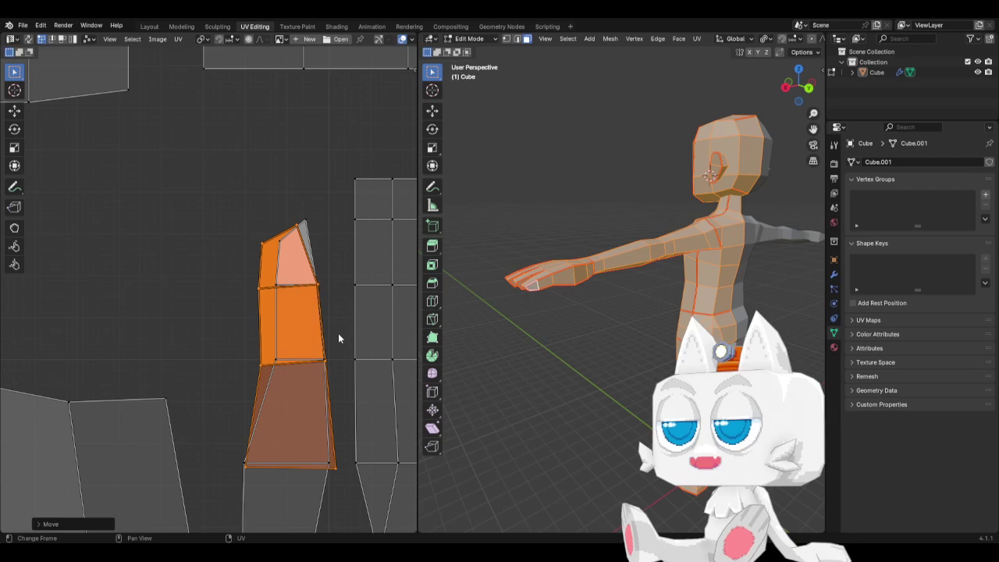
Snap the 2D cursor to the neighbouring hand's lower finger joint and align the strips' matching row using the 2D Cursor pivot and Y scale 0
left_click(359, 366)
key("shift+s")
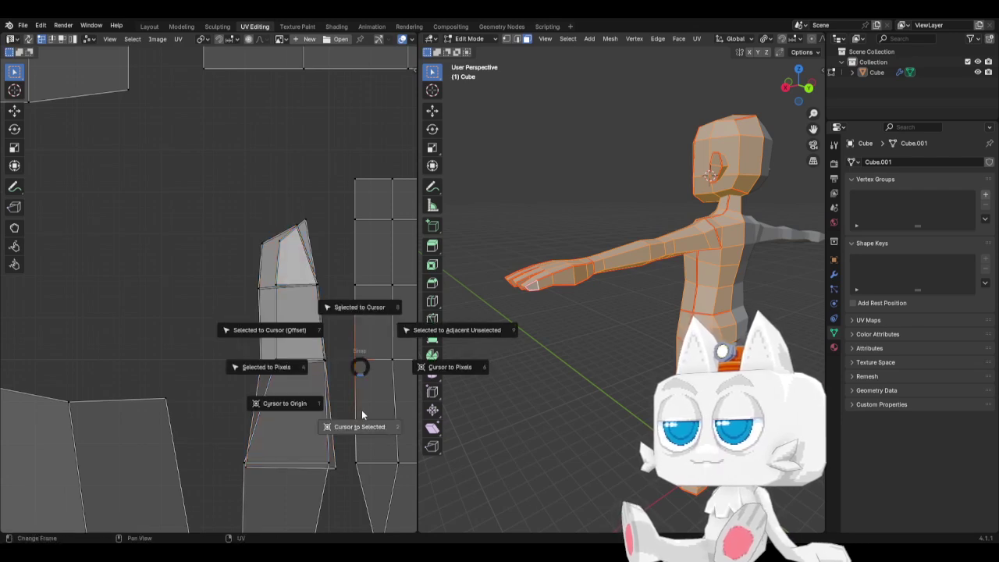
left_click(361, 414)
left_click_drag(242, 356, 336, 377)
left_click(205, 39)
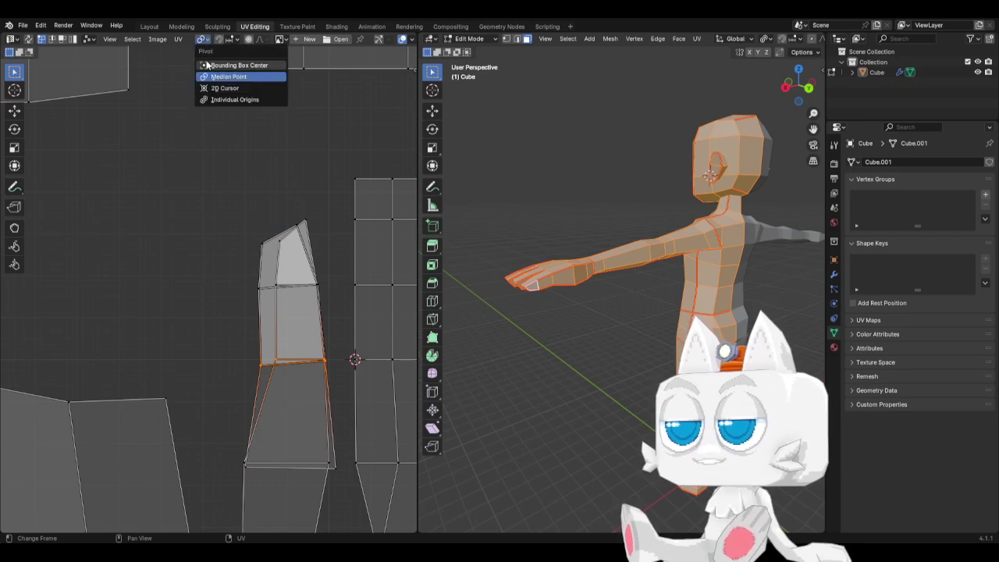
left_click(234, 91)
key("s")
key("y")
key("0")
key("Return")
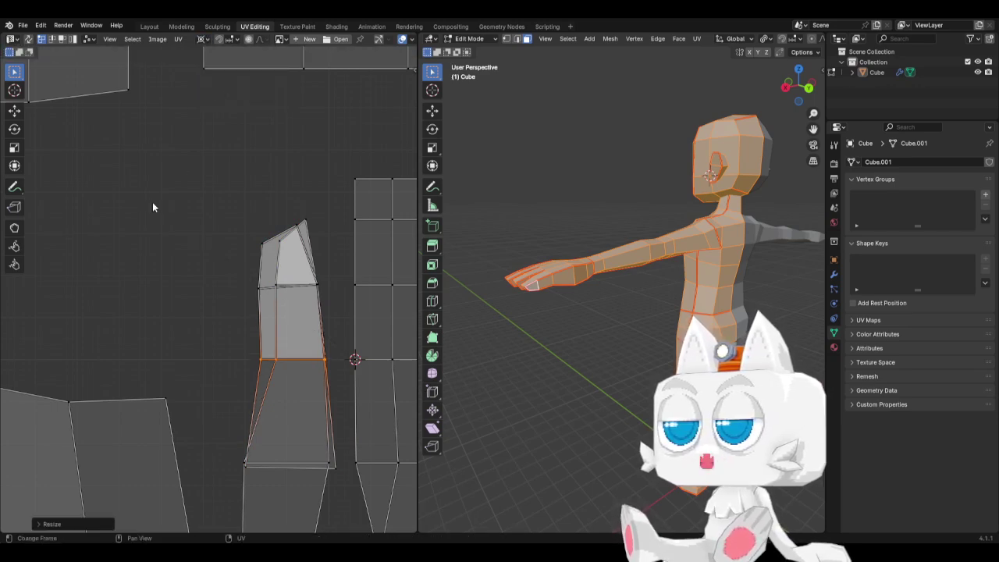
Snap the 2D cursor to the hand finger's upper joint vertex and align the strips' upper joint row to it with Y scale 0
key("b")
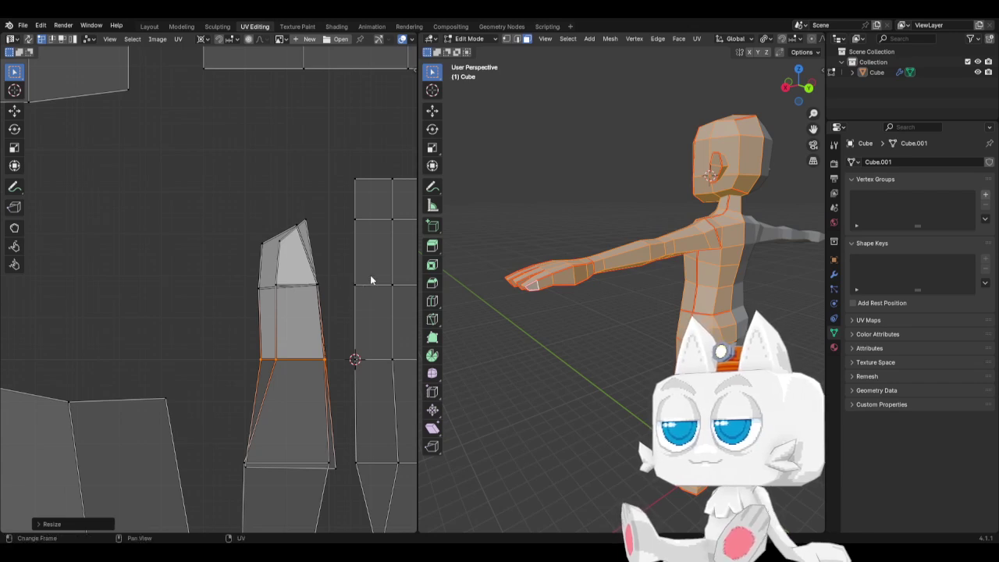
left_click_drag(346, 275, 362, 298)
key("shift+s")
left_click(362, 352)
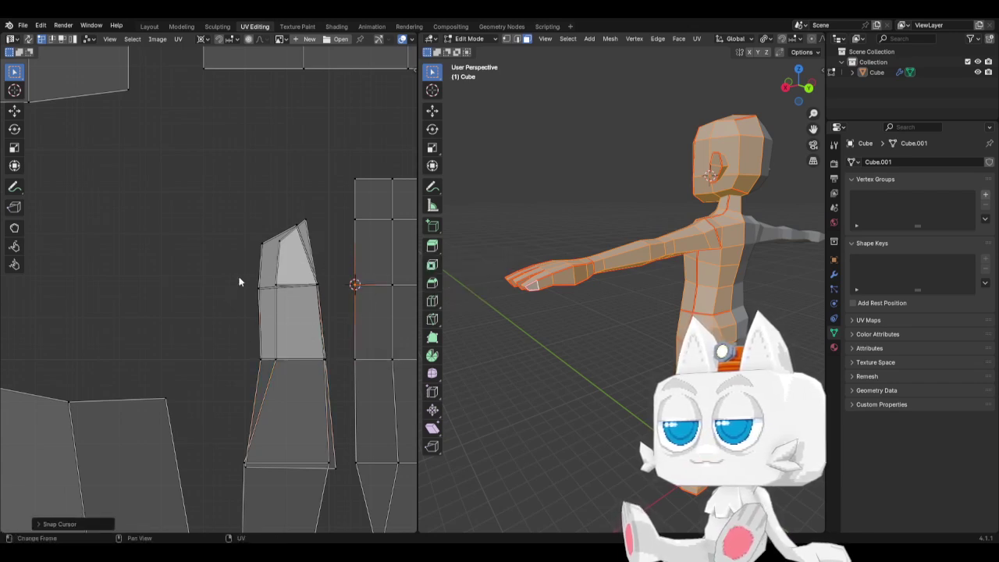
left_click(269, 287)
key("s")
key("y")
key("0")
key("Return")
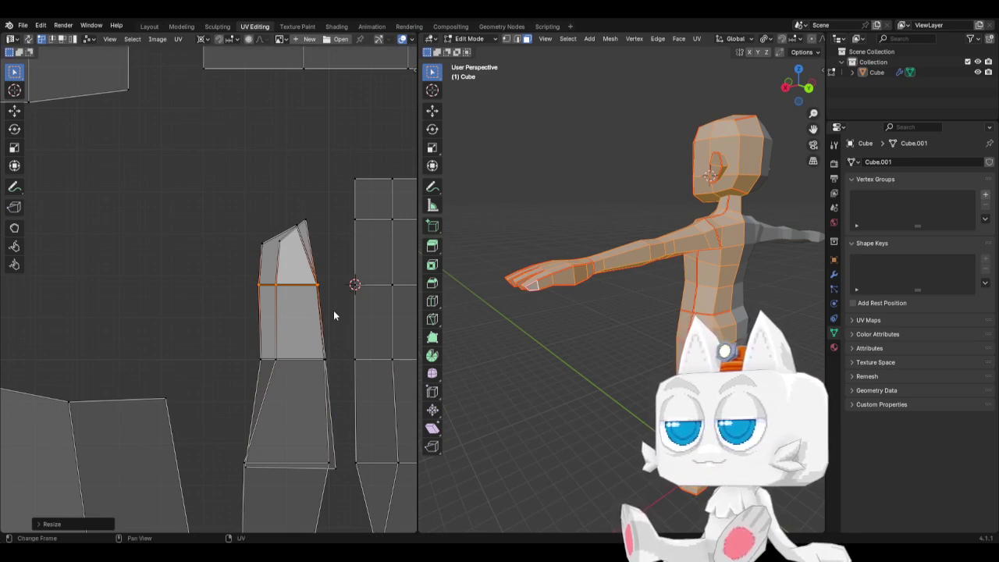
Snap the 2D cursor to the hand finger vertex level with the strips' tips and align their right tip vertices with Y scale 0
left_click_drag(322, 207, 363, 230)
key("shift+s")
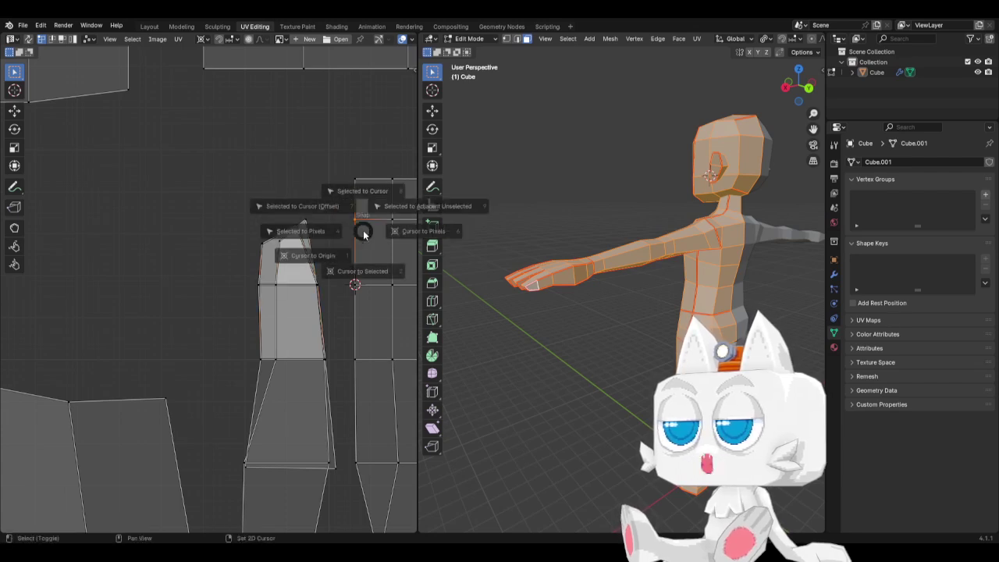
left_click(363, 287)
left_click_drag(288, 206, 329, 244)
key("s")
key("y")
key("0")
key("Return")
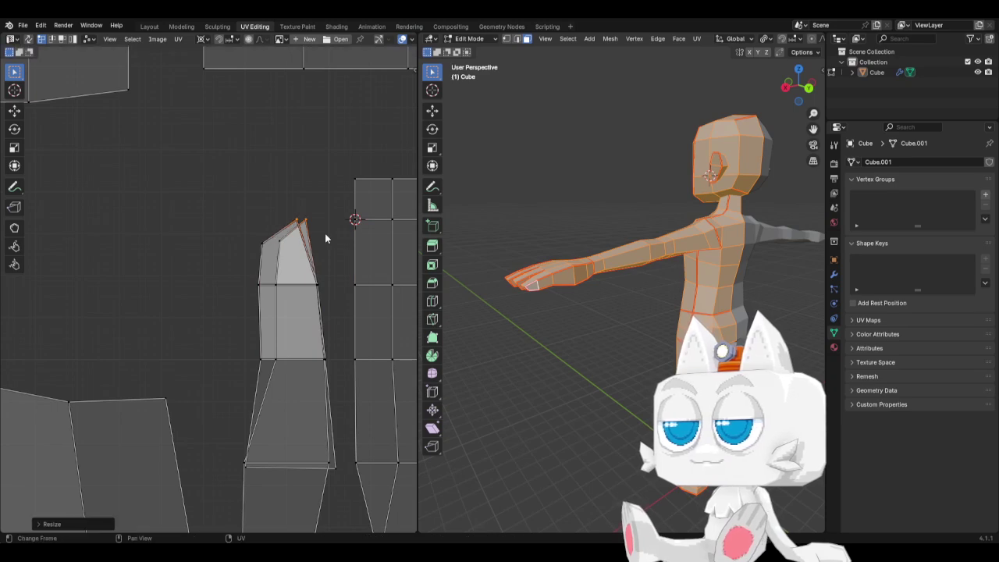
Slide the left one of the two aligned tip vertices along X onto the strip's right tip corner
left_click_drag(289, 207, 300, 231)
key("g")
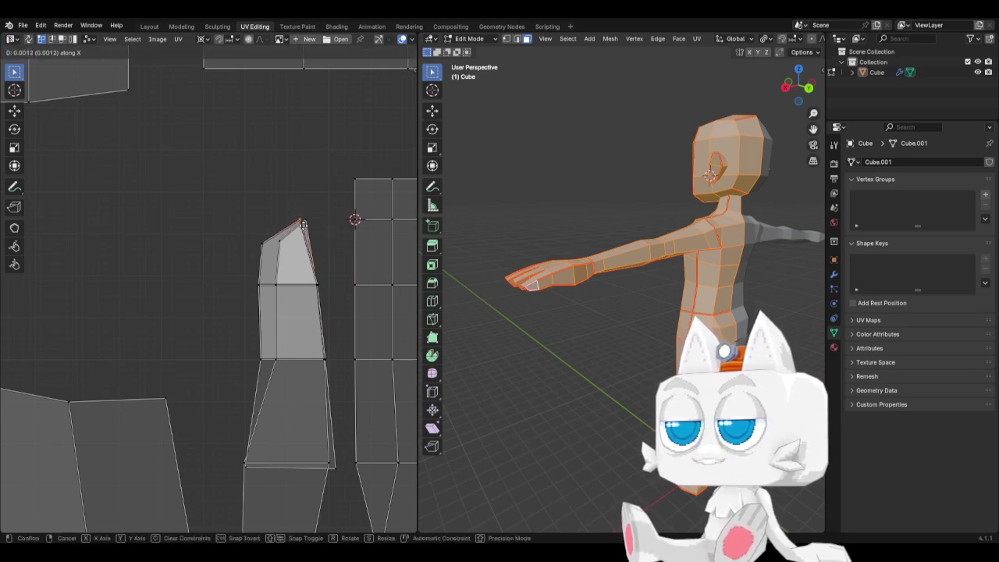
left_click(310, 229)
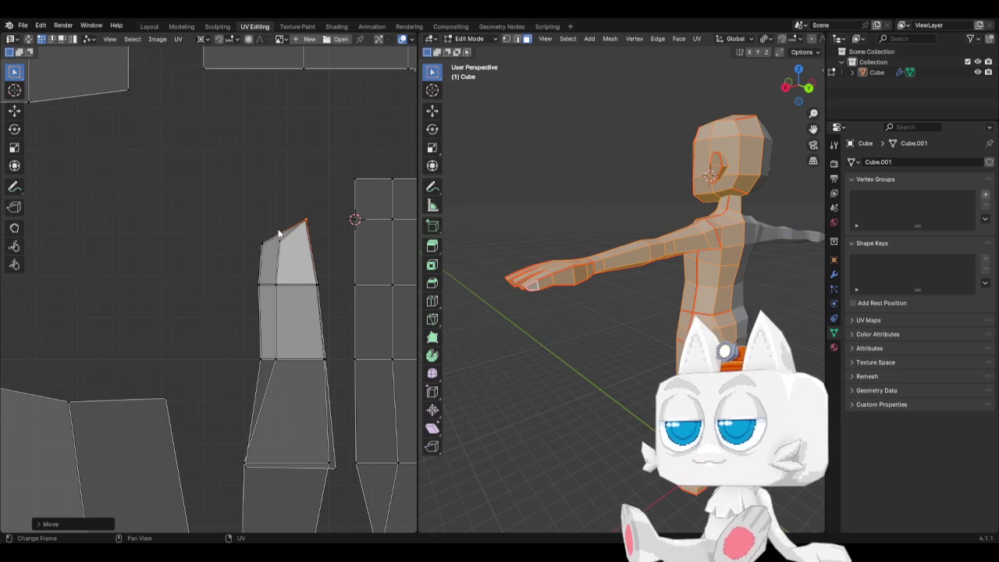
Snap the 2D cursor to the inner strip's left tip vertex and collapse the strips' left tip vertices onto it with scale 0
key("b")
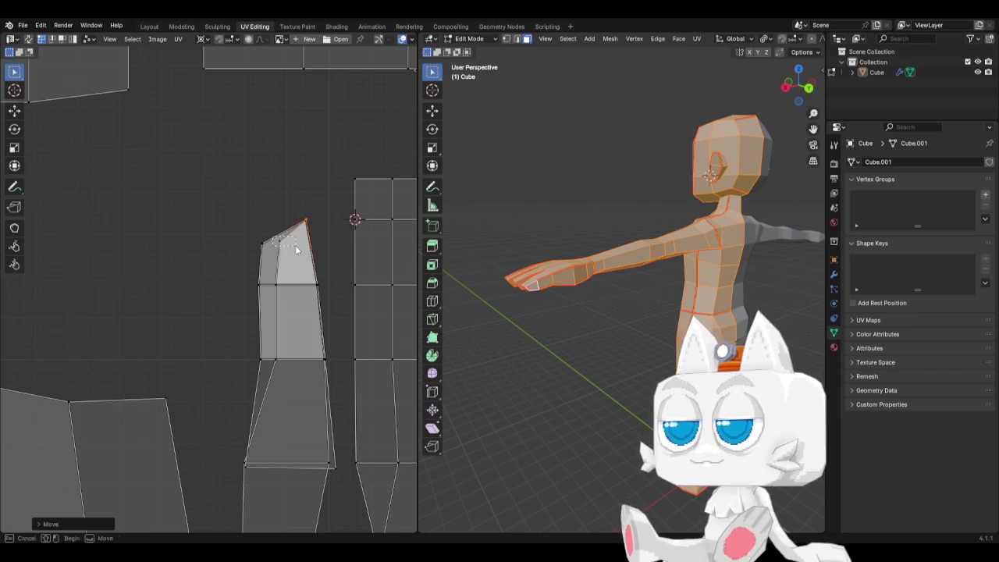
left_click_drag(295, 245, 267, 298)
key("shift+s")
left_click(285, 304)
key("b")
key("s")
key("0")
key("Return")
Slide the stacked strips' left upper-joint vertices along X so the outer one meets the inner one
key("b")
key("g")
key("x")
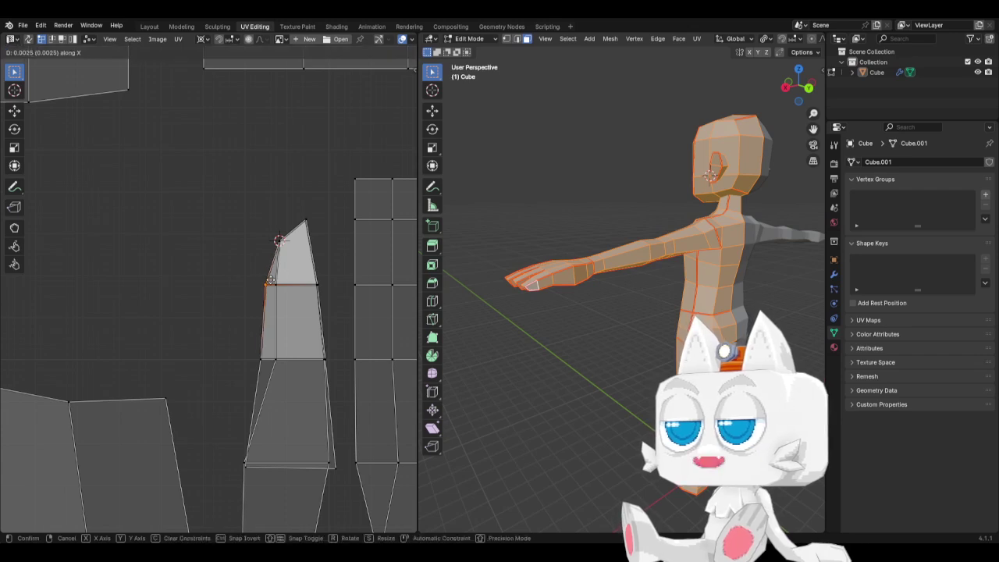
left_click(270, 279)
key("l")
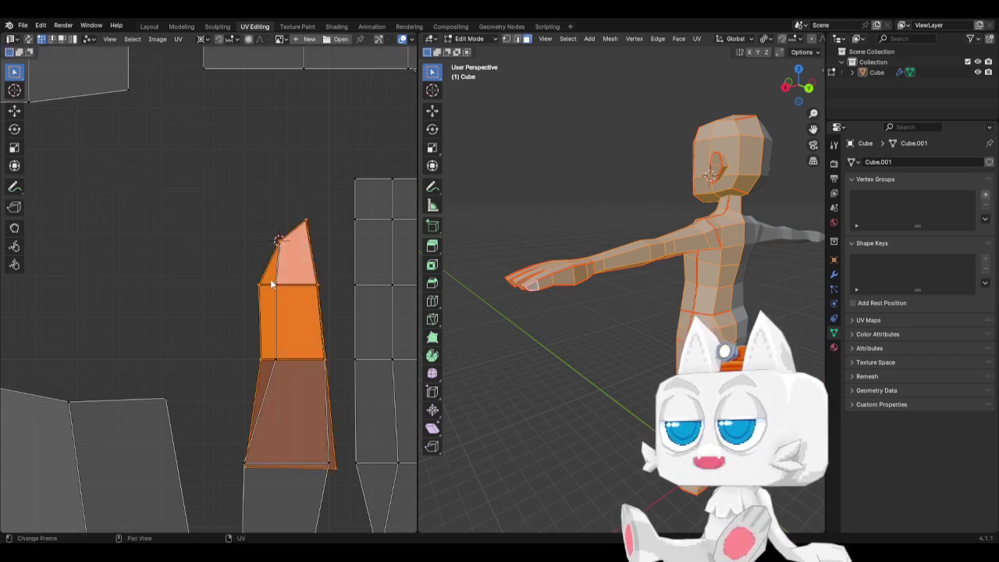
key("ctrl+z")
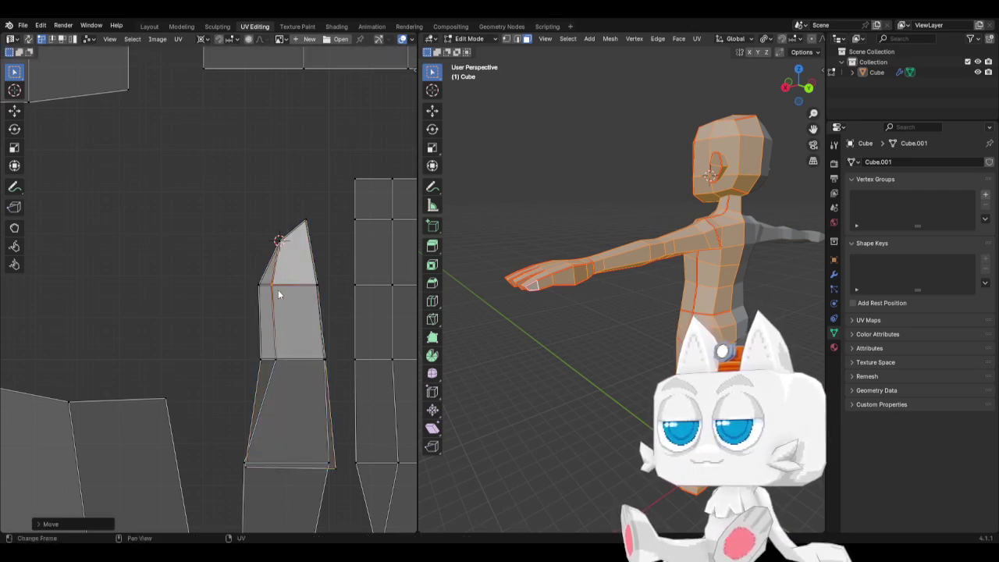
key("b")
left_click_drag(247, 272, 265, 297)
key("g")
key("x")
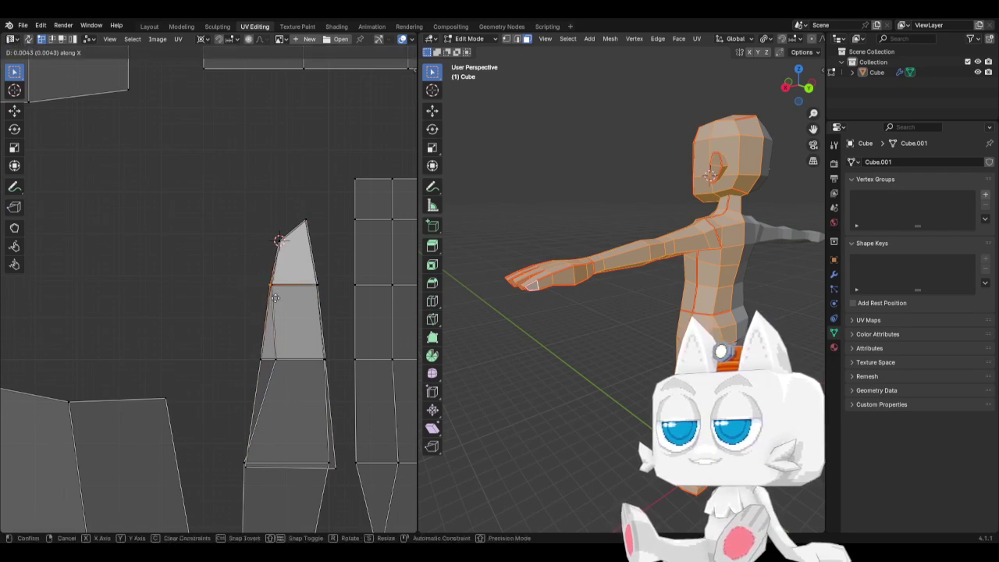
left_click(274, 298)
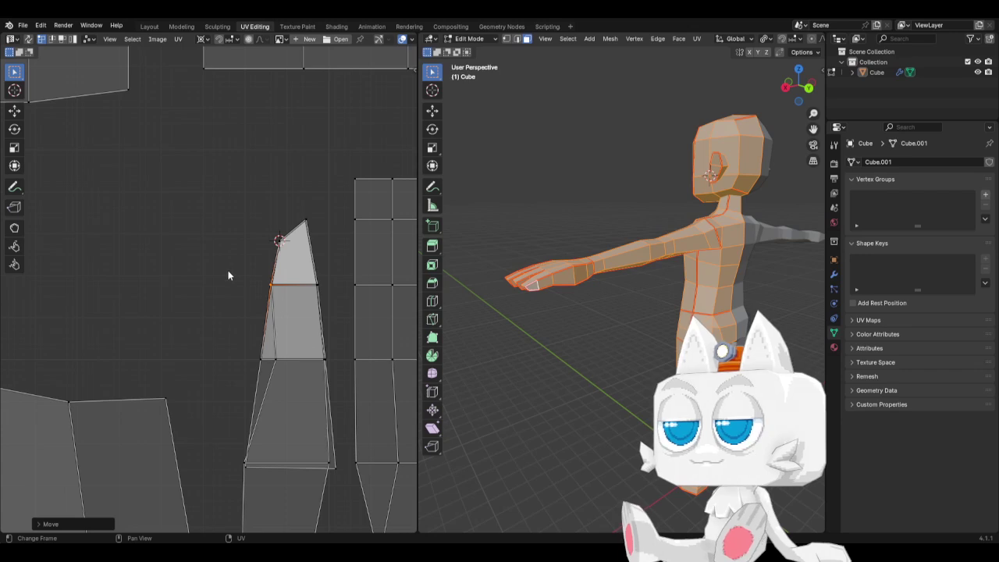
Snap the 2D cursor to the hand finger's vertex at the upper joint row and scale the strips' upper joint row to its height
left_click(329, 303, "ctrl")
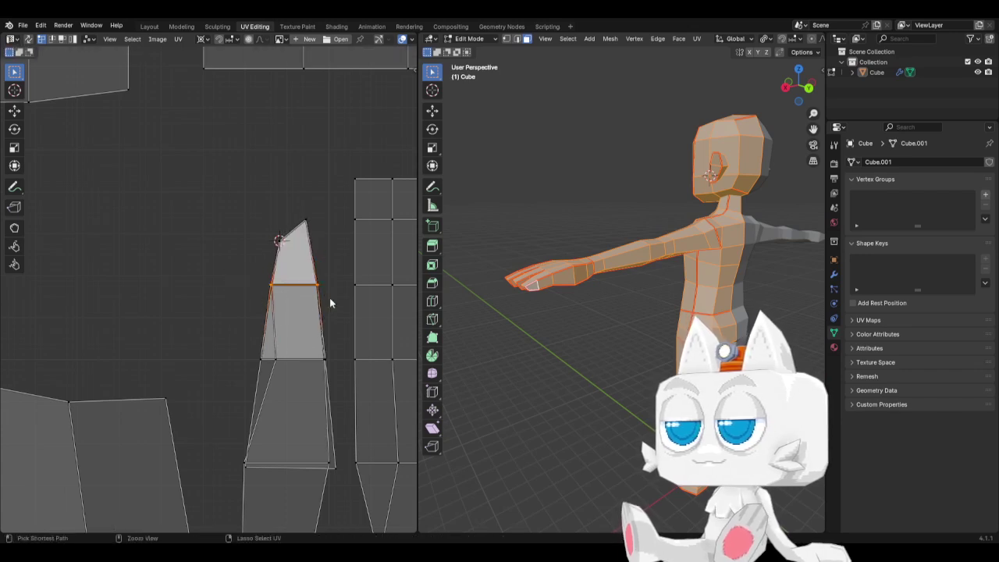
left_click_drag(340, 269, 372, 300)
key("shift+s")
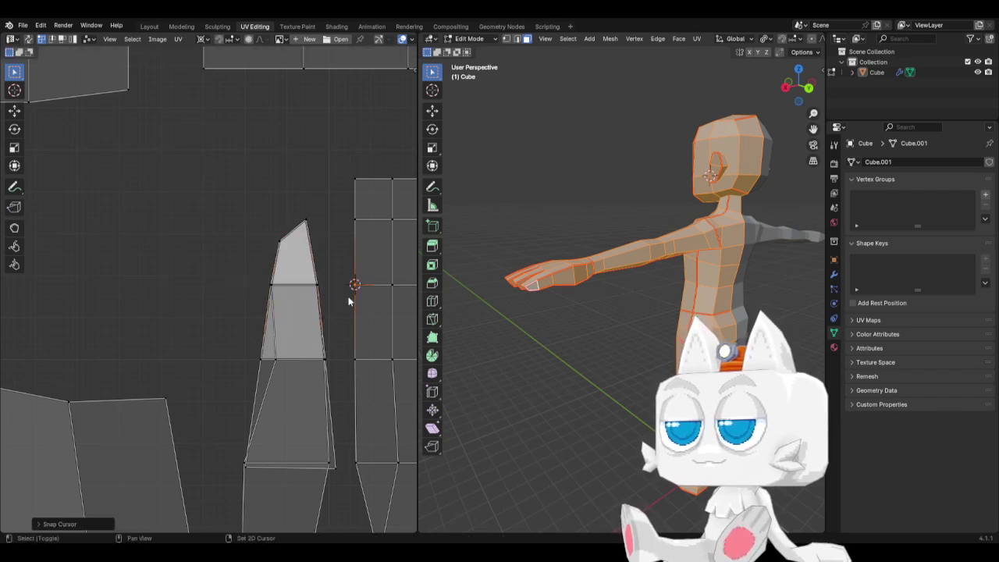
key("shift+s")
left_click_drag(256, 273, 329, 316)
key("s")
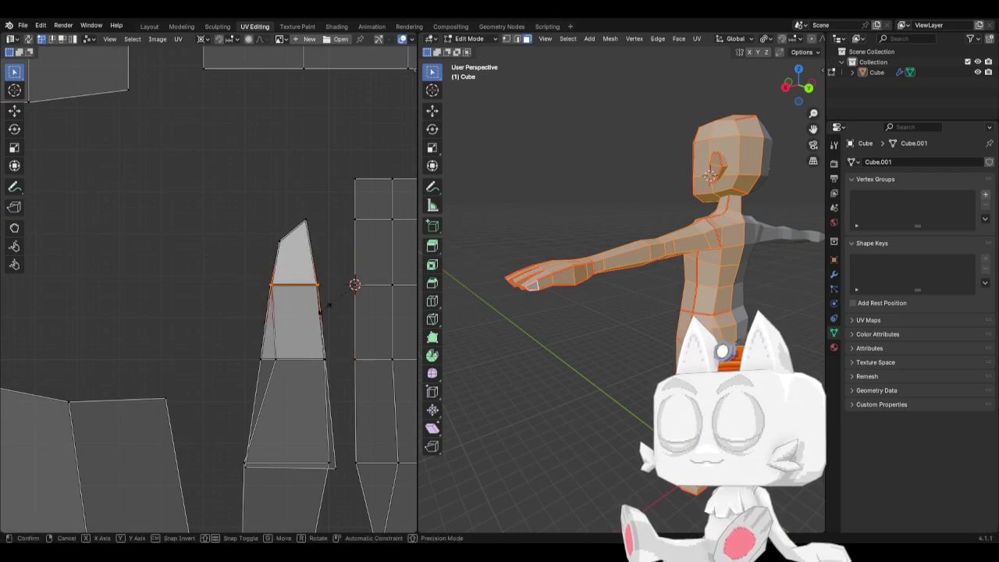
left_click(326, 308)
Snap the 2D cursor to the hand finger's lower joint vertex and align the strips' lower joint row to it by scaling along Y
left_click(360, 358)
key("shift+s")
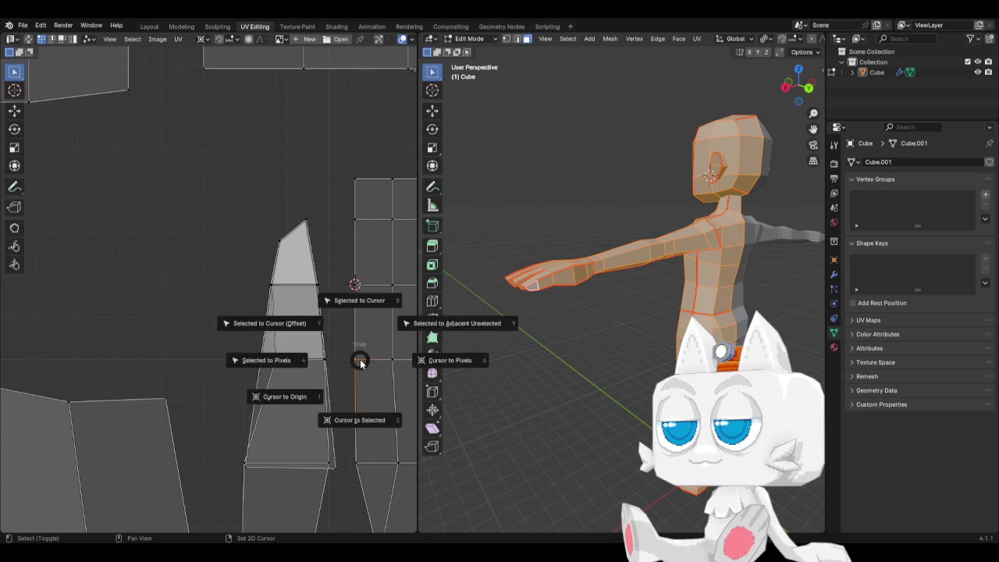
left_click(359, 415)
left_click_drag(224, 338, 328, 372)
key("s")
key("y")
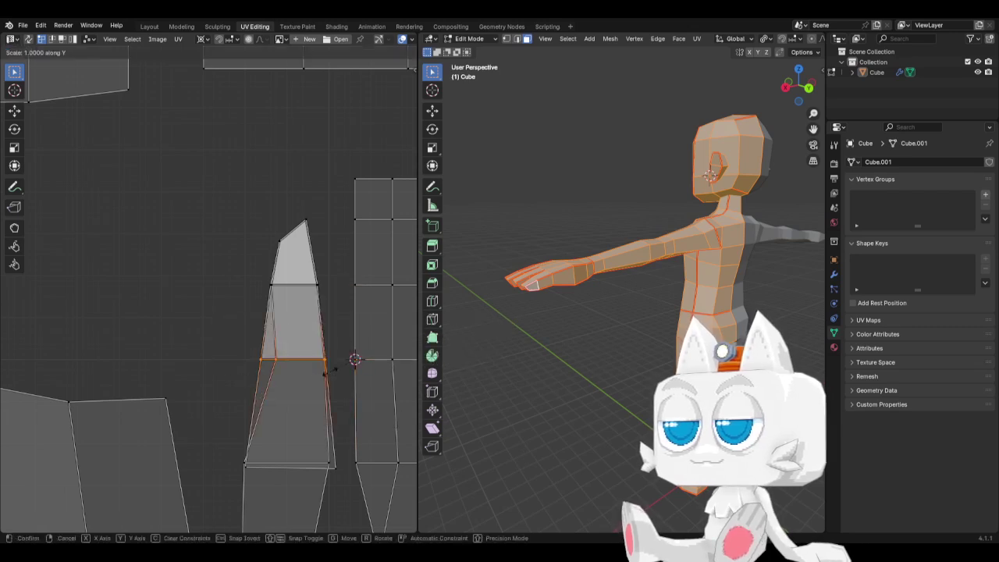
left_click(330, 374)
Slide the outer strip's left lower-joint vertex onto the inner strip's matching vertex
left_click_drag(251, 348, 265, 378)
key("g")
left_click(300, 364)
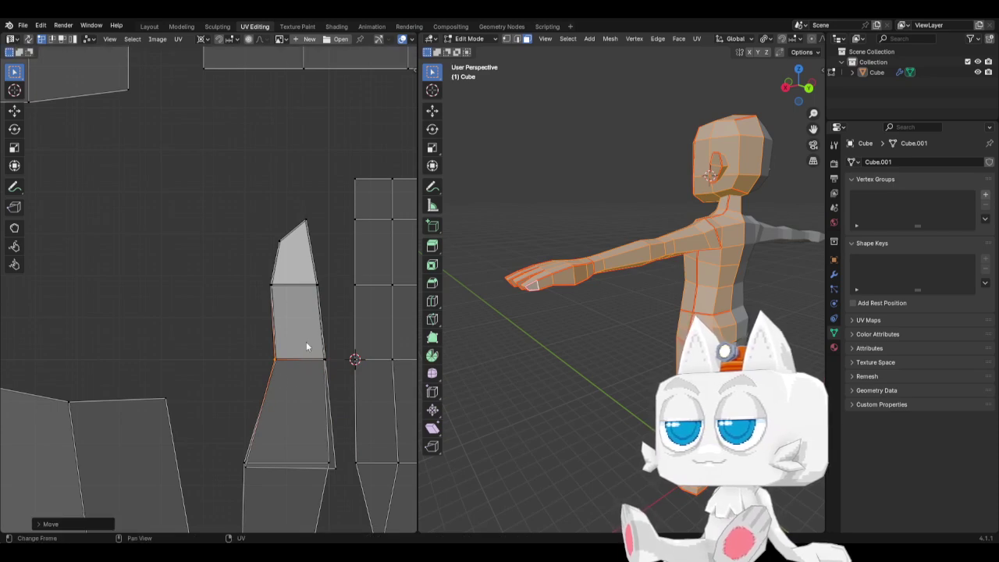
Snap the 2D cursor to the hand's vertex at the finger base and align the strips' base row to it with Y scale 0
left_click_drag(370, 472, 347, 458)
key("s")
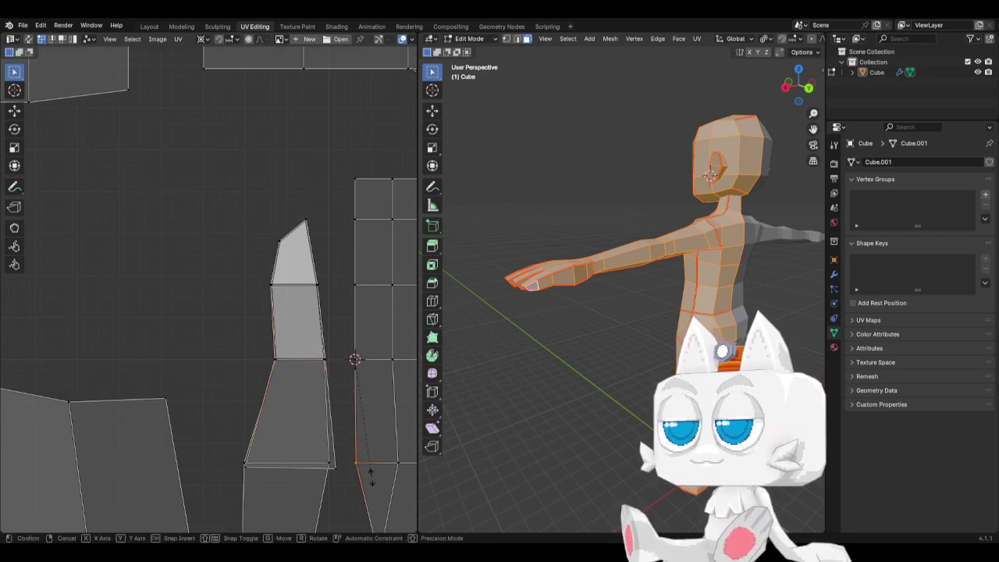
left_click(371, 475)
key("shift+s")
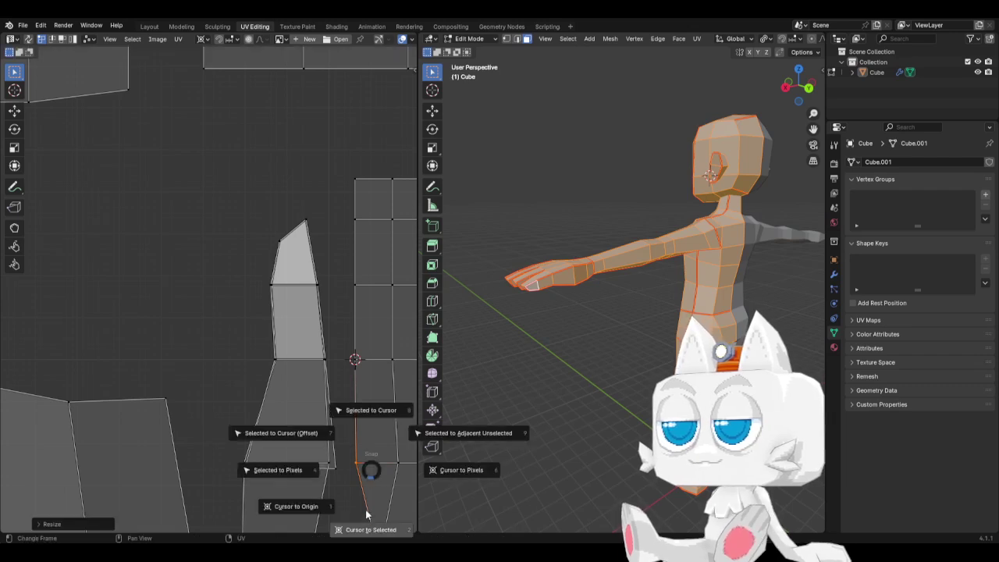
left_click(366, 515)
key("shift+s")
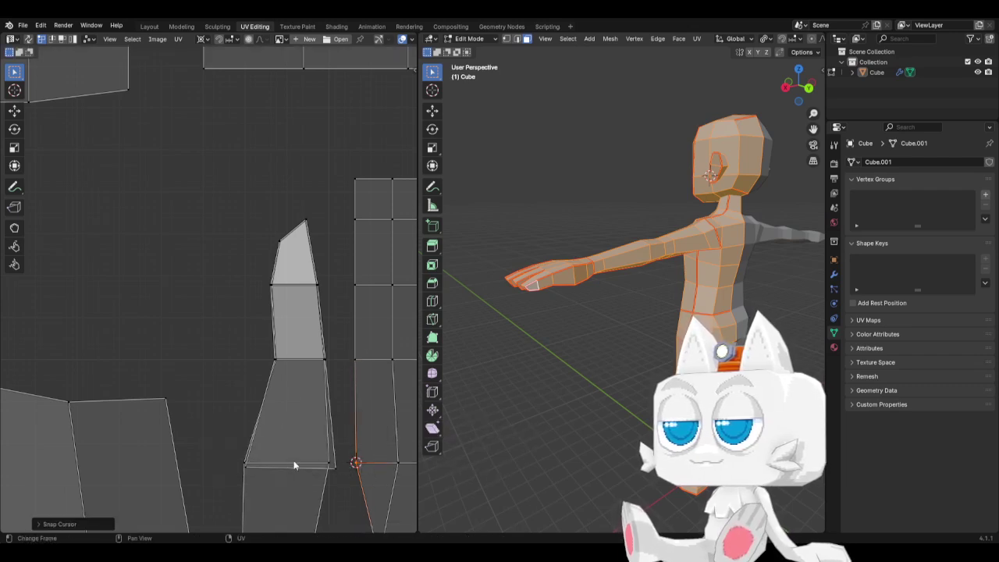
left_click_drag(211, 449, 341, 477)
key("s")
key("y")
key("0")
left_click(341, 477)
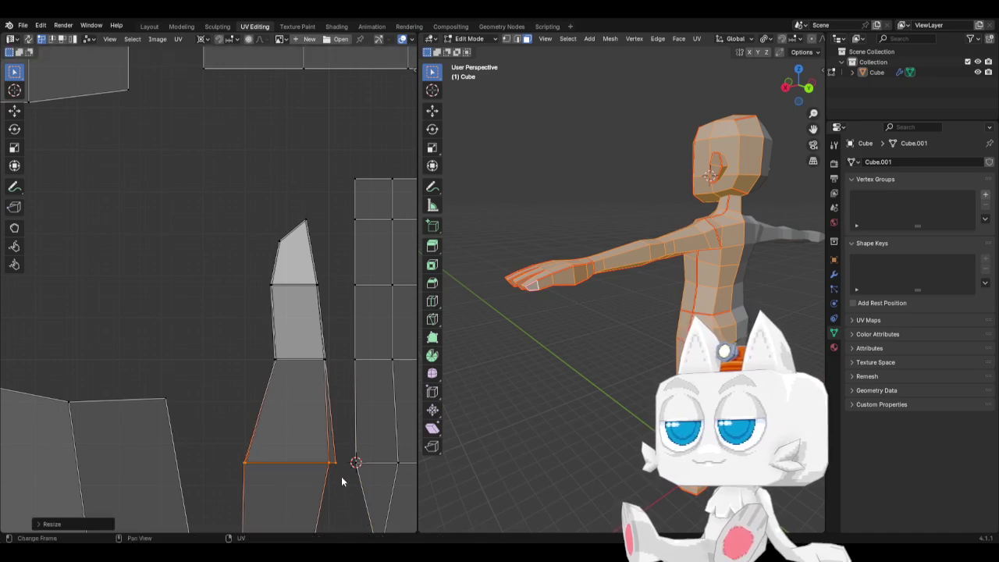
Snap the 2D cursor to the inner right base vertex and collapse the strips' outer right base vertex onto it with X scale 0
key("shift+s")
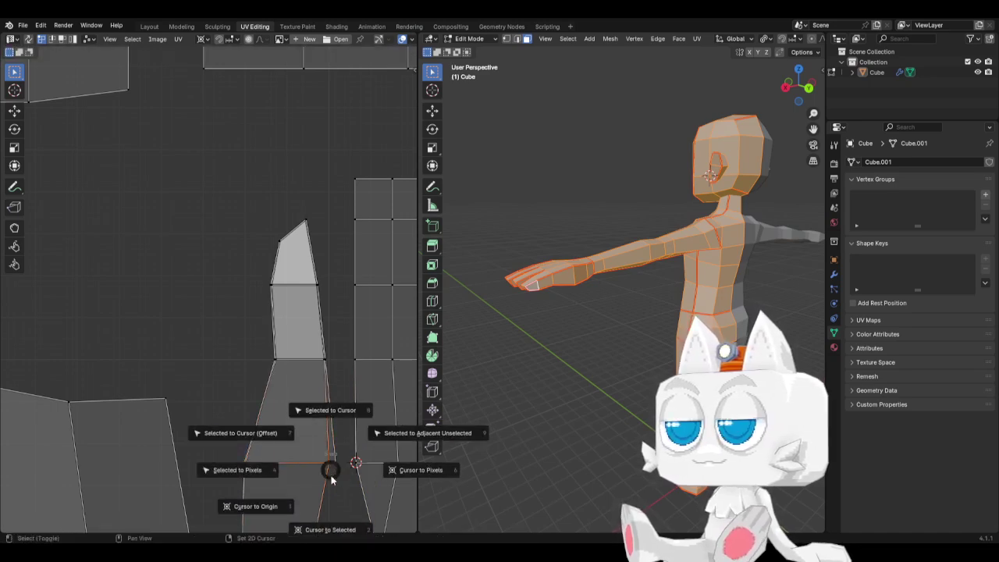
left_click(331, 522)
left_click_drag(332, 457, 342, 471)
key("s")
key("x")
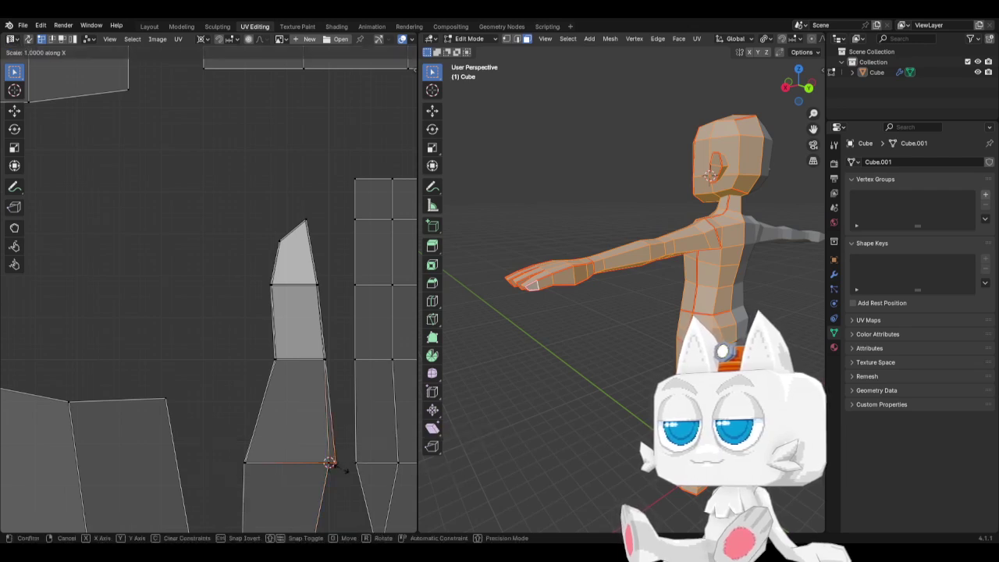
key("0")
left_click(341, 469)
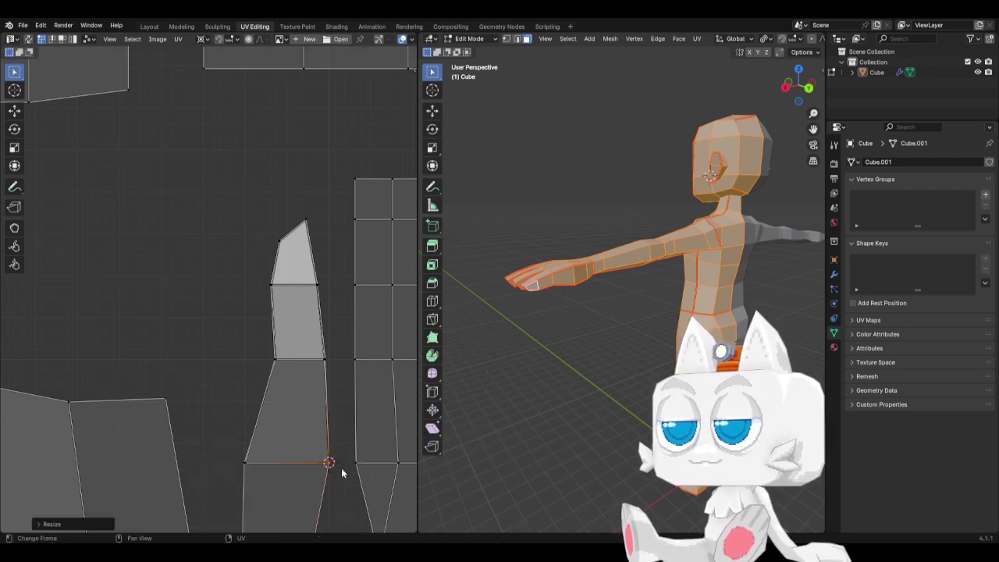
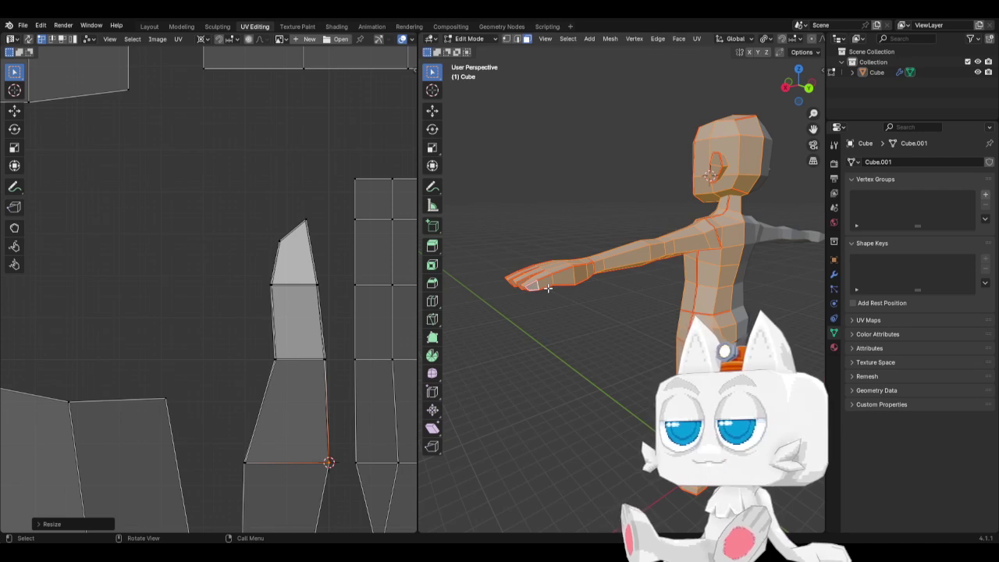
Snap the 2D cursor to the strips' left base vertex and scale the overlapping vertices there onto it
left_click(227, 457)
key("shift+s")
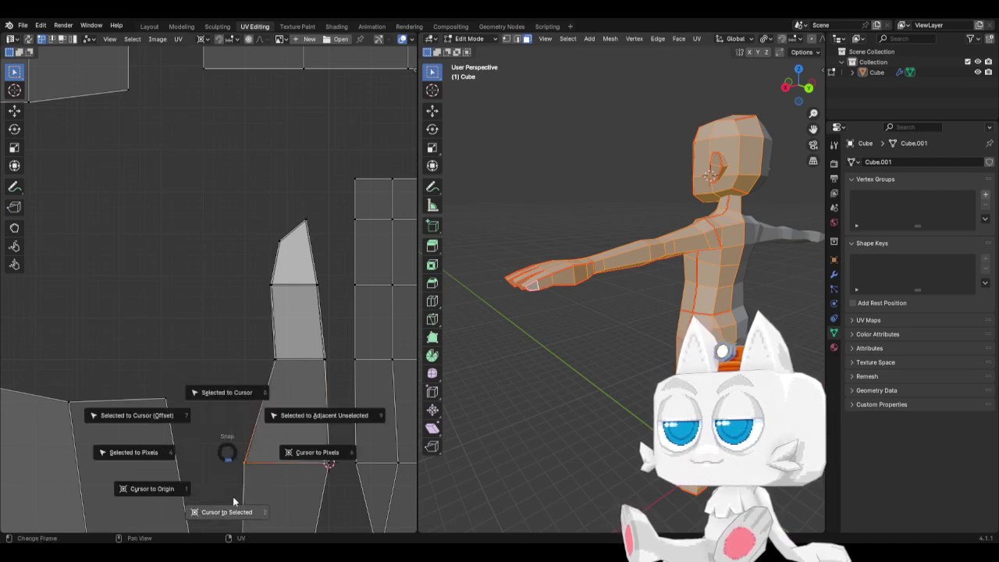
left_click(230, 508)
left_click_drag(243, 462, 255, 478)
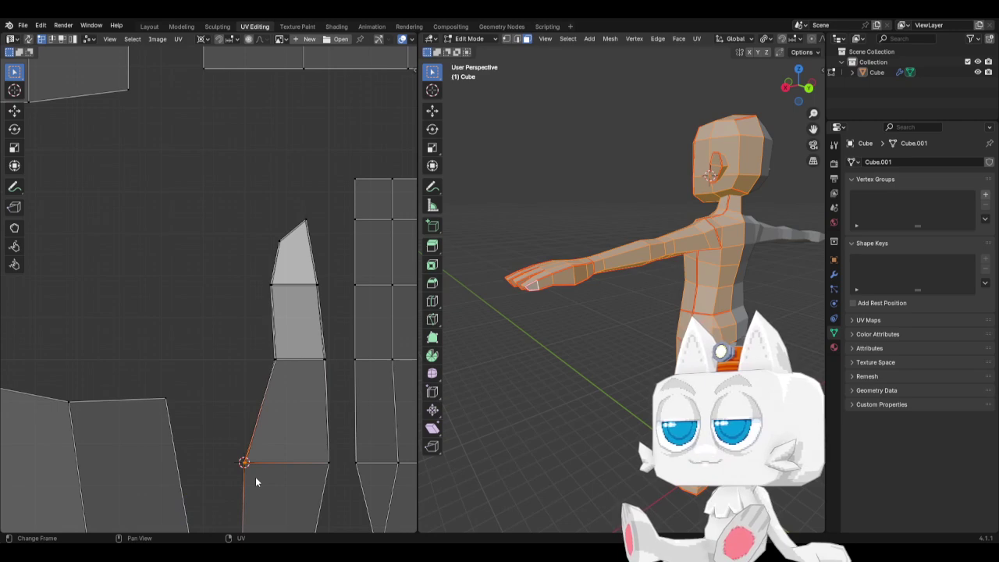
key("s")
left_click(205, 338)
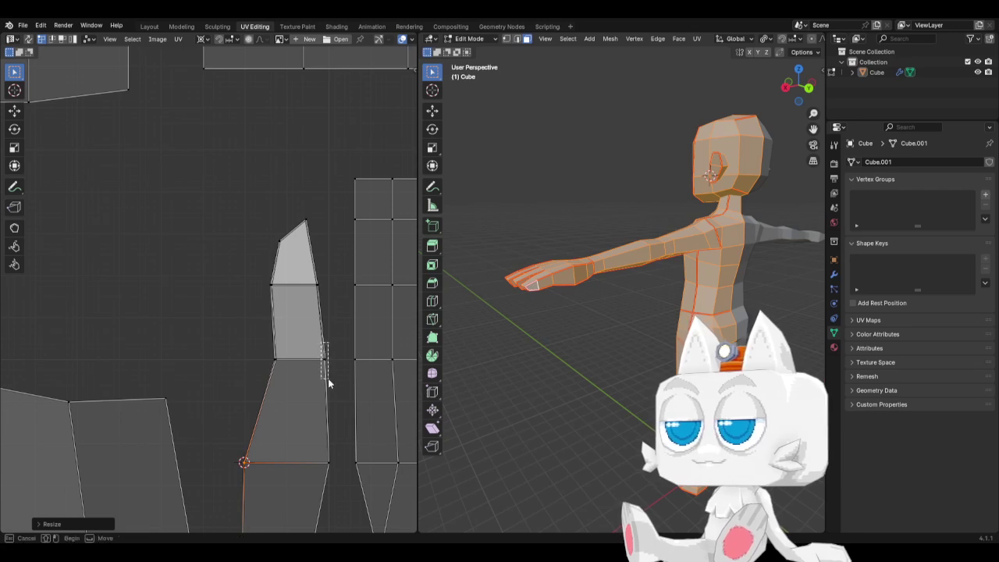
Set the UV pivot to Bounding Box Center and collapse each overlapping pair of the strips' joint vertices, using X scale 0
left_click(329, 379)
left_click(203, 41)
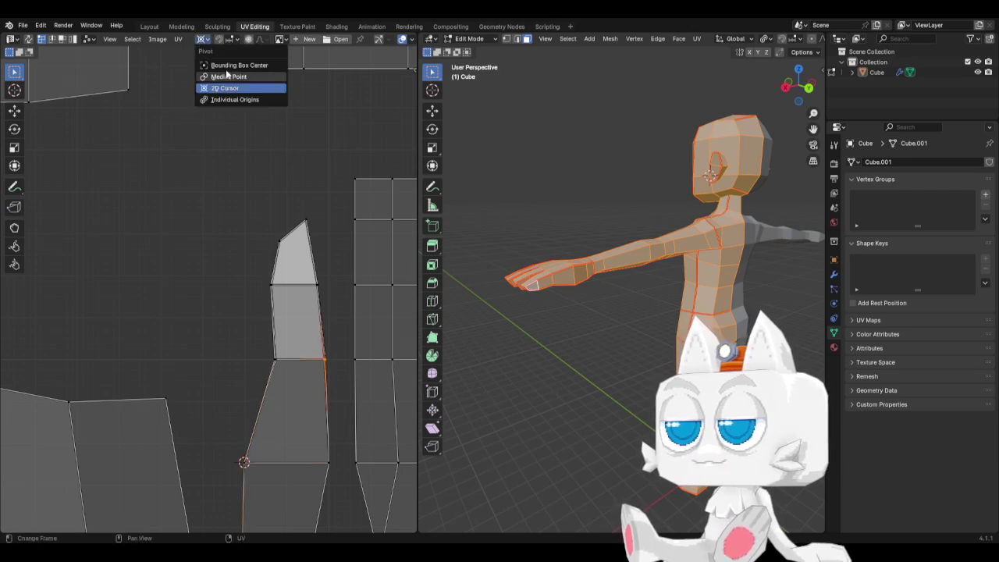
left_click(235, 87)
key("s")
left_click(255, 167)
scroll(255, 167, "up", 1)
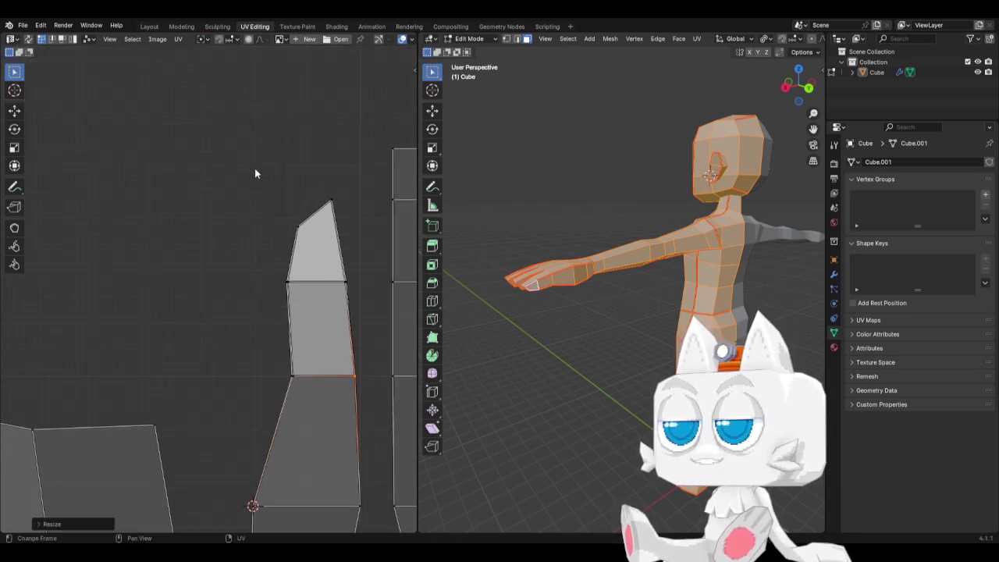
type("sx0")
key("Return")
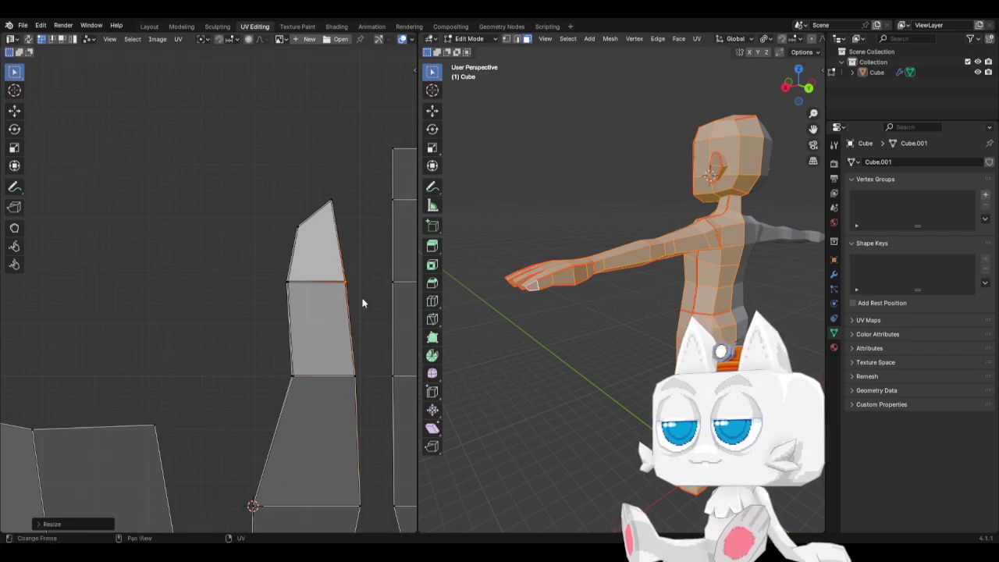
left_click(295, 290)
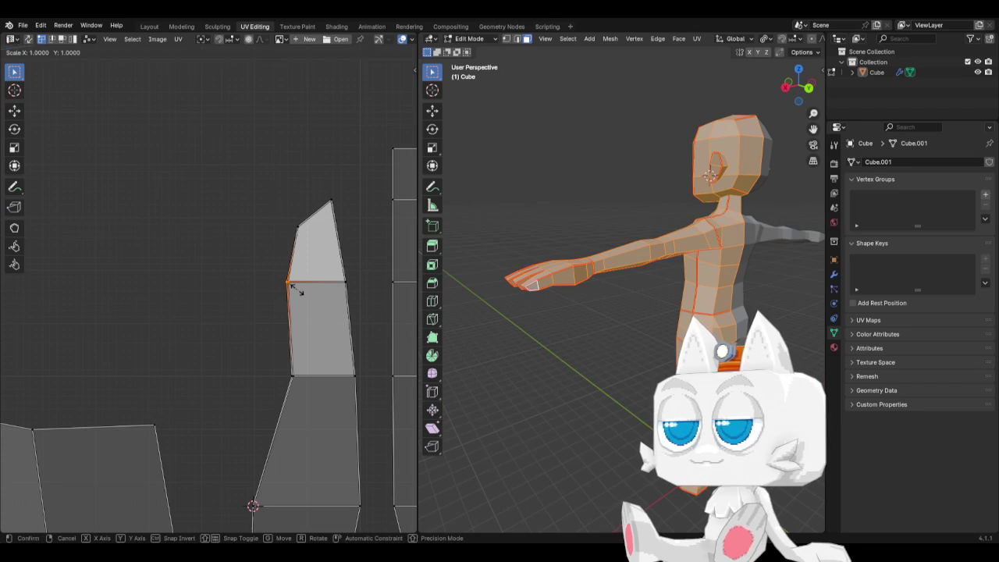
left_click_drag(264, 375, 310, 376)
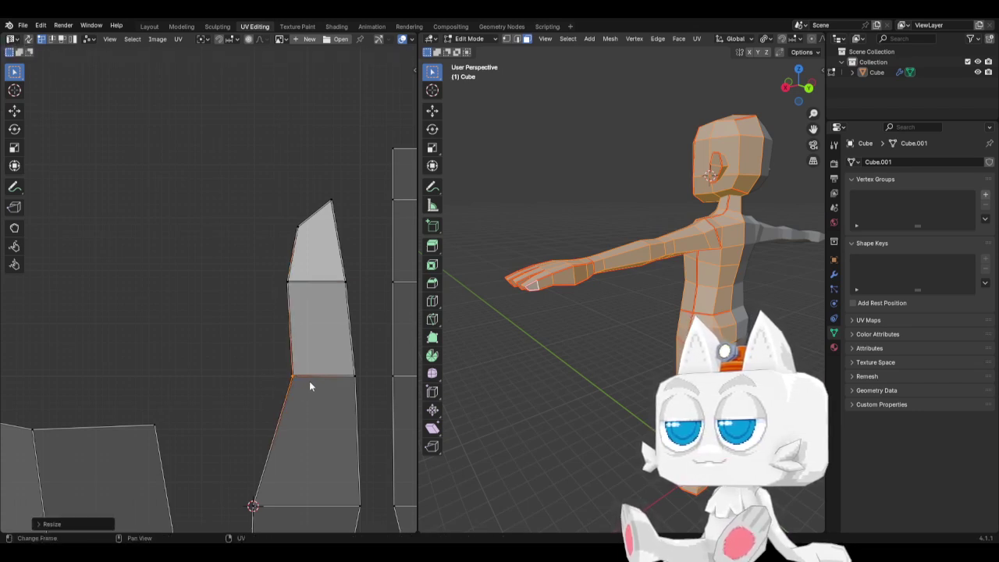
Deselect the whole body mesh and save the file
middle_click_drag(317, 445, 190, 278)
scroll(238, 314, "down", 4)
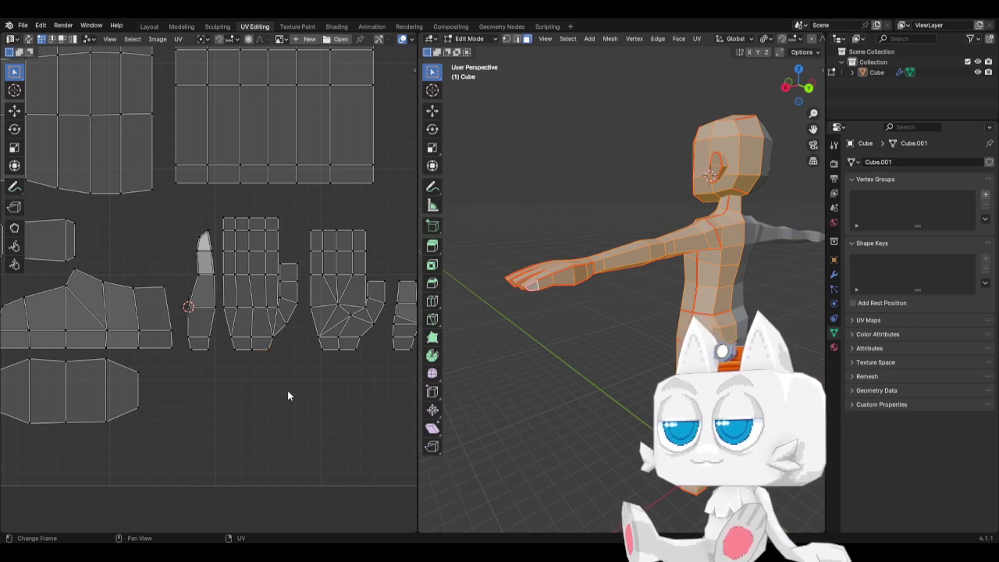
middle_click_drag(515, 343, 674, 299)
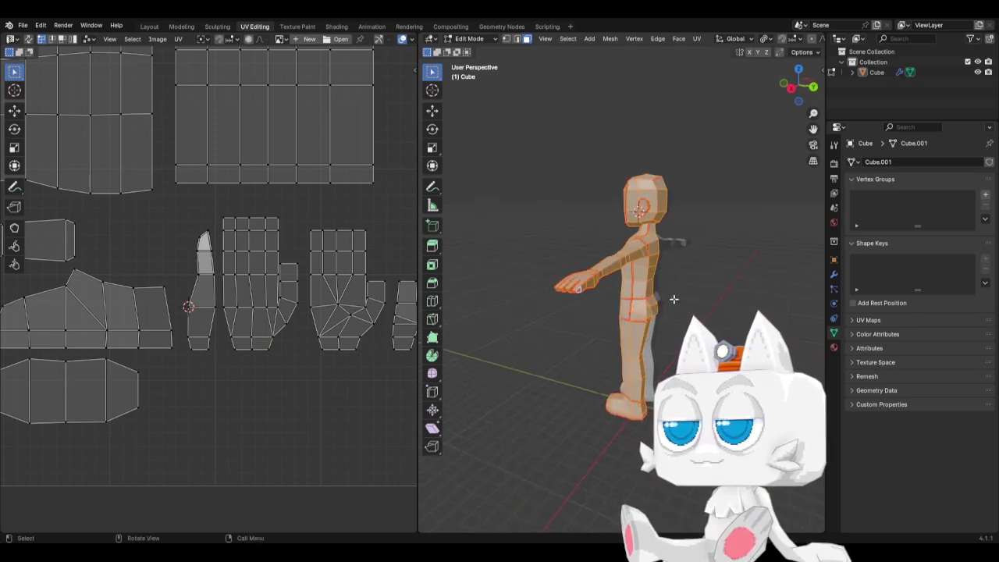
key("KP_1")
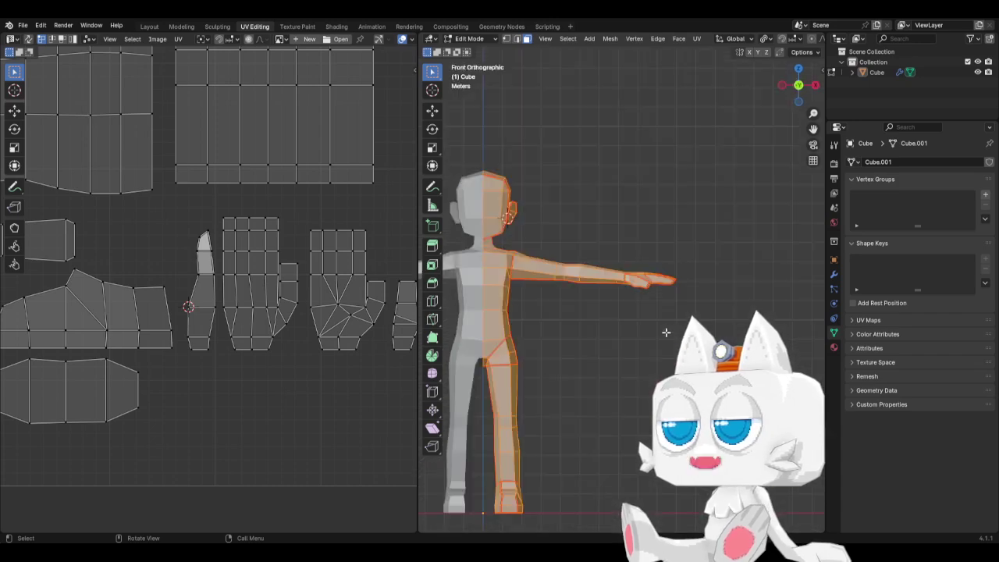
key("KP_3")
middle_click_drag(666, 332, 695, 222, "shift")
left_click(705, 321)
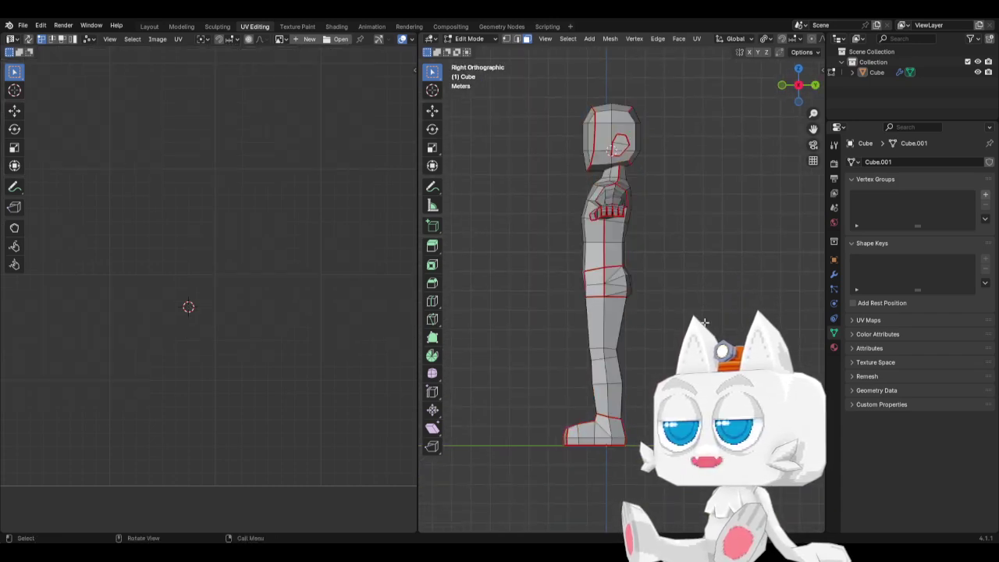
key("KP_1")
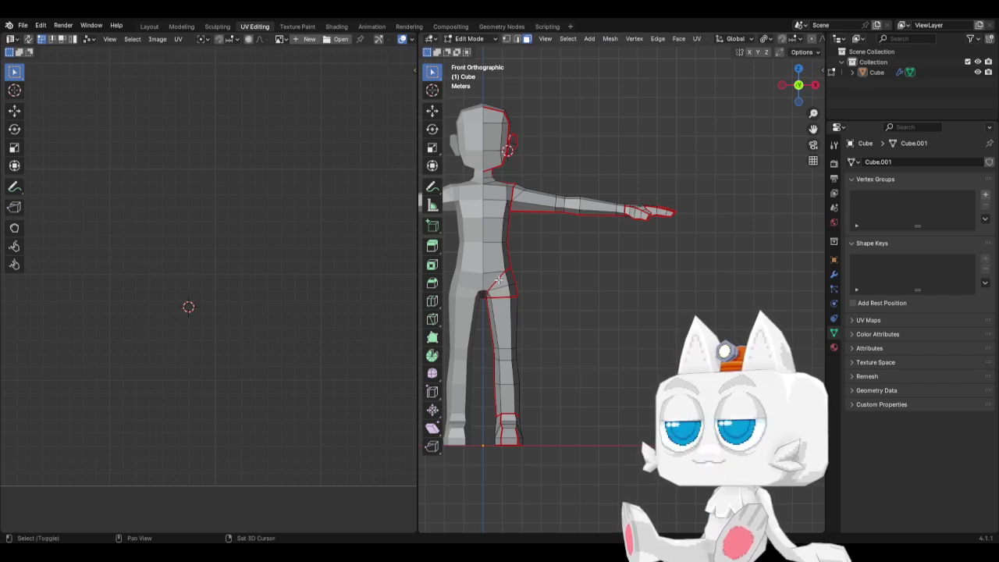
middle_click_drag(499, 279, 687, 312, "shift")
key("ctrl+s")
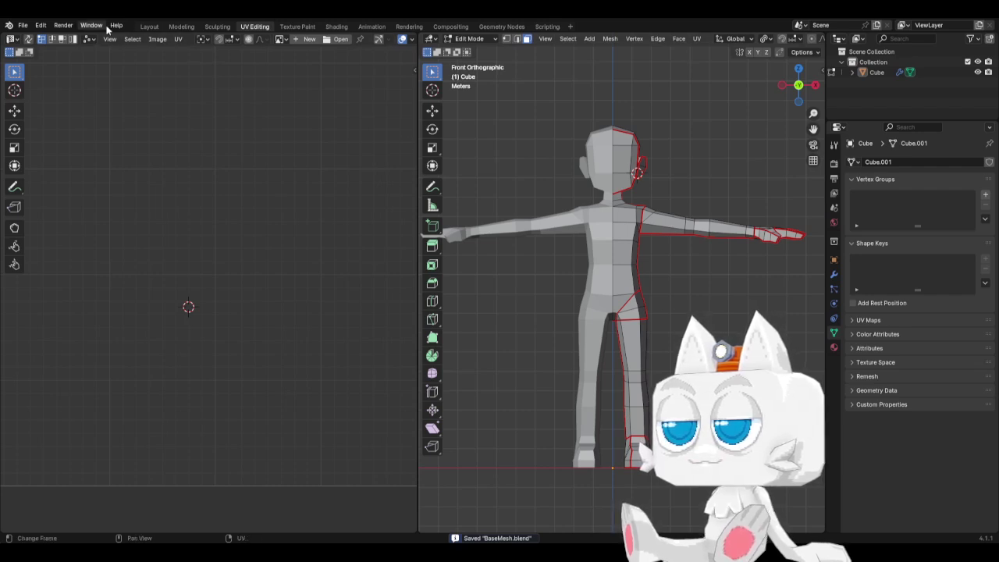
Switch to the Layout workspace and show the body model from the right side
left_click(149, 28)
middle_click_drag(444, 285, 495, 284, "shift")
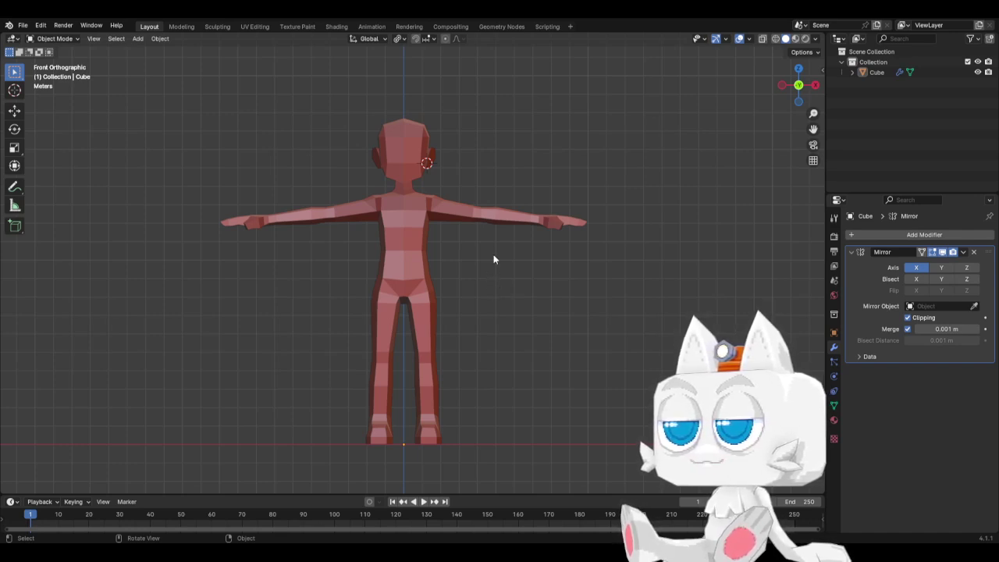
key("KP_3")
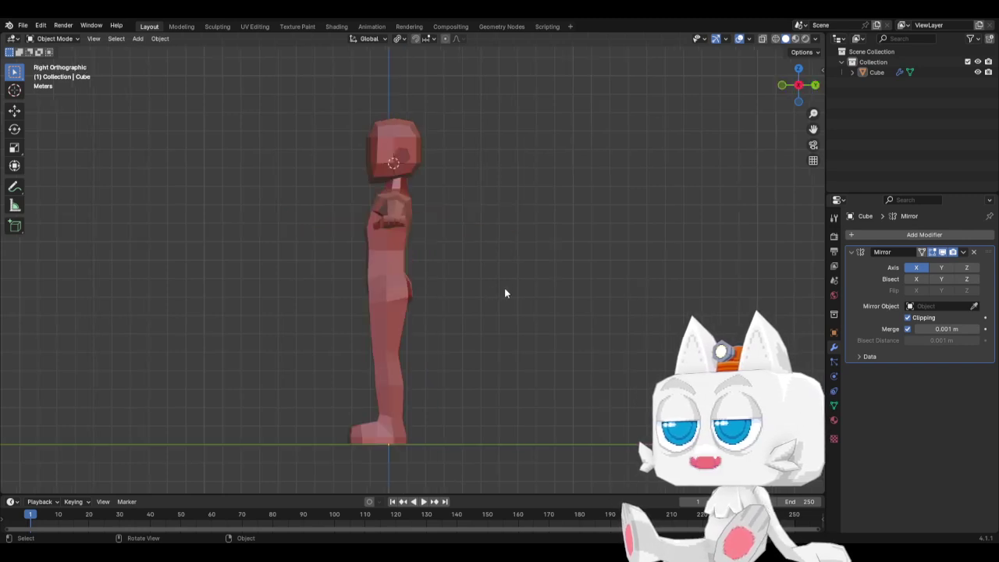
Show the body model in front view and save the file
key("KP_1")
middle_click_drag(505, 283, 522, 241, "shift")
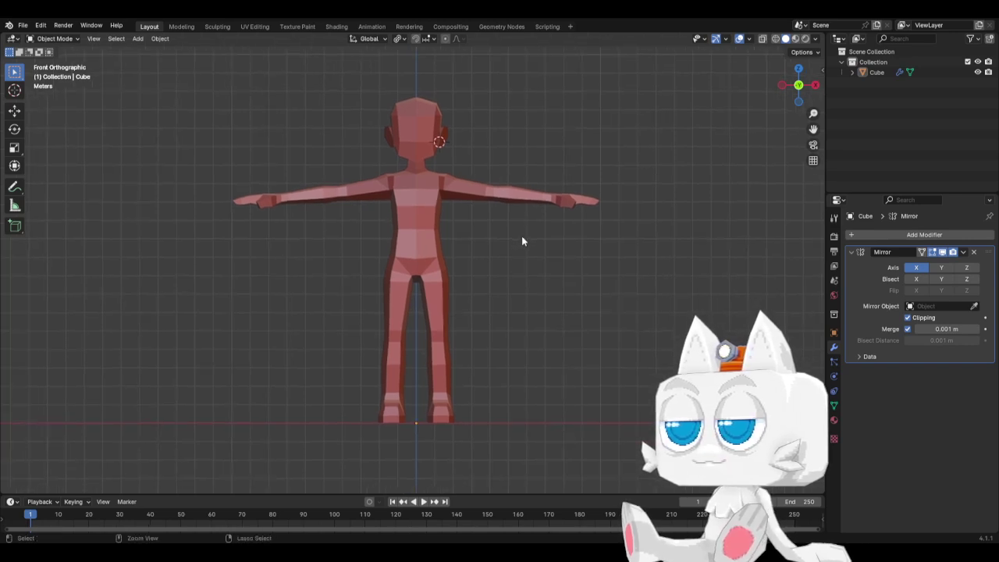
key("ctrl+s")
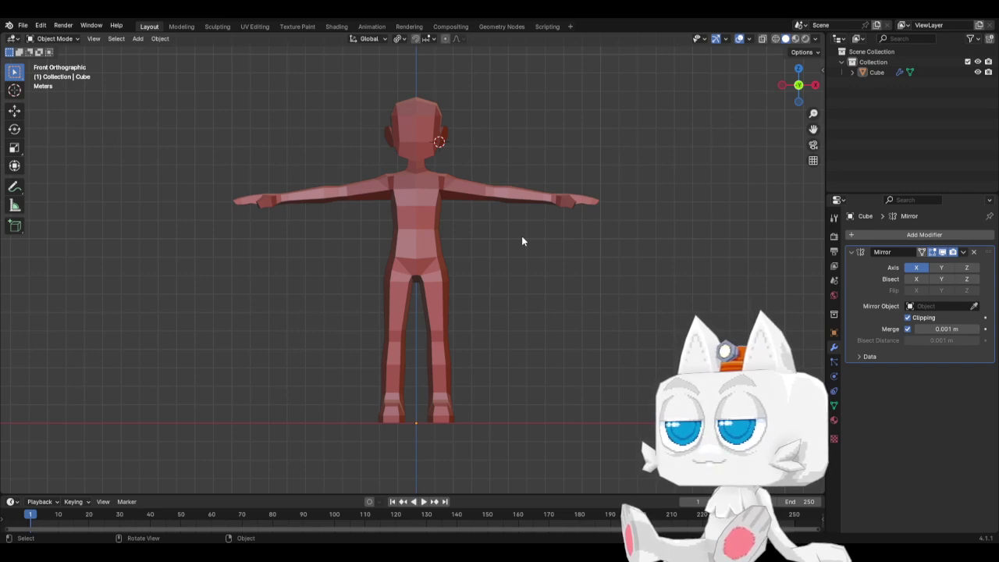
Select the body object and enter Edit Mode with vertex selection active
right_click(436, 207)
left_click(474, 197)
key("Tab")
scroll(470, 187, "up", 5)
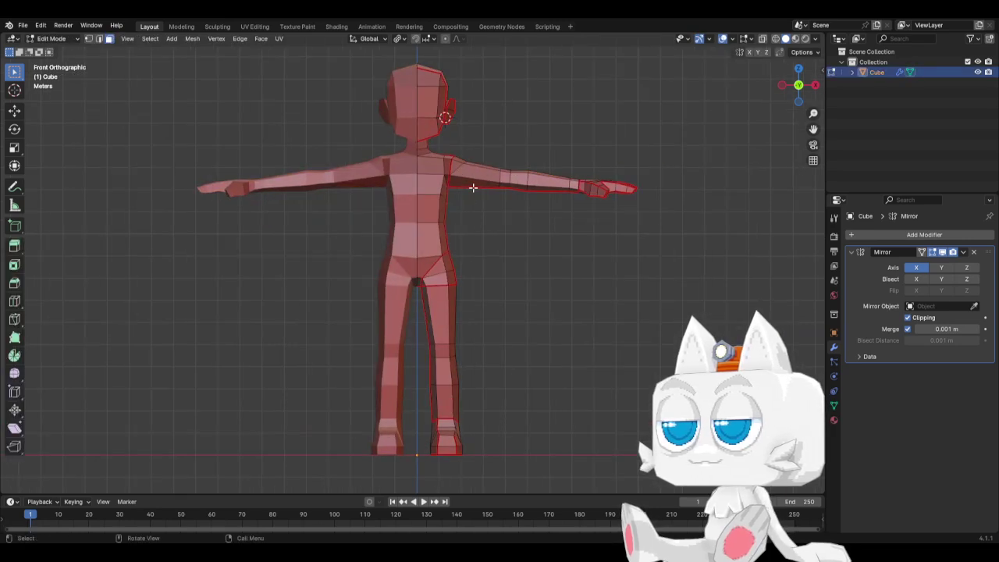
middle_click_drag(471, 189, 457, 282, "shift")
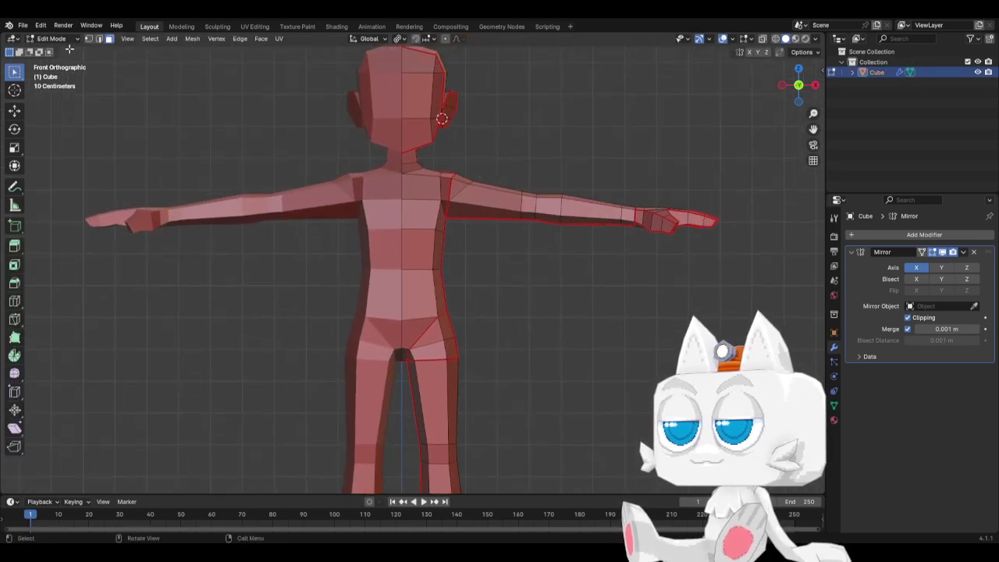
left_click(457, 153)
left_click(489, 152)
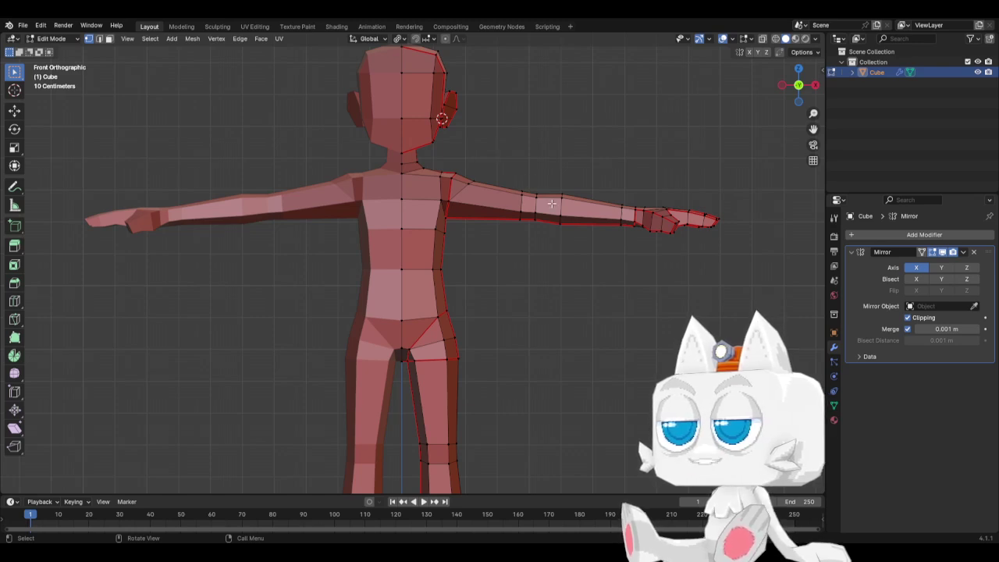
Check the body's vertices from the side and the front, return to Object Mode and save the file
mouse_move(568, 264)
middle_mouse_down()
mouse_move(568, 279)
mouse_move(486, 287)
mouse_move(557, 275)
middle_mouse_up()
key("KP_3")
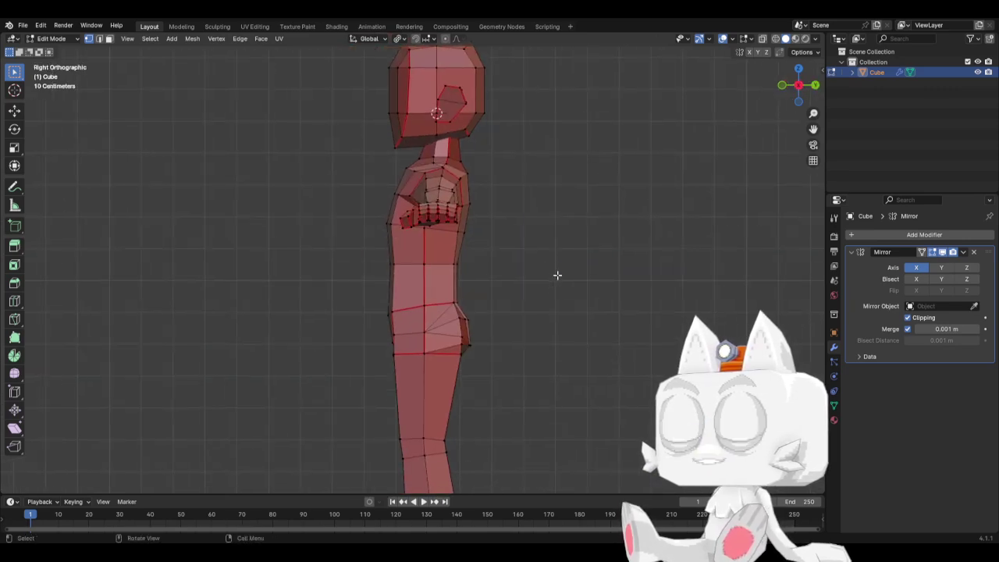
key("KP_1")
scroll(539, 283, "down", 4)
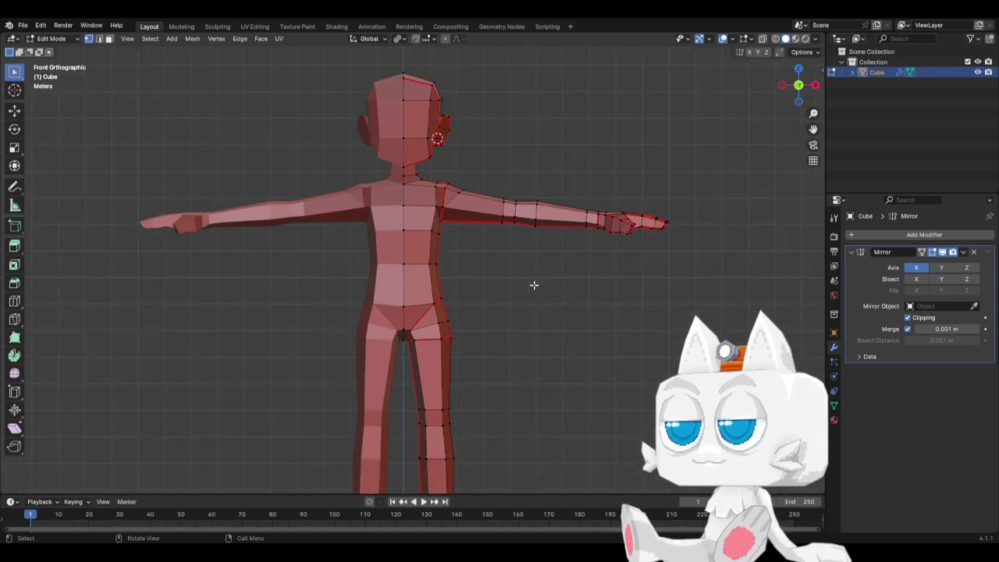
key("Tab")
key("ctrl+s")
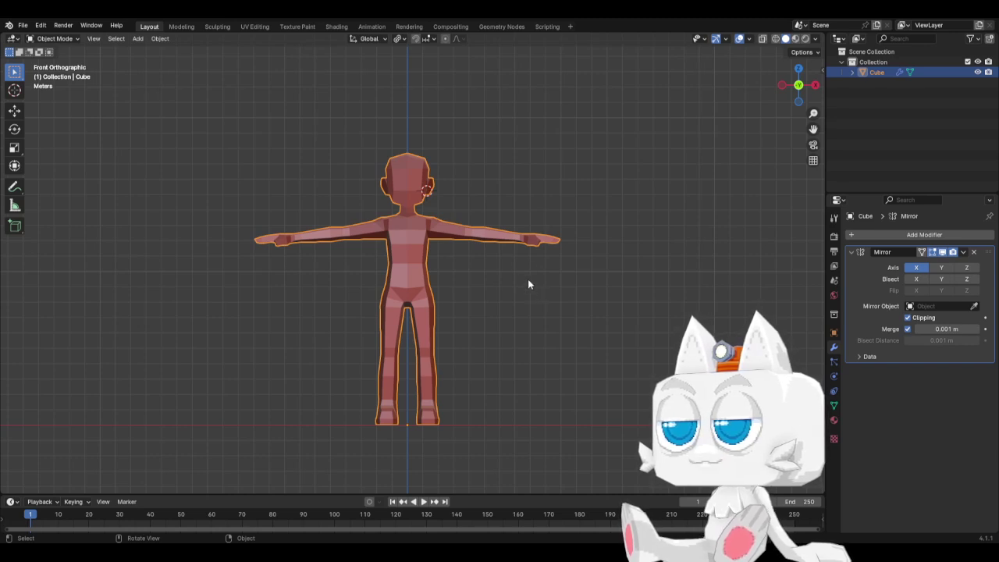
Examine the body at an angle in Object Mode and Edit Mode, ending in Object Mode in front view
middle_click_drag(487, 232, 460, 262)
middle_click_drag(441, 271, 401, 263)
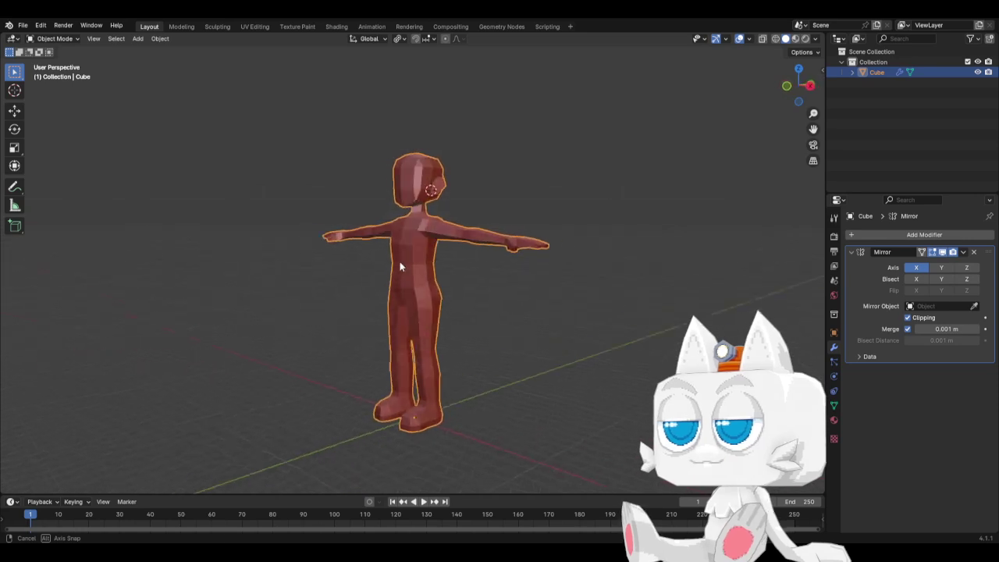
key("Tab")
middle_click_drag(473, 274, 537, 271)
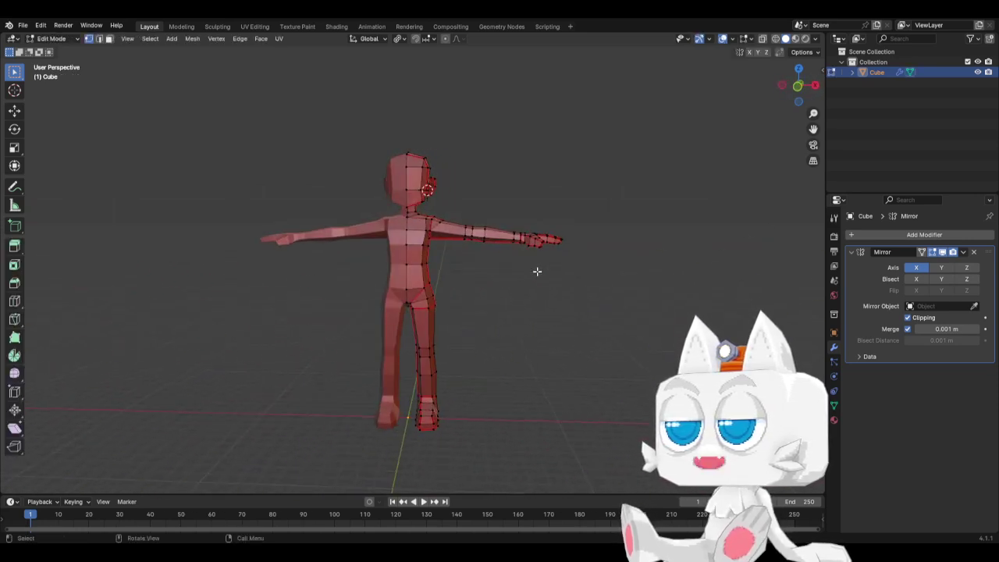
key("Tab")
key("KP_1")
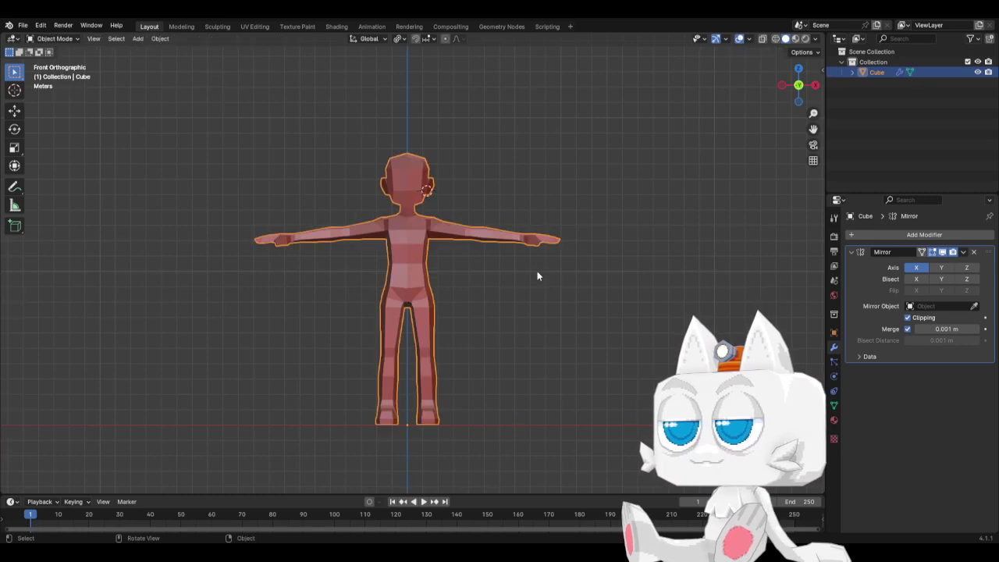
Open the UV Editing workspace, select the whole body mesh and review its complete UV layout
left_click(247, 28)
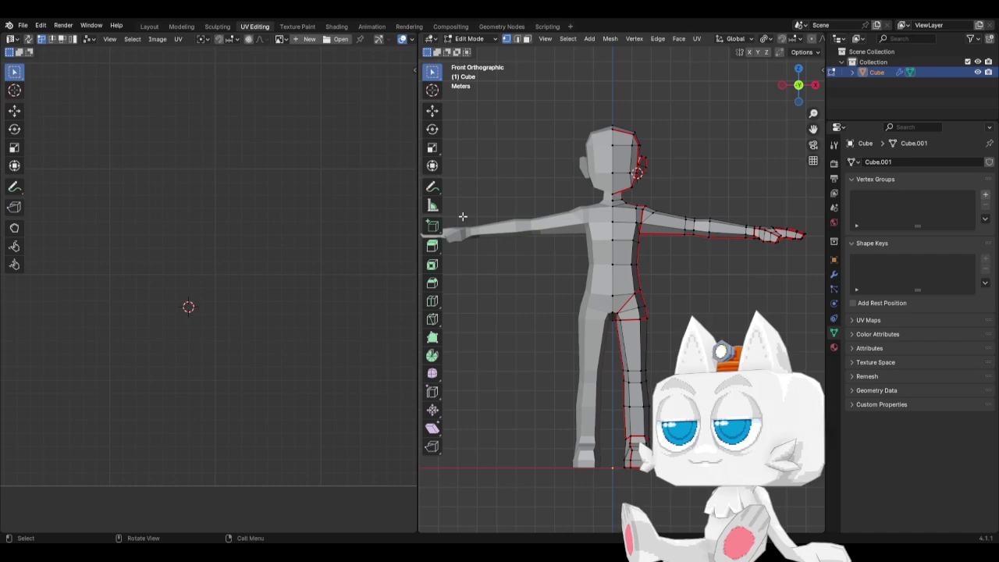
key("Tab")
scroll(156, 312, "up", 2)
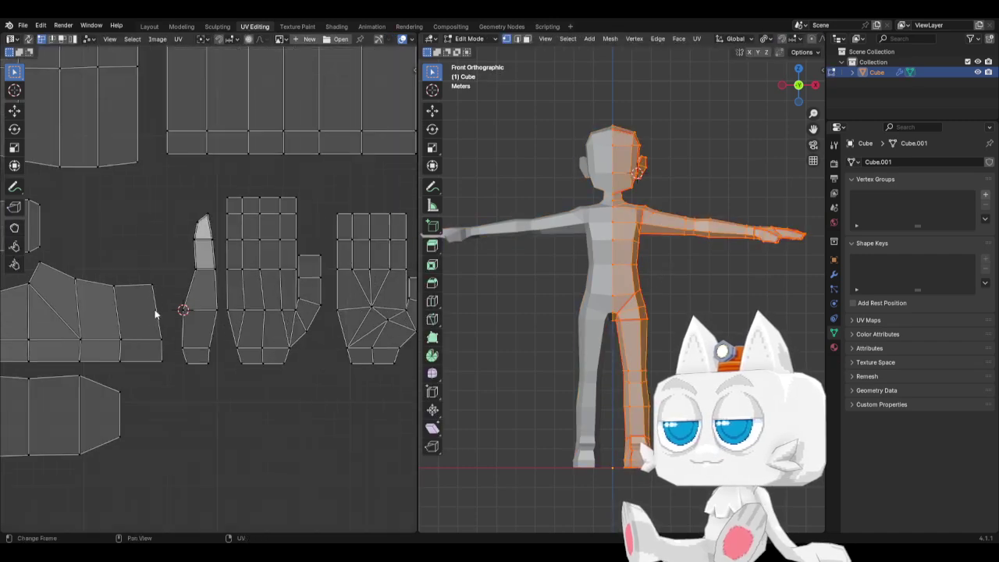
scroll(155, 313, "down", 5)
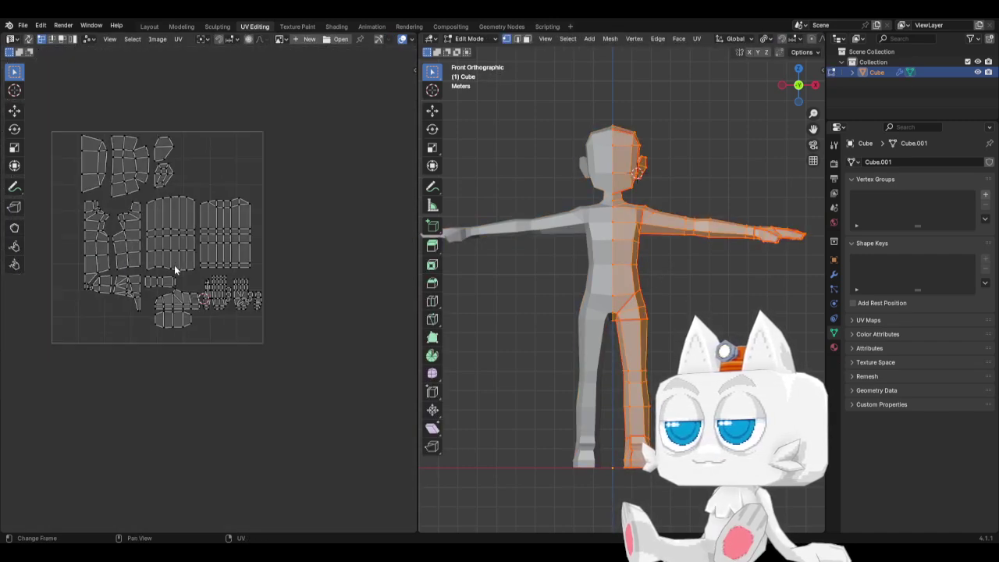
middle_click_drag(179, 245, 249, 307)
scroll(243, 305, "up", 1)
middle_click_drag(282, 243, 261, 259)
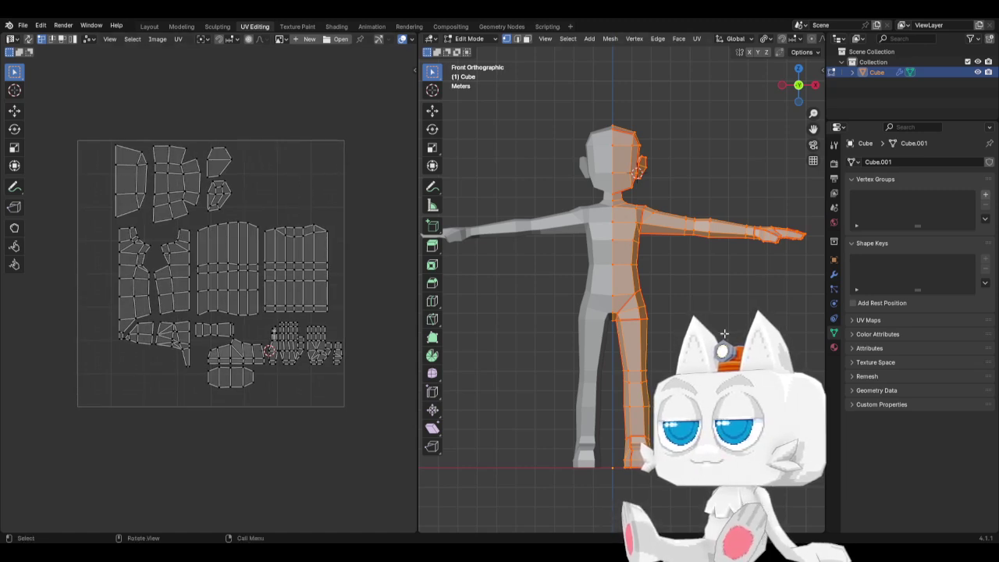
Look at the selected mesh from behind, return to Object Mode in front view and save the file
middle_click_drag(616, 343, 491, 346)
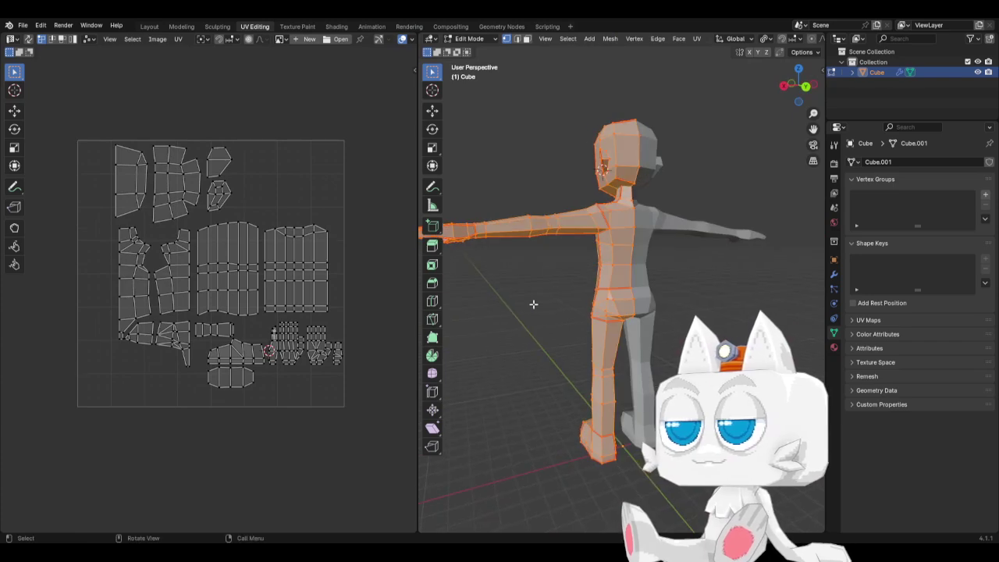
key("KP_5")
key("KP_1")
key("Tab")
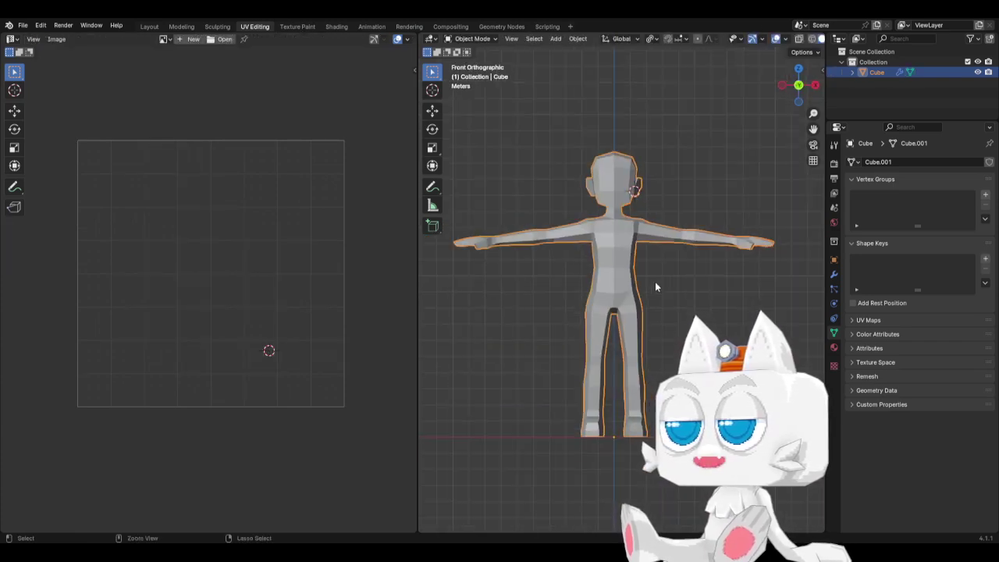
key("ctrl+s")
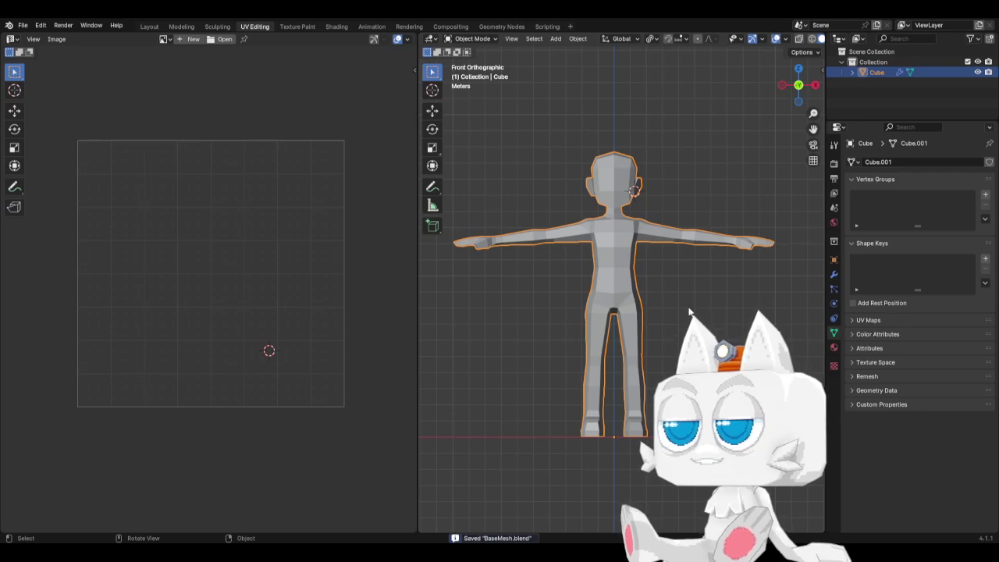
Save the file, switch back to the Layout workspace, view the body in perspective and save again
mouse_move(700, 313)
middle_mouse_down("shift")
mouse_move(723, 316)
mouse_move(707, 308)
middle_mouse_up("shift")
mouse_move(682, 260)
middle_mouse_down()
mouse_move(471, 274)
mouse_move(675, 273)
middle_mouse_up()
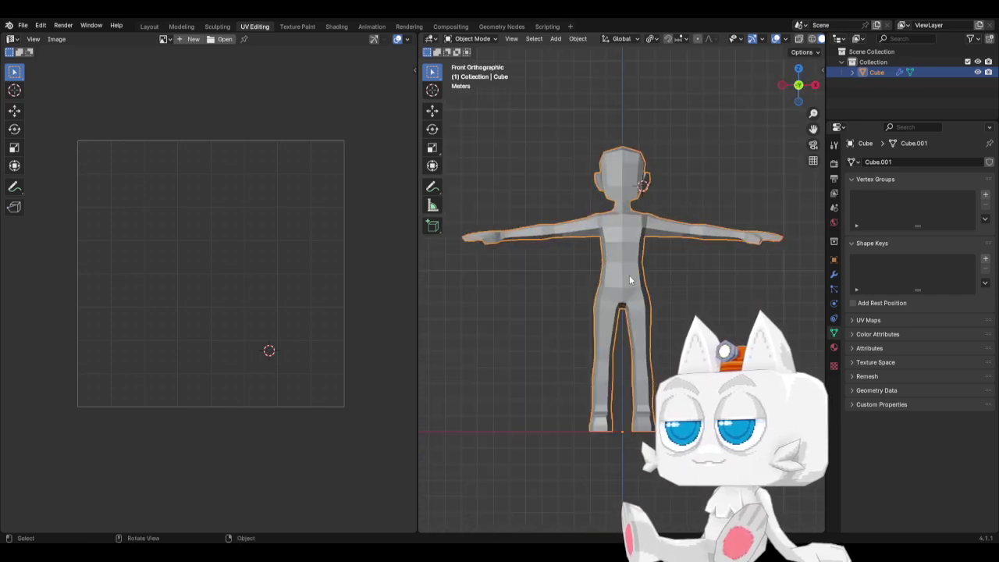
key("ctrl+s")
left_click(149, 26)
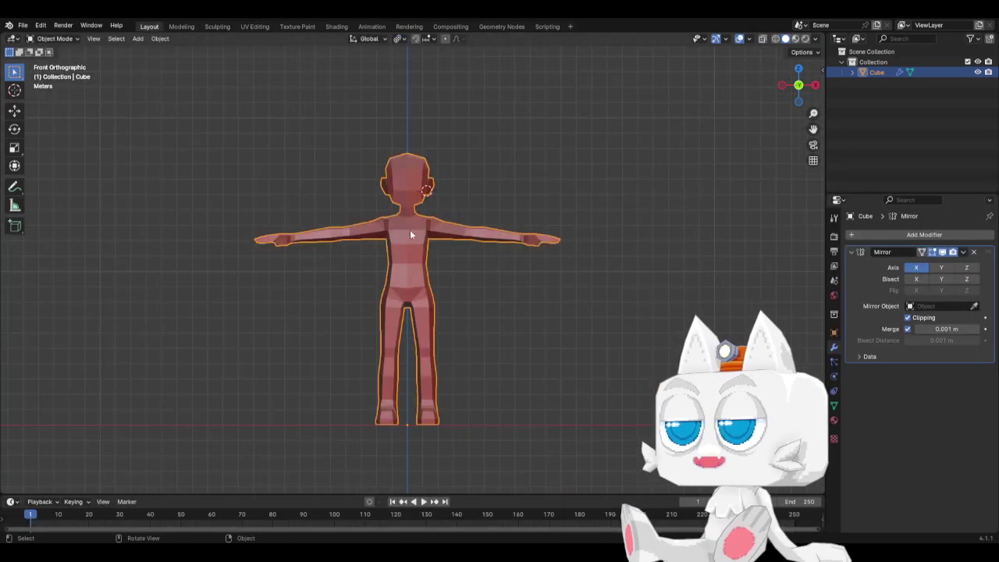
middle_click_drag(500, 339, 444, 283)
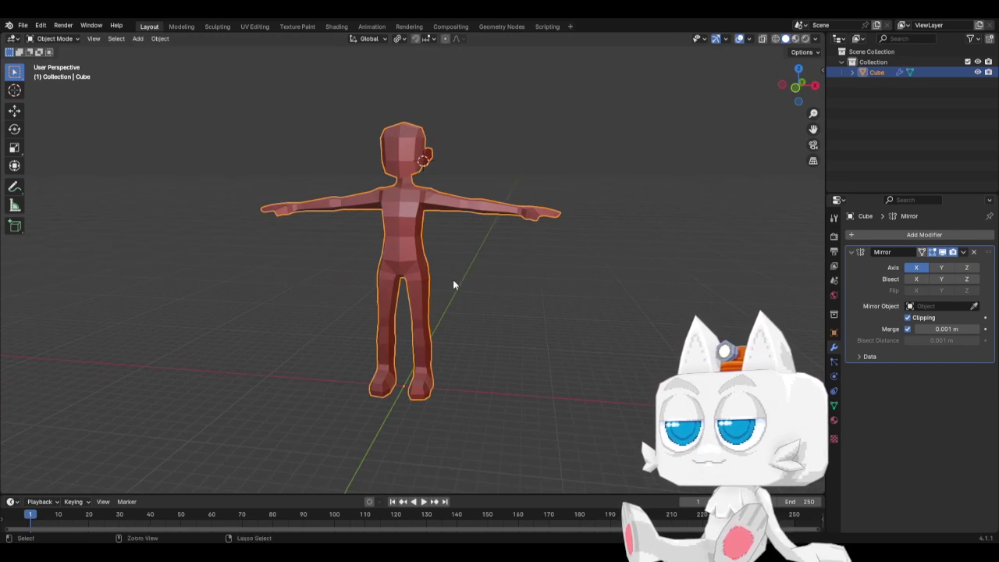
key("ctrl+s")
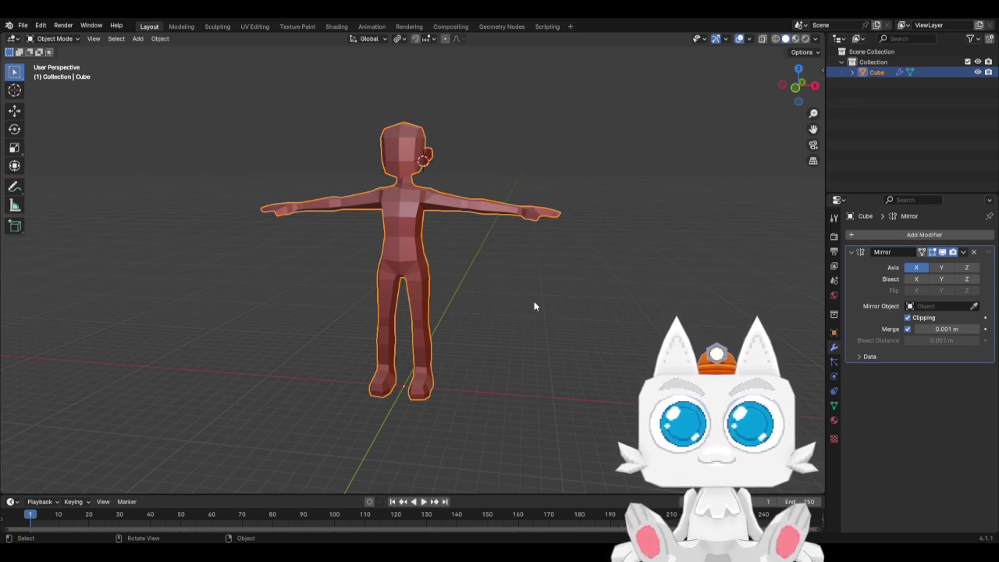
Reset the 3D cursor to the world origin, show the body from the front and save the file
middle_click_drag(502, 306, 457, 309)
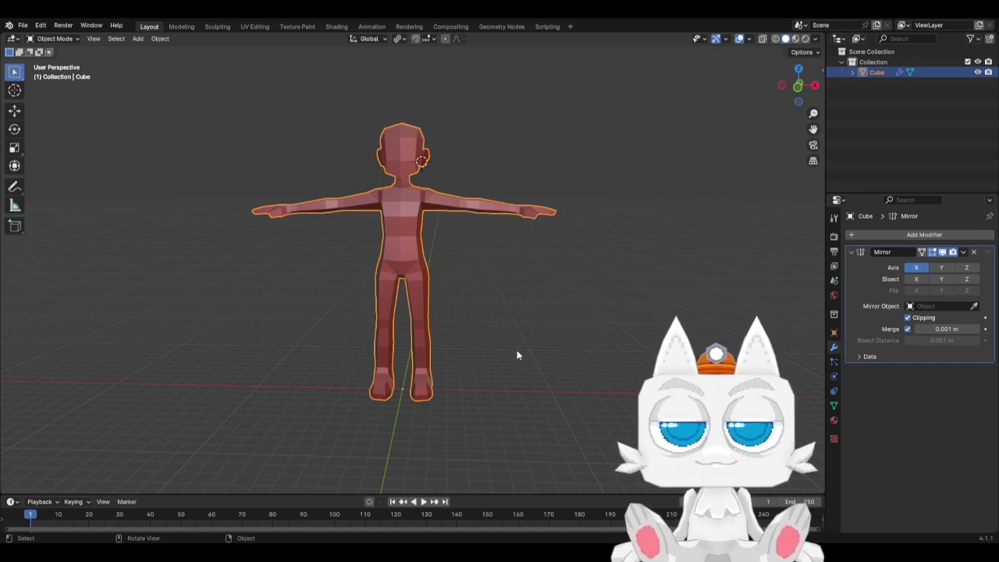
middle_click_drag(540, 319, 409, 313)
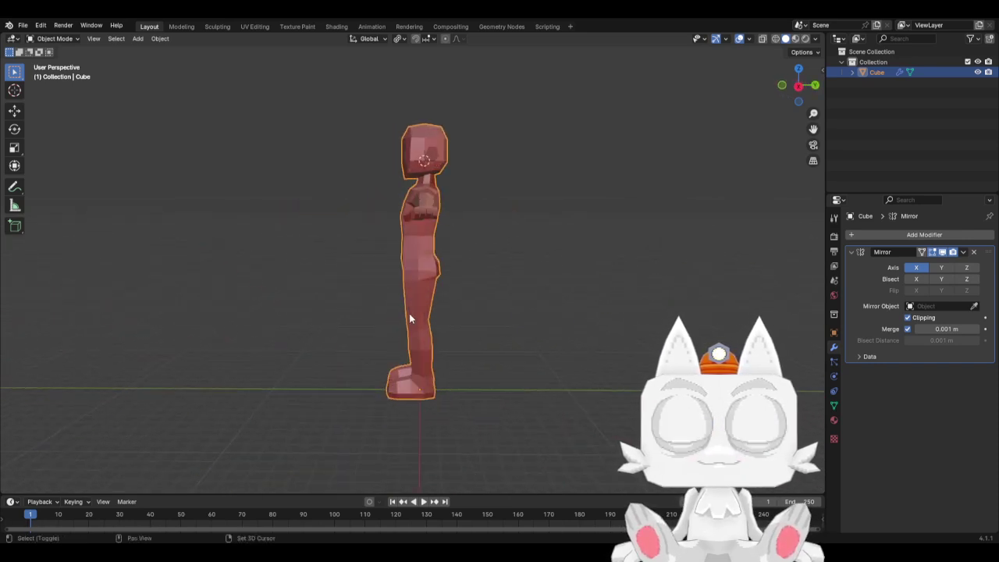
key("shift+s")
left_click(364, 348)
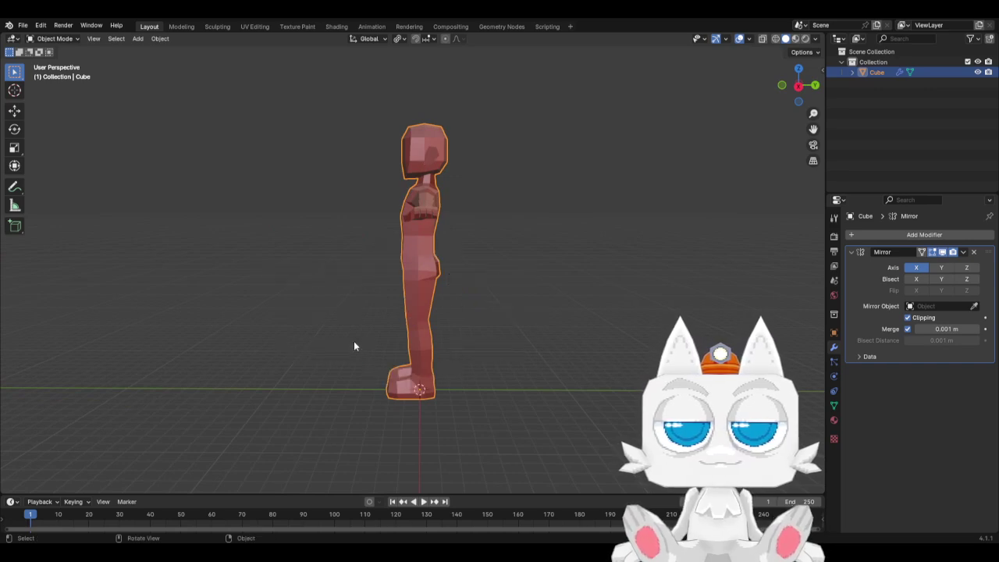
key("KP_1")
key("ctrl+s")
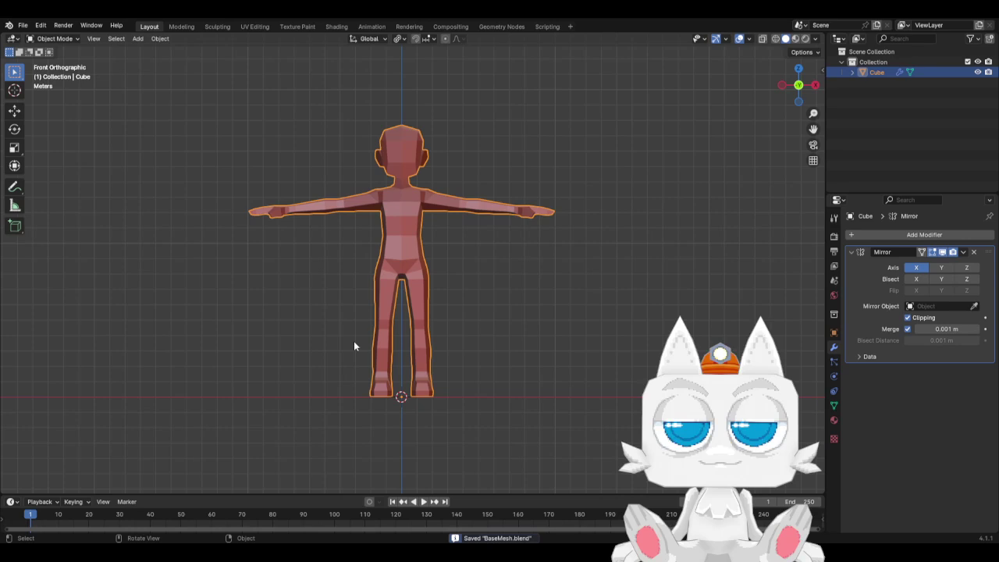
Deselect the body object and all its mesh vertices, return to Object Mode in front view and save the file
left_click(478, 363)
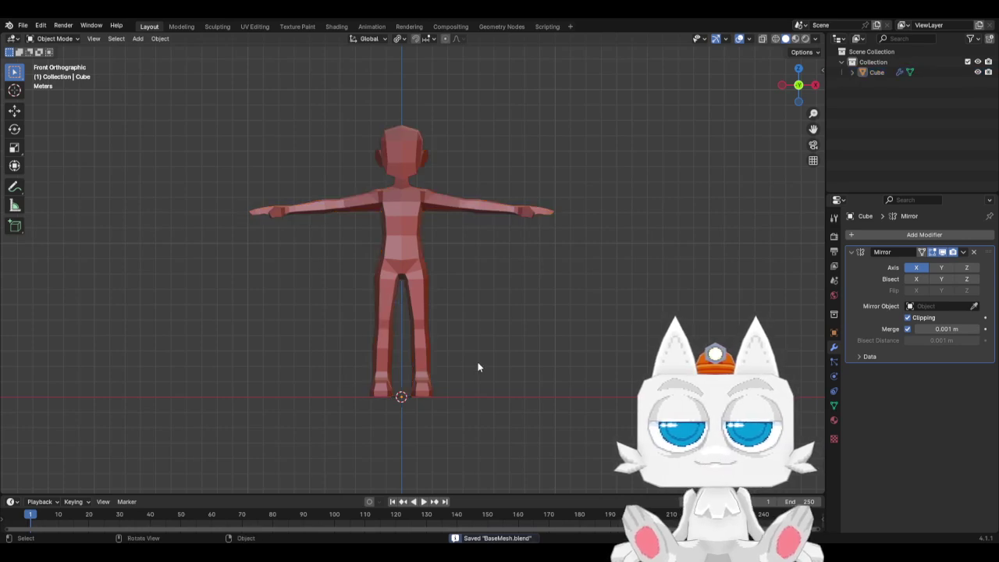
middle_click_drag(513, 261, 404, 220)
key("Tab")
scroll(404, 220, "up", 3)
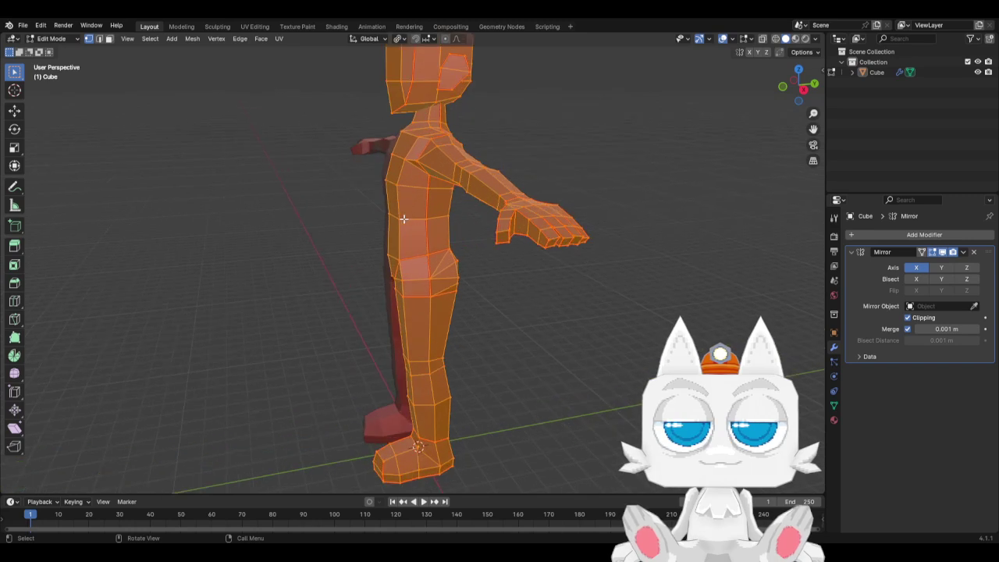
key("alt+a")
key("KP_3")
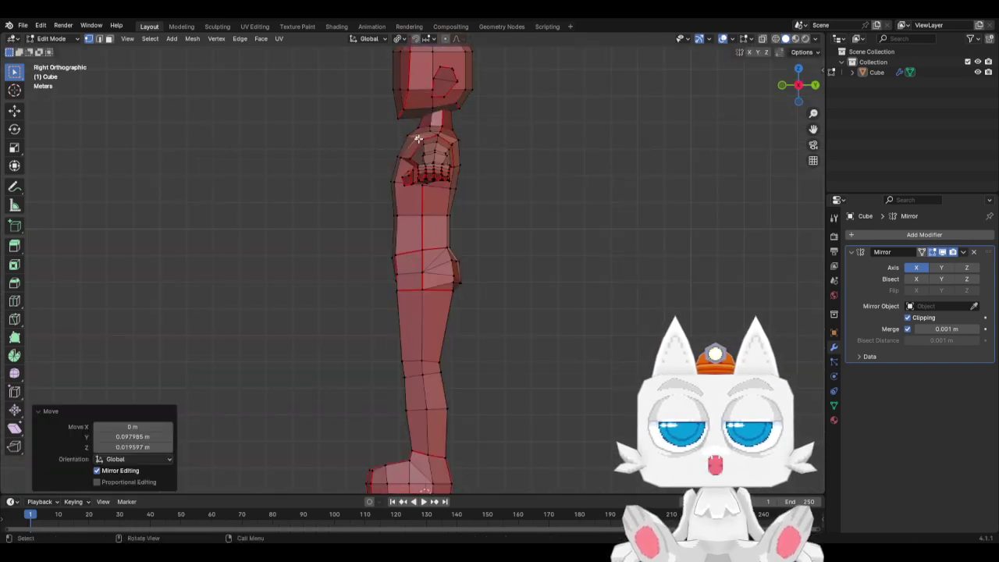
key("Tab")
middle_click_drag(311, 248, 506, 293)
key("ctrl+s")
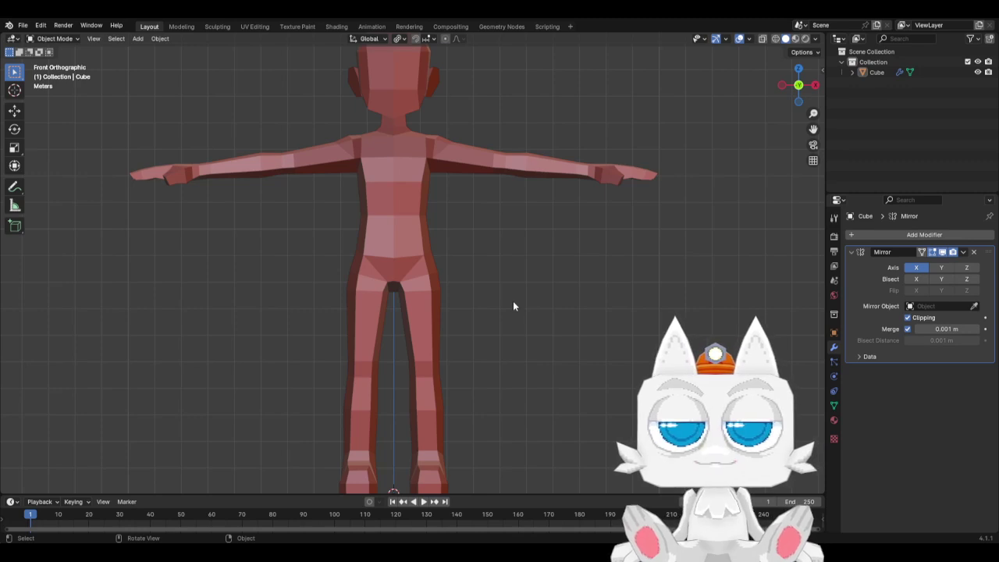
Review the body from the top, return to the front view and save the finished base mesh
scroll(361, 337, "down", 1)
middle_click_drag(361, 338, 336, 305)
key("KP_7")
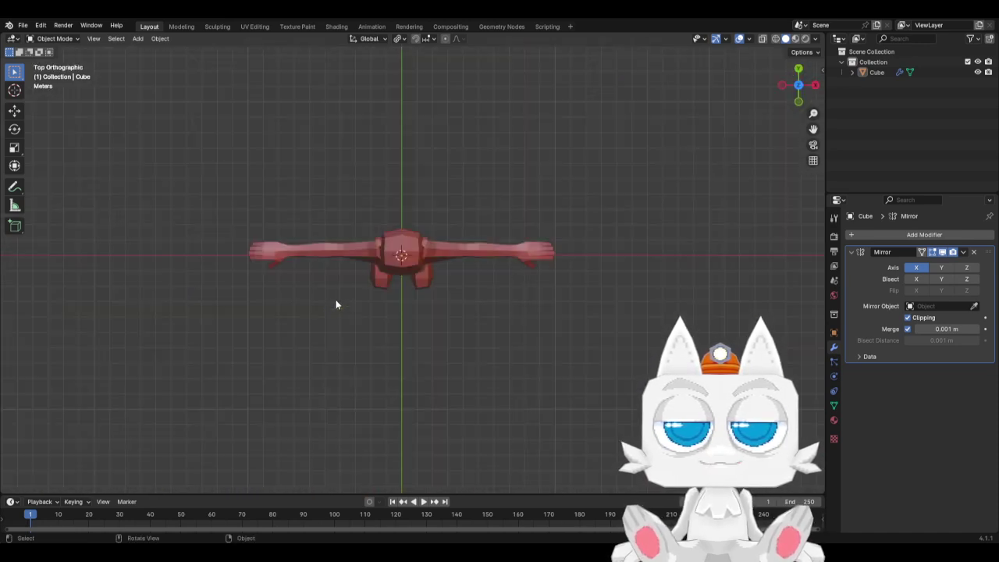
scroll(633, 266, "up", 1)
scroll(631, 268, "up", 3)
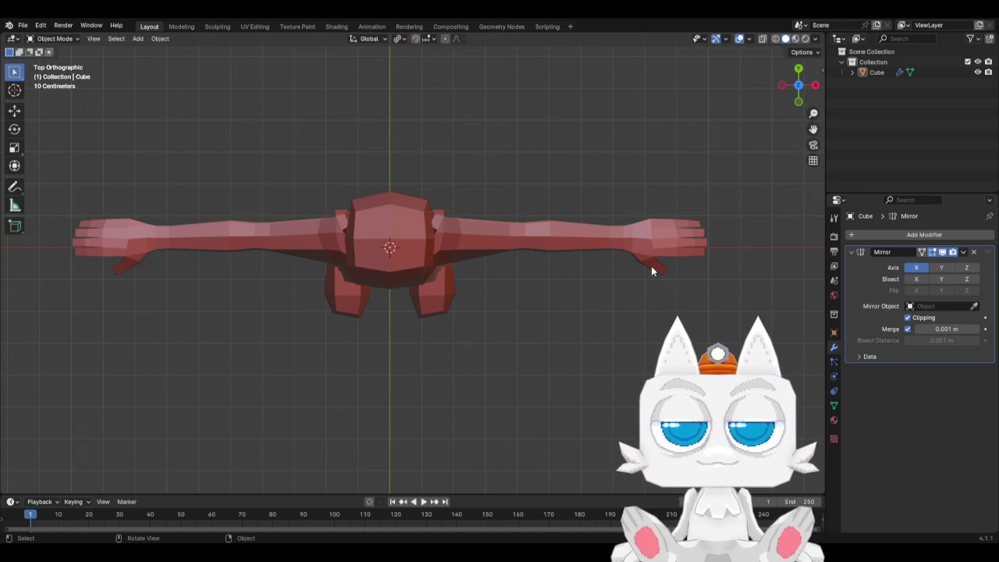
key("KP_1")
scroll(638, 273, "down", 2)
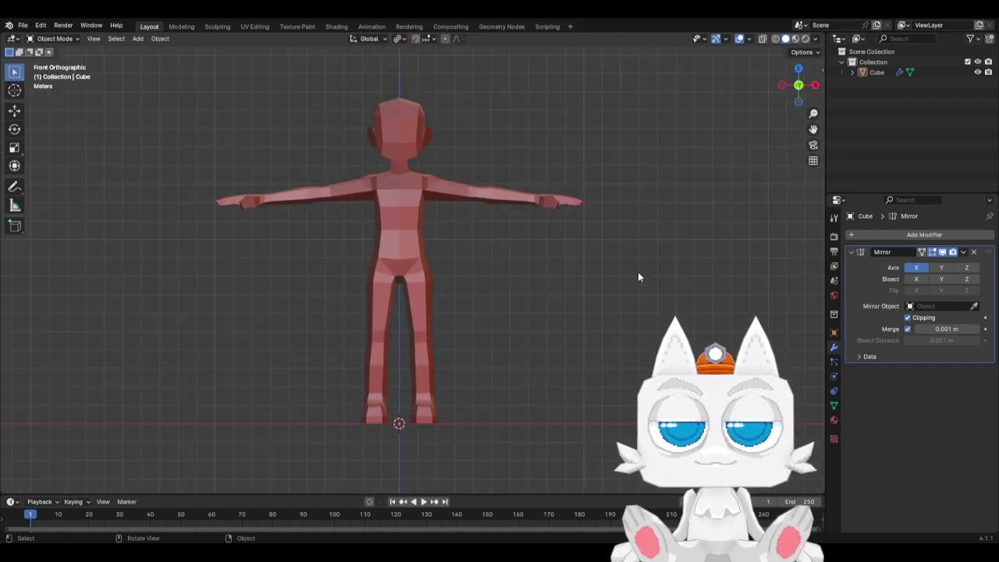
key("ctrl+s")
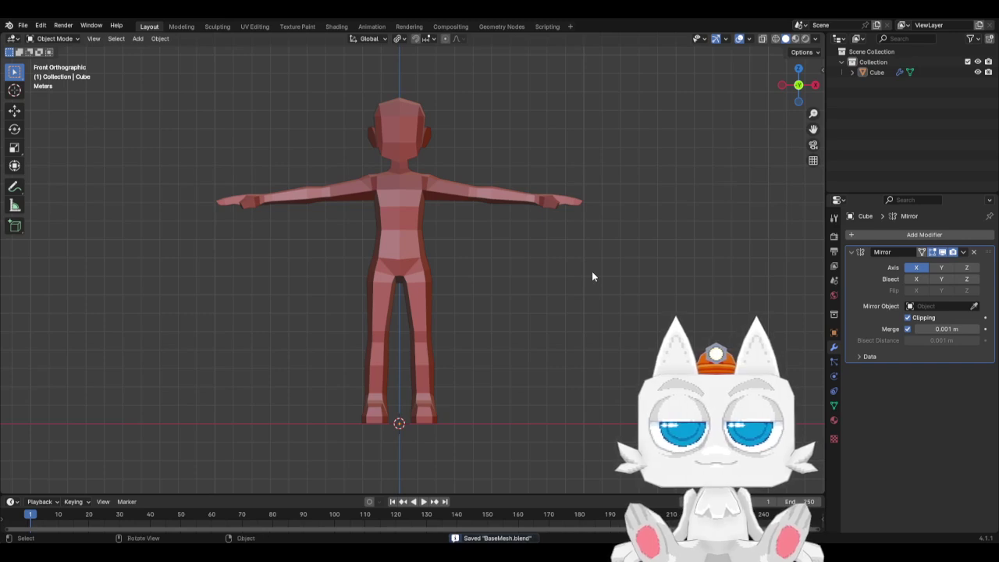